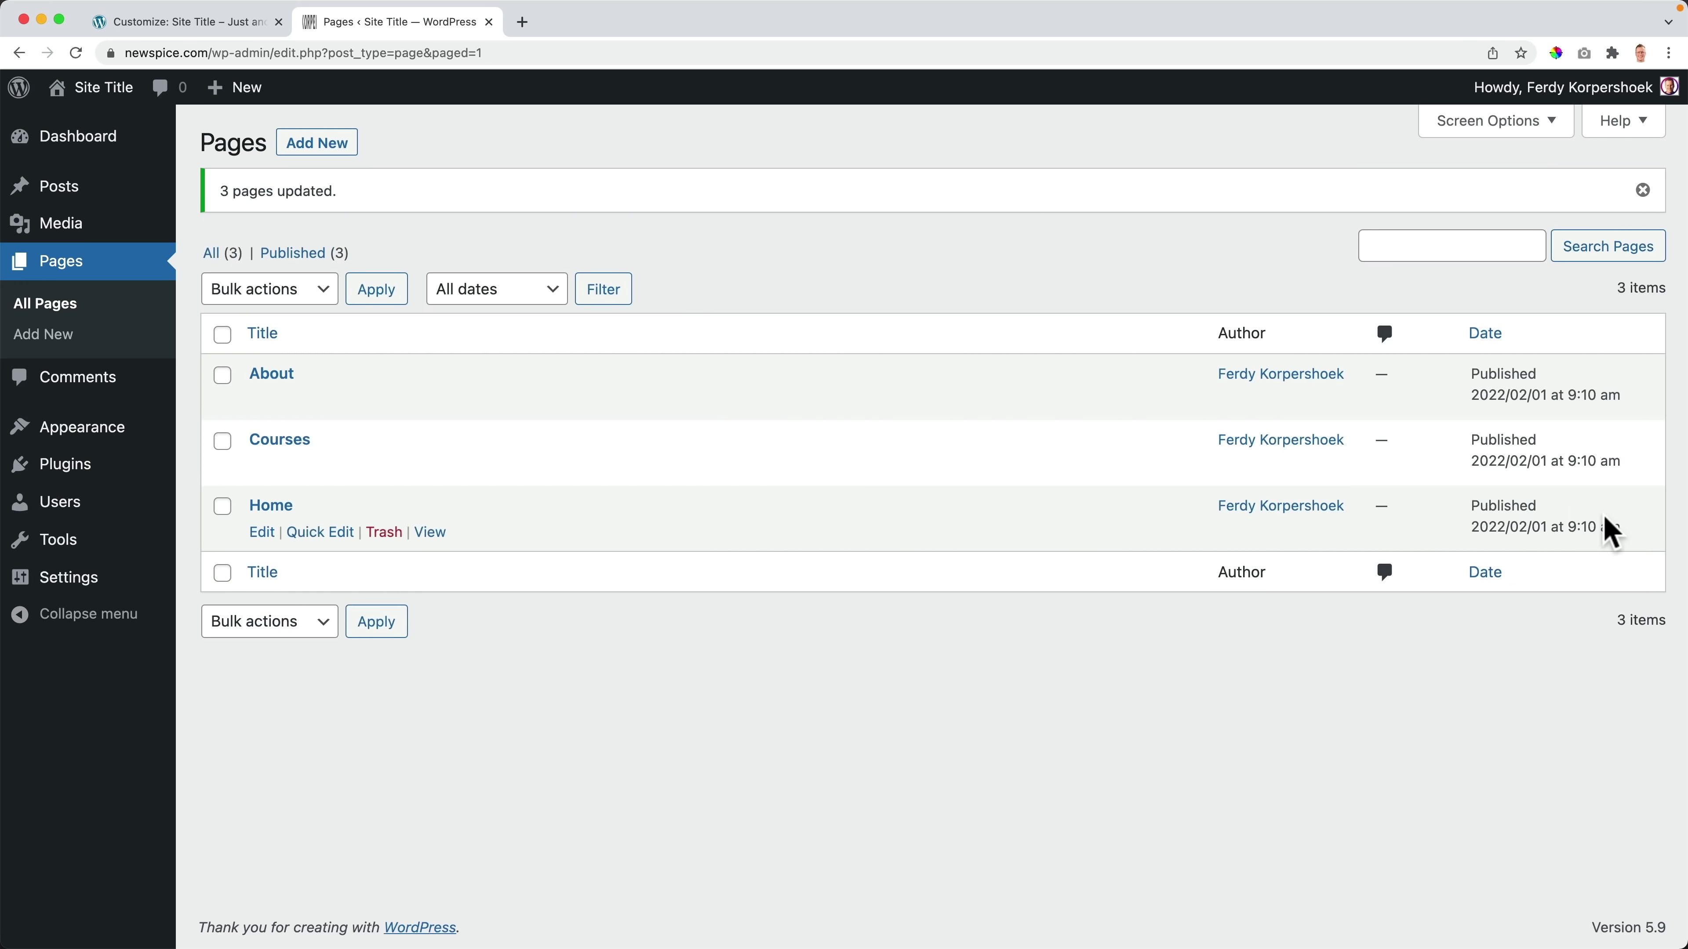
Step: Set the homepage to the static page Home in the reading settings, save, and view the site's front page
mouse_move(52, 594)
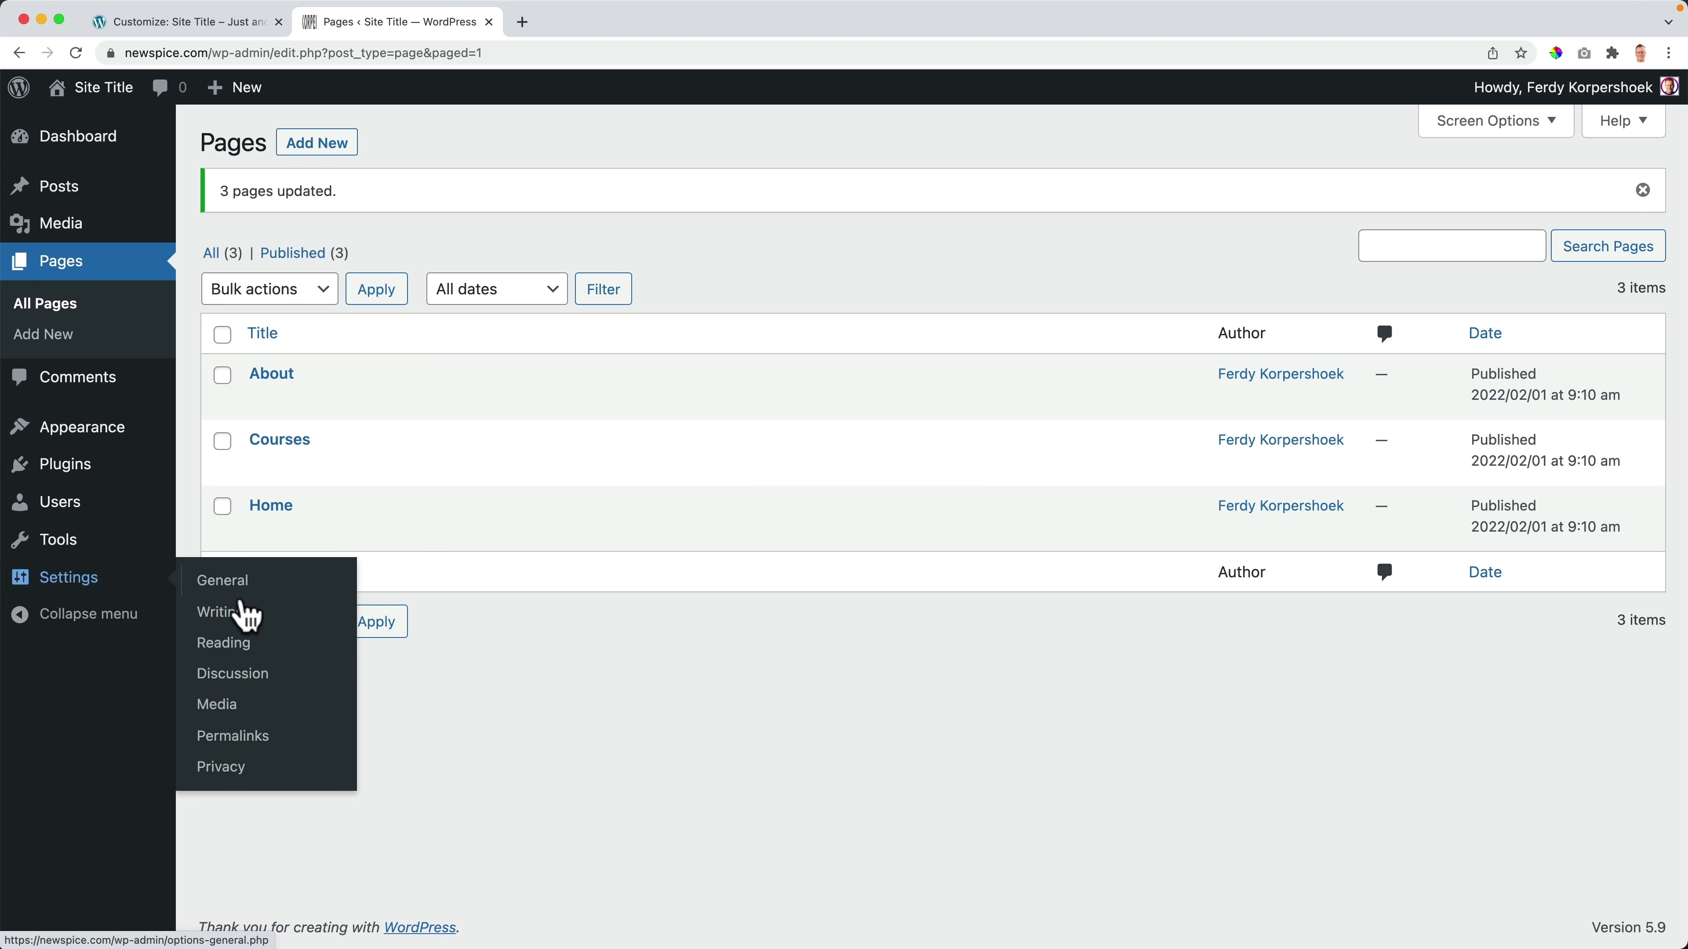
left_click(238, 644)
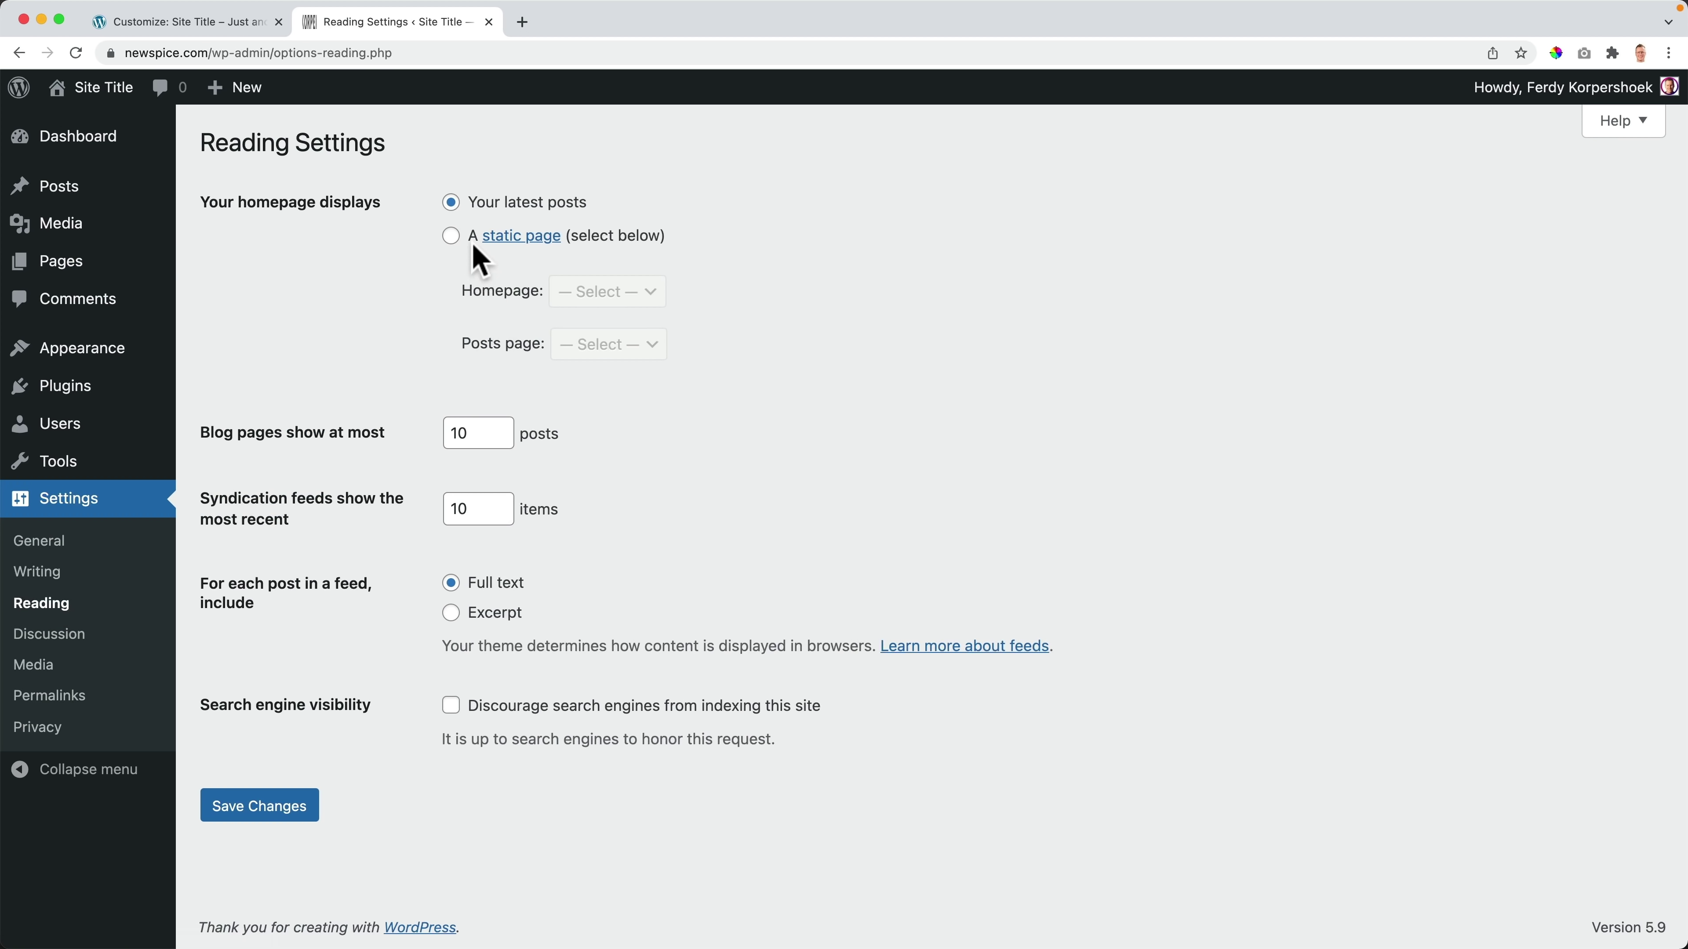
left_click(452, 236)
left_click(618, 293)
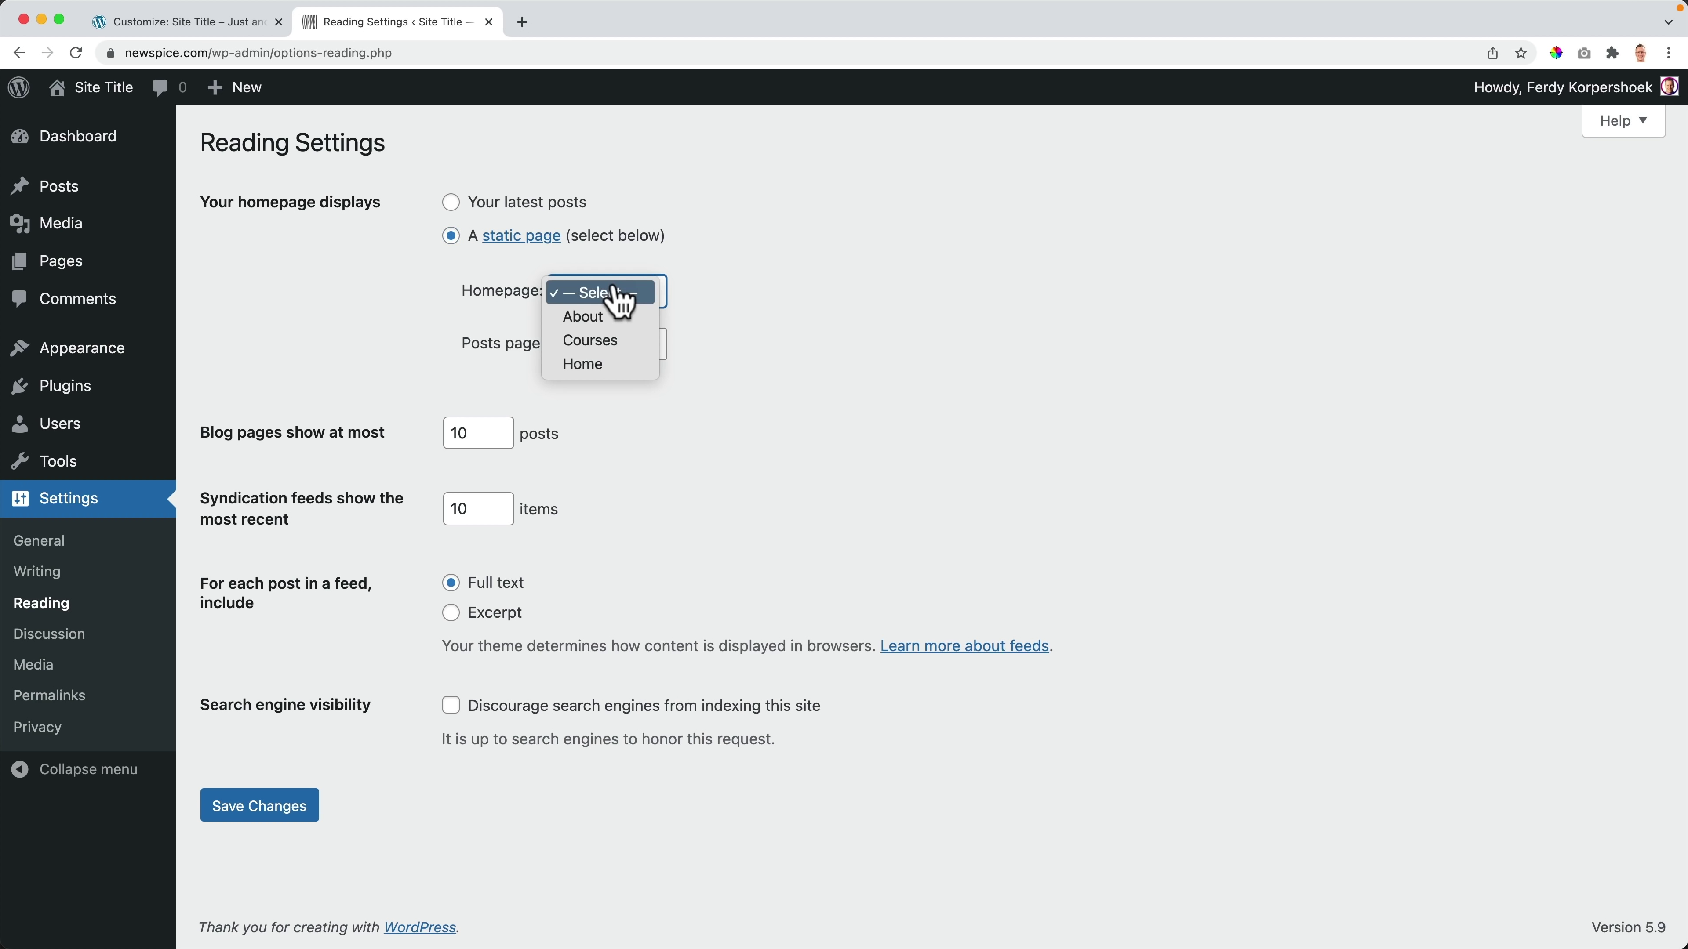
left_click(596, 364)
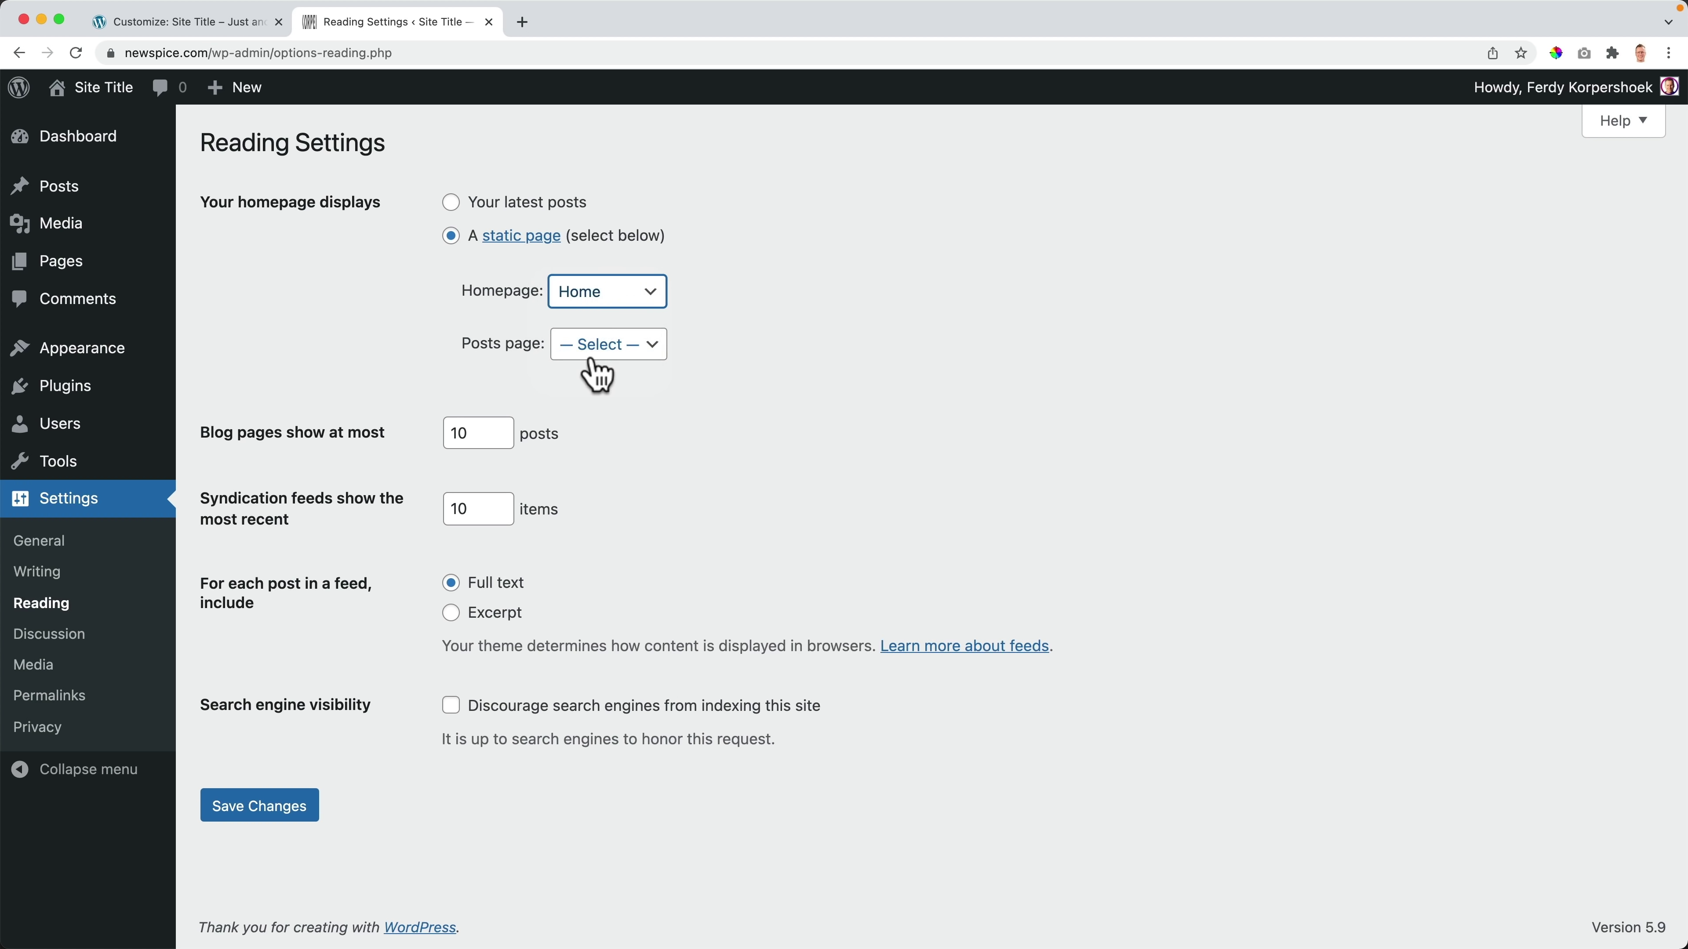
left_click(266, 822)
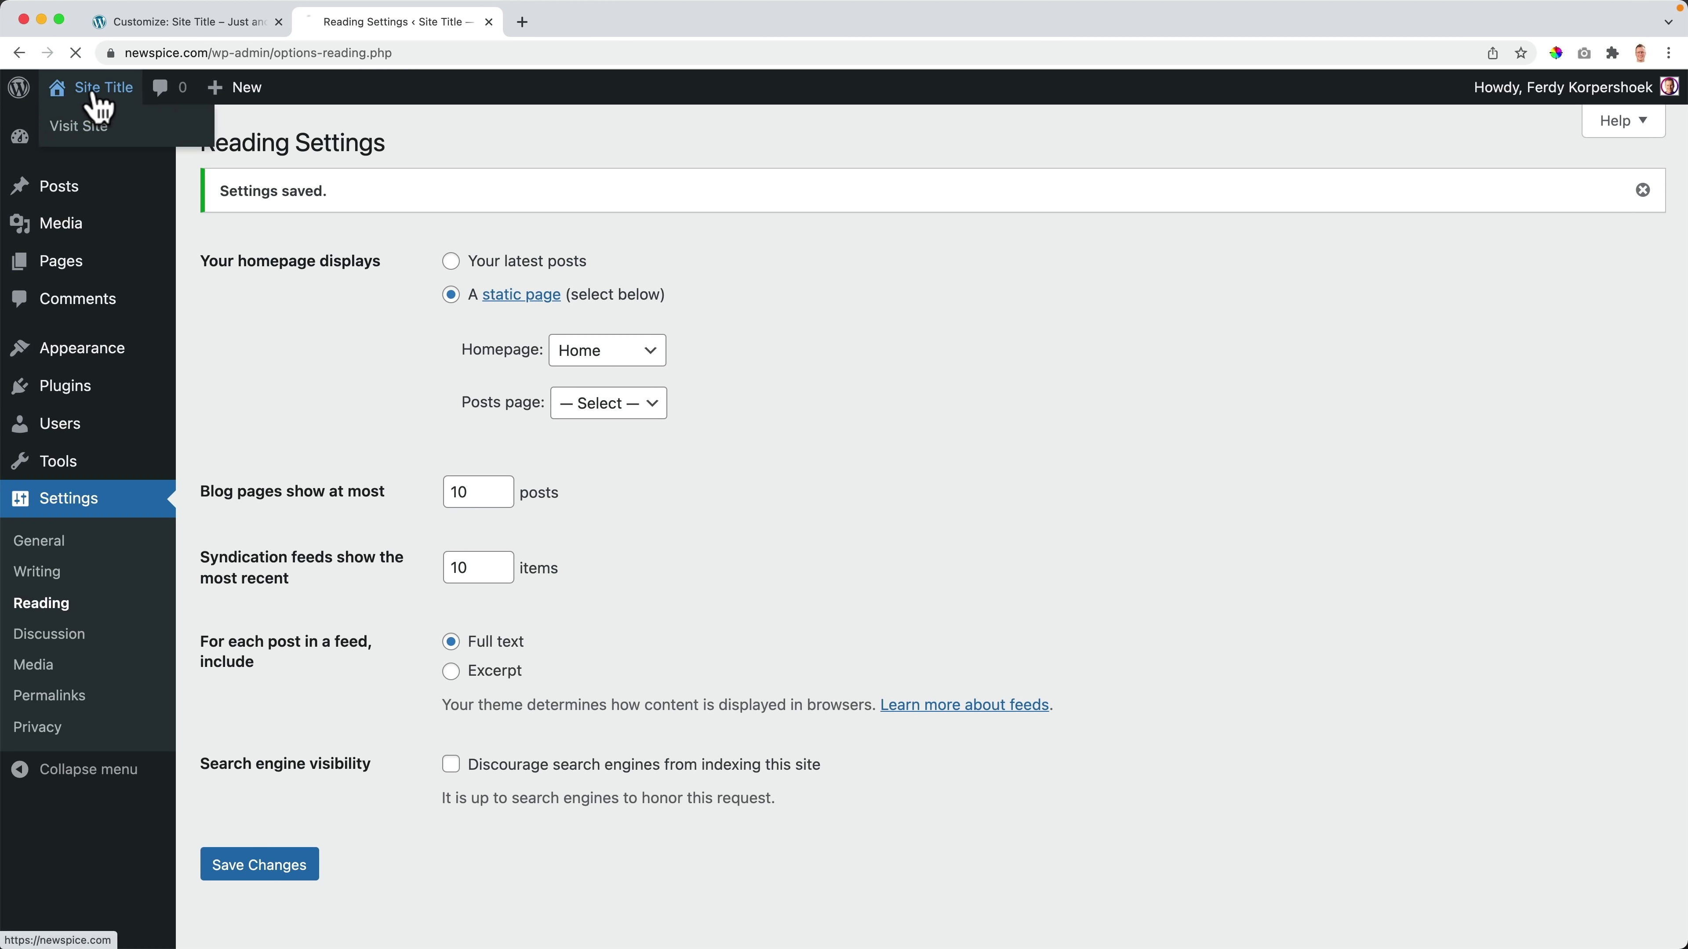
left_click(96, 90)
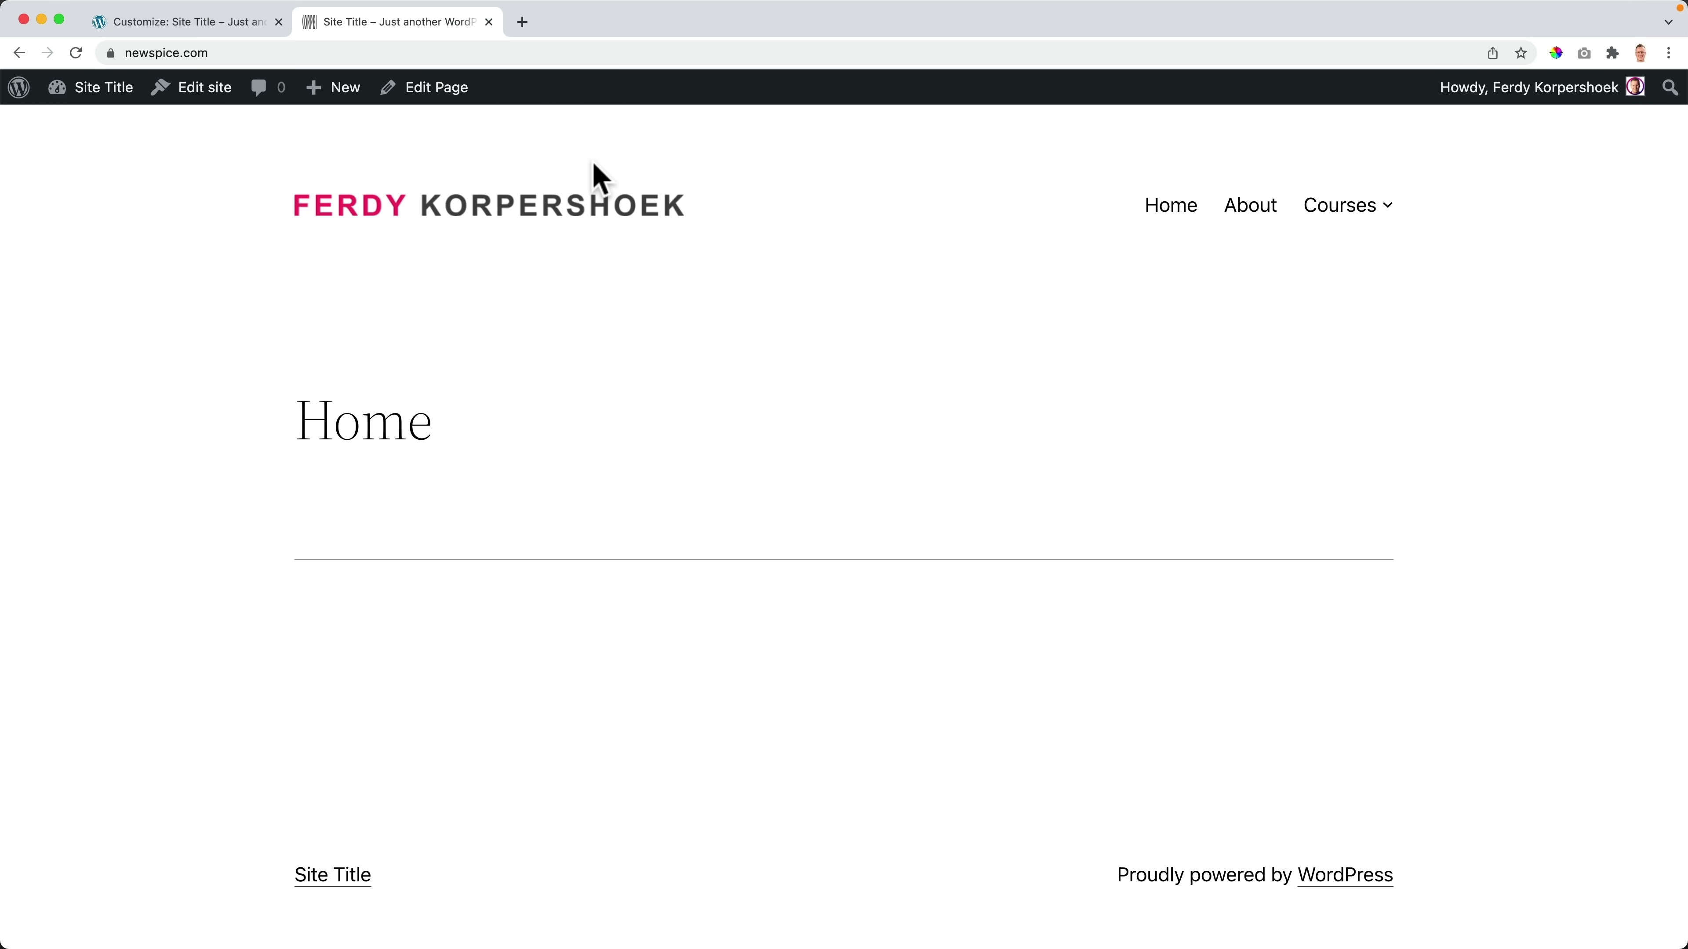
scroll(565, 226, "down", 2)
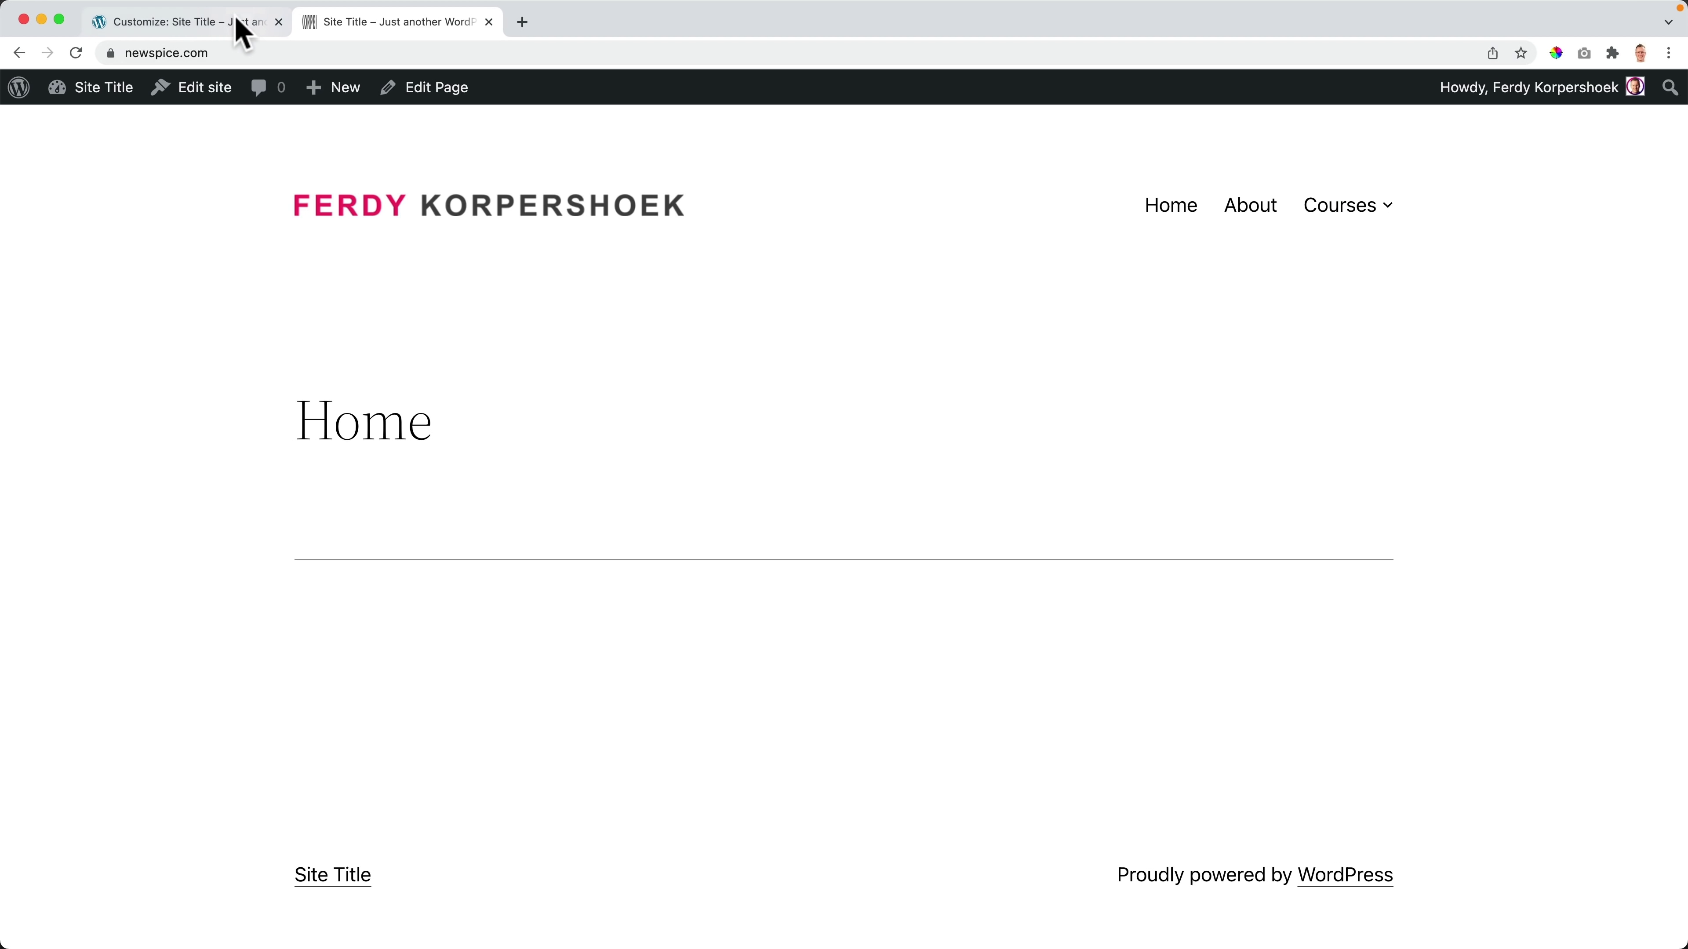
Step: Switch to the oldspice.com site, leave its customizer and look at the Appearance options in its dashboard
left_click(233, 33)
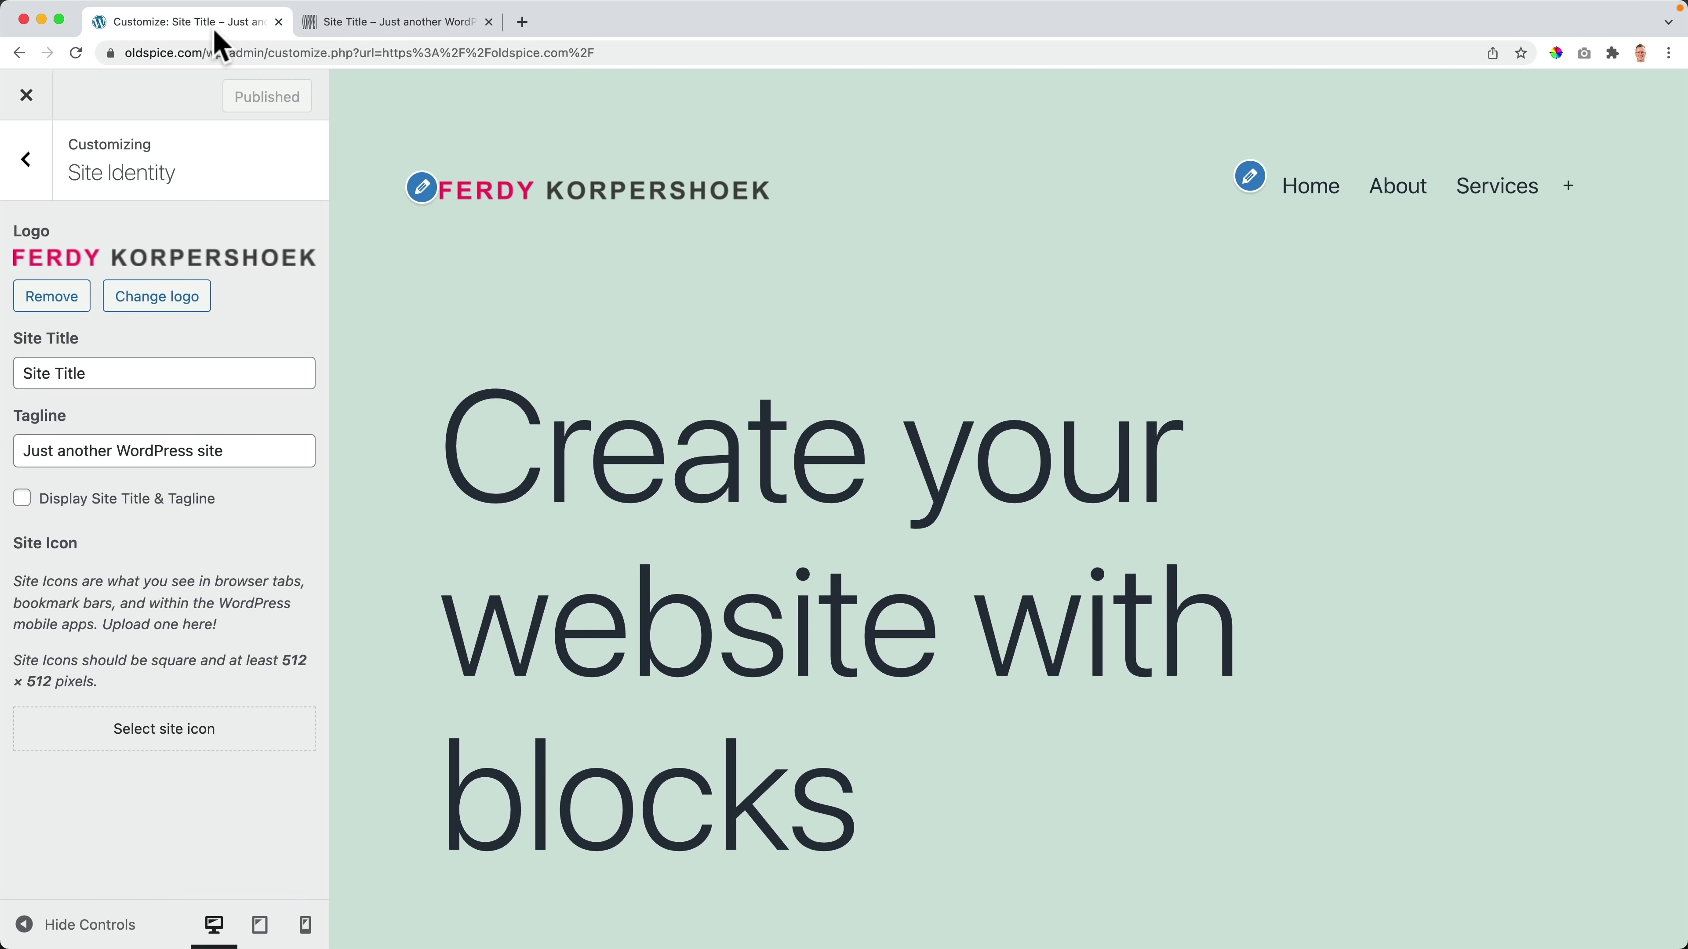
left_click(12, 100)
mouse_move(94, 93)
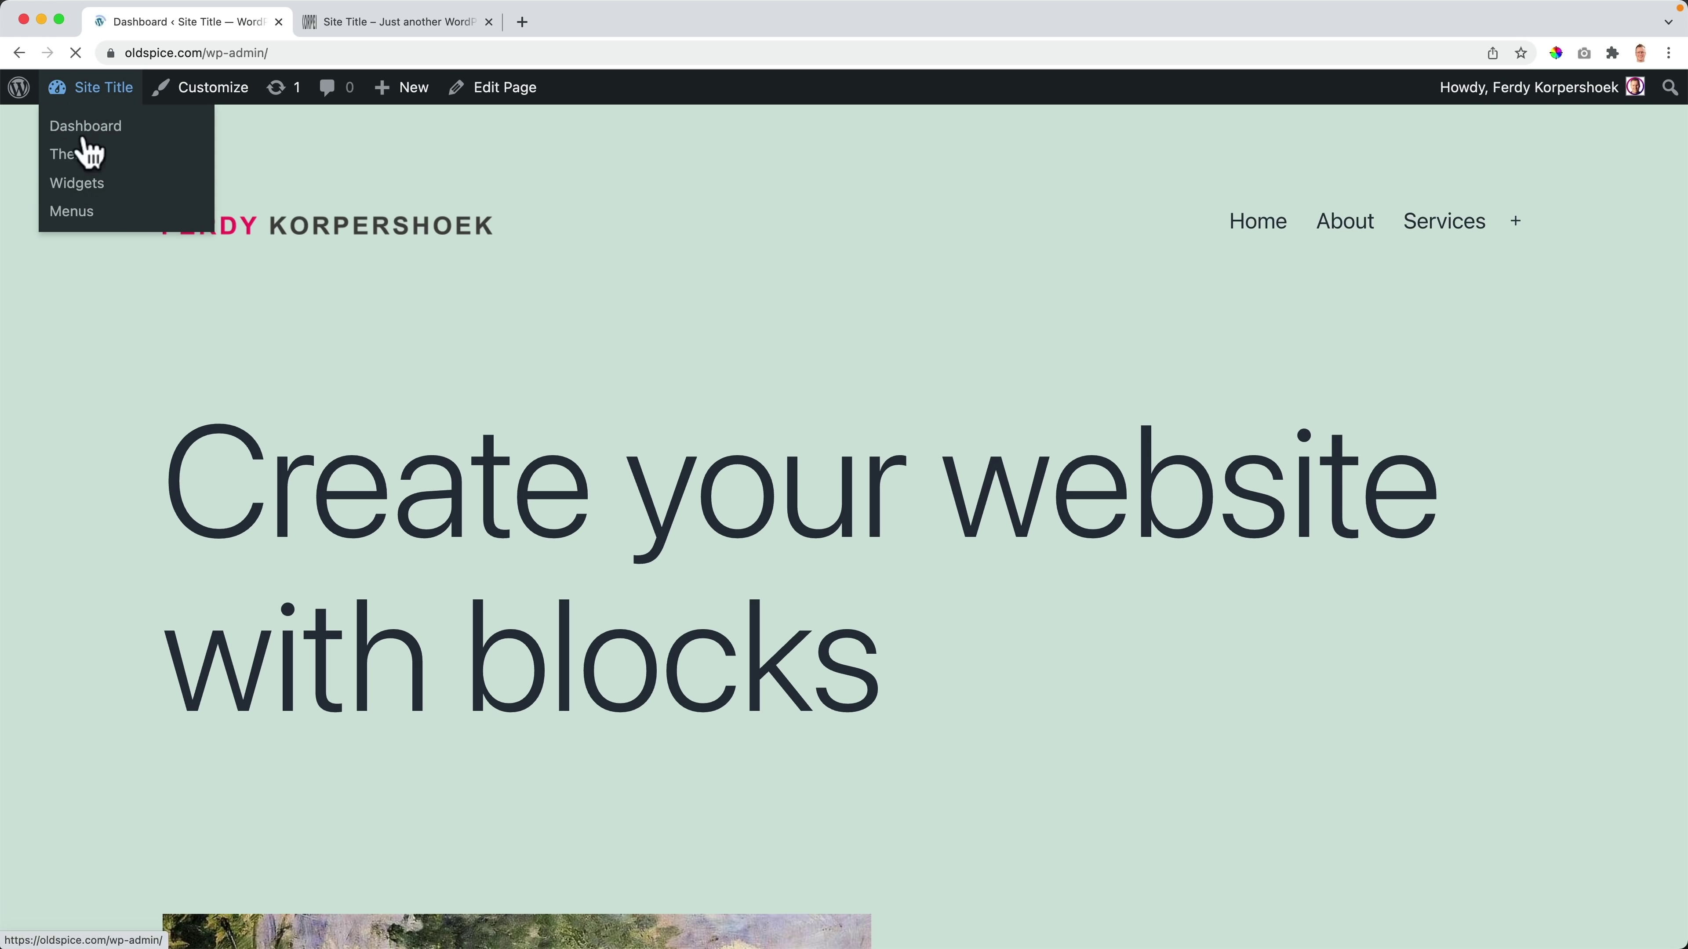
left_click(83, 123)
mouse_move(86, 432)
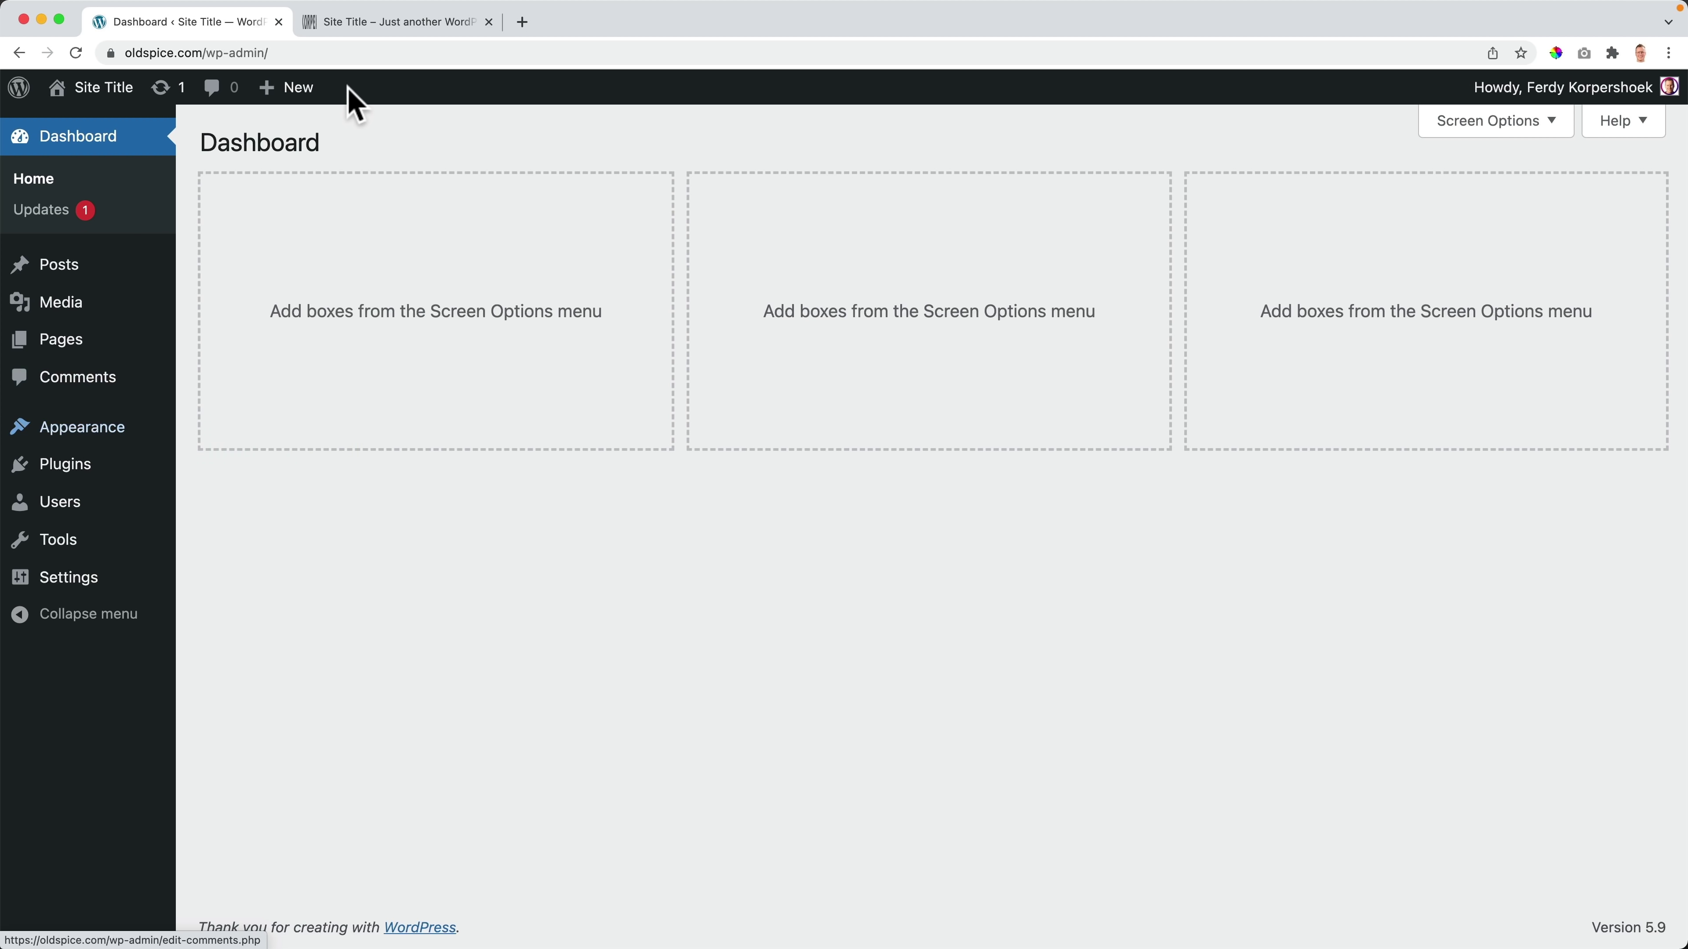
Step: On the newspice.com site, search the theme directory for "astra", then install and activate the Astra theme
left_click(358, 23)
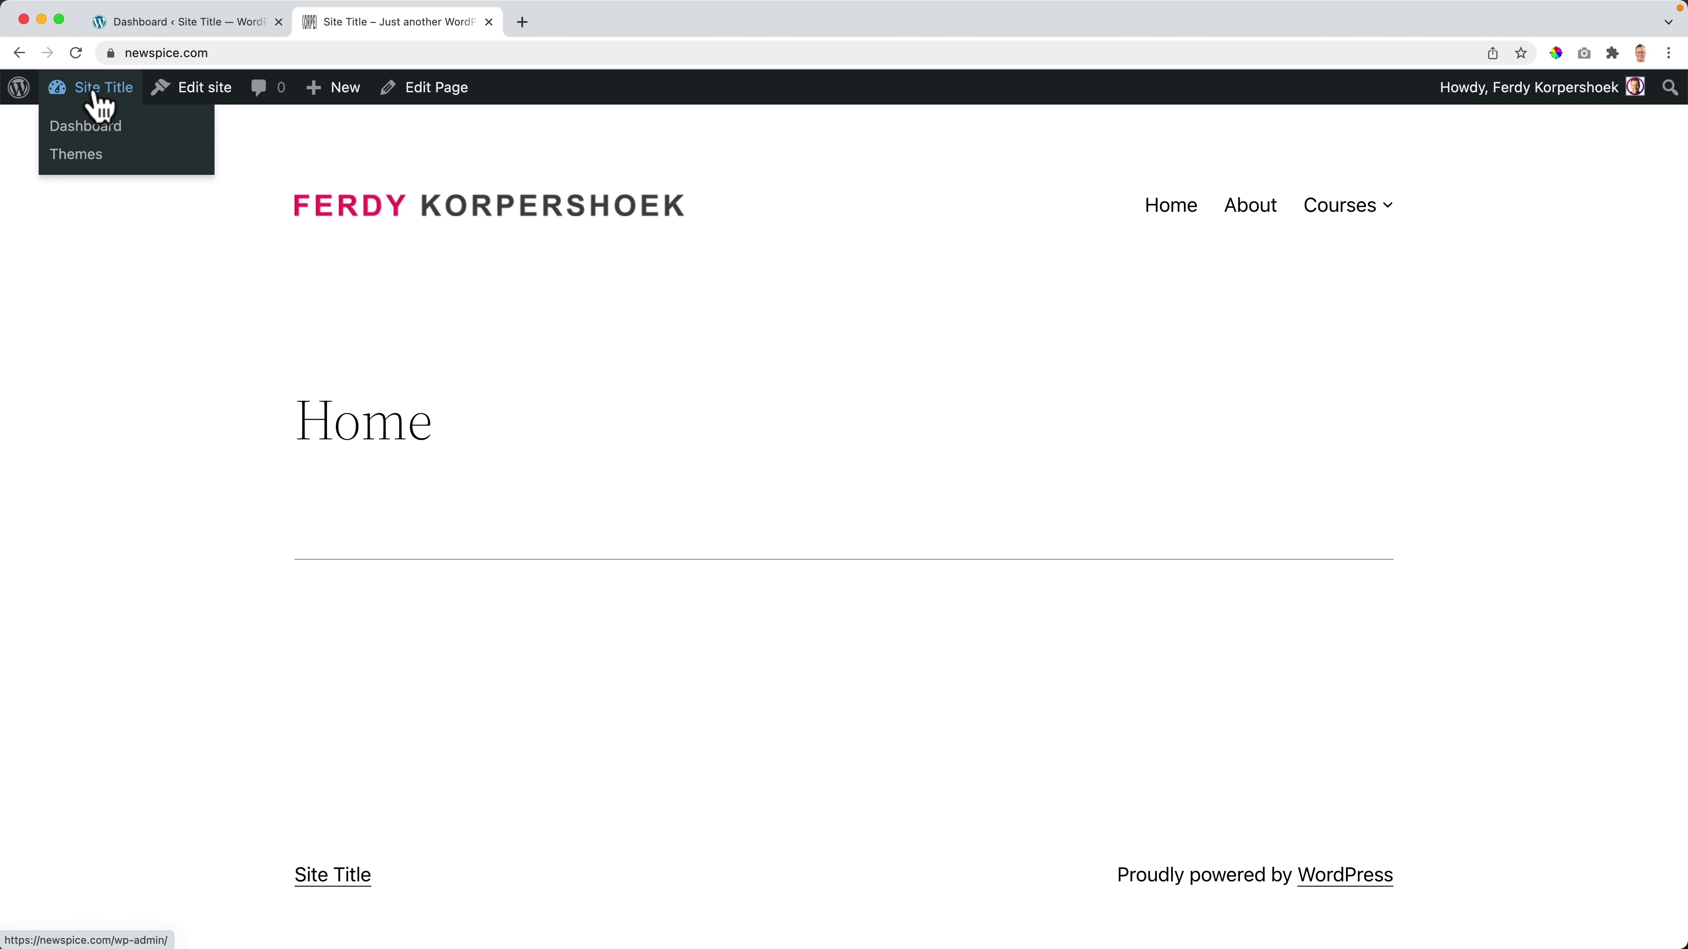
left_click(94, 96)
mouse_move(73, 430)
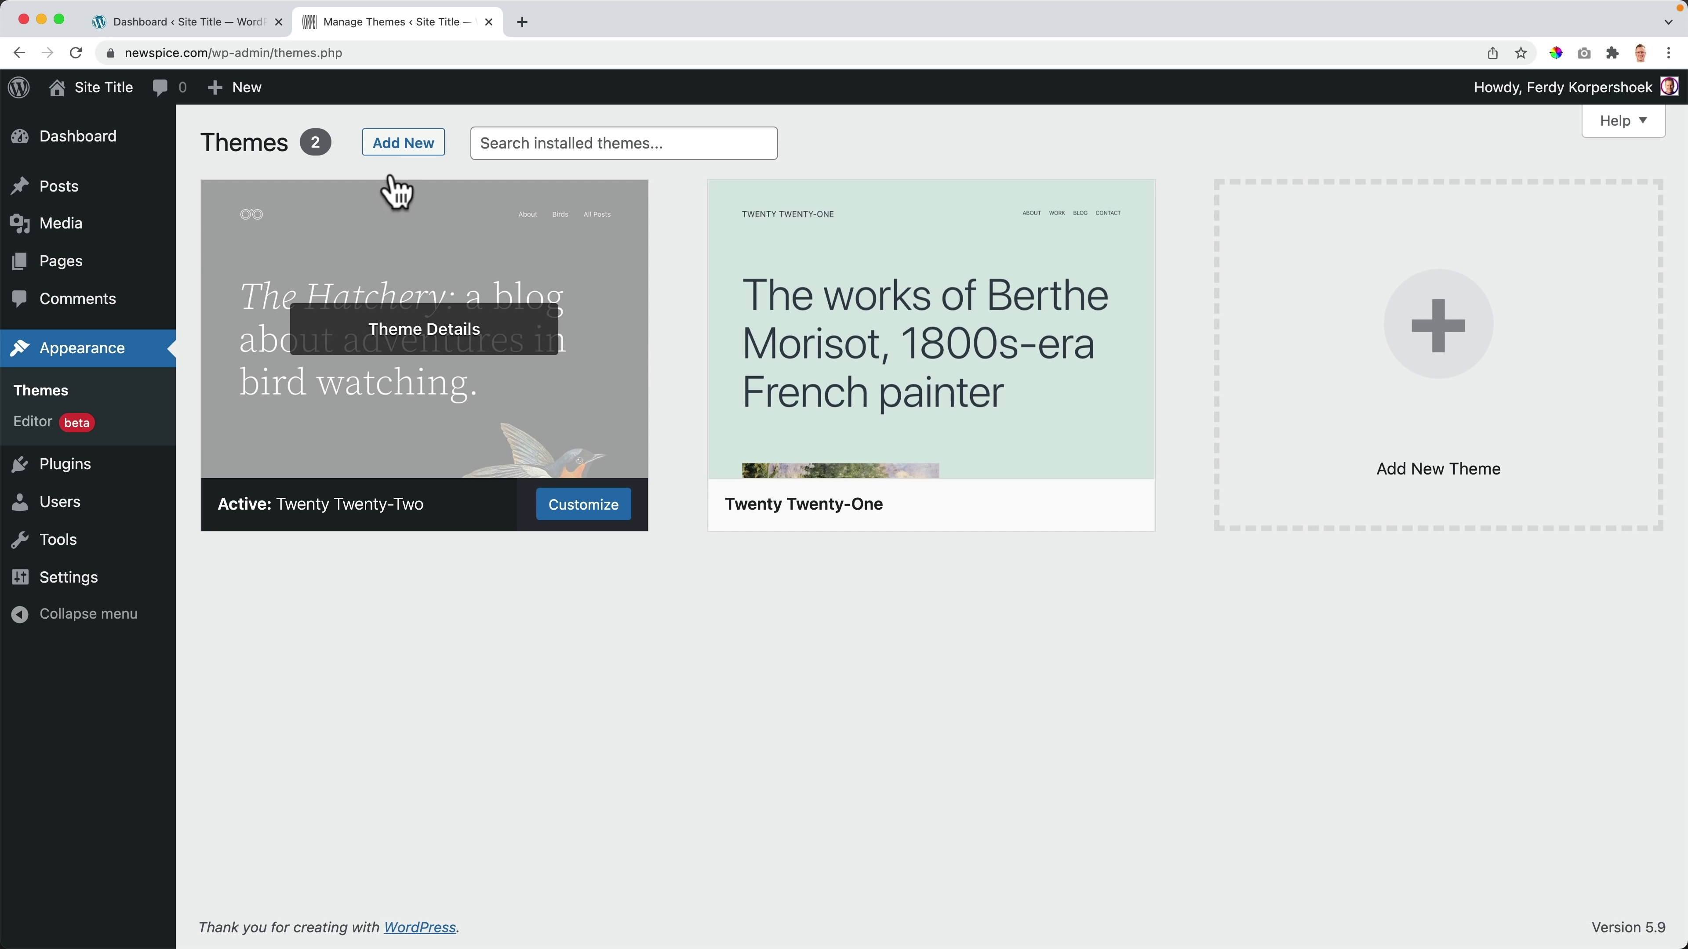
left_click(408, 151)
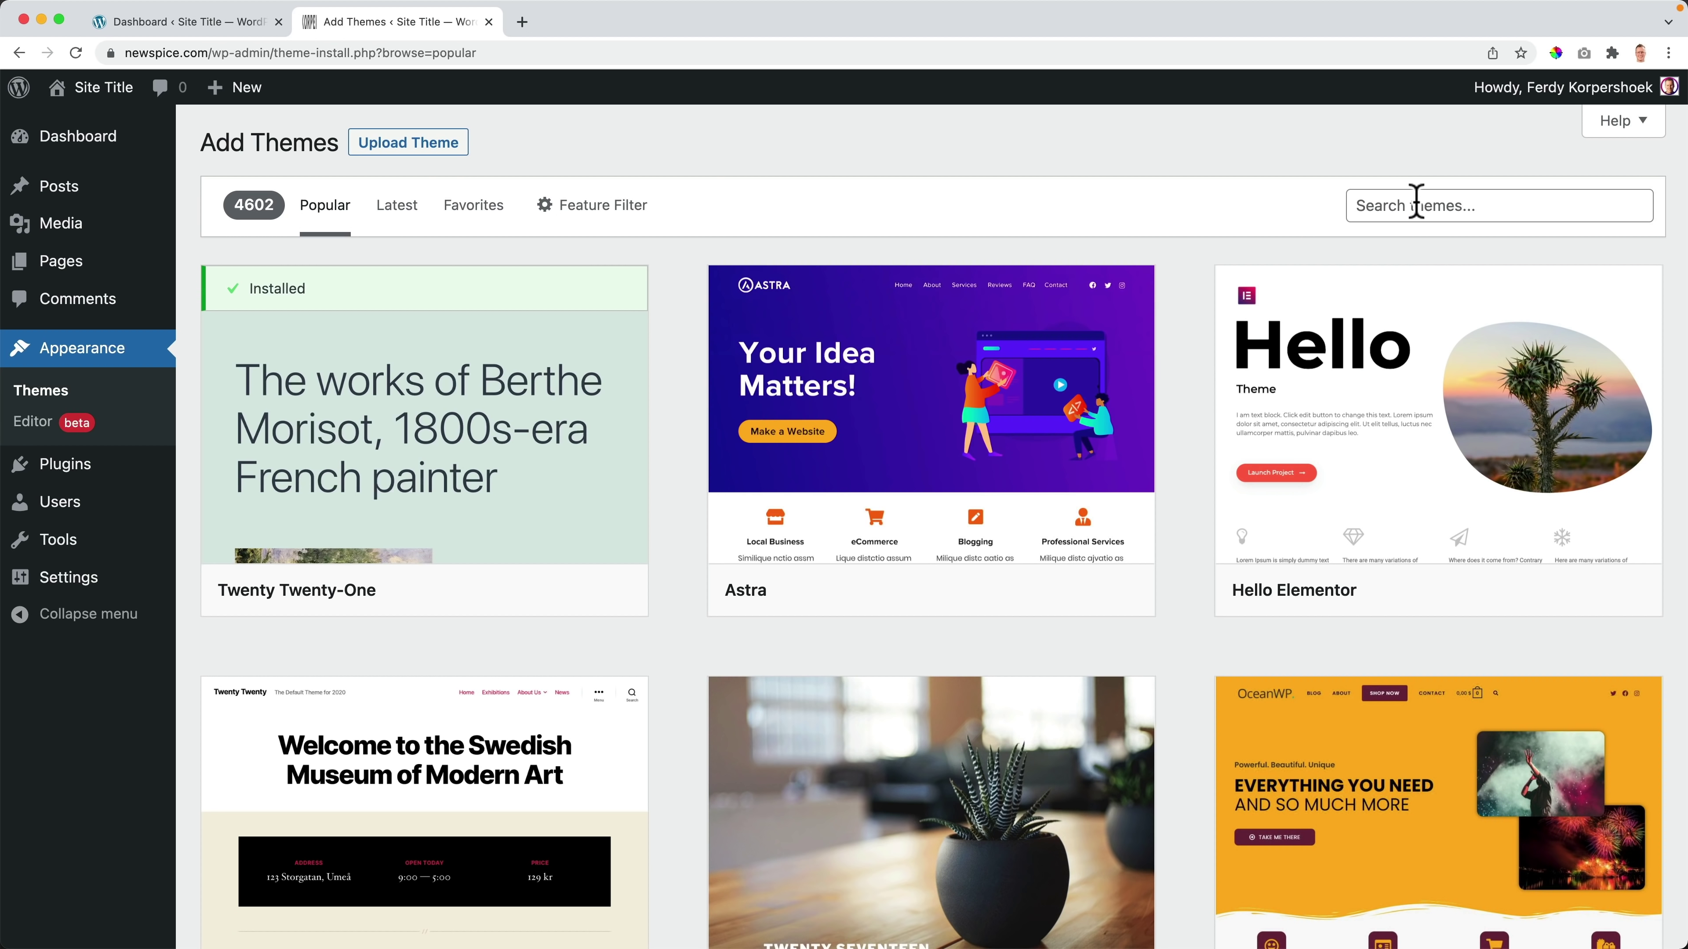
left_click(1416, 203)
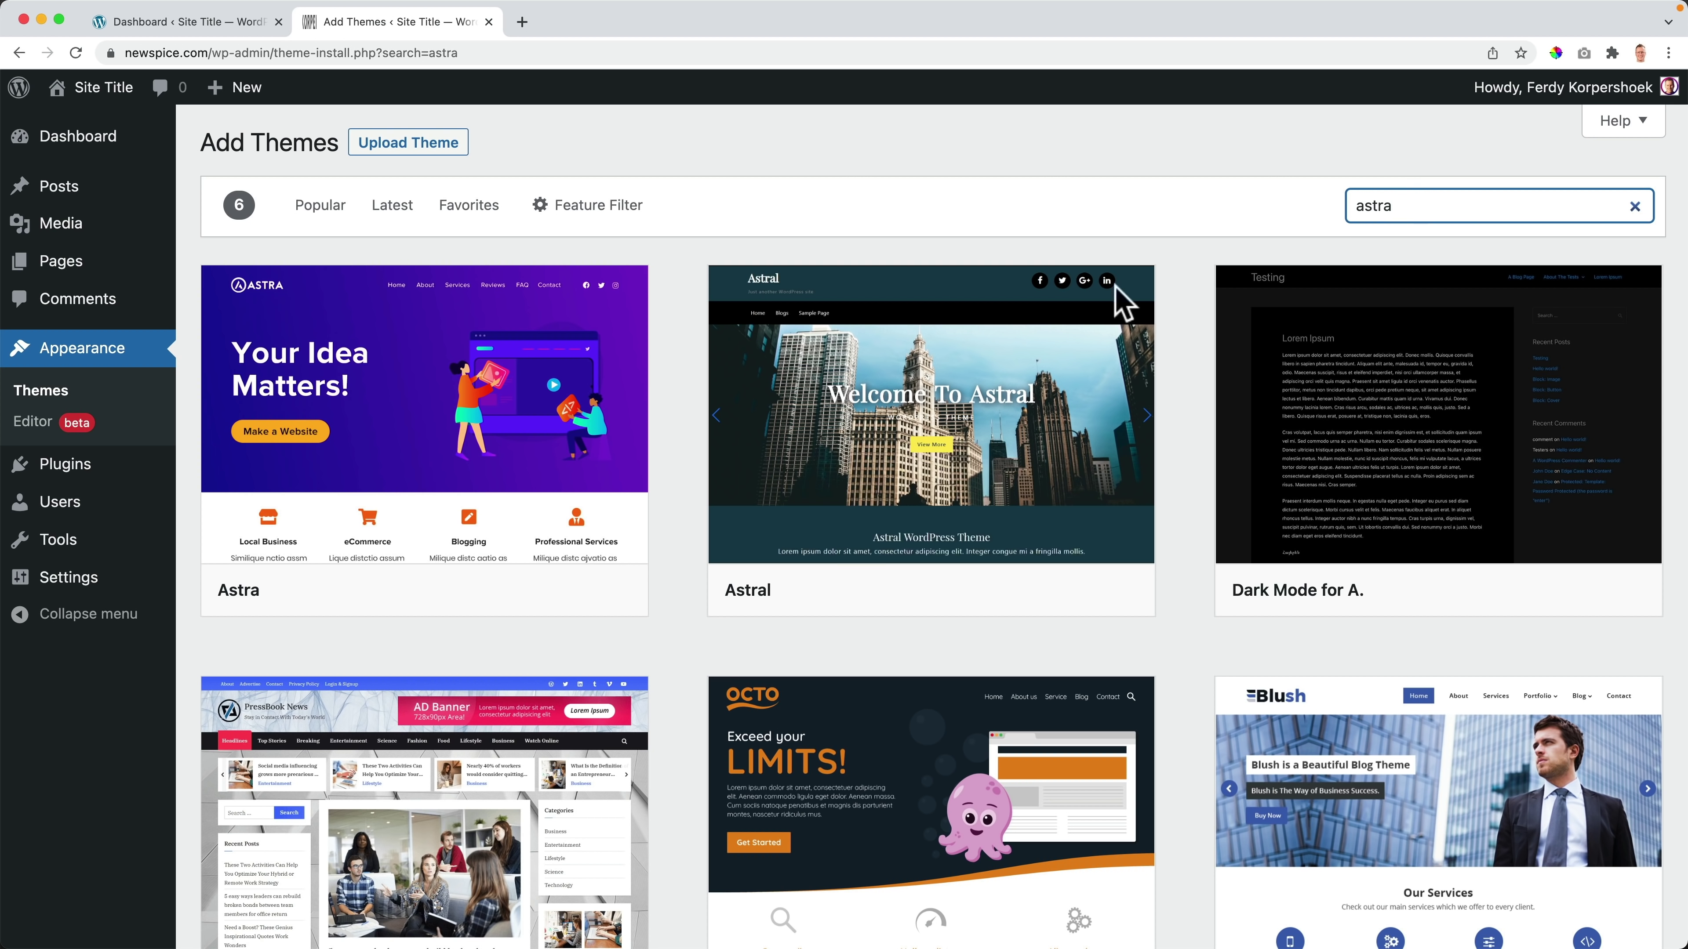
mouse_move(396, 576)
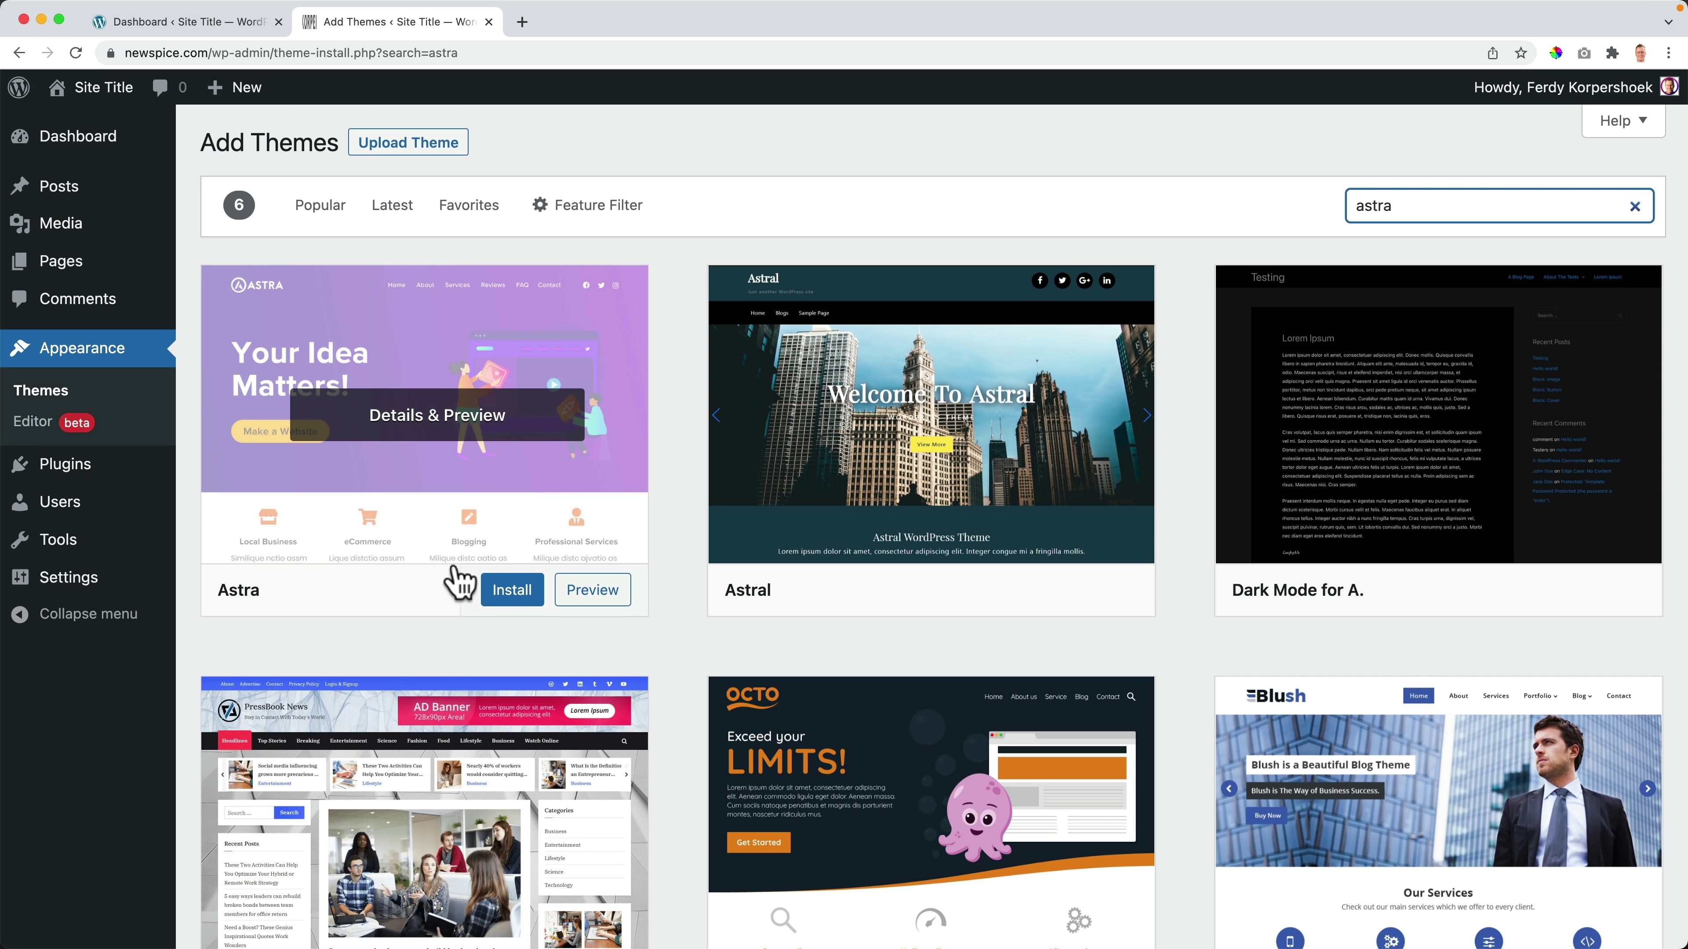
left_click(511, 591)
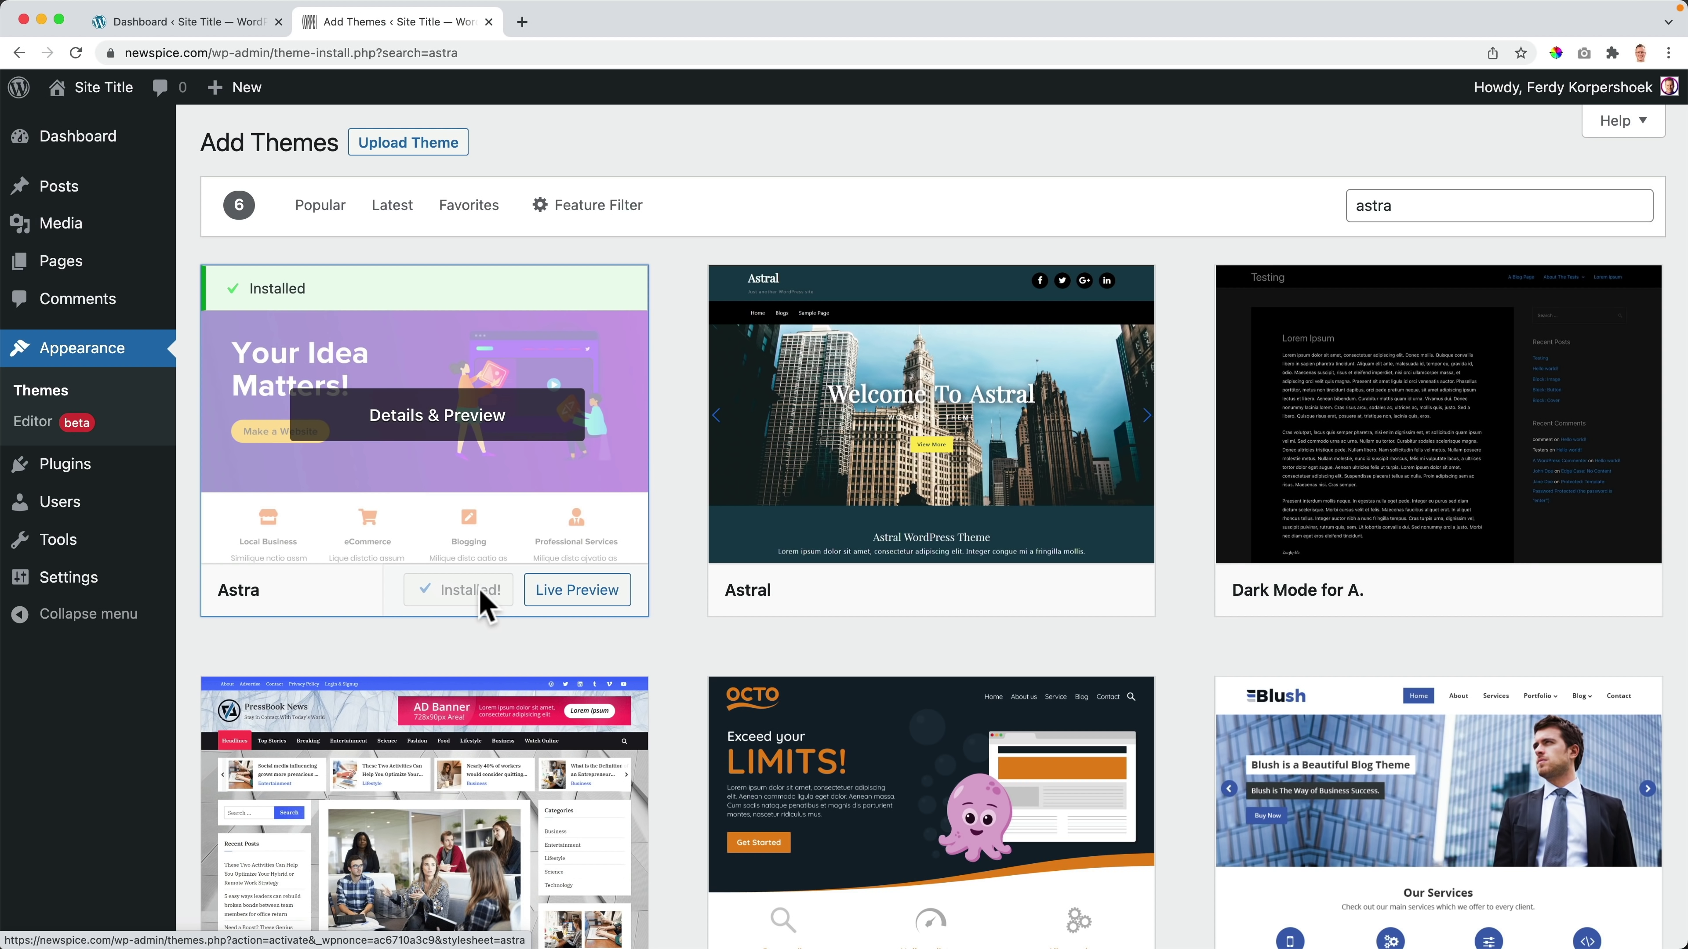
left_click(473, 590)
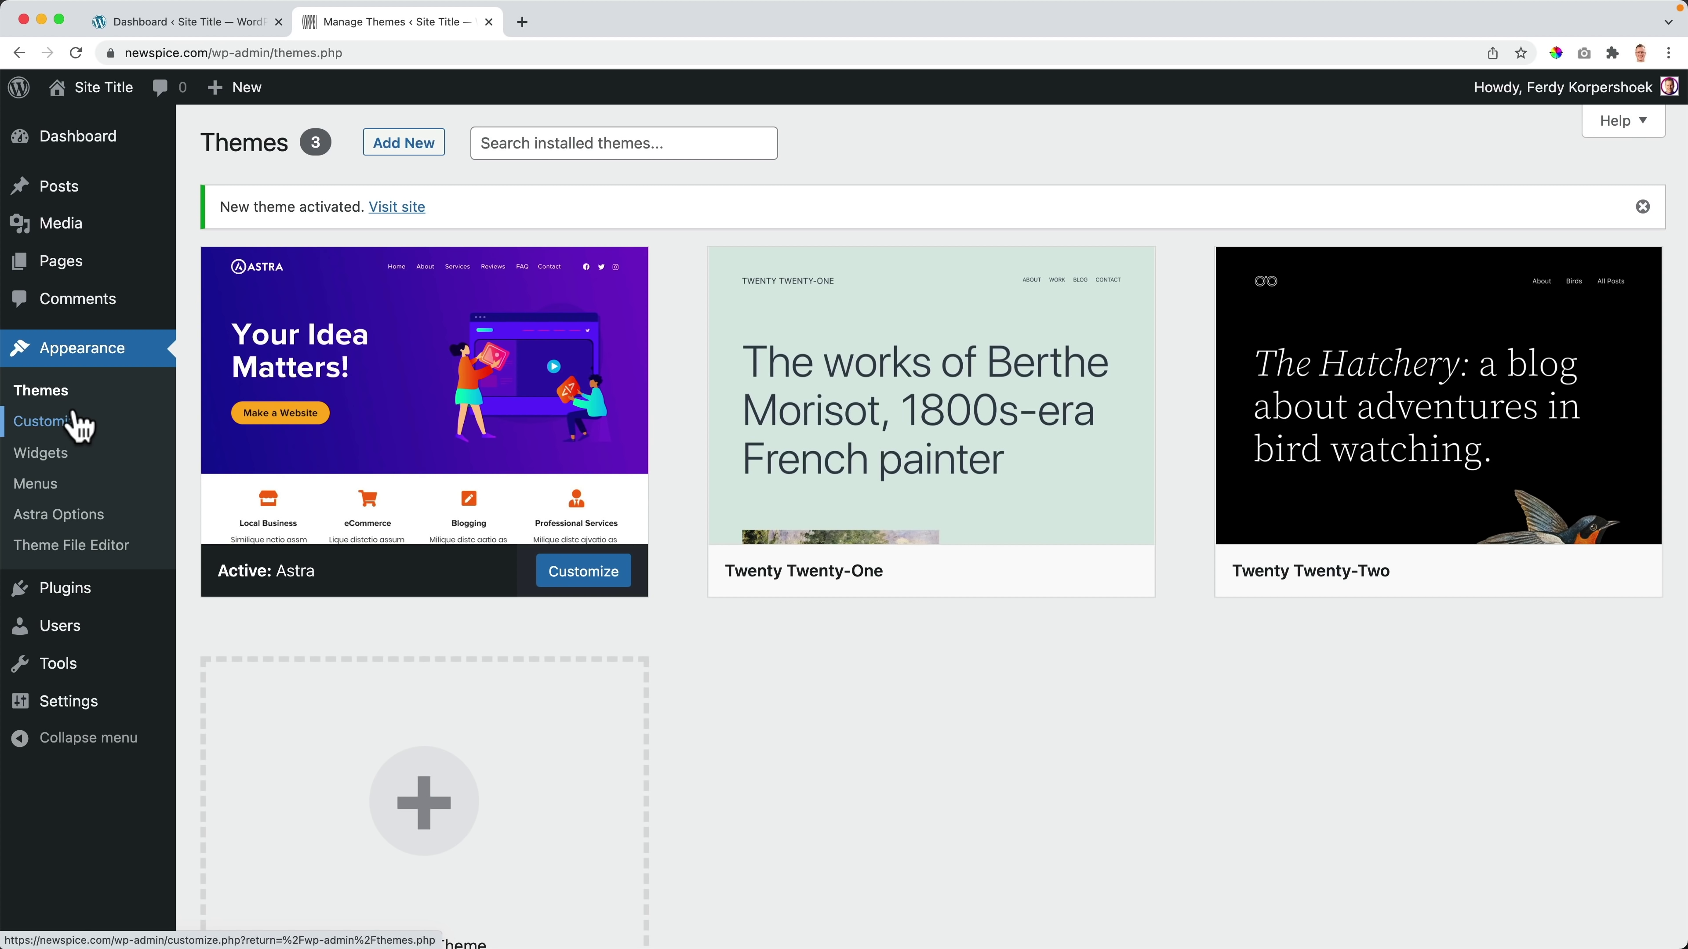
Step: Filter the themes available to add by the Full Site Editing feature
left_click(402, 144)
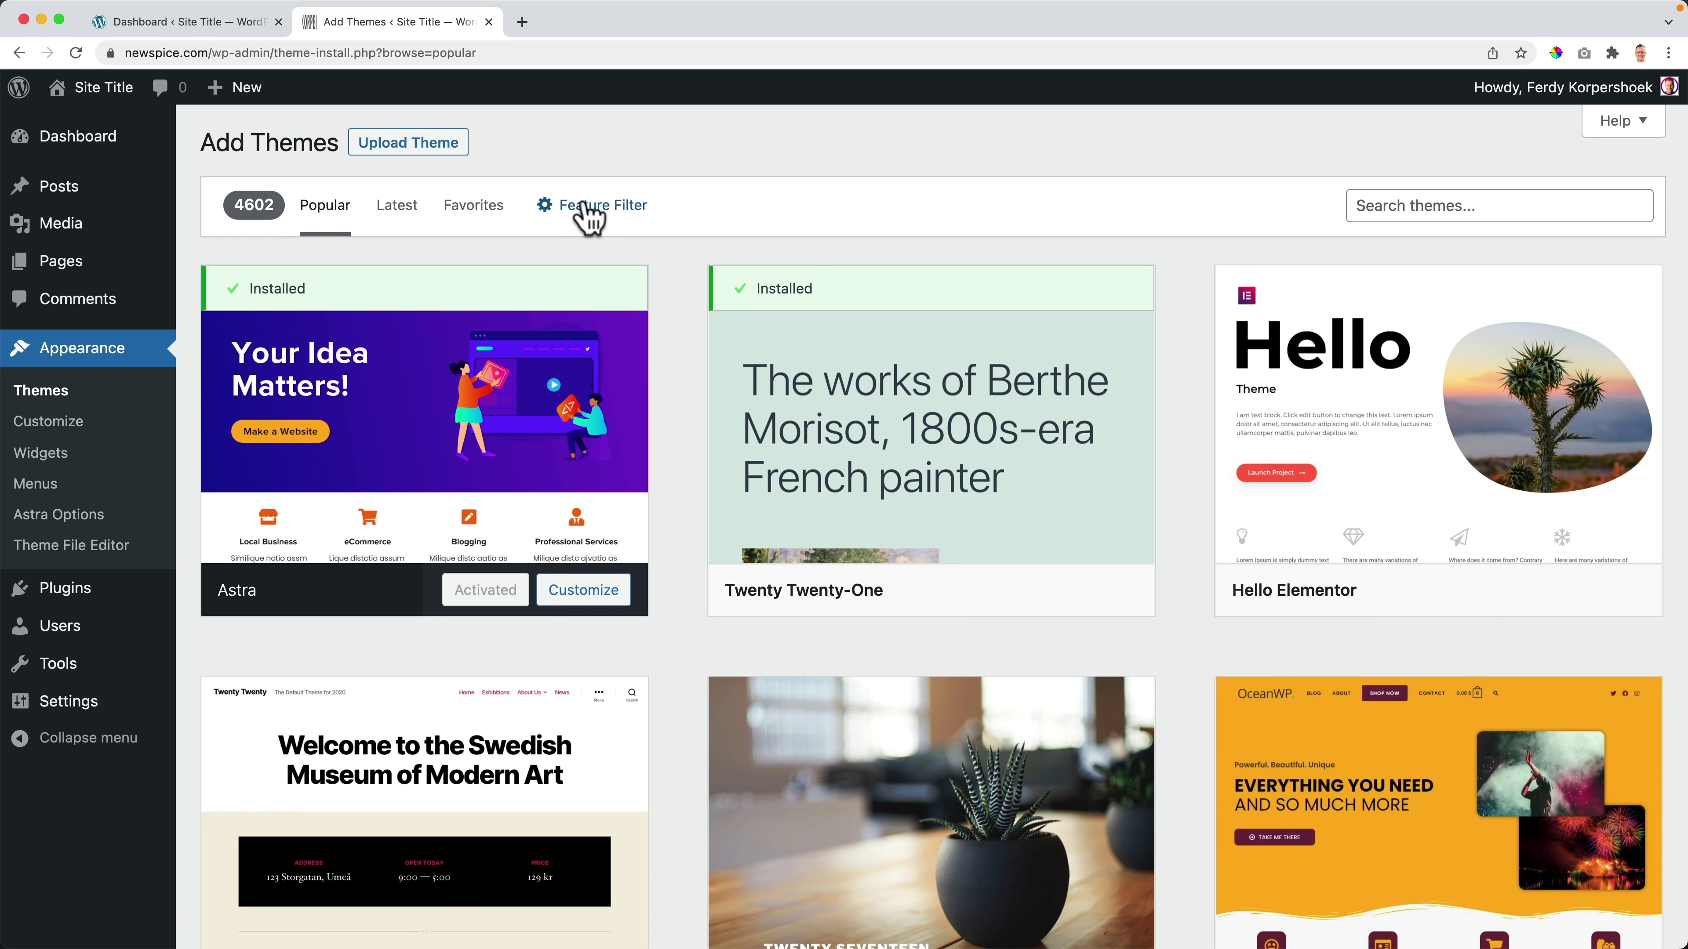
left_click(604, 207)
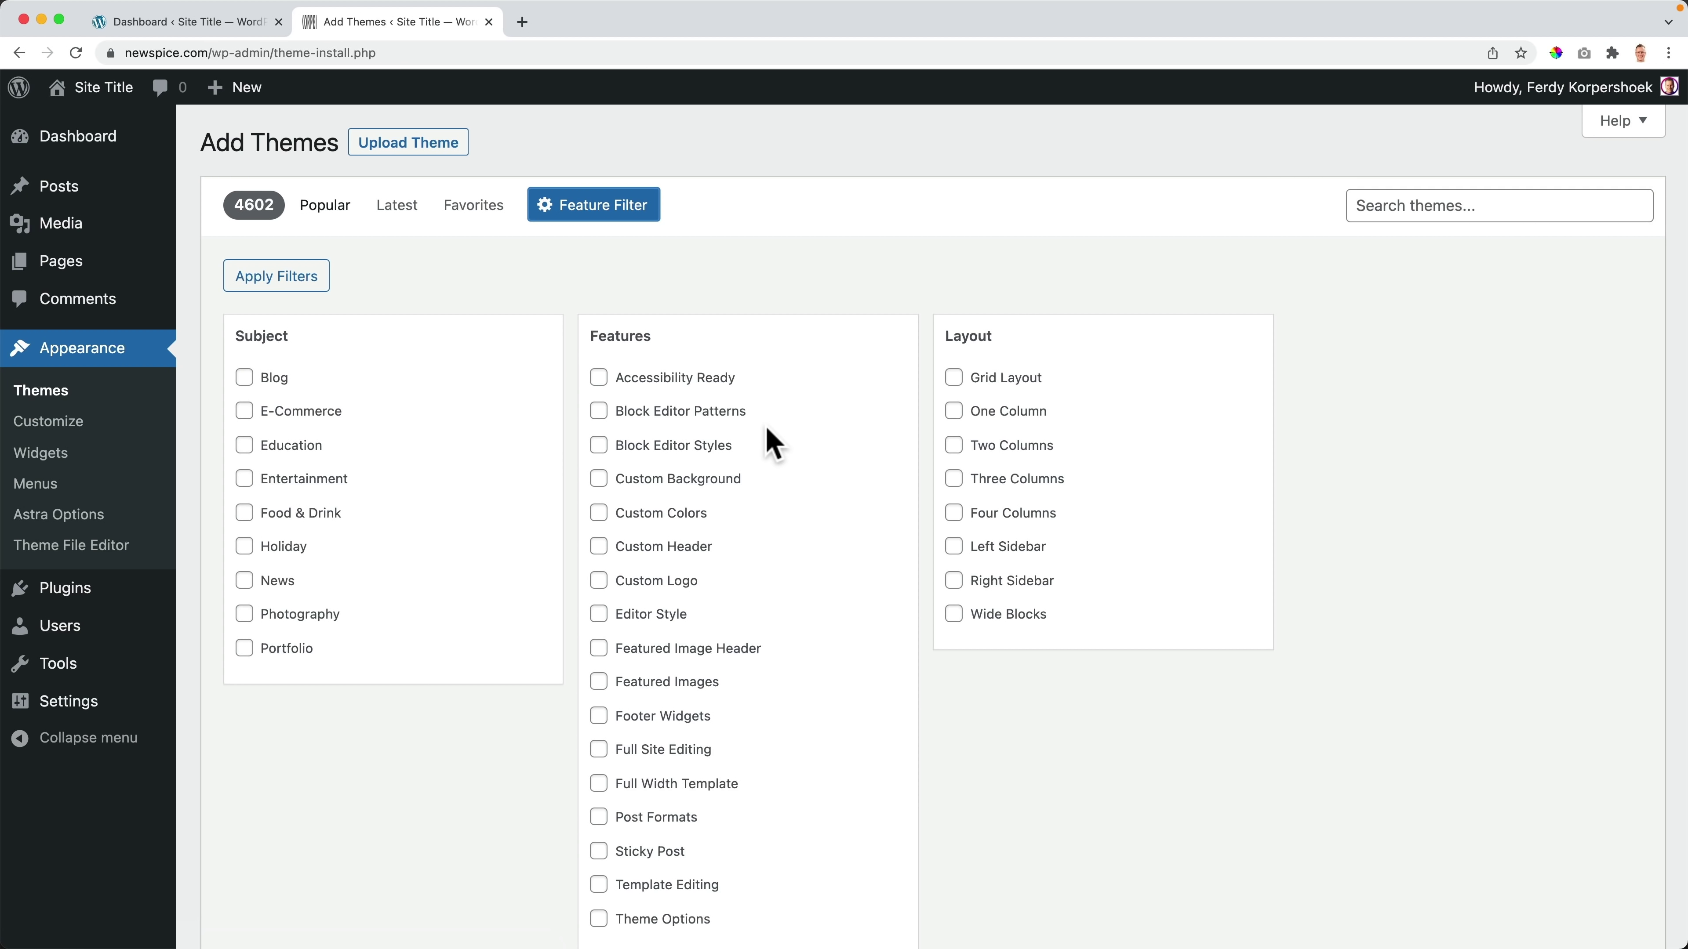
scroll(771, 442, "down", 2)
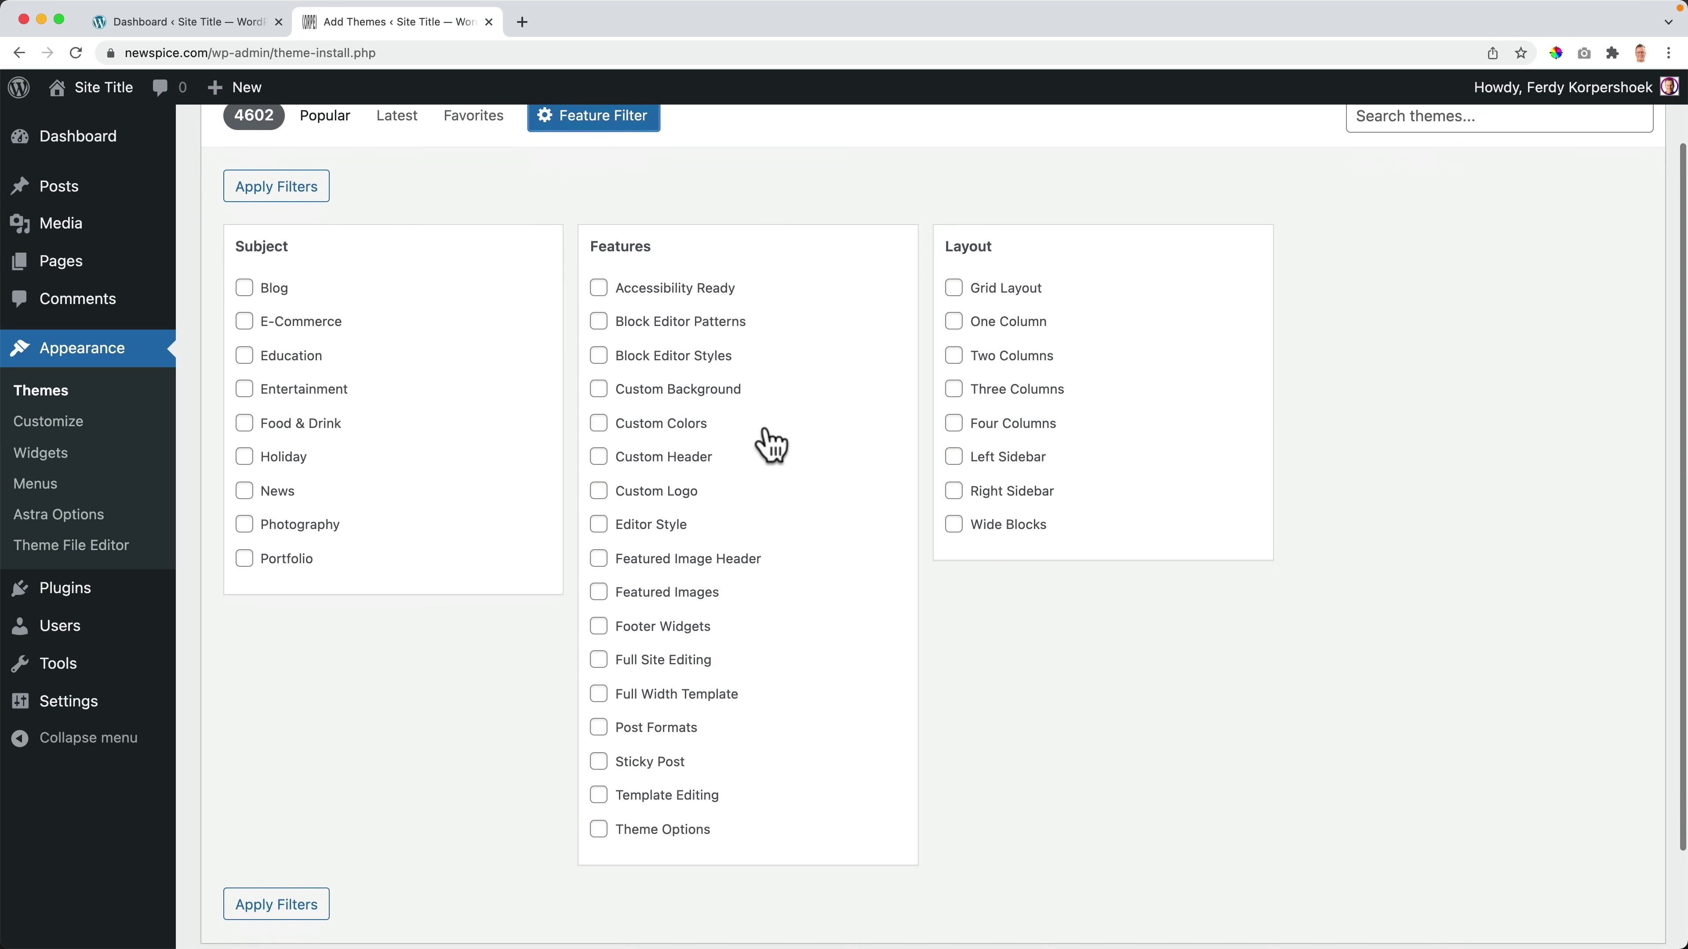
left_click(636, 663)
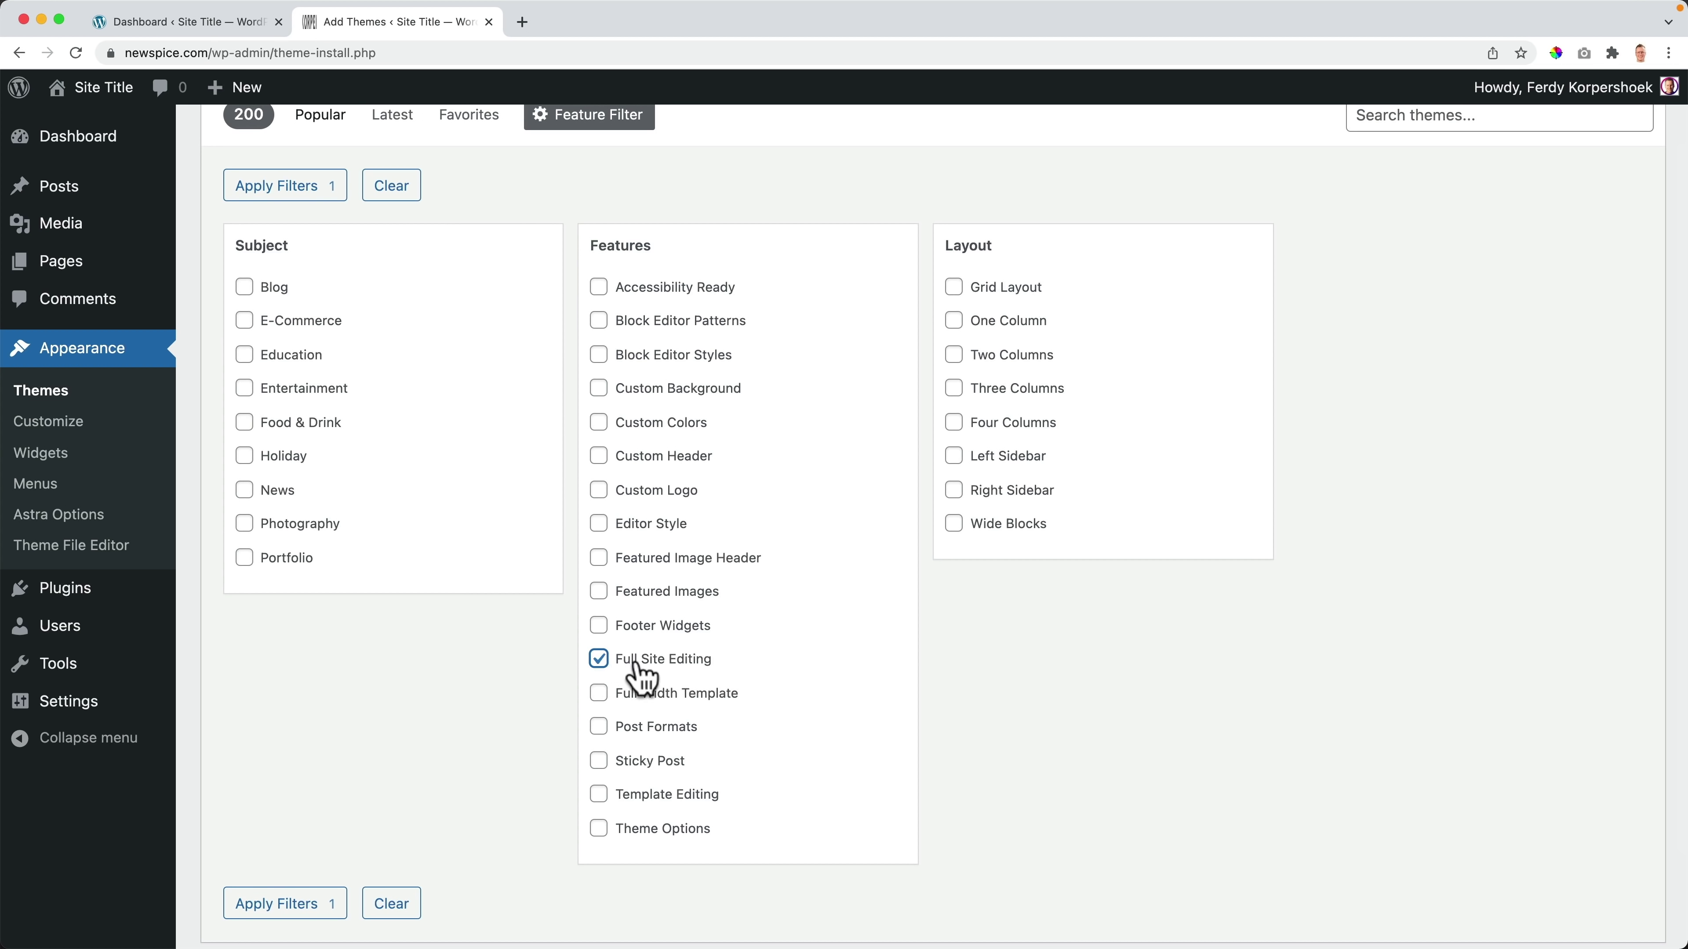
left_click(292, 904)
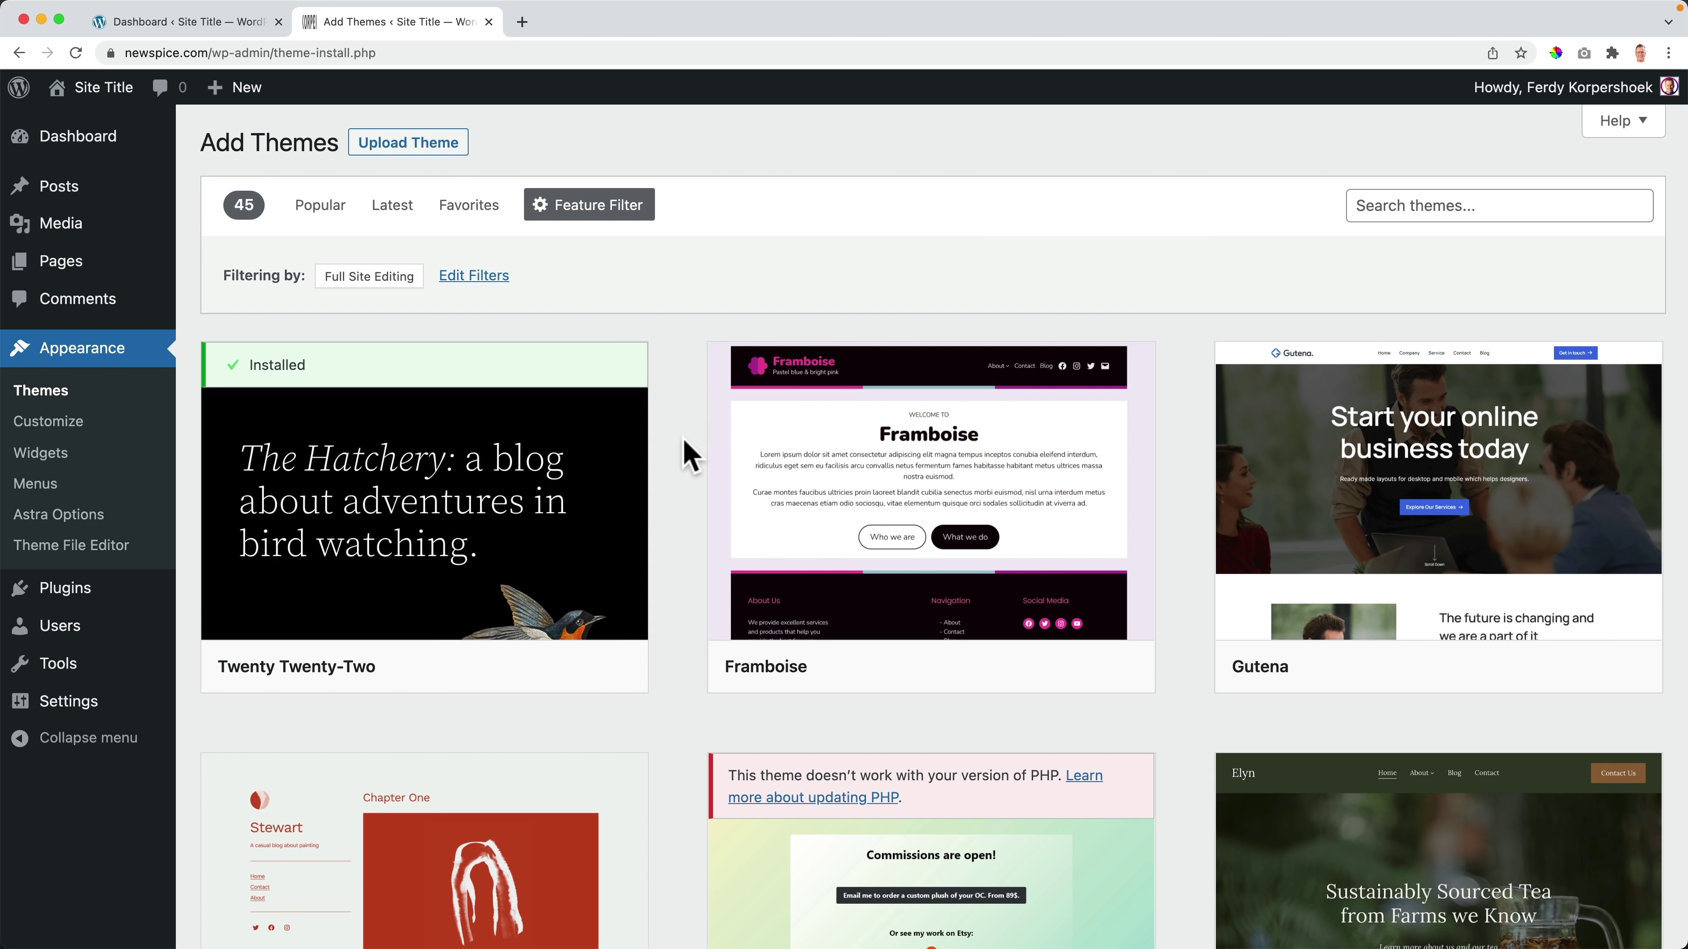
Step: Browse the filtered themes, then install and activate the Bricksy theme
scroll(688, 455, "down", 10)
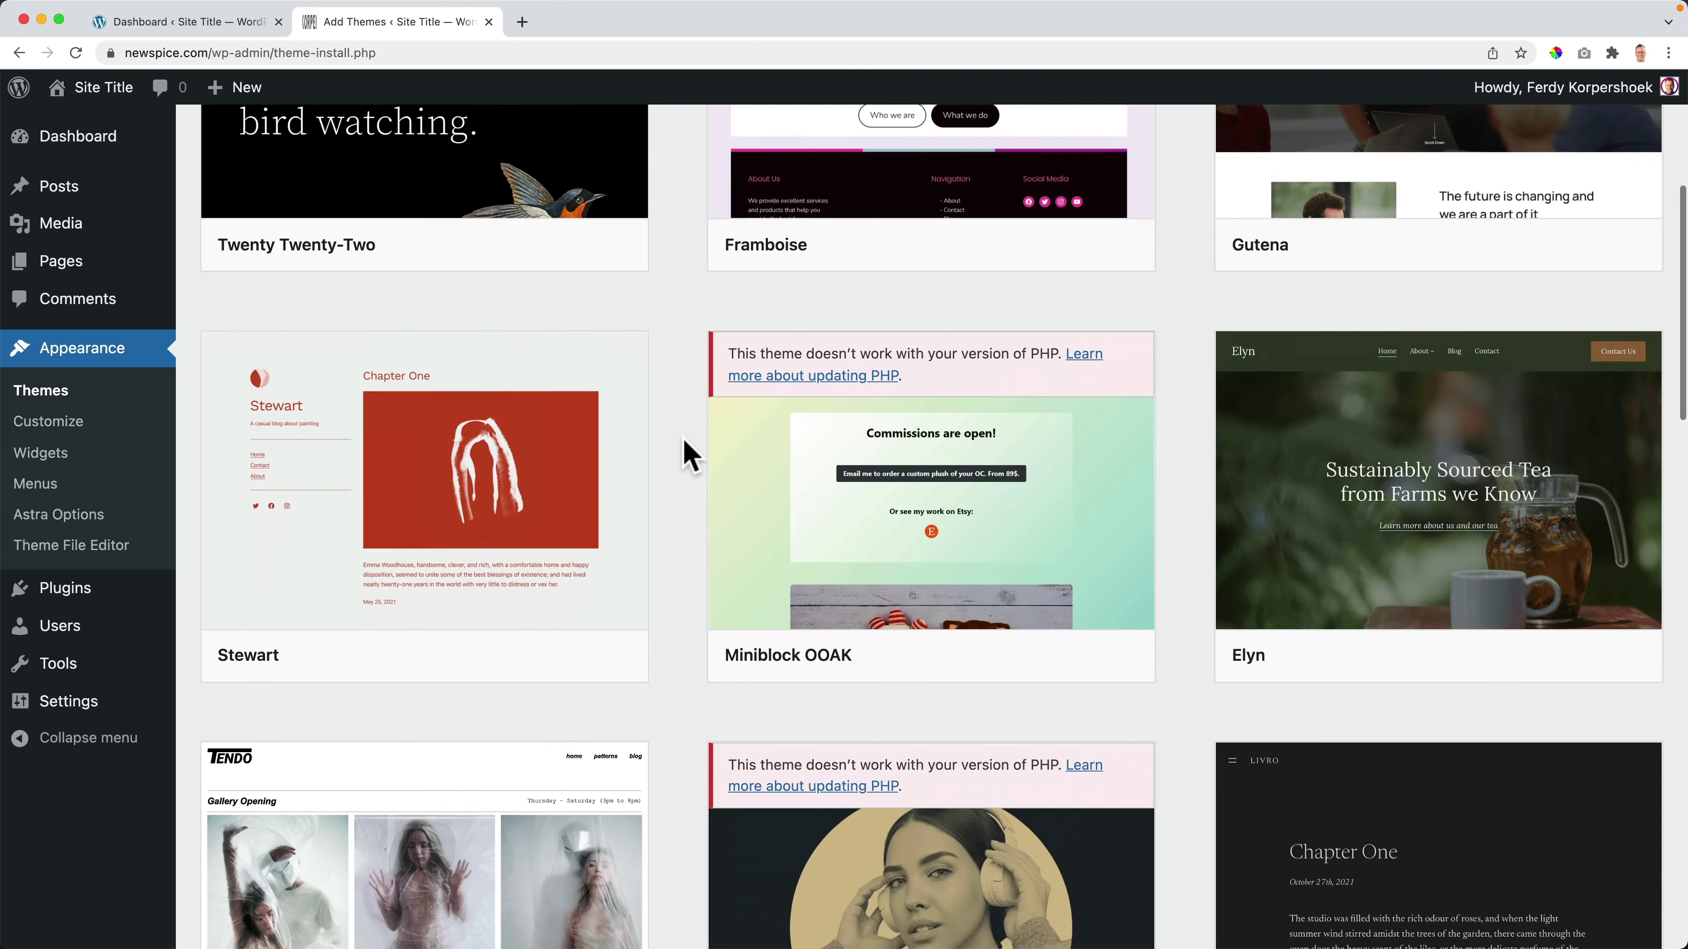
scroll(687, 455, "down", 10)
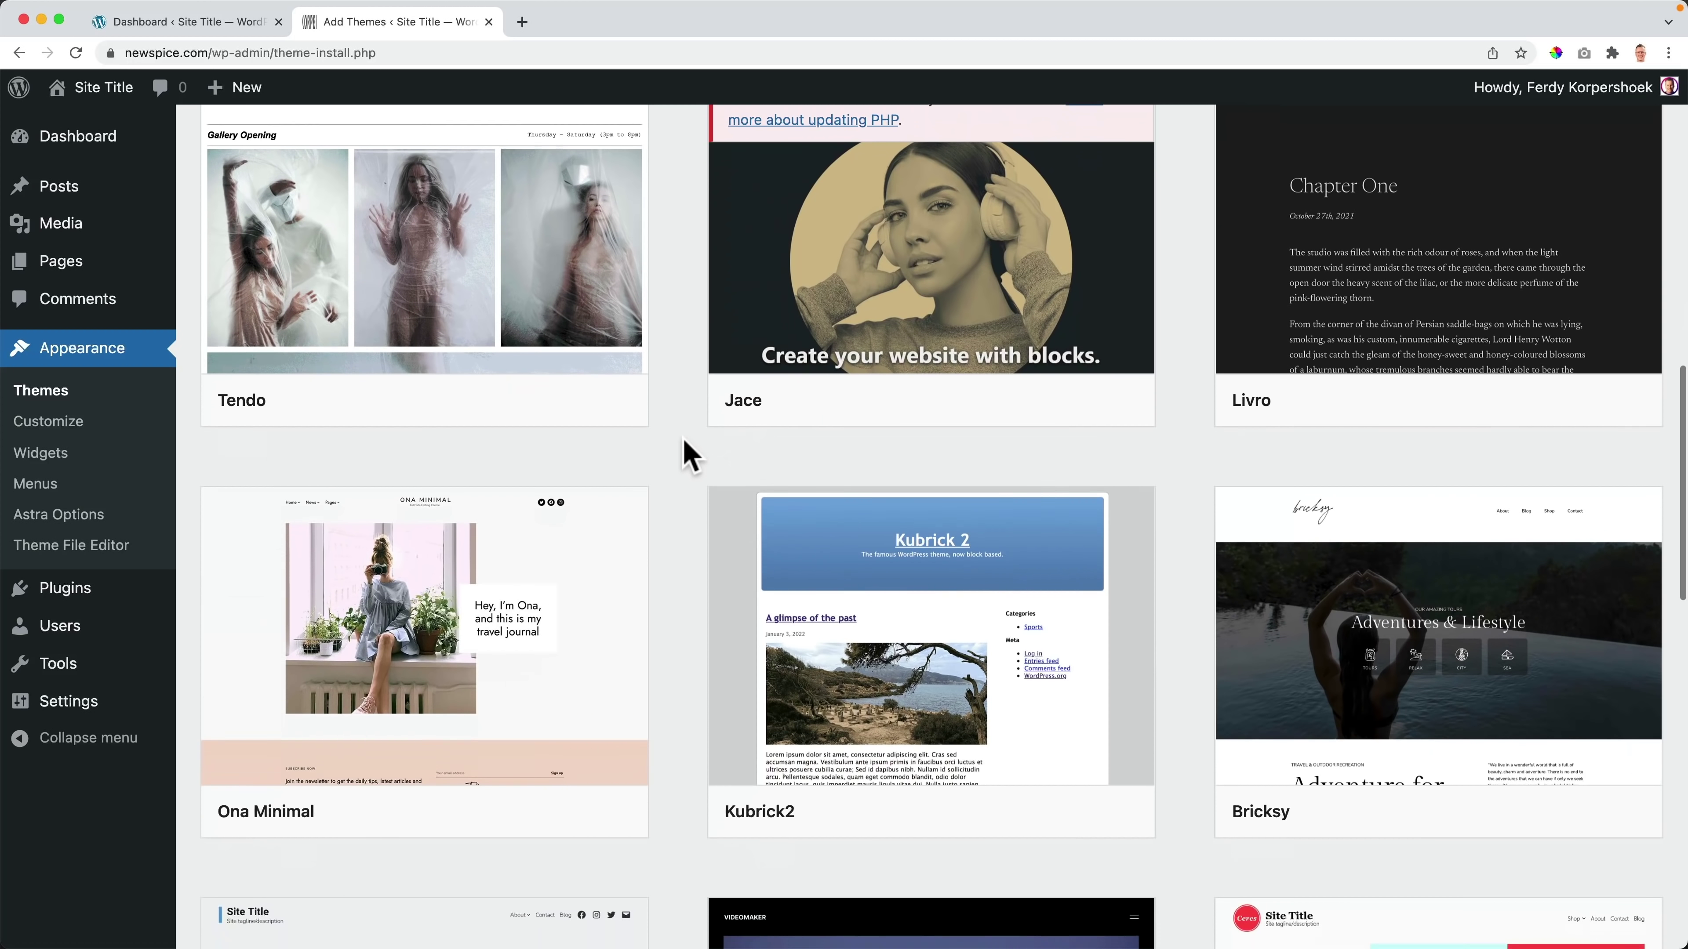
scroll(688, 455, "down", 4)
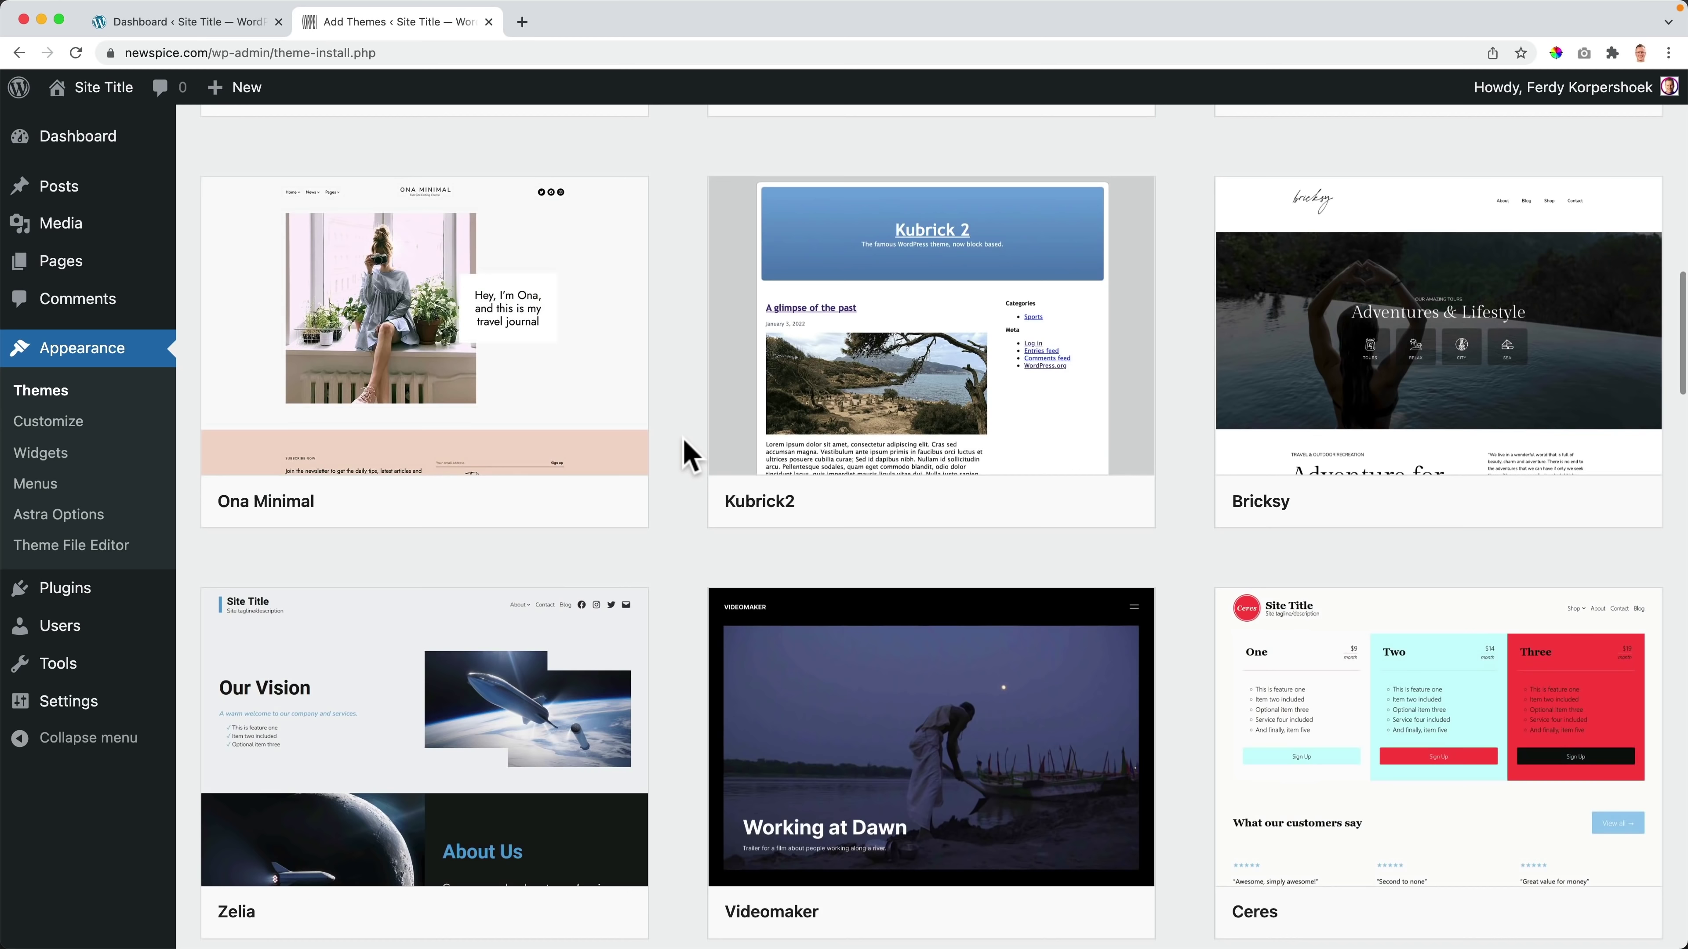
scroll(688, 456, "up", 2)
scroll(691, 455, "up", 1)
mouse_move(1389, 491)
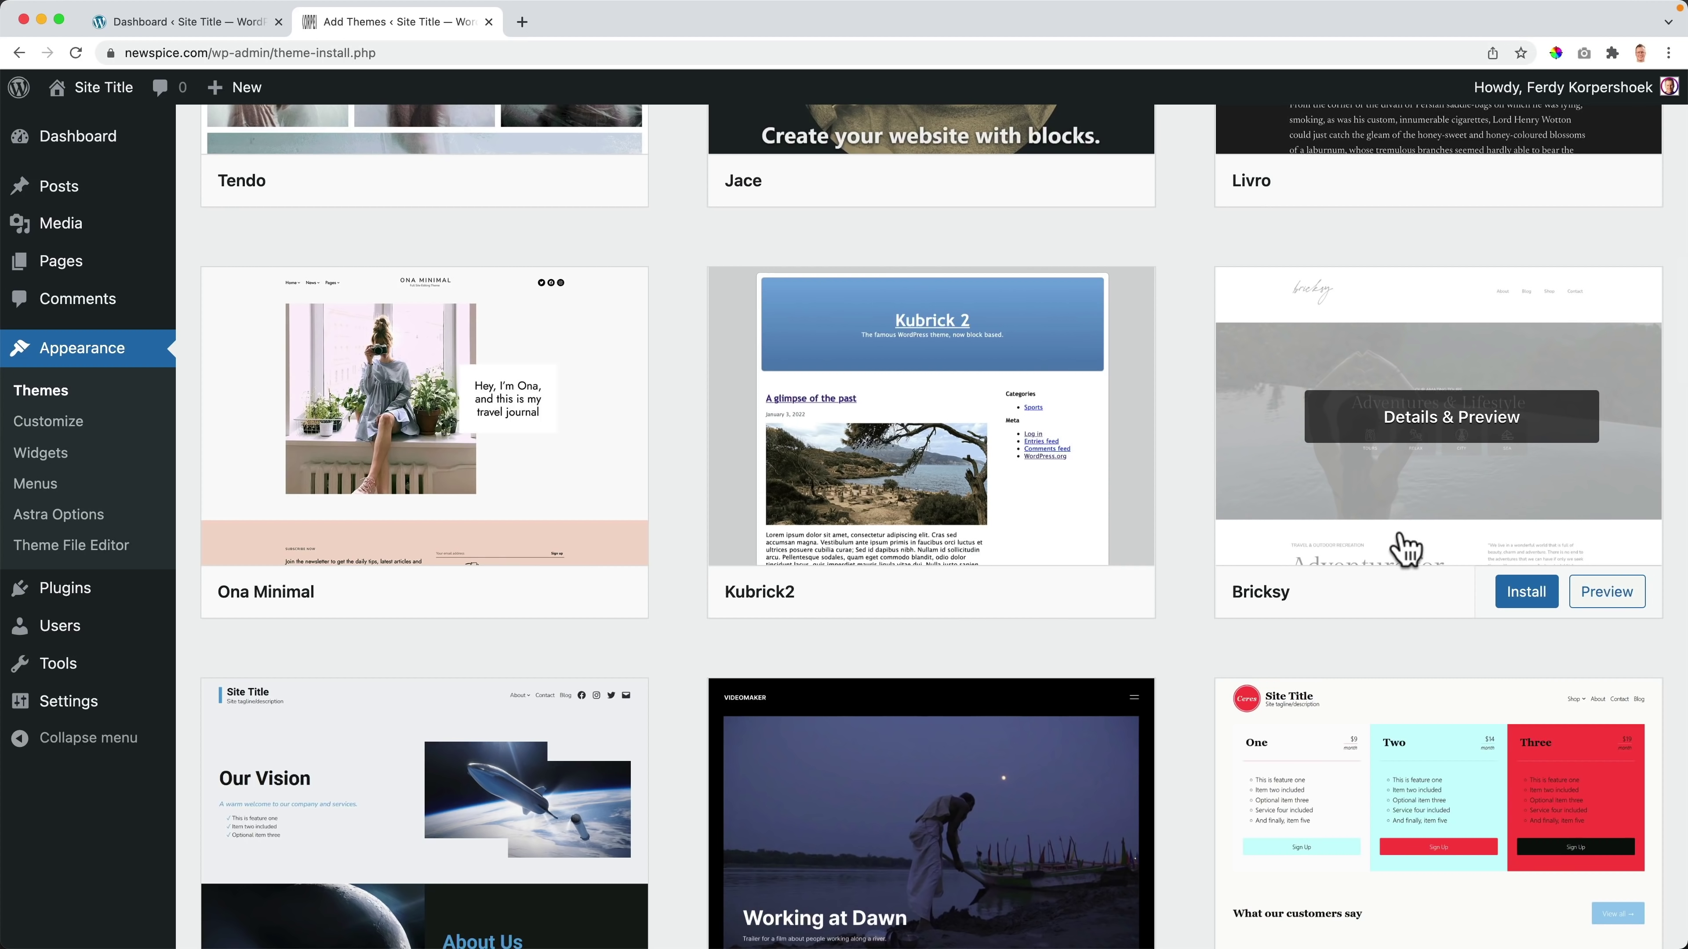
left_click(1526, 599)
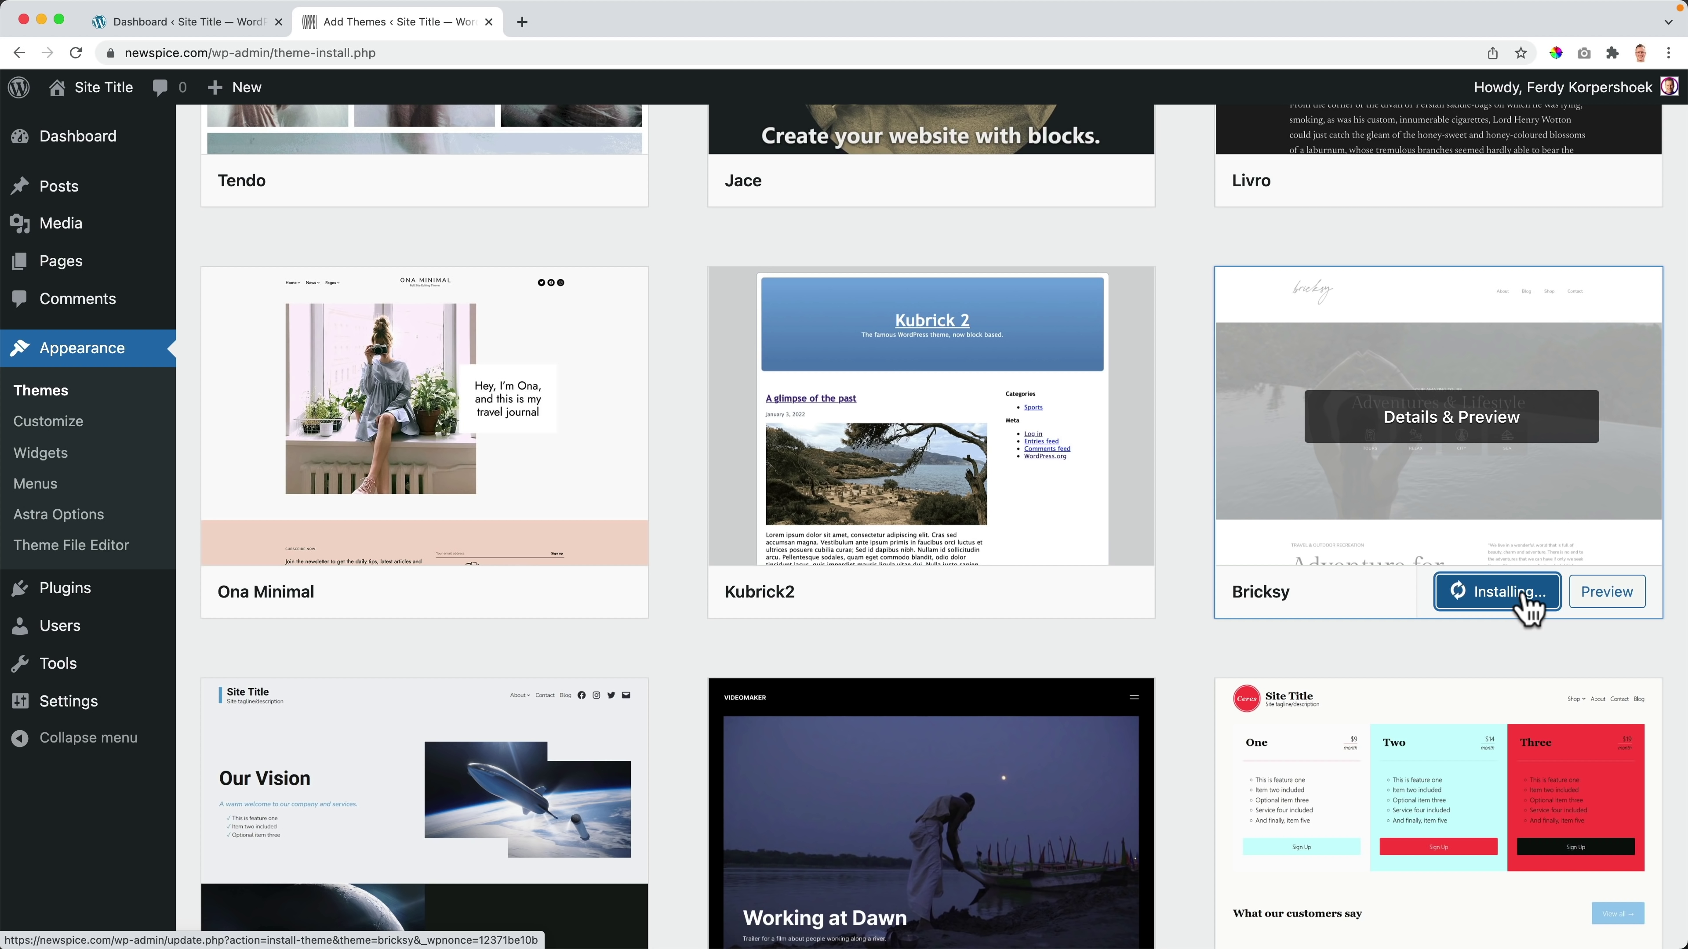
left_click(1488, 592)
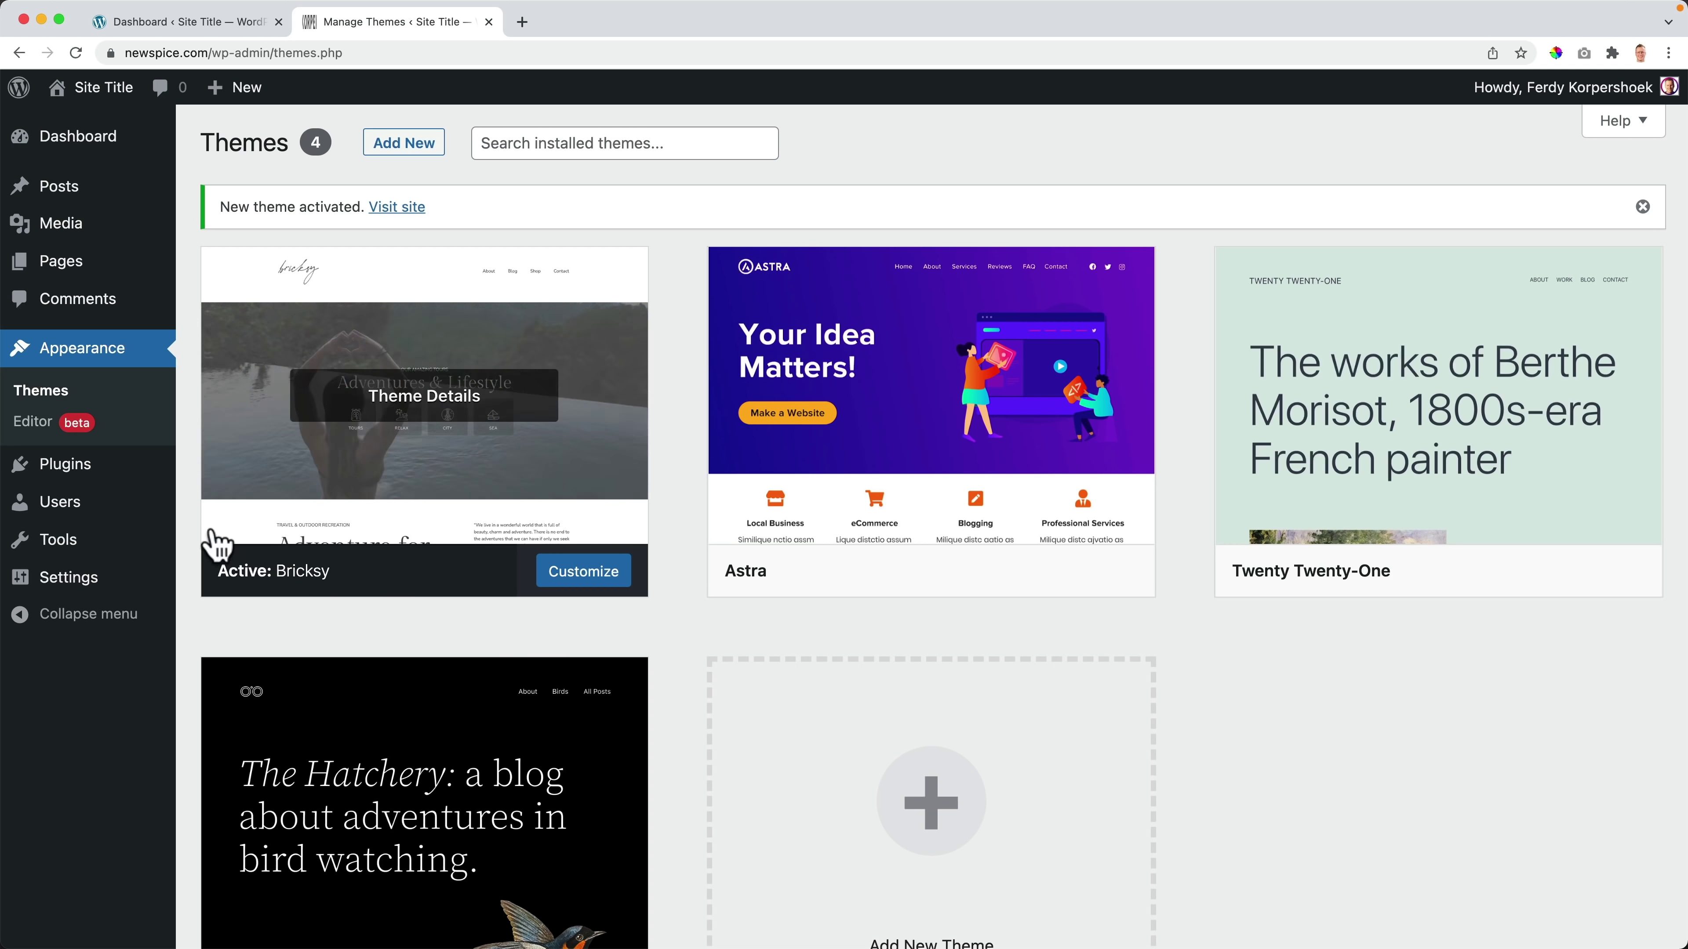
Step: In the site editor, assign the Header navigation menu to the header's navigation block and save the changes
left_click(30, 436)
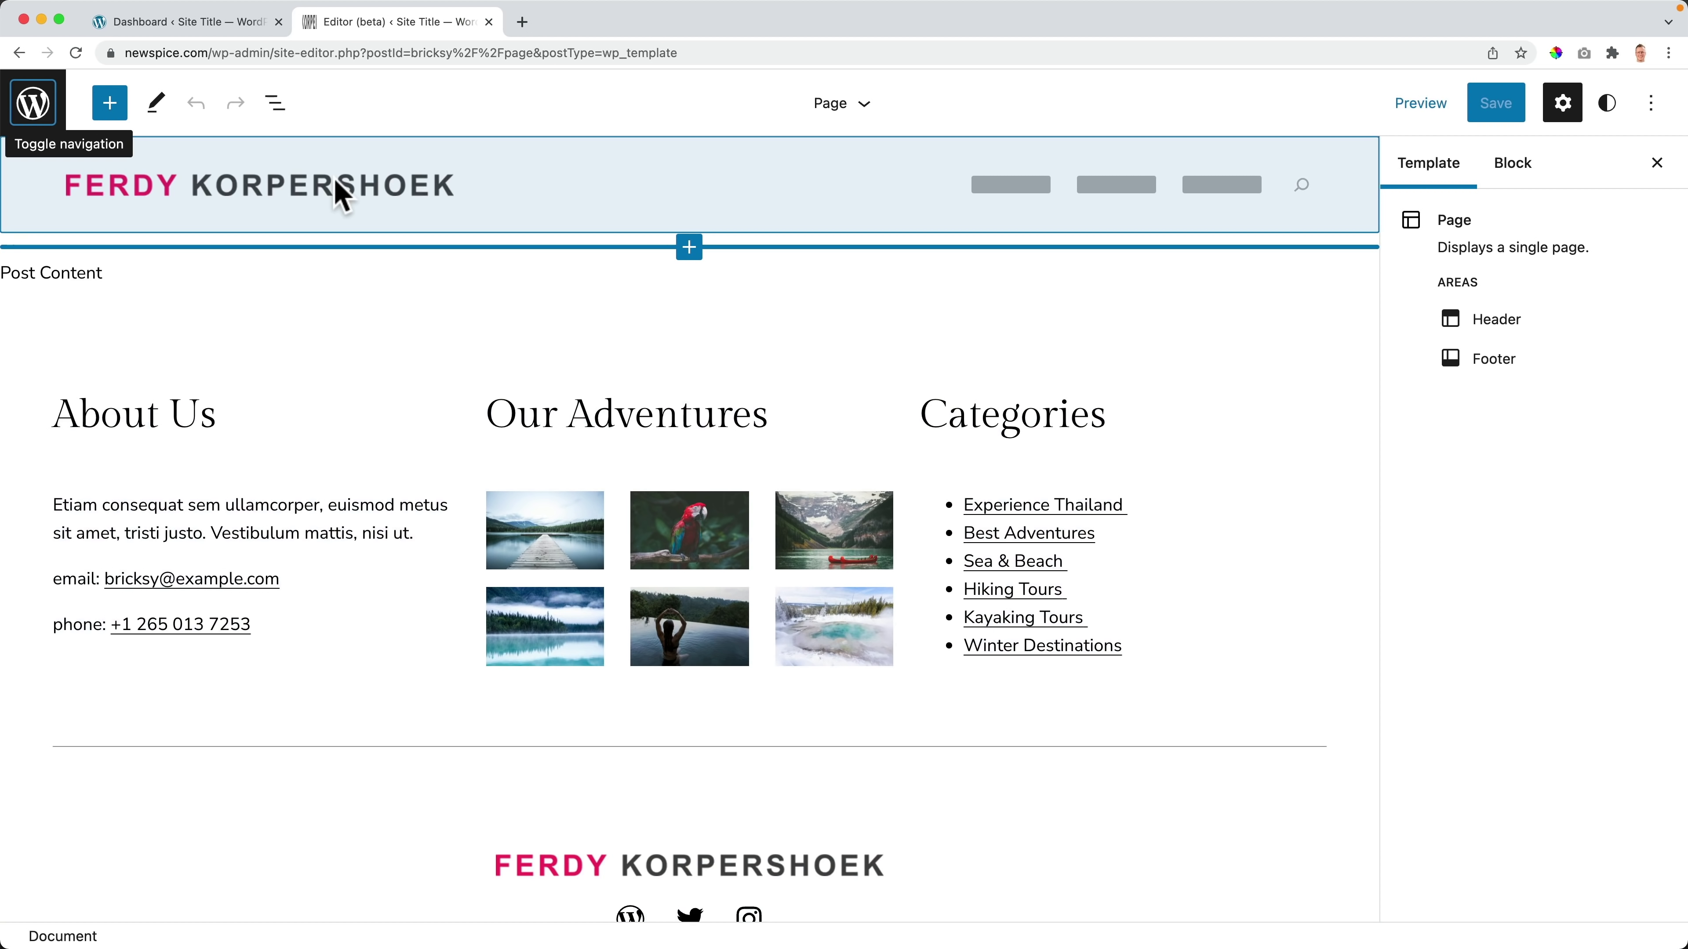
left_click(1075, 201)
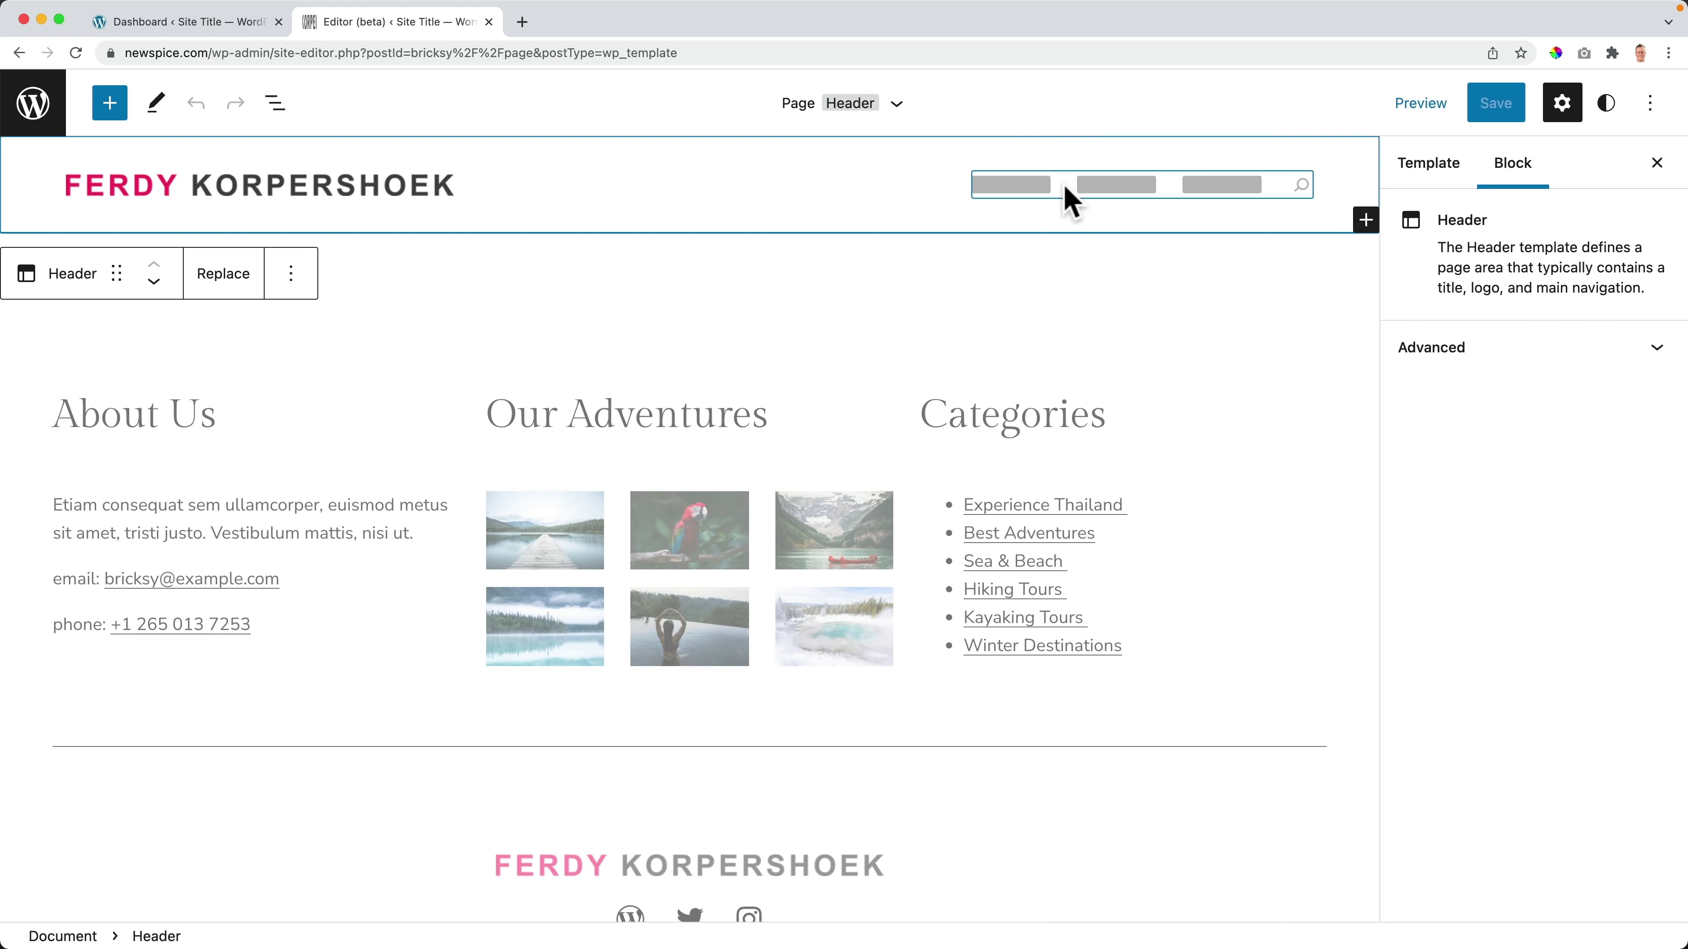
left_click(1071, 199)
left_click(1147, 194)
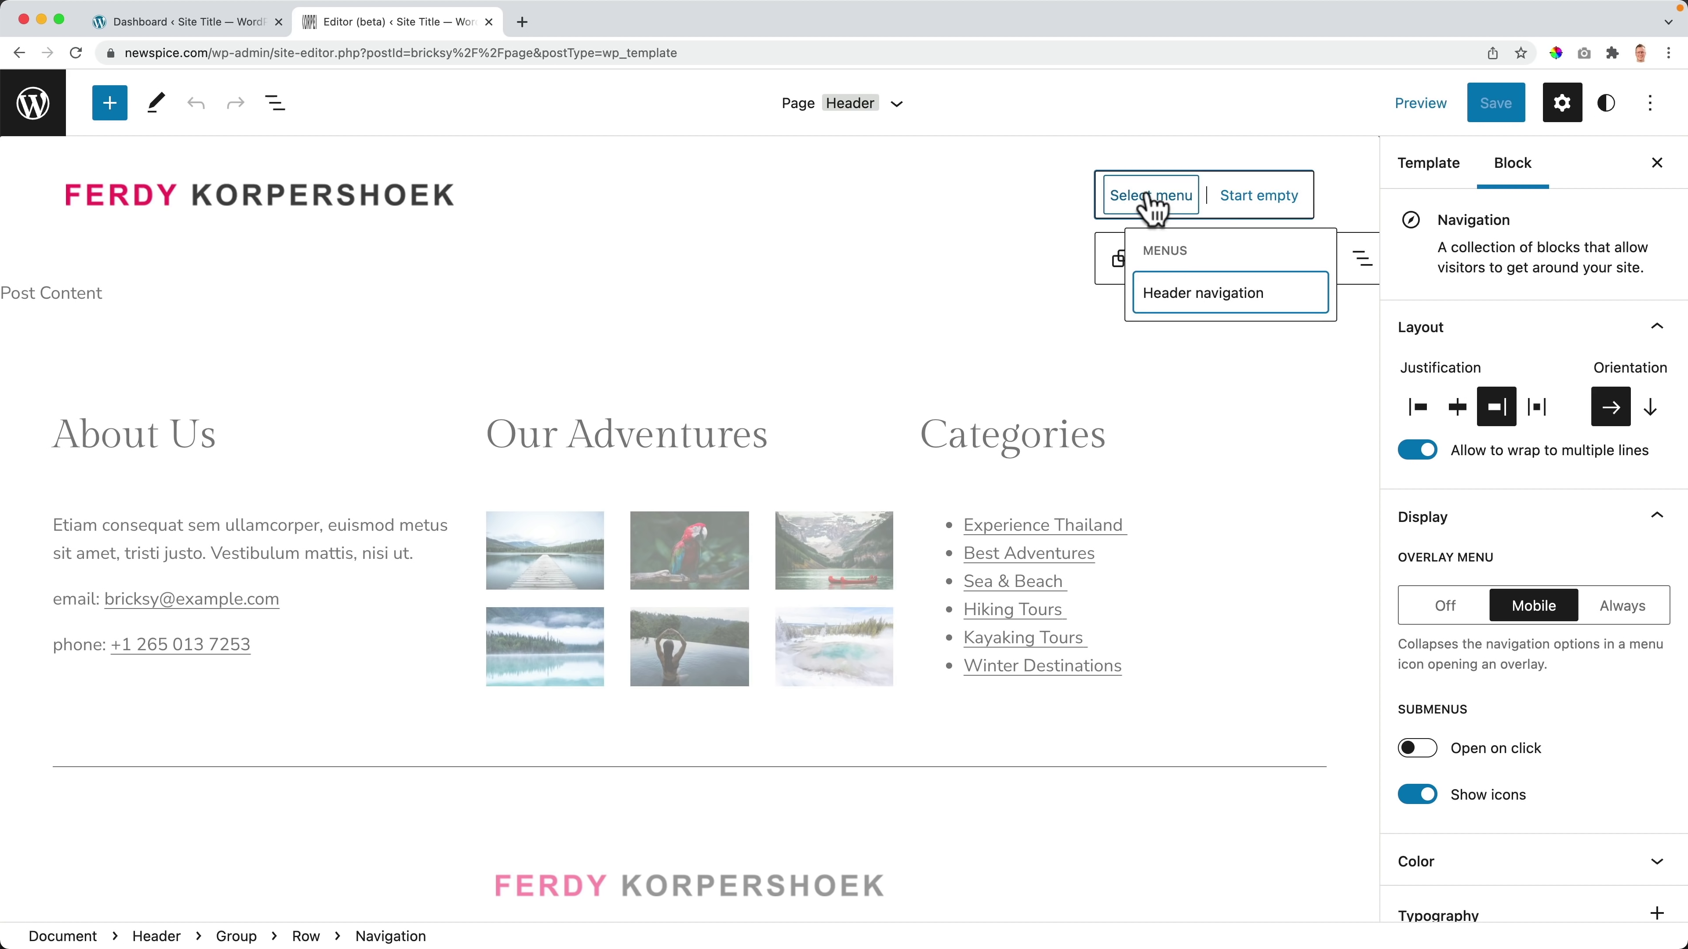
left_click(1184, 294)
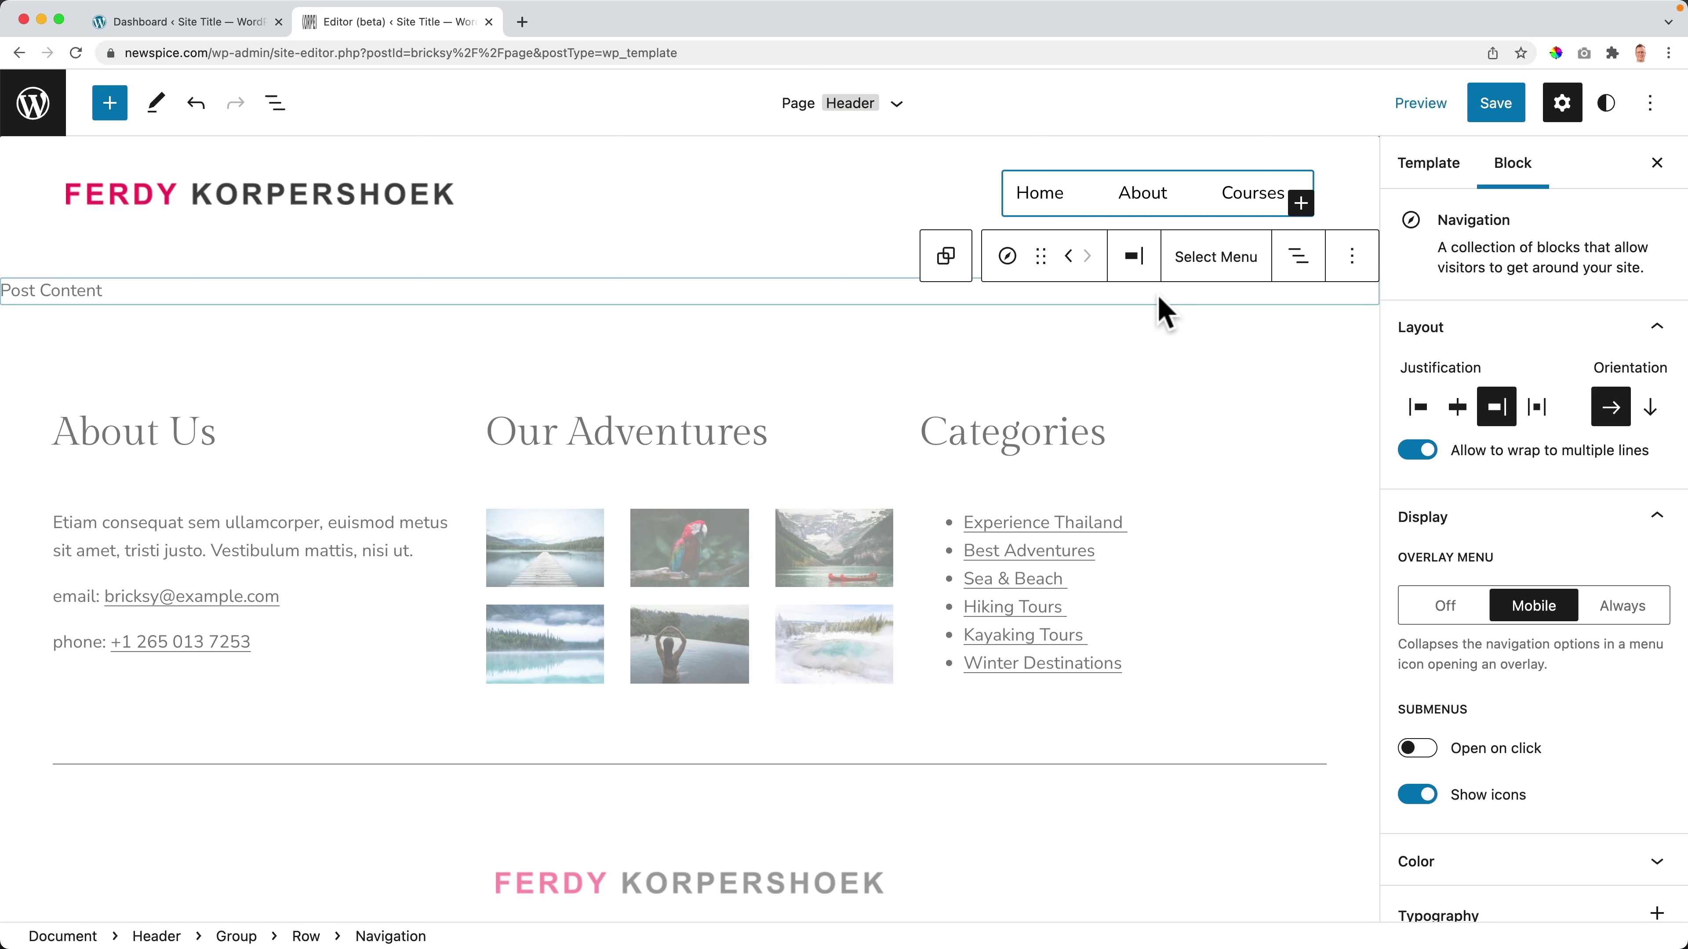
mouse_move(1254, 196)
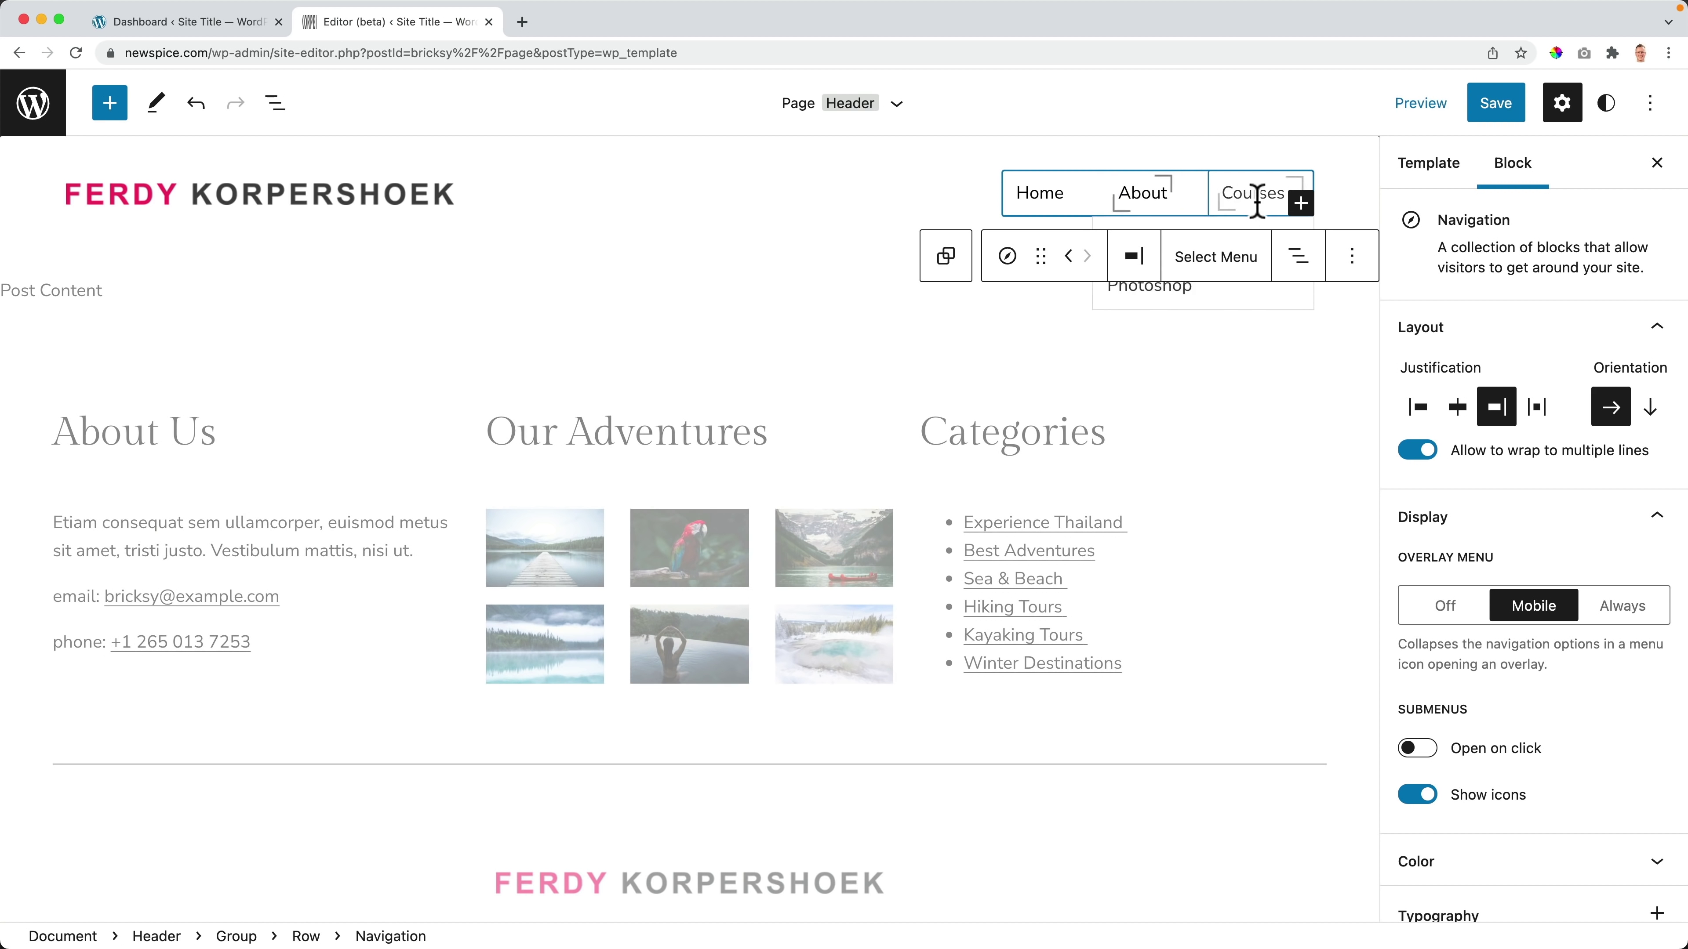
left_click(1498, 105)
left_click(1528, 106)
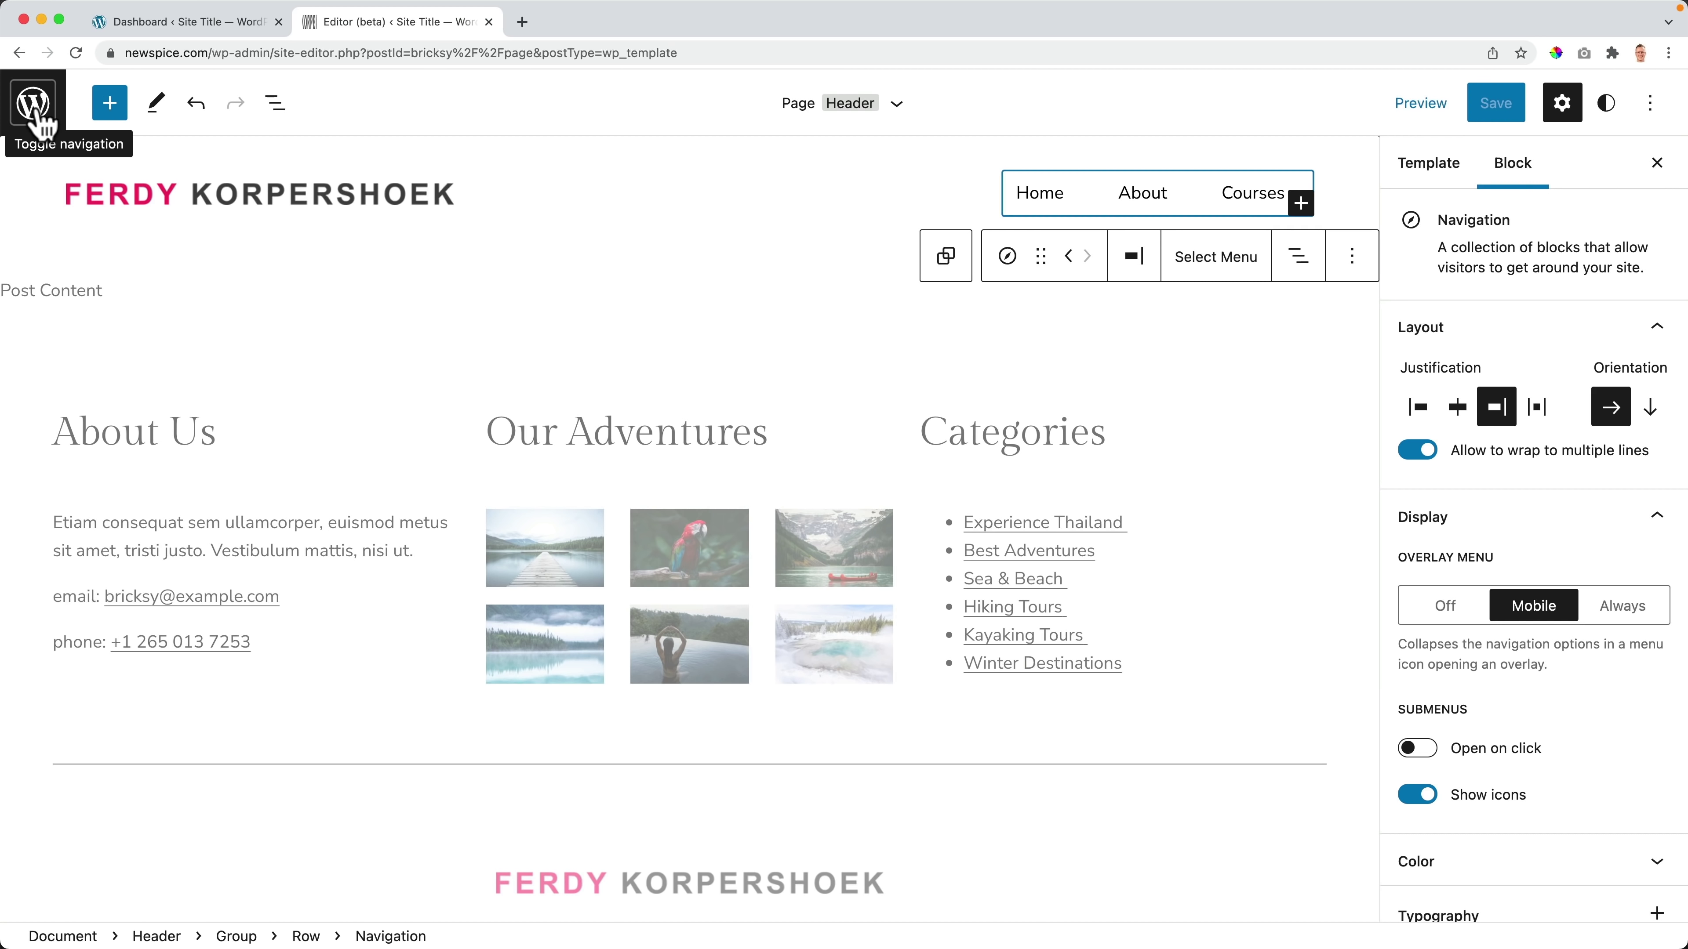
Step: Leave the site editor for the dashboard, close the extra browser tab and view the live homepage
left_click(33, 103)
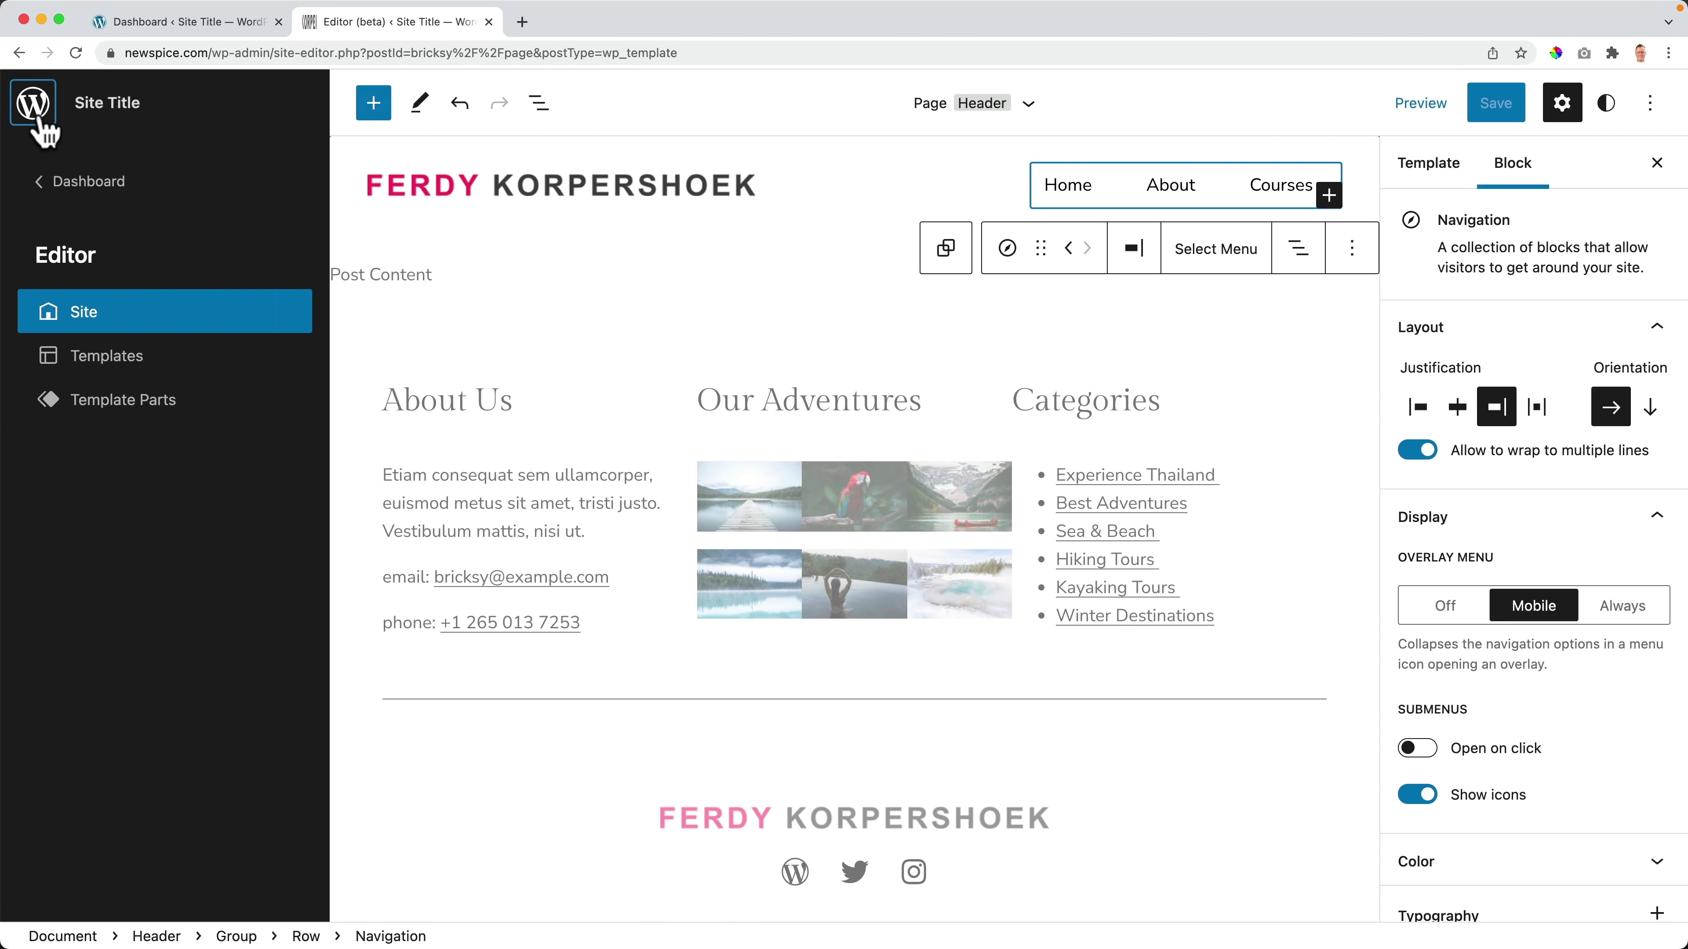
left_click(79, 181)
left_click(278, 21)
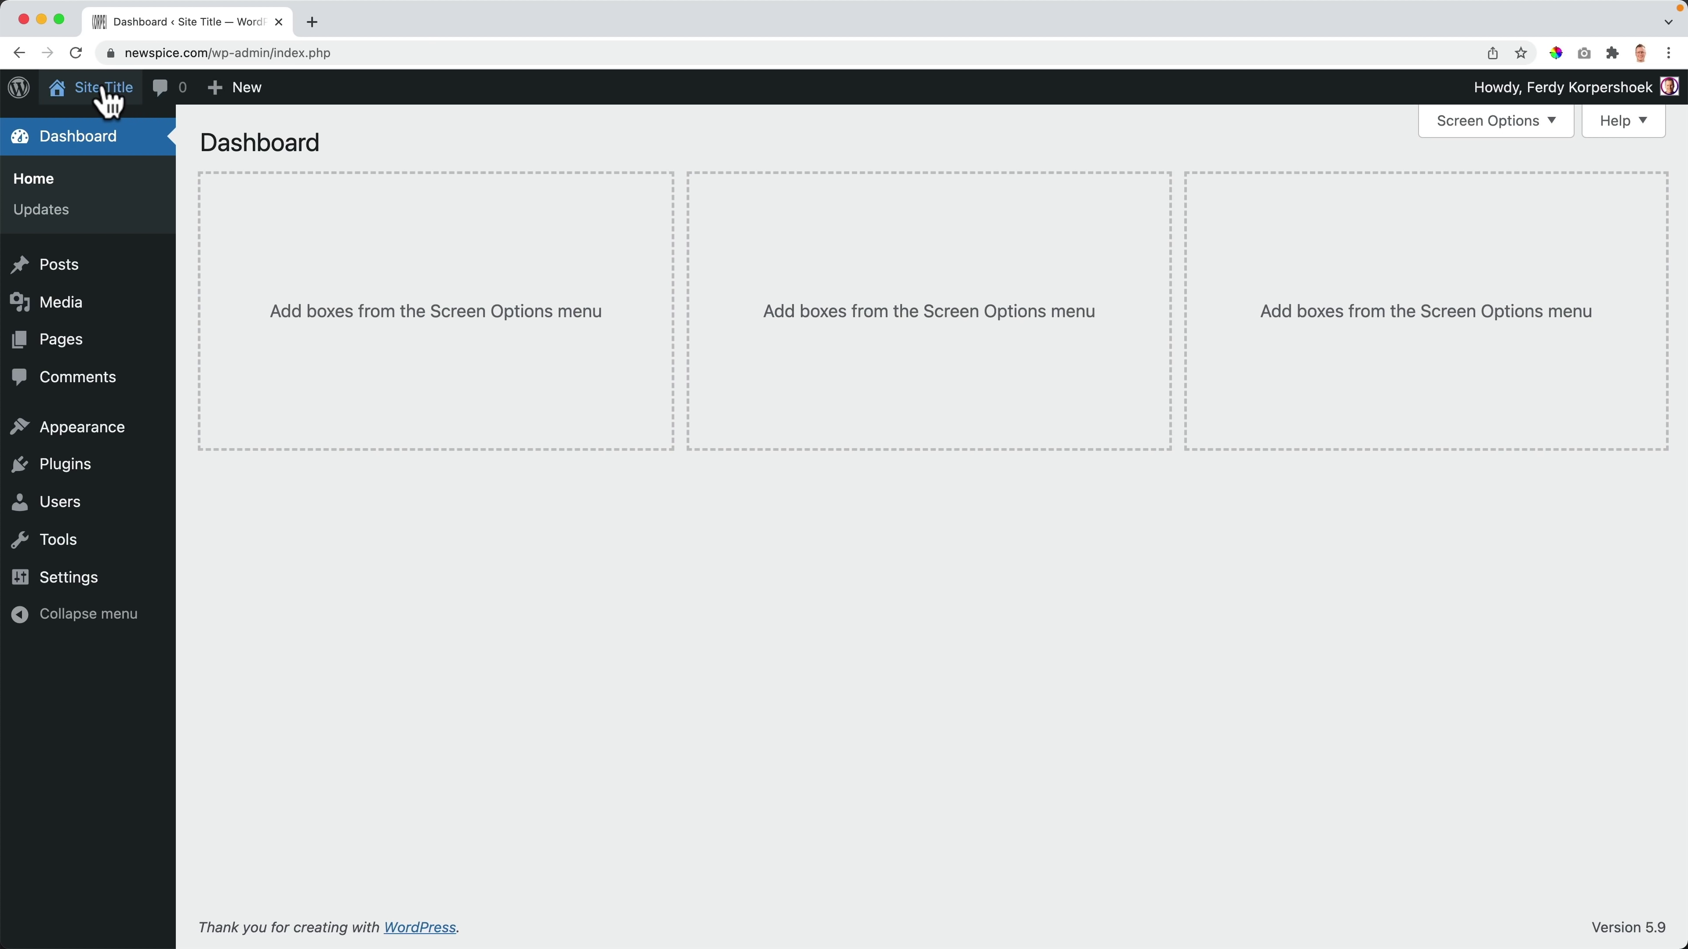
left_click(107, 93)
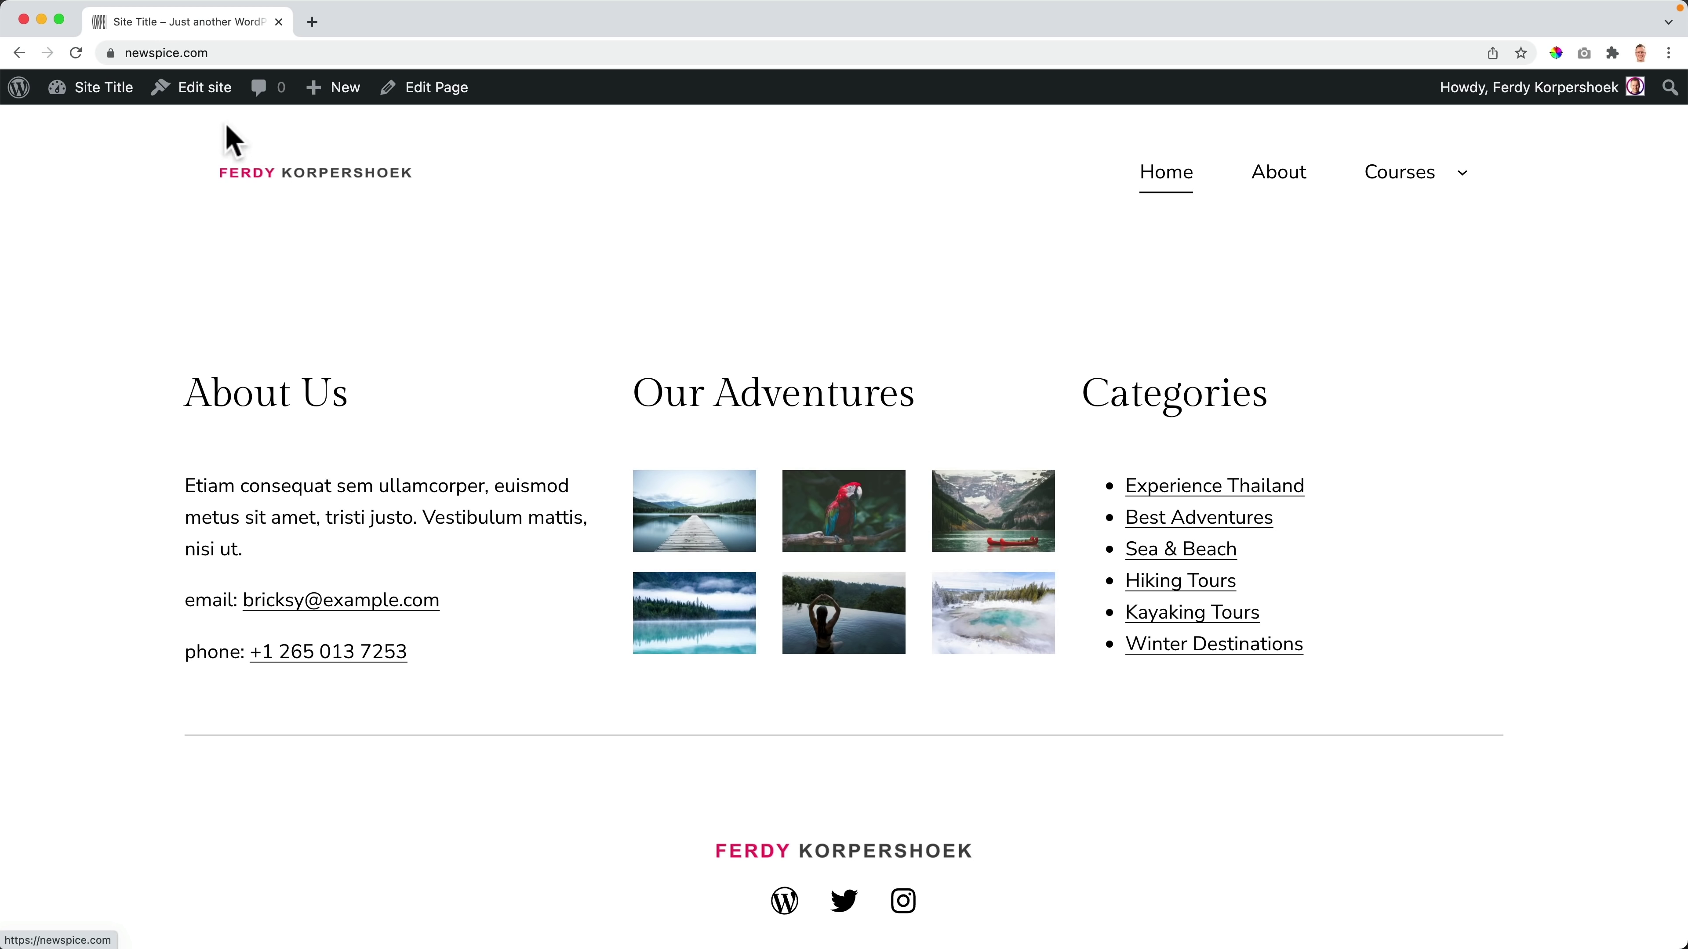
Step: Reopen the site editor and open the theme's Header template part for editing
left_click(198, 91)
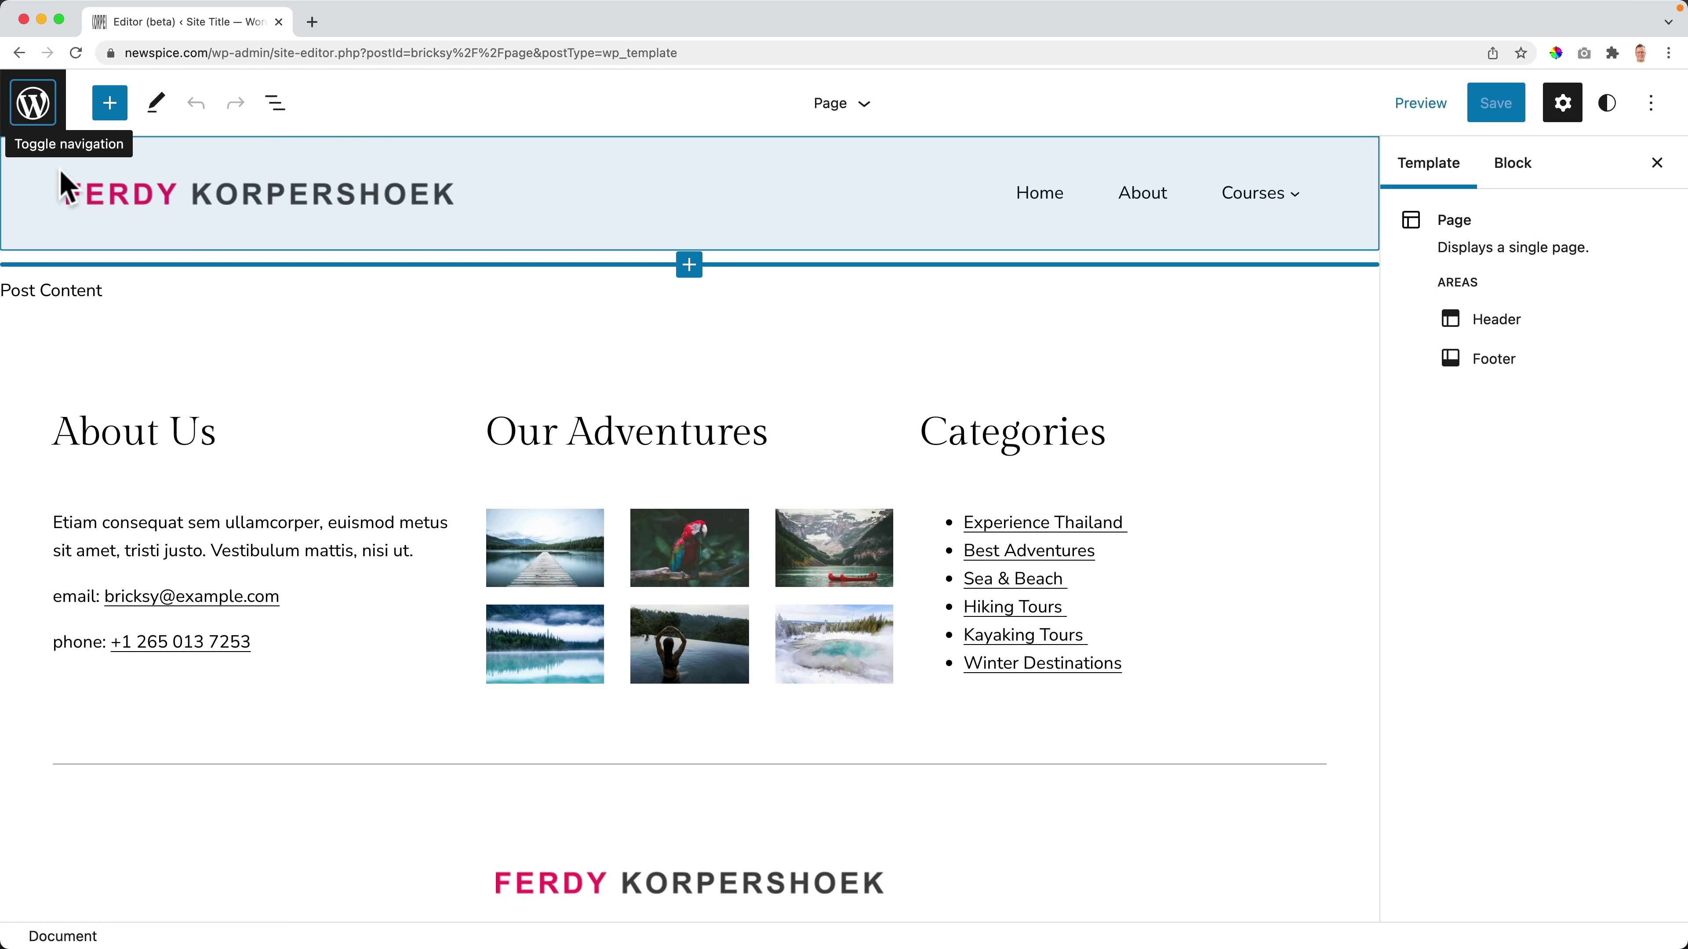
left_click(260, 210)
left_click(256, 196)
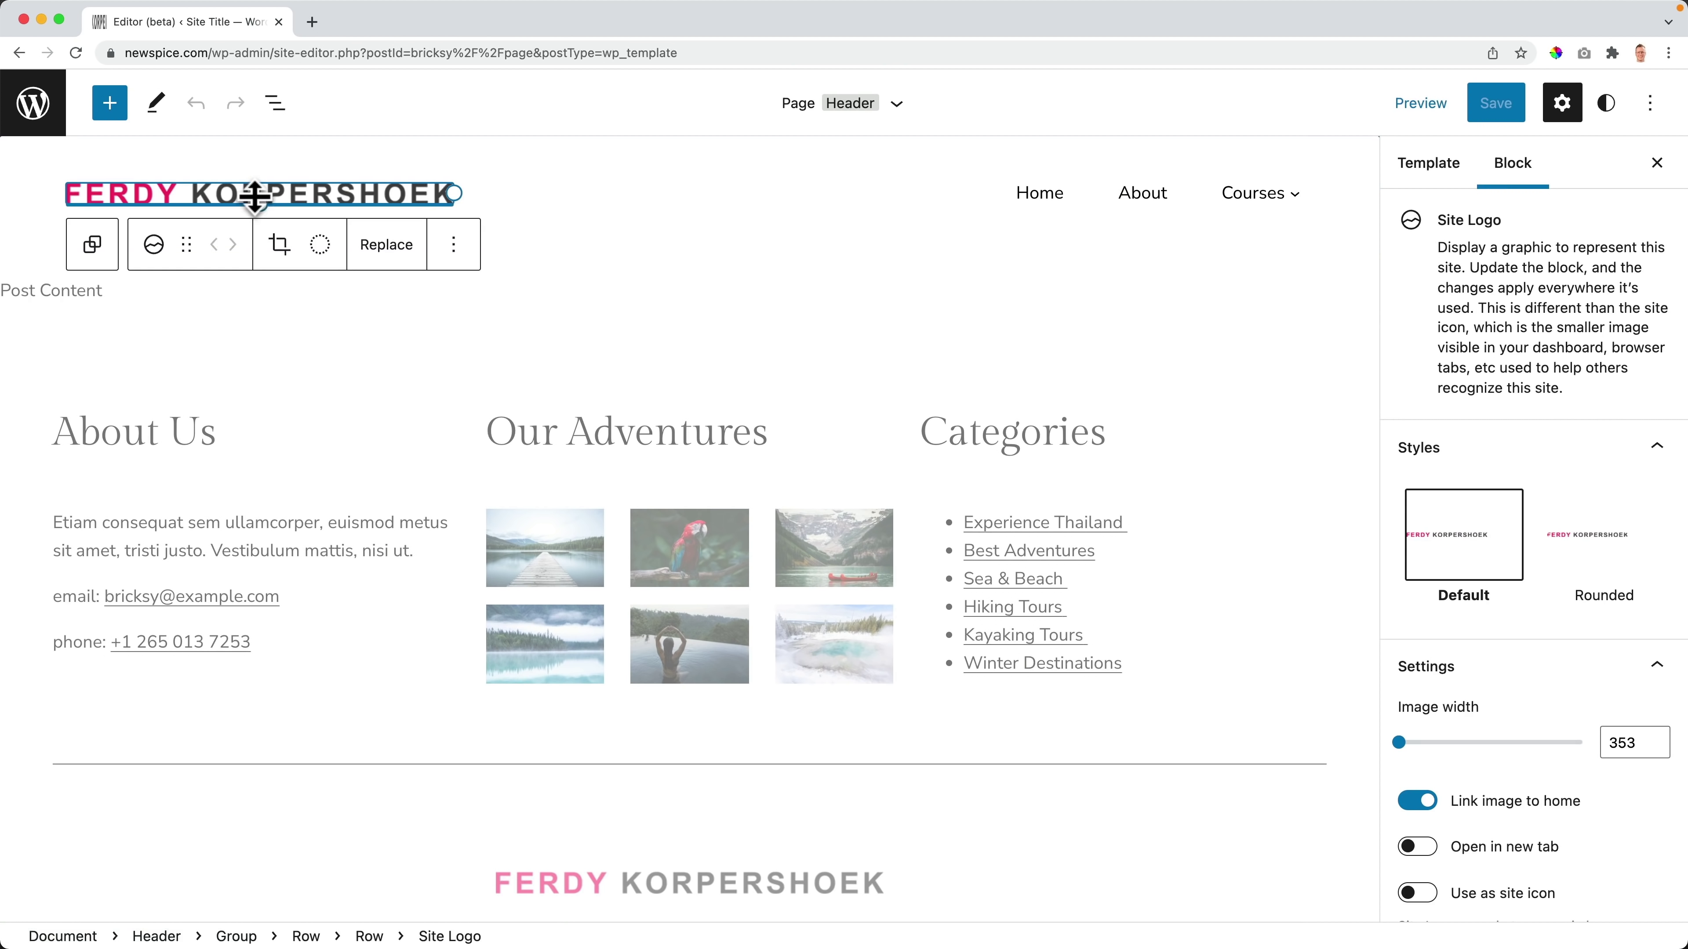
left_click(50, 123)
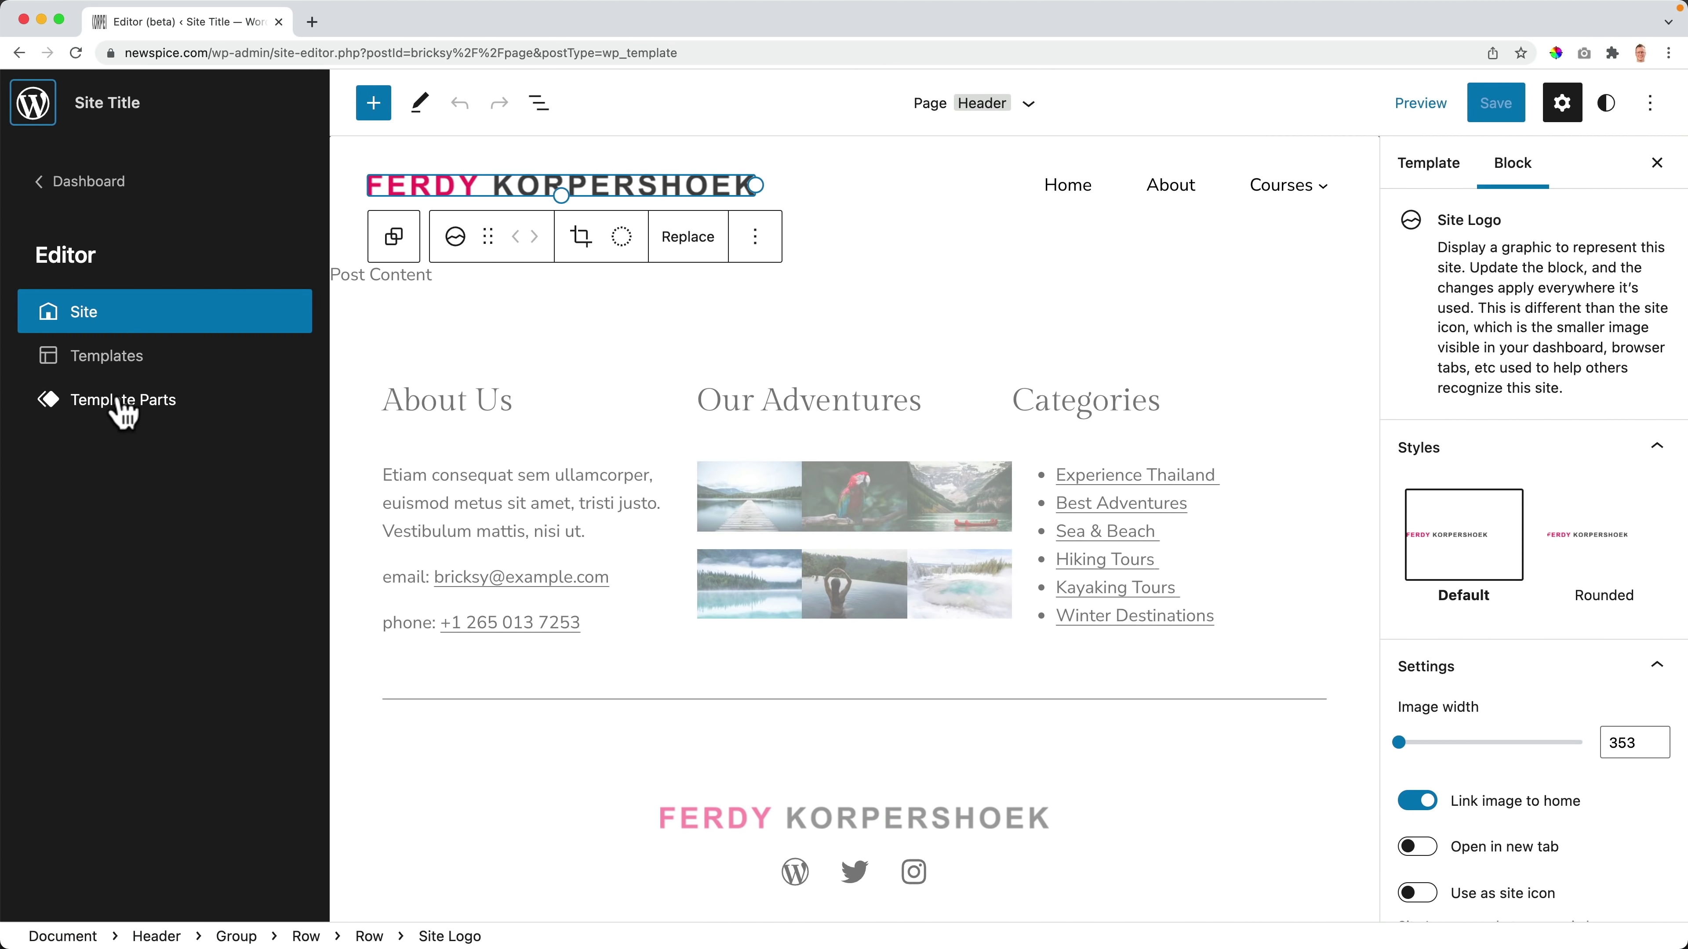
left_click(123, 405)
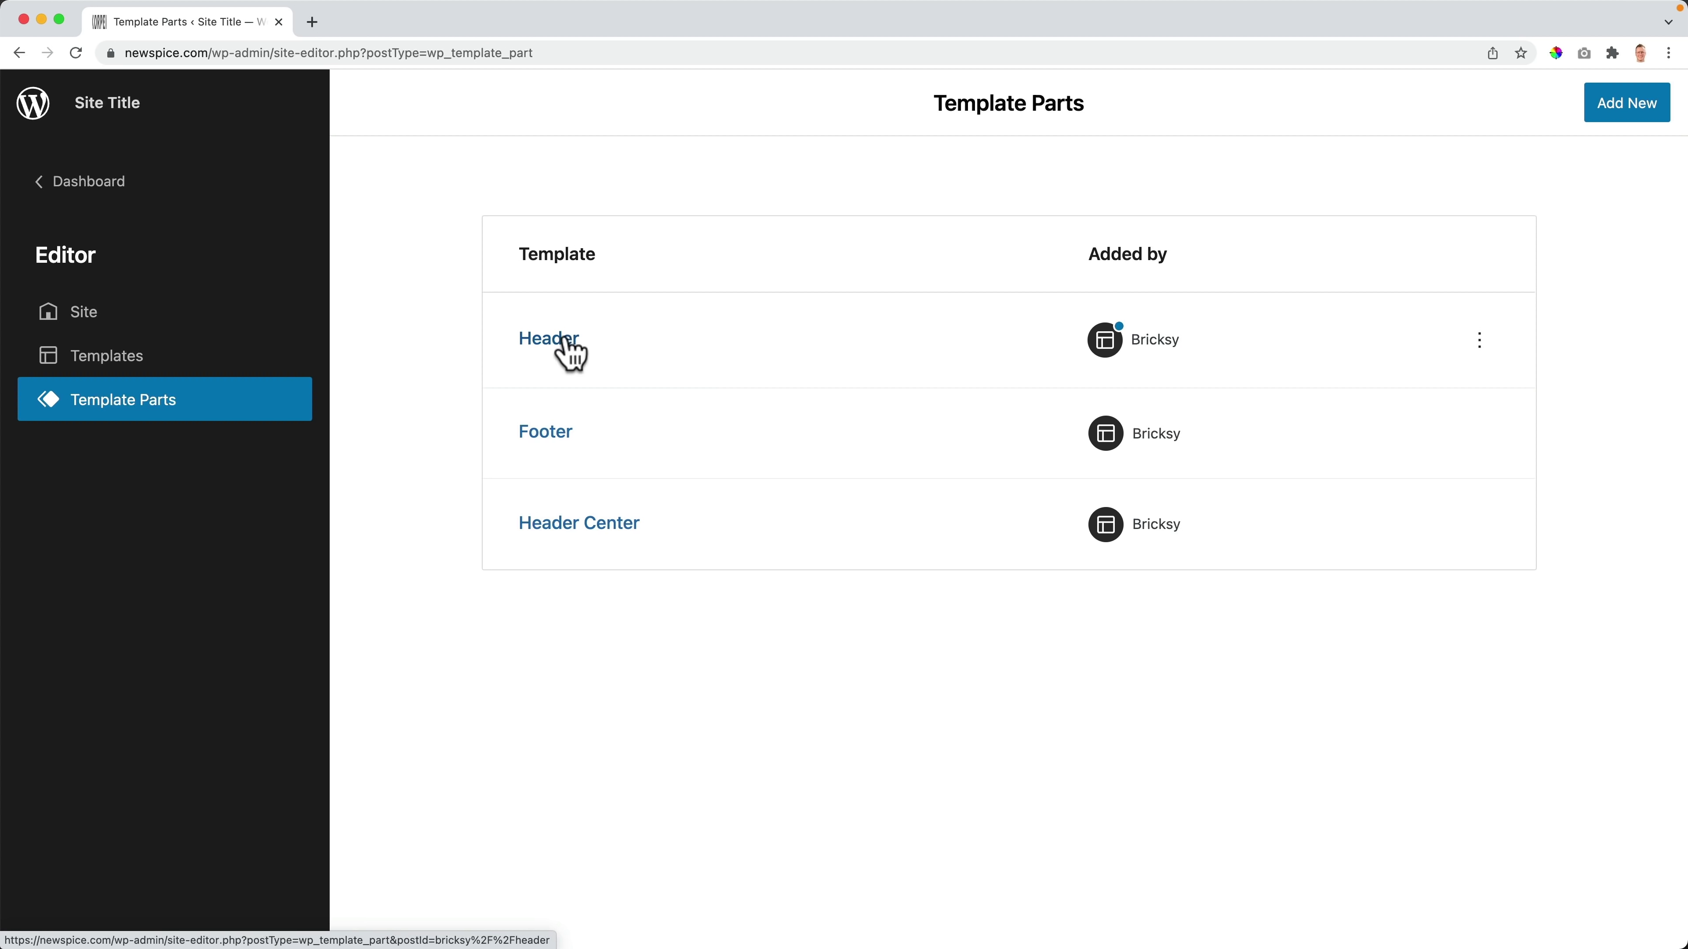
left_click(565, 342)
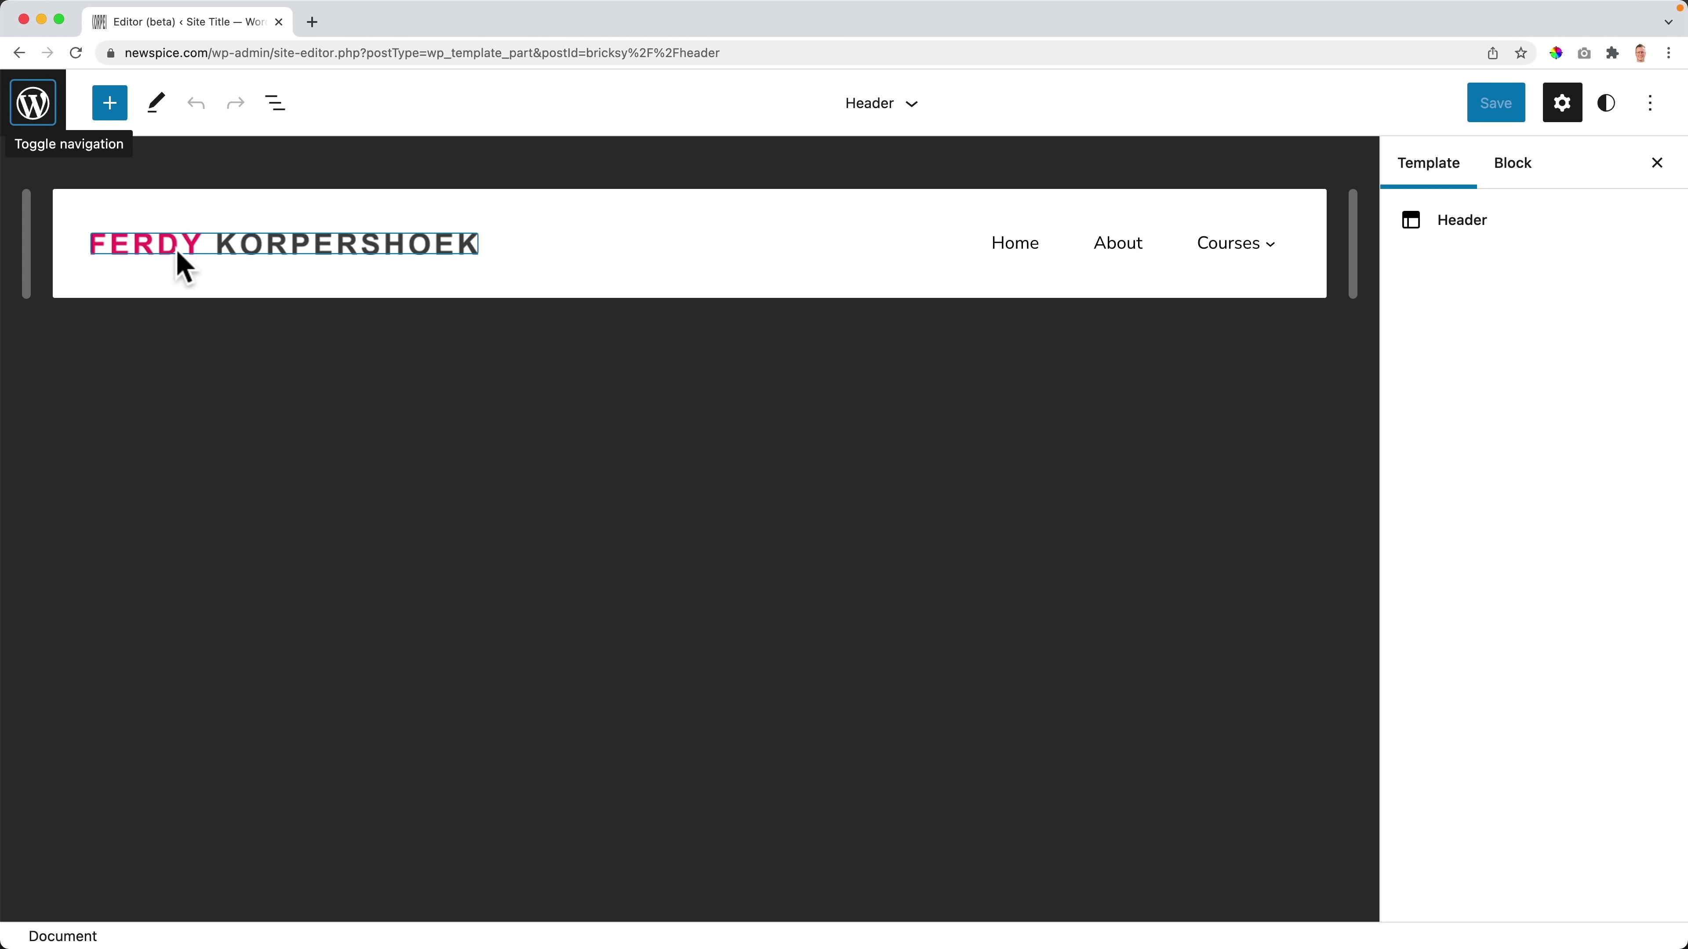
Step: Set the header site logo's image width to 354 and save the Header template part
left_click(201, 247)
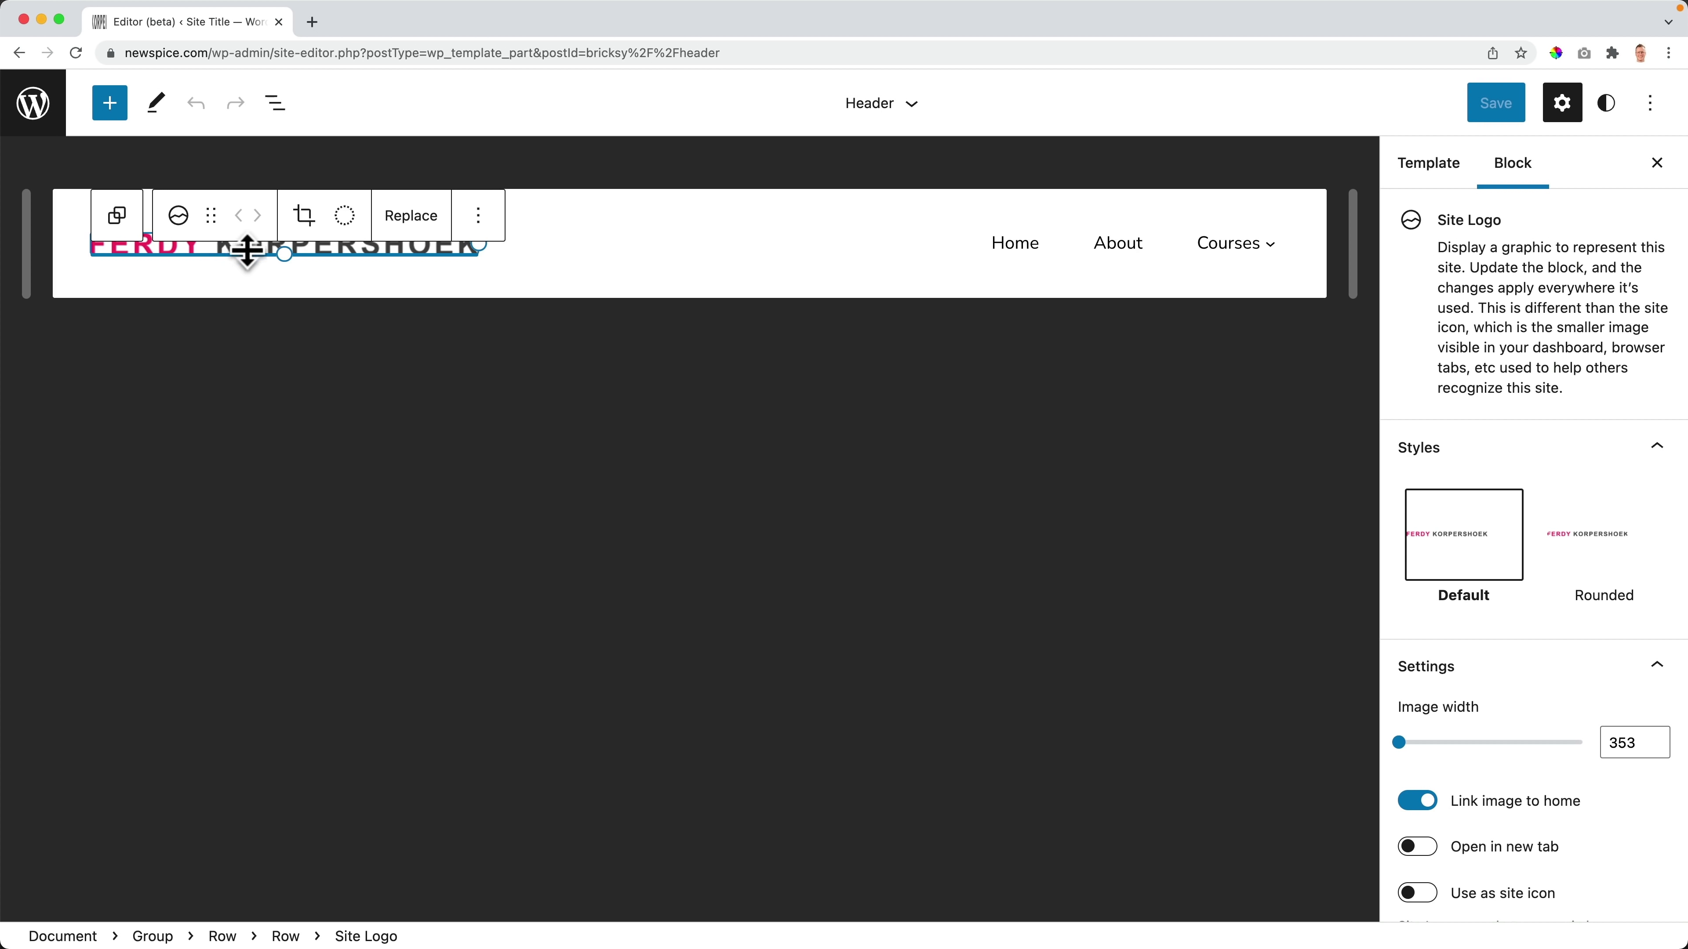
key("BackSpace")
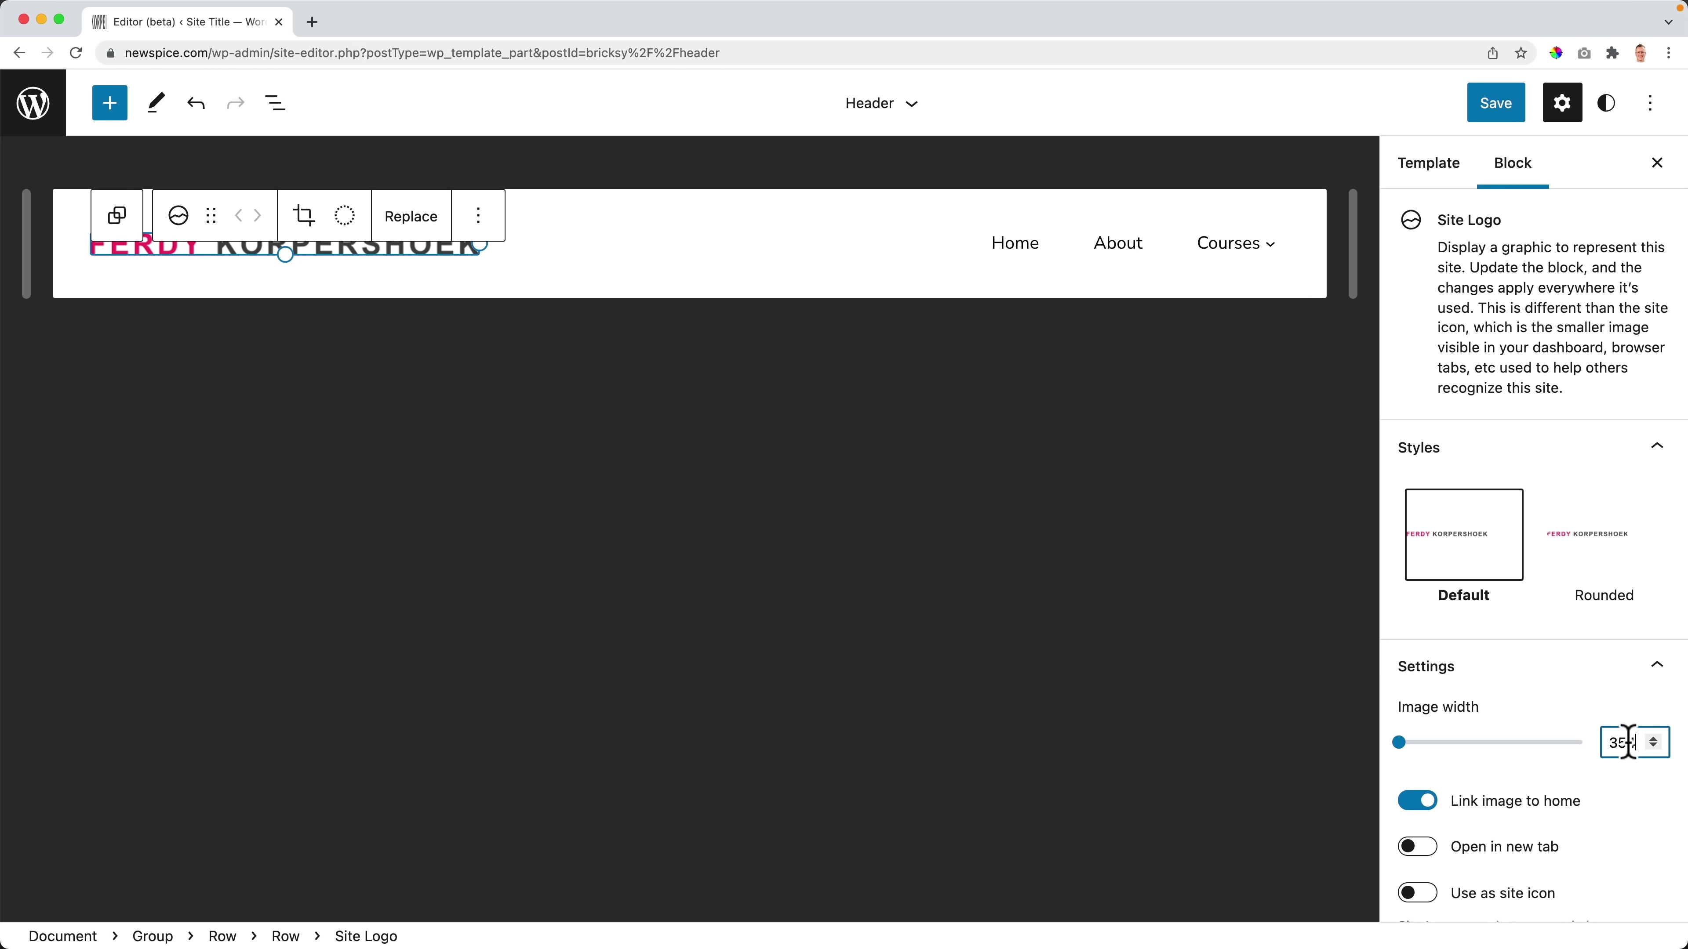
left_click(1398, 743)
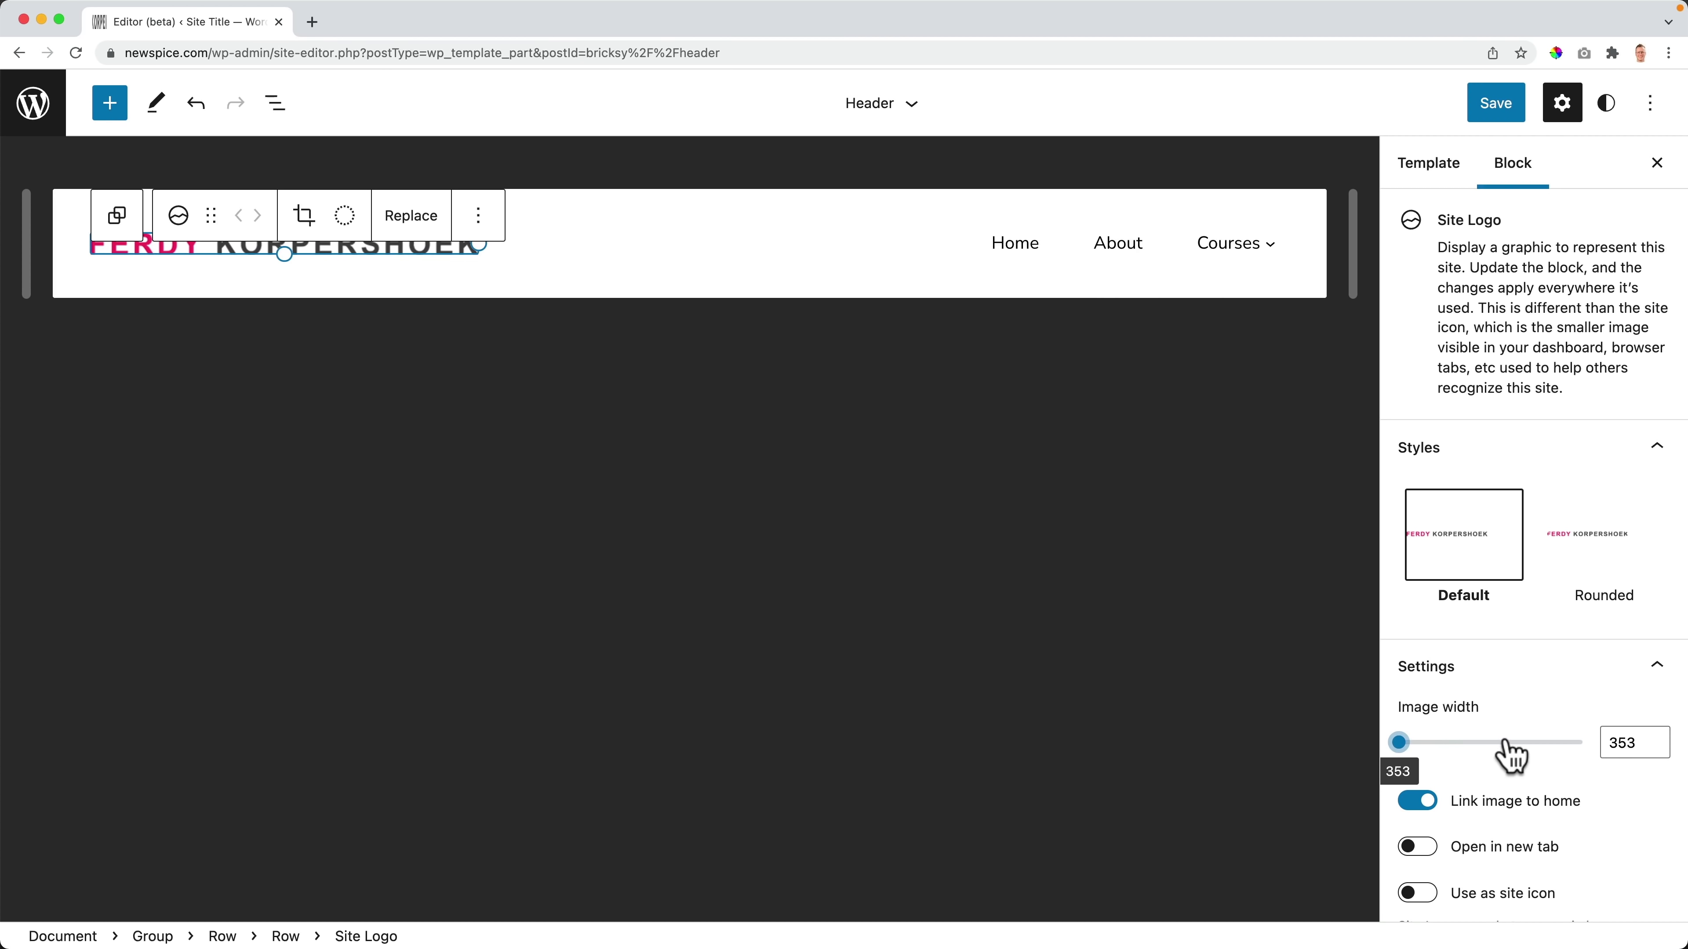
left_click(1627, 743)
key("Up")
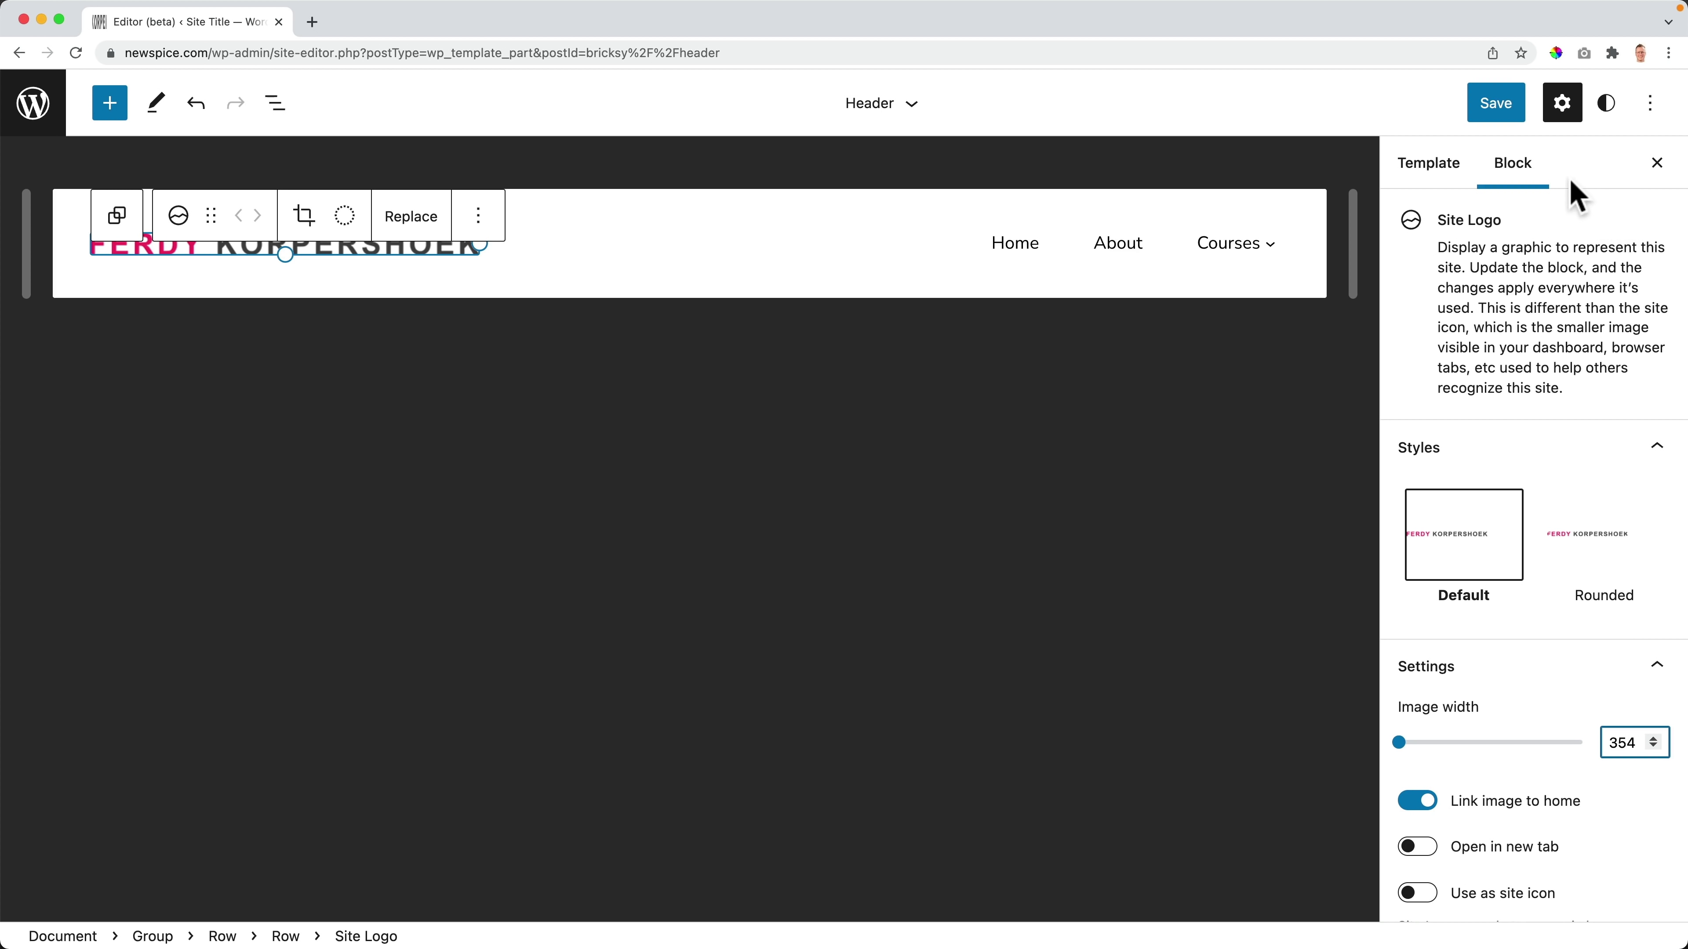
left_click(1501, 106)
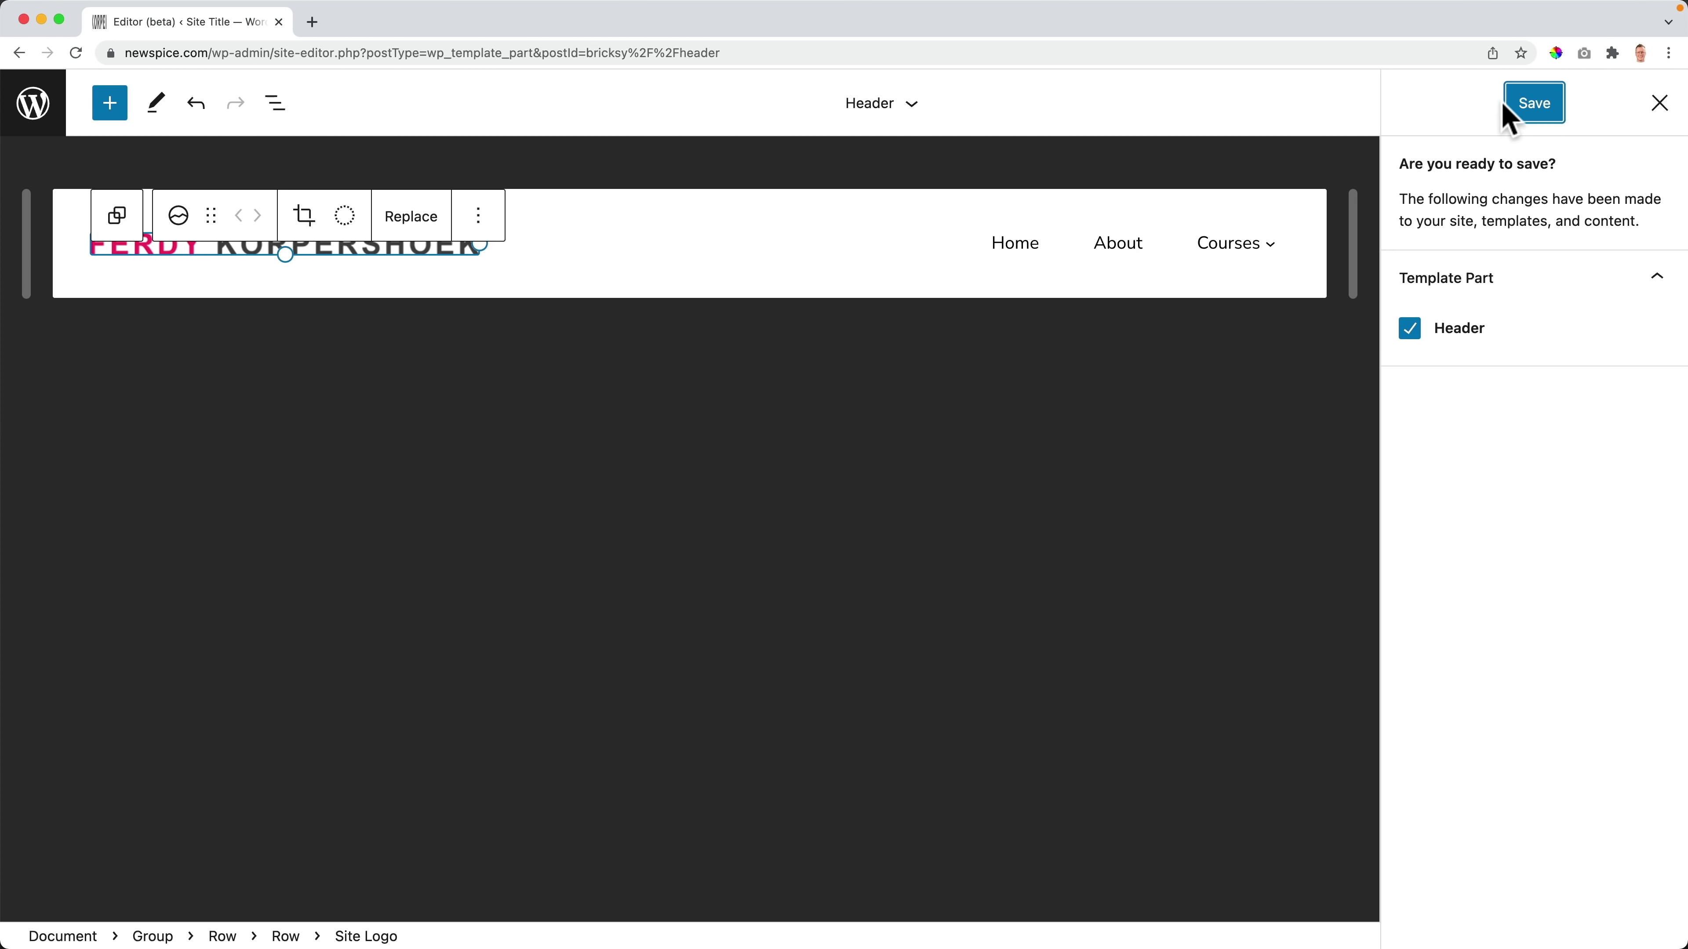
left_click(1505, 104)
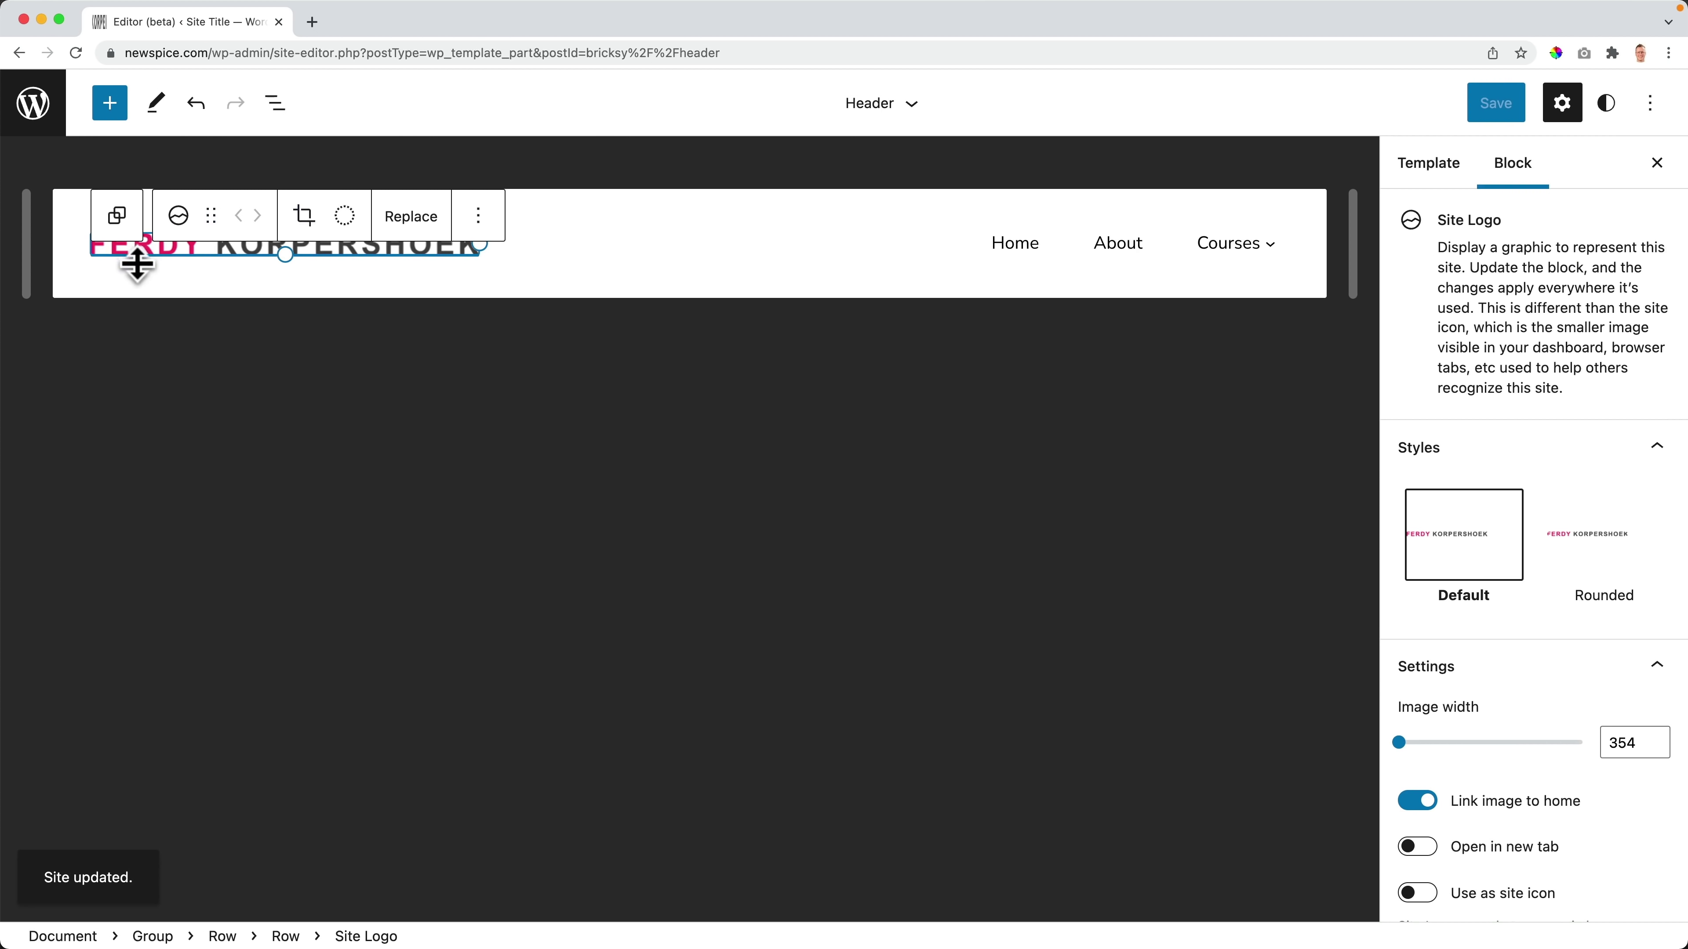
Step: Return to the dashboard and view the live homepage to check the header logo's size
left_click(34, 102)
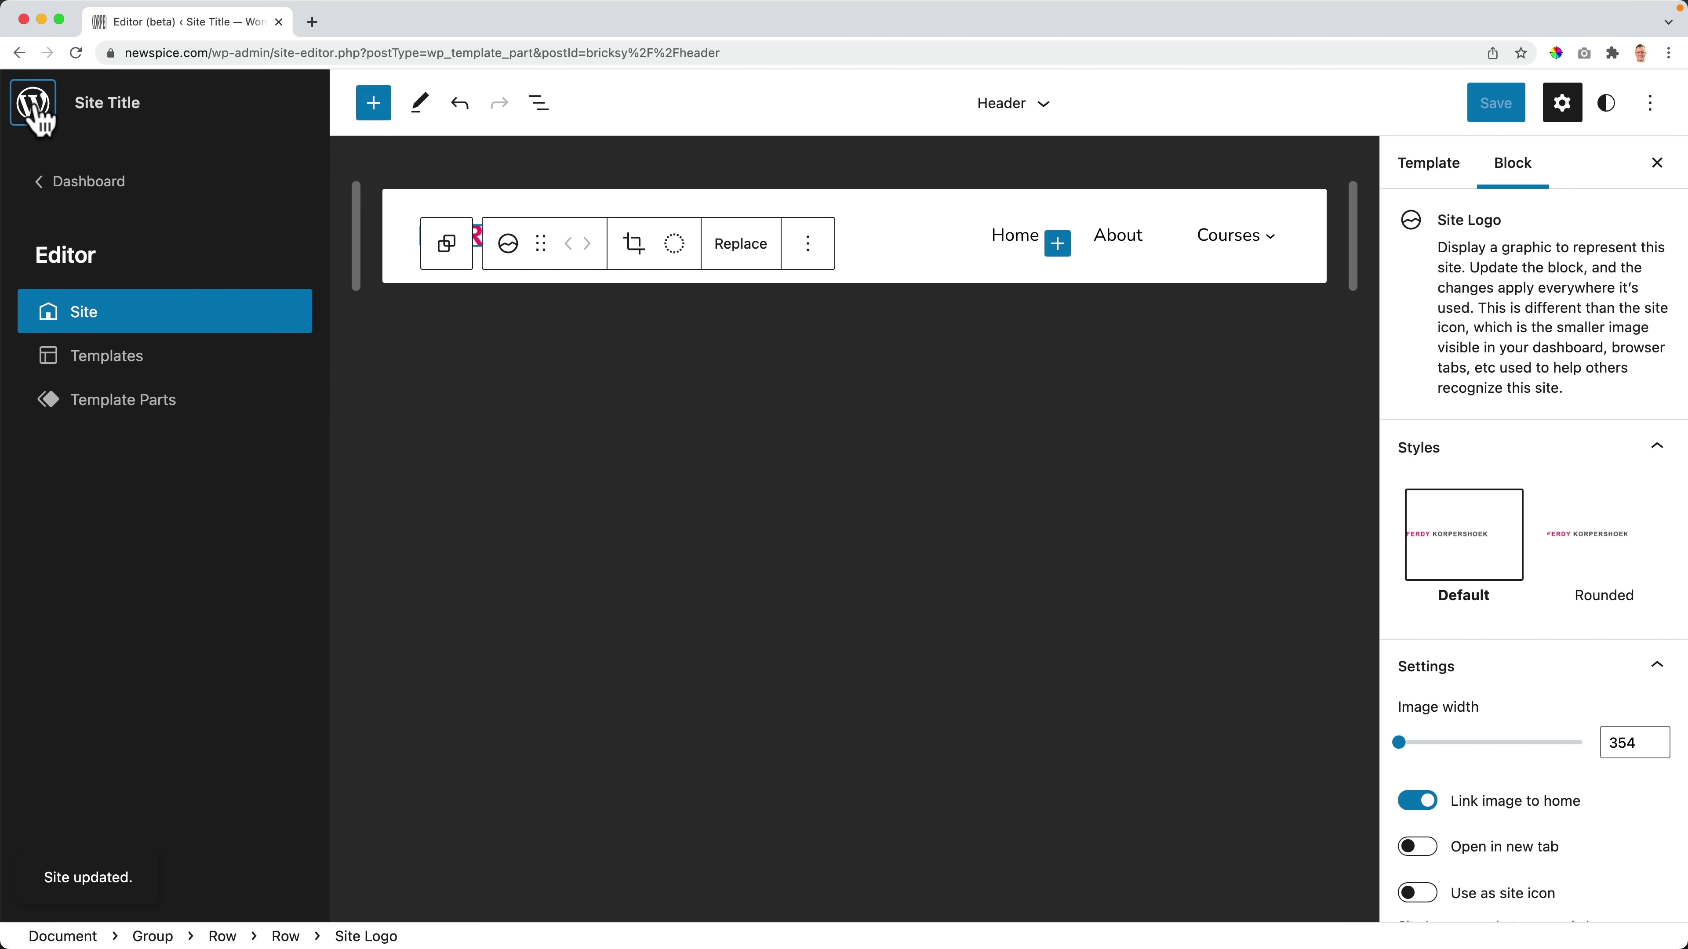
left_click(69, 178)
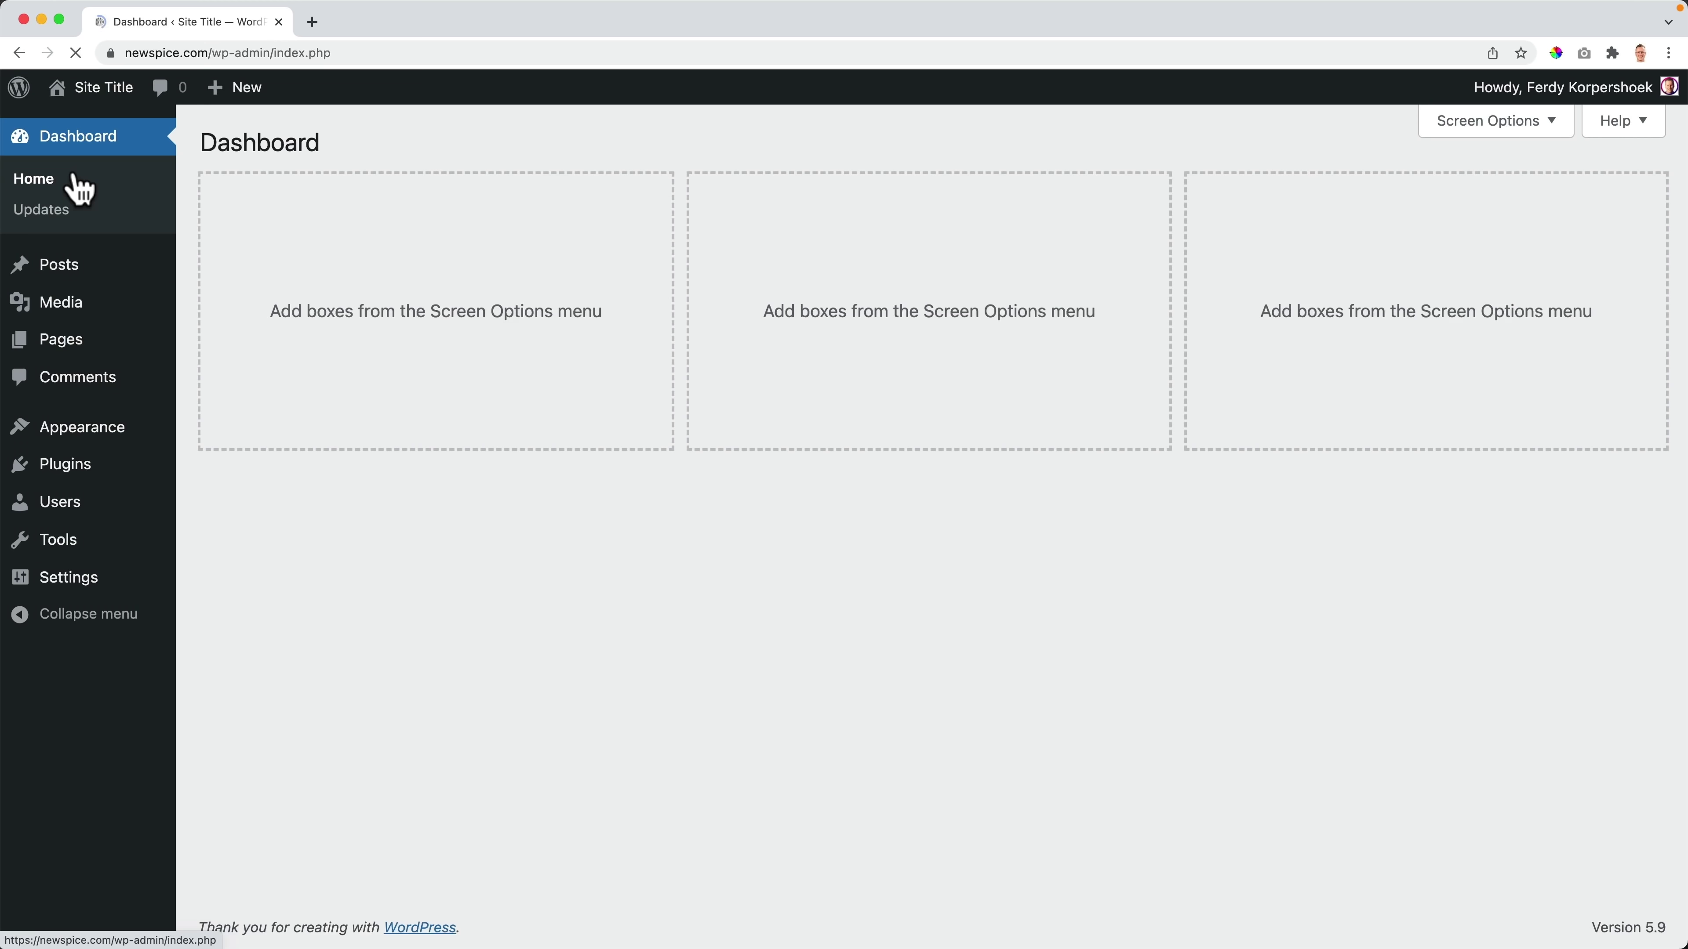
left_click(96, 108)
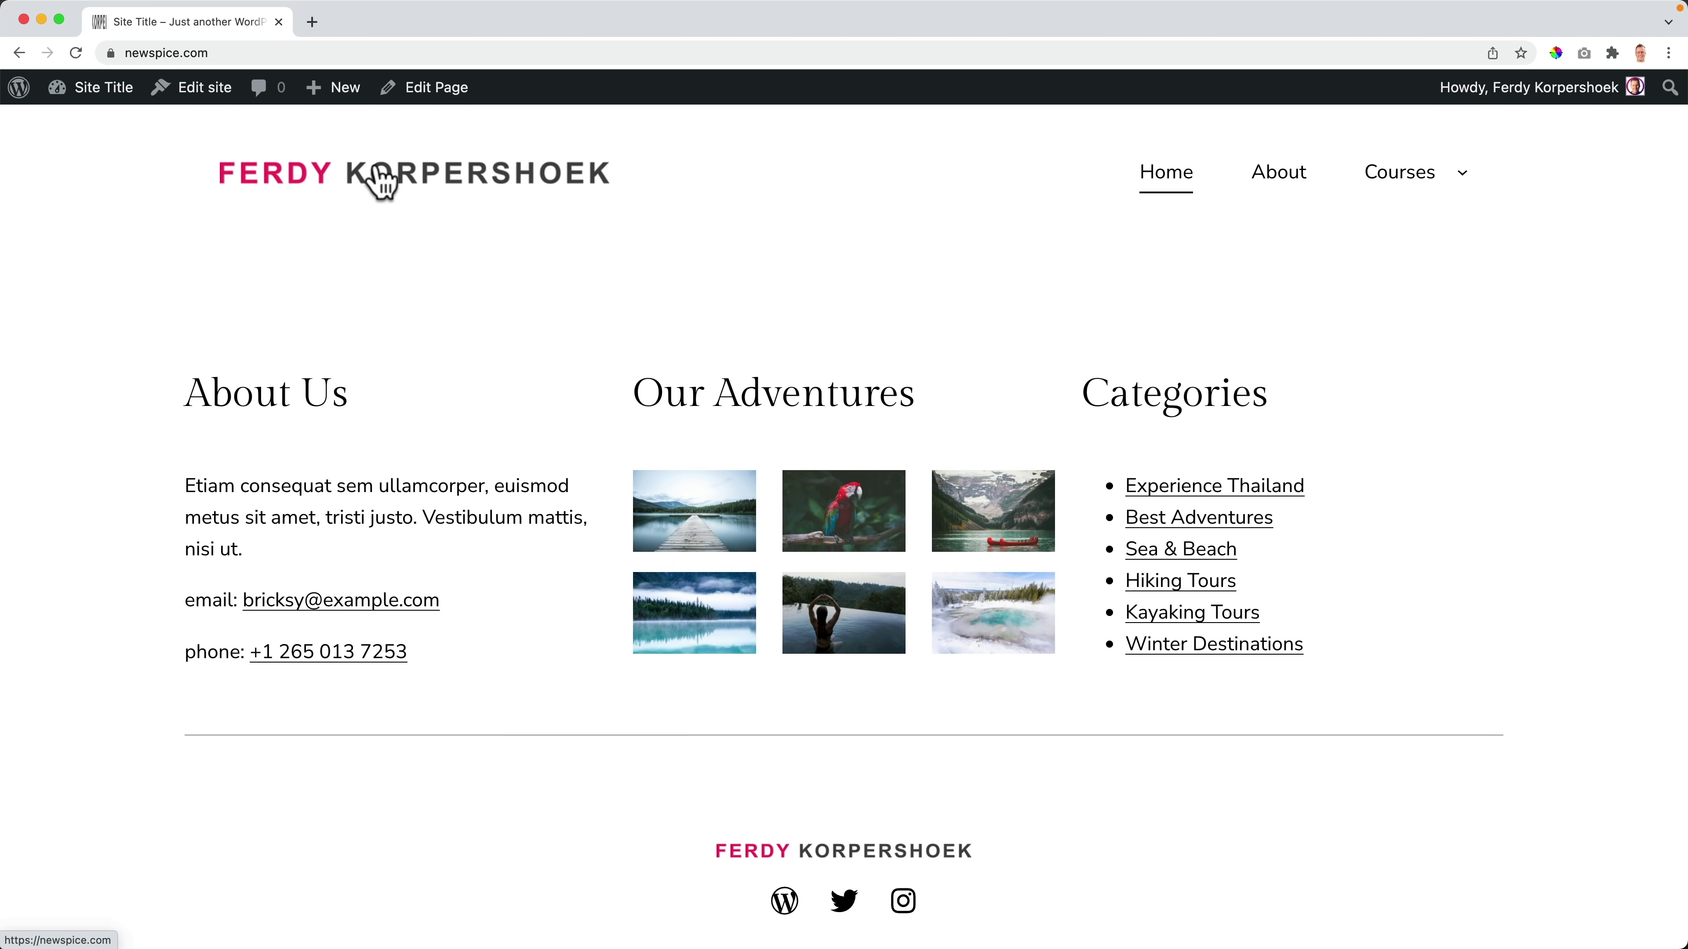
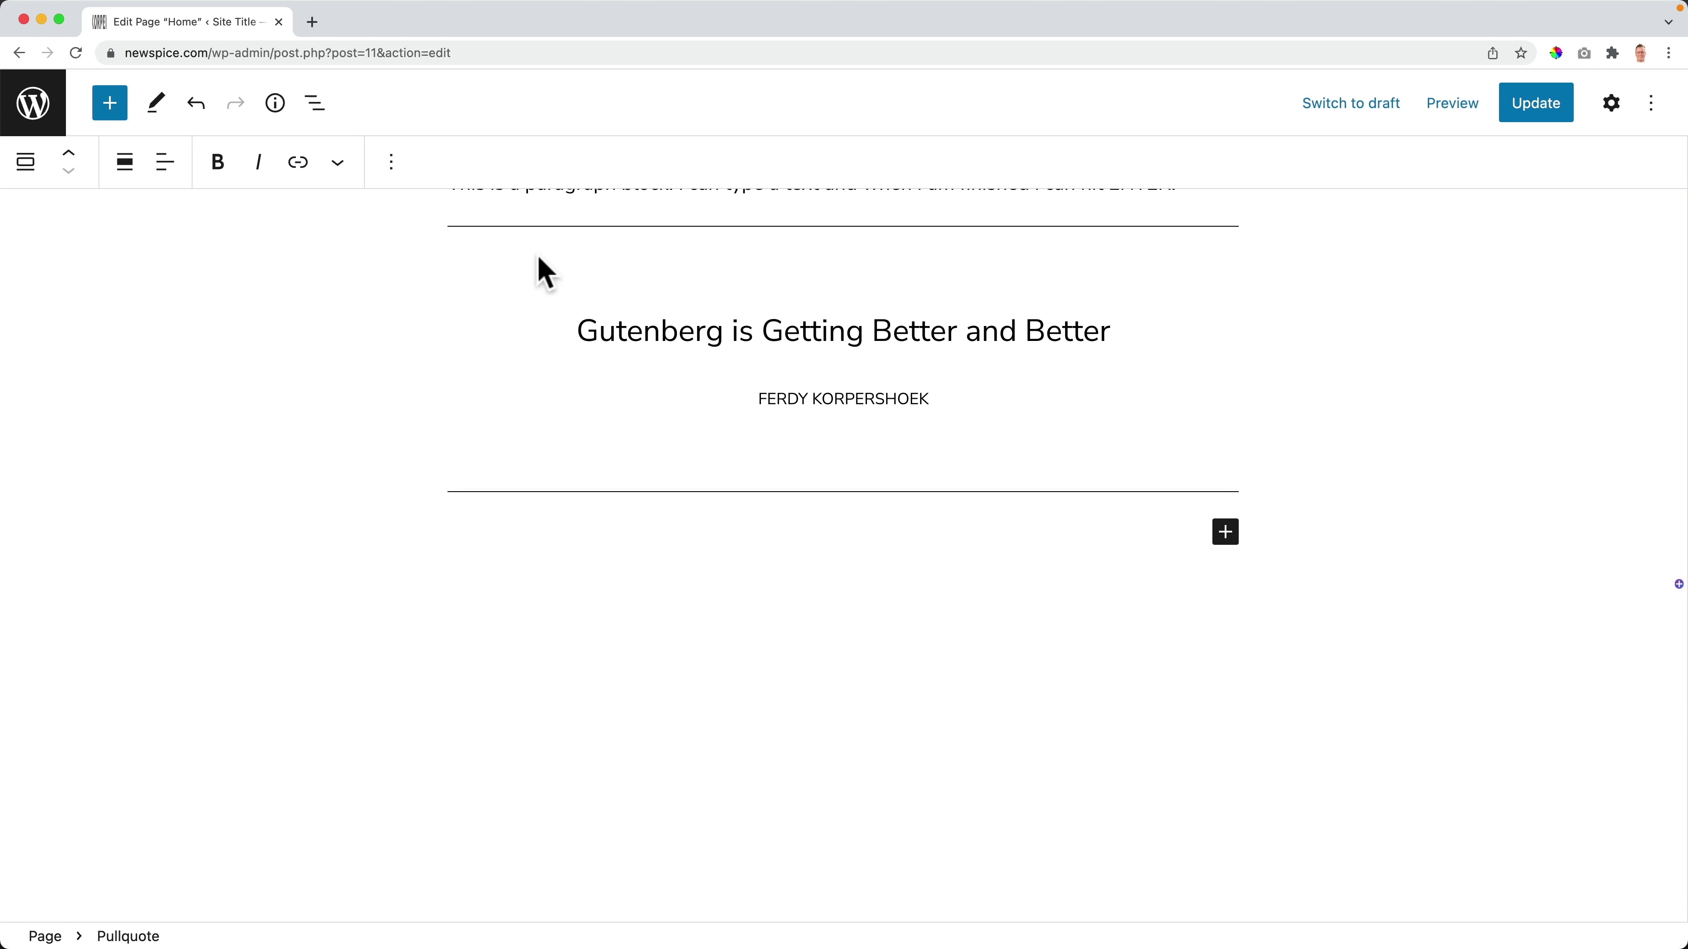
Step: Review the paragraph and pullquote blocks on the Home page, and update the page
scroll(554, 293, "up", 3)
left_click(575, 306)
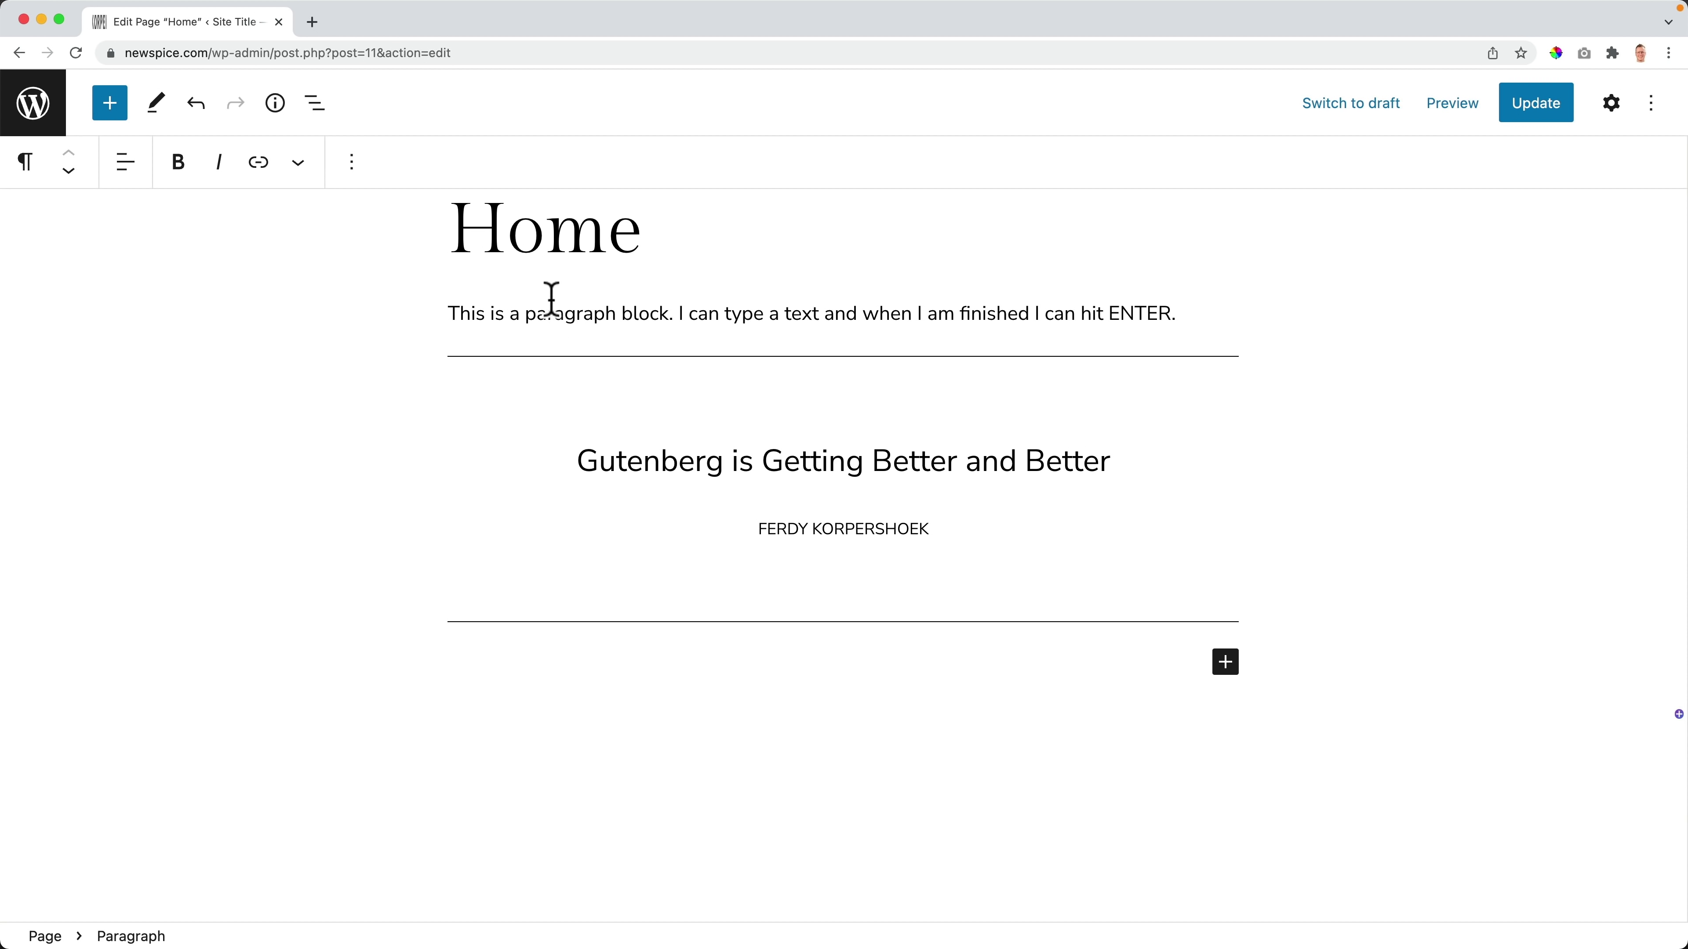
scroll(568, 302, "up", 2)
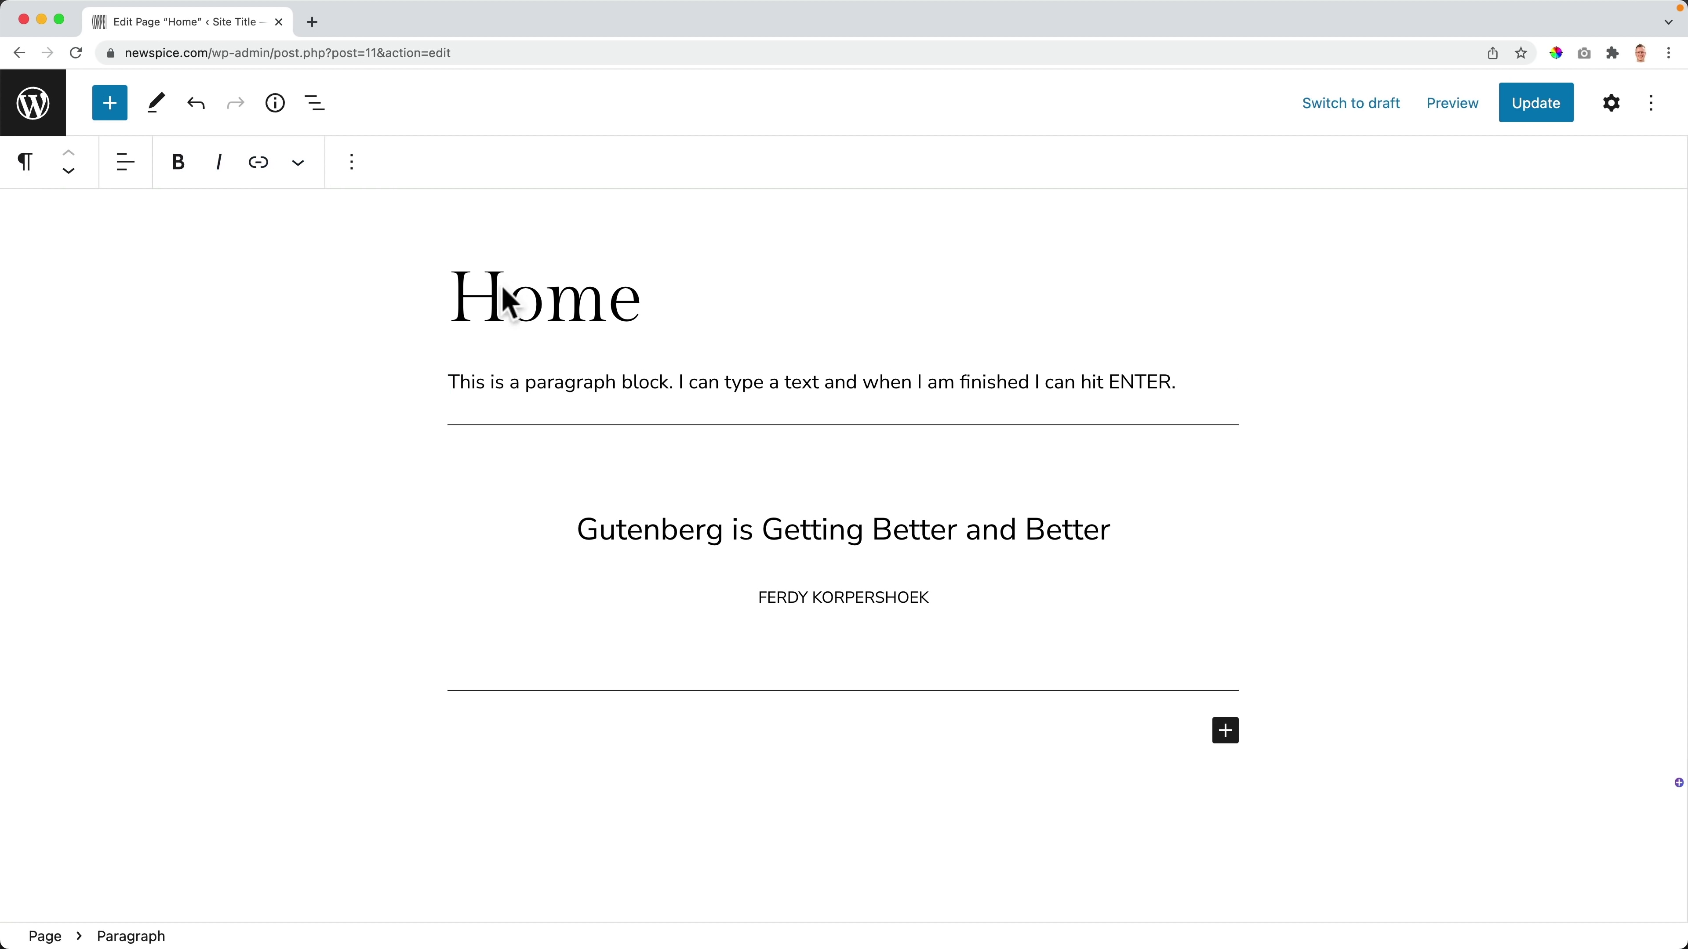
left_click(685, 513)
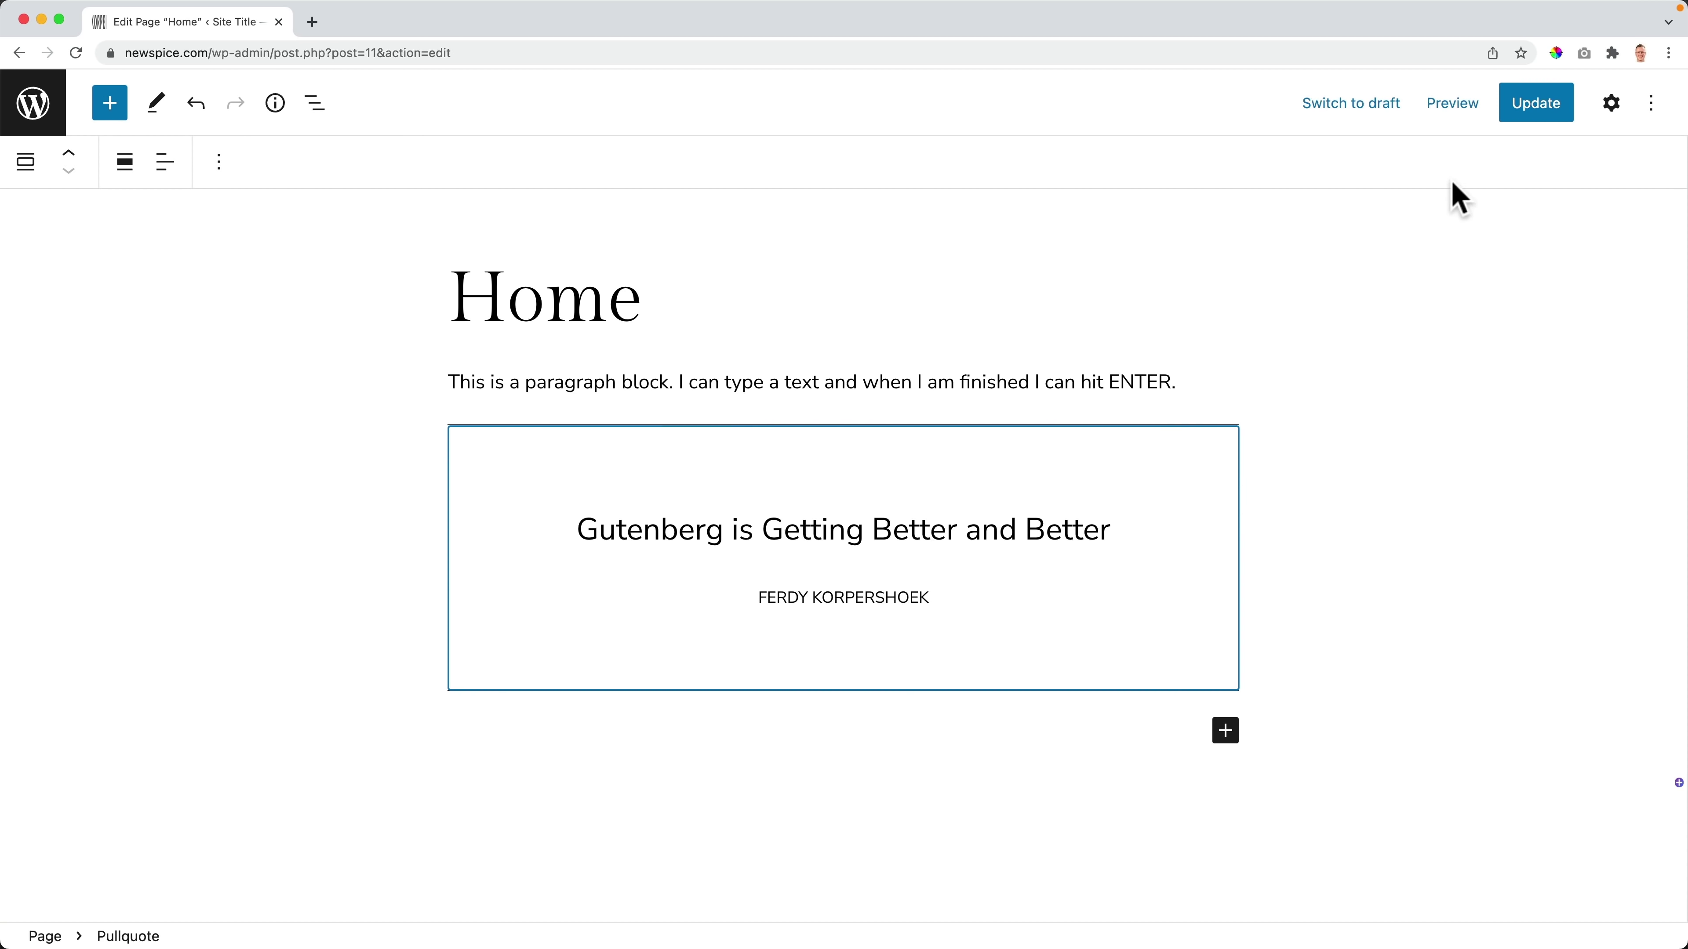
left_click(1542, 106)
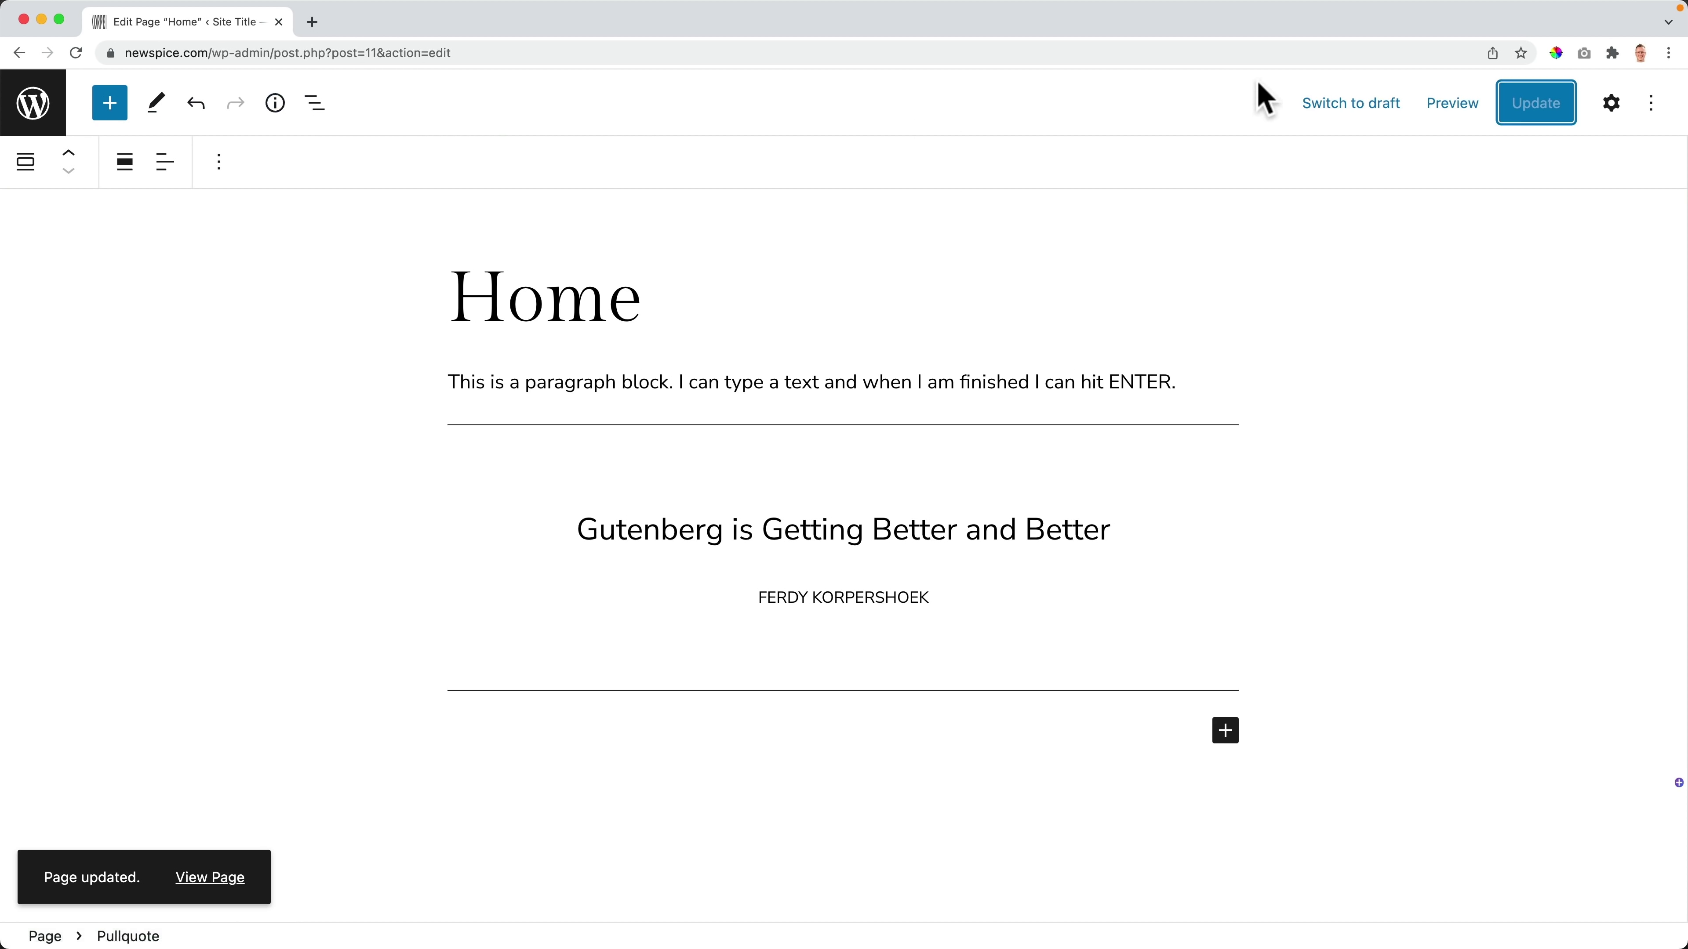
Step: Preview the Home page in the Tablet and Mobile views, and open a preview in a new tab
left_click(1452, 107)
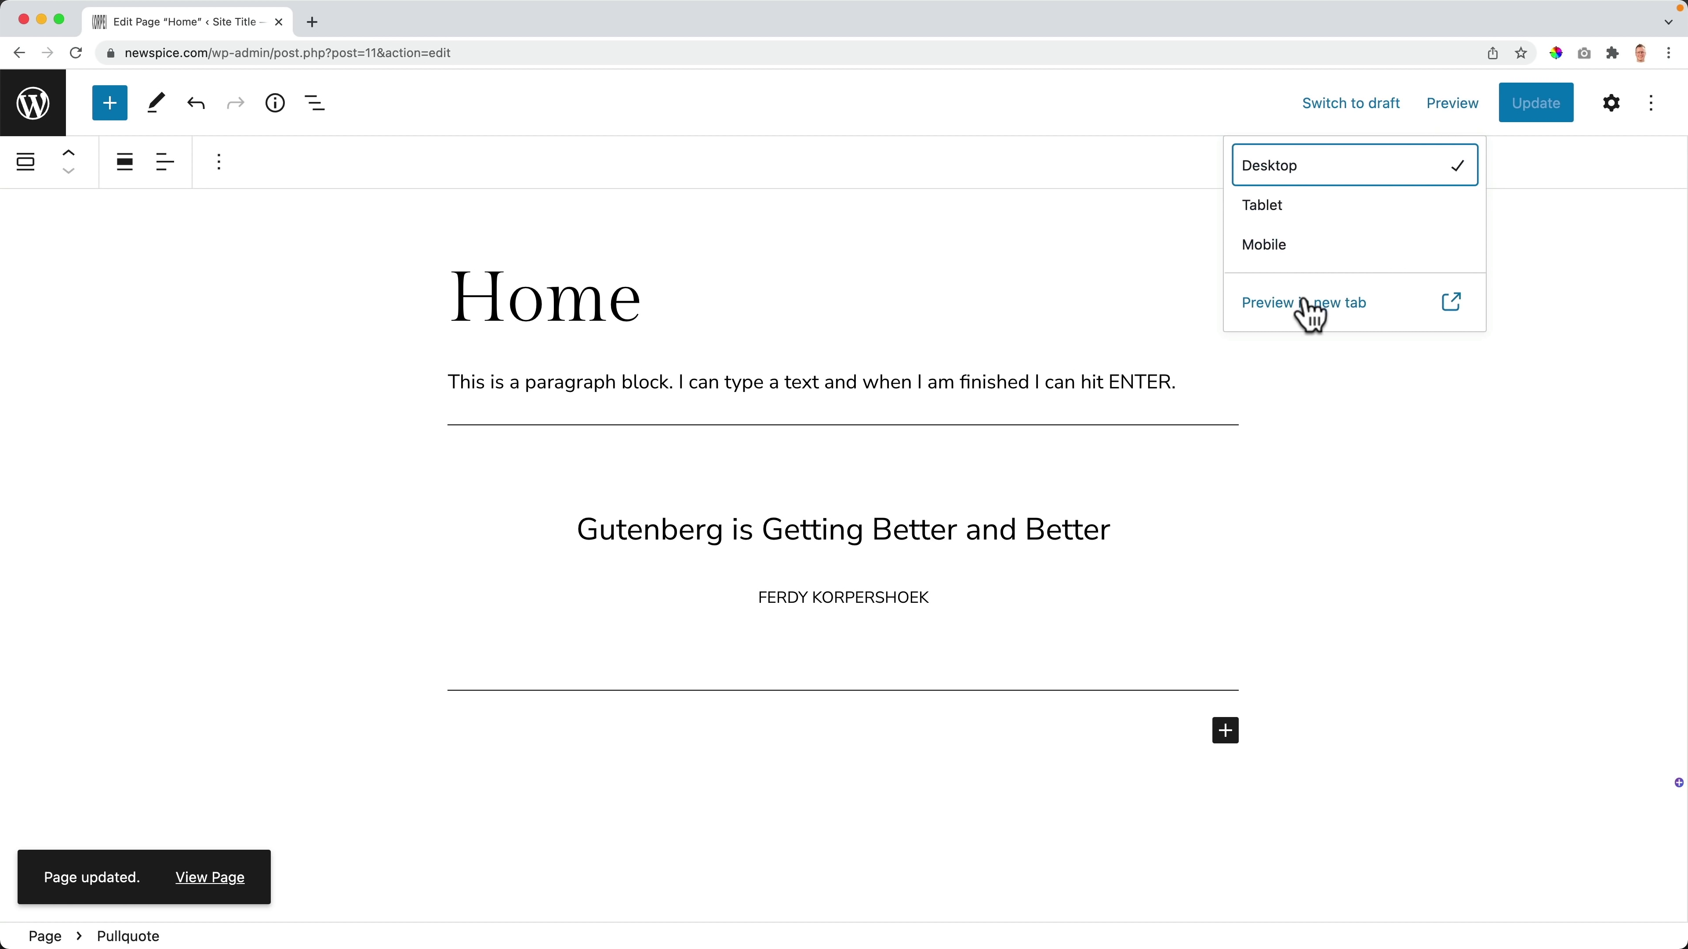
left_click(1283, 213)
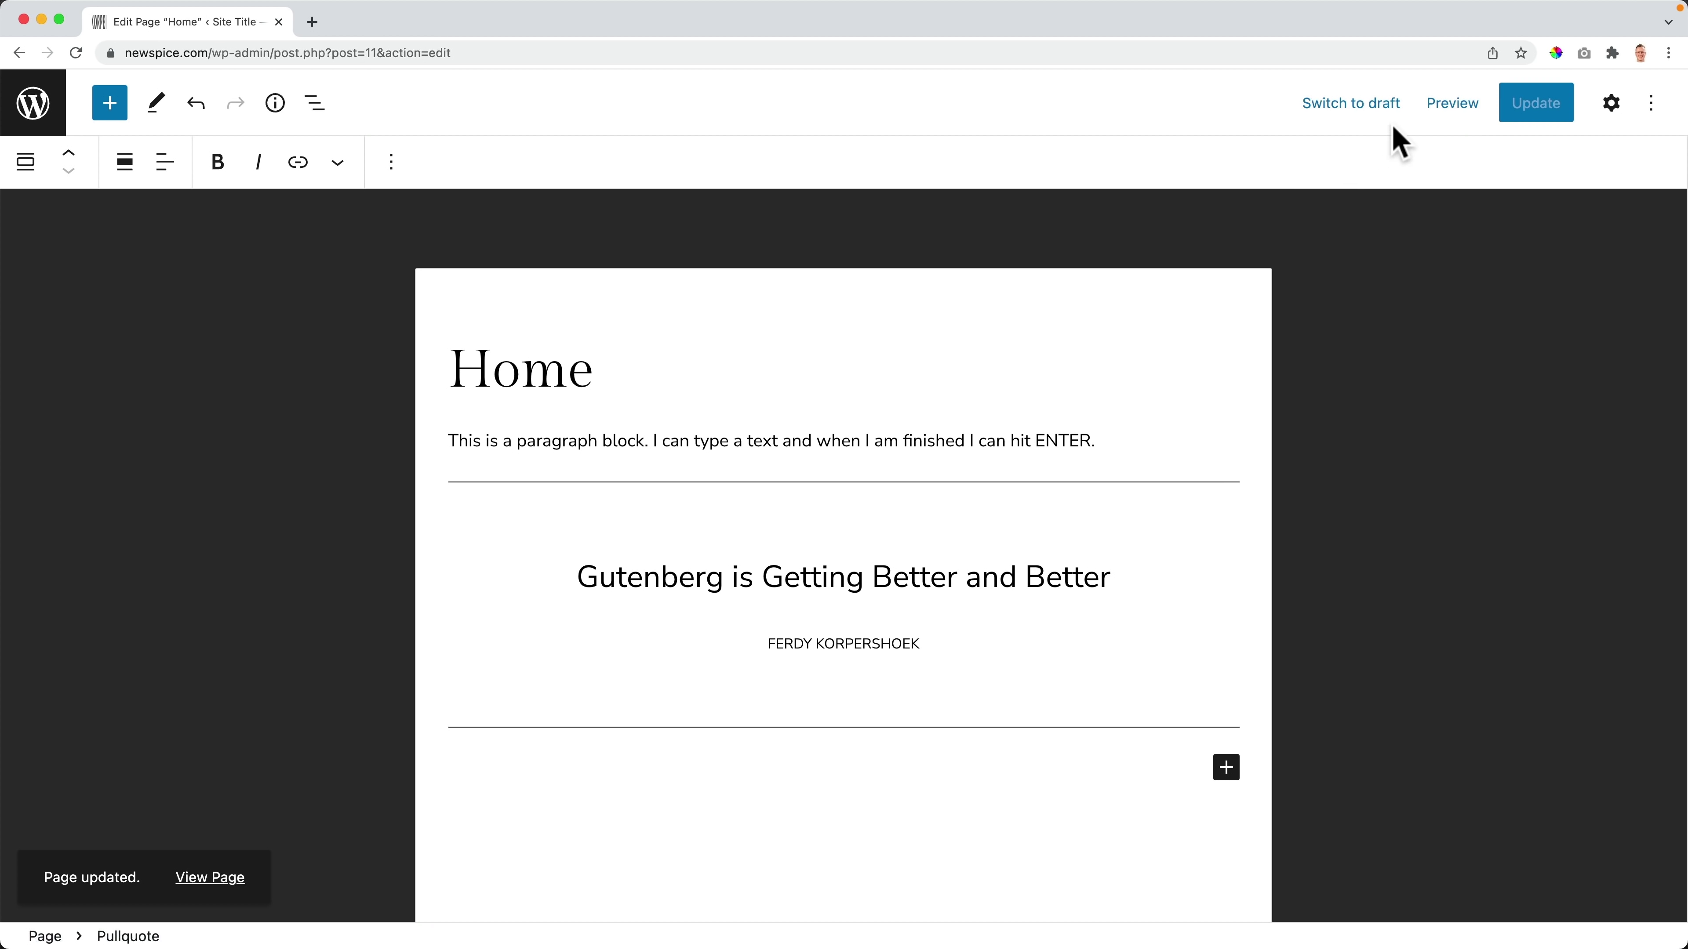
left_click(1436, 115)
left_click(1349, 264)
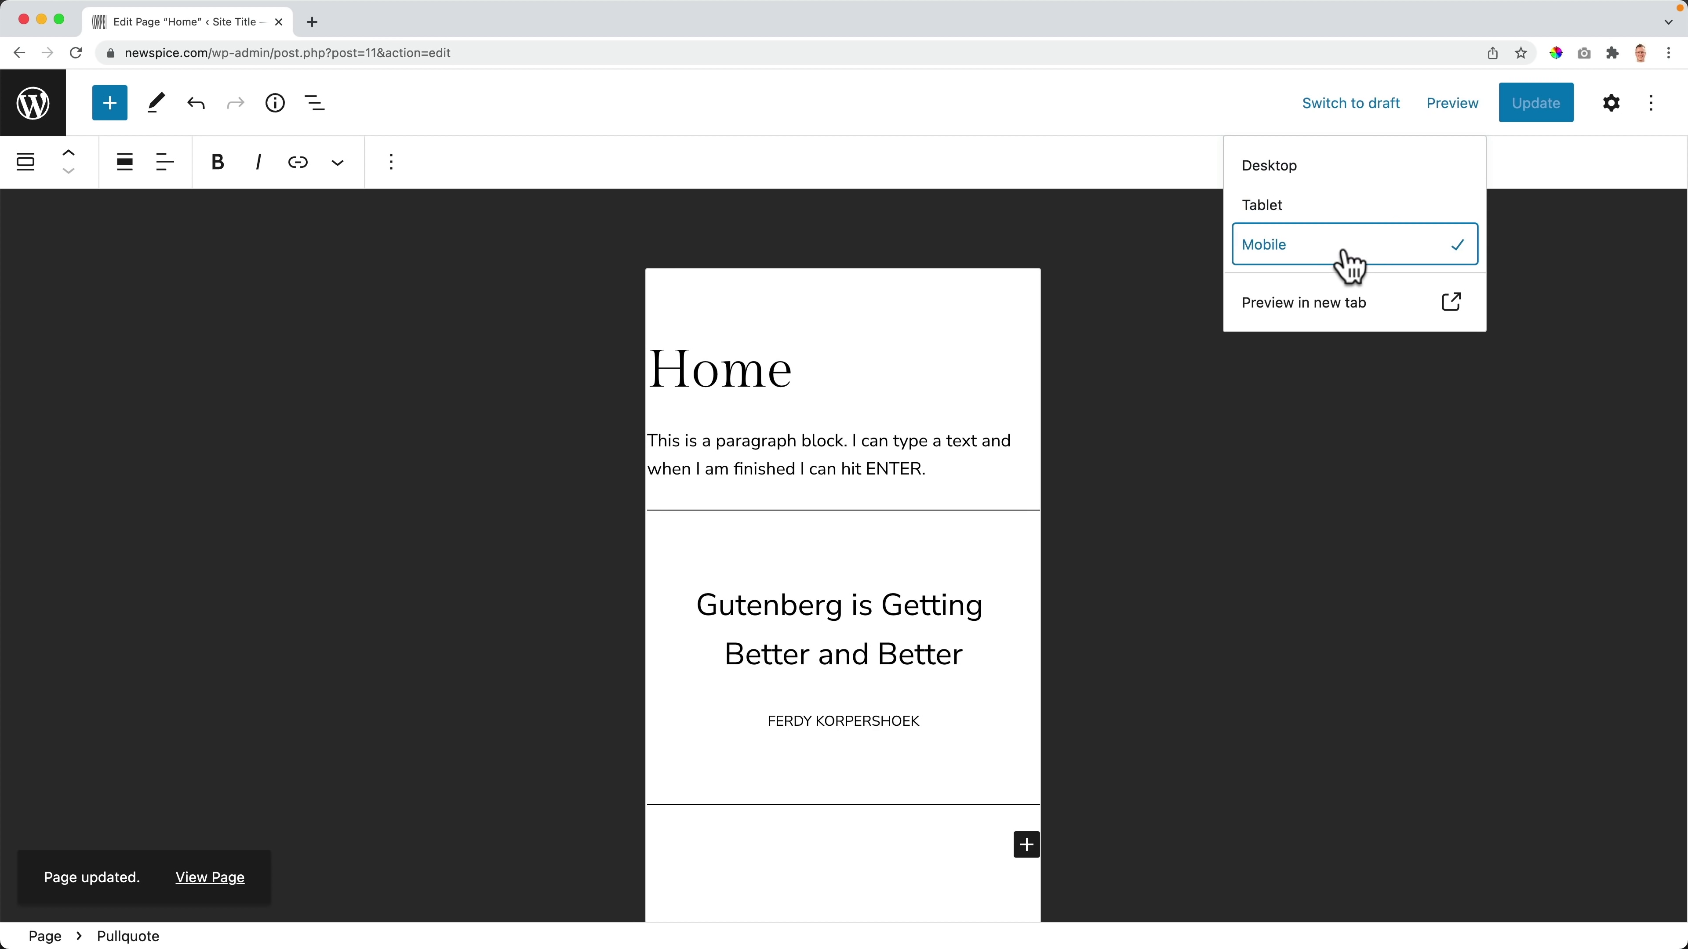
left_click(1323, 303)
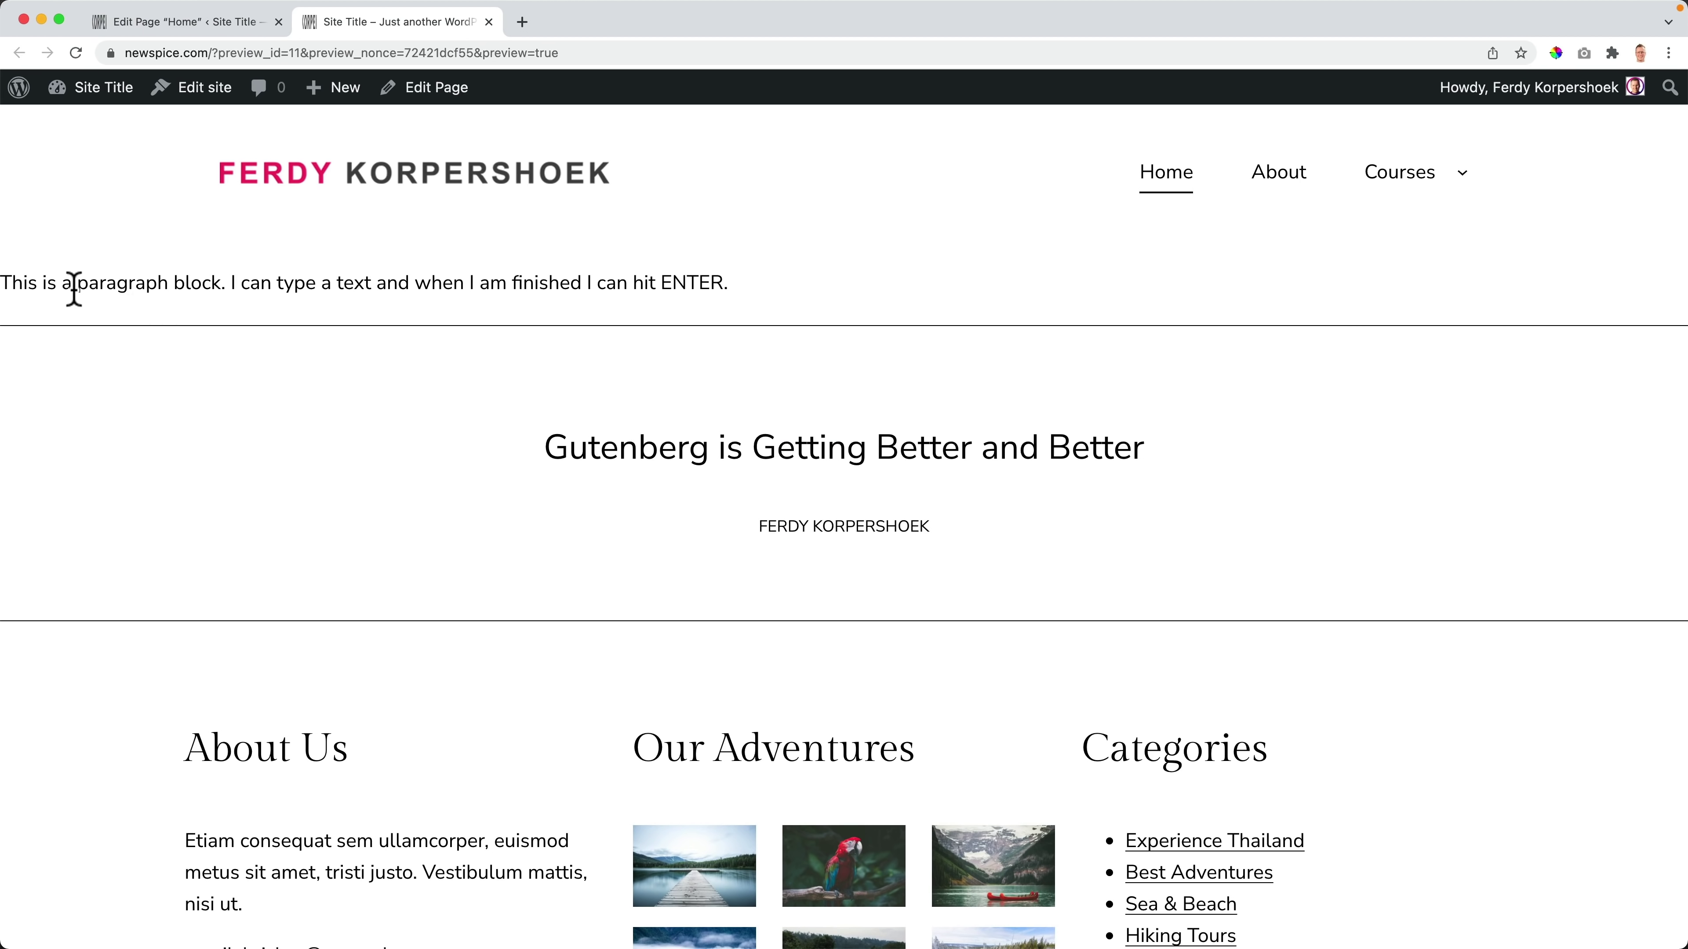
Step: Examine the layout of the paragraph, pullquote and footer on the previewed homepage
left_click(446, 279)
scroll(653, 287, "down", 3)
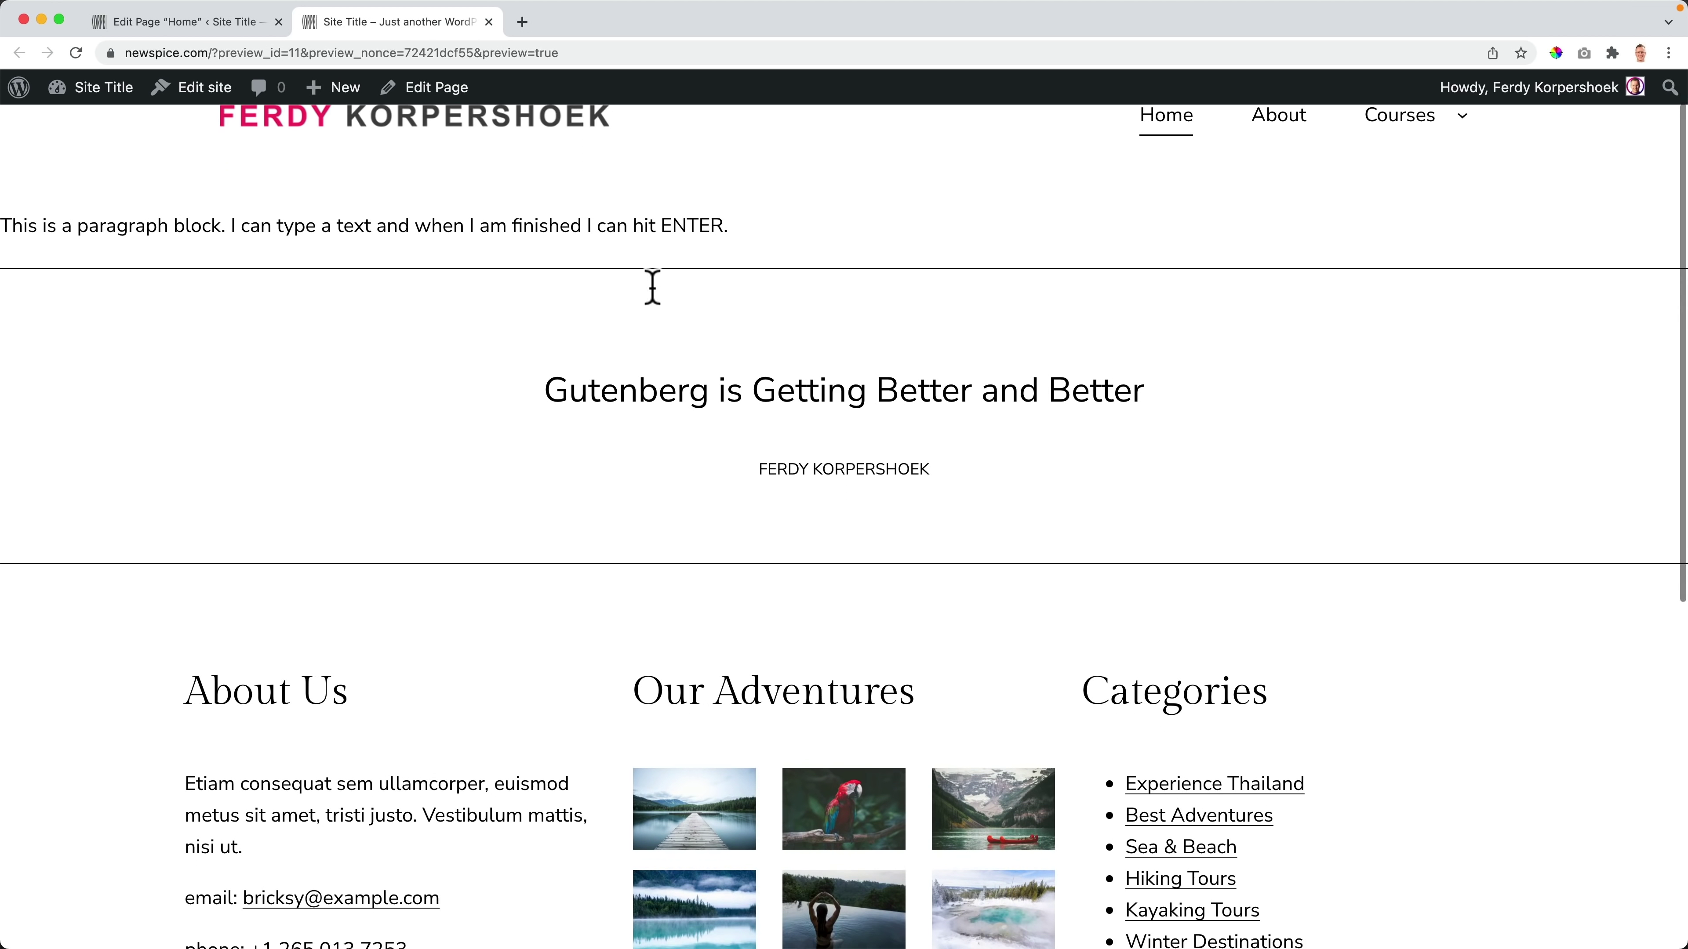
left_click_drag(635, 332, 1172, 339)
left_click(1179, 343)
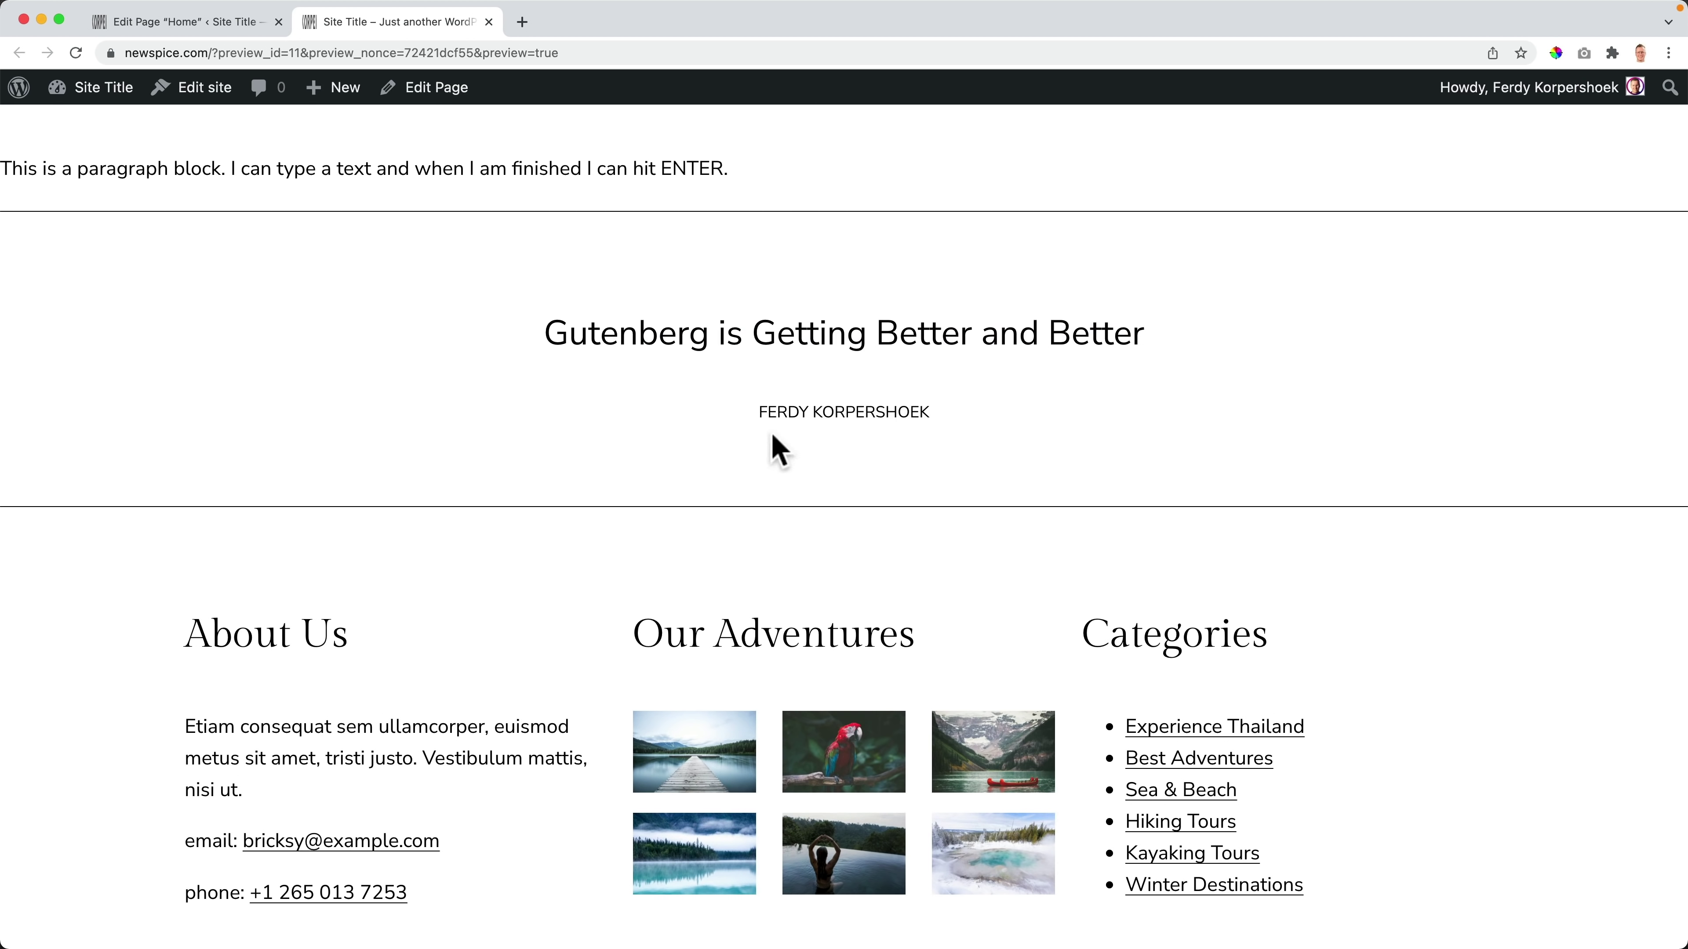
scroll(665, 445, "down", 3)
scroll(618, 439, "up", 6)
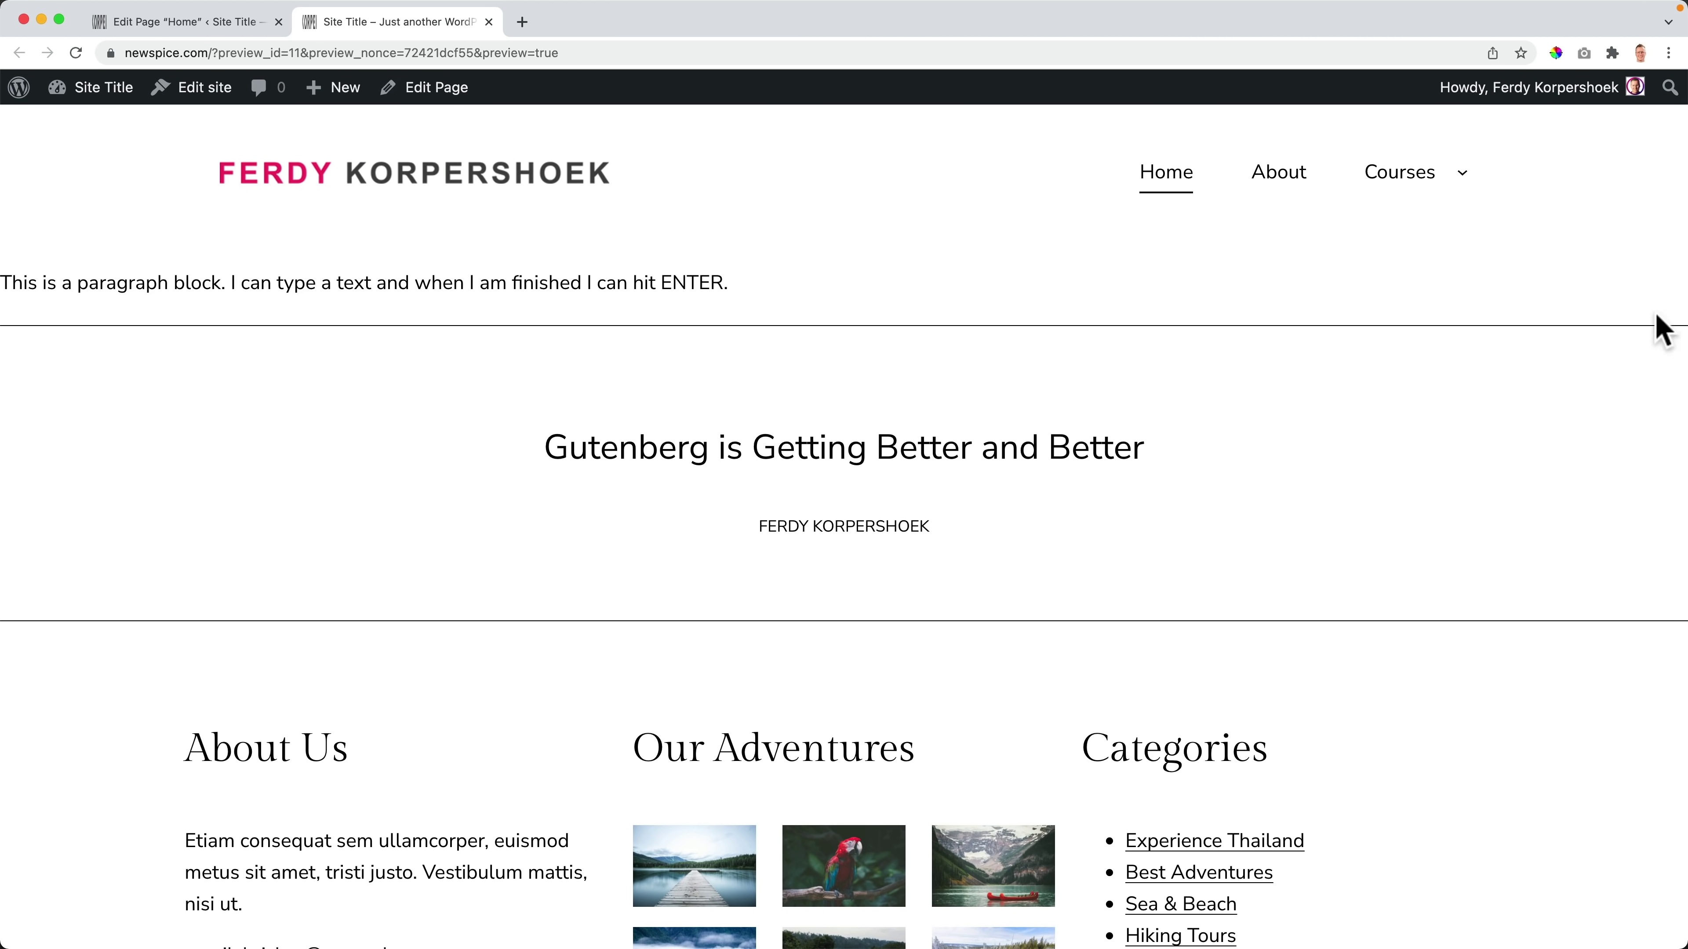
Step: Check the homepage preview's content width at several browser zoom levels and reload the page
key("super+minus")
key("super+minus")
key("super+equal")
key("super+equal")
key("super+equal")
key("super+equal")
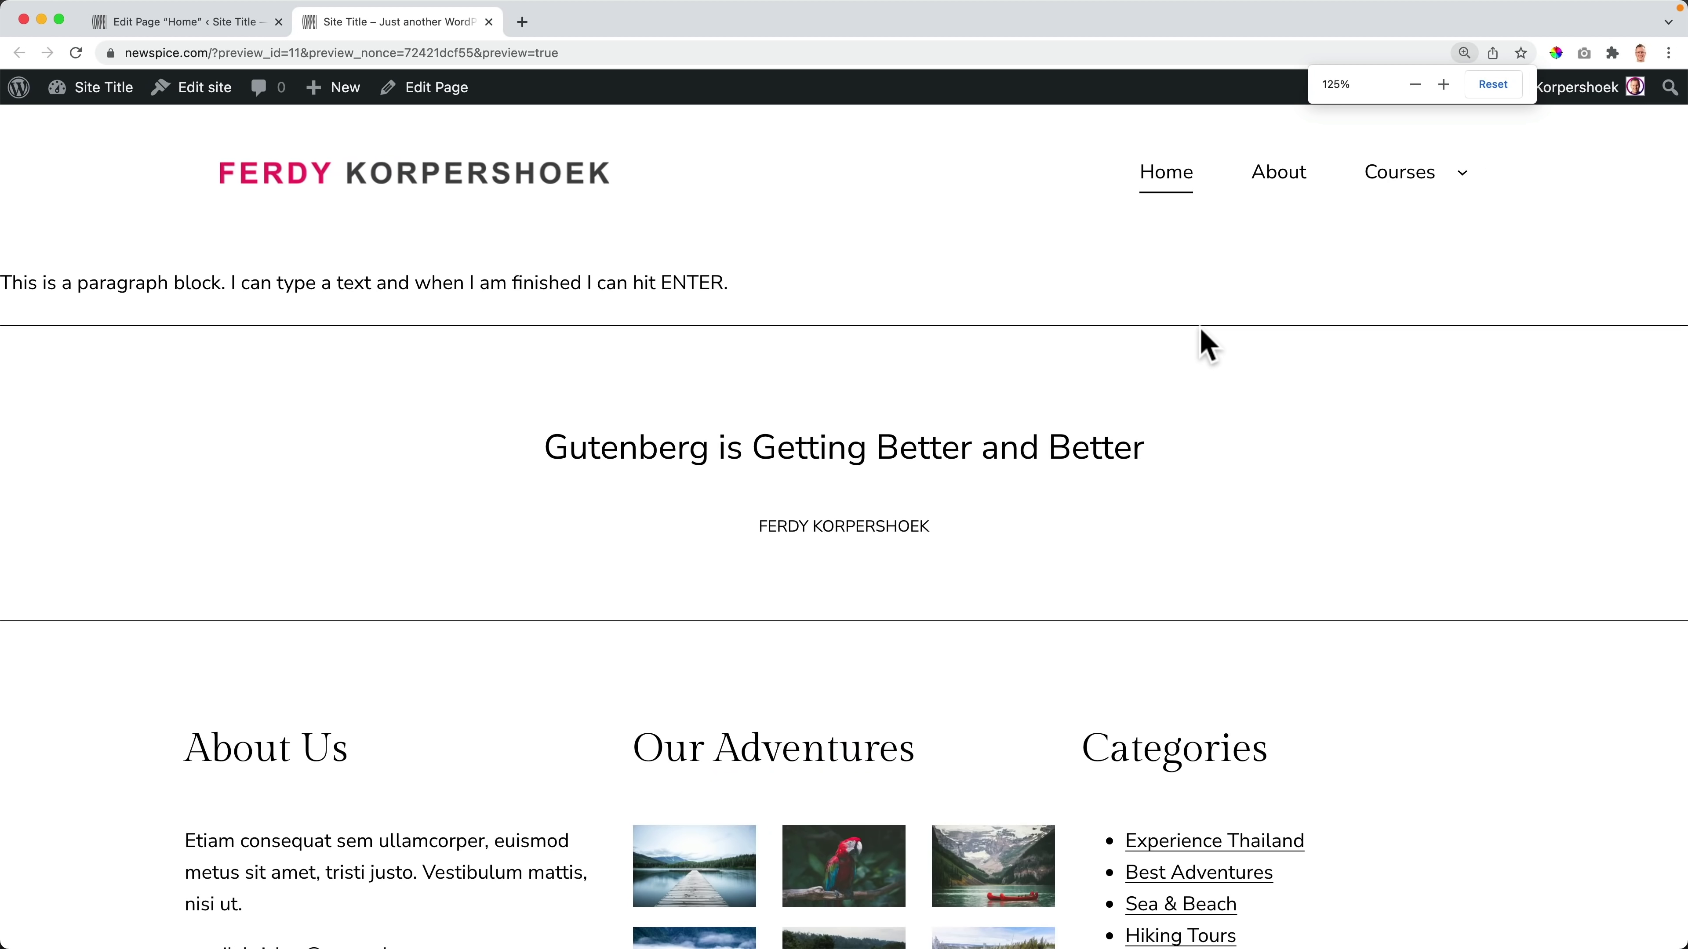
key("super+equal")
key("super+minus")
key("super+r")
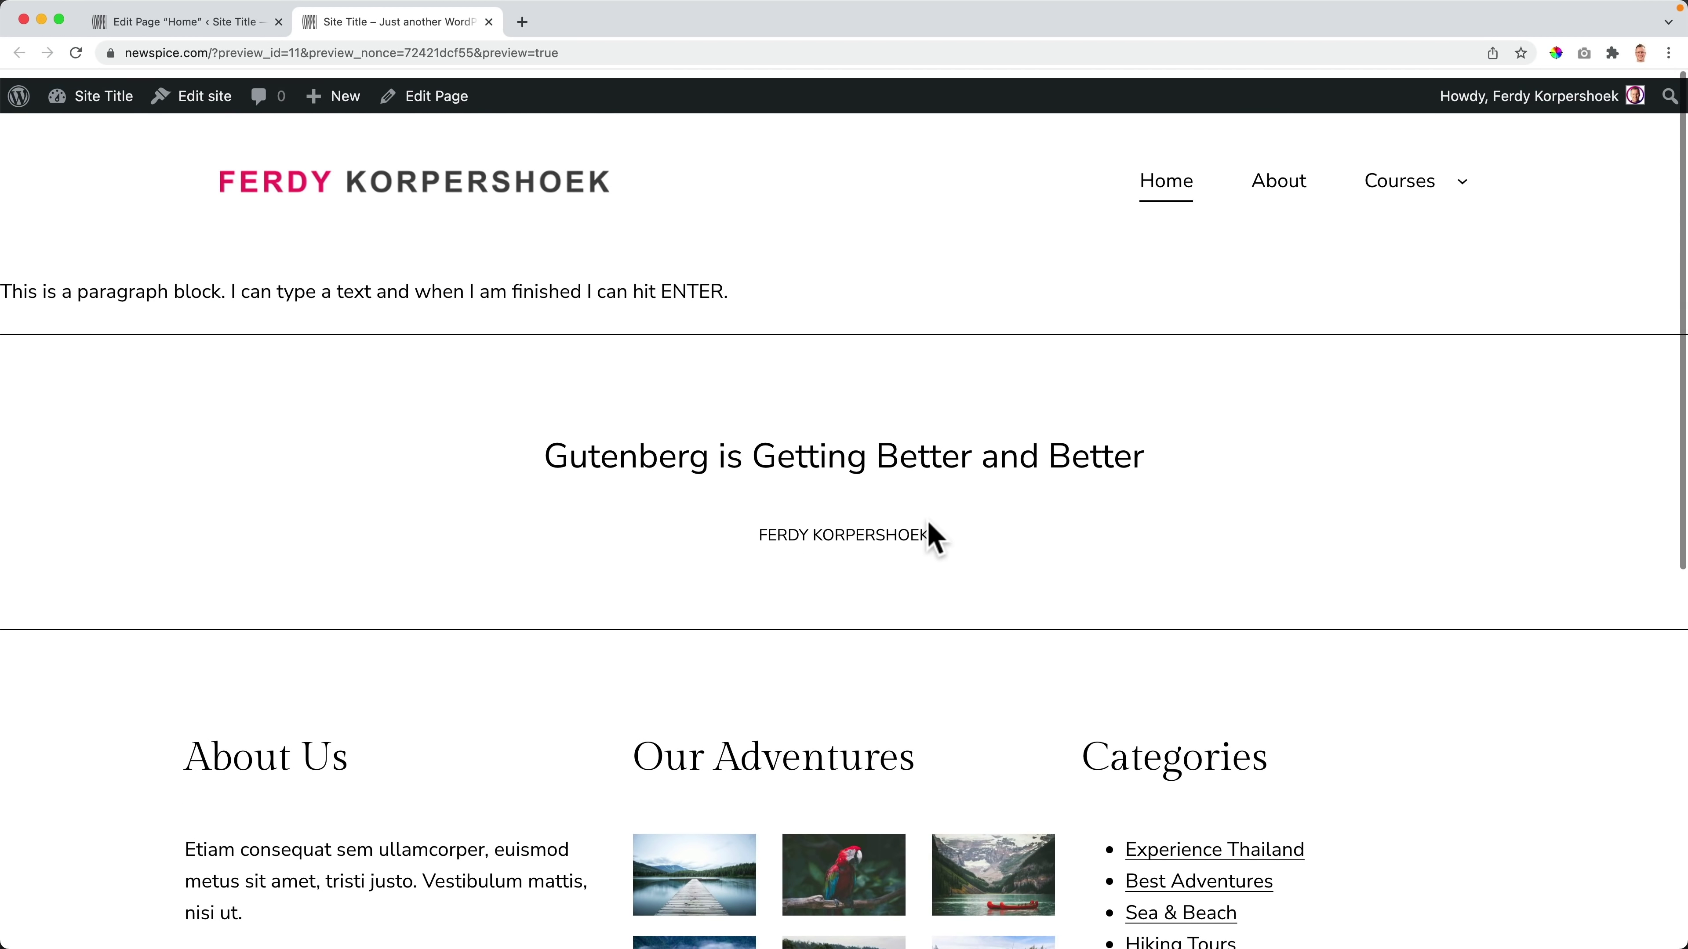
Step: Go back to the Home page editor tab and switch its preview to Desktop
left_click(234, 24)
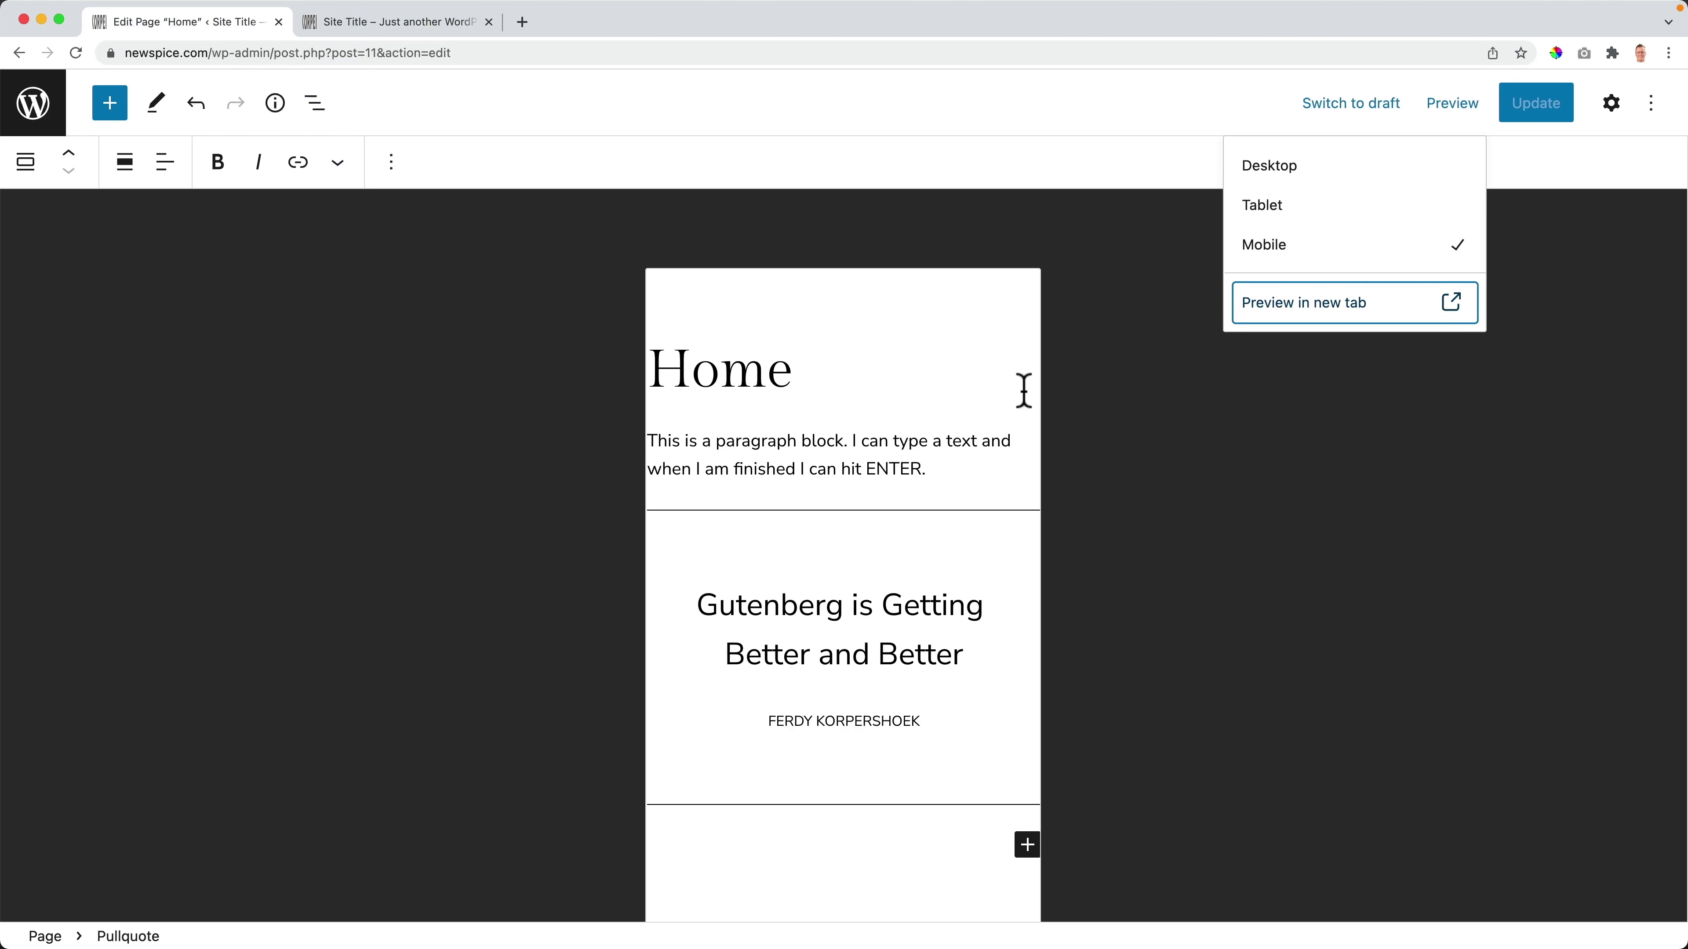
left_click(1269, 166)
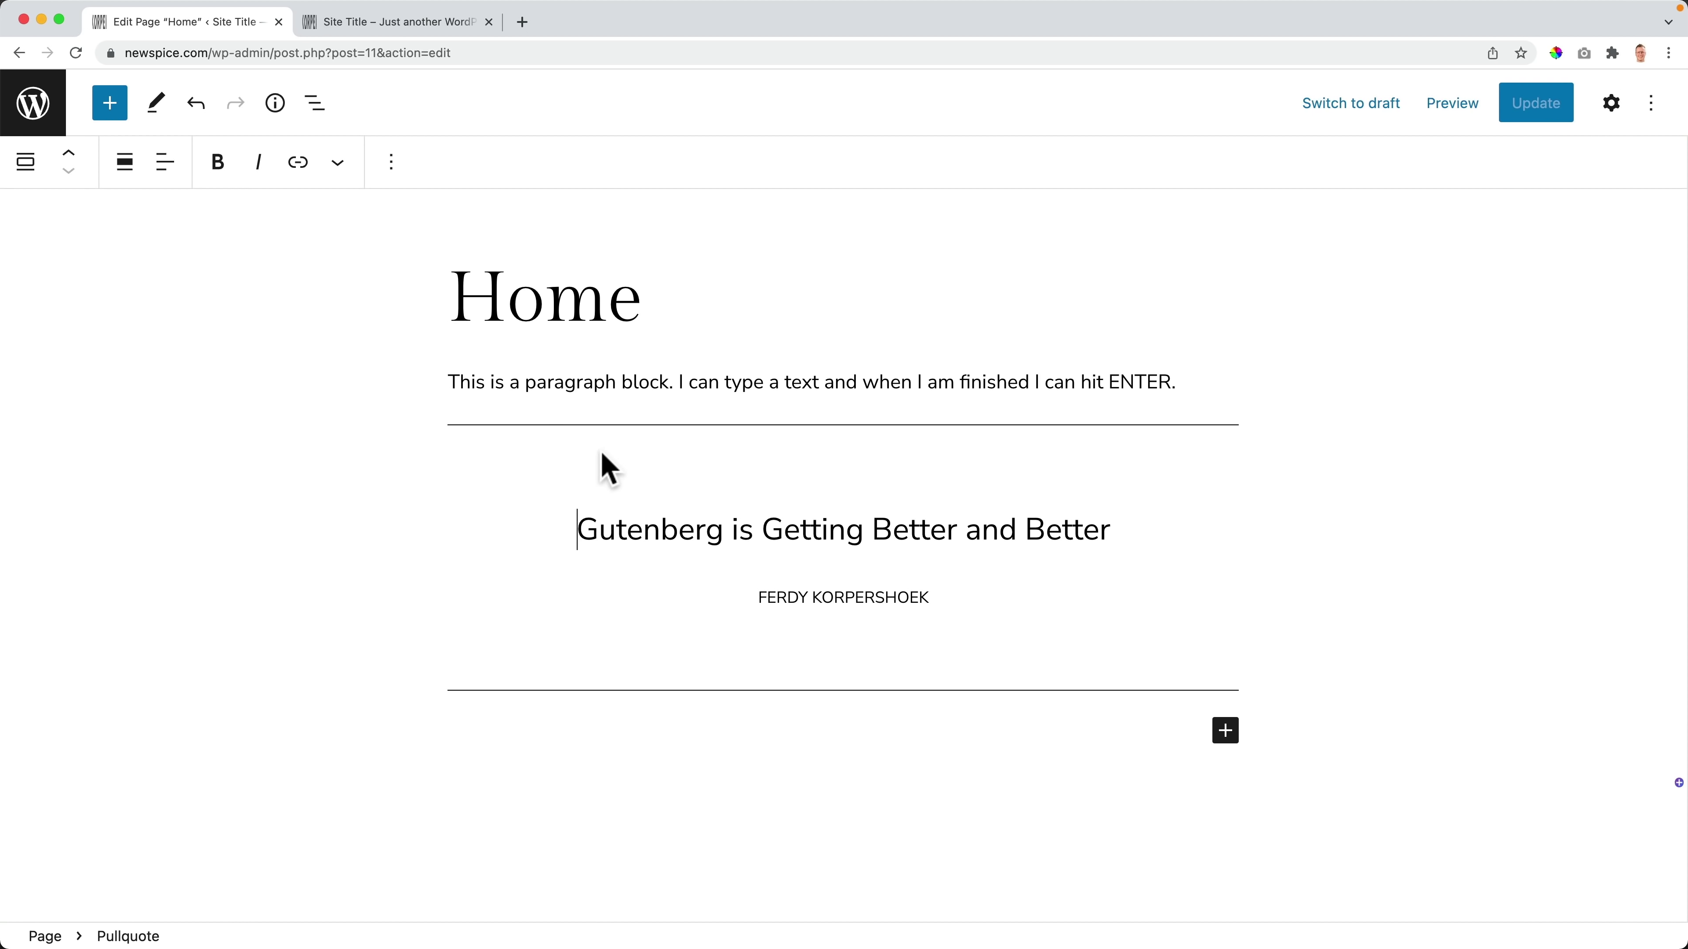
Step: Move the paragraph block below the pullquote and back above it
left_click(648, 384)
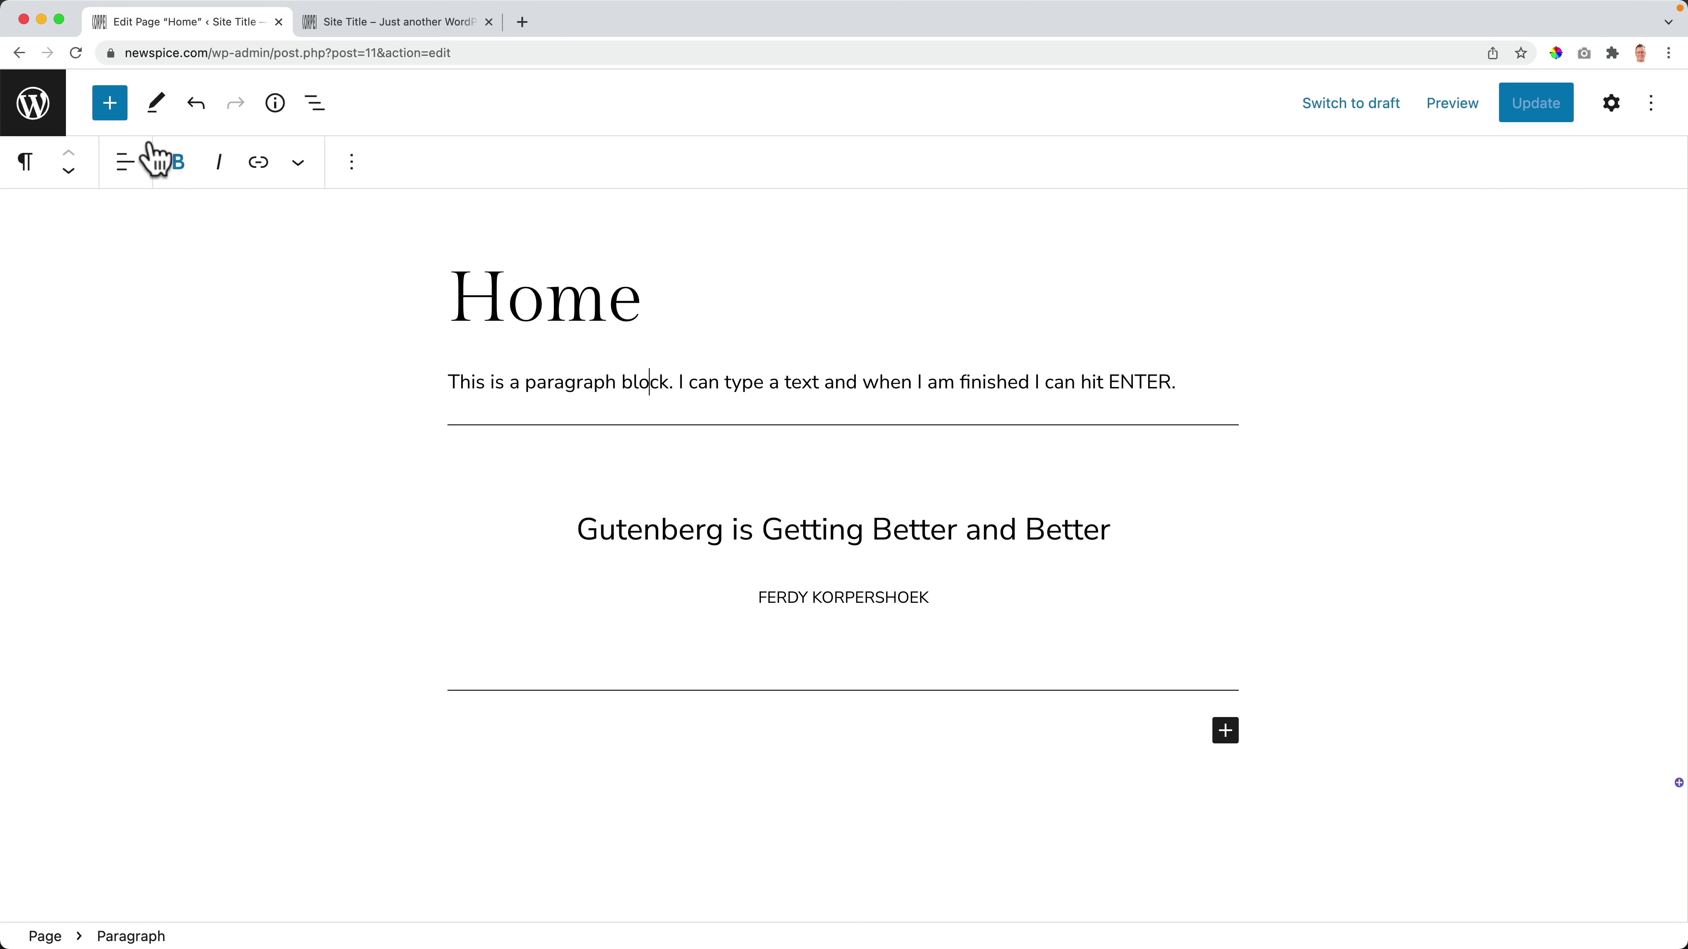
left_click(69, 170)
left_click(69, 153)
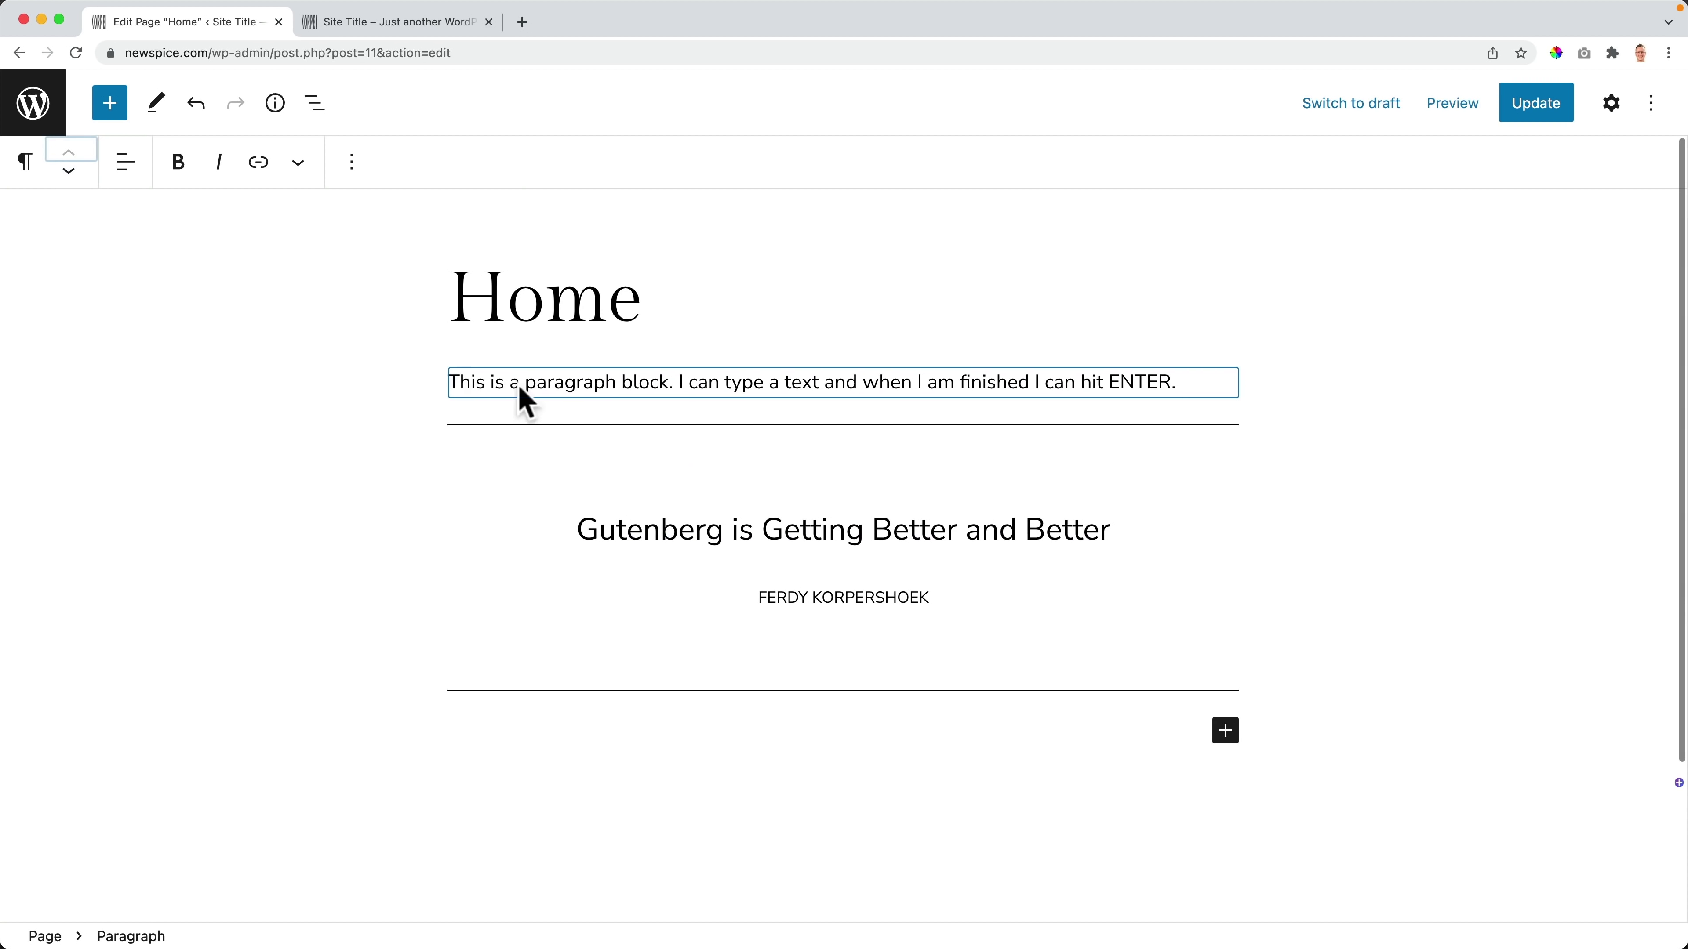
Step: Add an empty paragraph block below the pullquote on the Home page
left_click(1226, 731)
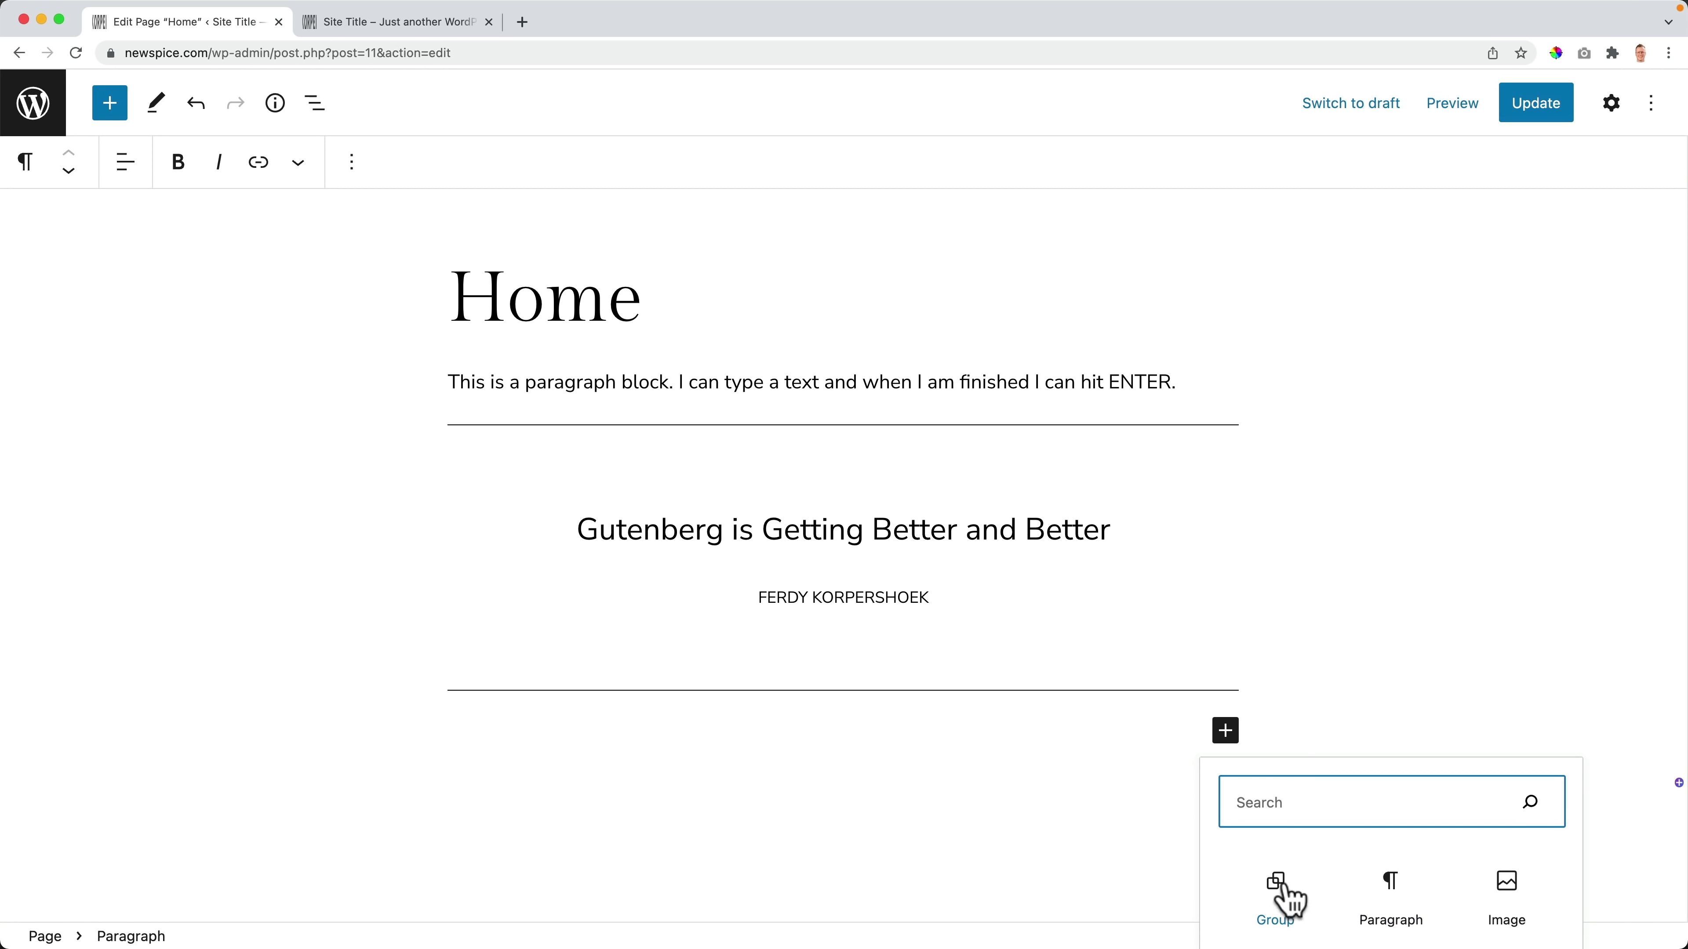
left_click(1110, 726)
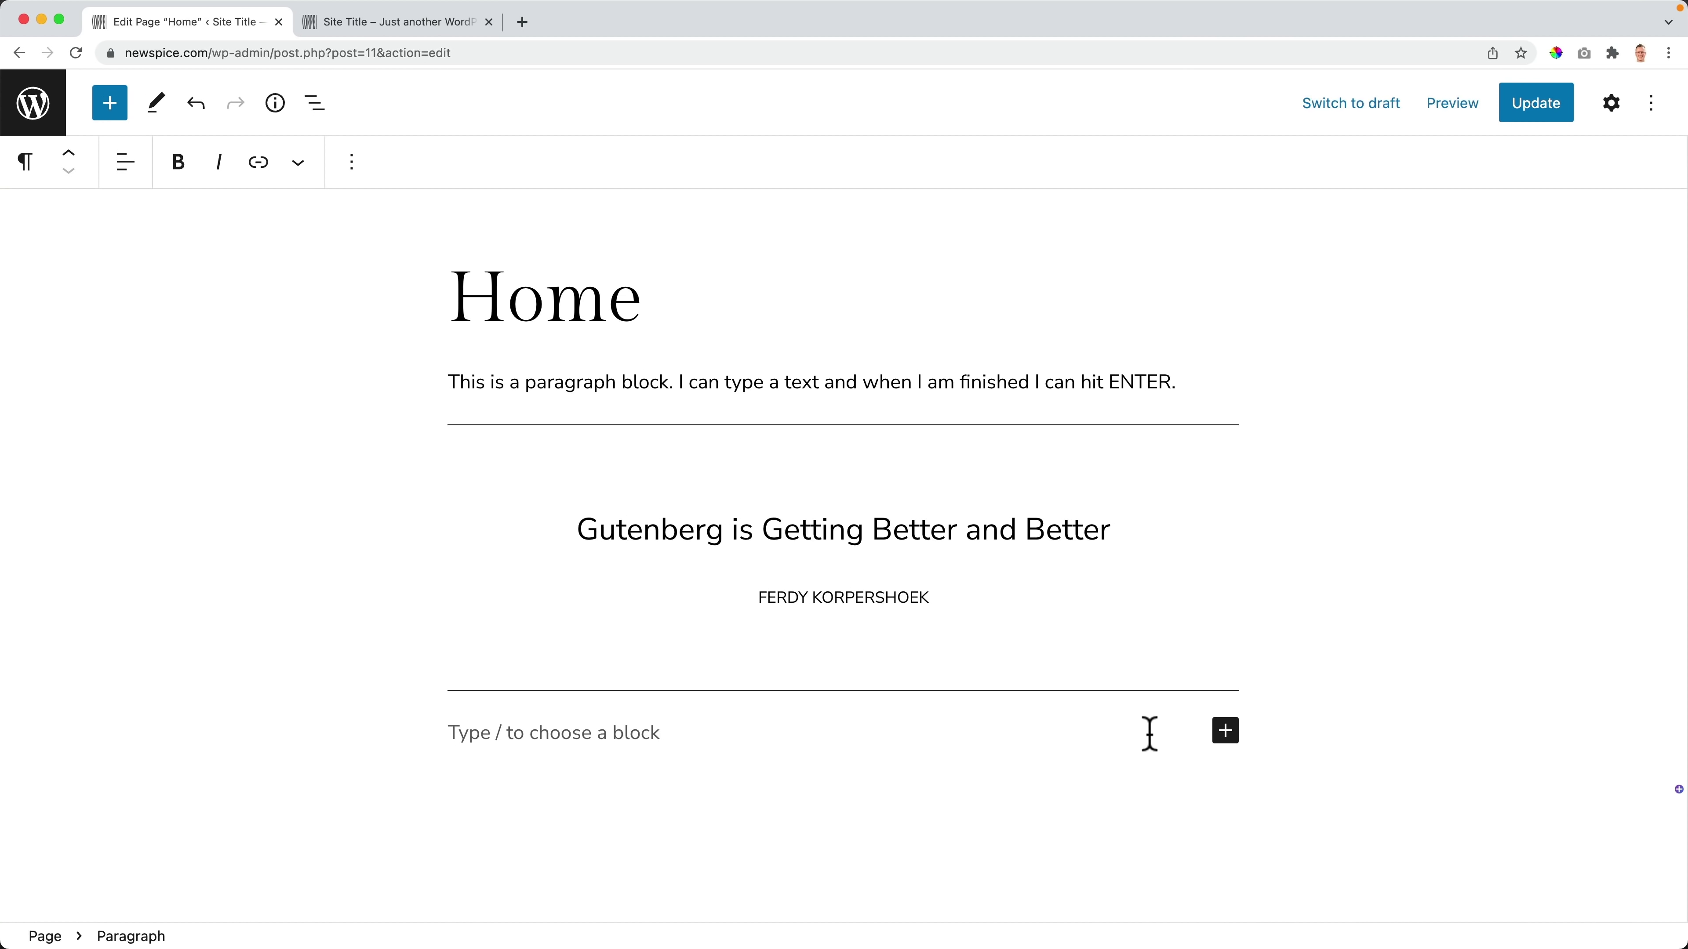
Step: Look through the available blocks in the block library, from Text and Media down to Embeds
left_click(109, 105)
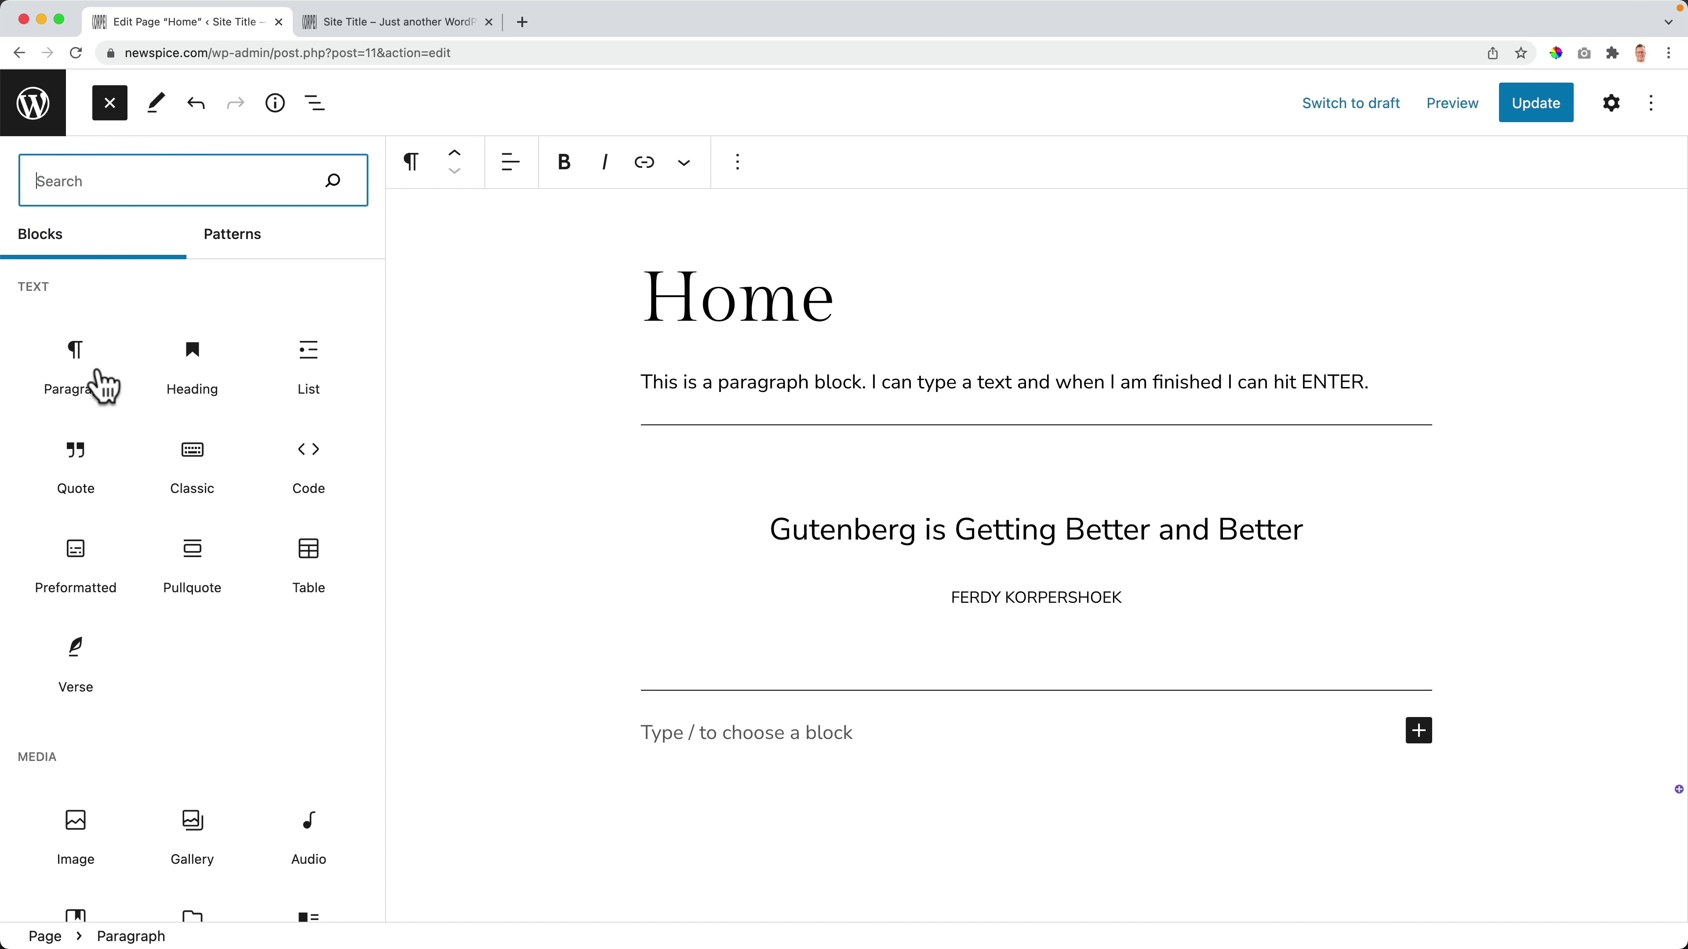
mouse_move(96, 367)
scroll(96, 367, "down", 10)
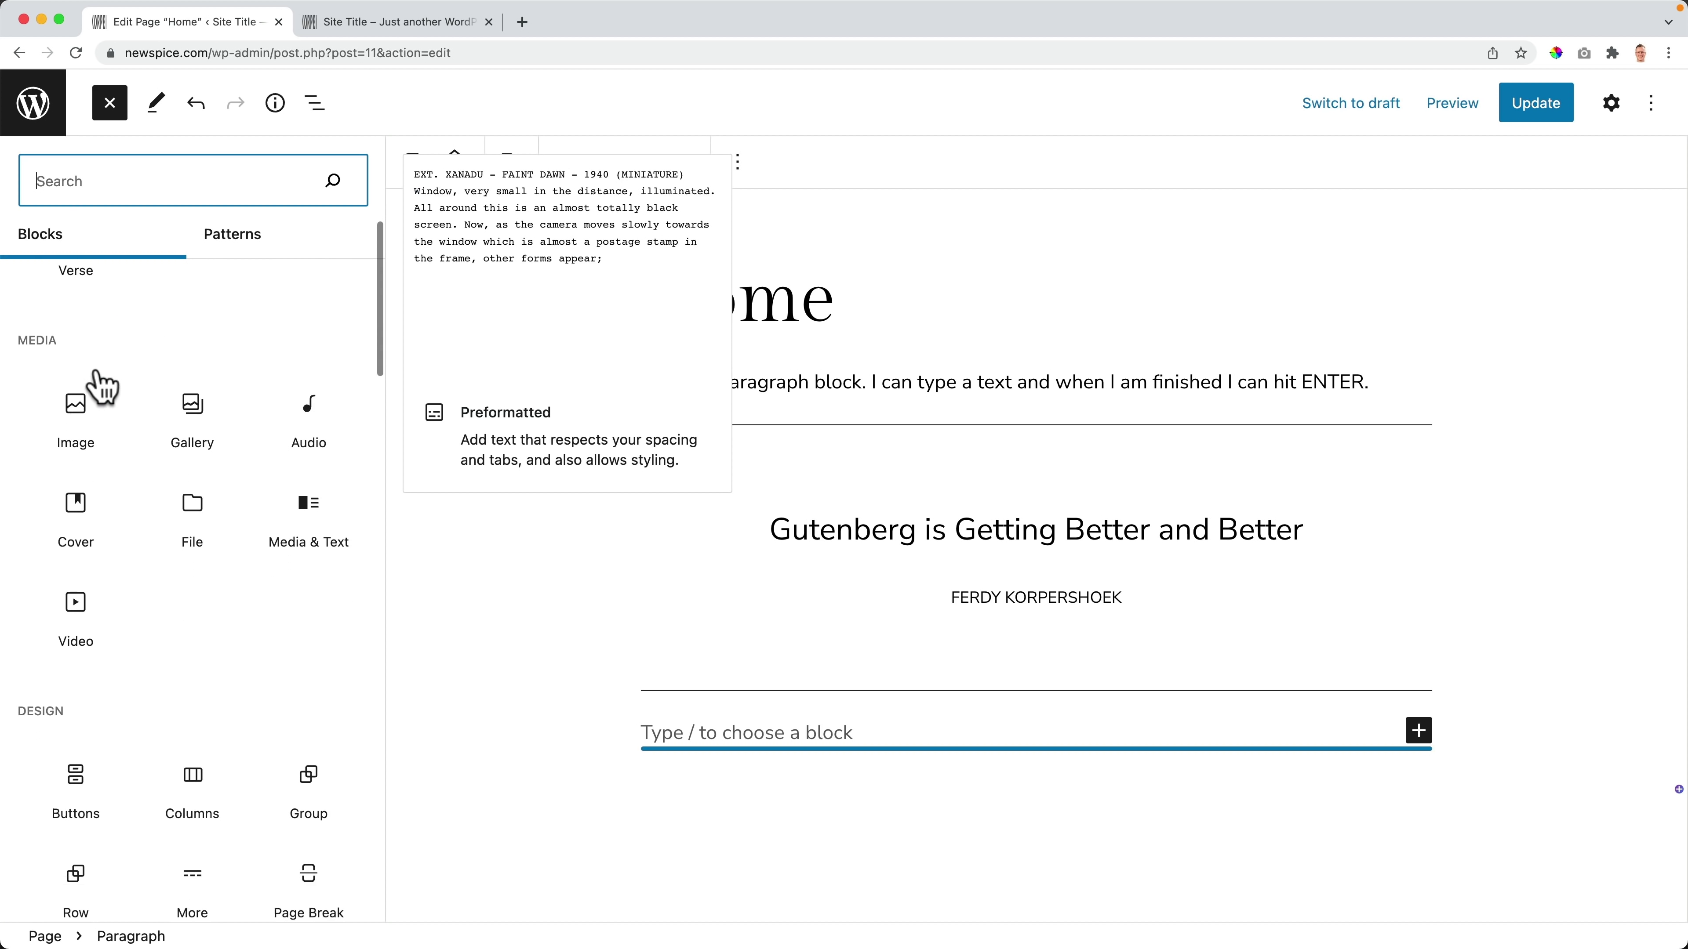
scroll(100, 386, "down", 5)
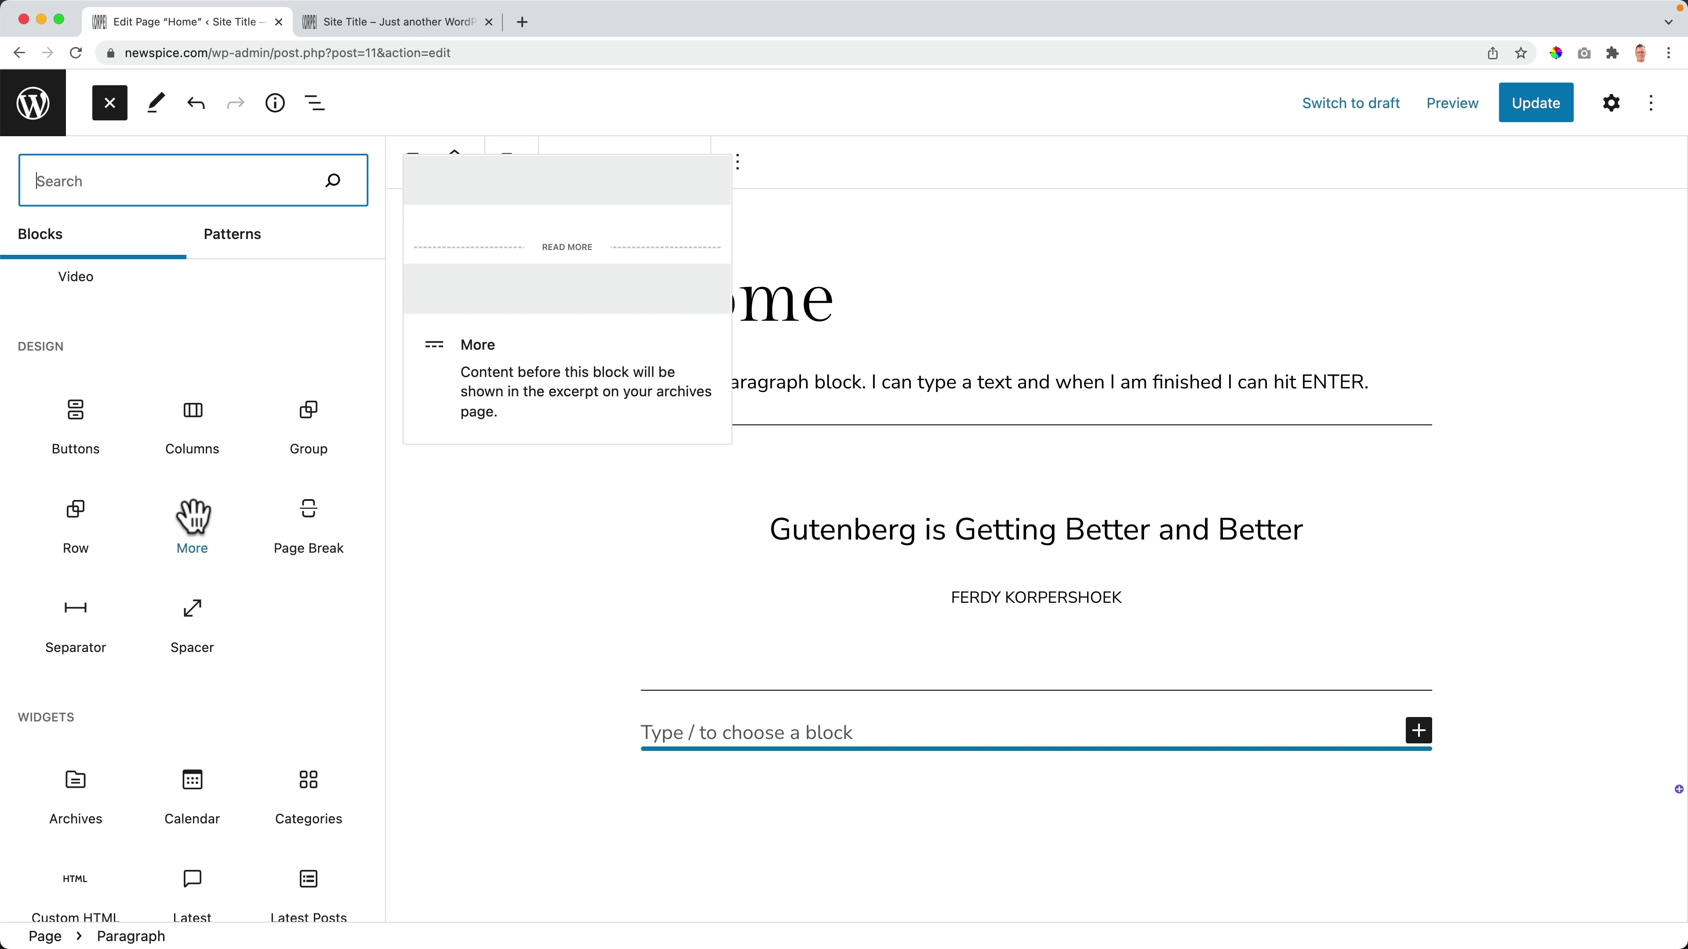
scroll(84, 516, "down", 2)
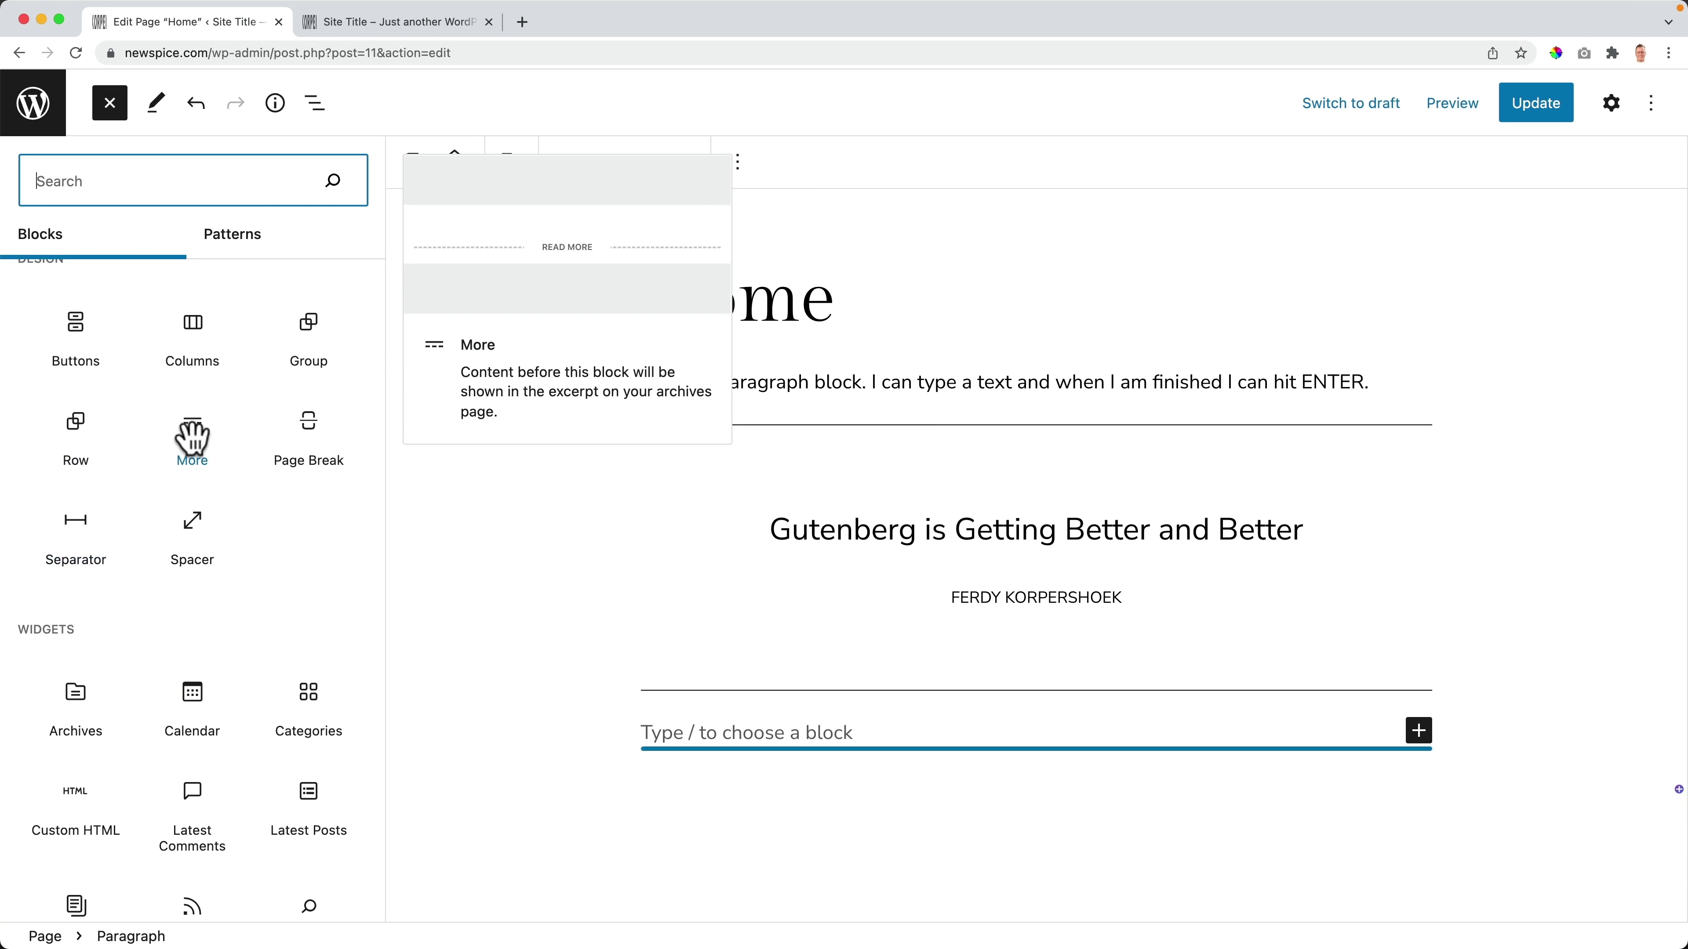
scroll(188, 441, "down", 5)
scroll(183, 465, "down", 7)
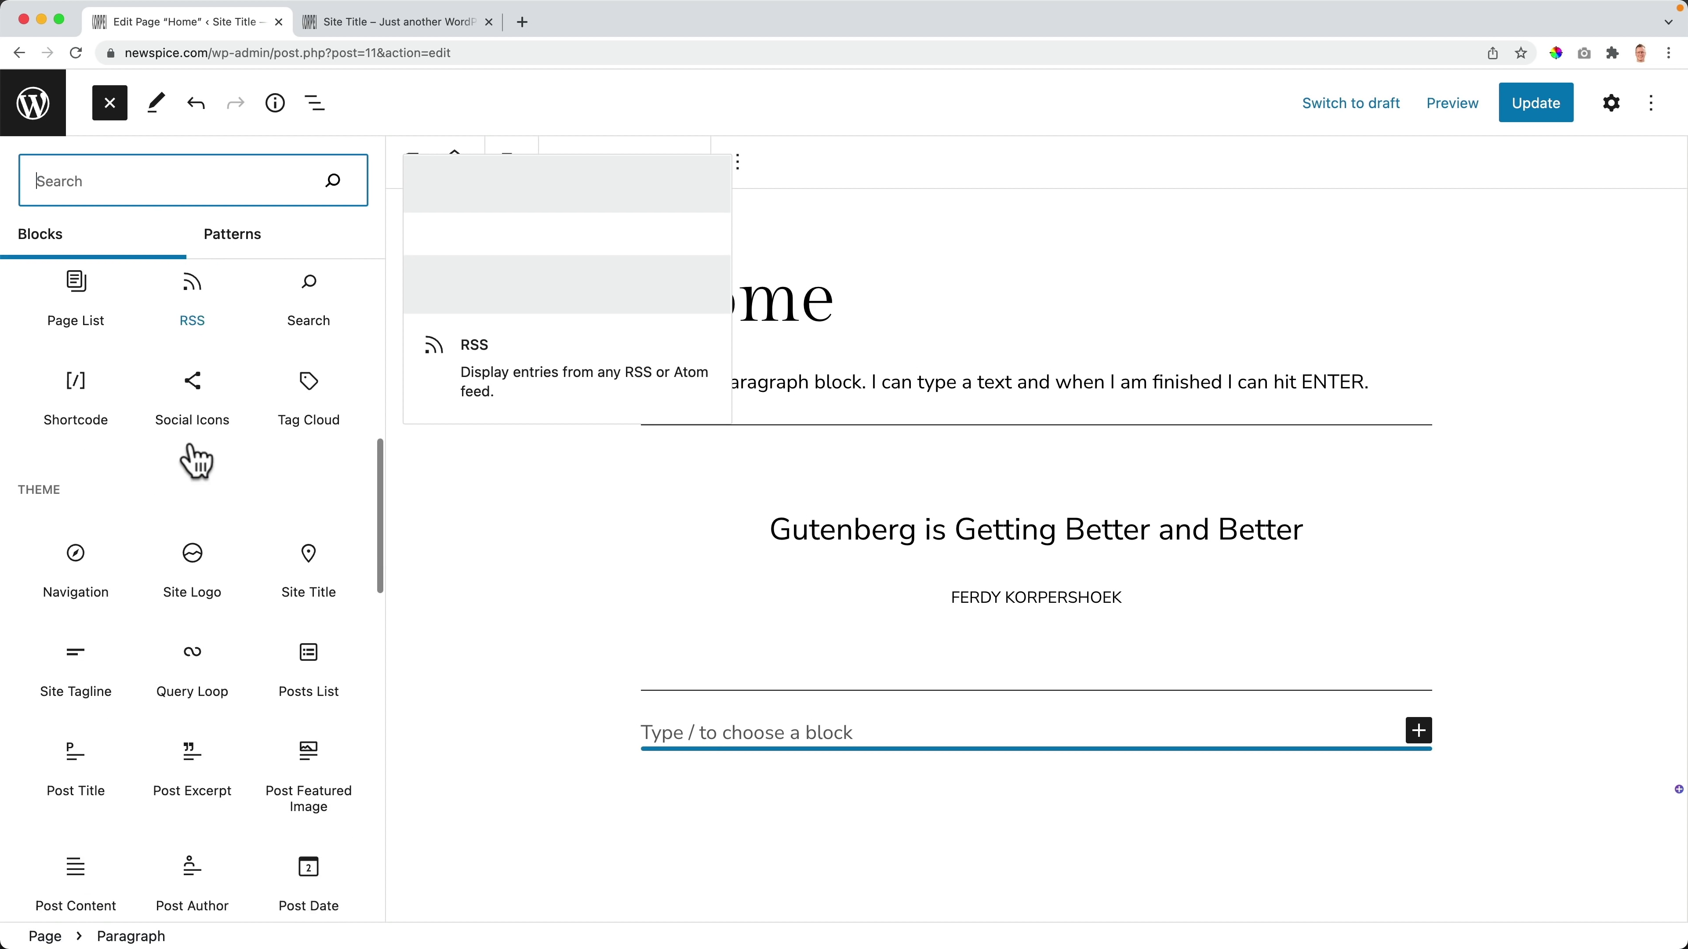
scroll(193, 462, "down", 5)
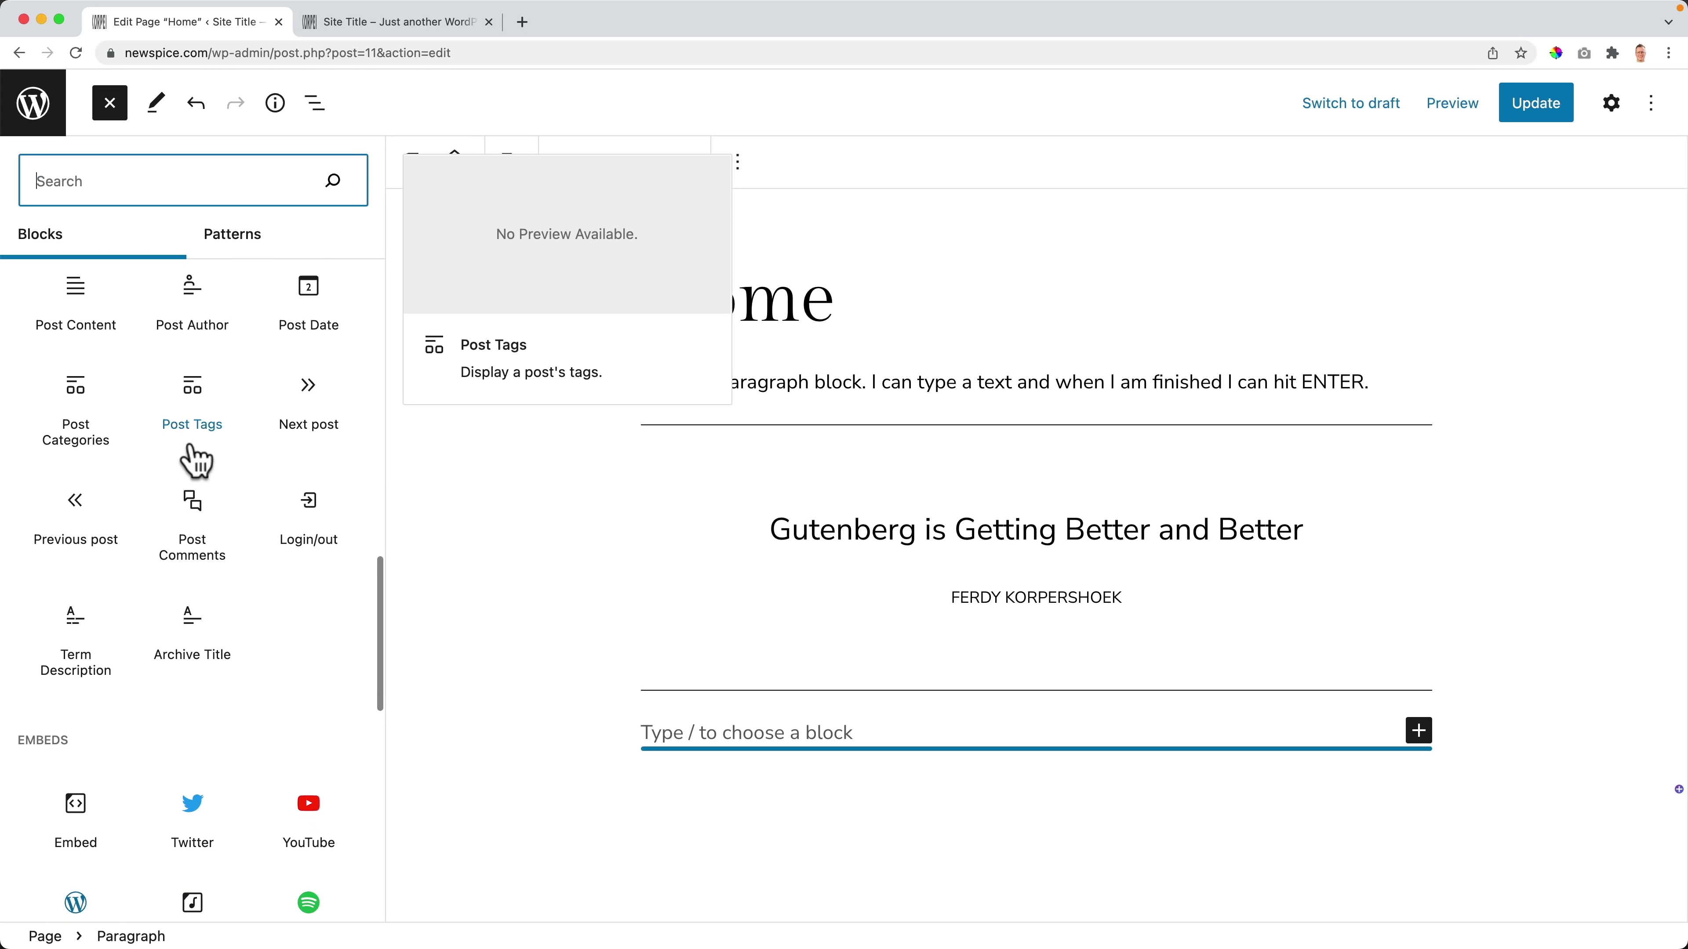
scroll(191, 452, "down", 5)
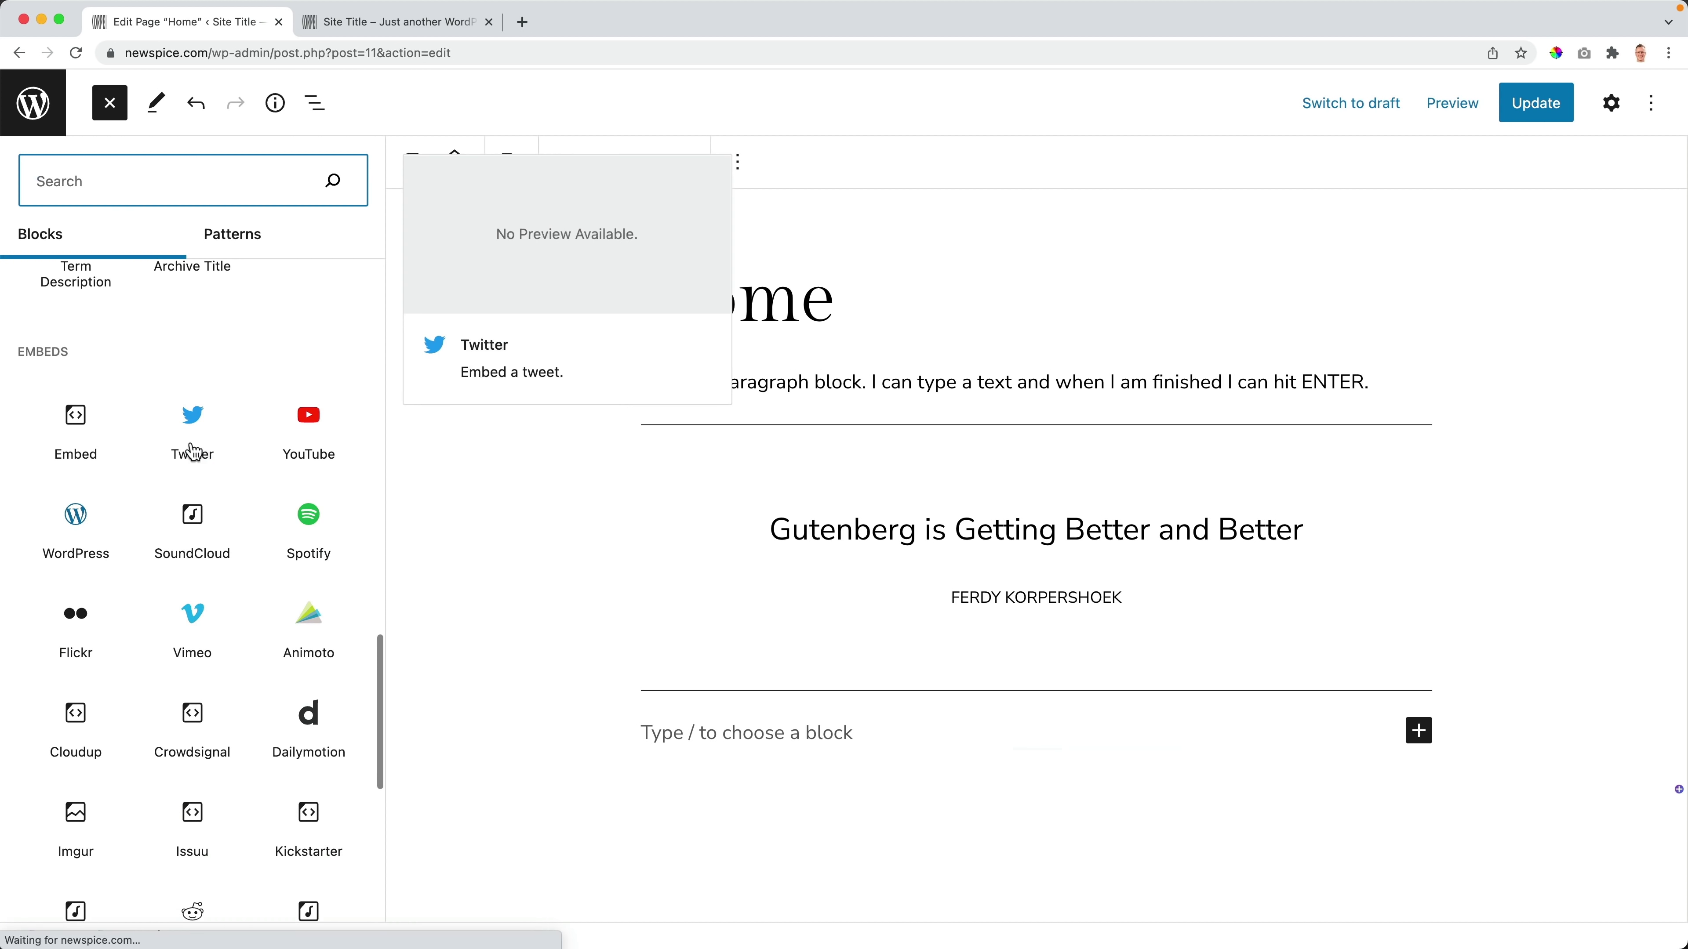
scroll(199, 435, "down", 8)
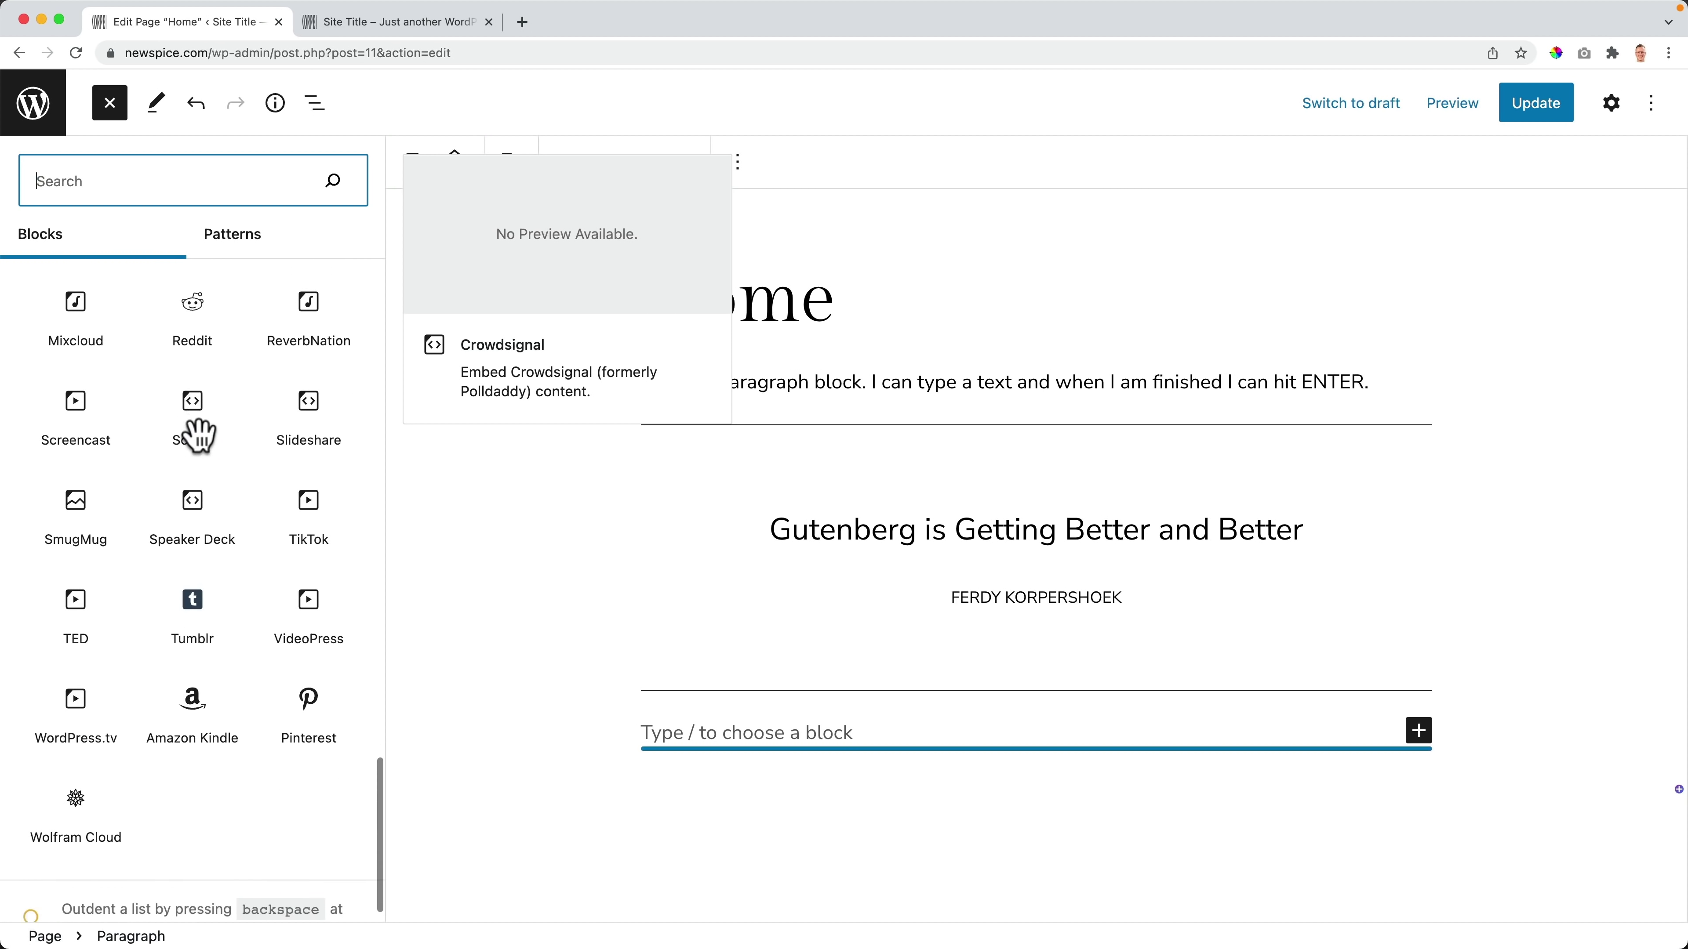
scroll(245, 682, "up", 15)
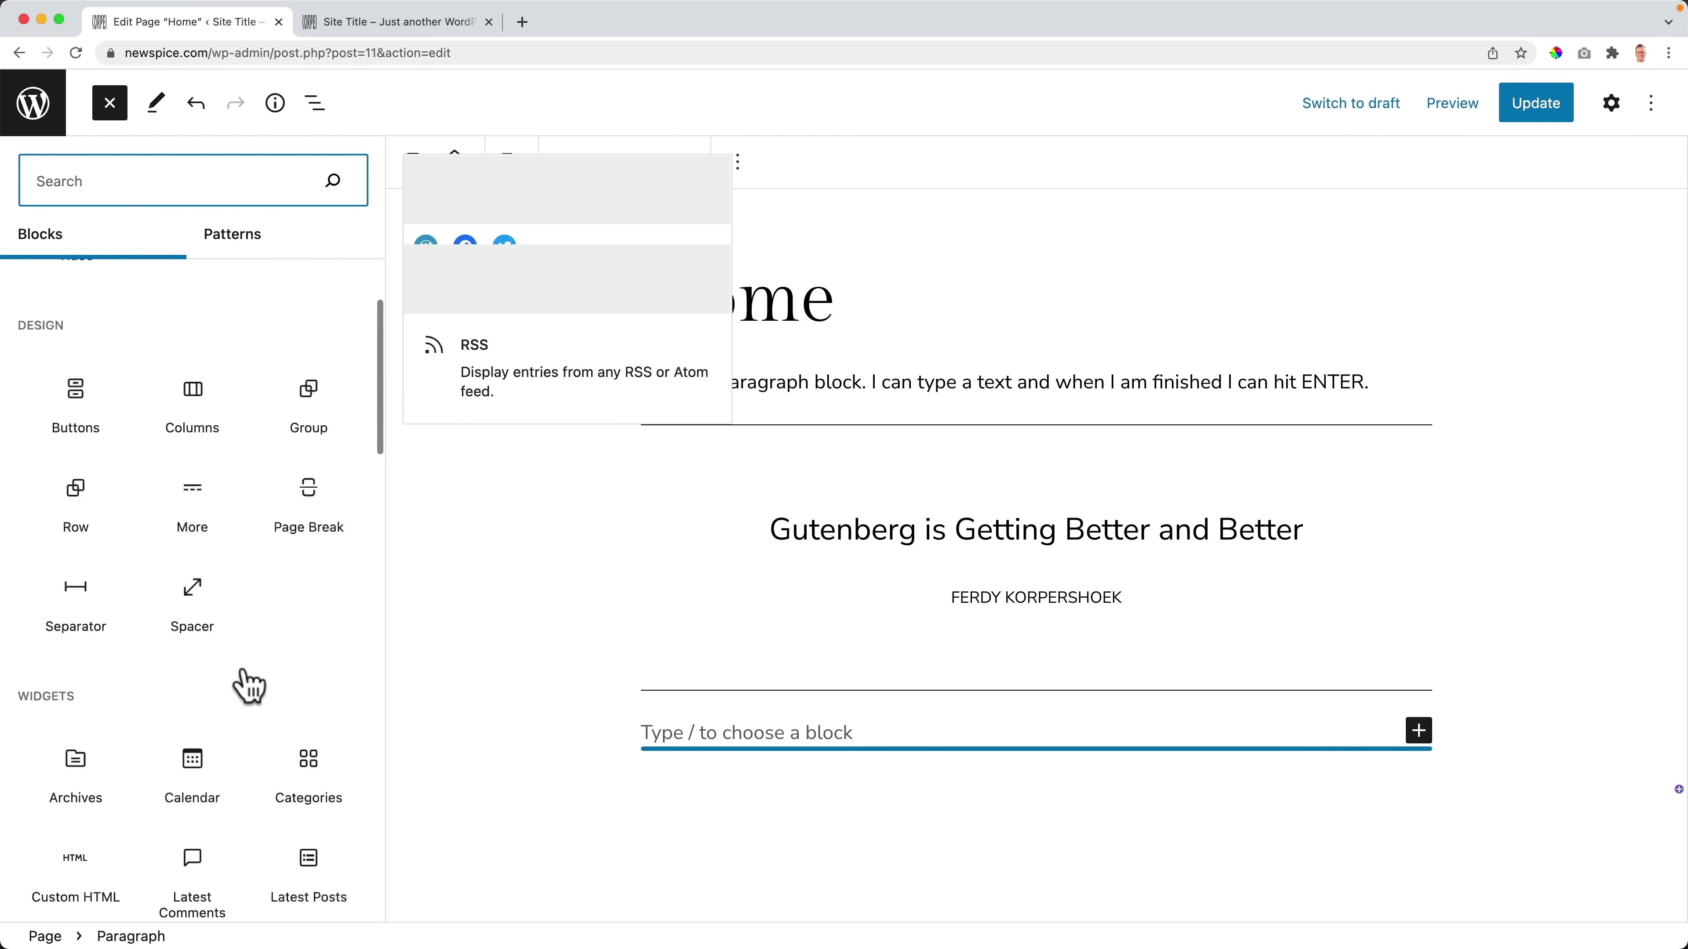
Step: Save the changes to the Home page and return to the list of pages
left_click(1543, 106)
left_click(31, 120)
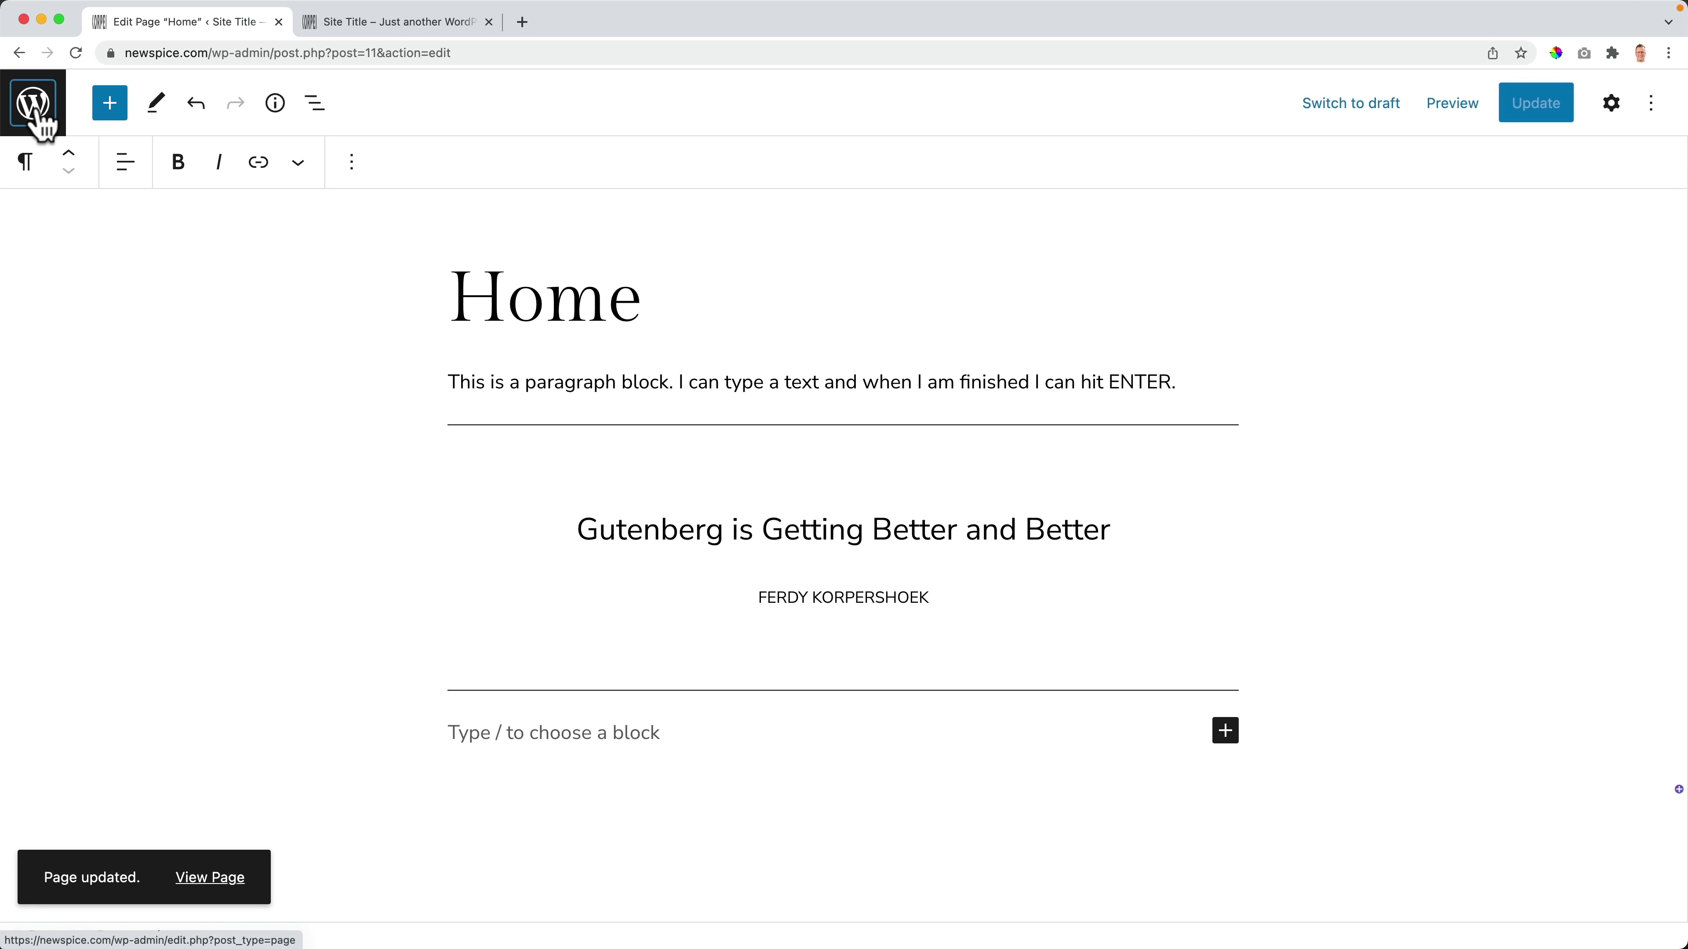
mouse_move(75, 146)
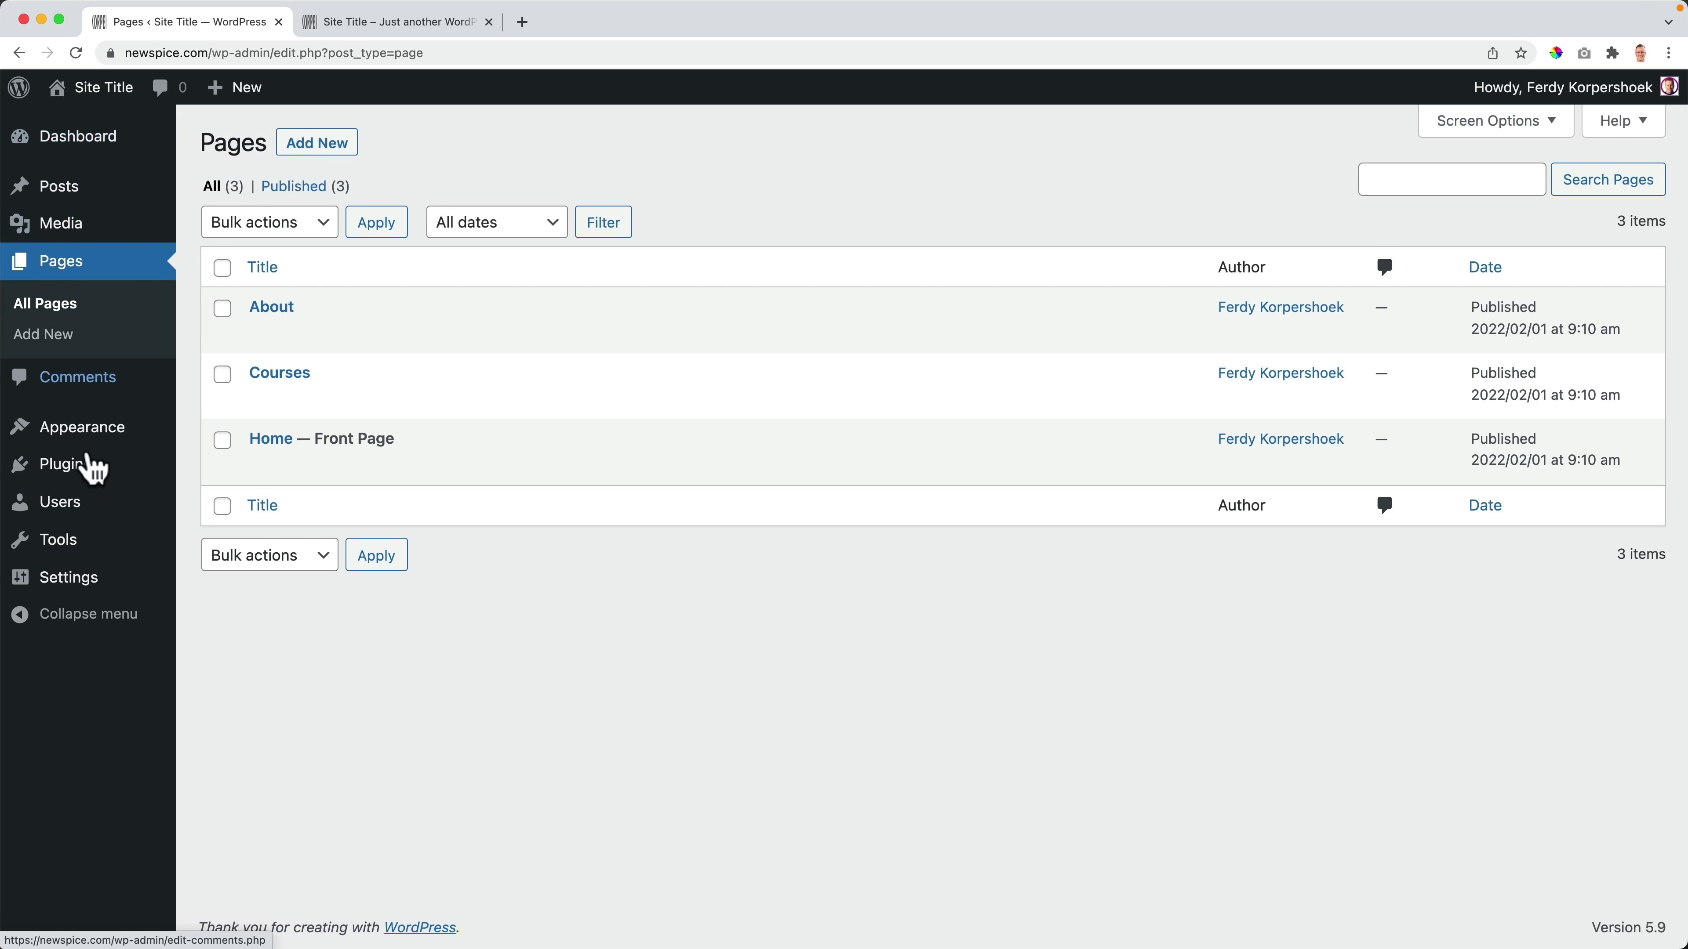
Step: Search the plugin directory for "gutenberg", then install and activate Gutenberg Blocks – Ultimate Addons for Gutenberg
mouse_move(77, 485)
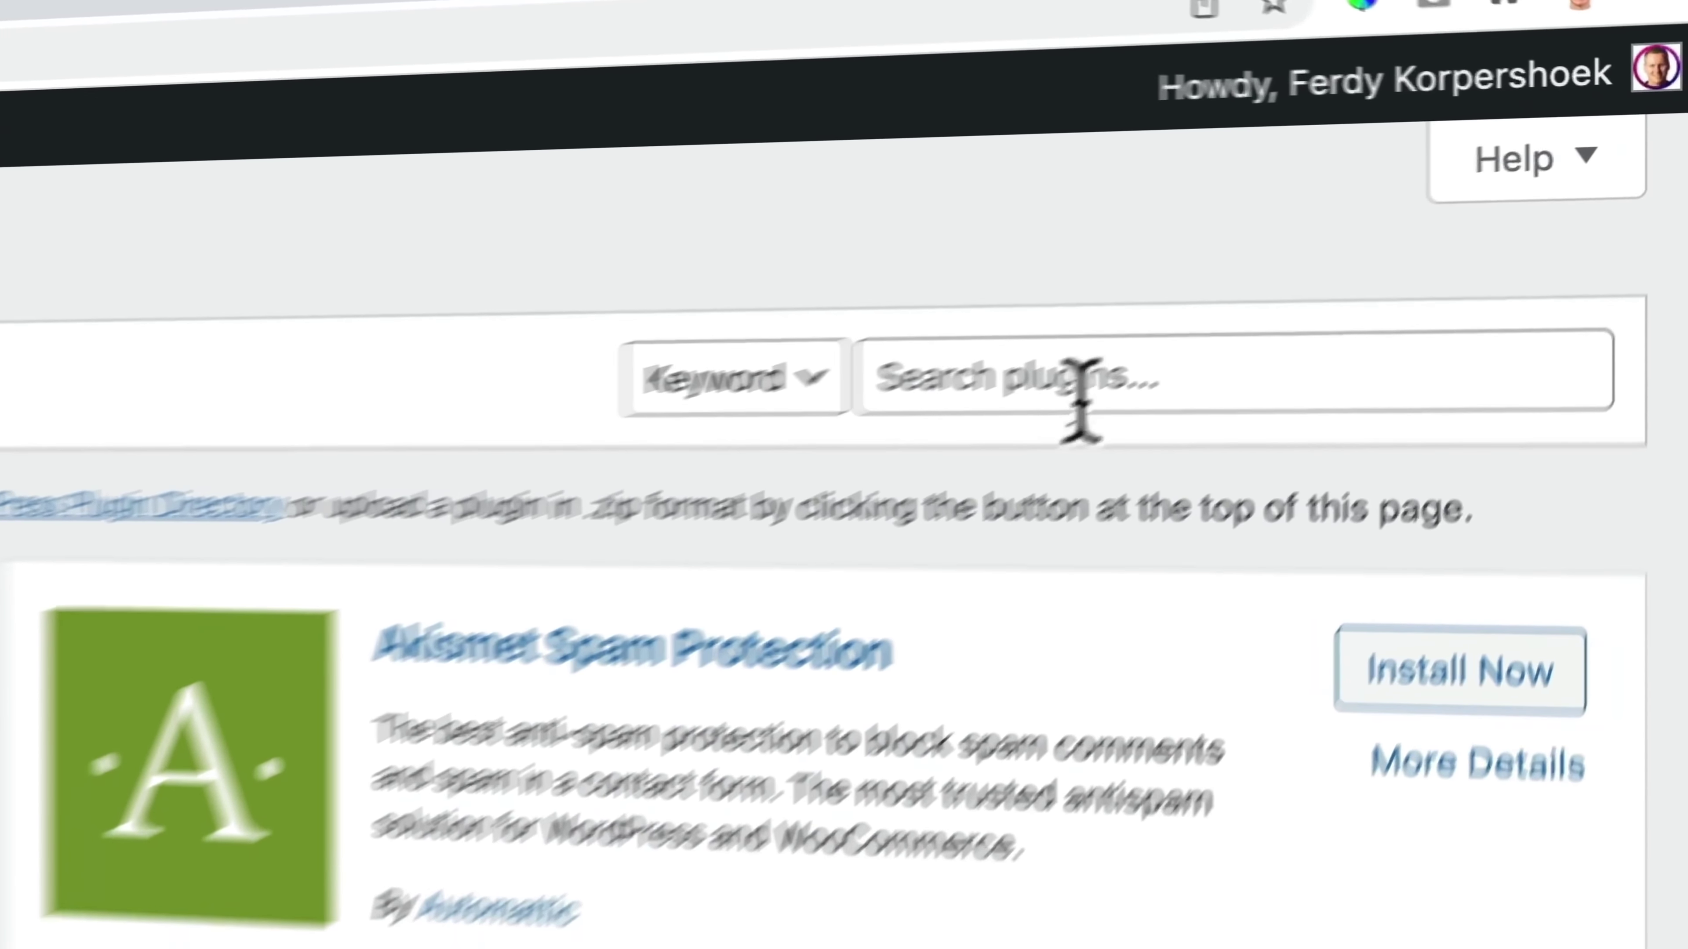
left_click(1409, 116)
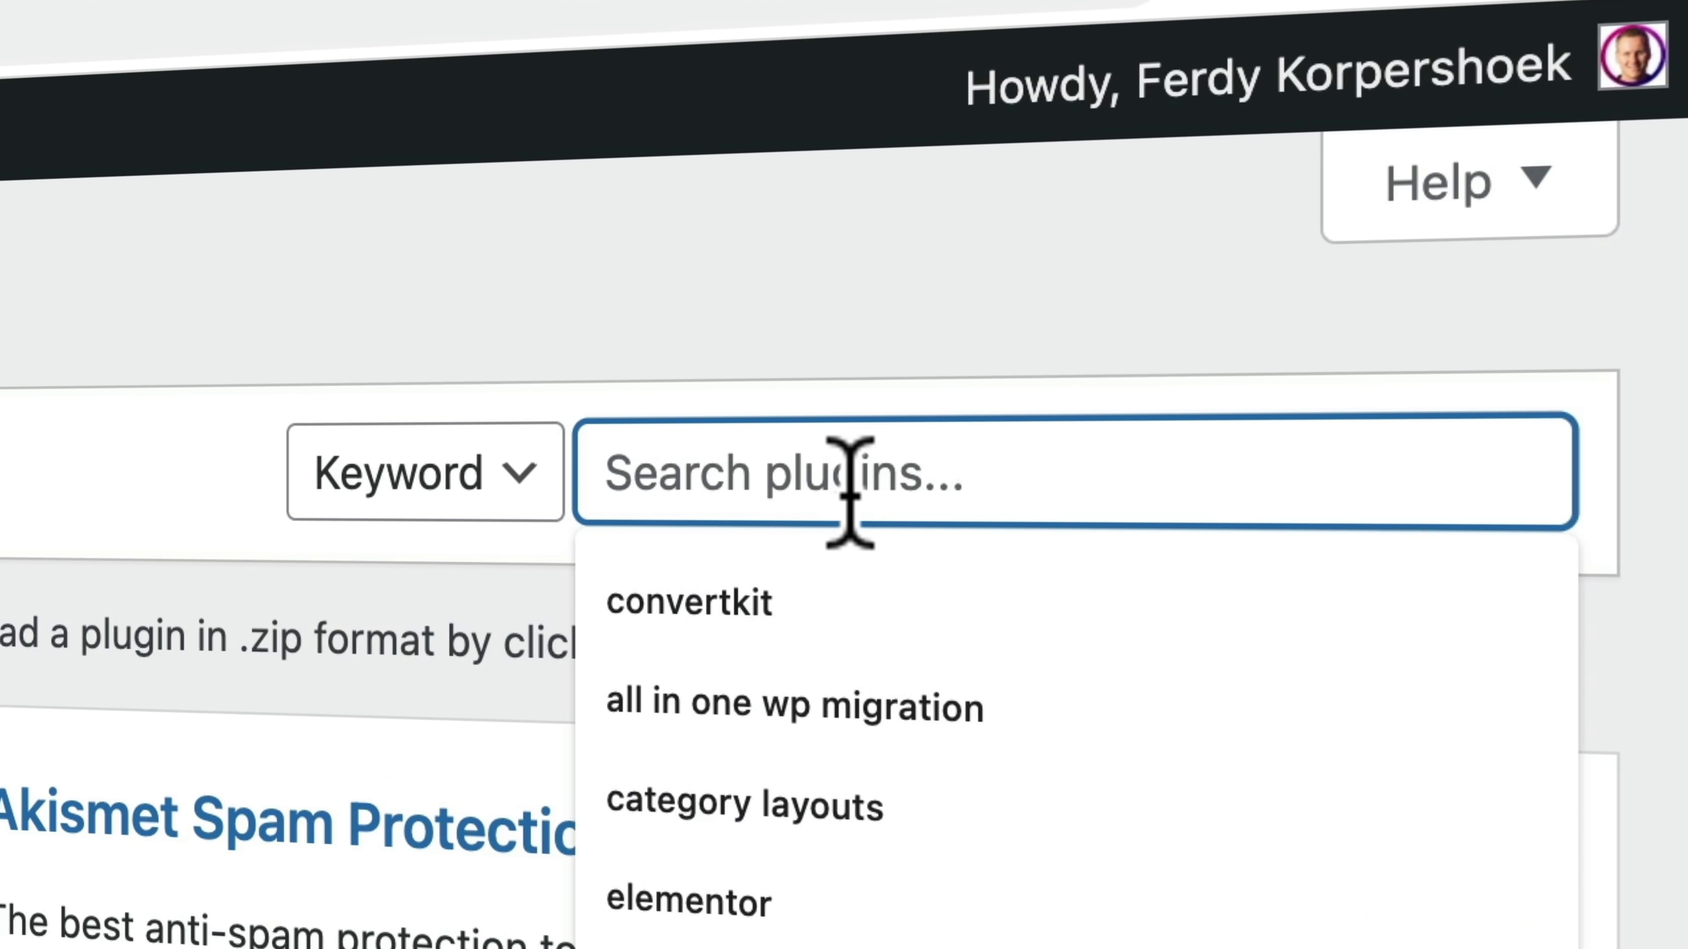
type("gutenberg")
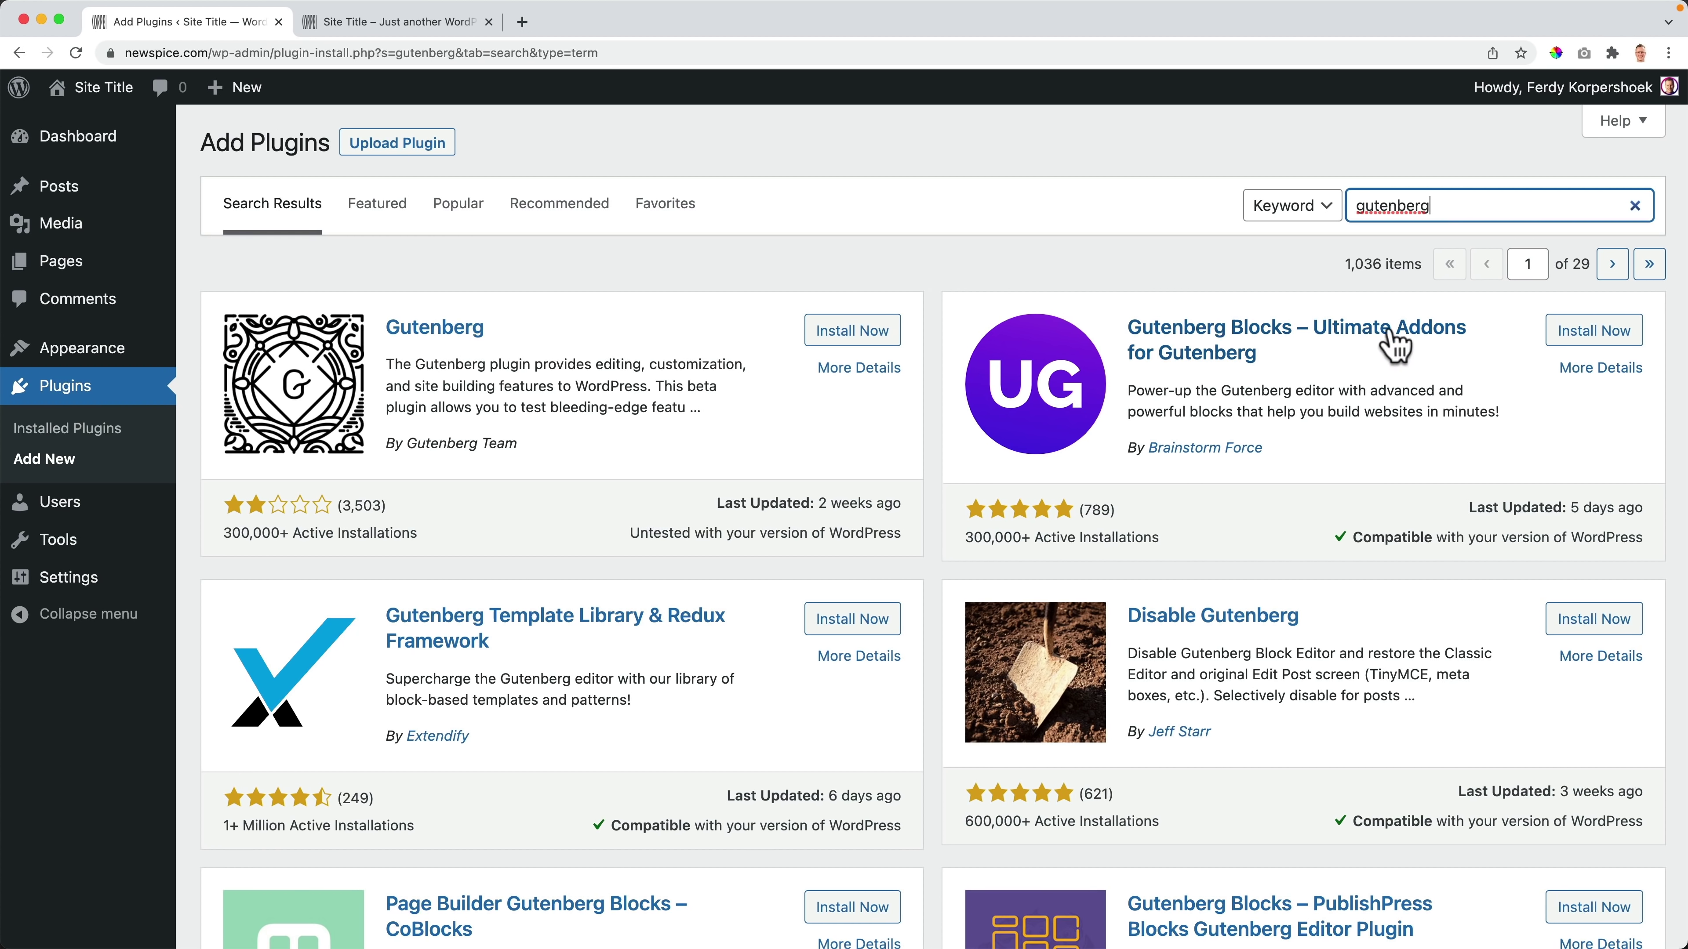
left_click(1607, 337)
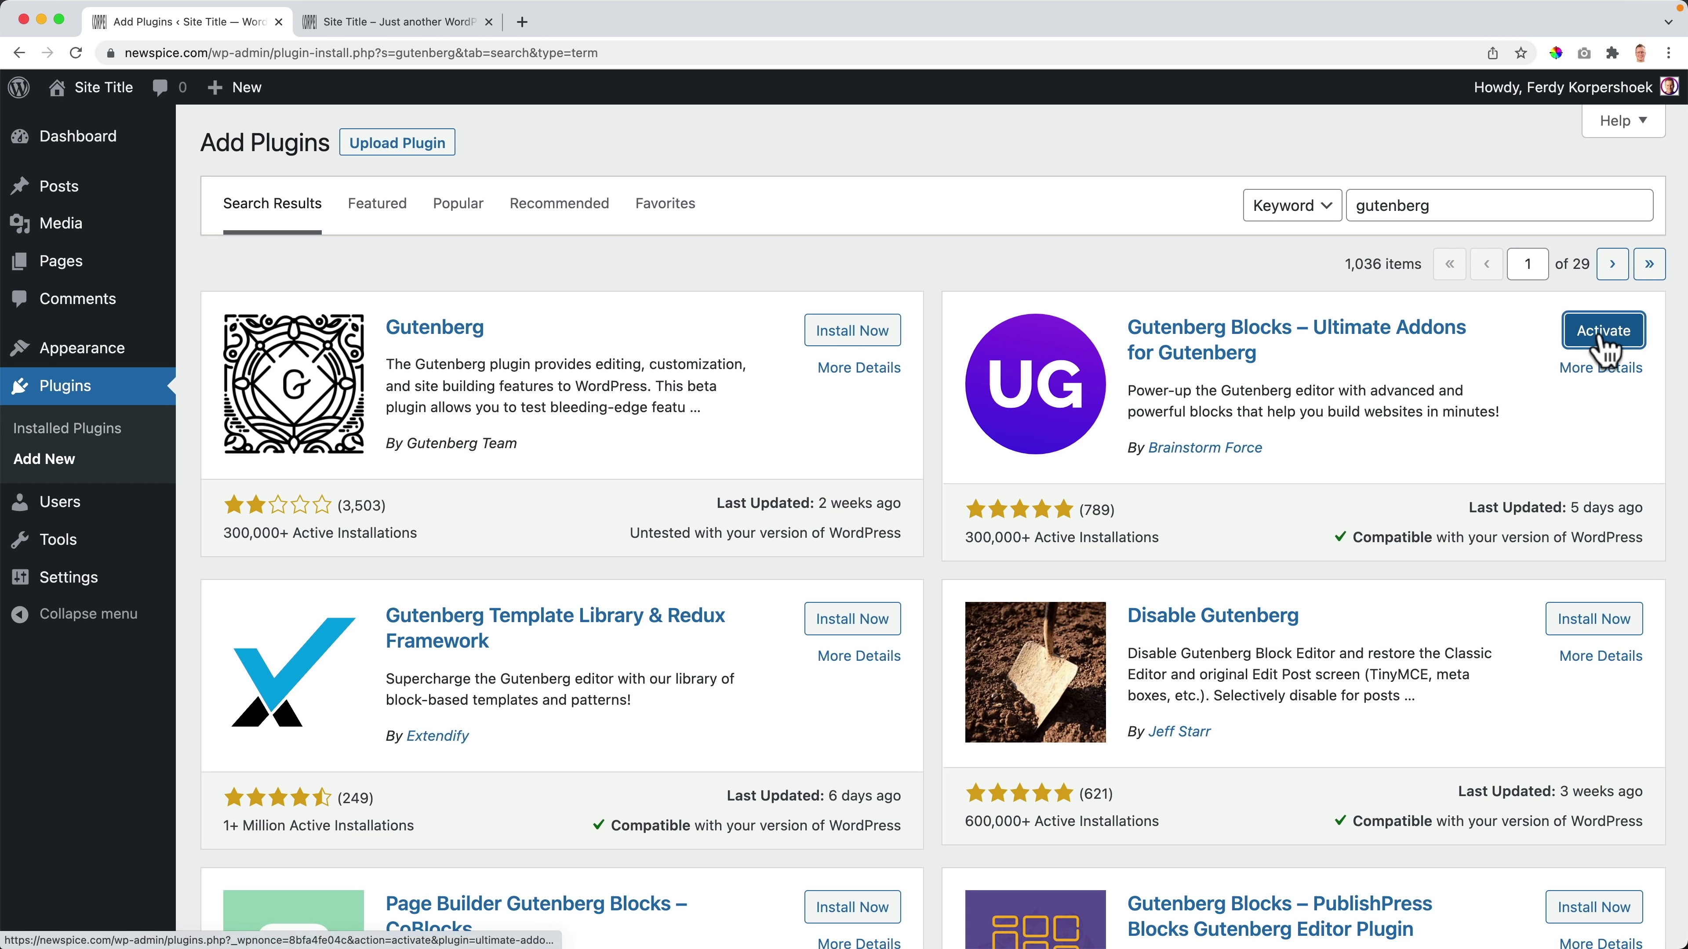
left_click(1605, 332)
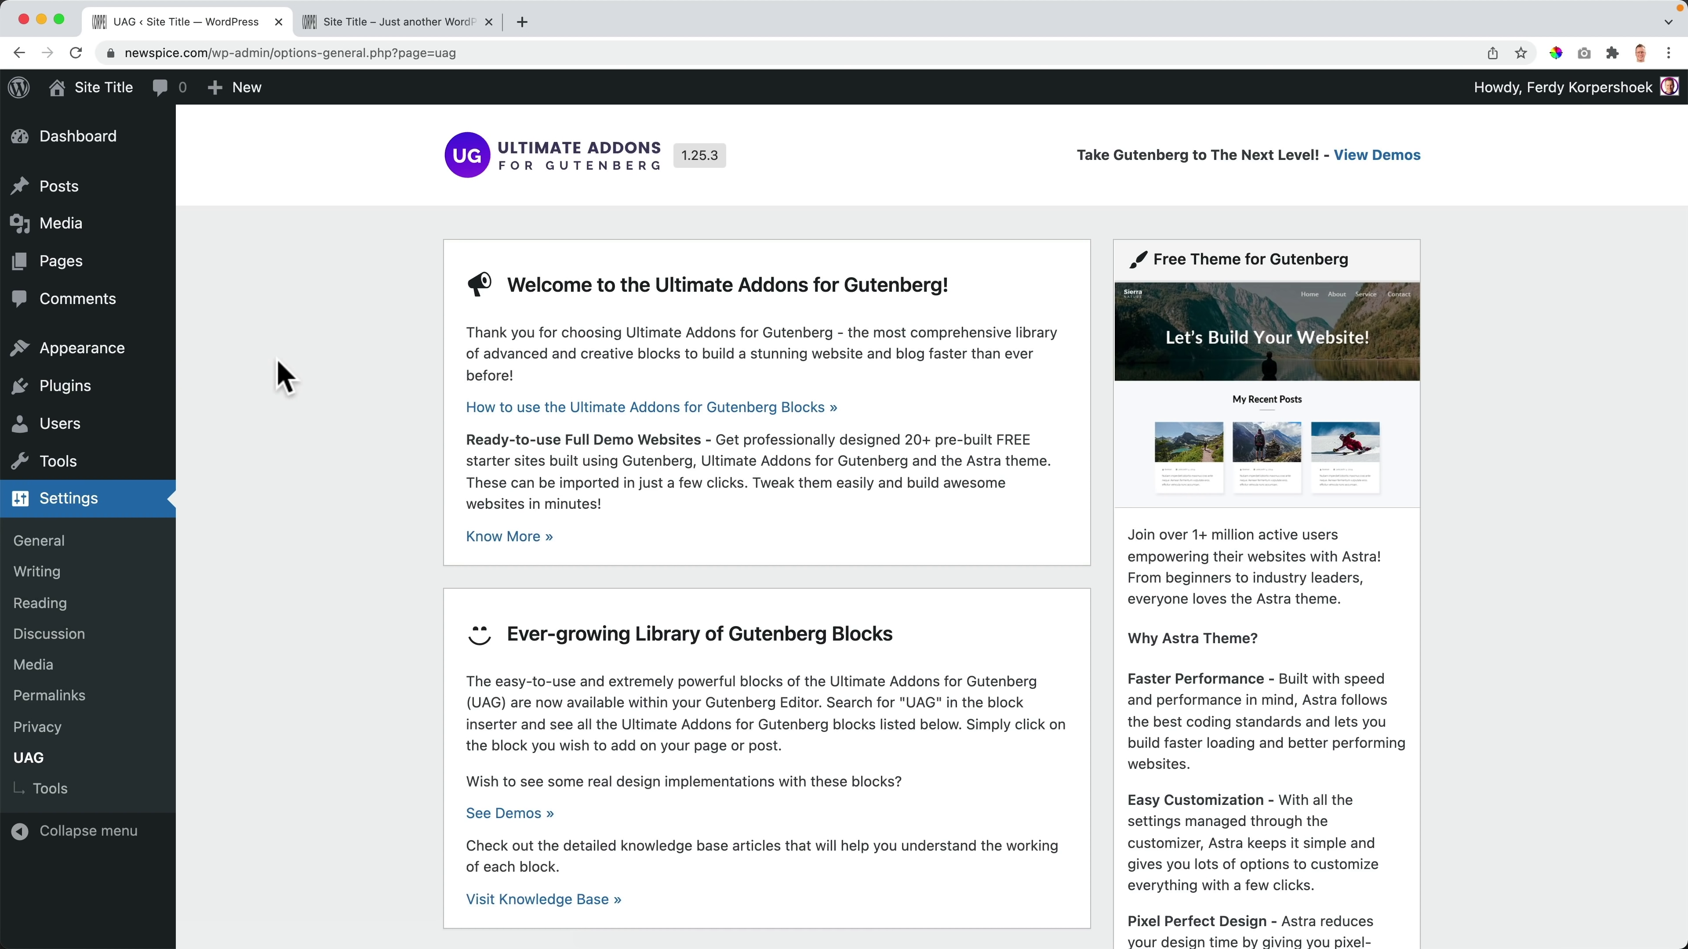
Step: Find the Kadence plugins with the search term "kadence" and install and activate Gutenberg Blocks by Kadence Blocks
mouse_move(102, 388)
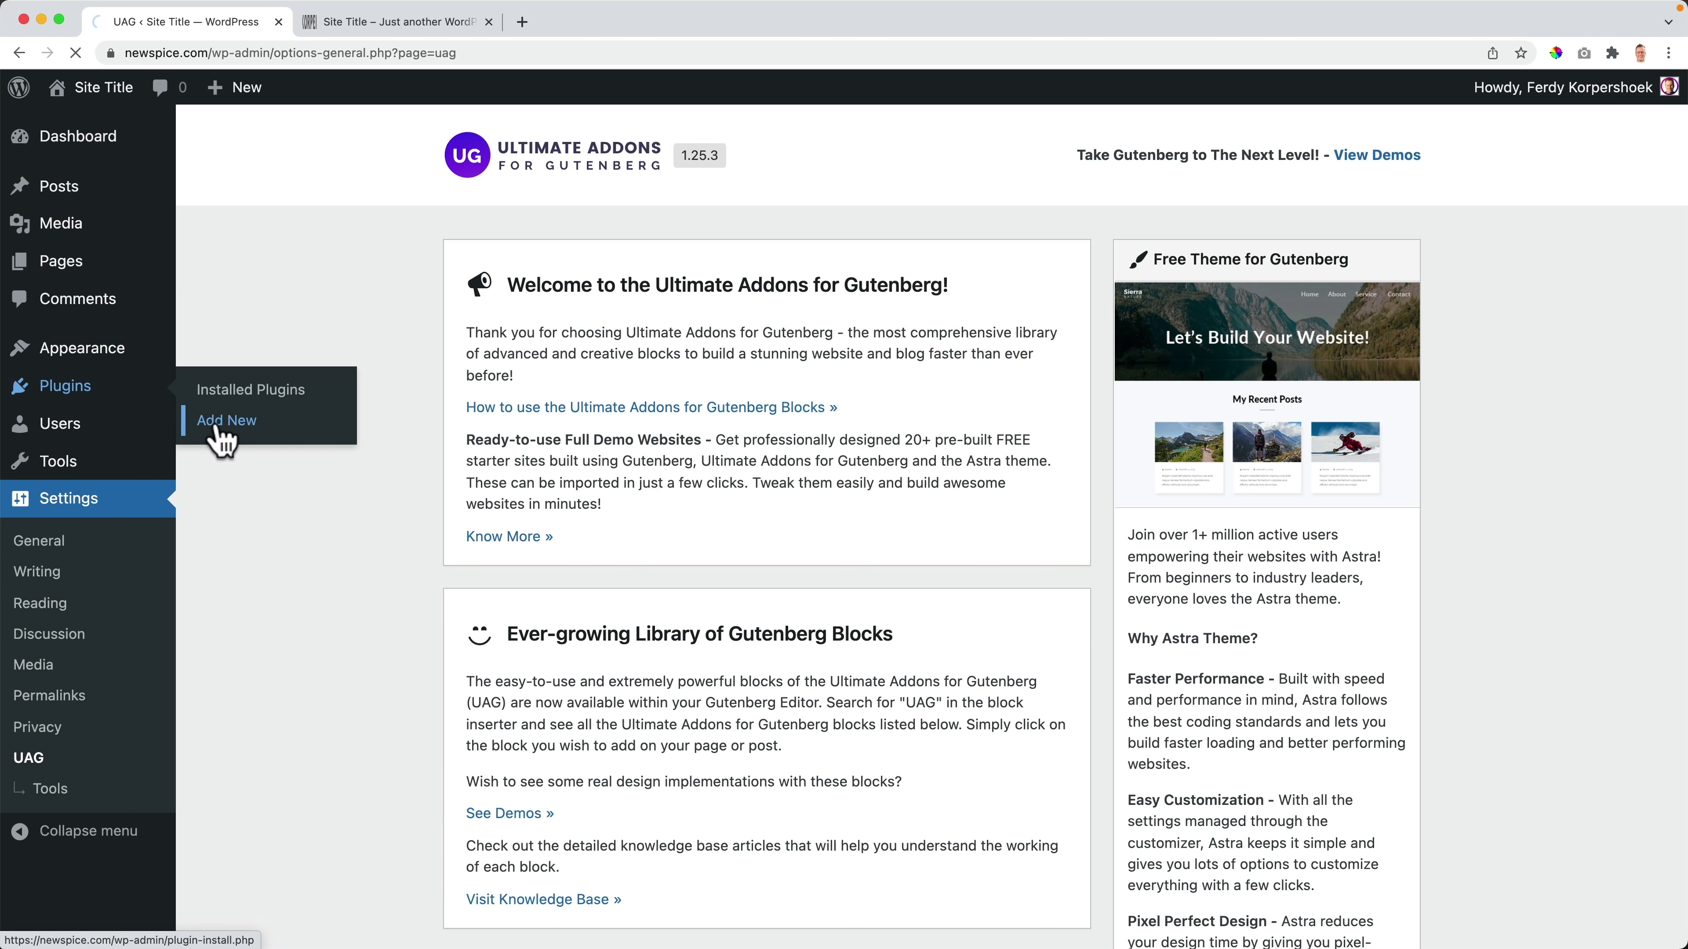
left_click(224, 420)
left_click(1391, 204)
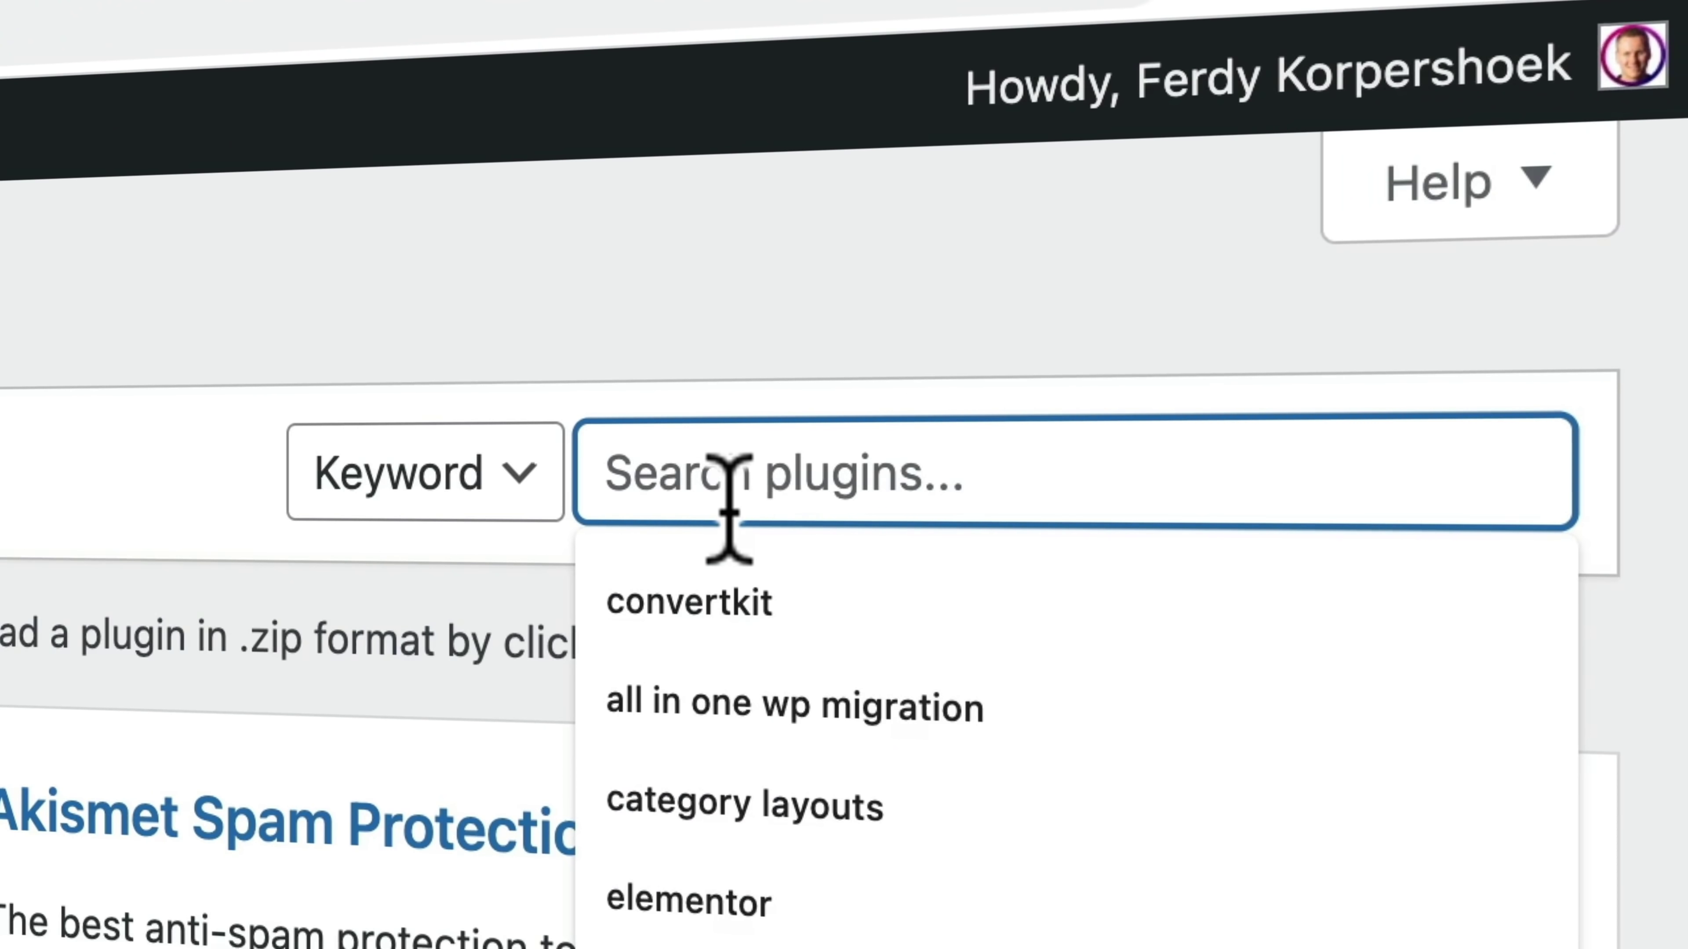
type("kadence")
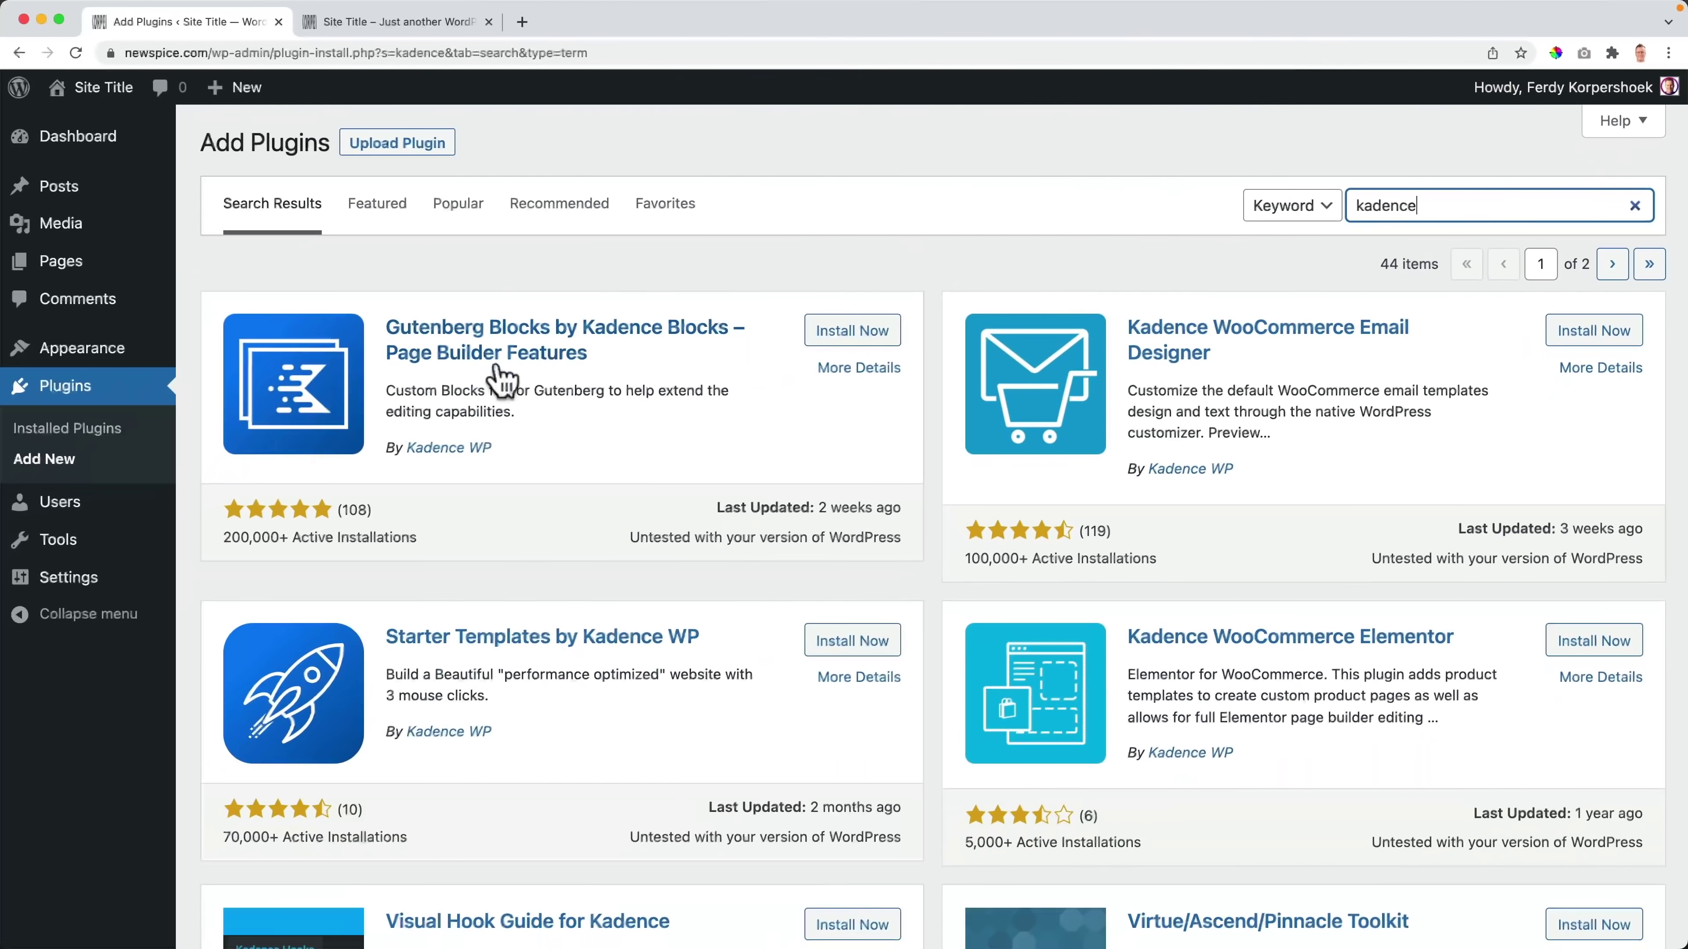
left_click(854, 332)
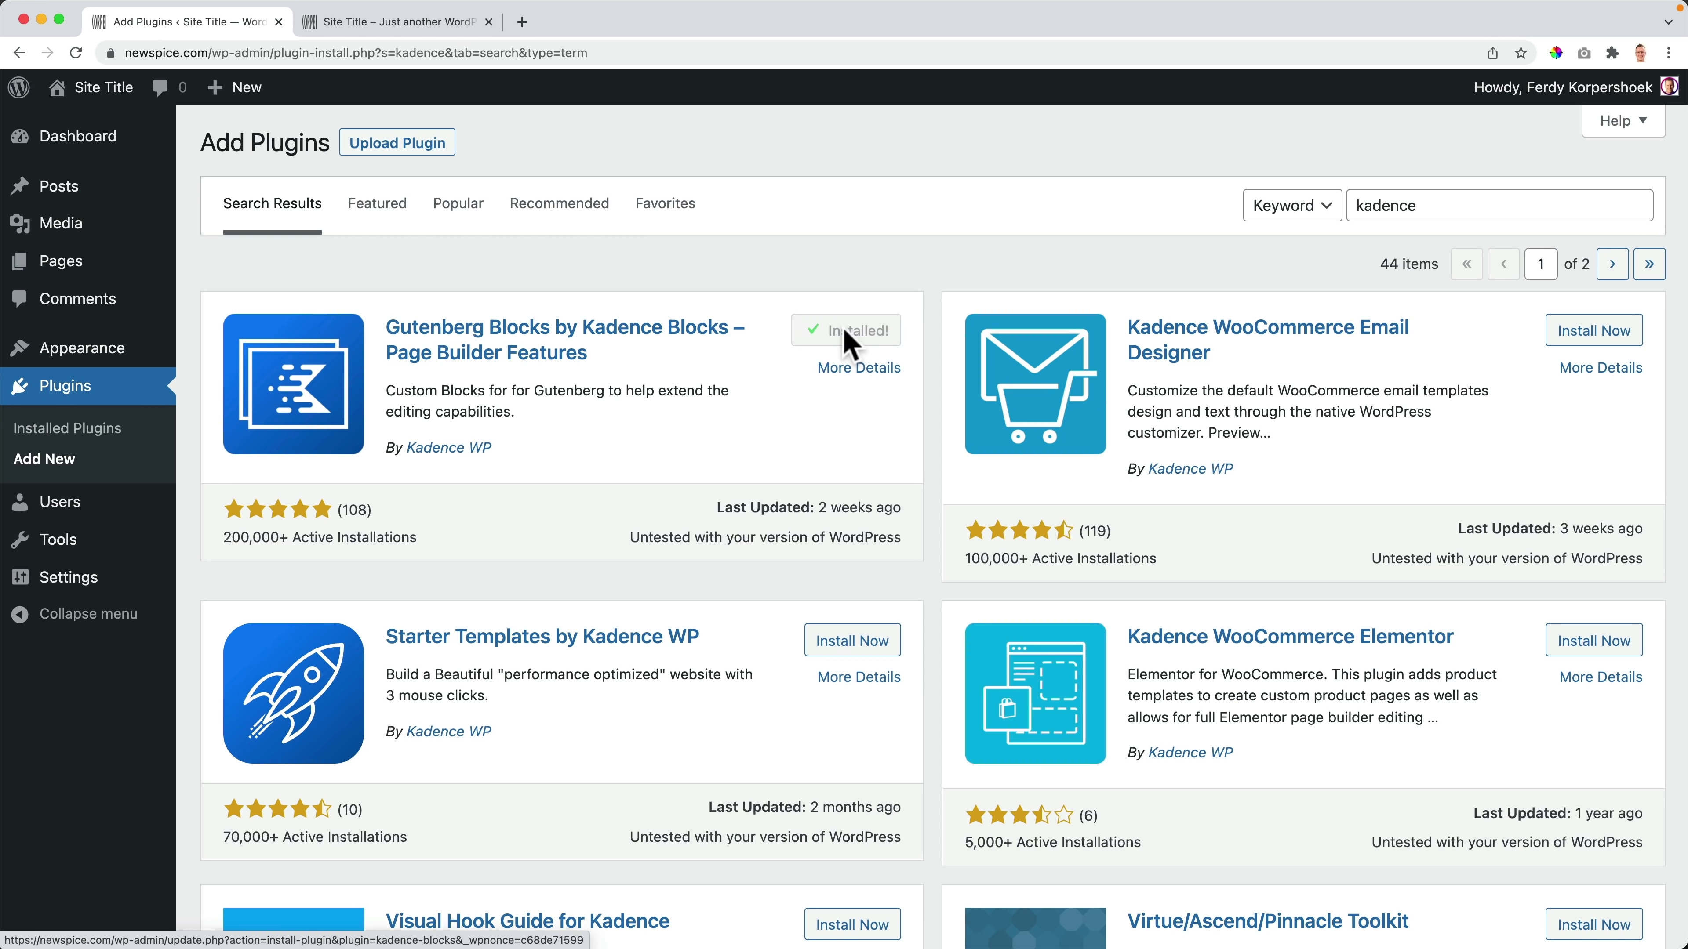
left_click(862, 332)
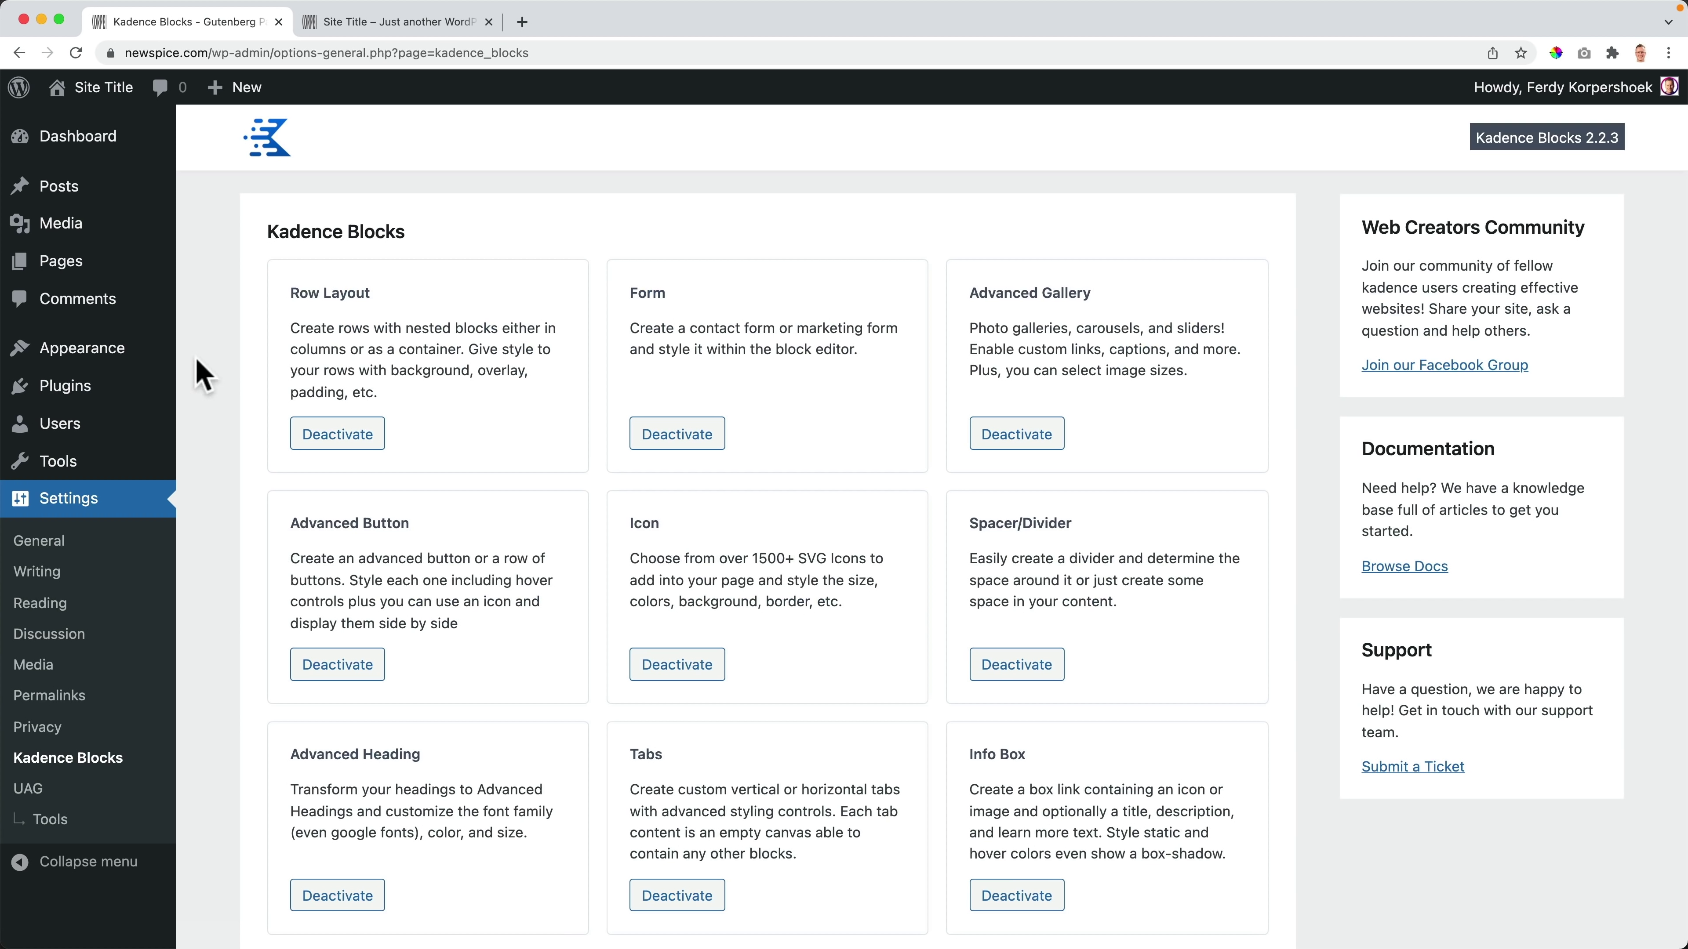
Step: Open the Home page for editing and select the empty paragraph block below the pullquote
left_click(73, 263)
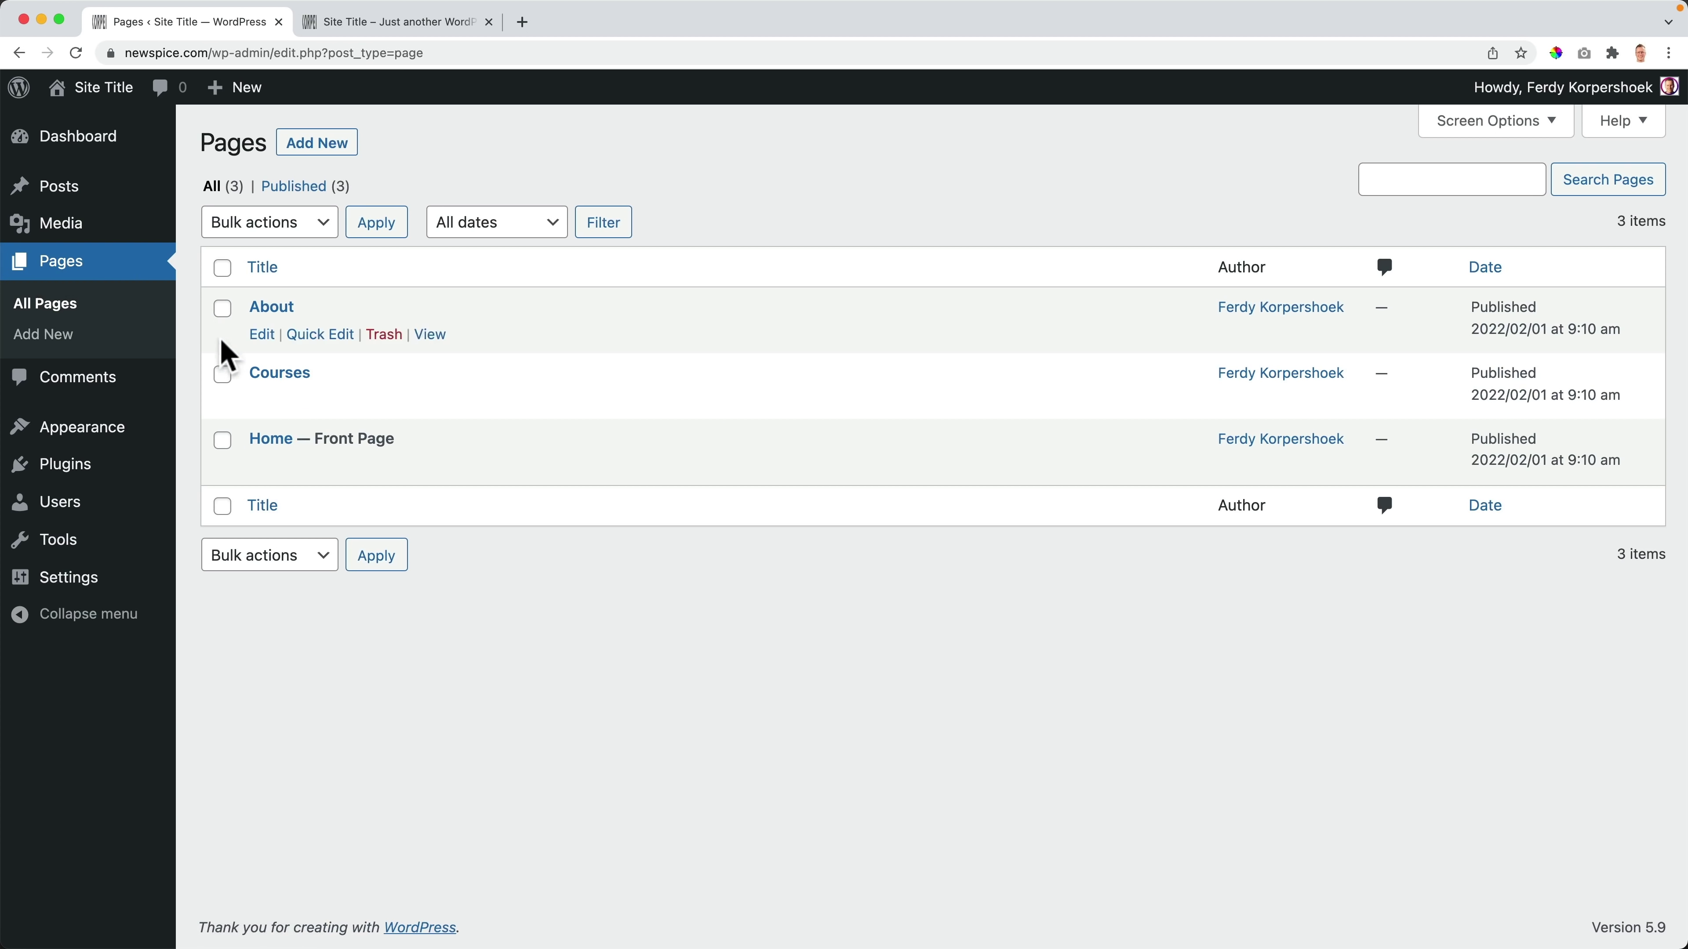
left_click(272, 447)
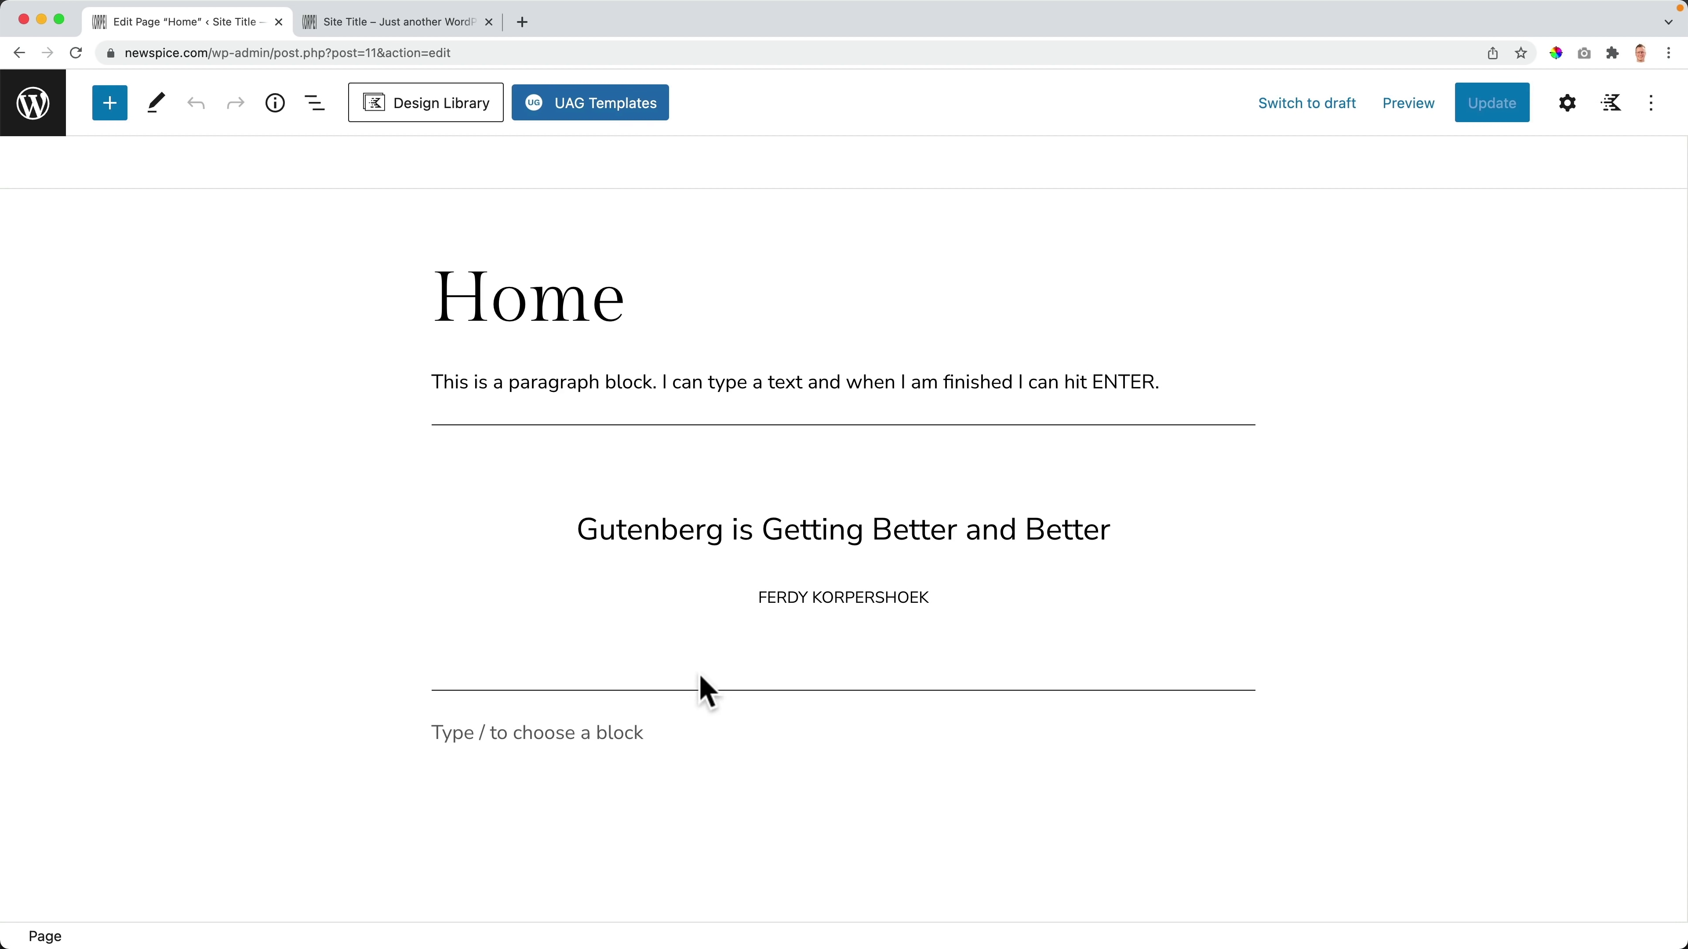
left_click(618, 725)
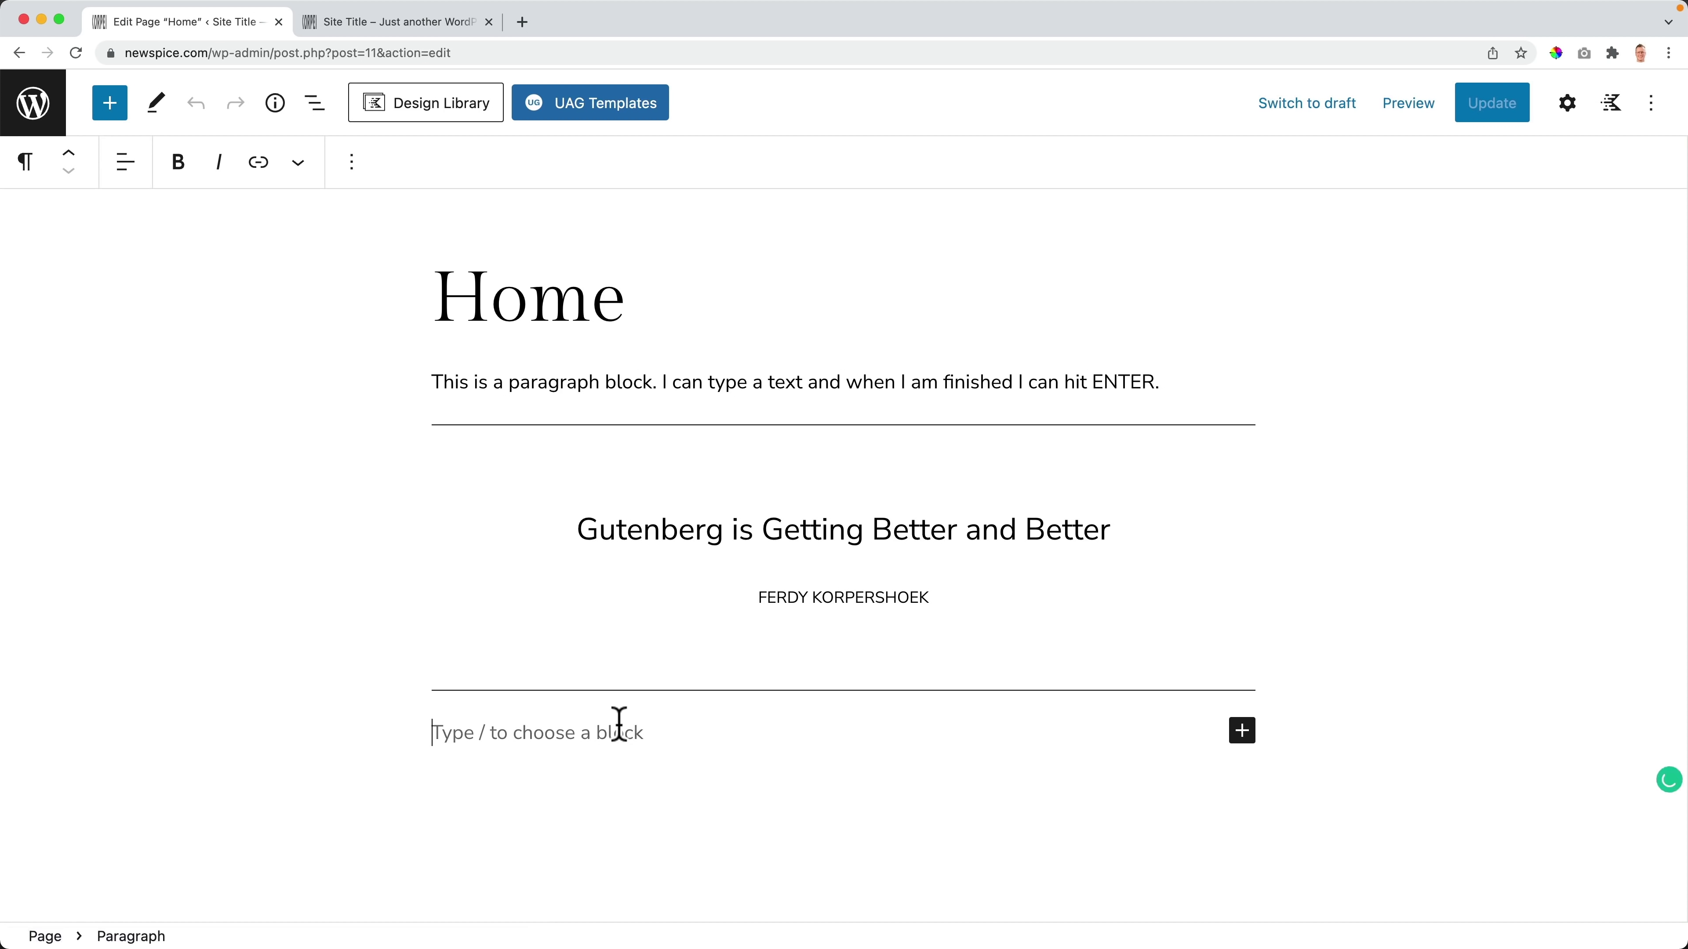
Step: Examine the Kadence Blocks and Ultimate Addons Blocks categories in the block library, then close the library
left_click(110, 110)
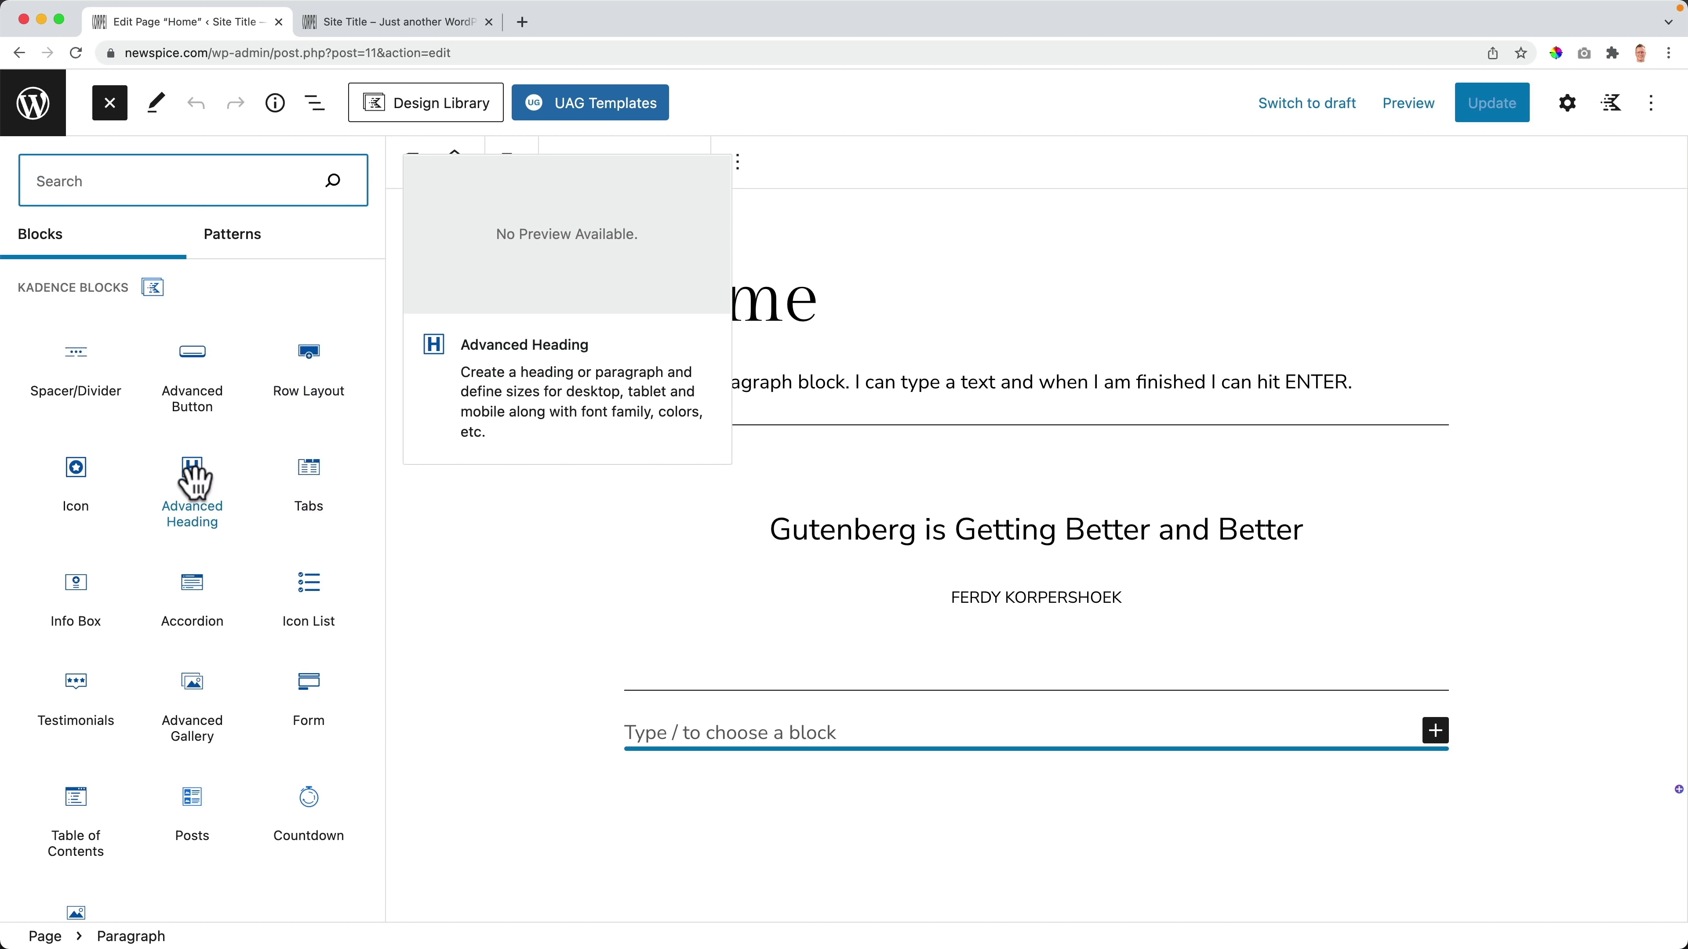
scroll(194, 480, "down", 10)
scroll(171, 497, "down", 15)
scroll(174, 515, "down", 15)
scroll(174, 515, "down", 12)
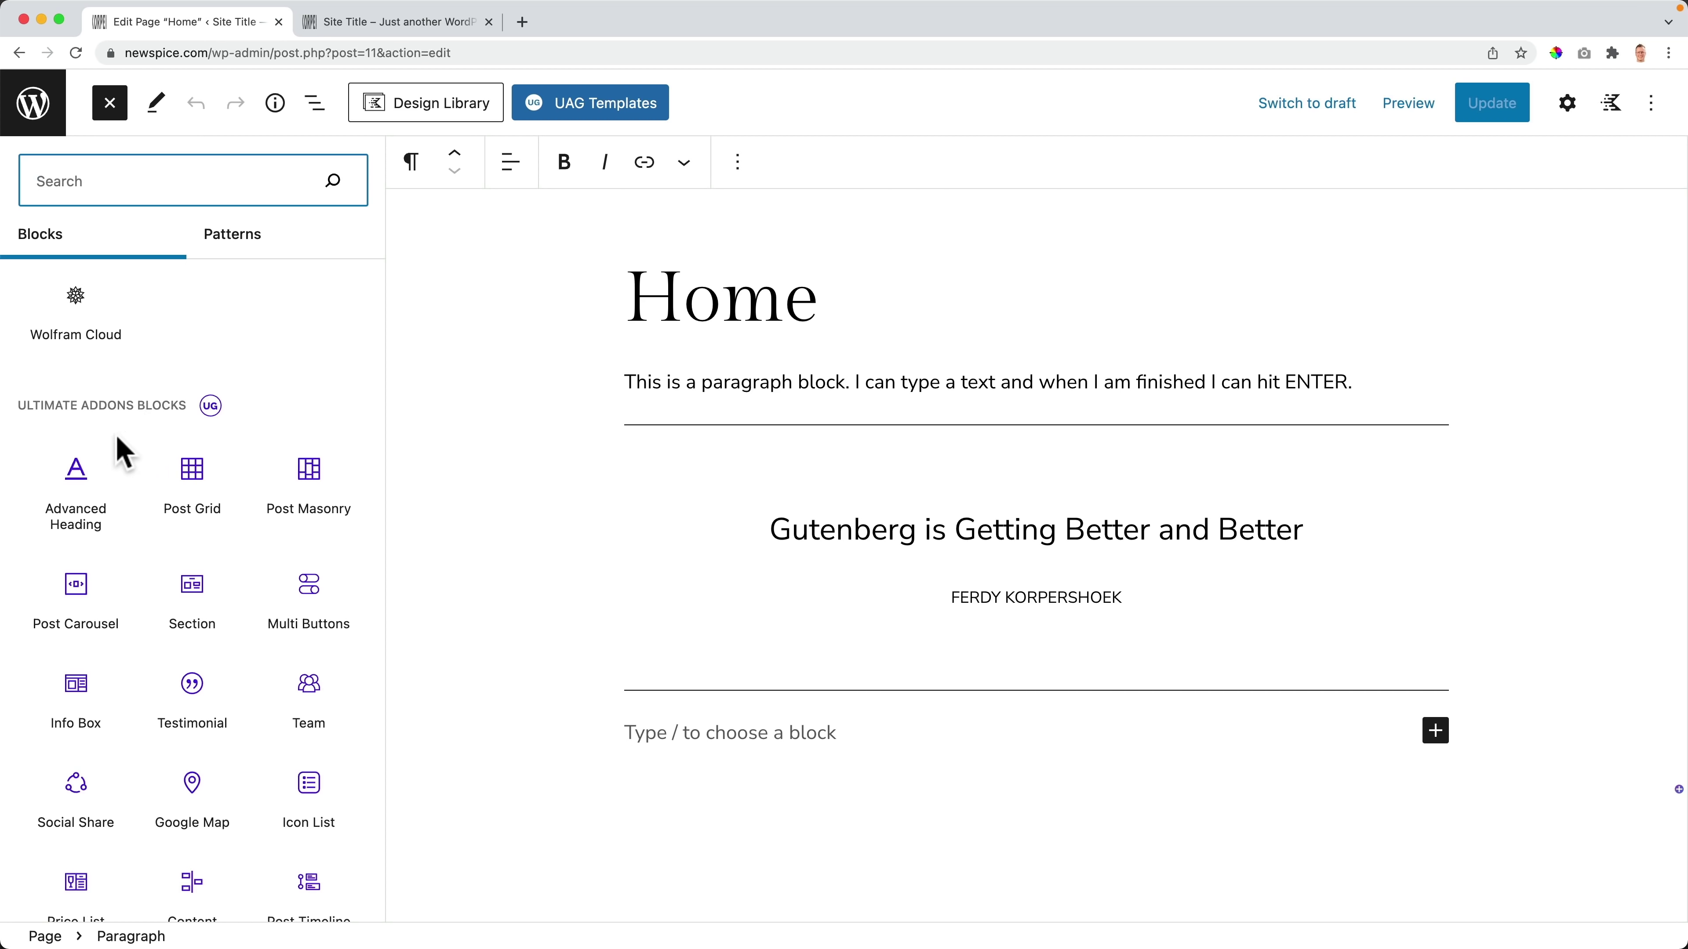
scroll(199, 498, "down", 4)
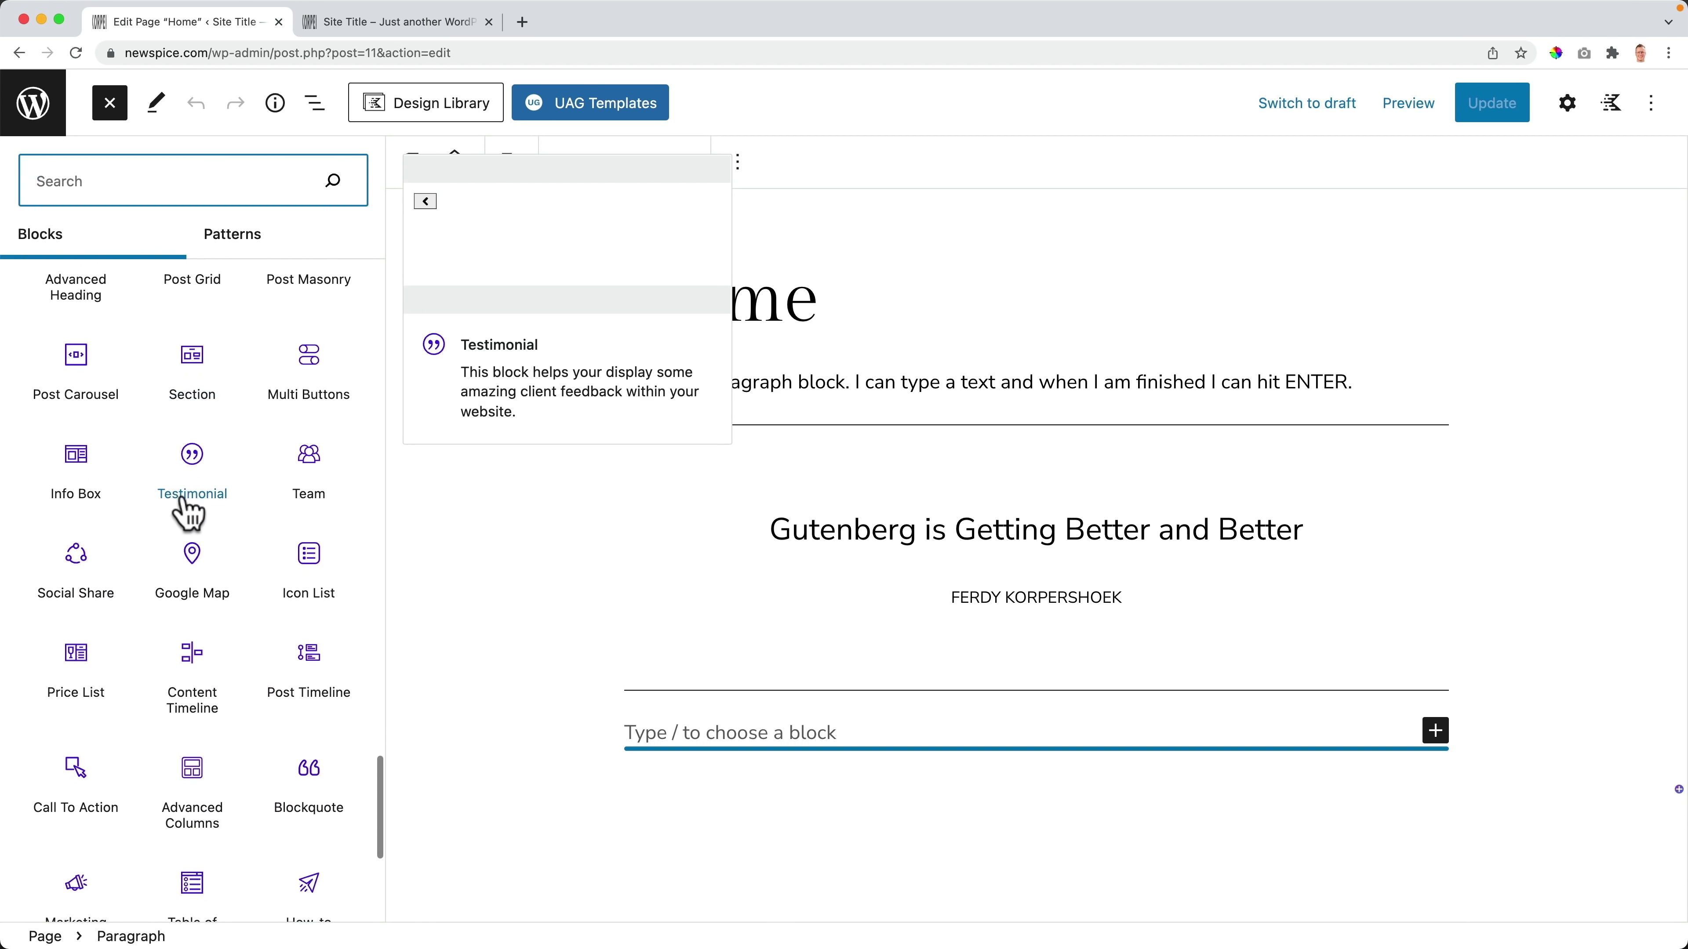
scroll(188, 479, "down", 3)
scroll(266, 505, "down", 3)
scroll(234, 519, "down", 4)
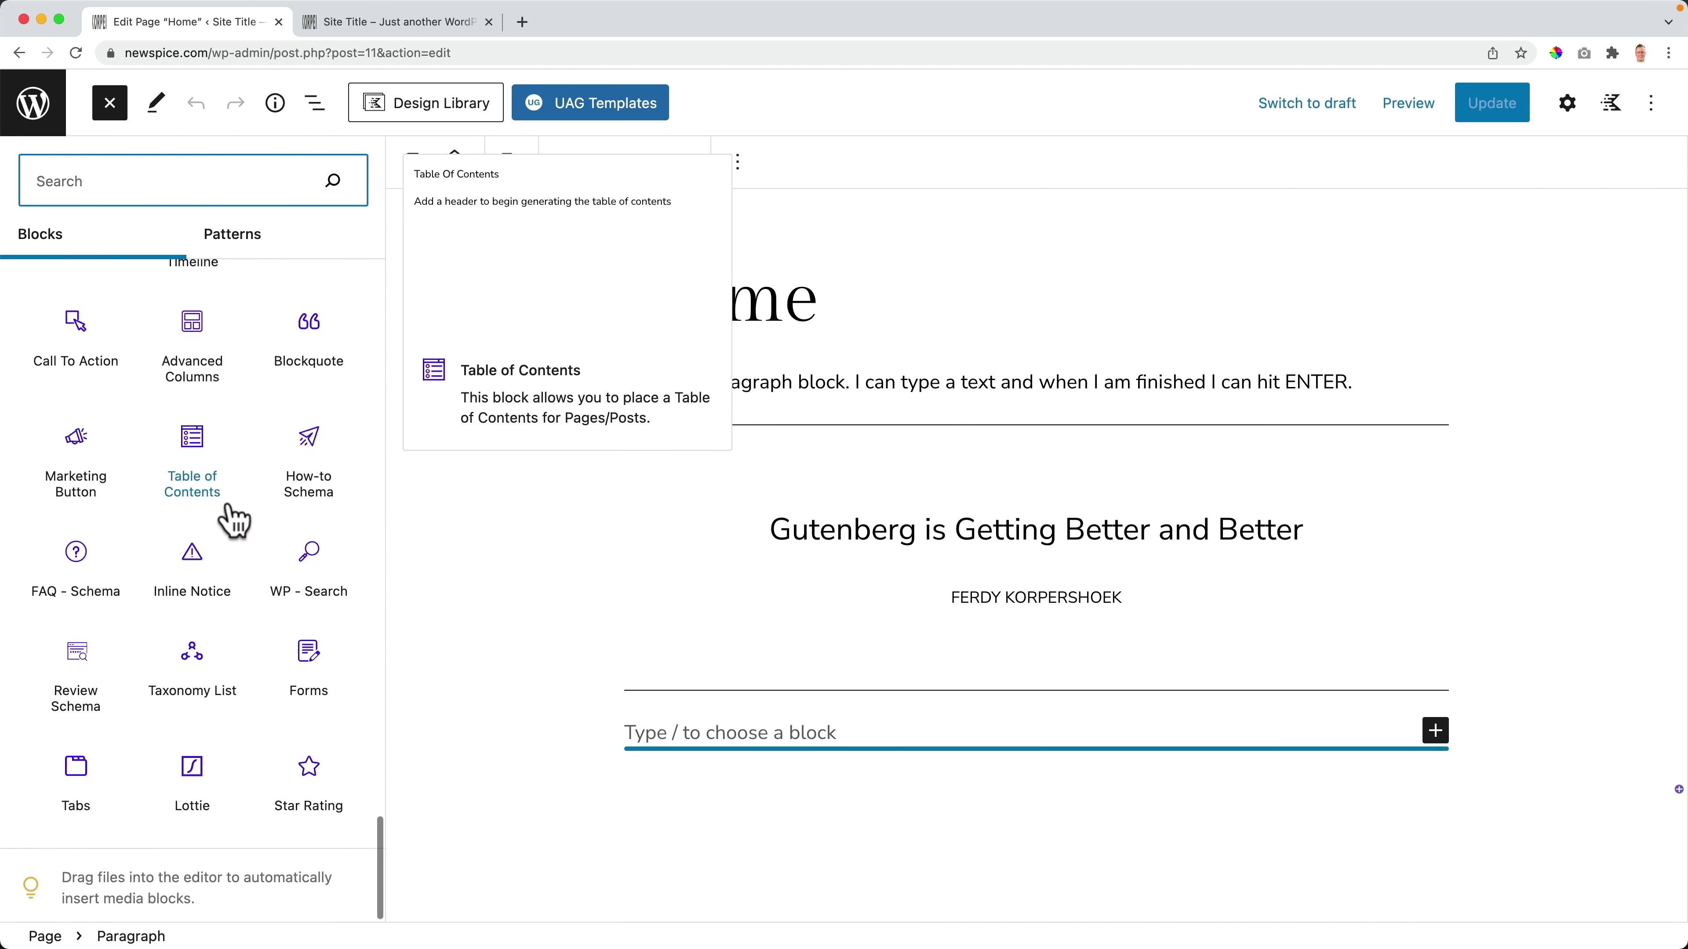
scroll(226, 525, "down", 10)
scroll(222, 522, "up", 20)
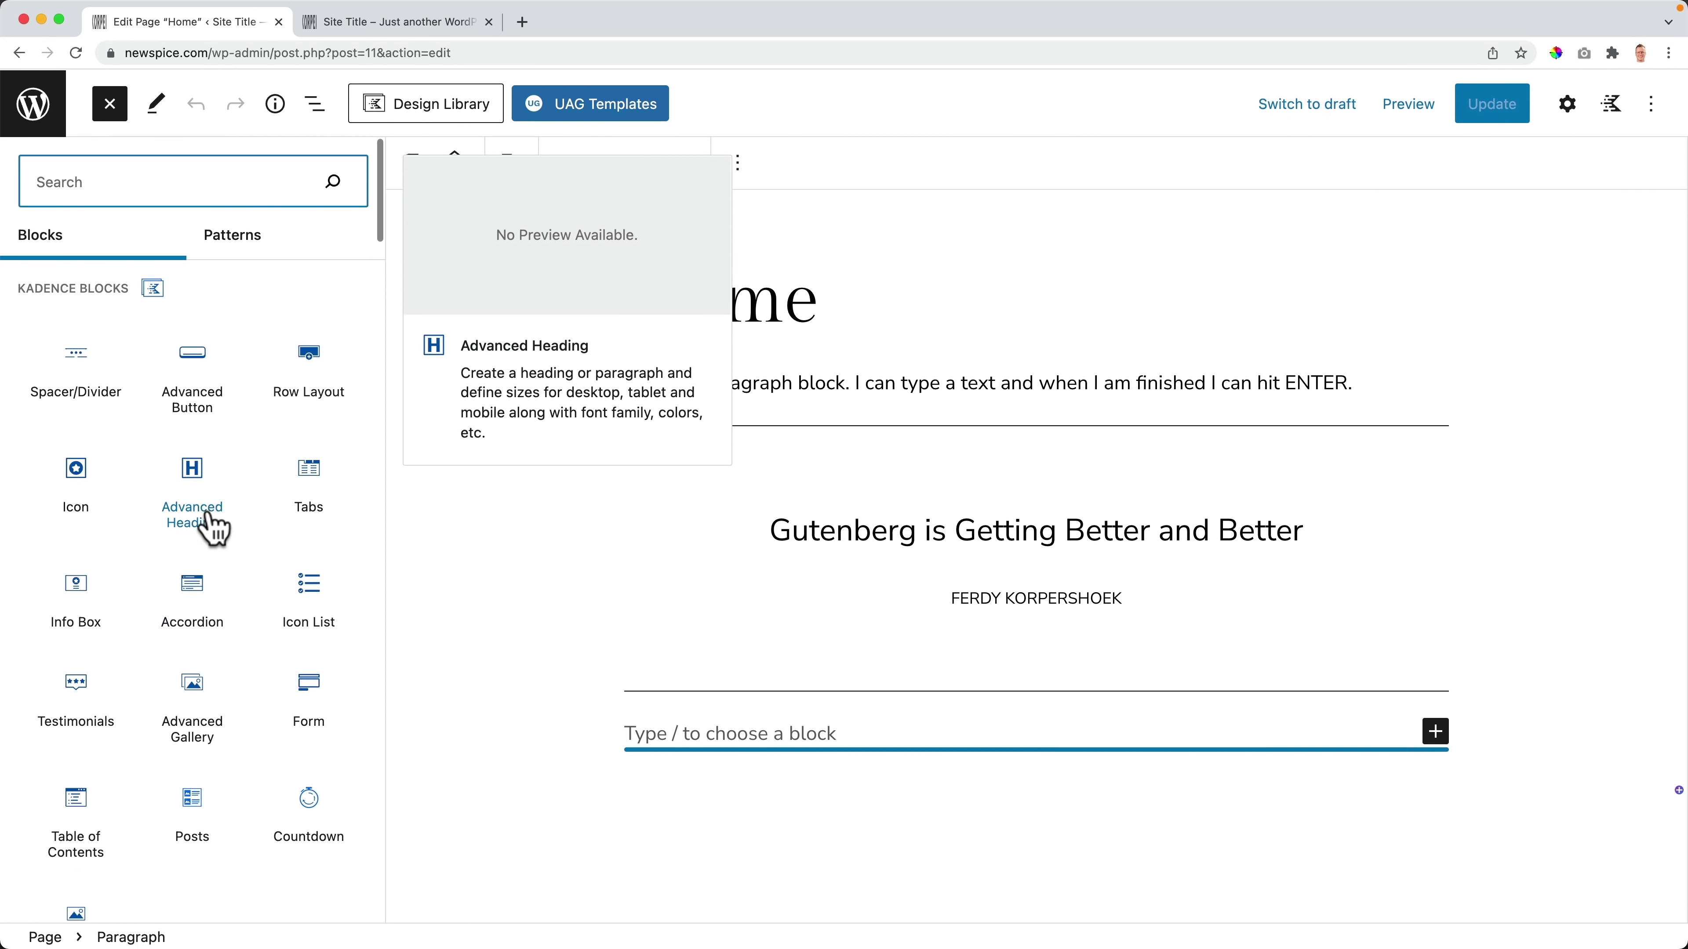
left_click(479, 538)
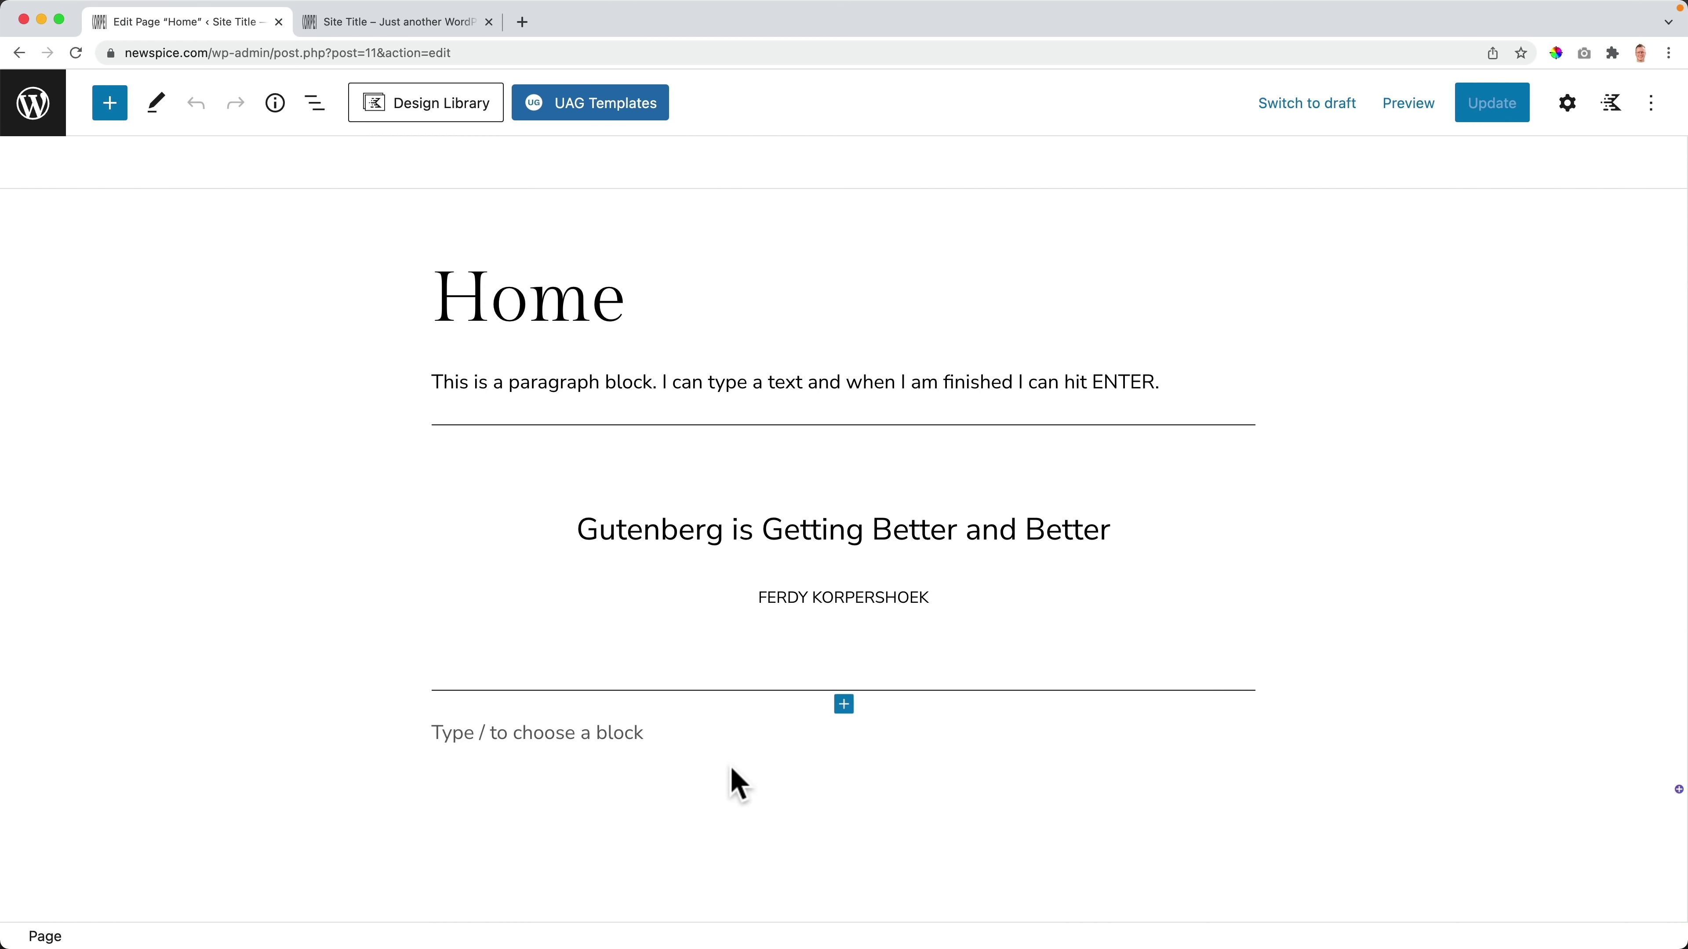
Step: Insert the Featured pattern "Image with caption" in the empty paragraph below the pullquote and update the Home page
left_click(683, 739)
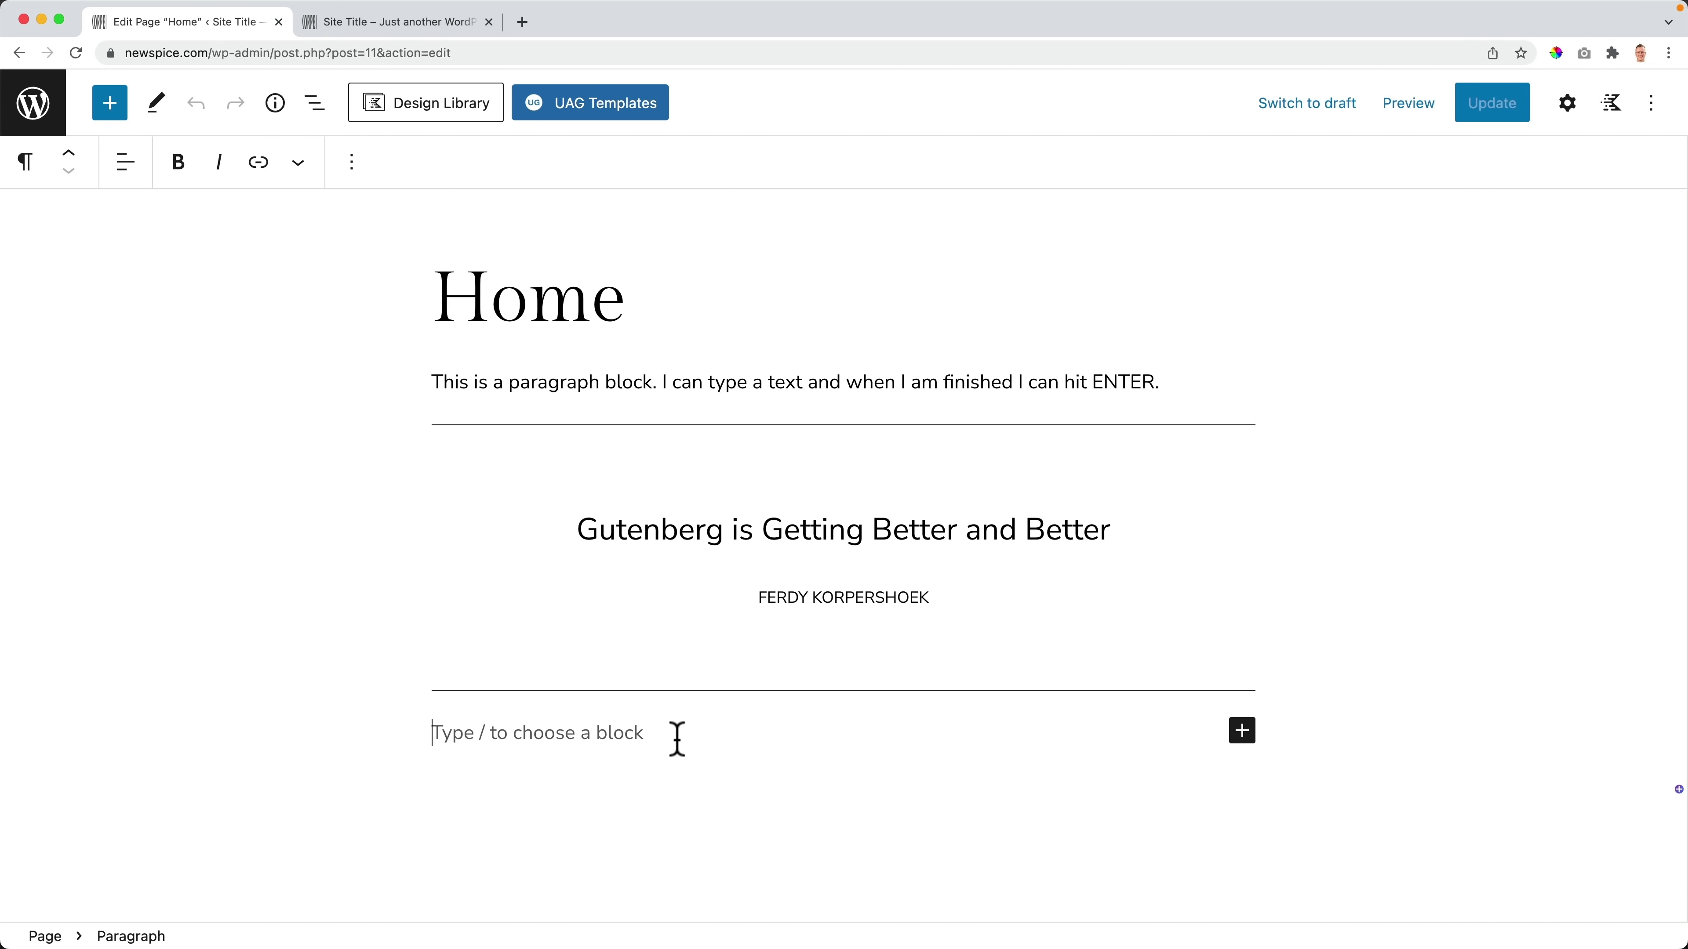
left_click(110, 103)
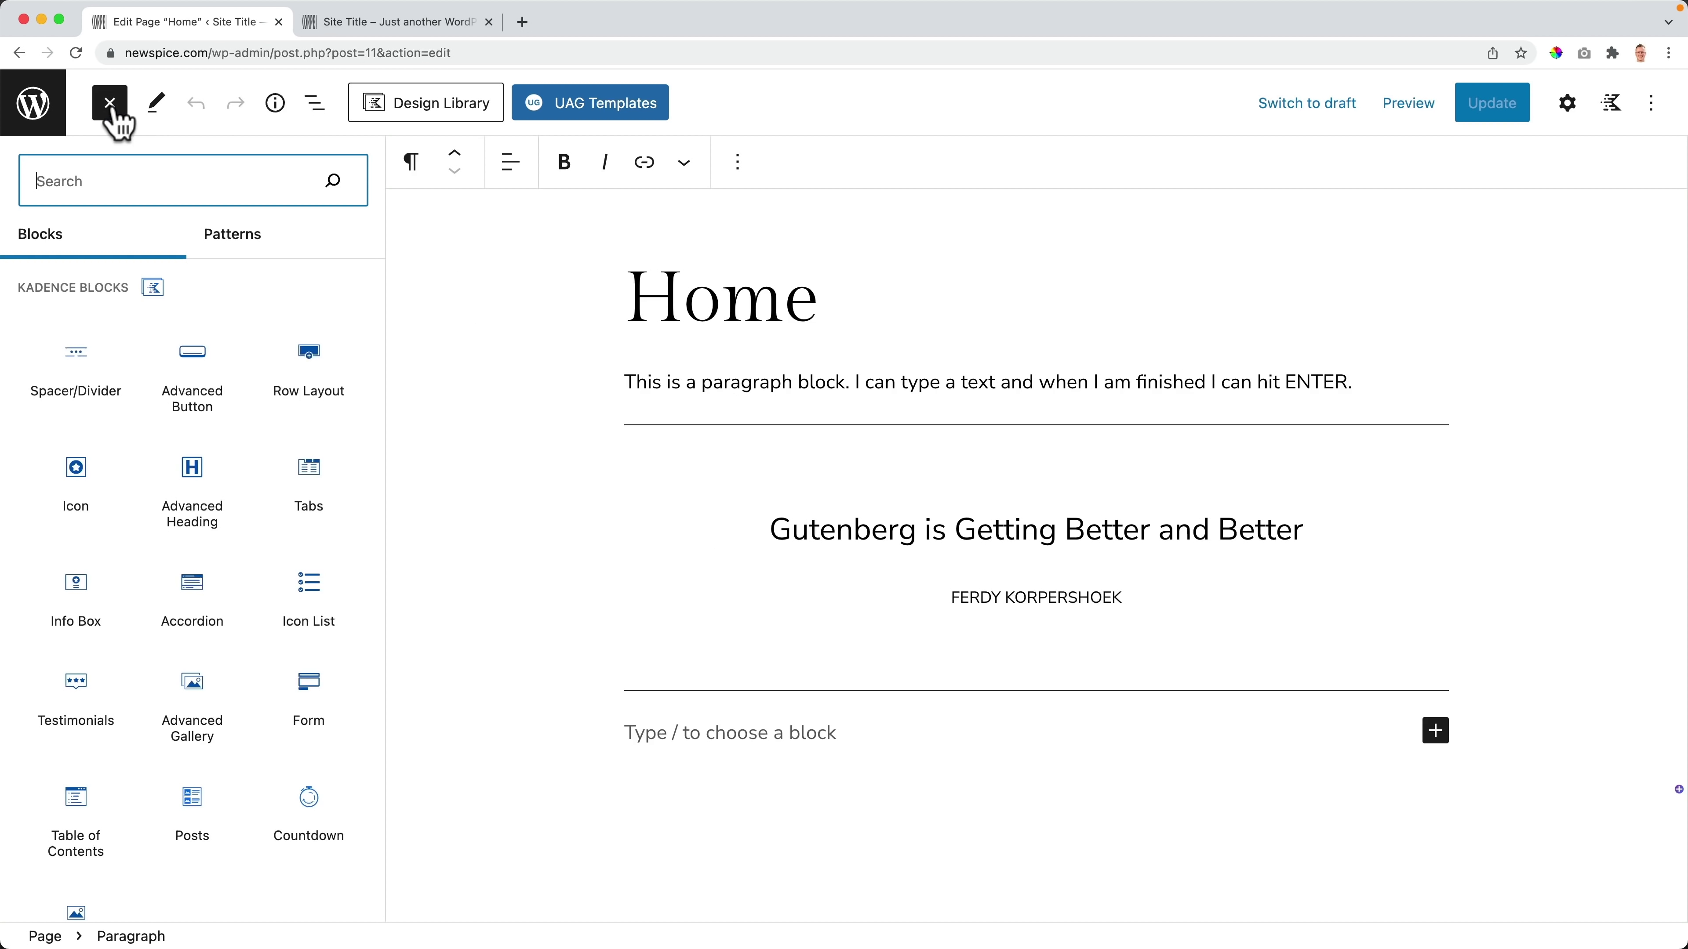
left_click(250, 257)
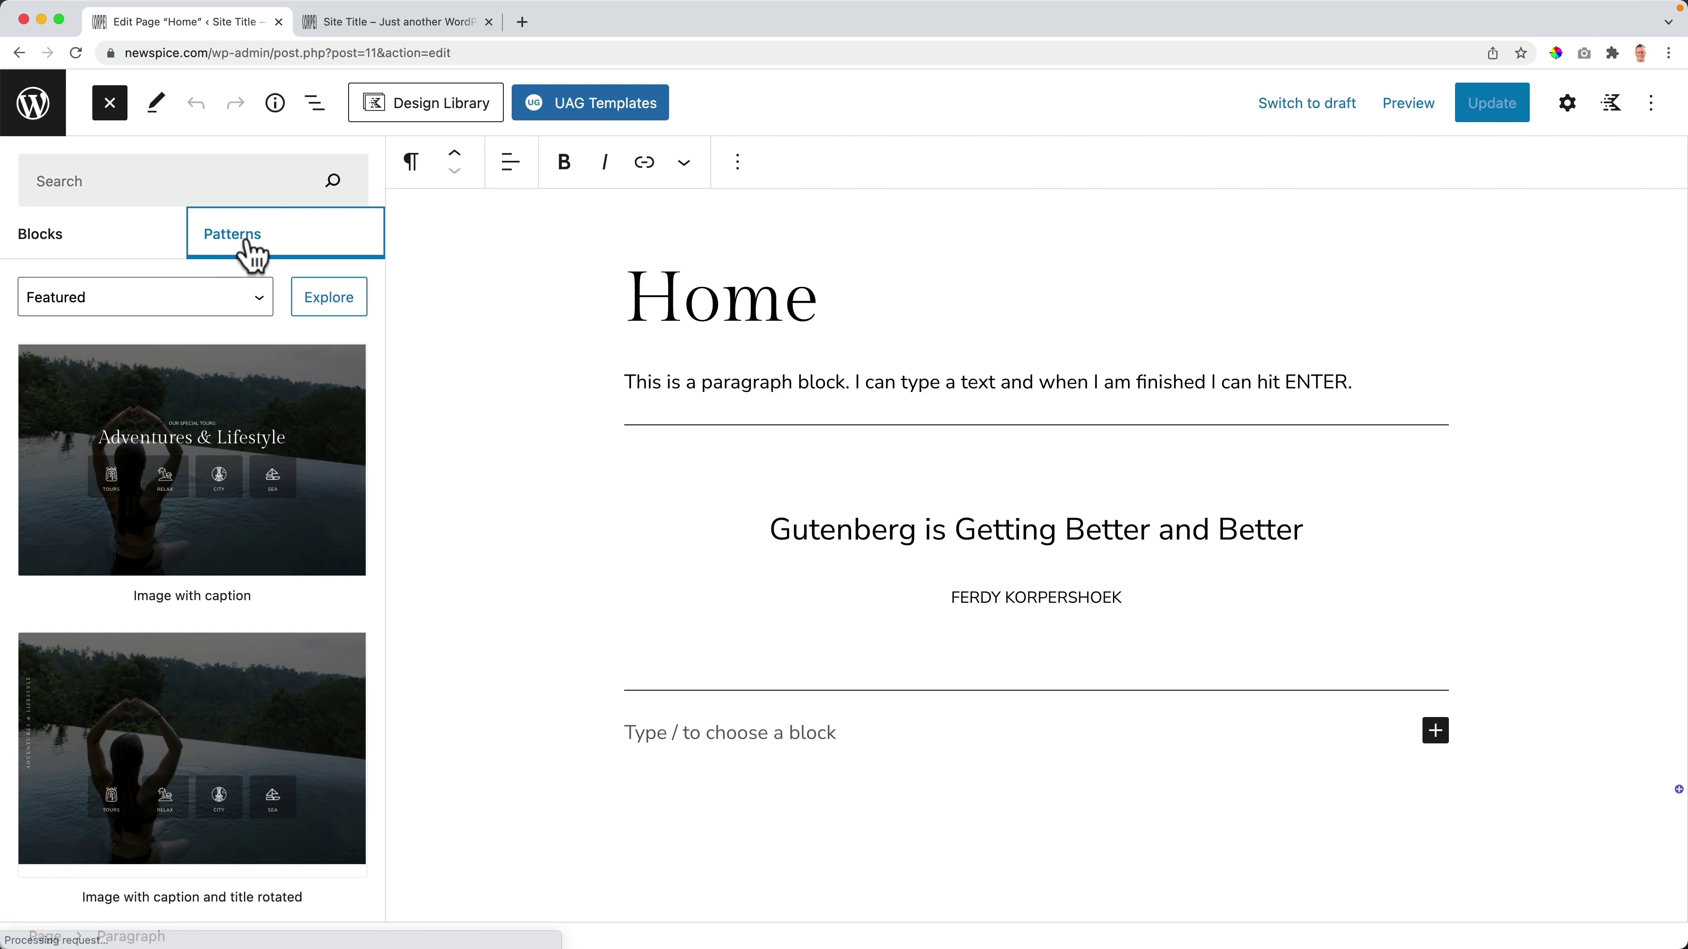
scroll(219, 459, "down", 7)
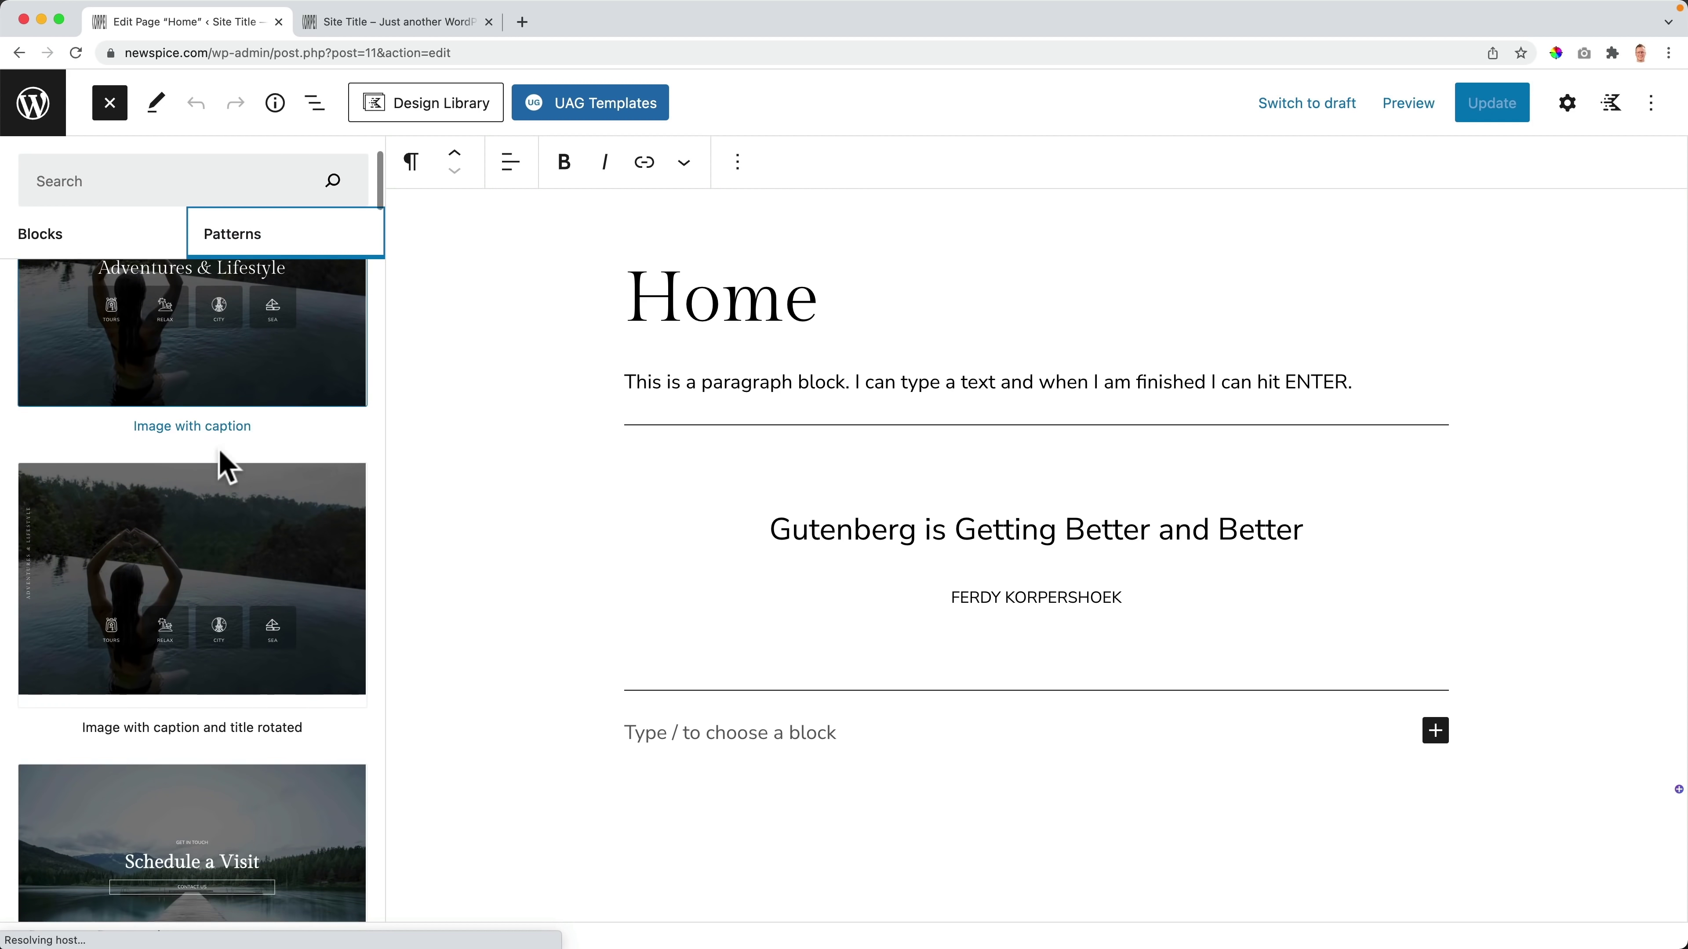
scroll(219, 465, "down", 10)
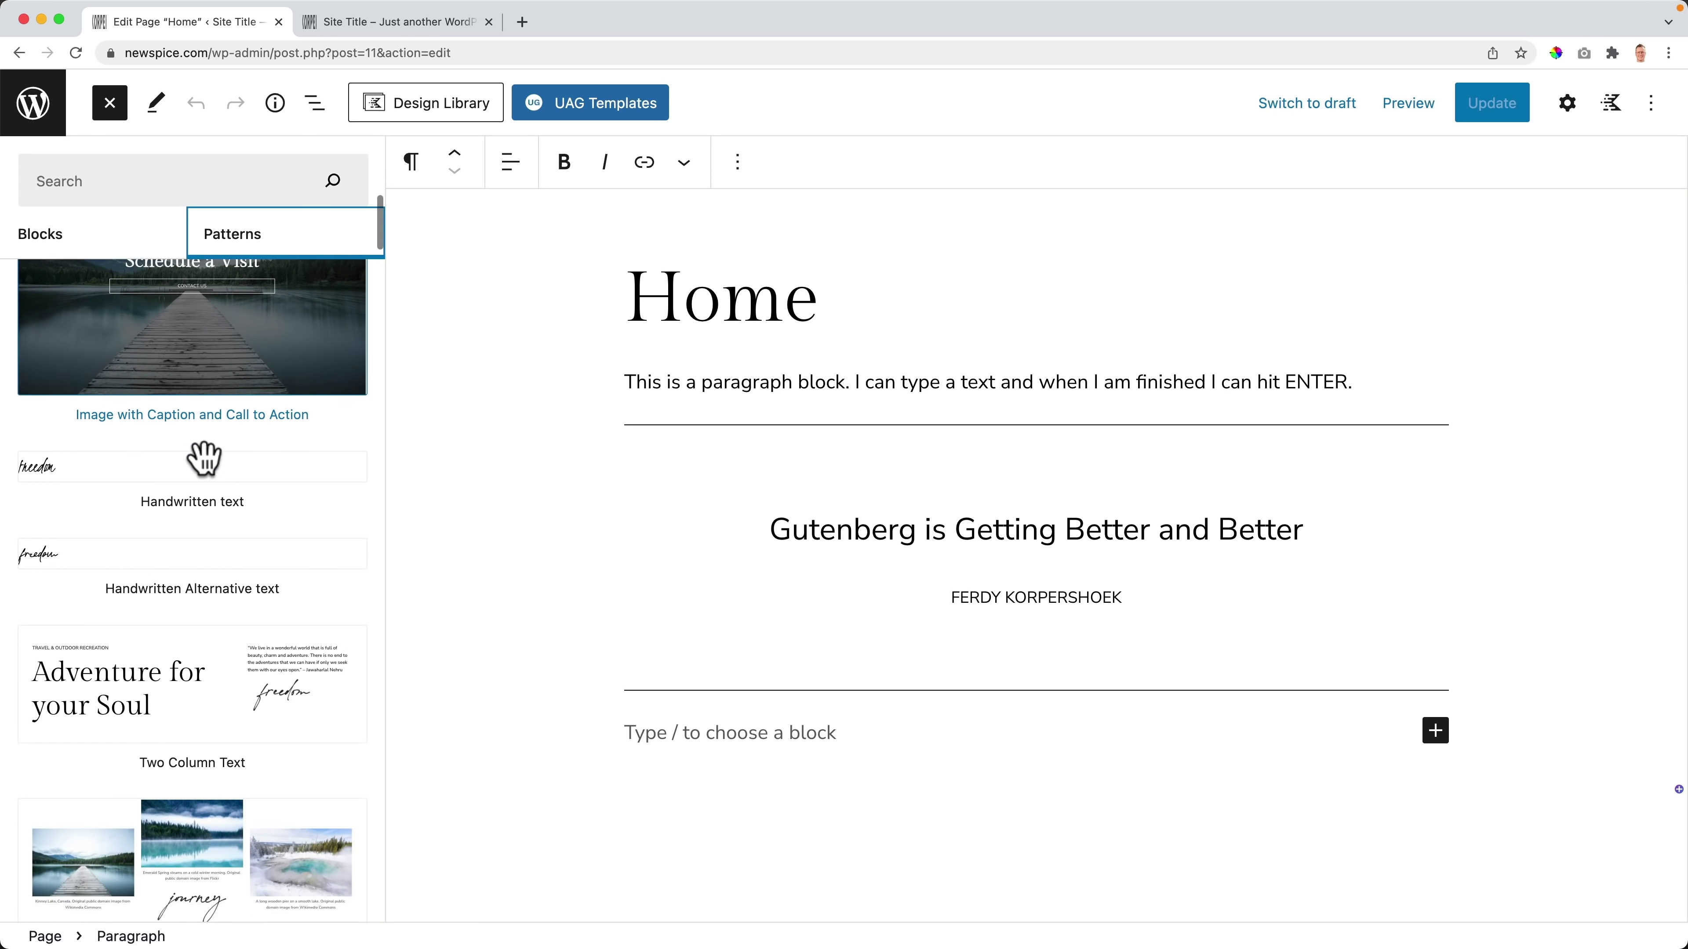
scroll(203, 458, "down", 10)
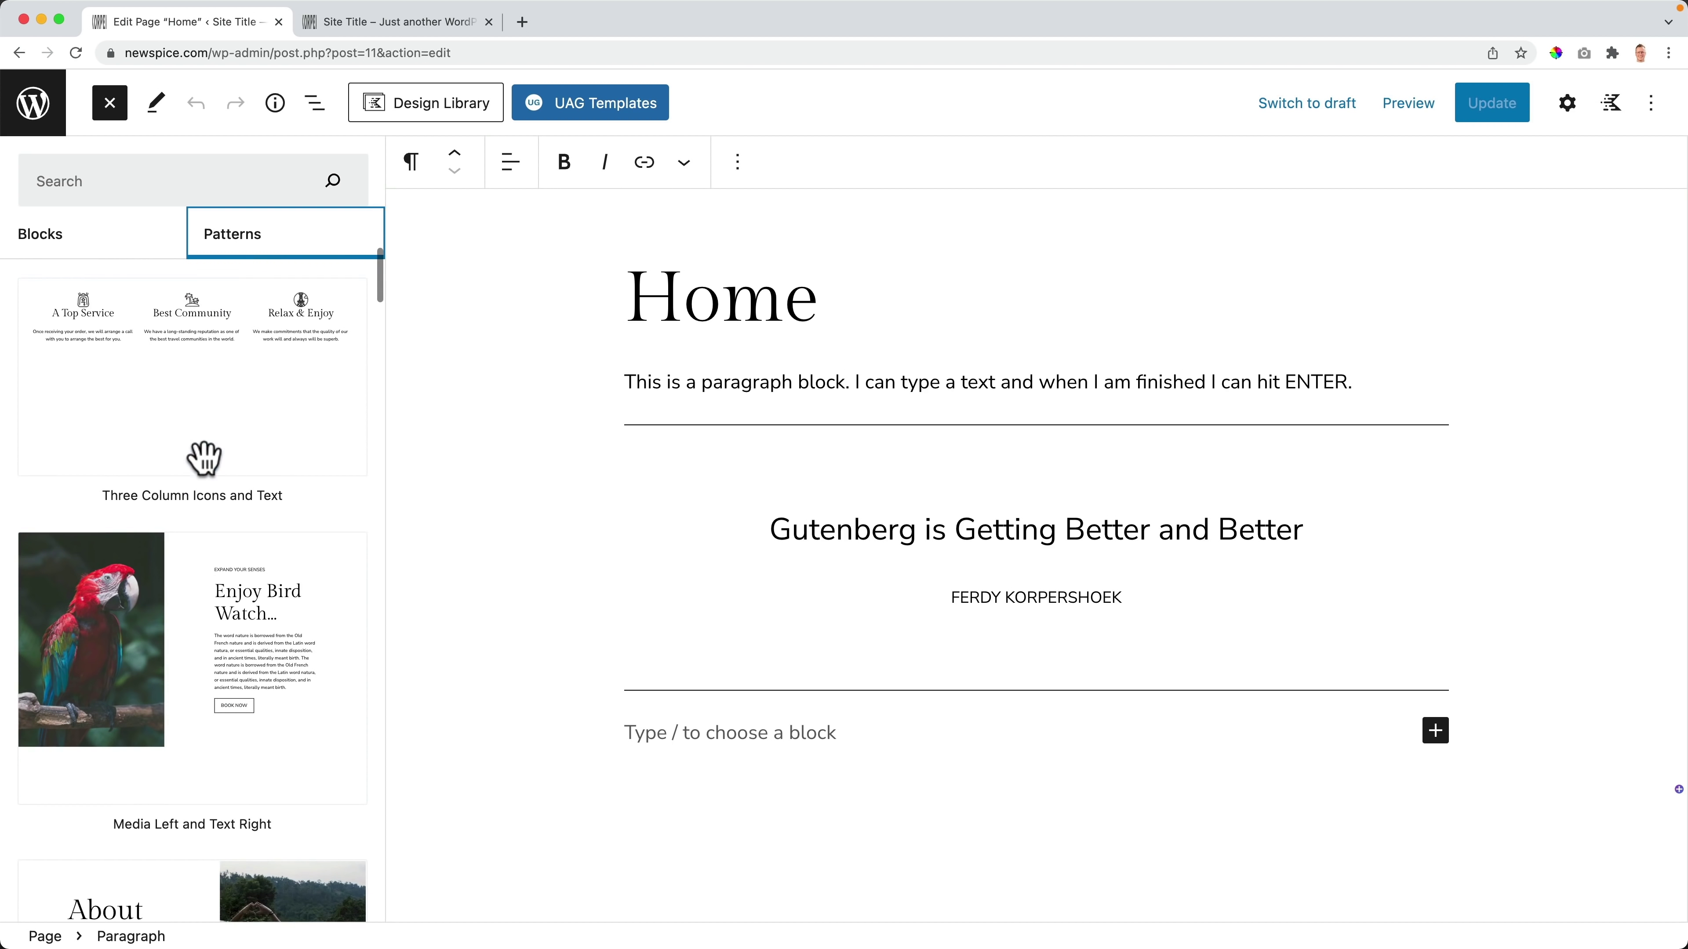
scroll(206, 459, "up", 3)
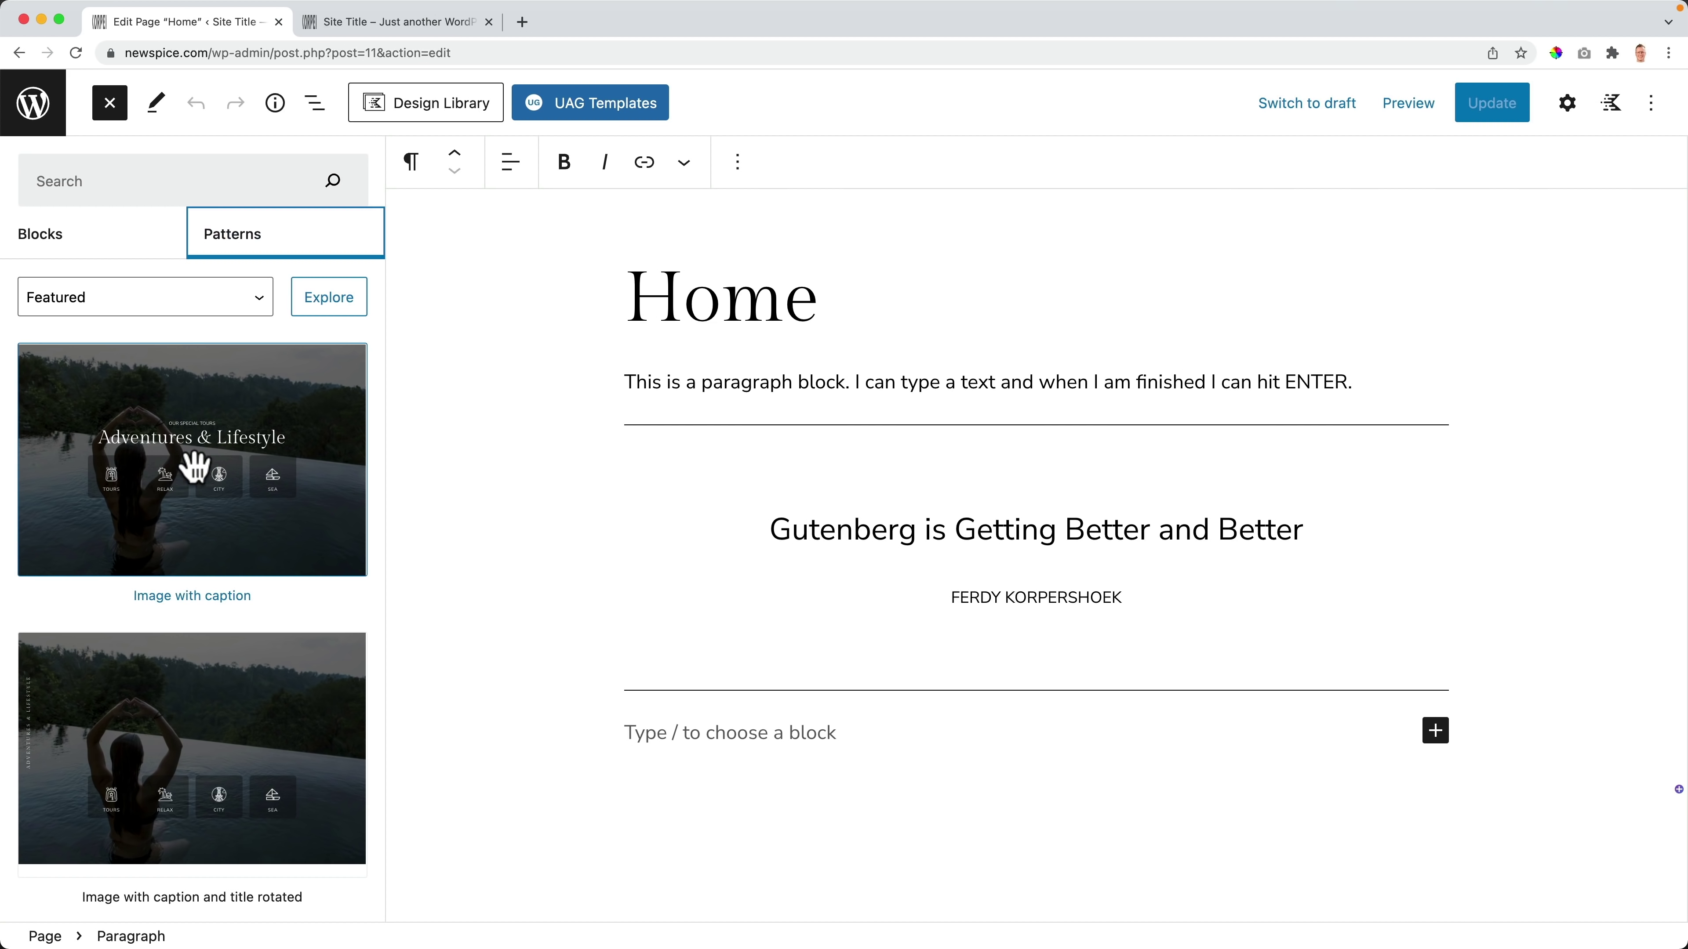
left_click(205, 457)
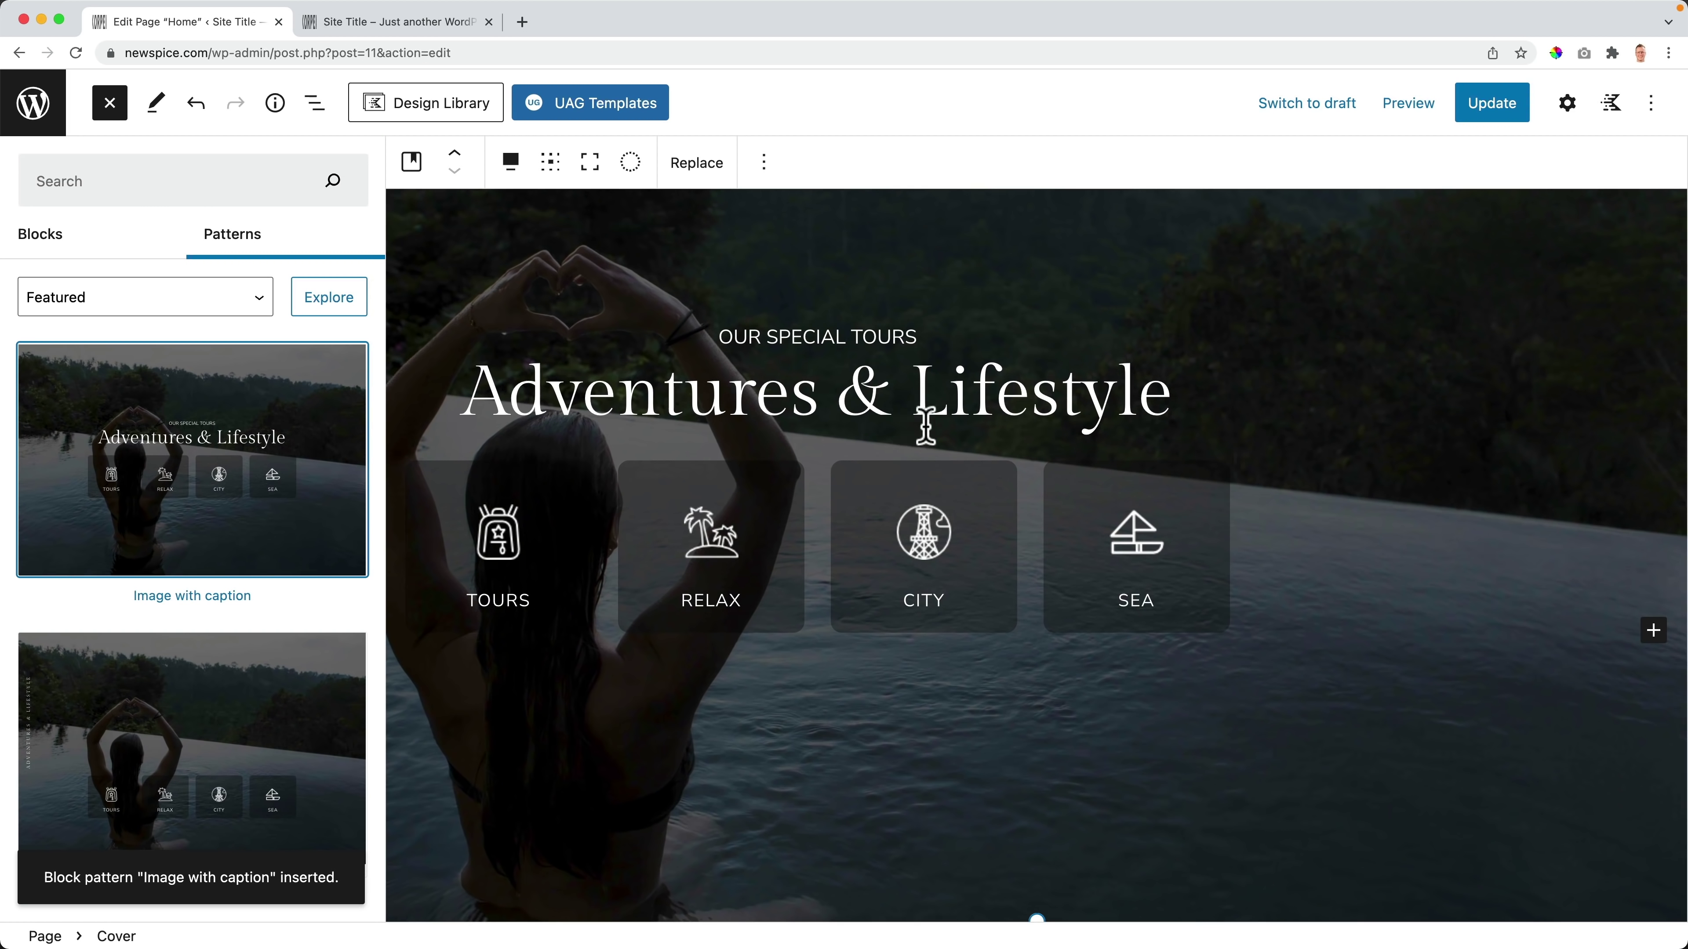
left_click(1488, 123)
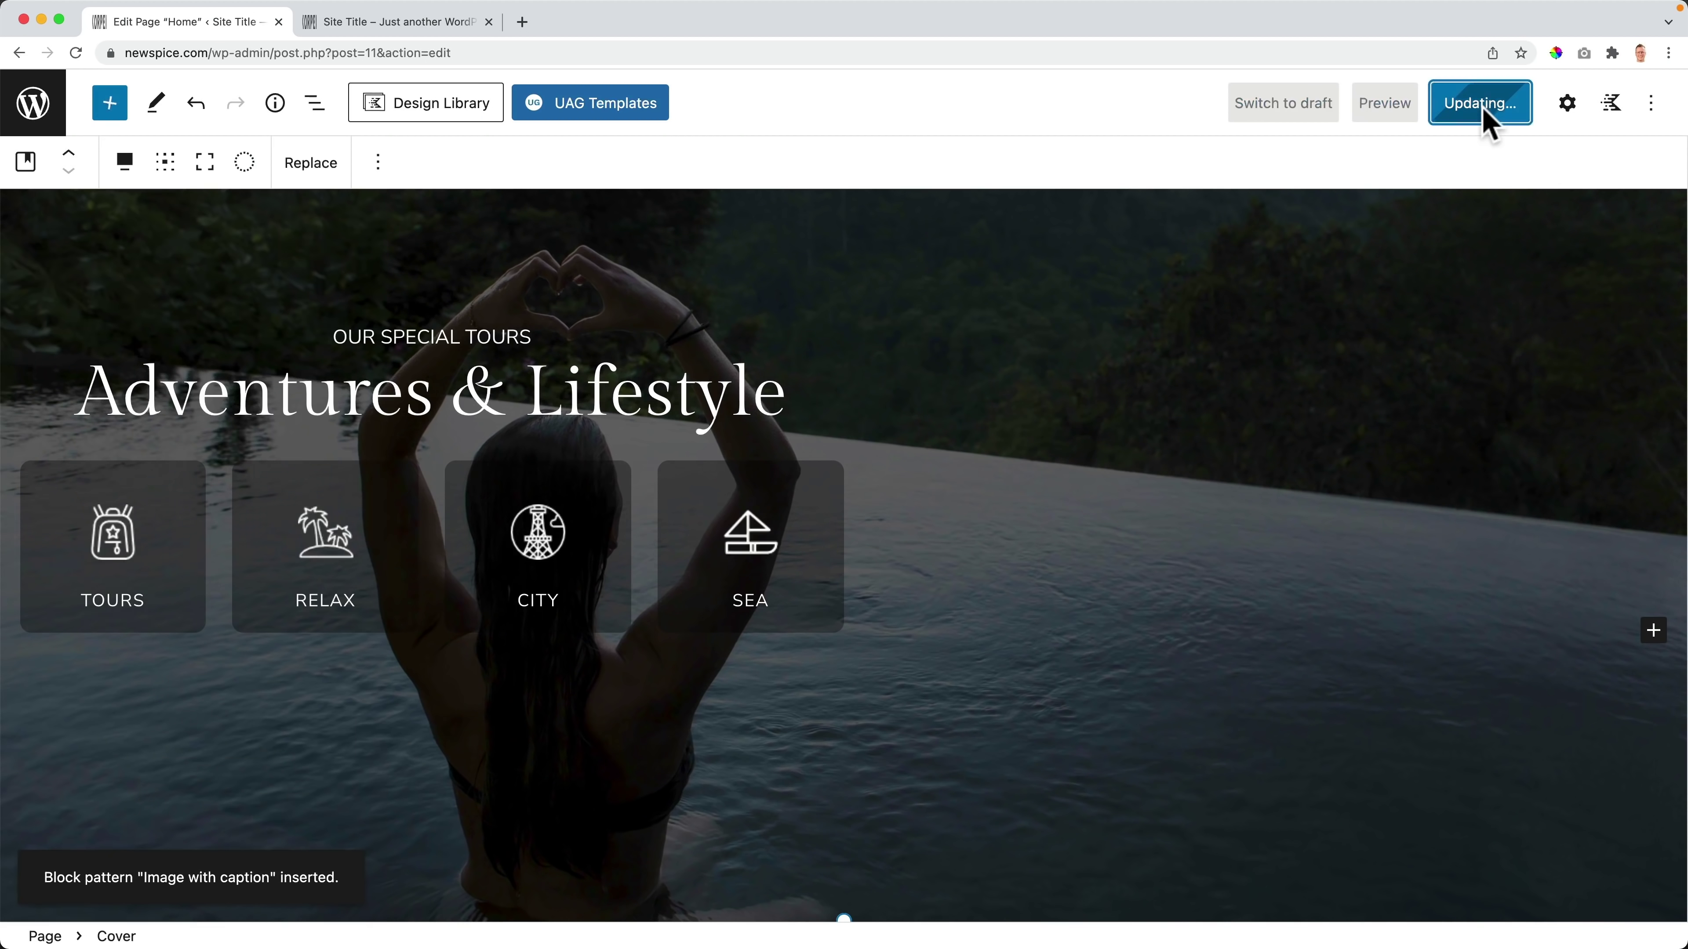
Step: Examine the "Adventures & Lifestyle" cover section and its surroundings on the Home page preview
left_click(362, 30)
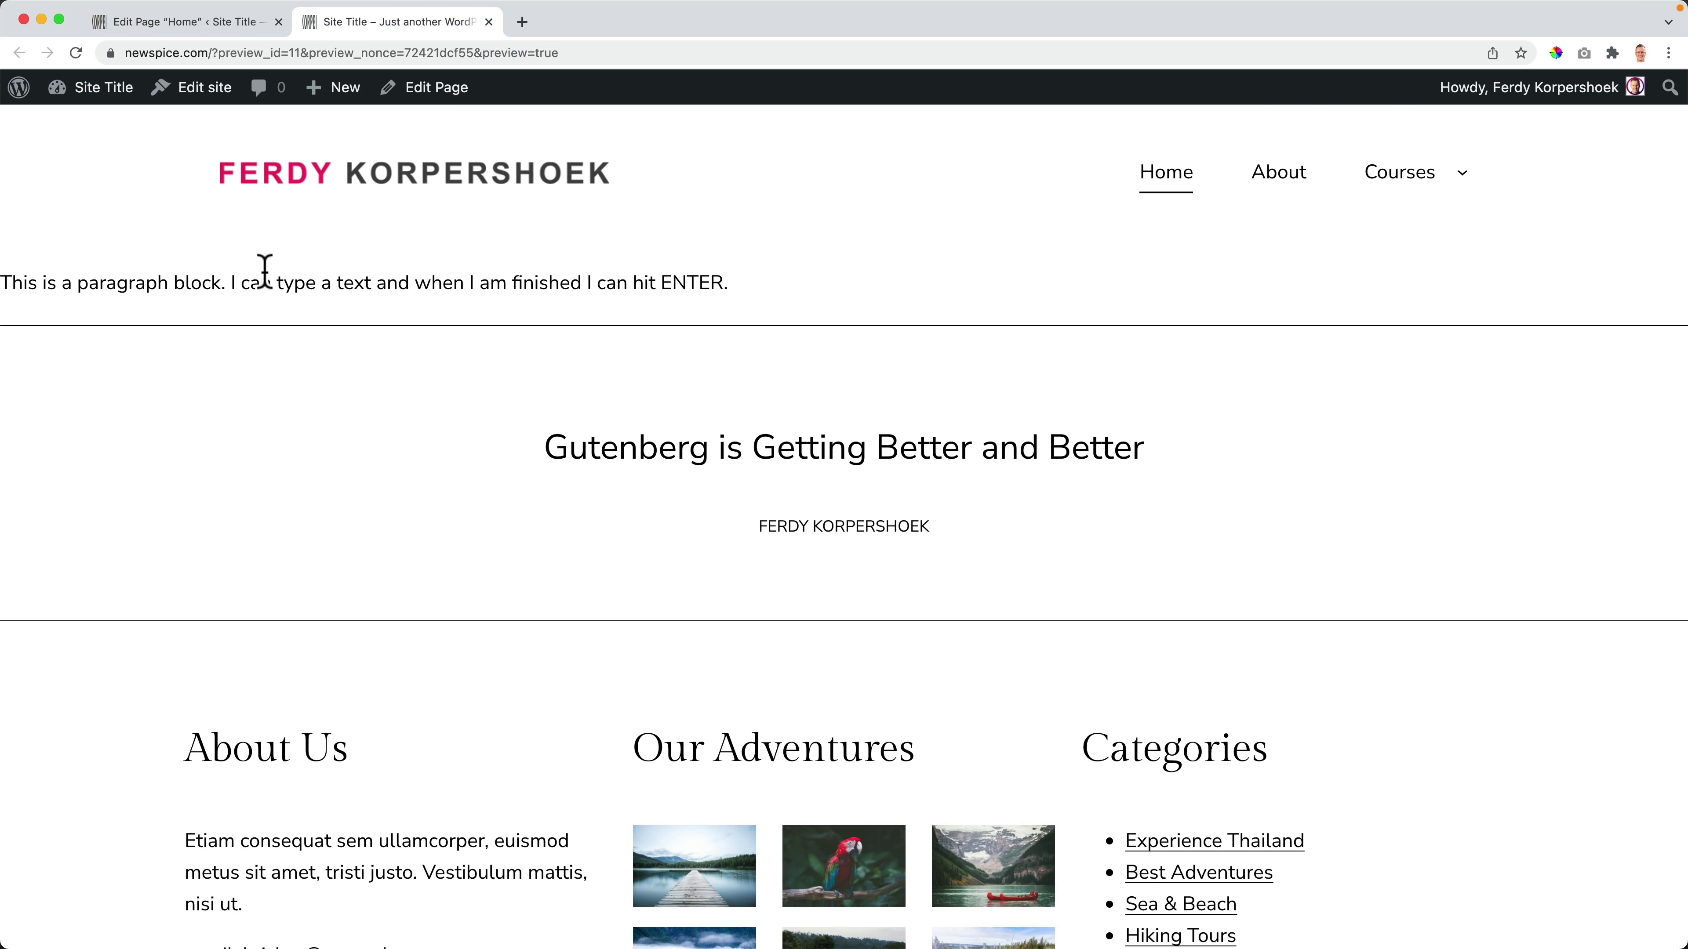
scroll(406, 369, "down", 10)
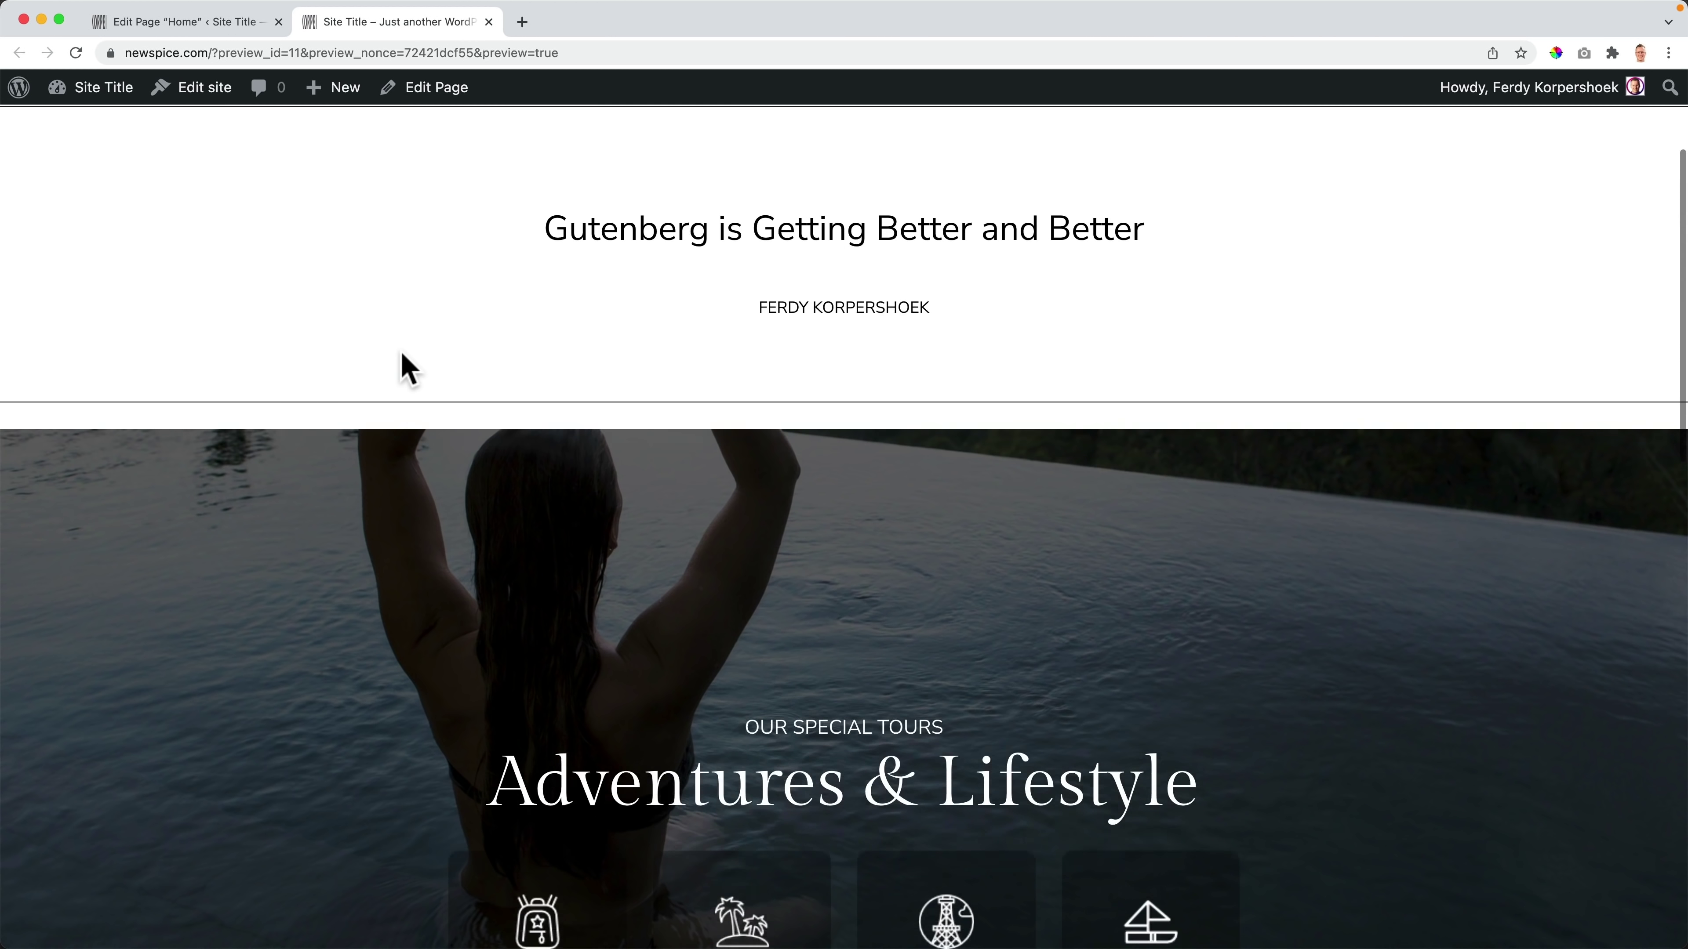
scroll(407, 369, "down", 4)
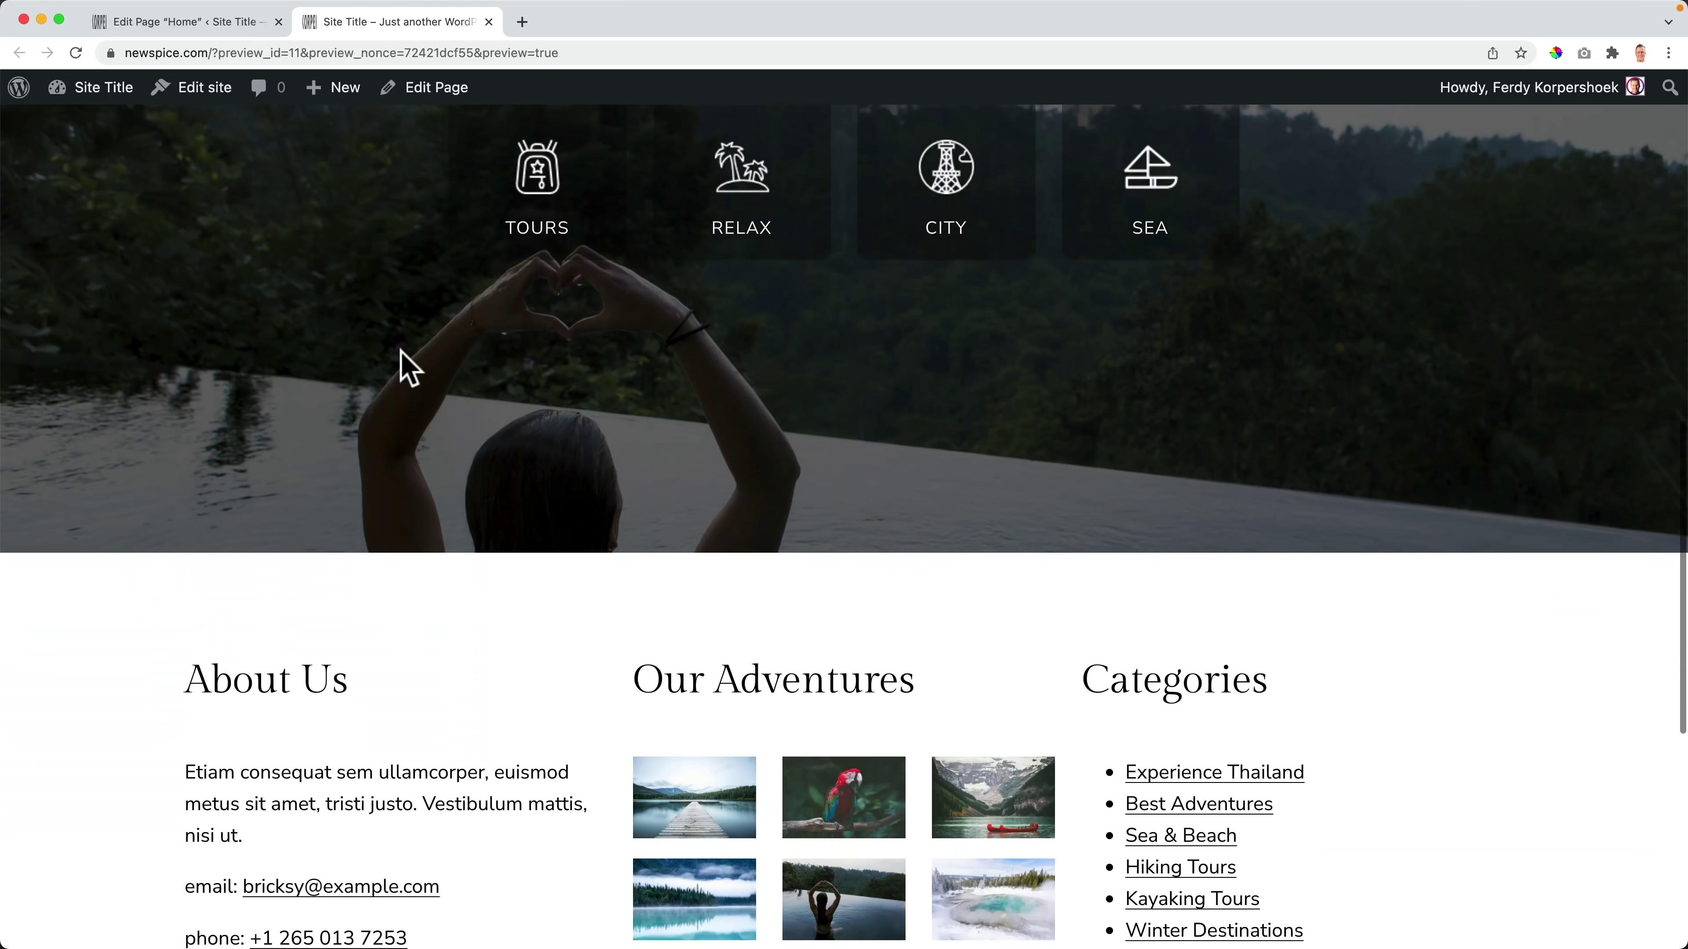
scroll(404, 366, "up", 4)
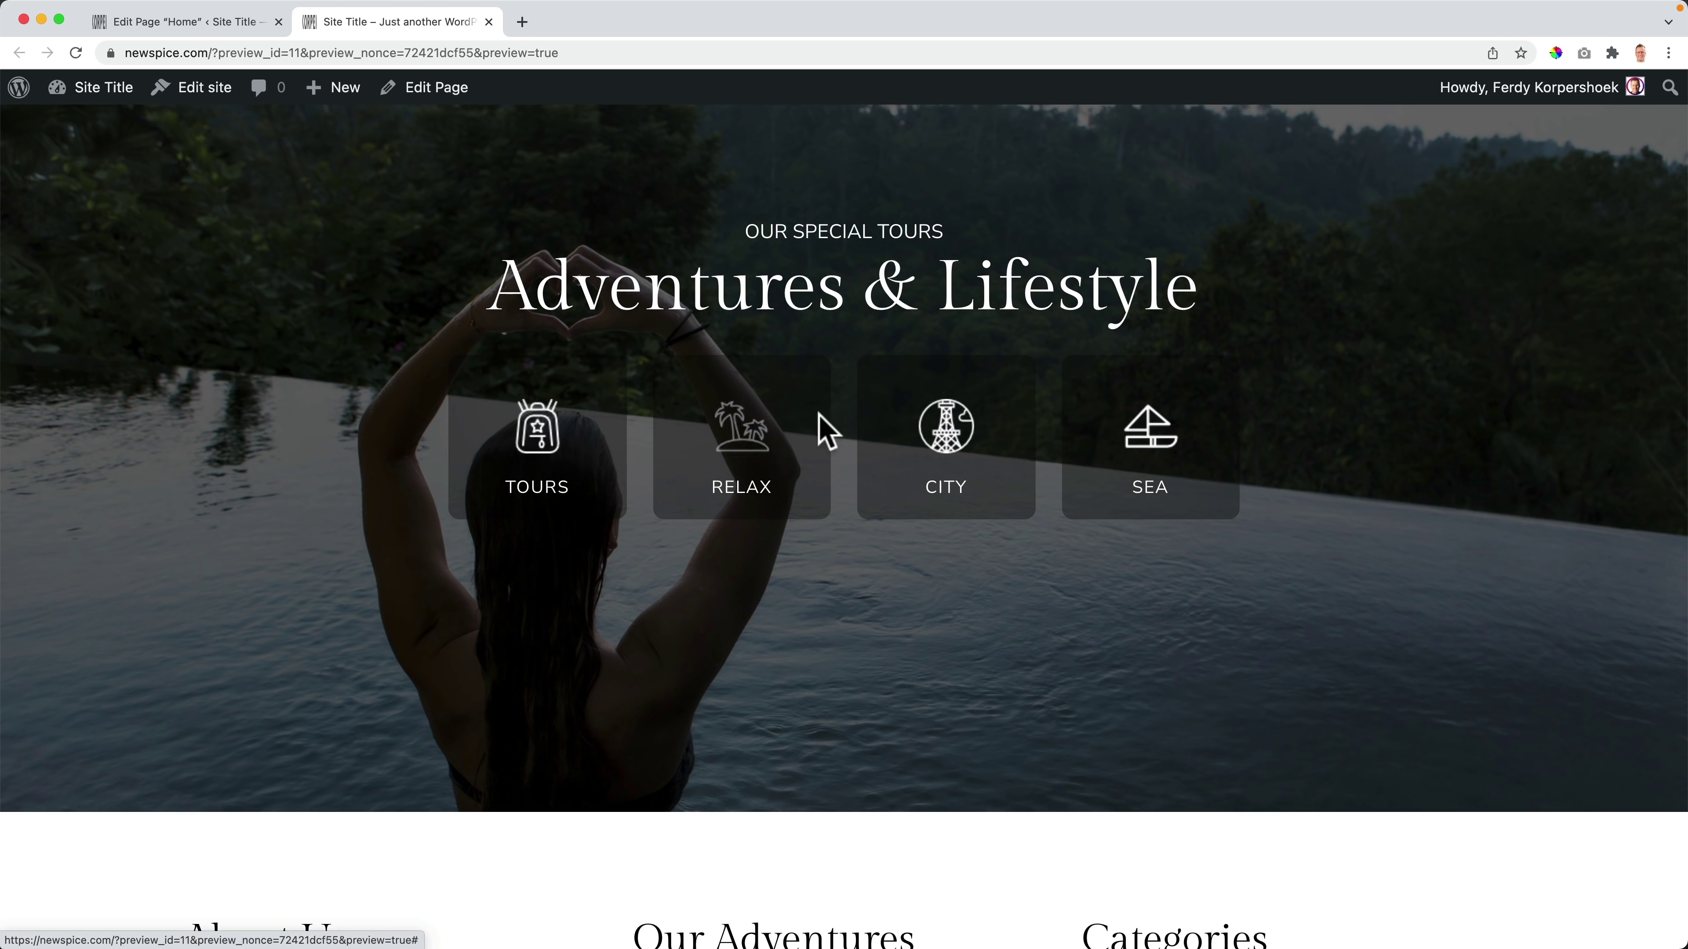
left_click_drag(564, 283, 943, 275)
left_click(803, 246)
scroll(803, 245, "up", 5)
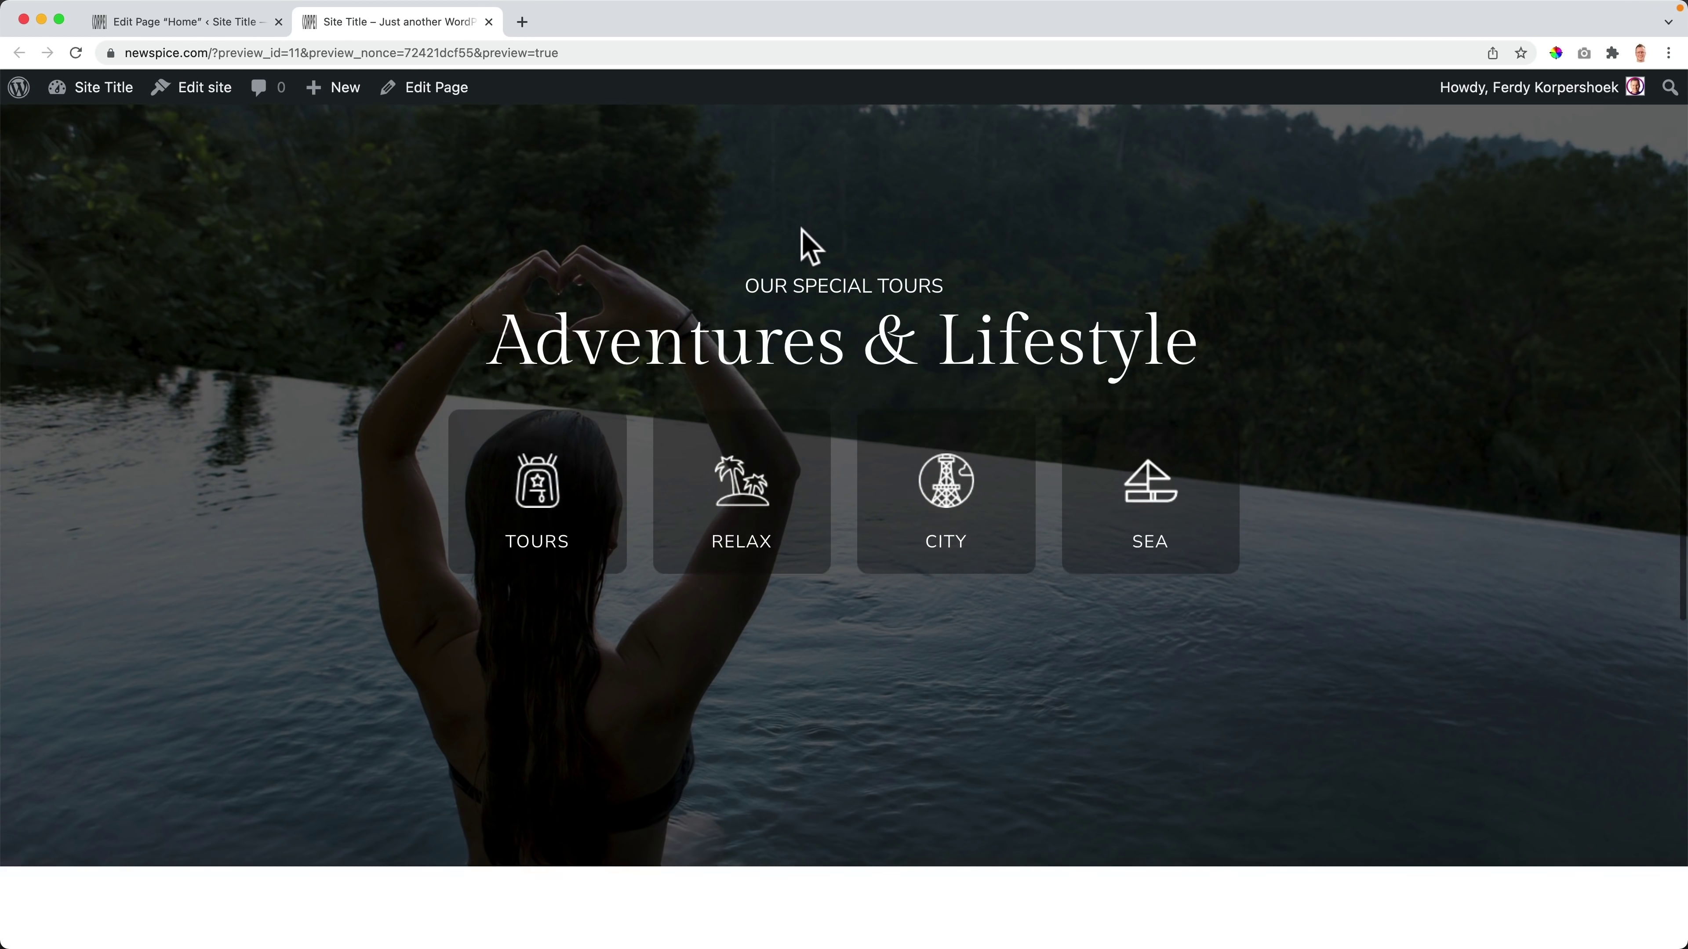
scroll(795, 247, "down", 4)
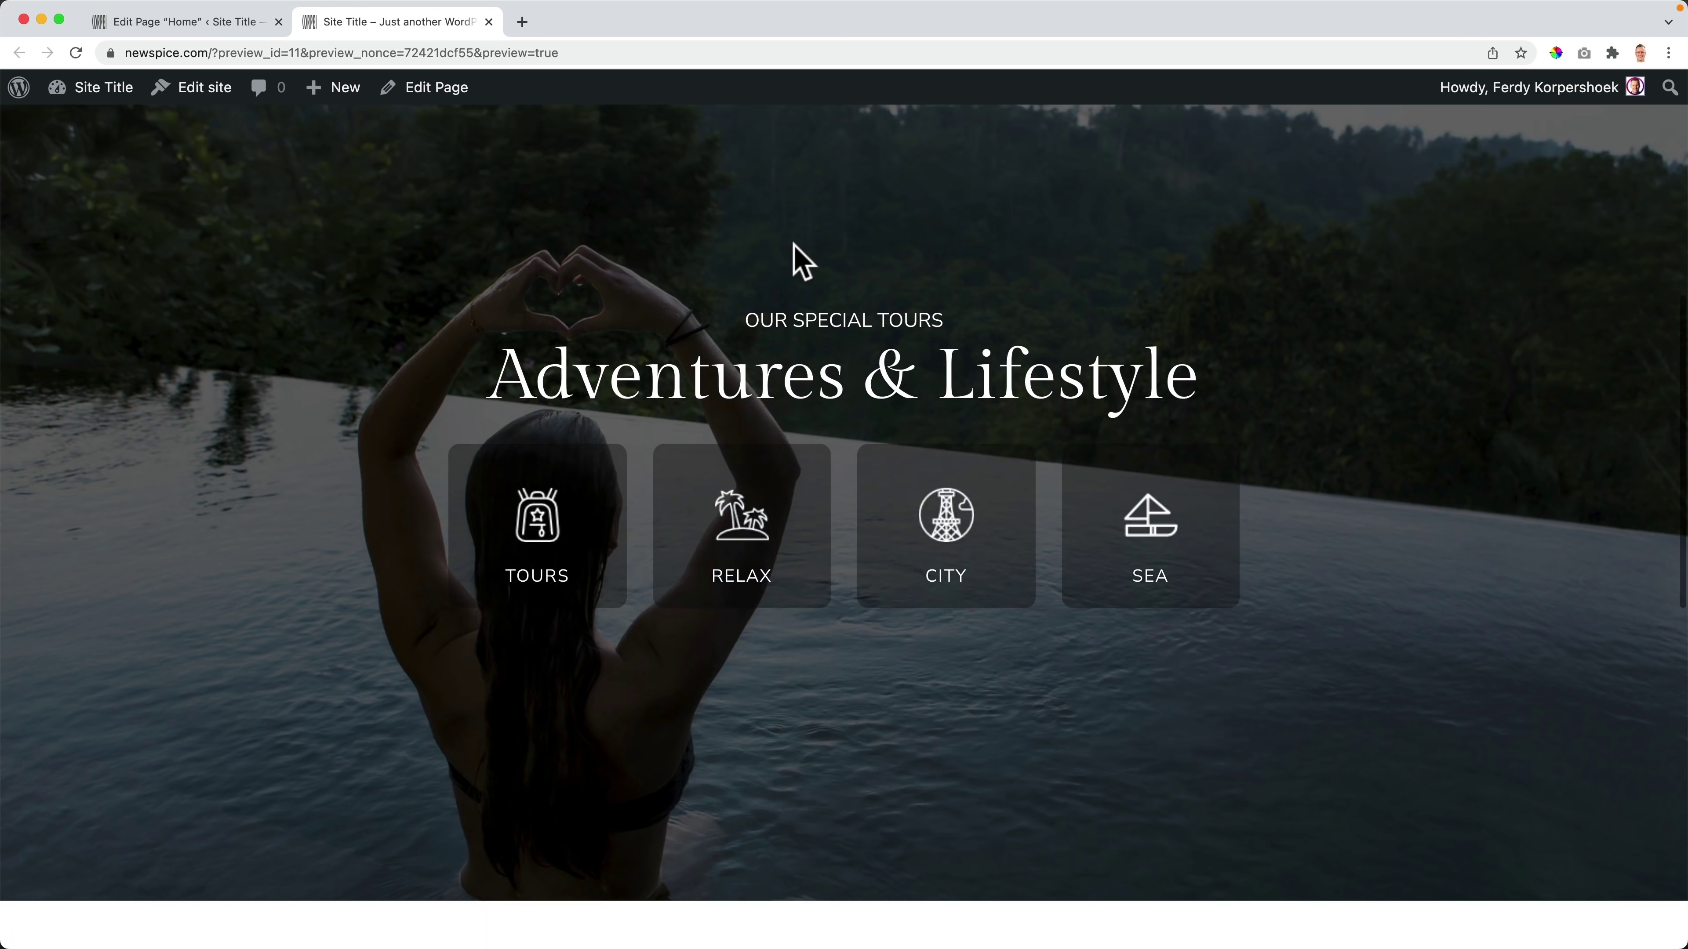
Step: Move the "Adventures & Lifestyle" cover block up above the first paragraph of the Home page and update the page
left_click(200, 22)
scroll(575, 454, "up", 4)
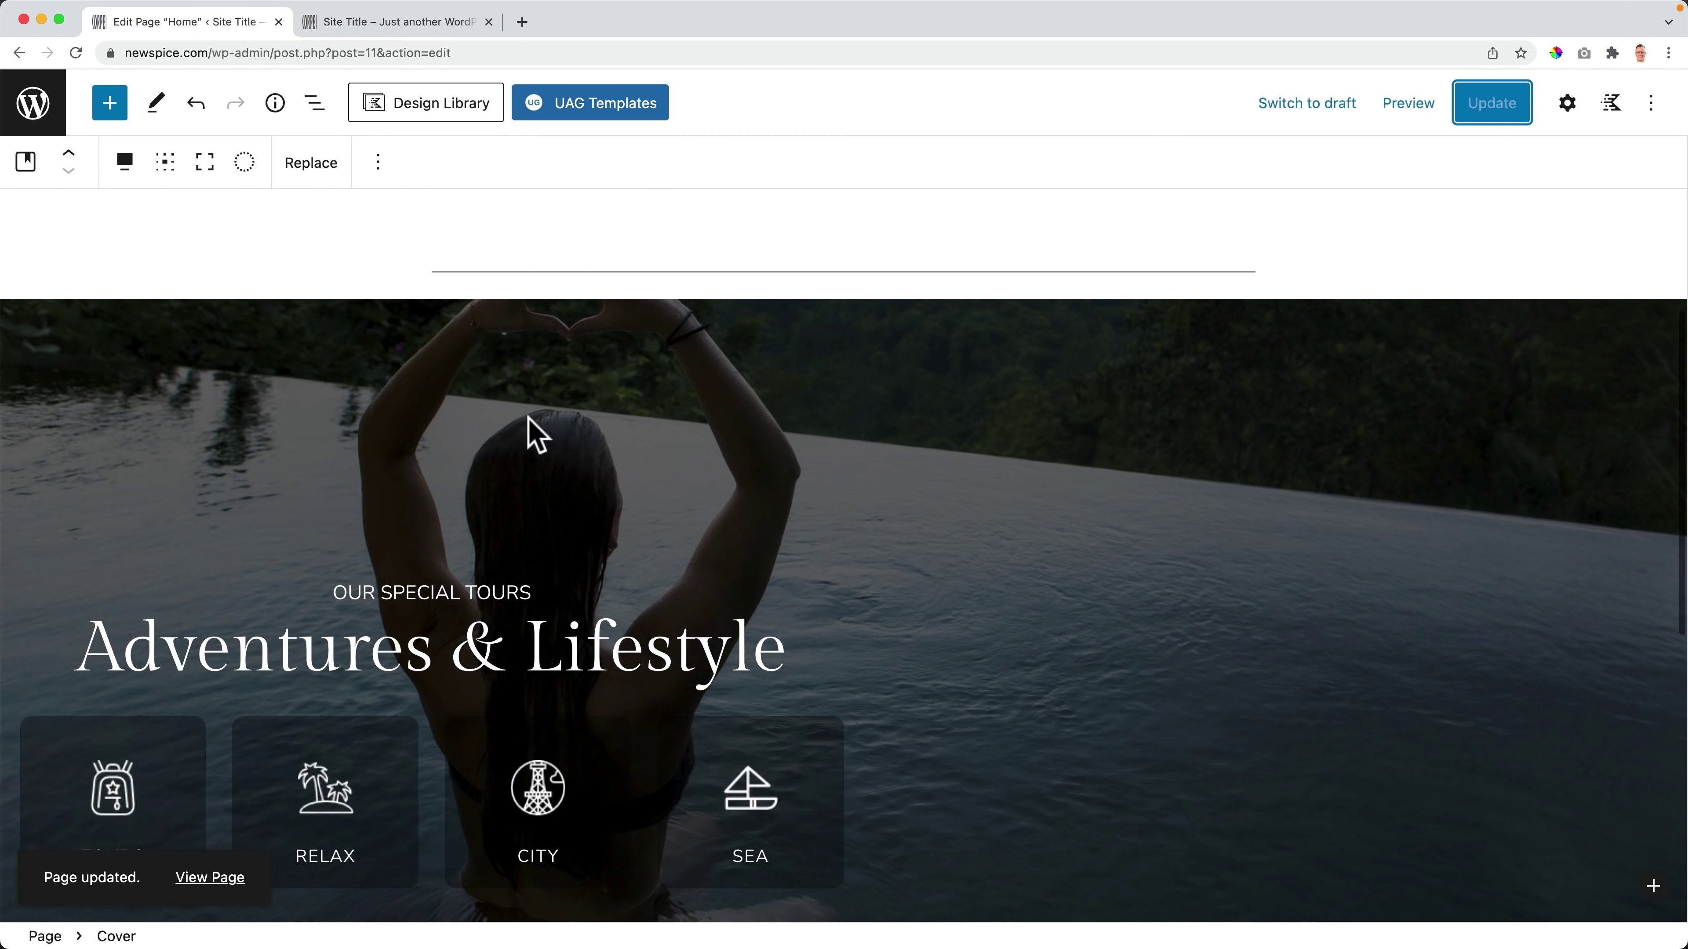
scroll(345, 412, "up", 2)
scroll(398, 452, "down", 1)
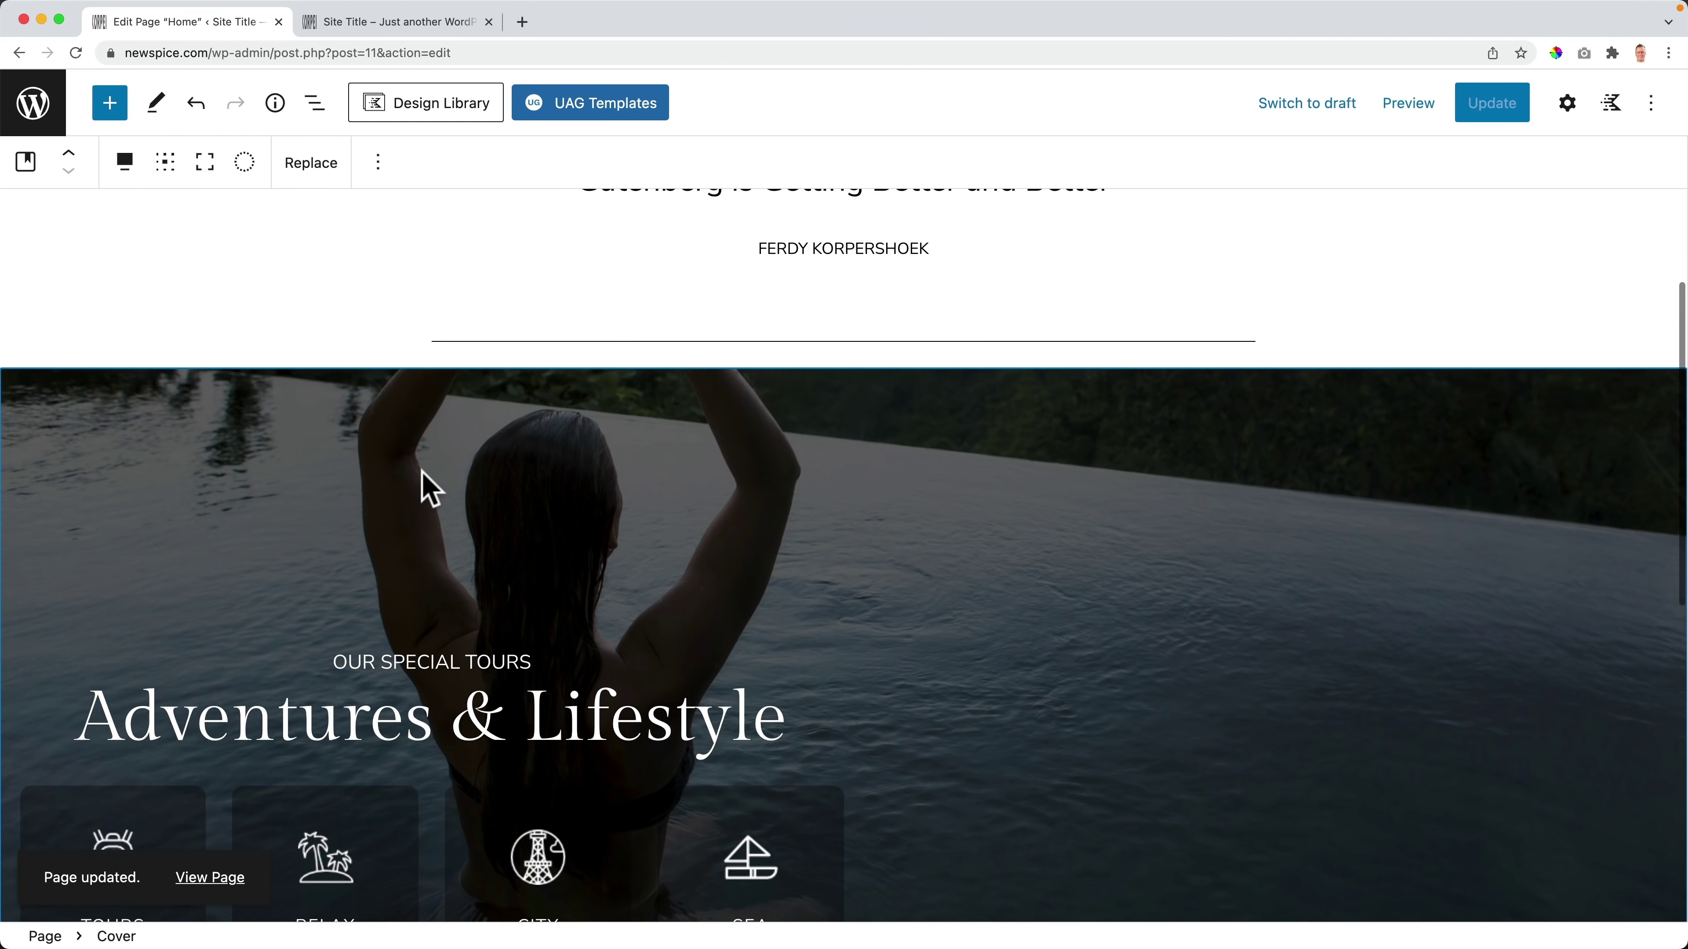
left_click(74, 151)
left_click(74, 151)
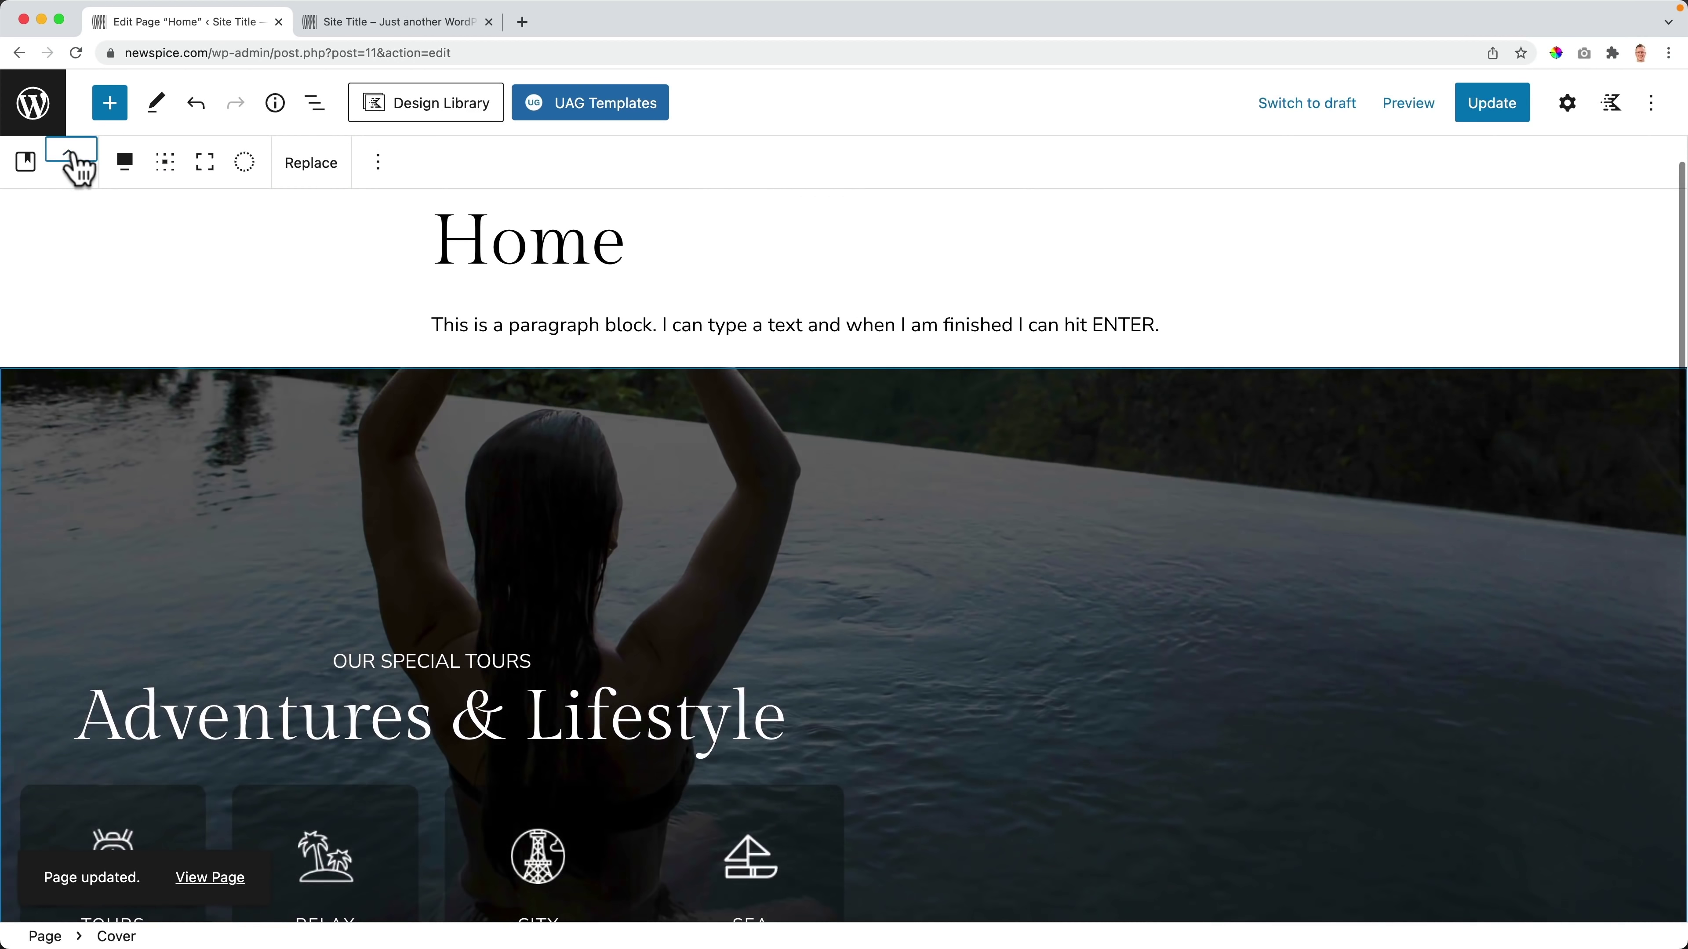
left_click(74, 152)
left_click(1505, 106)
Step: Reload the Home page preview and check the cover section at the beginning of the page
left_click(426, 22)
key("super+r")
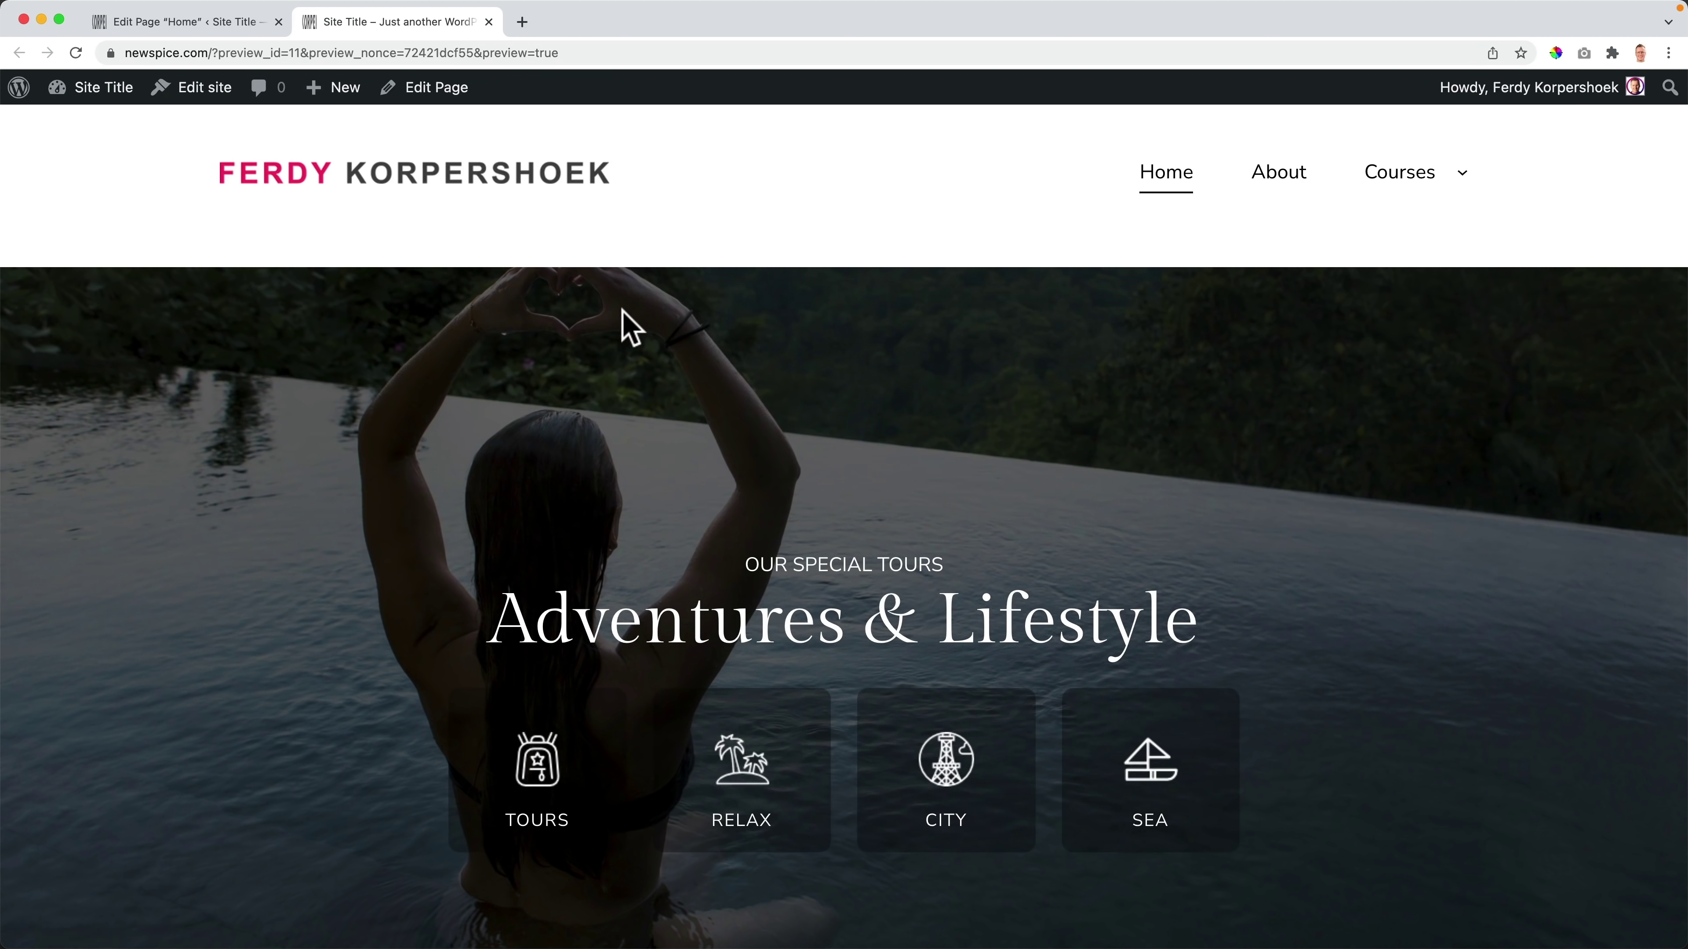
scroll(630, 327, "down", 6)
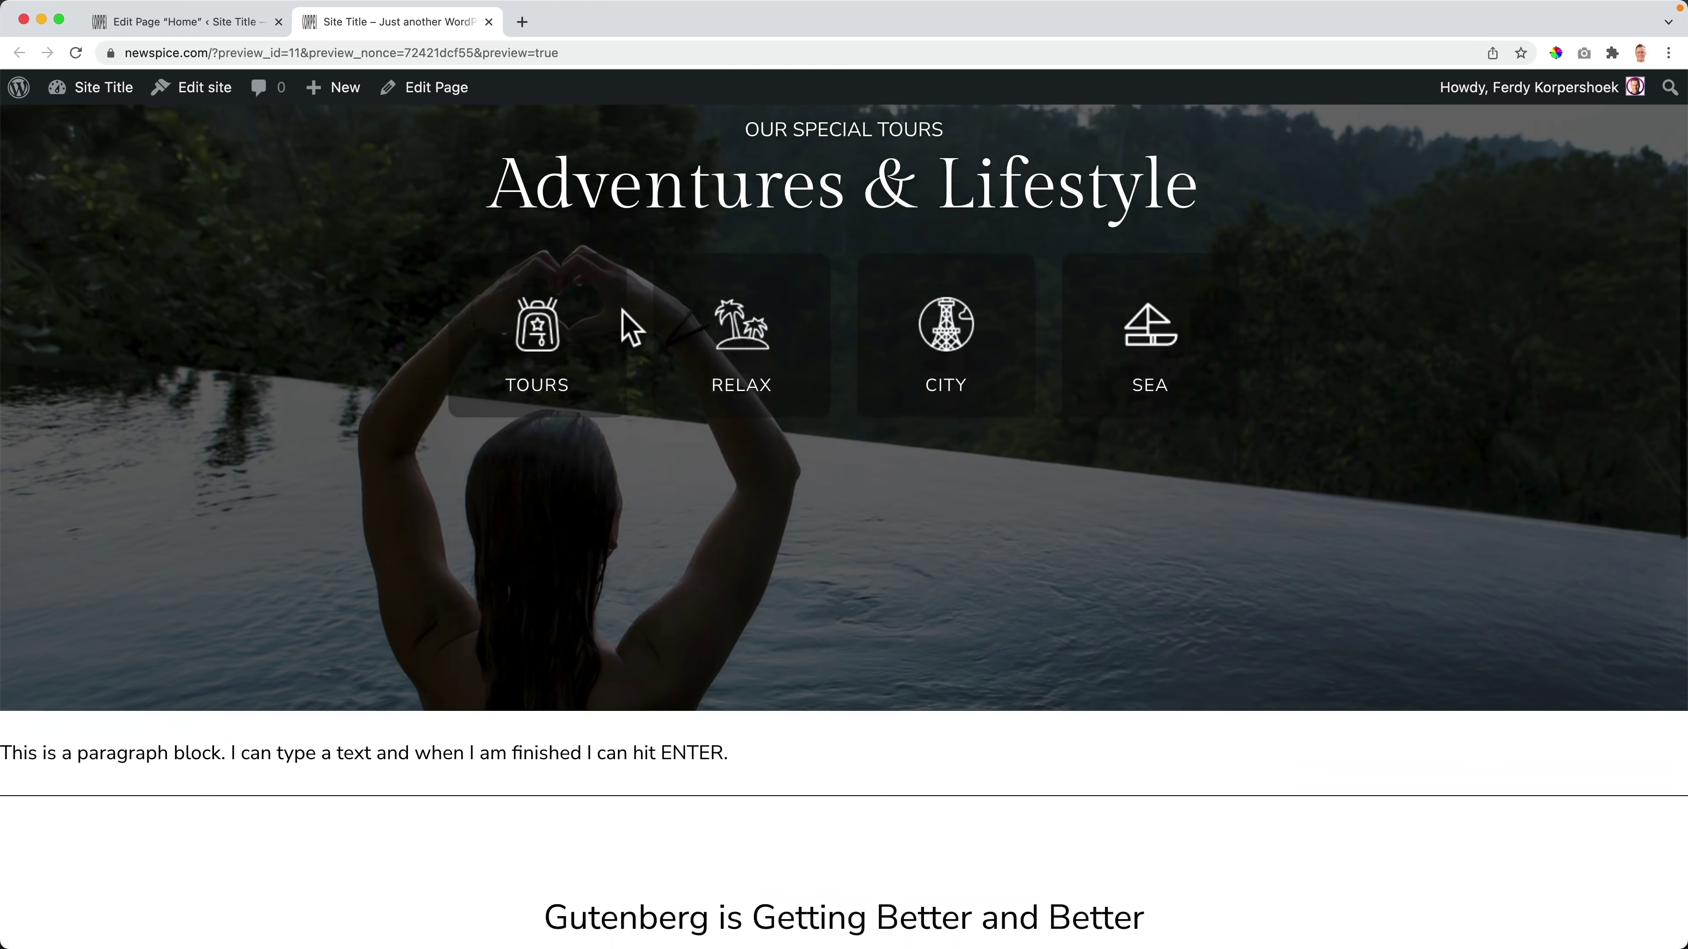
scroll(630, 327, "up", 6)
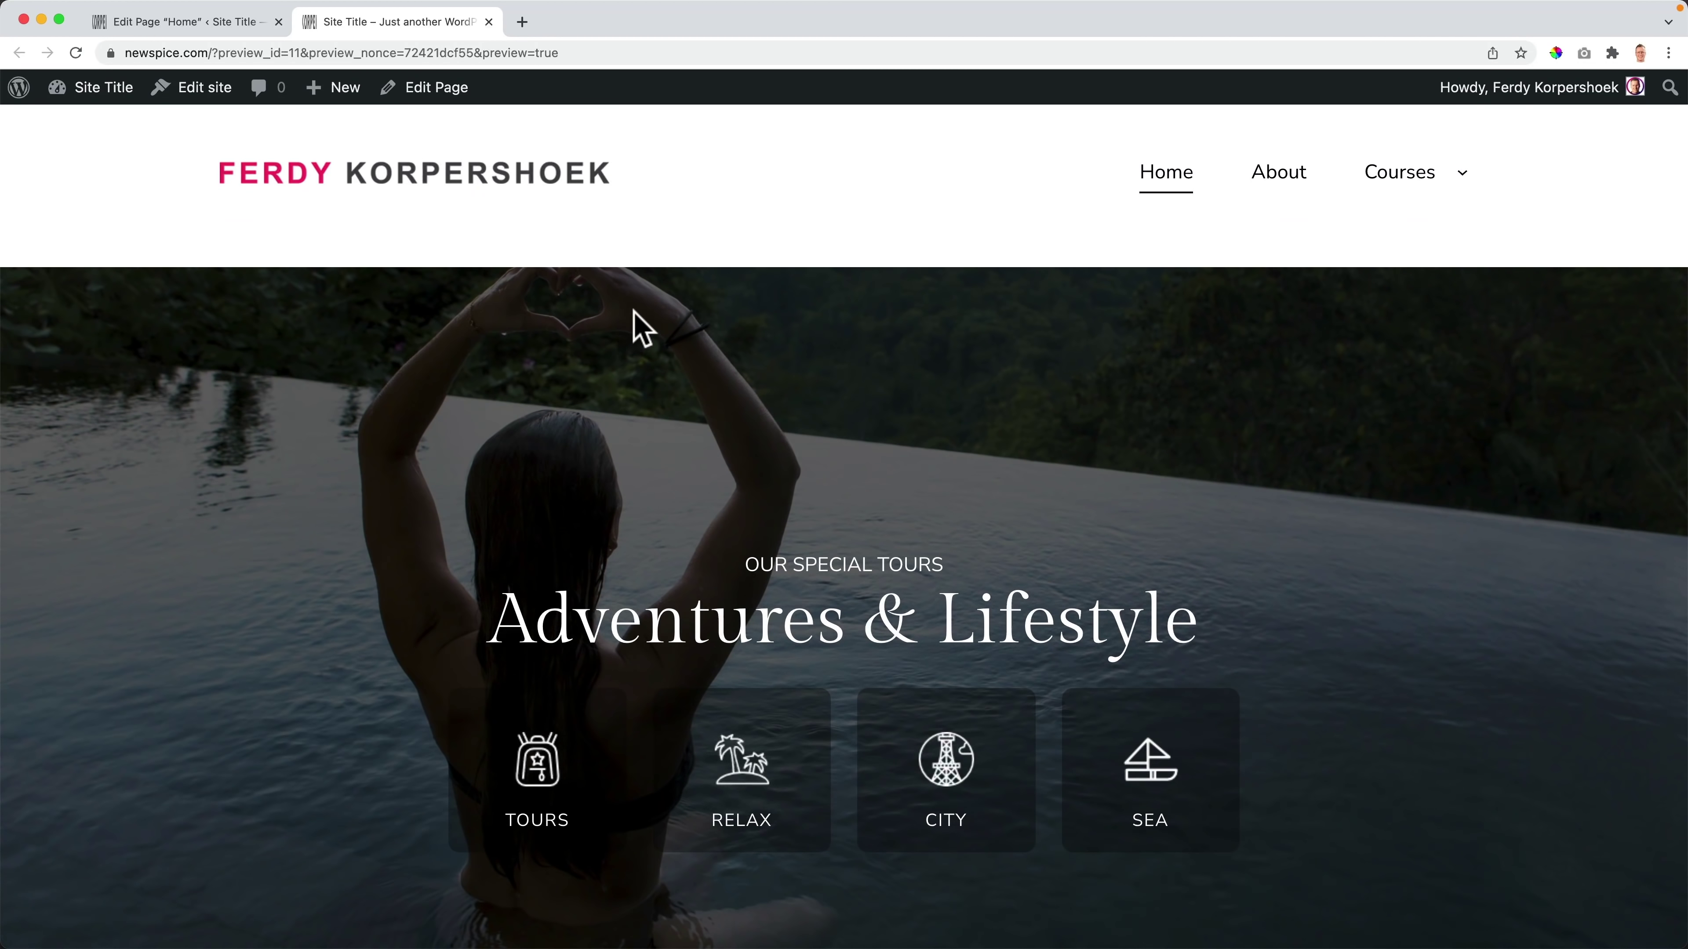
scroll(638, 327, "down", 6)
scroll(637, 319, "up", 6)
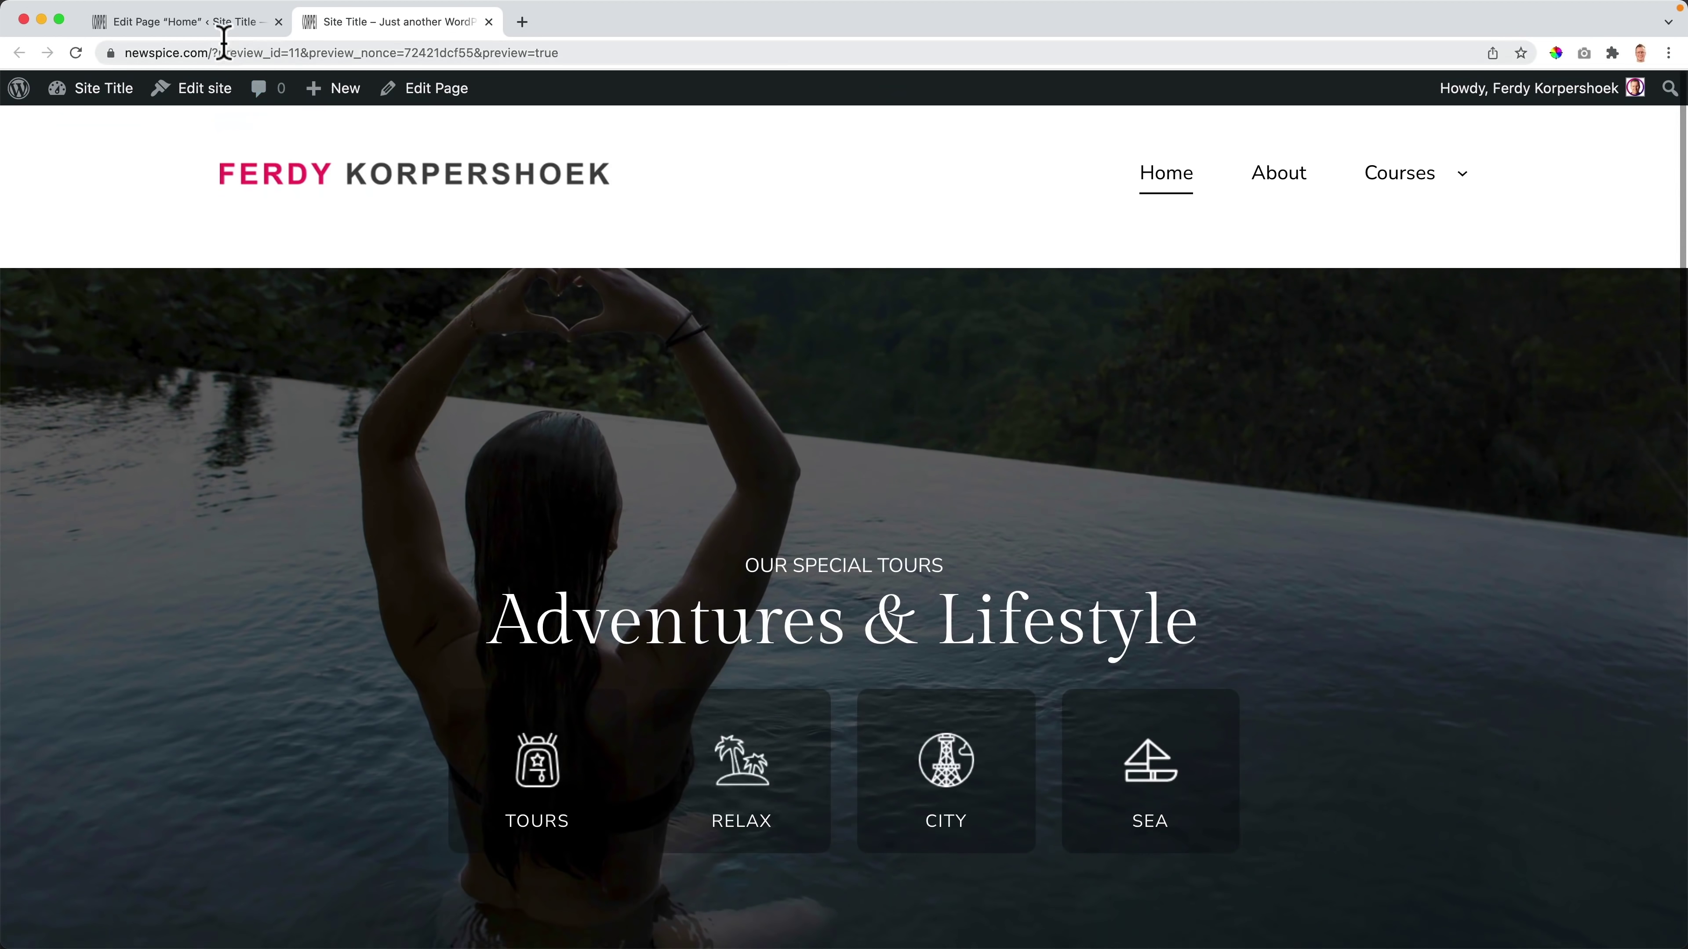
Step: Insert the "Front Page" pattern from the Bricksy Pages Food category below the cover block on the Home page
left_click(214, 23)
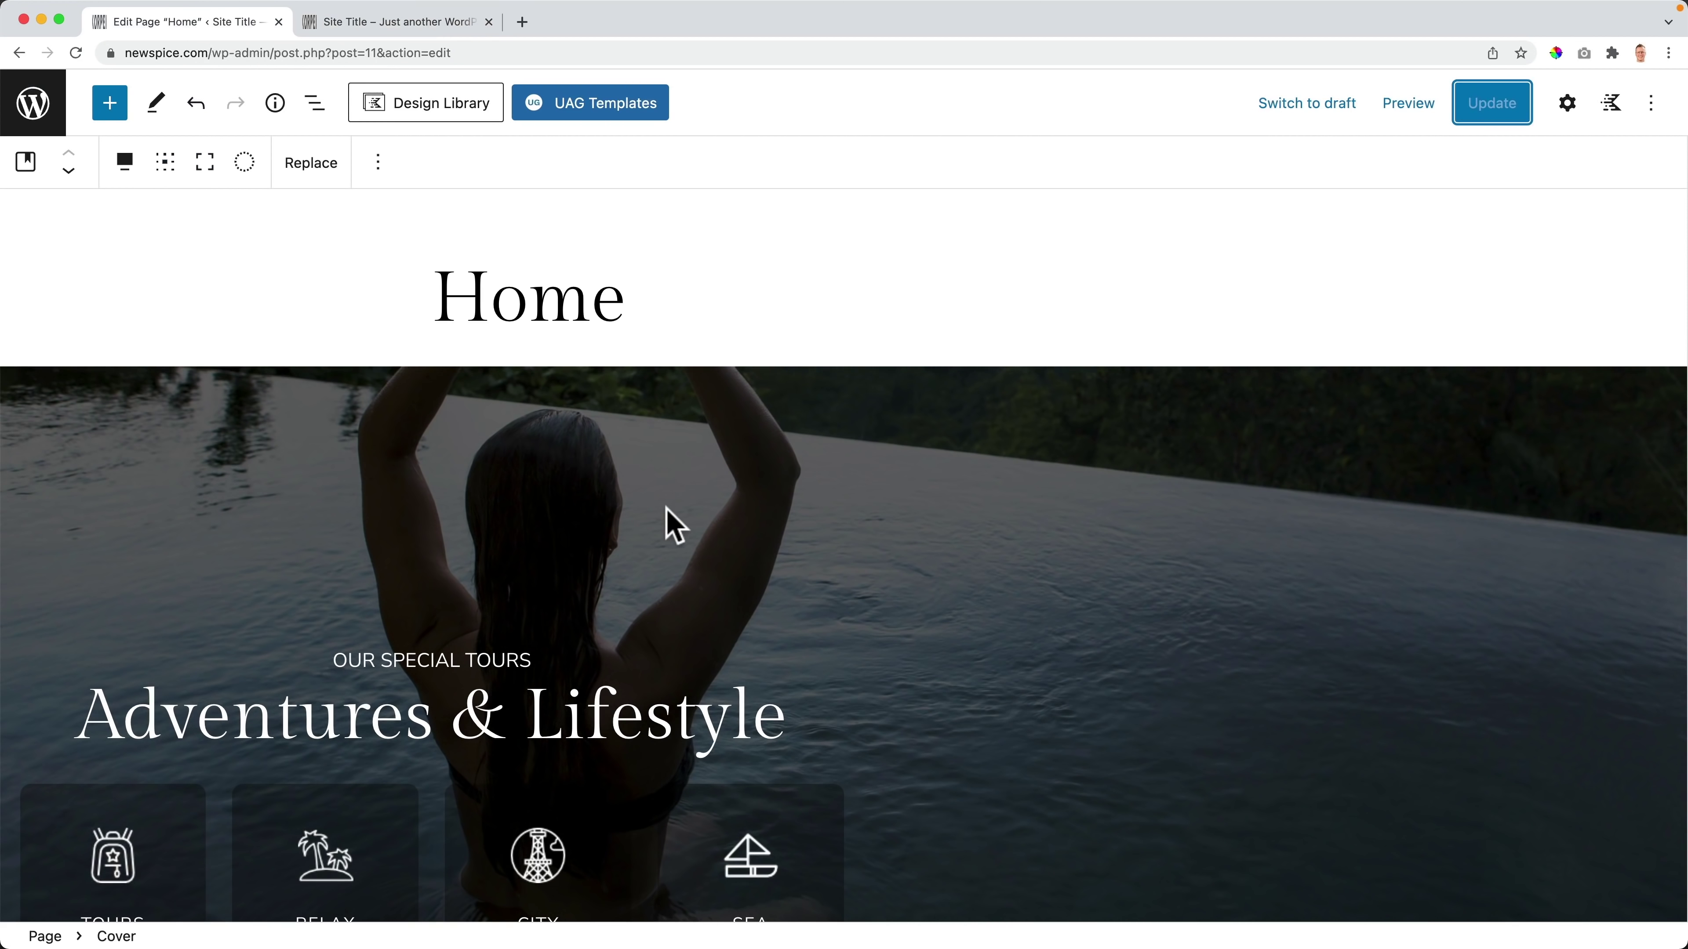
scroll(668, 525, "down", 12)
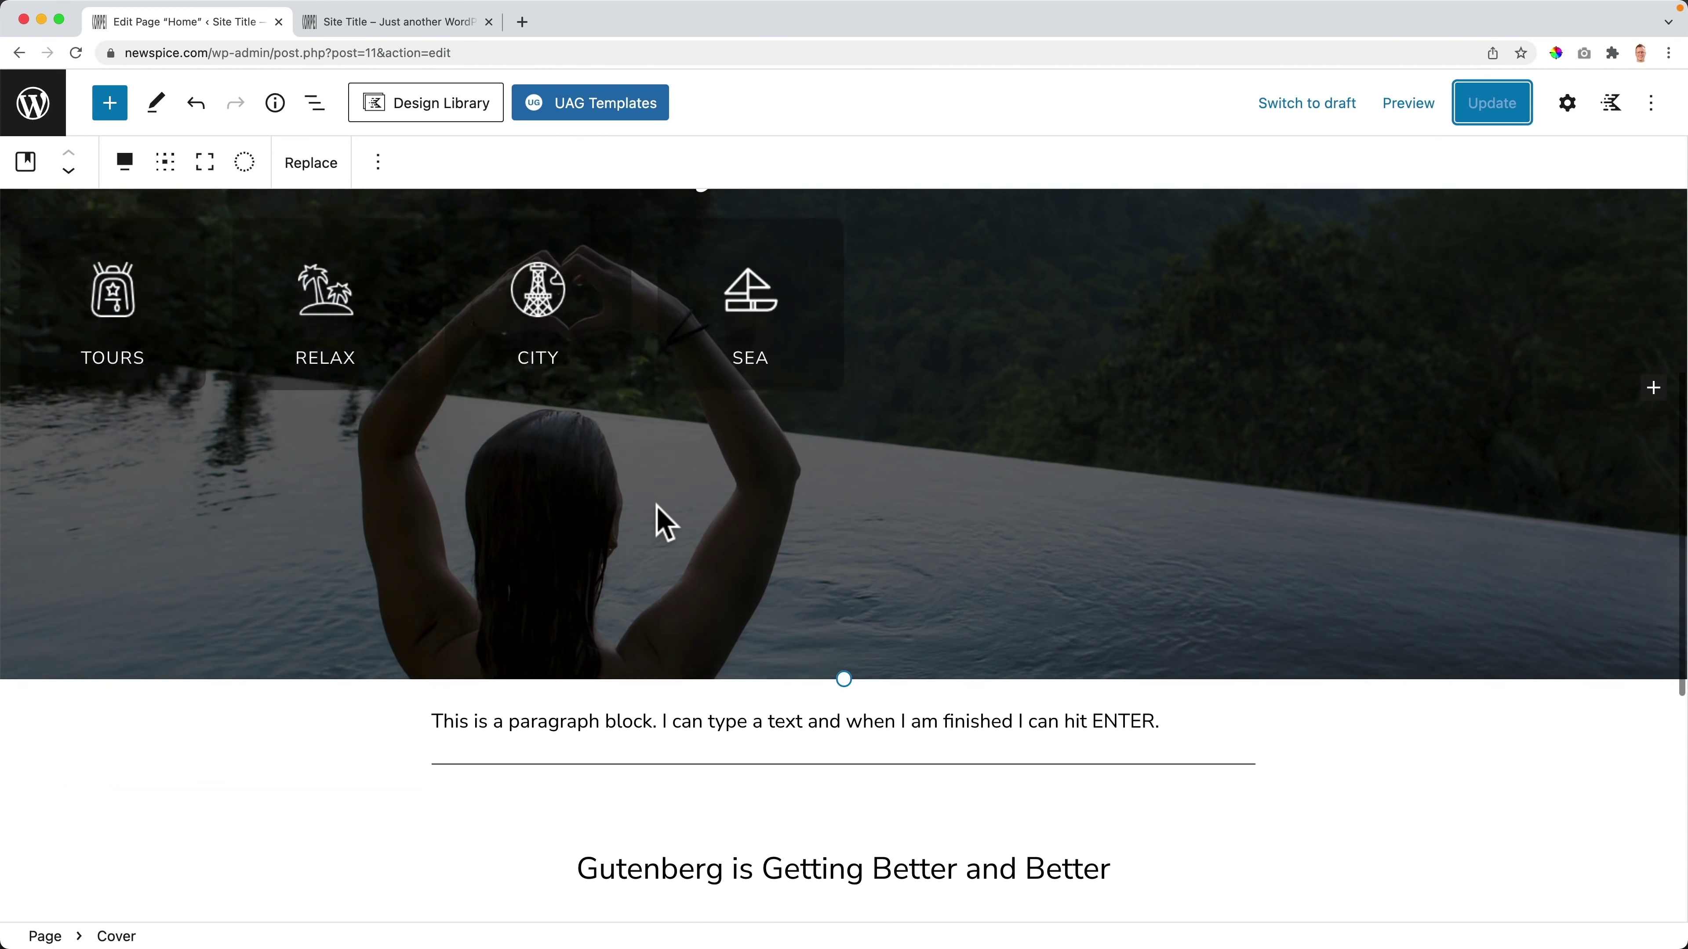
scroll(658, 503, "up", 12)
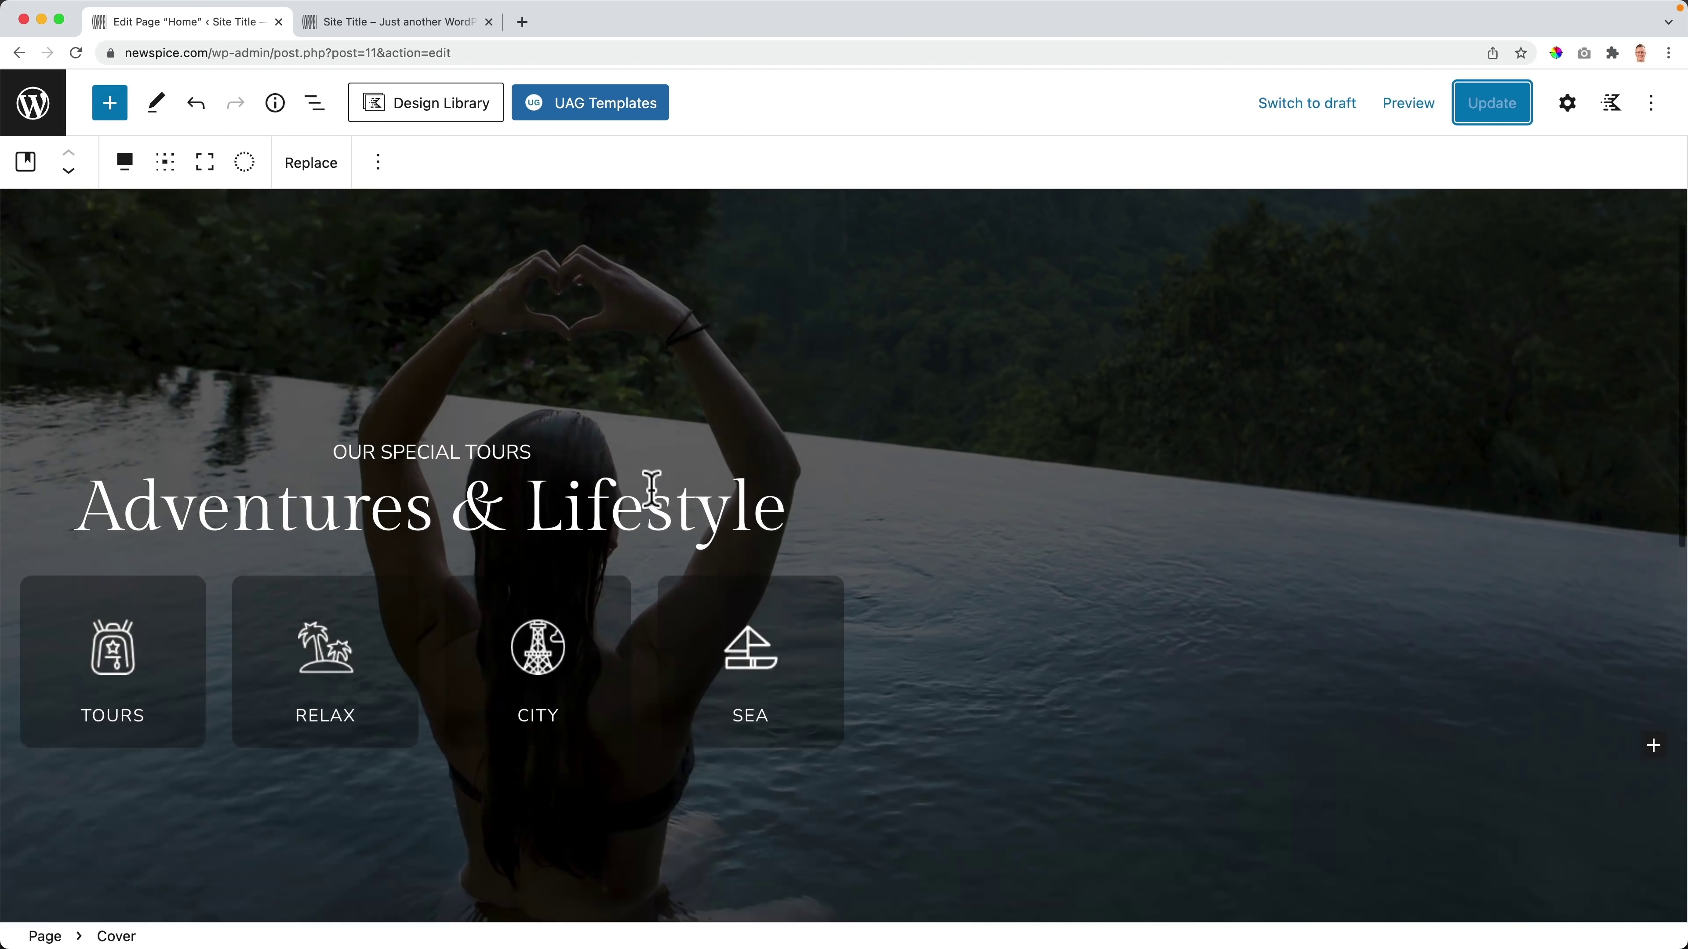
scroll(651, 500, "down", 4)
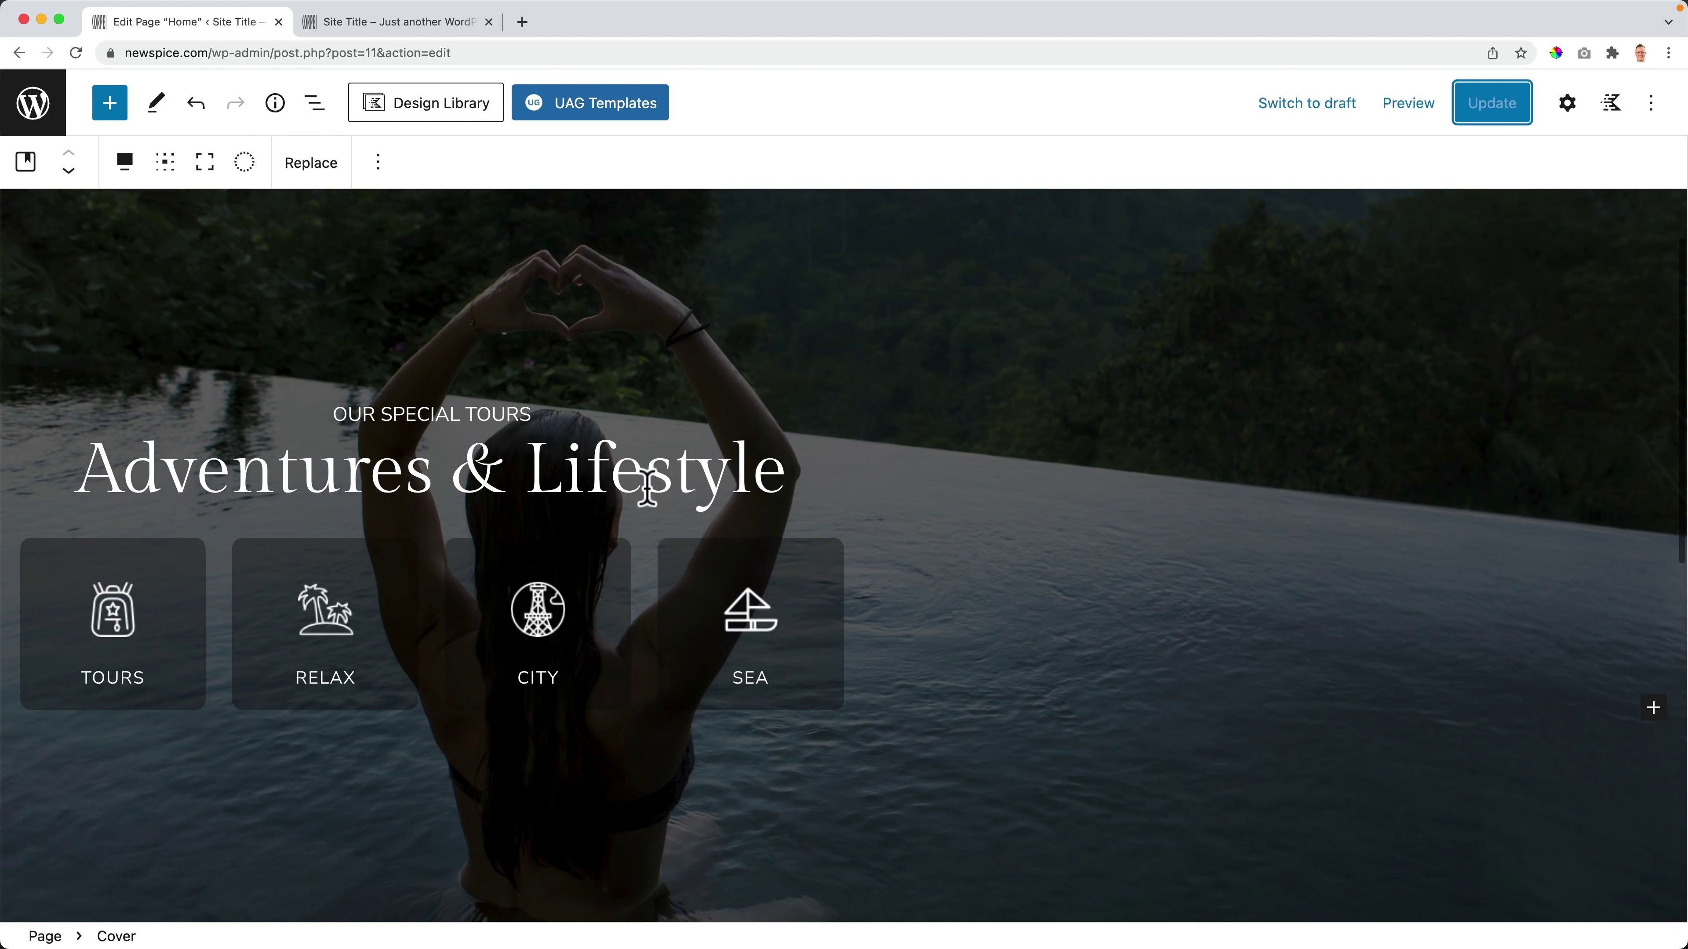
scroll(648, 505, "up", 4)
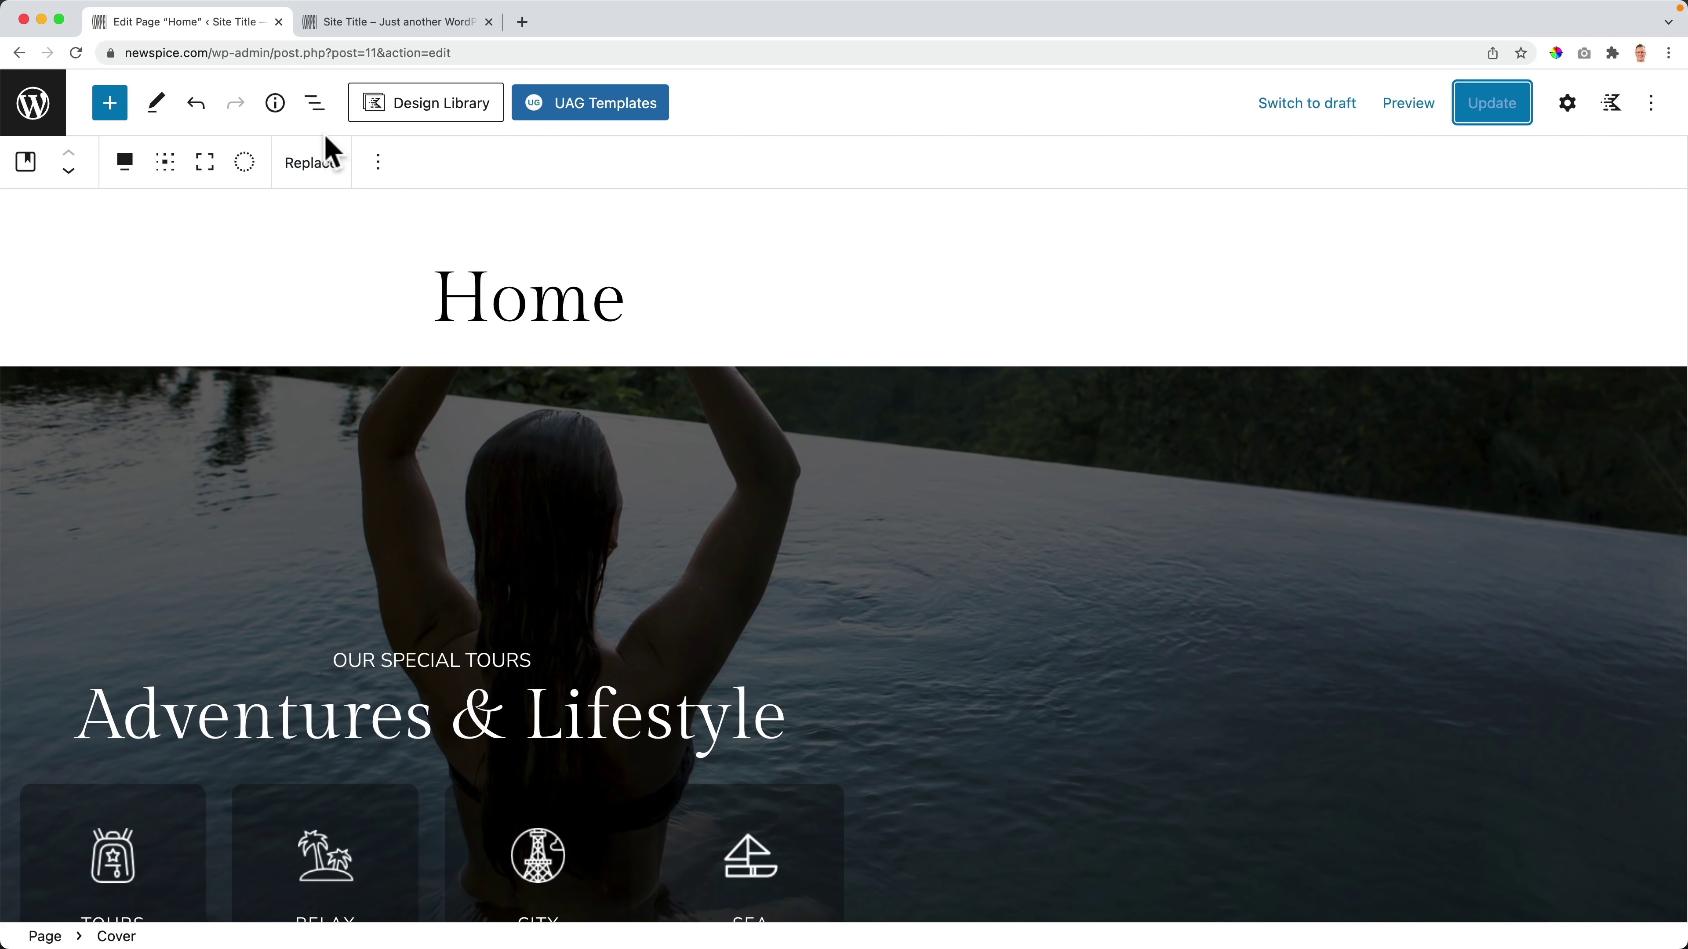
left_click(110, 104)
left_click(230, 232)
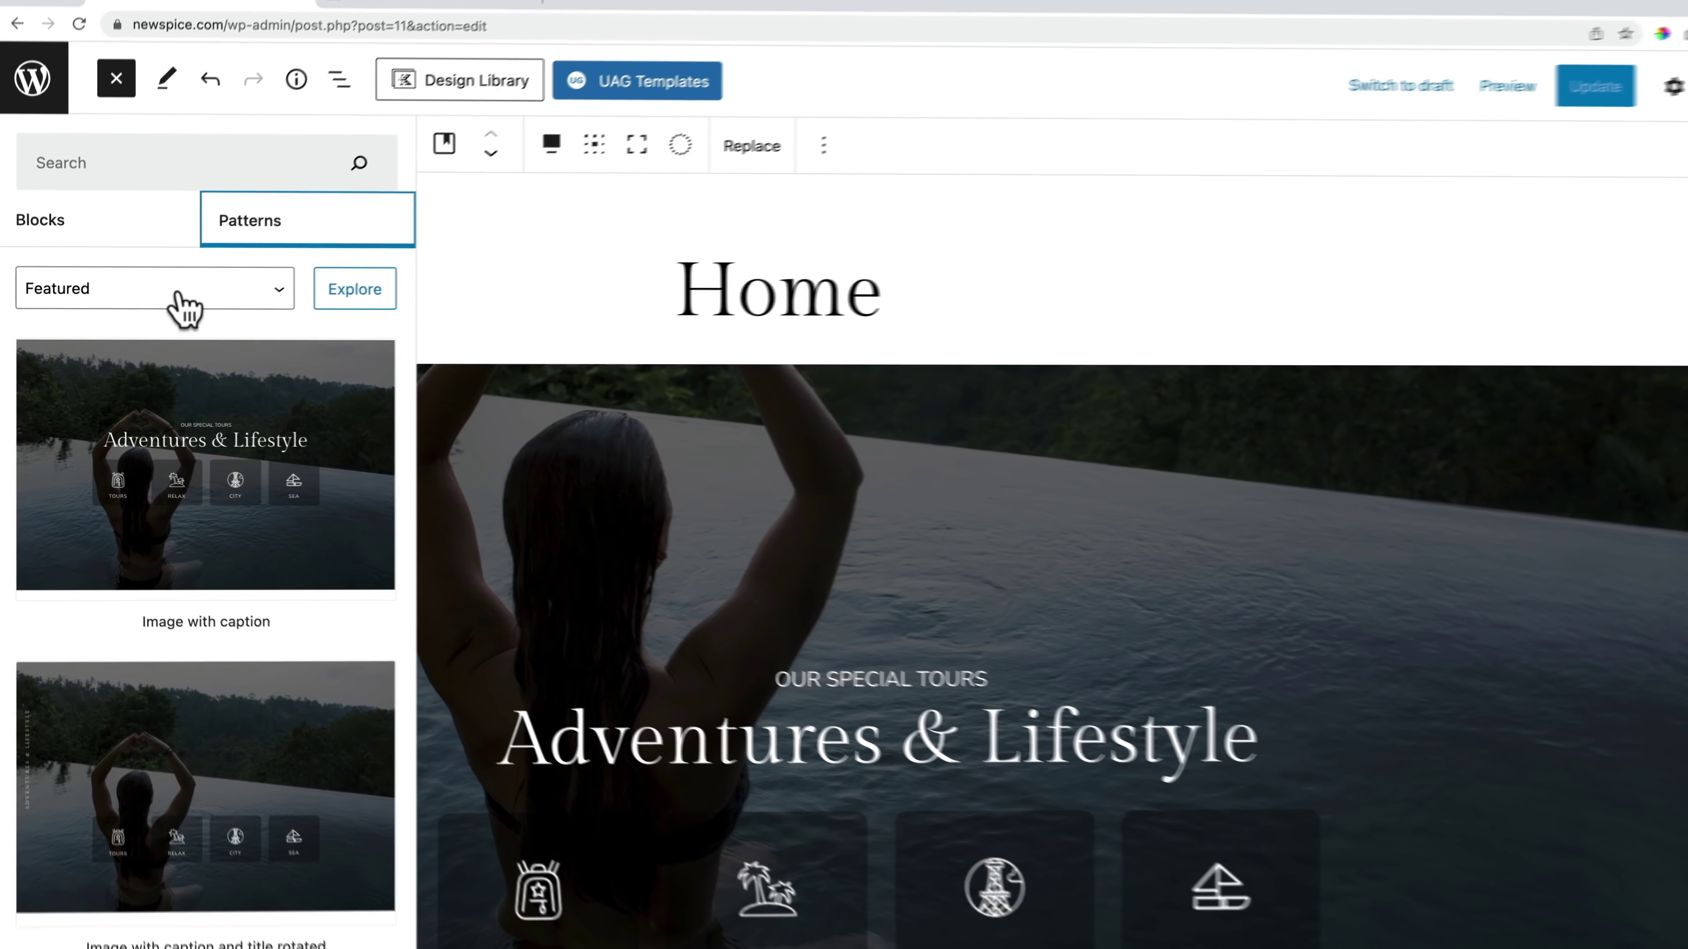
left_click(181, 299)
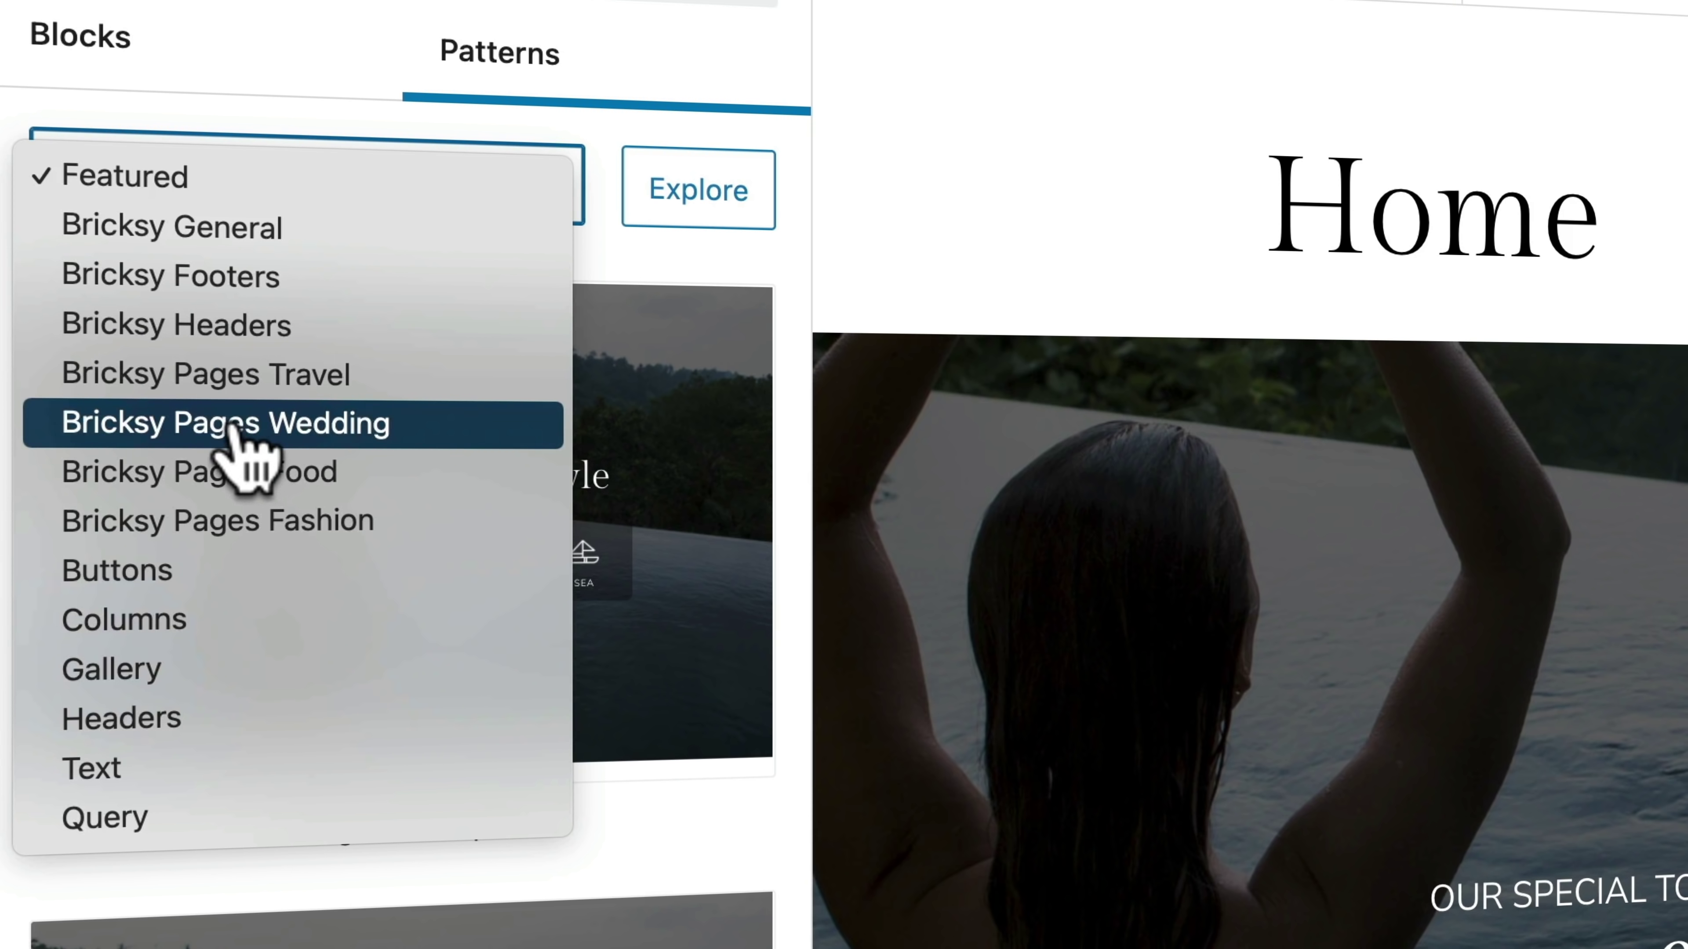
left_click(236, 474)
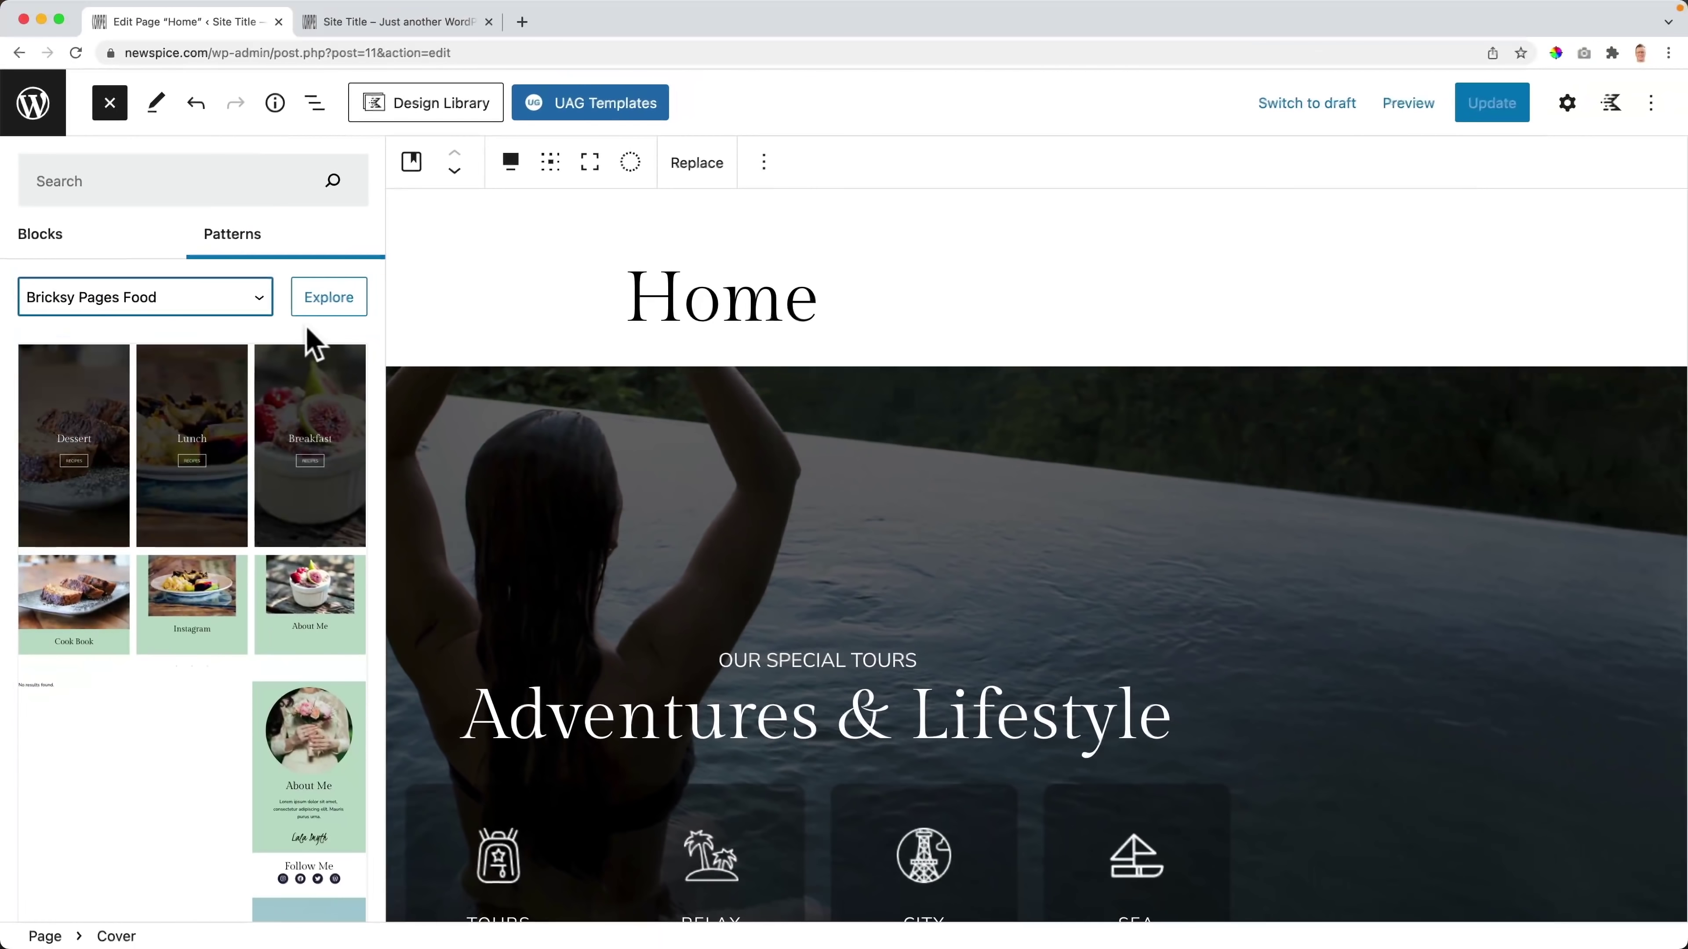
left_click(176, 433)
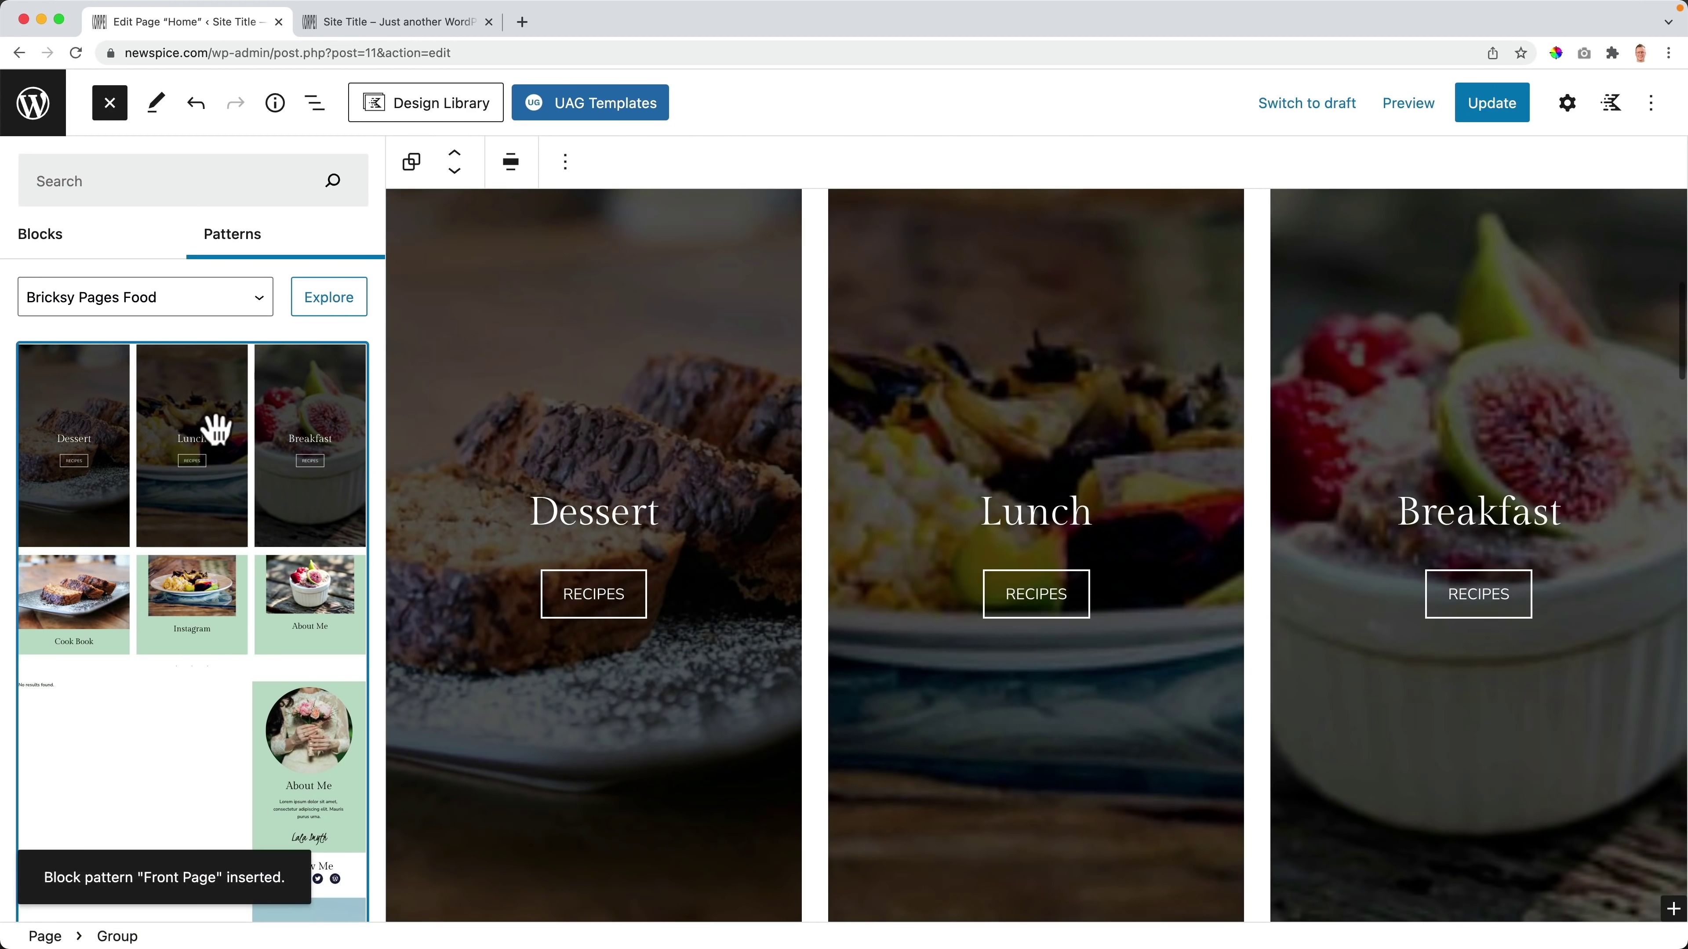
scroll(844, 439, "down", 2)
scroll(840, 439, "up", 10)
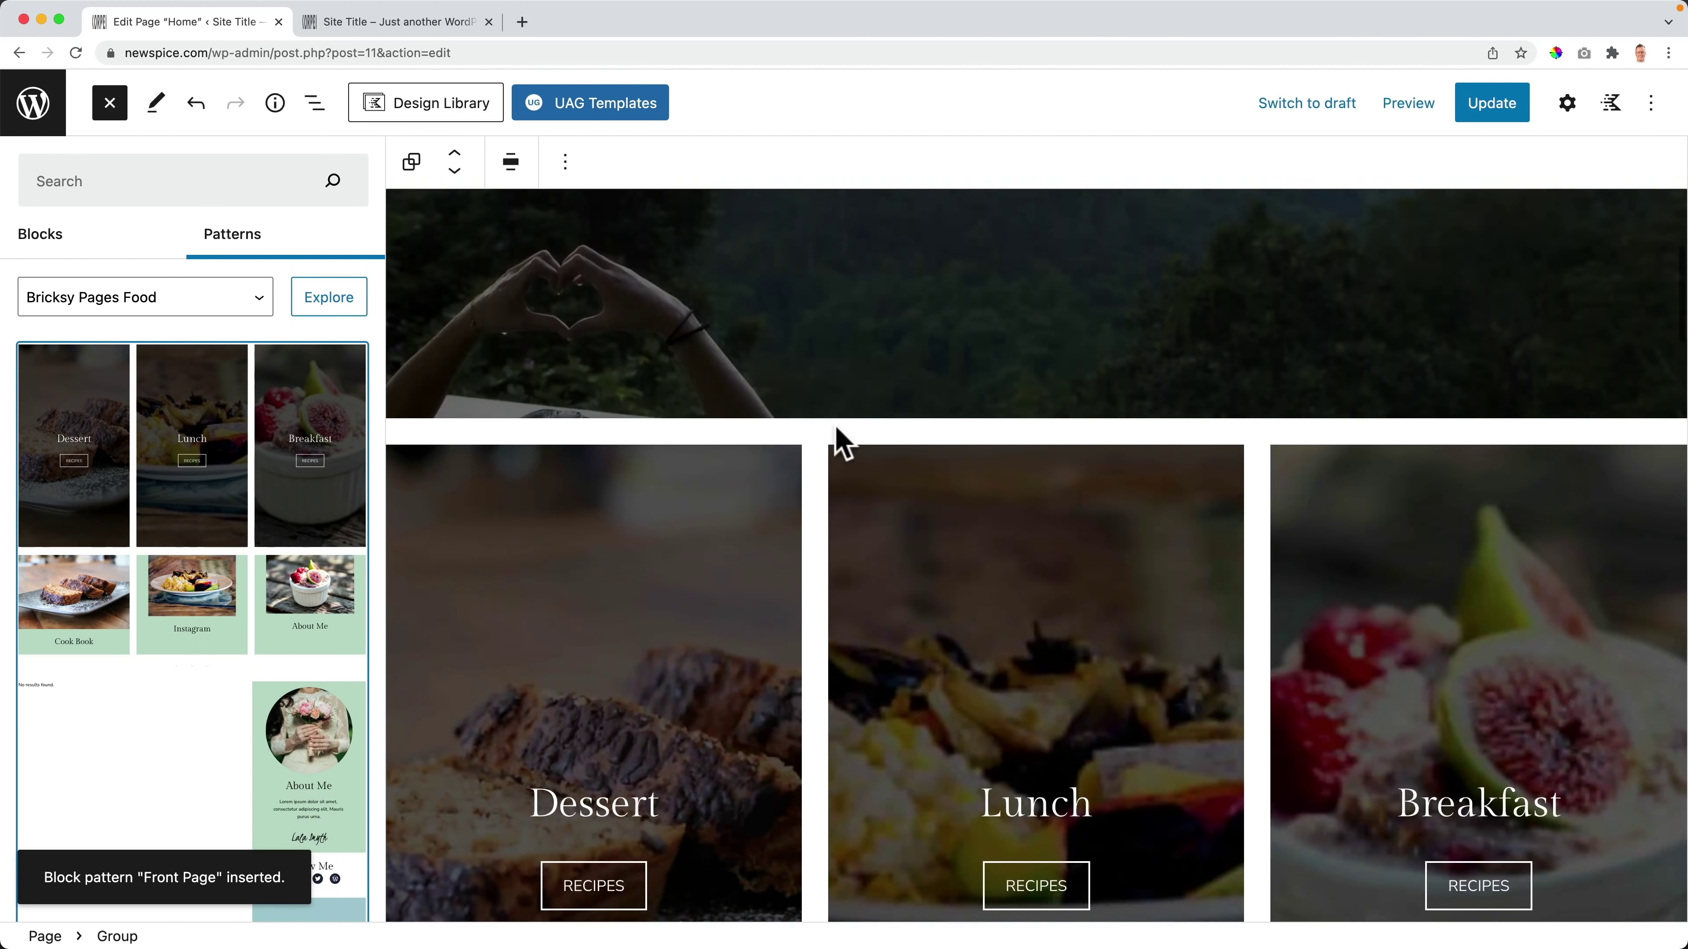
scroll(839, 438, "down", 8)
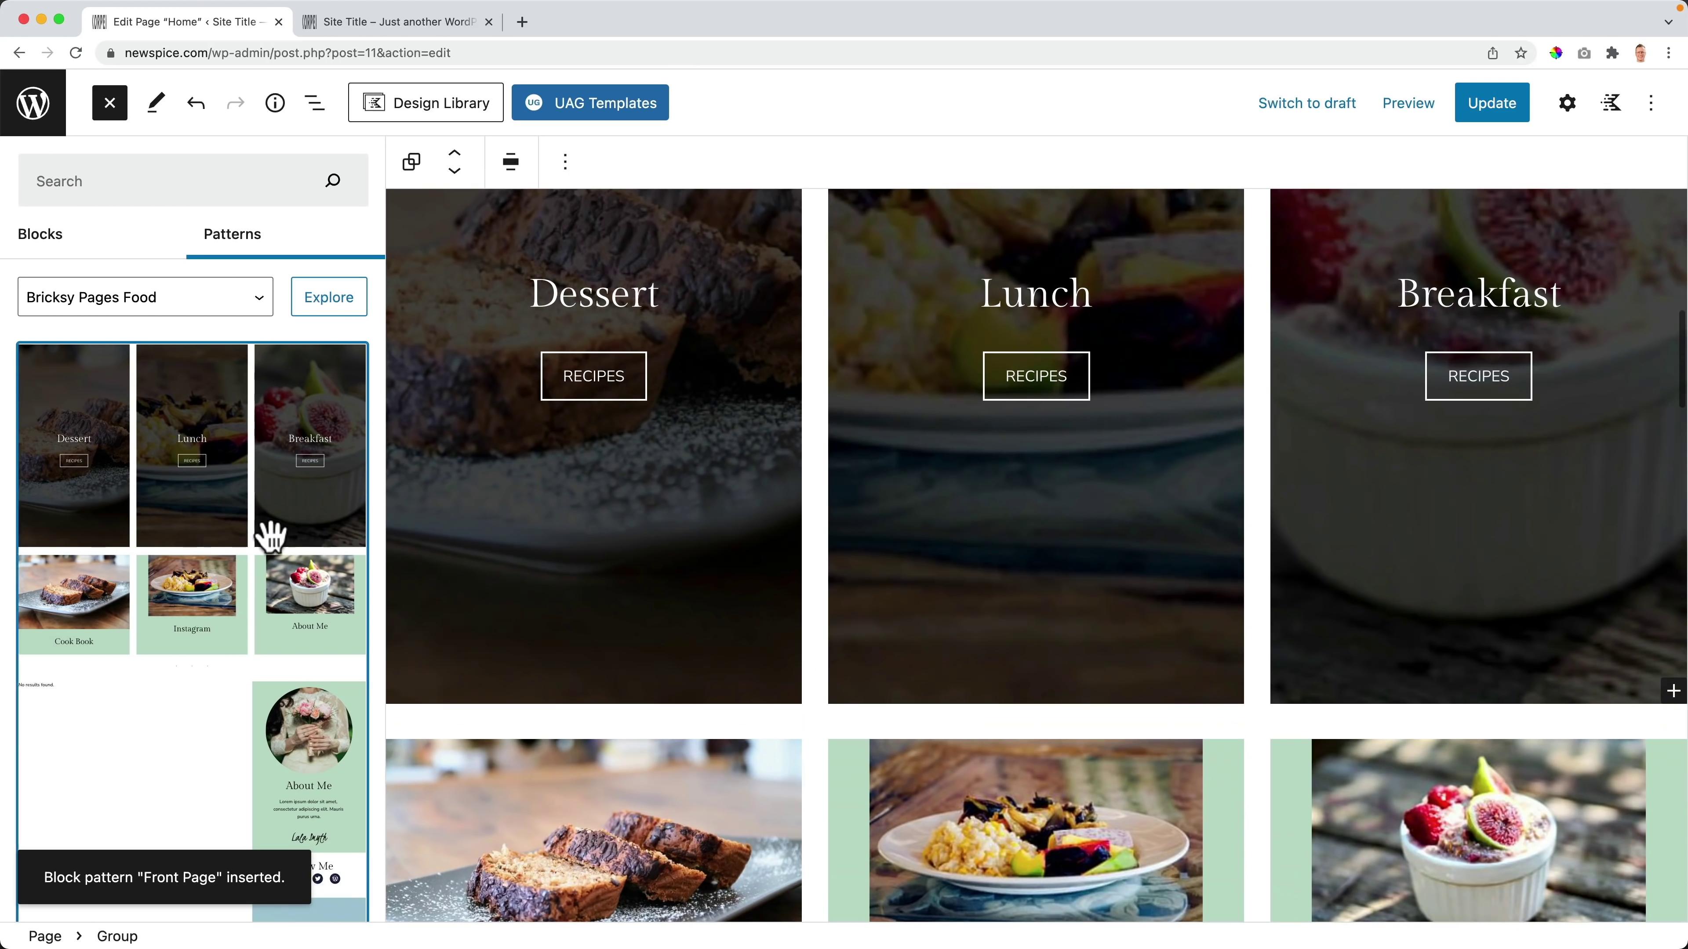
Step: Insert the "Front Page" pattern from the Bricksy Pages Wedding category below the "Adventures & Lifestyle" cover and update the Home page
scroll(259, 528, "down", 2)
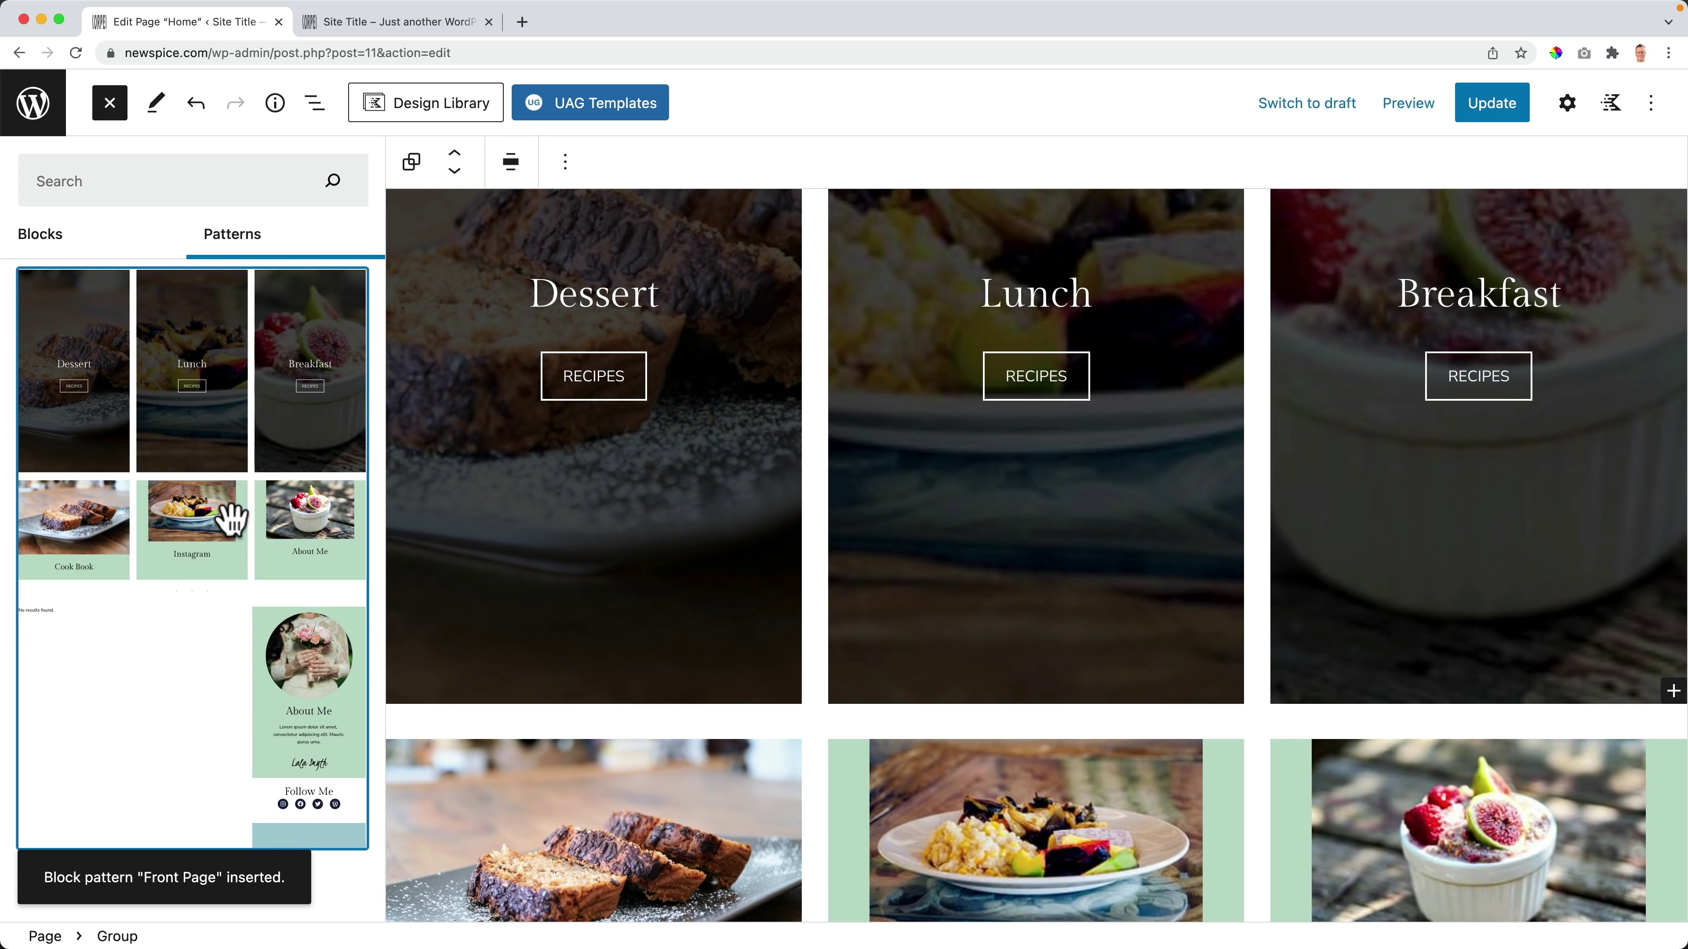
scroll(226, 517, "up", 2)
left_click(108, 313)
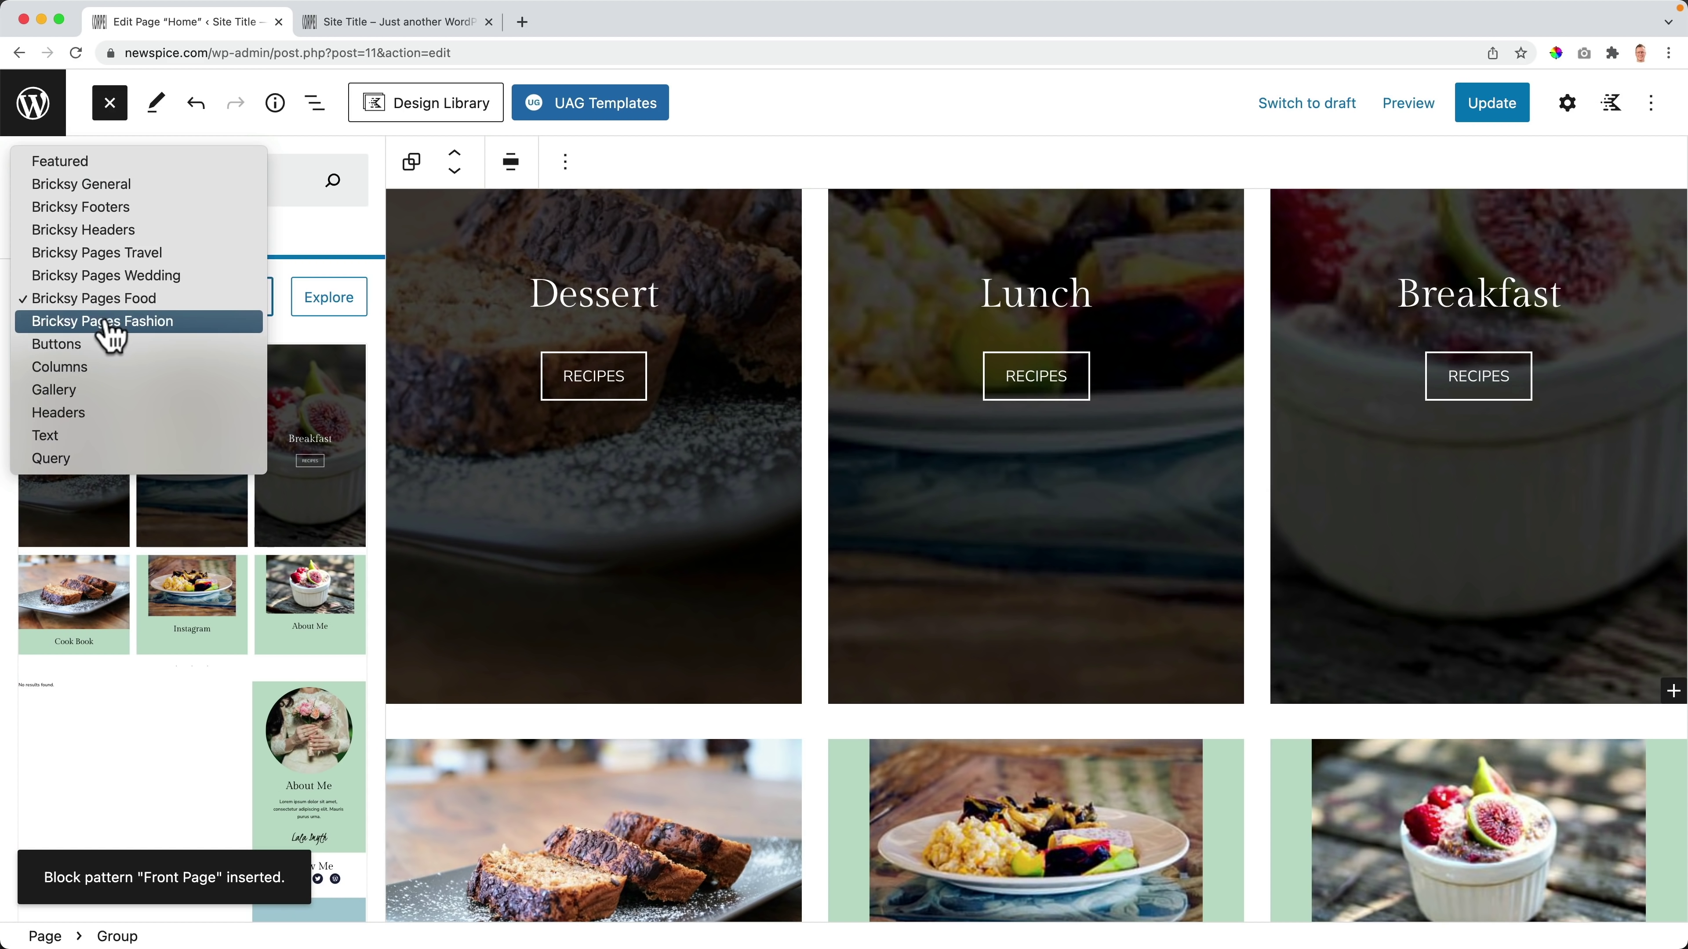
left_click(123, 276)
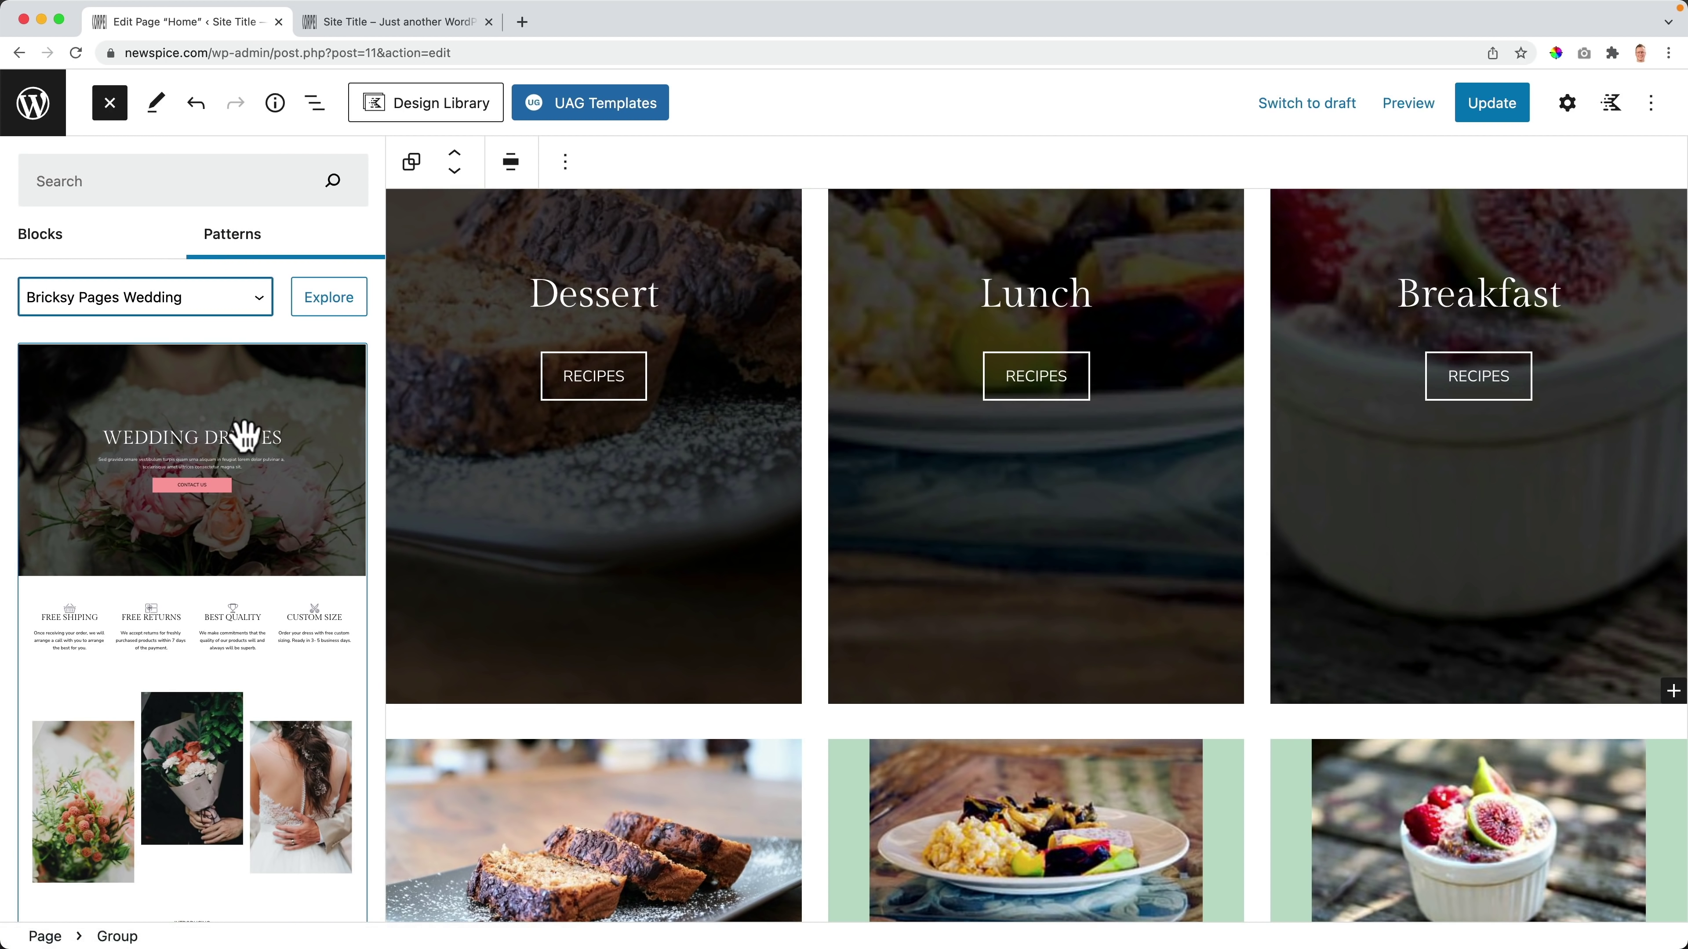
scroll(221, 461, "down", 2)
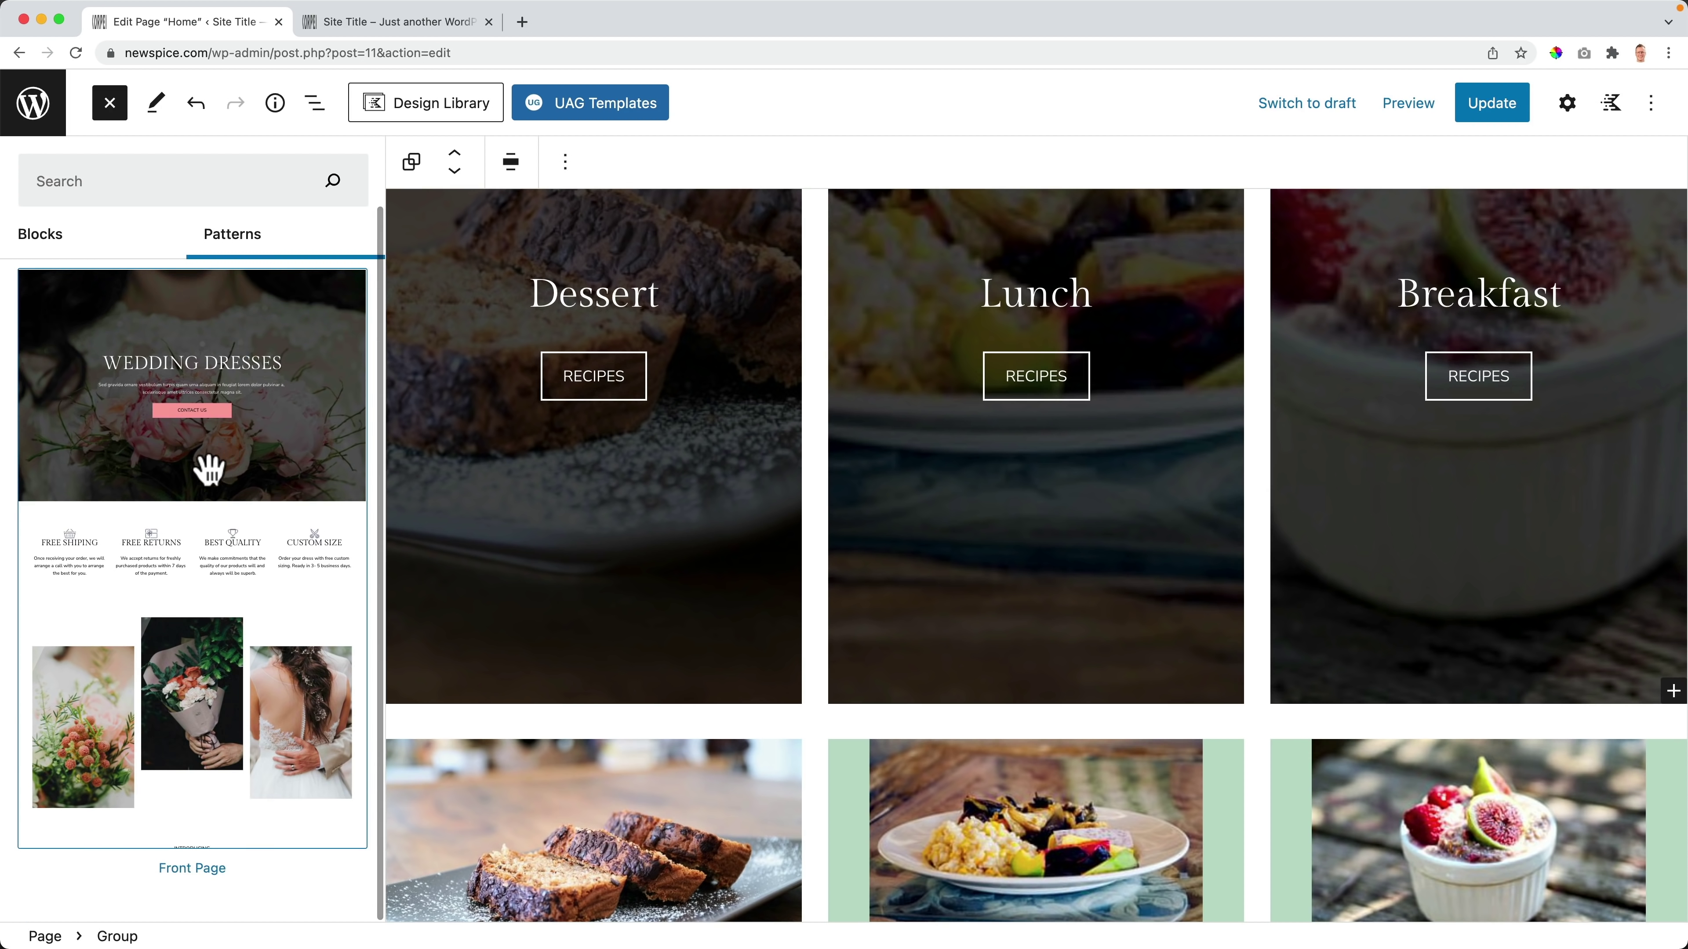
scroll(192, 476, "up", 2)
scroll(190, 472, "down", 2)
scroll(190, 472, "up", 2)
scroll(186, 525, "down", 2)
left_click(196, 486)
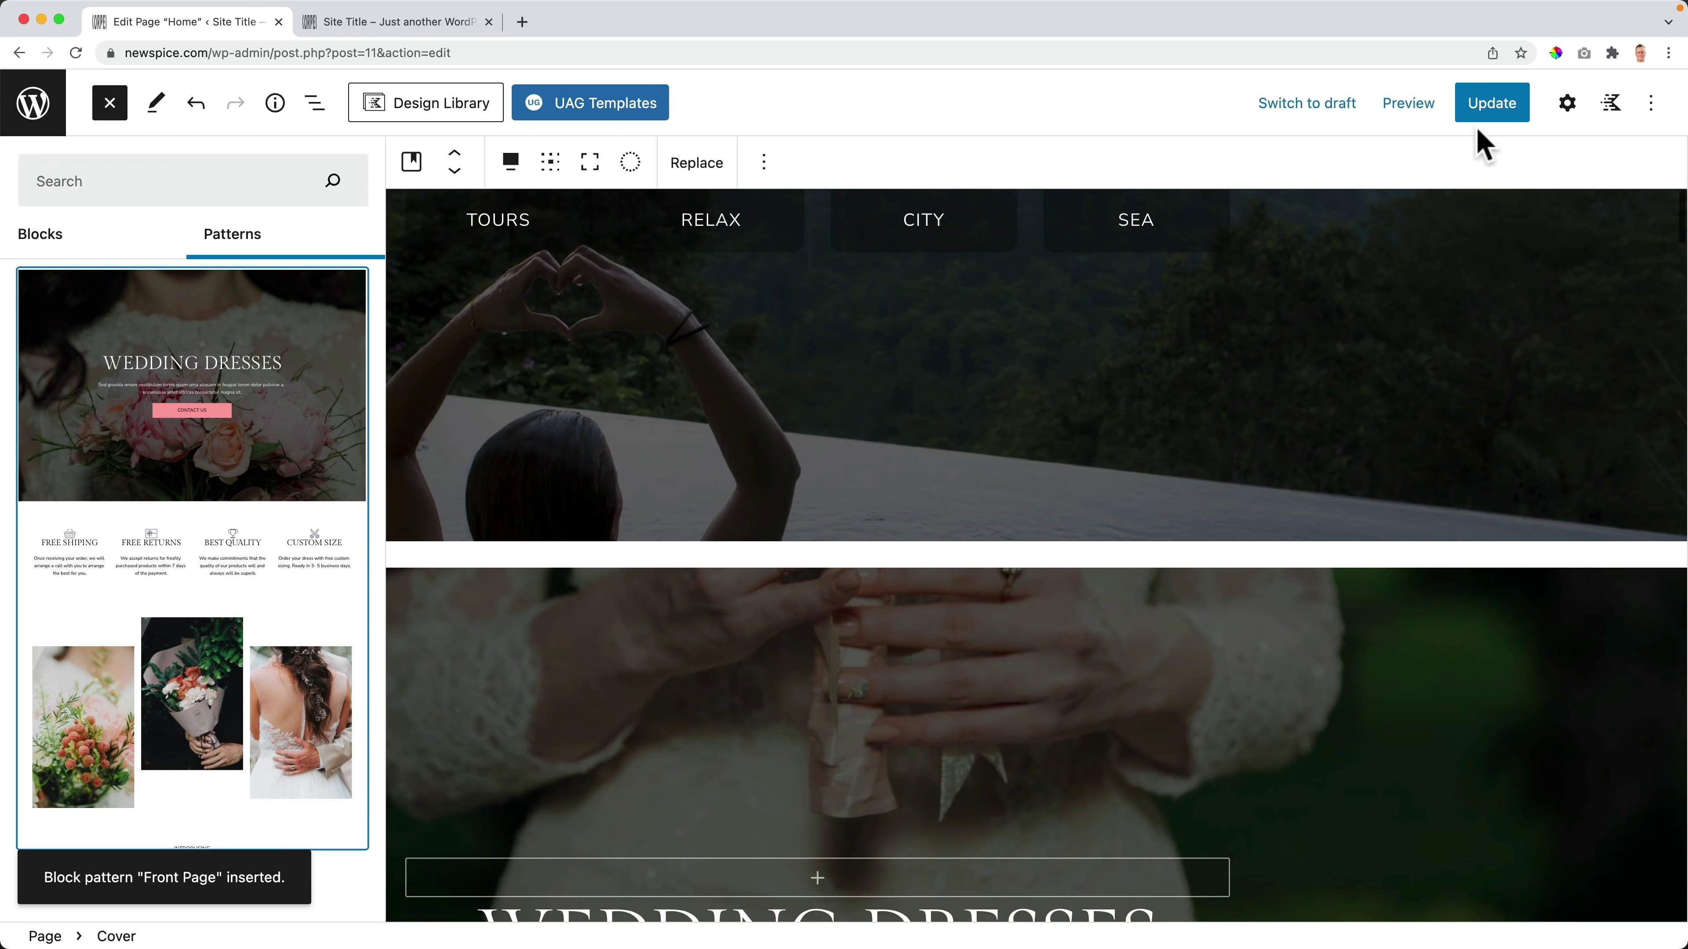
left_click(1491, 110)
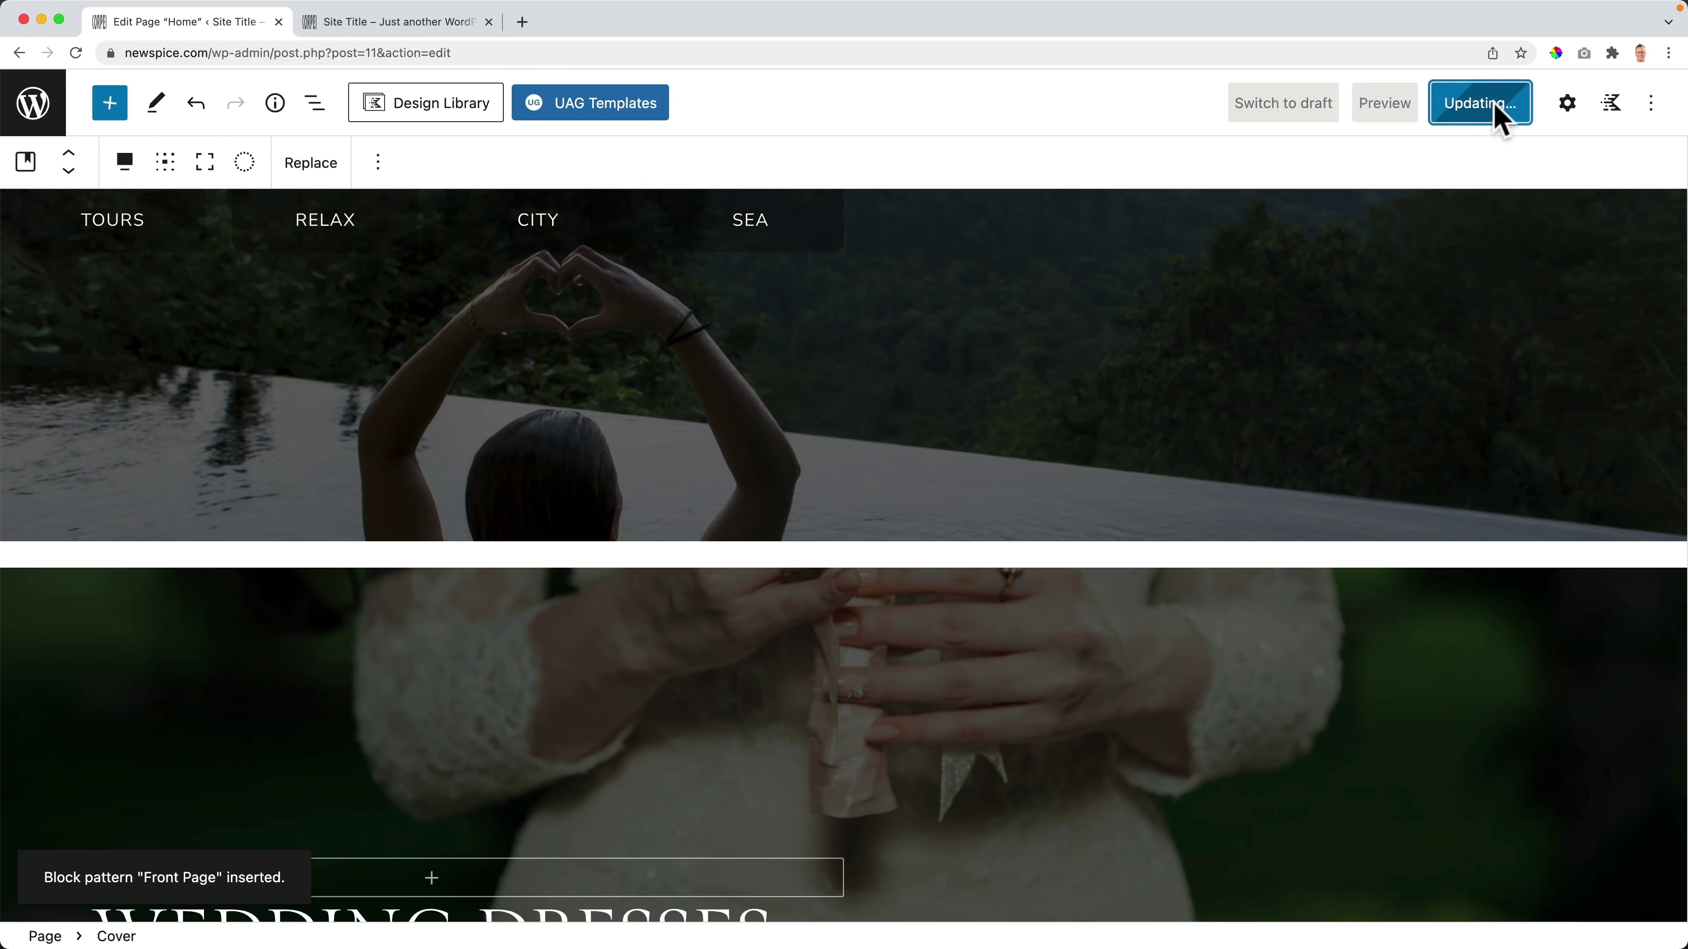
Step: Reload the Home page preview and examine the "Wedding Dresses" cover and the four-column feature row below it
left_click(409, 27)
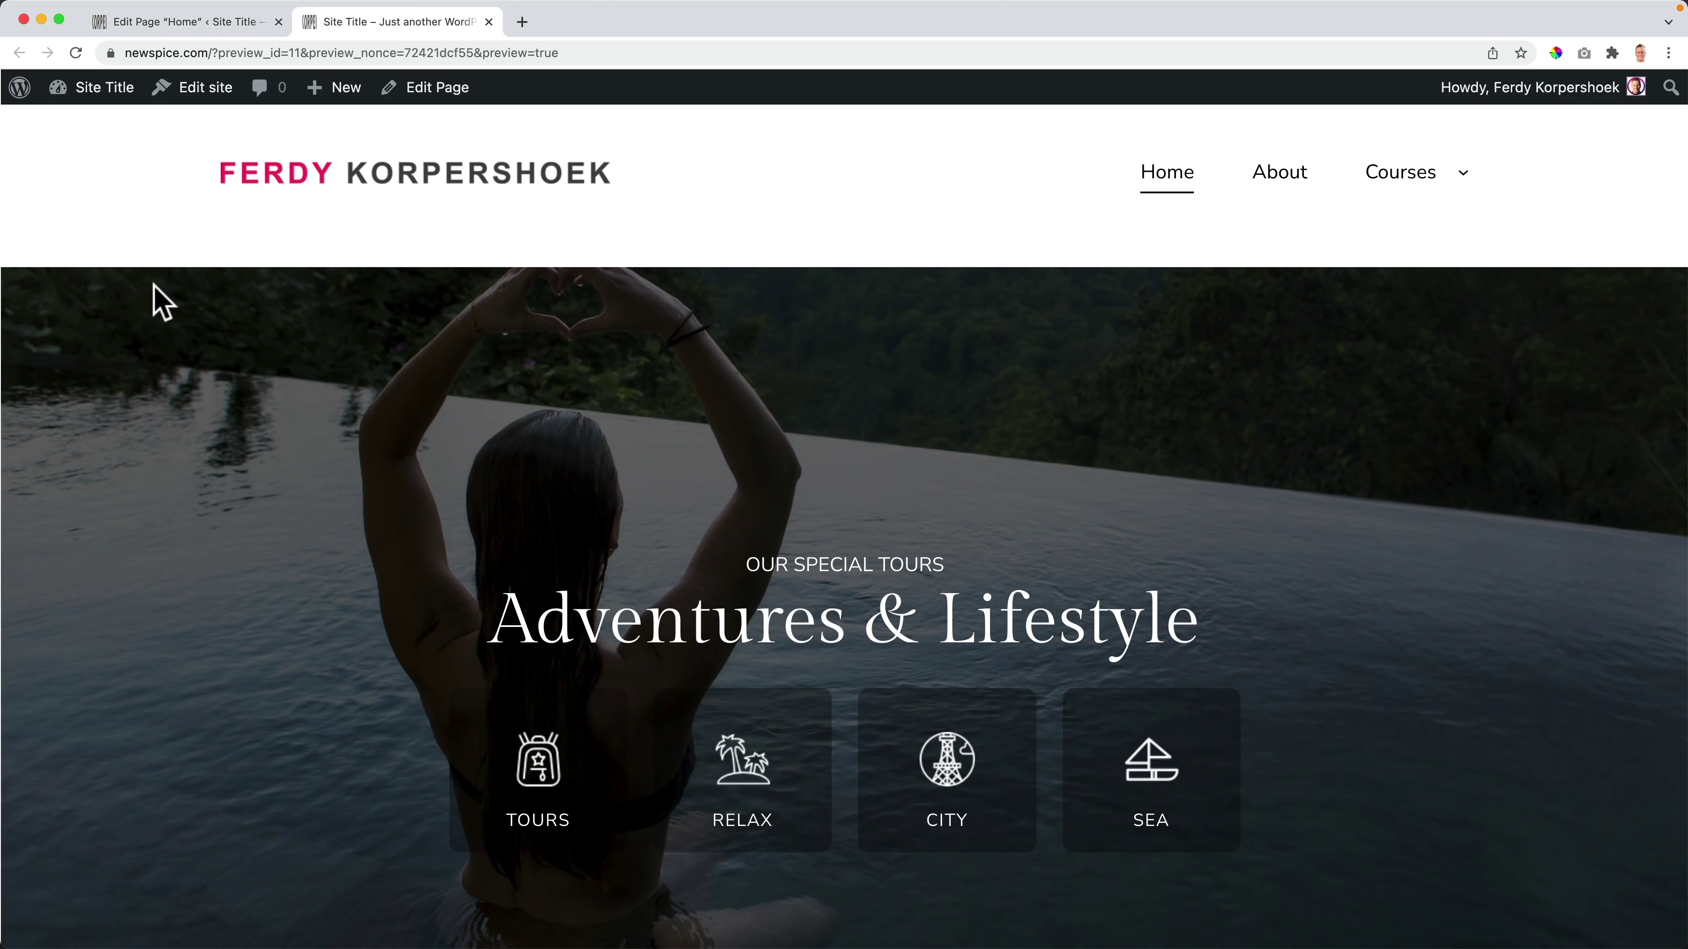
key("super+r")
scroll(546, 426, "down", 10)
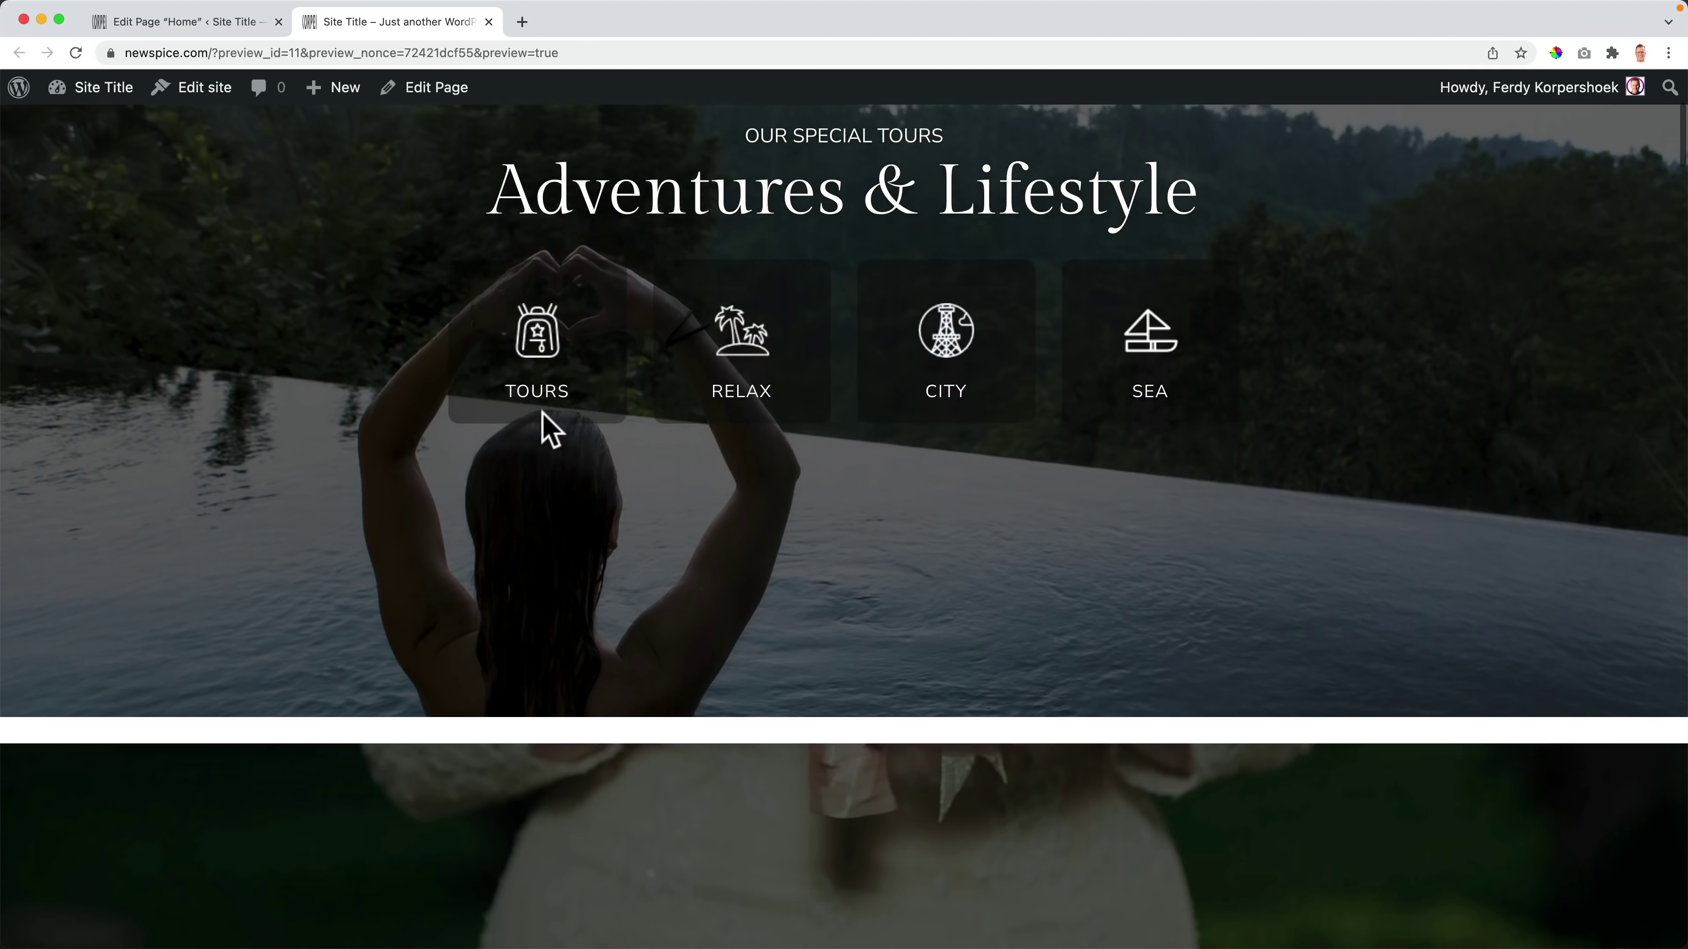
scroll(543, 413, "down", 5)
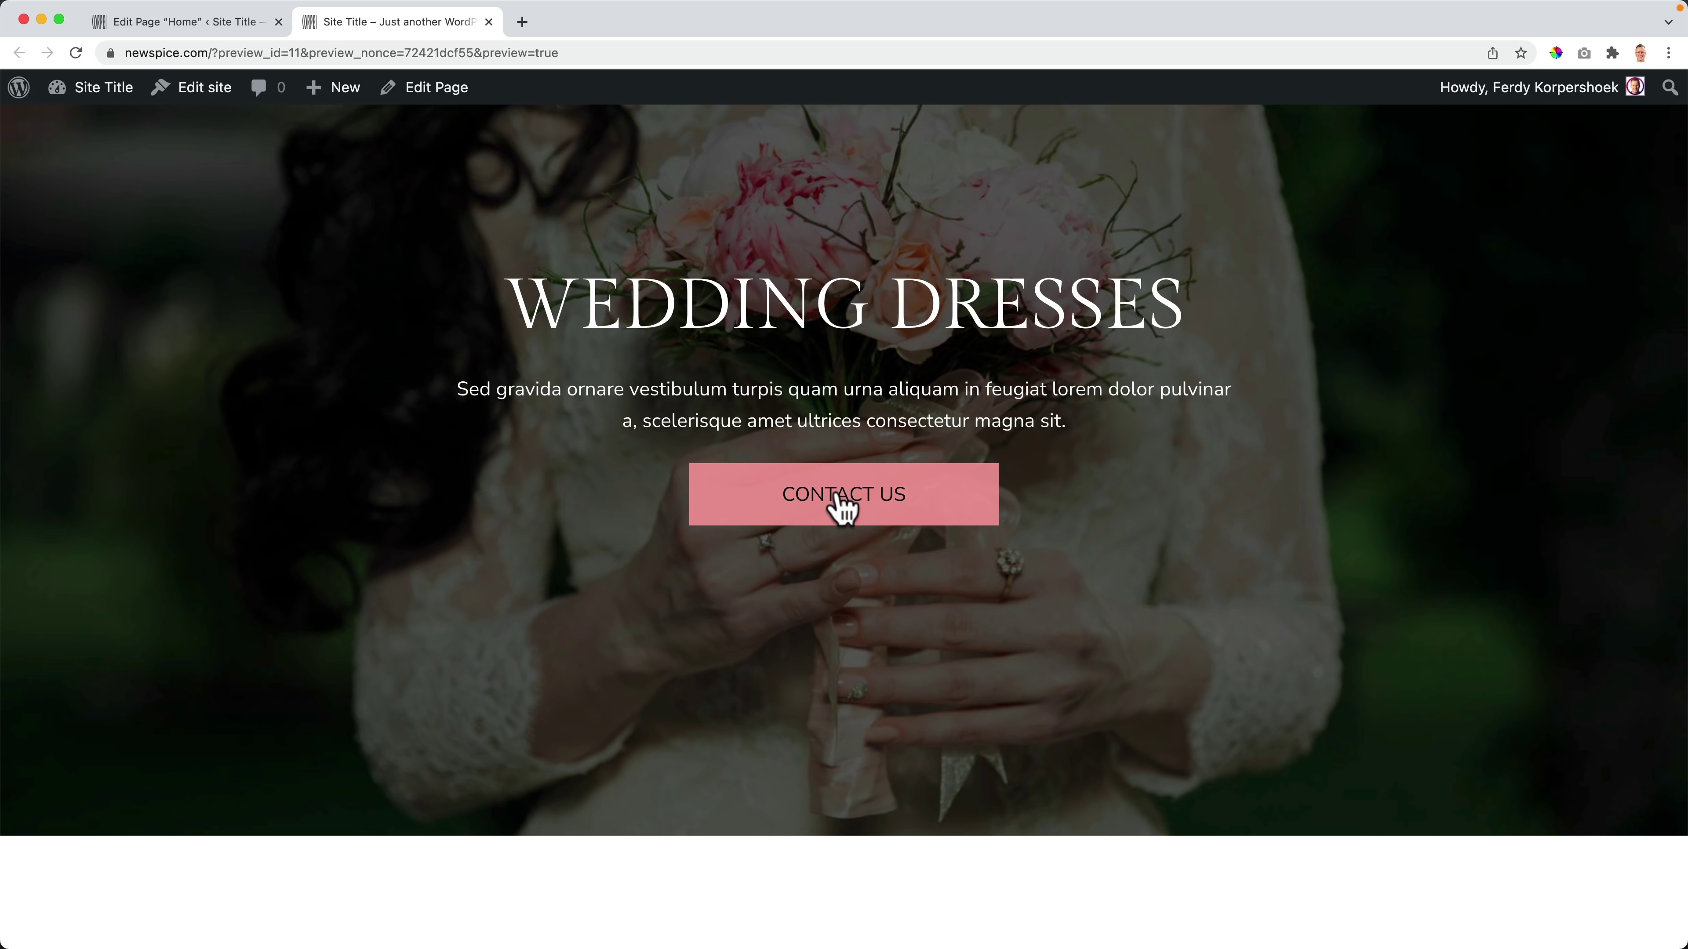
scroll(884, 492, "down", 10)
left_click_drag(293, 362, 982, 407)
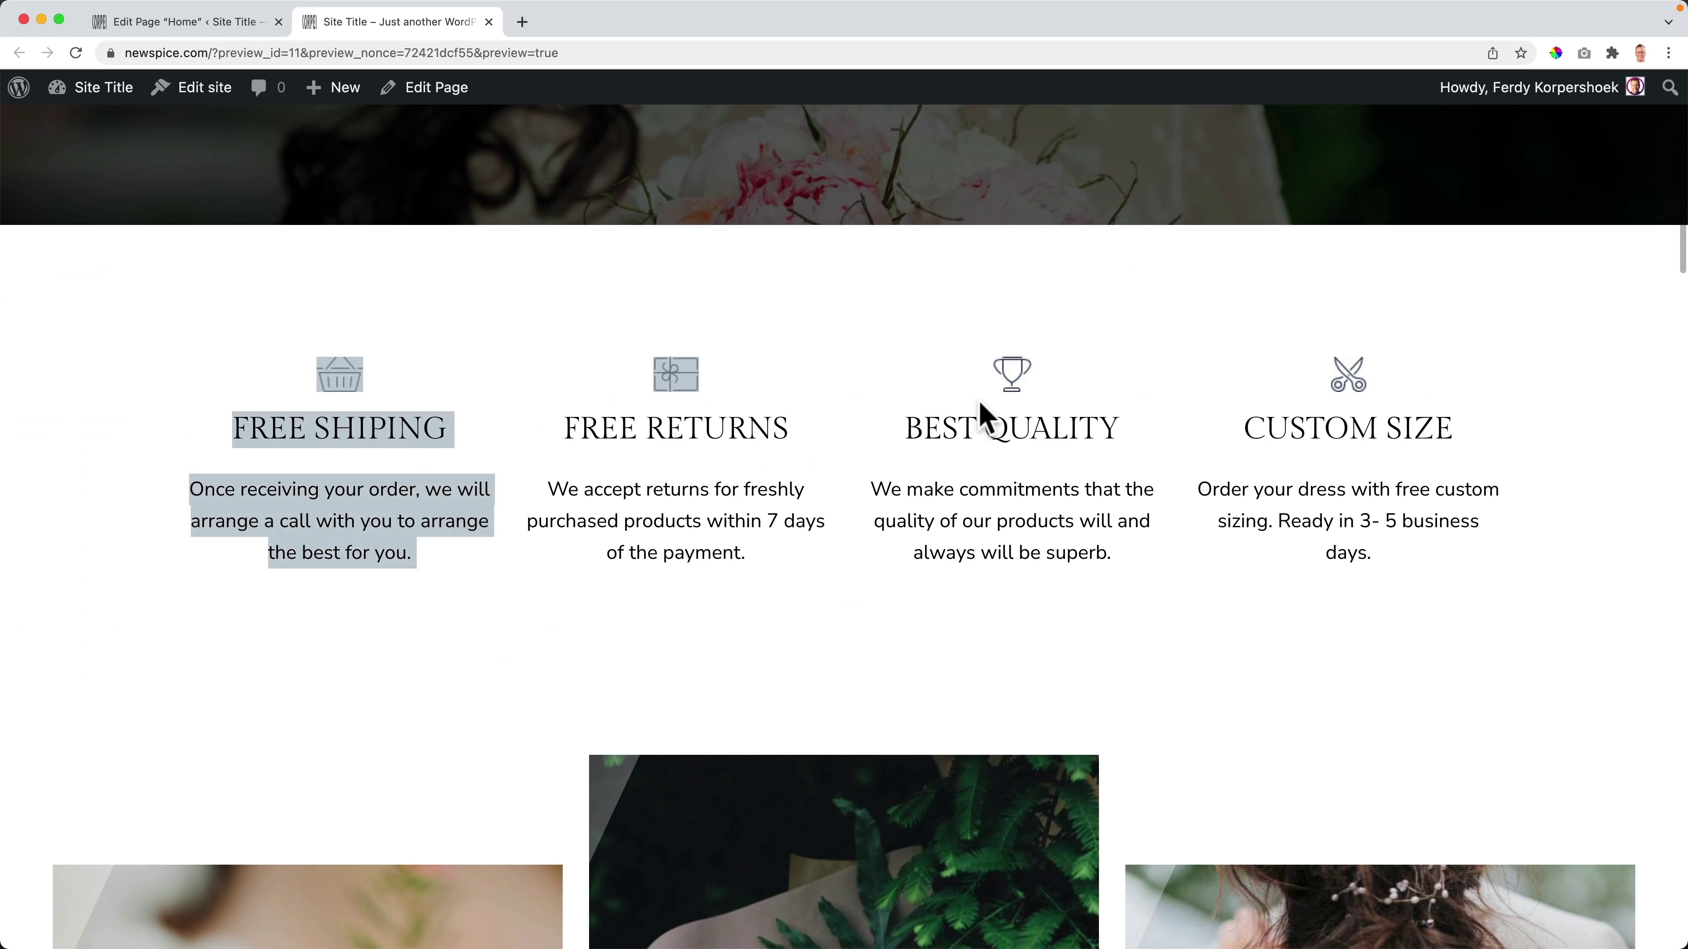
left_click(982, 407)
Step: Narrow the browser window to phone width and check the "Wedding Dresses" section with its "Contact Us" button in the preview
left_click_drag(1677, 338, 439, 415)
scroll(322, 416, "up", 5)
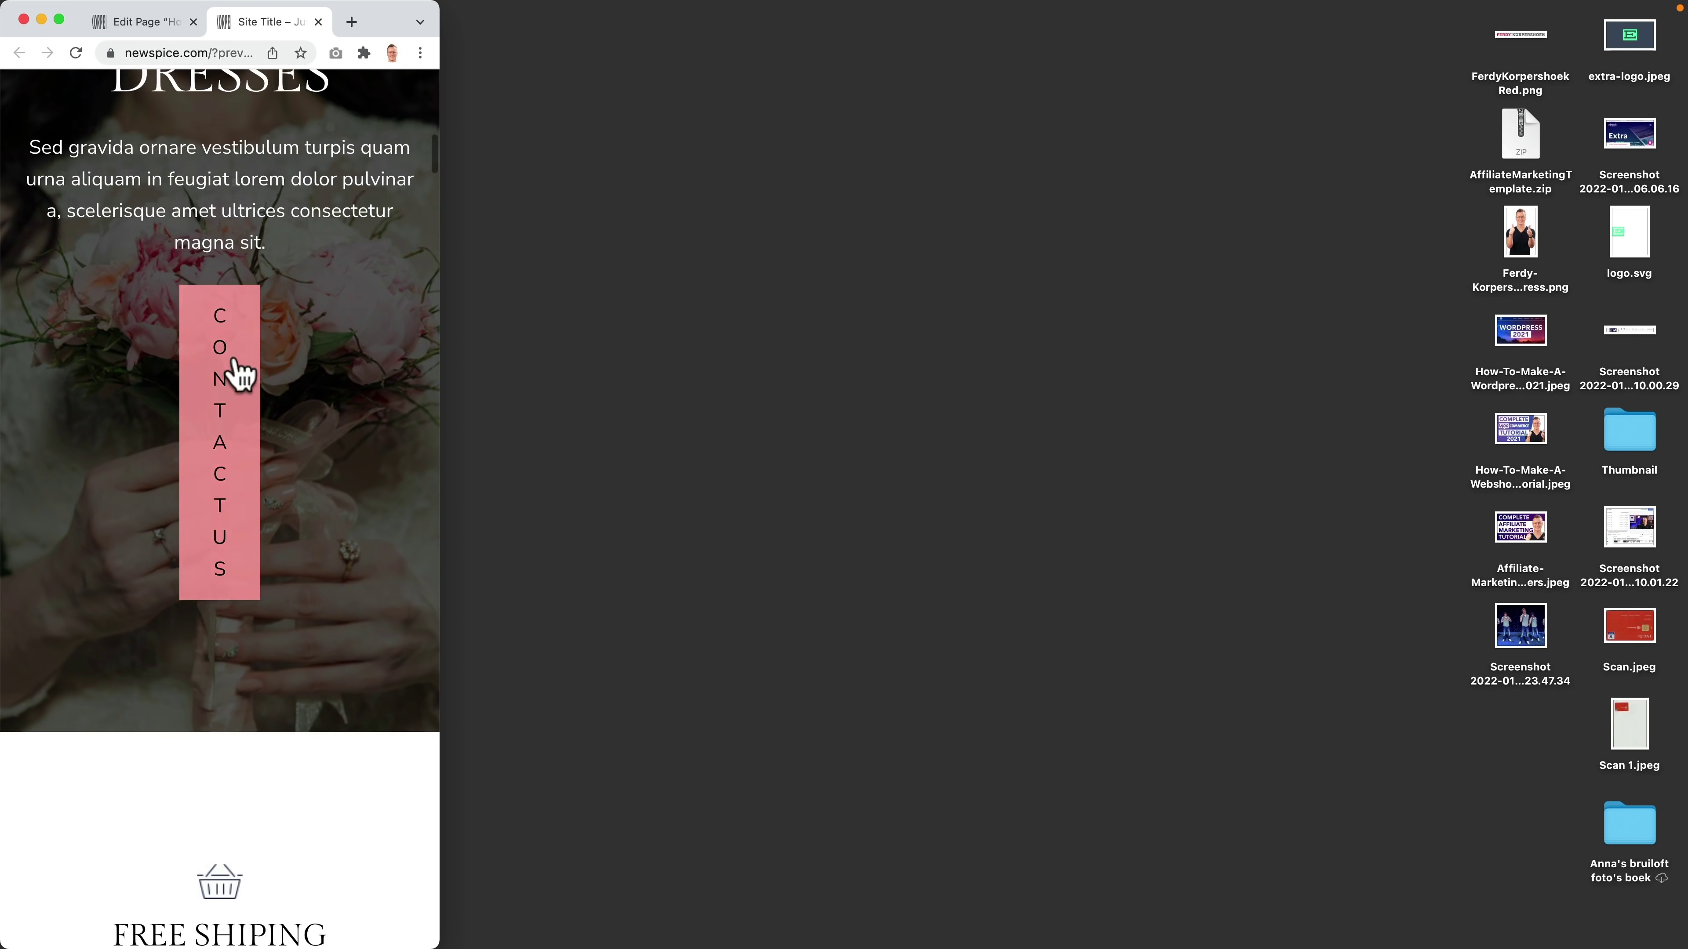
scroll(226, 482, "up", 3)
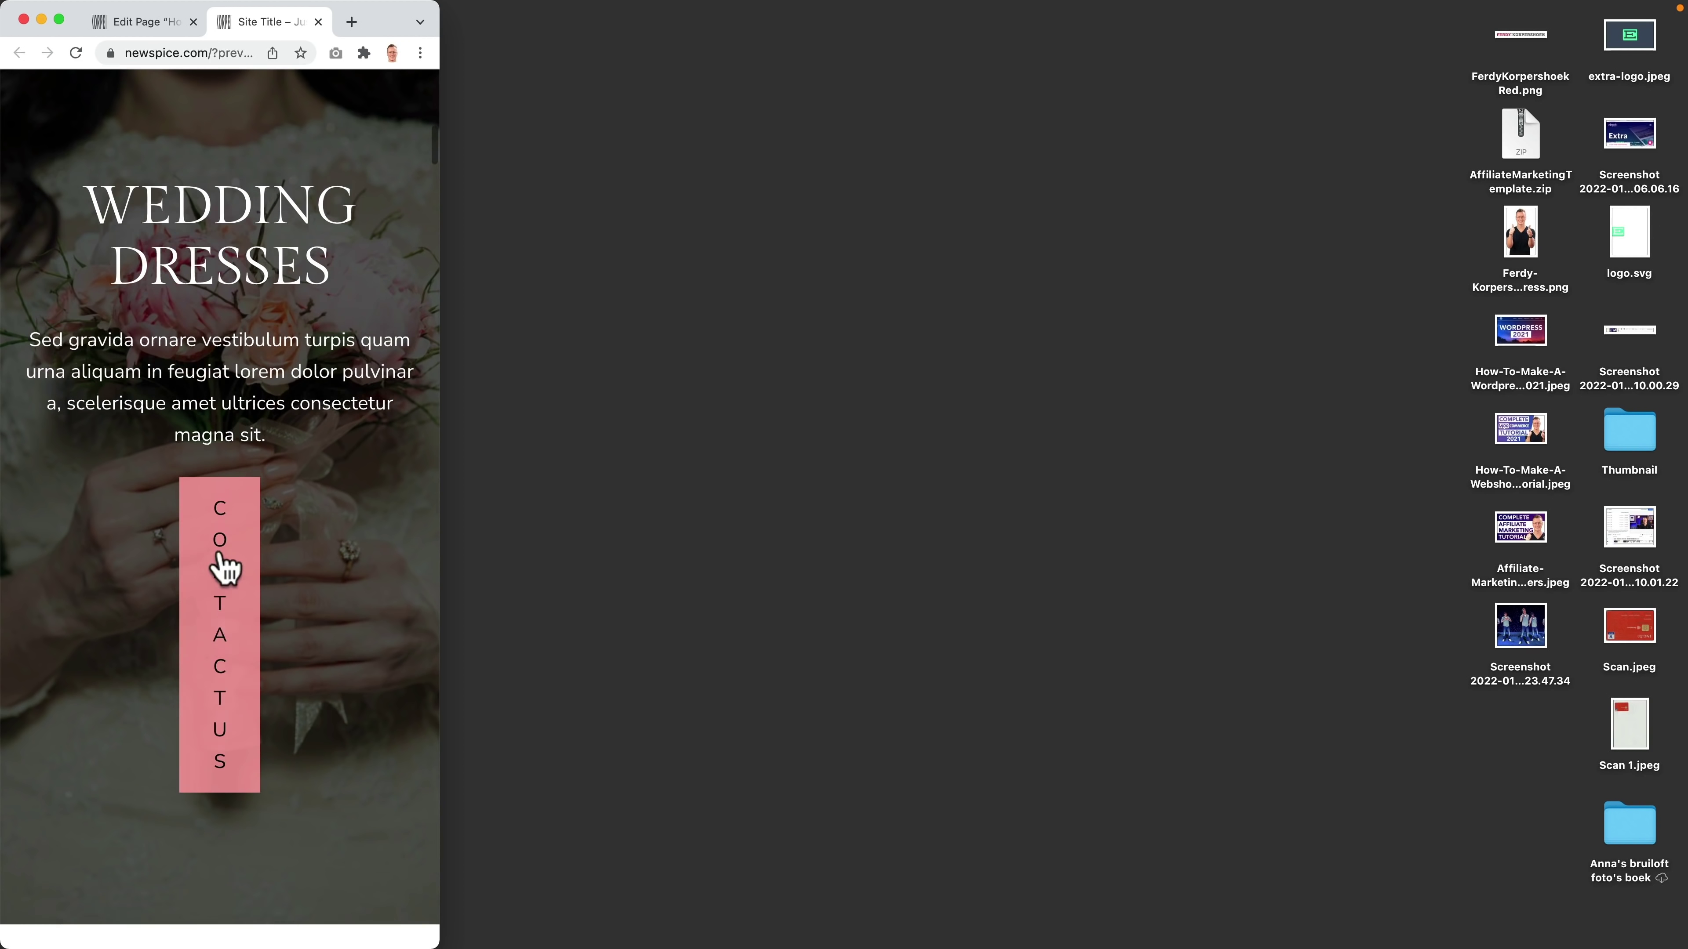
scroll(234, 589, "up", 5)
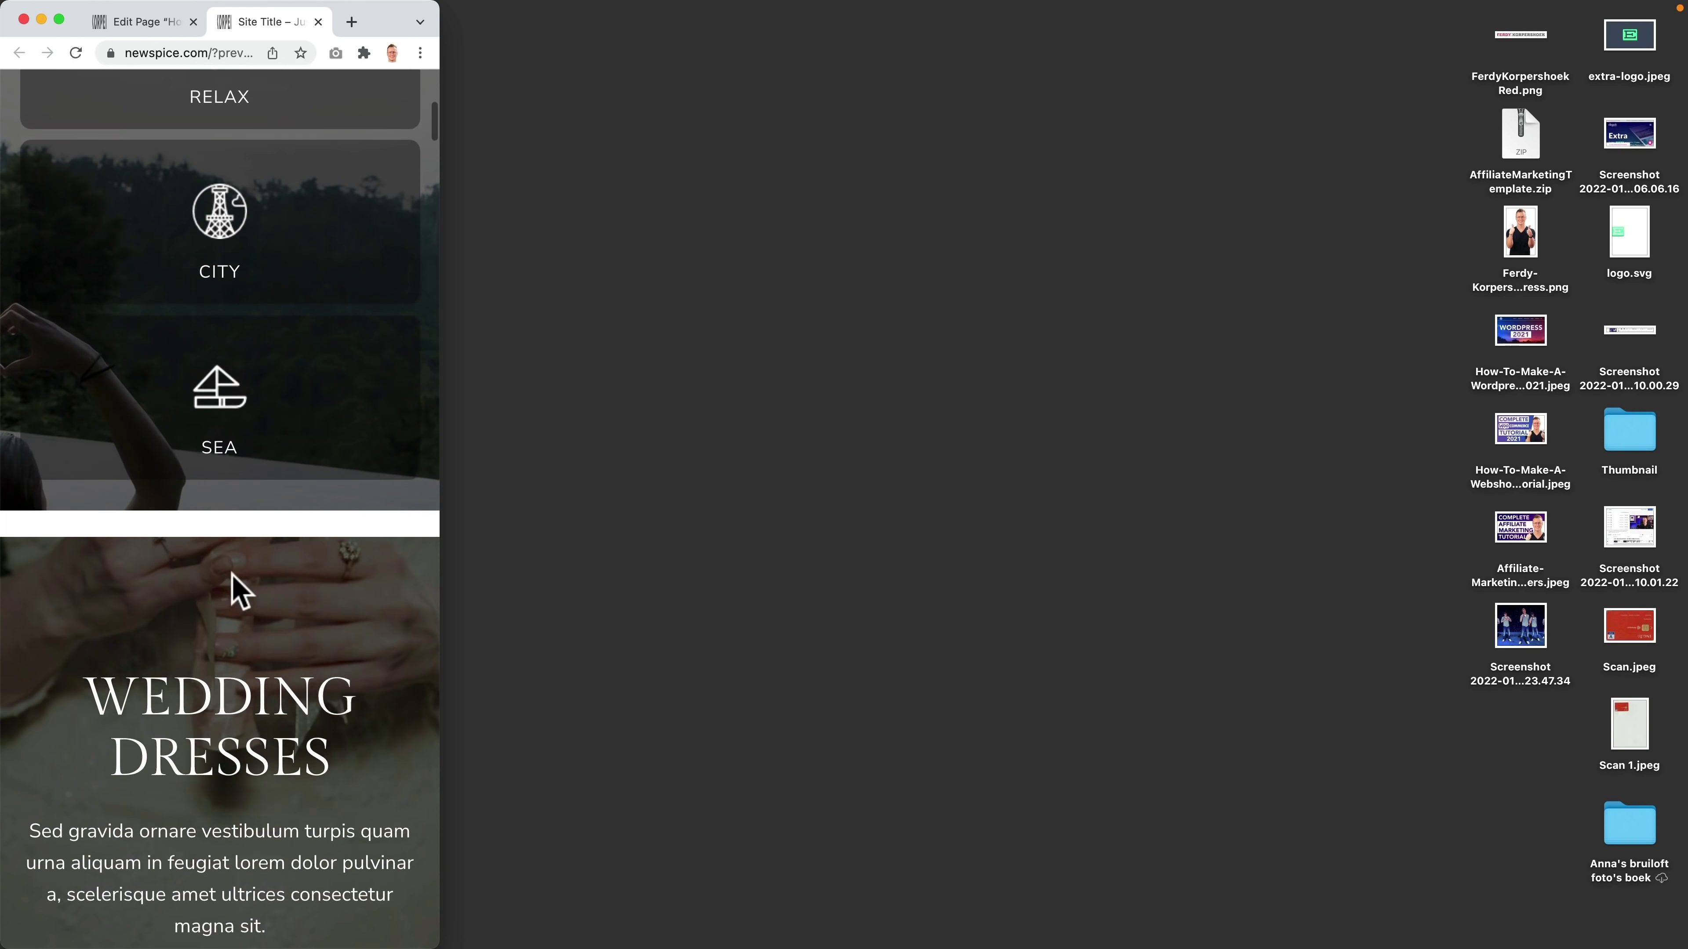
scroll(232, 592, "down", 6)
scroll(234, 592, "down", 10)
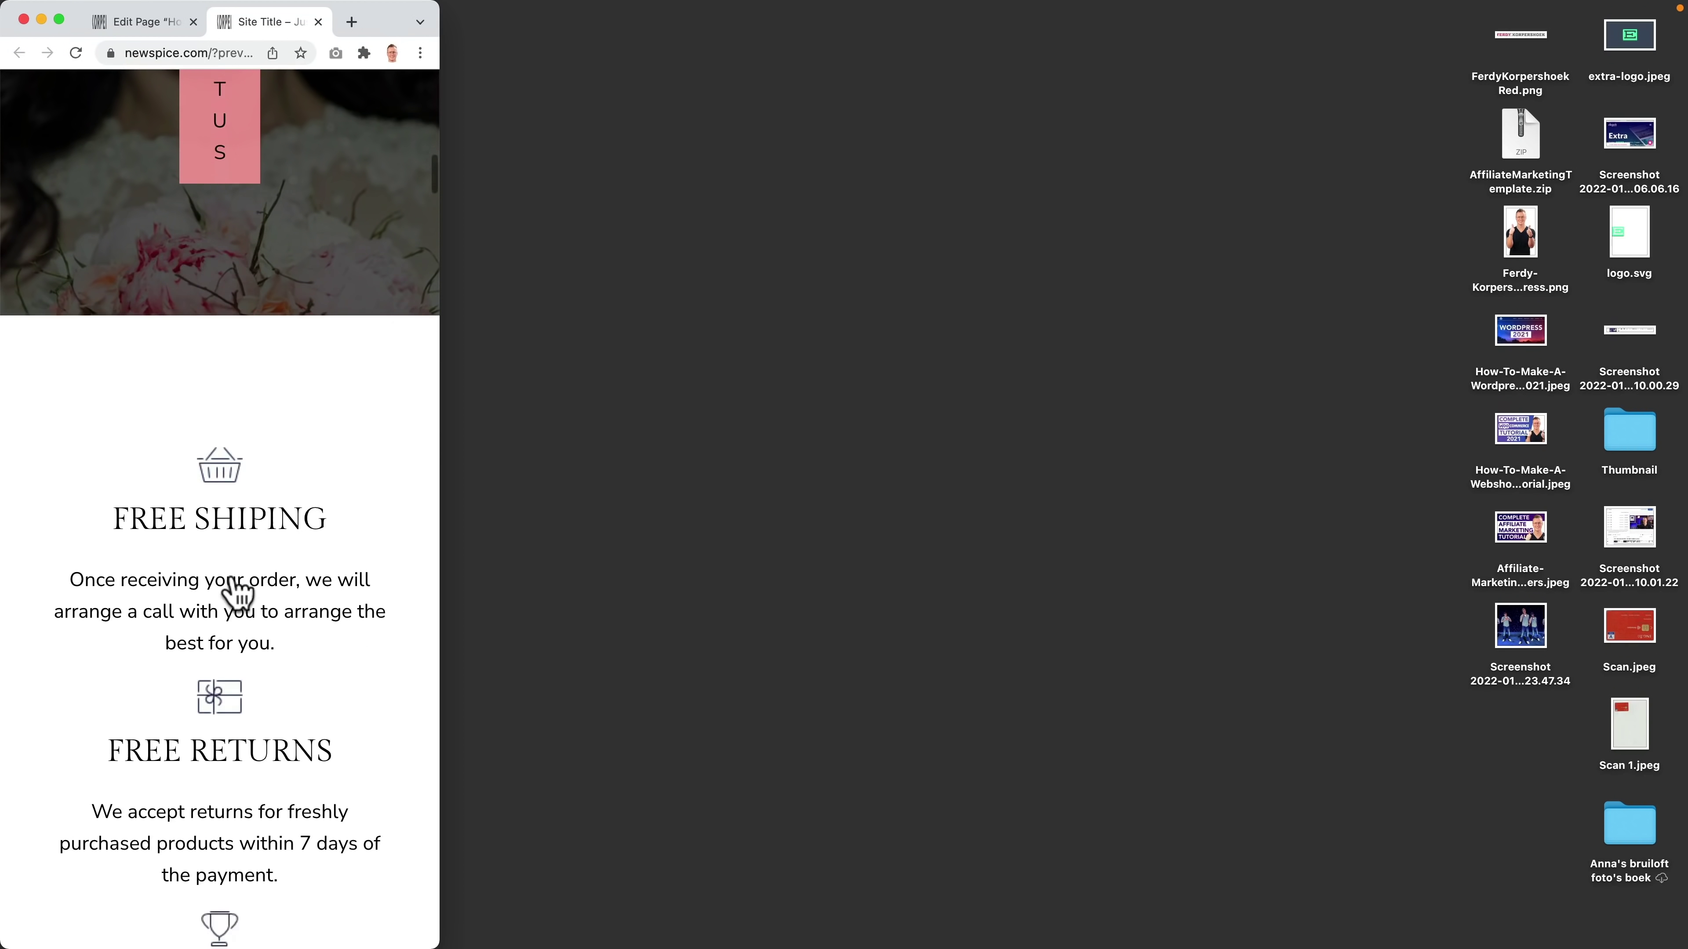
Step: Check how the three wedding photos are laid out in the phone-width preview
scroll(236, 592, "down", 12)
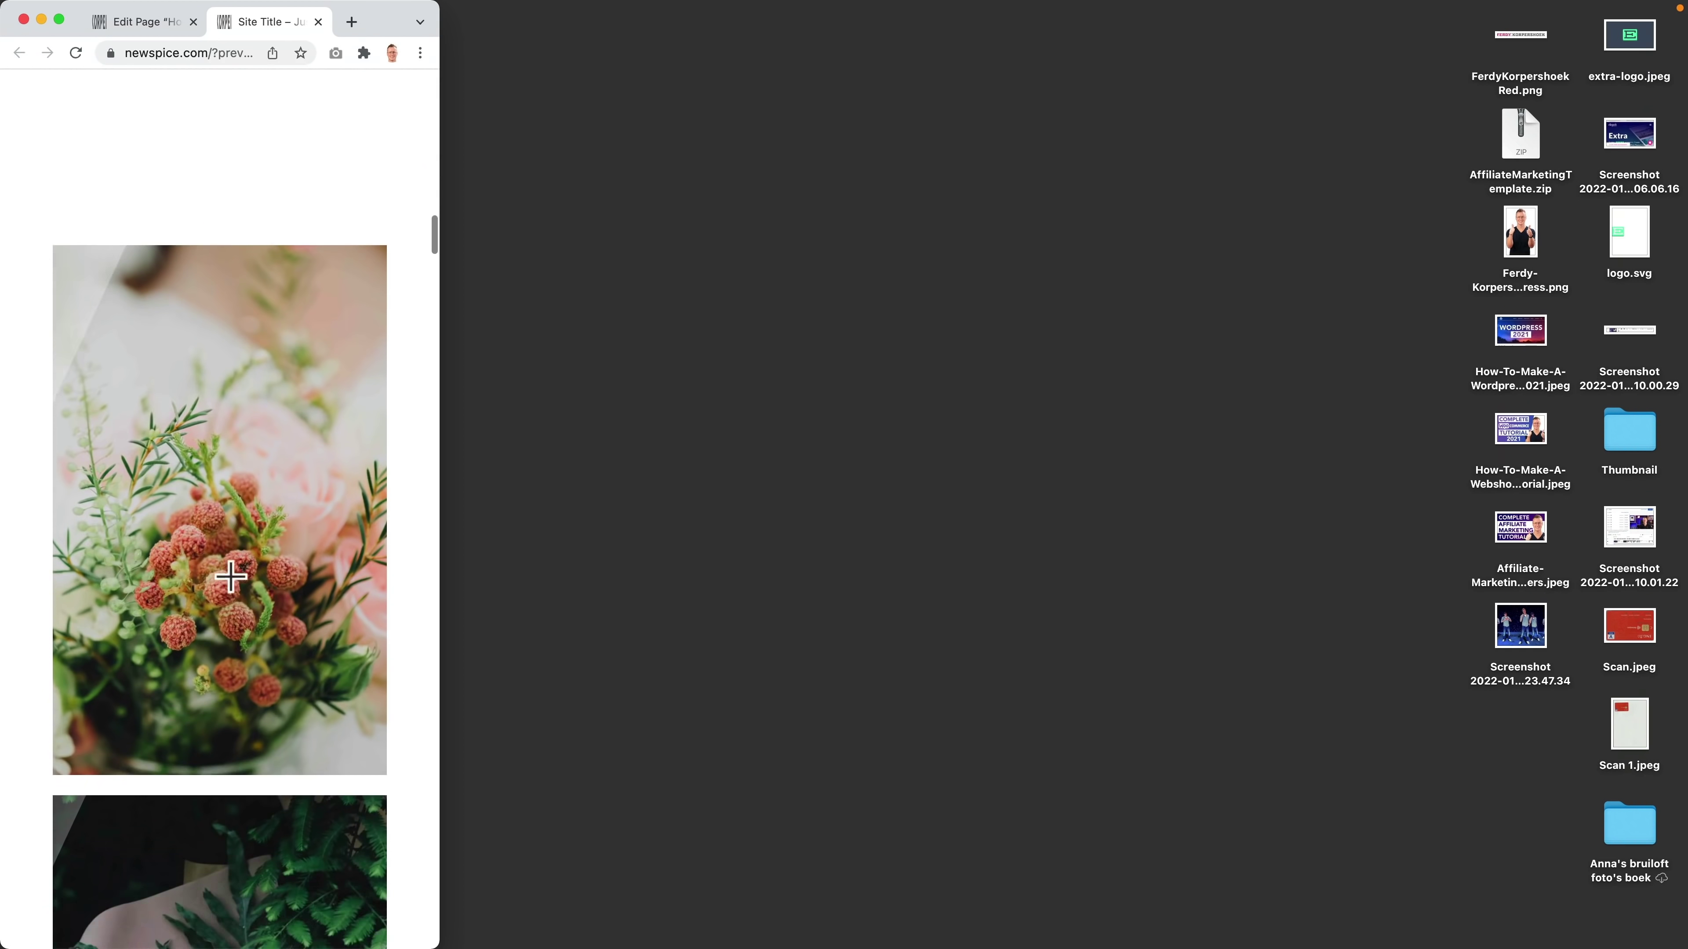
scroll(231, 576, "up", 10)
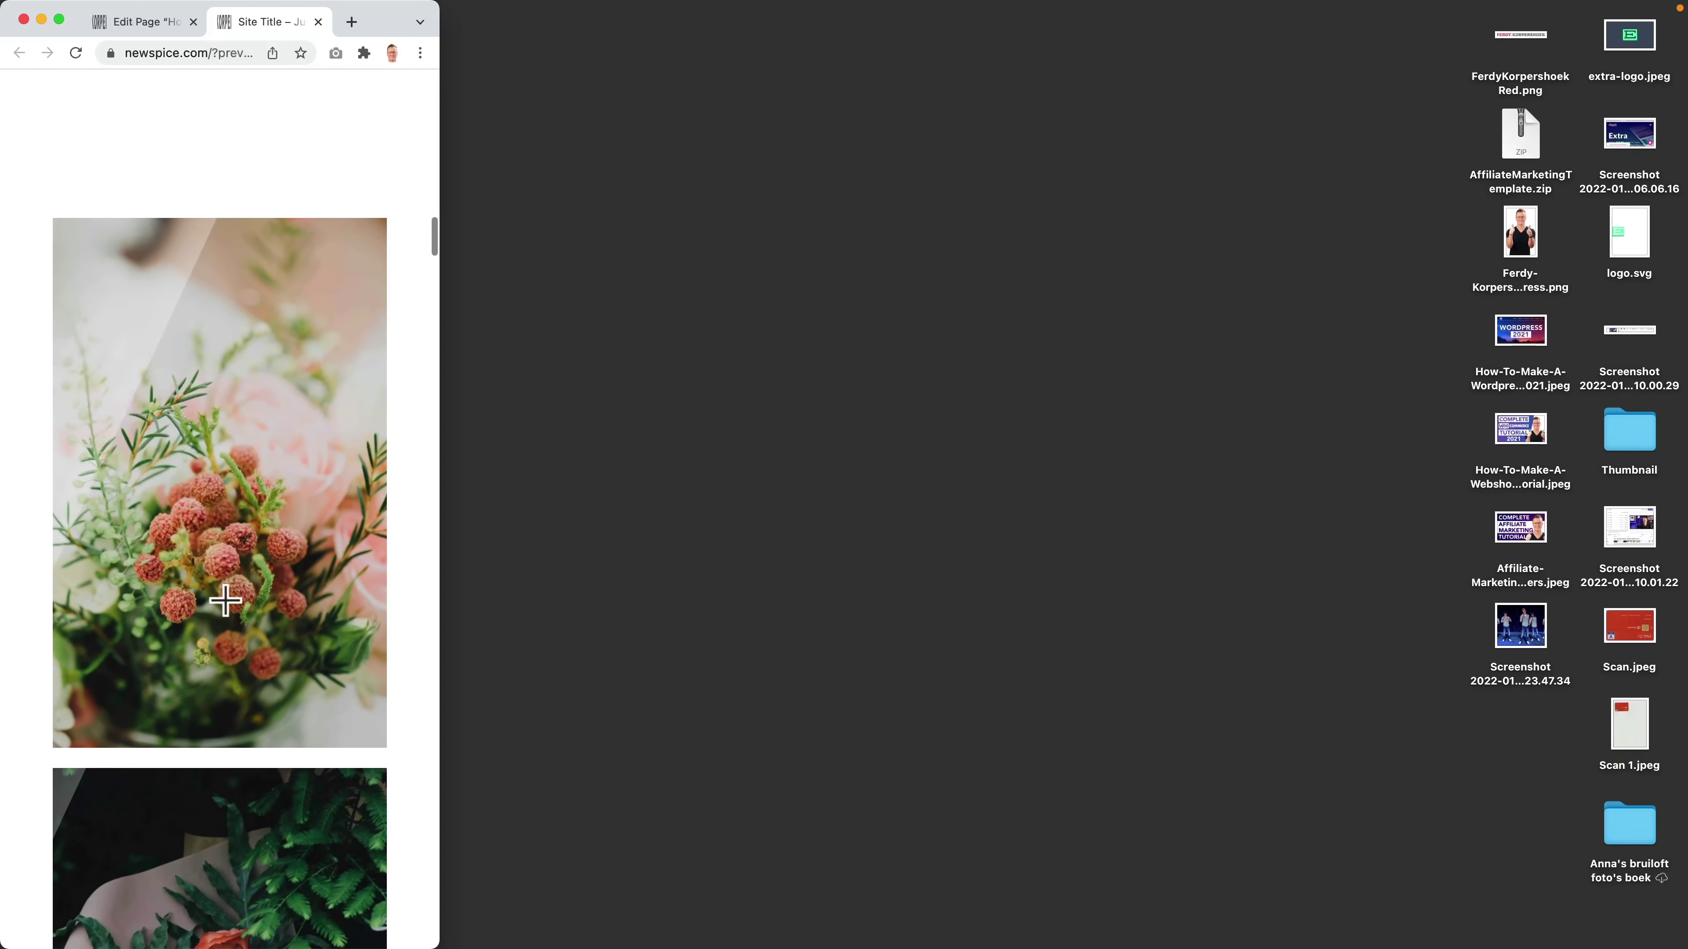
scroll(232, 613, "down", 6)
scroll(229, 615, "down", 2)
scroll(159, 357, "up", 1)
key("super+shift+4")
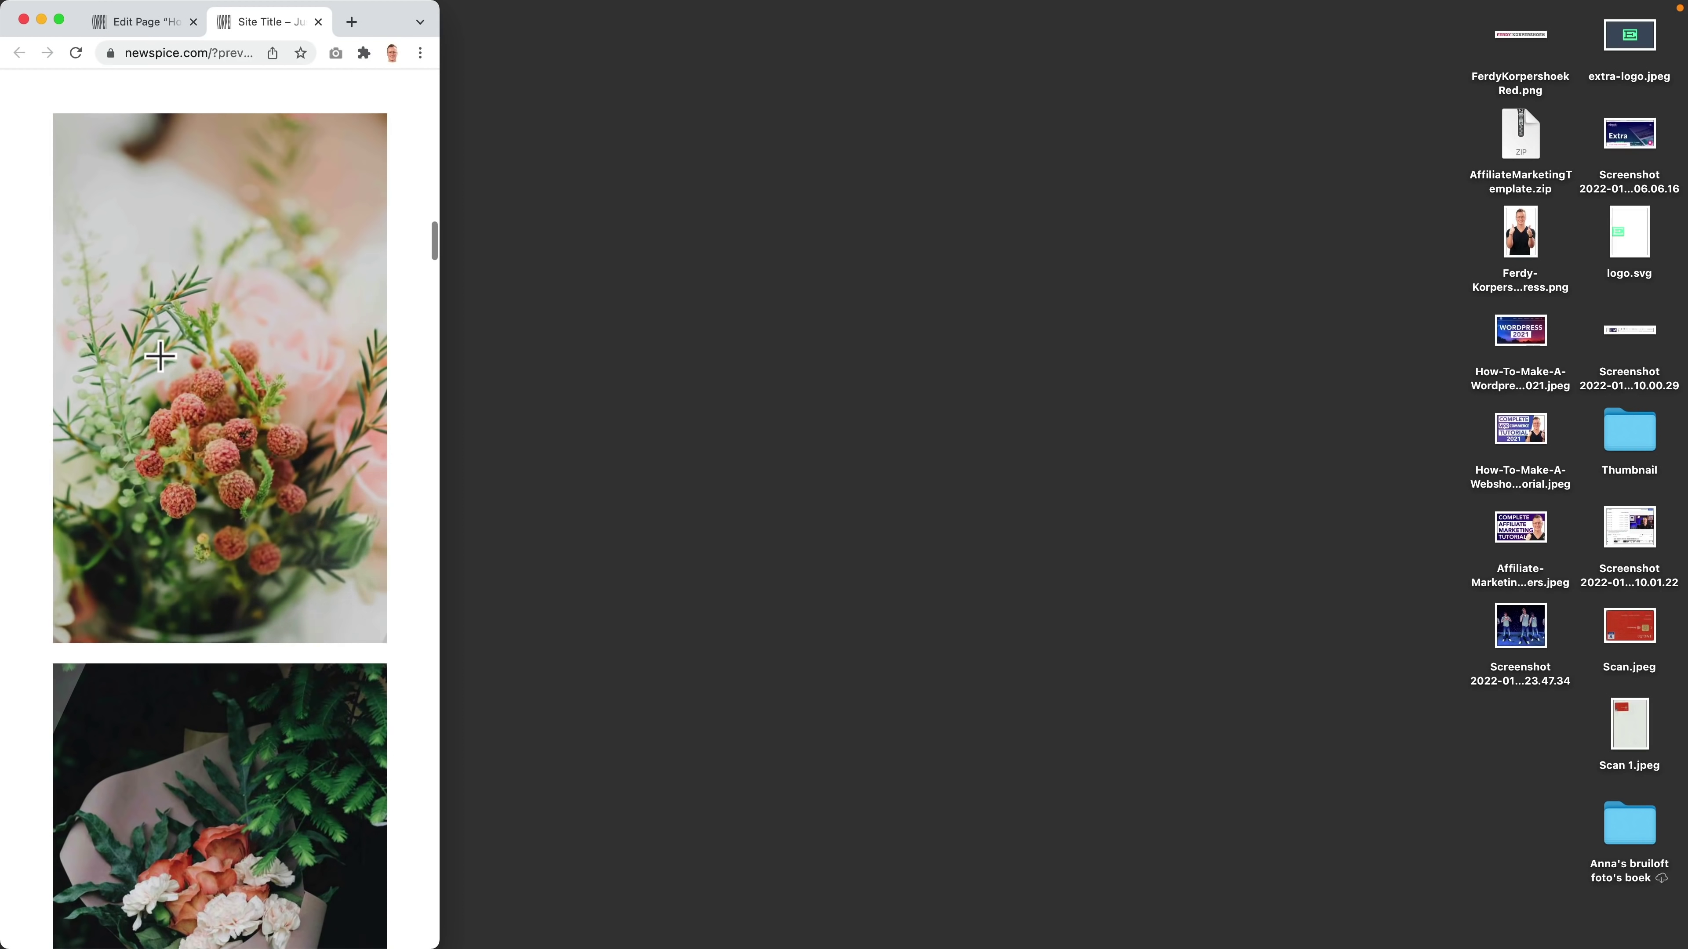
scroll(160, 357, "down", 6)
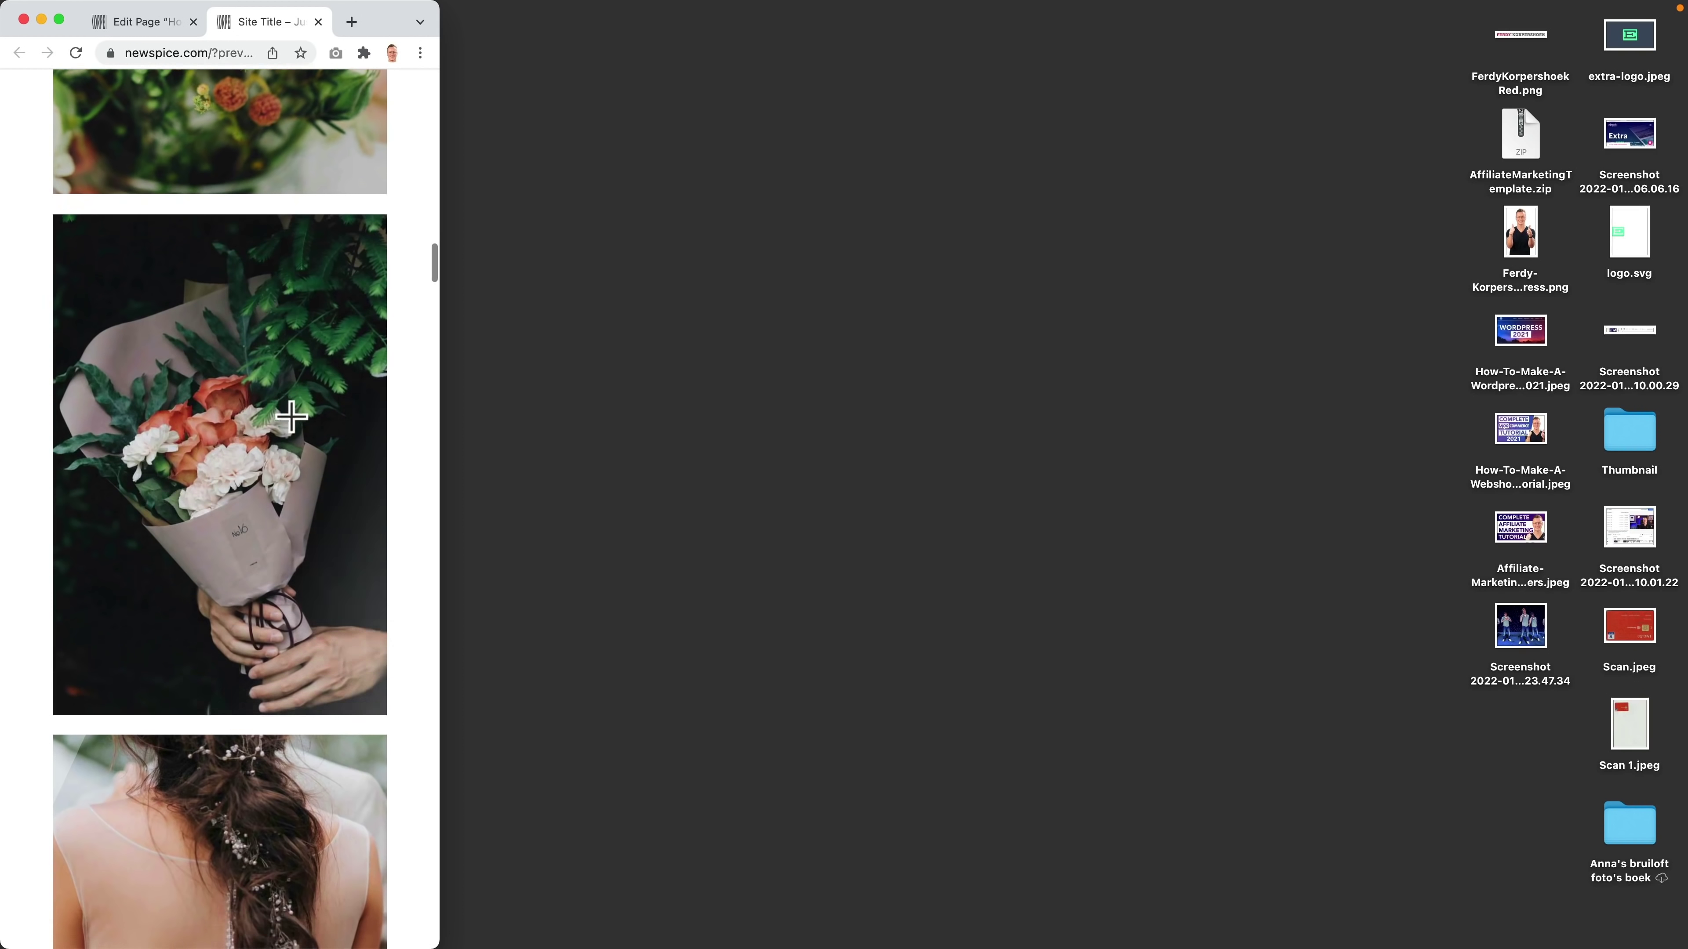
scroll(290, 414, "down", 10)
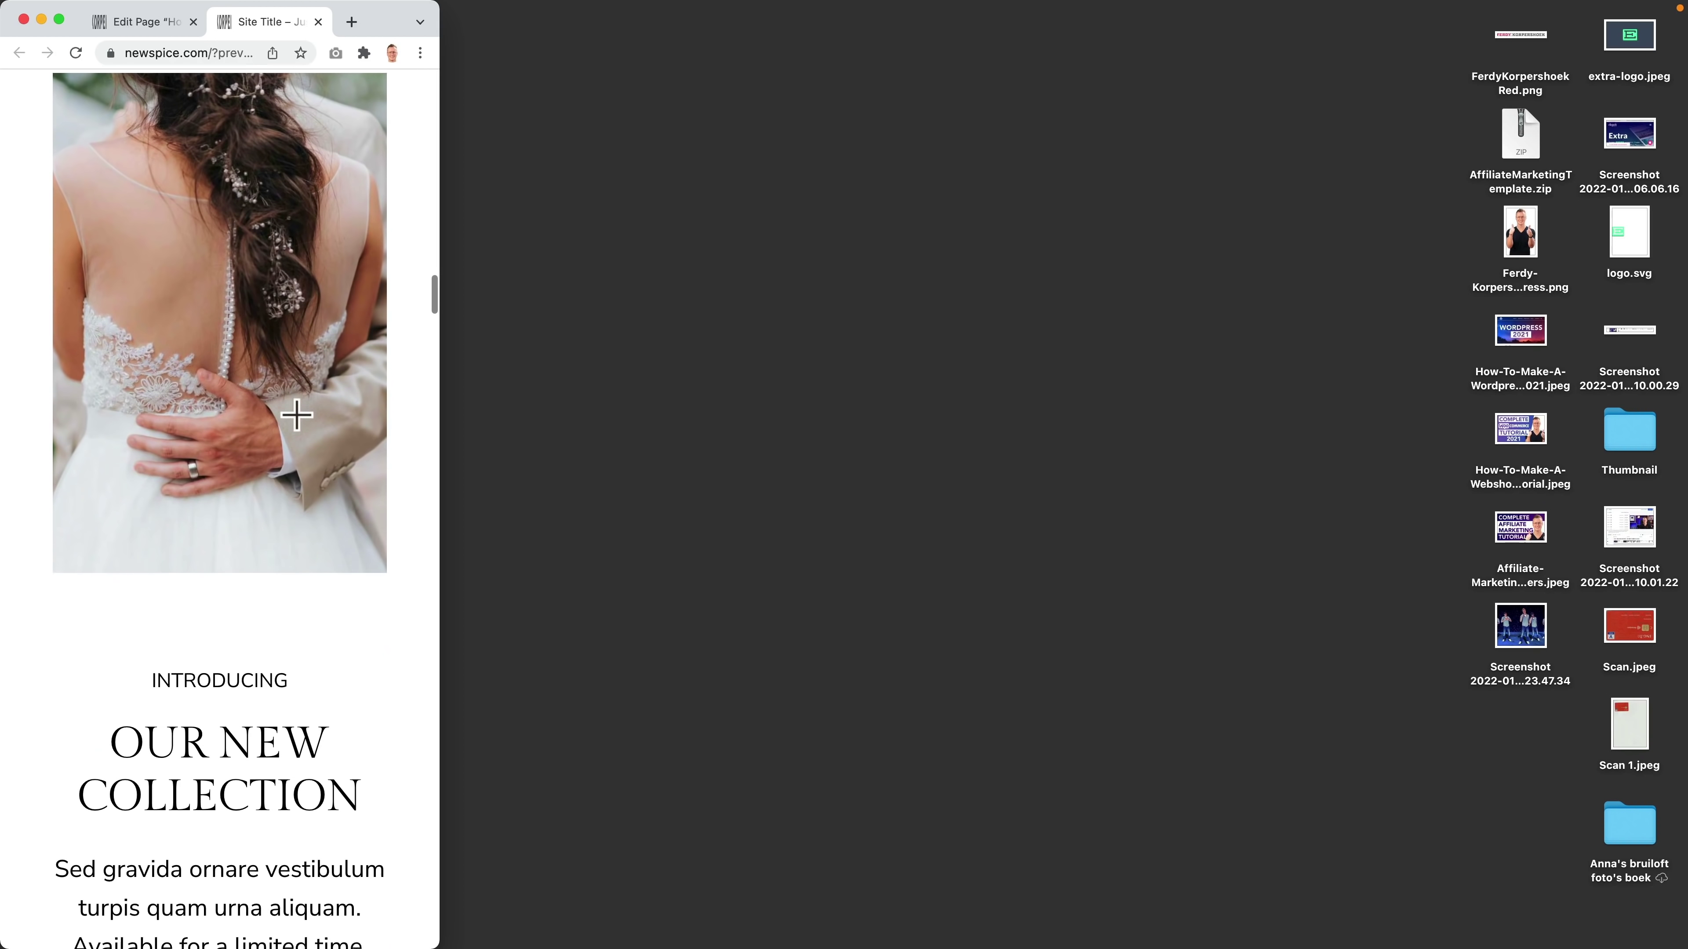
key("Escape")
Step: Check the sections from "Our New Collection" to "Follow Me" at phone width and restore the browser window to full width
scroll(296, 415, "down", 8)
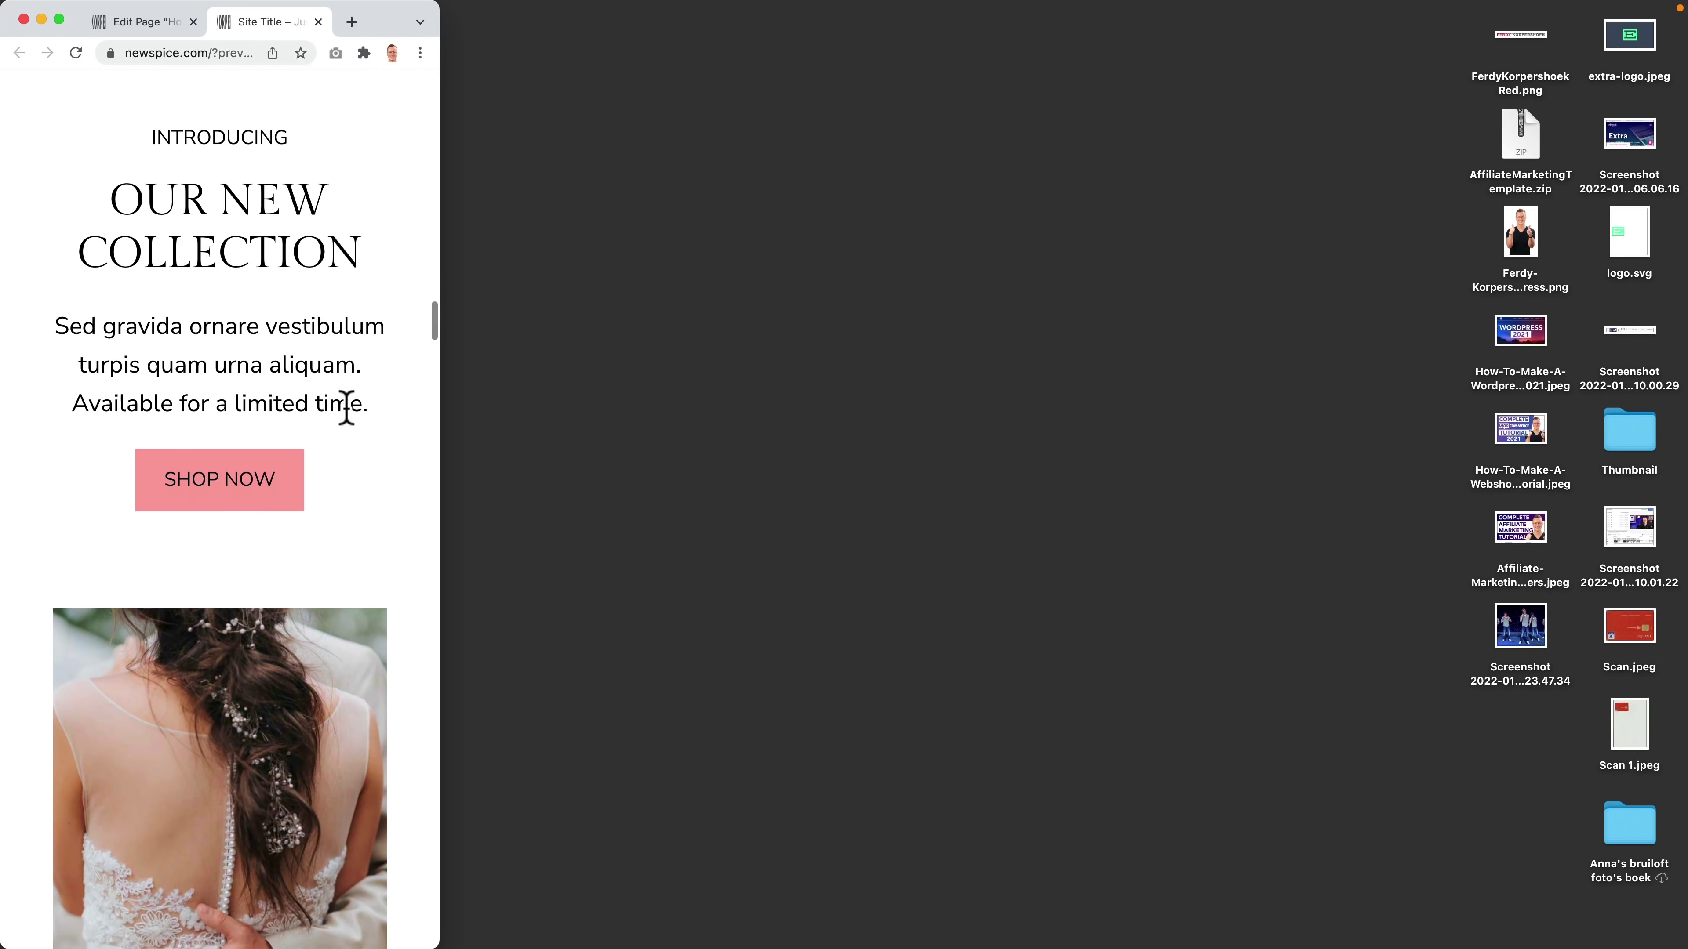
scroll(347, 408, "down", 16)
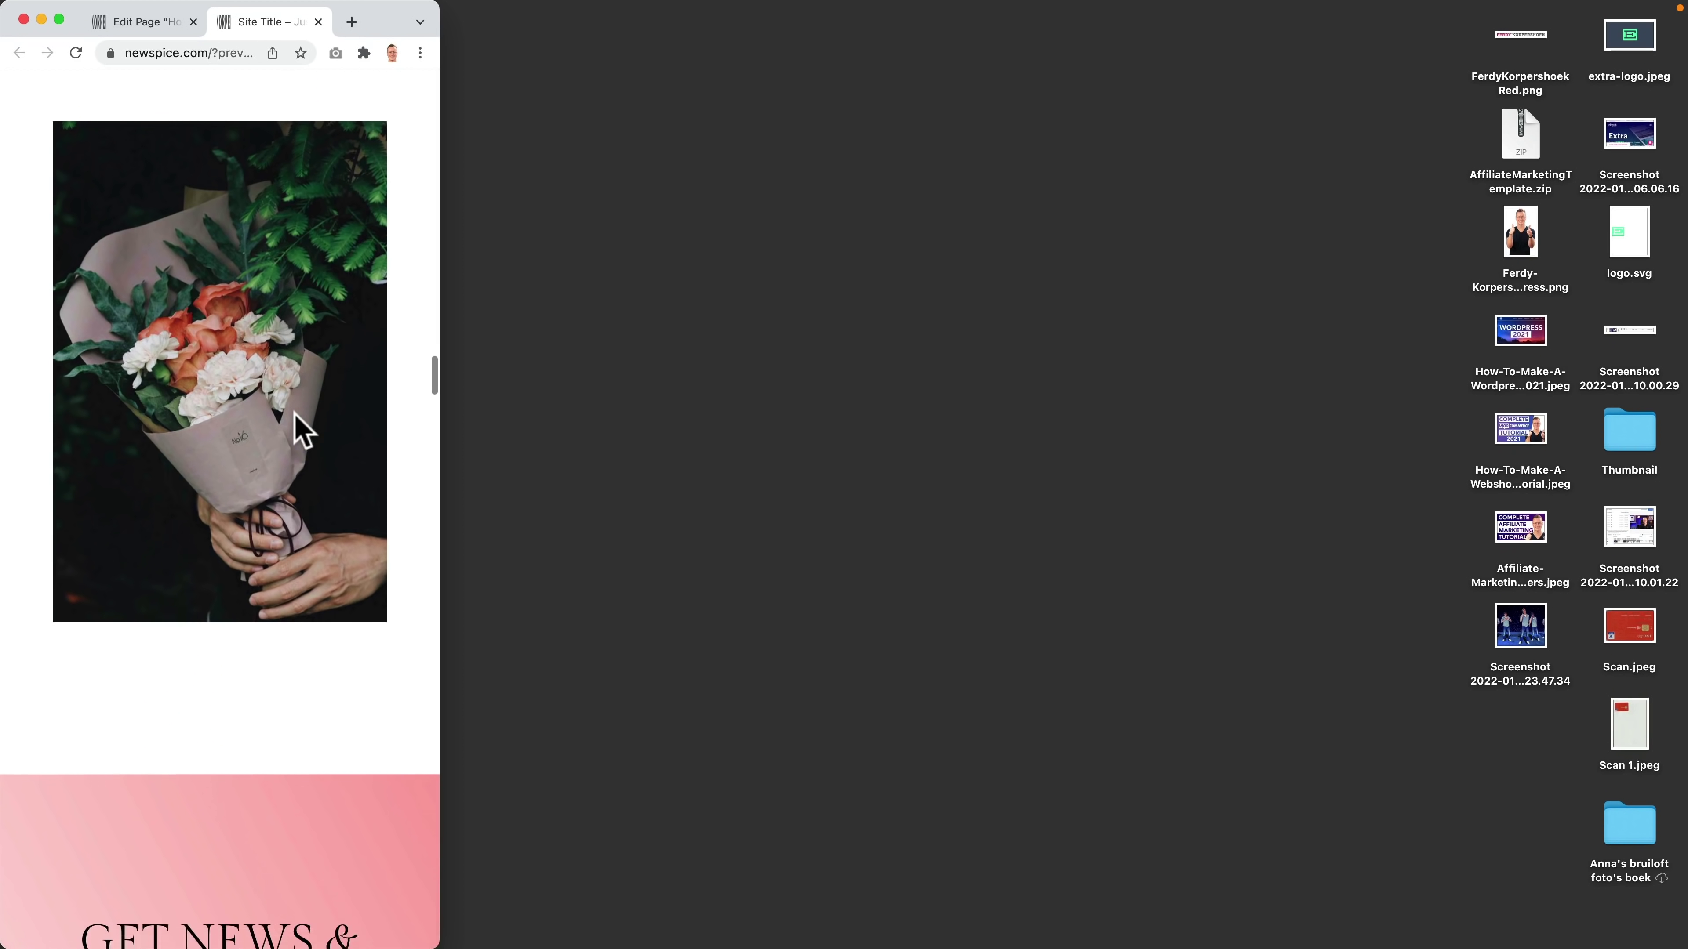
scroll(293, 415, "down", 12)
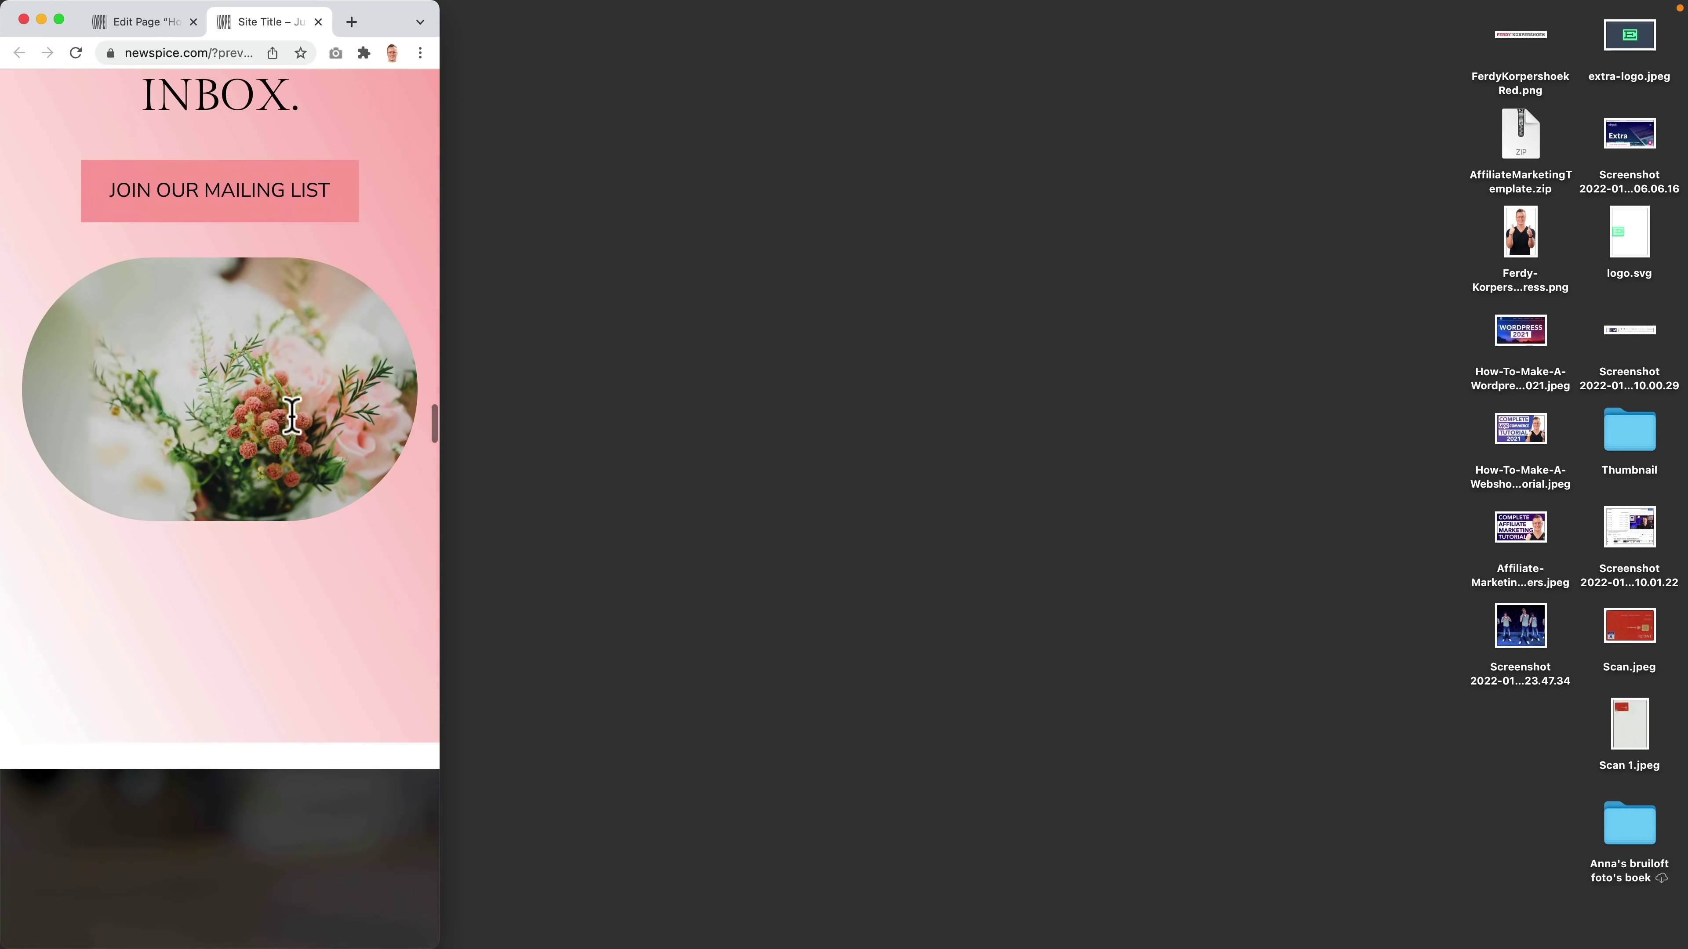
scroll(292, 416, "down", 16)
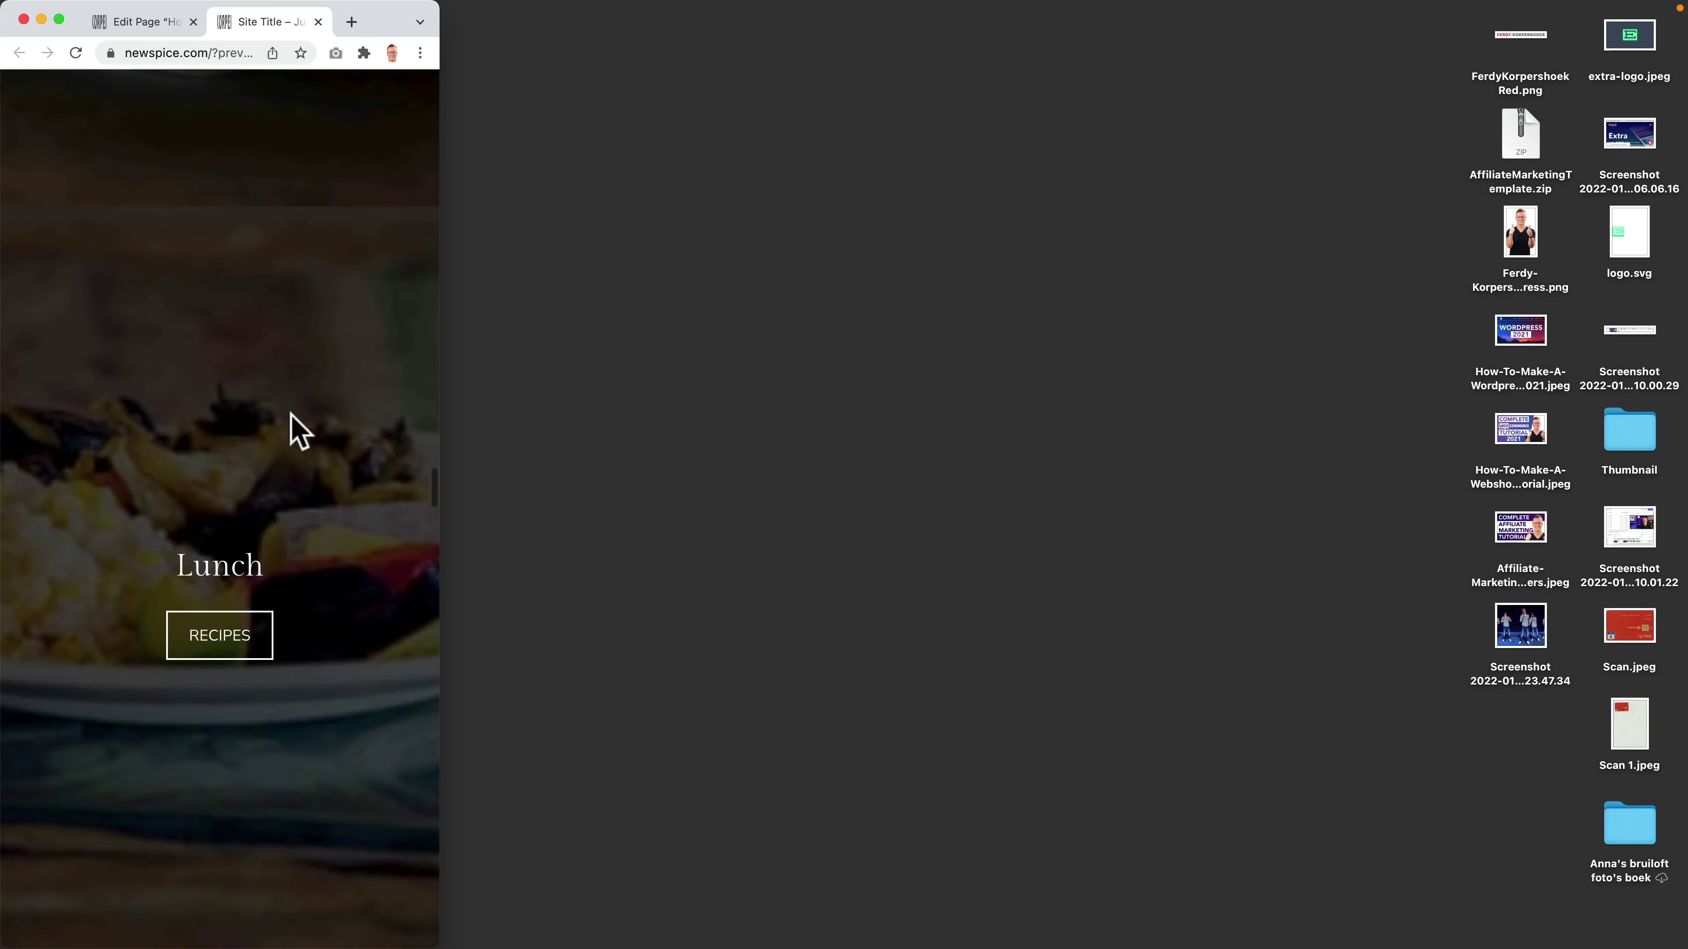
scroll(291, 414, "down", 18)
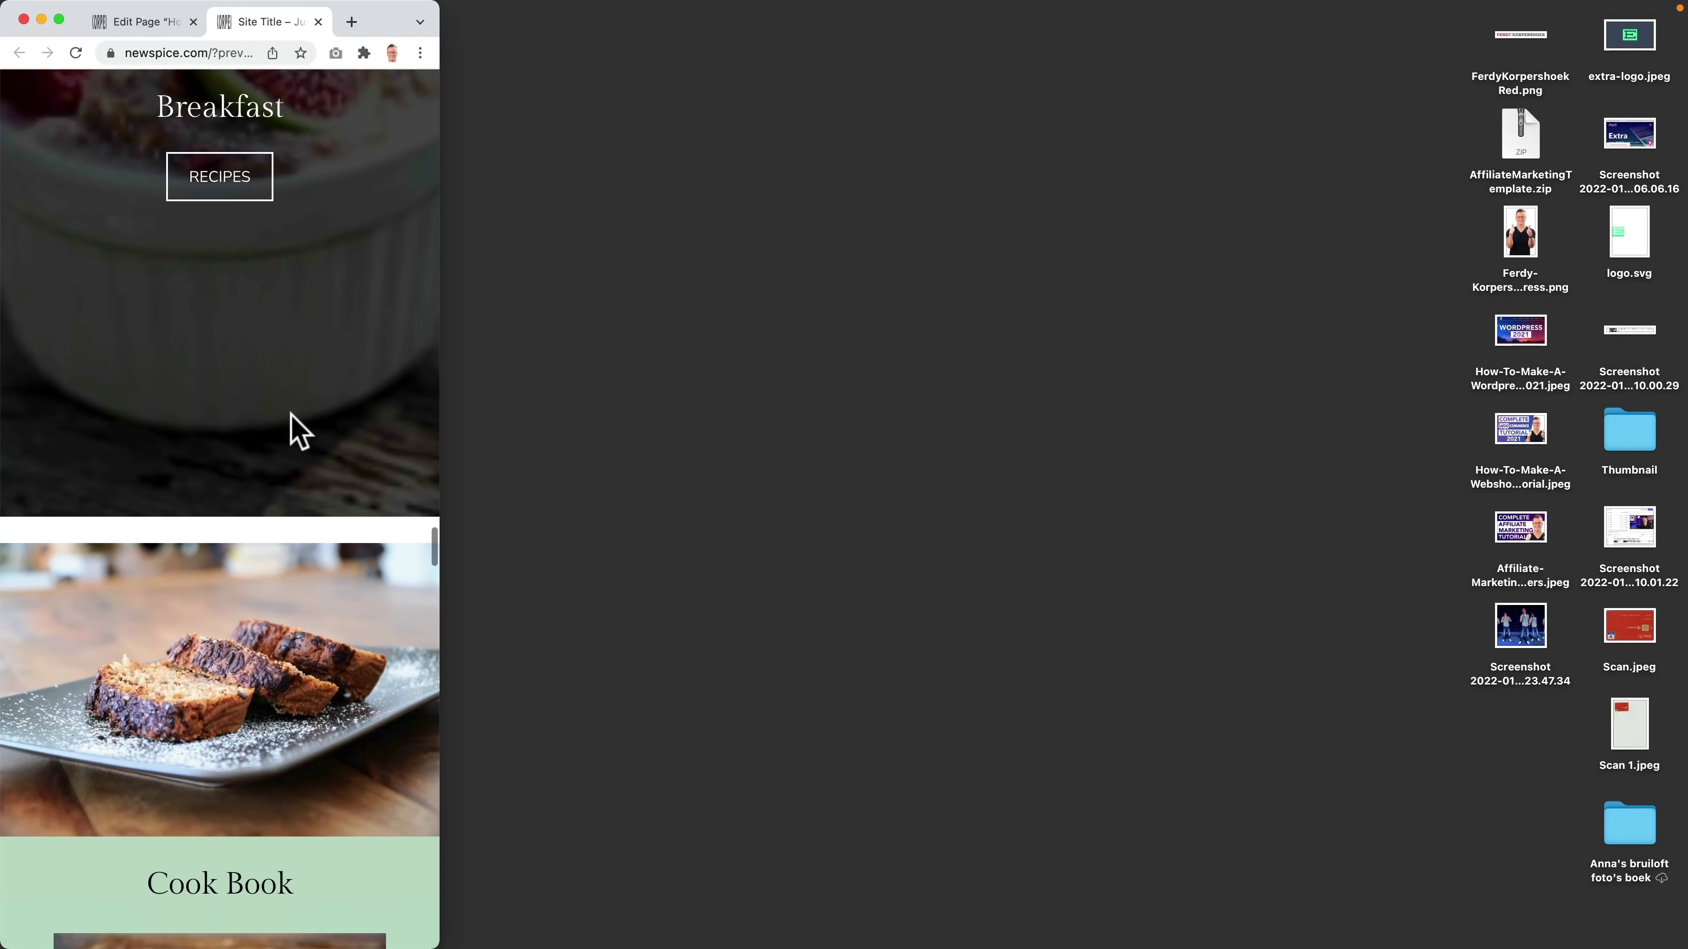
scroll(292, 414, "down", 10)
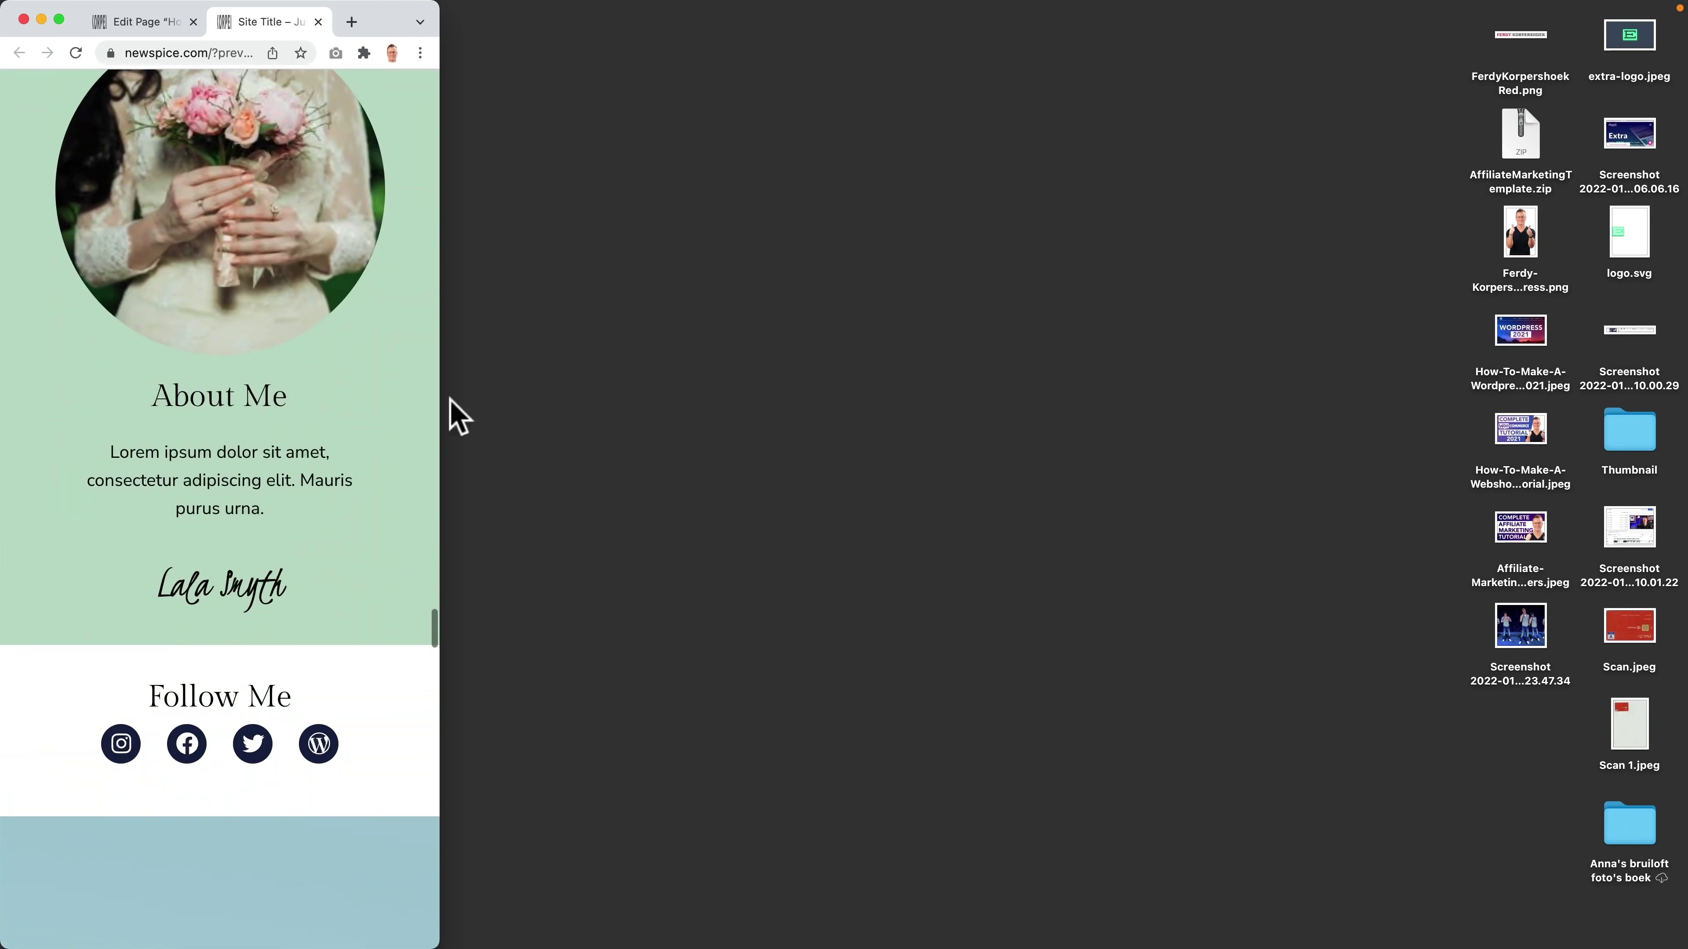
left_click_drag(441, 408, 1680, 376)
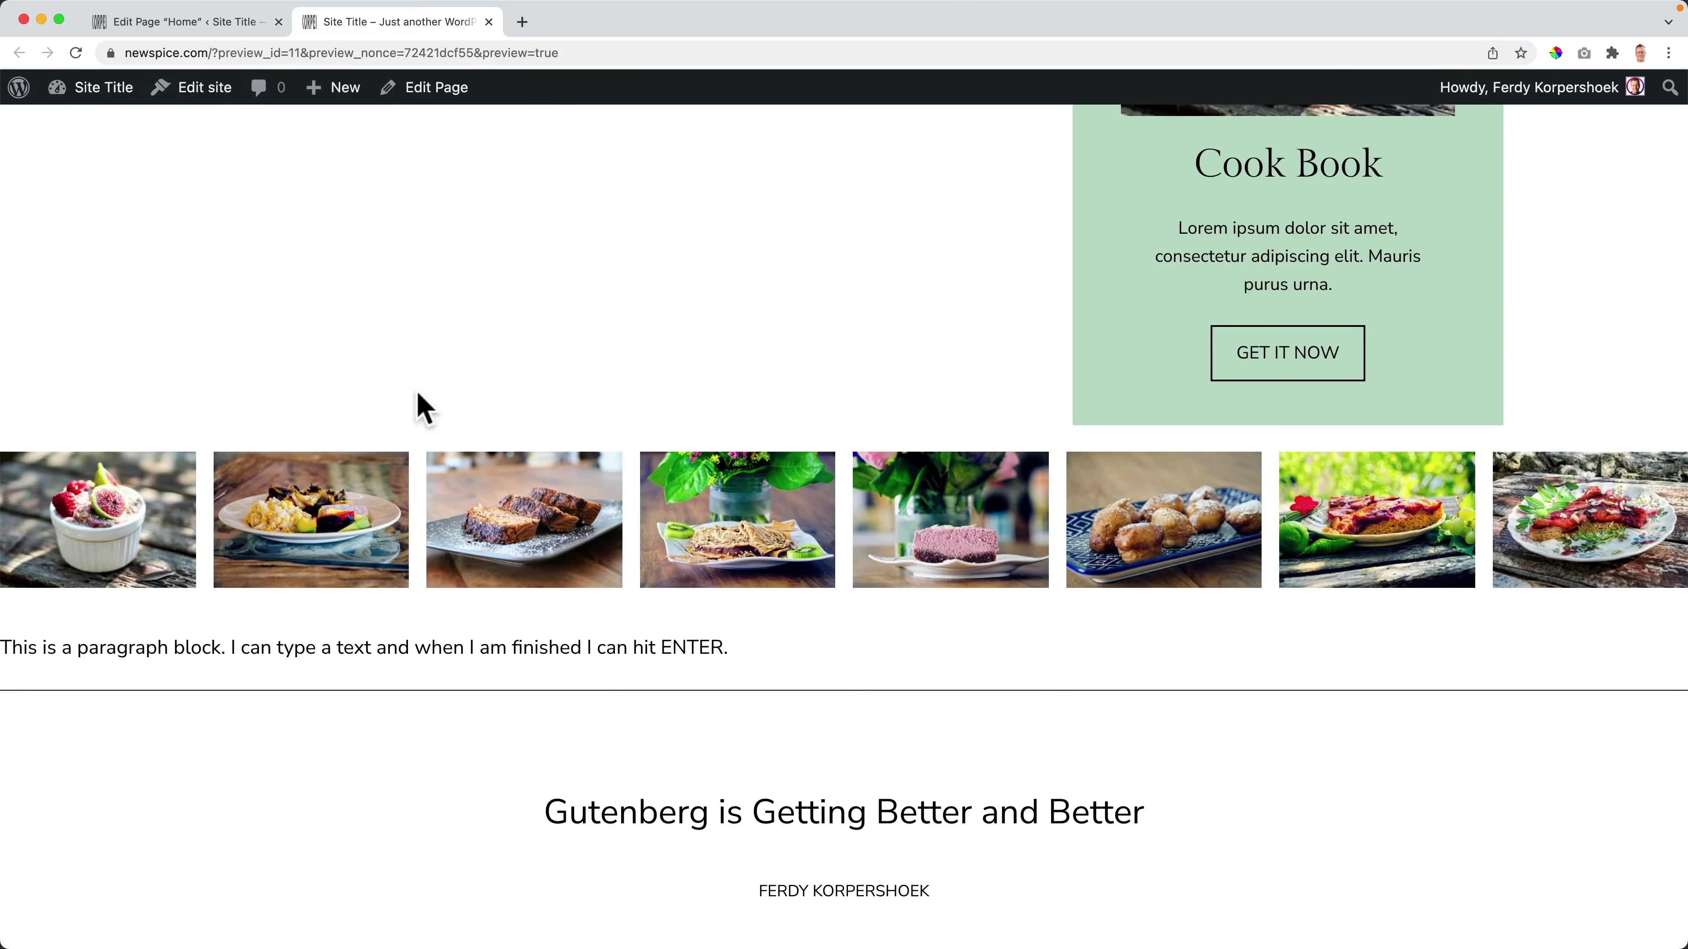
scroll(428, 407, "up", 20)
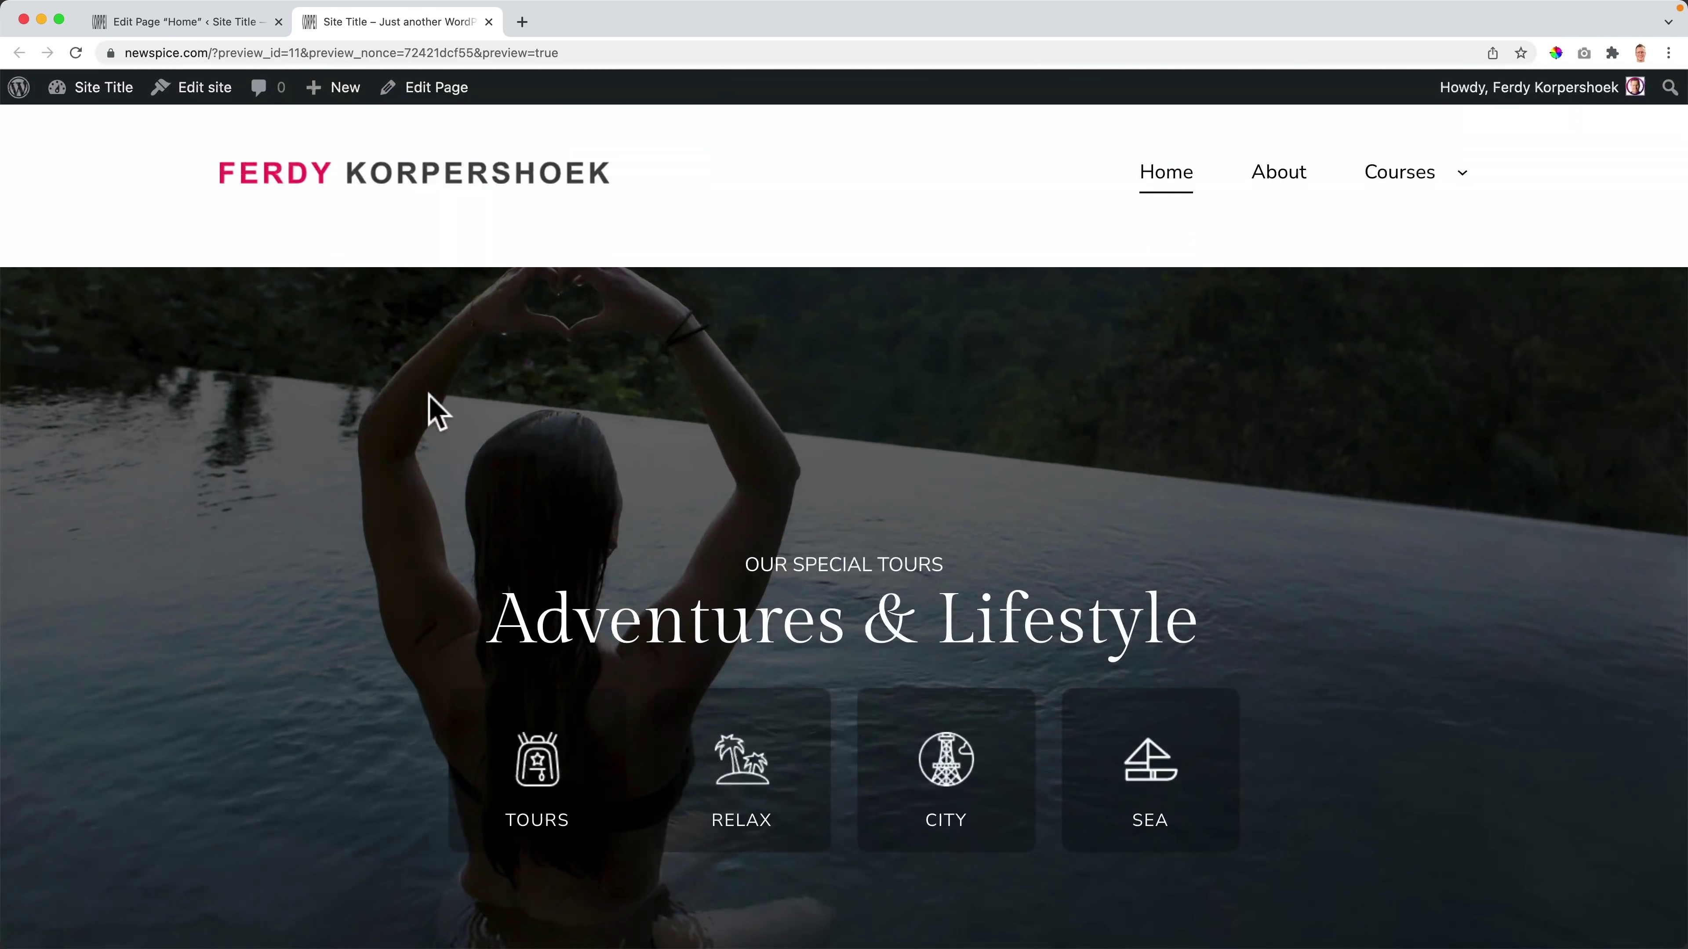
Step: Return to the Home page editor and review the inserted wedding and food pattern sections
left_click(180, 33)
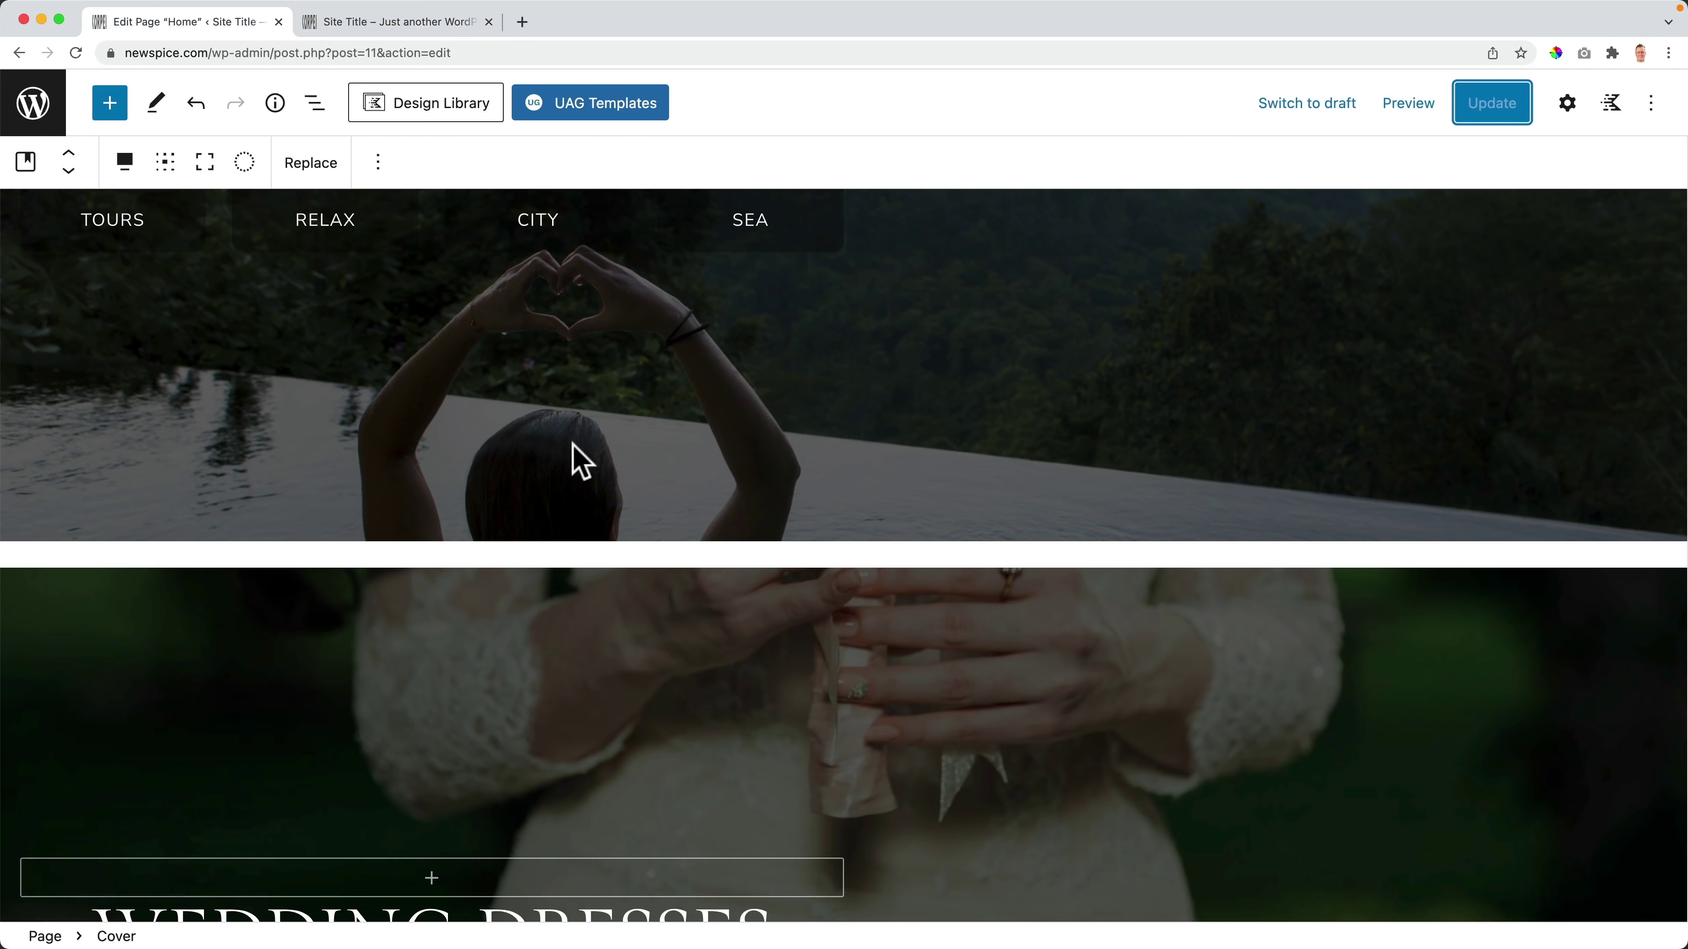
scroll(749, 479, "up", 10)
scroll(743, 474, "down", 20)
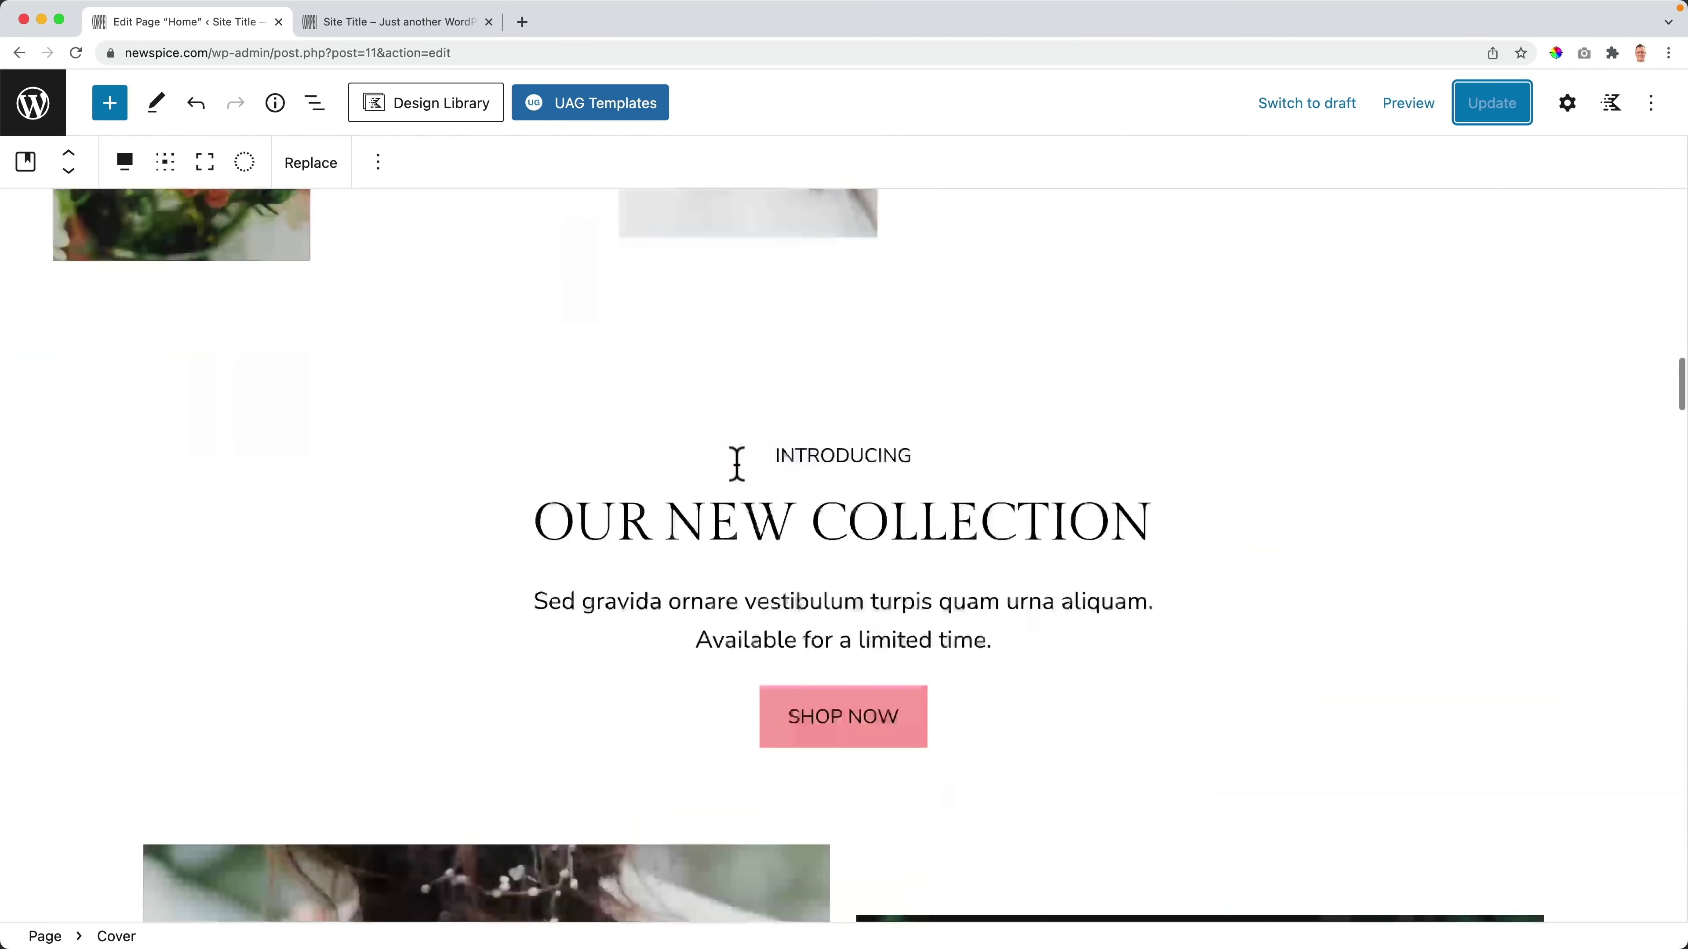
scroll(738, 468, "down", 20)
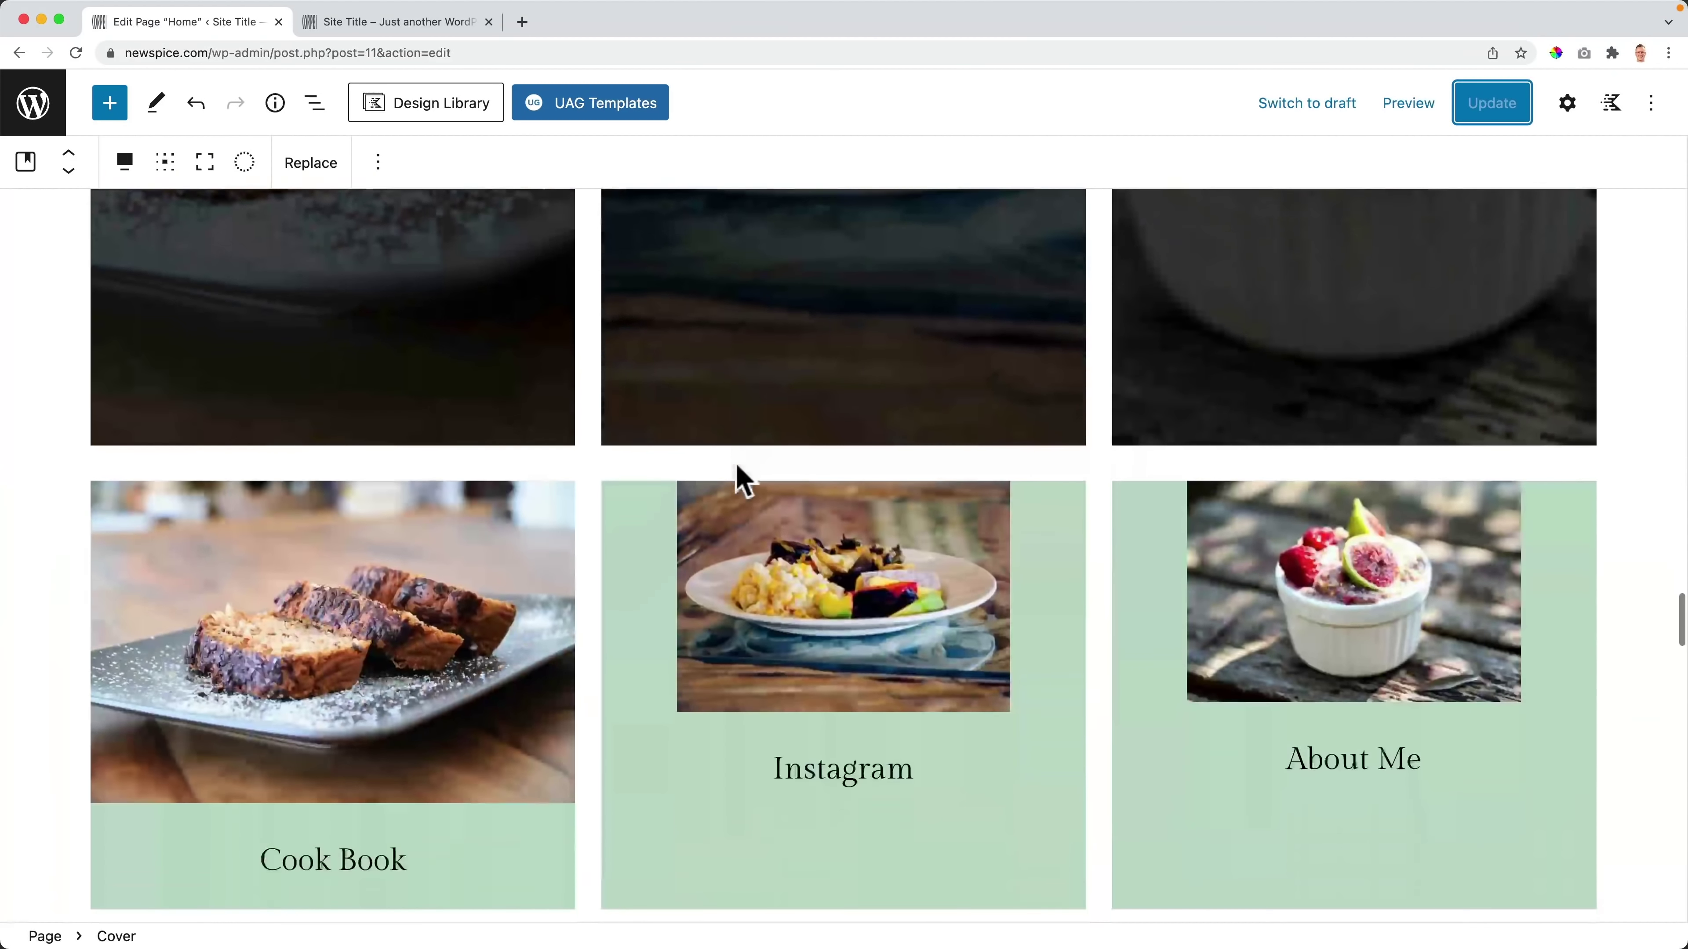
scroll(742, 480, "down", 20)
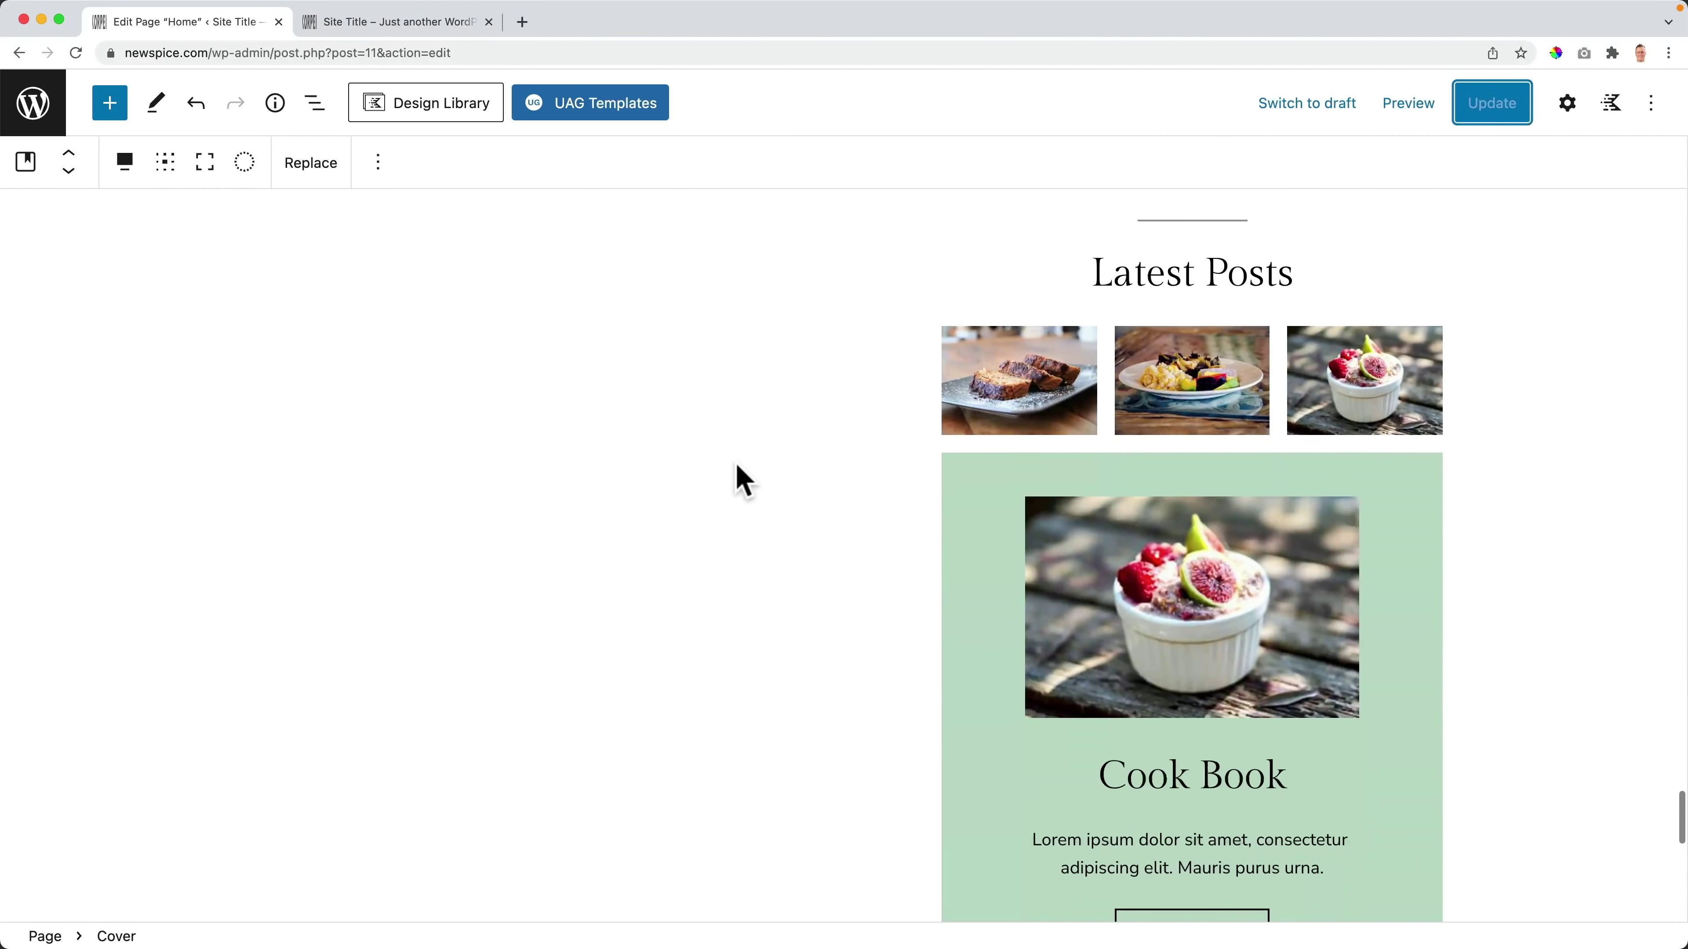
scroll(742, 480, "up", 20)
Step: Look through the Featured block patterns and leave the editor for the list of all pages
left_click(110, 104)
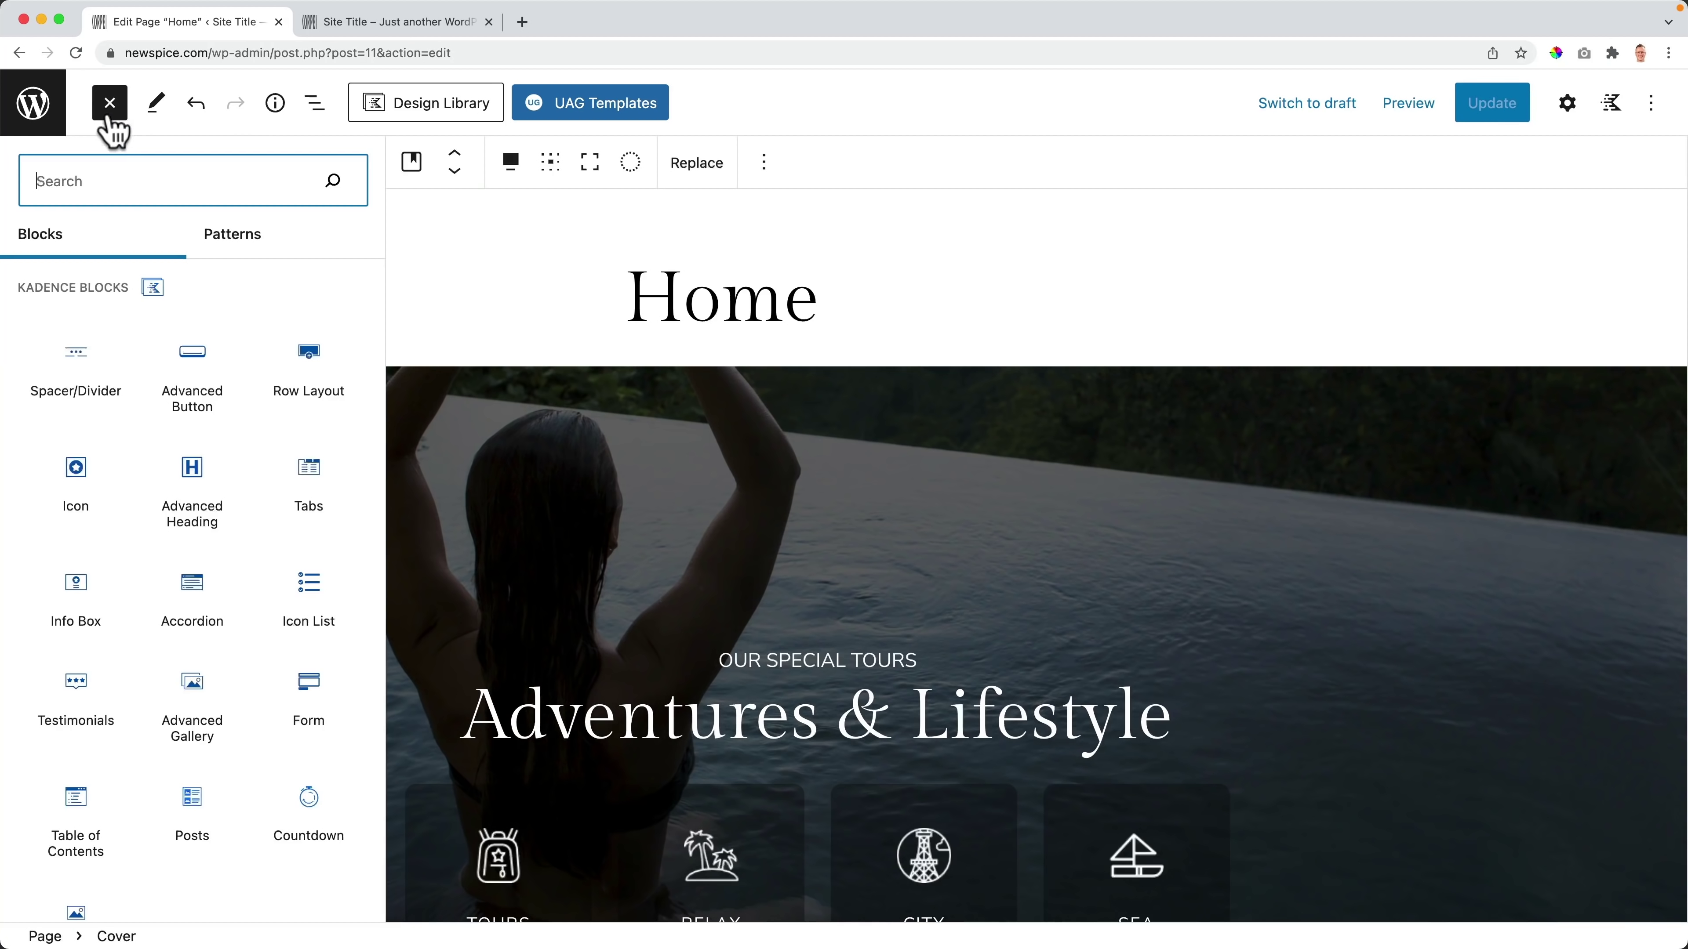
left_click(222, 240)
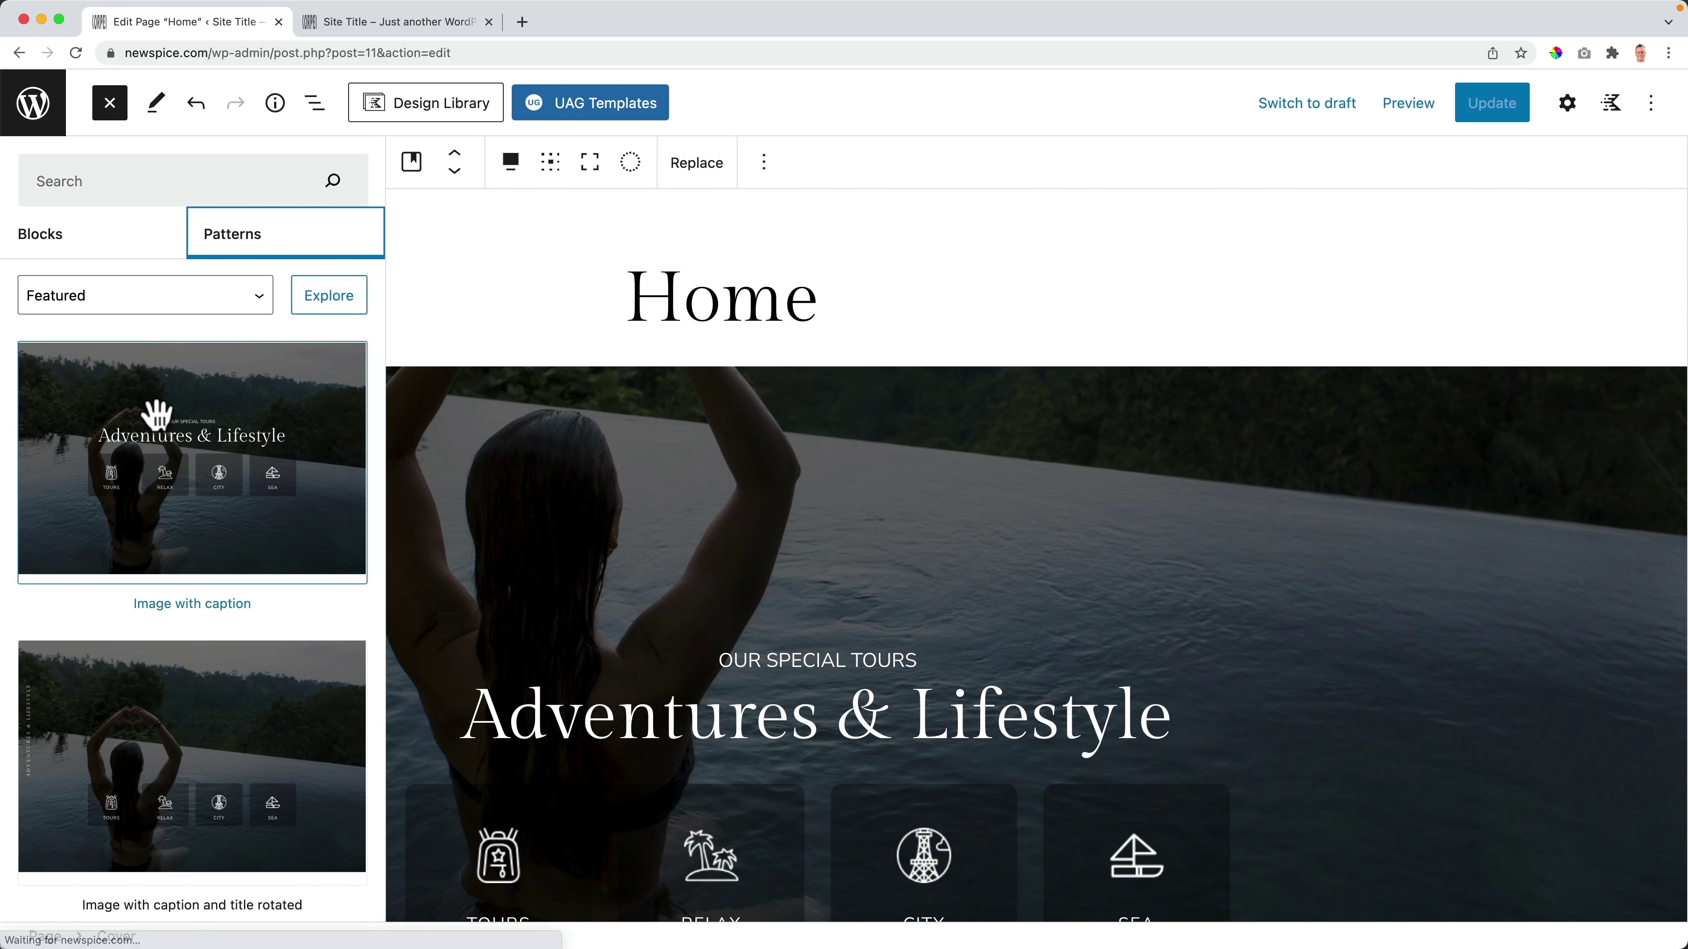
scroll(162, 425, "down", 5)
scroll(162, 426, "up", 5)
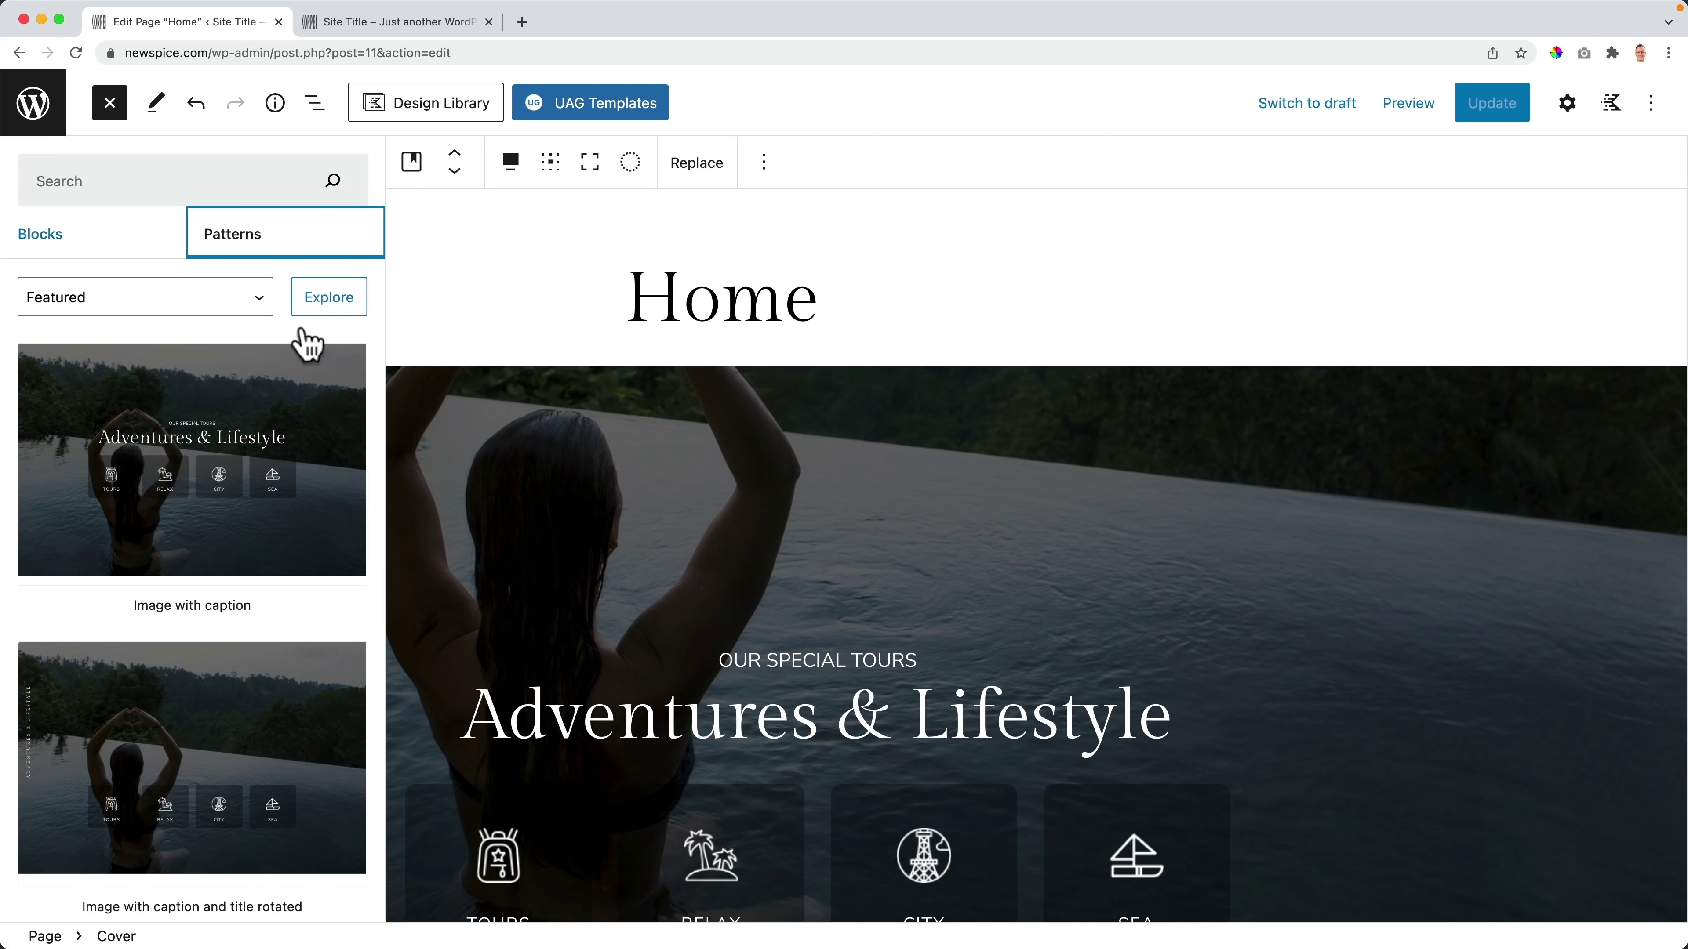
left_click(44, 118)
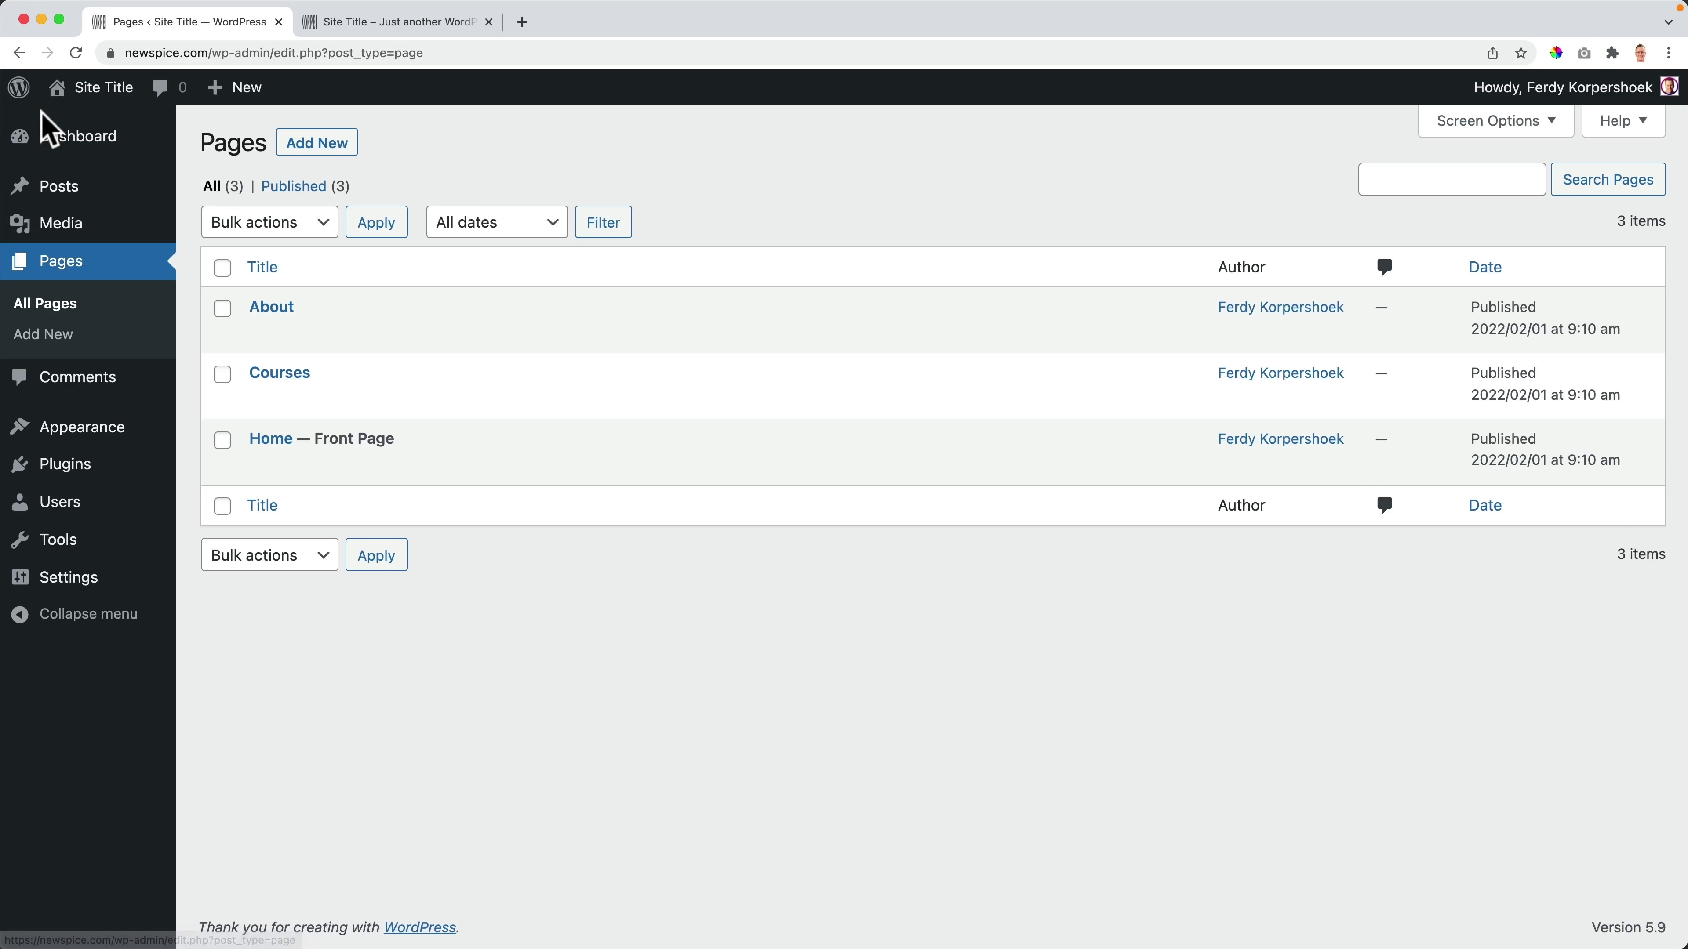
Step: Filter the theme directory by the Full Site Editing feature, and install and activate the Gutena theme
mouse_move(83, 426)
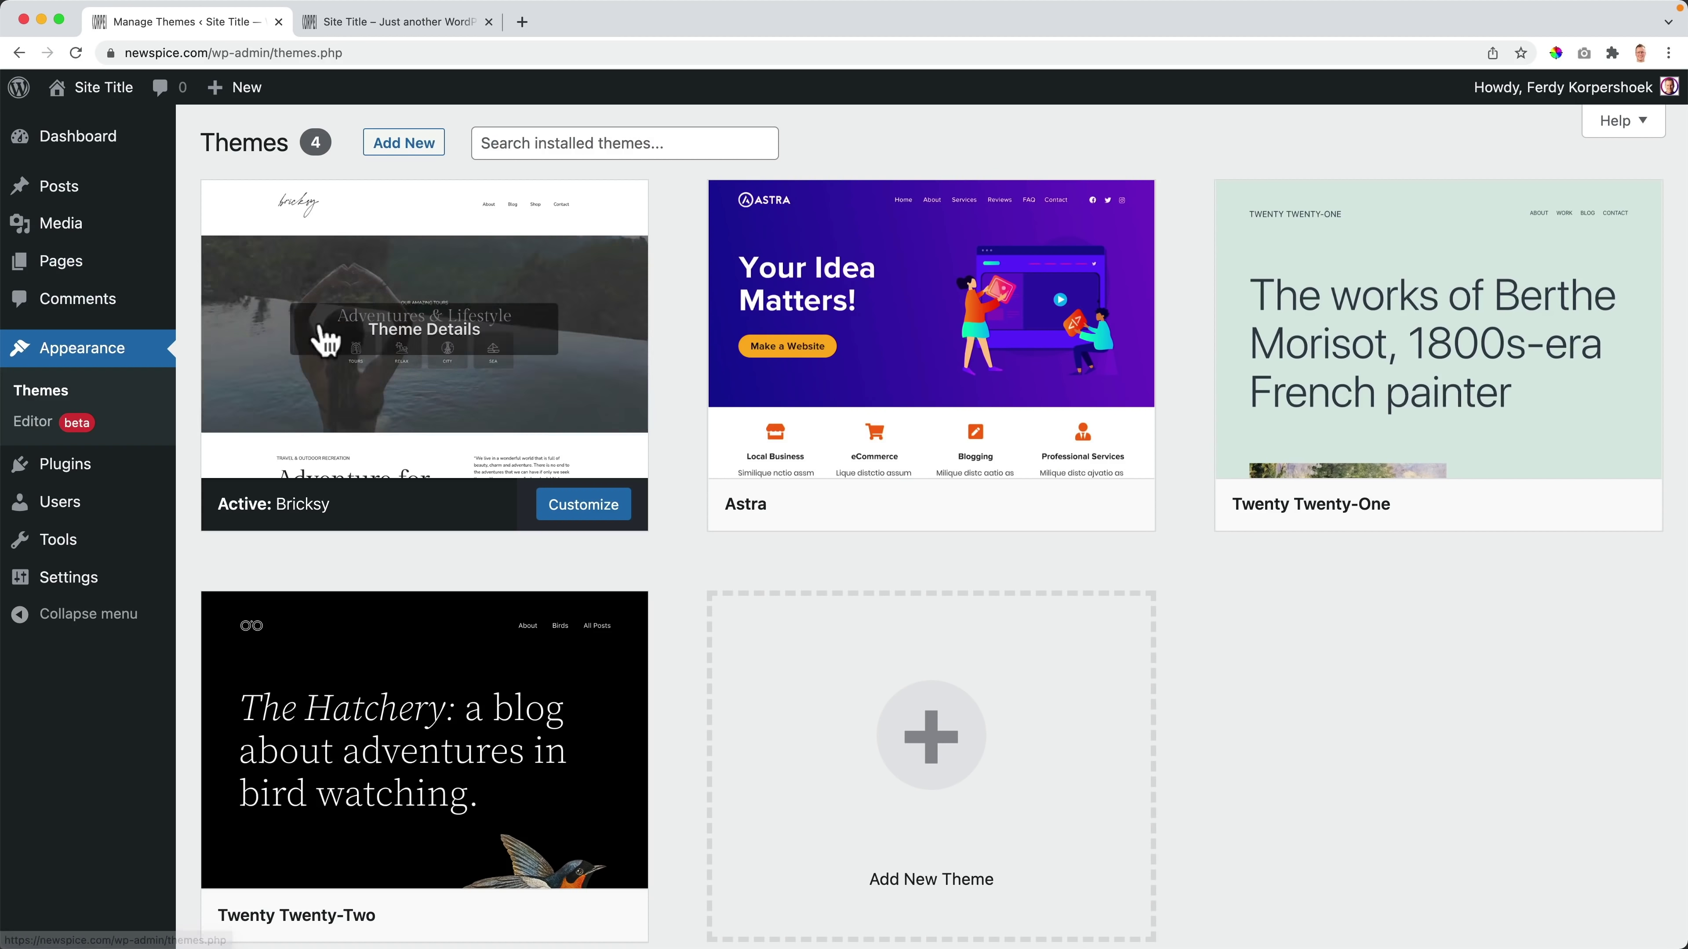
left_click(395, 144)
left_click(577, 213)
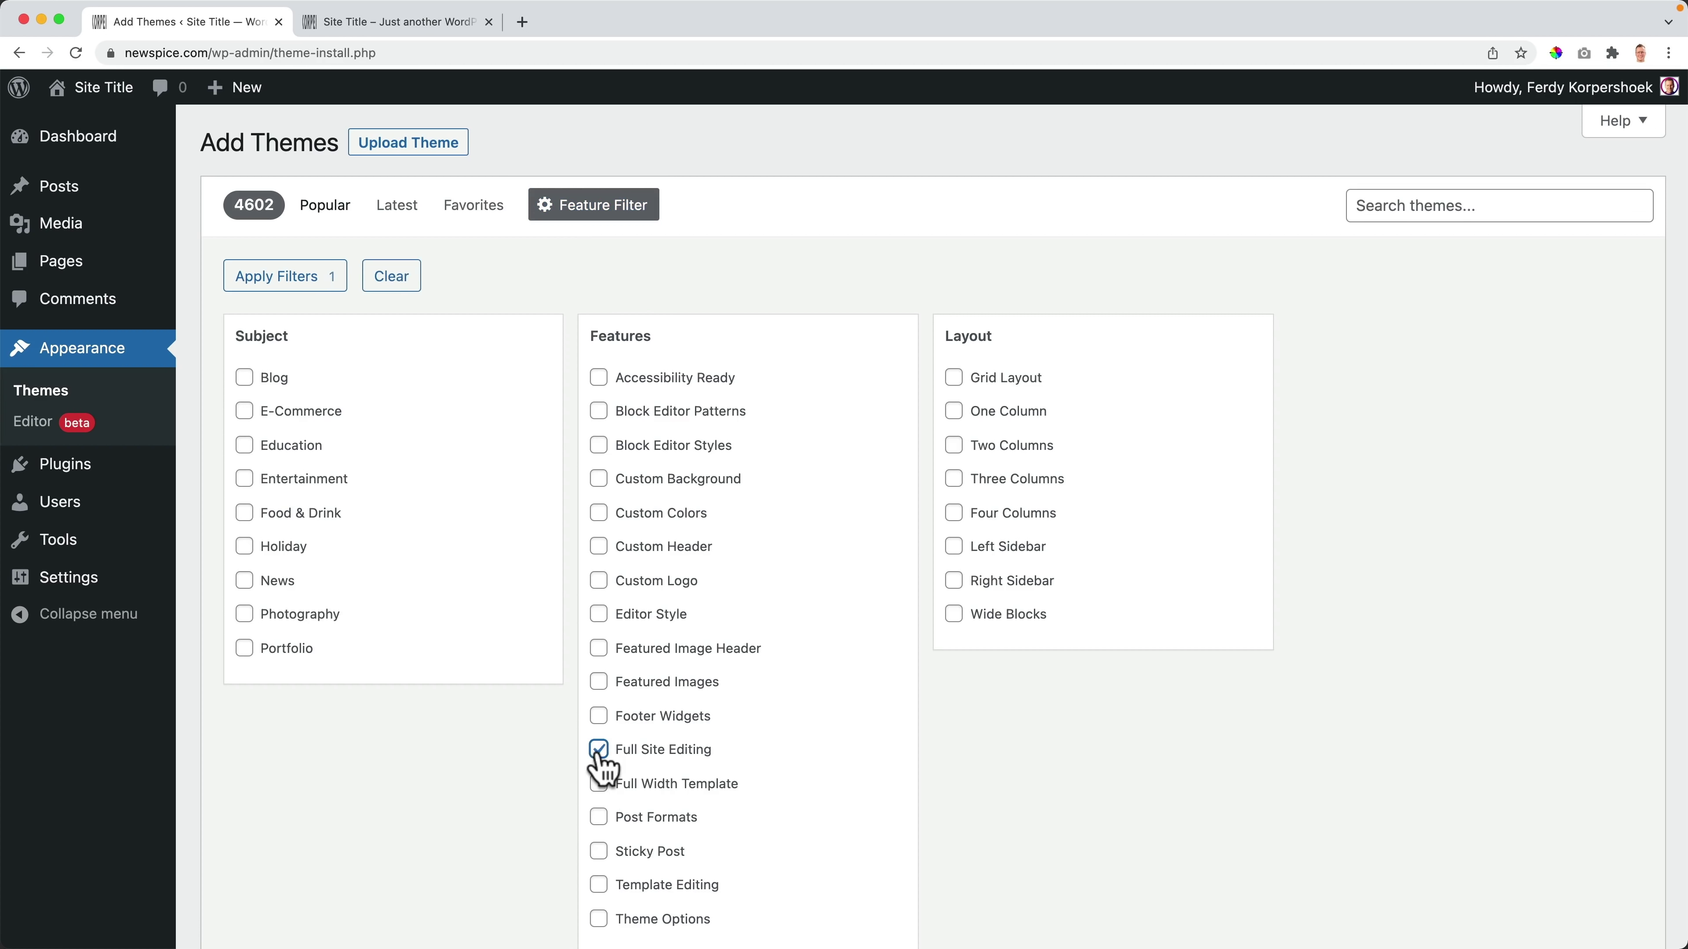
scroll(565, 778, "down", 5)
left_click(256, 791)
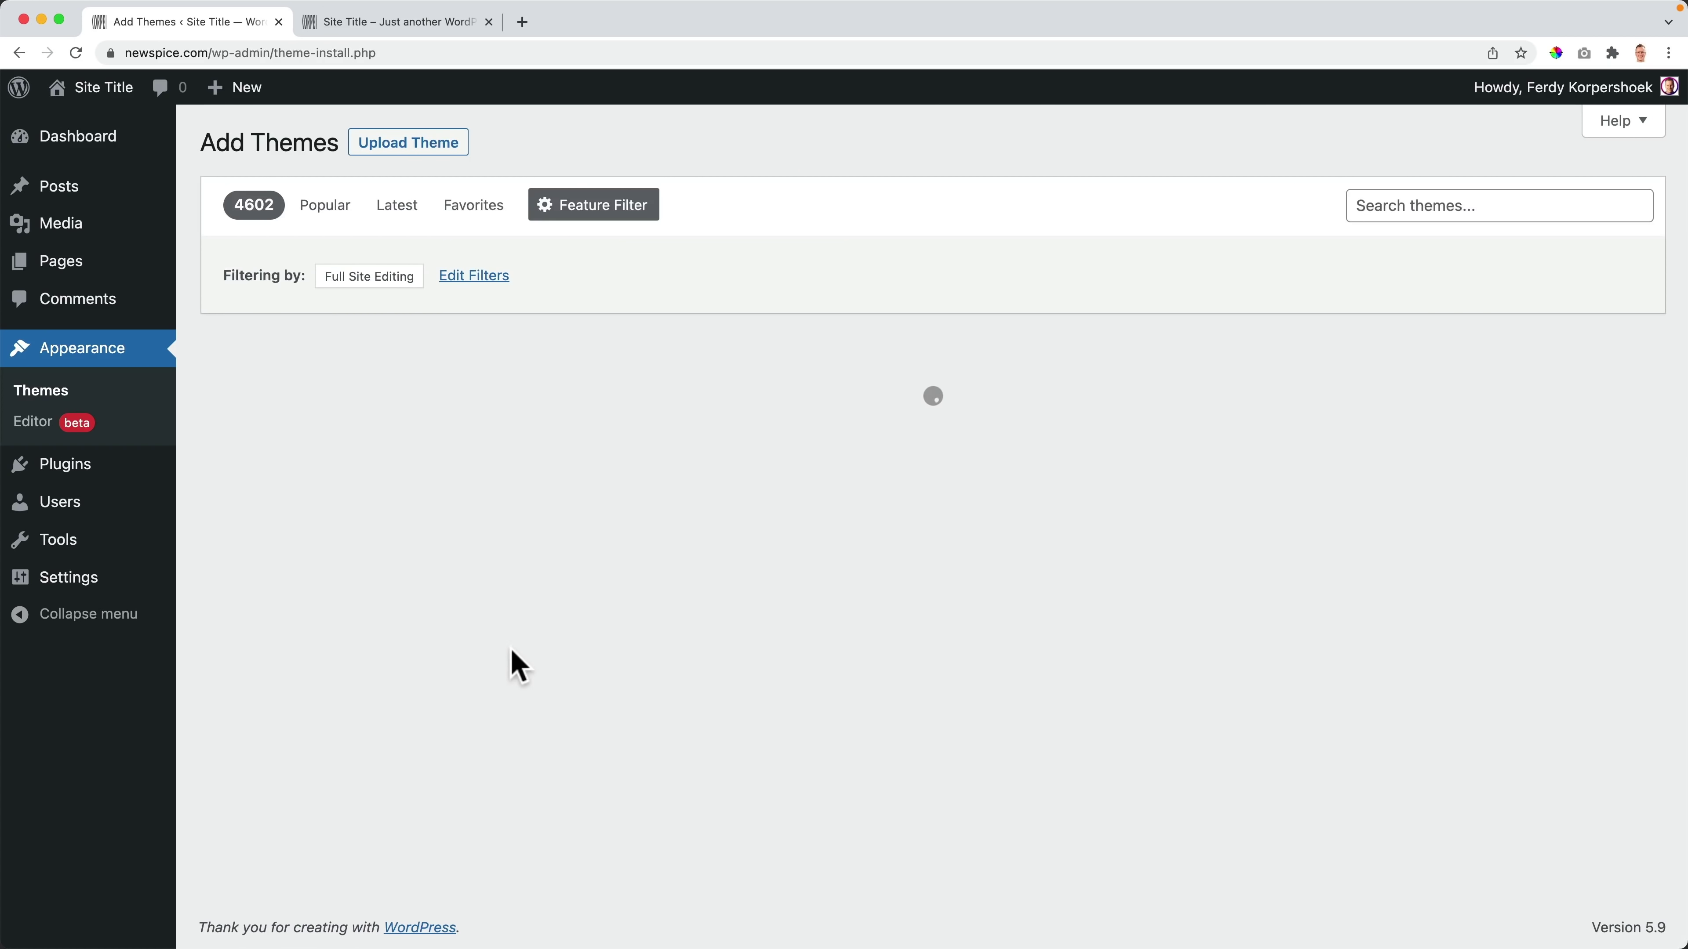
scroll(695, 538, "down", 7)
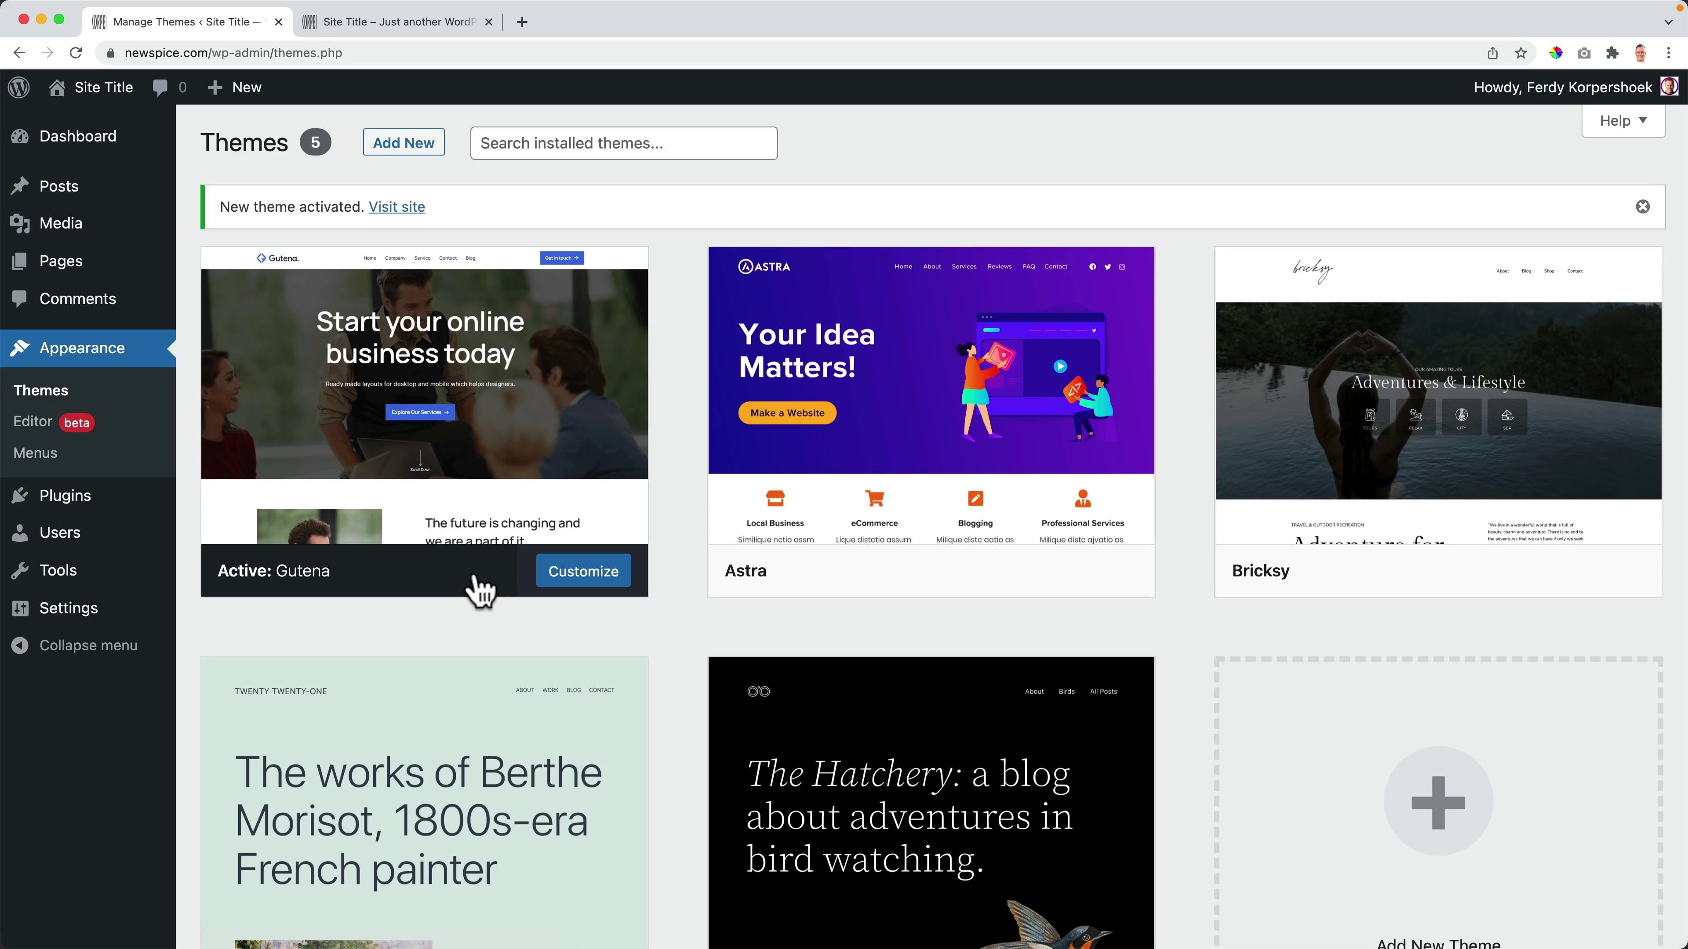
Step: Check how the Home page's travel, wedding and food sections look in the site preview with the Gutena theme
left_click(413, 28)
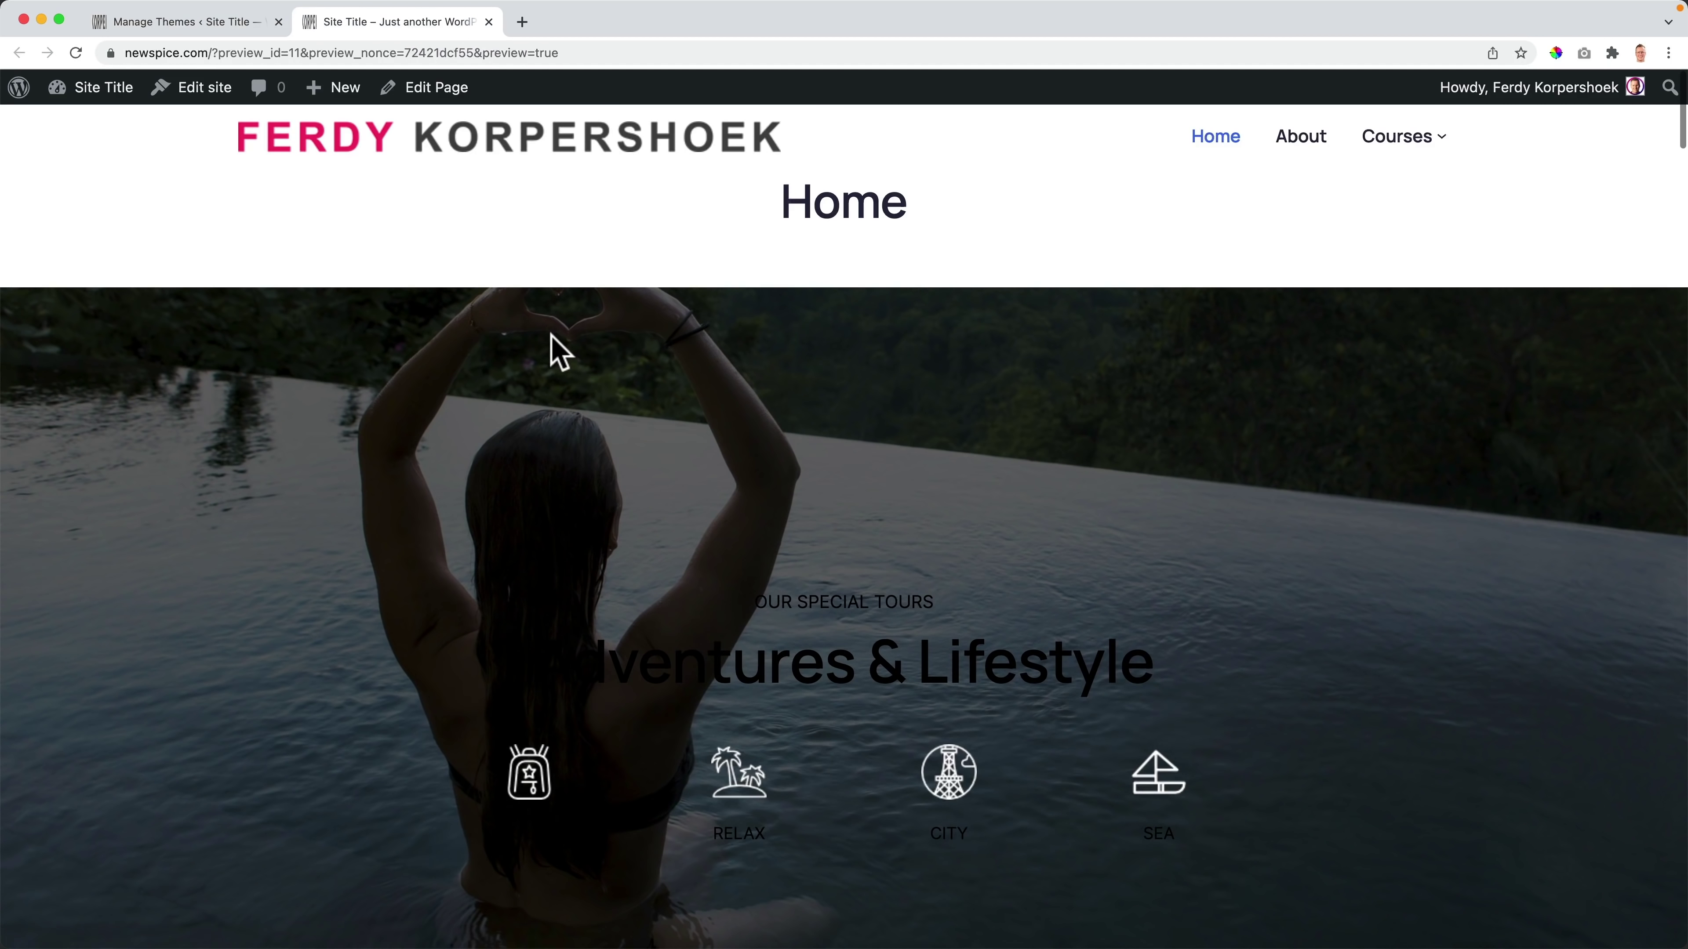
scroll(557, 353, "down", 15)
scroll(557, 353, "down", 20)
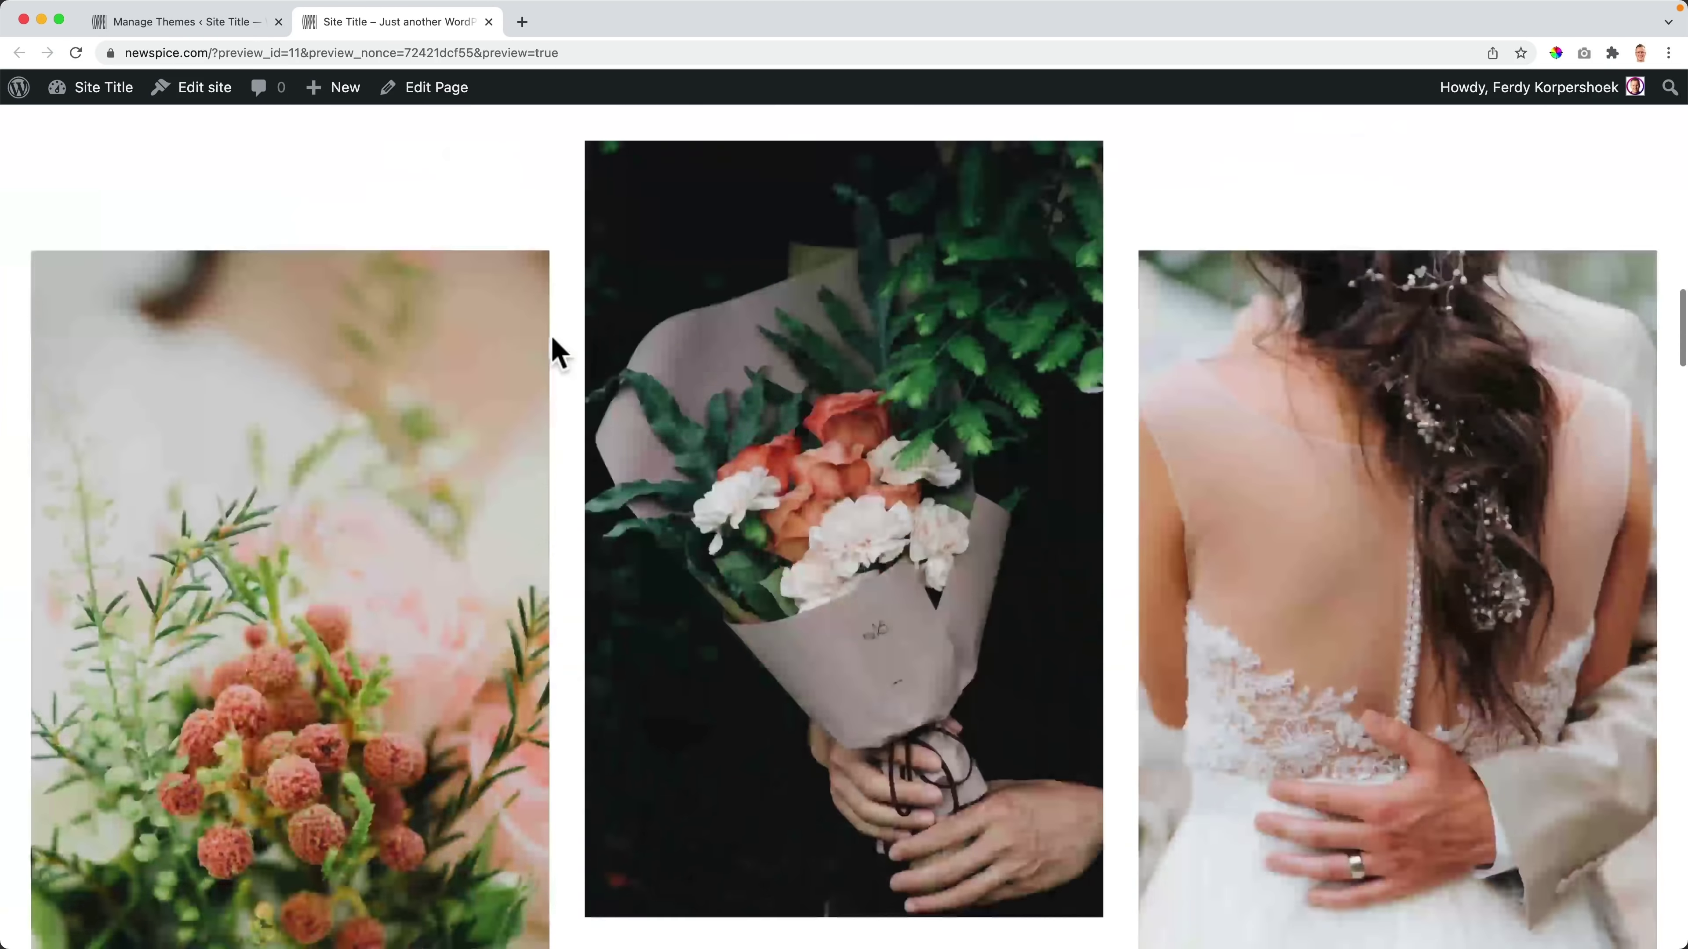
scroll(555, 351, "down", 12)
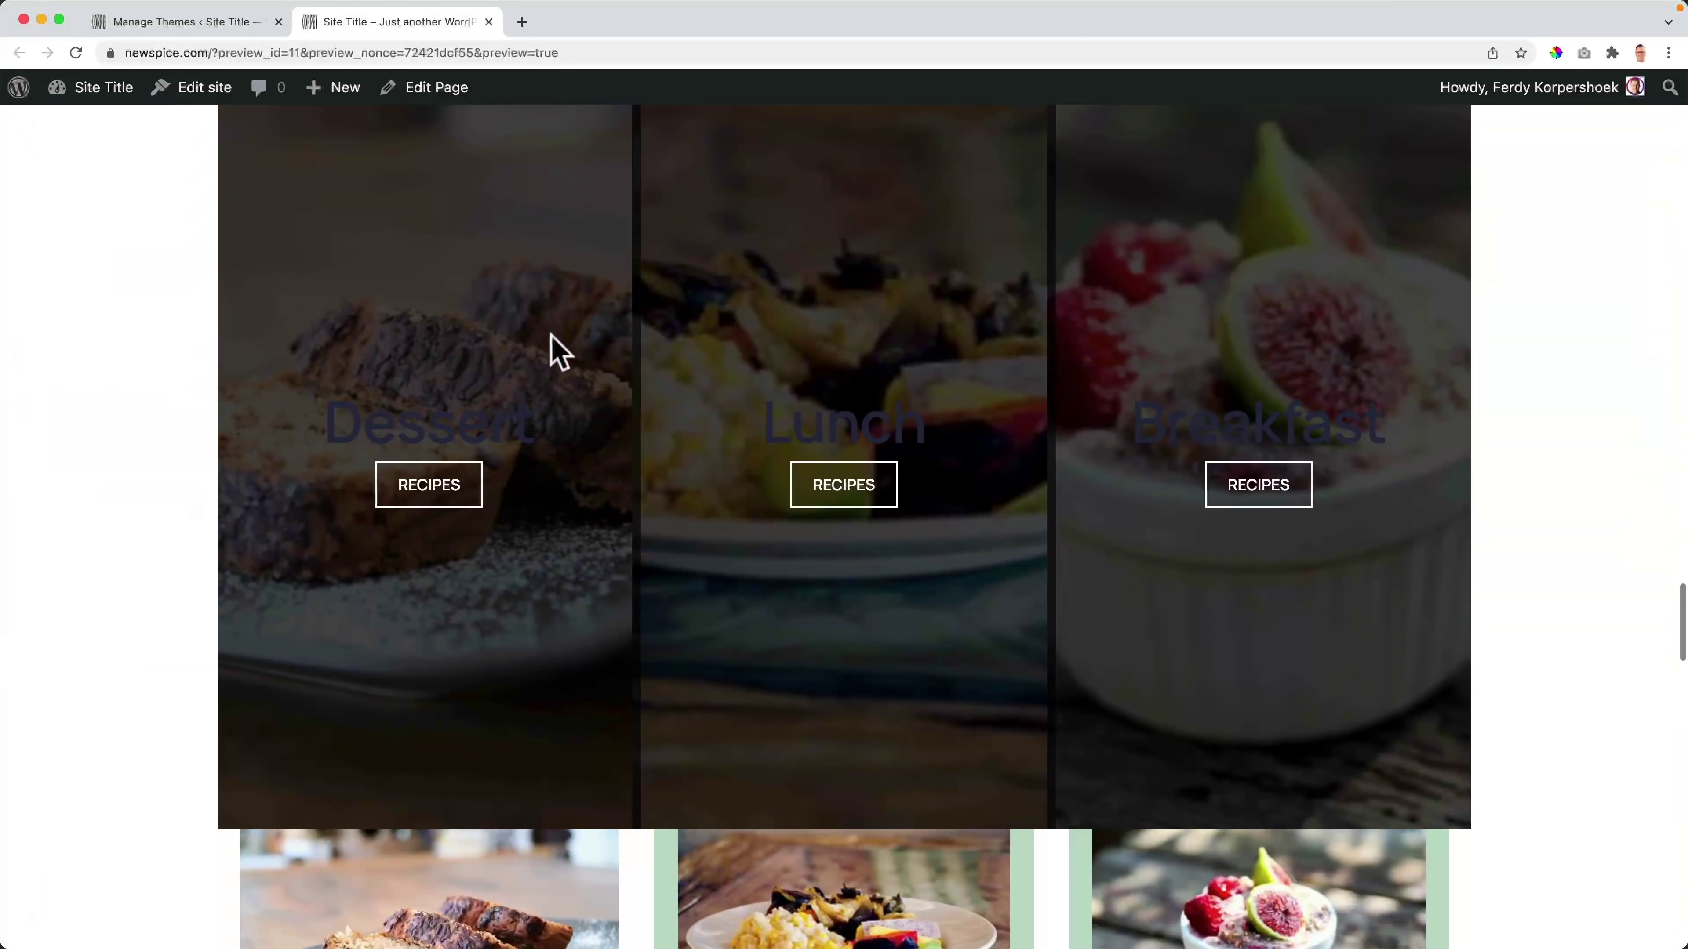
scroll(512, 366, "down", 10)
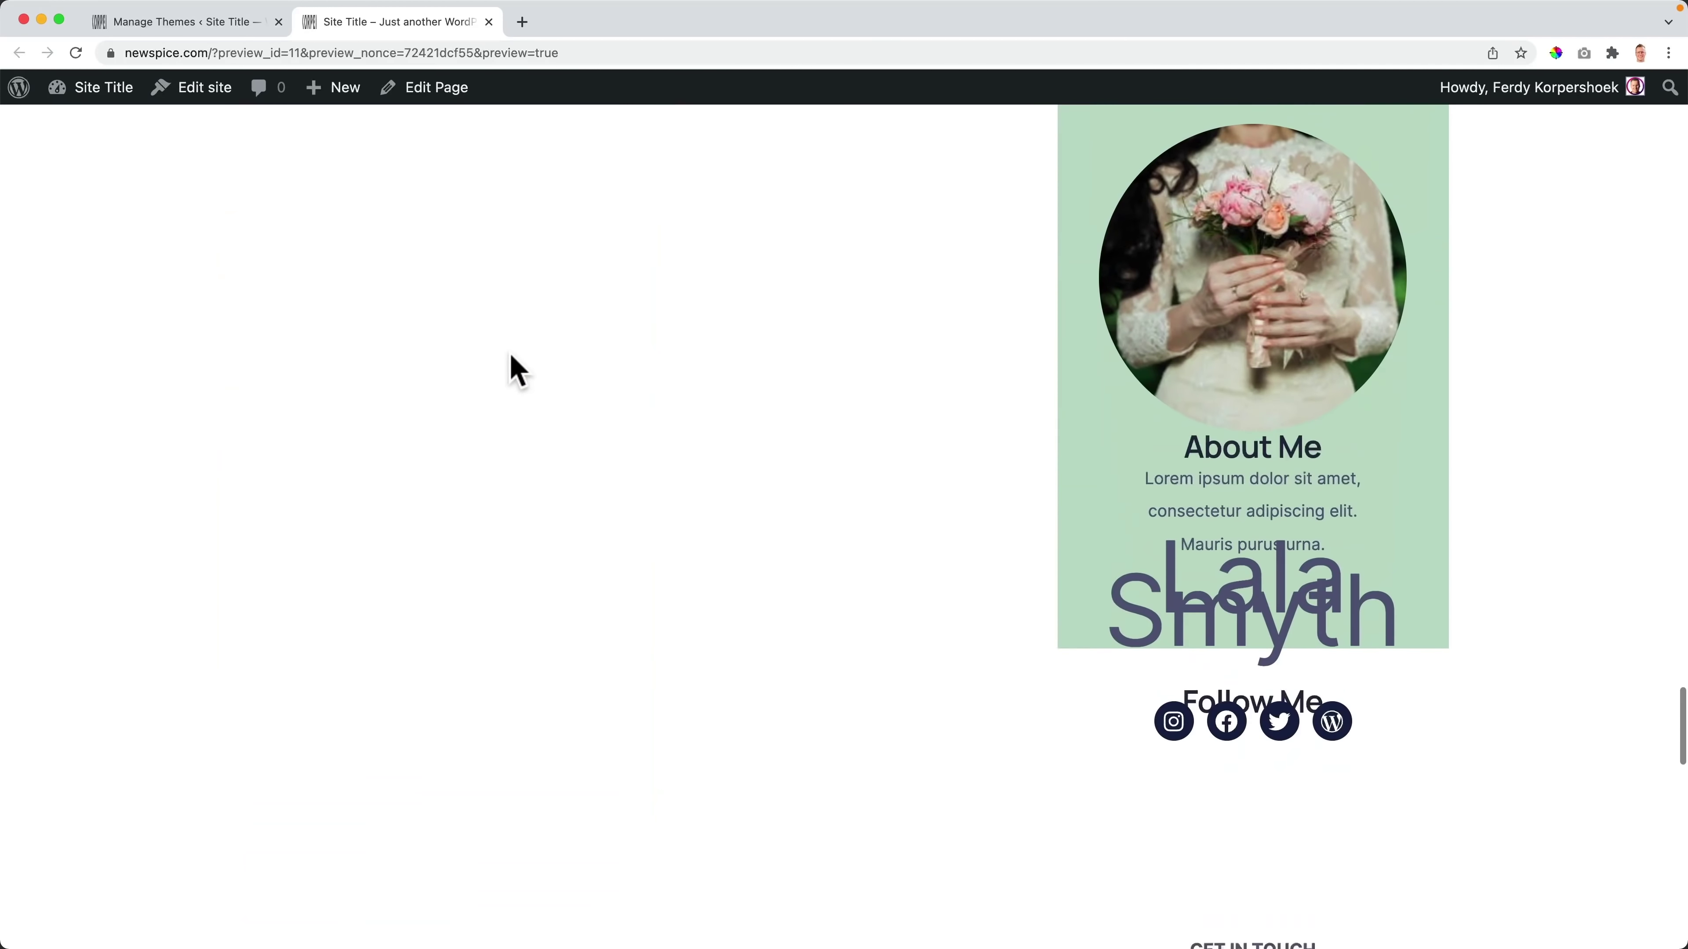
scroll(509, 366, "up", 20)
Step: Open the Home page for editing and insert the "Call to action with image, text and button" pattern from the Gutena Call To Action category
left_click(200, 21)
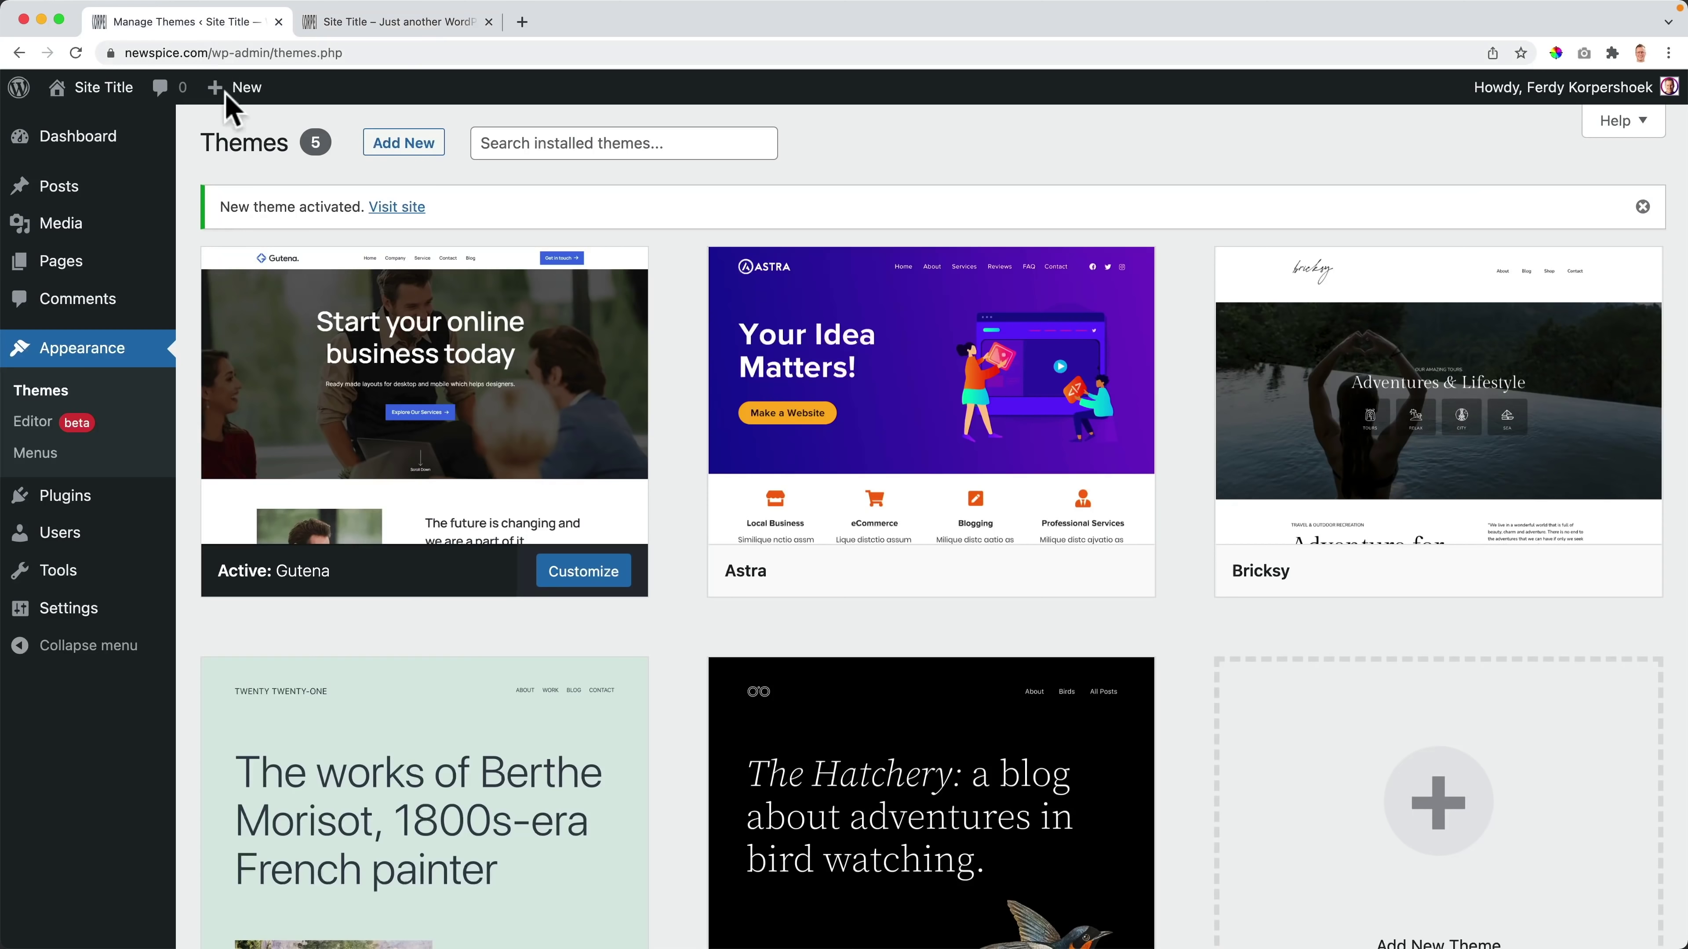
scroll(266, 332, "down", 1)
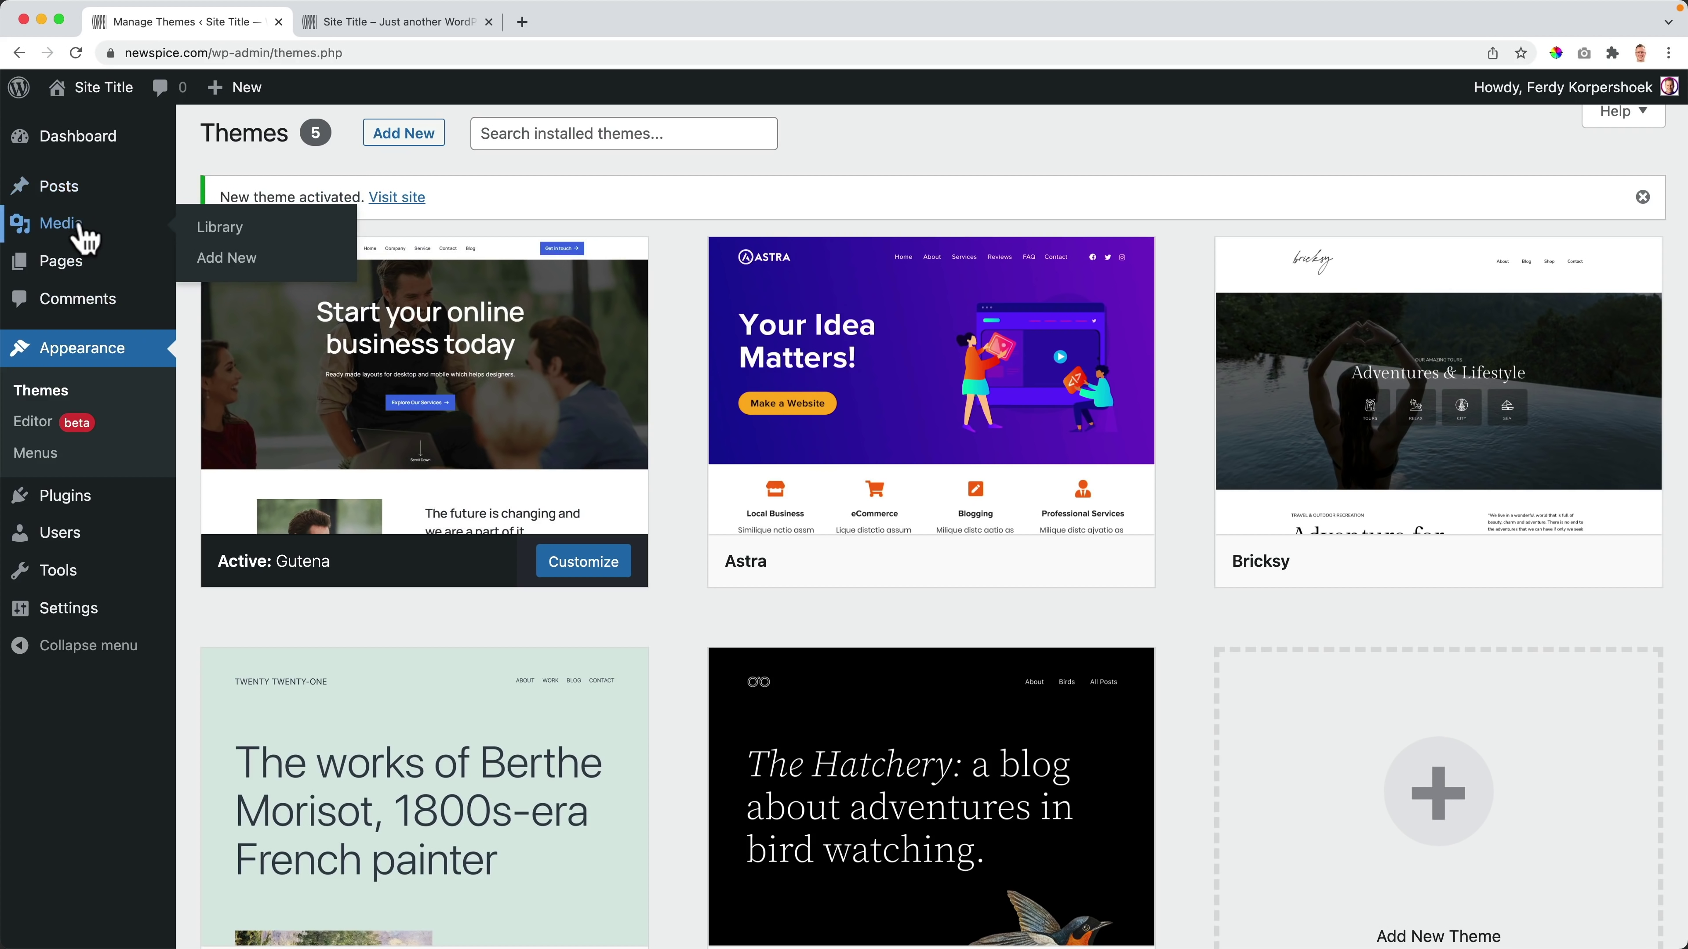
left_click(63, 263)
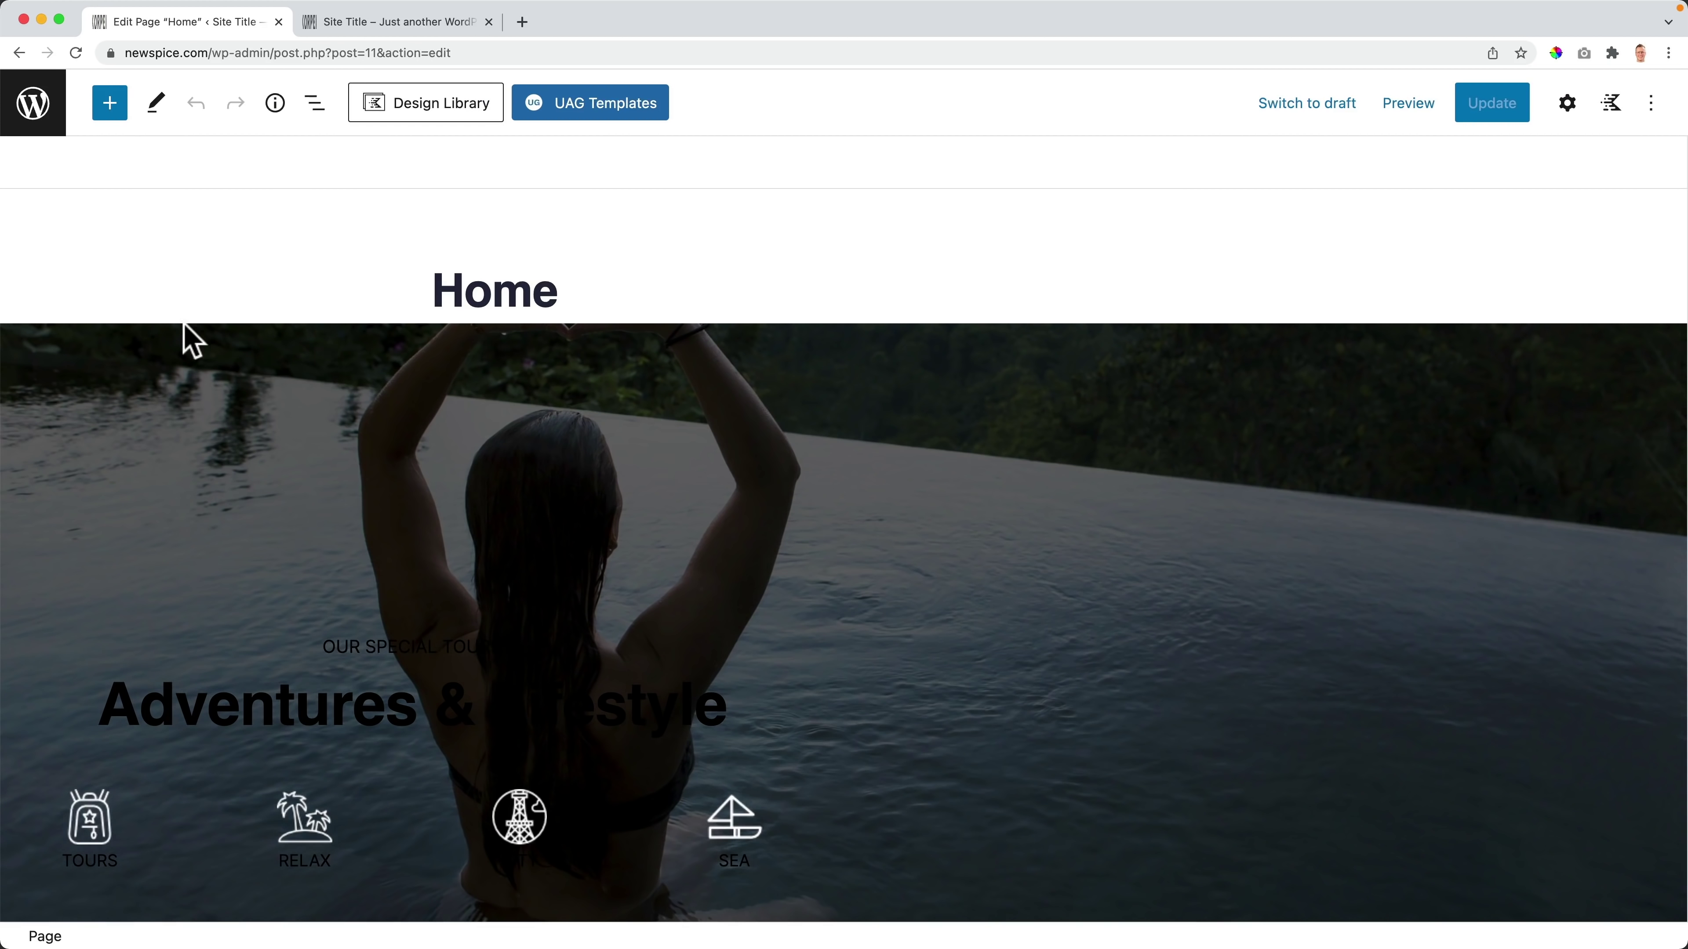
left_click(114, 113)
left_click(243, 247)
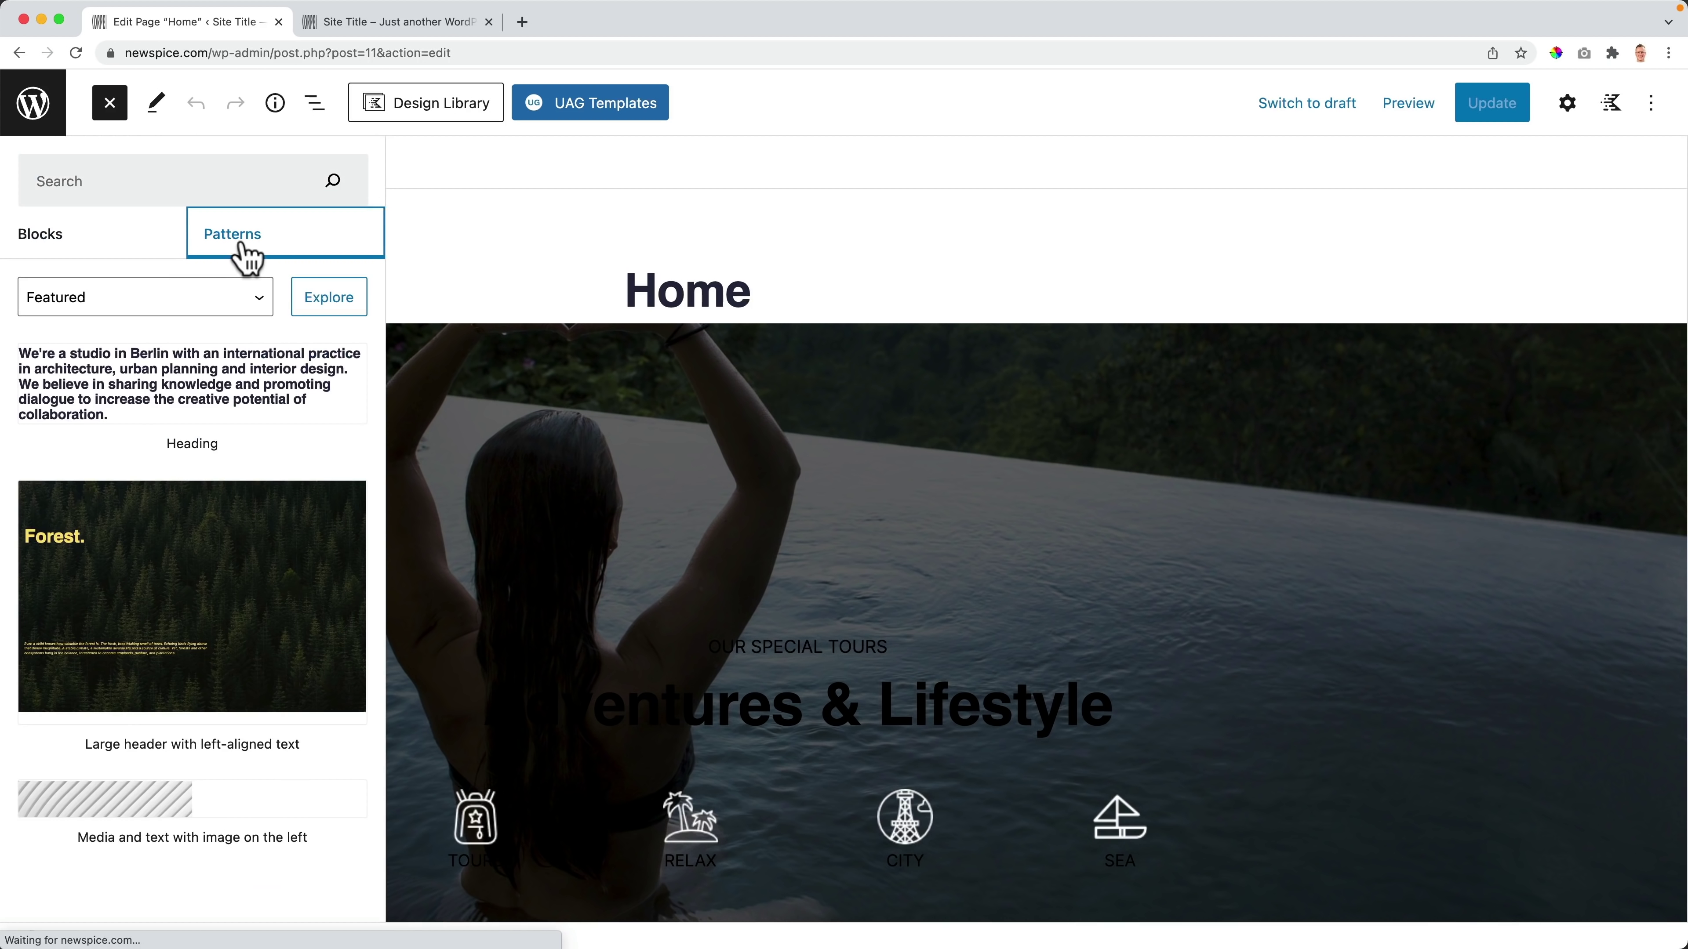
left_click(118, 312)
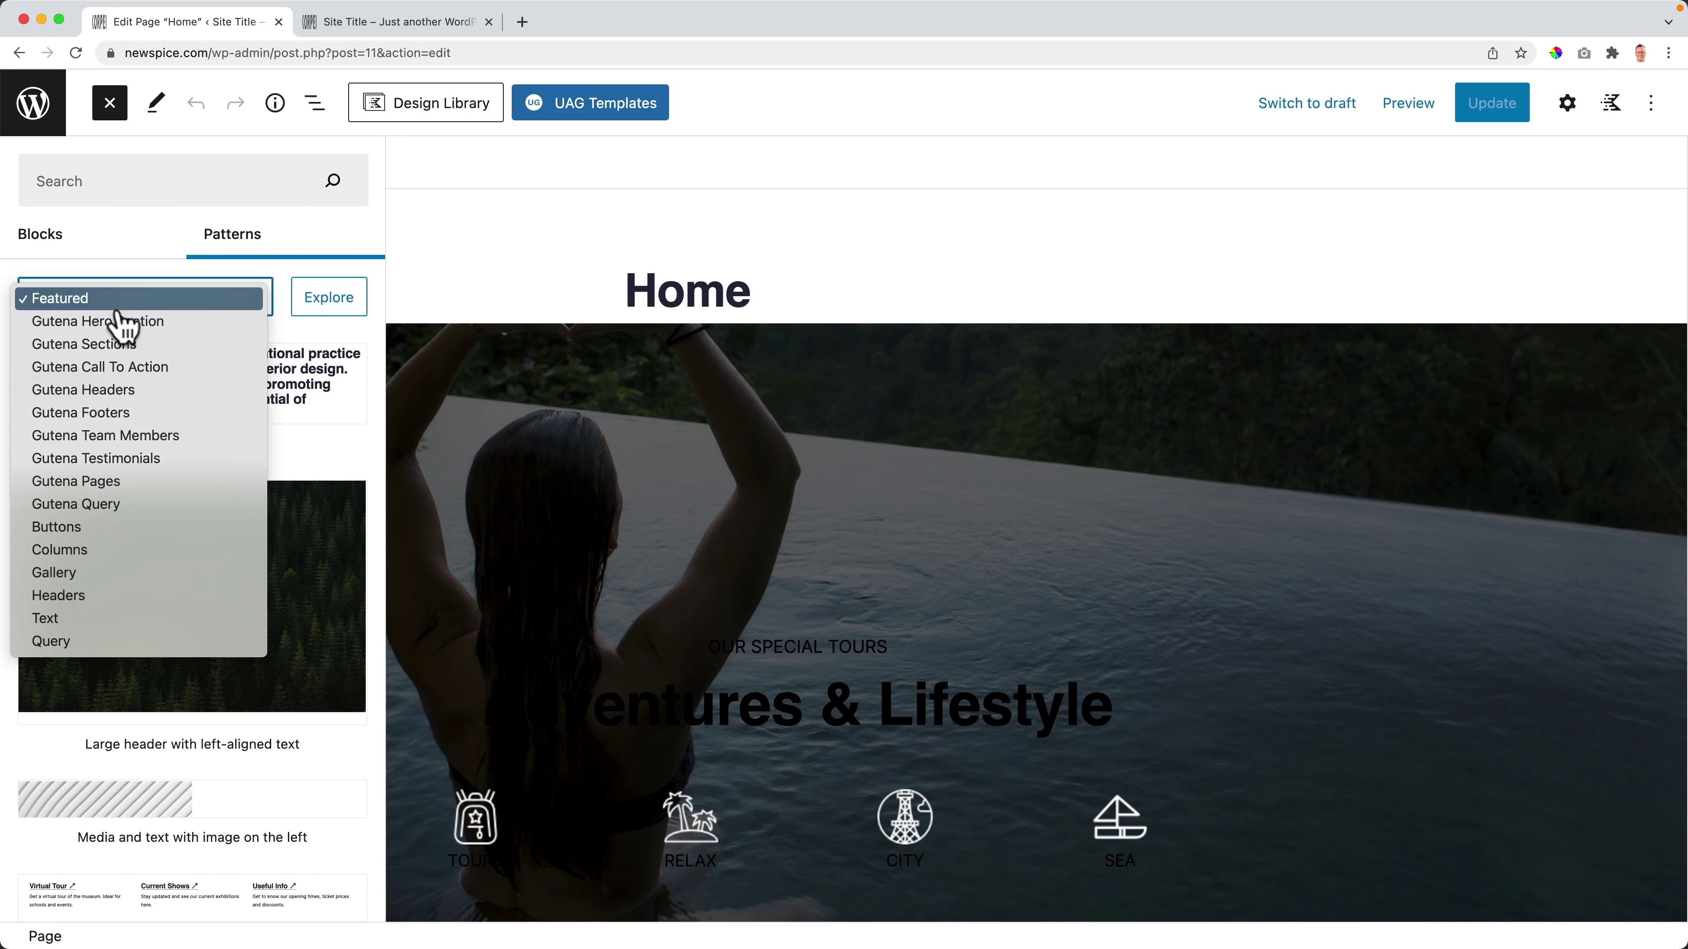
left_click(137, 367)
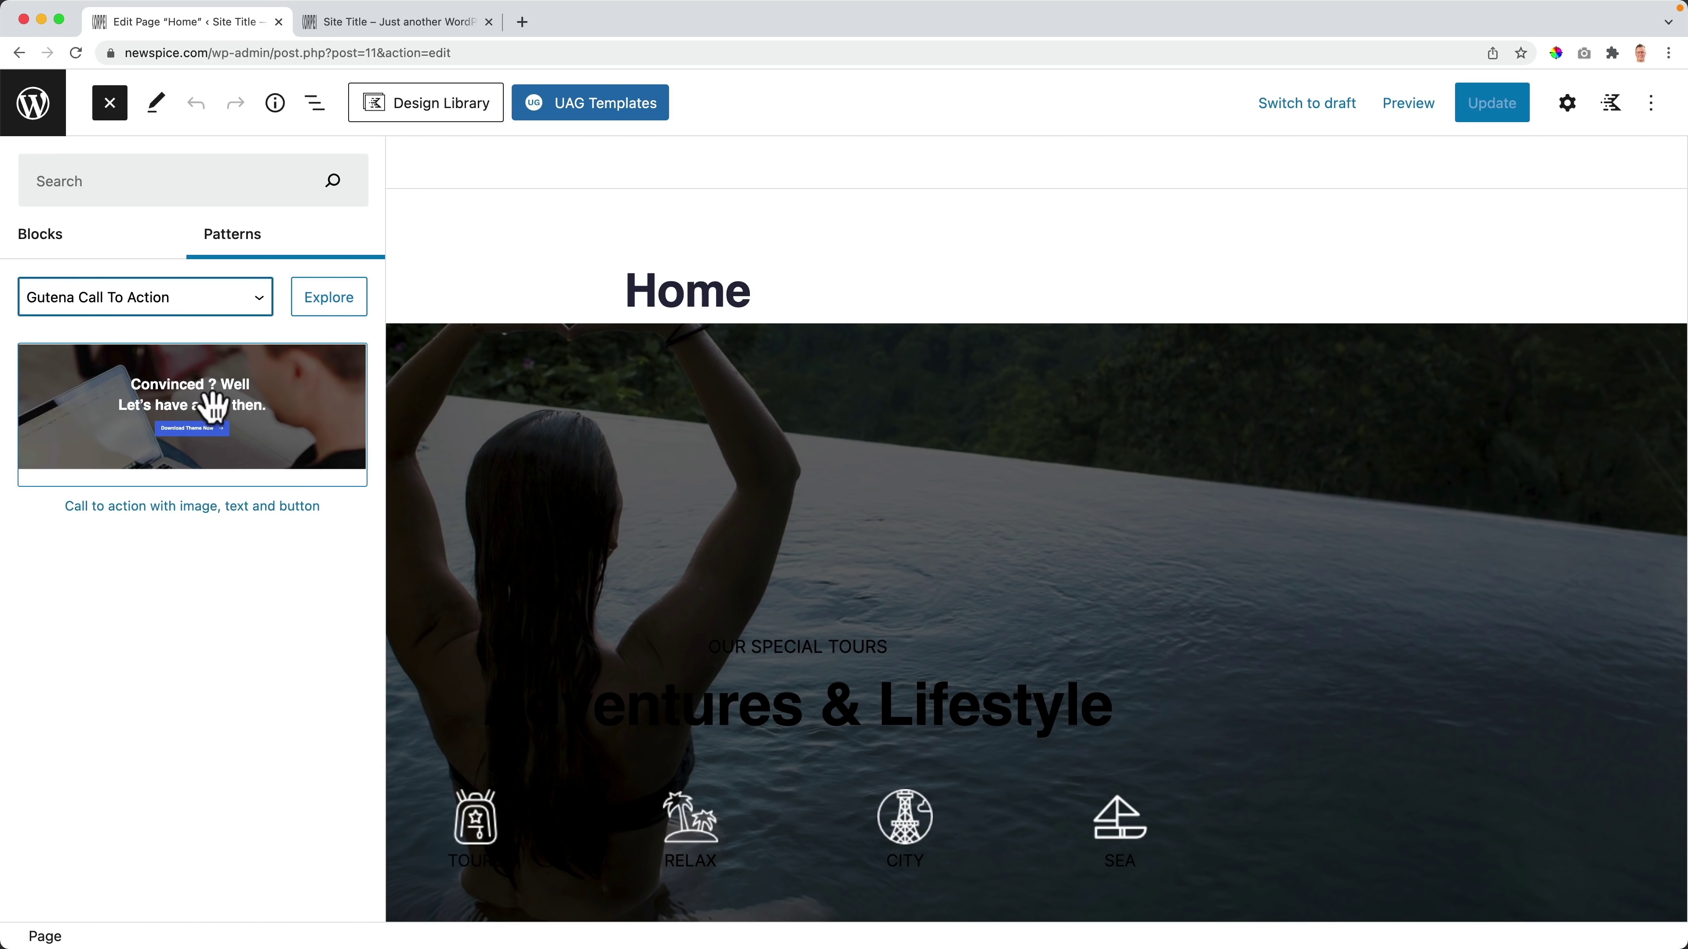
left_click(213, 407)
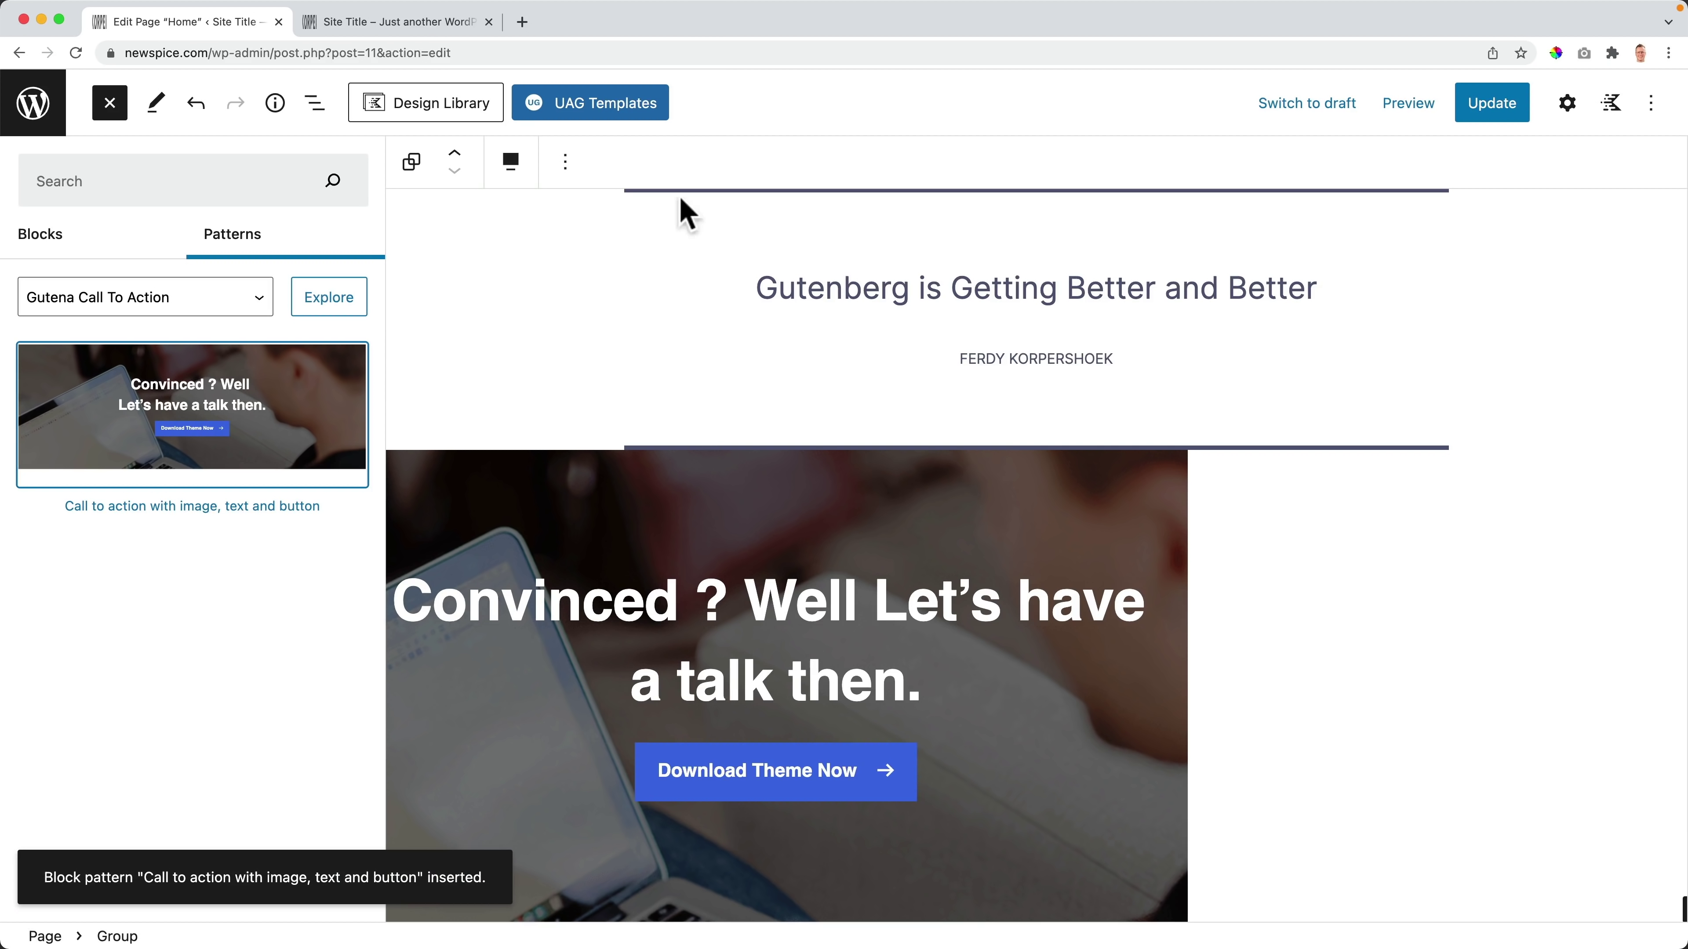
Step: Update the Home page and check the new call-to-action section at the end of the page in the site preview
left_click(1482, 103)
left_click(428, 29)
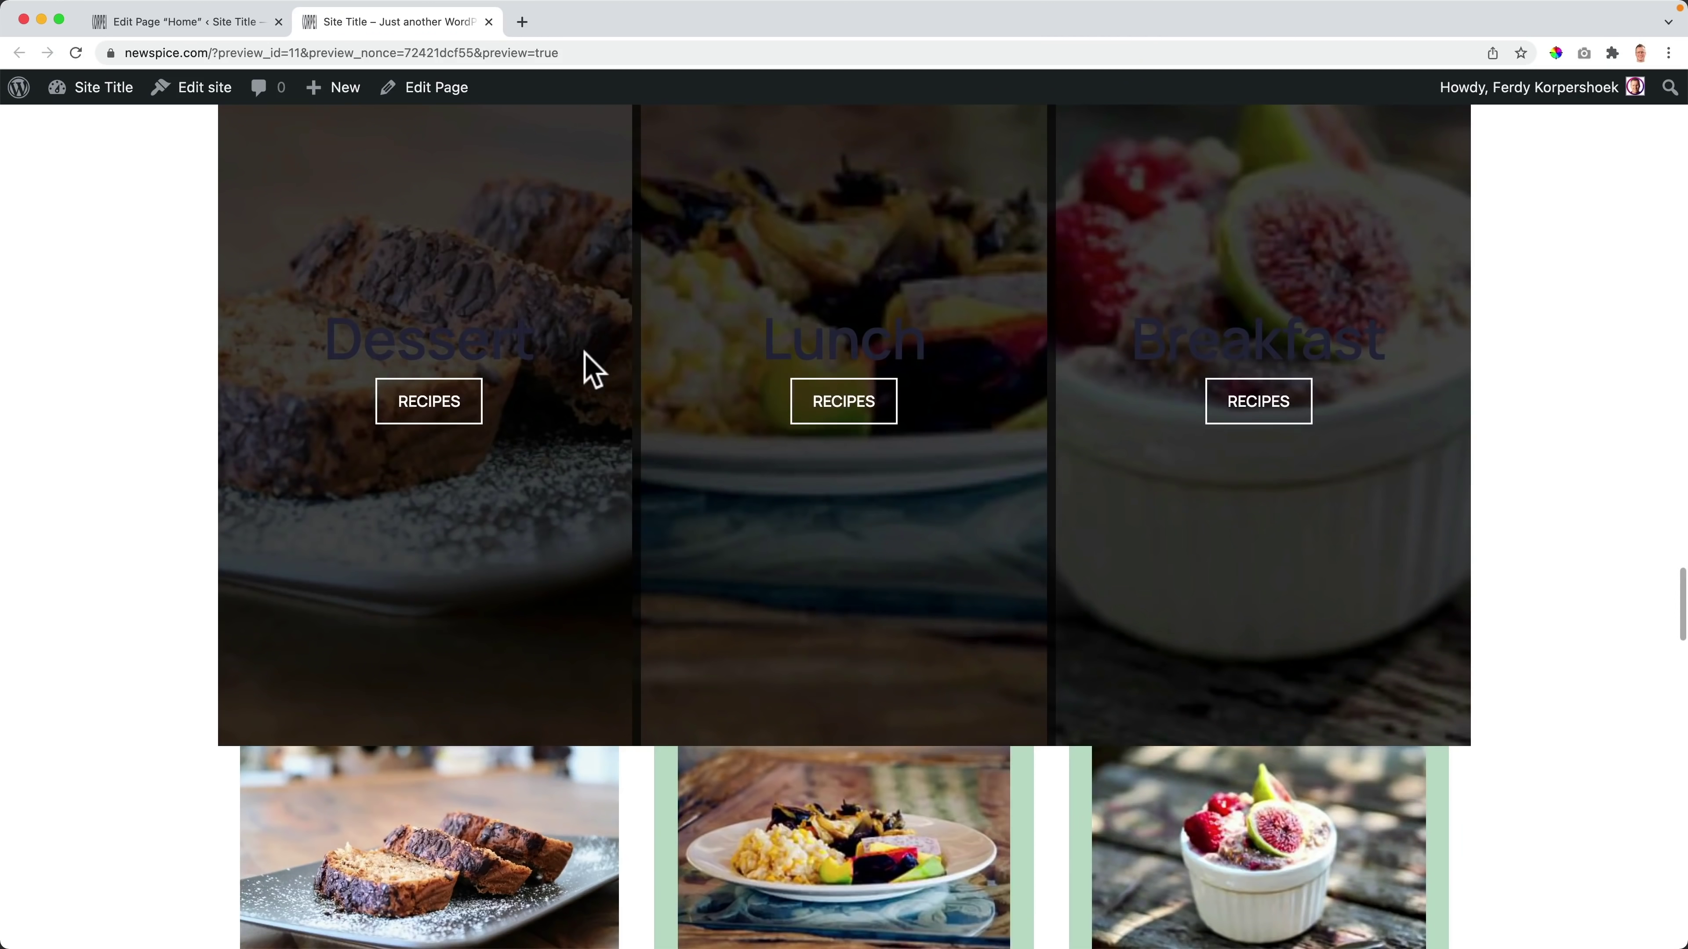
scroll(591, 369, "down", 20)
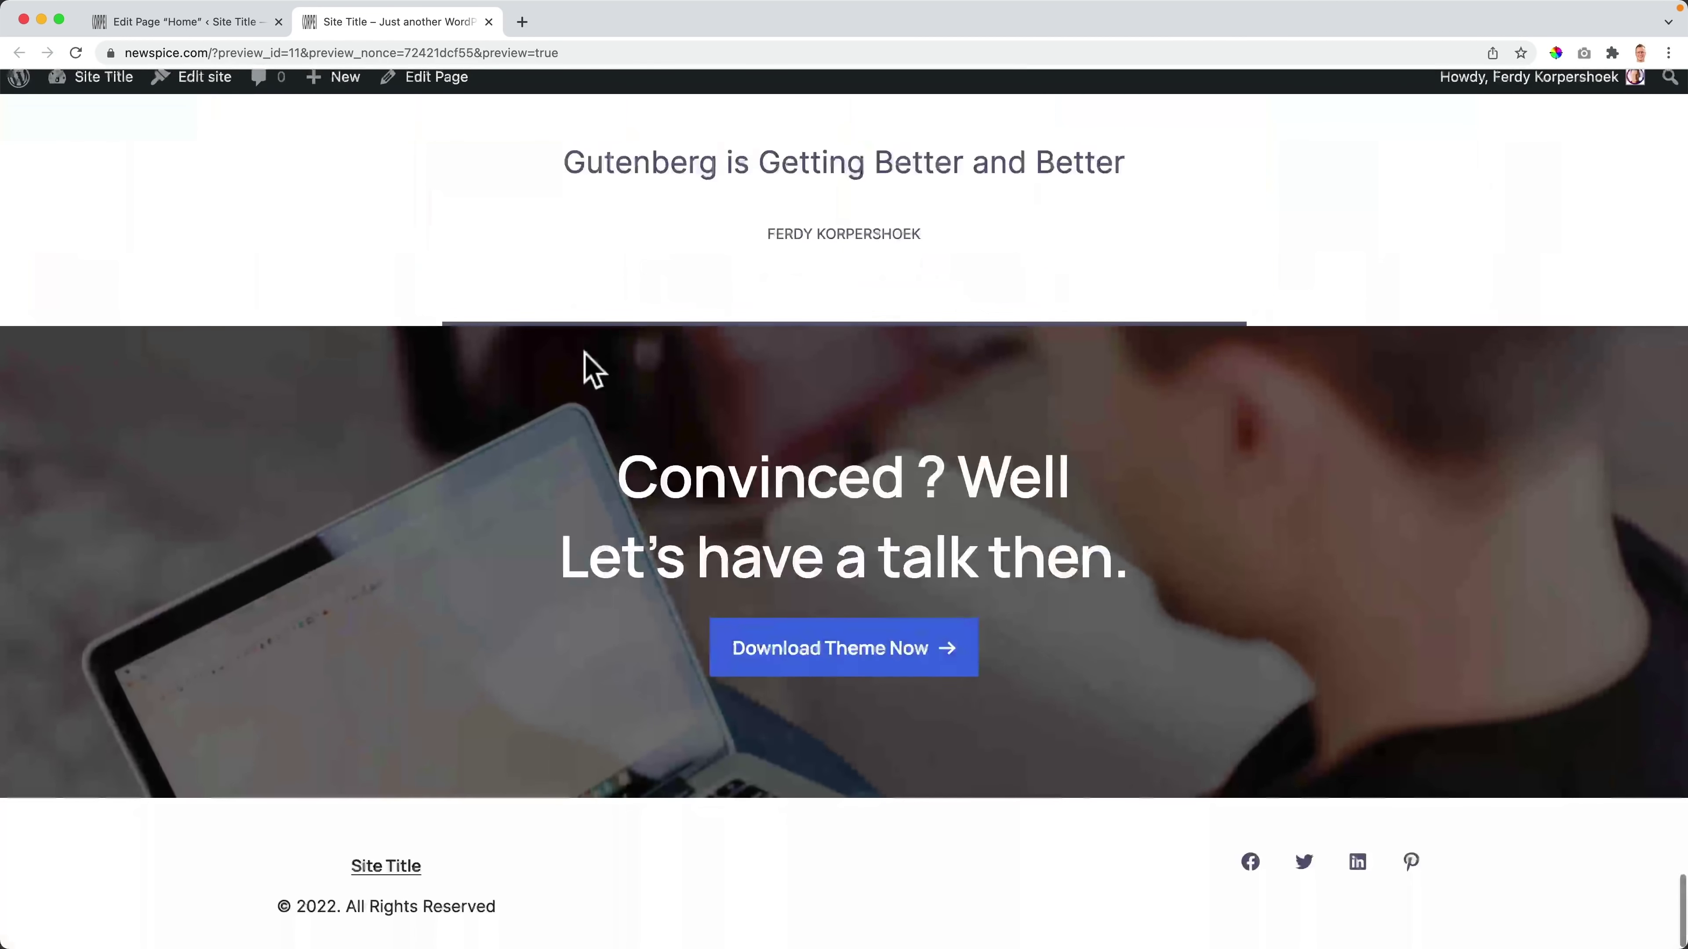
Step: Leave the Home page editor and activate the Bricksy theme among the installed themes
left_click(192, 22)
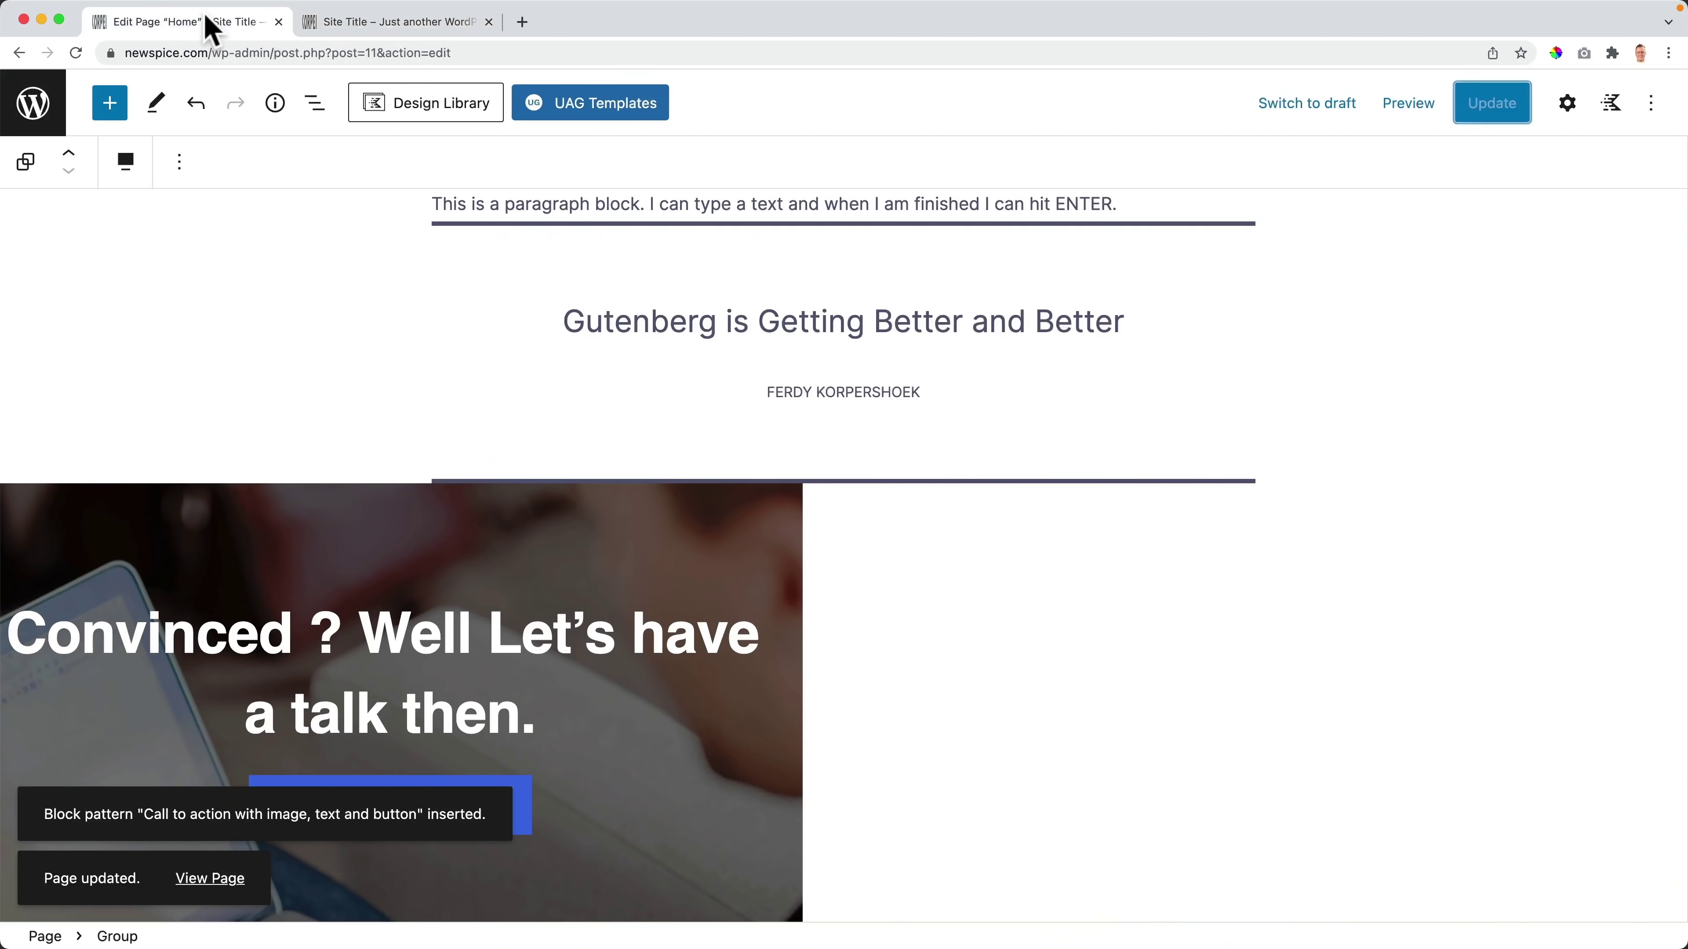
left_click(58, 105)
mouse_move(105, 429)
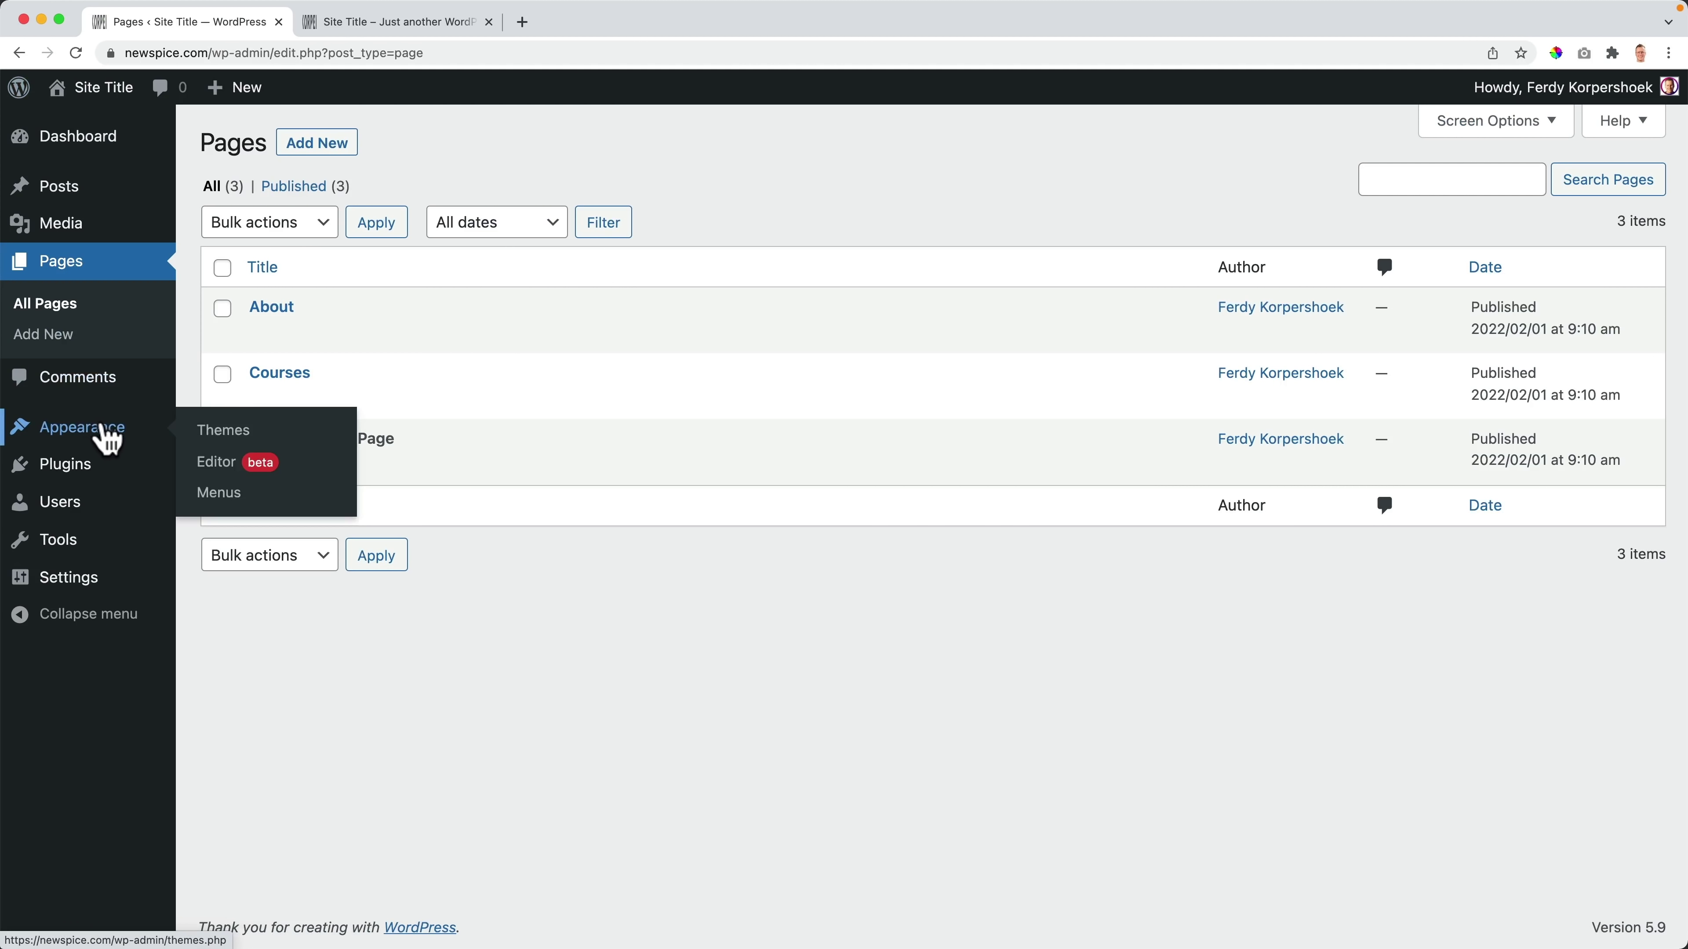
left_click(232, 440)
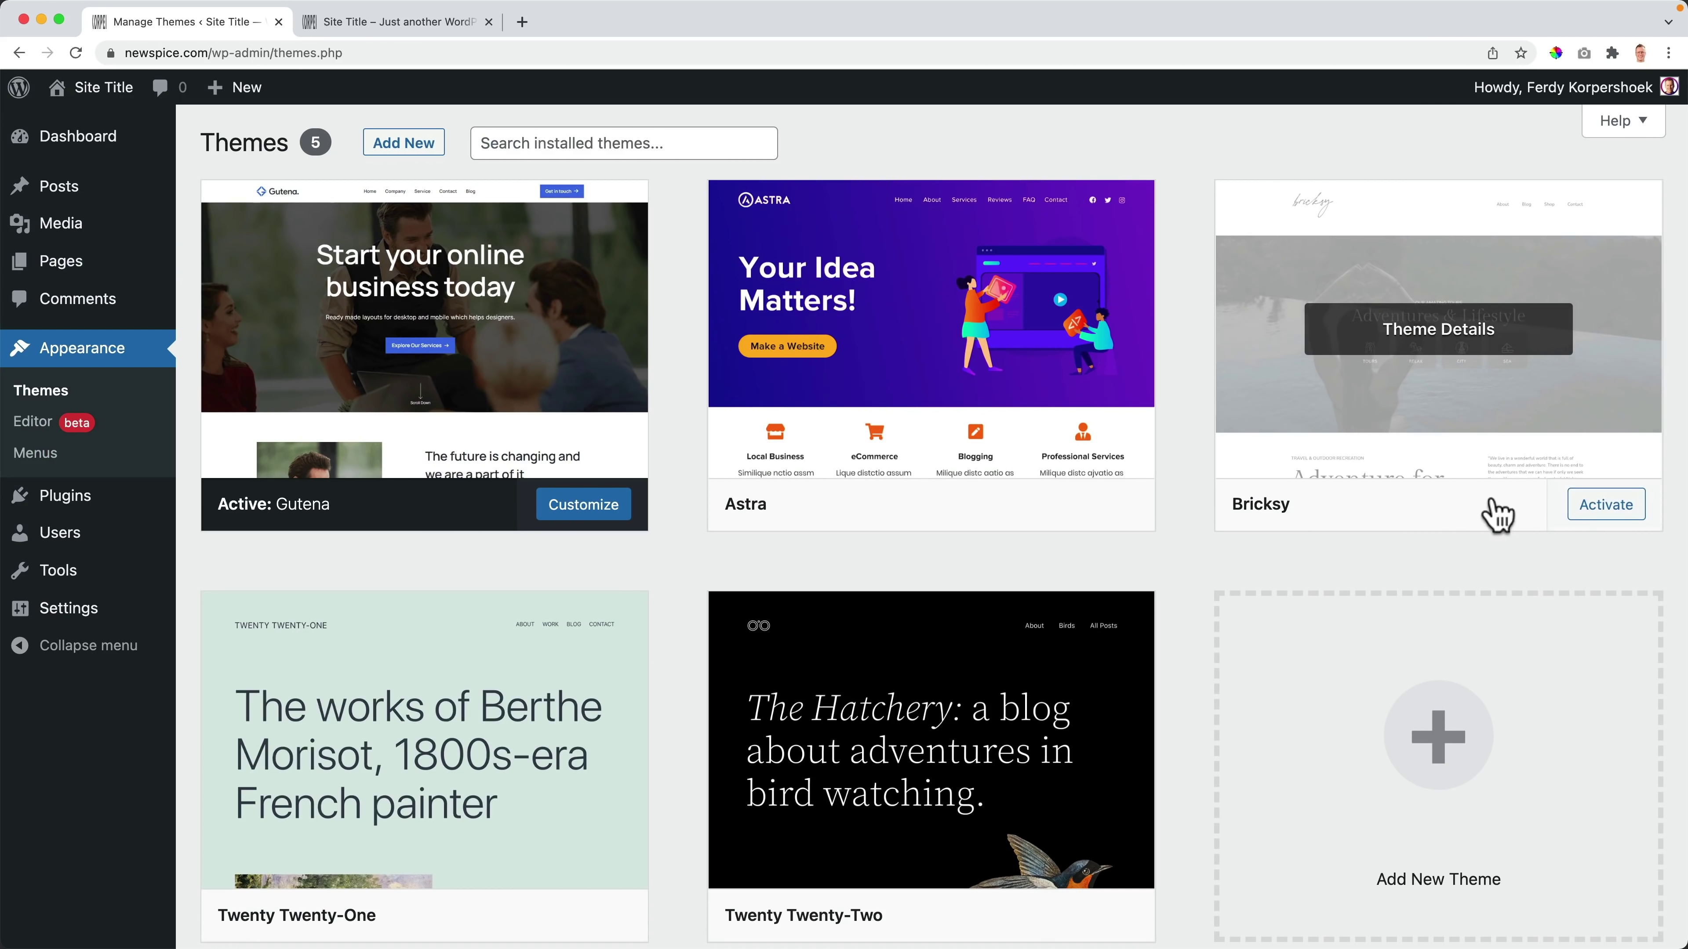
left_click(1590, 512)
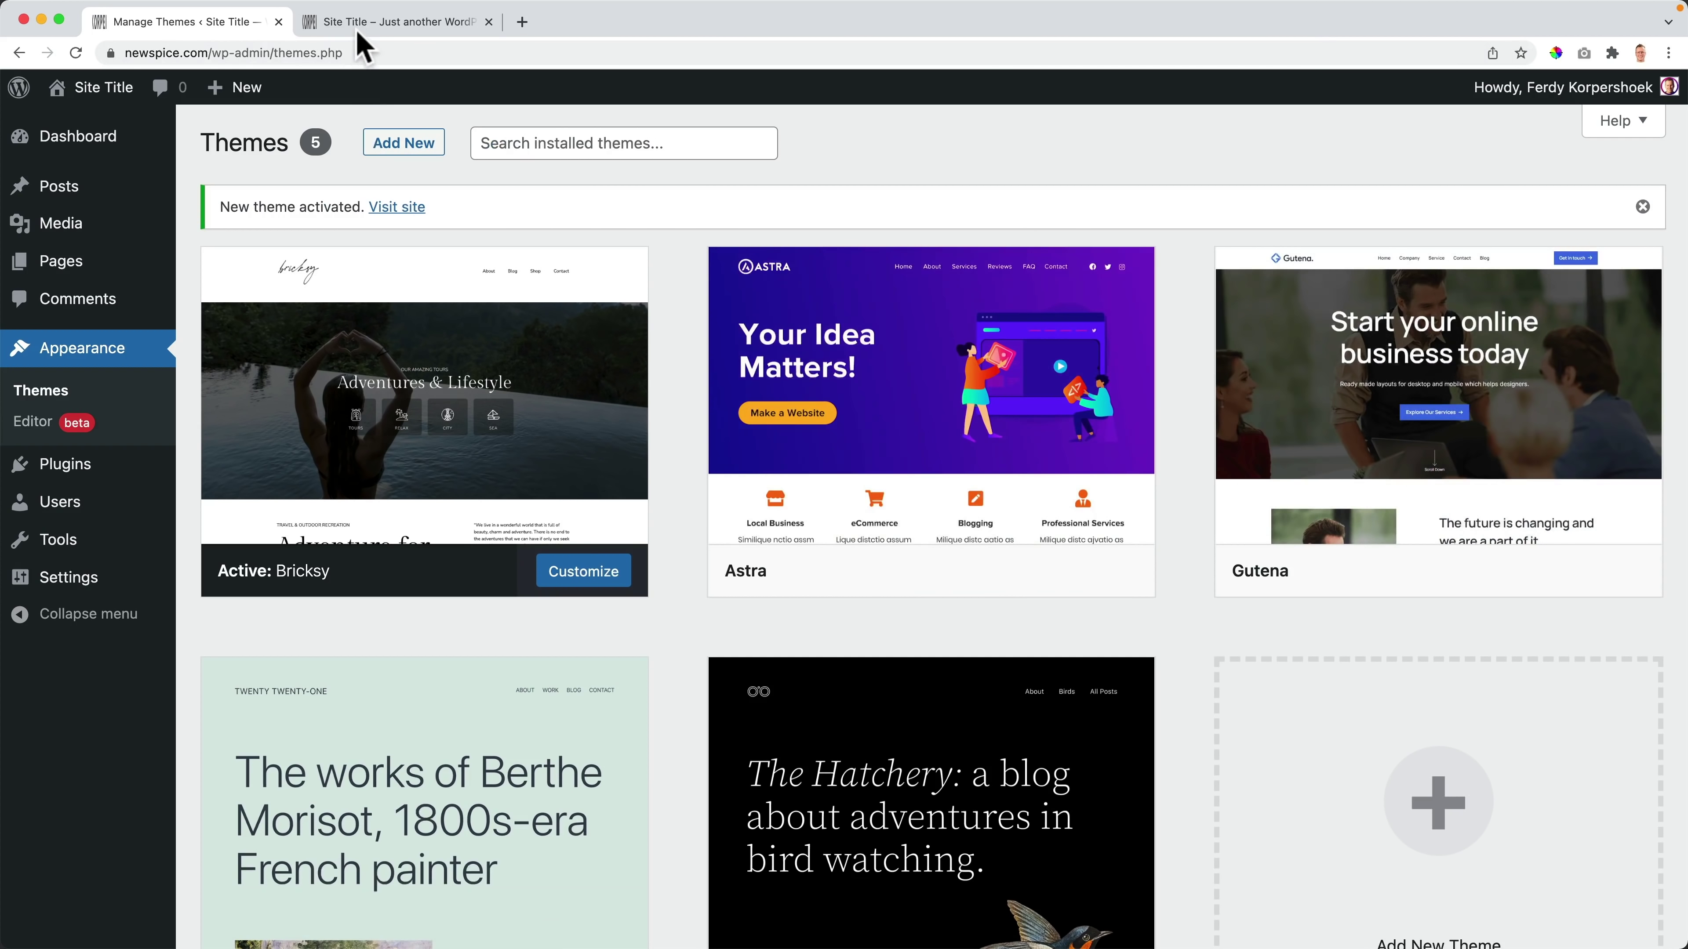
Step: Check the call-to-action heading and button in the site preview with the Bricksy theme, and return to the theme list
left_click(361, 22)
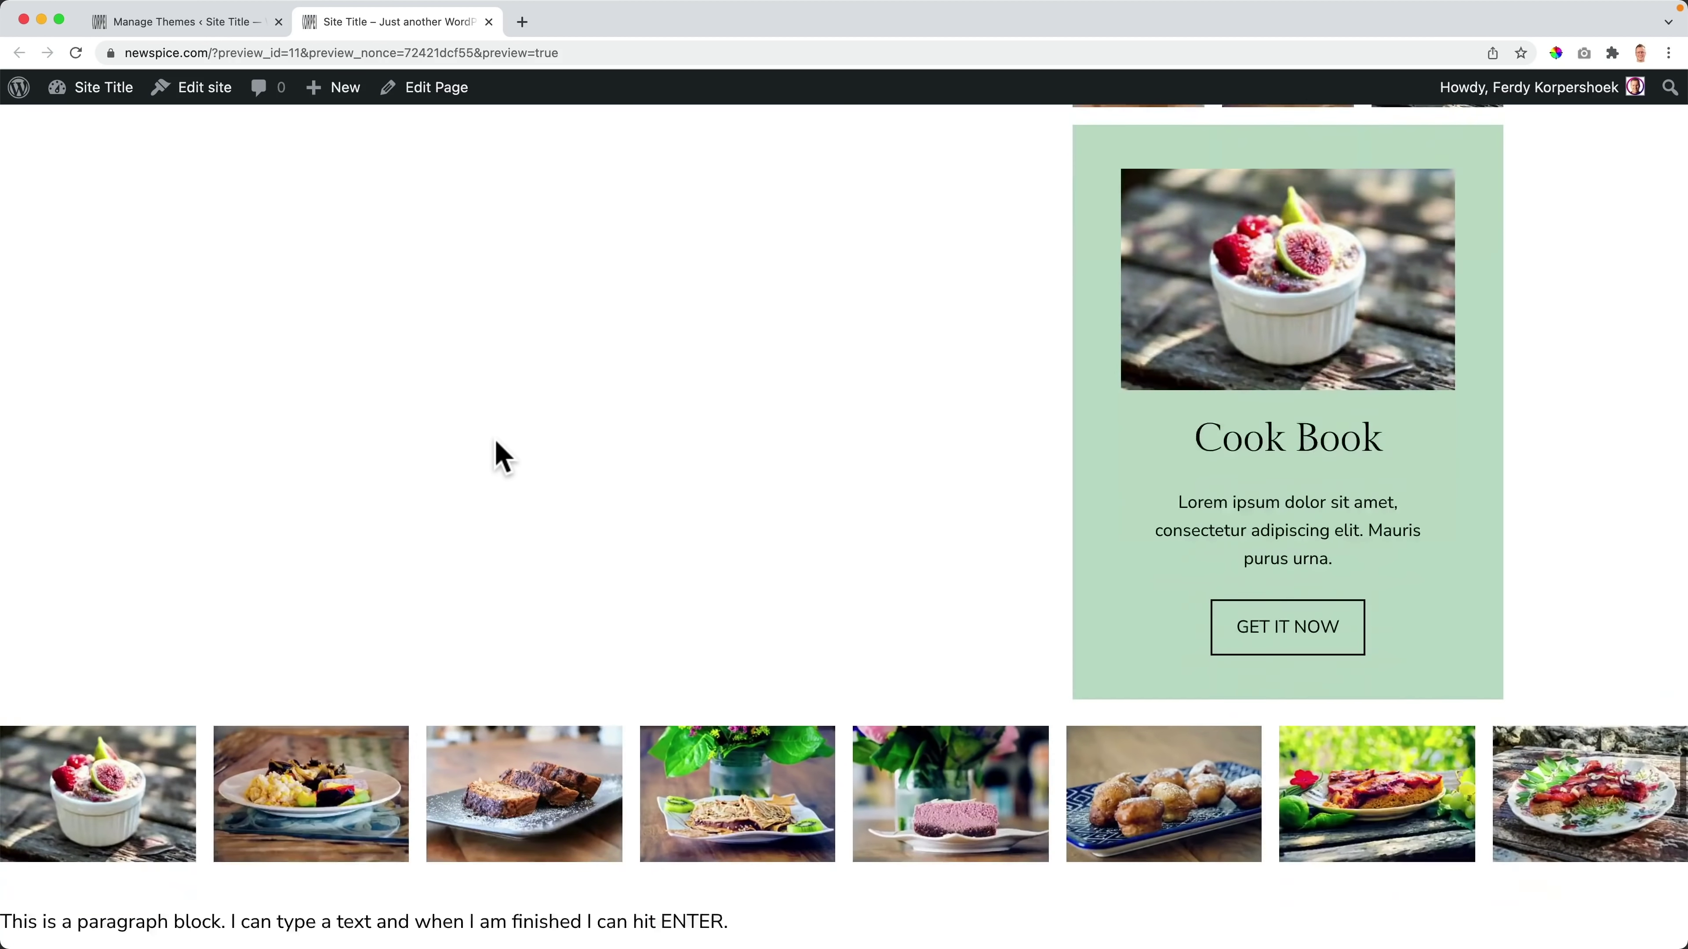
scroll(494, 440, "down", 2)
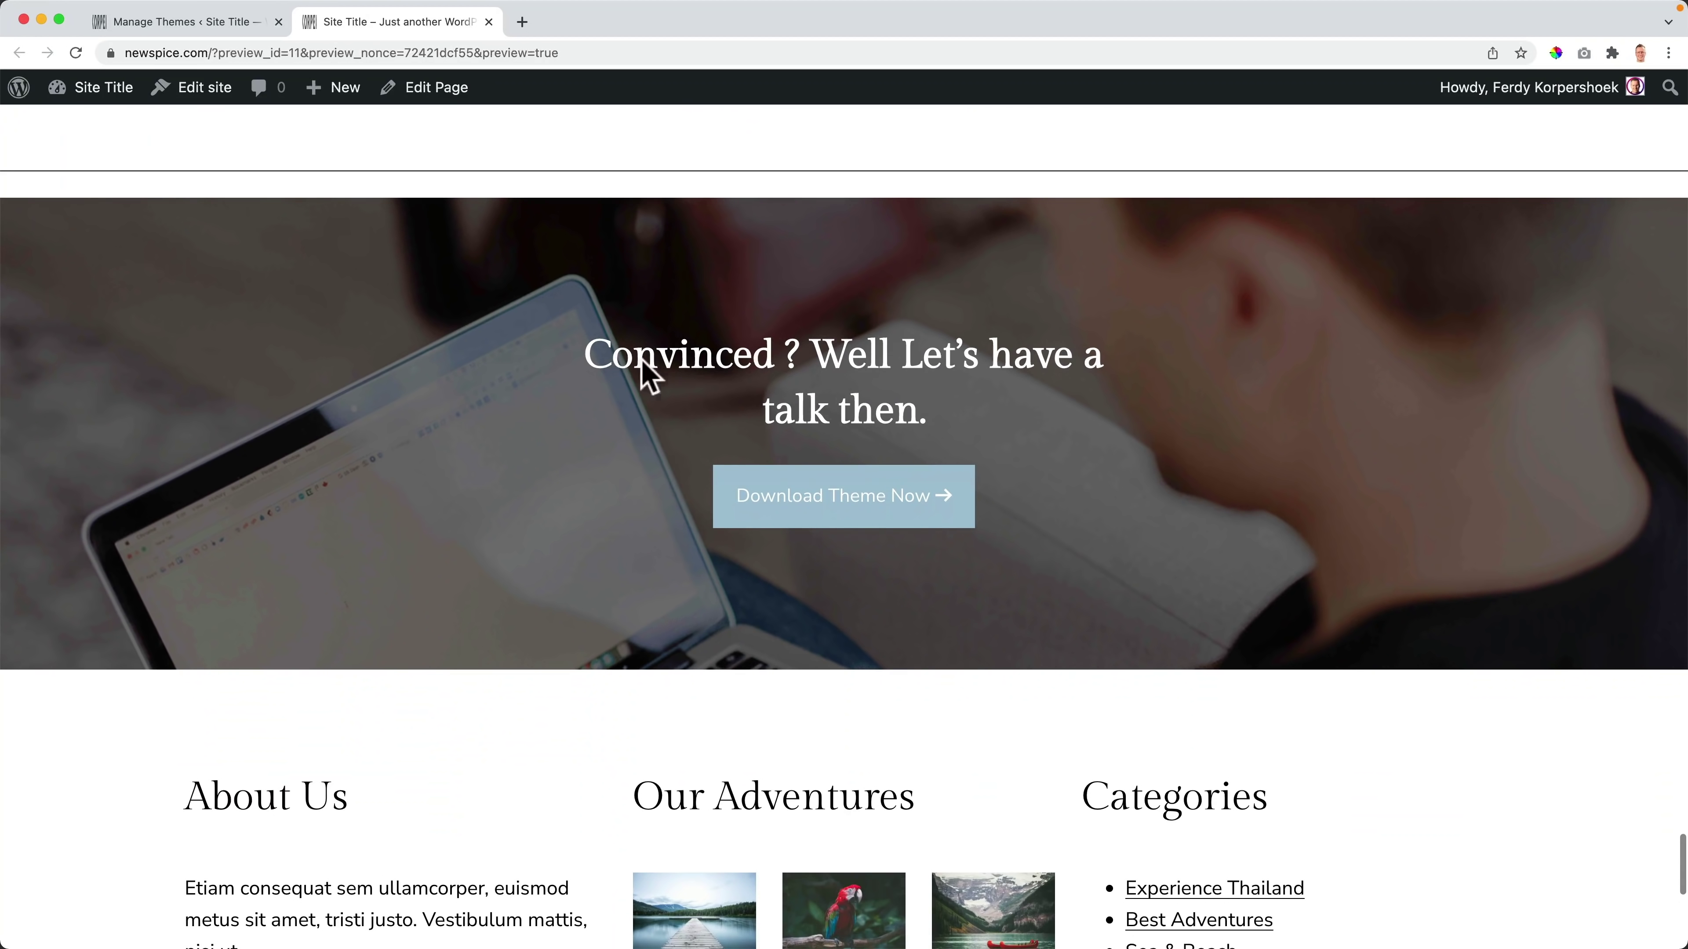
left_click_drag(755, 363, 1056, 407)
left_click(1030, 406)
left_click(222, 24)
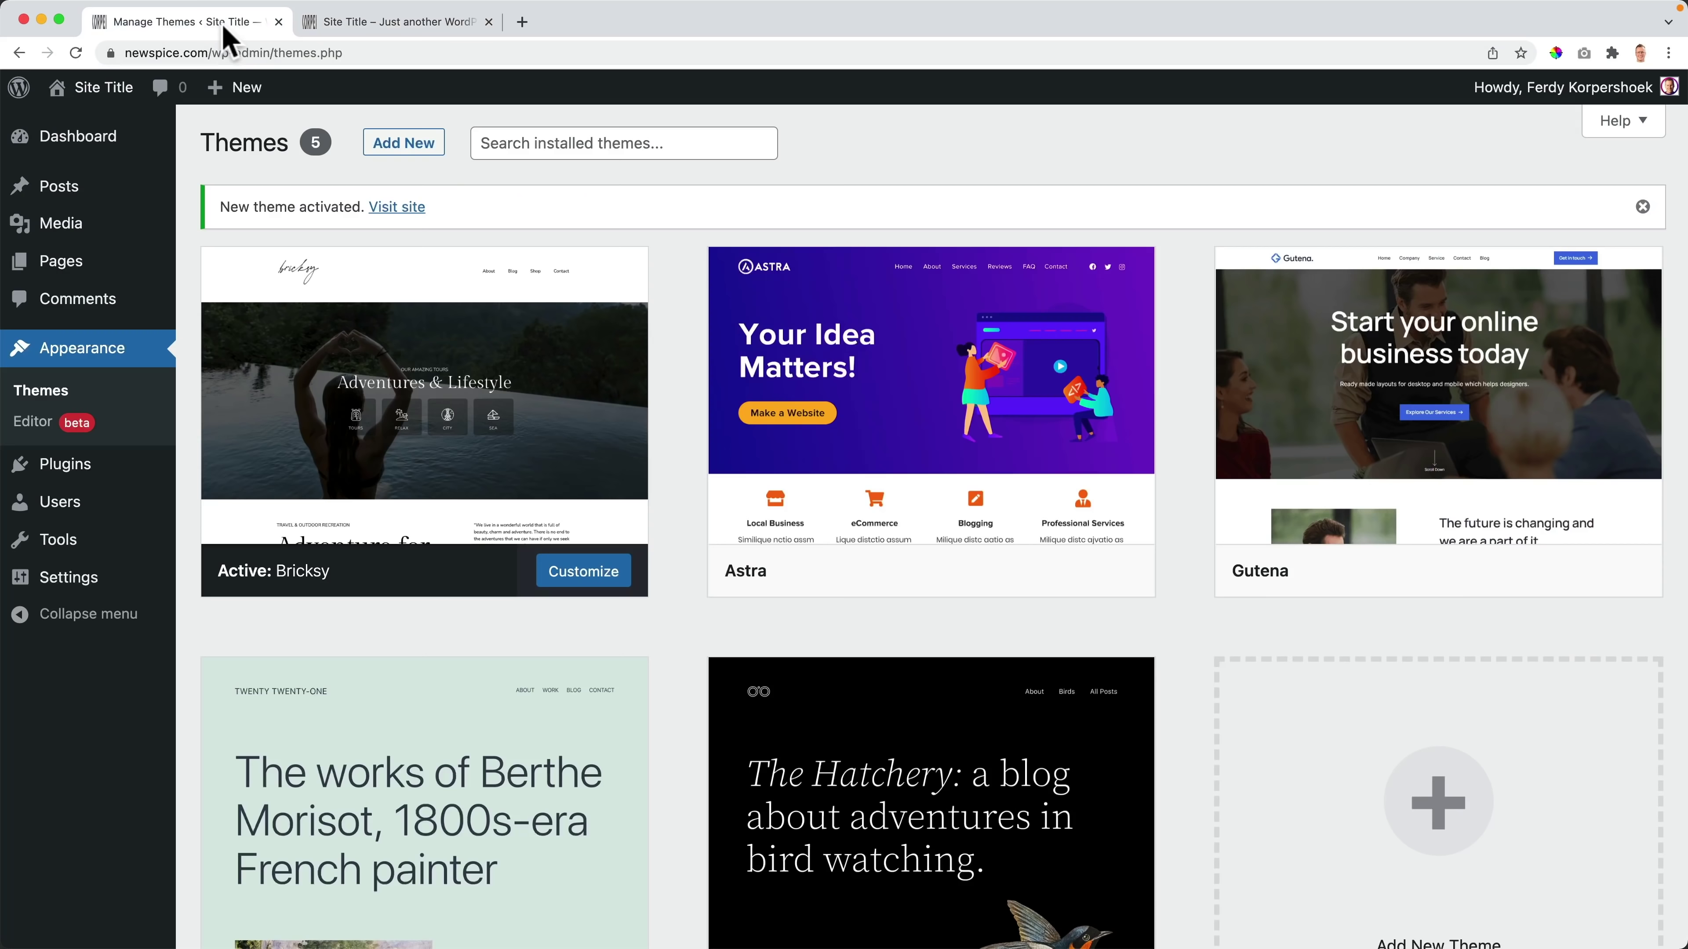
Step: Open the Home page for editing and show the block settings of the "Convinced ? Well Let's have a talk then." heading
left_click(61, 262)
left_click(277, 442)
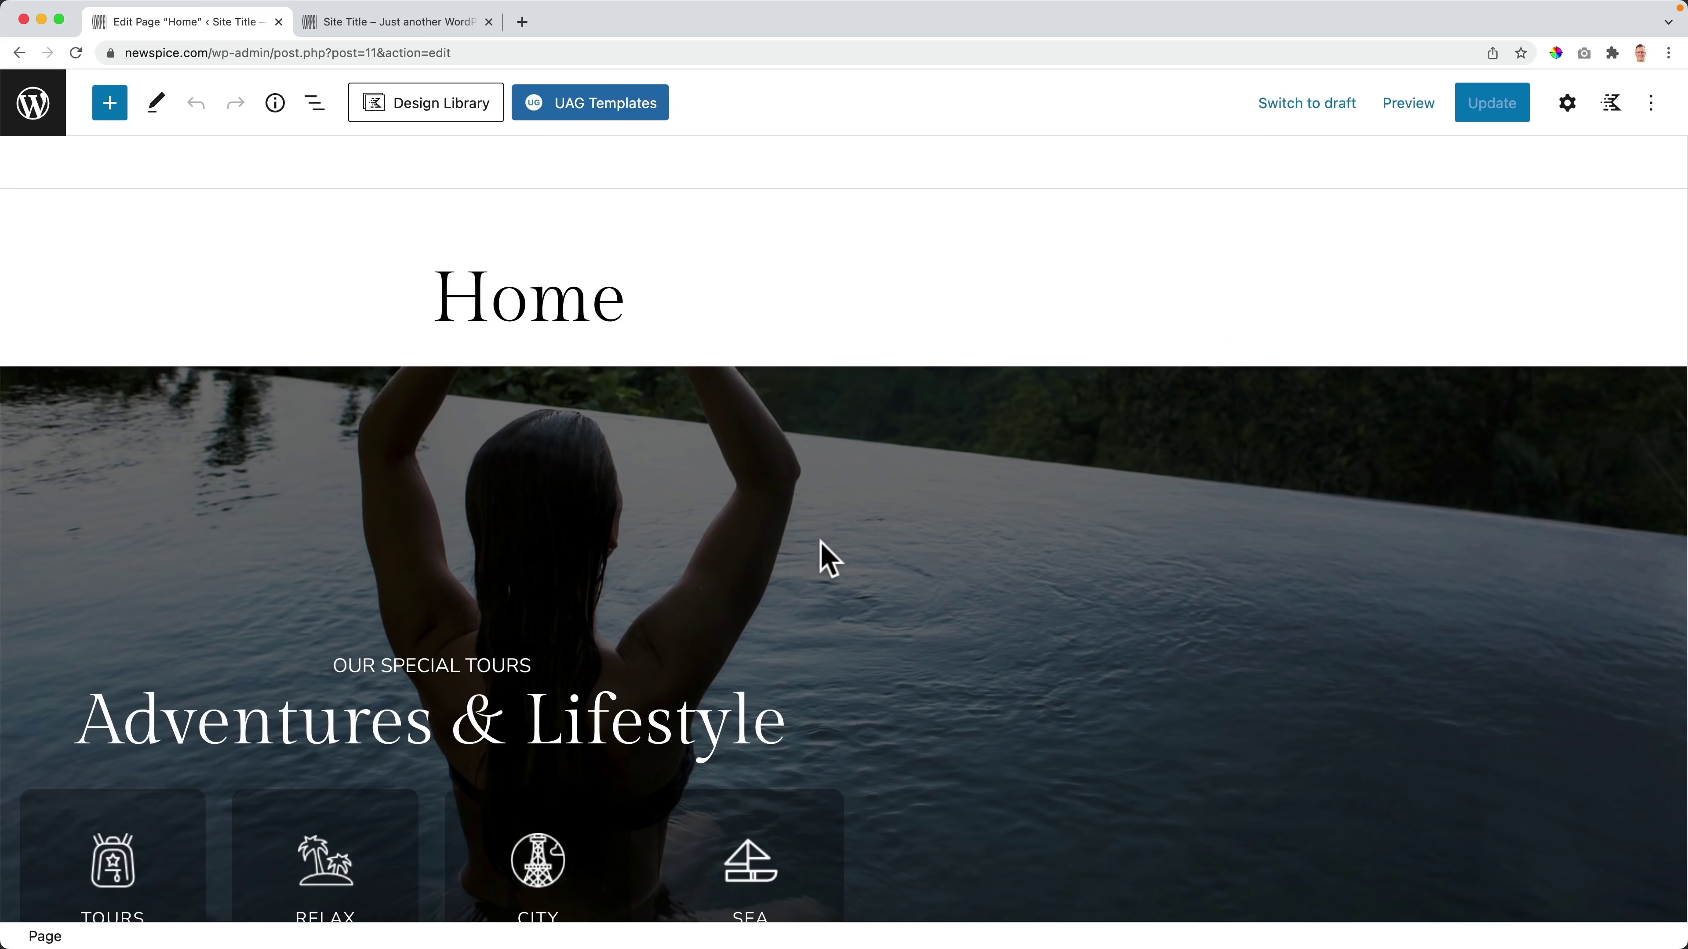
scroll(822, 542, "down", 20)
scroll(821, 542, "down", 20)
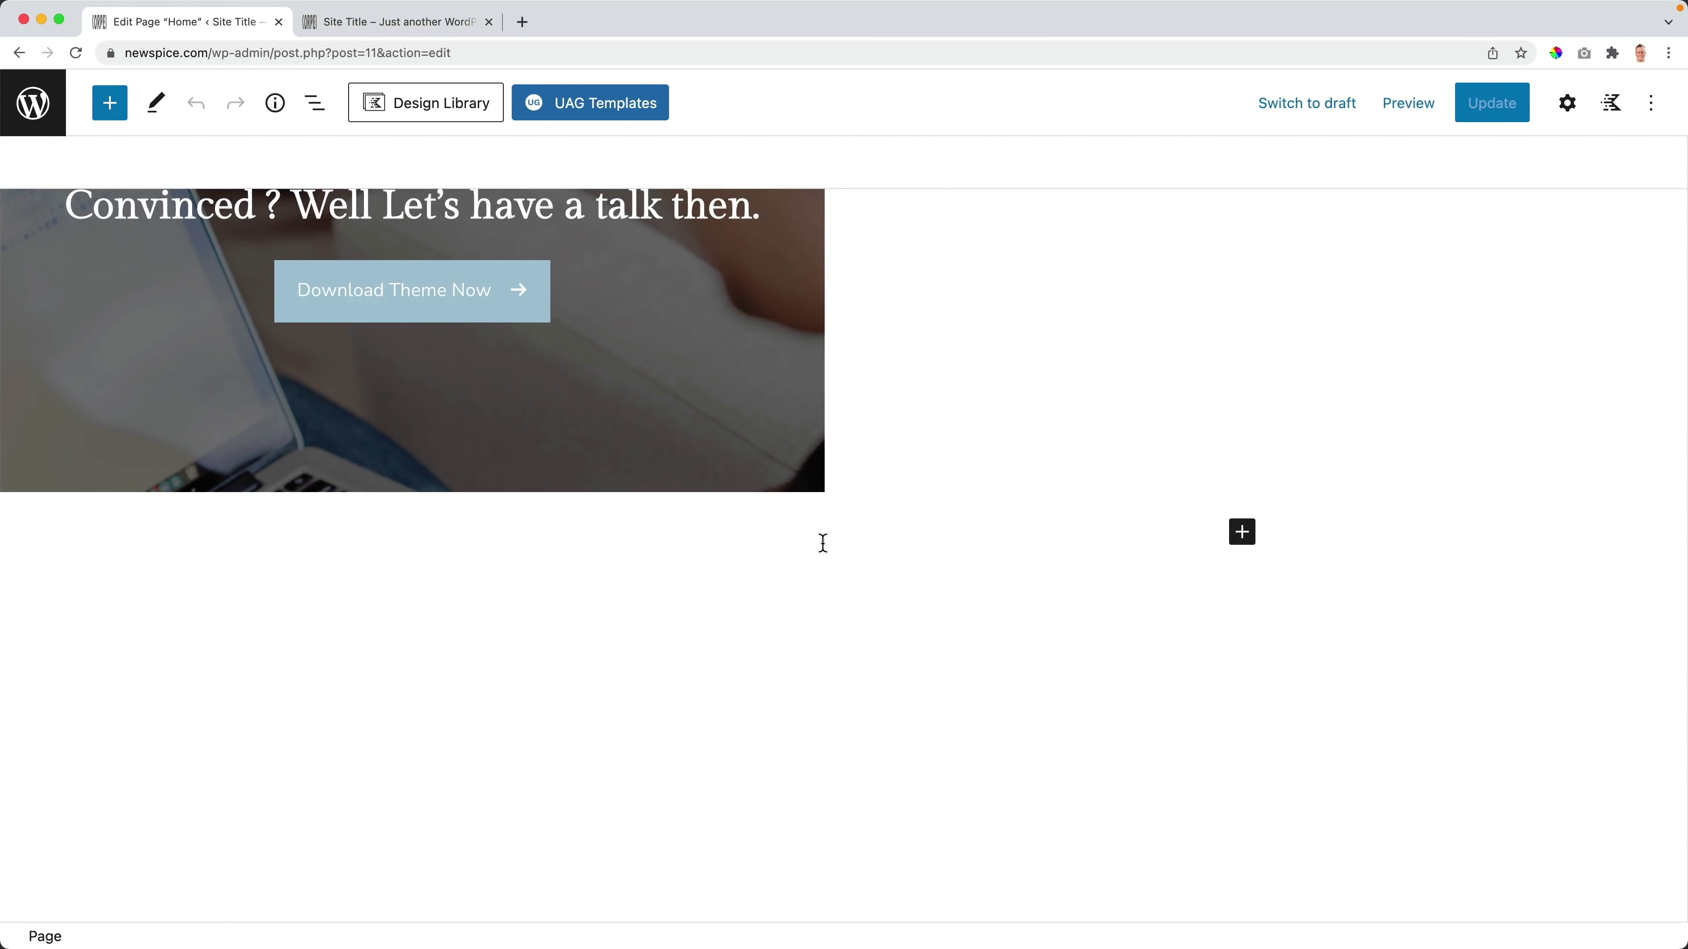
scroll(822, 542, "up", 5)
left_click(440, 606)
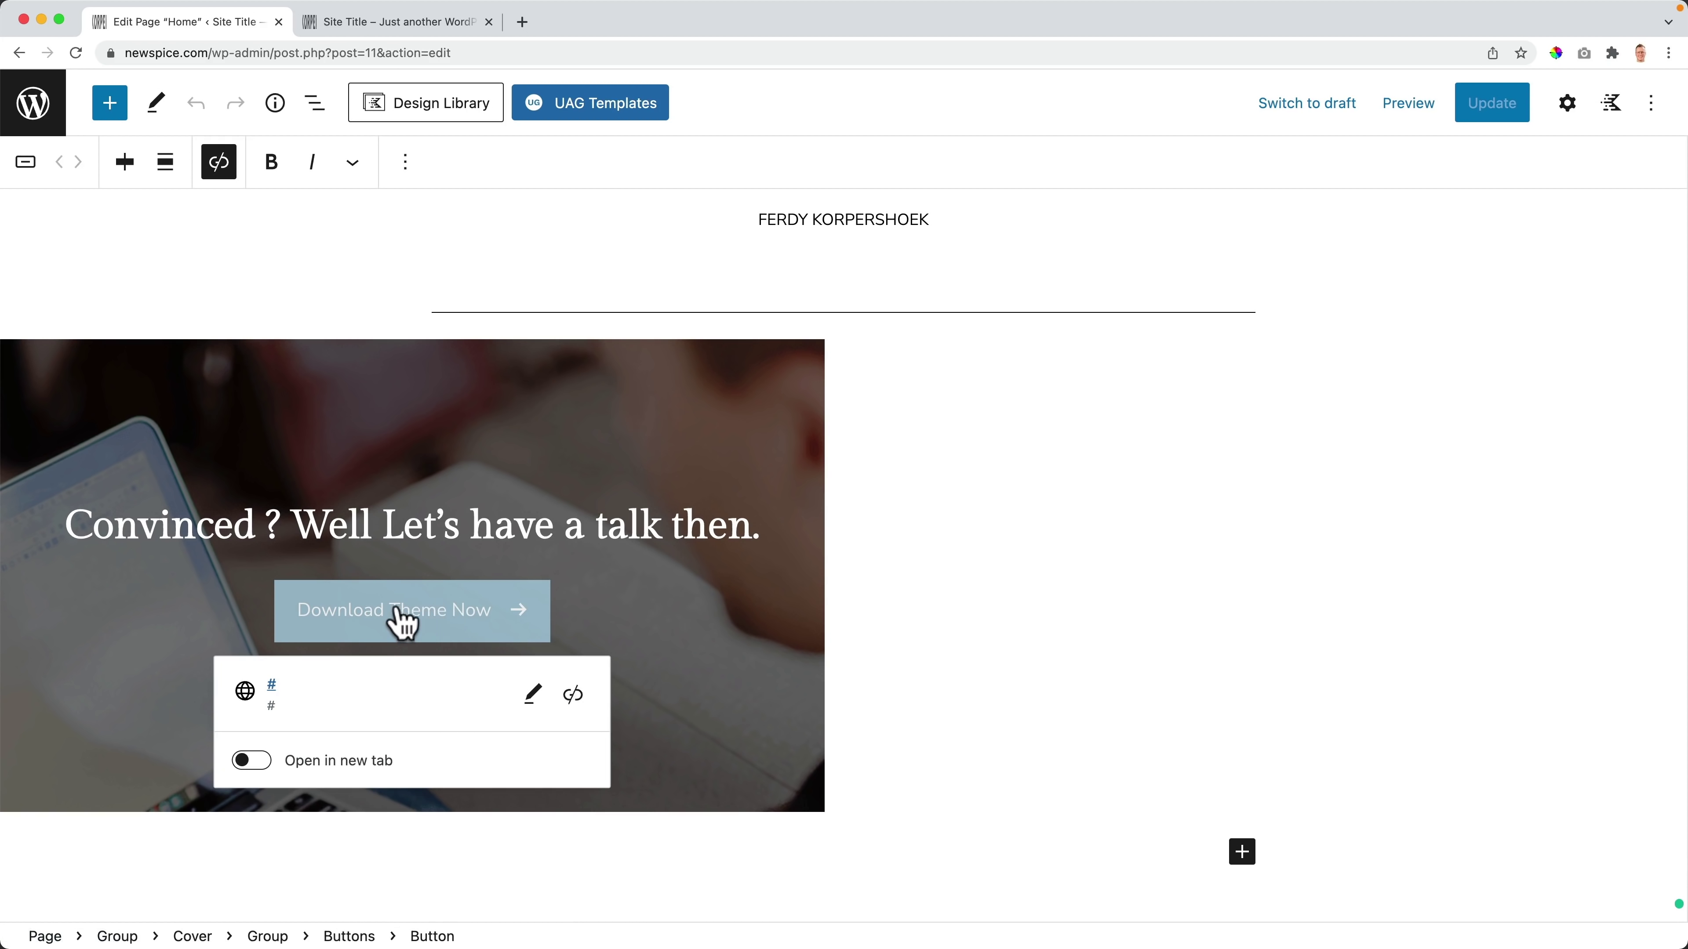
left_click(453, 499)
left_click(1566, 103)
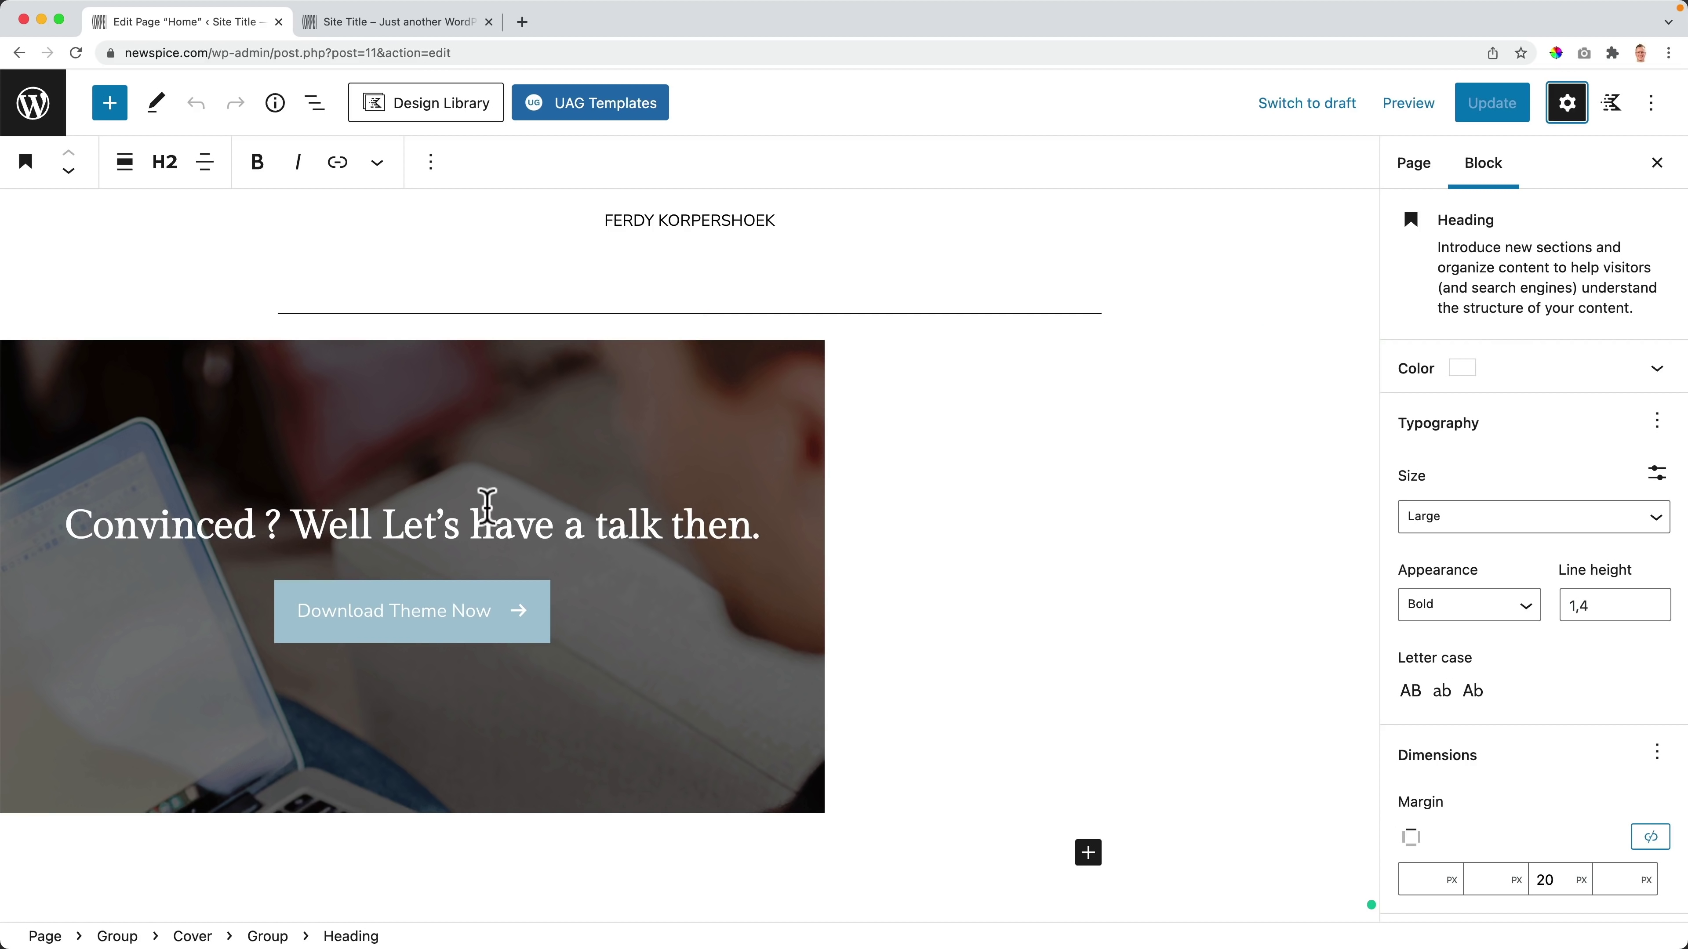
Step: Examine the theme and default colour options of the "Download Theme Now" button, and close the block settings
left_click(393, 615)
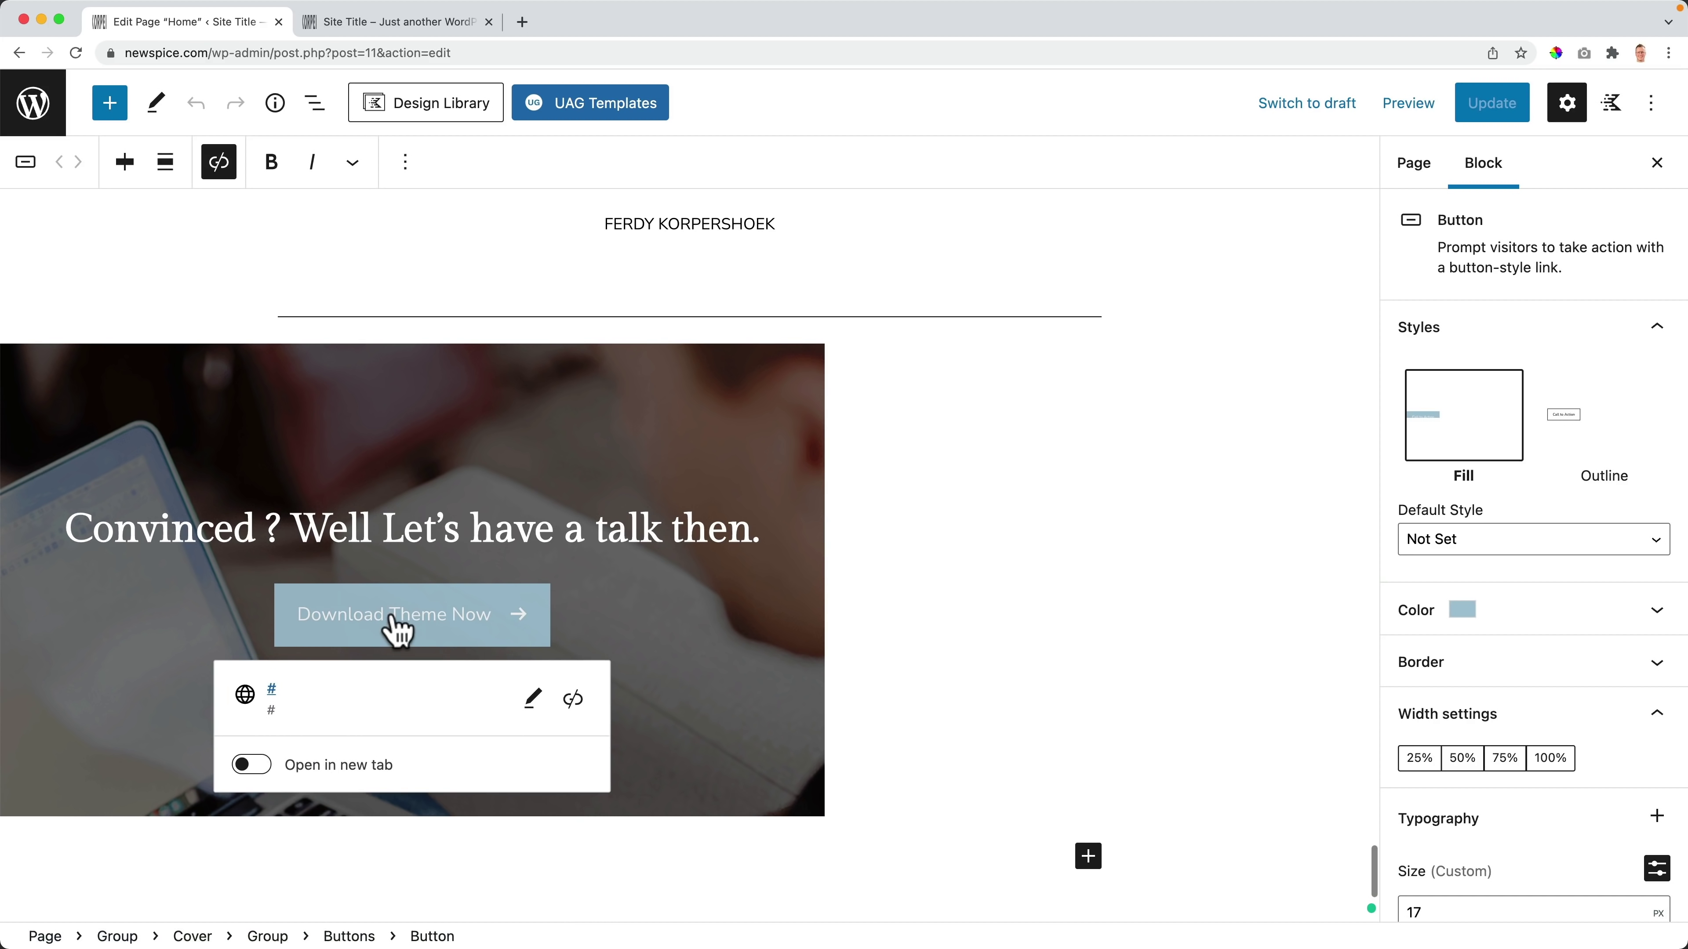
left_click(1465, 612)
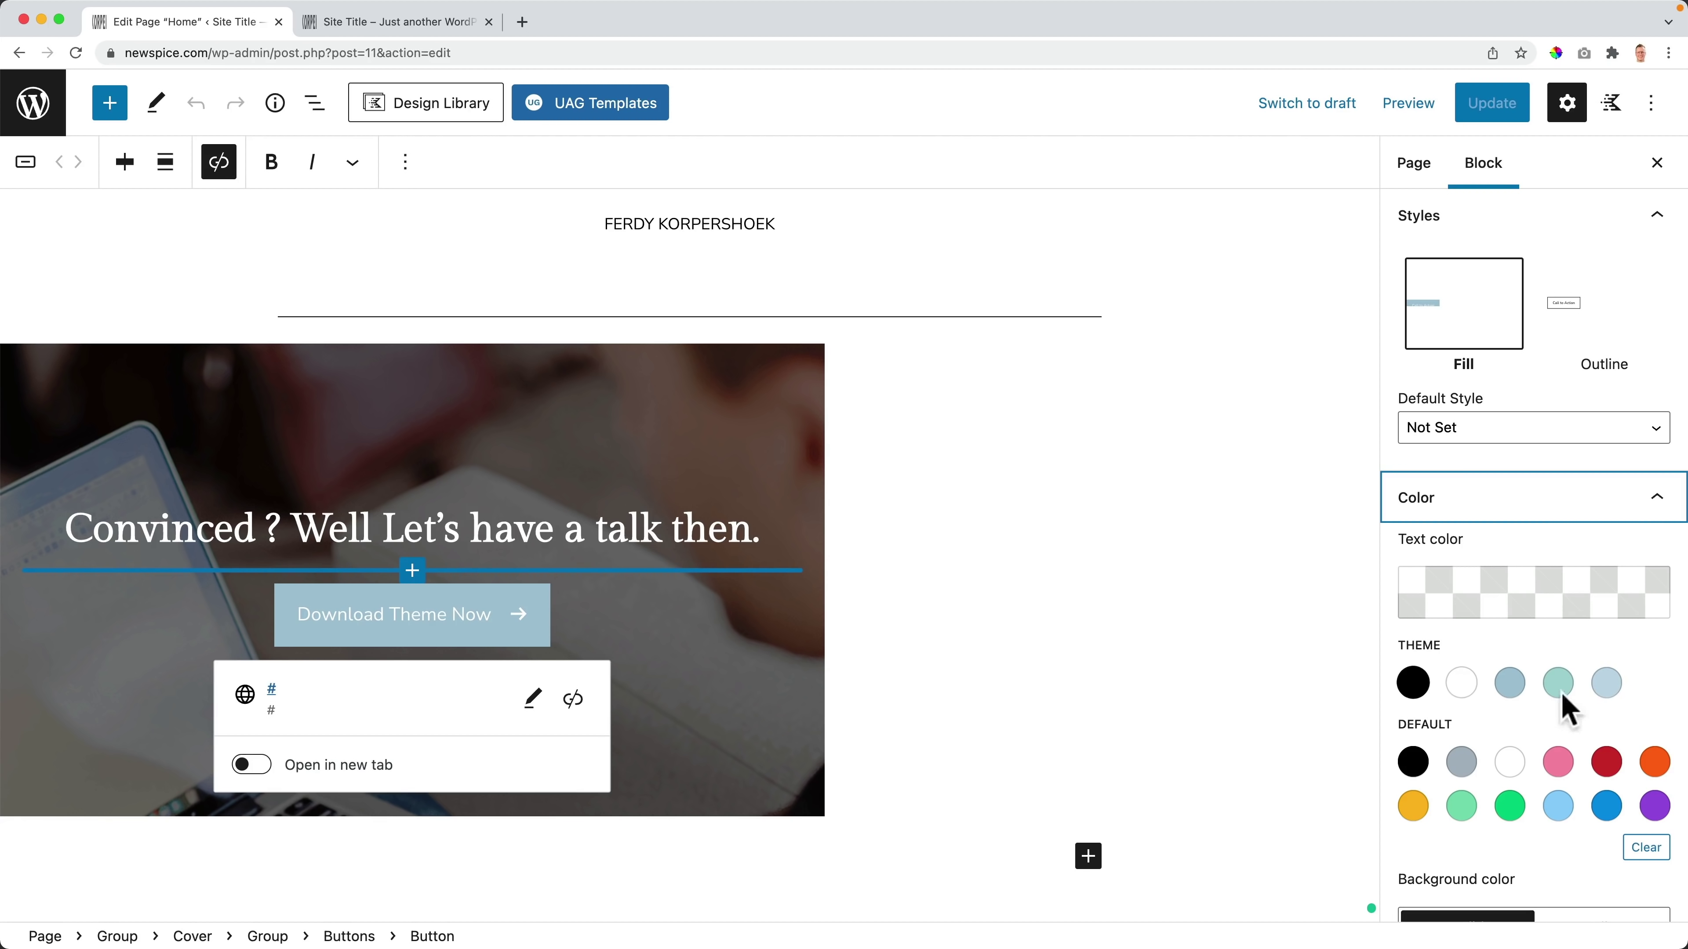
scroll(1562, 688, "down", 2)
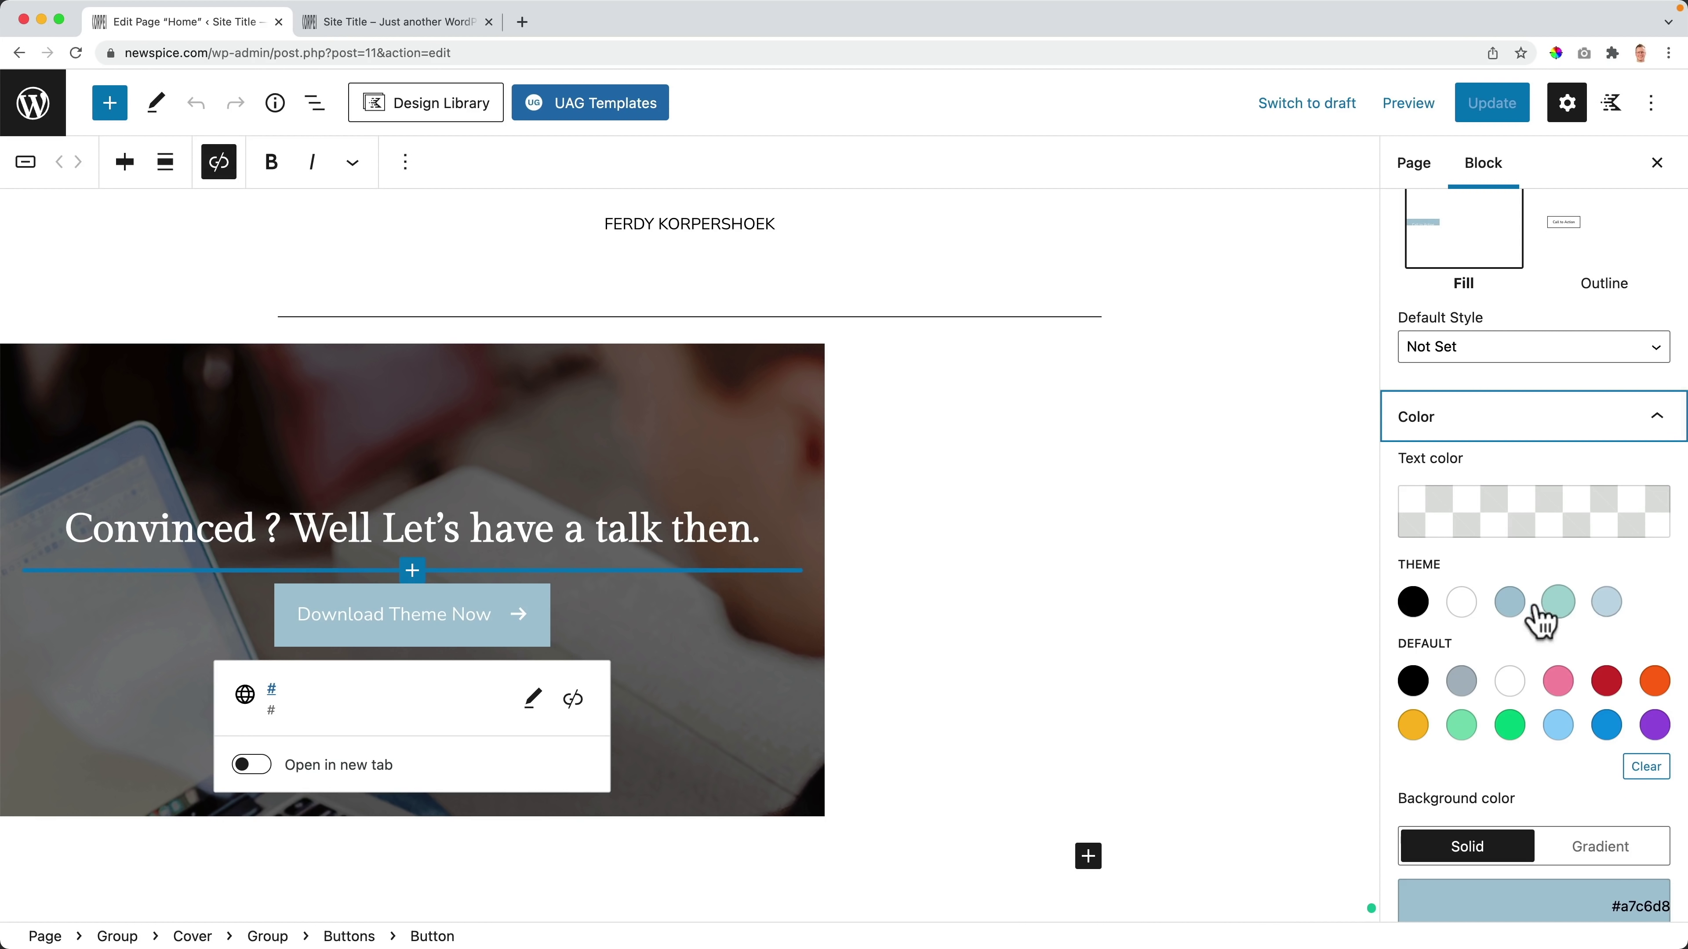
scroll(1520, 588, "up", 2)
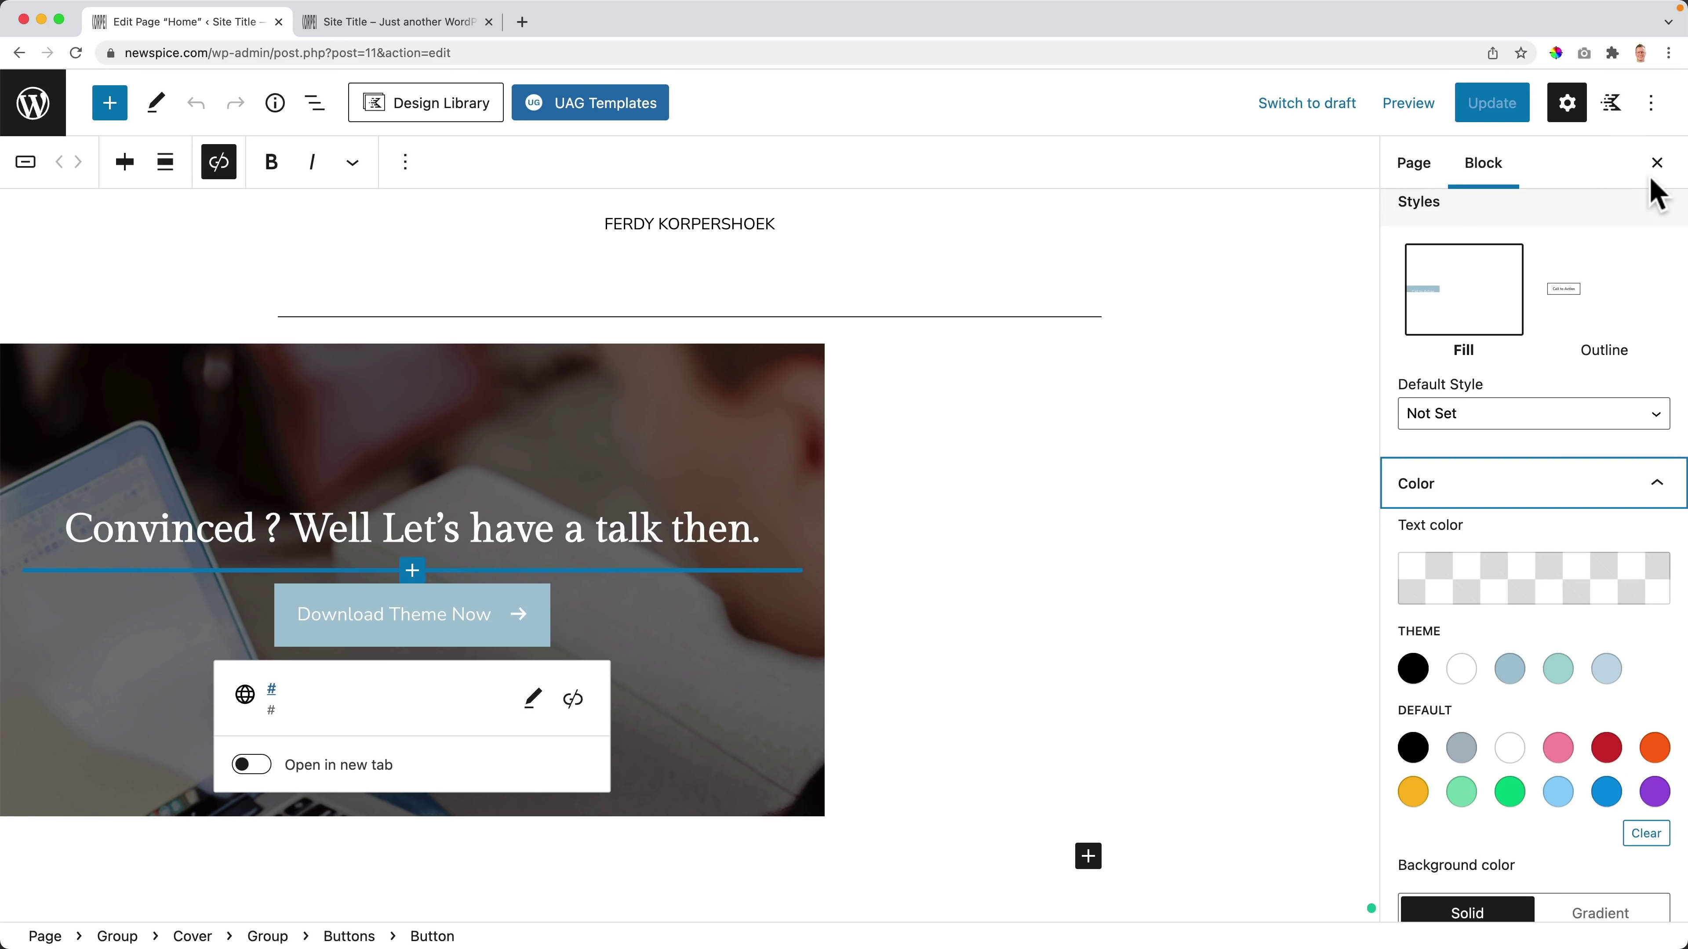
left_click(1657, 163)
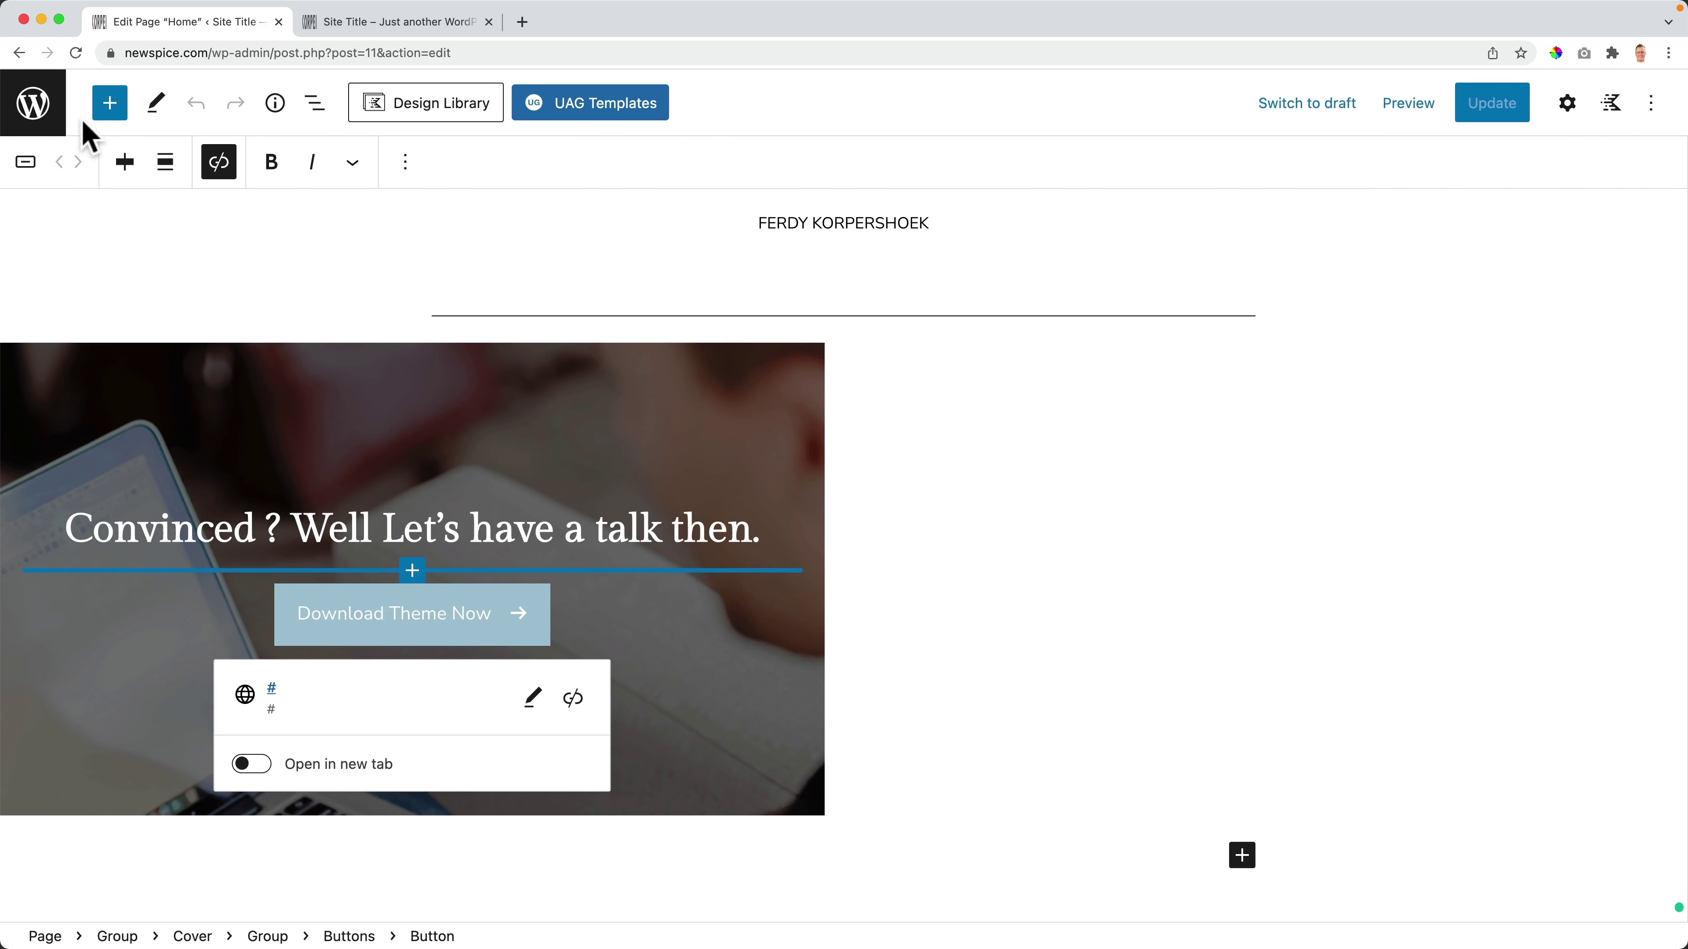
Step: Leave the Home page editor and open the Page template in the site editor
left_click(30, 110)
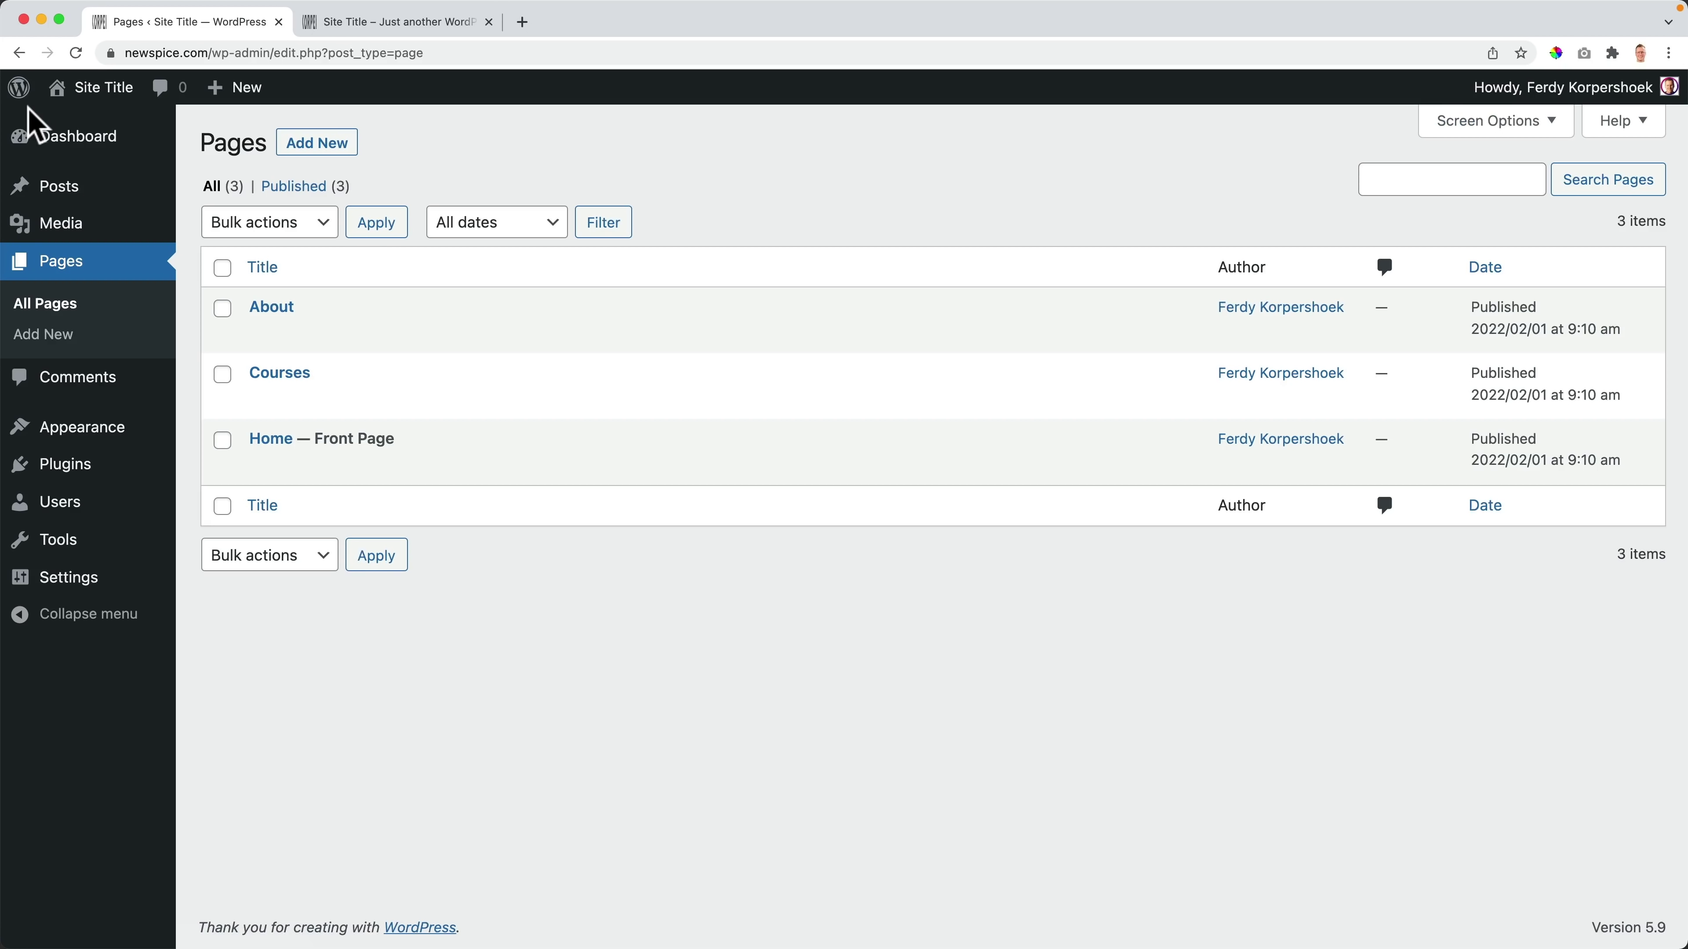
mouse_move(114, 446)
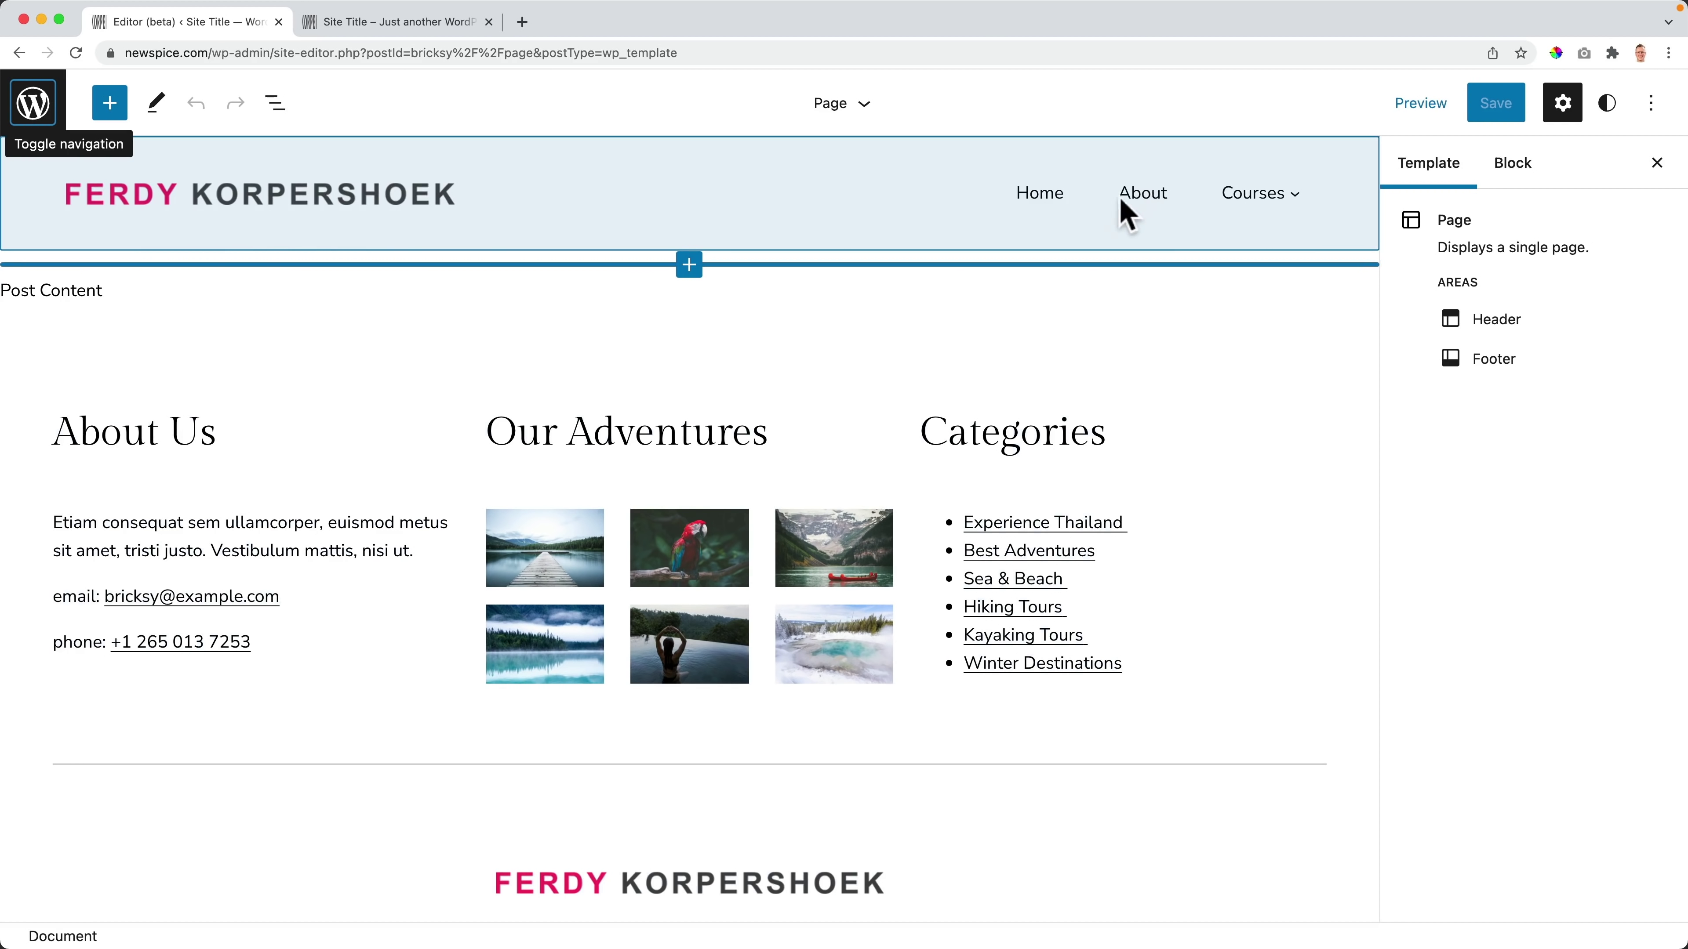
Step: Browse the Page template and the lists of templates and template parts, and return to the site view
scroll(685, 405, "down", 5)
scroll(658, 413, "up", 7)
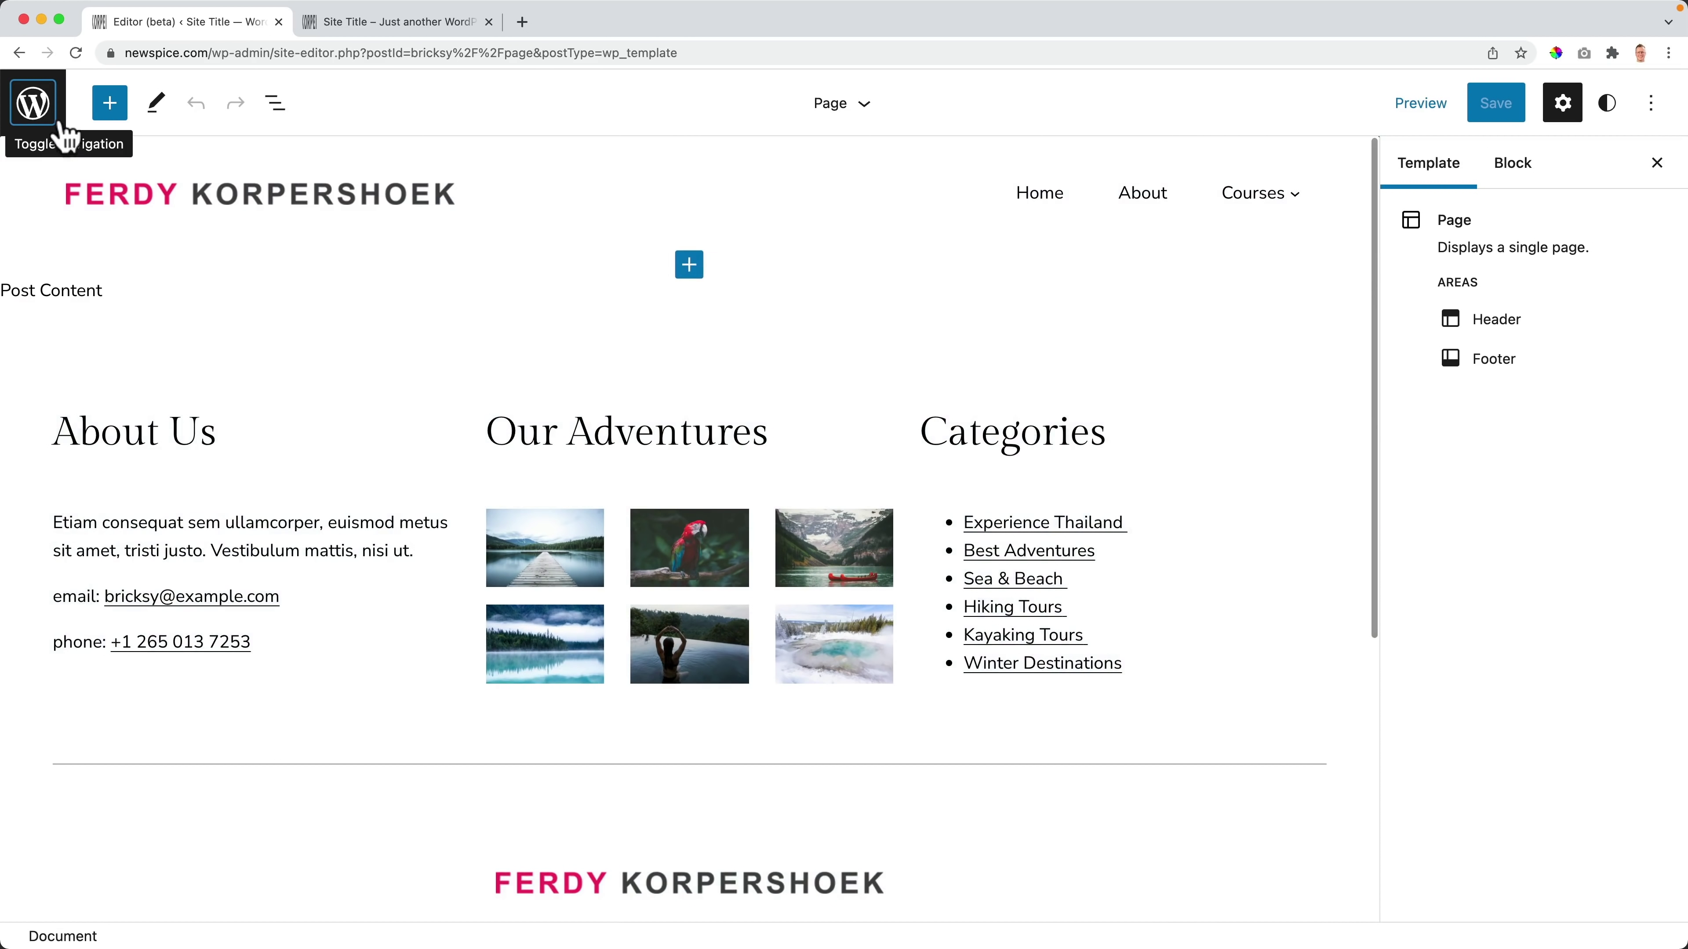
left_click(60, 124)
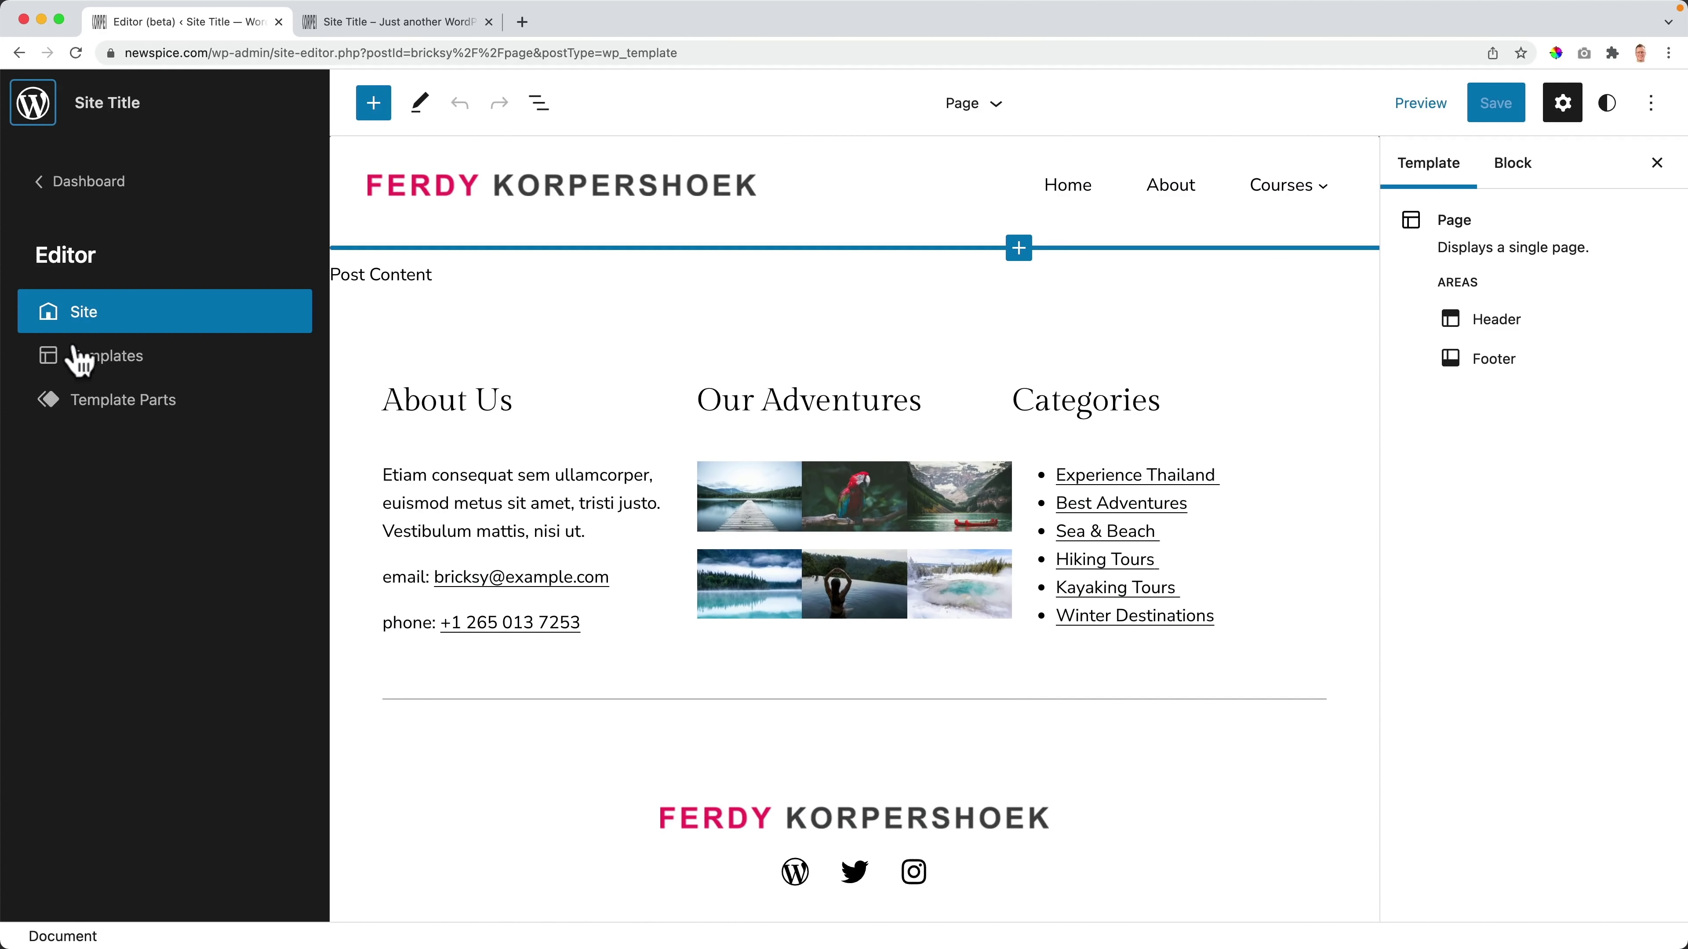
left_click(108, 370)
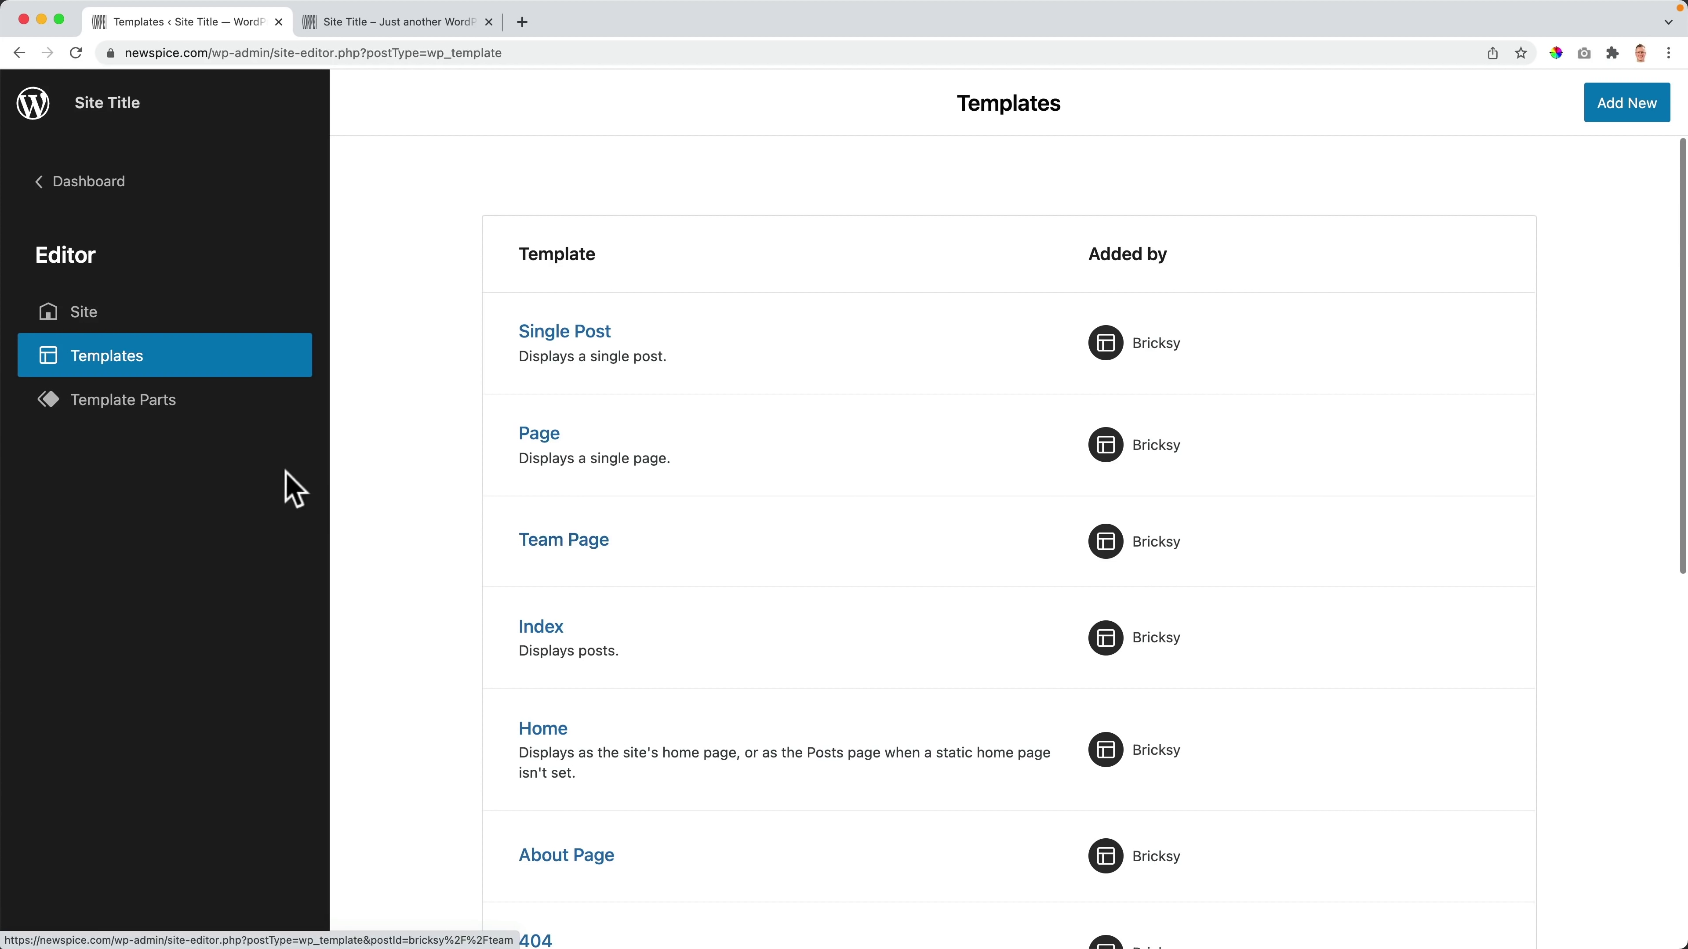
left_click(87, 411)
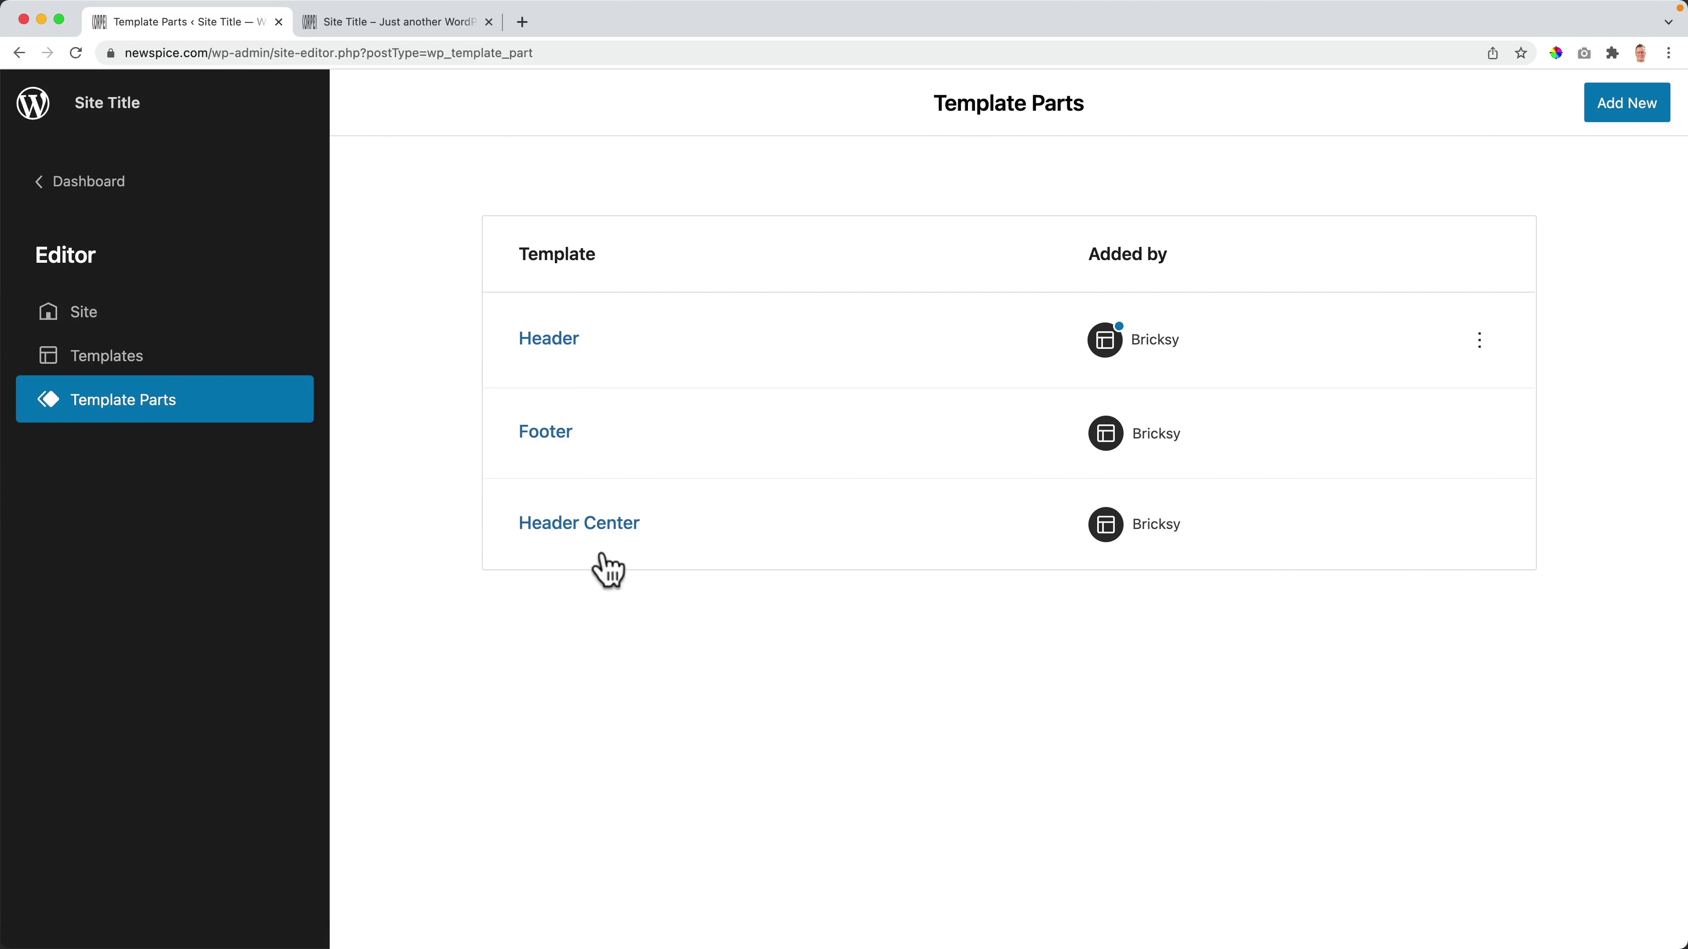
left_click(81, 318)
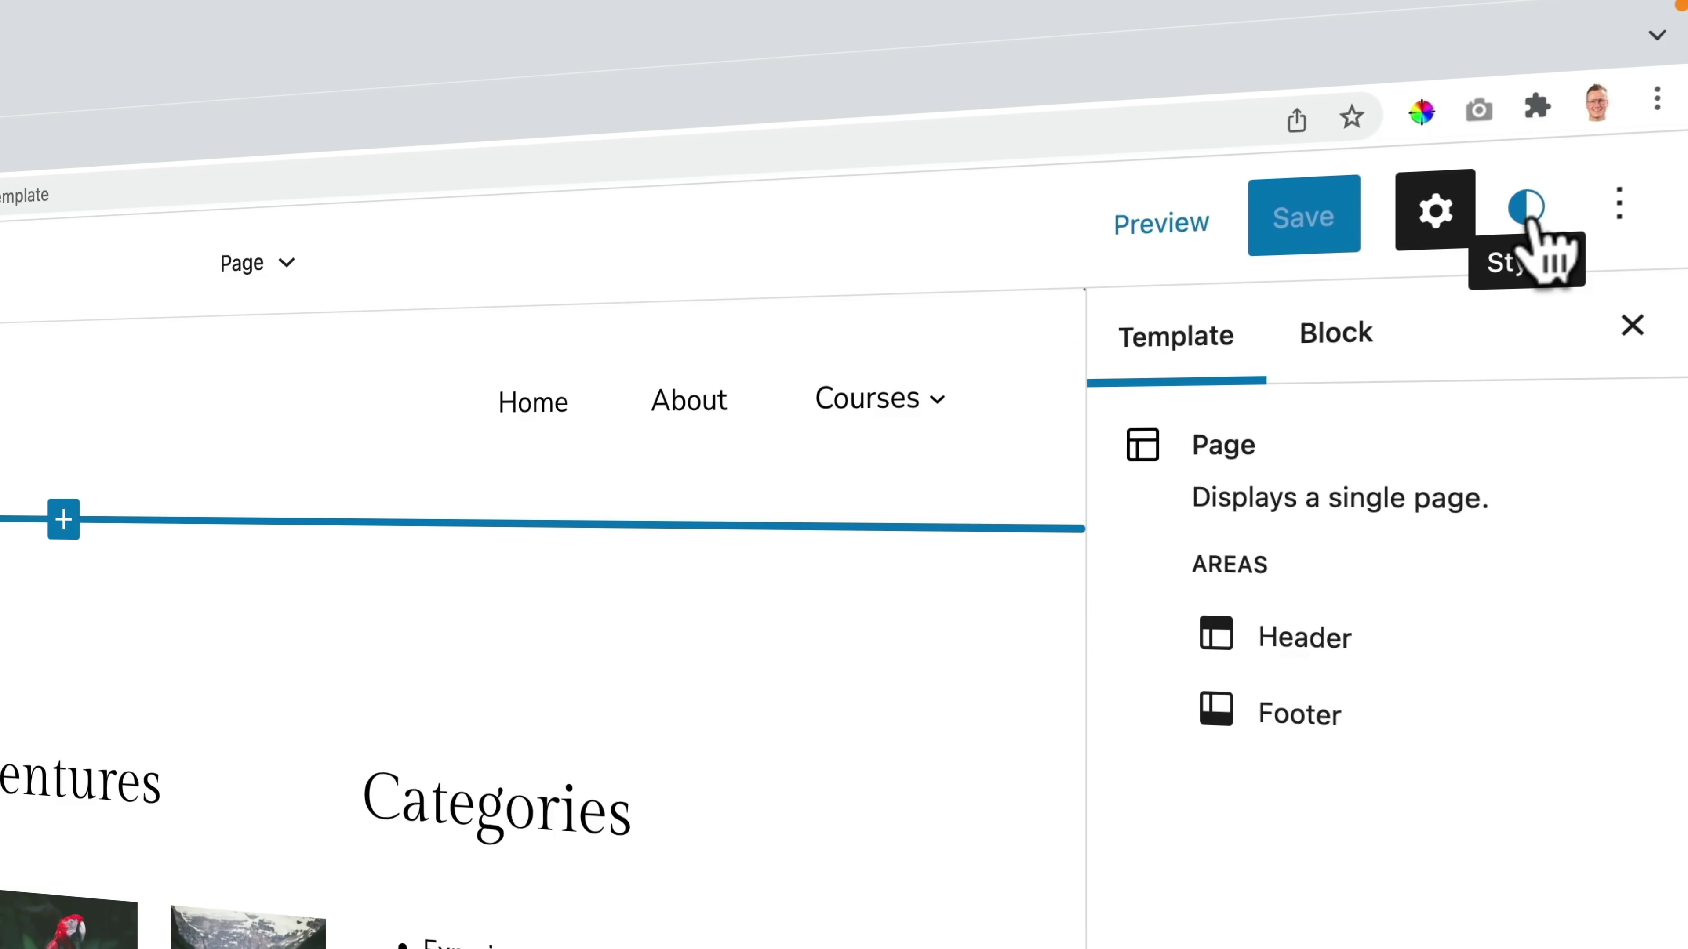
Step: Open the global styles, dismiss the welcome guide, and show the typography settings for the Text element
left_click(1527, 211)
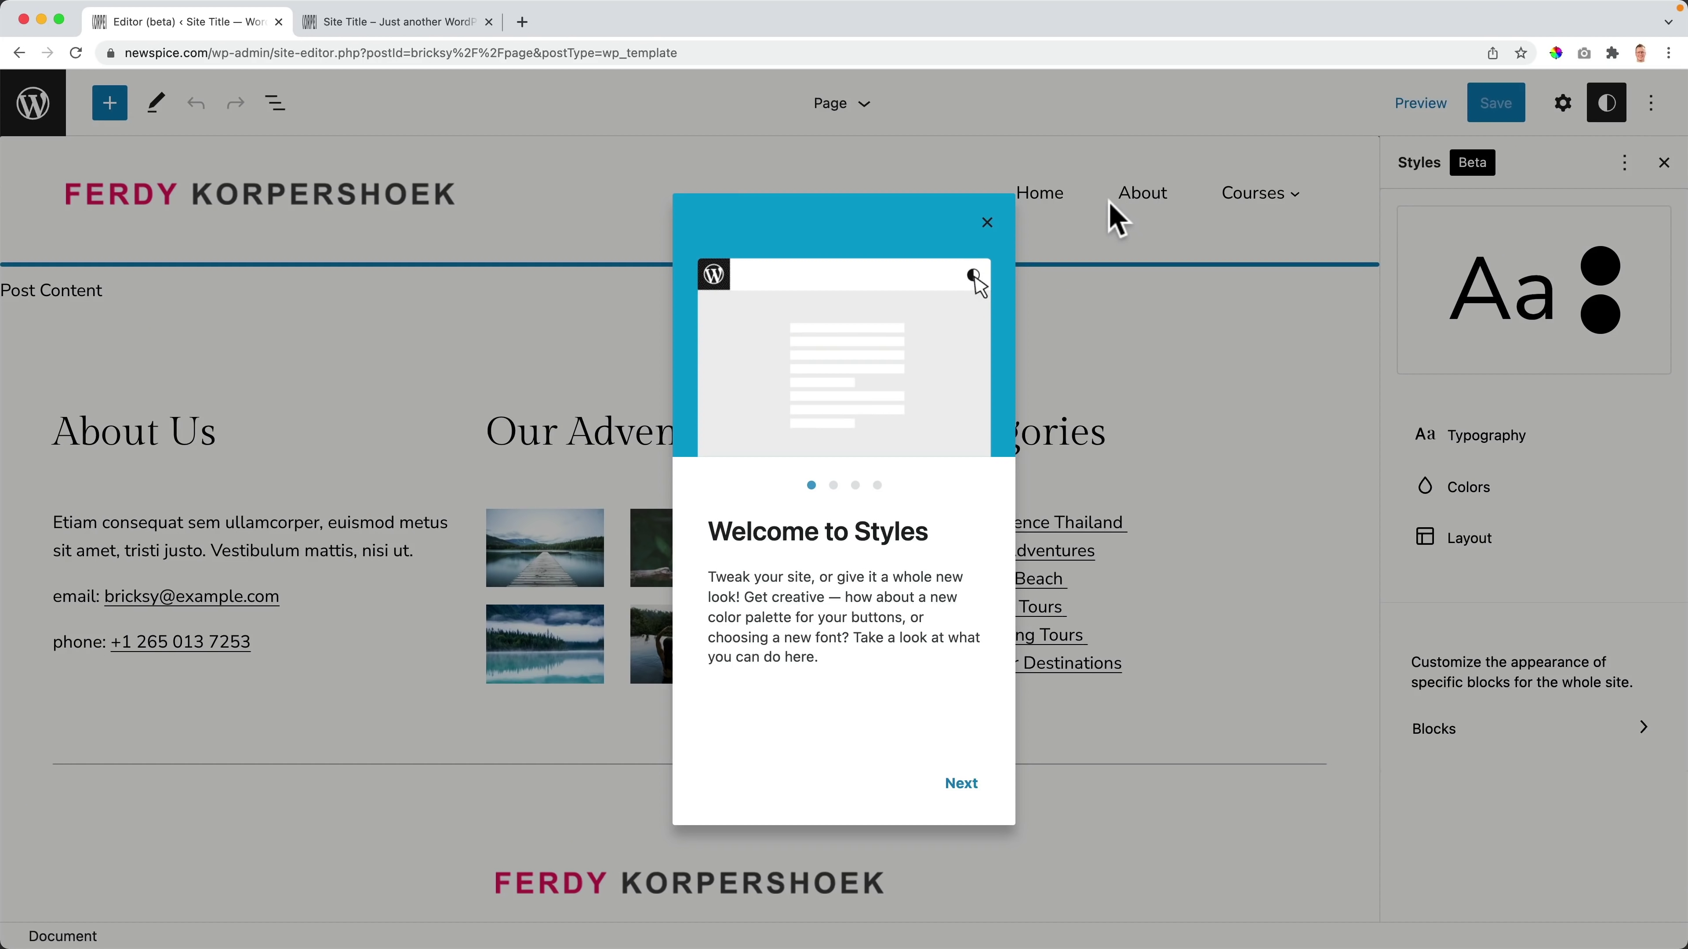
left_click(986, 224)
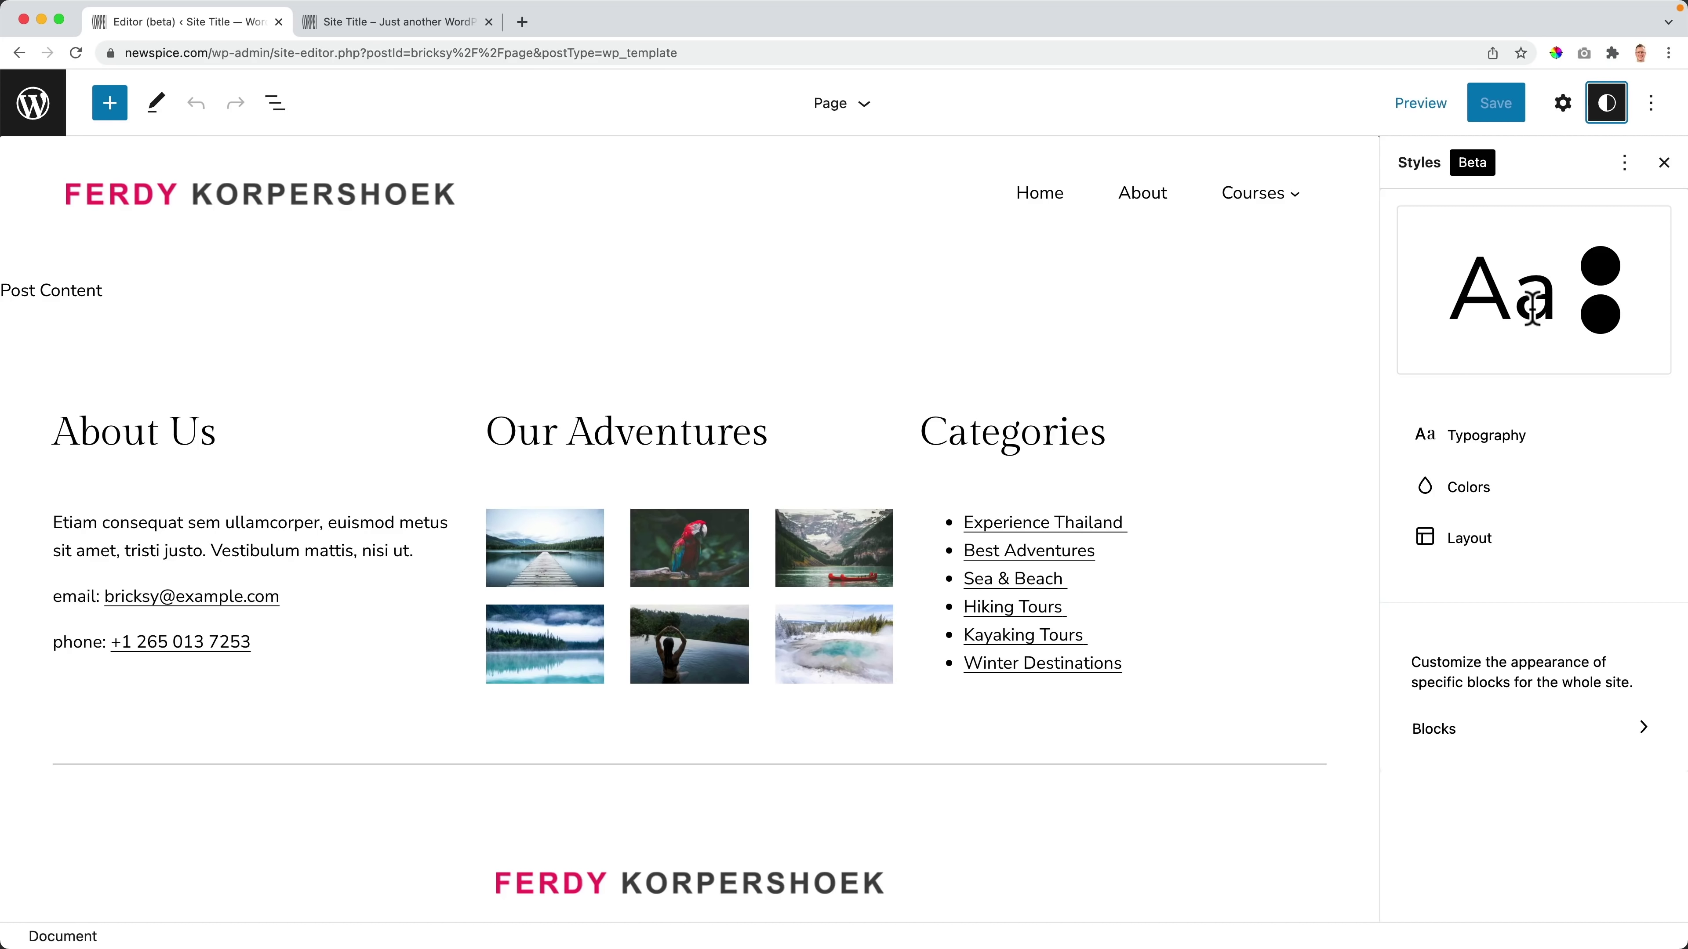
left_click(1503, 439)
left_click(1489, 392)
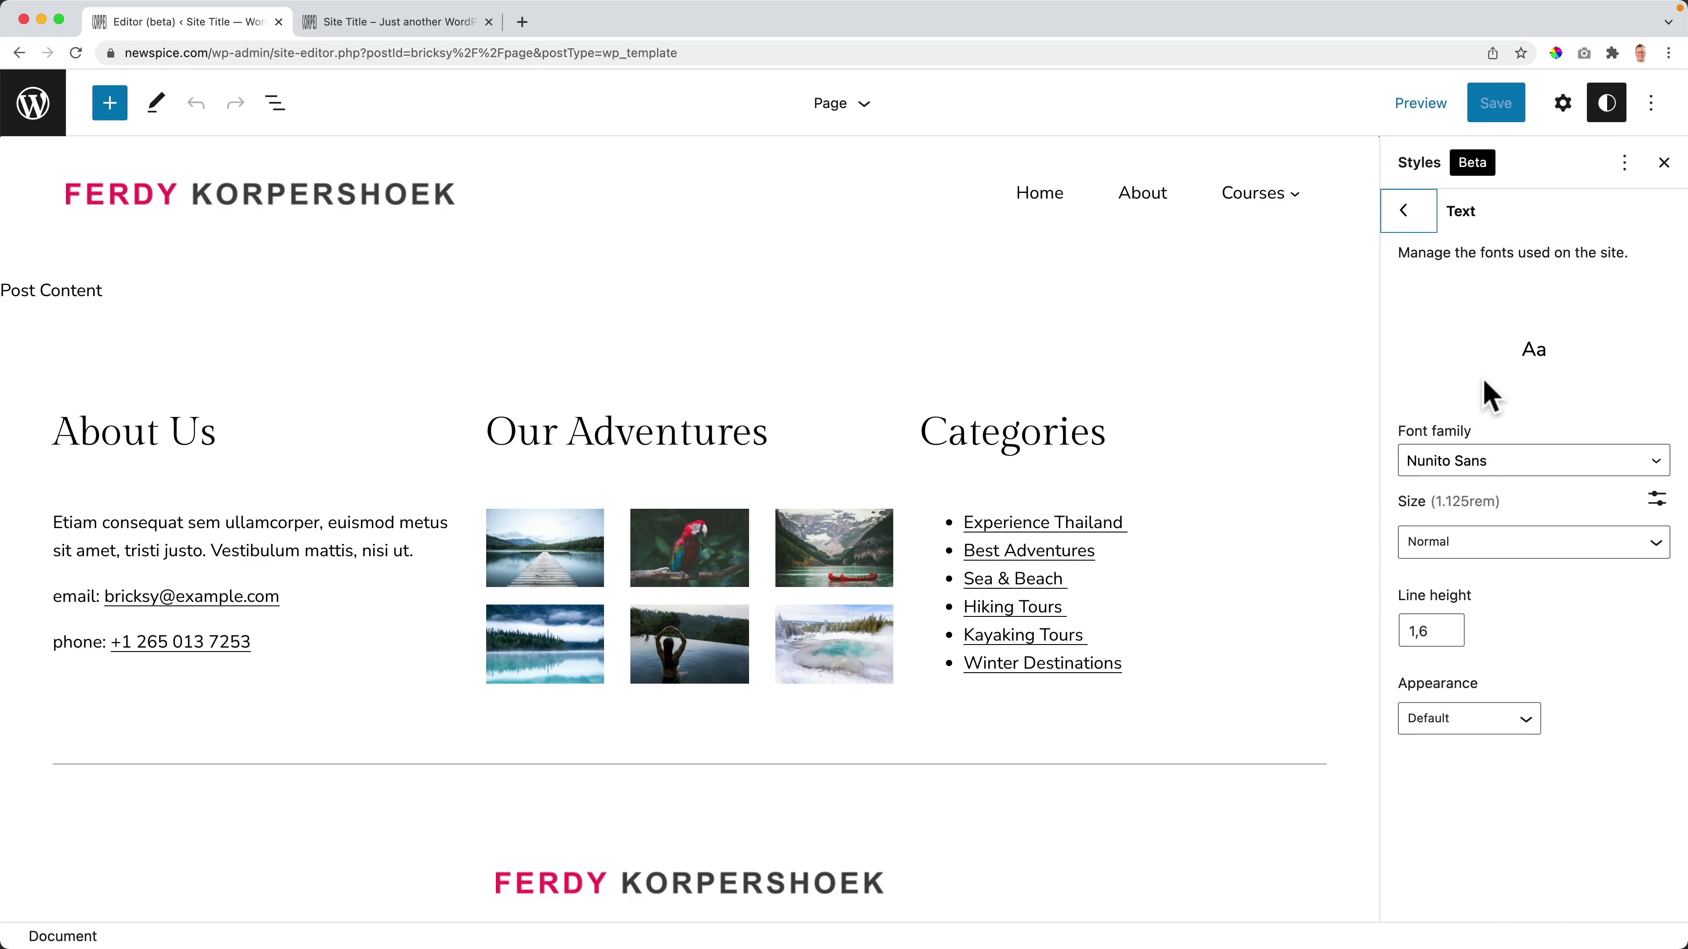
Step: Try Gilda Display, Source Serif Pro, Kristi, Inconsolata and Bestermind as the site text's font family, and settle on System Font
left_click(1486, 459)
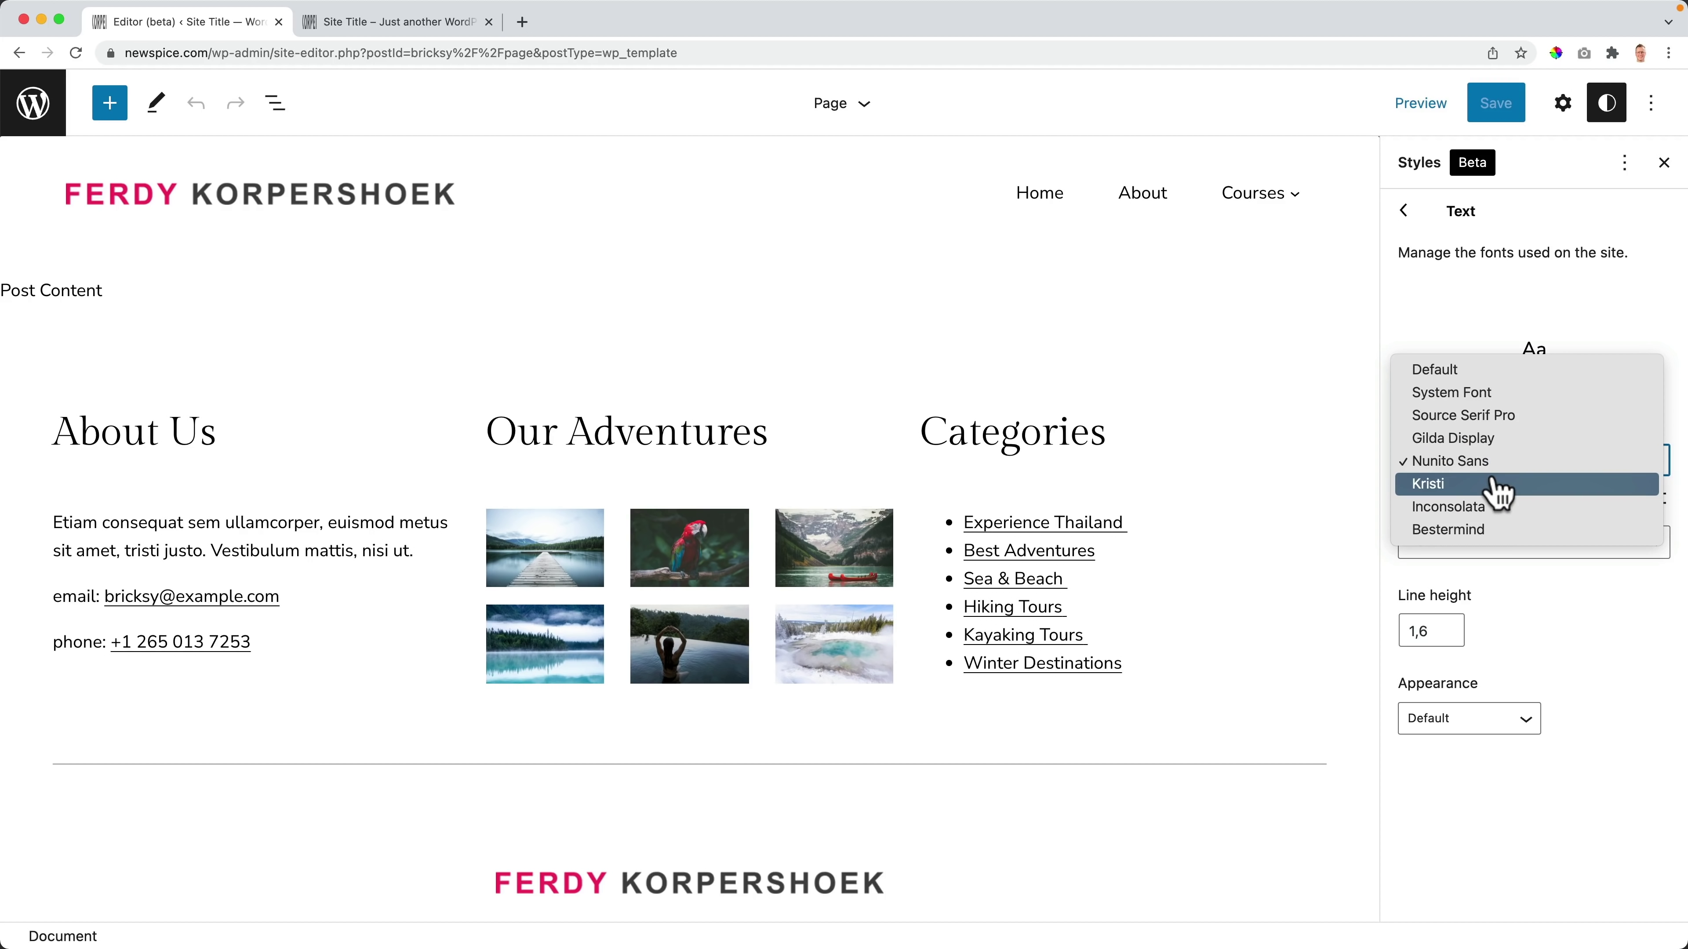
left_click(1488, 440)
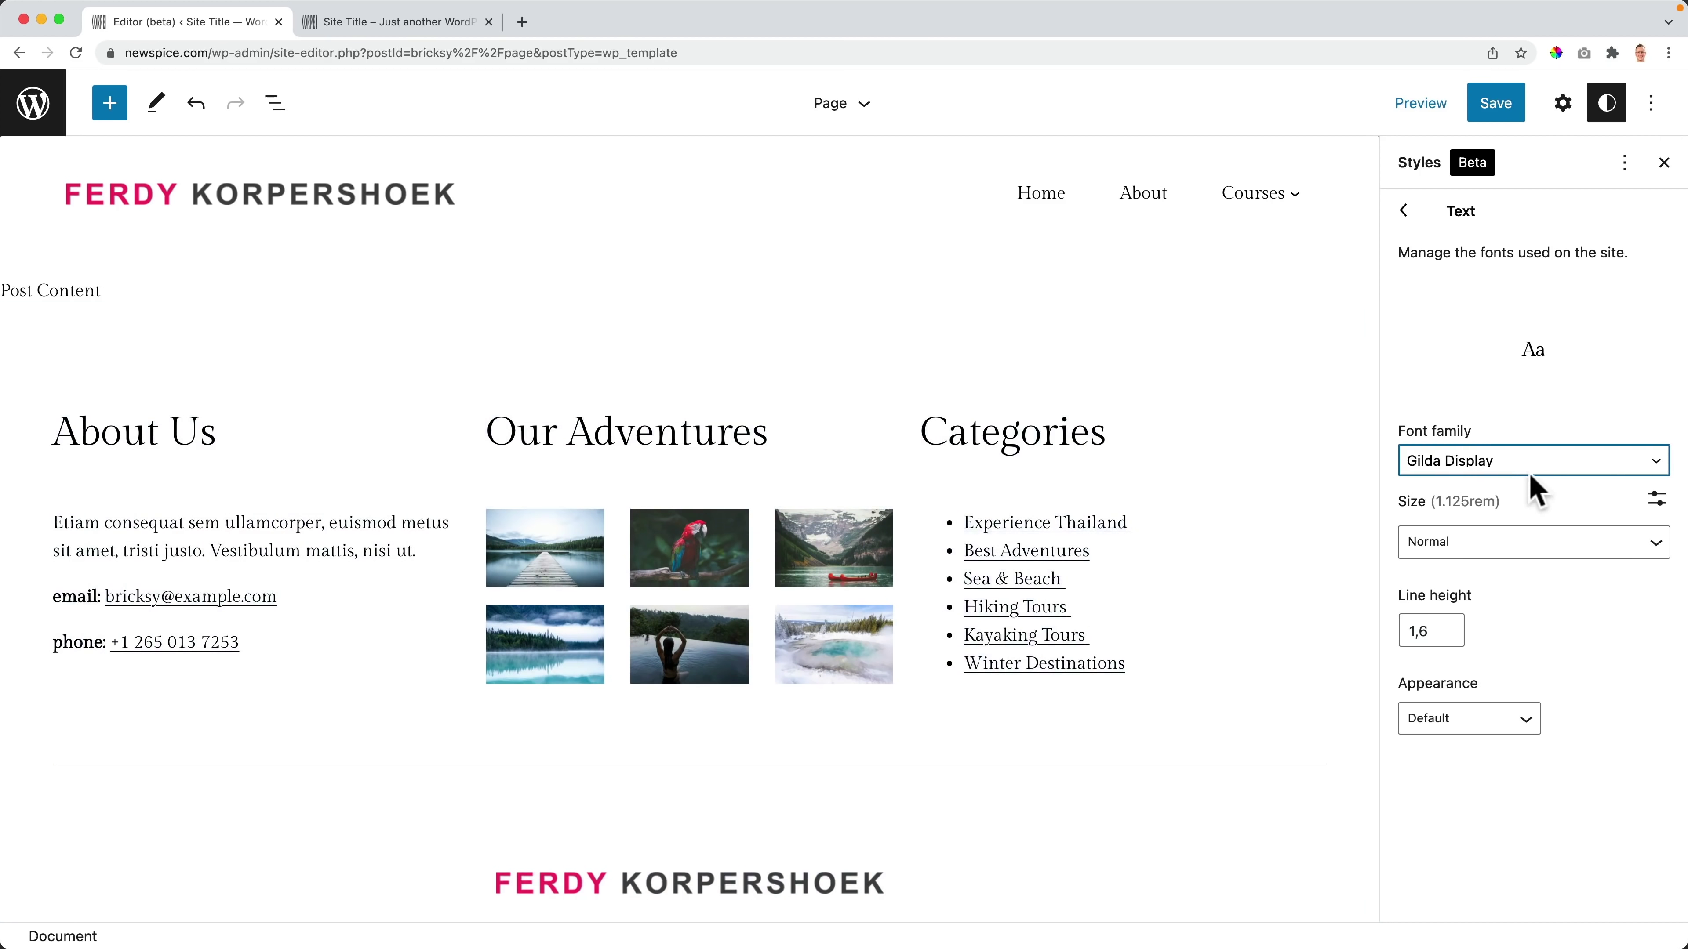
left_click(1429, 466)
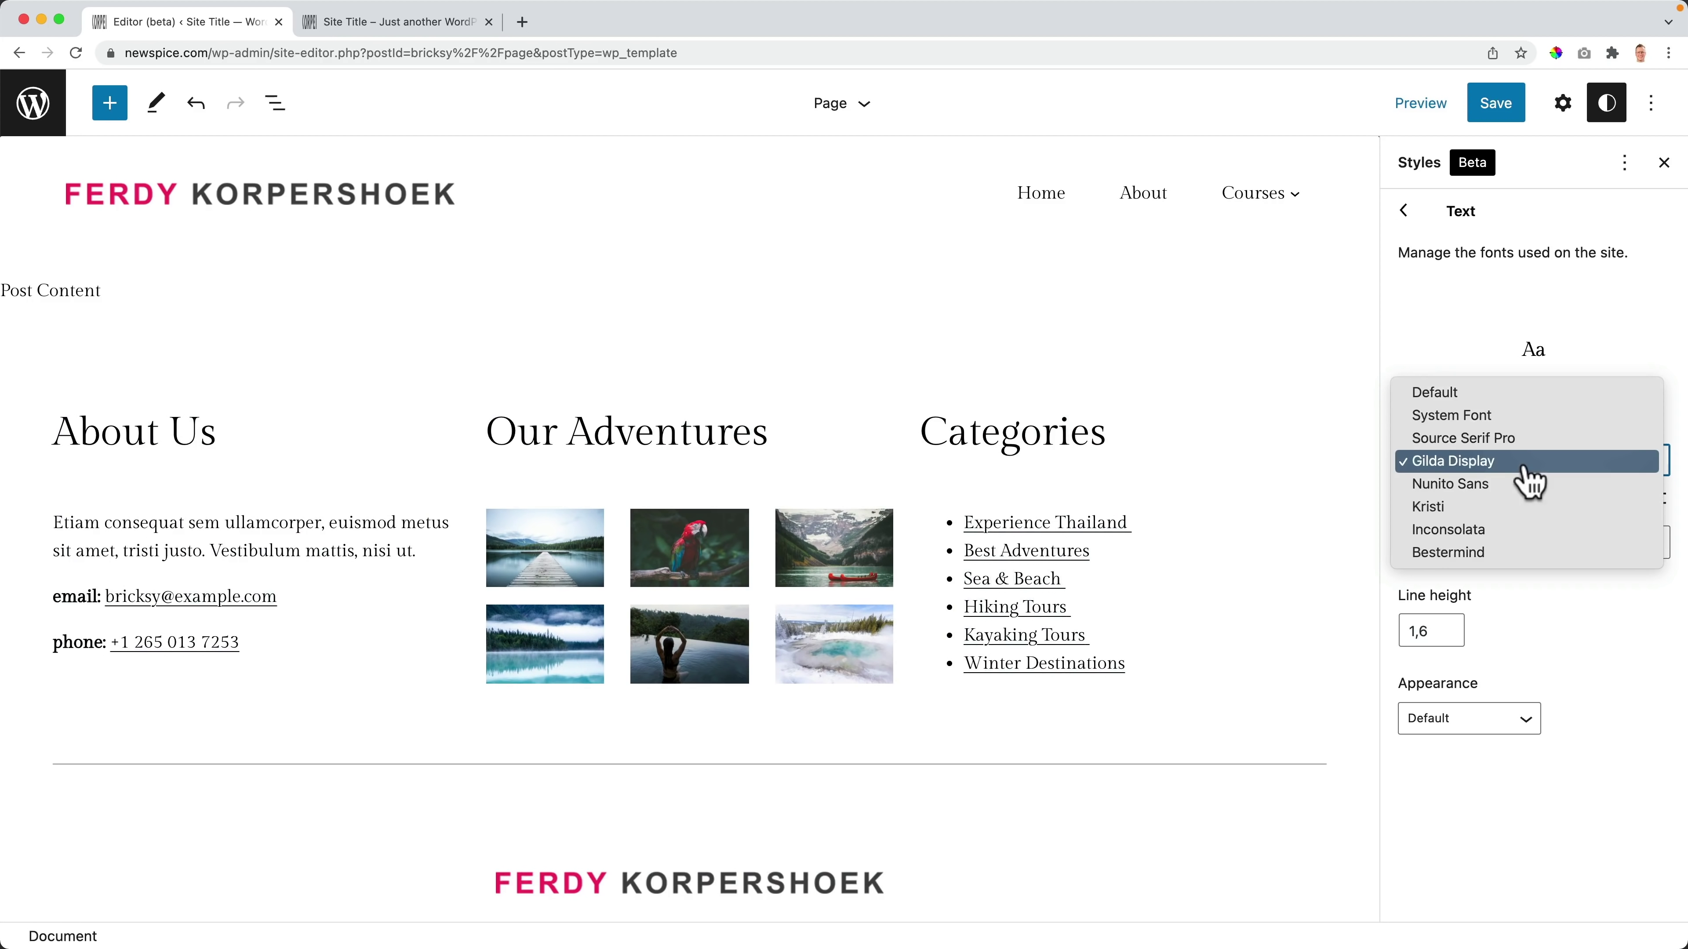
left_click(1474, 439)
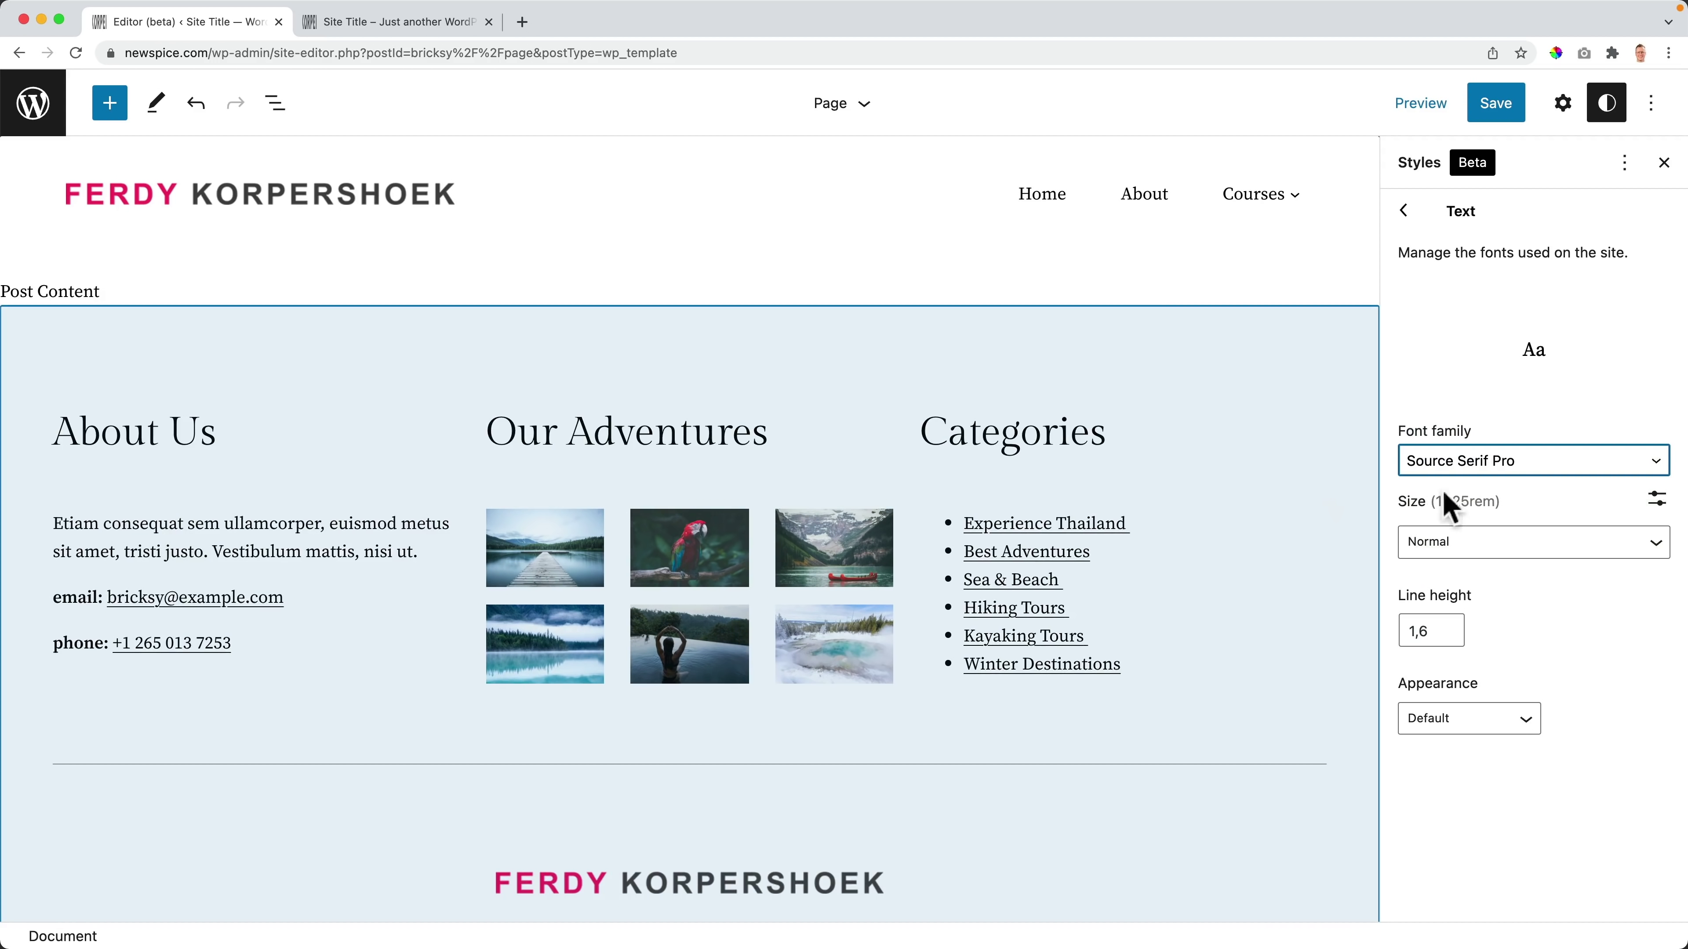
left_click(1455, 464)
left_click(1485, 529)
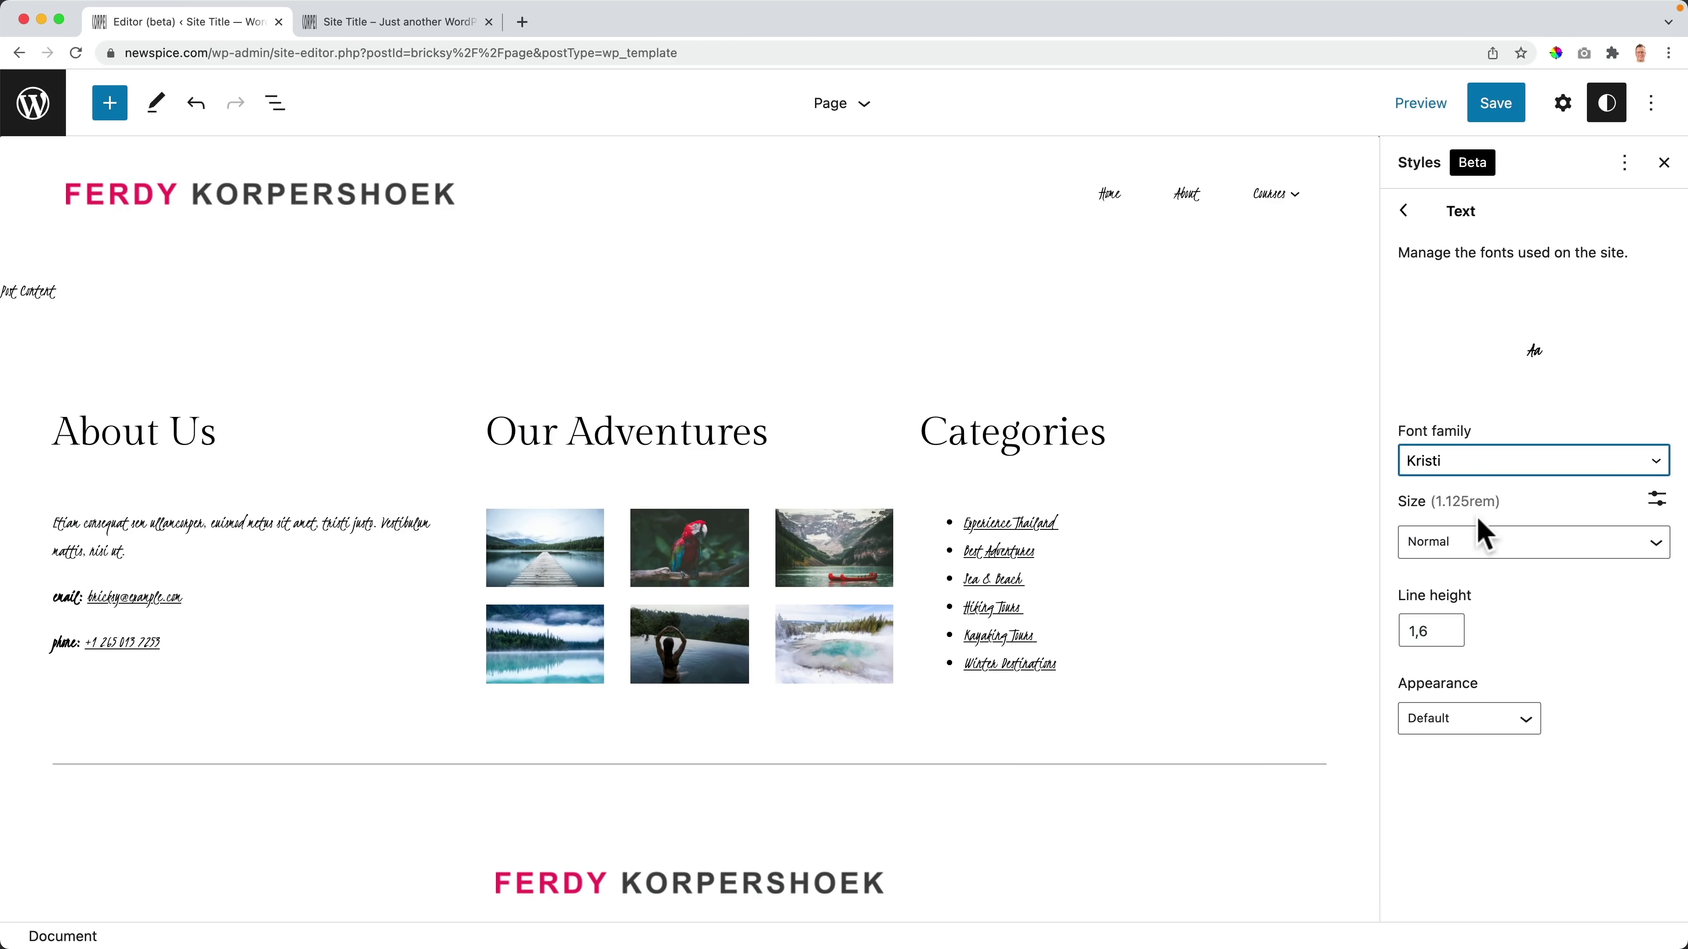
left_click(1466, 472)
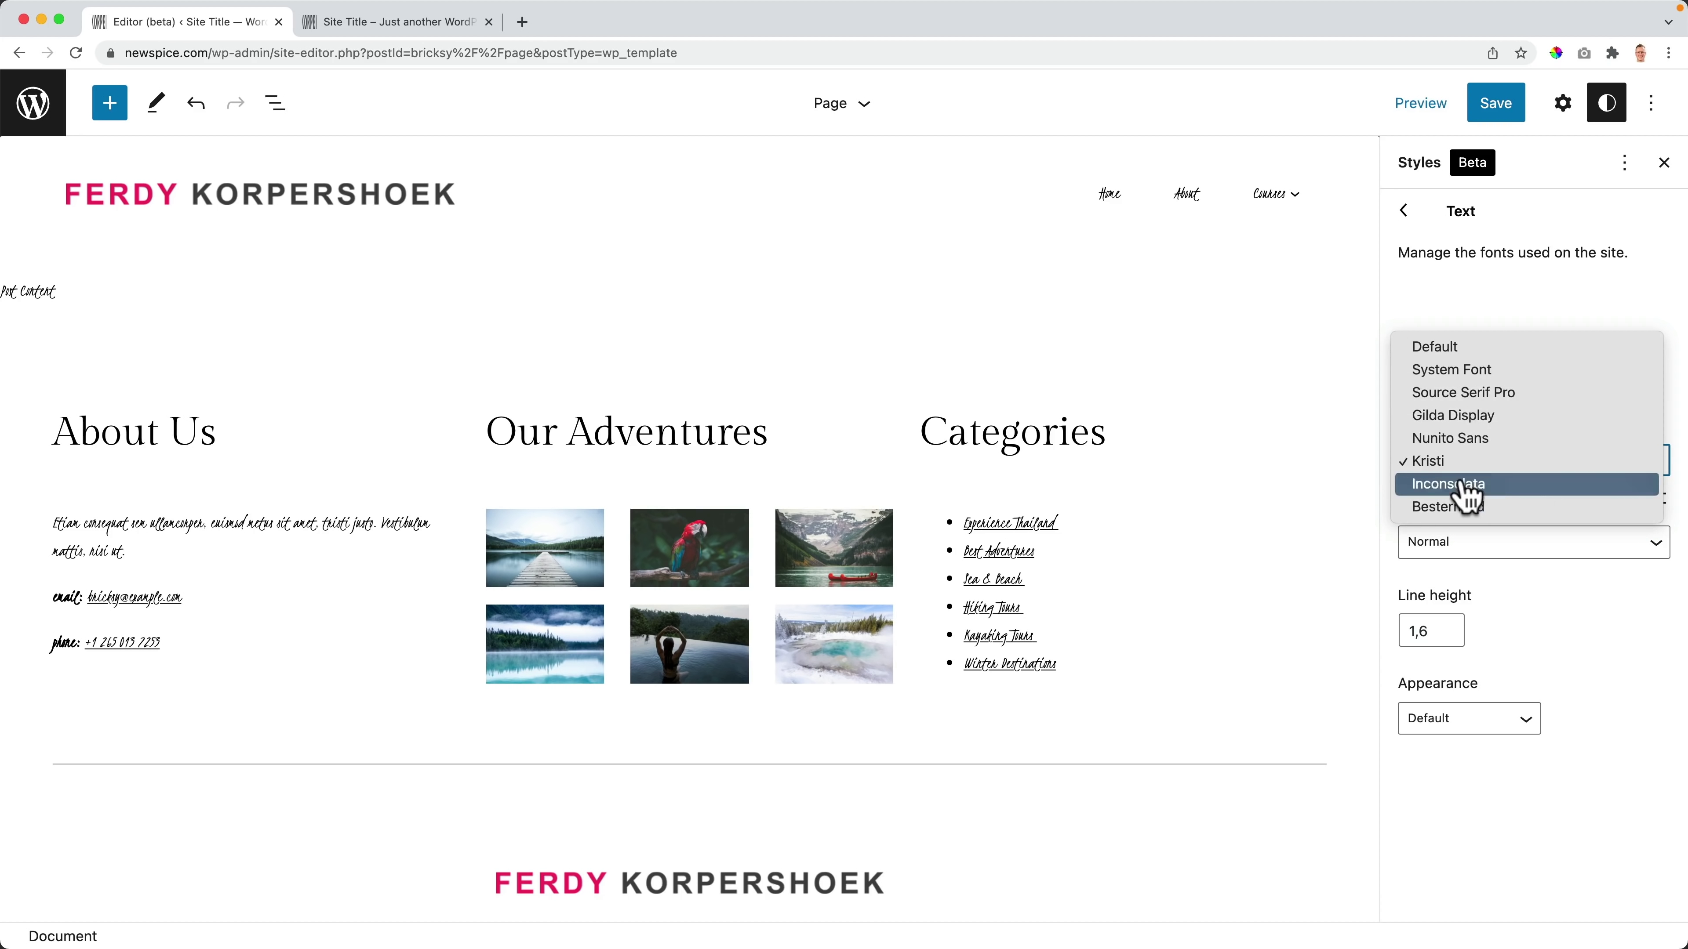
left_click(1468, 489)
left_click(1475, 458)
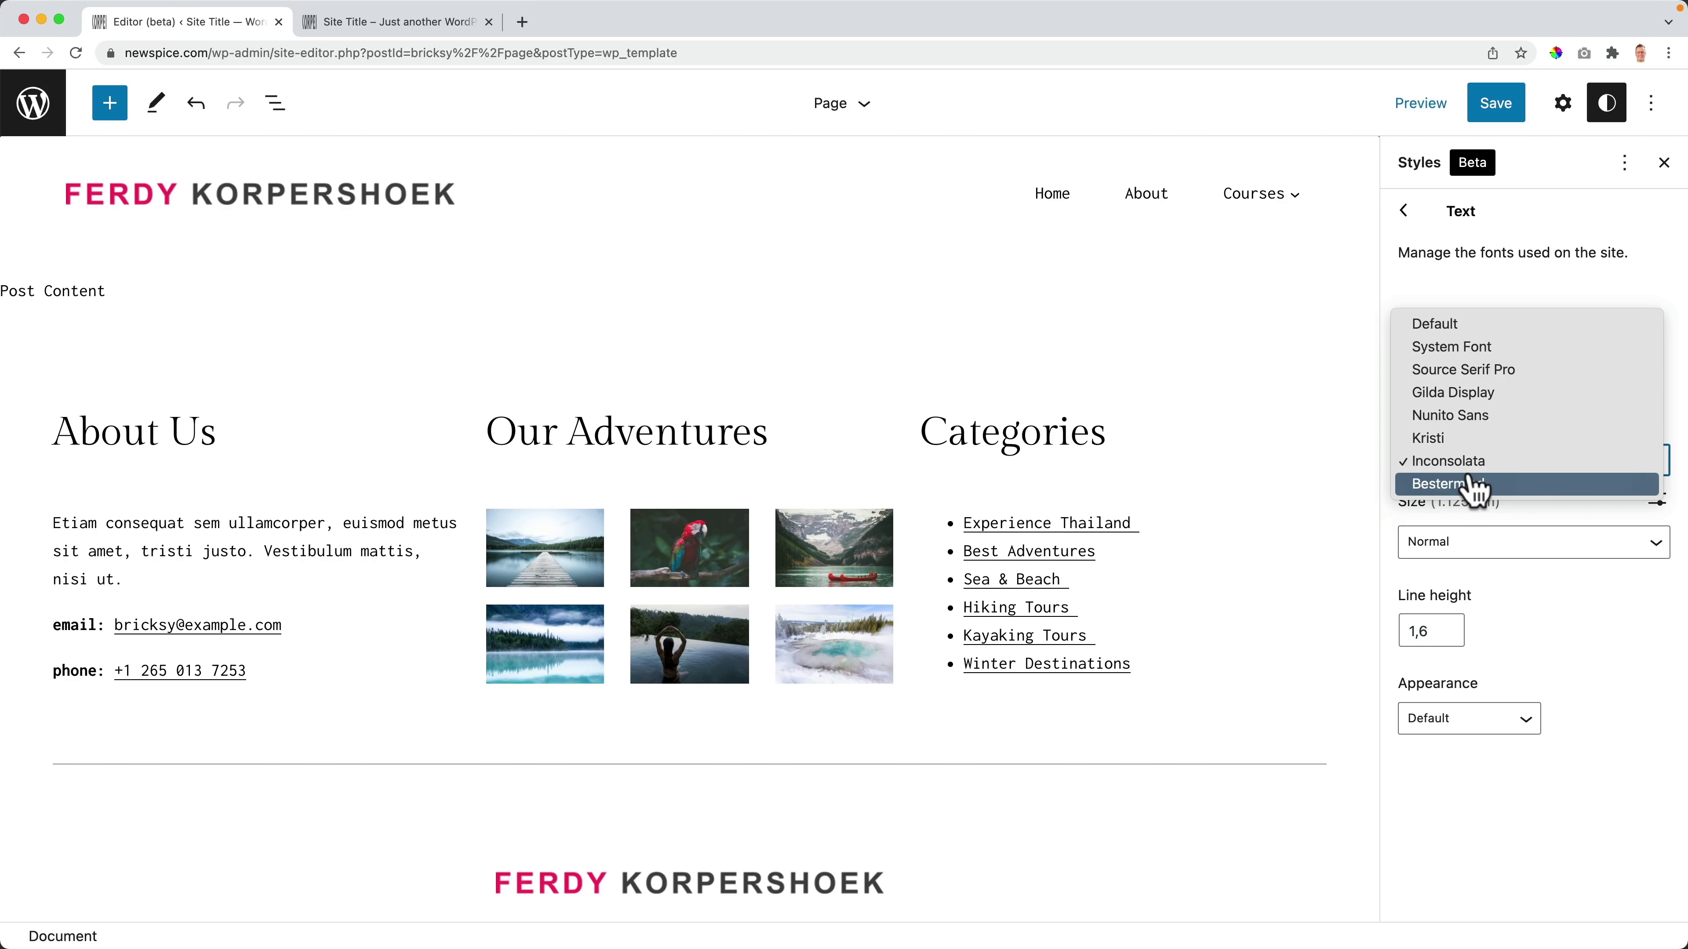
left_click(1470, 483)
left_click(1470, 463)
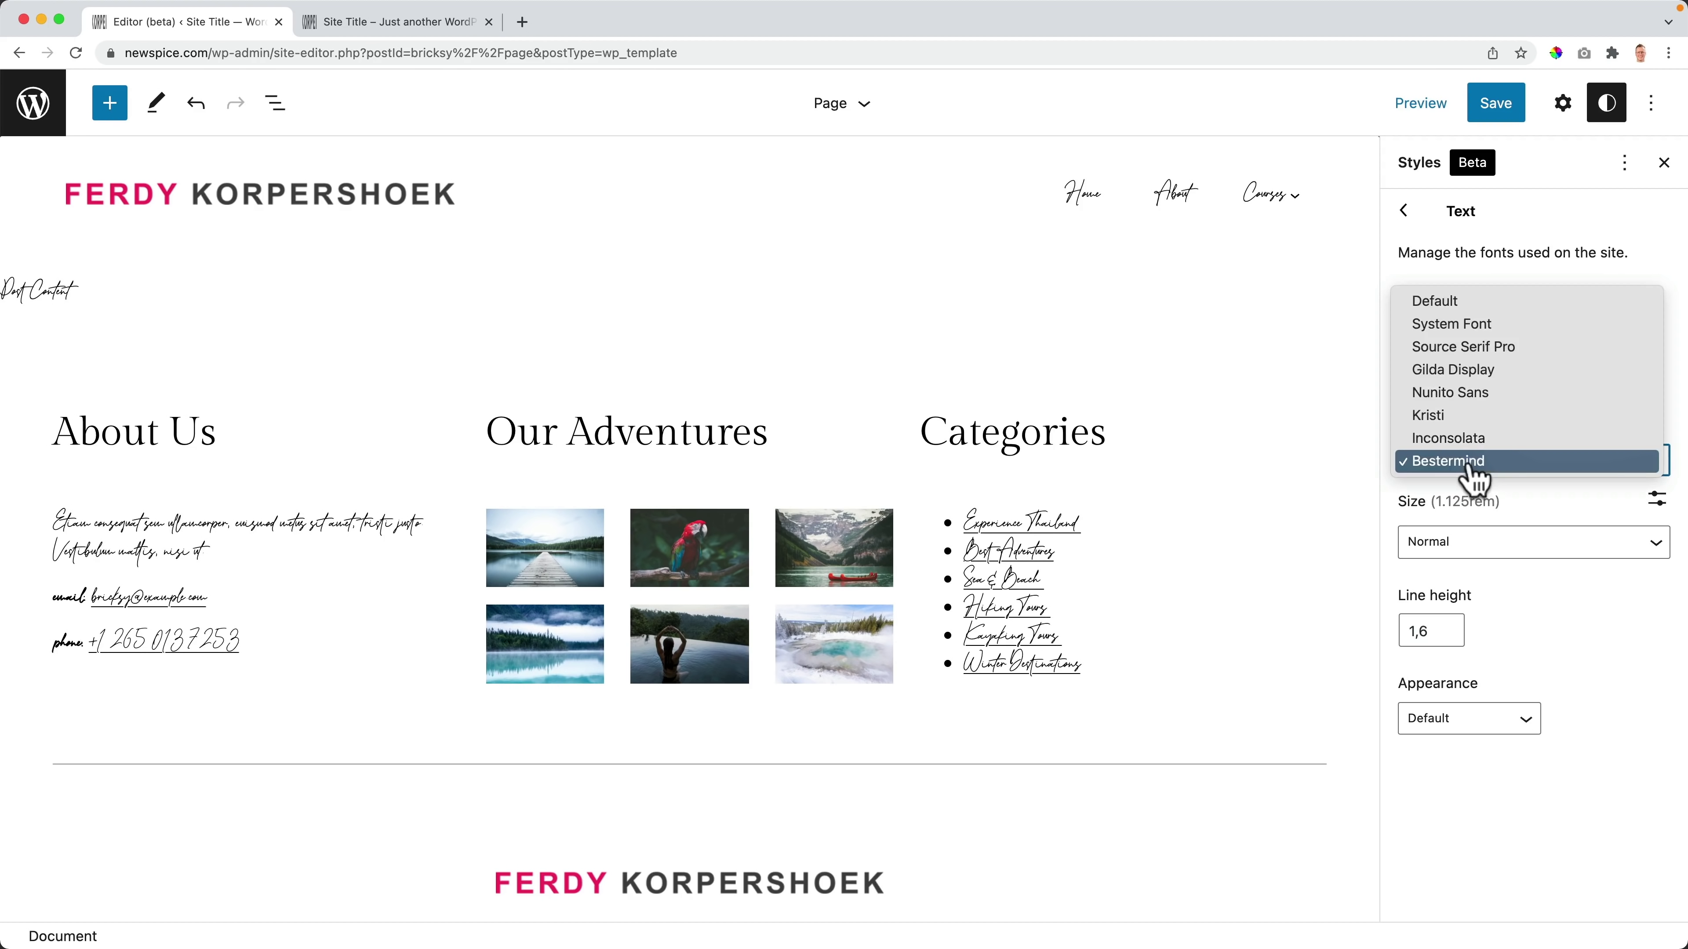
left_click(1470, 327)
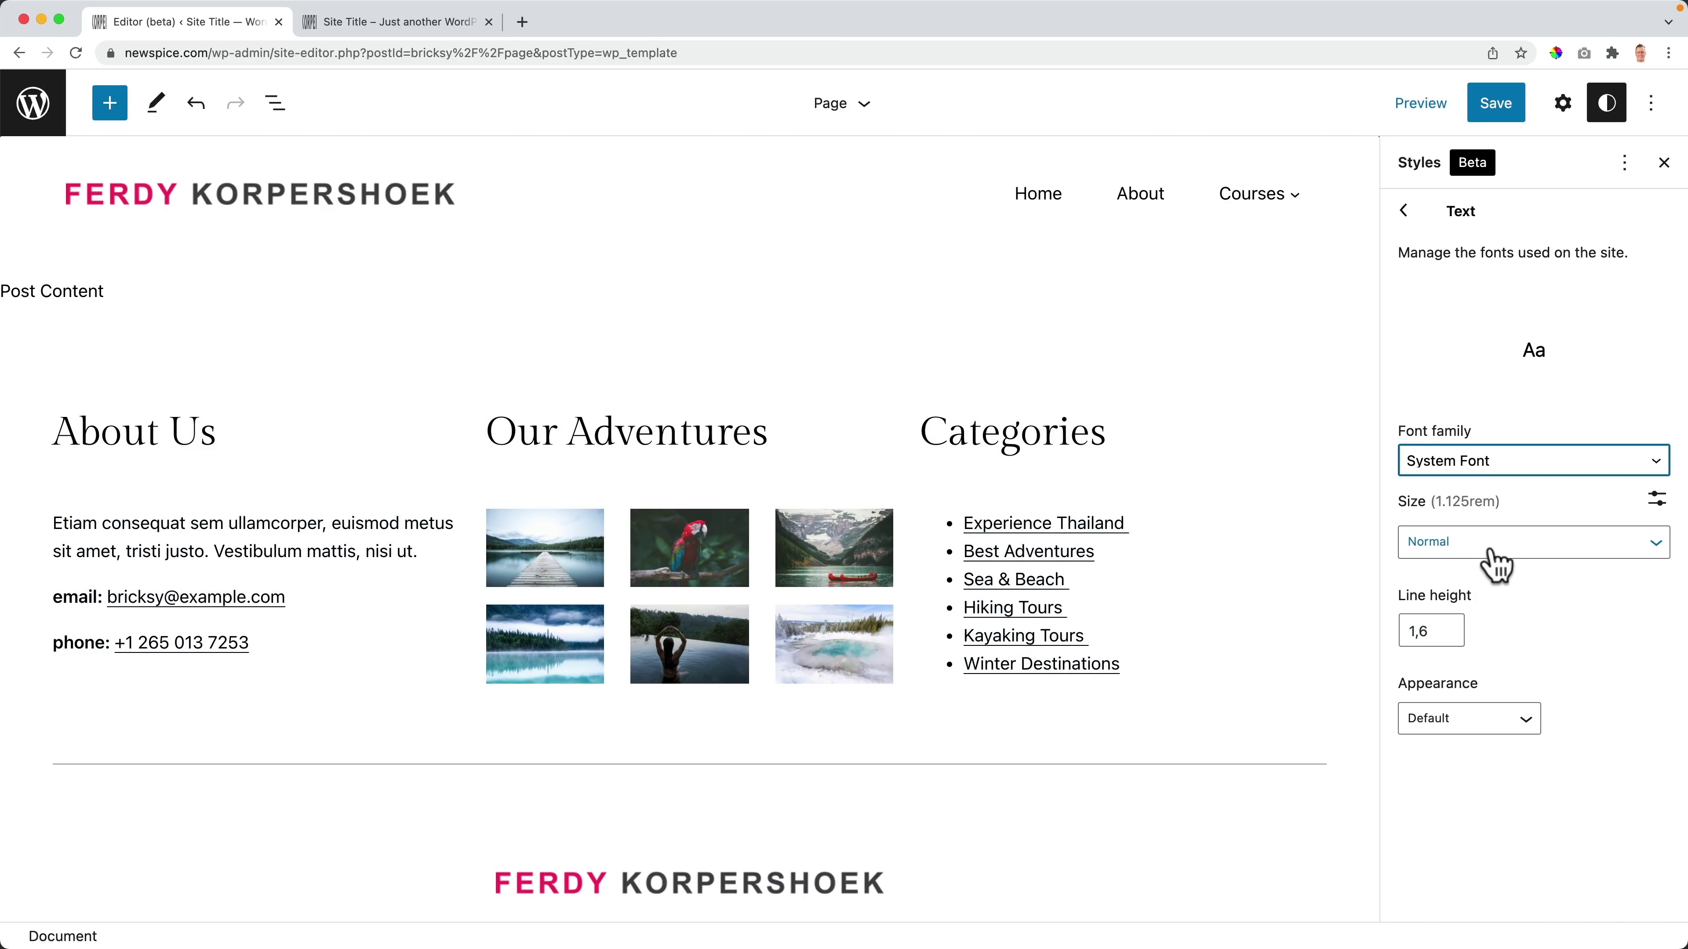
Step: Try the Large size for the site text, restore the Normal size, and keep System Font as the font family
left_click(1490, 552)
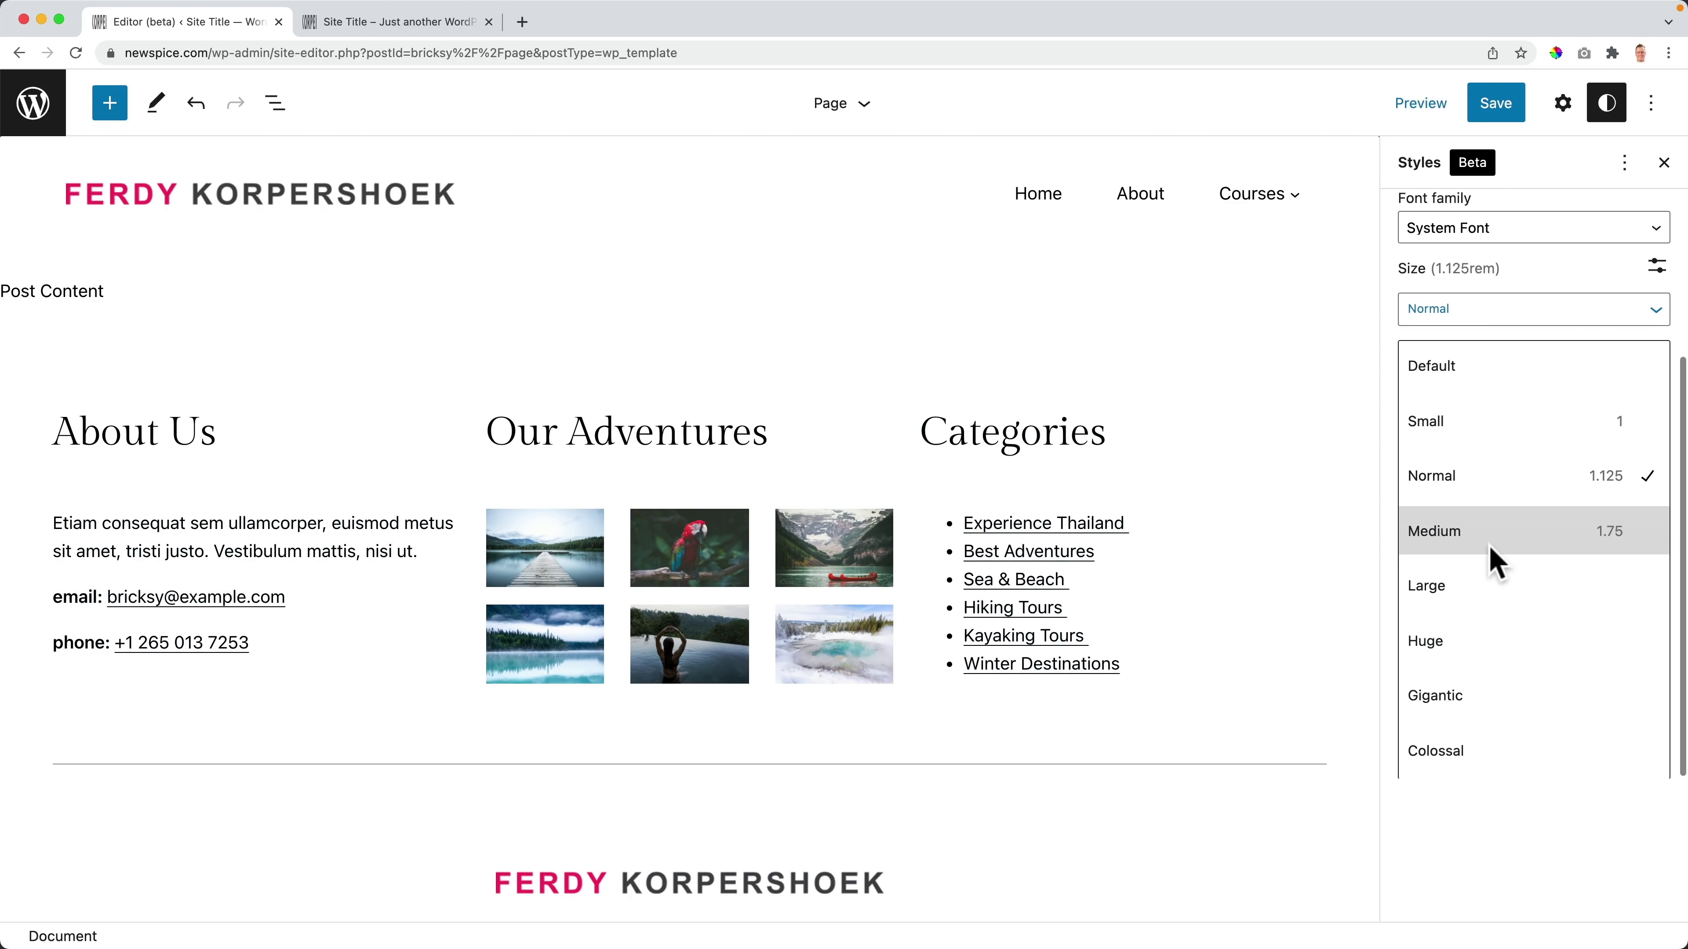
left_click(1479, 584)
left_click(1472, 555)
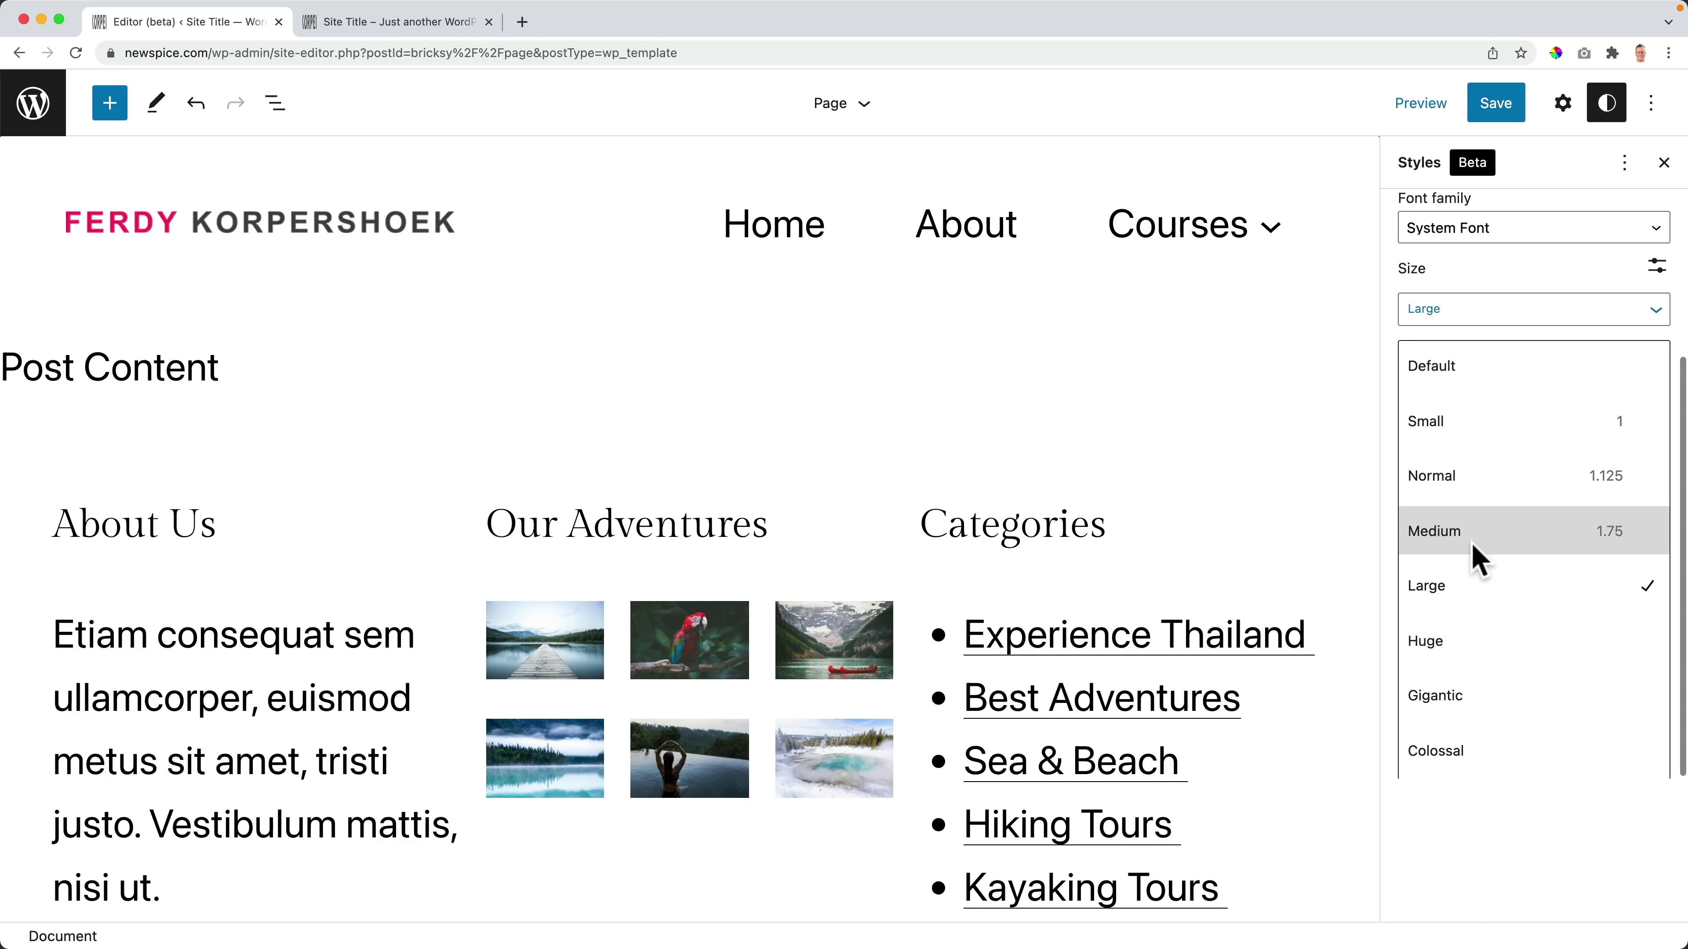
left_click(1437, 374)
left_click(1552, 630)
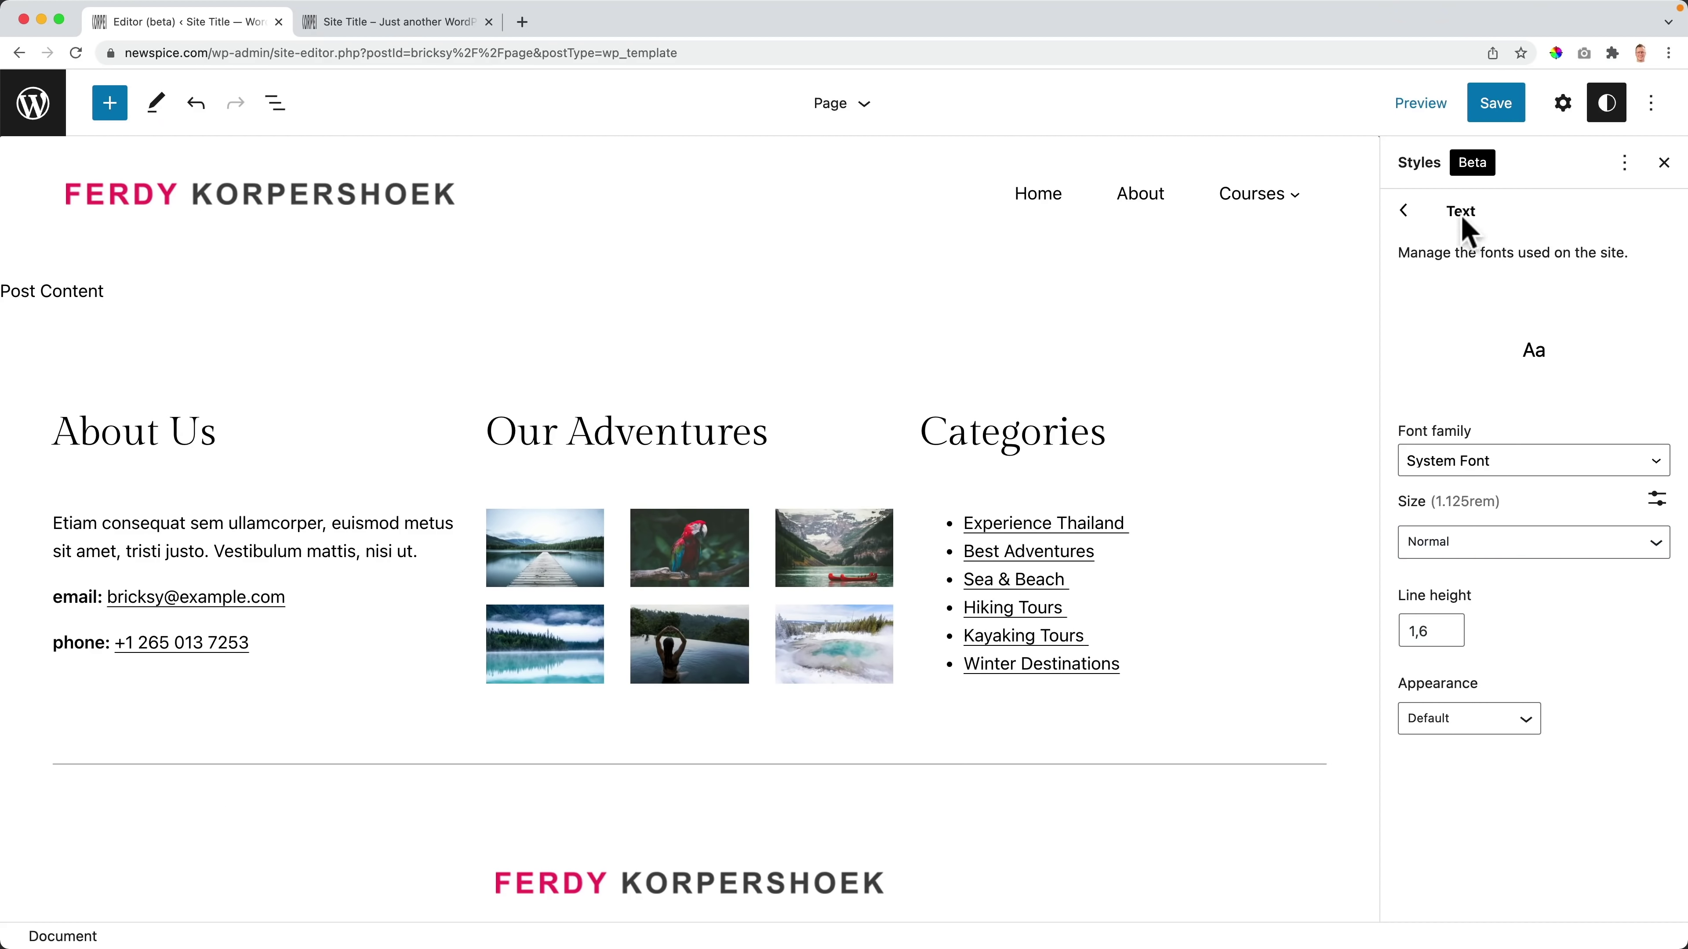
left_click(1453, 471)
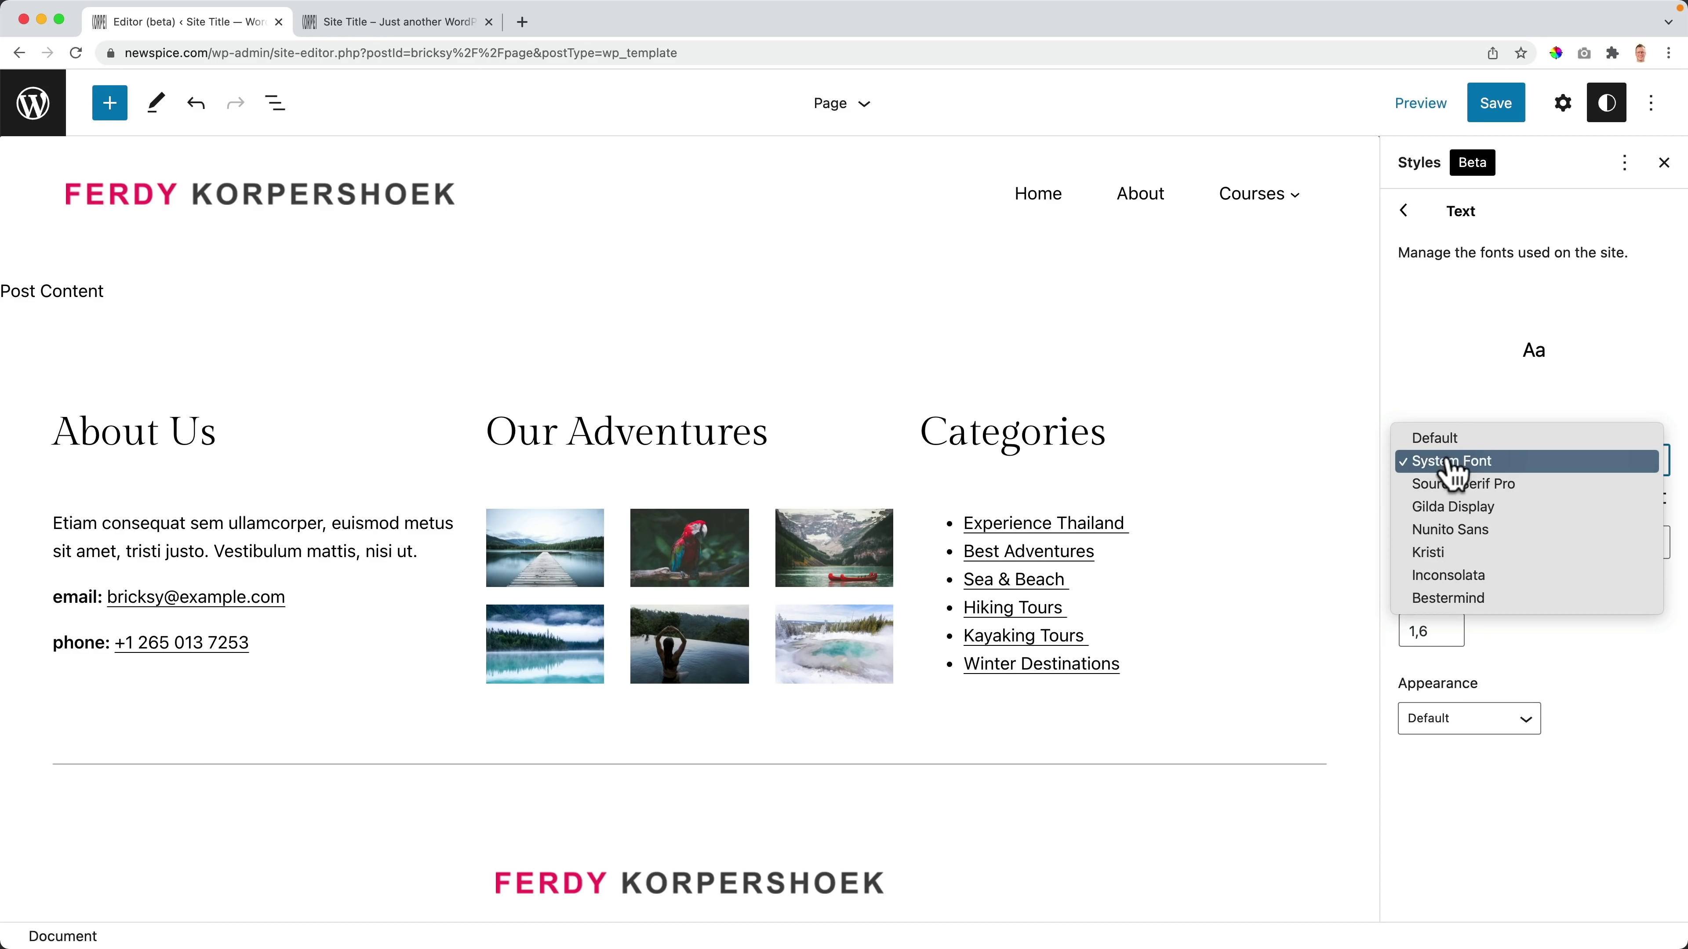
left_click(1453, 472)
Step: Examine the typography options for the Links element, and return to the global styles overview
left_click(1407, 213)
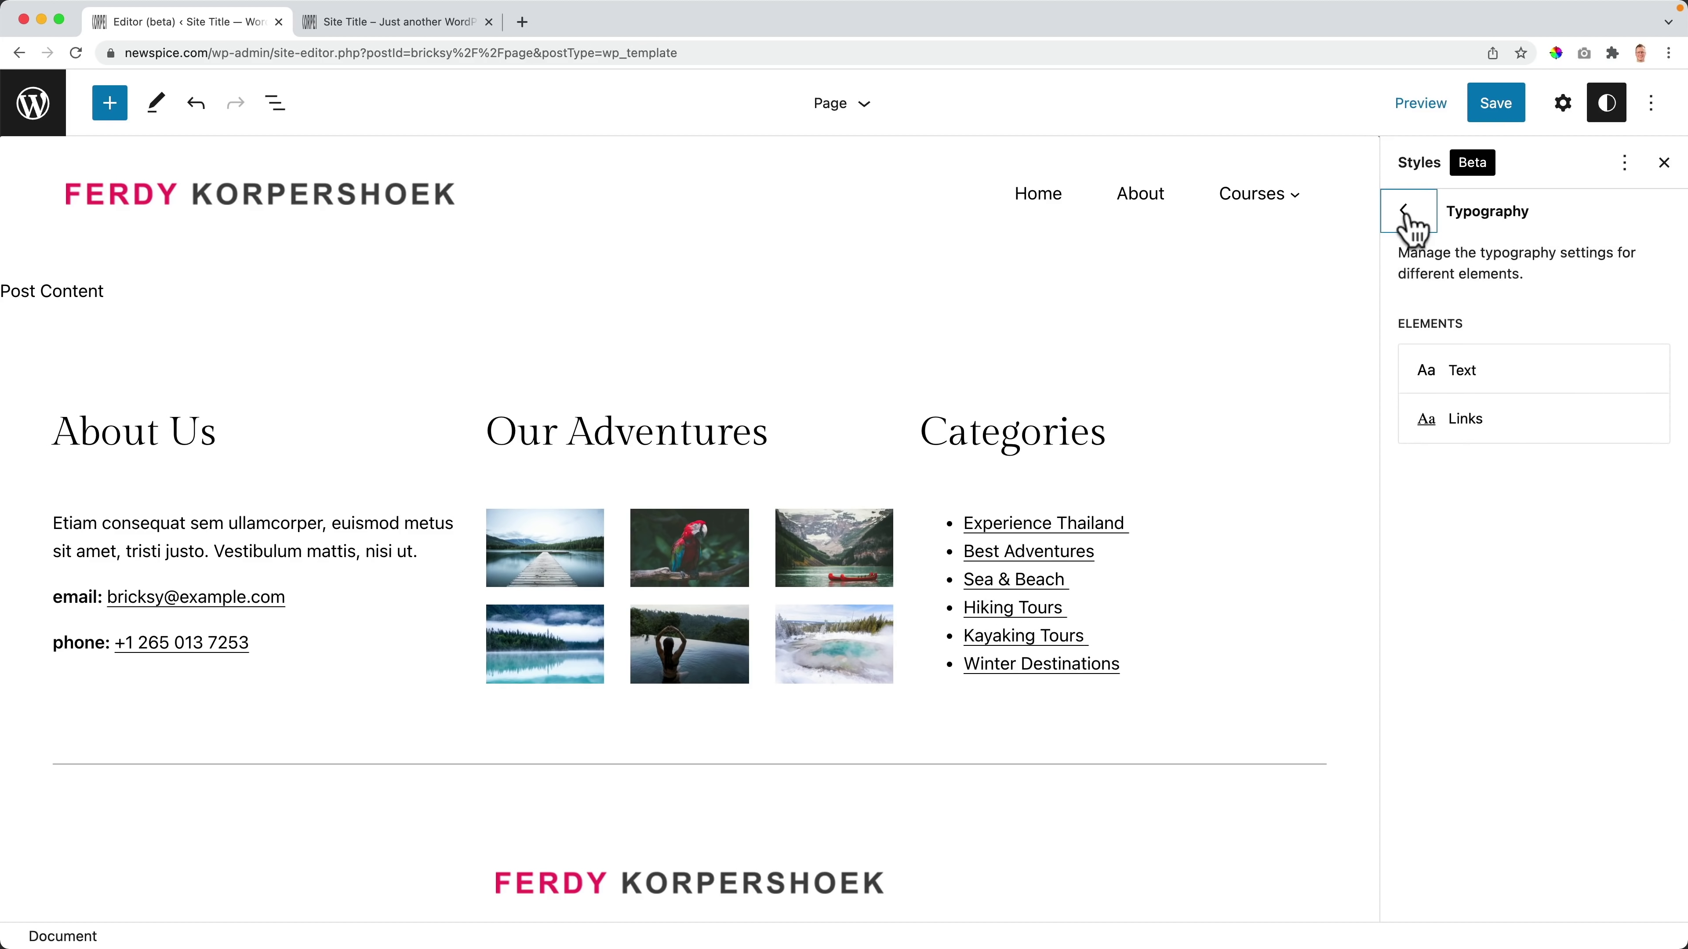
left_click(1467, 439)
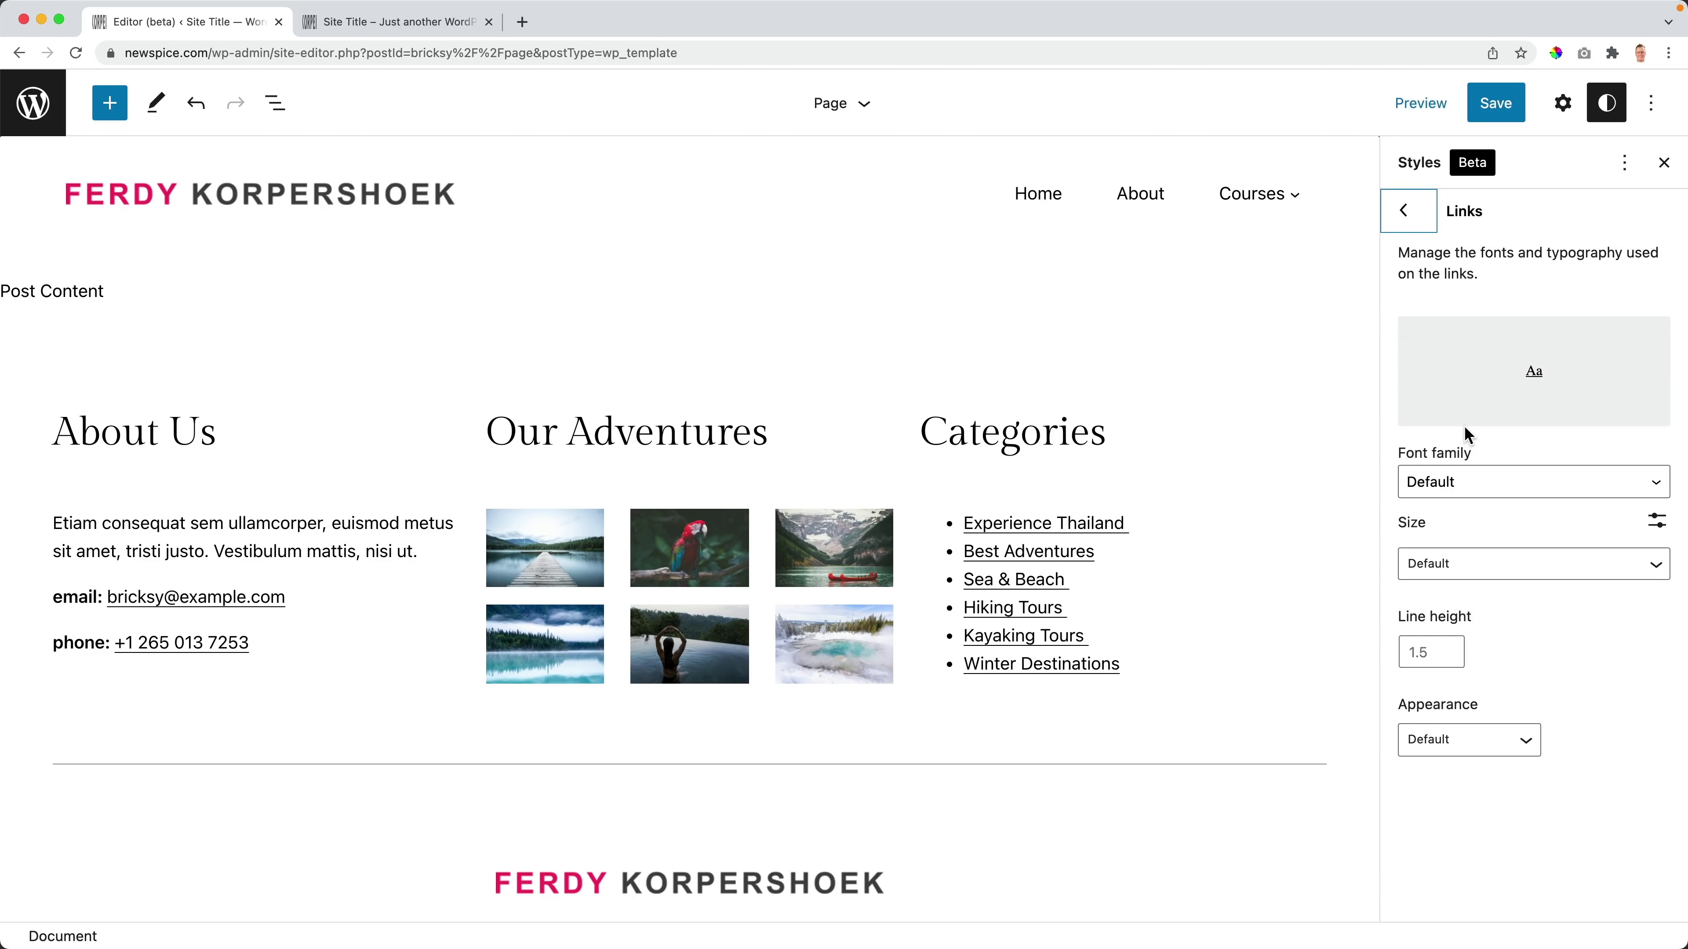
left_click(1407, 211)
left_click(1406, 214)
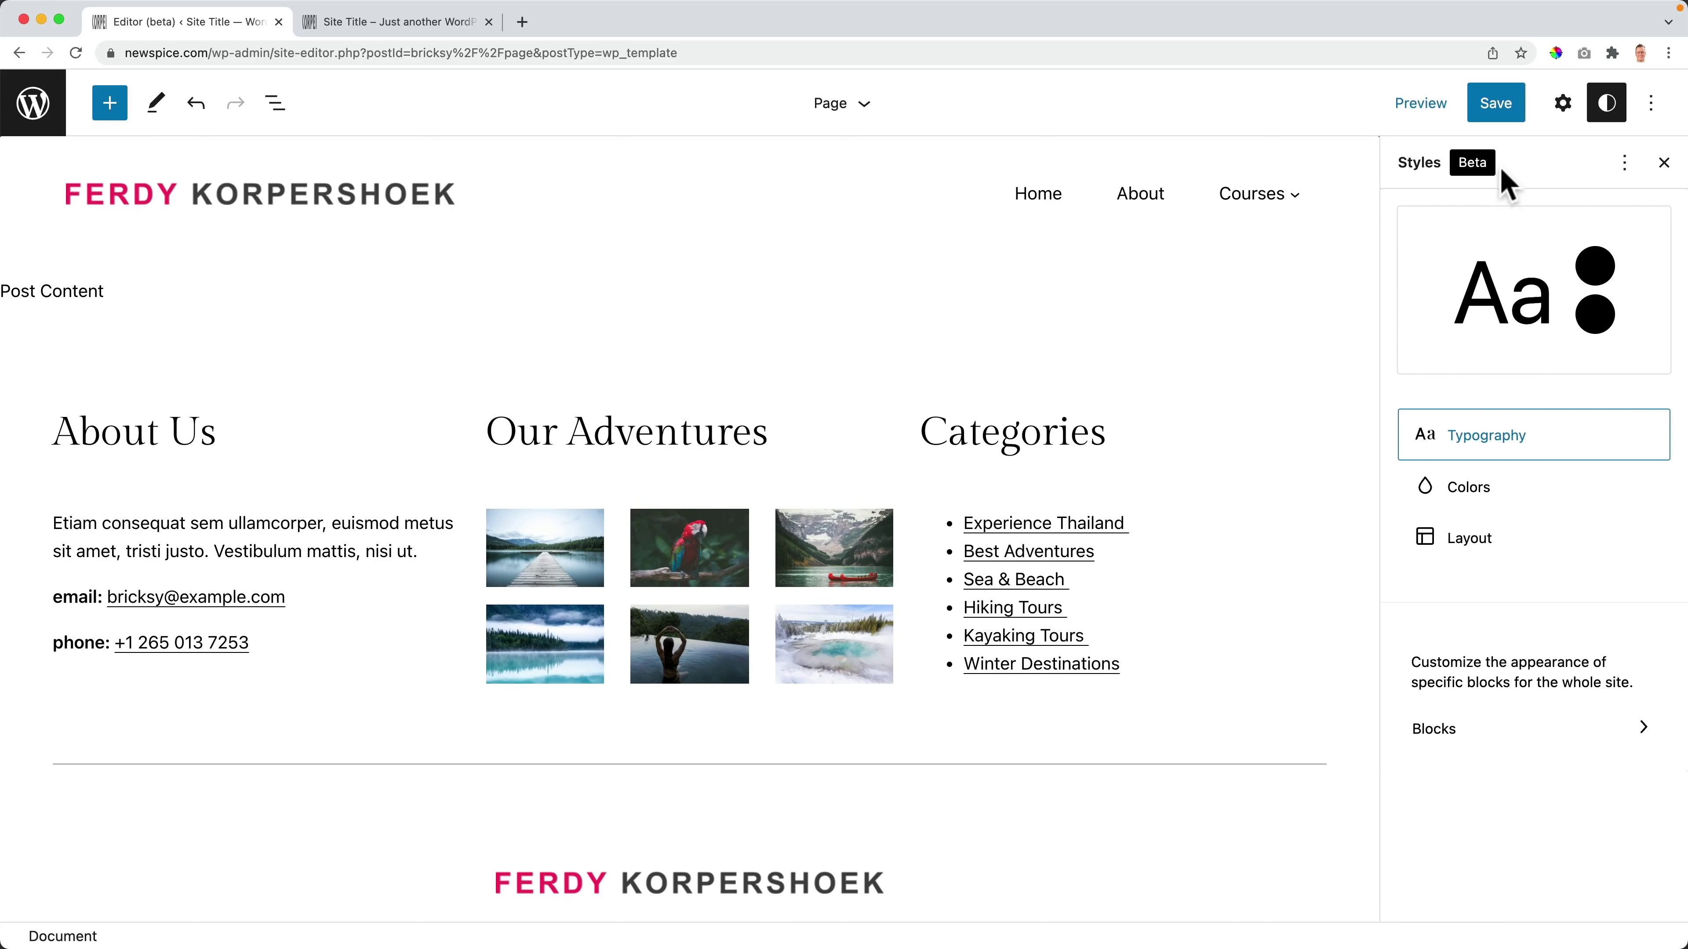
left_click(1608, 105)
left_click(1608, 105)
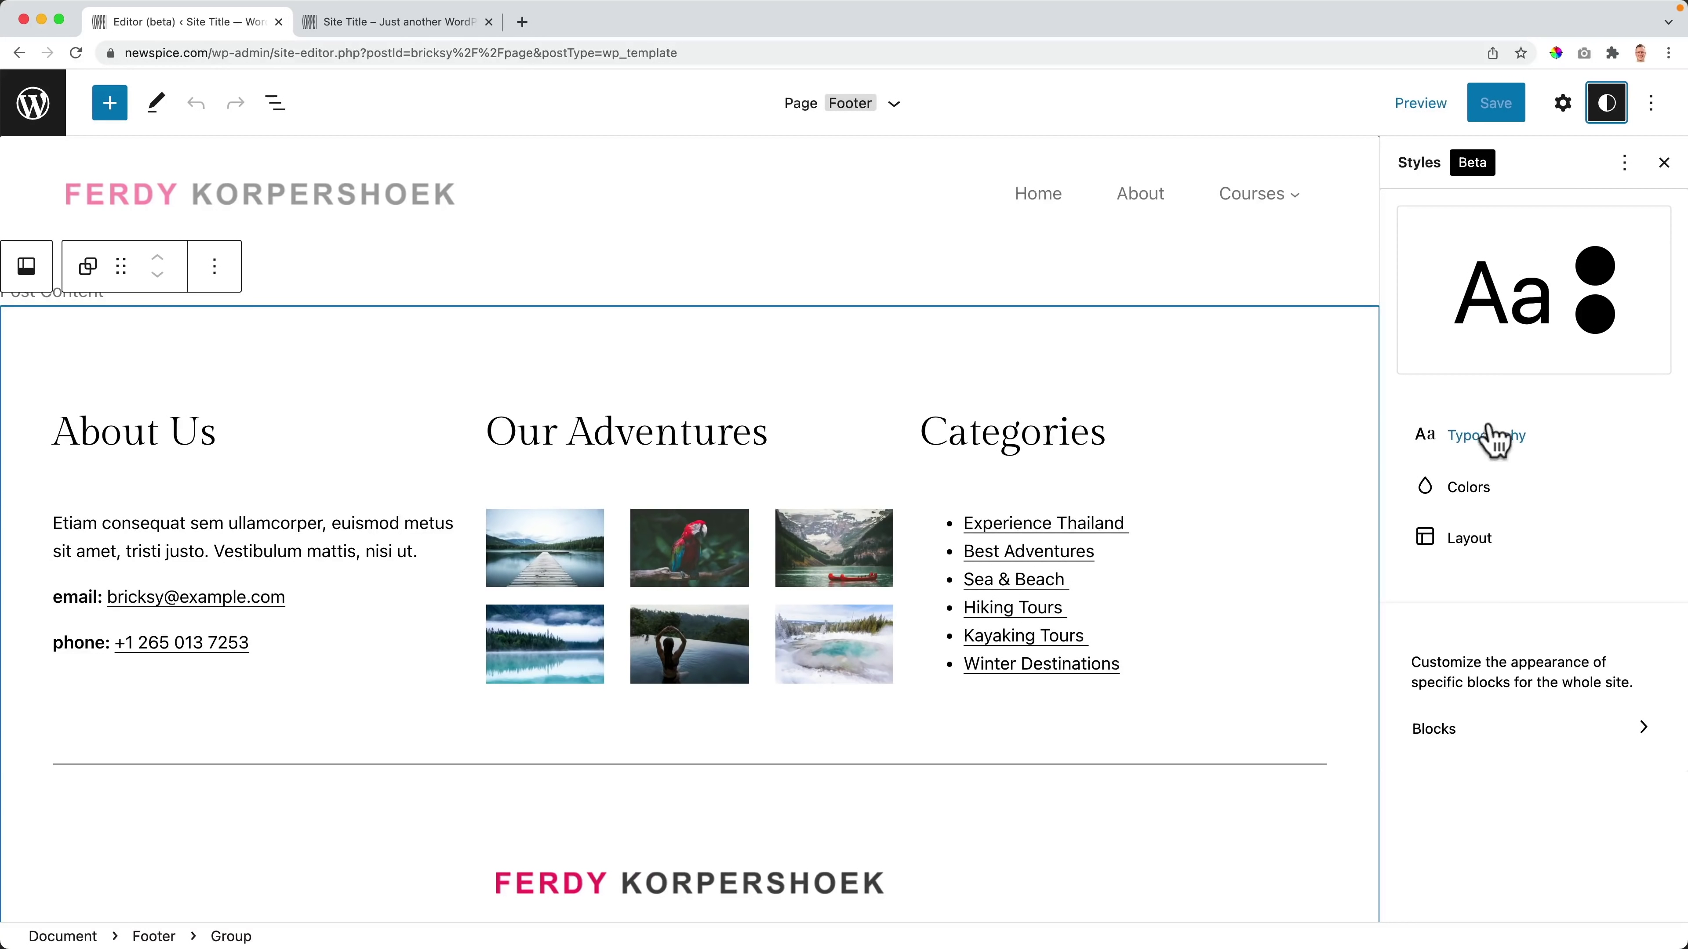
Step: Open the global colour palette and start editing the theme colours
left_click(1472, 490)
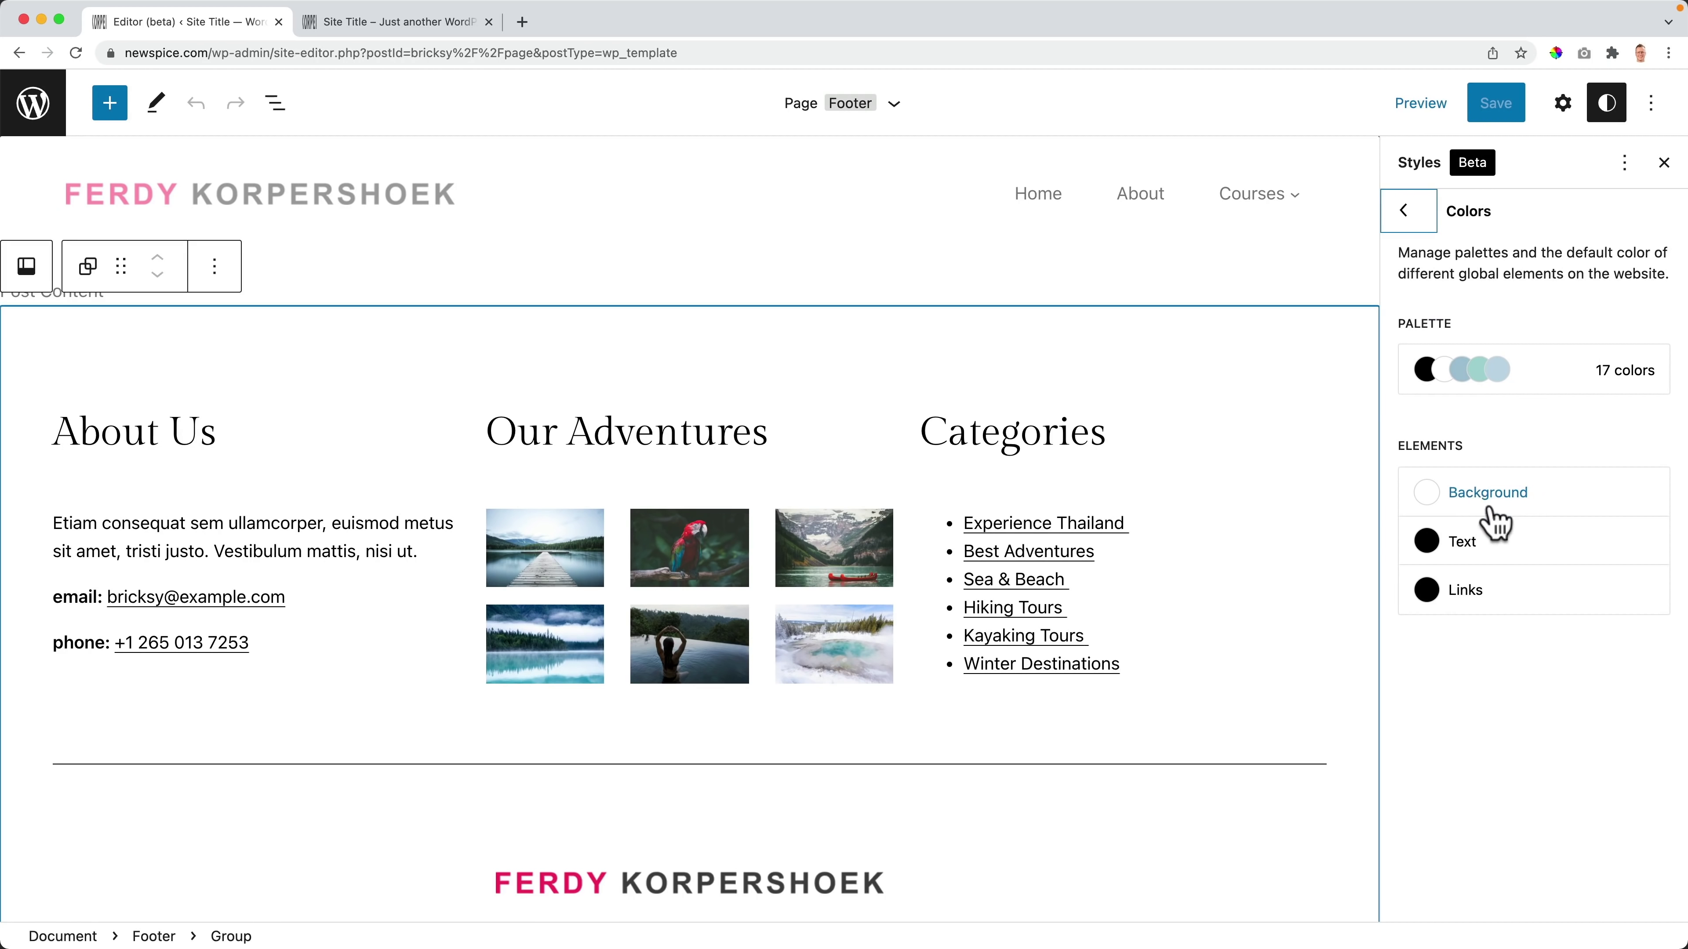
left_click(1487, 380)
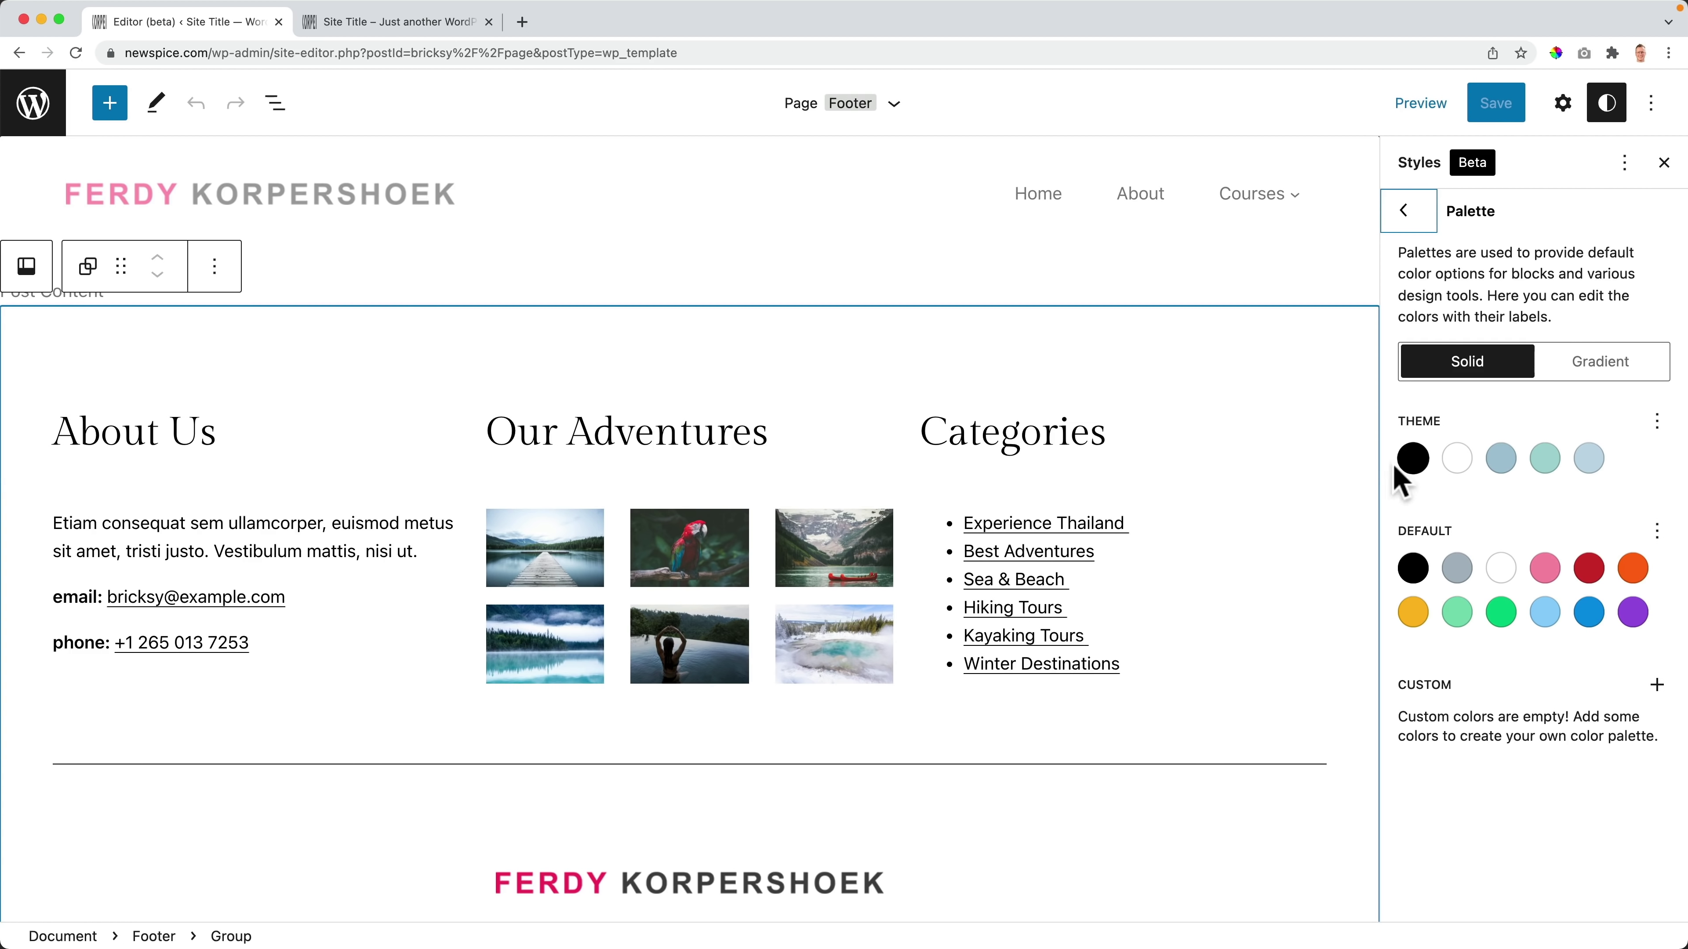
left_click(1501, 459)
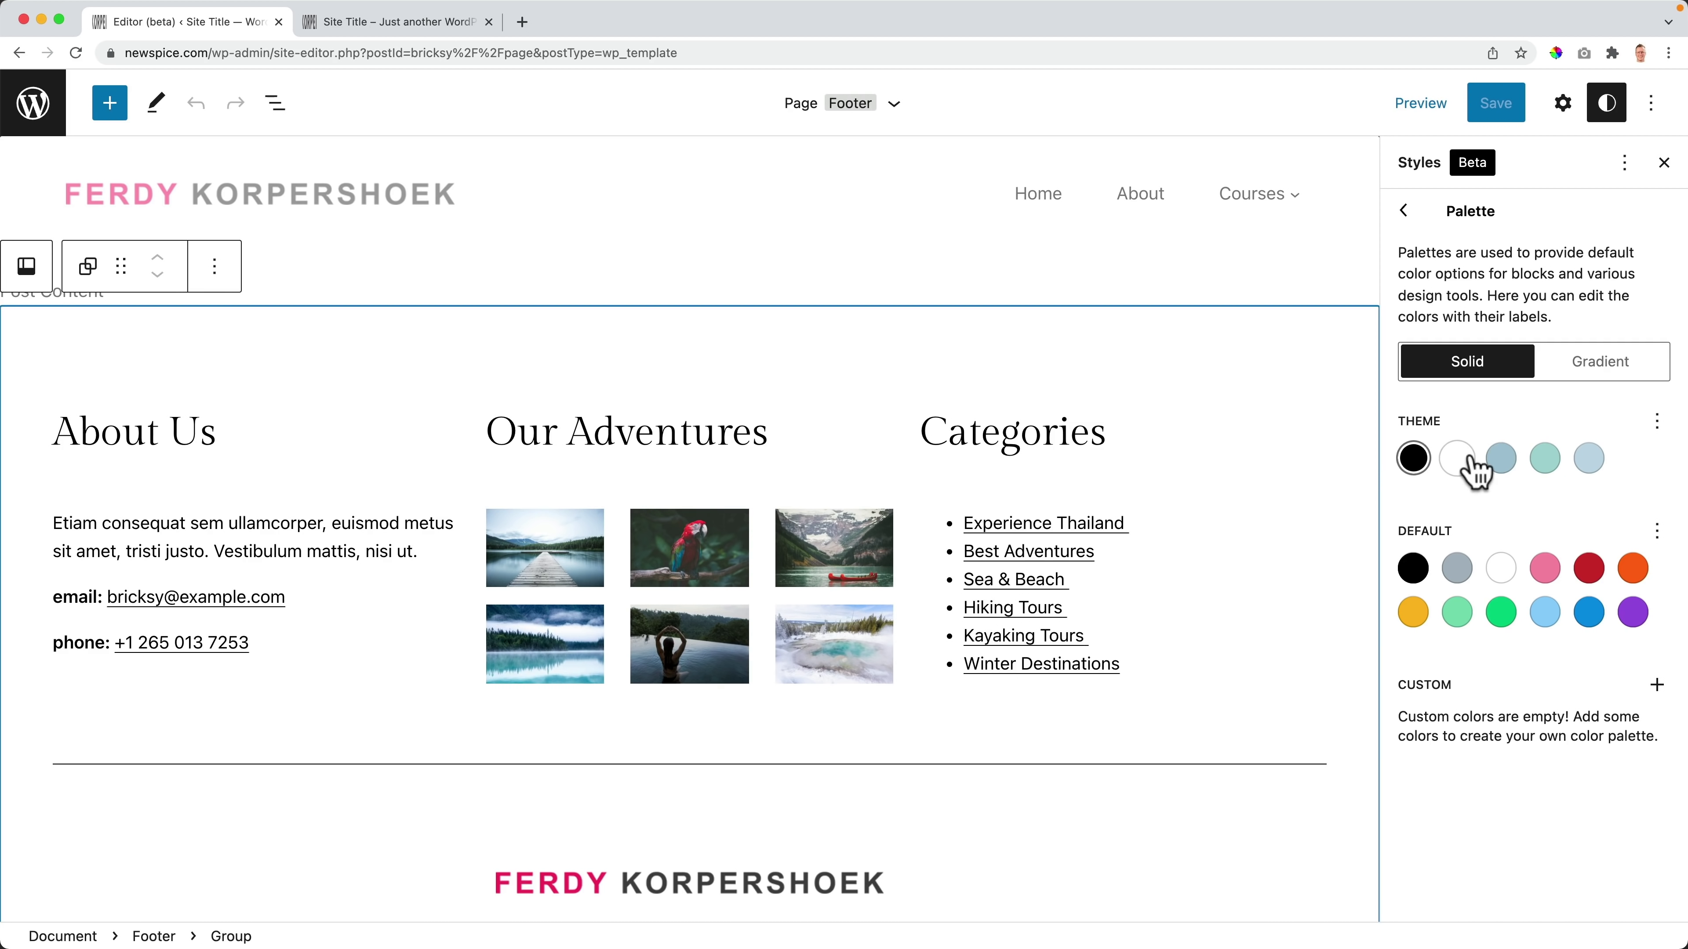
left_click(1457, 459)
left_click(1657, 421)
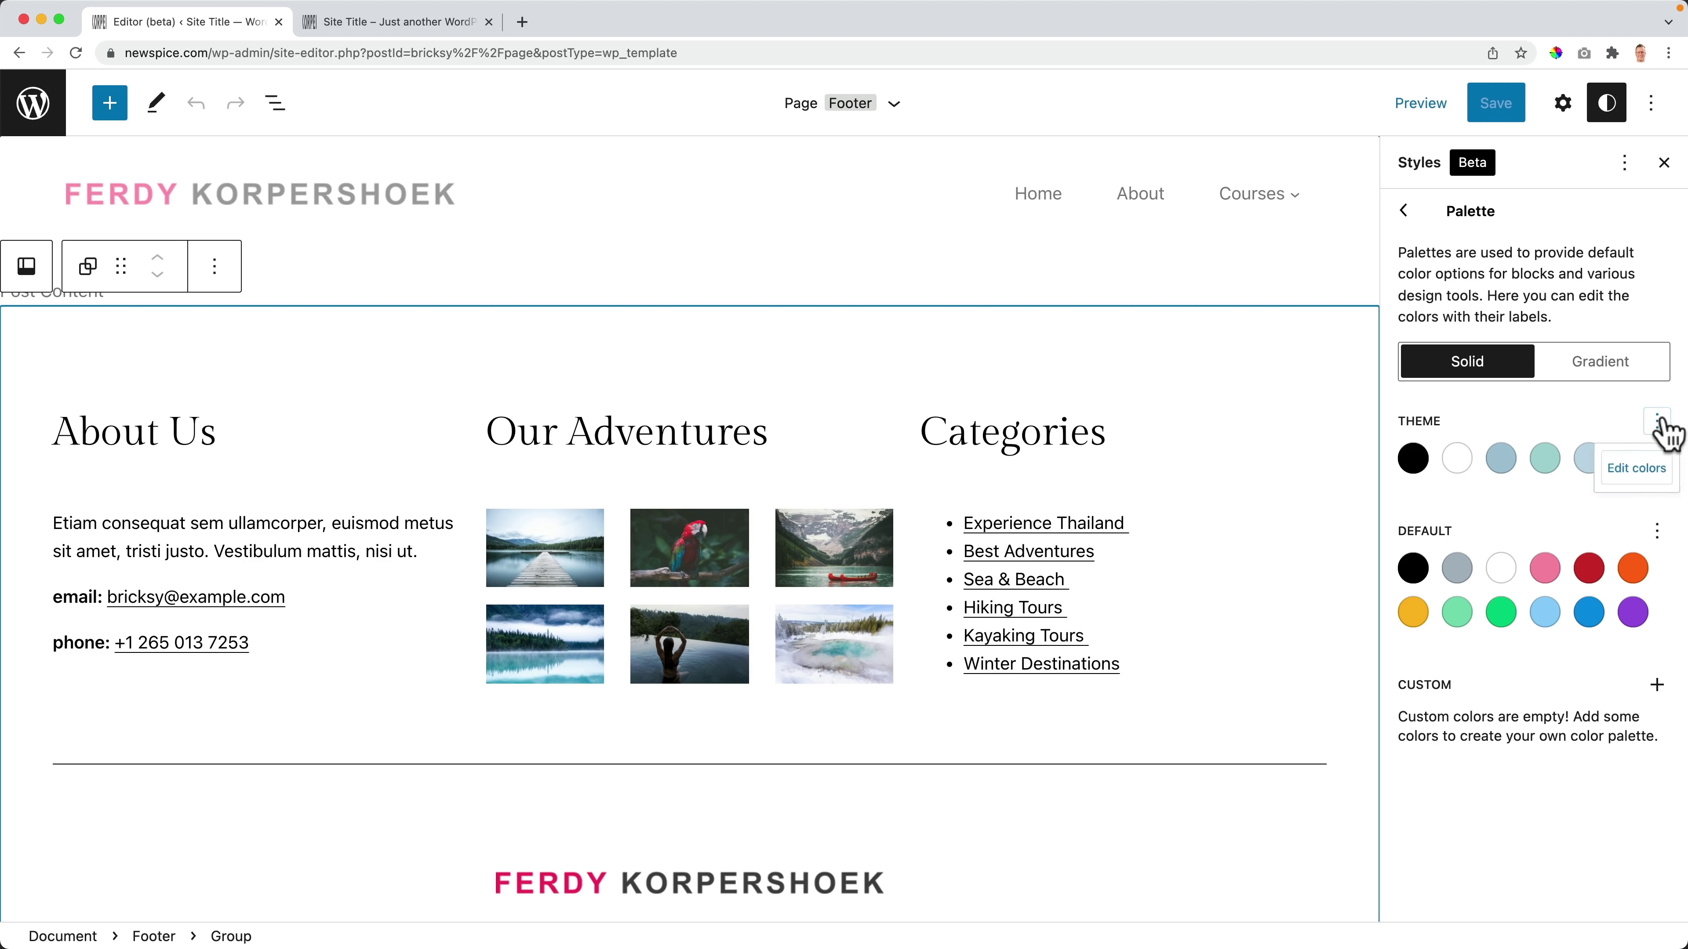
left_click(1630, 483)
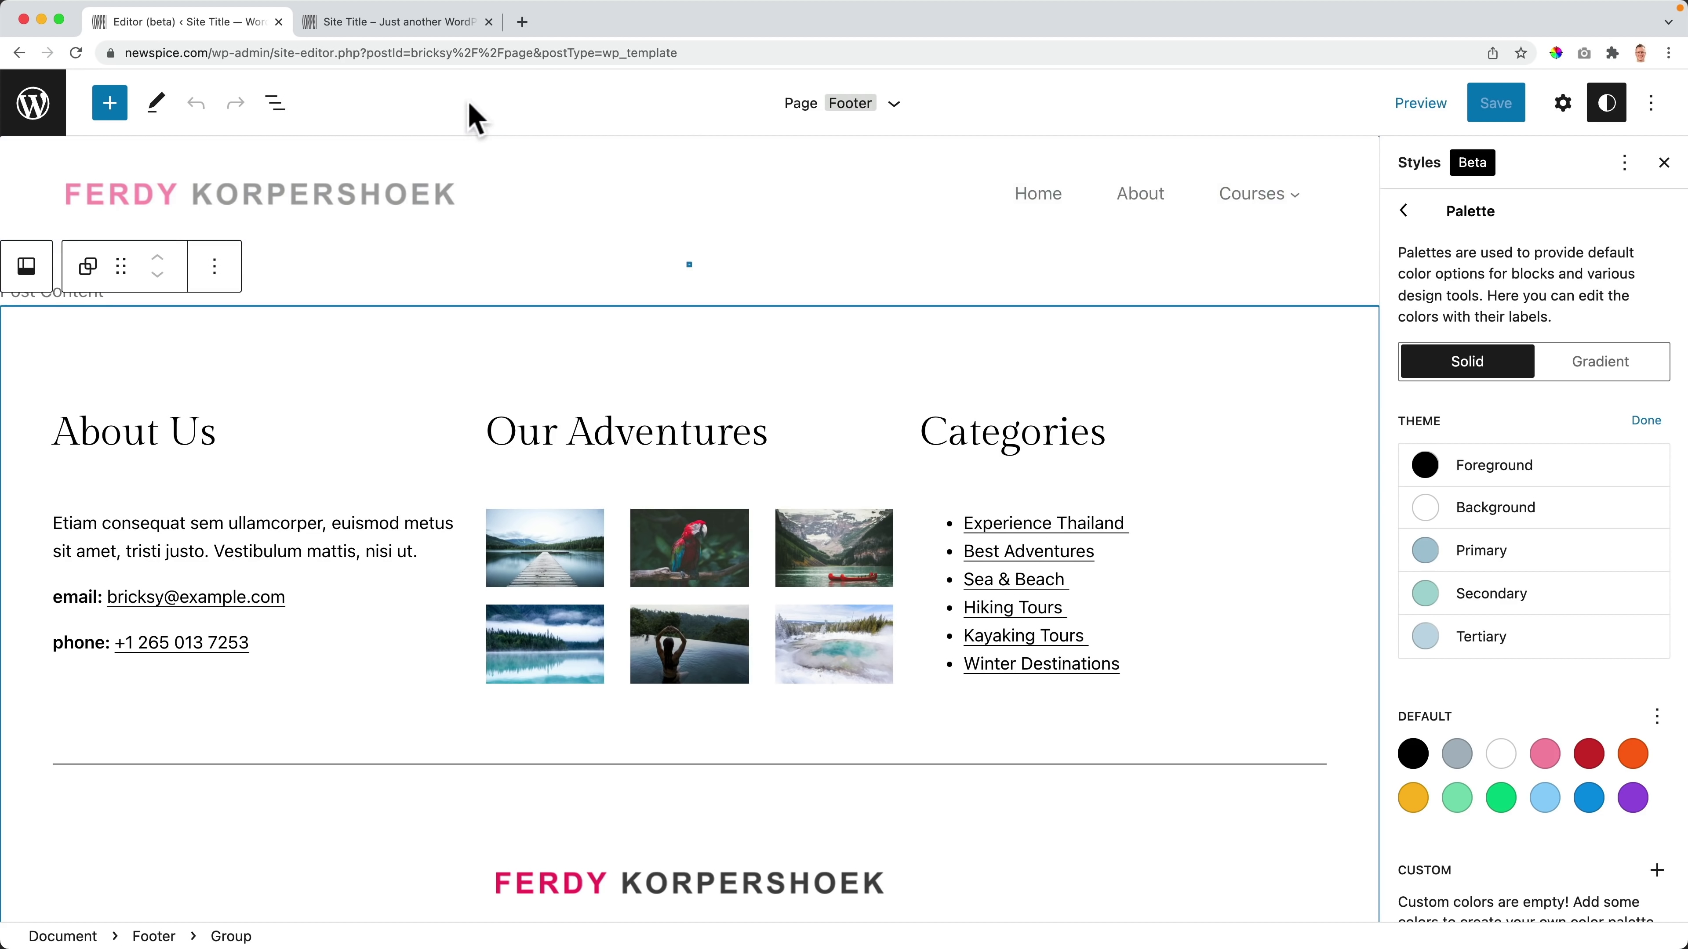
Step: Open ferdykorp.com in a new browser tab and sample the hero section's dark blue background with the ColorPick Eyedropper
left_click(522, 22)
type("ferdykorp.com")
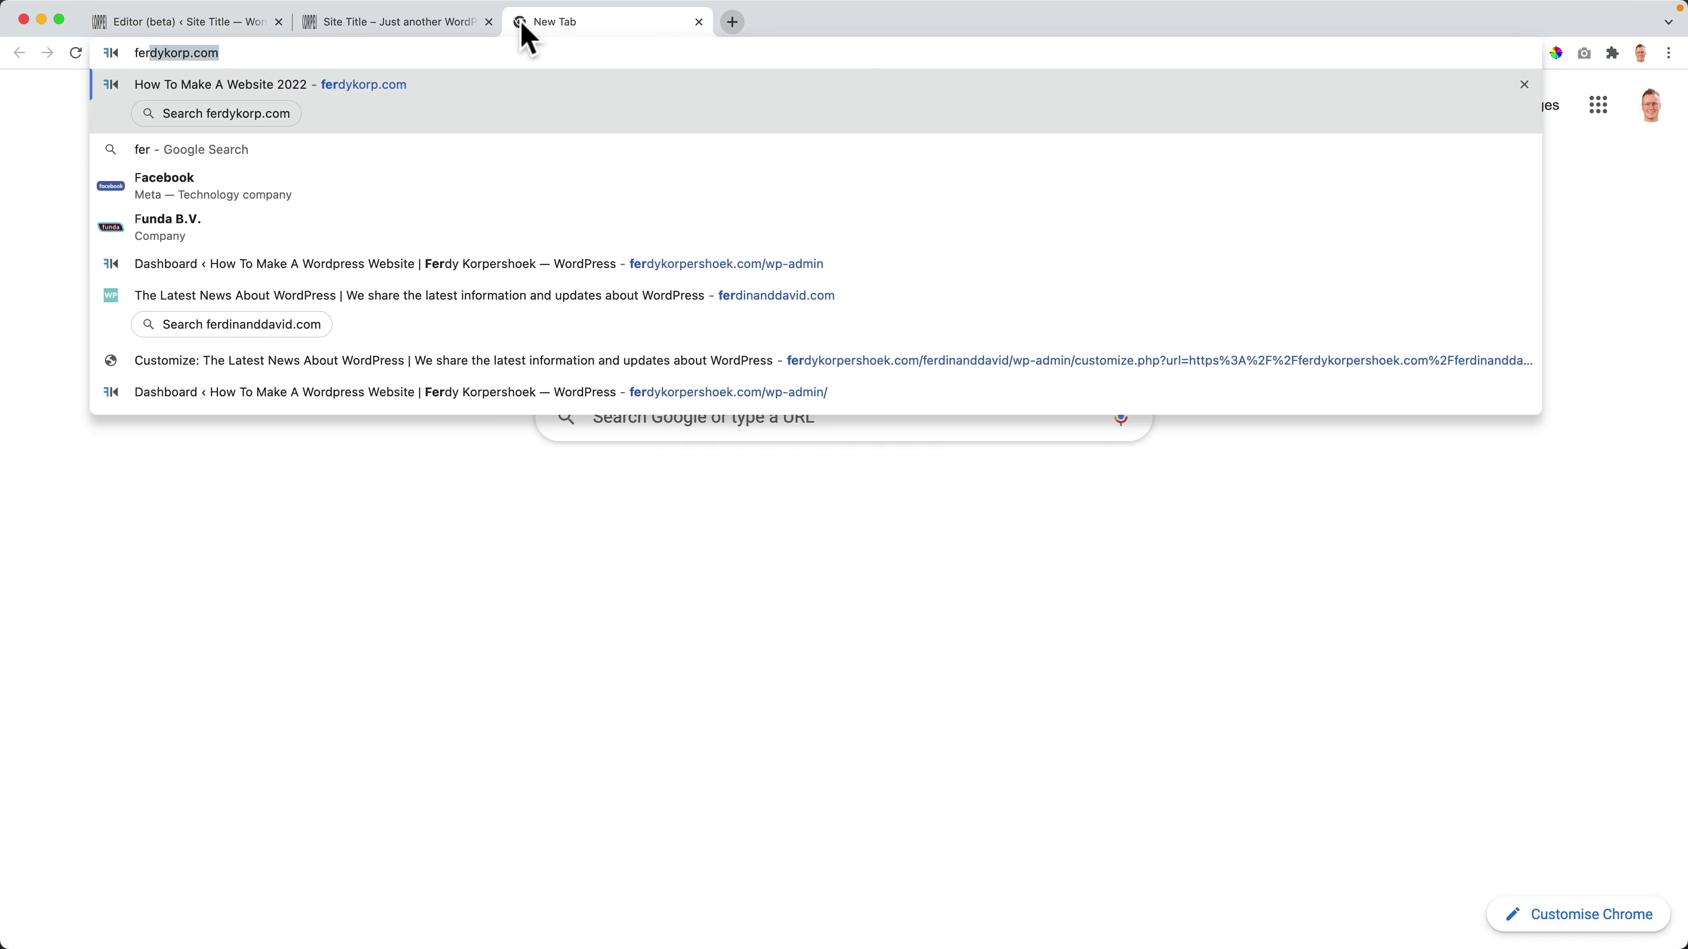
key("Return")
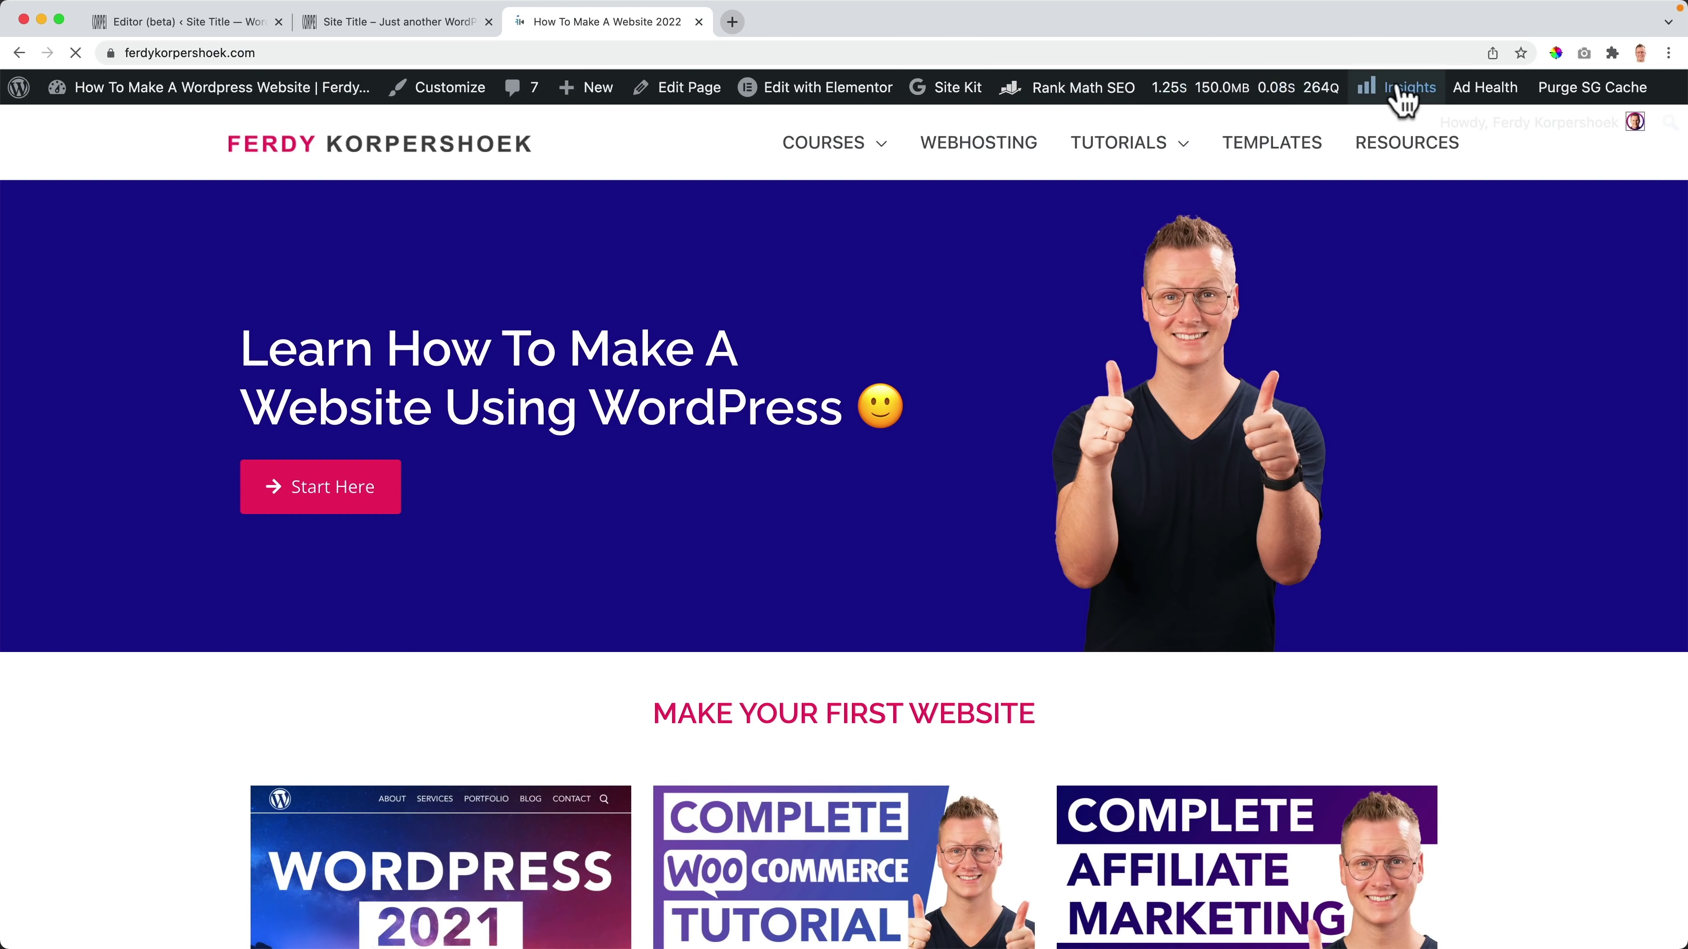
left_click(1556, 53)
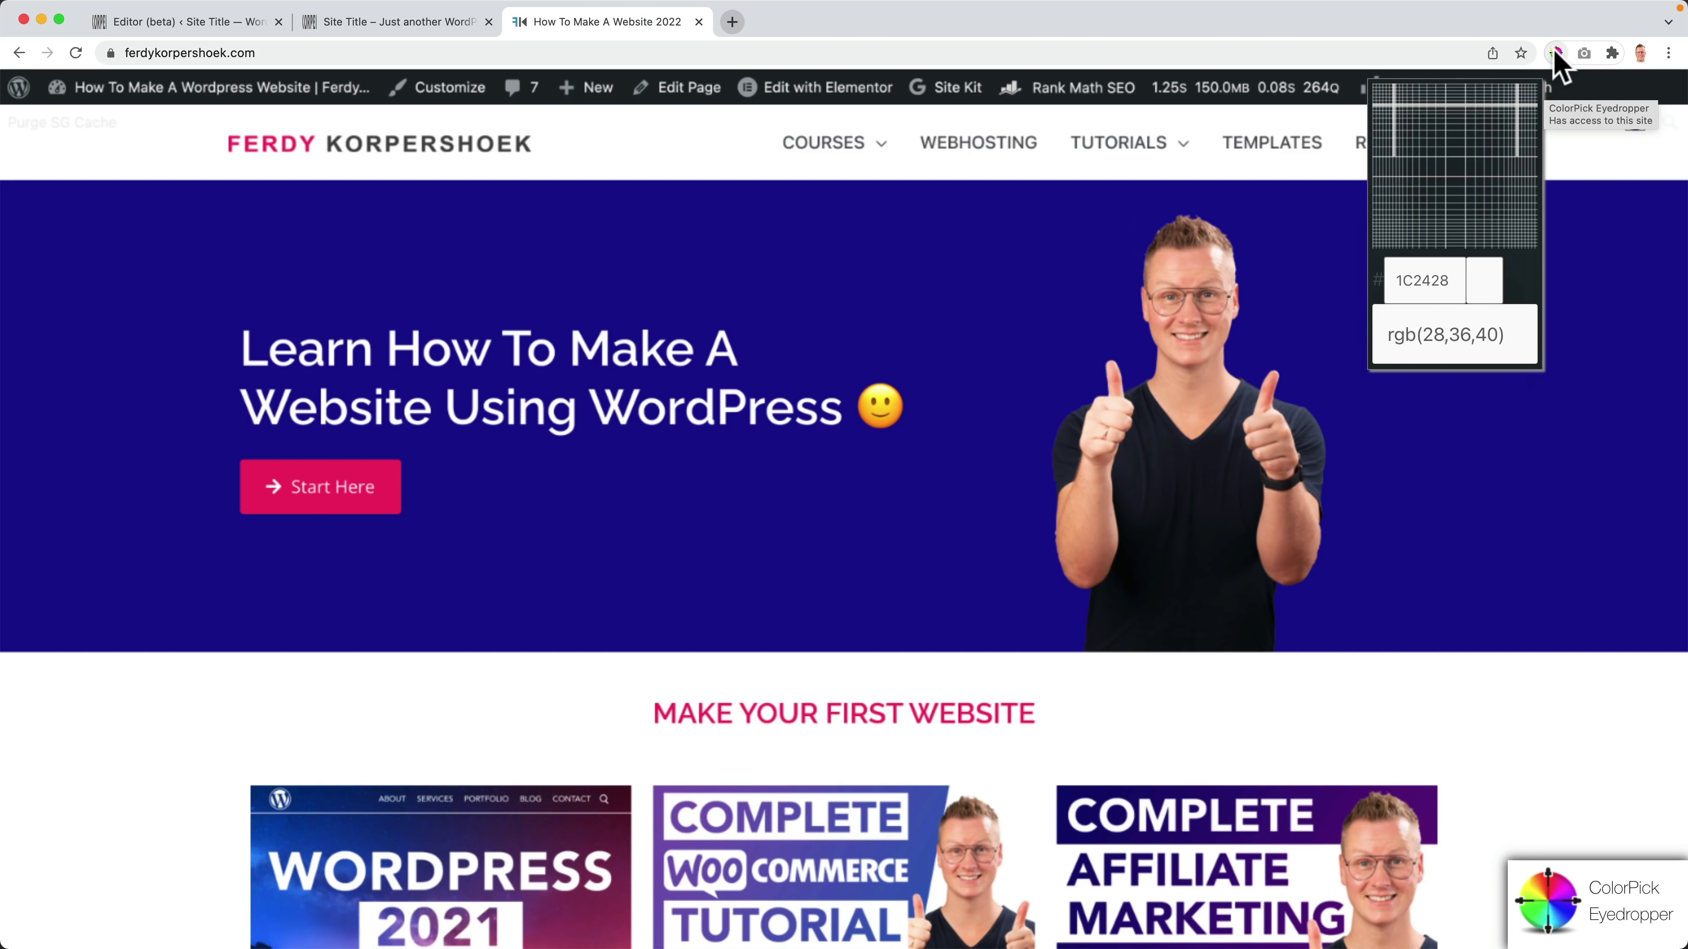
left_click(909, 249)
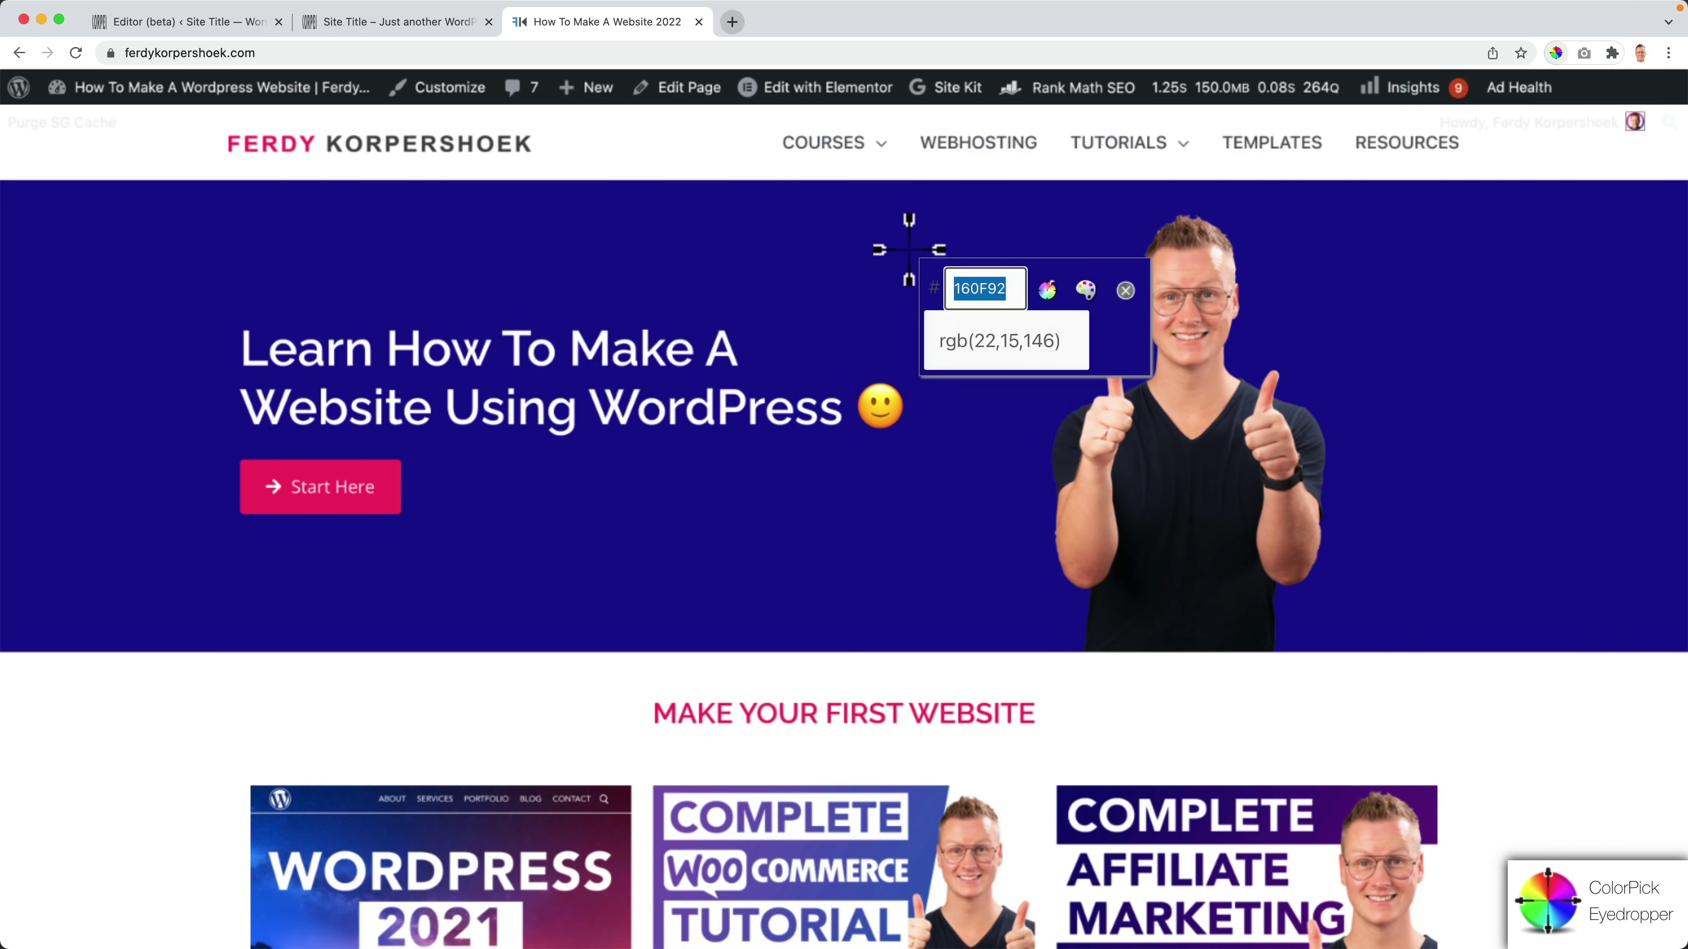
key("Escape")
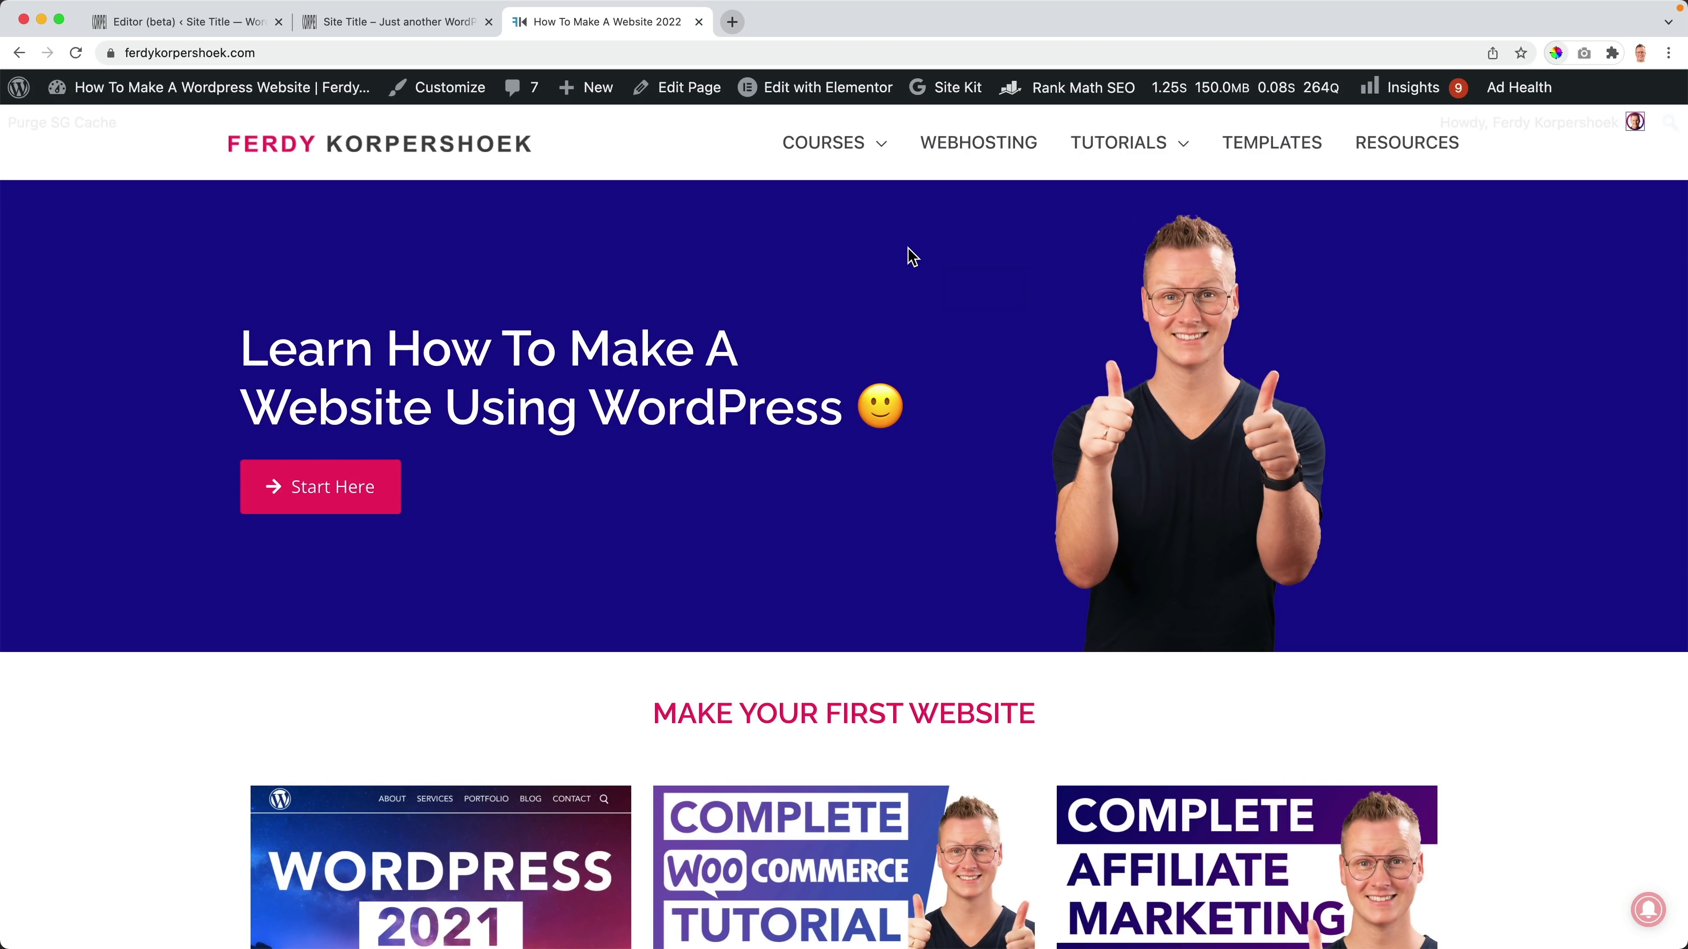
Step: Switch back to the site editor and set the Primary theme colour to the sampled dark blue, hex 160F92
left_click(159, 33)
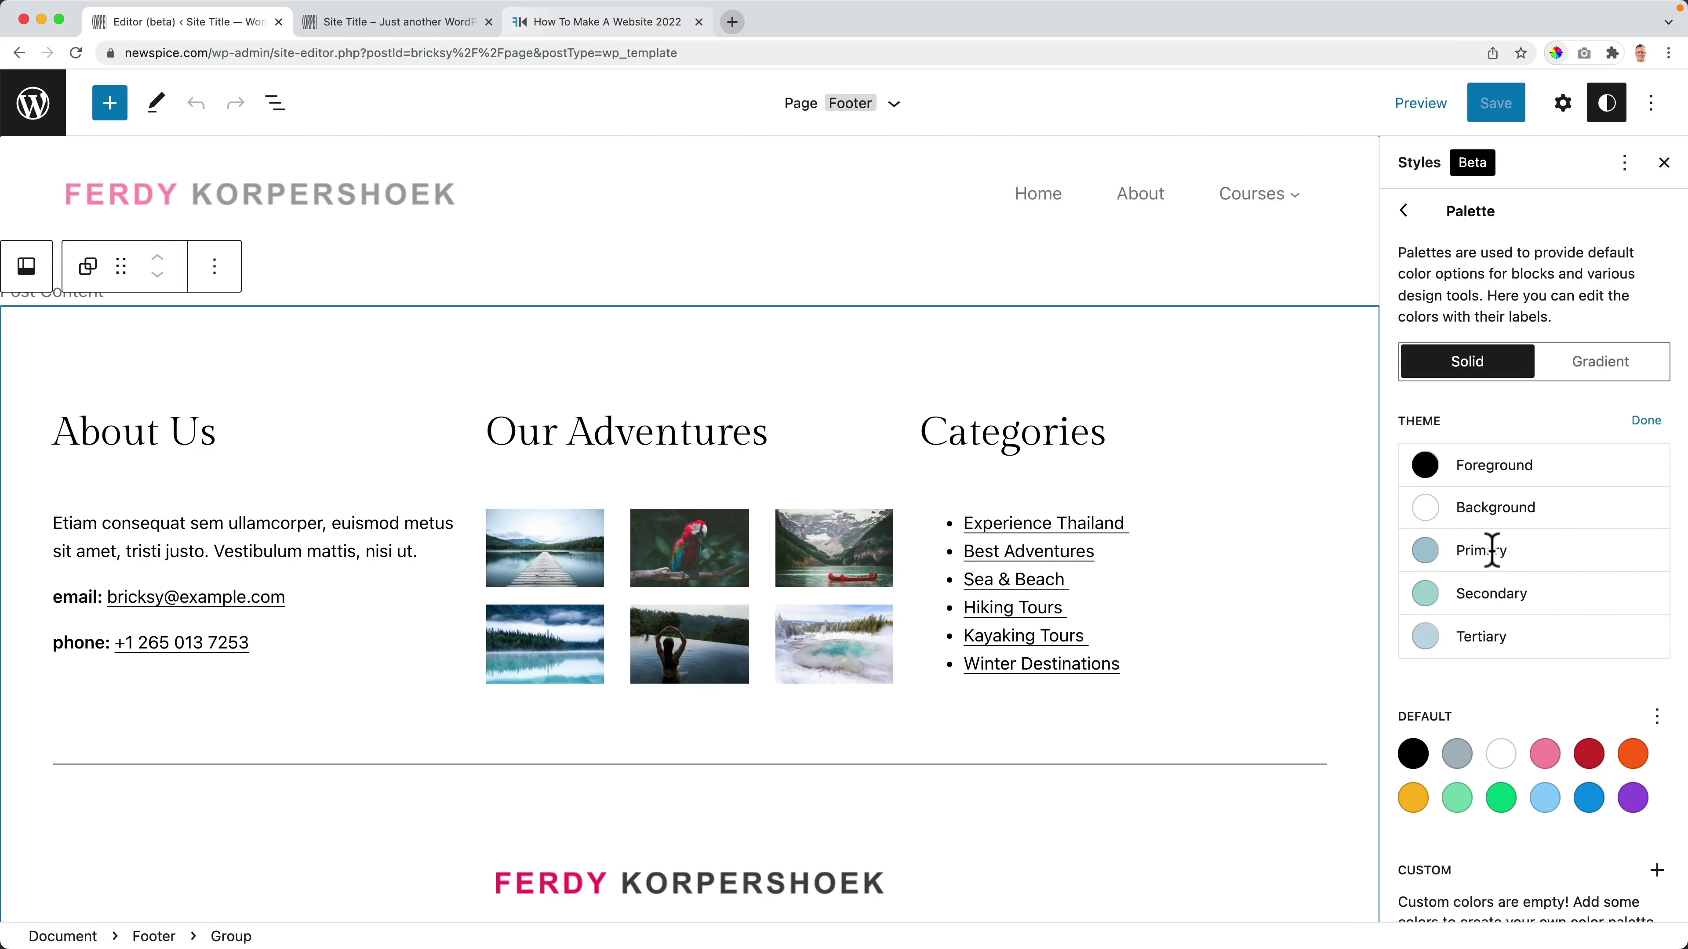
left_click(1424, 557)
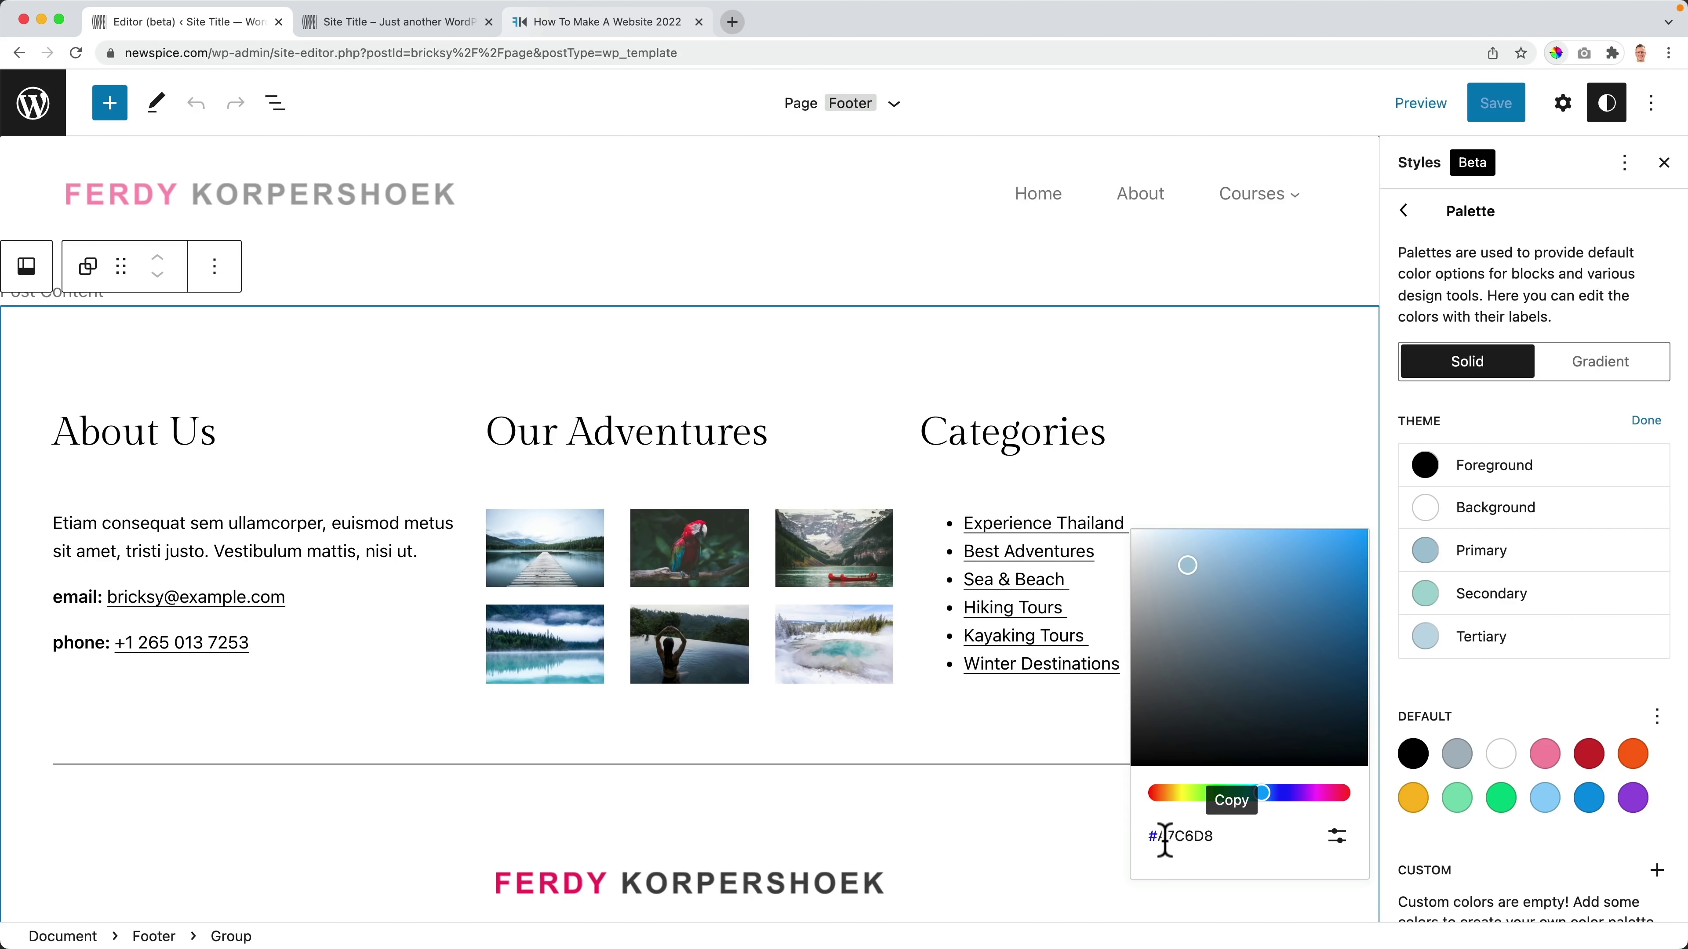
left_click(1332, 836)
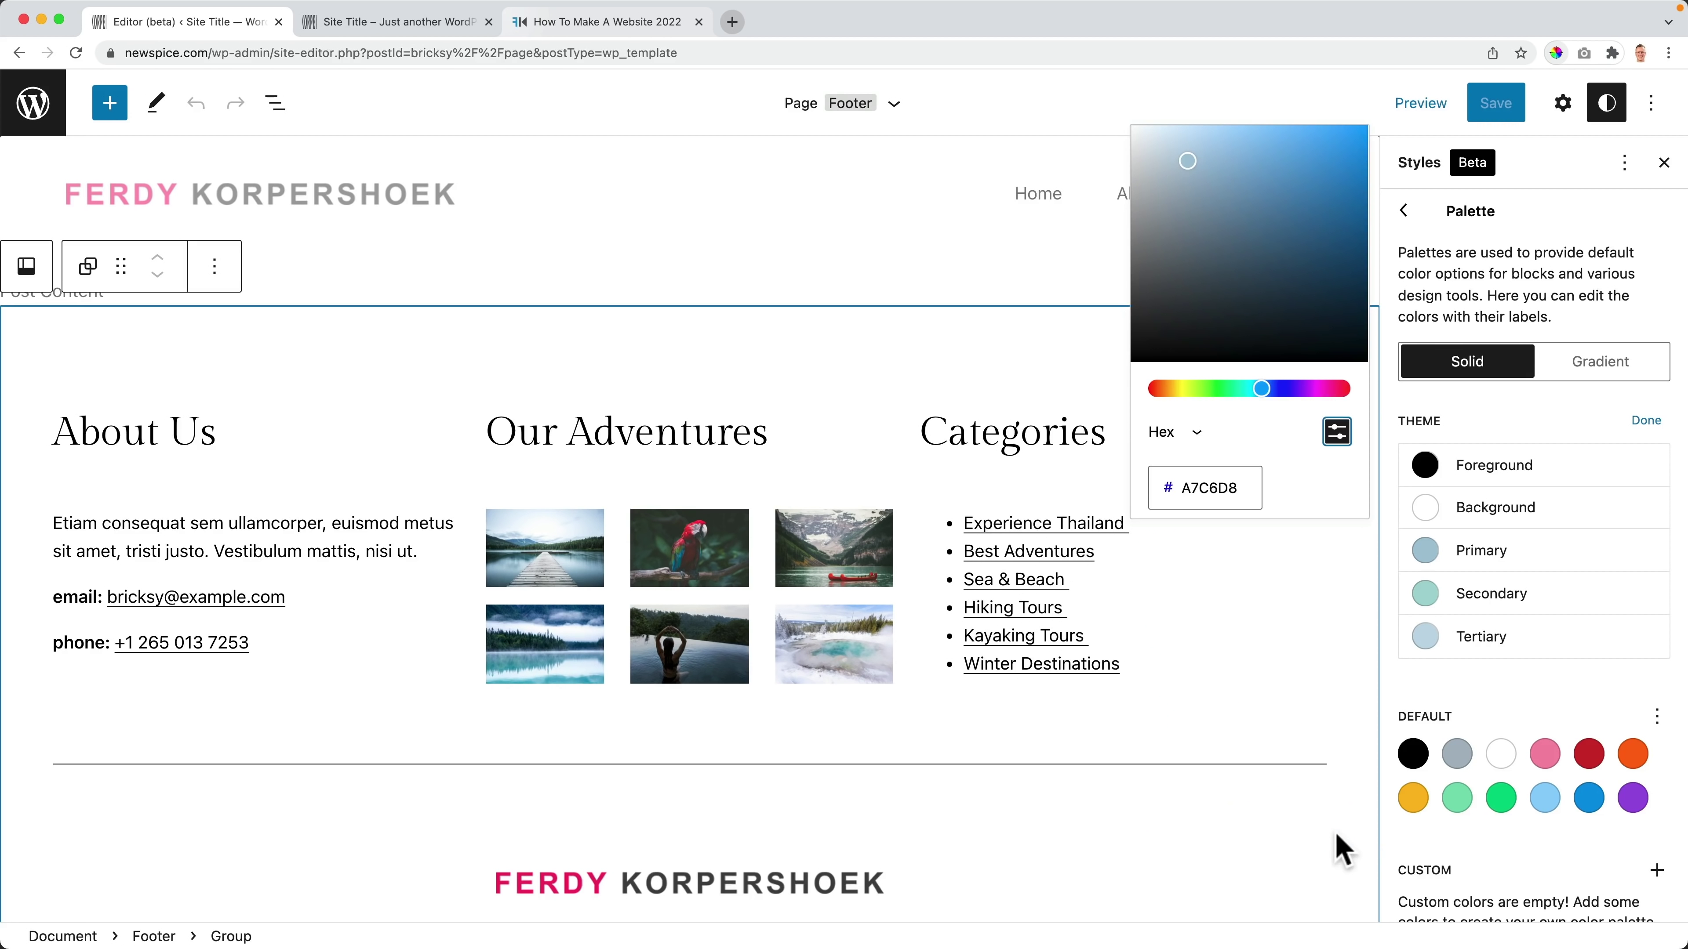
double_click(1197, 489)
key("Return")
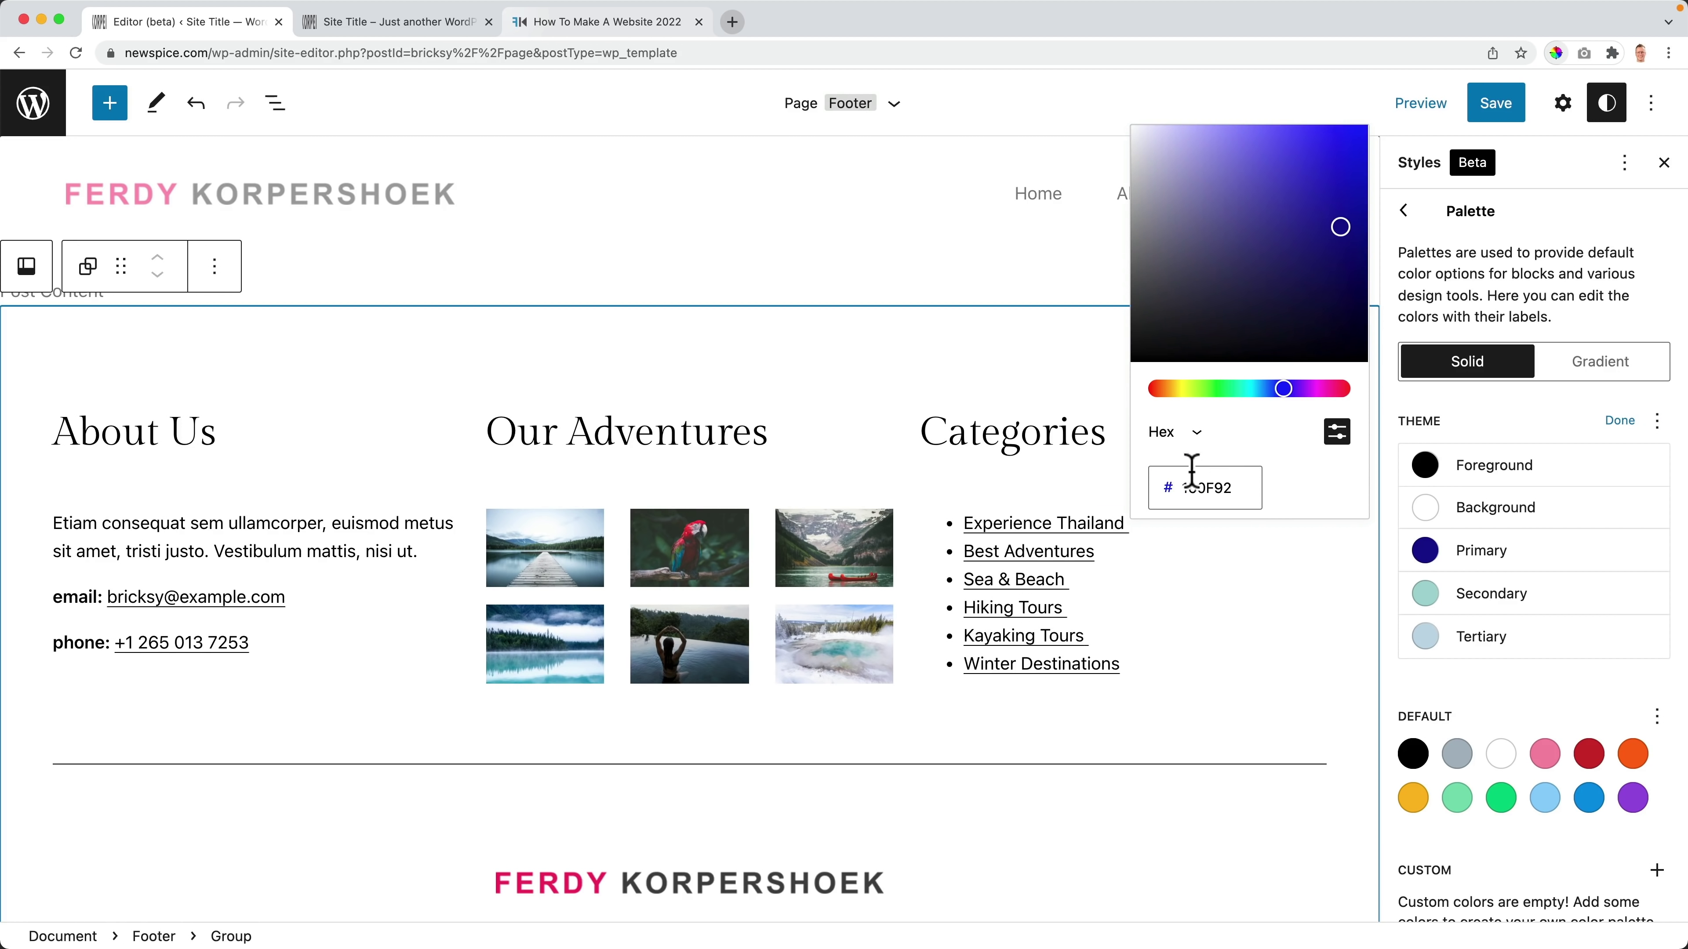
Step: On the reference website, sample the pink of the Start Here button with the ColorPick Eyedropper and copy its hex code F02865
left_click(573, 27)
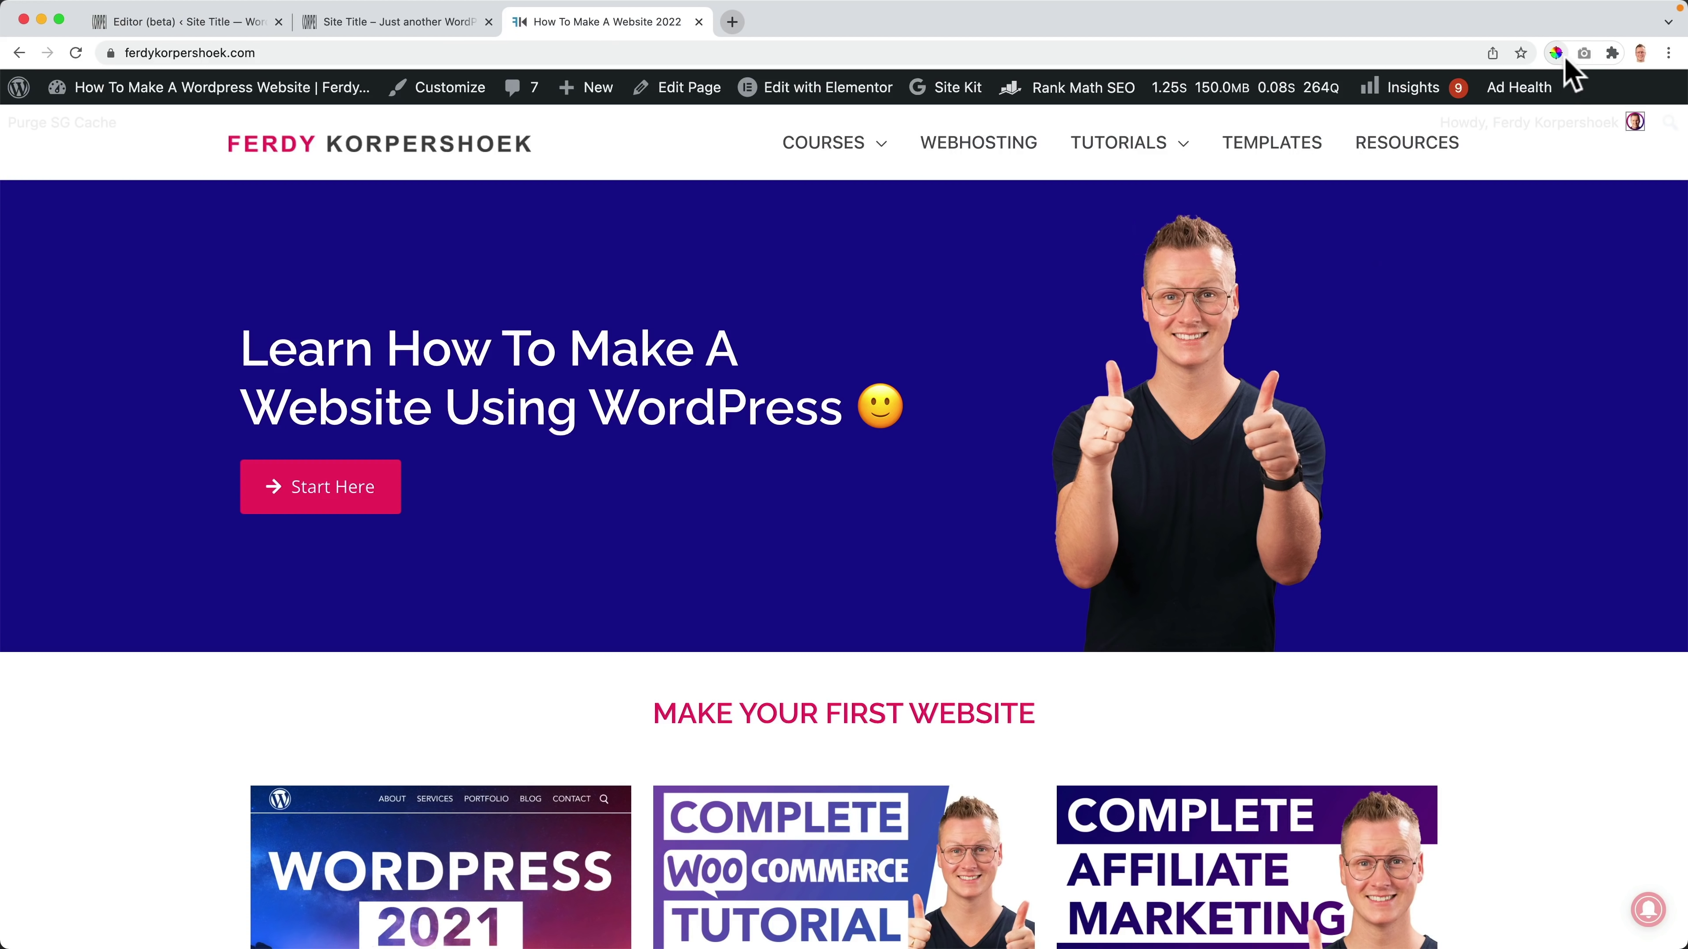
left_click(1556, 53)
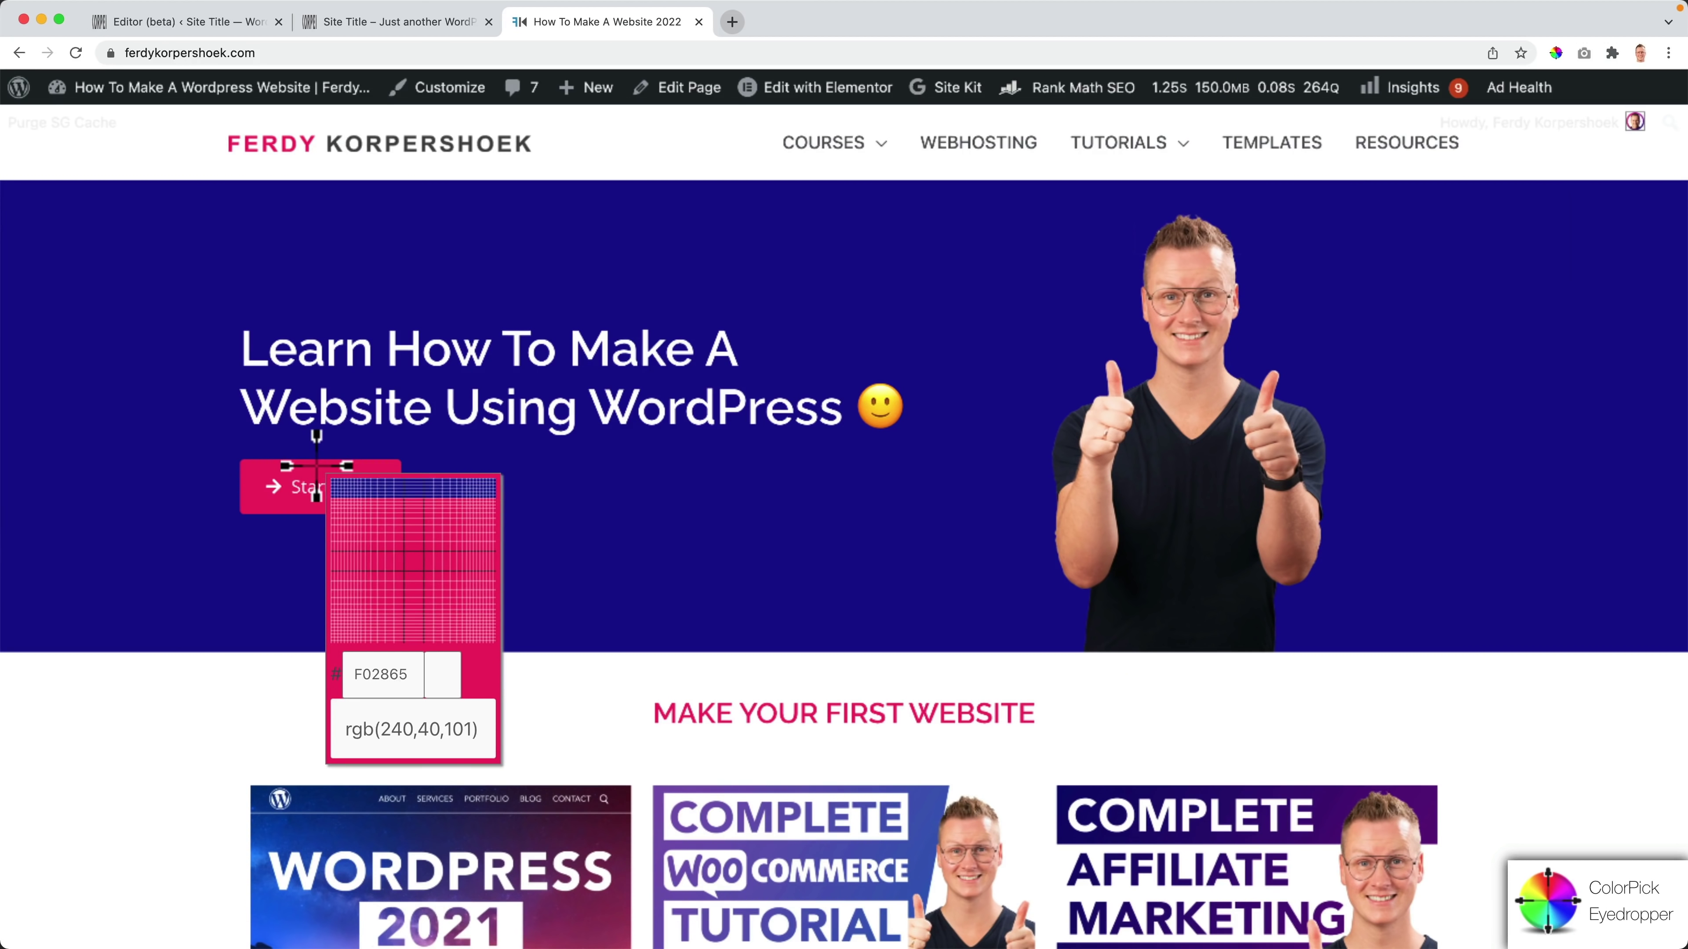
left_click(316, 465)
key("super+c")
key("Escape")
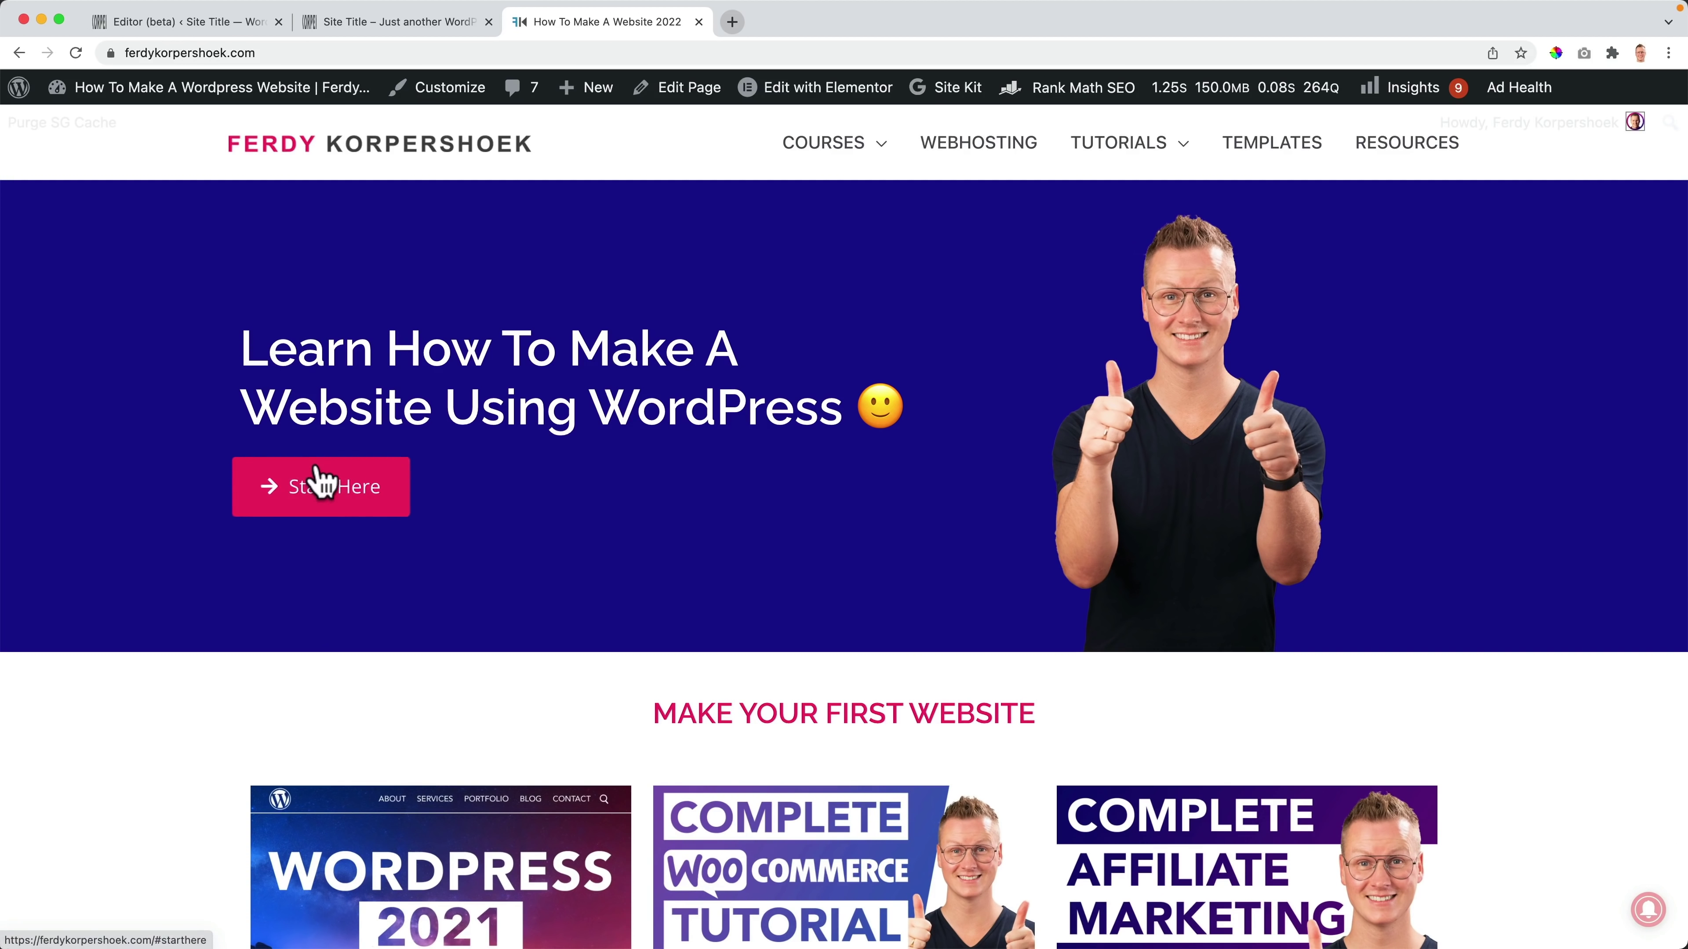
scroll(509, 482, "down", 10)
scroll(506, 482, "up", 10)
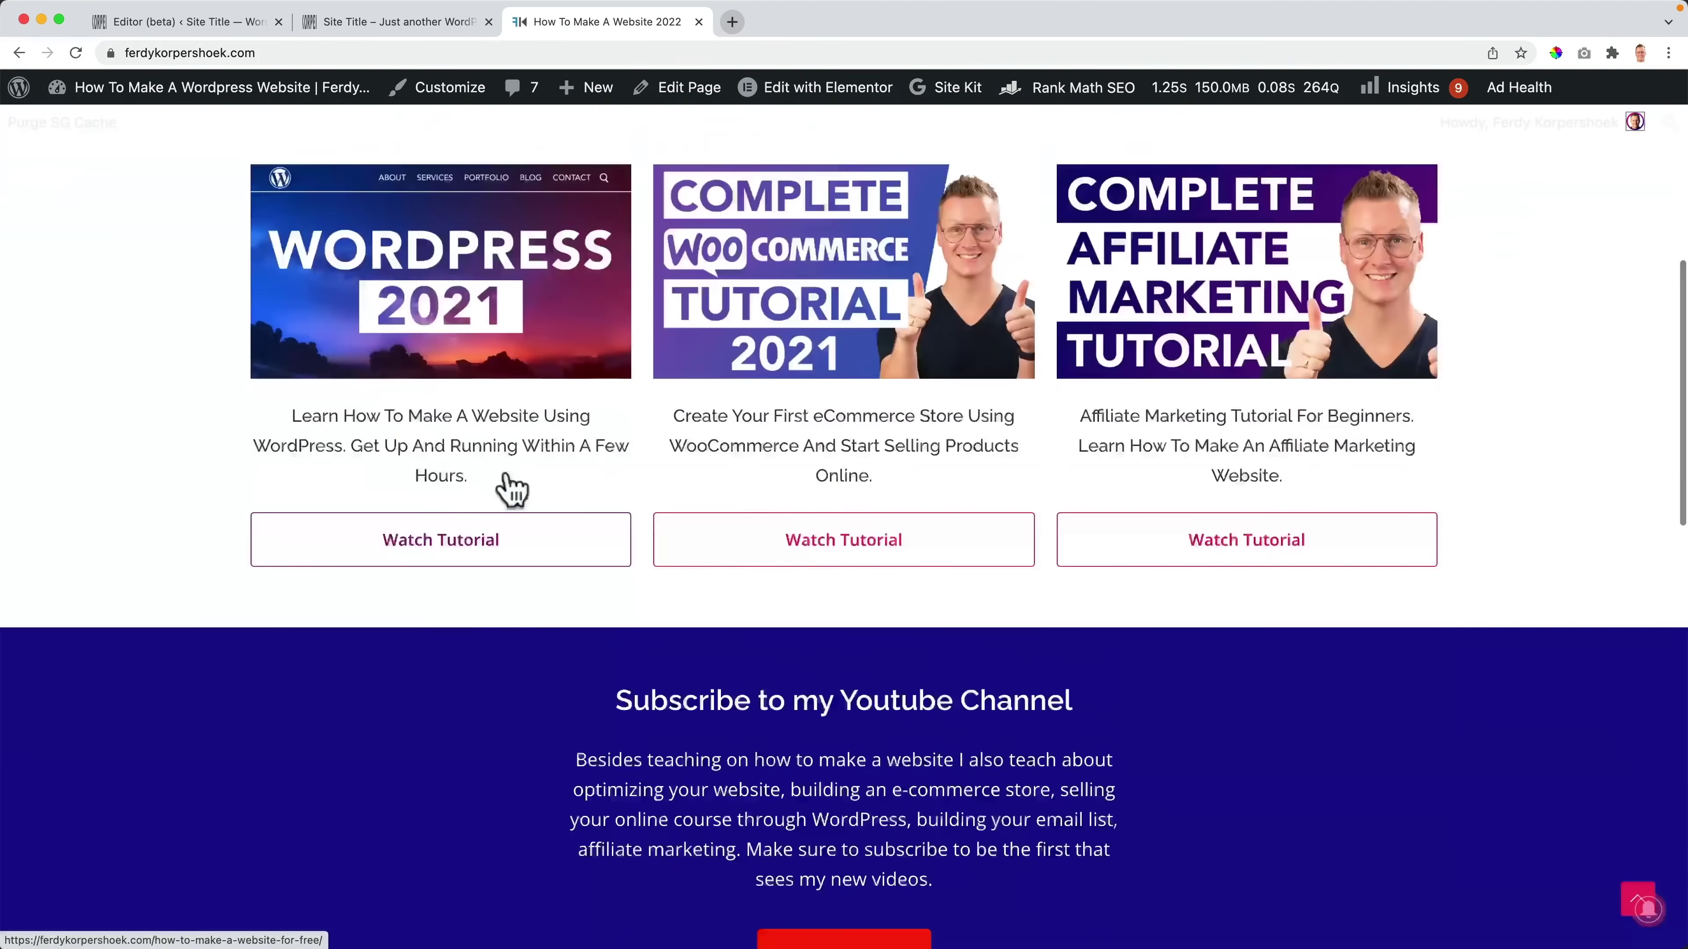
Step: Switch back to the site editor and set the Secondary theme colour to the copied pink, hex F02865
left_click(162, 27)
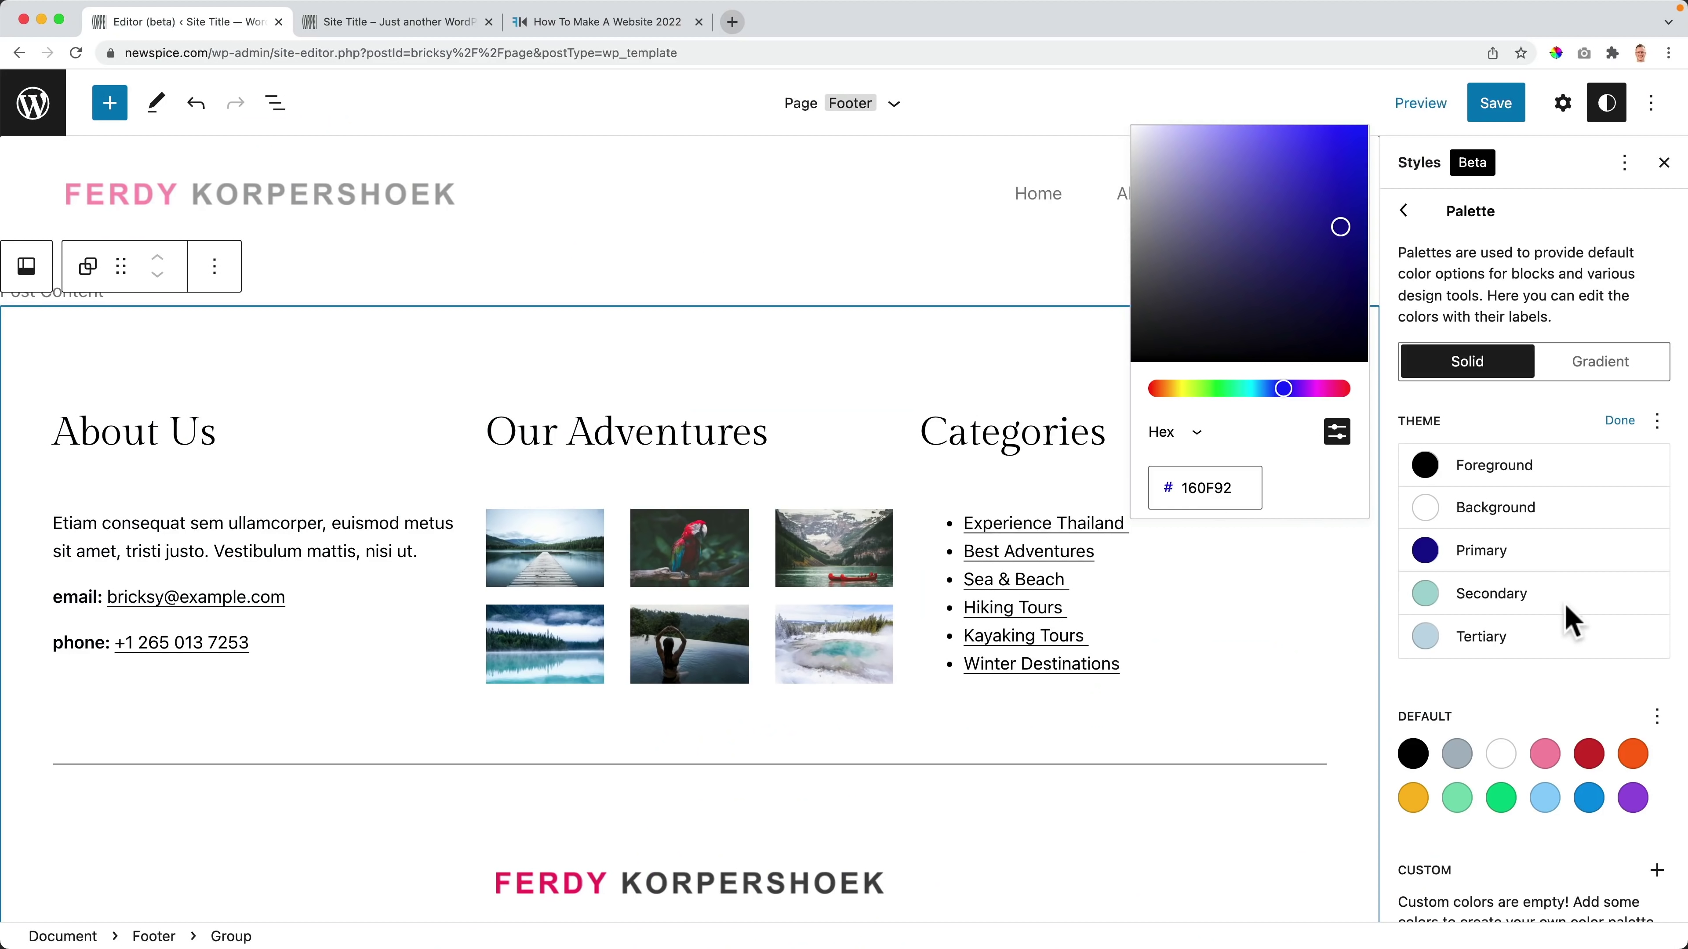
left_click(1427, 597)
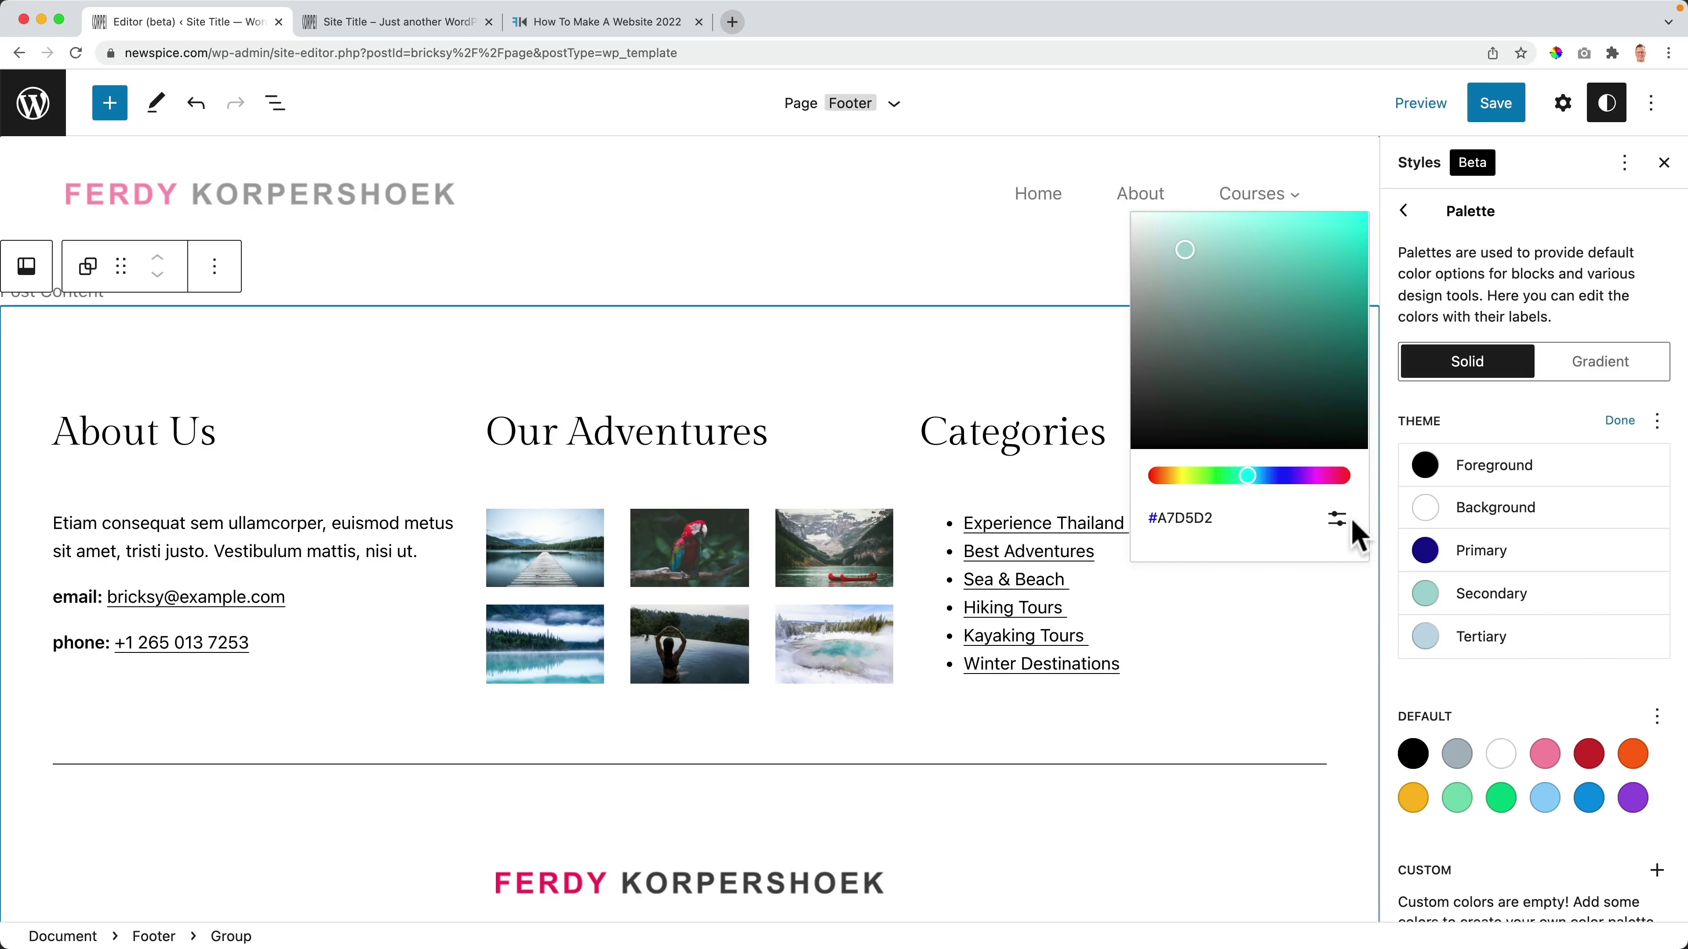
left_click(1337, 519)
double_click(1208, 532)
key("super+v")
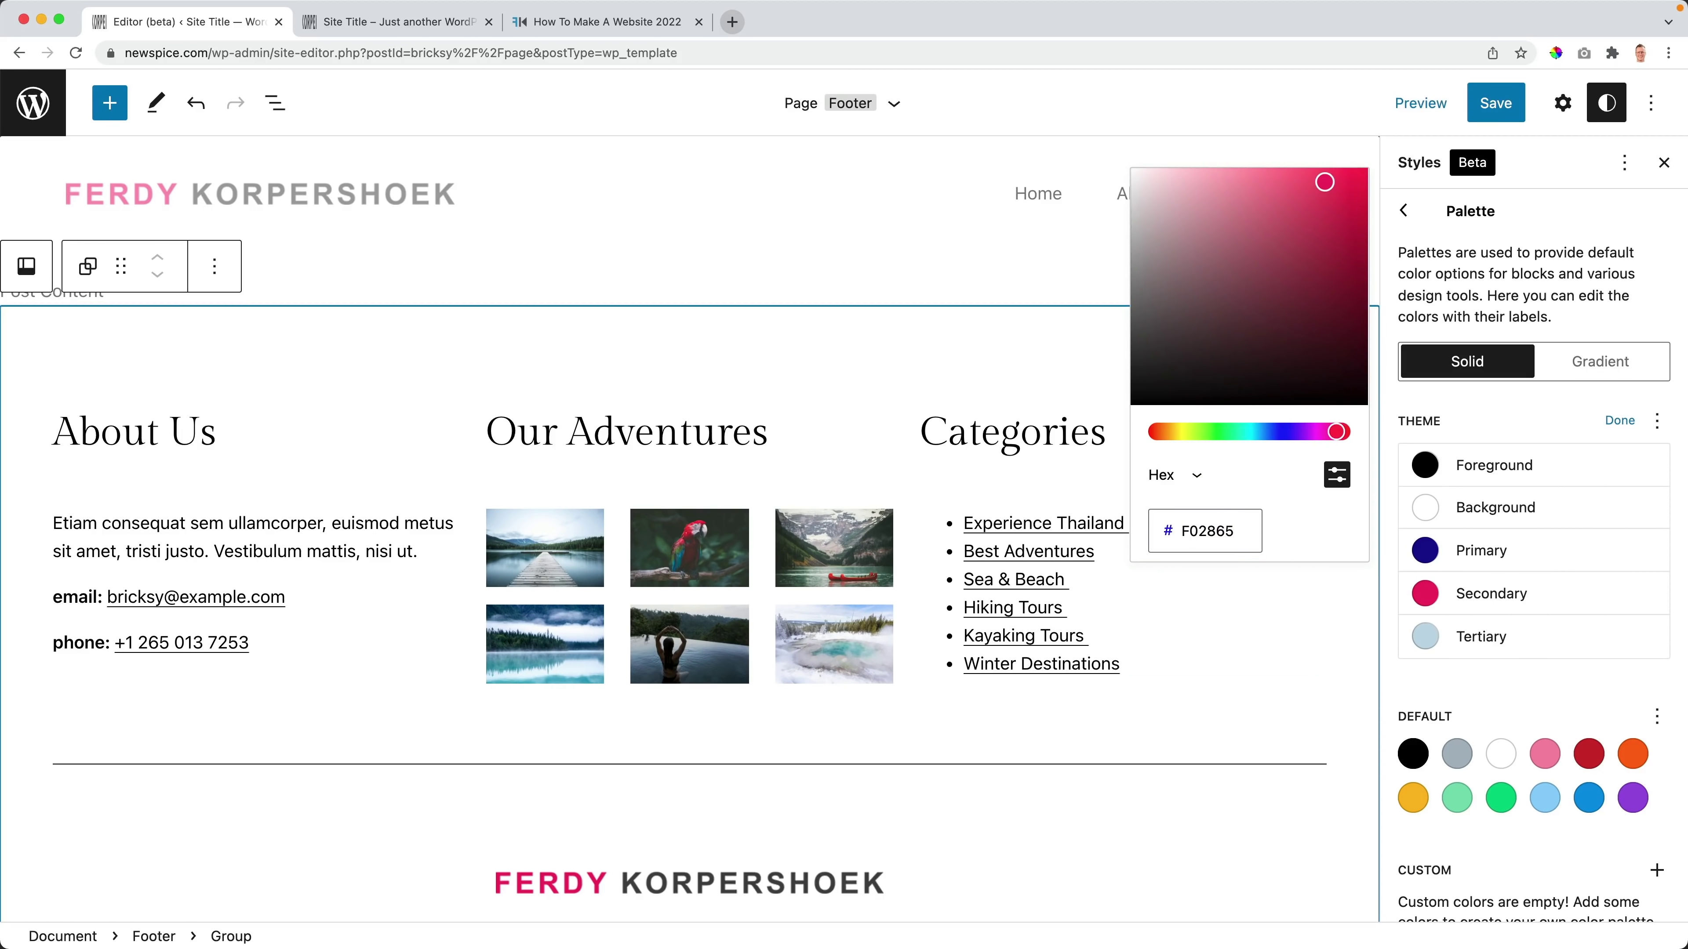
left_click(1346, 637)
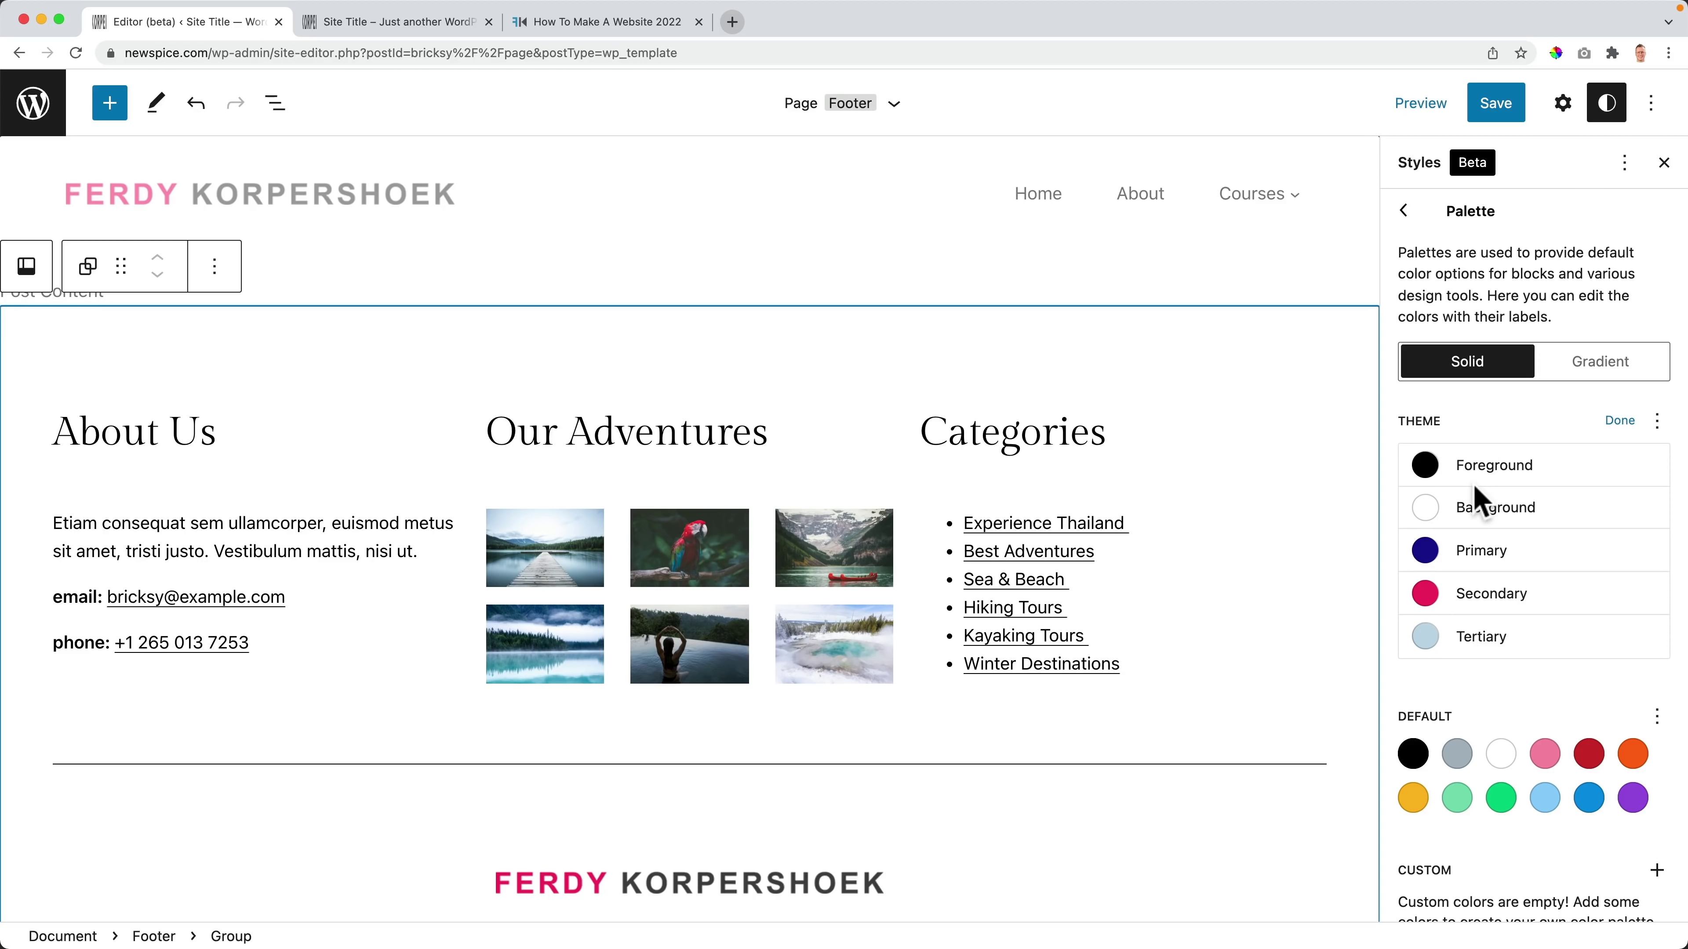
Step: Add a custom green palette colour, about #11EF0C, named Link, and save the site changes
scroll(1485, 532, "down", 1)
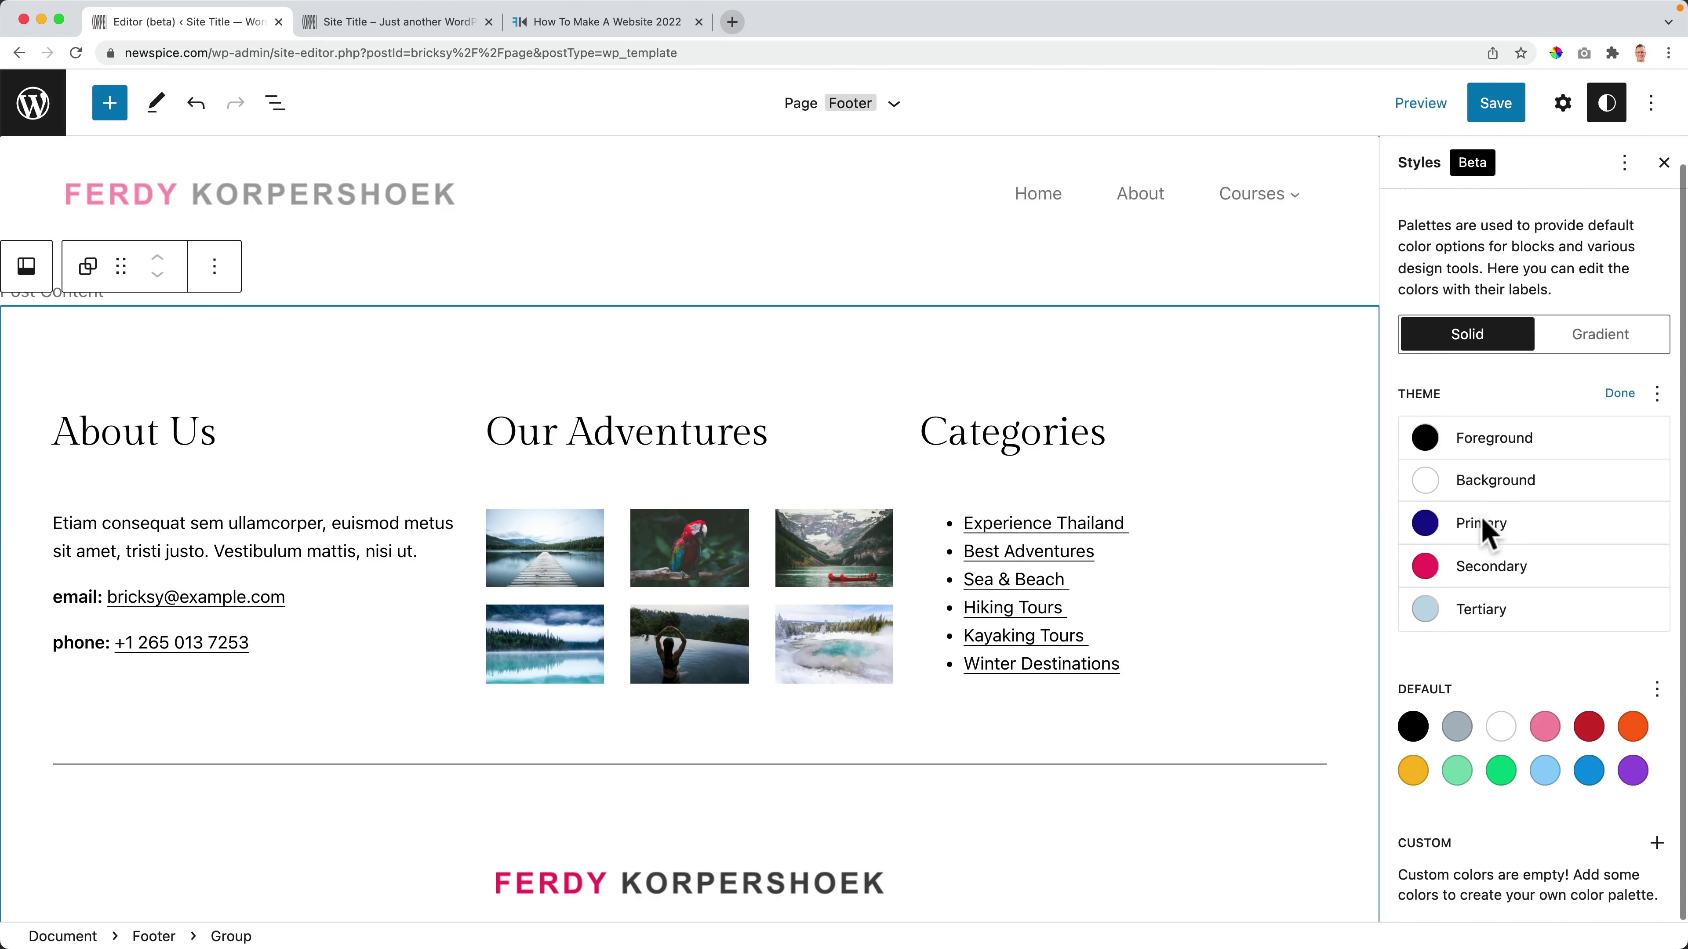
left_click(1656, 843)
left_click(1218, 770)
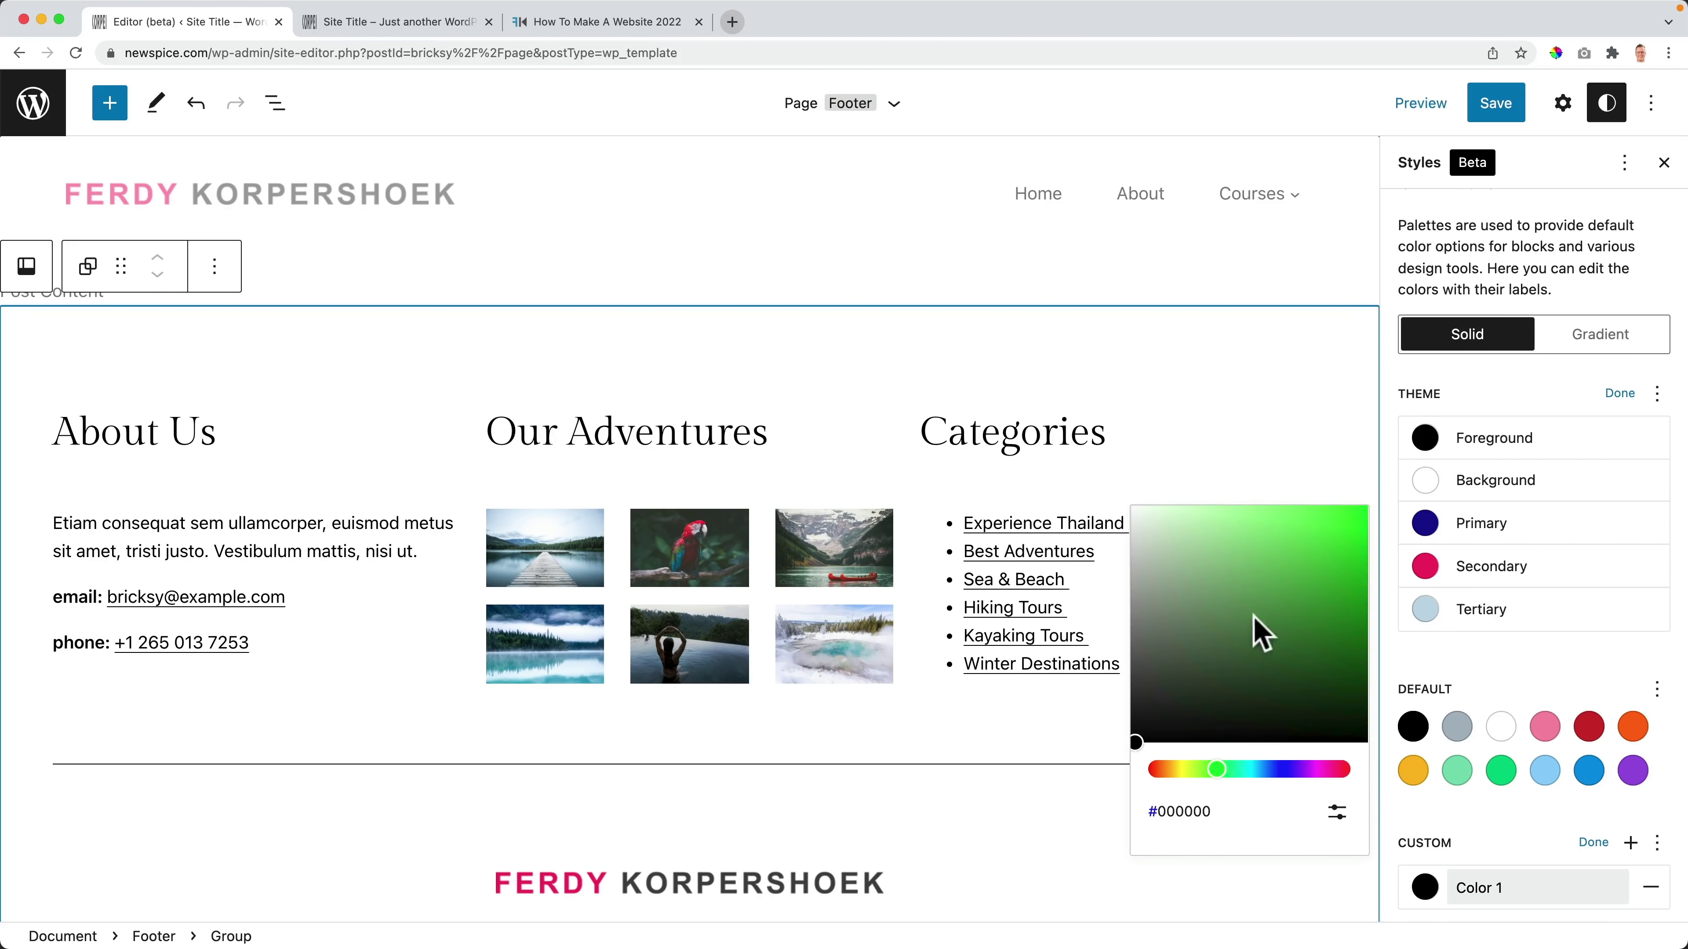
left_click(1349, 524)
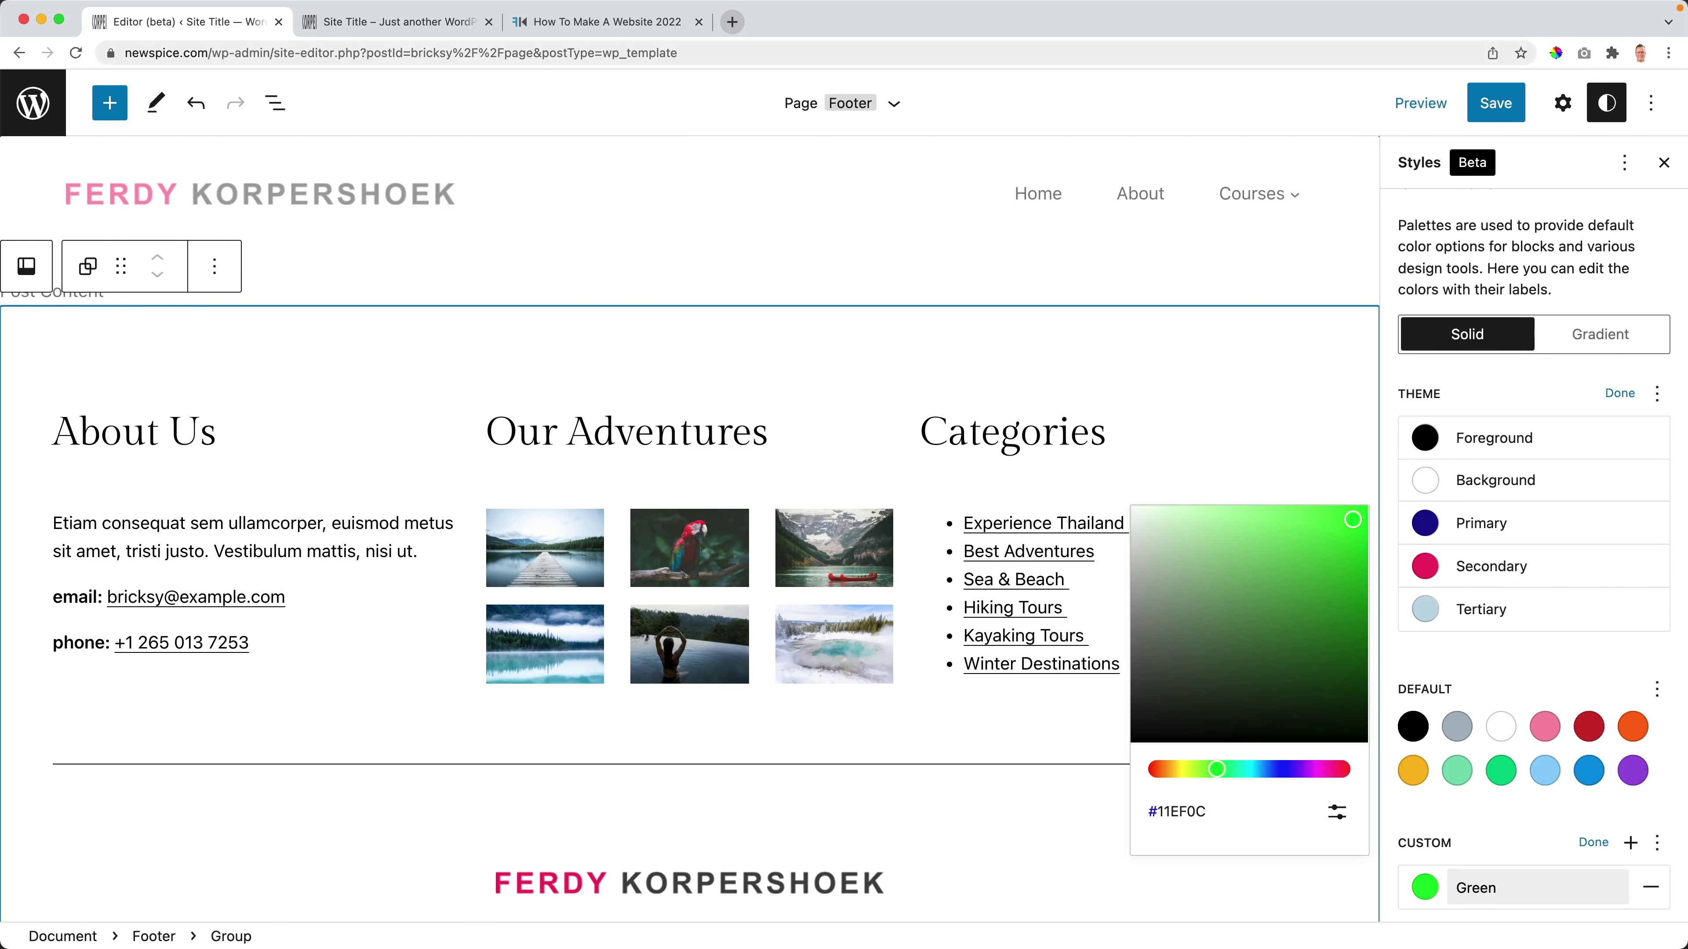
left_click_drag(1499, 890, 1430, 886)
left_click(1460, 825)
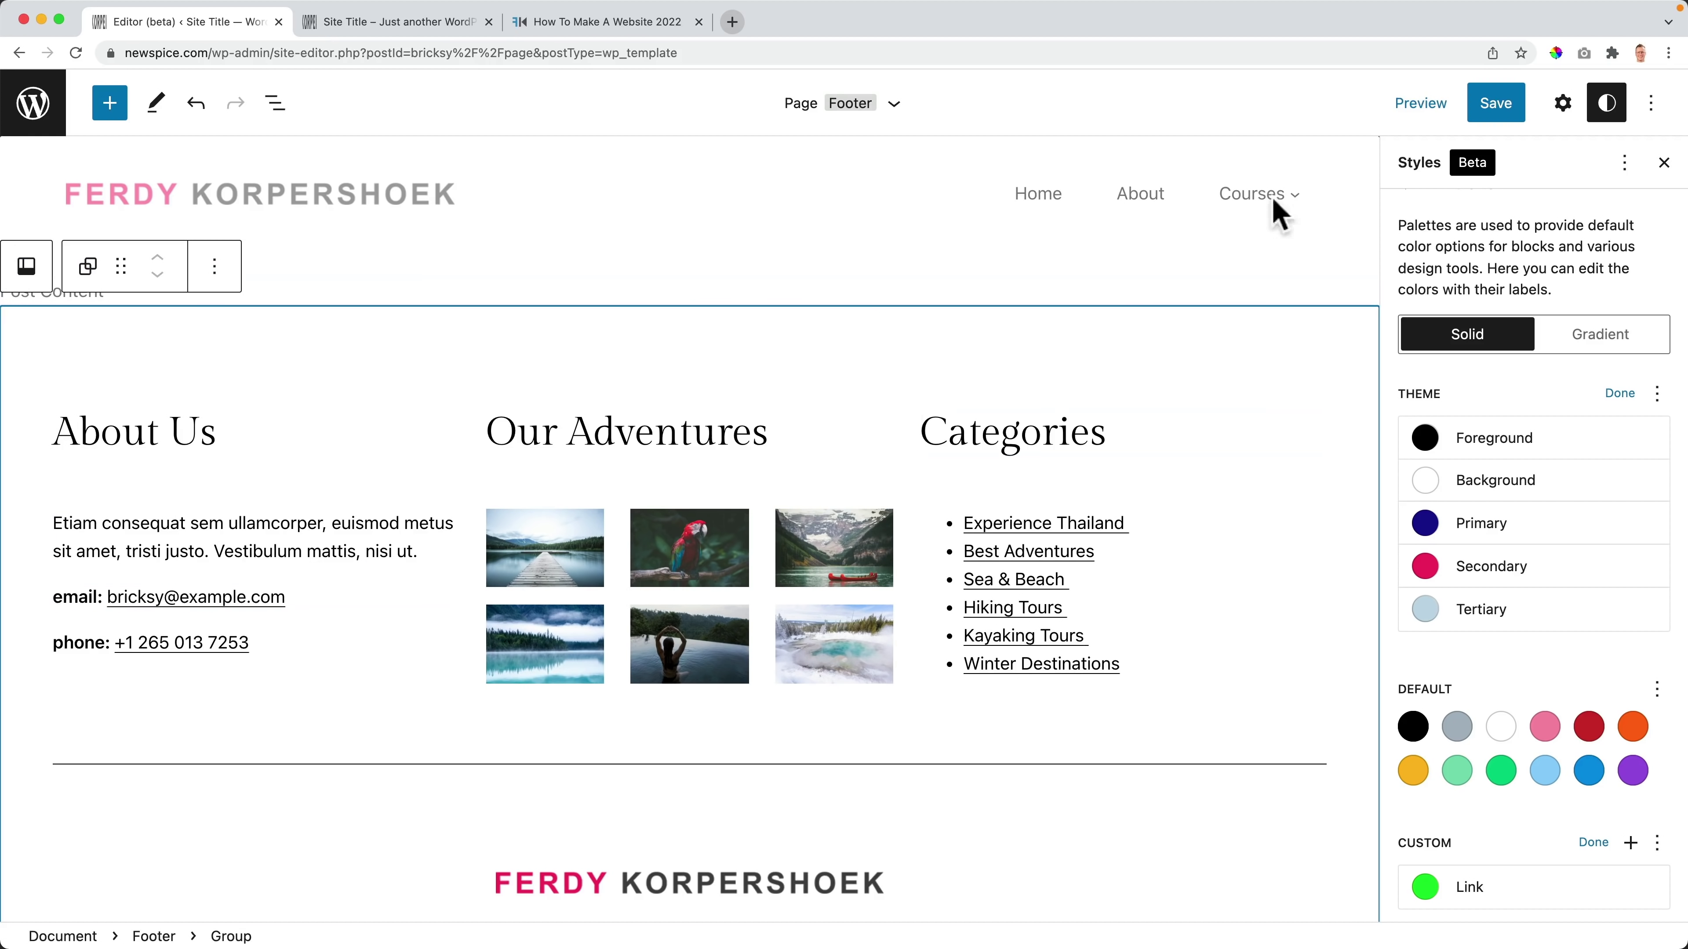
left_click(1495, 103)
left_click(1526, 103)
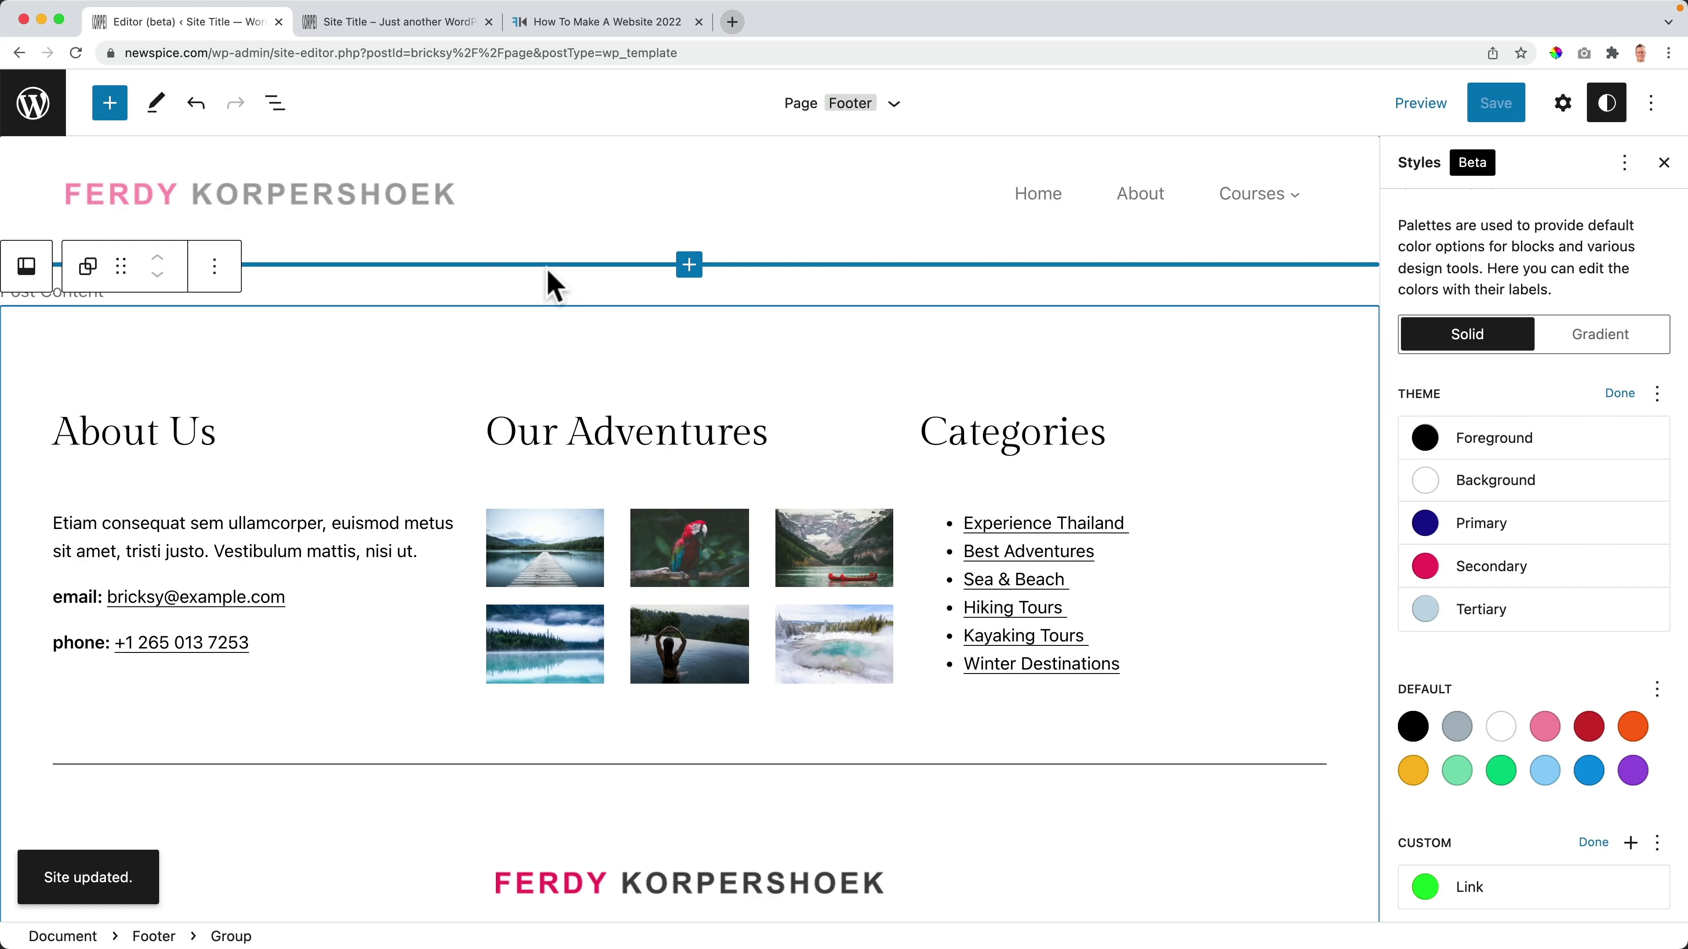
Step: Leave the site editor for the dashboard and open the Home page for editing
left_click(33, 107)
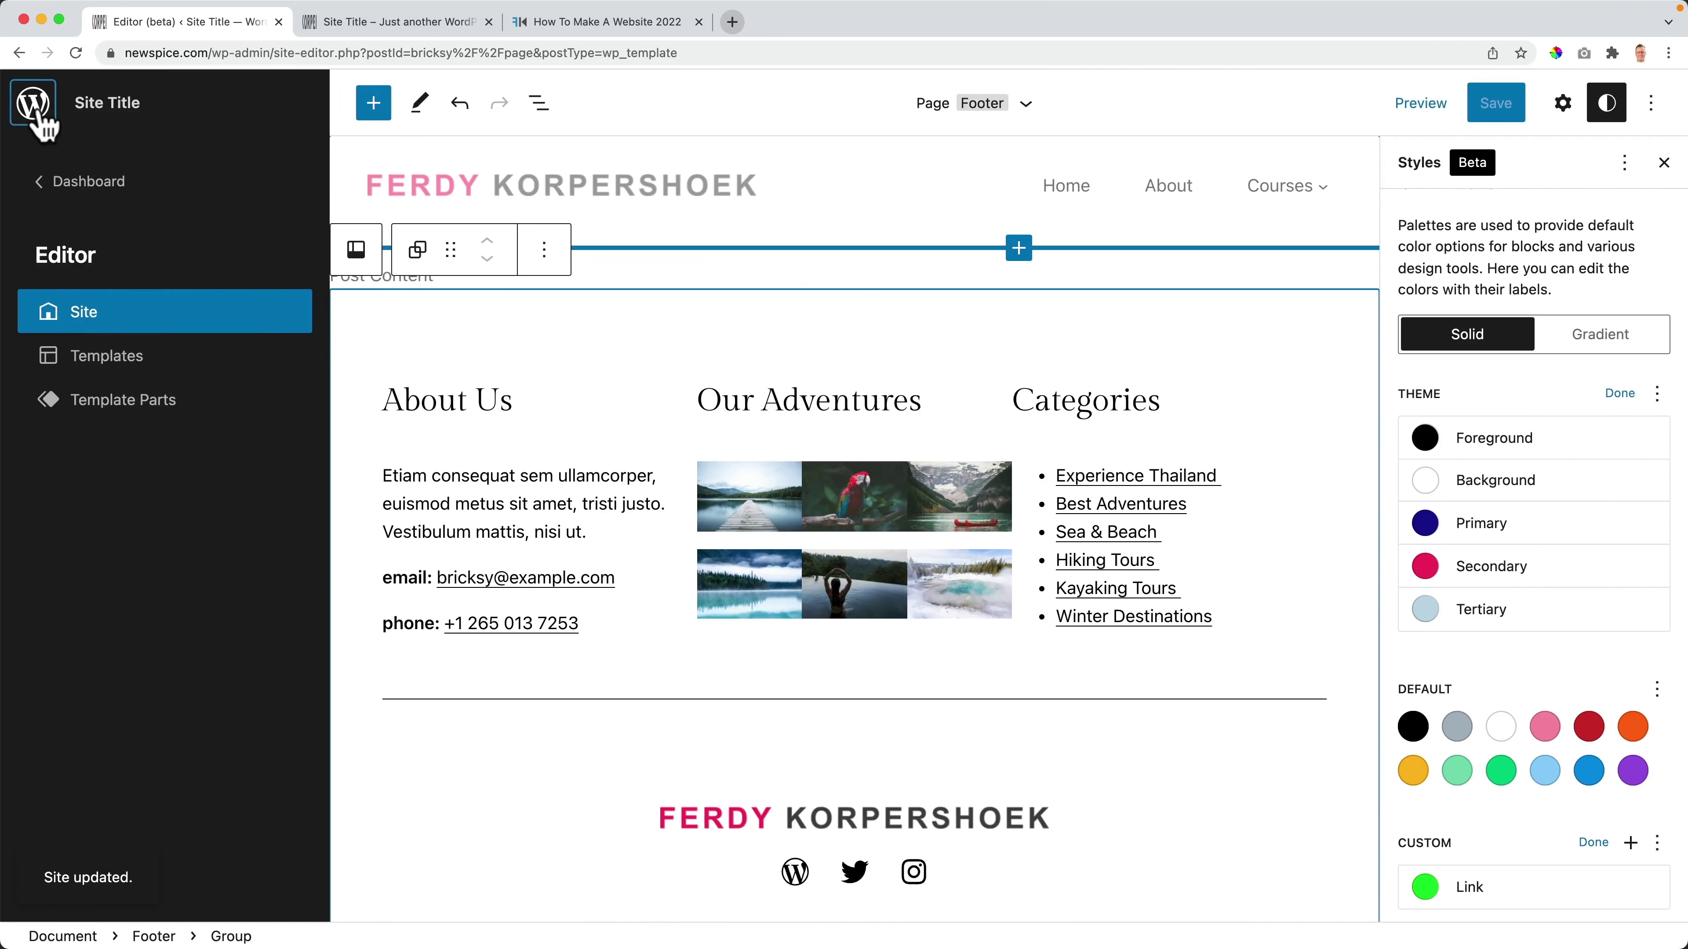
left_click(89, 189)
left_click(77, 352)
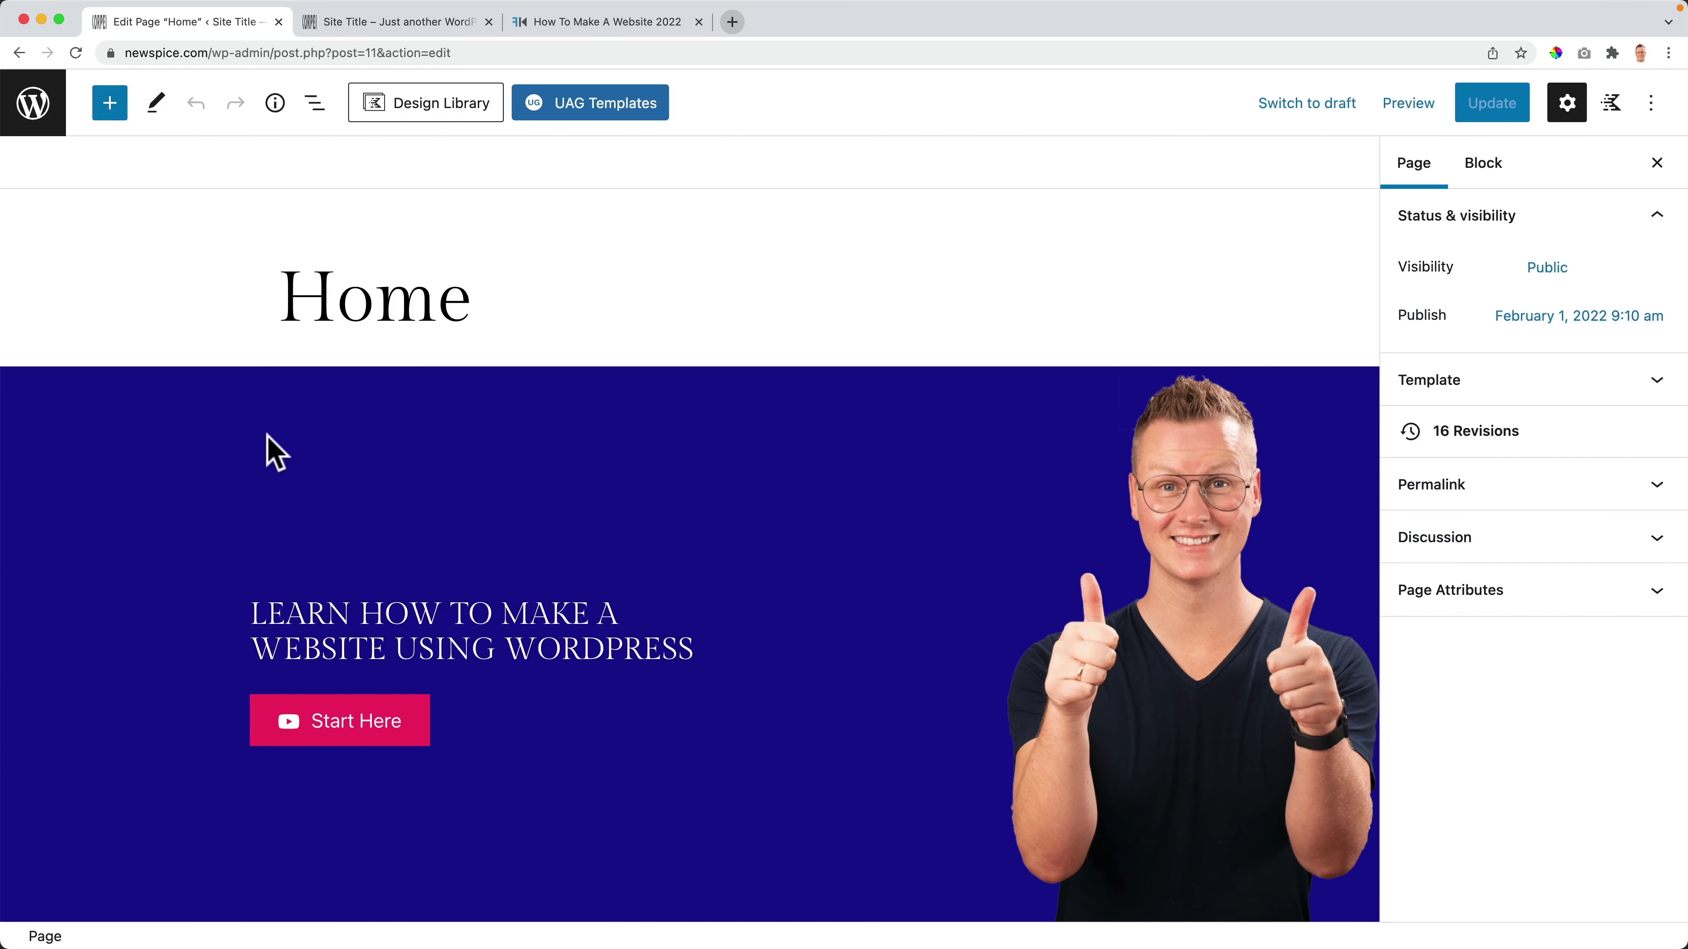
Step: Try the Secondary and Primary theme colours on the Download Theme Now button's text, and set the text colour to Background
scroll(269, 452, "down", 8)
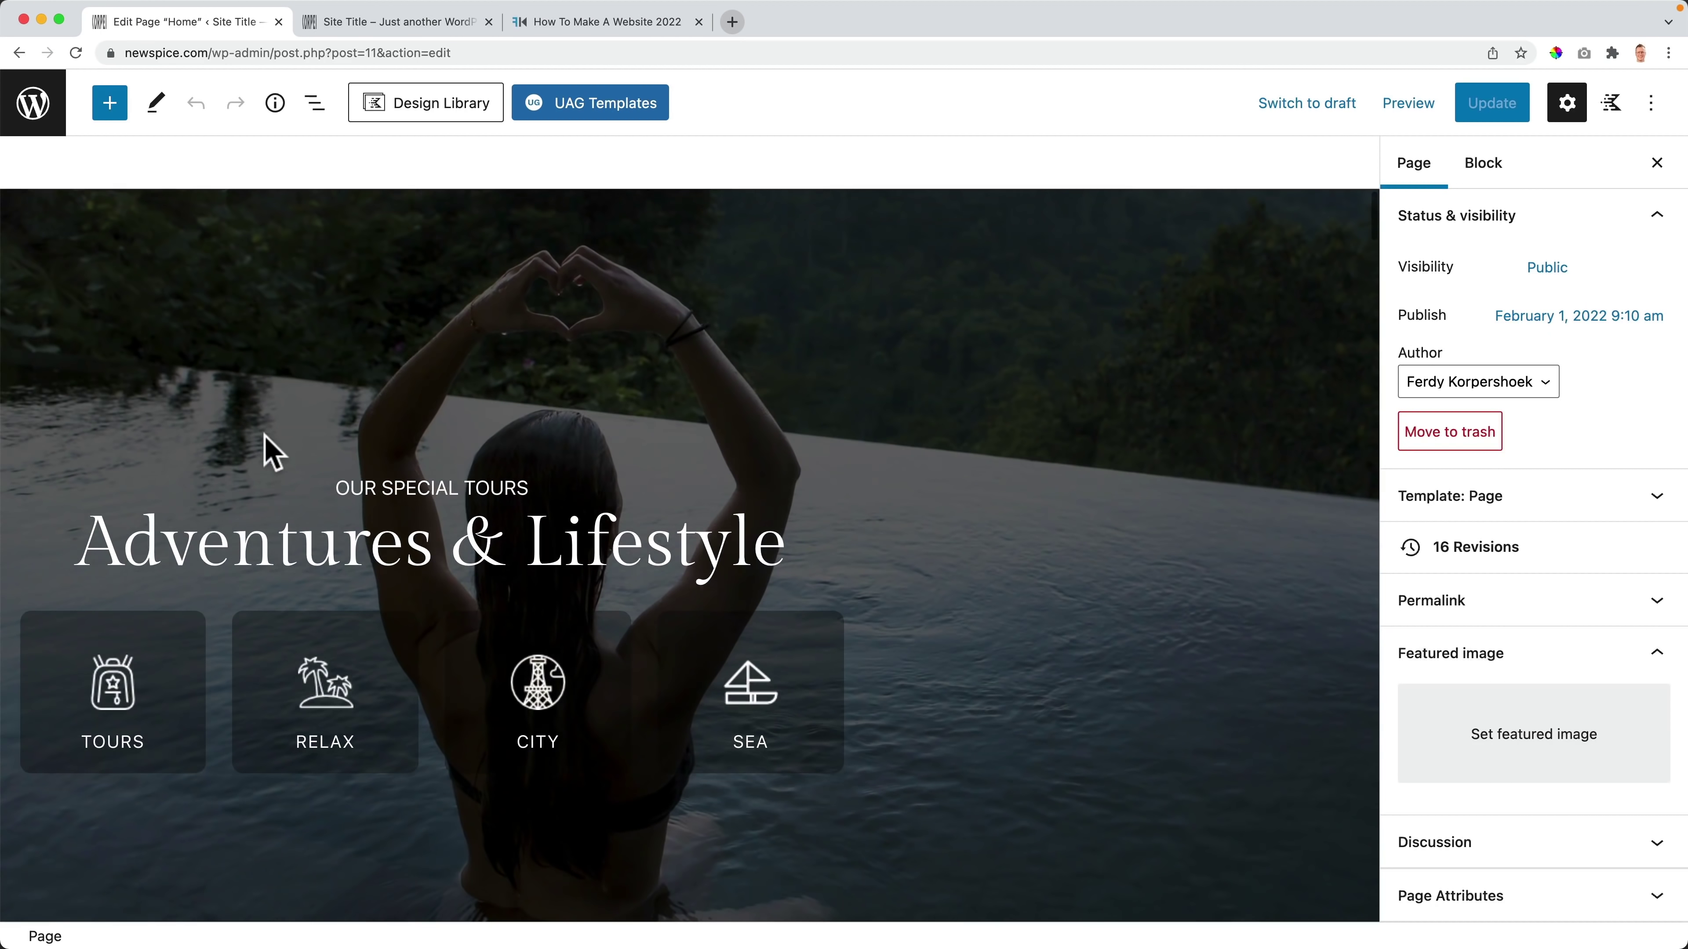
scroll(556, 386, "down", 20)
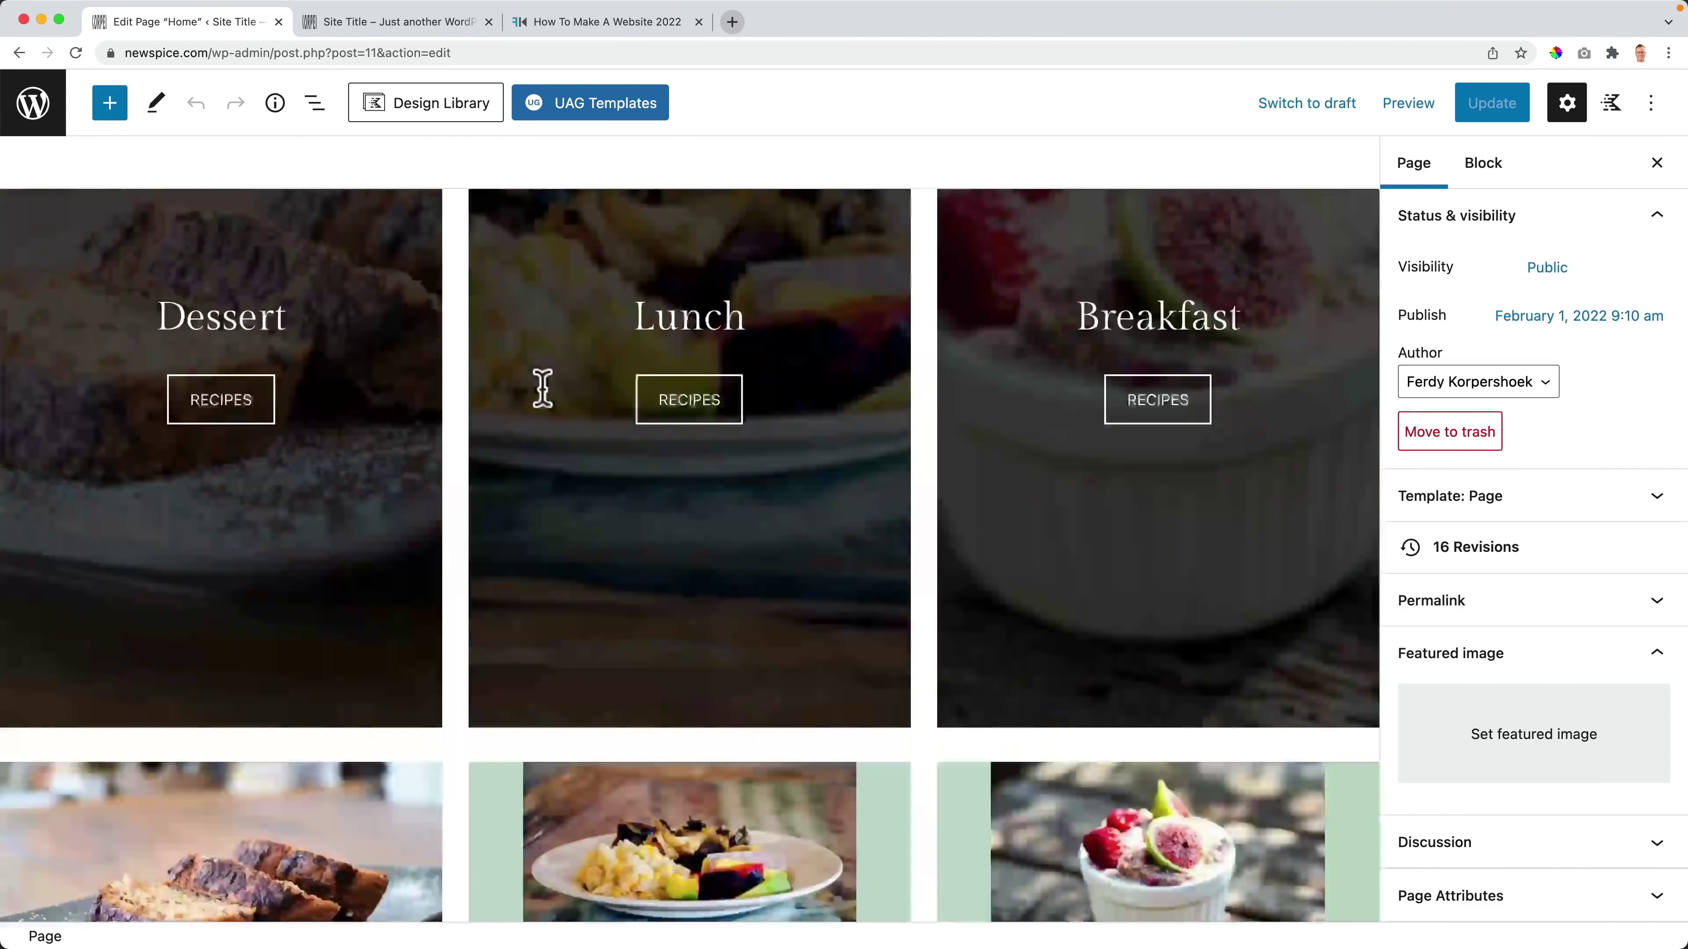
scroll(543, 388, "down", 15)
scroll(516, 392, "up", 4)
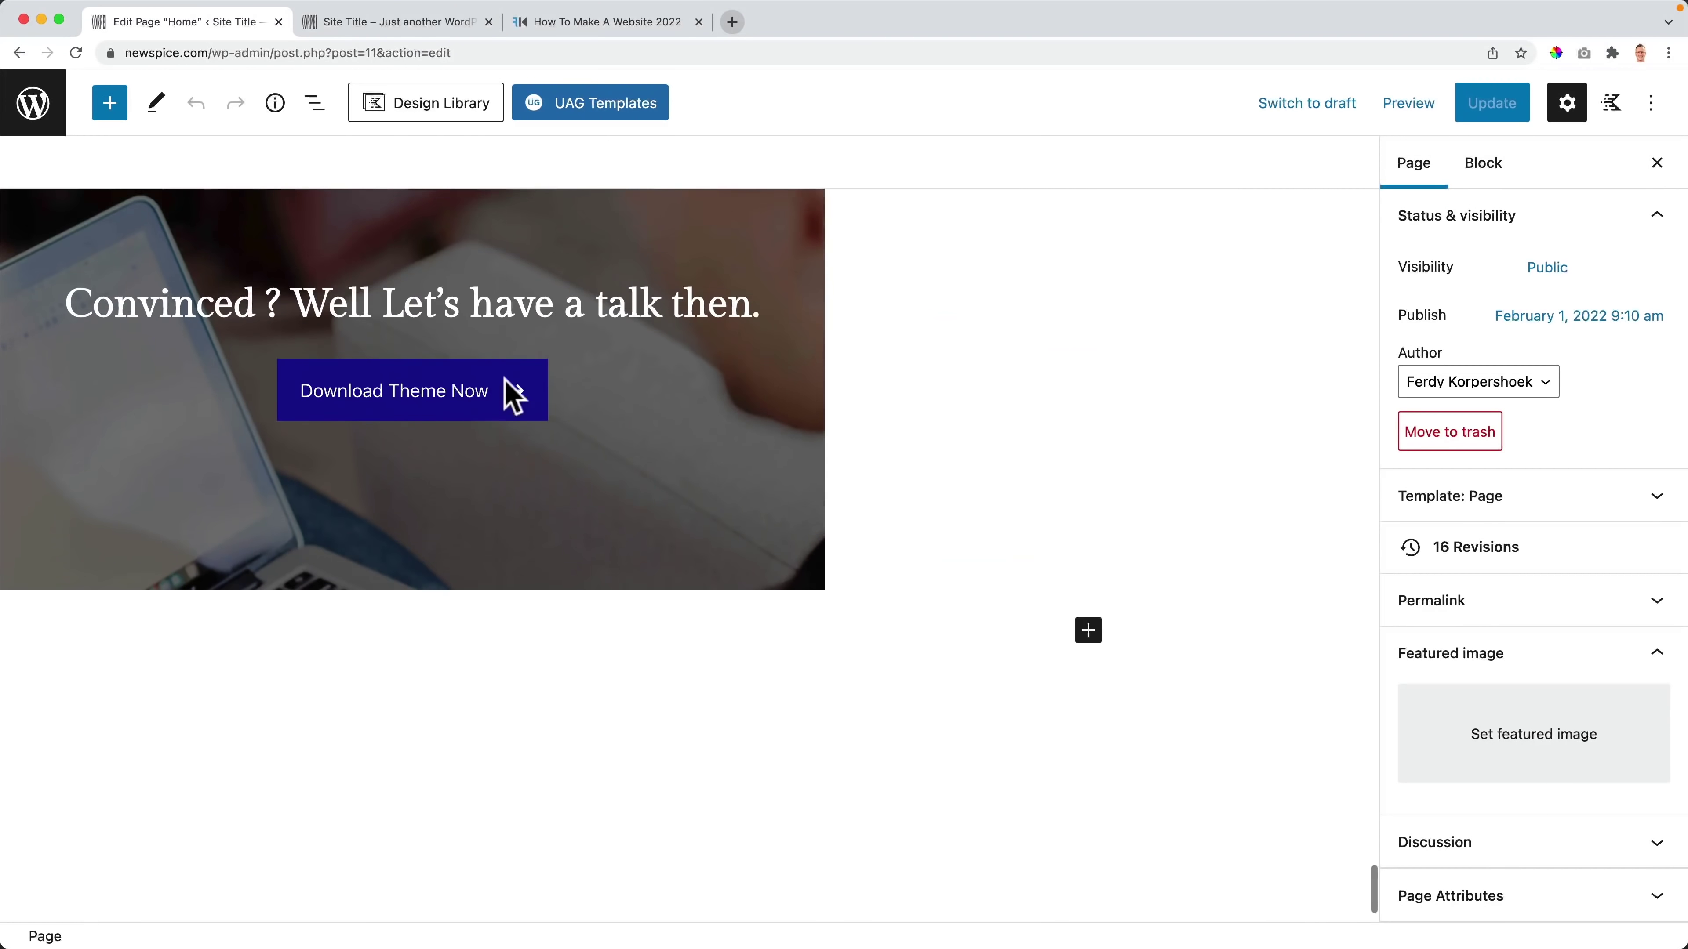
left_click(402, 473)
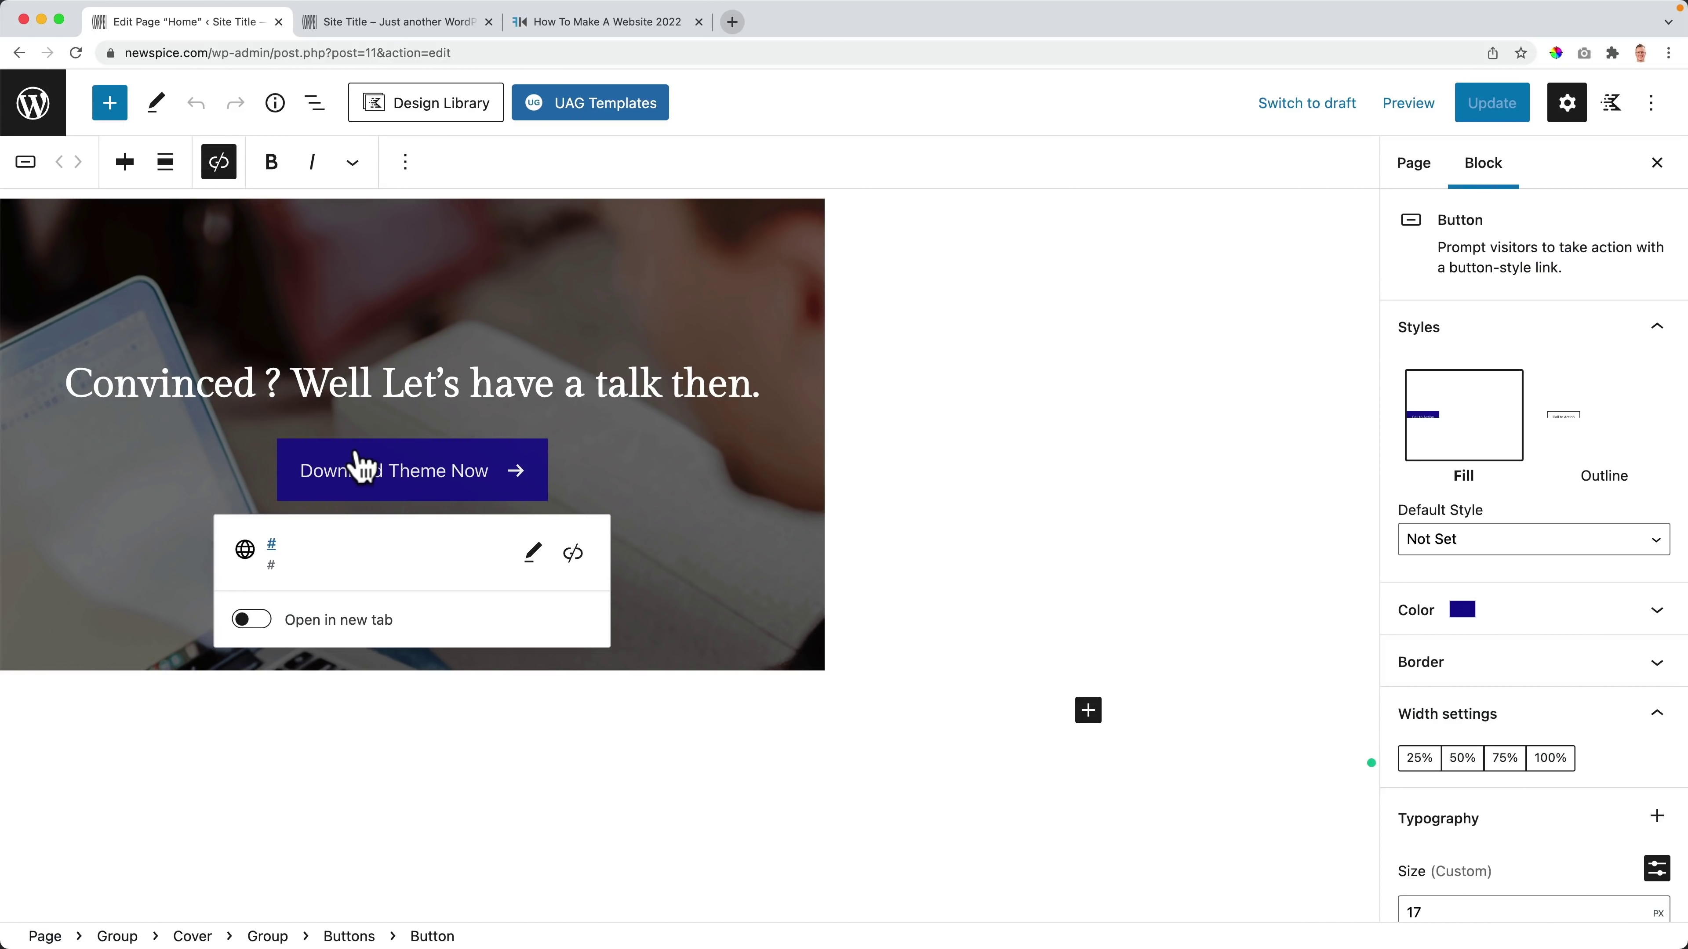
left_click(1451, 608)
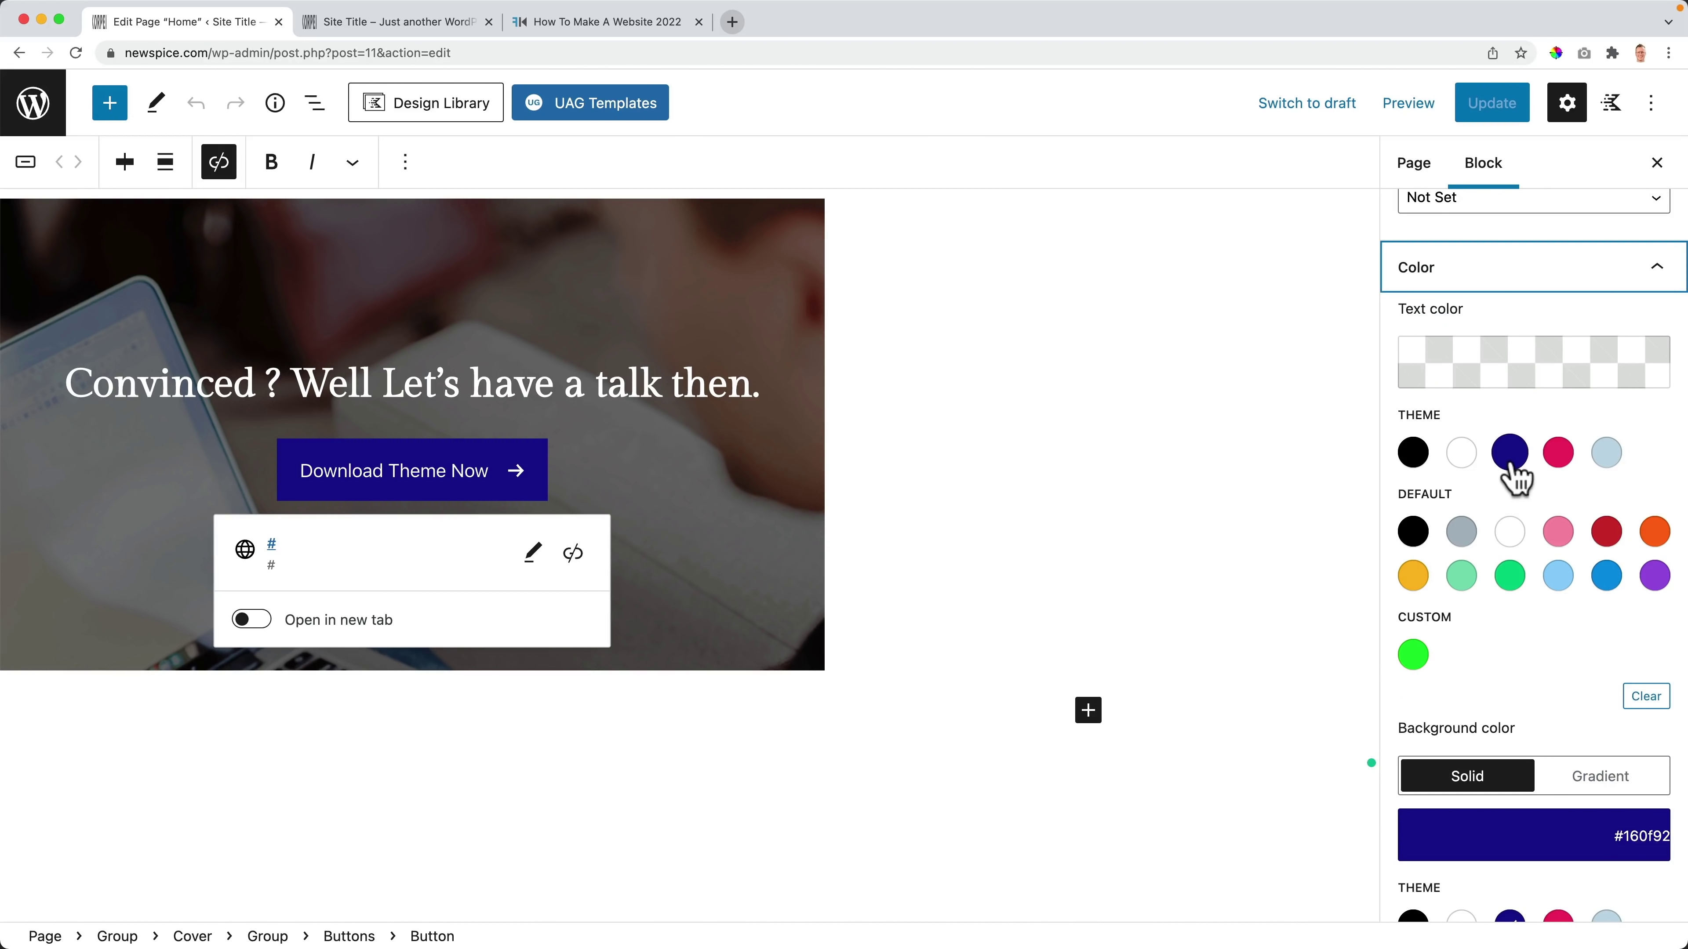
left_click(1560, 458)
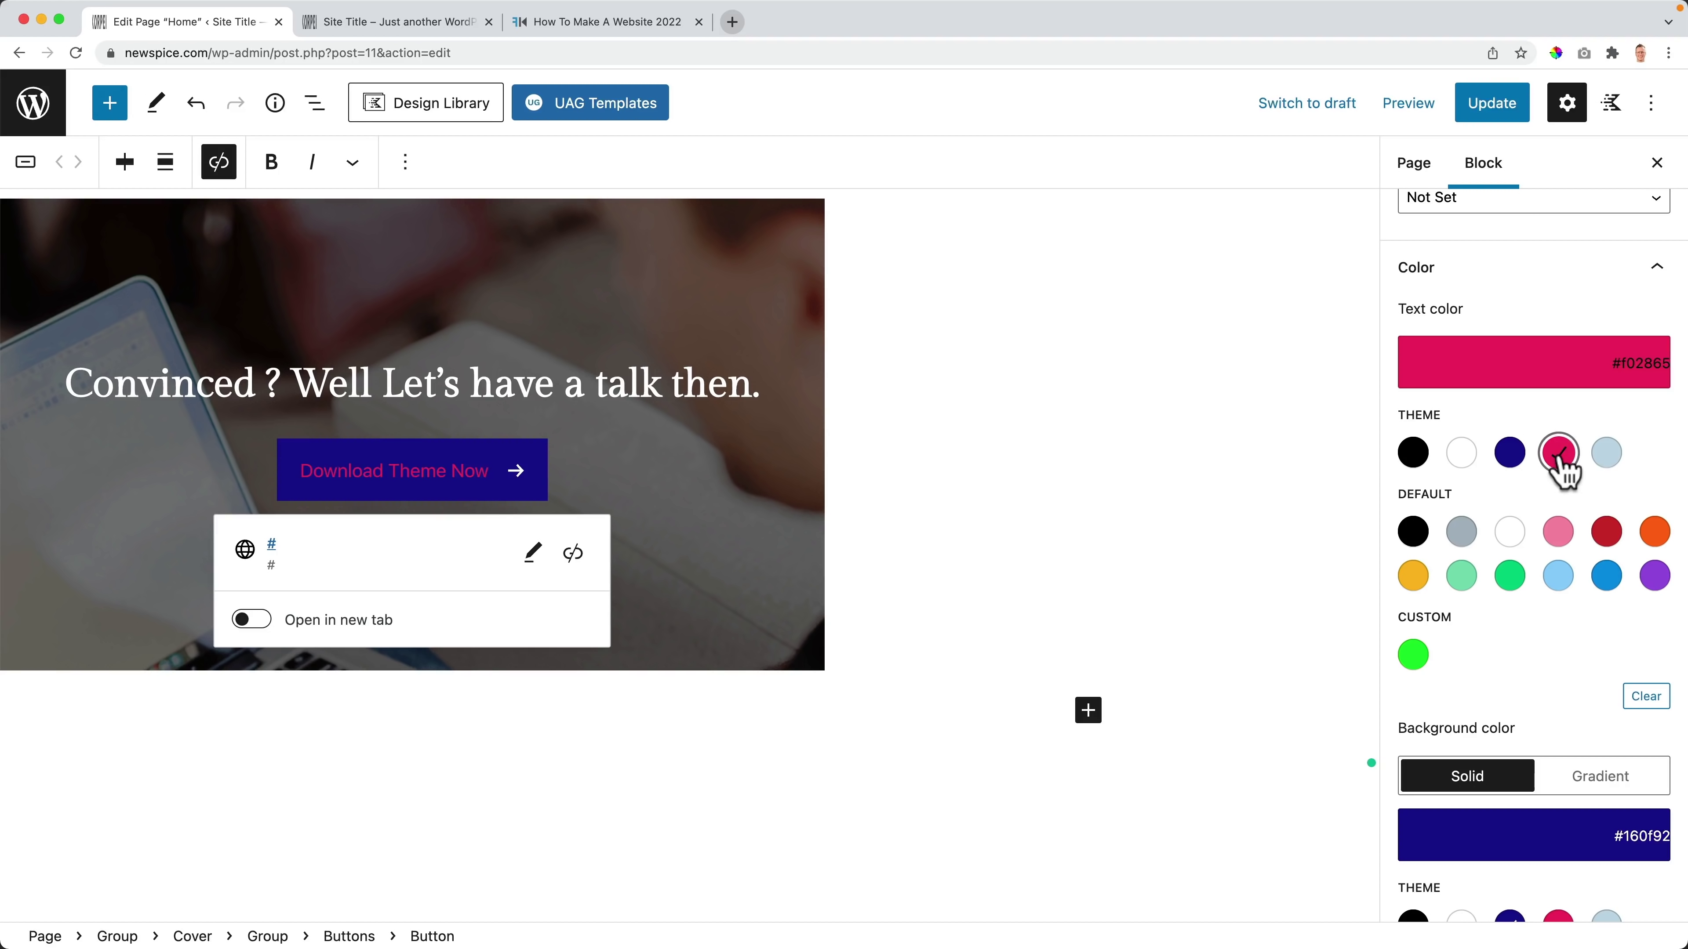
left_click(1515, 465)
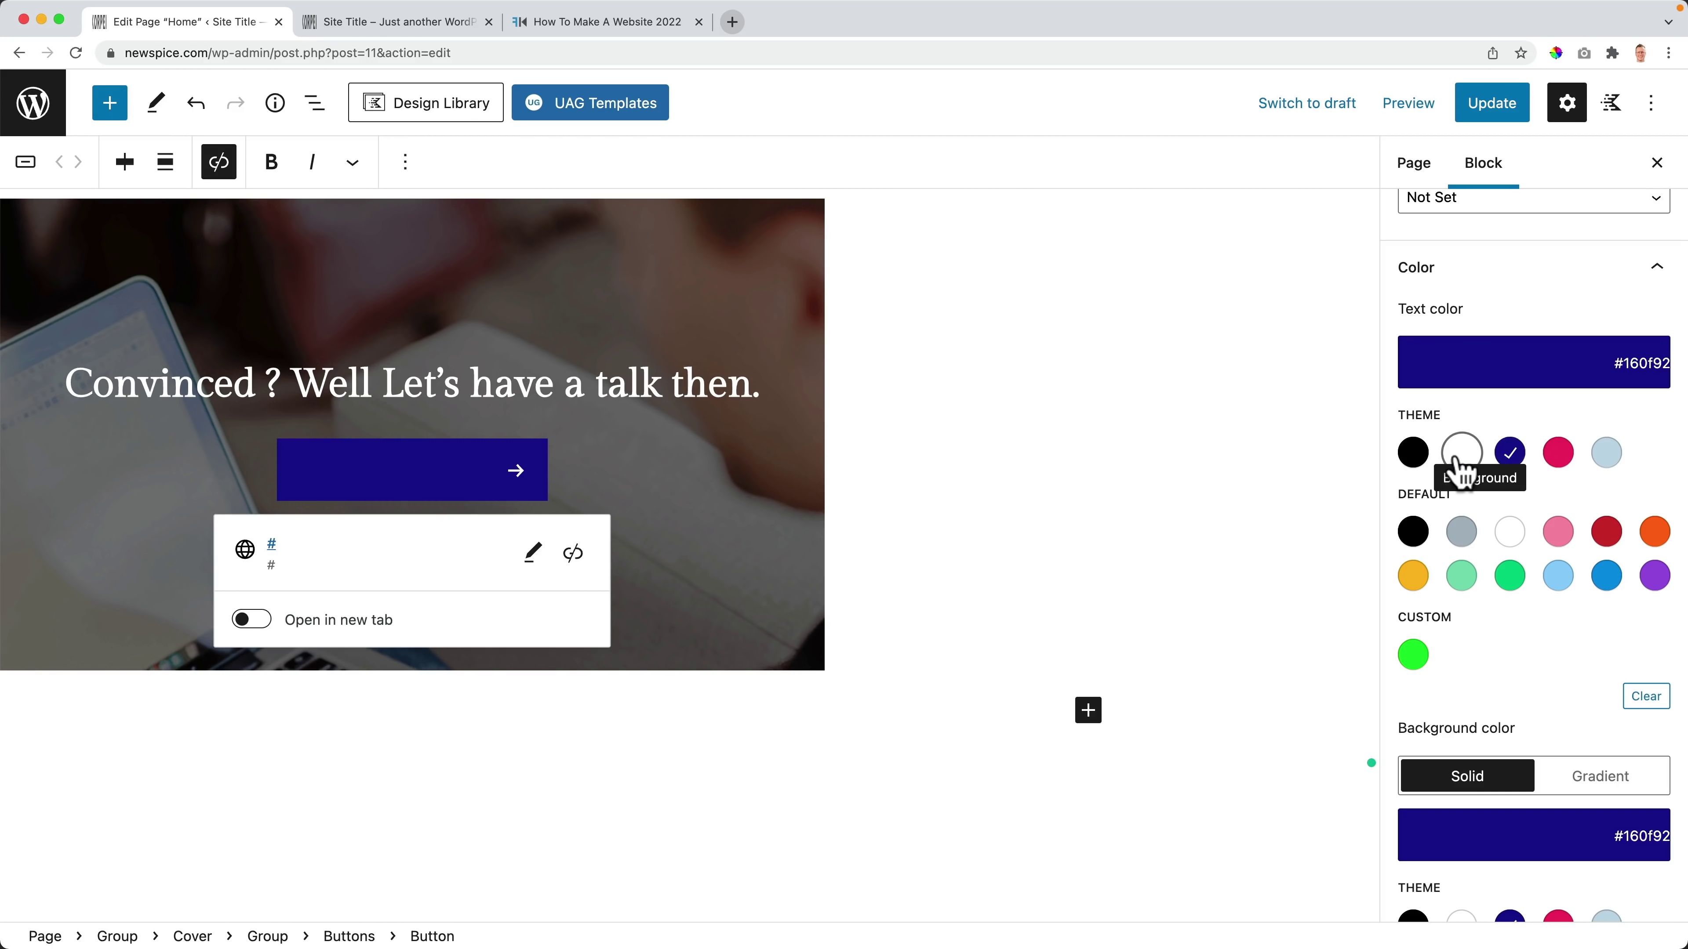
left_click(1460, 457)
Step: Try the Secondary colour as the button's background, set it to the Primary theme colour, and update the page
scroll(1475, 508, "down", 4)
scroll(1472, 511, "down", 2)
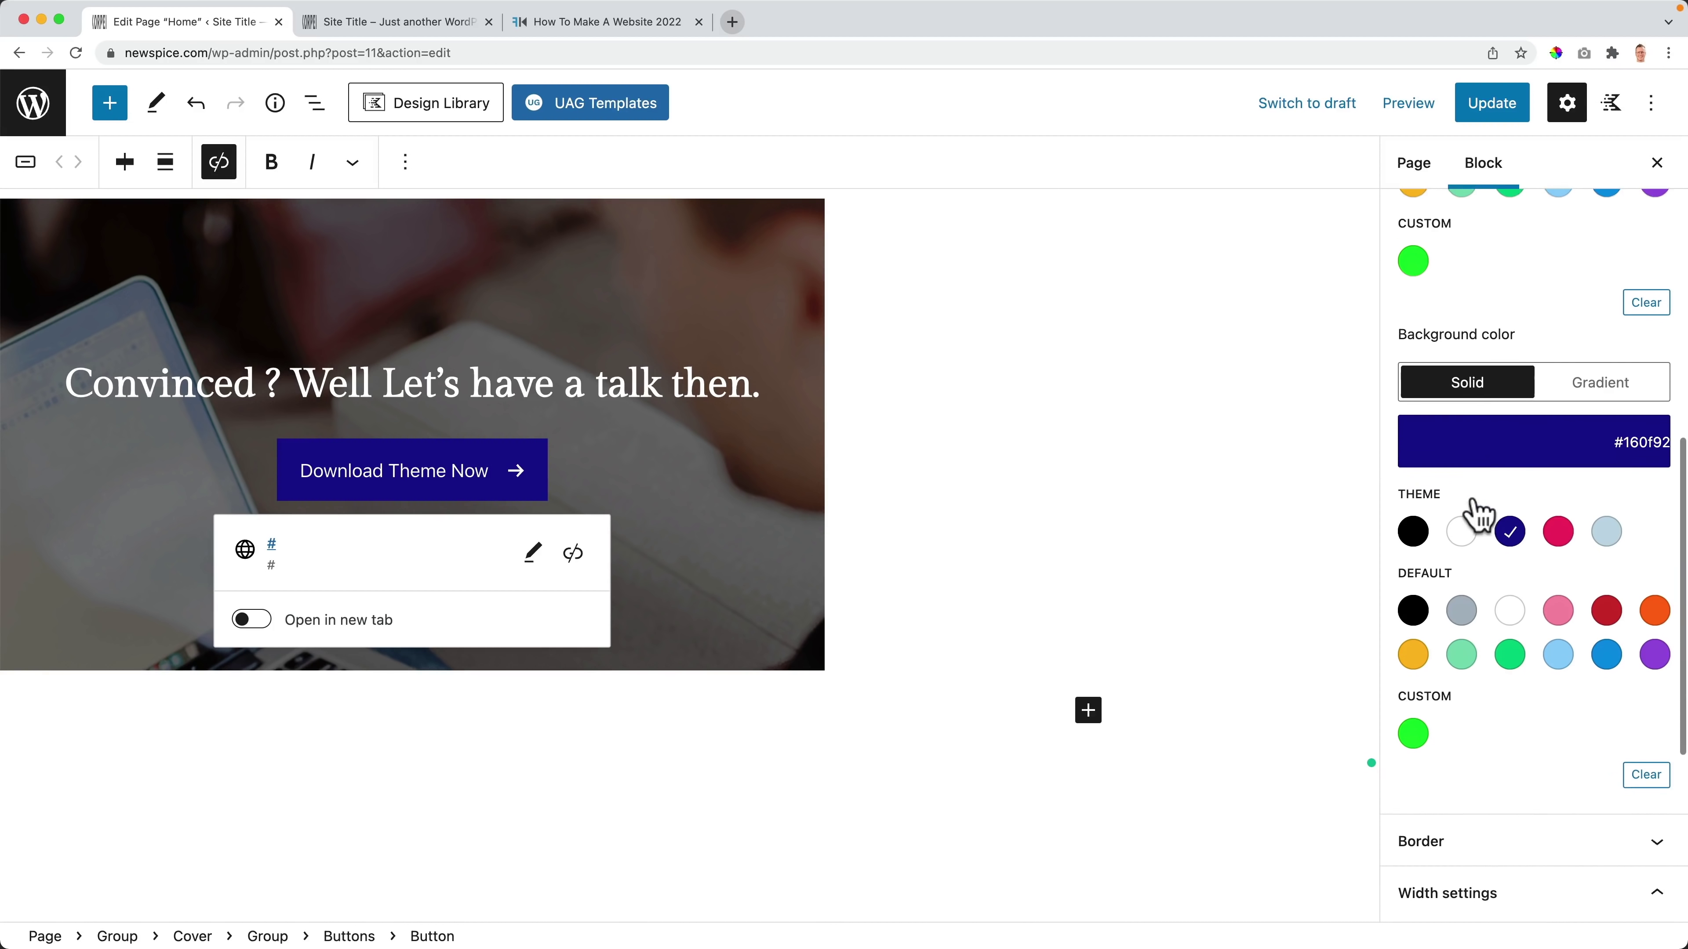
left_click(1559, 519)
left_click(1517, 523)
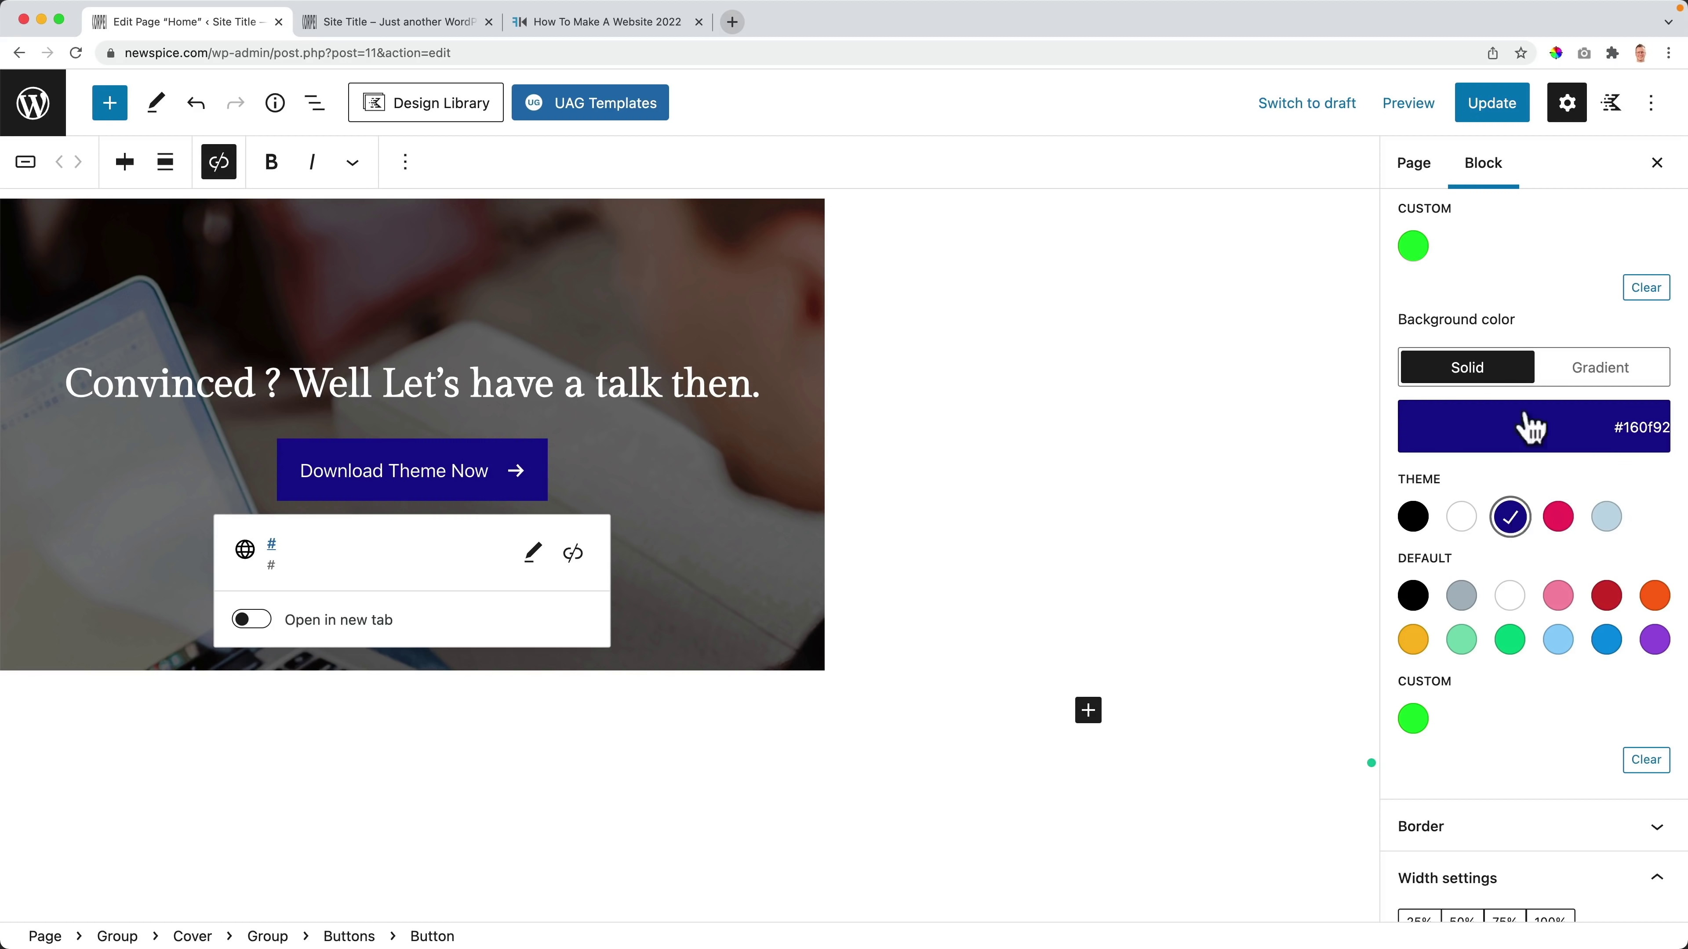
left_click(1503, 110)
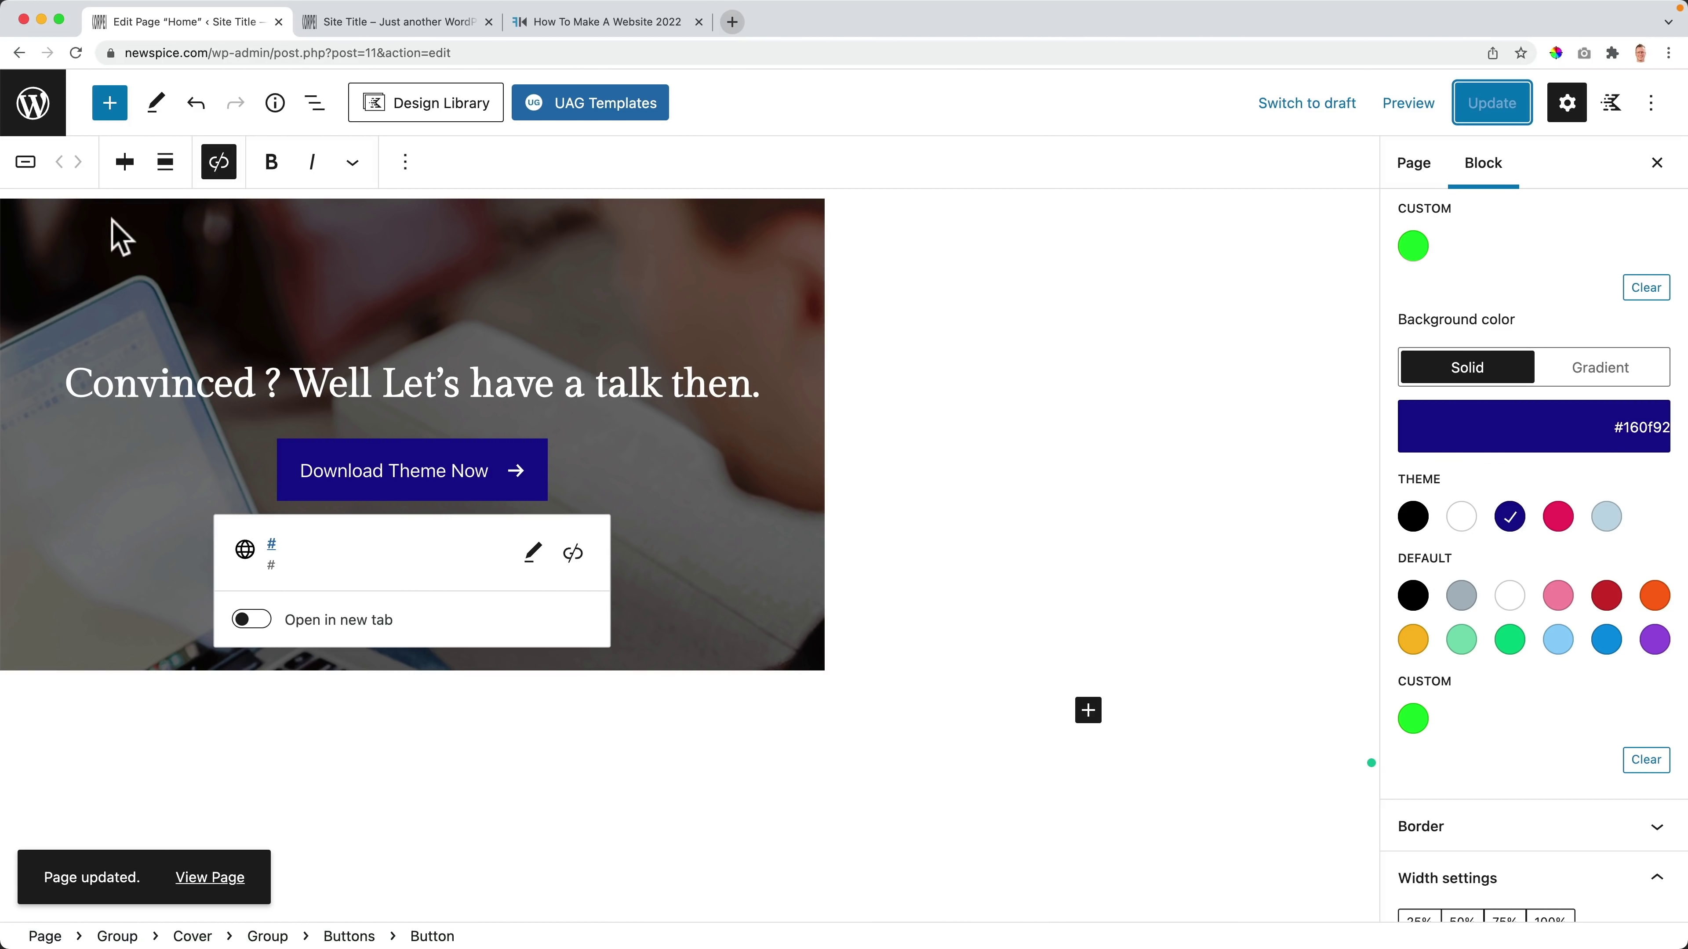
Step: Leave the page editor and open the global styles in the site editor
left_click(35, 106)
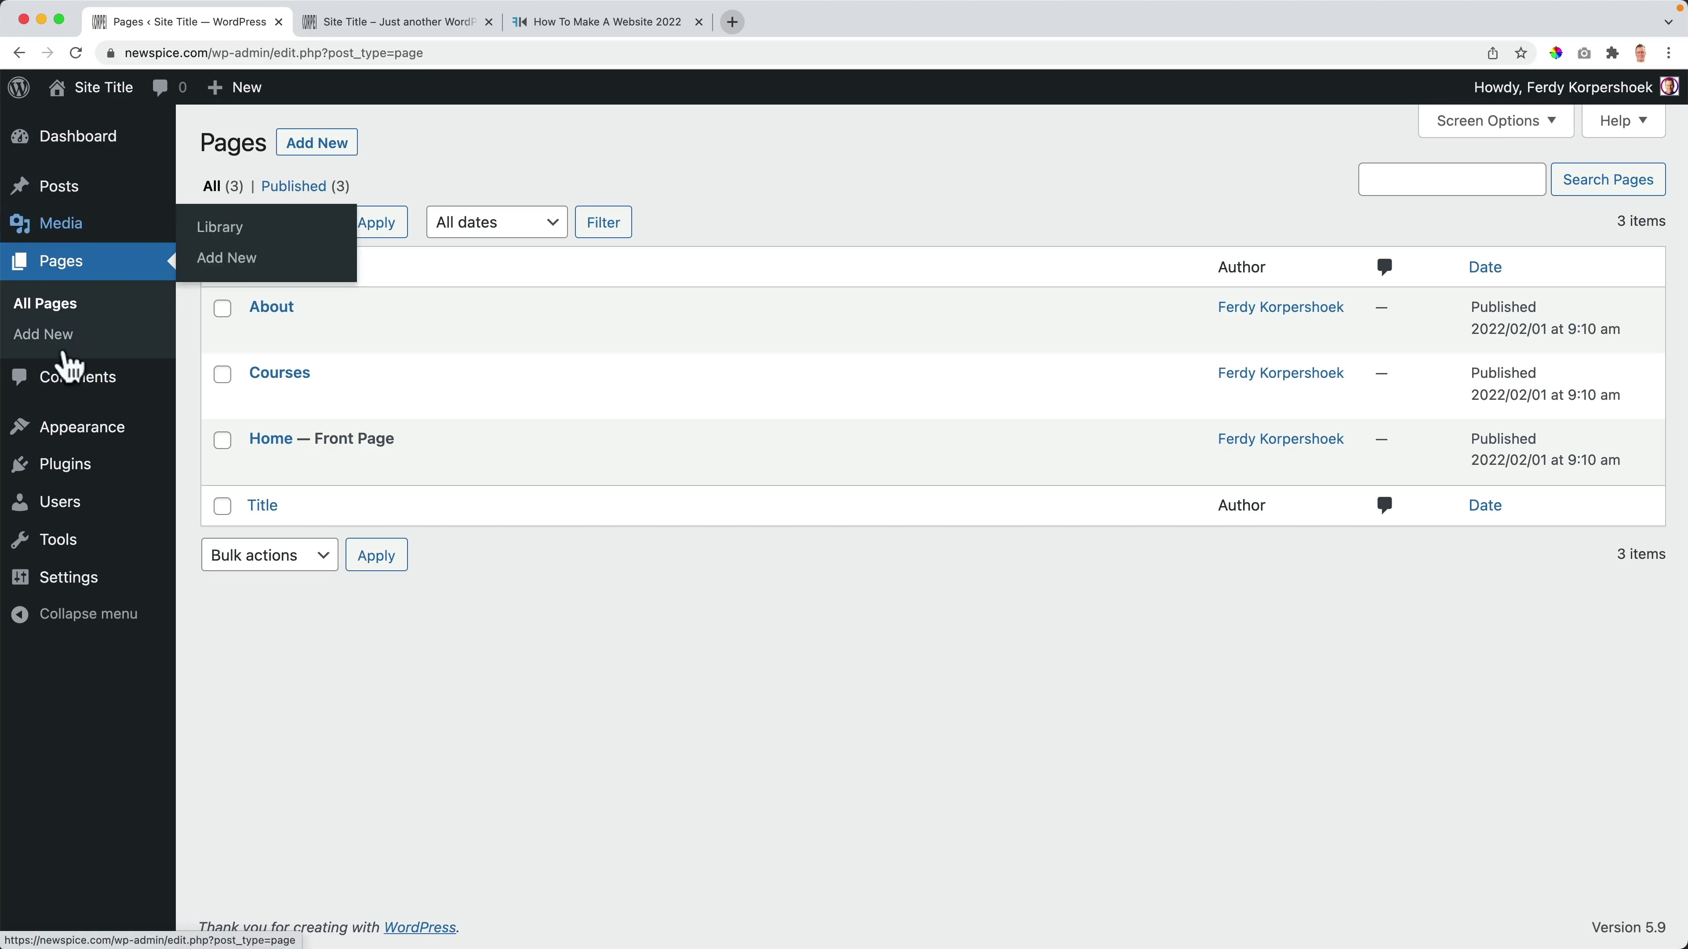
mouse_move(96, 436)
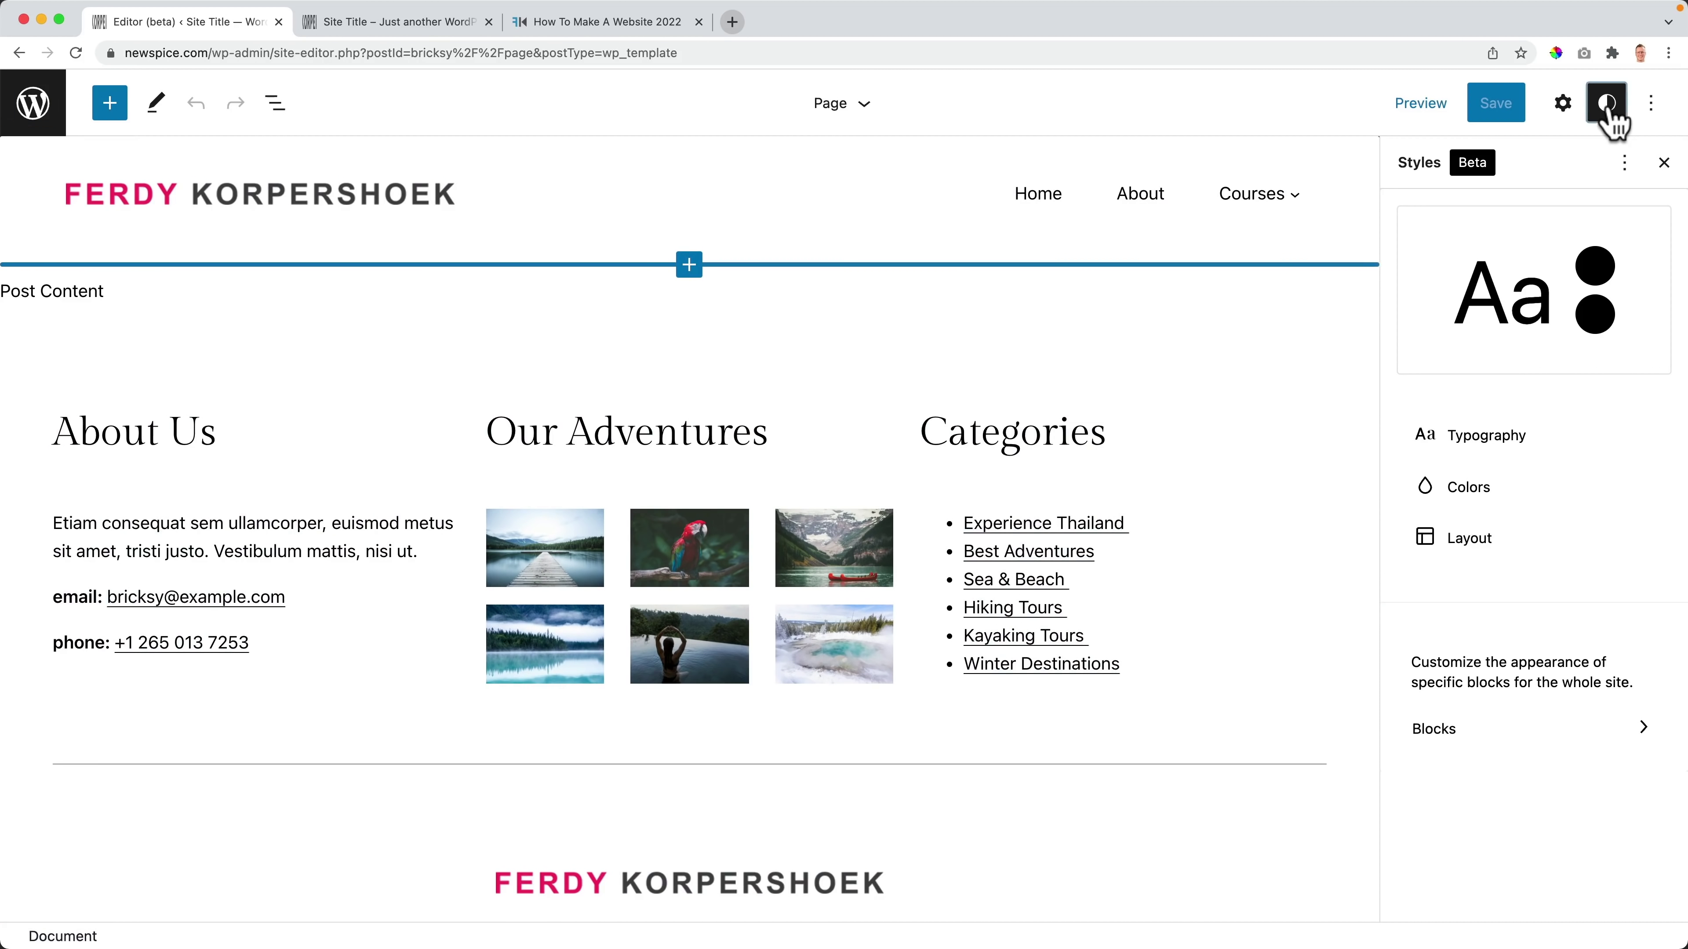
left_click(1608, 107)
left_click(1608, 107)
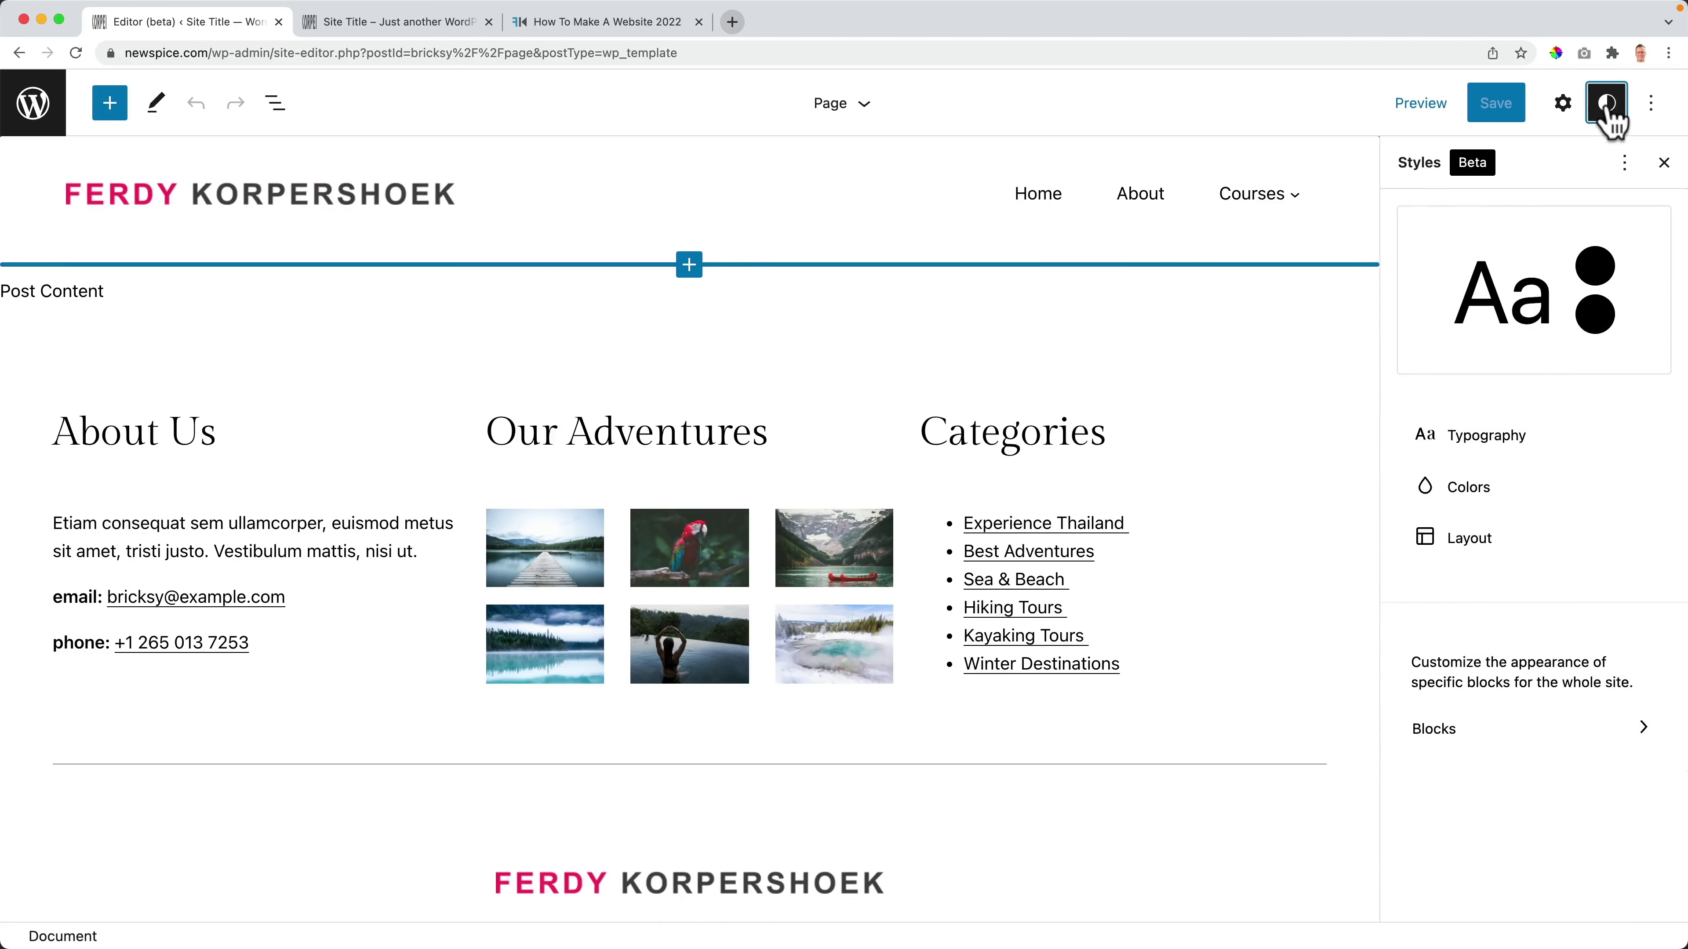
Step: Examine the font families available for the site text in the global typography settings
left_click(1486, 440)
left_click(1463, 371)
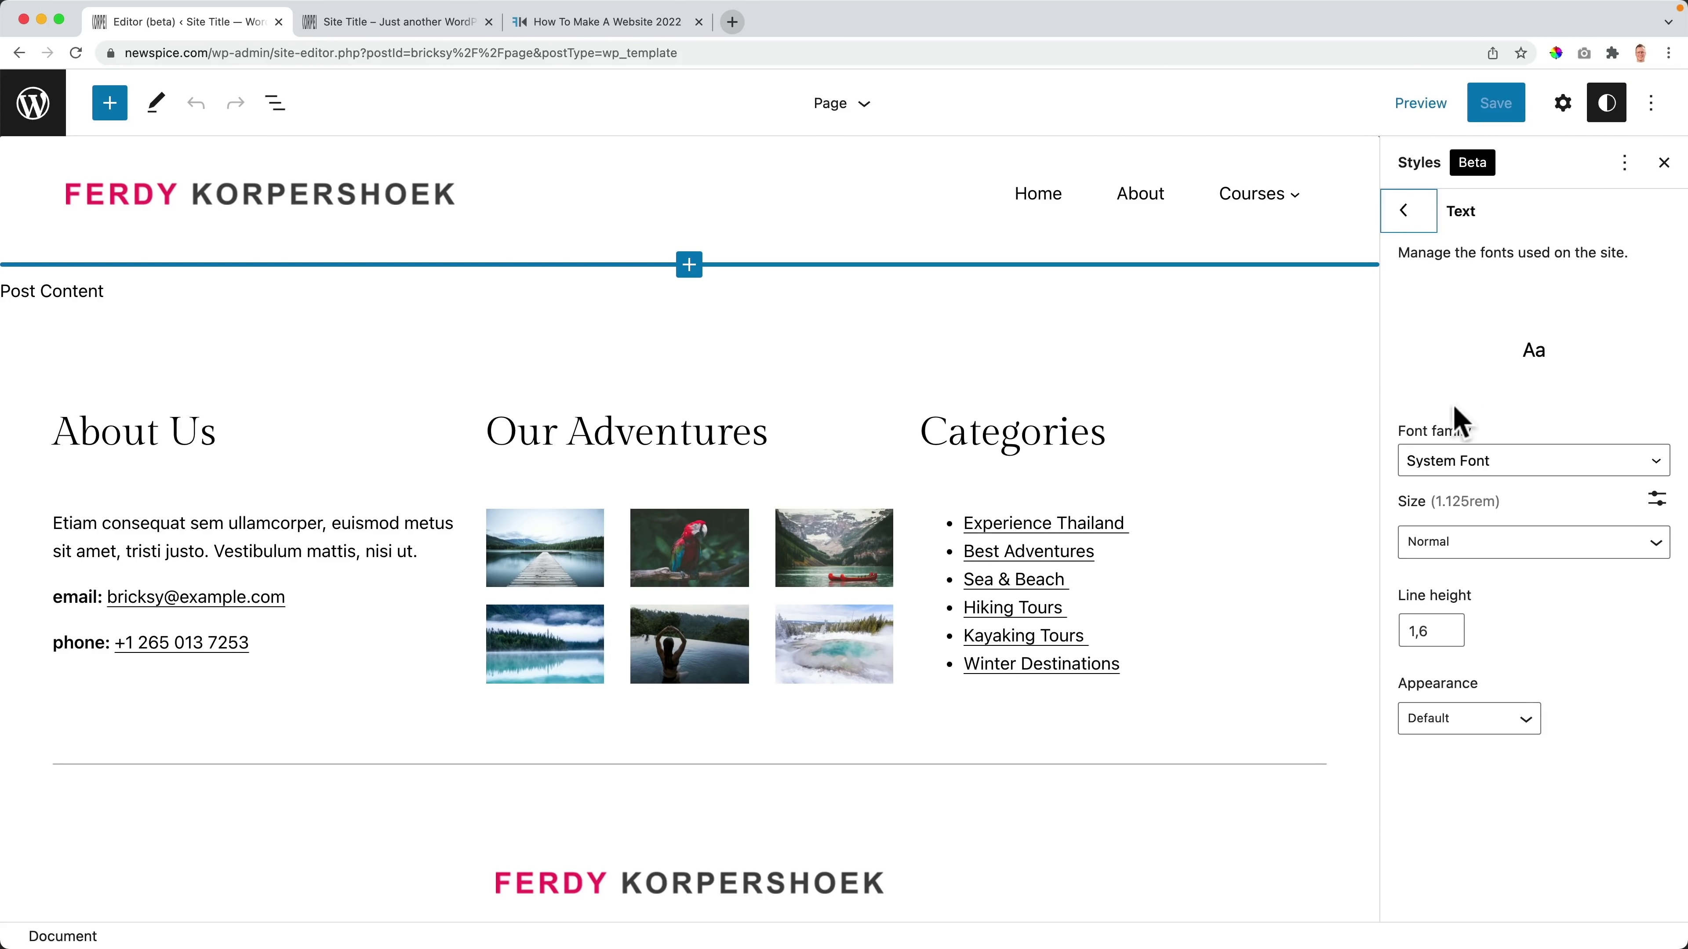
left_click(1476, 467)
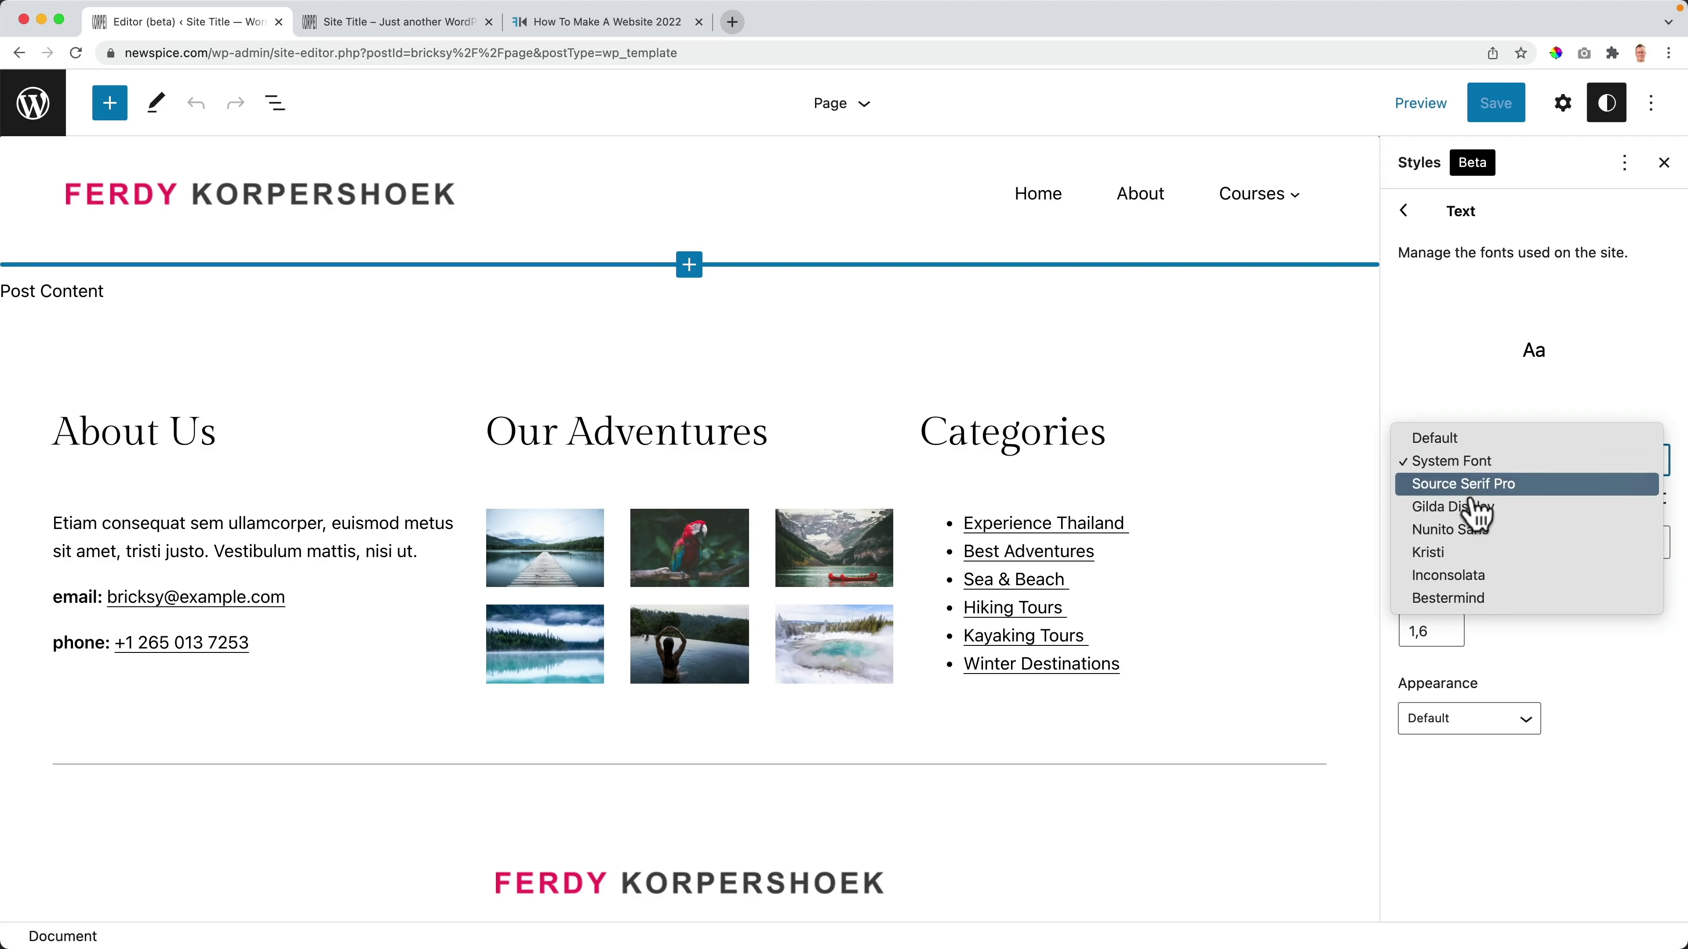
left_click(1475, 394)
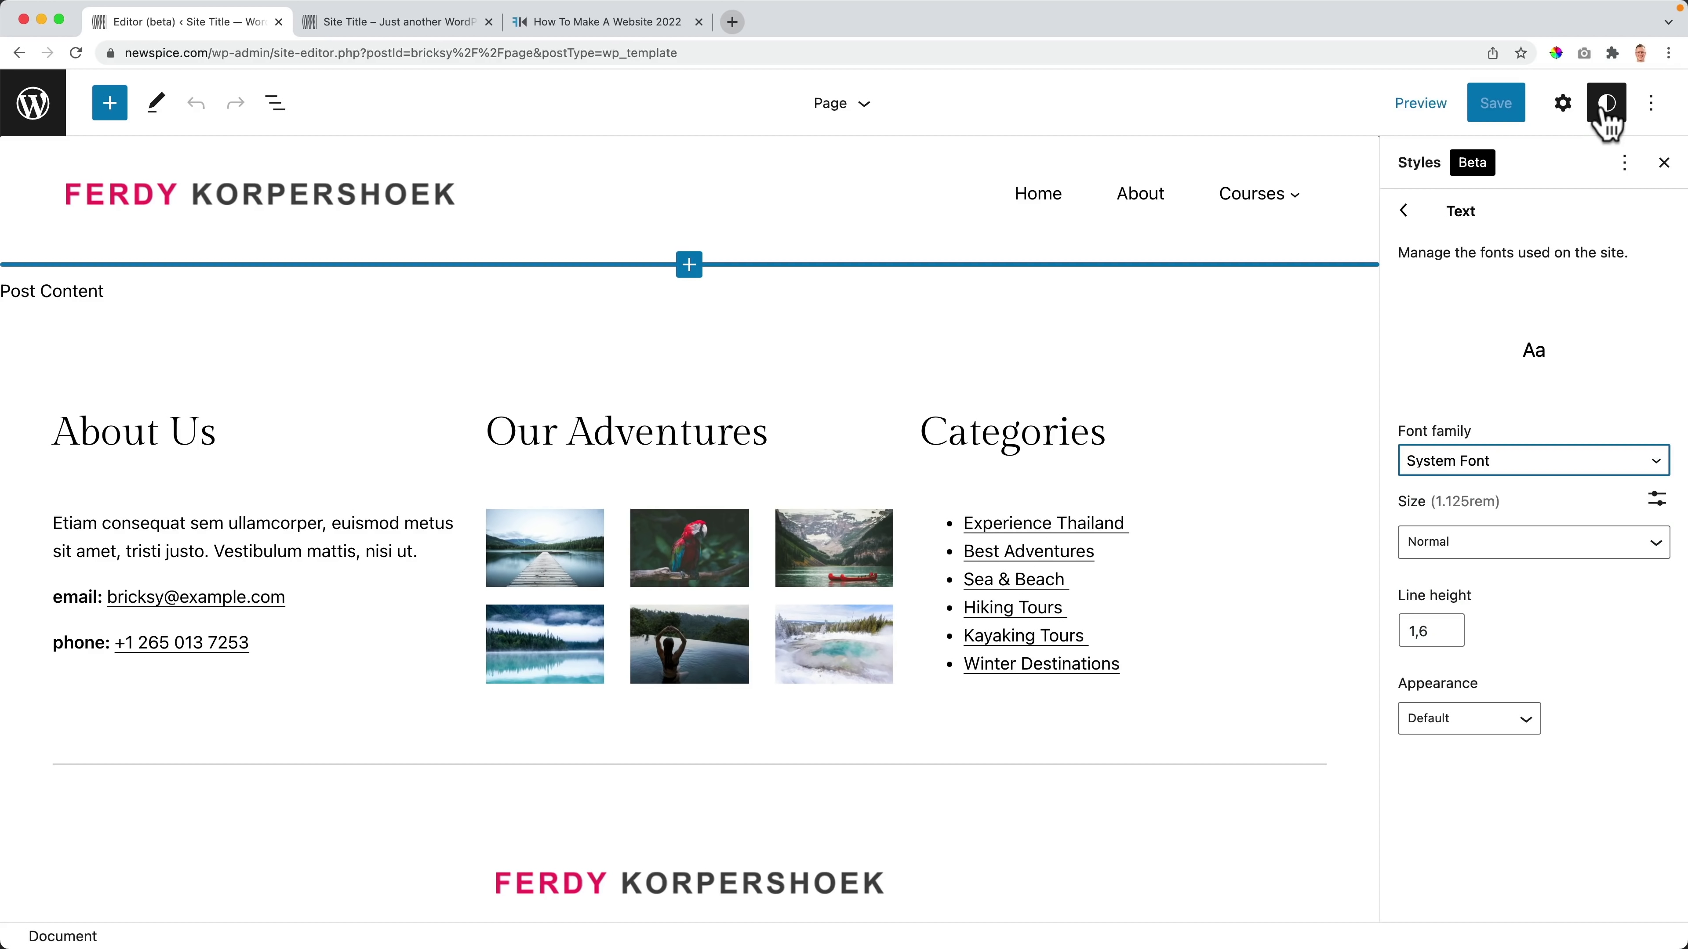
Step: Examine the list of blocks whose appearance can be customised for the whole site in the global styles
left_click(1664, 164)
left_click(1607, 103)
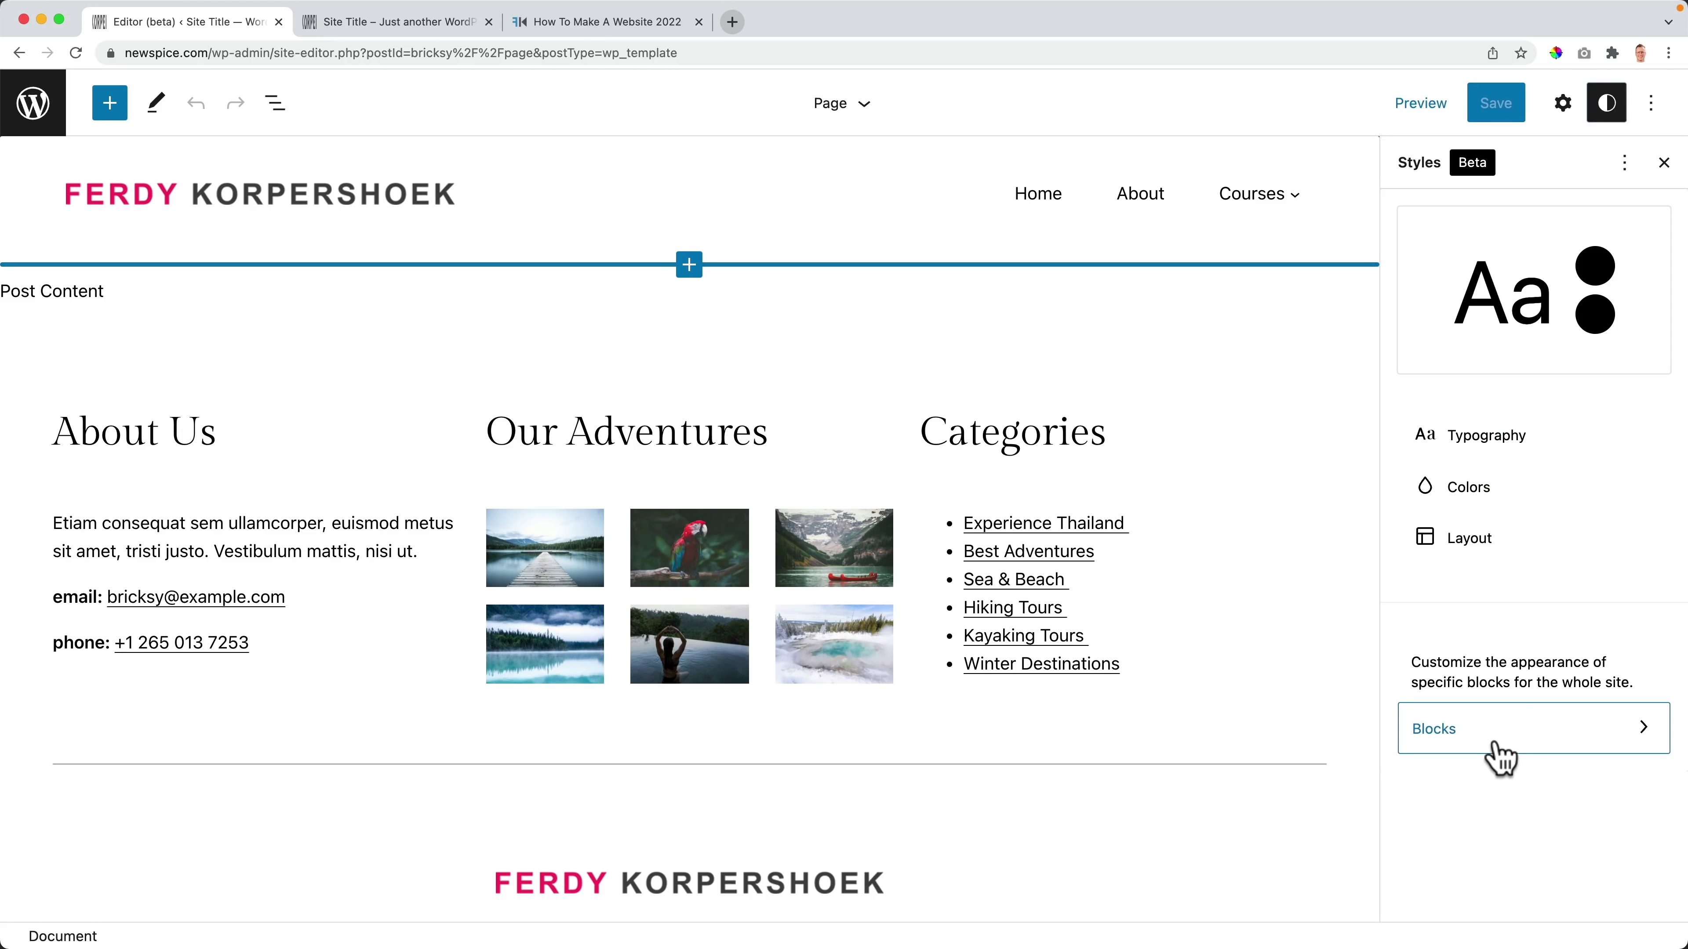
left_click(1498, 738)
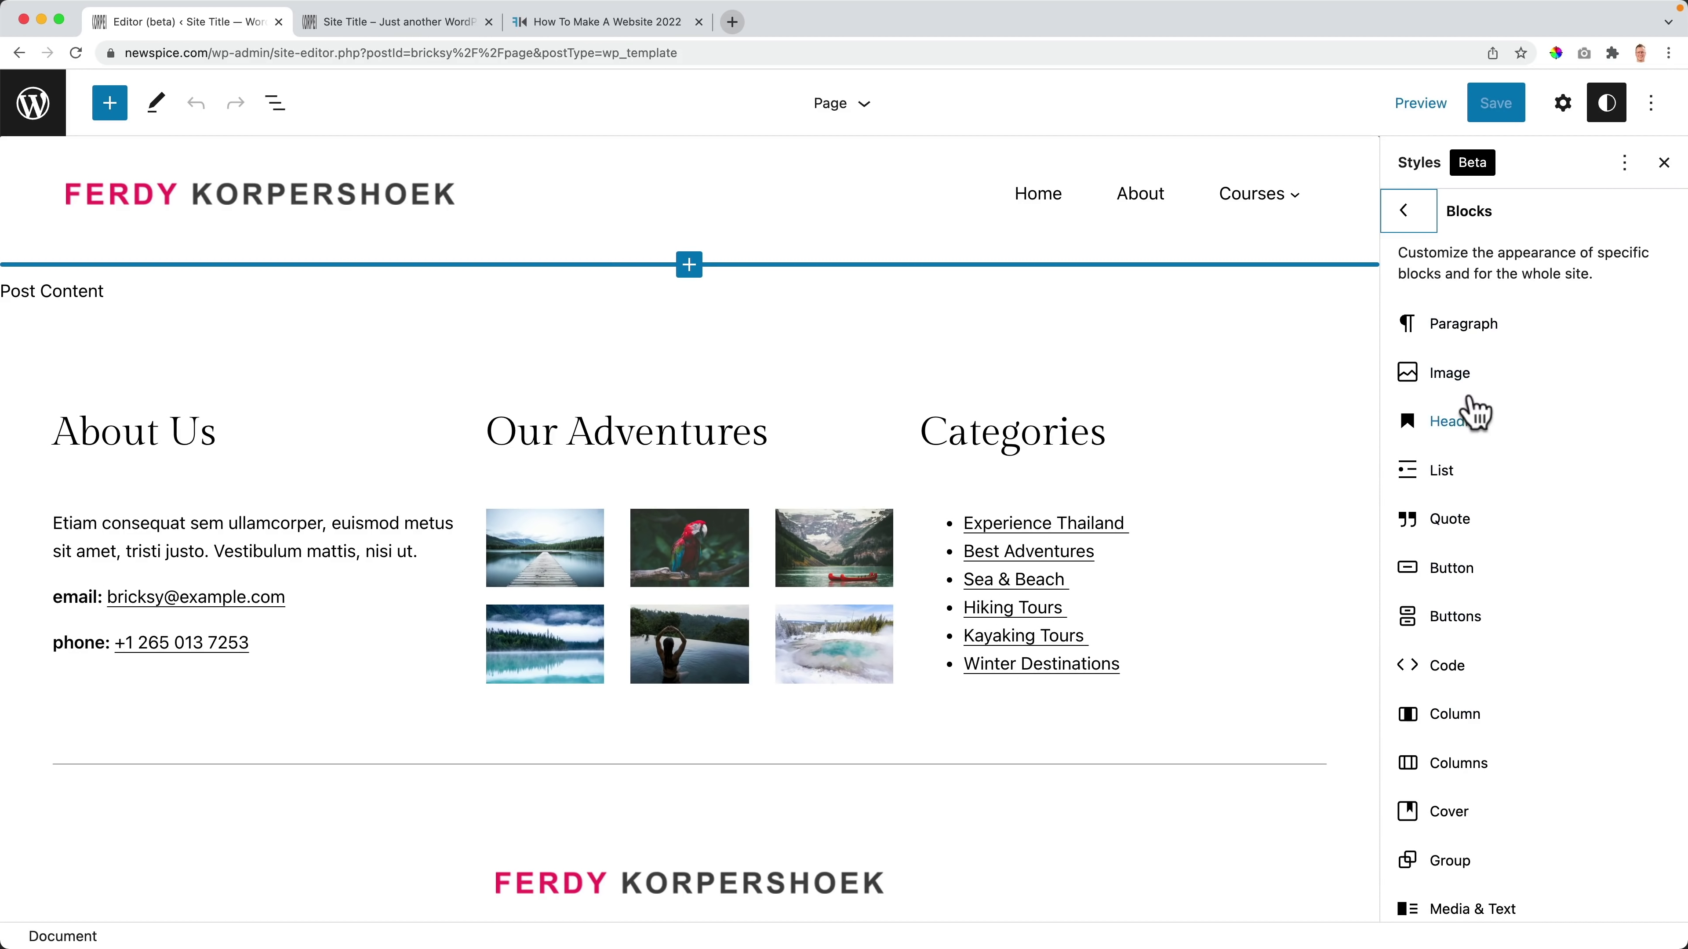
scroll(1475, 413, "down", 6)
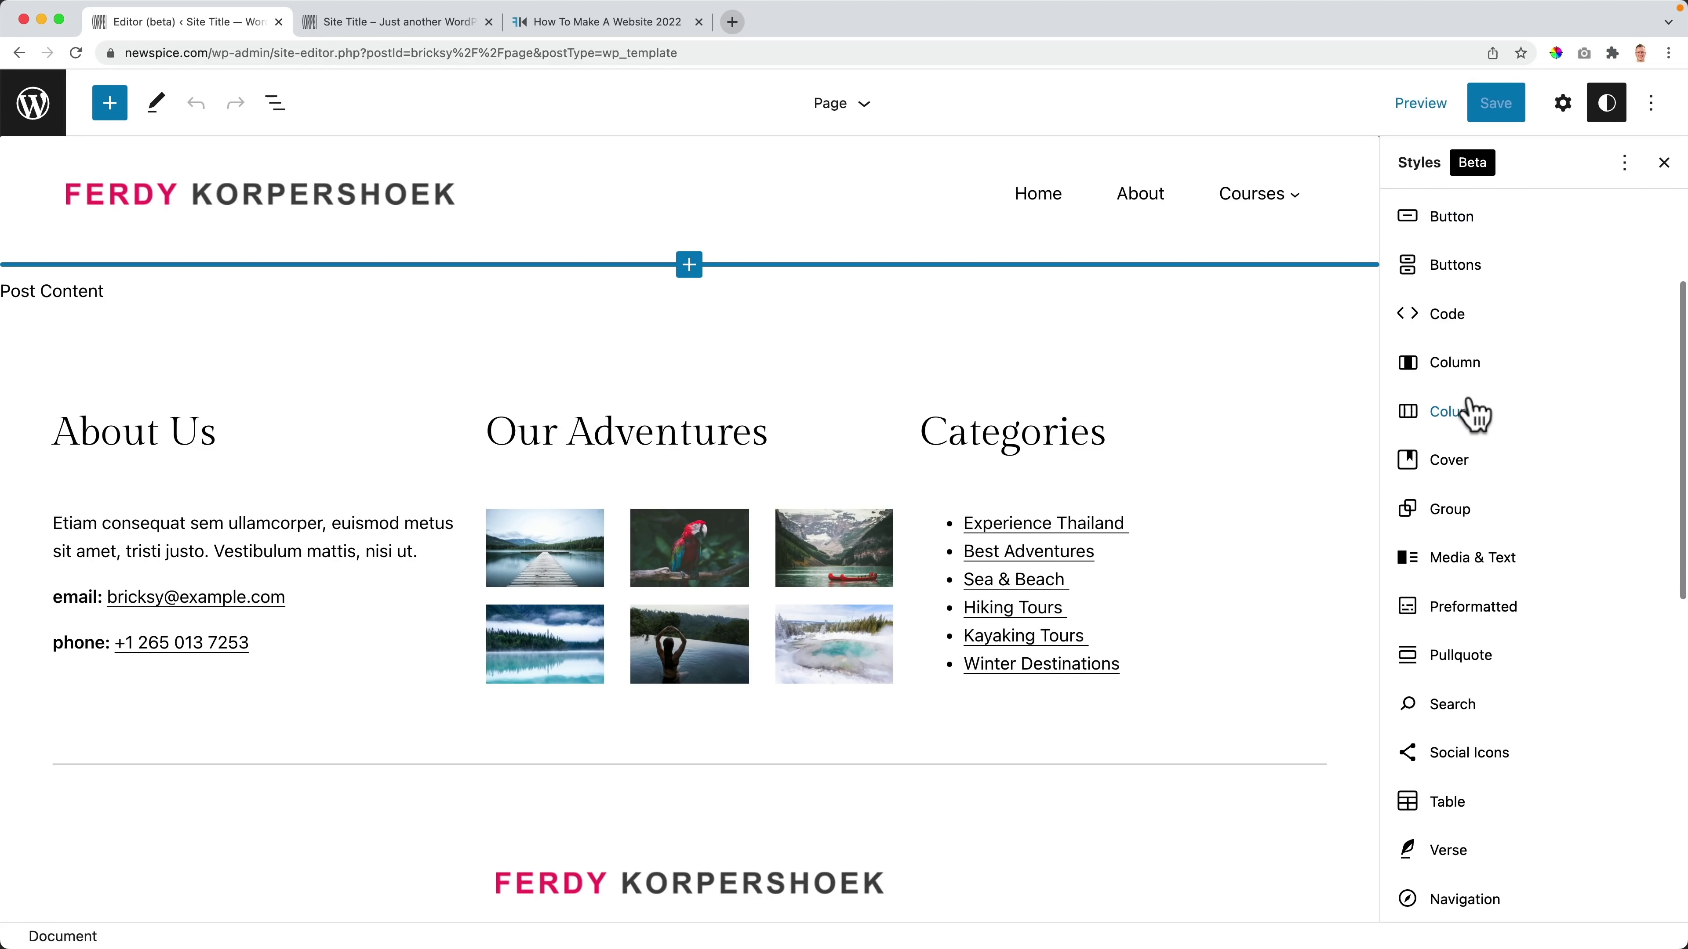
scroll(1475, 413, "down", 1)
scroll(1469, 415, "up", 1)
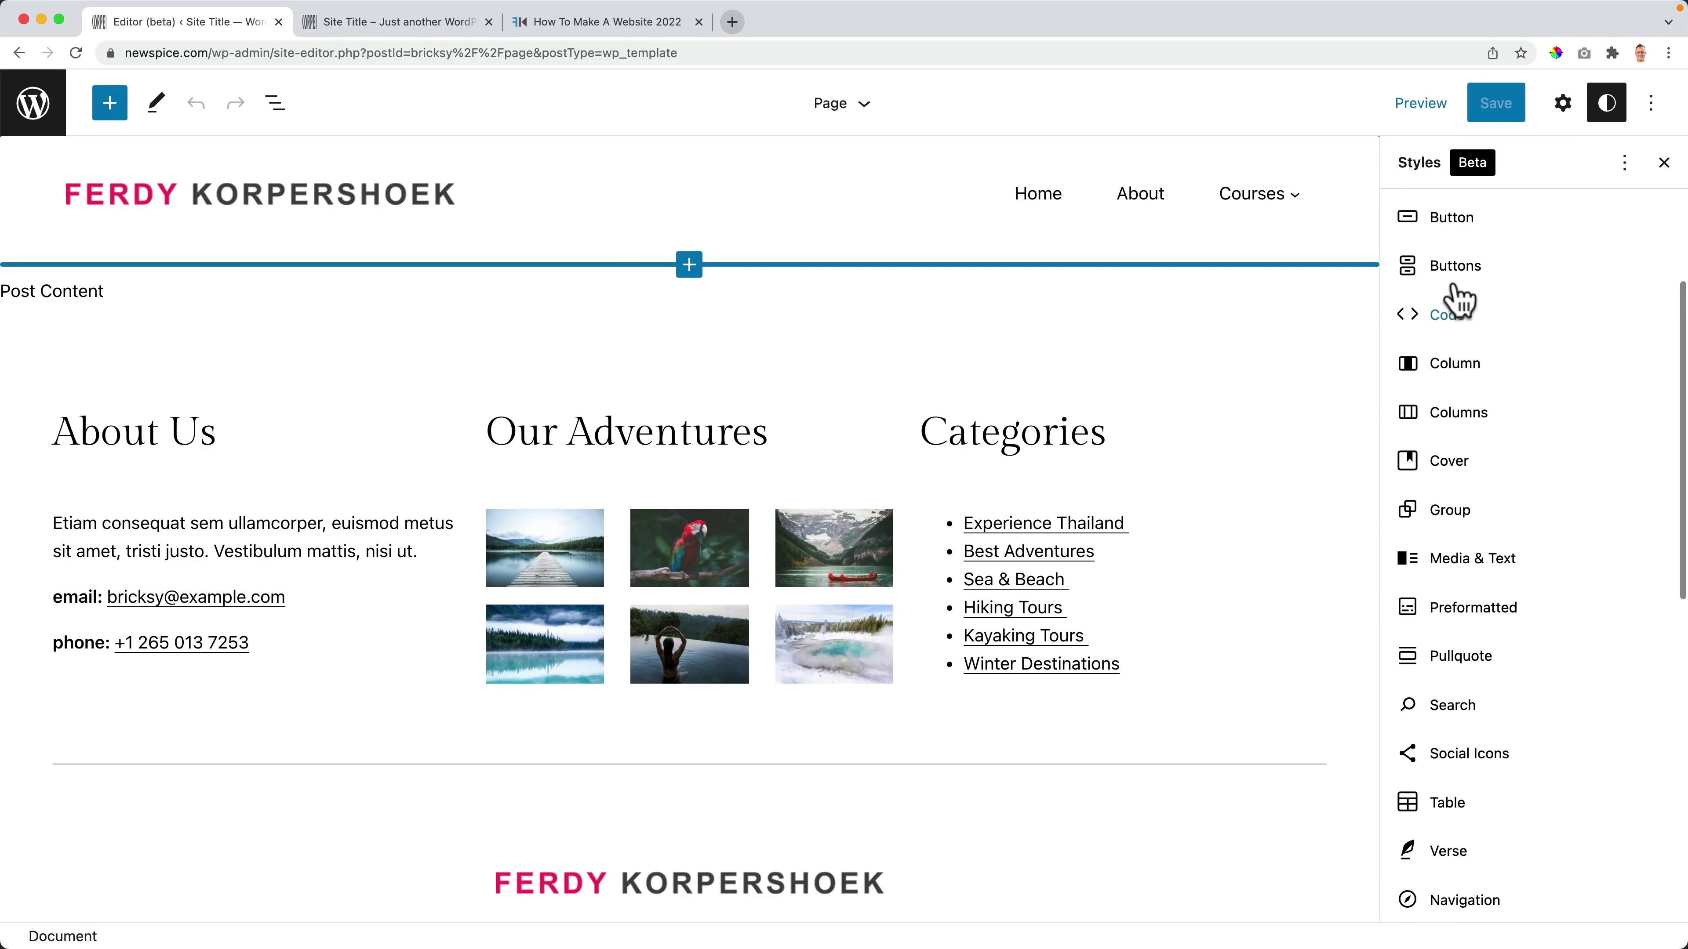
scroll(1458, 299, "up", 1)
left_click(1605, 110)
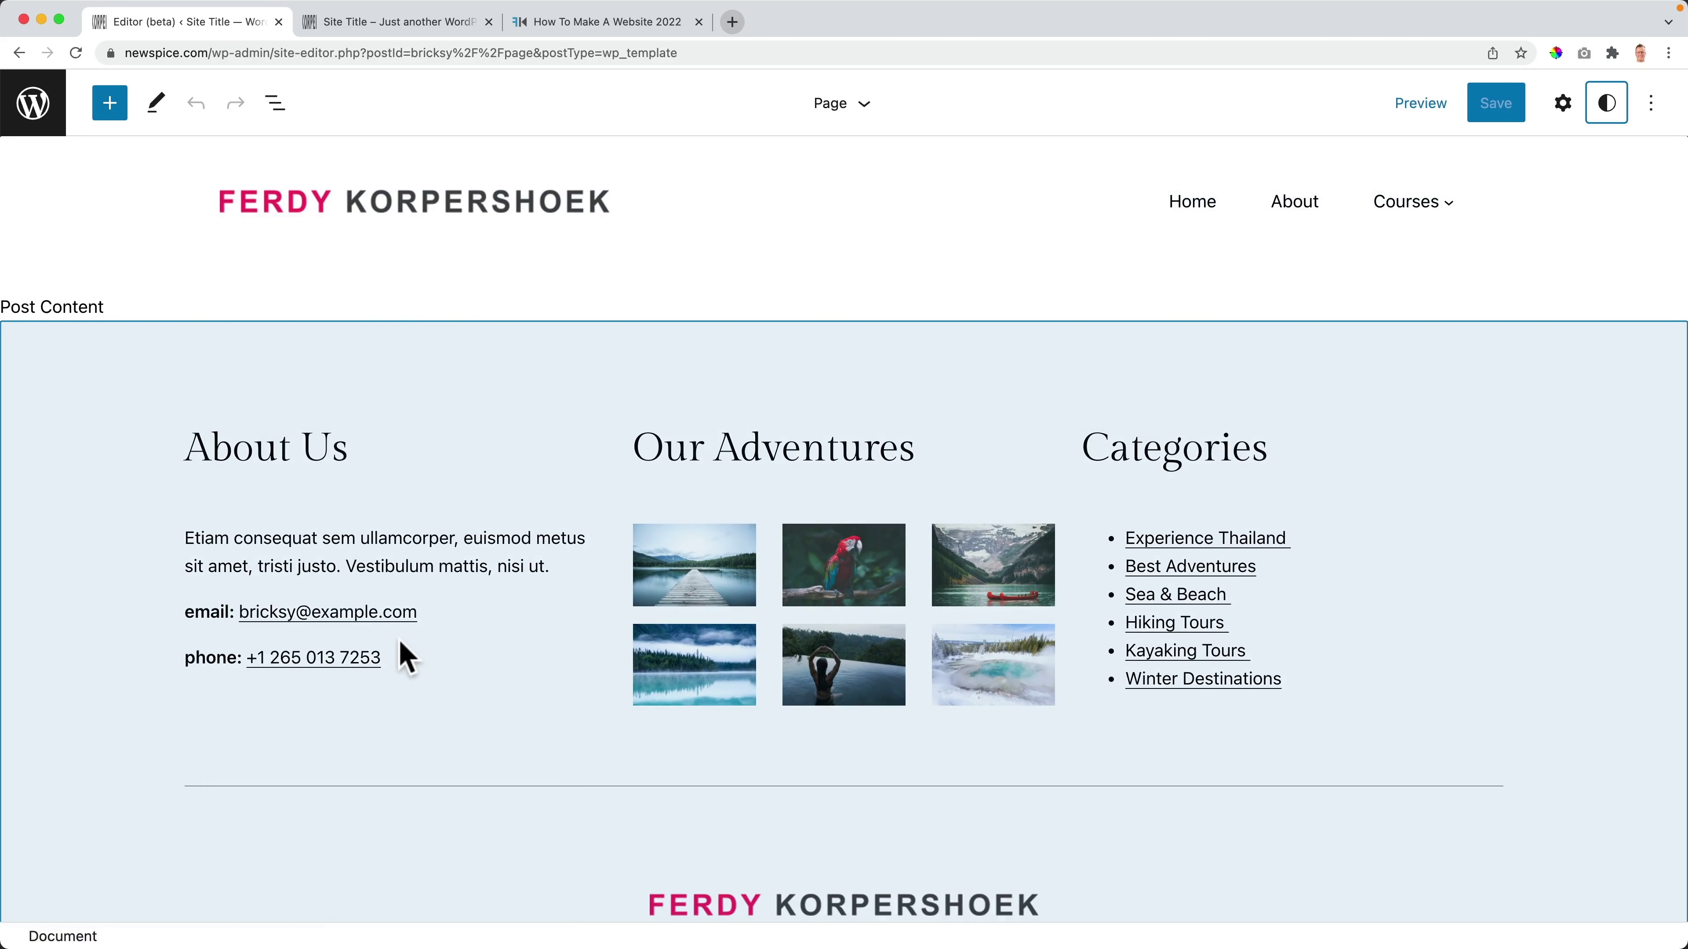
Step: Add a Buttons block with the label "I like it" below the phone line in the footer's About Us column and save the site
left_click(405, 658)
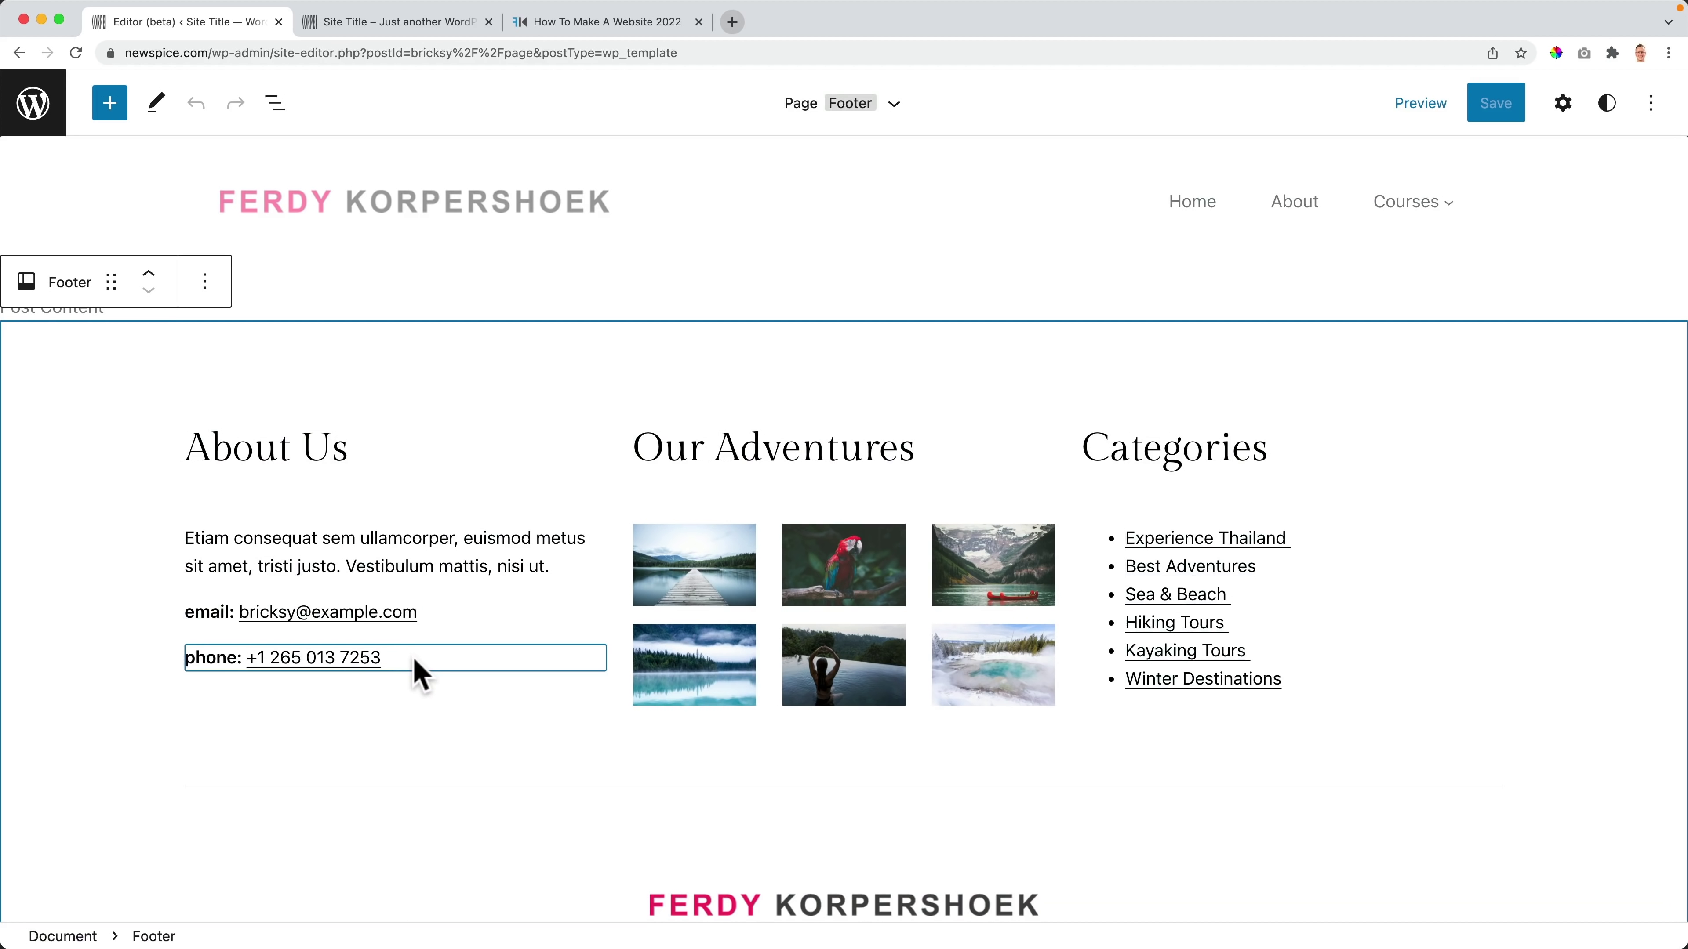
left_click(413, 657)
key("Return")
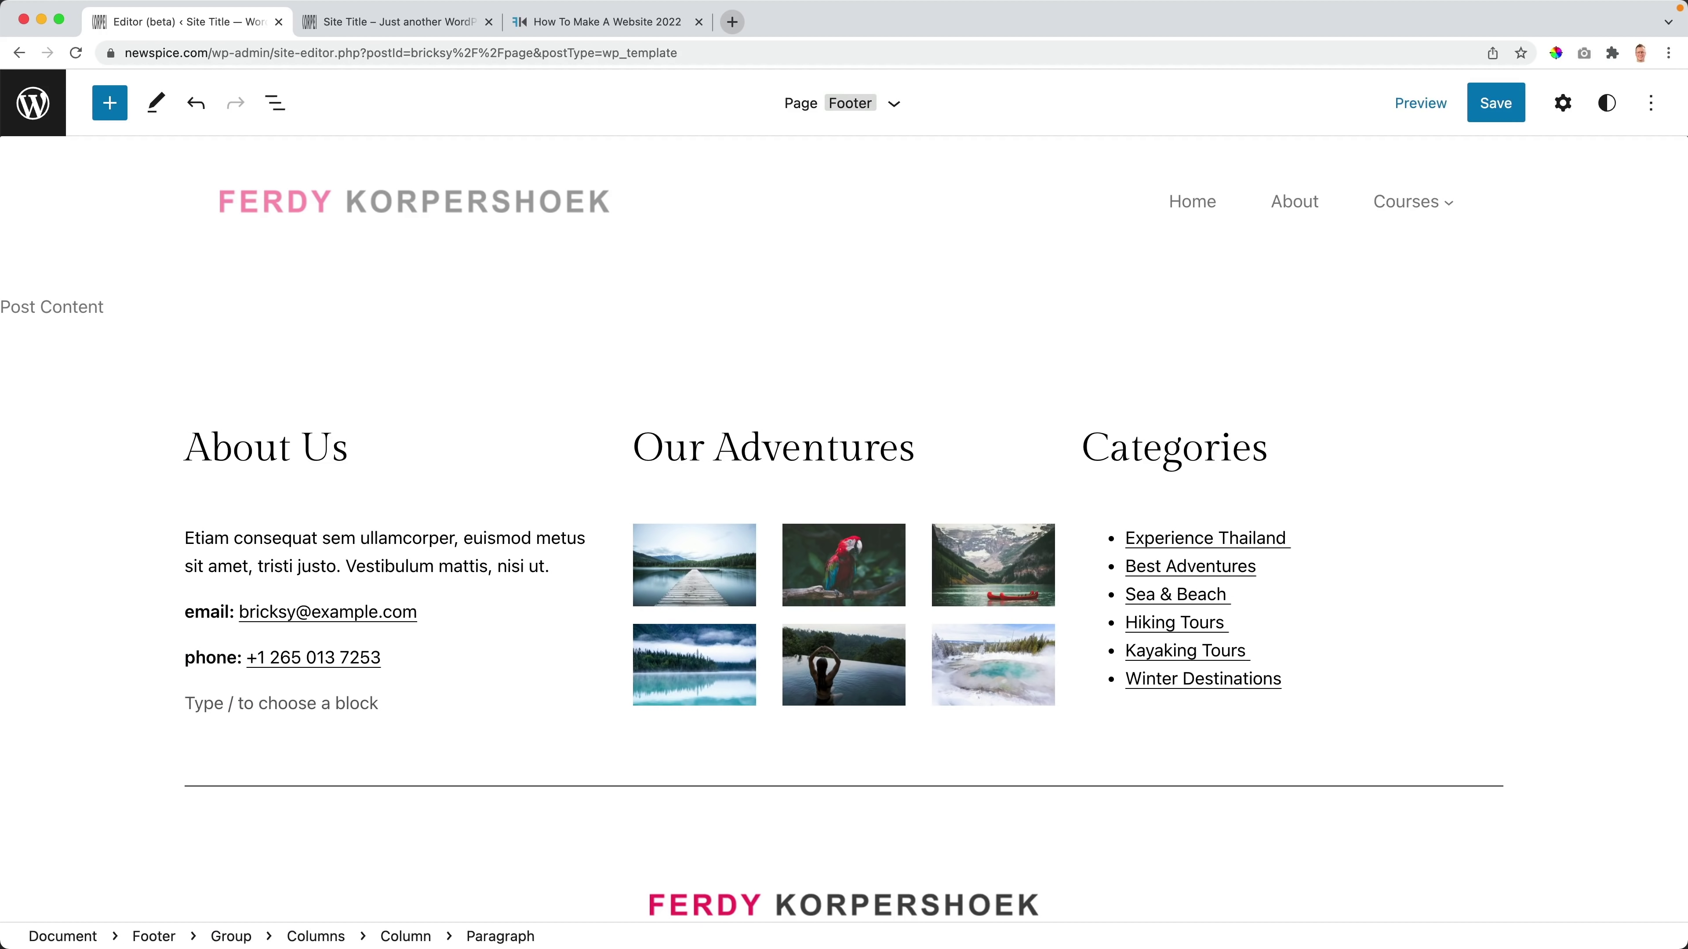
type("/butt")
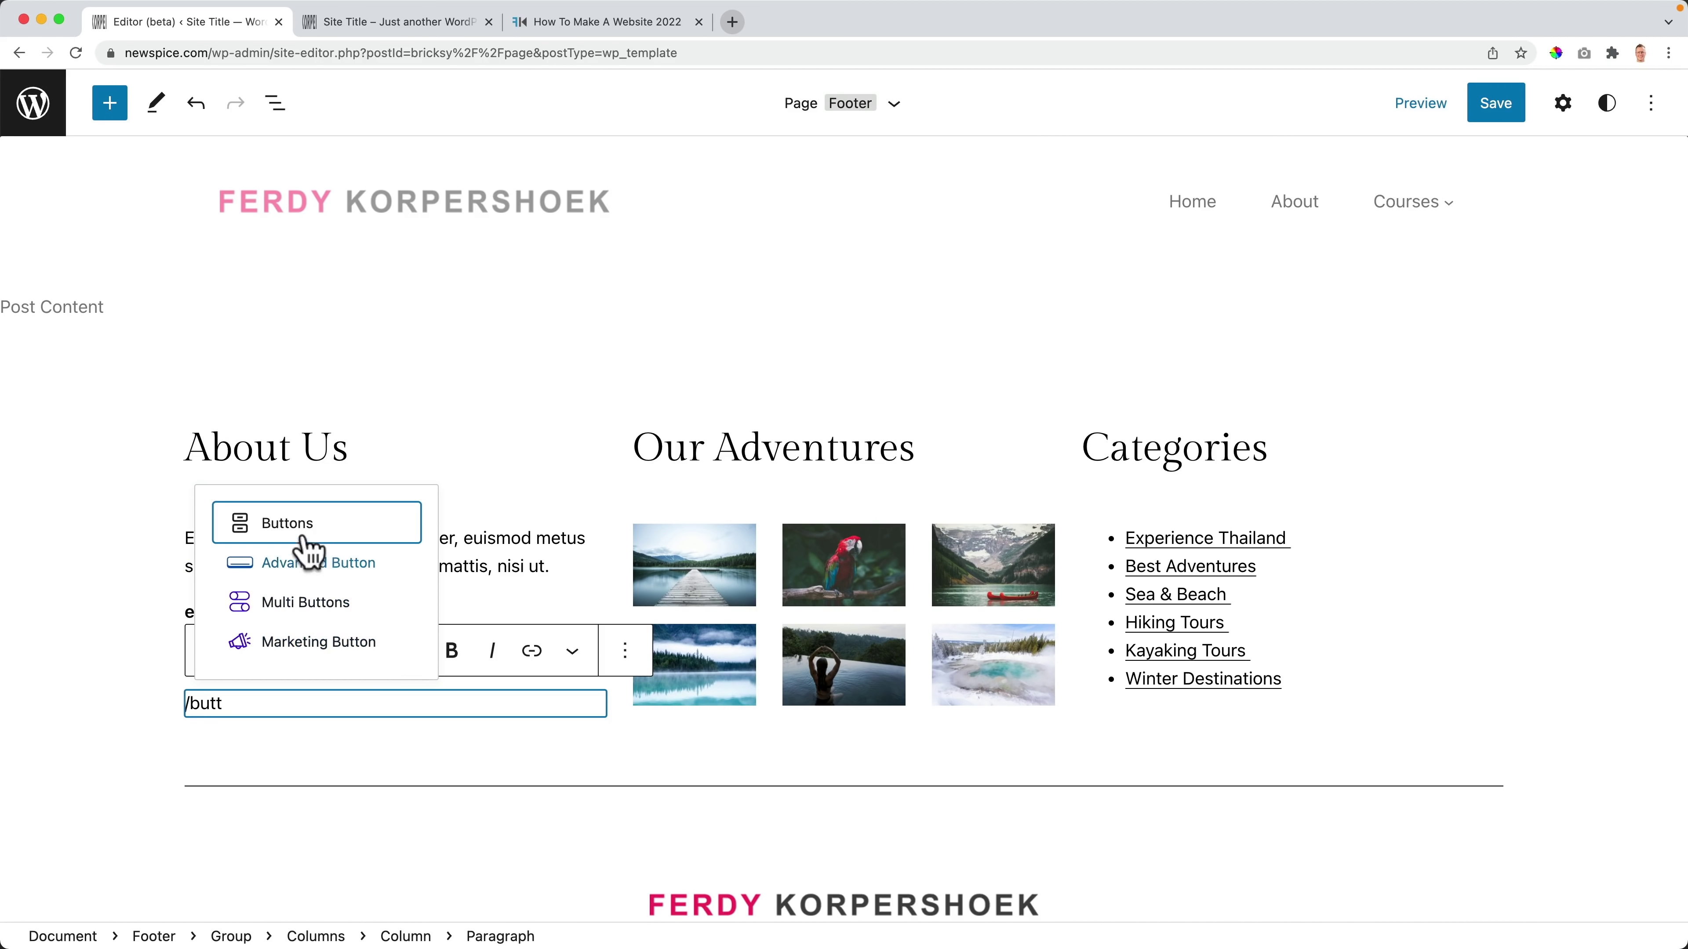
left_click(283, 524)
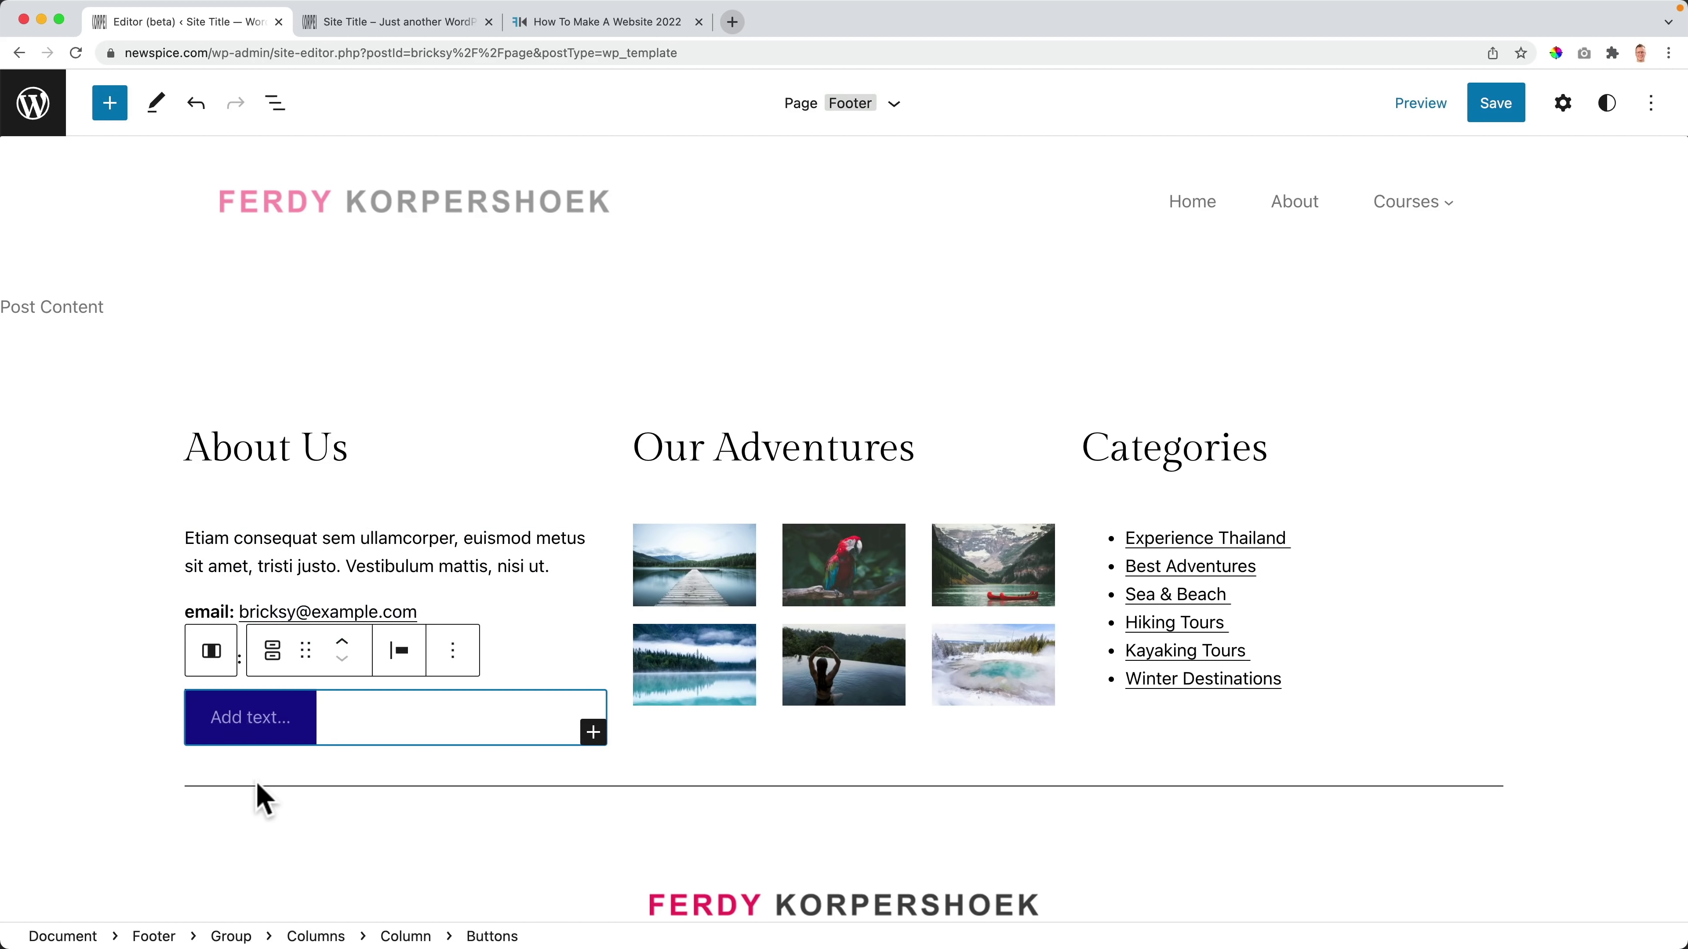
left_click(250, 741)
type("I like it")
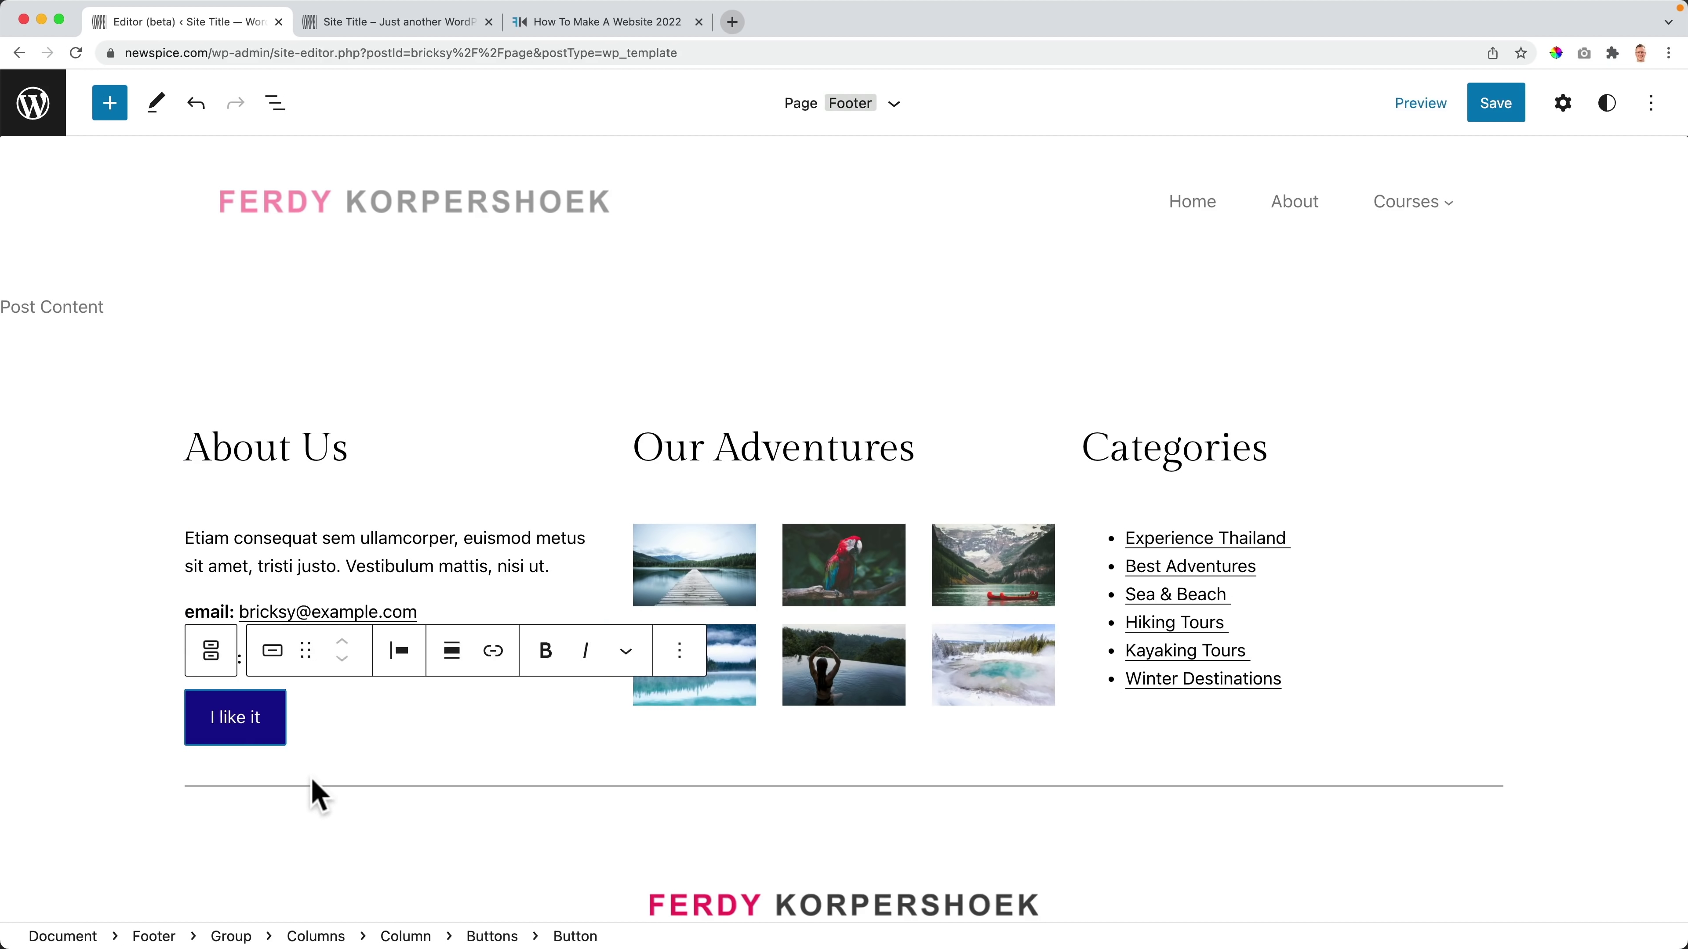
left_click(311, 782)
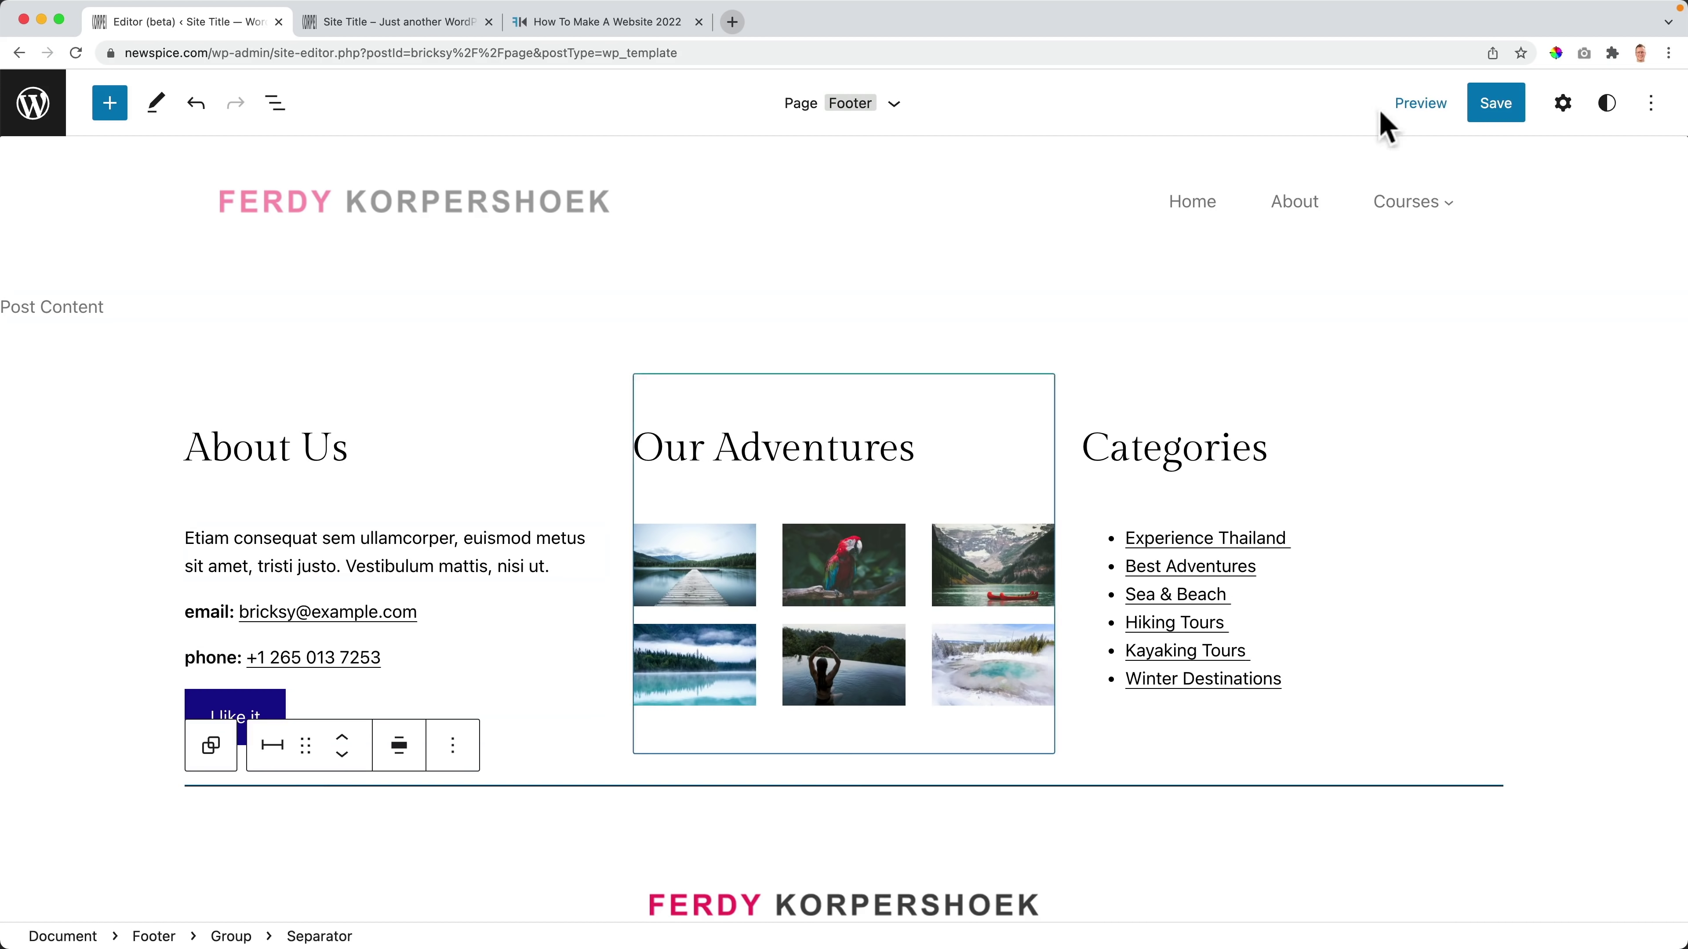
left_click(1492, 103)
left_click(1532, 102)
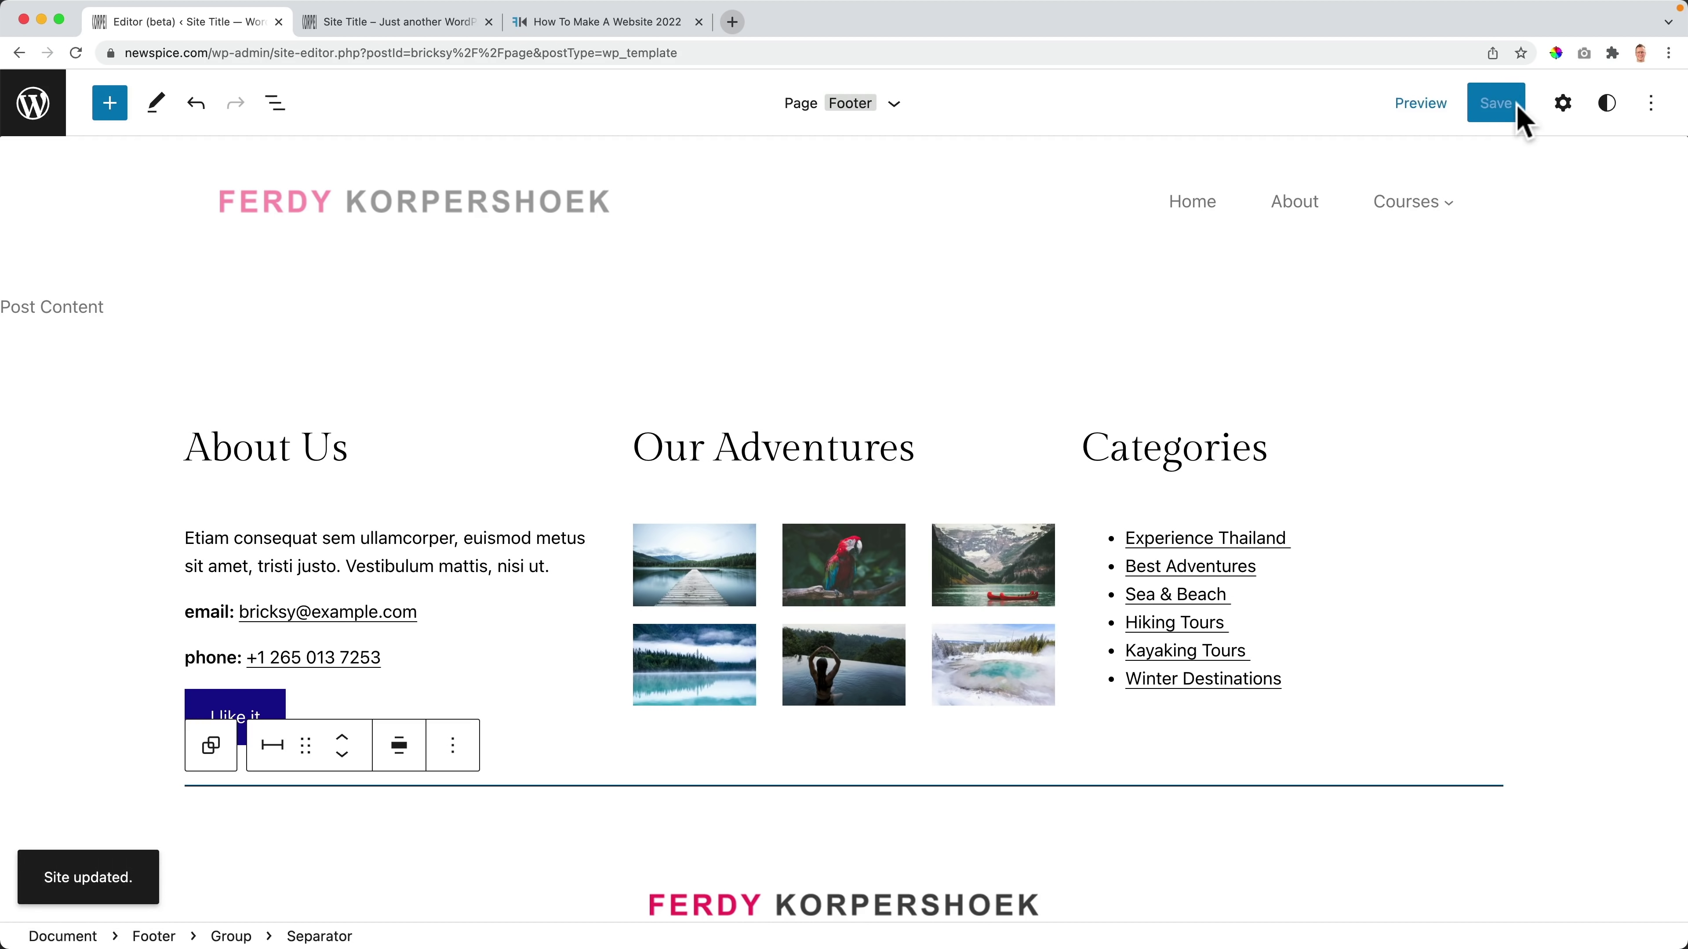
Step: Set the Button block's site-wide background in the global styles to the pink theme colour #f02865
left_click(1607, 104)
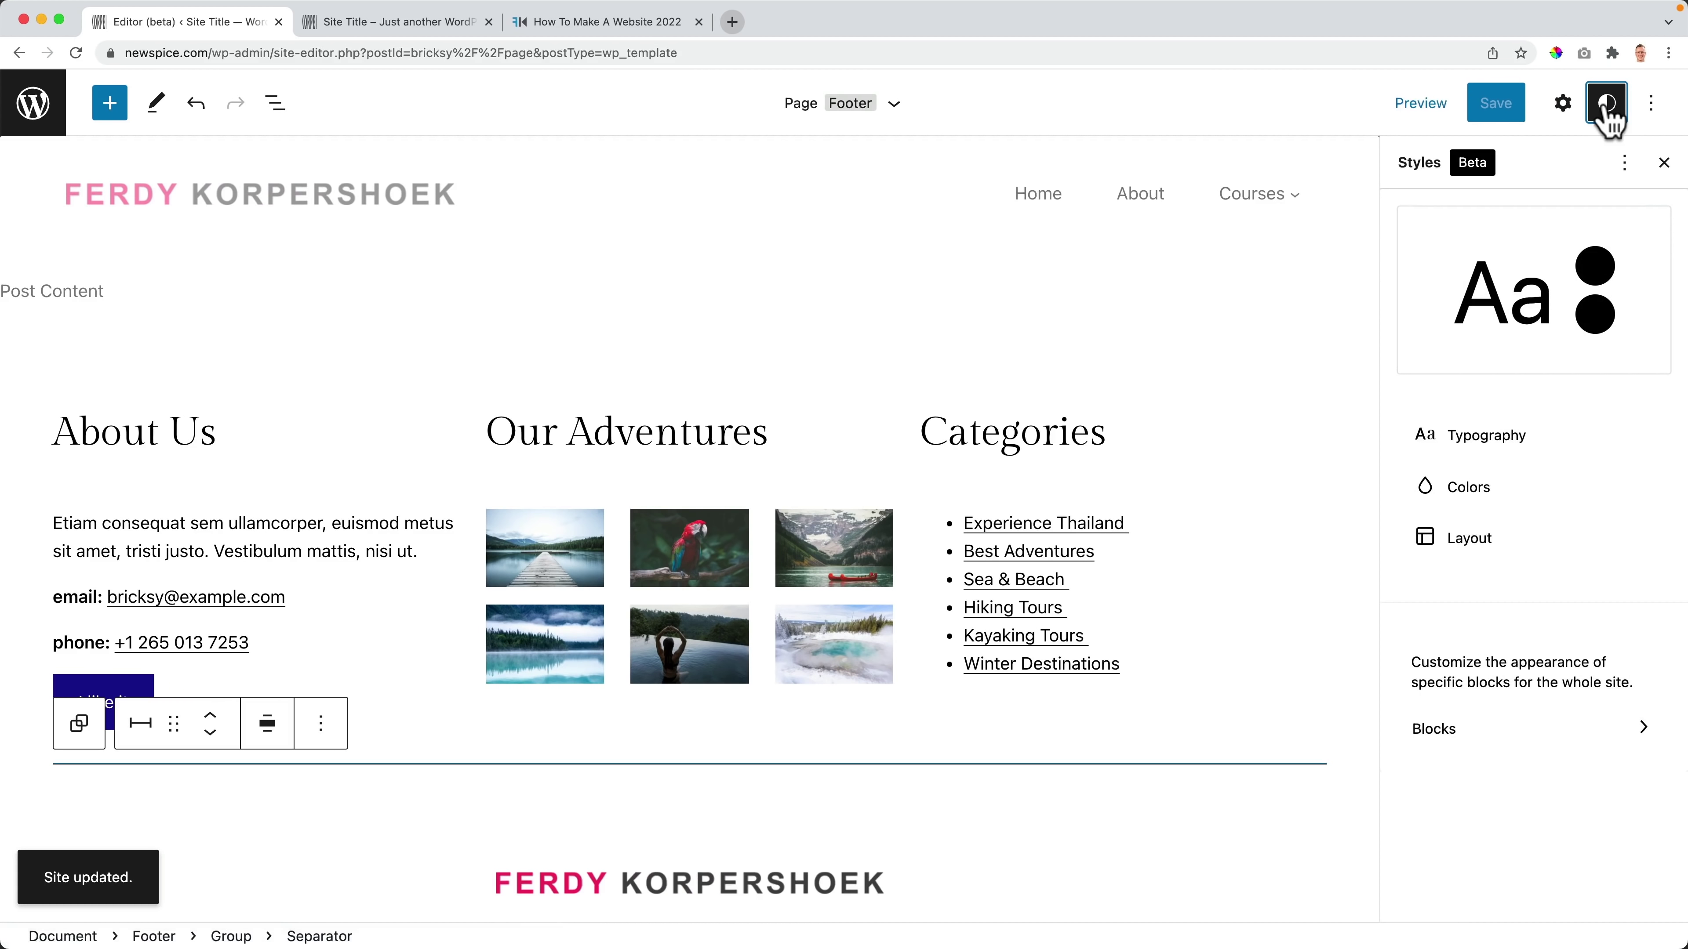
left_click(1466, 731)
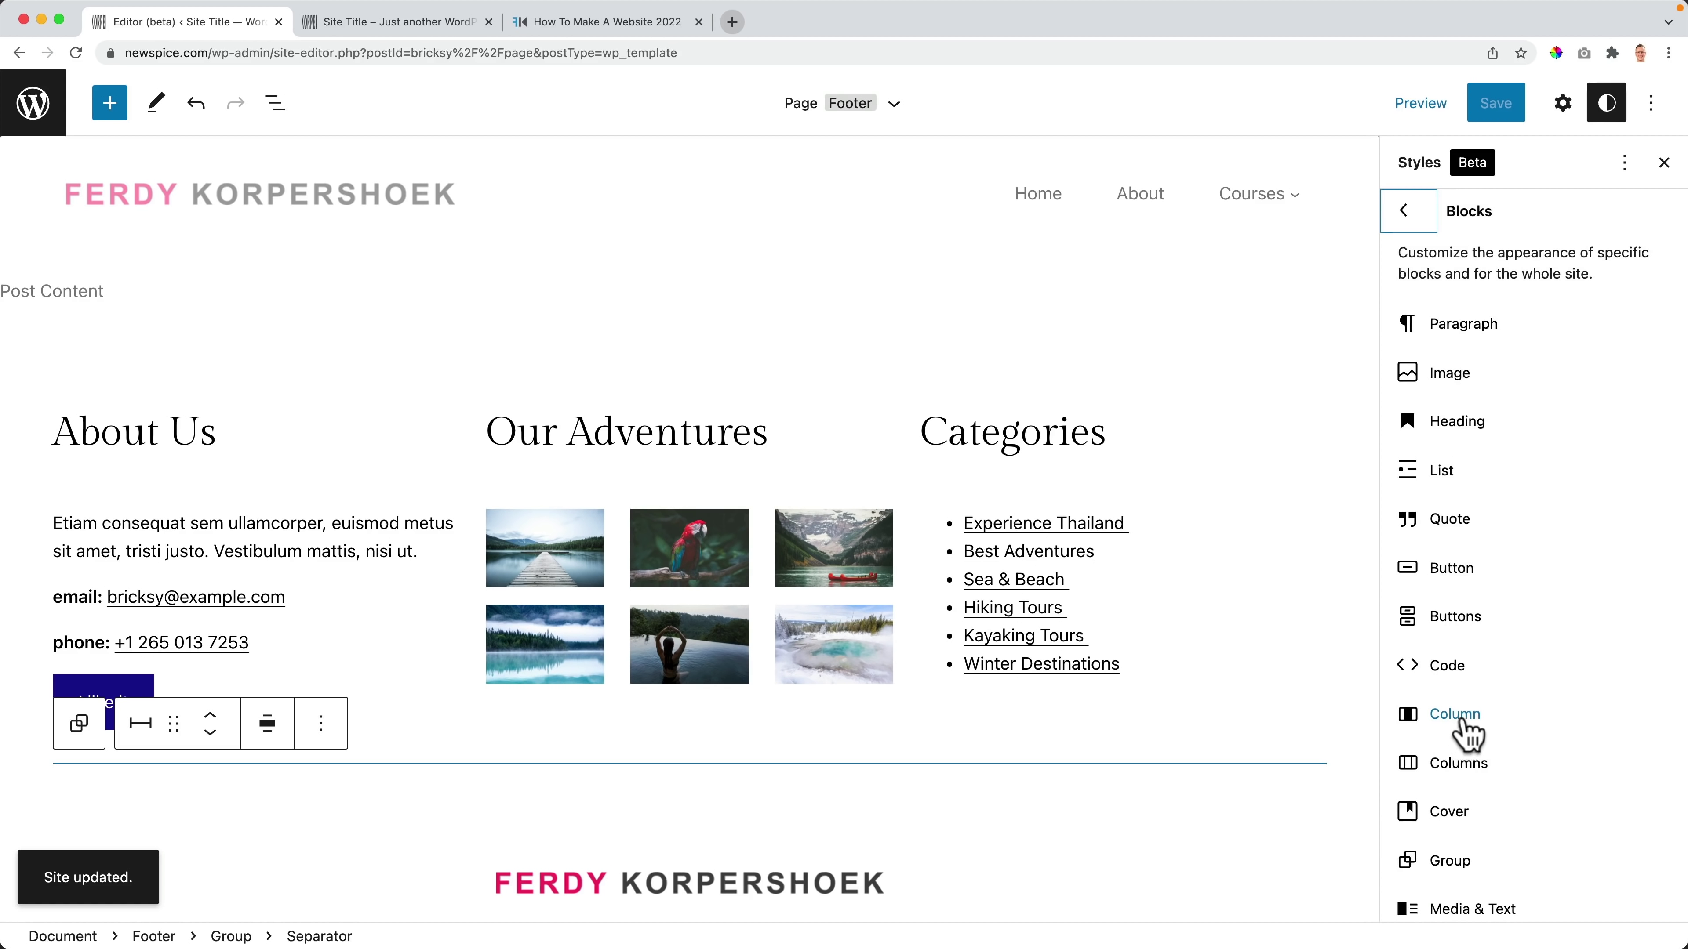
left_click(1461, 582)
left_click(1452, 332)
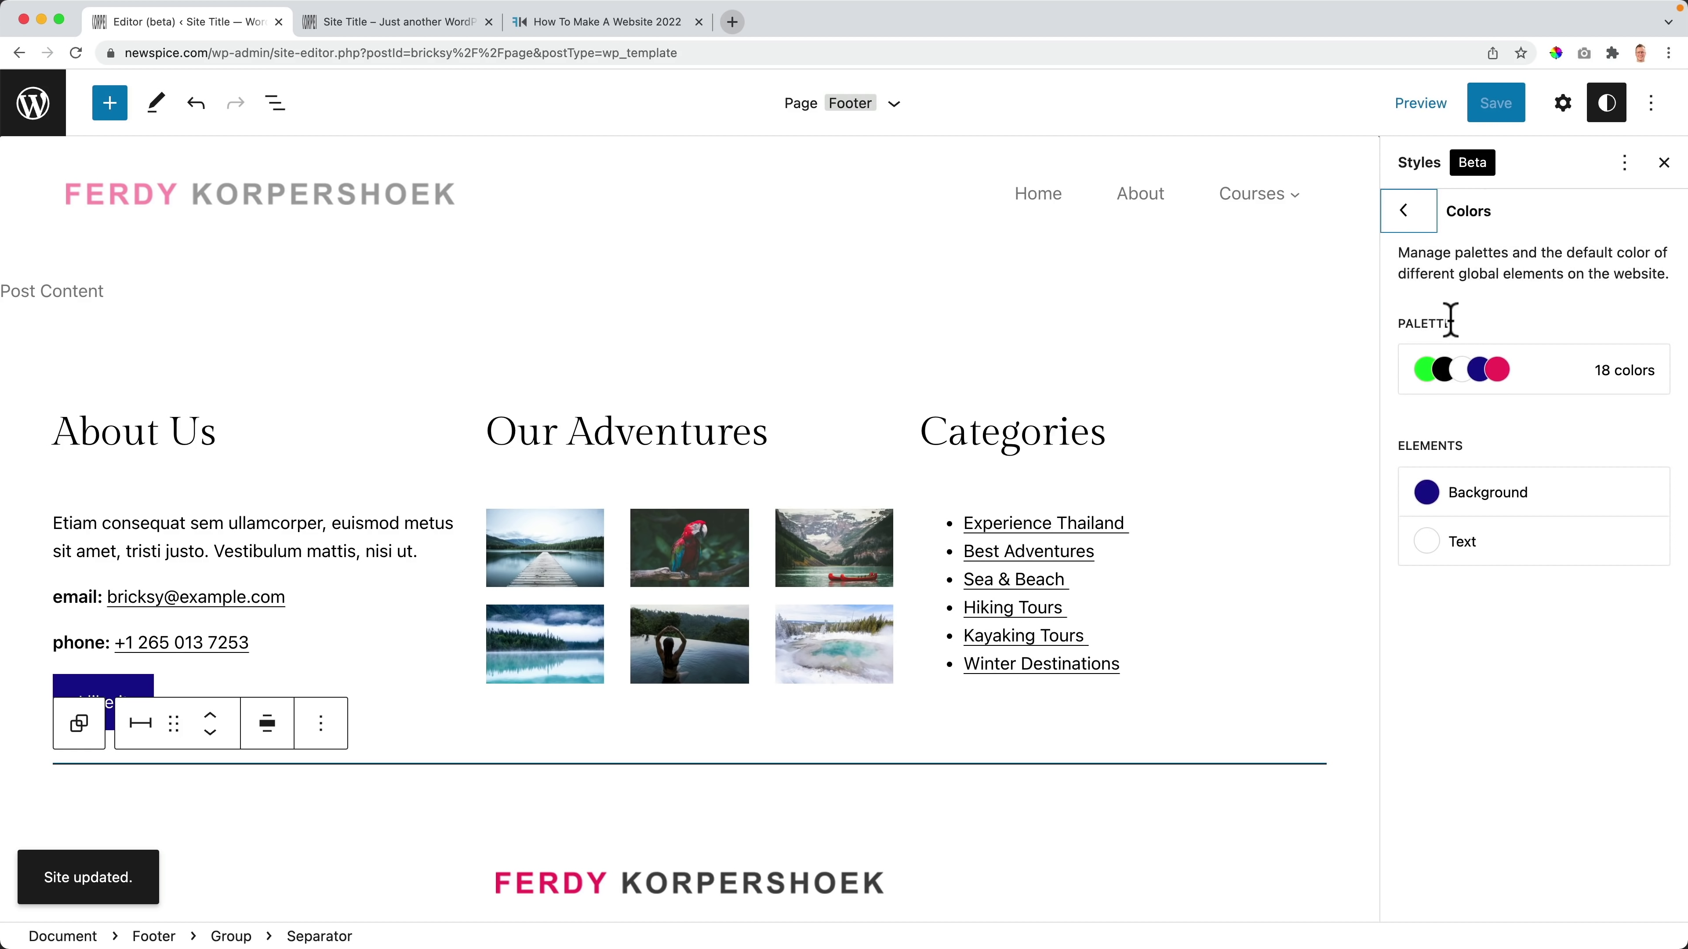
left_click(1436, 505)
left_click(1557, 493)
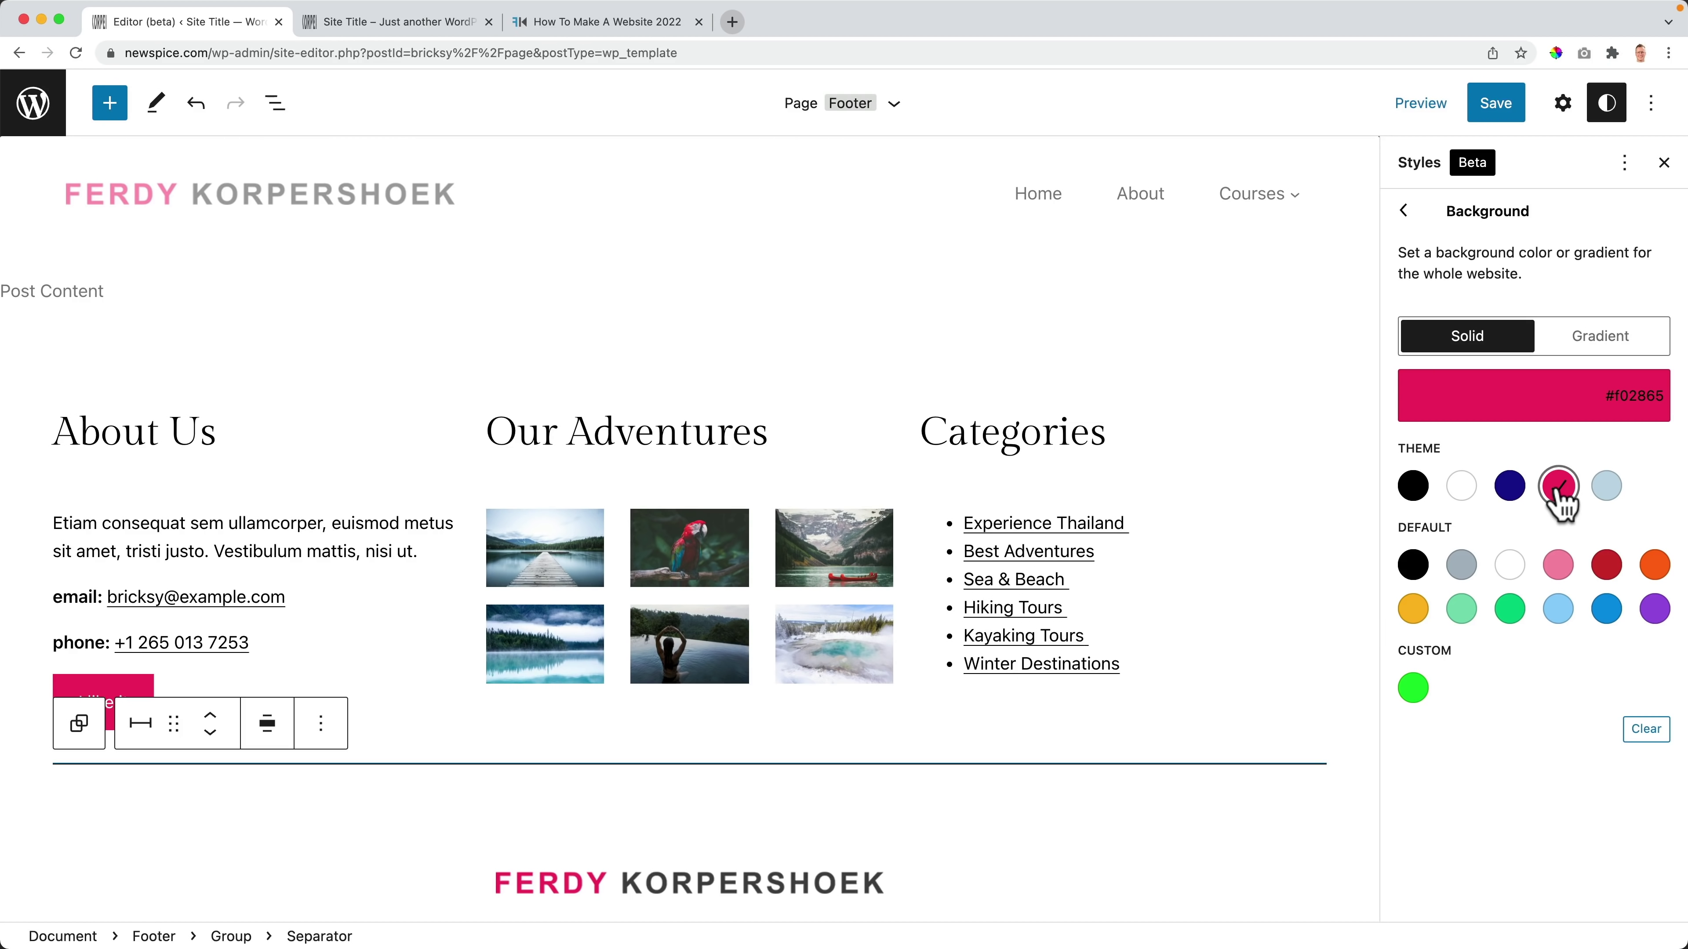
left_click(1408, 212)
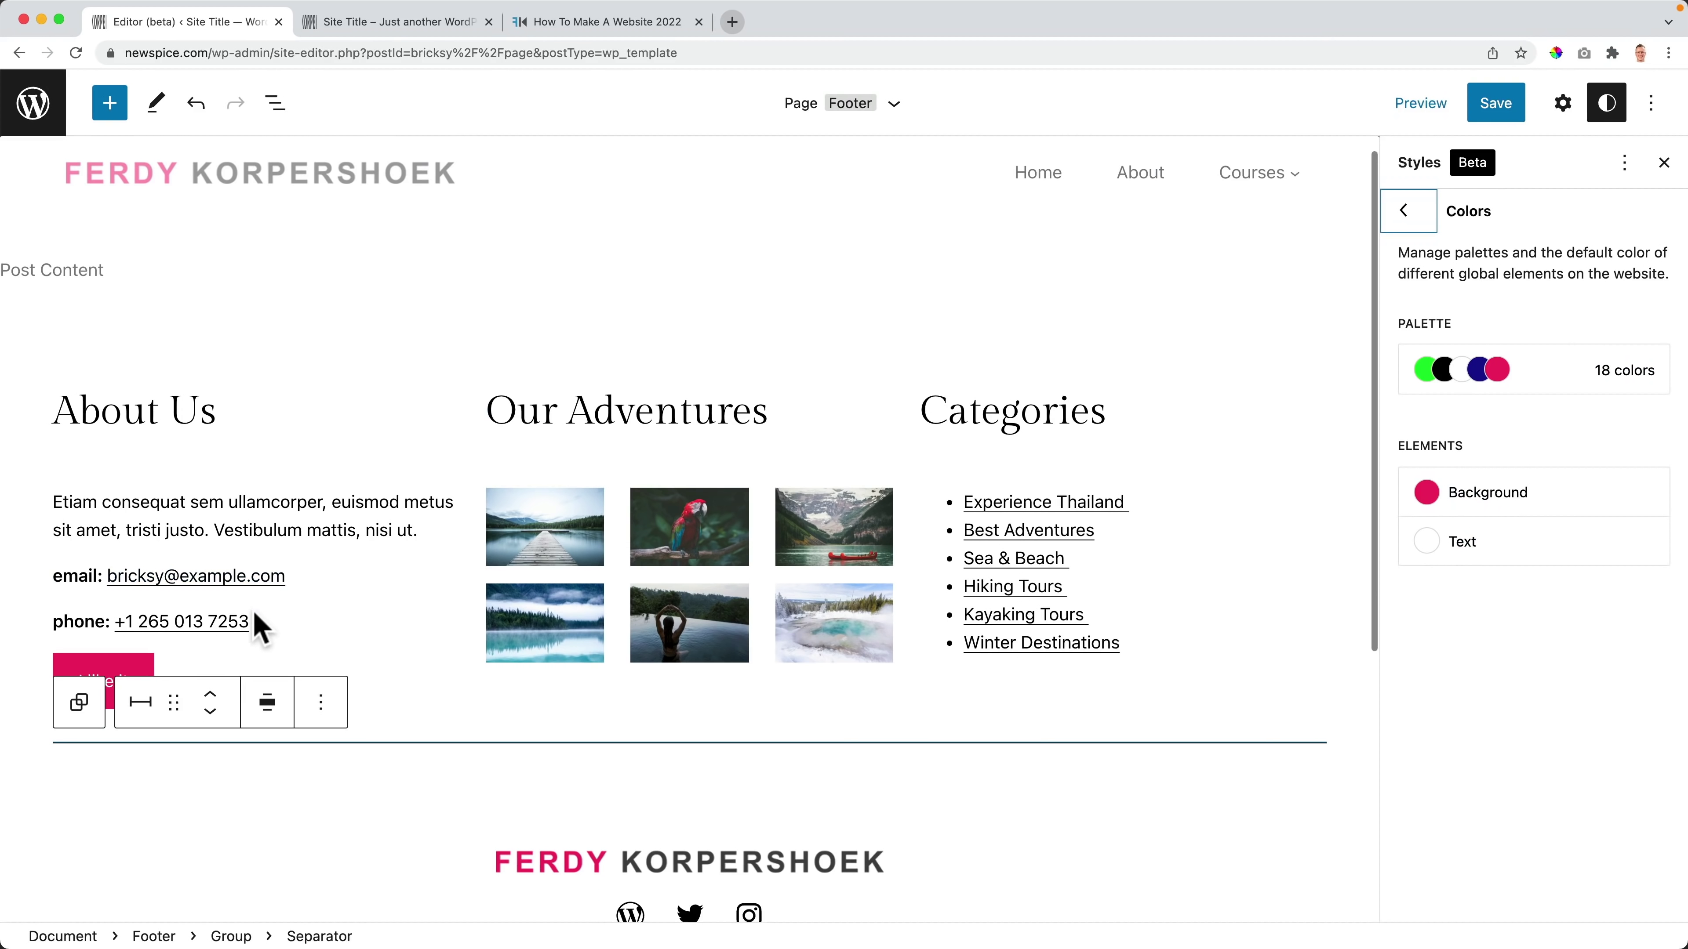
scroll(255, 622, "down", 3)
scroll(432, 572, "up", 3)
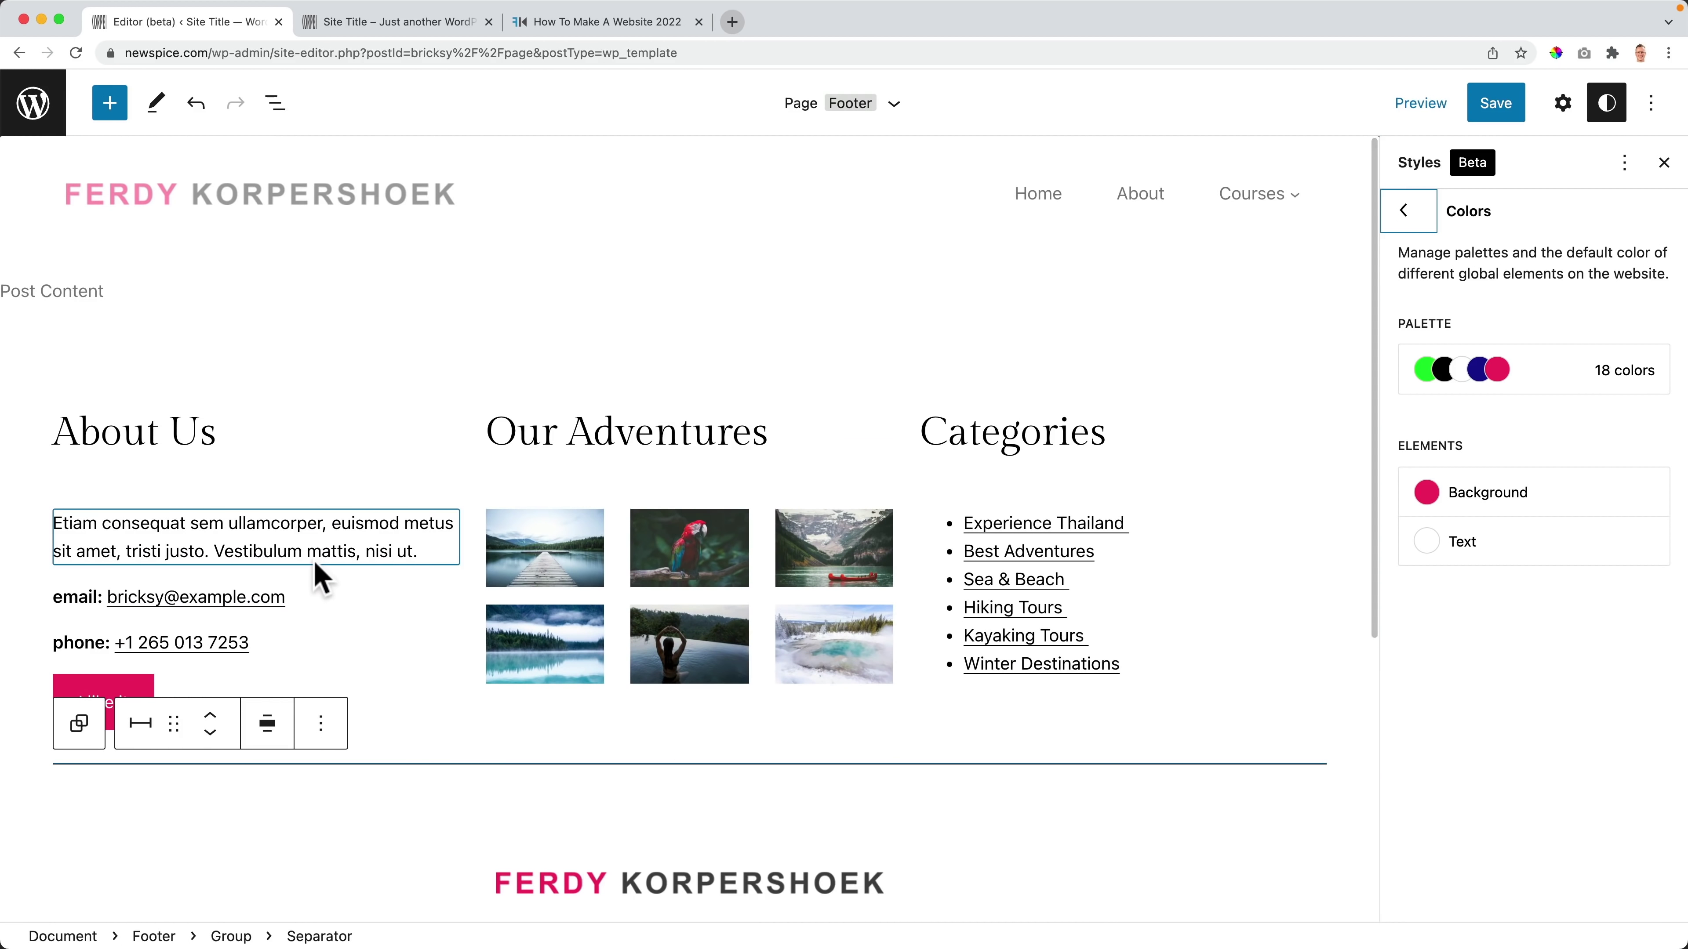
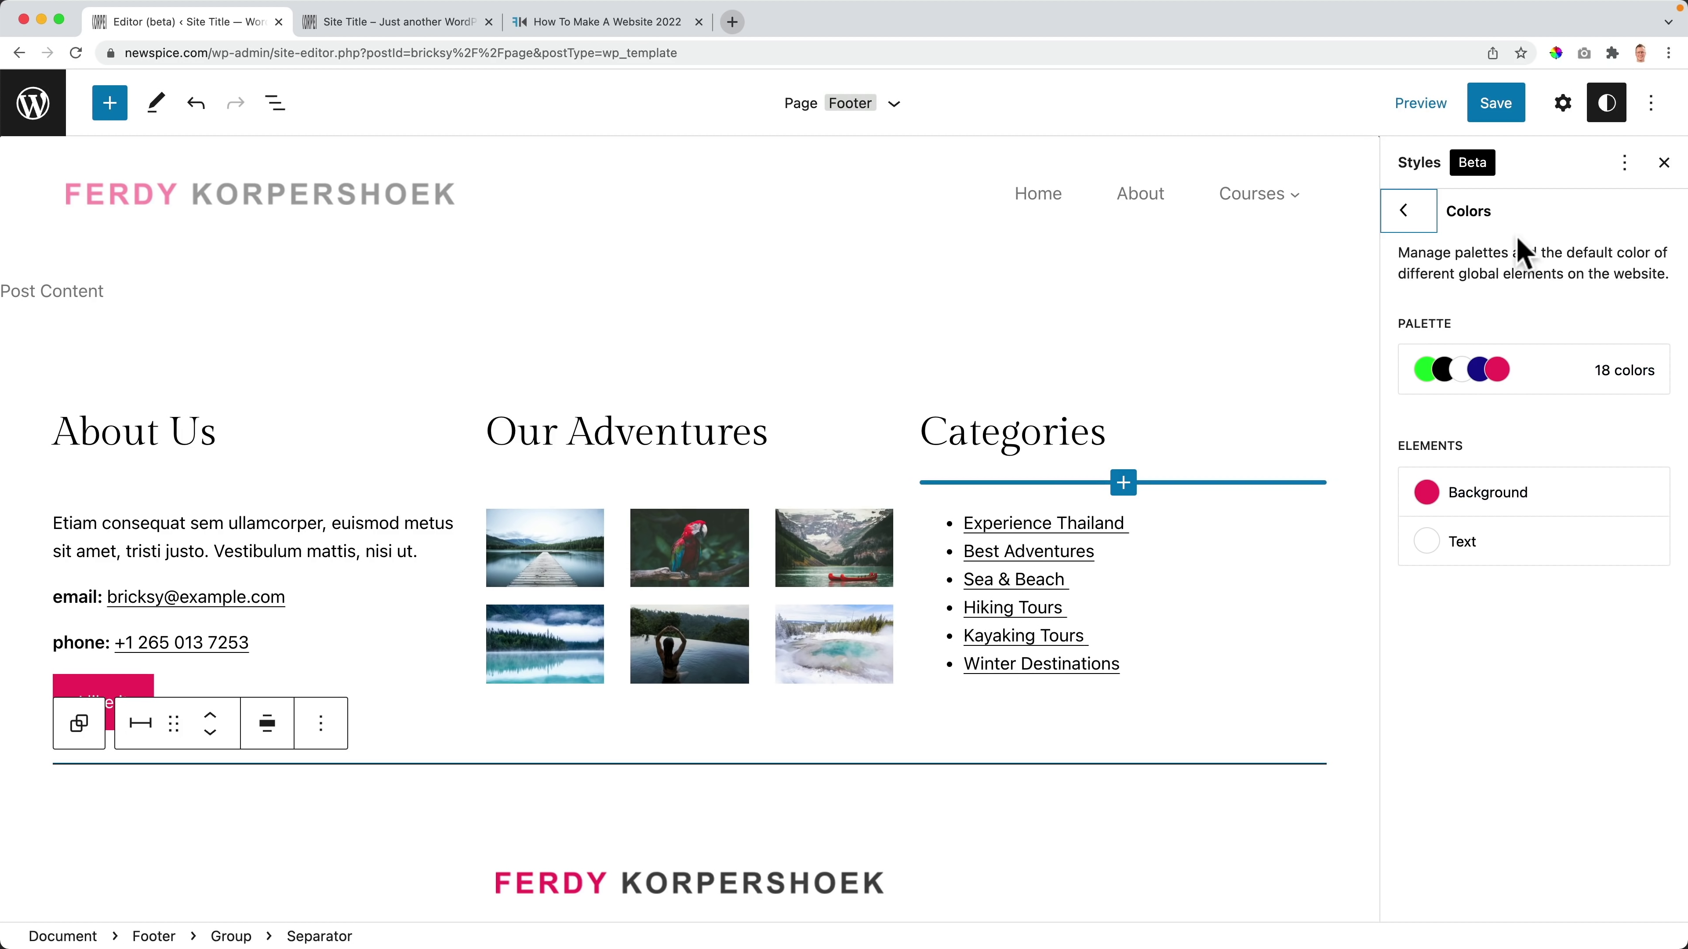
Step: Examine the colour and layout settings available for the Columns block in the global styles
left_click(1422, 224)
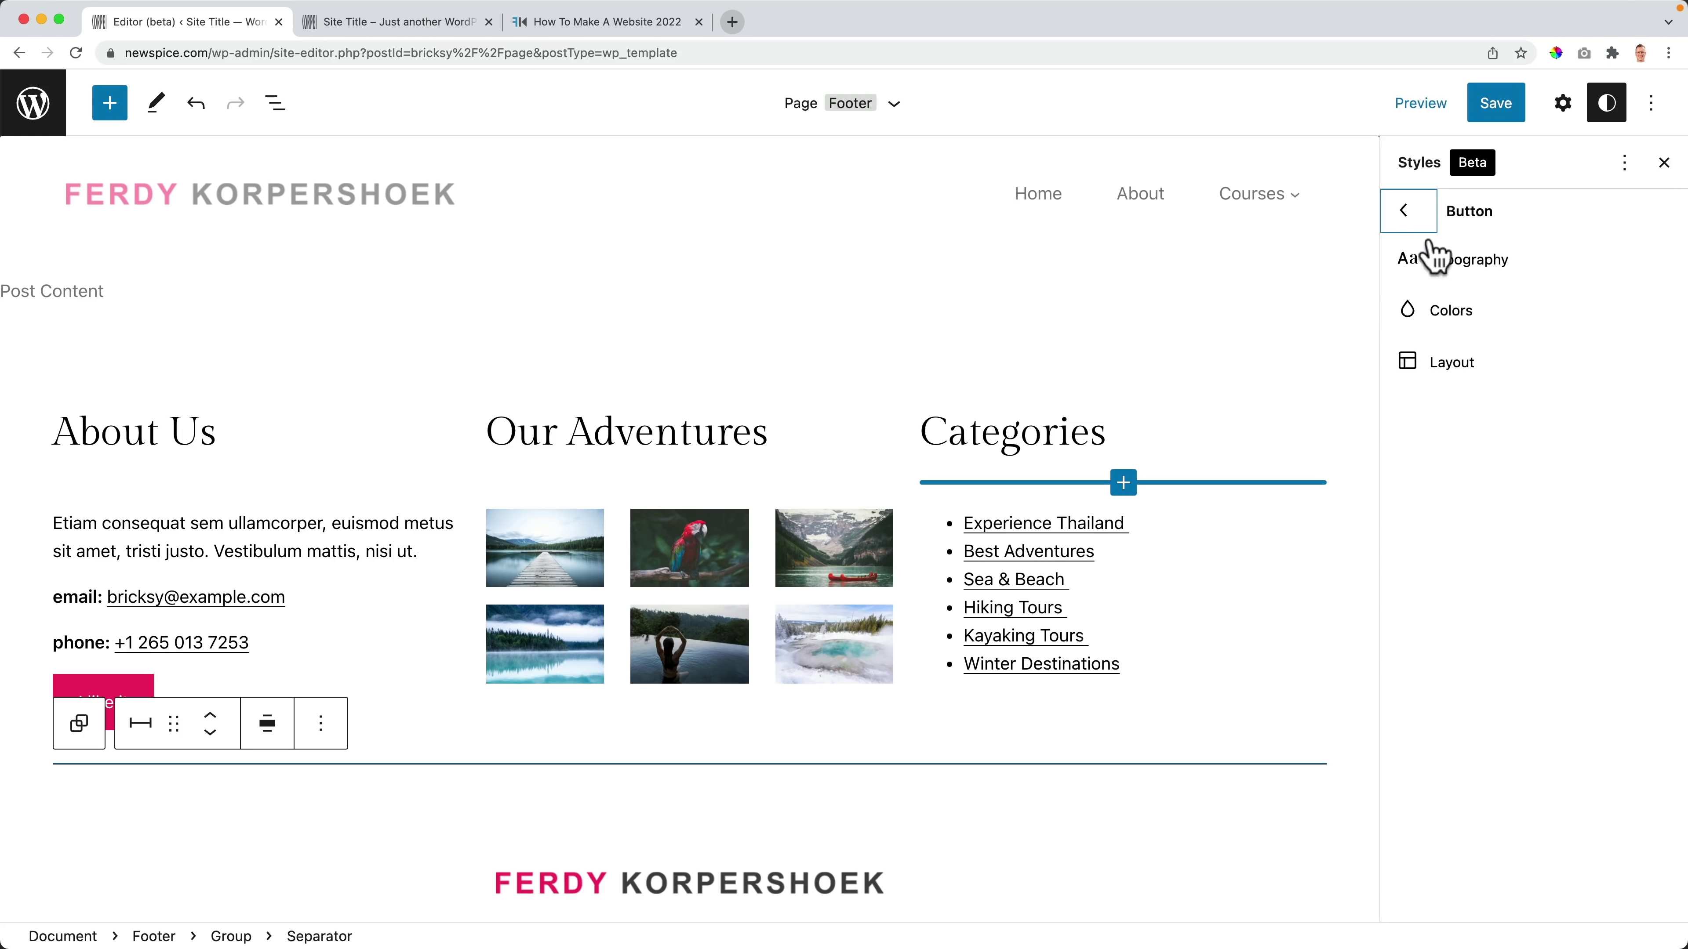
left_click(1418, 226)
scroll(1477, 572, "down", 3)
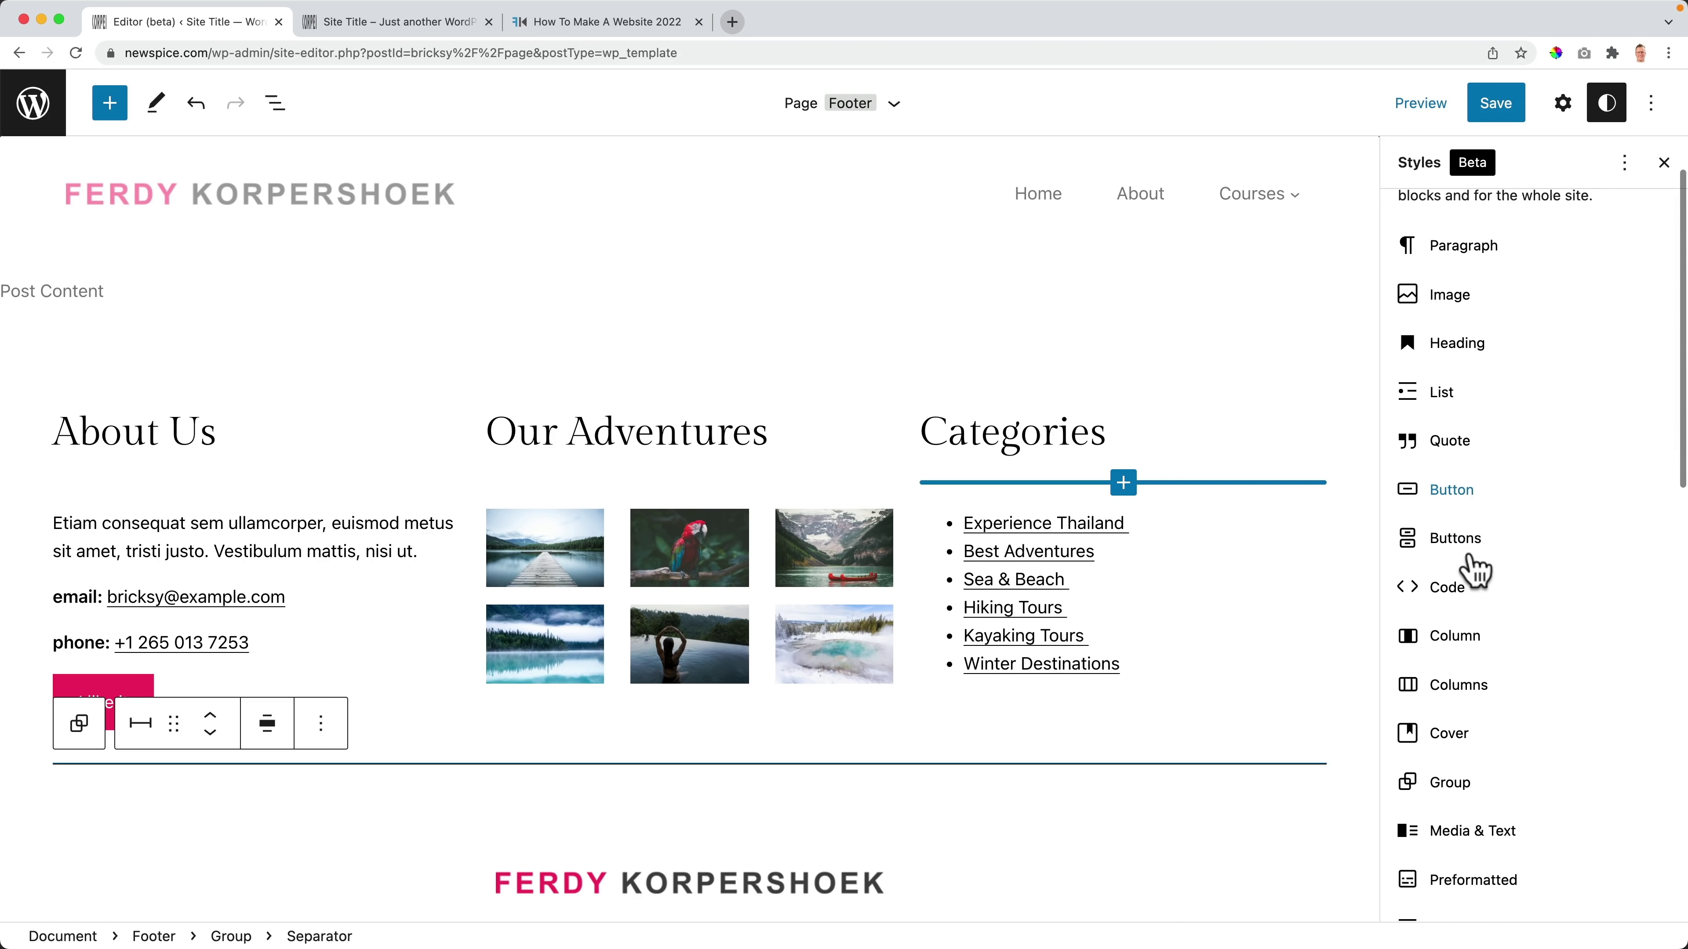
scroll(1474, 570, "down", 5)
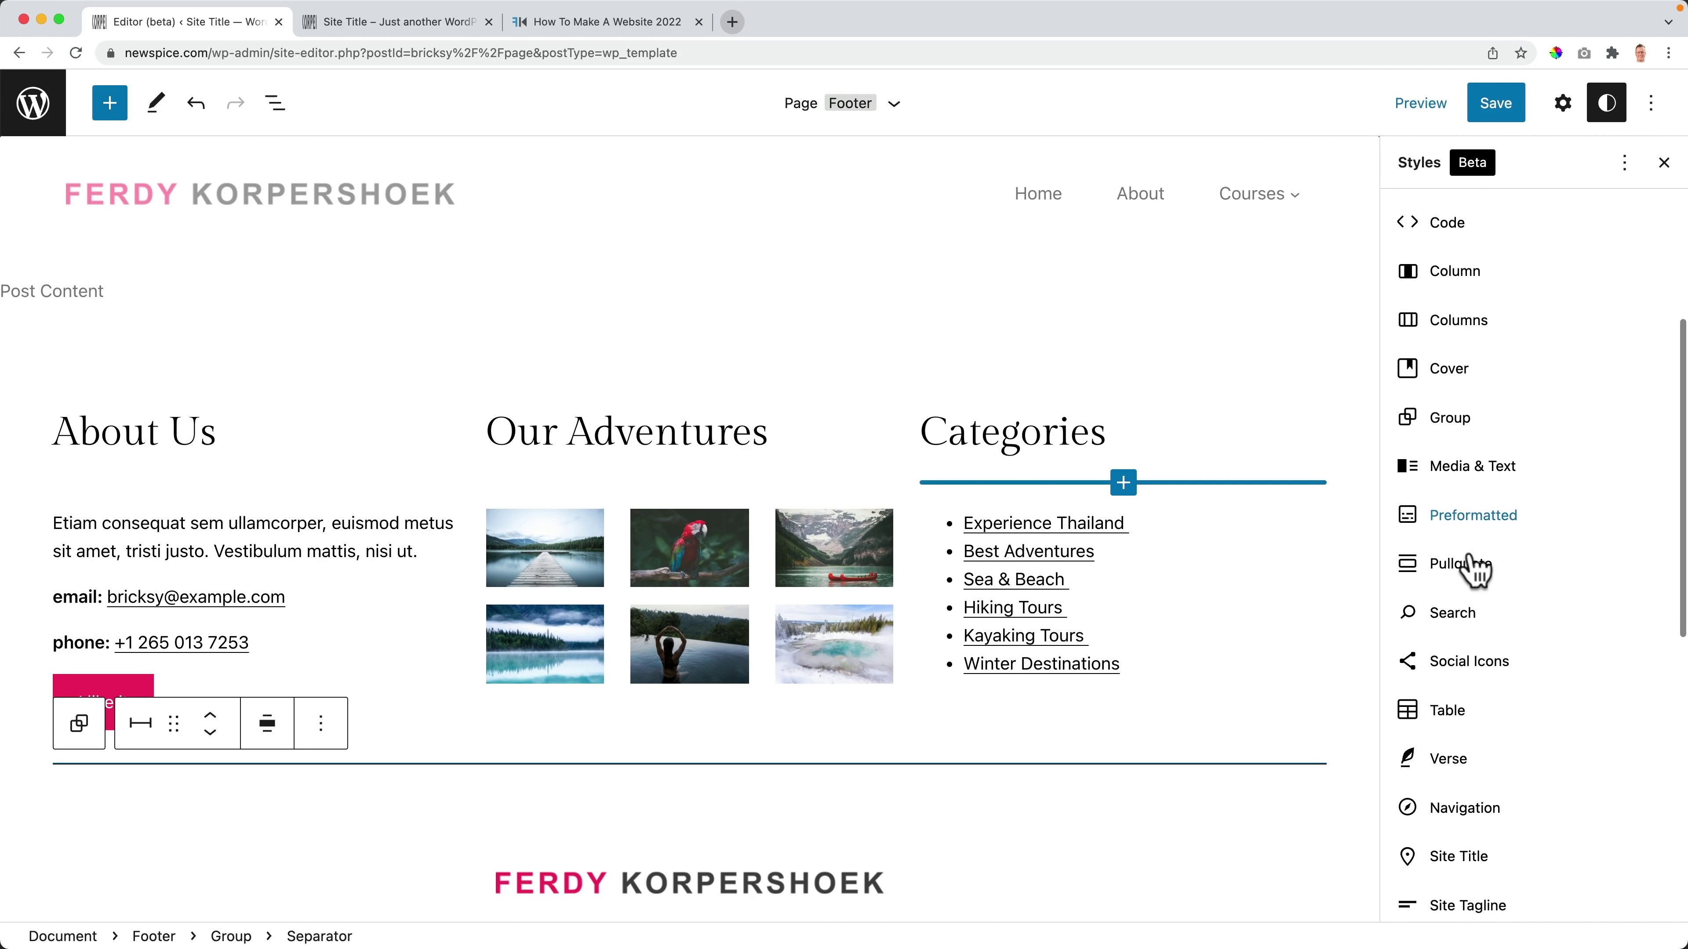
scroll(1476, 568, "up", 4)
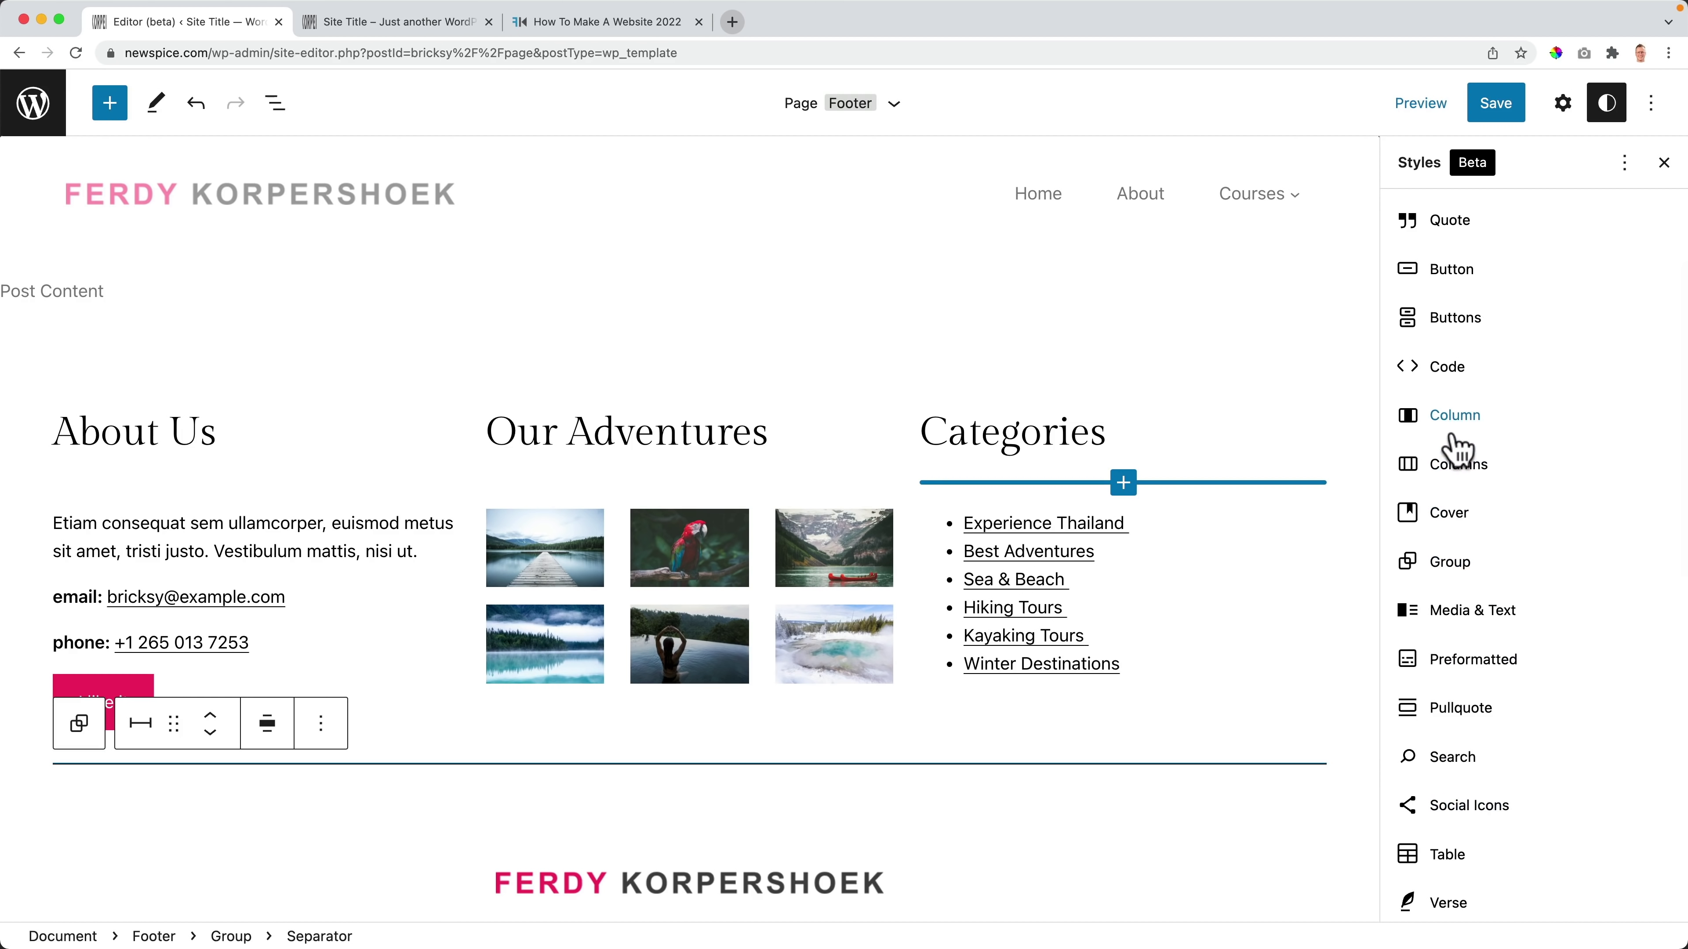
left_click(1457, 467)
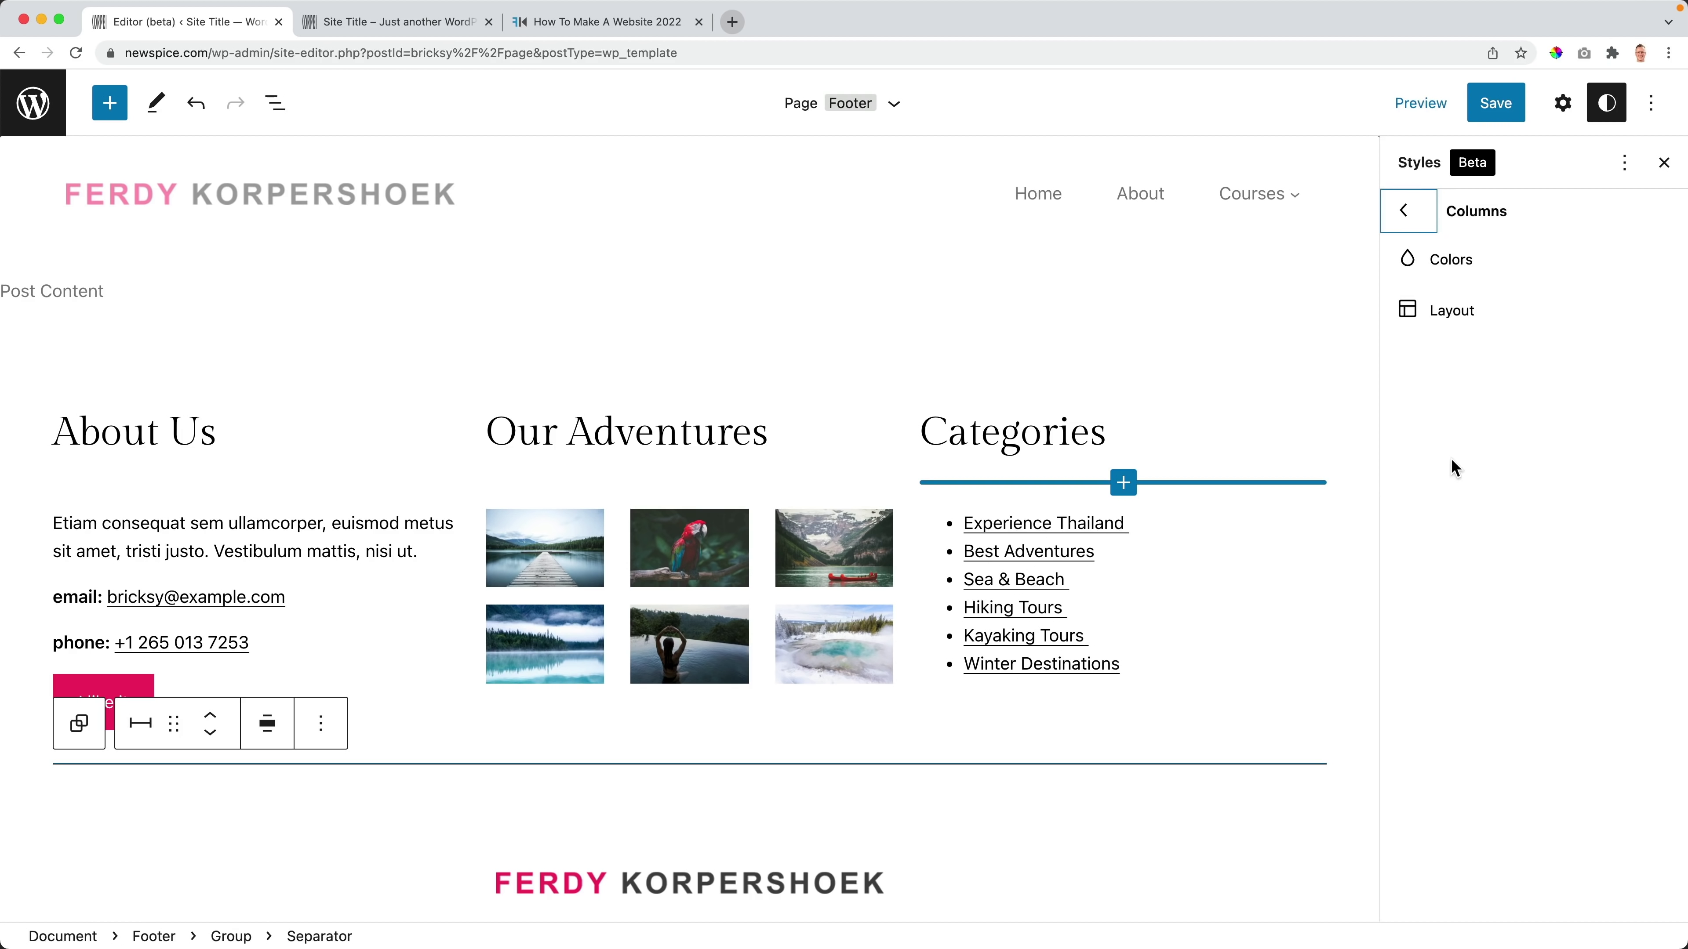
left_click(1455, 262)
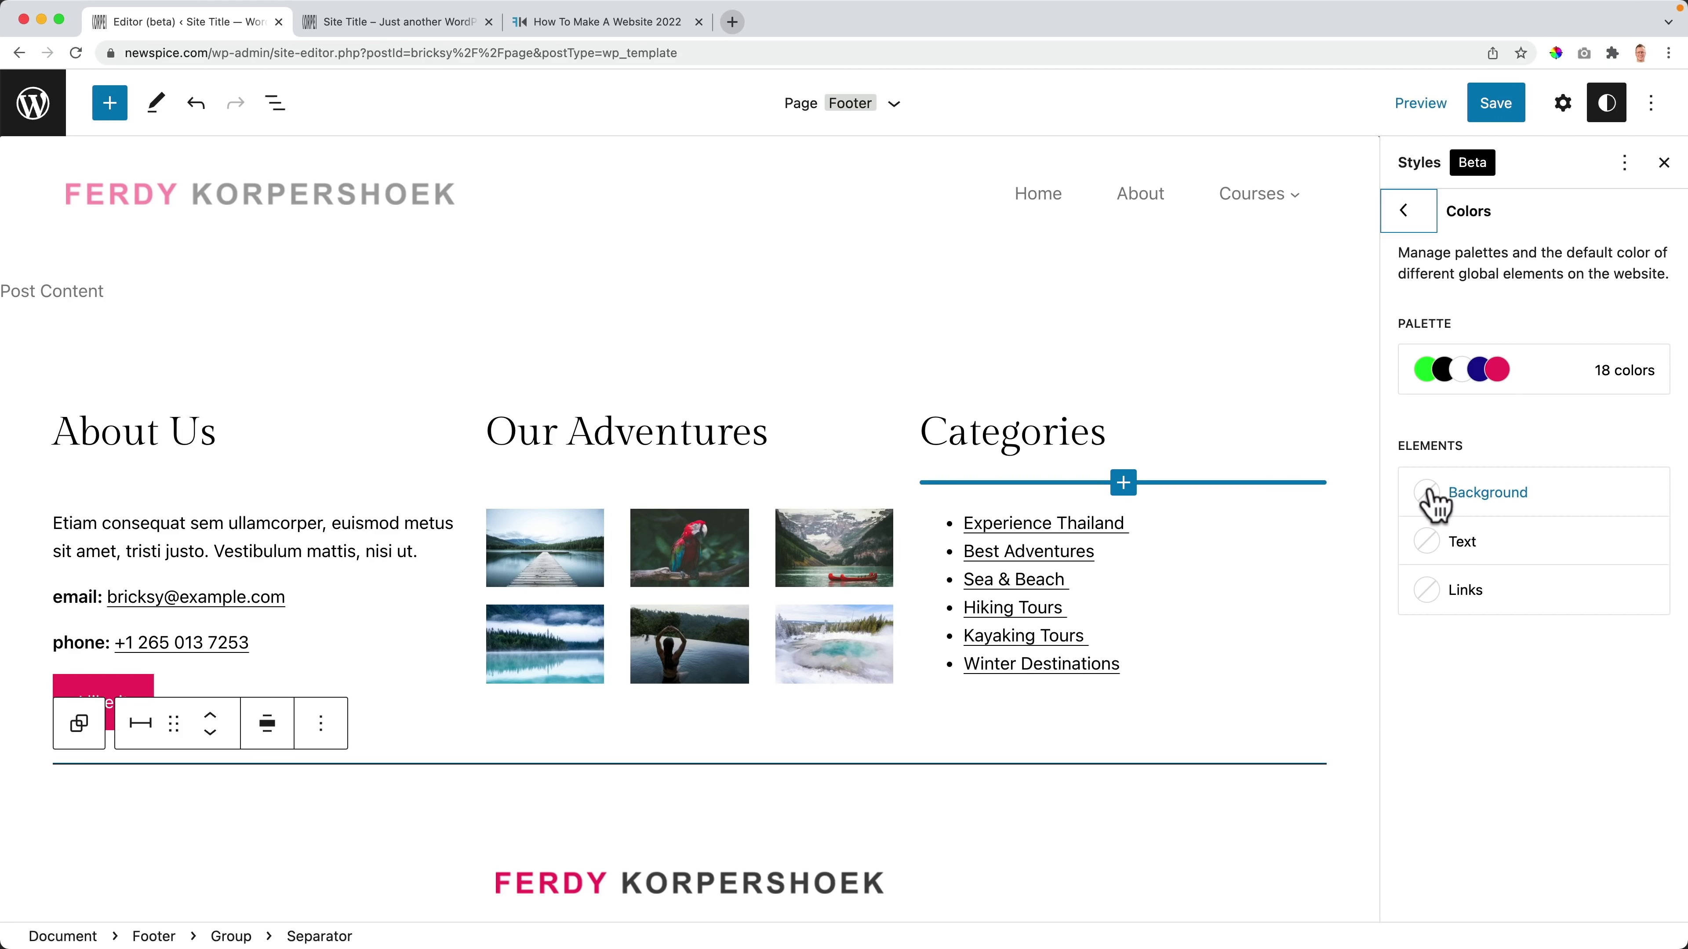
left_click(1412, 219)
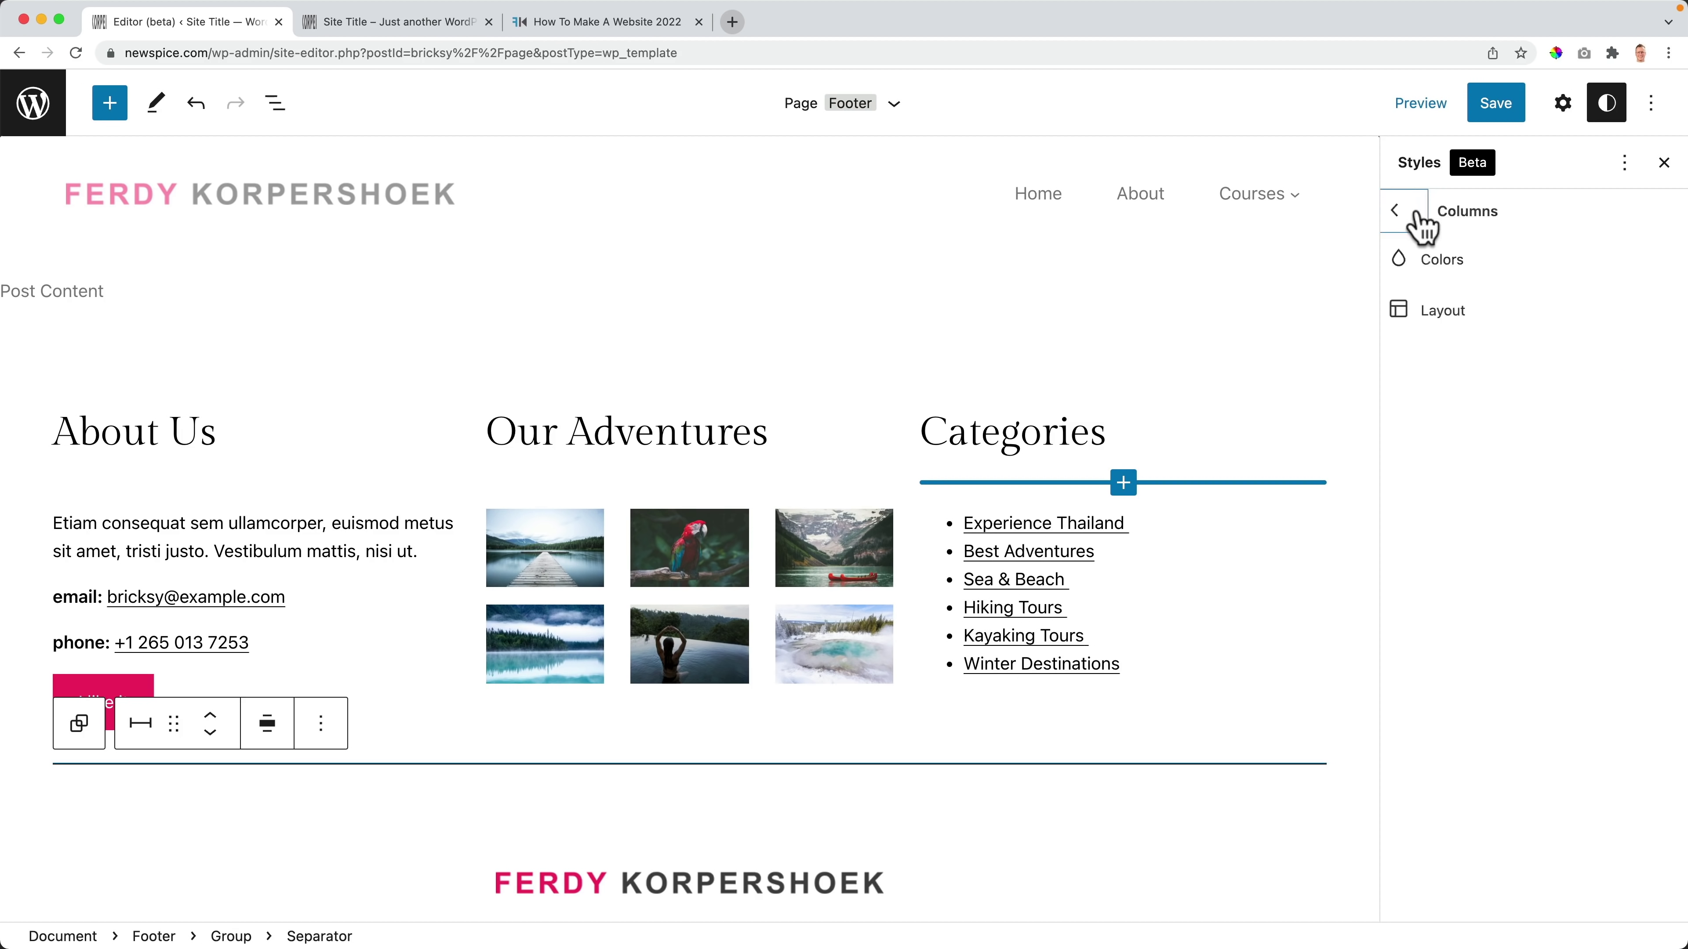
left_click(1435, 319)
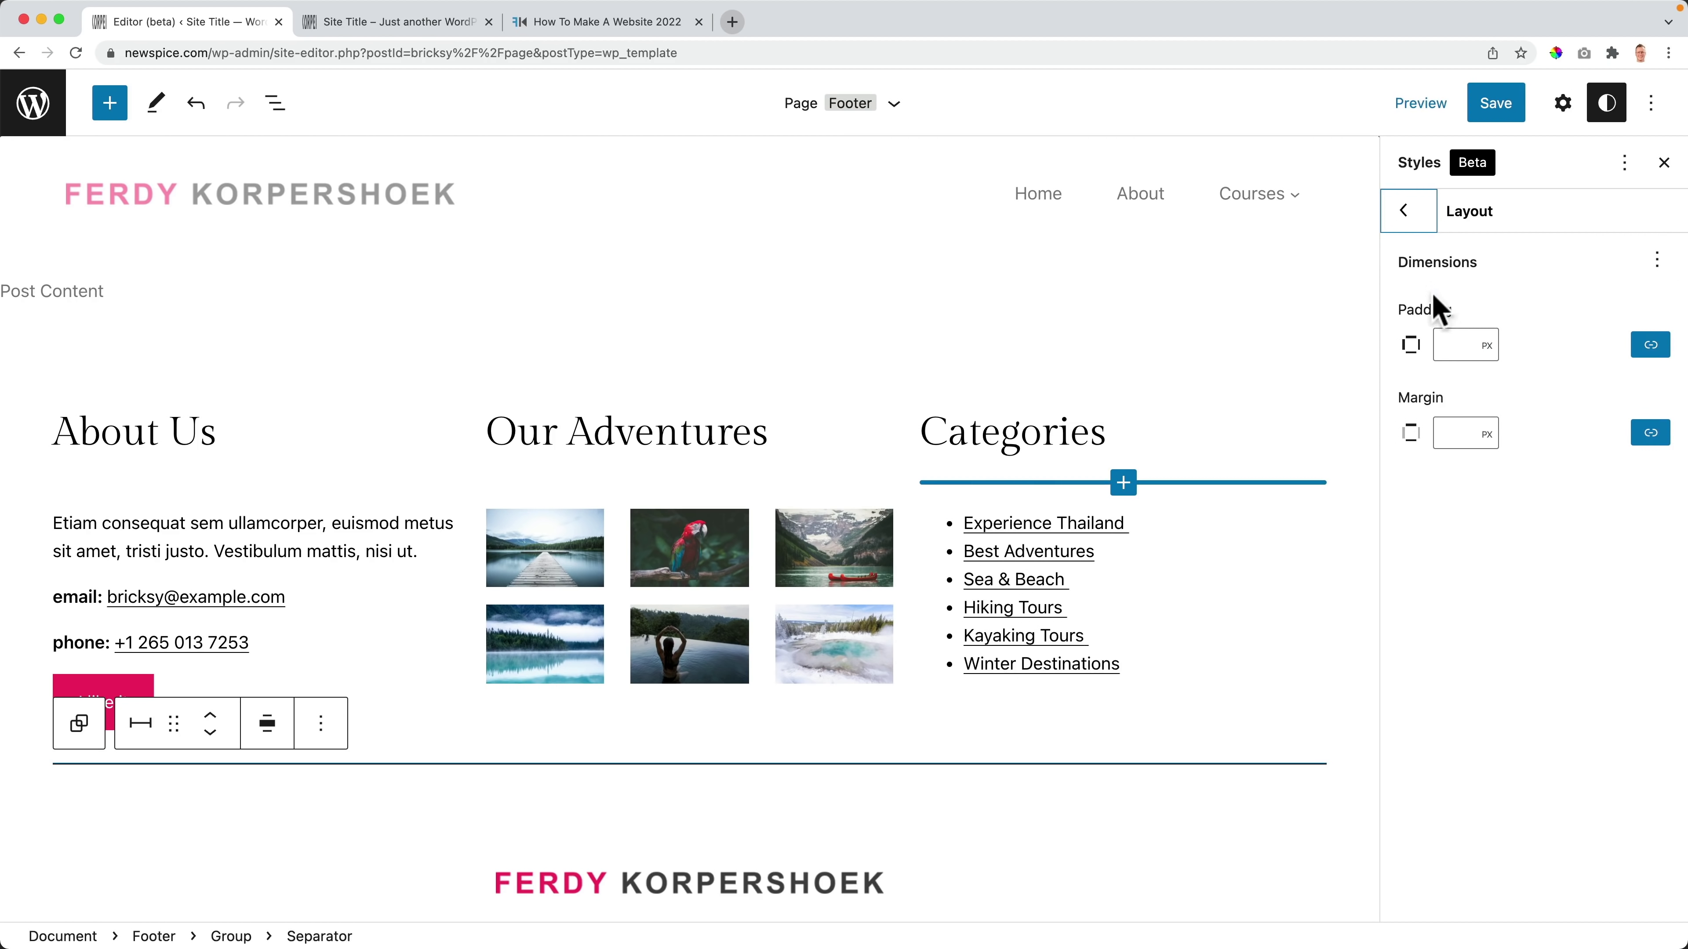
left_click(1407, 216)
left_click(1405, 216)
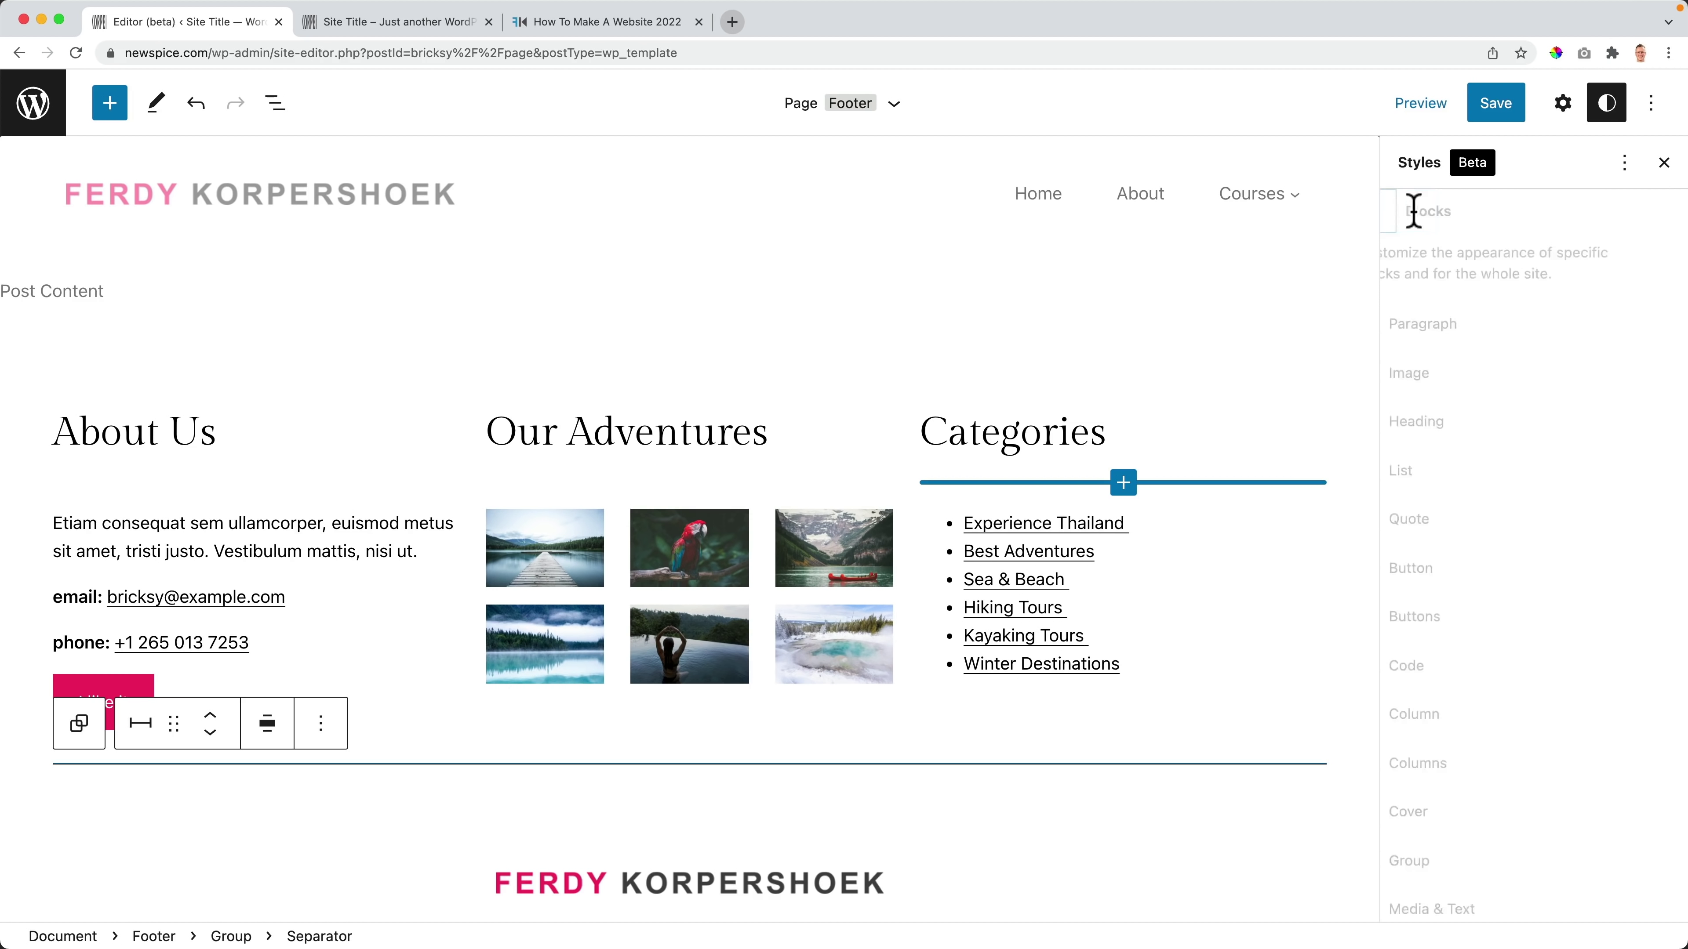
Step: Look through the remaining block types in the global styles and save the Custom Styles changes
scroll(1516, 429, "down", 5)
scroll(1515, 429, "down", 10)
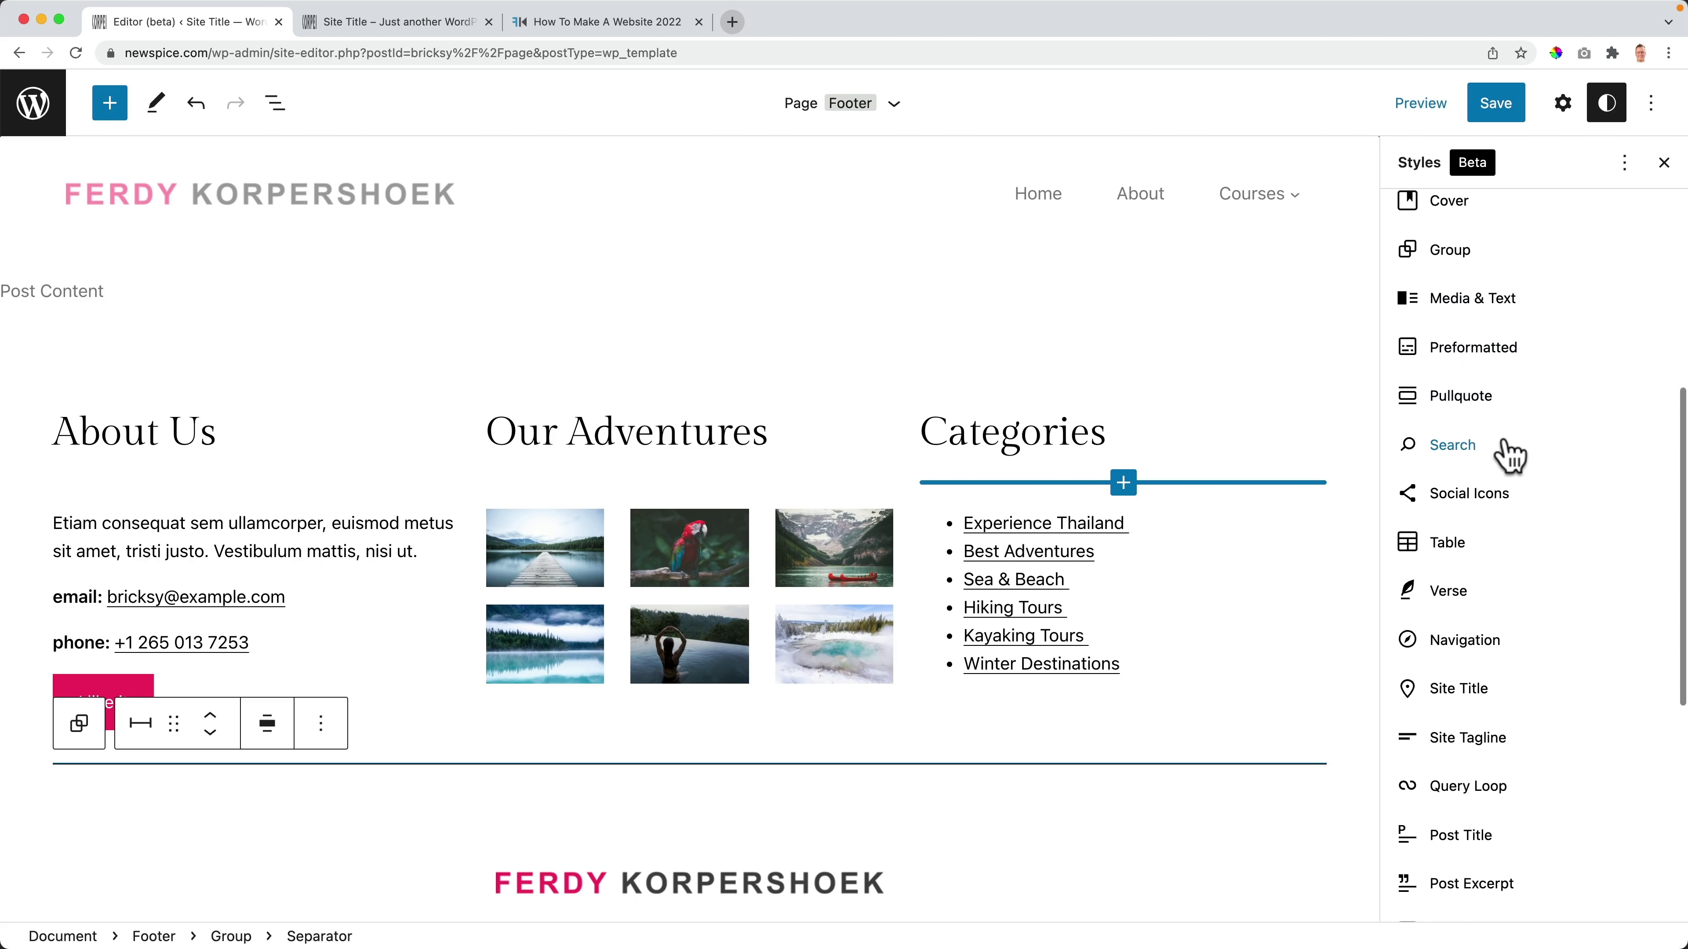
scroll(1509, 459, "down", 3)
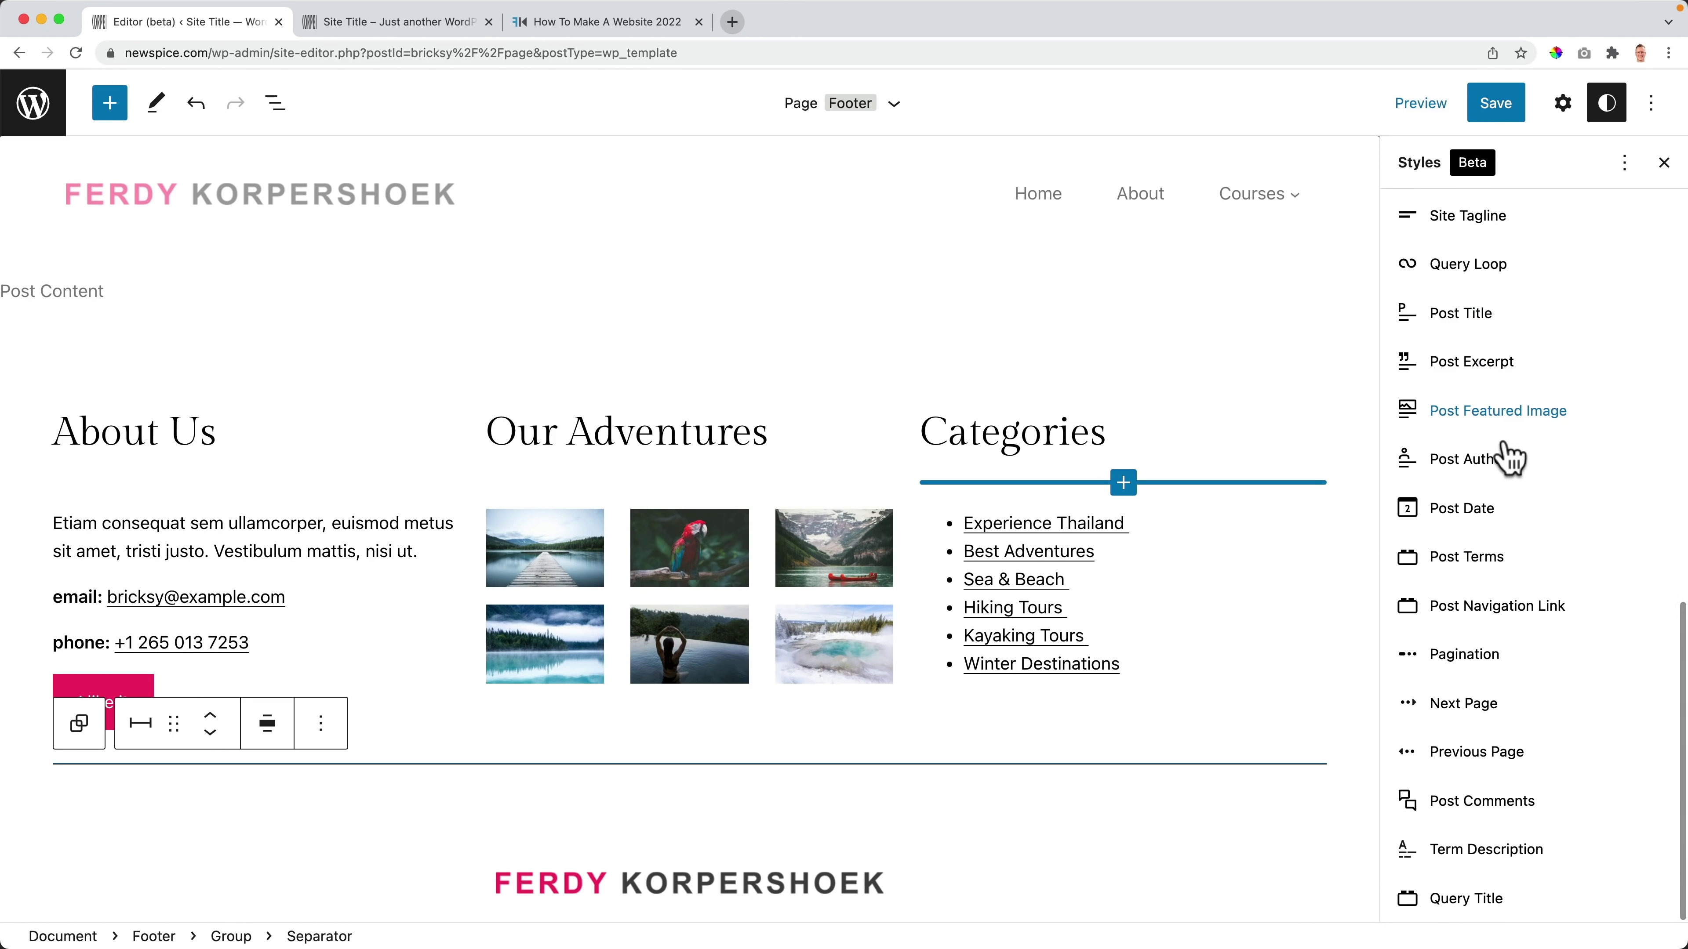
scroll(1482, 642, "up", 7)
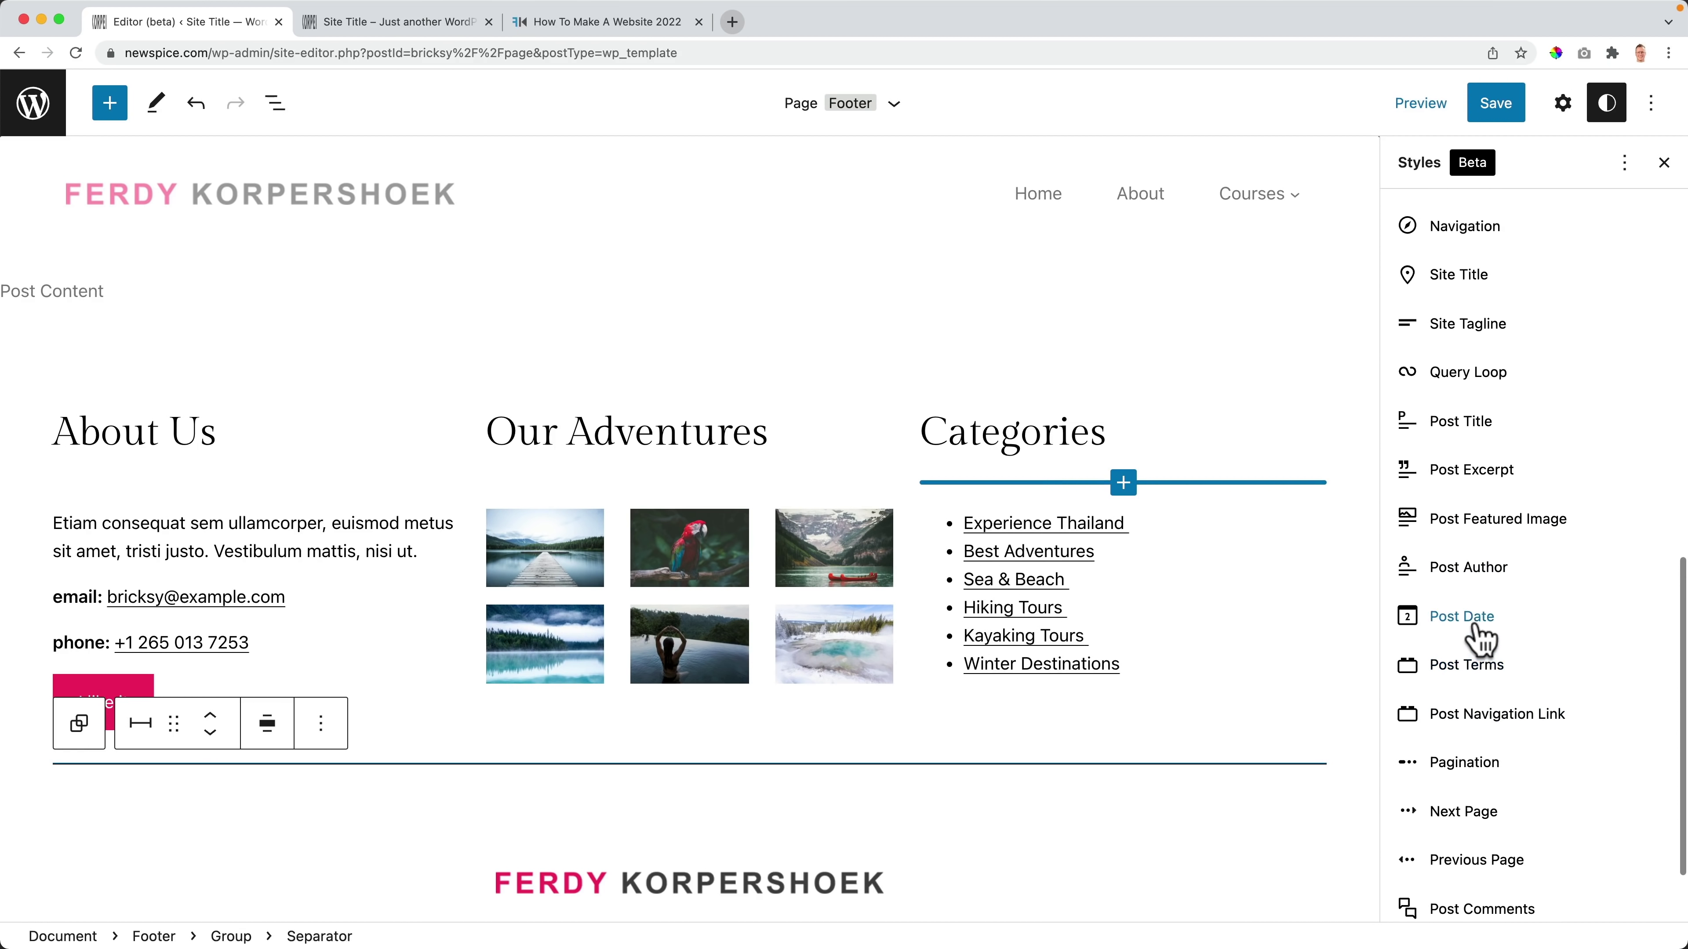
scroll(1476, 638, "up", 5)
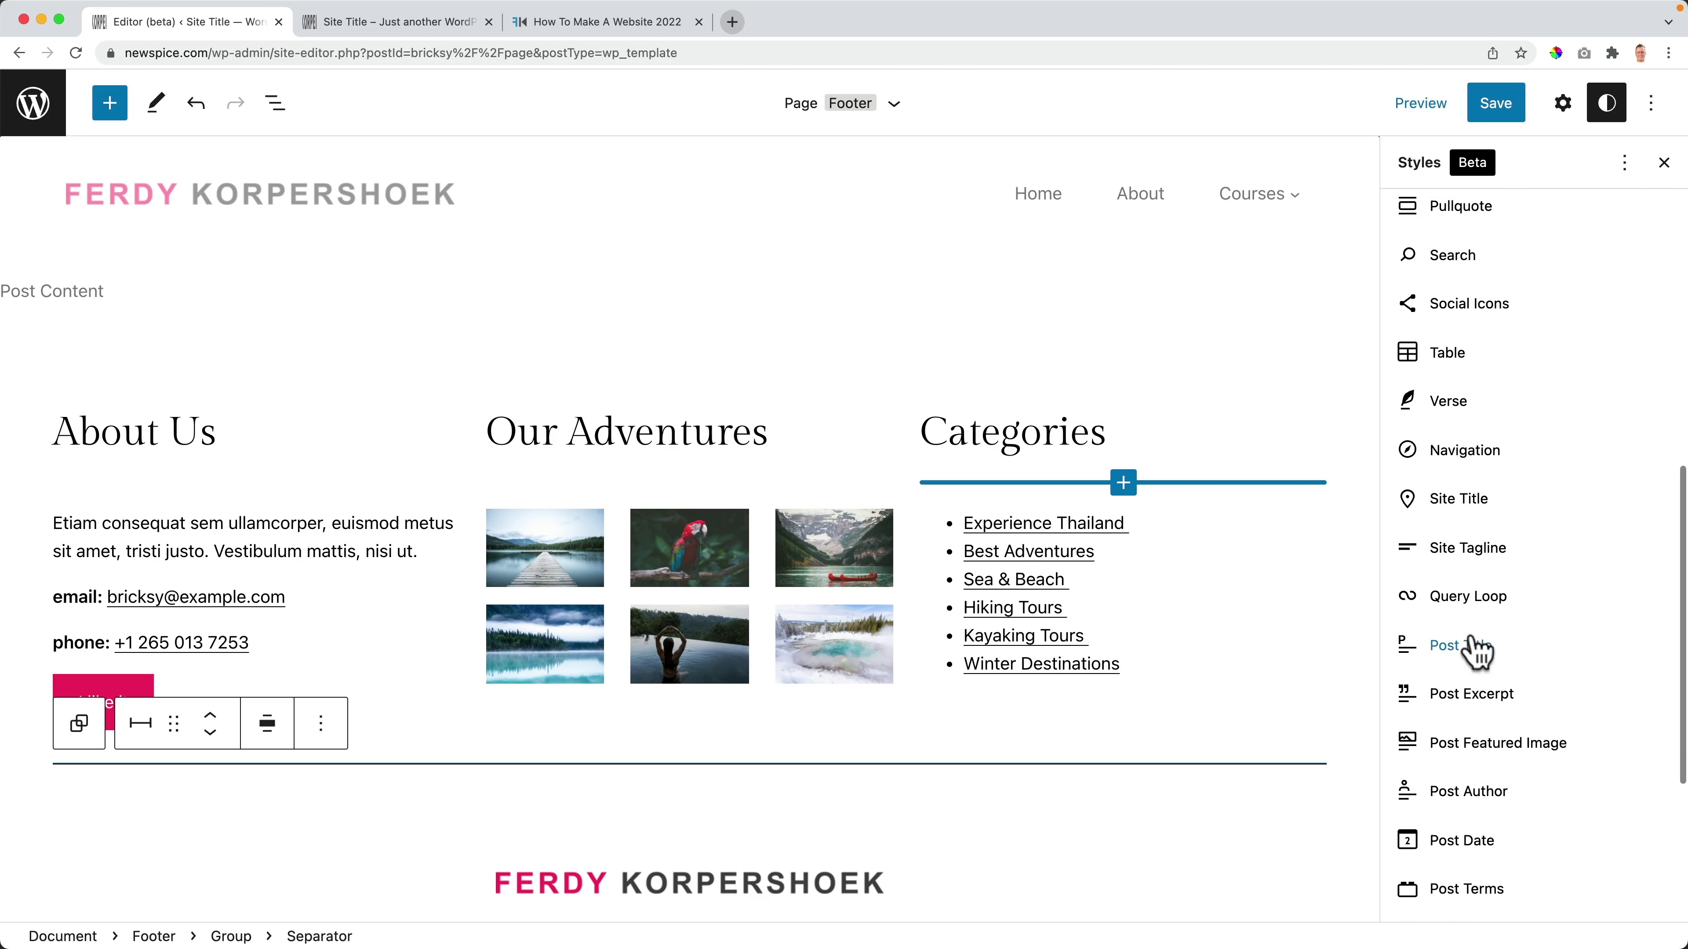
scroll(1472, 628, "up", 6)
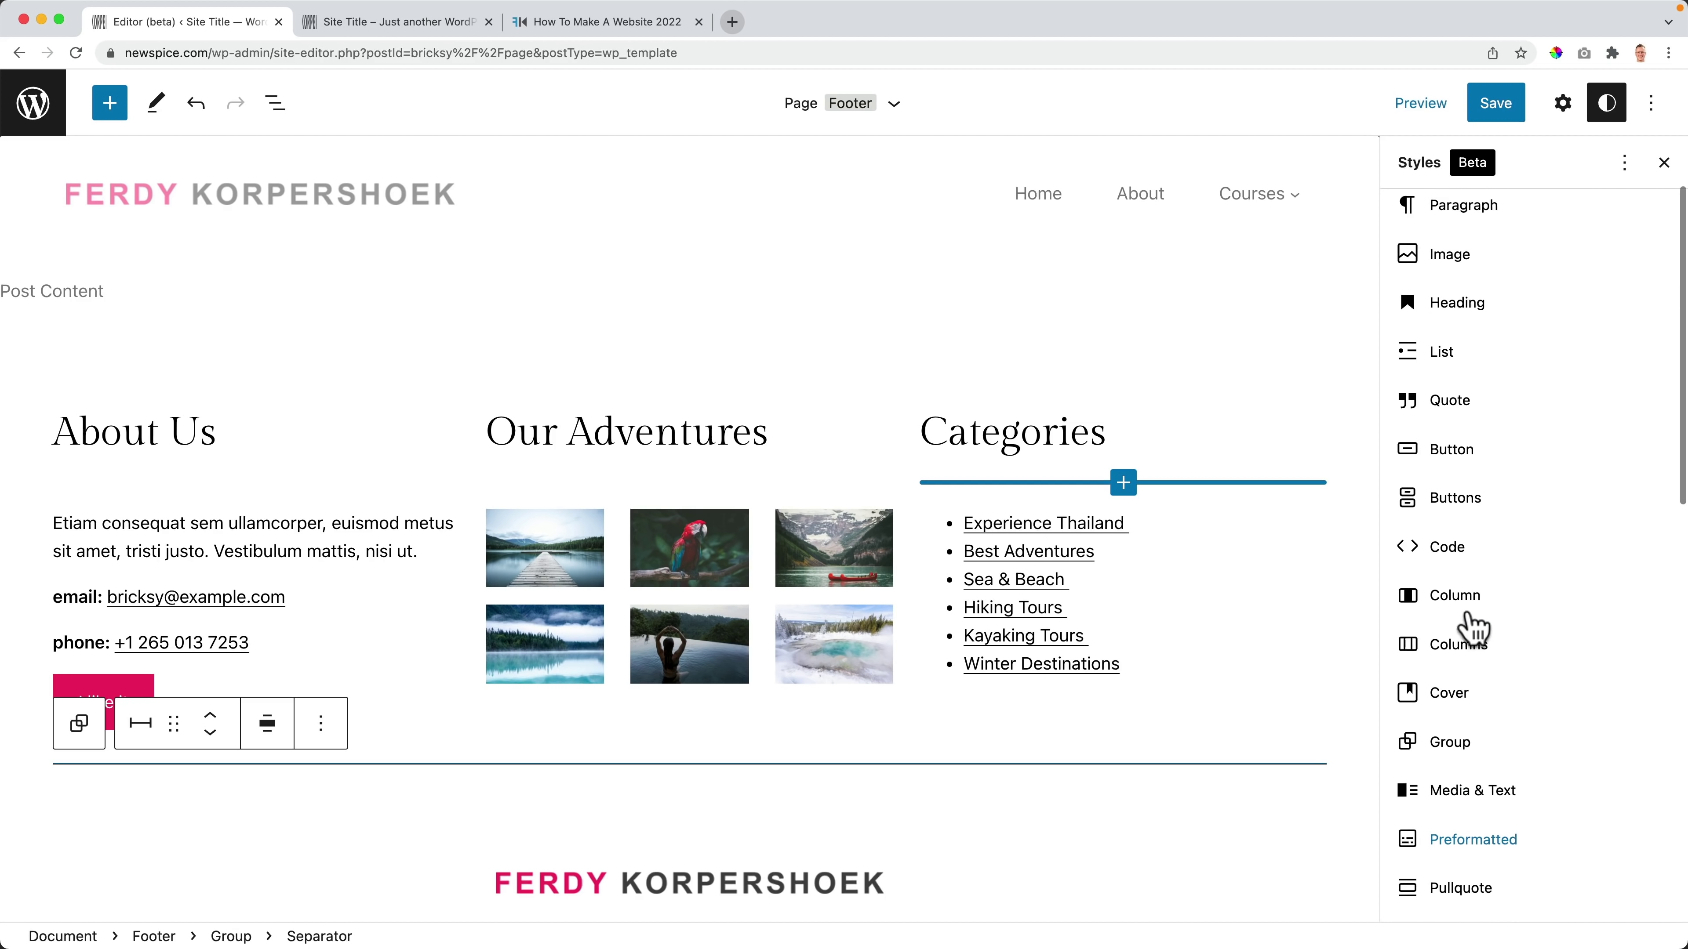
left_click(1496, 107)
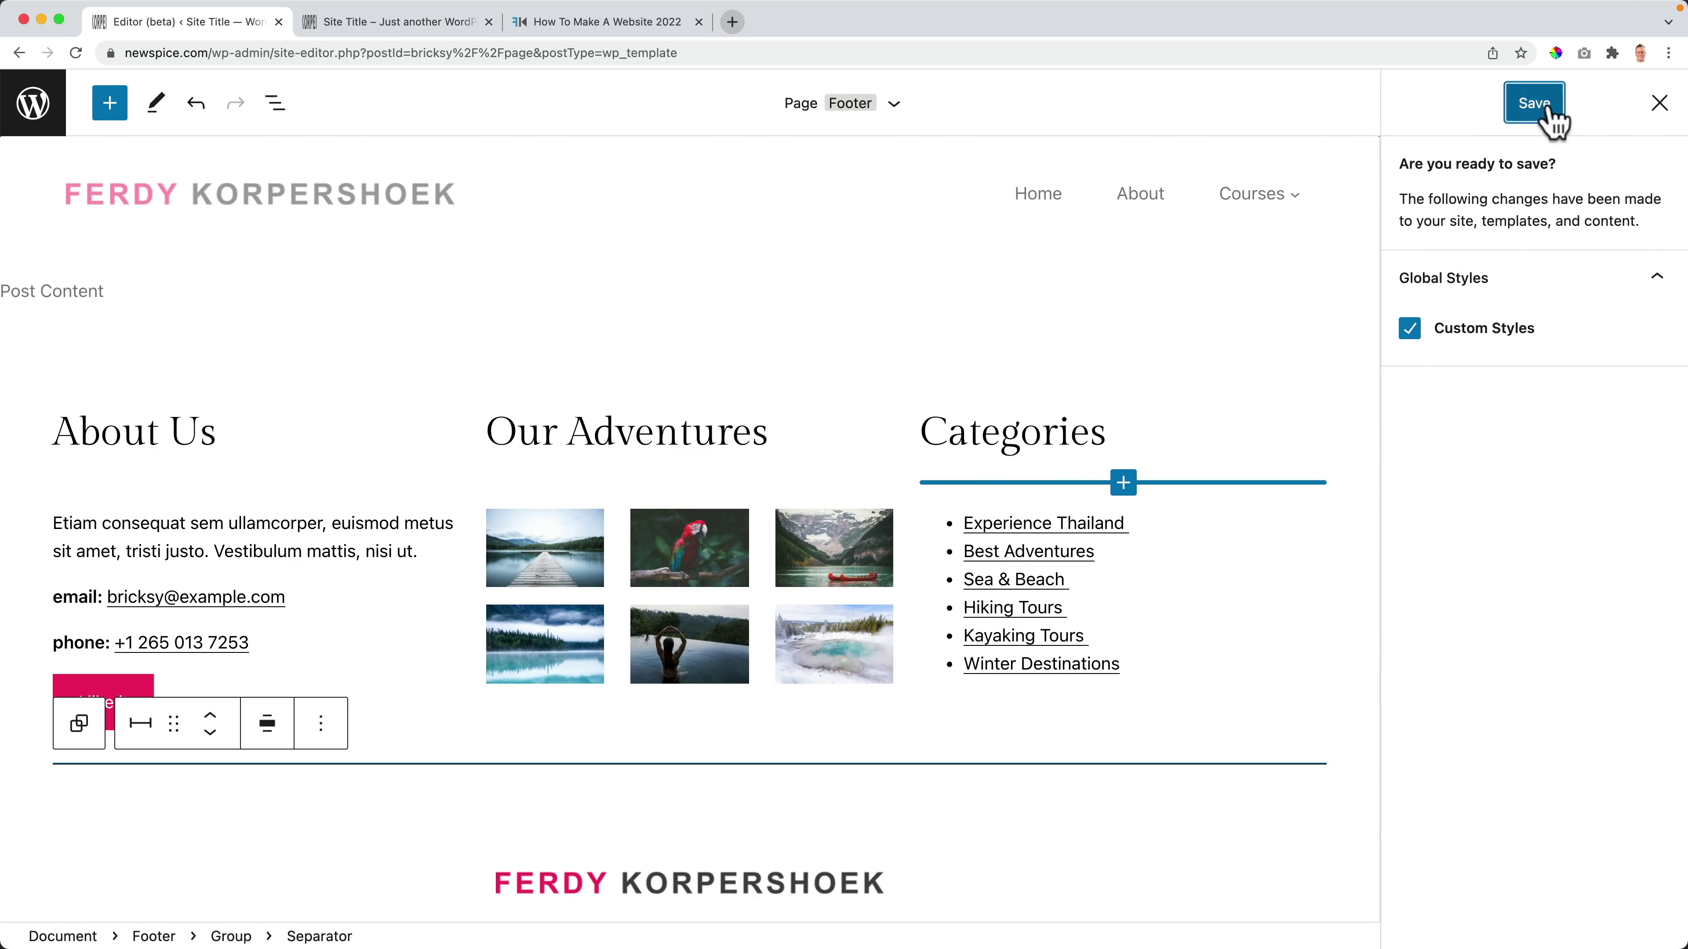
left_click(1534, 105)
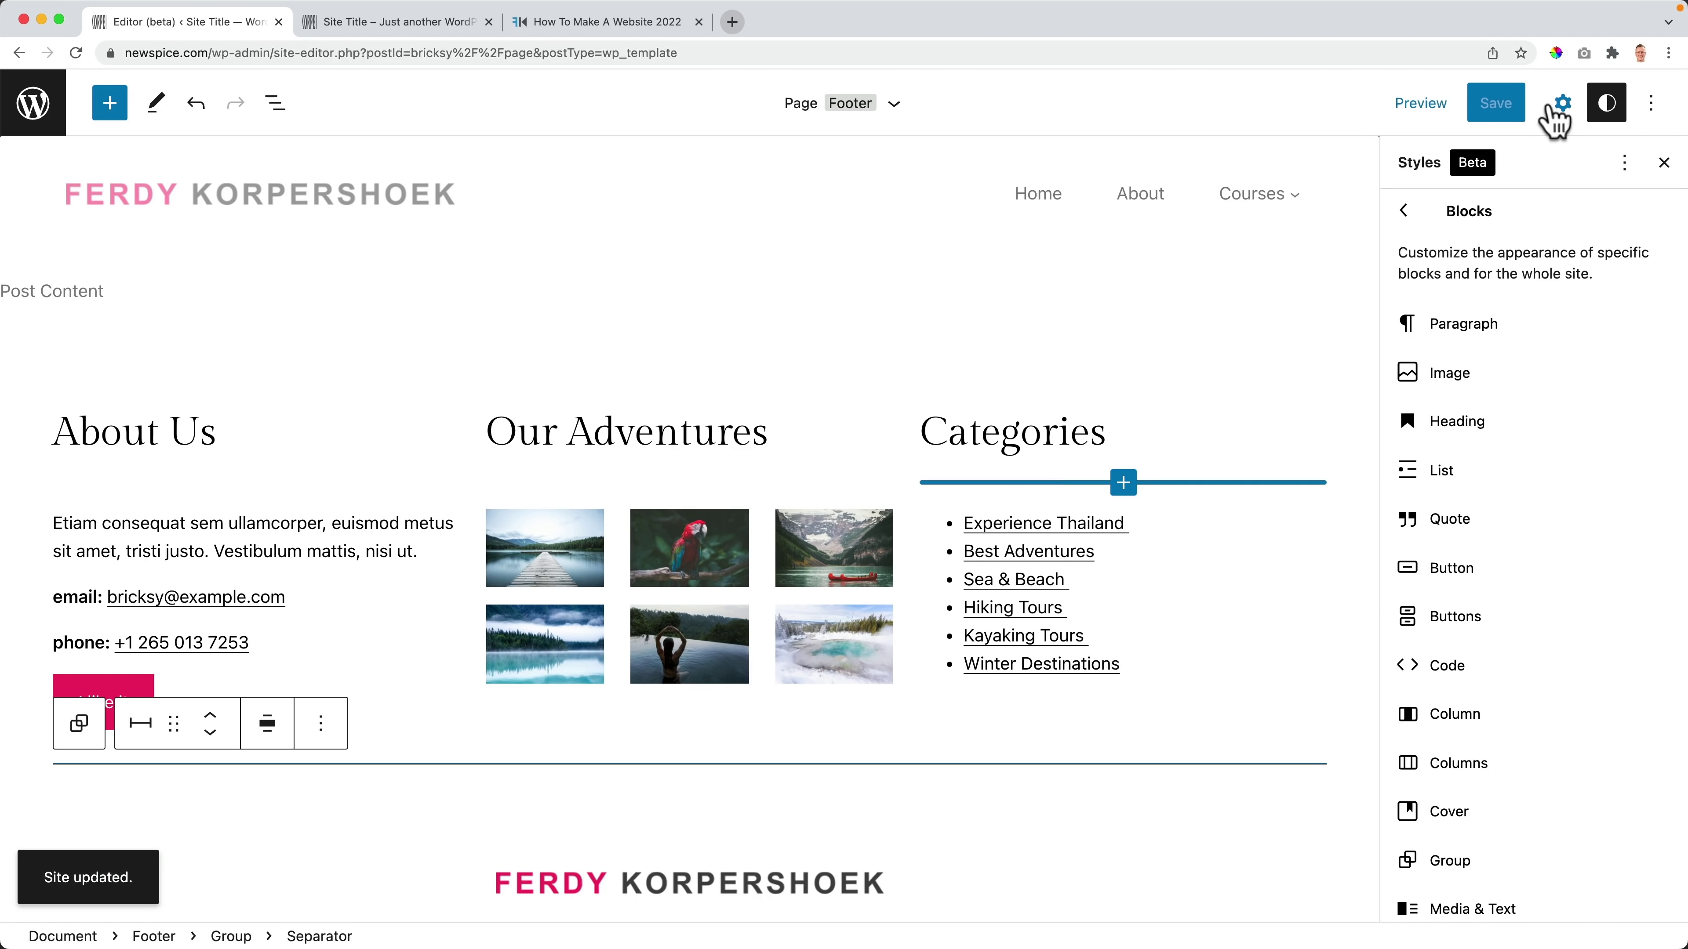
Step: Close the global styles, leave the site editor for the dashboard and open the Home page for editing
left_click(1663, 163)
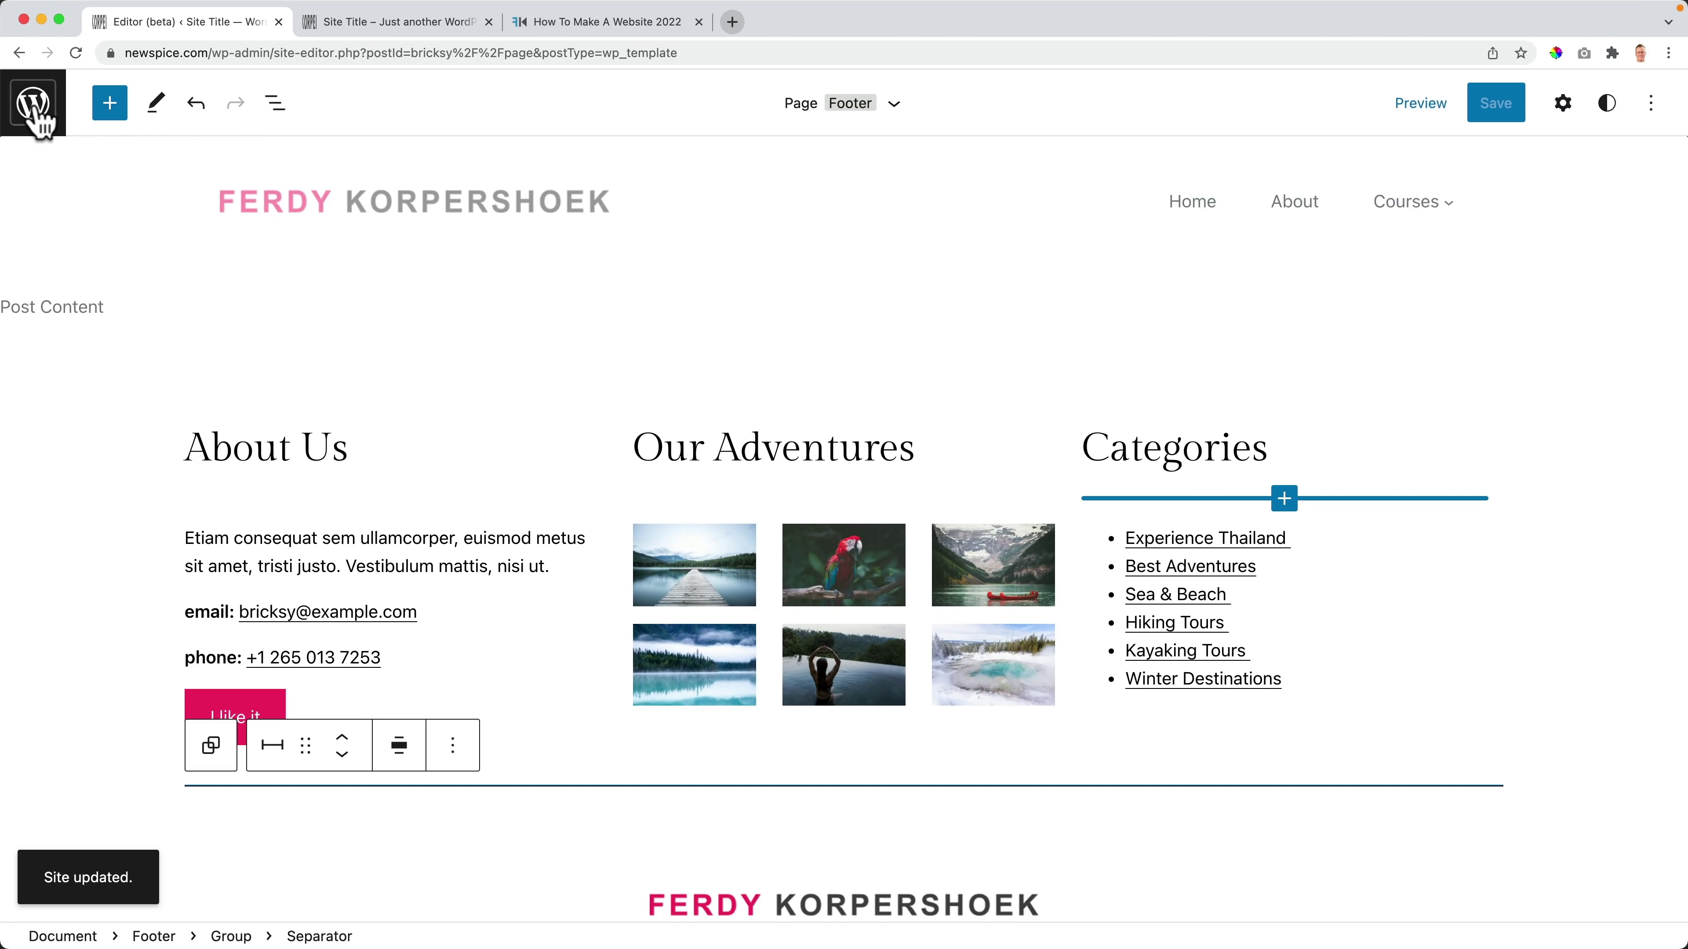
left_click(34, 110)
left_click(79, 181)
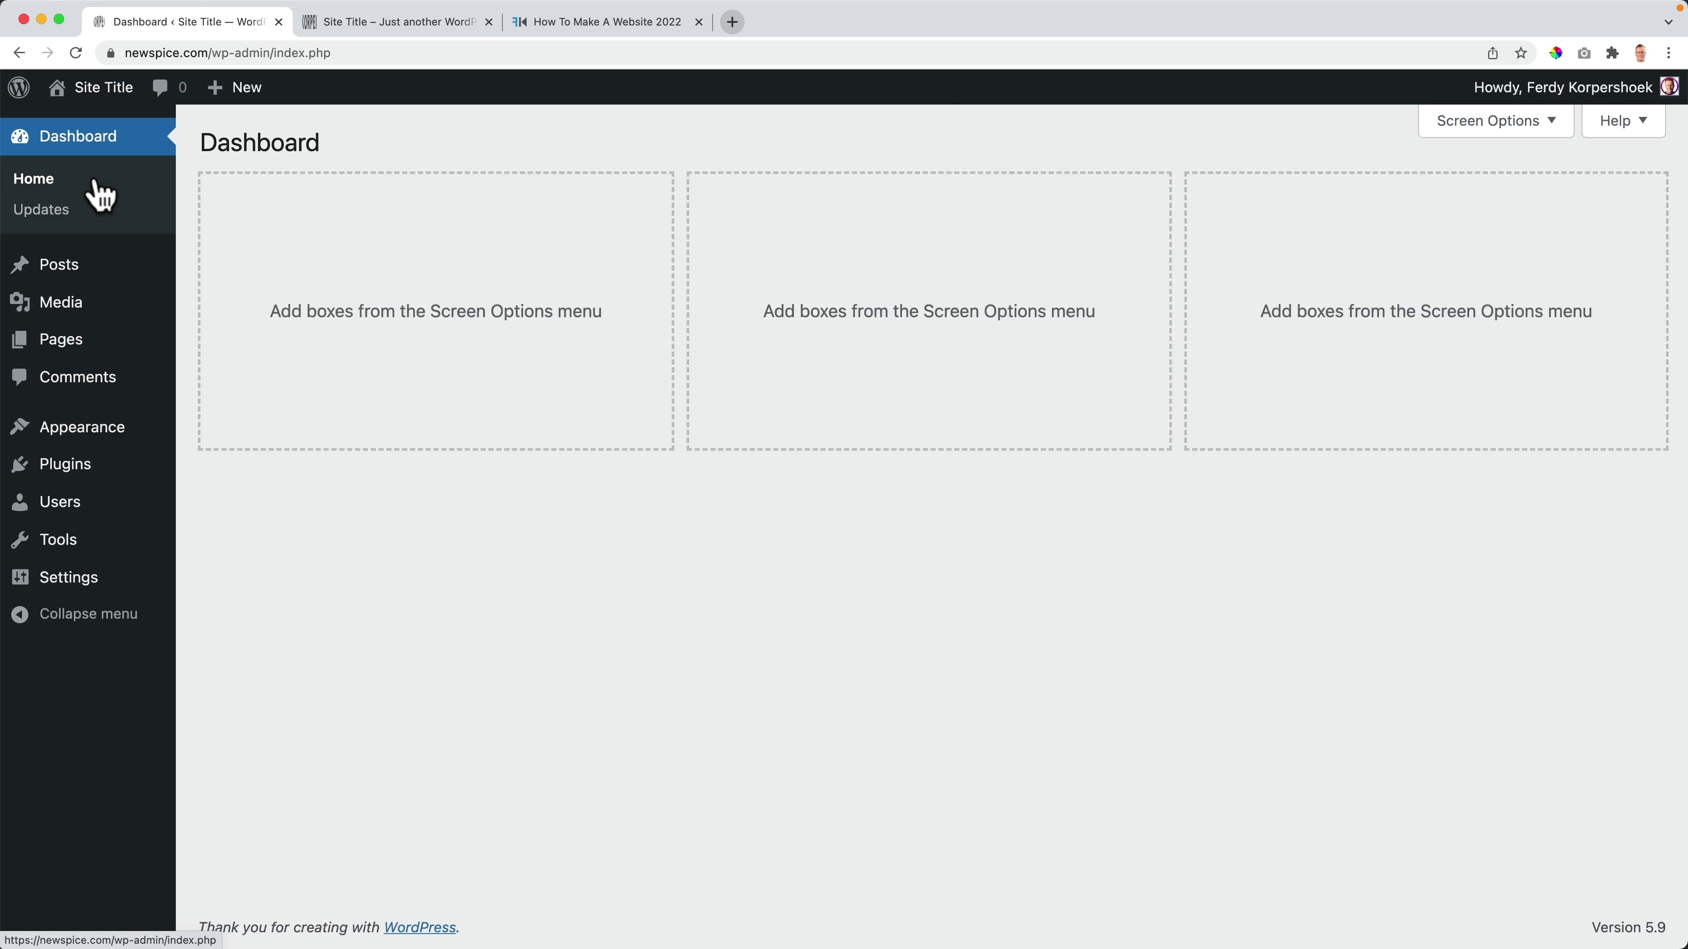
mouse_move(76, 433)
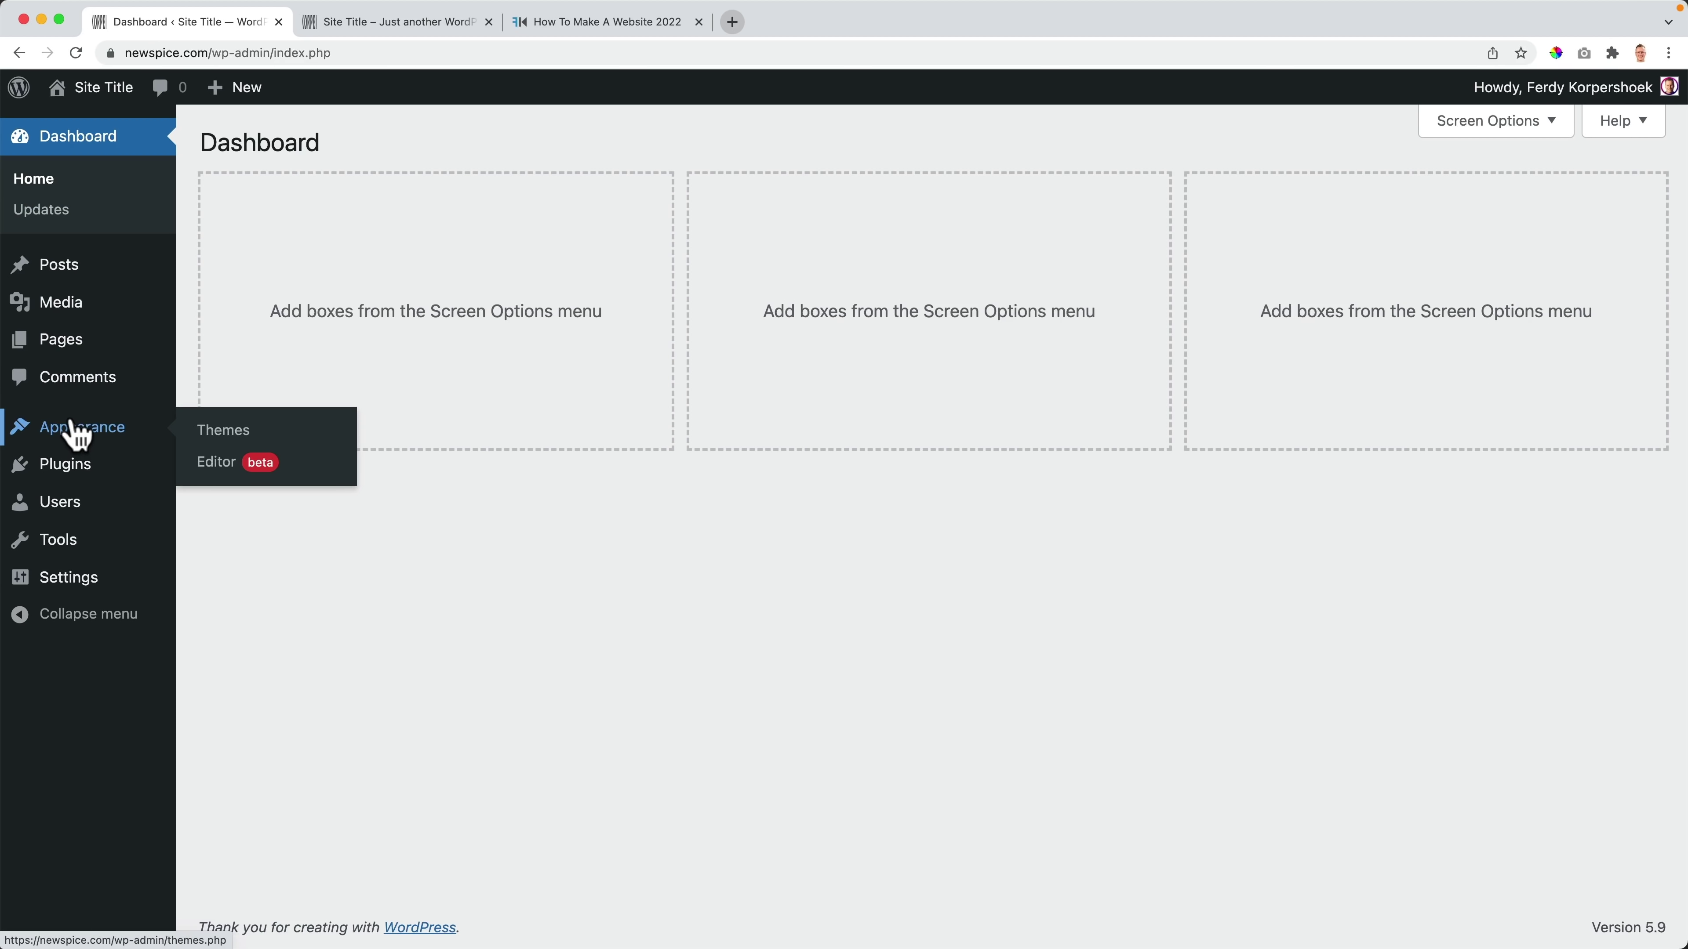
left_click(66, 351)
left_click(279, 440)
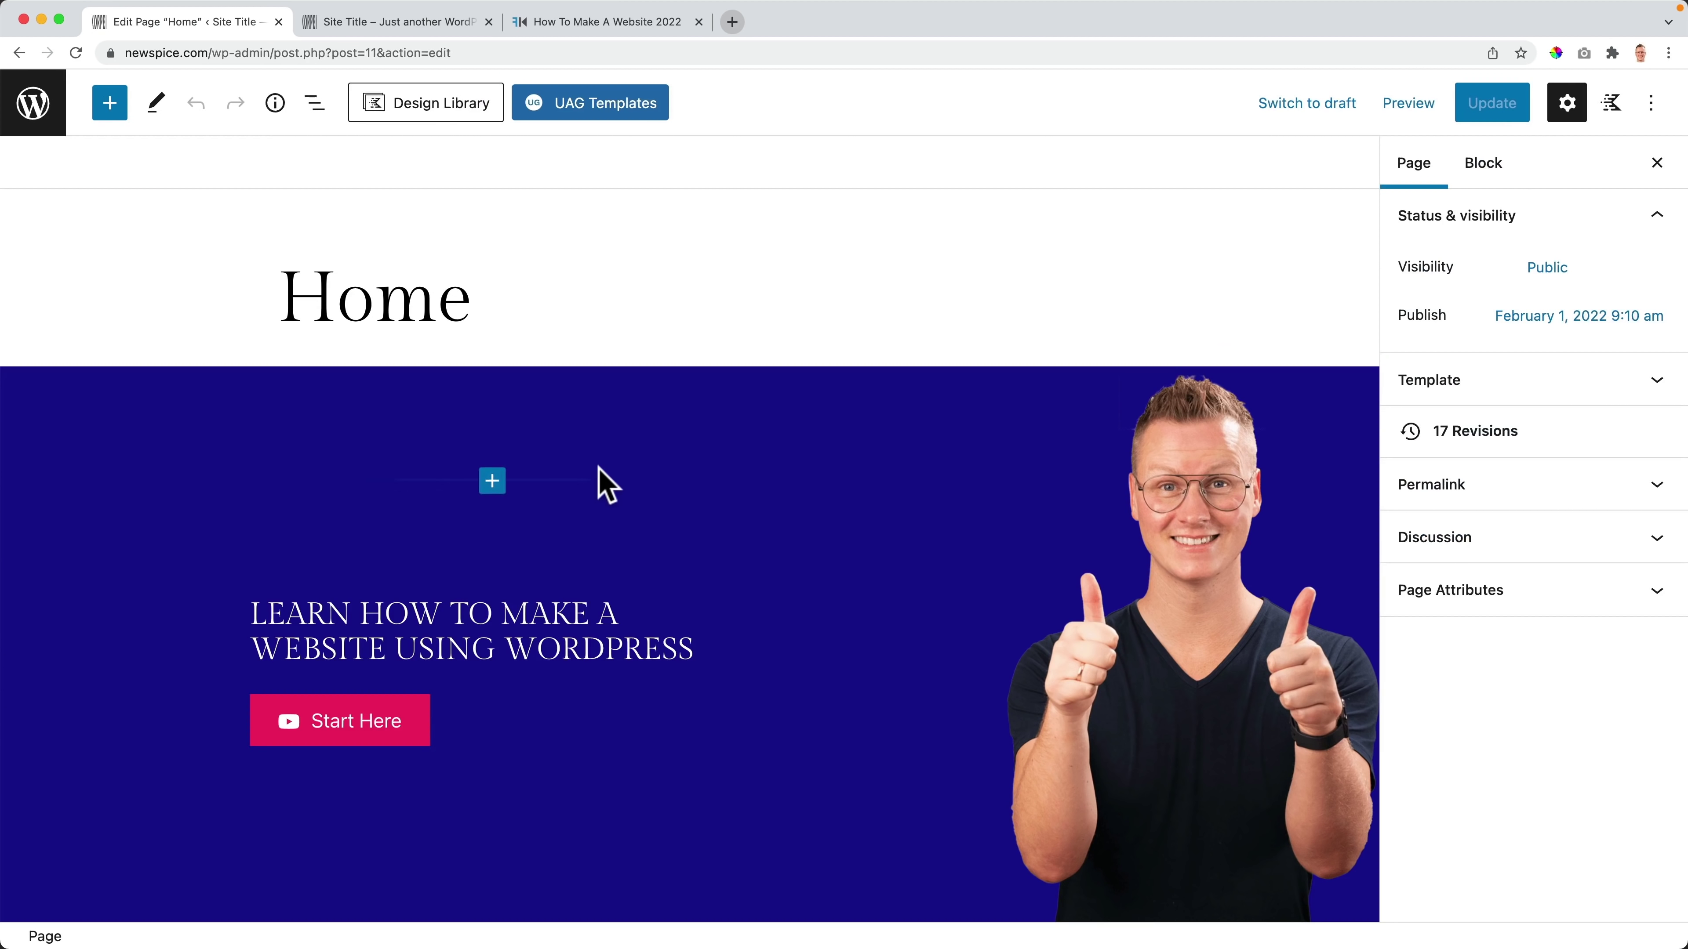
Step: Remove the "Wedding Dresses" Cover block from the Home page
scroll(601, 482, "down", 10)
scroll(601, 482, "down", 6)
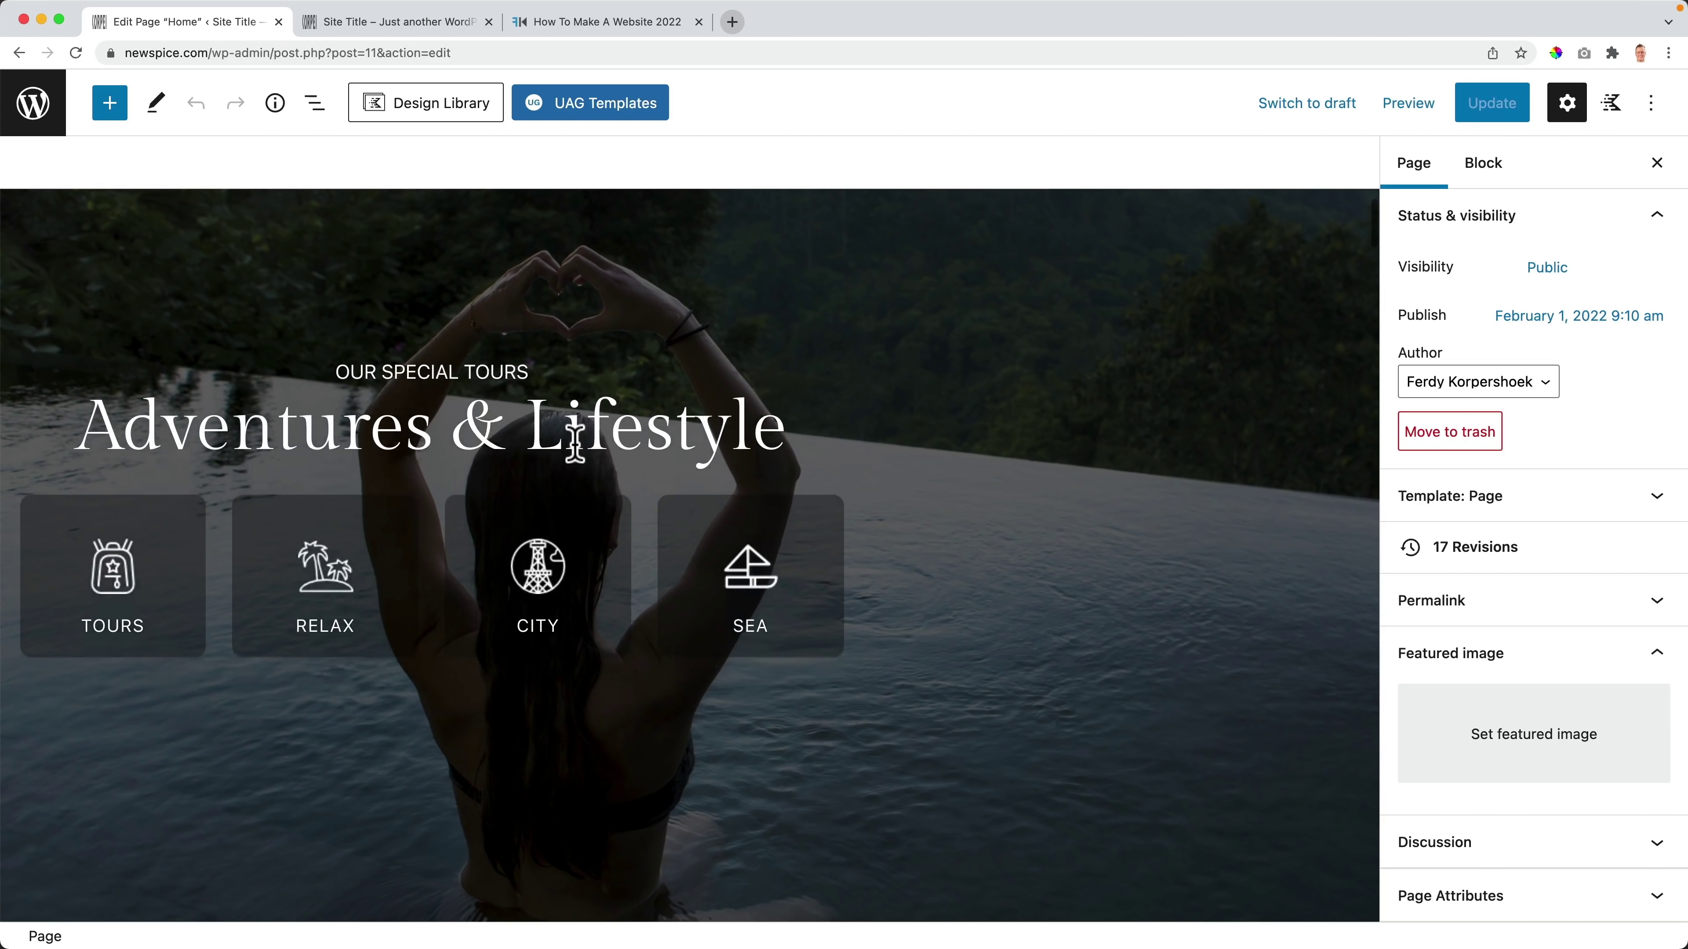
scroll(573, 444, "up", 1)
scroll(455, 516, "down", 5)
left_click(414, 530)
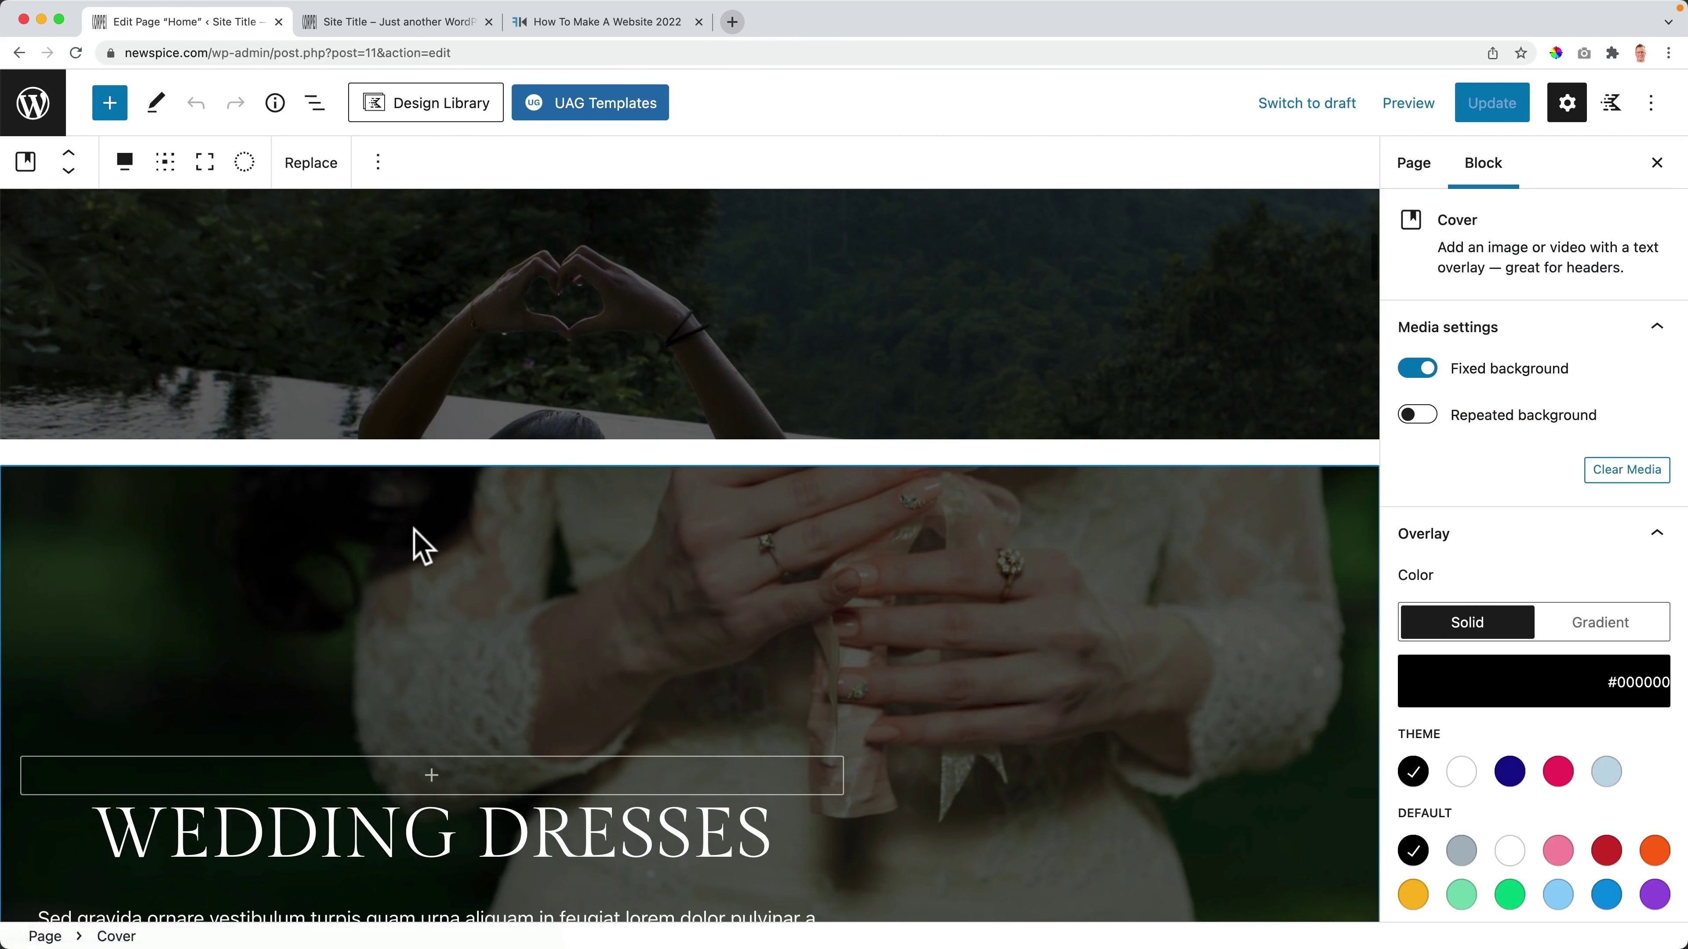
scroll(414, 525, "down", 2)
left_click(376, 162)
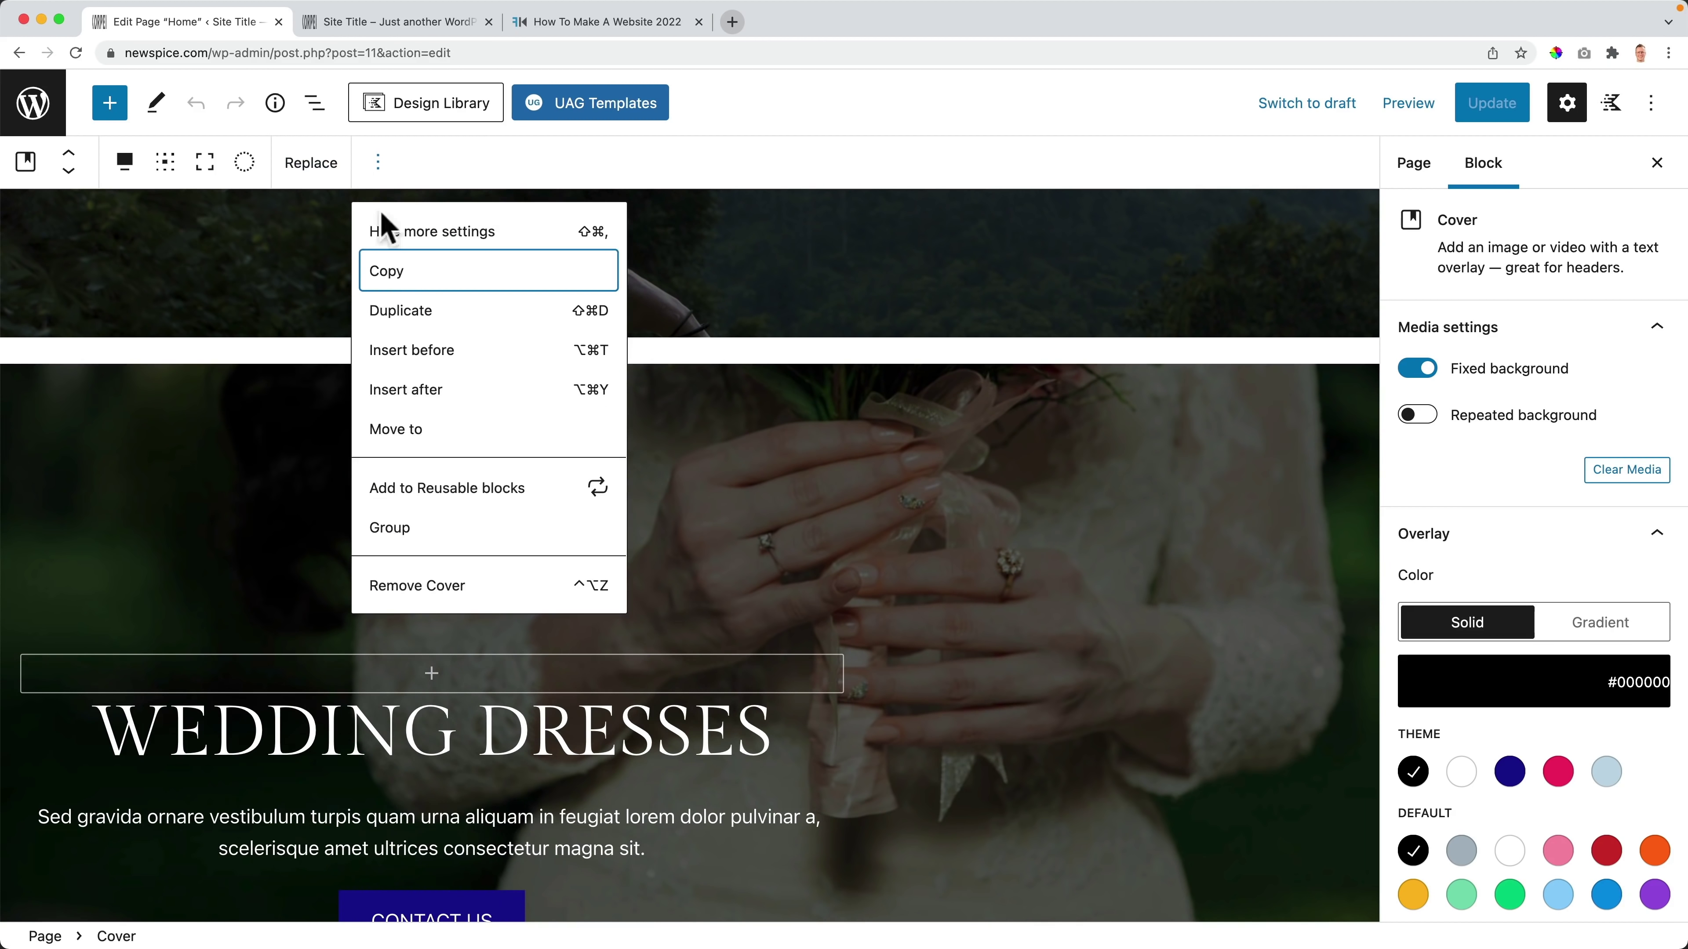
left_click(434, 589)
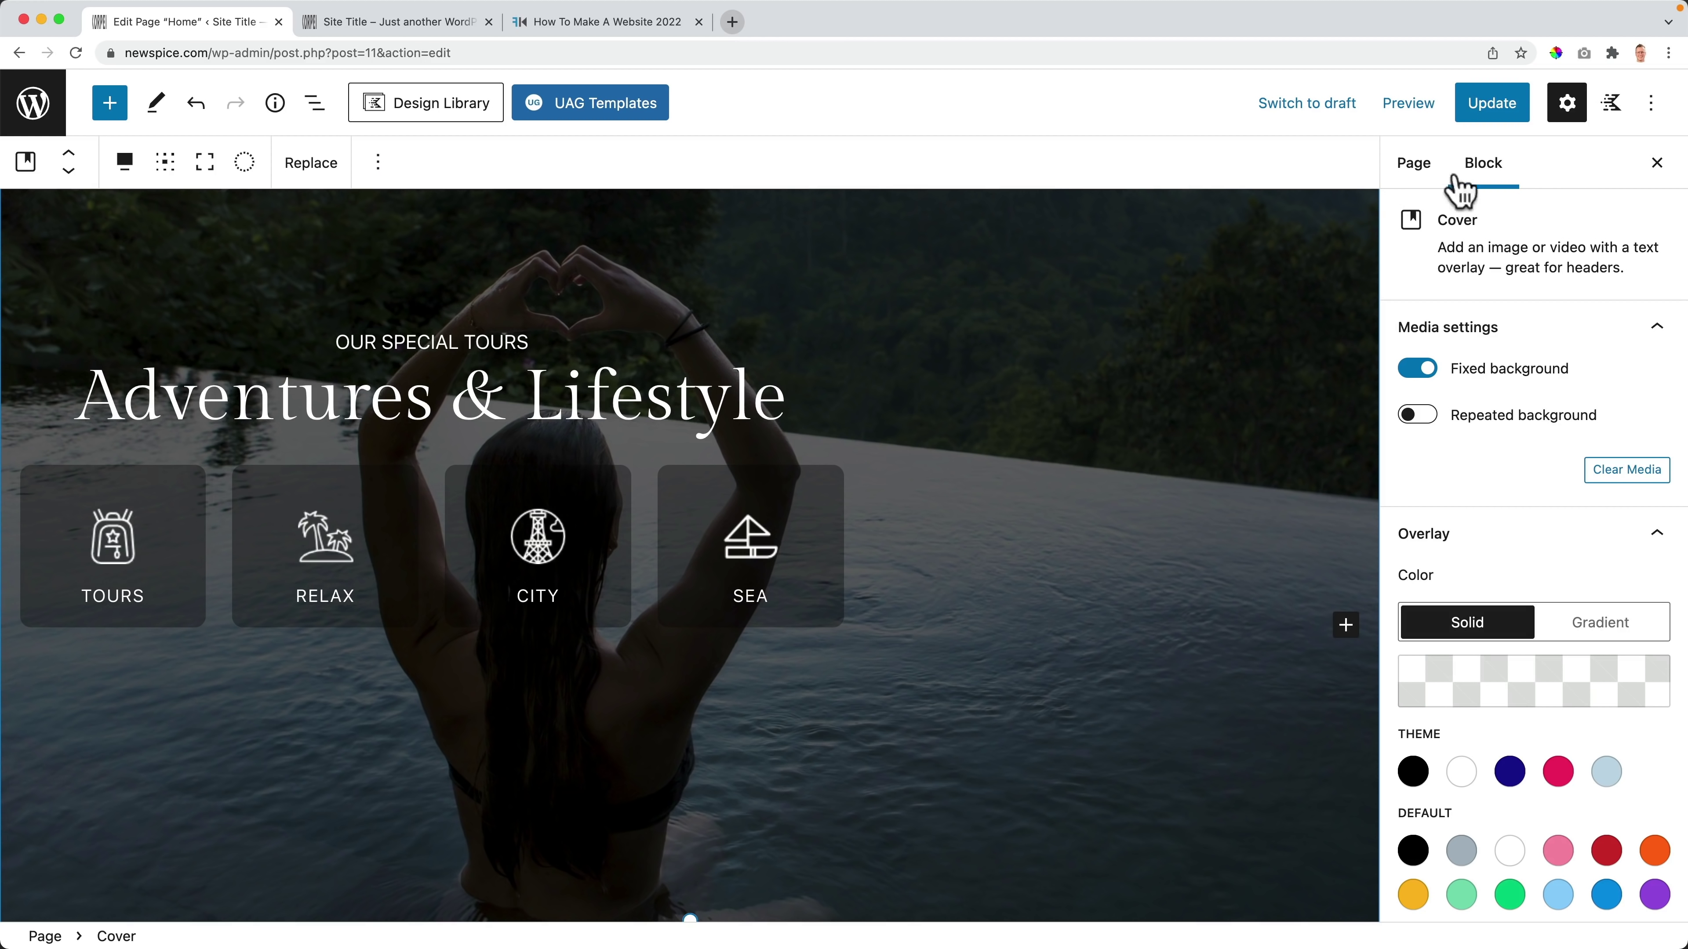
Step: Delete all of the Home page's content in the code editor and update the page
left_click(1651, 106)
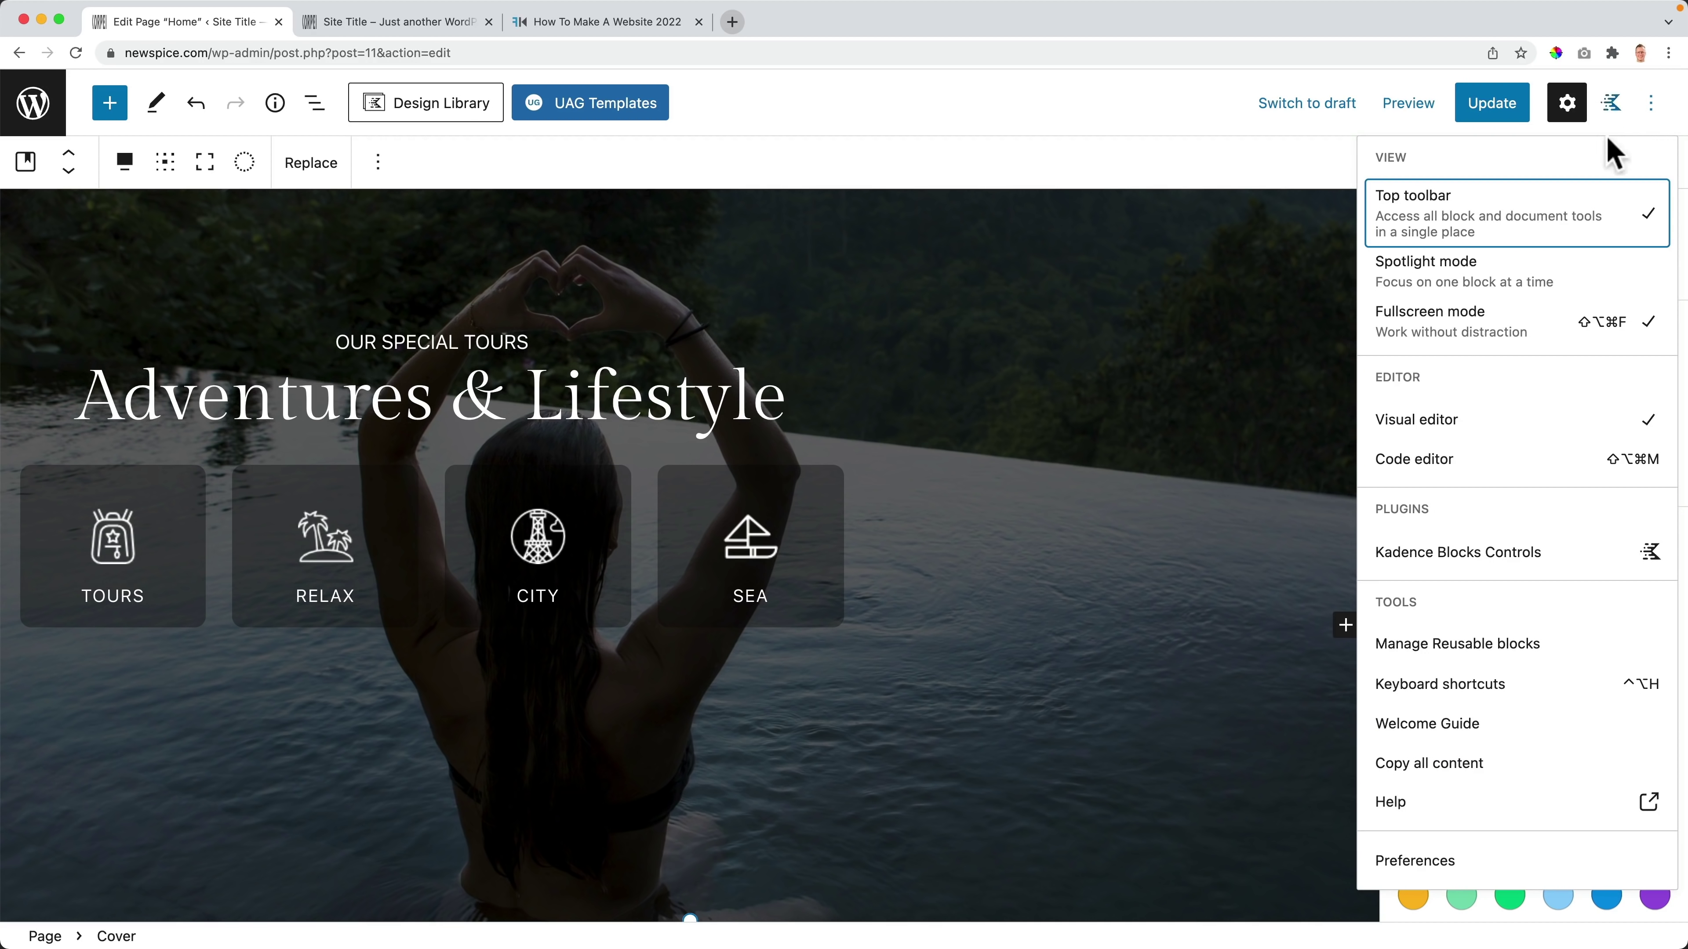
left_click(1419, 461)
left_click(855, 484)
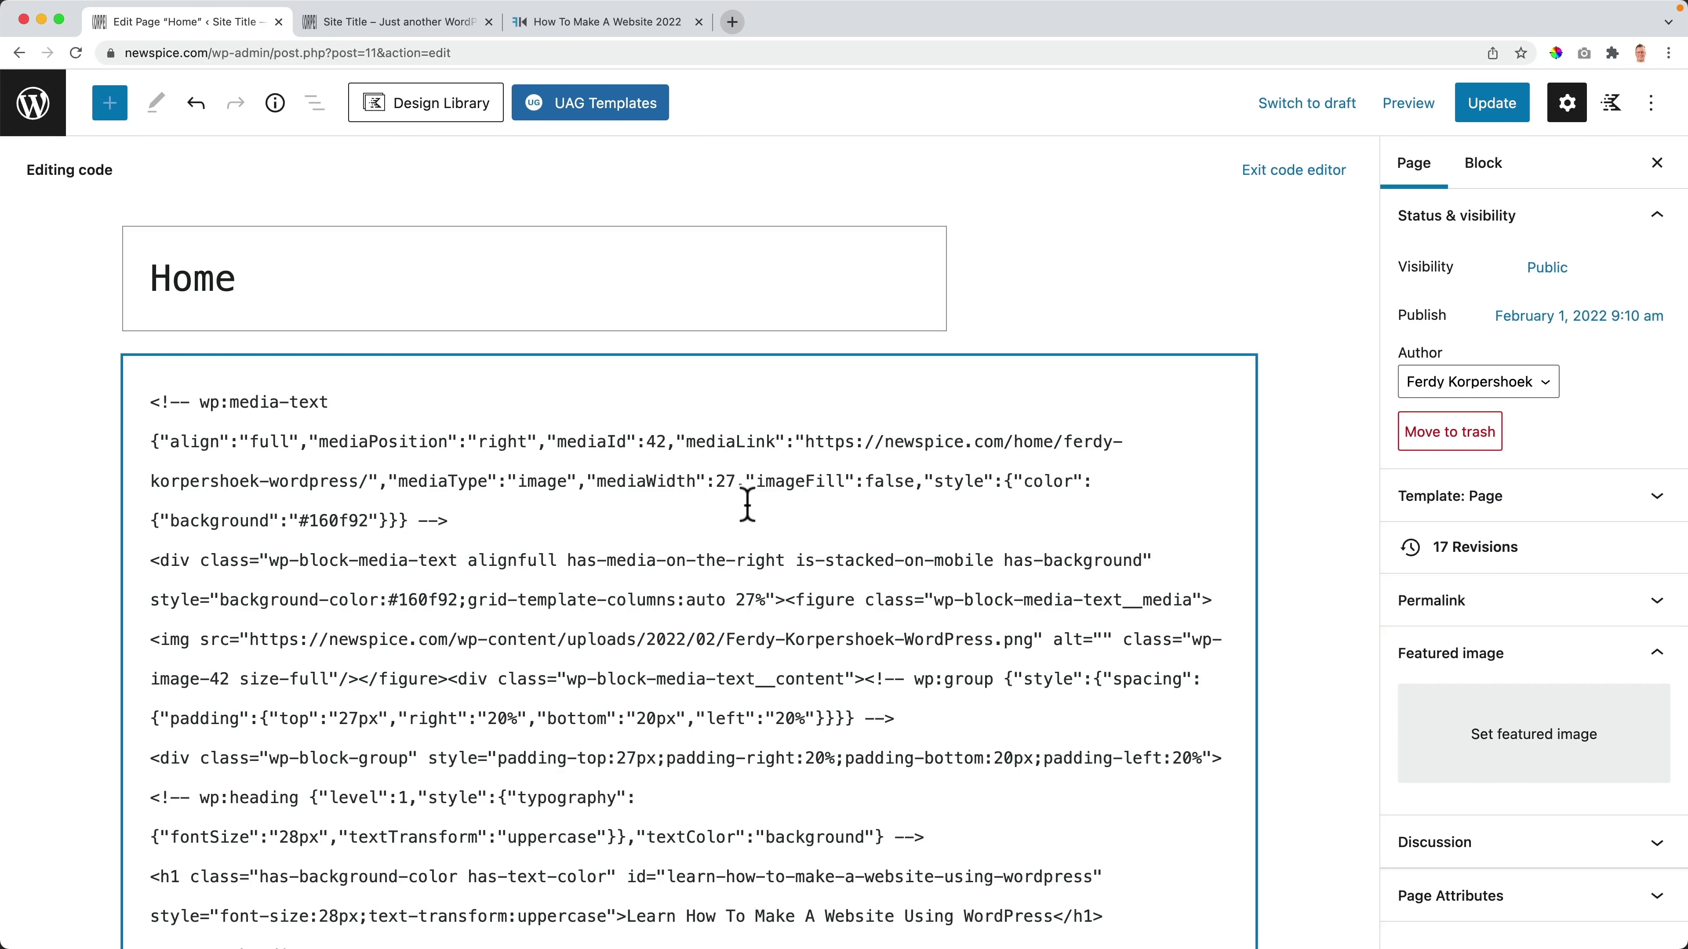
key("super+a")
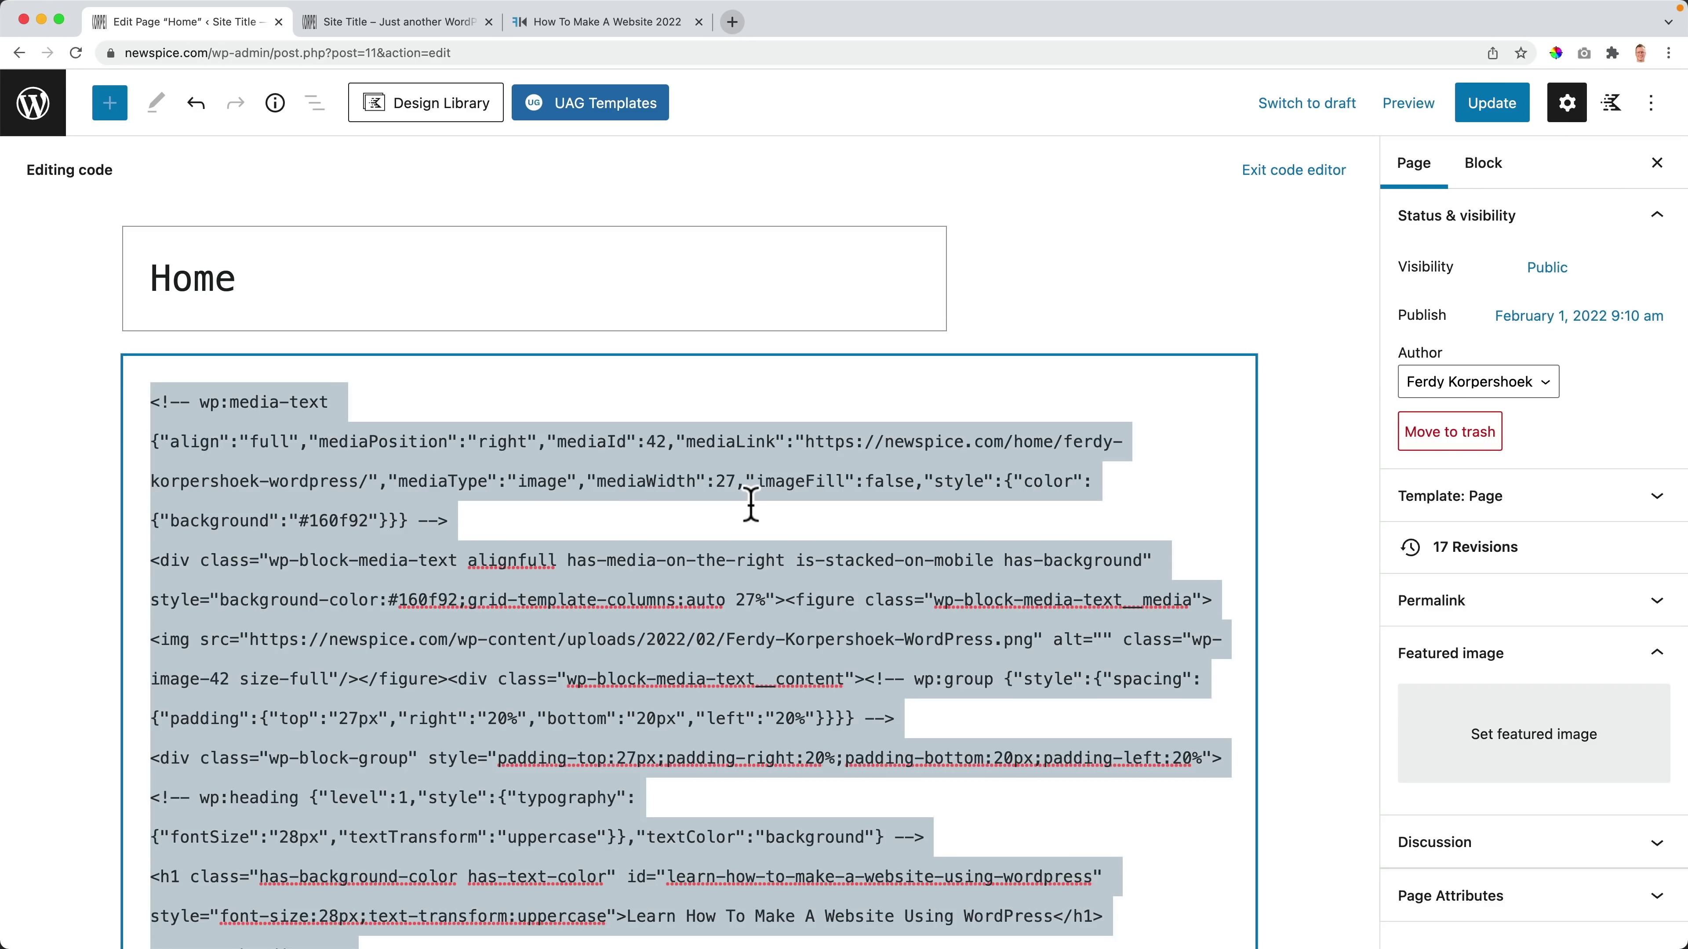
key("BackSpace")
left_click(1476, 115)
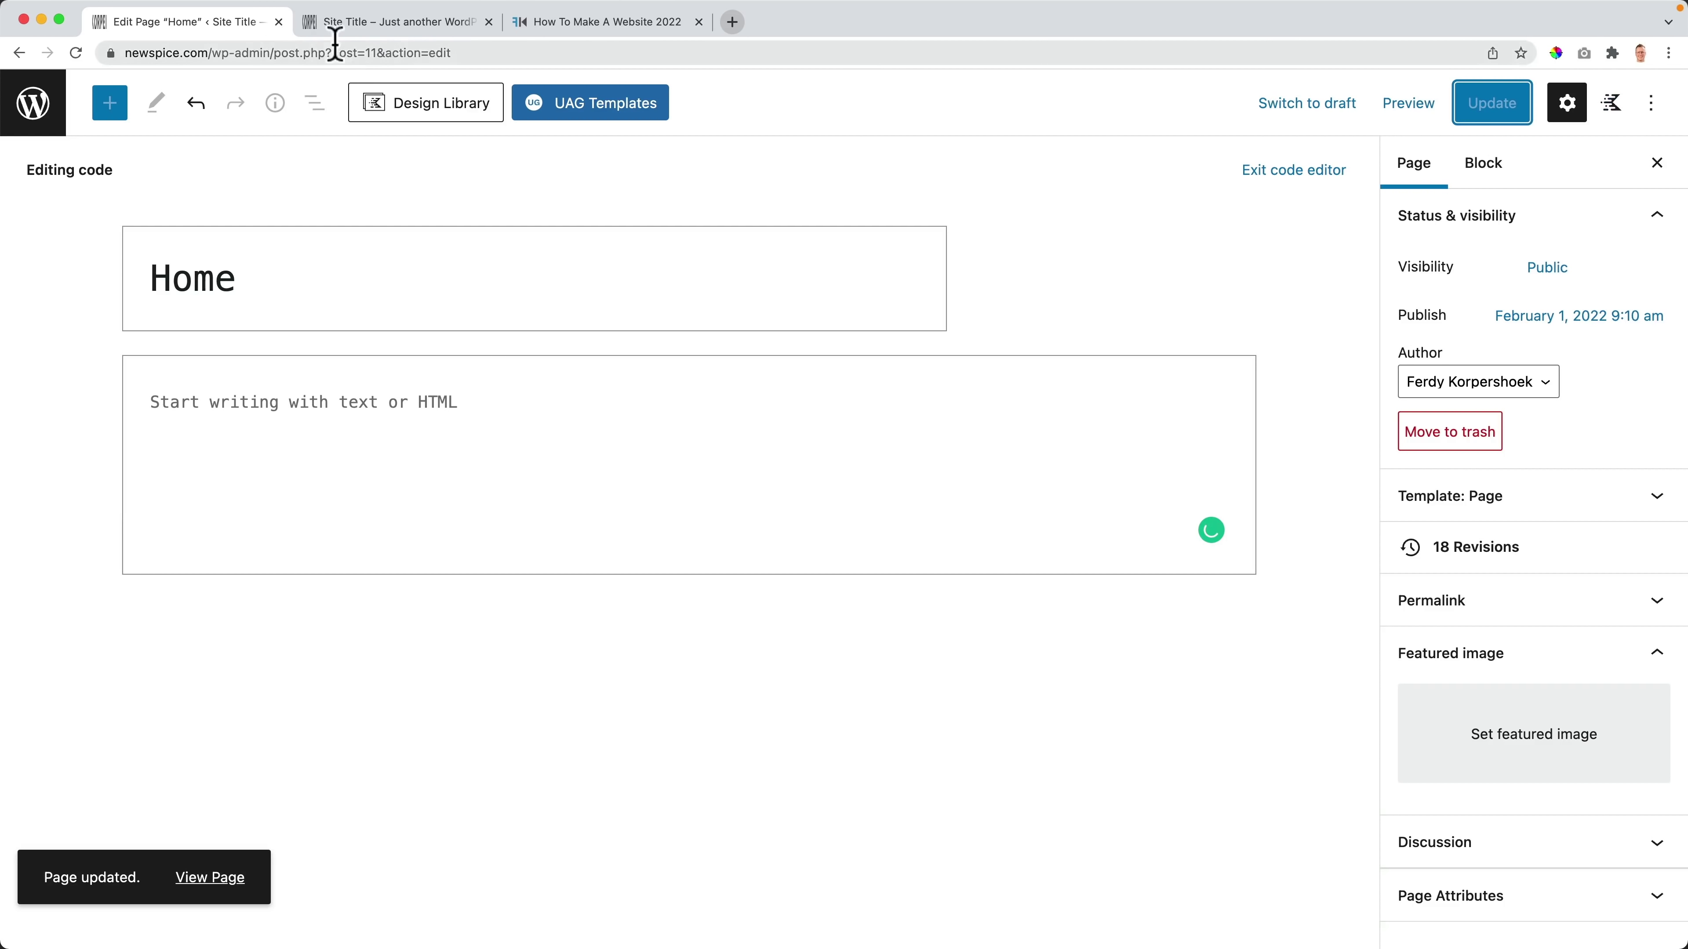
Step: Check the Home page on the live site from header to footer, then return to the page editor
left_click(363, 23)
scroll(419, 237, "down", 5)
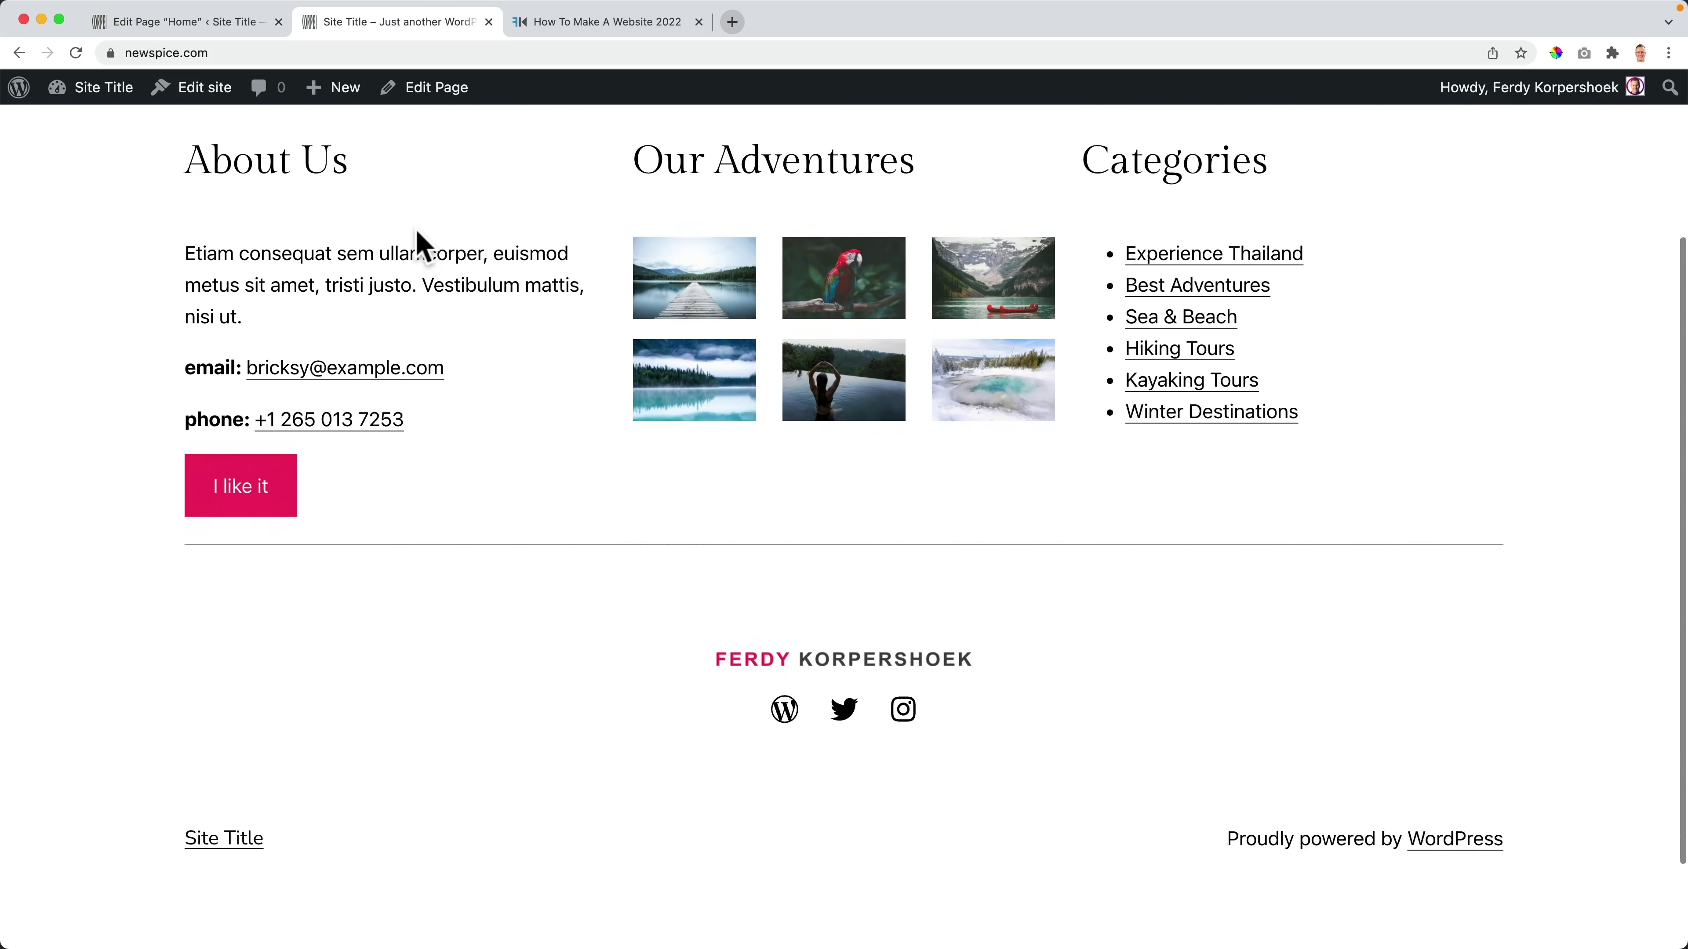
scroll(416, 249, "up", 5)
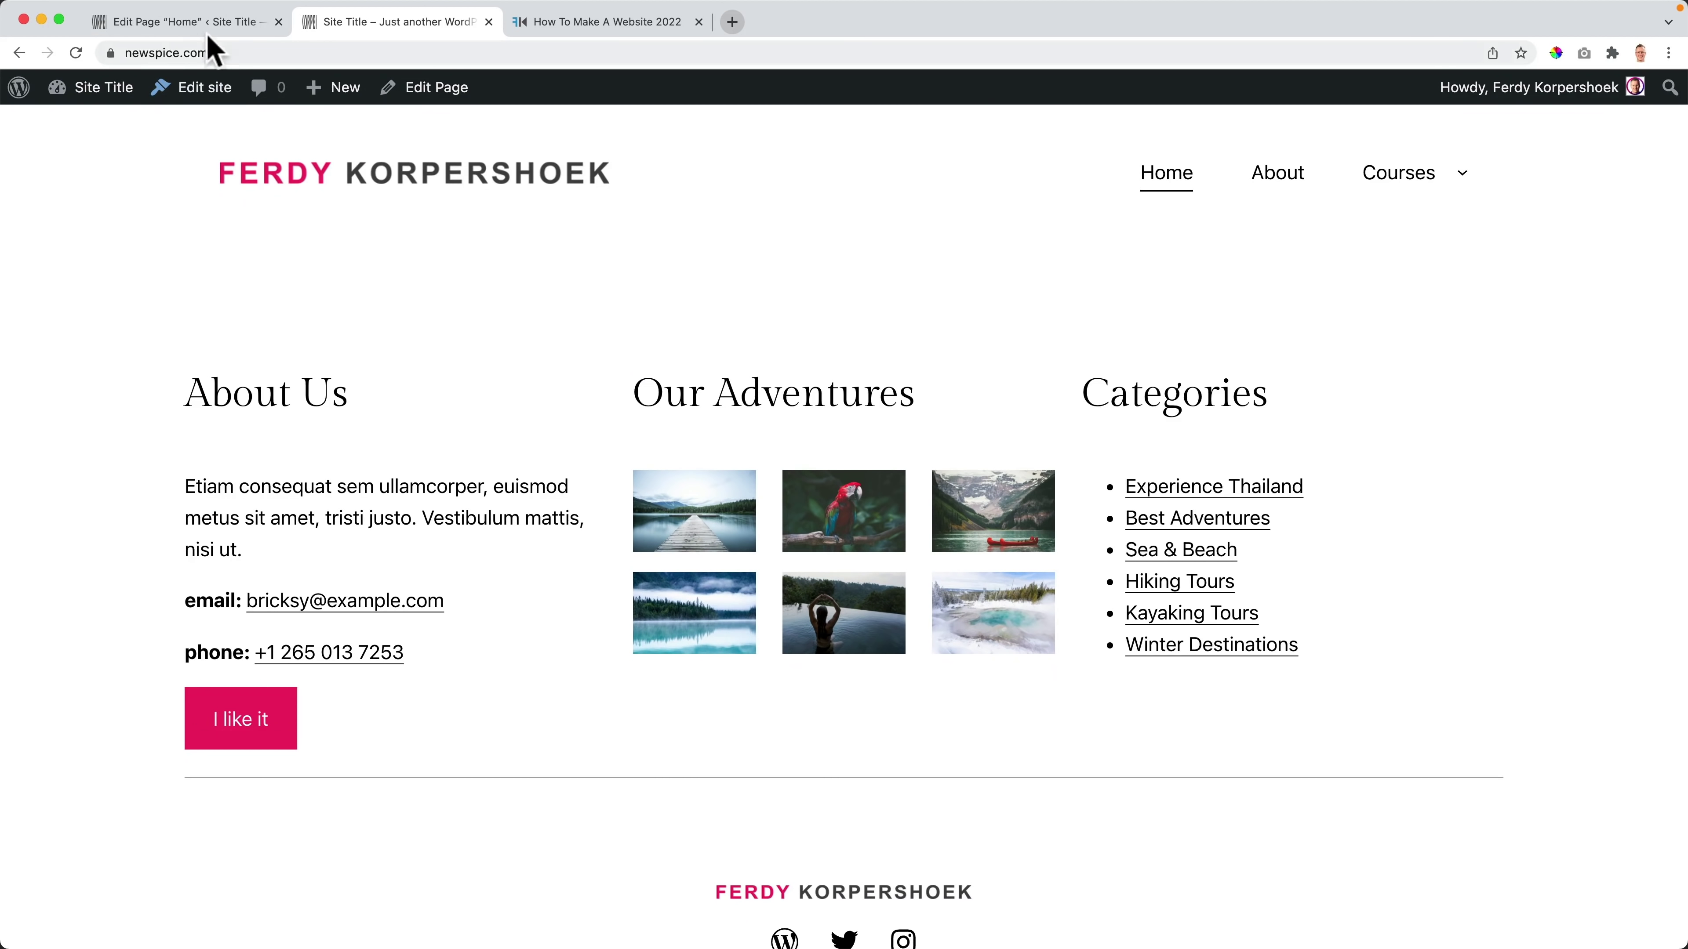
left_click(210, 28)
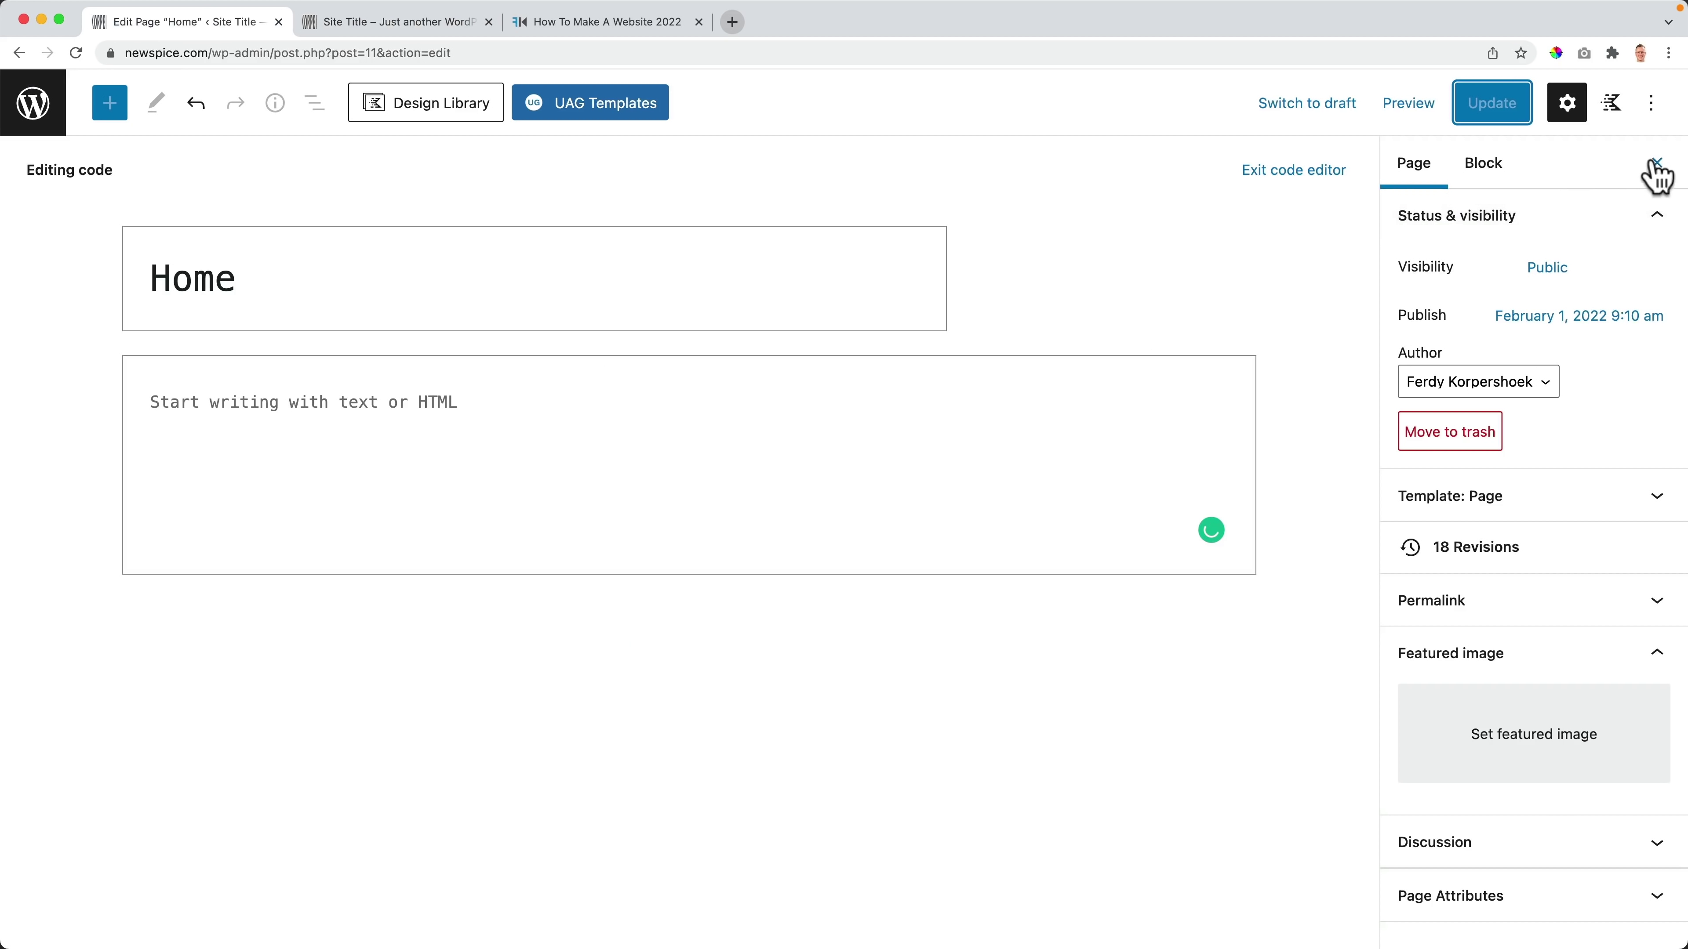
Step: Switch the Home page back to the visual editor and insert a Columns block below the title
left_click(1651, 105)
left_click(1429, 422)
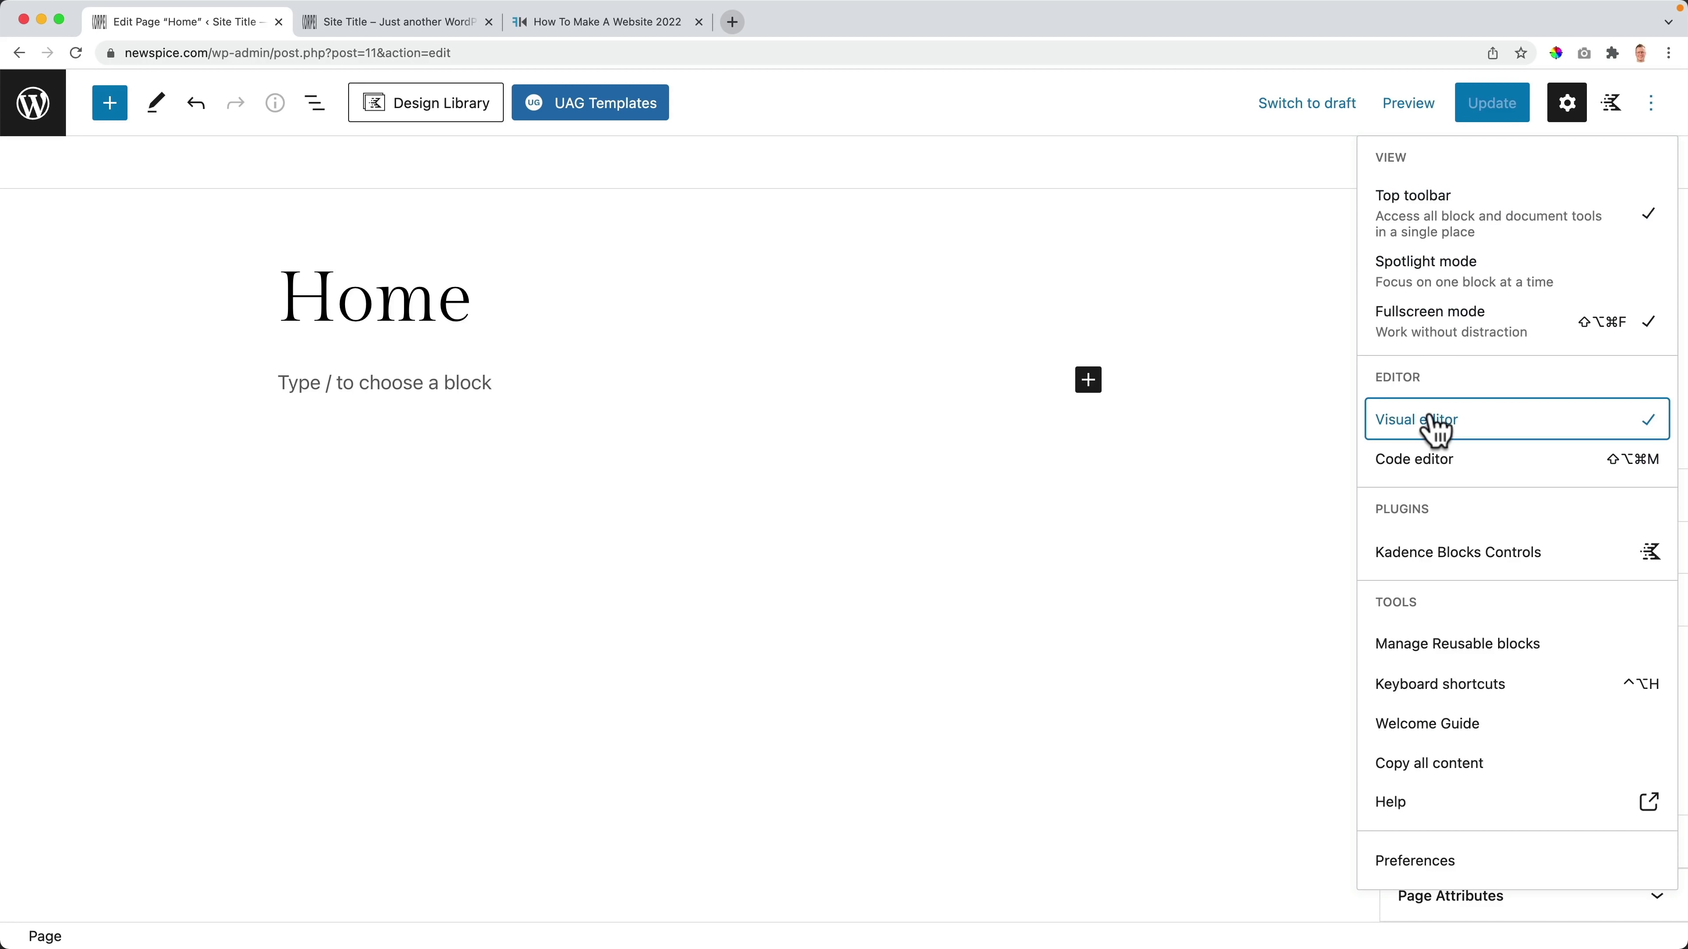
left_click(375, 385)
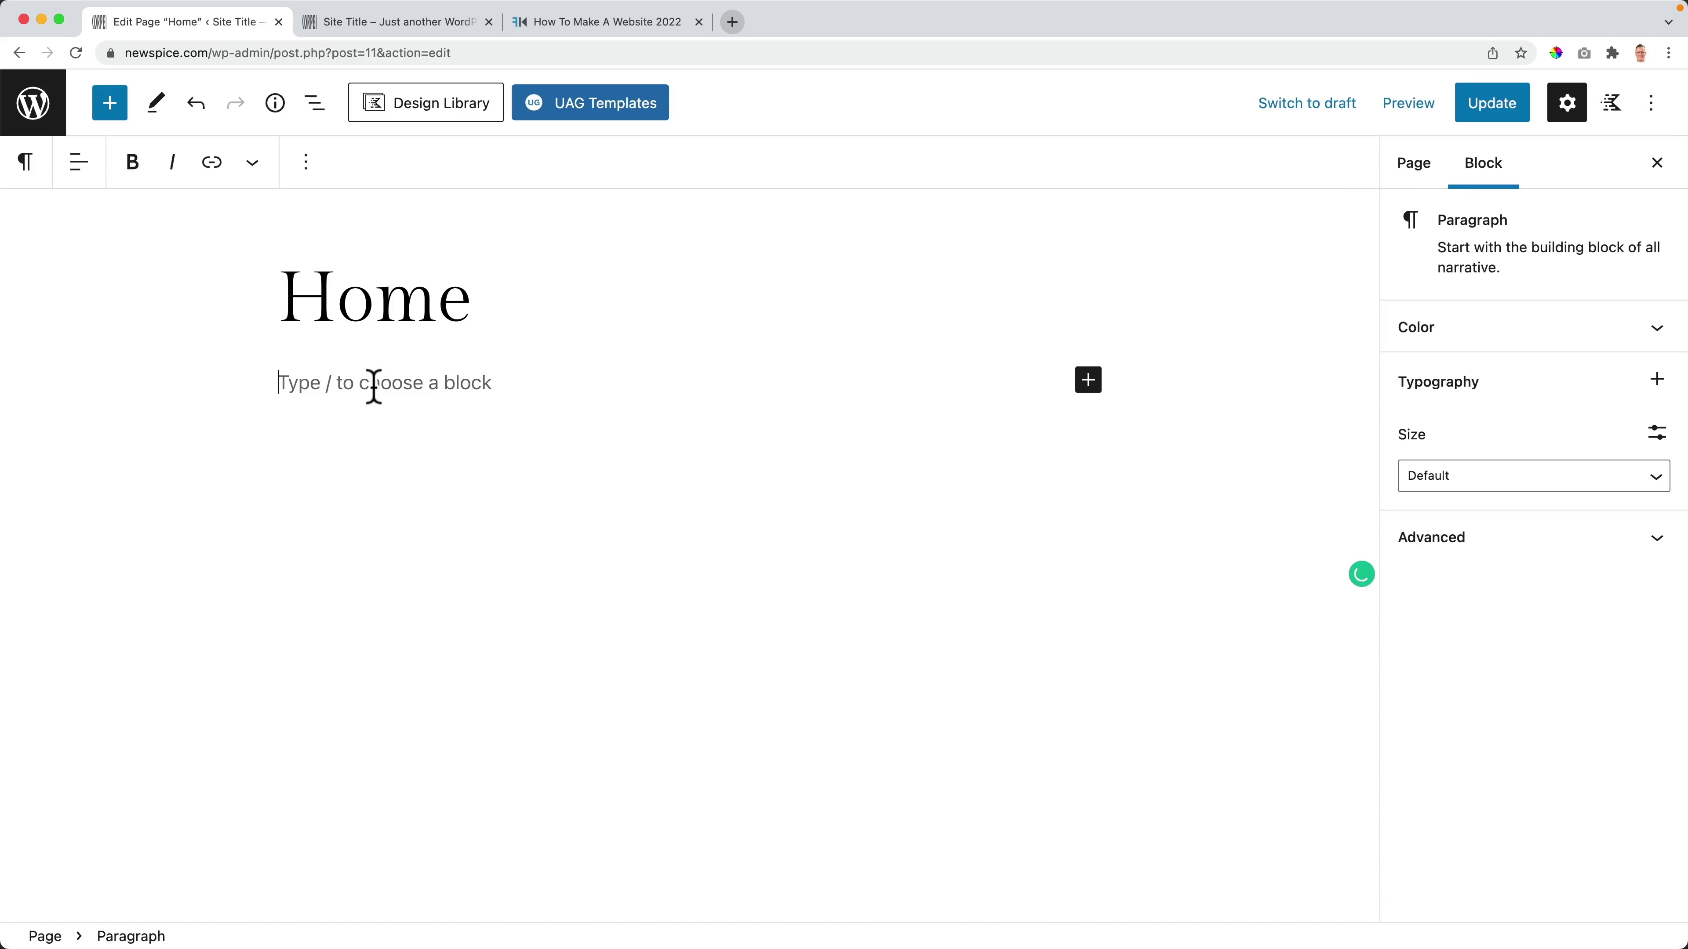
type("/")
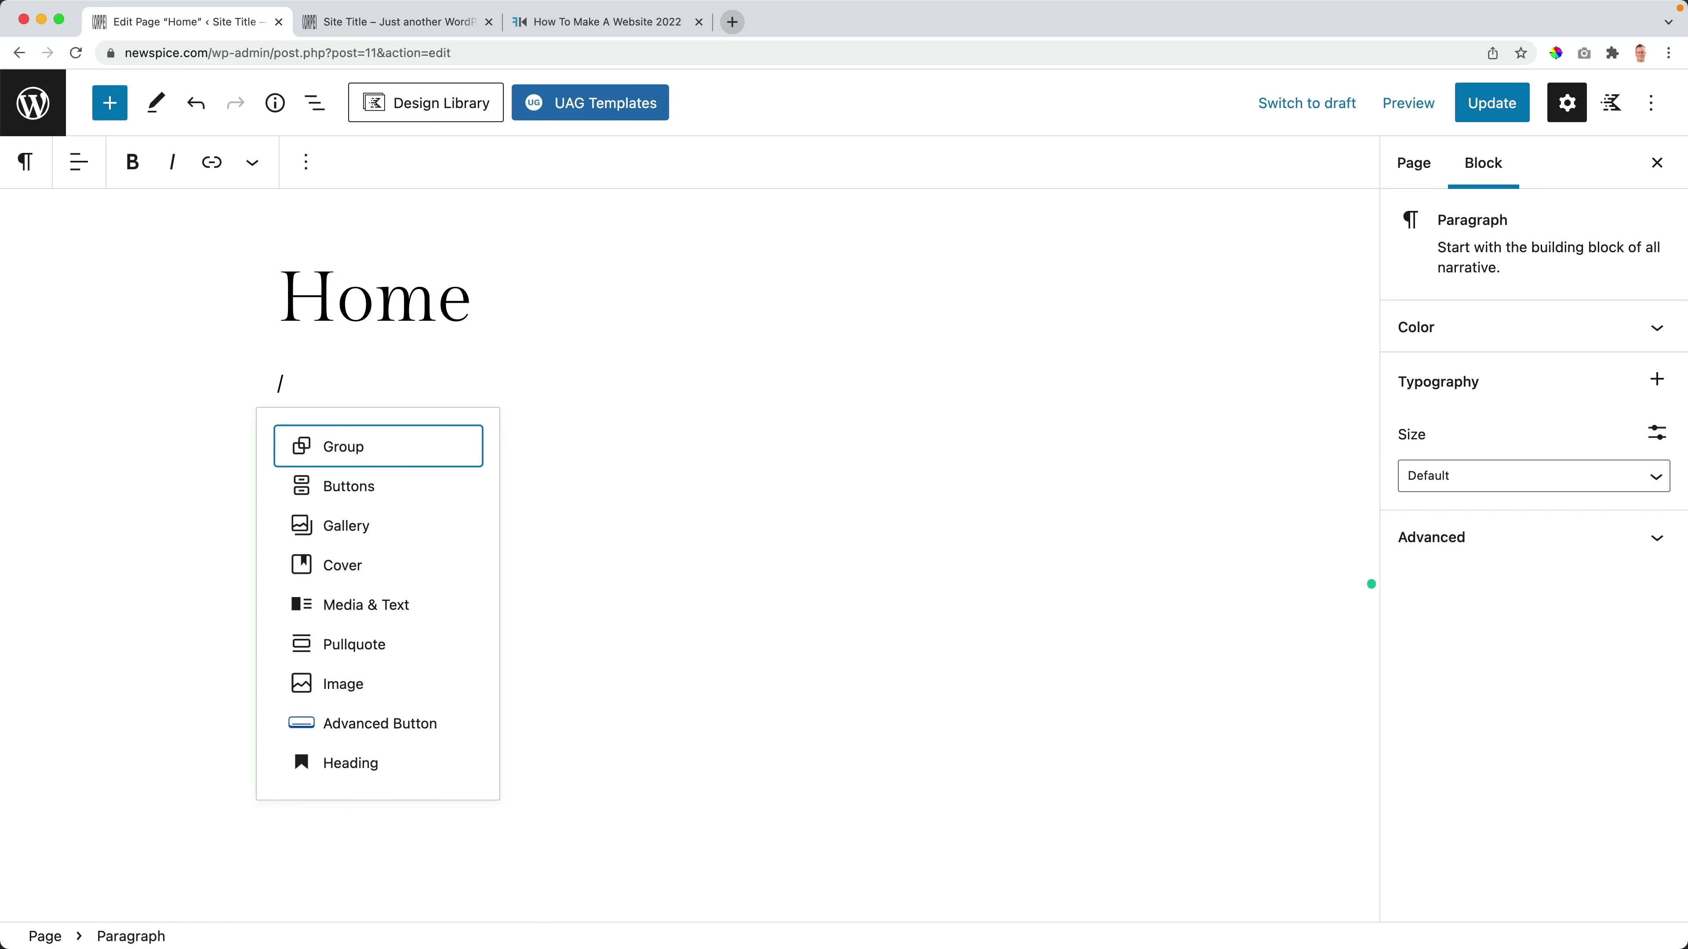
type("col")
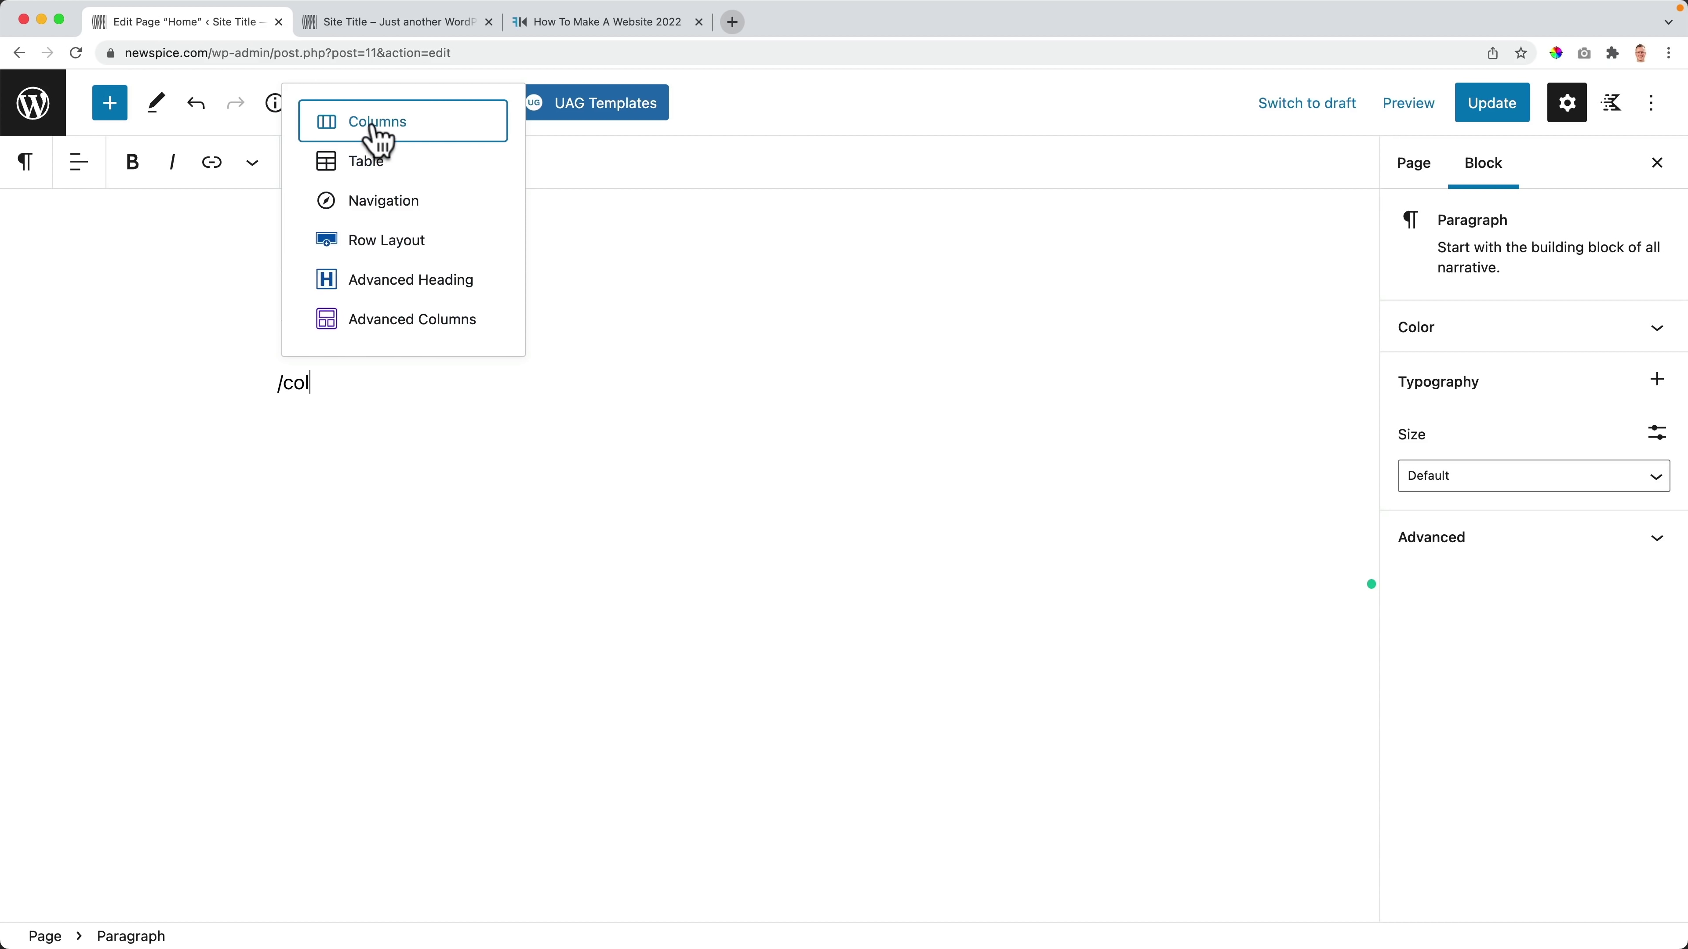
left_click(378, 136)
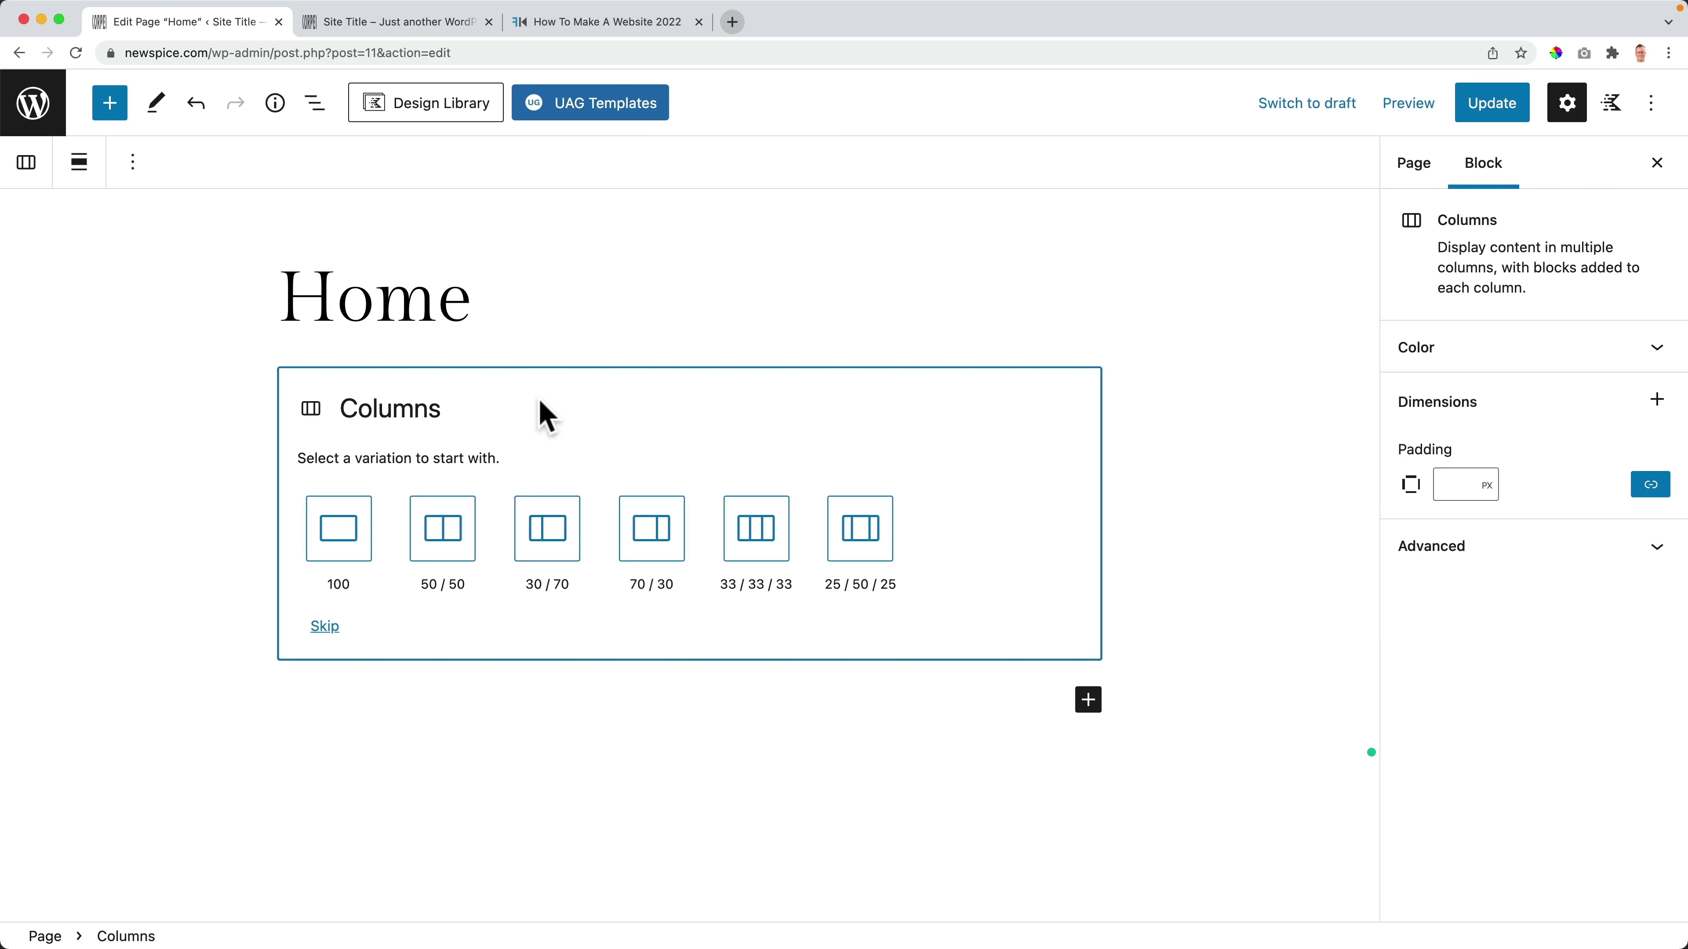
Step: Examine the hero banner and section layout of the reference homepage at ferdykorpershoek.com and return to the page editor
left_click(594, 21)
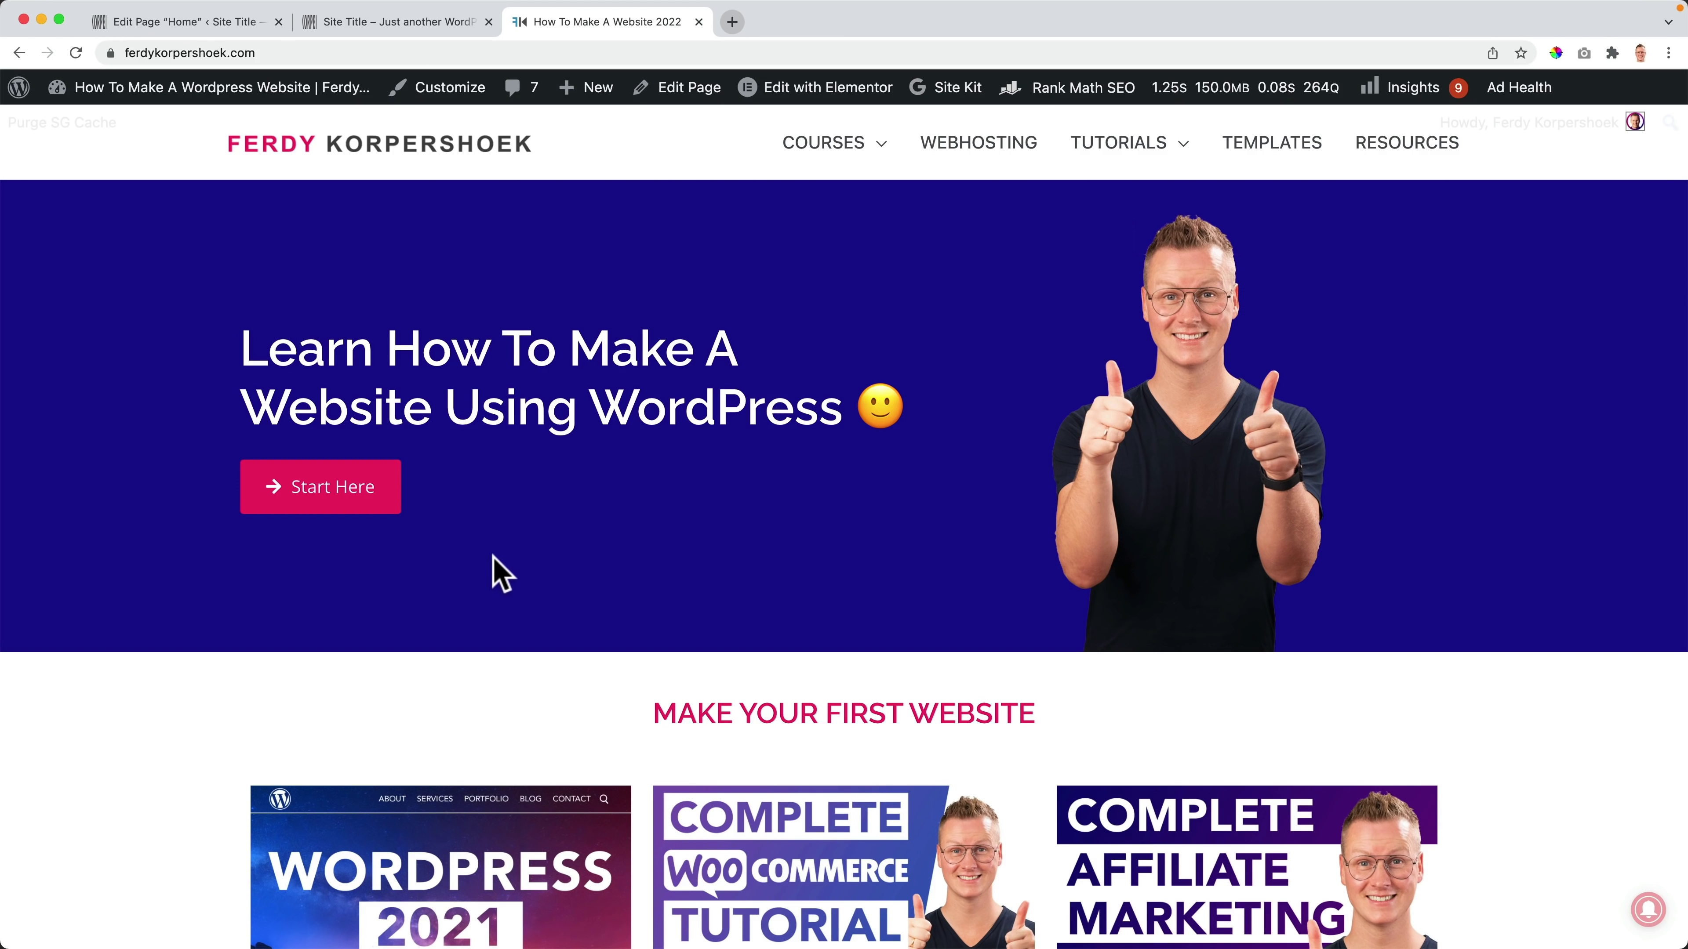
scroll(493, 569, "down", 10)
scroll(754, 490, "up", 10)
scroll(745, 476, "down", 10)
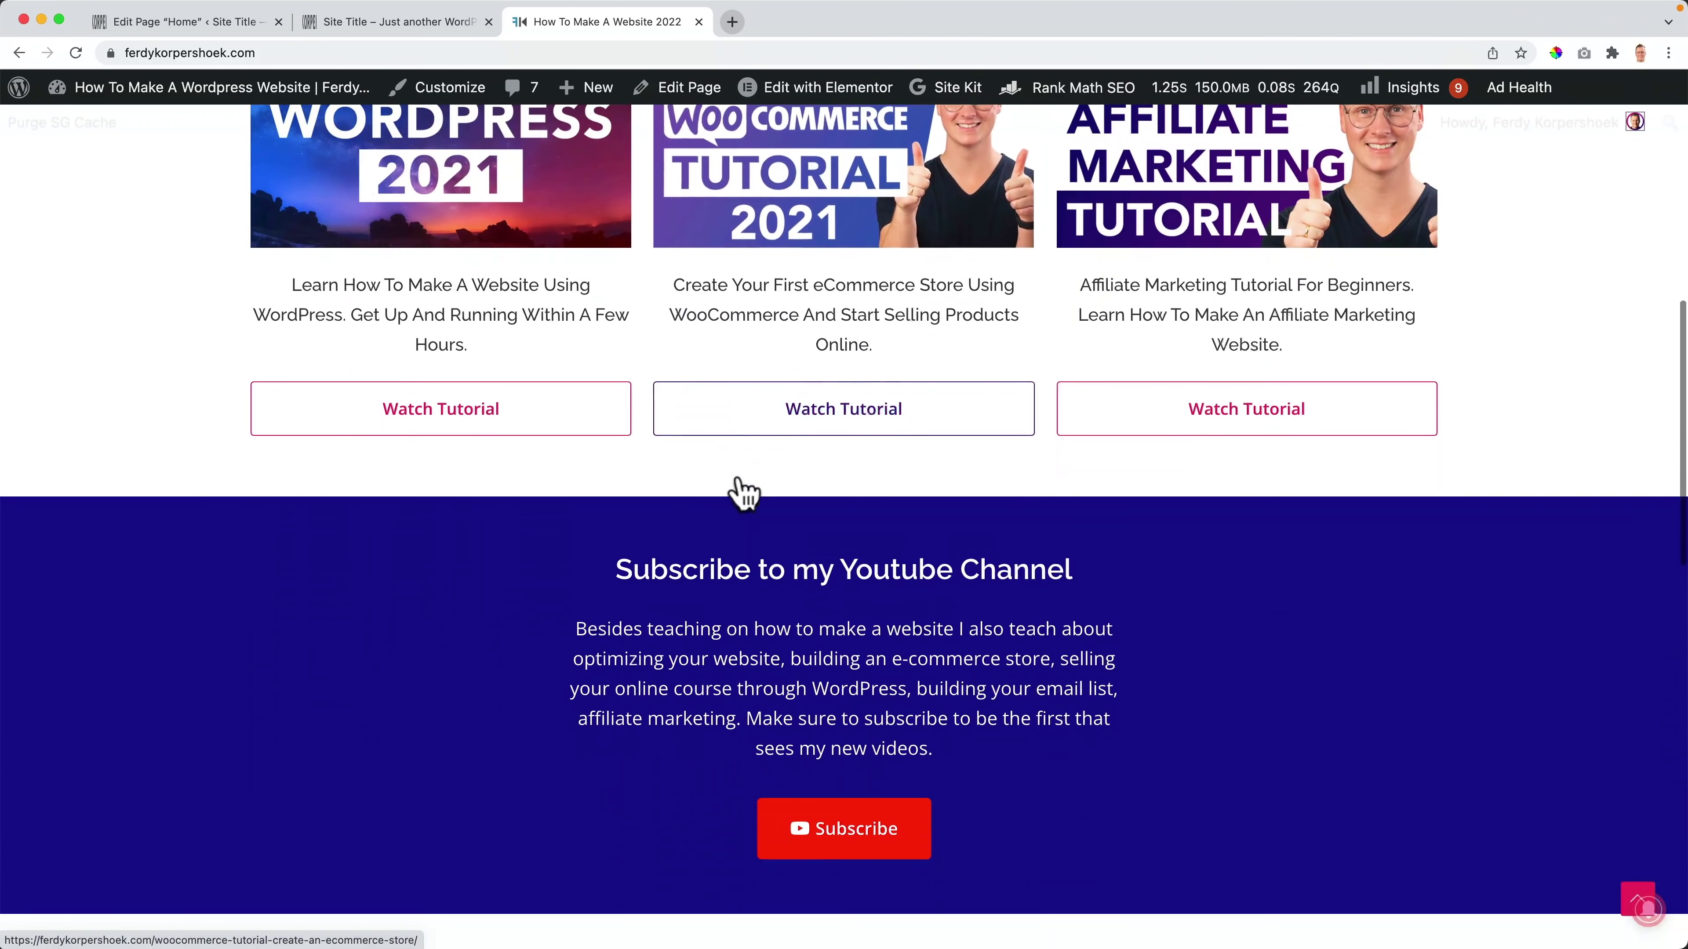
scroll(715, 482, "up", 10)
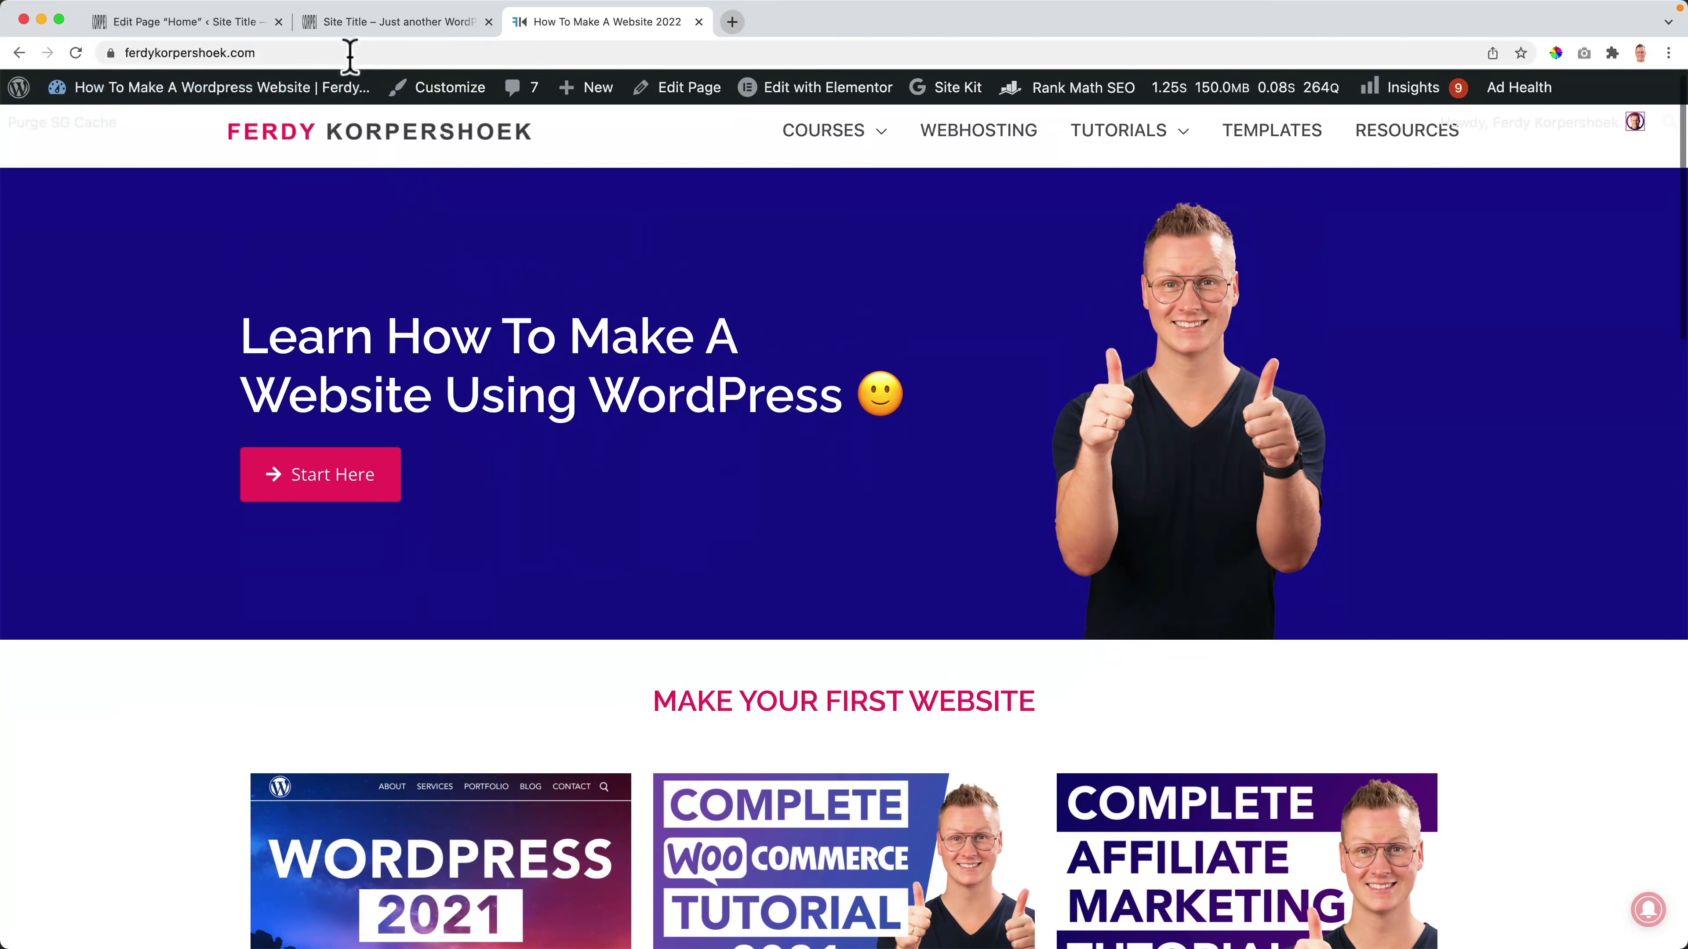
left_click(193, 27)
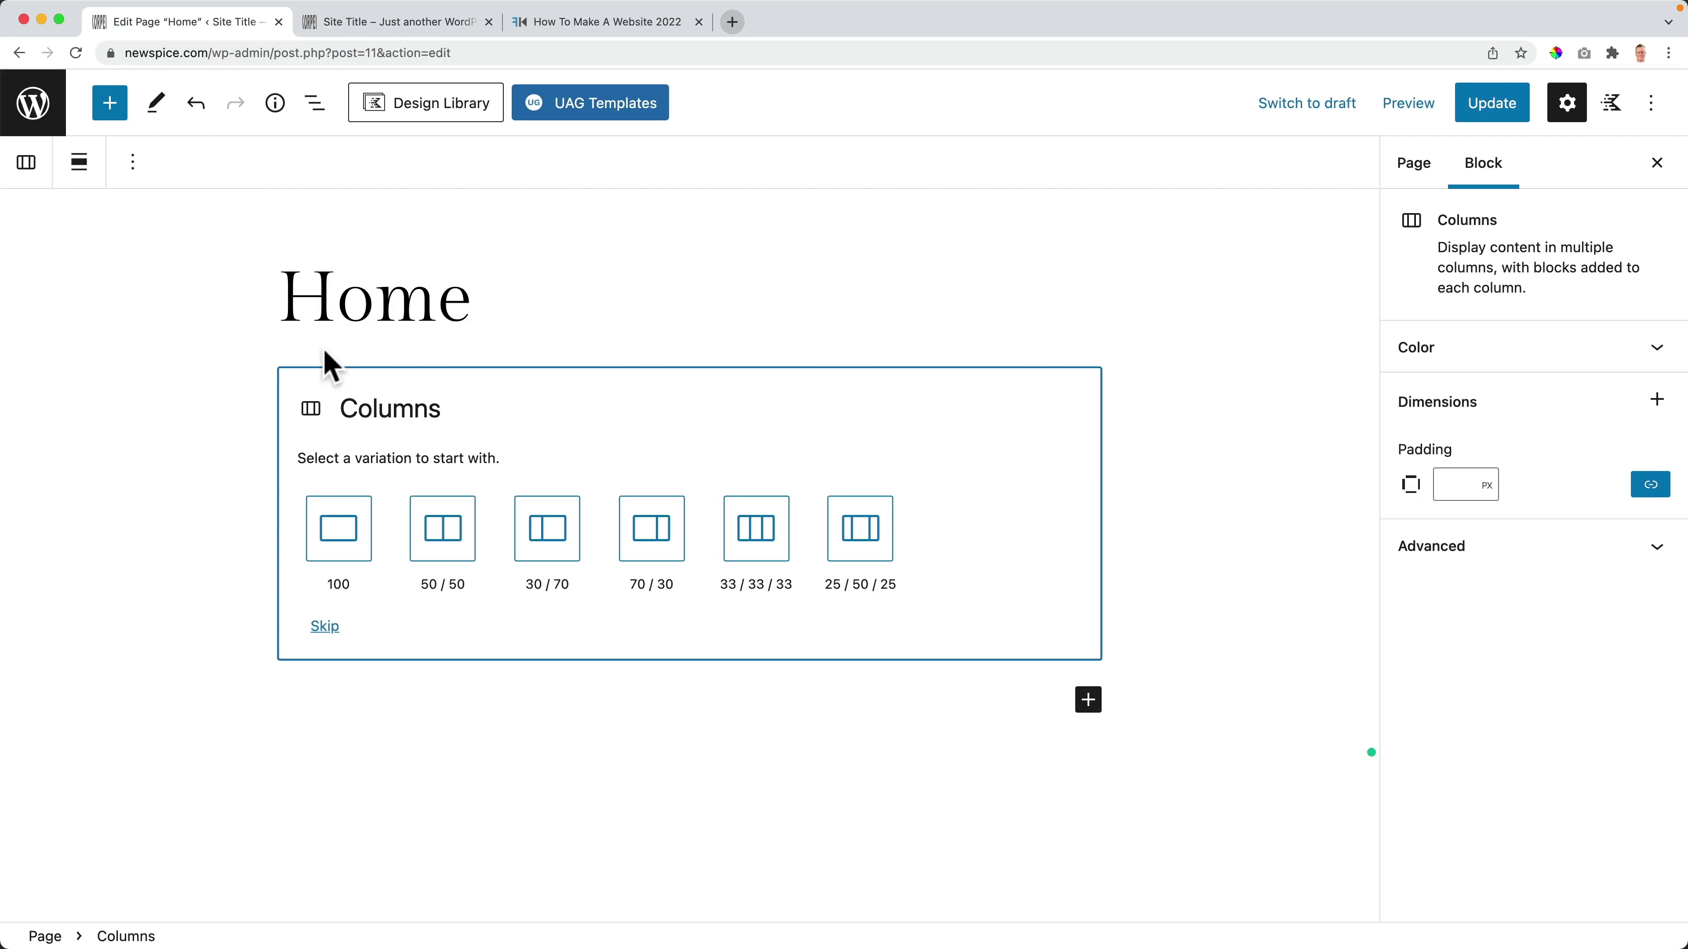
left_click(565, 22)
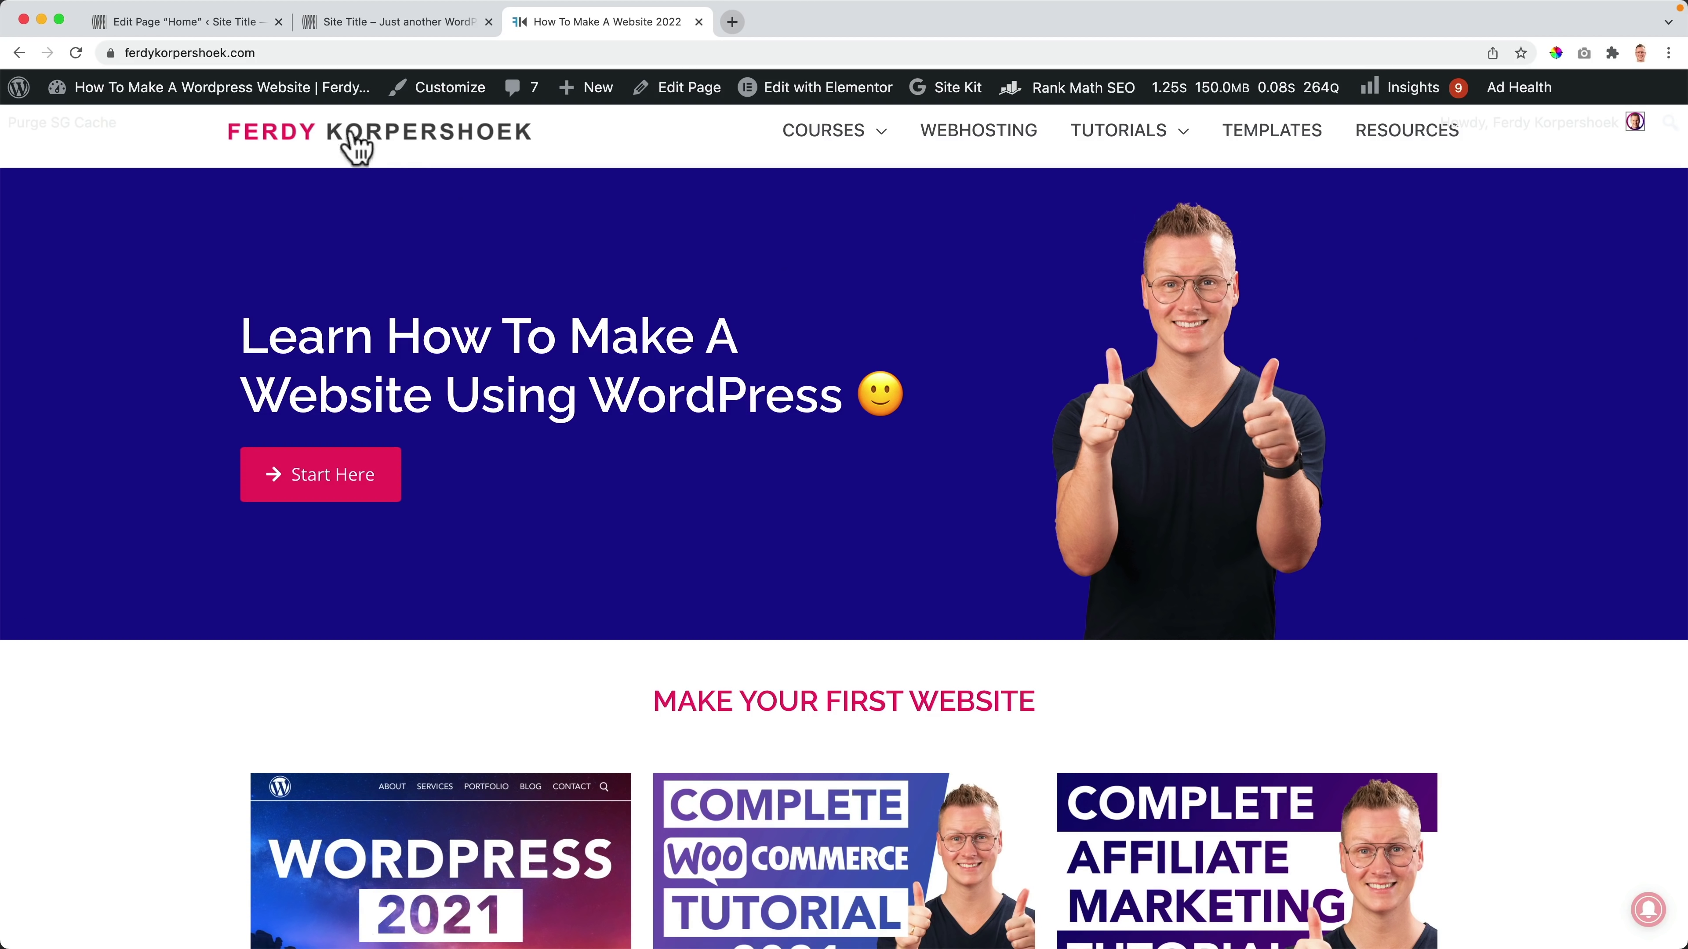
left_click(239, 30)
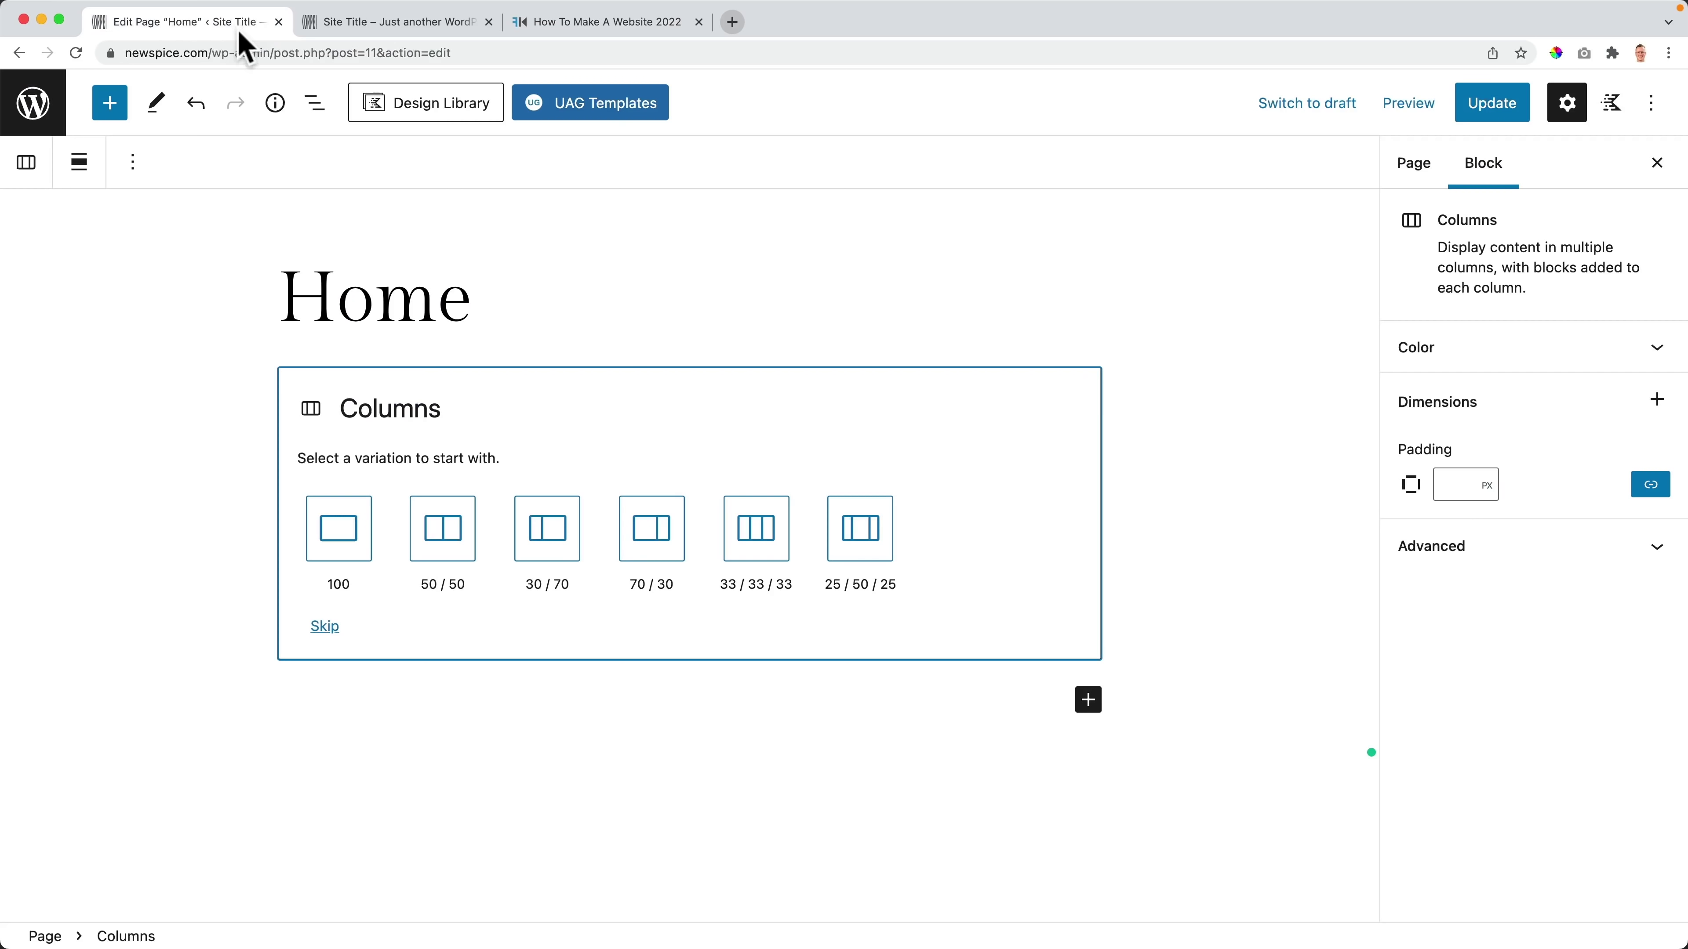
Step: Choose the 70 / 30 column layout and place the thumbs-up portrait from the media library in the narrow column
left_click(664, 545)
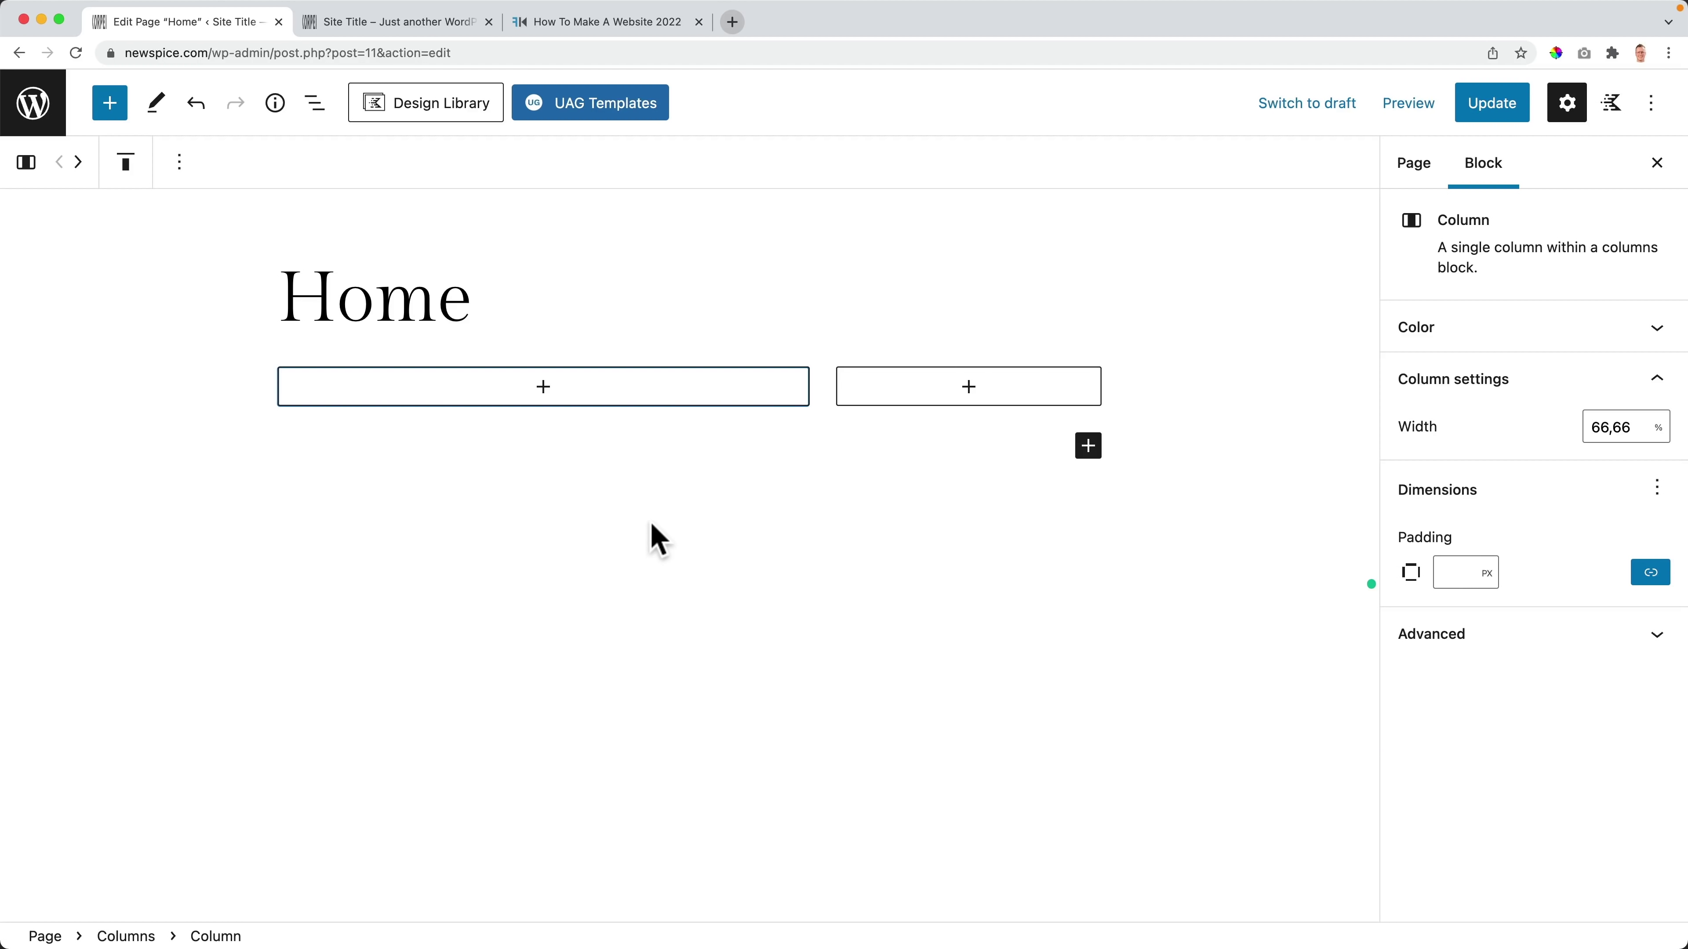
left_click(970, 397)
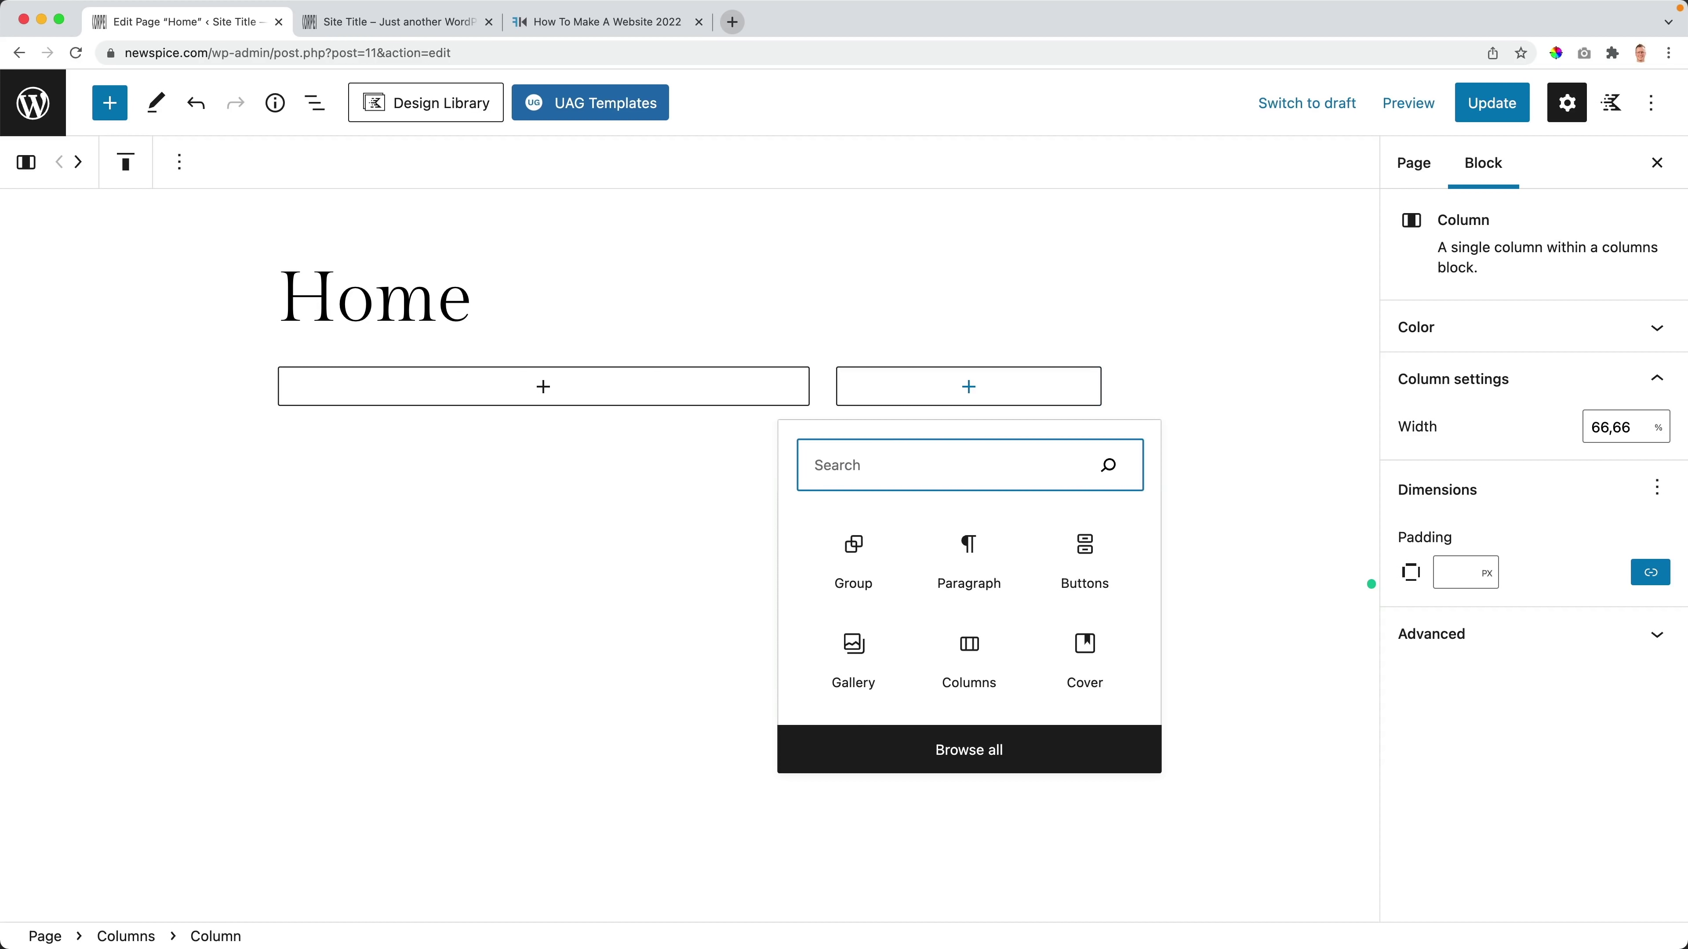
type("image")
left_click(863, 565)
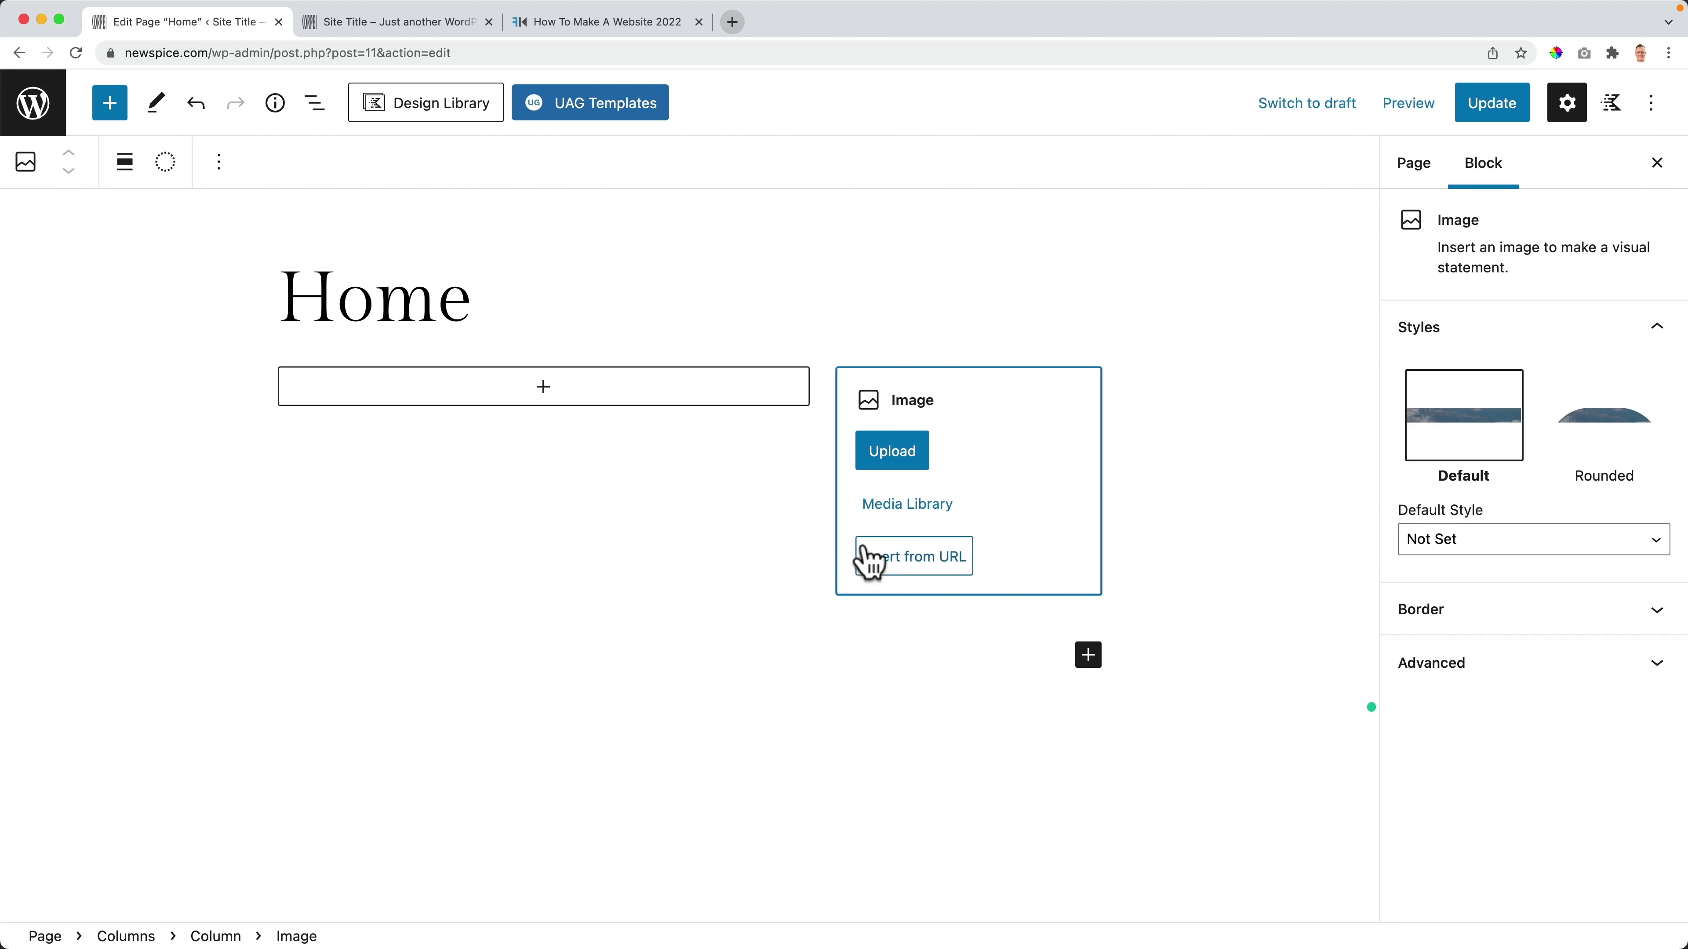
left_click(902, 507)
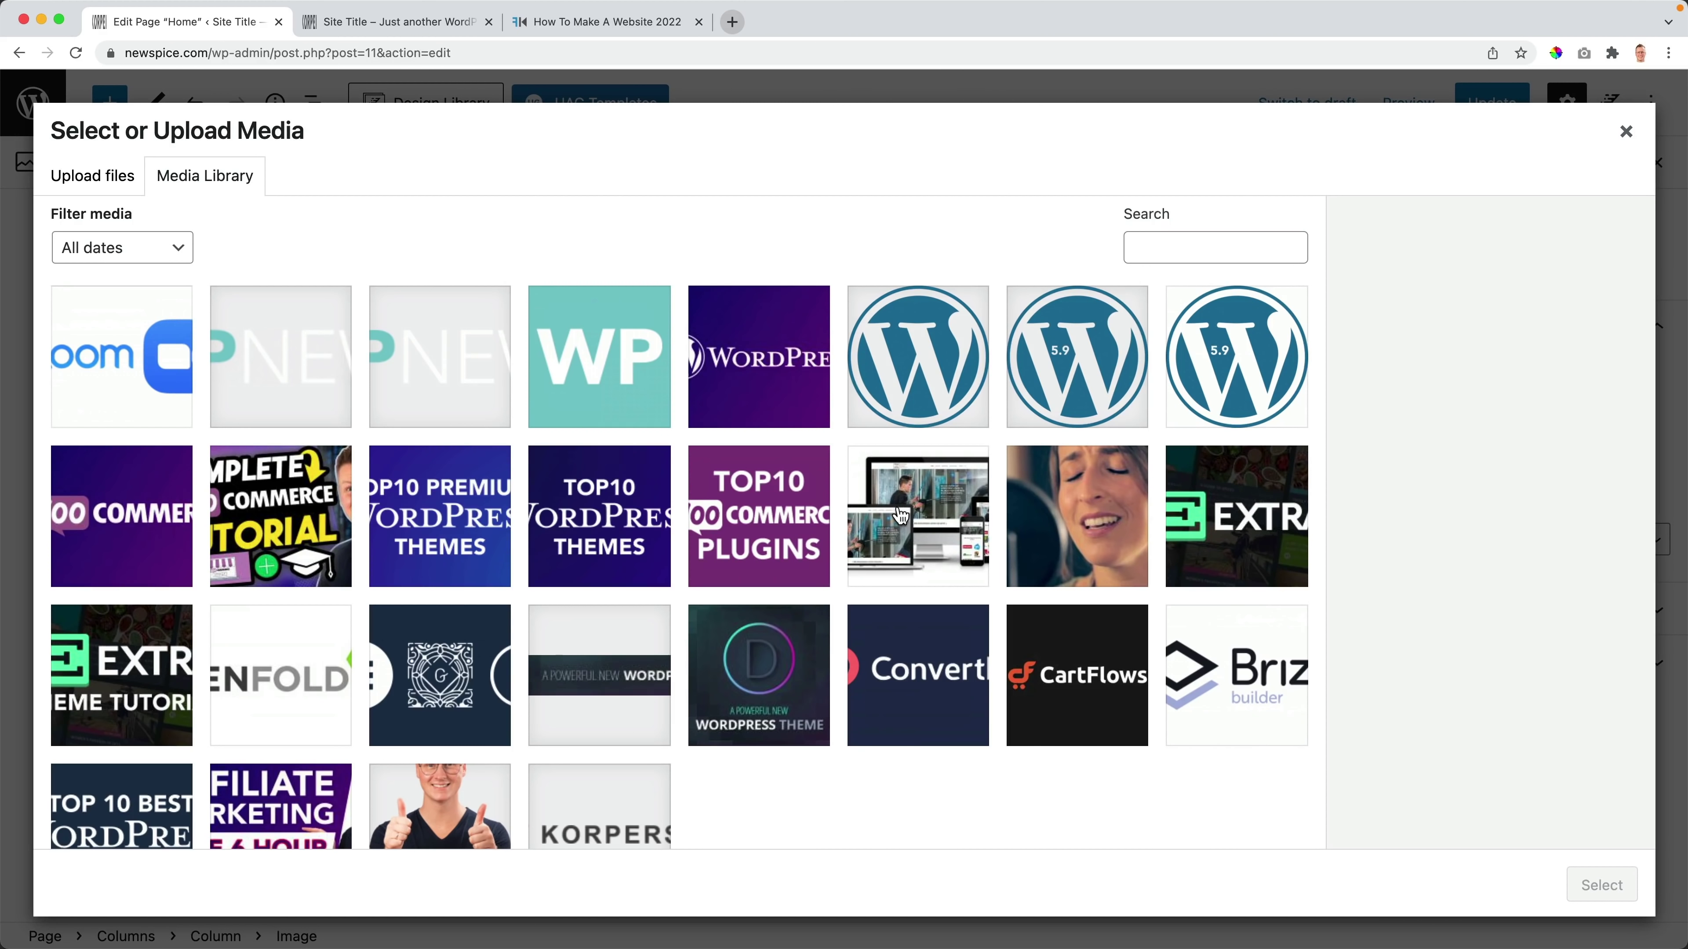
left_click(414, 837)
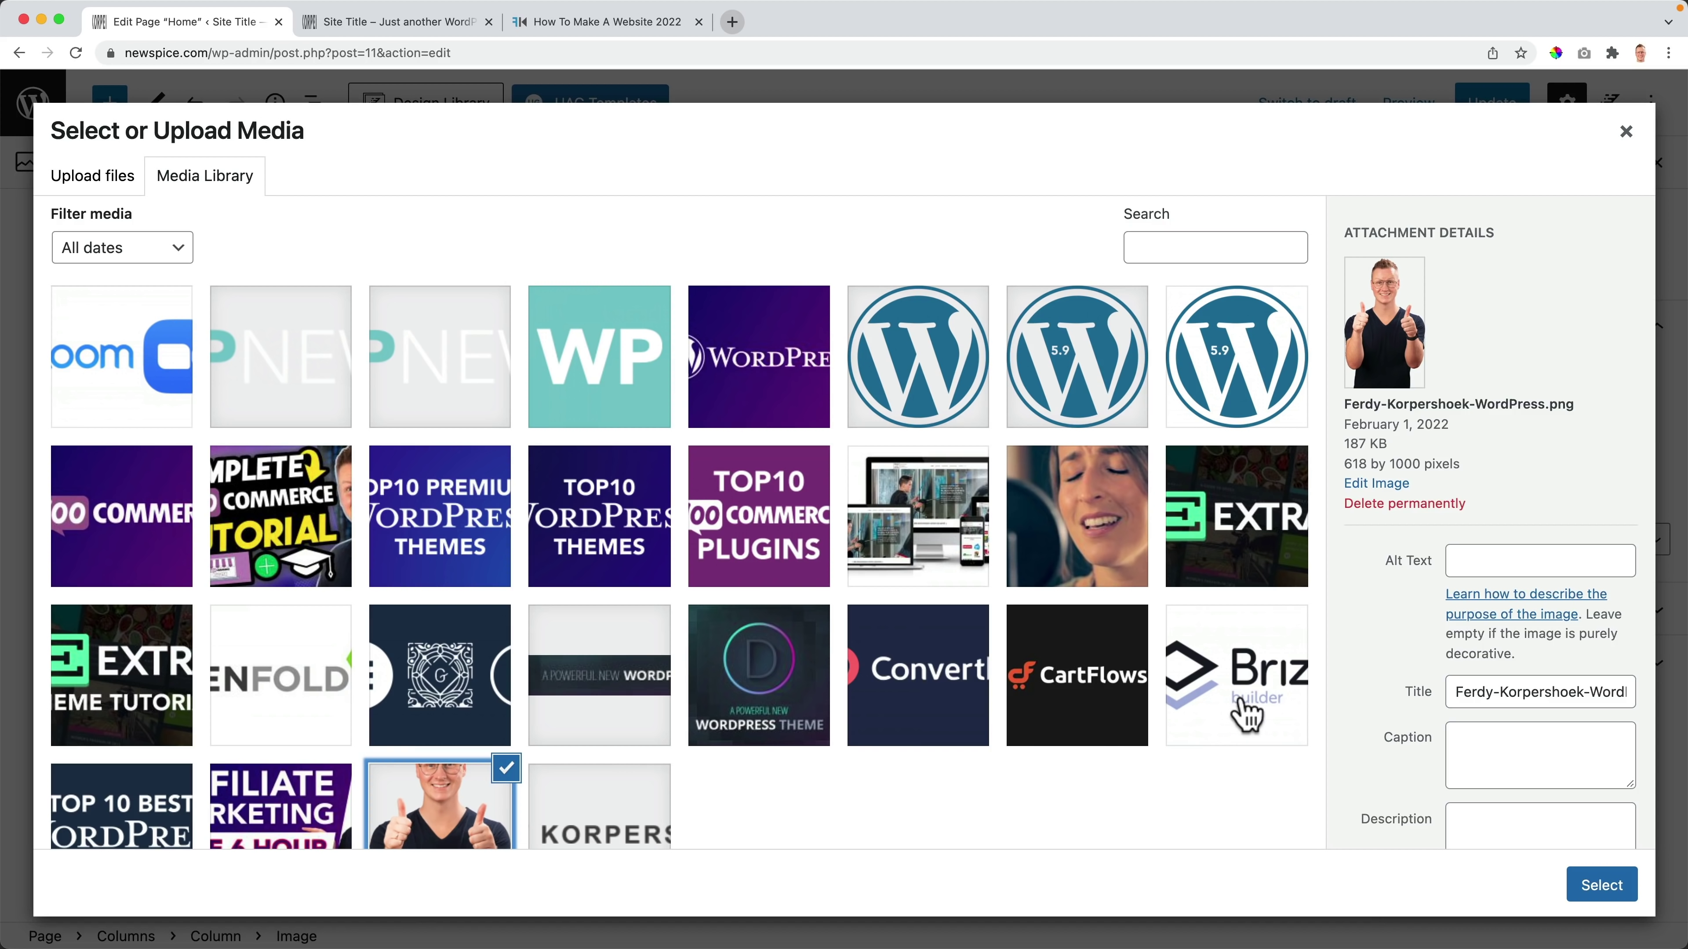
left_click(1602, 885)
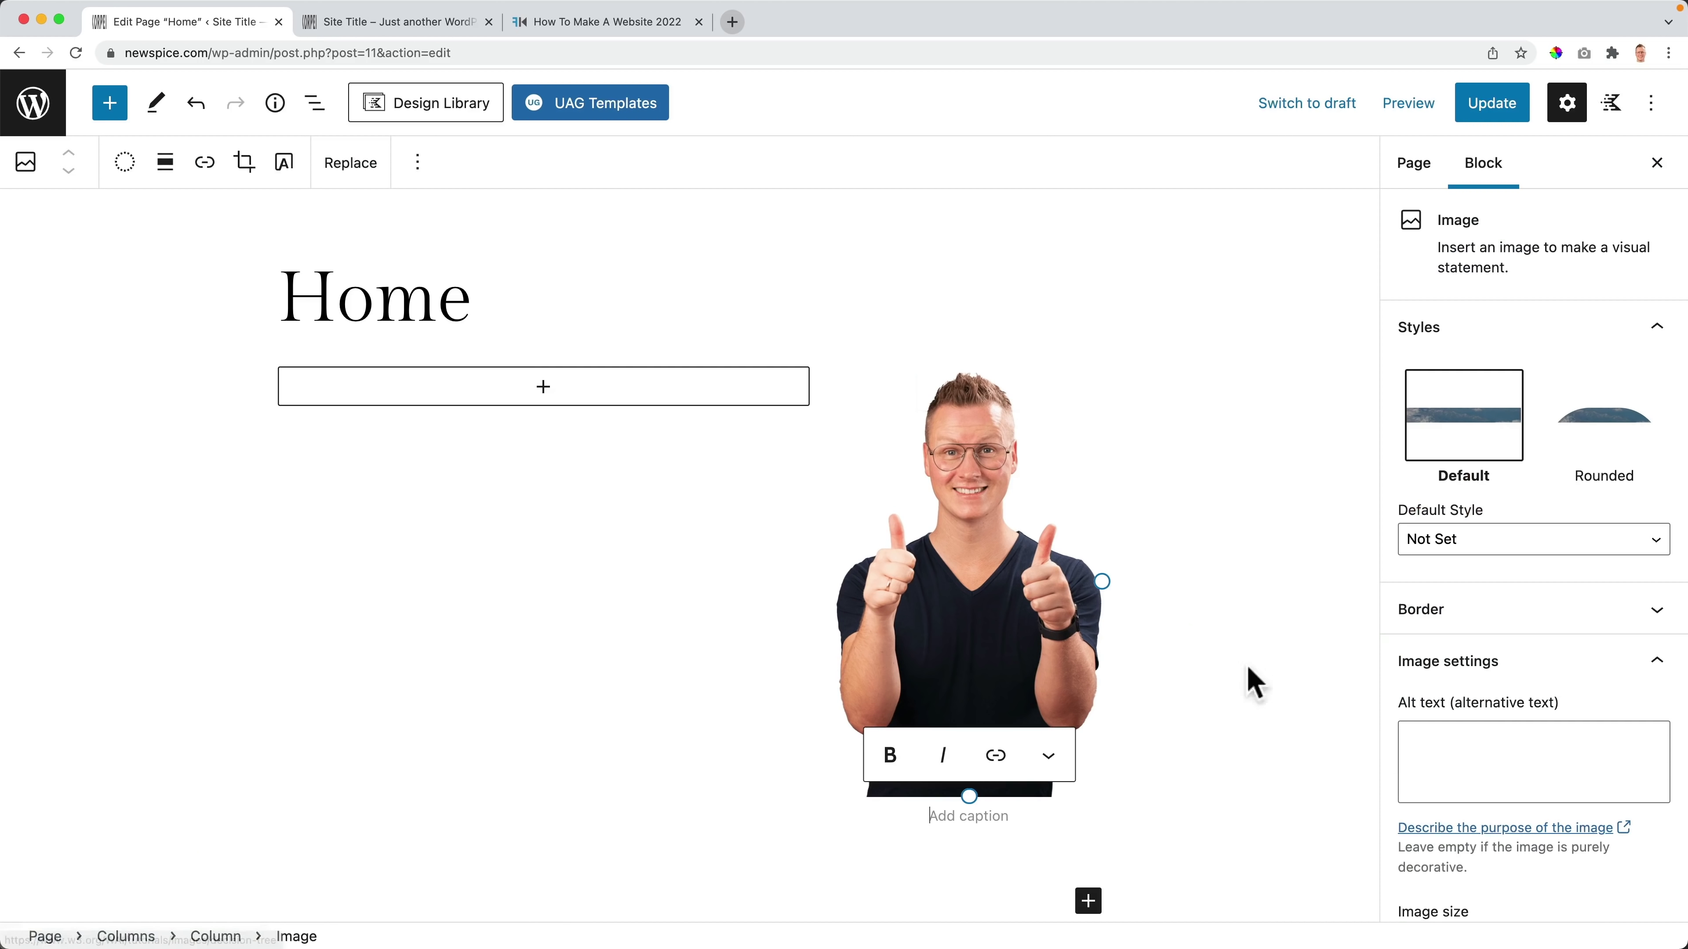
Step: Insert a Heading block in the empty wide column beside the portrait
left_click(544, 388)
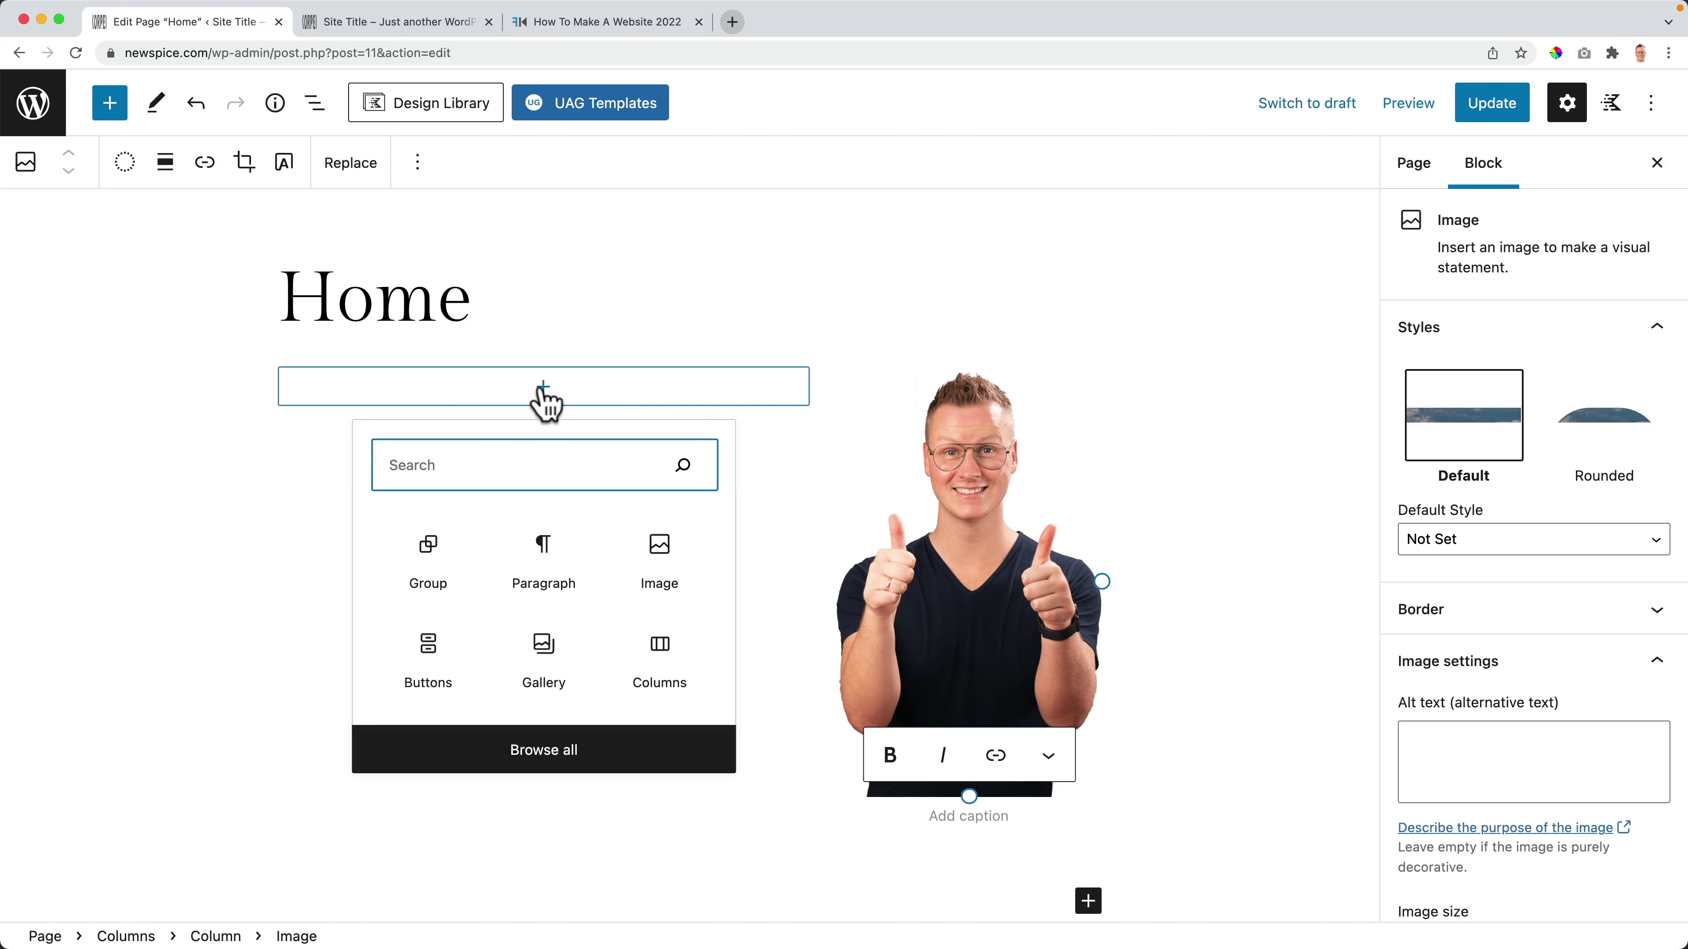
type("headin")
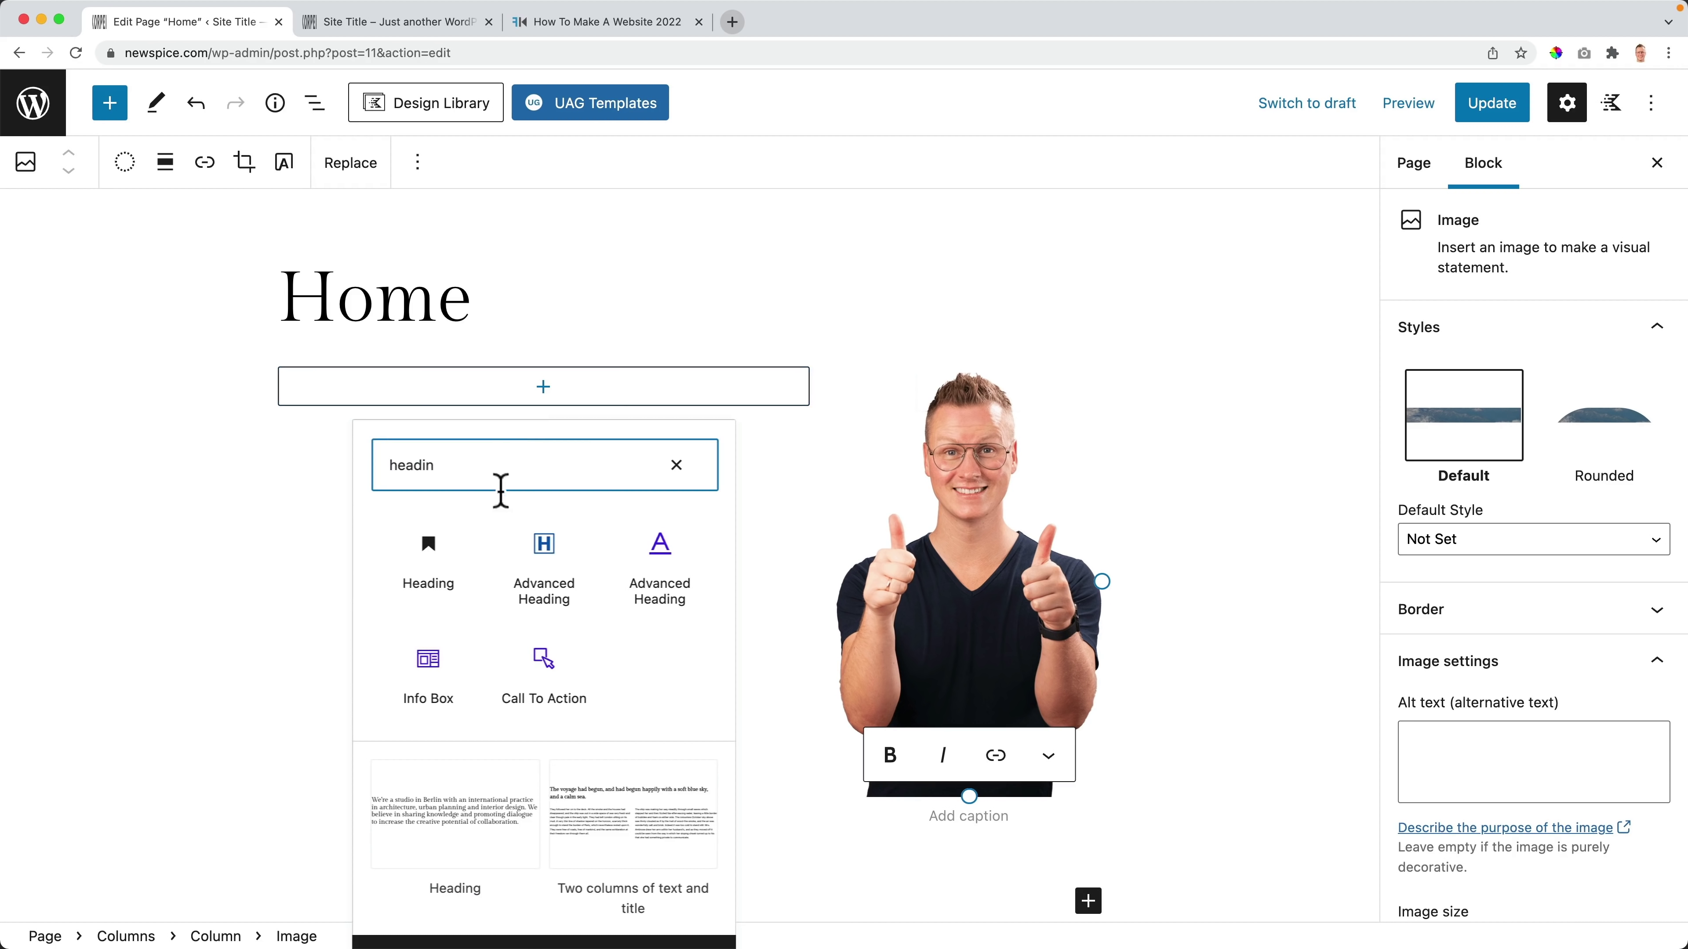
left_click(432, 585)
Step: Copy "Learn How To Make A Website Using WordPress" from the reference homepage's hero banner and paste it into the new heading
left_click(568, 23)
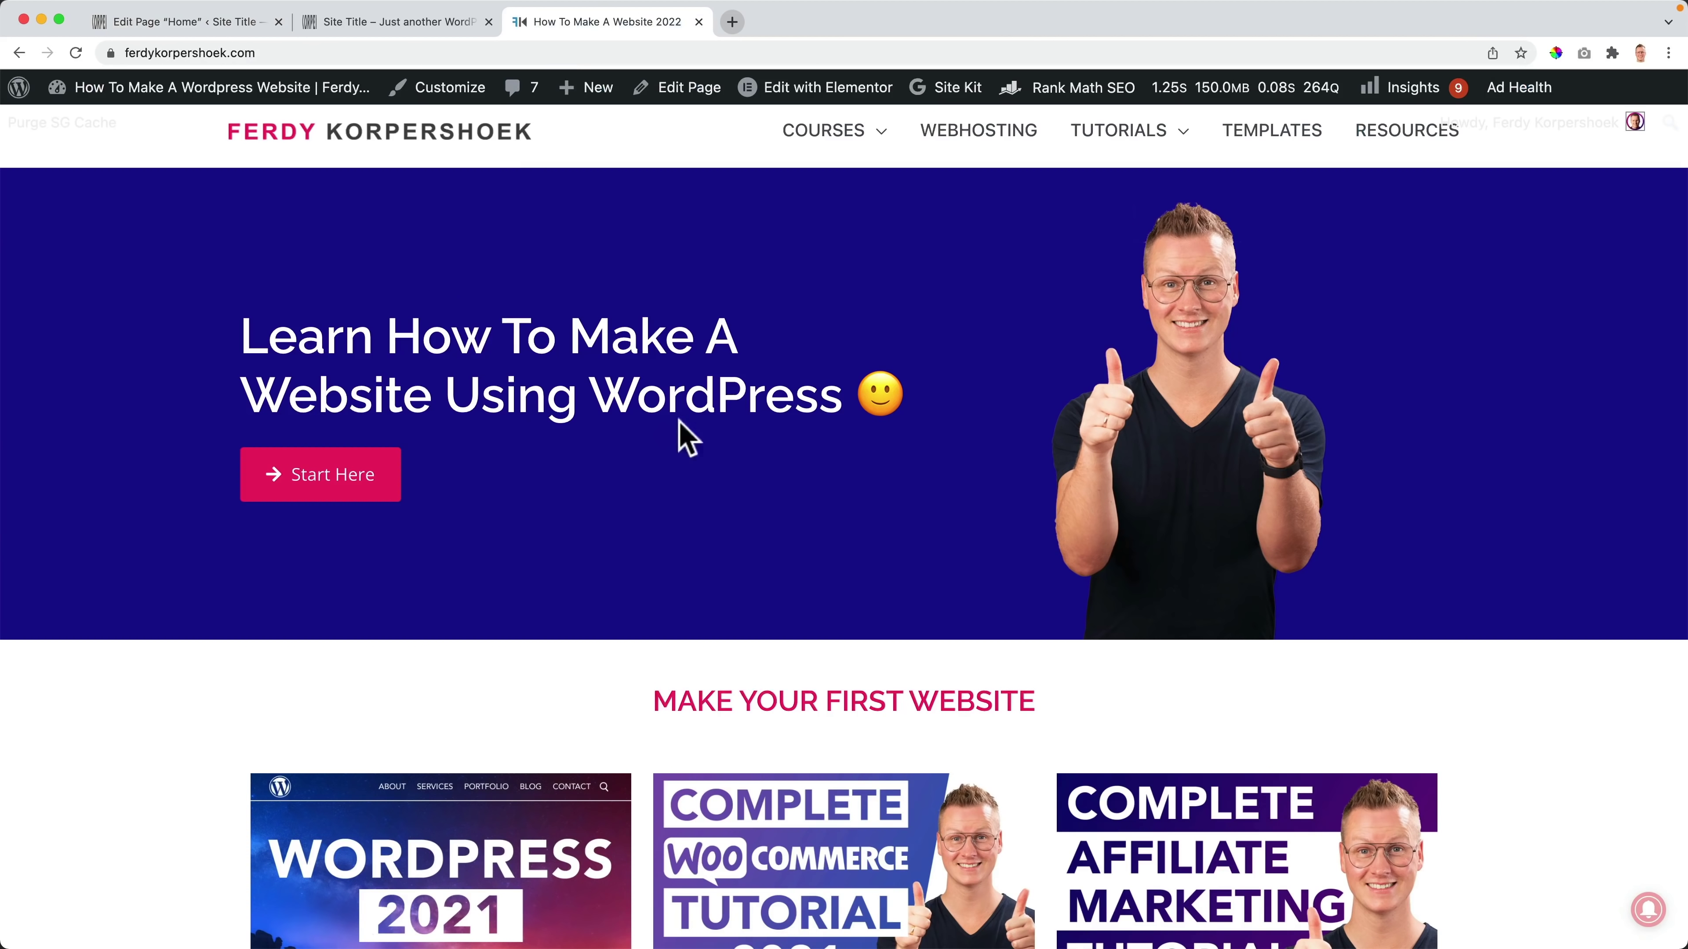
left_click_drag(832, 407, 220, 348)
key("super+c")
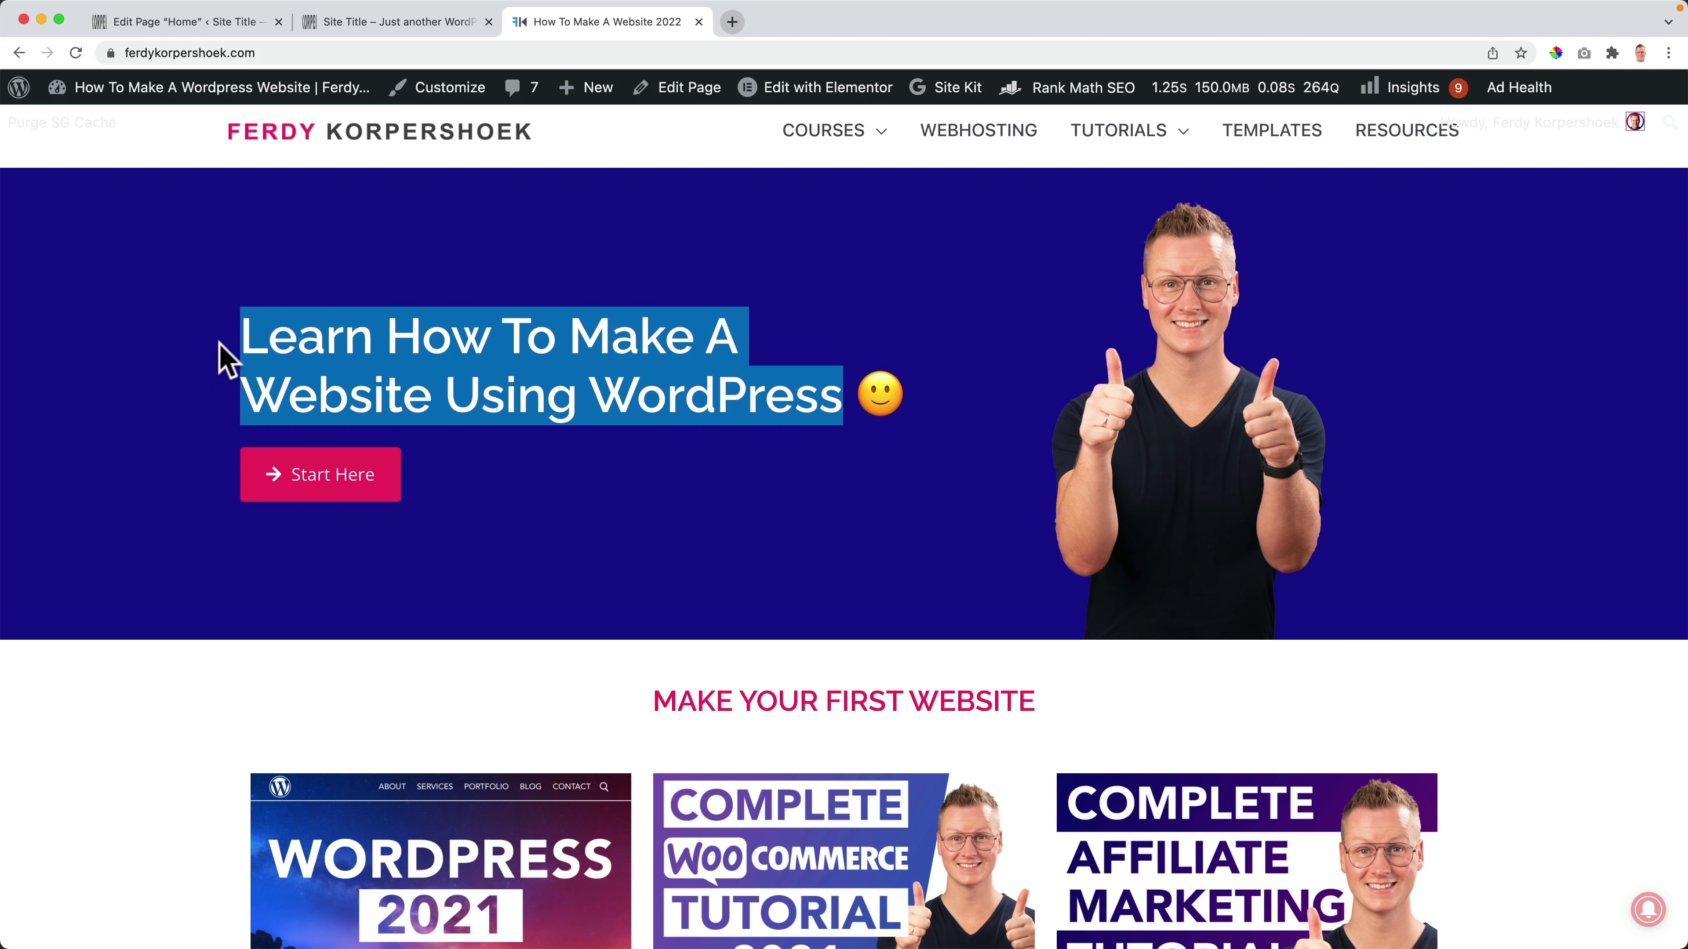
left_click(425, 24)
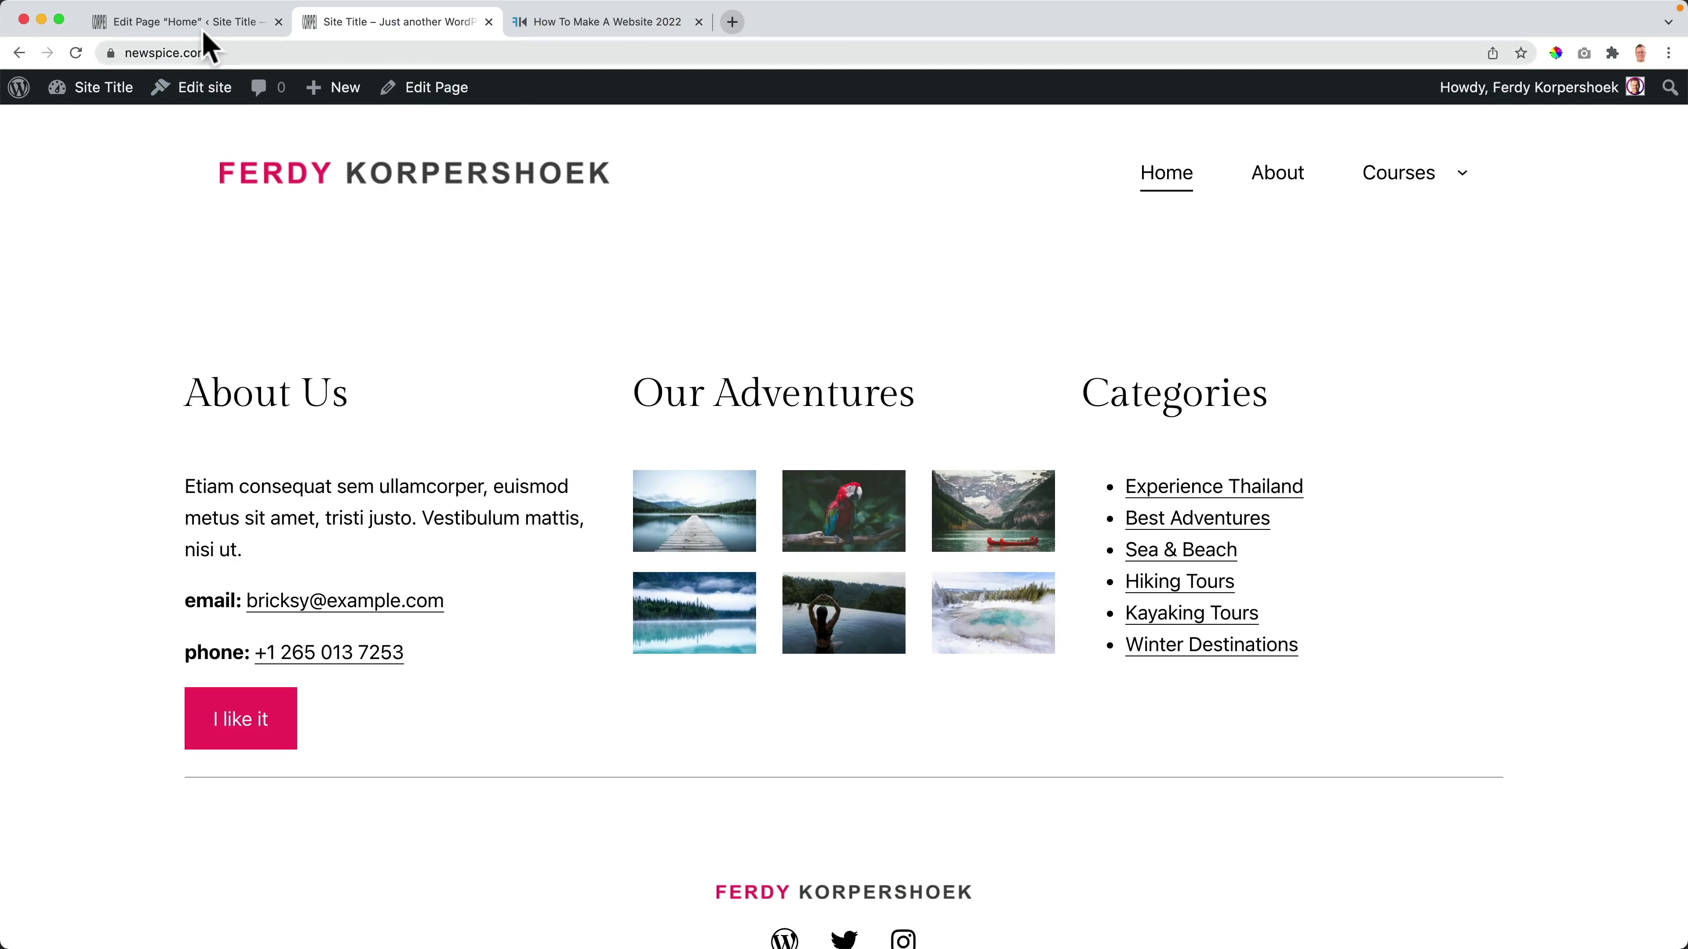
left_click(153, 24)
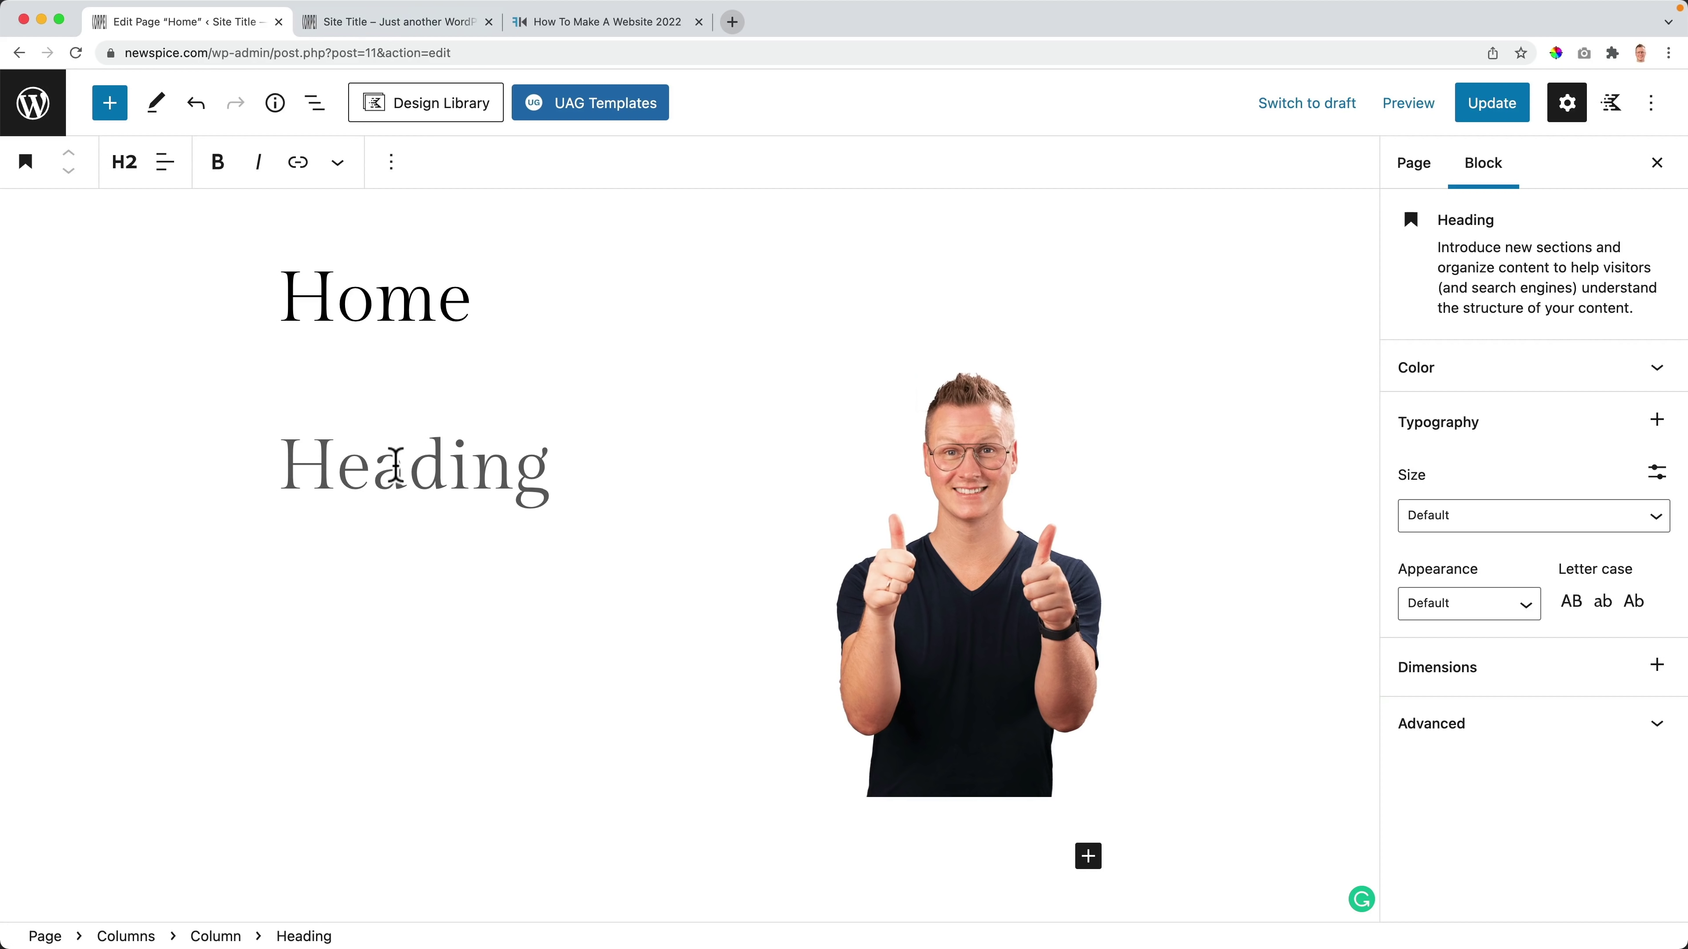
key("super+v")
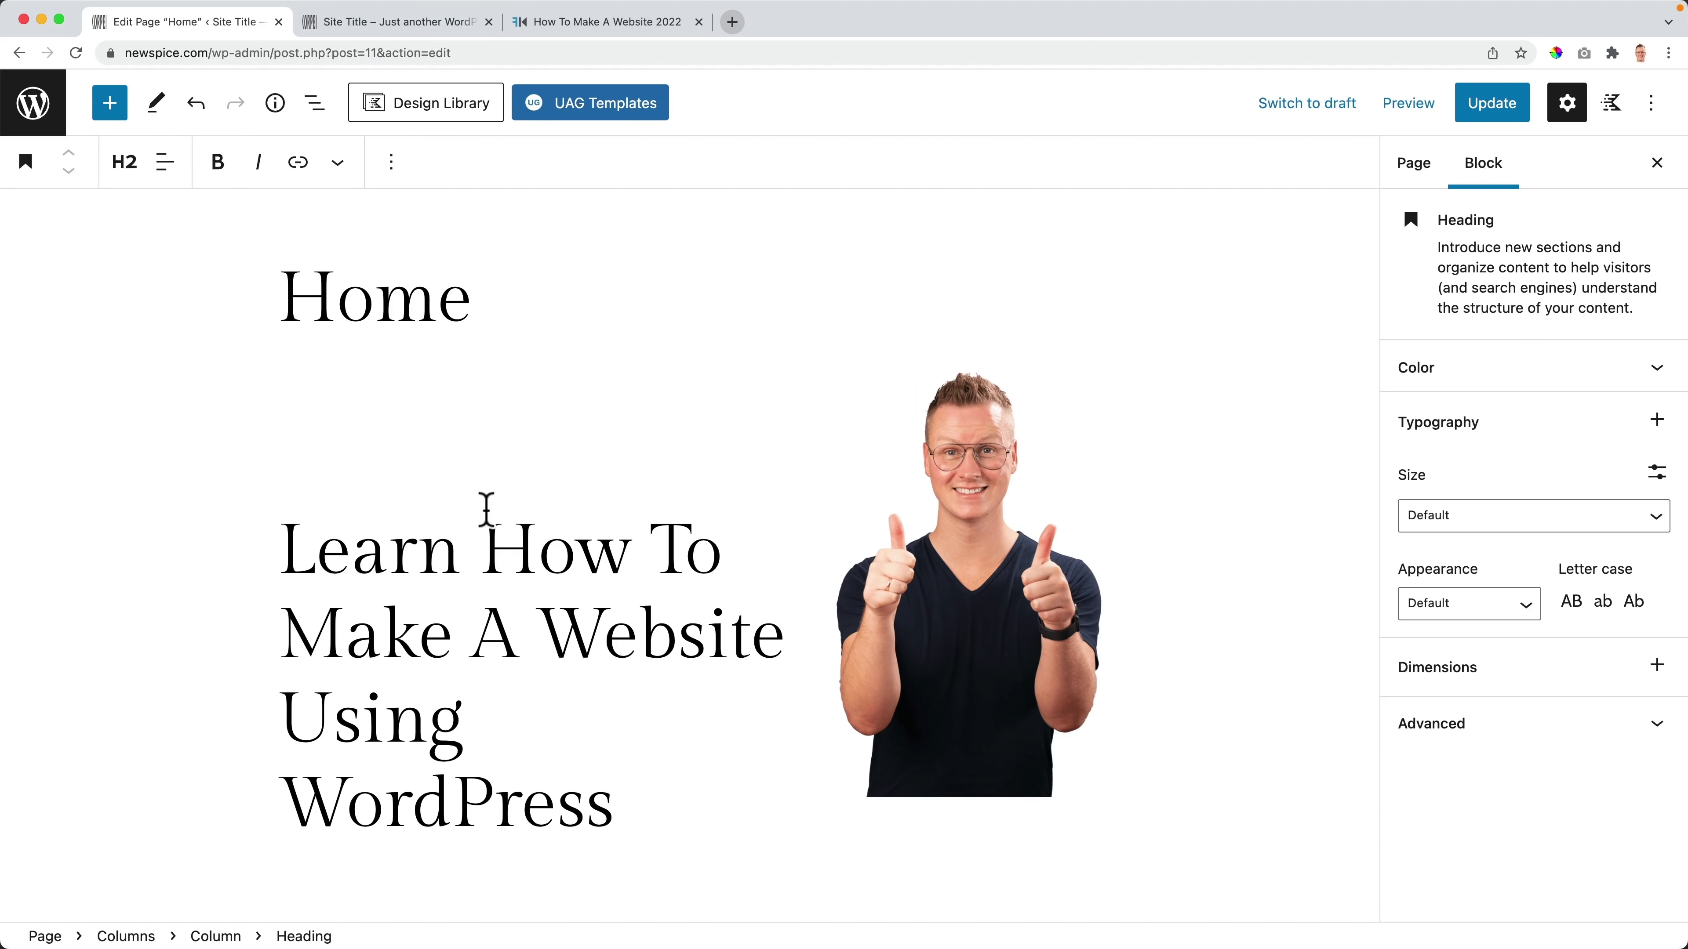
scroll(596, 539, "down", 3)
scroll(727, 415, "up", 3)
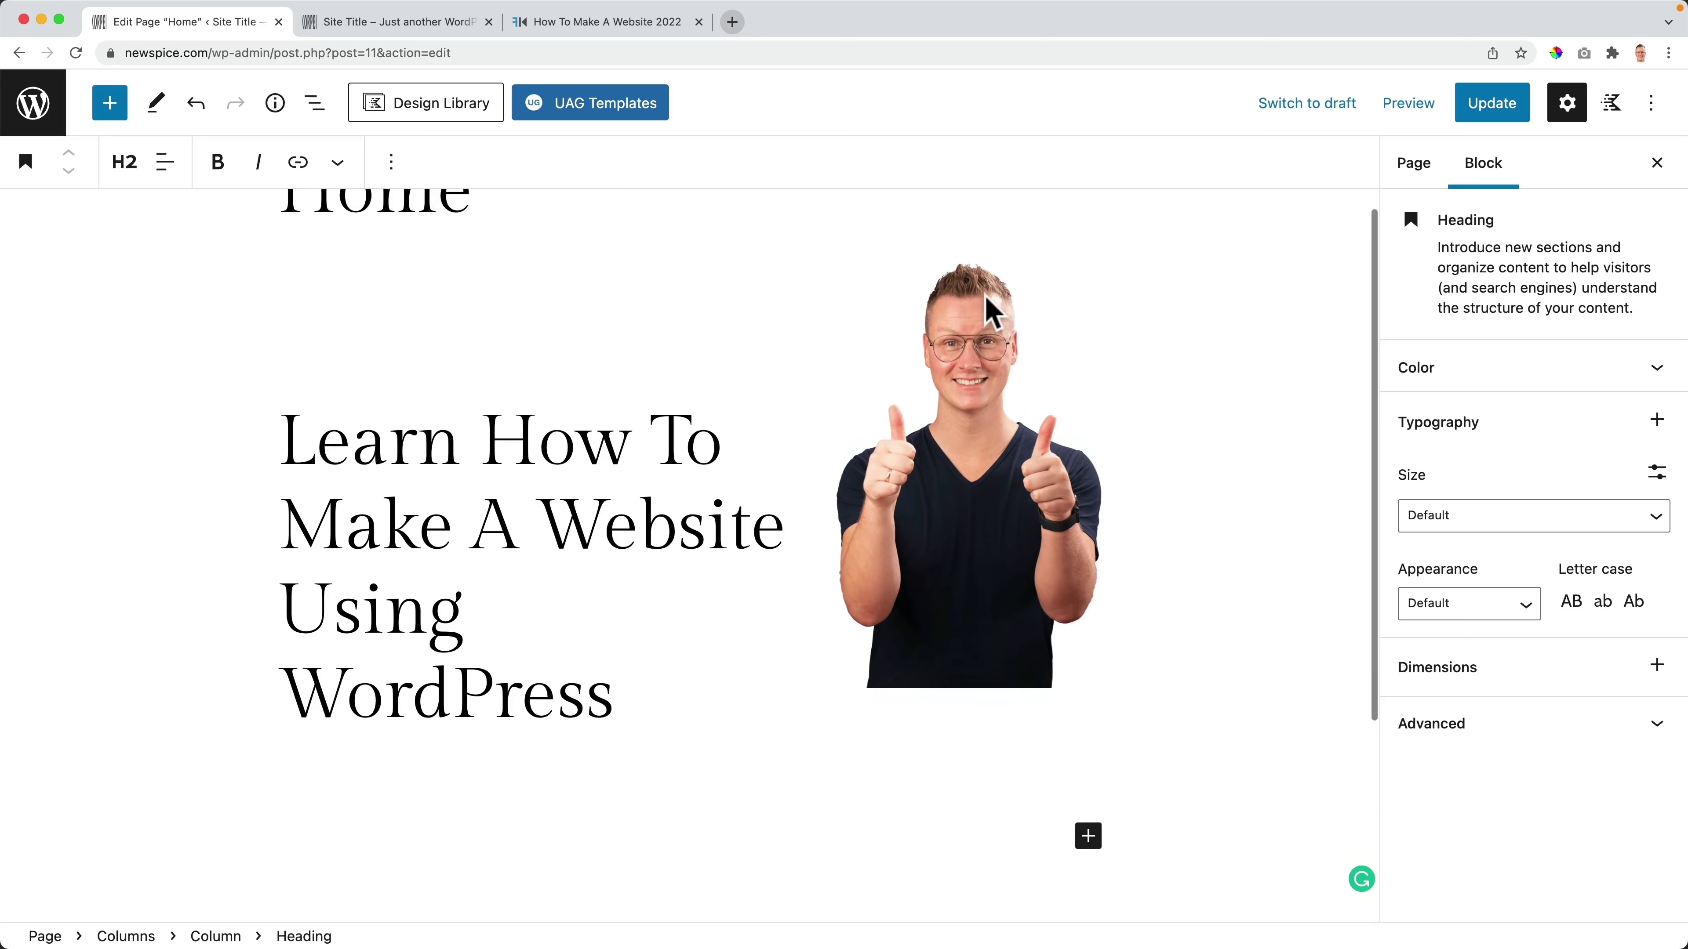
Step: Update the Home page, check the heading and portrait section on the reloaded live site, and return to the page editor
left_click(1492, 103)
left_click(426, 23)
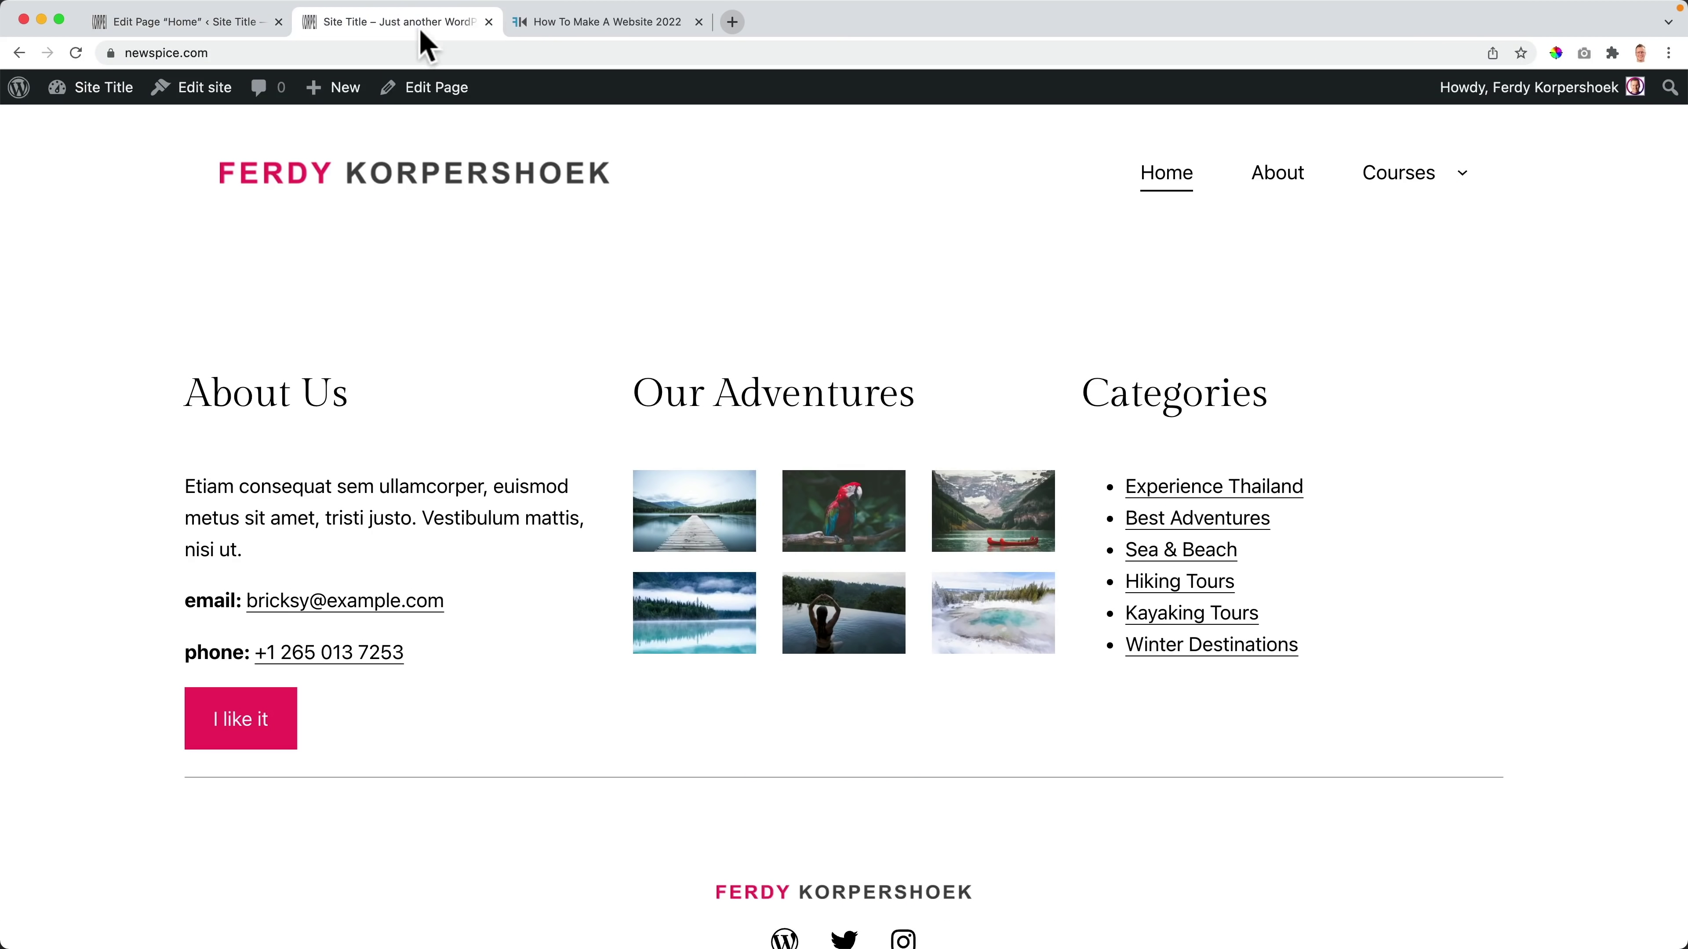
key("super+r")
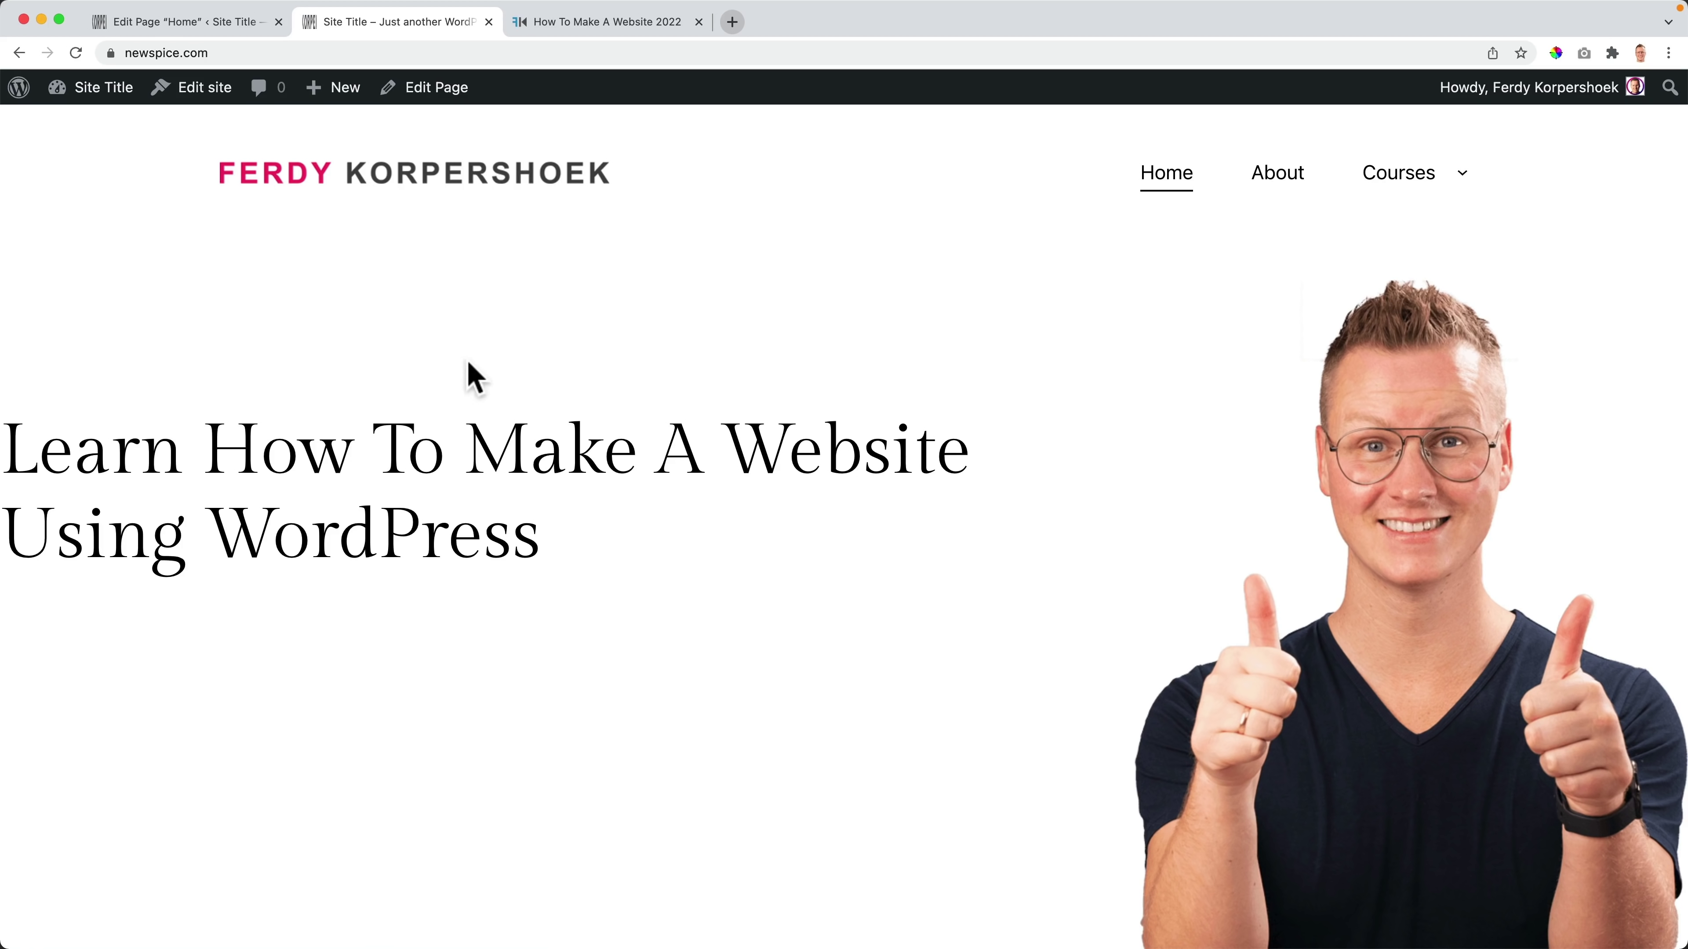
scroll(471, 372, "down", 3)
scroll(469, 365, "down", 2)
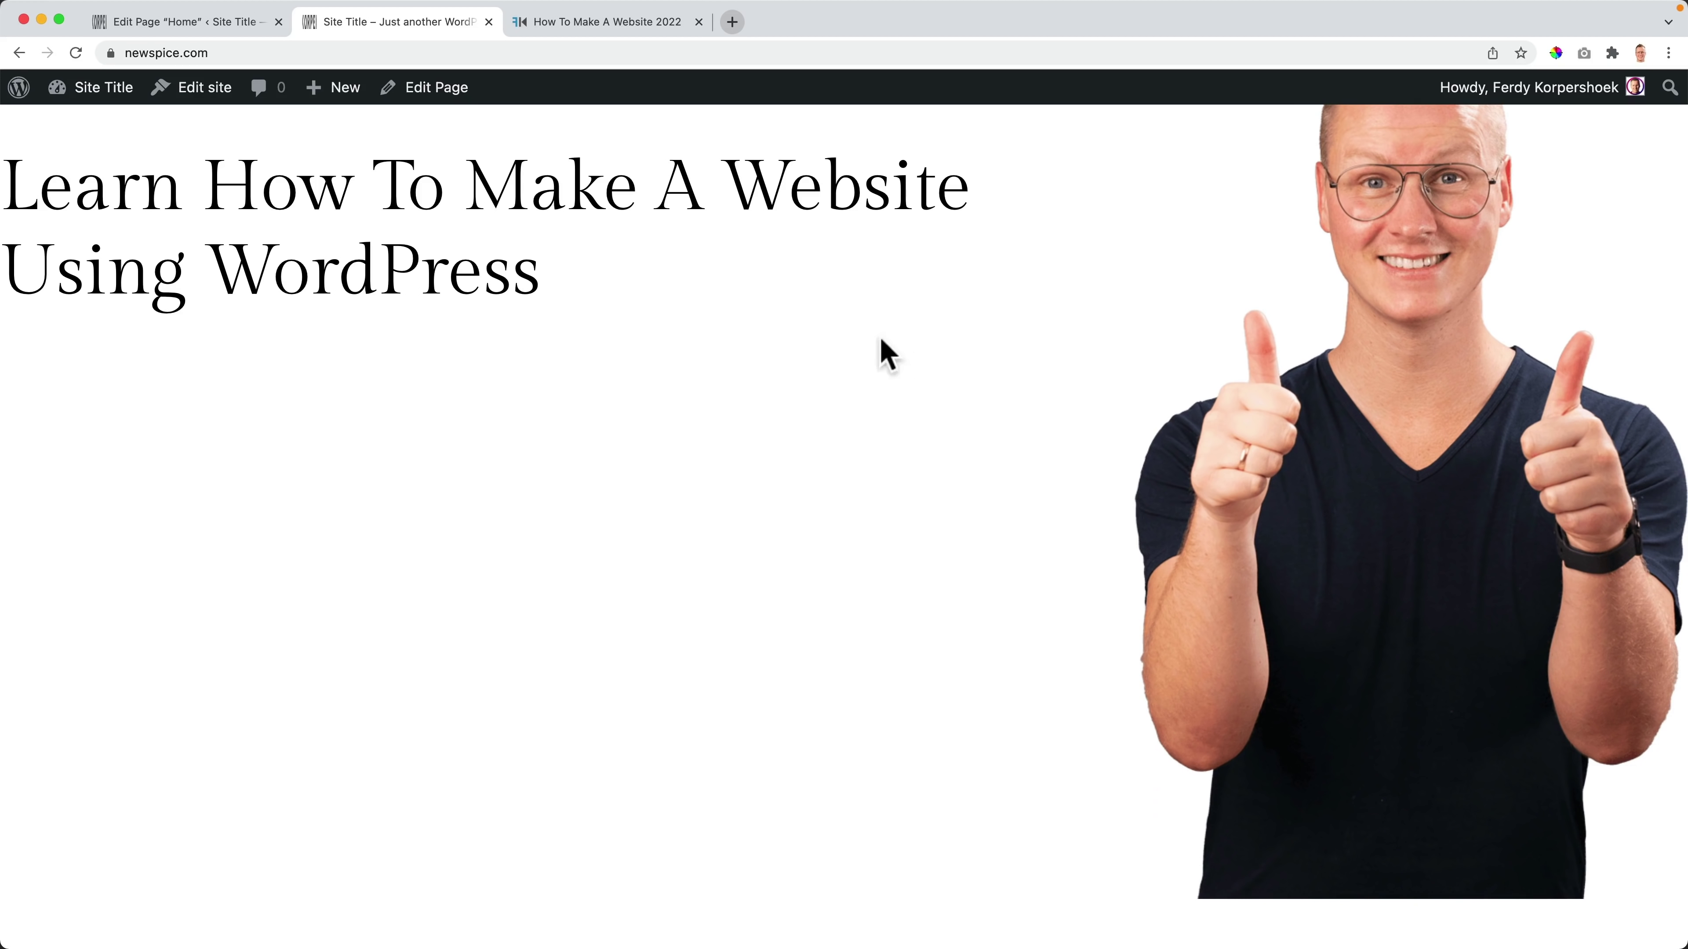
scroll(272, 305, "up", 4)
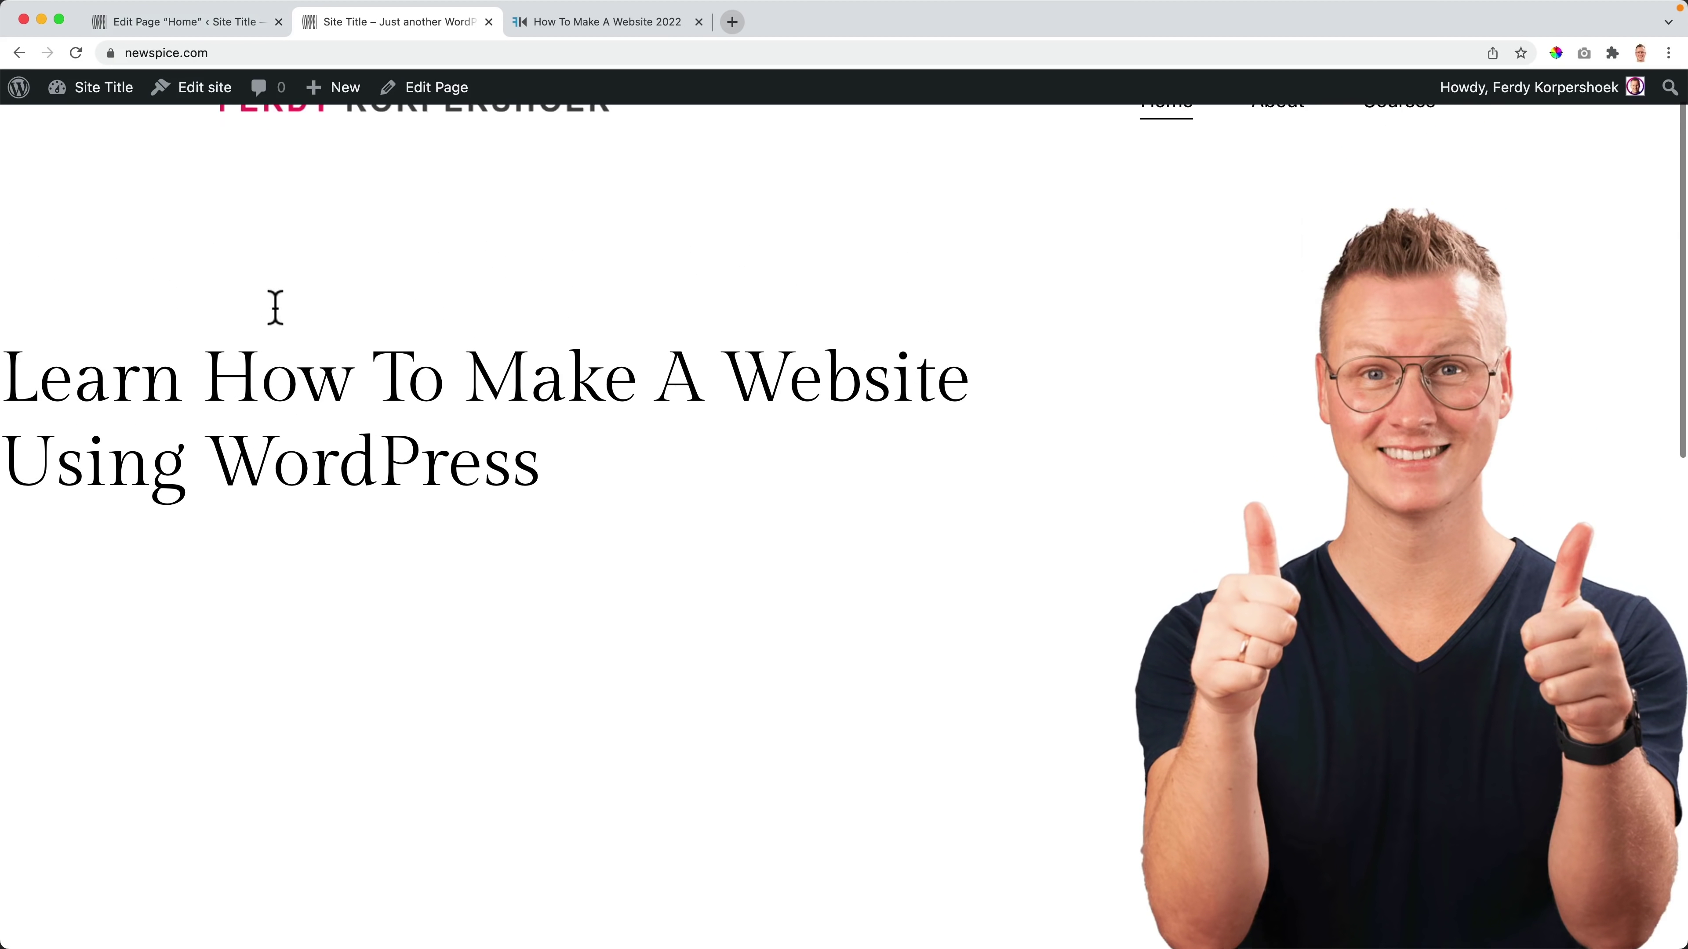
scroll(275, 313, "down", 2)
scroll(272, 313, "down", 4)
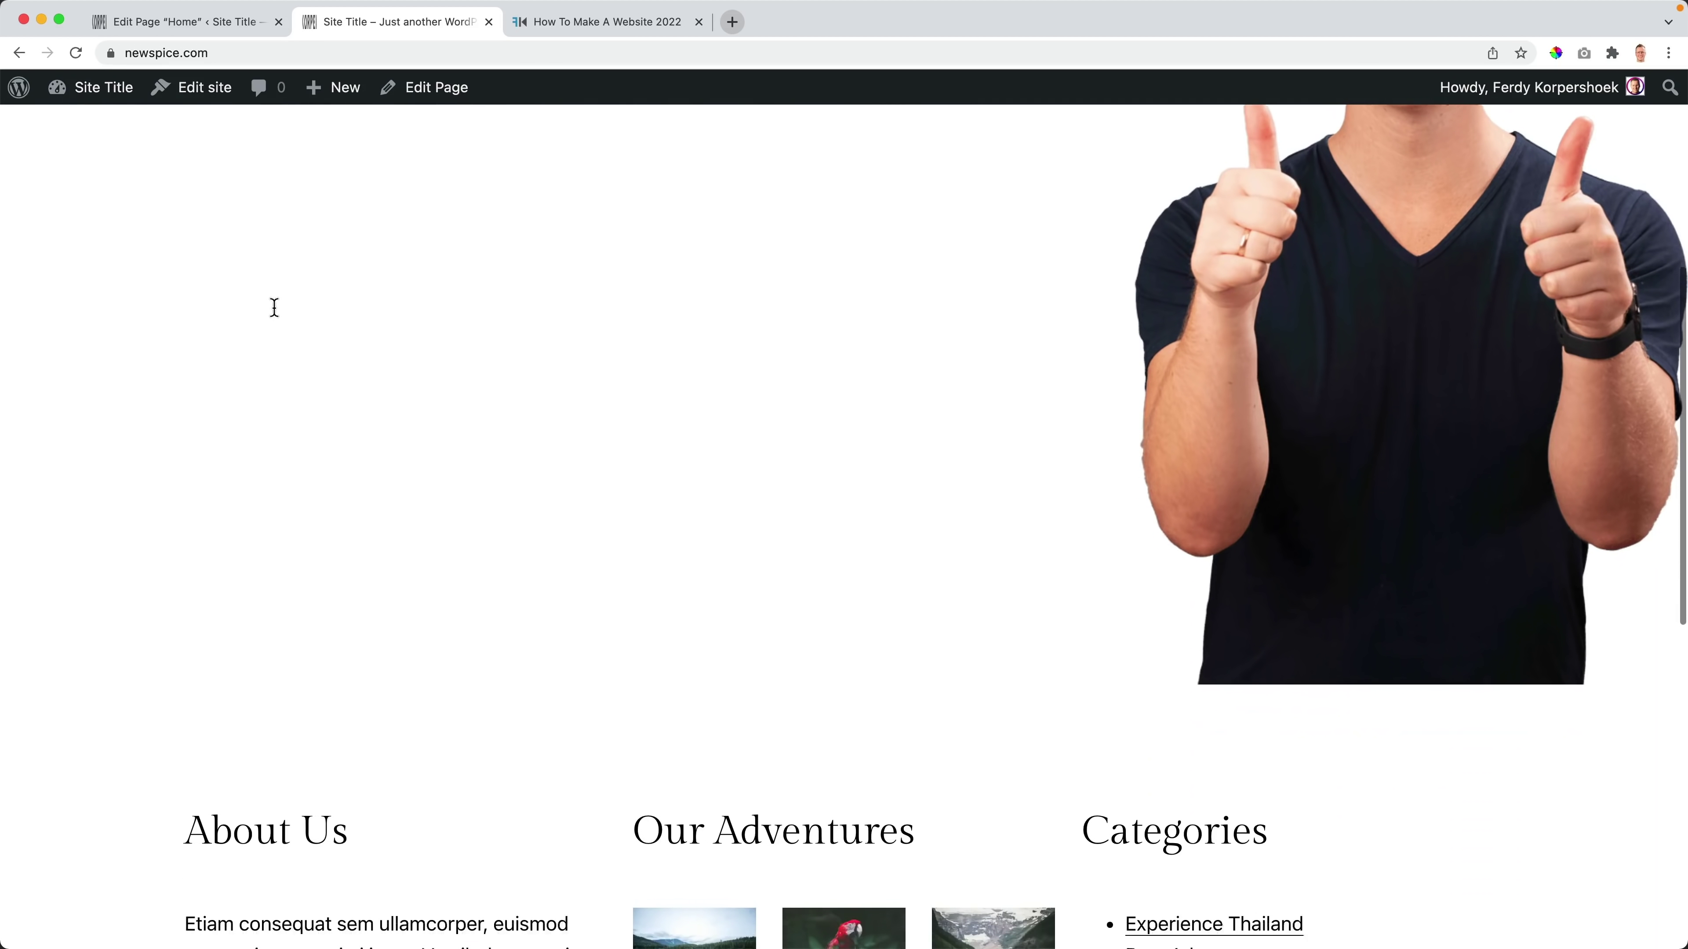
scroll(271, 309, "up", 6)
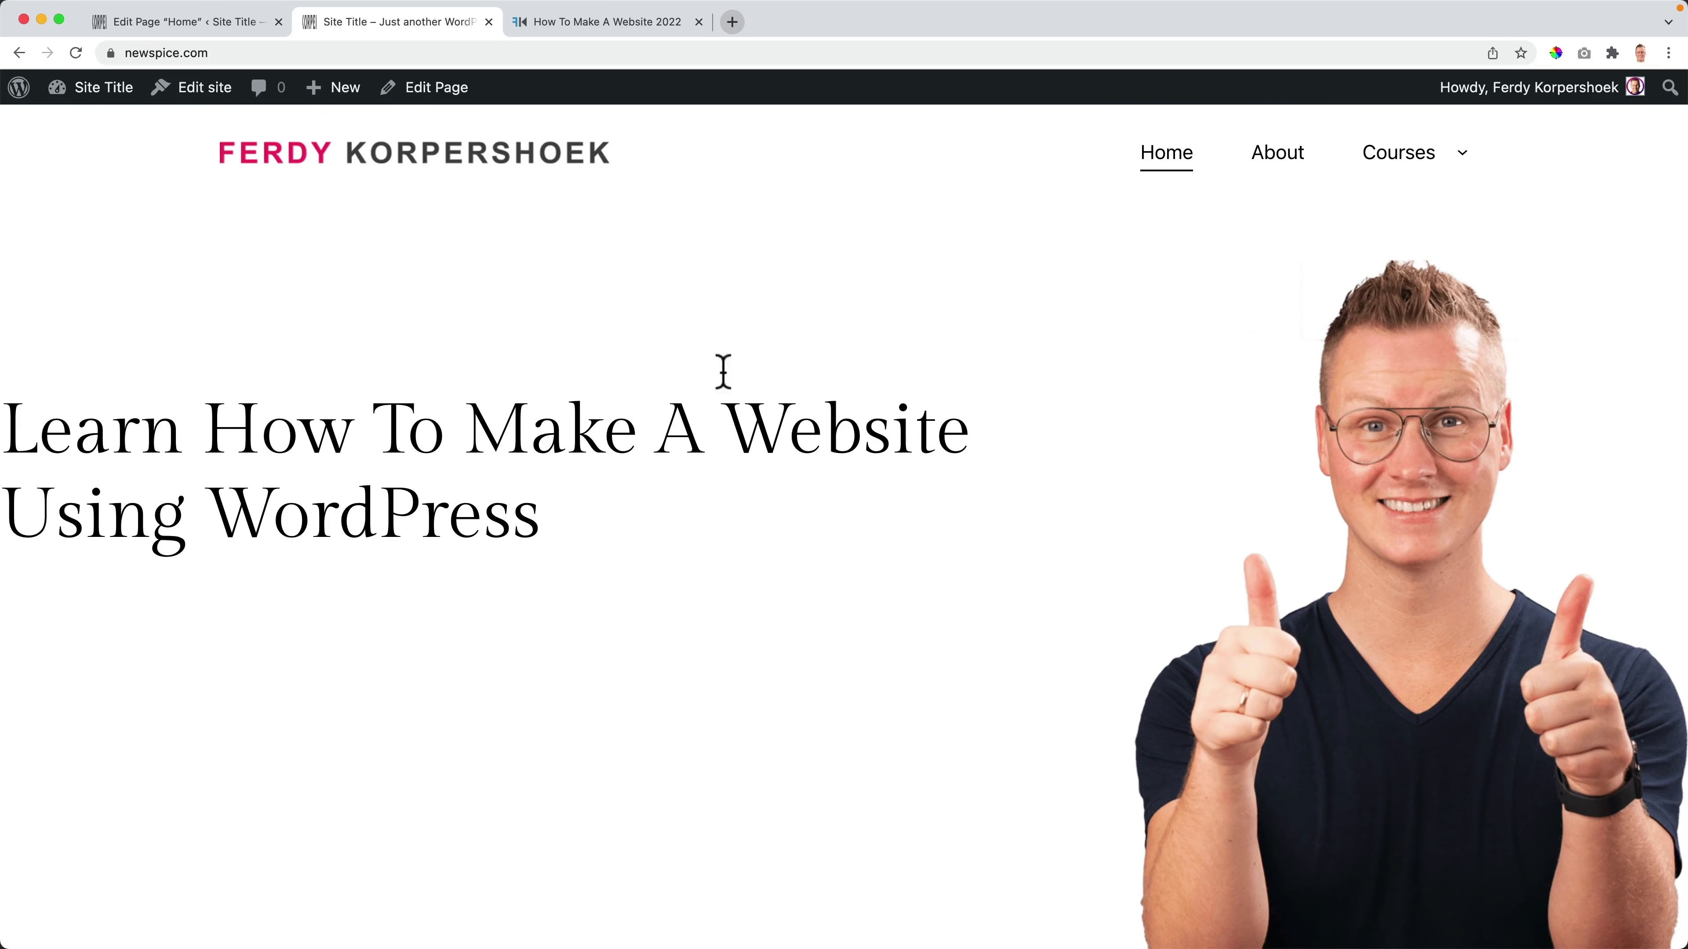
left_click(196, 21)
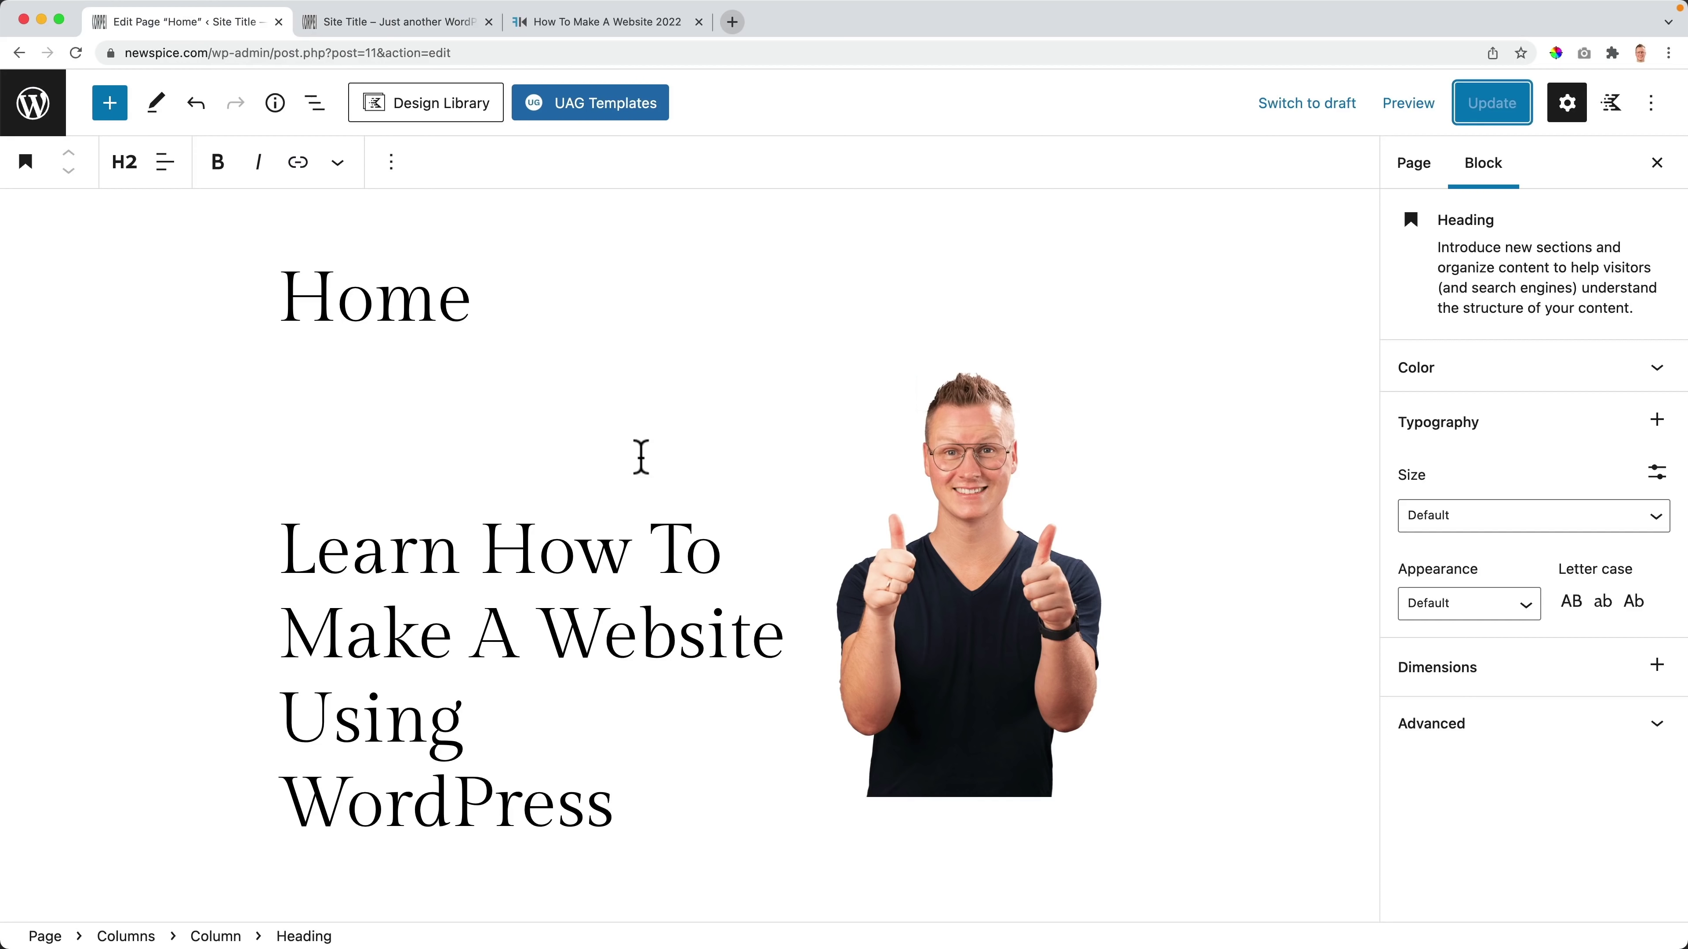
Step: Show the block list, hide the settings sidebar, and transform the outer Columns block to a Group
left_click(423, 539)
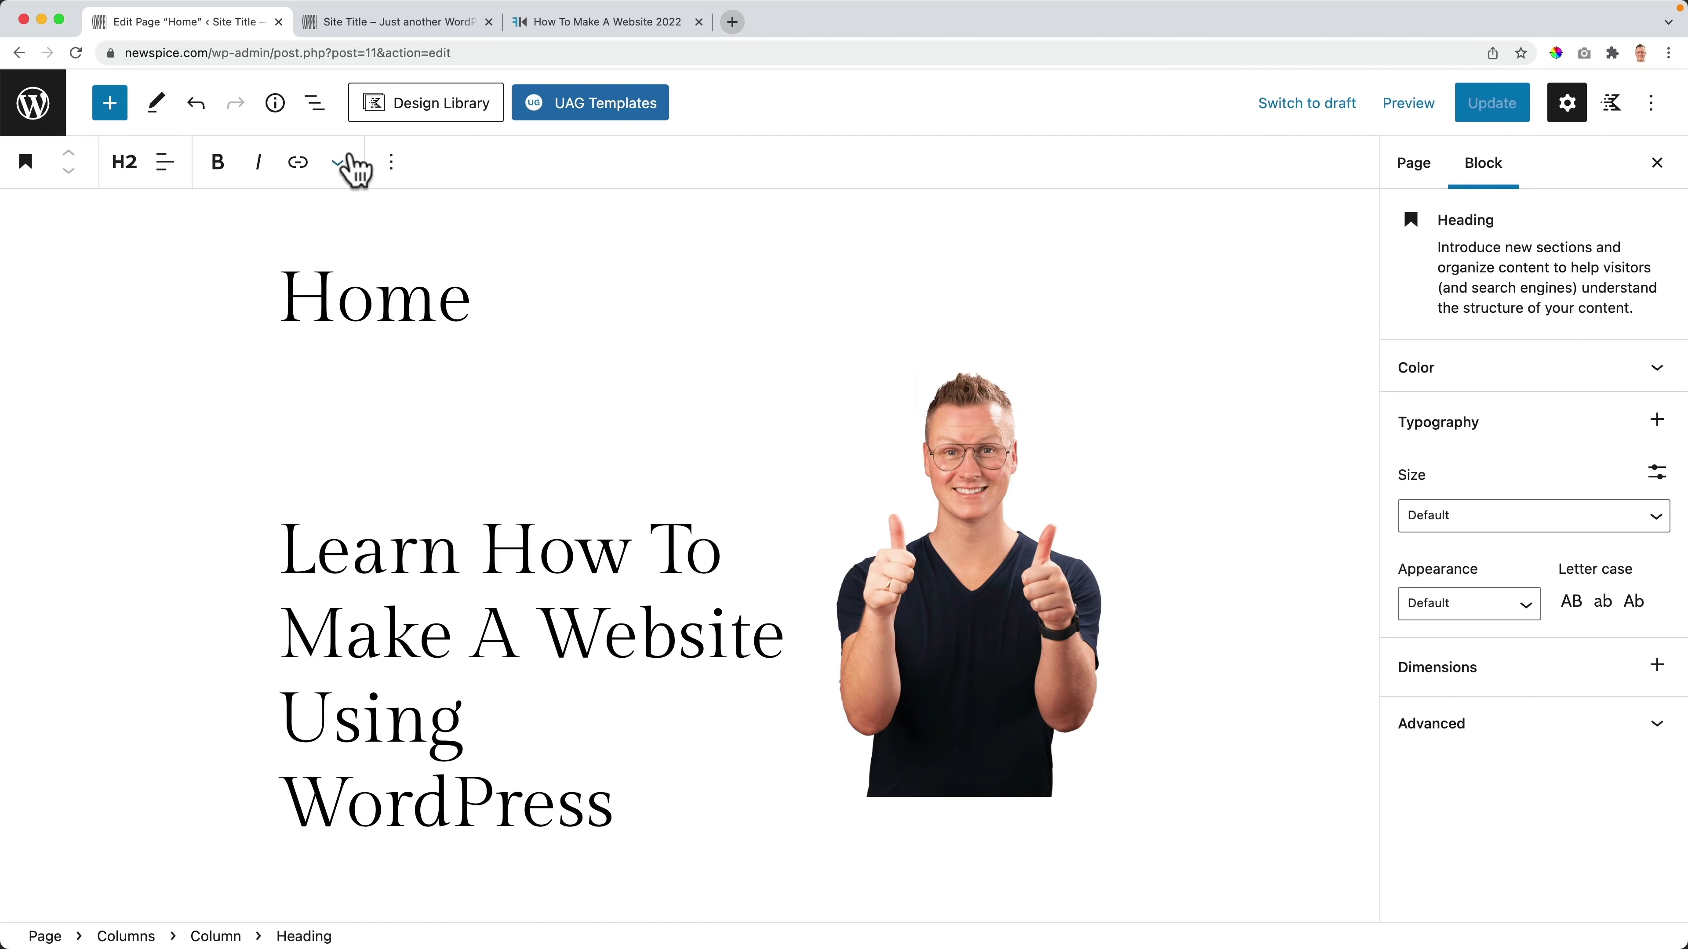
left_click(317, 107)
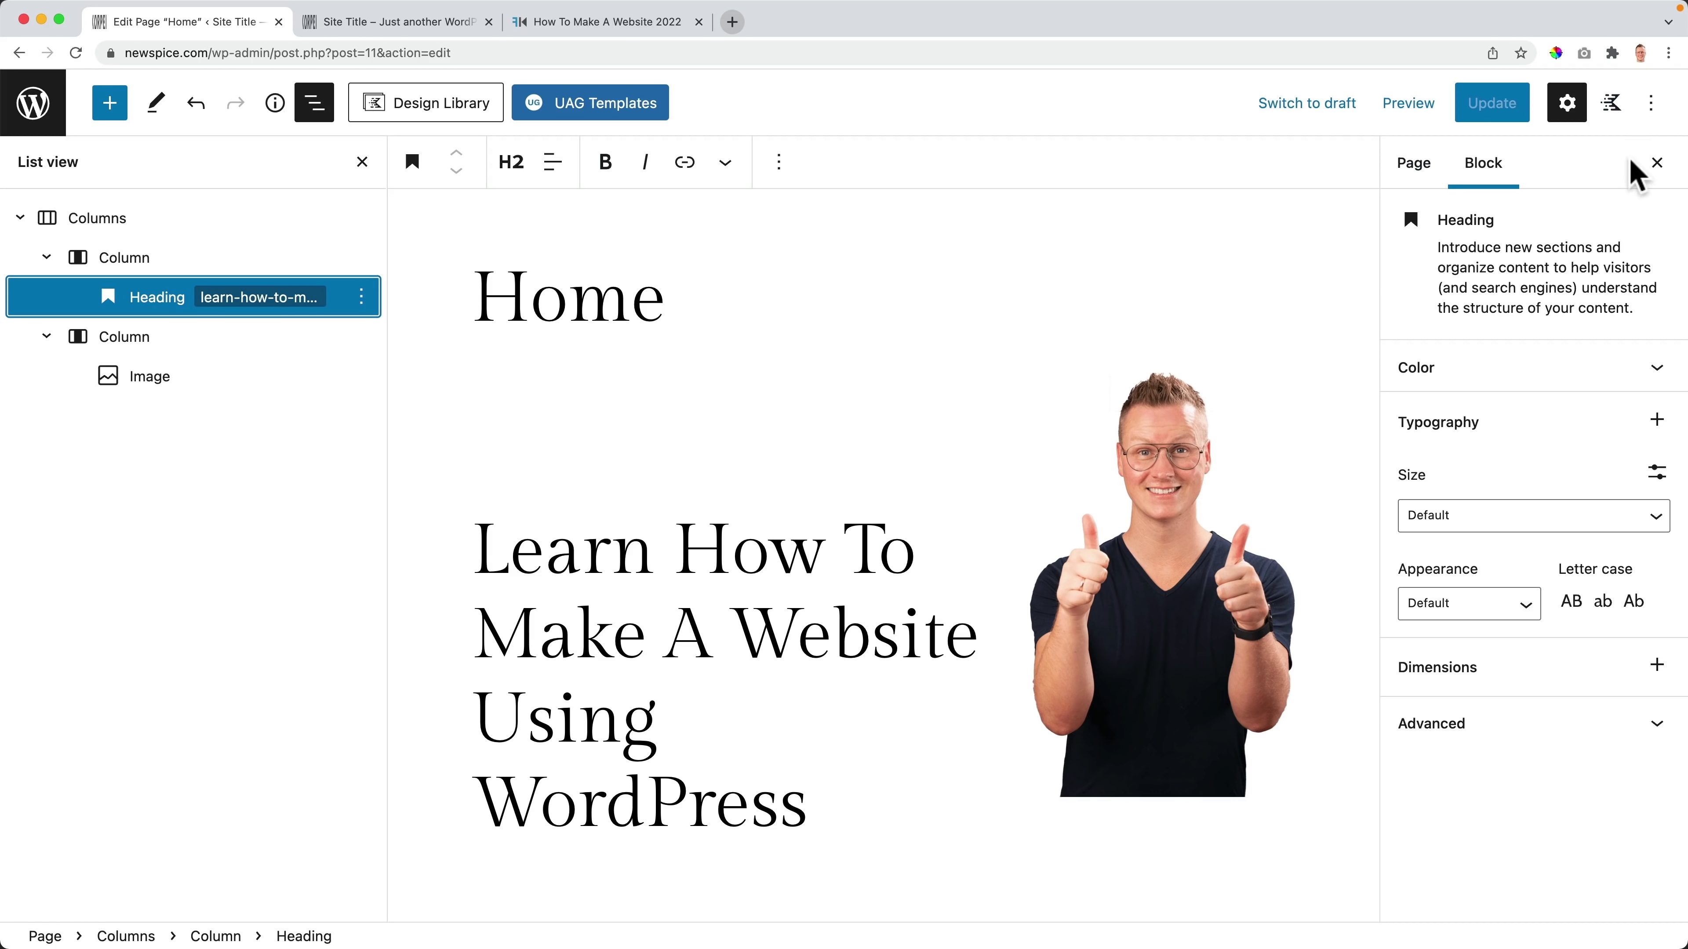
left_click(1655, 163)
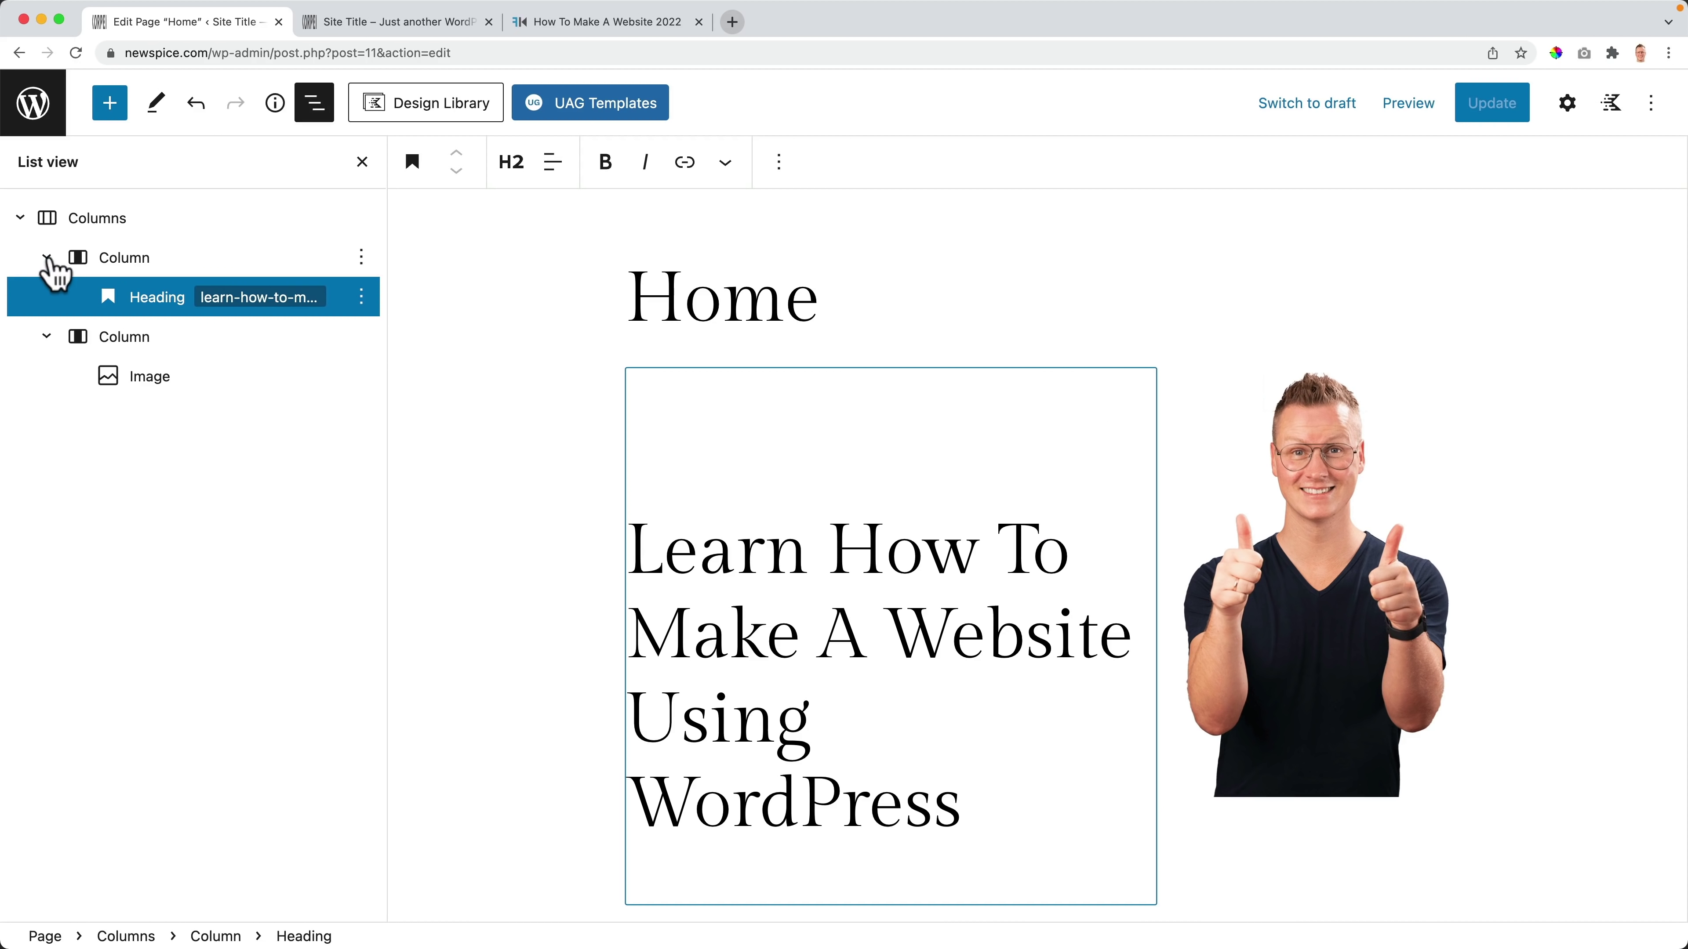
left_click(100, 221)
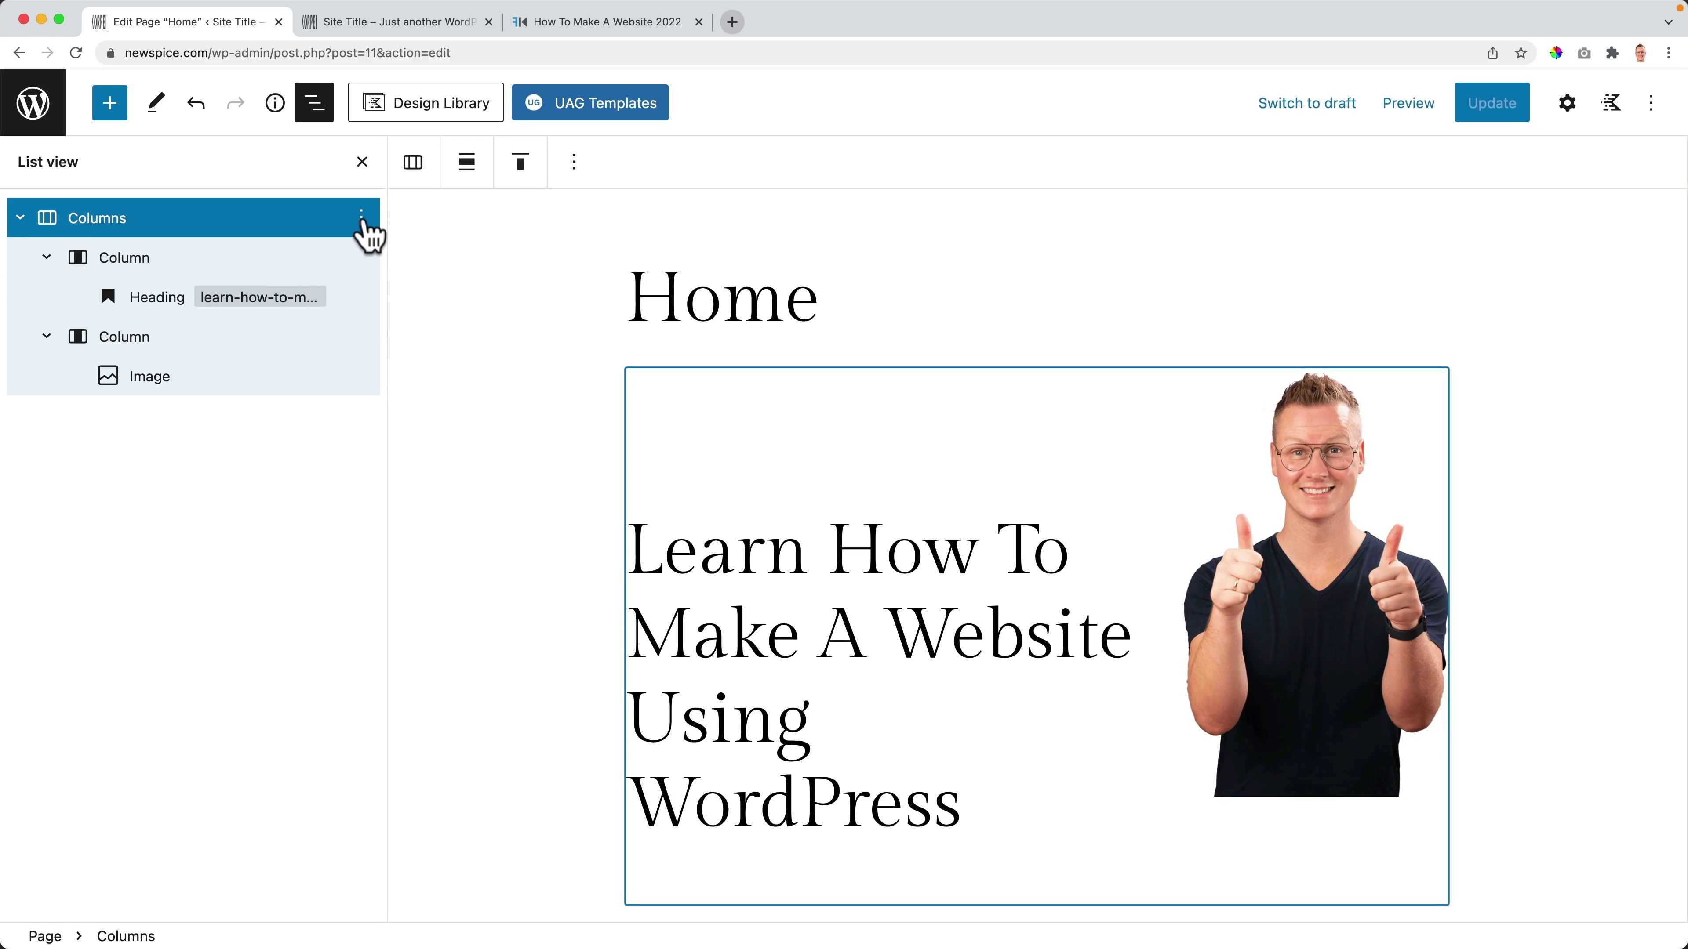
left_click(413, 163)
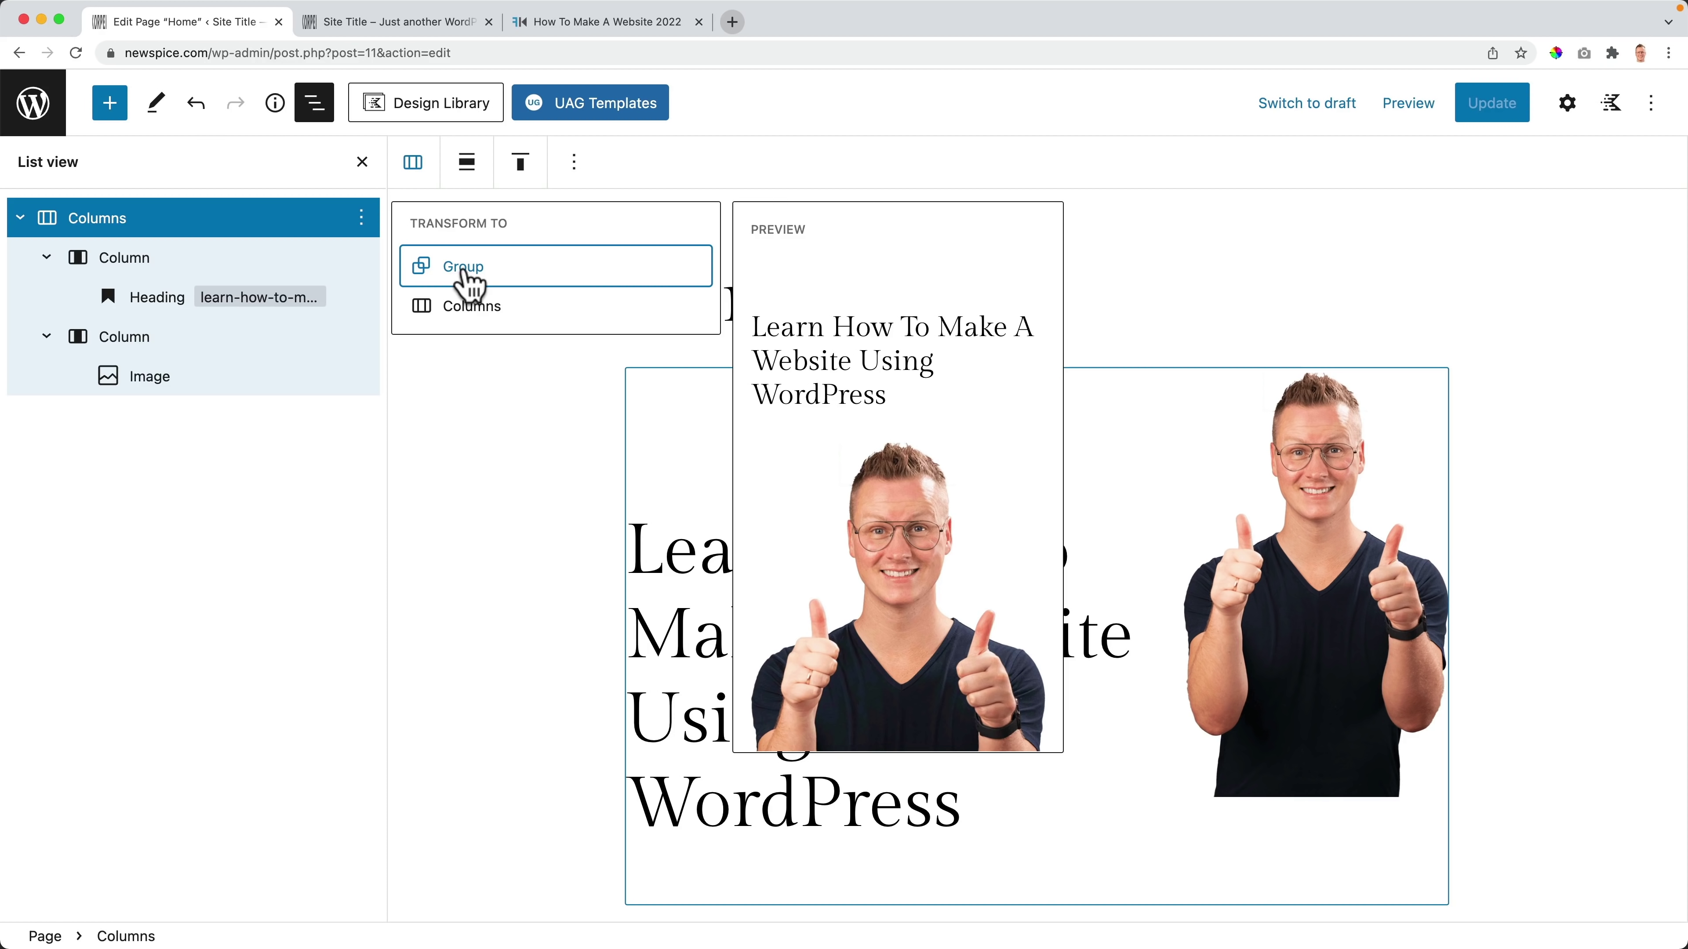
left_click(469, 285)
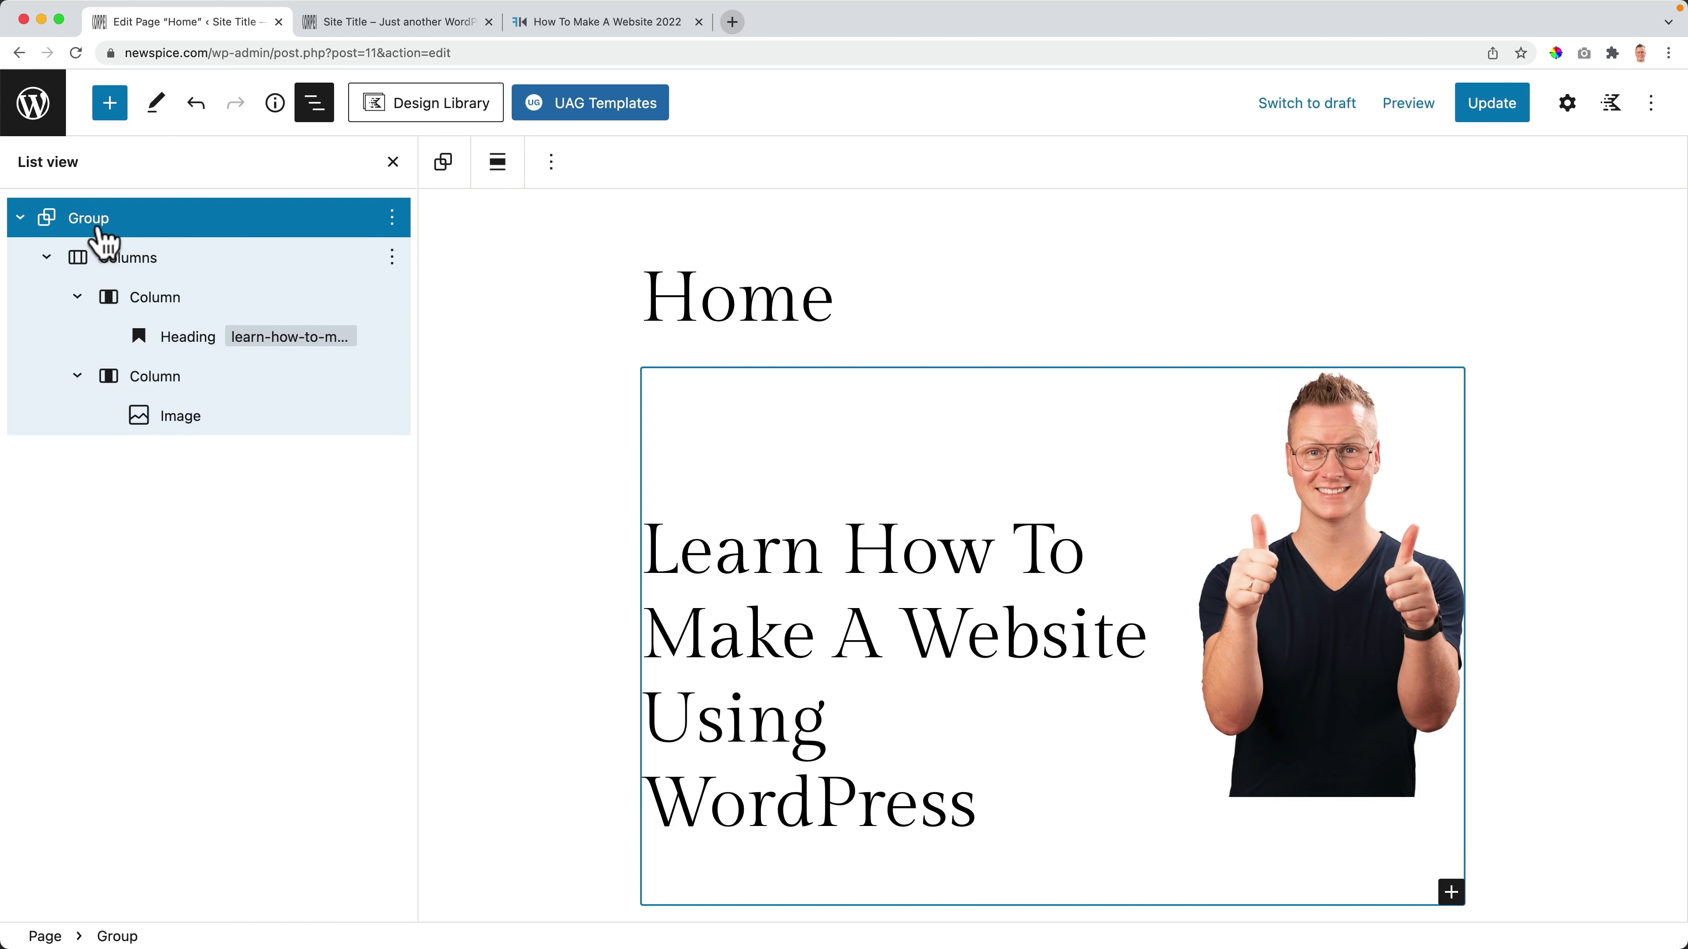
Step: Show the Group block's settings and turn on Inherit default layout
left_click(1568, 104)
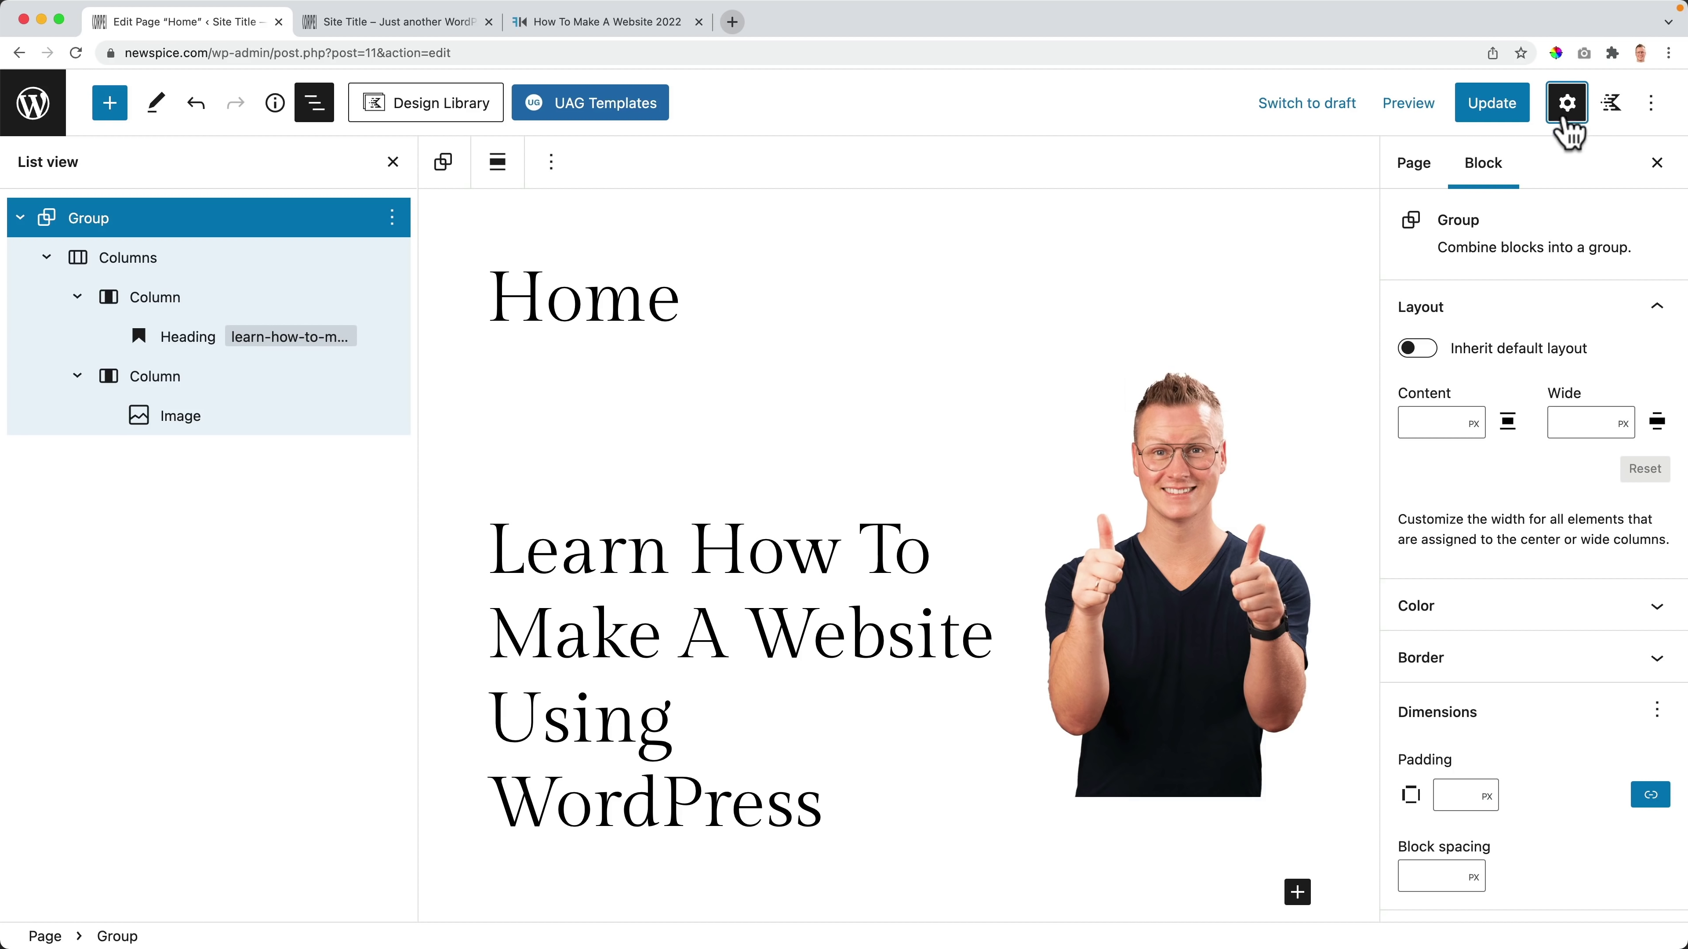
left_click(1436, 349)
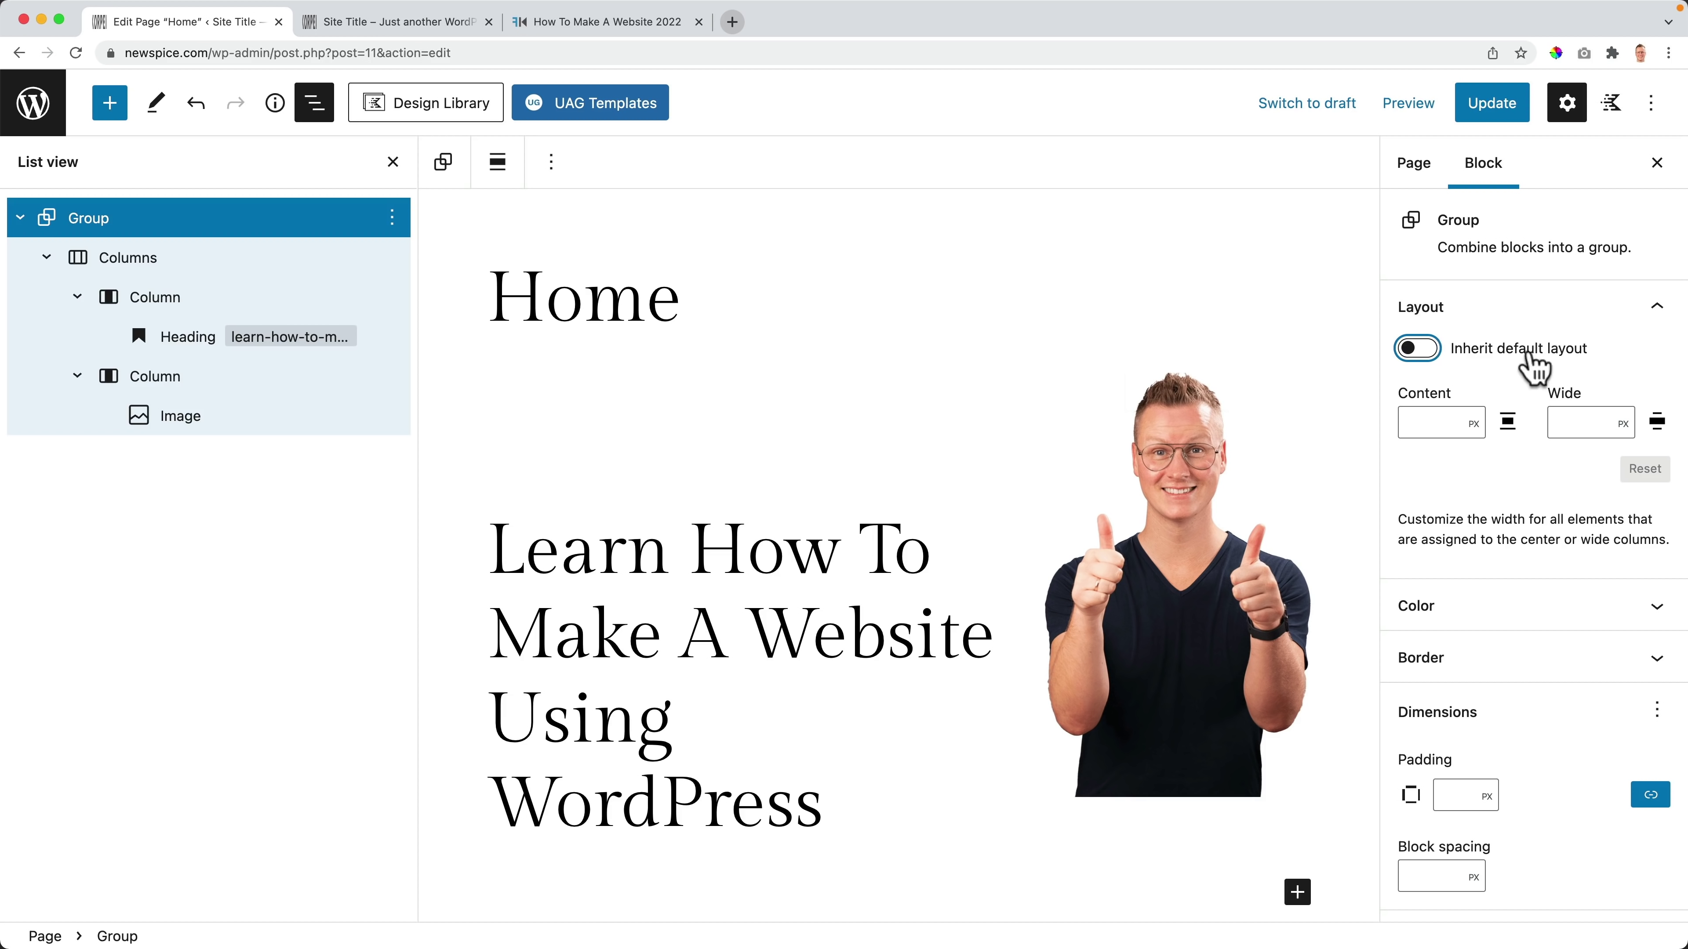
left_click(1418, 349)
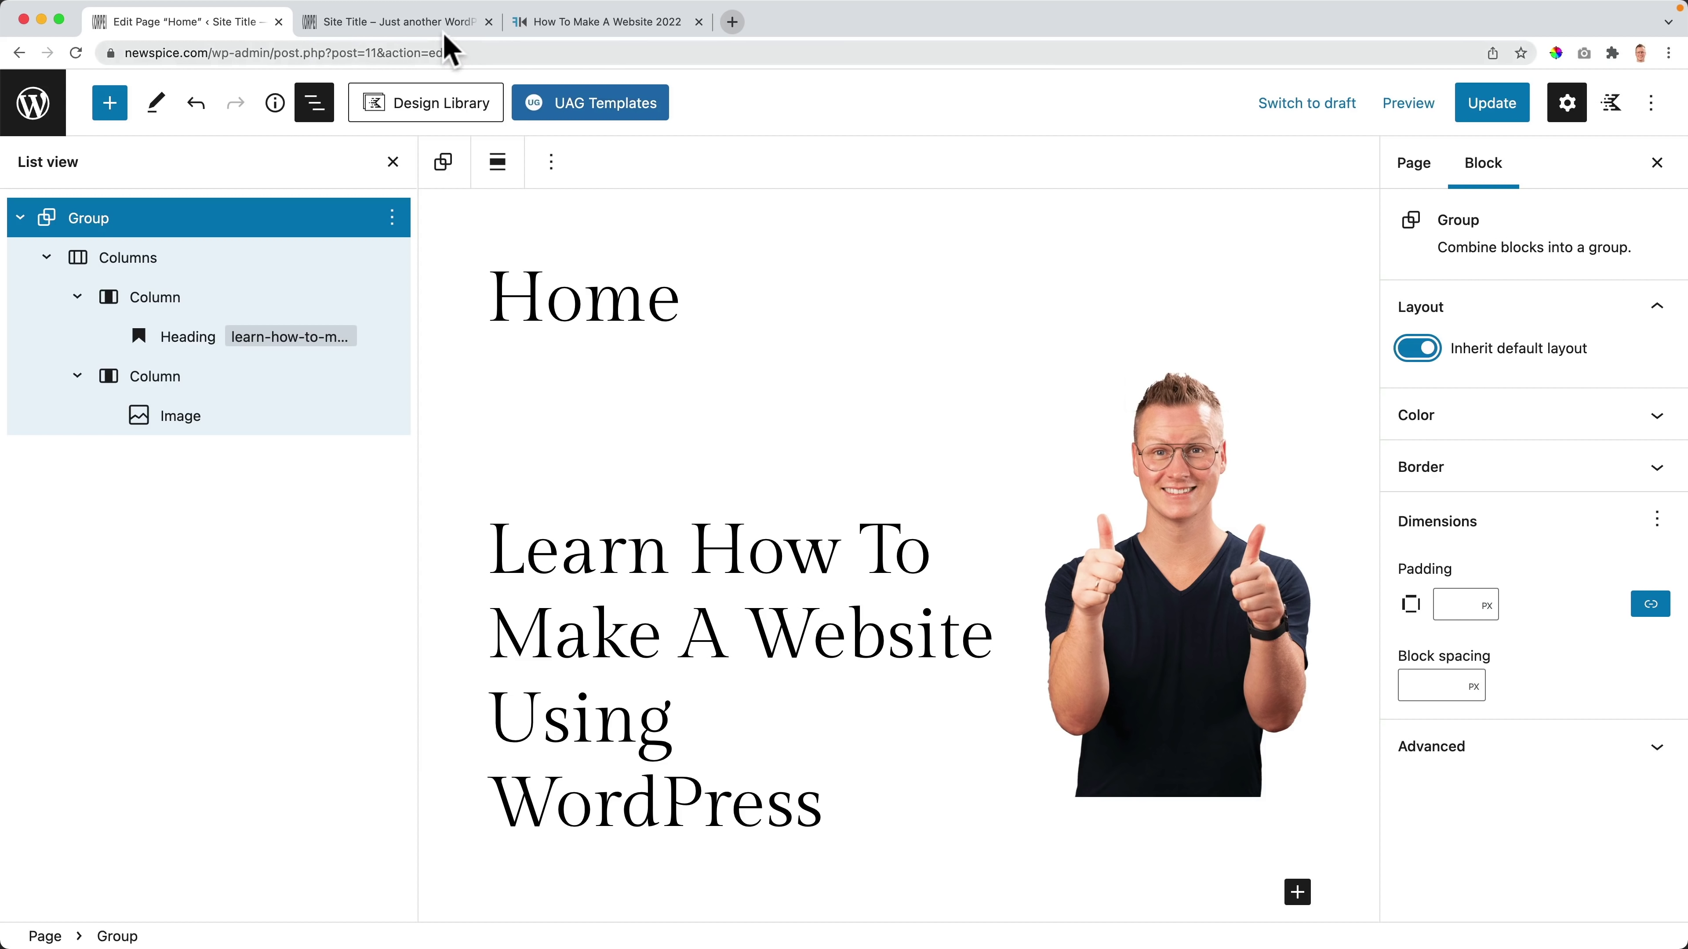
Step: Update the Home page, check the grouped section's width on the reloaded live site, and return to the page editor
left_click(432, 22)
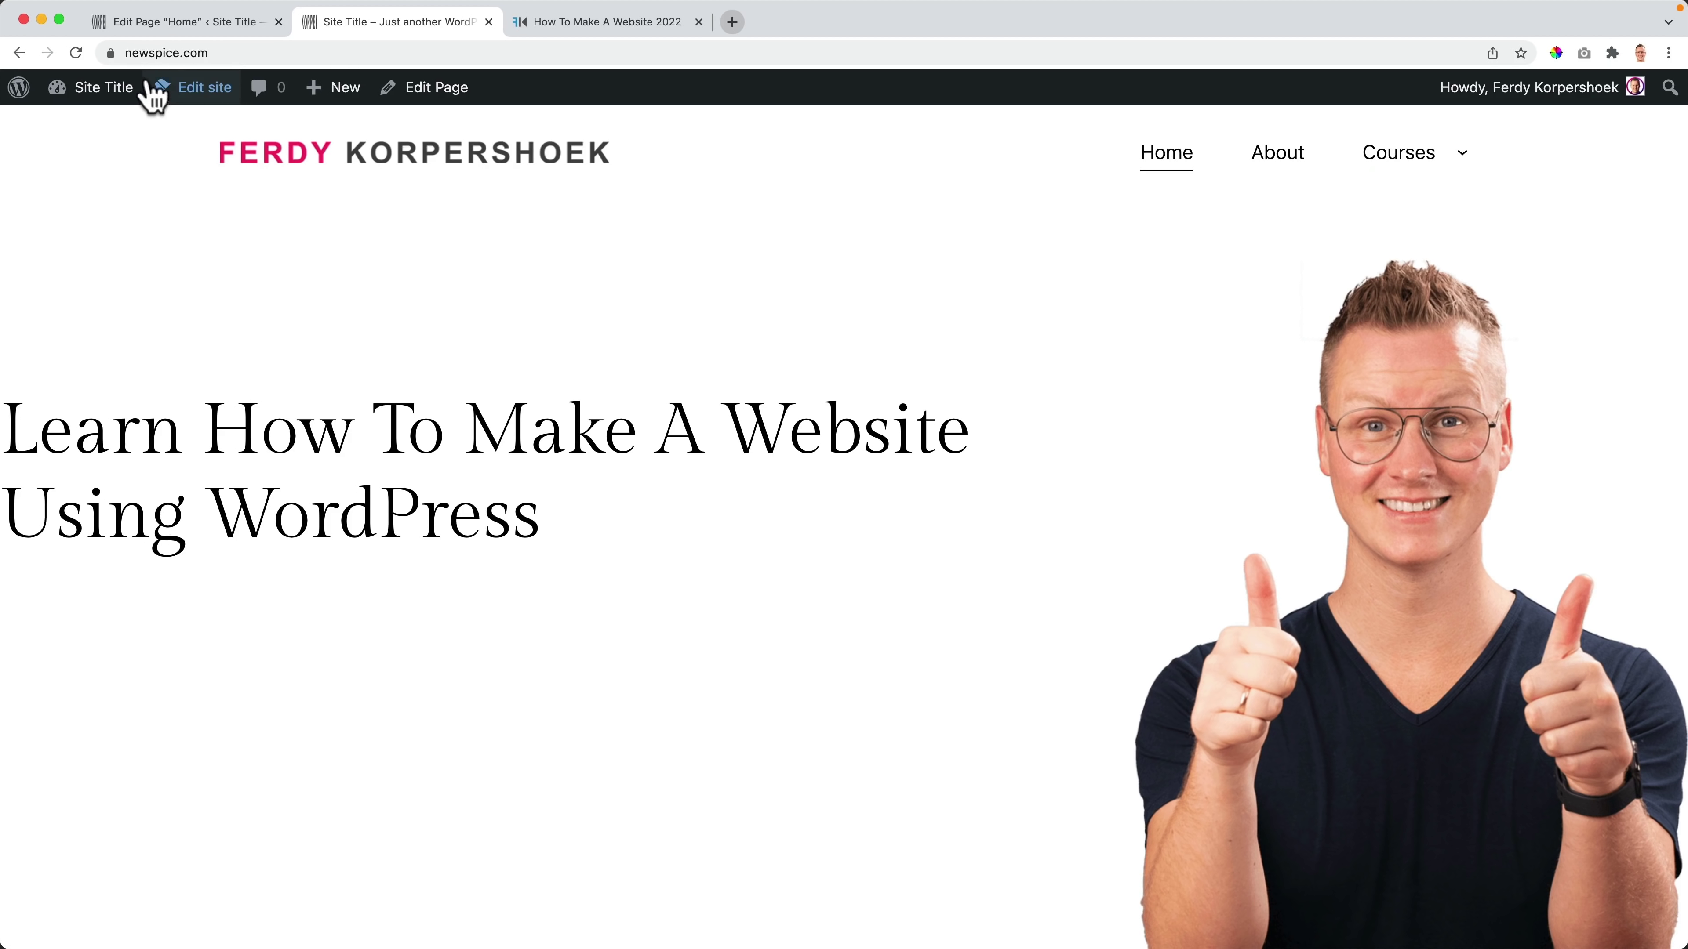
left_click(192, 25)
left_click(1522, 105)
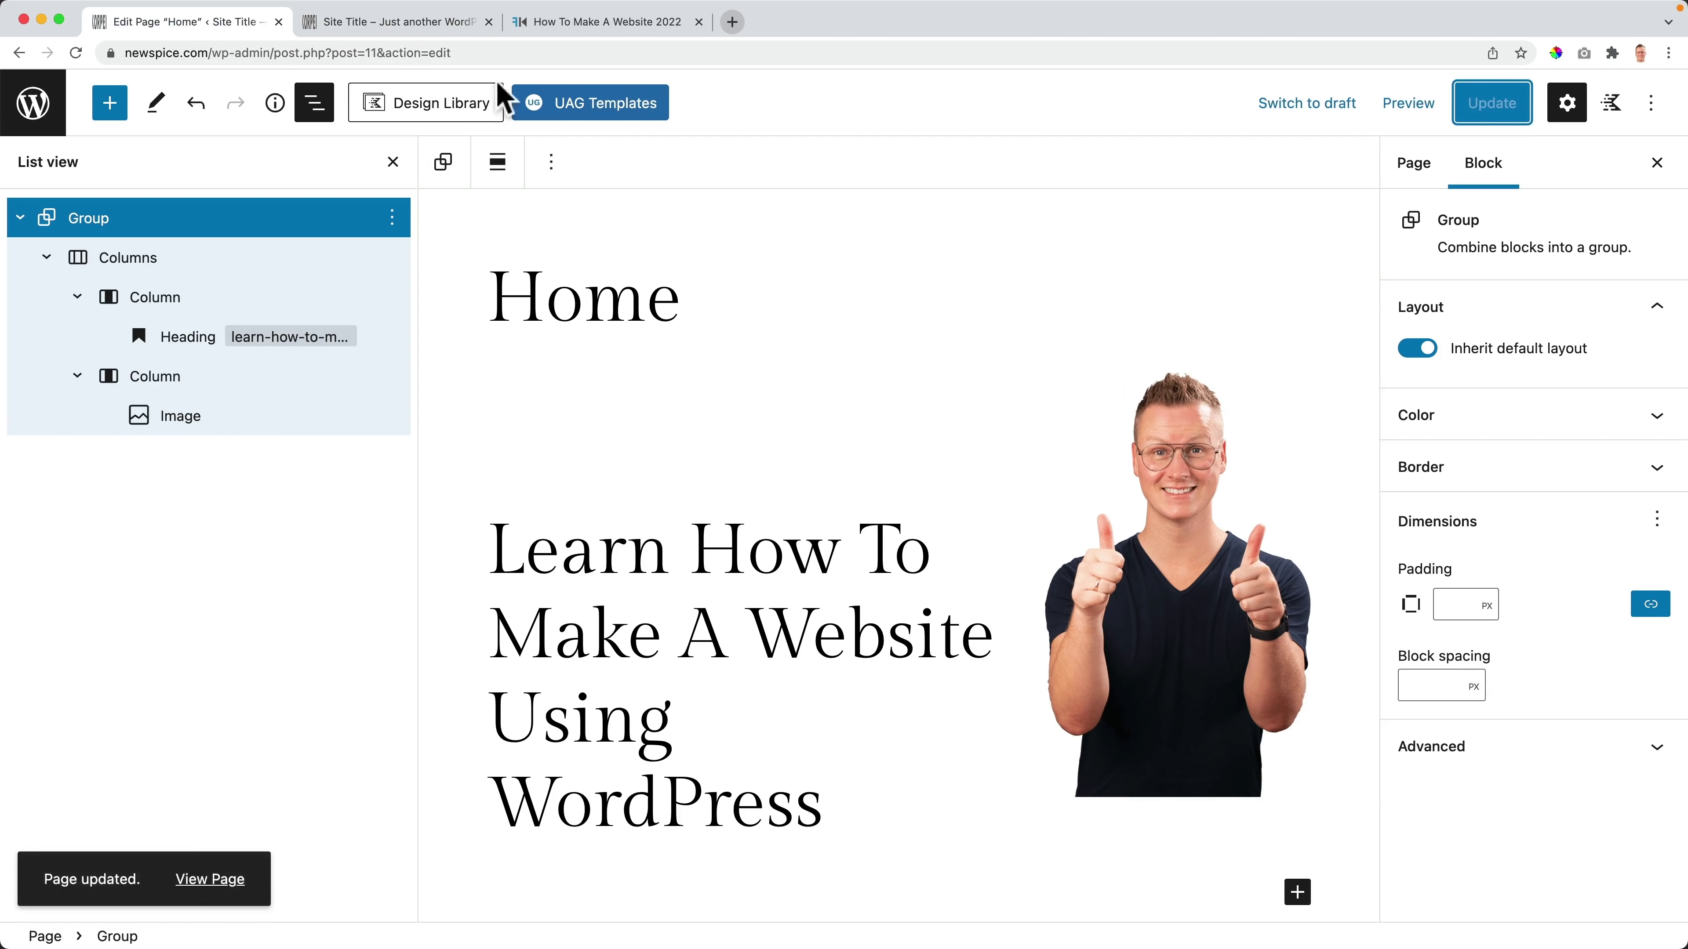
left_click(411, 25)
key("super+r")
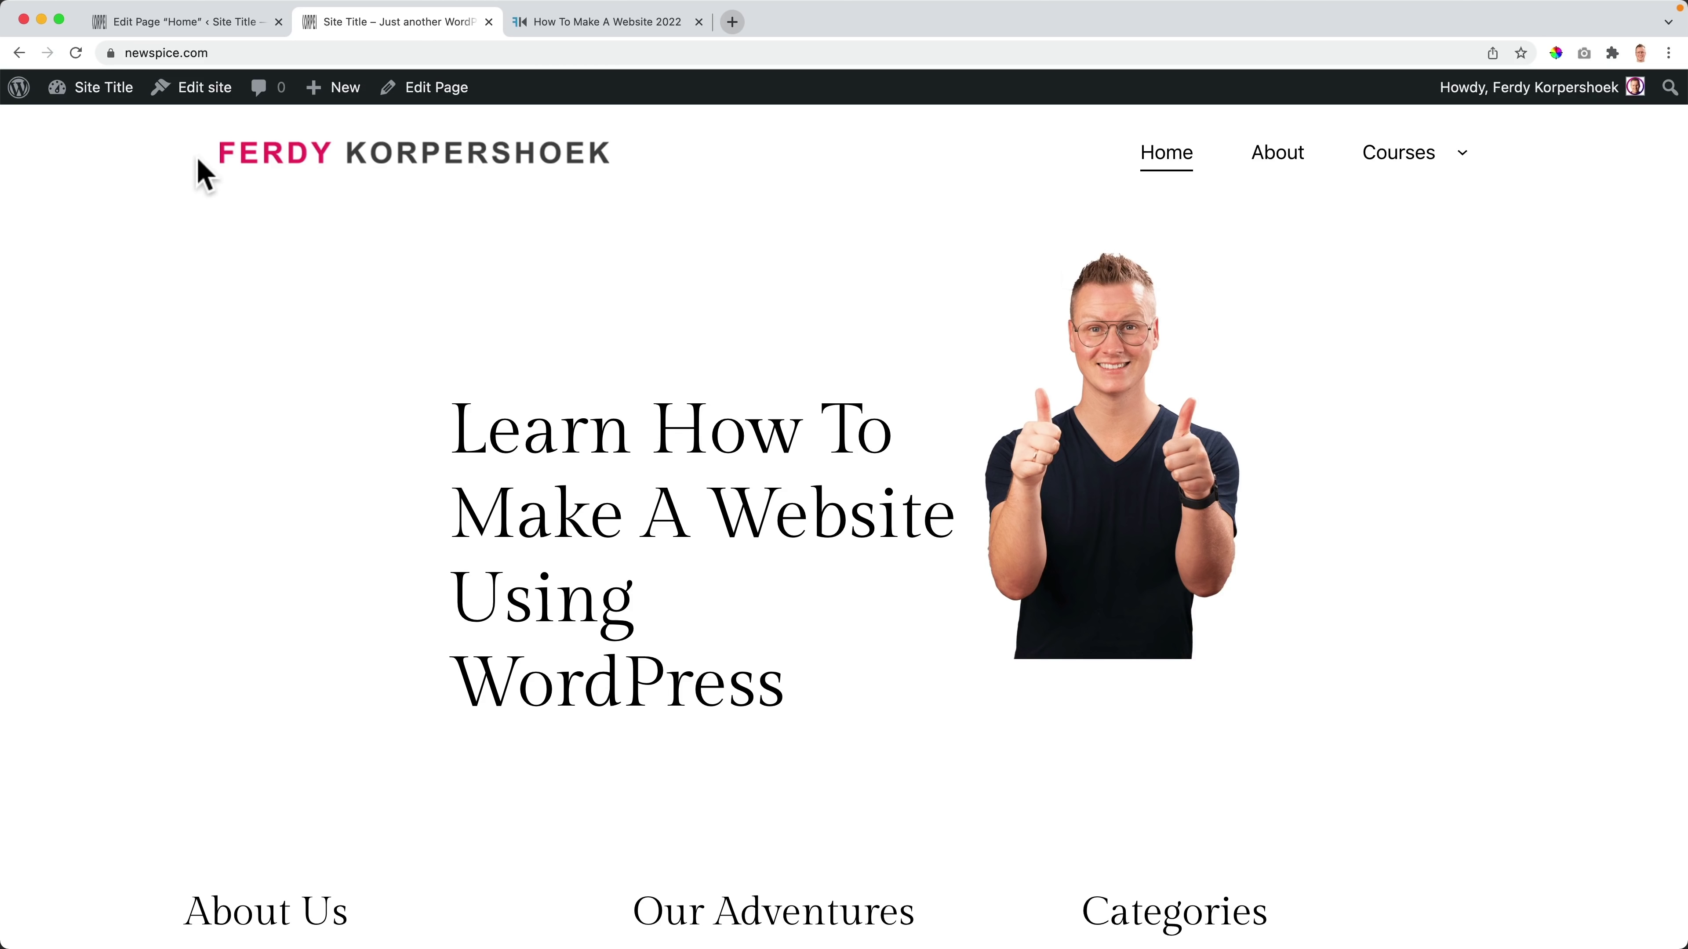
left_click(210, 25)
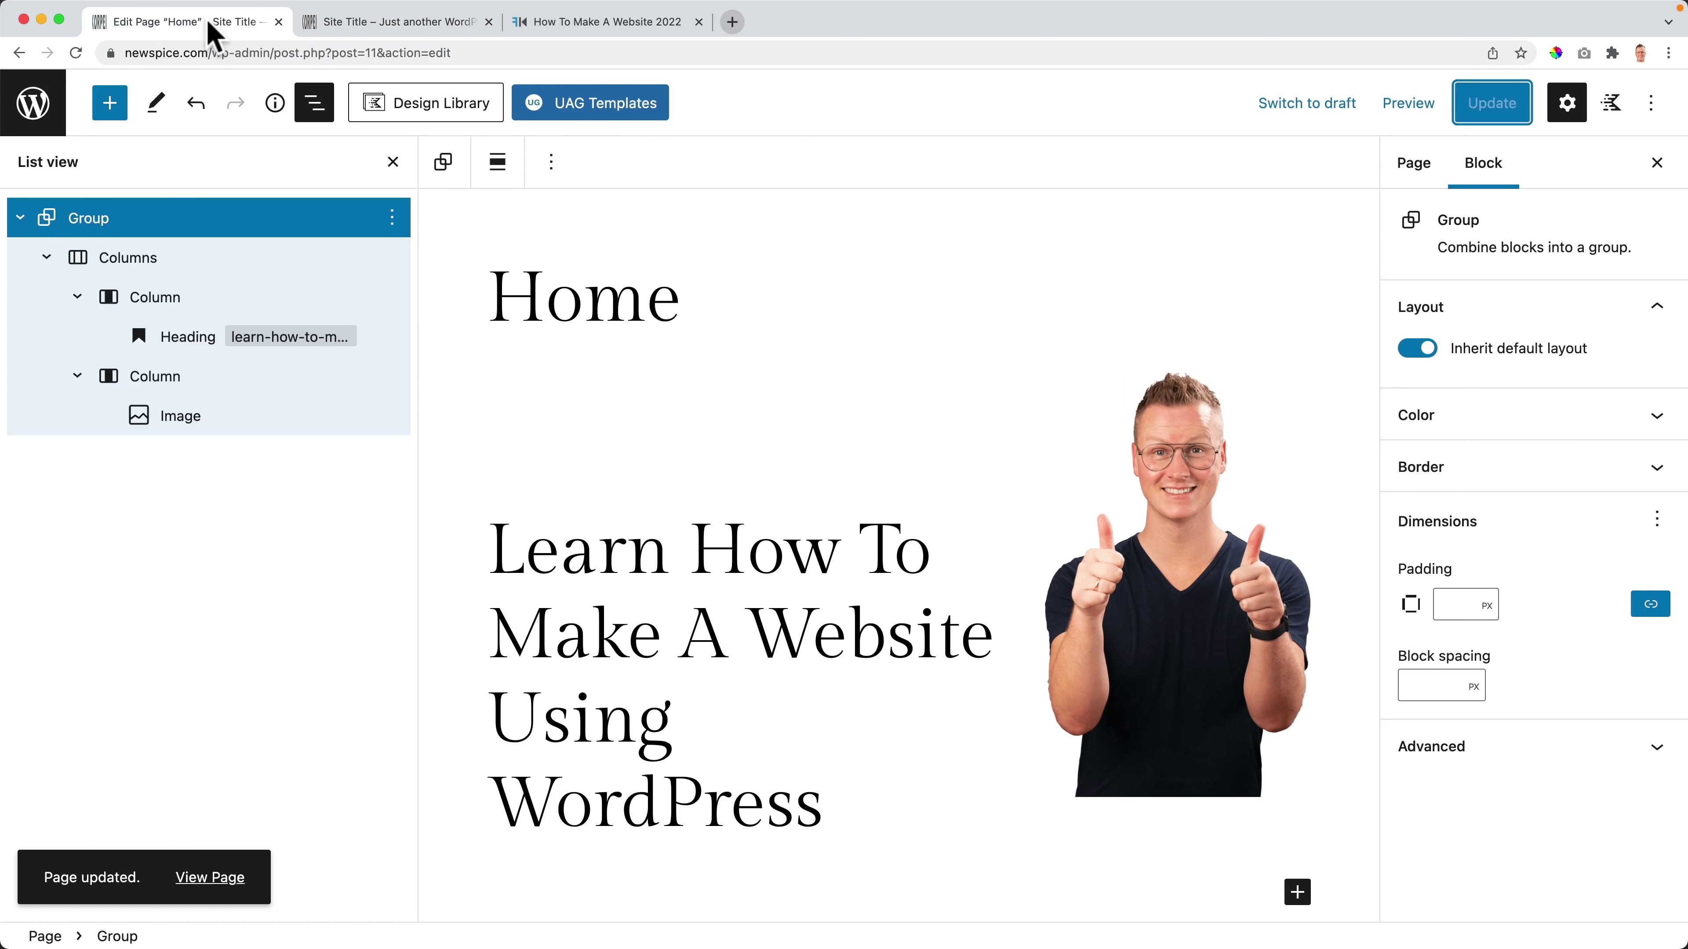
Step: Set the Group block's alignment to Wide width
left_click(91, 223)
left_click(496, 166)
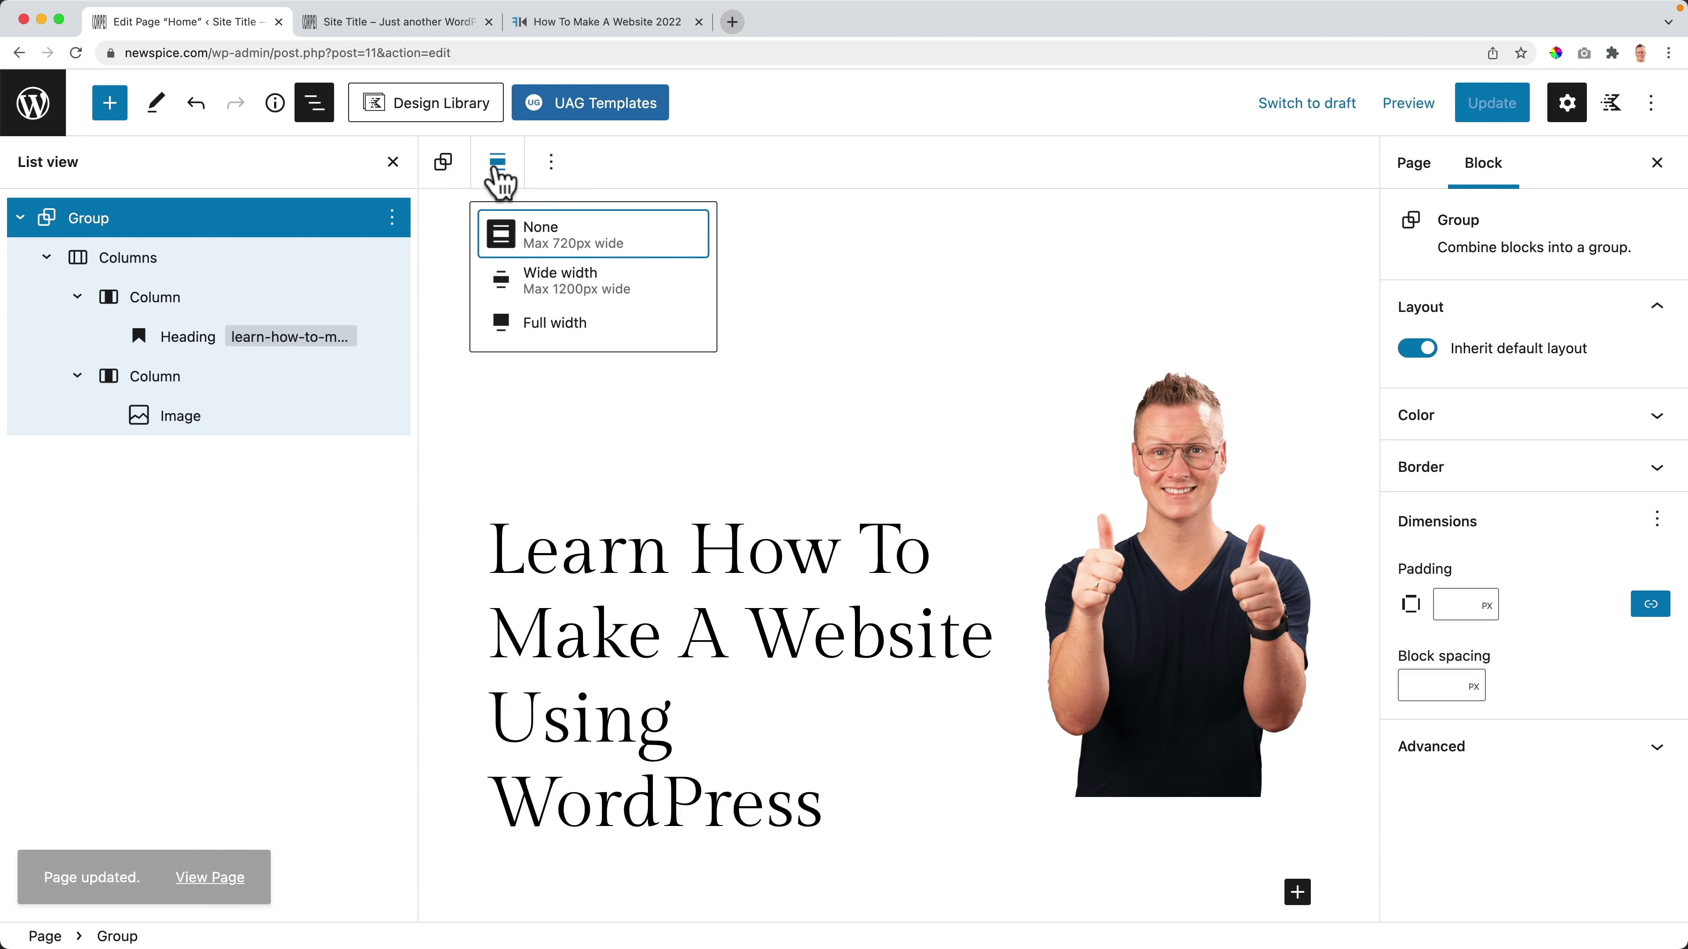
left_click(562, 280)
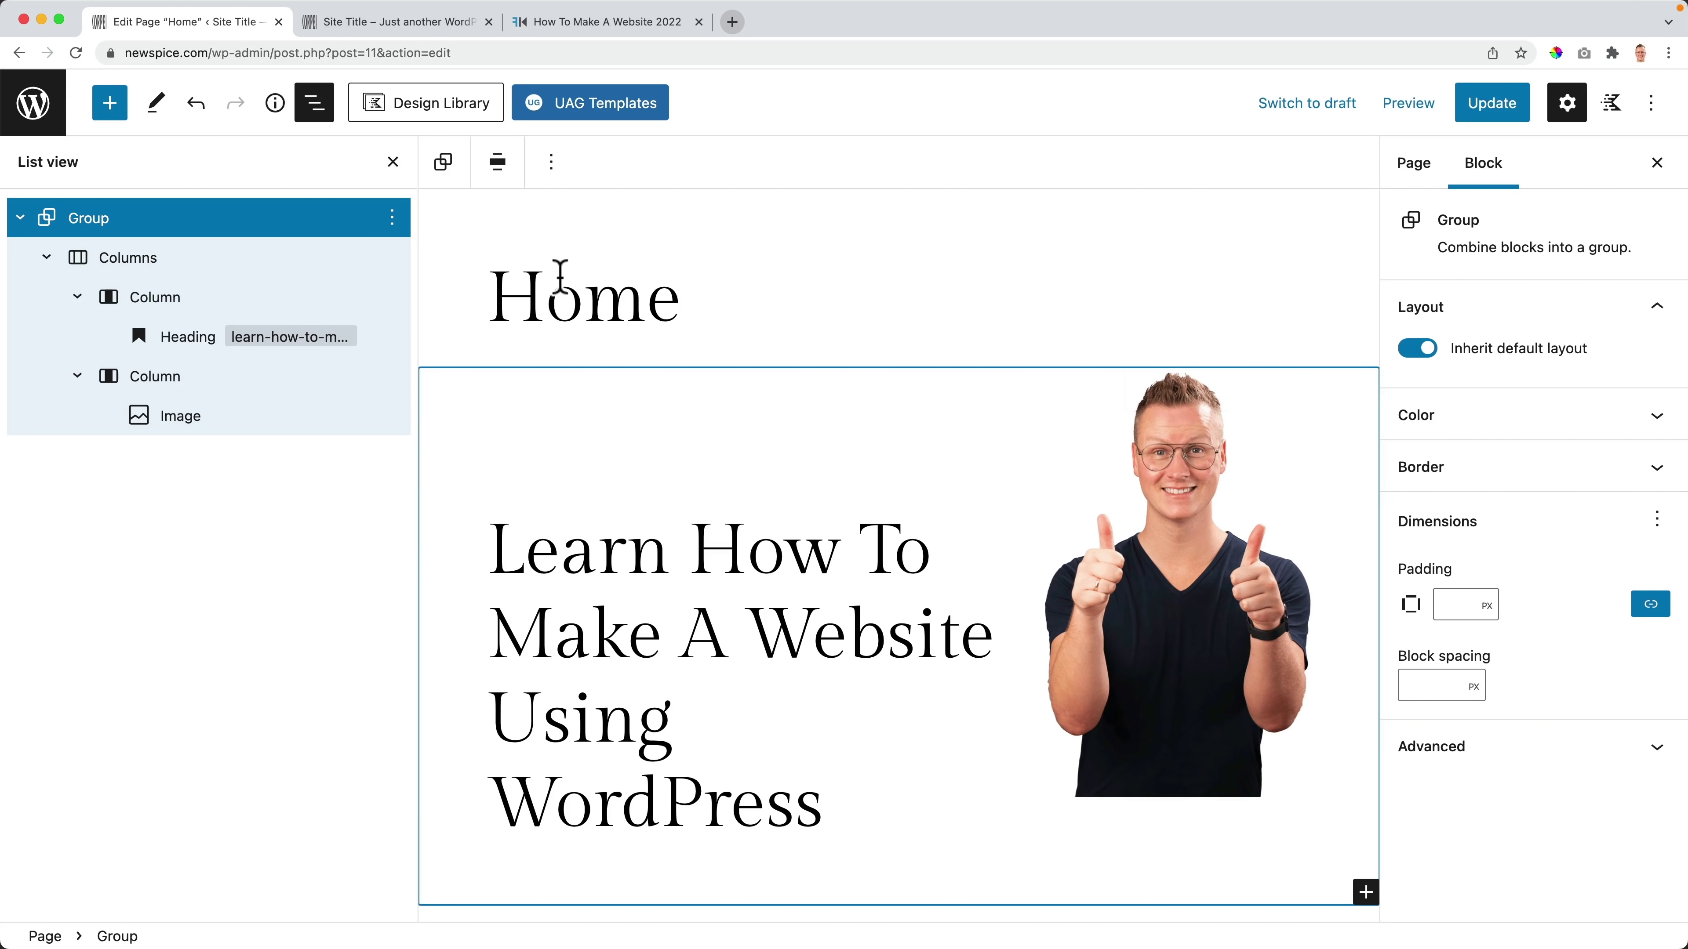
Step: Select the Columns block inside the group and open its width alignment options
left_click(129, 260)
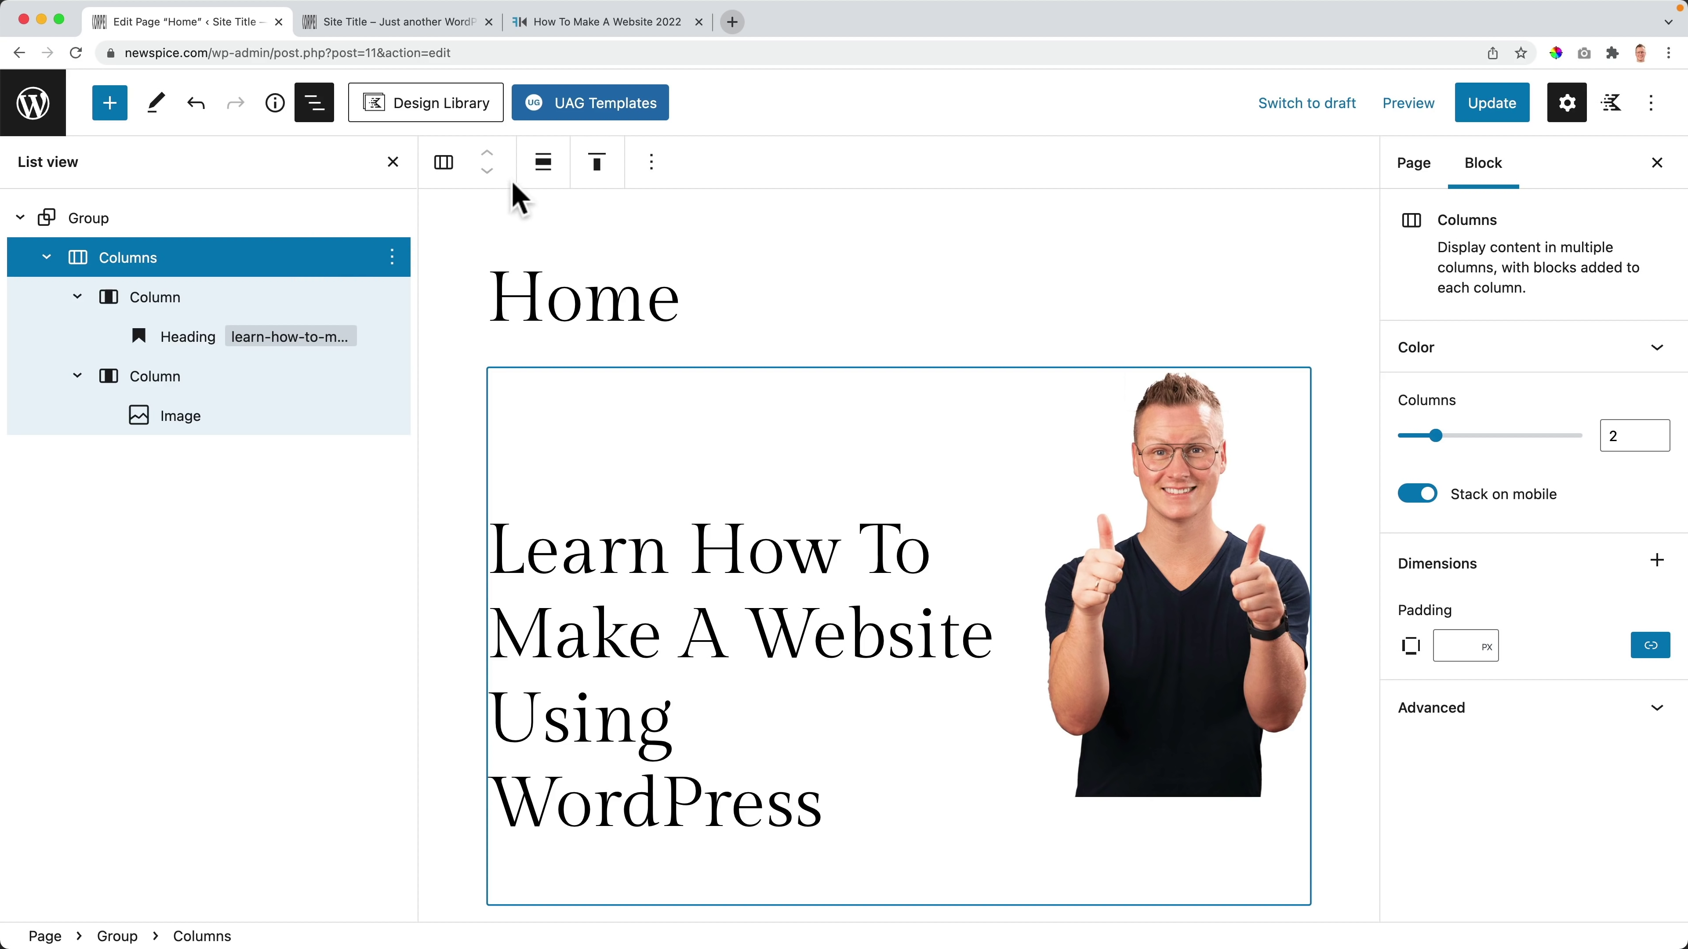
left_click(545, 167)
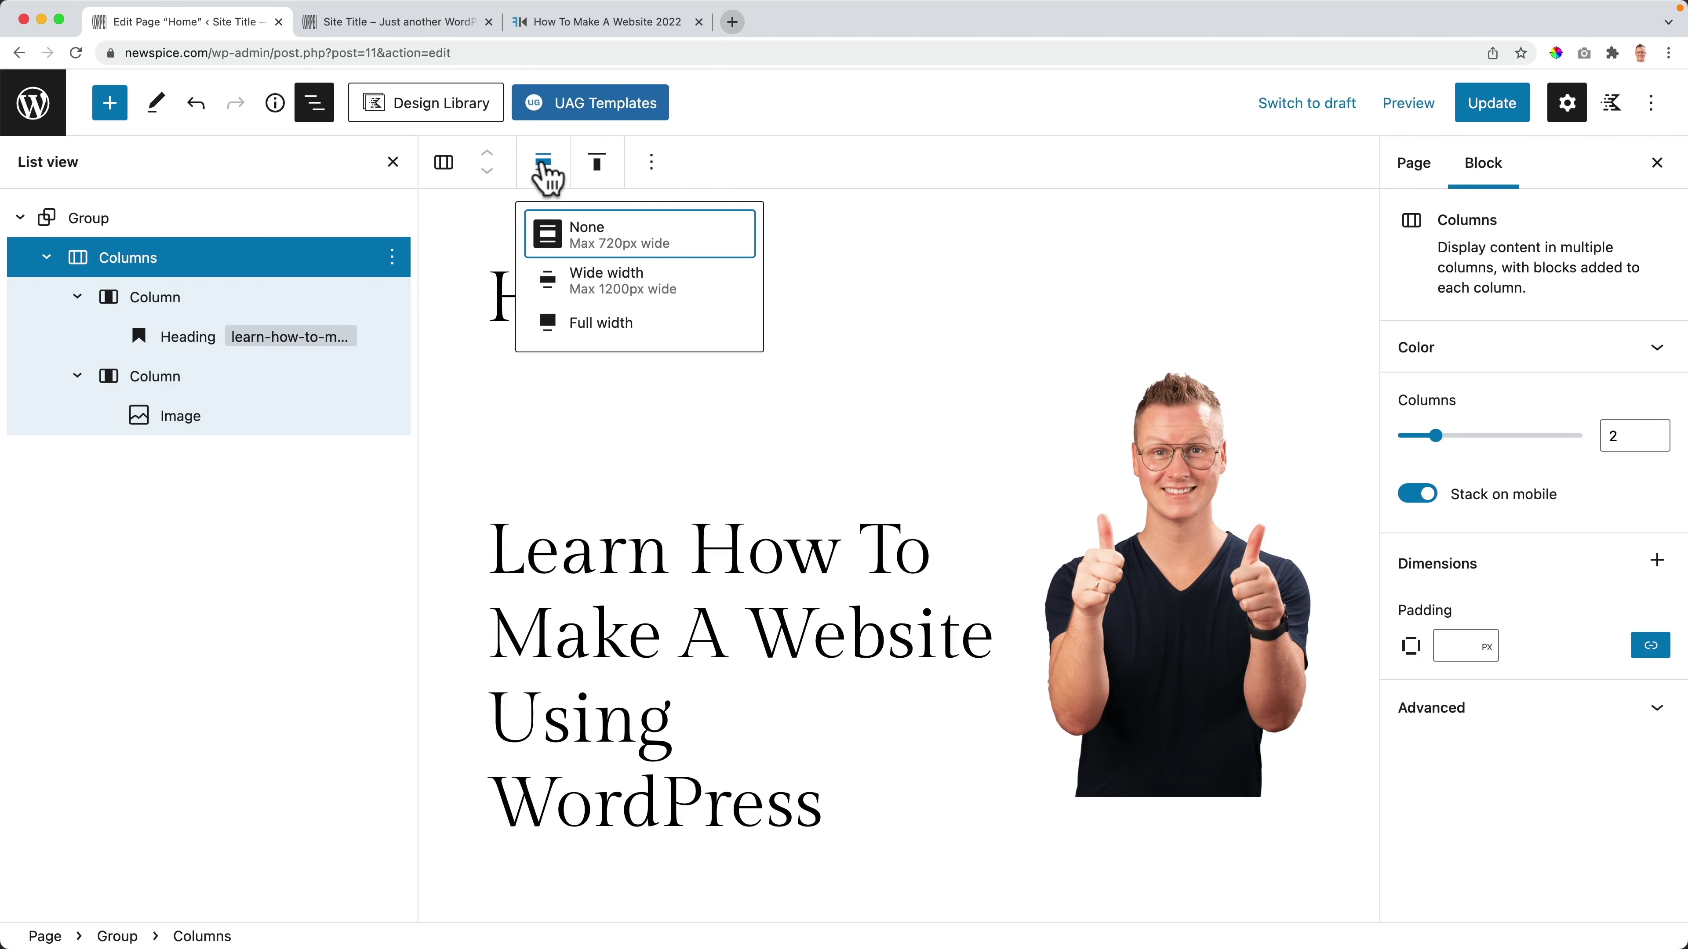
Step: Set the Columns block to Wide width, then update the page and check it on the live site
left_click(608, 283)
left_click(1488, 107)
left_click(385, 32)
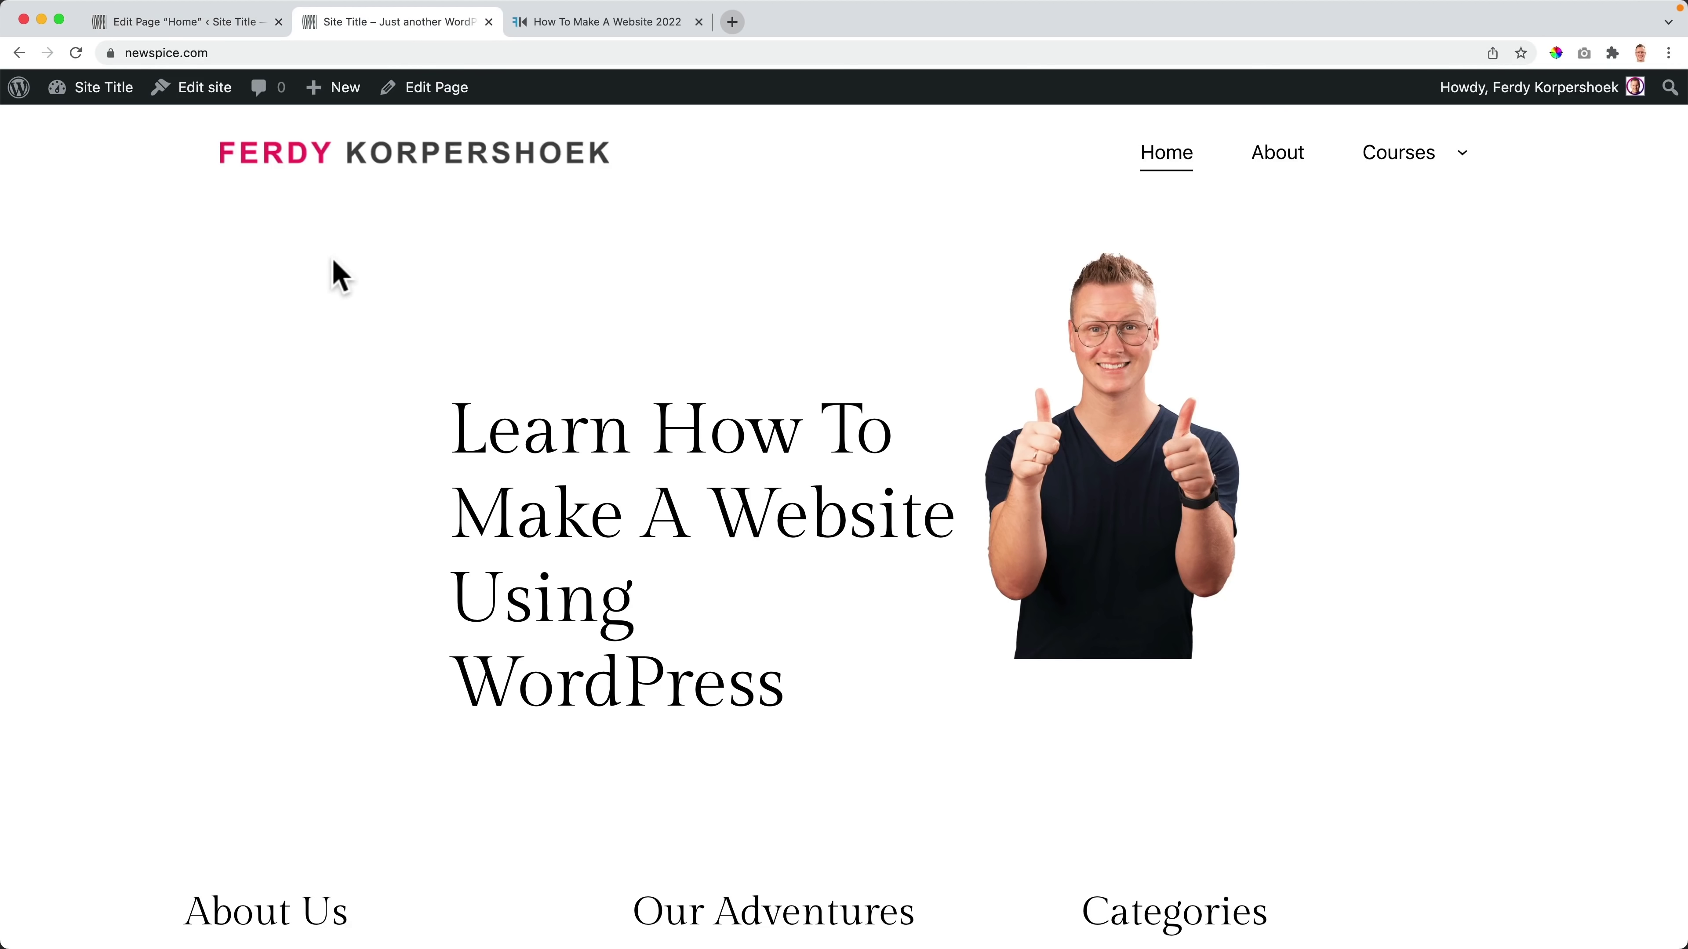
key("super+r")
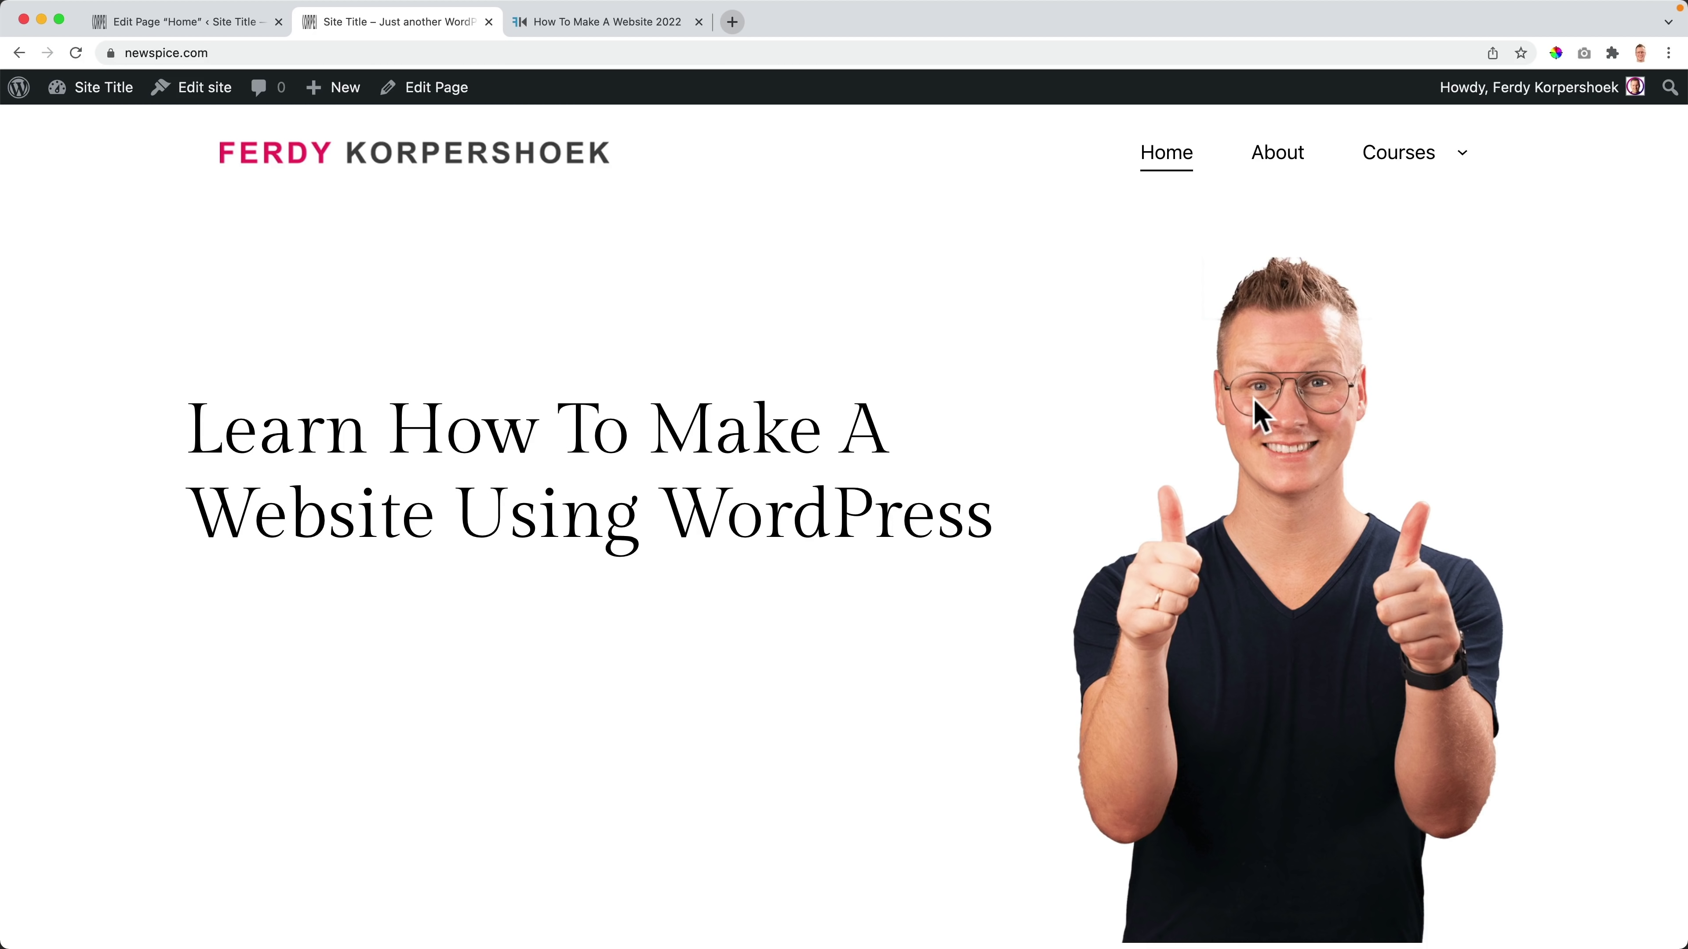
Step: Give the Group block on the Home page a solid dark blue theme background, #160f92
left_click(220, 22)
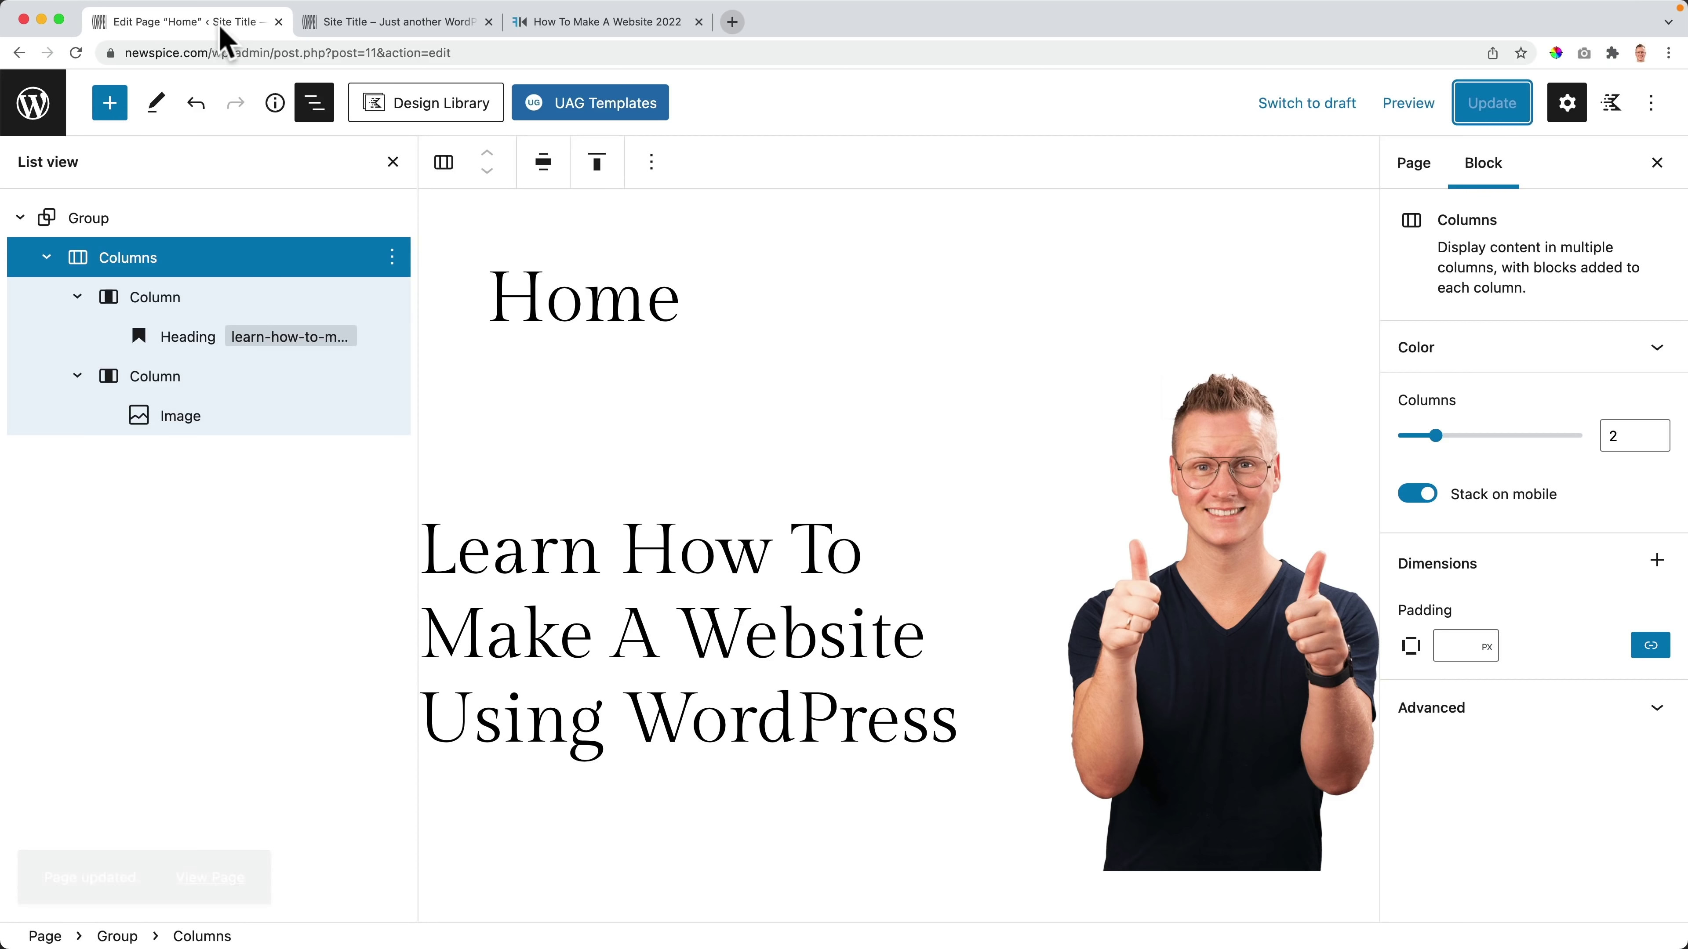
left_click(84, 225)
left_click(1454, 426)
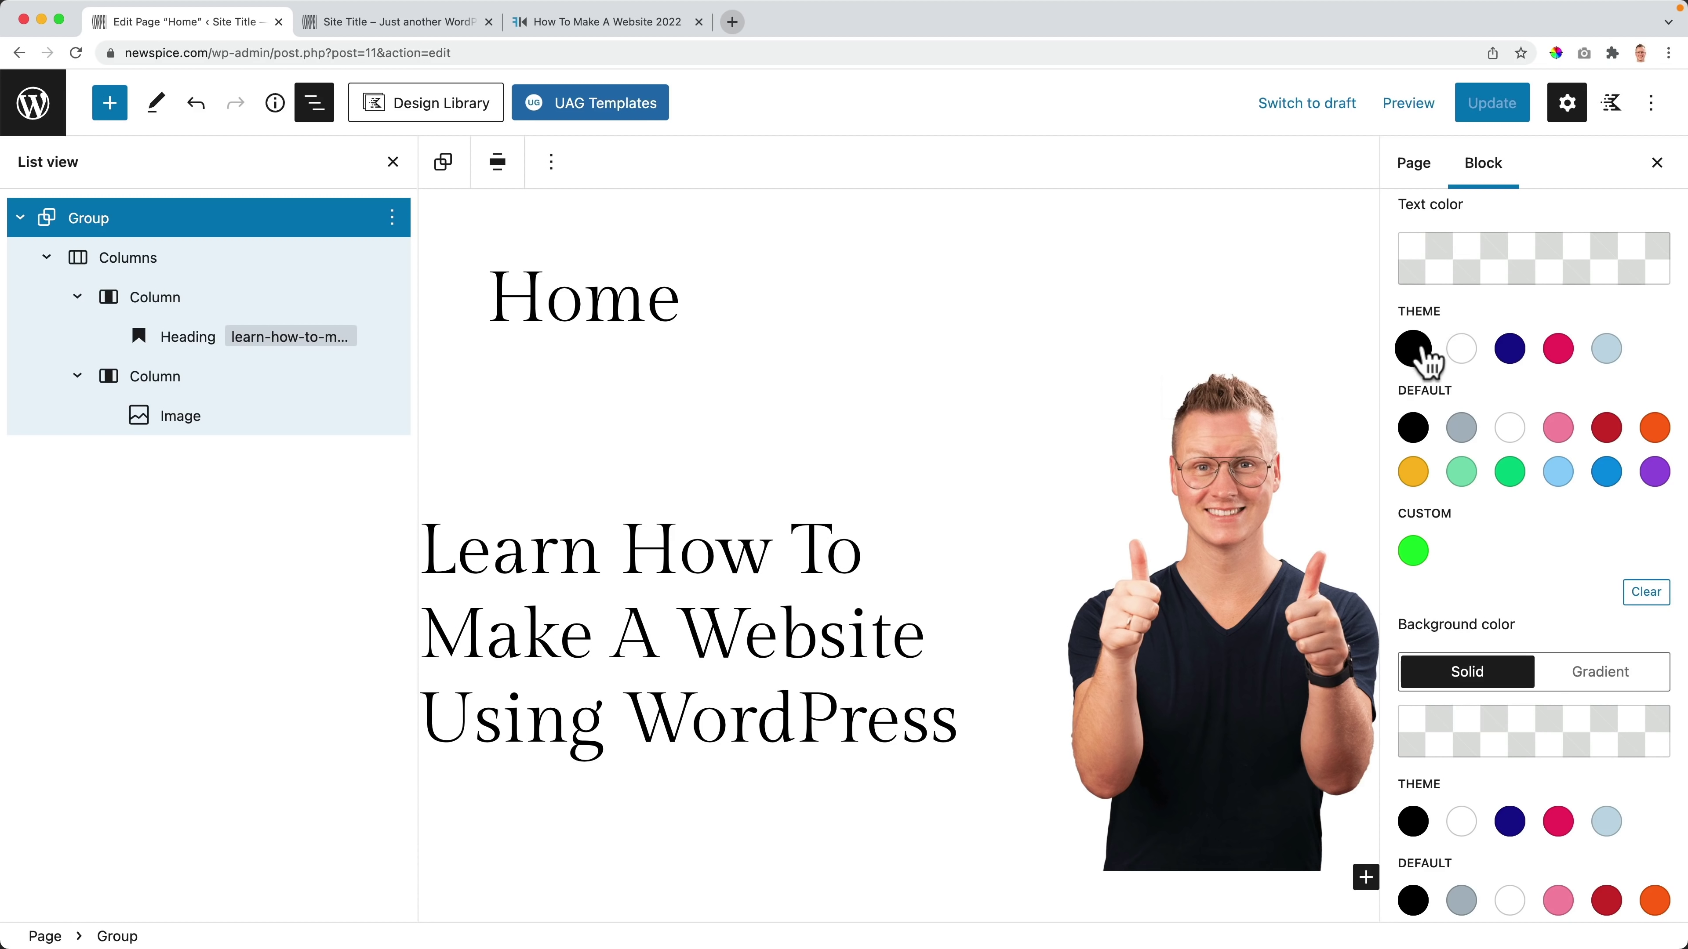
scroll(1500, 435, "up", 1)
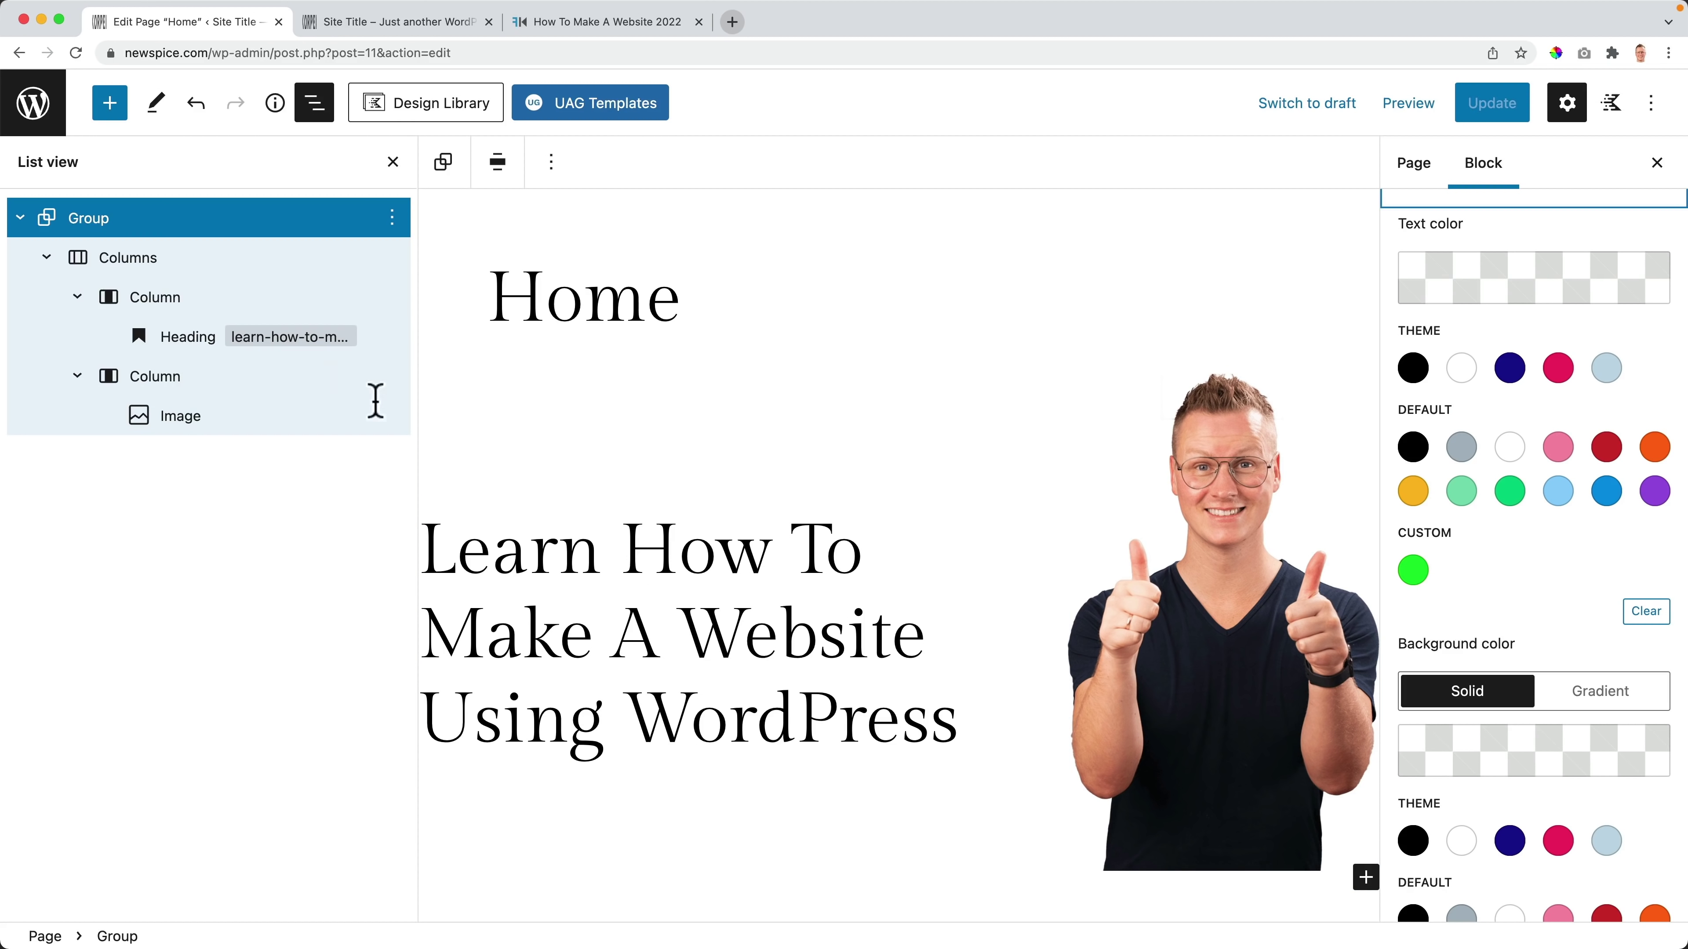
left_click(1467, 376)
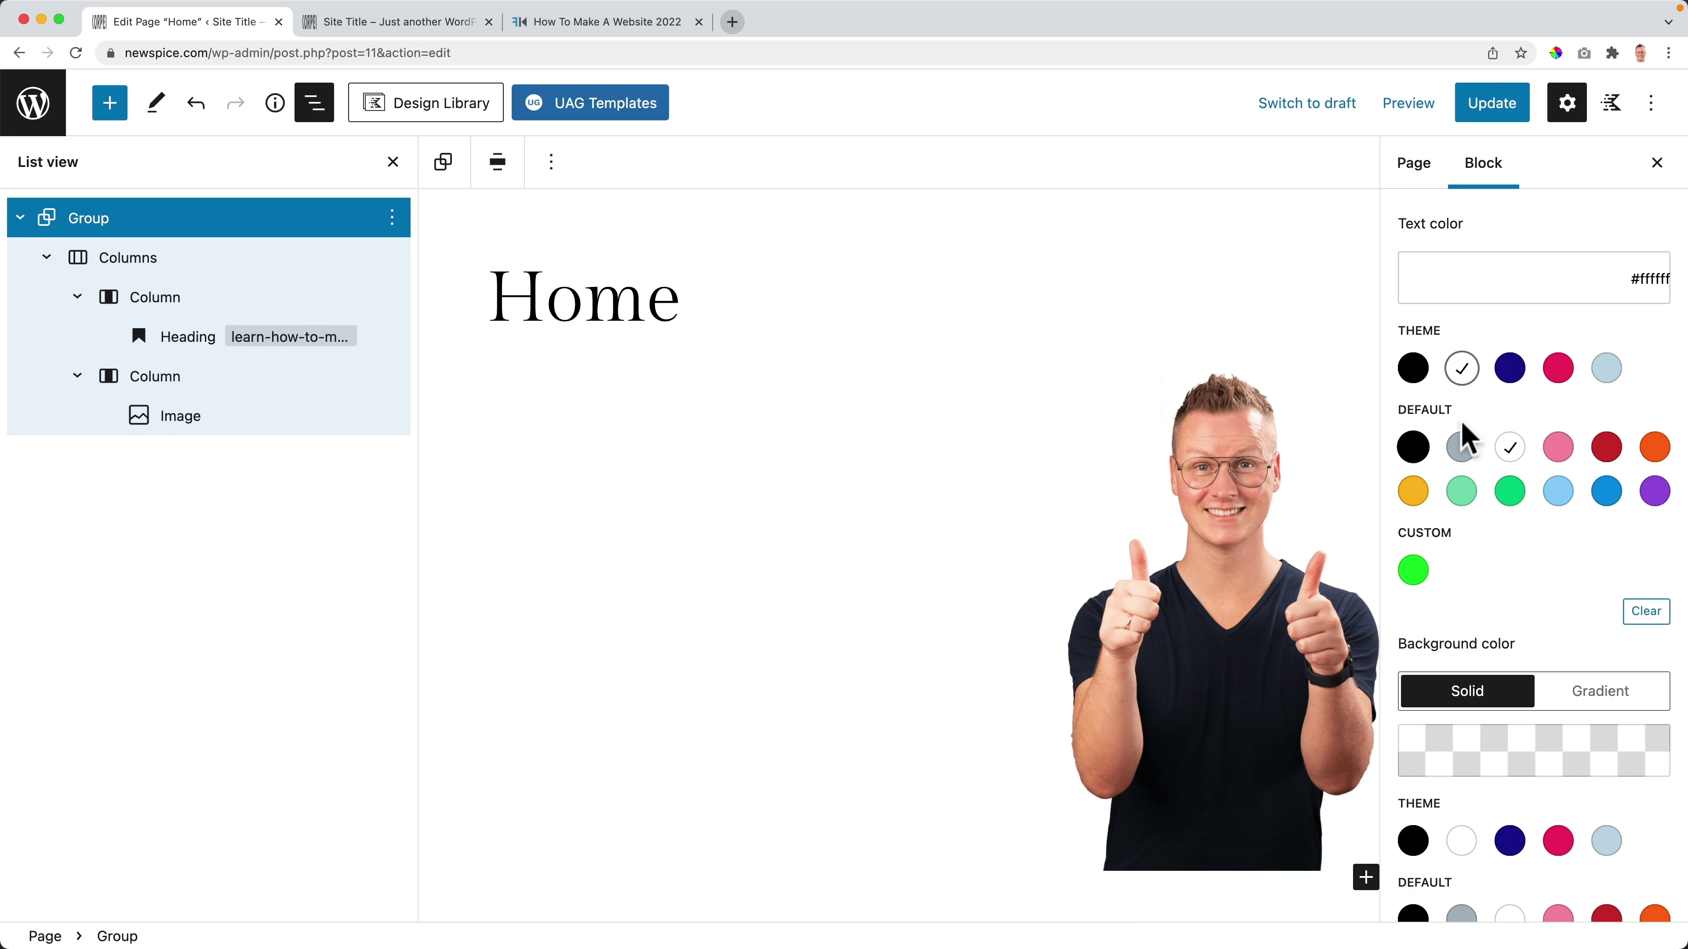
left_click(1647, 614)
scroll(1582, 562, "down", 2)
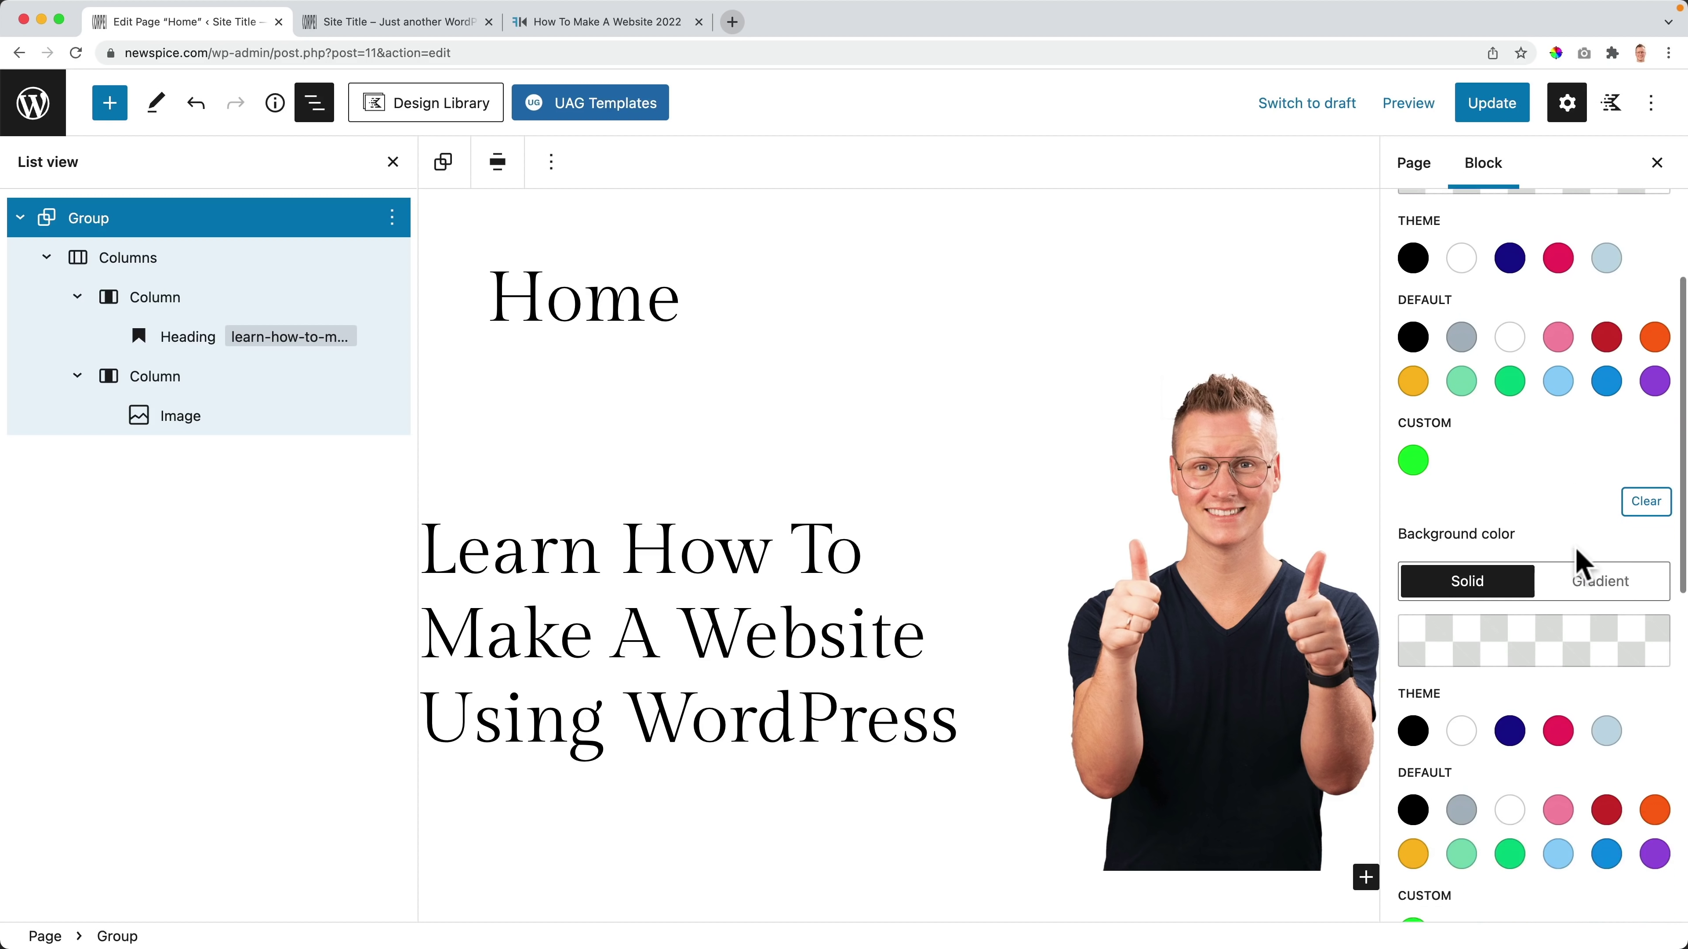
scroll(1583, 562, "down", 5)
left_click(1511, 452)
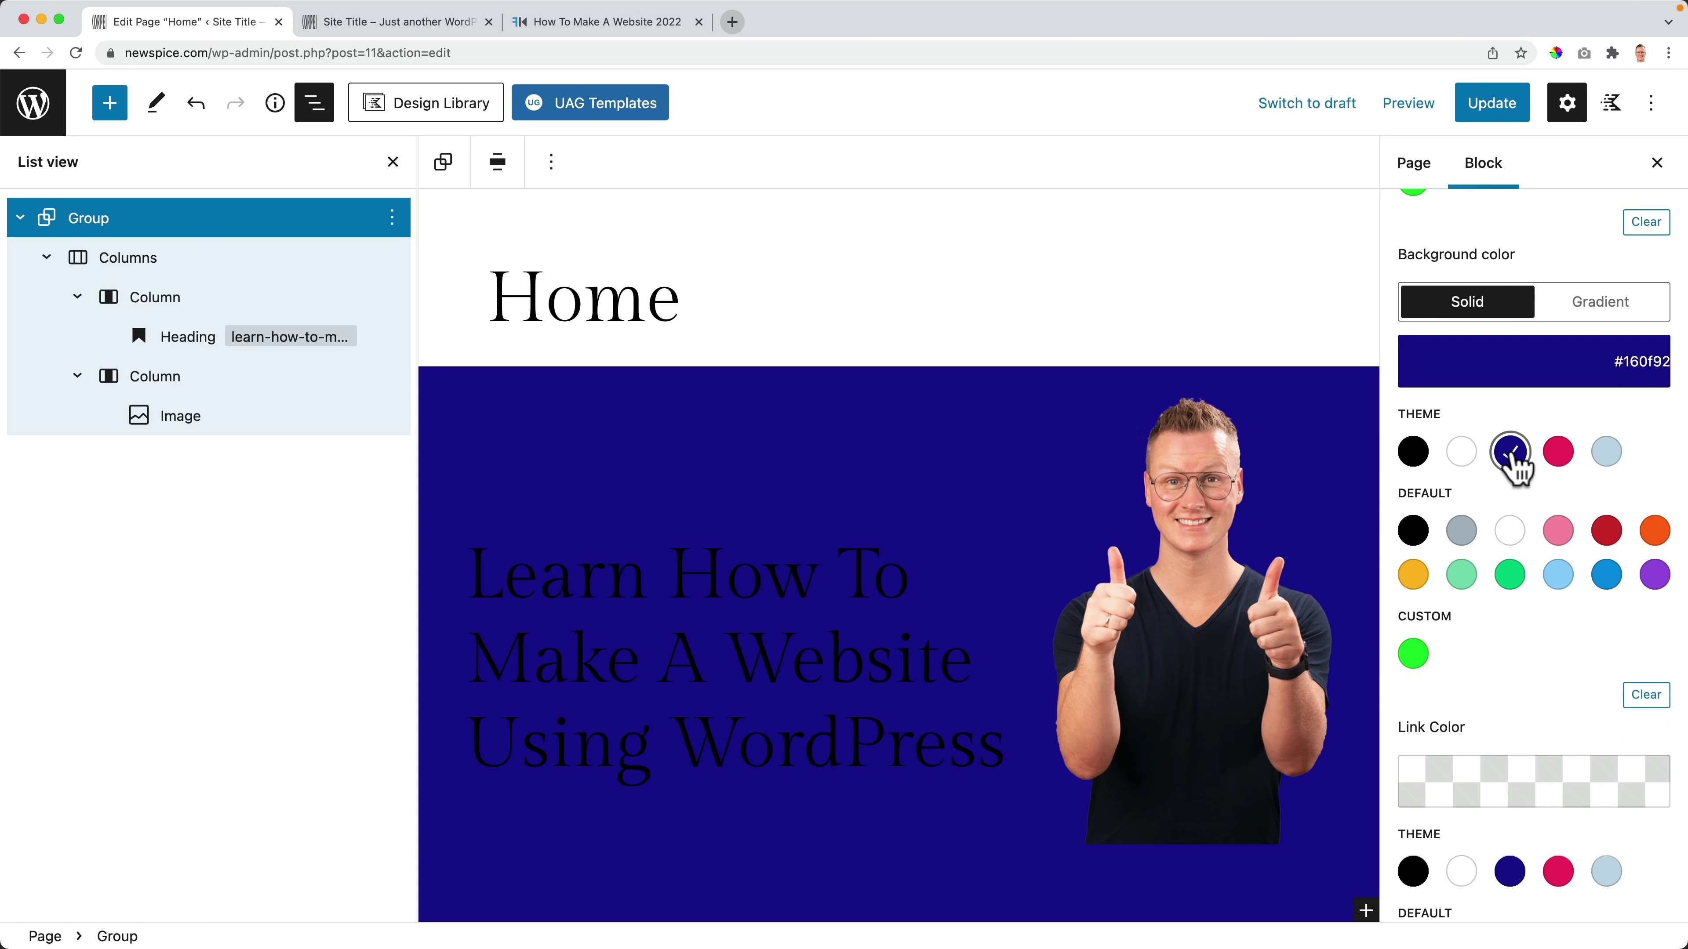
Step: Set the Group block's text color to the white theme color, #ffffff
scroll(1518, 466, "up", 5)
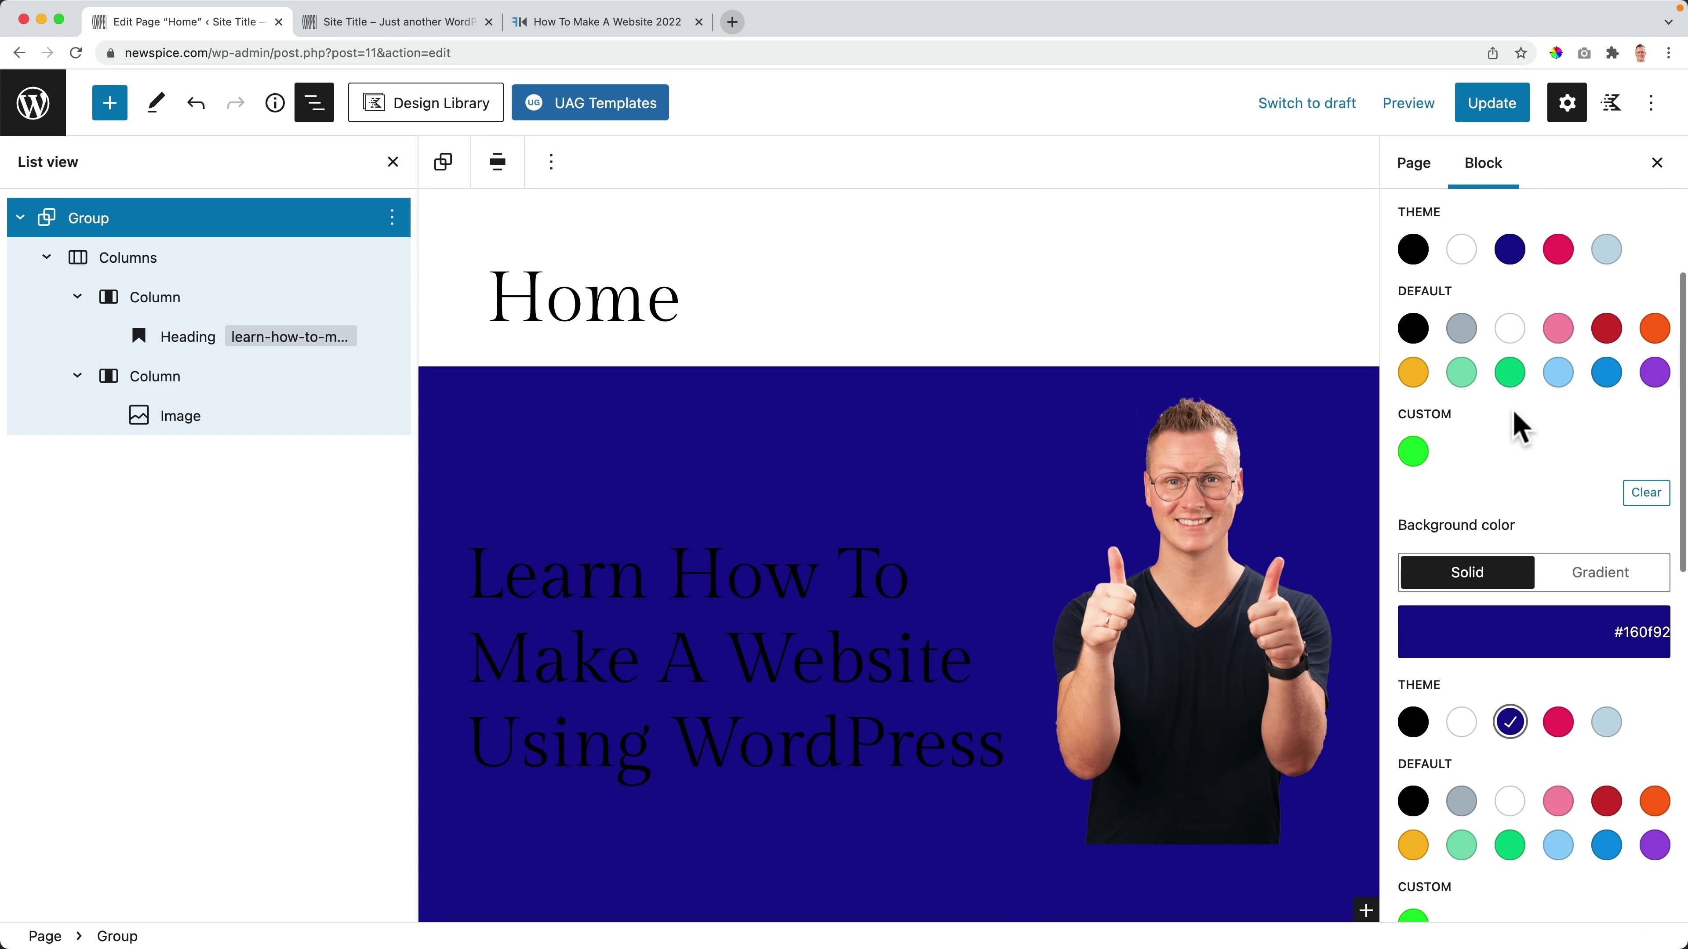
scroll(1482, 350, "up", 1)
left_click(1462, 334)
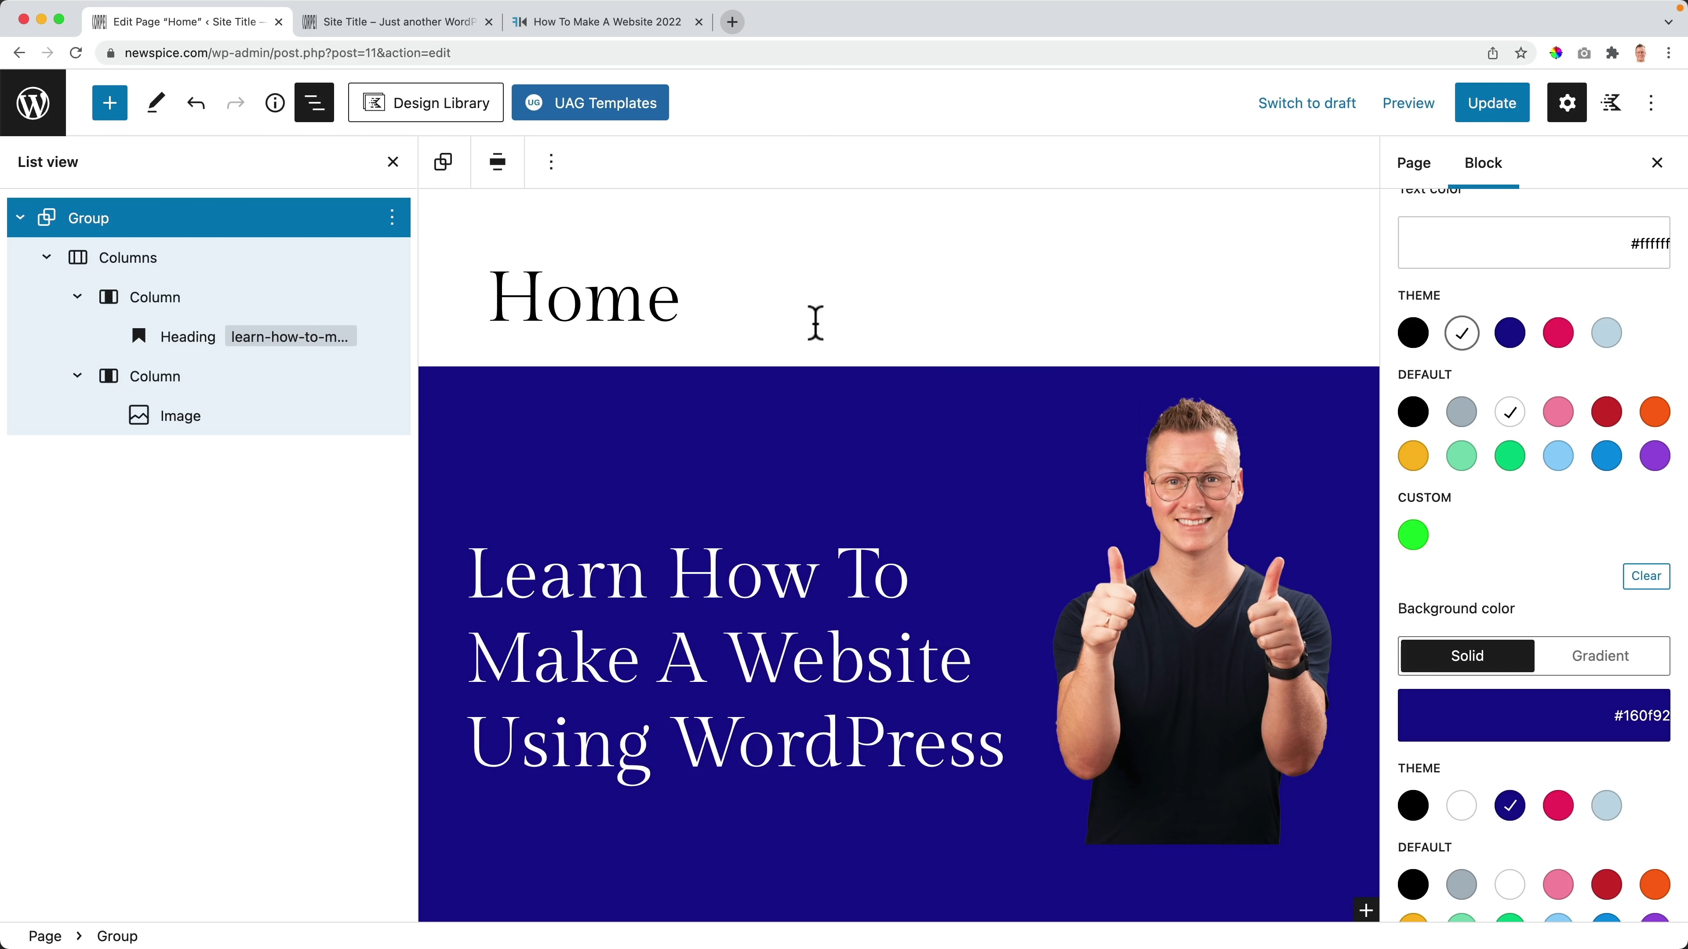
Step: Set the text color of the Columns block inside the Group to theme black, #000000
left_click(125, 266)
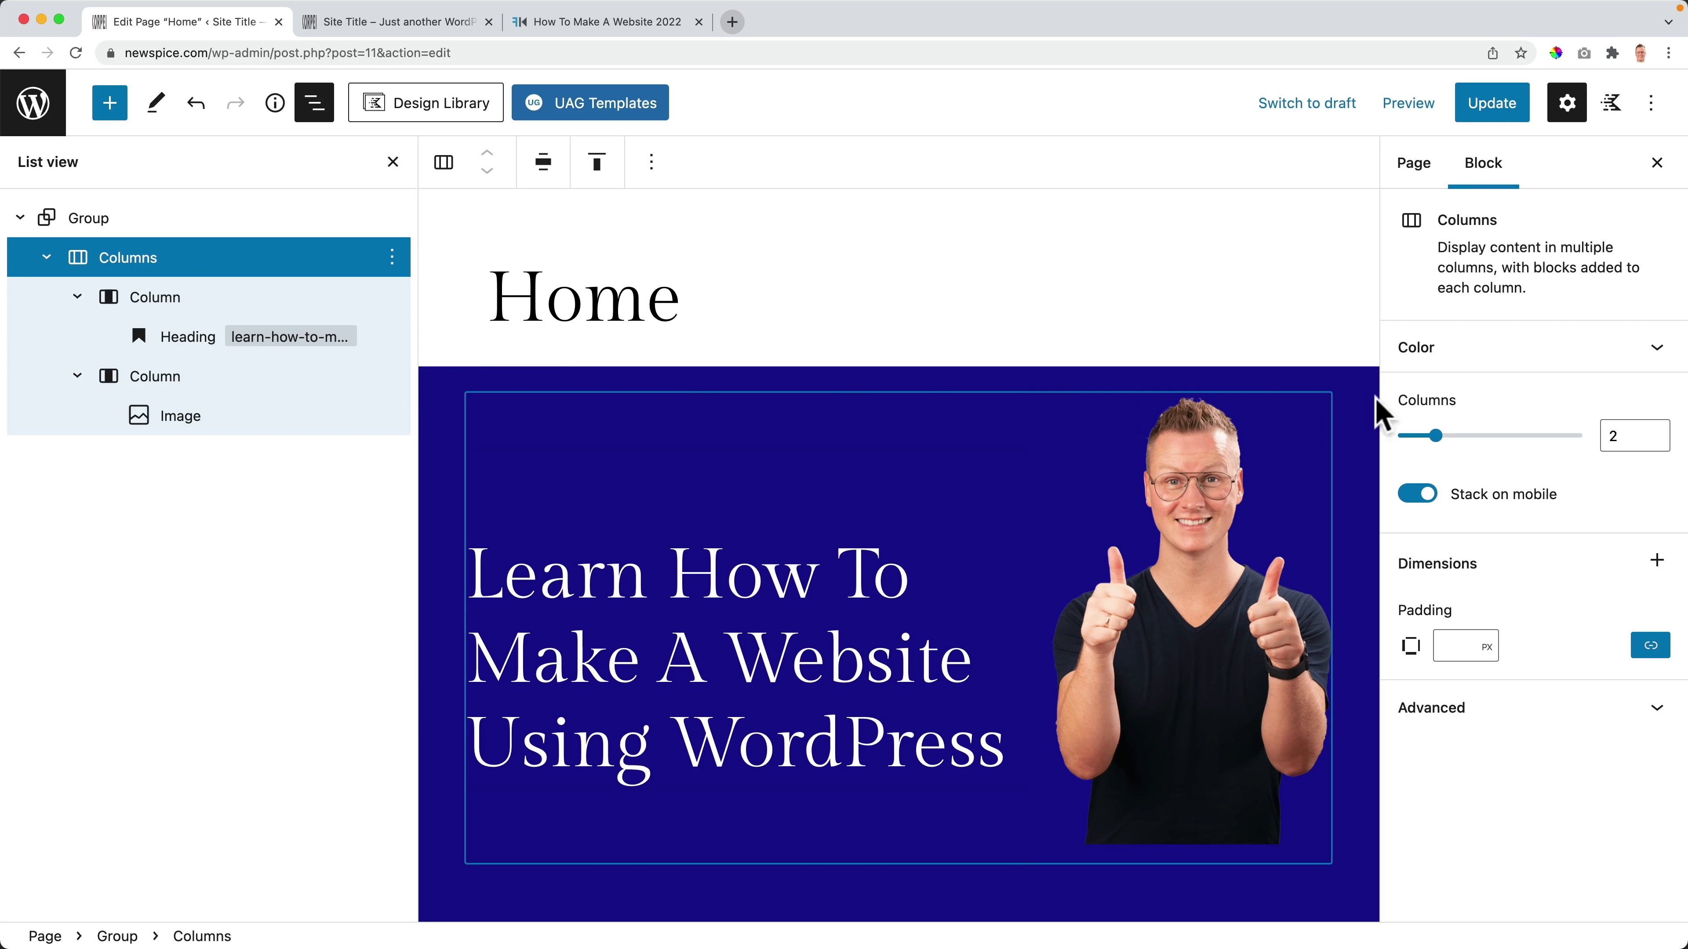
left_click(1462, 364)
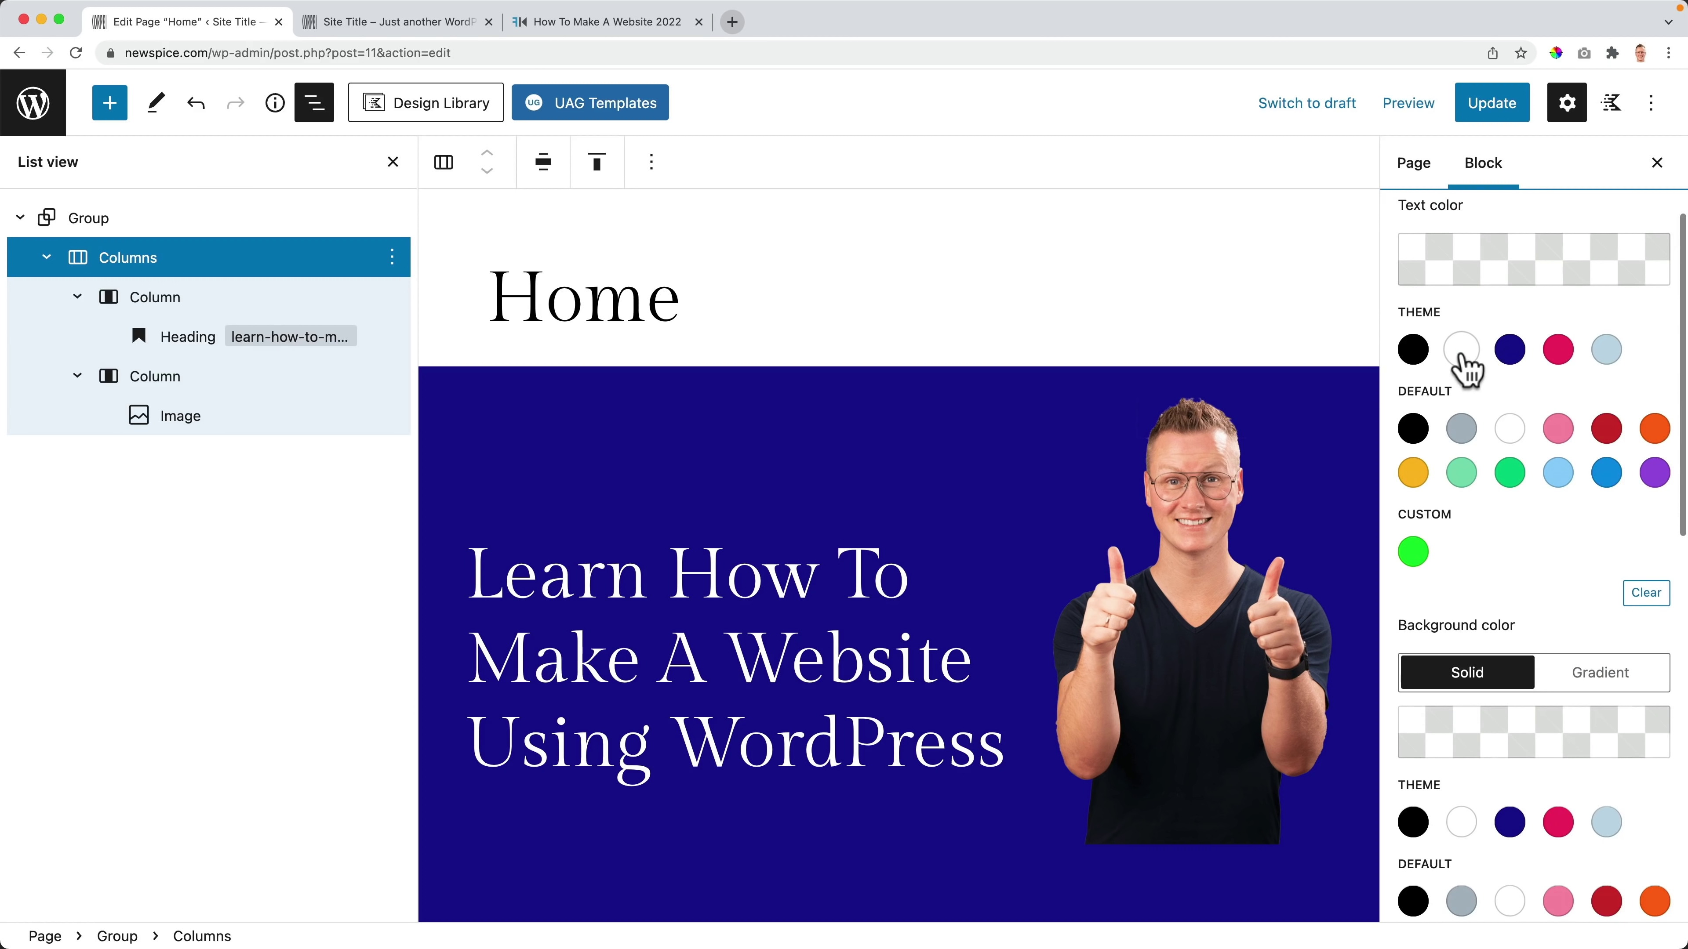
left_click(1414, 352)
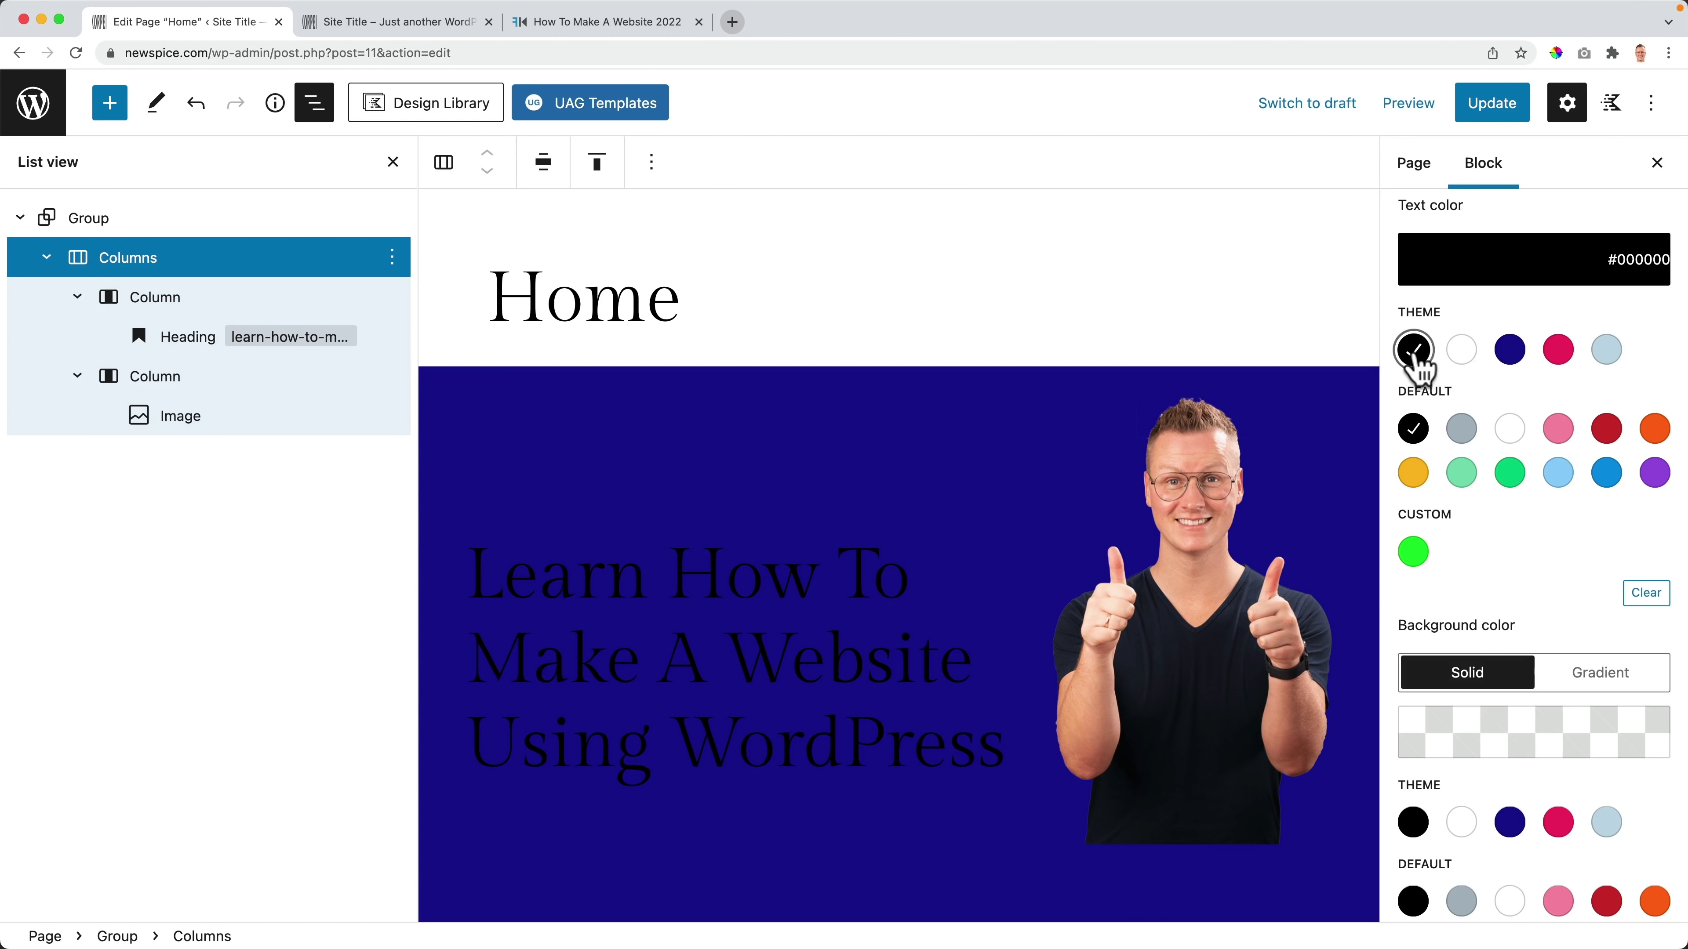
Step: Set the text color of the first Column, which holds the heading, to theme white, #ffffff
left_click(89, 220)
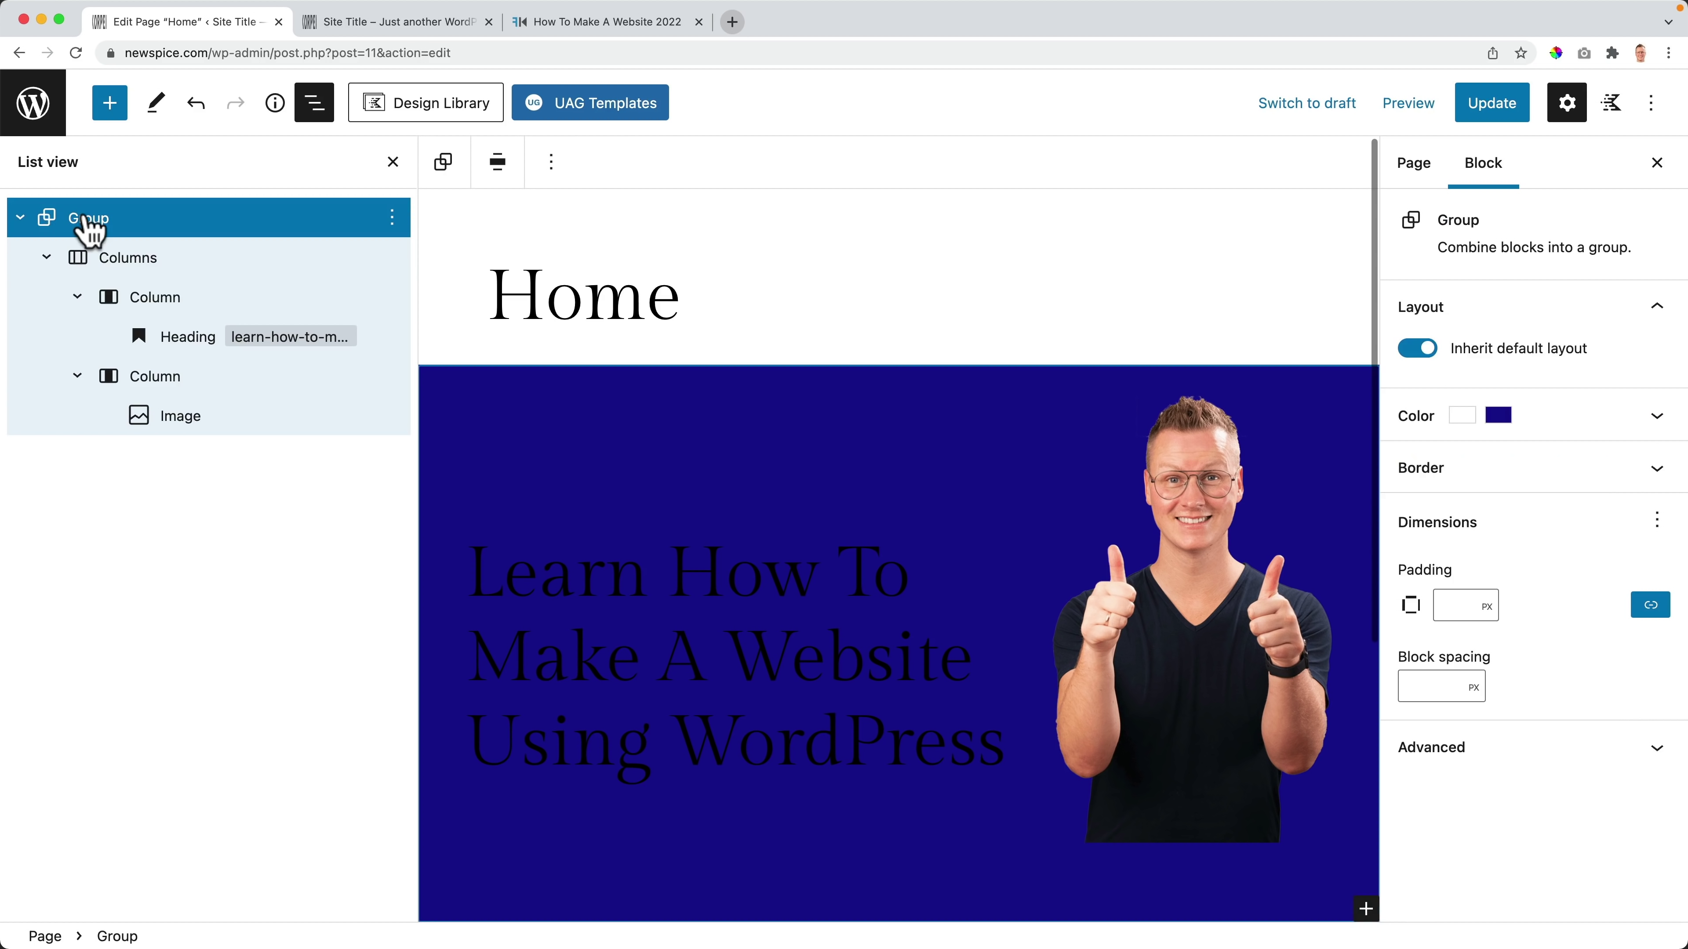
left_click(101, 261)
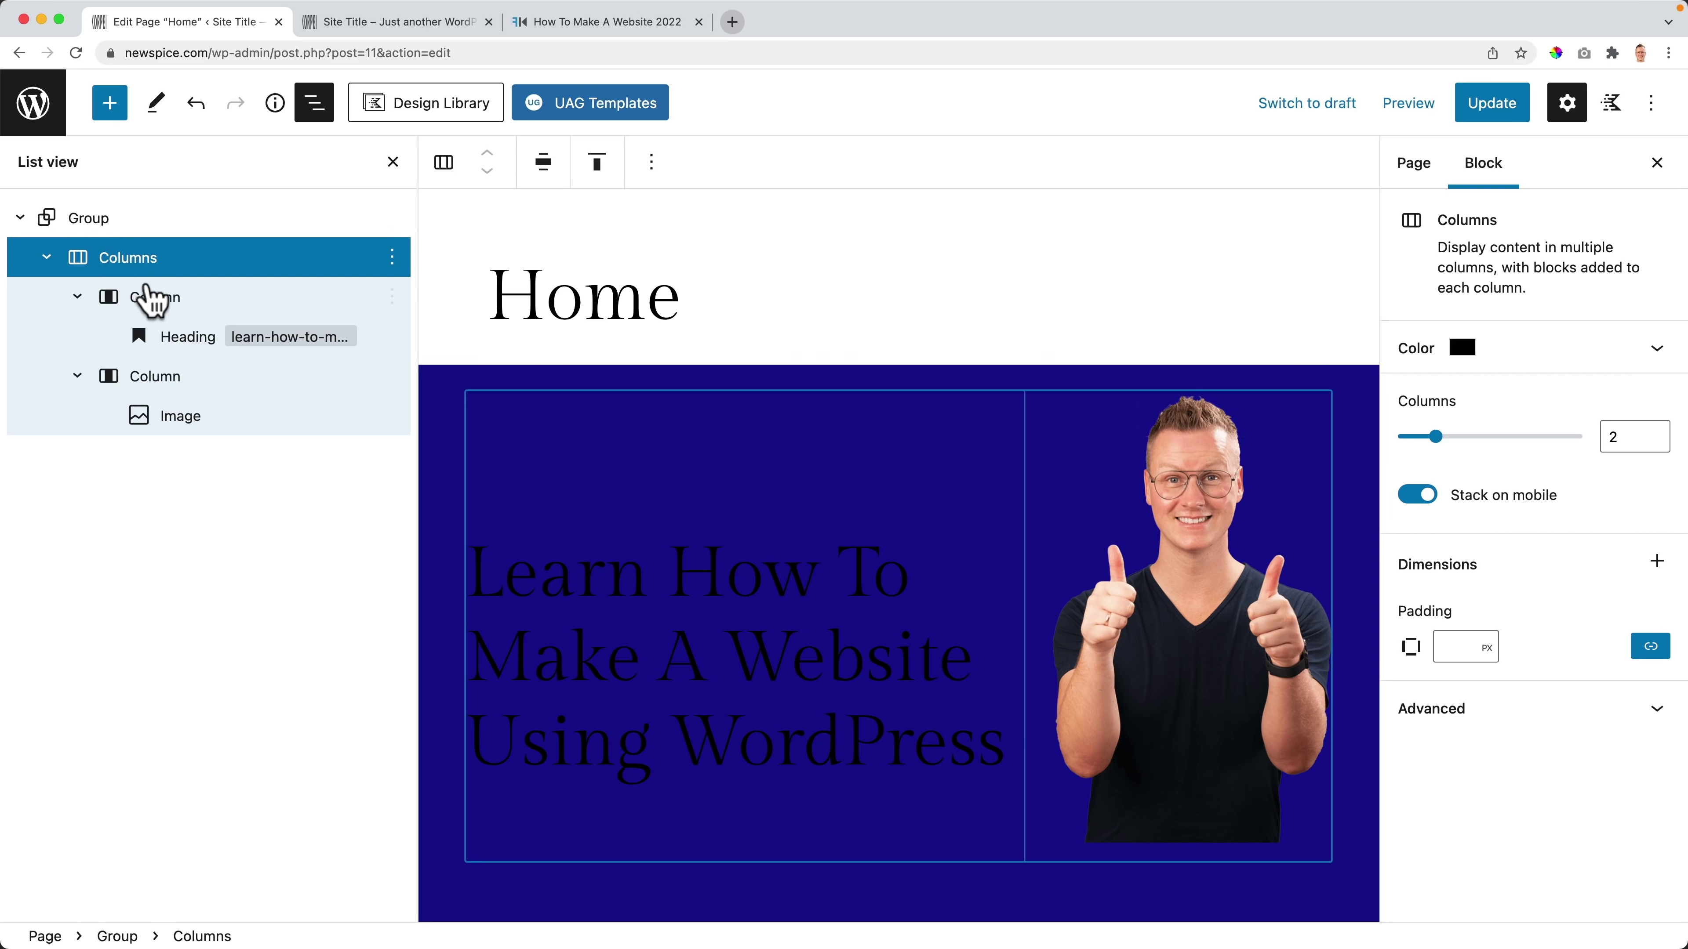
left_click(146, 298)
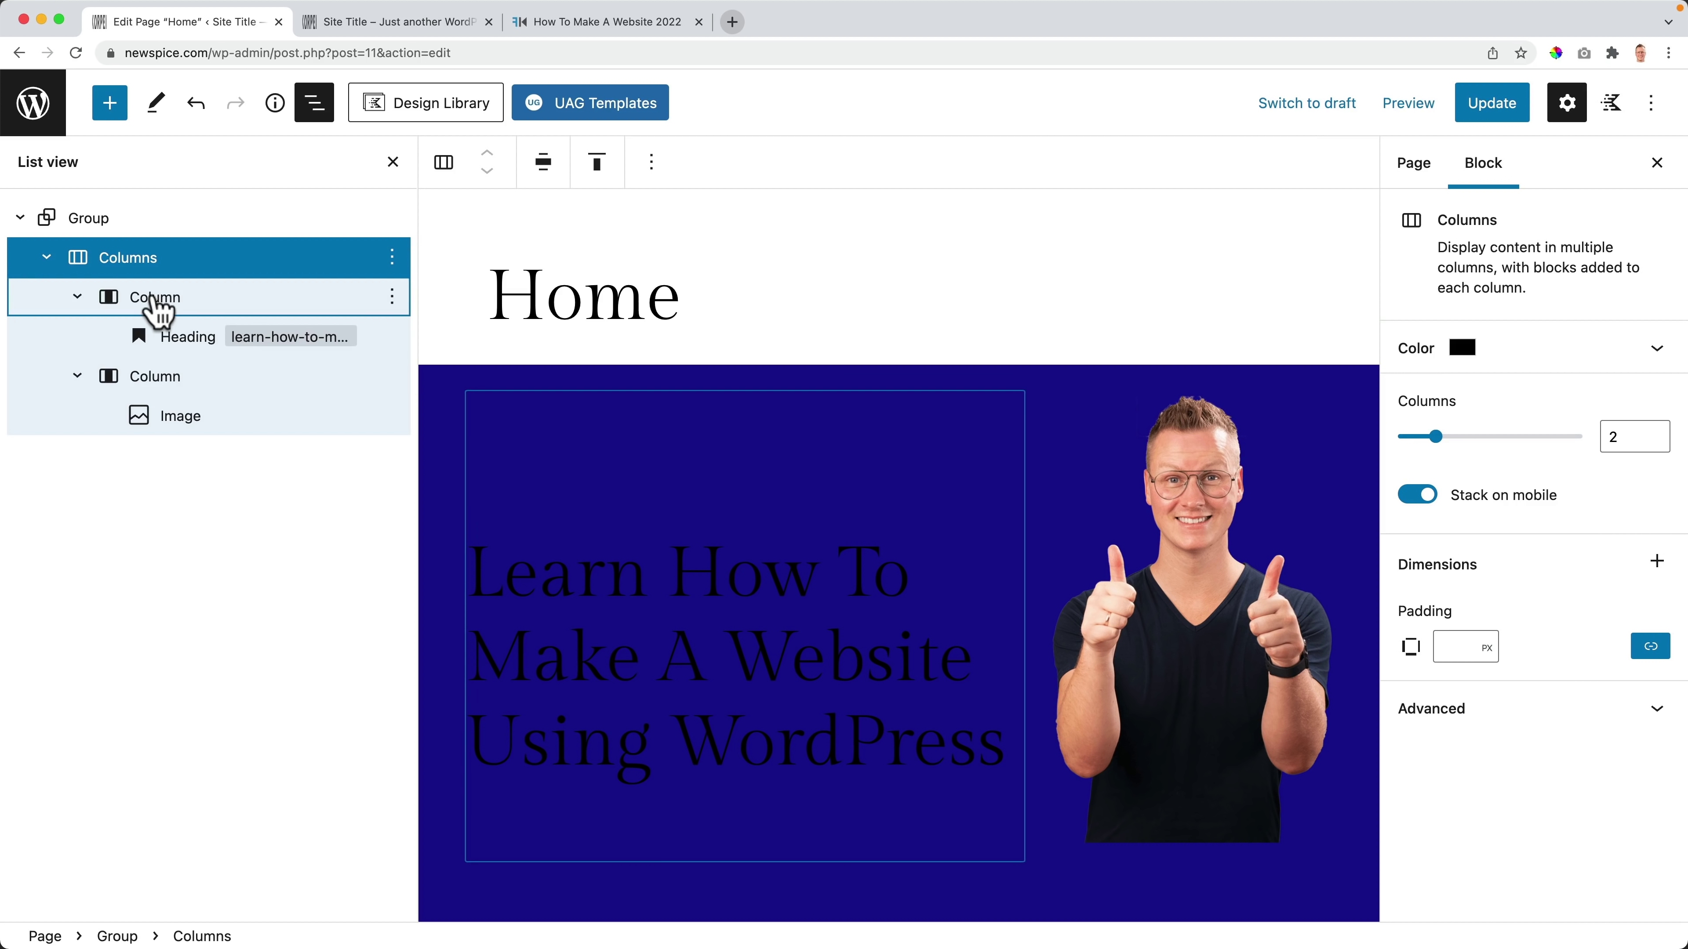
left_click(1475, 329)
left_click(1466, 352)
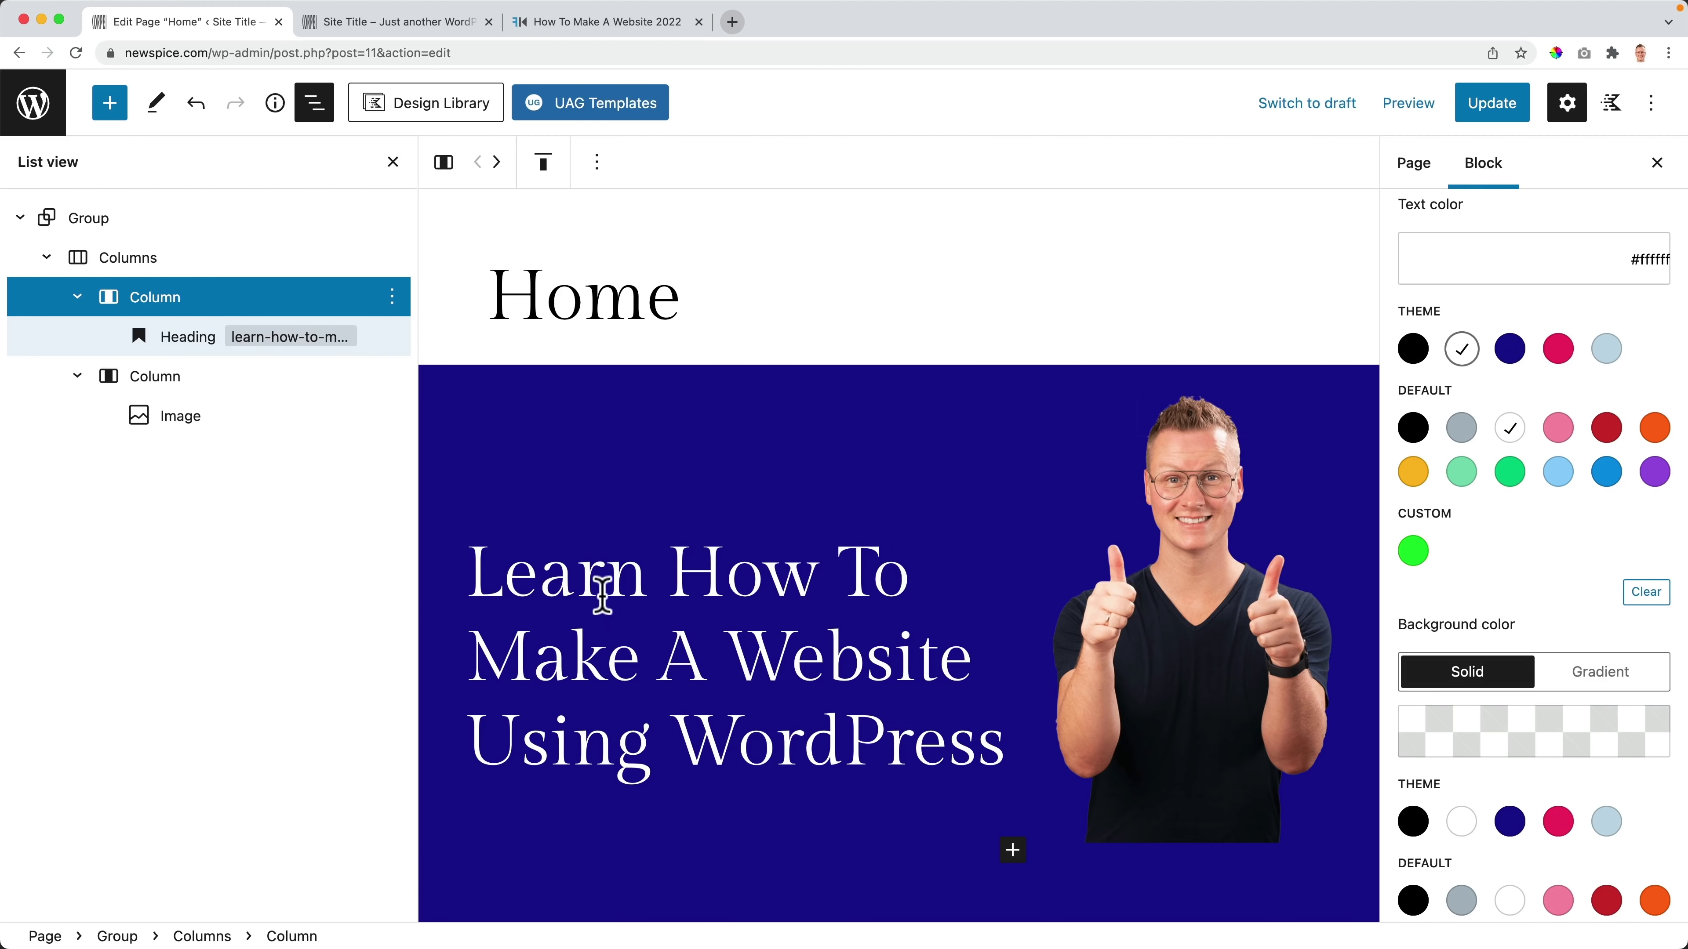
left_click(123, 263)
left_click(109, 235)
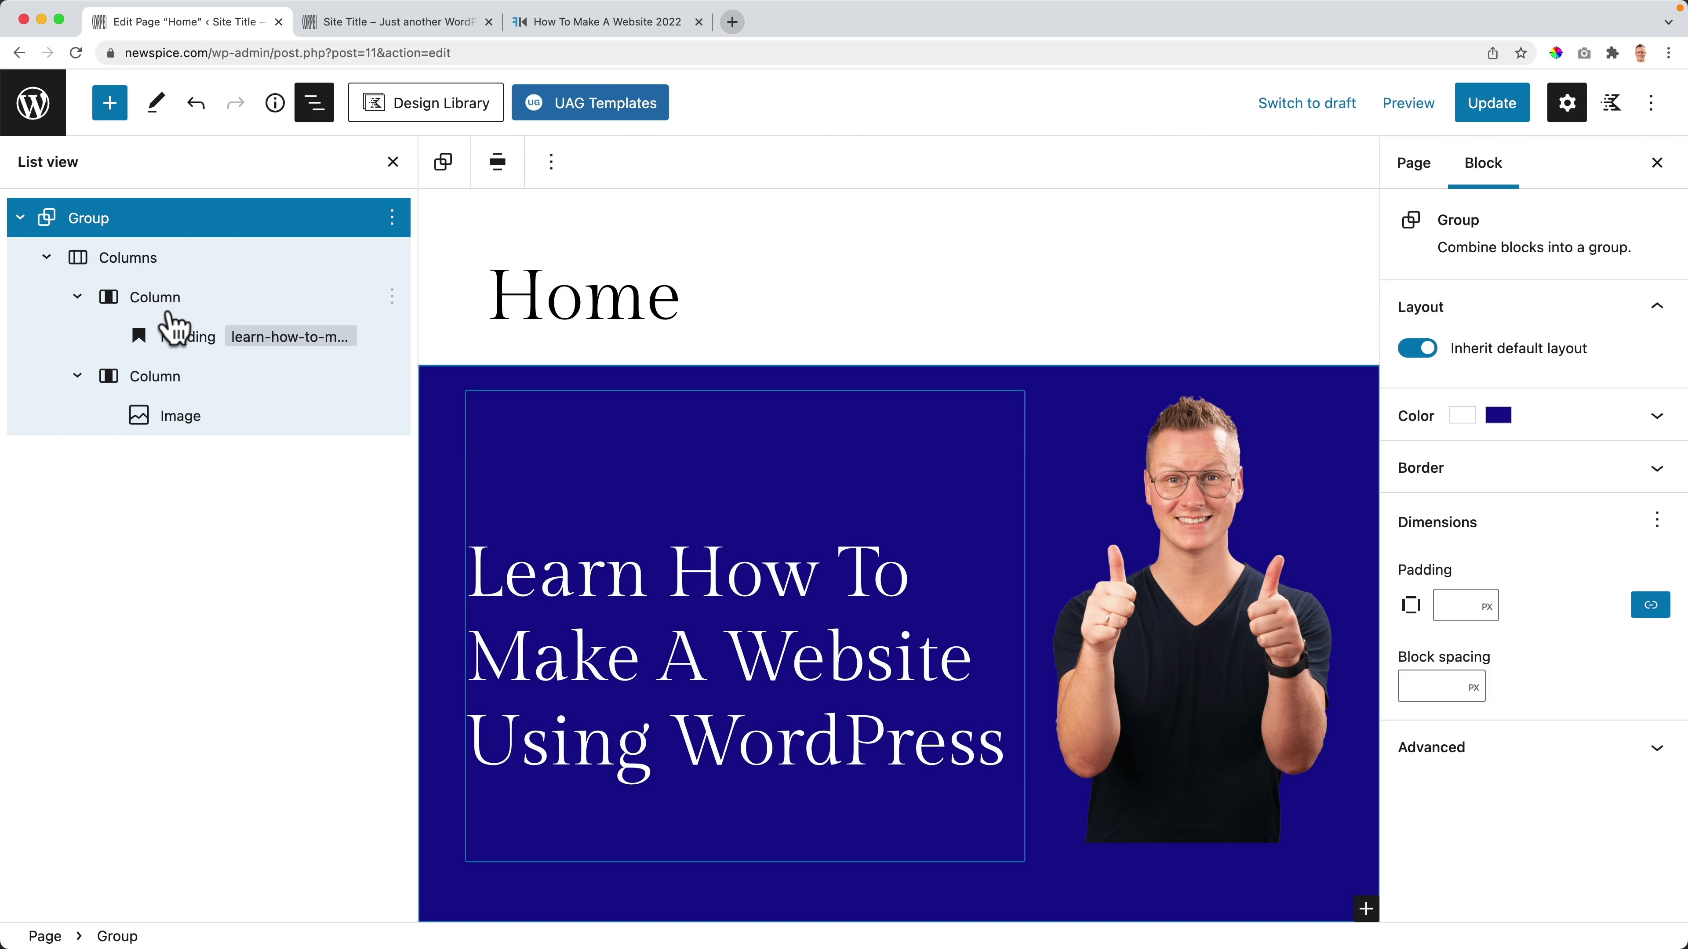
left_click(175, 332)
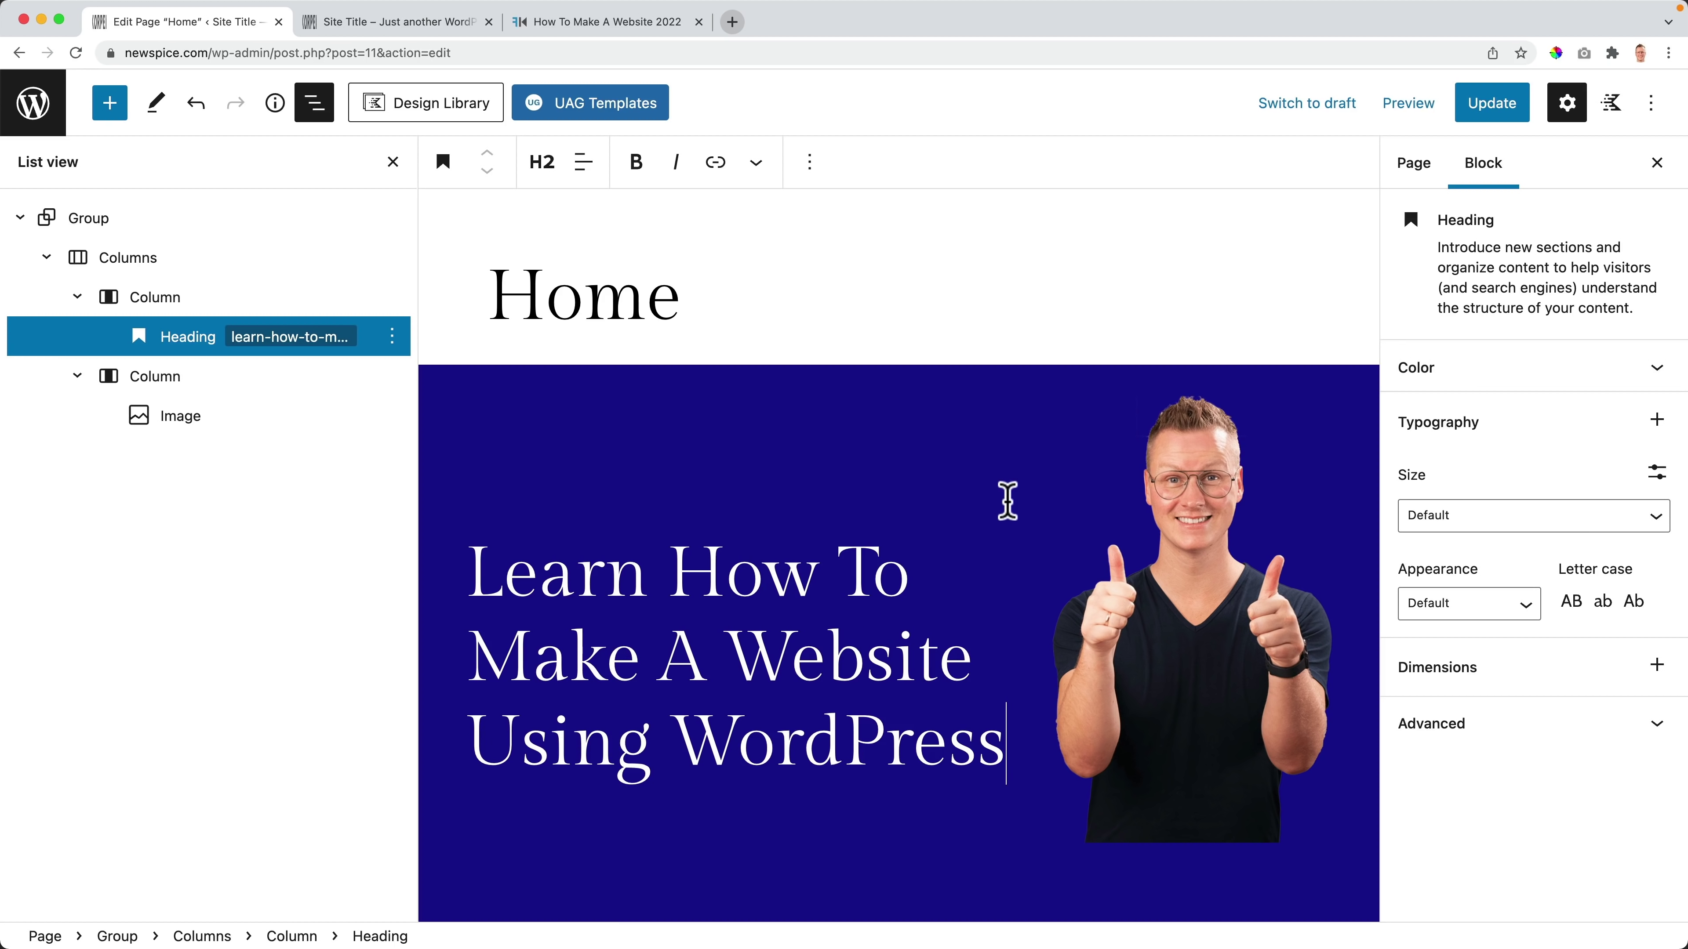
Step: Update the Home page and view the colored hero section on the live site
scroll(1062, 491, "down", 1)
left_click(1491, 107)
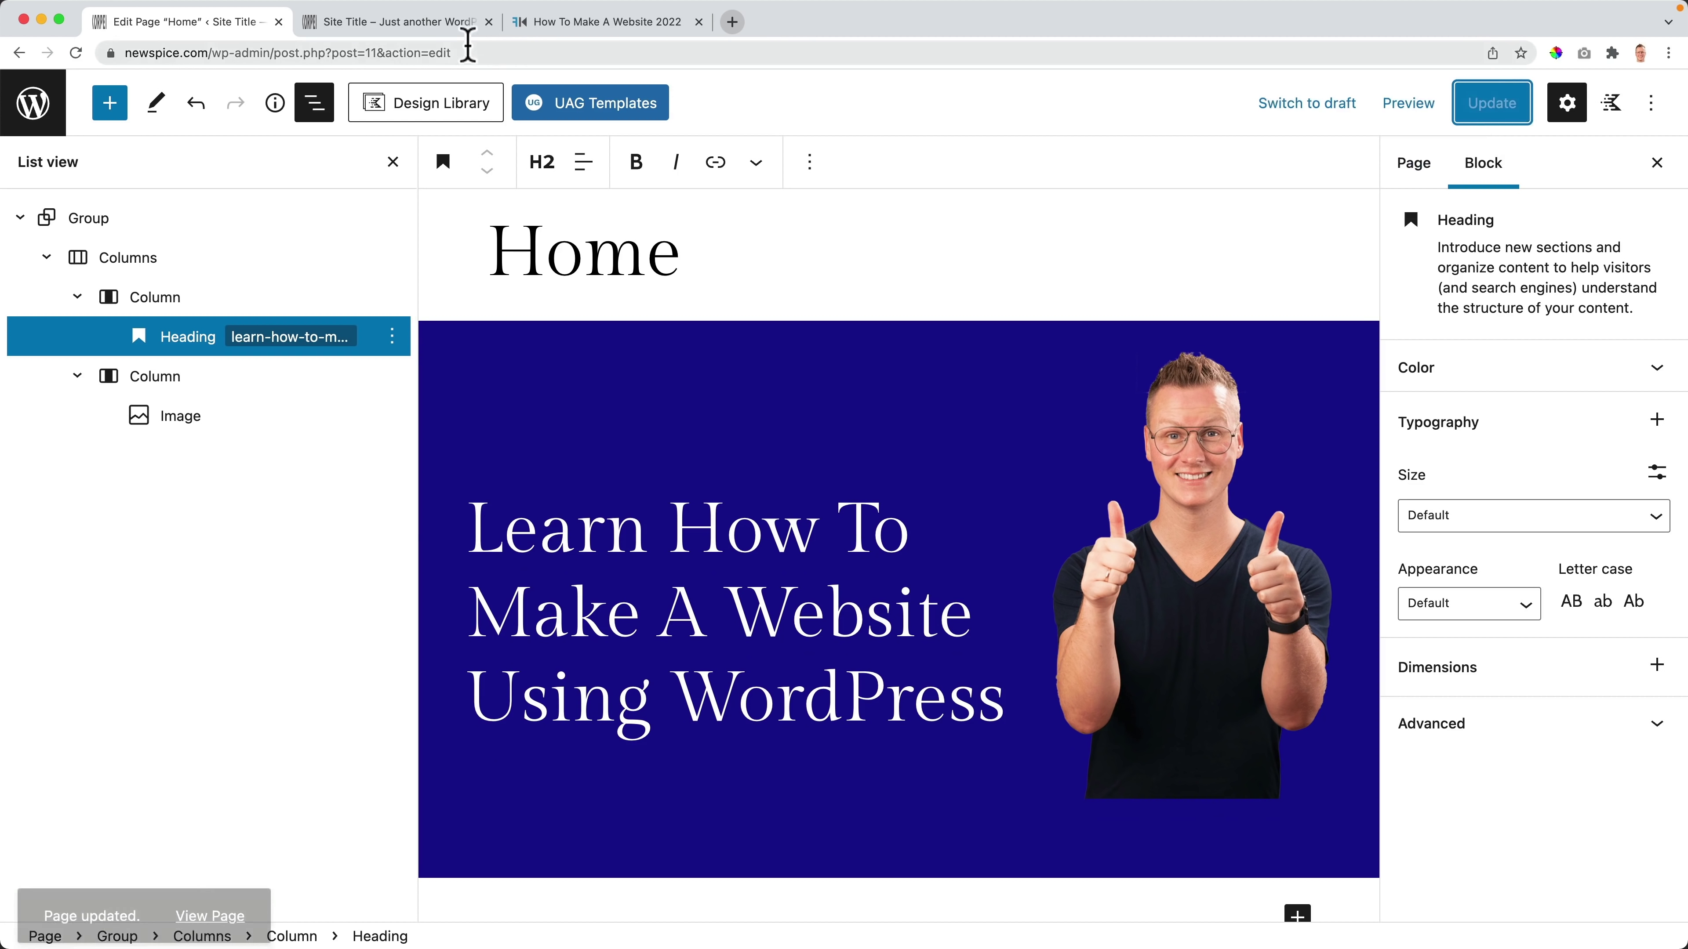
left_click(422, 25)
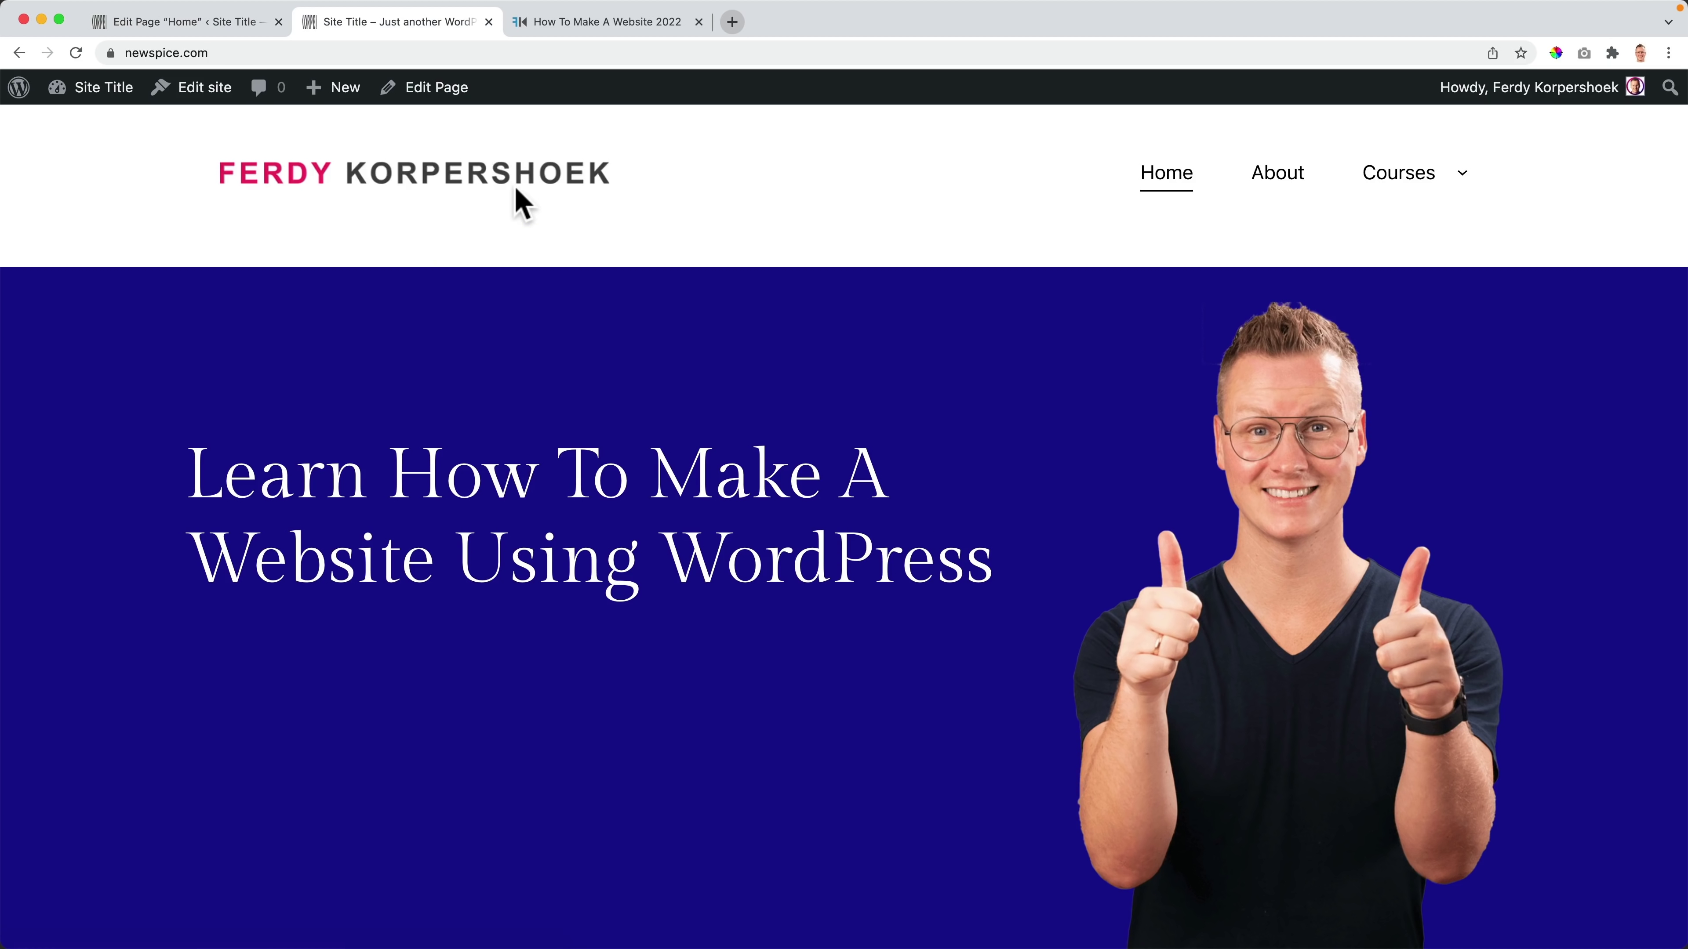
Step: Compare the live page's hero section and image size with the reference website's hero section
left_click(585, 26)
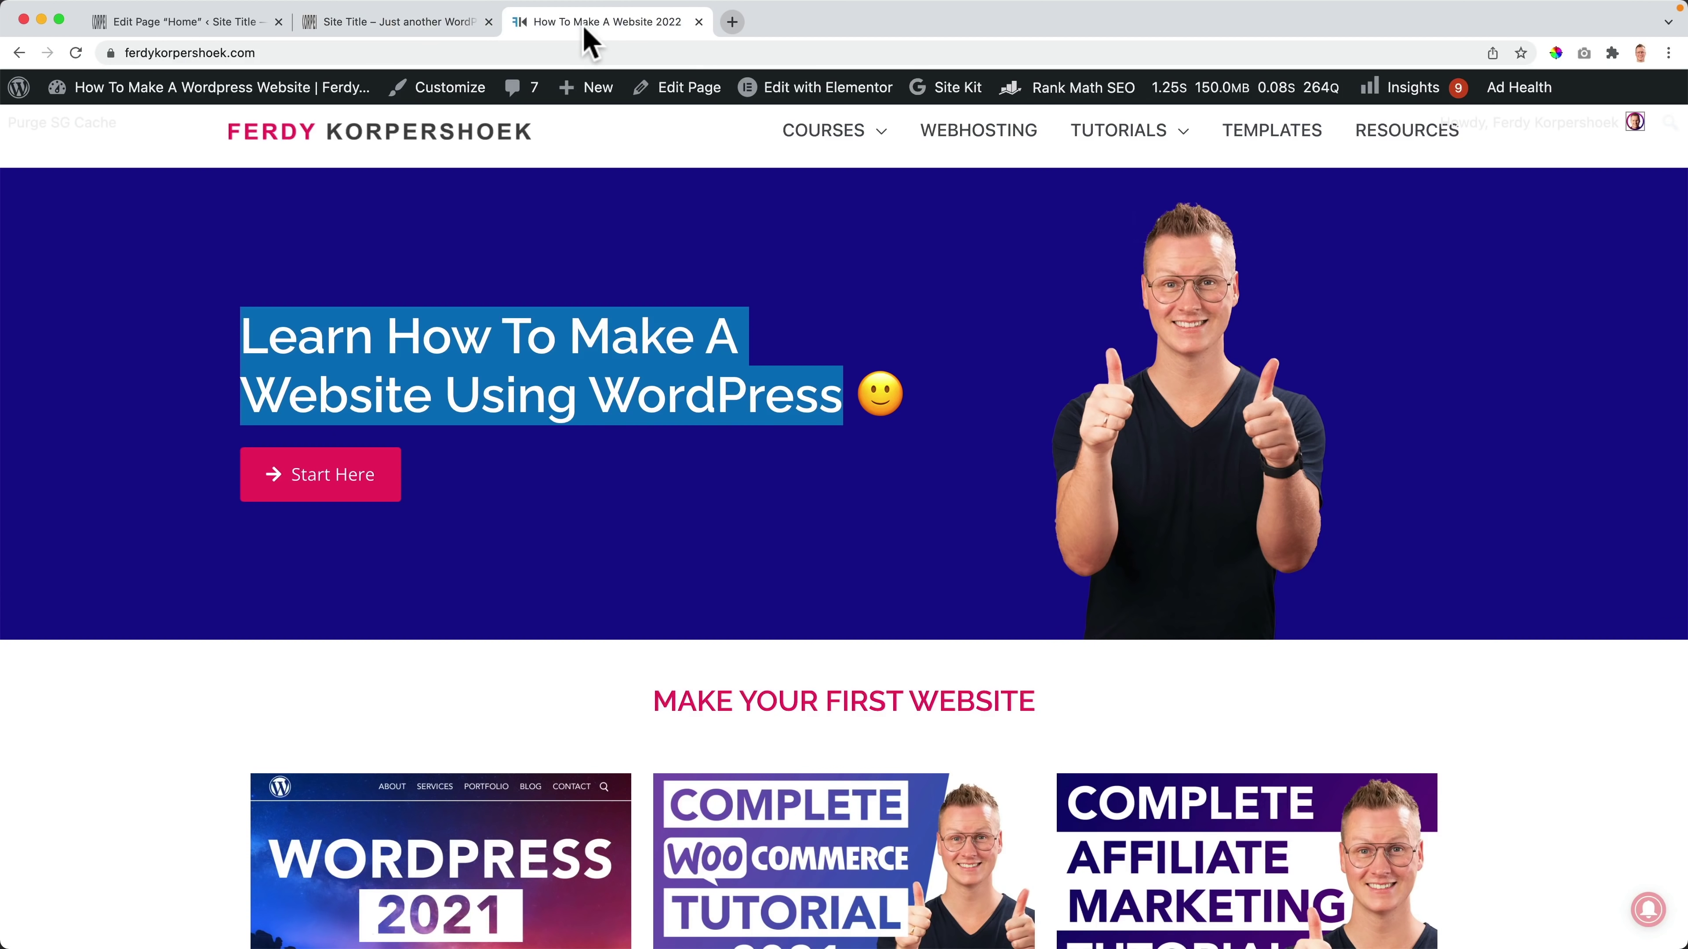
left_click(426, 30)
scroll(1393, 433, "down", 3)
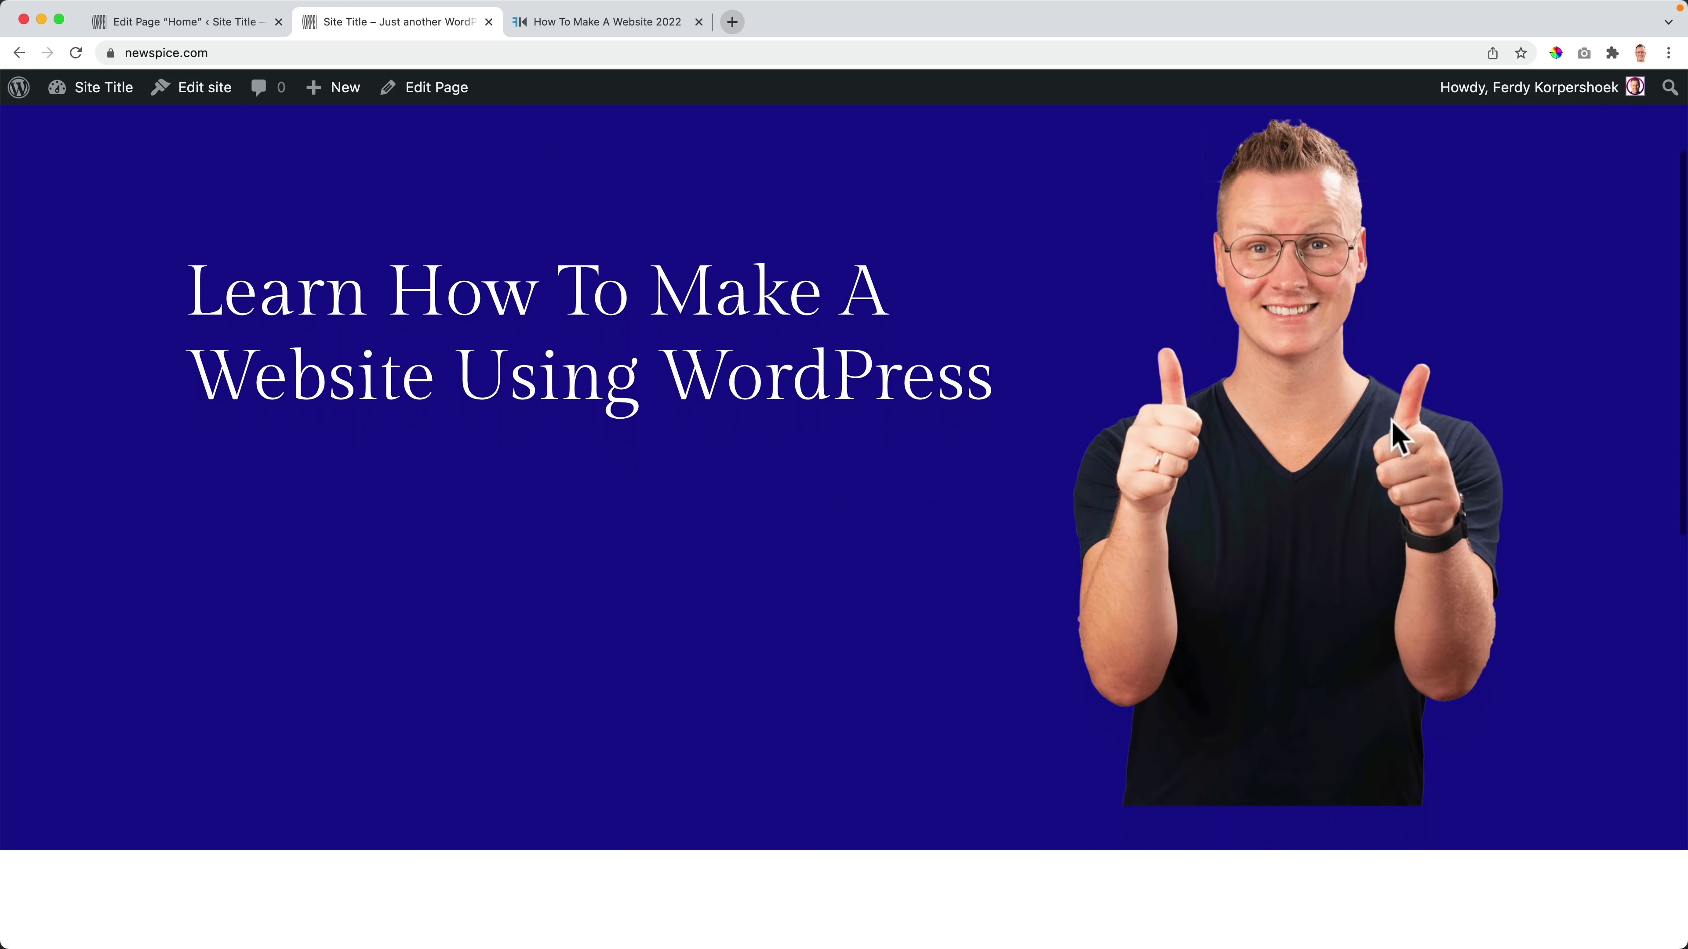
scroll(1367, 423, "up", 3)
scroll(713, 366, "down", 3)
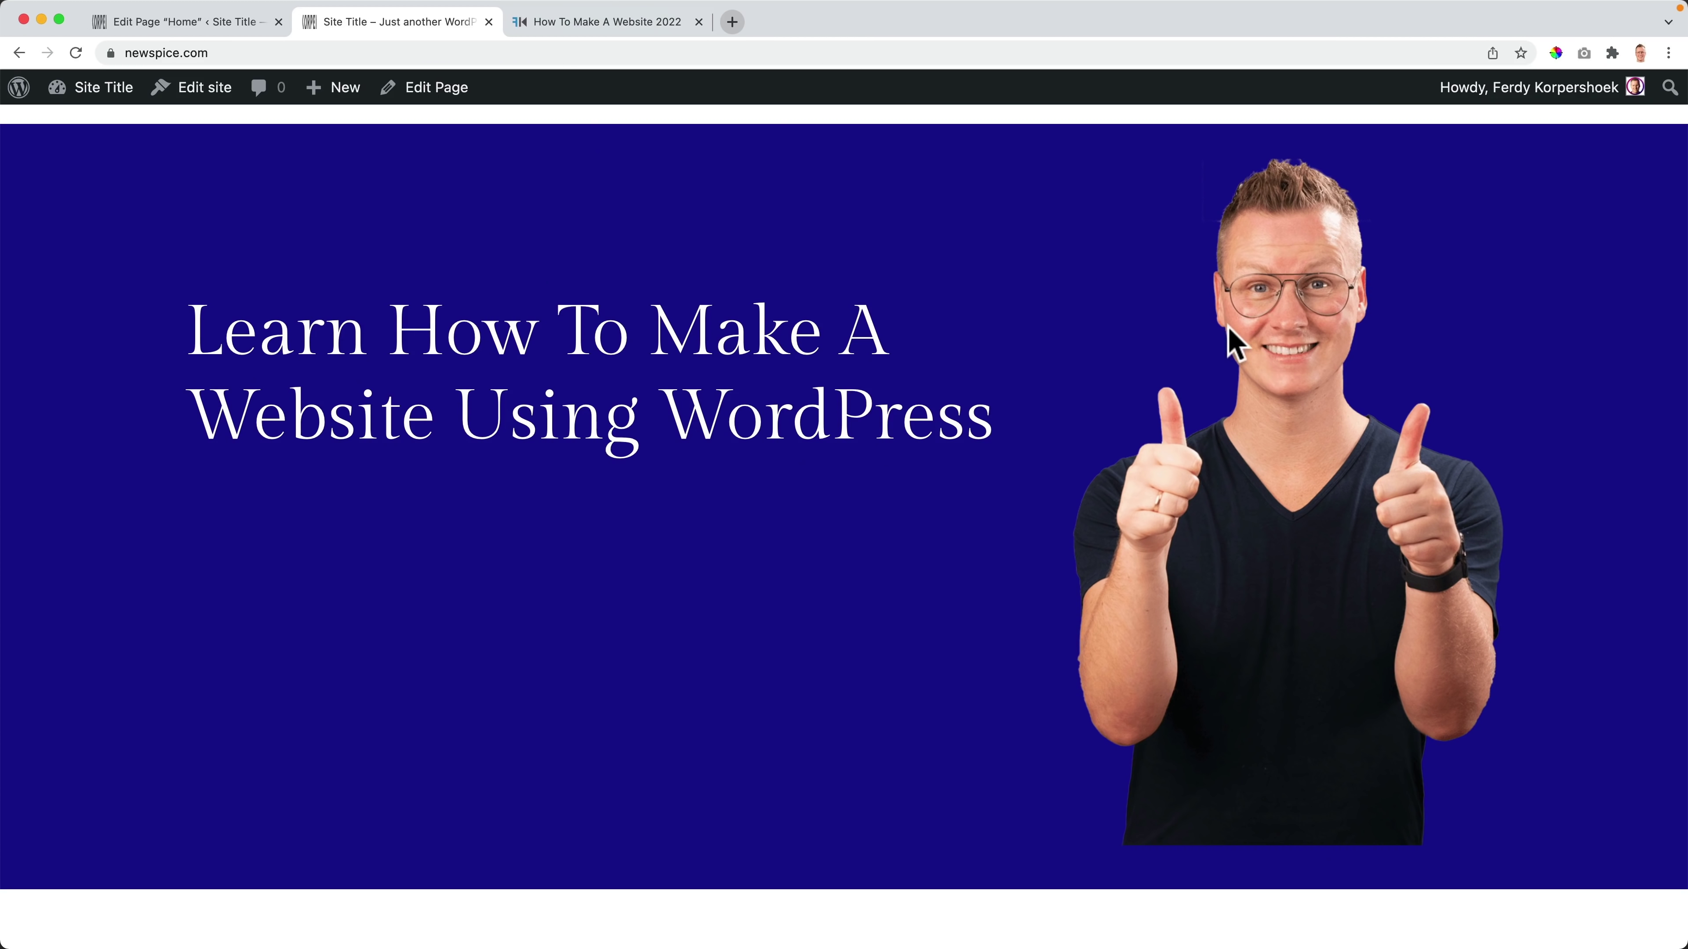
left_click(555, 24)
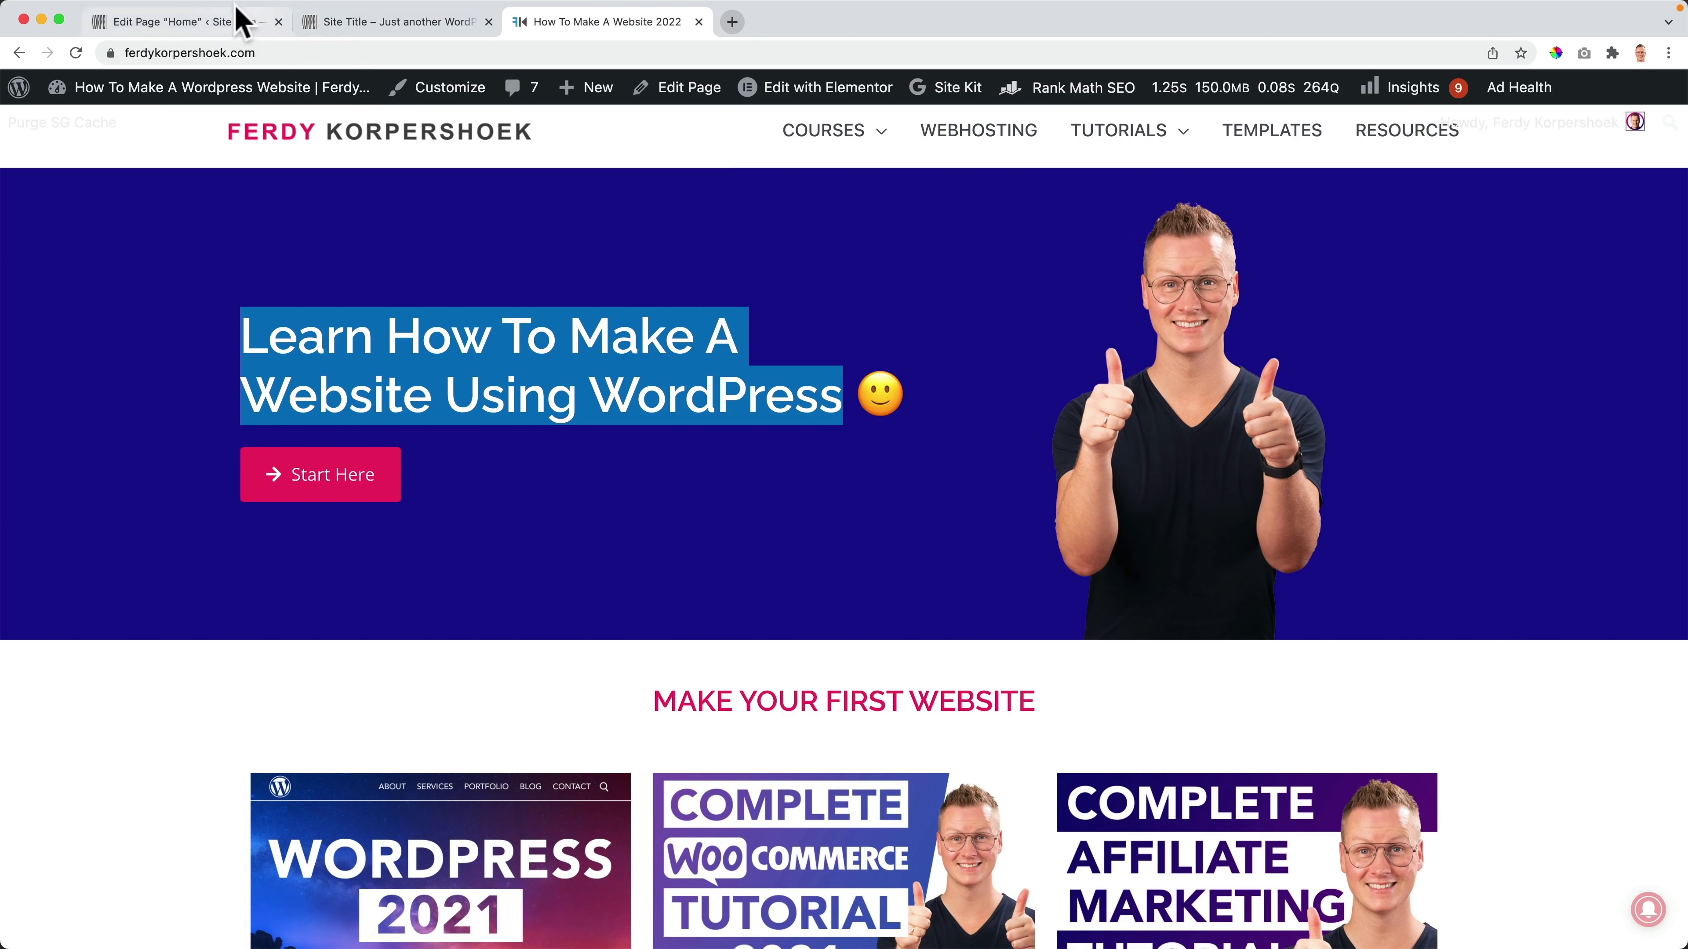
Step: Scale the hero image to 50% of its full size, 309 by 500 pixels
left_click(218, 28)
left_click(1202, 525)
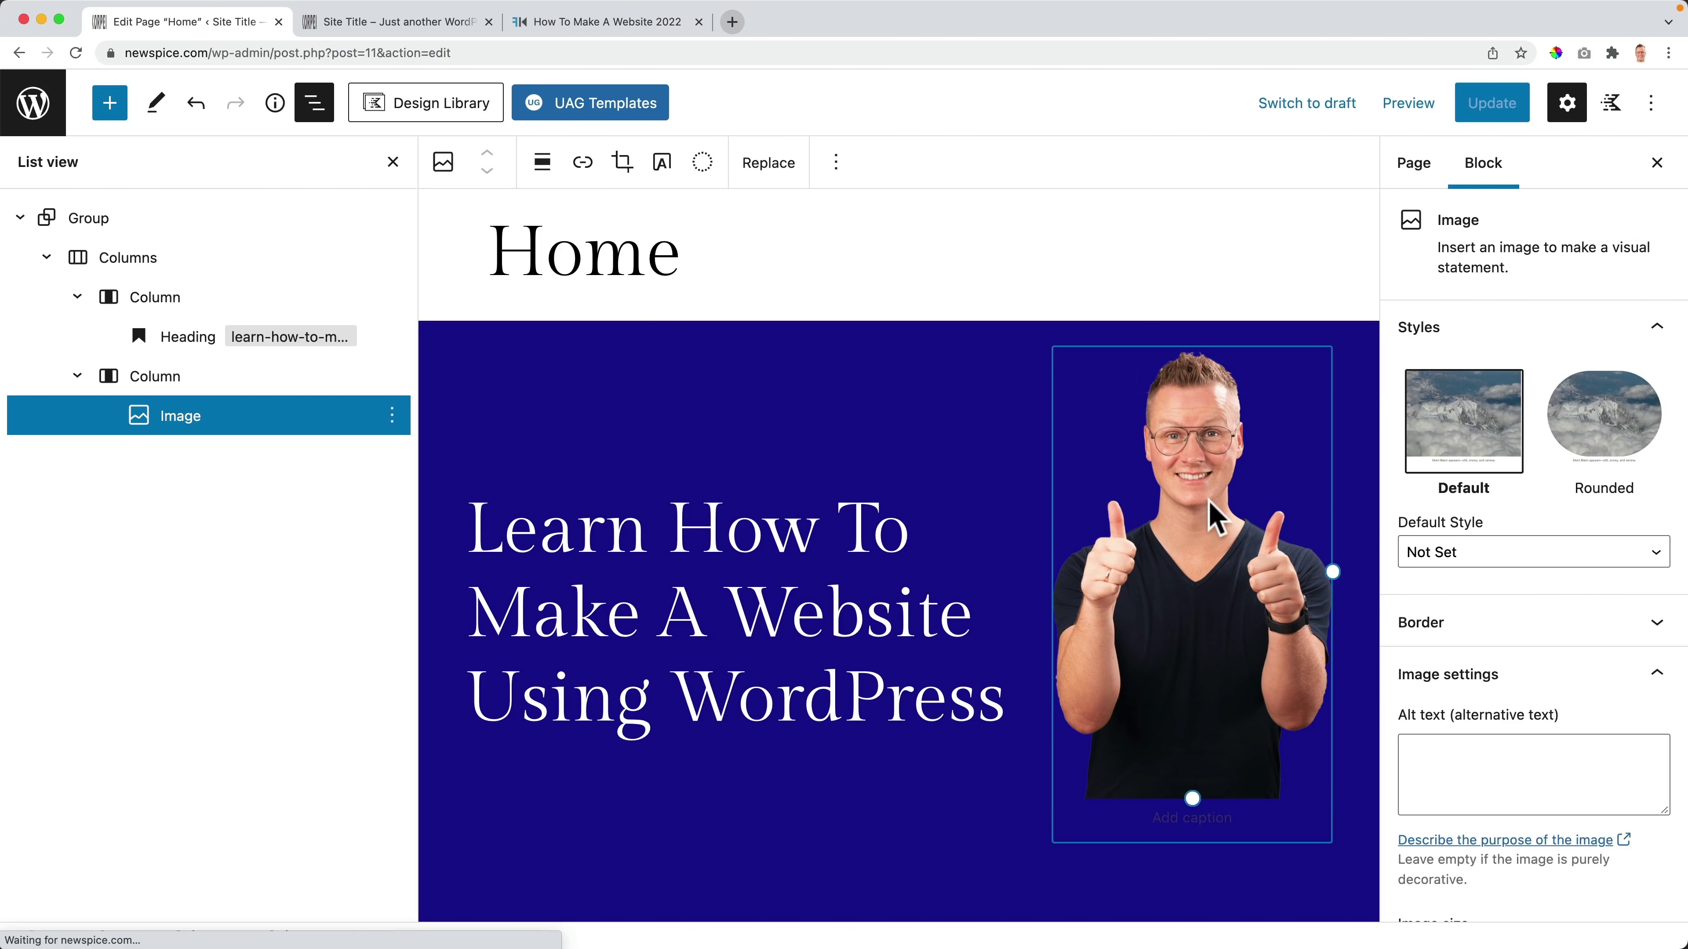
scroll(1534, 662, "down", 5)
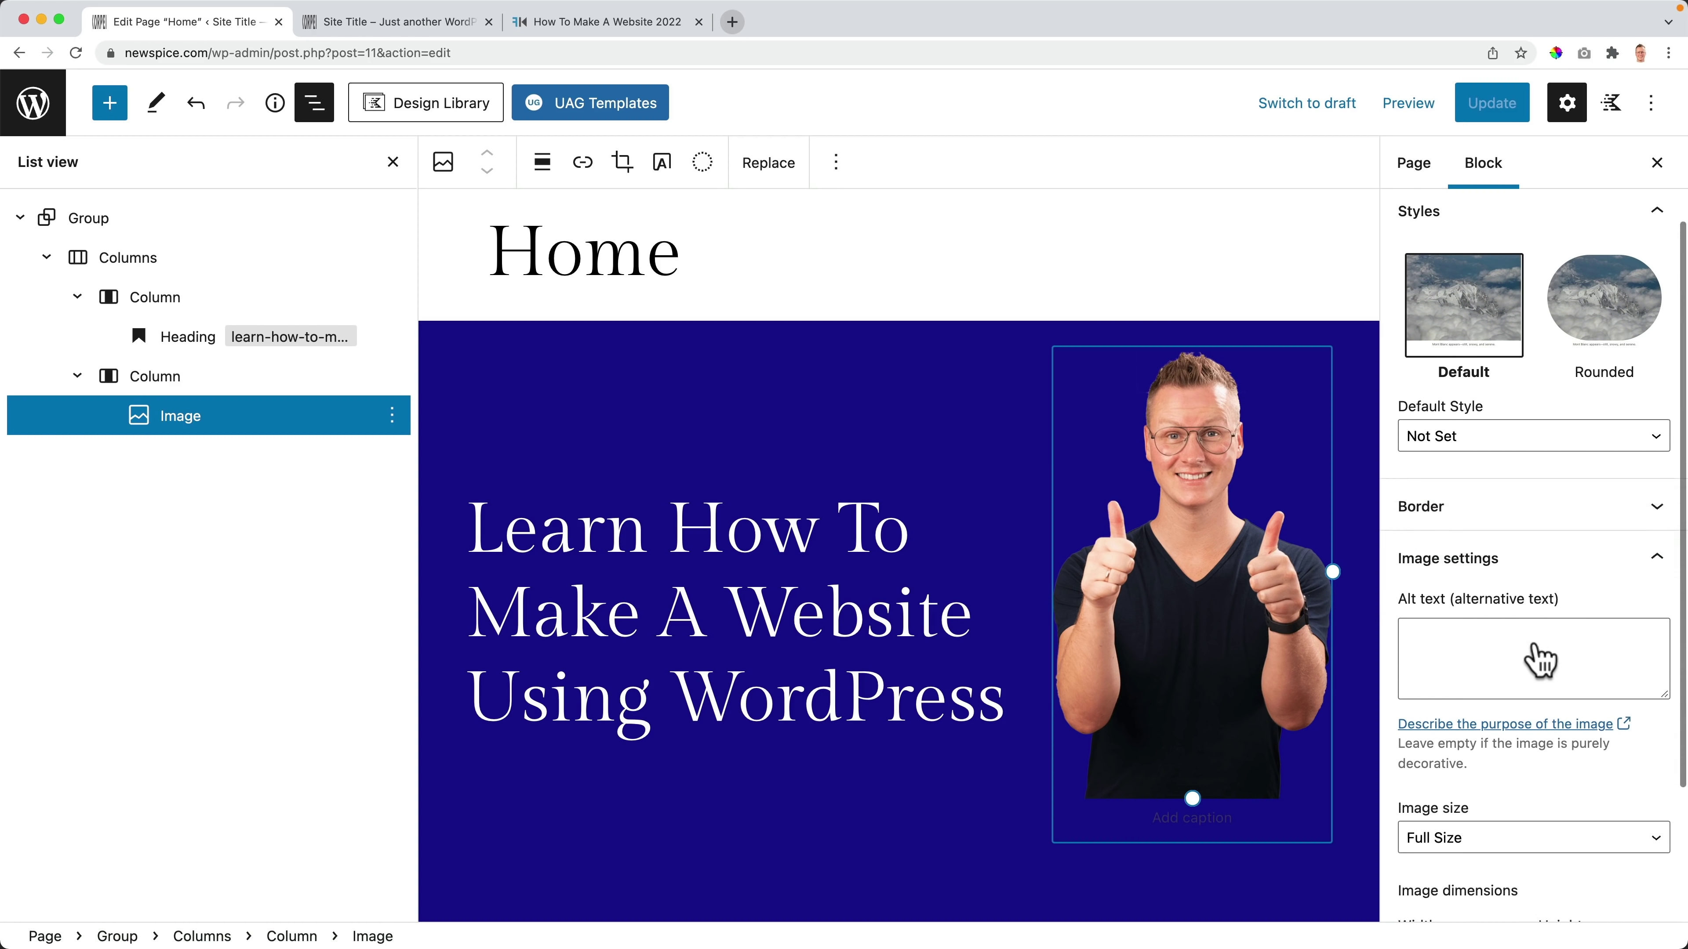
scroll(1539, 660, "down", 2)
left_click(1492, 655)
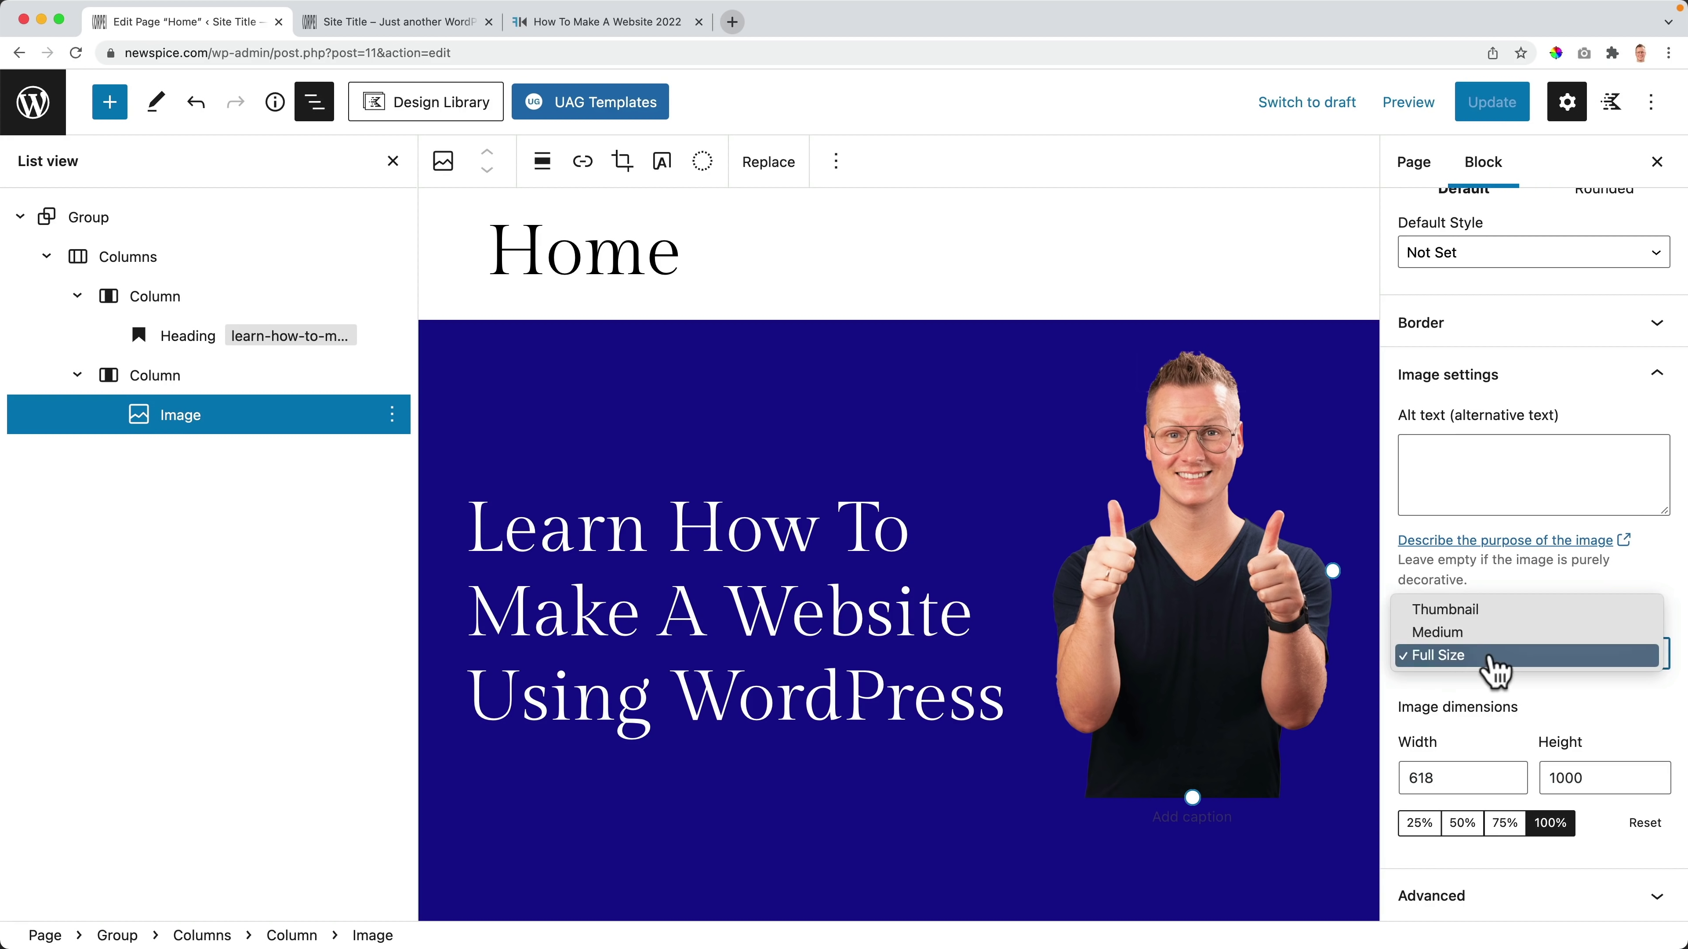
left_click(1480, 705)
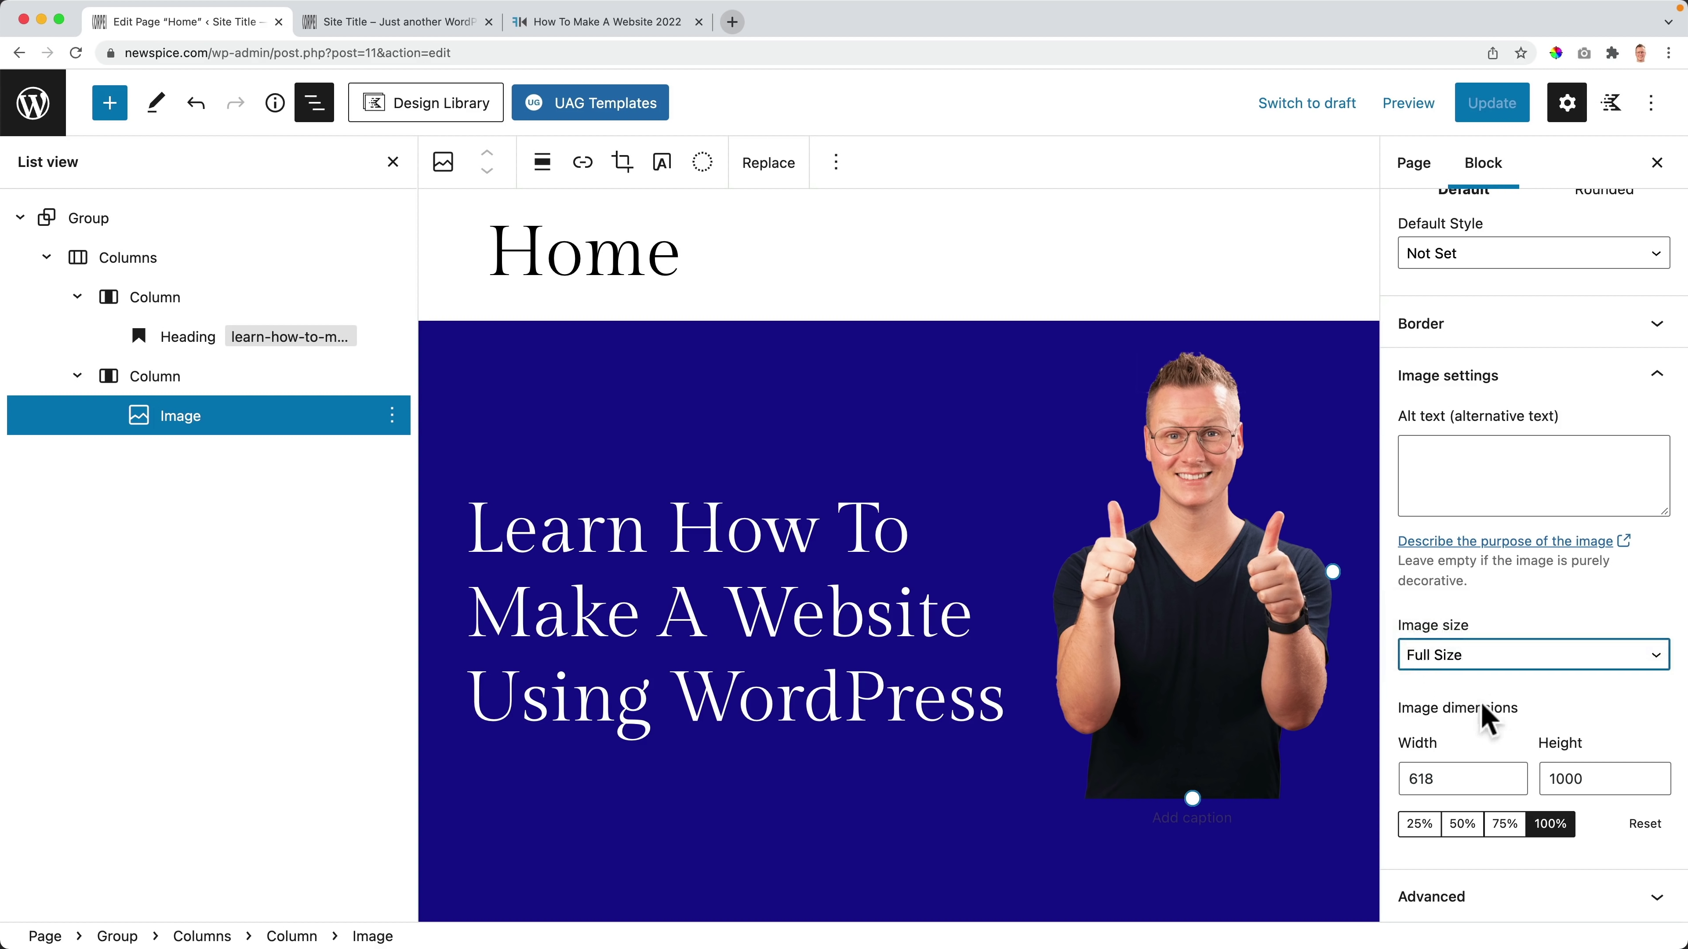
scroll(1504, 708, "down", 1)
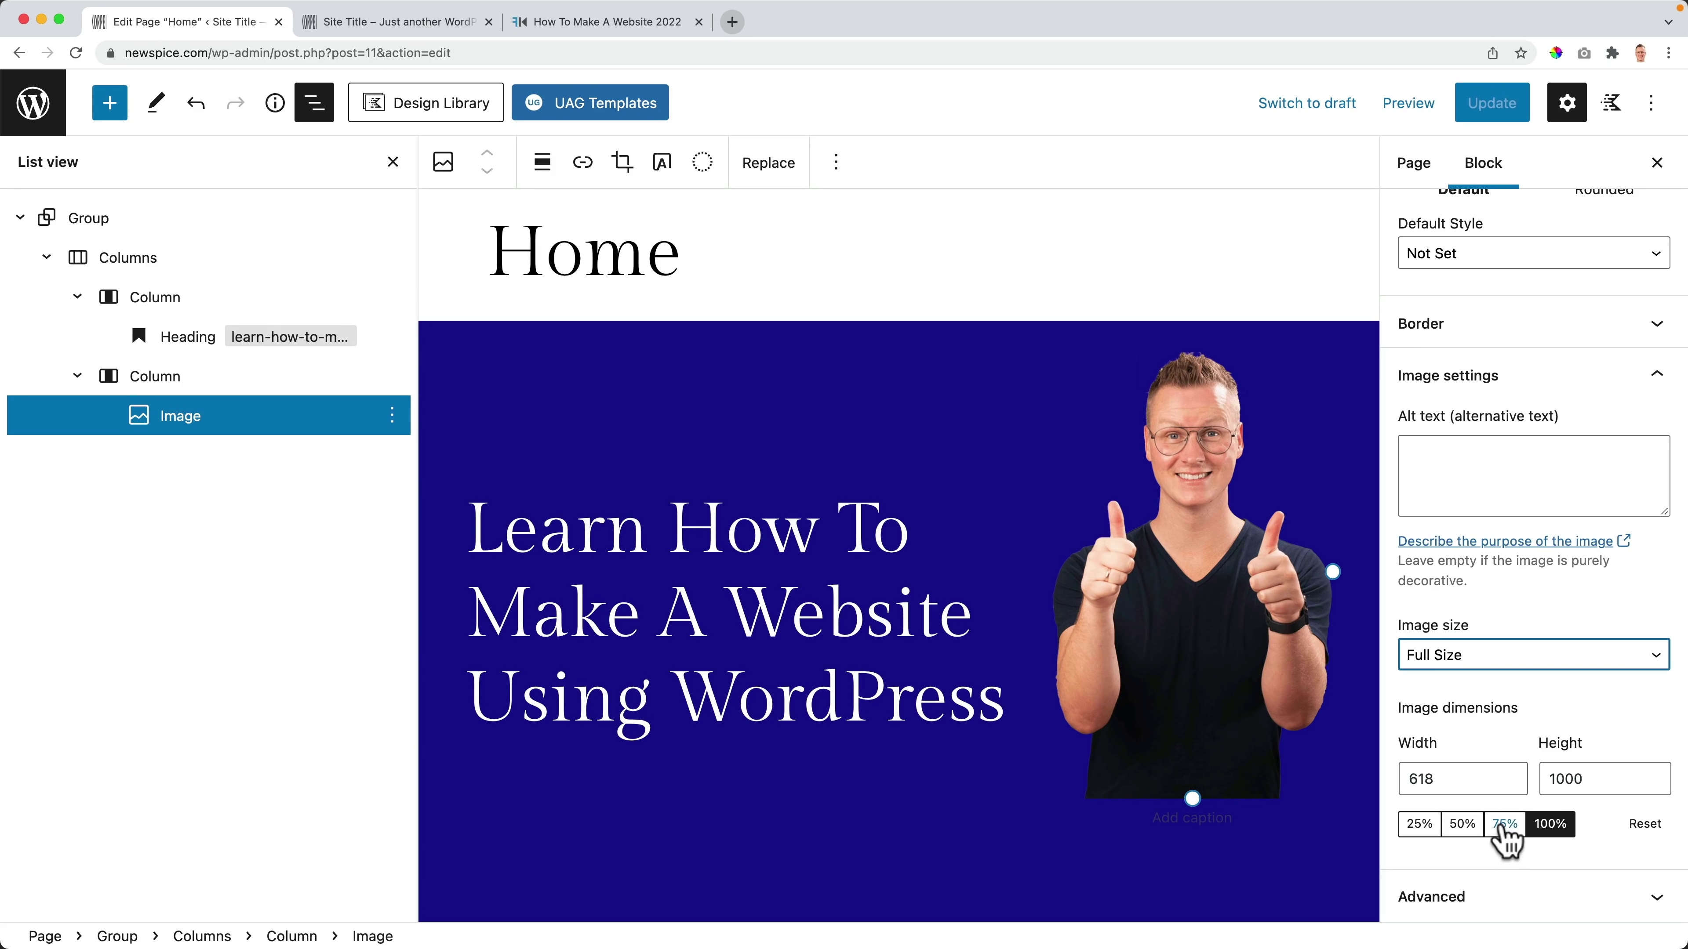
left_click(1505, 824)
left_click(1462, 826)
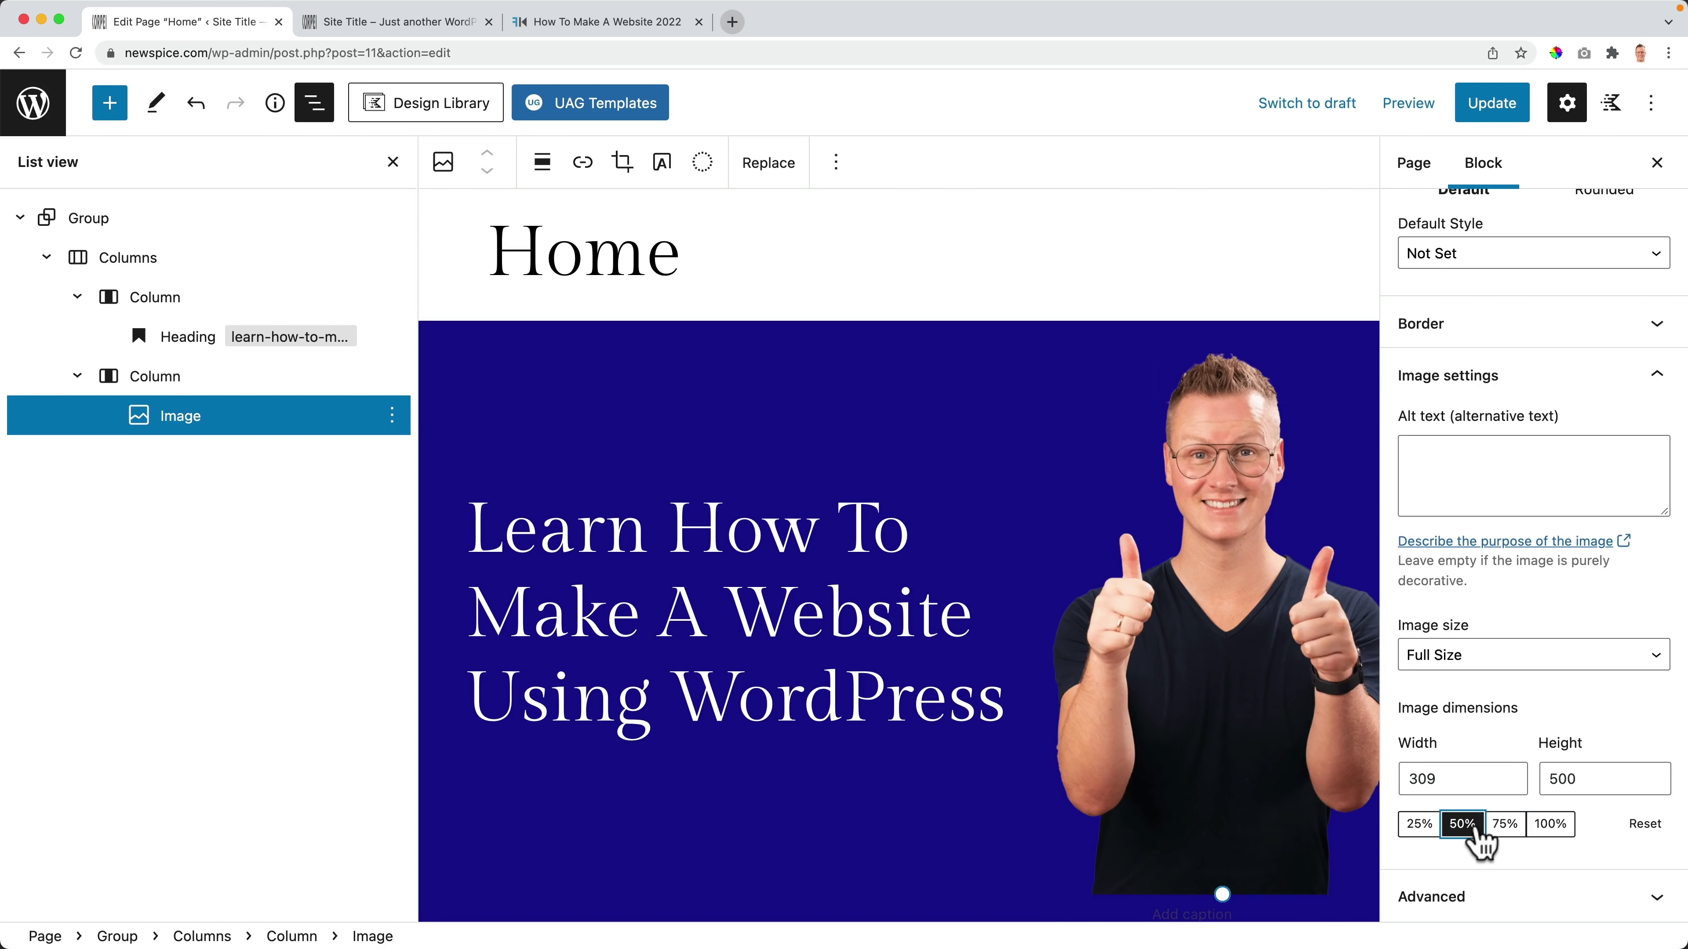
Step: Update the page and reload the live site to check the resized hero image
left_click(1486, 117)
left_click(422, 25)
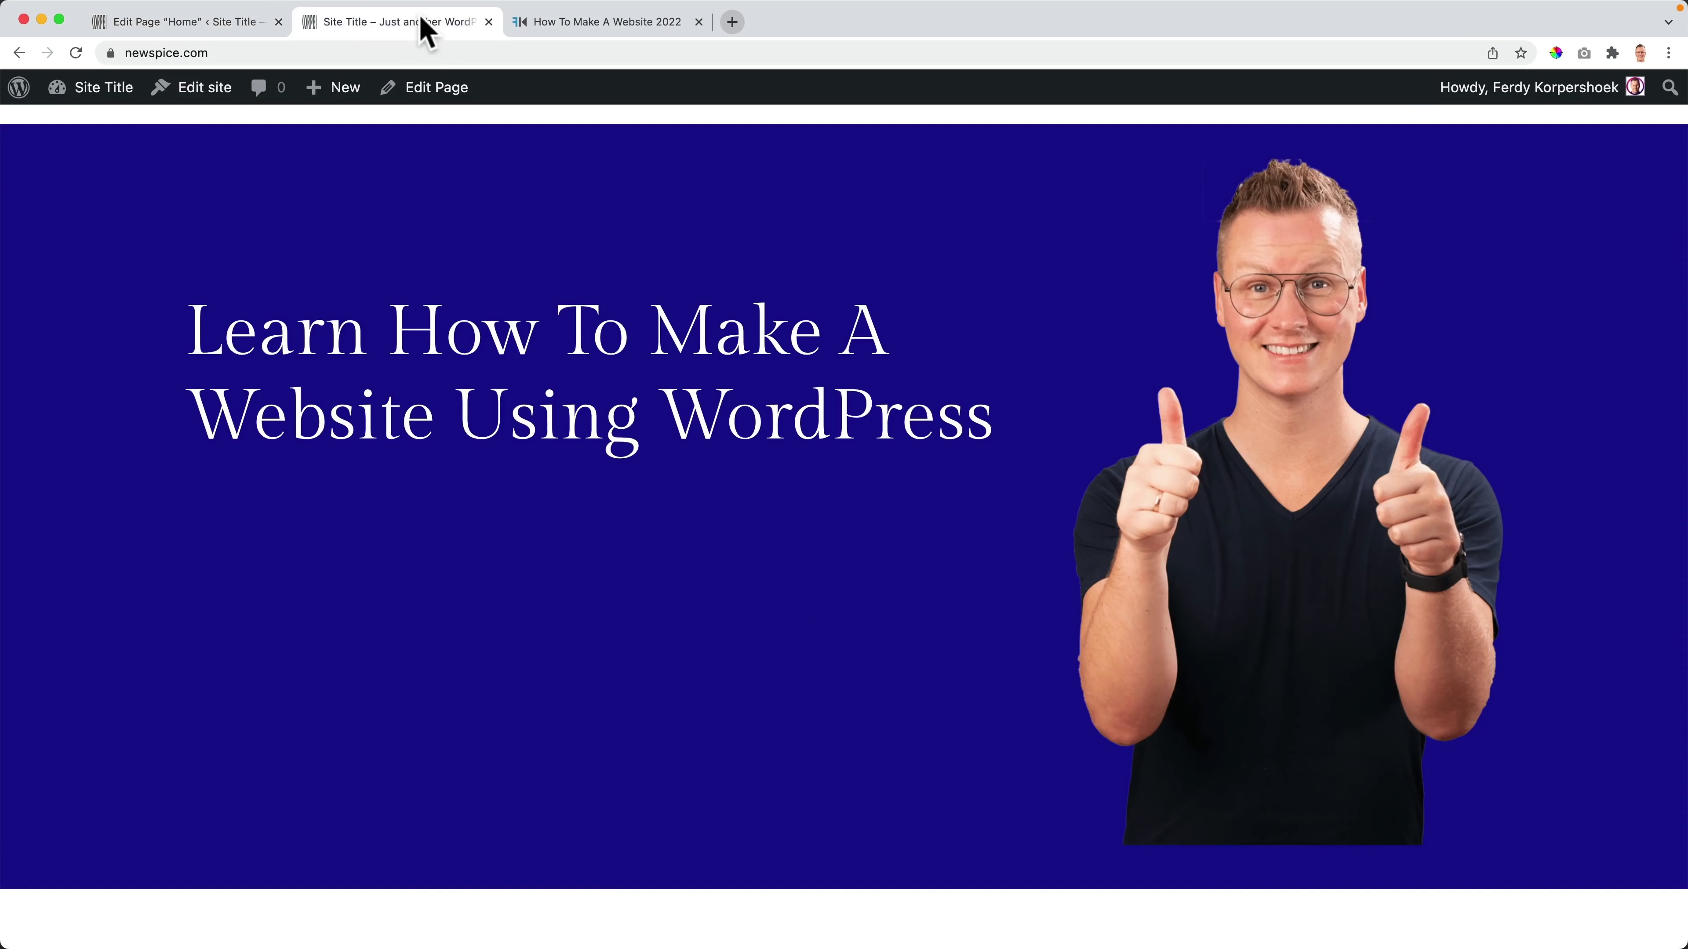
key("super+r")
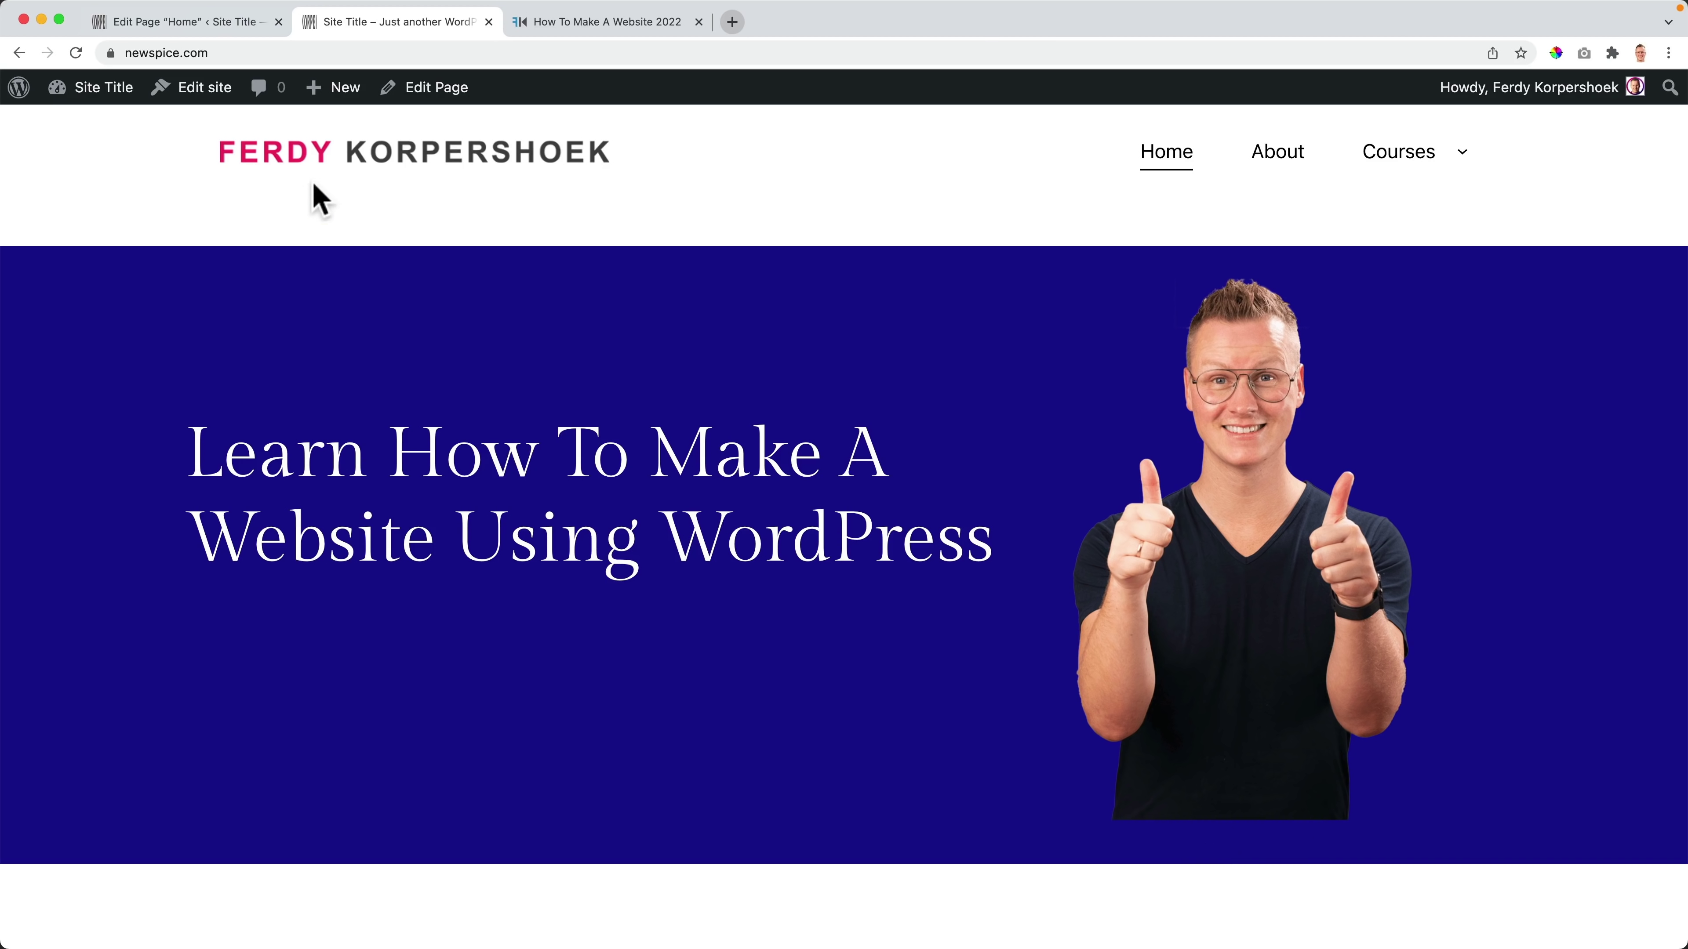
Step: Set individual padding on the hero Group block: 40 px at the top and 0 px on the right, bottom and left
left_click(188, 25)
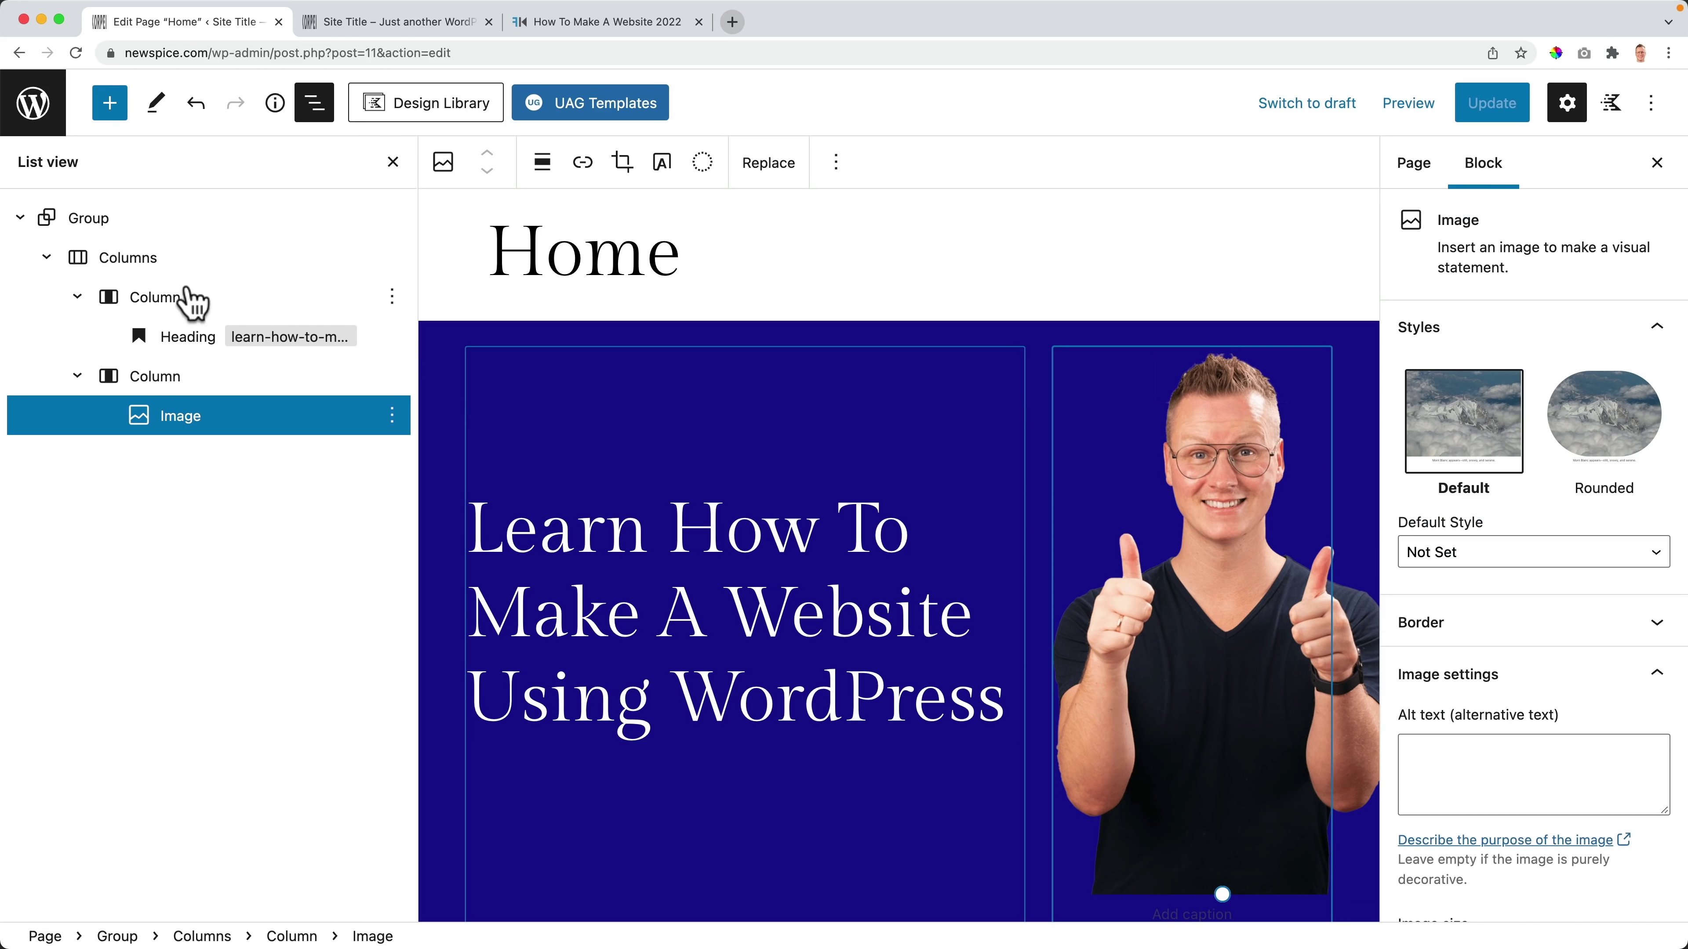
left_click(93, 219)
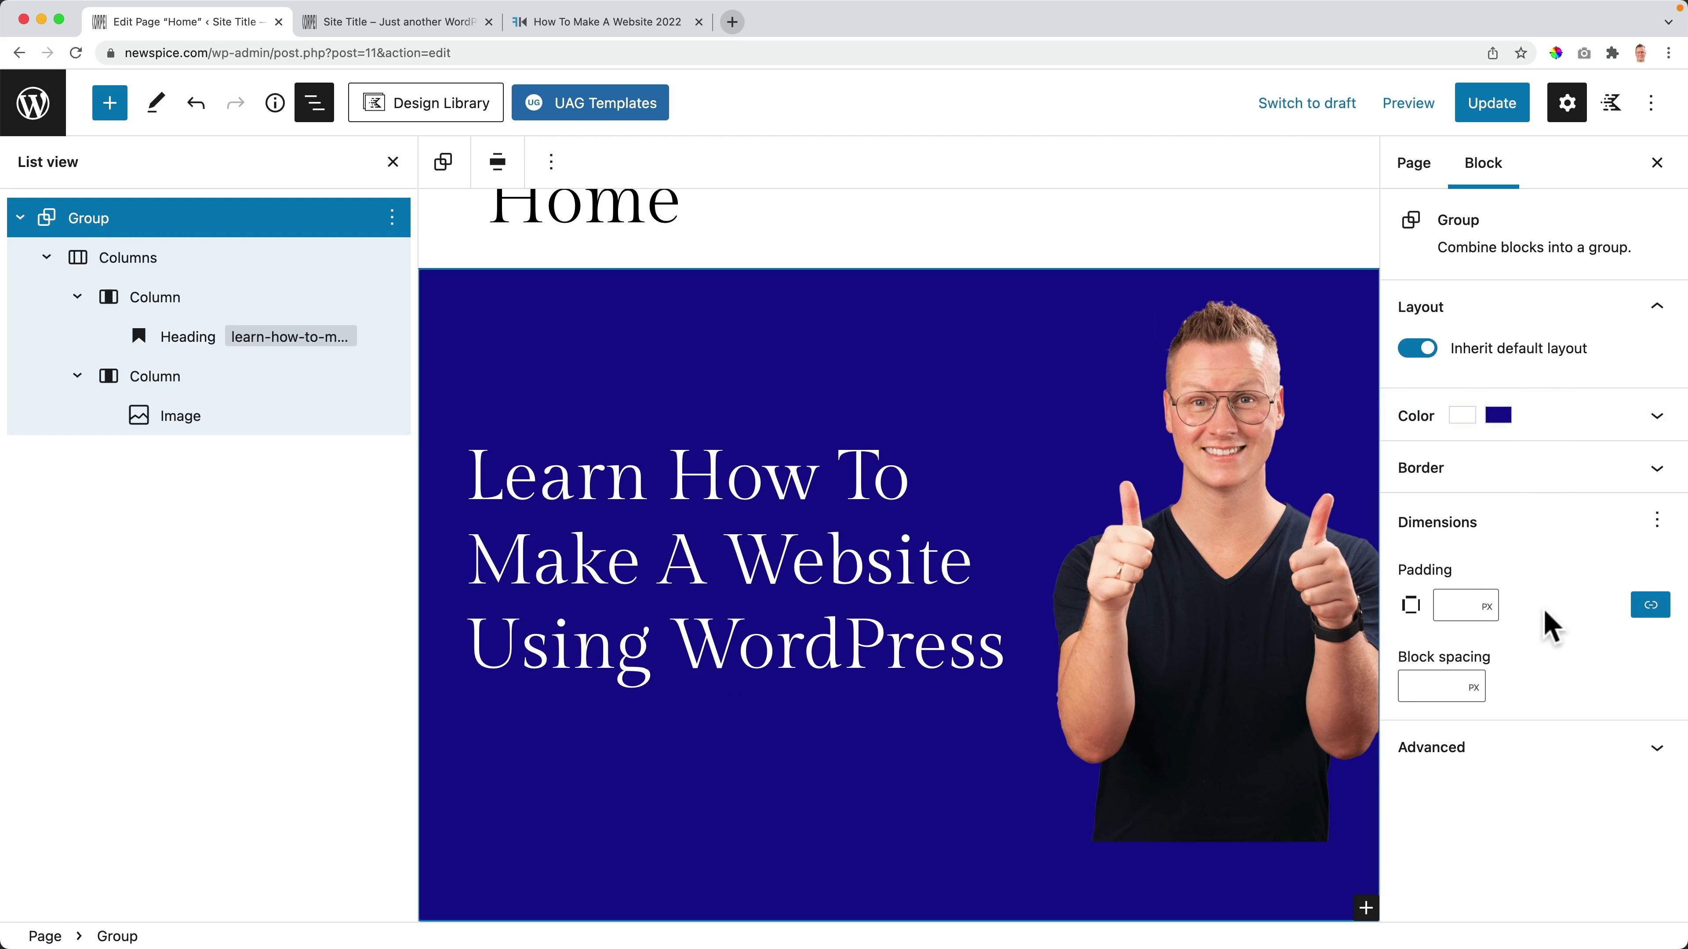
left_click(1651, 605)
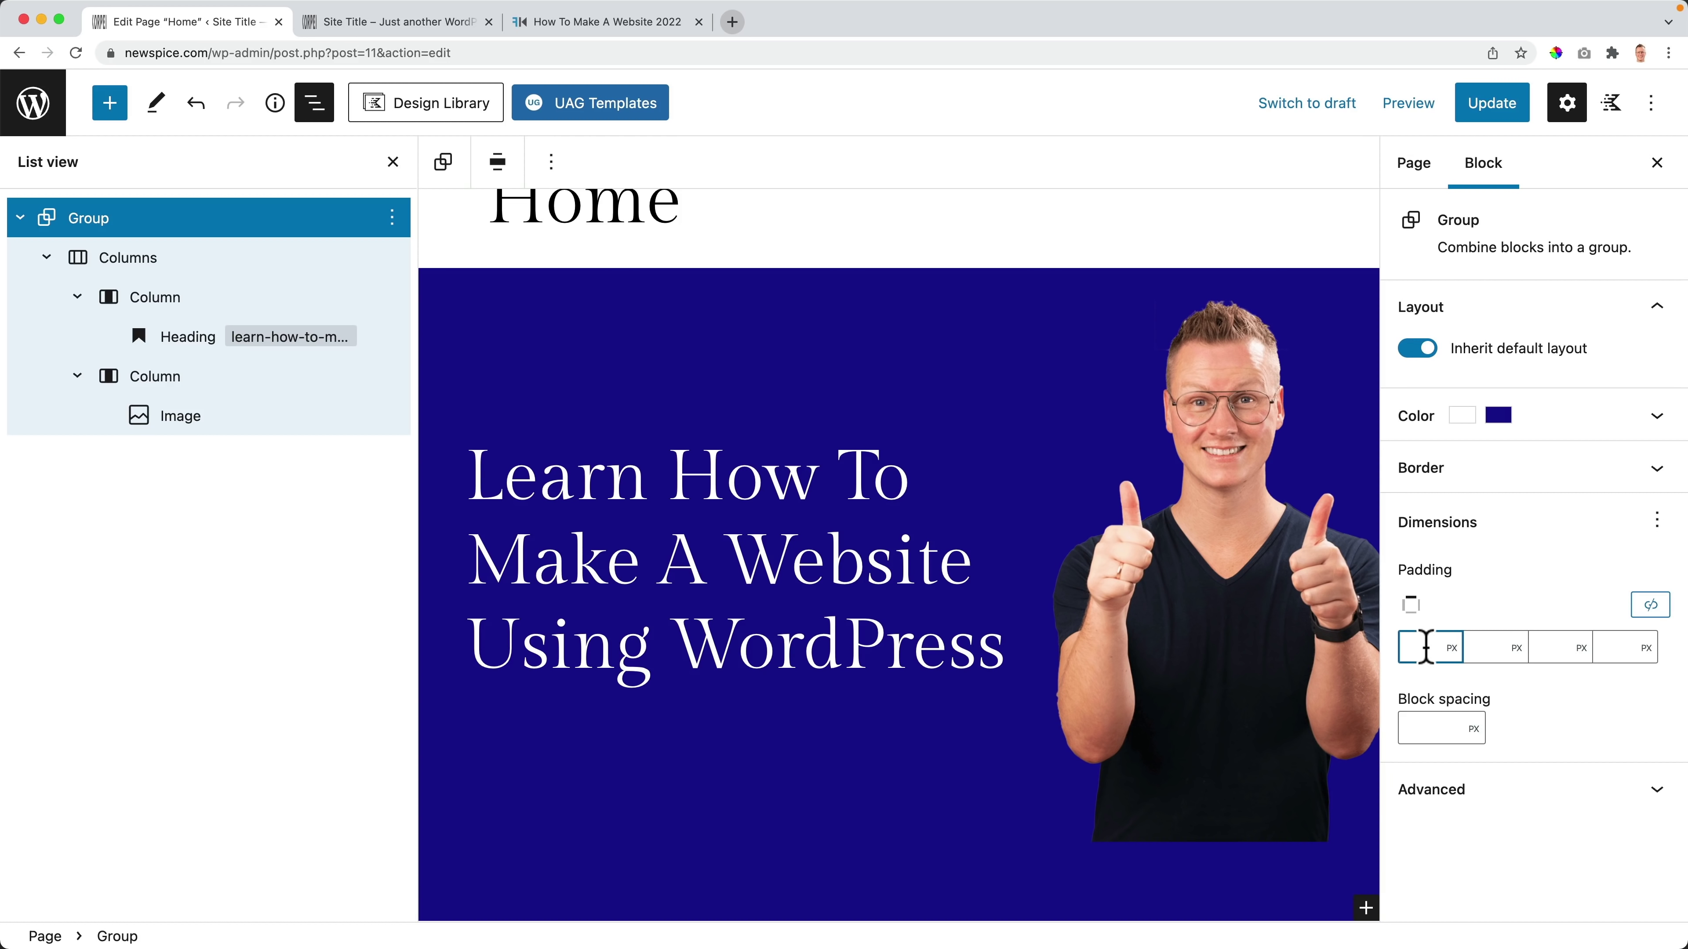
type("40")
key("Tab")
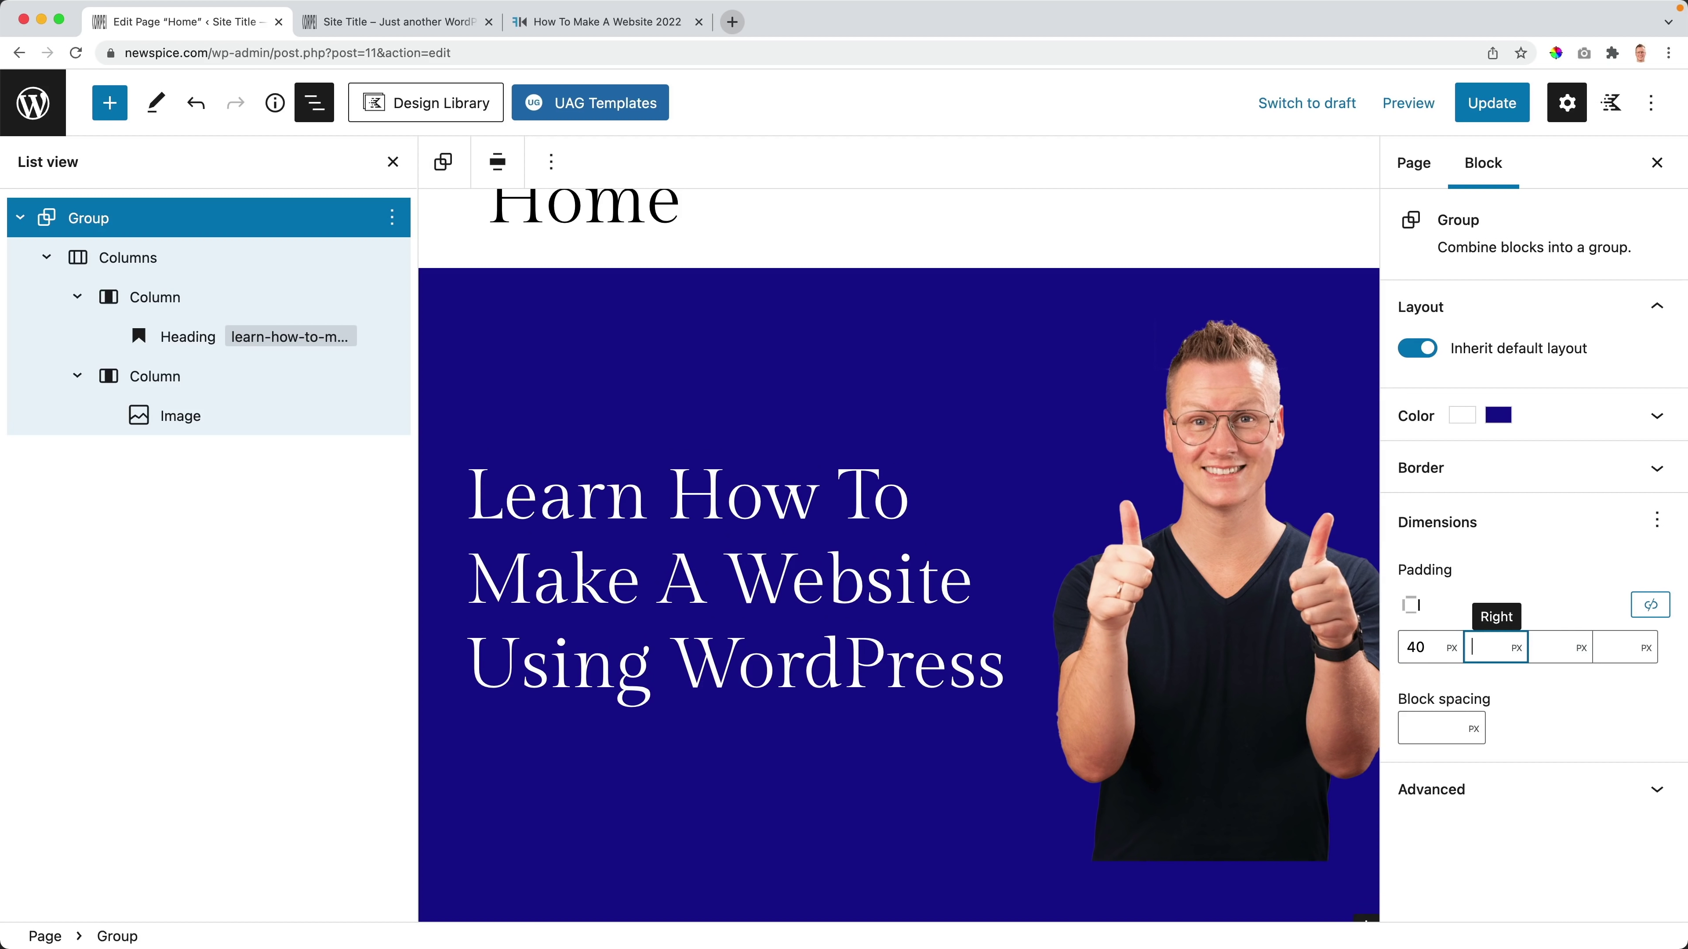
type("0")
key("Tab")
type("0")
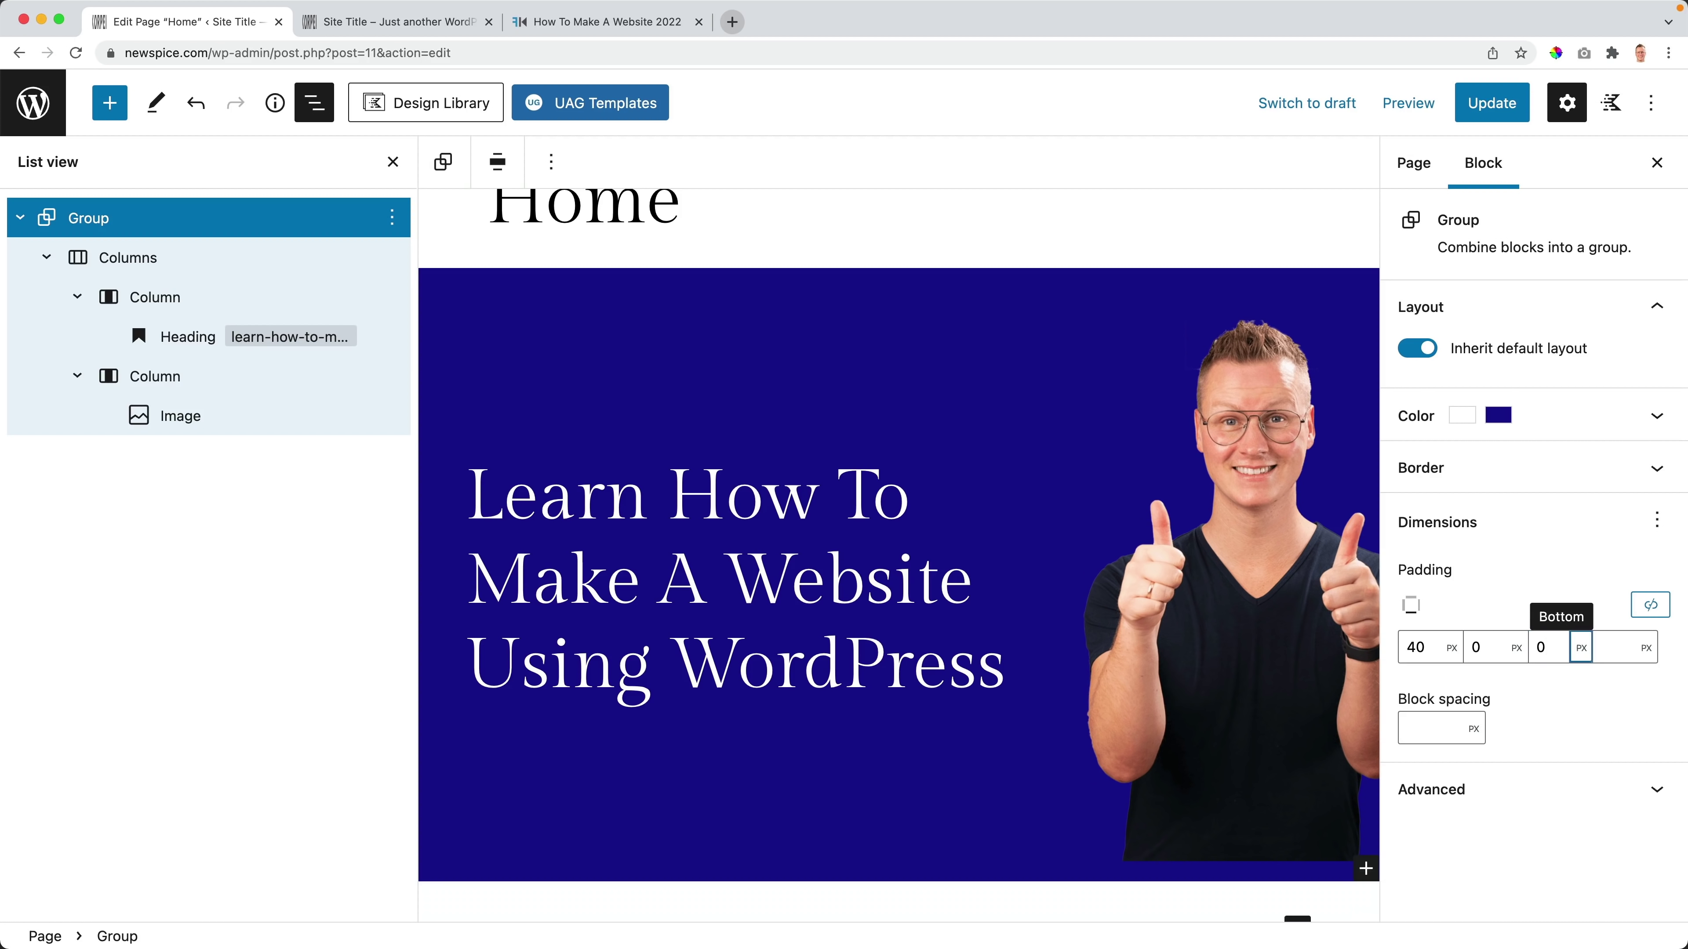
key("Tab")
type("0")
key("Tab")
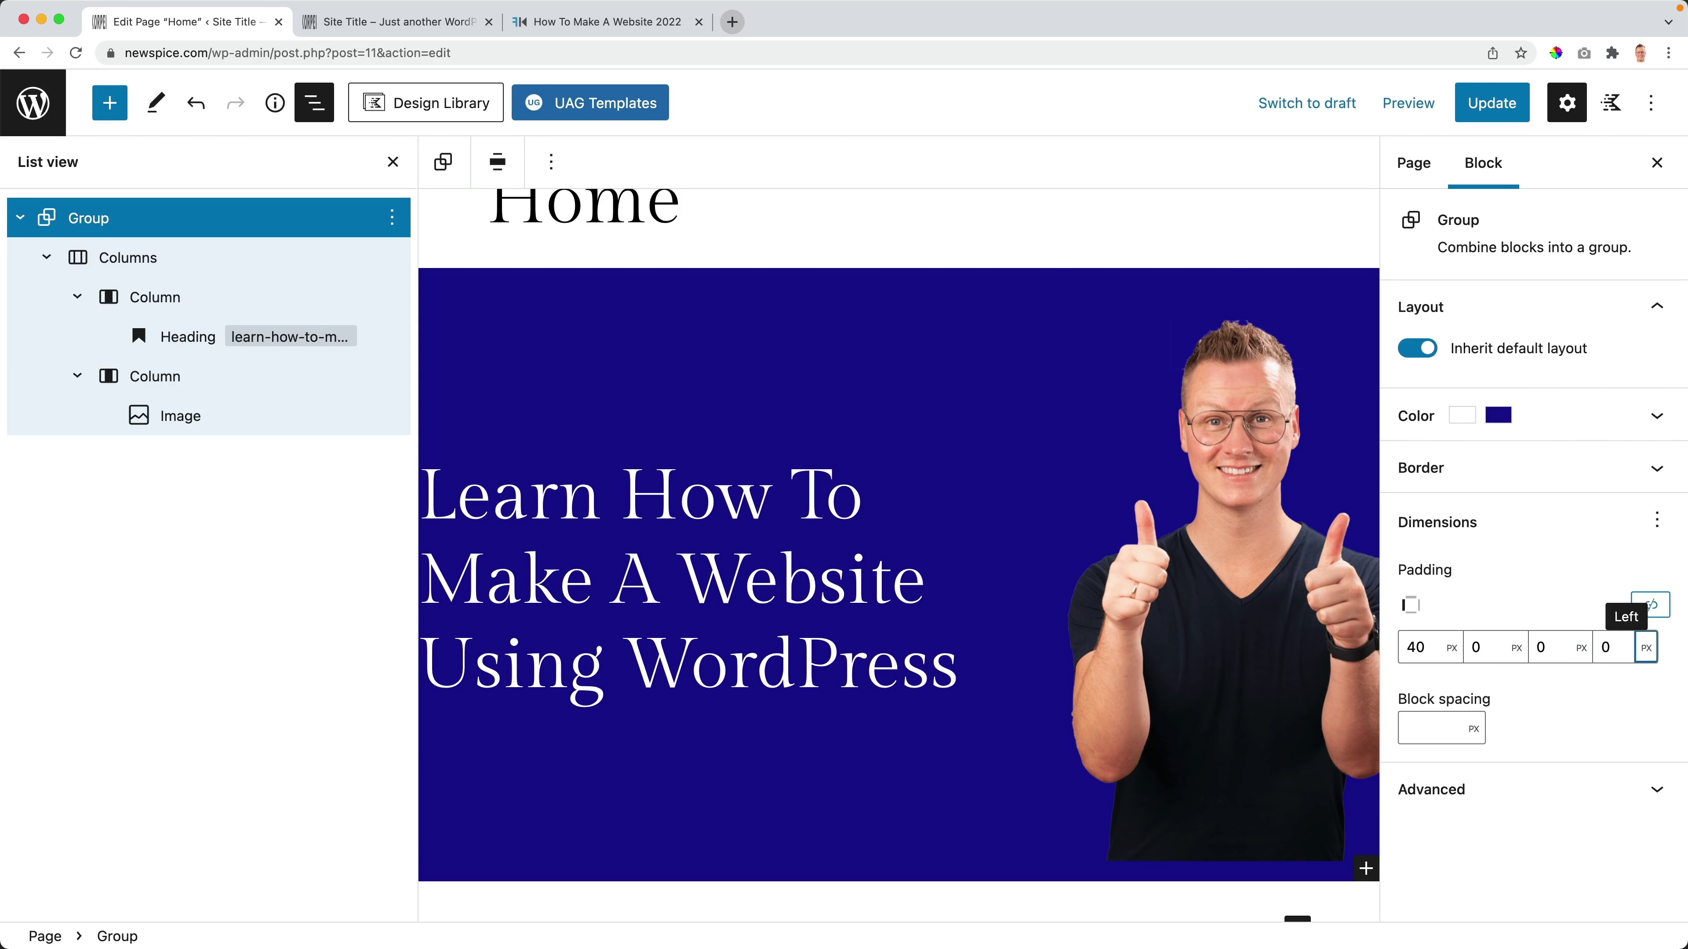
Step: Update the Home page and reload the live site to check the hero section's padding
left_click(1488, 106)
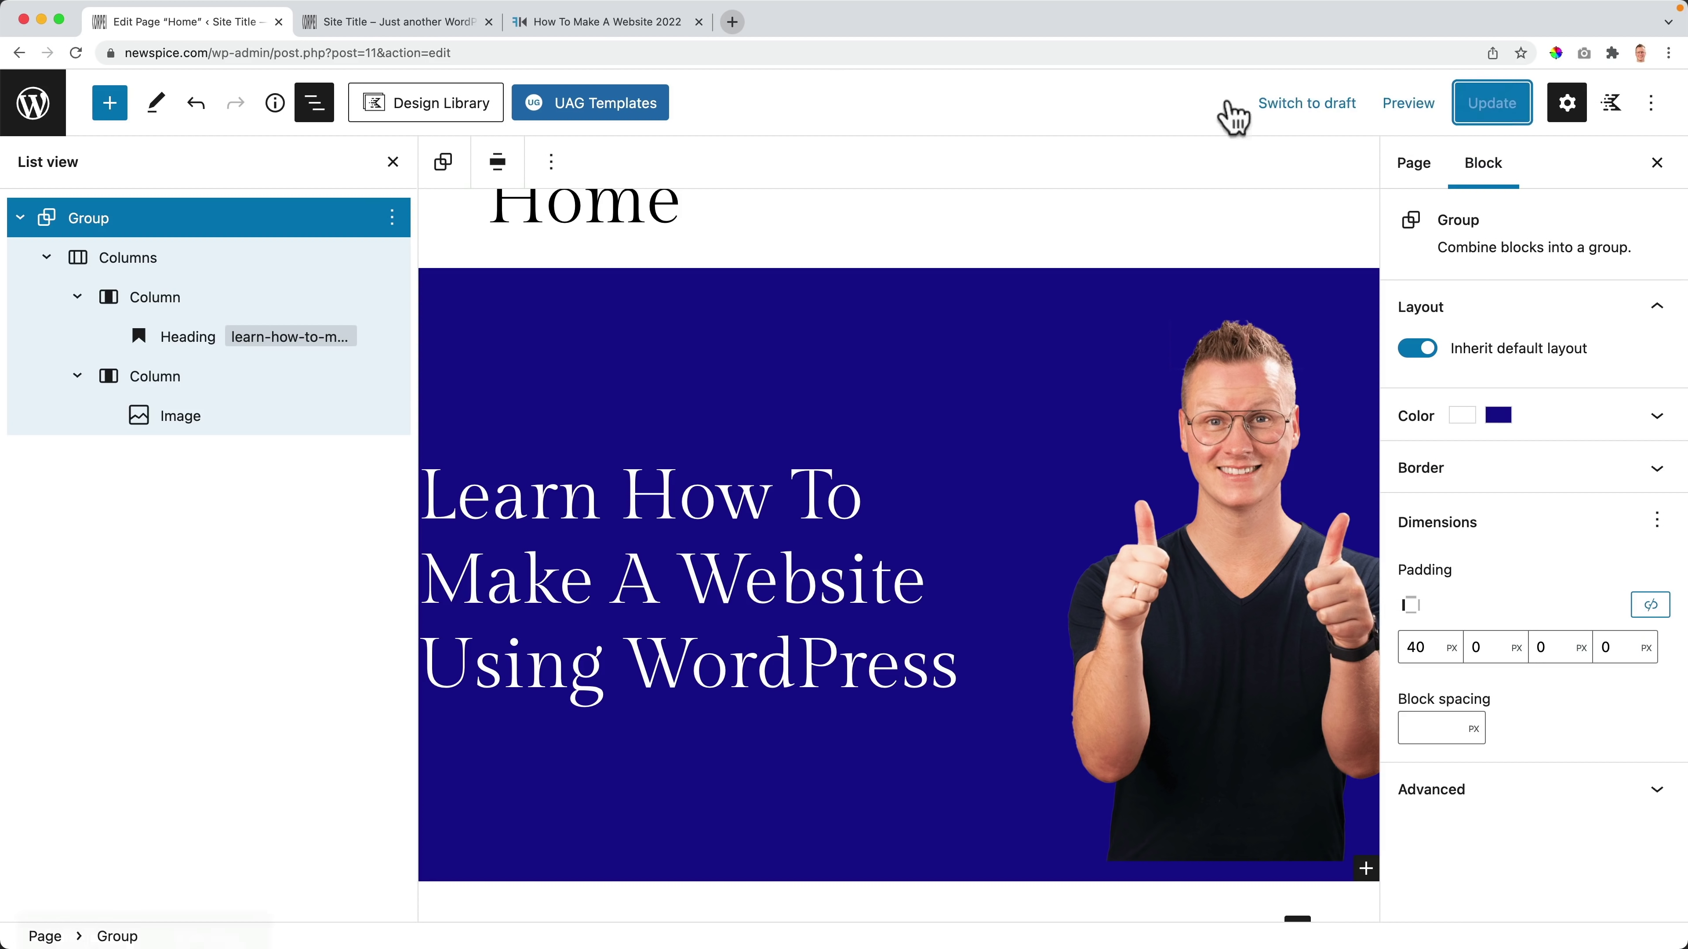
left_click(339, 22)
key("super+r")
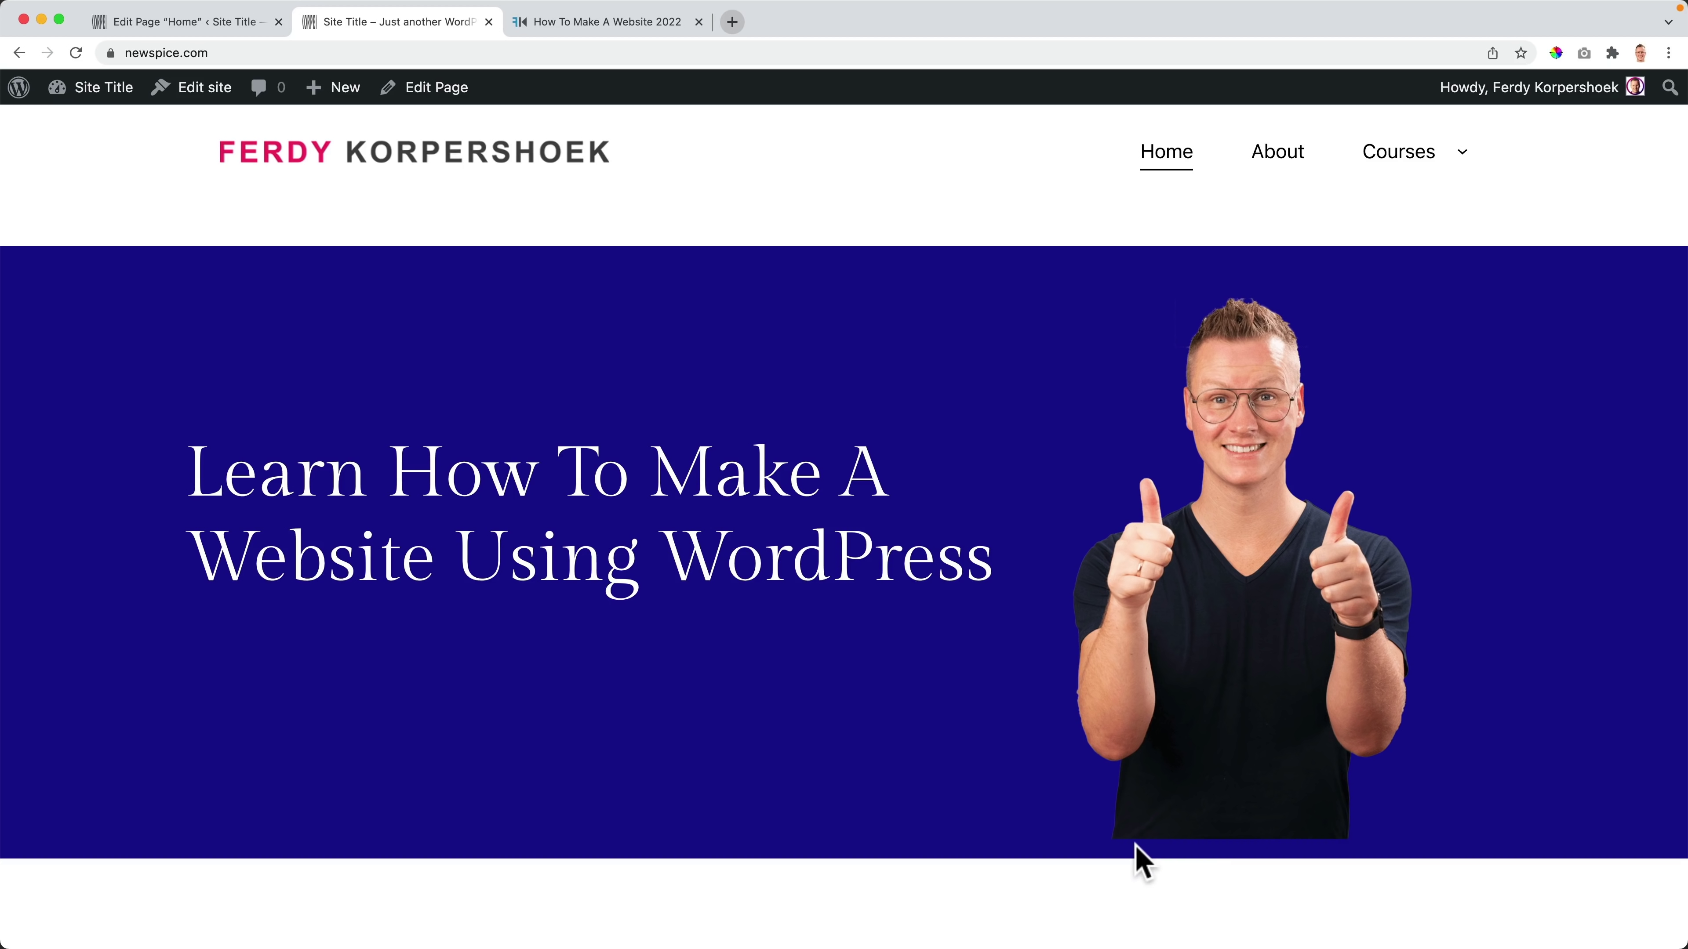
Step: Compare the live hero section with the reference website, examining its Start Here button and the sections below
left_click(610, 25)
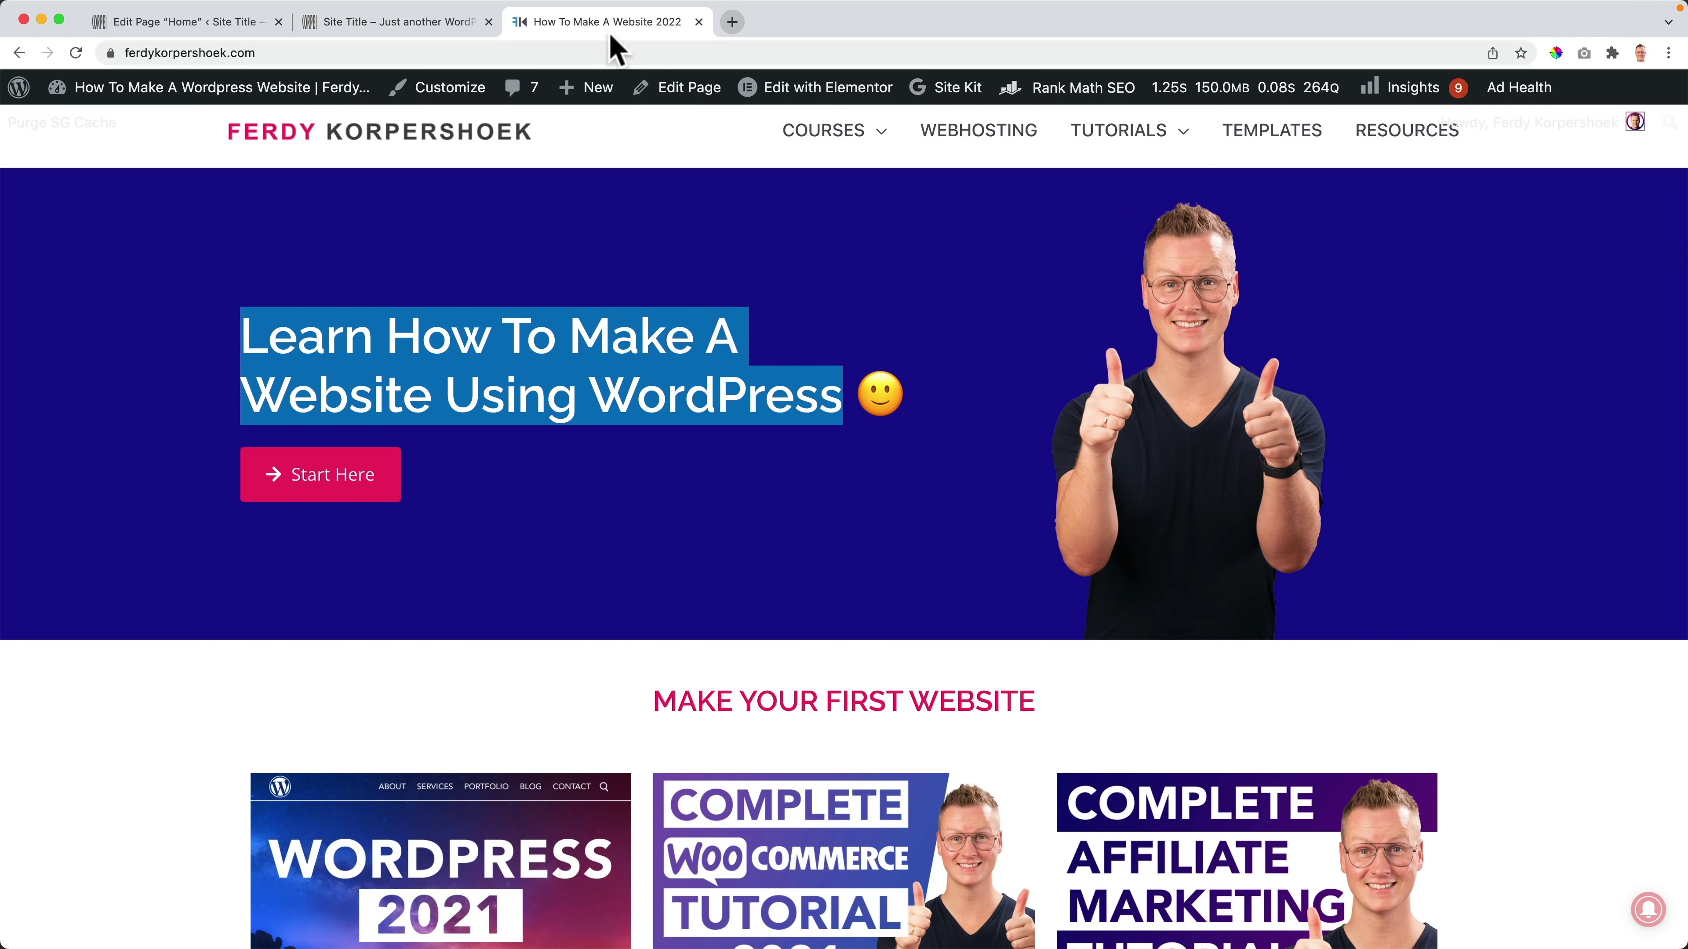
left_click(852, 262)
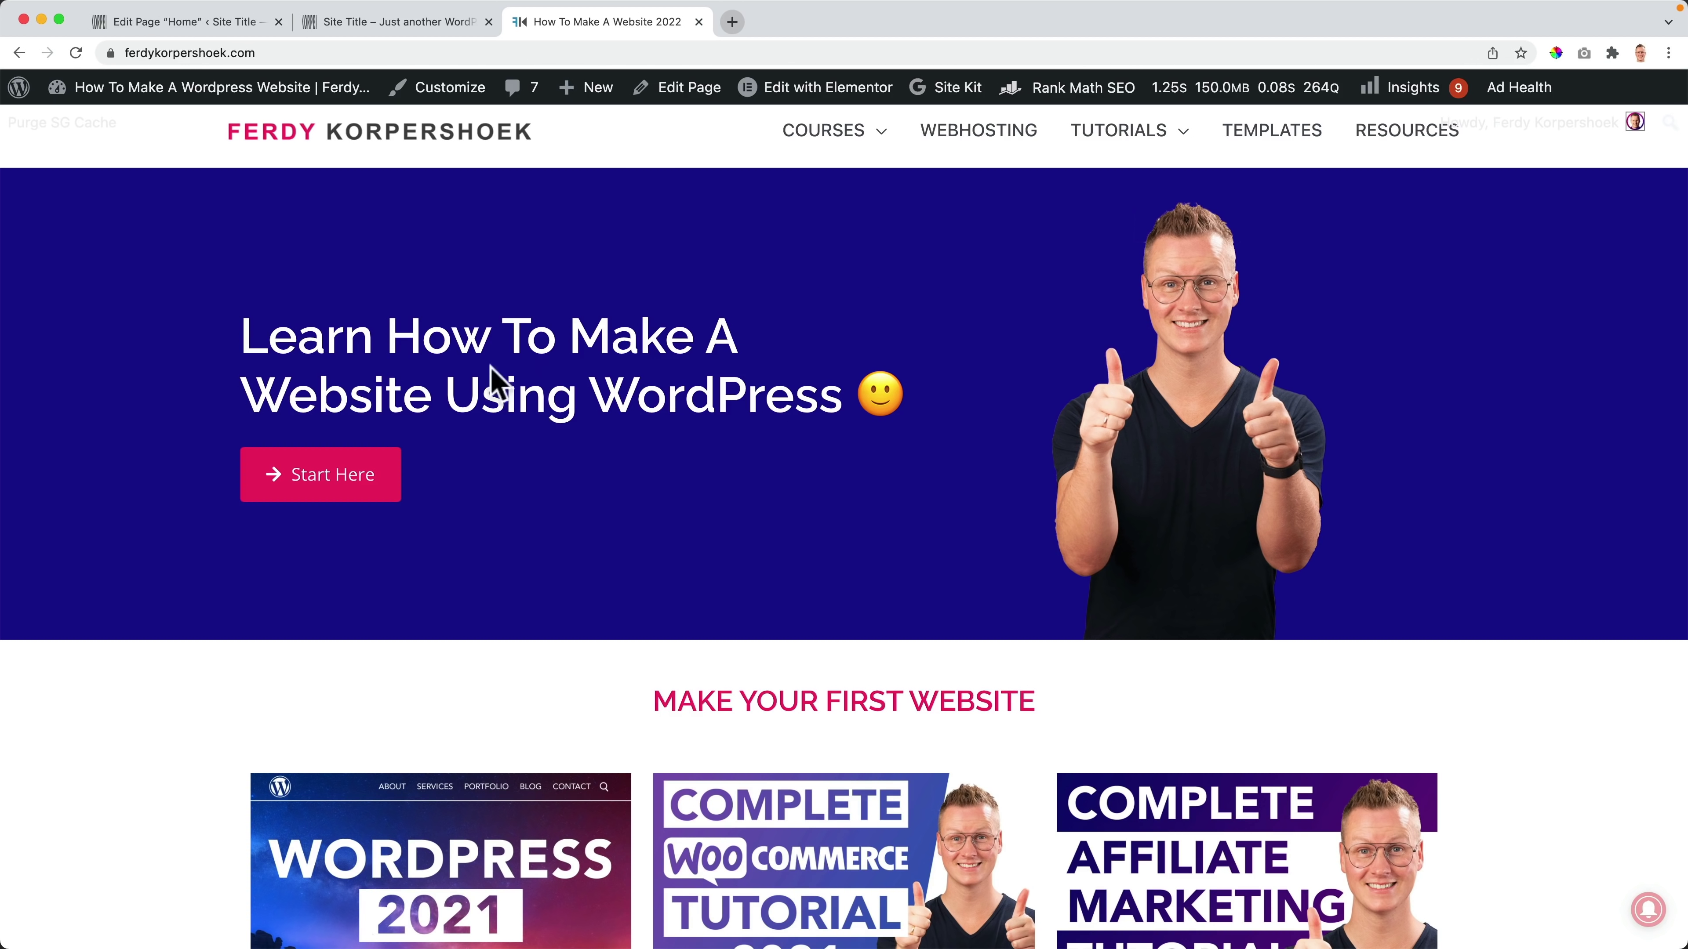
left_click(330, 492)
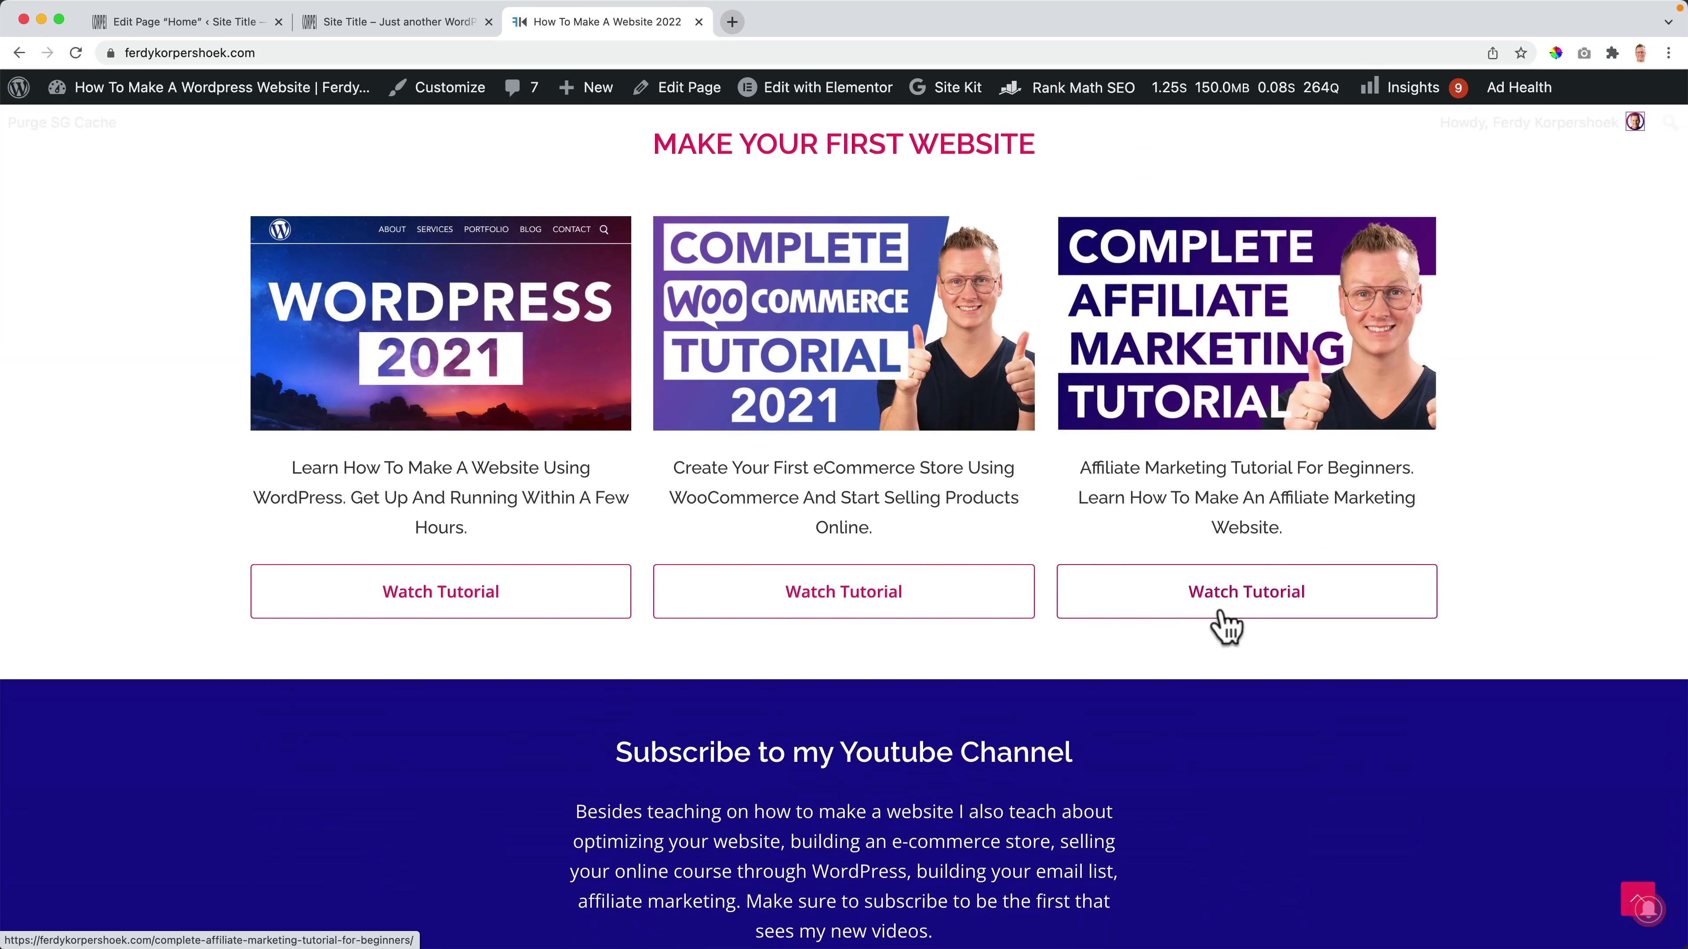
scroll(508, 415, "up", 10)
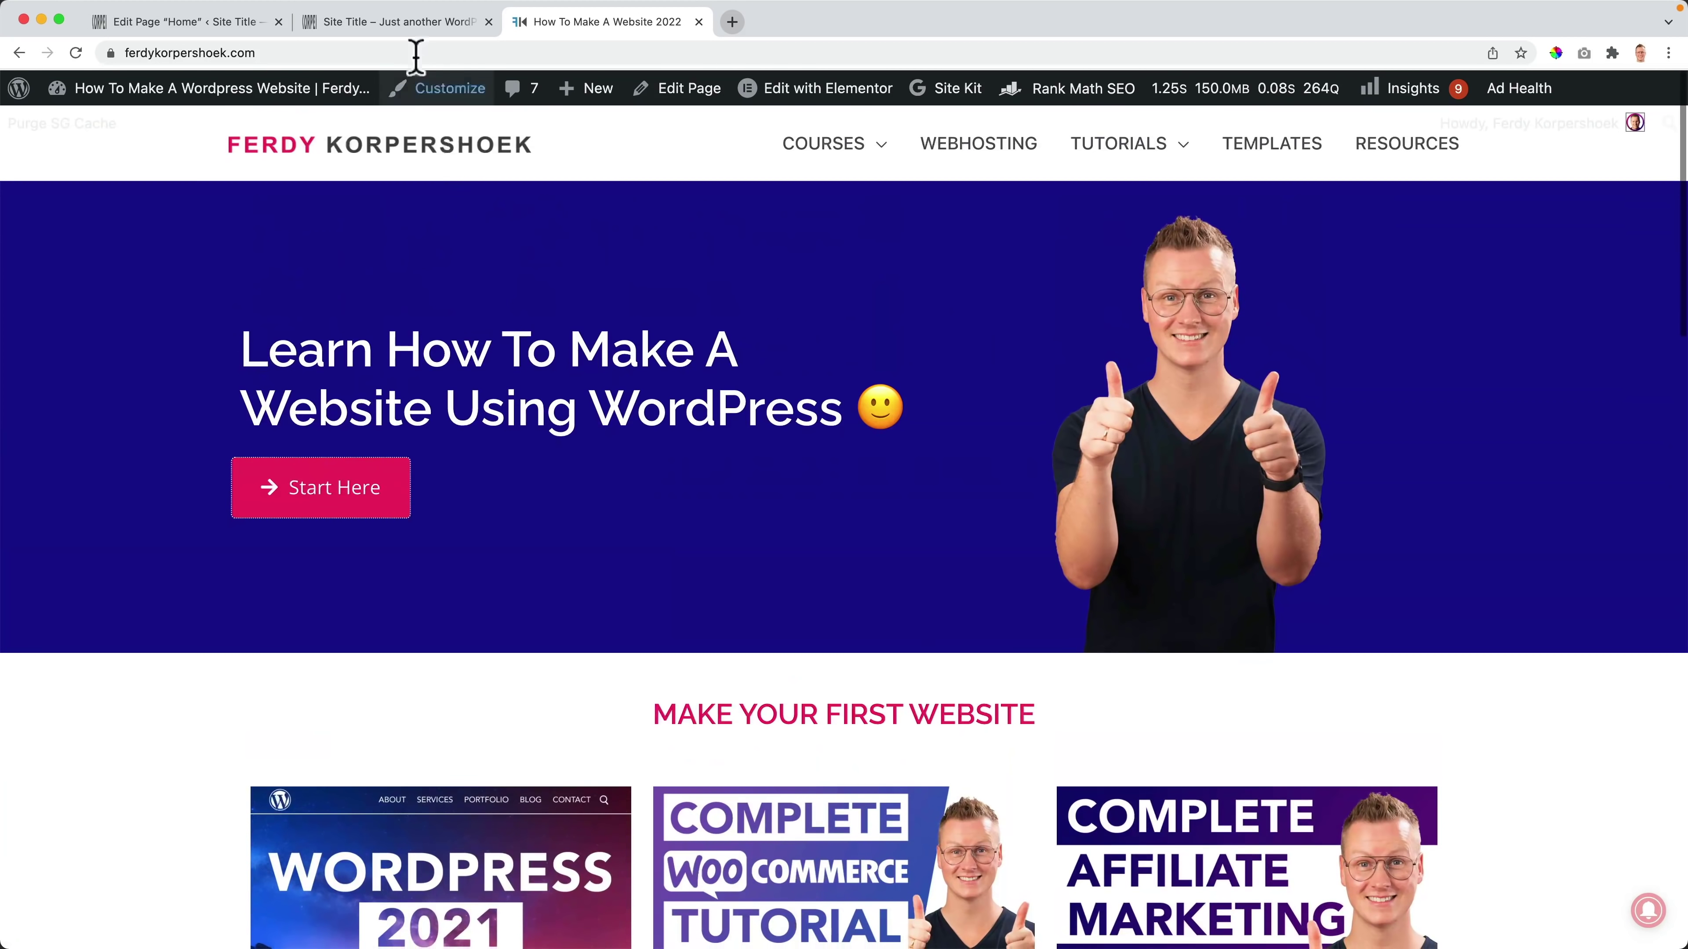
left_click(408, 27)
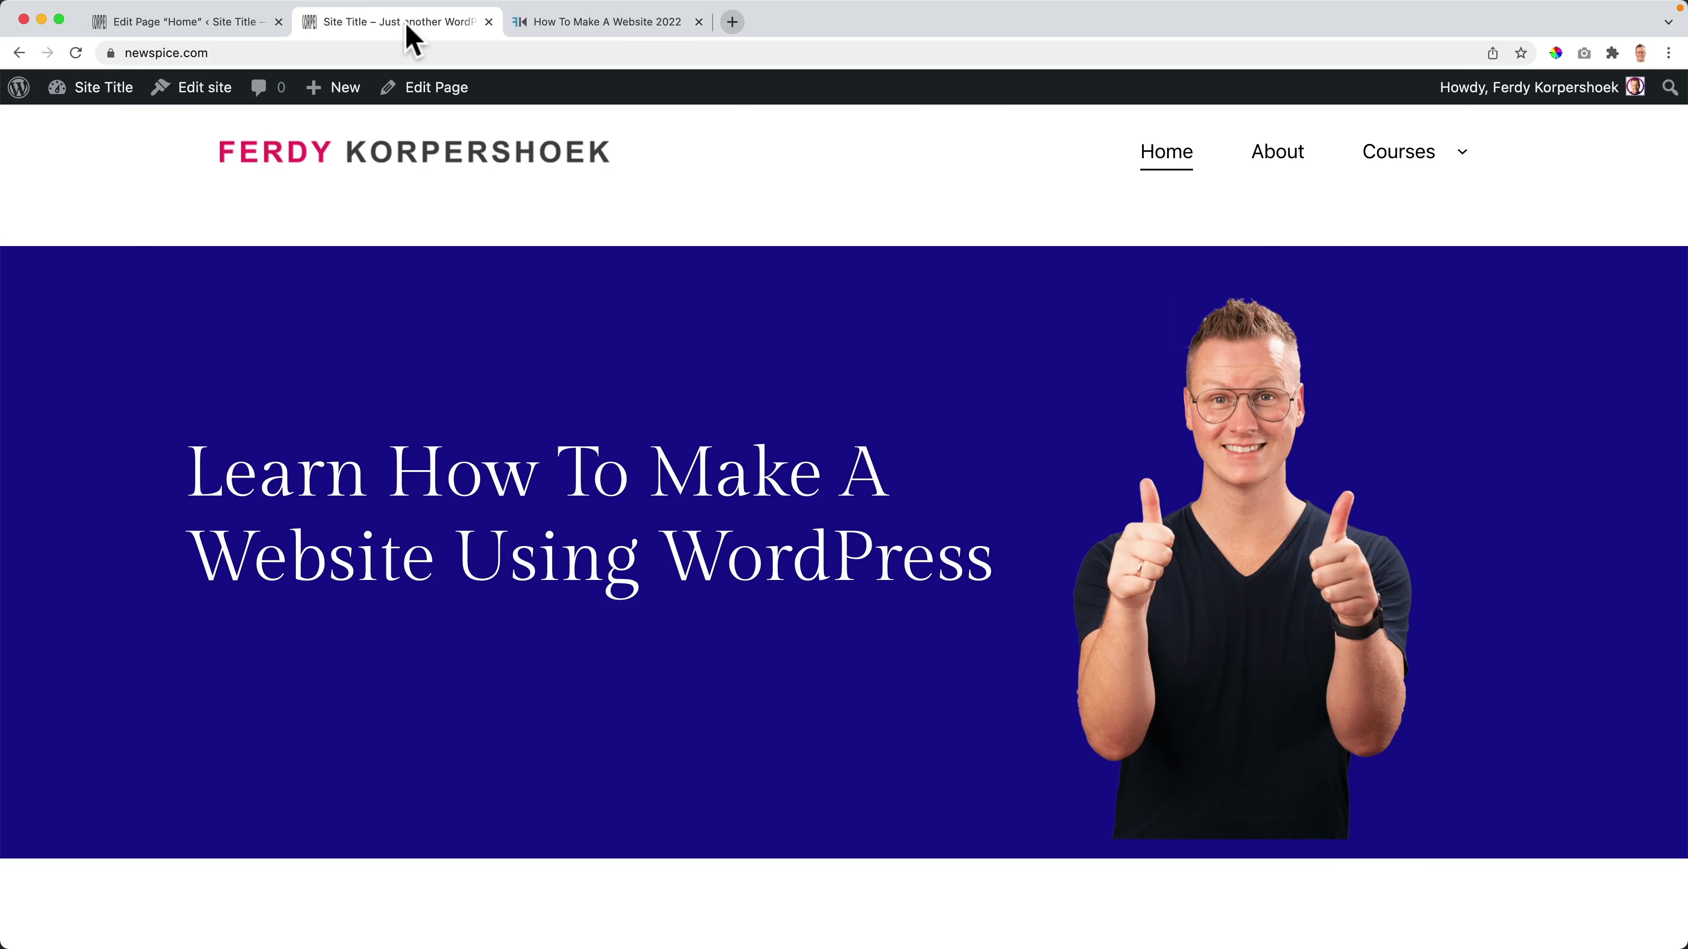
Step: Insert an Advanced Button block below the hero heading in the first column
left_click(202, 27)
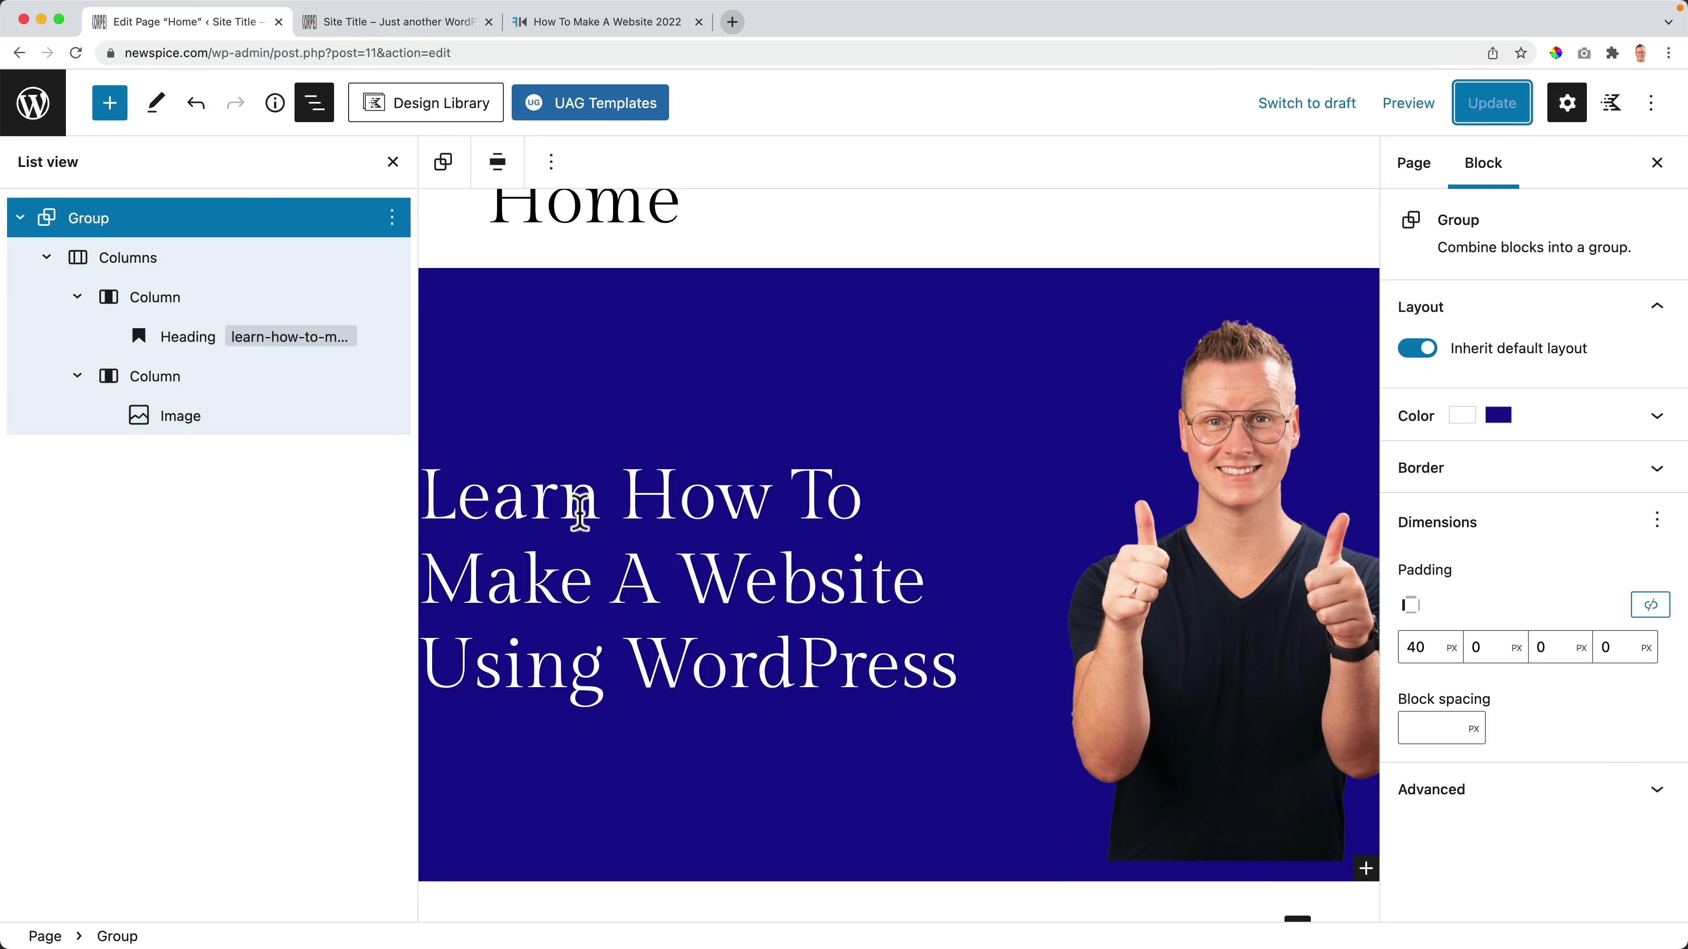
left_click(964, 662)
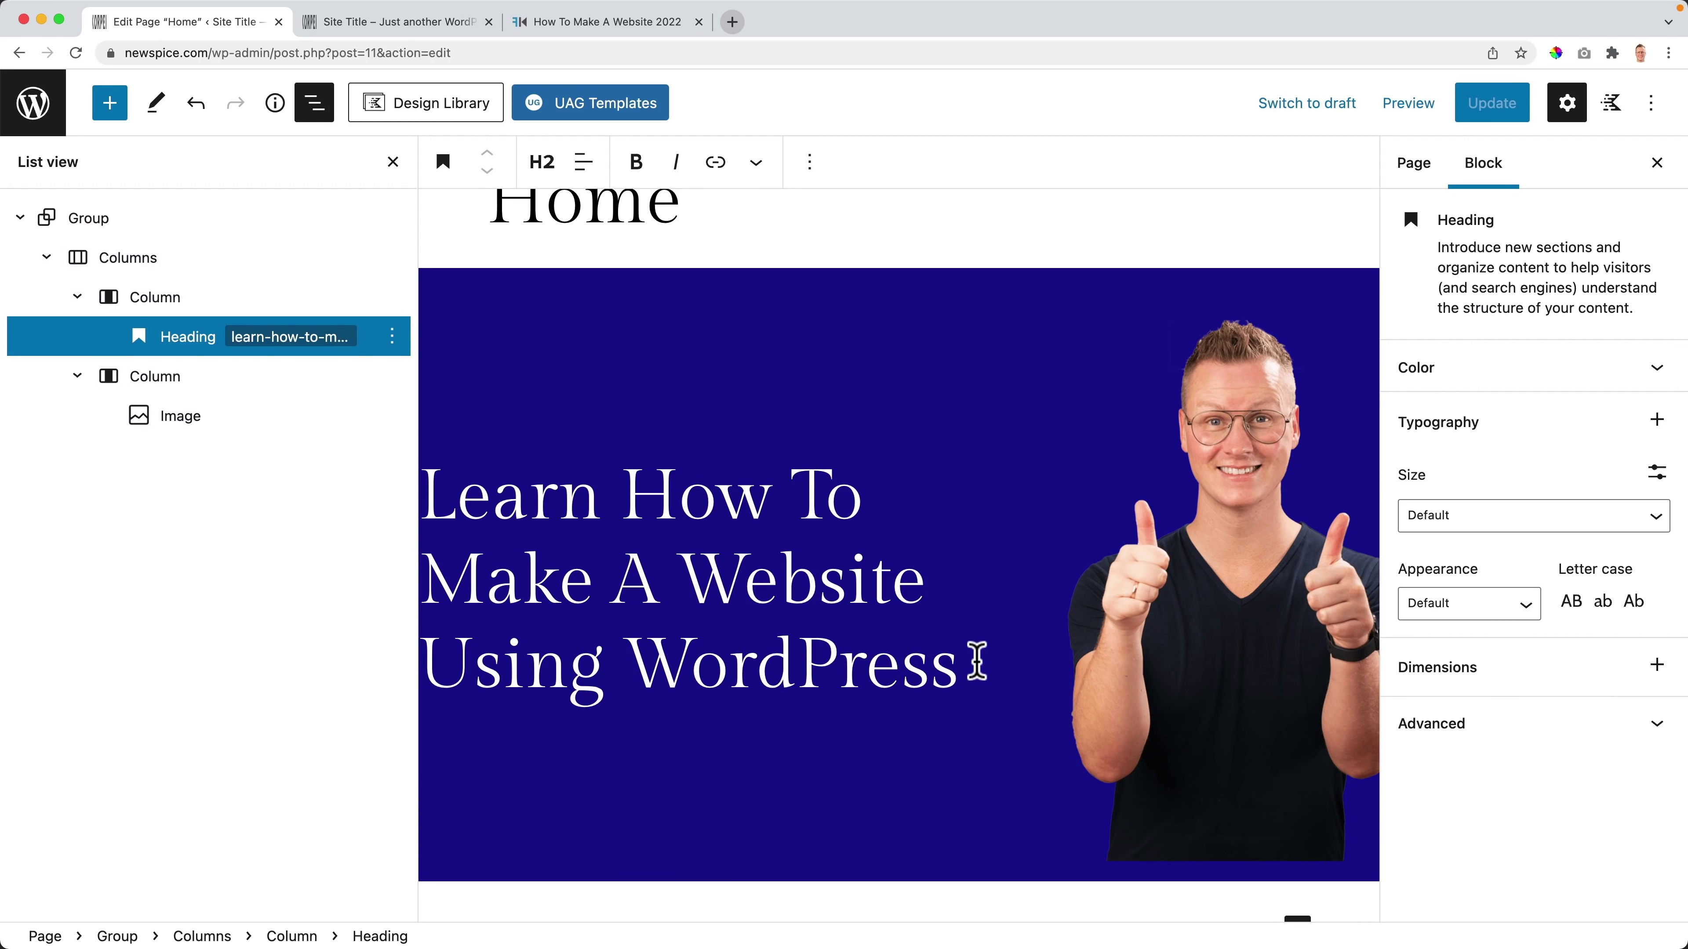
key("Return")
type("/butt")
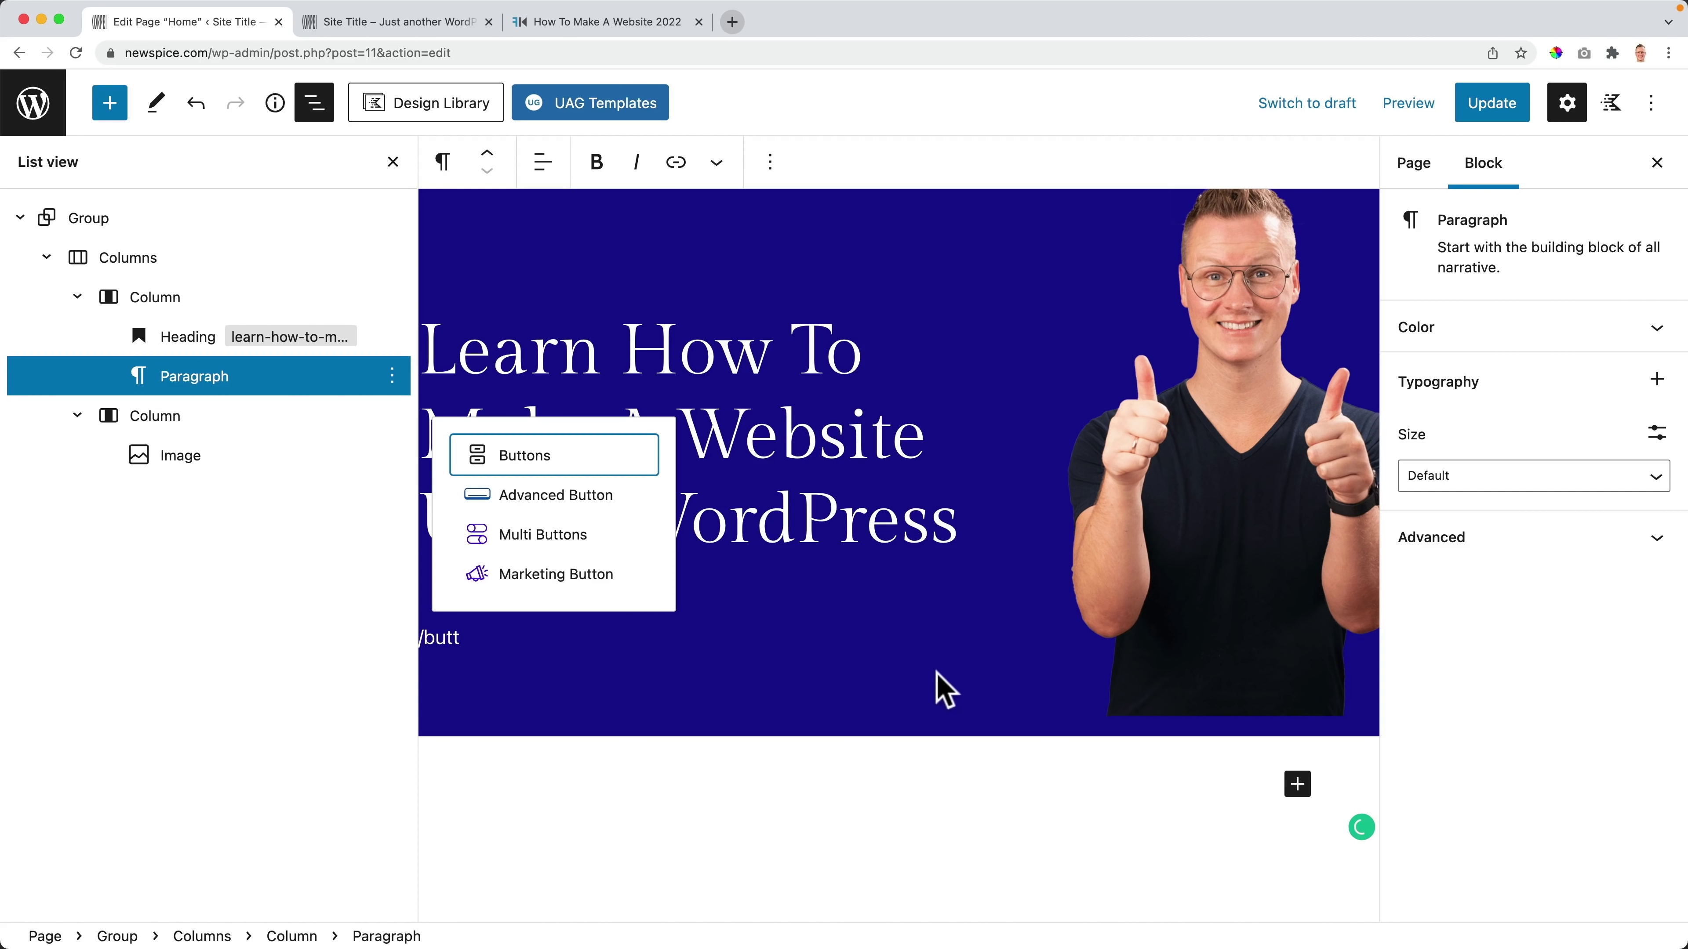
left_click(560, 497)
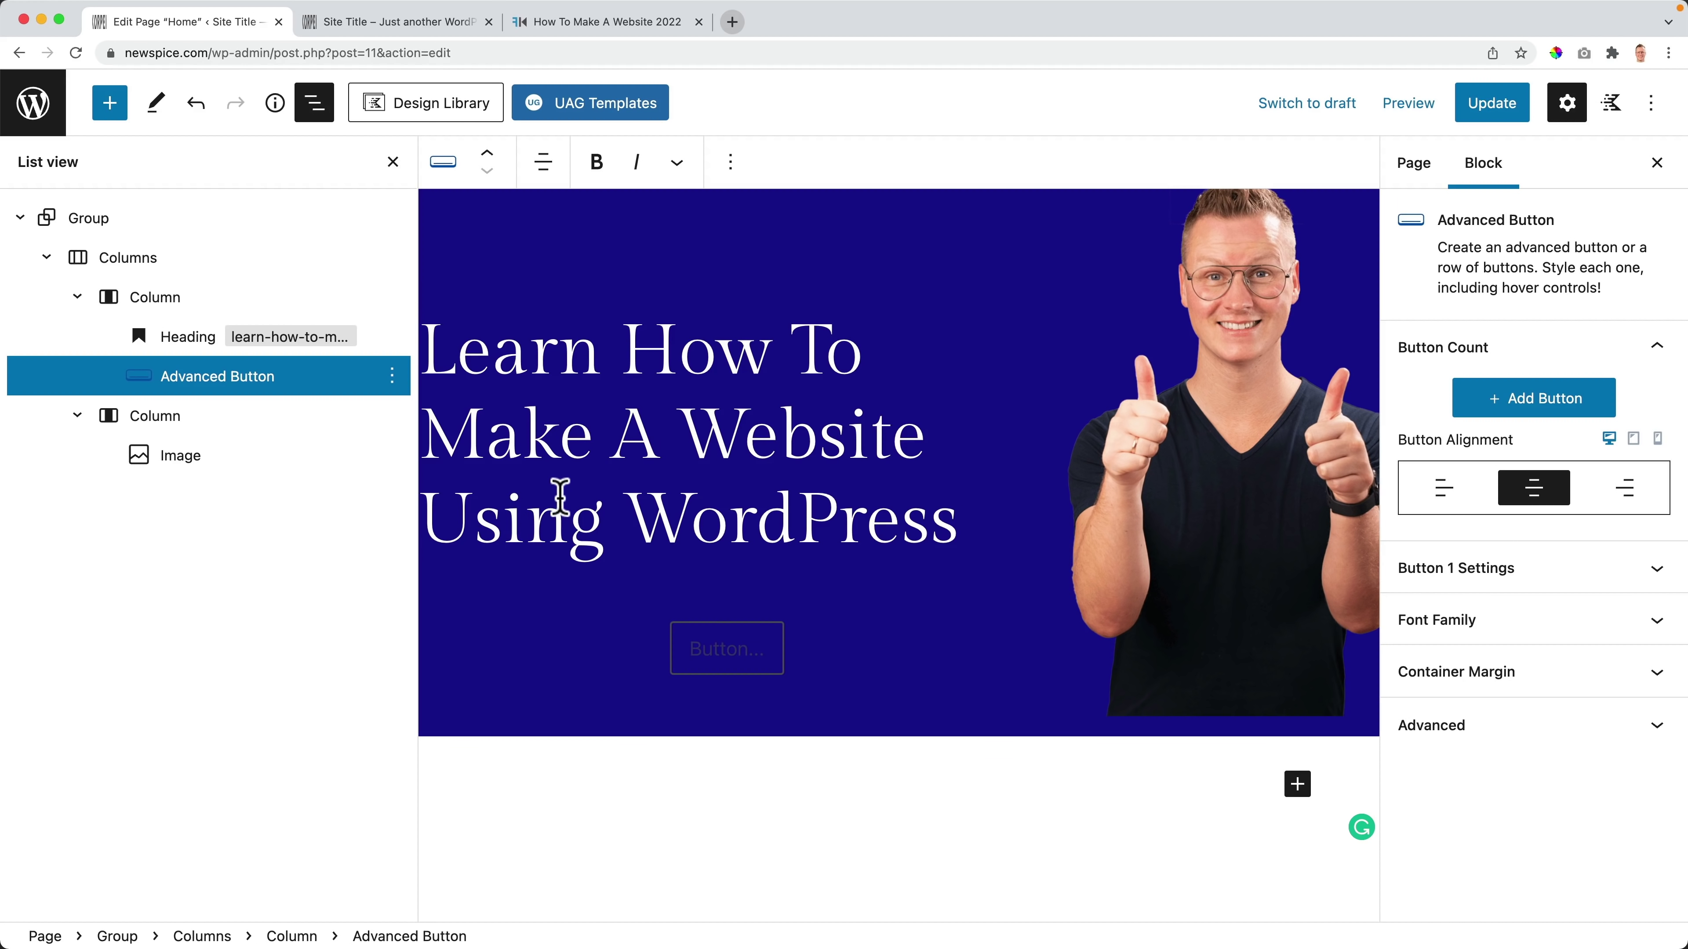
Step: Examine the button designs on the reference website's homepage
left_click(577, 23)
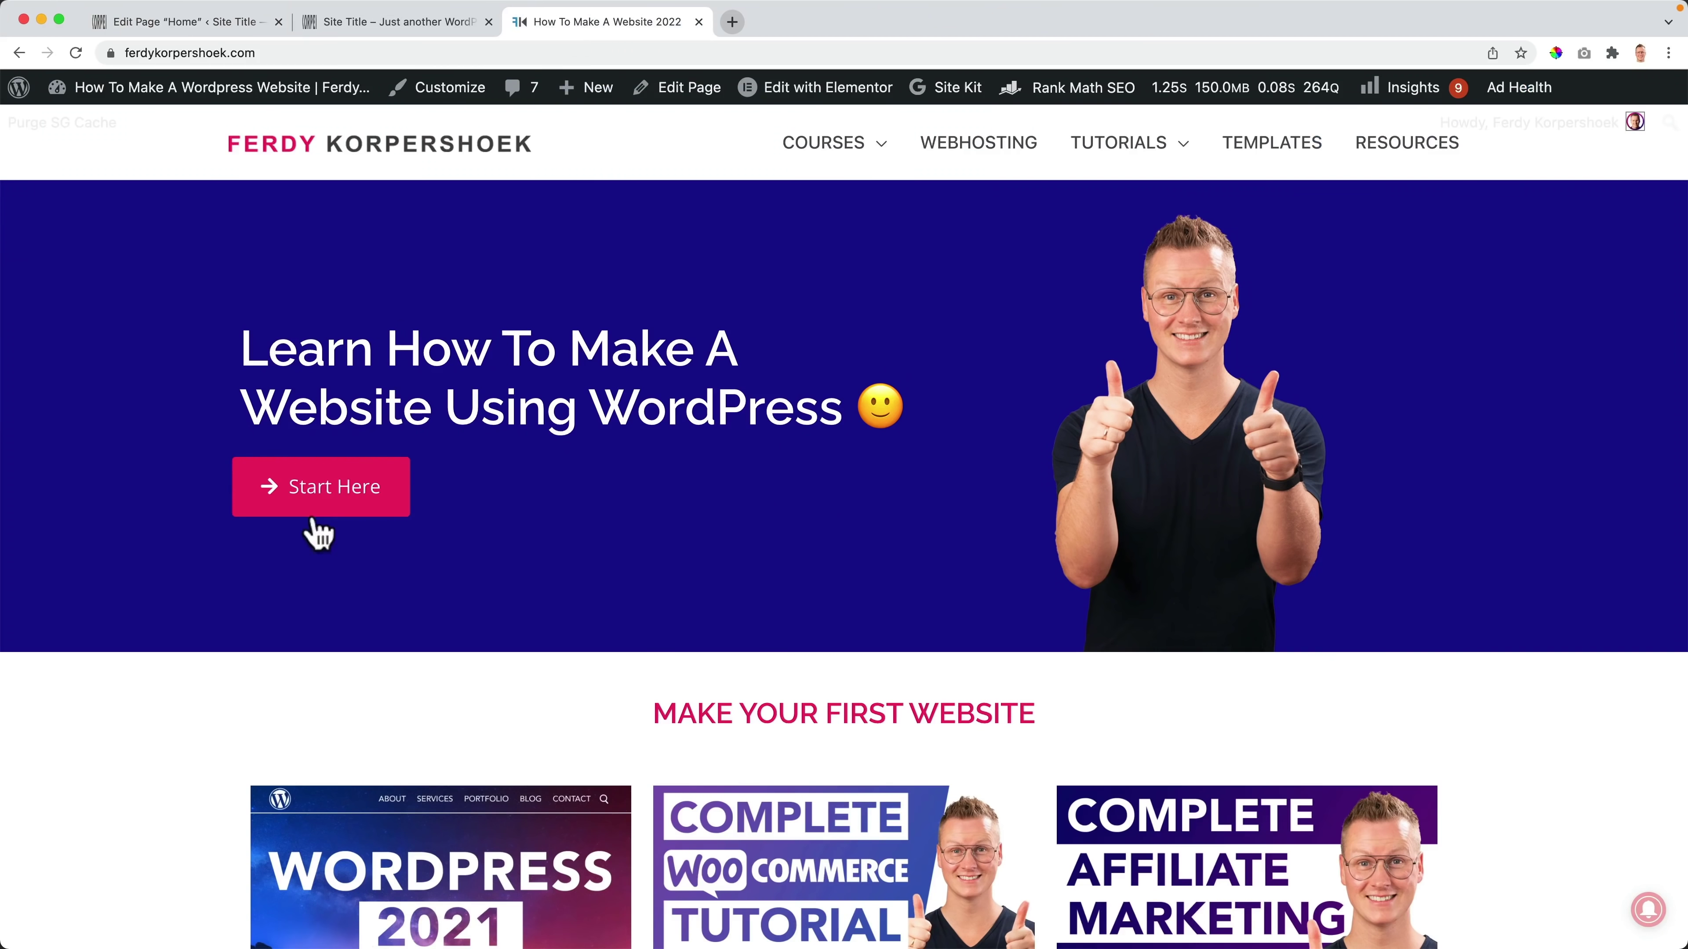
scroll(440, 513, "down", 5)
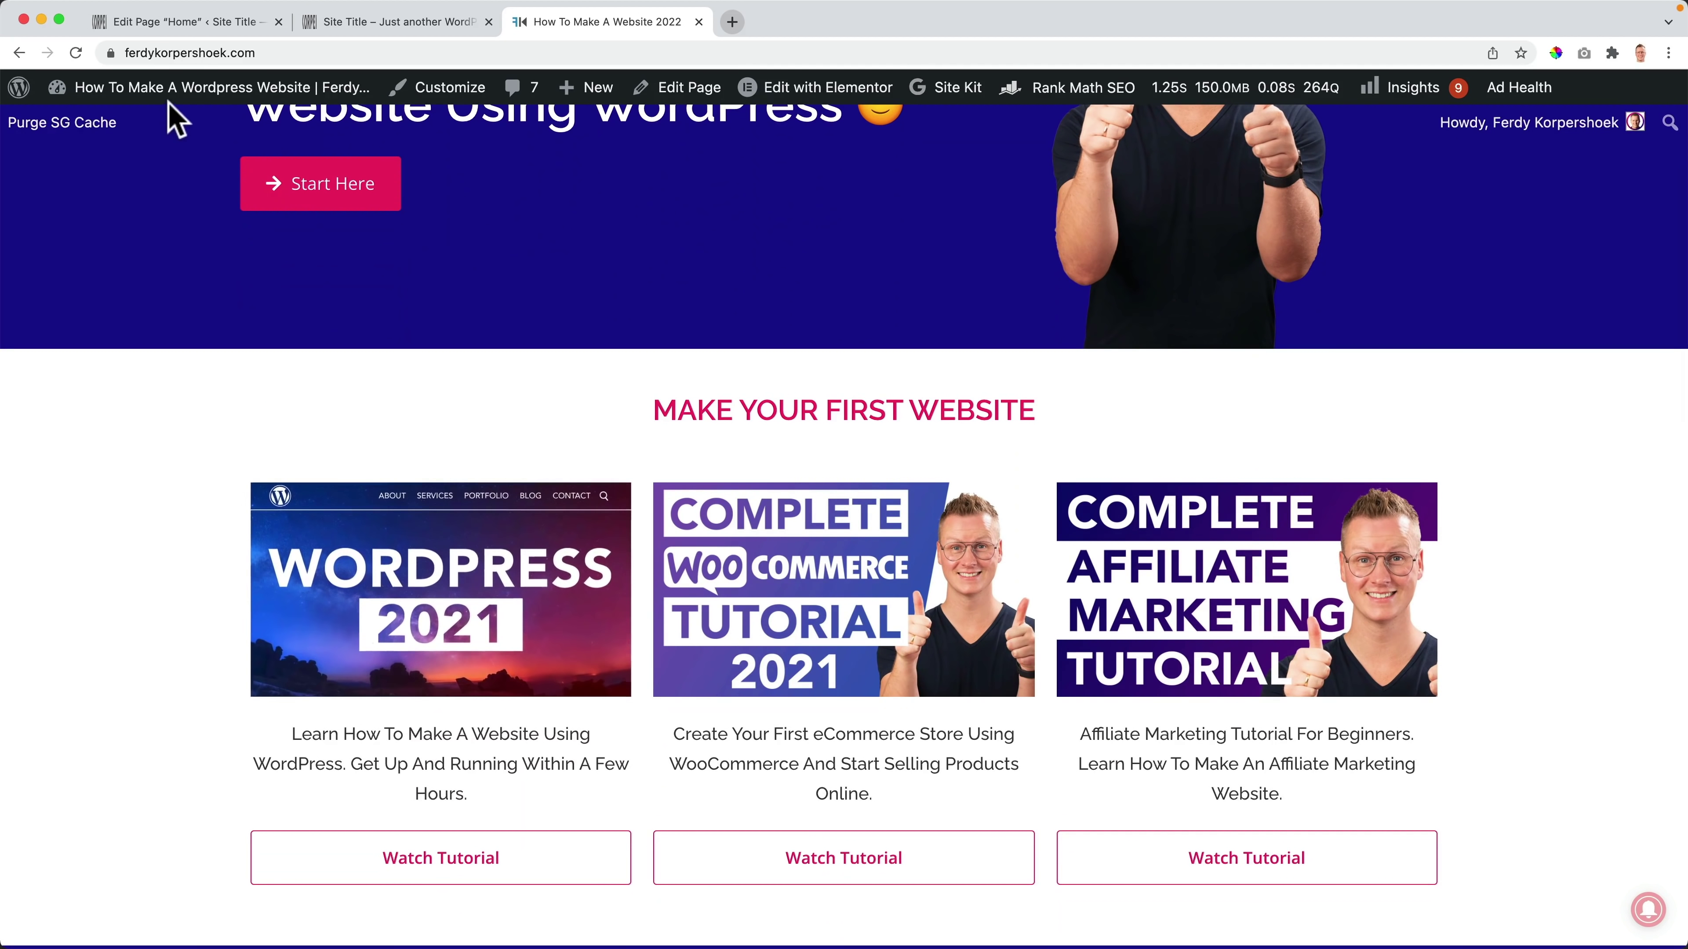
scroll(174, 119, "up", 3)
left_click(194, 24)
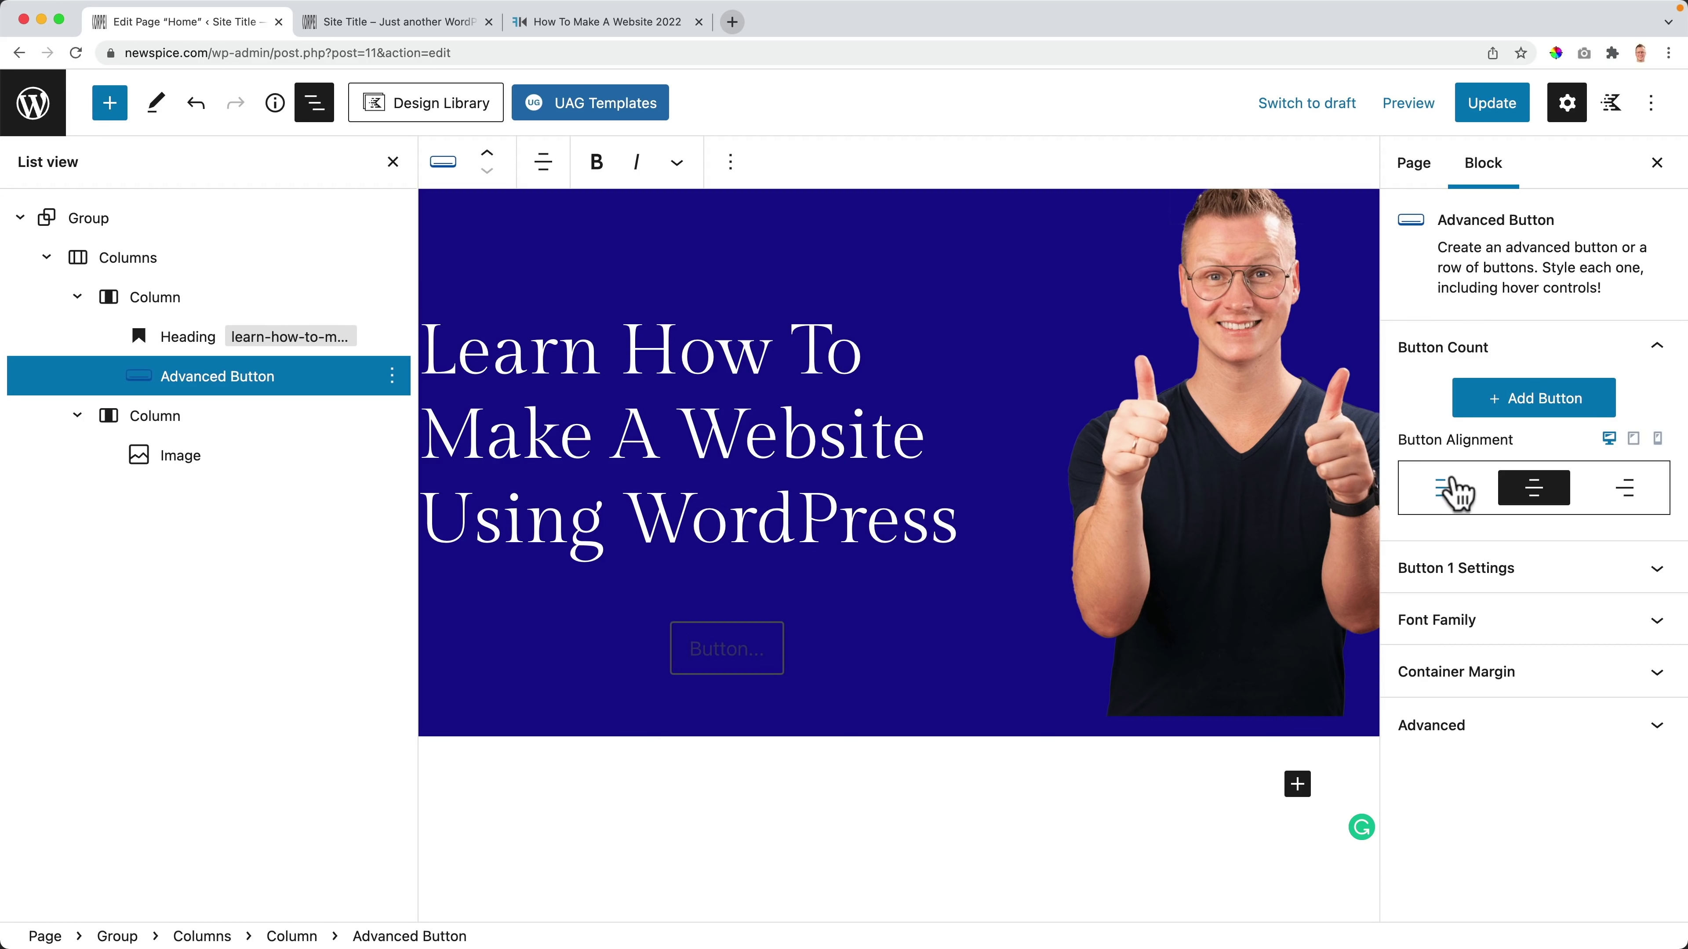
Step: Left-align the new button, make it inherit the Theme style, and check it against the reference site
left_click(1444, 492)
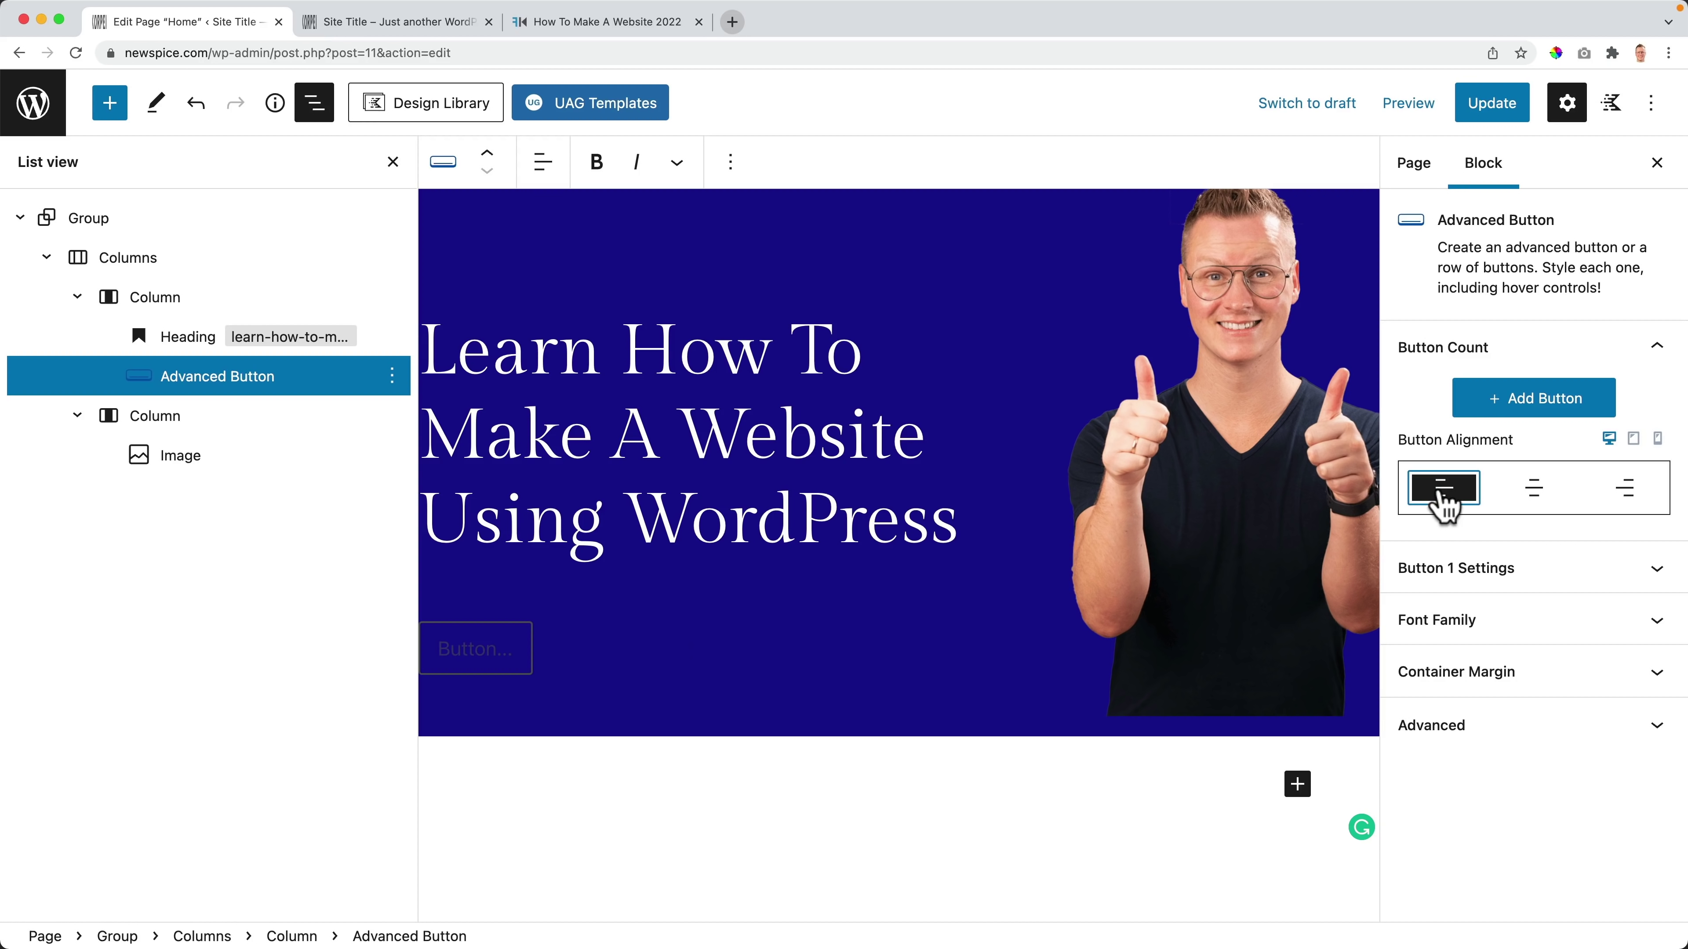
left_click(1501, 577)
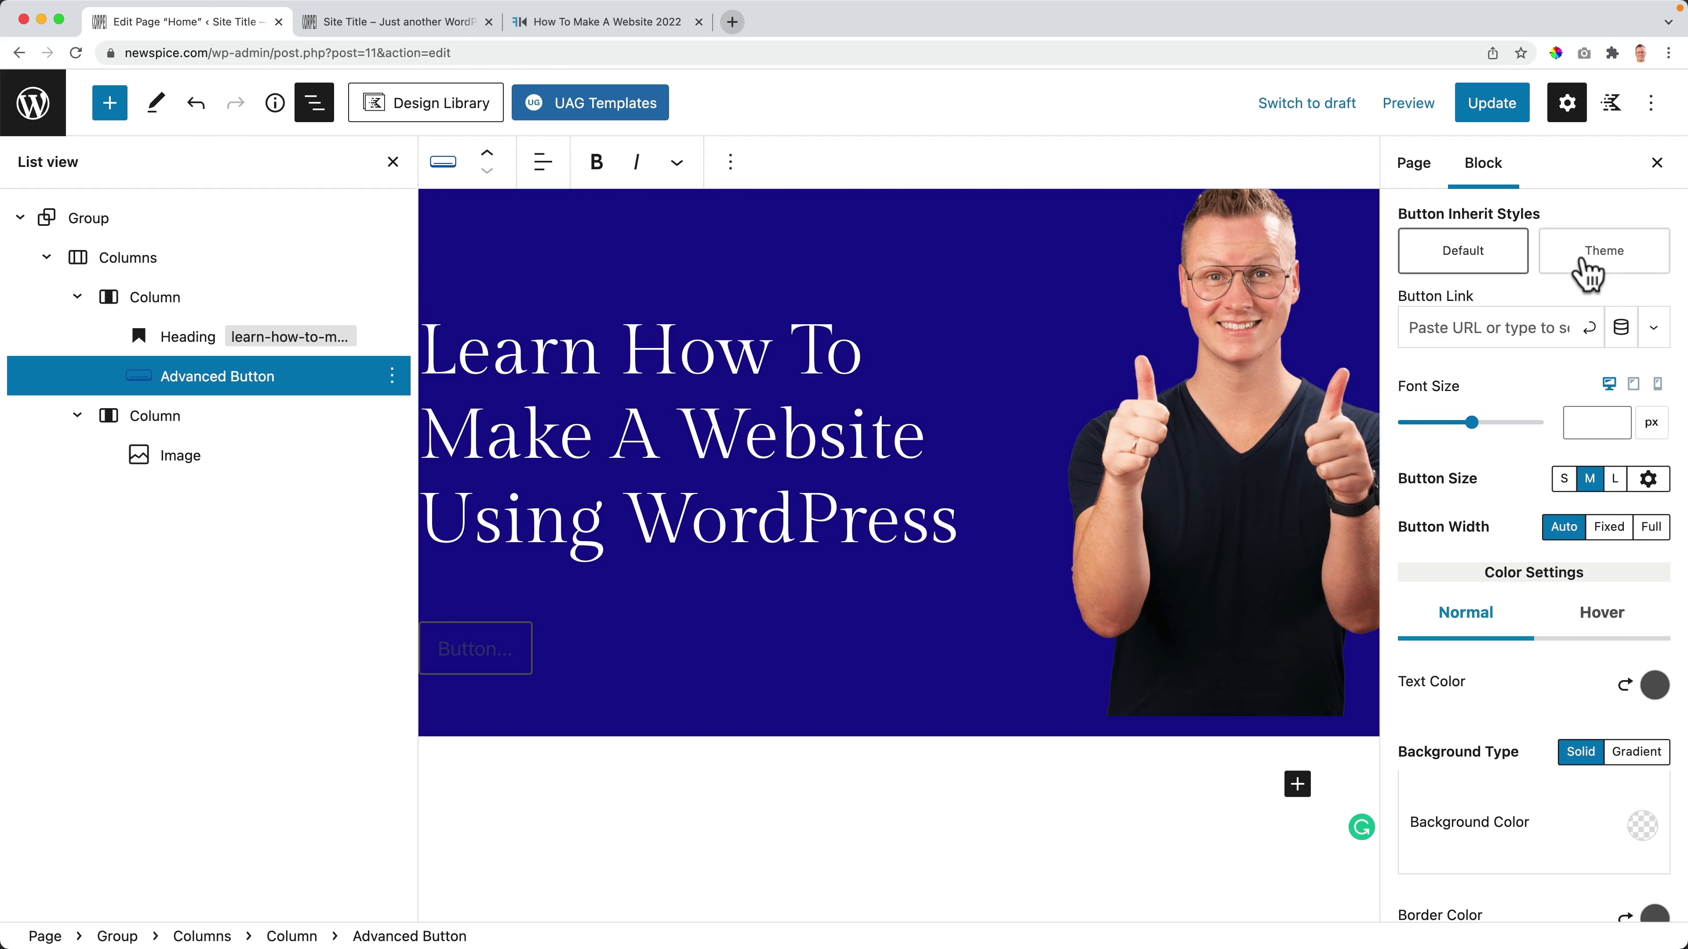
left_click(1586, 264)
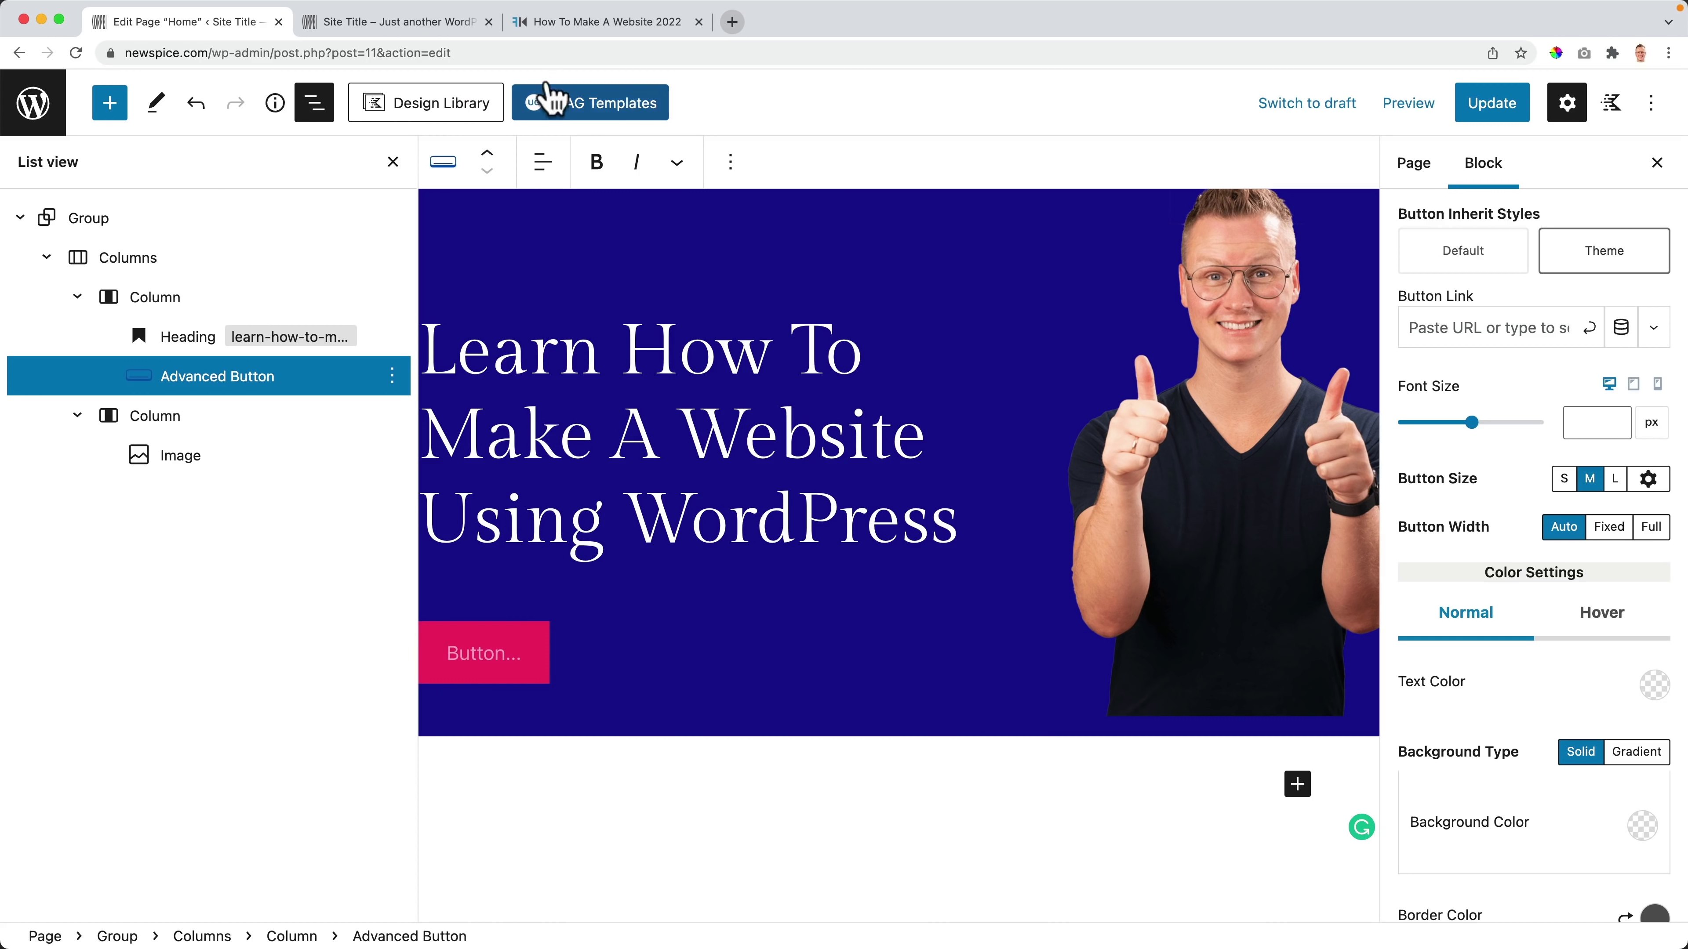
left_click(585, 30)
left_click(219, 23)
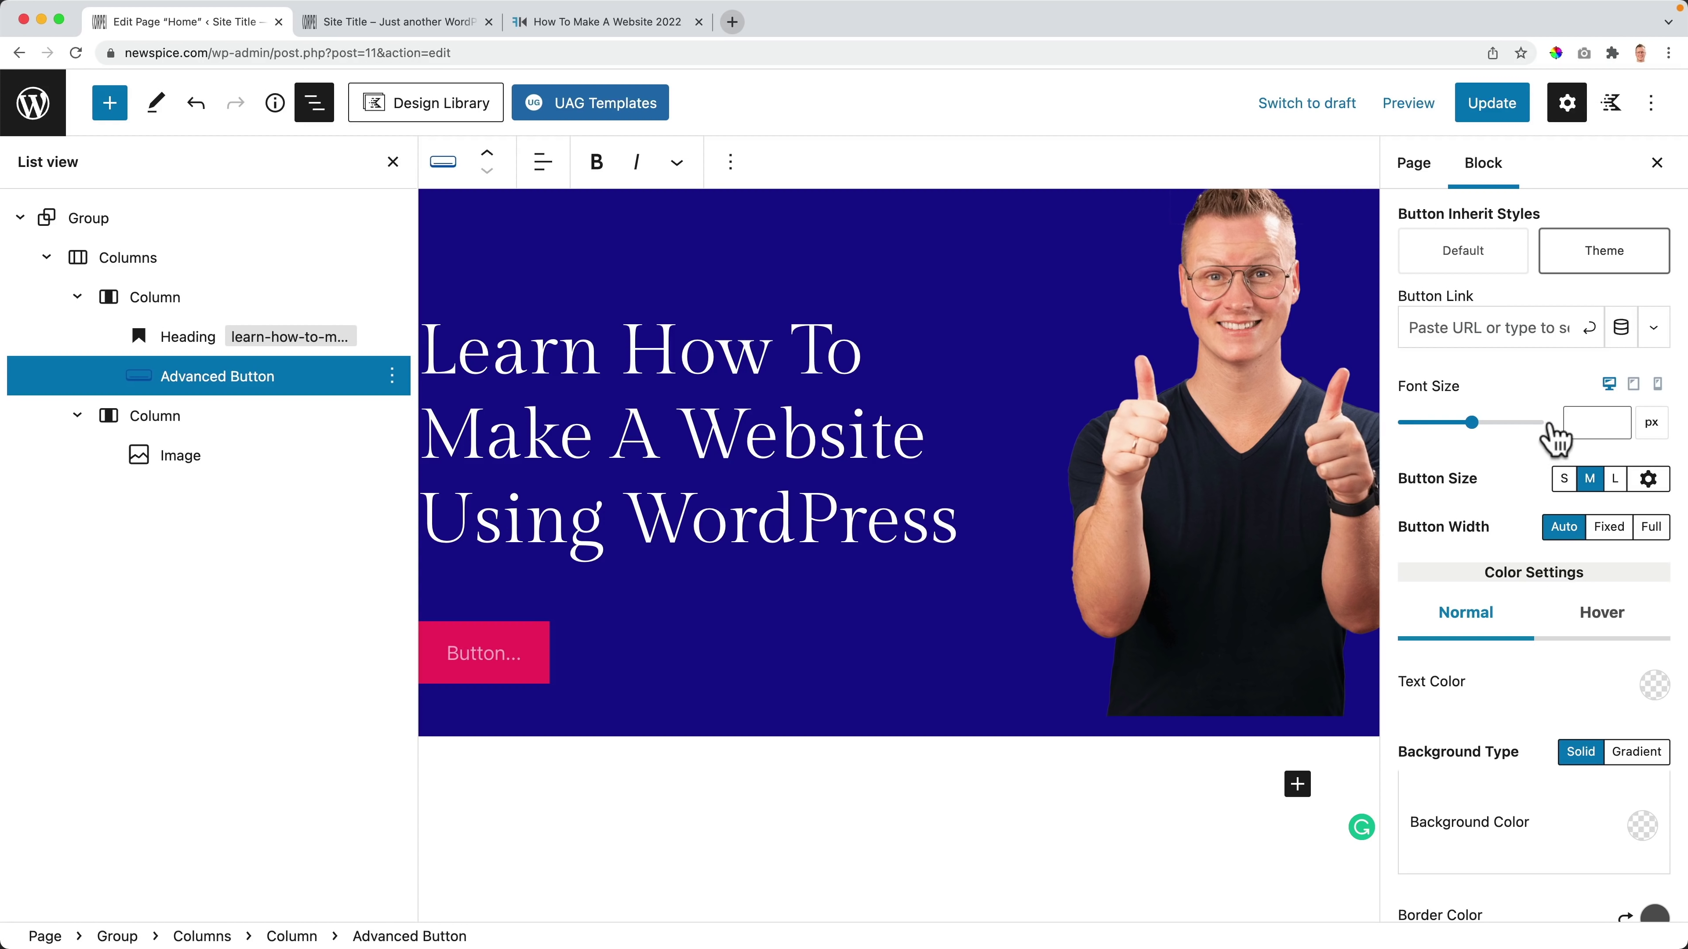
Step: Label the hero button "Subscribe"
left_click(1580, 421)
left_click(491, 665)
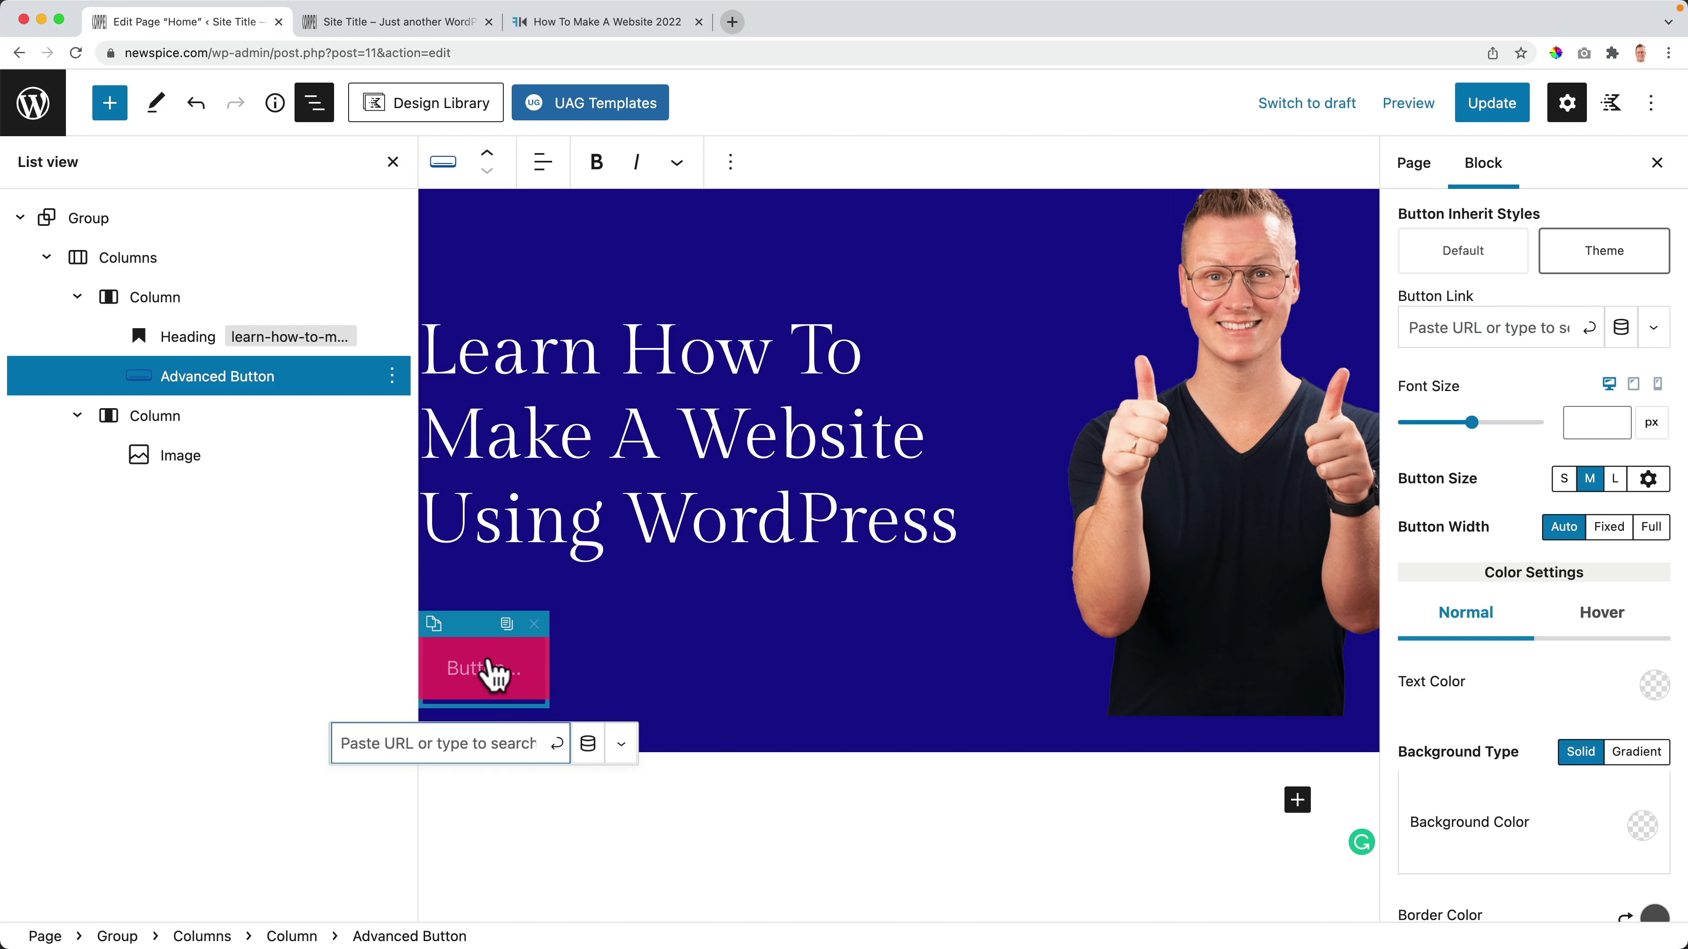
left_click(491, 668)
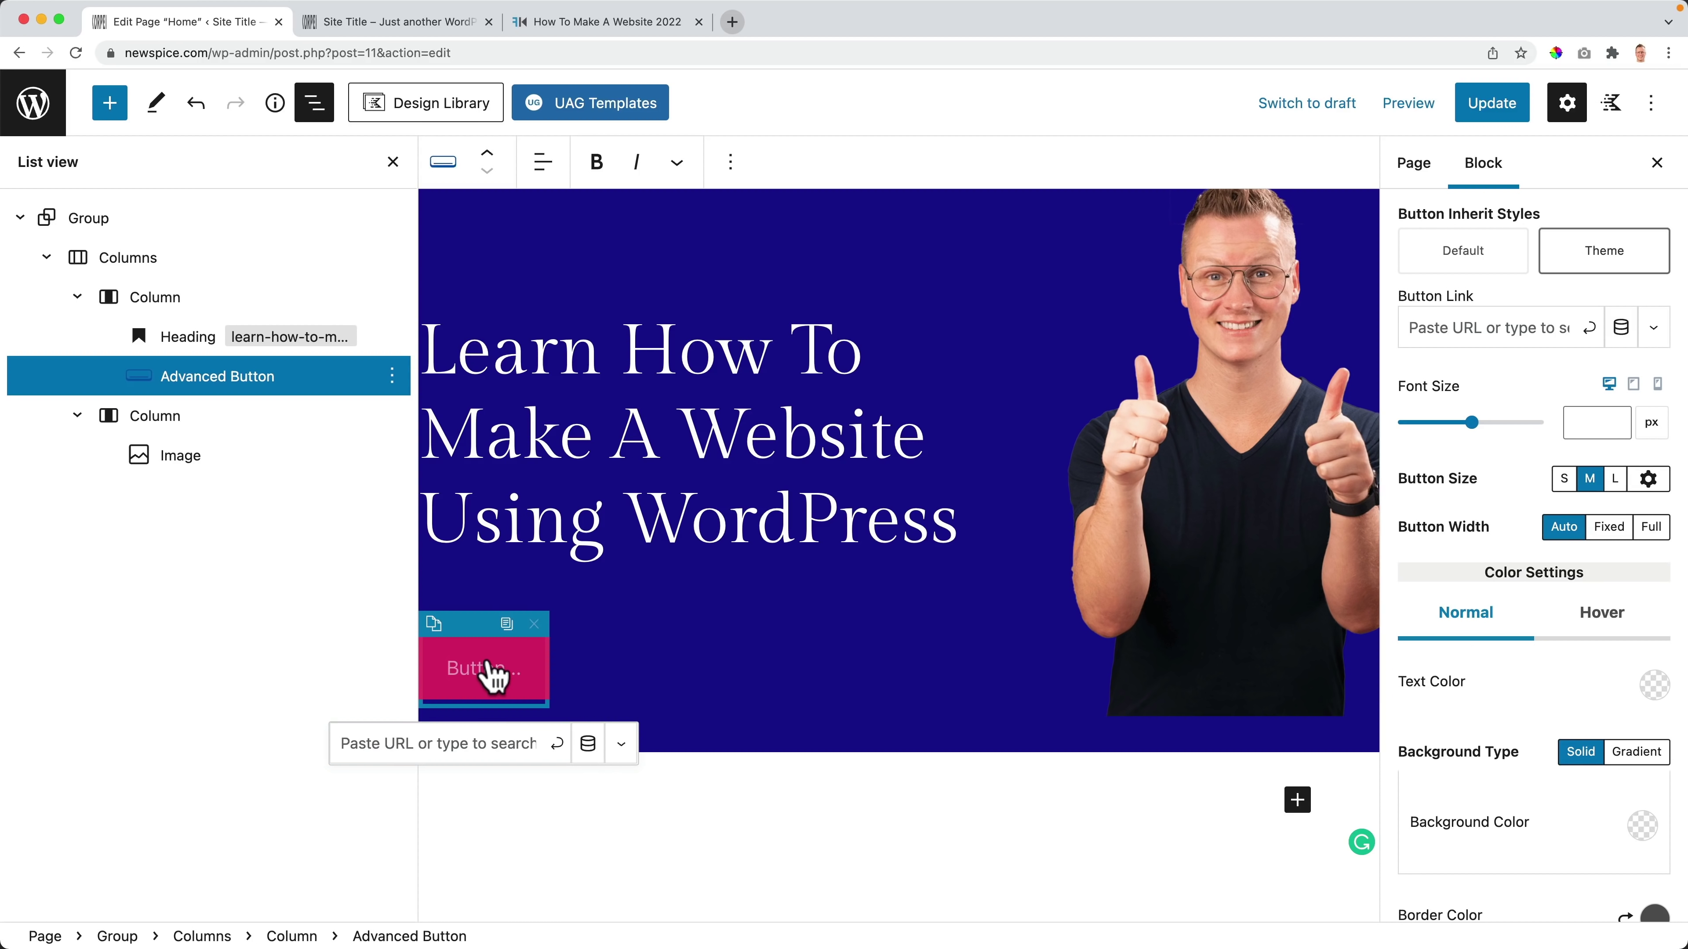
type("Subscribe")
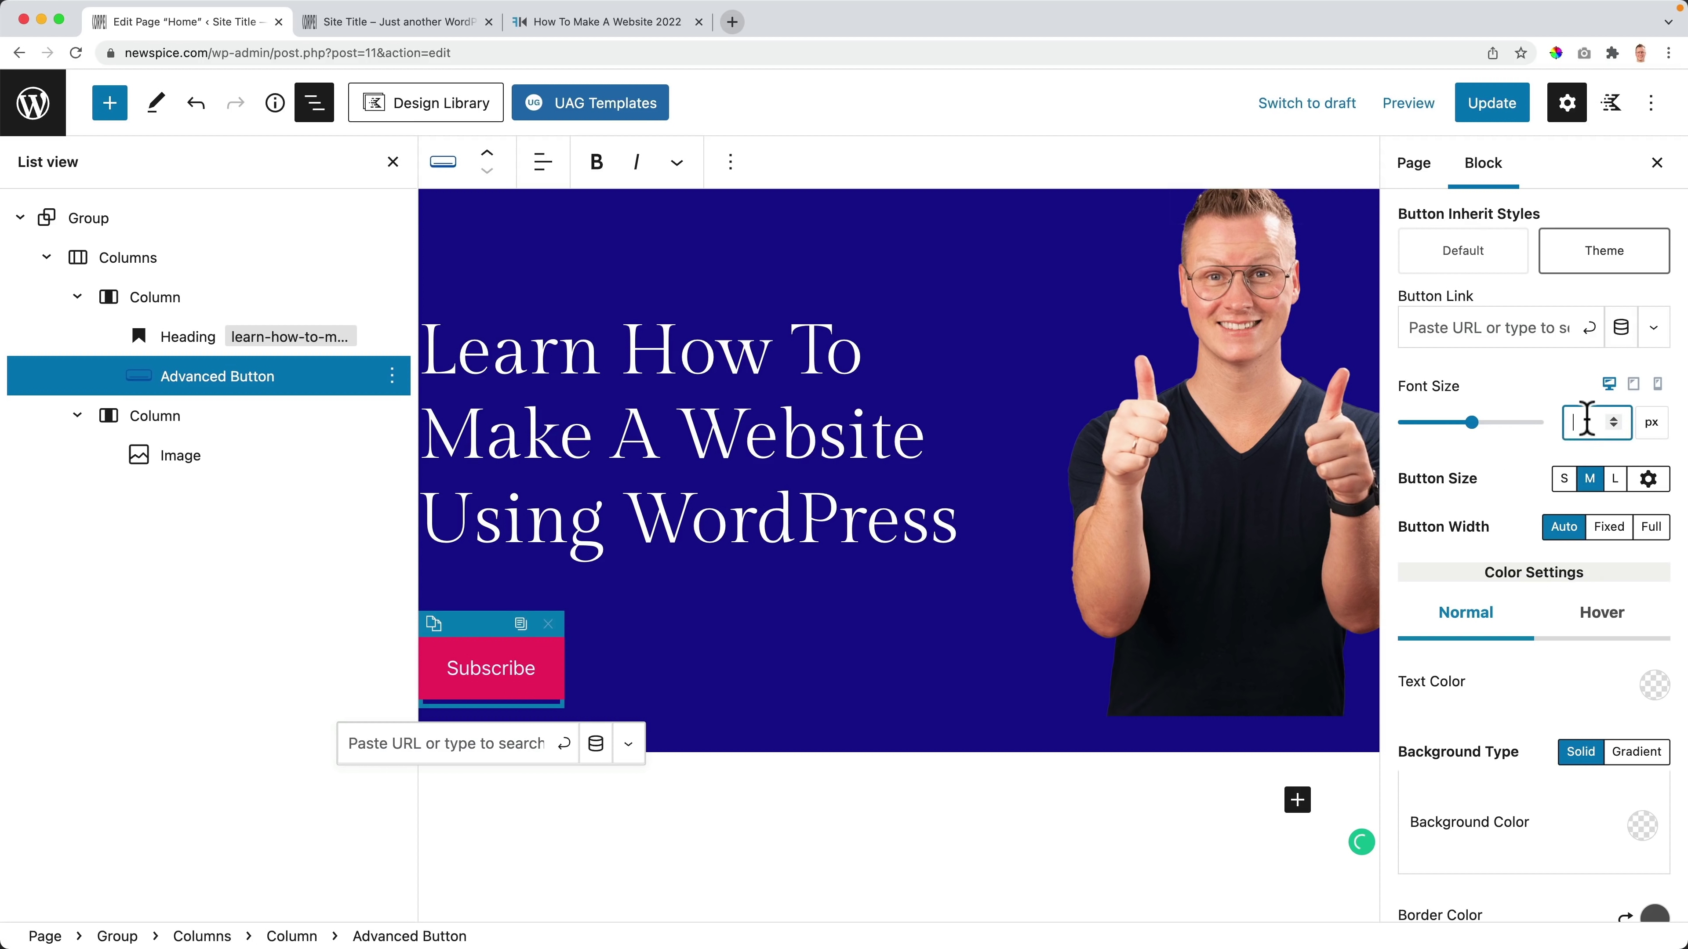
Step: Set the Subscribe button's font size to 18 px
type("13")
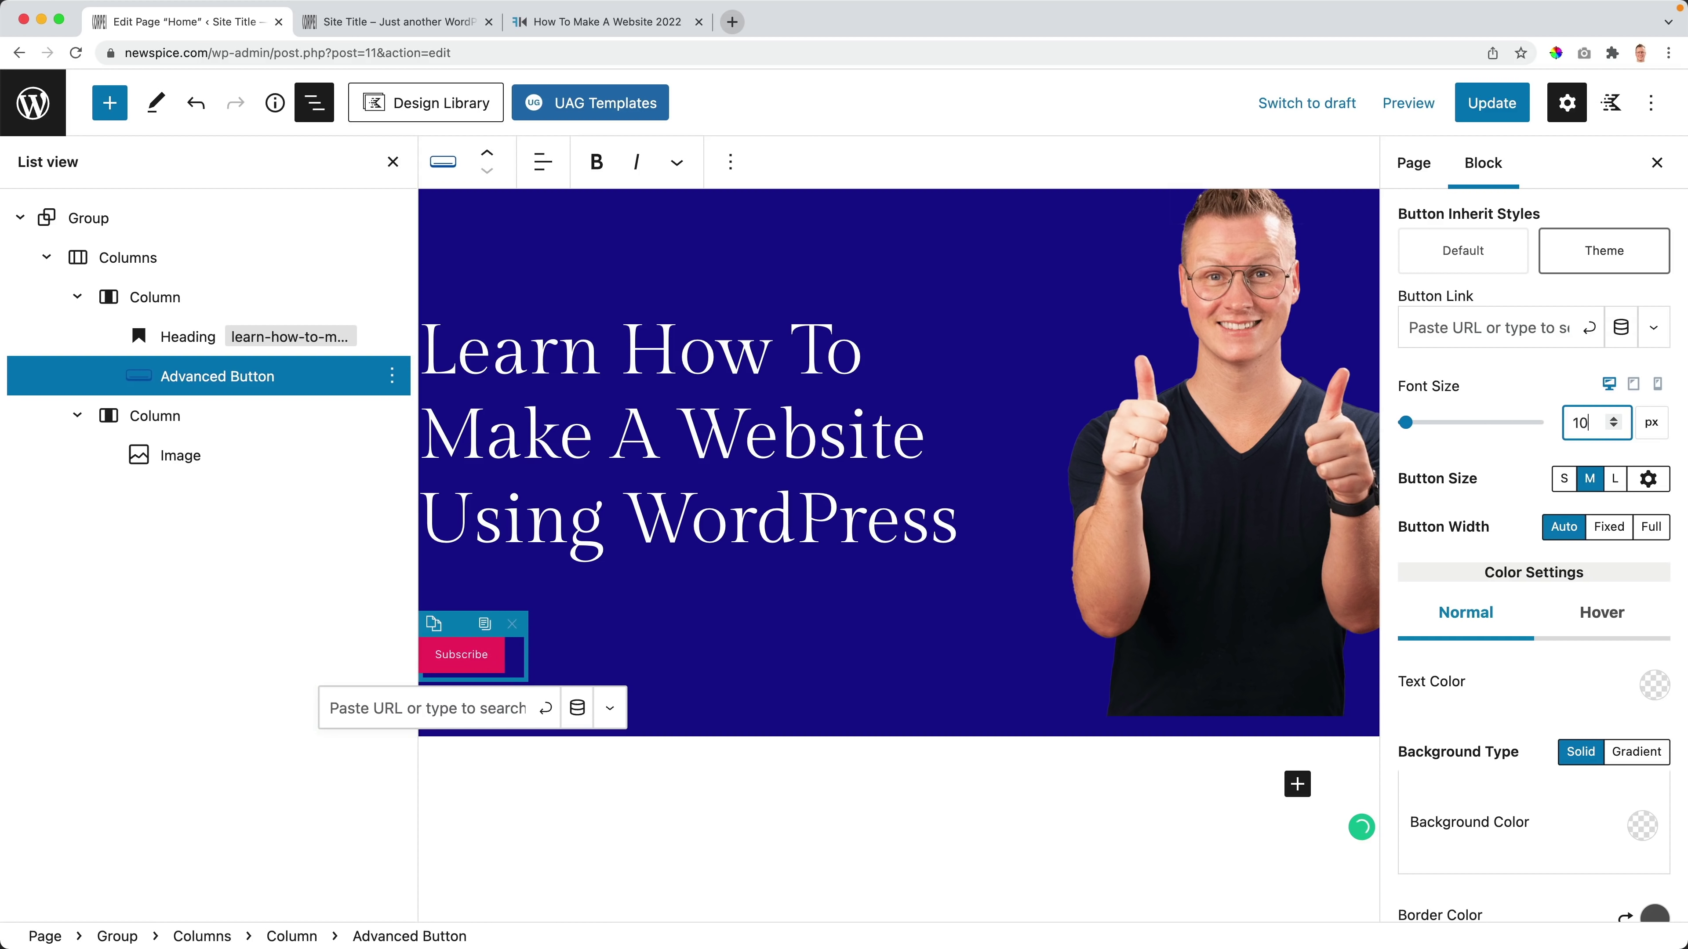
key("Up")
key("Up")
key("Up")
key("Up")
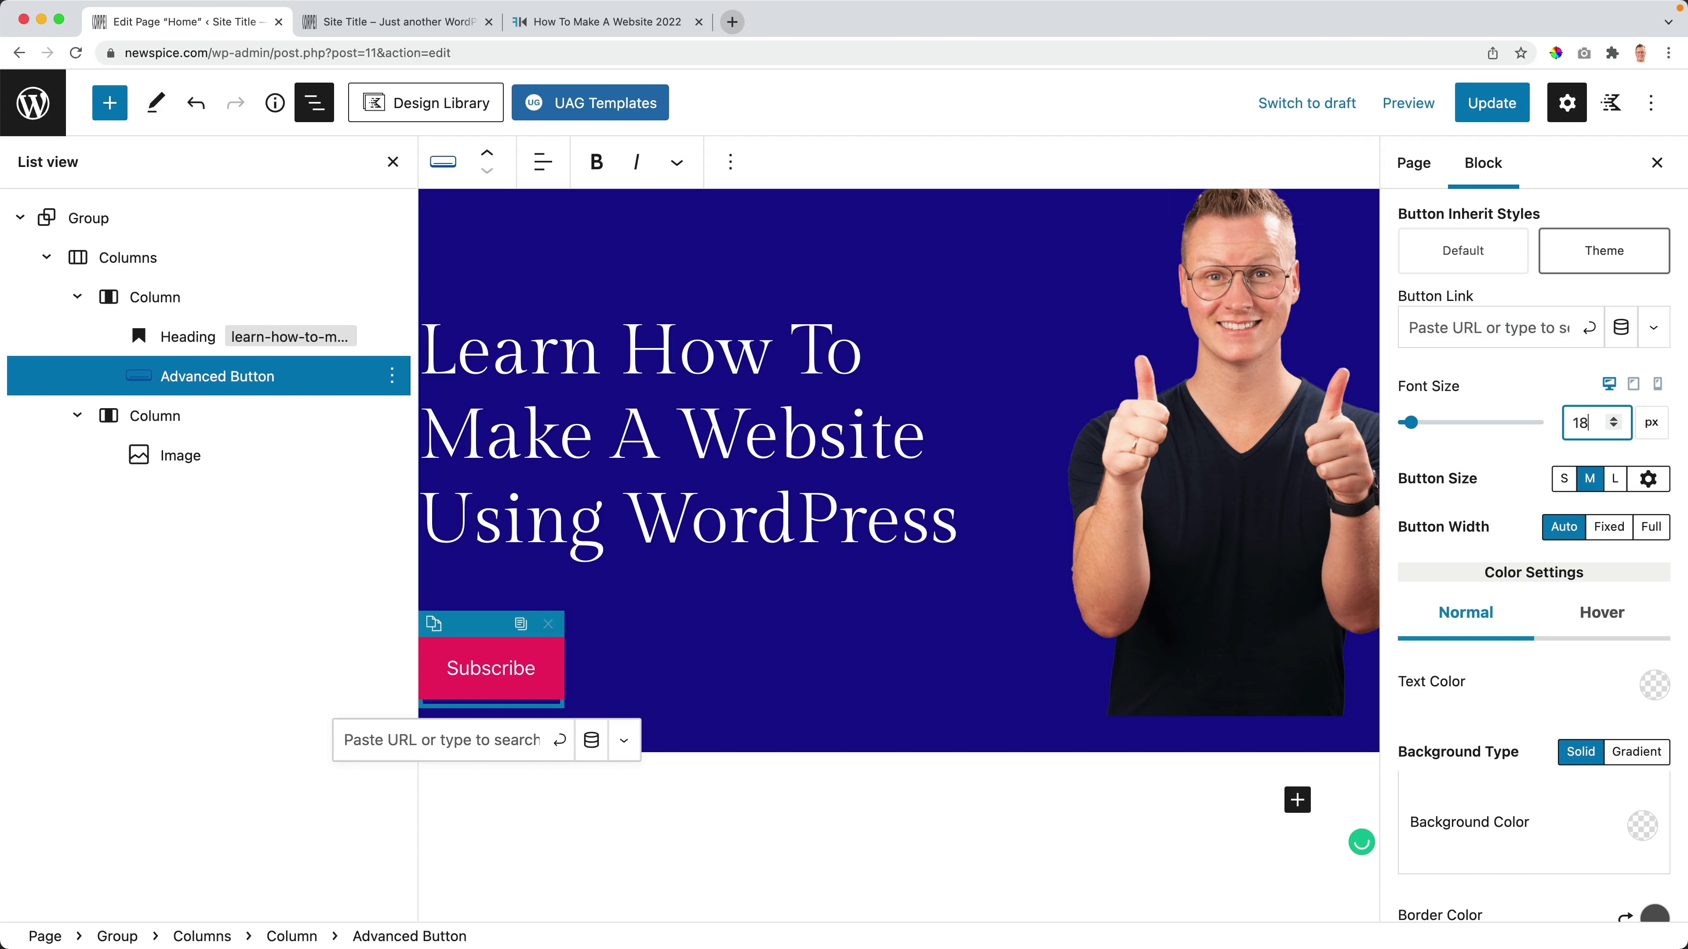
key("Up")
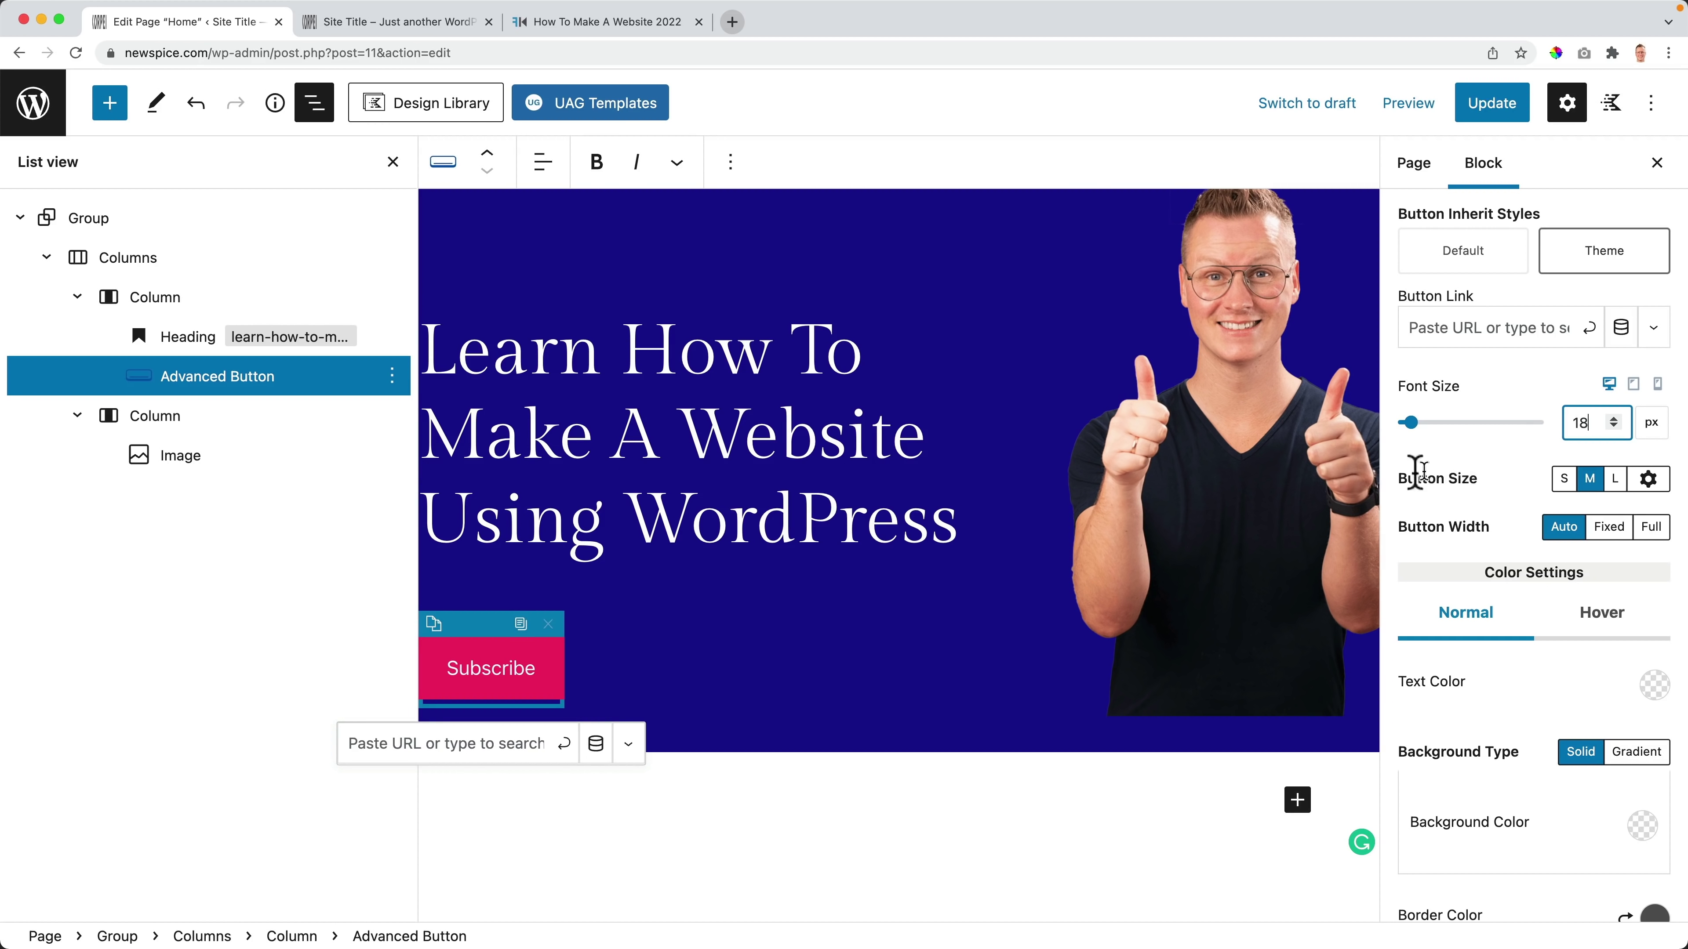
Step: Update the Home page and reload the live site to check the Subscribe button
left_click(1489, 105)
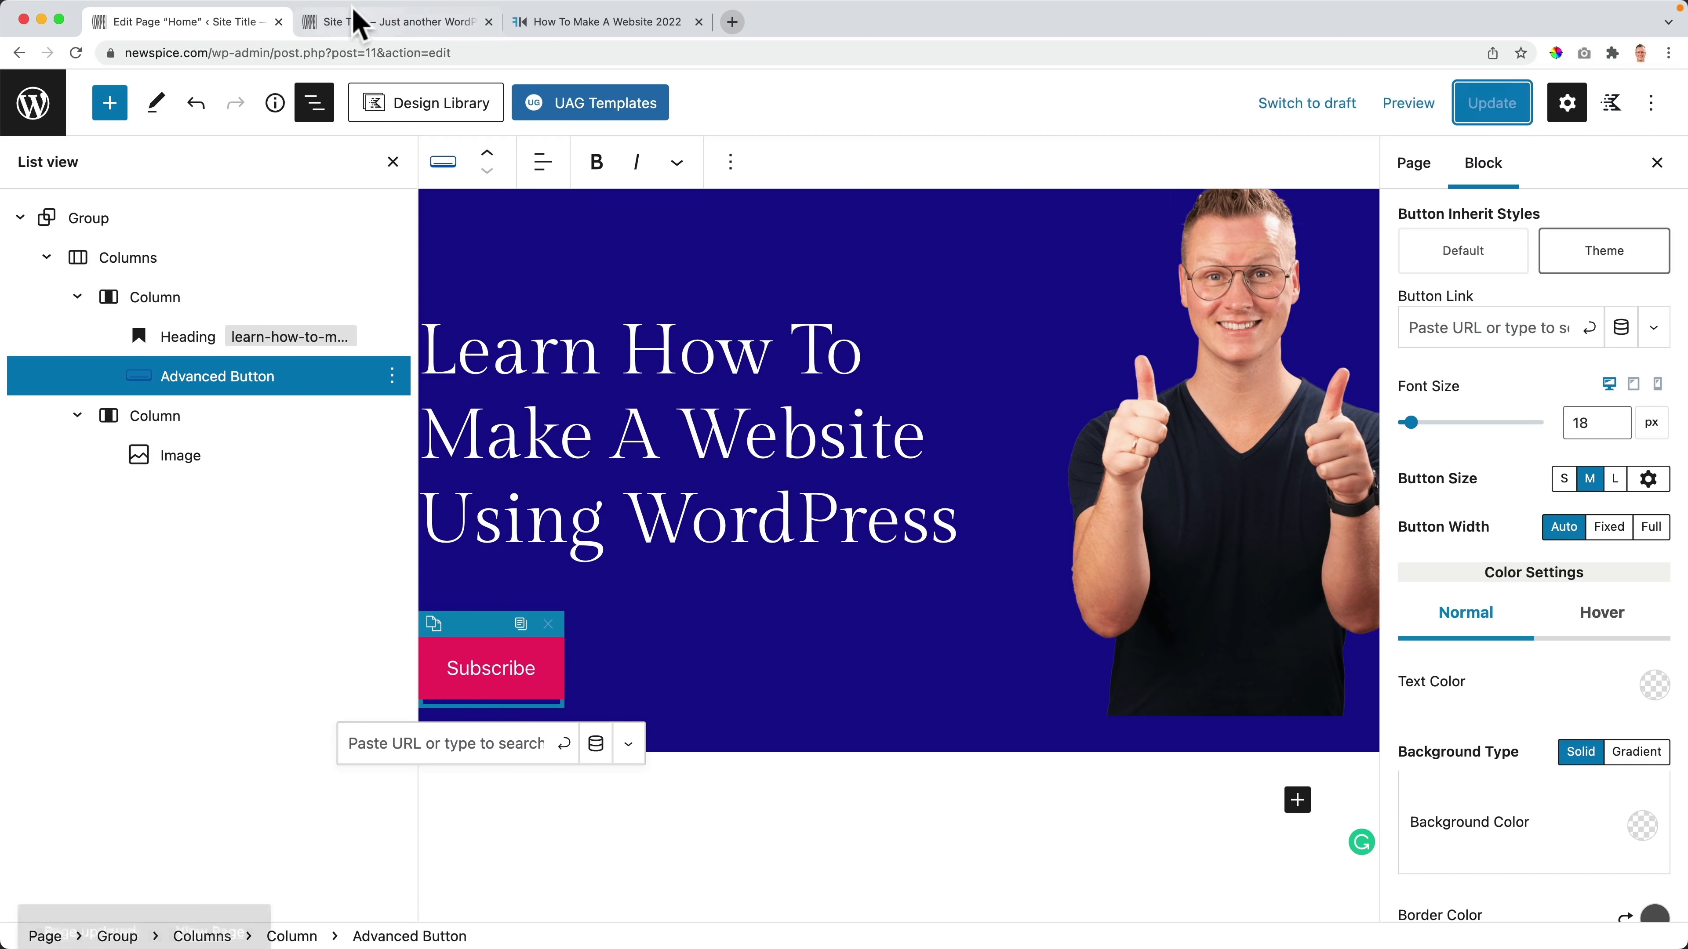
left_click(359, 23)
key("super+r")
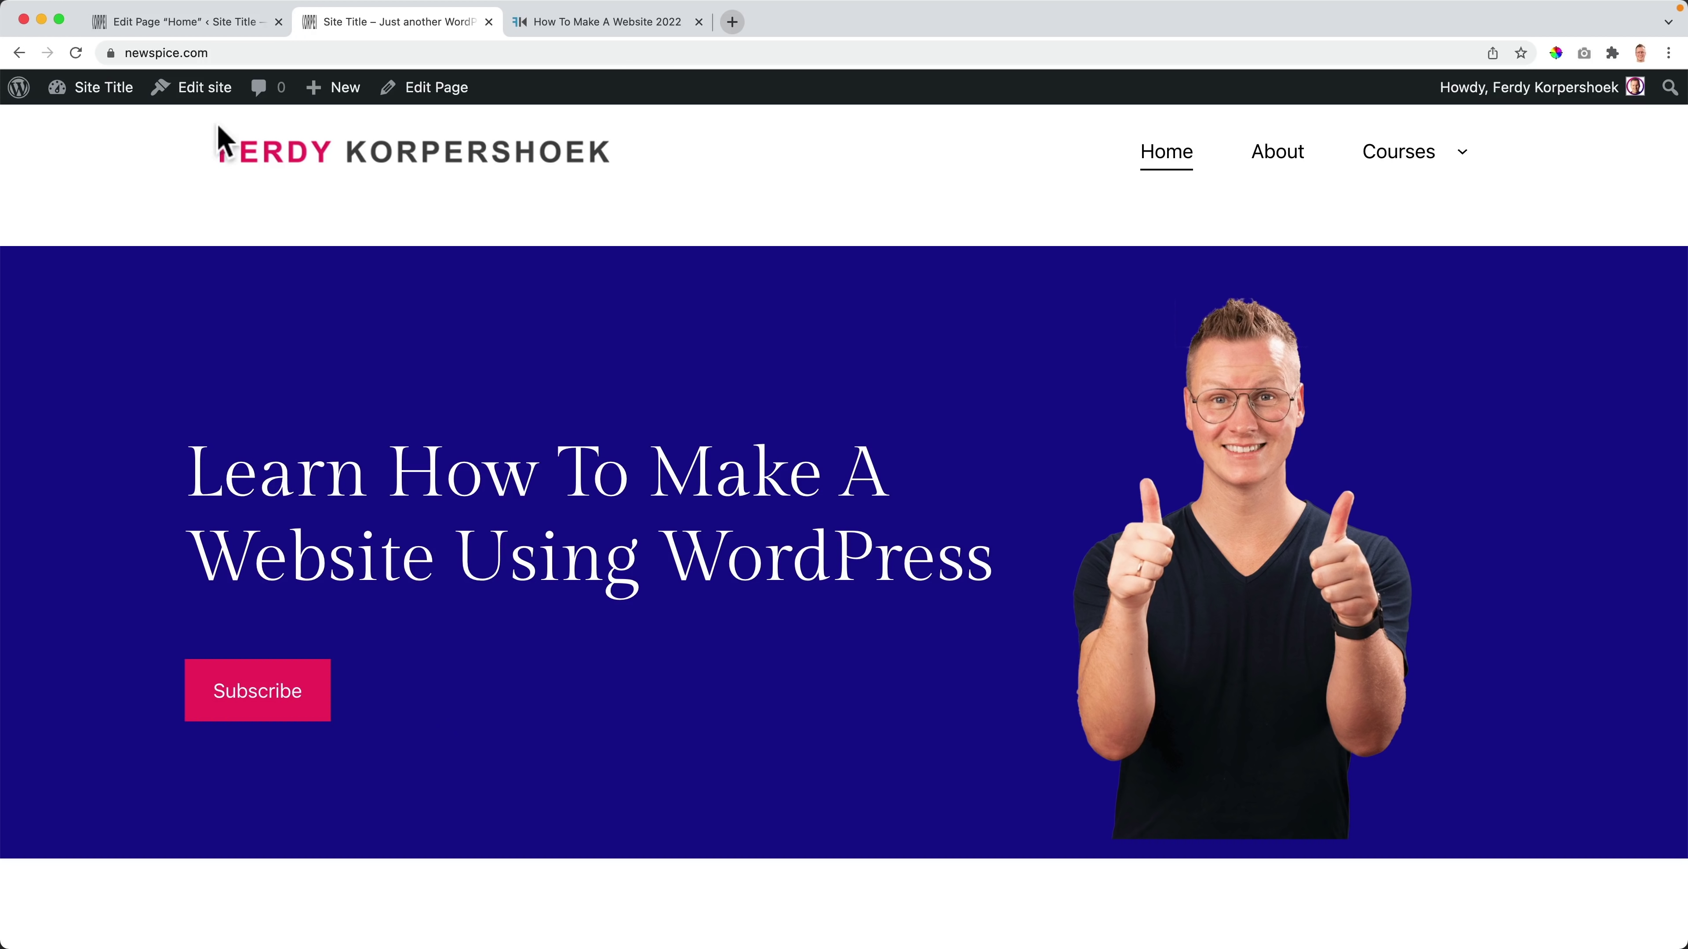
Step: Change the Subscribe button's width setting to Full in the page editor
left_click(205, 26)
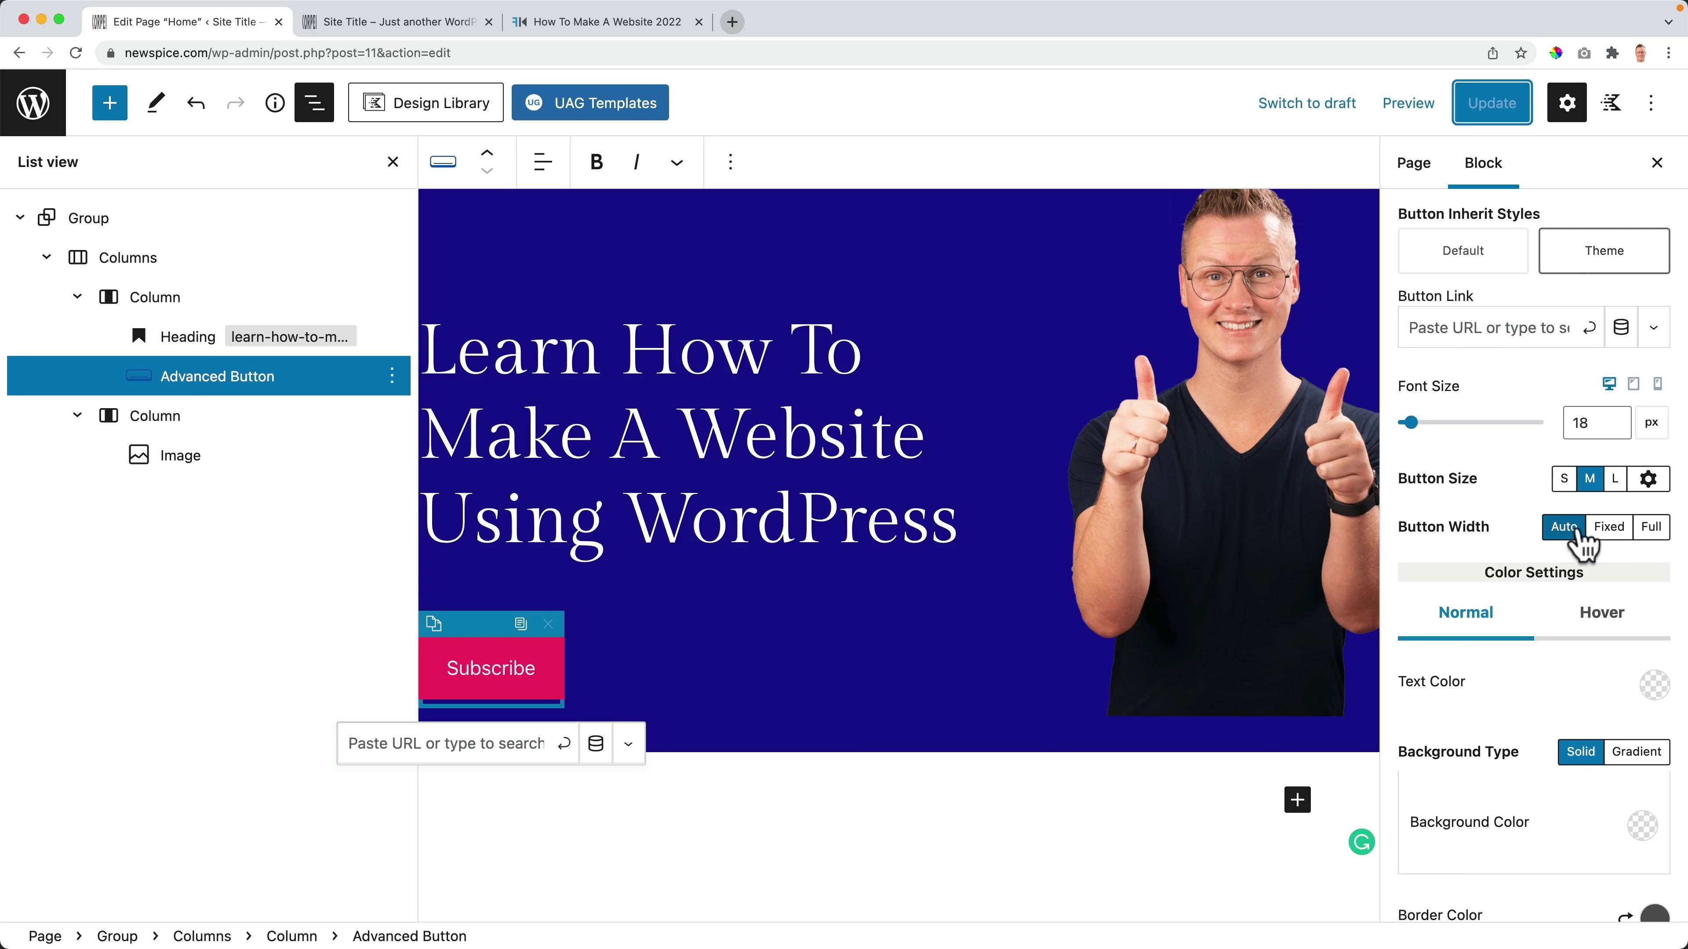
scroll(1506, 536, "down", 1)
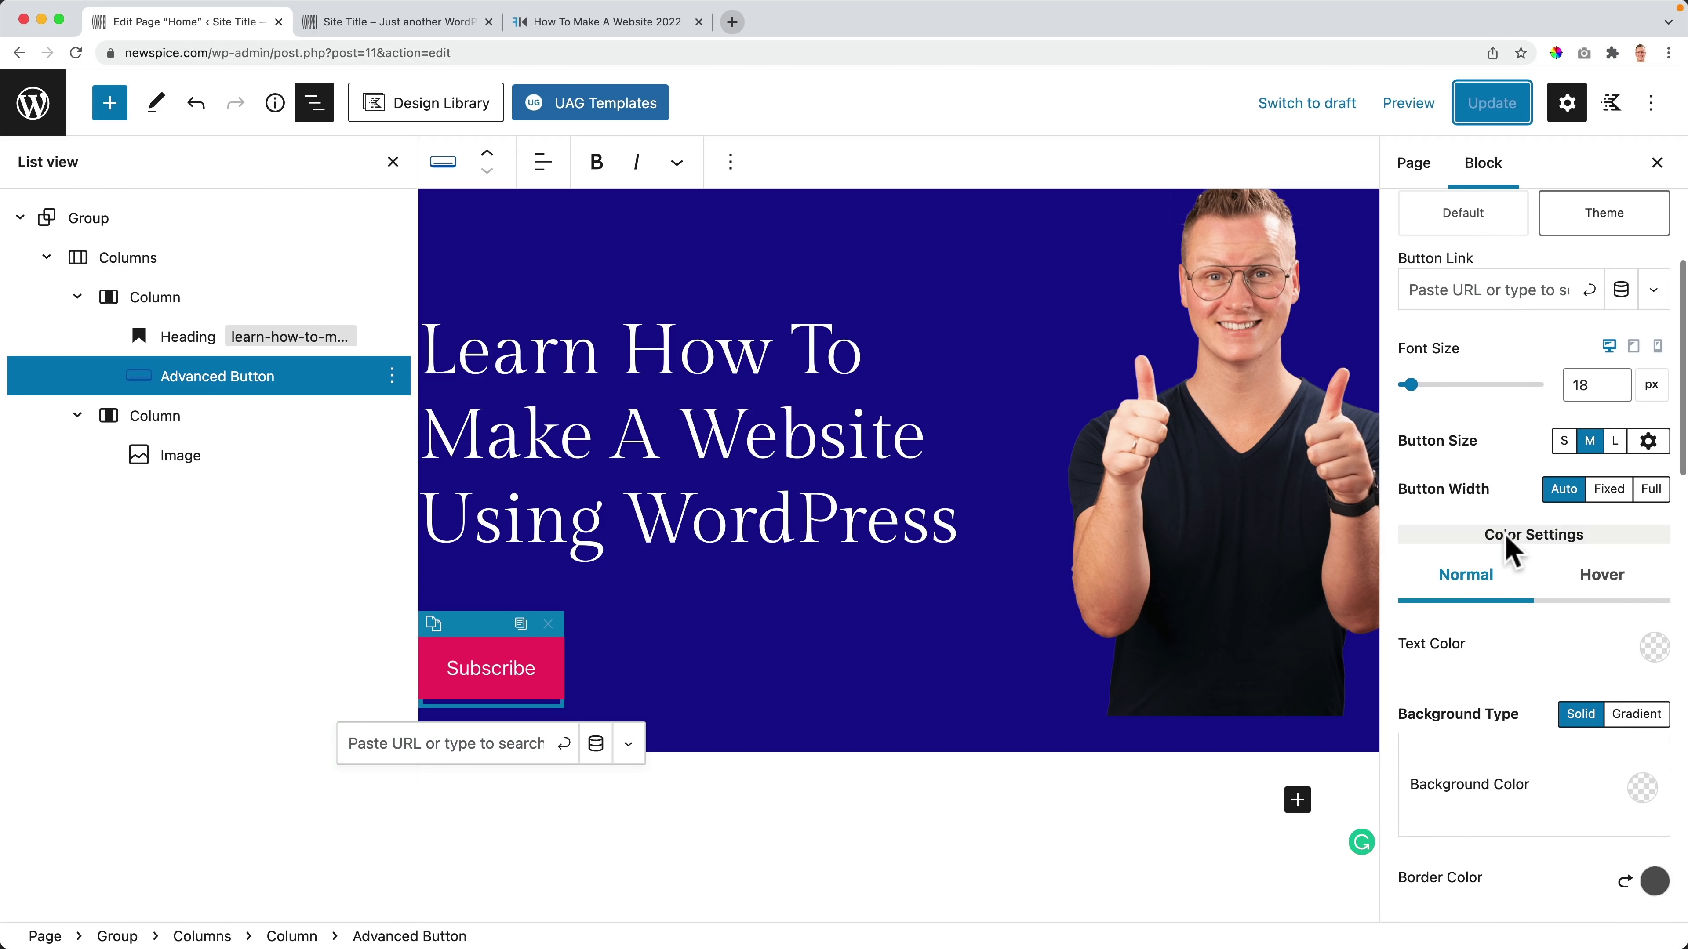
left_click(1651, 478)
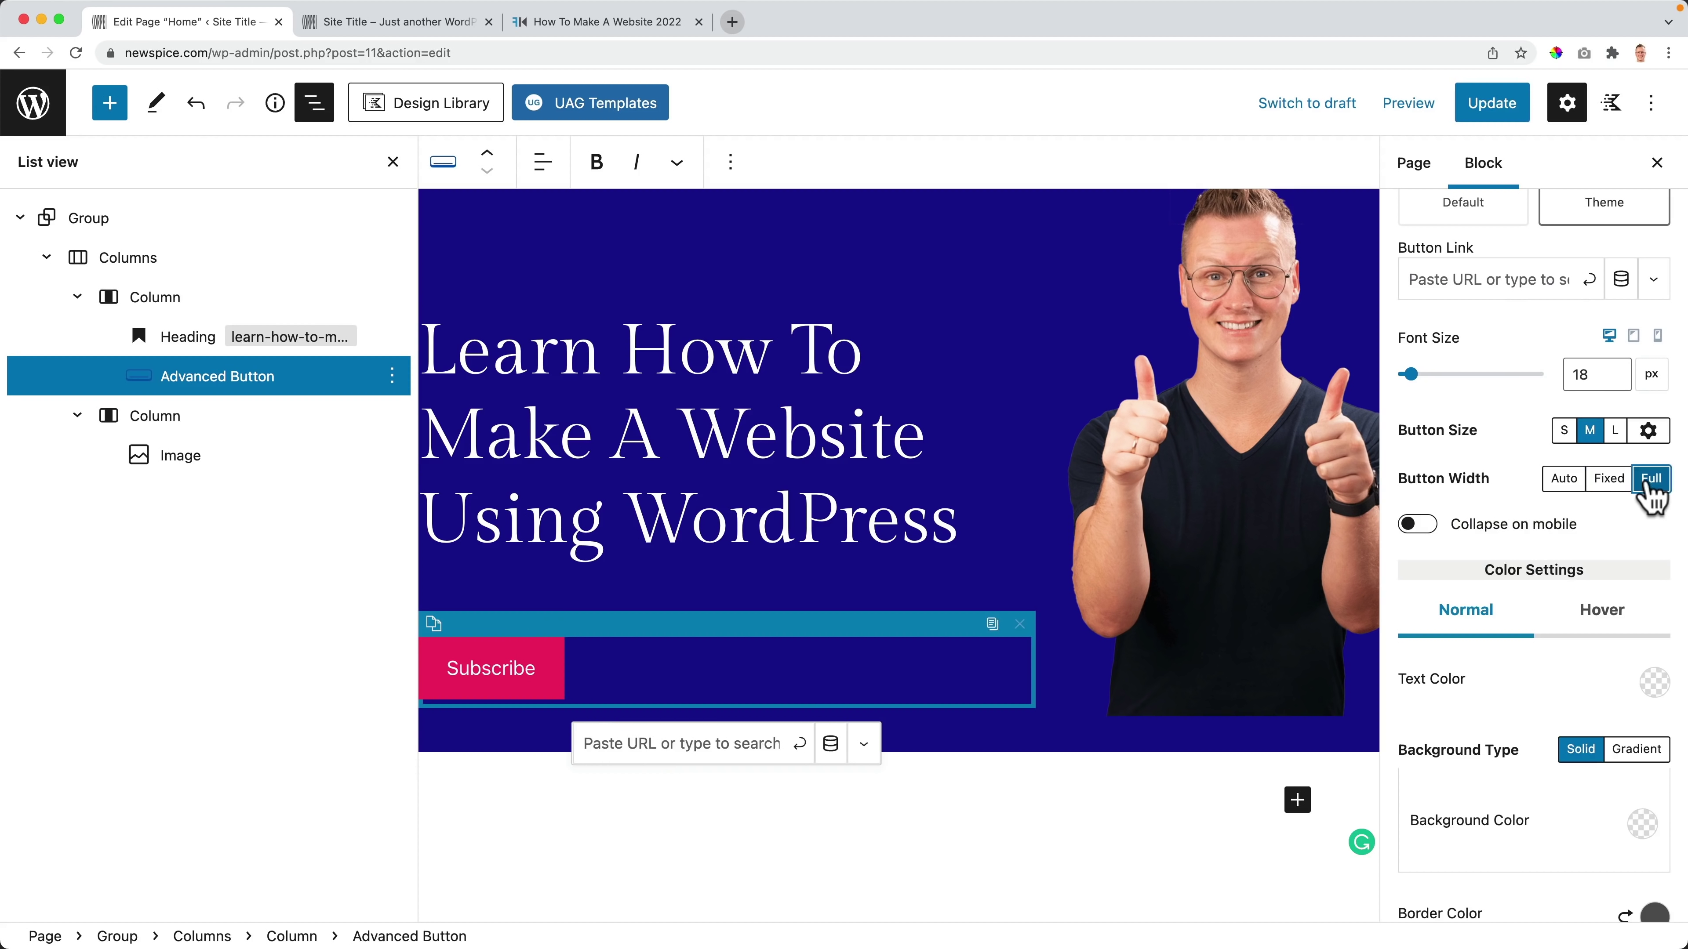
Step: Set the Subscribe button's width to Auto and keep its background type on Solid after trying Gradient
left_click(1559, 485)
scroll(1496, 515, "down", 5)
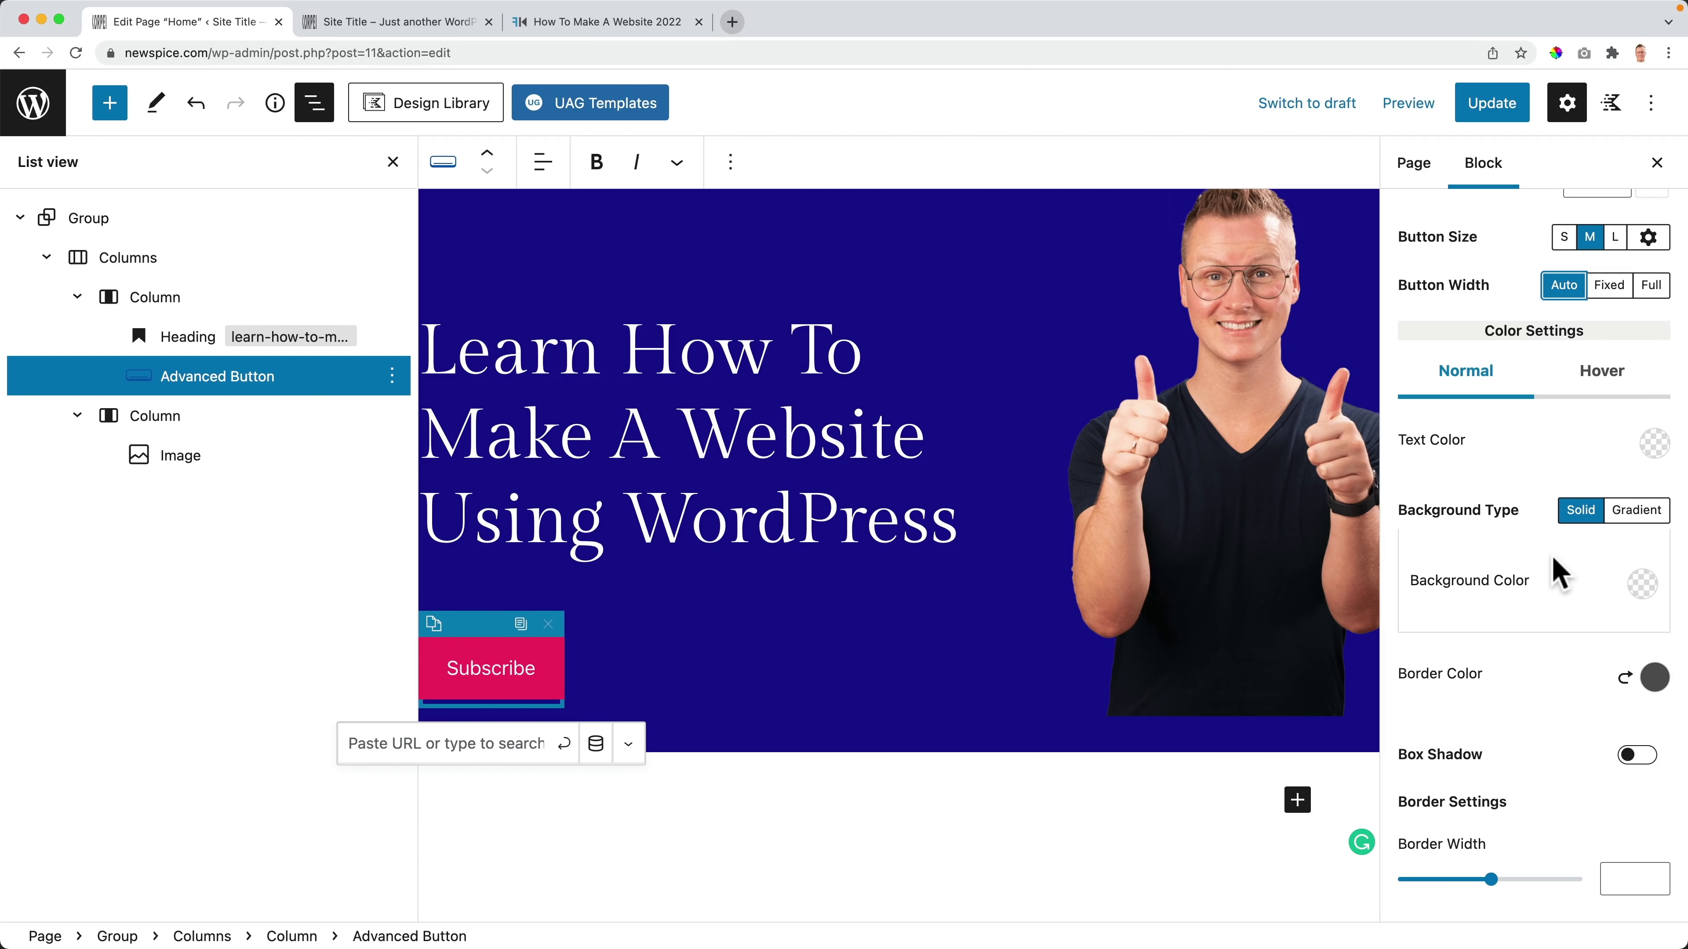
left_click(1631, 513)
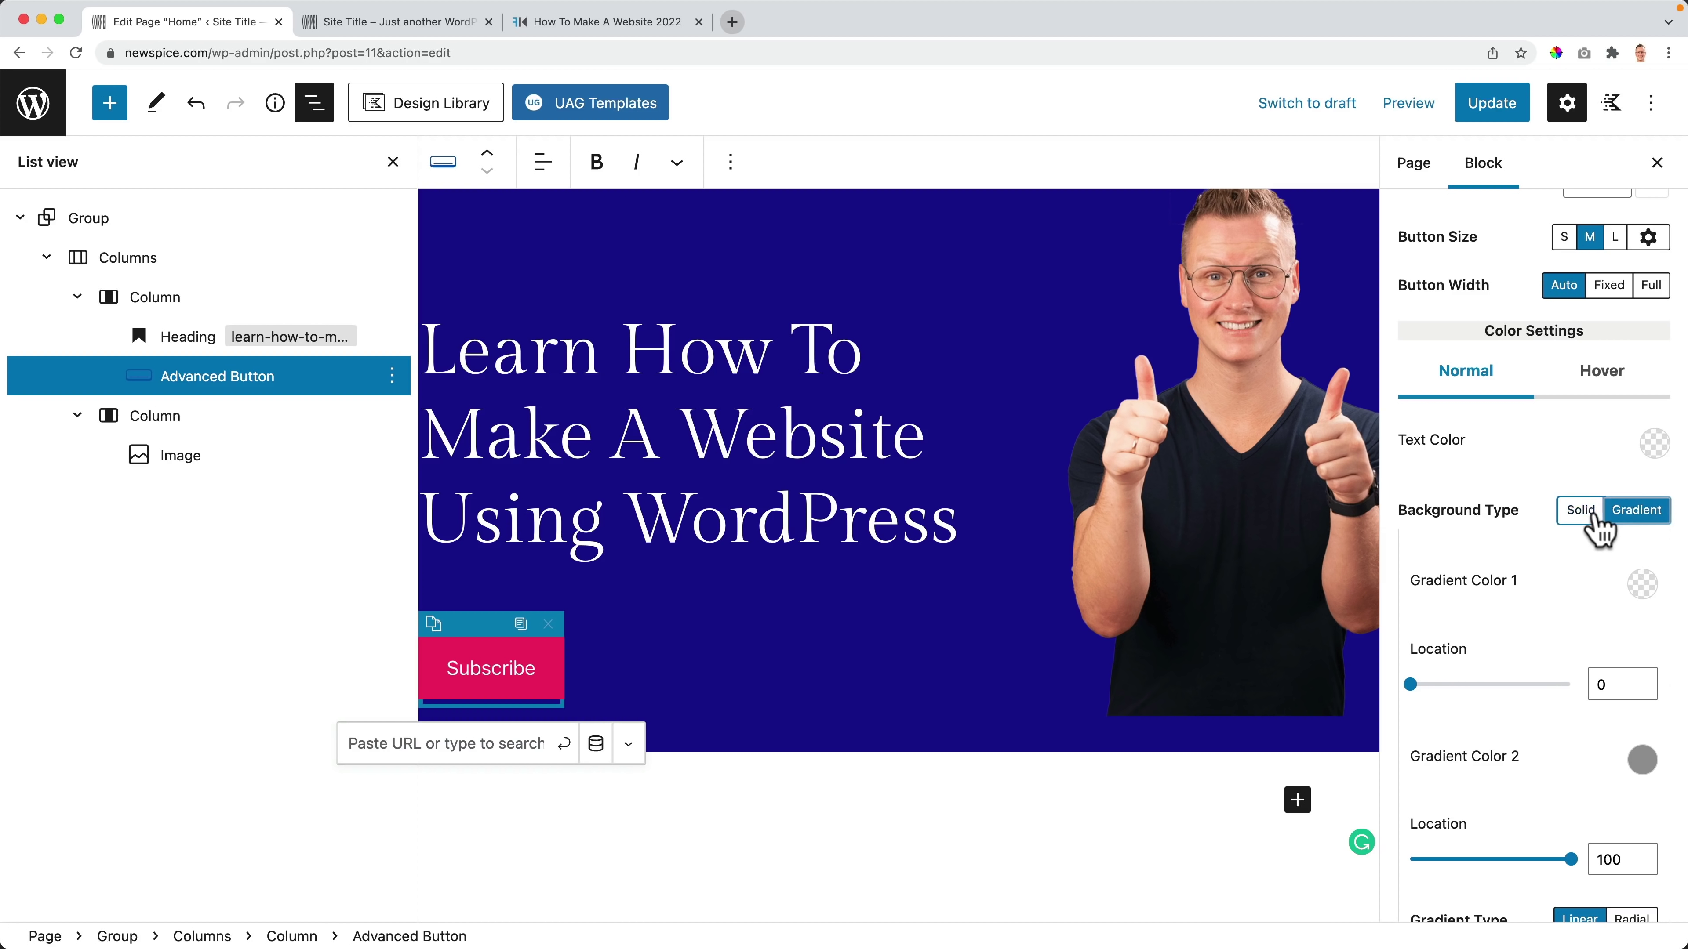
left_click(1582, 522)
scroll(1505, 661, "down", 2)
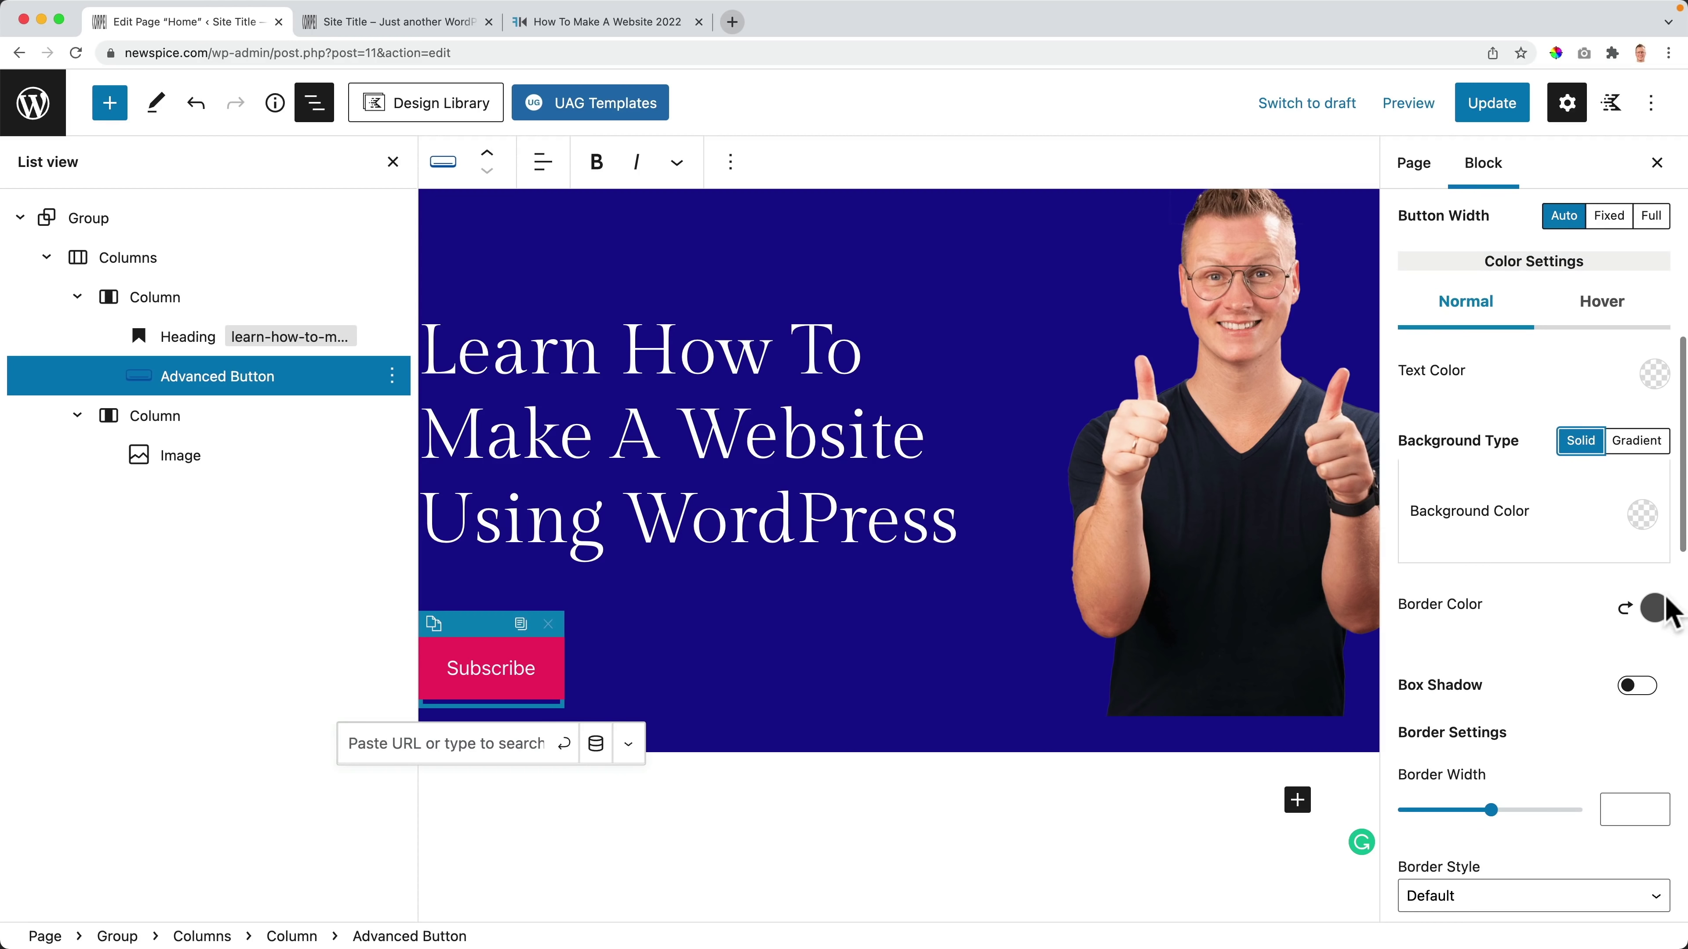
Step: Search the button icons for "yout" and add the filled YouTube icon to the Subscribe button
scroll(1588, 644, "down", 5)
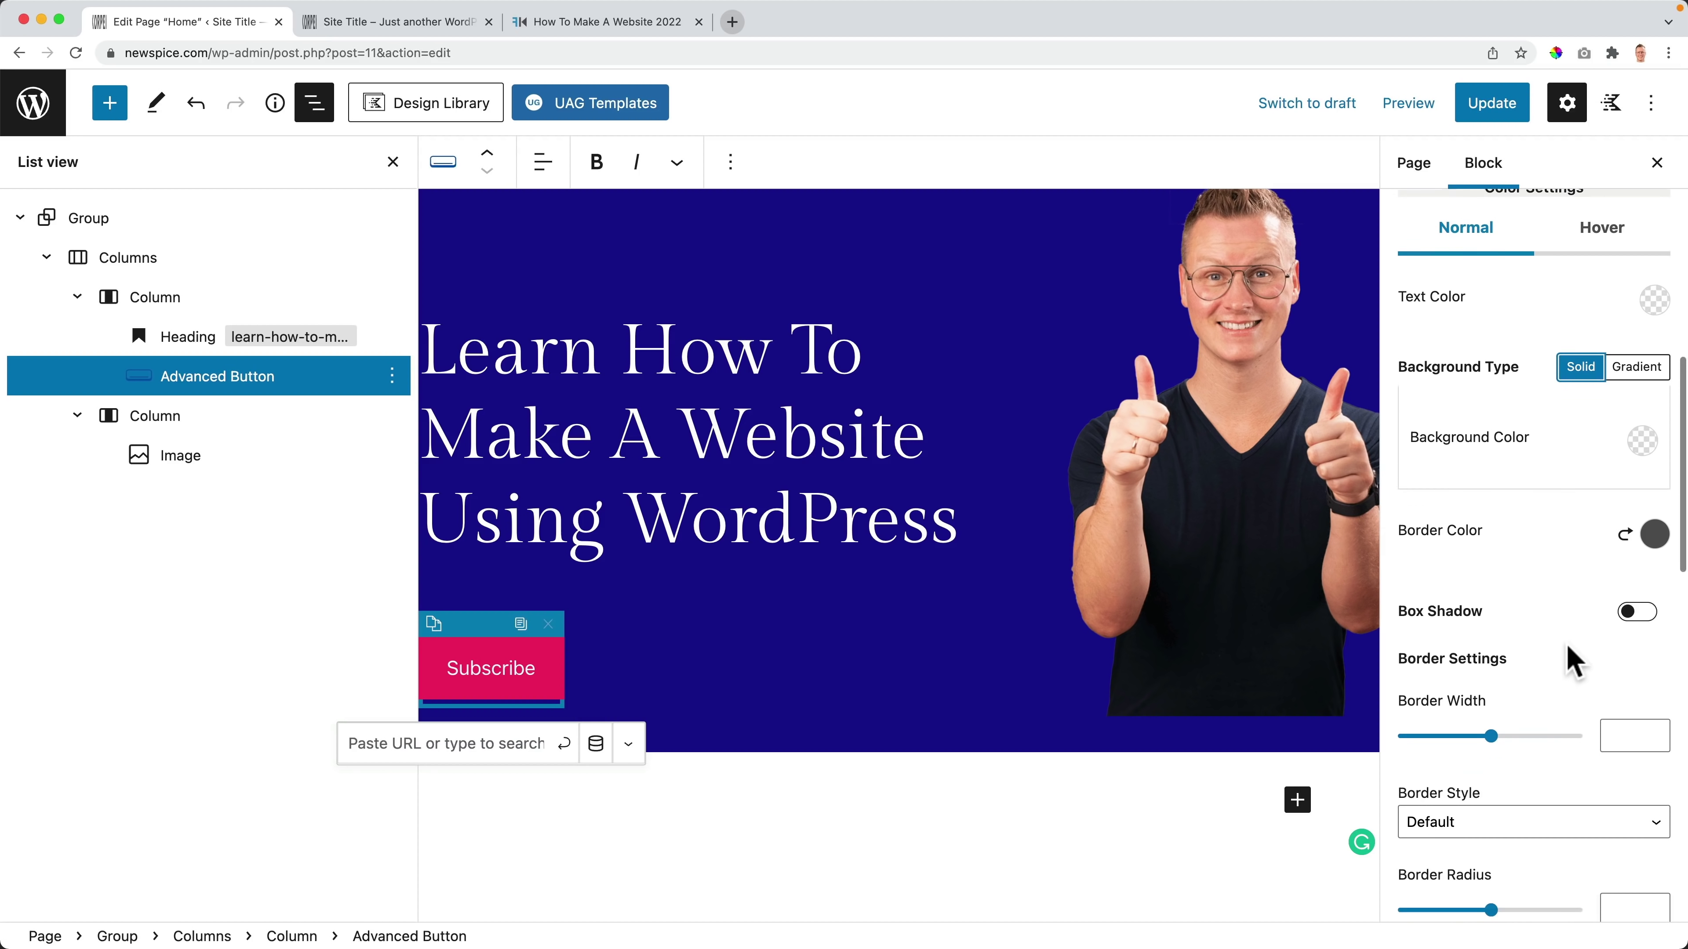
scroll(1571, 661, "down", 6)
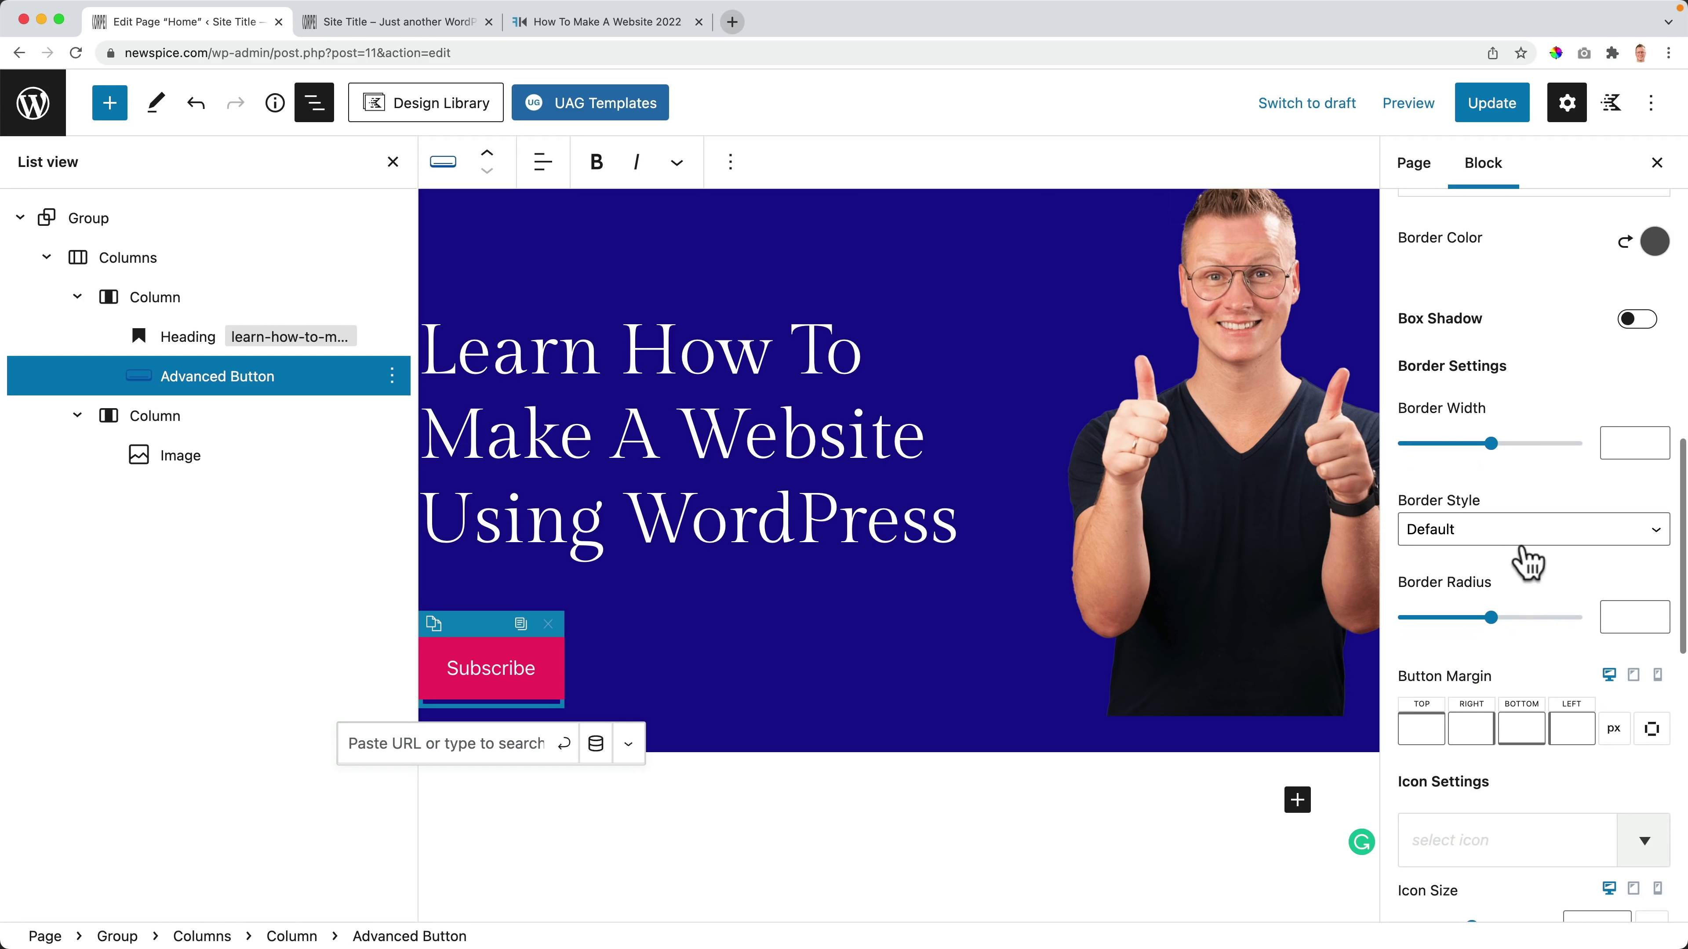
scroll(1524, 560, "down", 4)
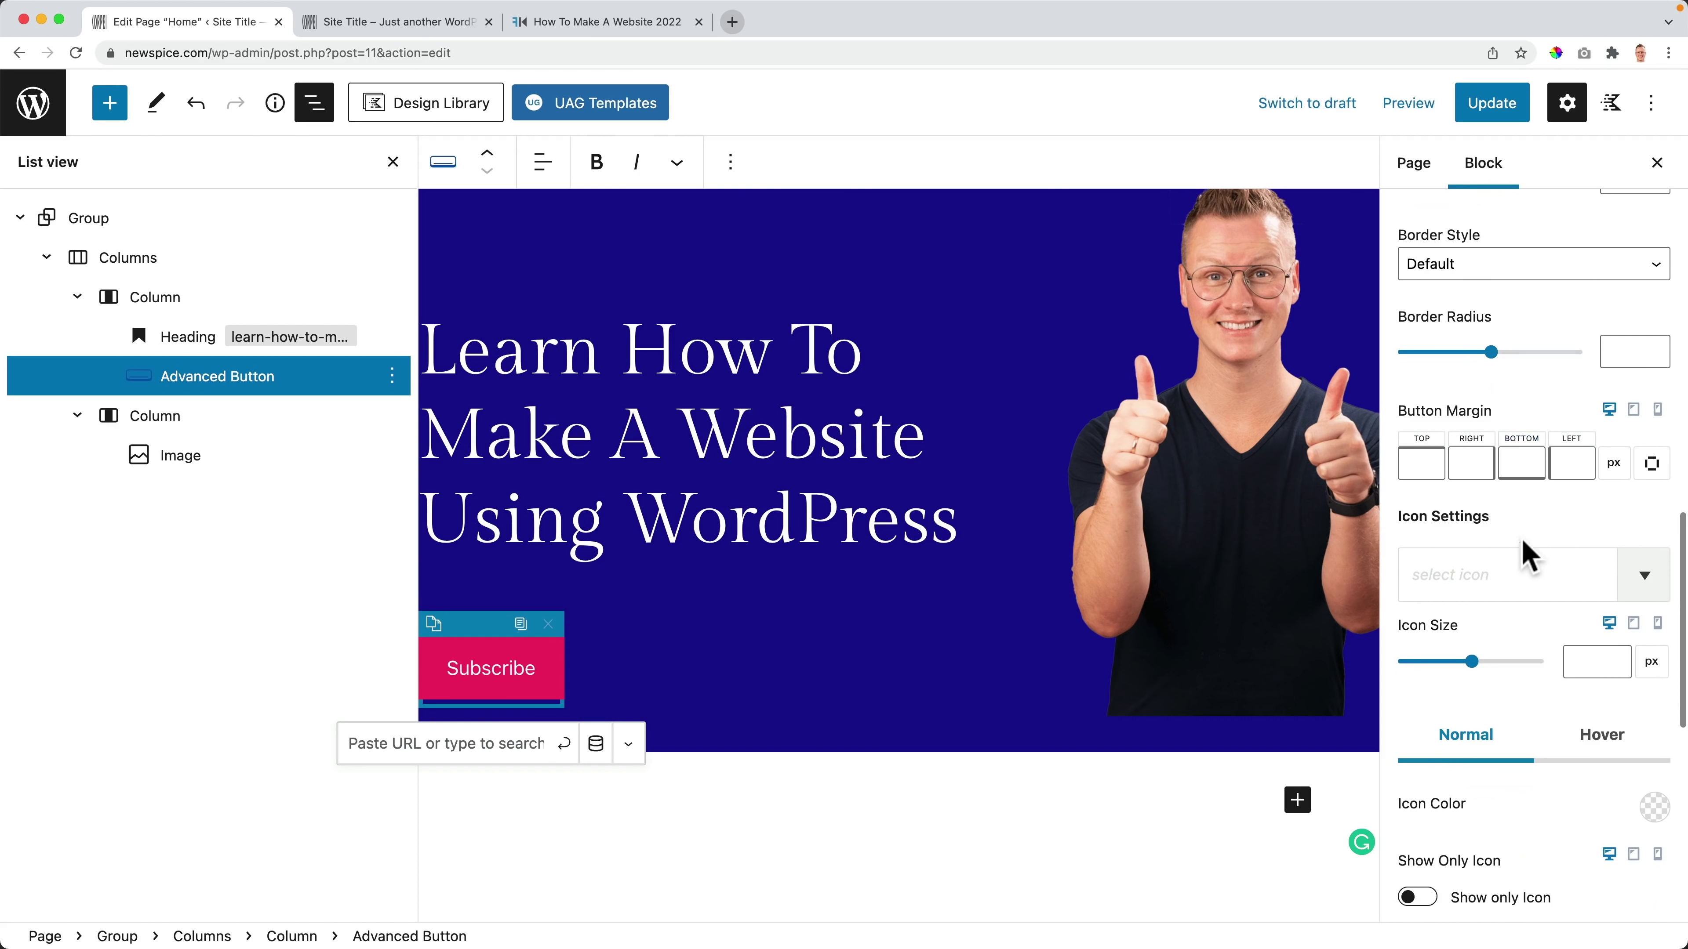
left_click(1469, 579)
type("yout")
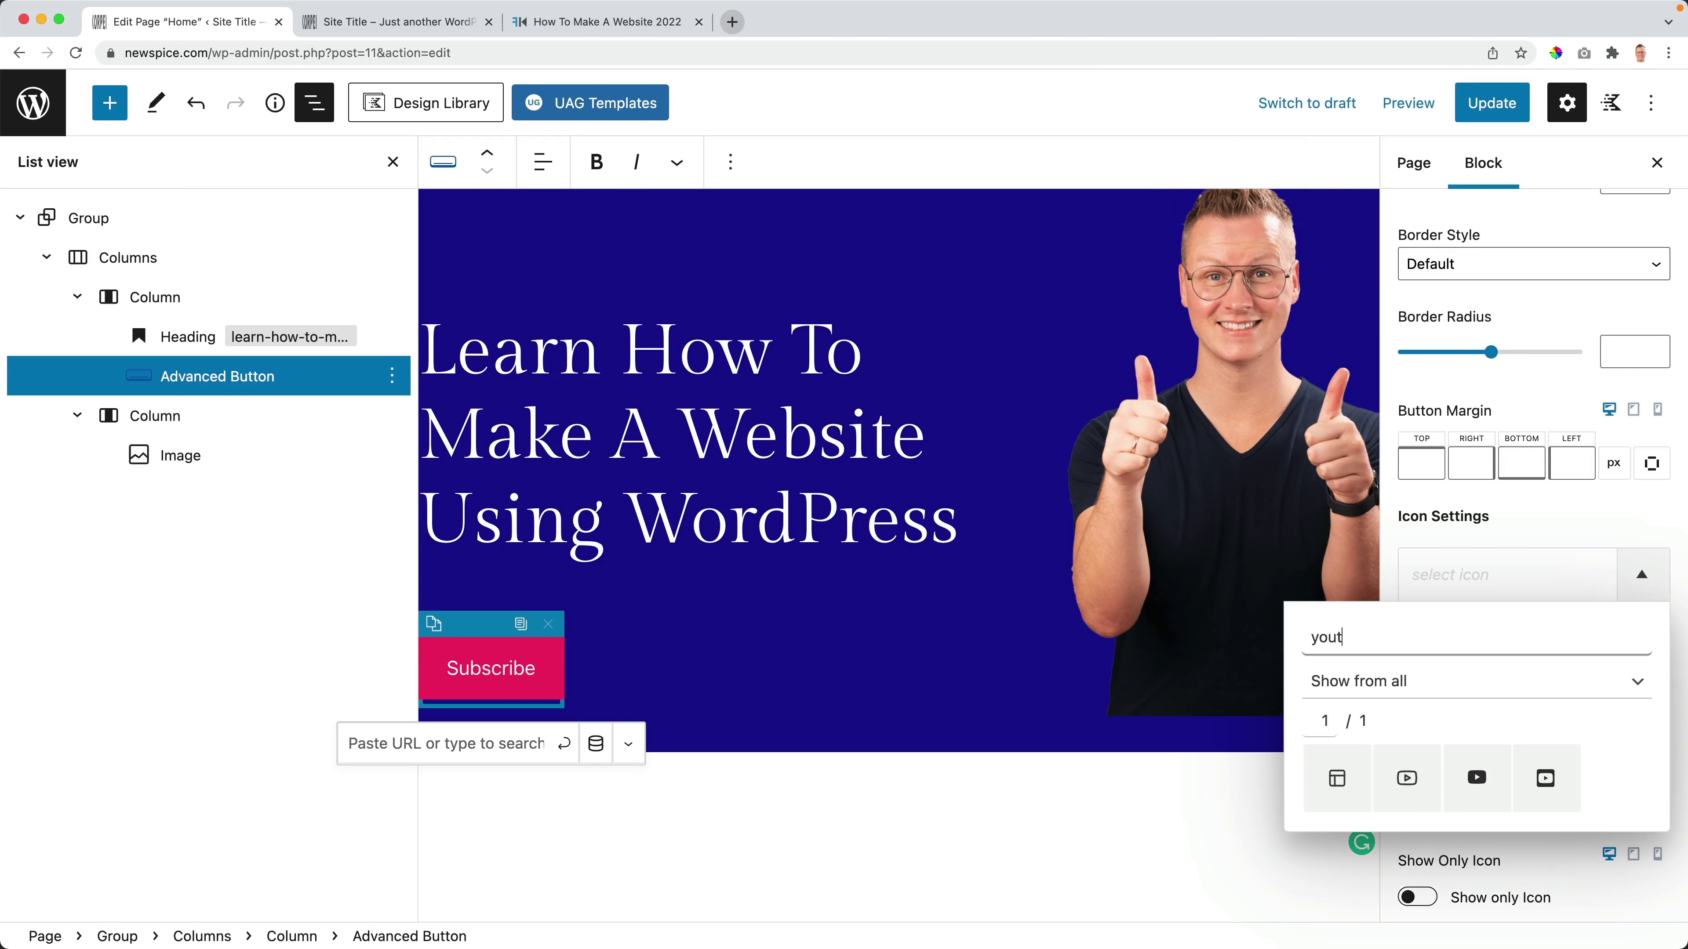
left_click(1476, 785)
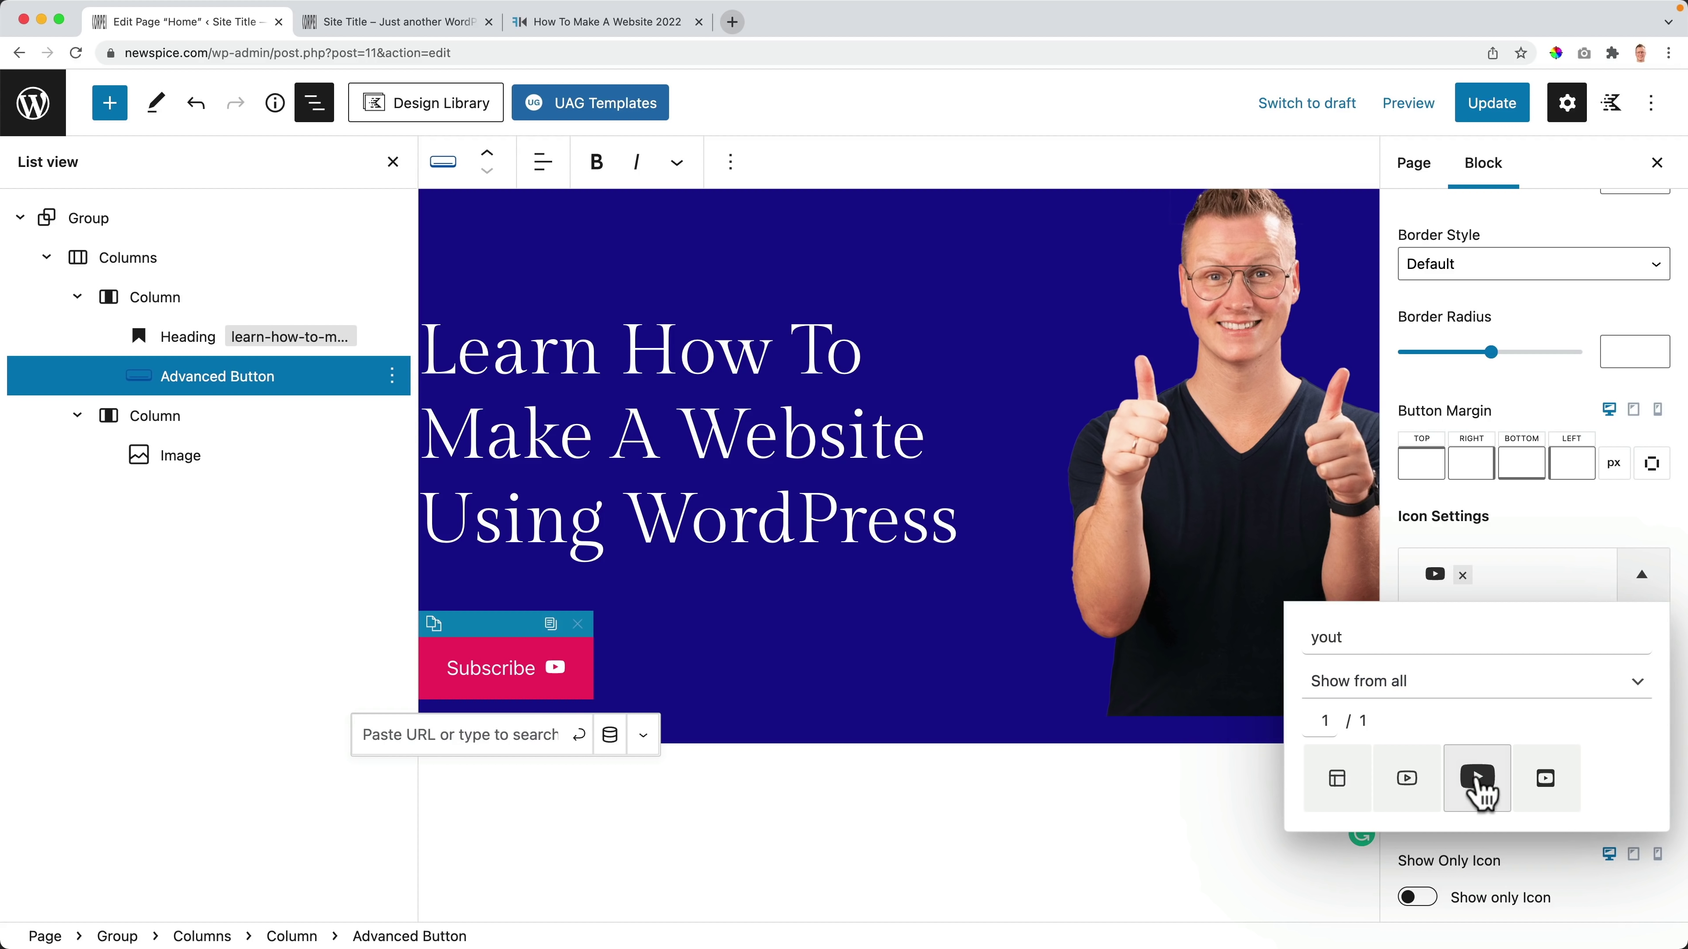
left_click(1510, 527)
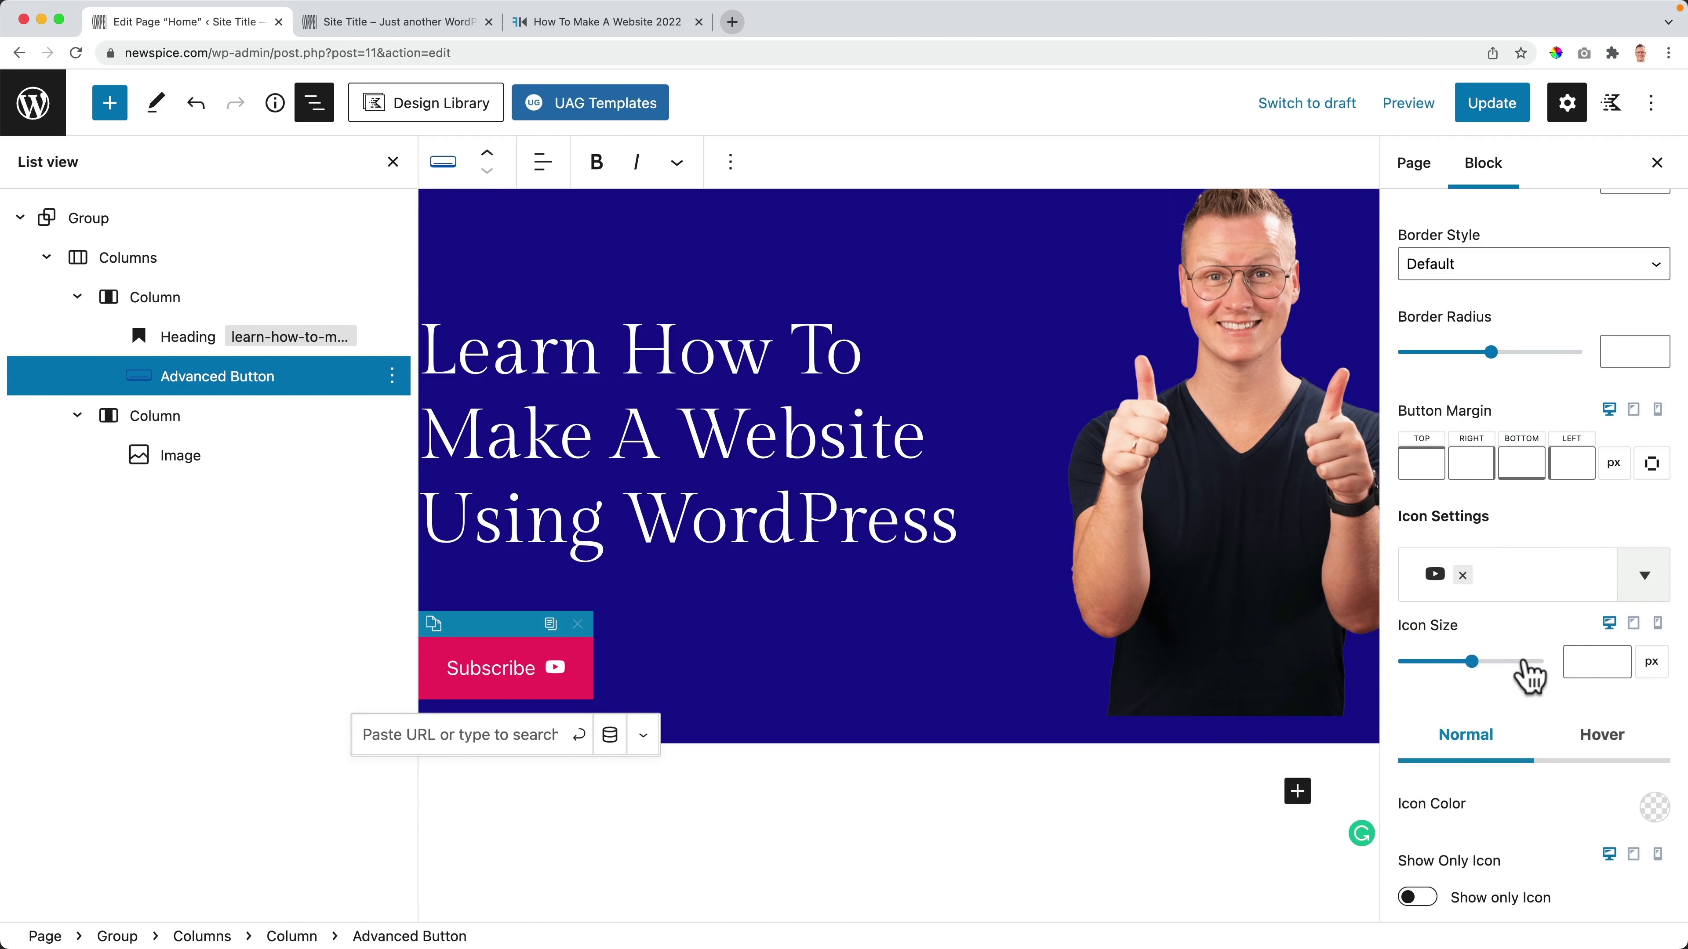
Step: Set the Subscribe button's icon size to 26 px
left_click(1584, 657)
type("11")
key("Up")
key("Up")
key("Up")
key("Up")
key("Up")
key("Up")
key("Up")
key("Up")
key("Up")
key("Up")
key("Up")
key("Up")
key("Up")
key("Up")
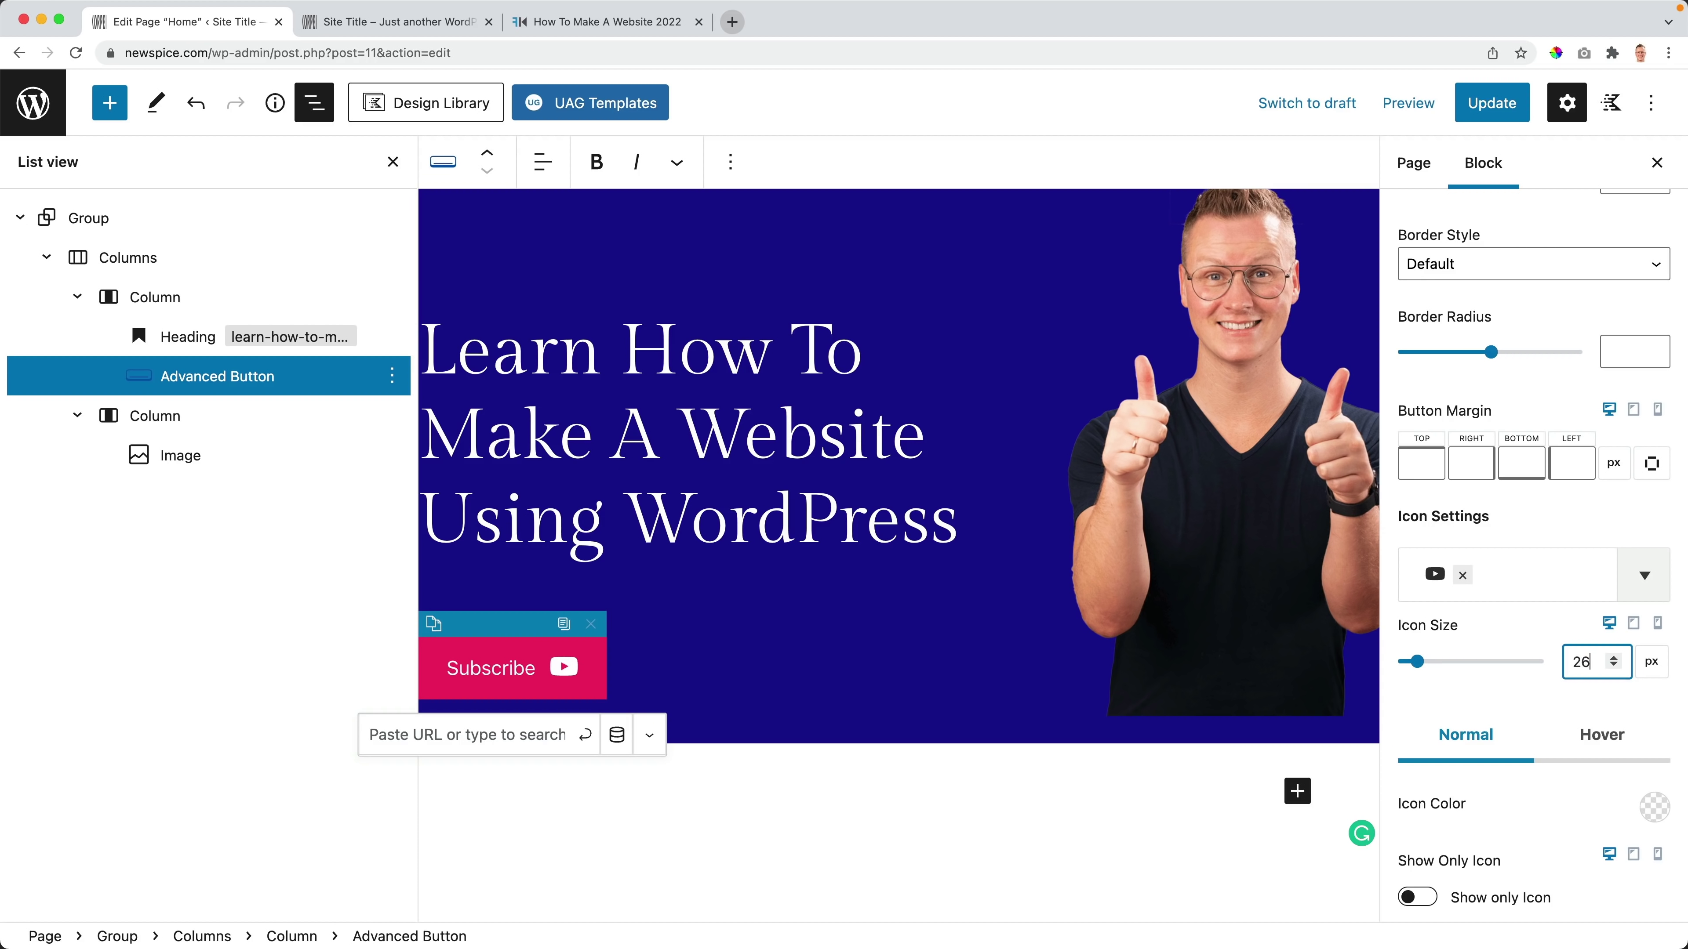
Step: Set the Subscribe button's icon location to Left so it precedes the label
scroll(1555, 668, "down", 5)
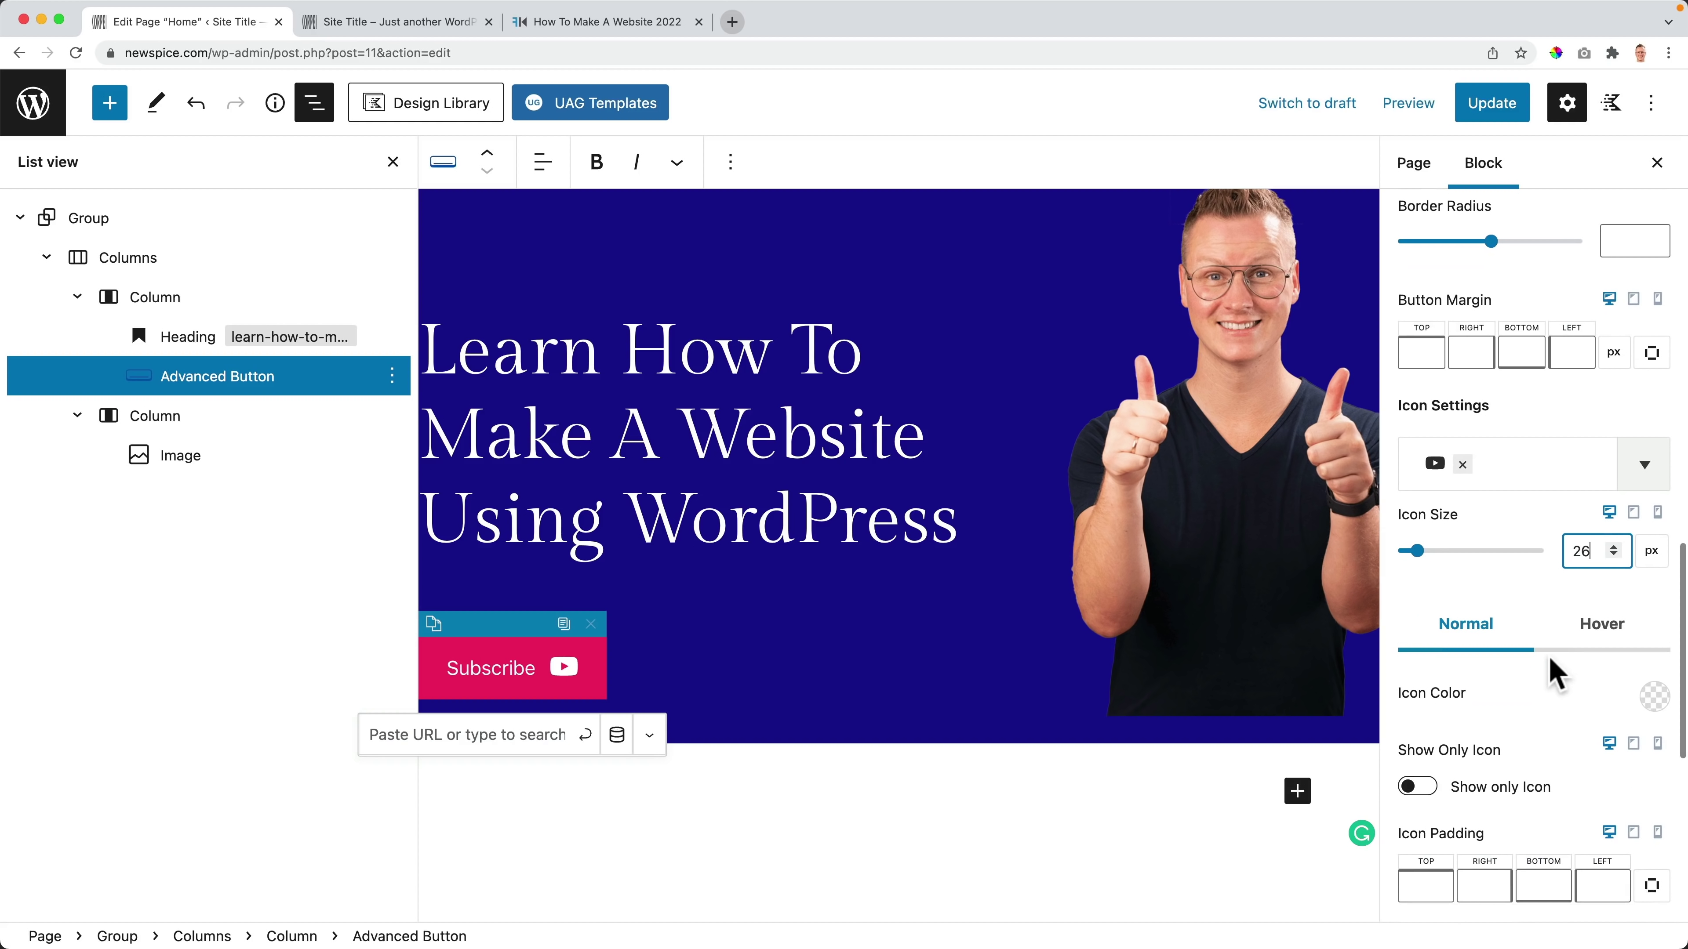
scroll(1518, 665, "down", 4)
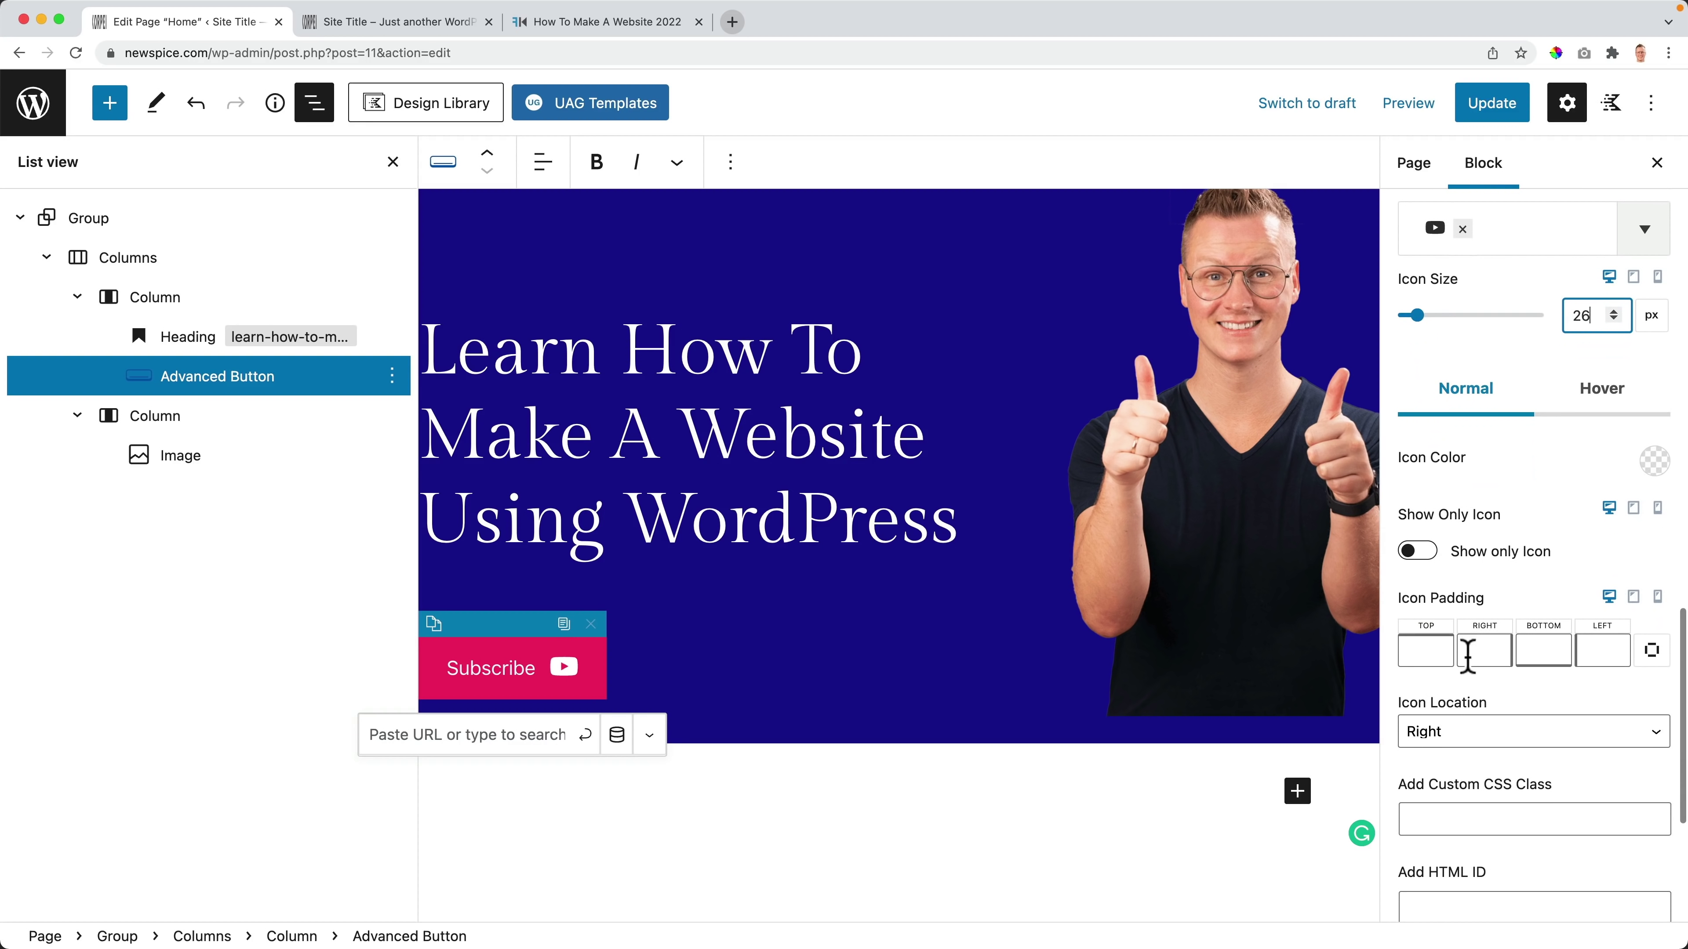
left_click(1459, 645)
left_click(1438, 666)
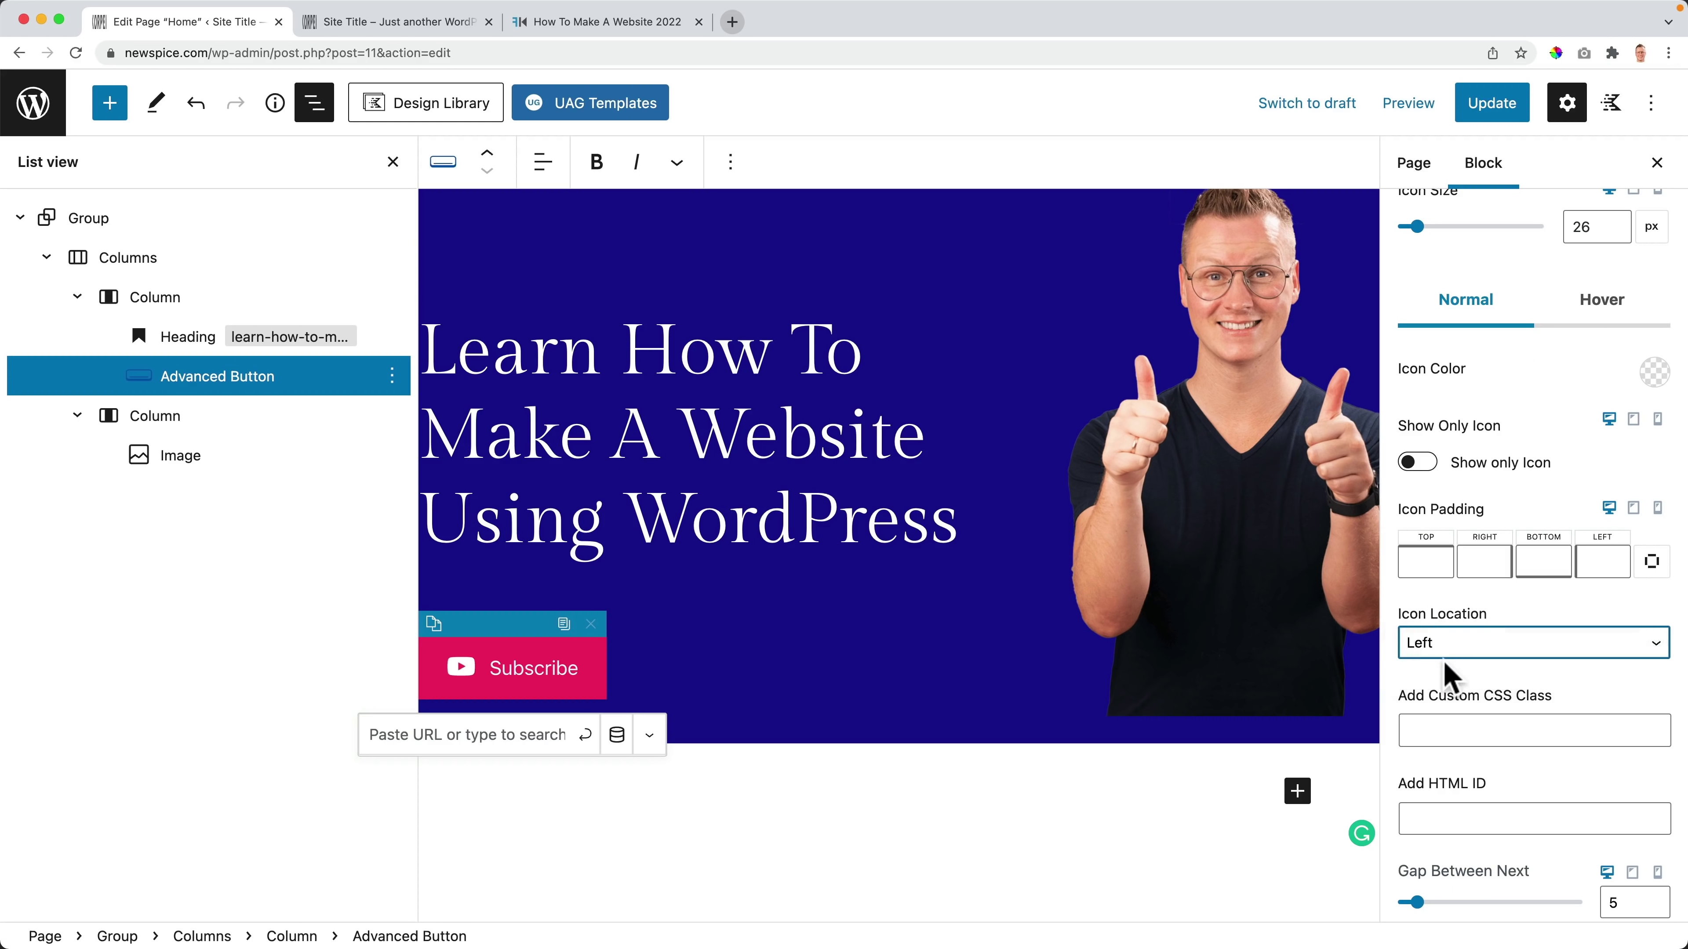
Step: Set the Subscribe button's Gap Between Next value to 6
scroll(1492, 692, "down", 5)
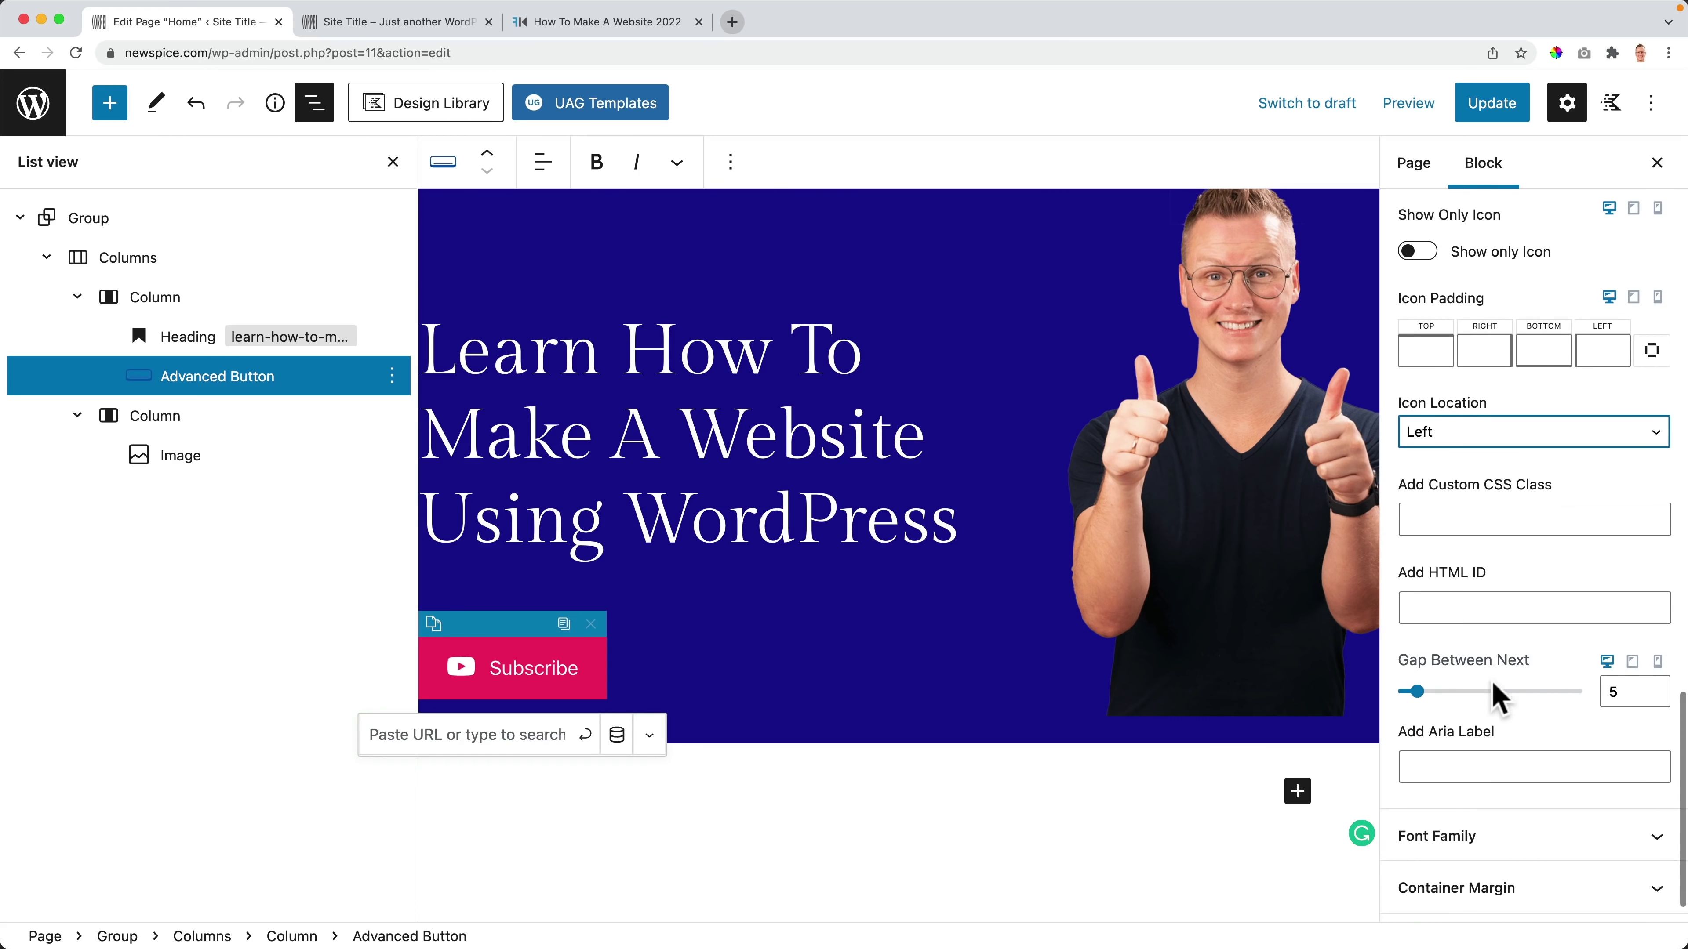
left_click(1631, 649)
key("Up")
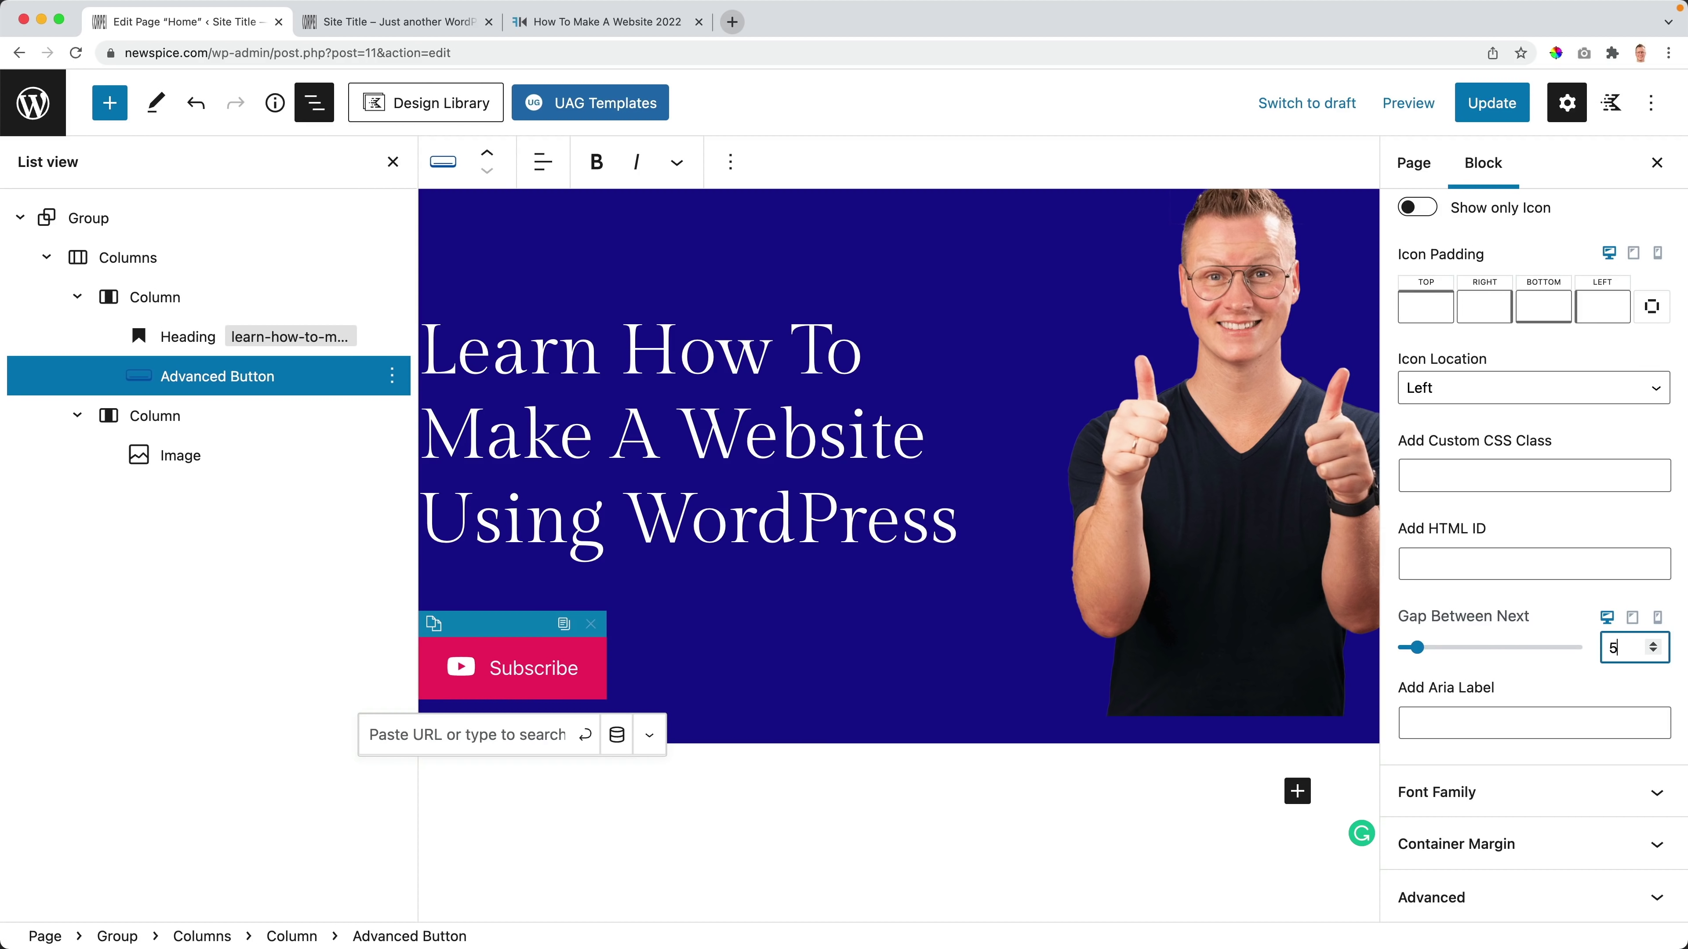
key("Up")
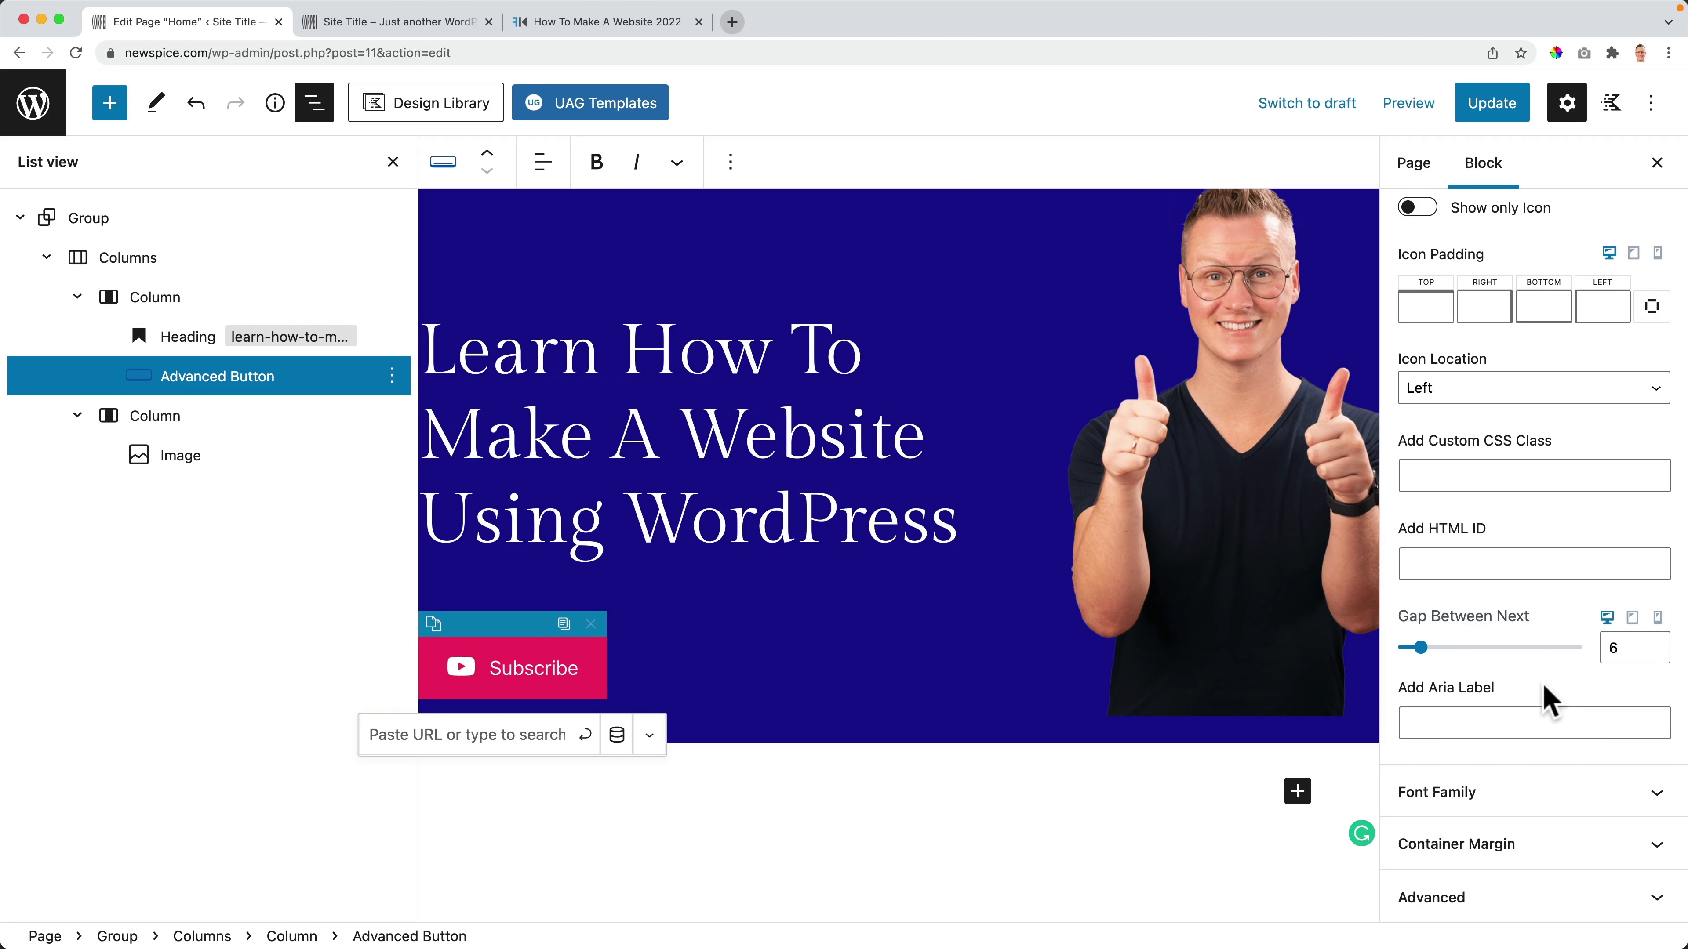
Step: Set the top icon padding of the Subscribe button to 3
scroll(1545, 695, "up", 4)
left_click(1426, 554)
type("1")
key("Up")
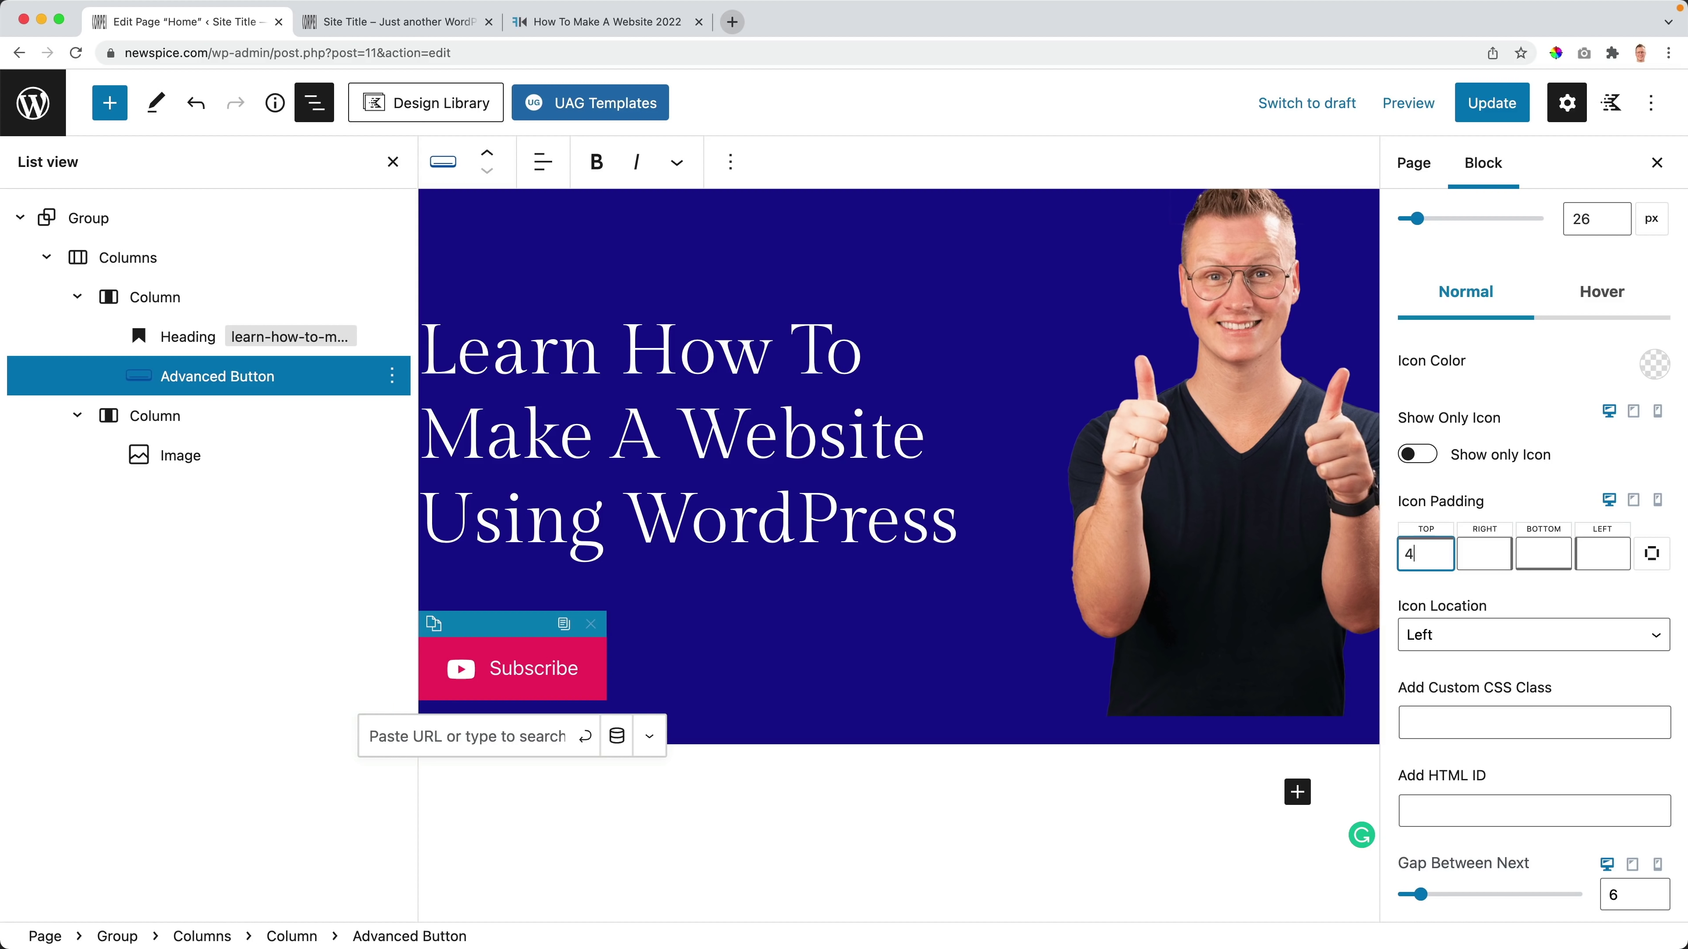
key("Down")
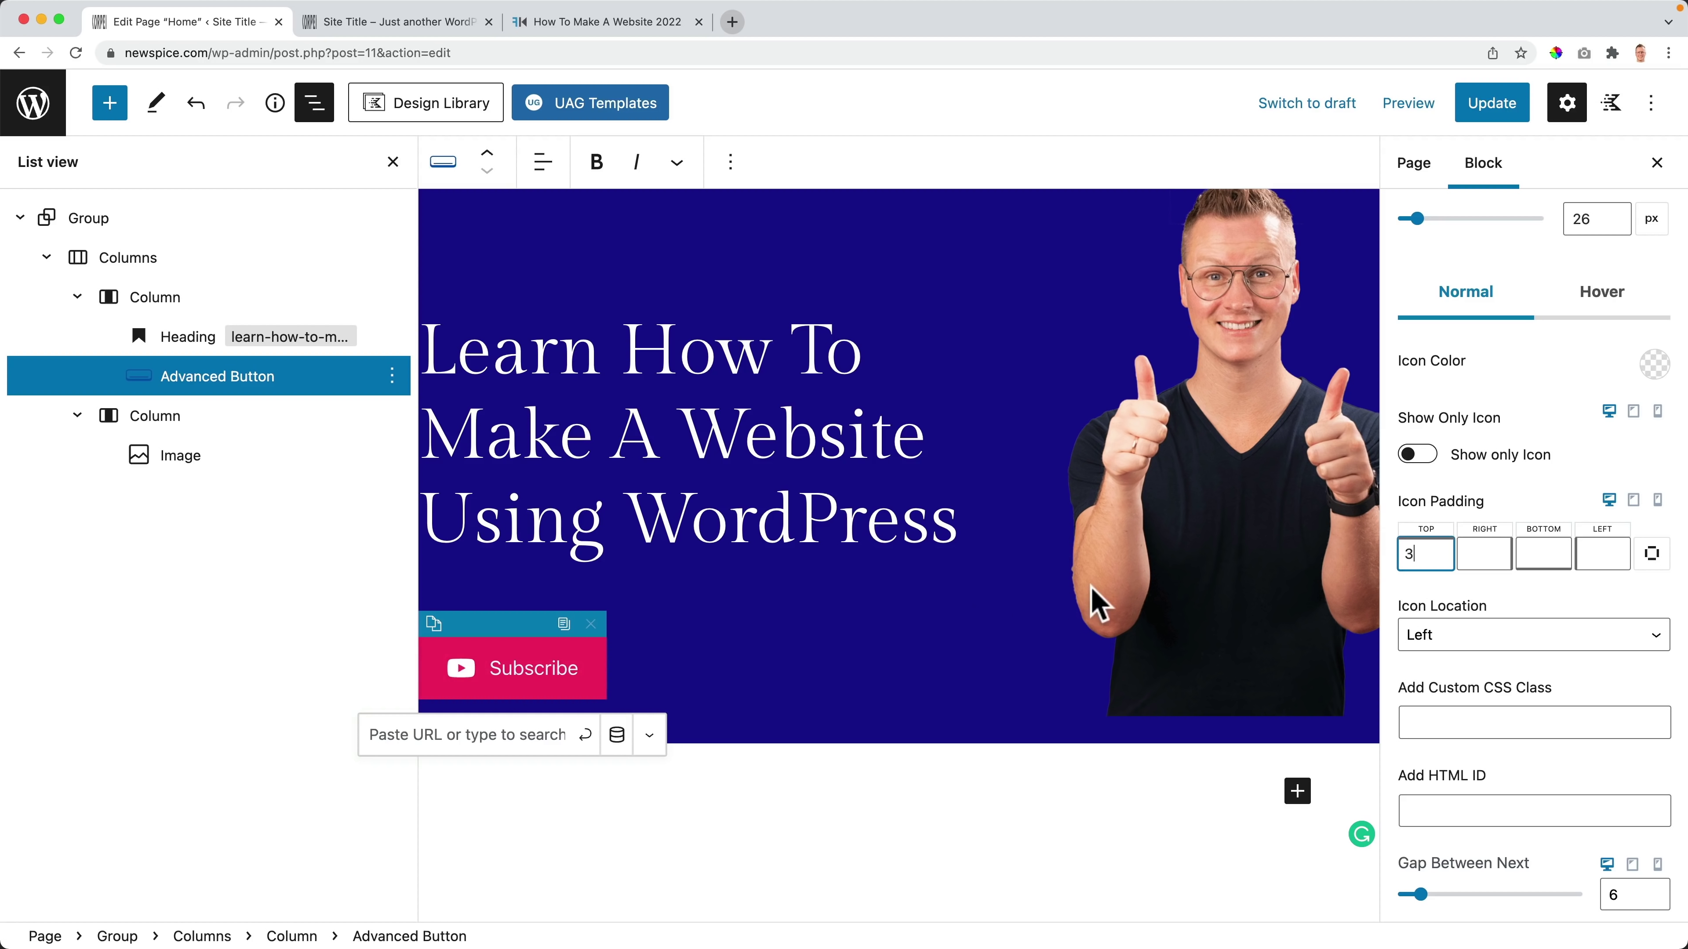
Step: Open youtube.com in a new browser tab, sample the red of the YouTube logo with the color picker, and return to the page editor
scroll(1548, 452, "up", 15)
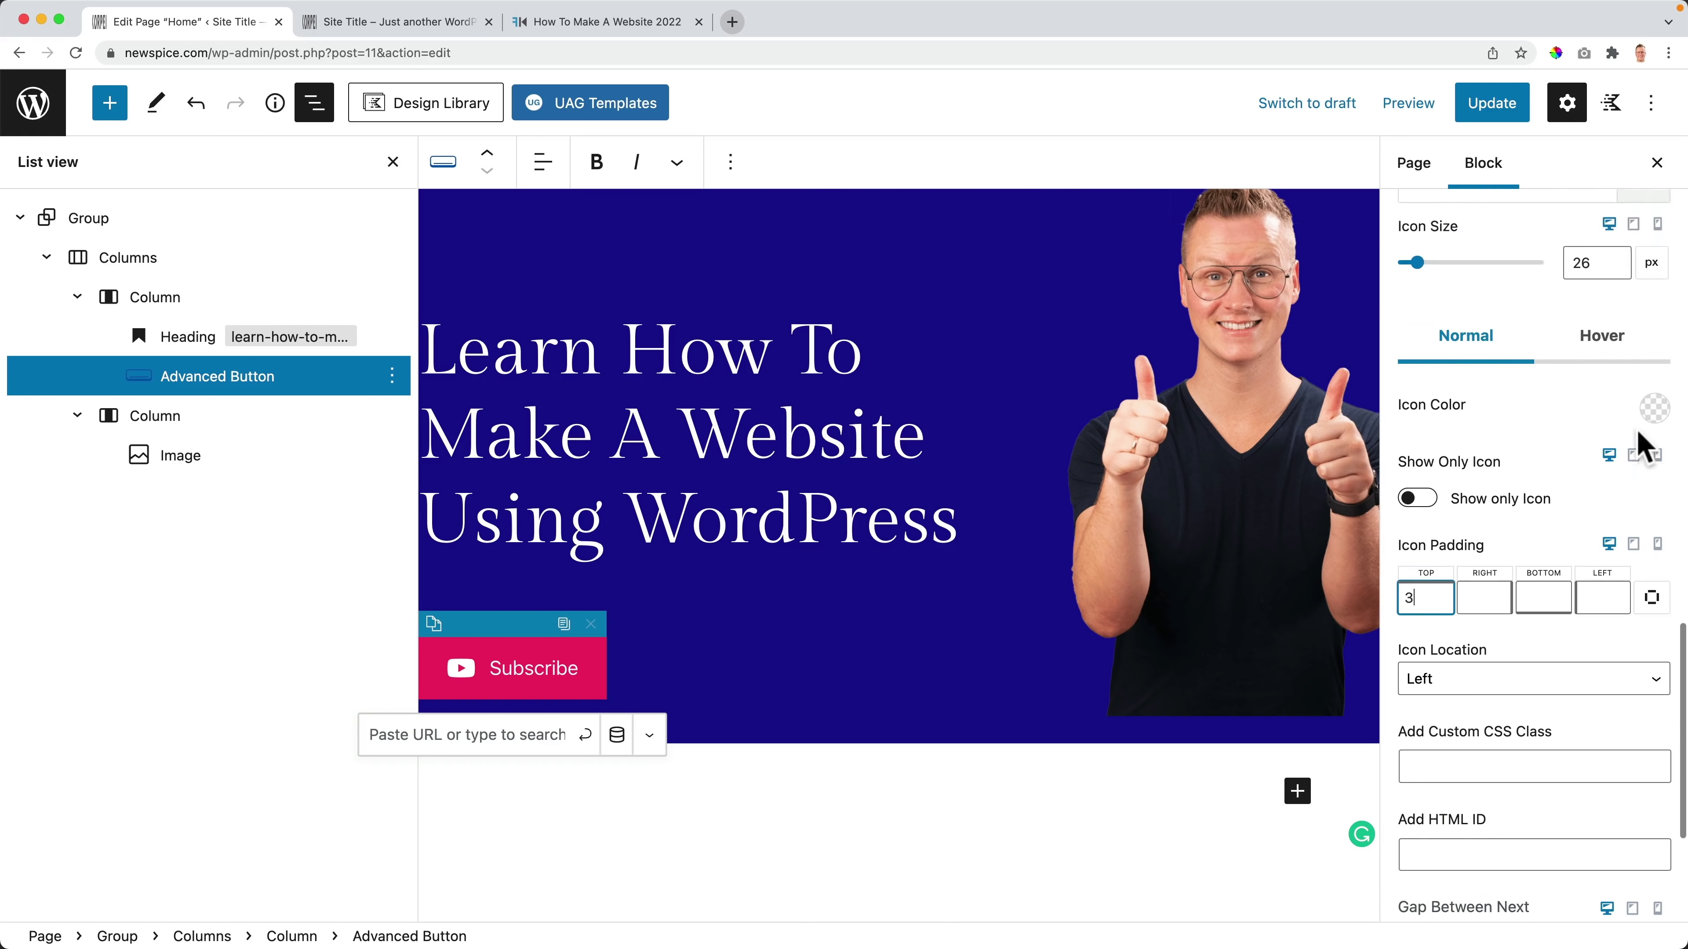
scroll(1558, 447, "up", 5)
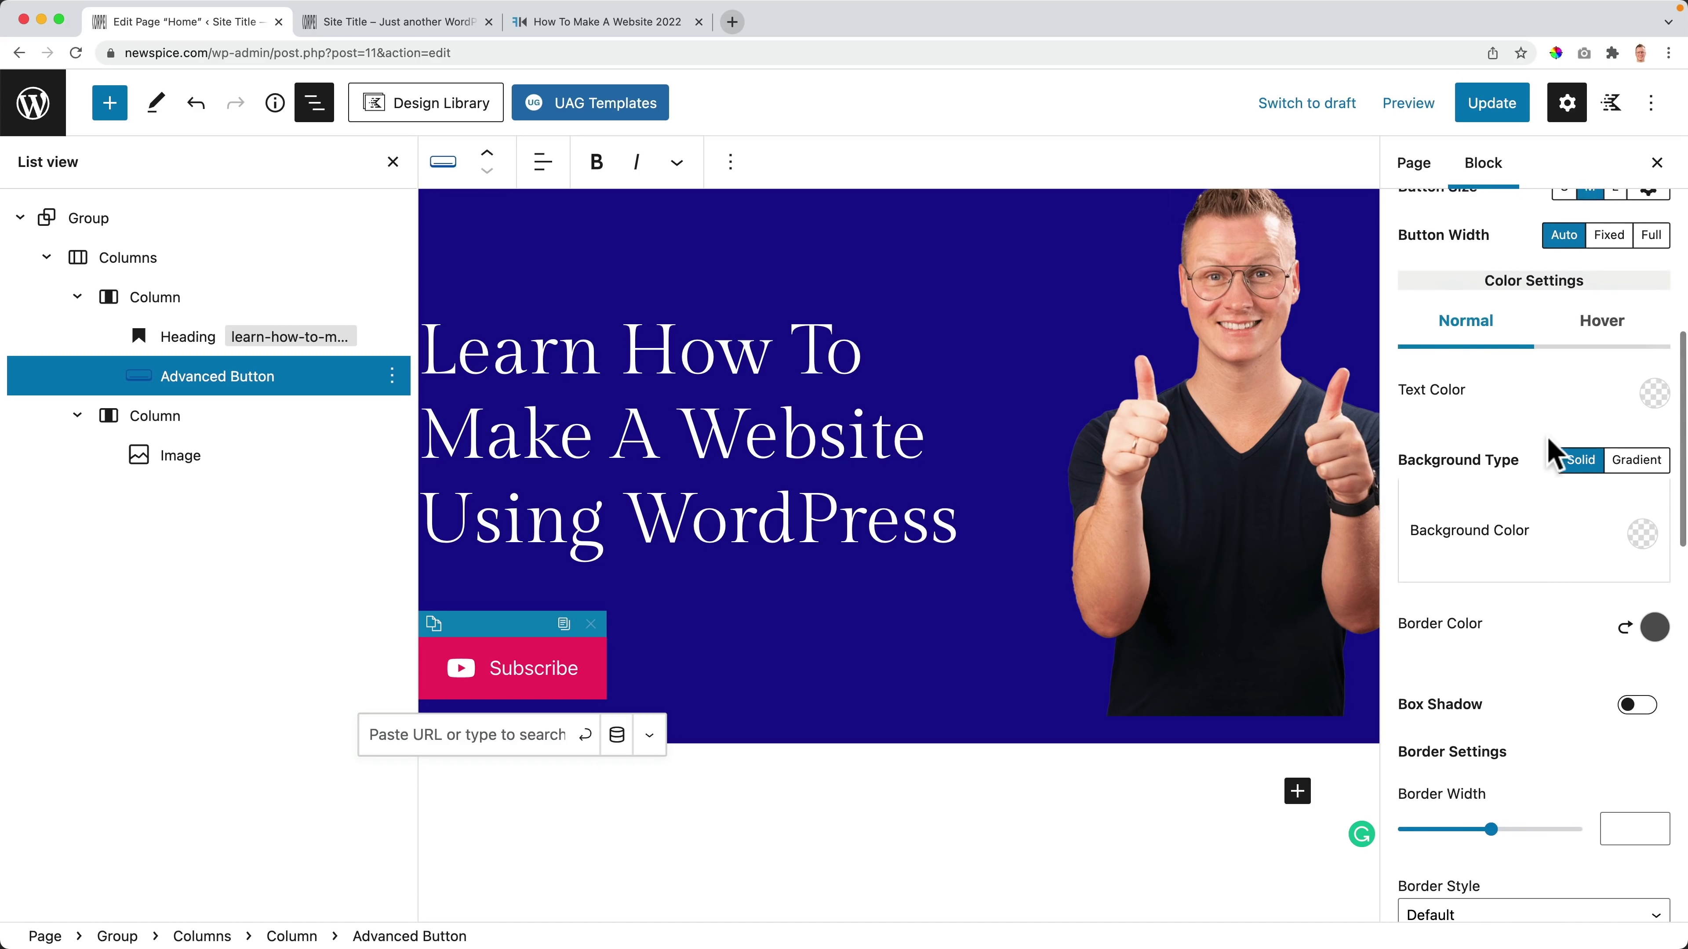
left_click(732, 22)
type("yo")
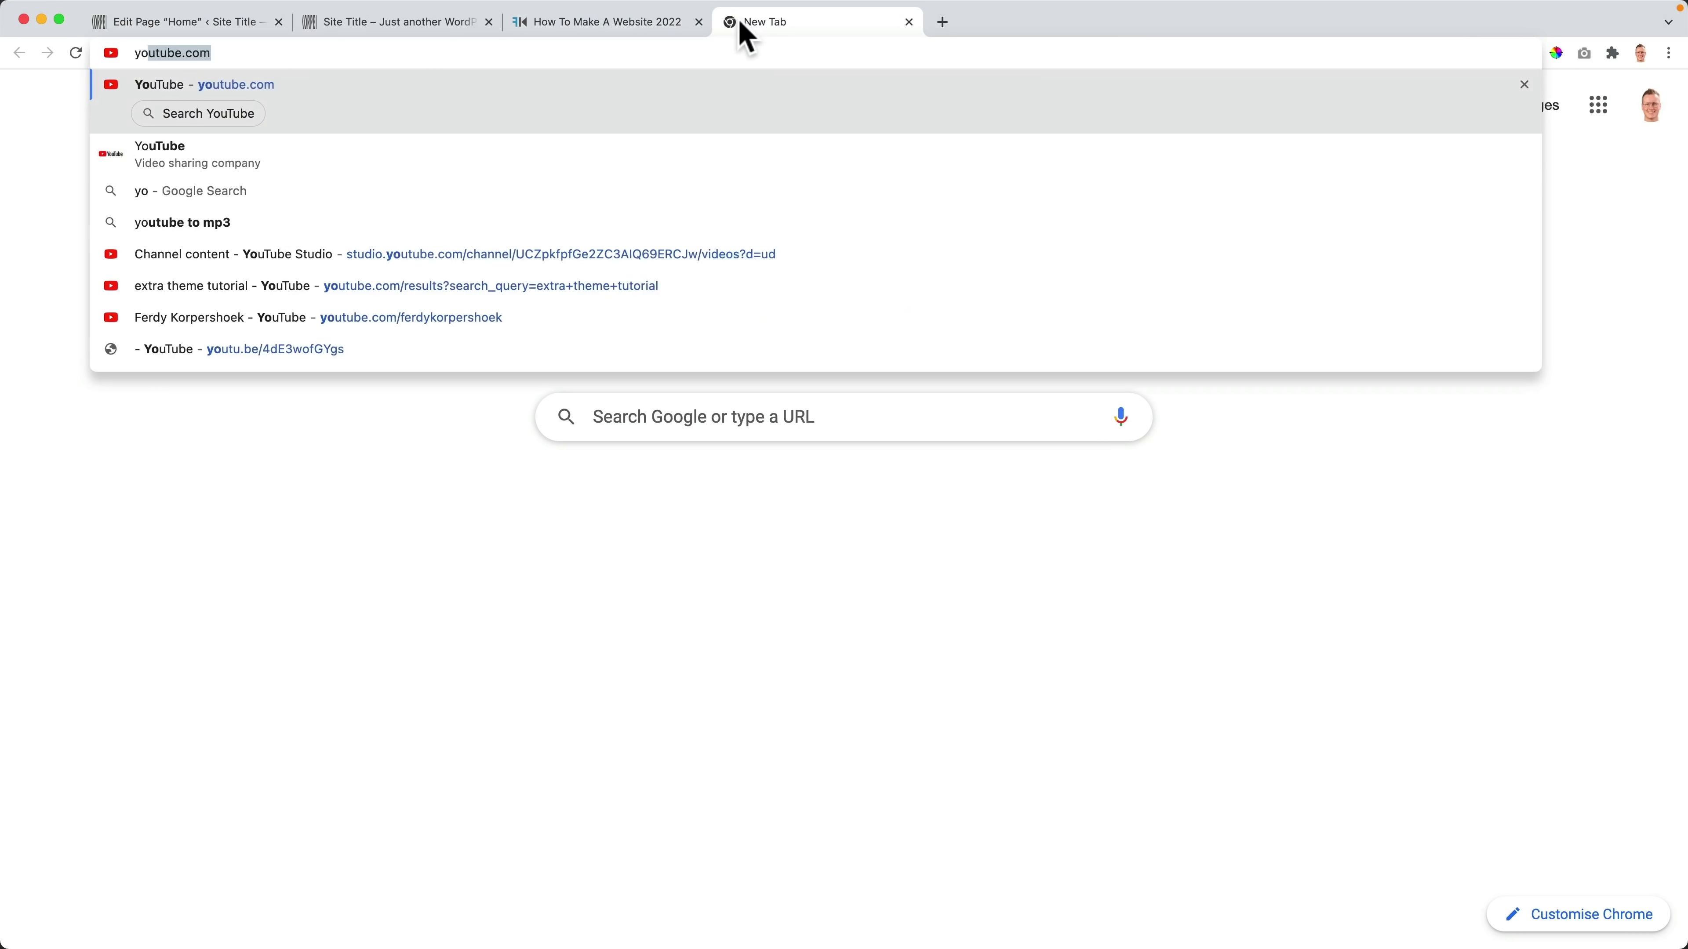
key("Return")
left_click(1555, 54)
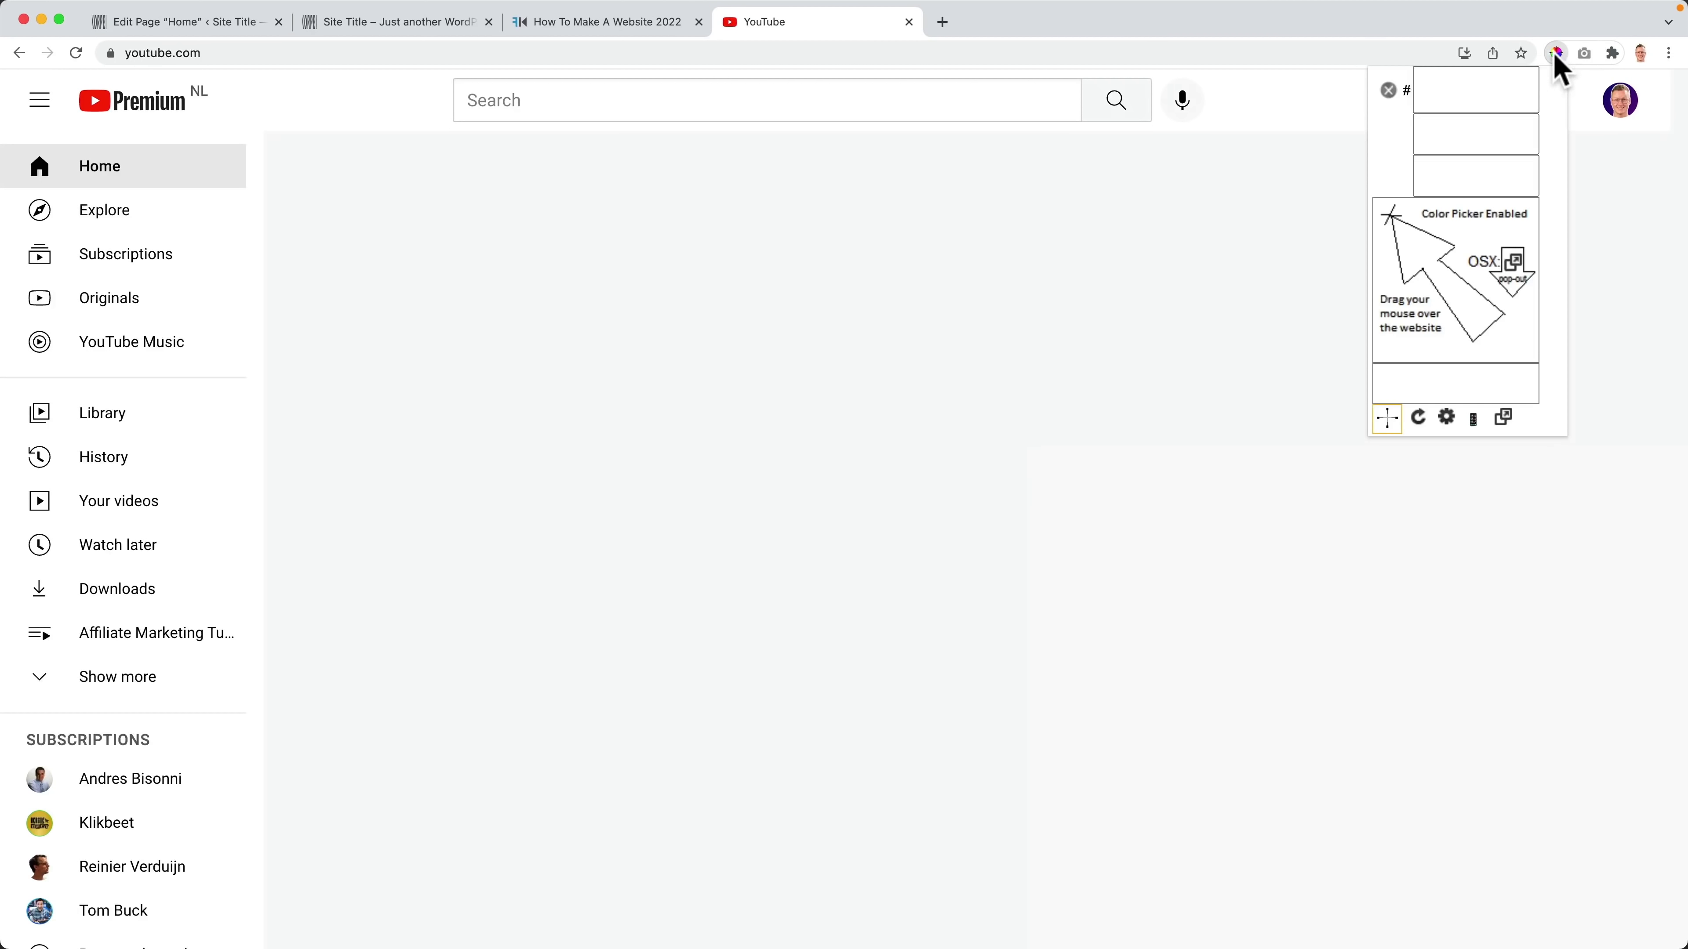
left_click(100, 106)
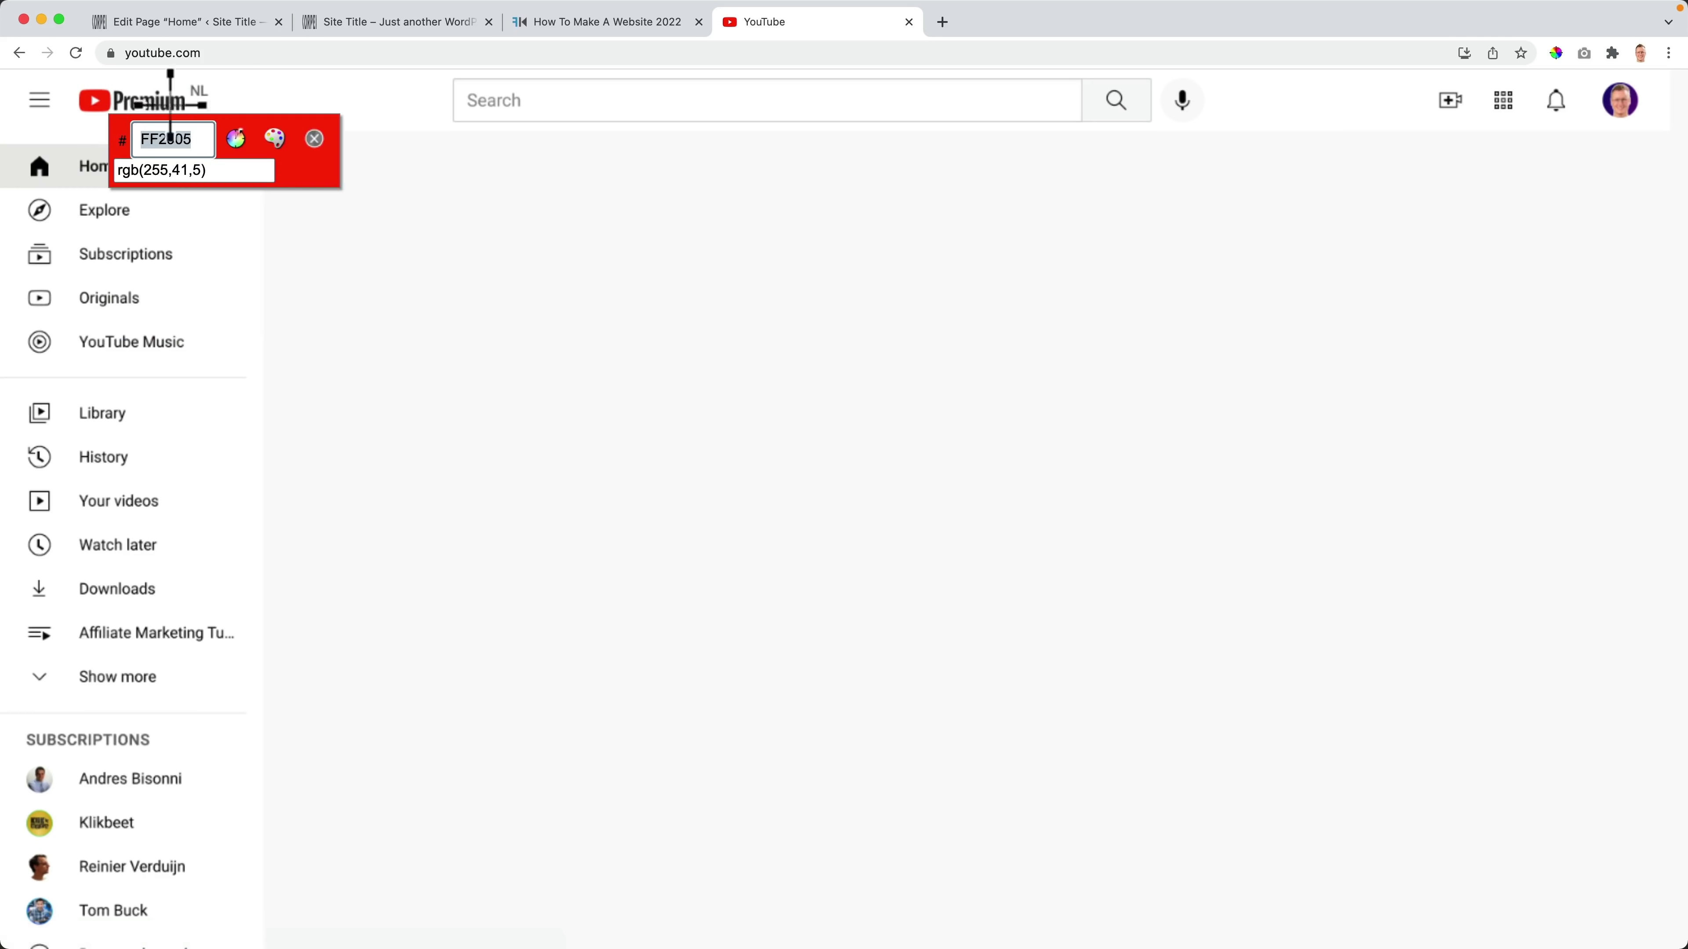
left_click(909, 22)
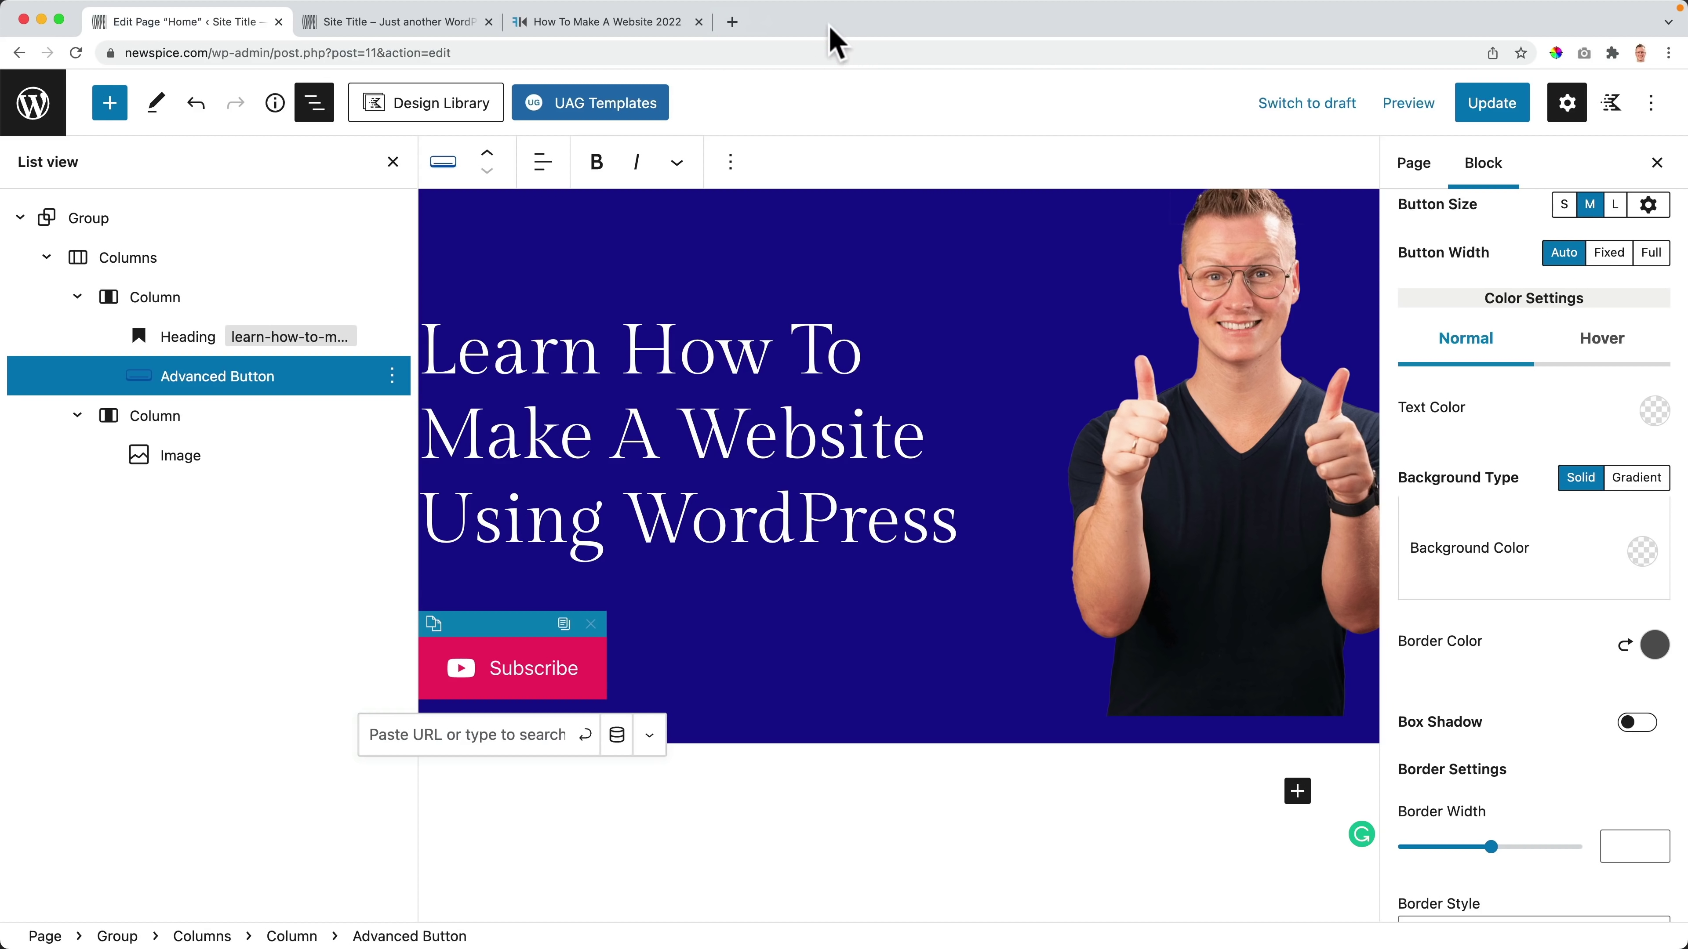
Step: Set the Subscribe button's normal background color to FF2905
left_click(1642, 552)
type("FF2905")
key("Tab")
left_click(1493, 565)
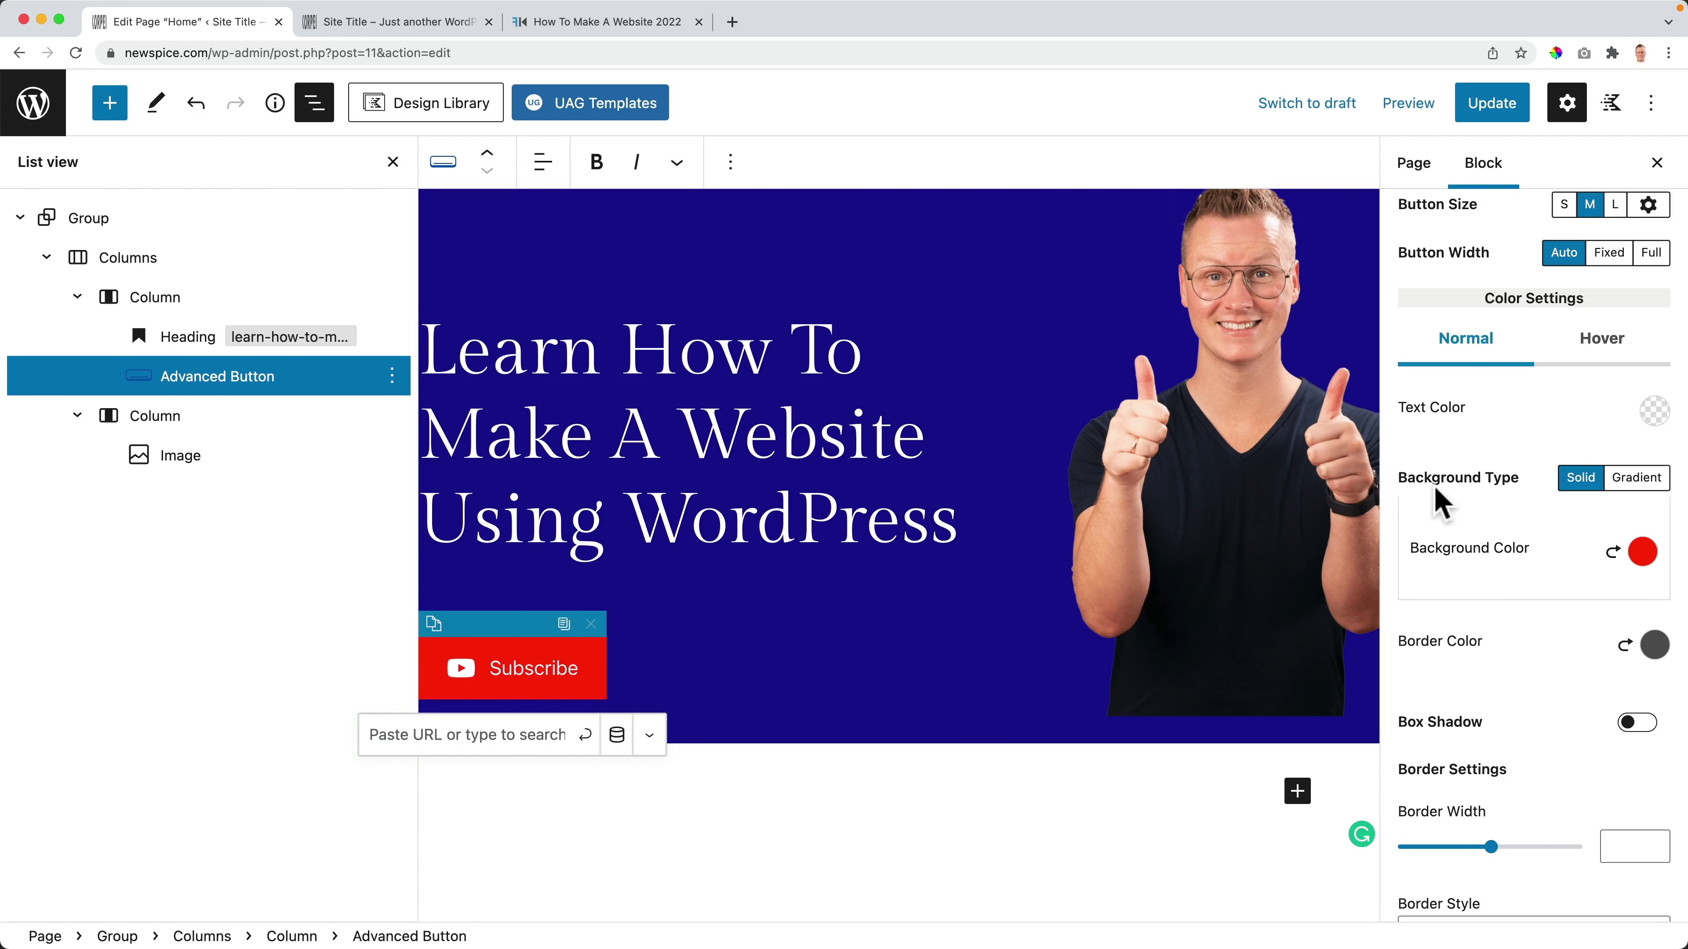
Step: Set the Subscribe button's hover background to a darker shade of FF2905, about DF2506, and update the page
left_click(1599, 343)
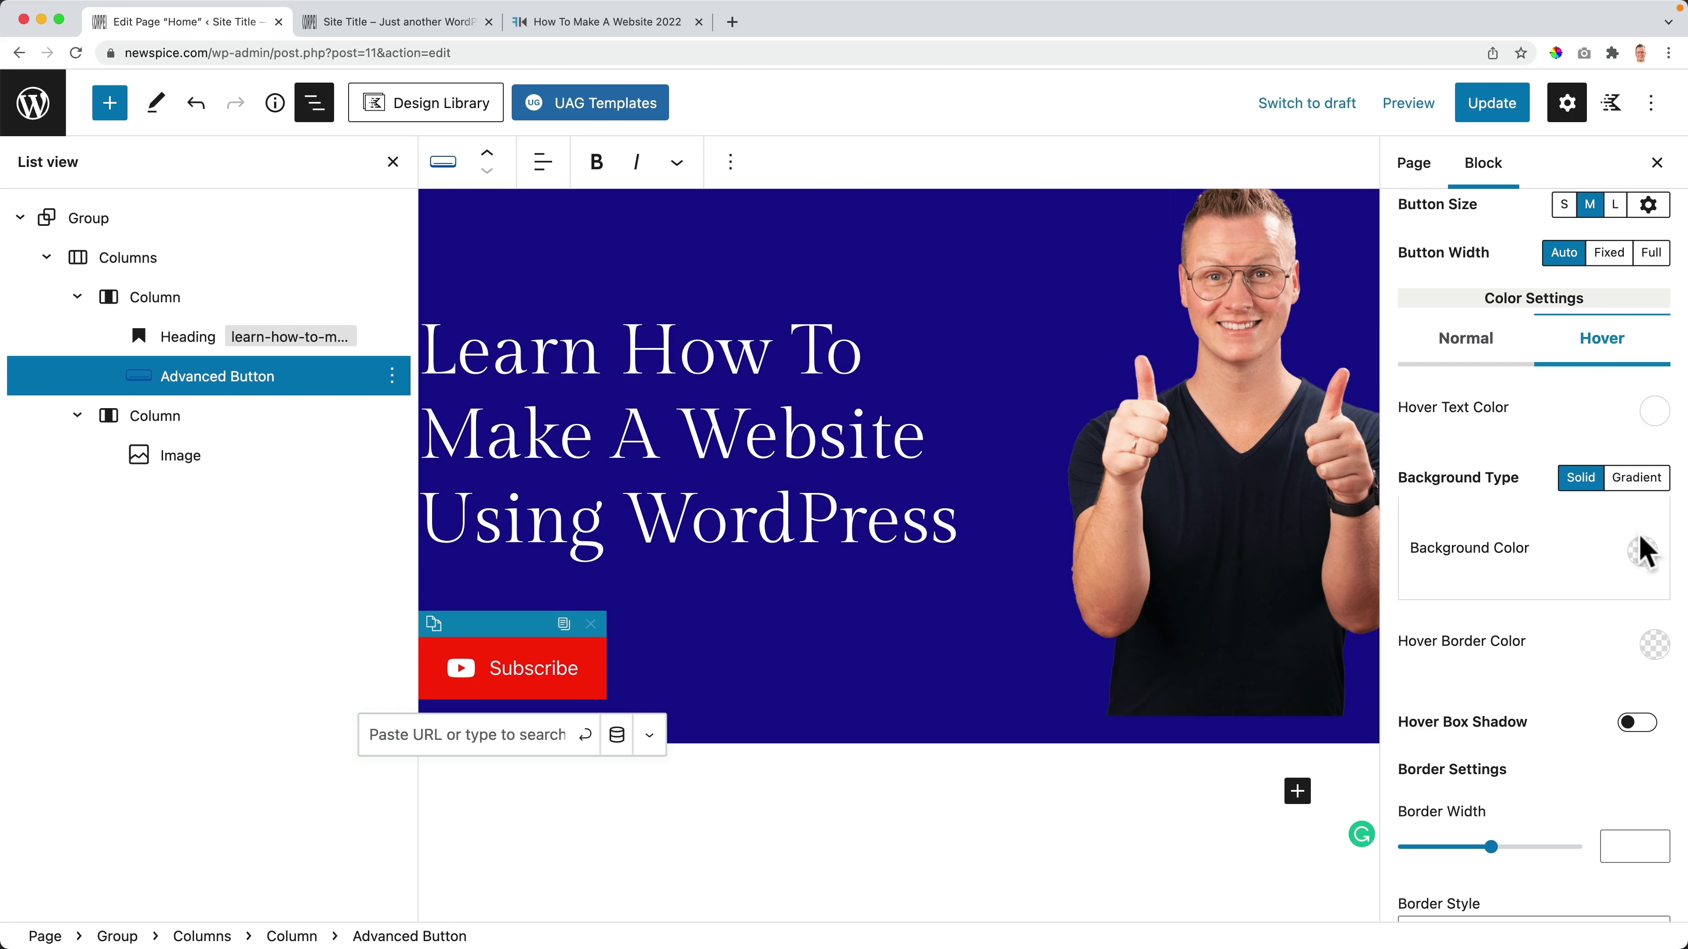
left_click(1642, 553)
double_click(1392, 424)
type("FF2905")
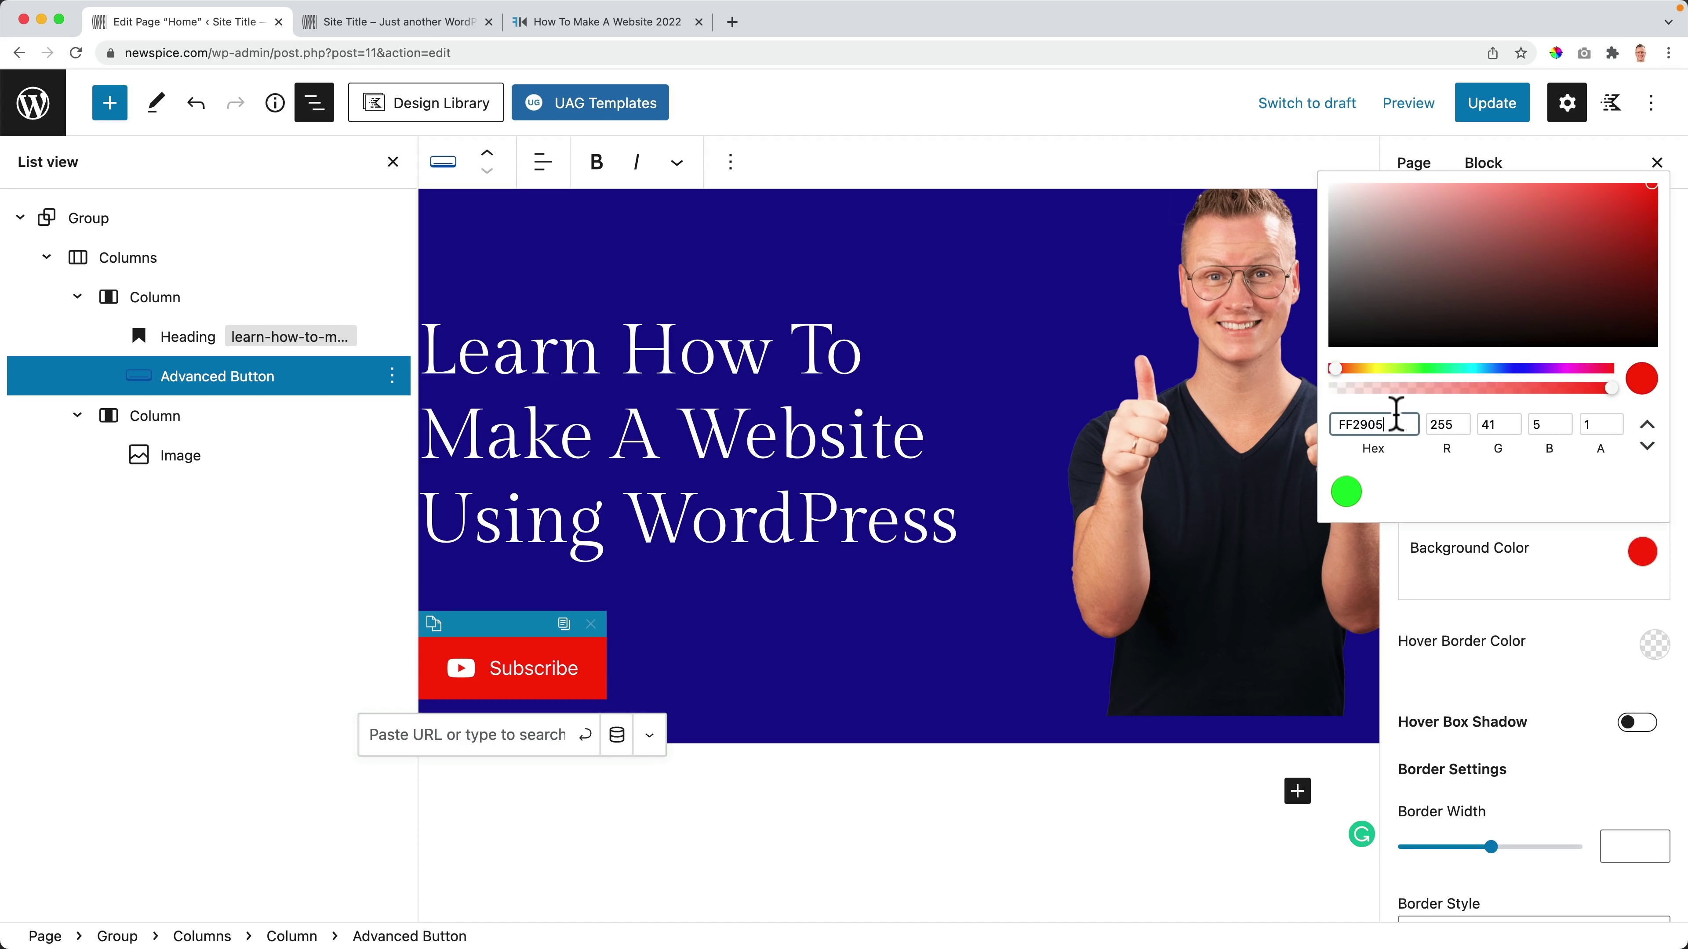
left_click(1650, 204)
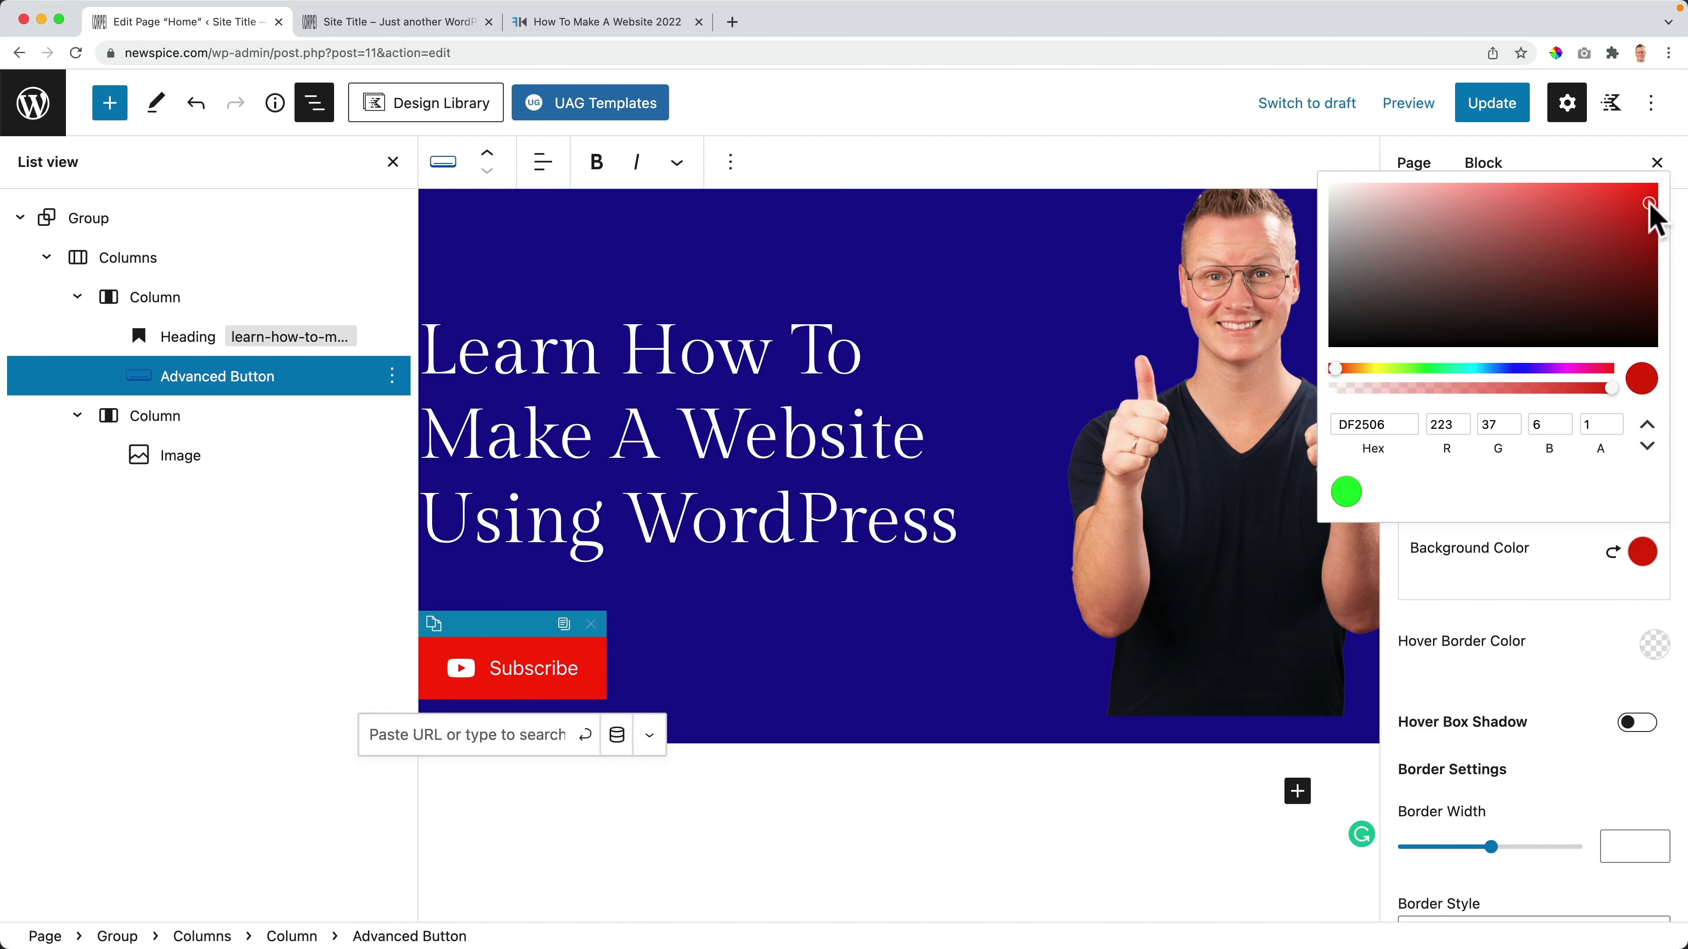
left_click(1502, 597)
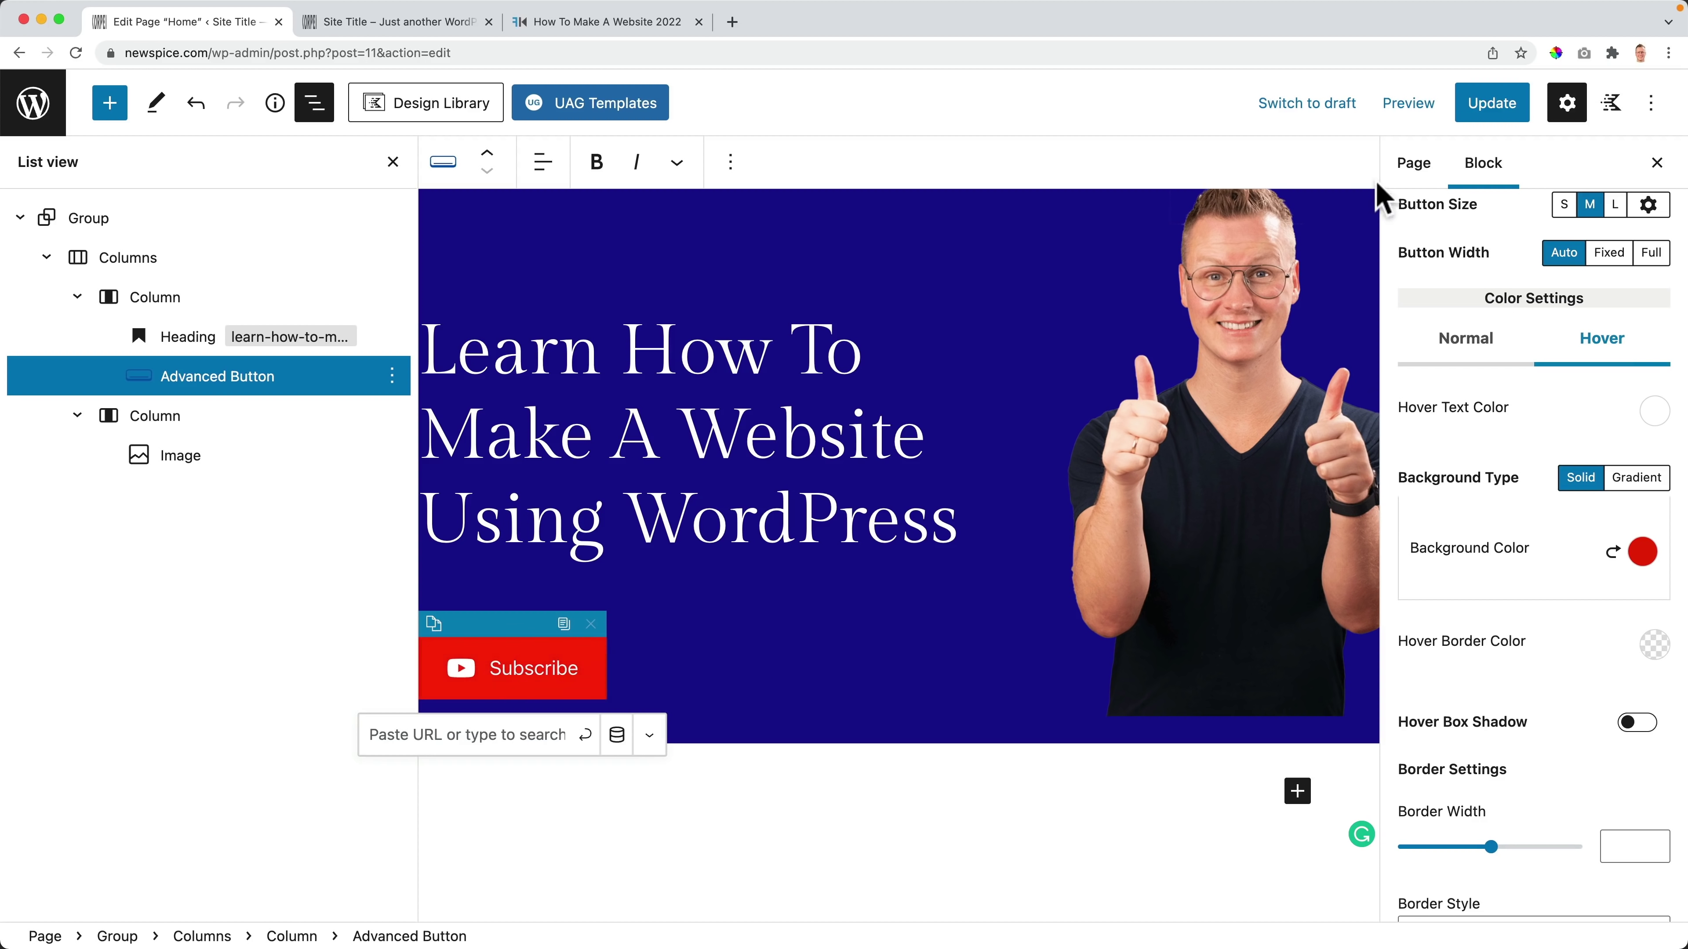
left_click(1497, 107)
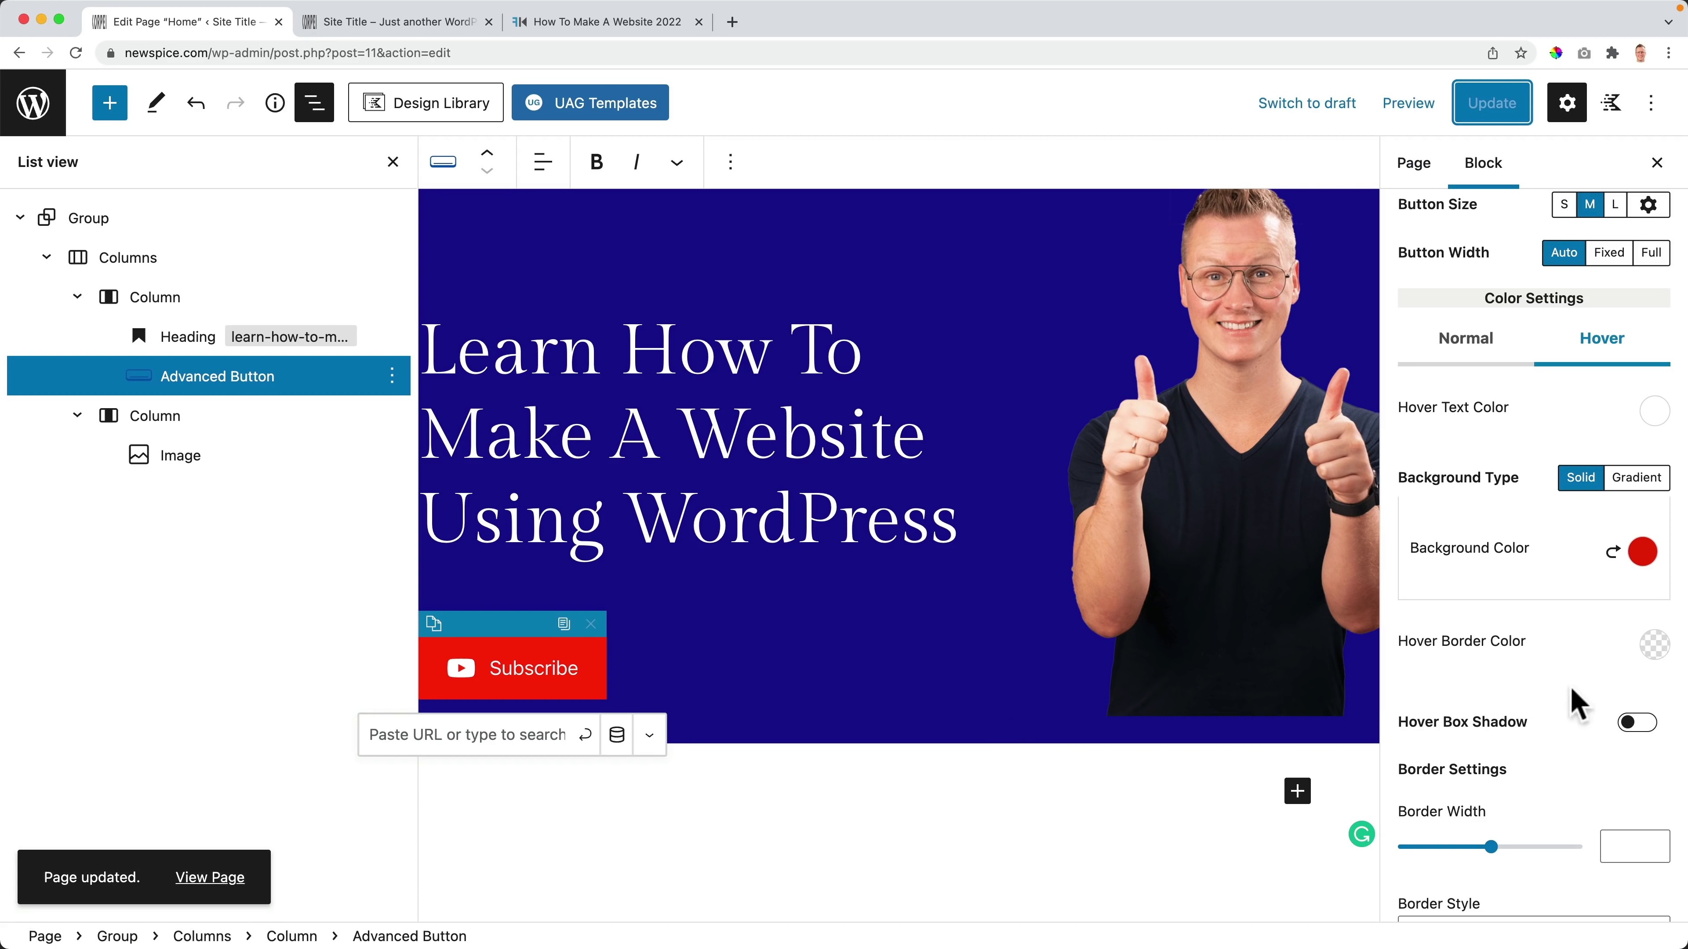
Step: Add a second button beside the Subscribe button and label it "Start Here"
scroll(1488, 668, "up", 10)
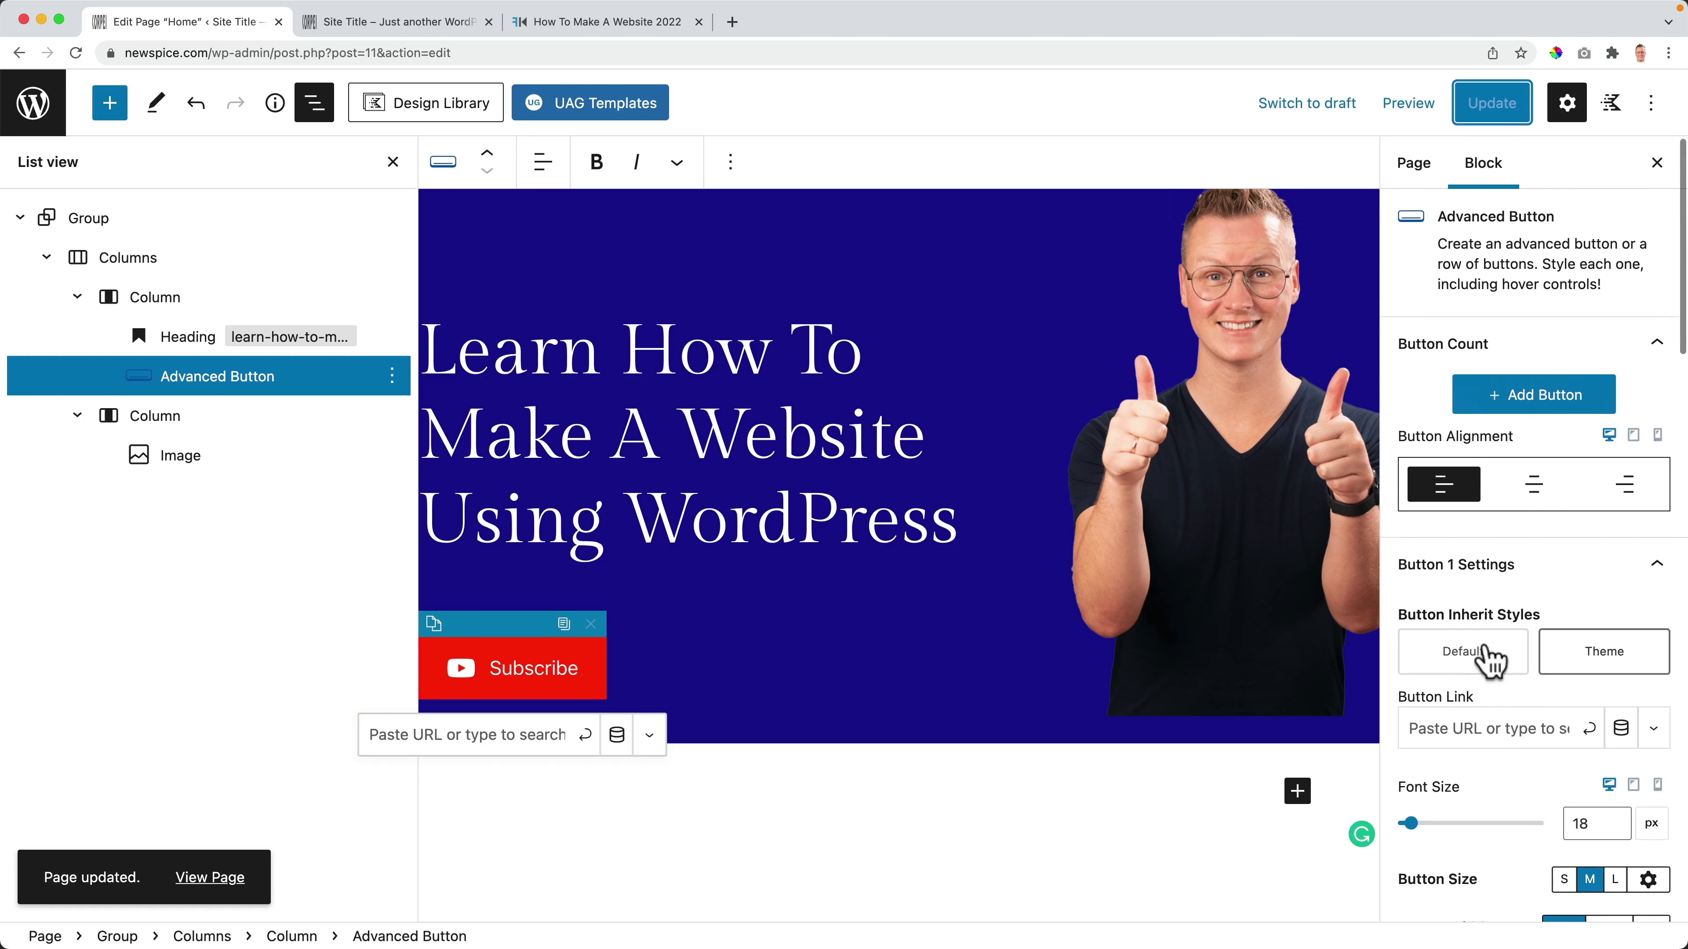
left_click(1521, 407)
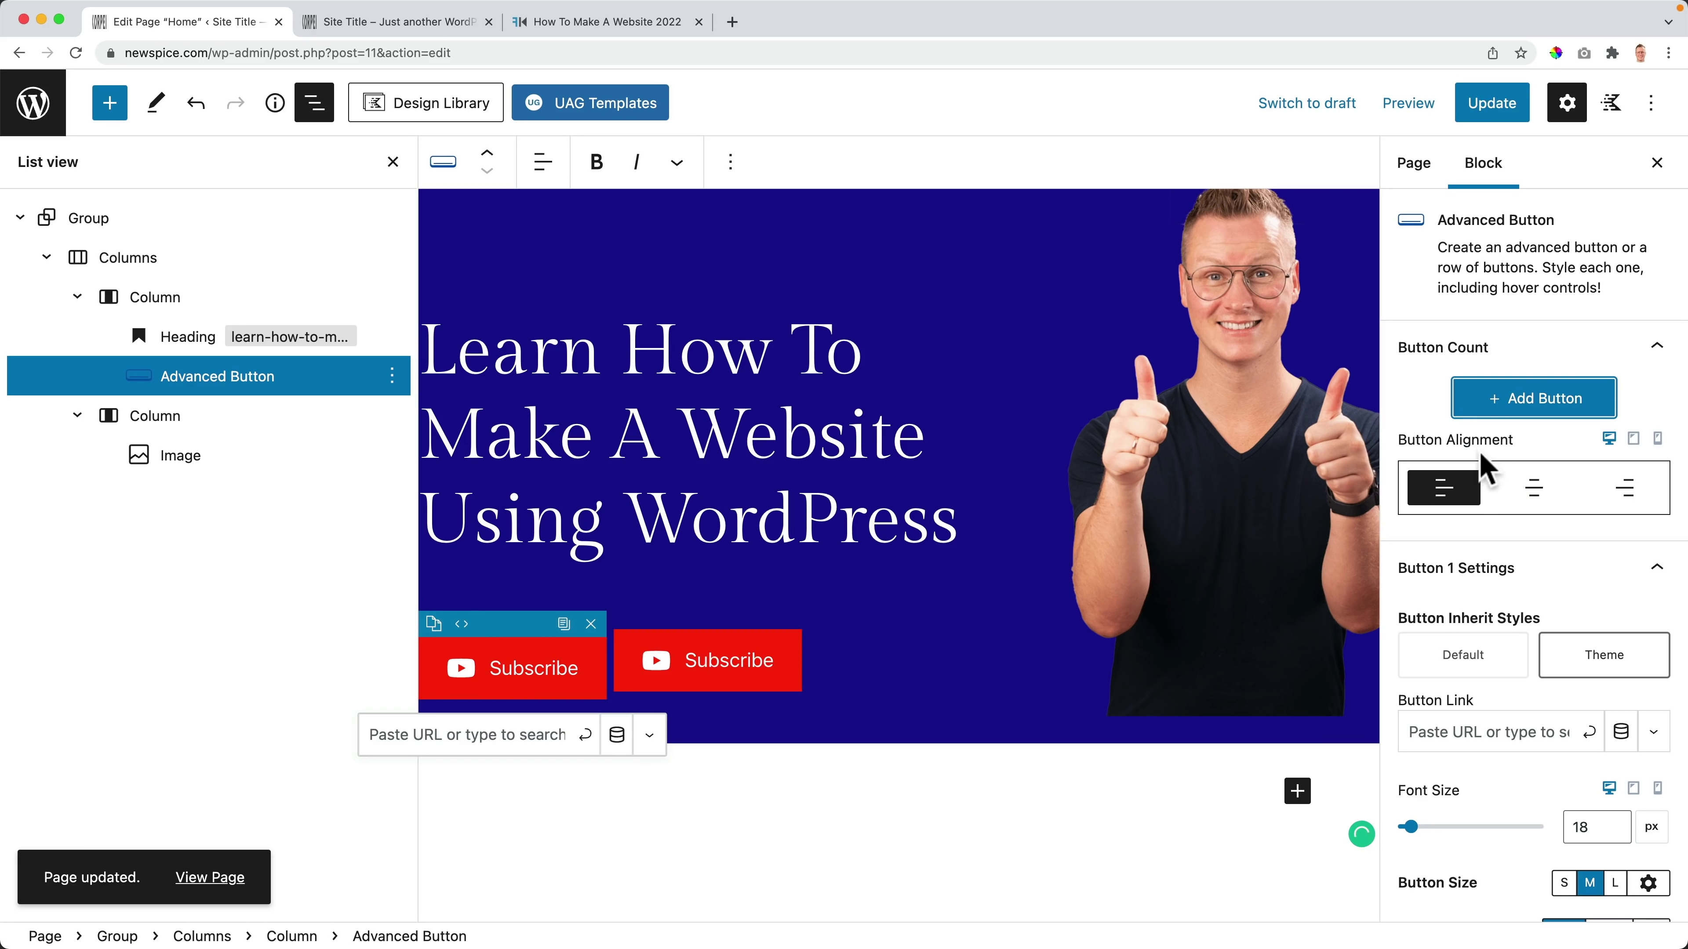
left_click(753, 672)
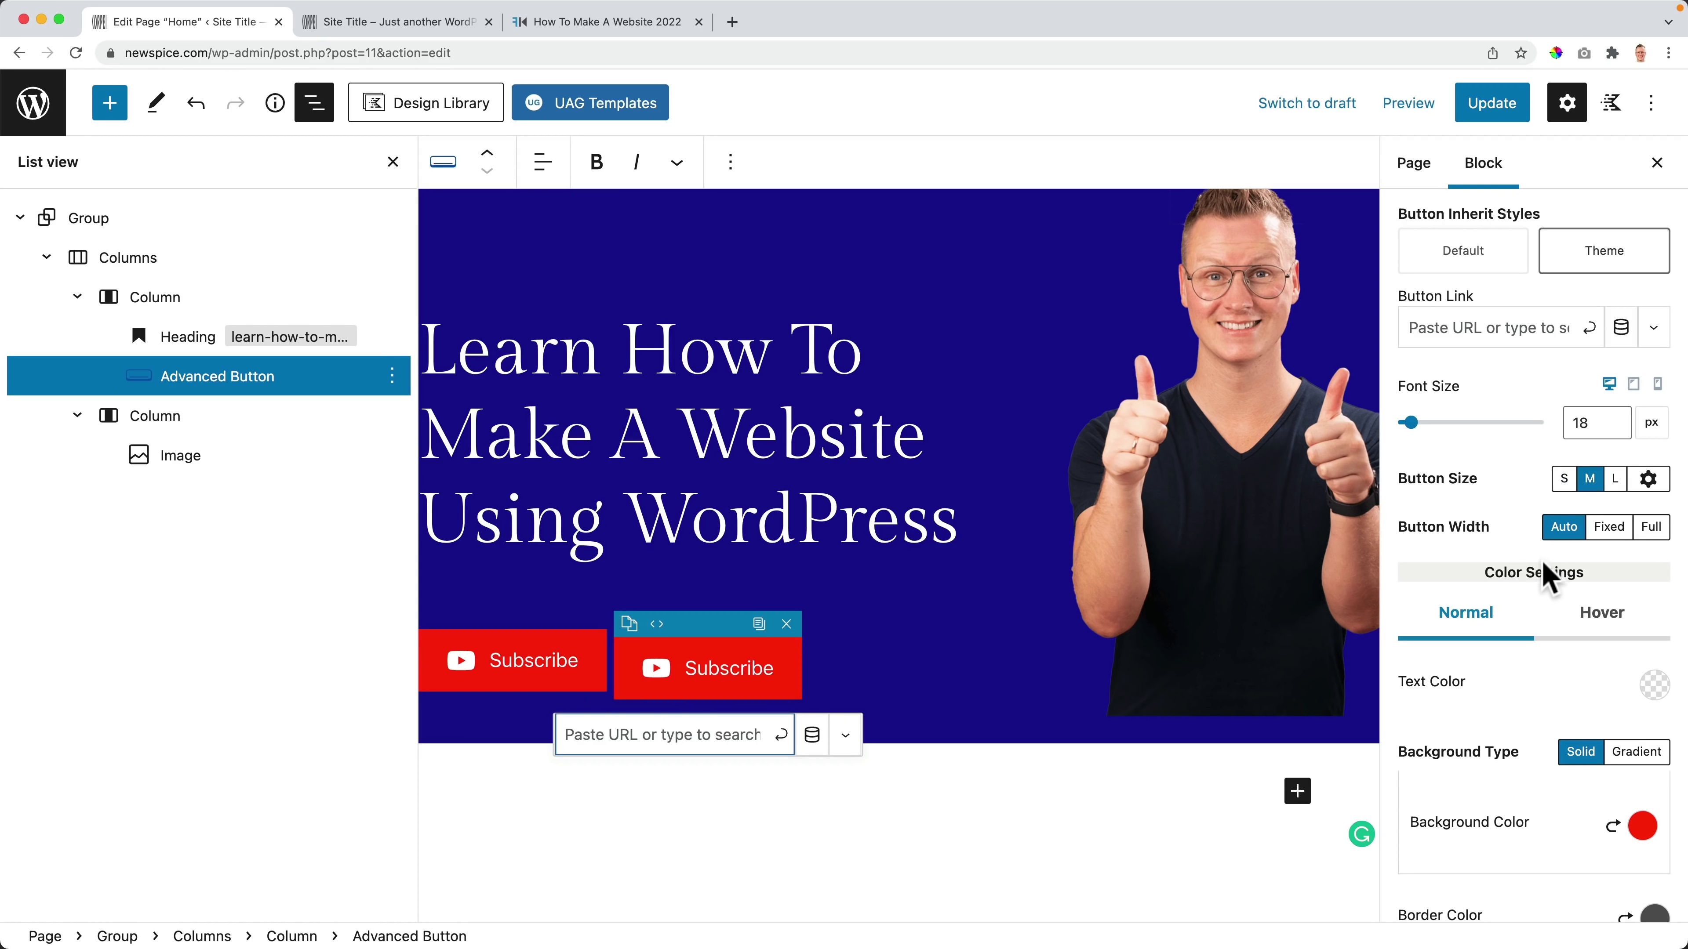
scroll(1488, 532, "up", 3)
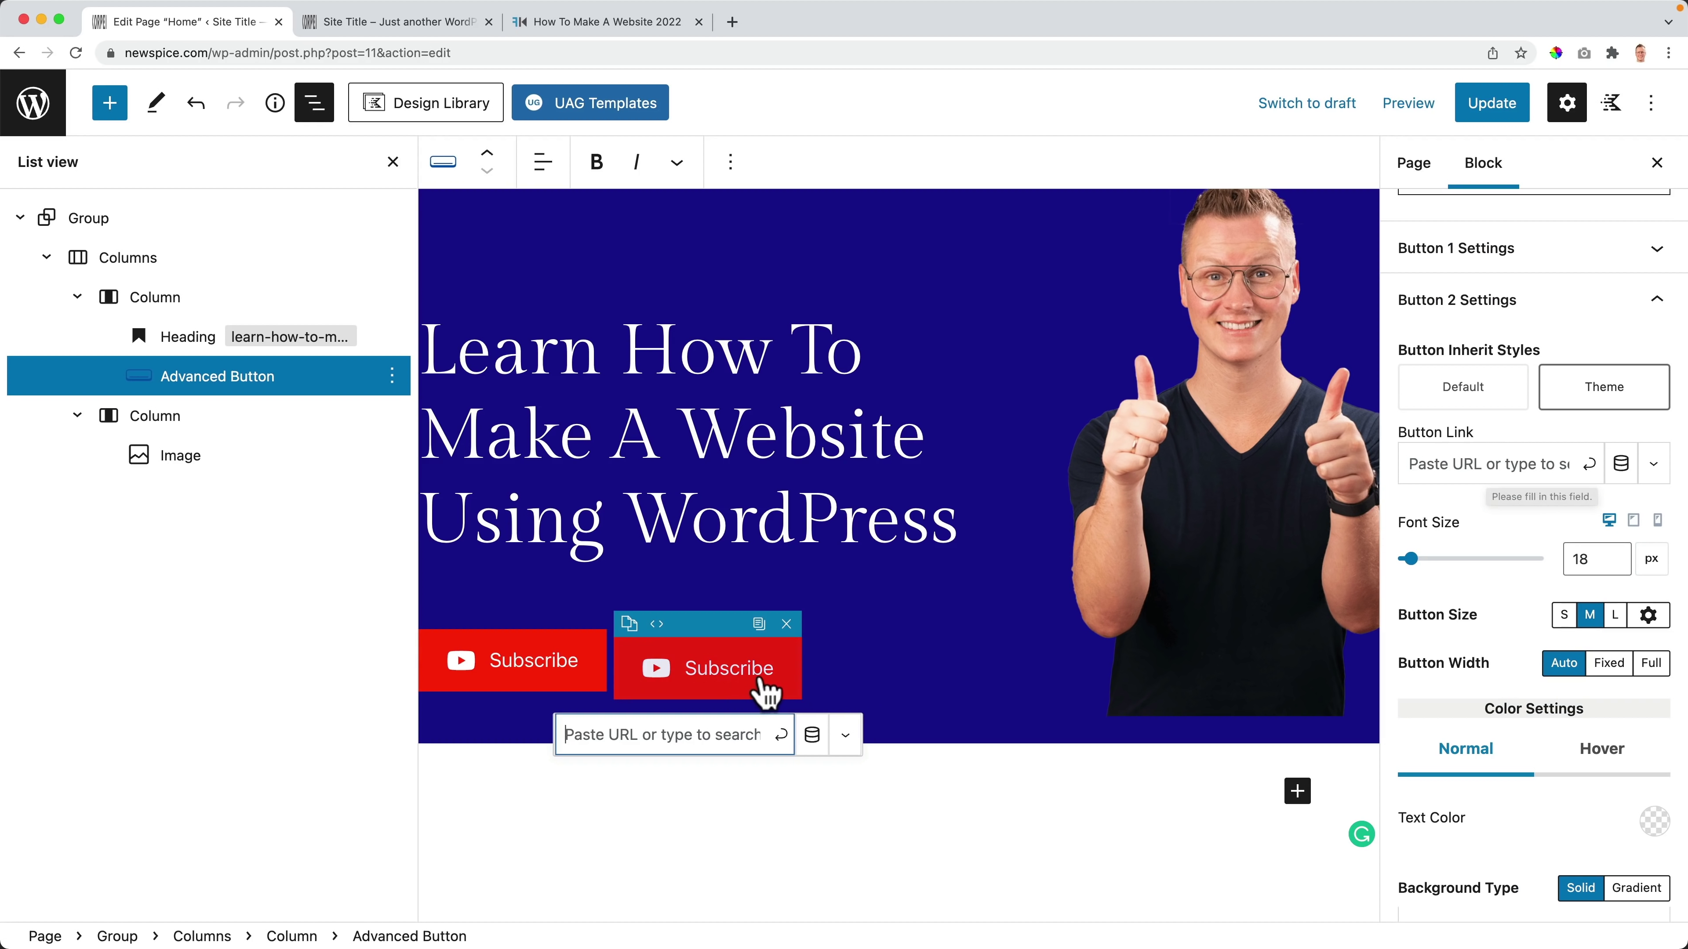
double_click(735, 680)
type("Start Here")
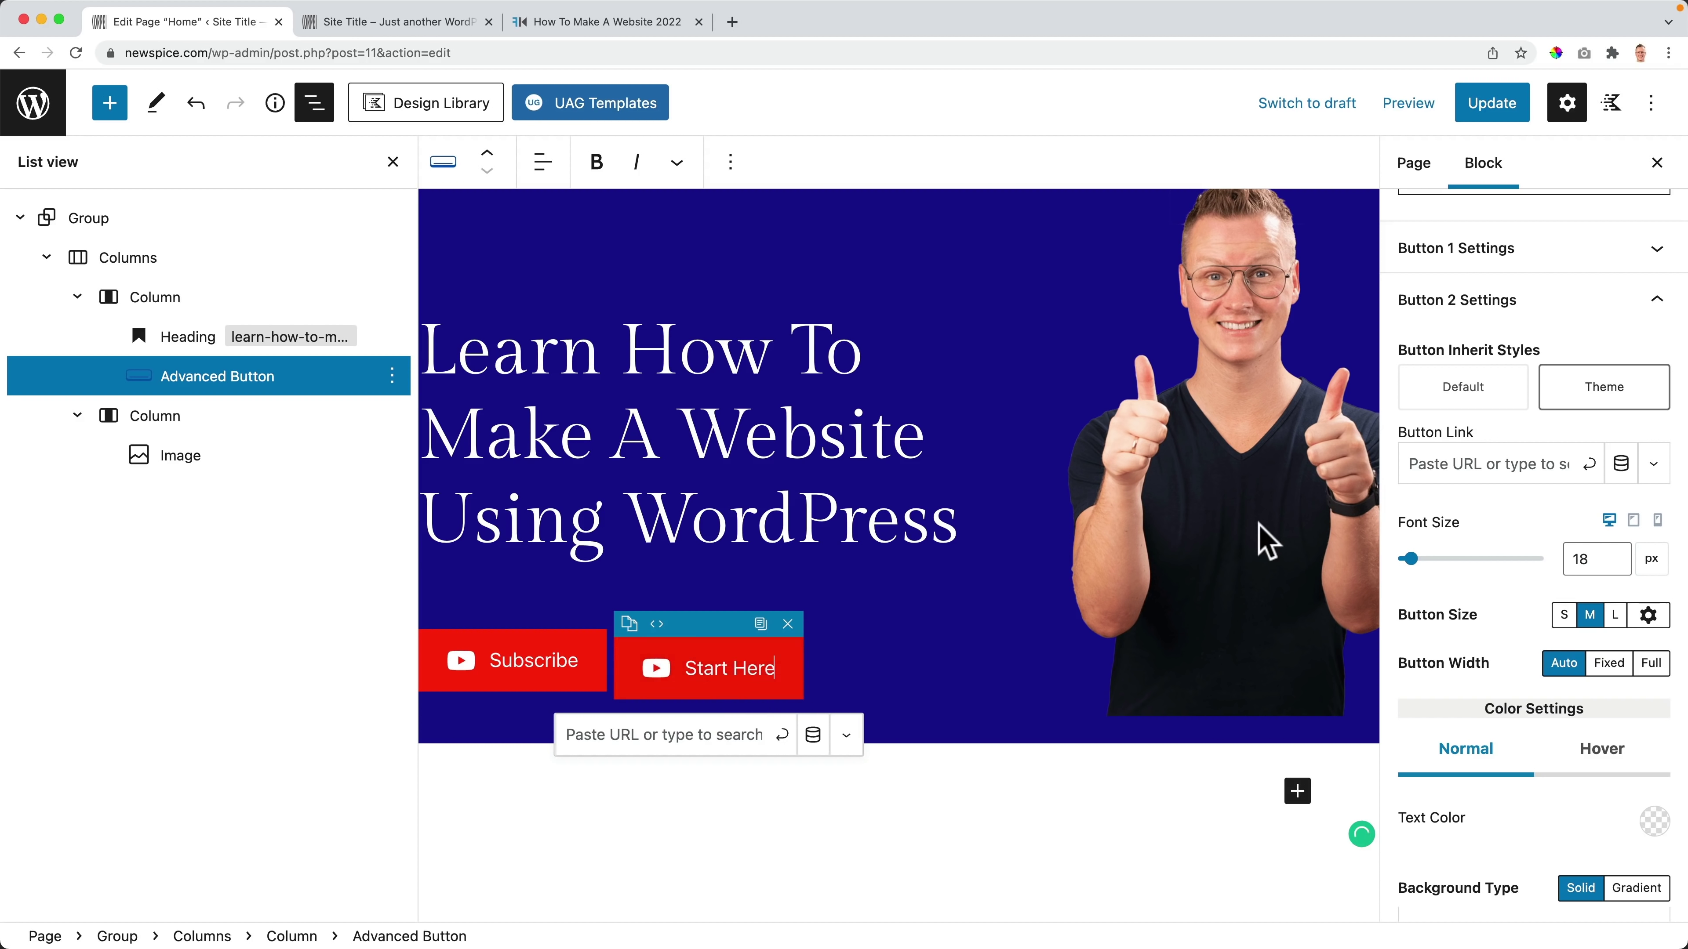
Step: Set the Start Here button's link to #starthere
left_click(1505, 470)
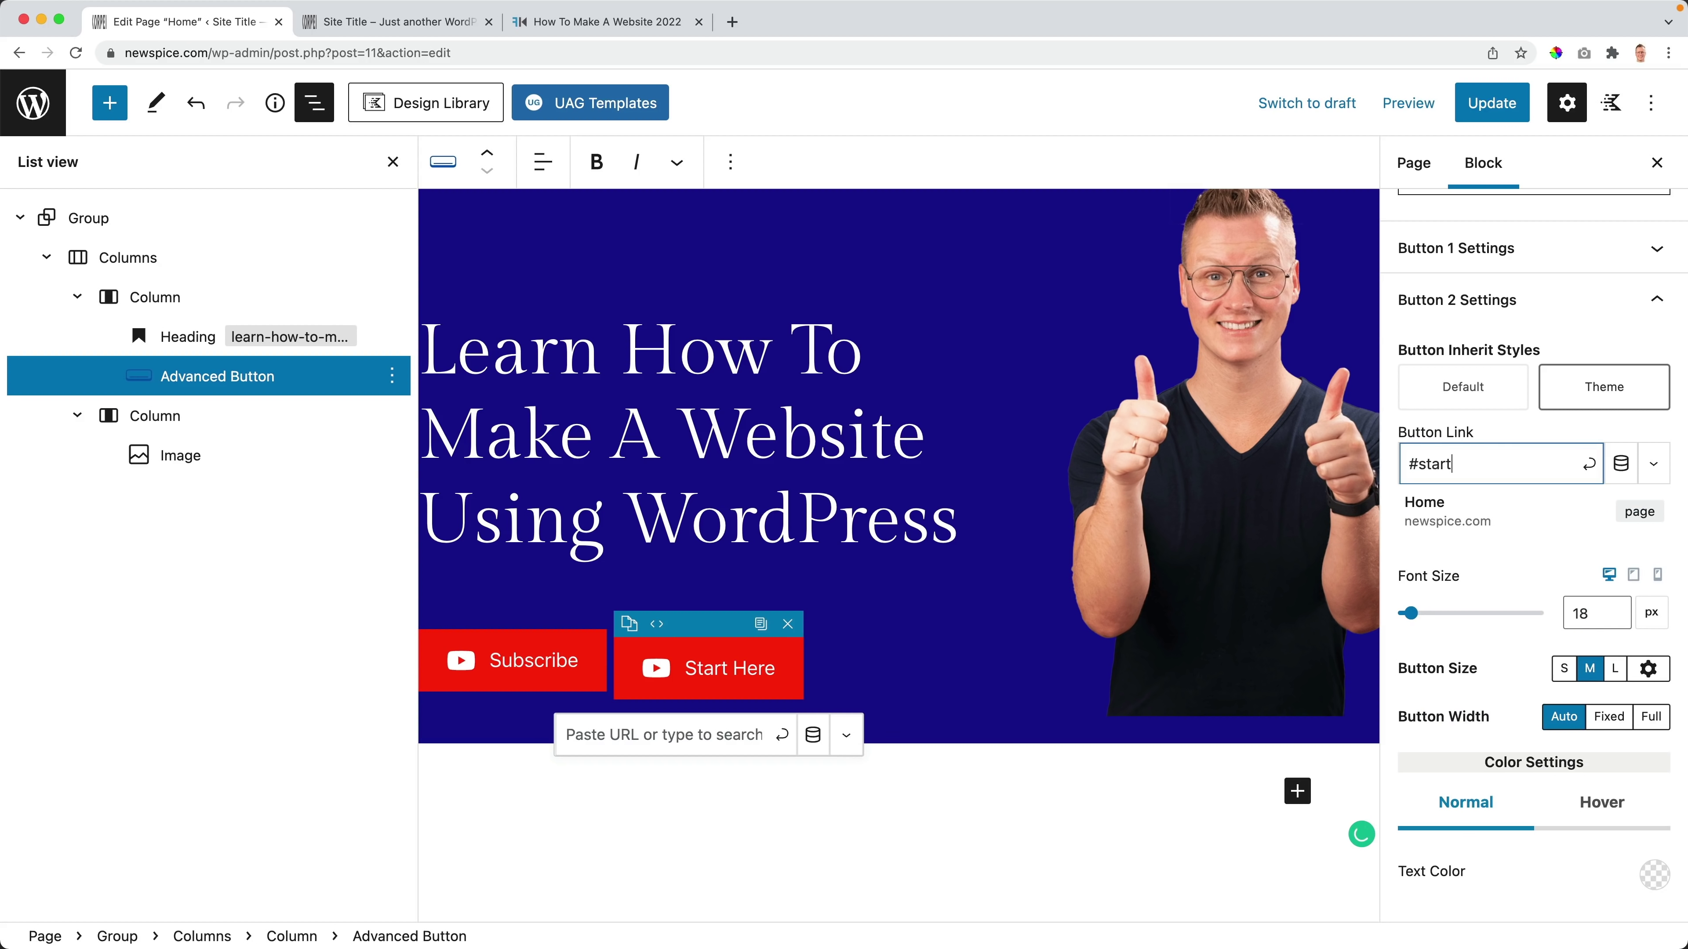
left_click(1592, 464)
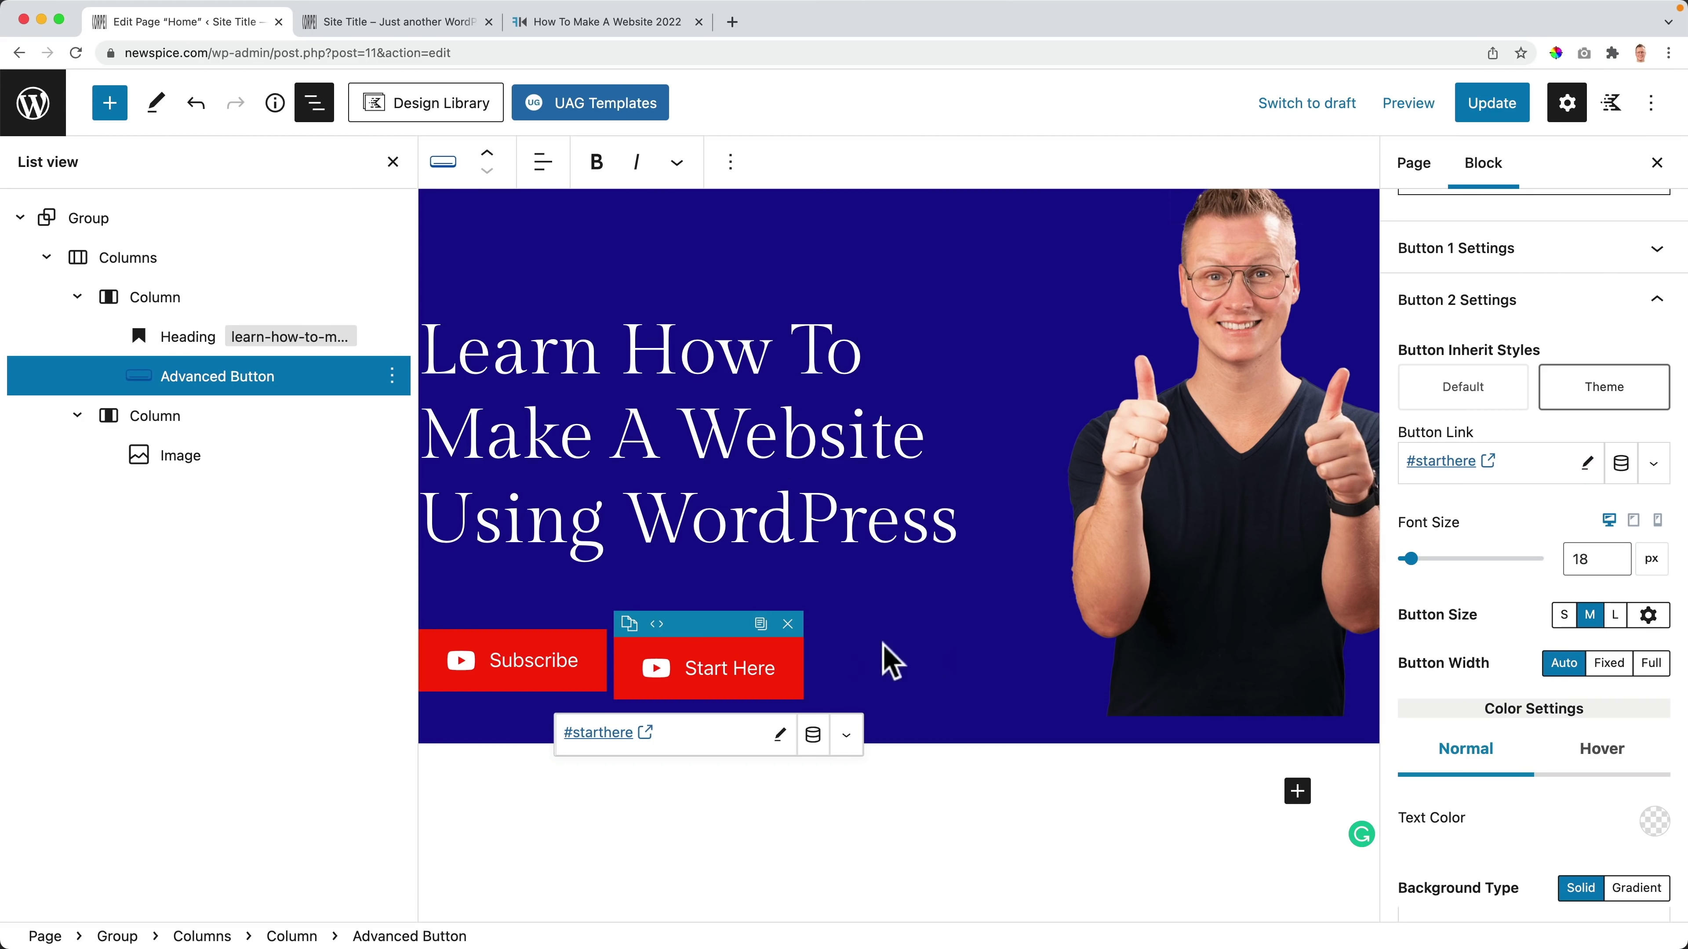
scroll(825, 596, "down", 2)
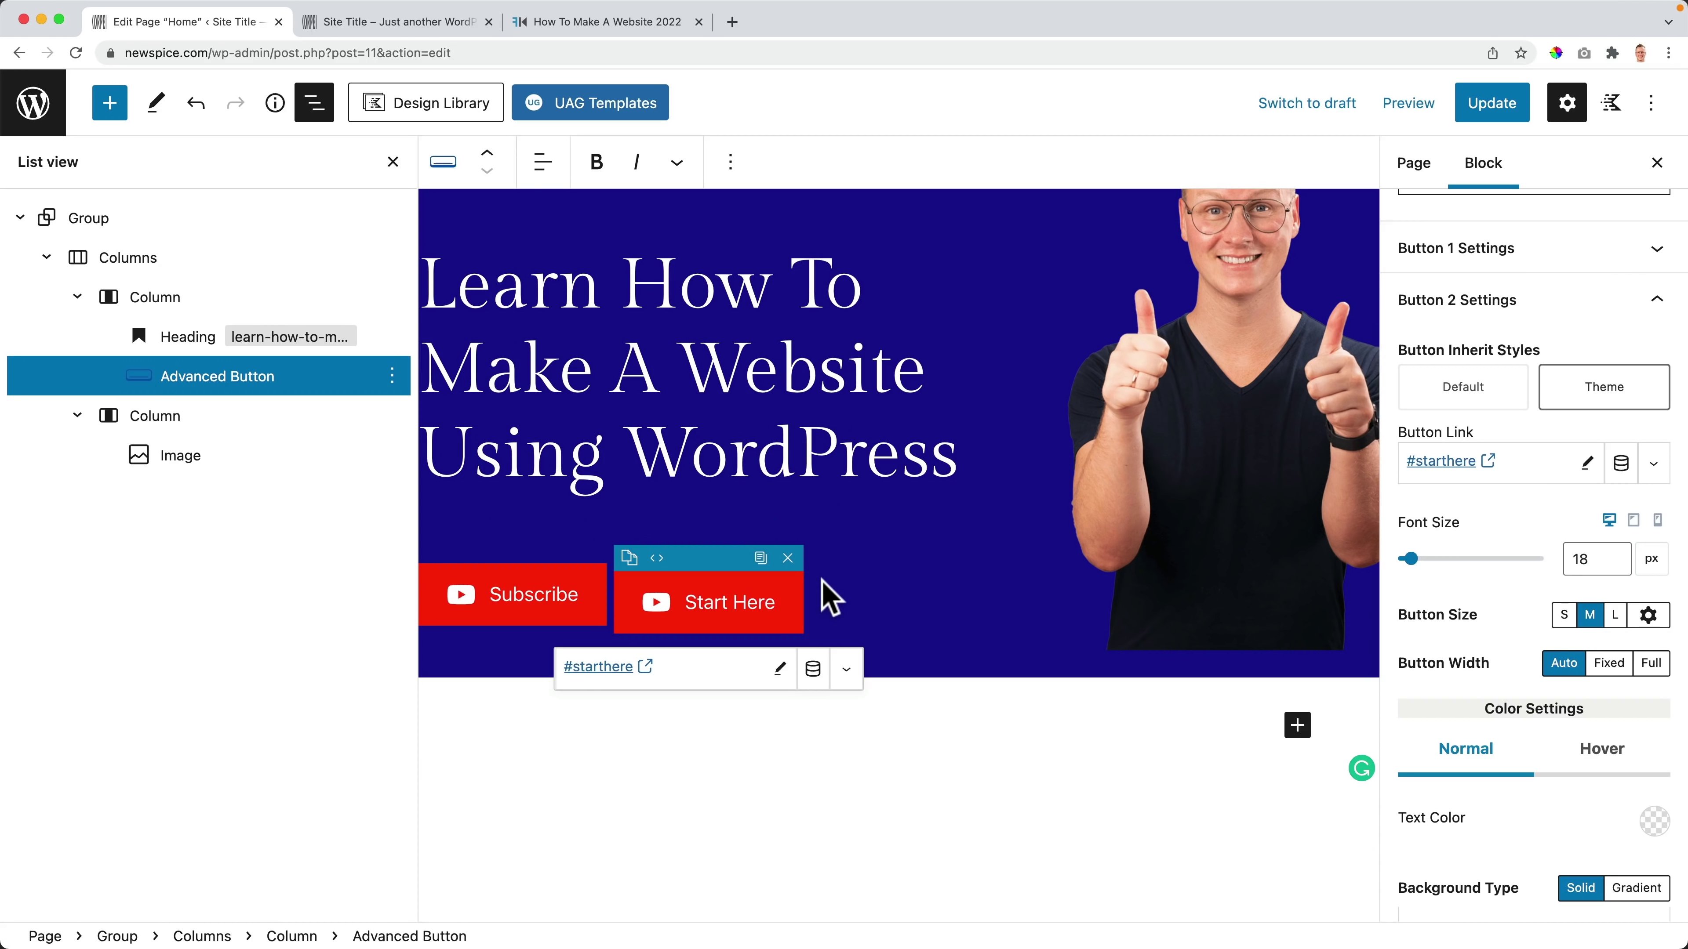
scroll(697, 685, "down", 5)
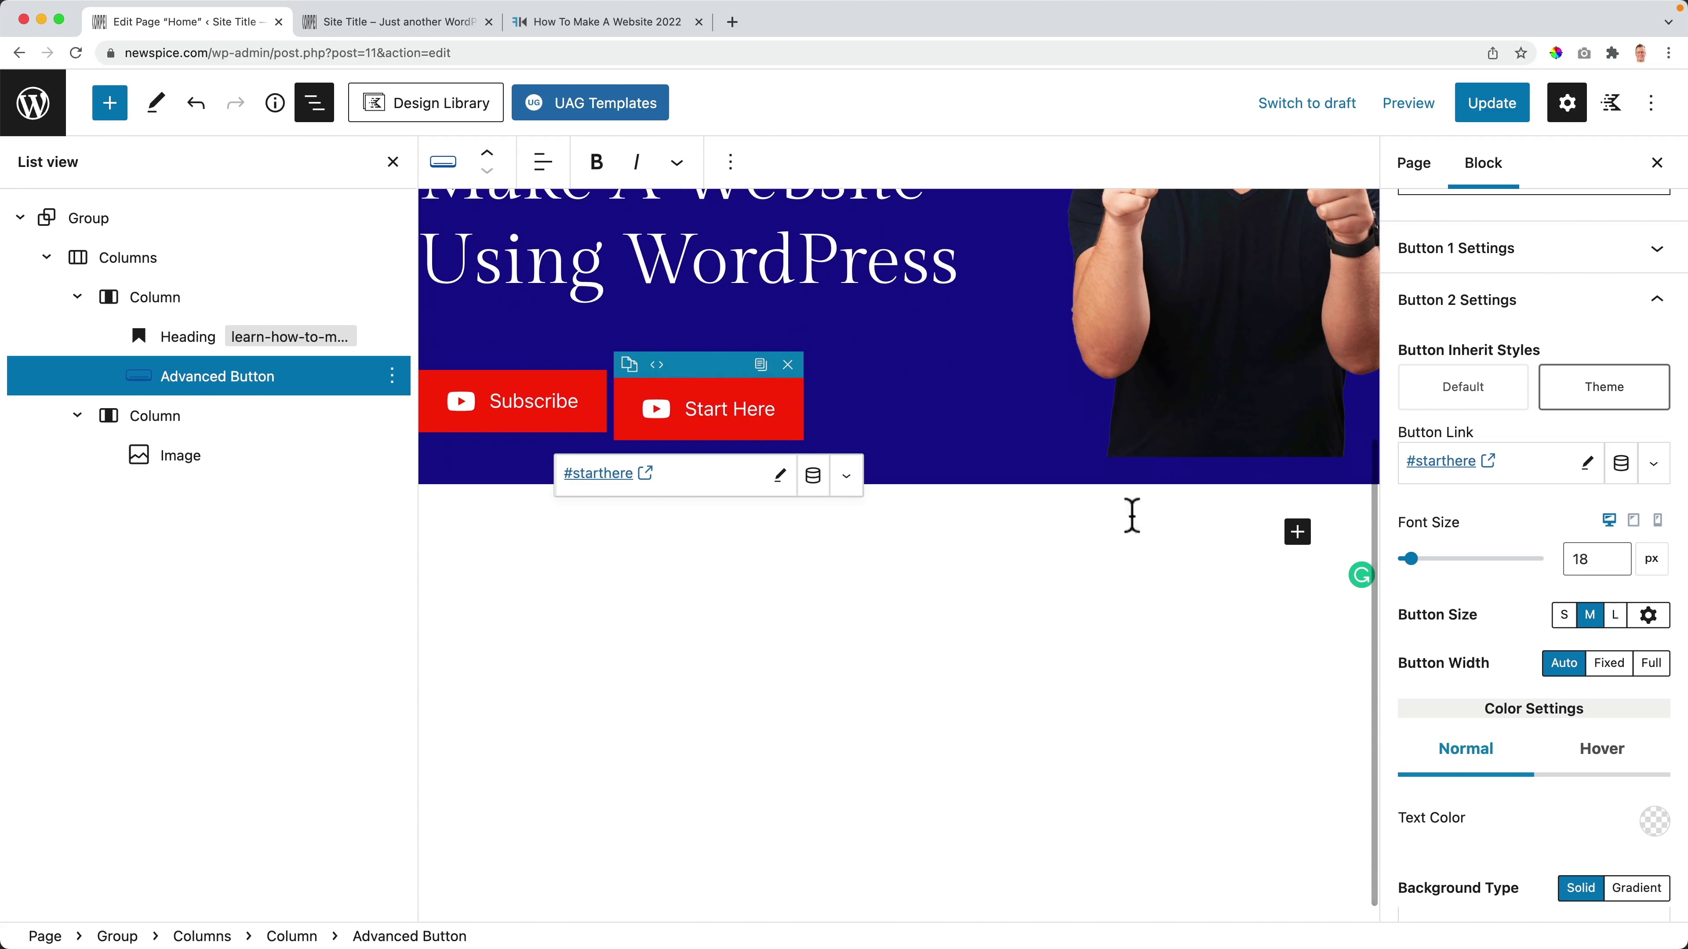
scroll(1569, 688, "down", 4)
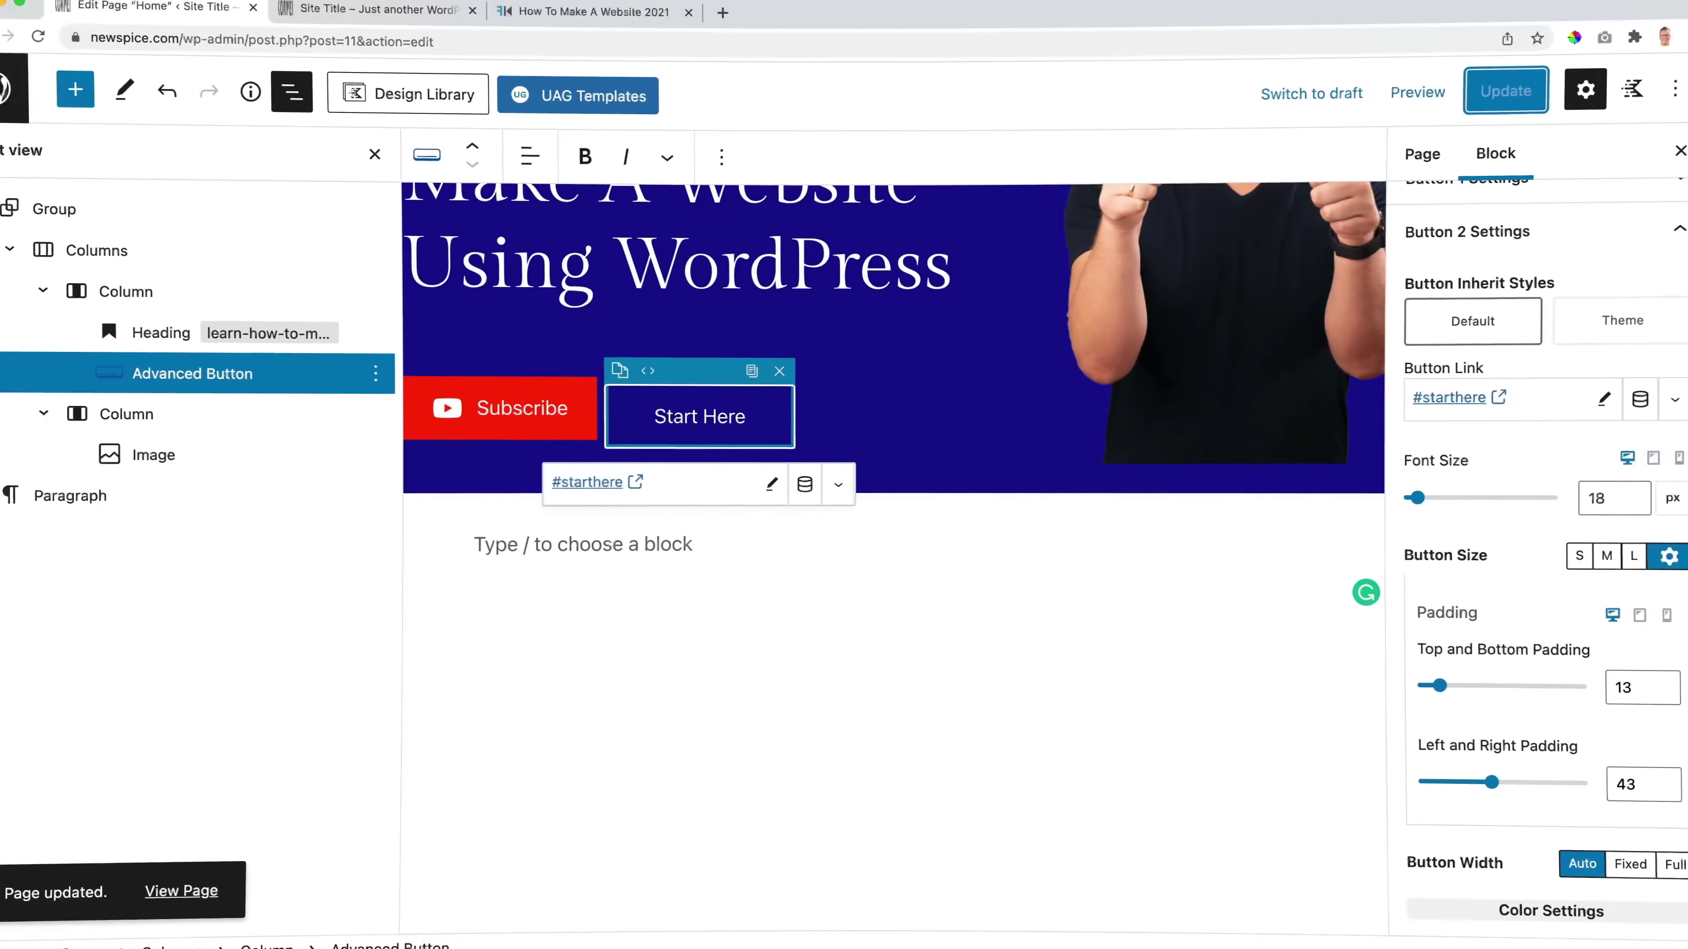
Step: Try the Normal and Medium preset font sizes on the hero heading
scroll(727, 386, "up", 6)
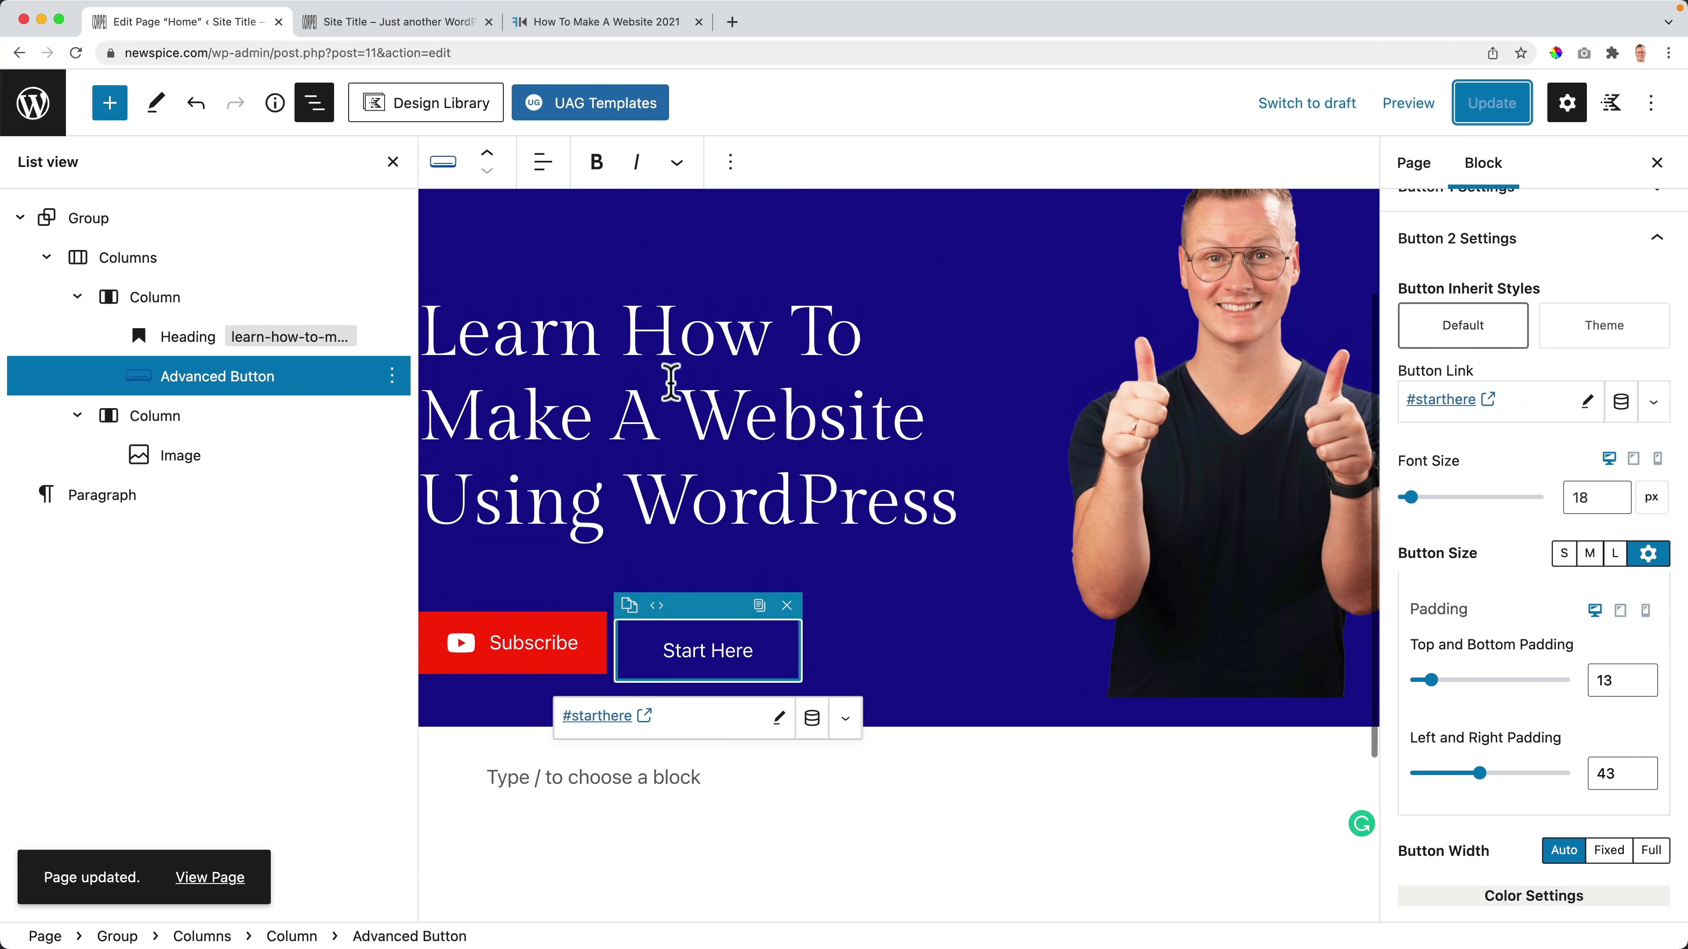
left_click(615, 336)
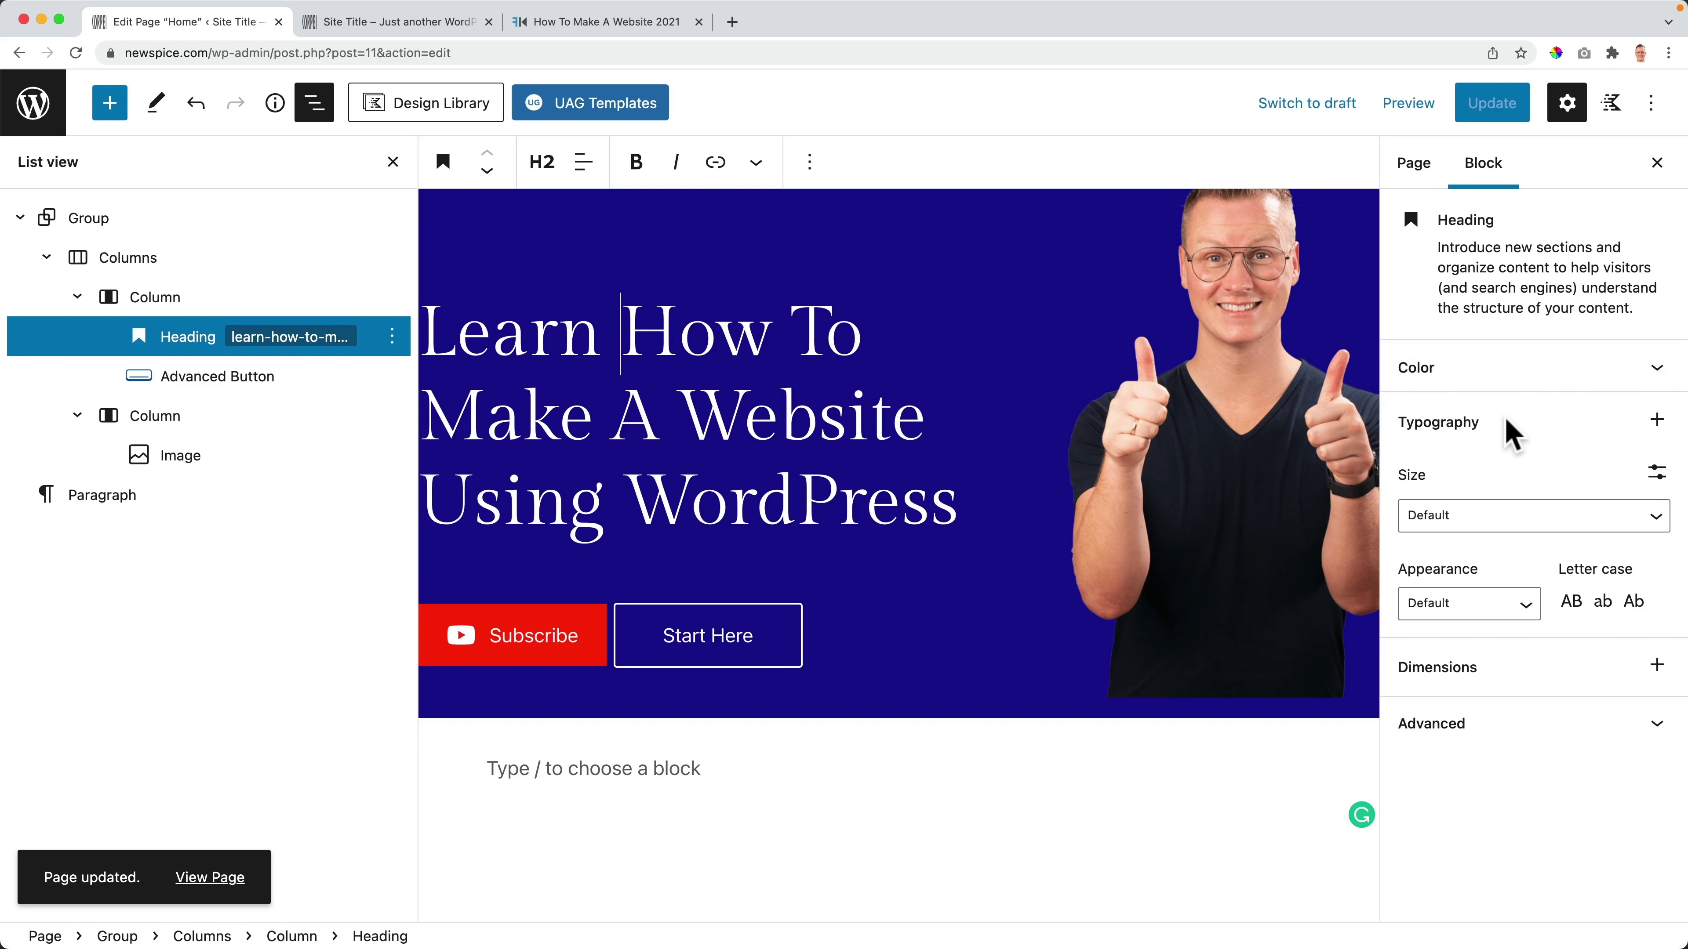
left_click(1456, 517)
left_click(1496, 435)
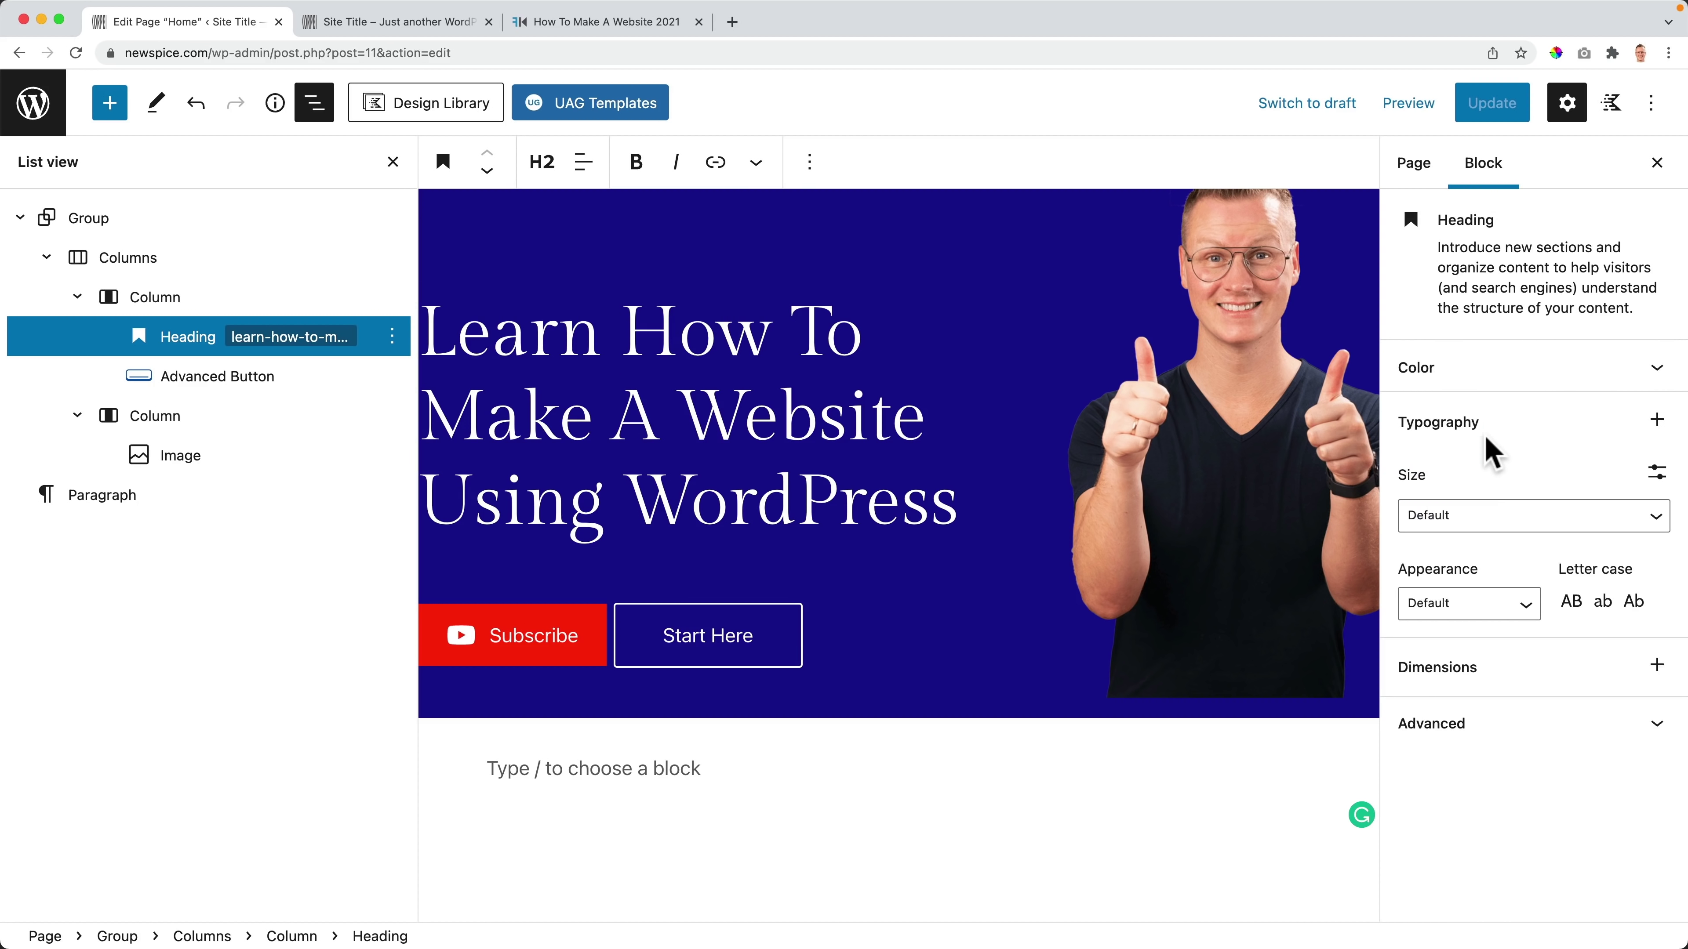
left_click(1477, 526)
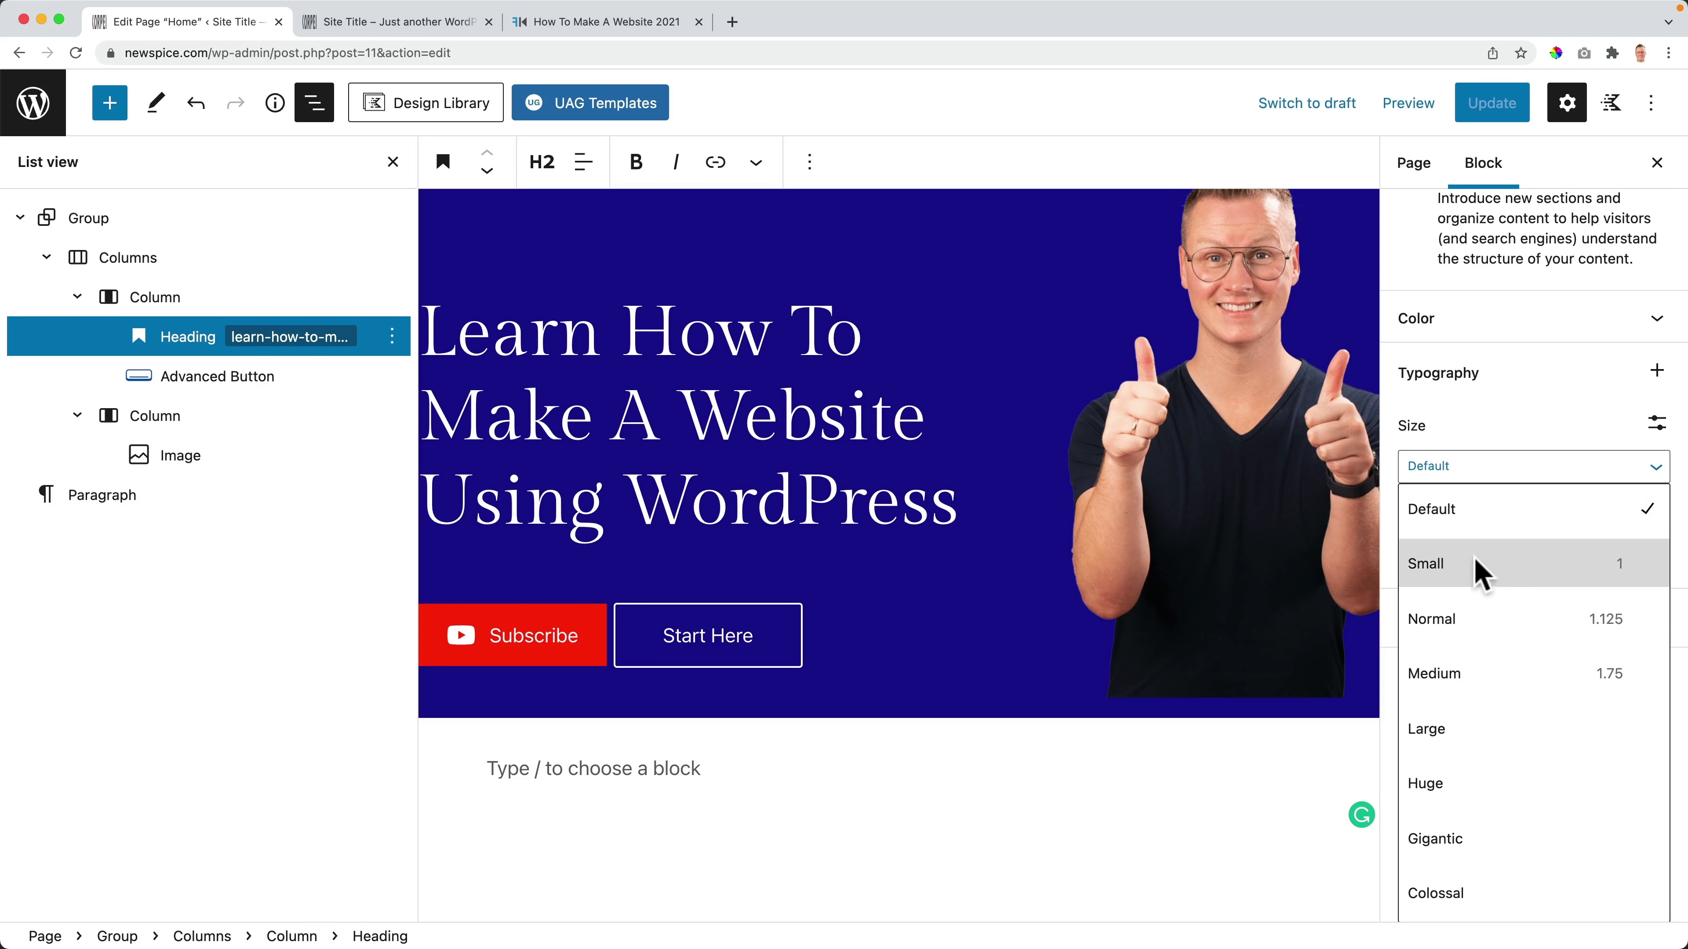
left_click(1489, 625)
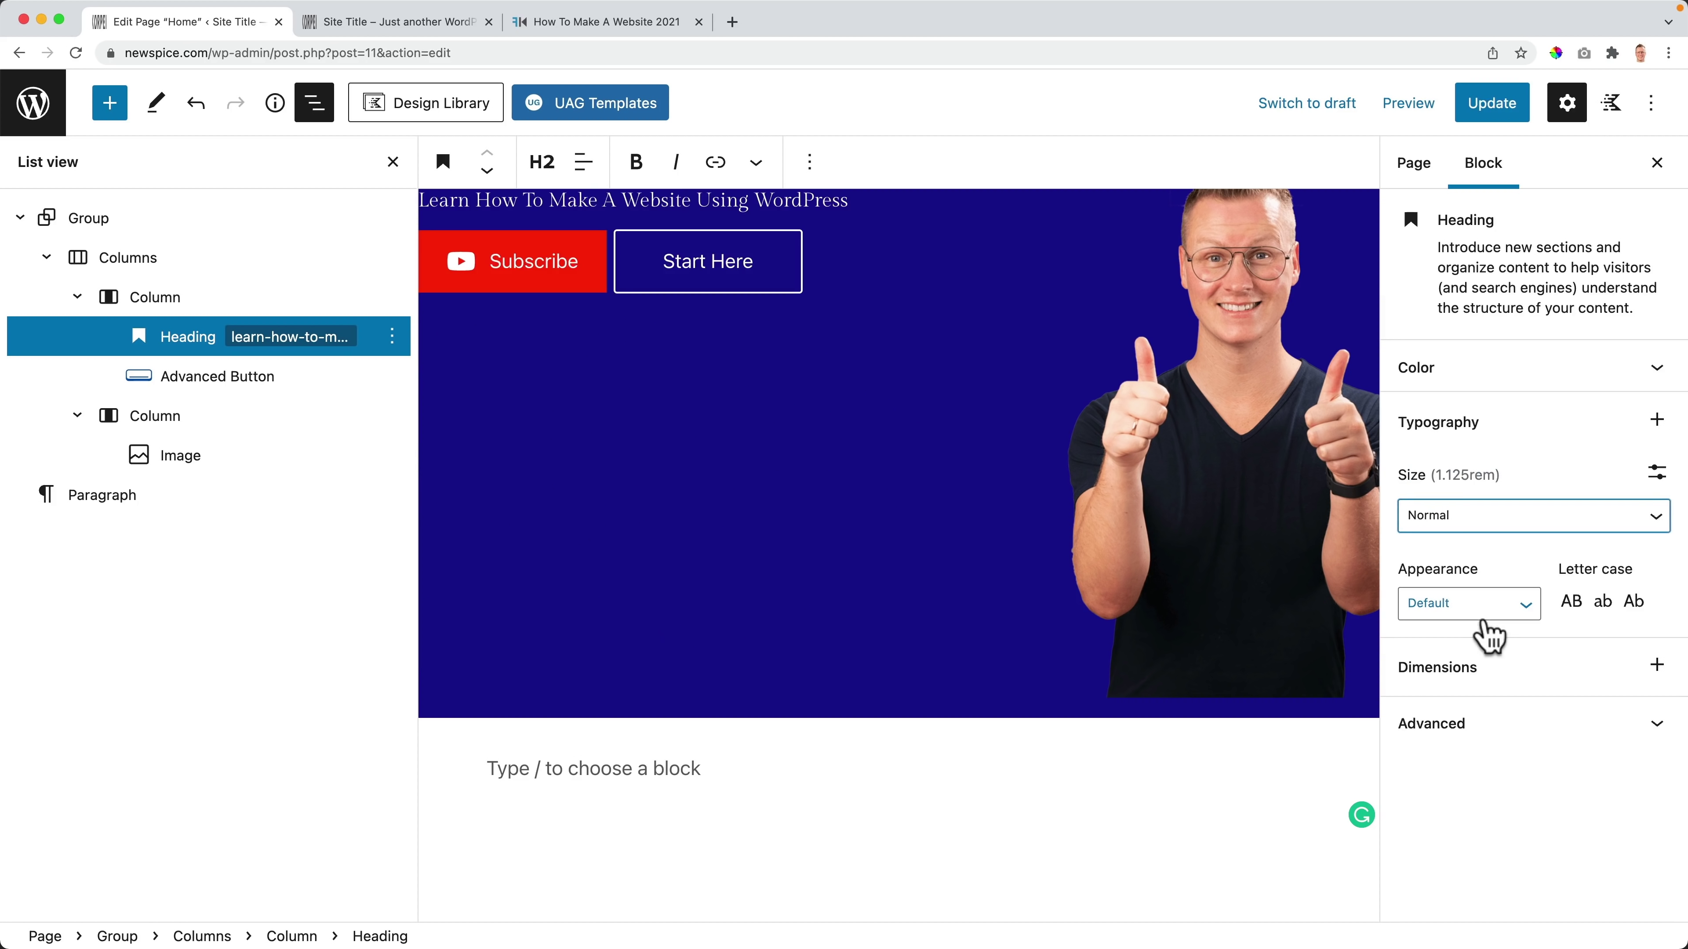
left_click(1543, 524)
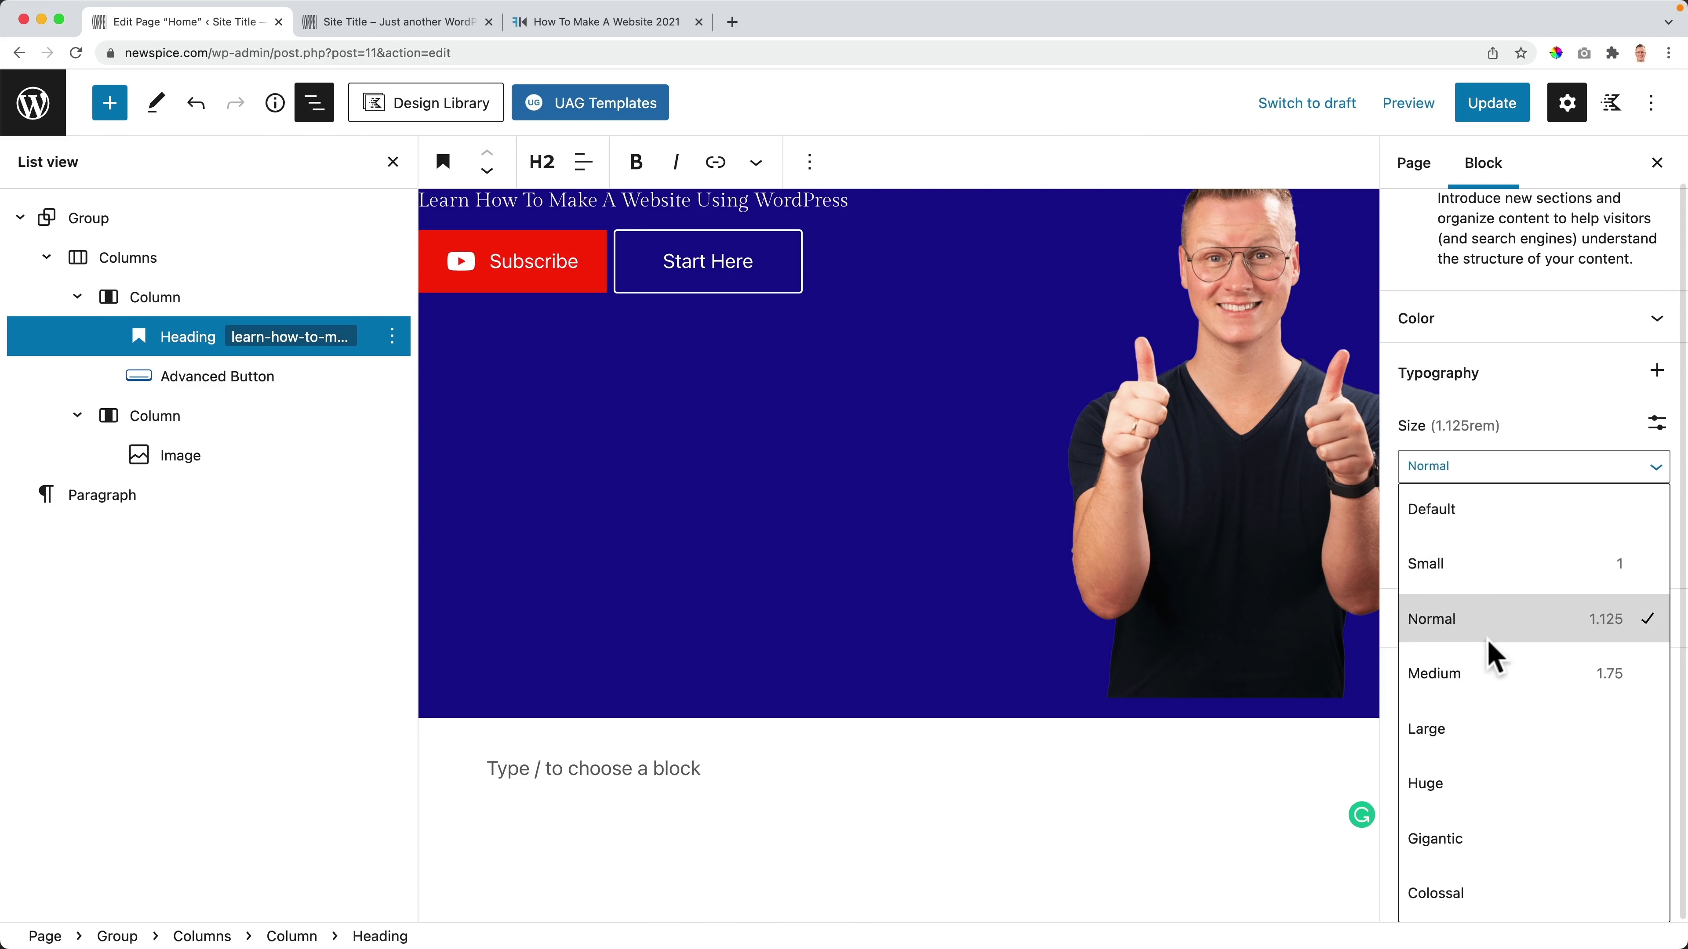
left_click(1485, 682)
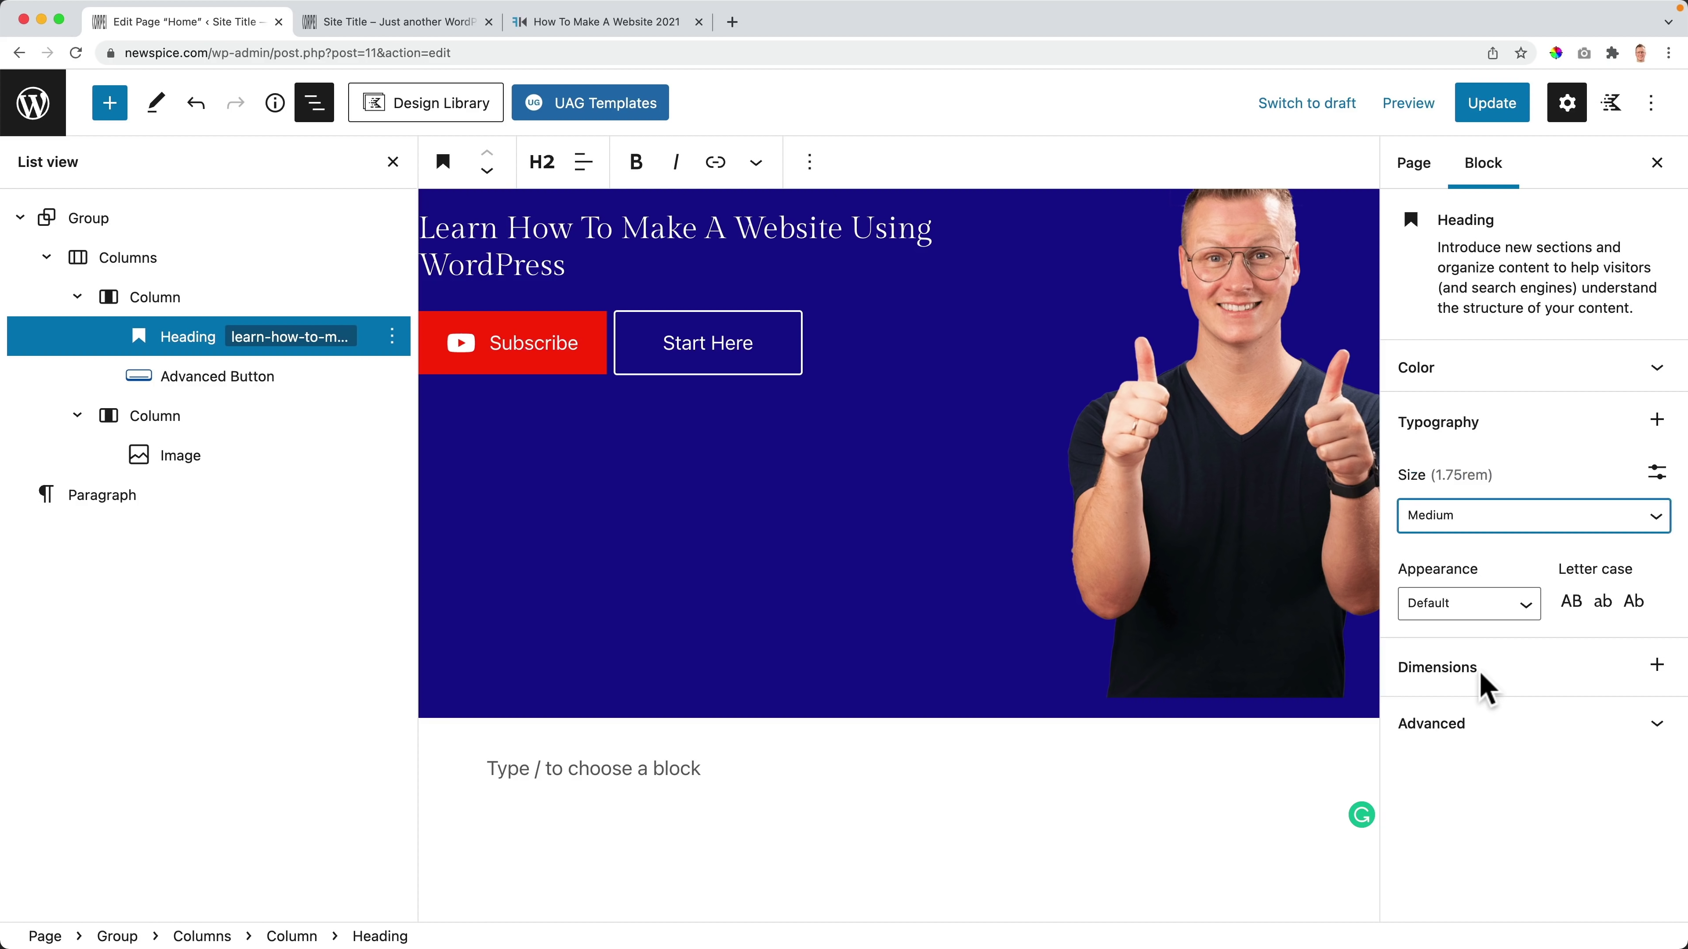
Step: Give the hero heading a custom font size of 40 px
left_click(1657, 472)
left_click(1481, 511)
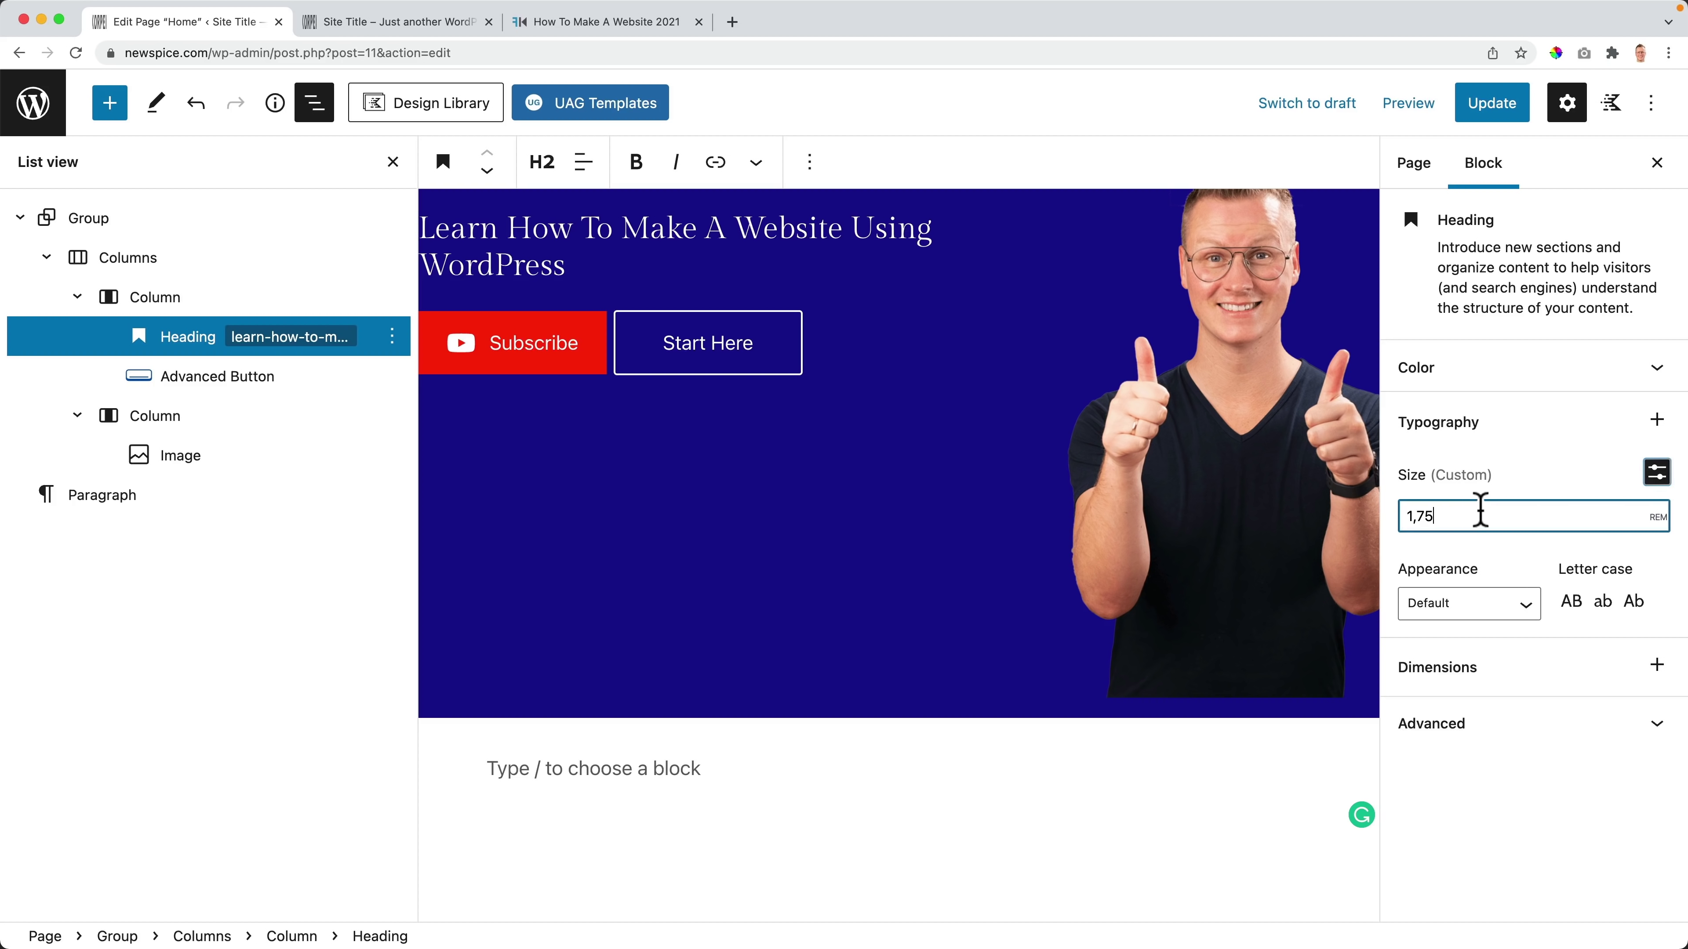
left_click(1658, 517)
left_click(1662, 482)
double_click(1486, 516)
type("3")
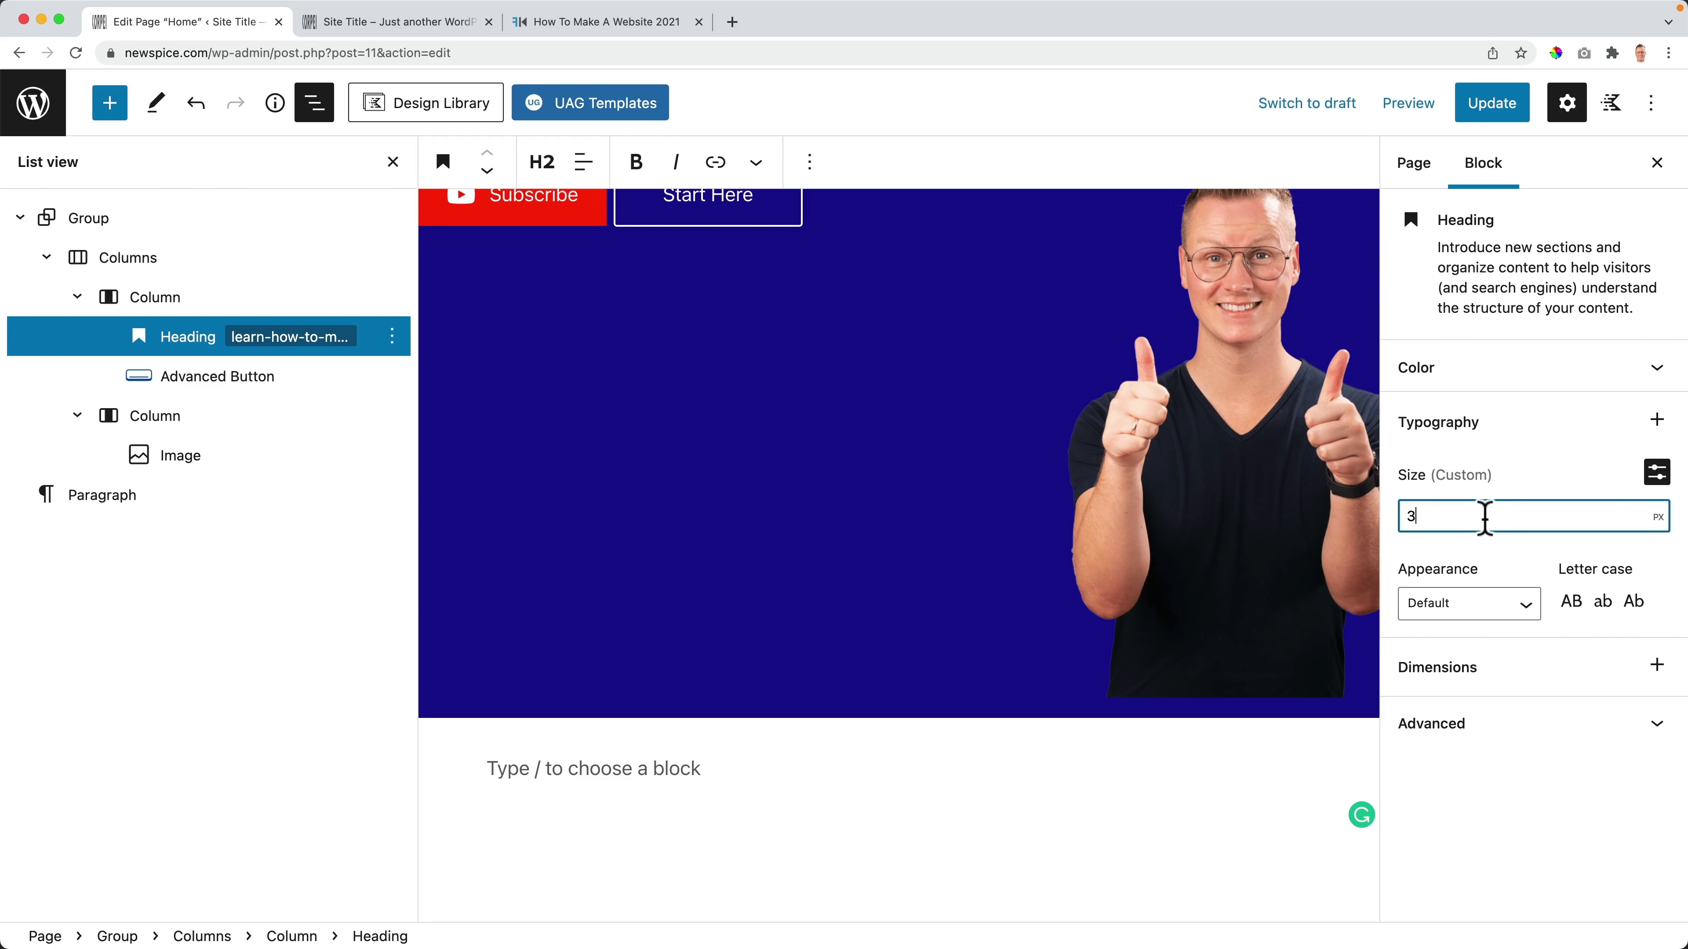
type("24")
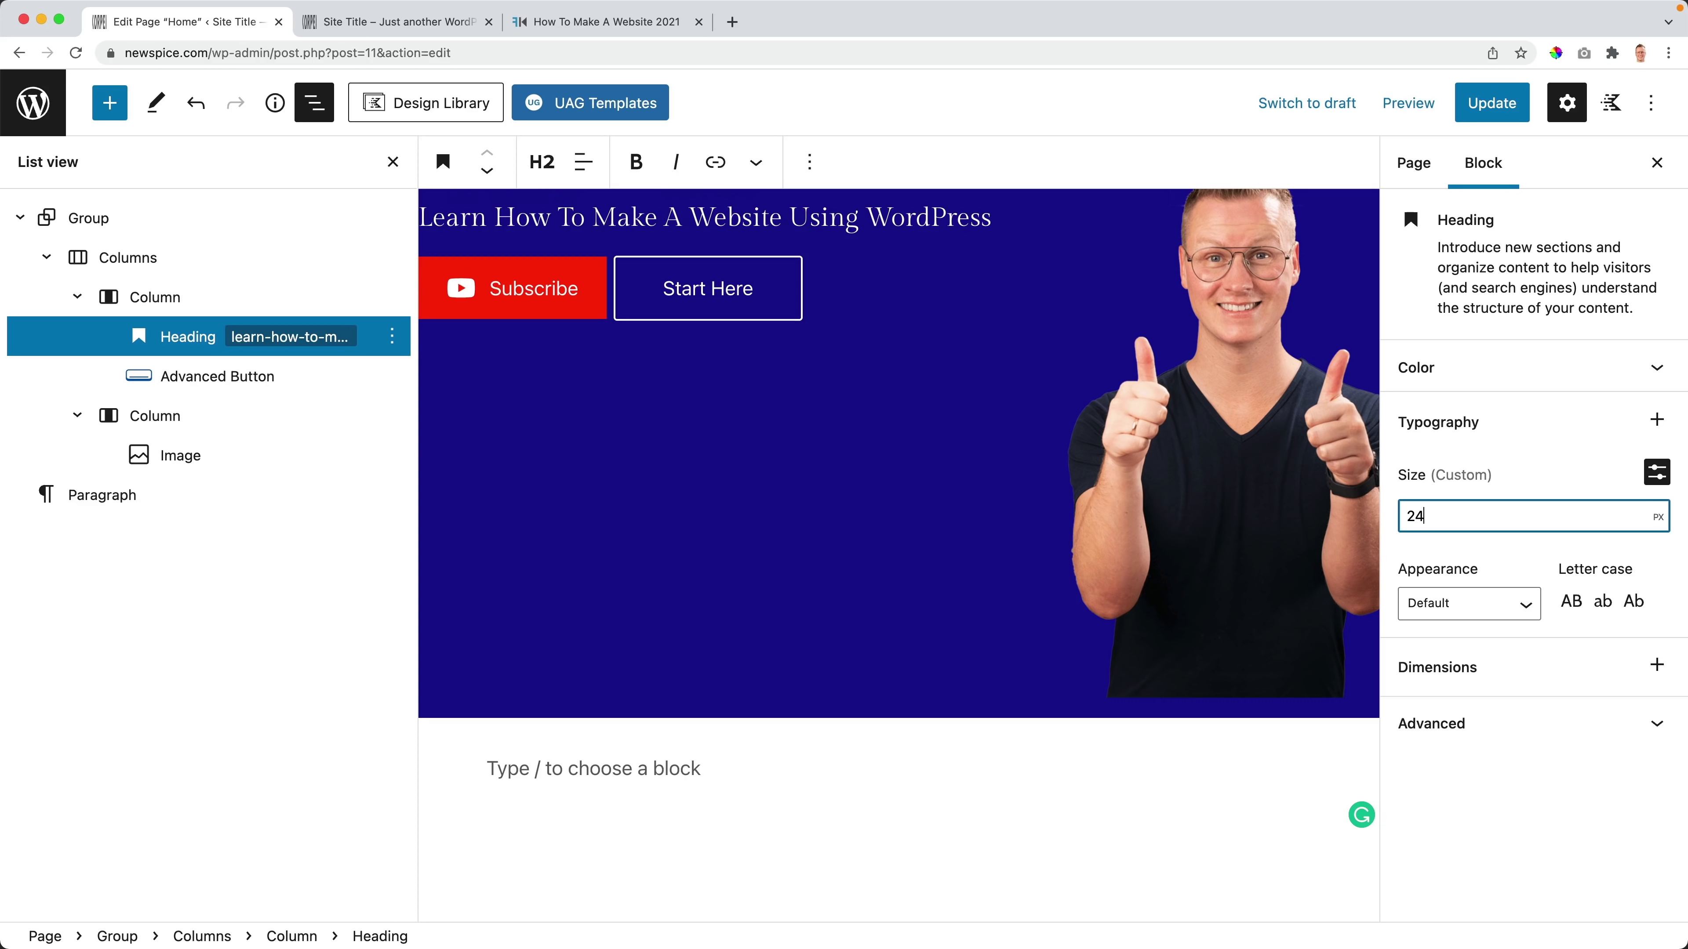
left_click(1454, 517)
key("Up")
key("Up")
key("Up")
key("Up")
key("Up")
key("Up")
key("Up")
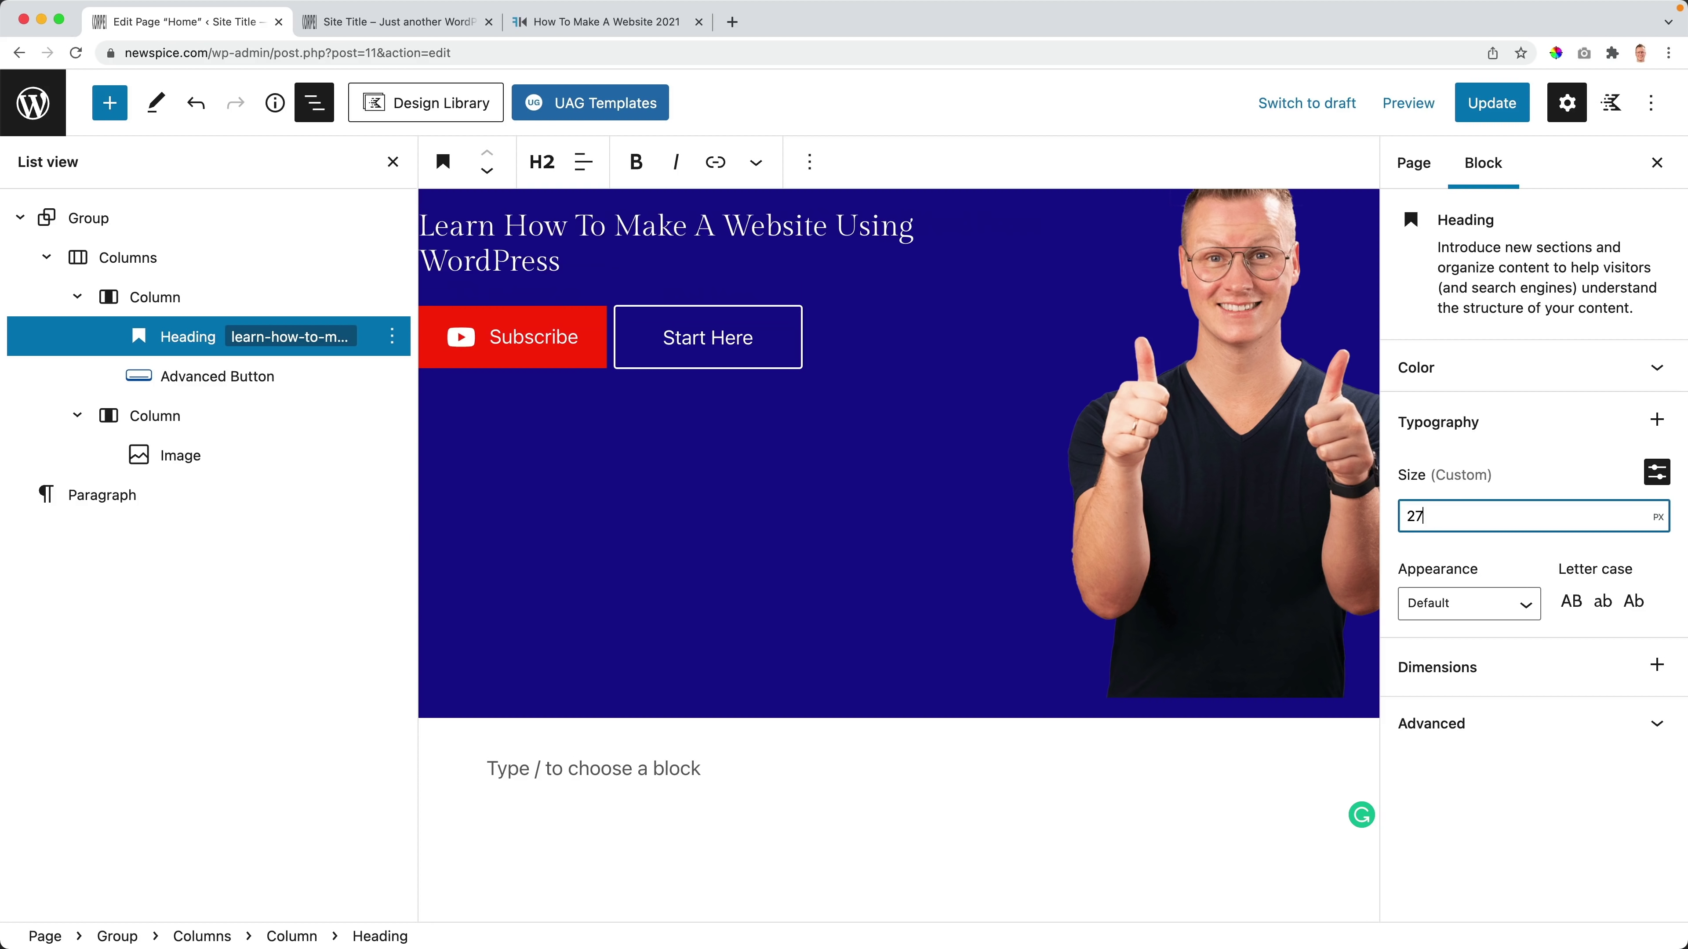
key("Up")
key("Up")
key("Up")
key("Up")
key("Up")
key("Up")
key("Up")
key("Up")
key("Up")
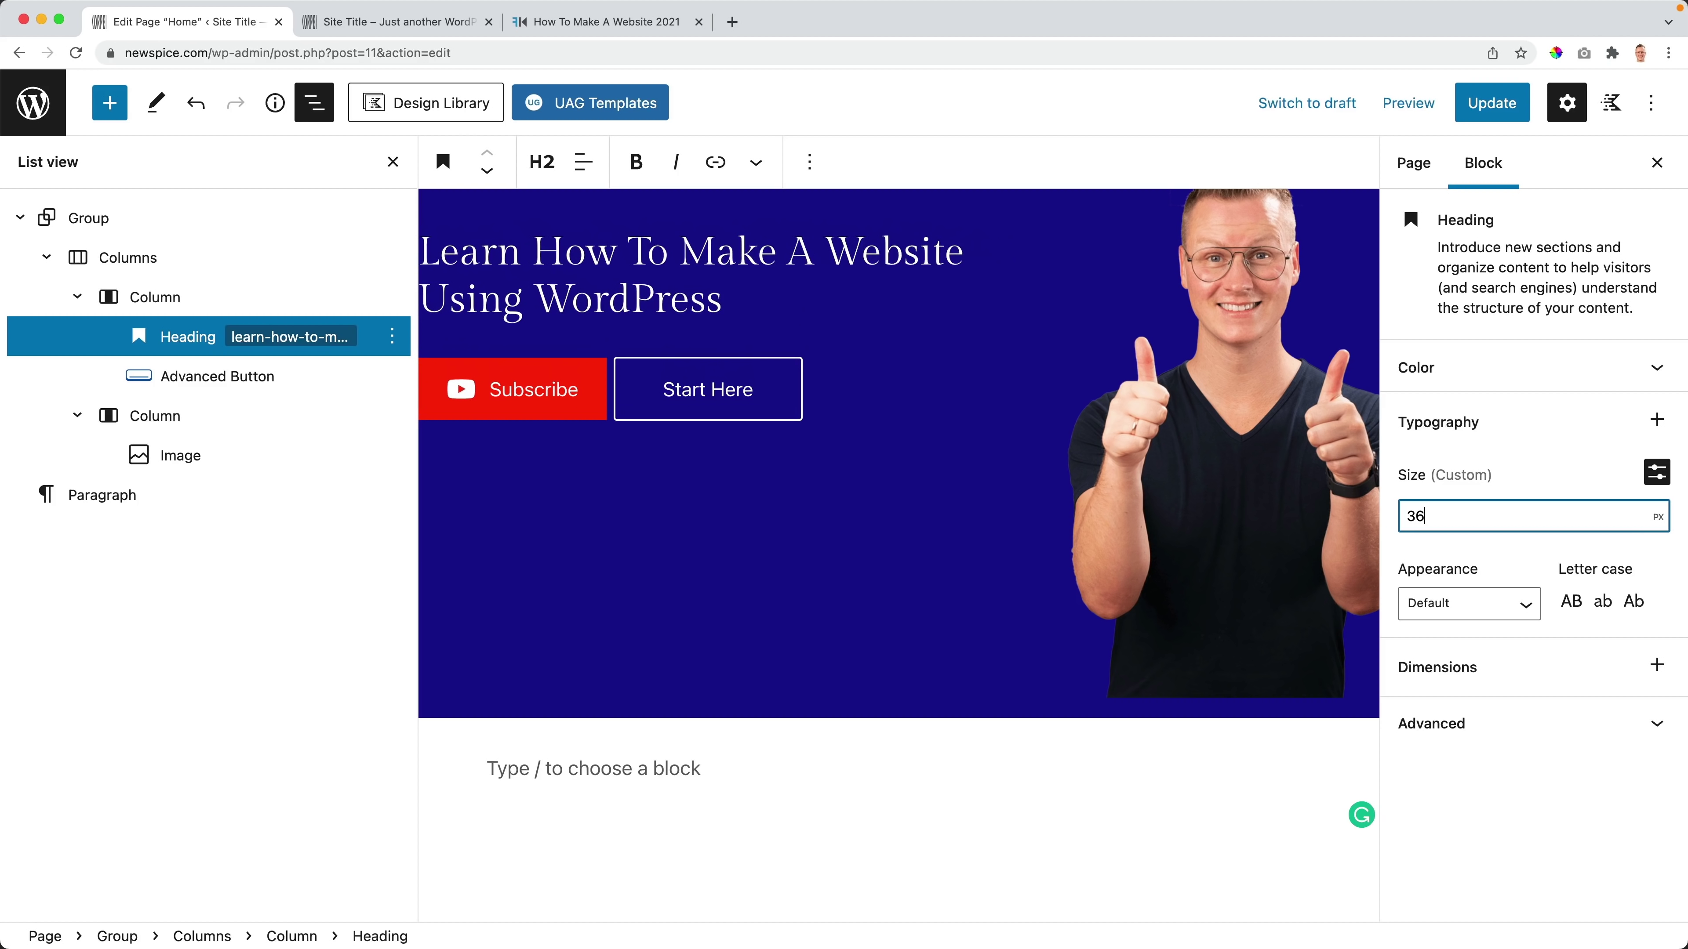
Step: Update the page, reload the live homepage to check the heading size, and return to the page editor
left_click(1488, 107)
left_click(332, 21)
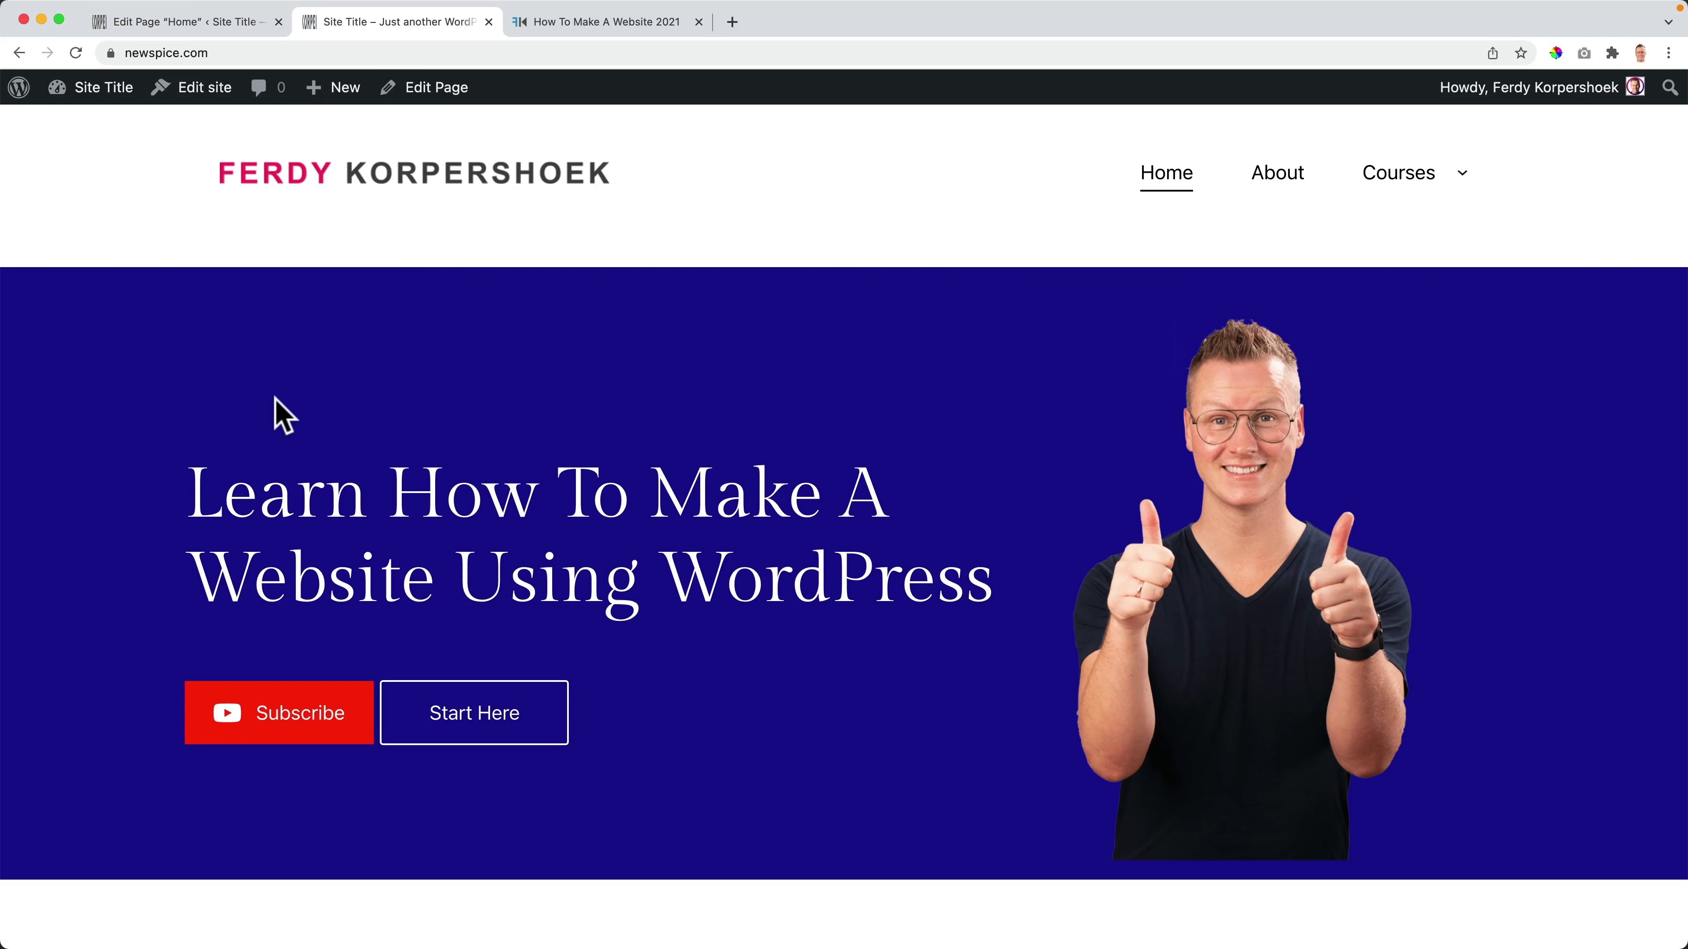
key("super+r")
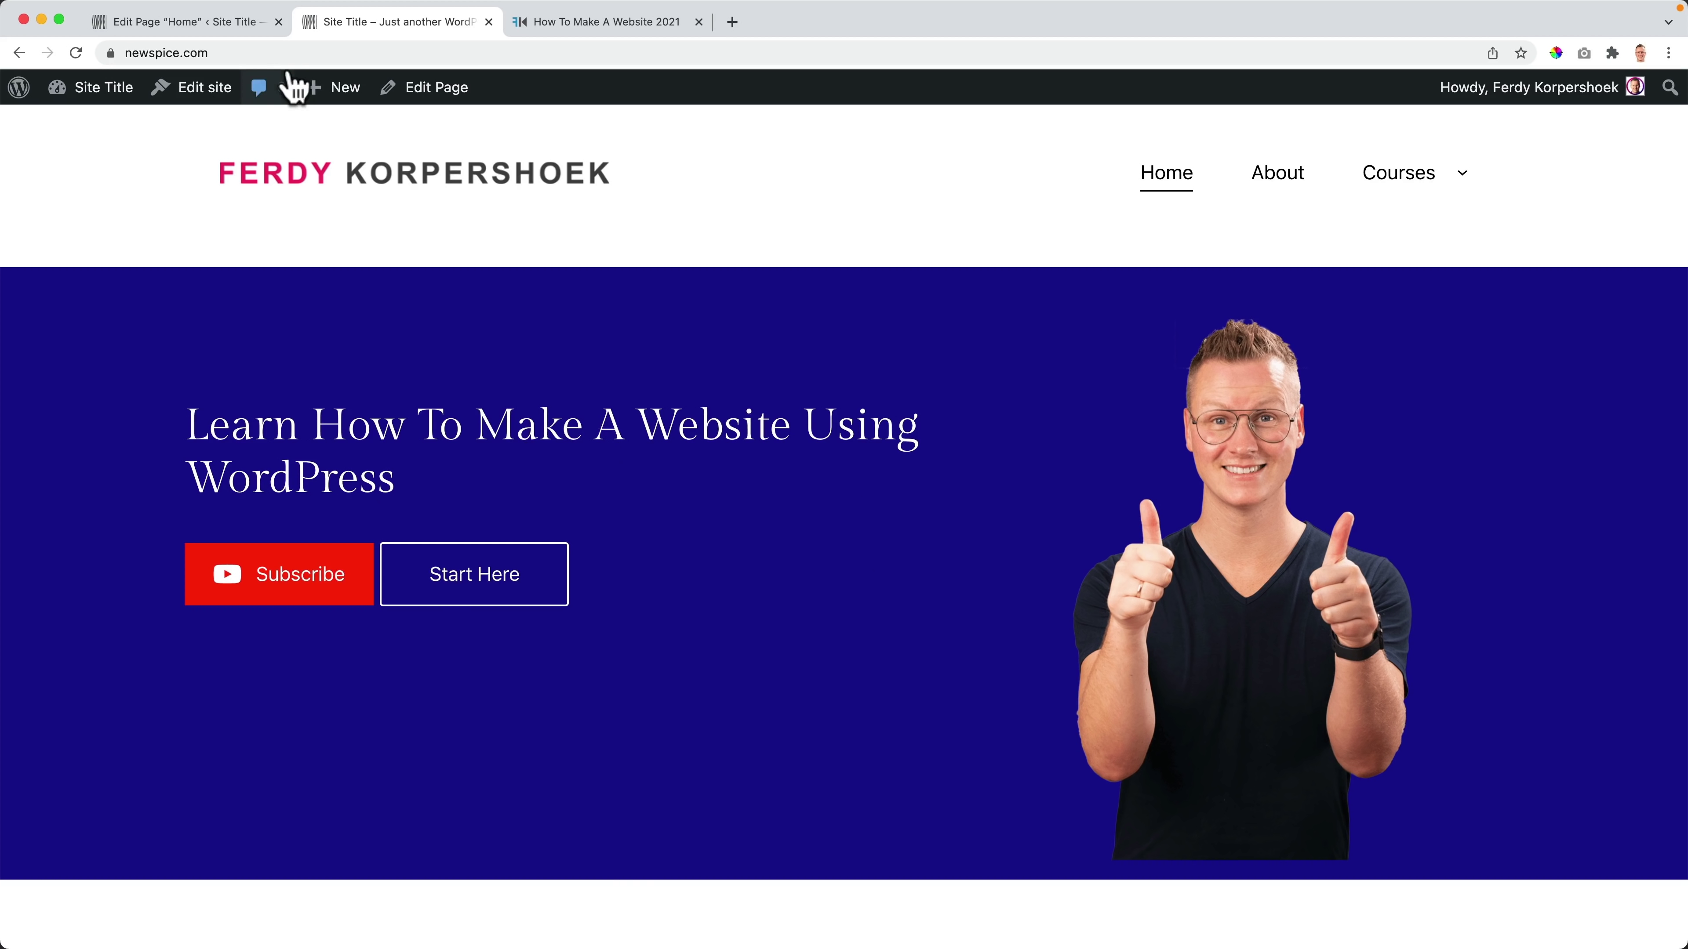
left_click(246, 21)
Step: Vertically align the column with the heading and buttons to the middle and update the page
scroll(573, 294, "up", 5)
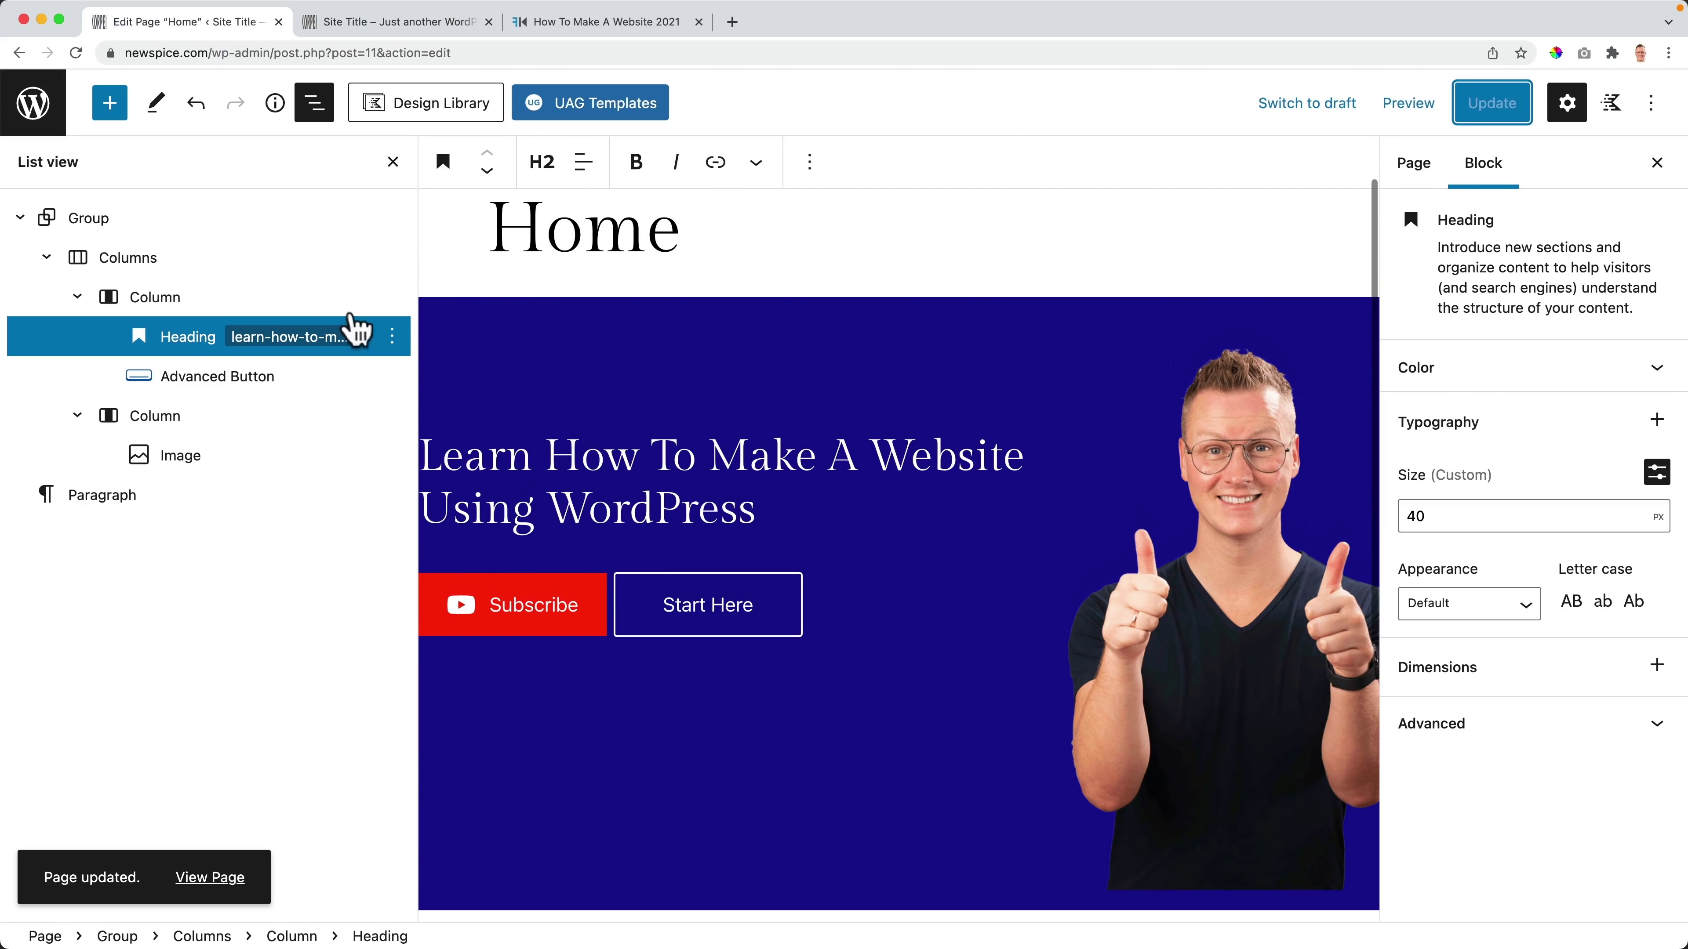
left_click(147, 301)
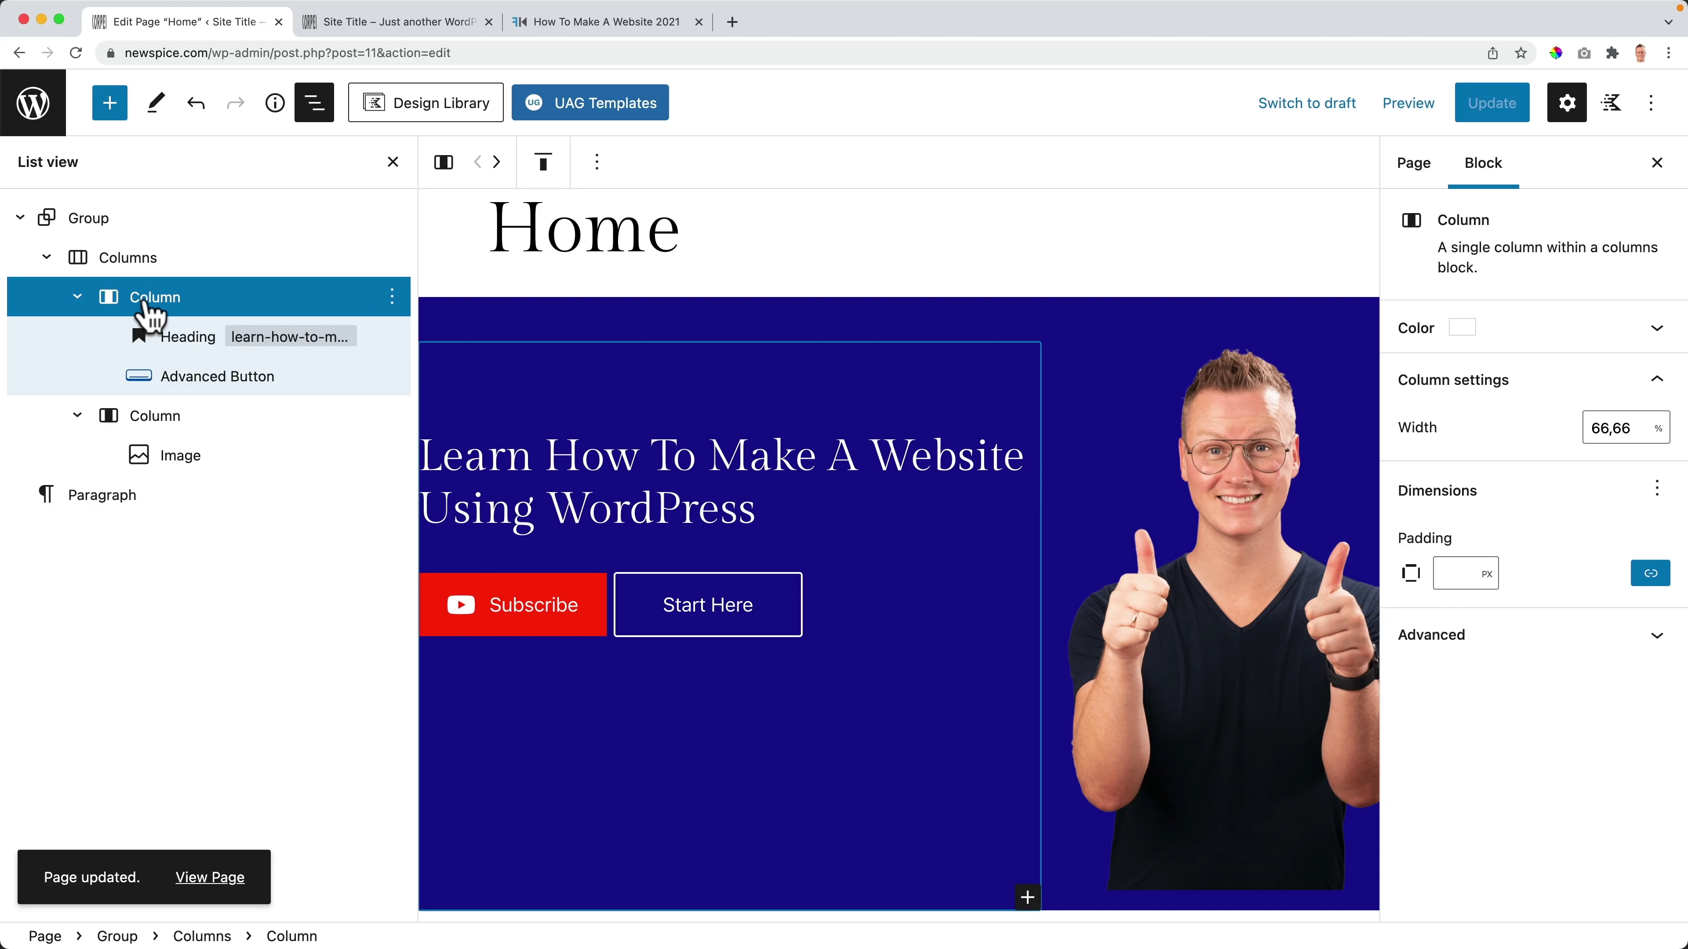
left_click(542, 162)
left_click(589, 277)
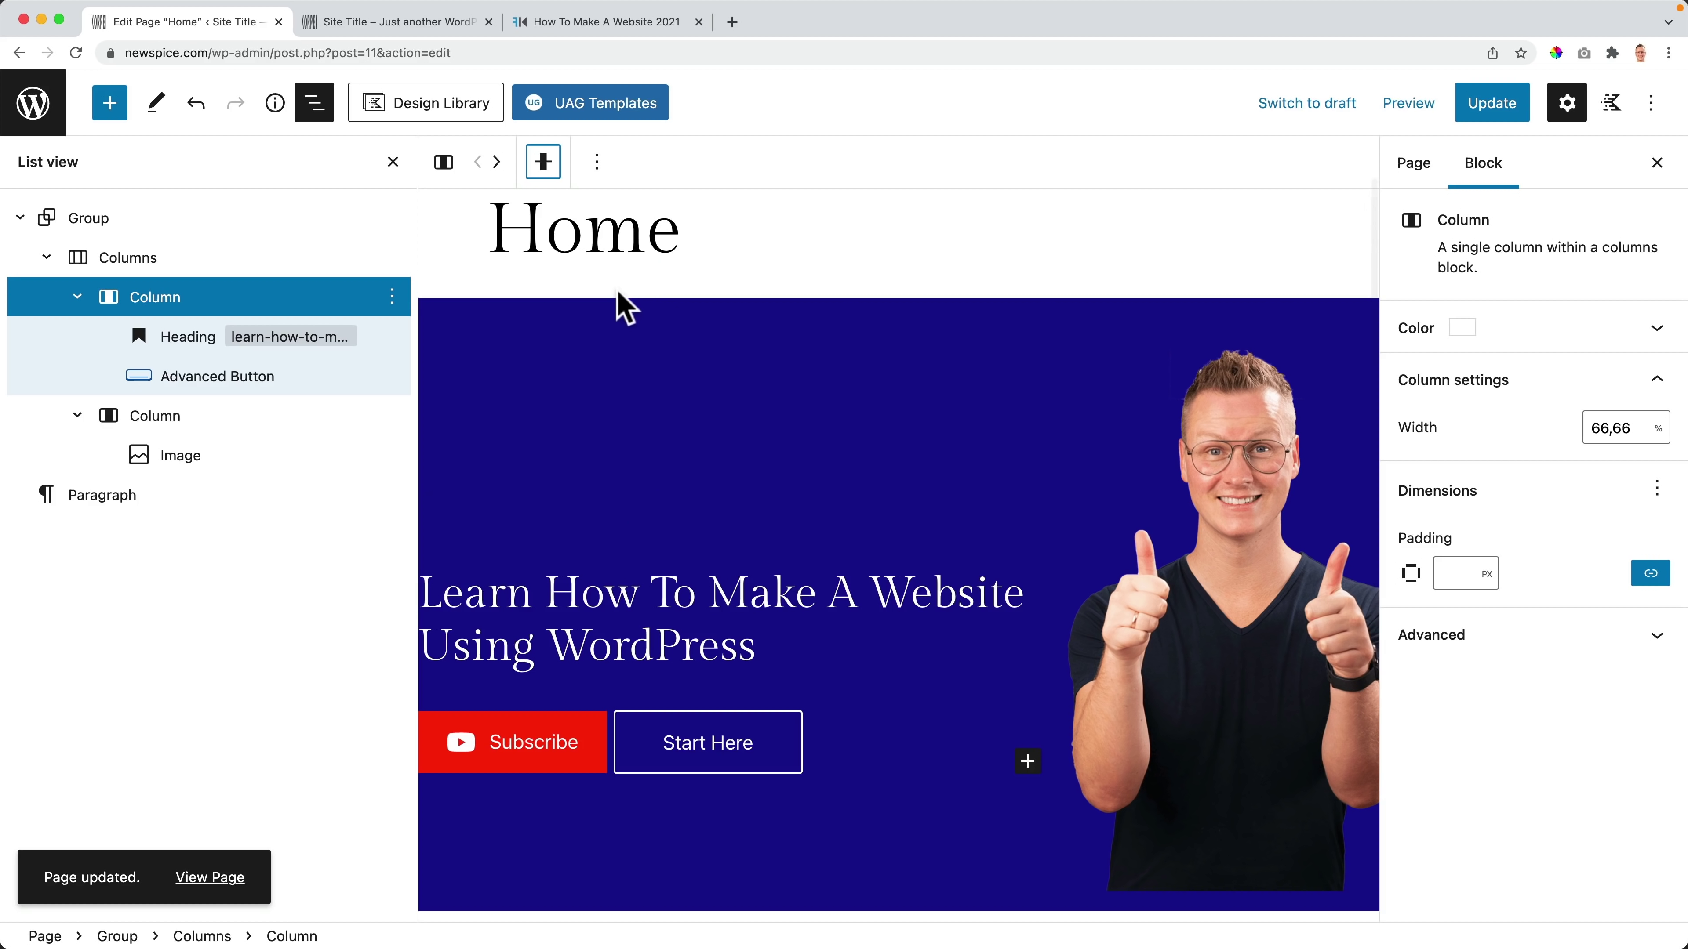
left_click(1494, 112)
Step: Reload the live homepage and check the vertical position of the heading and buttons beside the photo
left_click(435, 27)
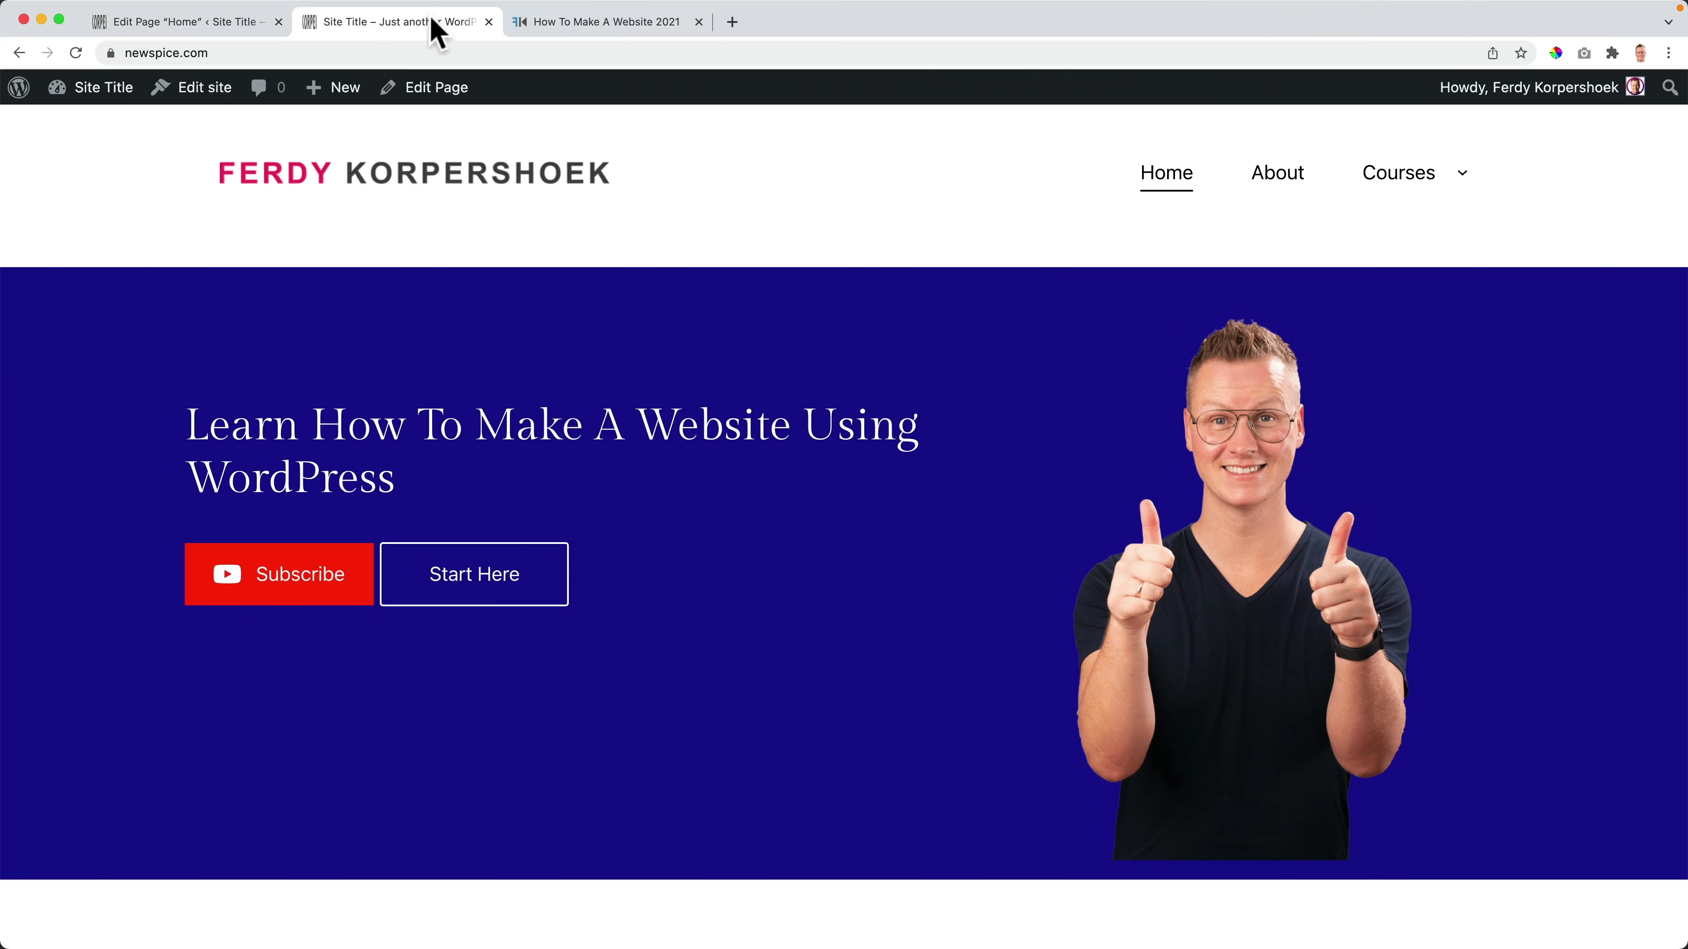
key("super+r")
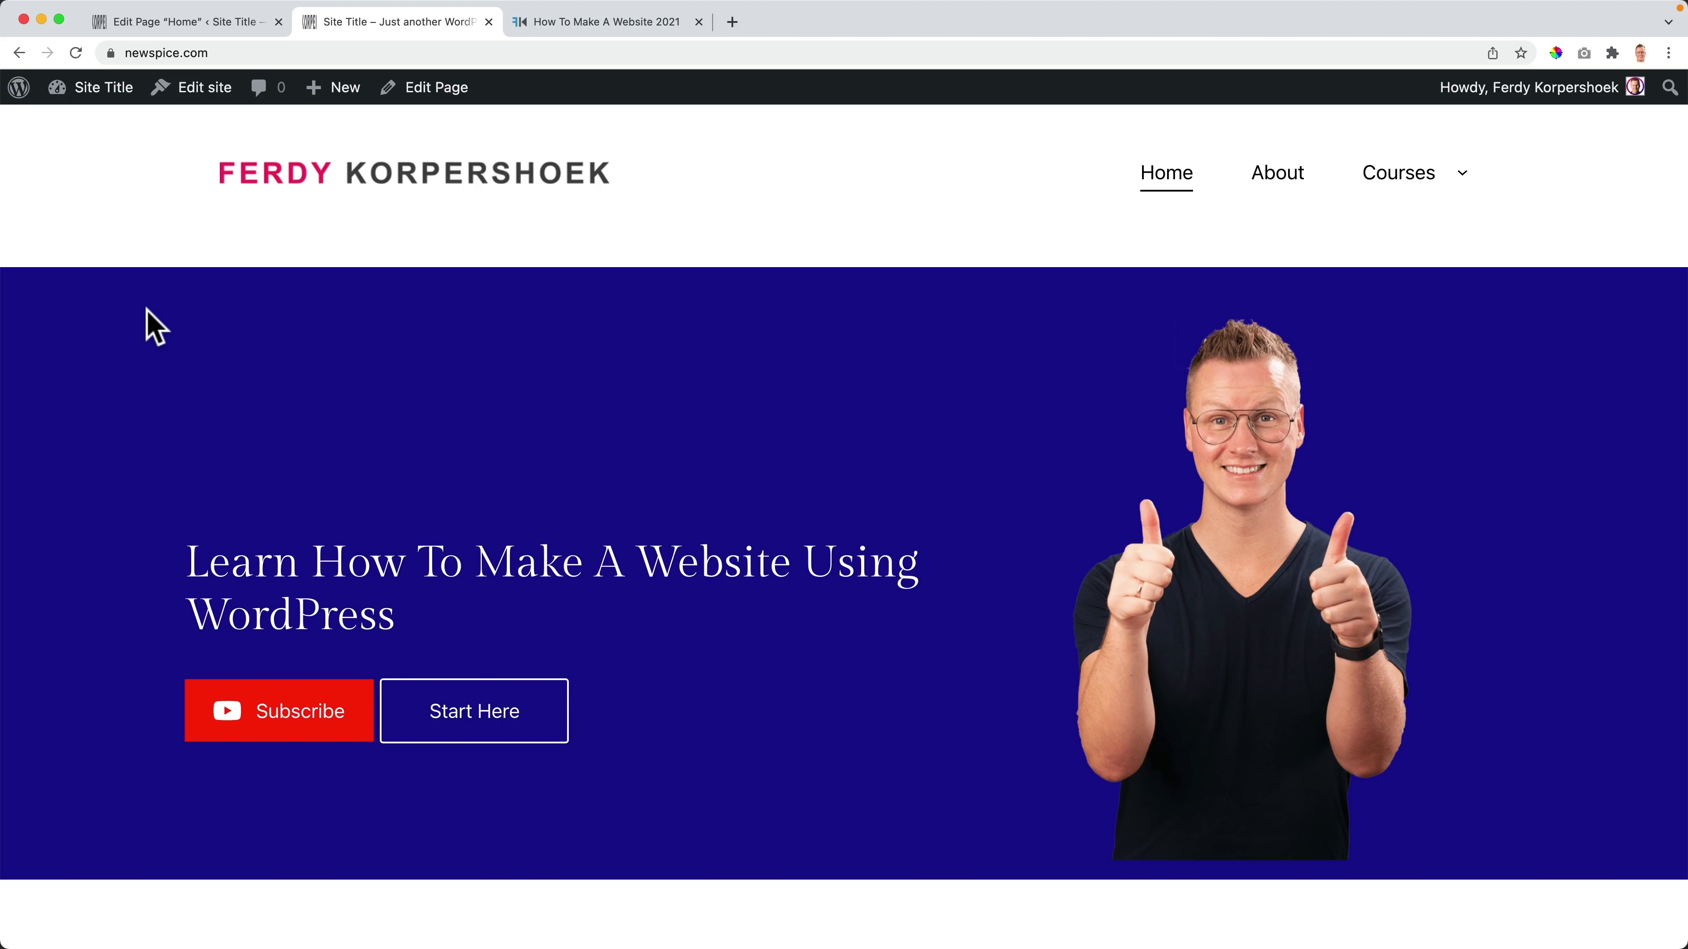
scroll(186, 323, "down", 1)
scroll(188, 336, "down", 2)
scroll(188, 336, "up", 3)
left_click(225, 27)
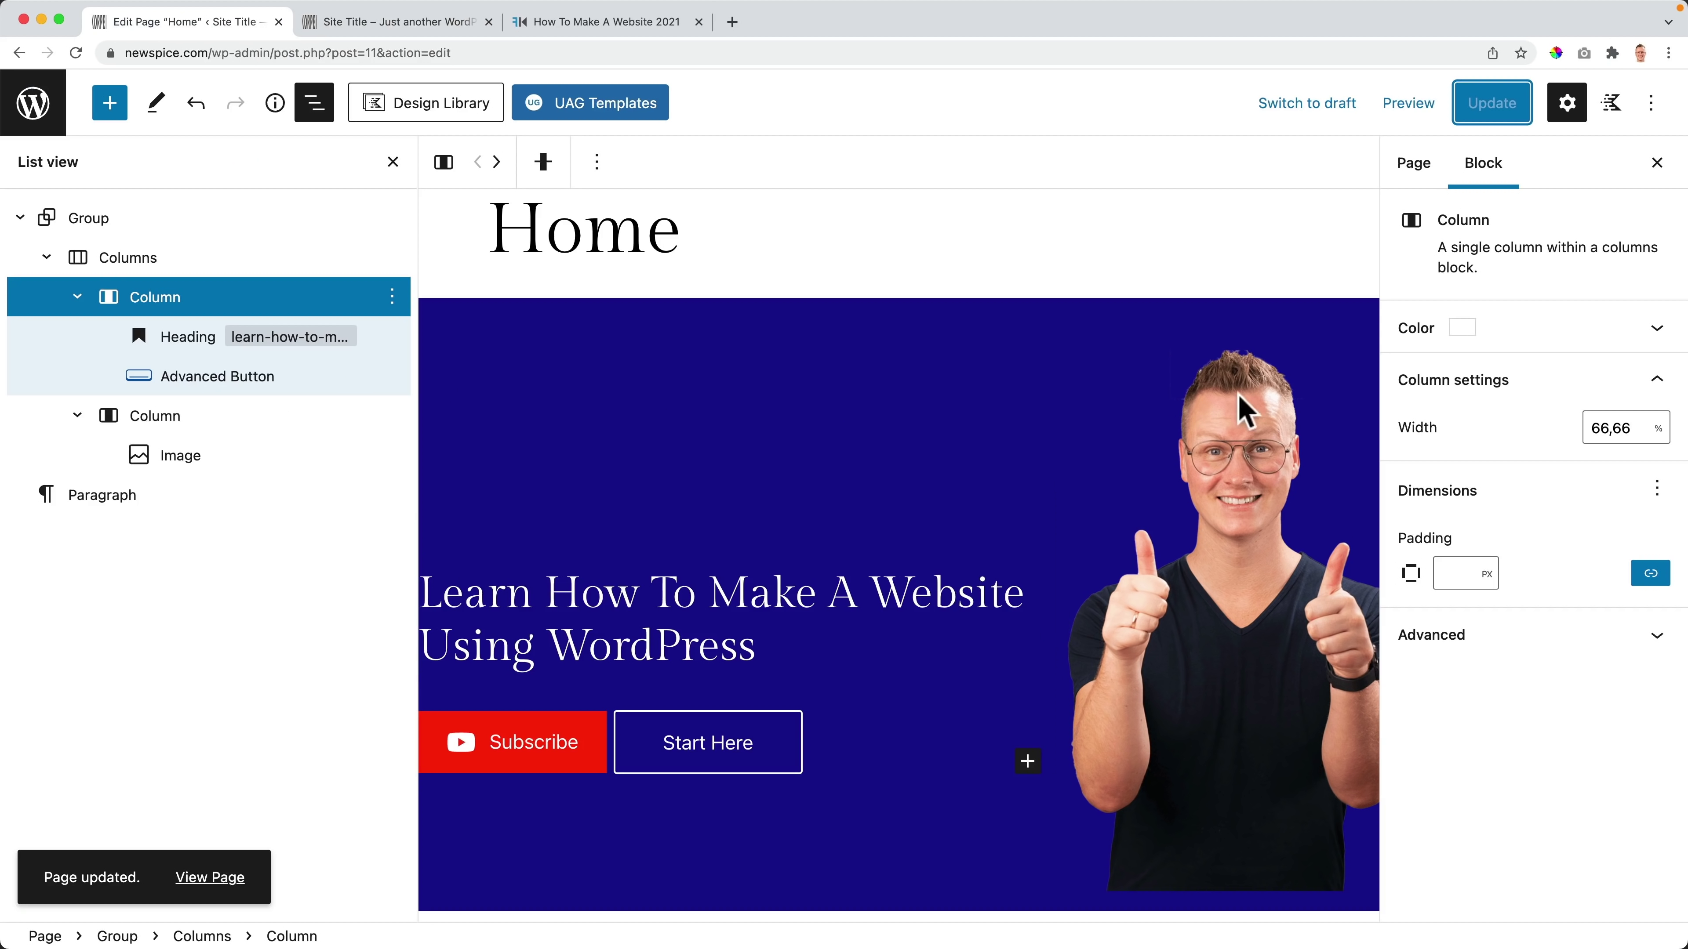
Step: Set the vertical alignment of the column with the heading and buttons back to top and update the page
left_click(365, 300)
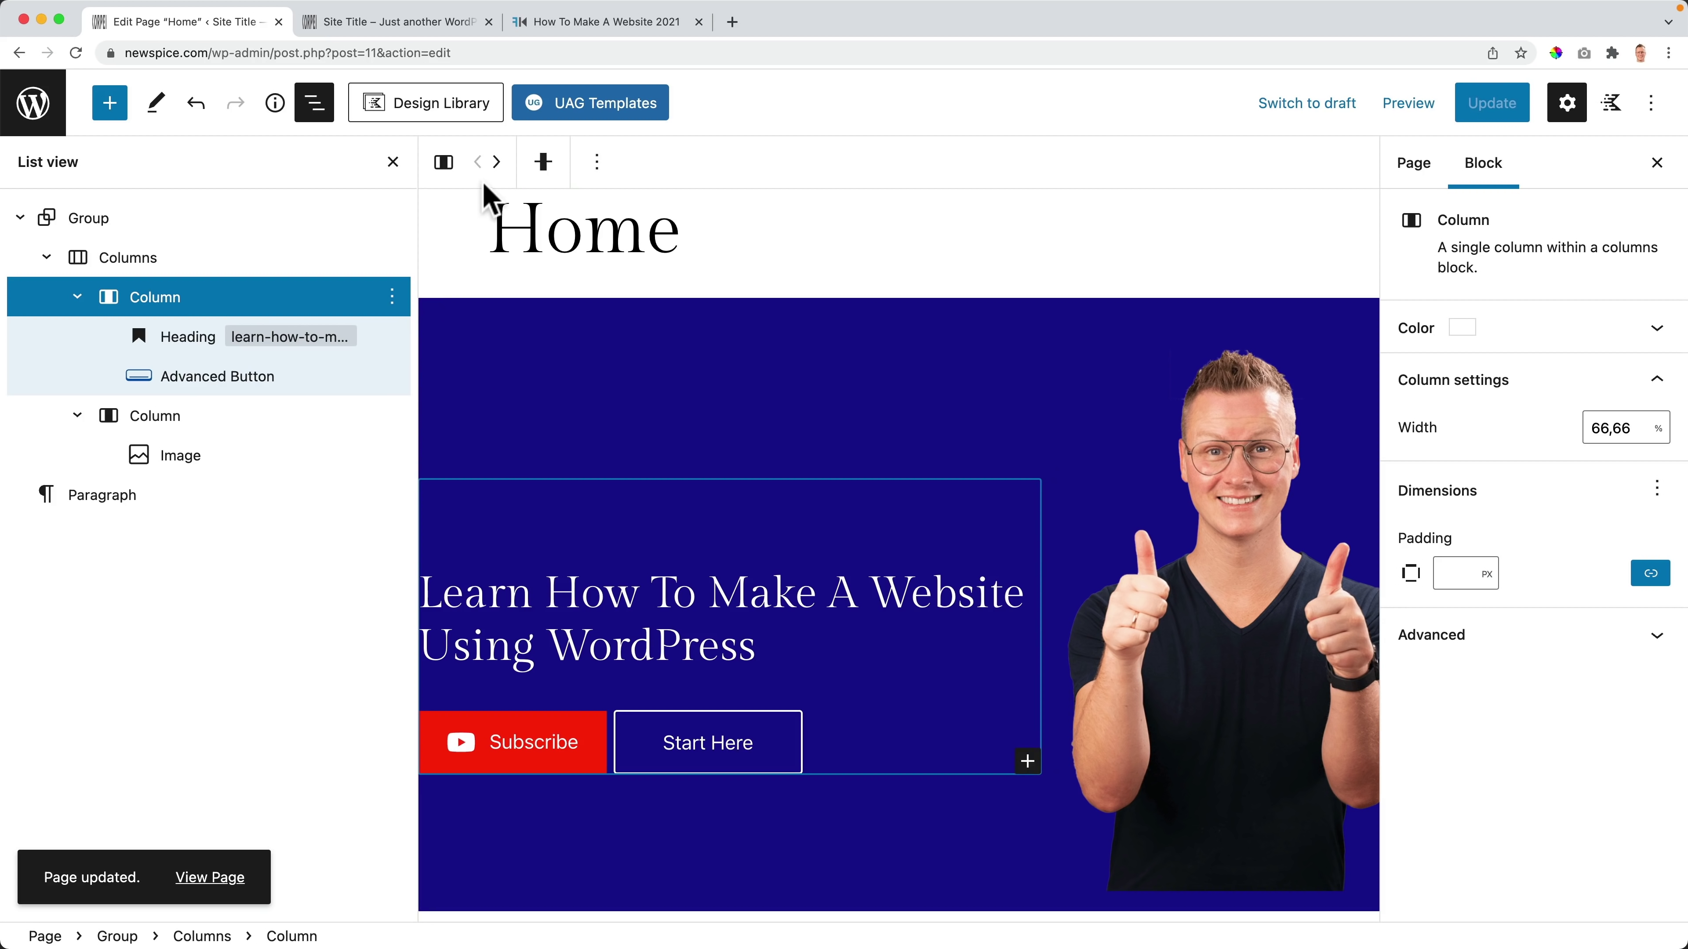
left_click(539, 166)
left_click(566, 232)
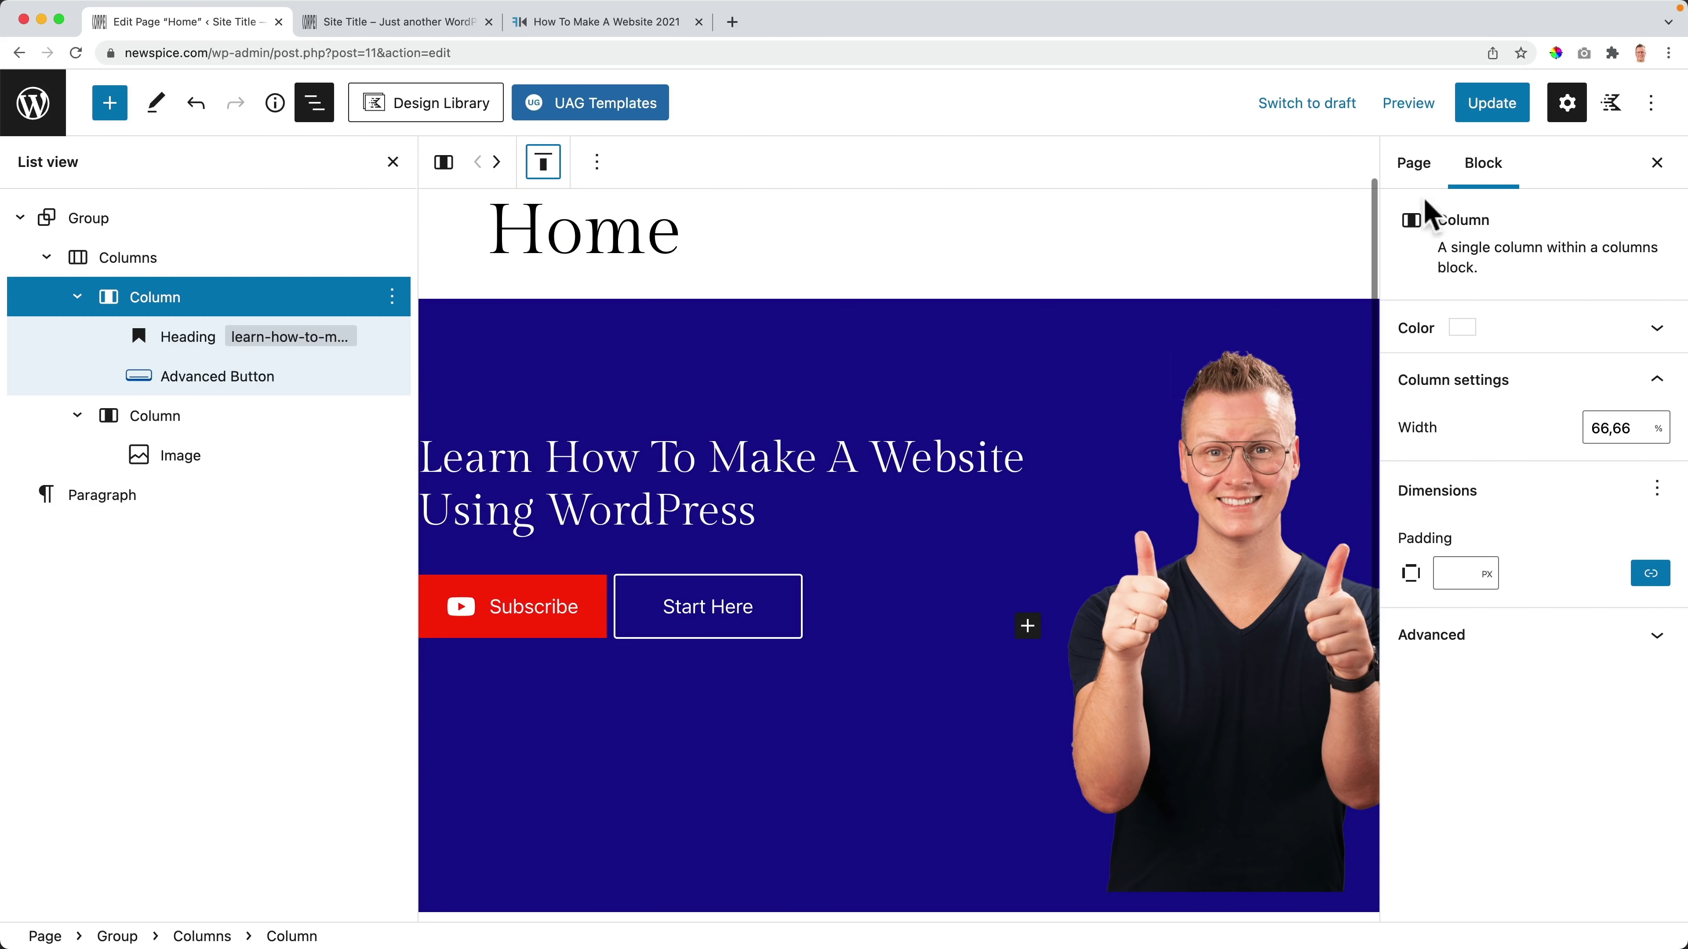
left_click(1504, 126)
Step: Reload the live homepage and test the links of the Subscribe and Start Here buttons
left_click(338, 27)
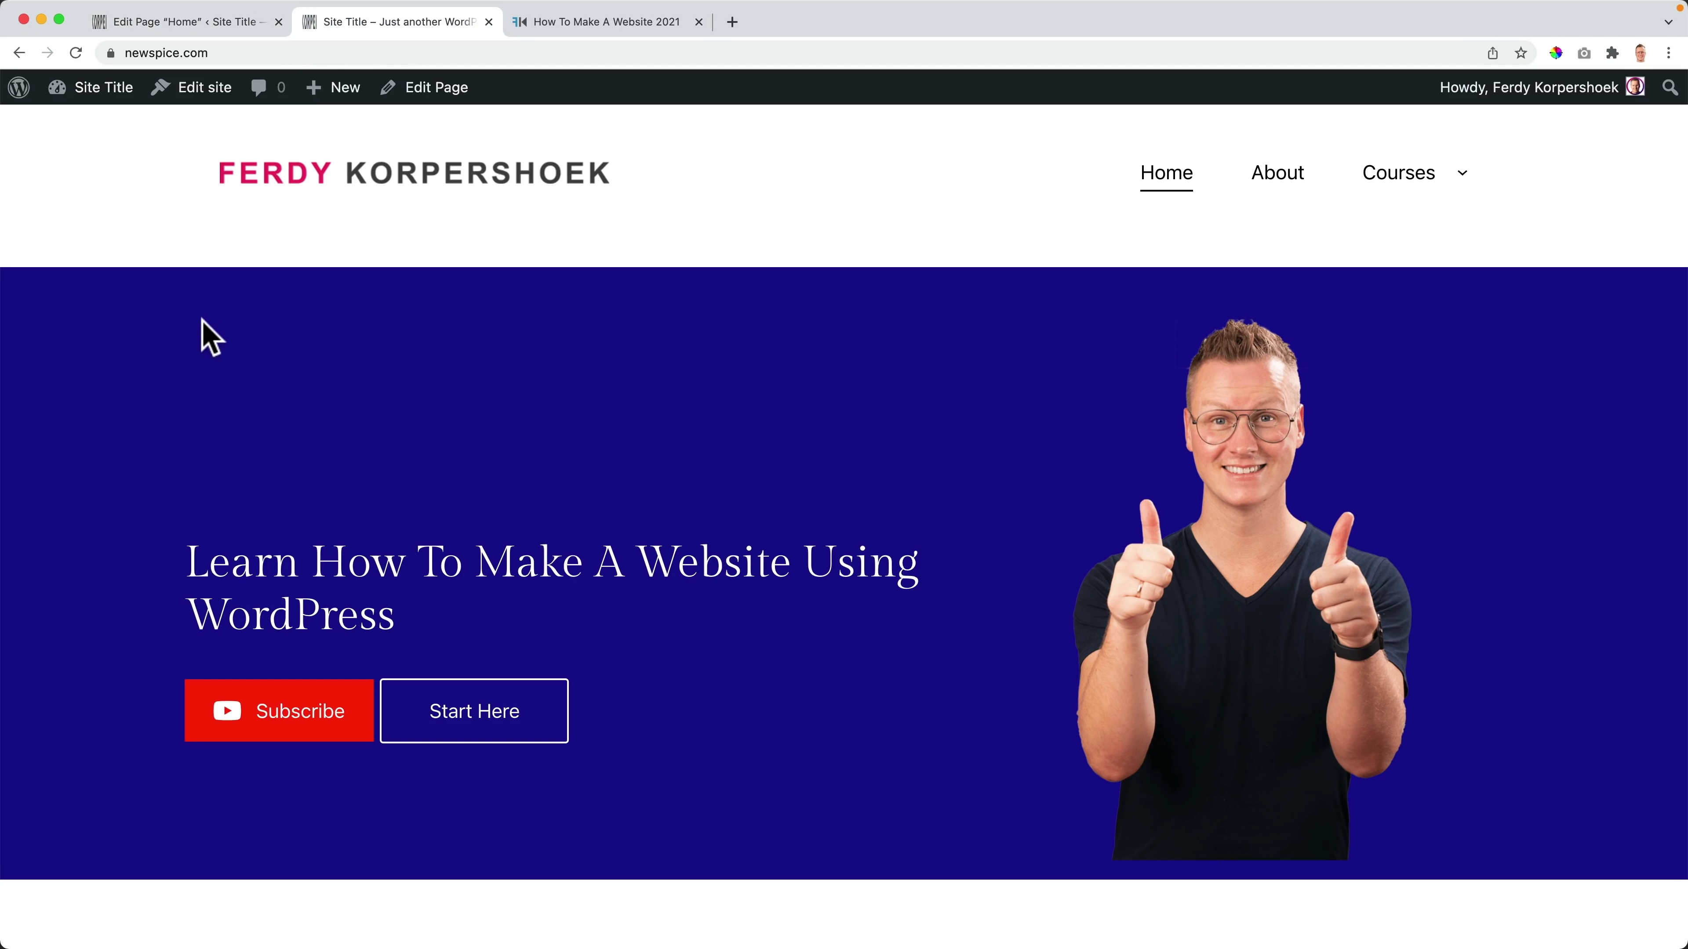
key("super+r")
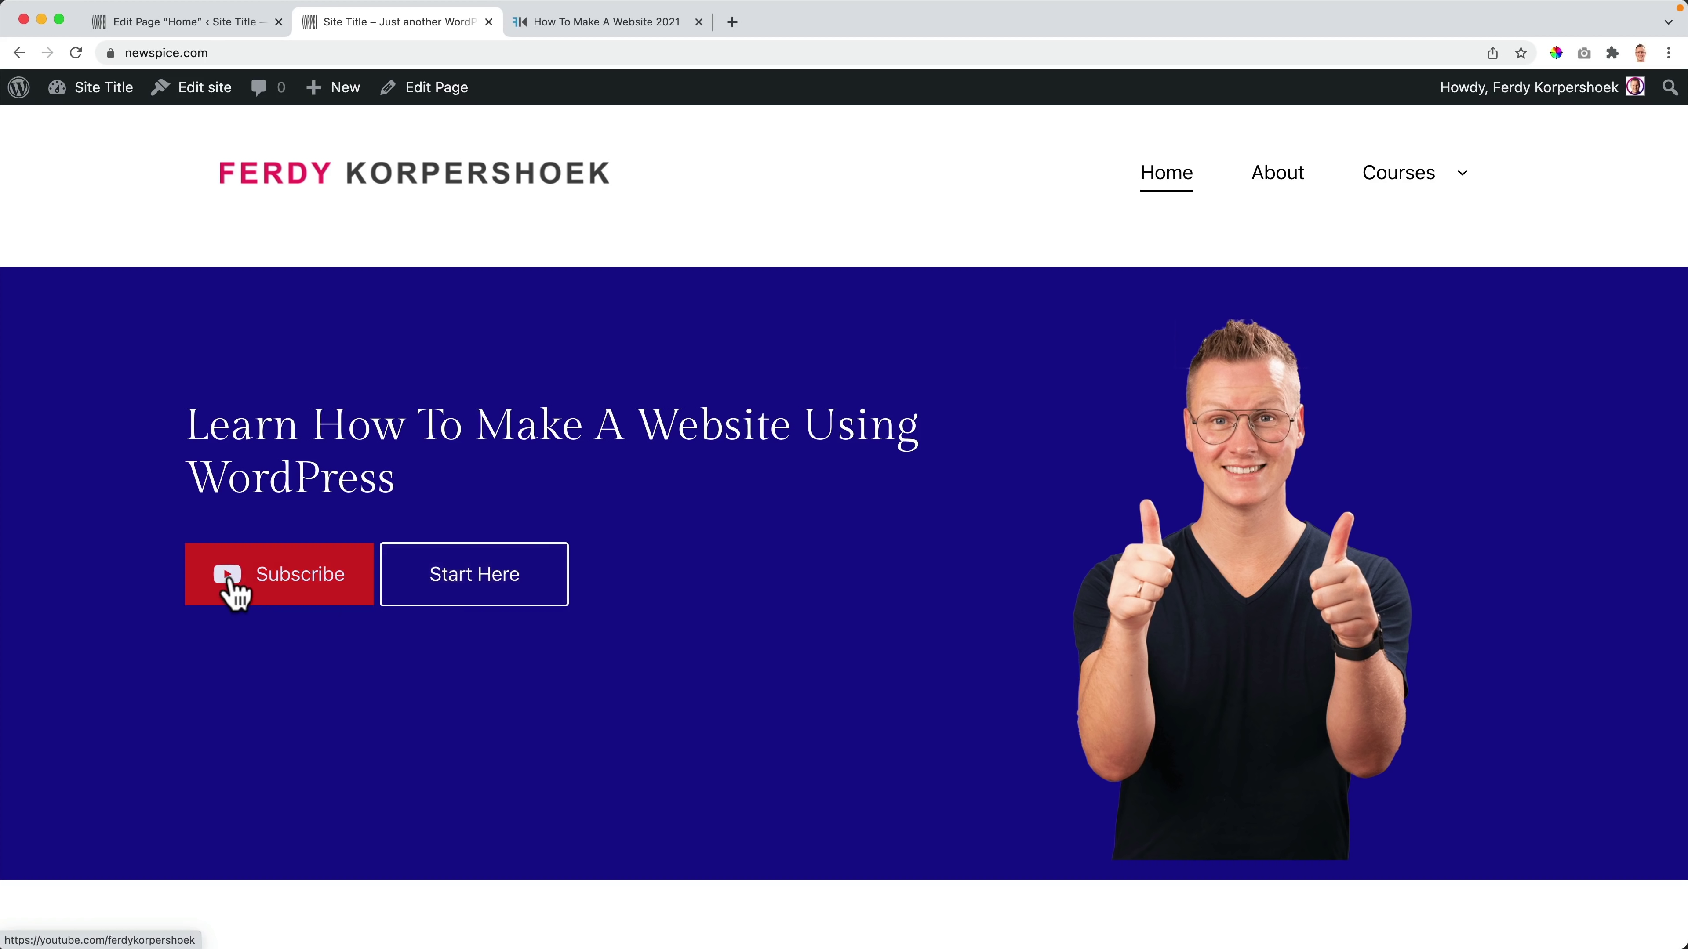
left_click(290, 592)
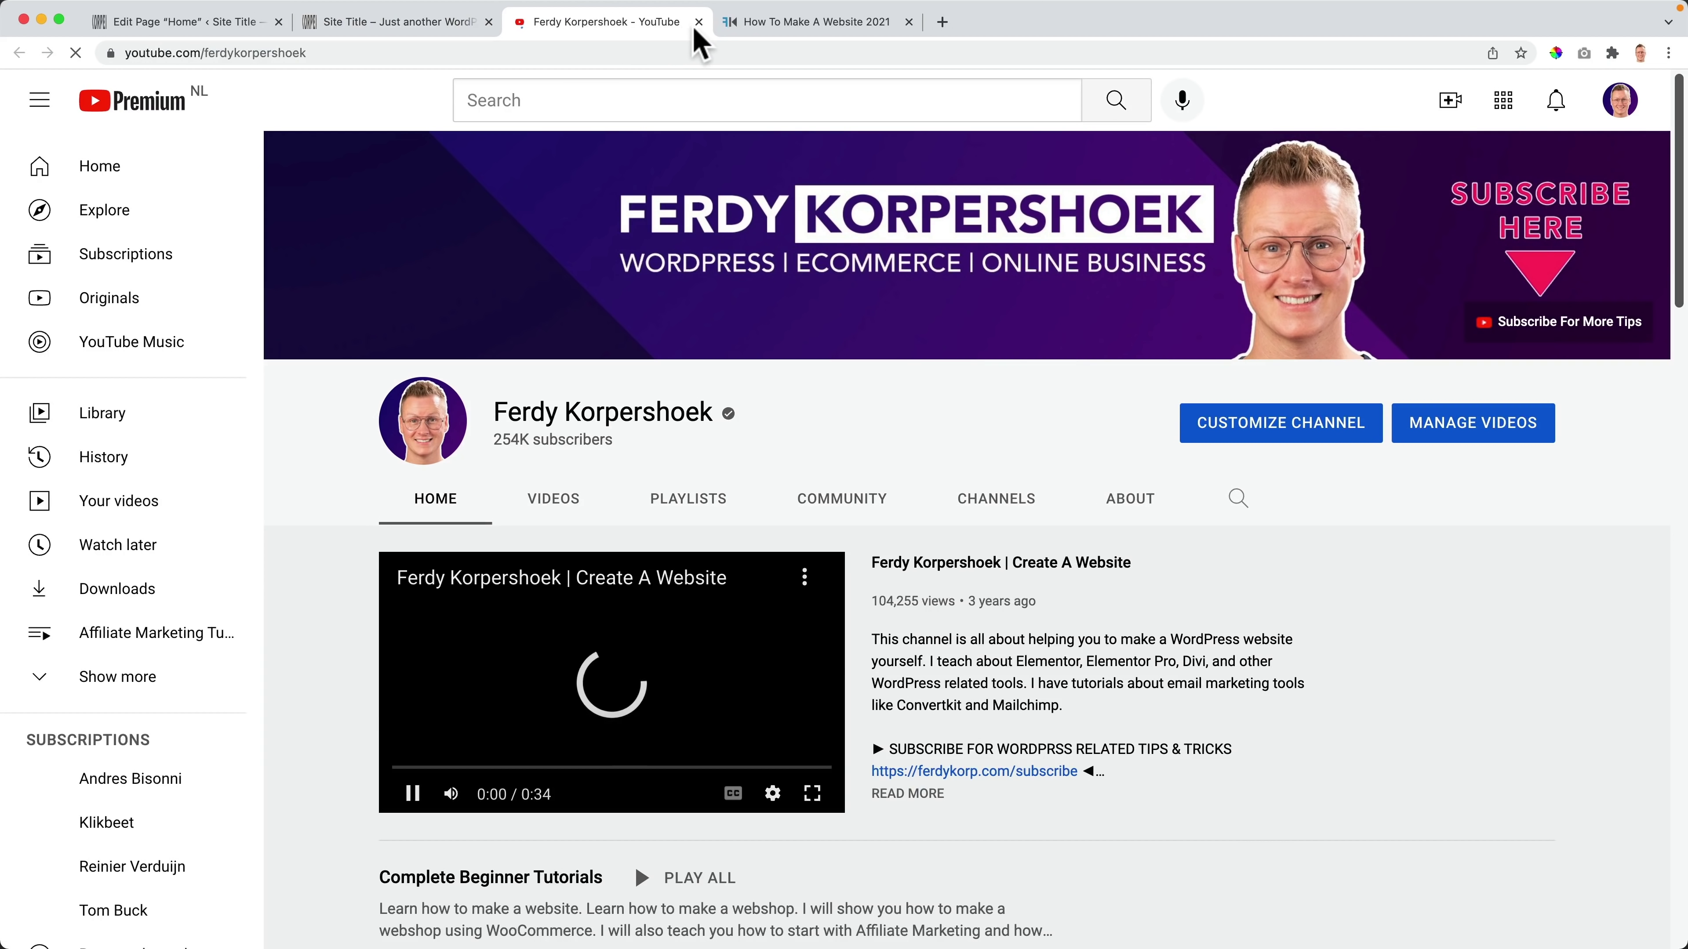
key("super+w")
left_click(472, 592)
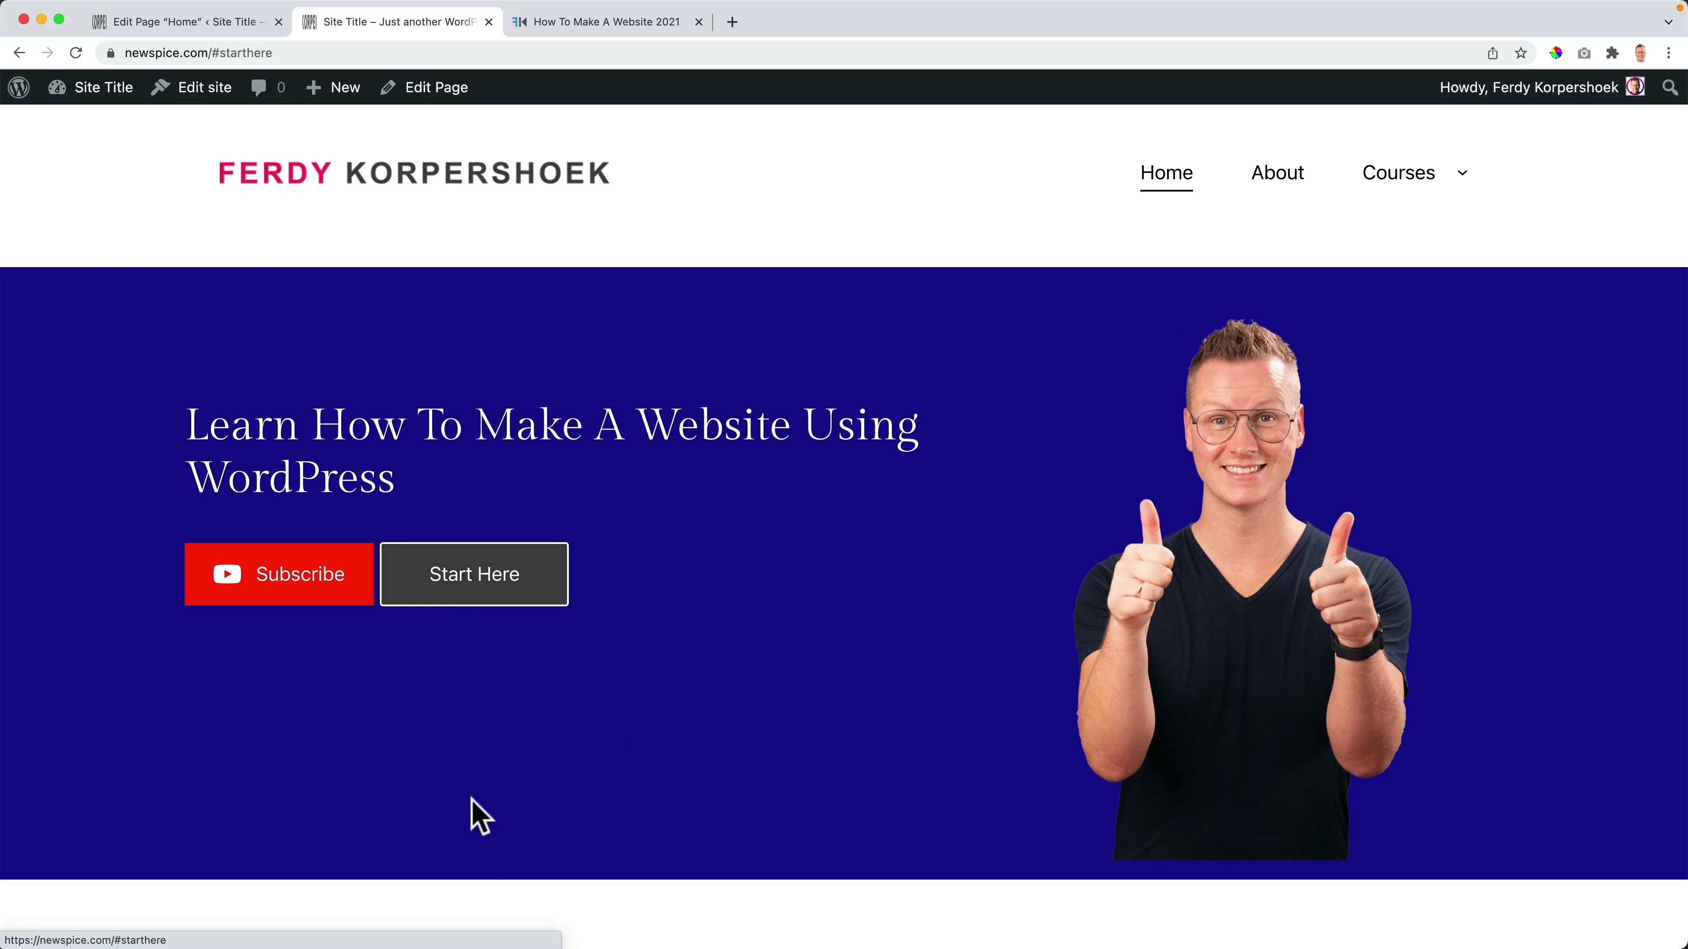
Step: Set the hover background color of the Start Here button to solid red (FF0000) and update the page
left_click(211, 24)
left_click(684, 615)
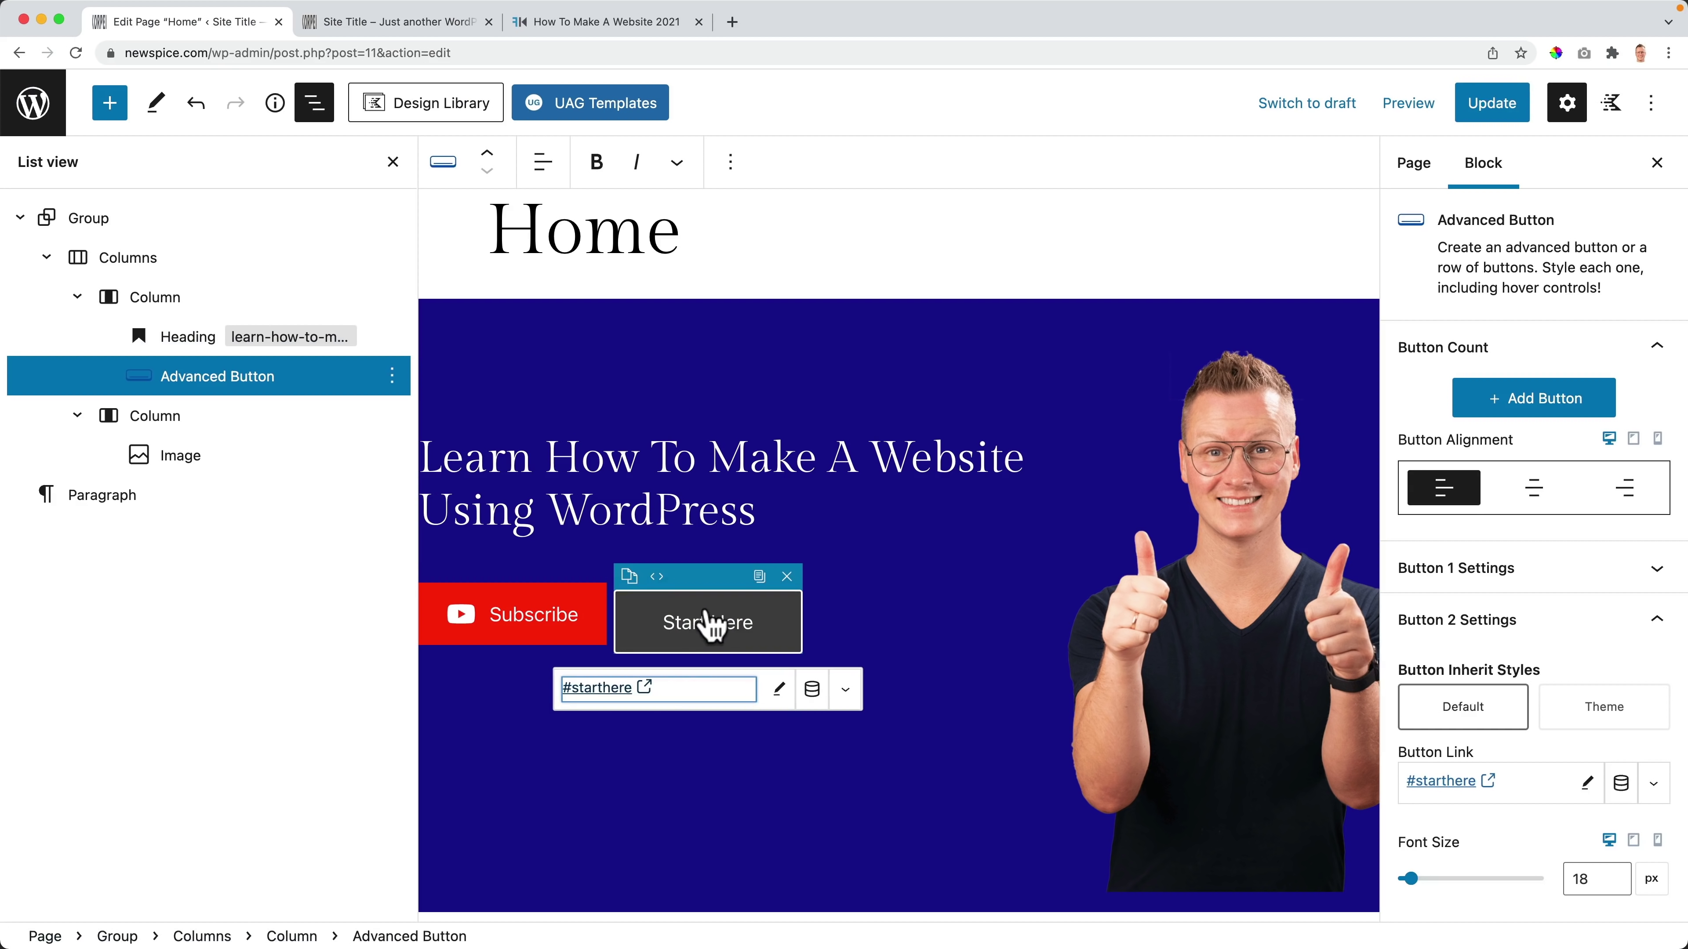
scroll(1550, 585, "down", 10)
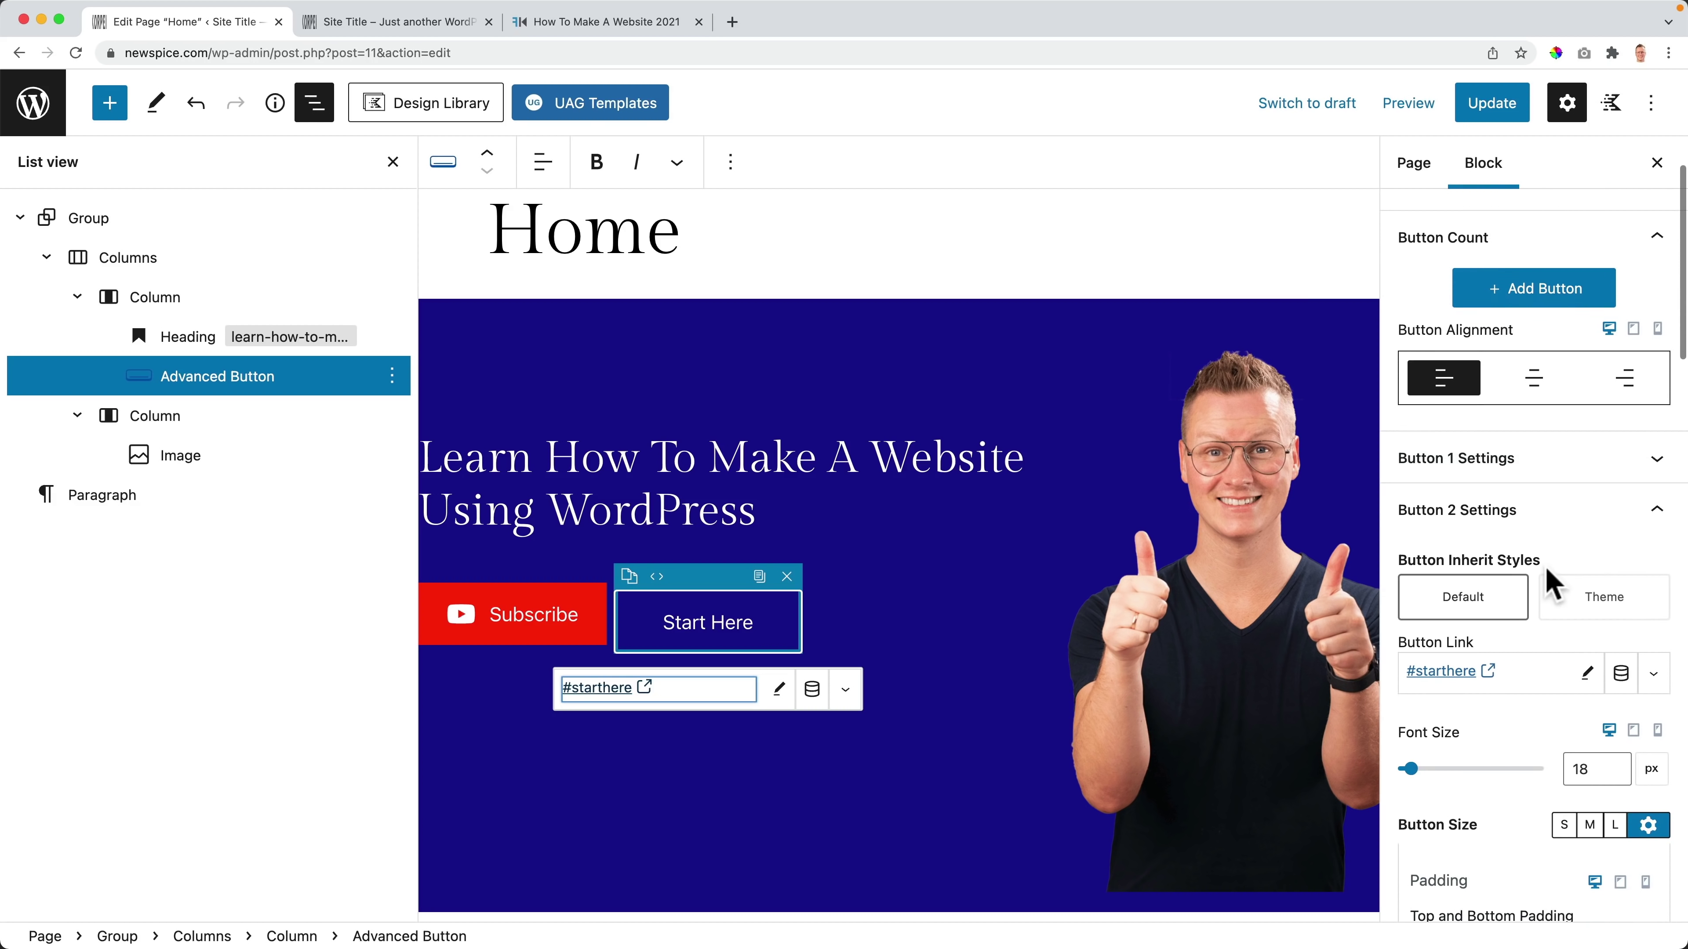
scroll(1550, 558, "down", 4)
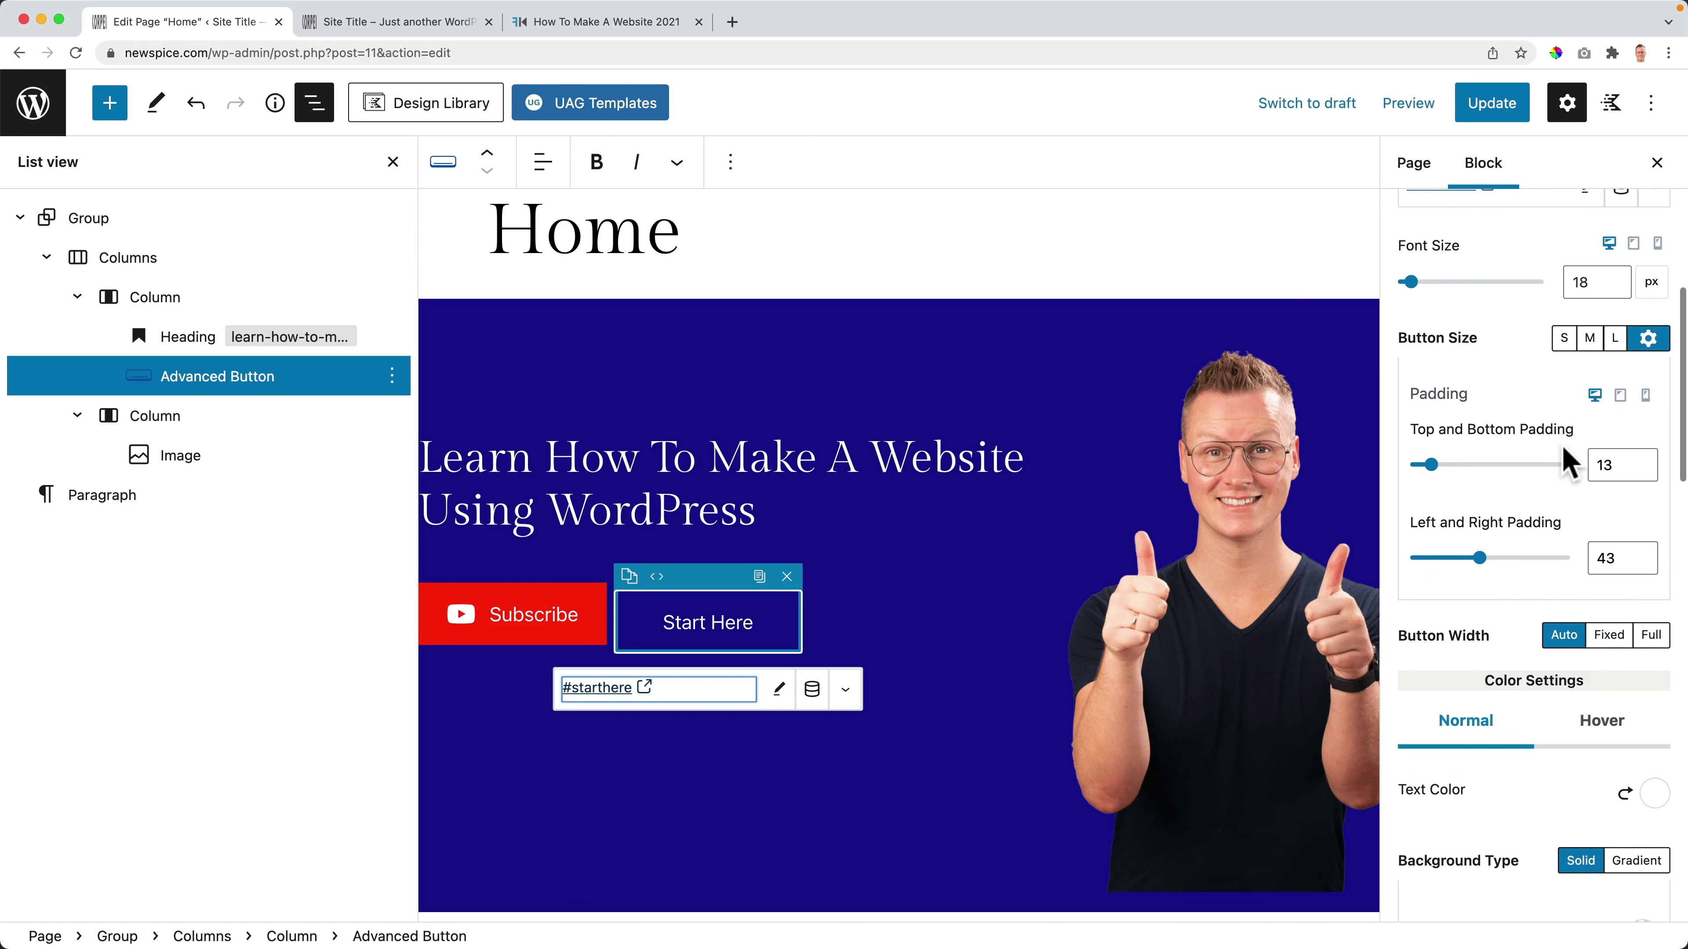
left_click(1605, 552)
scroll(1602, 572, "down", 2)
scroll(1601, 575, "down", 2)
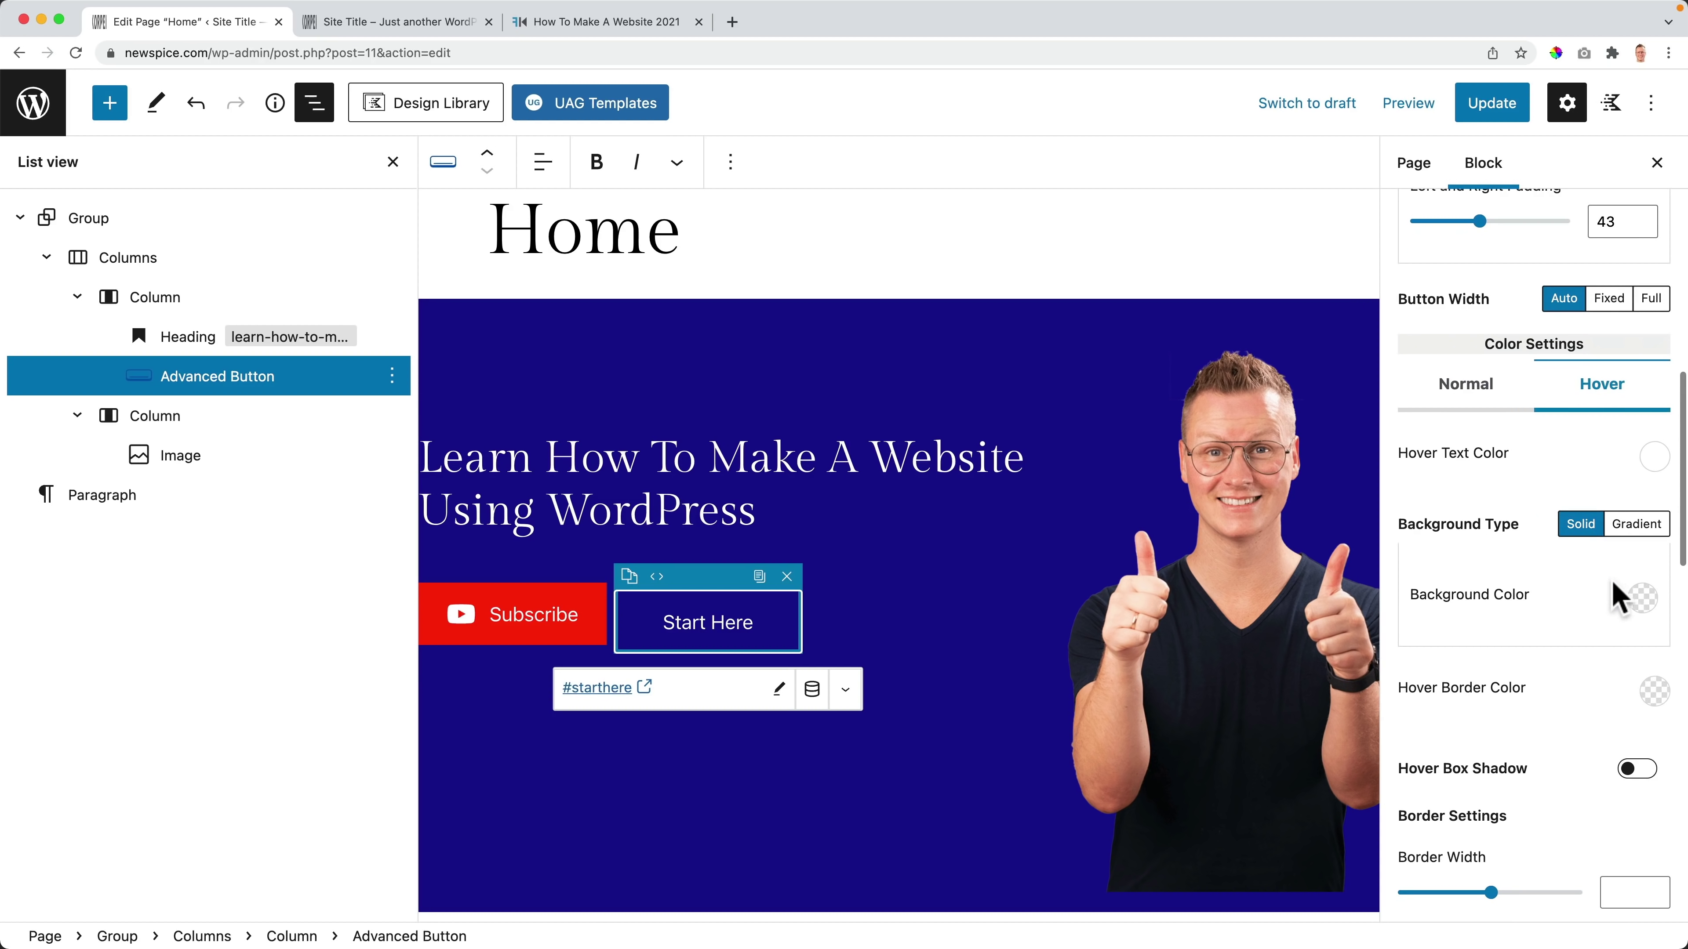
left_click(1641, 596)
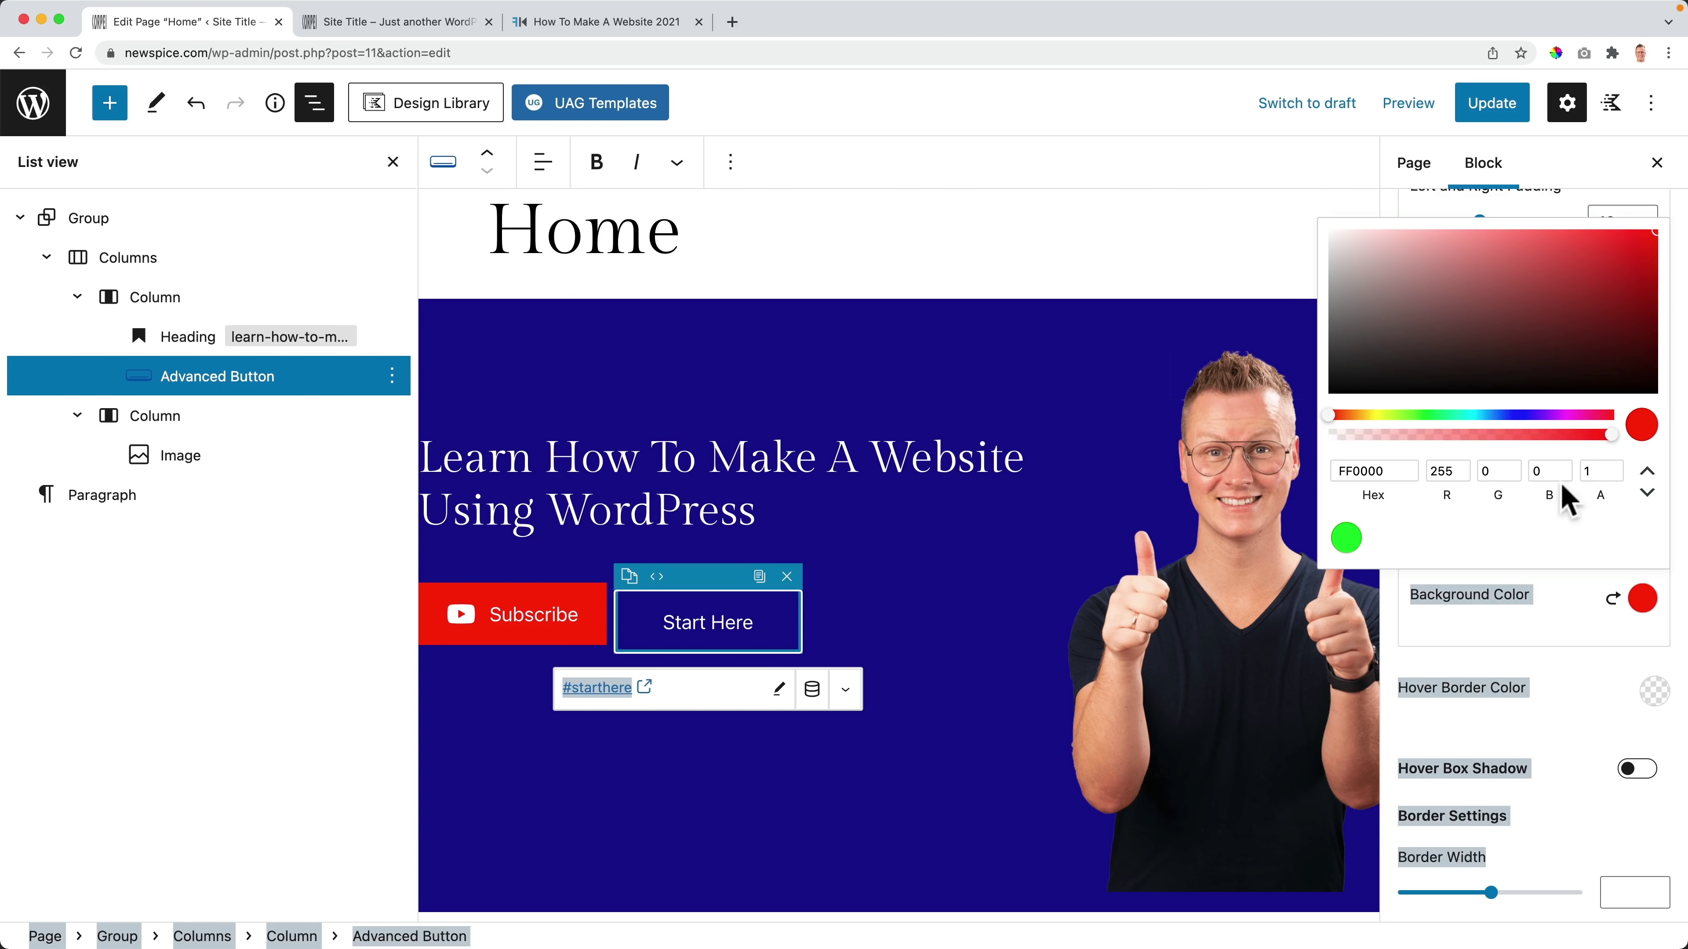
left_click(1506, 636)
left_click(1488, 105)
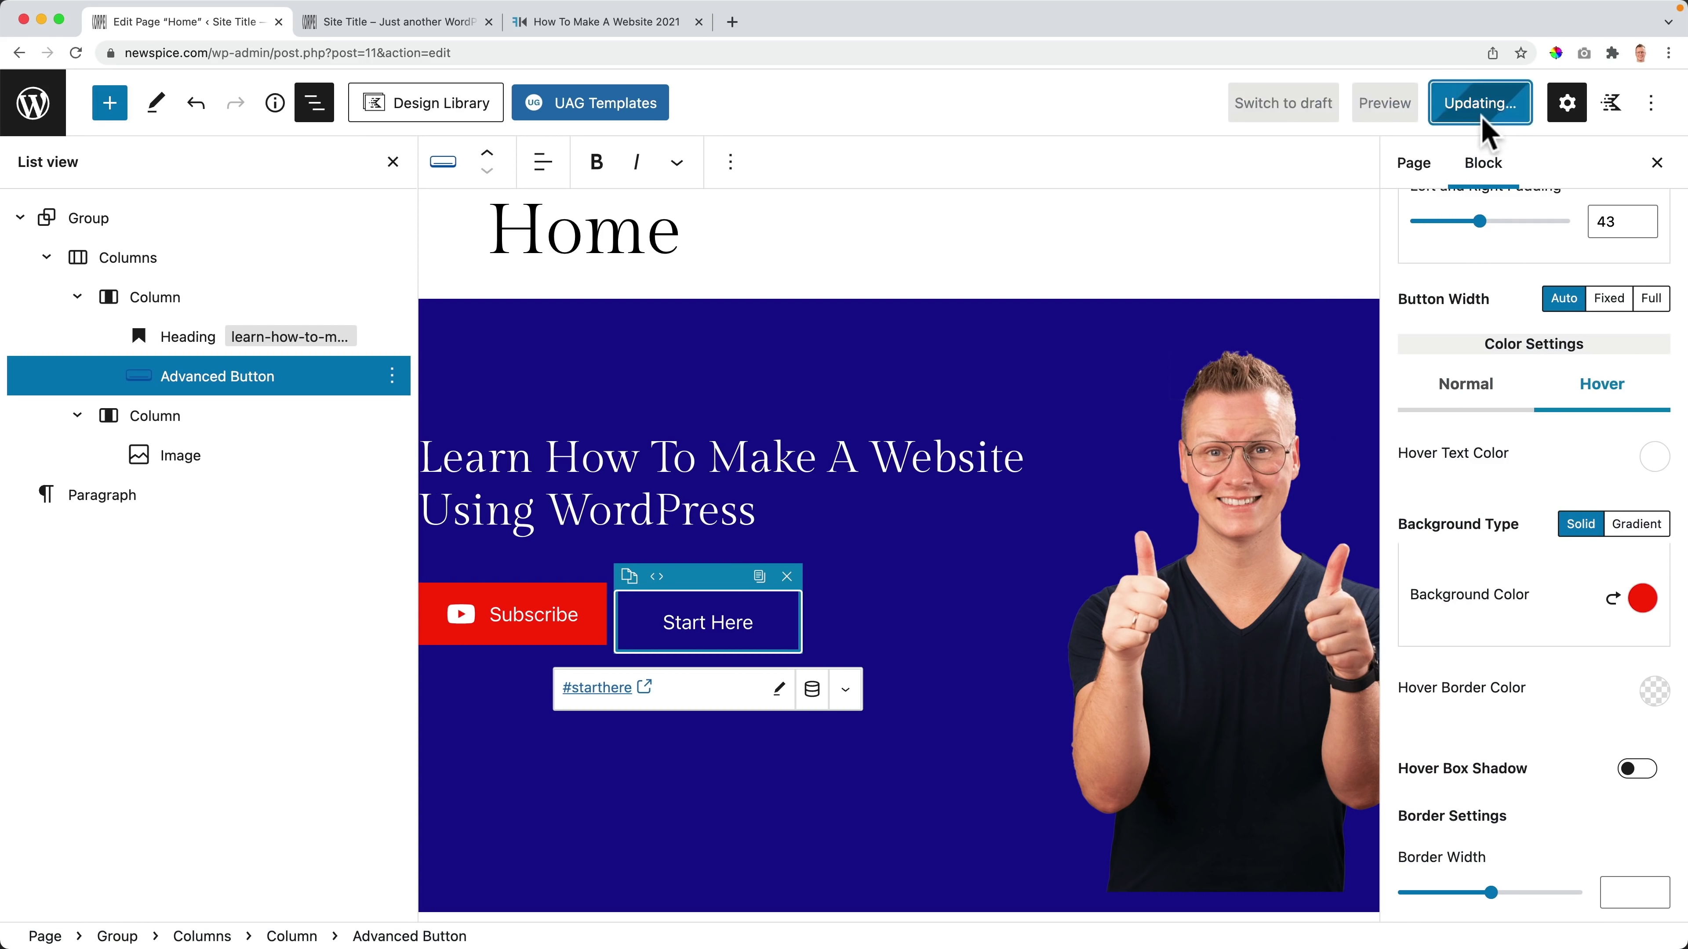
left_click(399, 21)
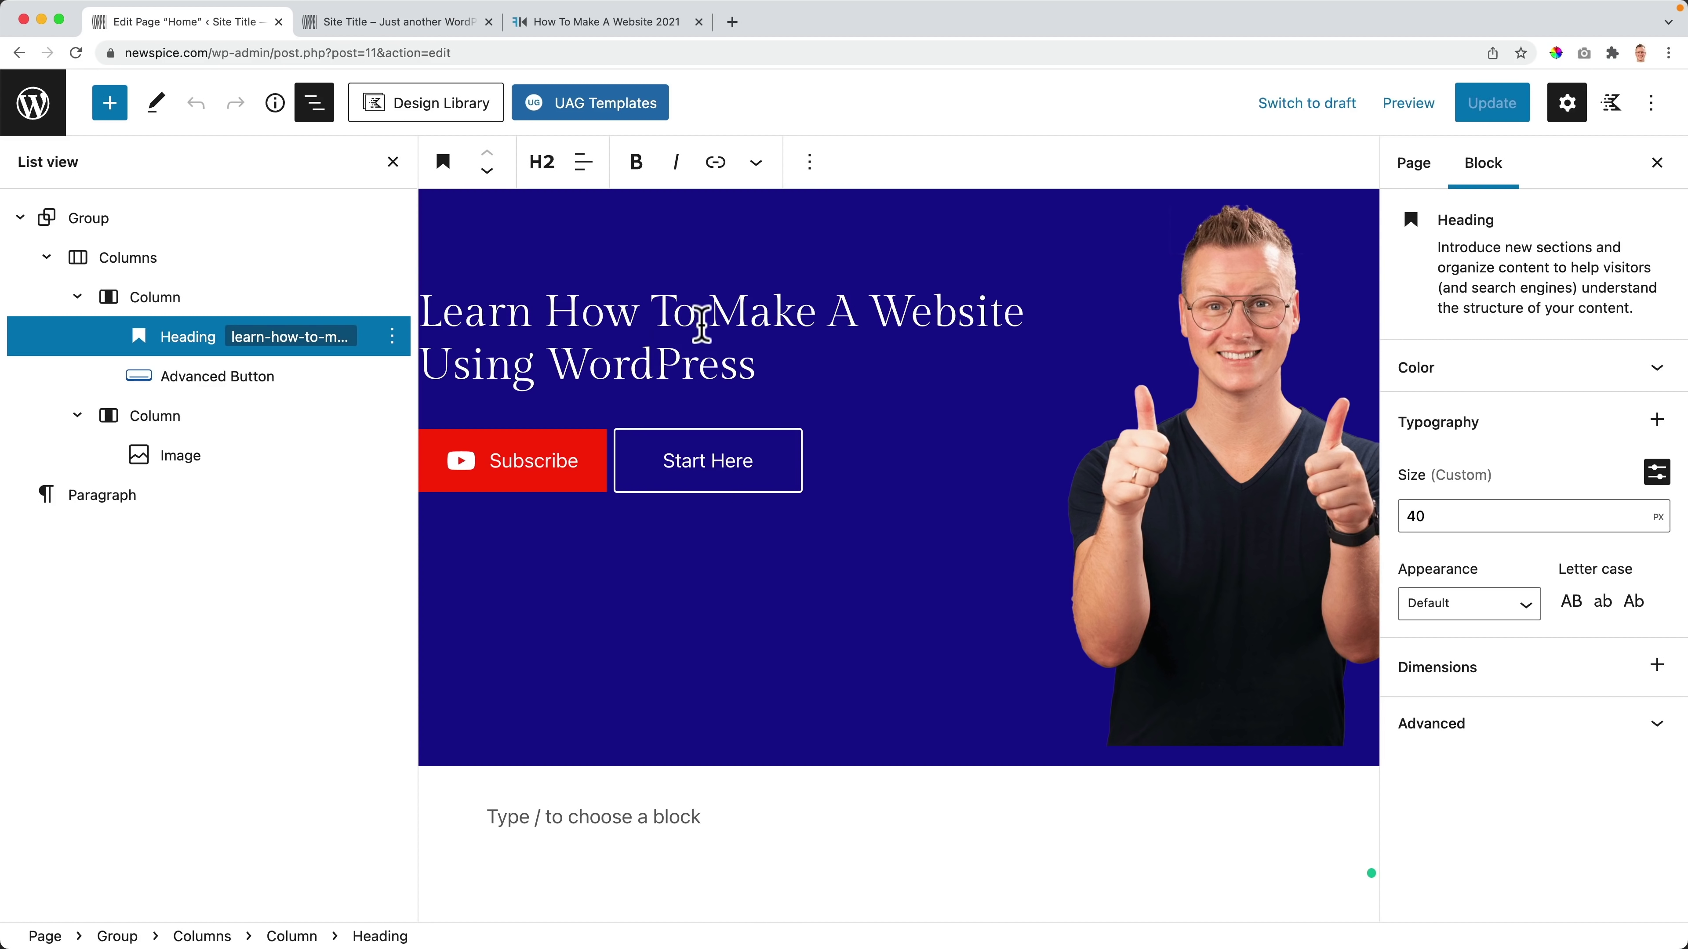
Step: Examine the hero heading's advanced settings, including its HTML anchor and CSS class fields
left_click(1528, 745)
scroll(1511, 764, "down", 5)
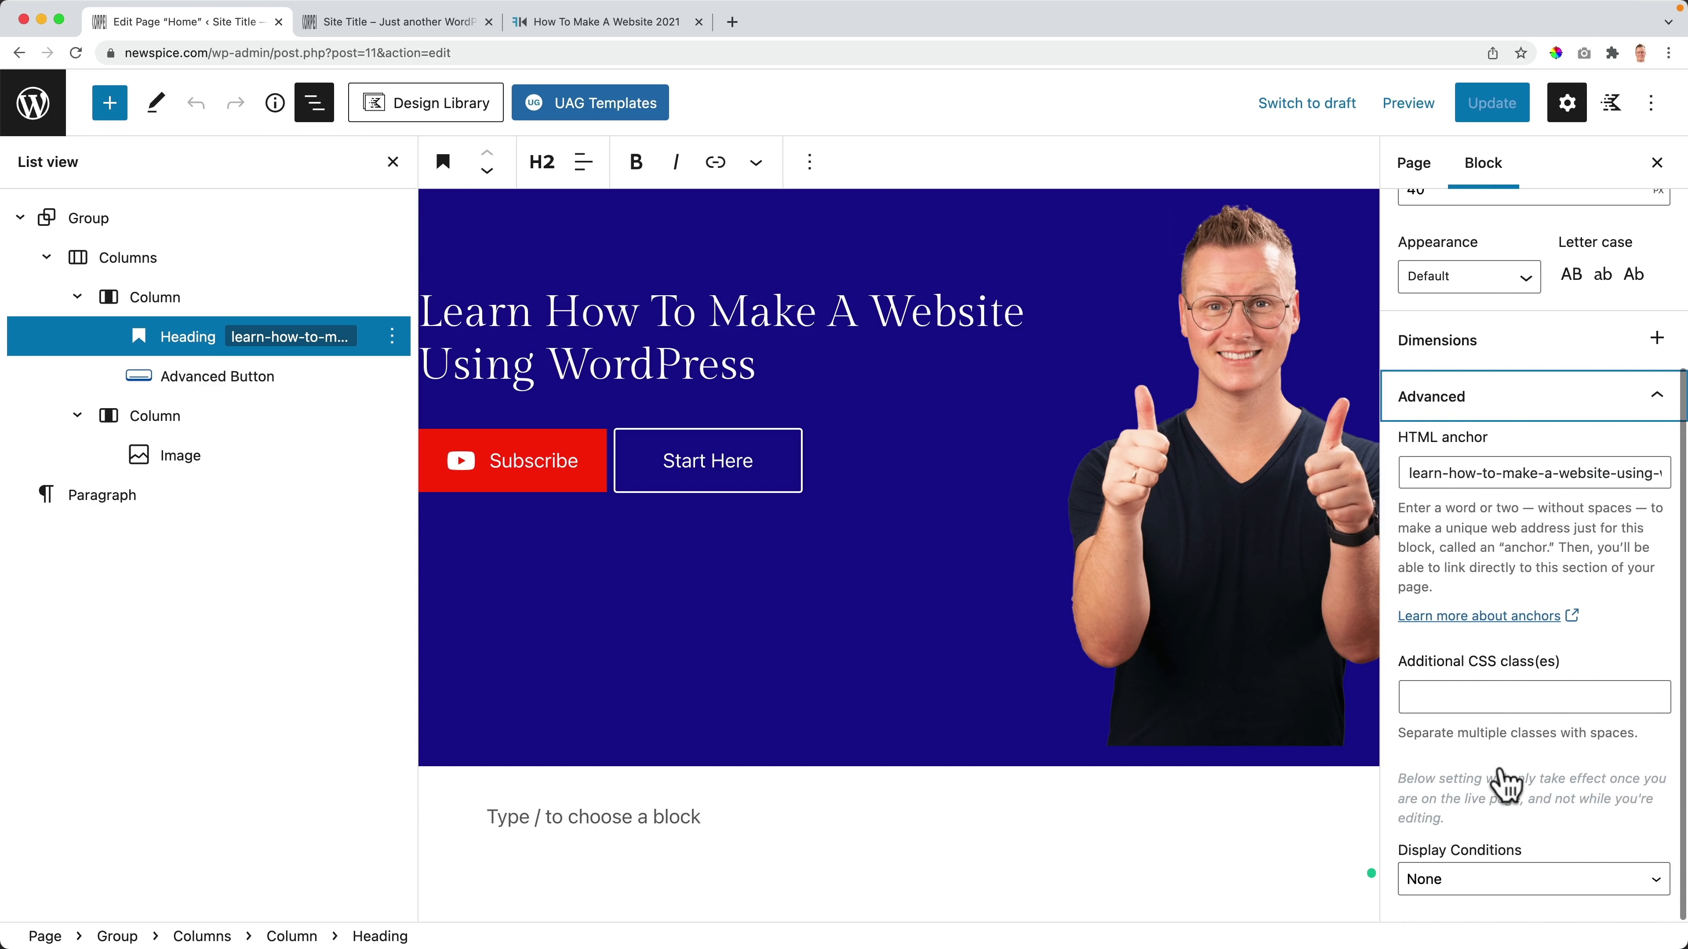
scroll(1500, 781, "up", 5)
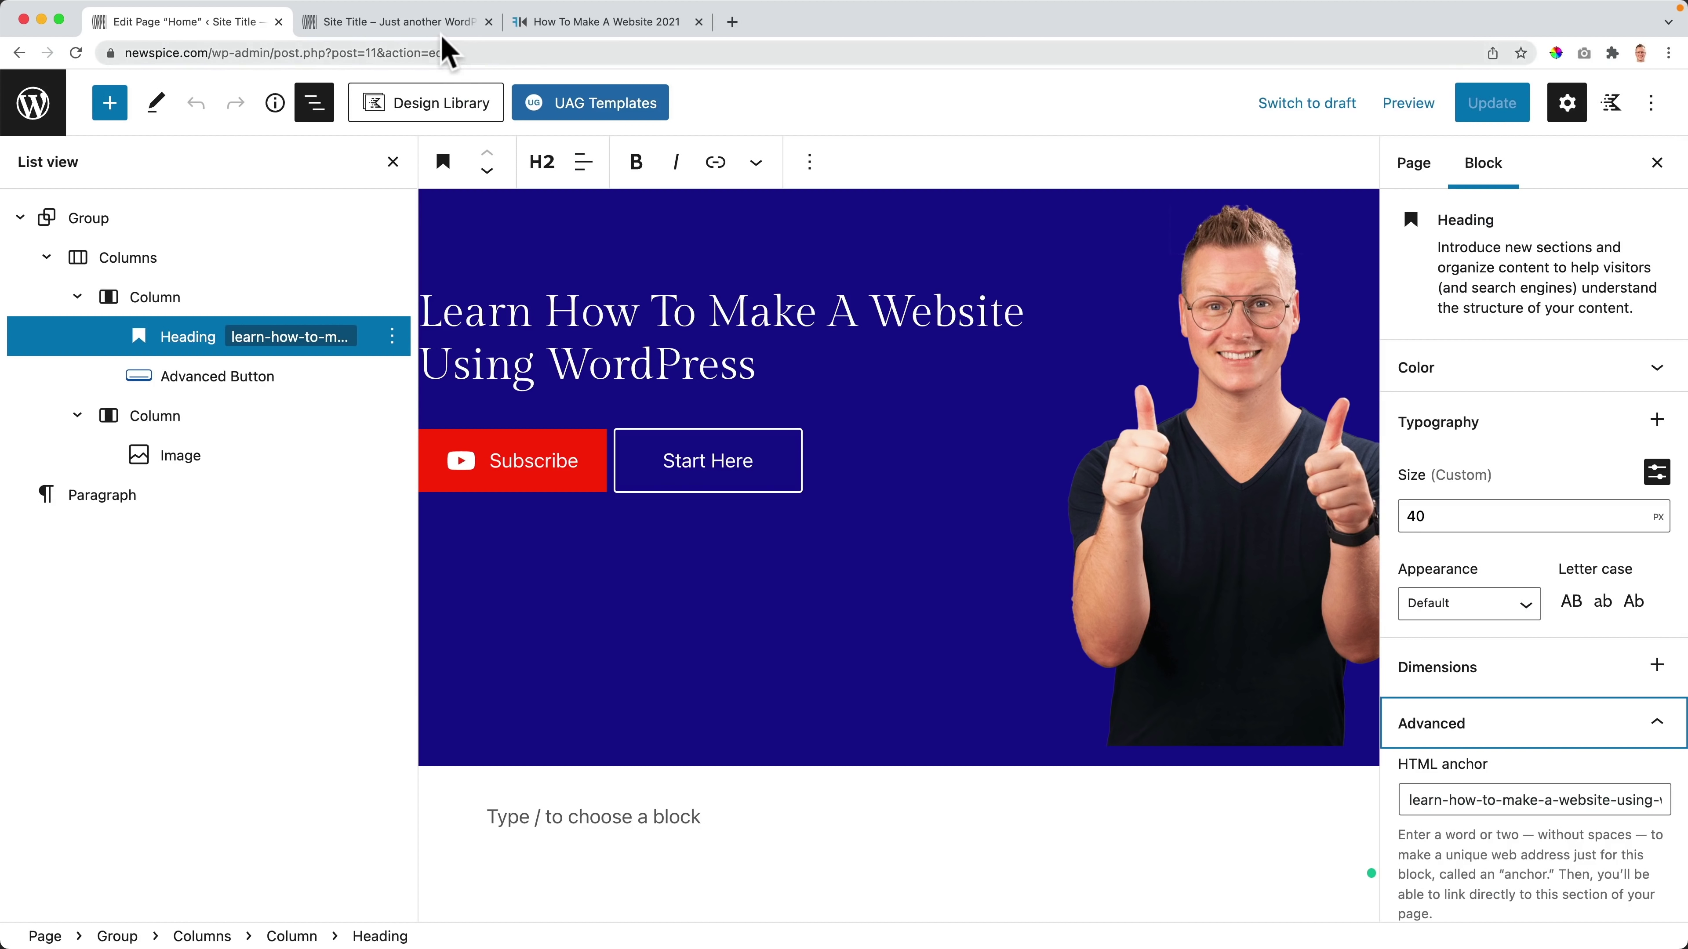
Step: Reload the live homepage, check the hero section, and open the page for editing from there
left_click(399, 22)
key("super+r")
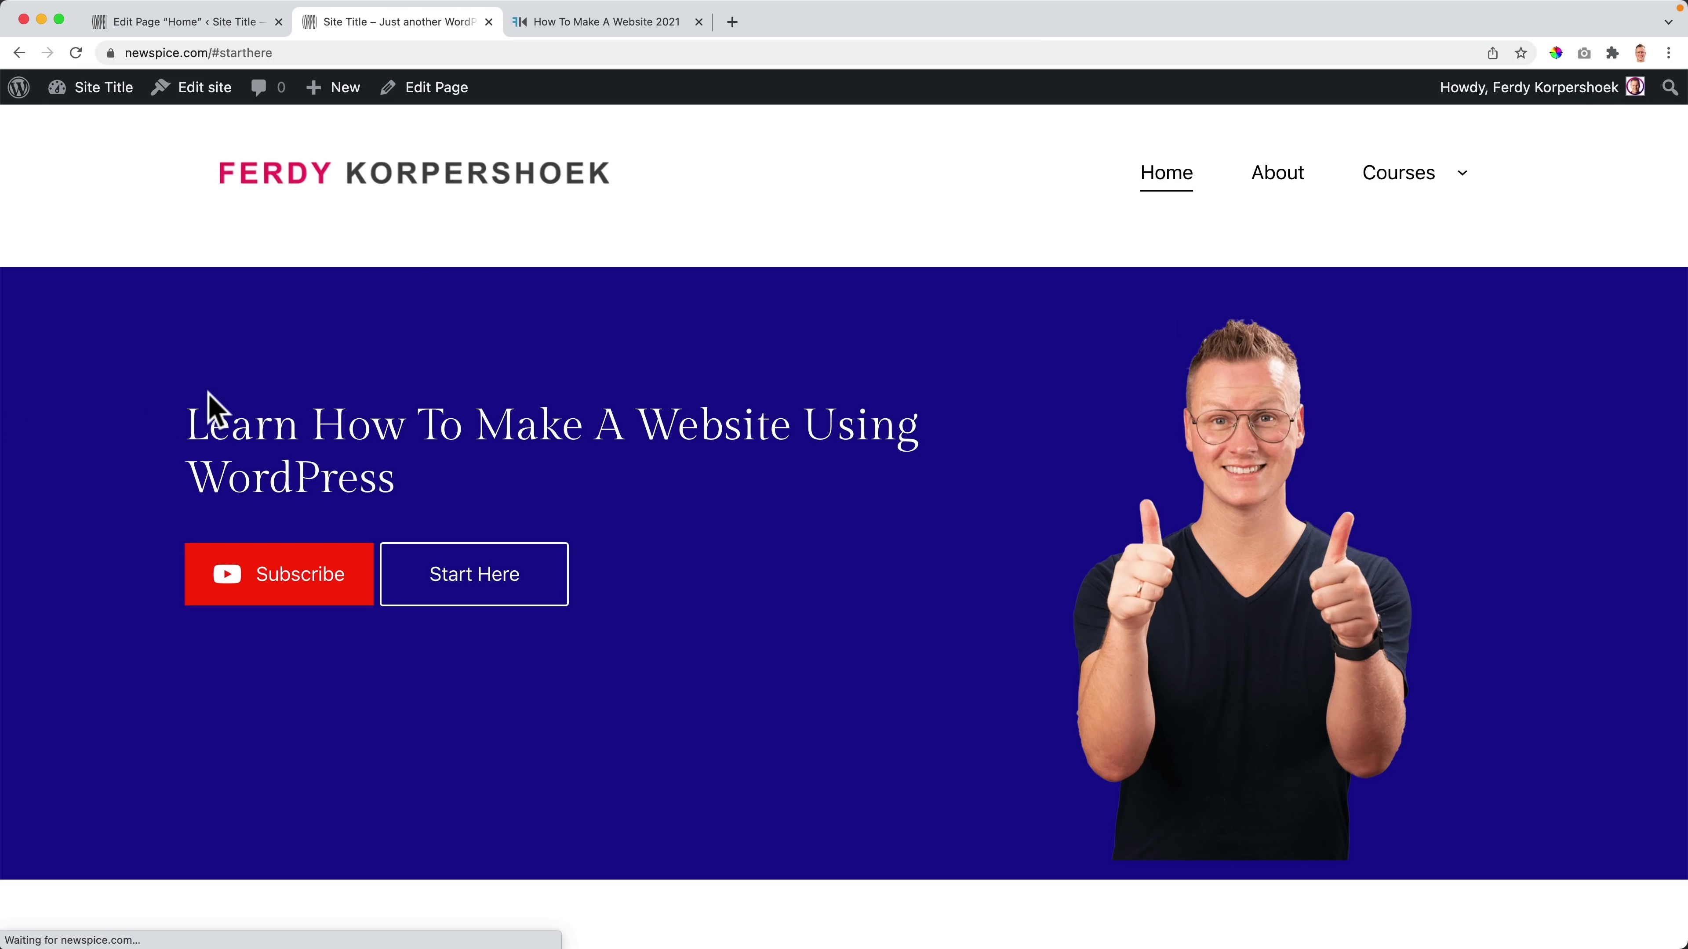
scroll(648, 377, "down", 1)
scroll(647, 376, "up", 2)
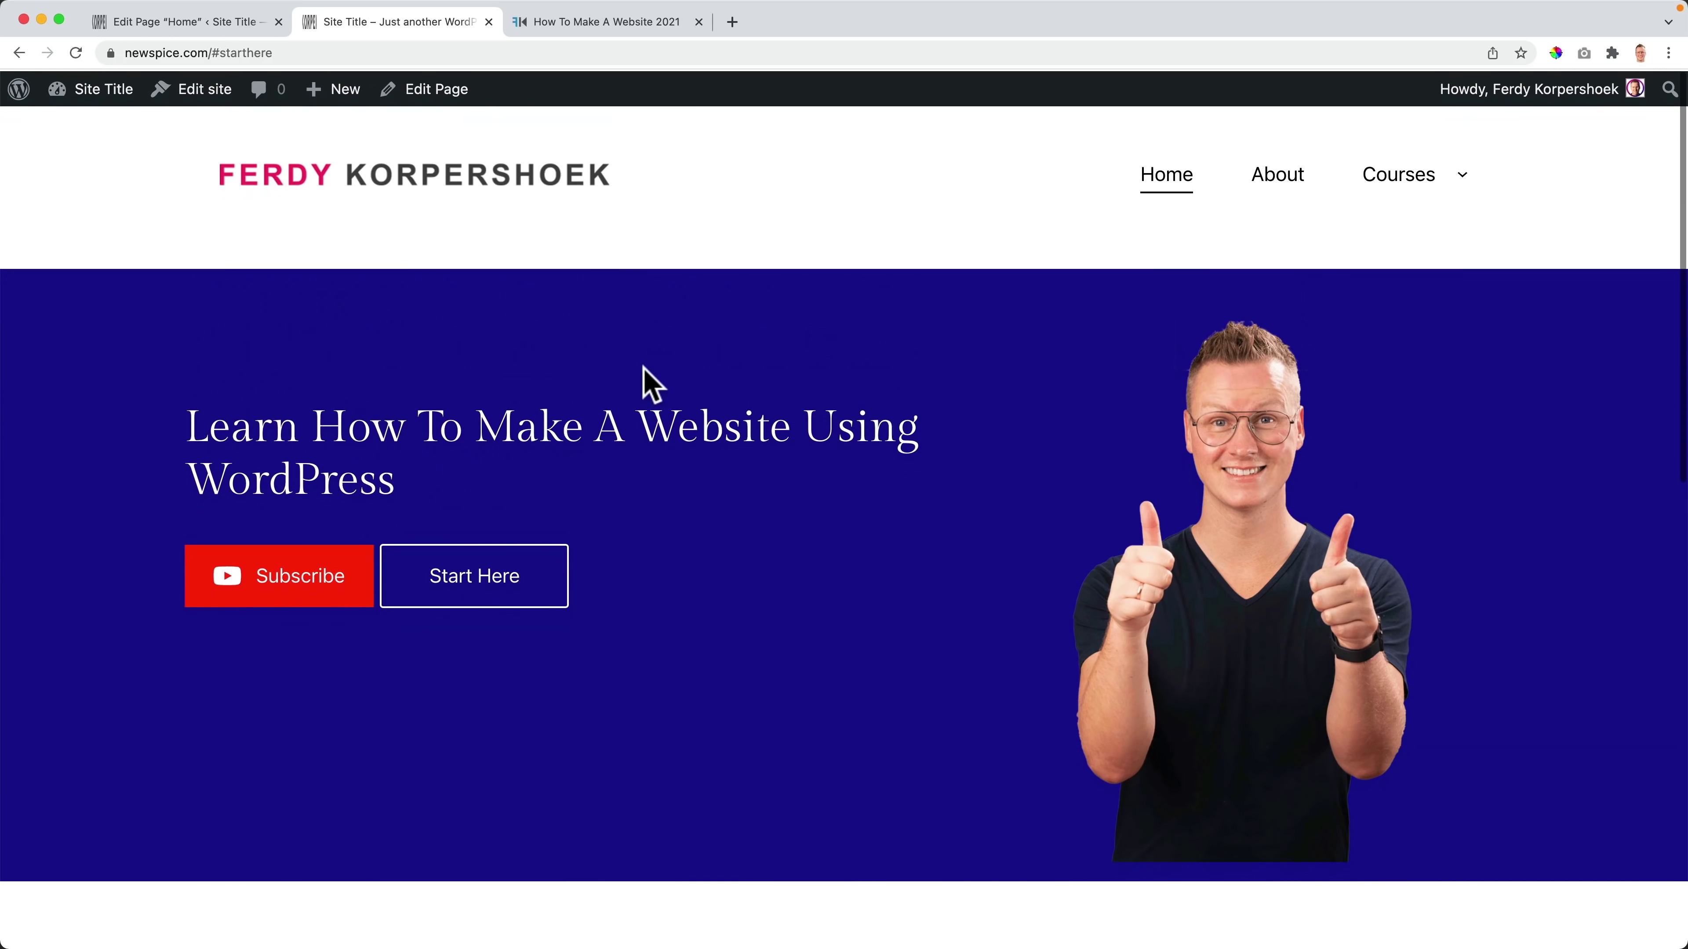
left_click(429, 93)
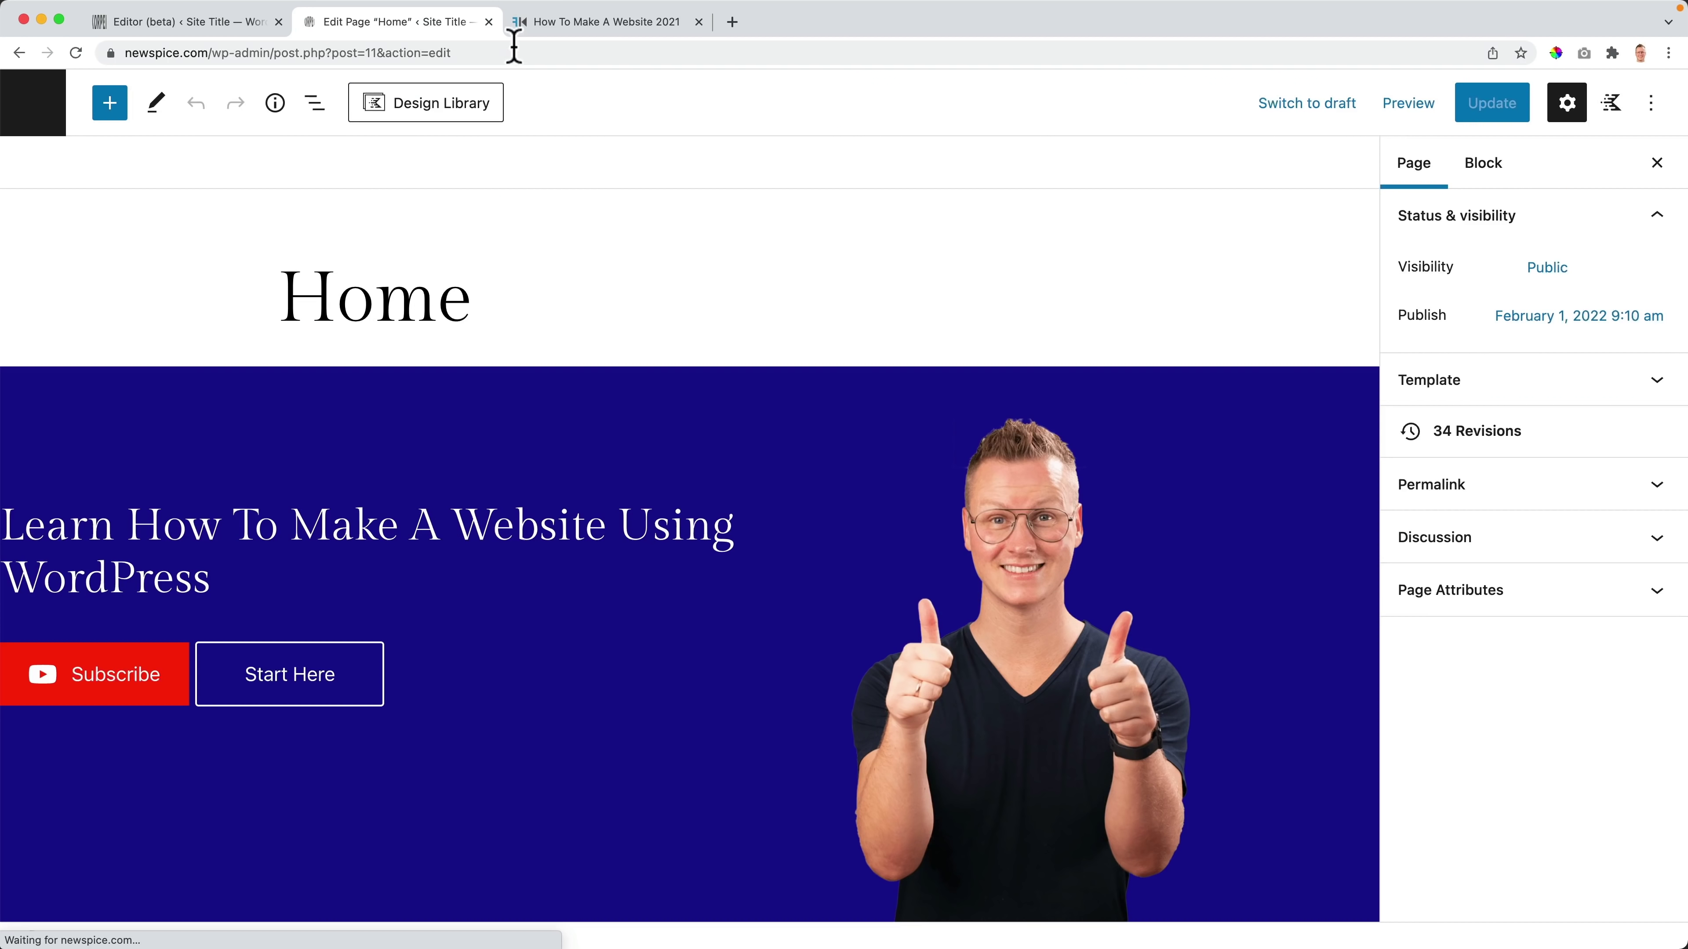
Step: Look at the Make Your First Website section on the reference site and return to the homepage editor
left_click(522, 25)
scroll(179, 454, "down", 7)
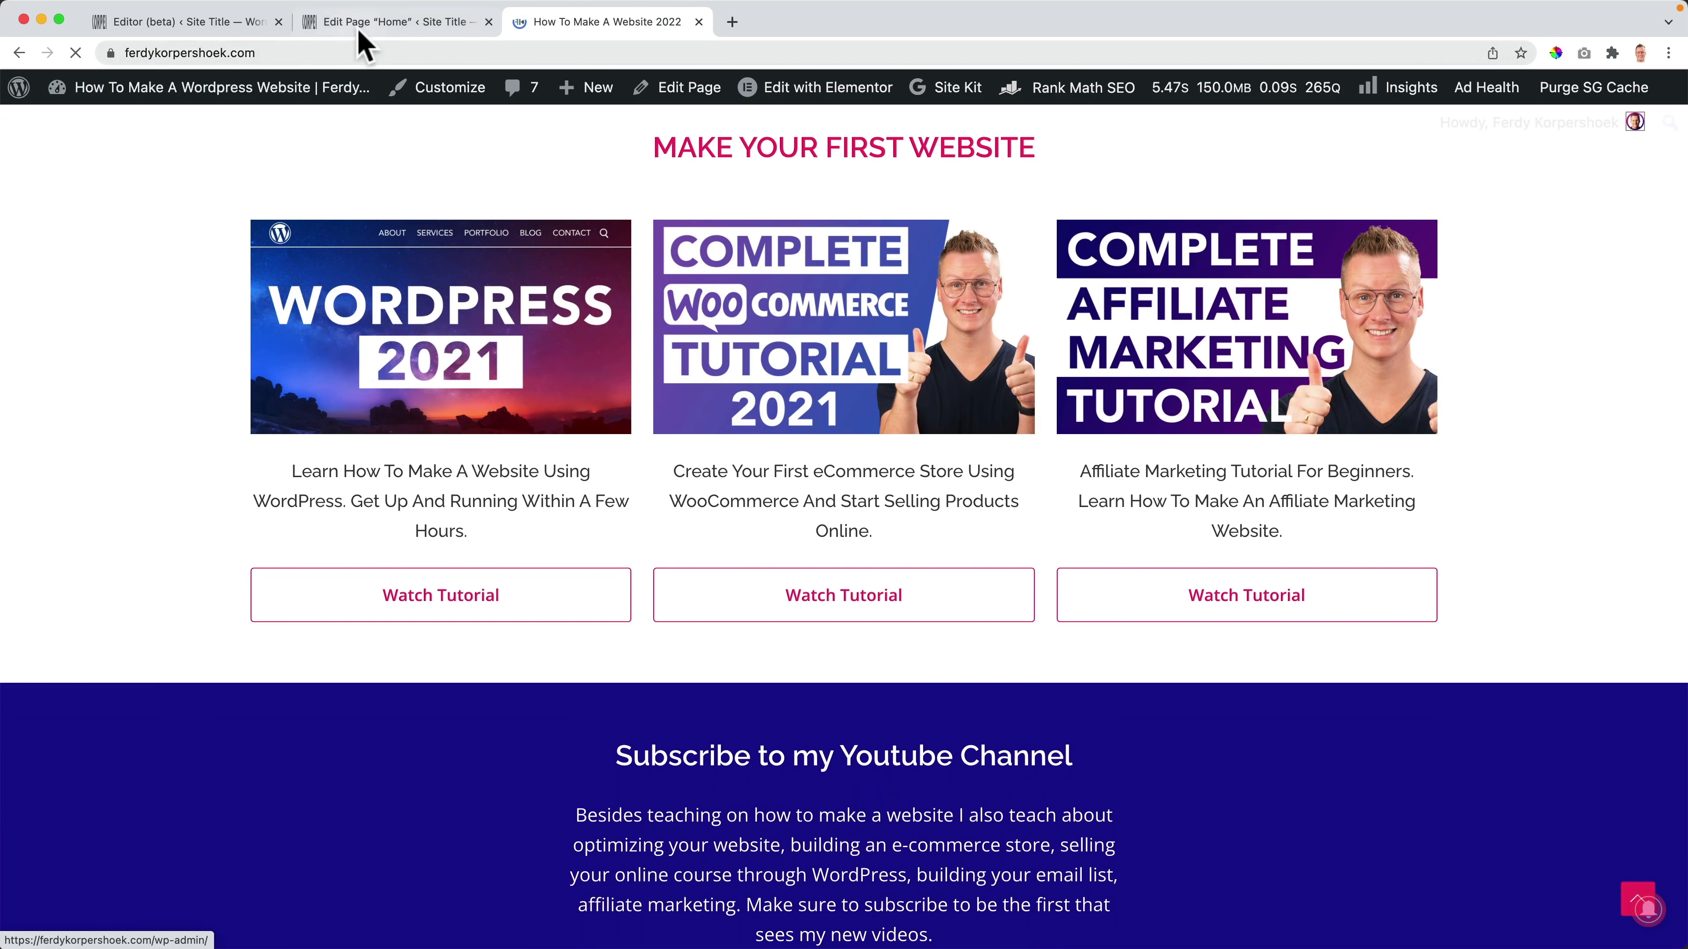
left_click(367, 23)
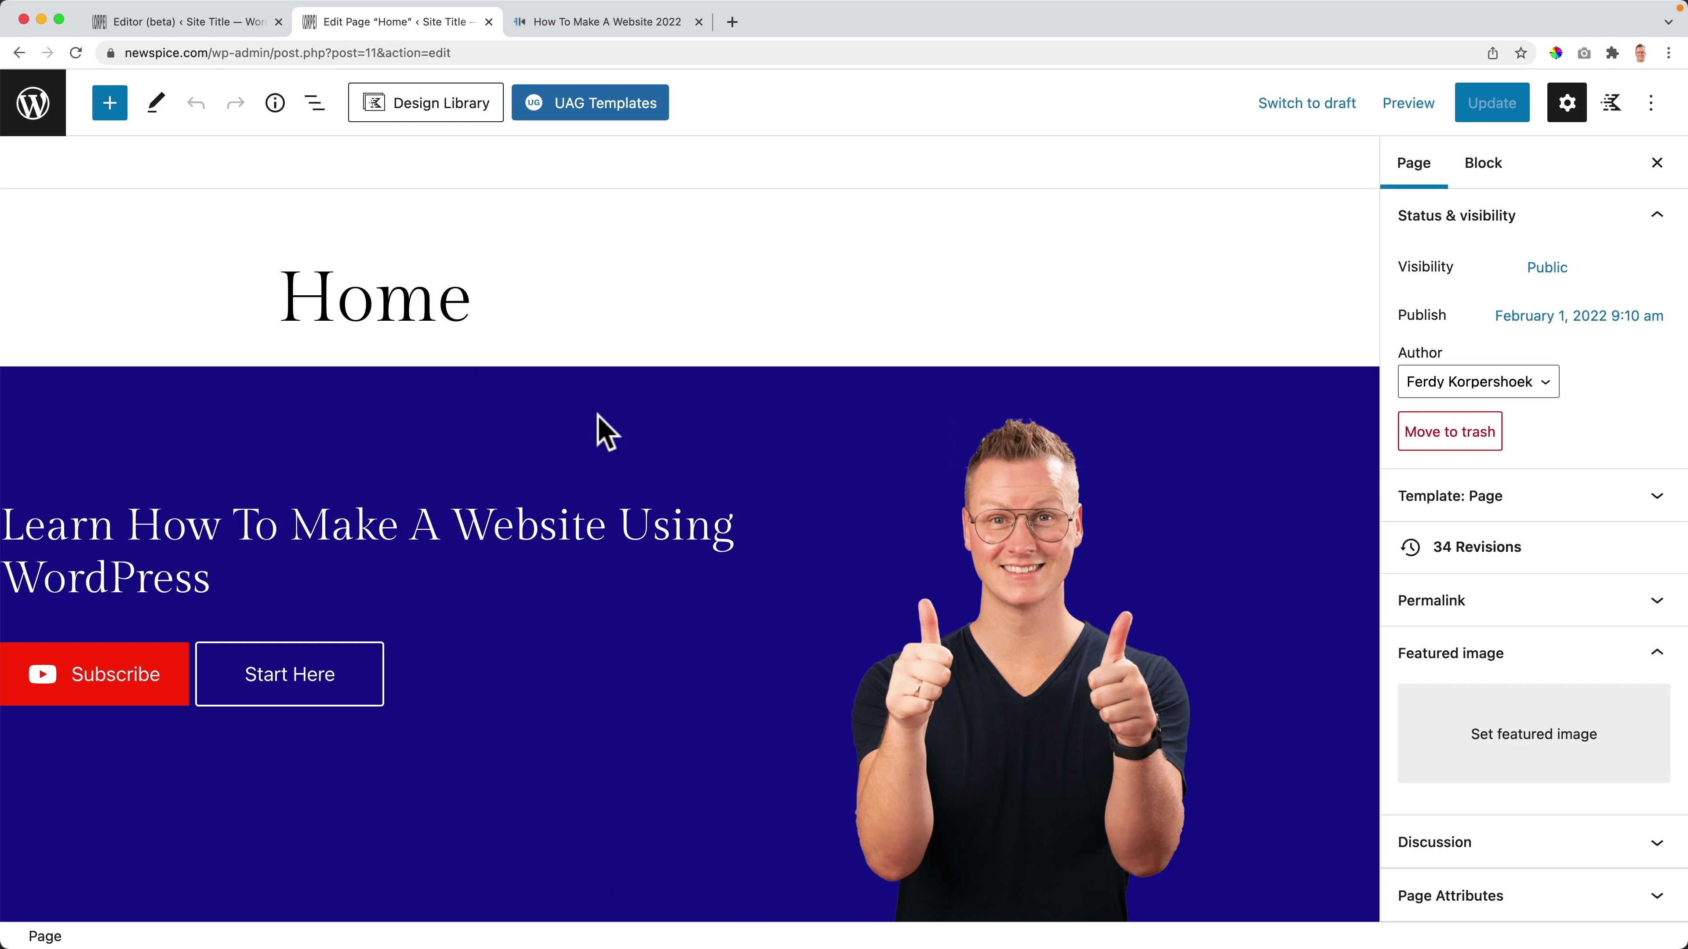
Step: Insert a Columns block with the 33 / 33 / 33 layout below the hero section
scroll(598, 415, "down", 8)
left_click(416, 528)
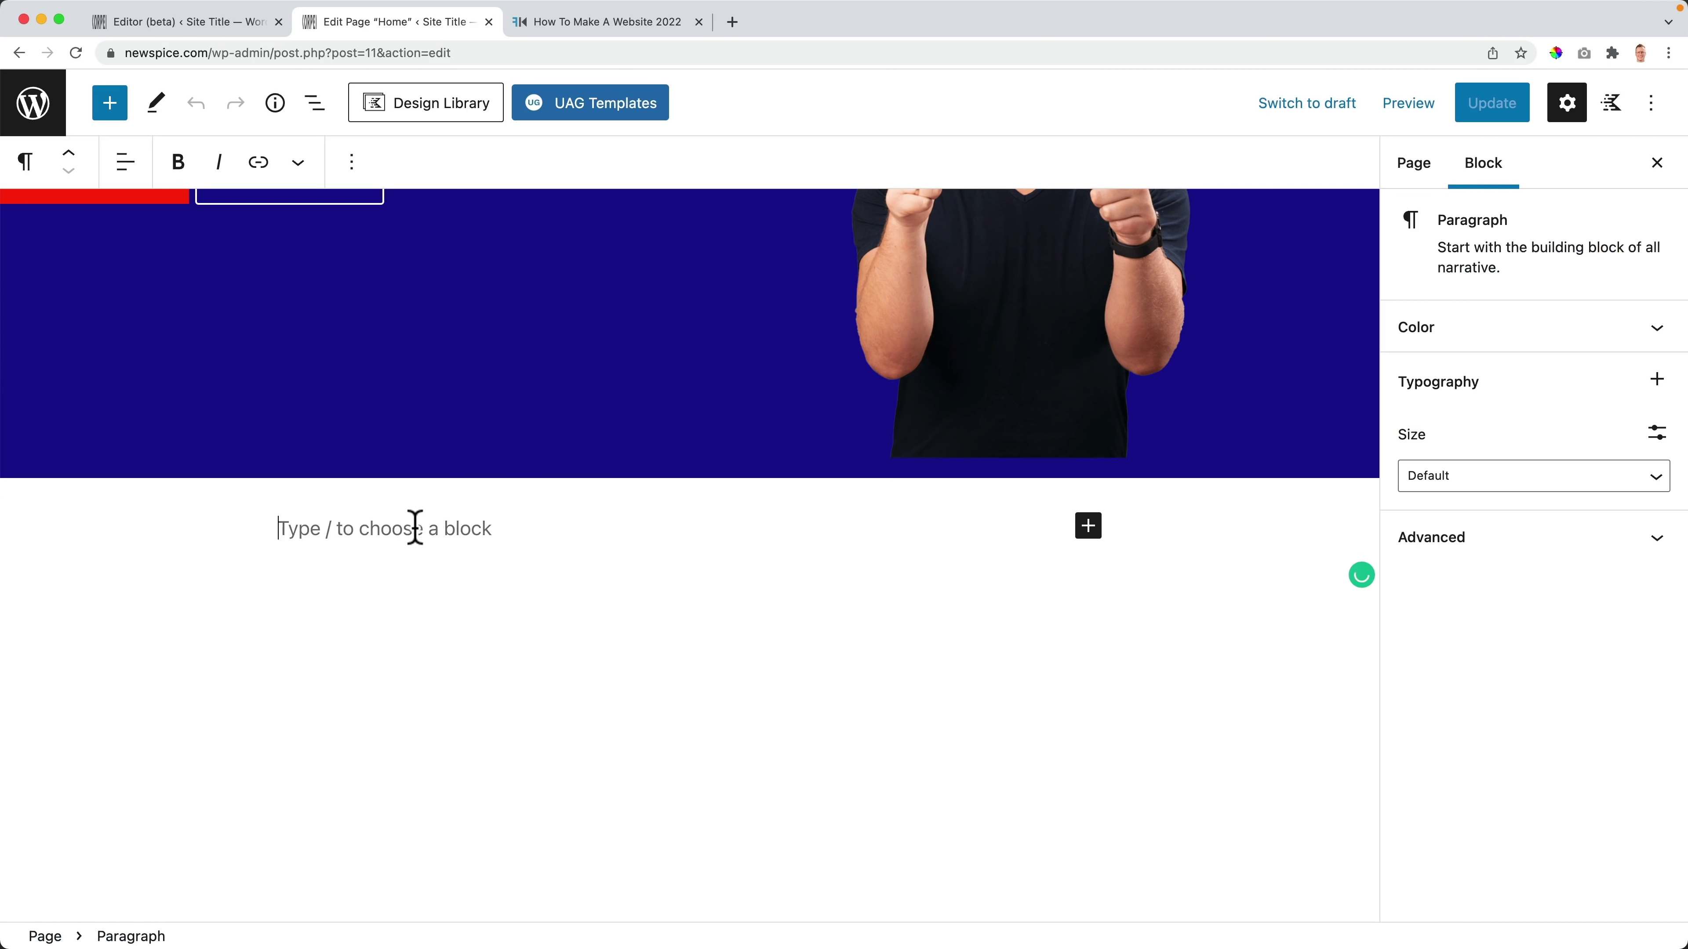
type("/colu")
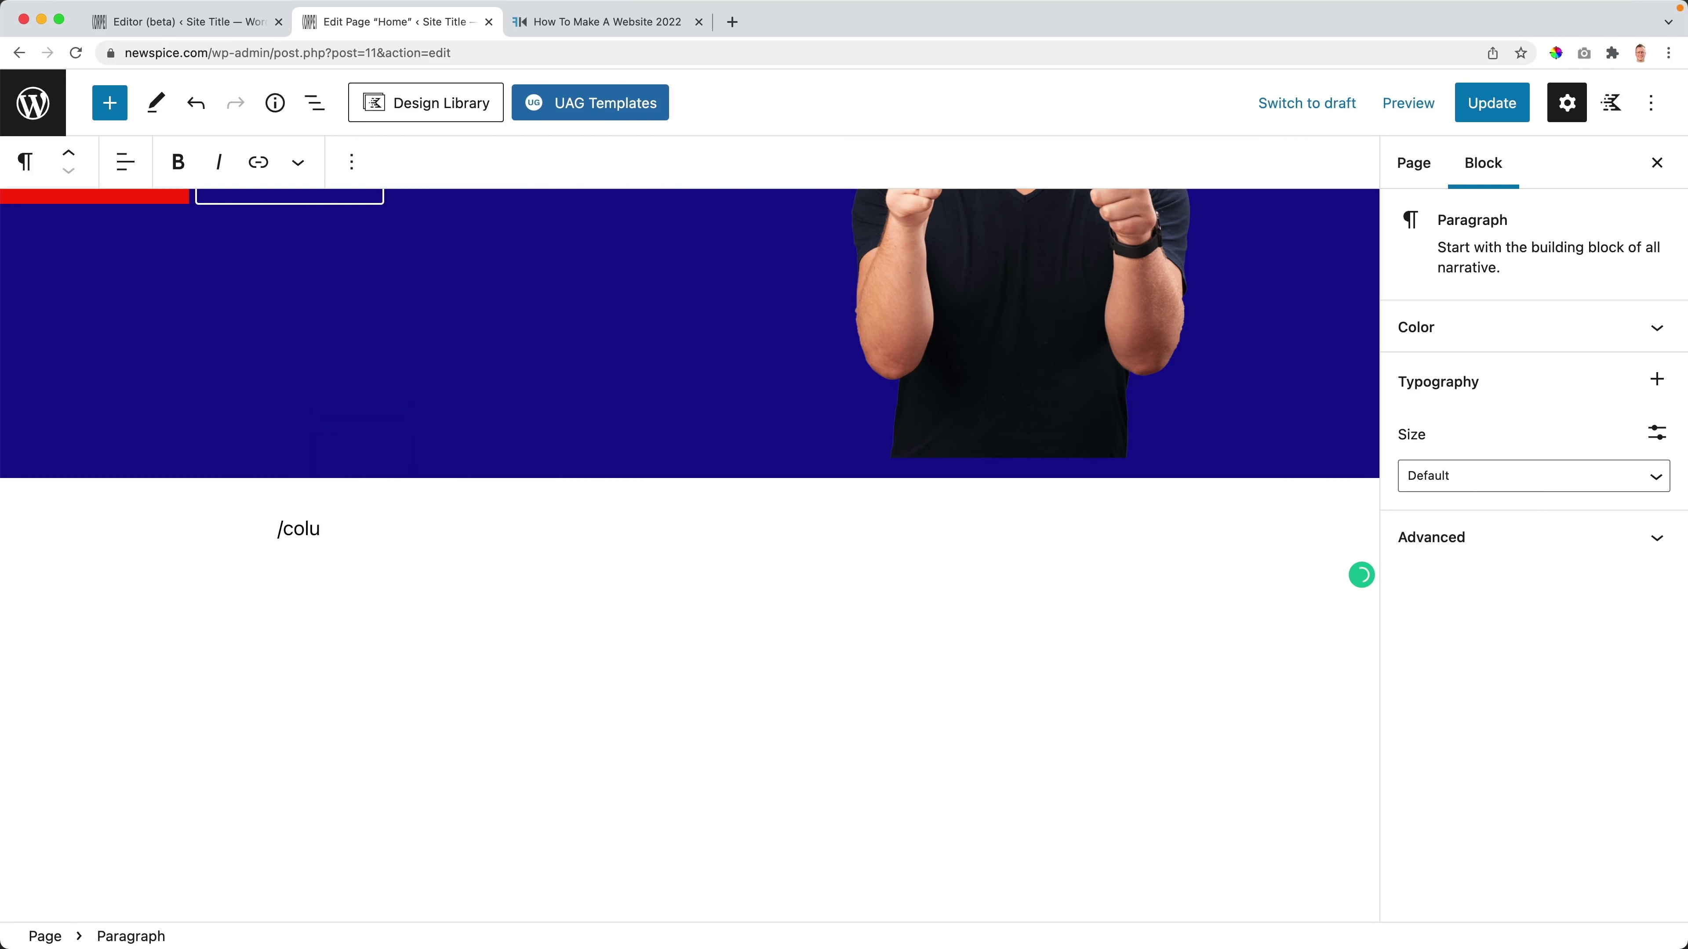
type("nm")
left_click(433, 365)
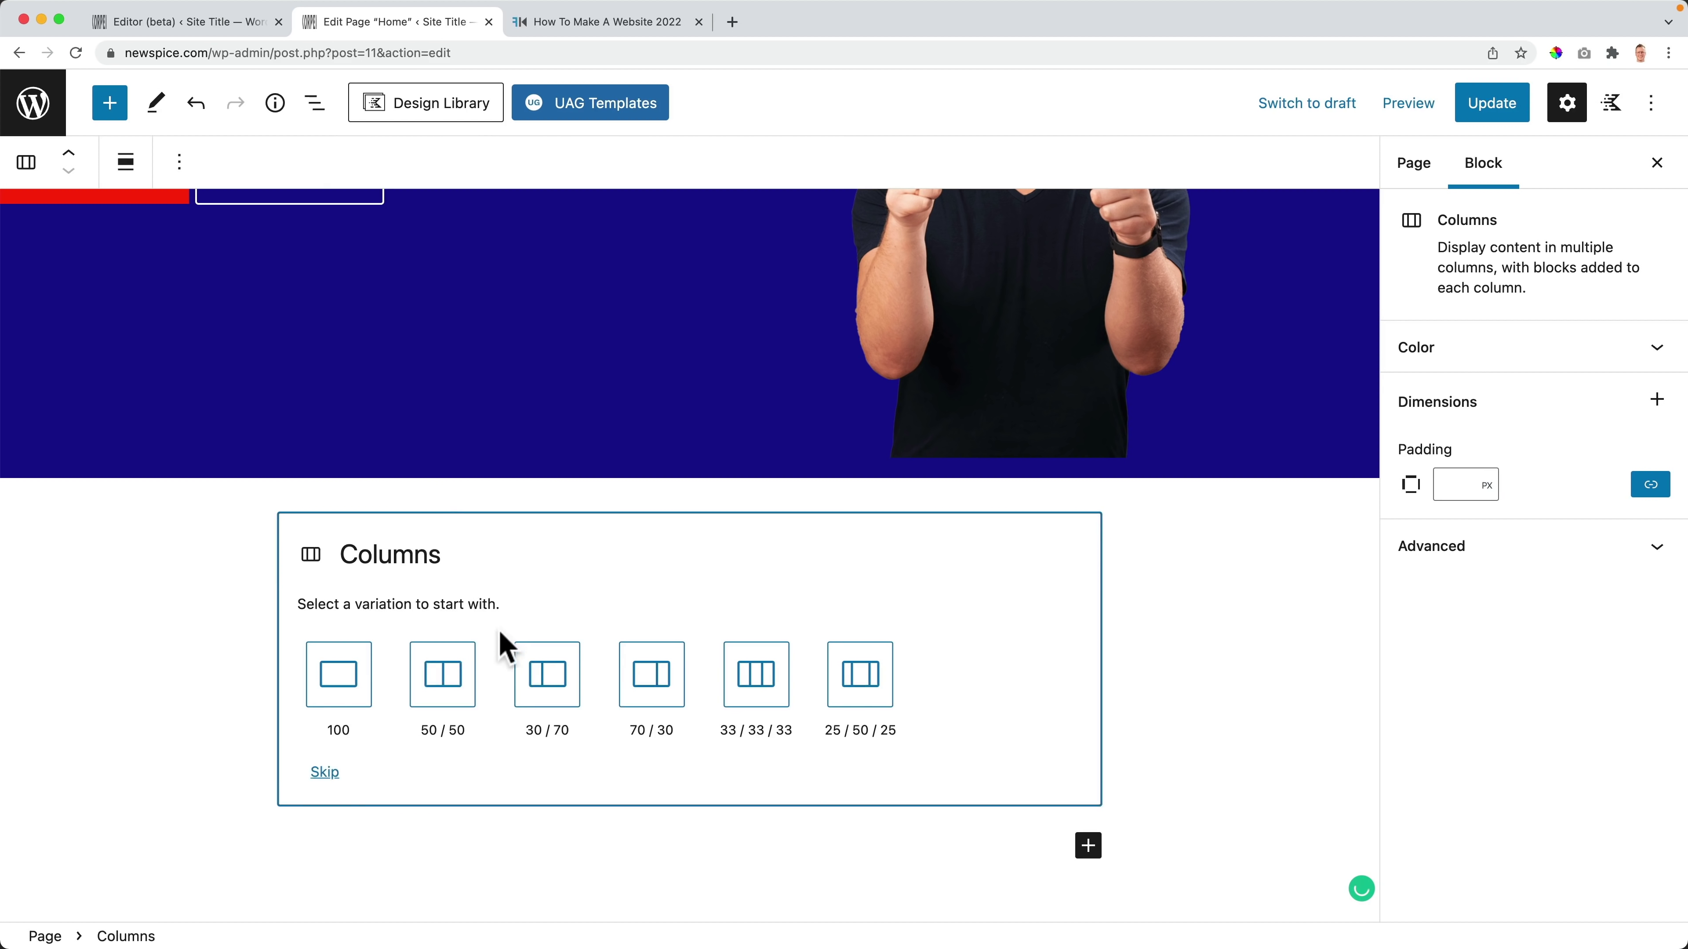
left_click(762, 685)
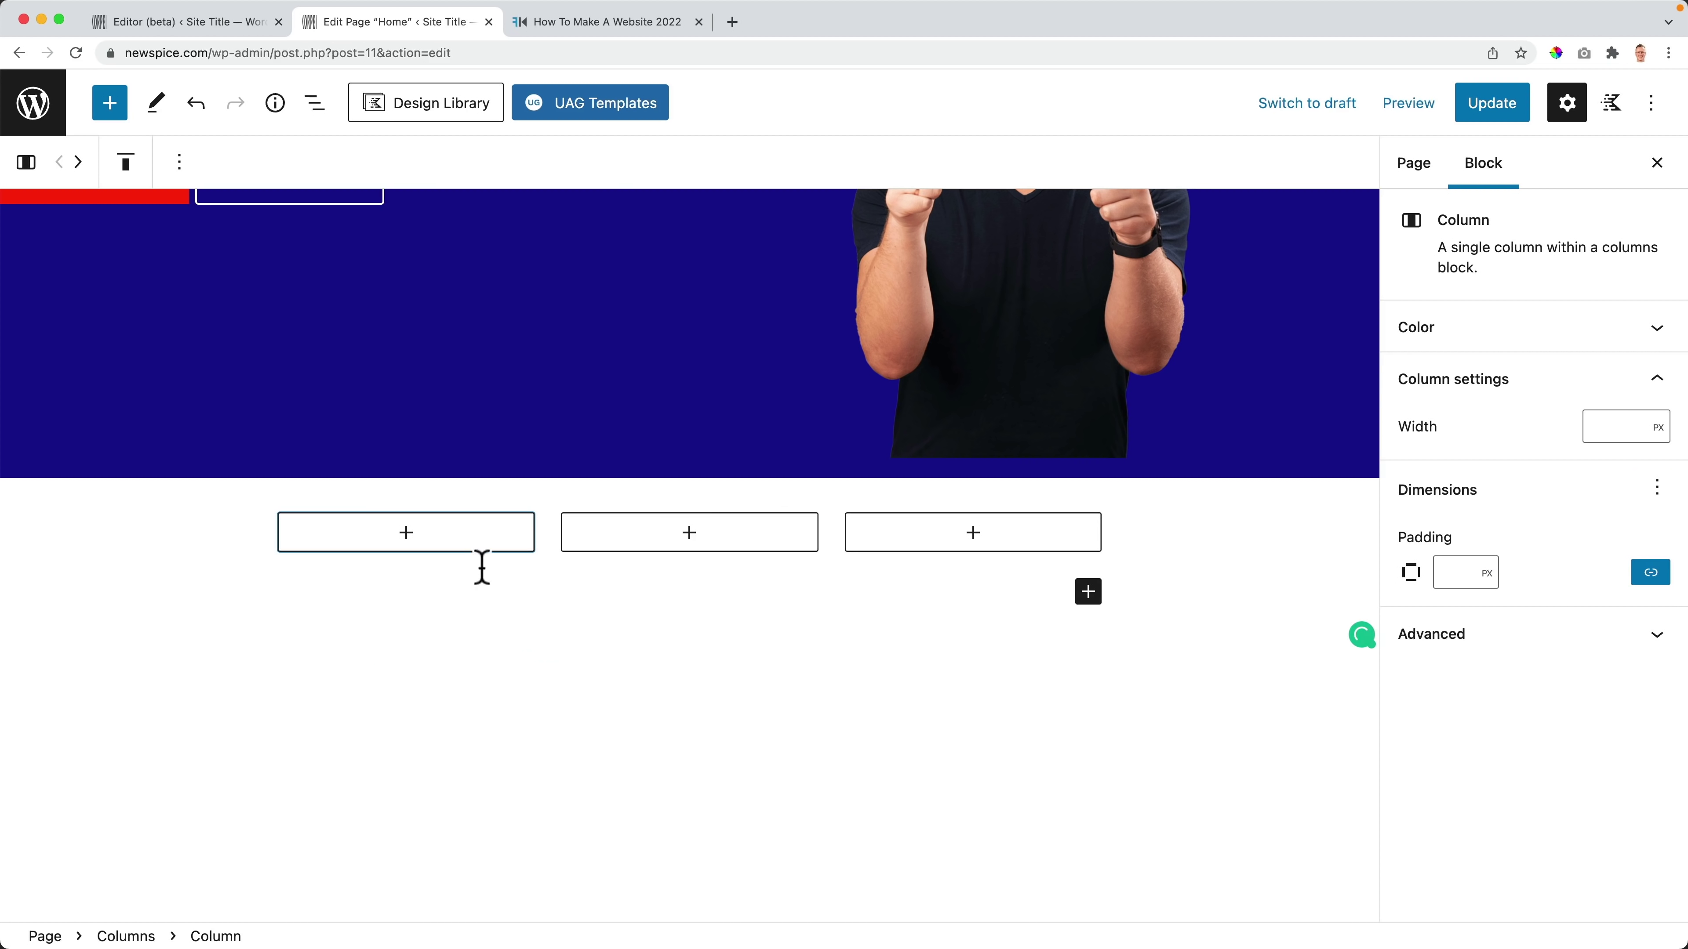
Step: Add an Image block to the first column and look through the media library for a picture
left_click(404, 533)
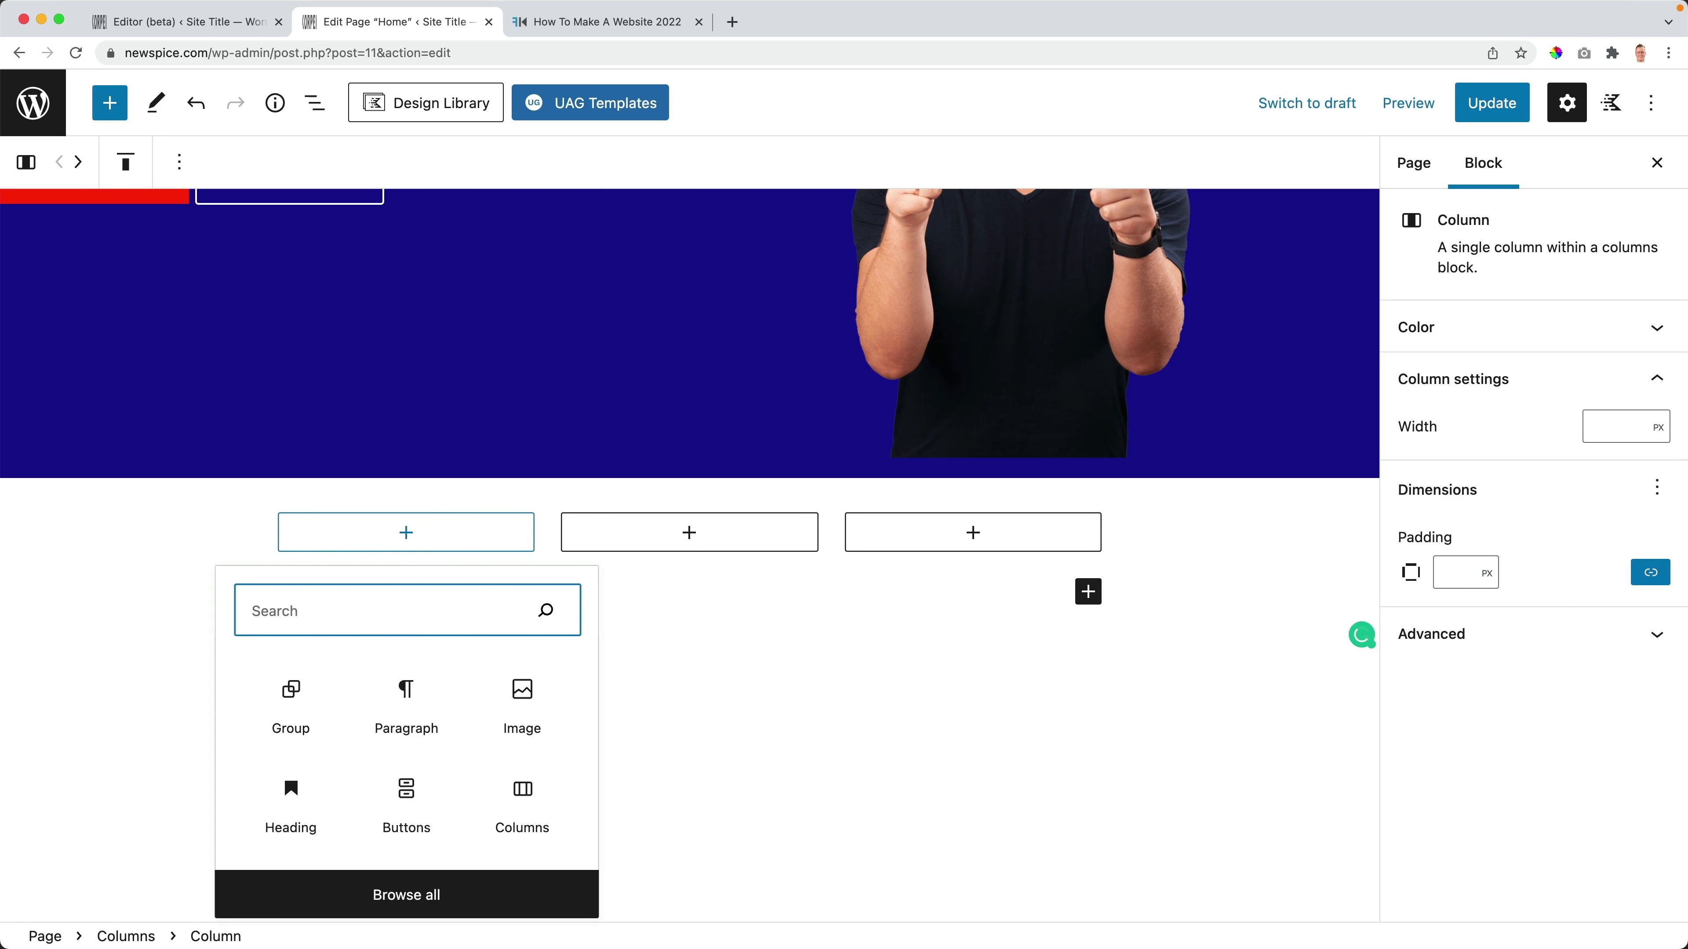
type("image")
left_click(303, 230)
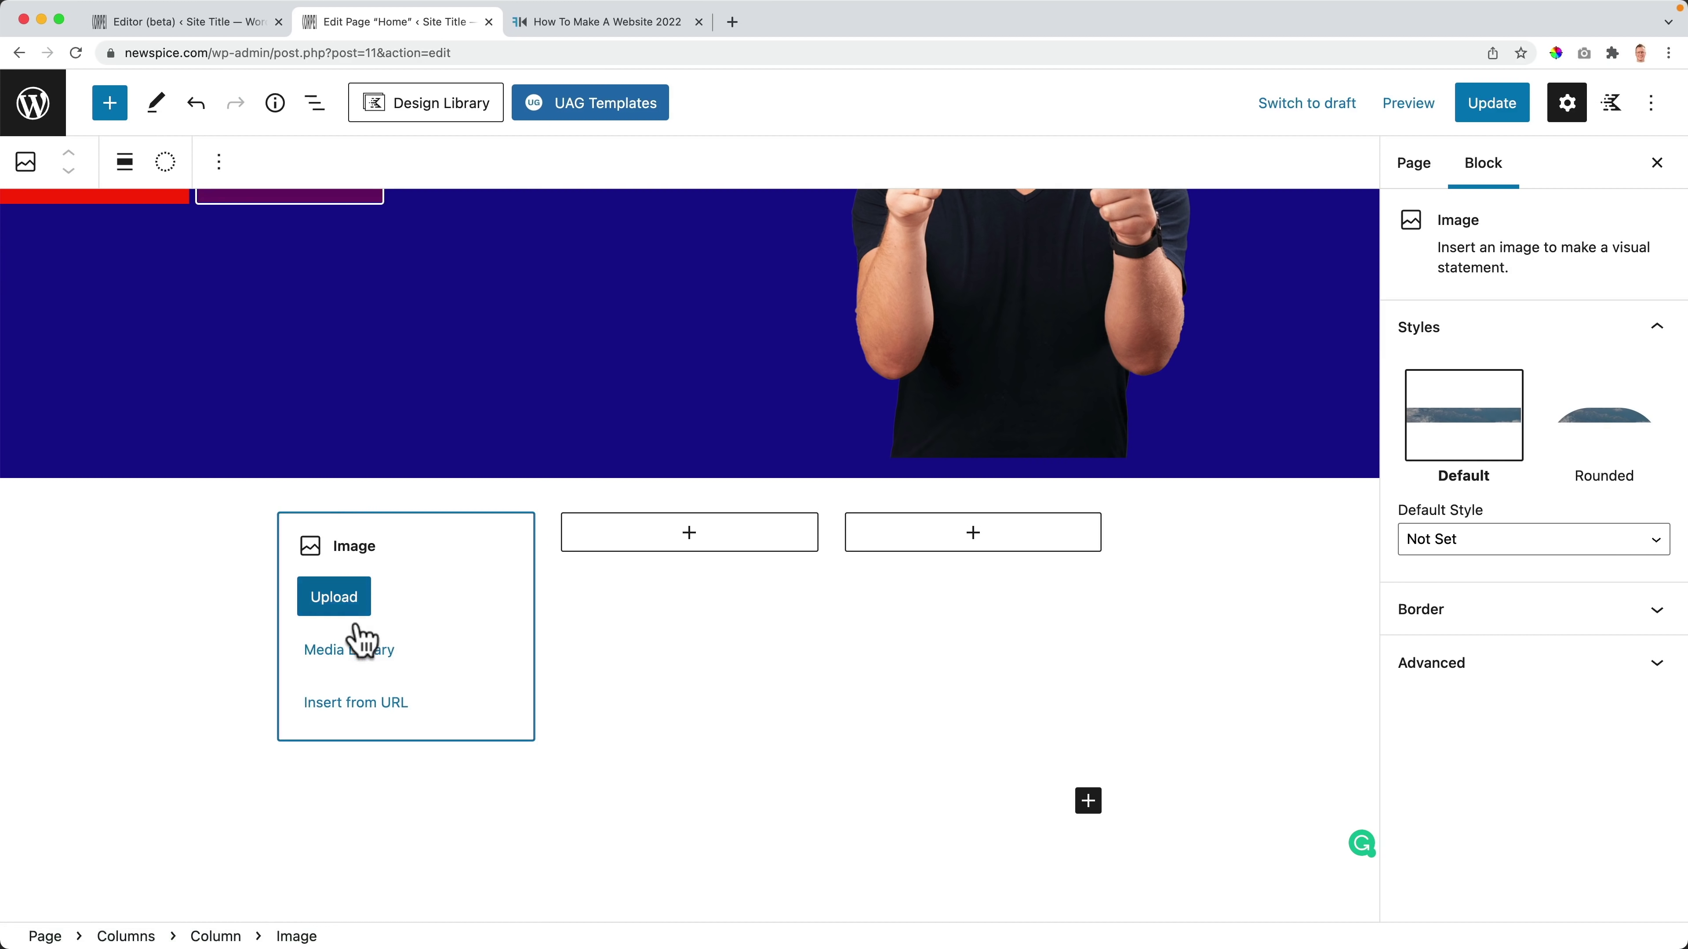
left_click(359, 651)
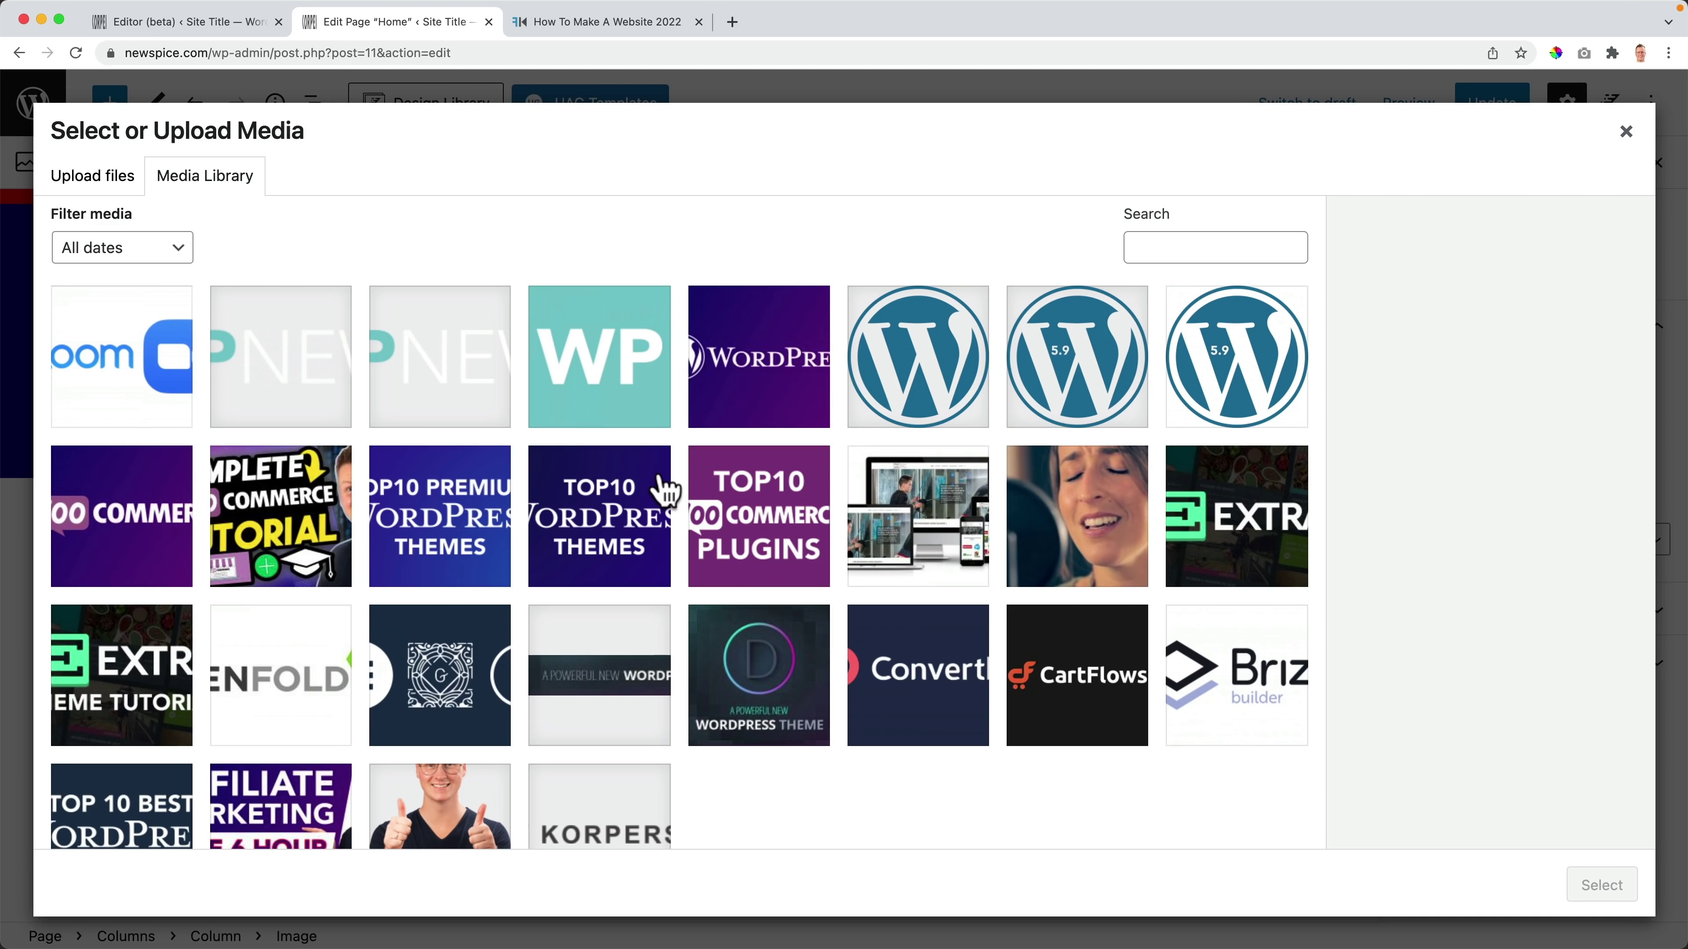
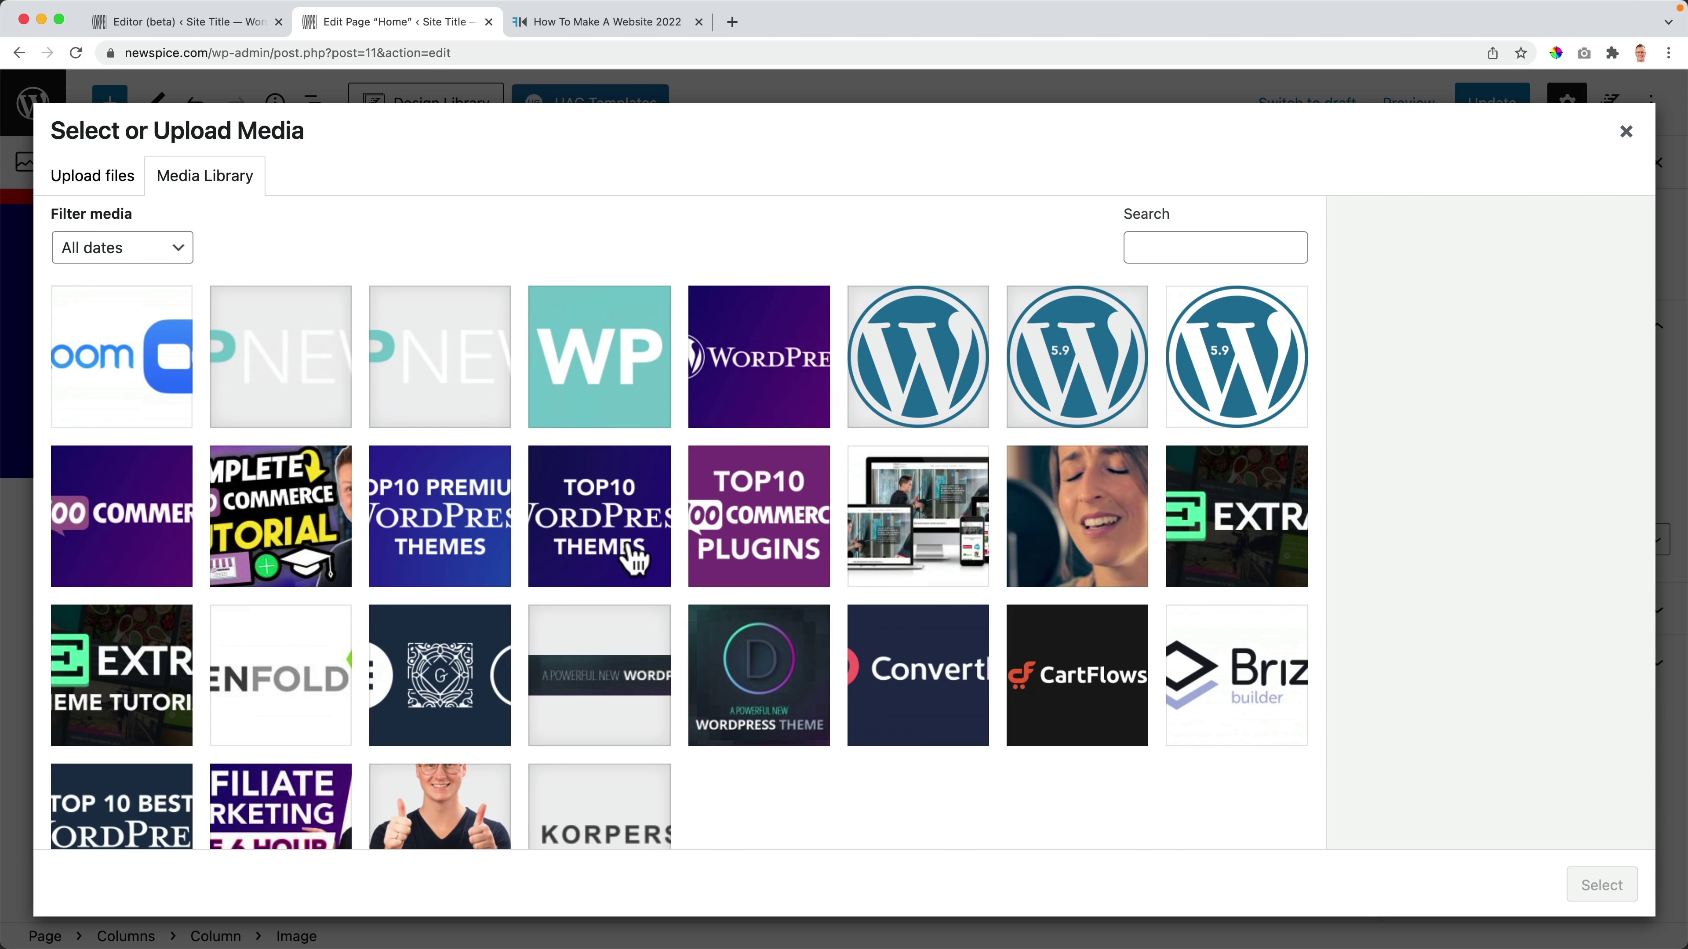
scroll(632, 559, "down", 3)
scroll(632, 559, "up", 3)
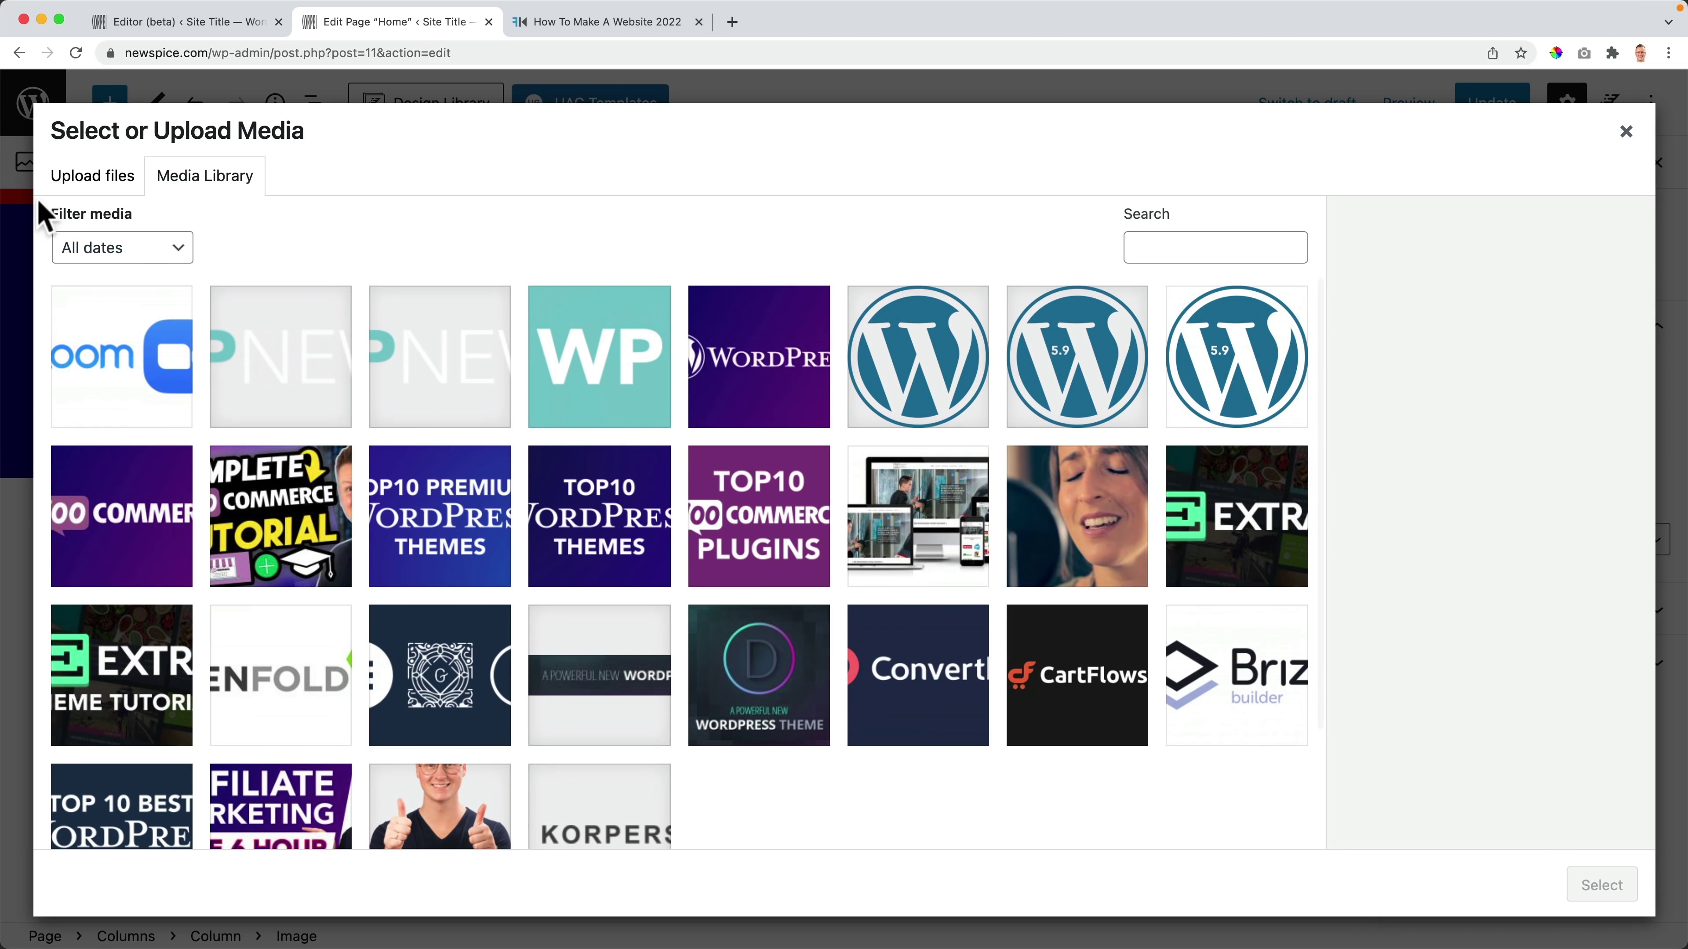
Step: Upload the affiliate marketing, WooCommerce and WordPress tutorial JPEGs and insert How-To-Make-A-Wordpress-Website-2021.jpeg into the first column
left_click(50, 178)
left_click(854, 525)
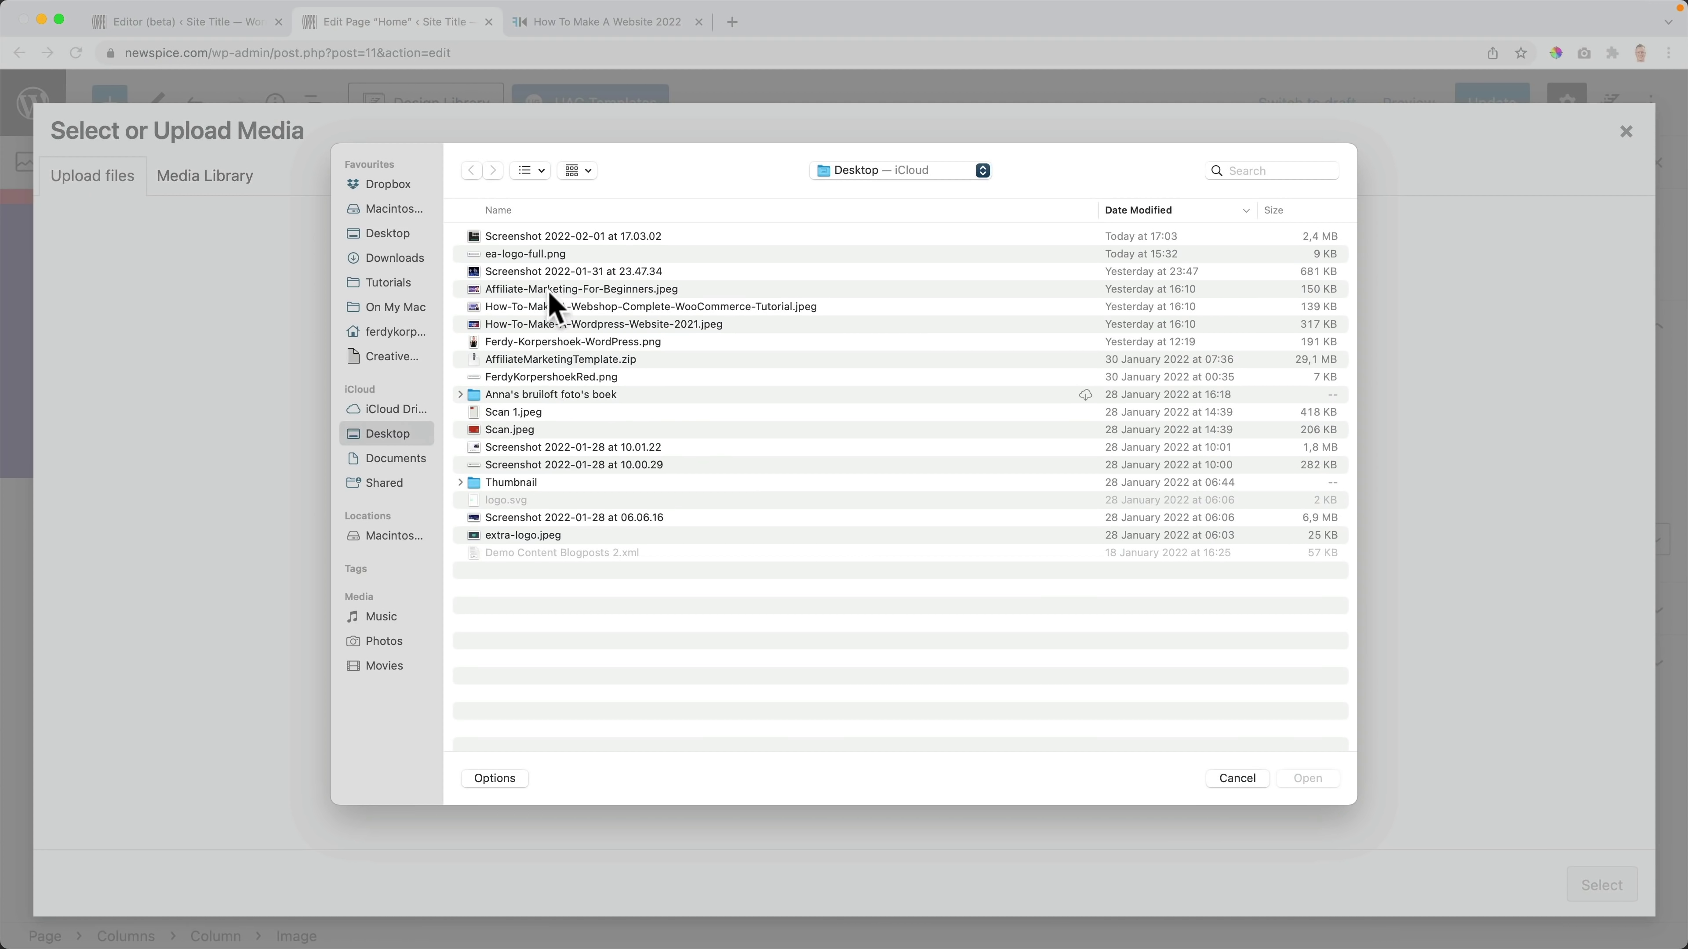
left_click(549, 294)
left_click(558, 326, "shift")
left_click(1308, 779)
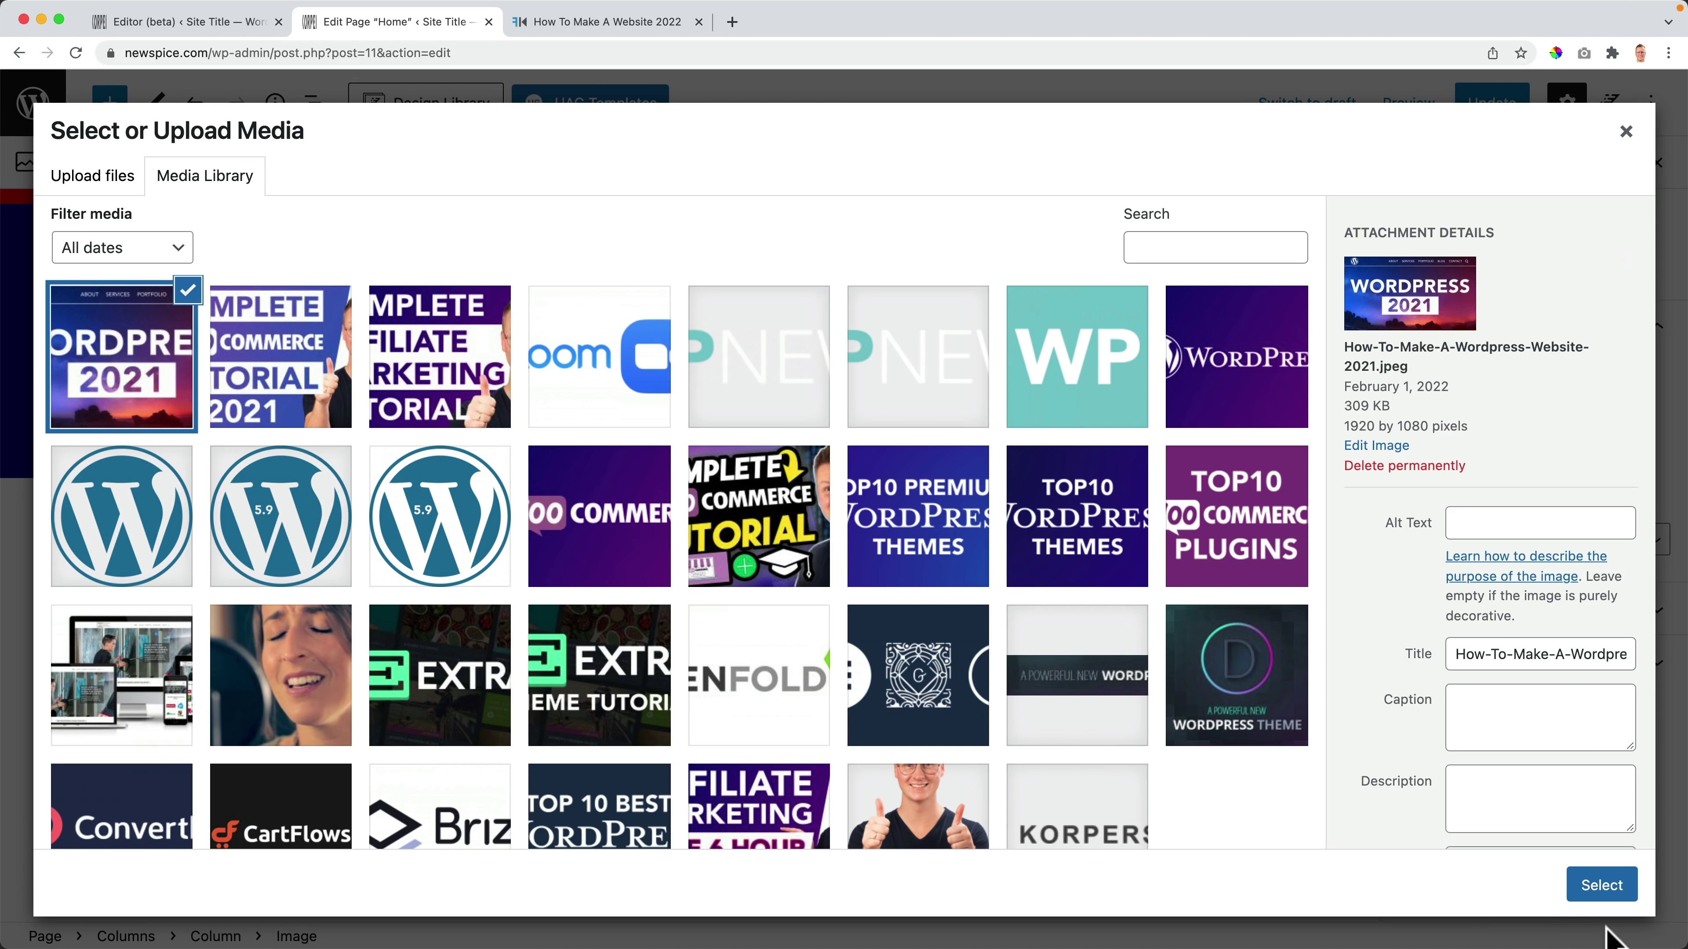
left_click(1601, 894)
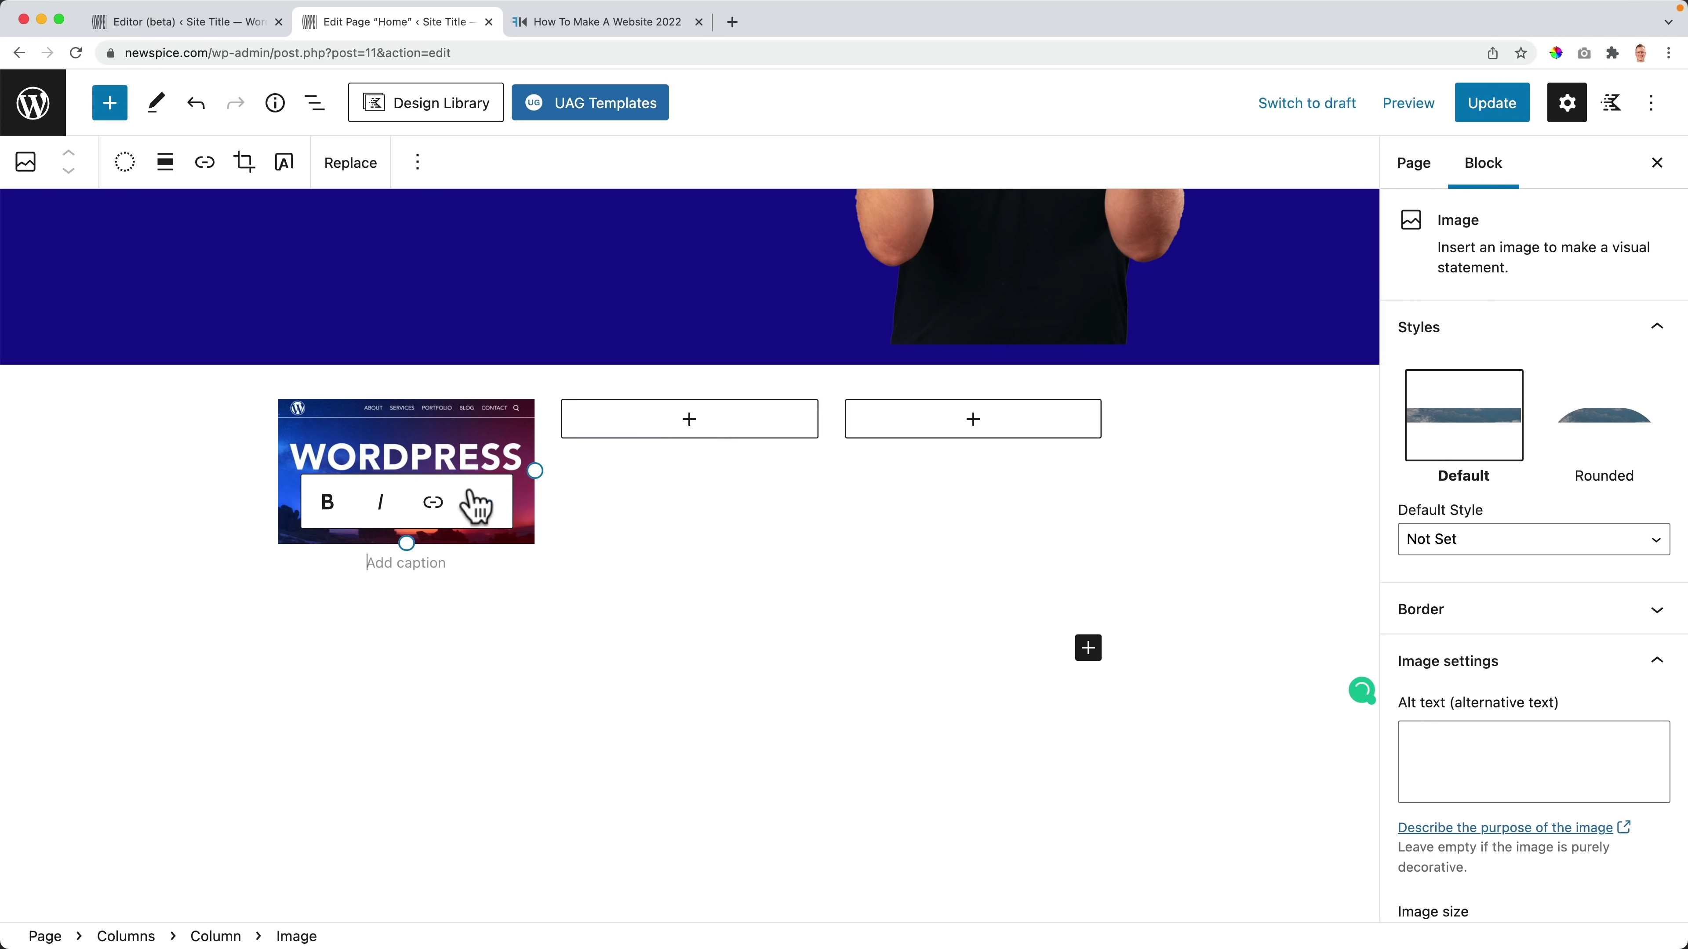
Step: Copy the address of the WordPress tutorial page from the reference site, return to the homepage editor and close the unneeded site editor tab
left_click(575, 22)
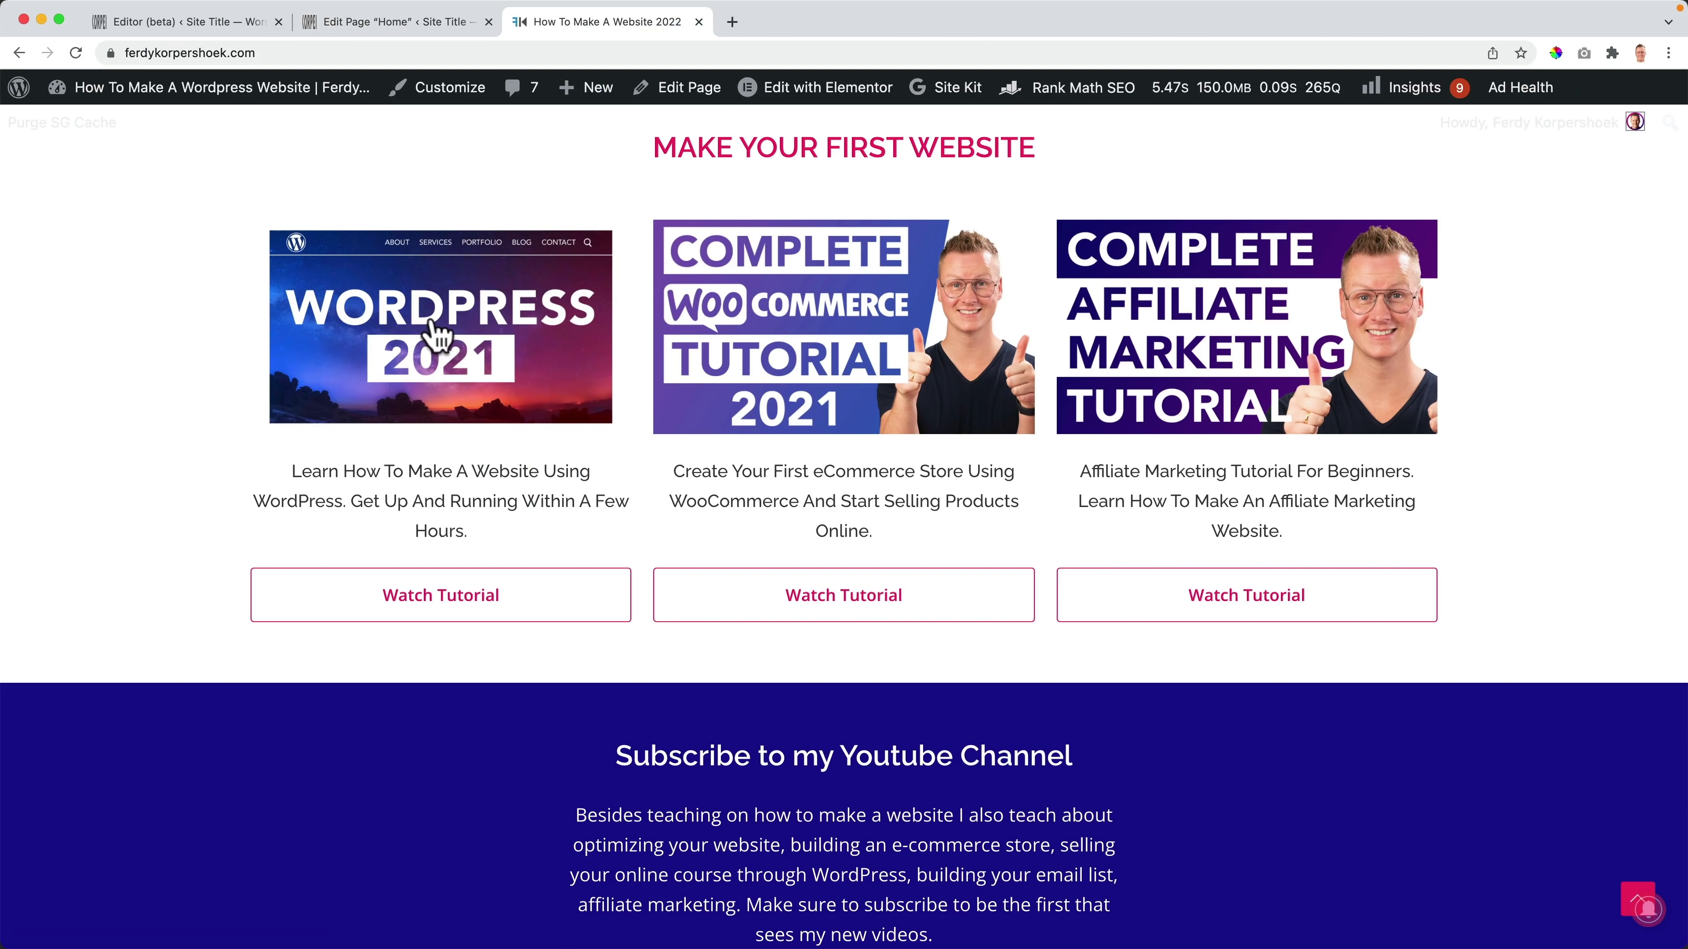
left_click(428, 336)
left_click(375, 54)
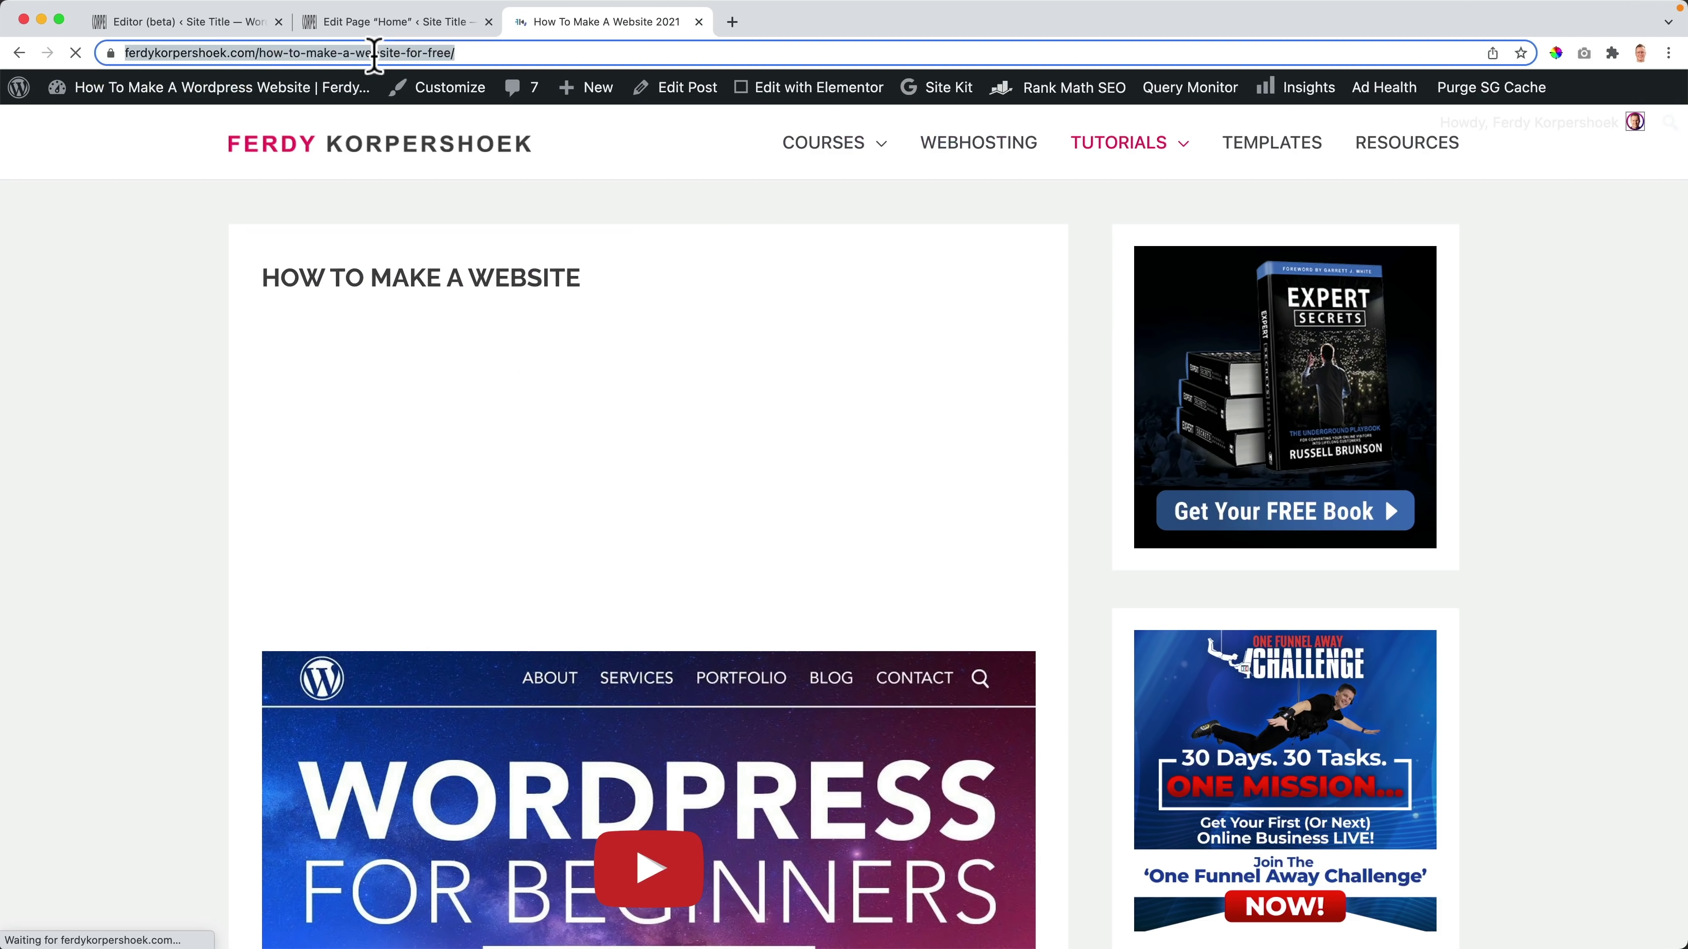
left_click(422, 25)
left_click(279, 22)
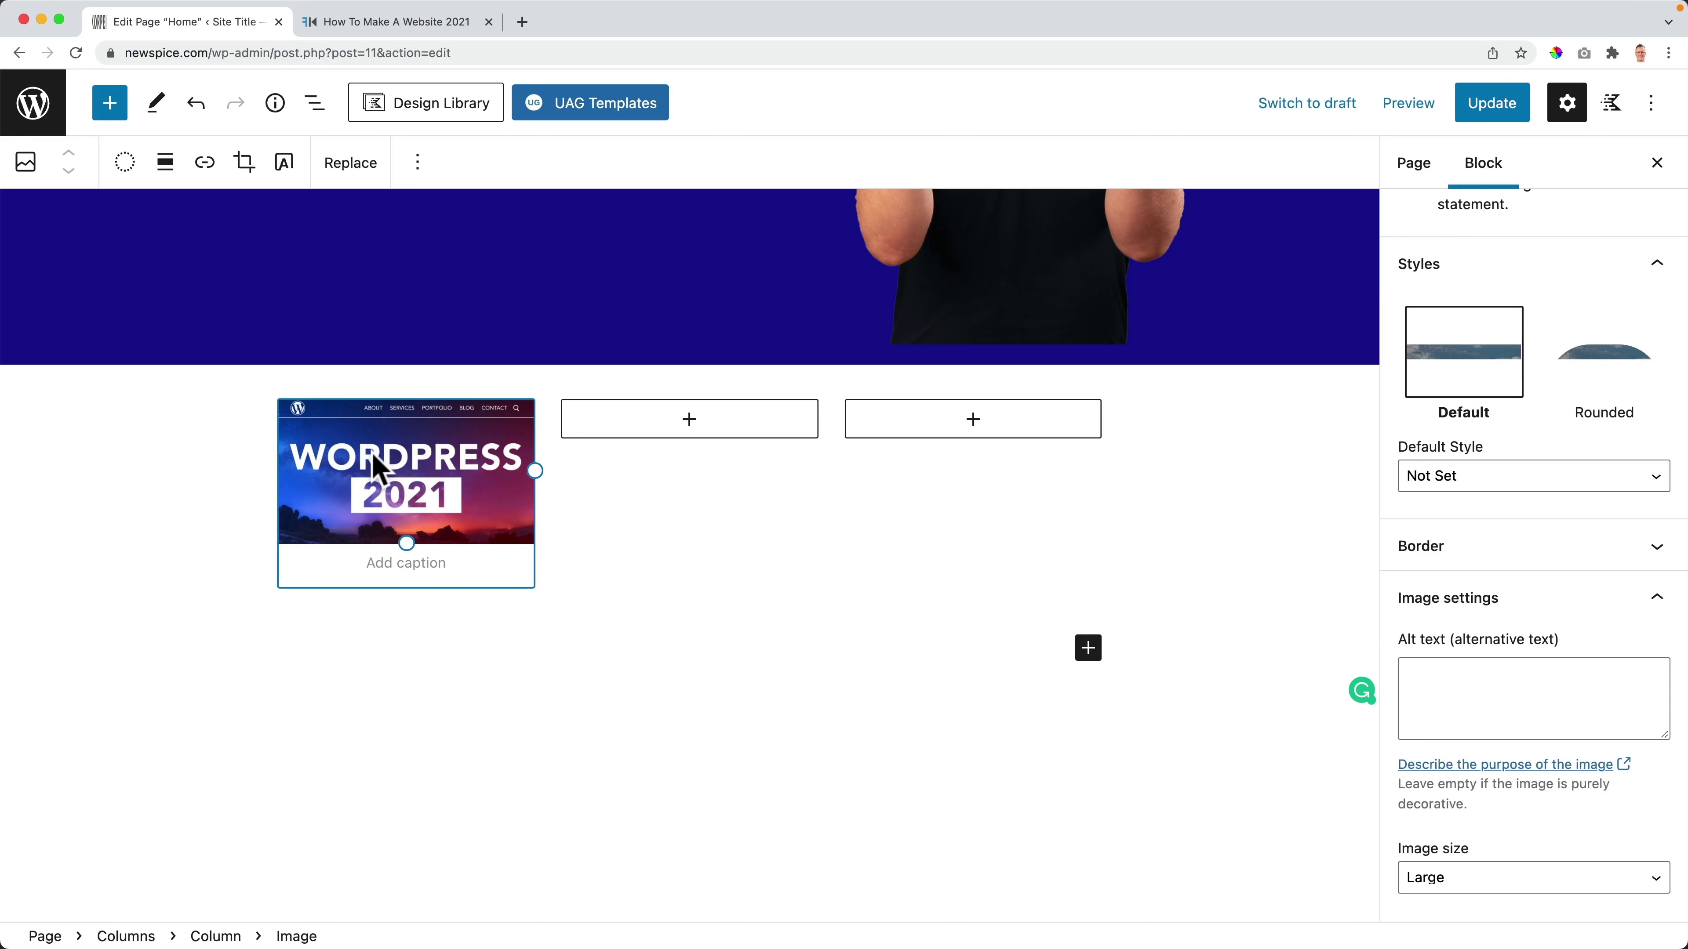
Step: Link the WordPress 2021 image to the copied how-to-make-a-website-for-free address and make it open in a new tab
left_click(200, 165)
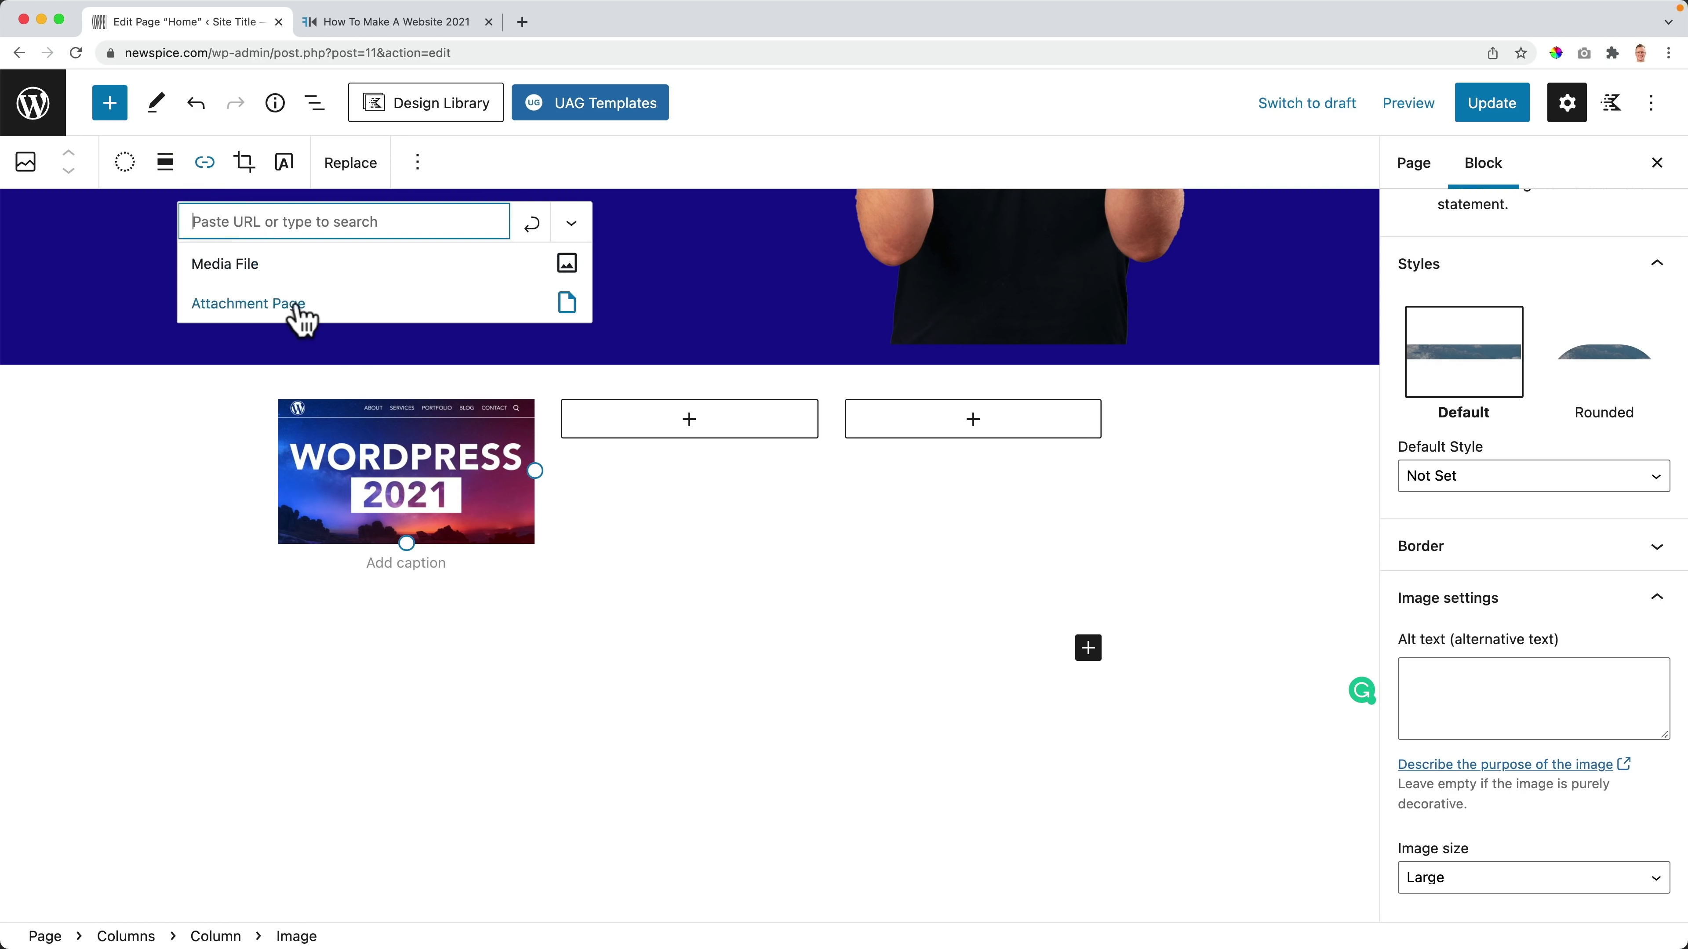
key("super+v")
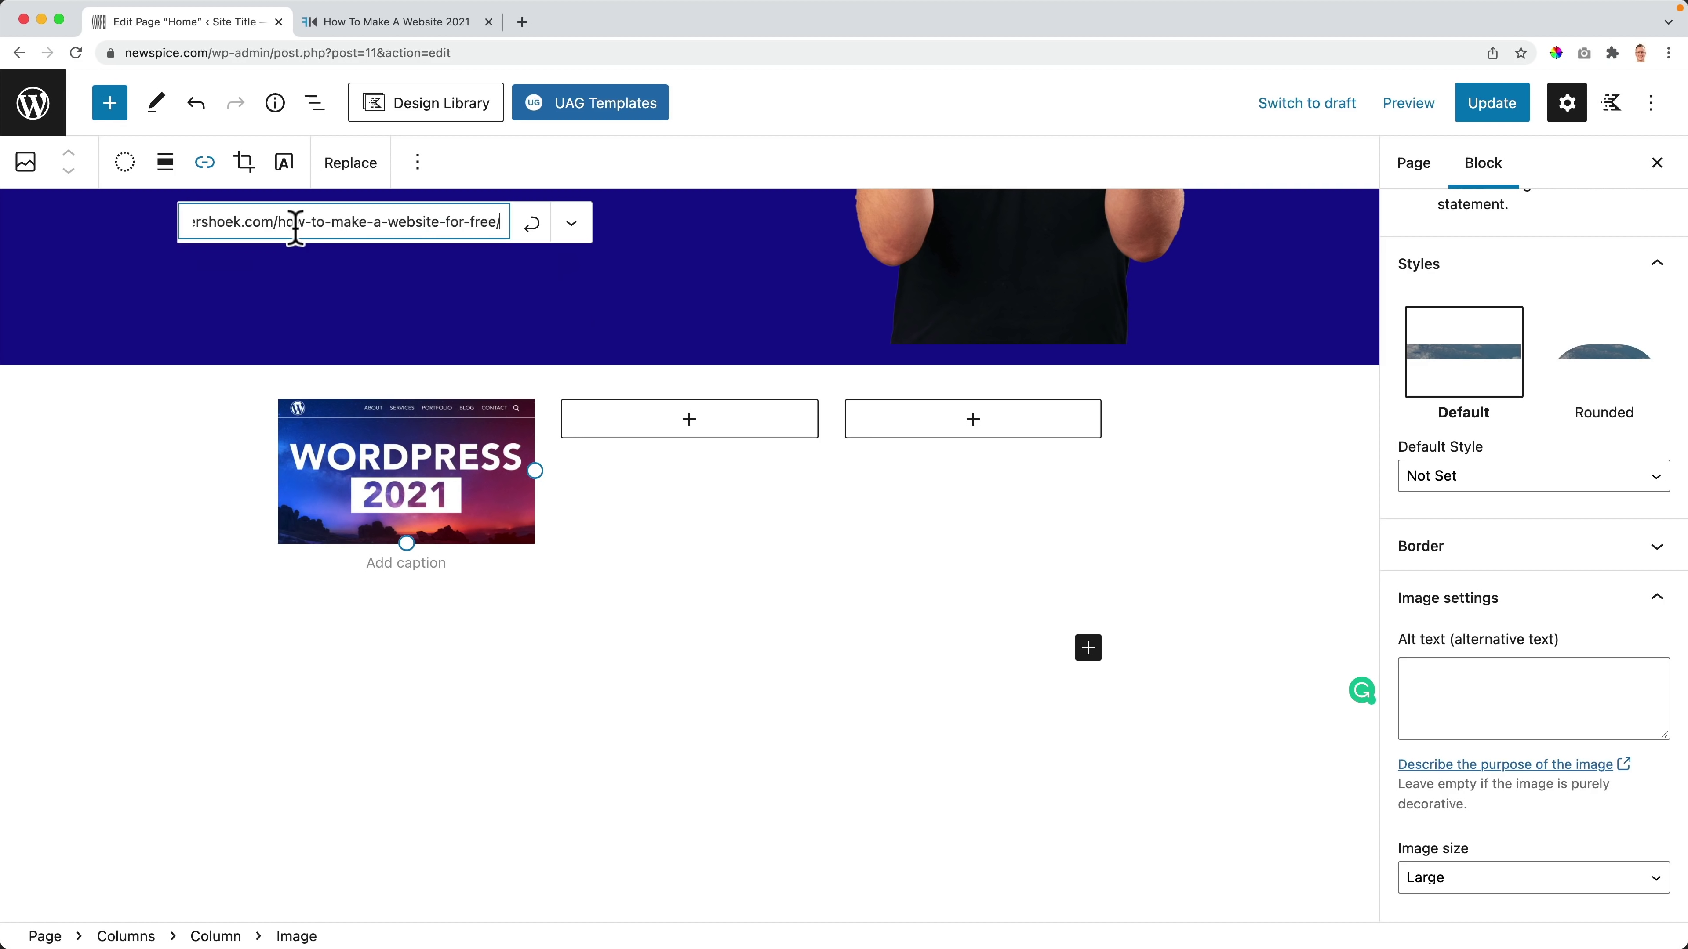
left_click(534, 230)
left_click(615, 224)
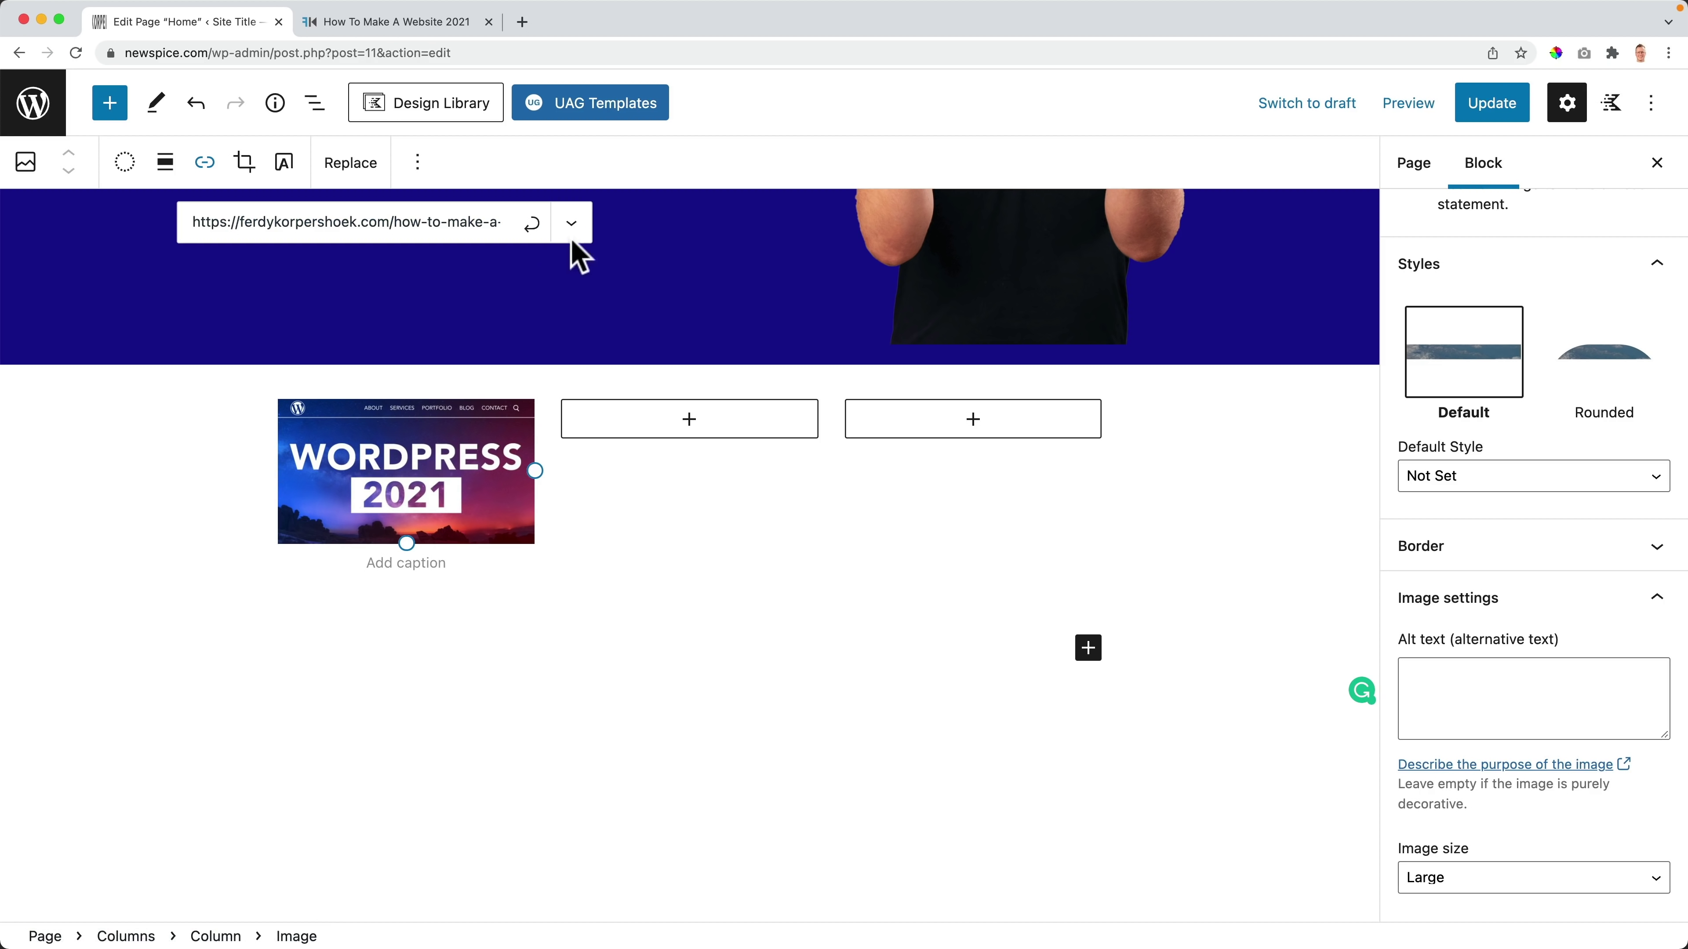
left_click(570, 223)
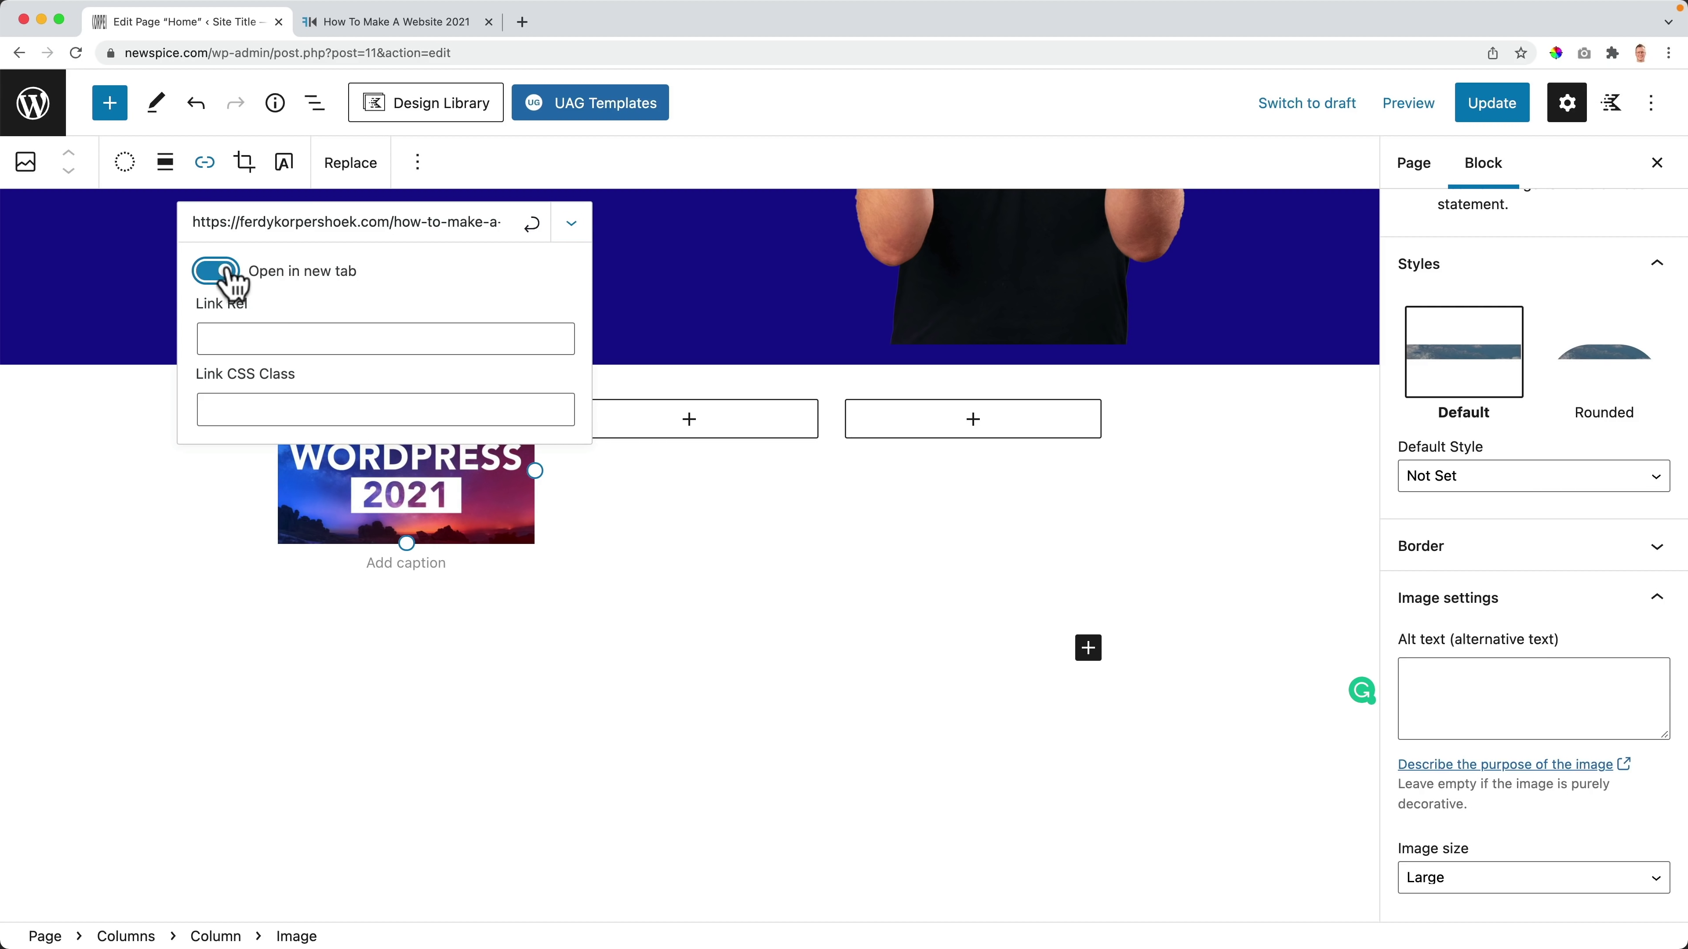
left_click(533, 226)
left_click(610, 552)
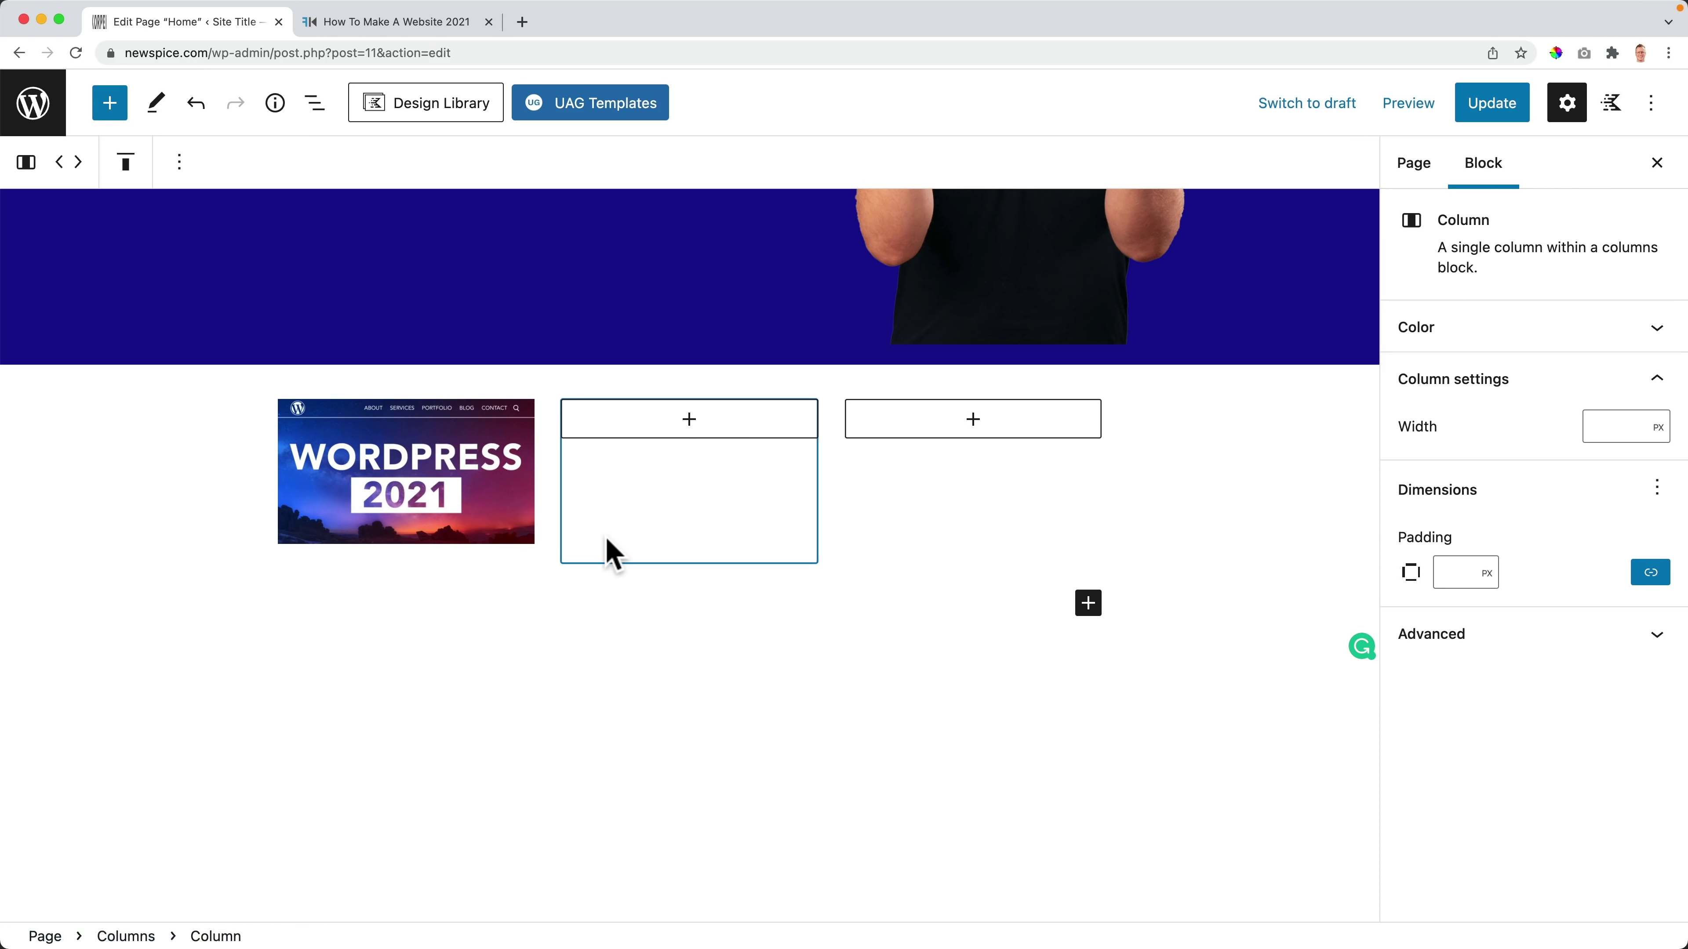
left_click(458, 465)
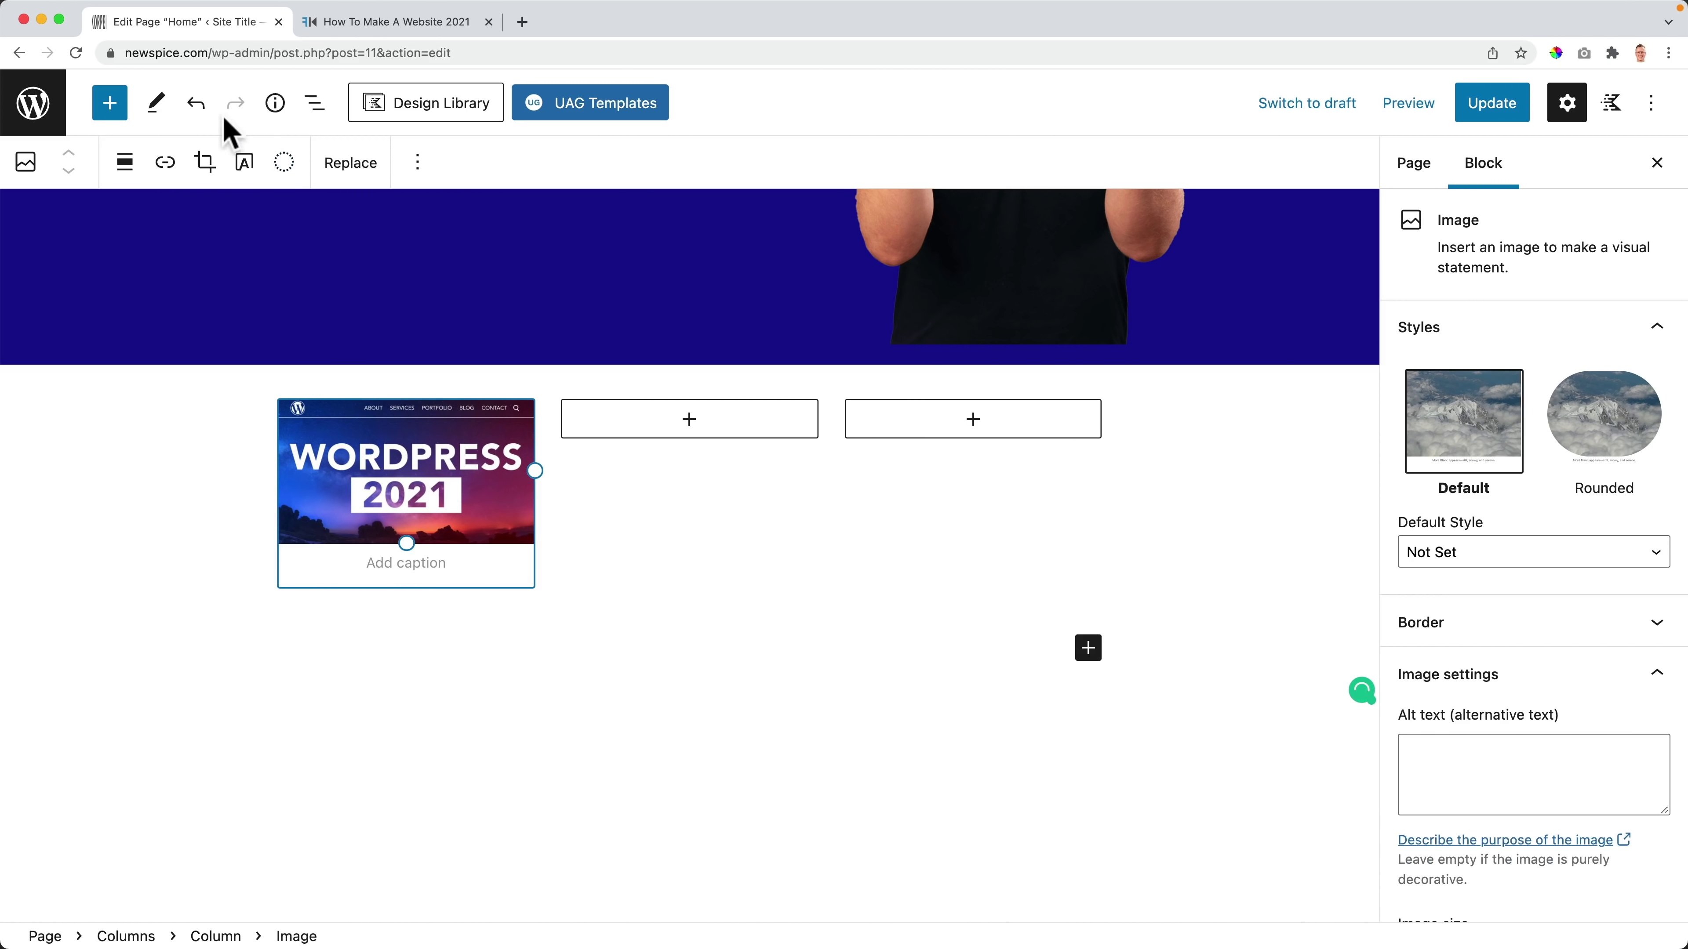
Step: Add a paragraph below the WordPress 2021 image with the reference site's text "Learn How To Make A Website Using WordPress. Get Up And Running Within A Few Hours."
left_click(313, 103)
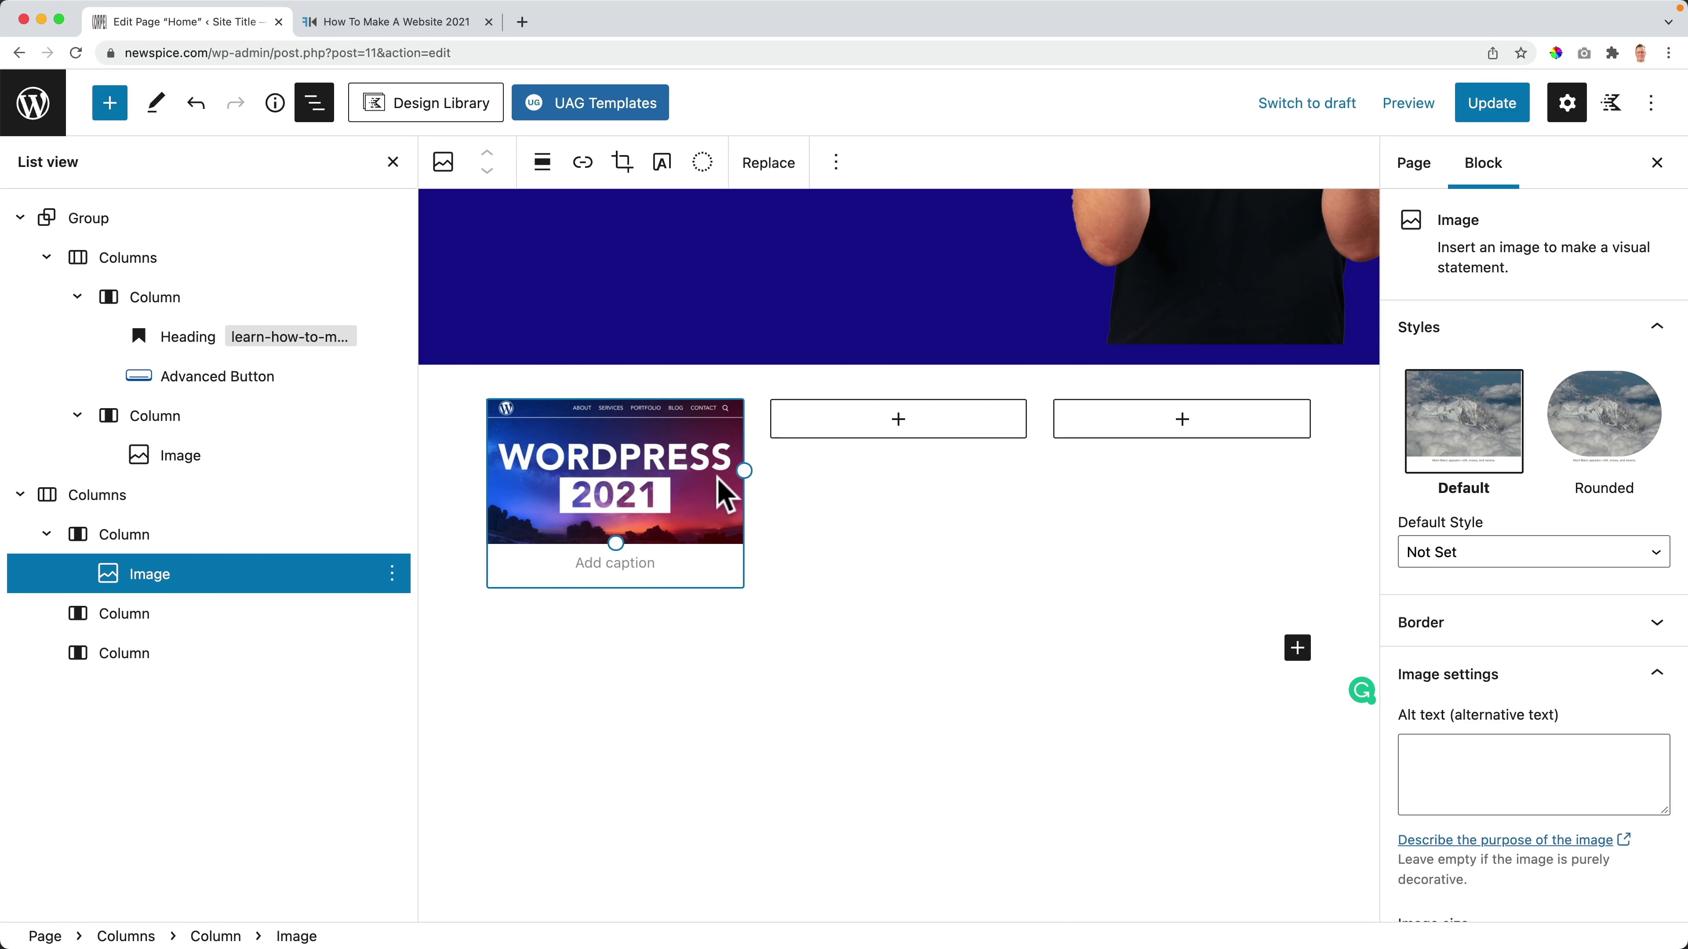
key("Return")
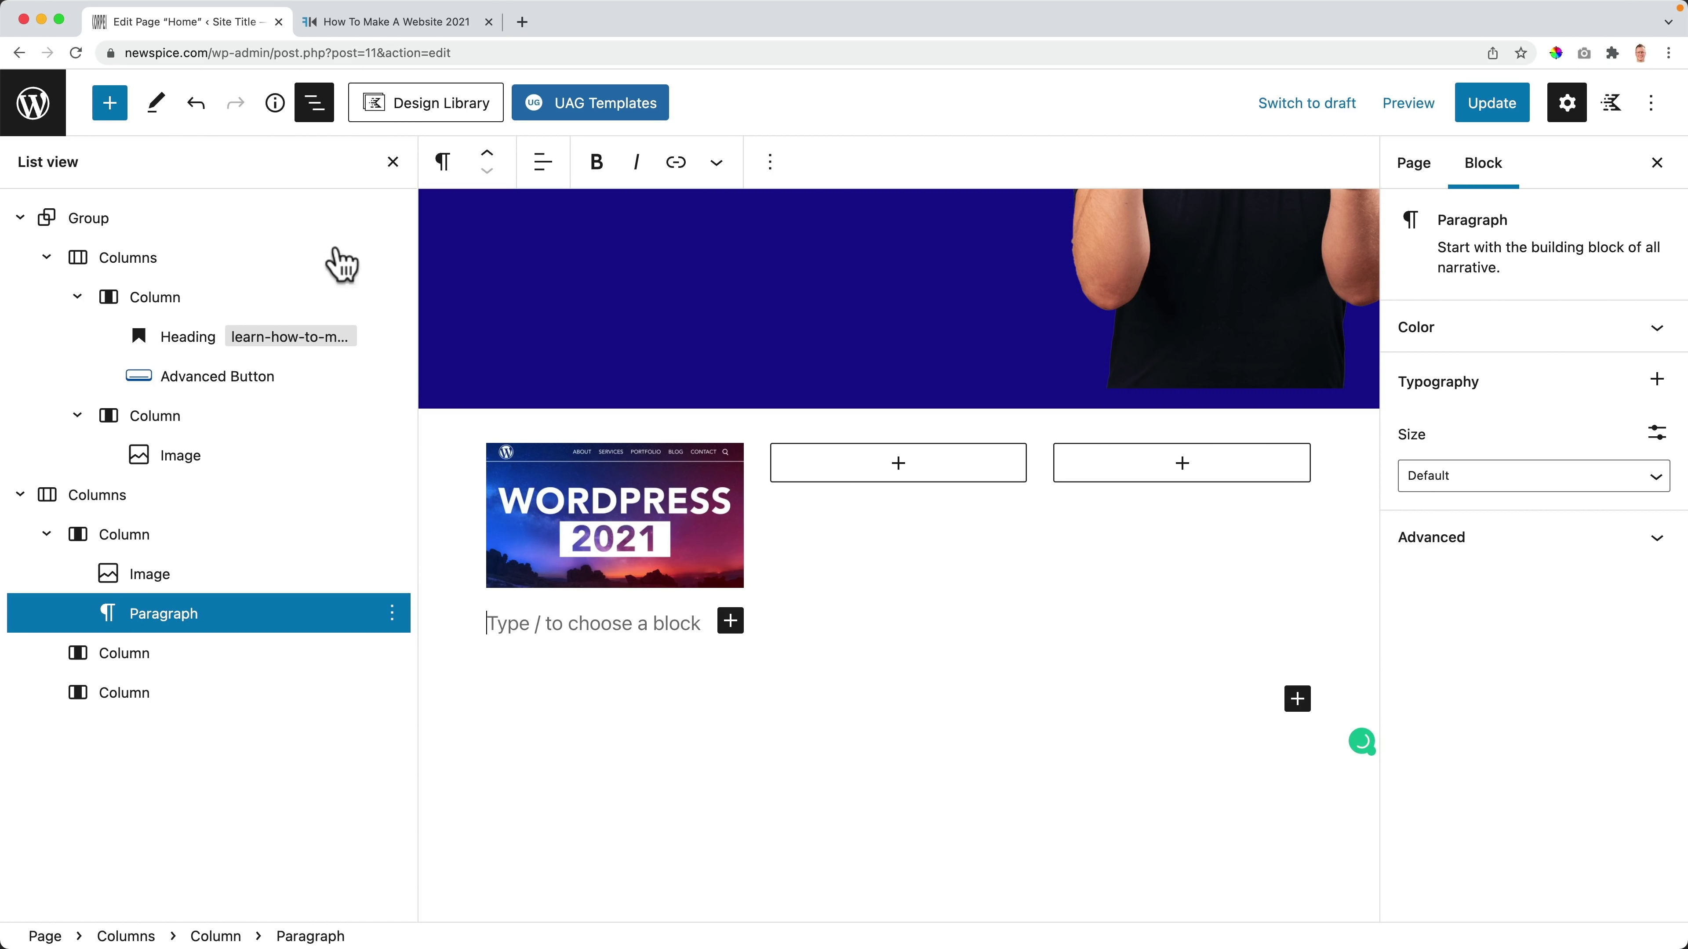
left_click(382, 25)
key("Return")
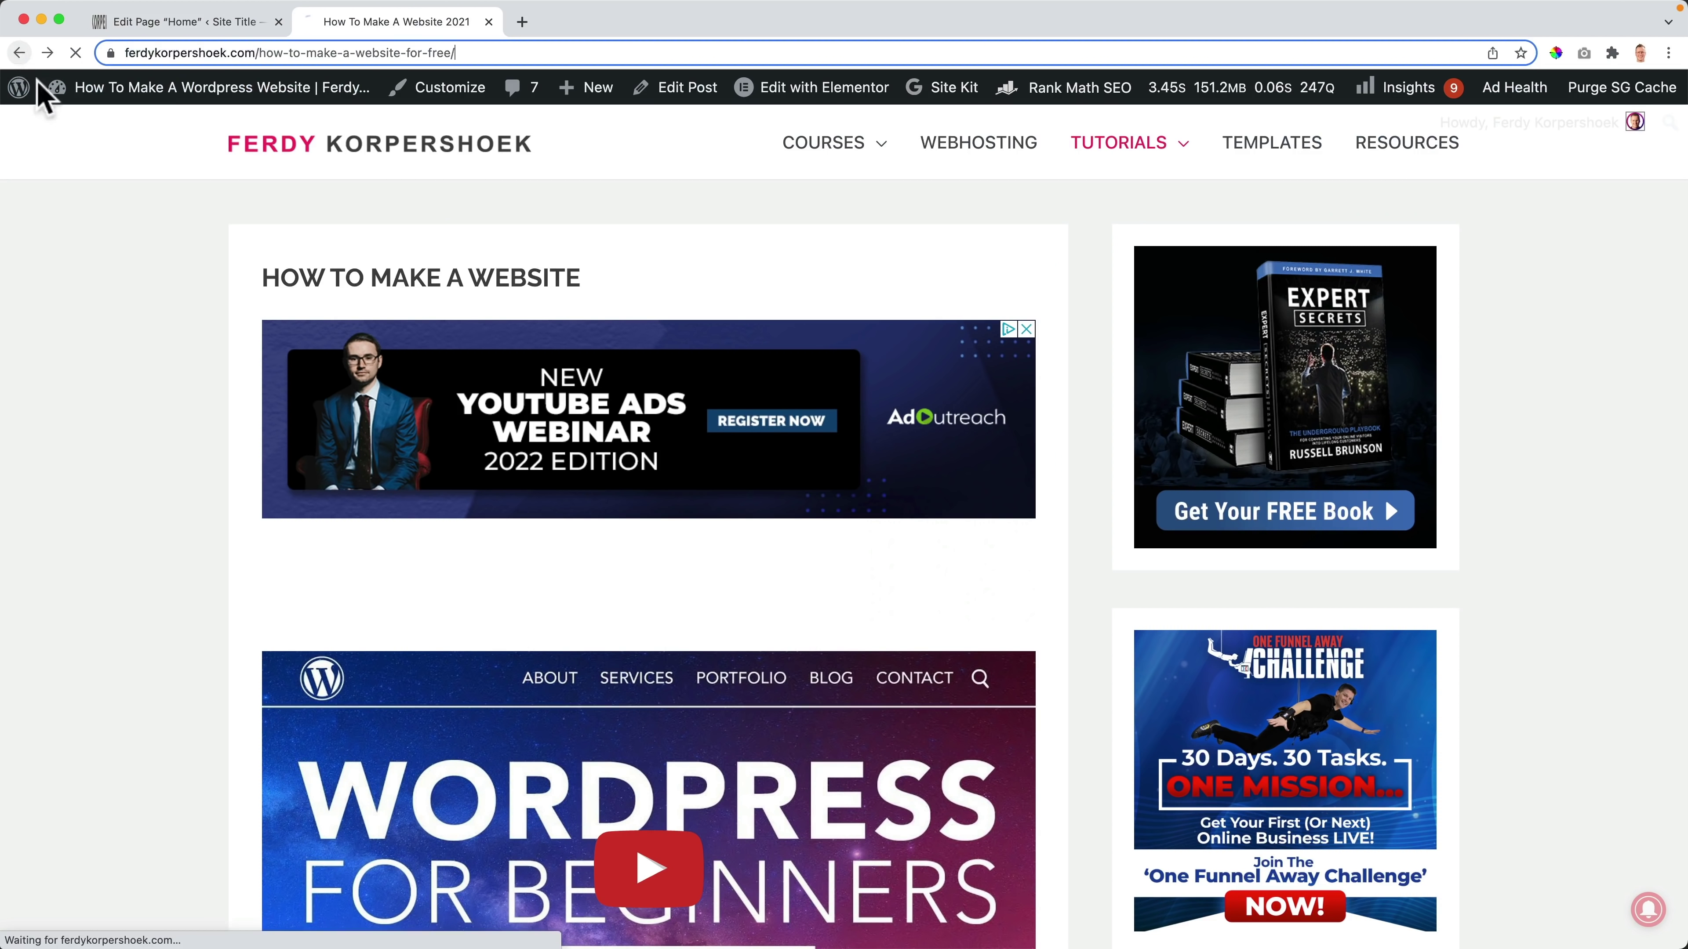
left_click_drag(494, 547, 296, 466)
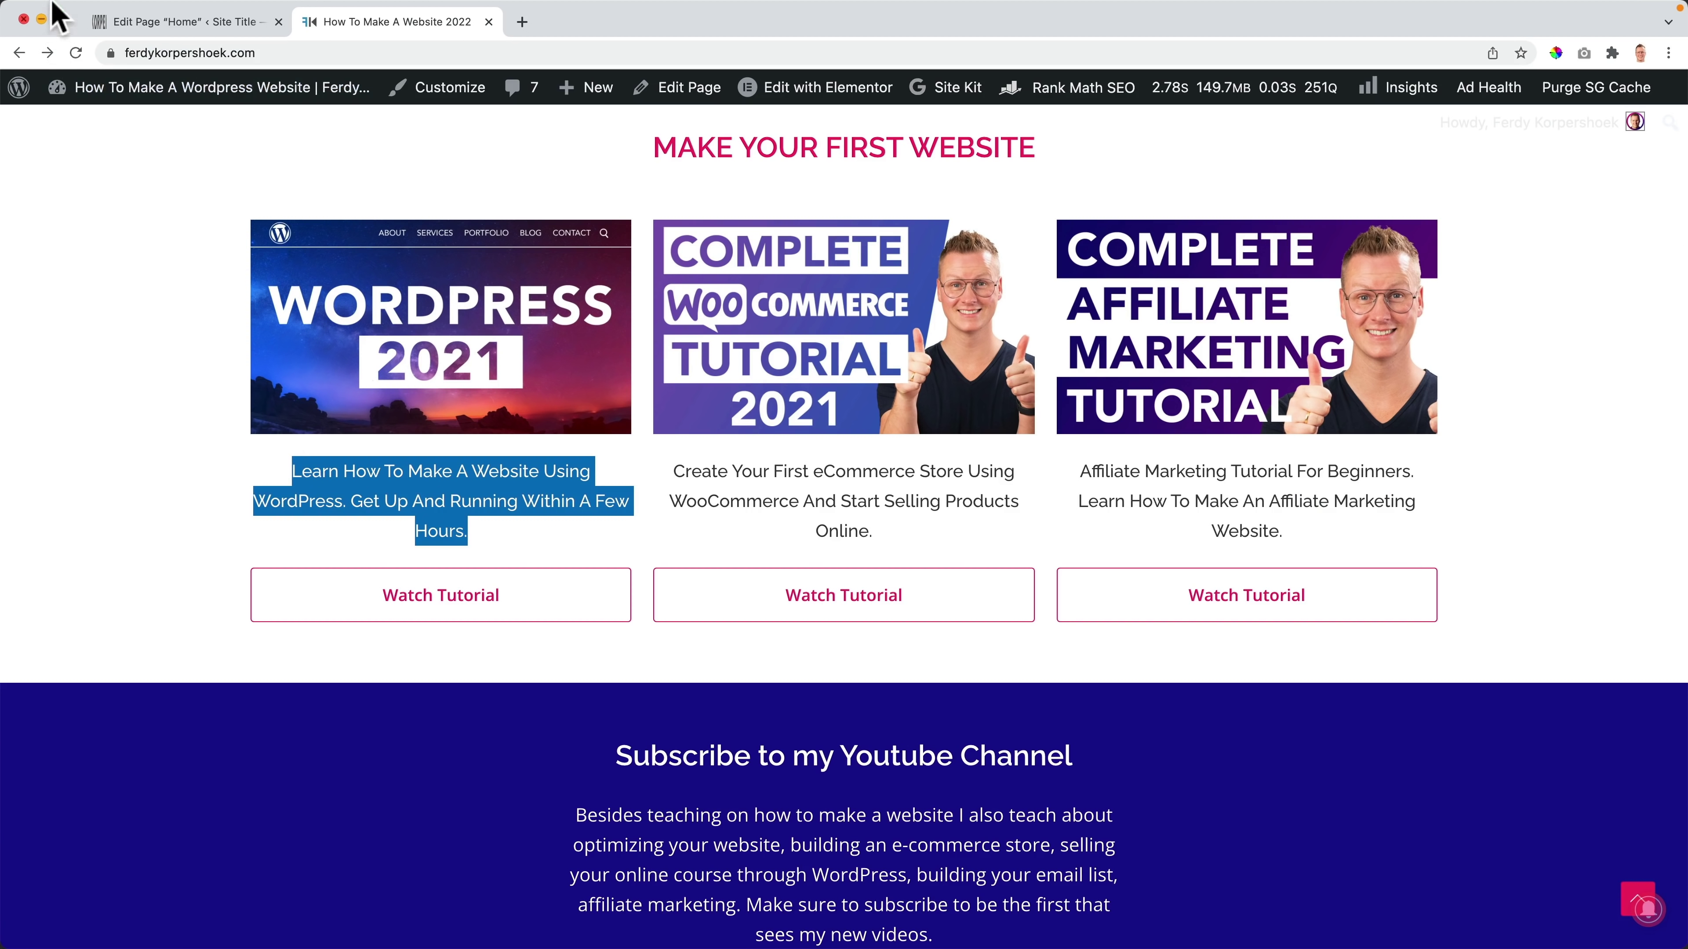
left_click(179, 21)
type("Learn How To Make A Website Using WordPress. Get Up And Running Within A Few Hours.")
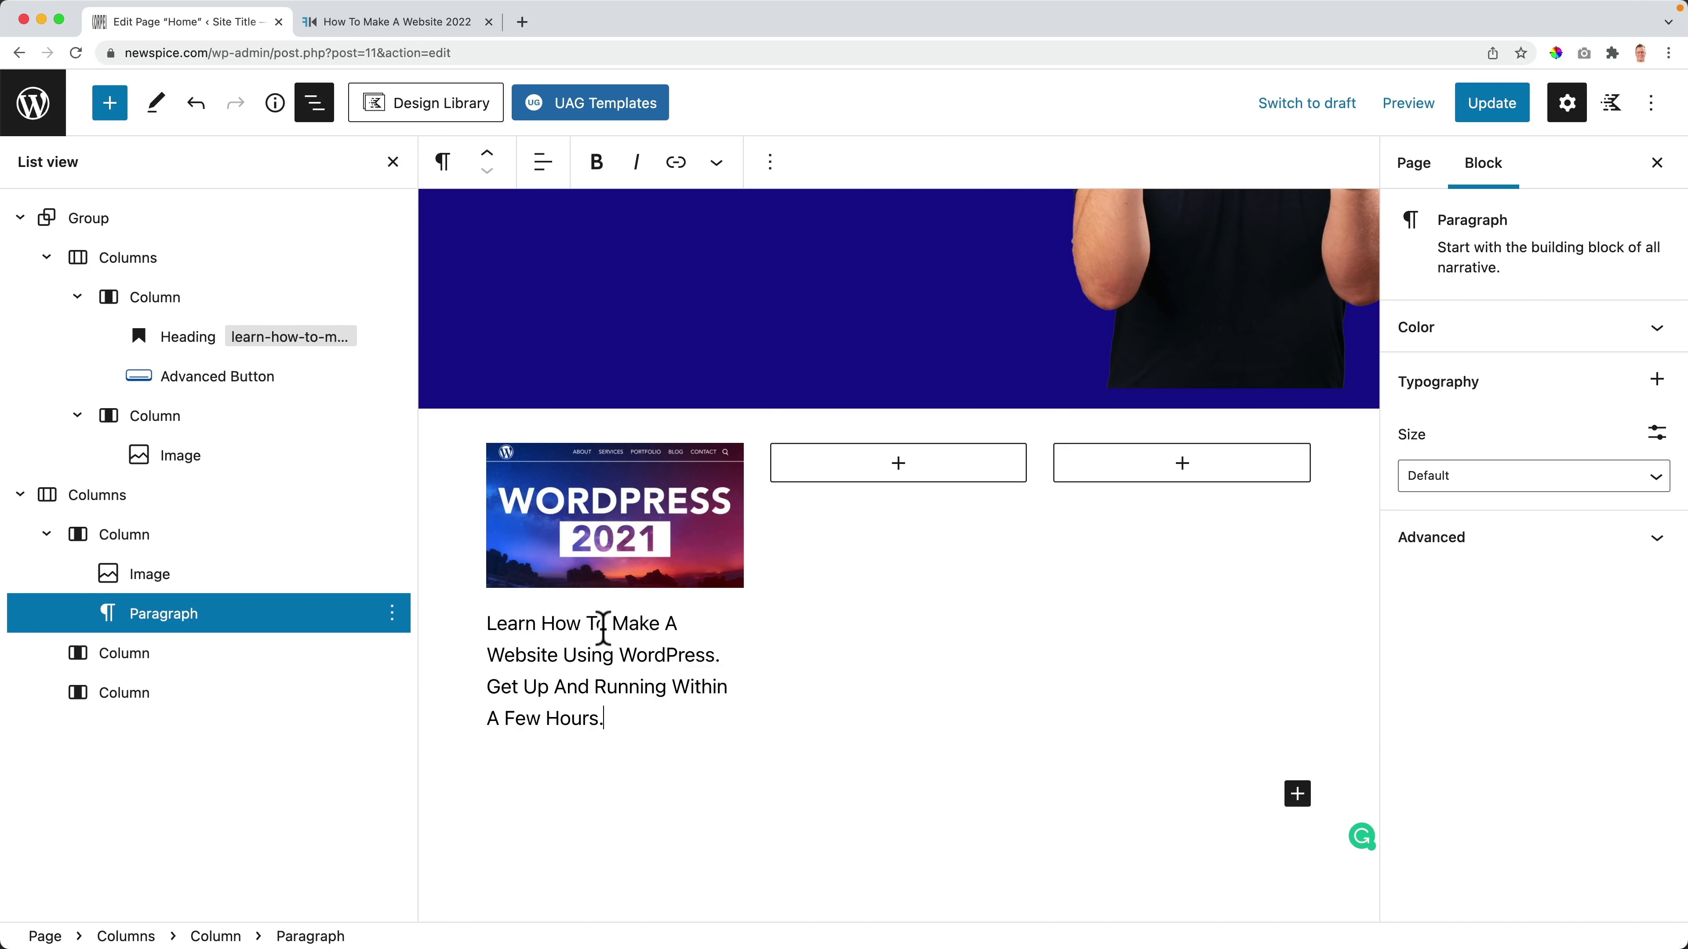
Step: Centre-align the description paragraph in the first column
scroll(603, 630, "down", 2)
left_click(553, 174)
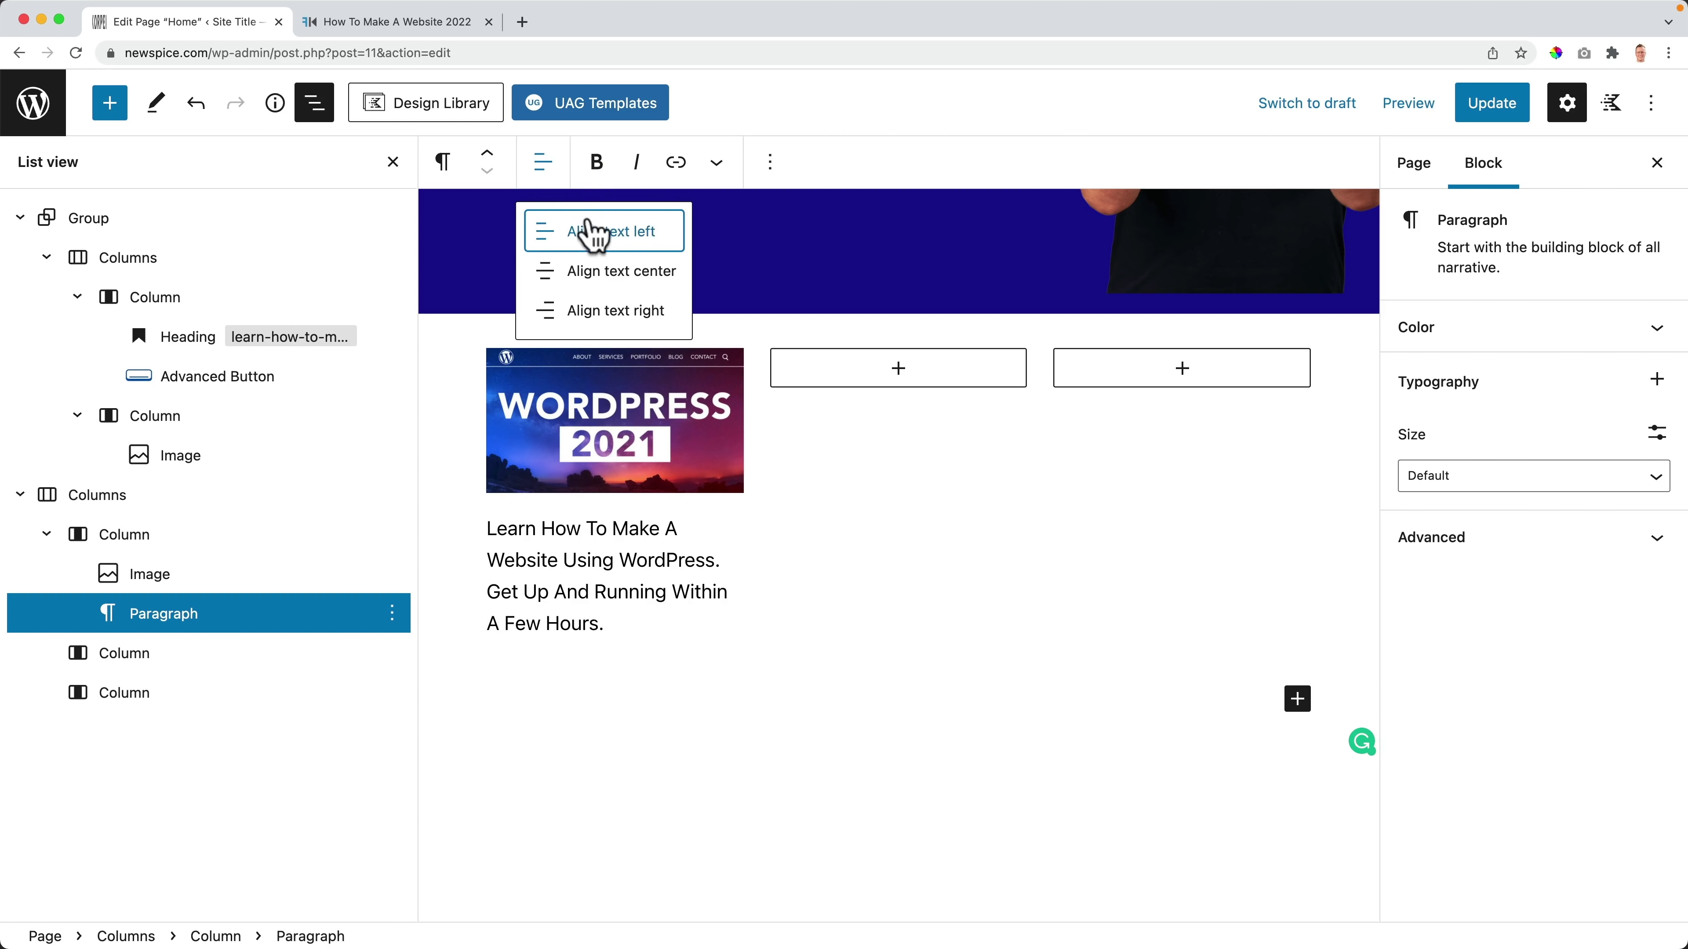
left_click(595, 269)
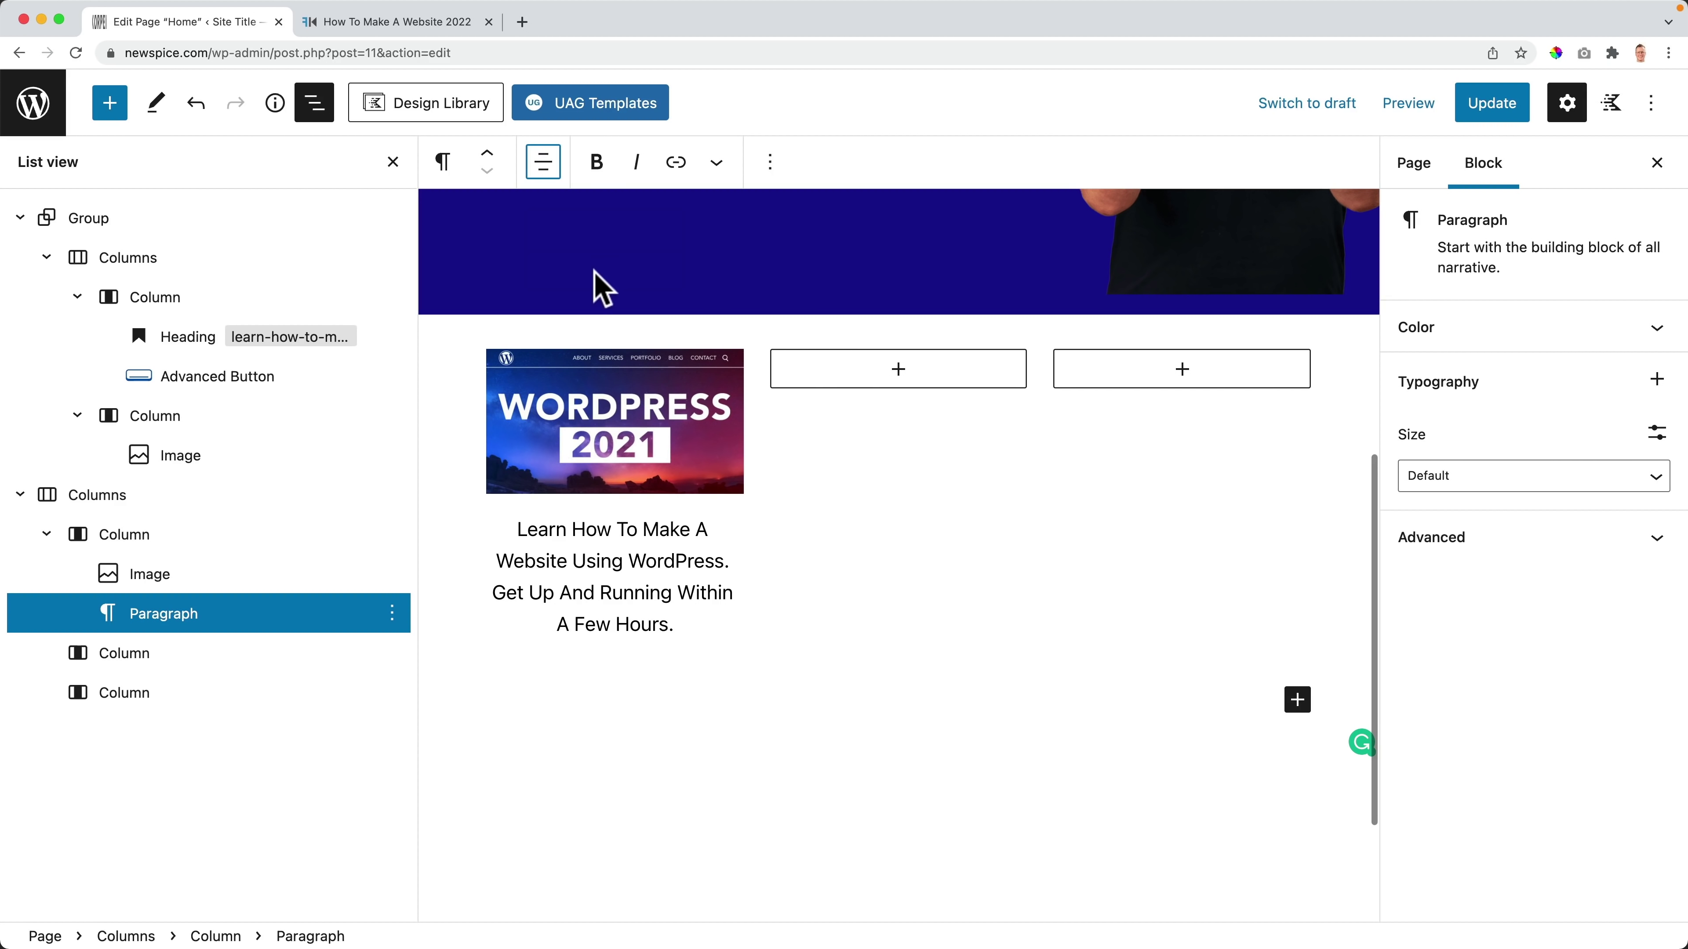
Step: Check the reference layout and add an Advanced Button labelled "Watch Tutorial" below the paragraph in the first column
left_click(405, 24)
left_click(227, 27)
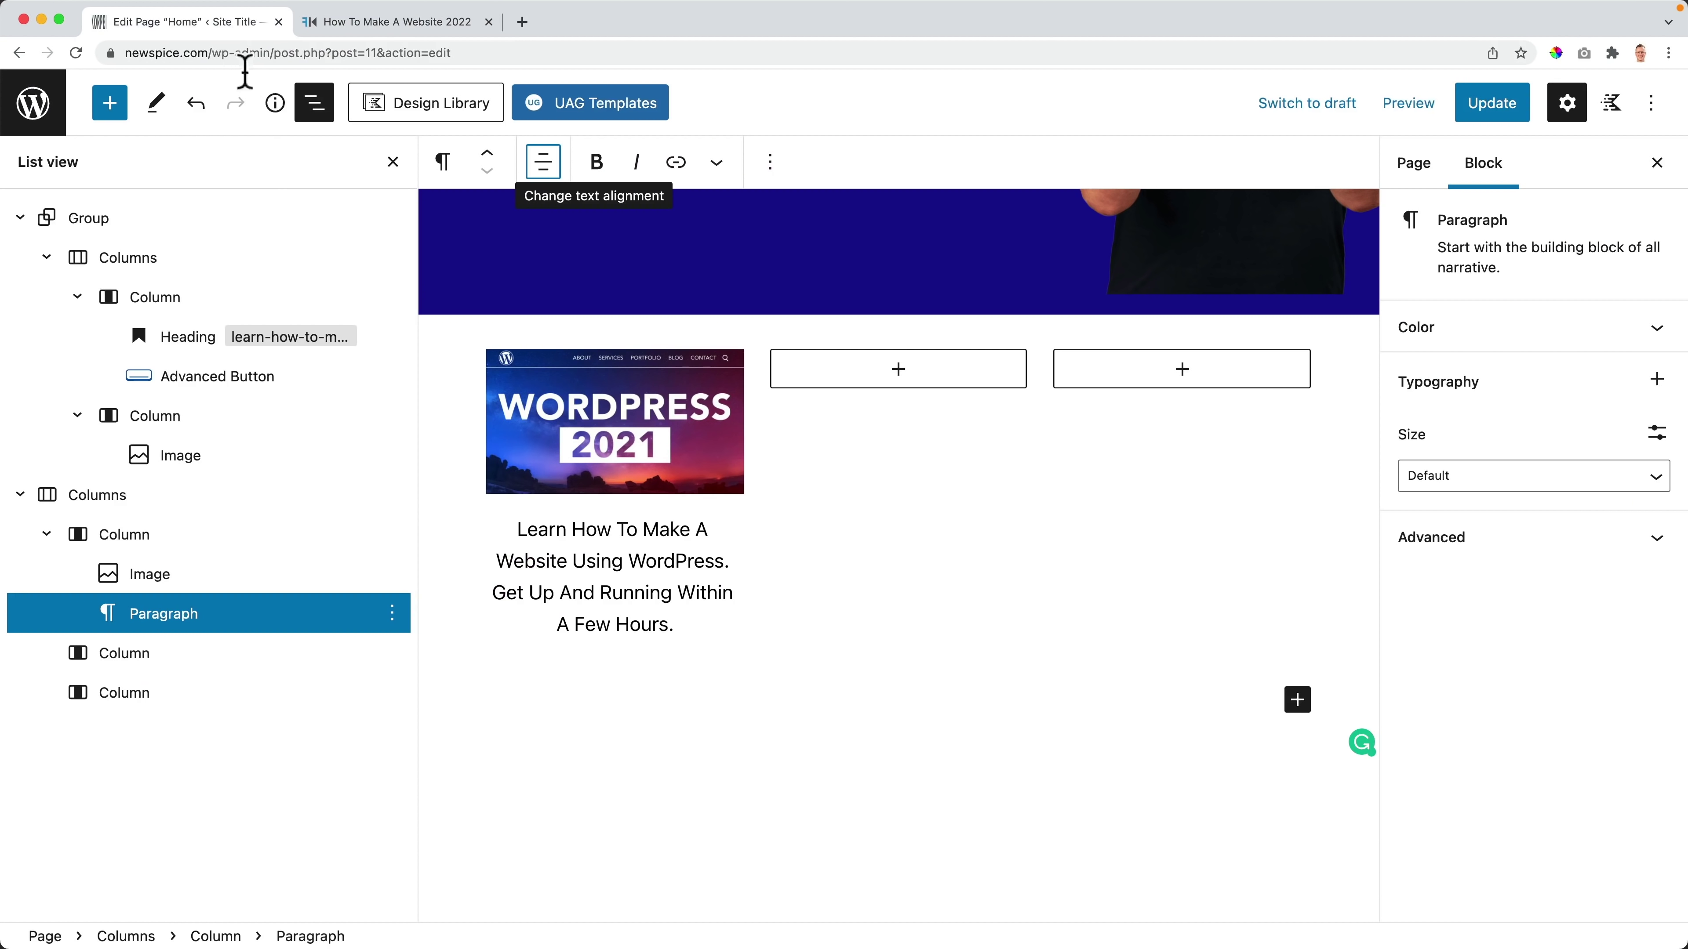
left_click(687, 625)
key("Return")
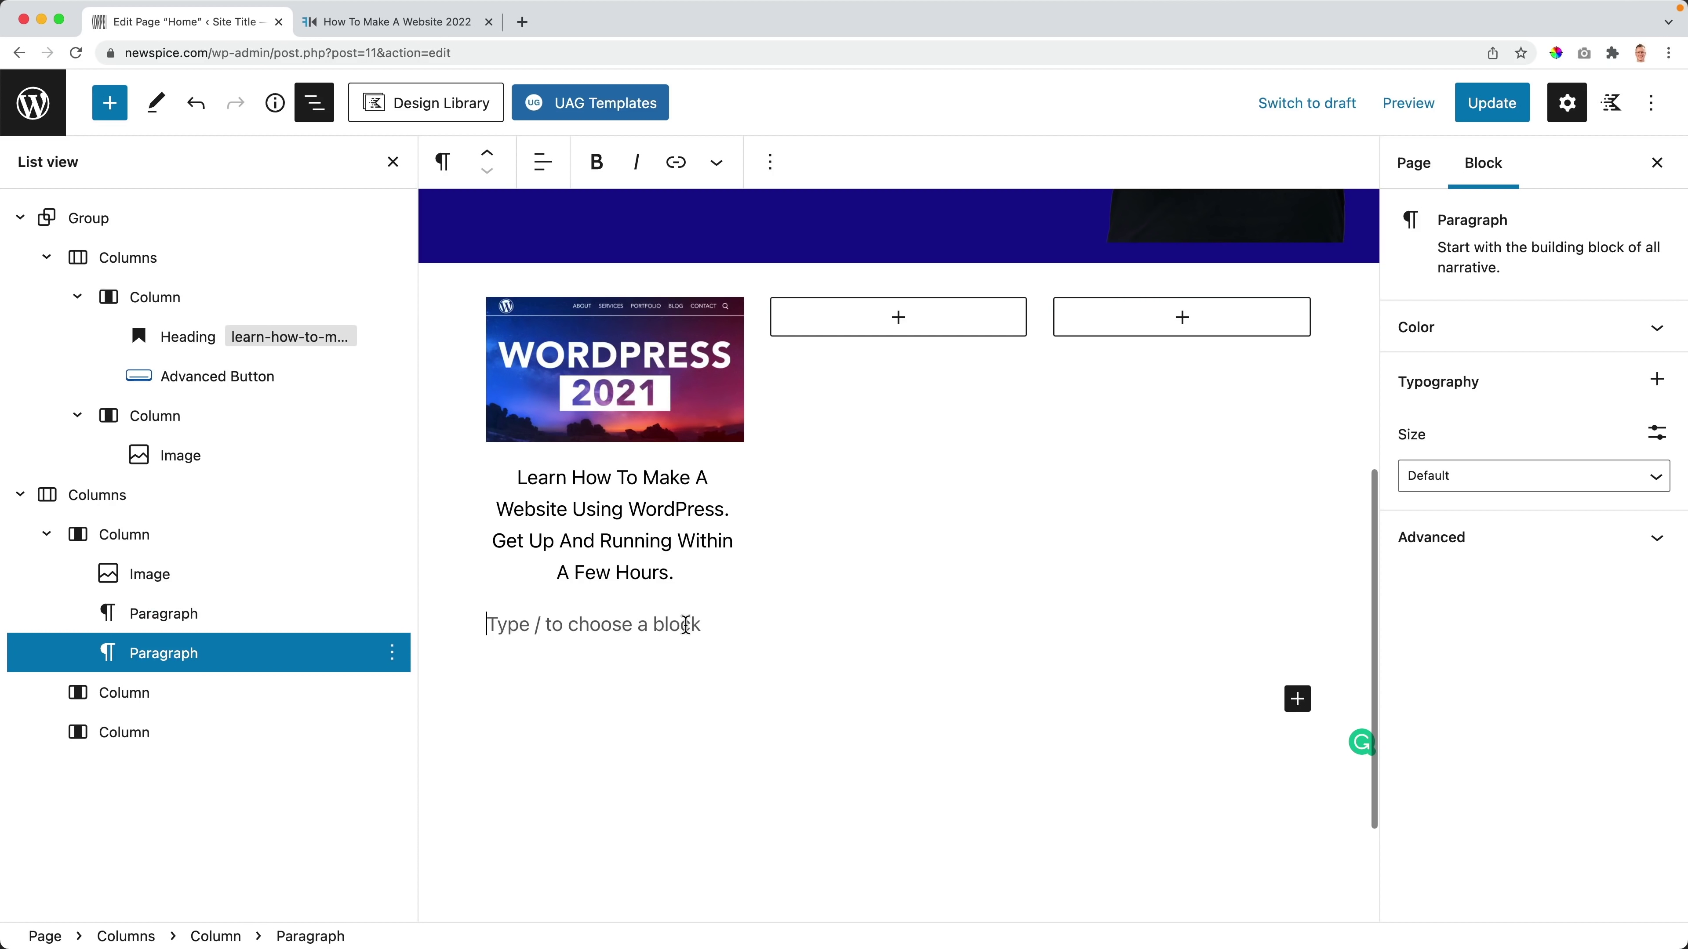
type("/button")
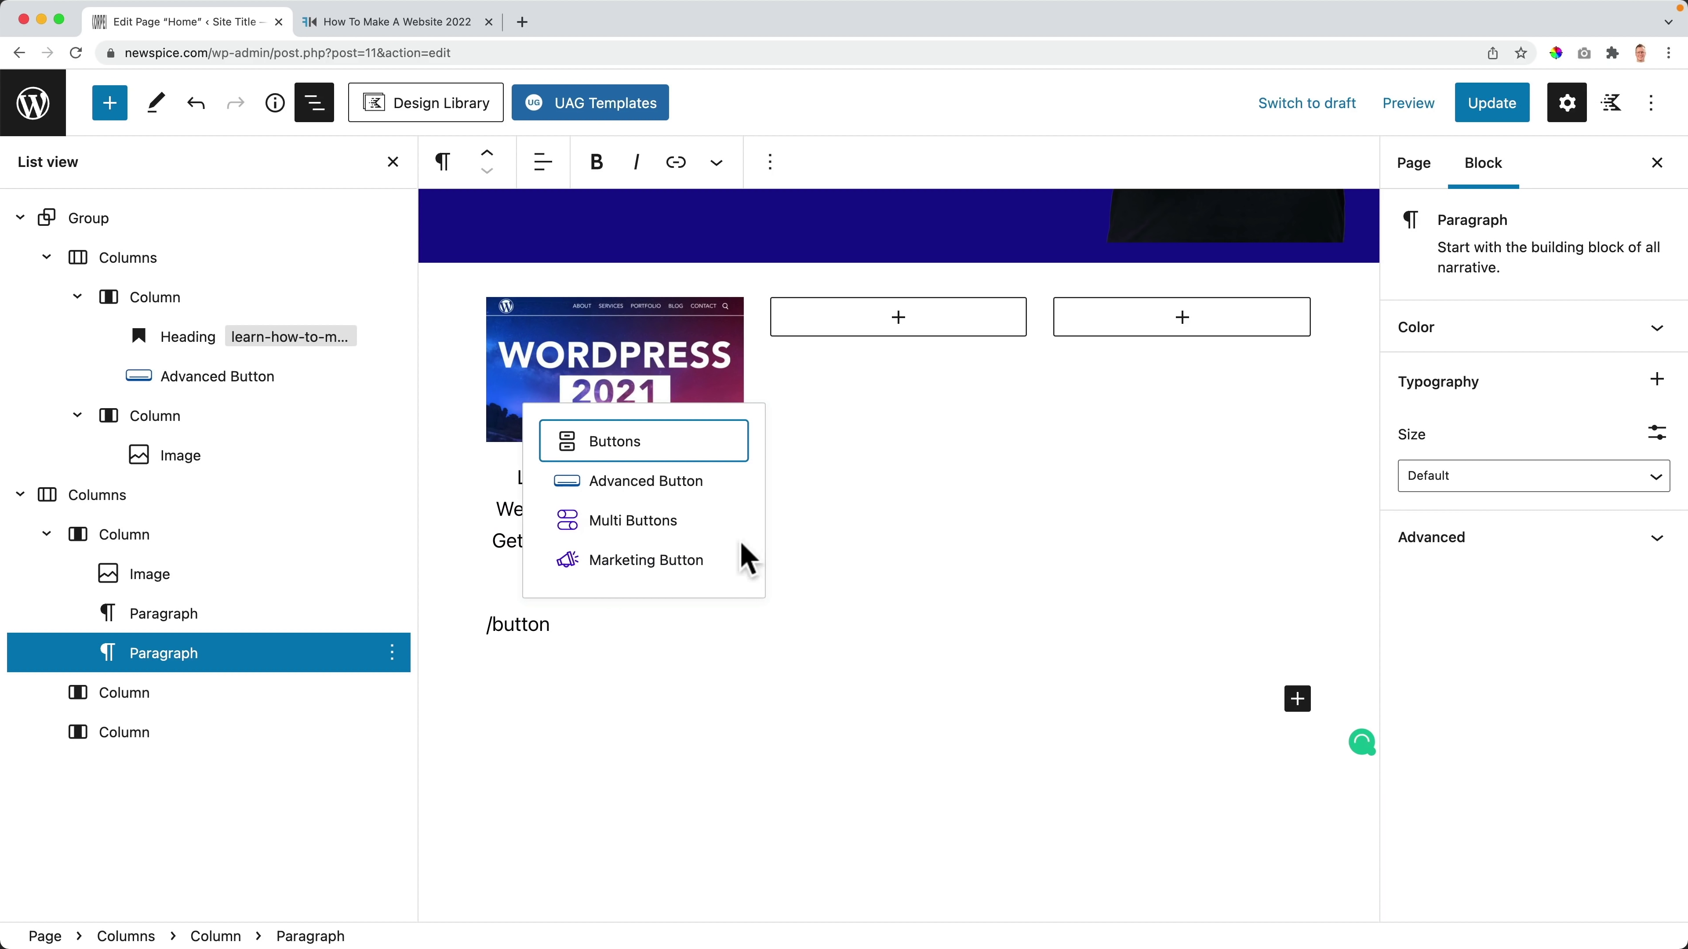
left_click(659, 481)
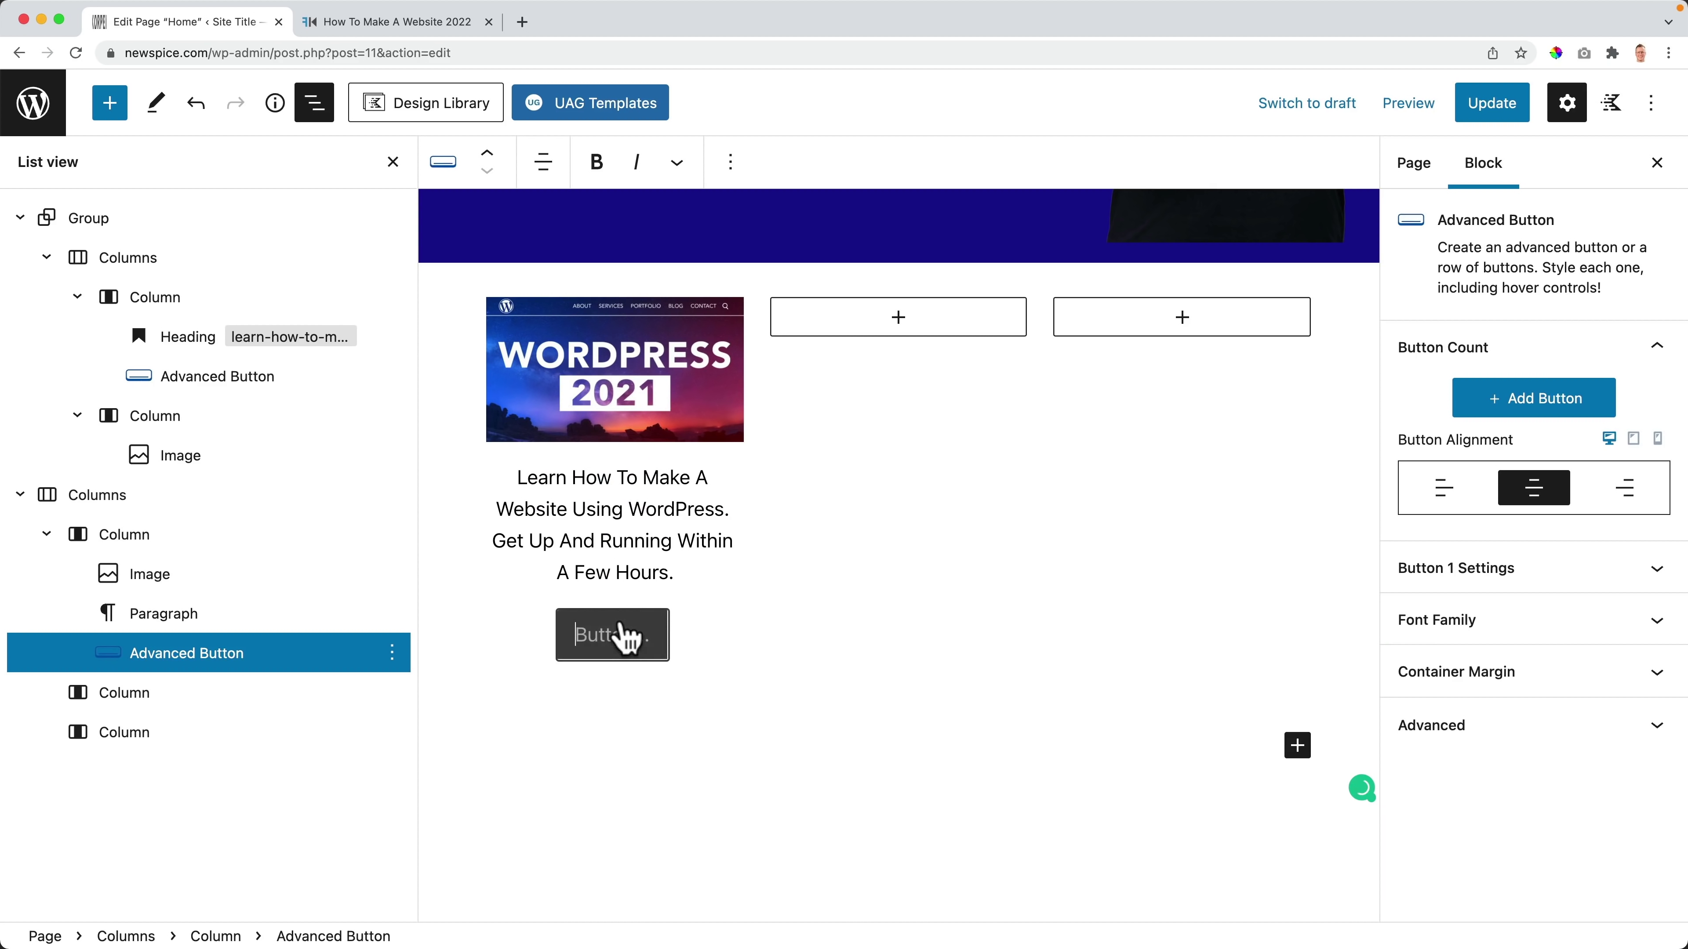
type("Watch Tutorial")
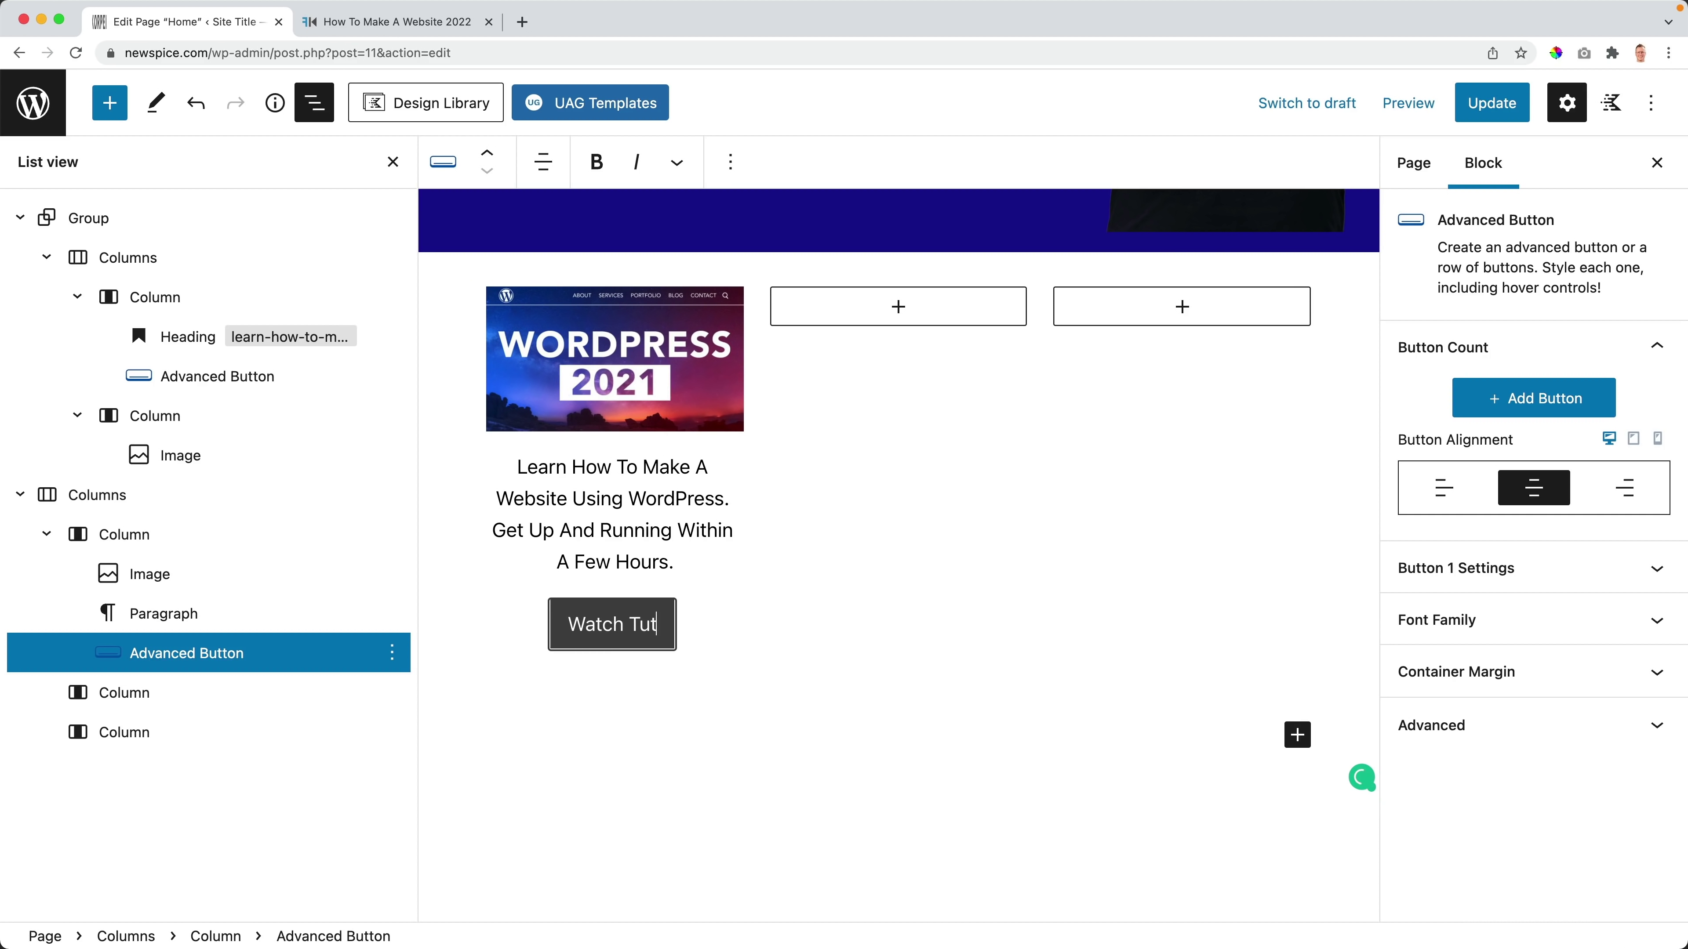
Step: Compare with the reference site's button and make the Watch Tutorial button inherit the Theme style
left_click(382, 23)
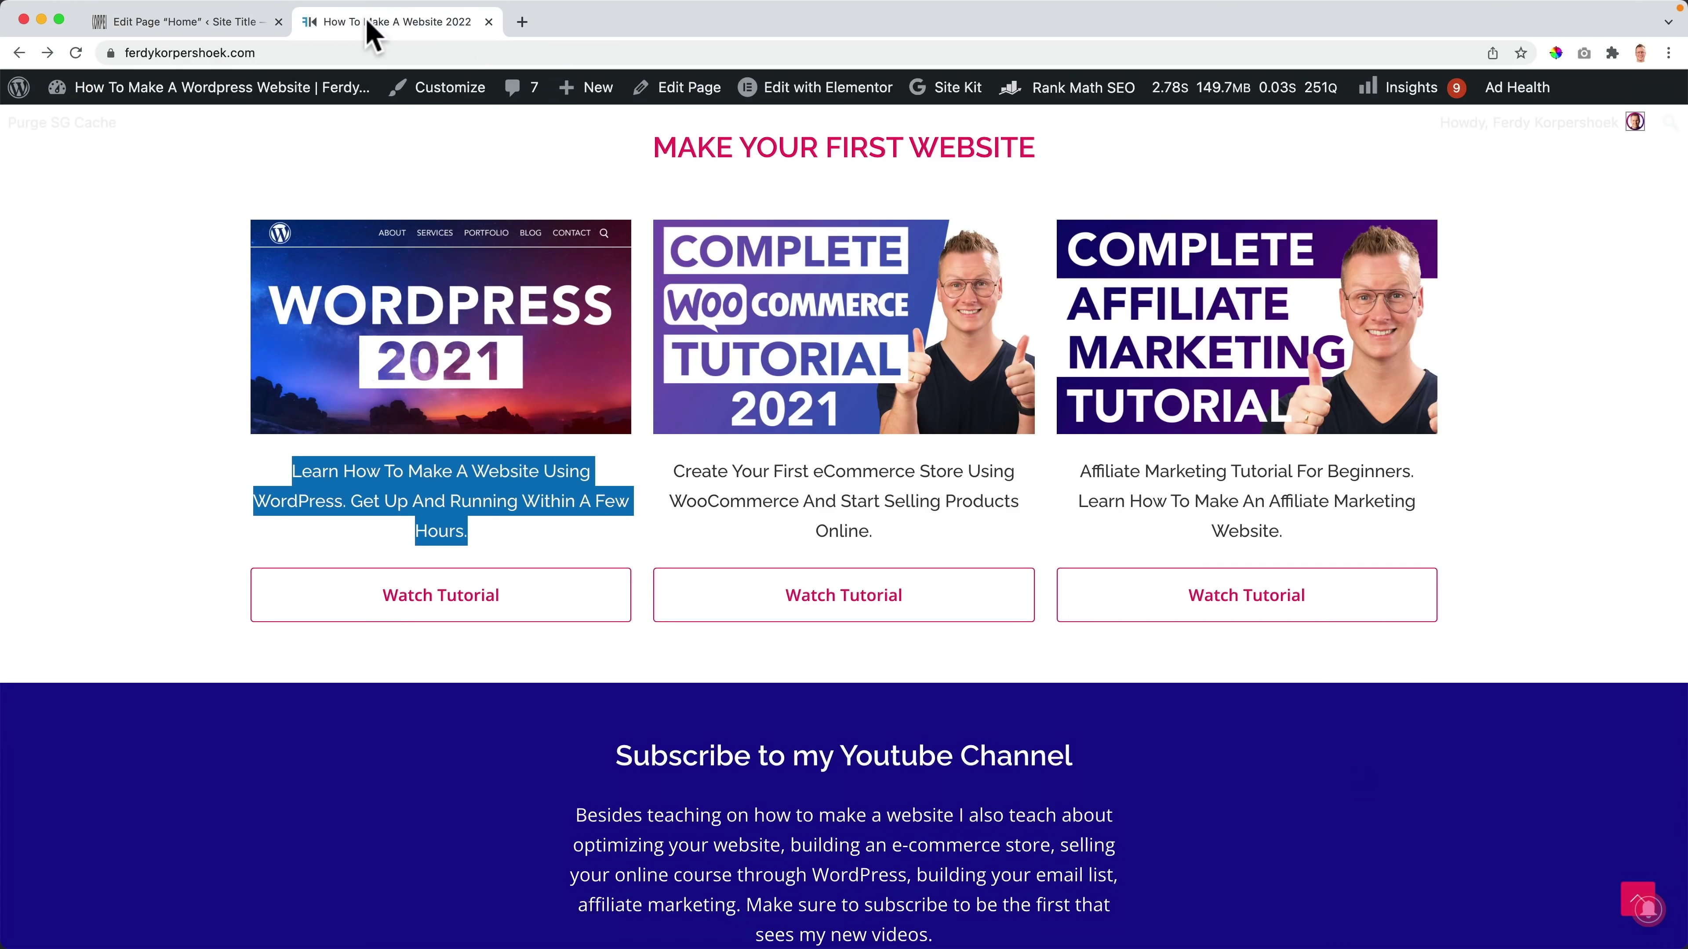
left_click(200, 25)
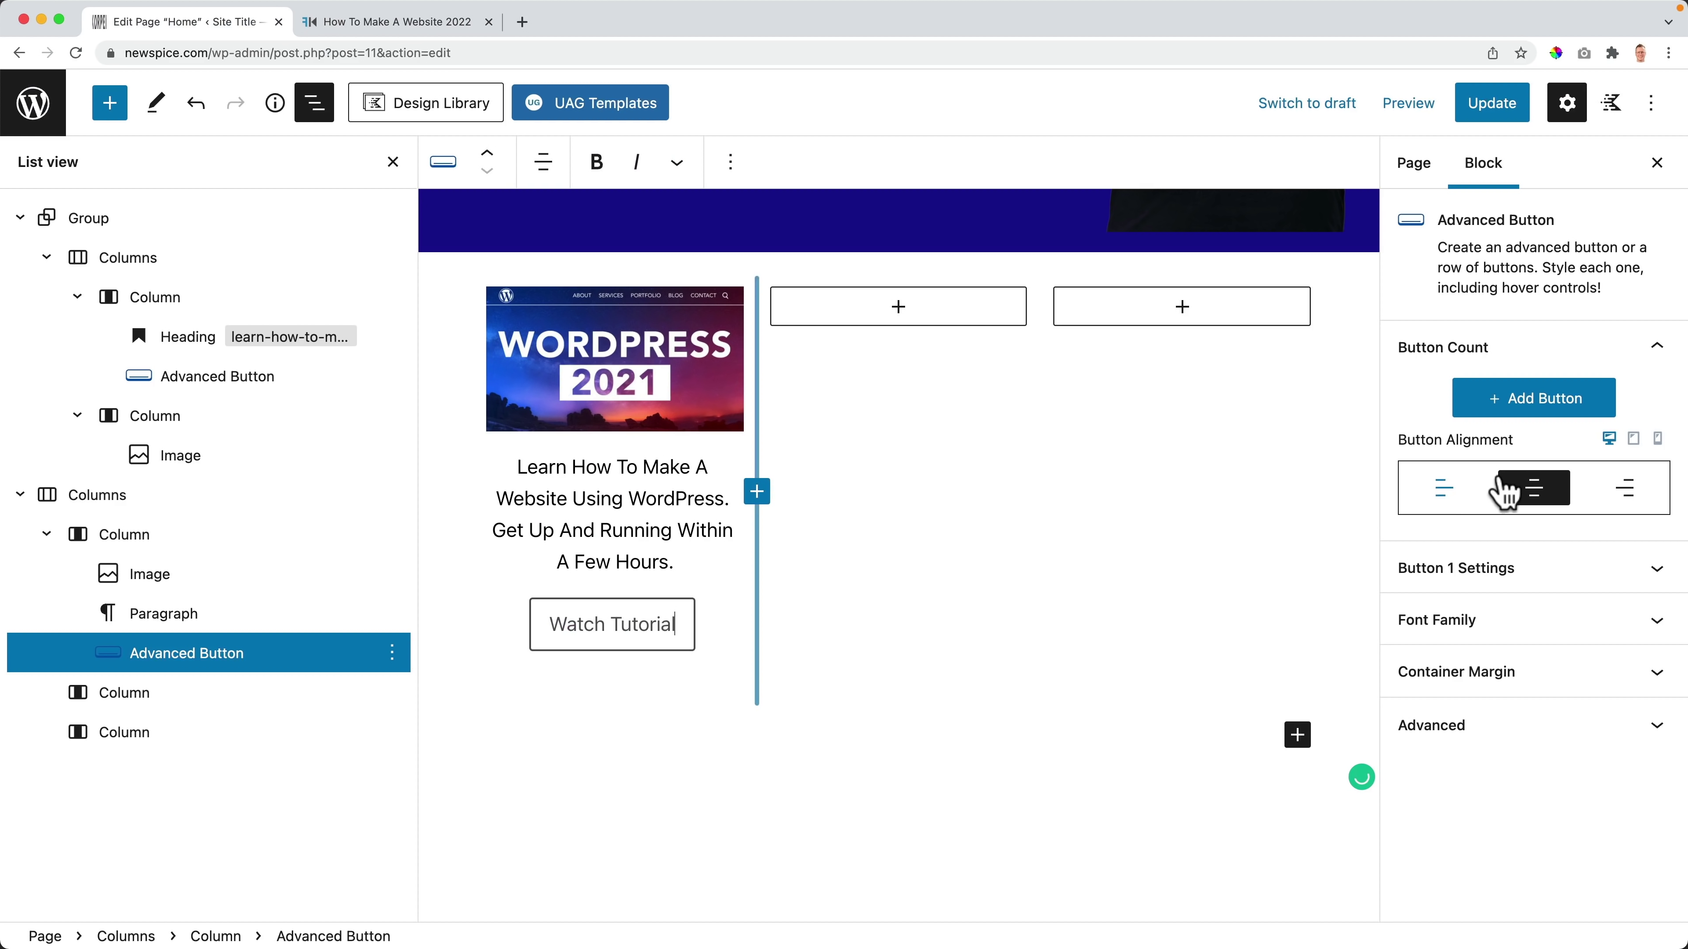
left_click(1499, 572)
scroll(1500, 577, "down", 5)
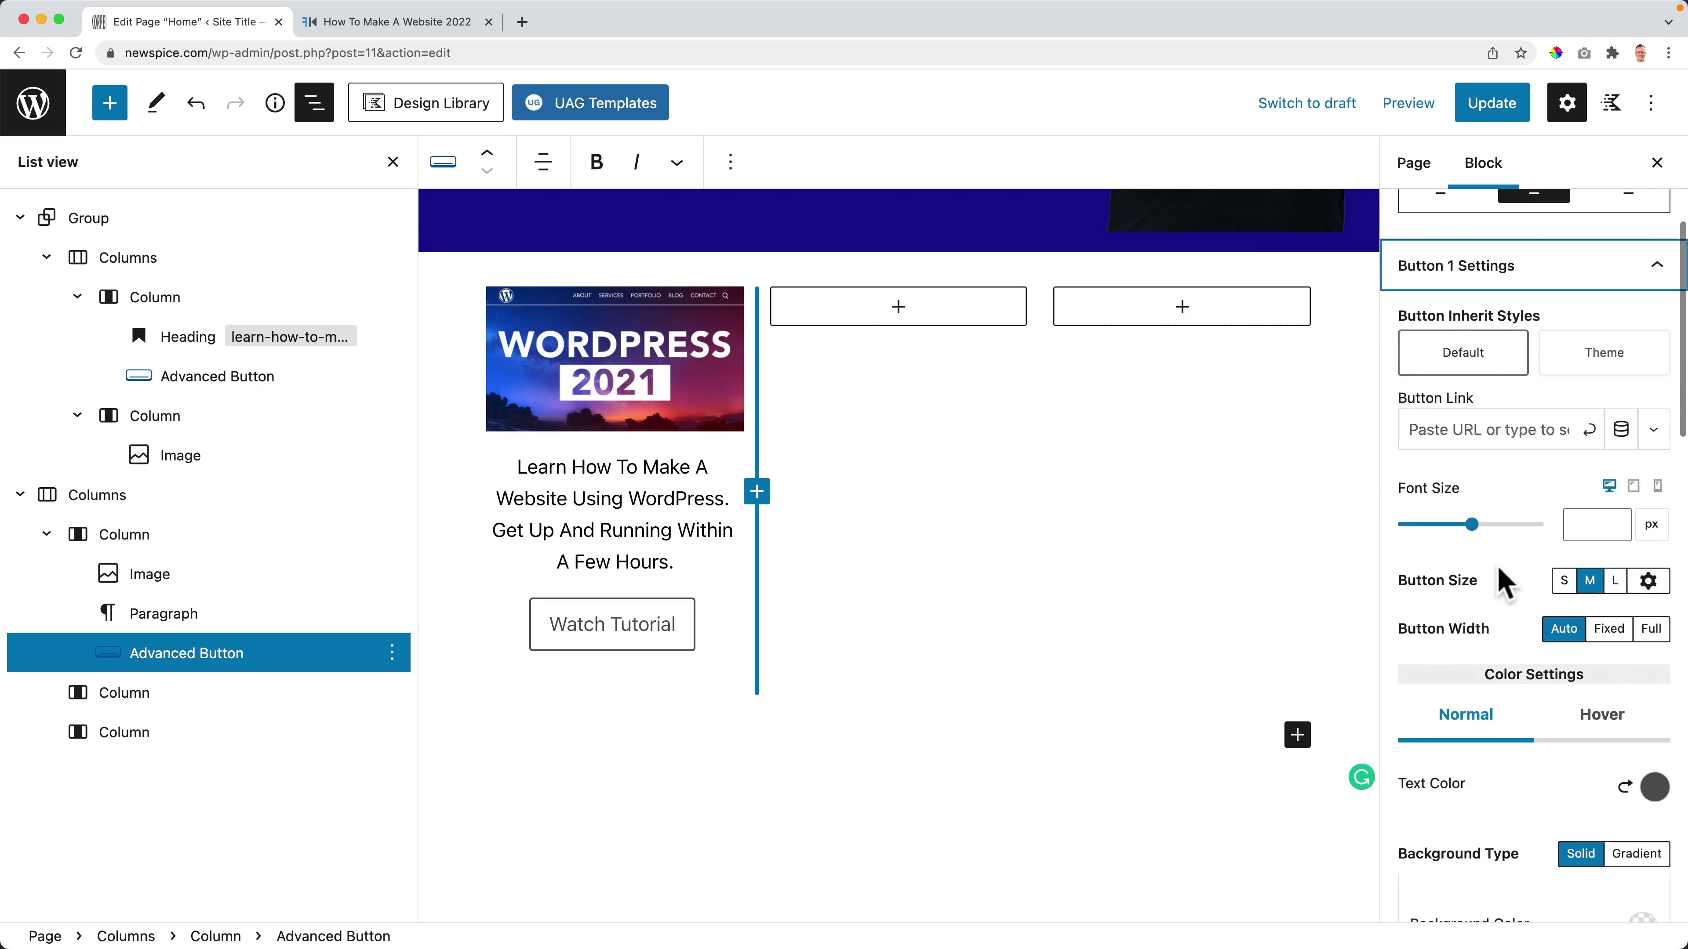
left_click(1585, 269)
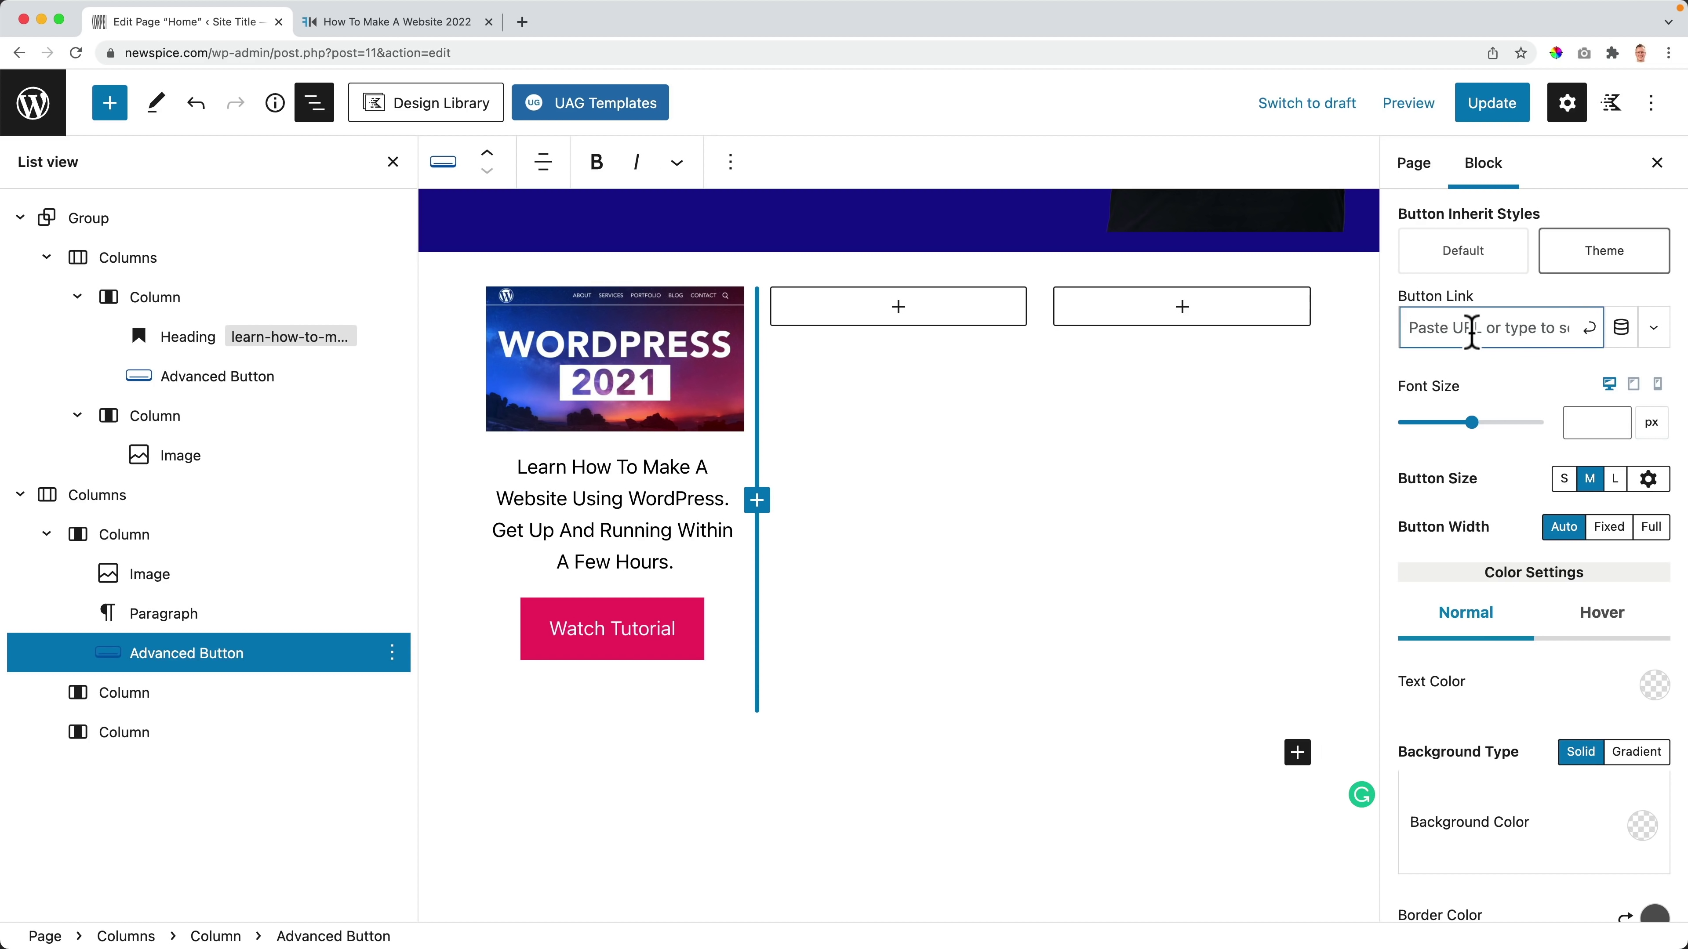
Step: Copy the how-to-make-a-website-for-free page address from the reference site and set it as the Watch Tutorial button's link
left_click(397, 21)
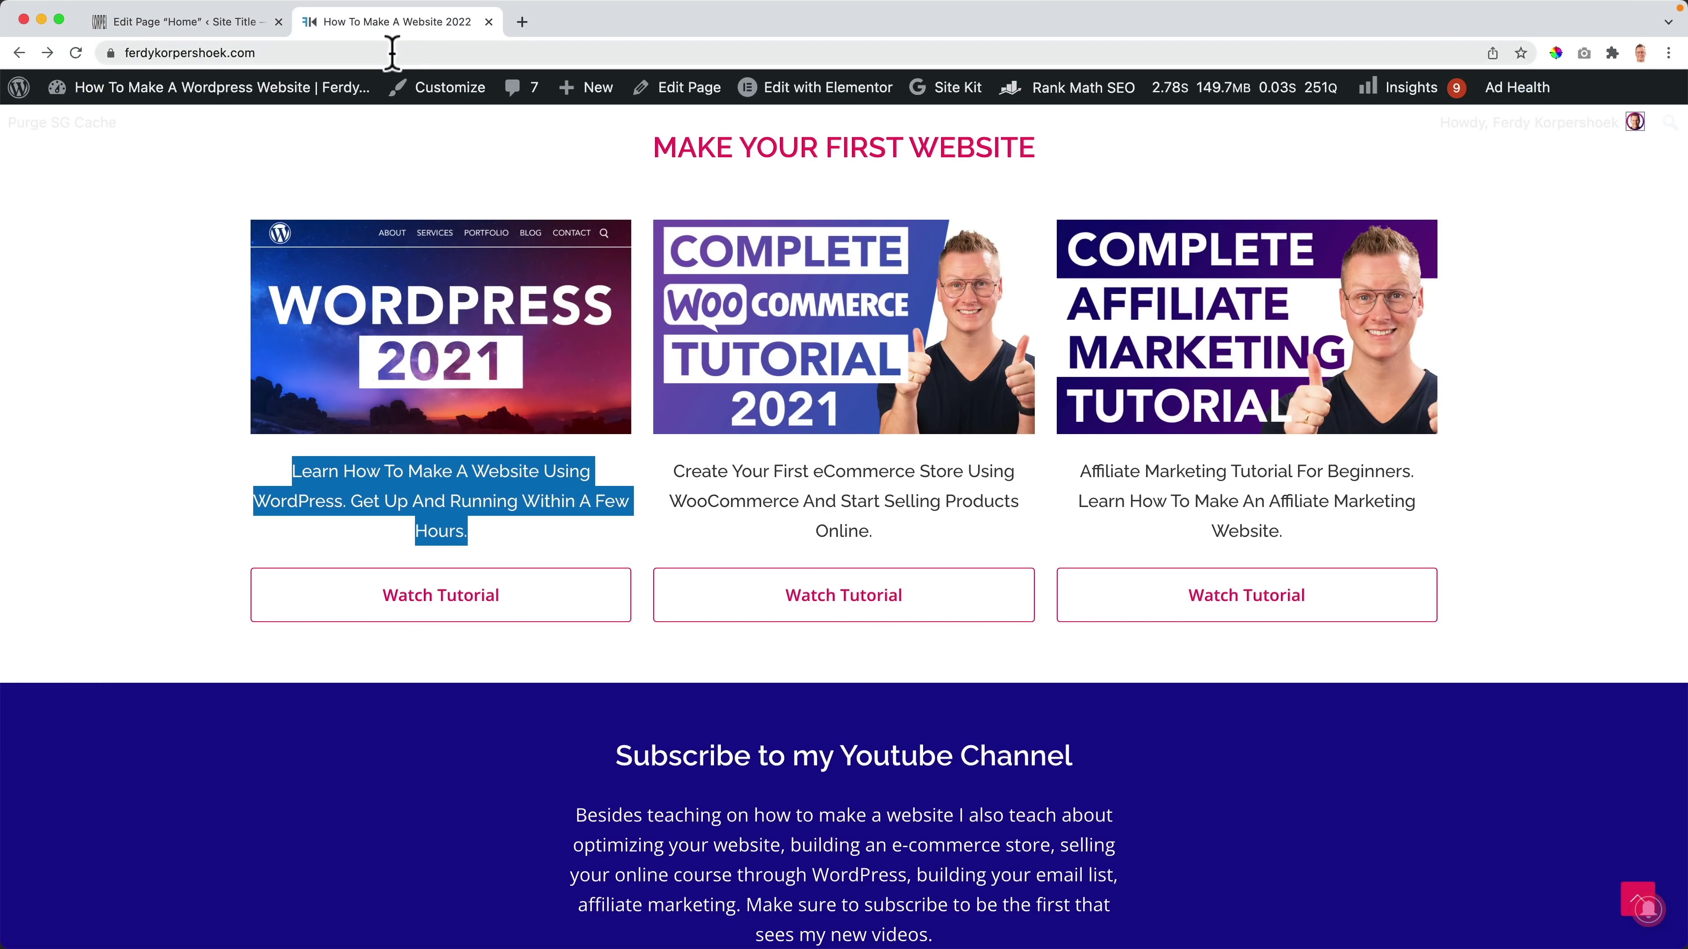
left_click(471, 291)
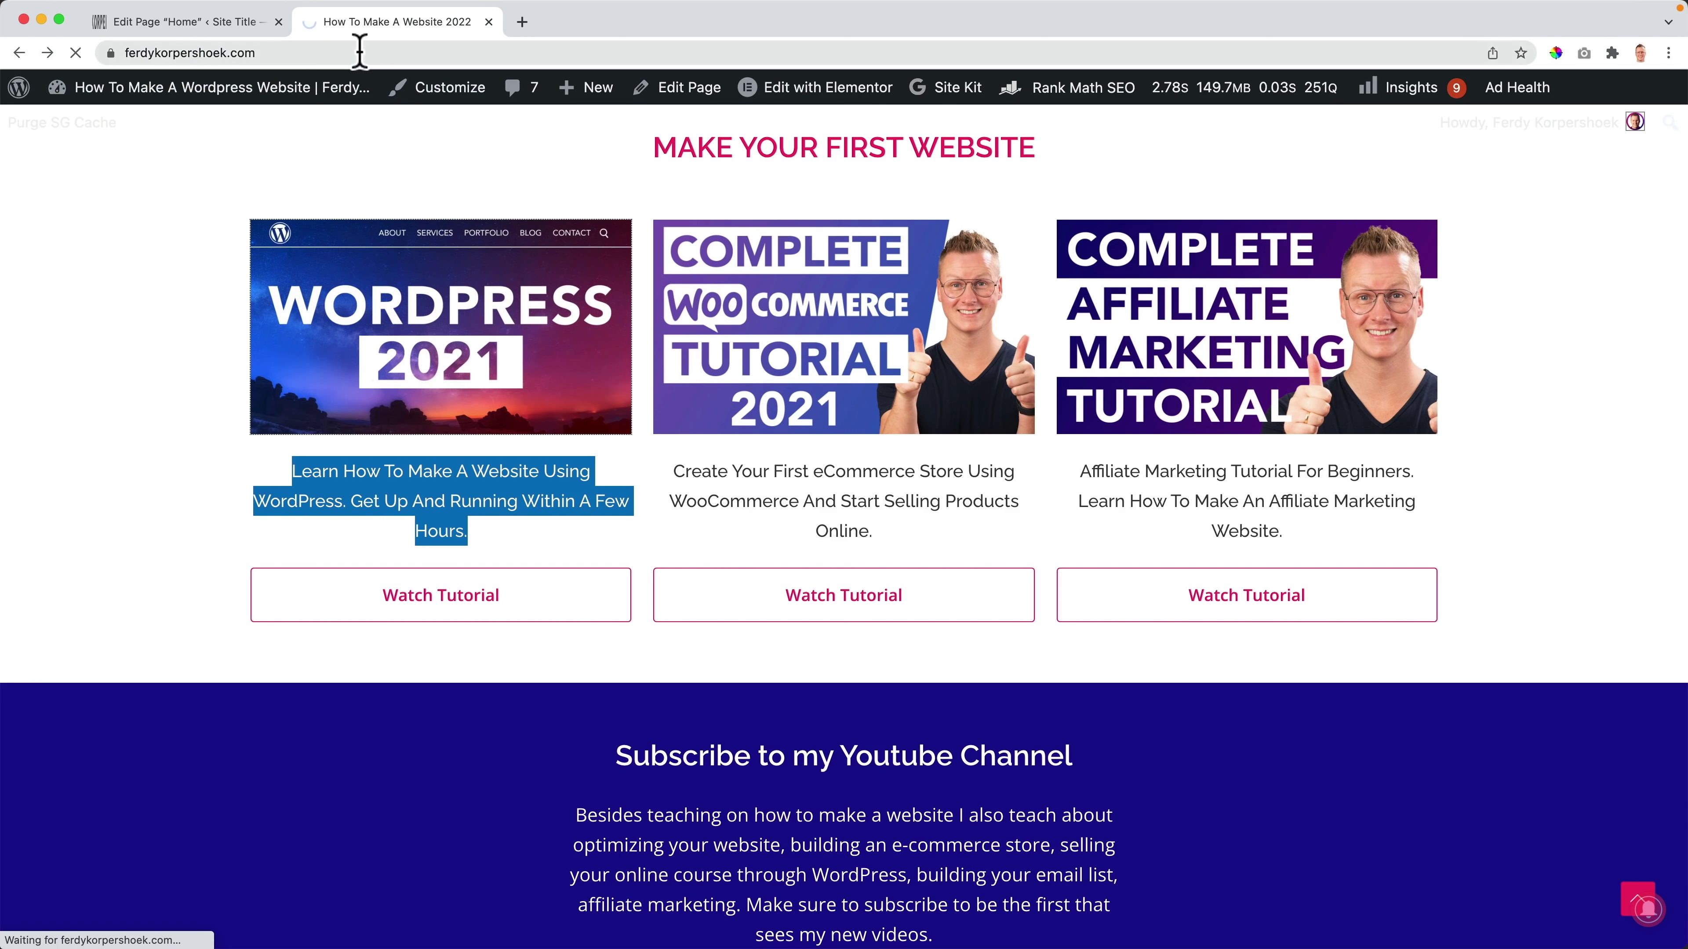
left_click(407, 52)
mouse_move(18, 85)
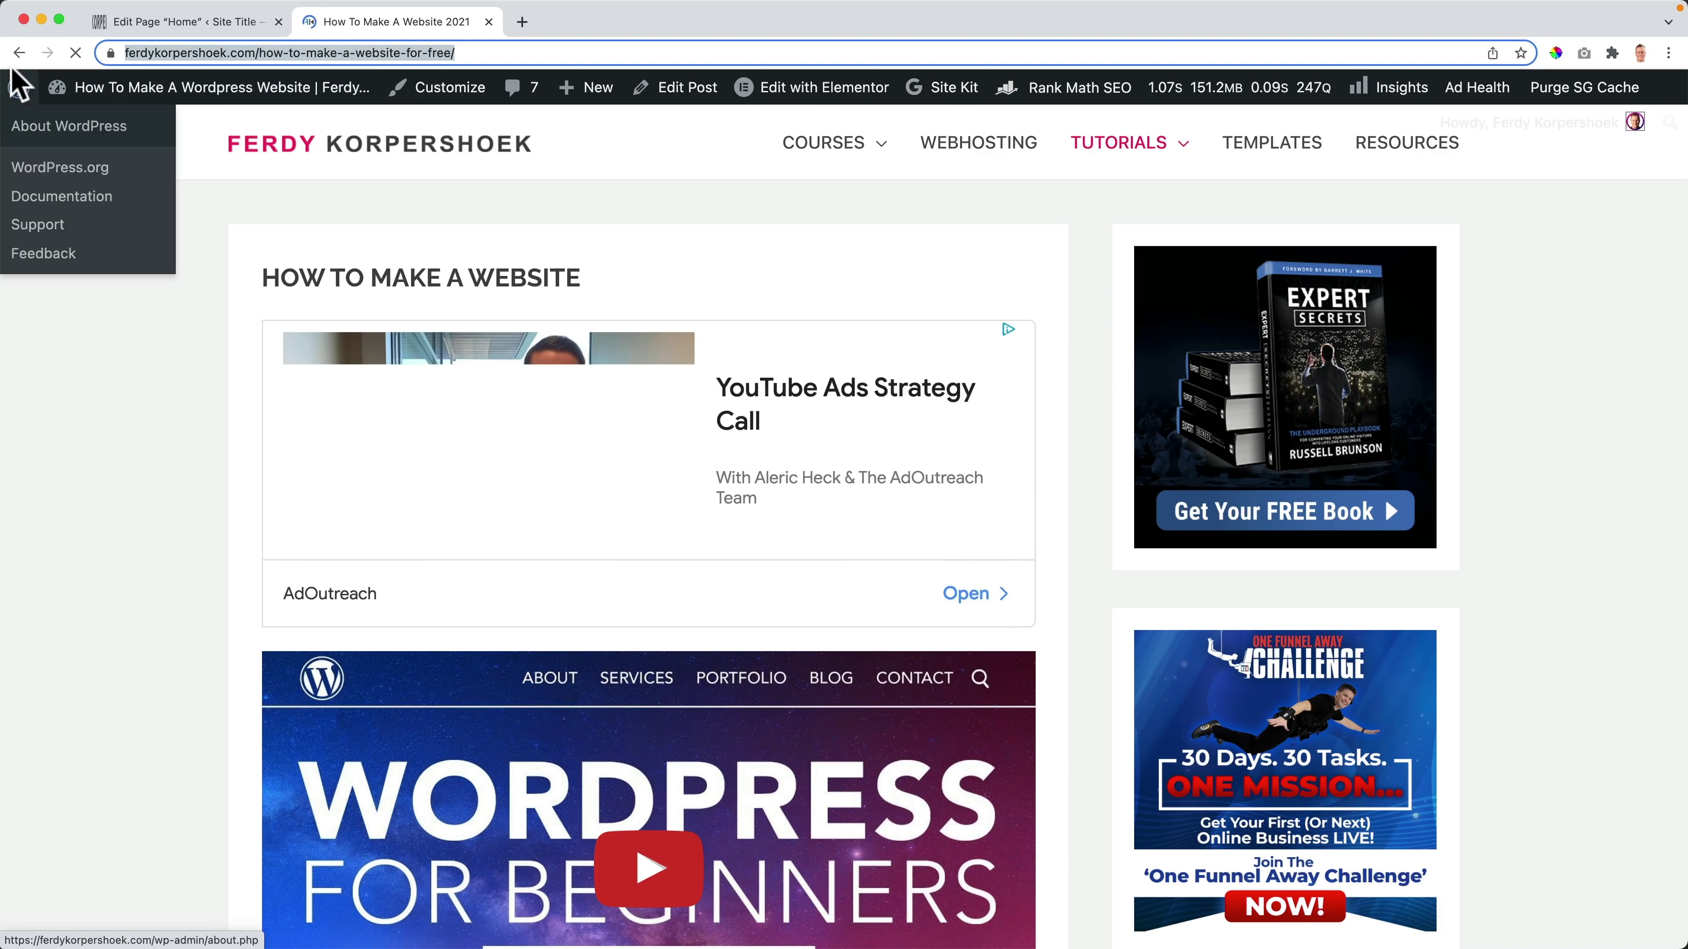
left_click(149, 23)
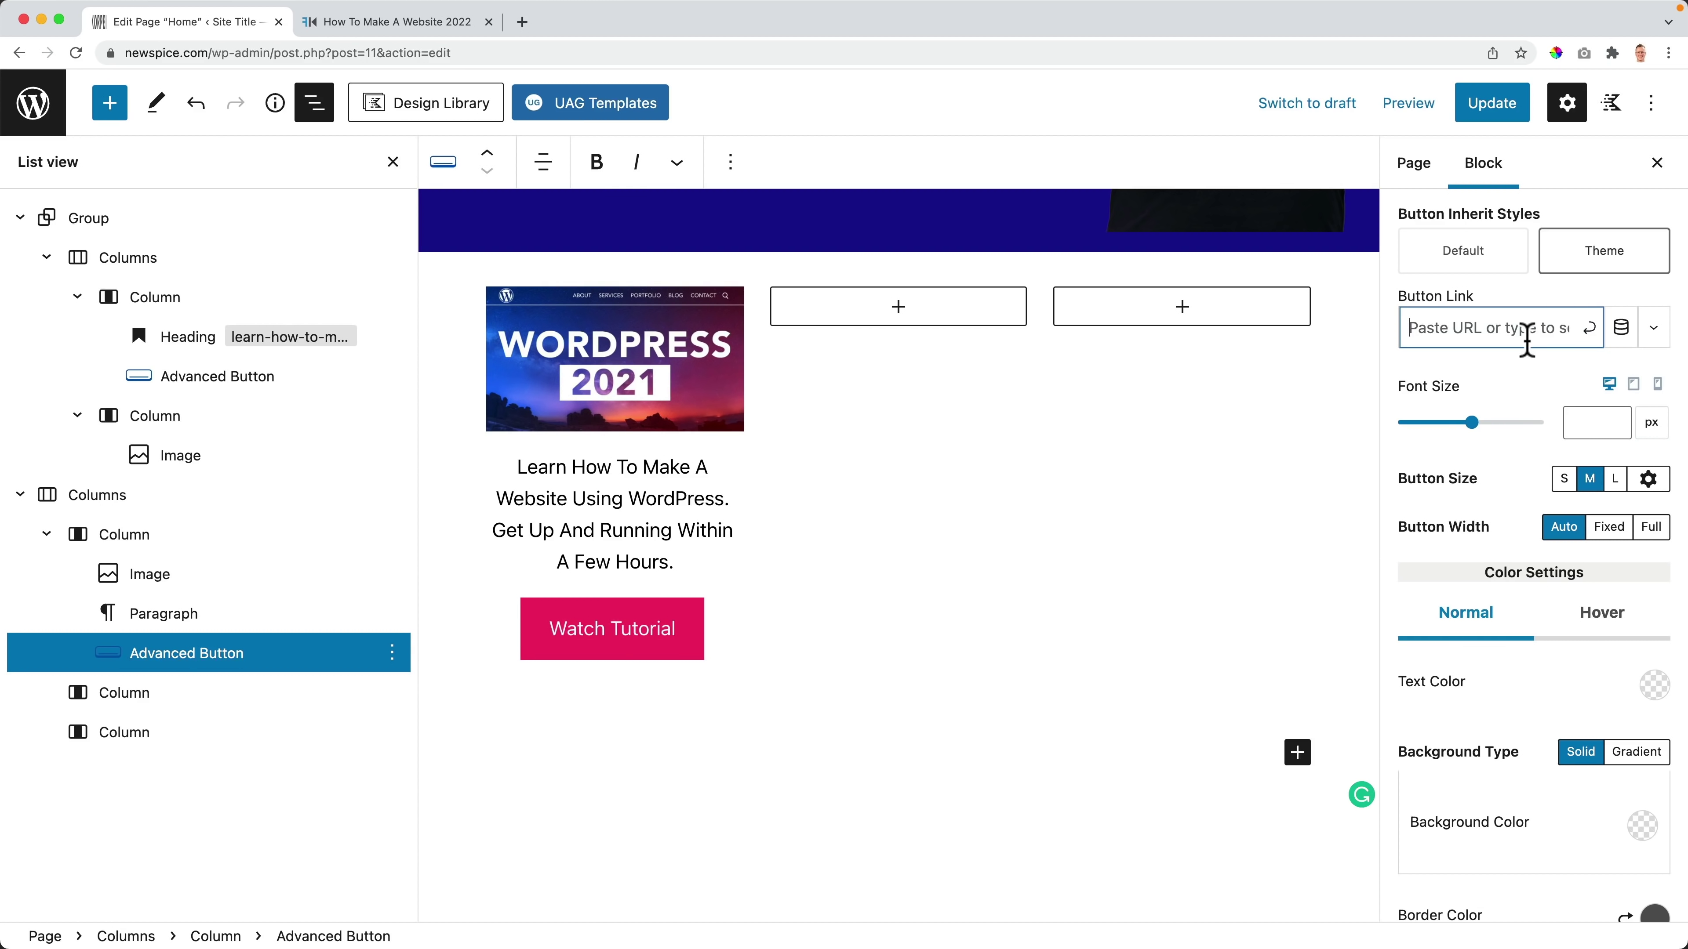
key("super+v")
left_click(1586, 329)
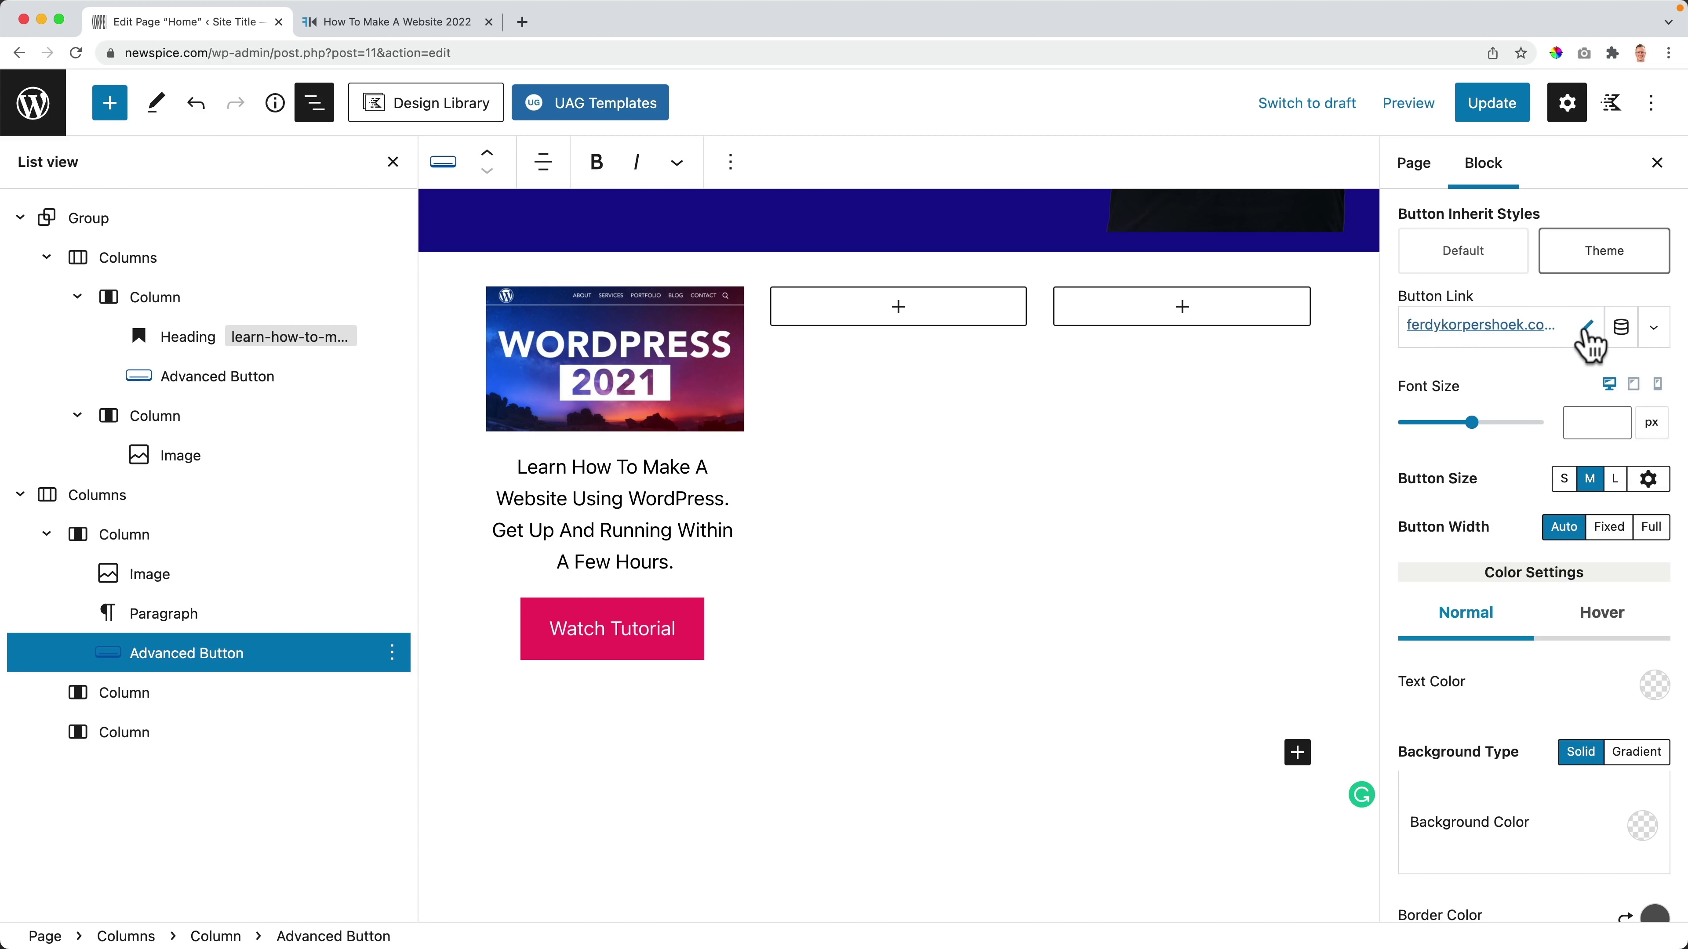
Step: Set the button's link target to New Window and update the page
left_click(1653, 328)
left_click(1465, 403)
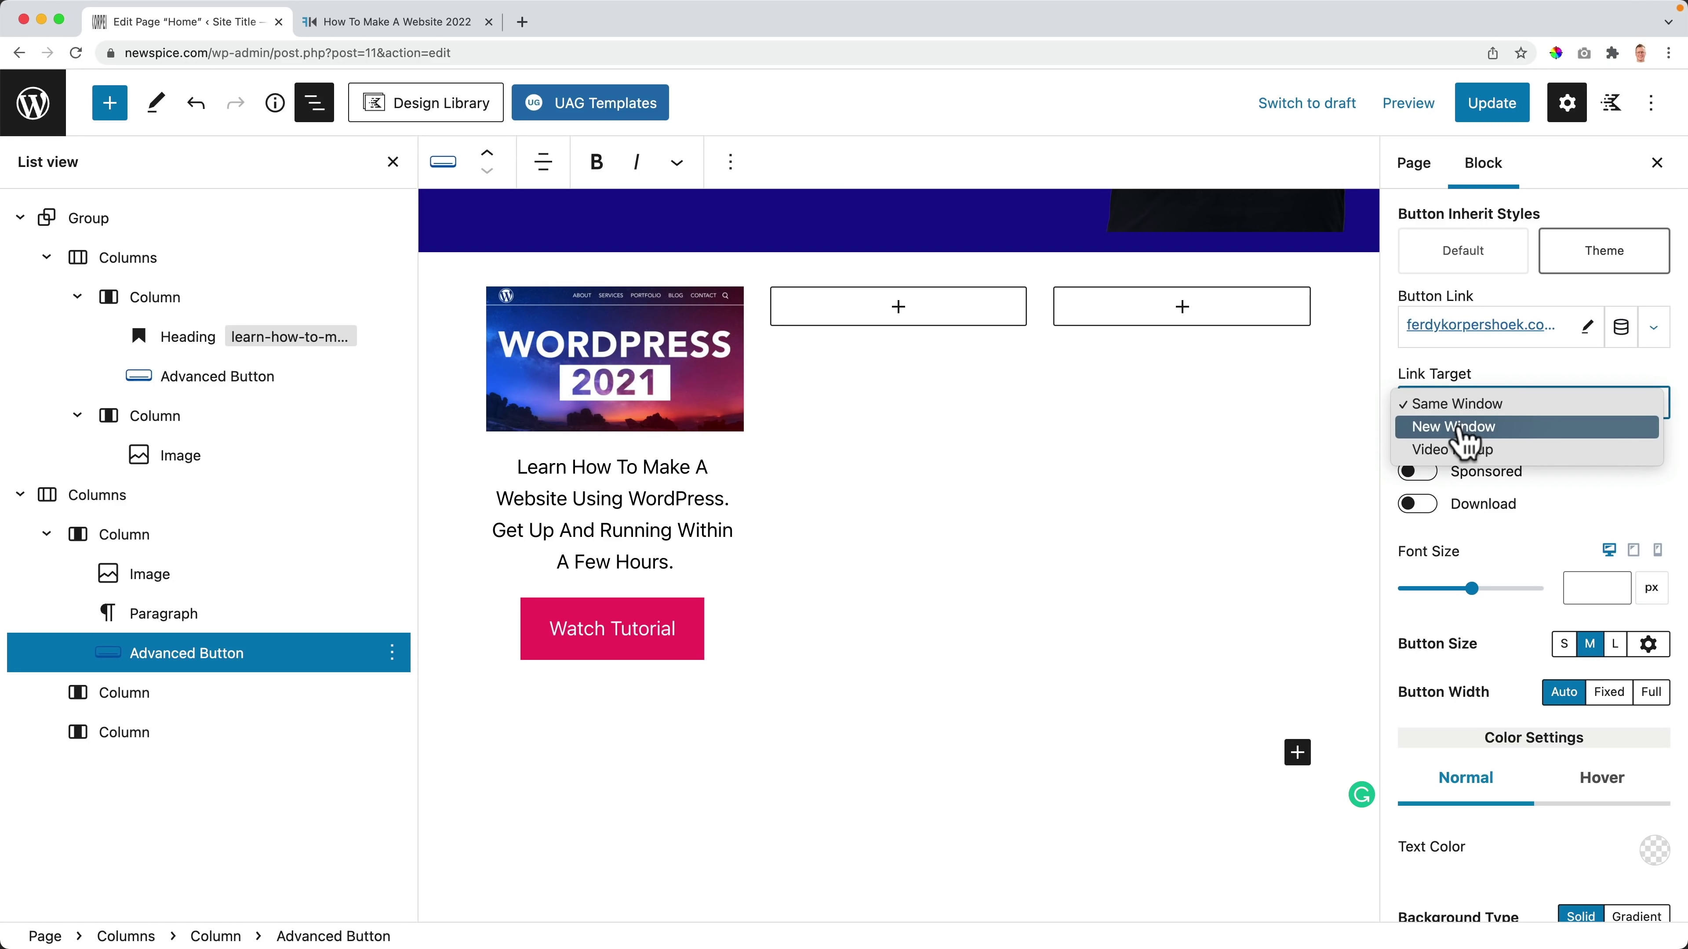
left_click(1462, 429)
left_click(1495, 113)
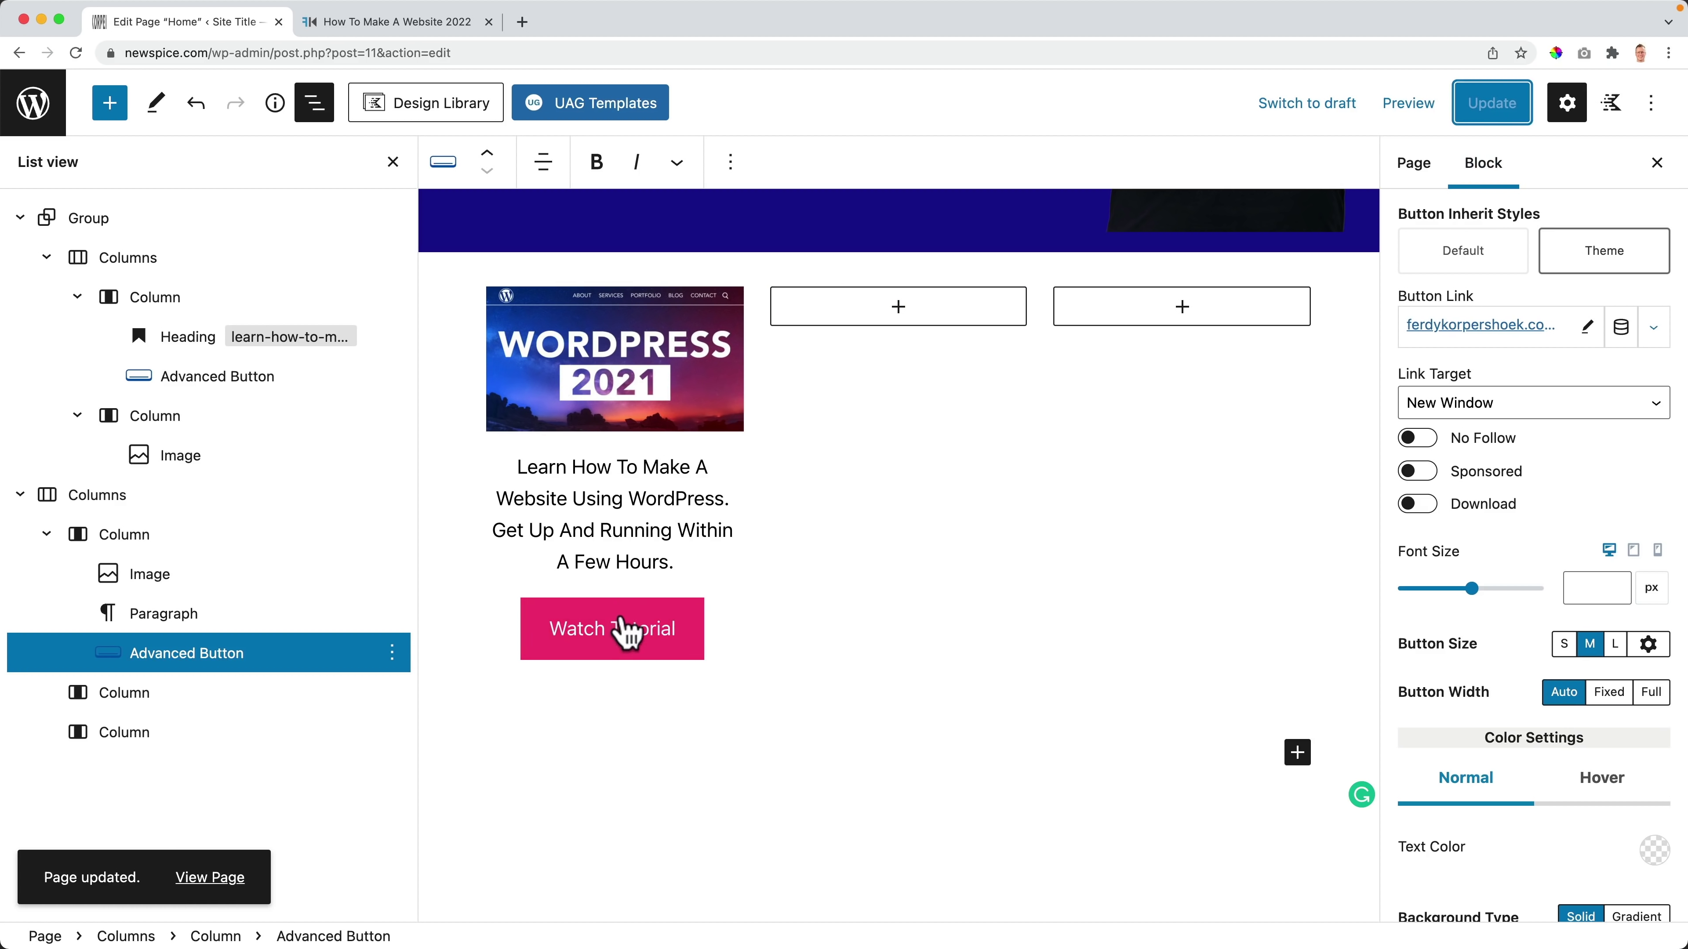
Step: Set the Watch Tutorial button's hover background to solid dark blue 1413AB and update the page
left_click(676, 630)
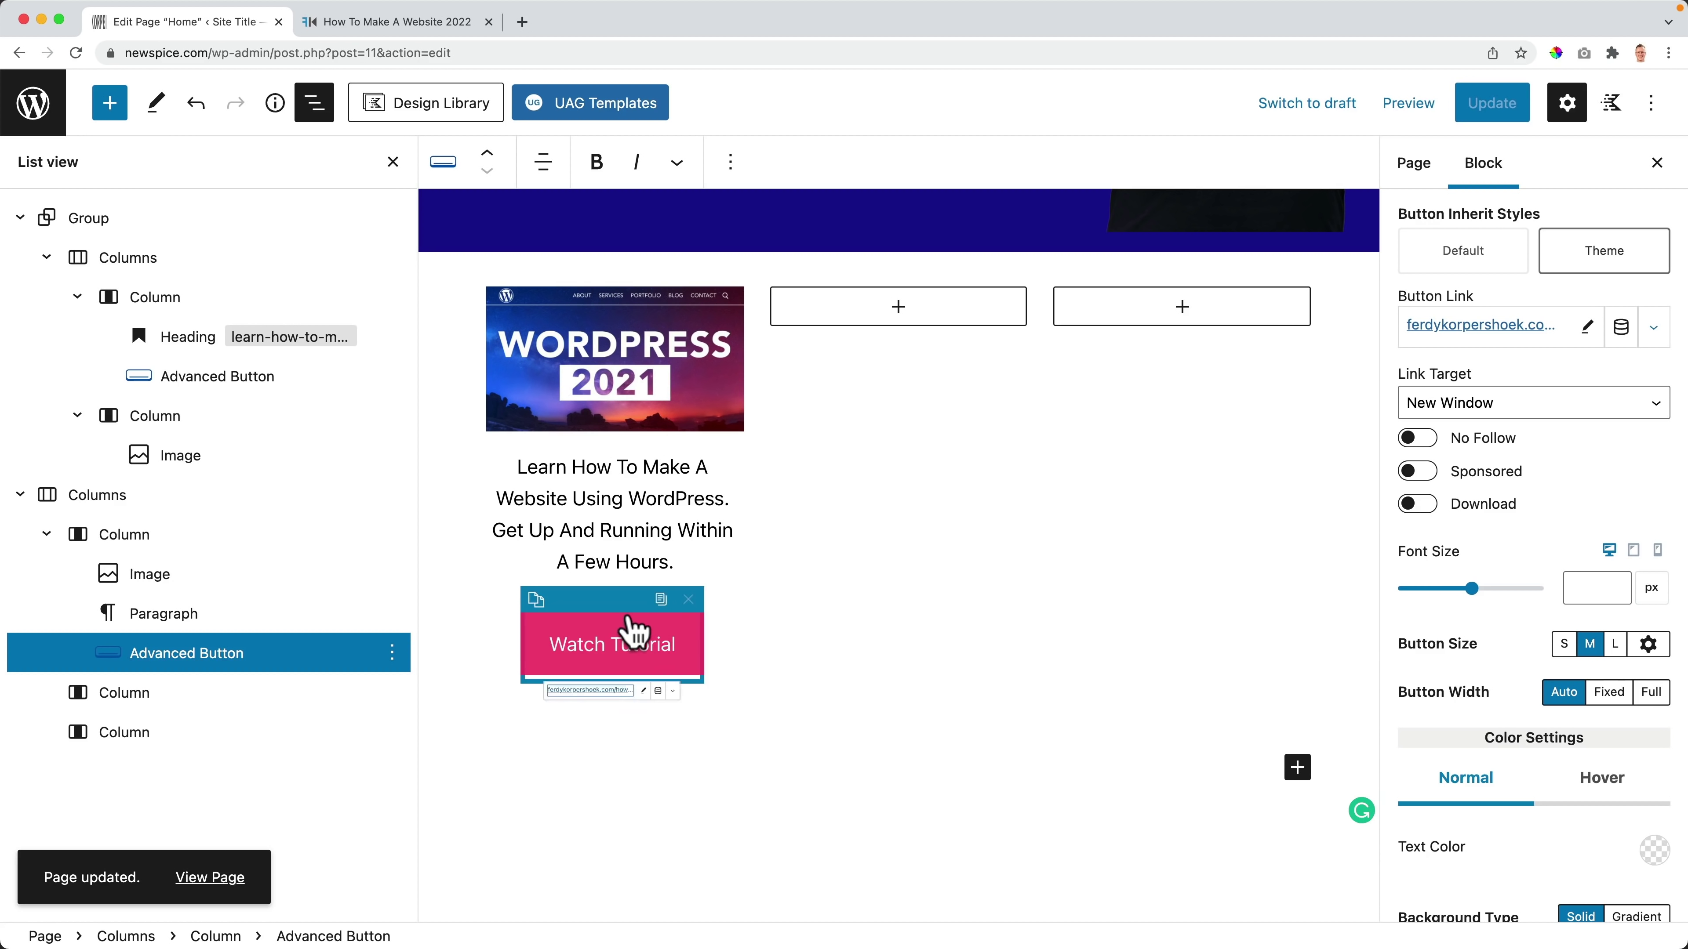
scroll(1580, 509, "down", 1)
scroll(1580, 509, "down", 3)
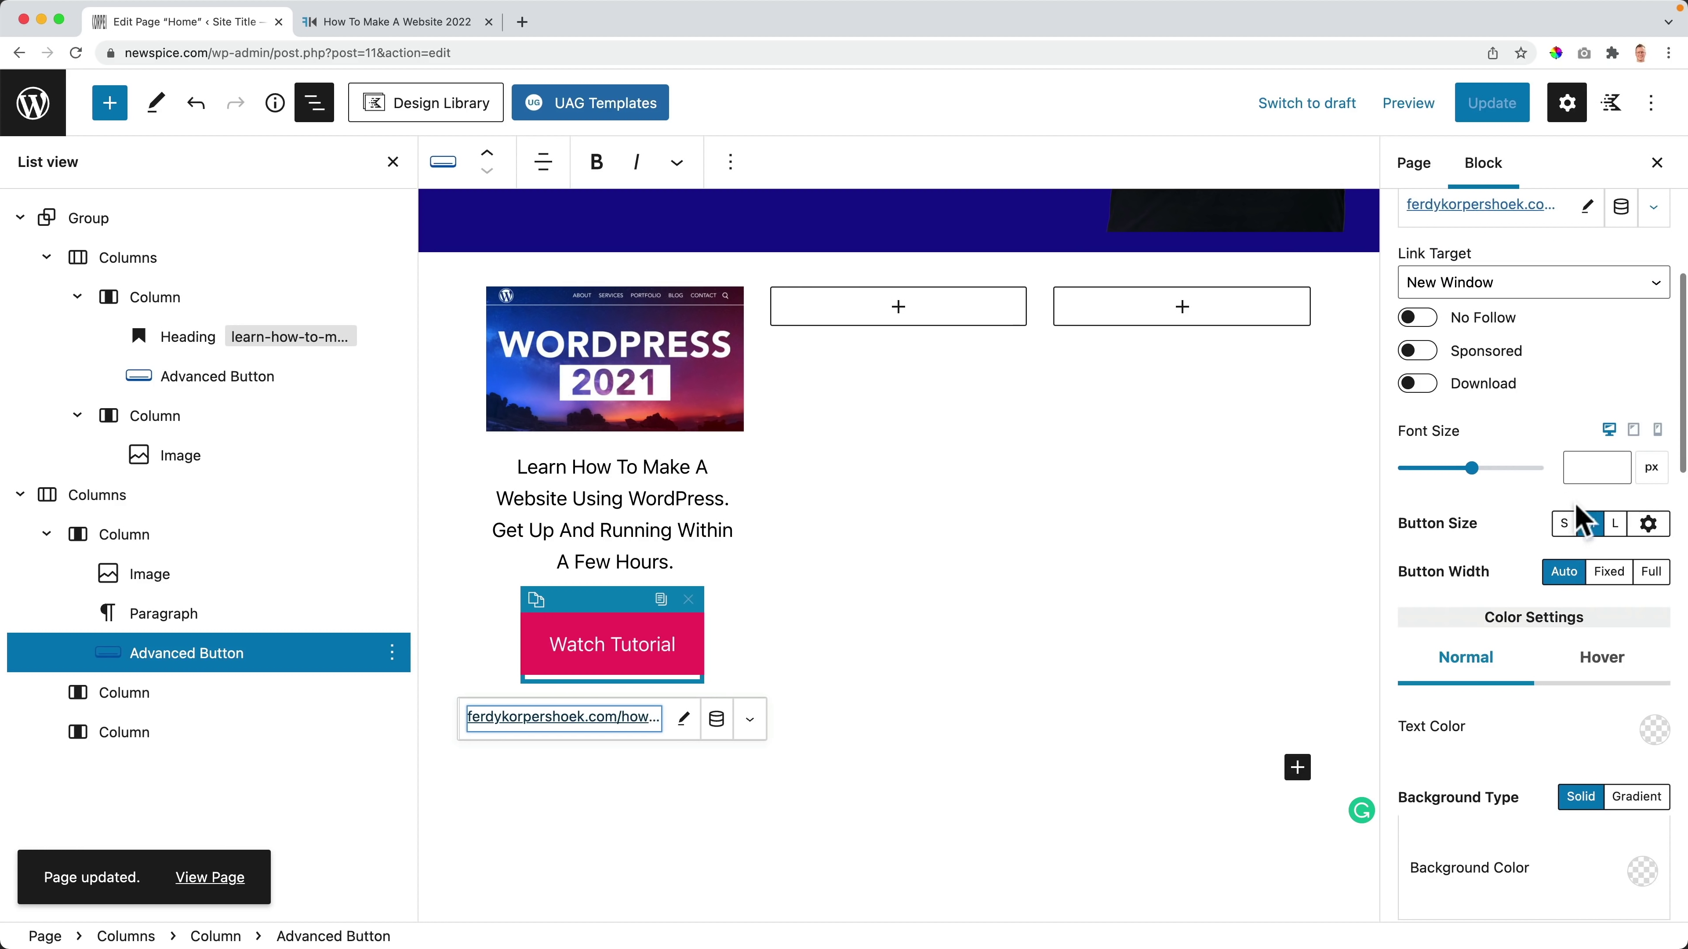
left_click(1602, 654)
scroll(1594, 751, "down", 1)
left_click(1642, 791)
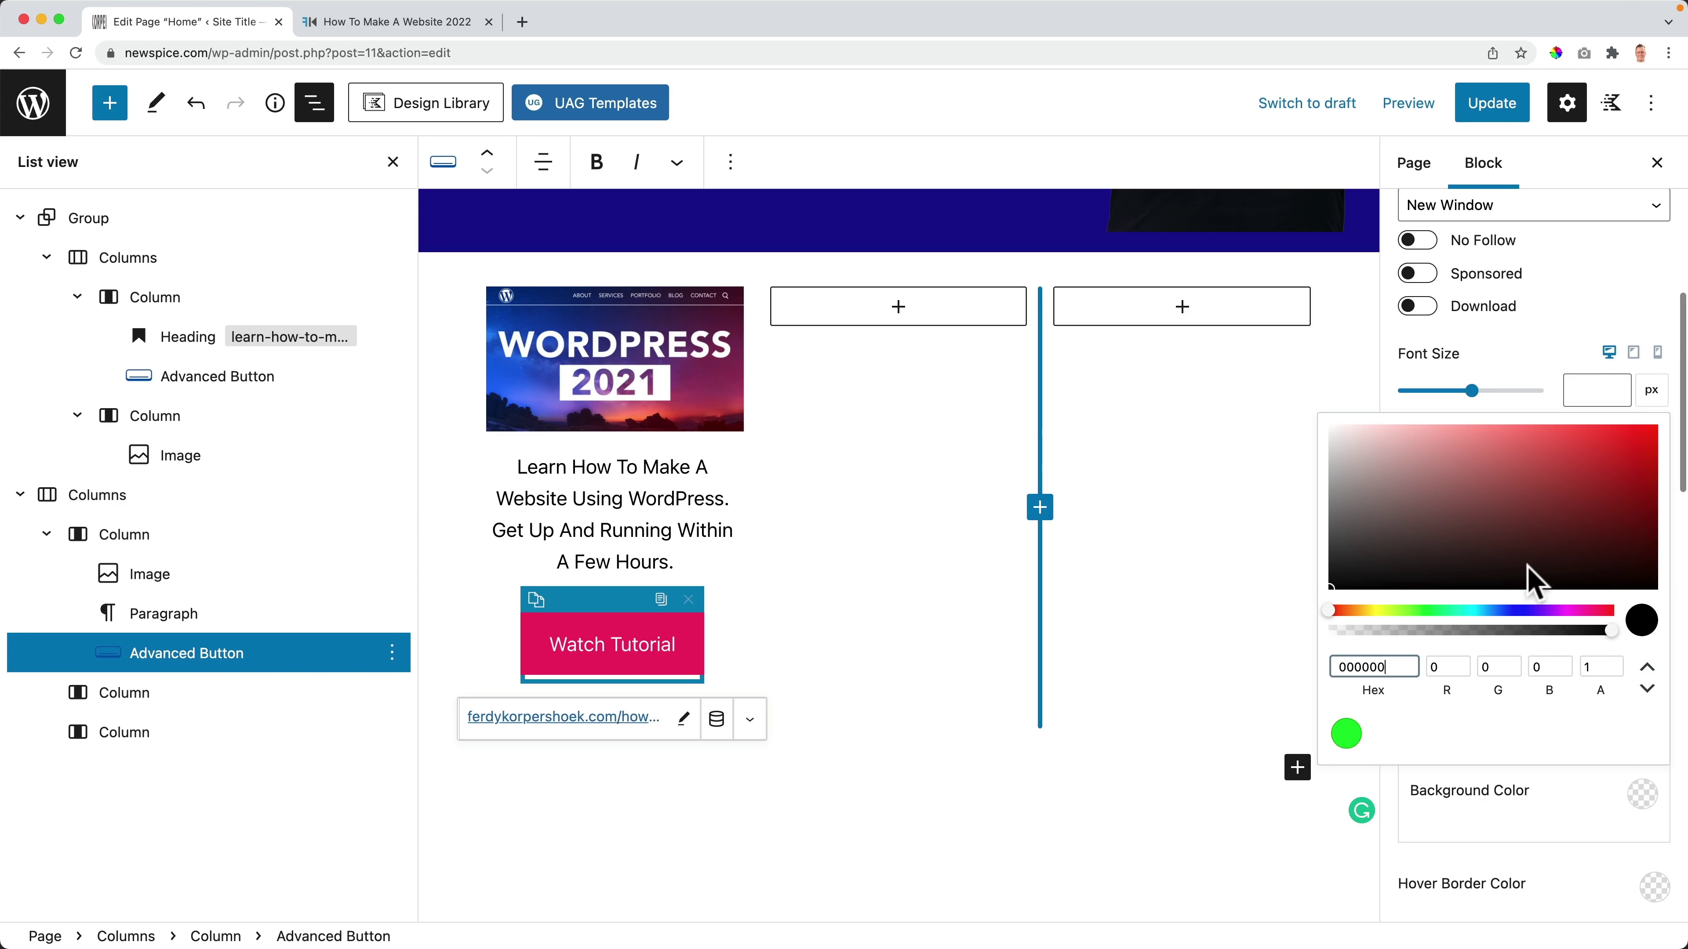
left_click(1591, 451)
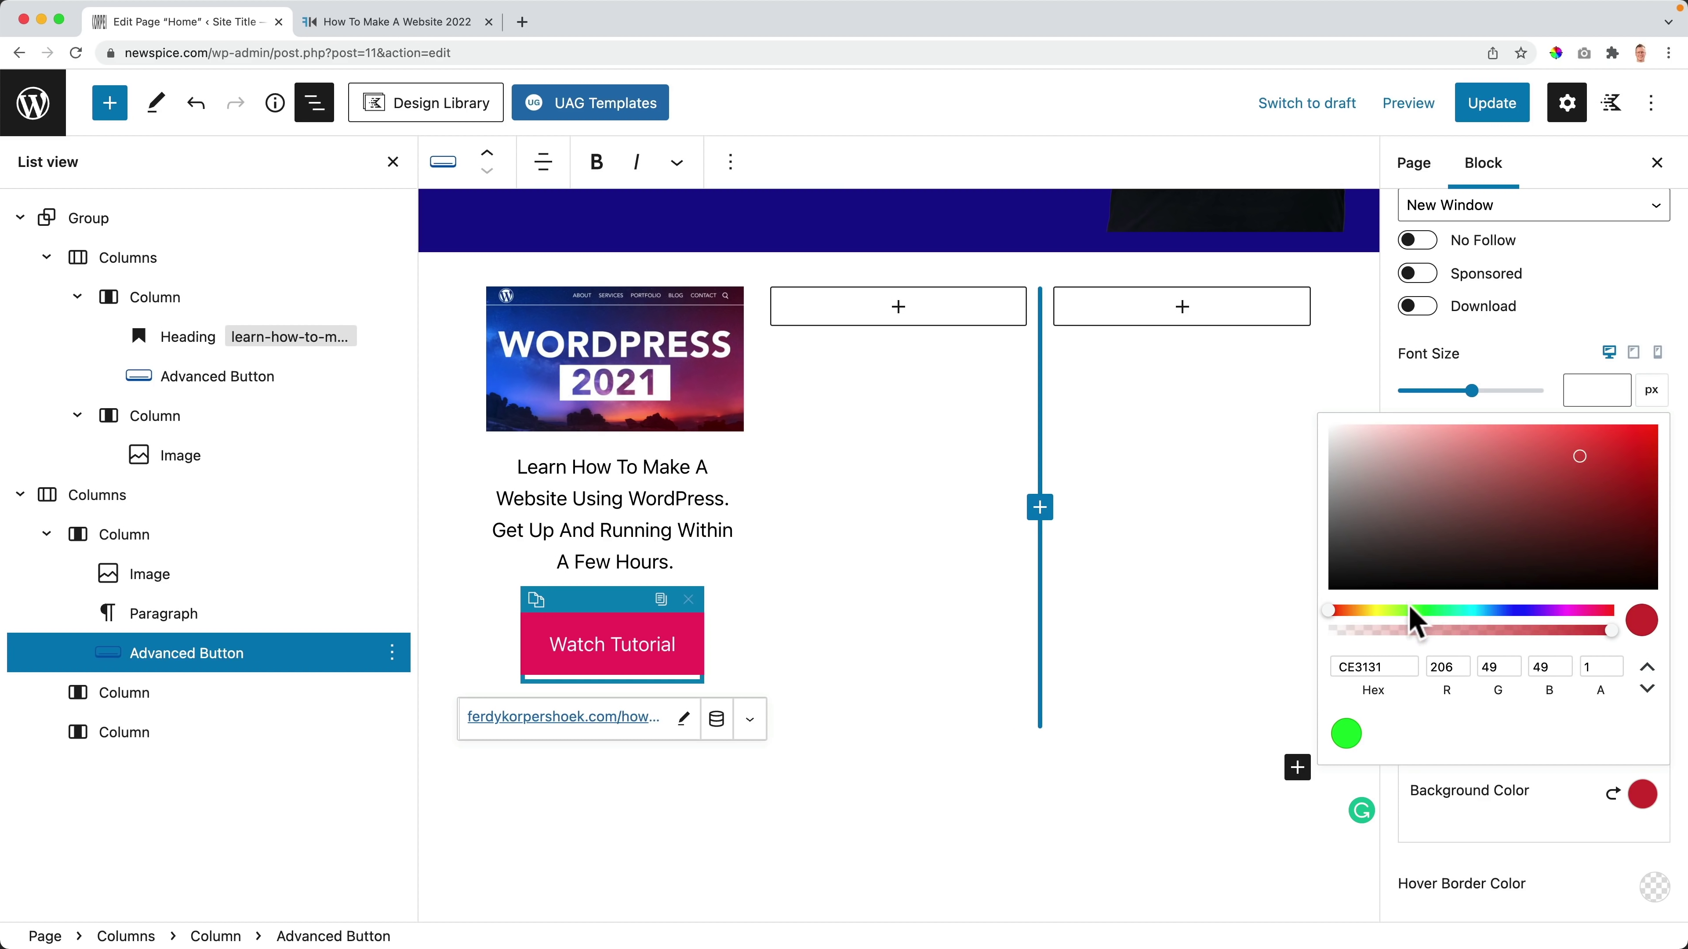
left_click(1519, 611)
left_click_drag(1595, 493, 1623, 481)
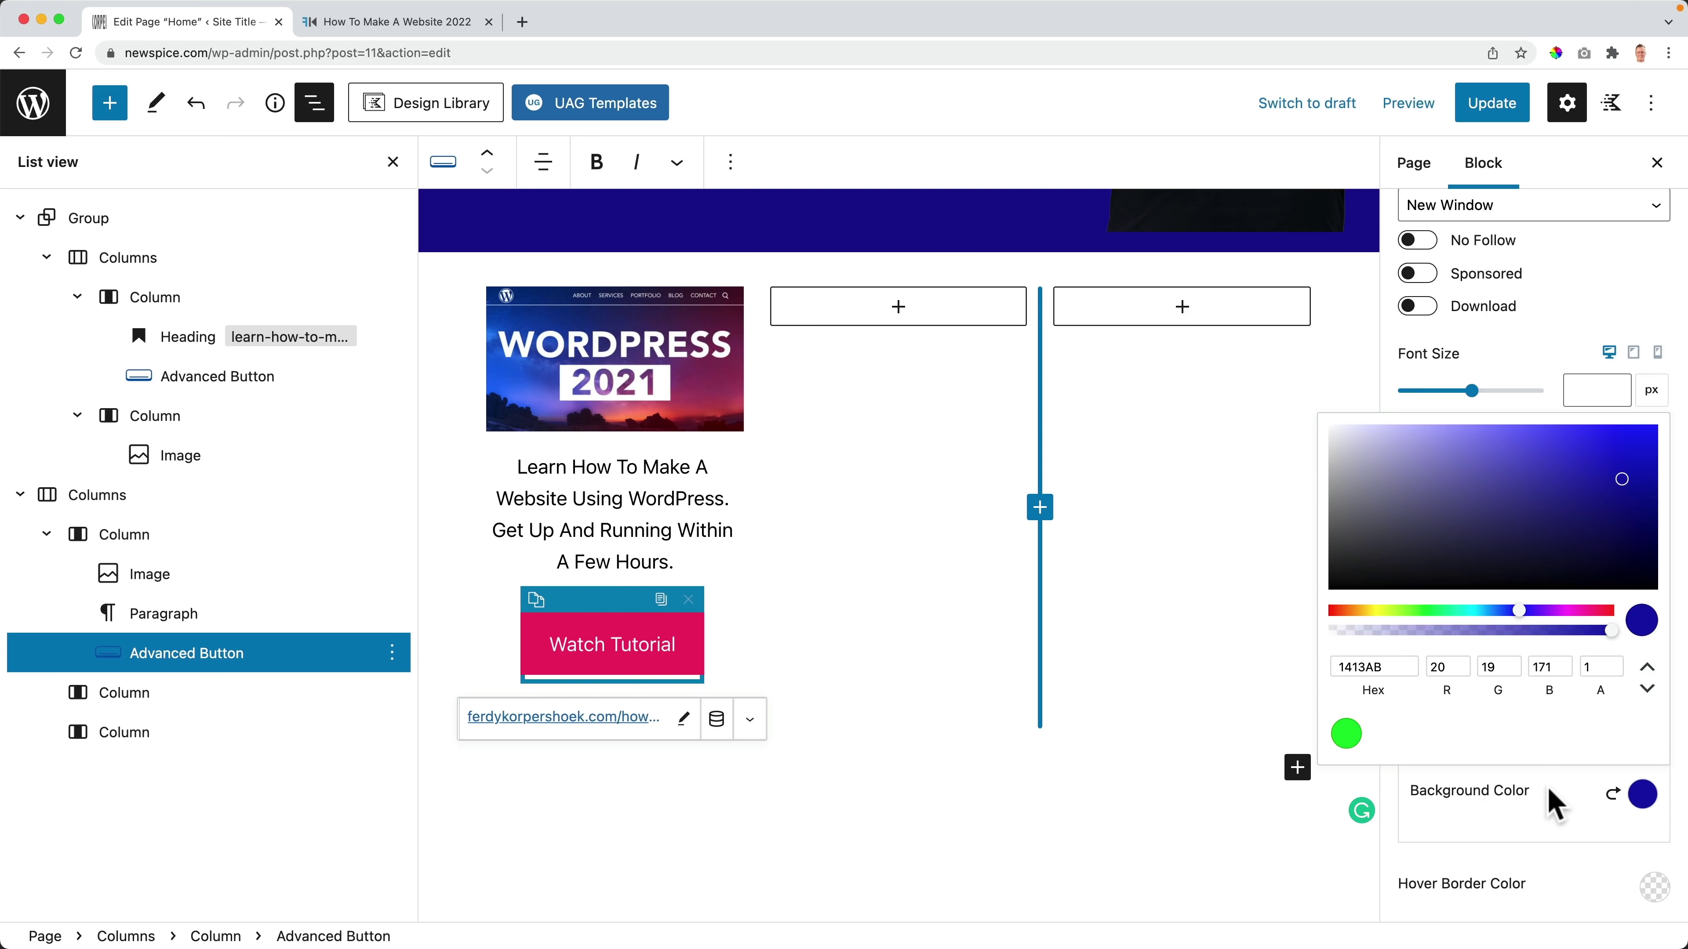
left_click(1555, 805)
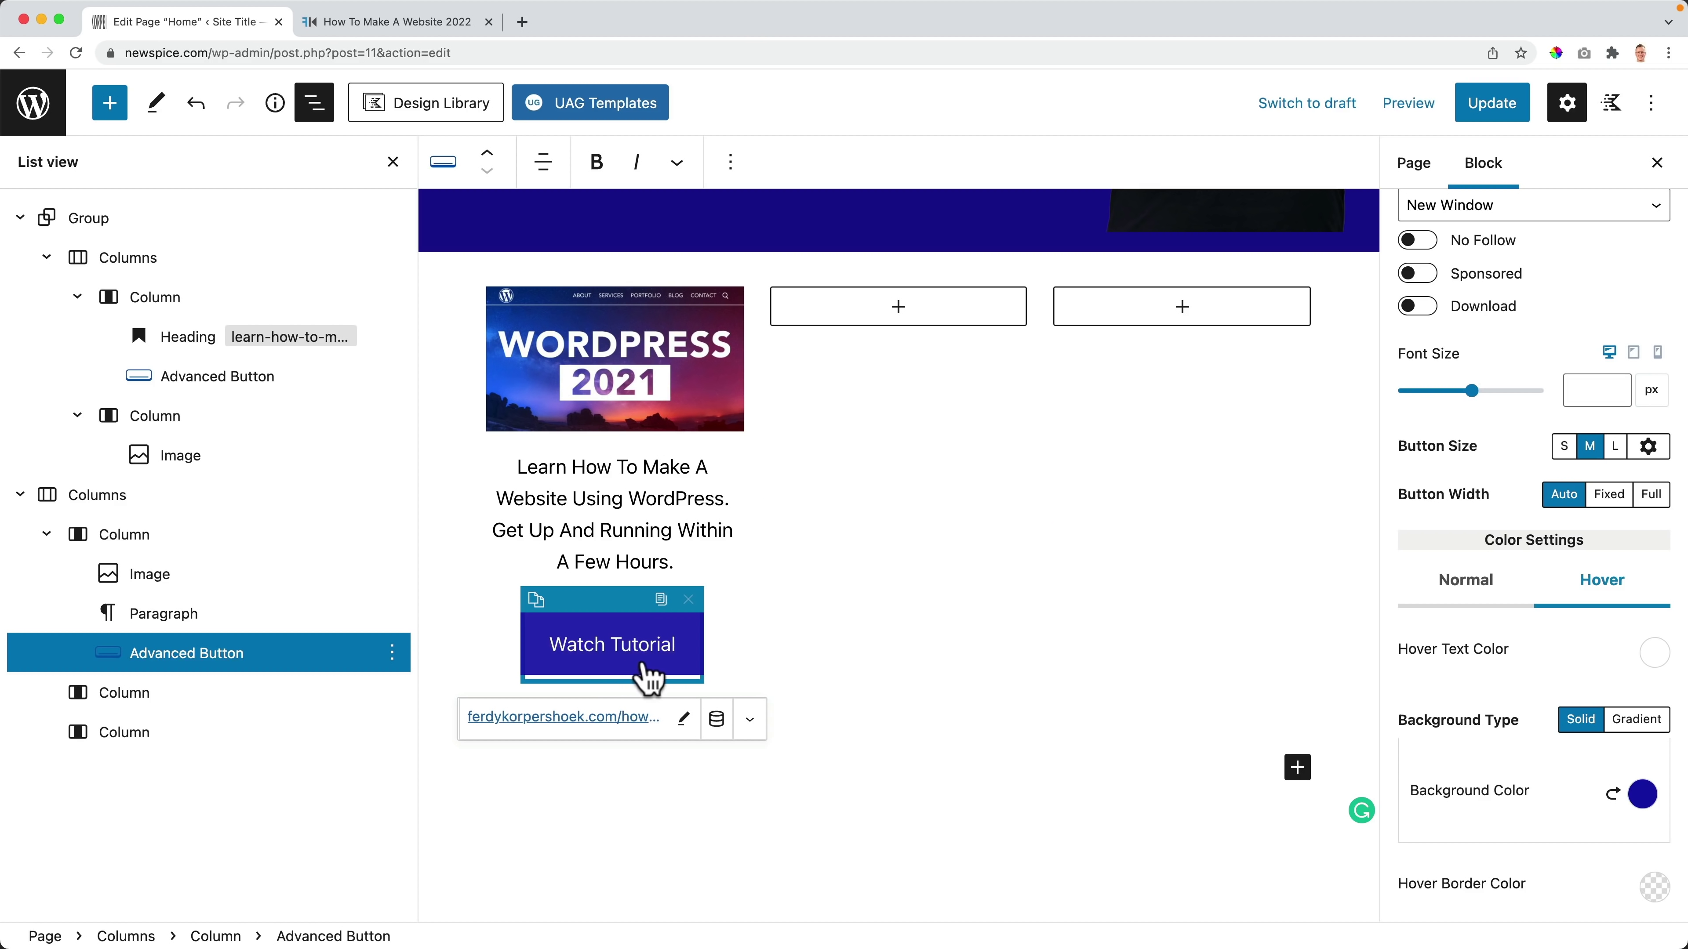
left_click(1497, 113)
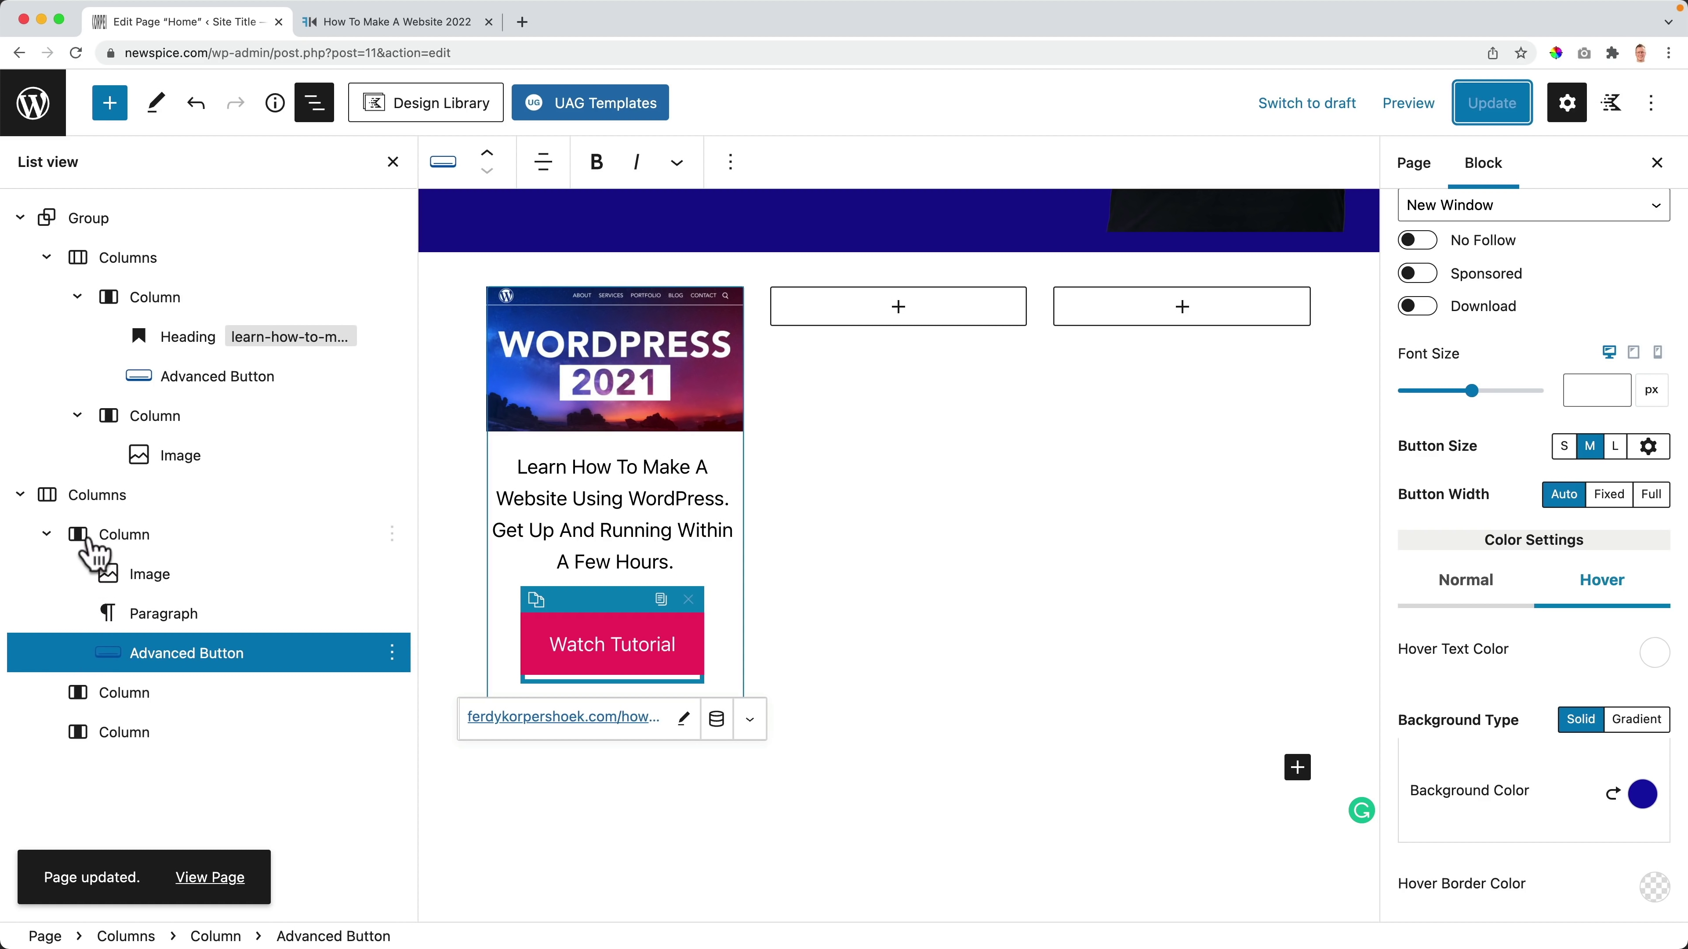
Step: Duplicate the first column with its image, paragraph and button twice
right_click(121, 537)
left_click(392, 534)
left_click(392, 534)
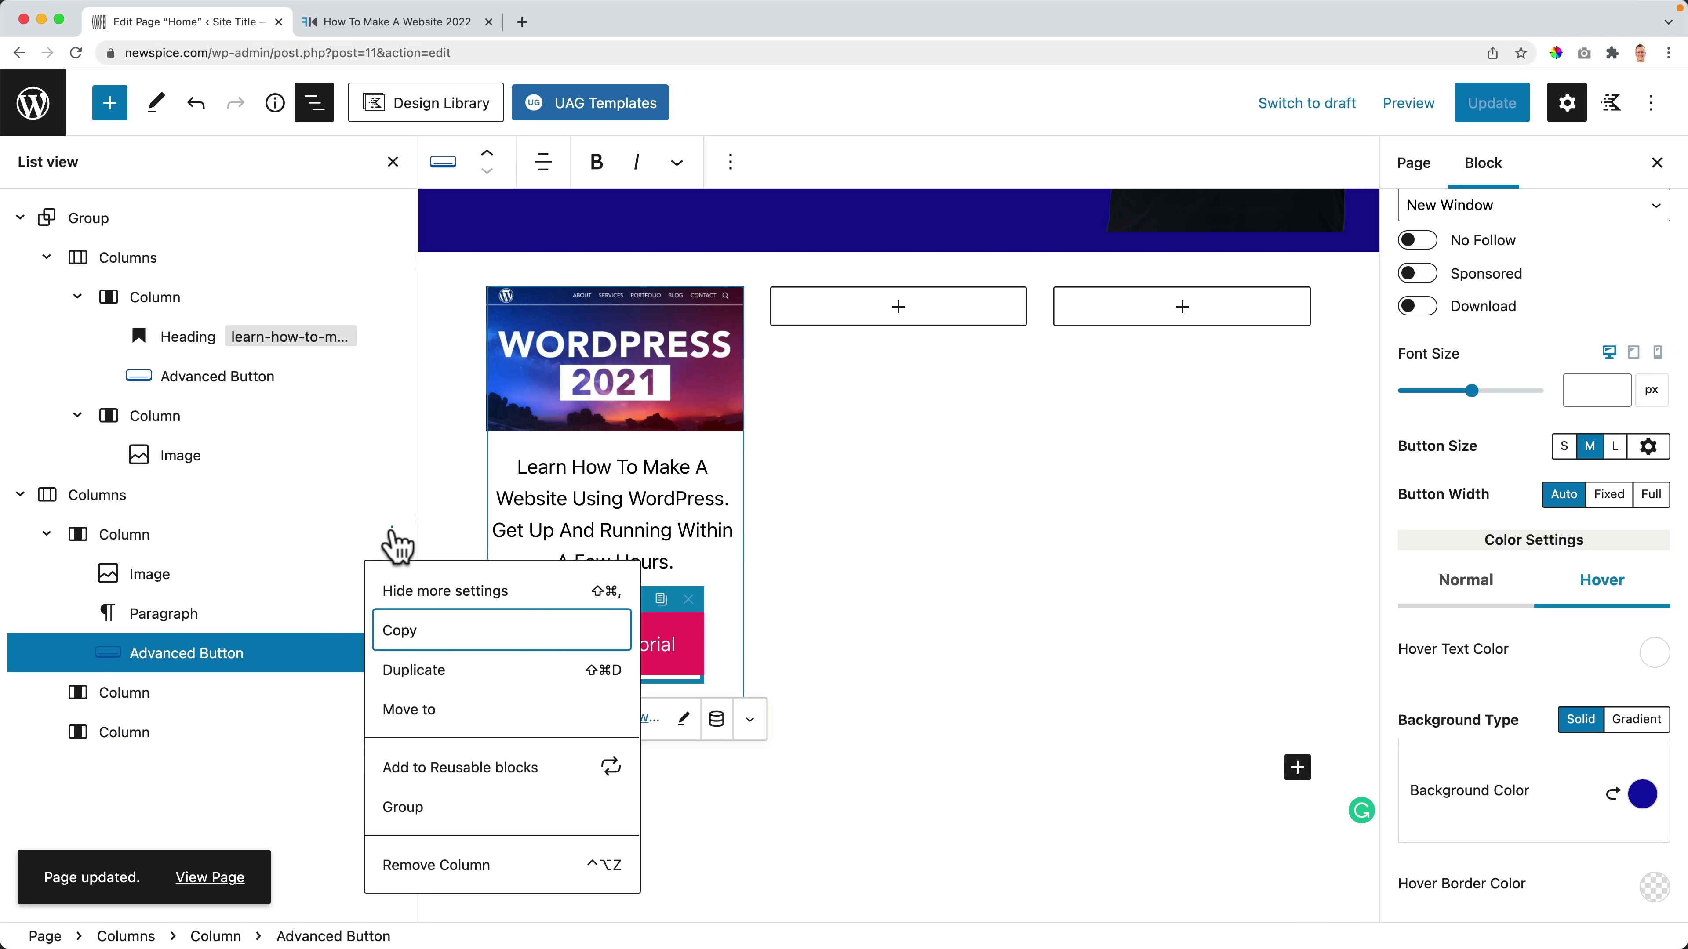
left_click(413, 672)
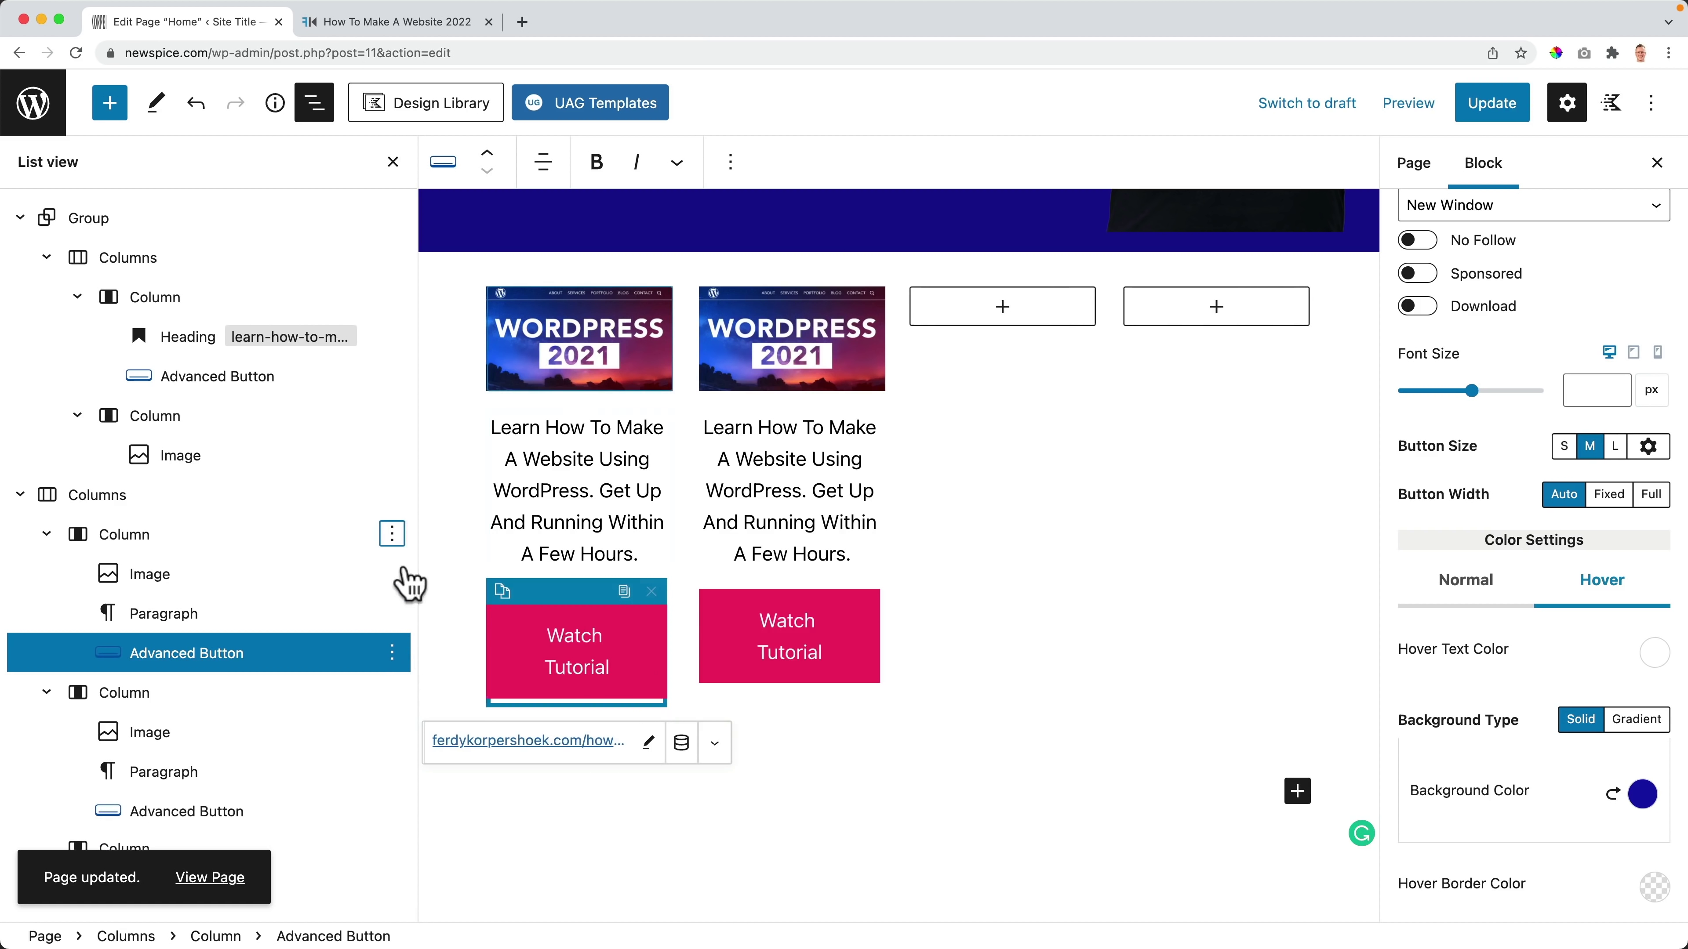
left_click(392, 534)
left_click(413, 671)
Step: Remove the first empty column after the three filled columns
left_click(199, 648)
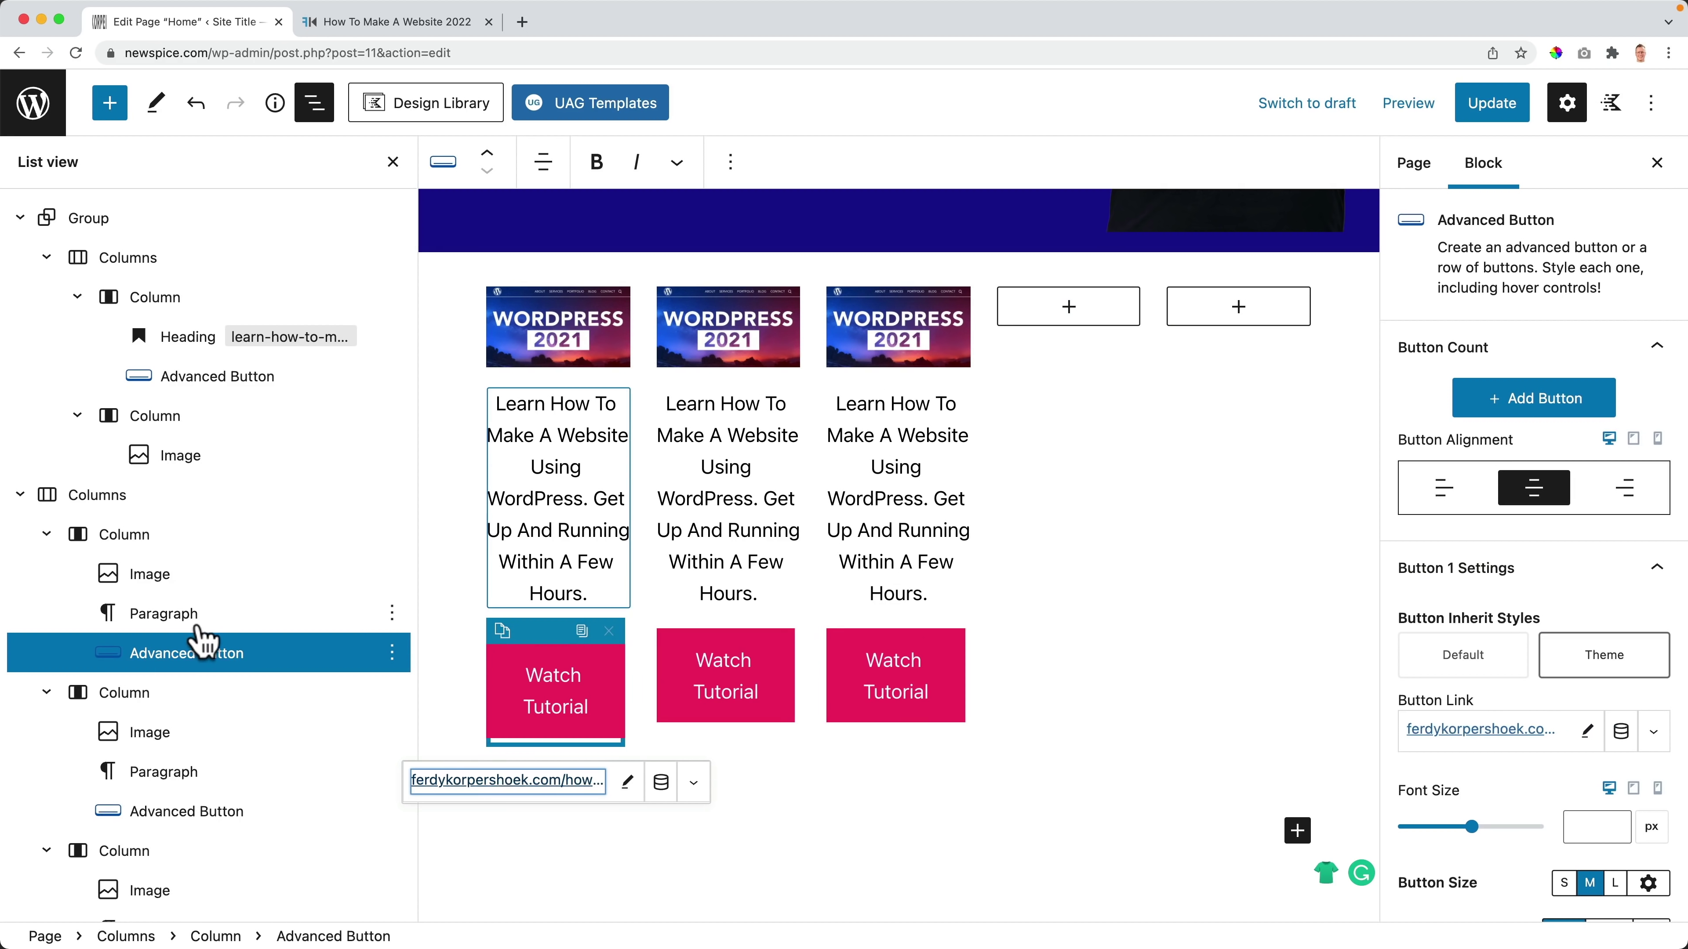
scroll(200, 640, "down", 3)
left_click(153, 857)
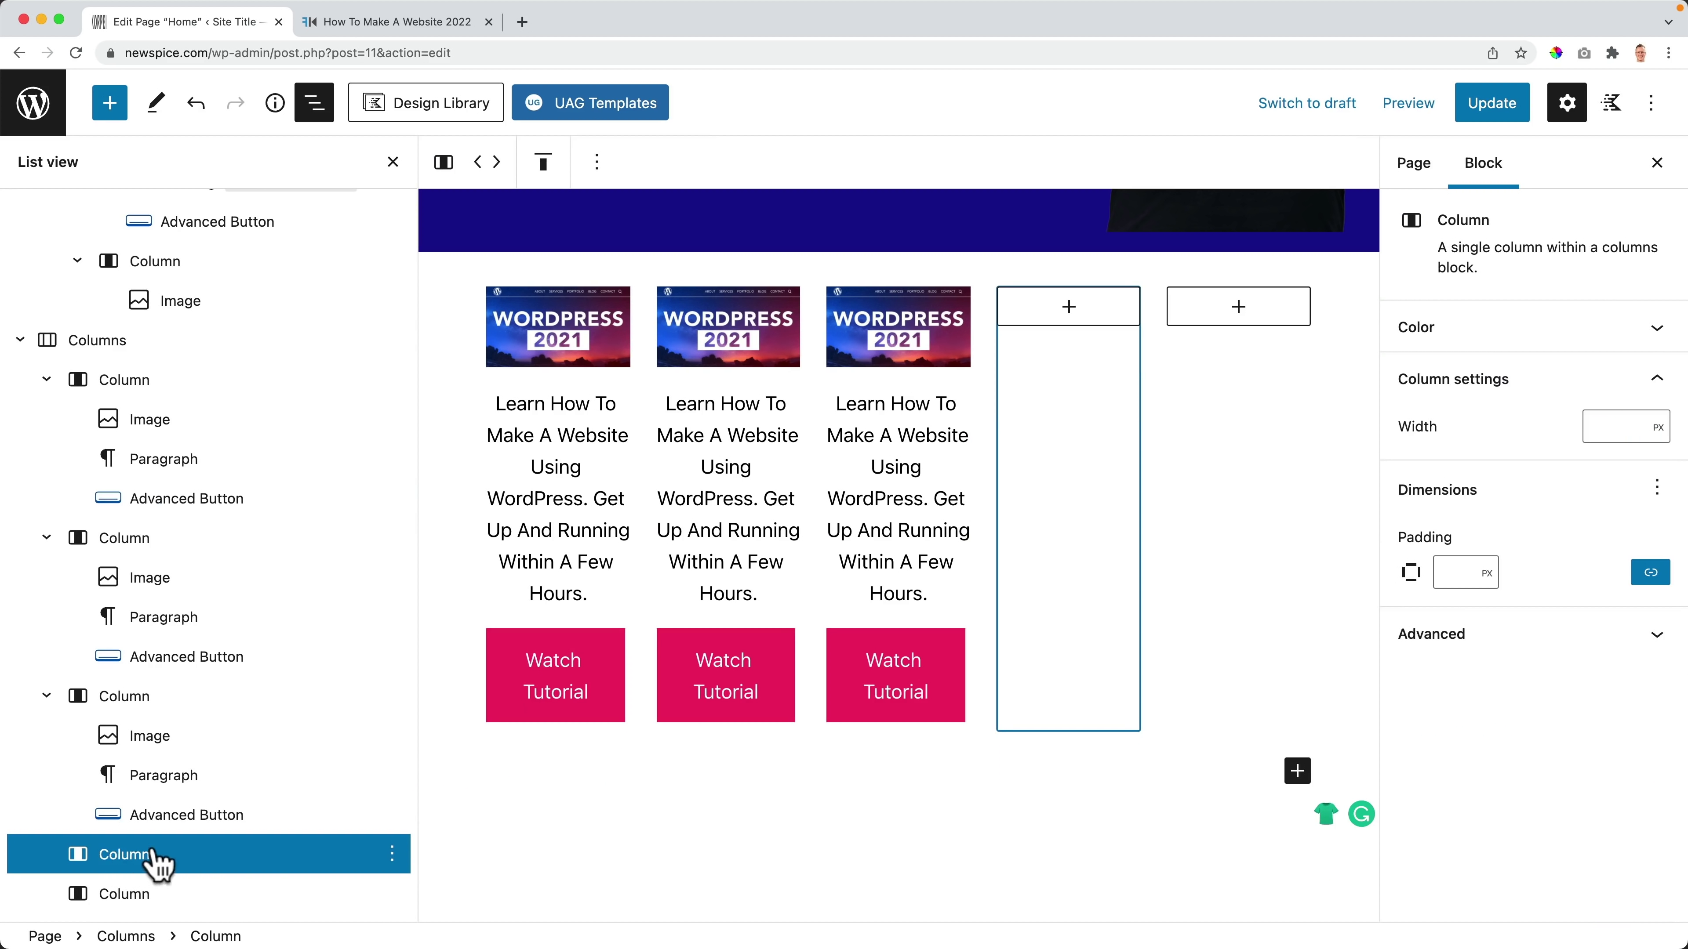
left_click(394, 856)
left_click(420, 800)
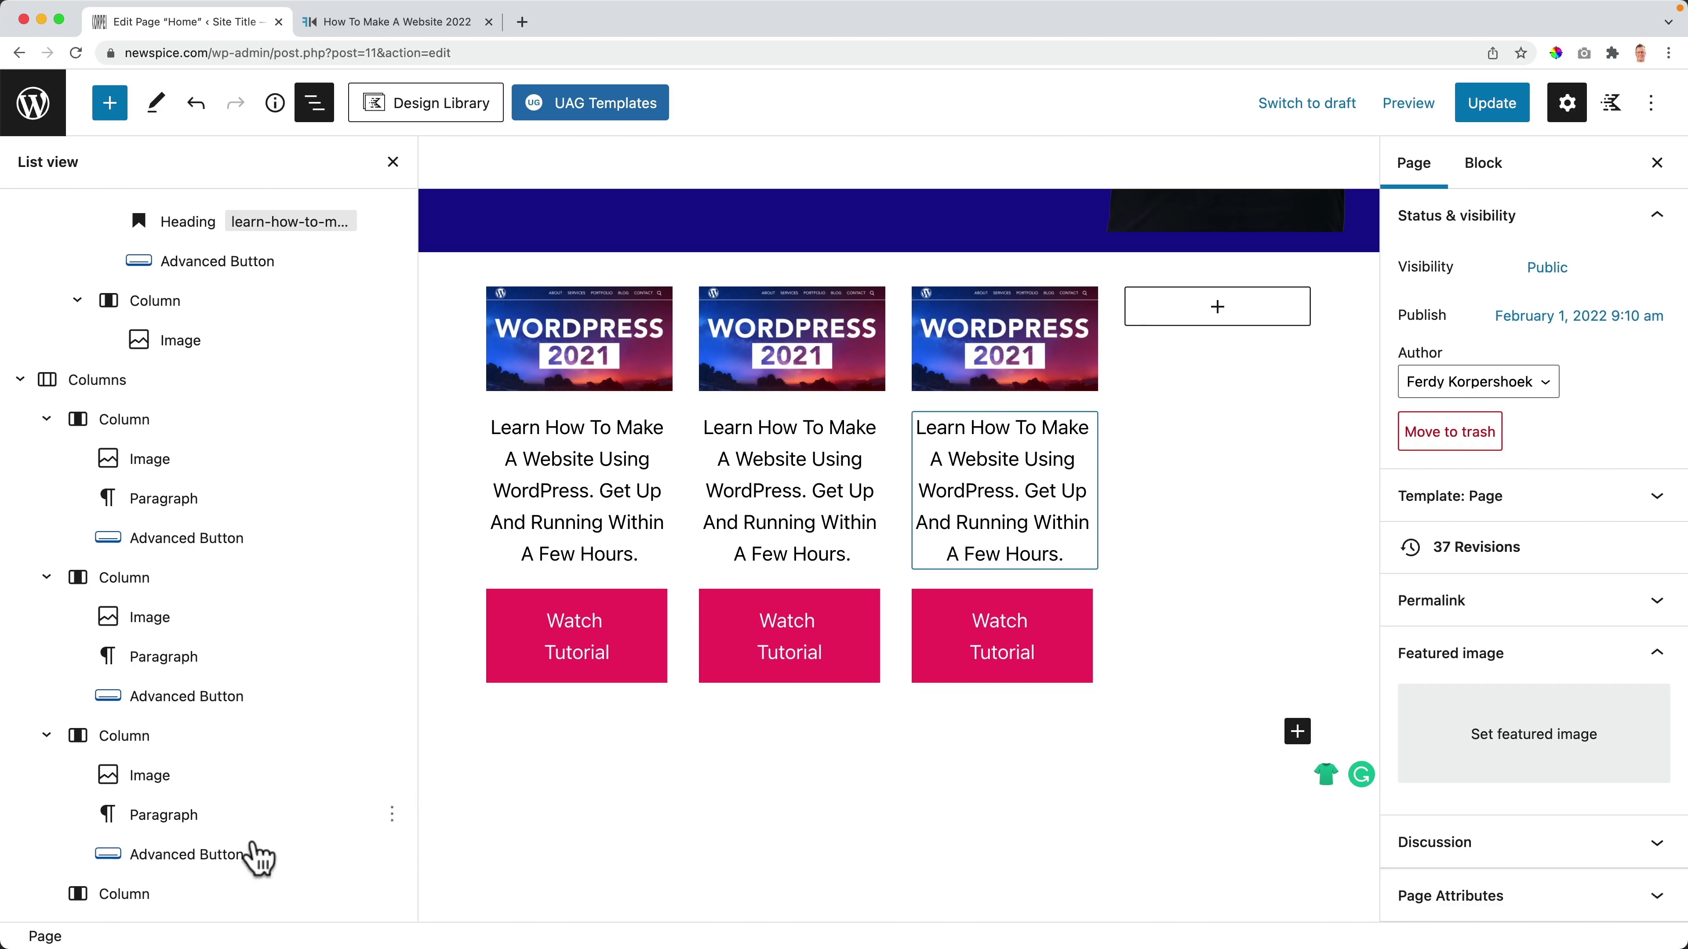
Step: Remove the remaining empty column from the tutorial section and update the page
left_click(170, 894)
left_click(392, 894)
left_click(400, 839)
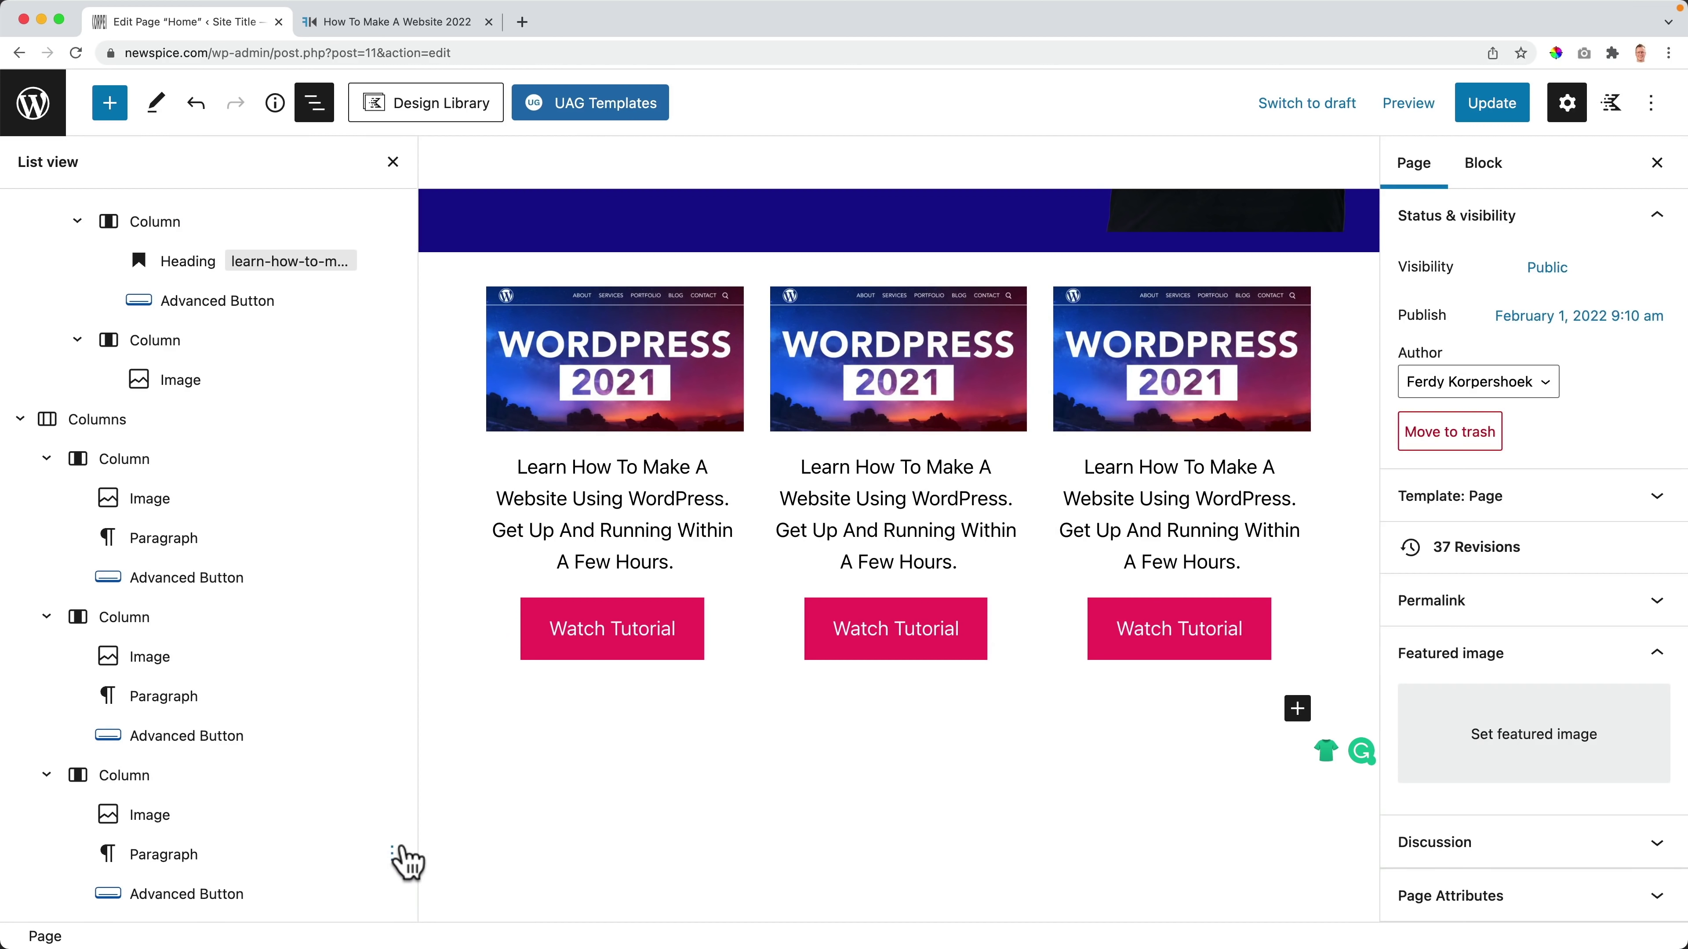
scroll(411, 596, "up", 3)
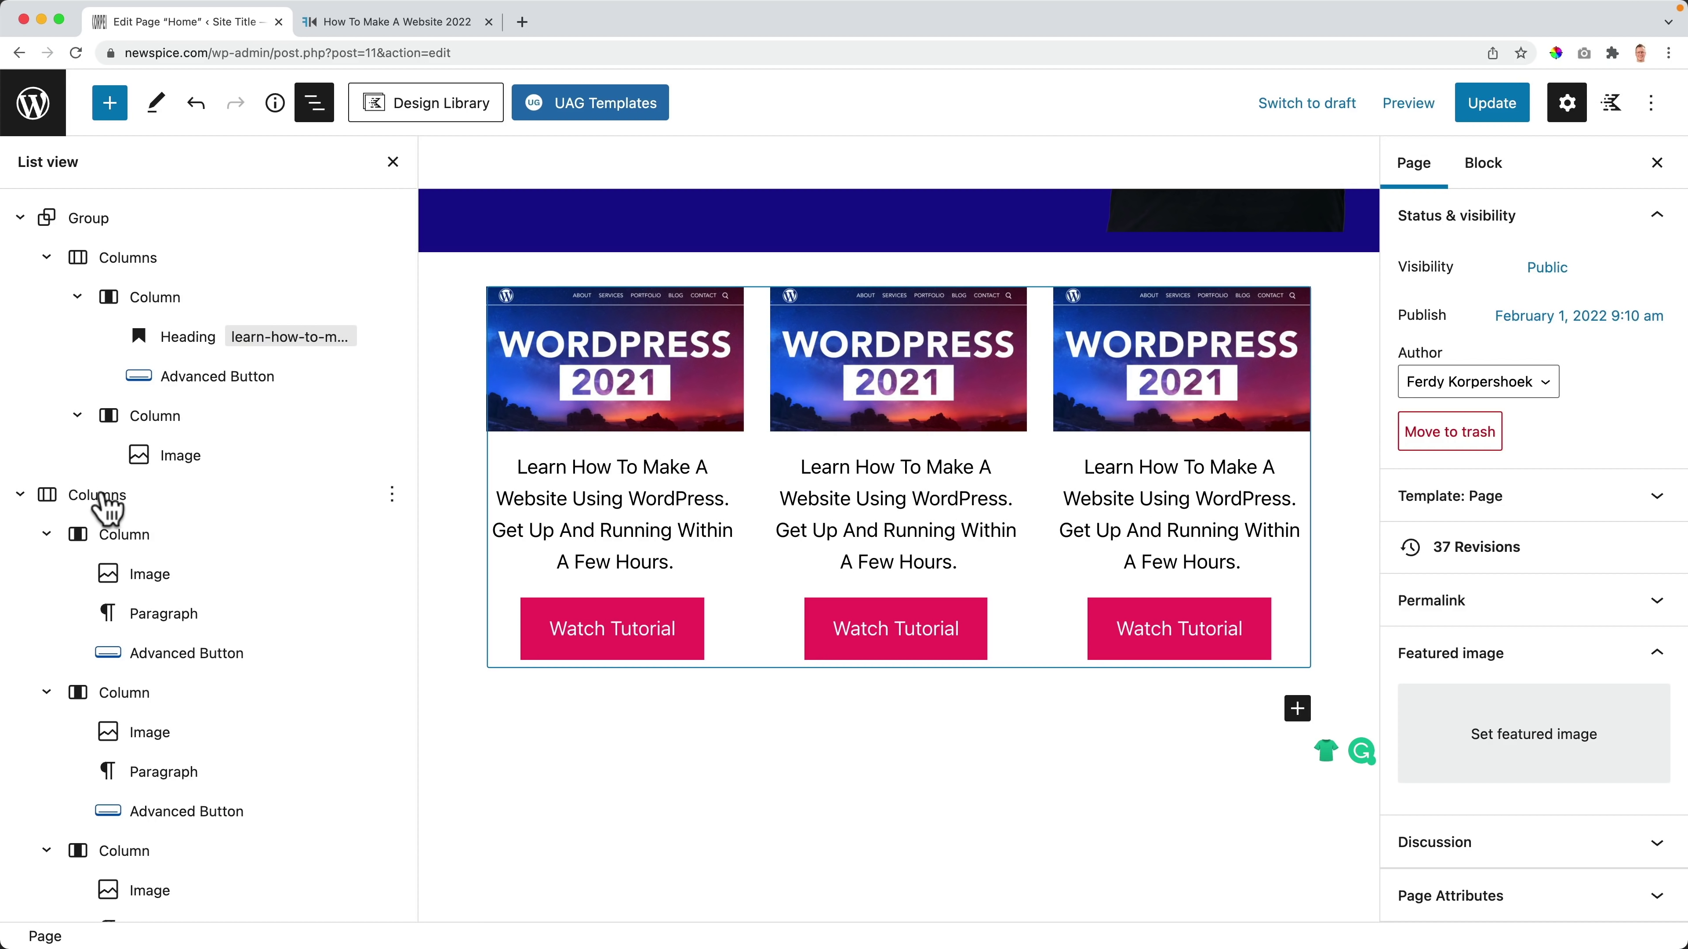
left_click(100, 496)
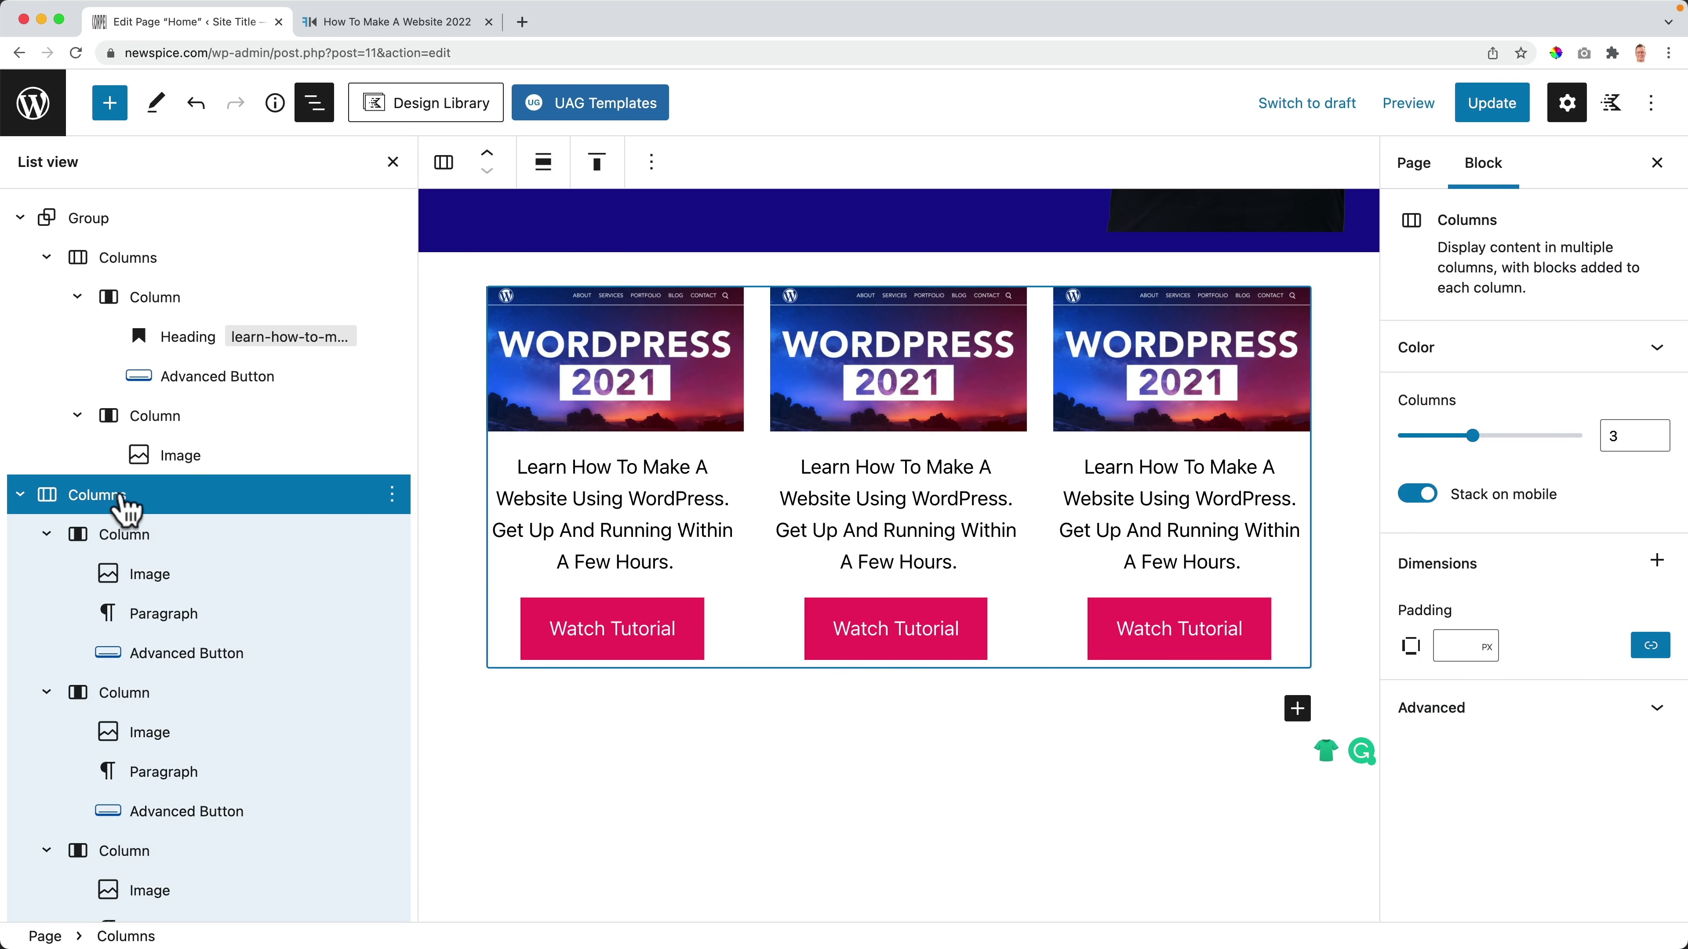
left_click(1508, 104)
Step: Reload the reference site for comparison and examine the three-column section in a new-tab preview of the page
left_click(411, 22)
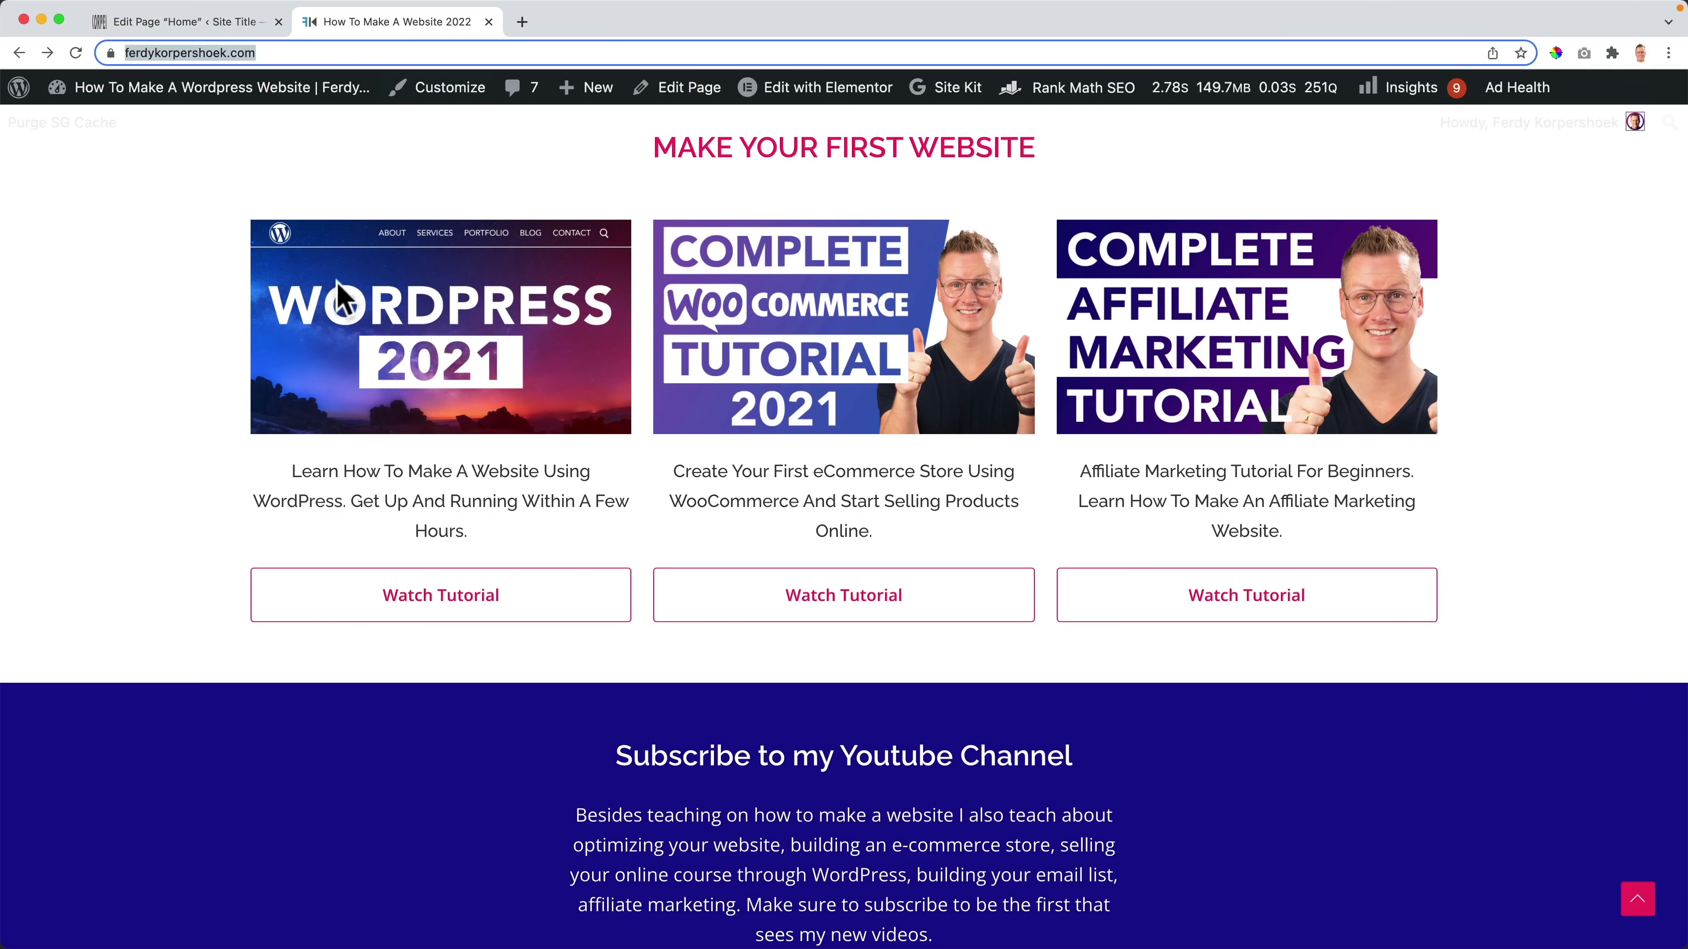
key("super+r")
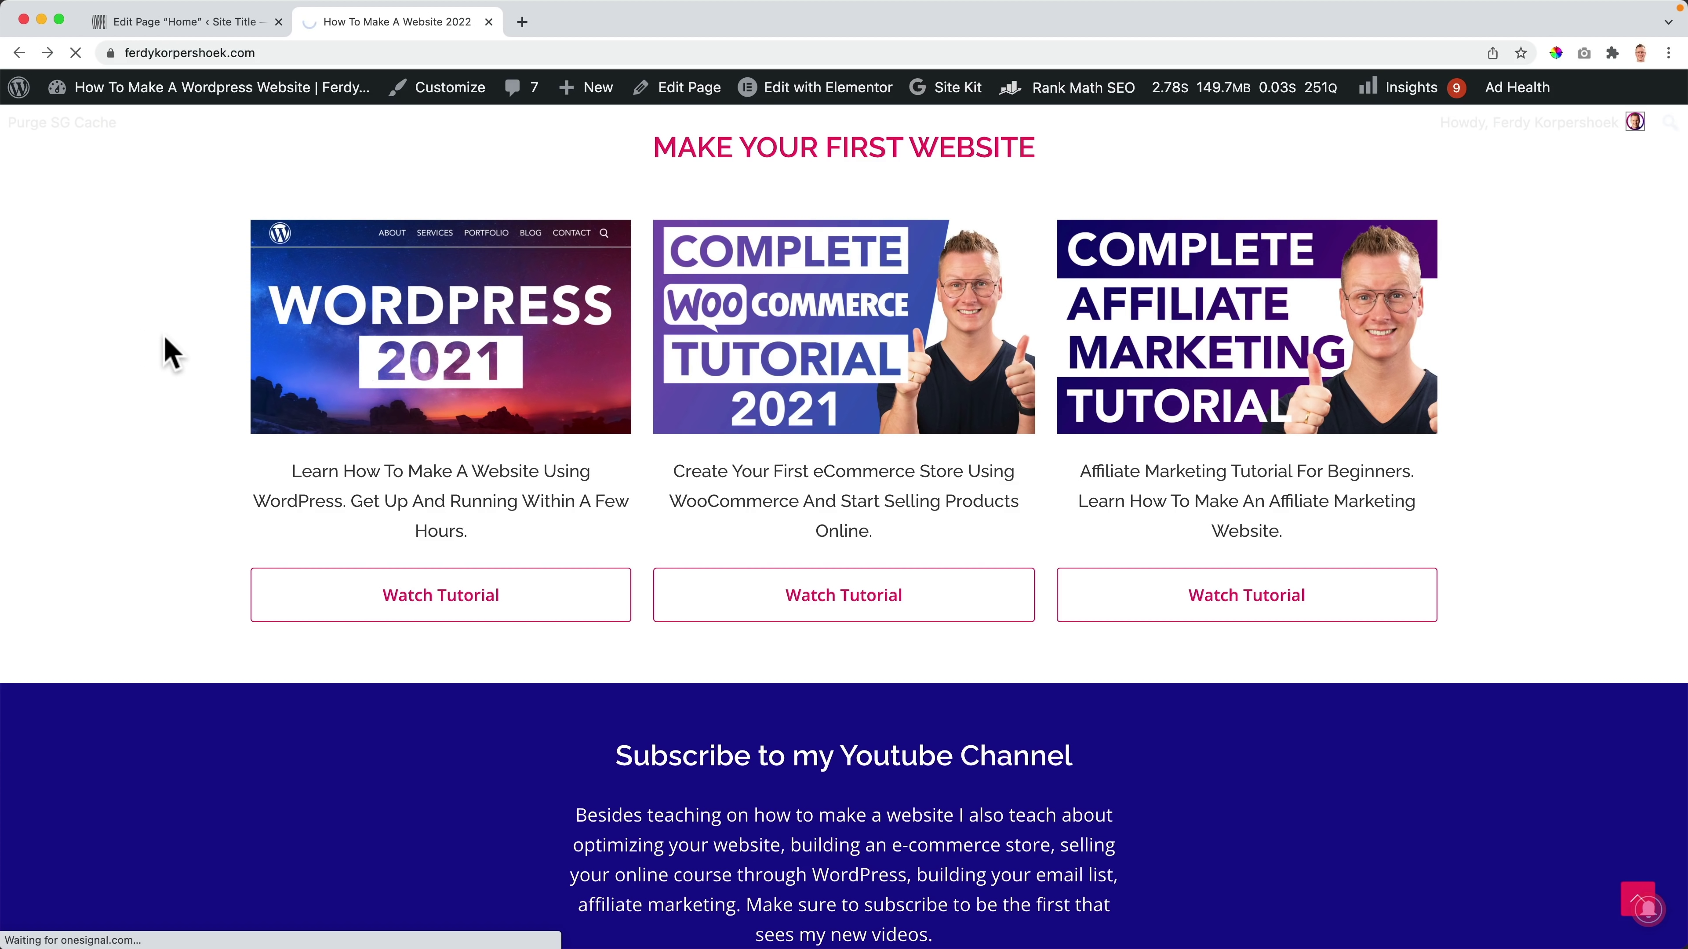
left_click(196, 23)
left_click(1424, 108)
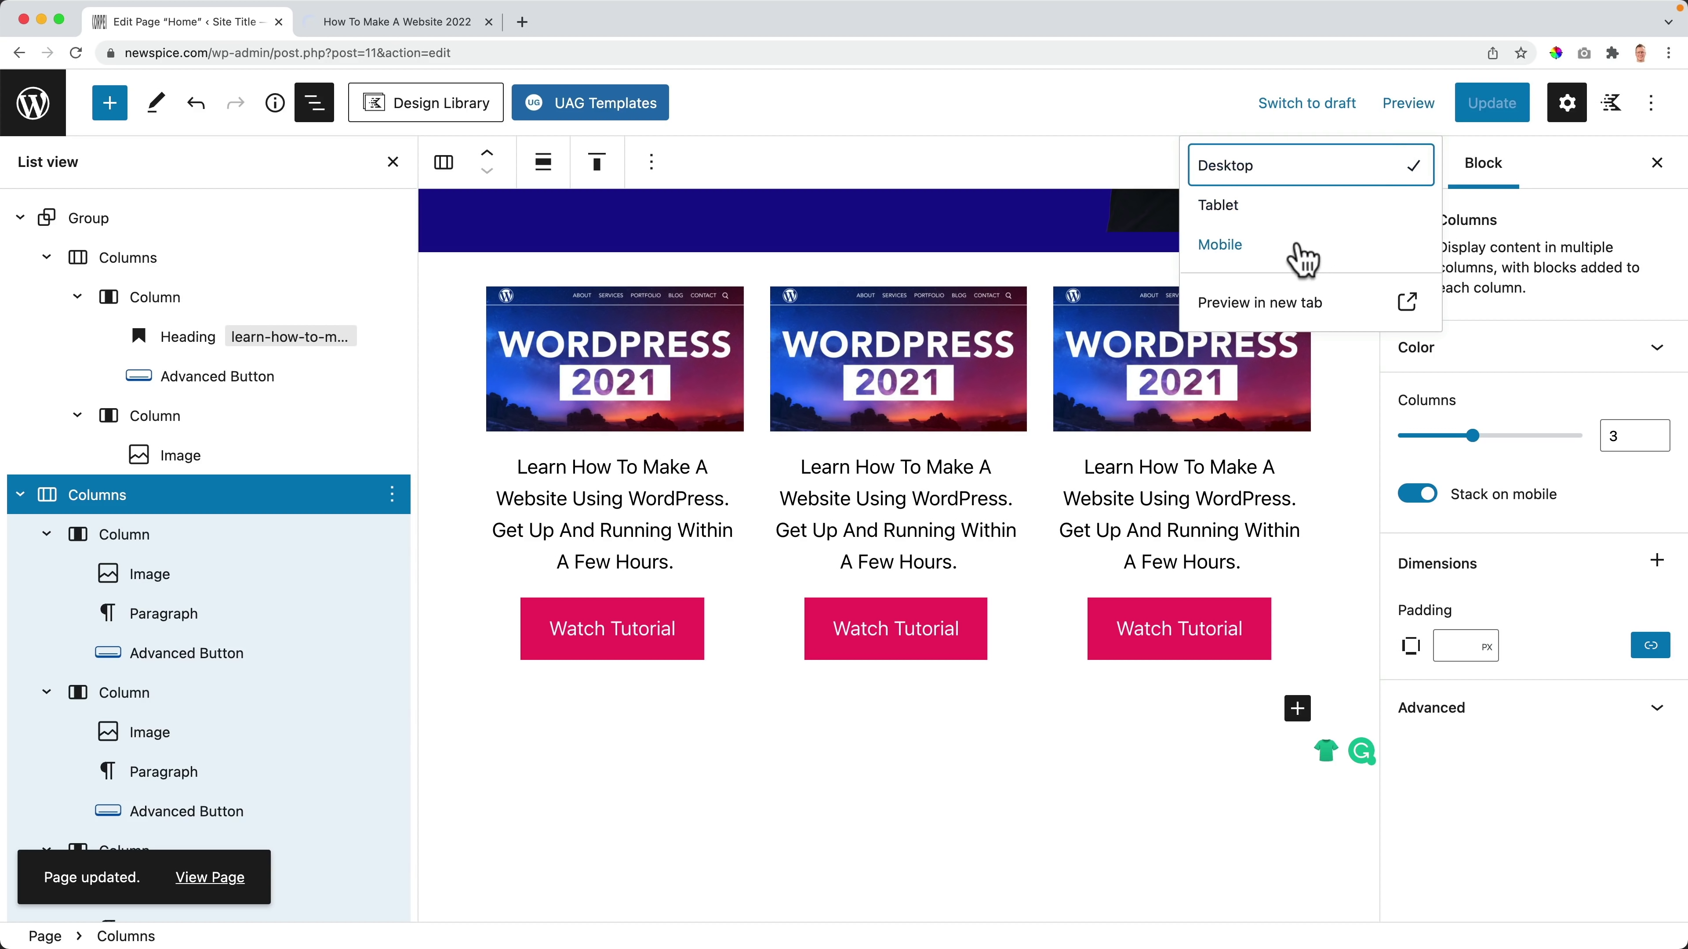
left_click(1266, 307)
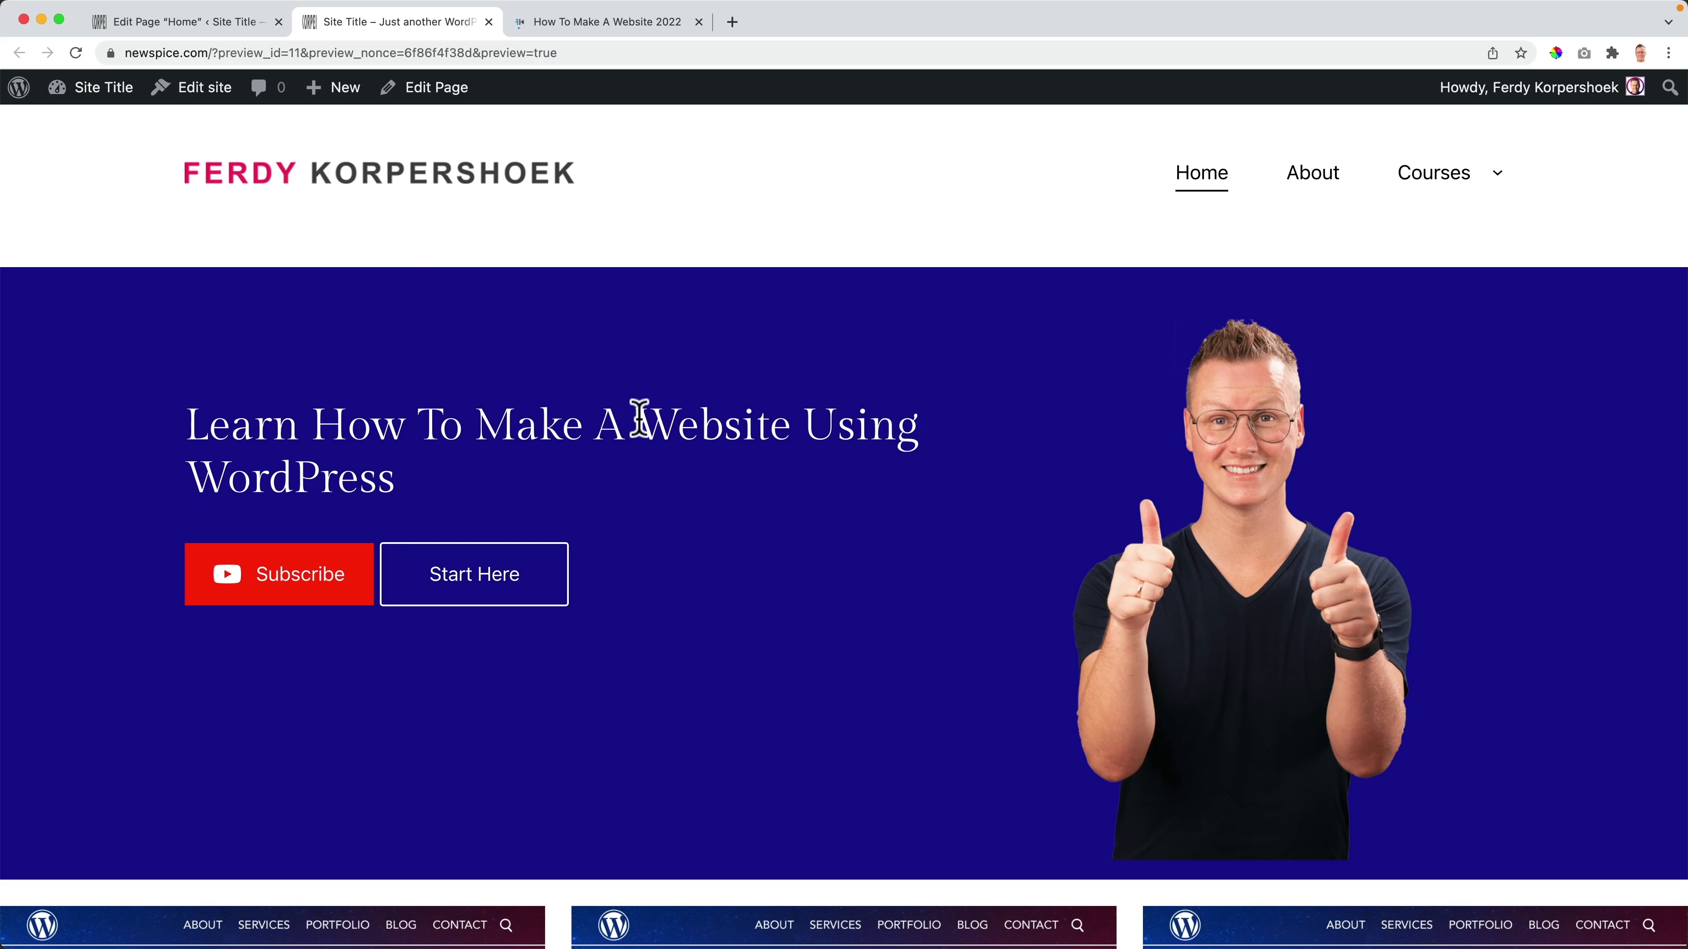
scroll(639, 419, "down", 10)
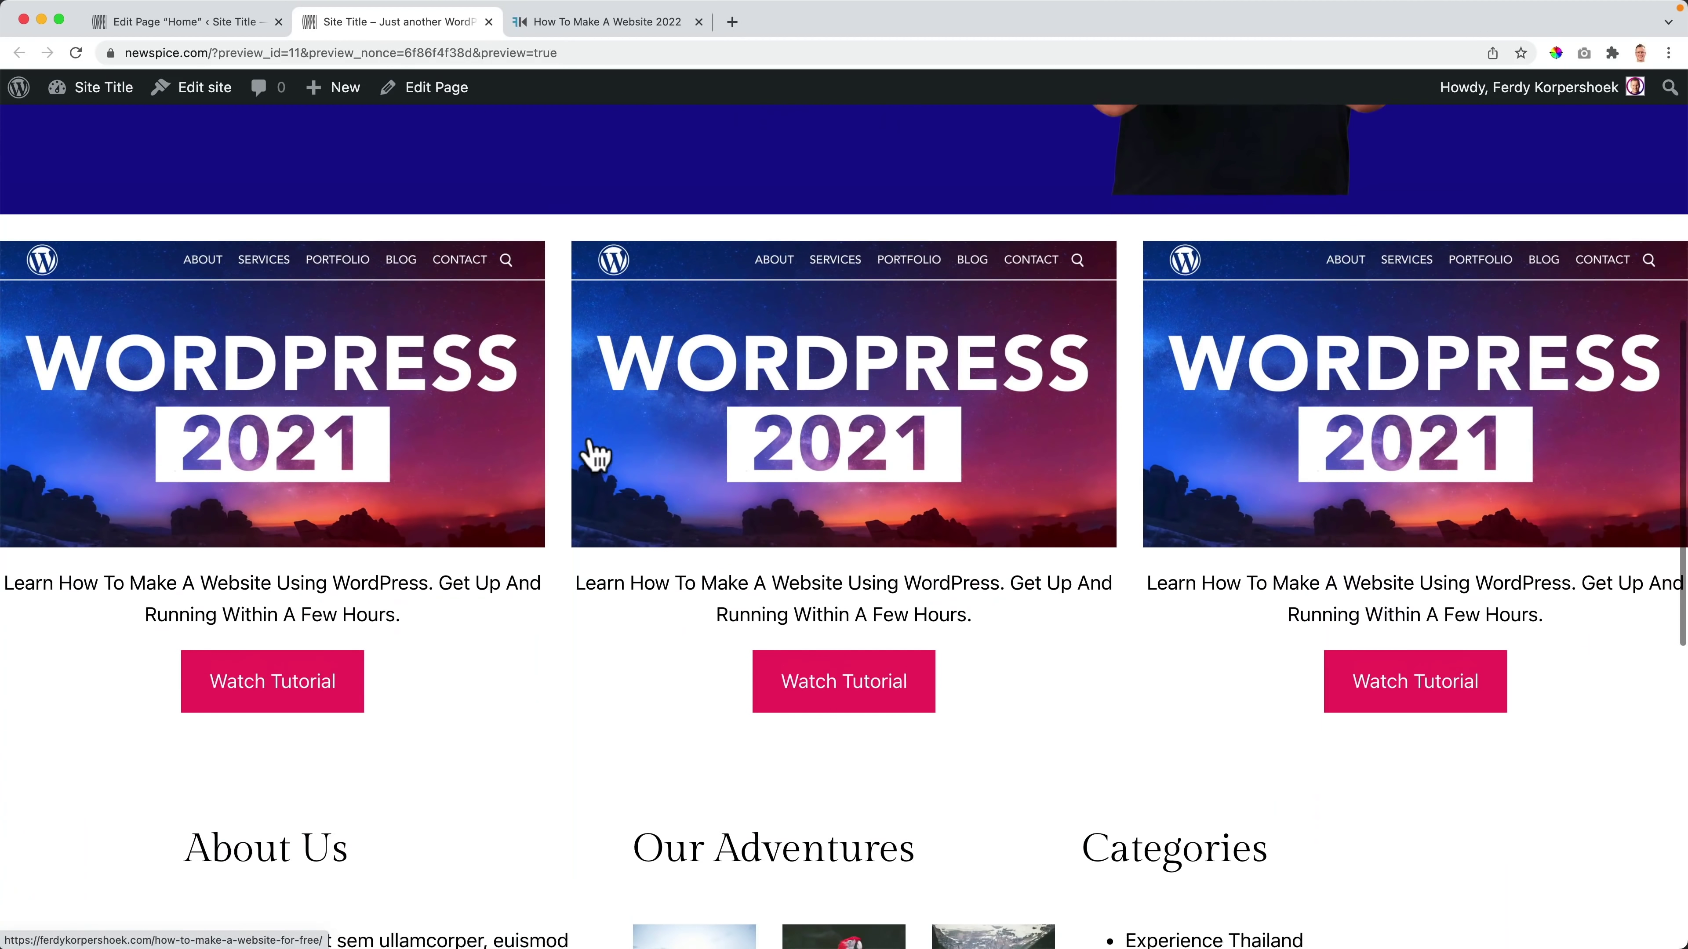
scroll(595, 456, "up", 10)
left_click(247, 25)
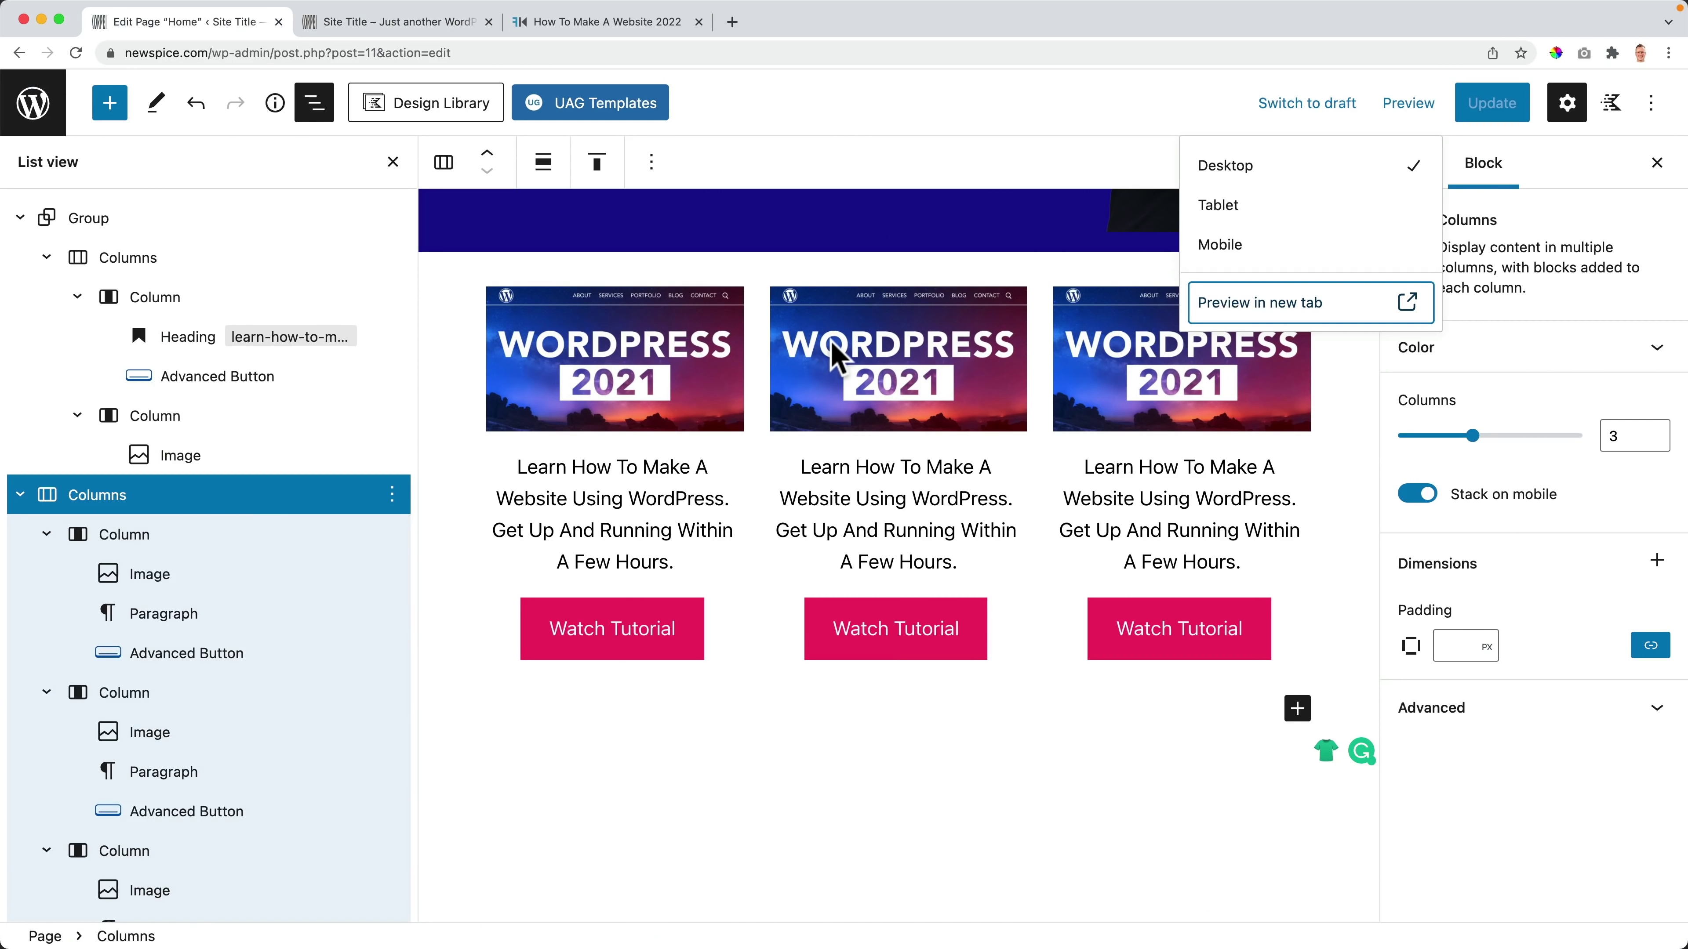
Step: Replace the second column's image with How-To-Make-A-Webshop-Complete-WooCommerce-Tutorial.jpeg from the media library
left_click(894, 357)
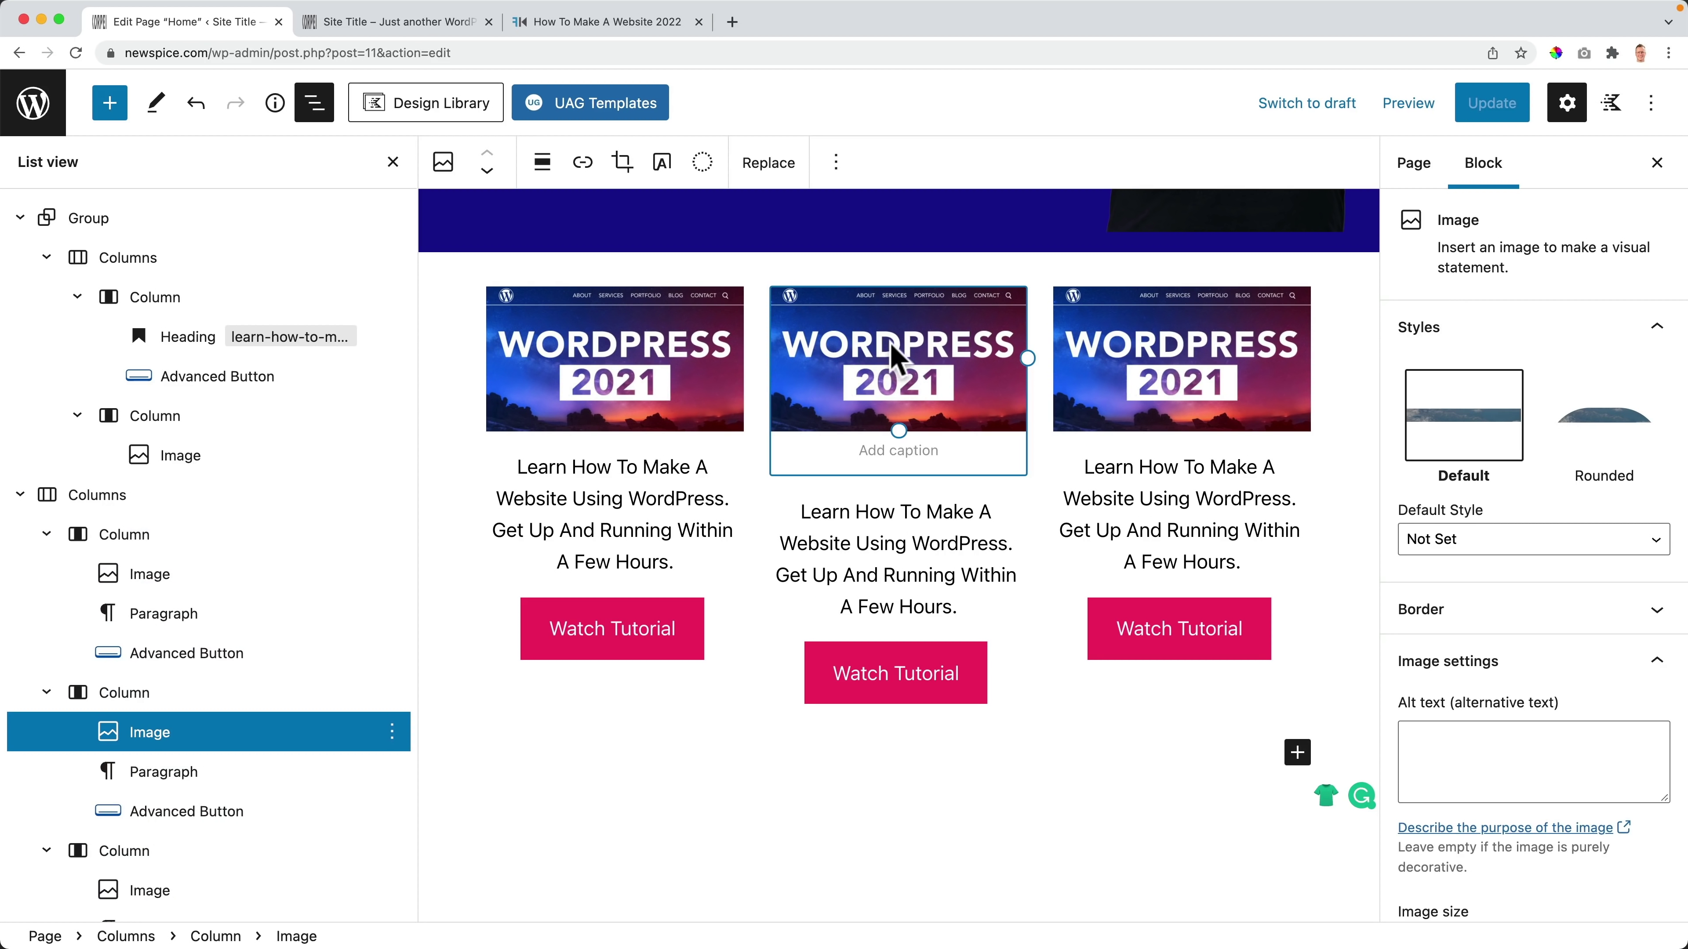
left_click(764, 164)
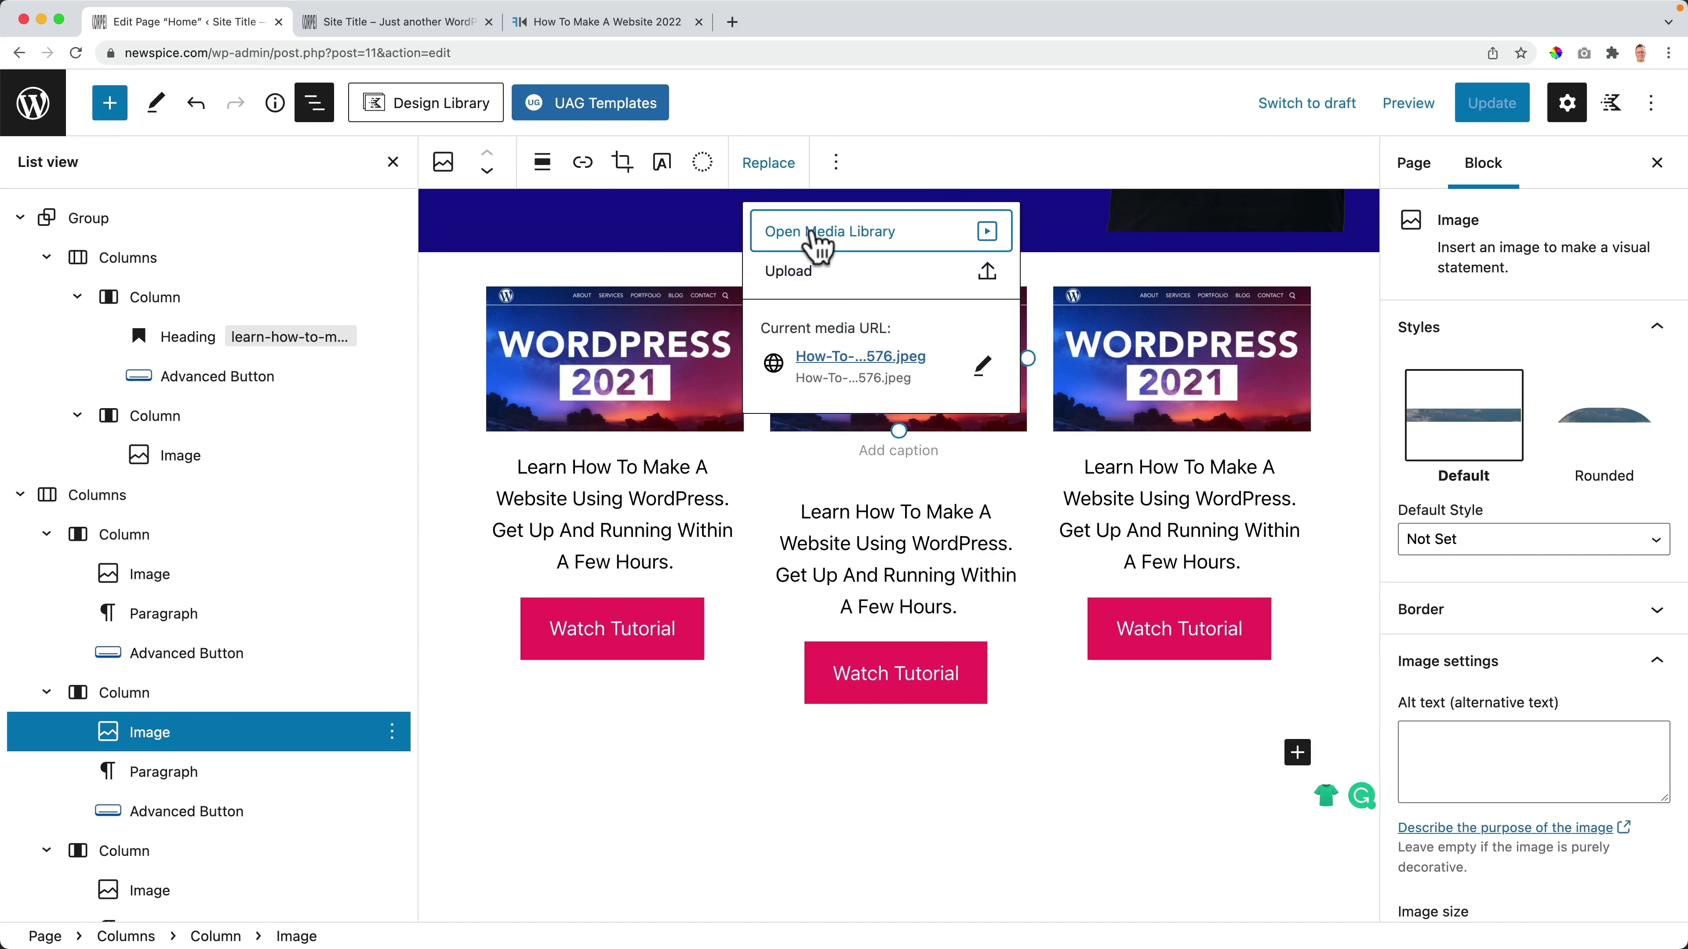
left_click(819, 232)
left_click(256, 362)
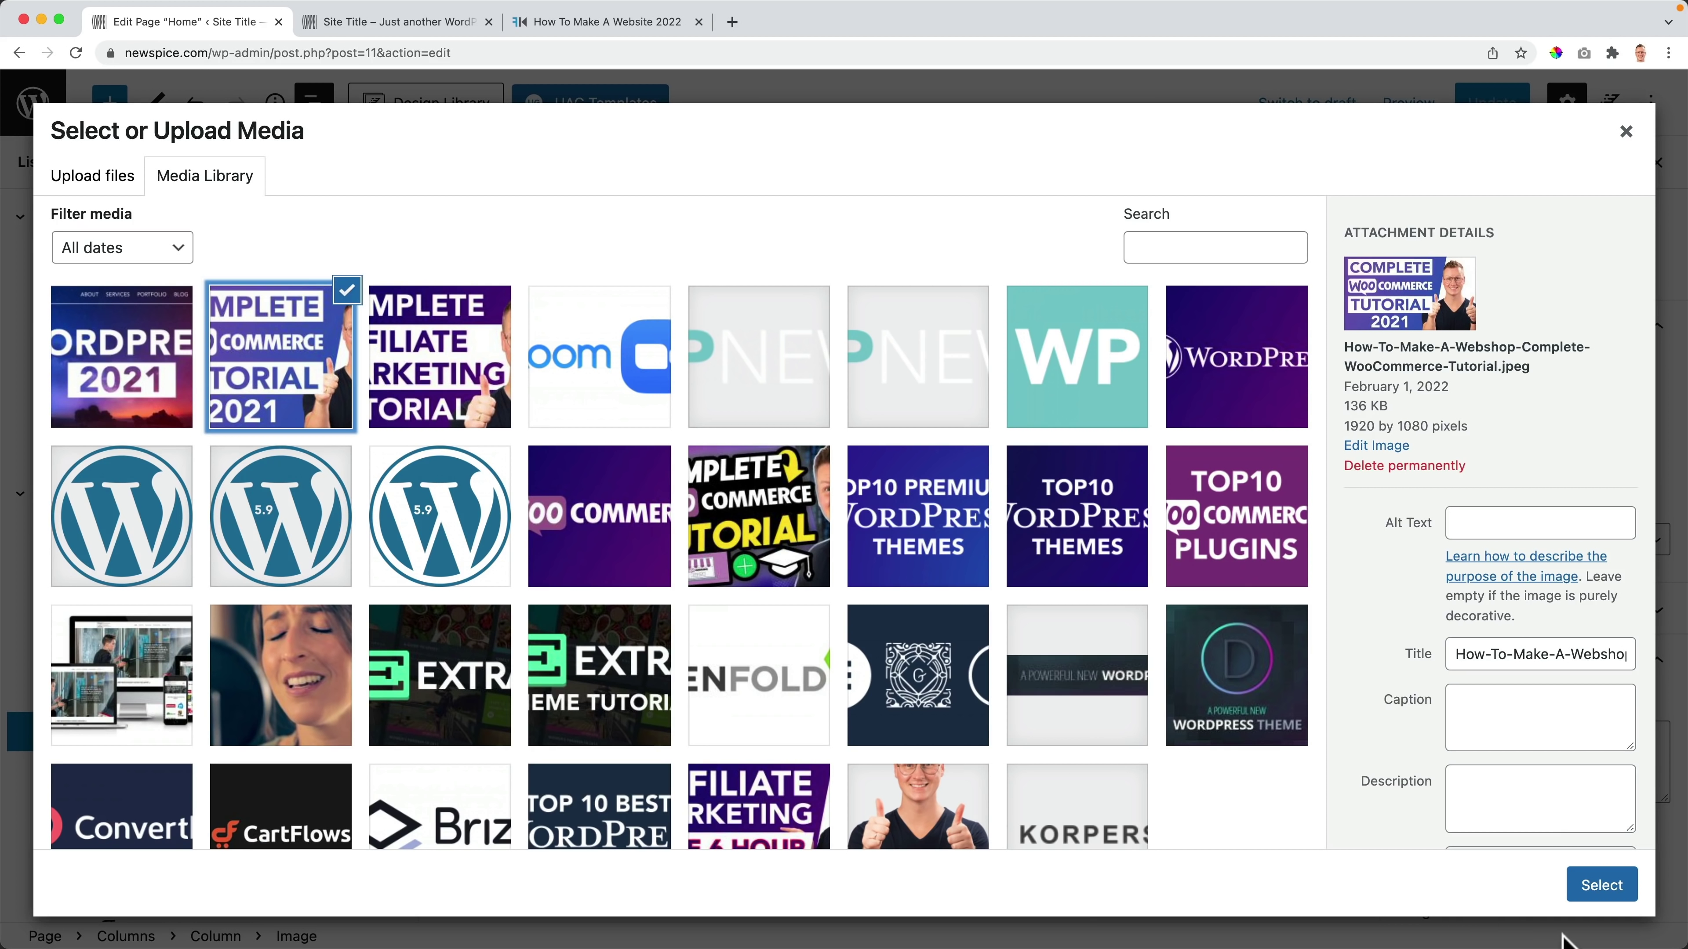
left_click(1602, 885)
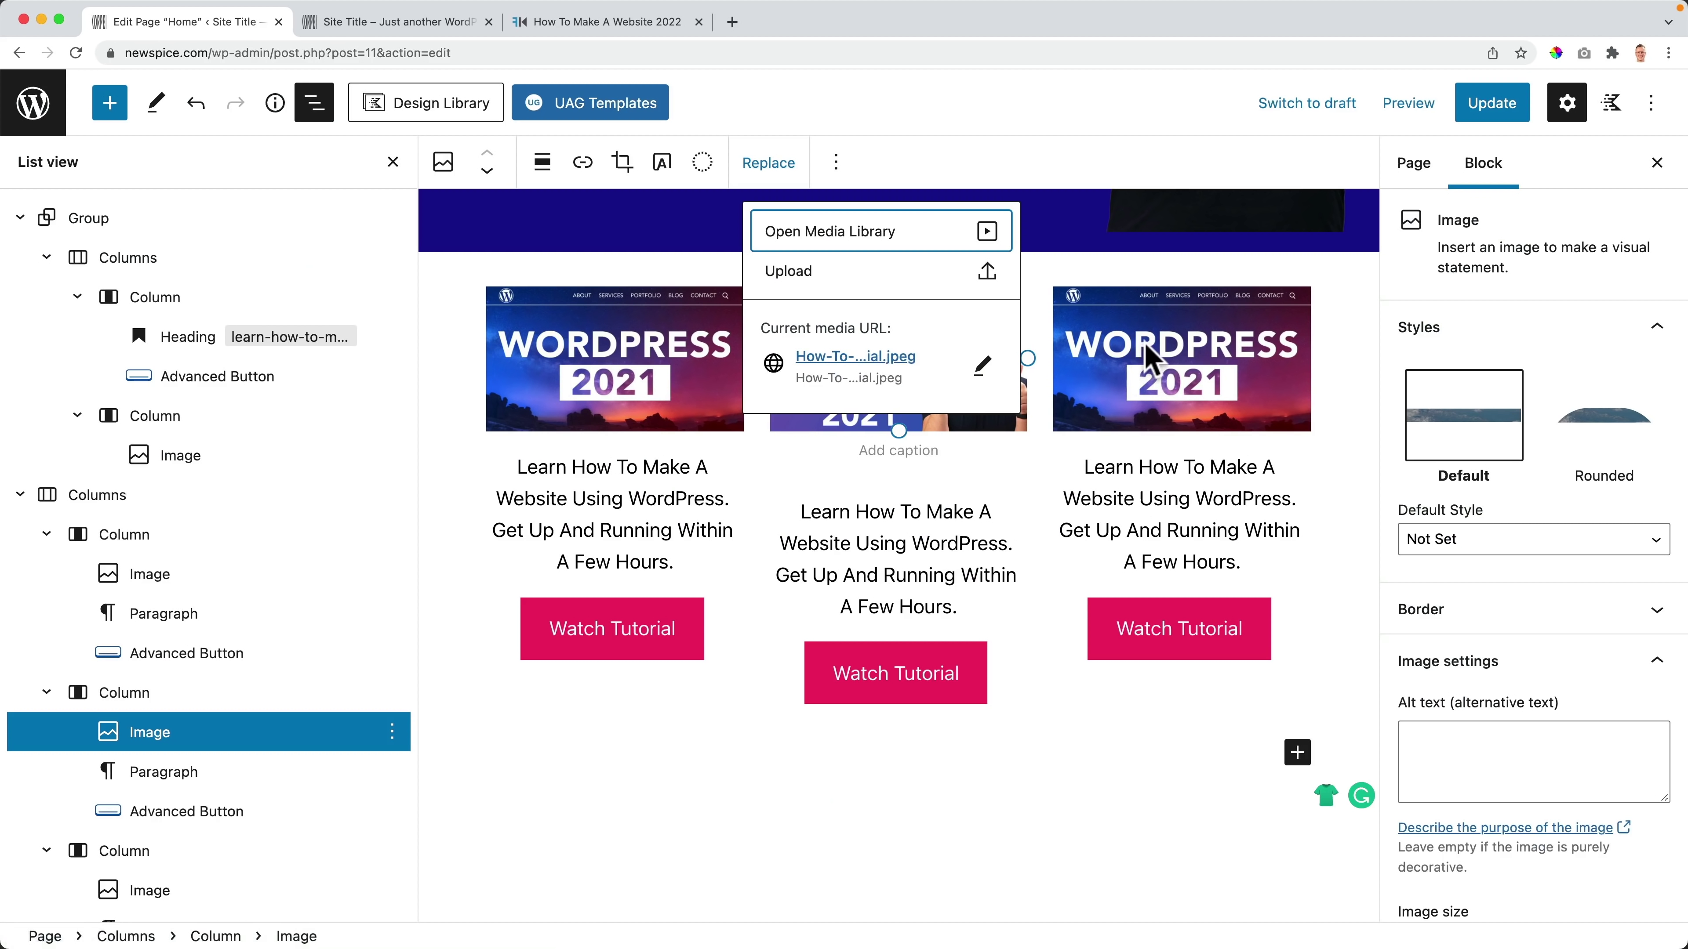
Step: Replace the third column's image with Affiliate-Marketing-For-Beginners.jpeg from the media library and update the page
left_click(1154, 365)
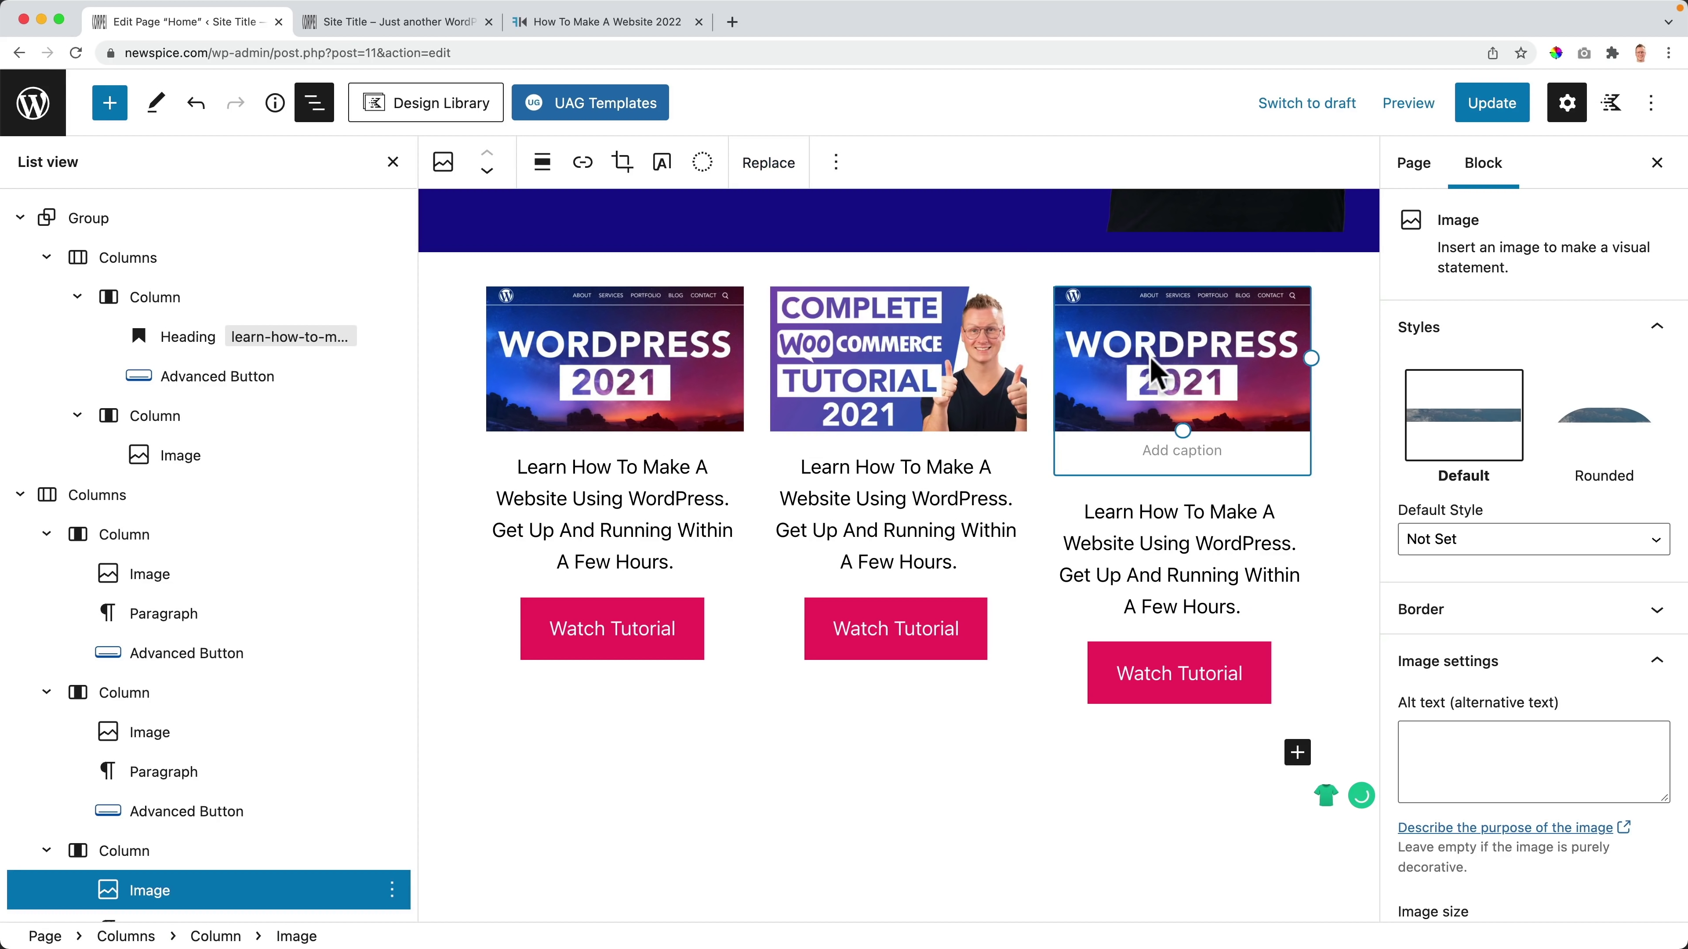
left_click(767, 165)
left_click(824, 246)
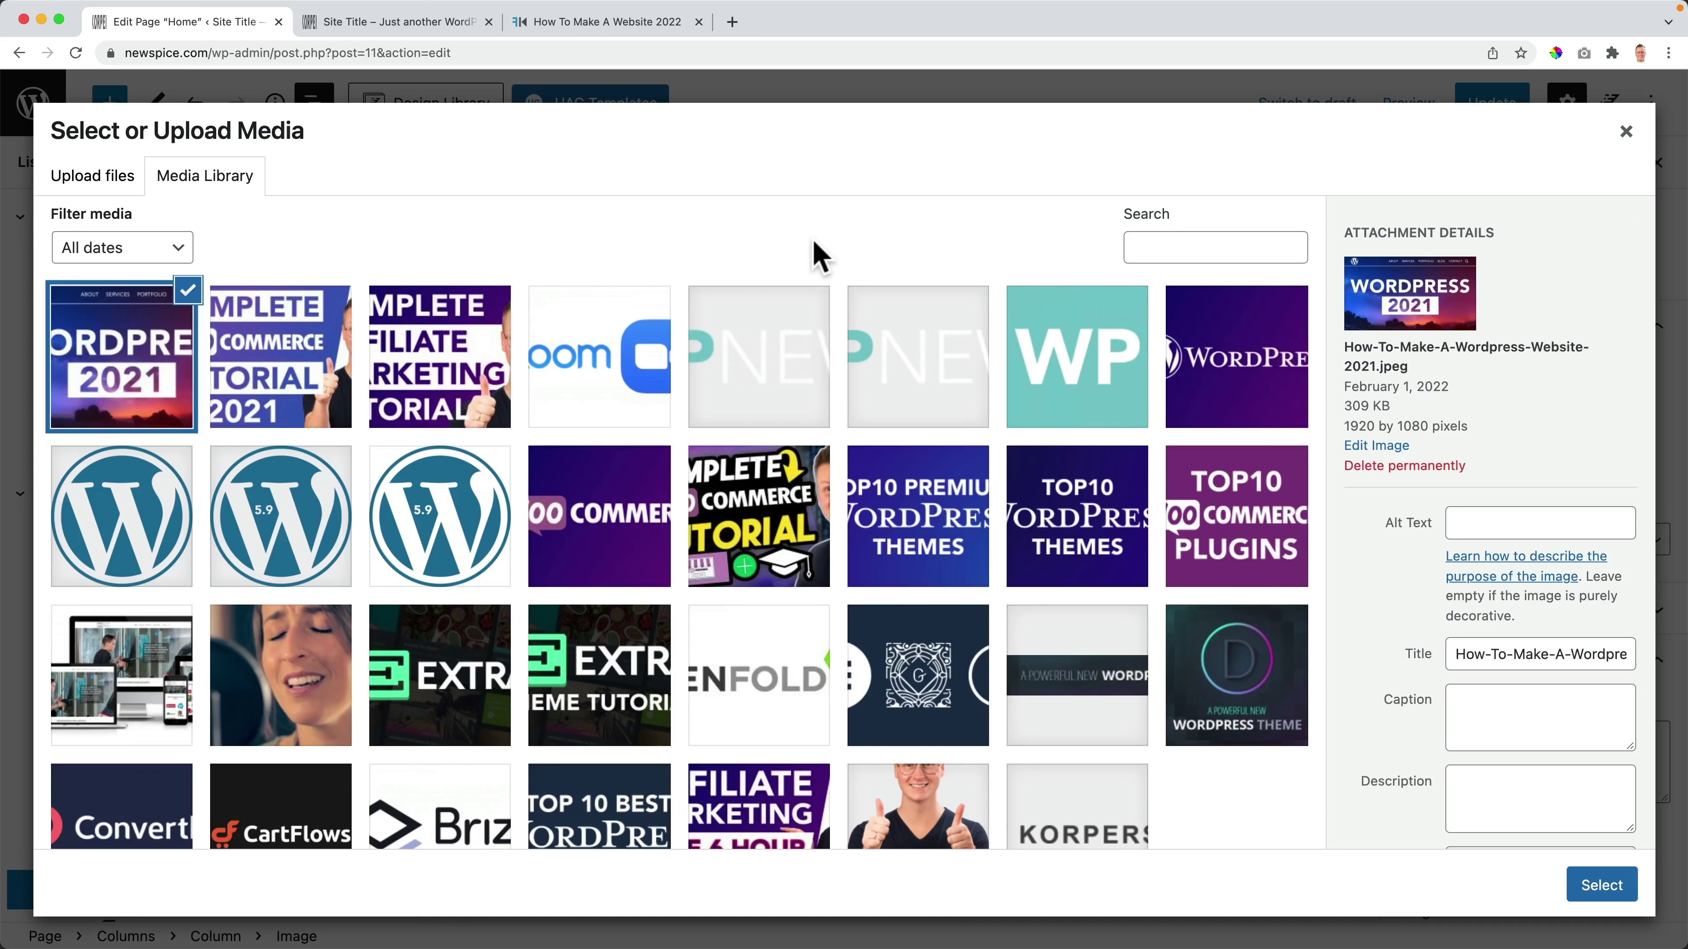
left_click(440, 357)
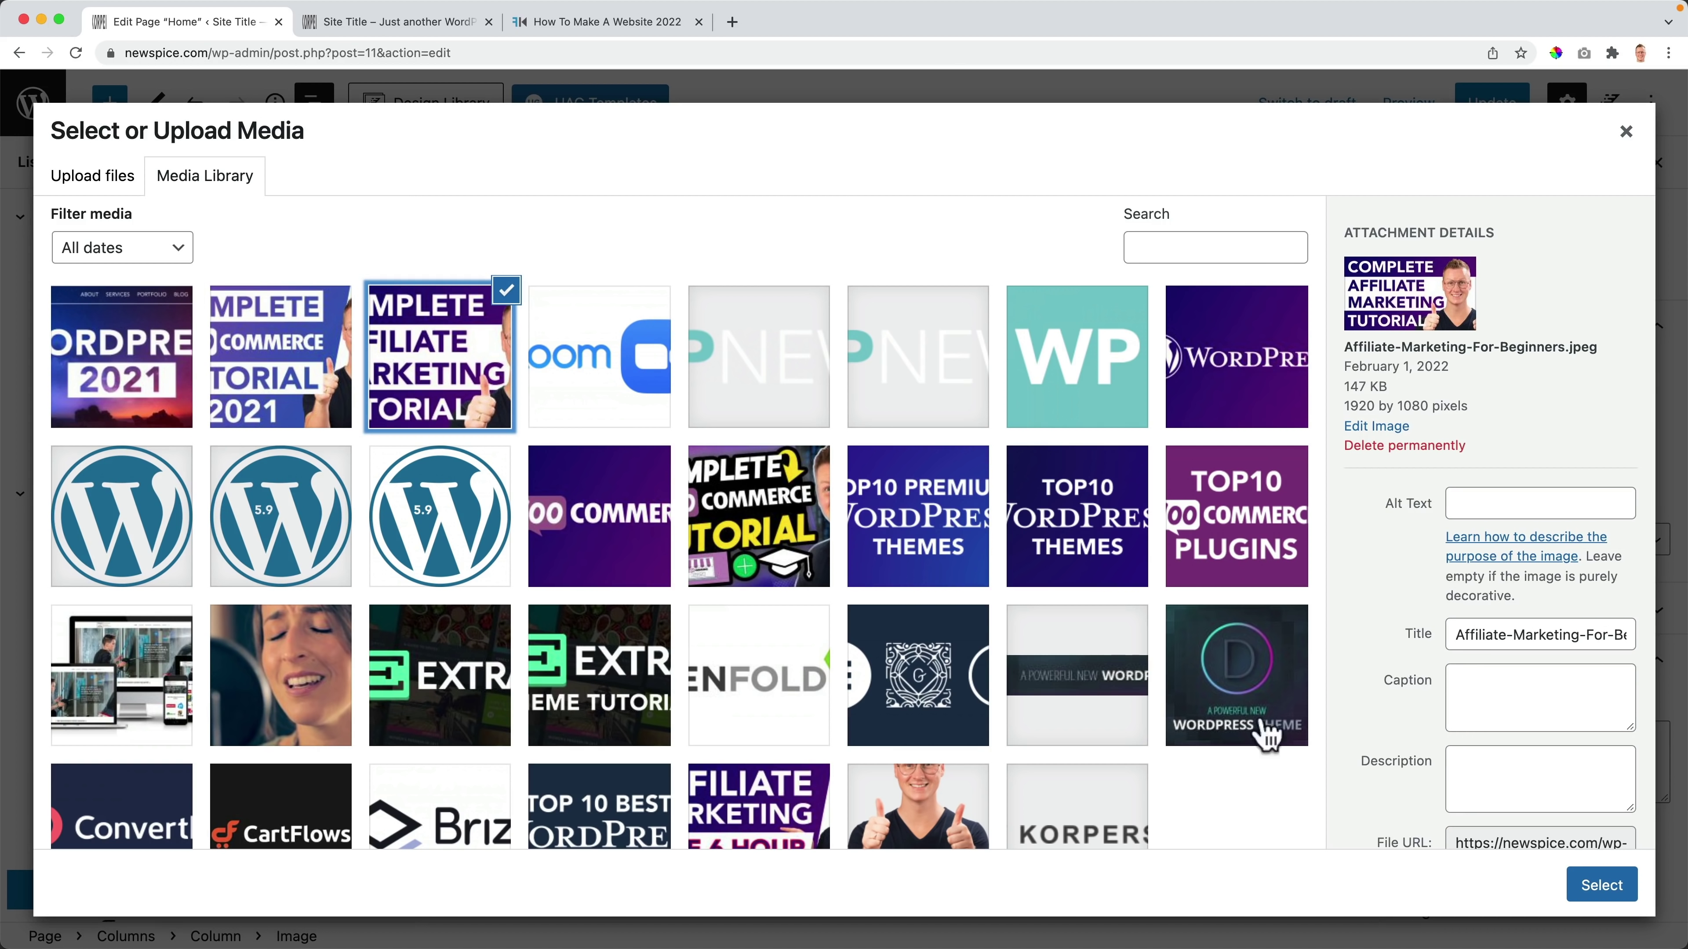
left_click(1611, 891)
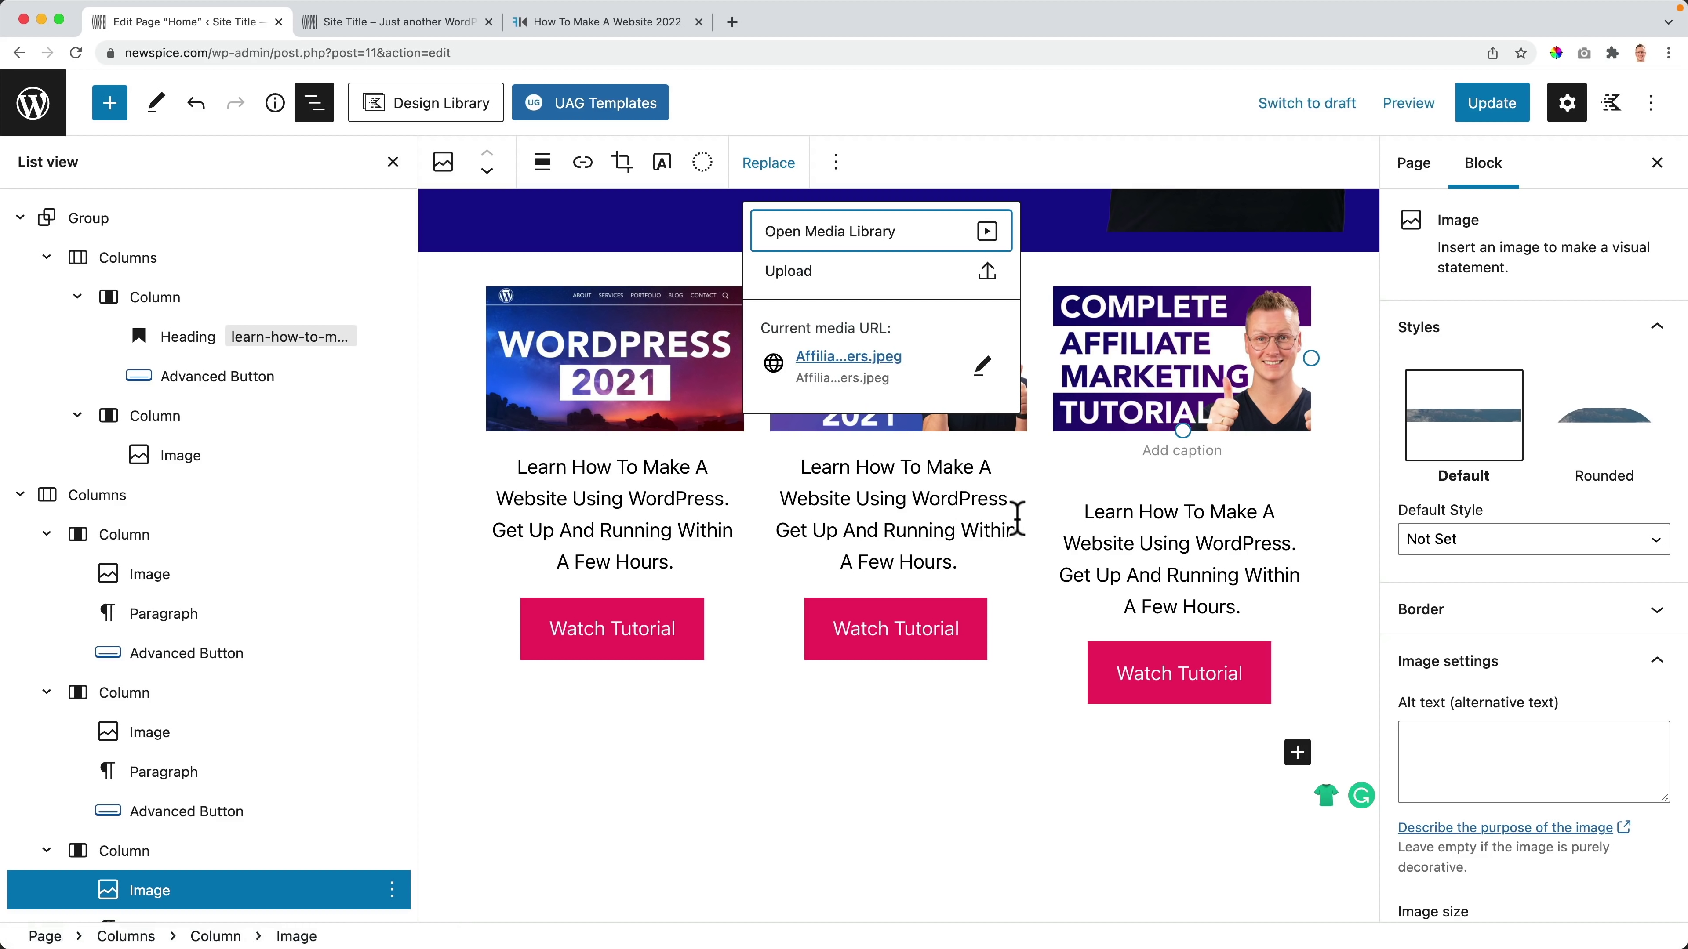
left_click(1505, 110)
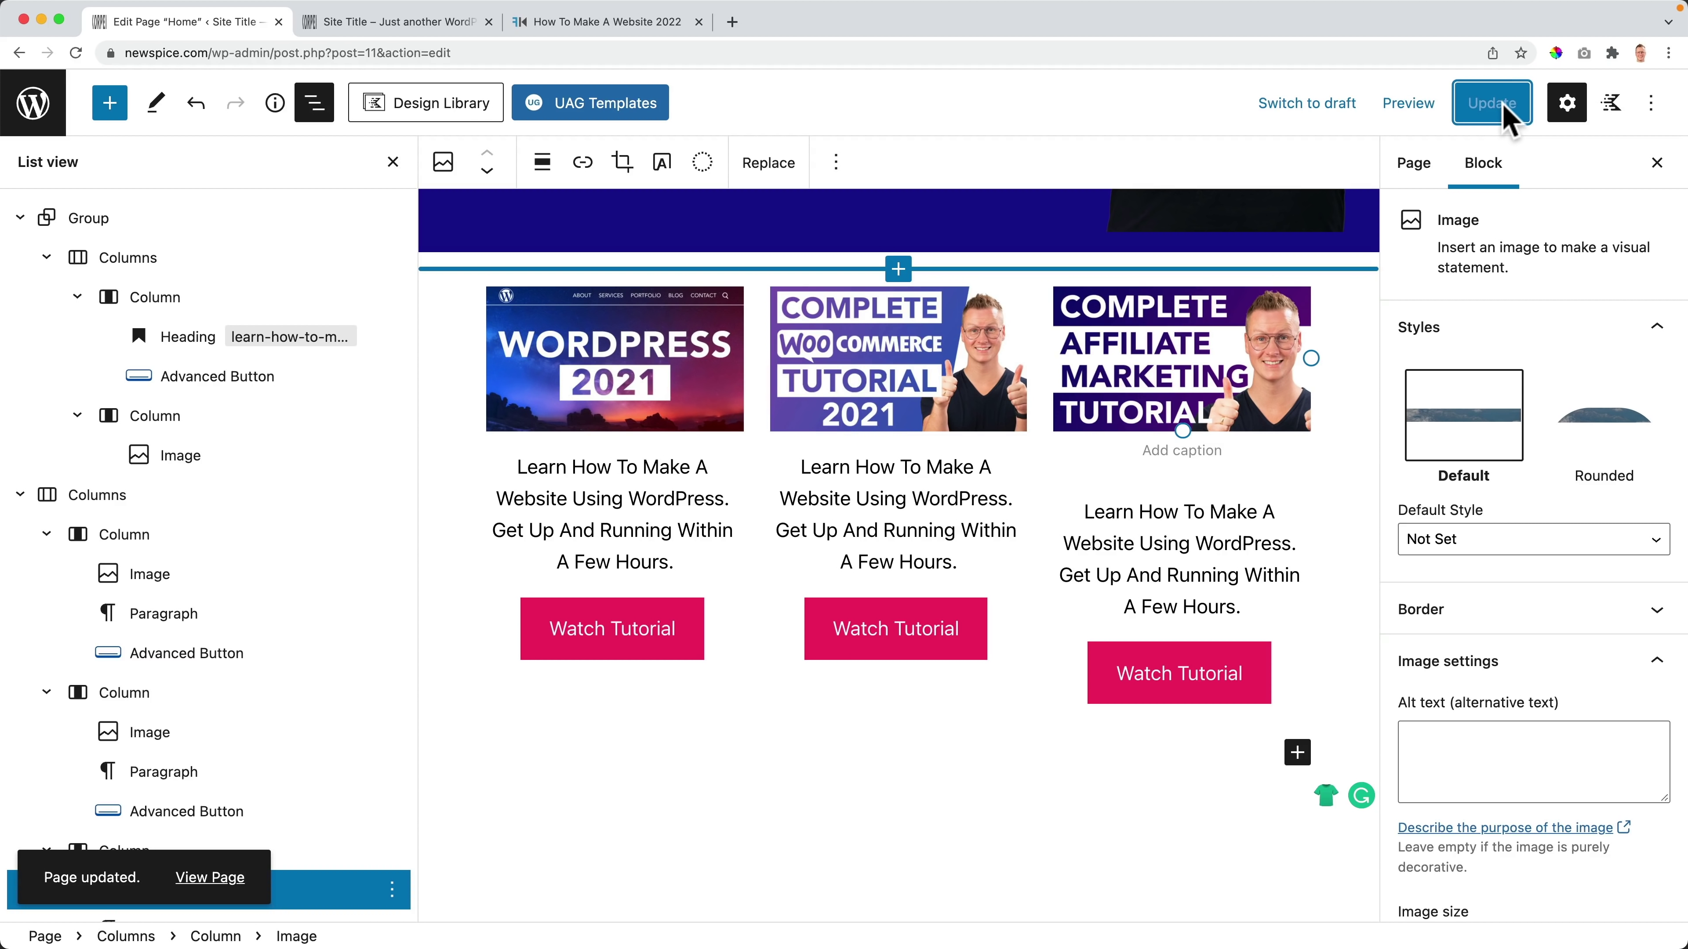
Step: Wrap the three tutorial columns in a group that inherits the default layout and is aligned to wide width
left_click(89, 508)
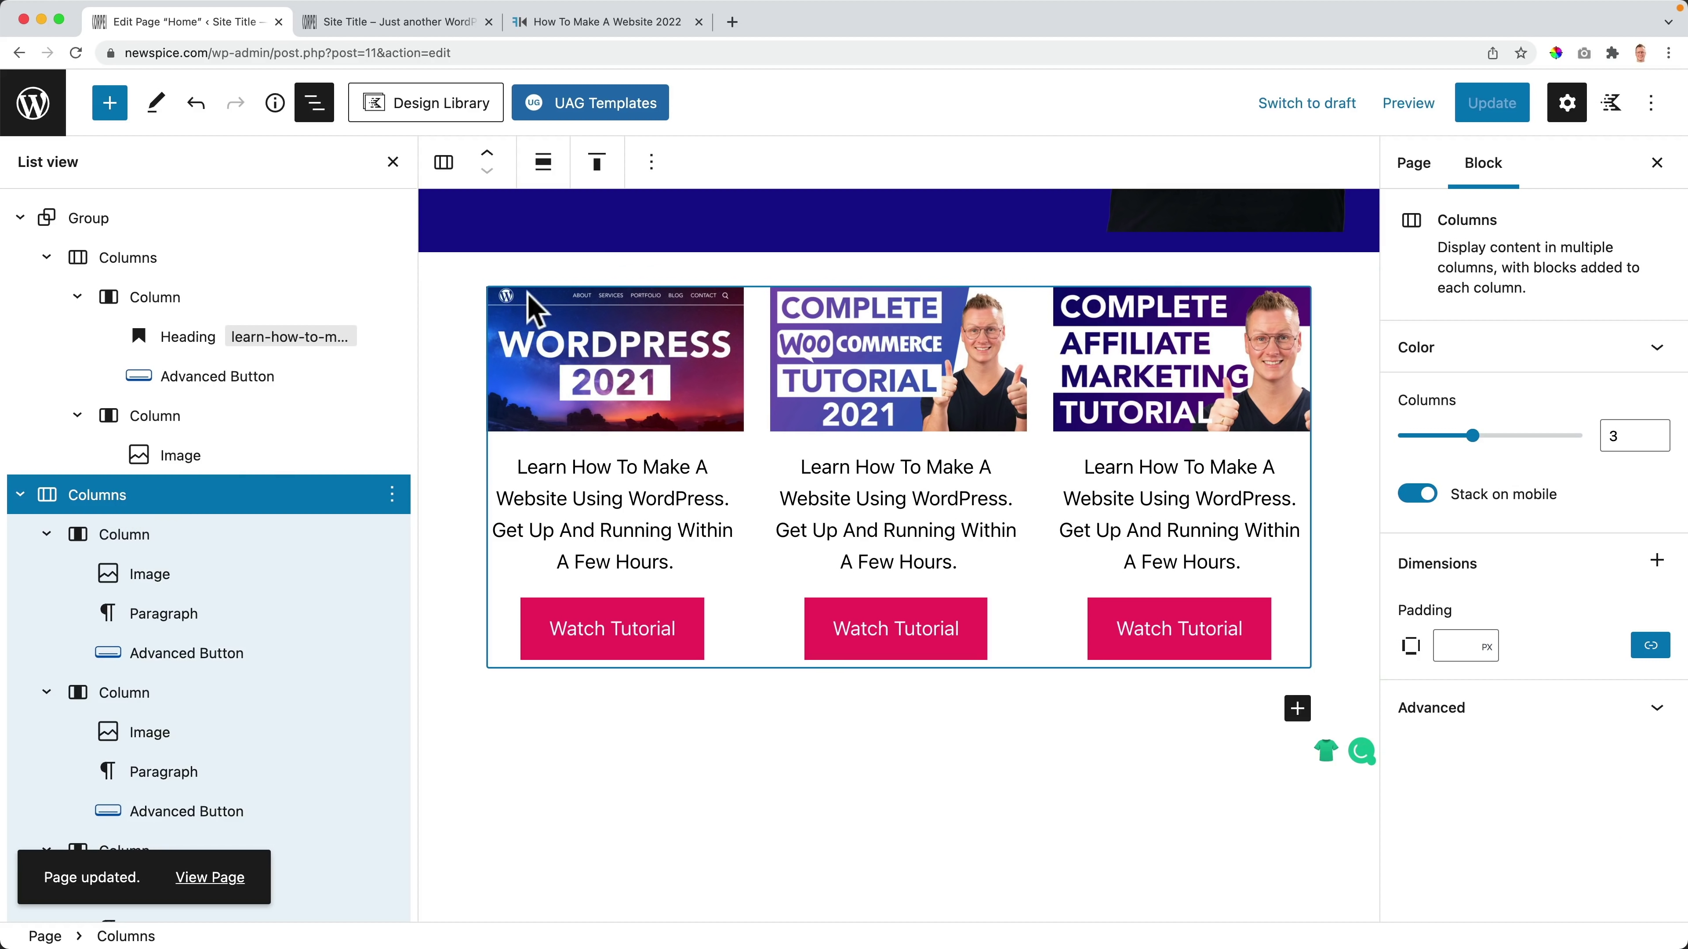
left_click(459, 163)
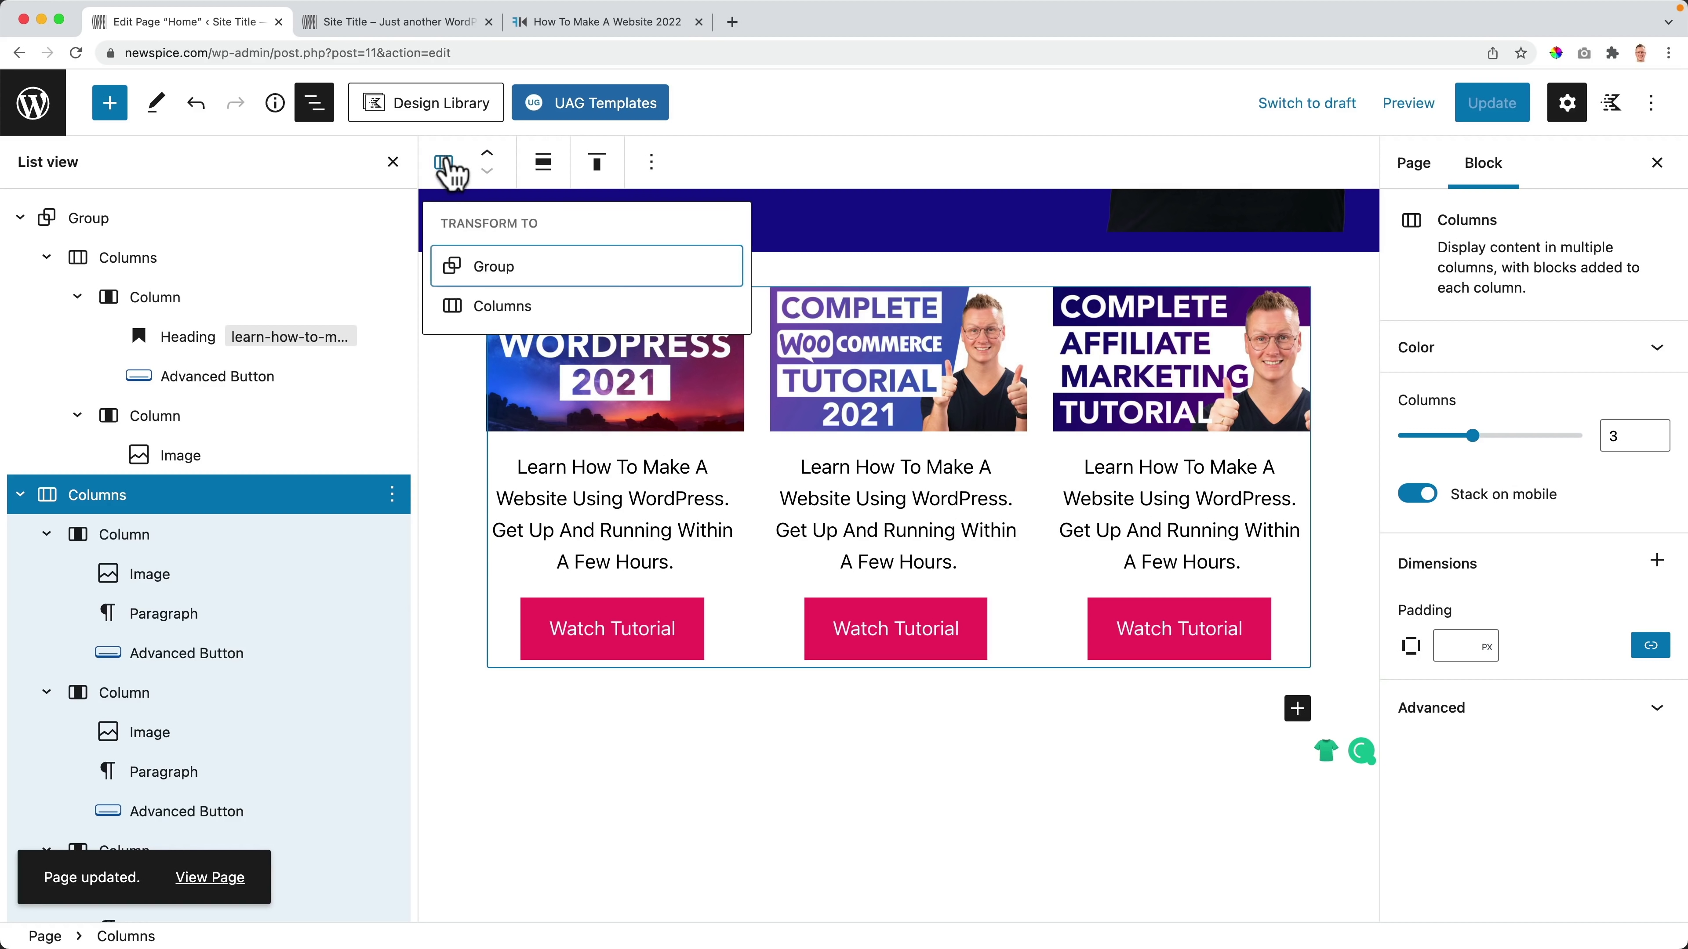
left_click(492, 274)
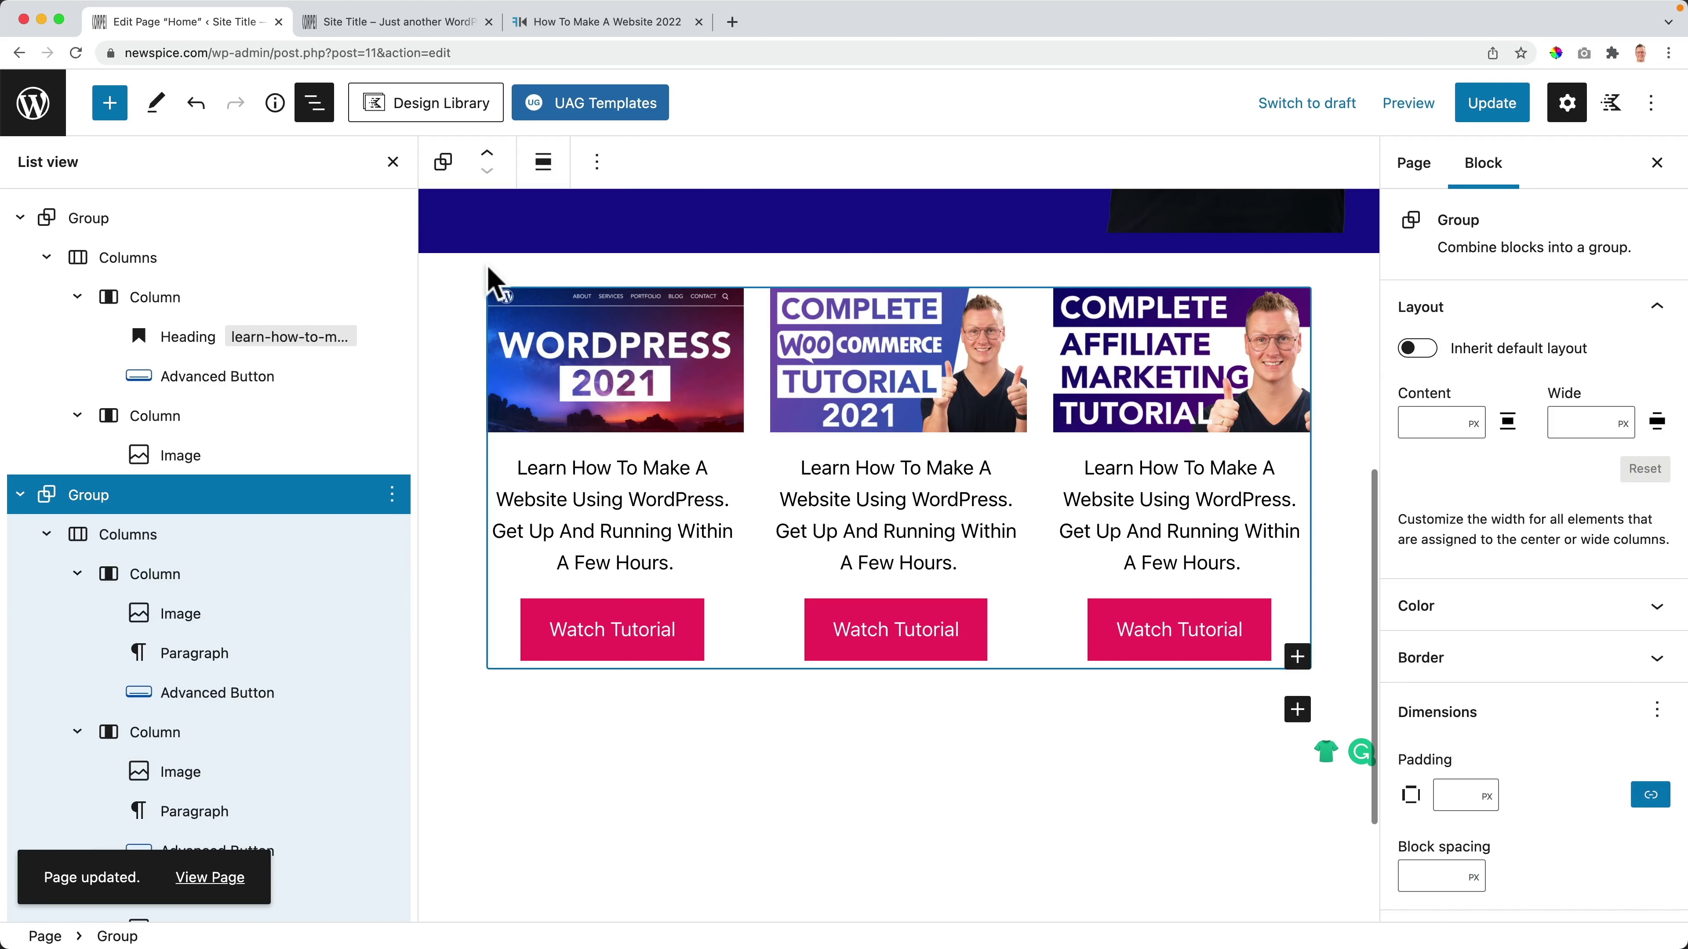
left_click(1410, 350)
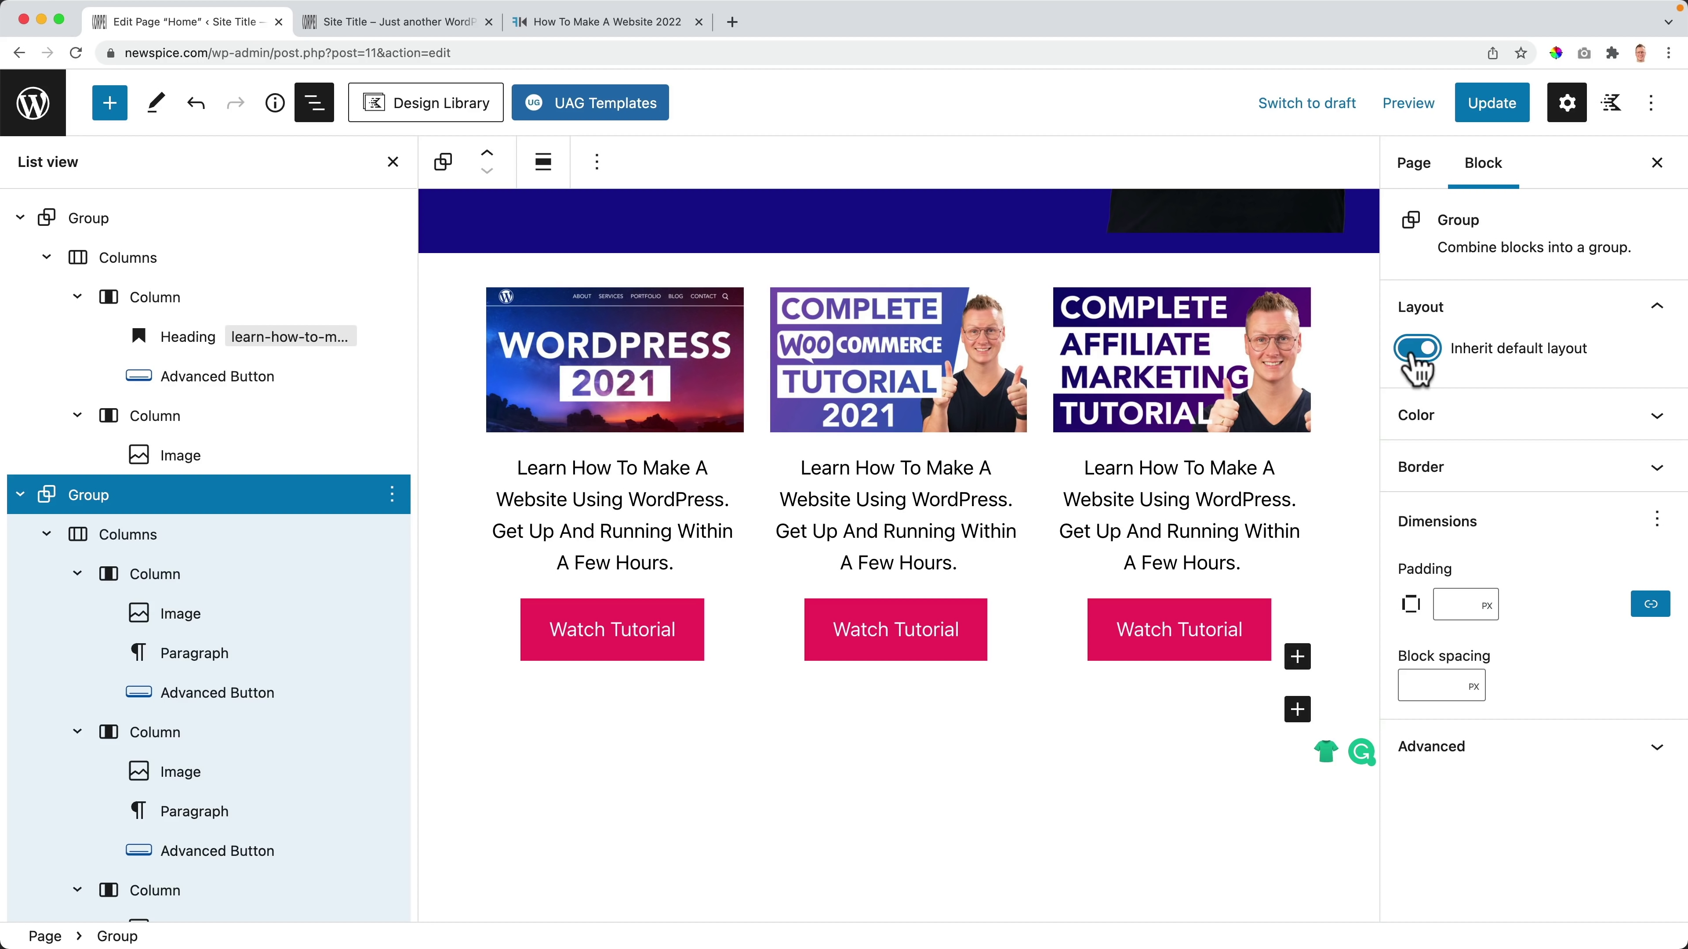
left_click(543, 163)
left_click(601, 276)
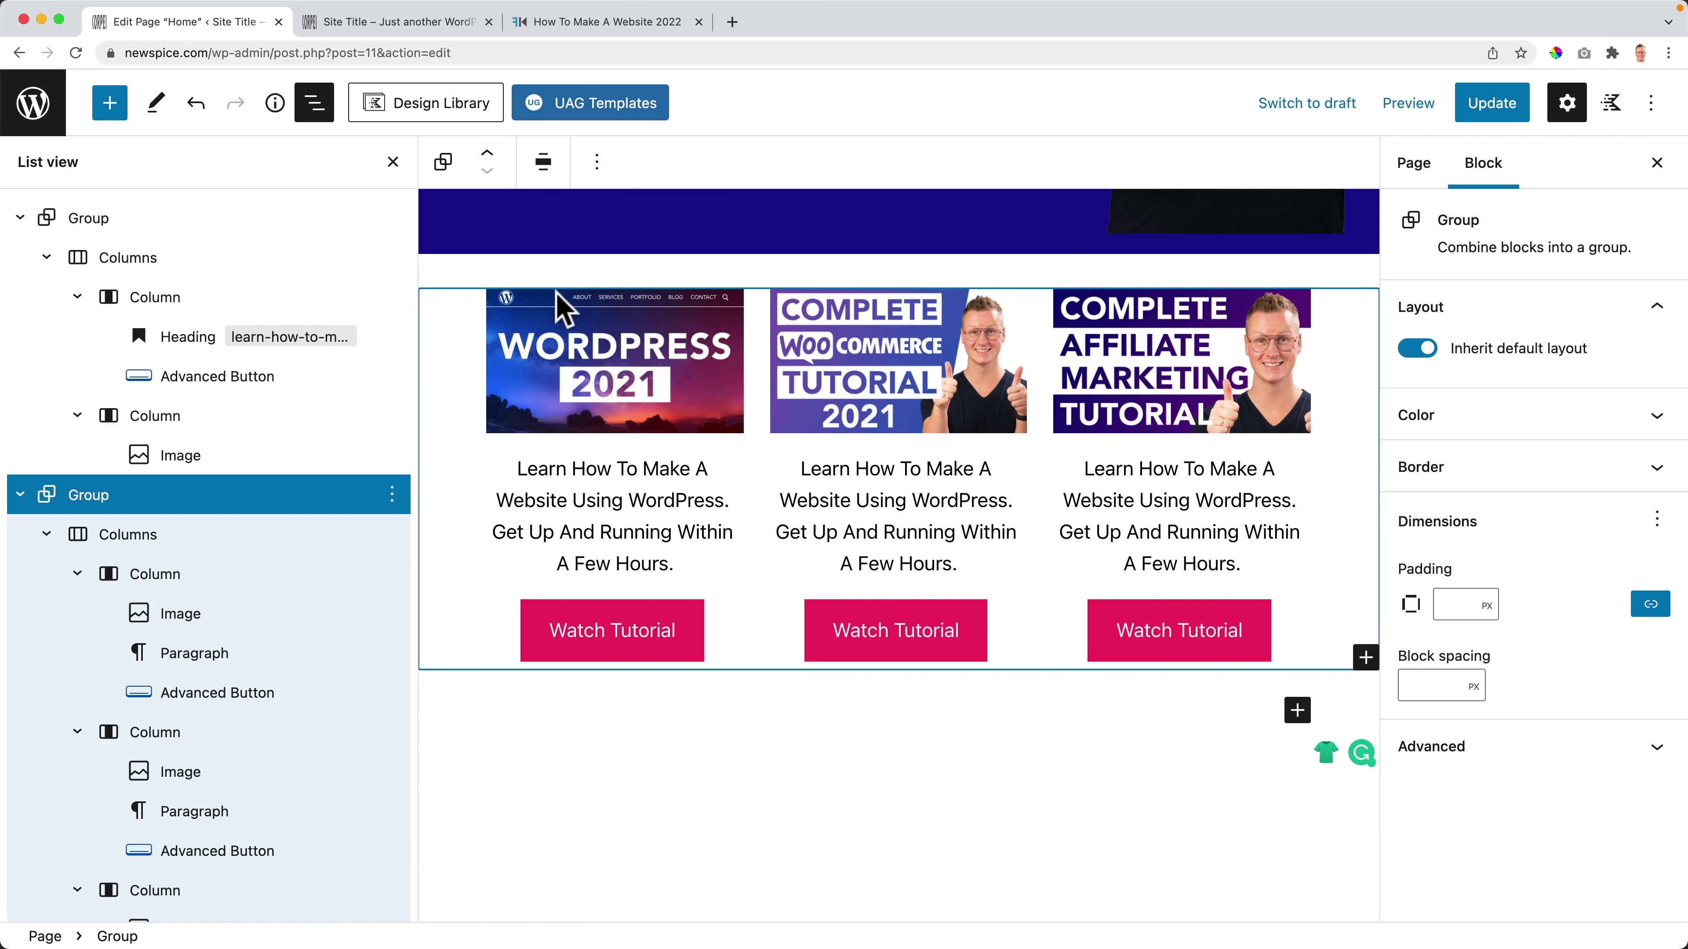
Step: Set the Columns block inside the new group to wide width and update the page
left_click(161, 529)
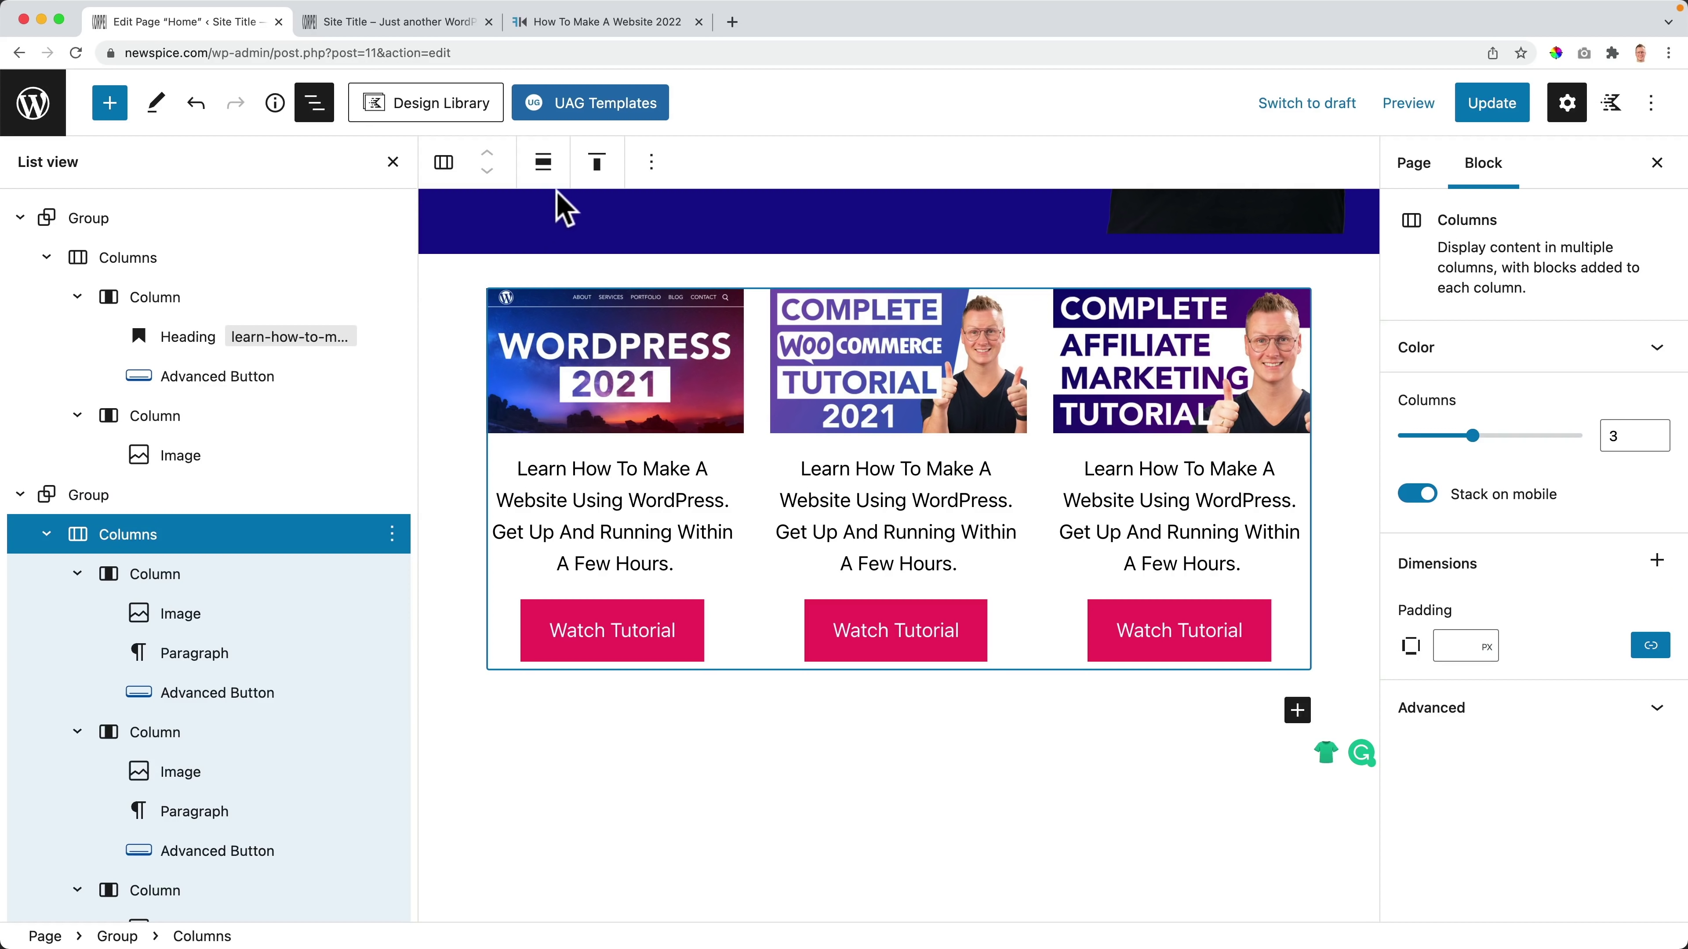
left_click(543, 163)
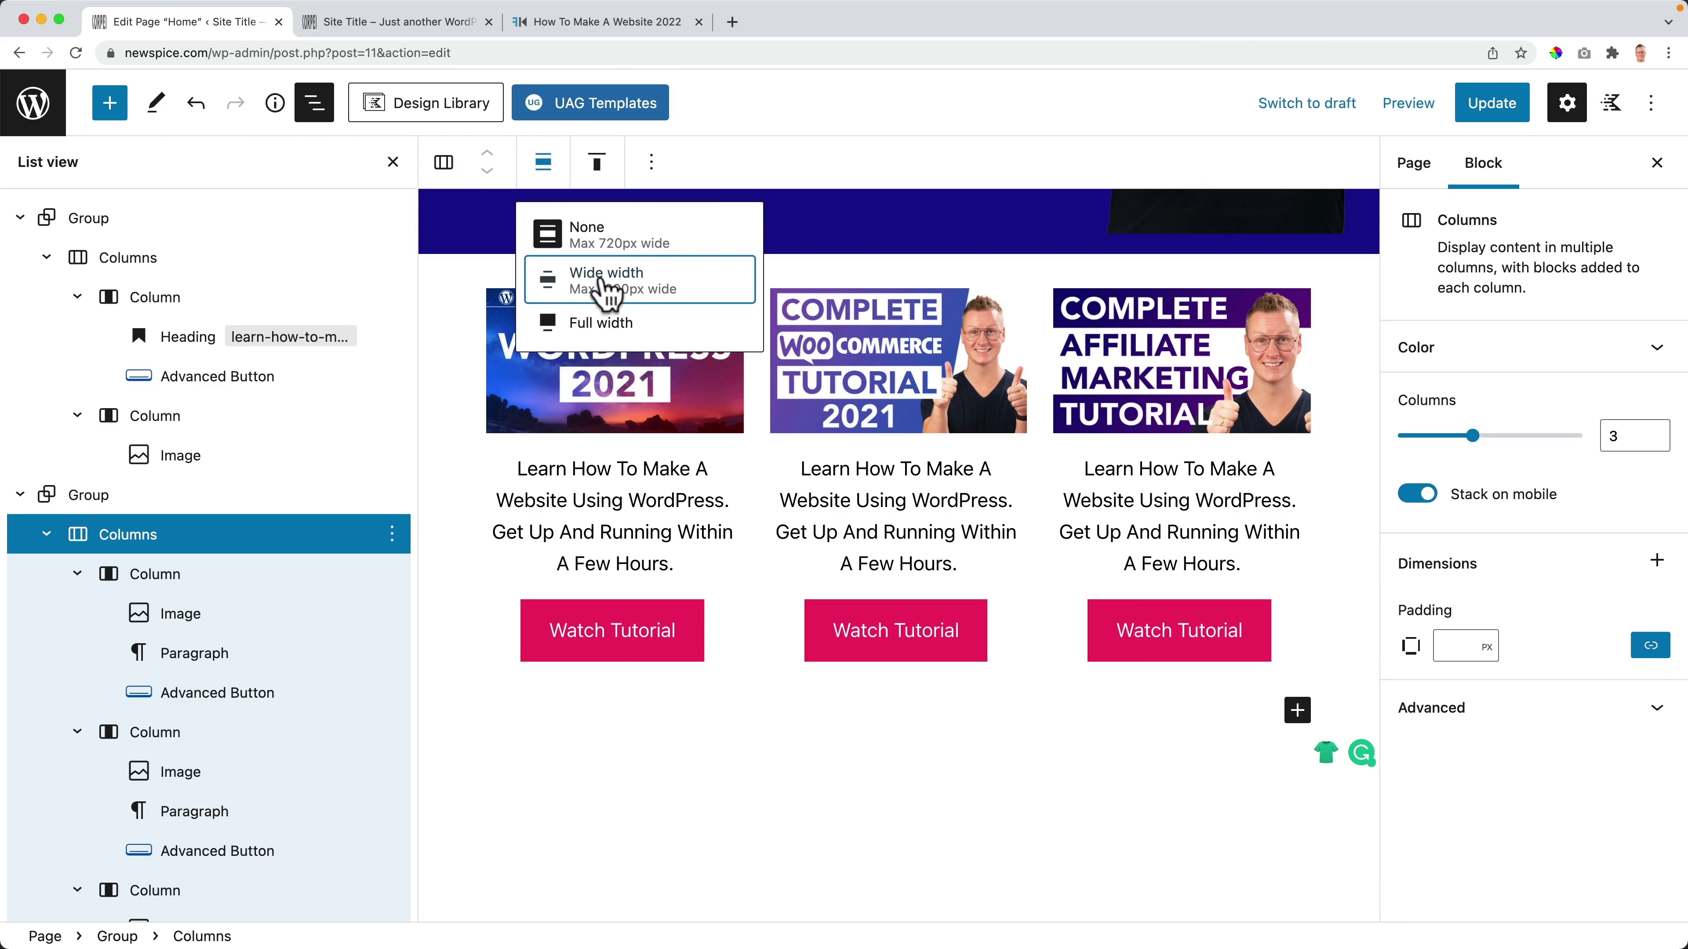
left_click(604, 287)
left_click(1491, 107)
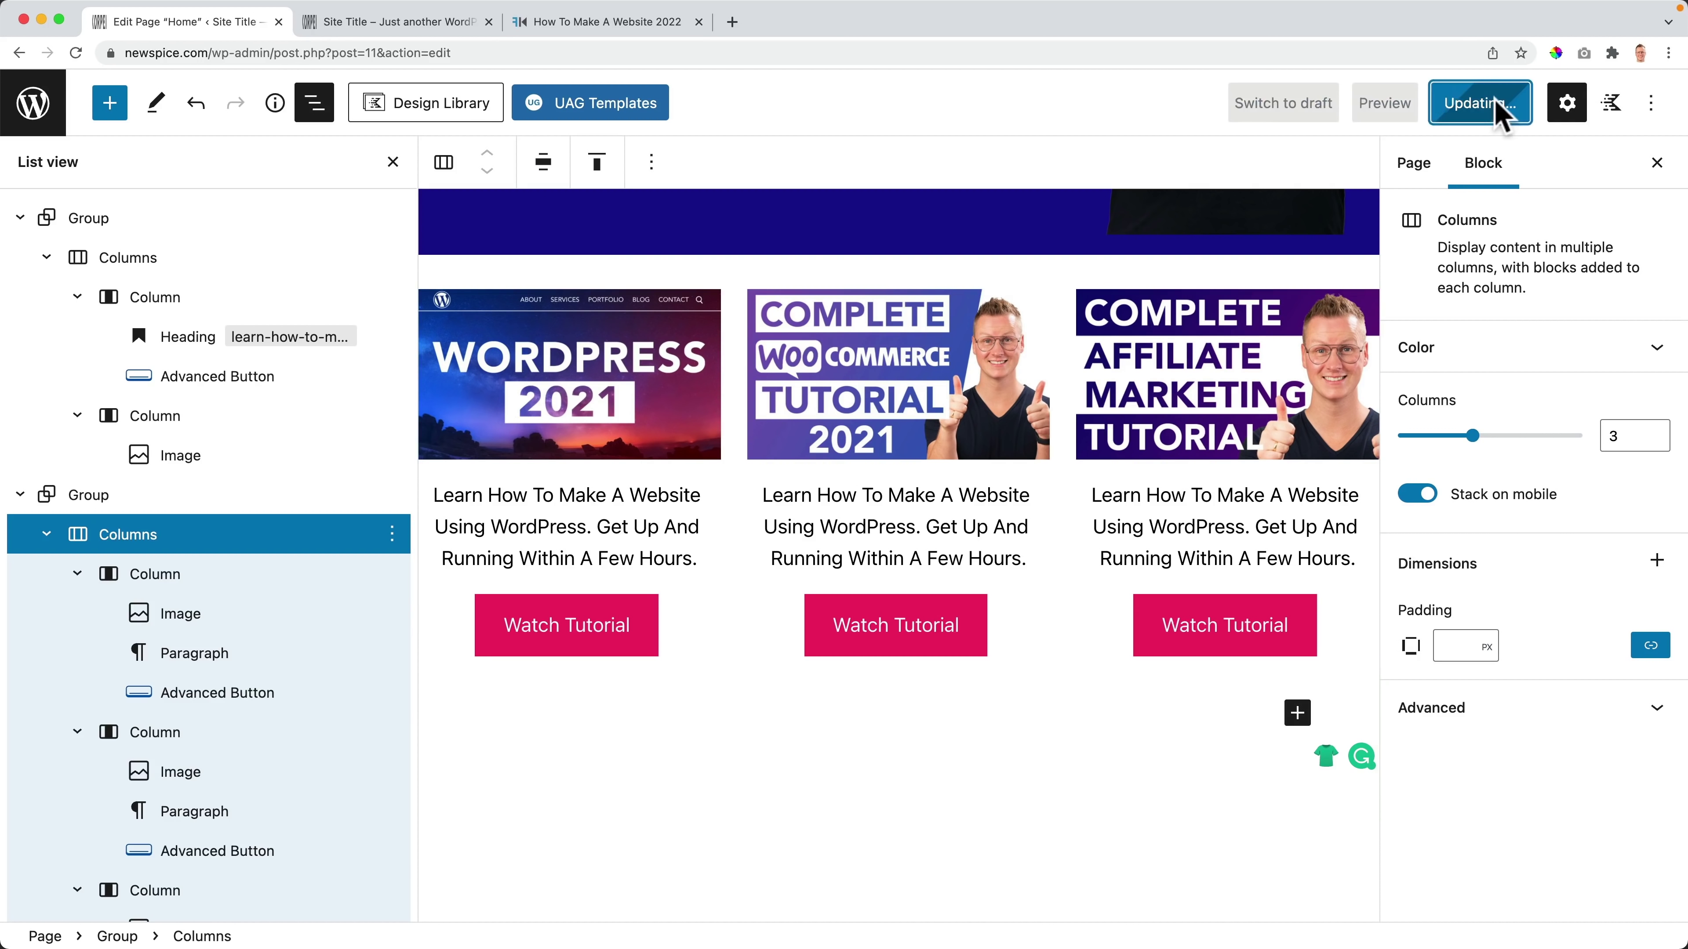
Step: Replace the outdated preview with a fresh one in a new tab and check the tutorial columns' width
left_click(410, 24)
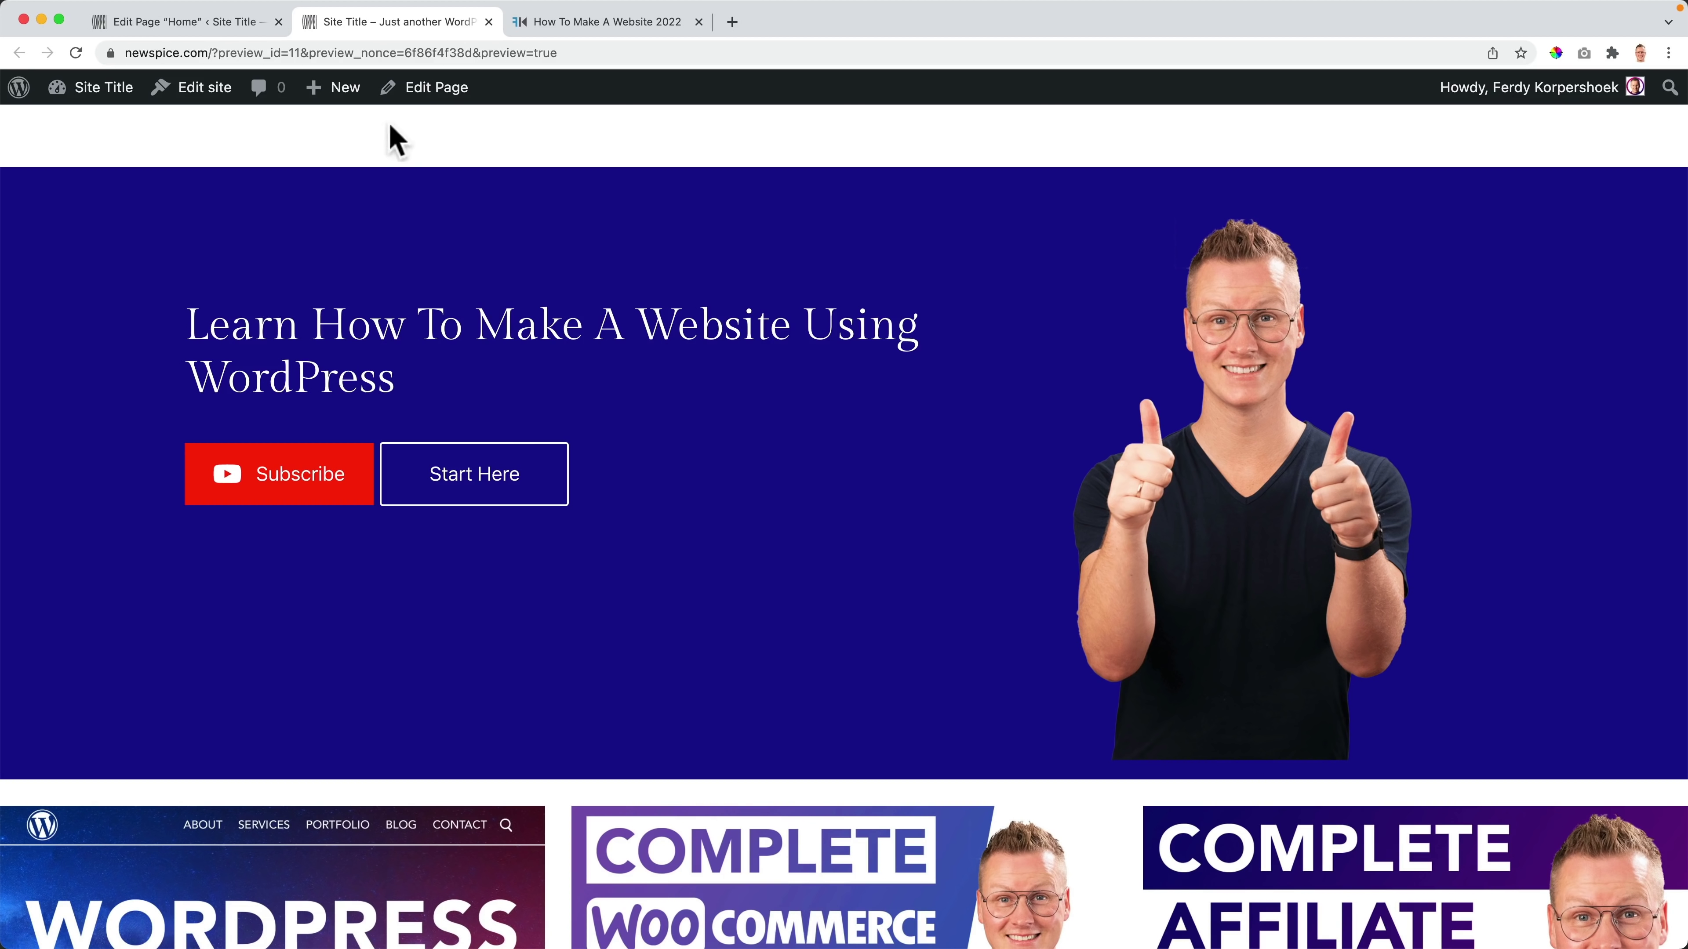
left_click(489, 22)
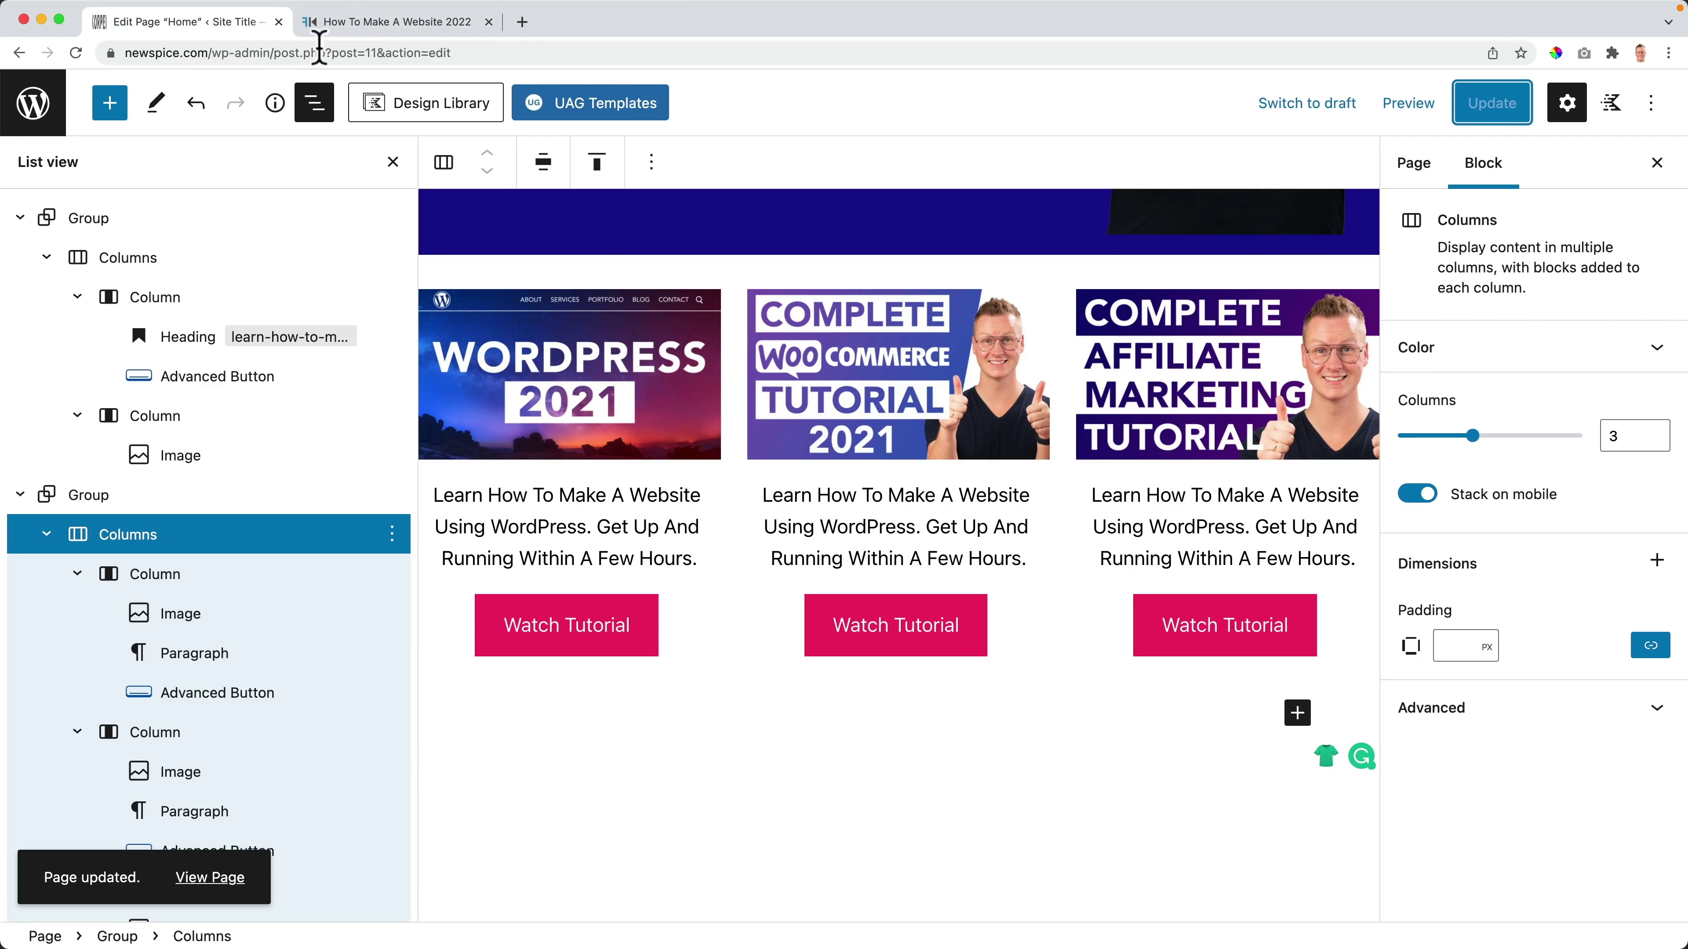
left_click(1404, 106)
left_click(1249, 303)
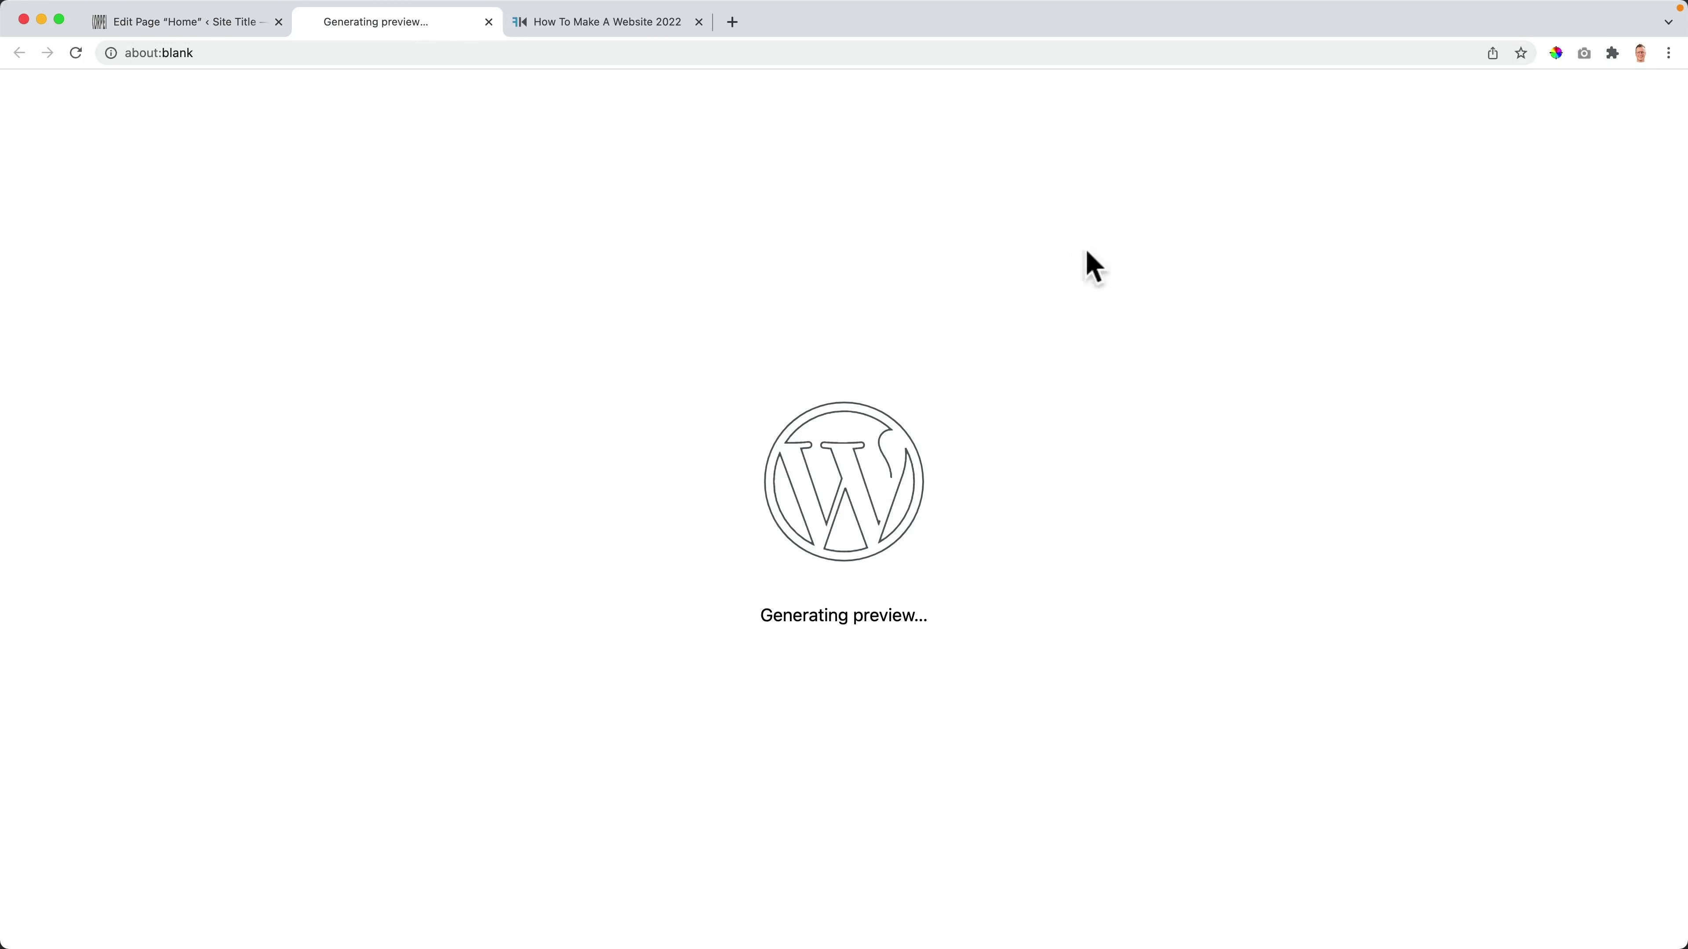
scroll(539, 395, "down", 10)
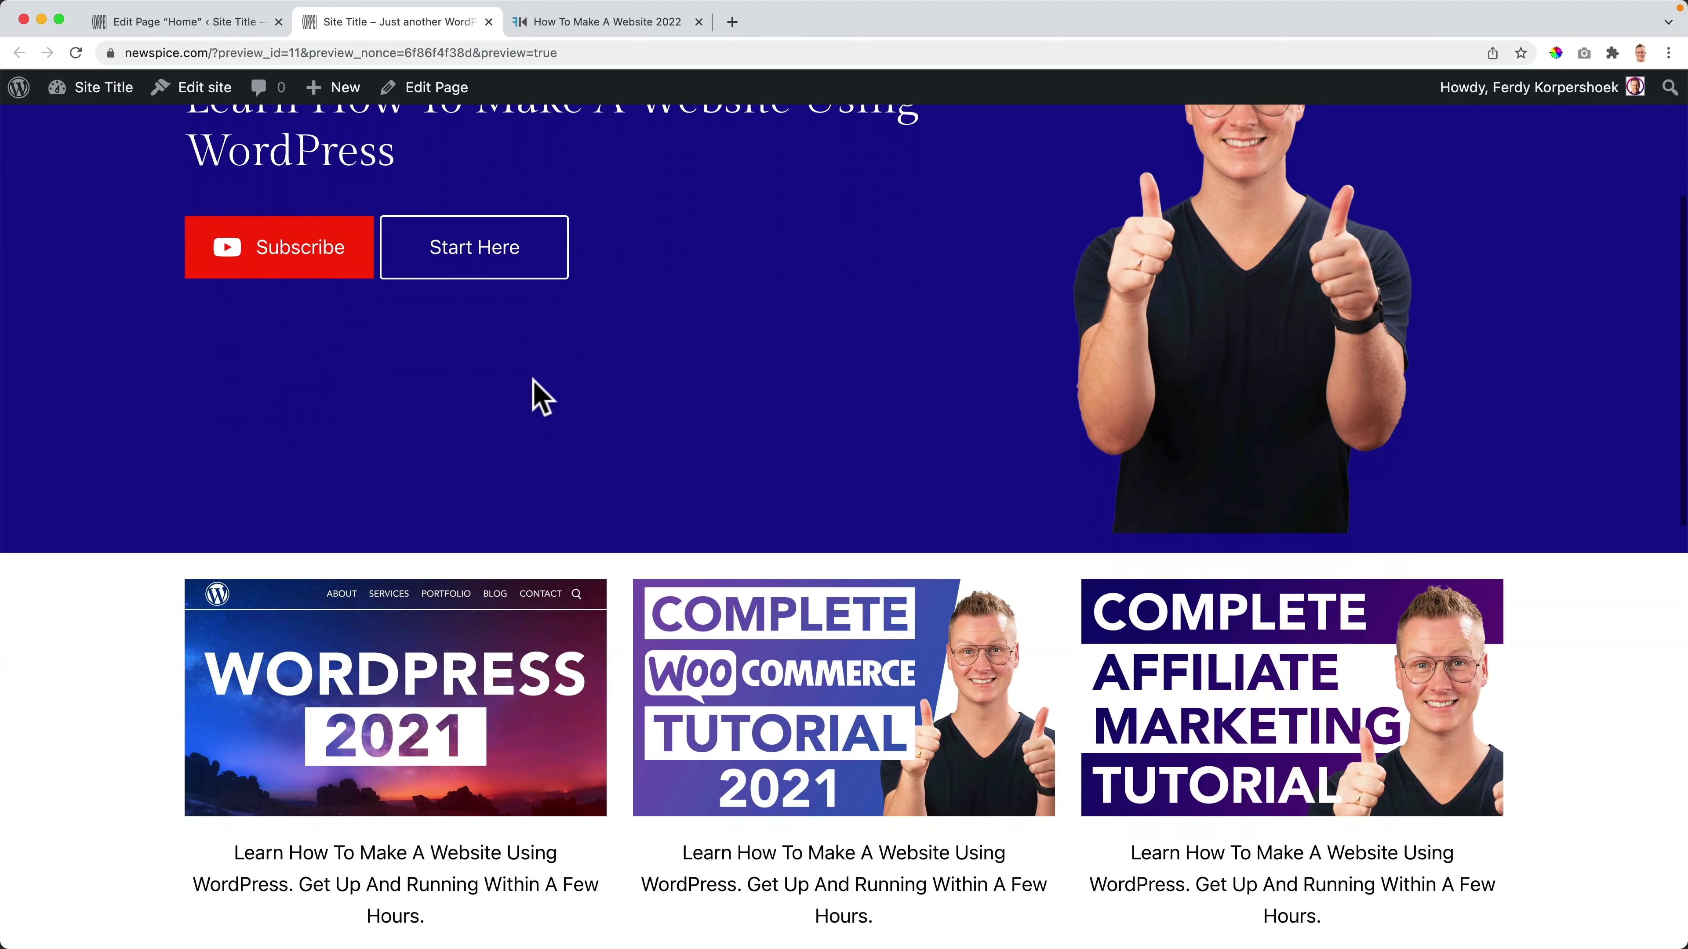
scroll(606, 365, "up", 10)
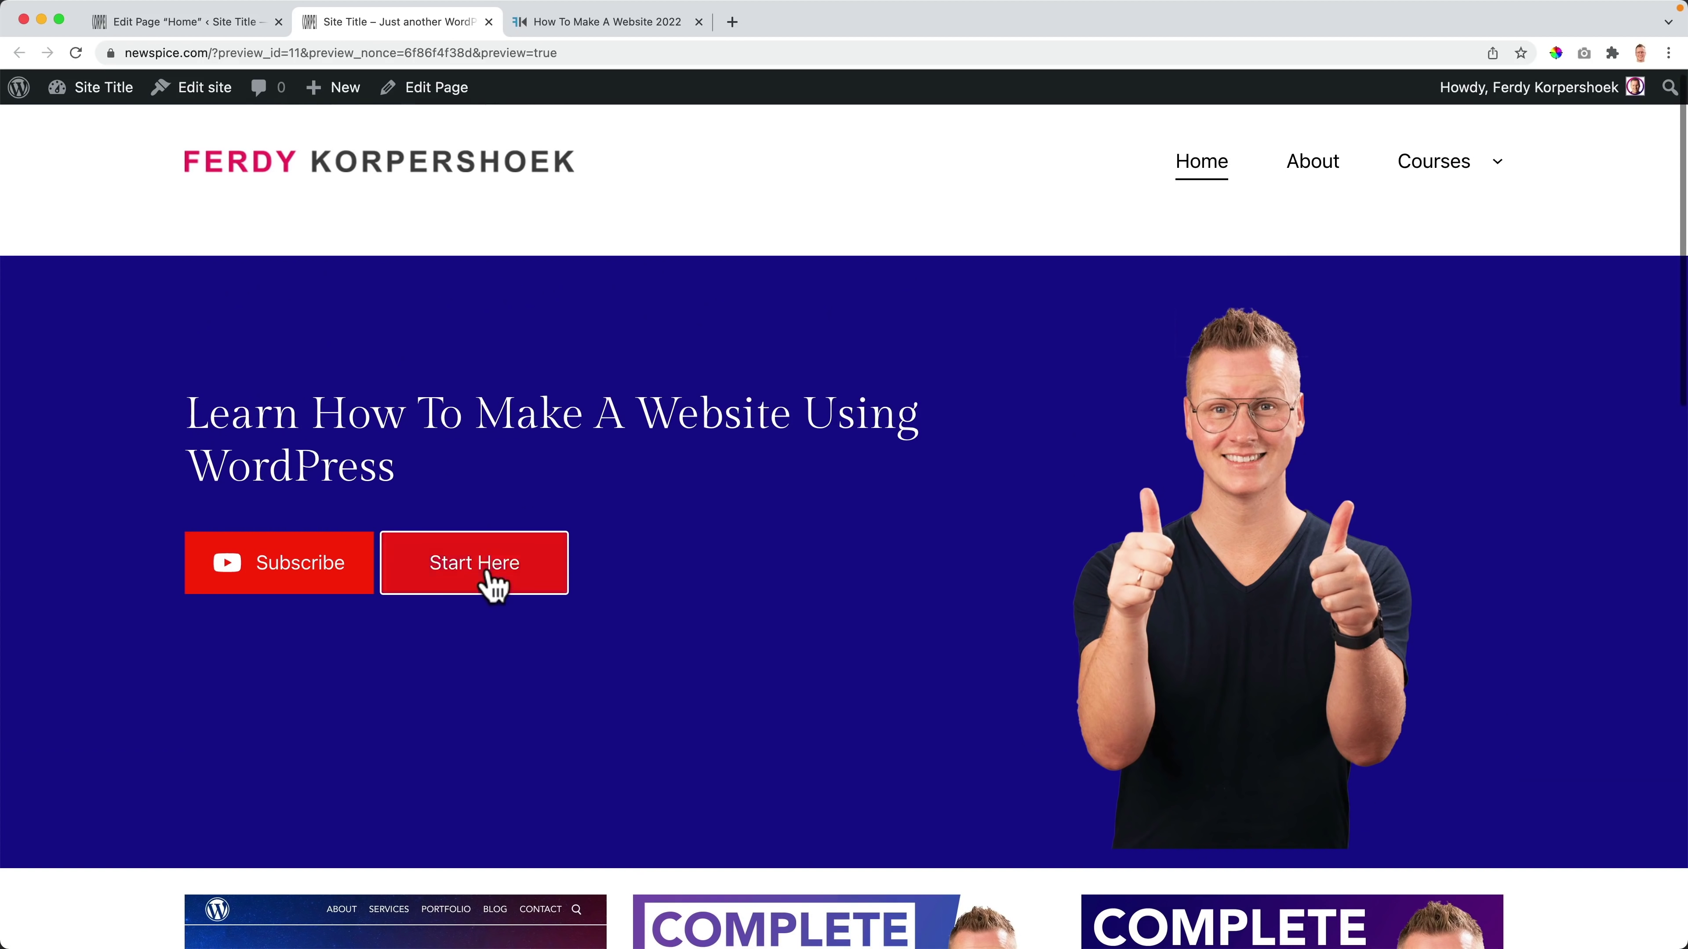
Step: Test the hero's Start Here button in the preview and check the starthere anchor in the page address
left_click(493, 585)
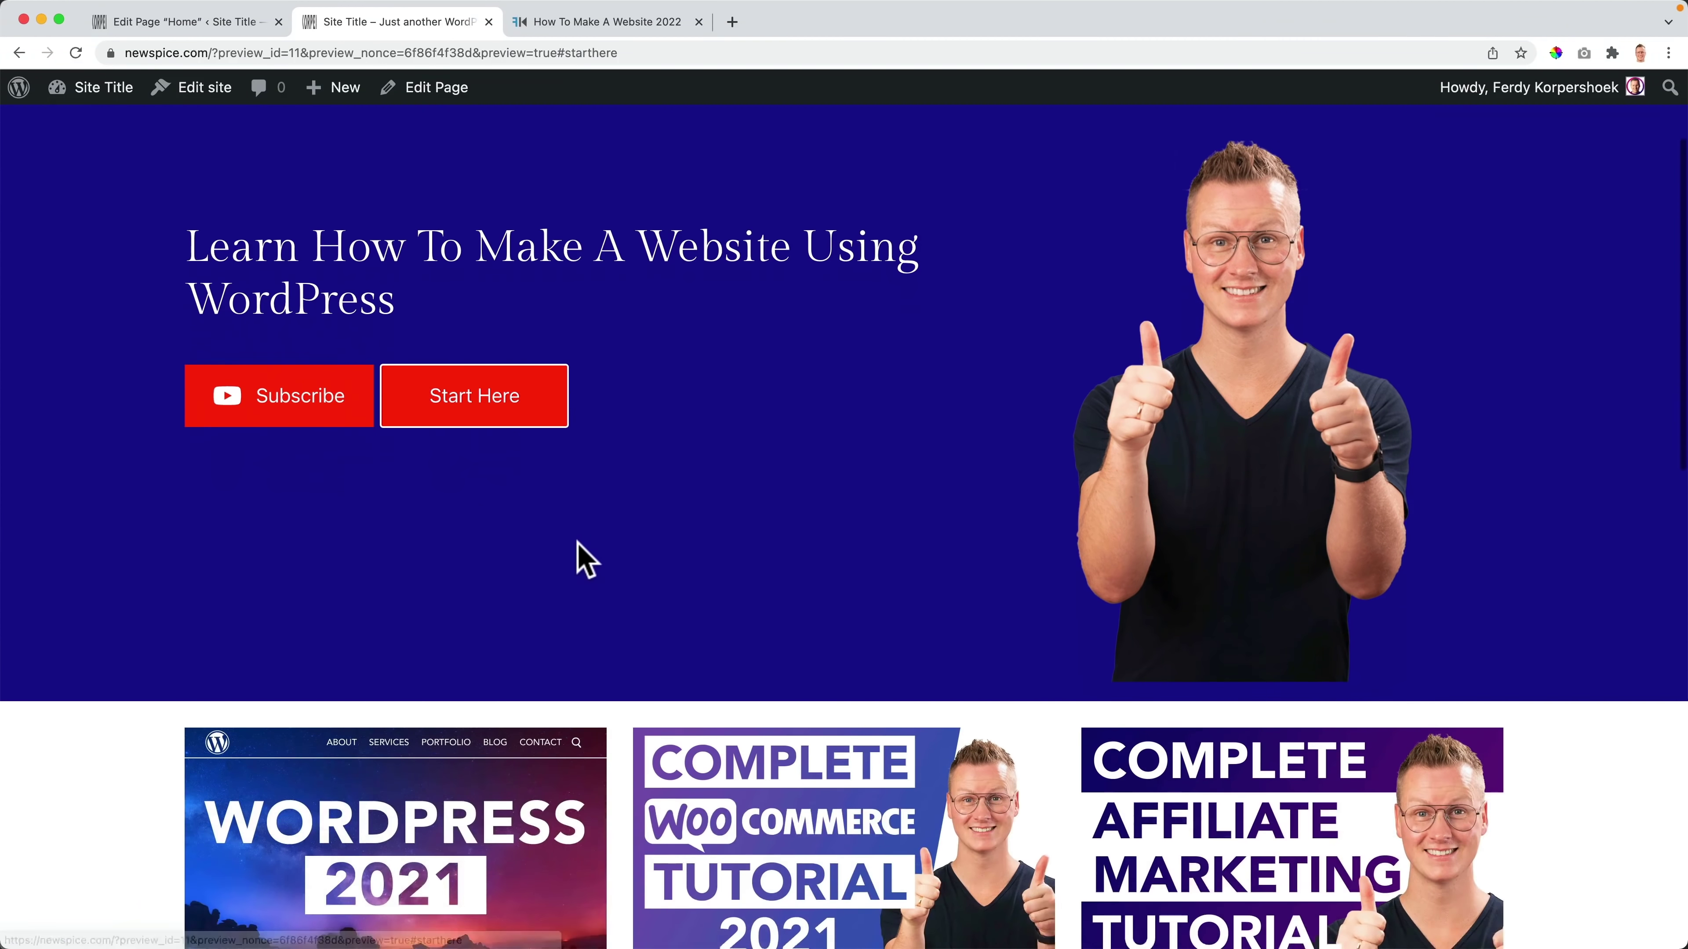
scroll(541, 549, "up", 5)
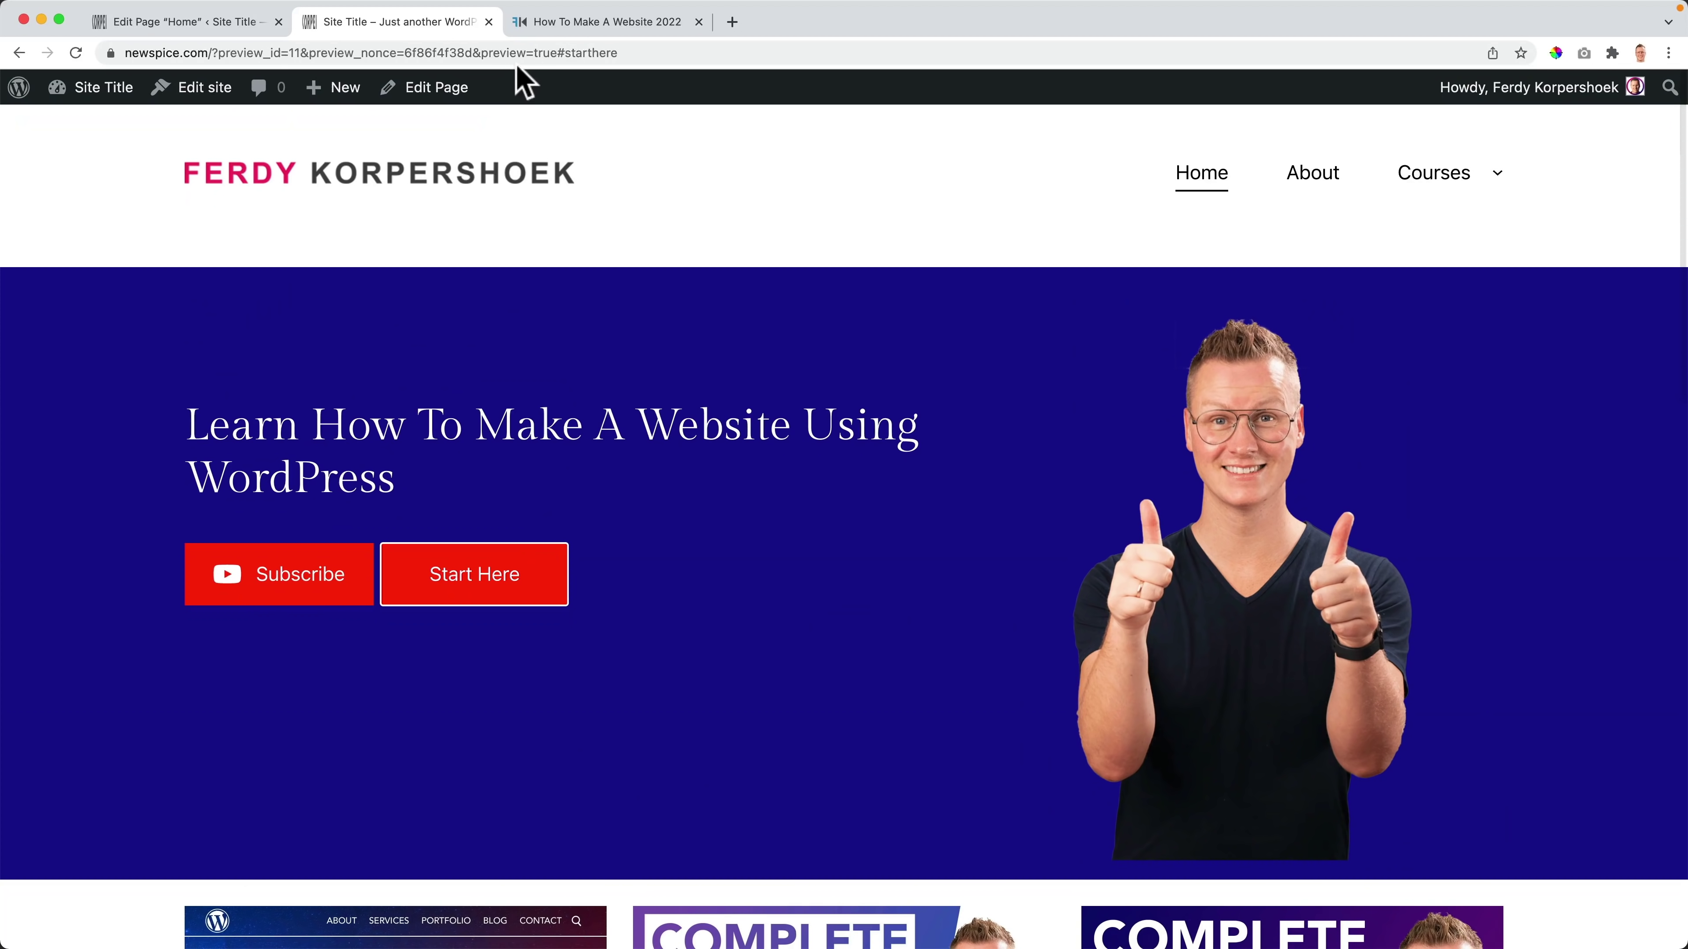
left_click(602, 51)
left_click(606, 52)
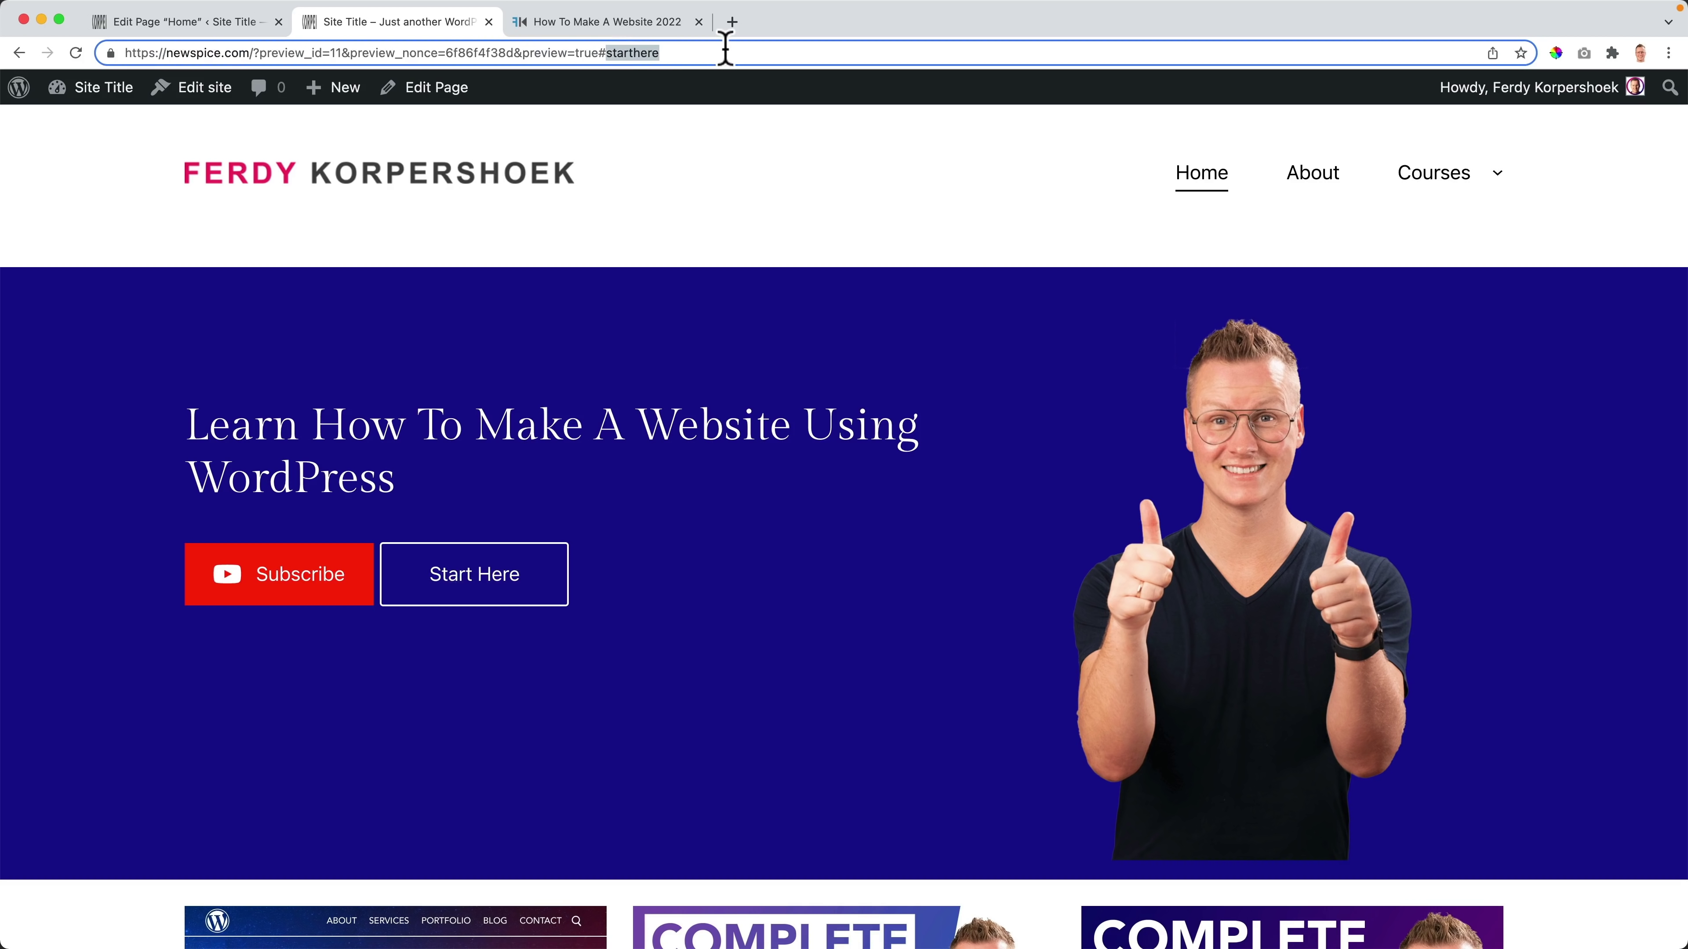
left_click(225, 31)
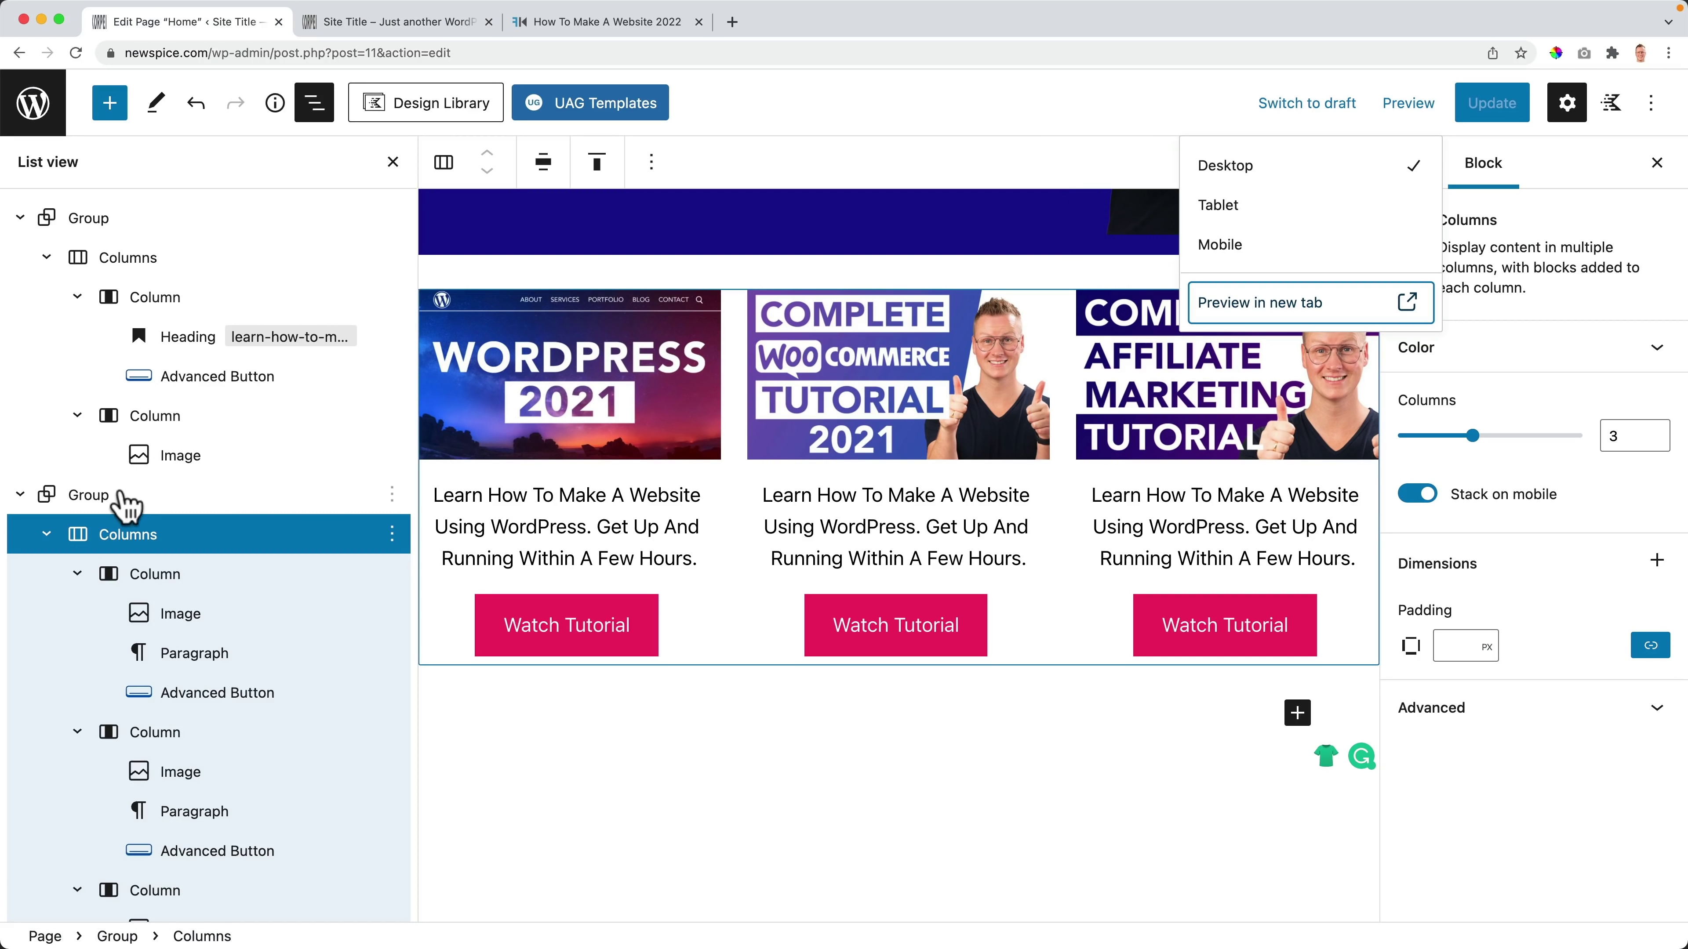
Step: Give the group around the three tutorial columns the HTML anchor starthere and update the page
left_click(94, 497)
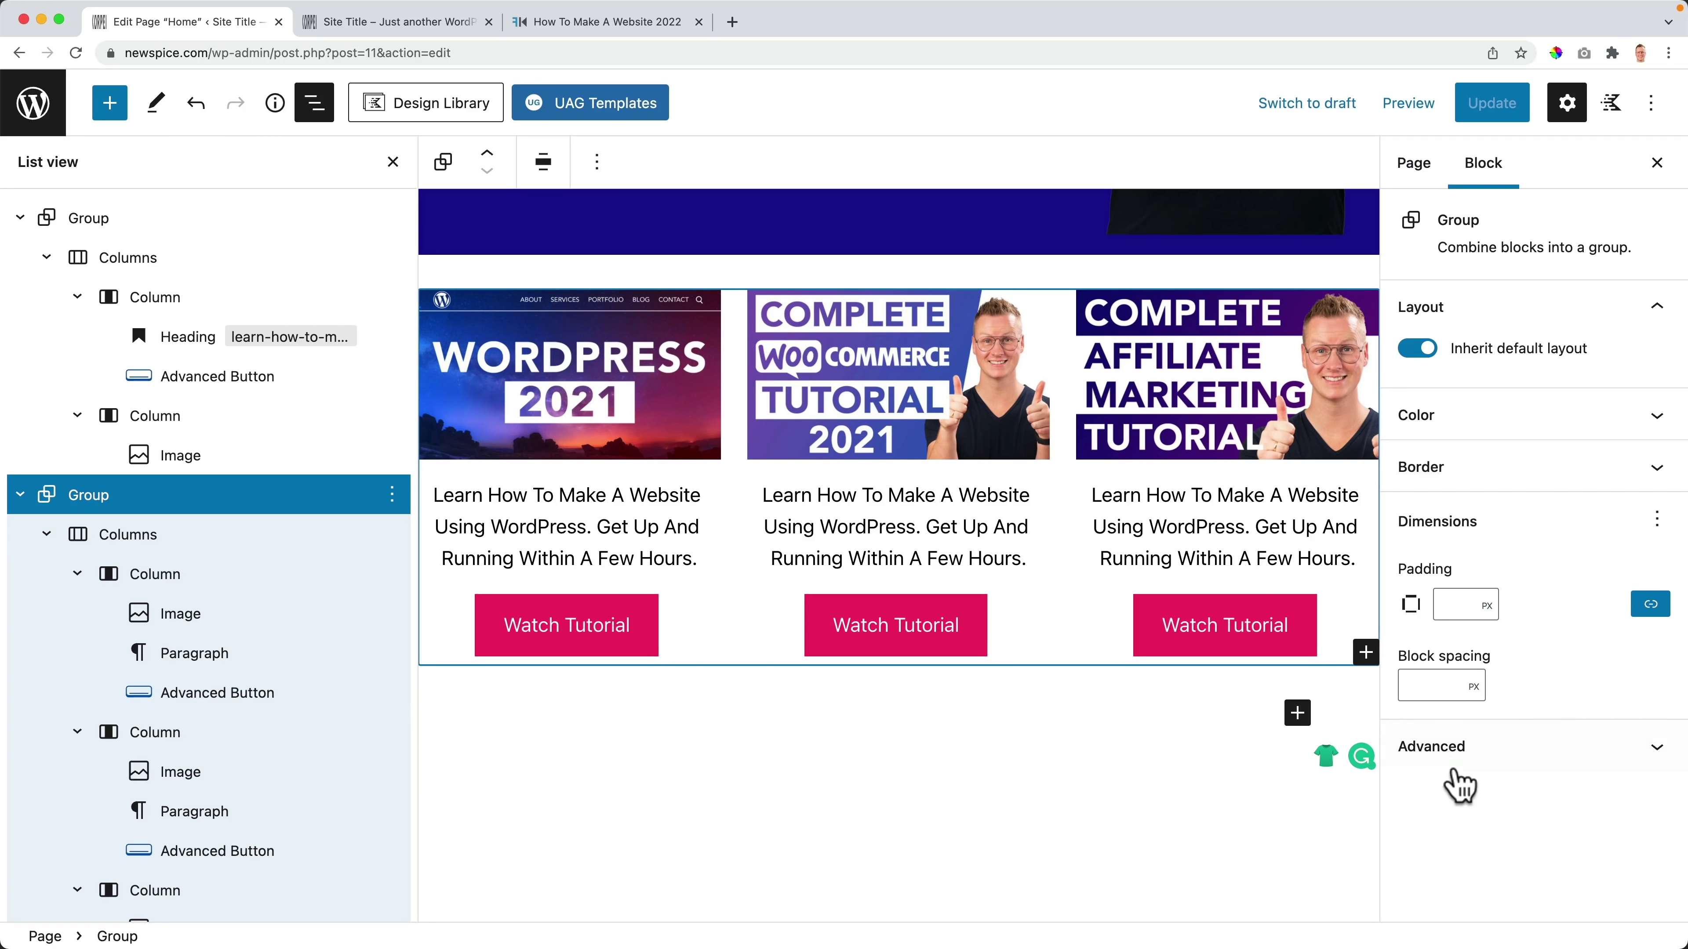
left_click(1491, 748)
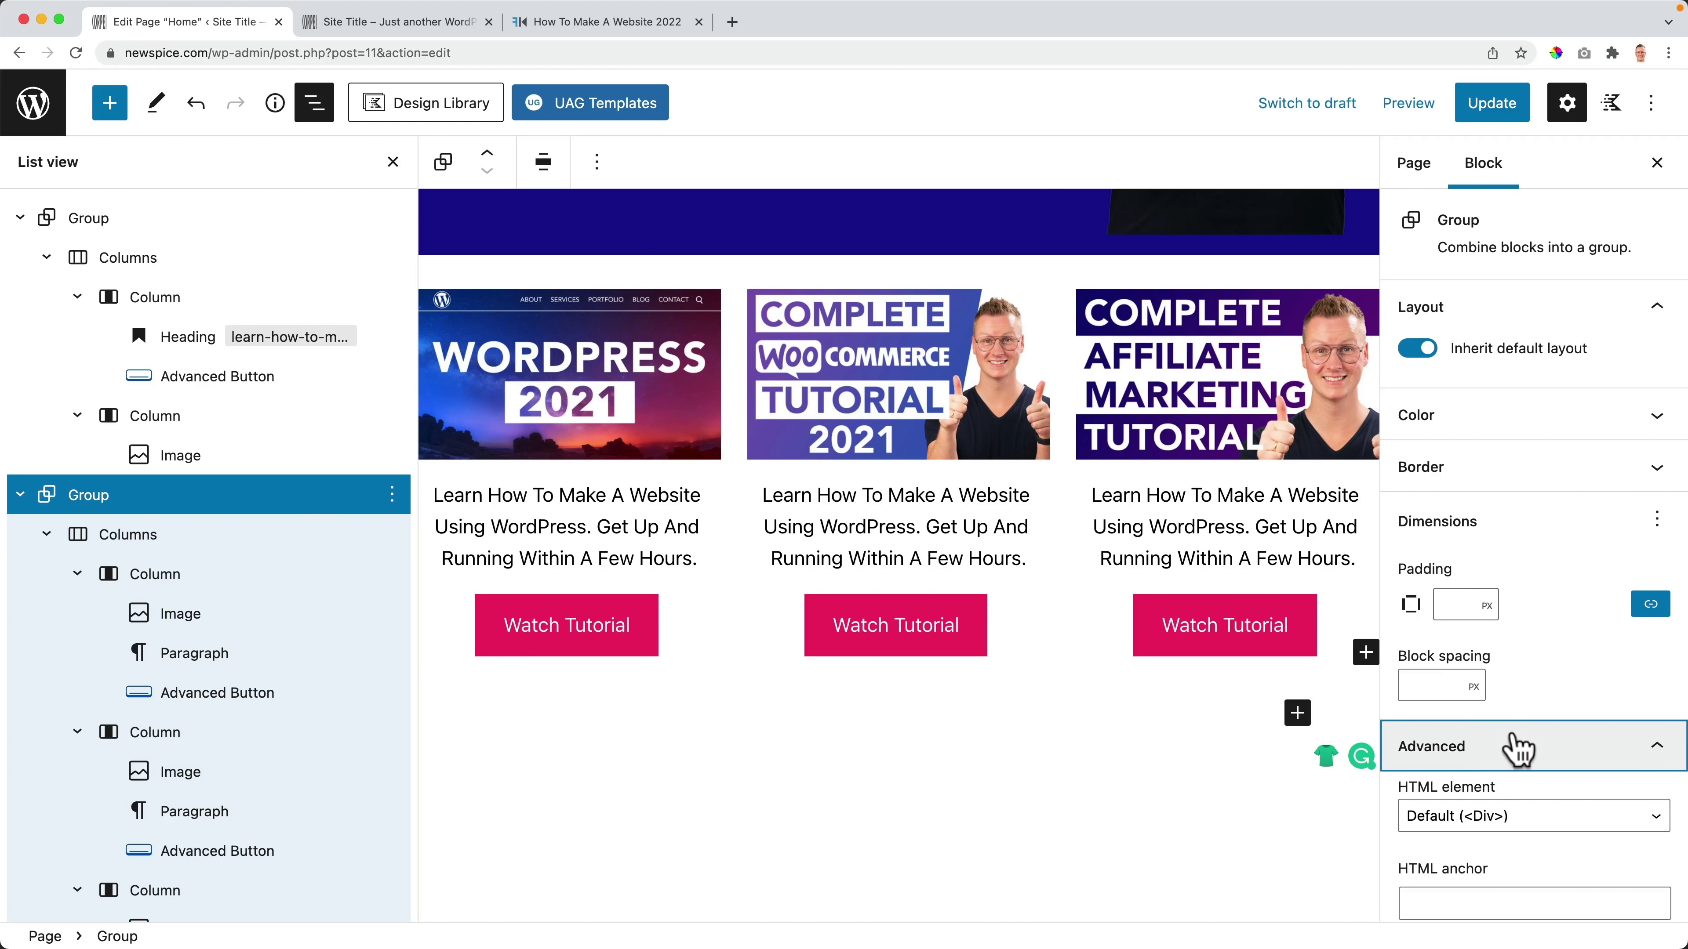
scroll(1516, 738, "down", 4)
left_click(1485, 635)
type("starthere")
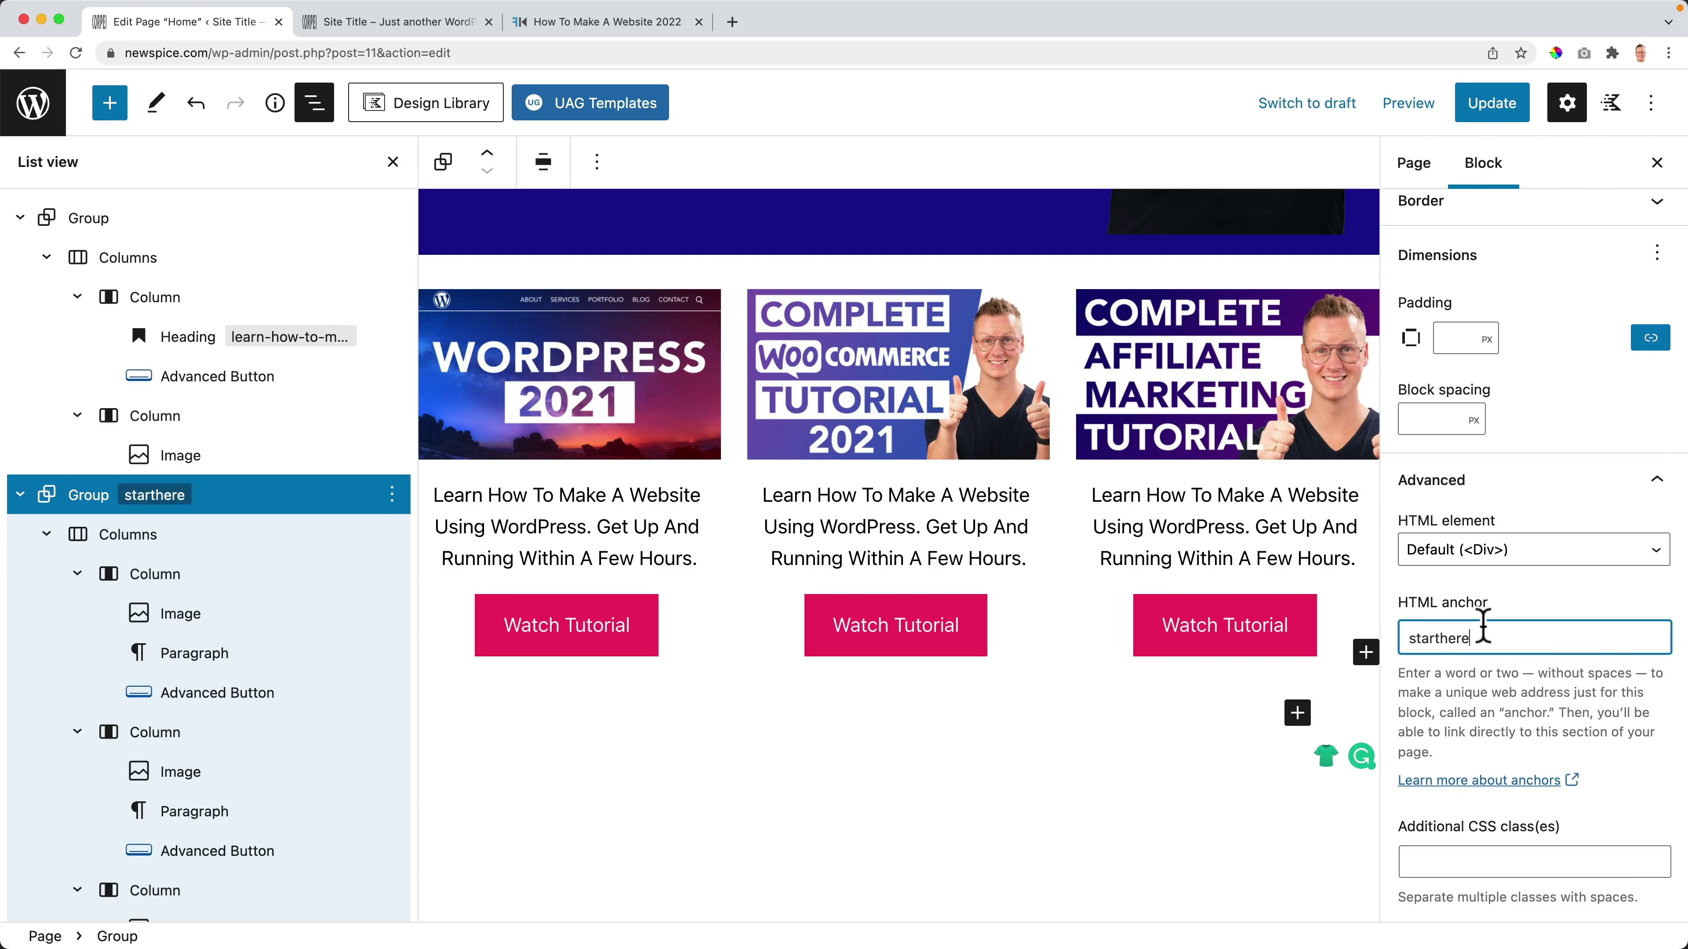
left_click(1492, 107)
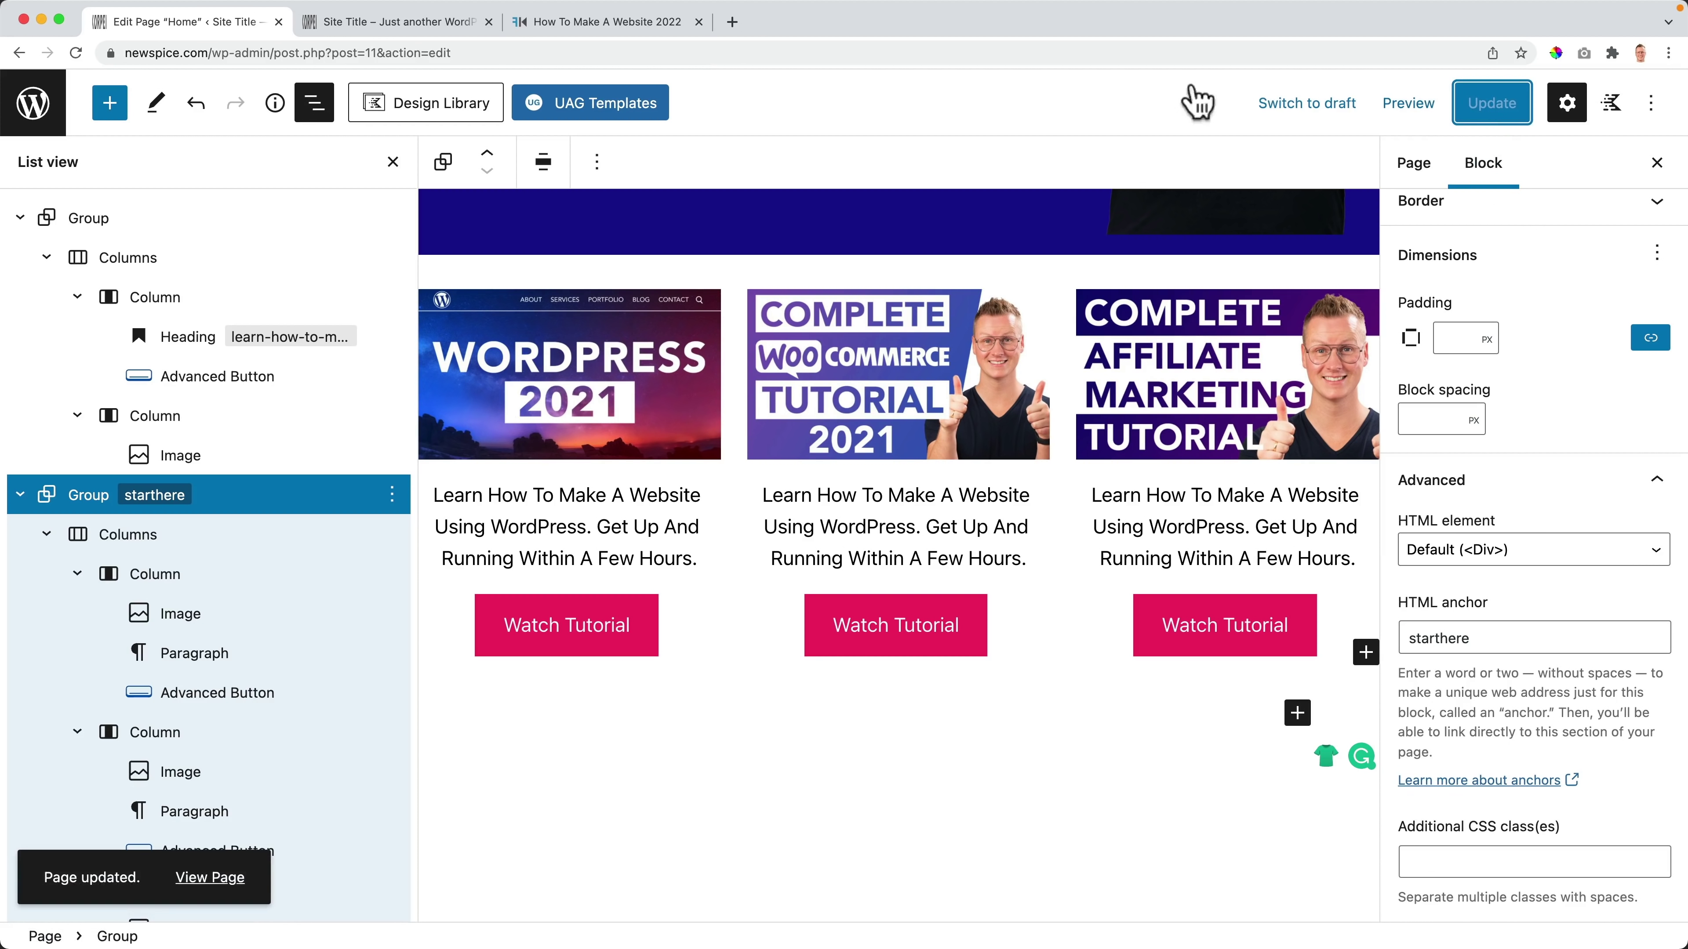
Step: Replace the old preview with a fresh one in a new tab and test the hero's Start Here button
left_click(488, 21)
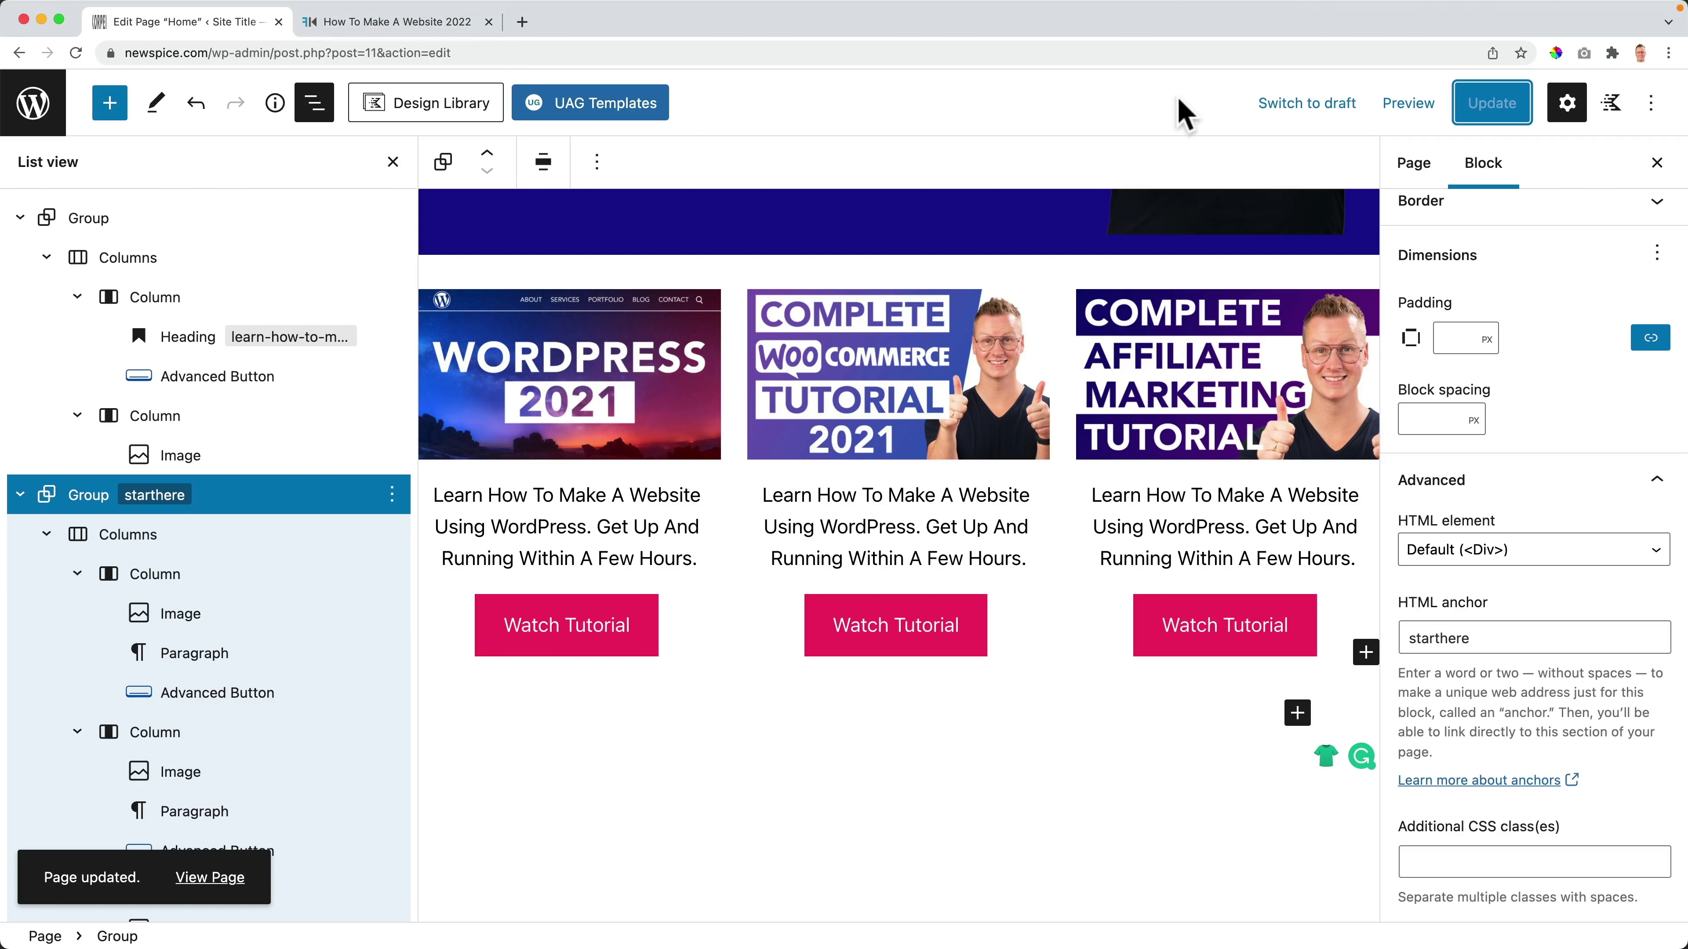
left_click(1406, 104)
left_click(1241, 301)
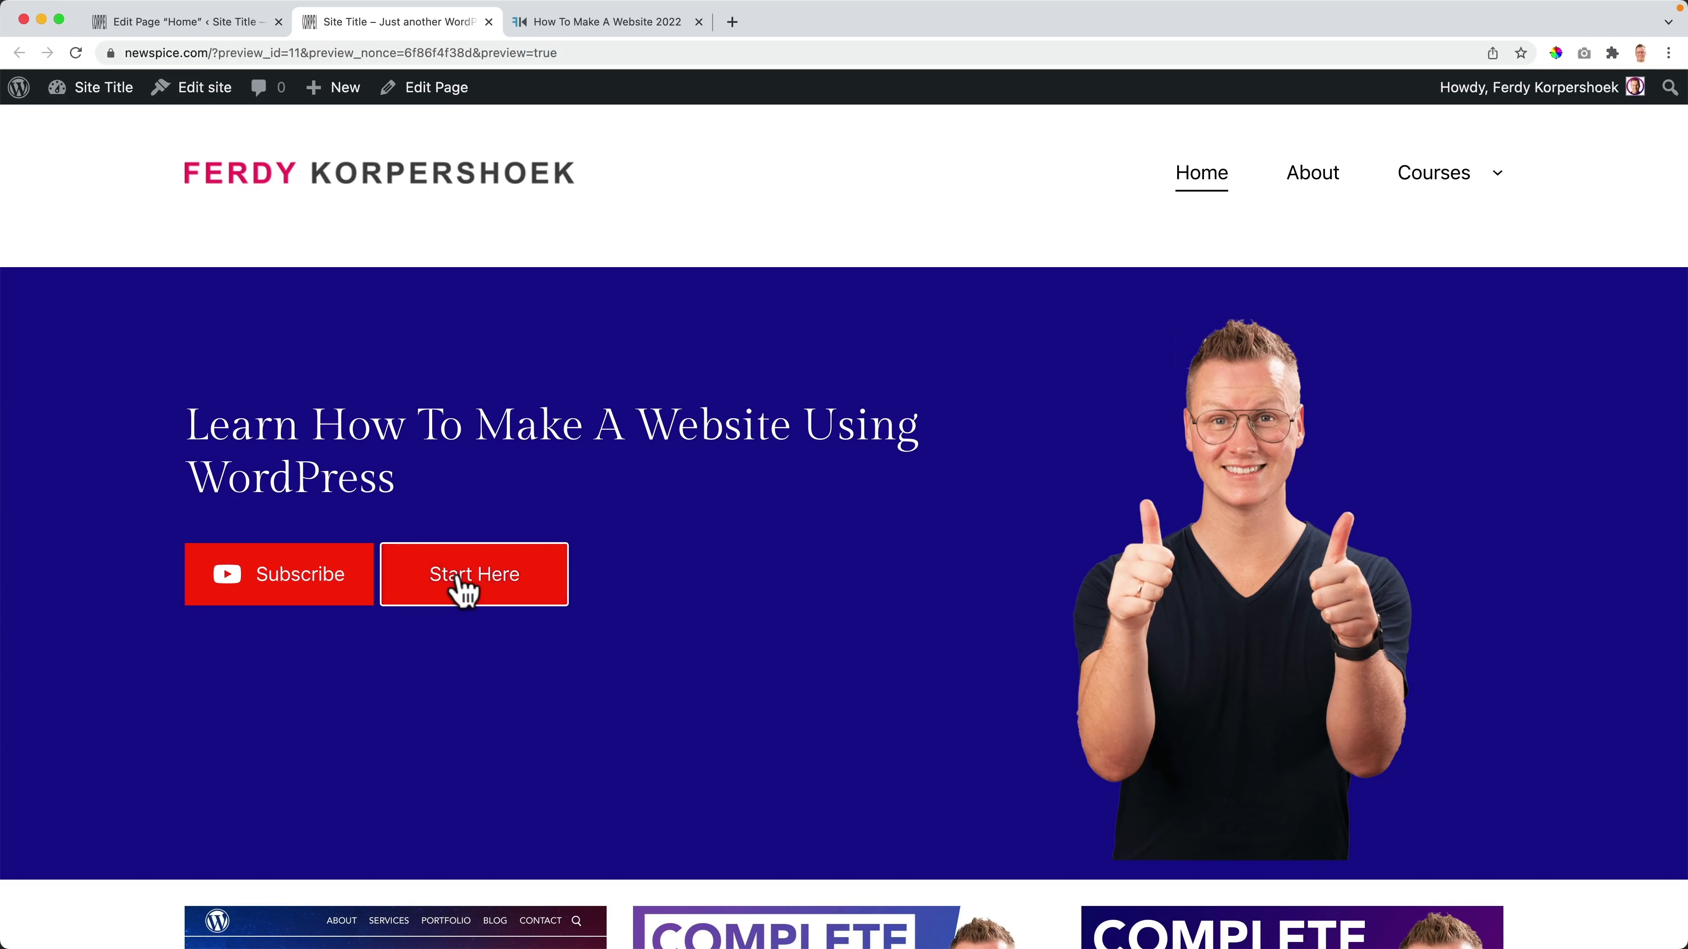
left_click(462, 585)
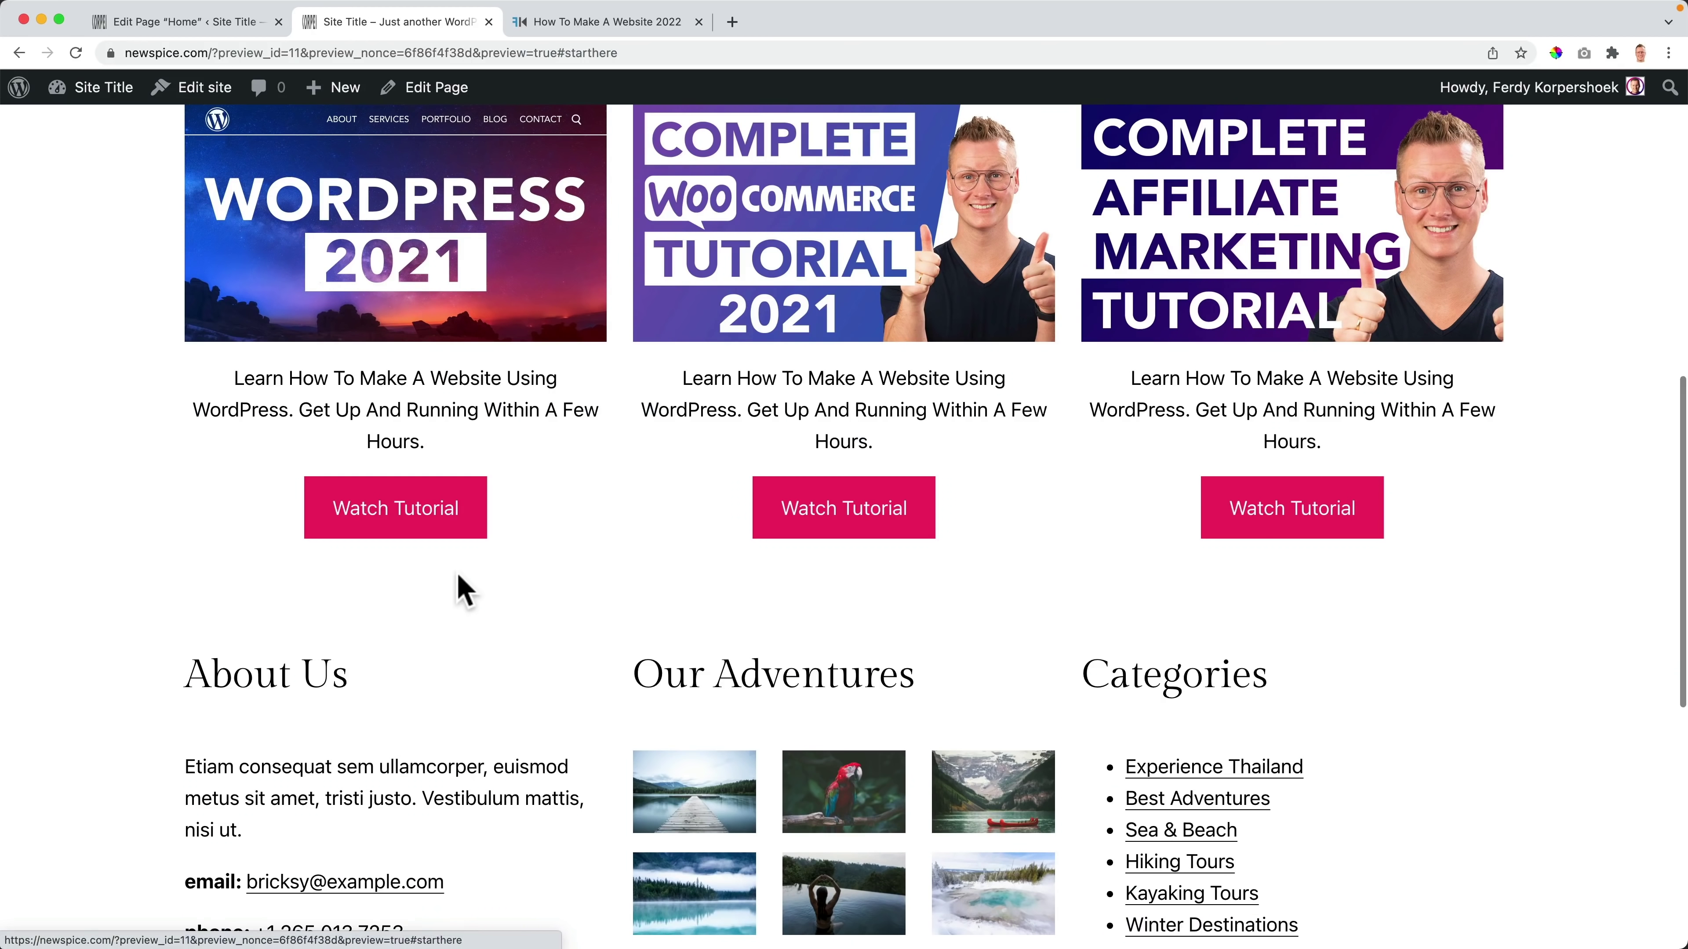
scroll(977, 286, "up", 3)
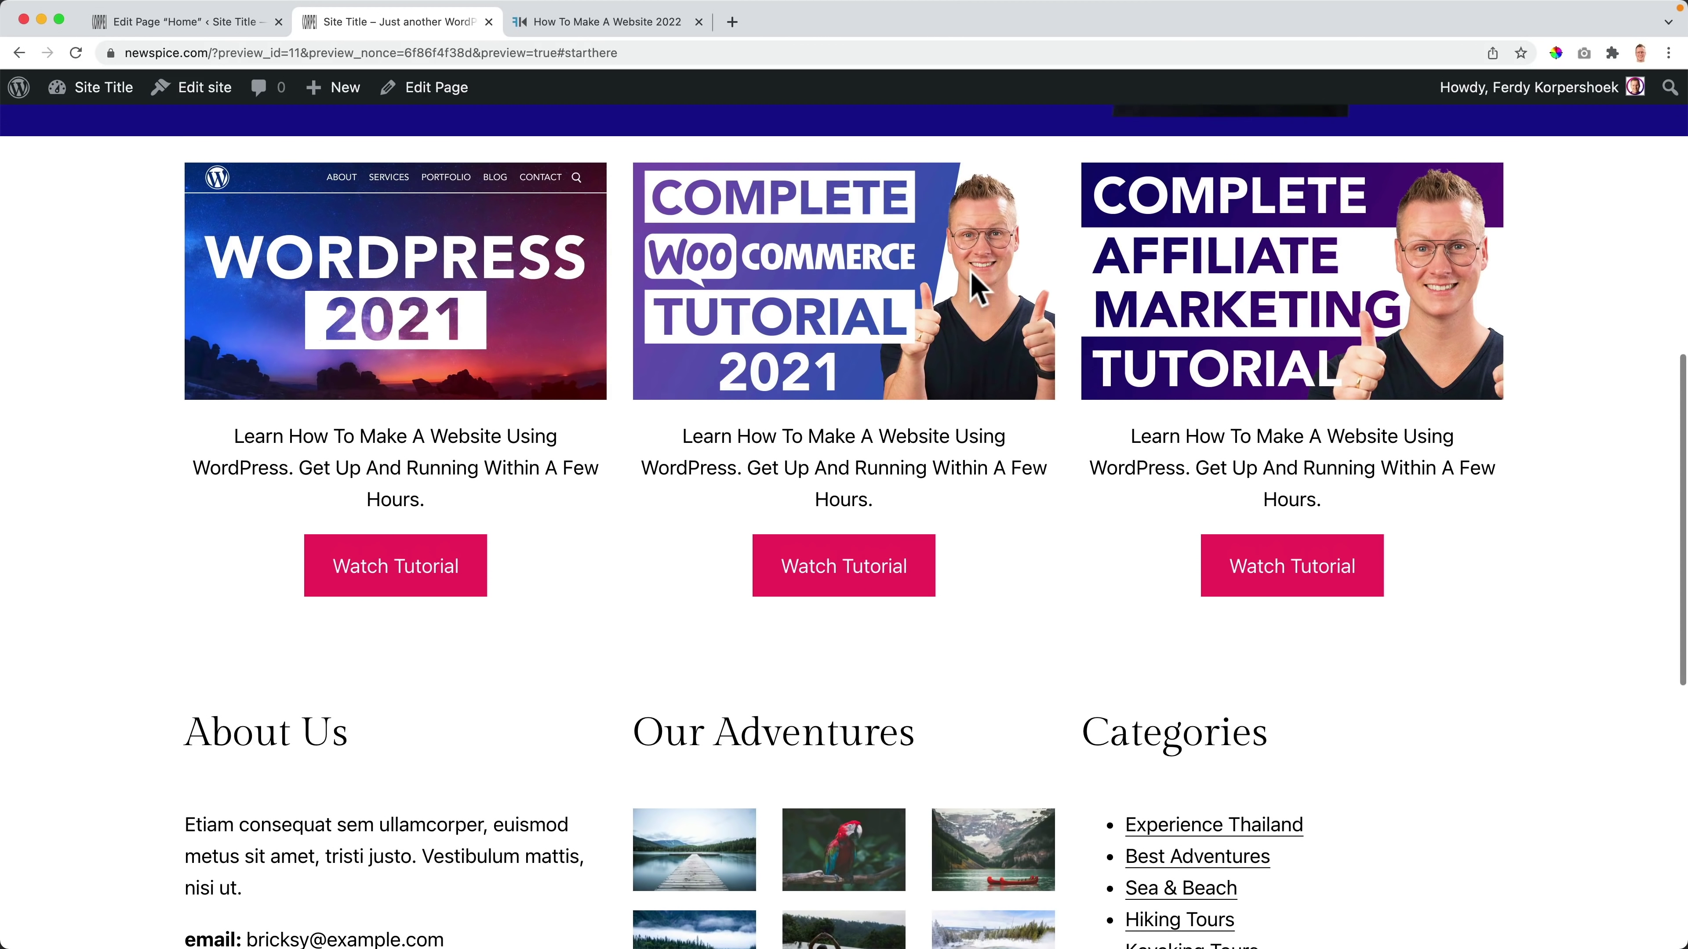
Step: Insert a Heading block before the three-column Columns block inside the starthere group
left_click(212, 23)
left_click(266, 257)
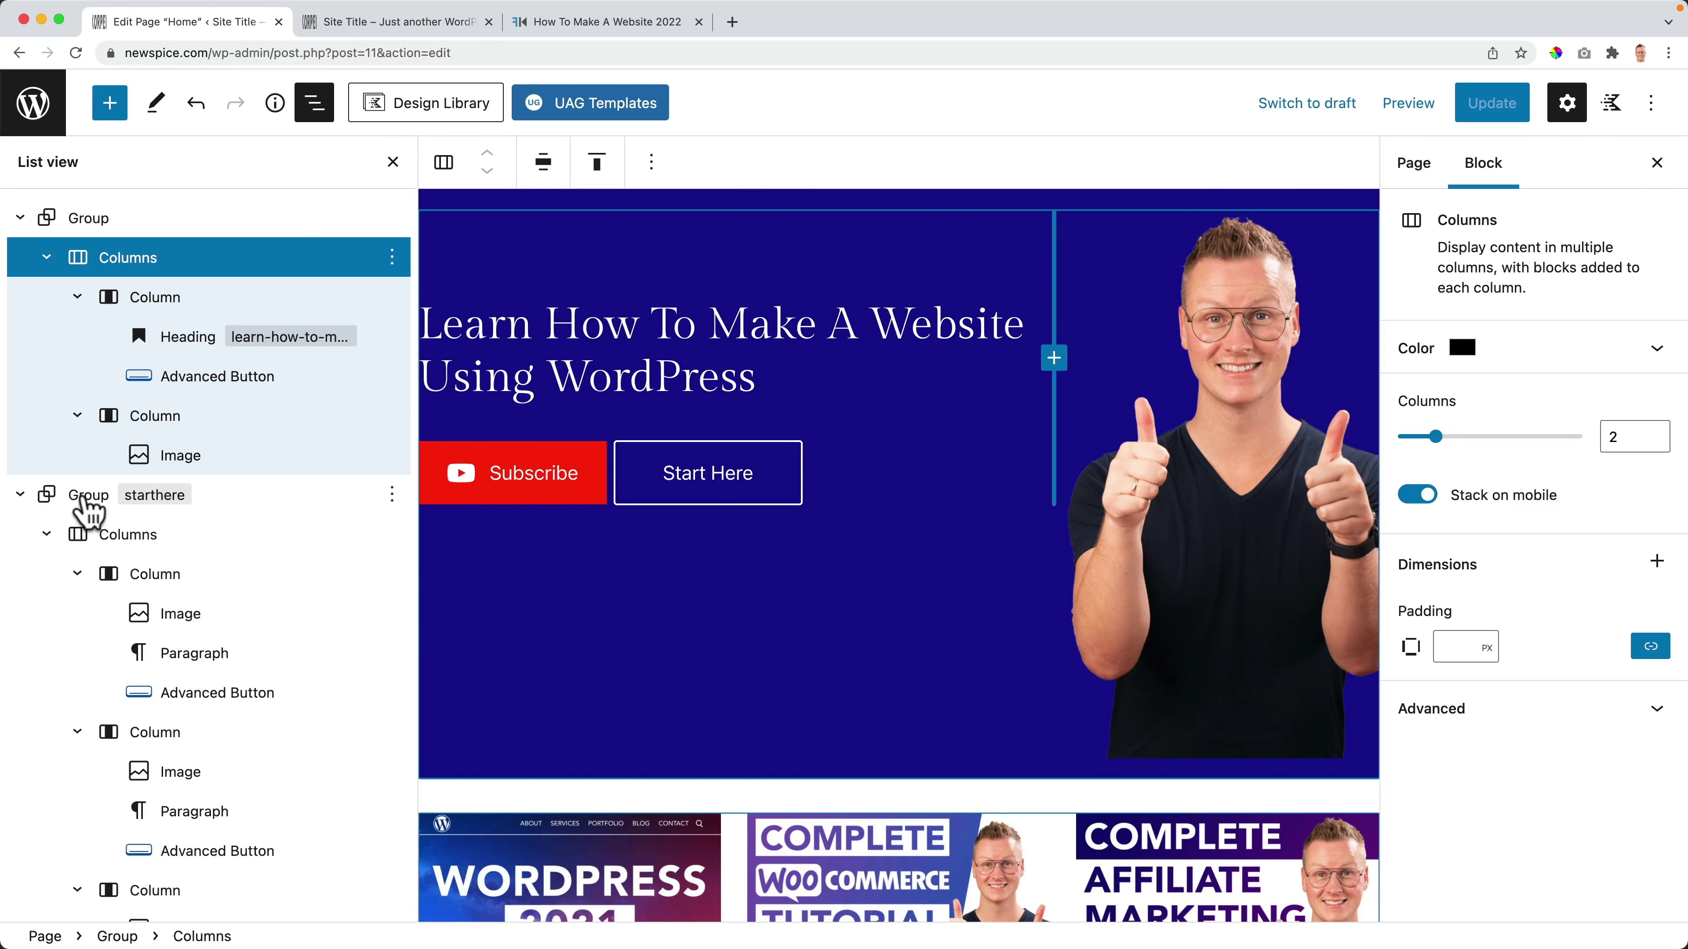
left_click(88, 505)
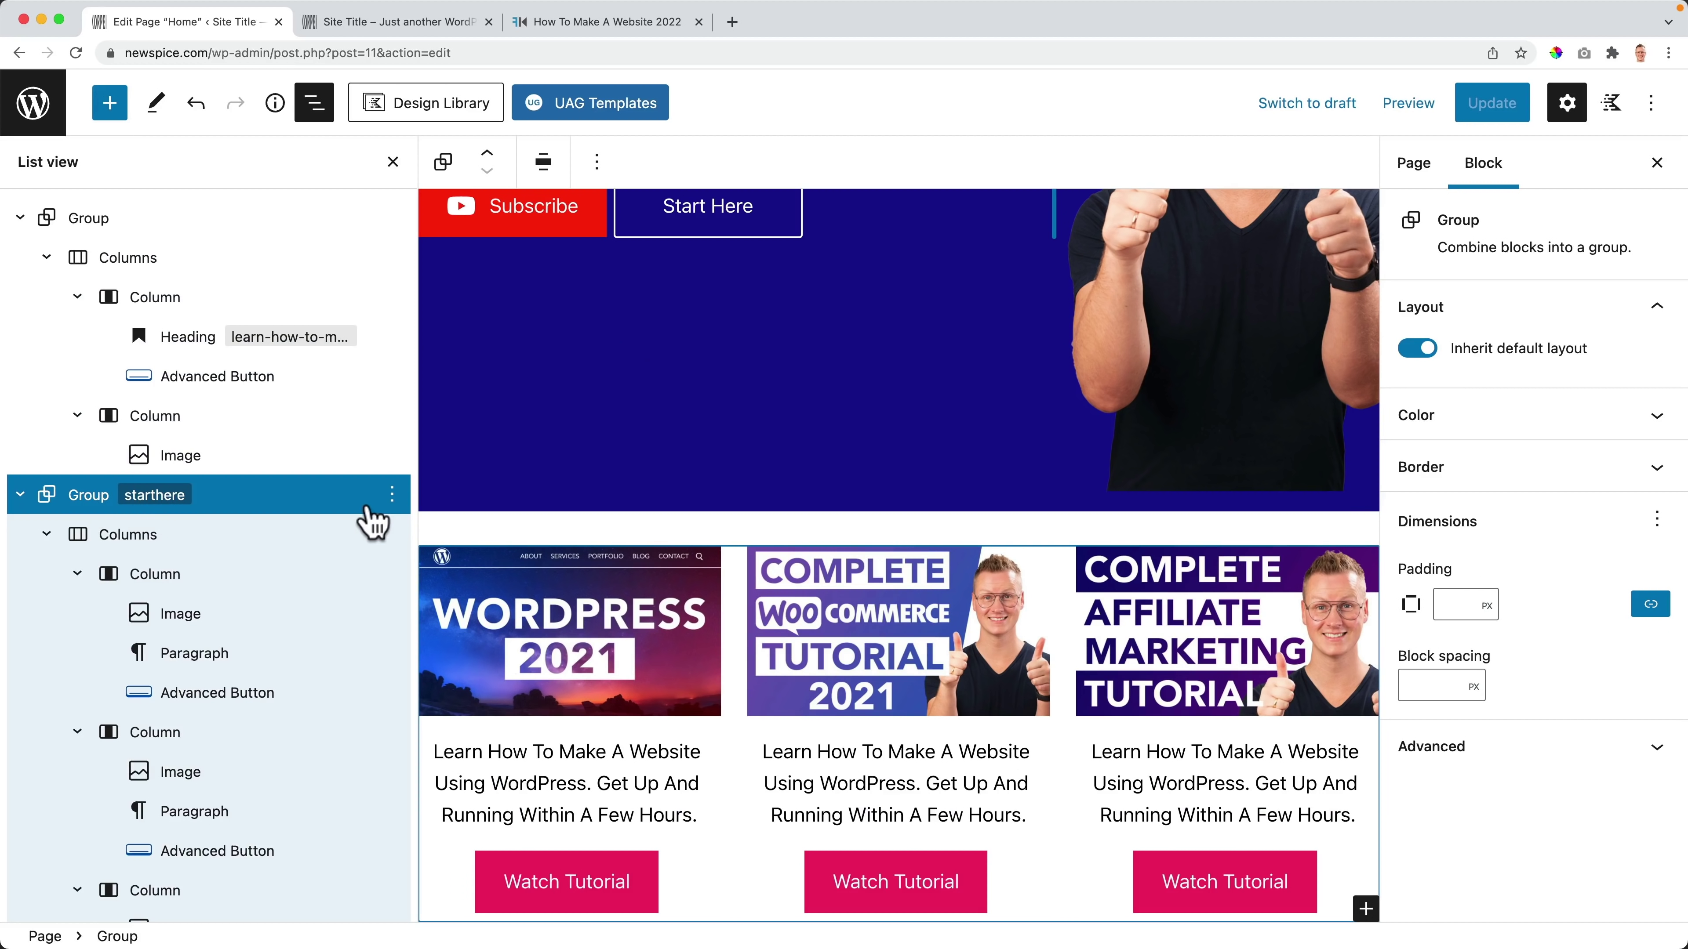
left_click(110, 538)
left_click(391, 534)
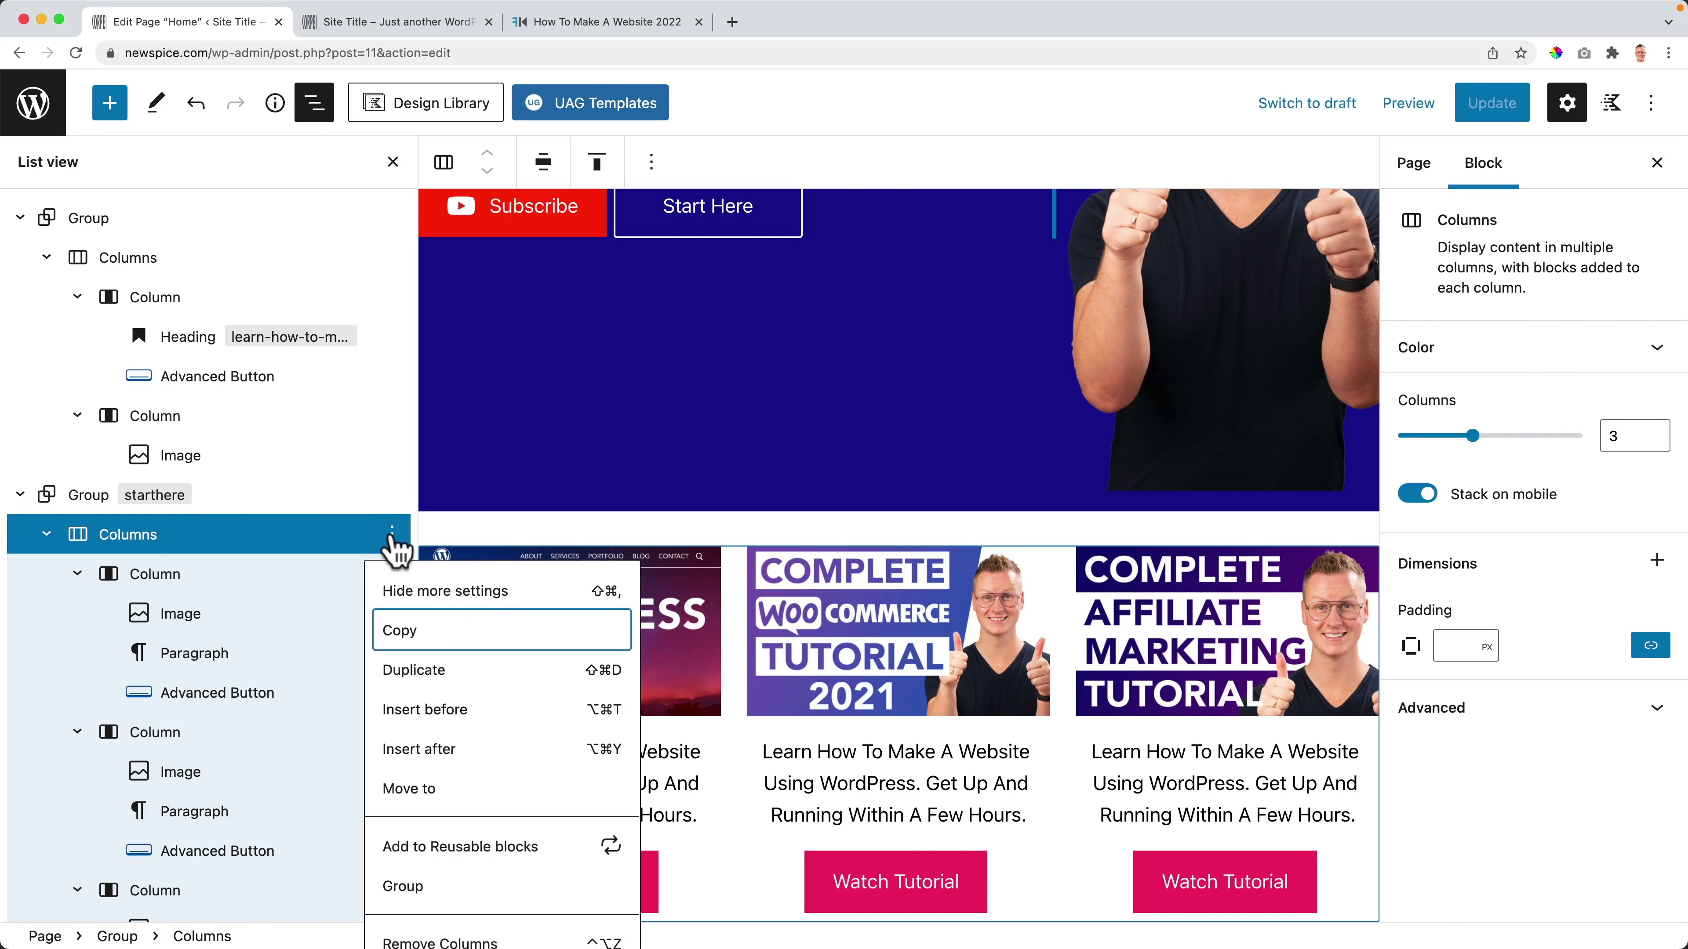
left_click(415, 710)
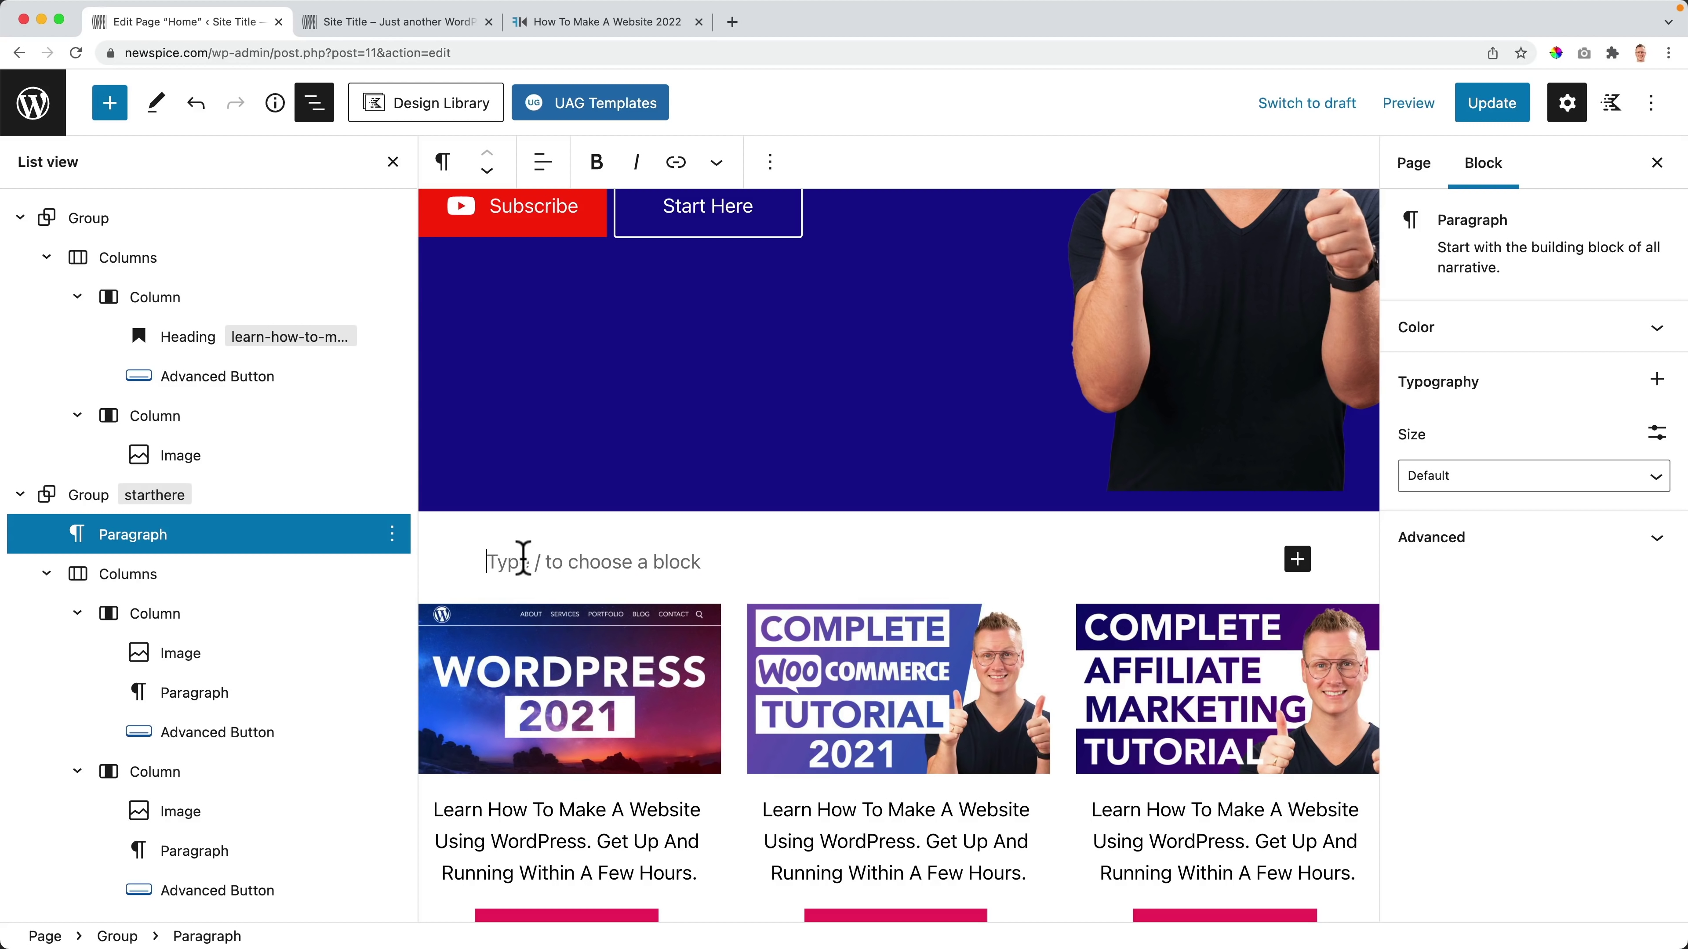
type("/heading")
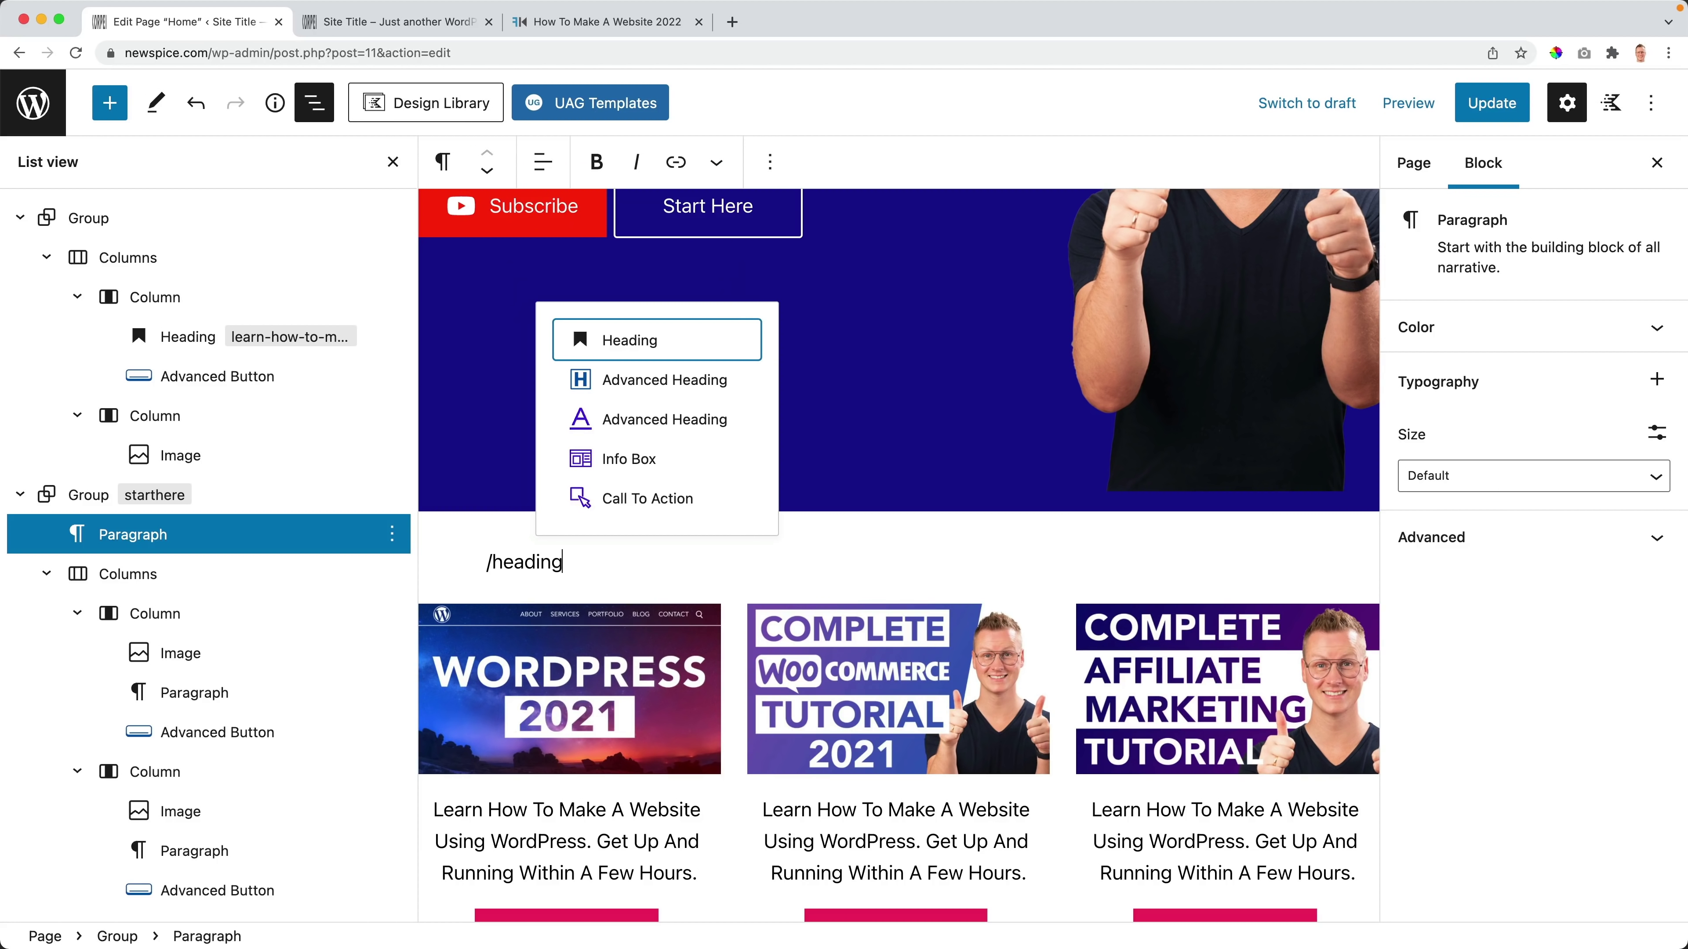
key("Escape")
left_click(561, 562)
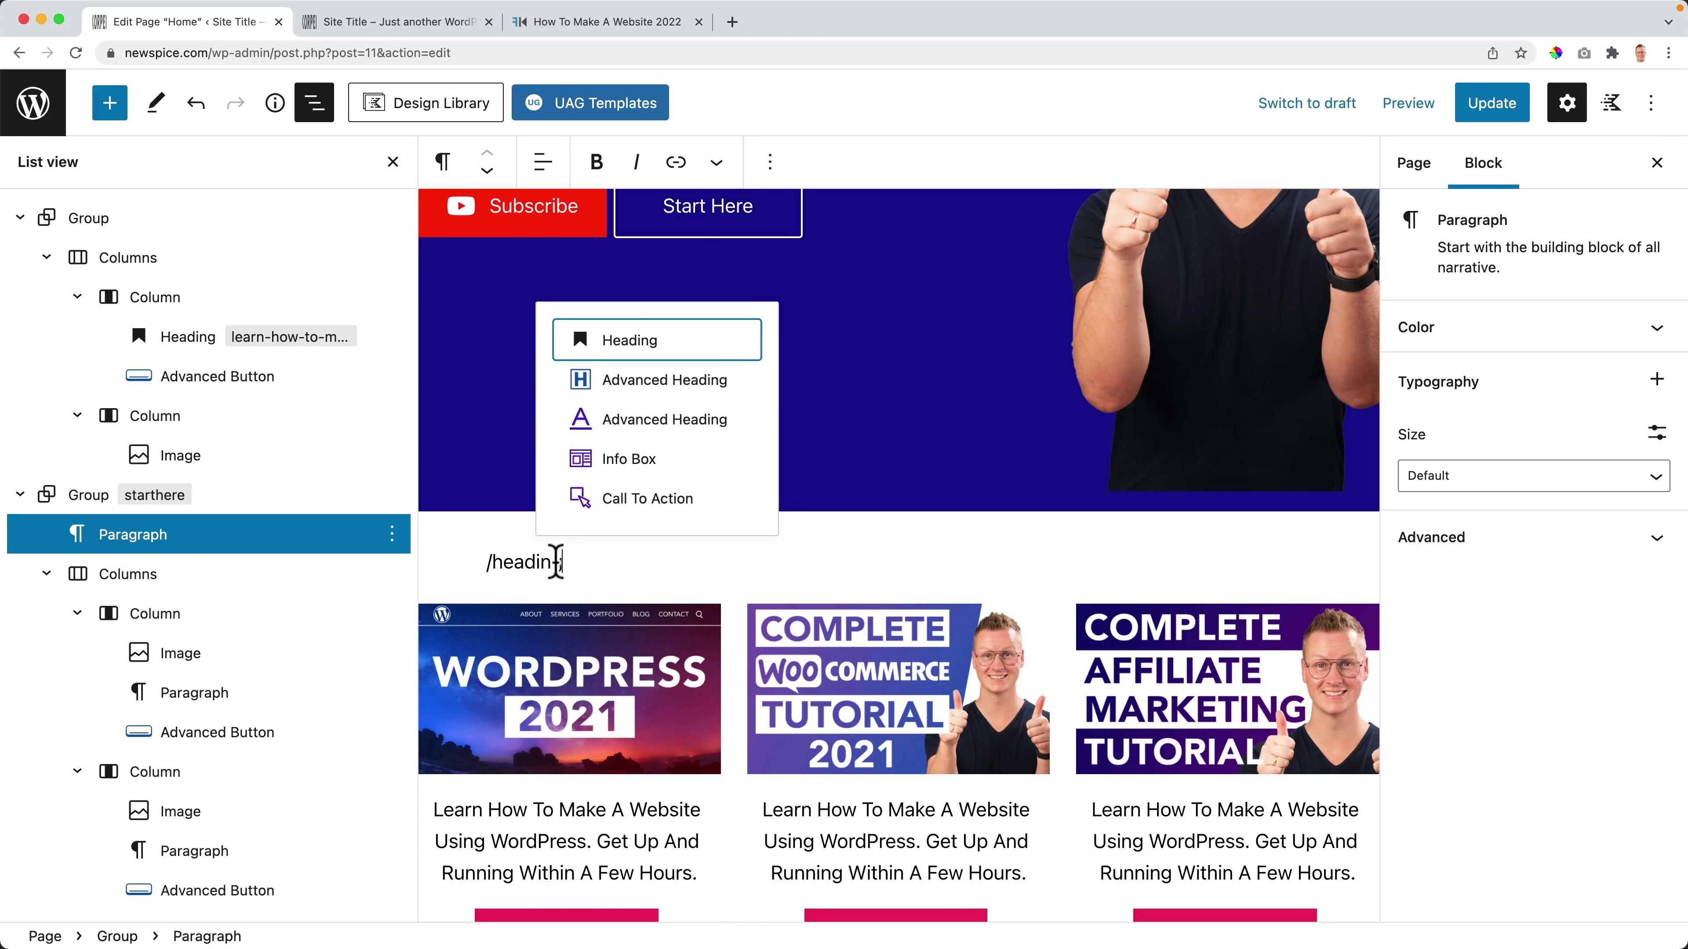
left_click(630, 342)
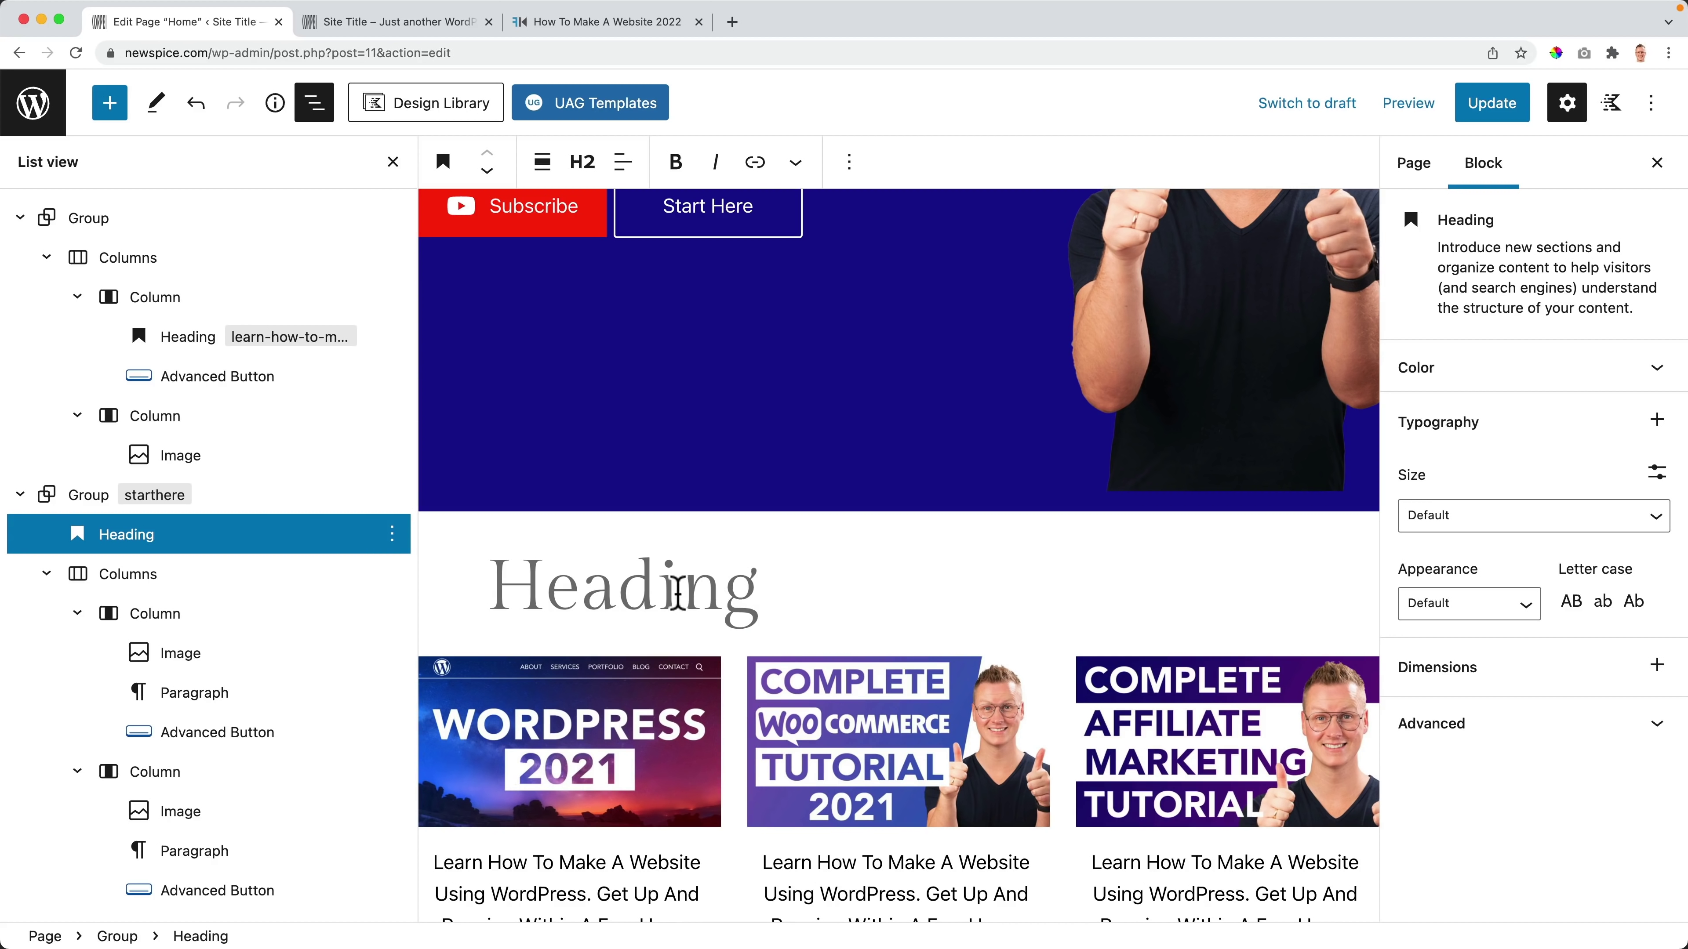
Step: Look up the tutorial section's title on the reference site and enter "Make Your First Website" as the heading text
left_click(595, 22)
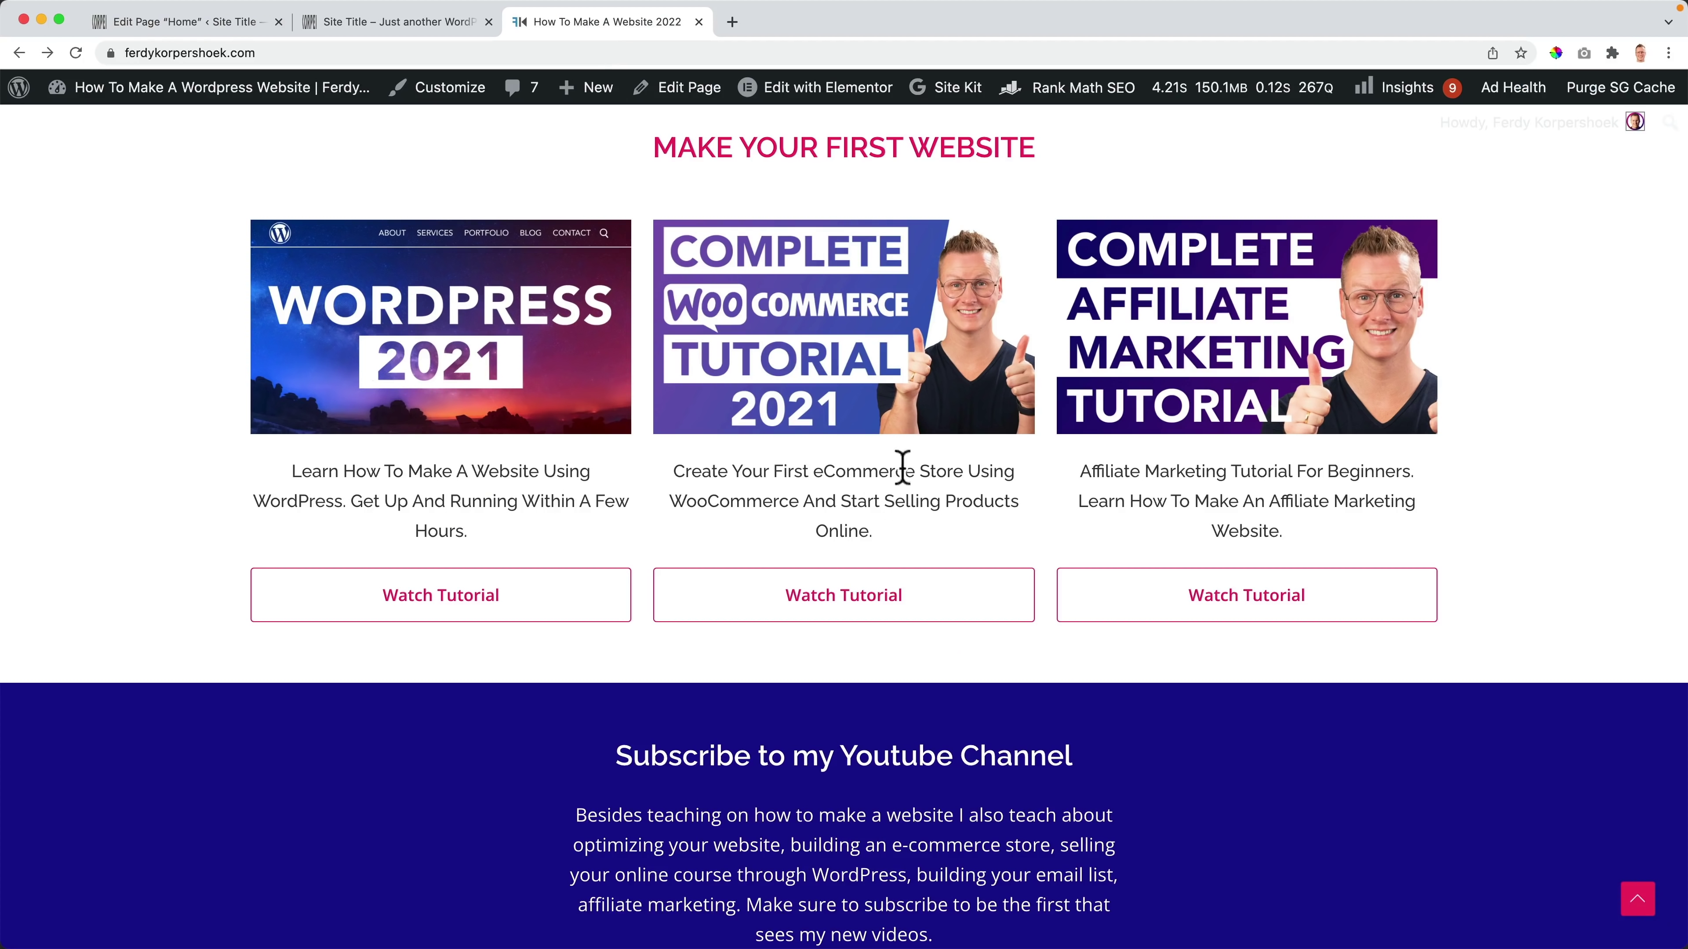
scroll(930, 432, "up", 1)
left_click(218, 20)
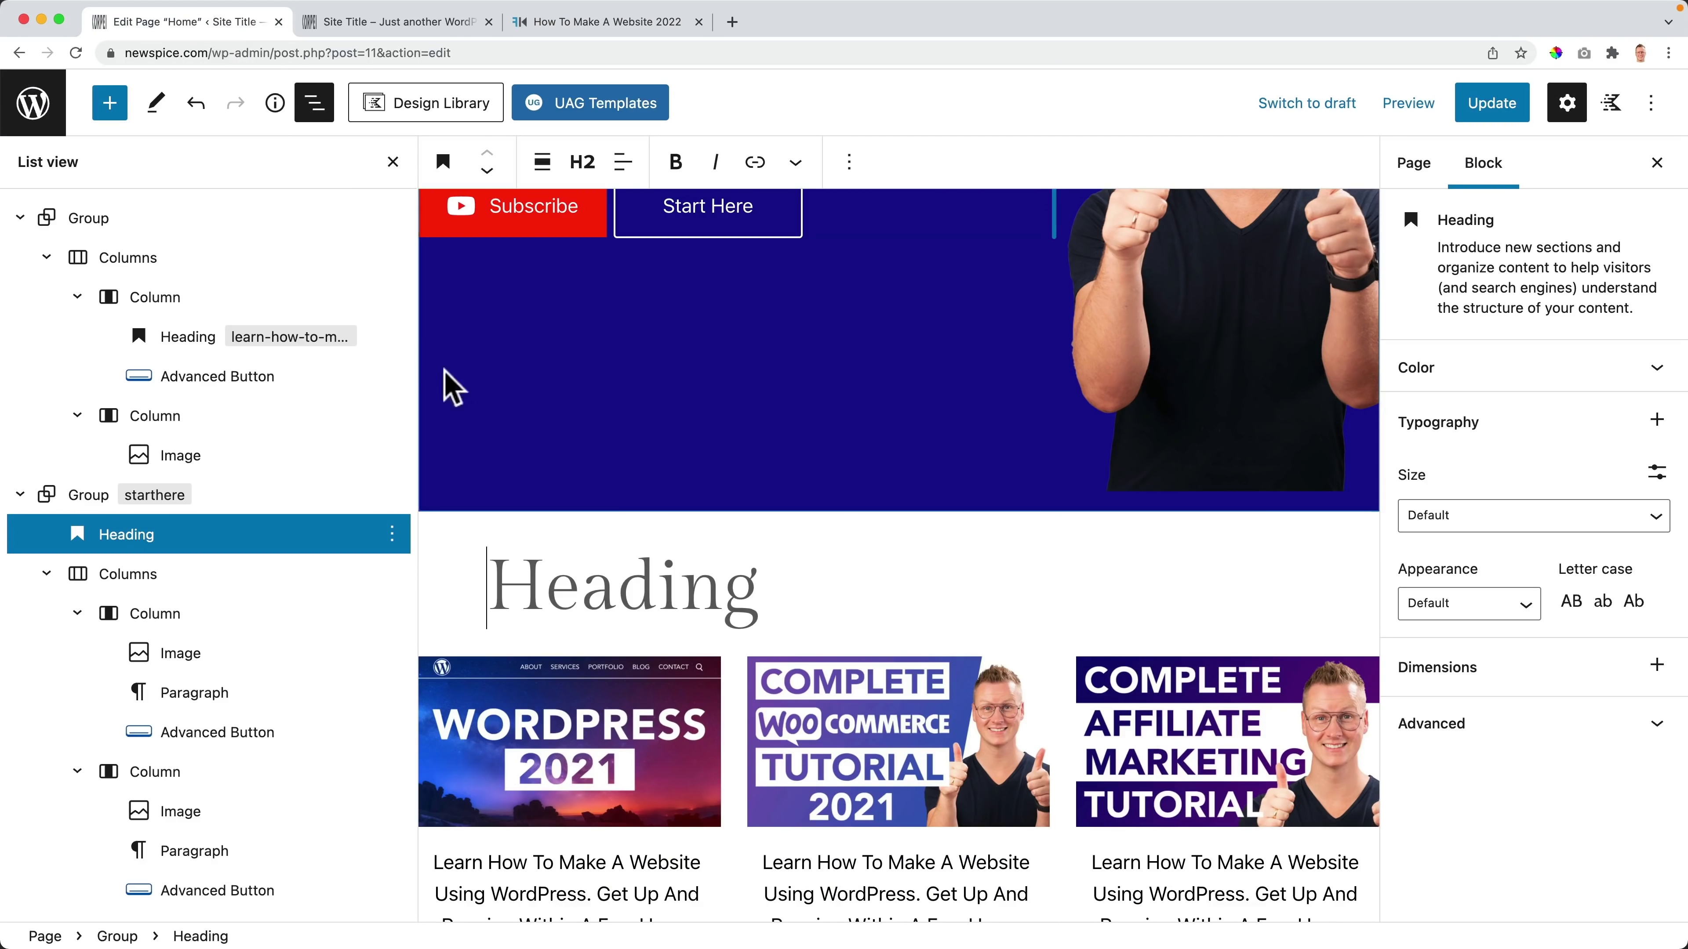
left_click(564, 585)
type("Make Your ")
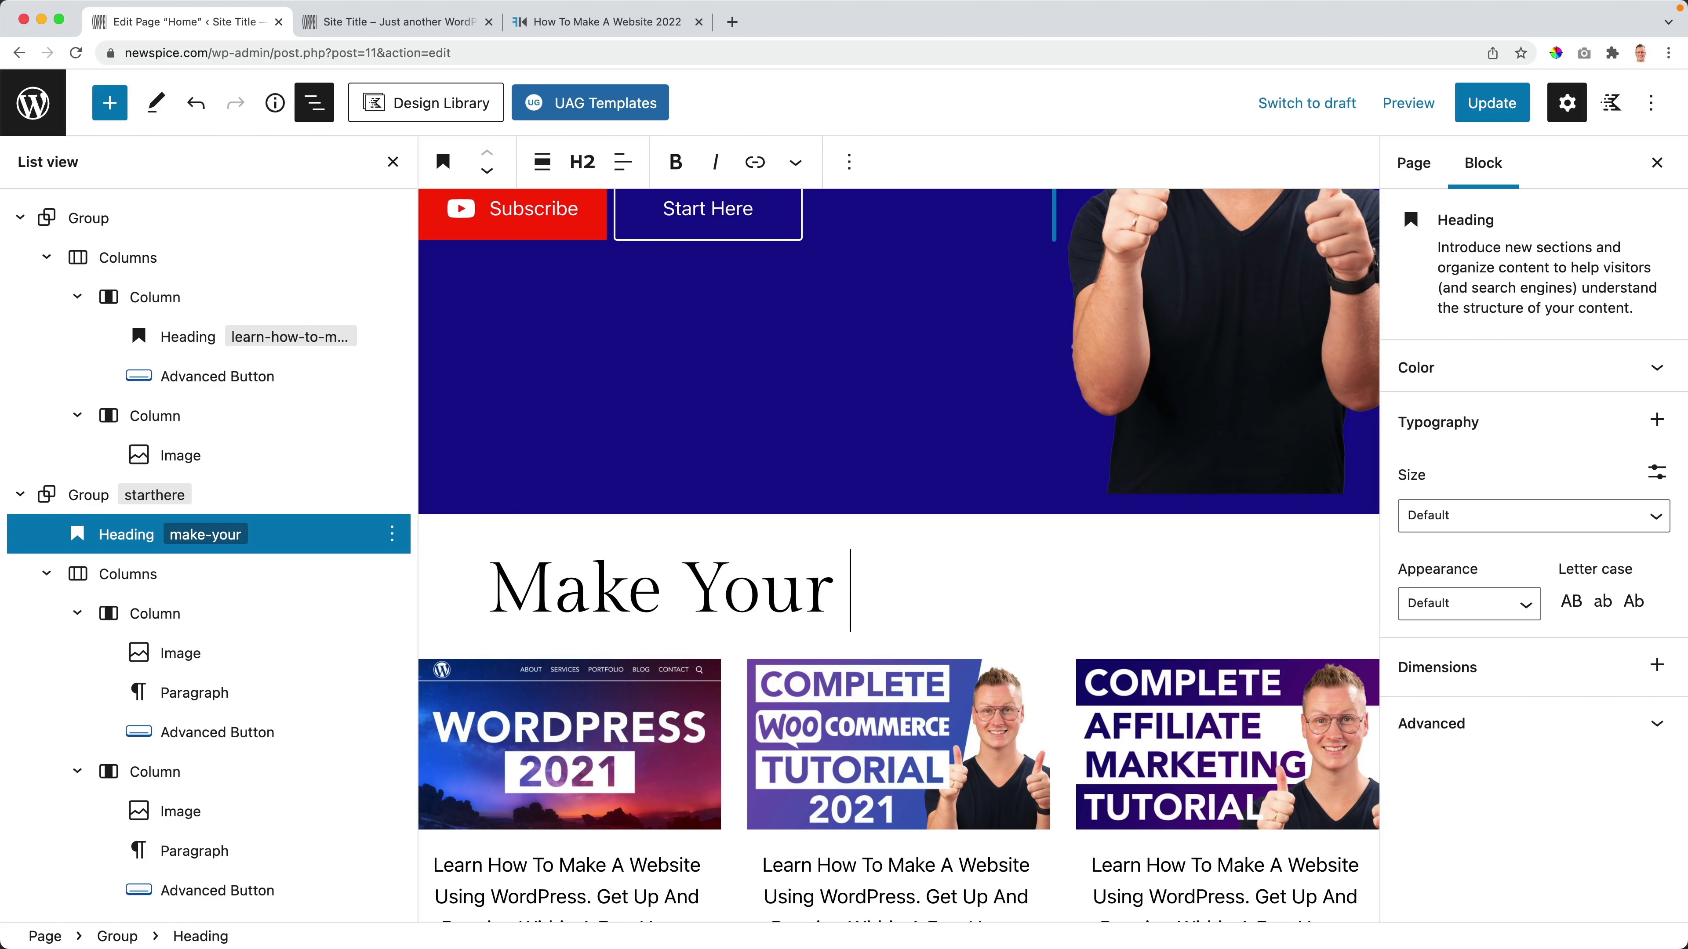
type("First Website")
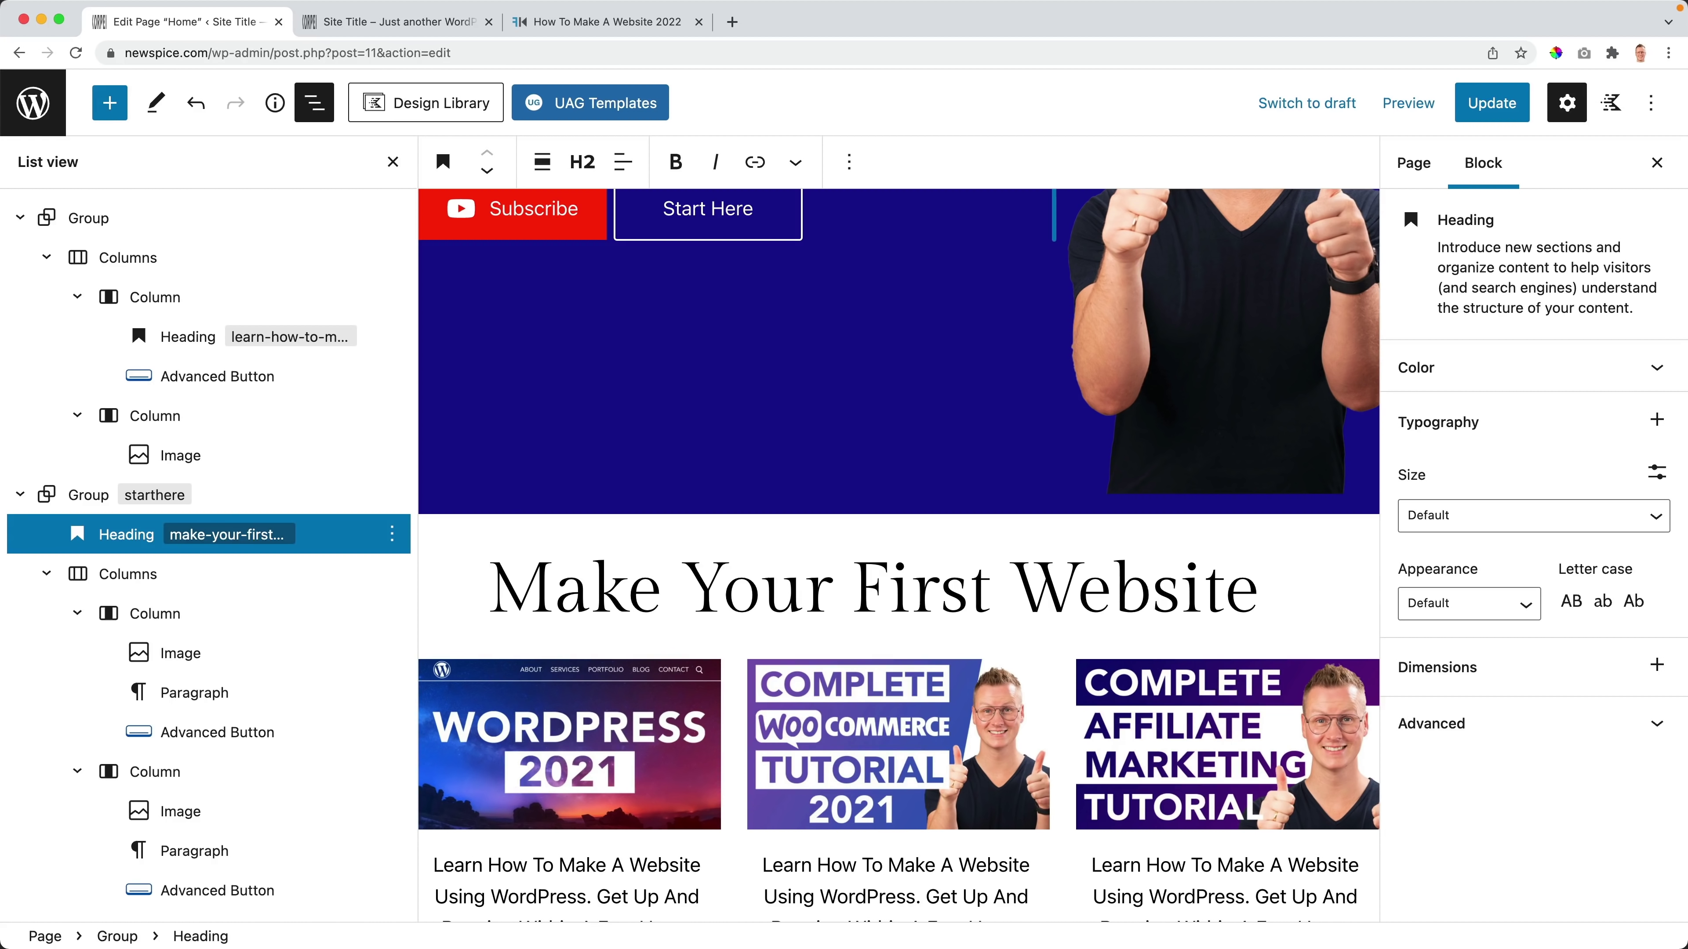
Step: Center the Make Your First Website heading and set its text color to the theme's pinkish red
left_click(623, 162)
left_click(654, 227)
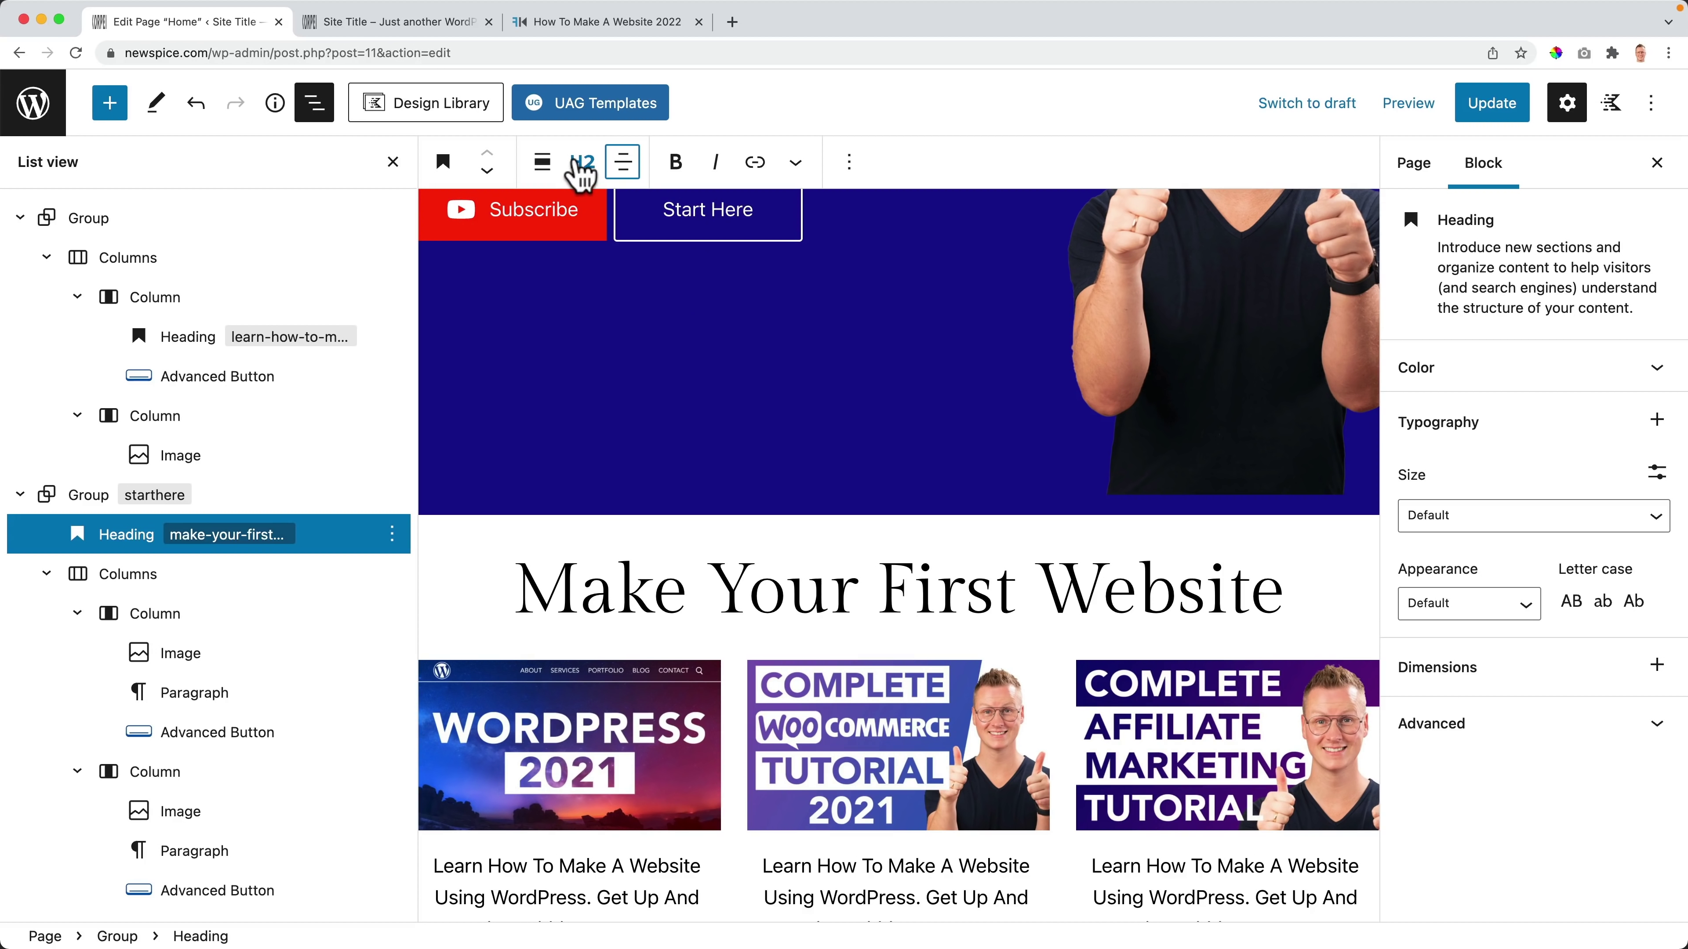
left_click(1498, 367)
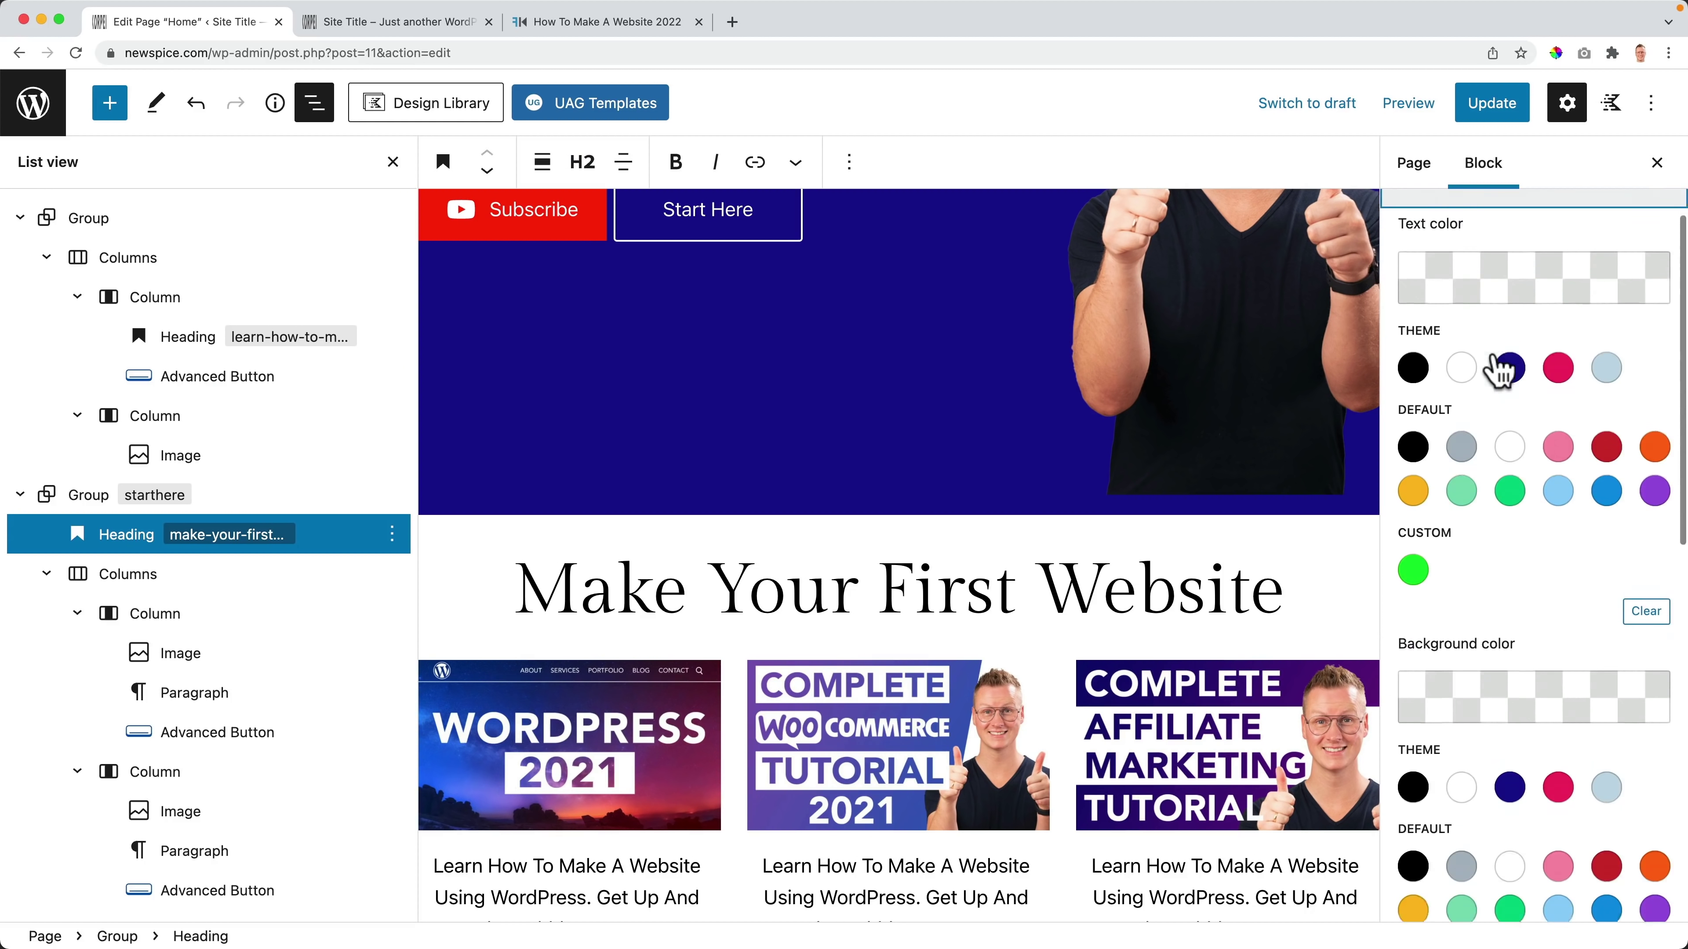
left_click(1554, 362)
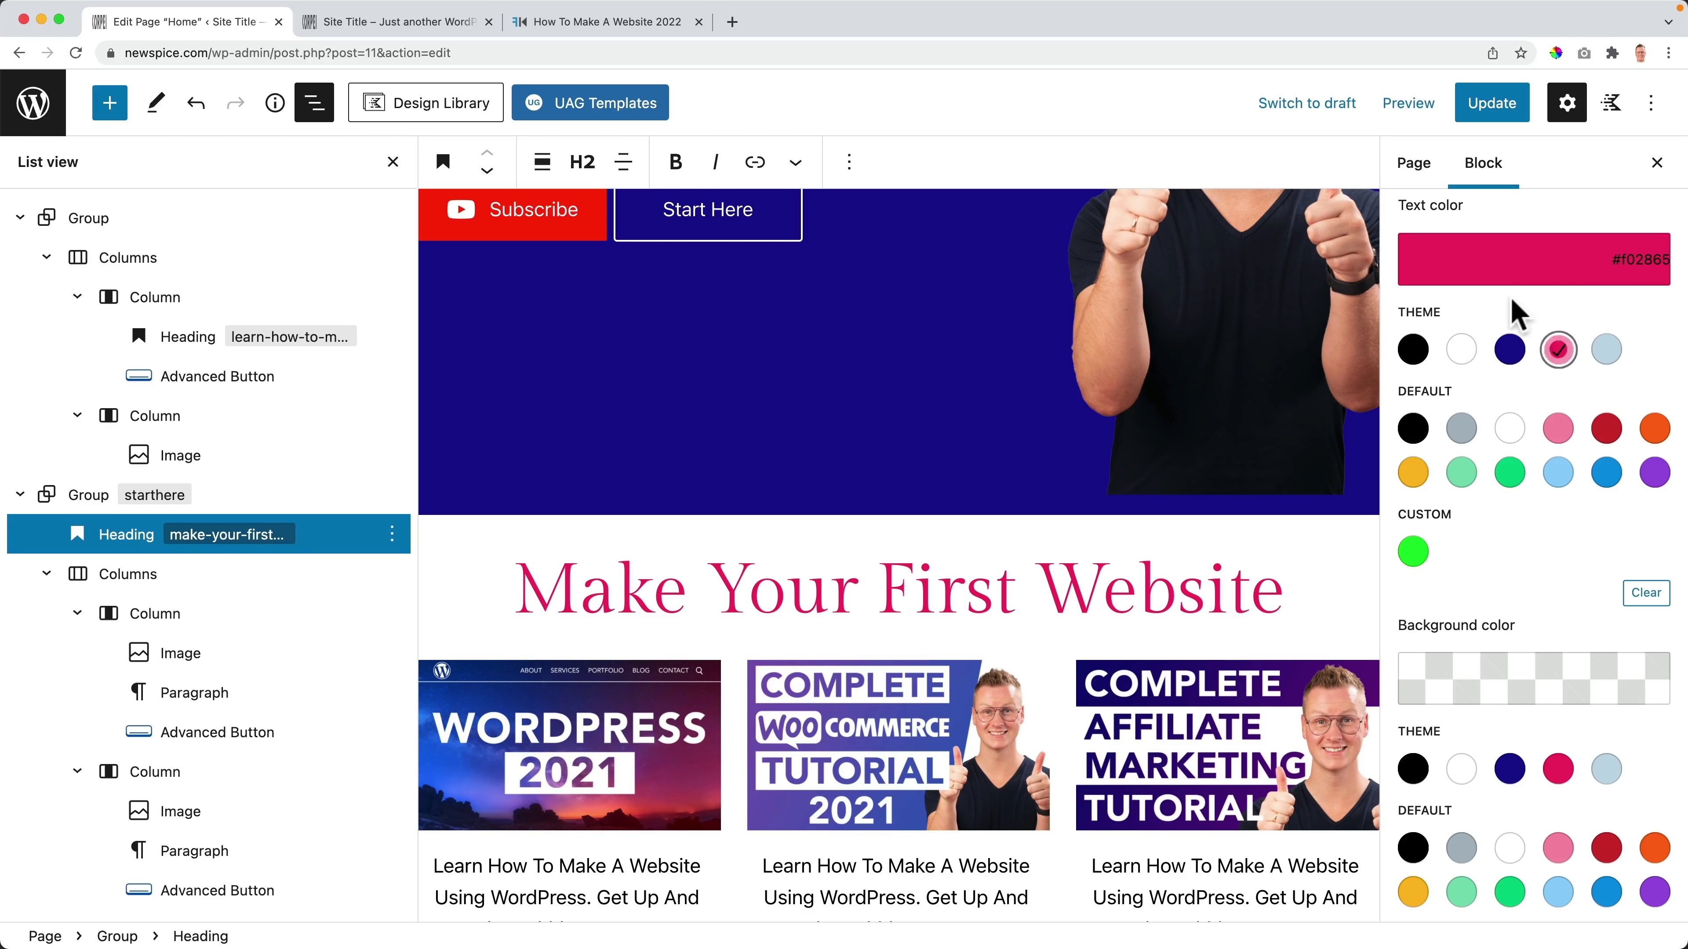
scroll(1469, 429, "up", 1)
scroll(1468, 427, "up", 2)
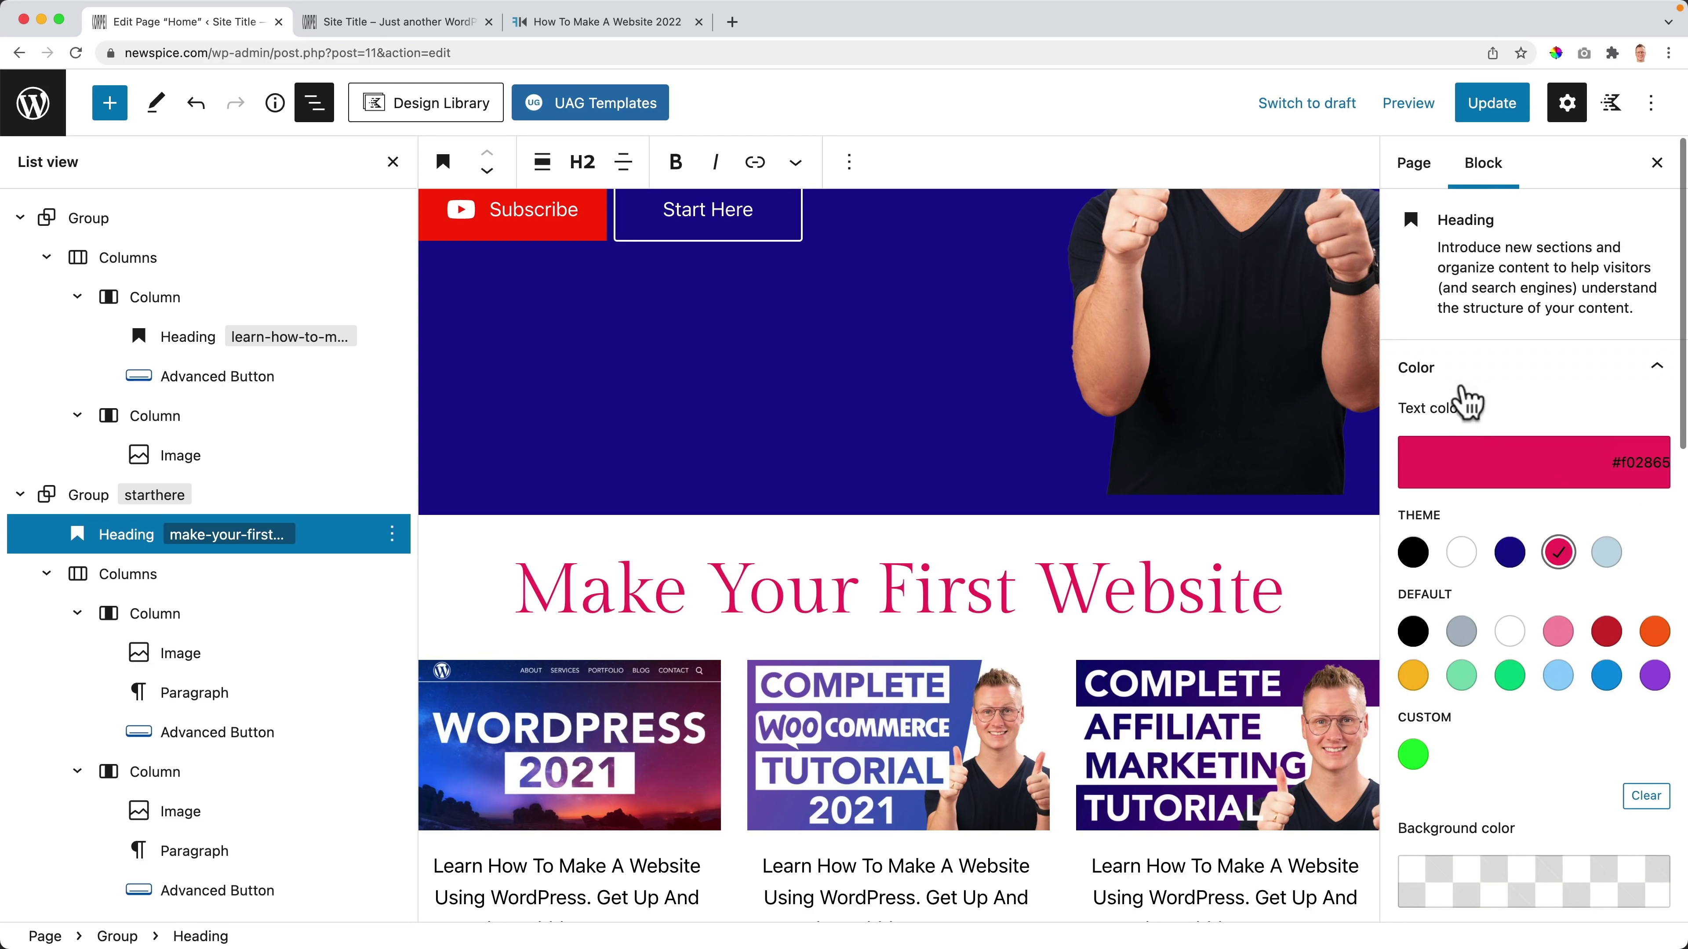
left_click(1482, 372)
Step: Try the Normal preset font size on the Make Your First Website heading
left_click(1477, 535)
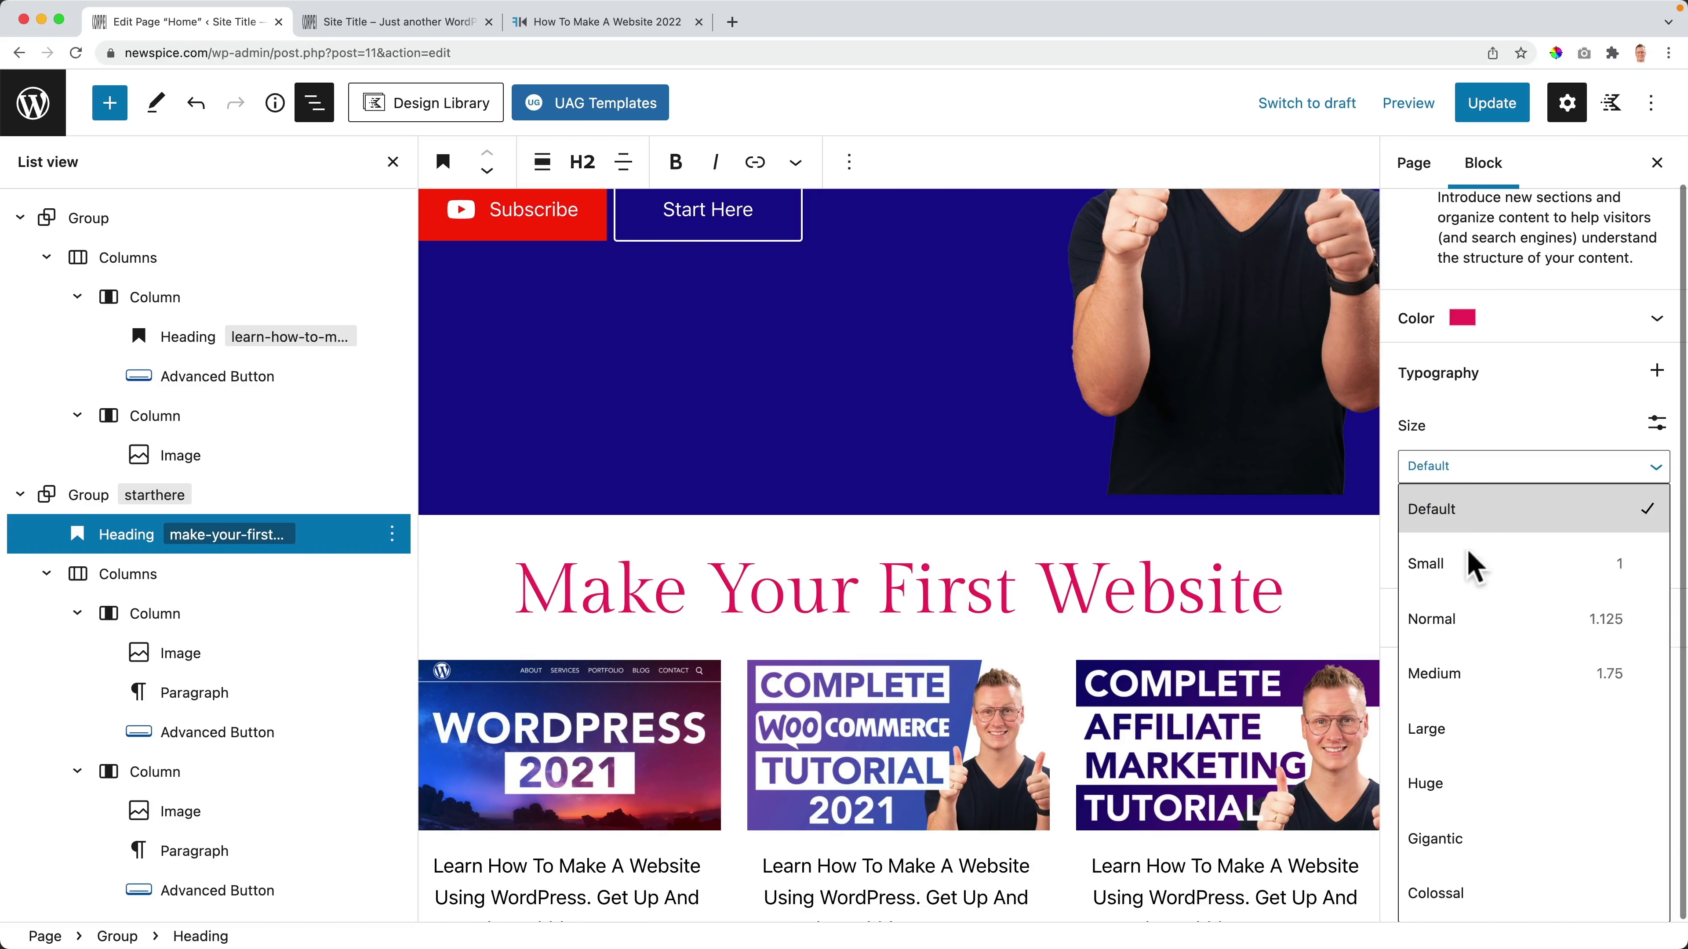
left_click(1461, 621)
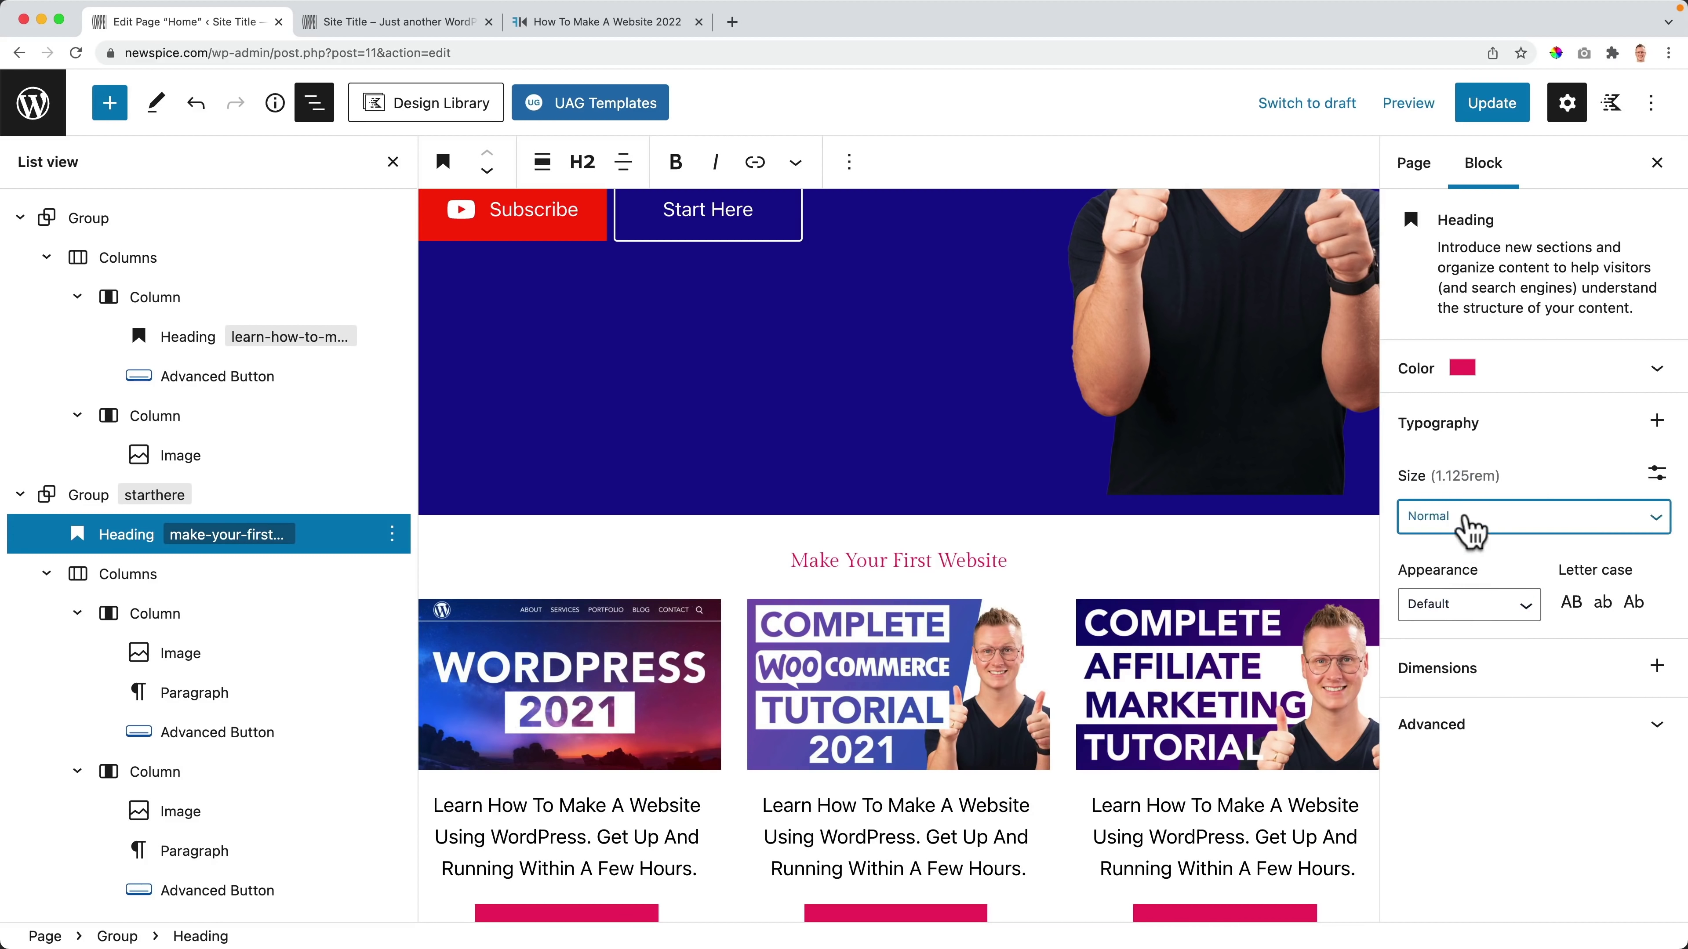
left_click(1471, 528)
left_click(1585, 495)
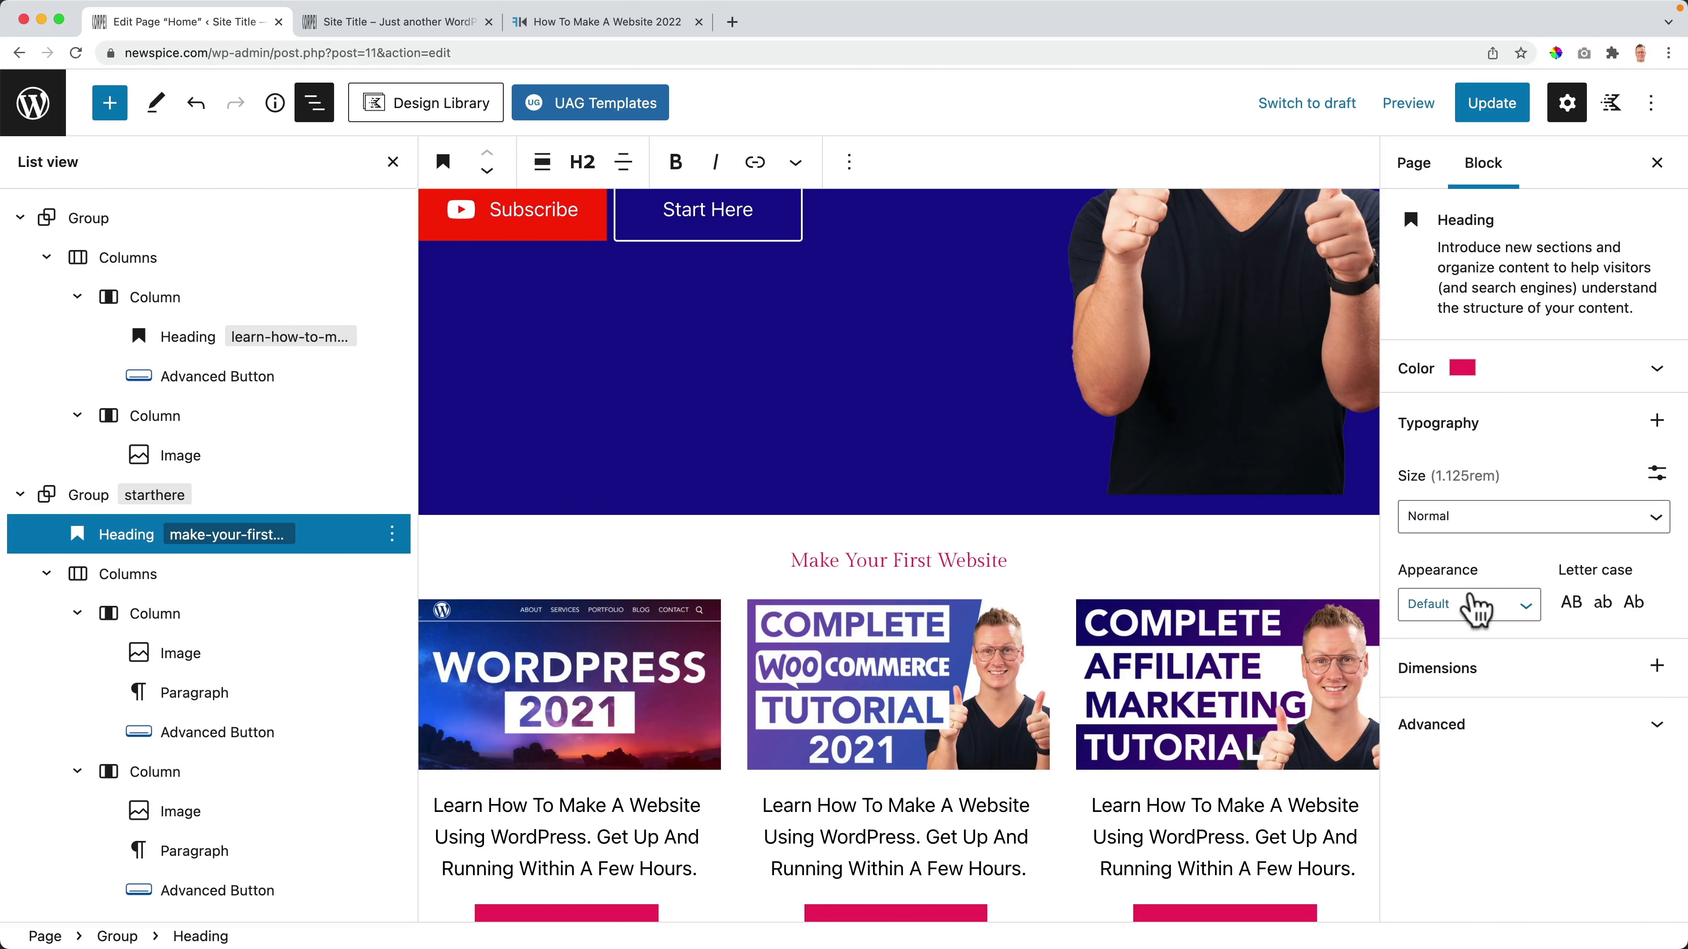
Step: Set the Make Your First Website heading to a custom font size of 30 px and update the page
left_click(1627, 529)
left_click(1657, 473)
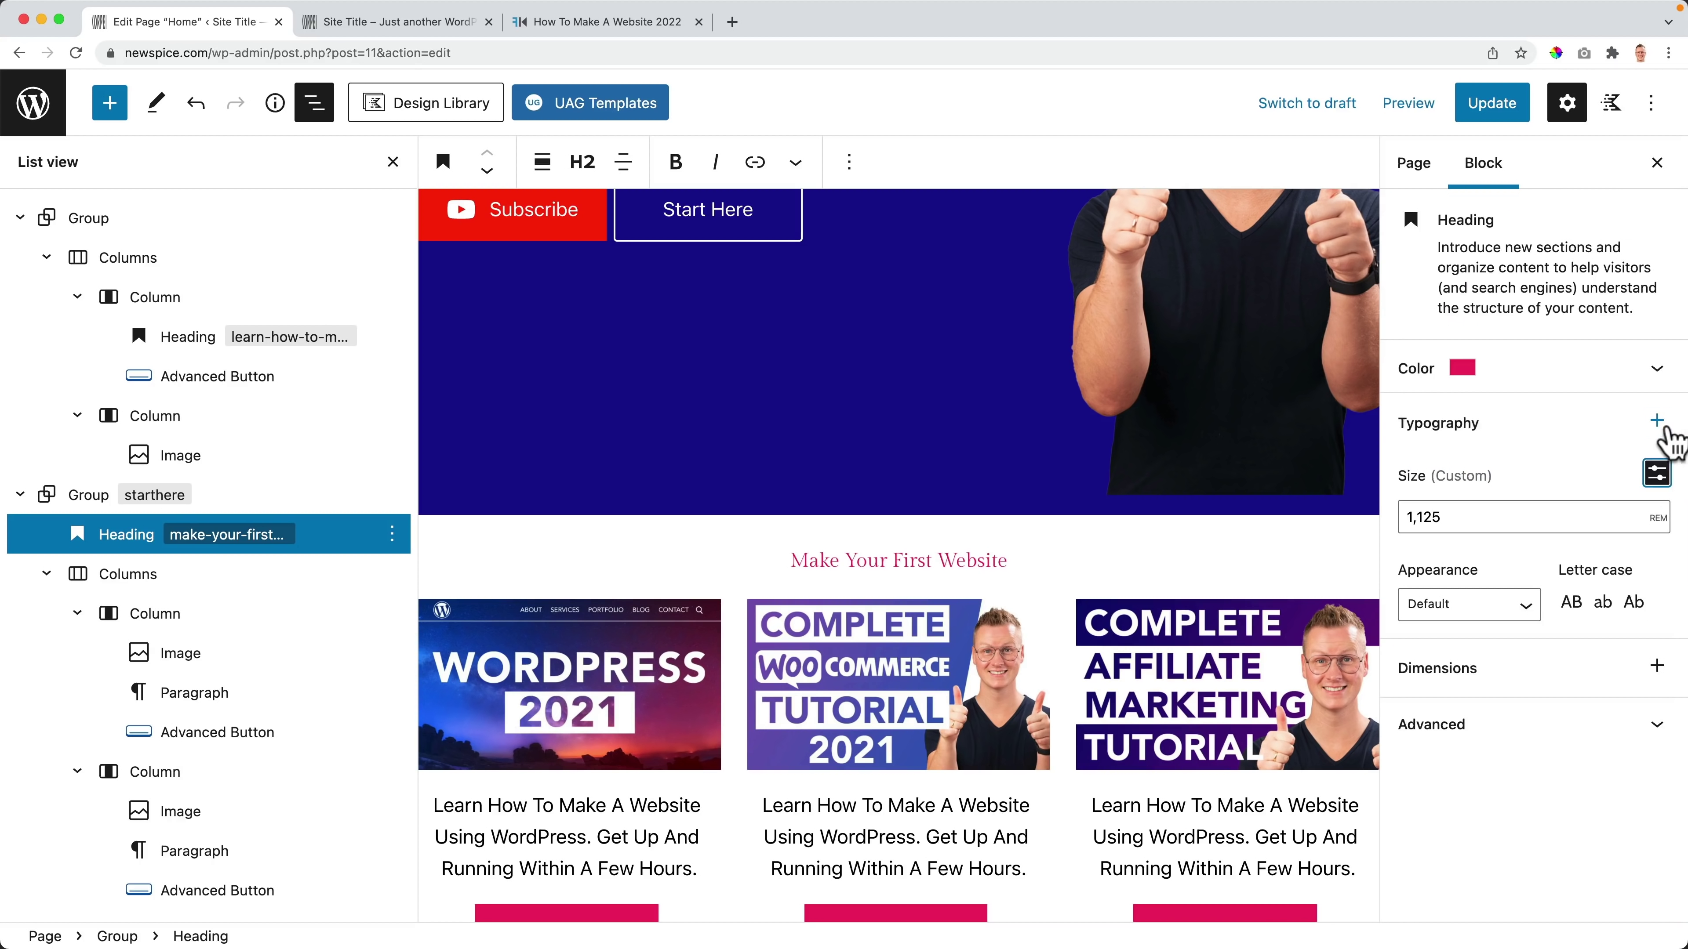
left_click(1654, 522)
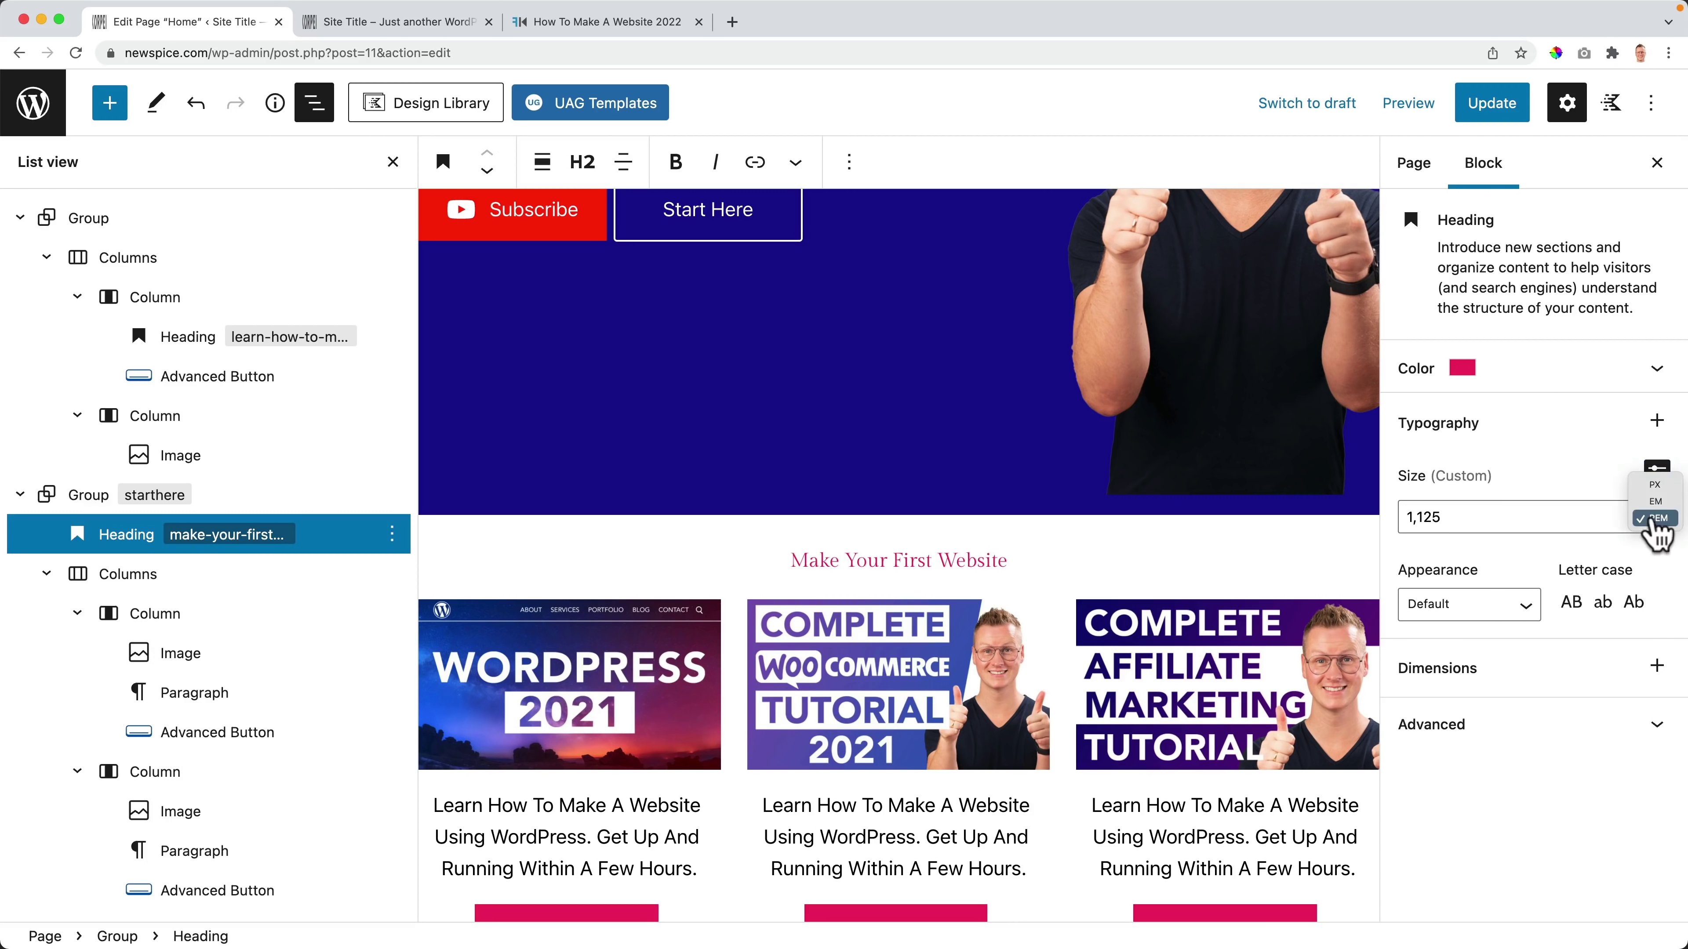
key("Return")
left_click_drag(1511, 516, 1349, 517)
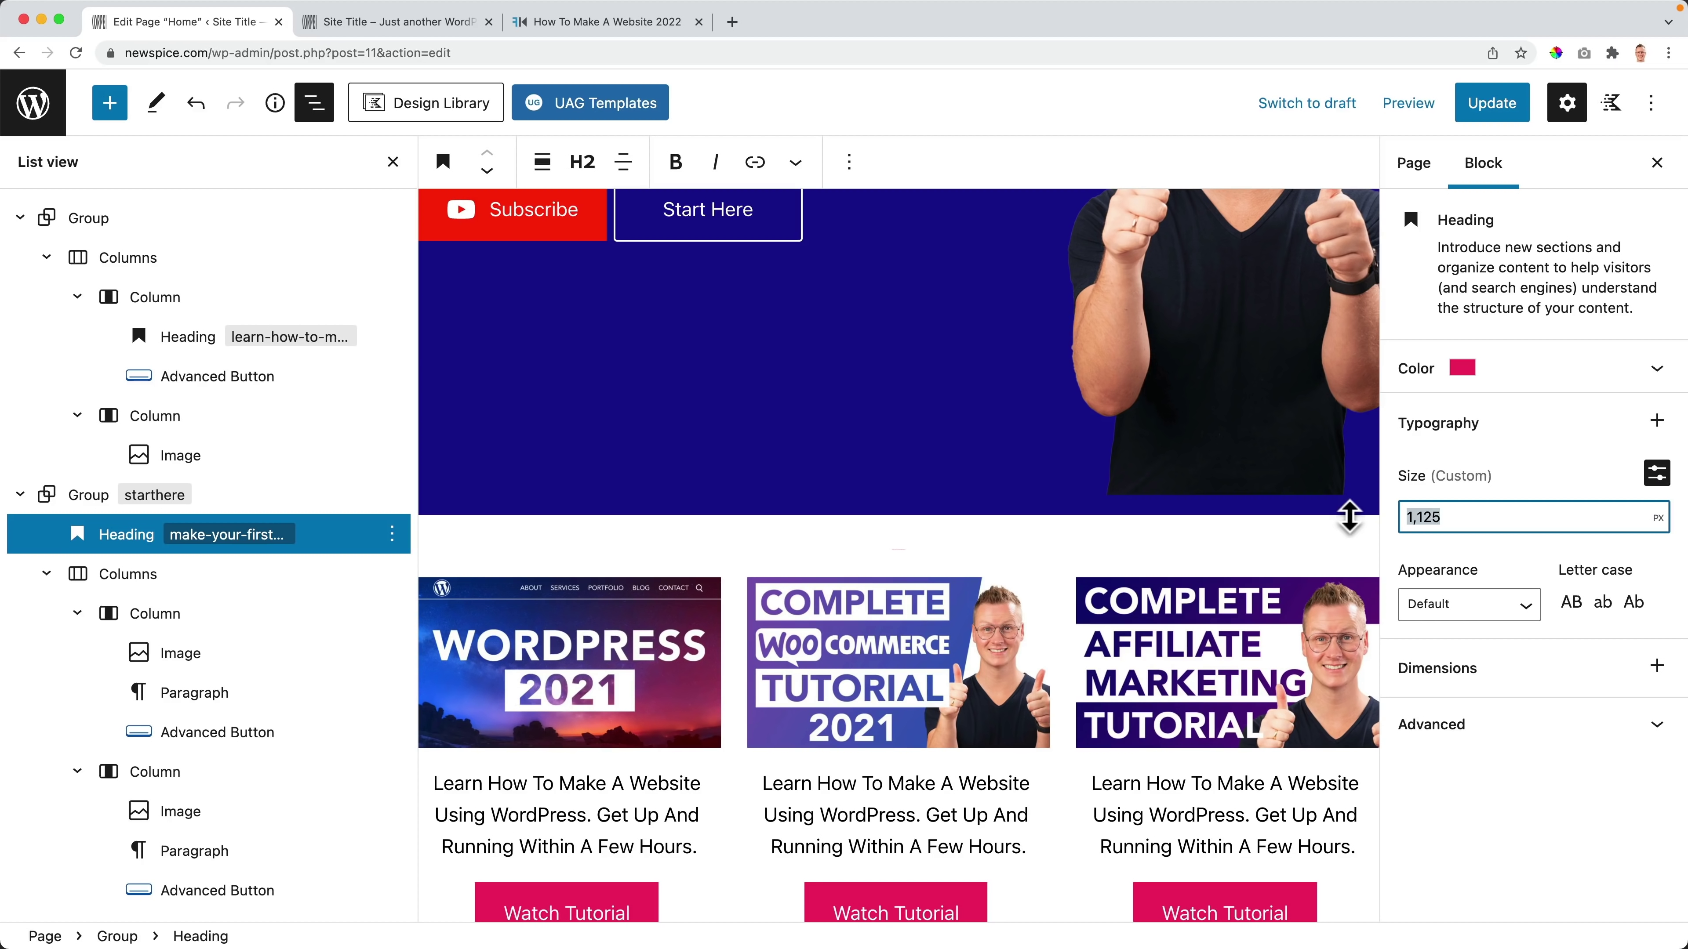
type("30")
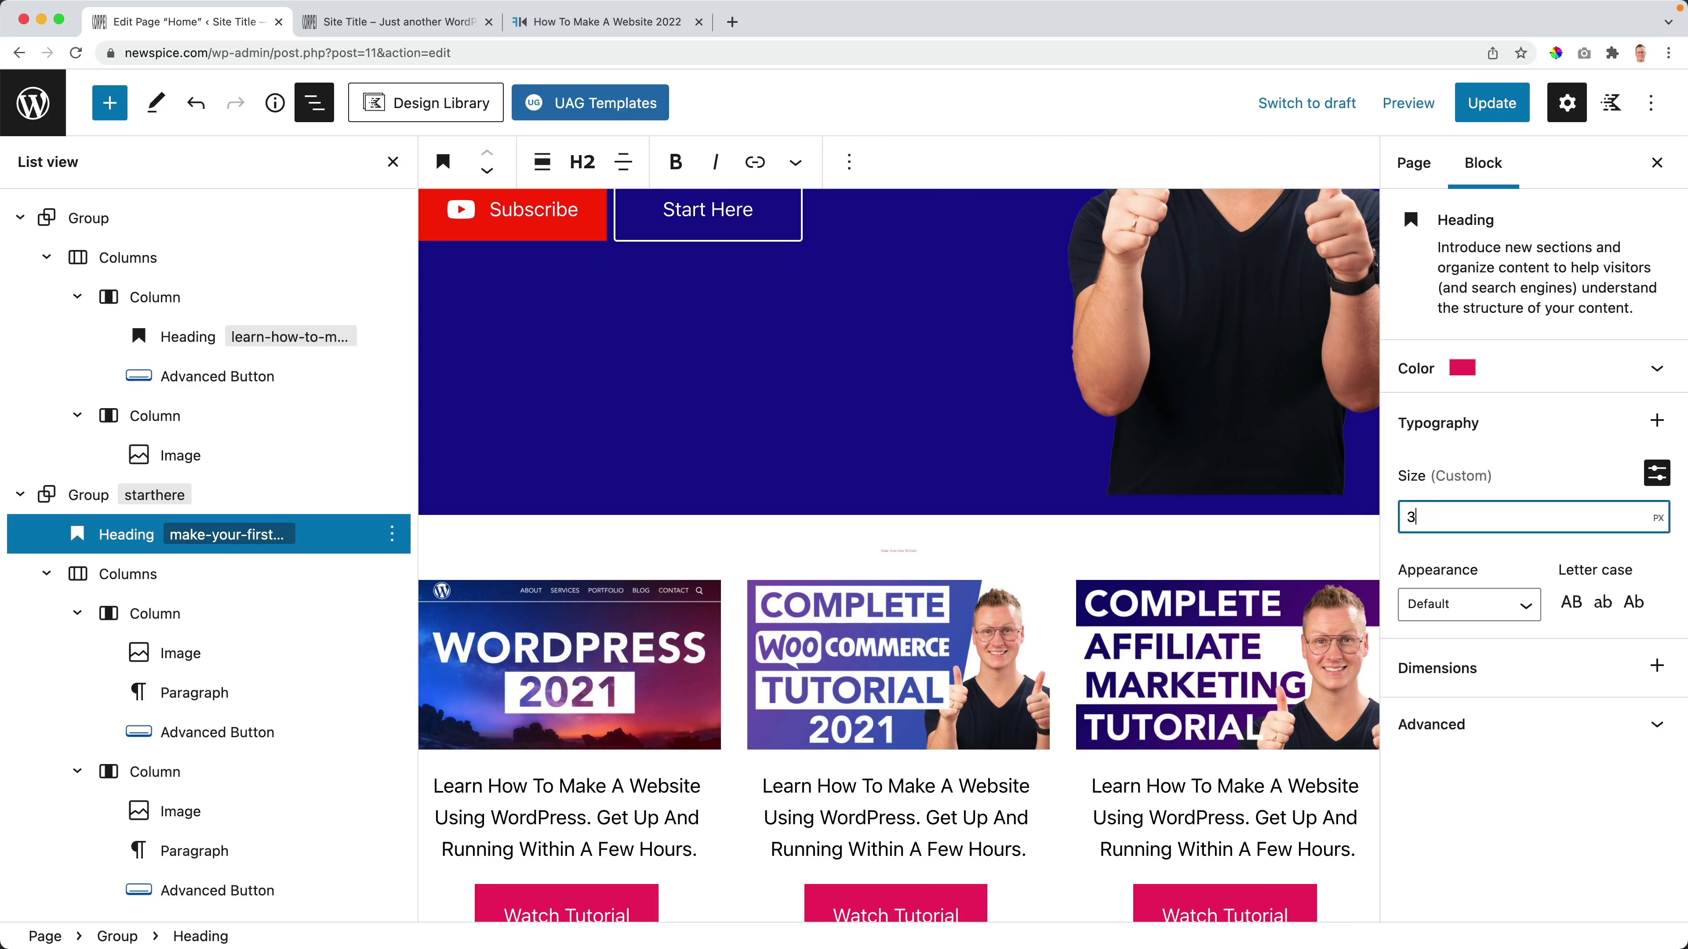
left_click(1496, 110)
Step: Reopen the page preview in a new tab and check the resized heading above the tutorial columns
left_click(433, 27)
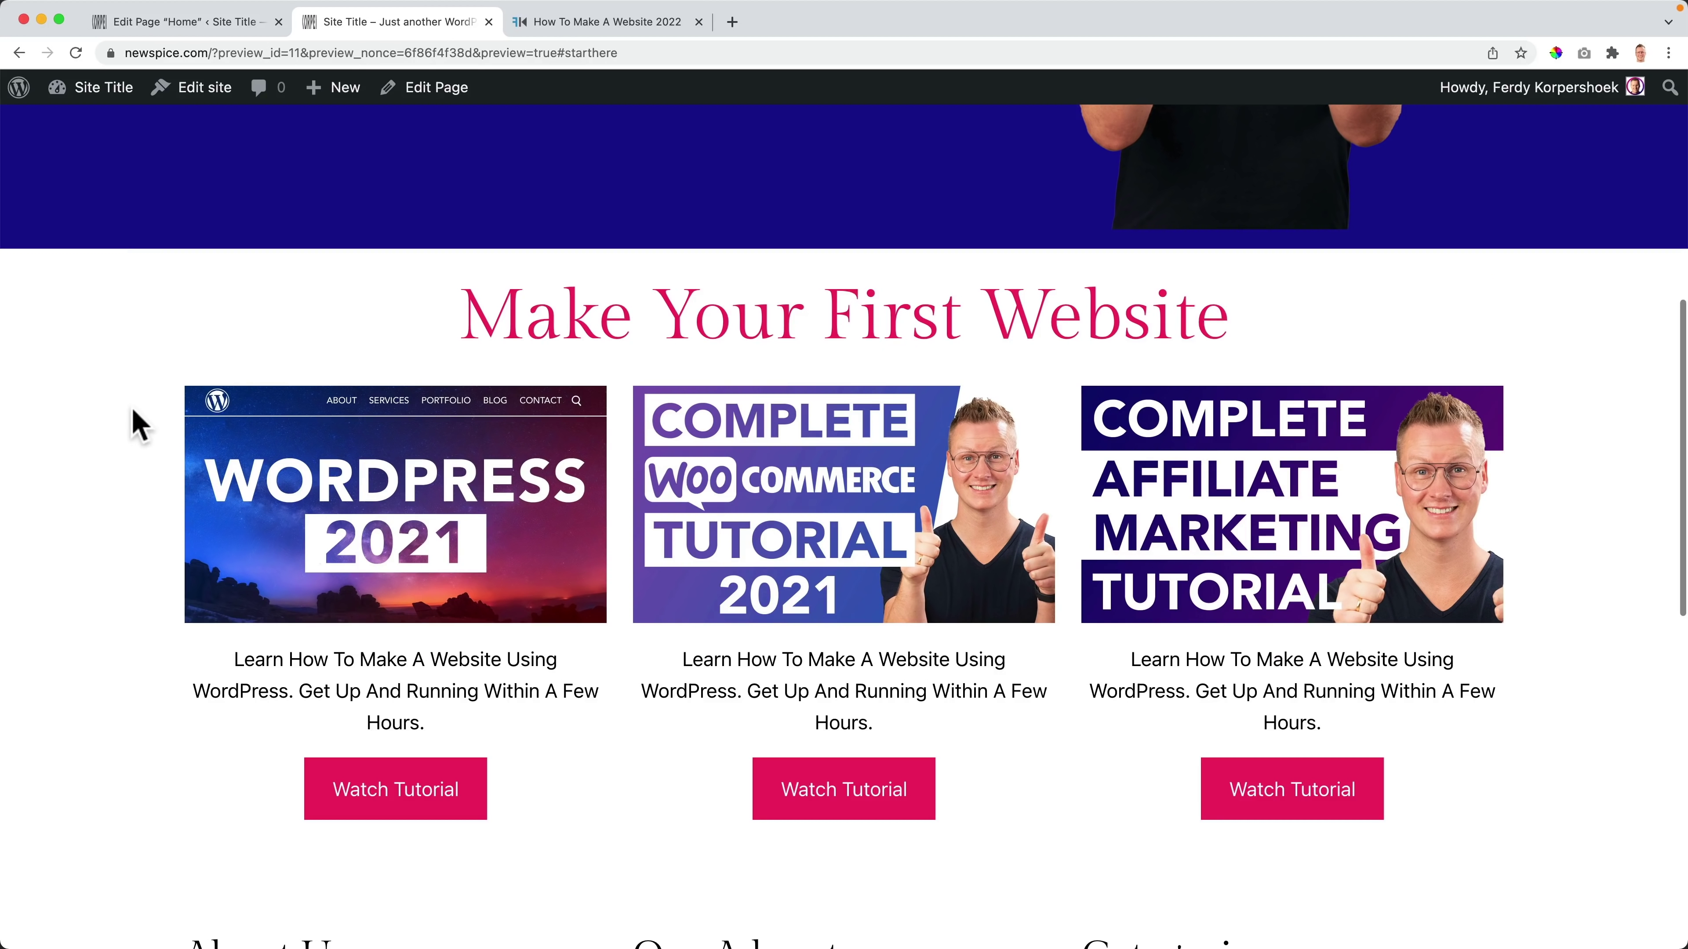
left_click(202, 27)
left_click(480, 27)
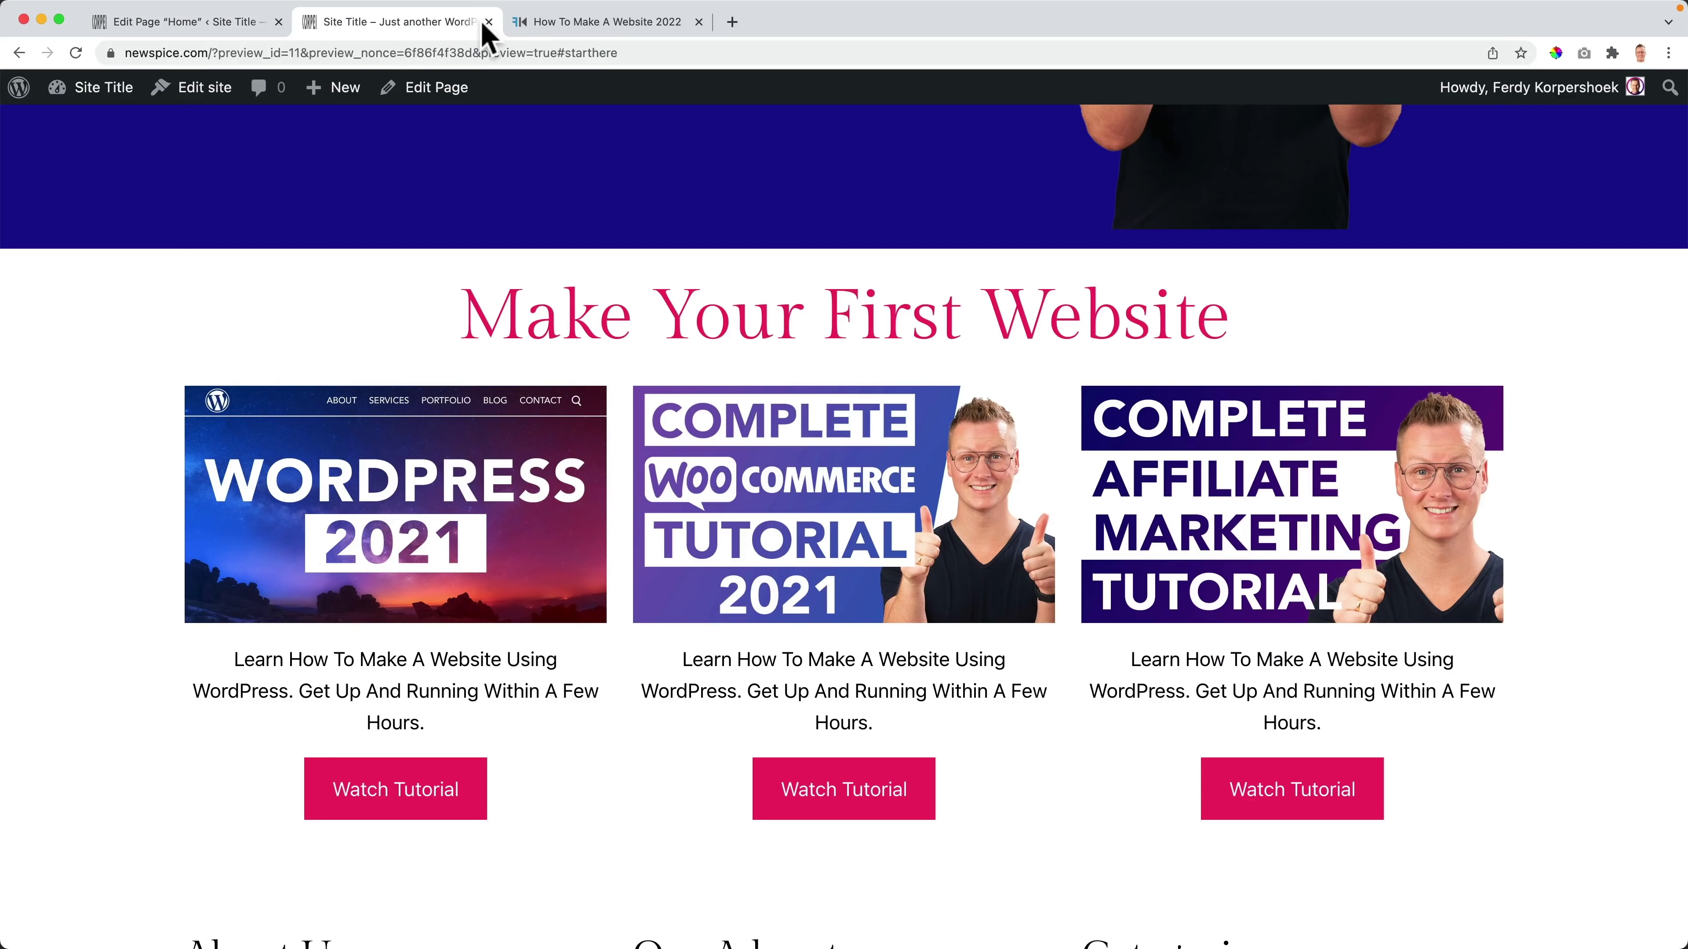
left_click(490, 22)
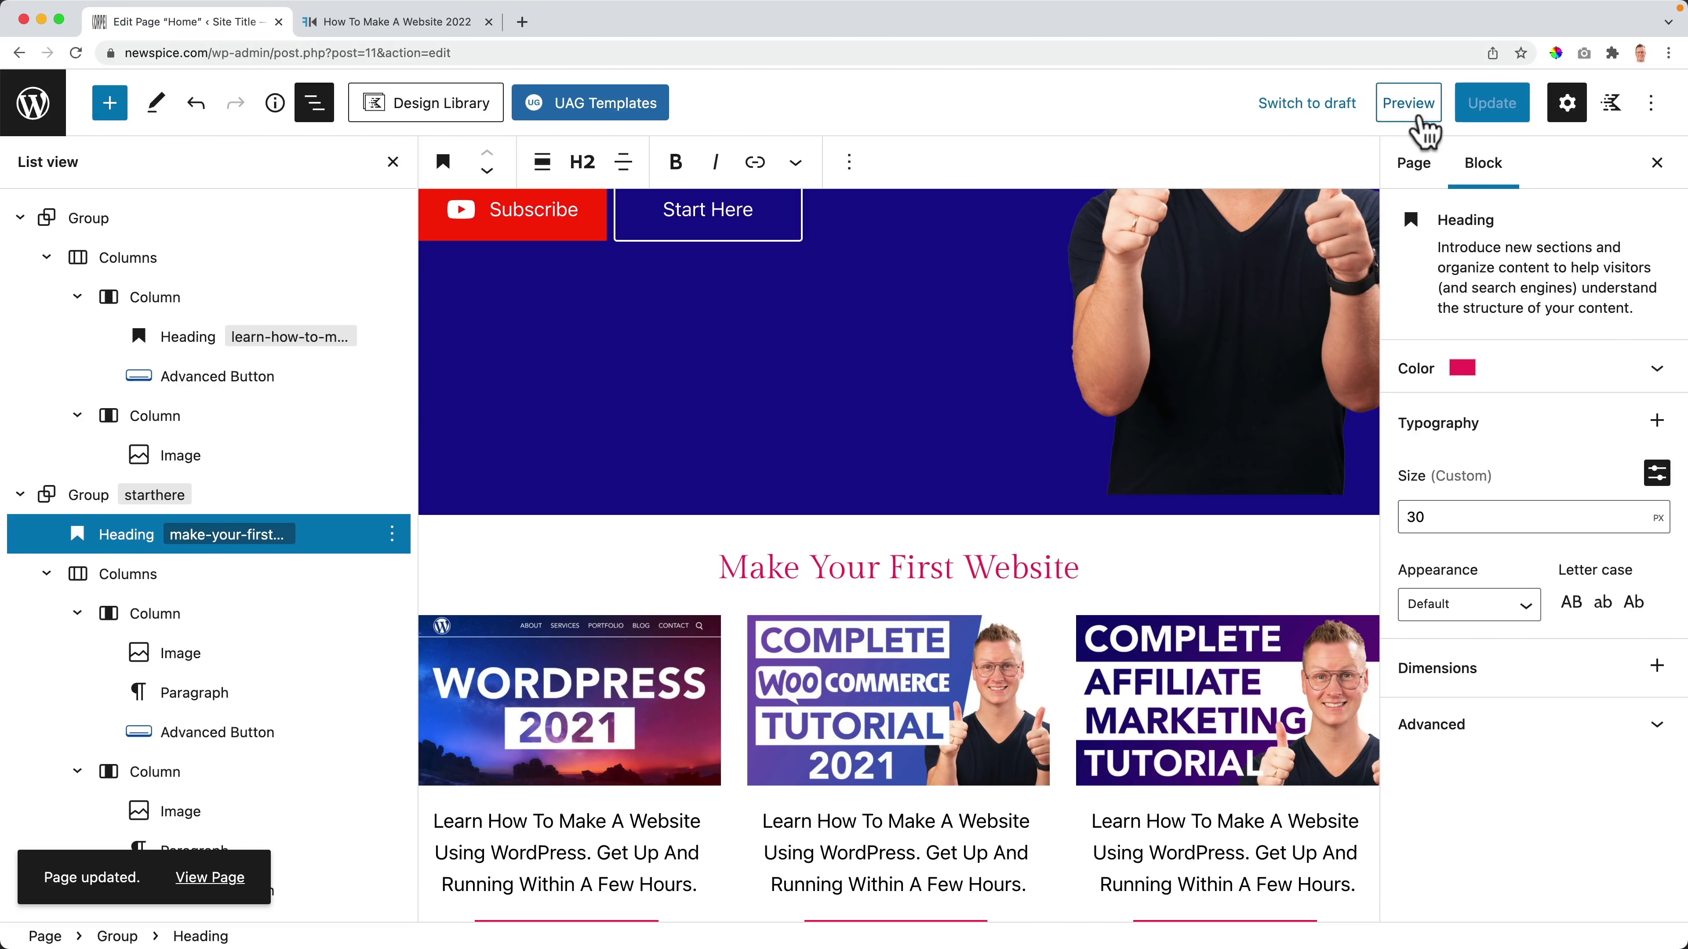
left_click(1407, 103)
left_click(1301, 293)
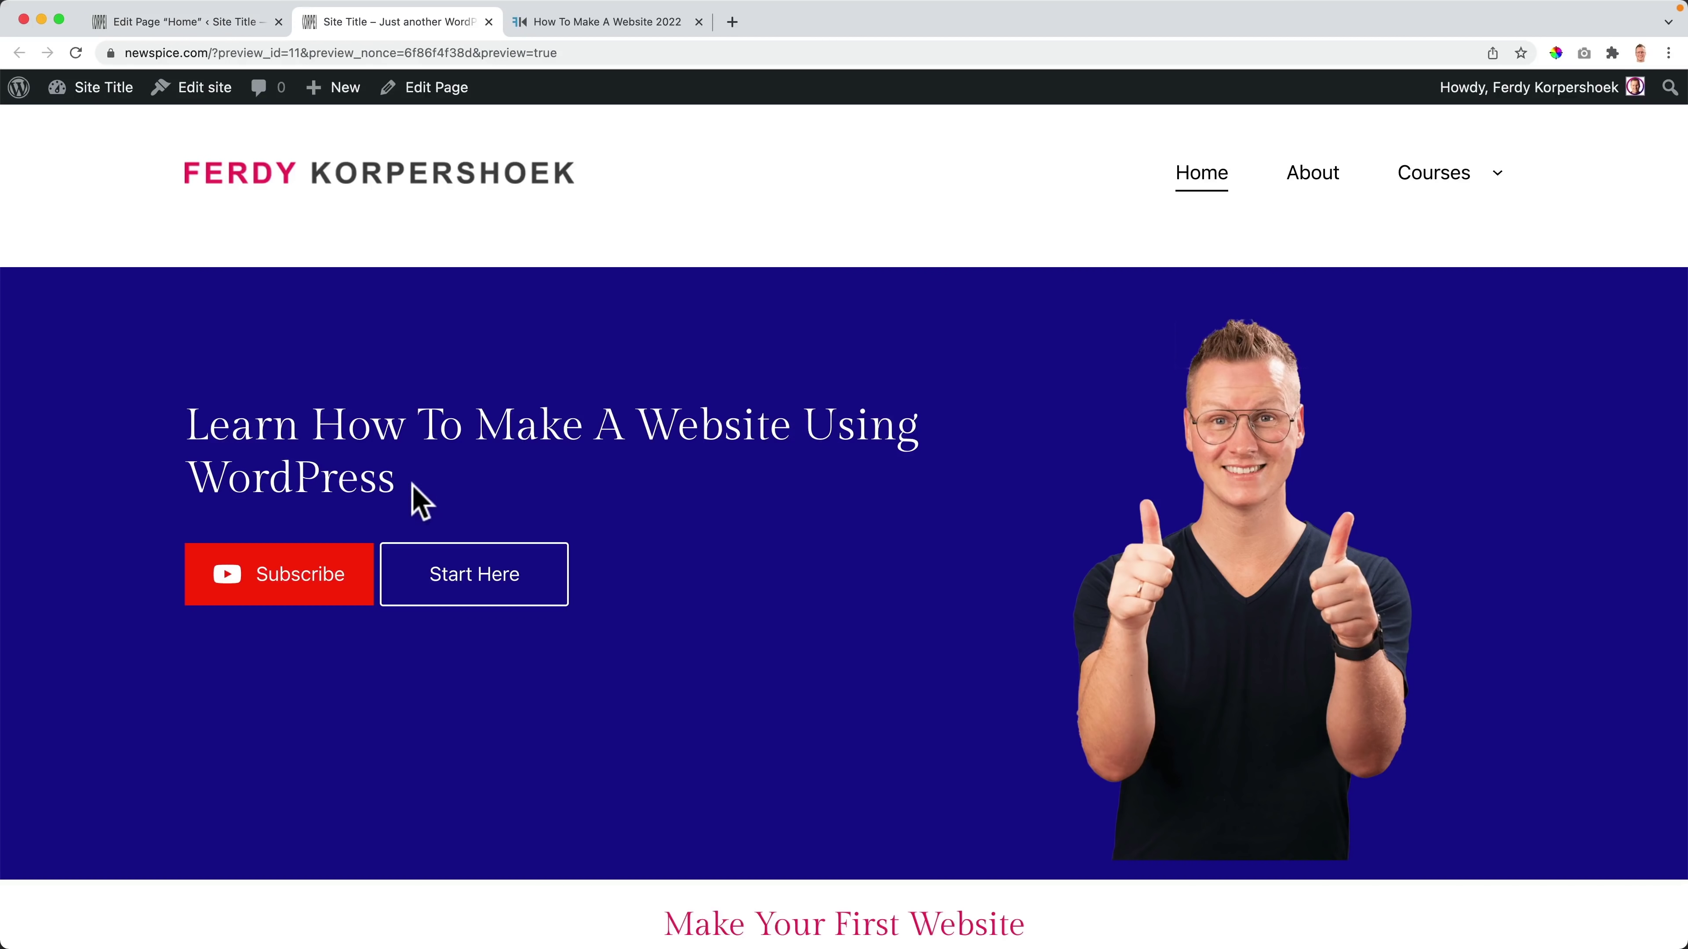
scroll(421, 502, "down", 5)
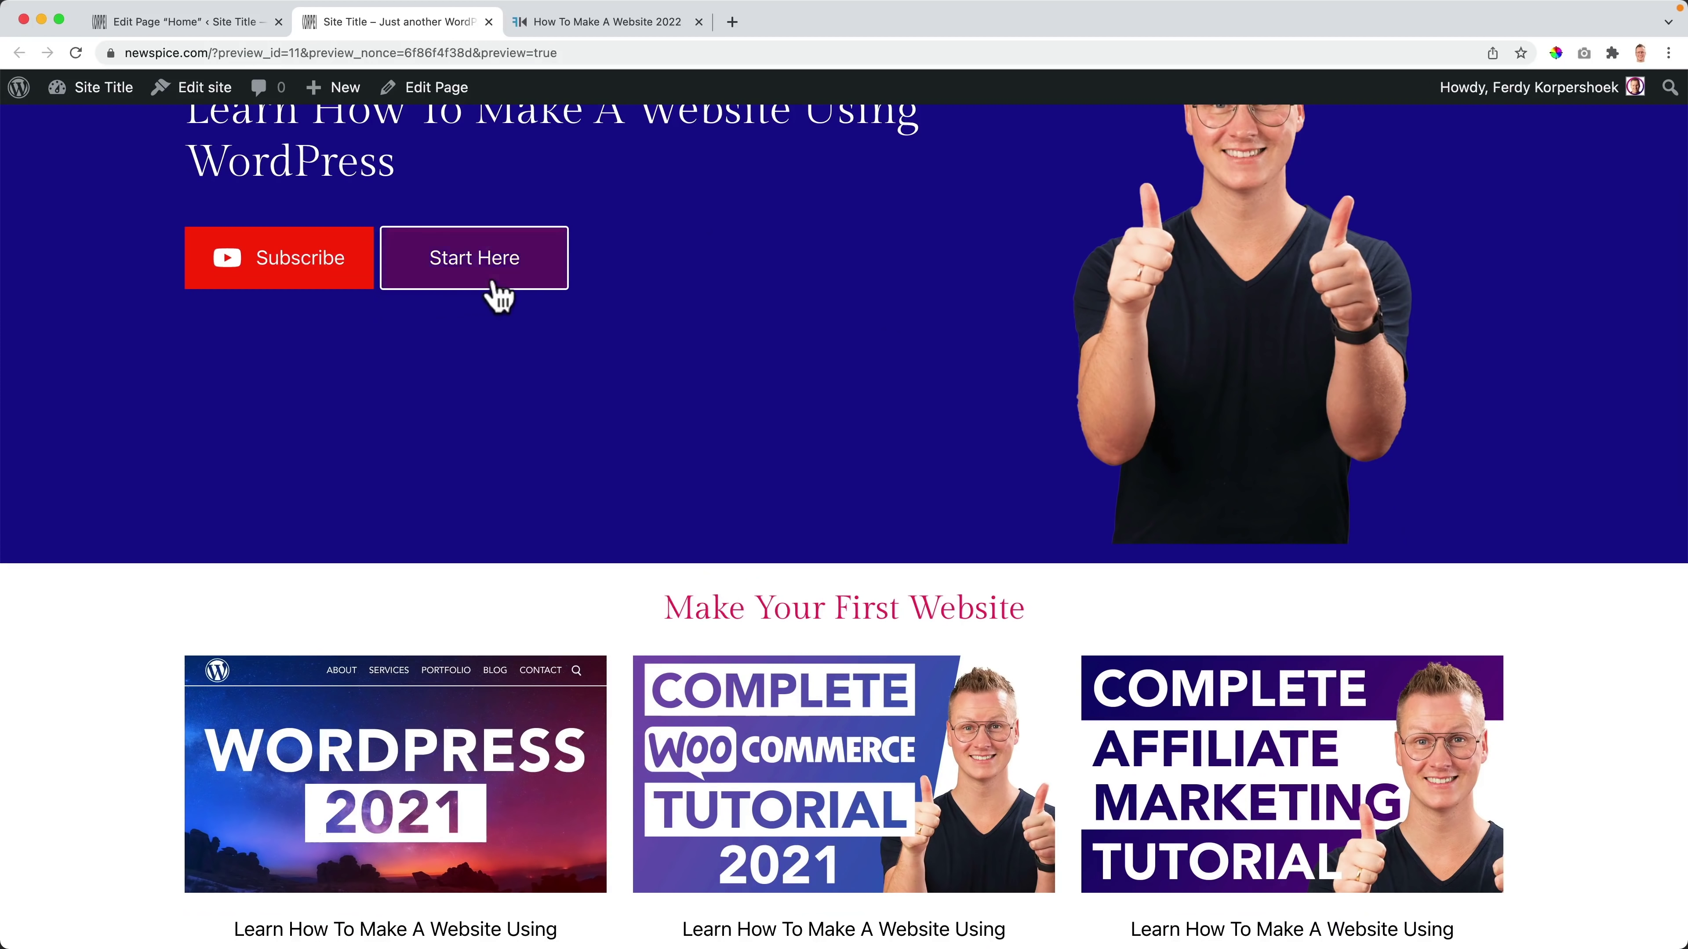
Step: Test the Start Here button in the page preview and return to the hero section
scroll(452, 566, "up", 5)
scroll(686, 573, "down", 4)
scroll(812, 625, "up", 5)
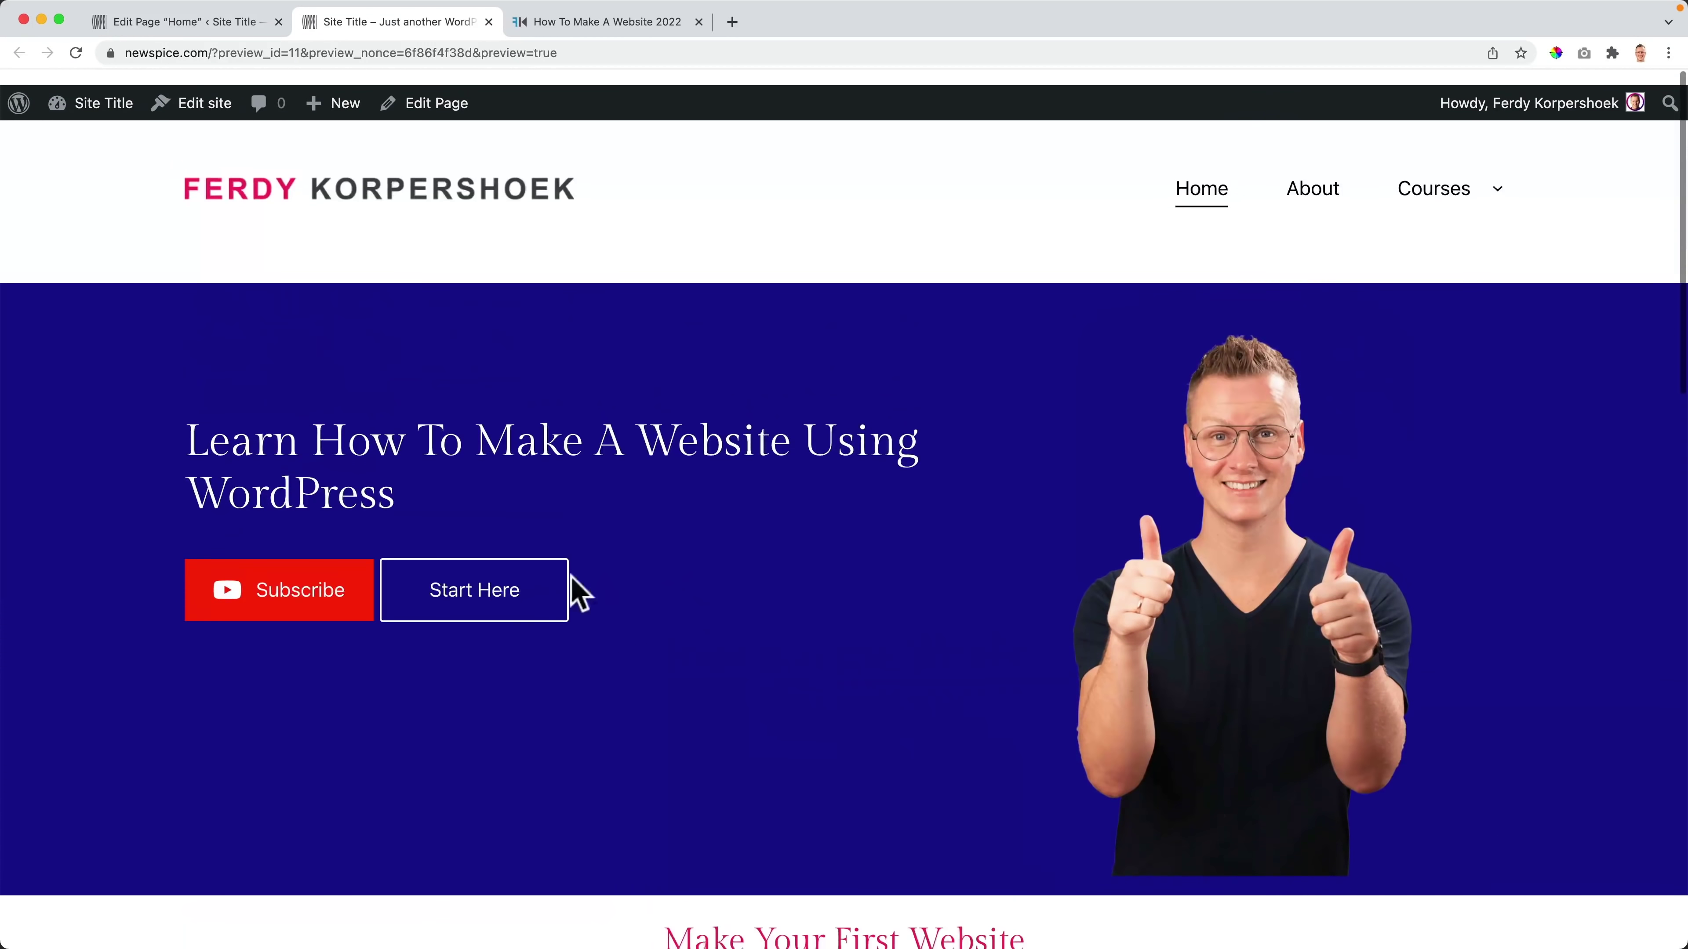
left_click(563, 588)
scroll(540, 542, "up", 5)
scroll(540, 542, "up", 5)
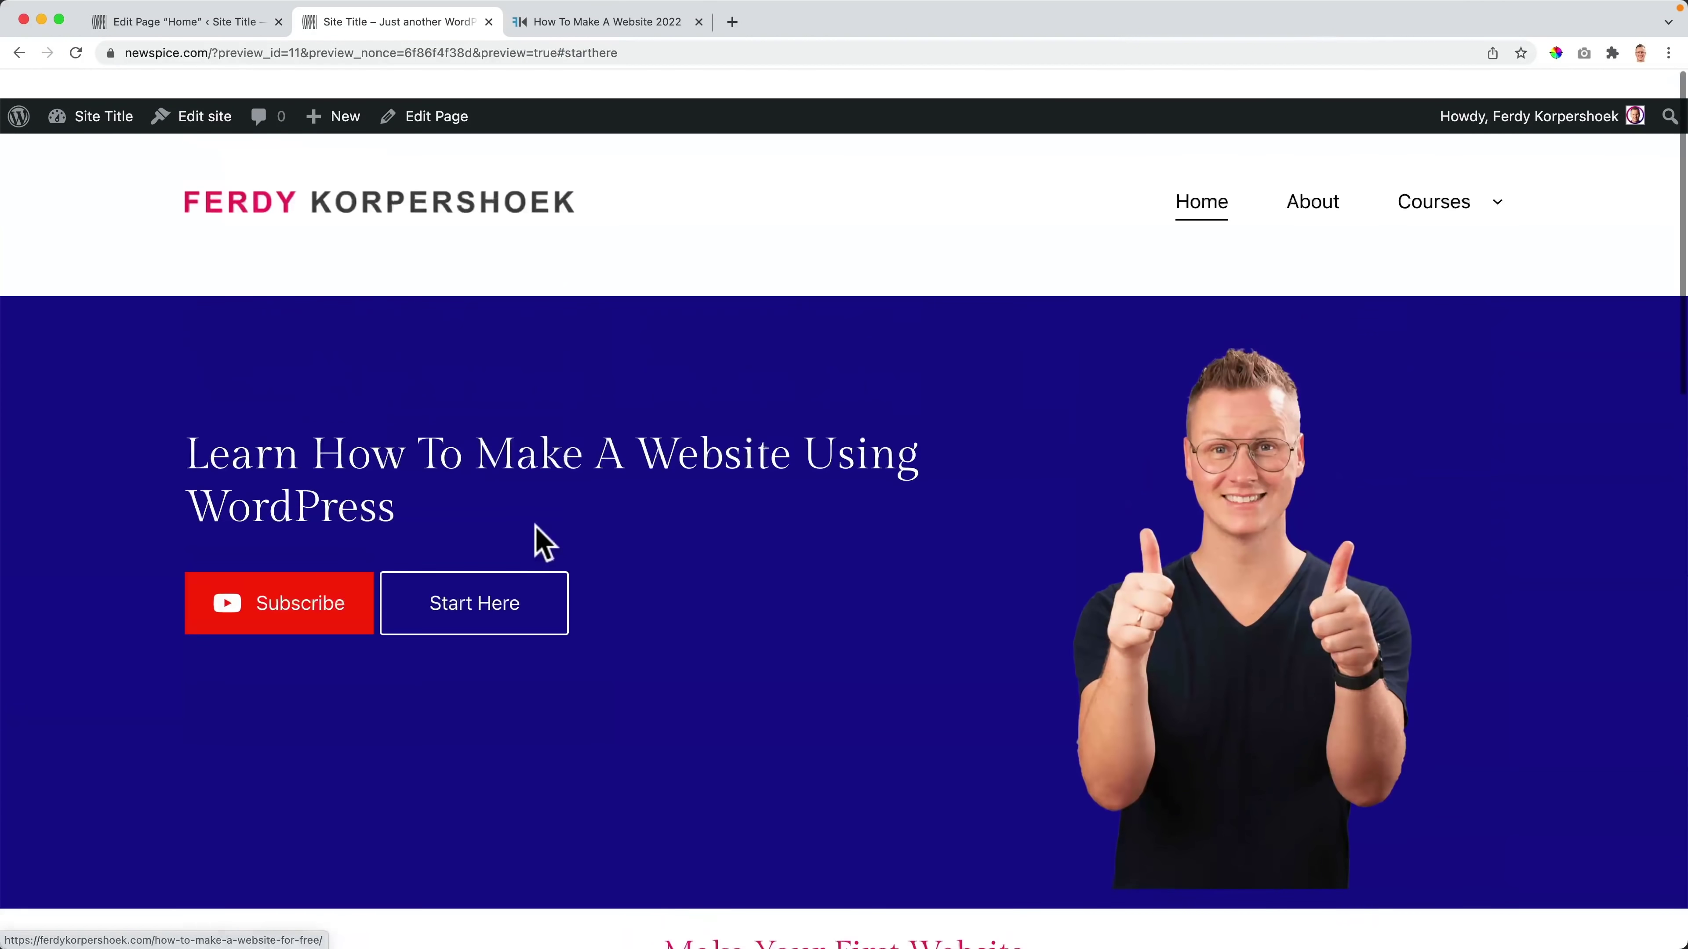
Step: Review the section below the tutorials on the reference site and insert a Heading block beneath the tutorial columns on the Home page
left_click(566, 25)
scroll(642, 379, "down", 9)
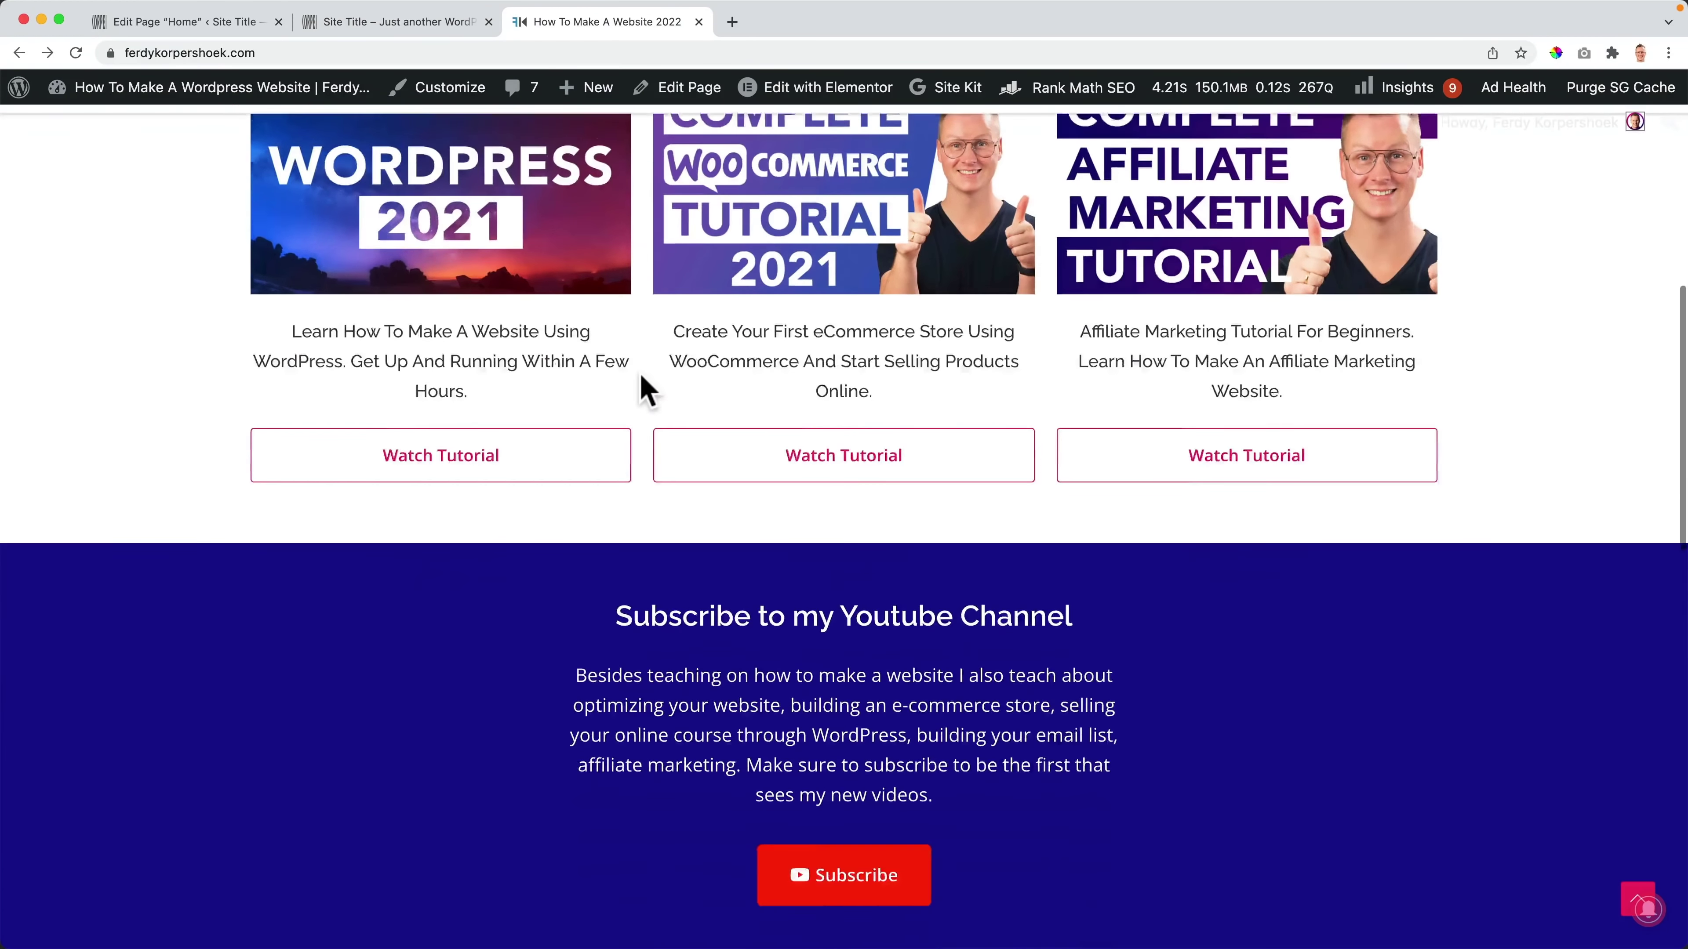
left_click(459, 28)
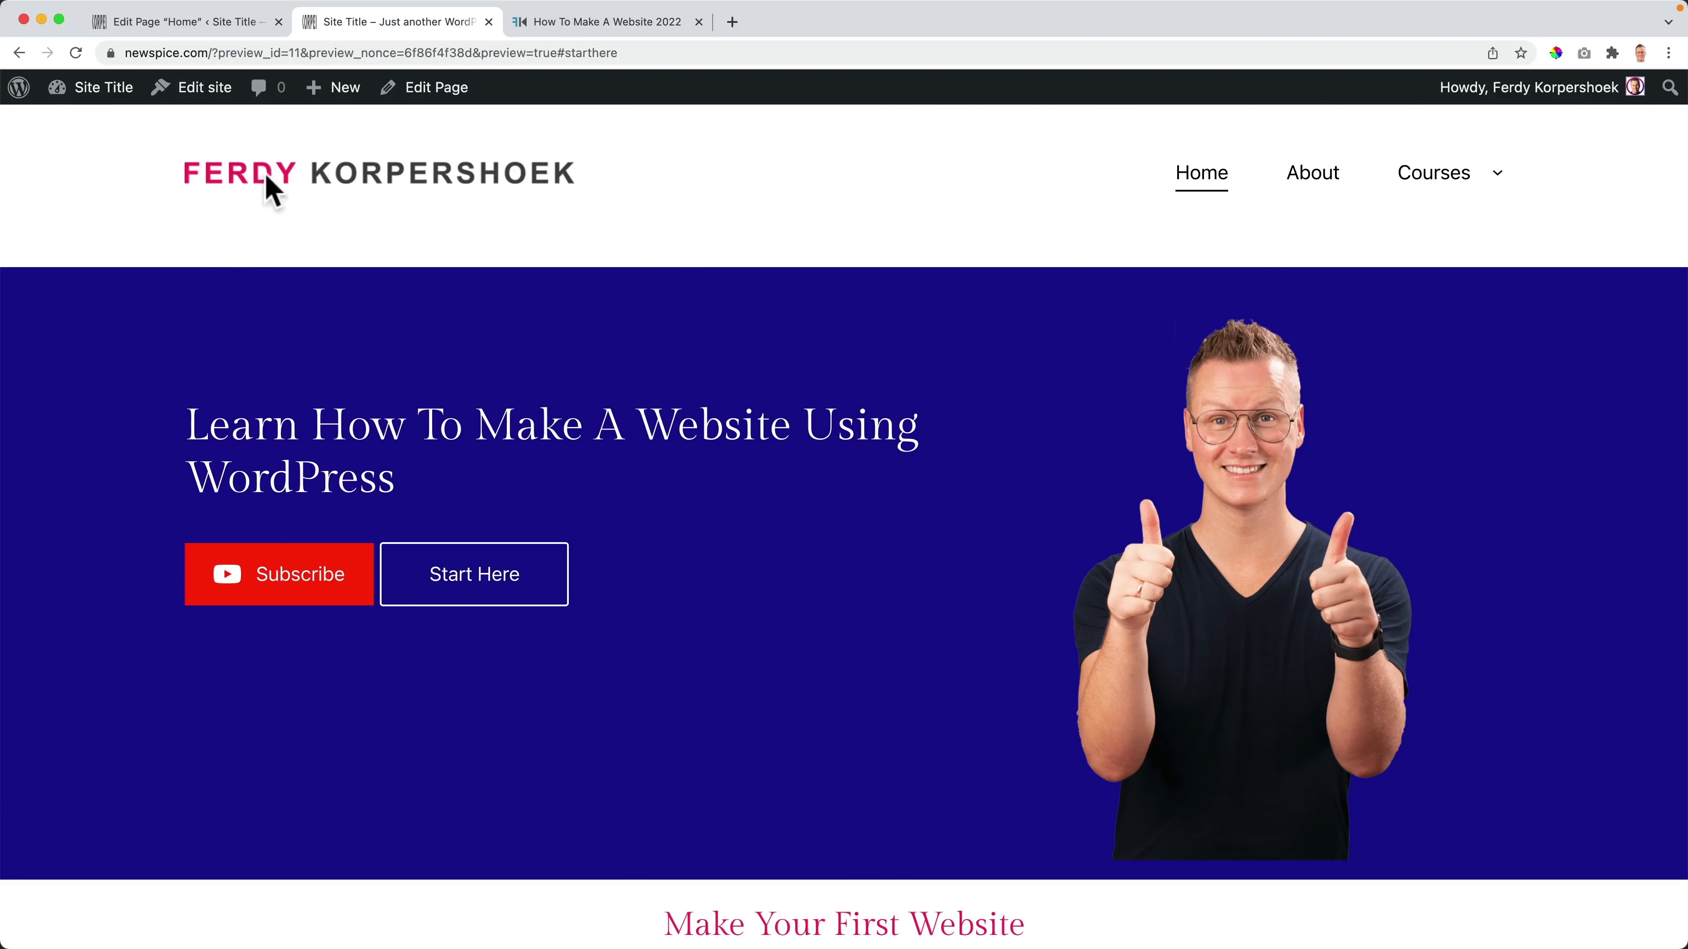
left_click(220, 24)
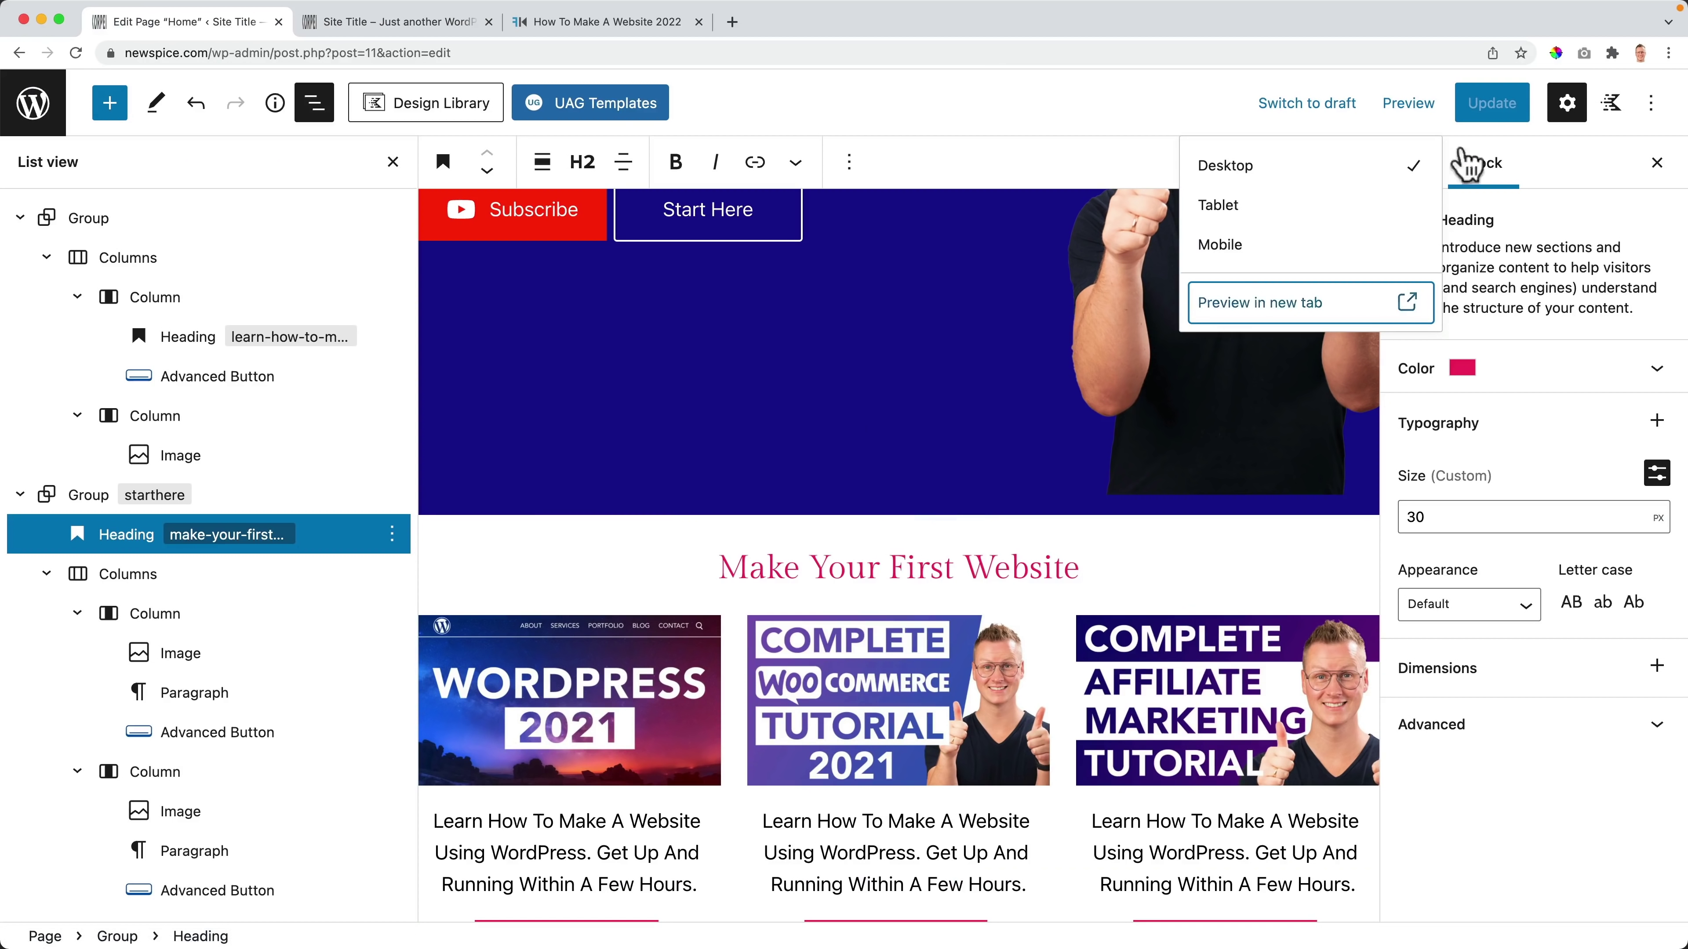
scroll(1092, 552, "down", 5)
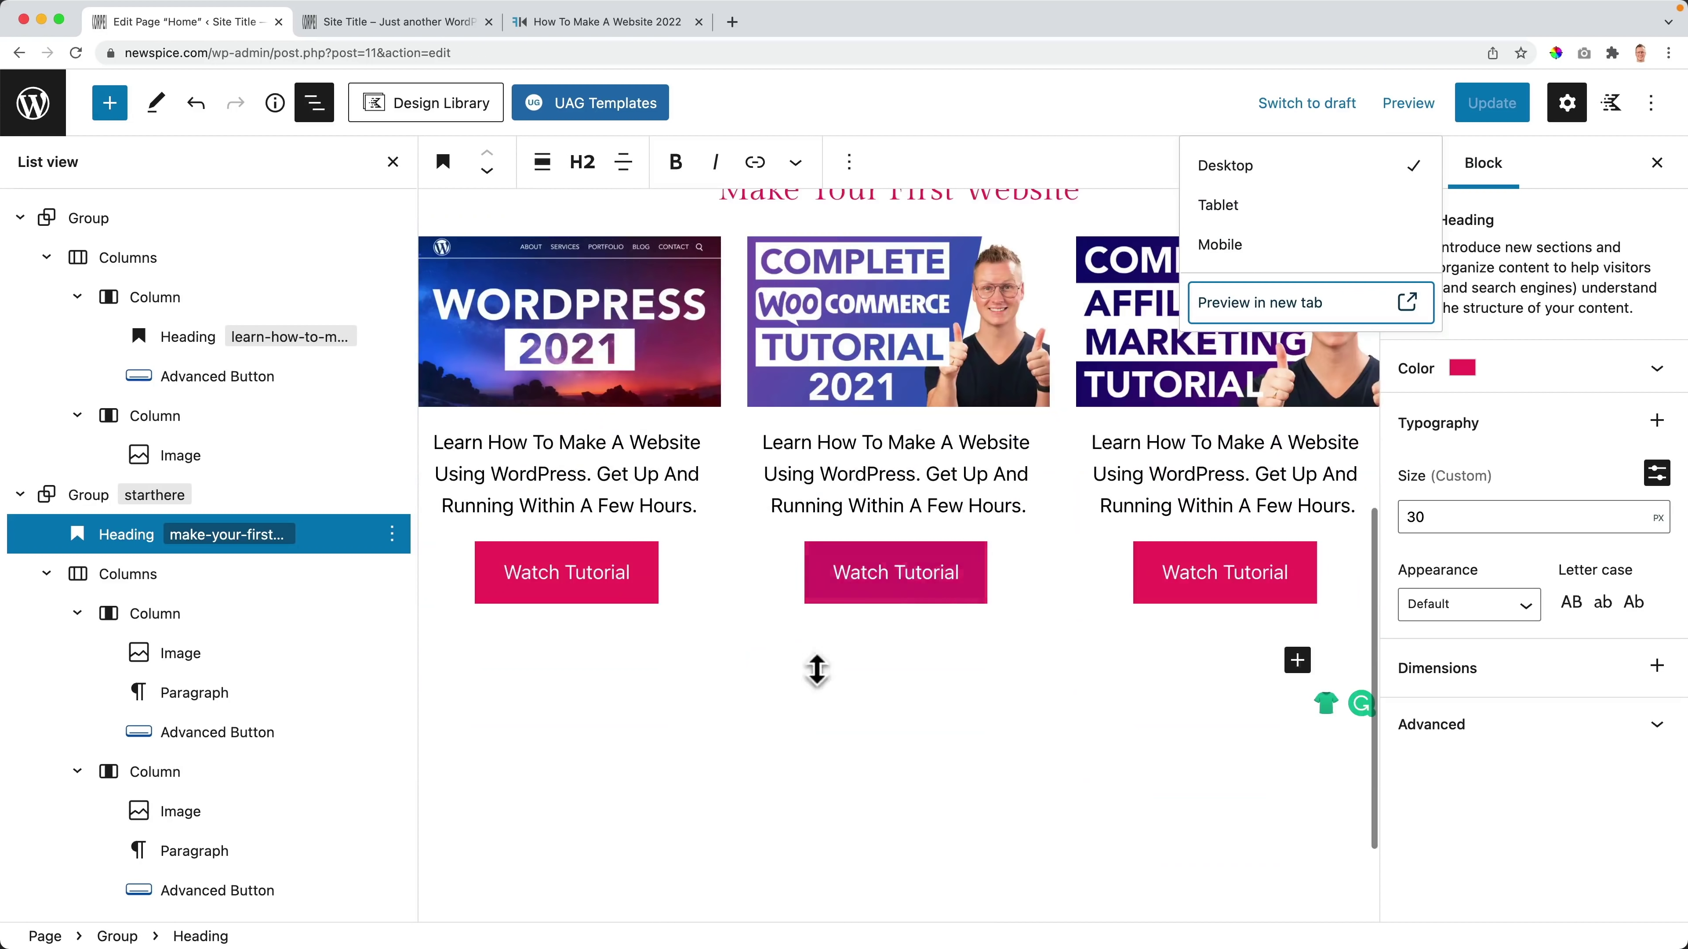
left_click(792, 777)
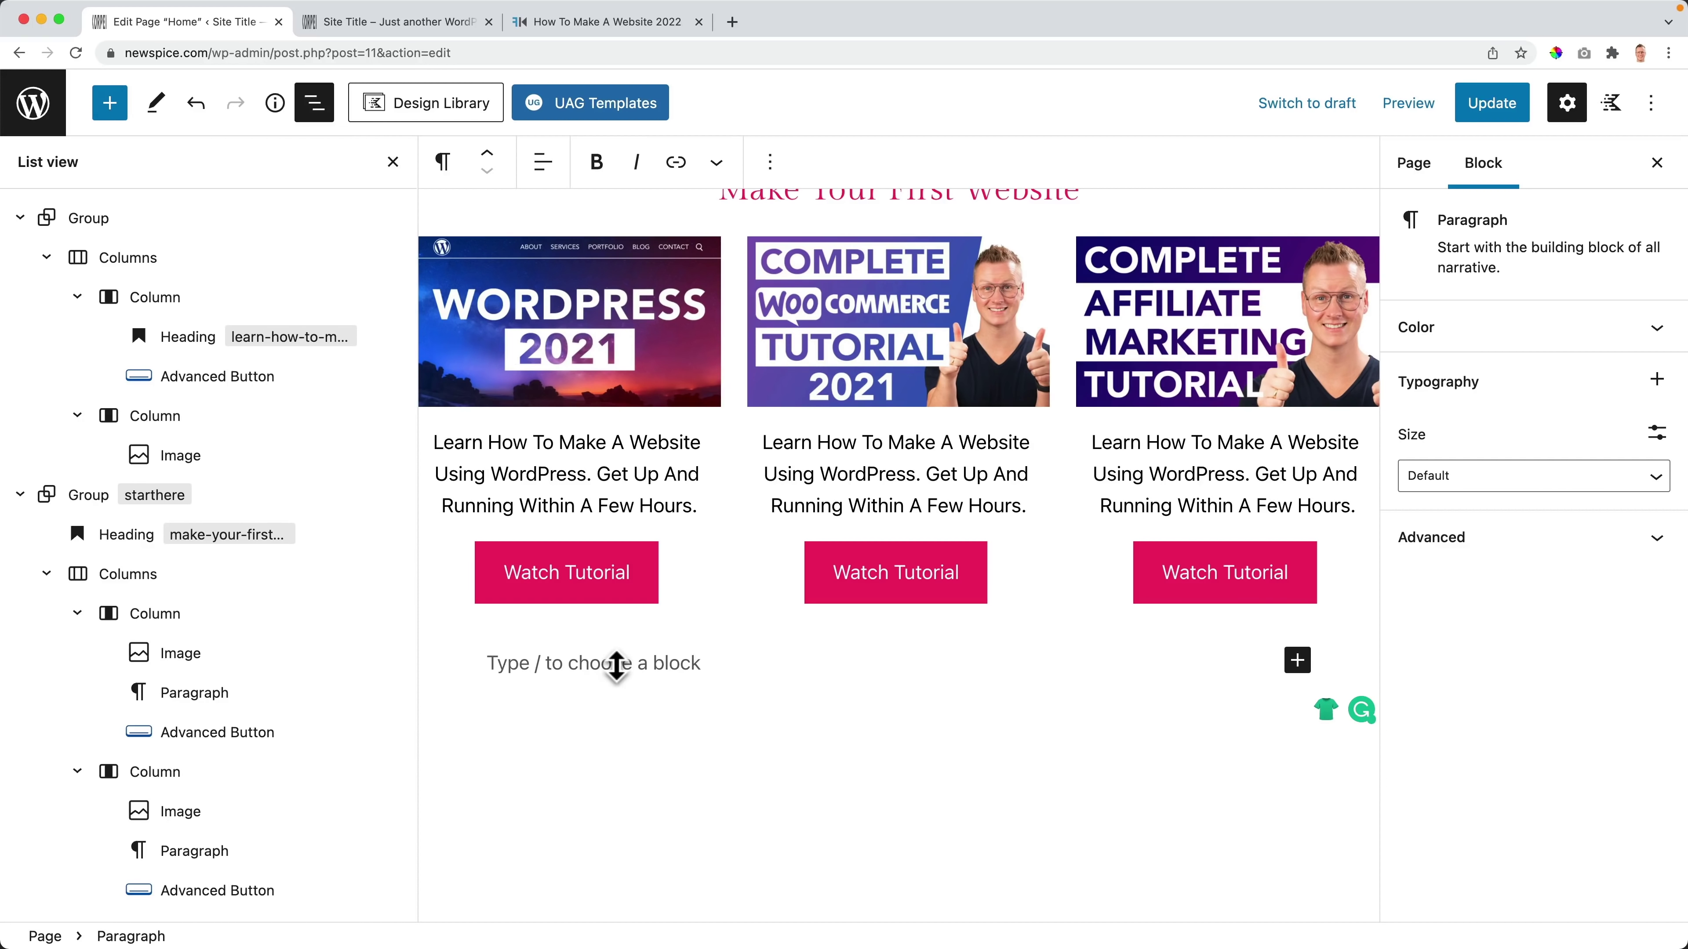
type("/heading")
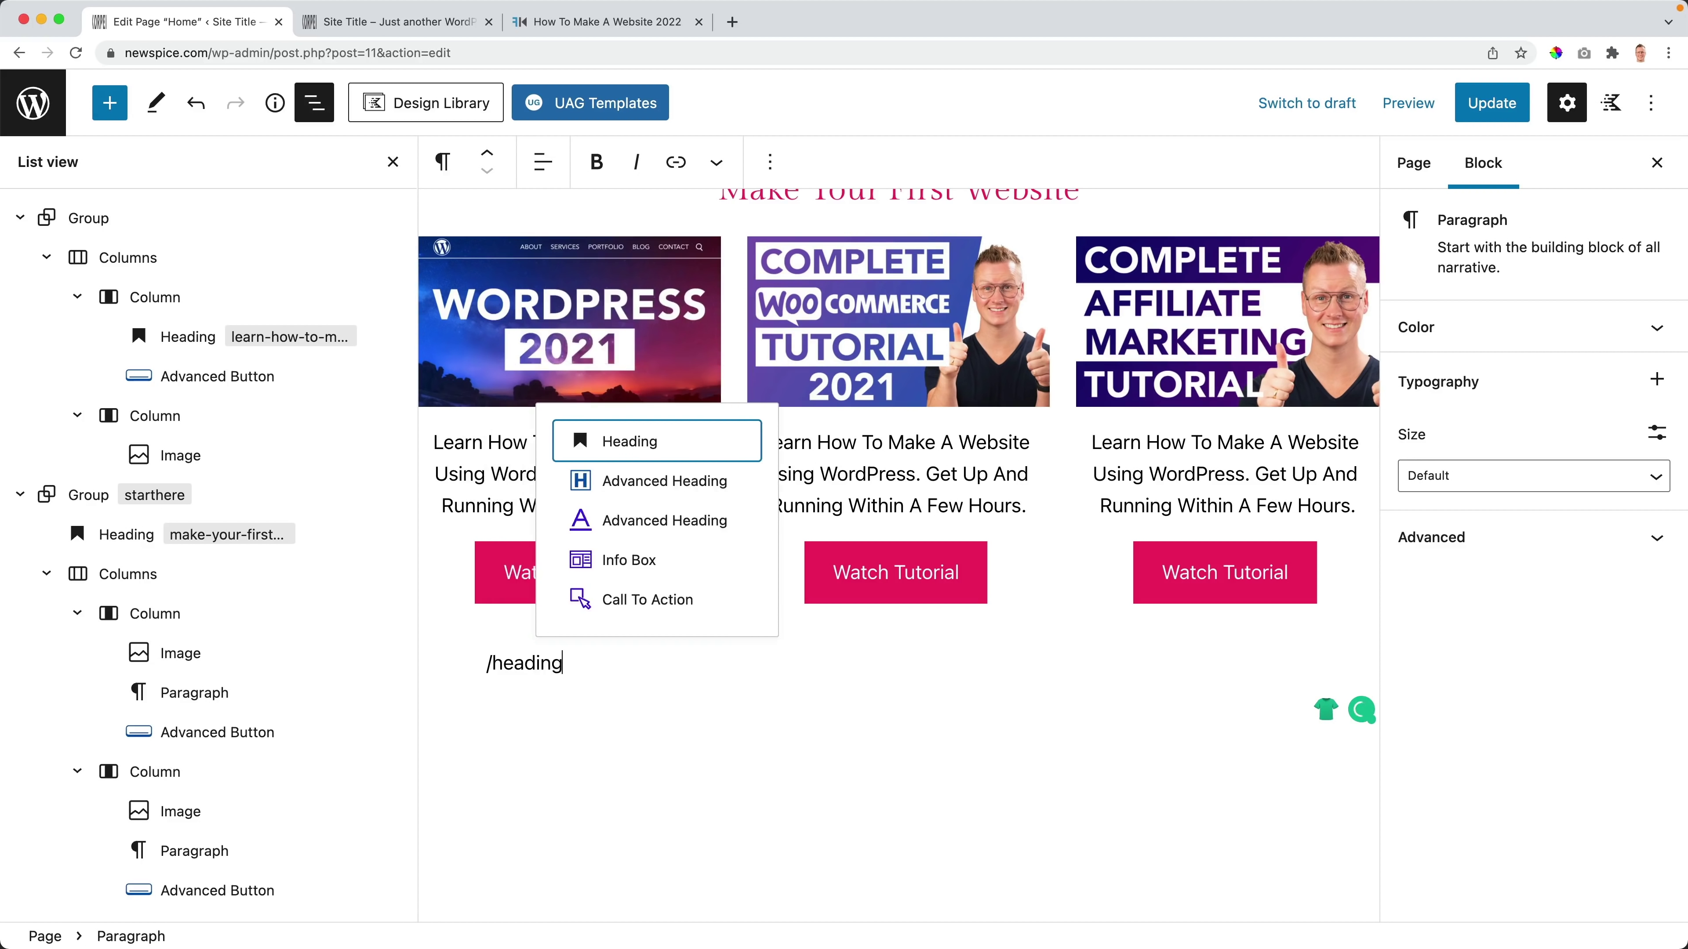
left_click(621, 442)
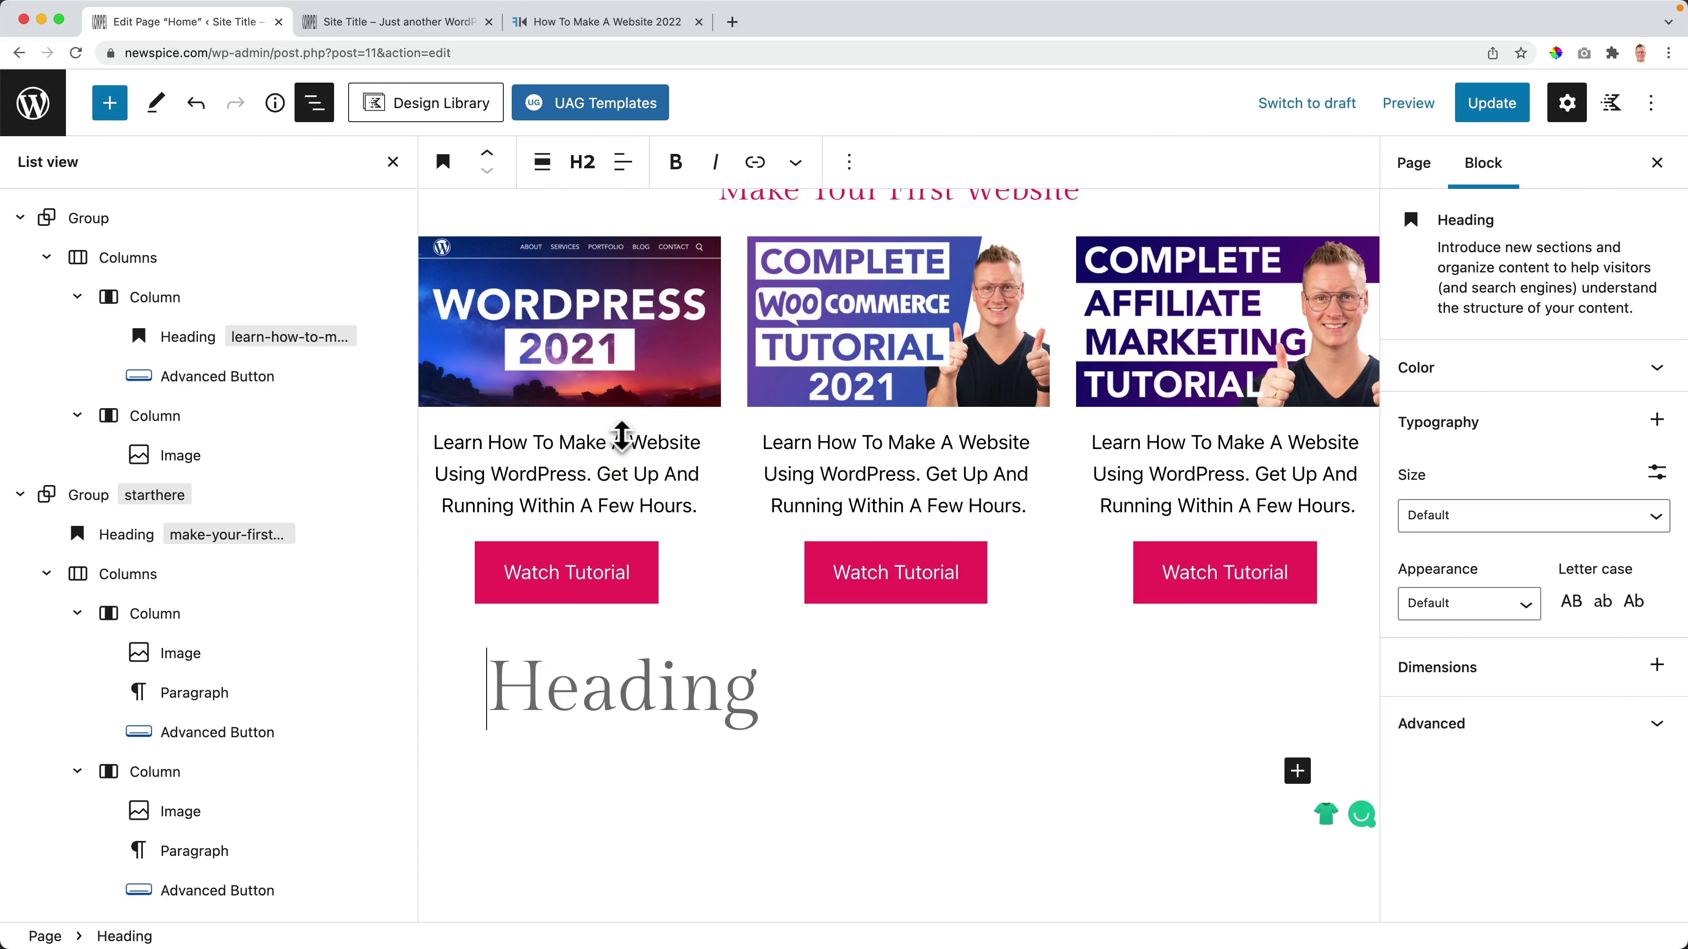
Step: Fill the new heading with the reference site's section title, "Subscribe to my Youtube Channel"
left_click(618, 27)
scroll(810, 698, "down", 15)
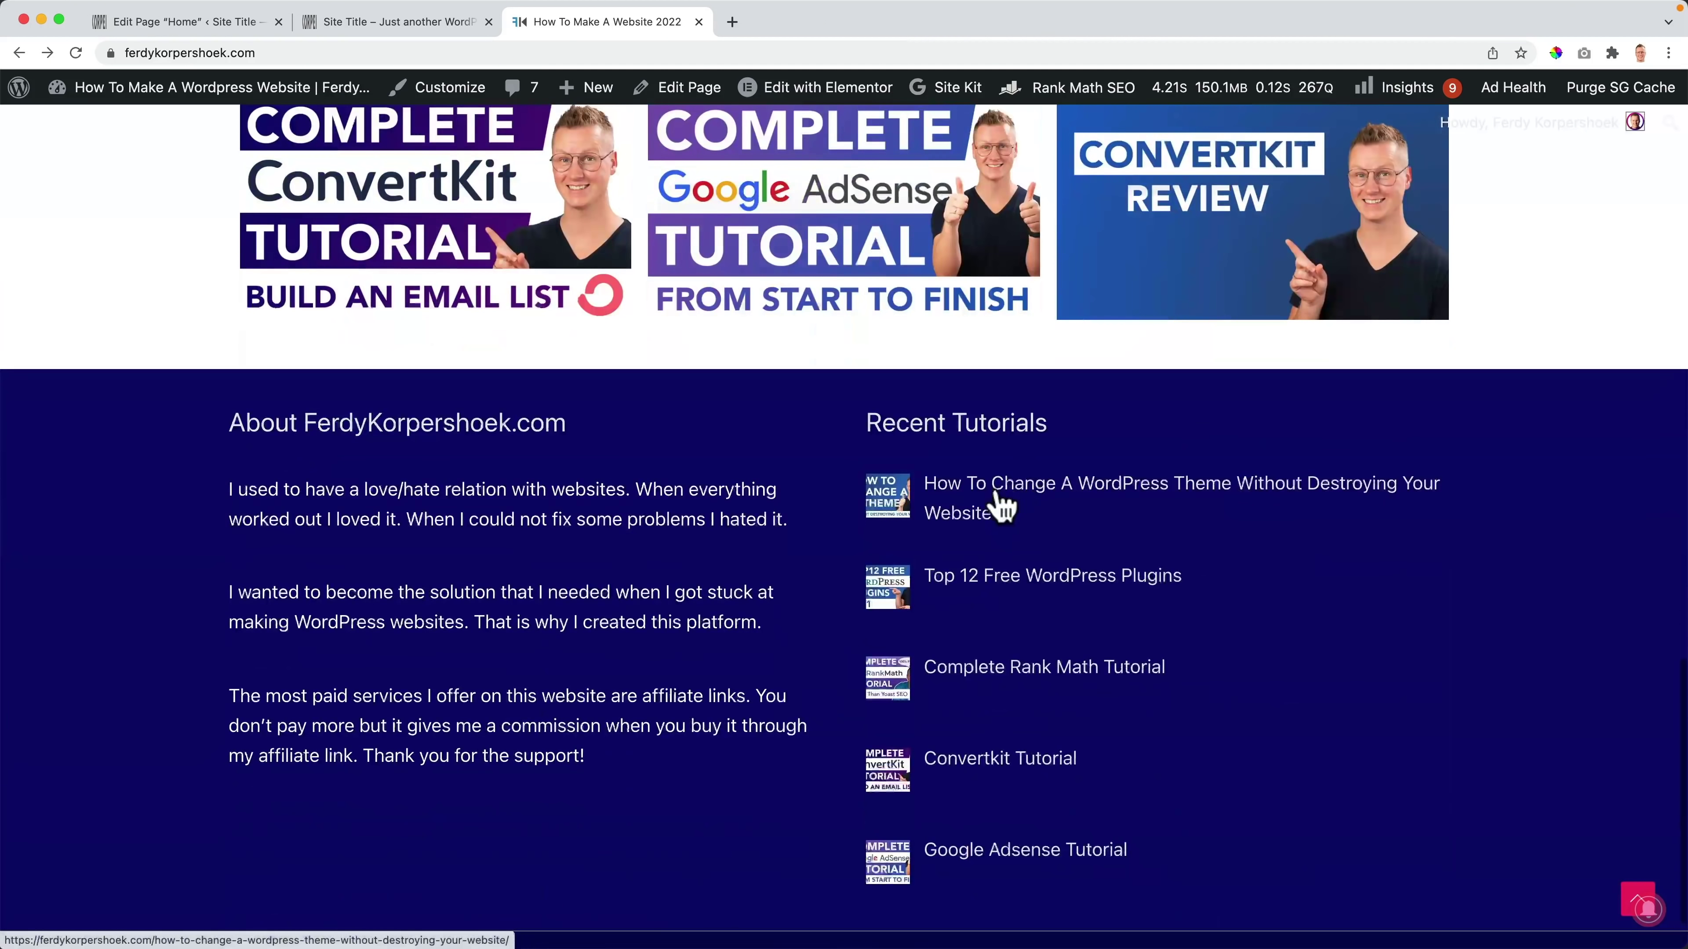
scroll(1000, 508, "up", 10)
left_click_drag(1076, 655, 658, 651)
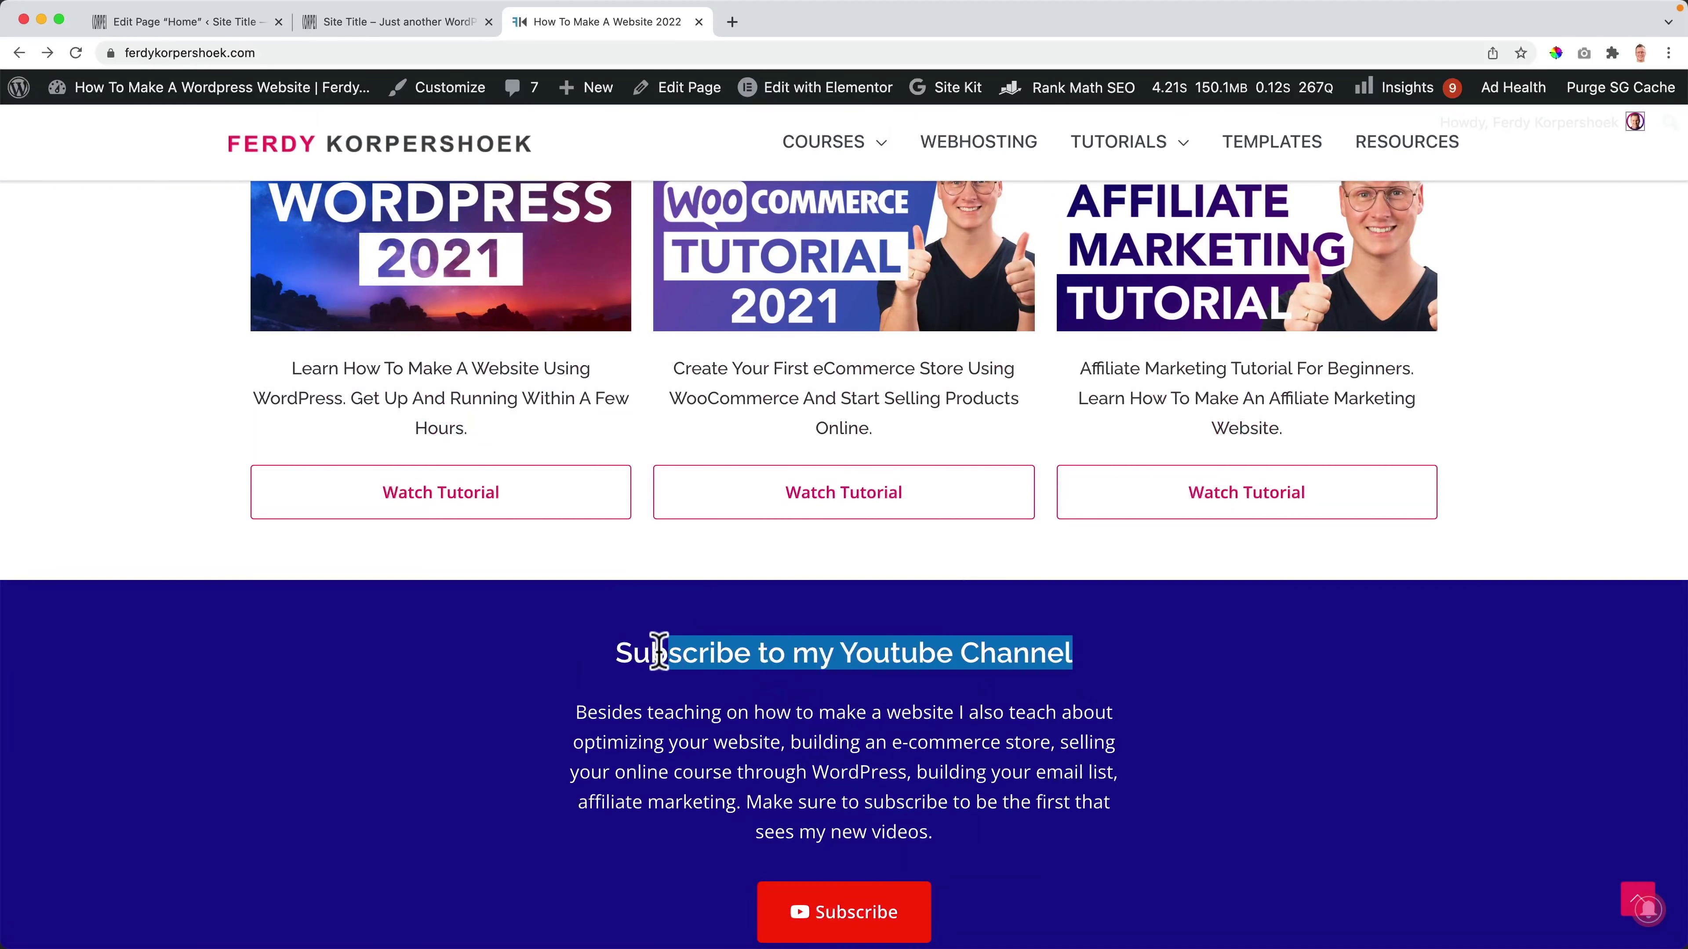
left_click(354, 23)
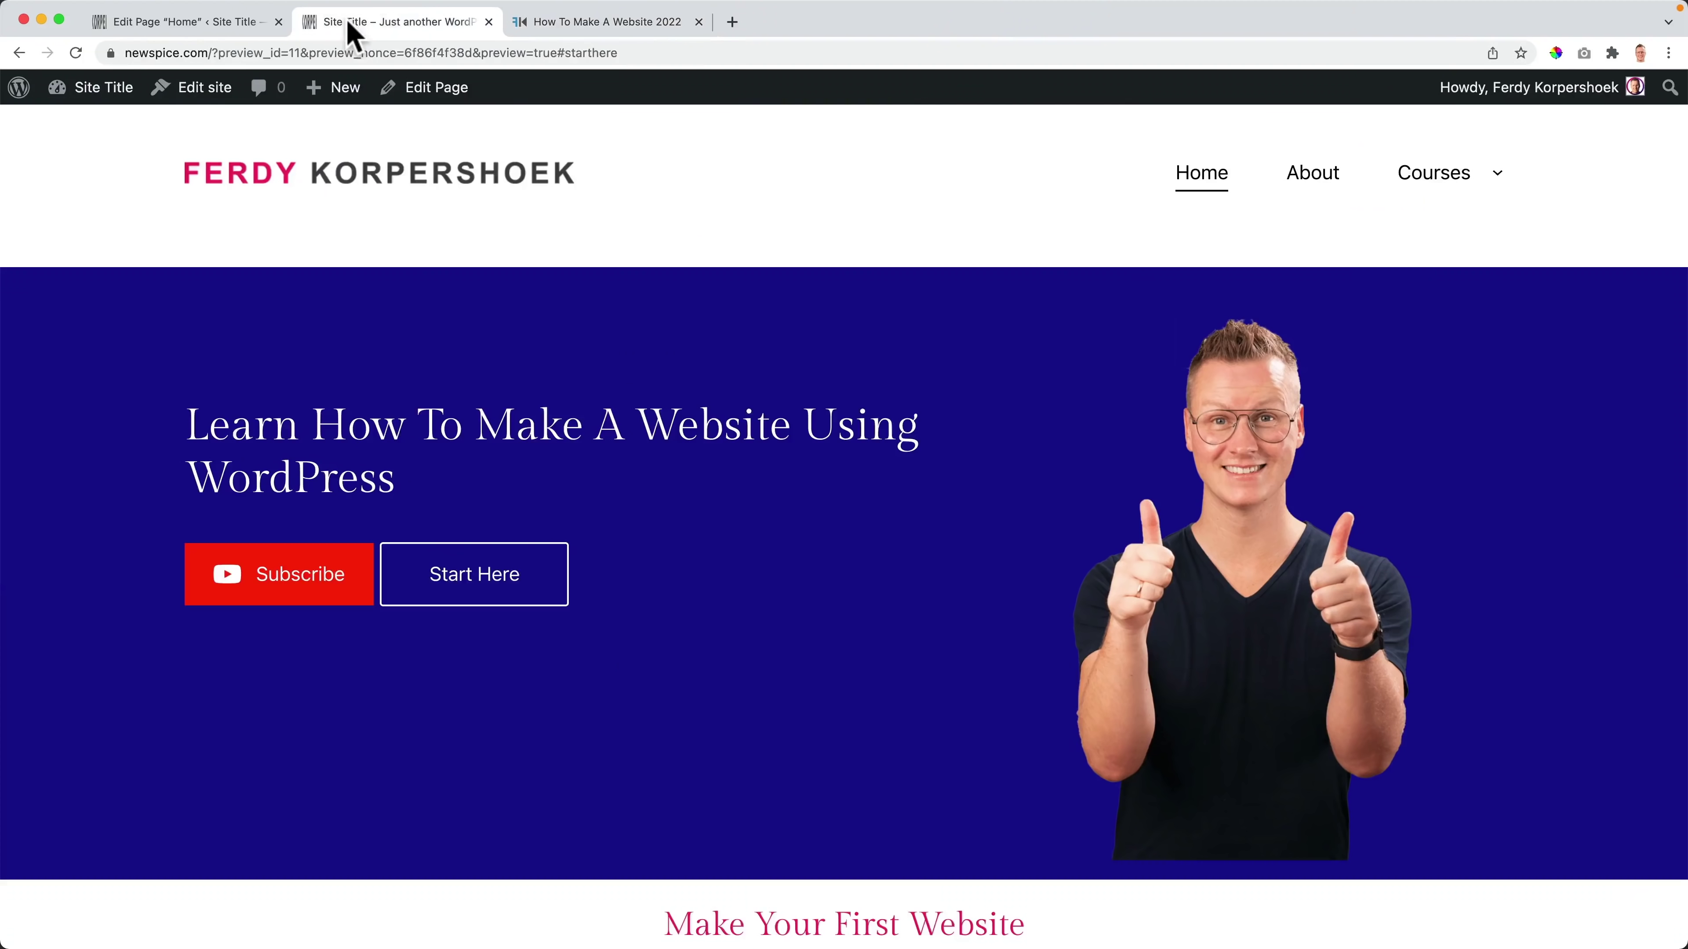
left_click(199, 23)
left_click(648, 686)
type("Subscribe to my Youtube Channel")
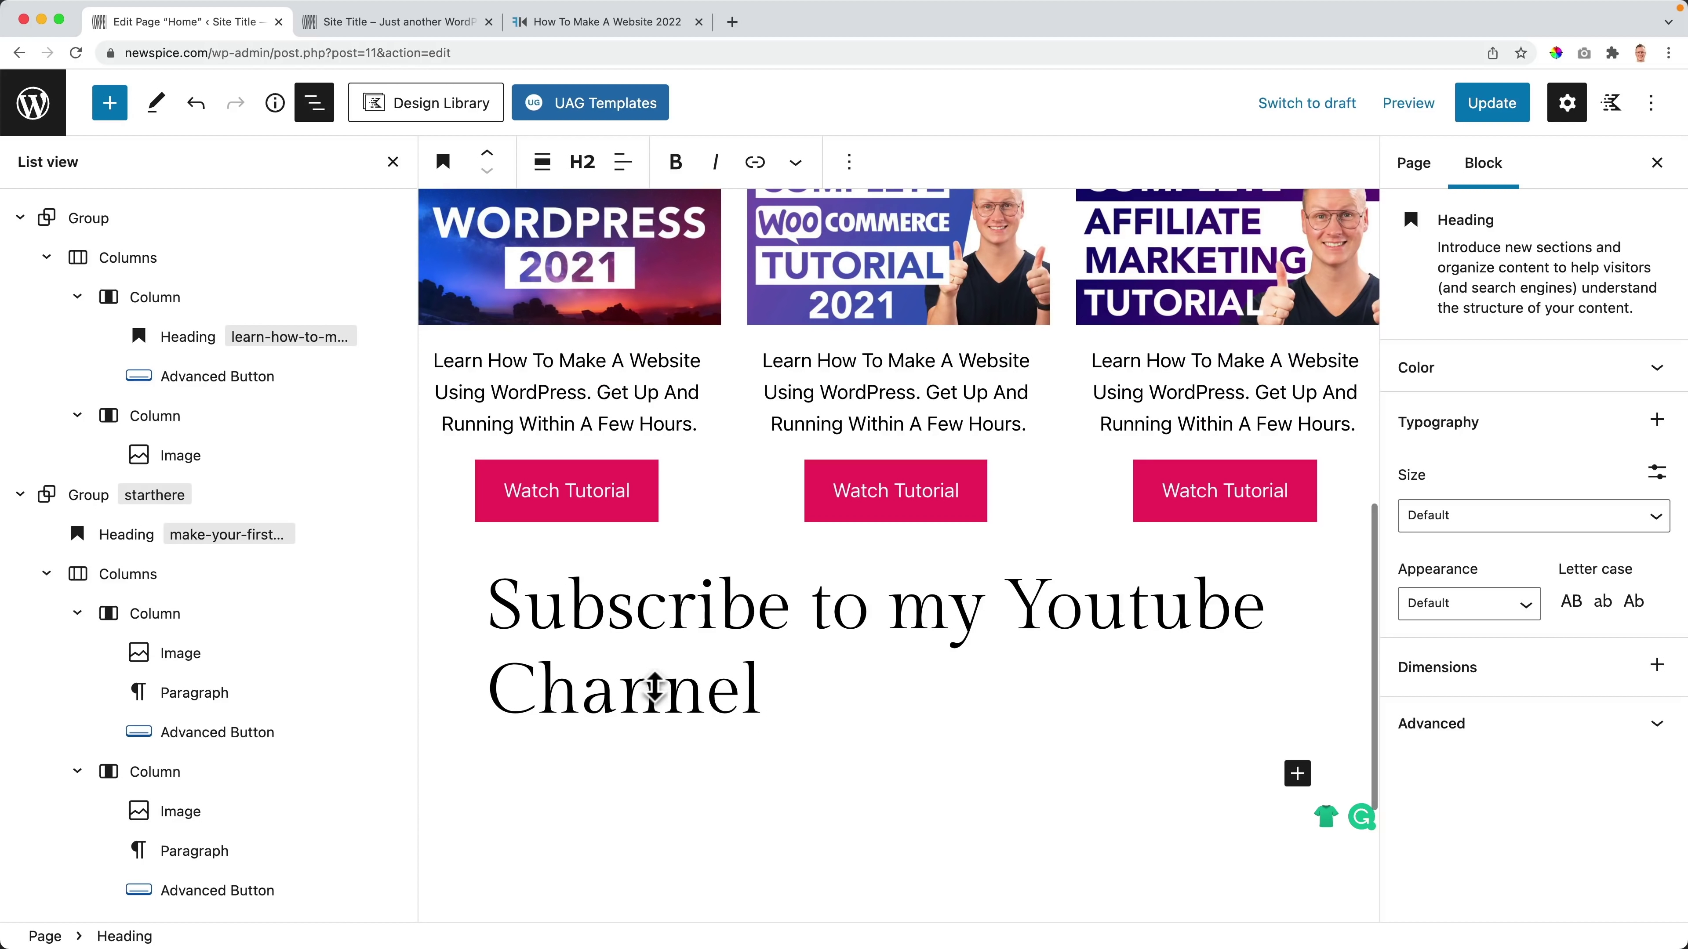
Step: Add a paragraph below the heading with the "Besides teaching on how to make a website" text copied from the reference site
key("Return")
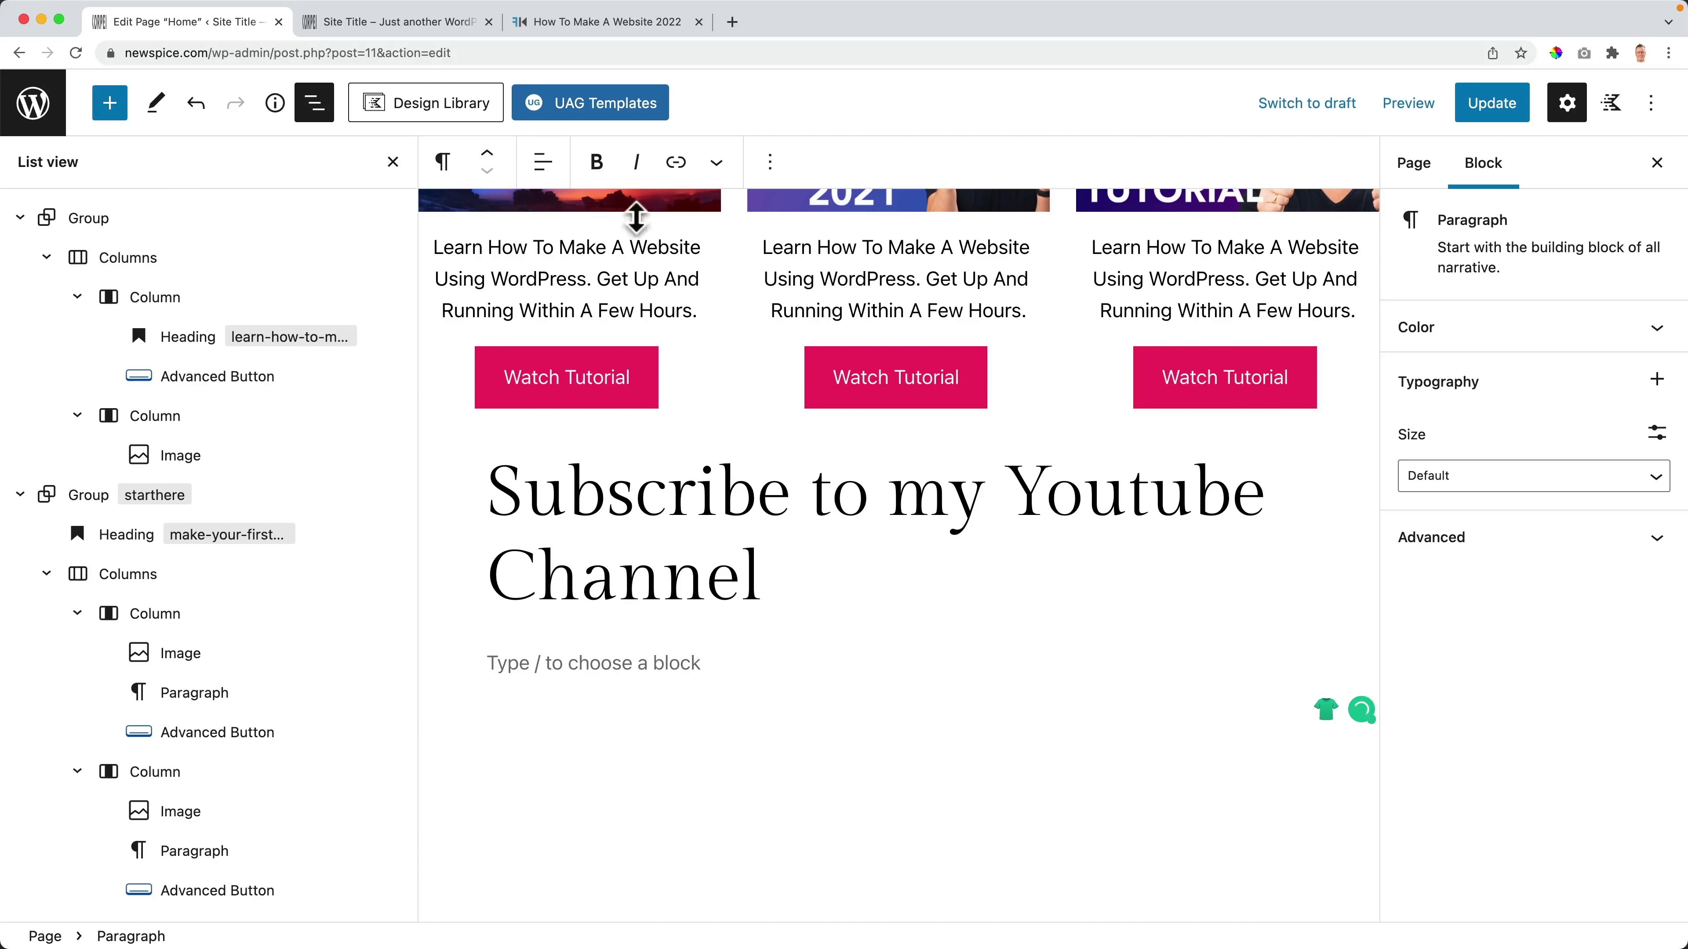
left_click(658, 23)
scroll(852, 409, "up", 3)
scroll(852, 407, "down", 5)
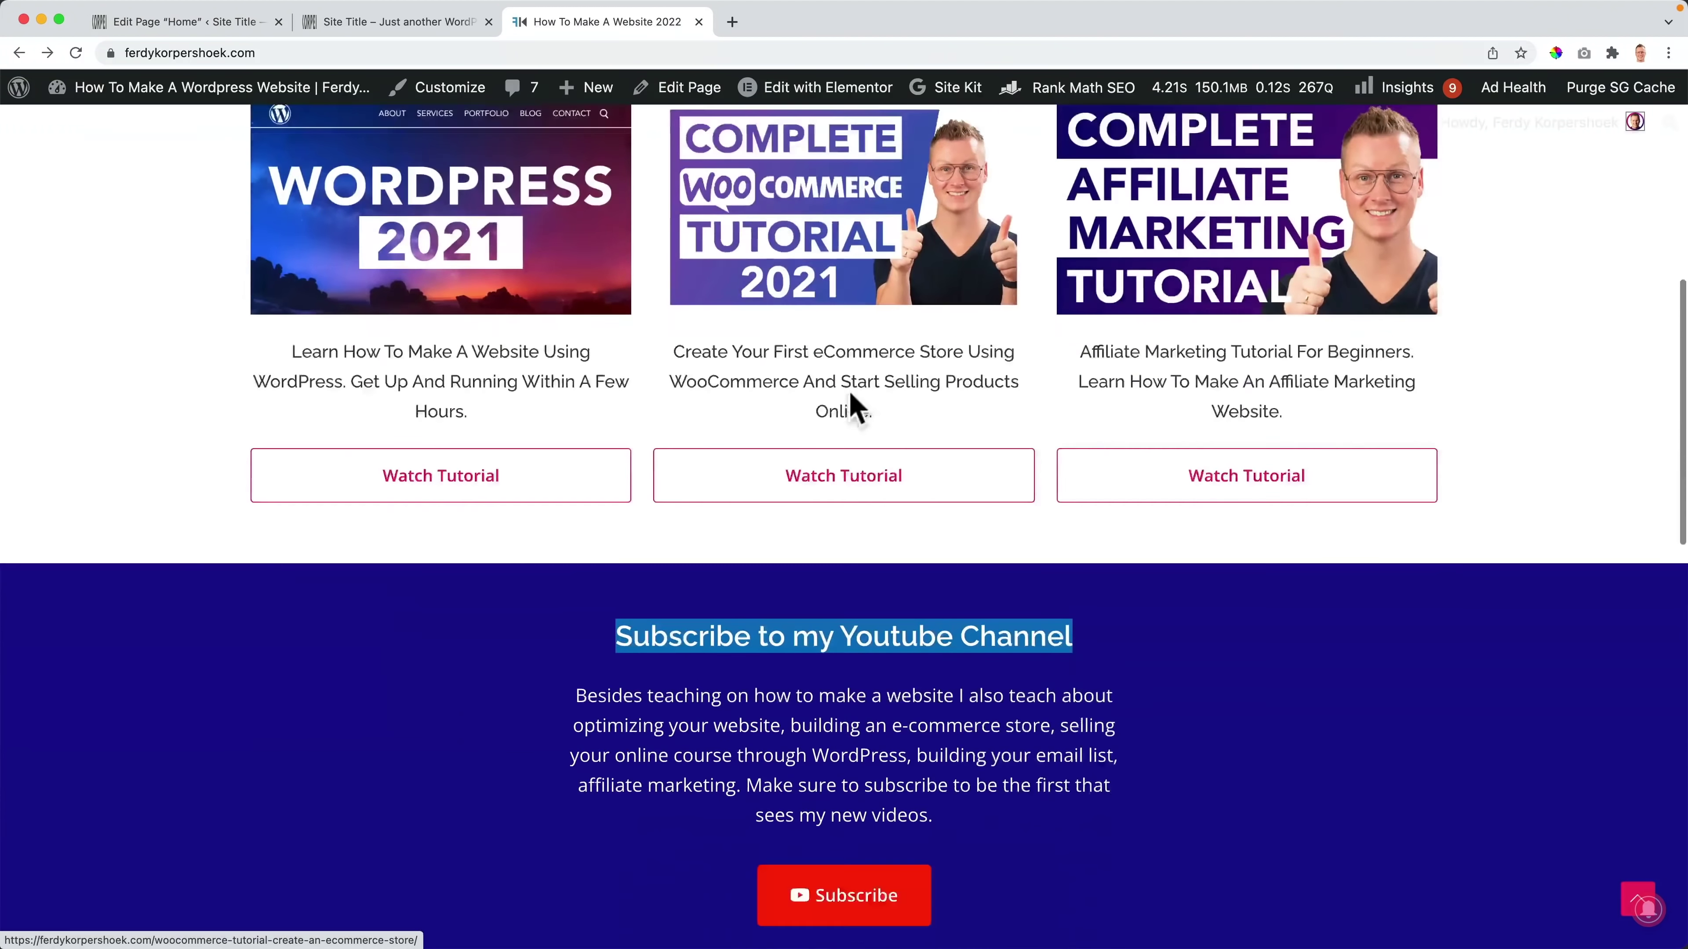
left_click_drag(967, 644, 580, 532)
key("super+c")
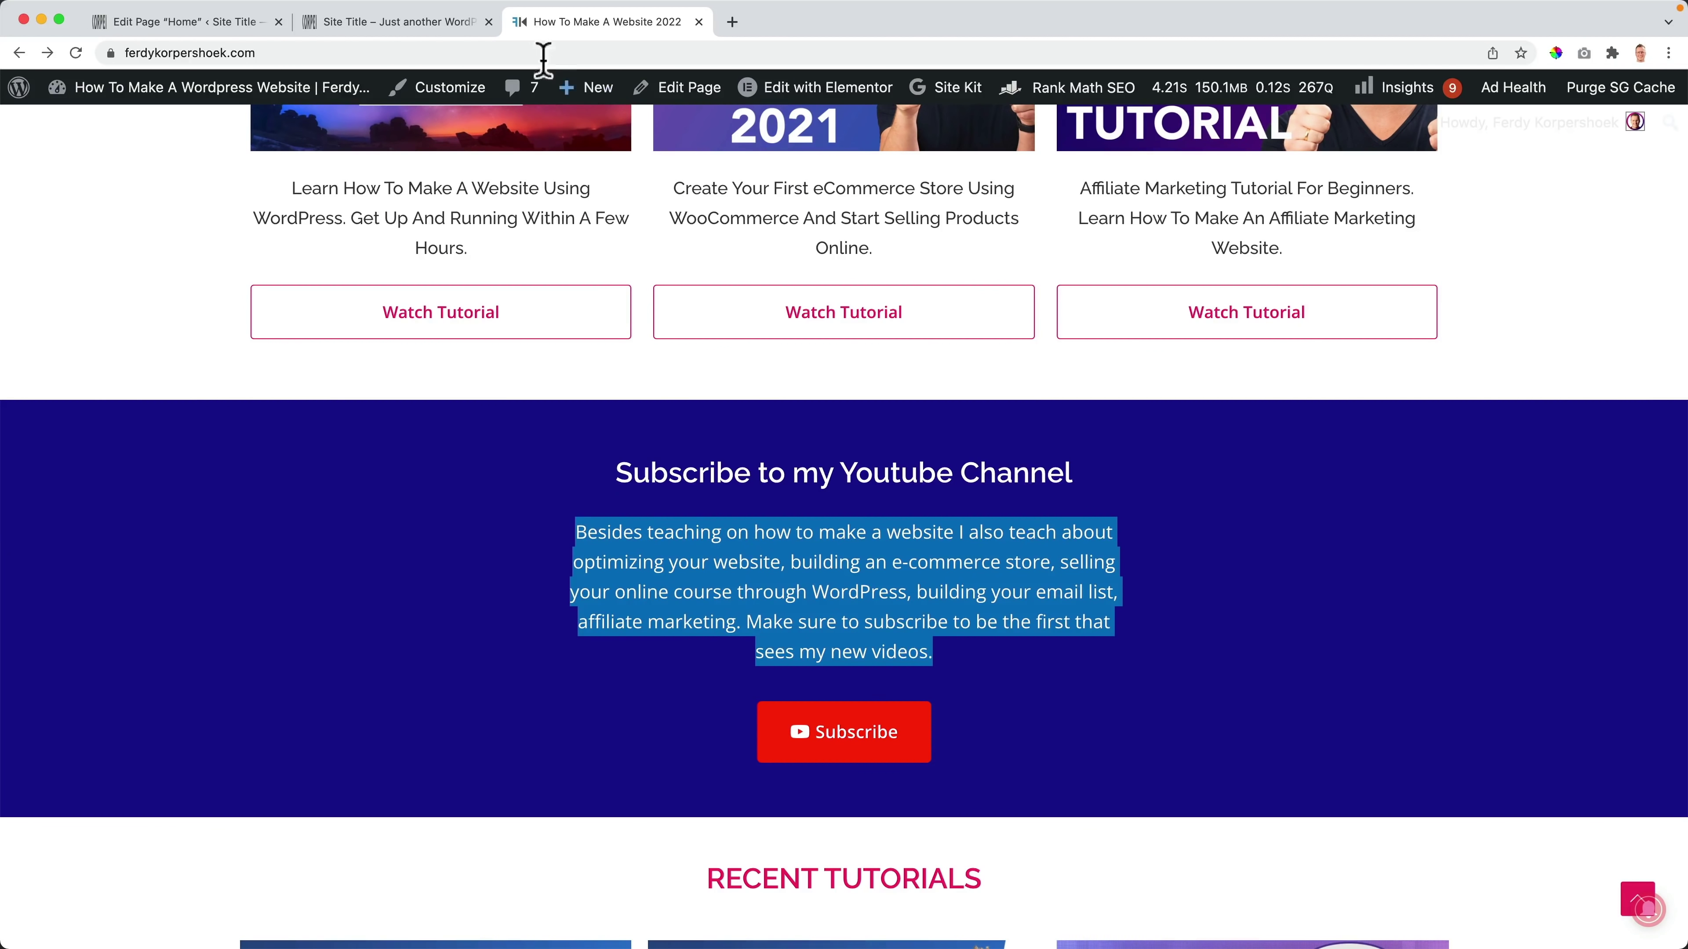
left_click(432, 24)
left_click(219, 23)
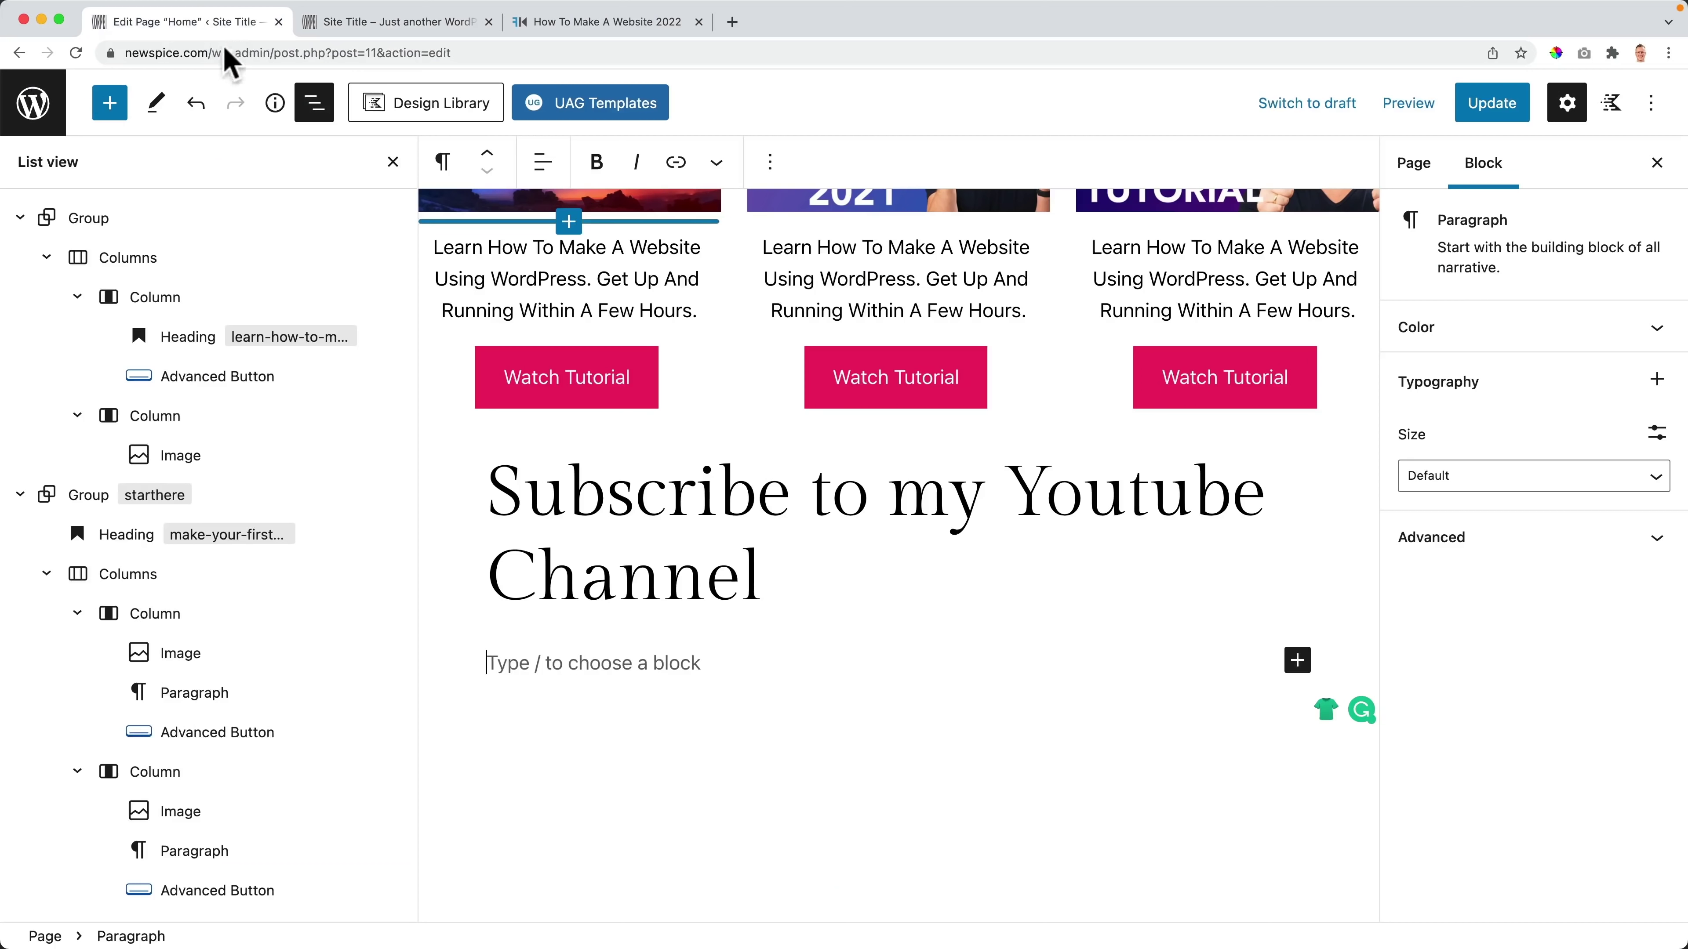
key("super+v")
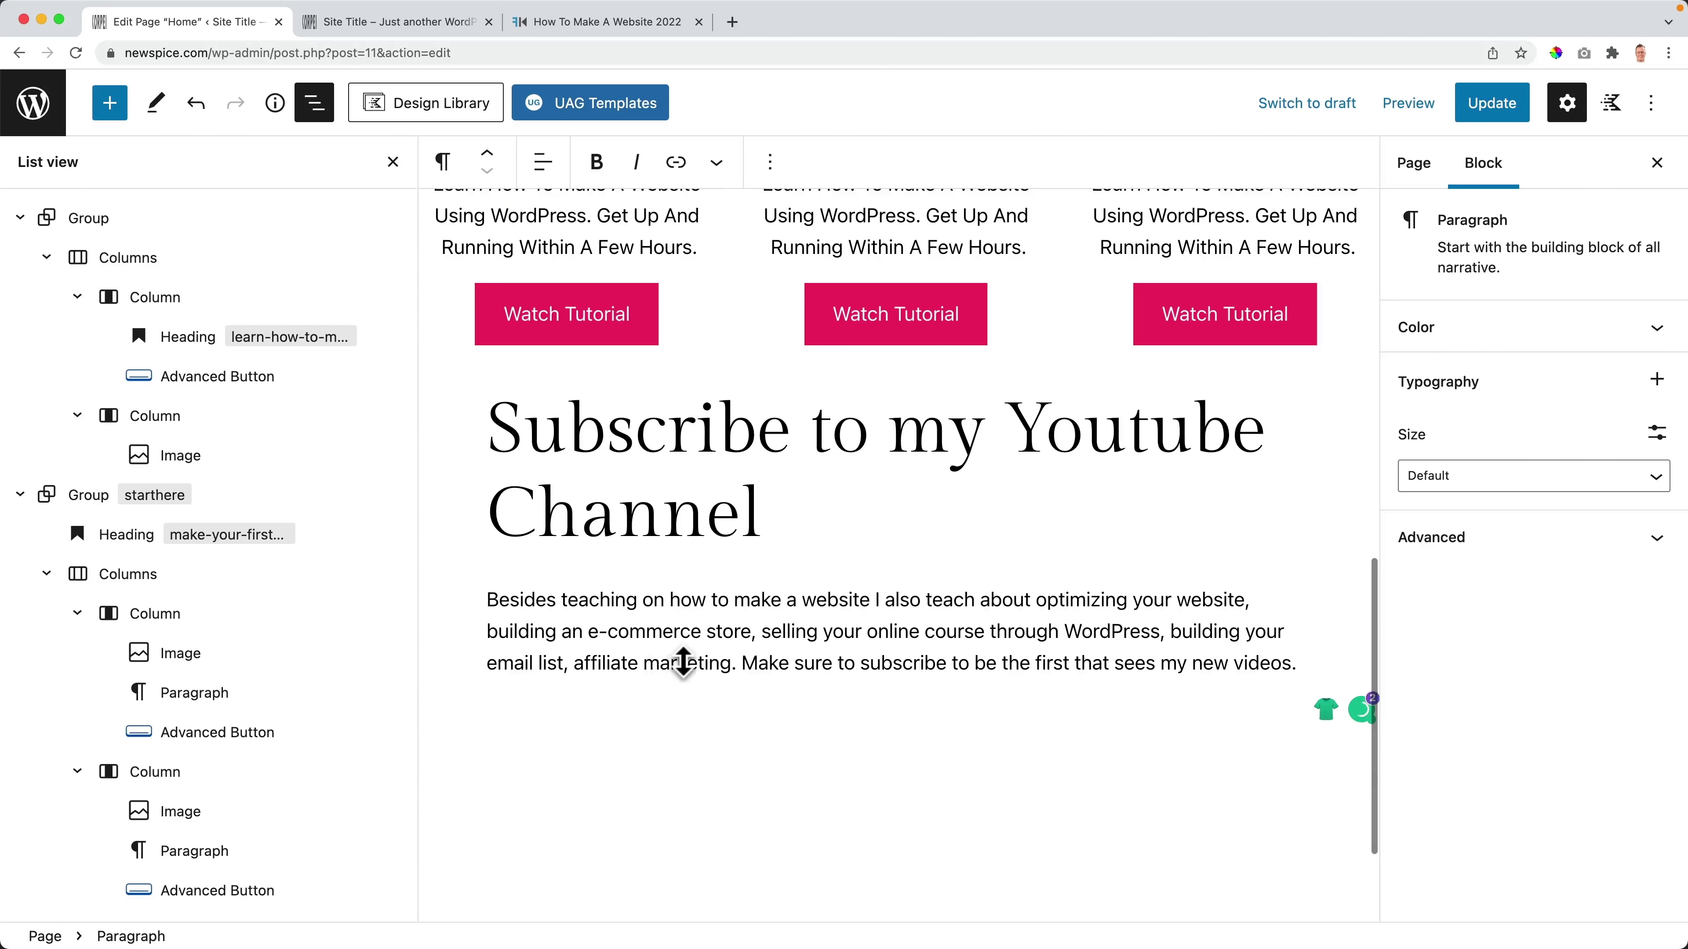
Step: Duplicate the hero section's Advanced Button block and move the copy below the new paragraph at the end of the page
scroll(664, 663, "up", 15)
left_click(558, 592)
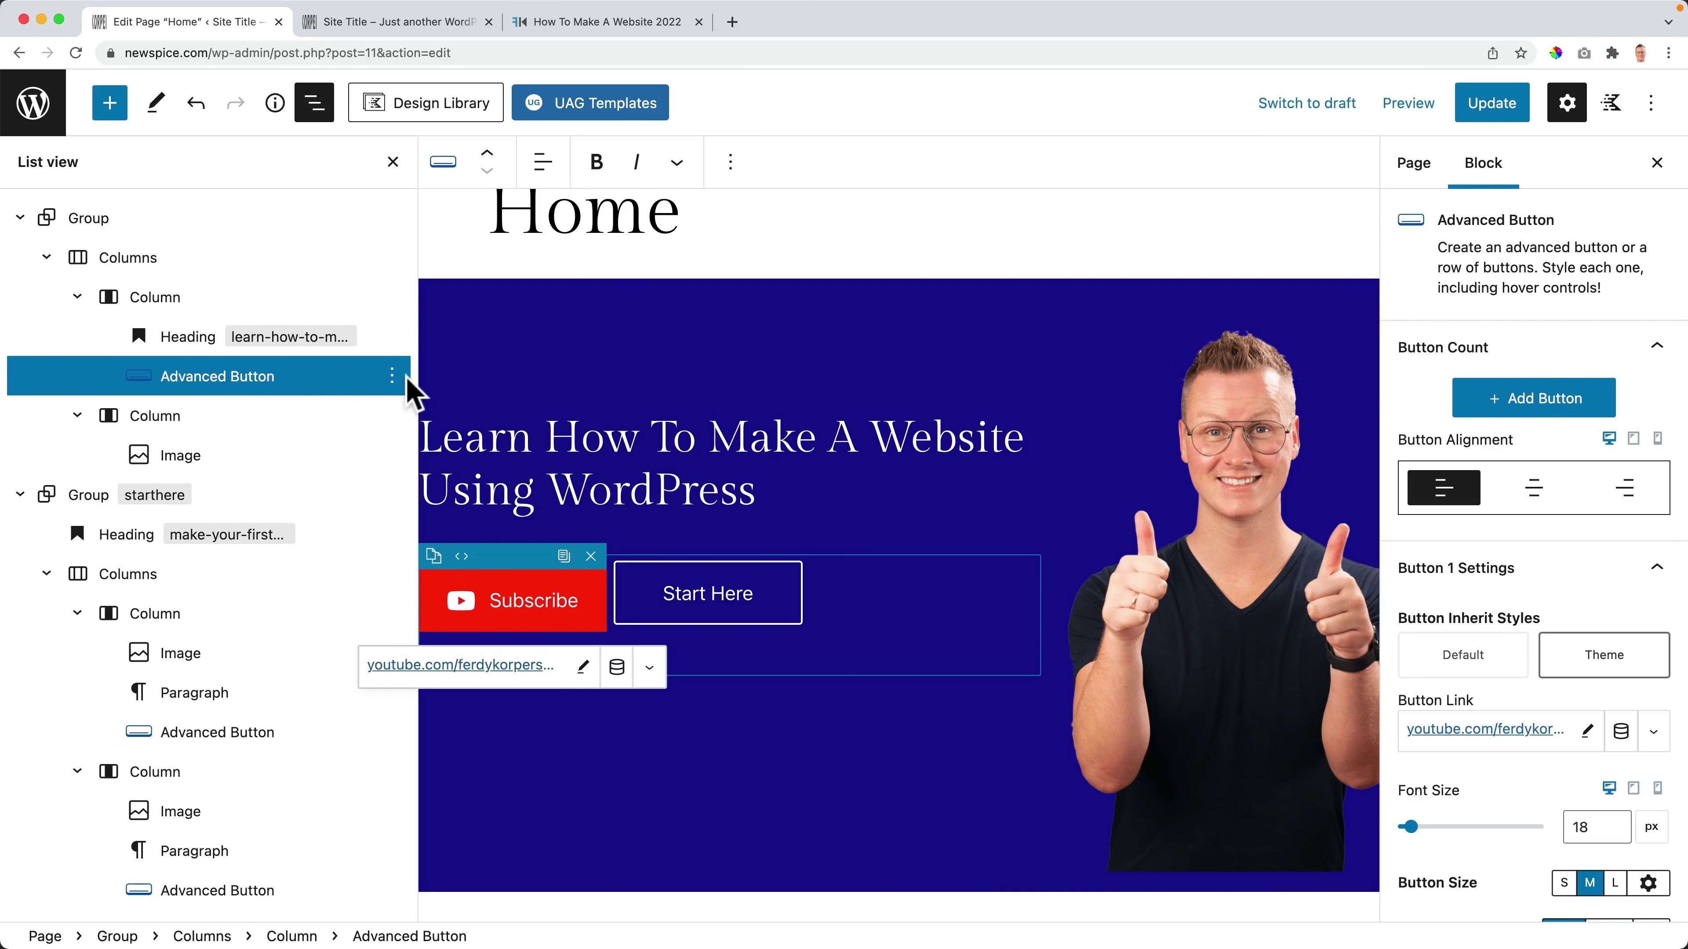
left_click(392, 376)
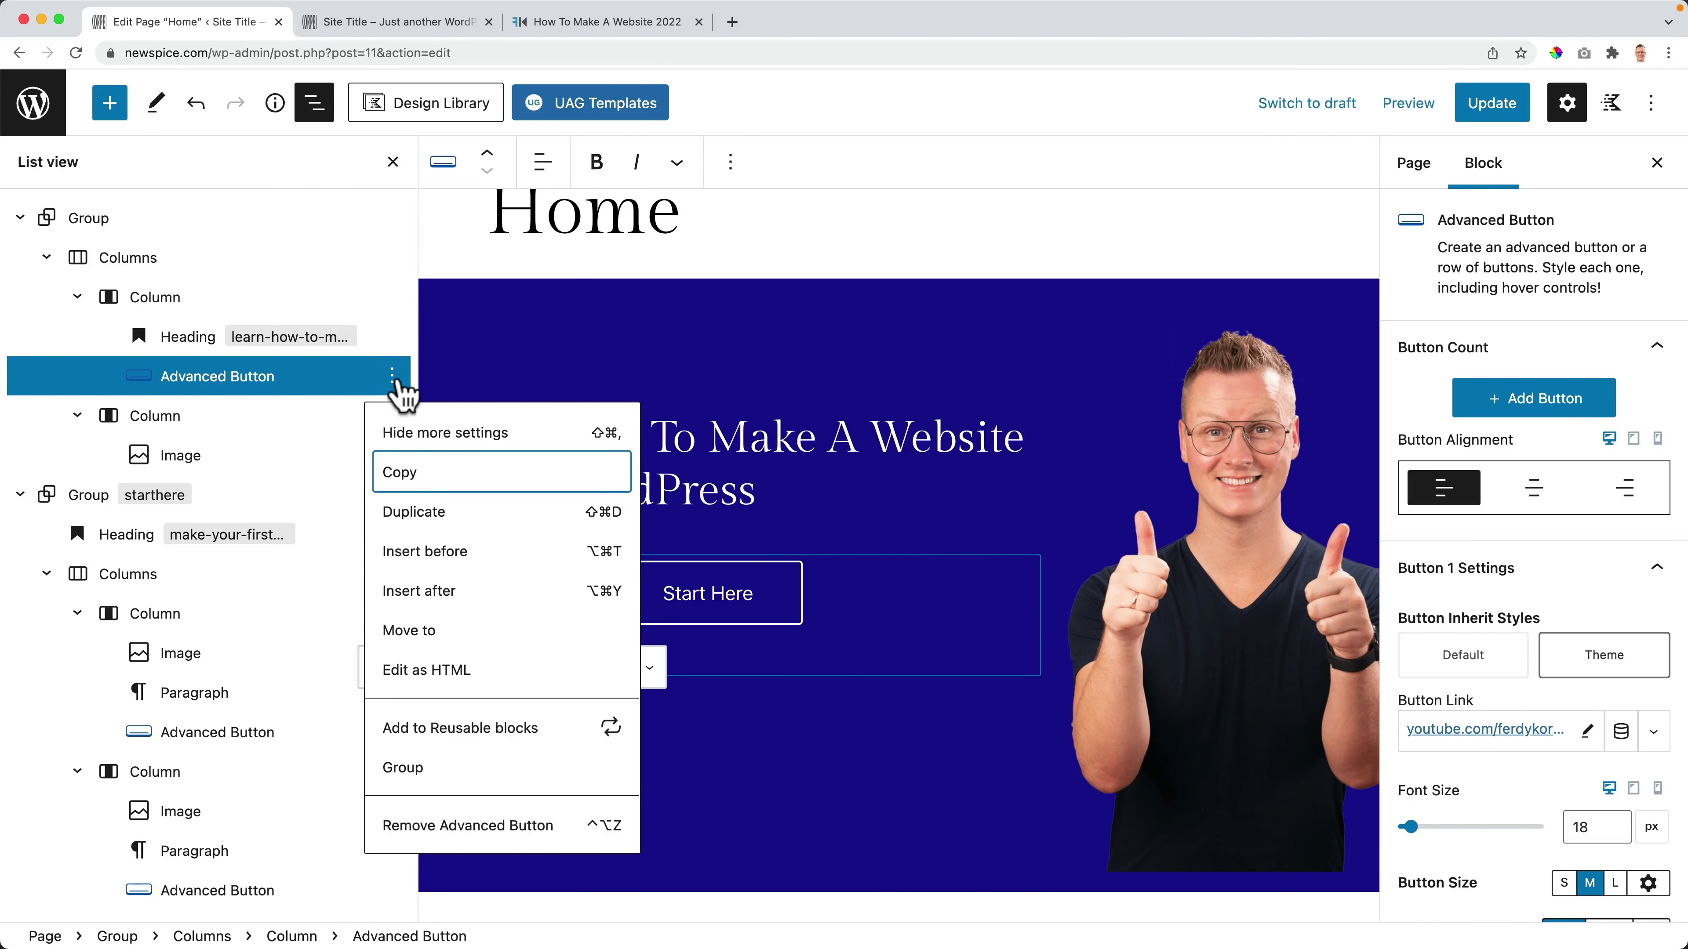
left_click(419, 512)
left_click_drag(200, 432, 153, 908)
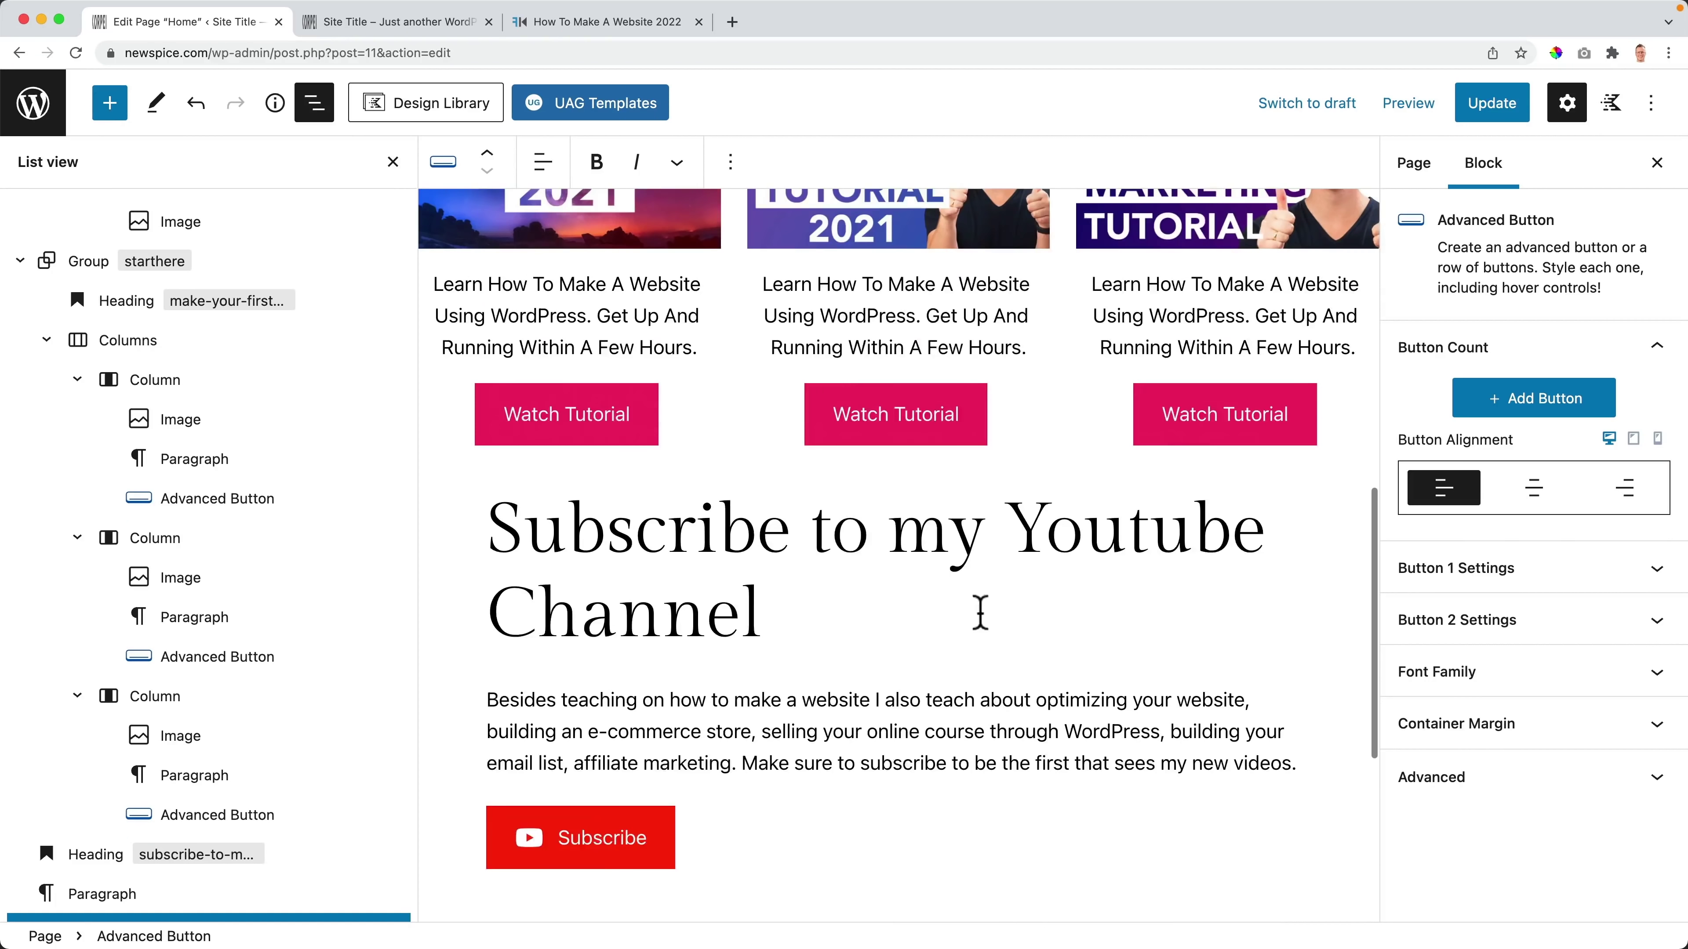
Step: Center the duplicated Subscribe button and the text of the paragraph above it
left_click(545, 163)
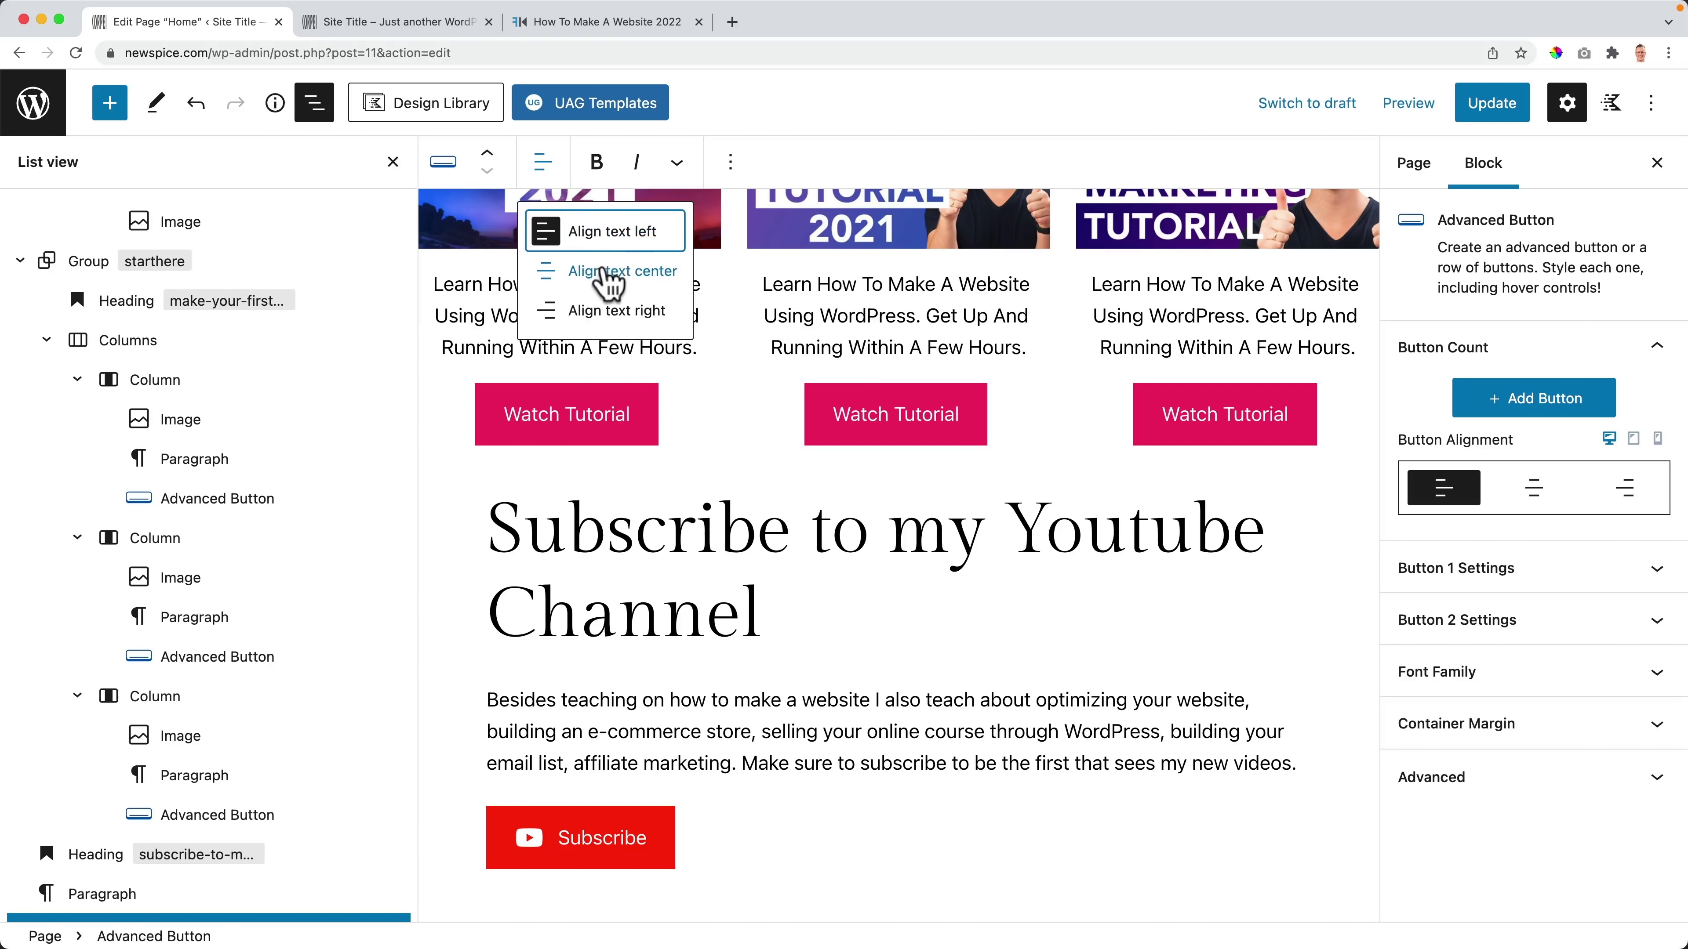
left_click(609, 279)
left_click(666, 715)
left_click(545, 160)
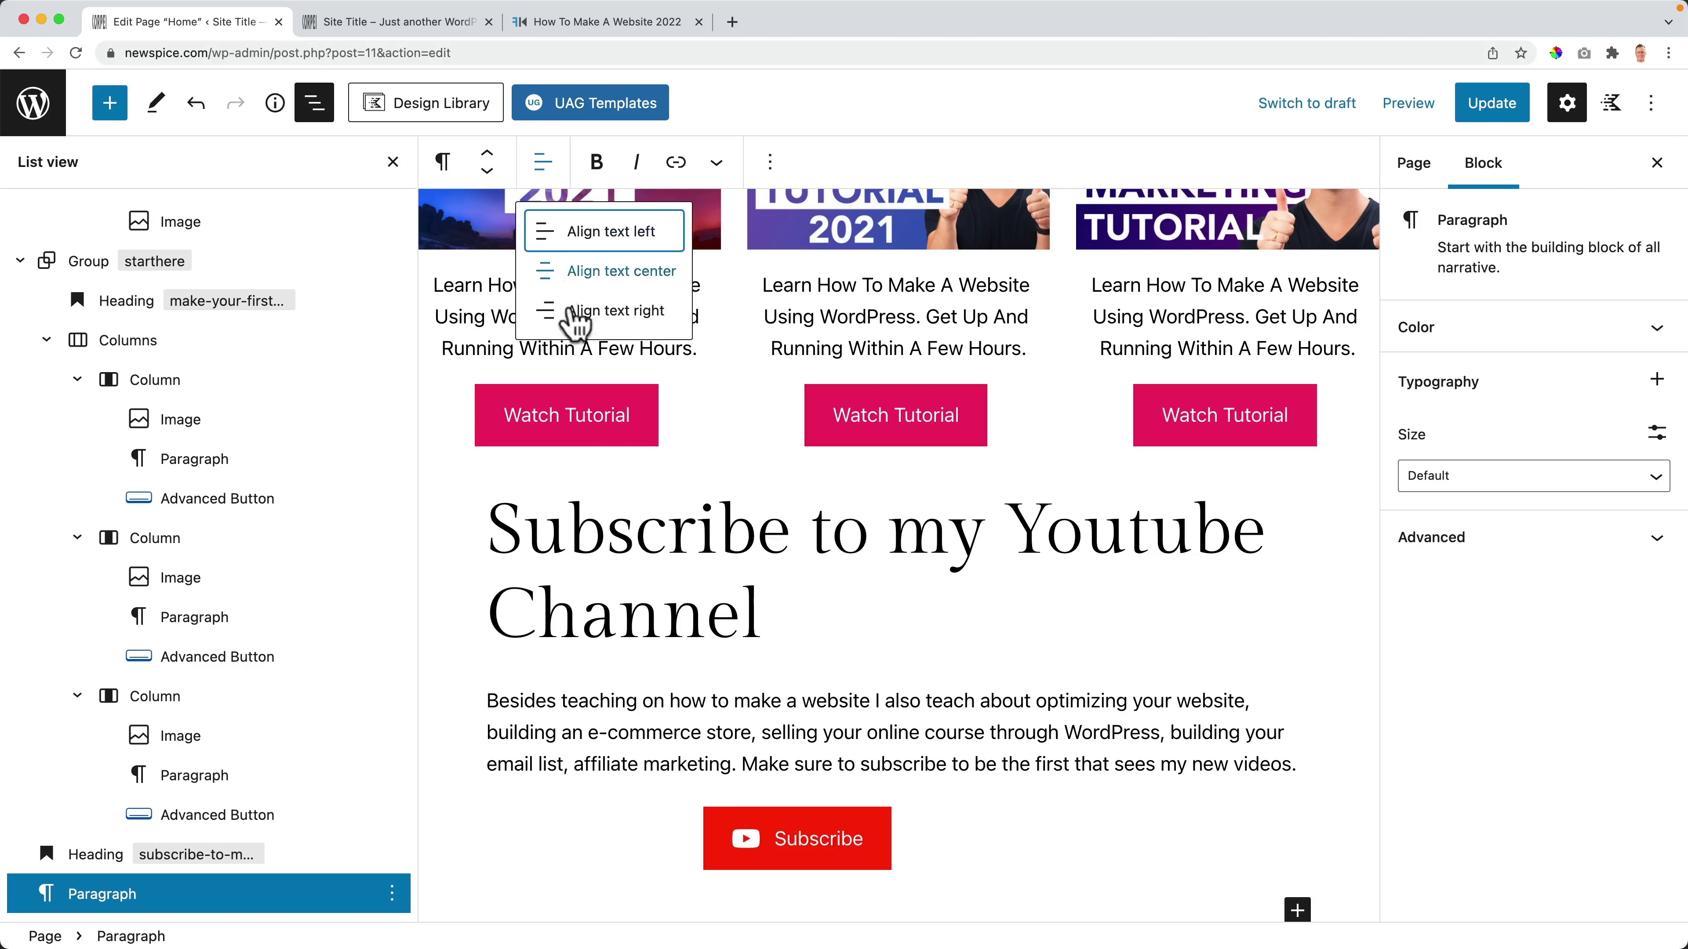
left_click(594, 279)
Step: Center the Subscribe to my Youtube Channel heading and open its custom font size for editing
left_click(667, 545)
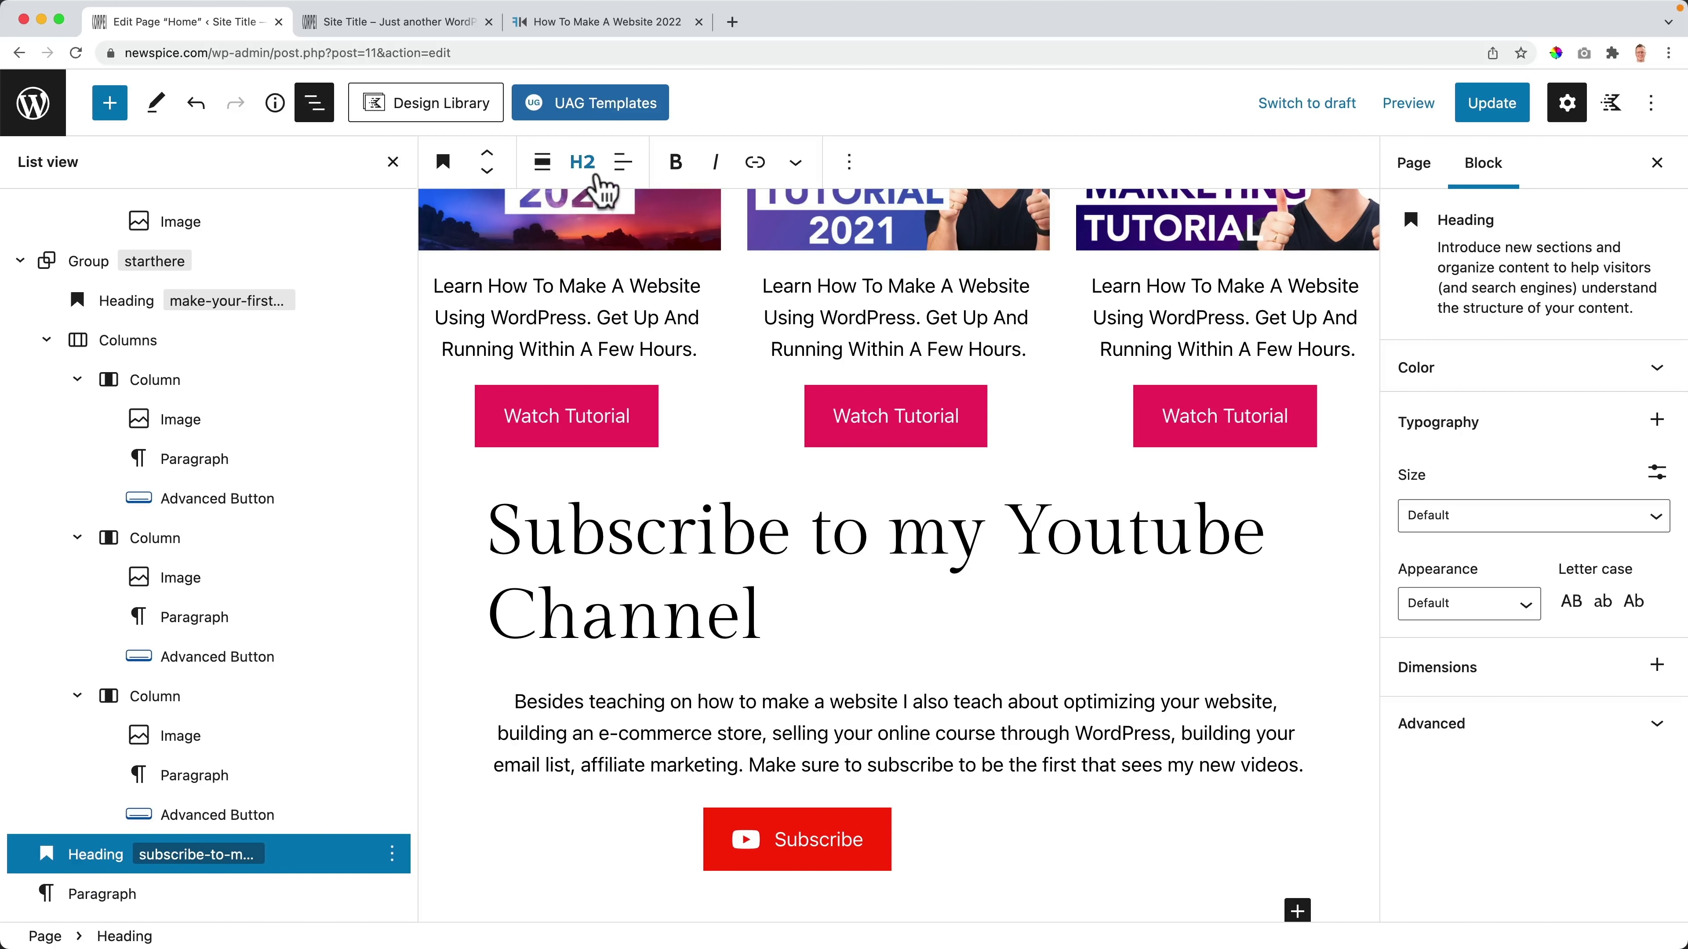
left_click(623, 161)
left_click(650, 269)
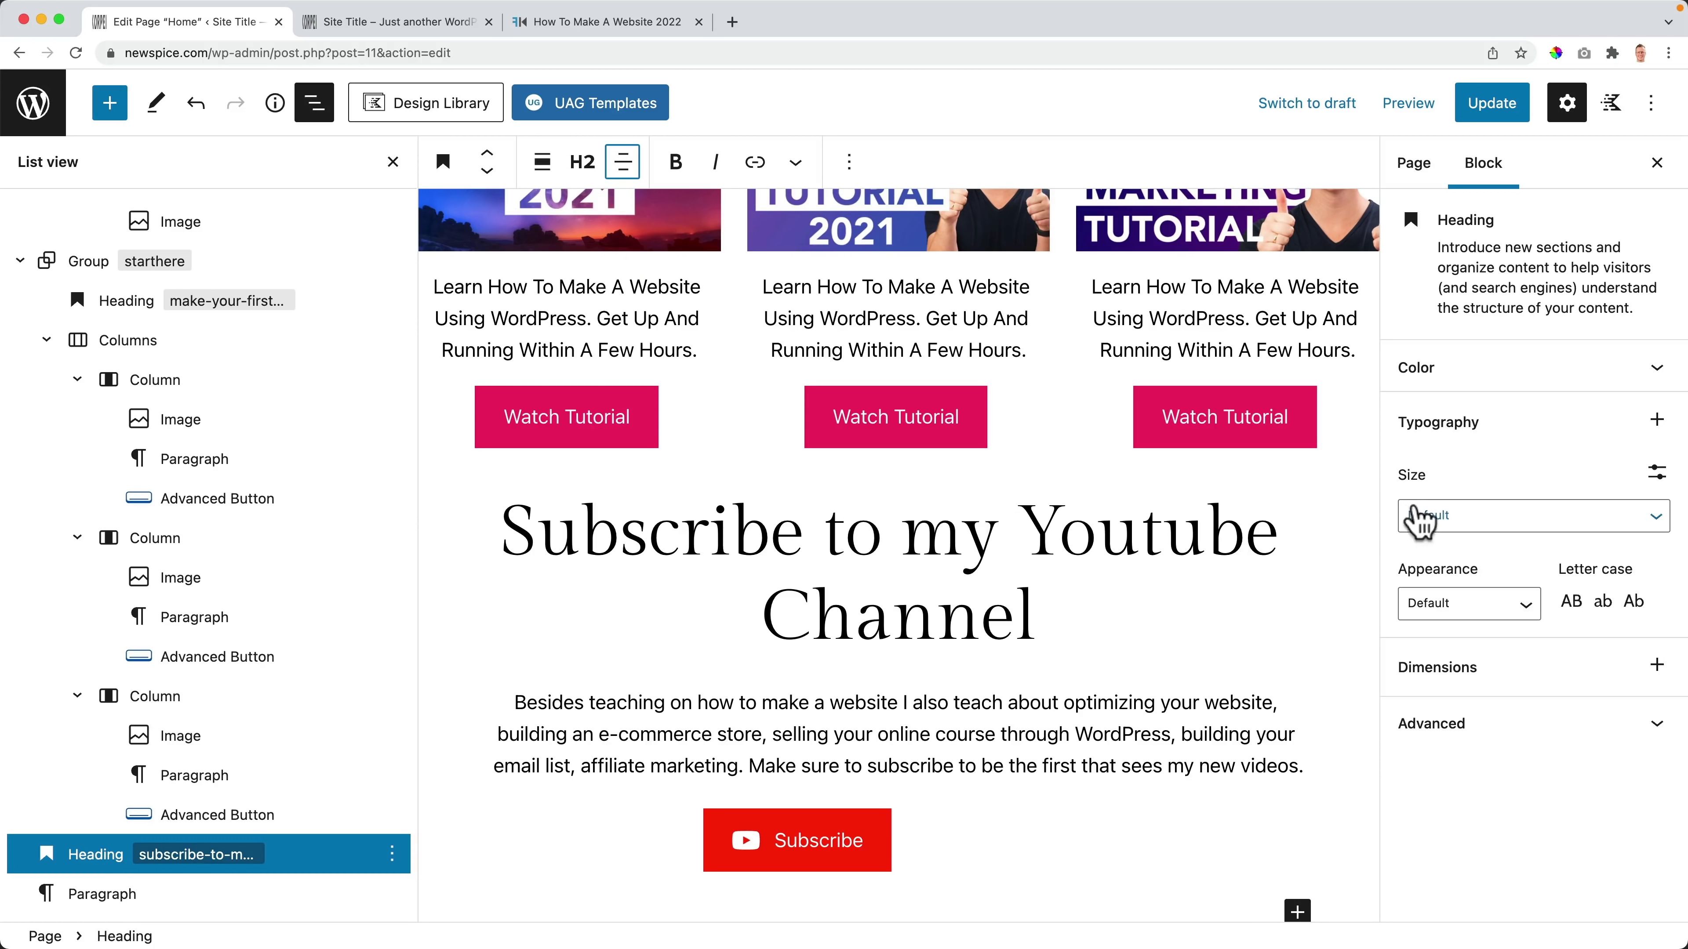
left_click(1590, 506)
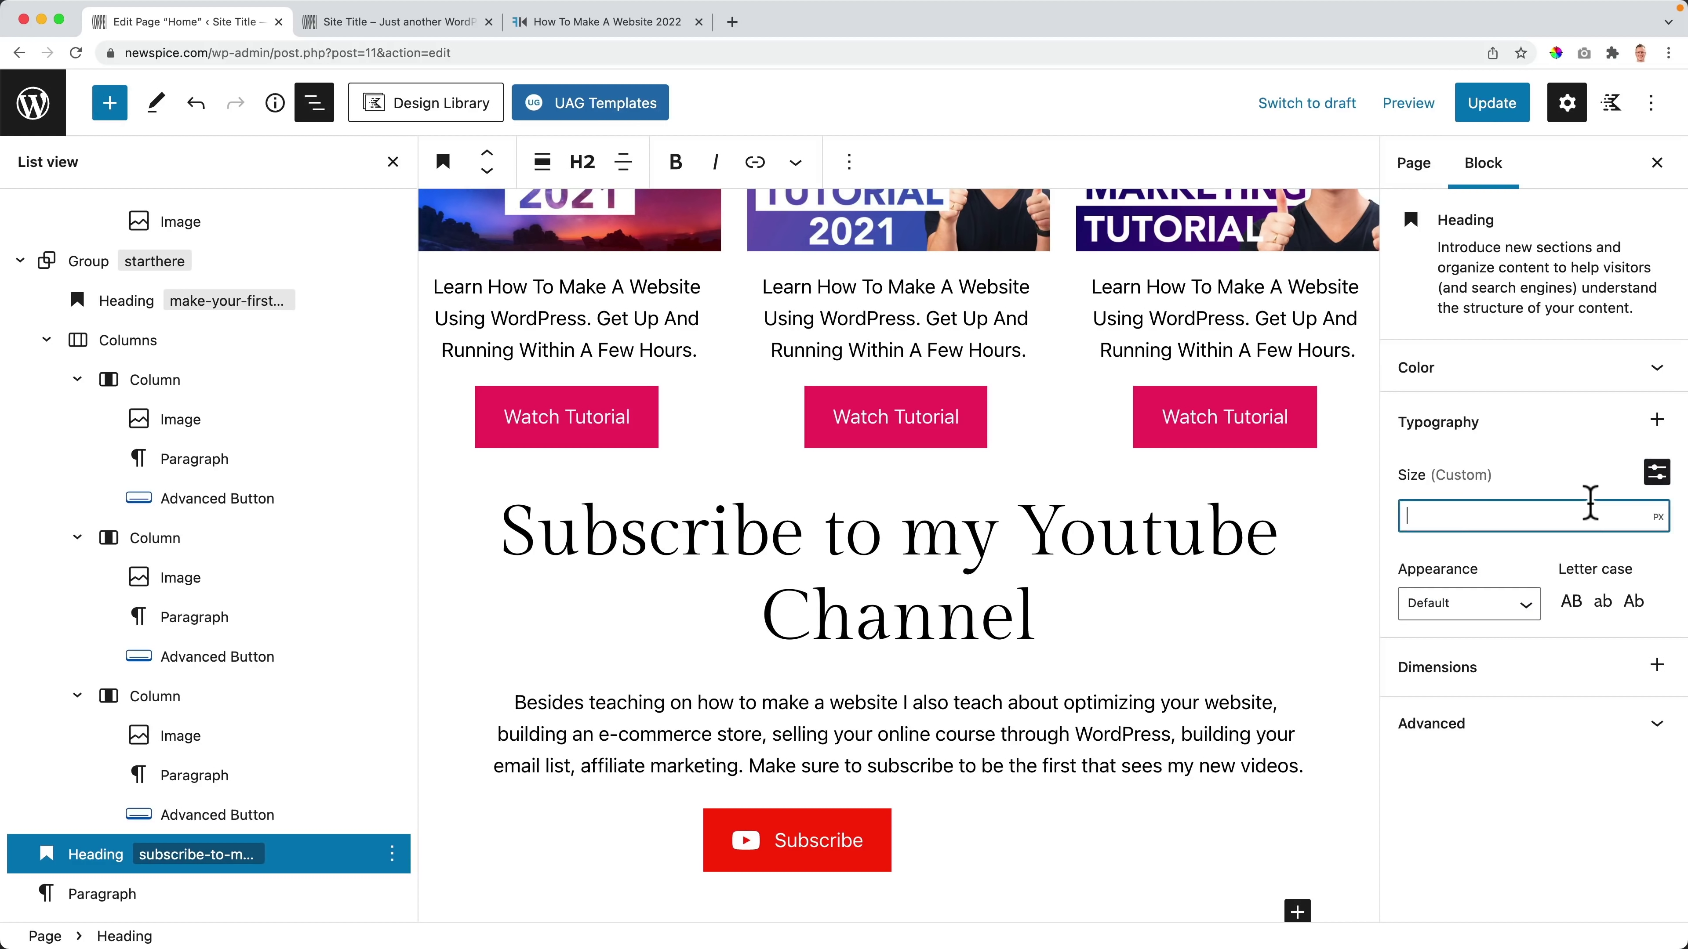
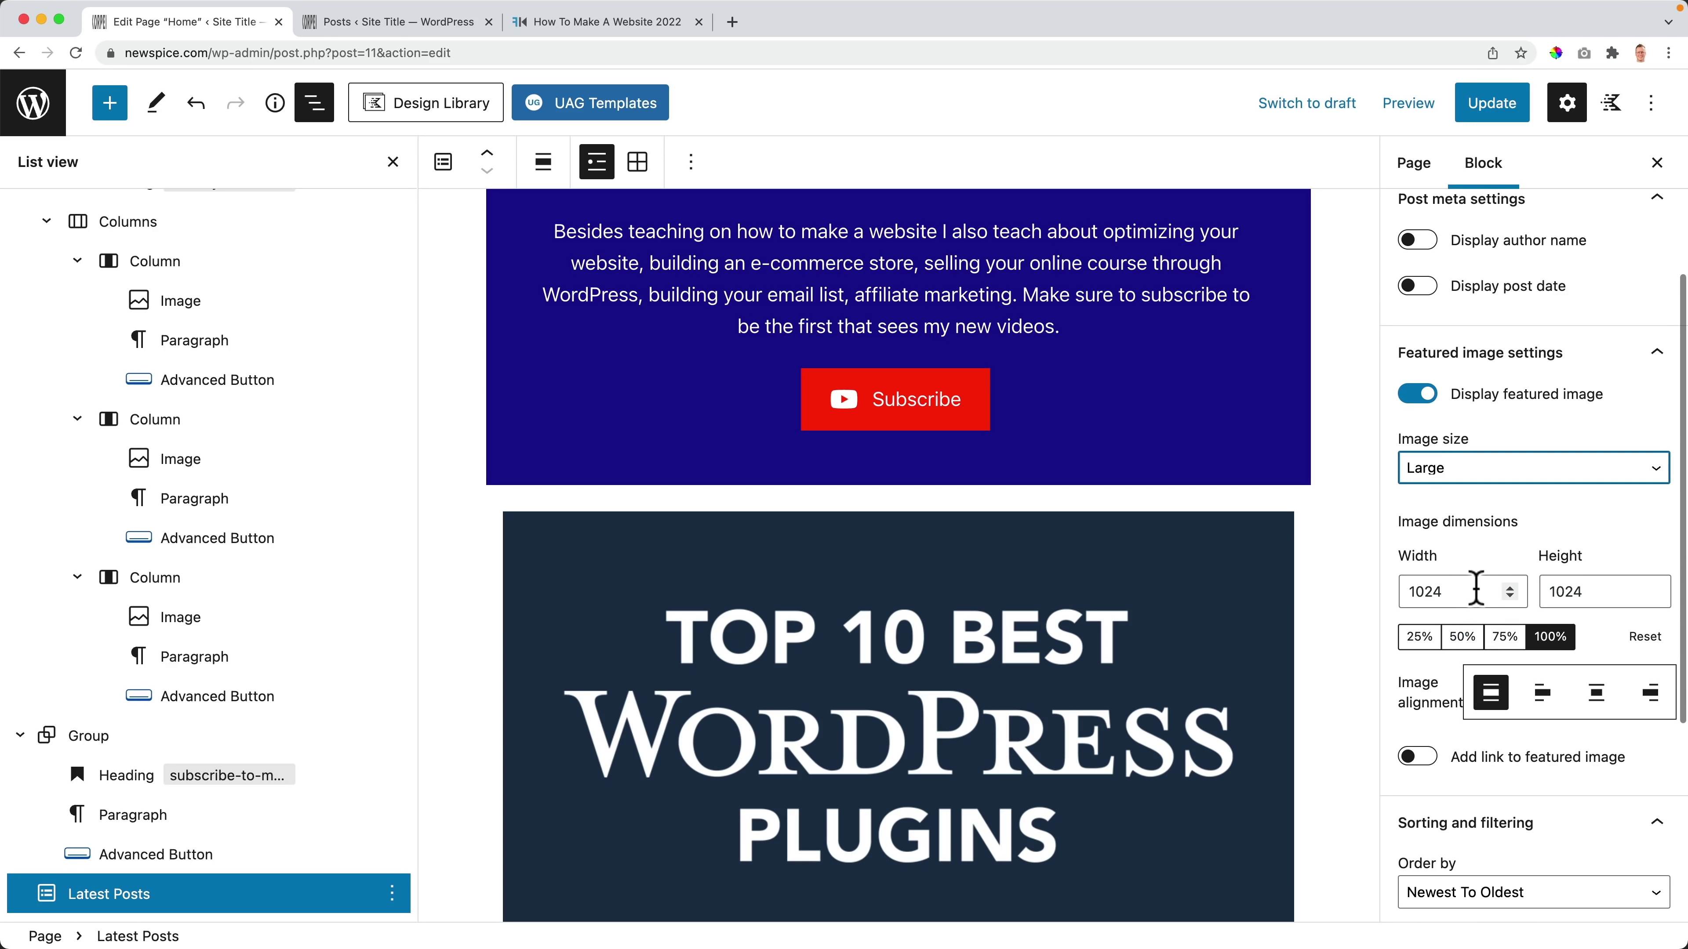
Step: Set the Latest Posts featured images to a width of 400, center them, and add links to them
left_click_drag(1473, 592, 1402, 590)
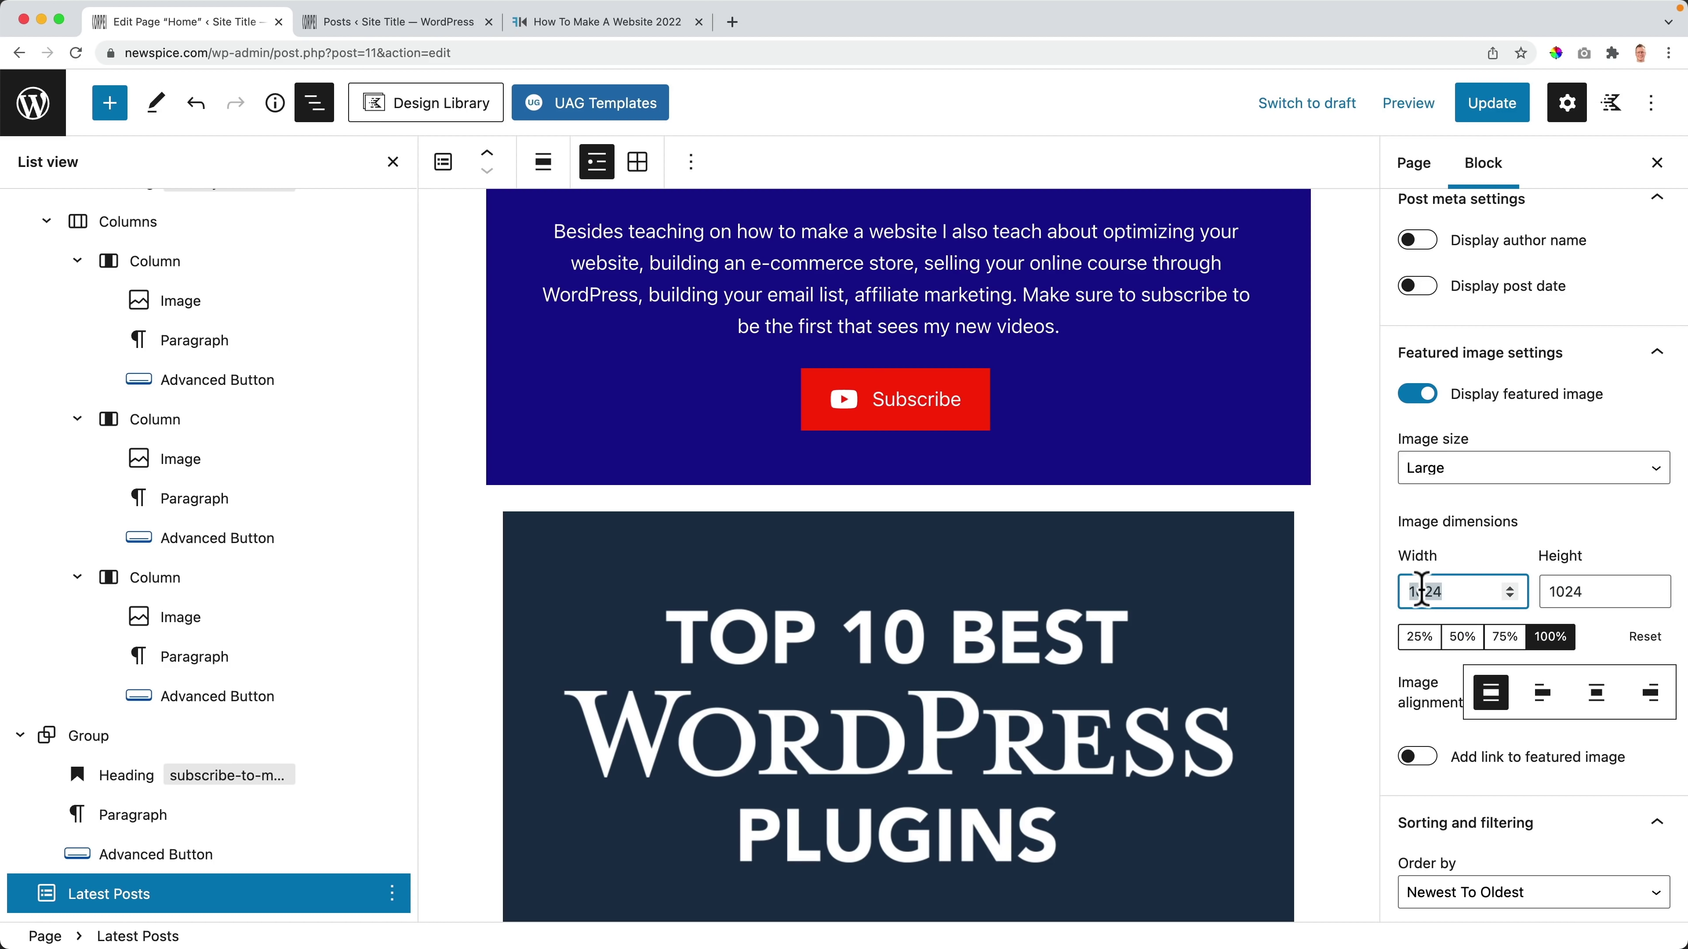
type("400")
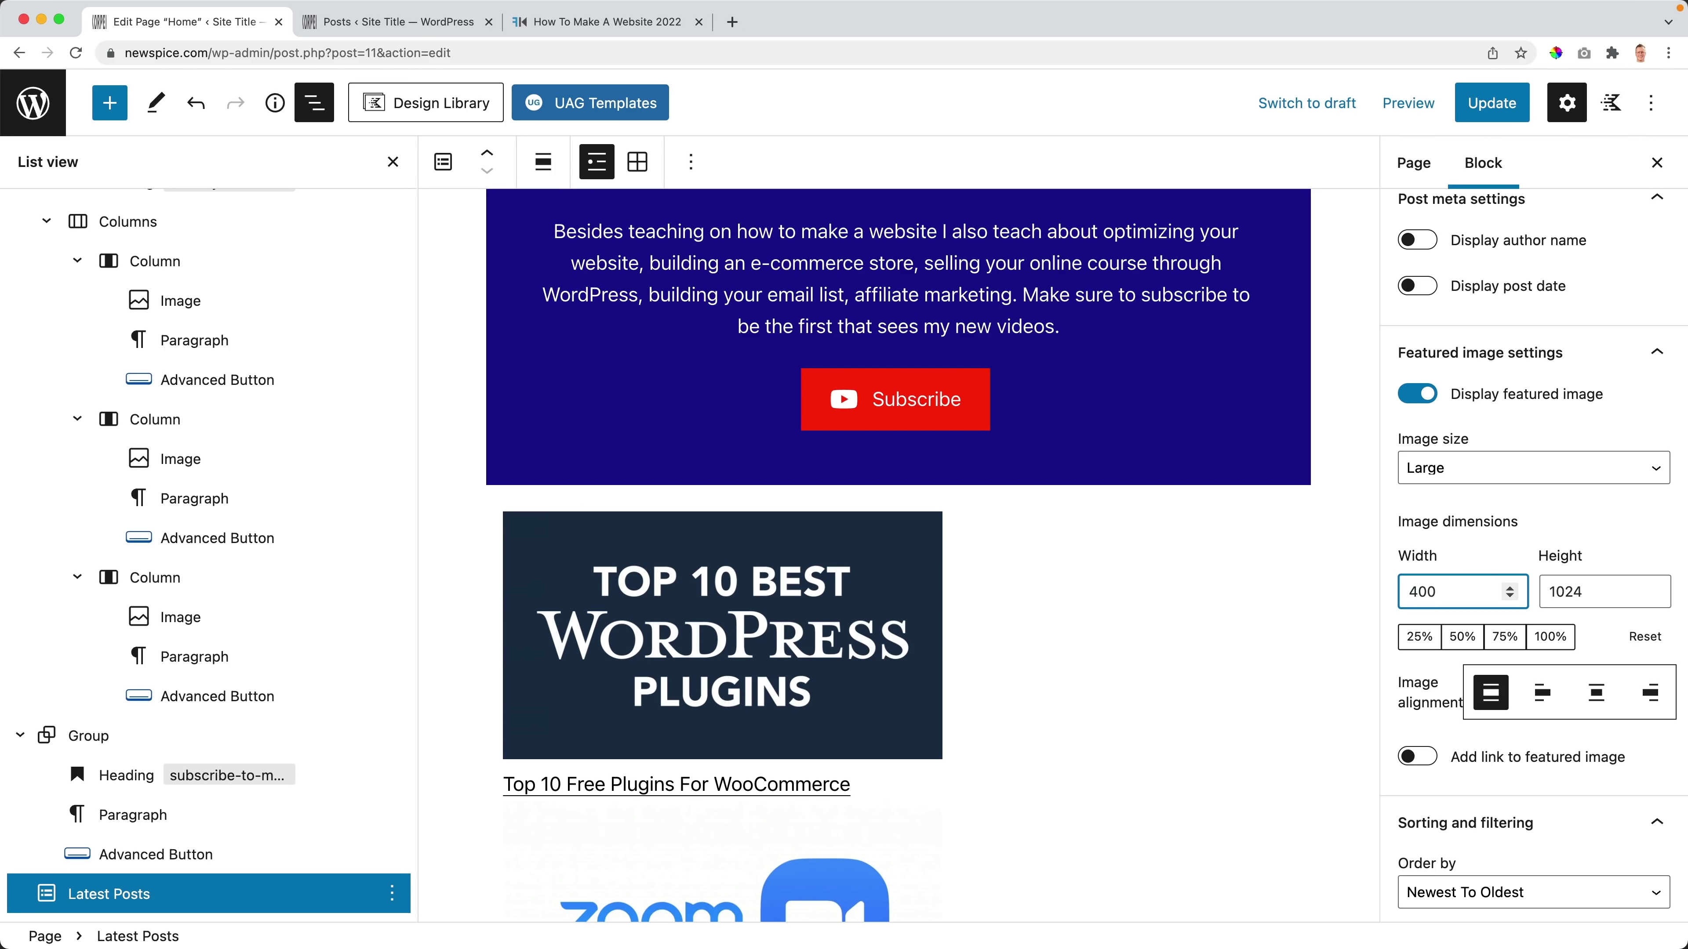
left_click(1542, 695)
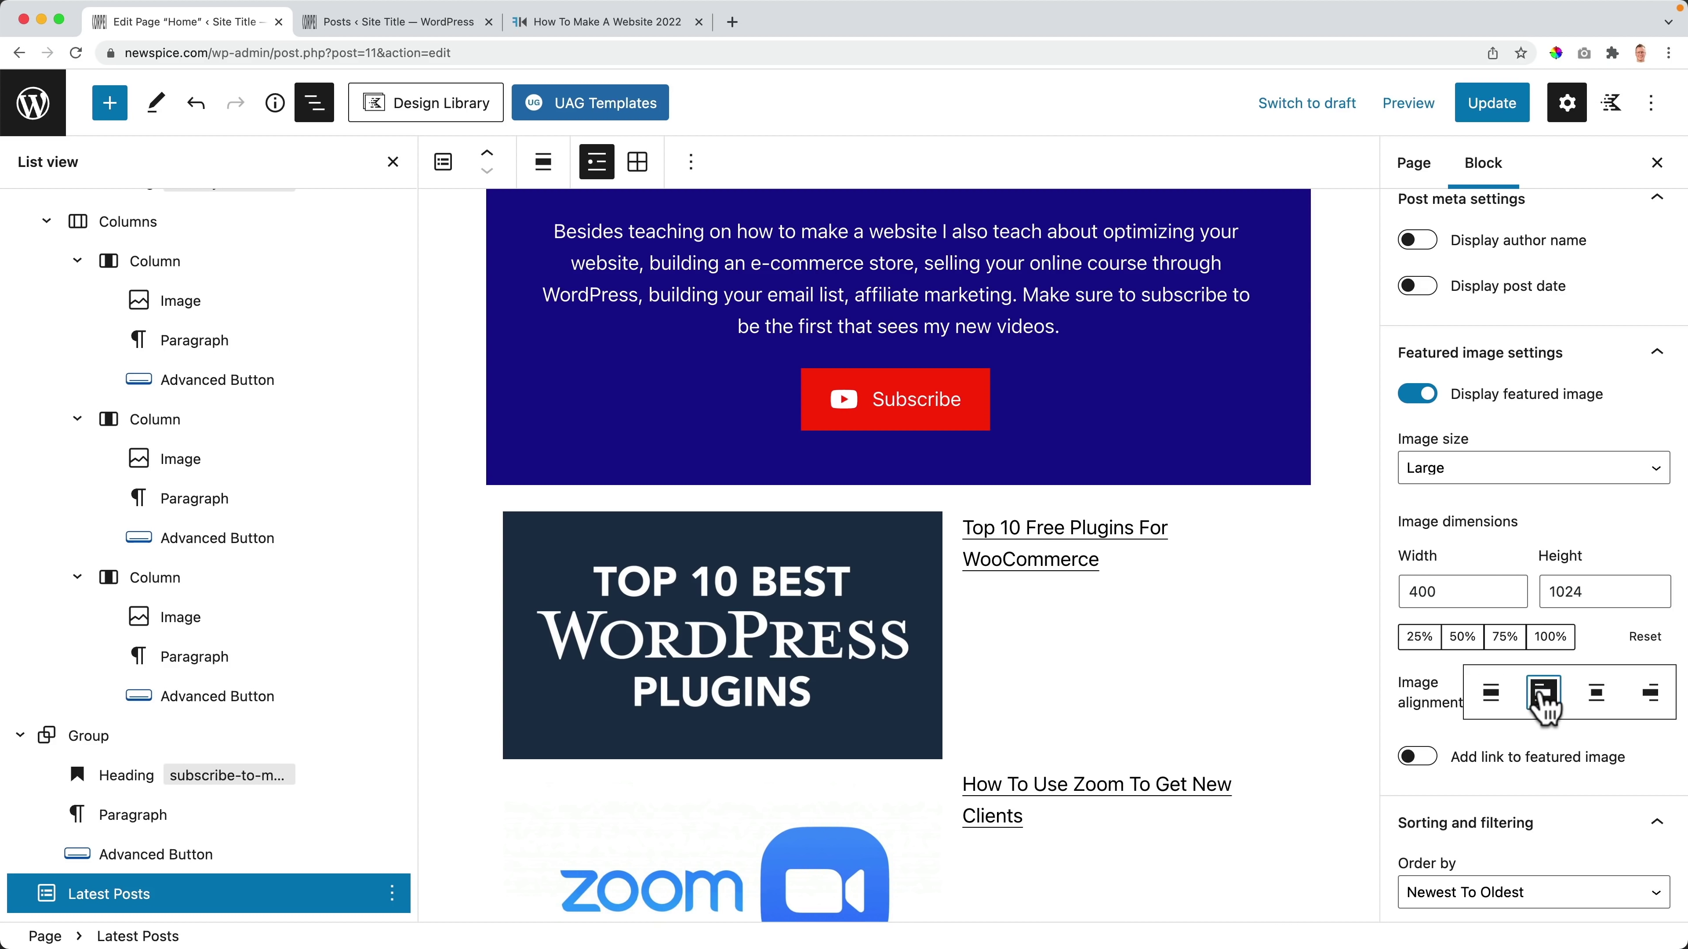
left_click(1596, 695)
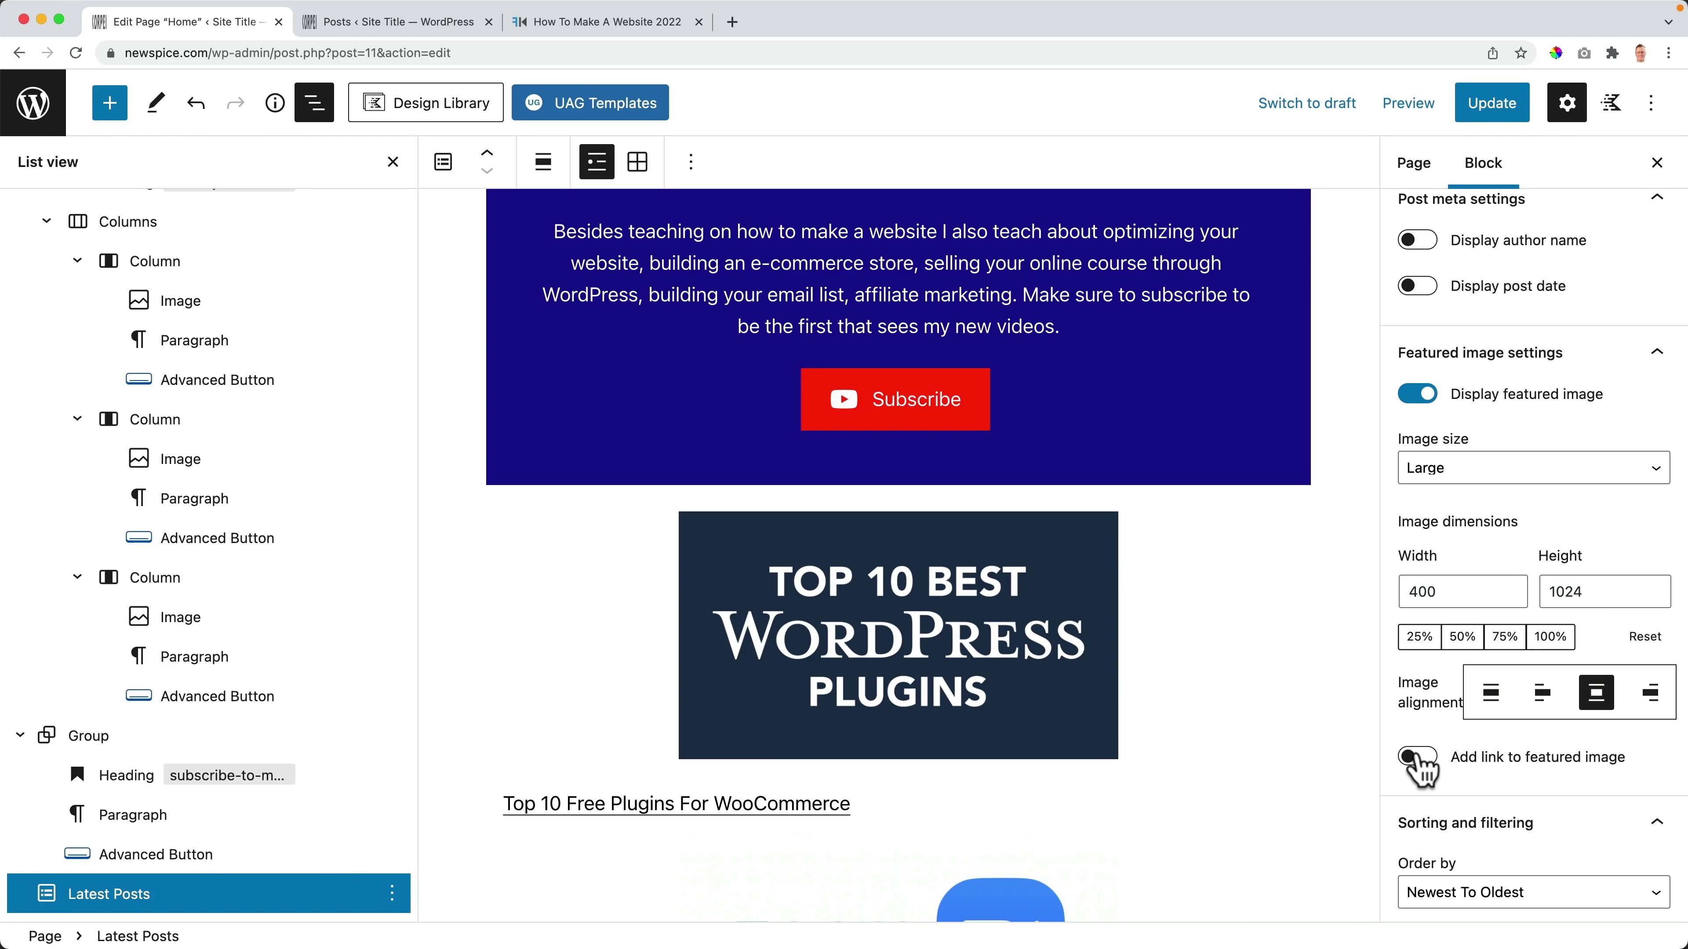
scroll(1522, 741, "down", 5)
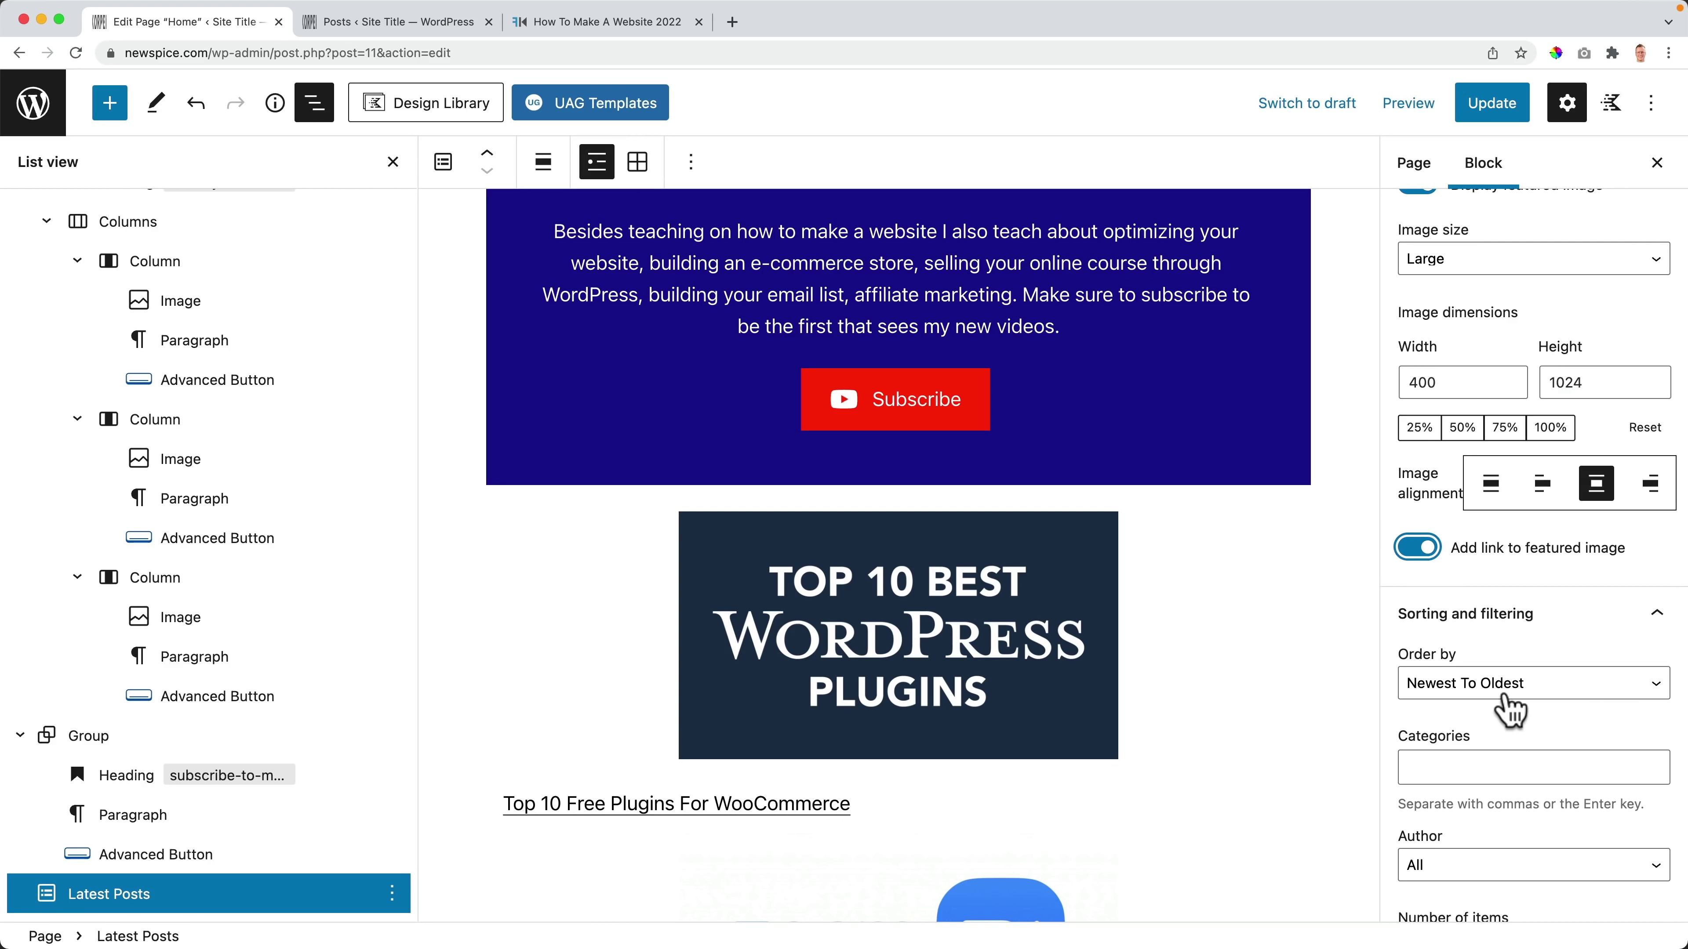
Step: Update the page and switch the Latest Posts block from list view to grid view
scroll(1506, 698, "down", 3)
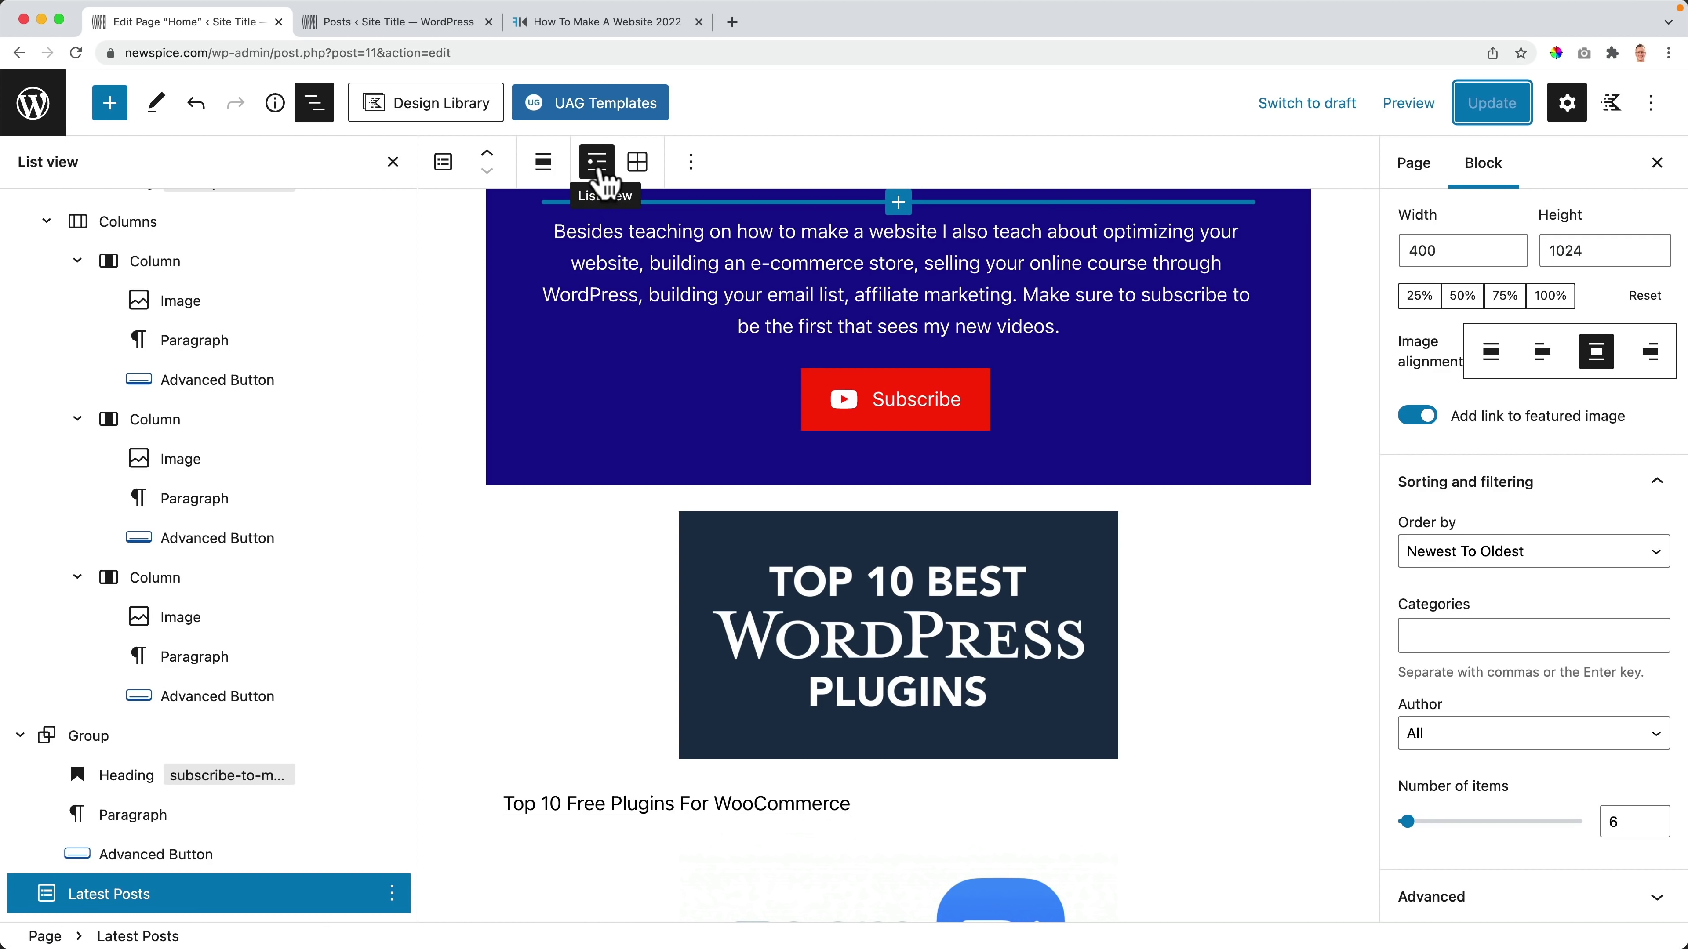
left_click(638, 163)
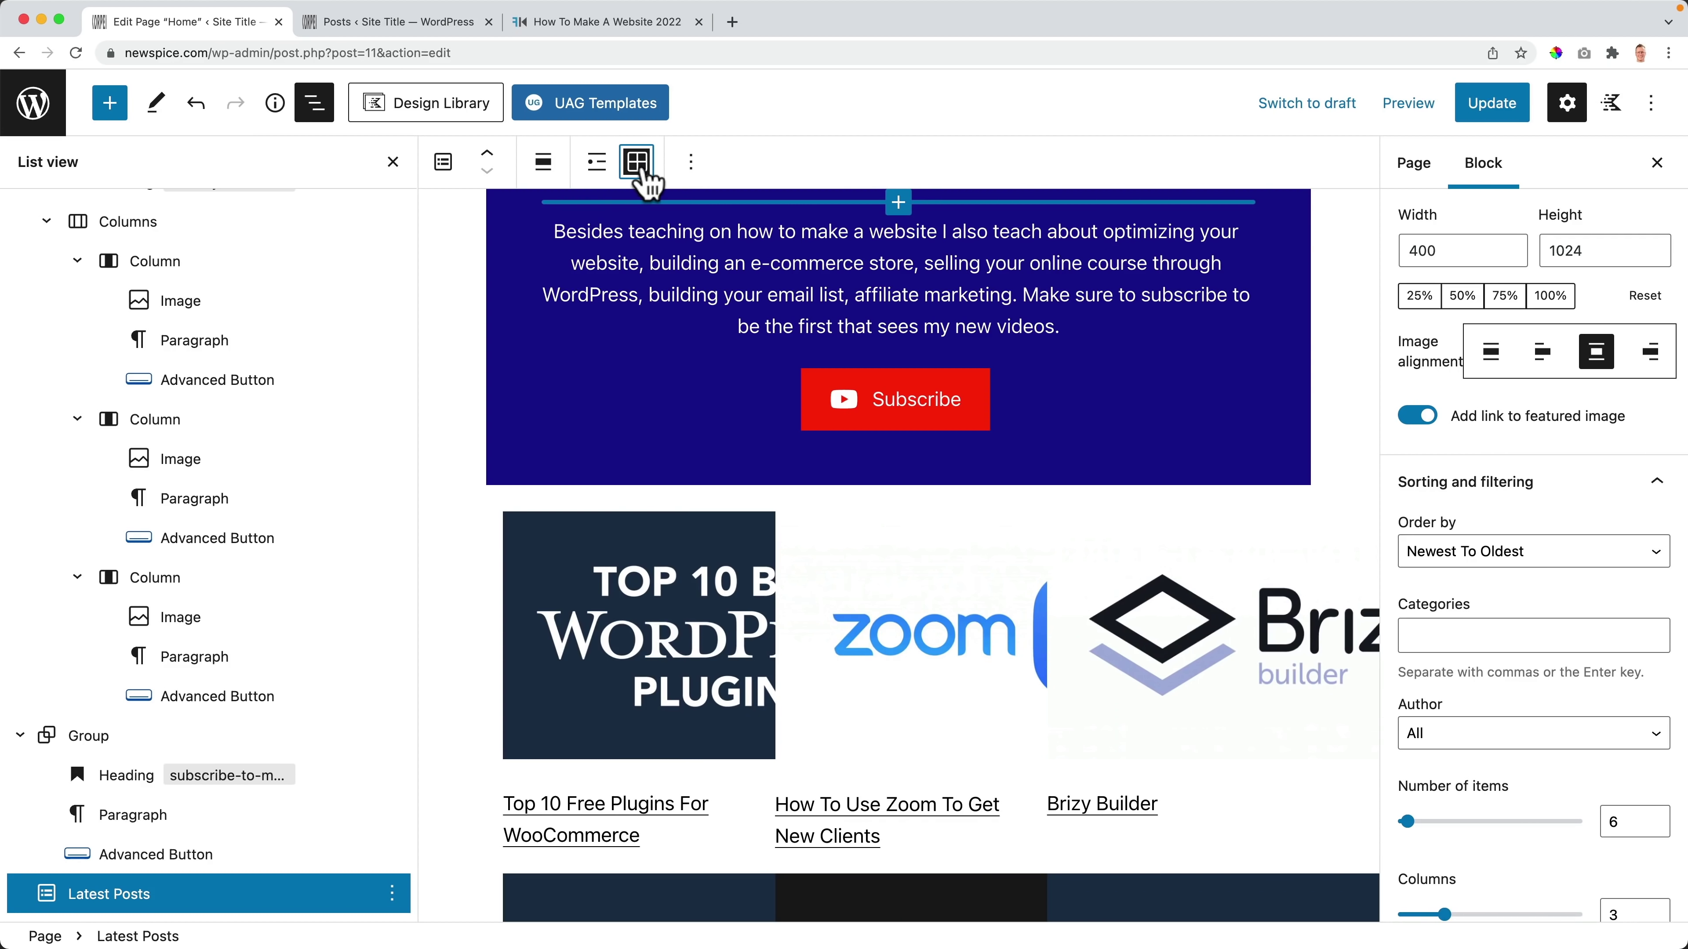
scroll(1647, 868, "down", 3)
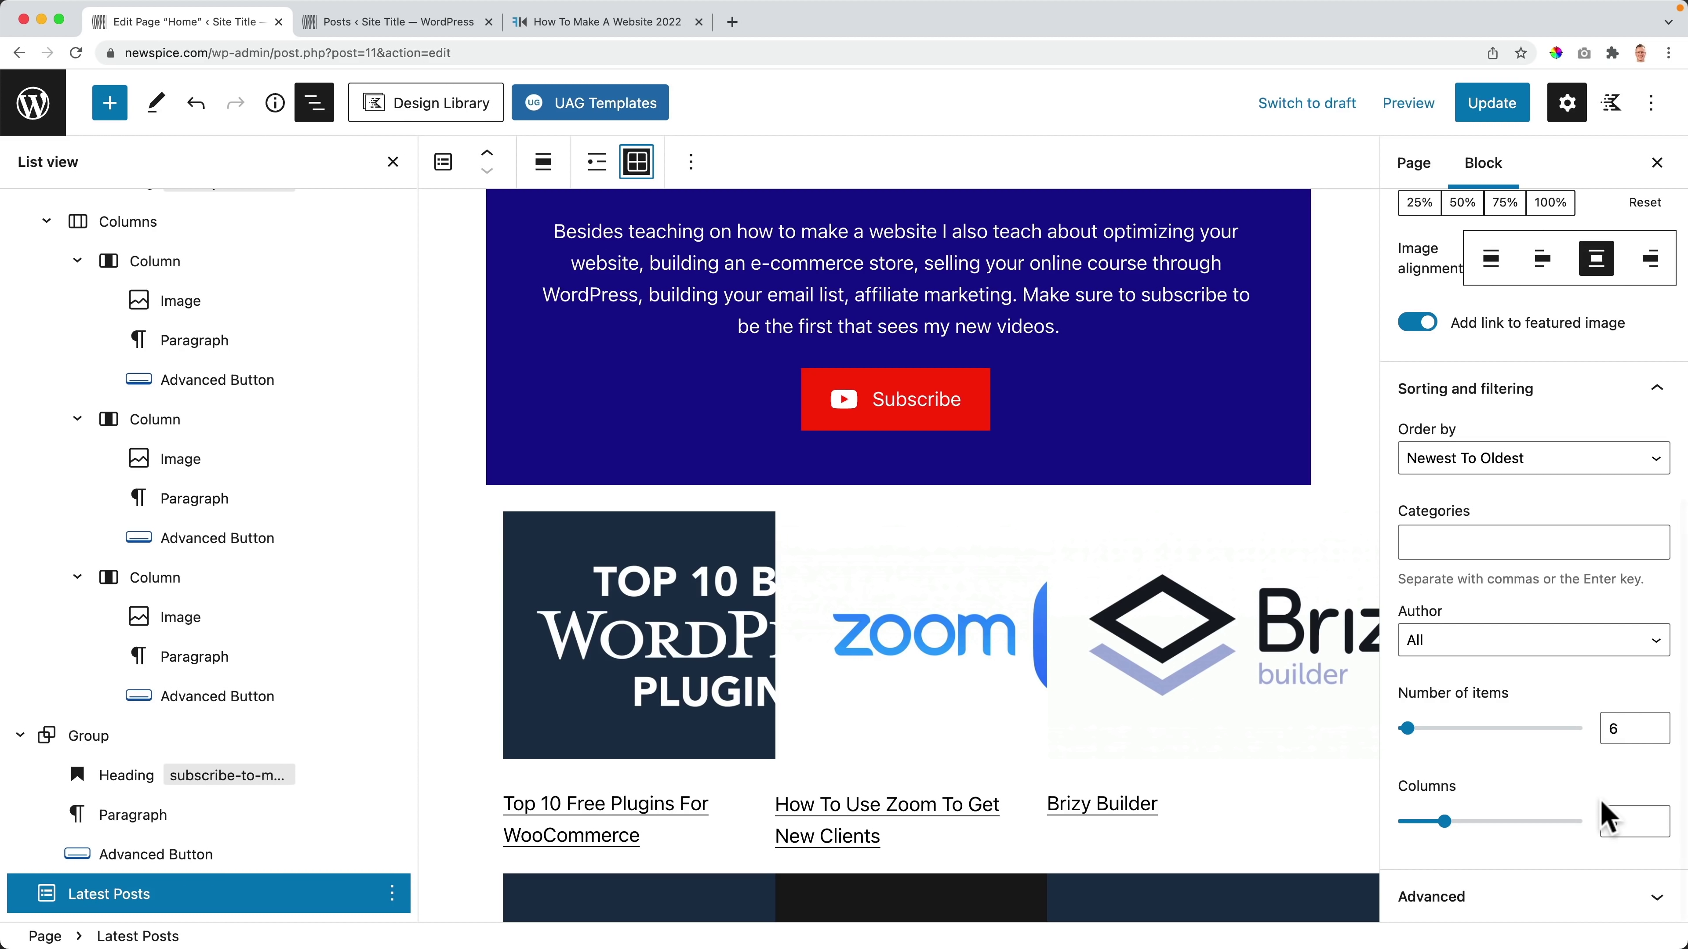
Step: Check the six posts in the three-column Latest Posts grid and update the page
scroll(1528, 785, "up", 2)
scroll(1509, 748, "down", 2)
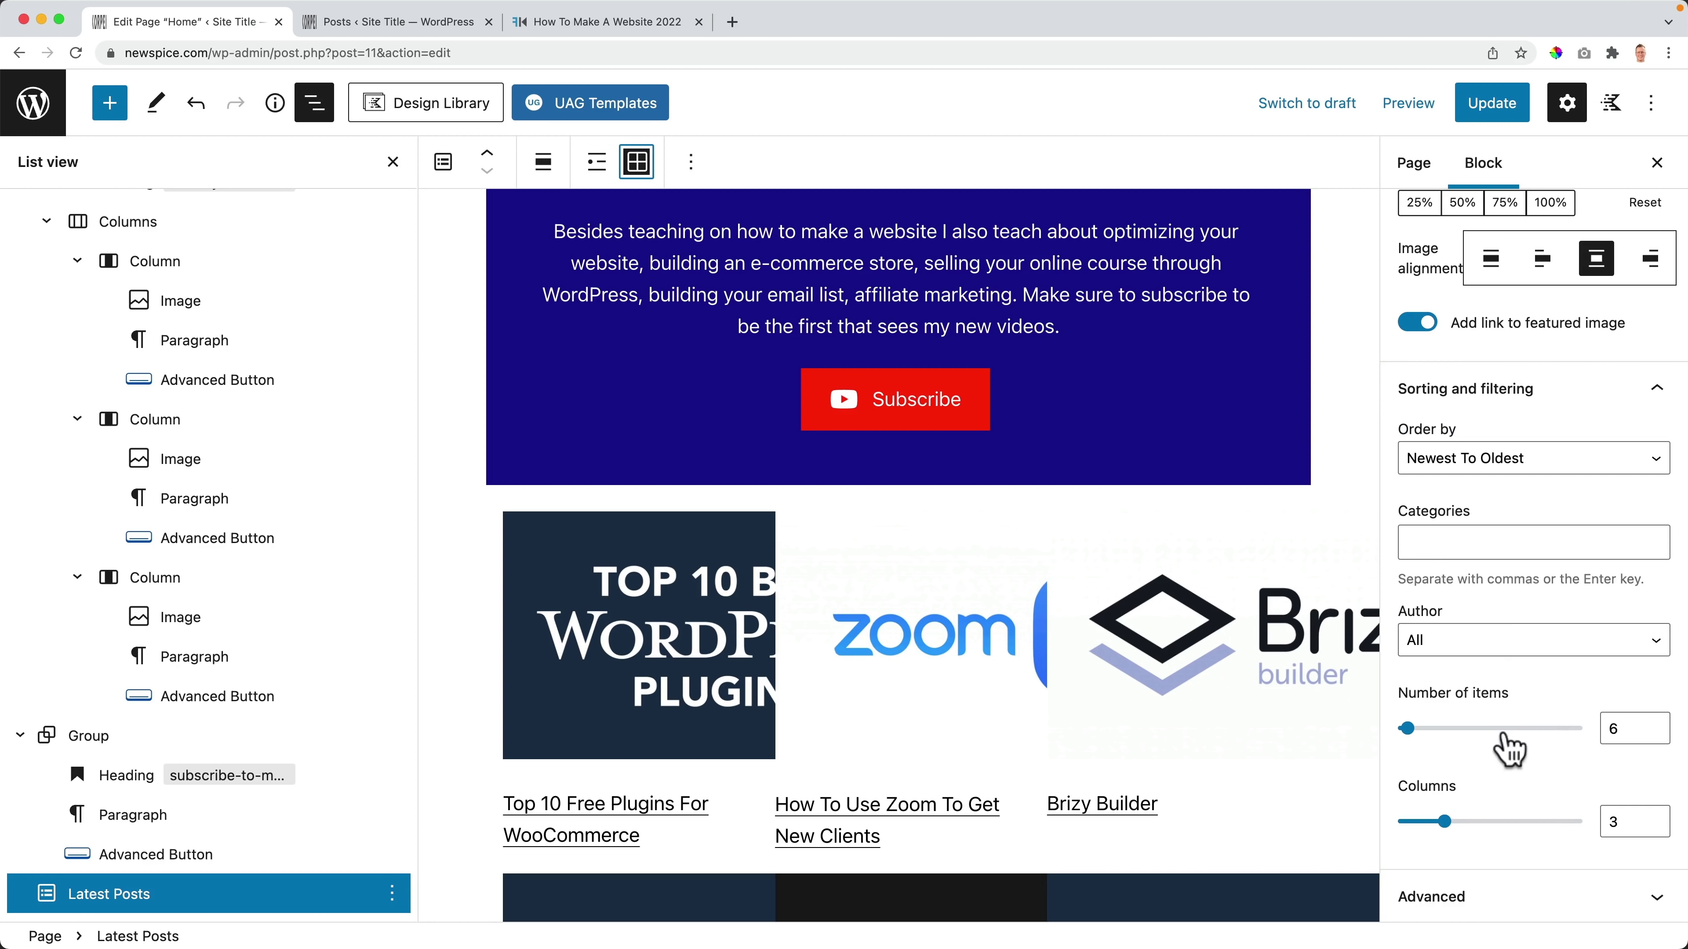
scroll(1024, 690, "down", 10)
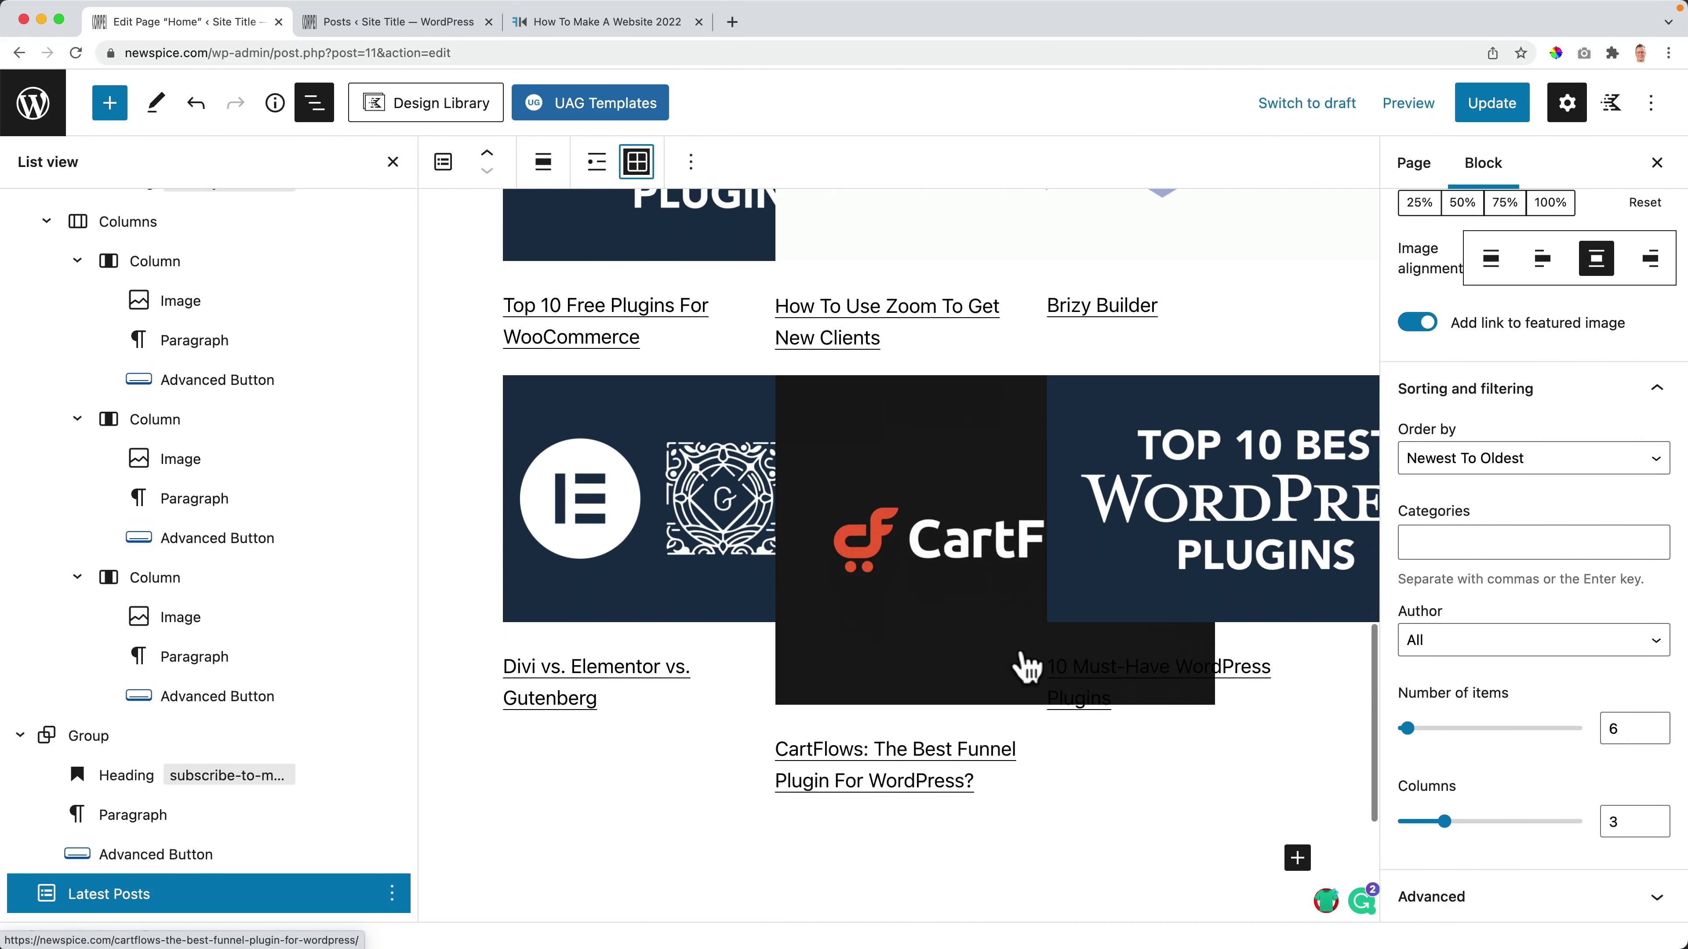
scroll(1025, 664, "up", 5)
key("super+s")
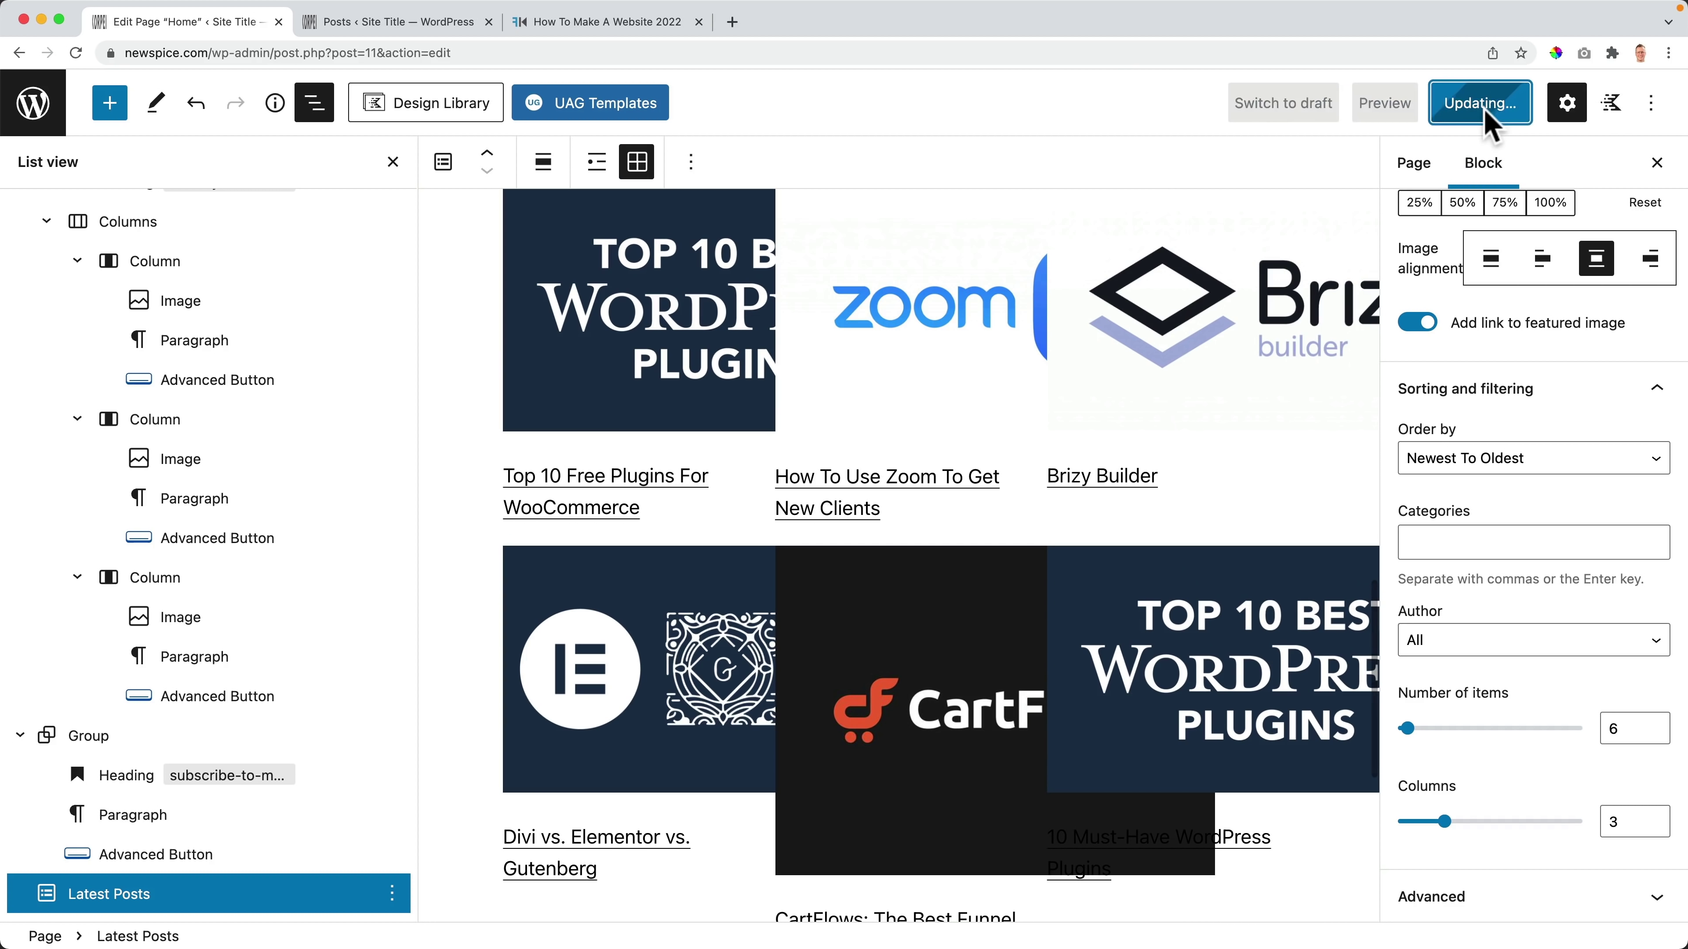
Step: Close the Posts list tab, preview the page in a new tab and inspect the latest posts grid
left_click(398, 27)
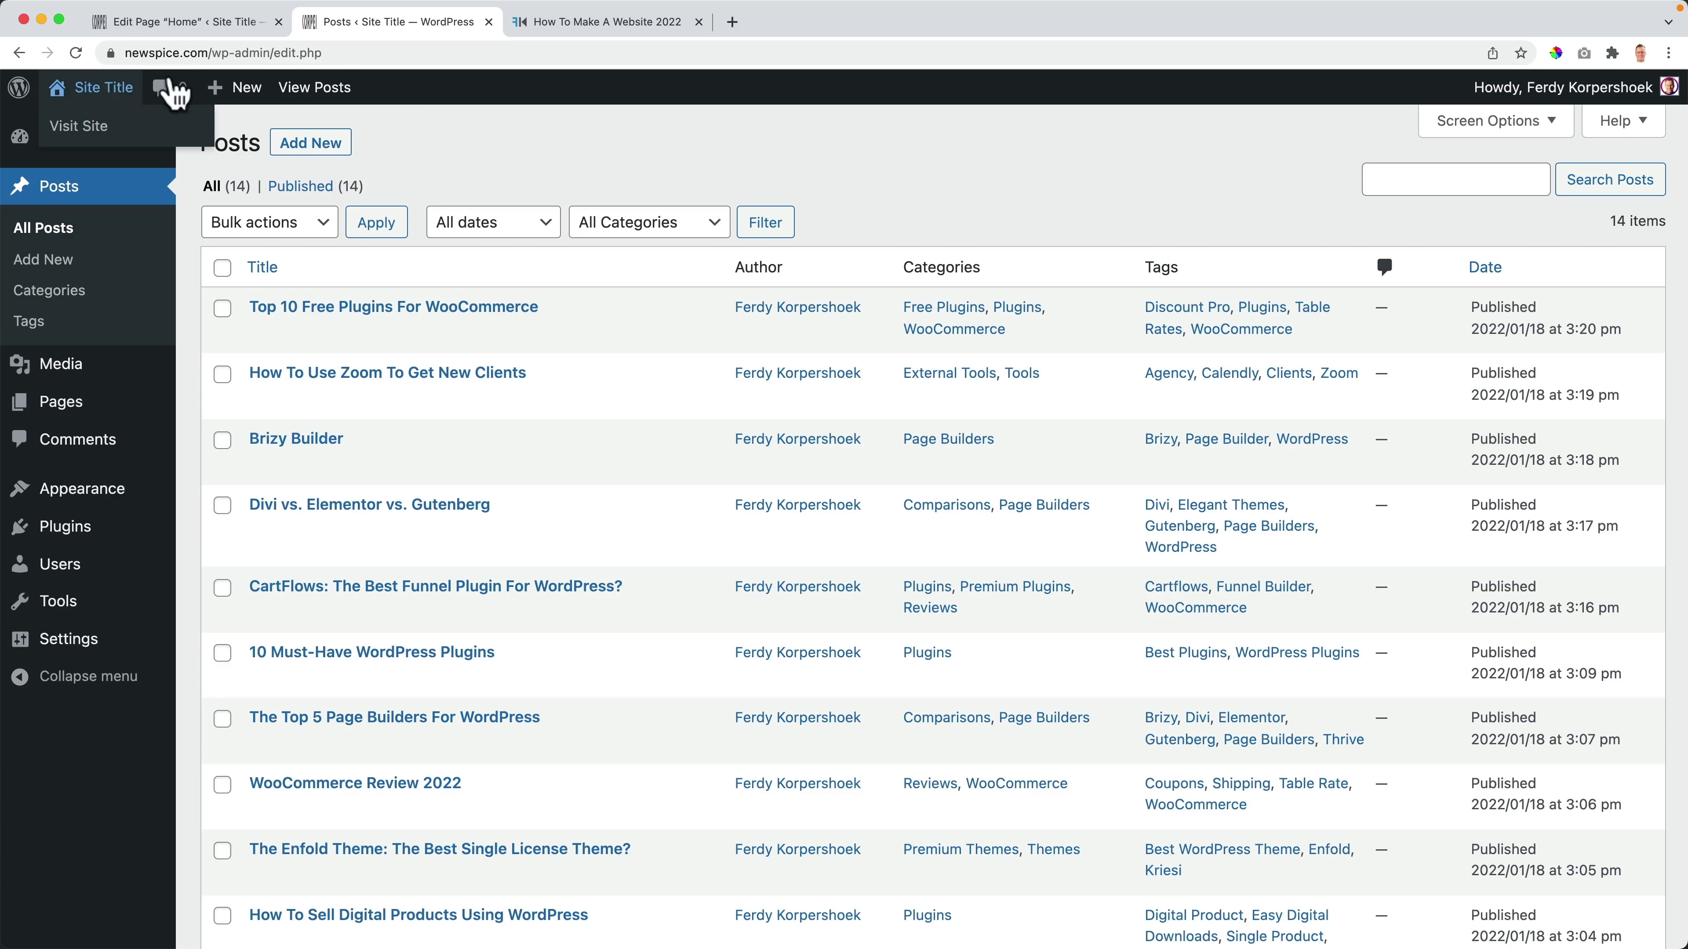
left_click(489, 22)
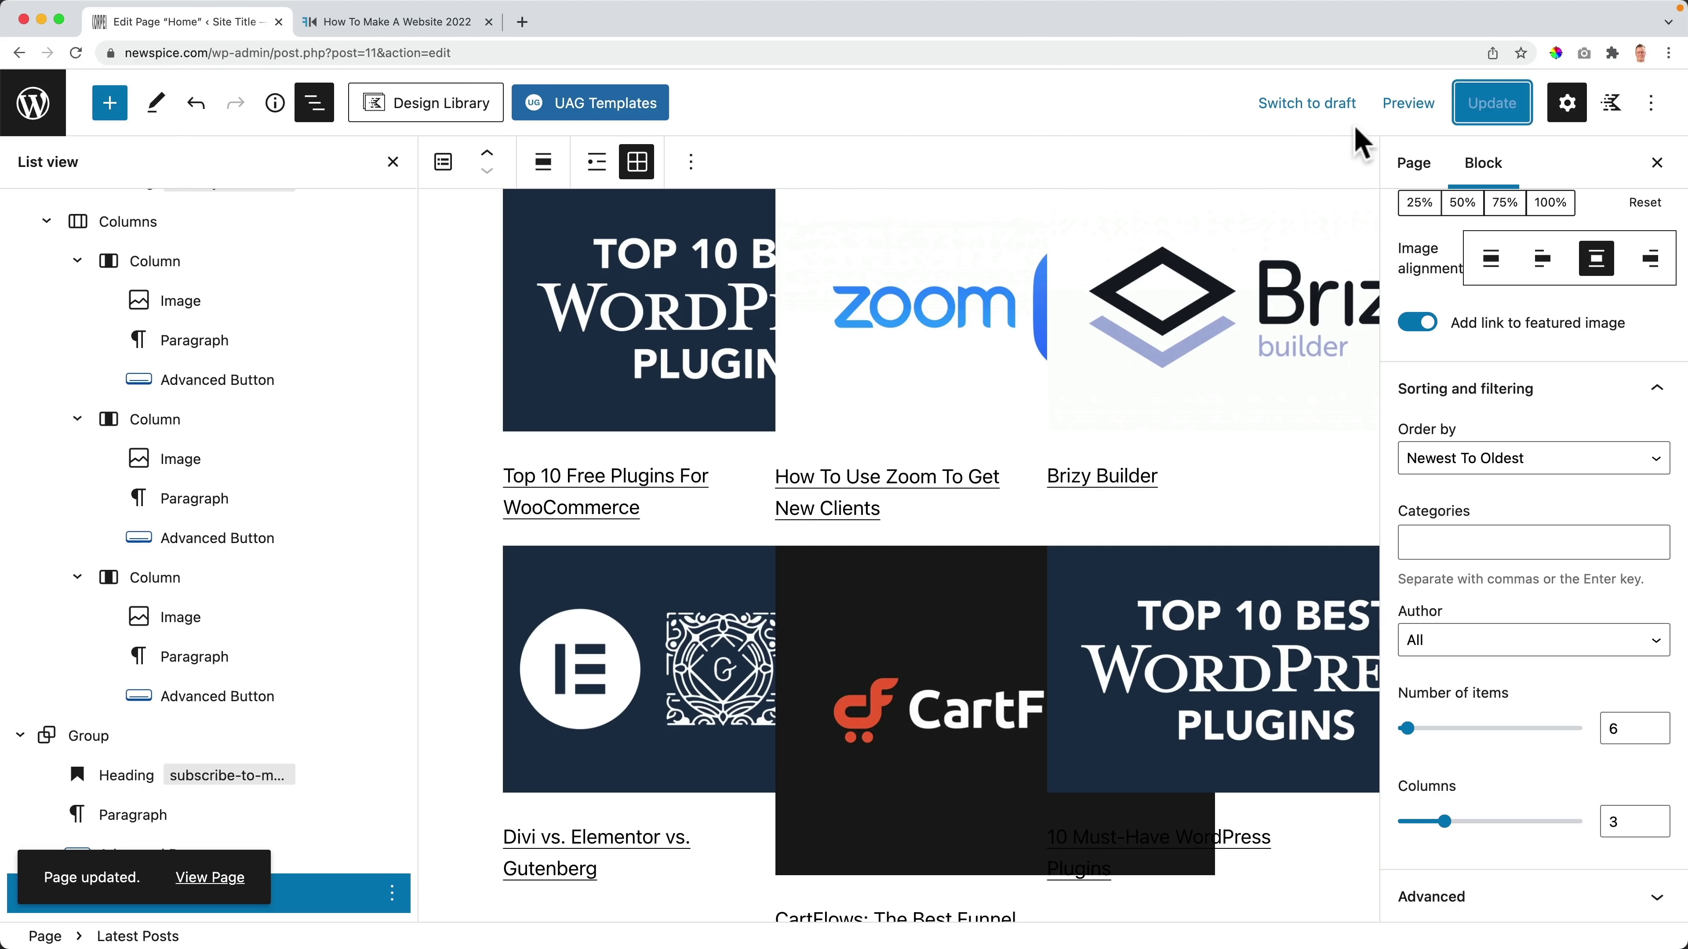
left_click(1408, 102)
left_click(1277, 301)
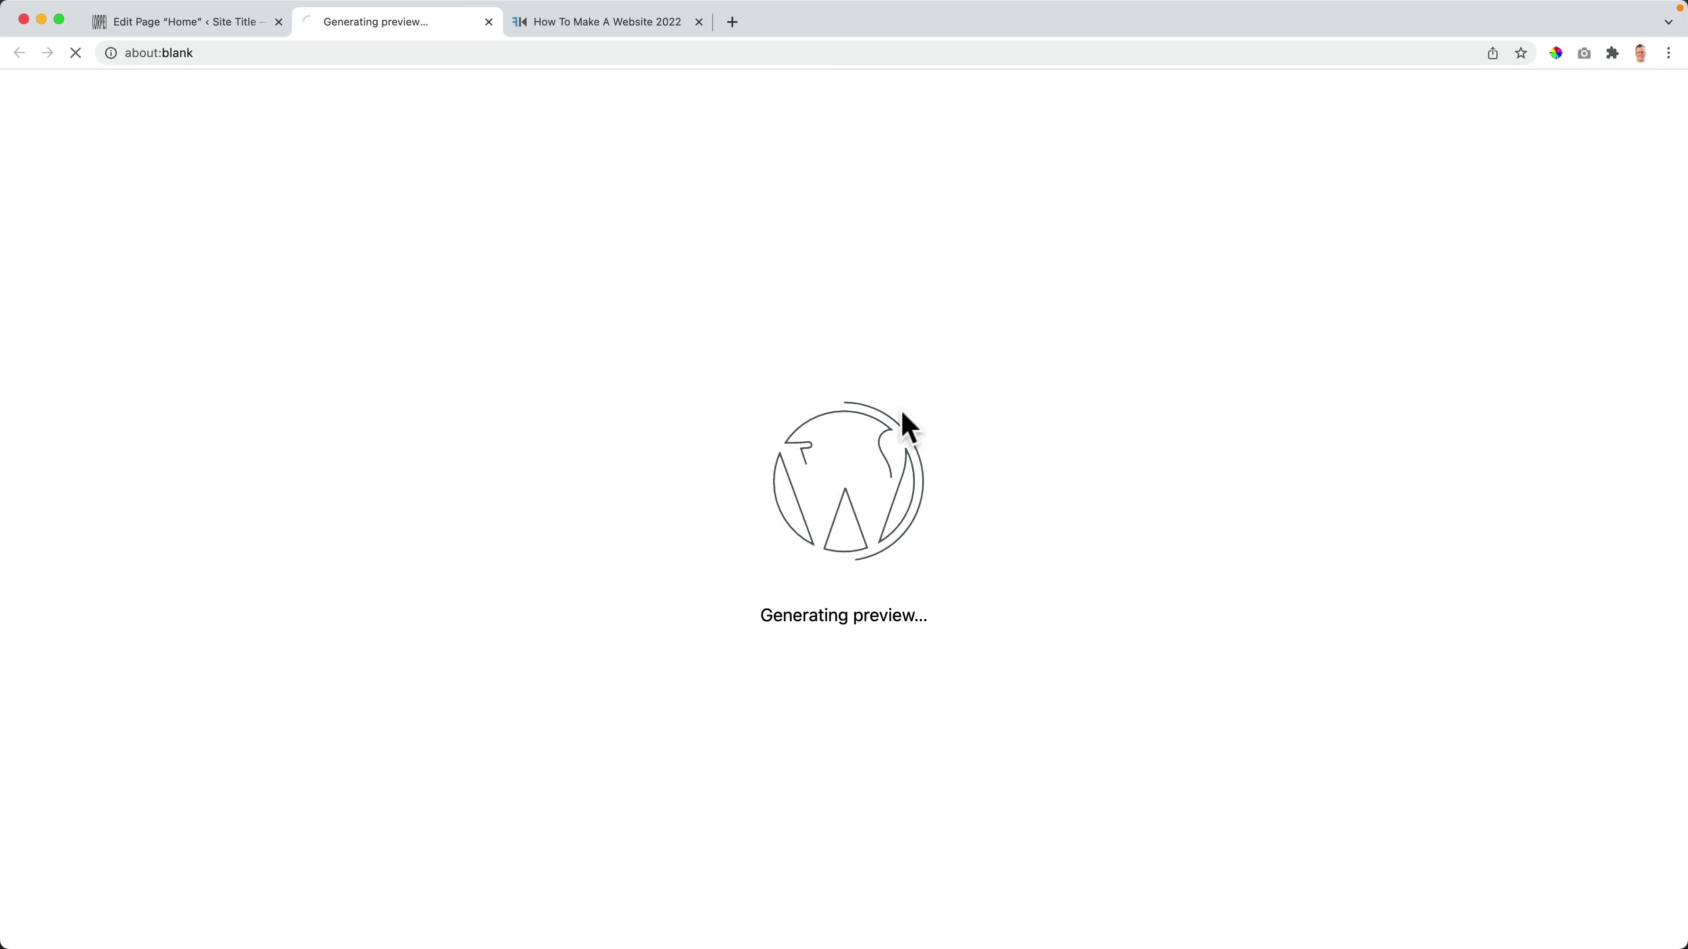
scroll(904, 422, "down", 20)
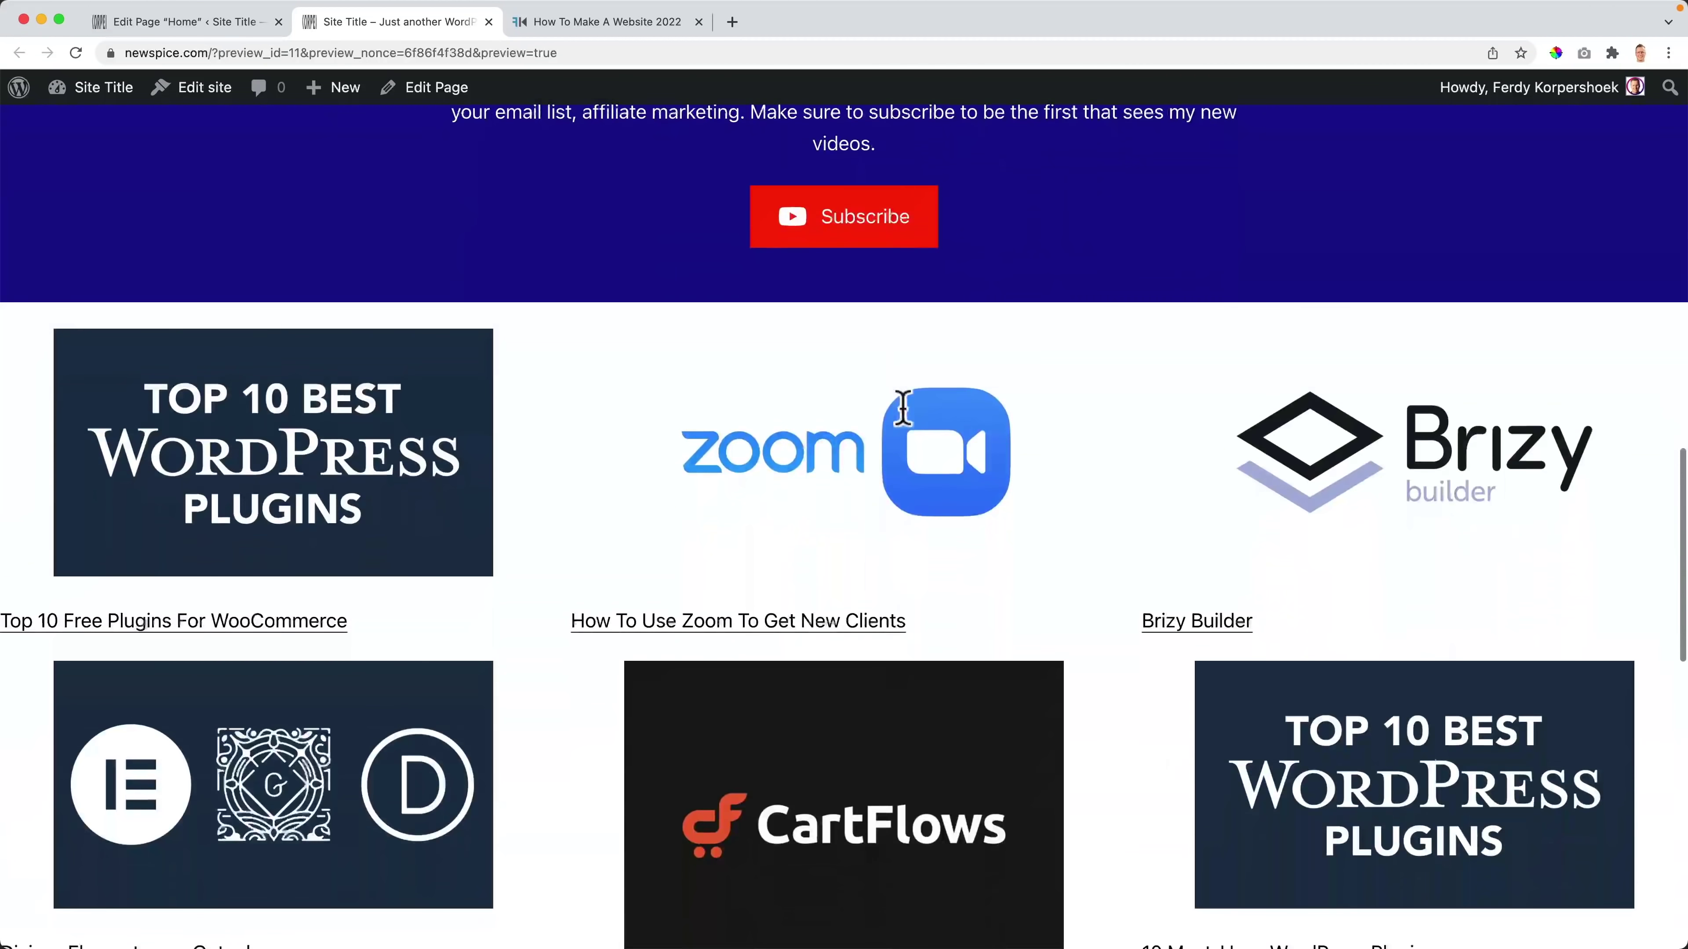
scroll(903, 419, "down", 2)
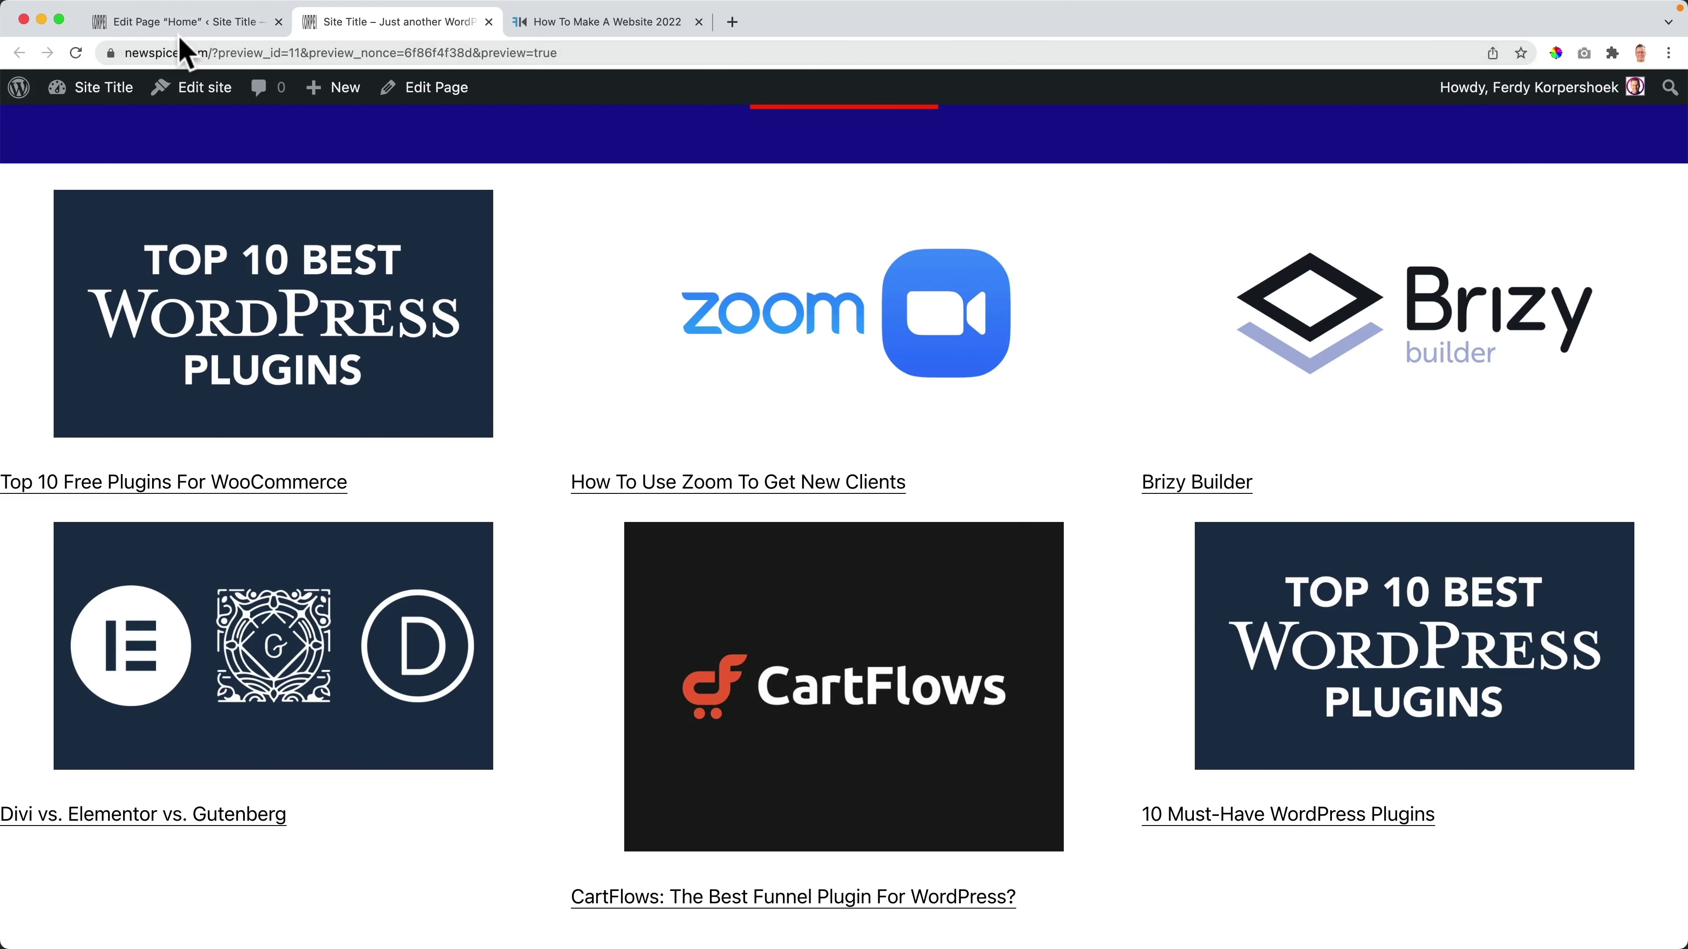
Step: Transform the Latest Posts block into a group and make the group inherit the default layout
left_click(167, 21)
scroll(632, 482, "up", 2)
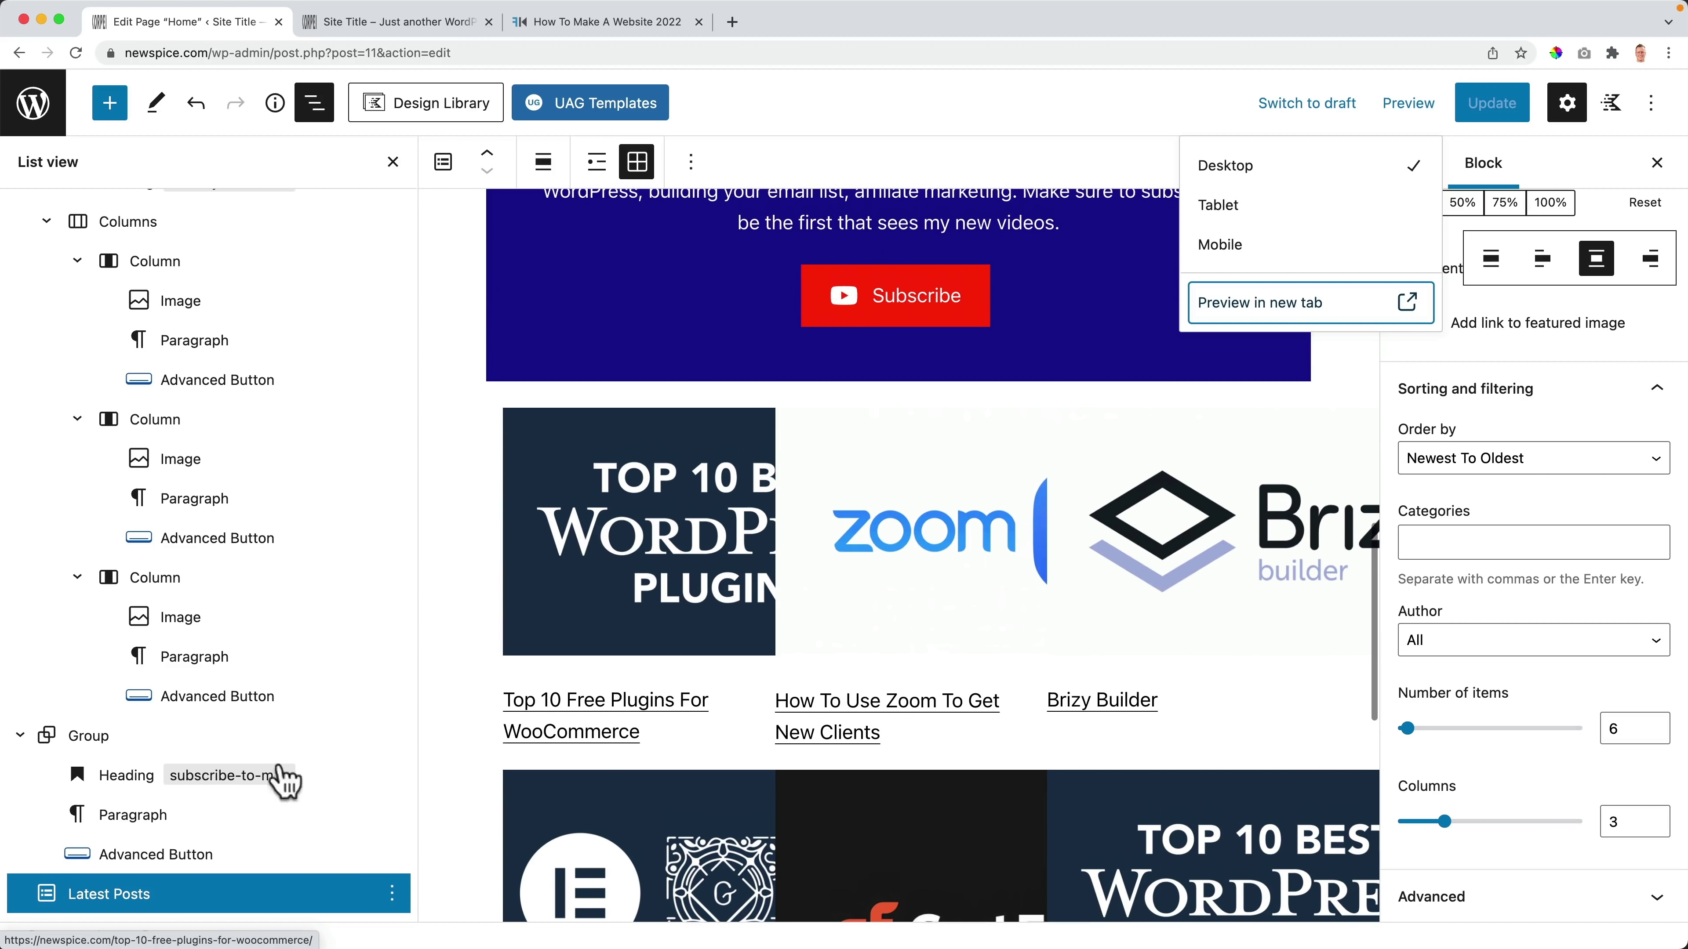
left_click(109, 894)
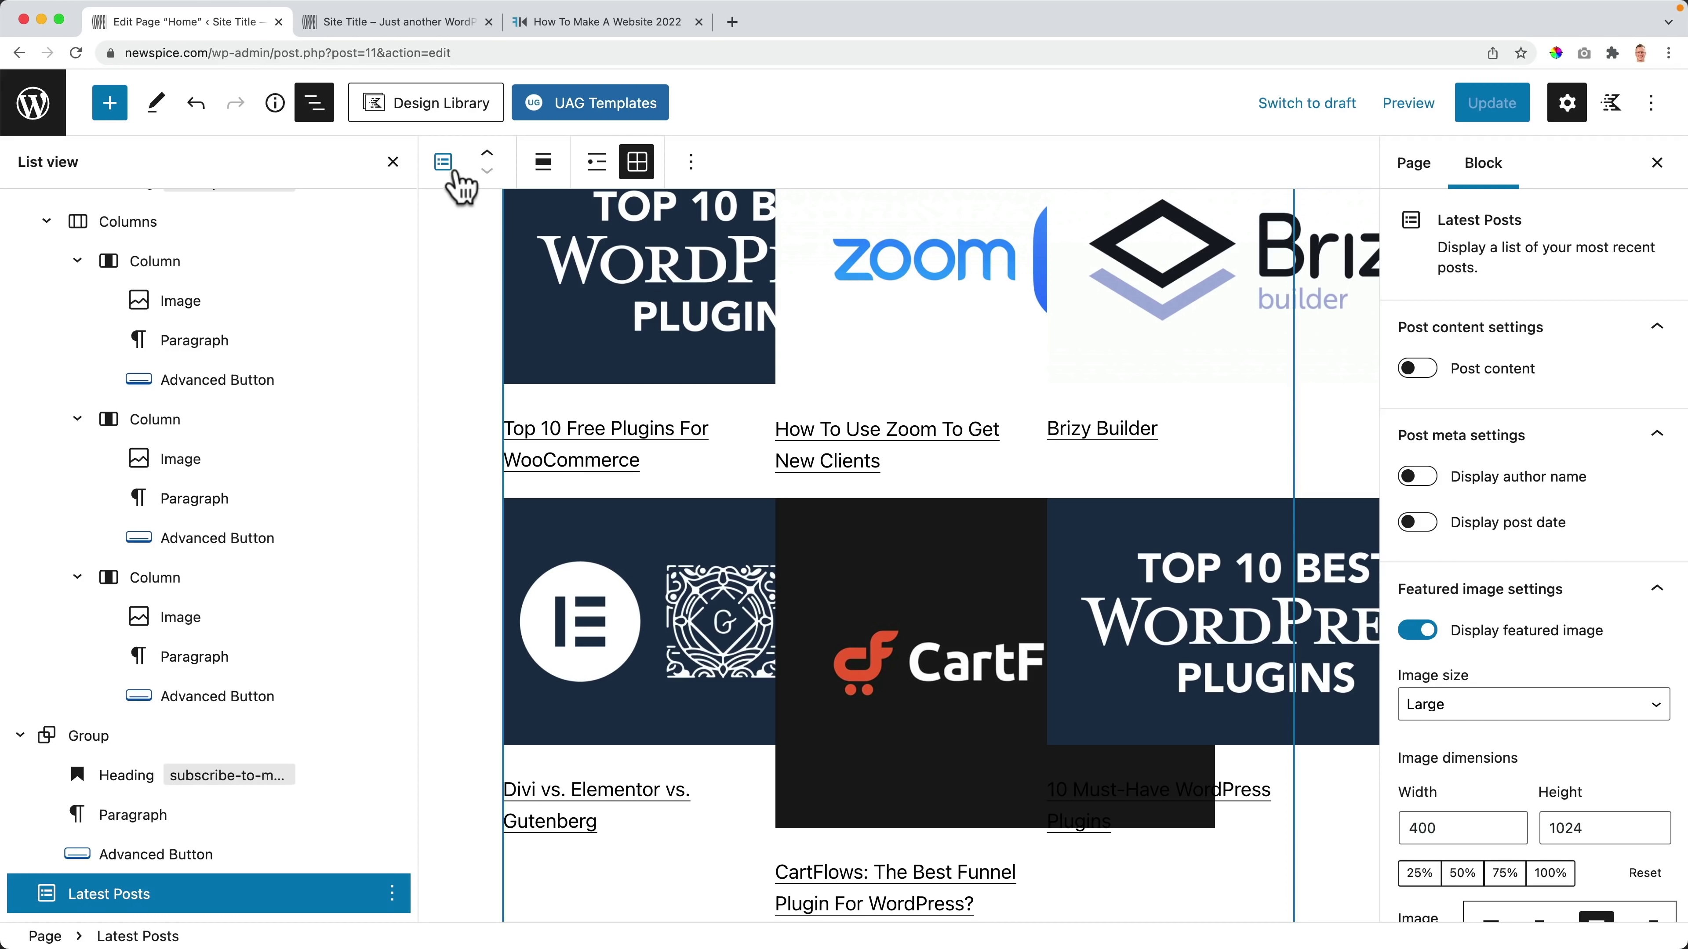
left_click(452, 174)
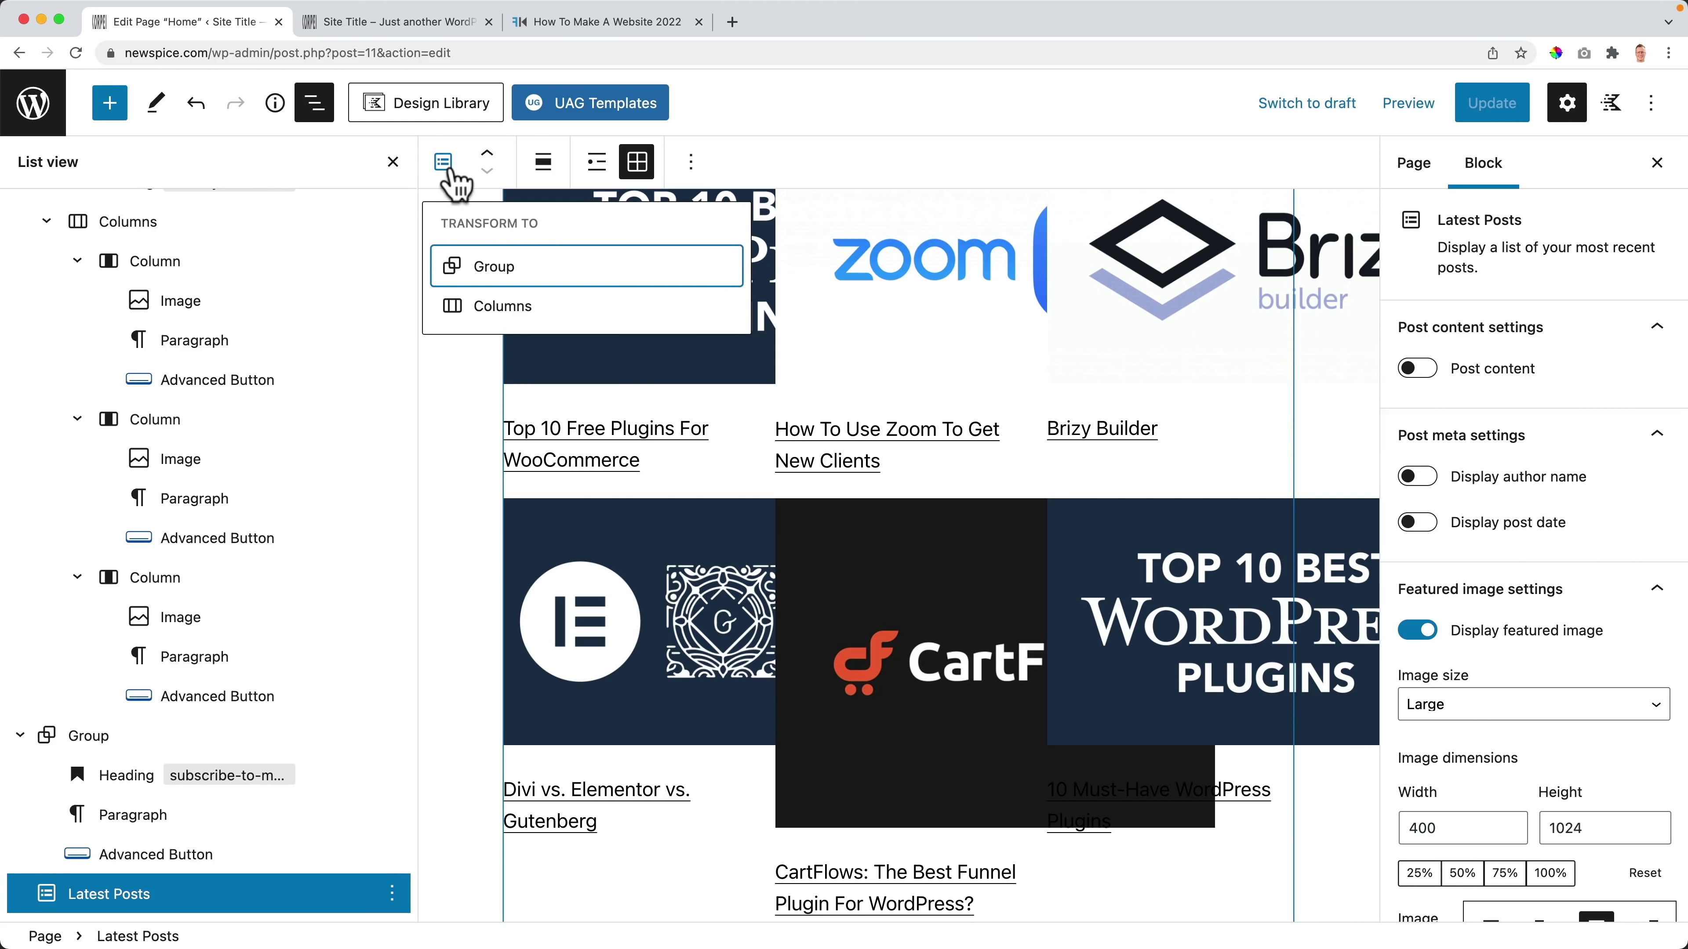
left_click(490, 273)
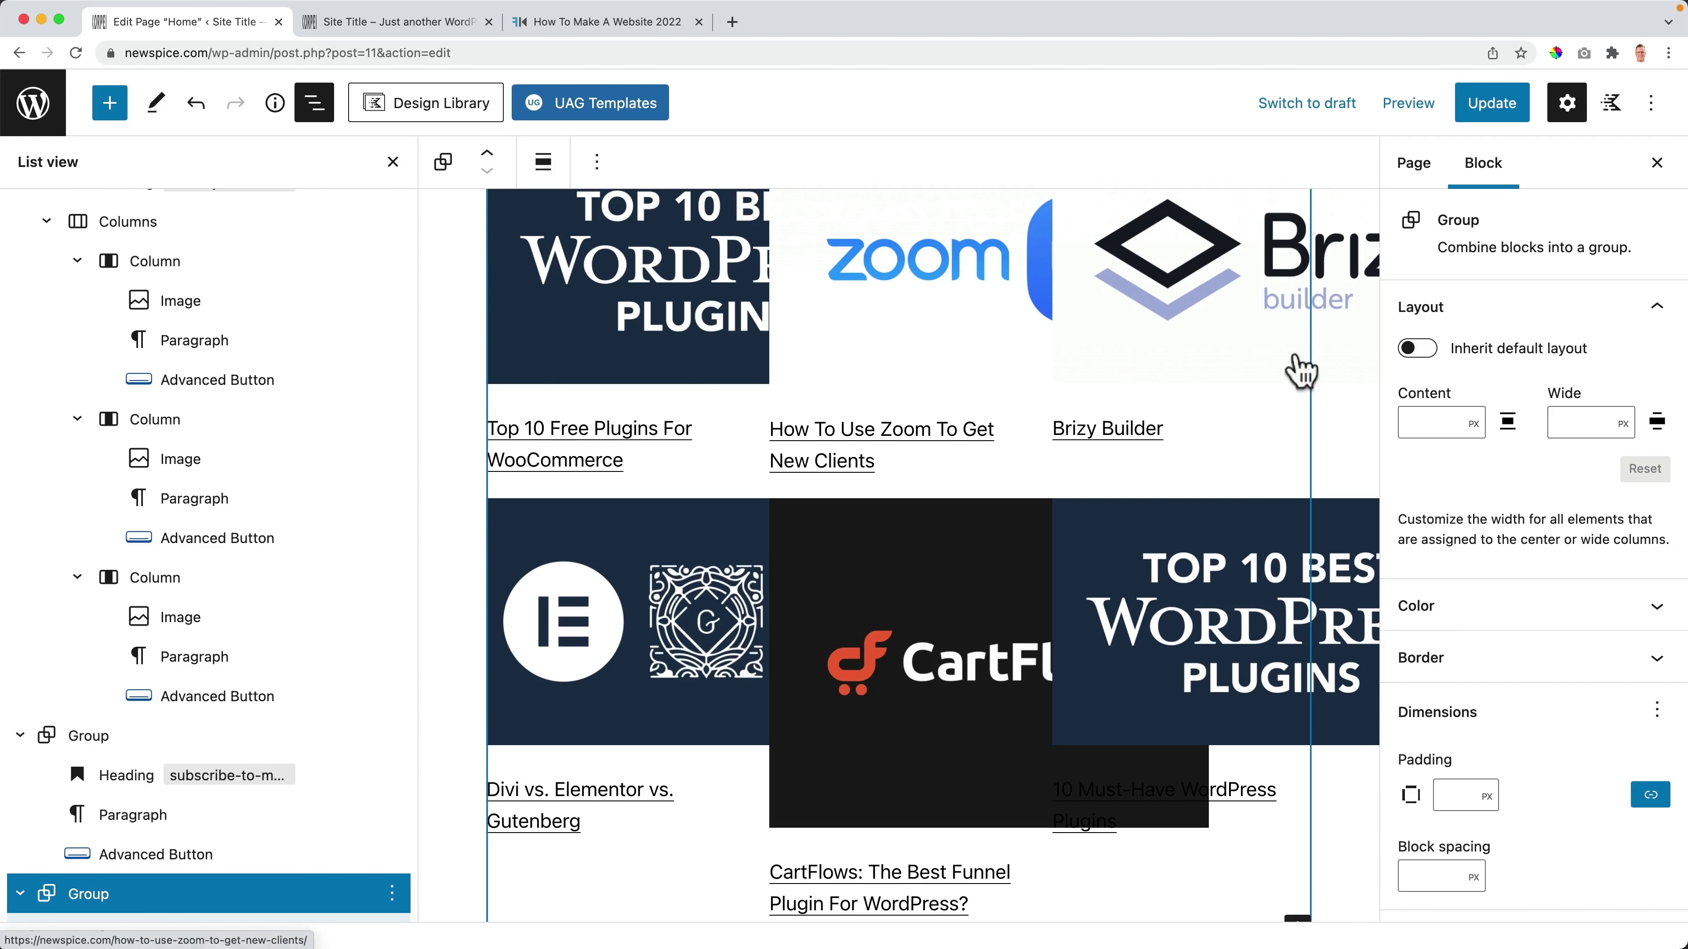
left_click(1420, 350)
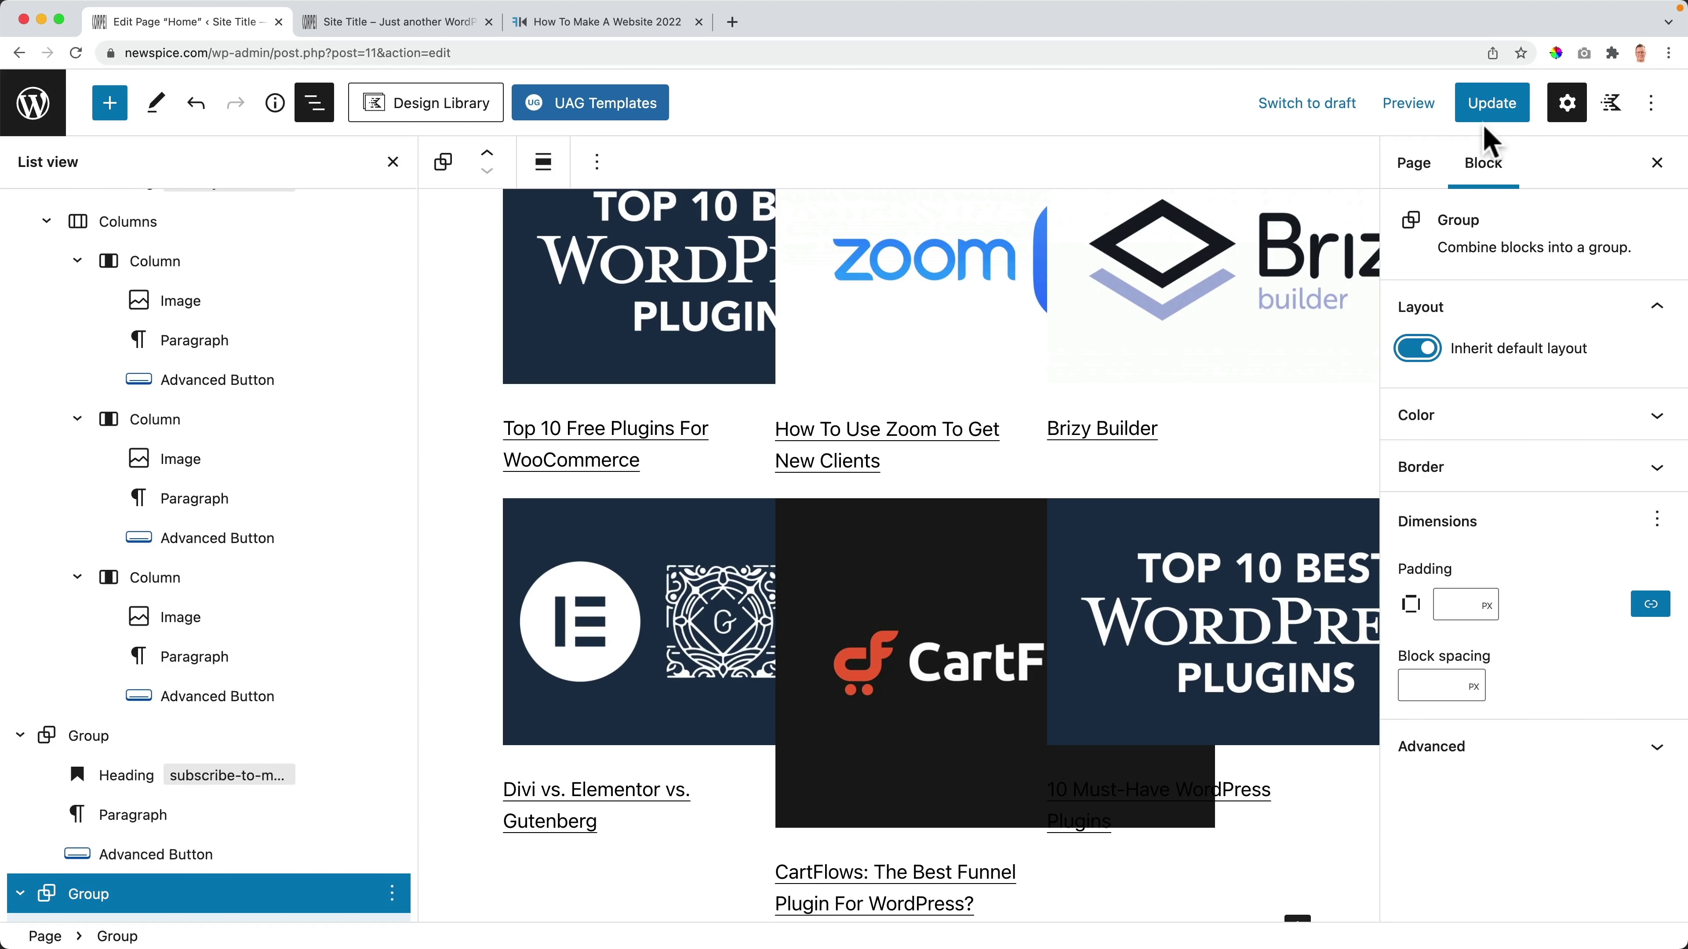
Step: Update the page and preview the grouped latest posts below the subscribe section in a new tab
left_click(1491, 103)
left_click(1408, 102)
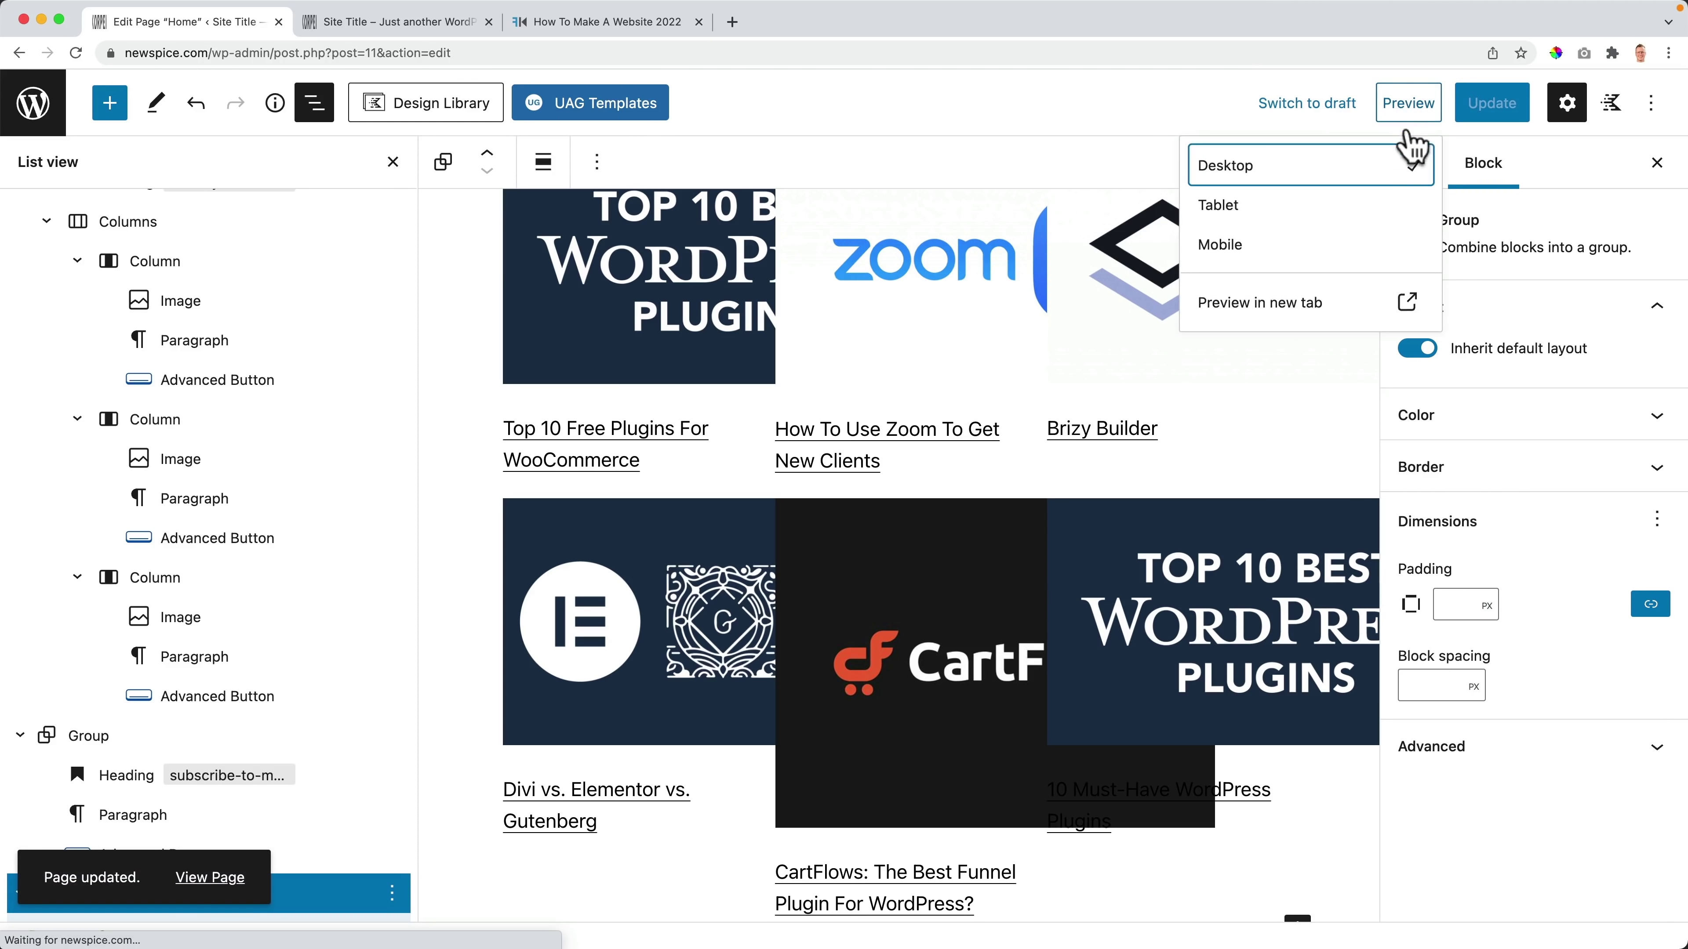
left_click(1304, 304)
scroll(814, 313, "down", 15)
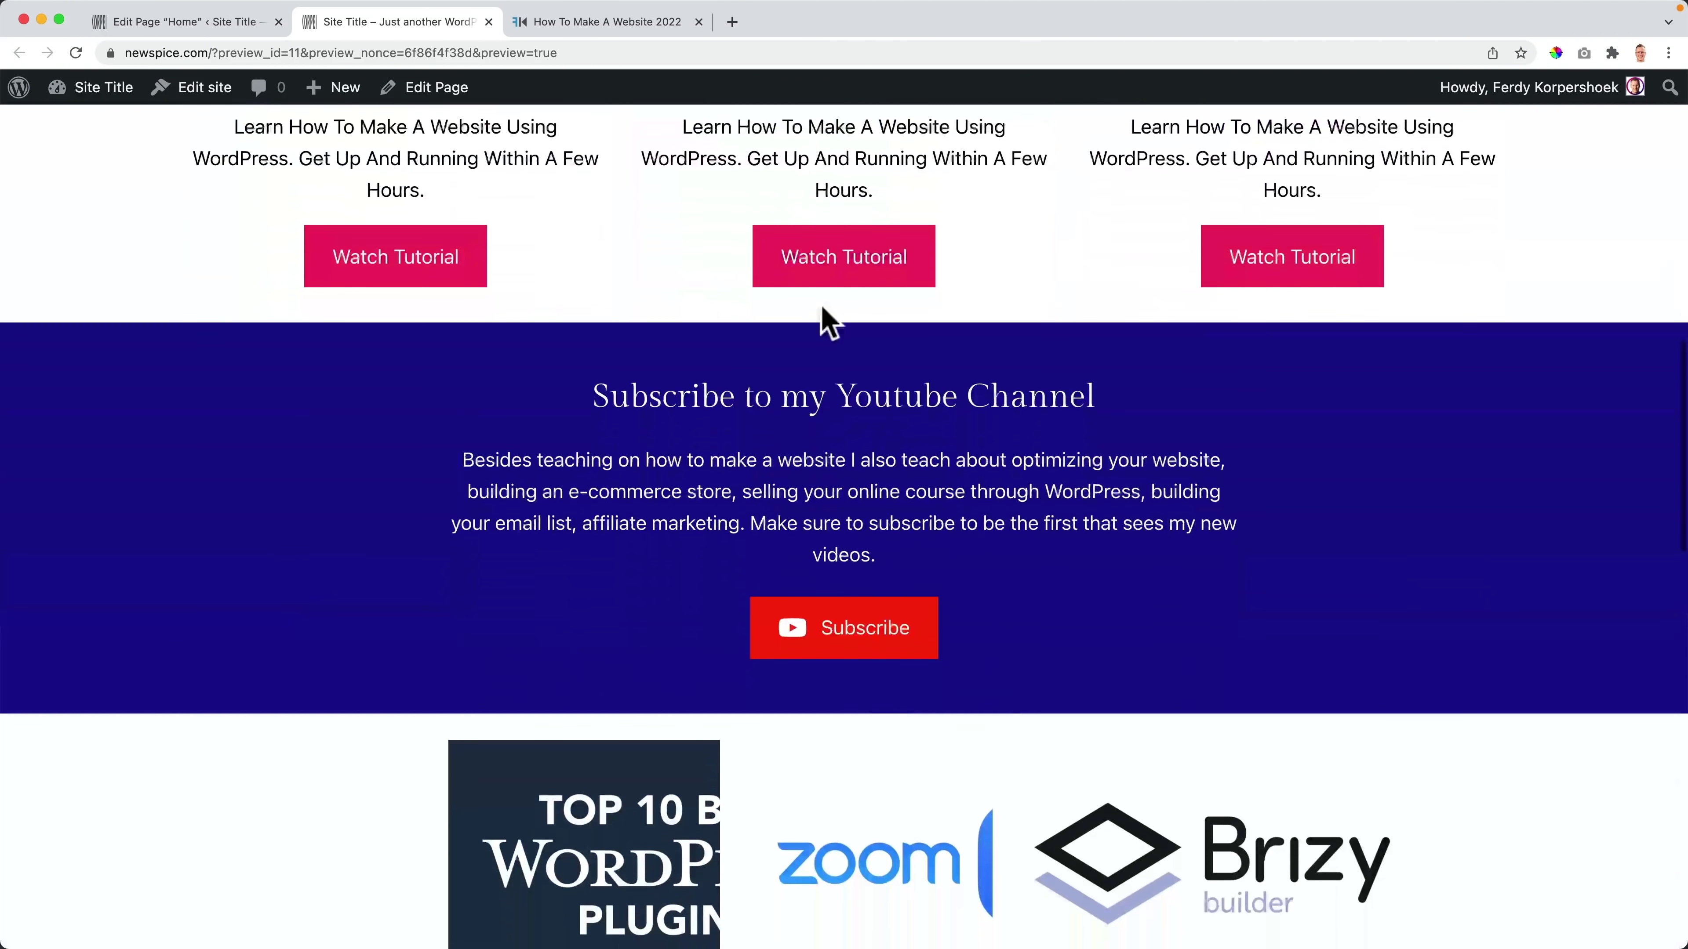
scroll(827, 324, "down", 10)
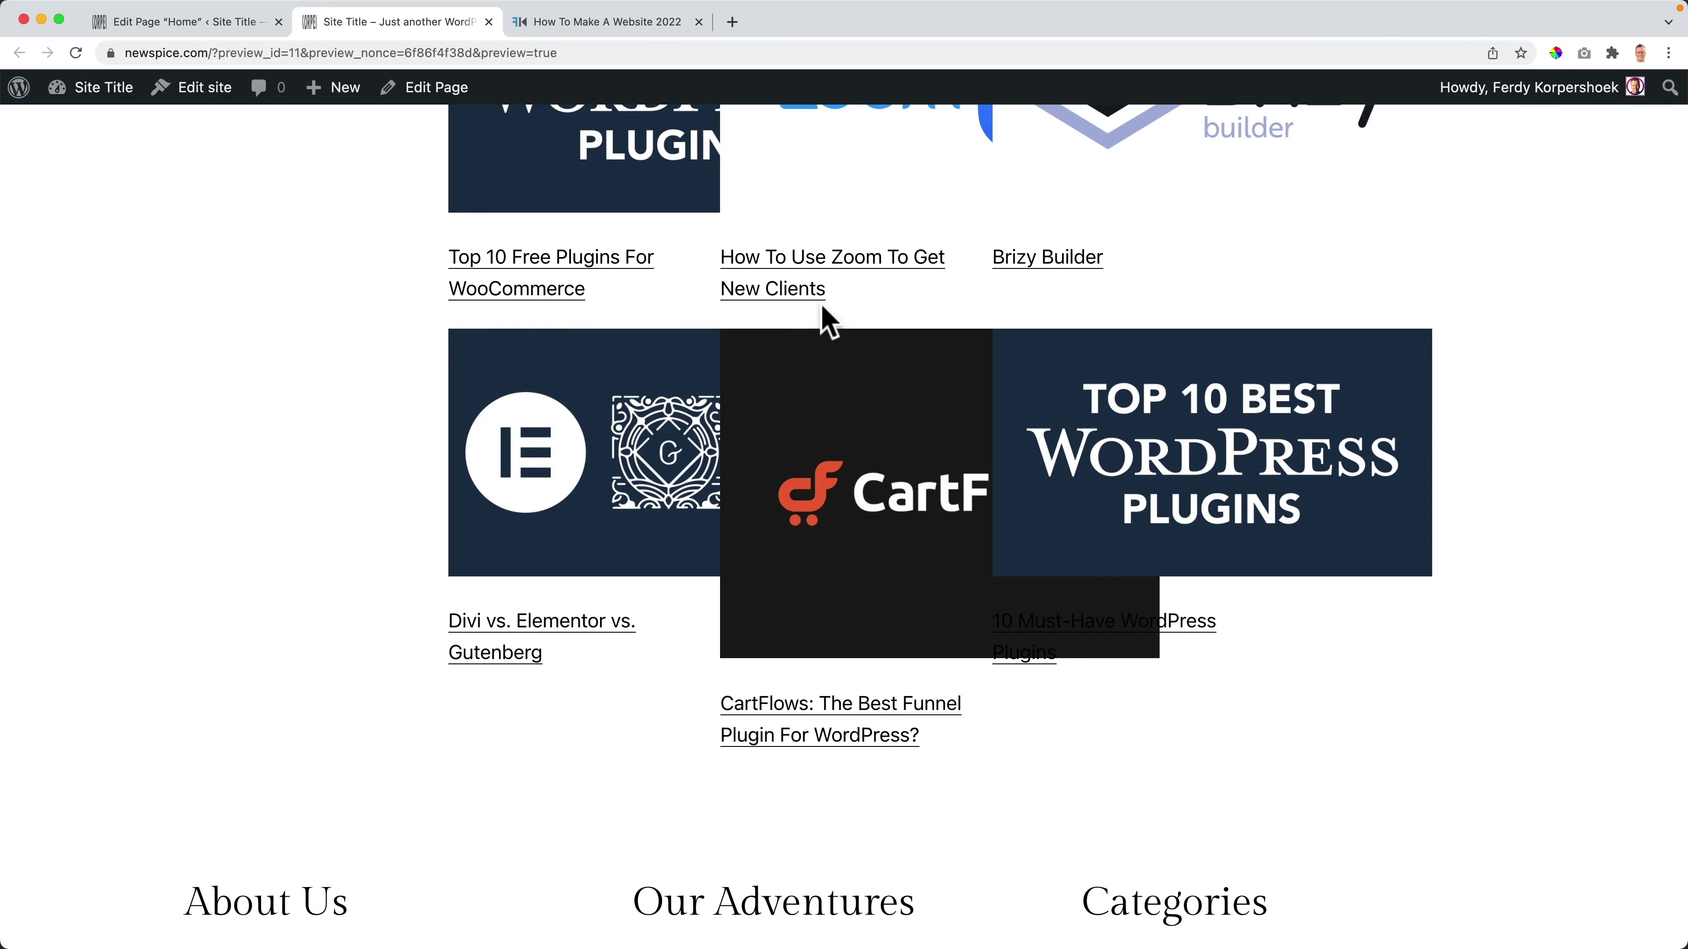
scroll(823, 306, "up", 7)
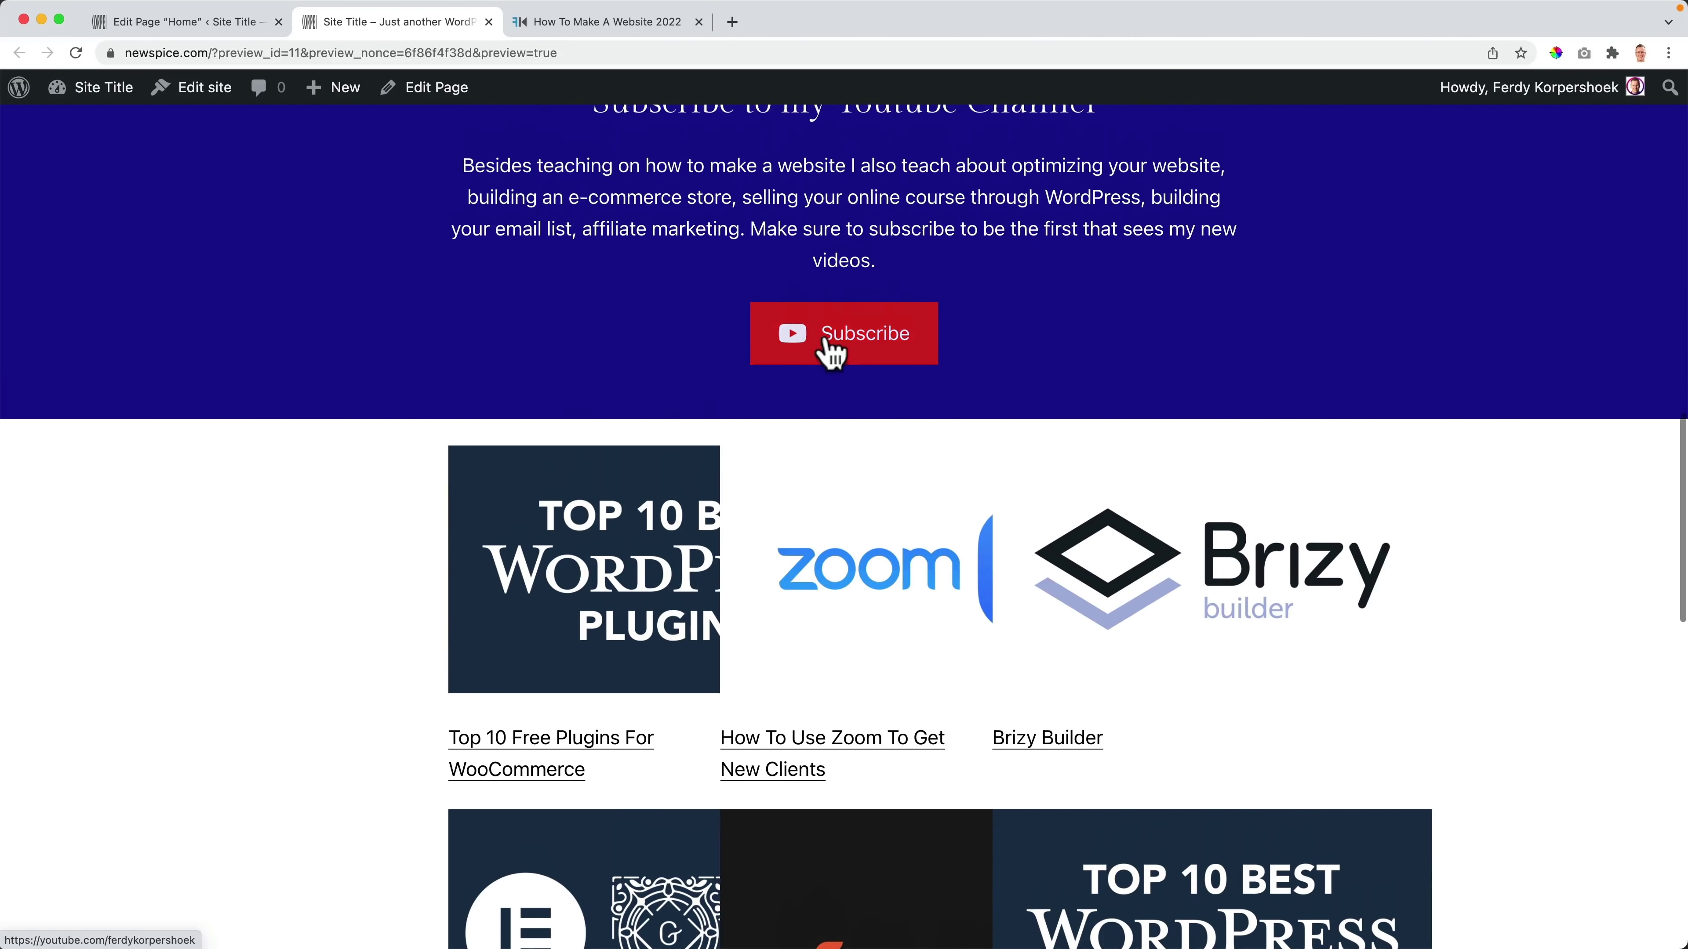
scroll(821, 358, "up", 10)
scroll(828, 351, "down", 12)
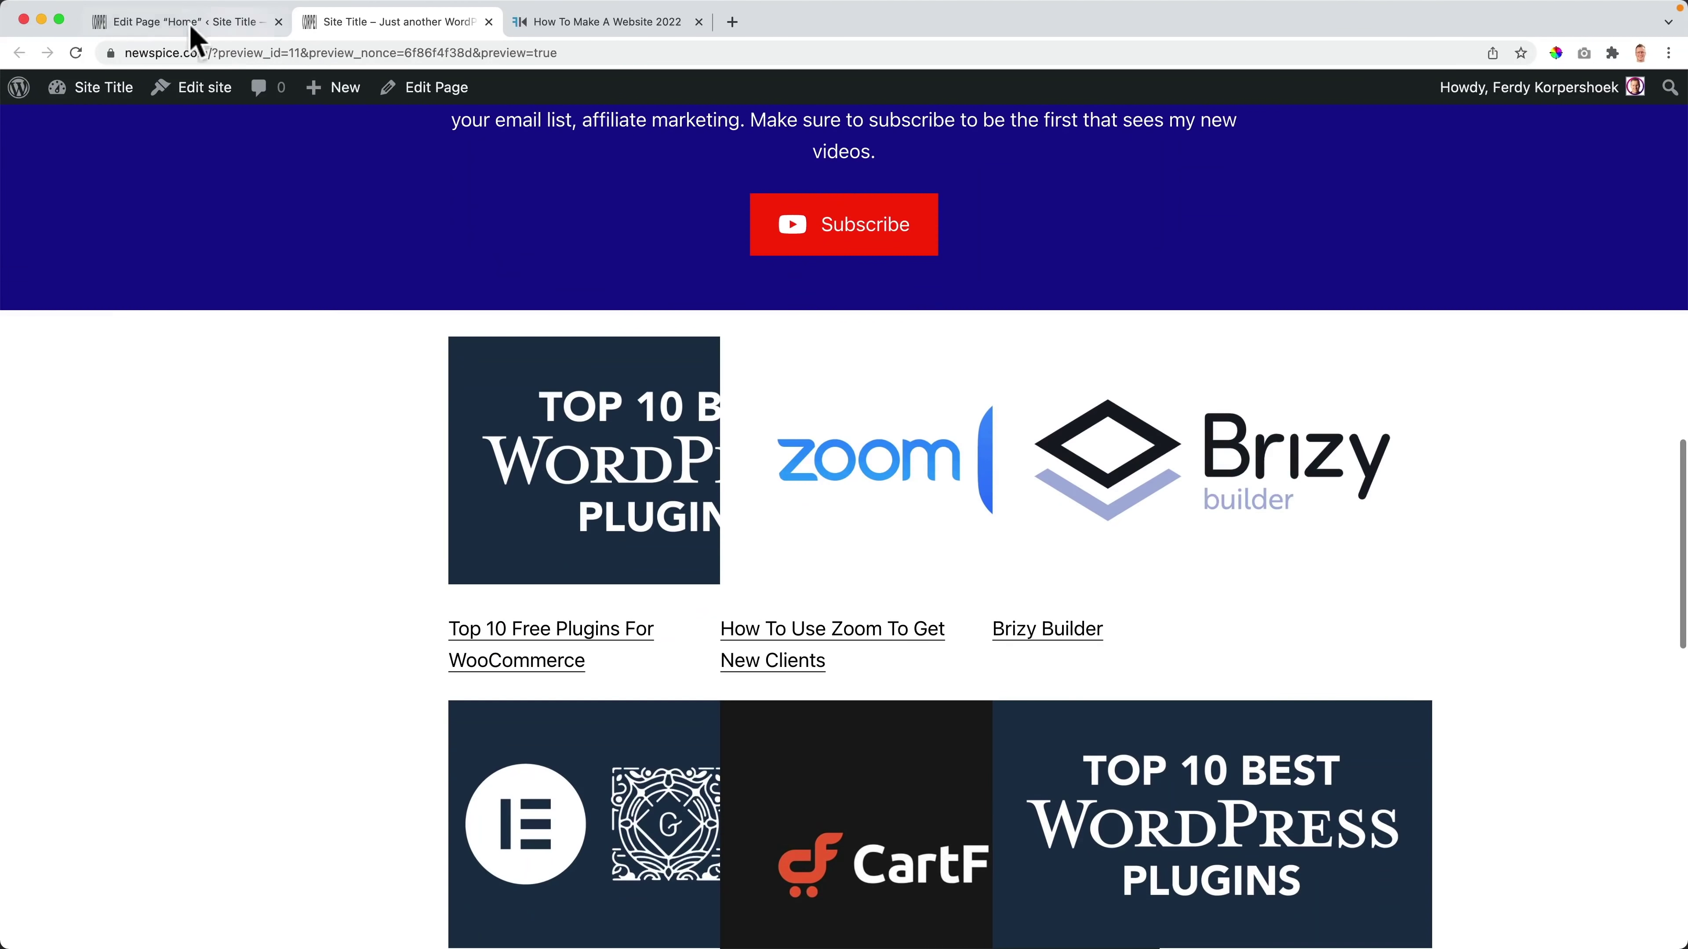
Step: Set both the group around the latest posts and the Latest Posts block inside it to wide width
left_click(191, 27)
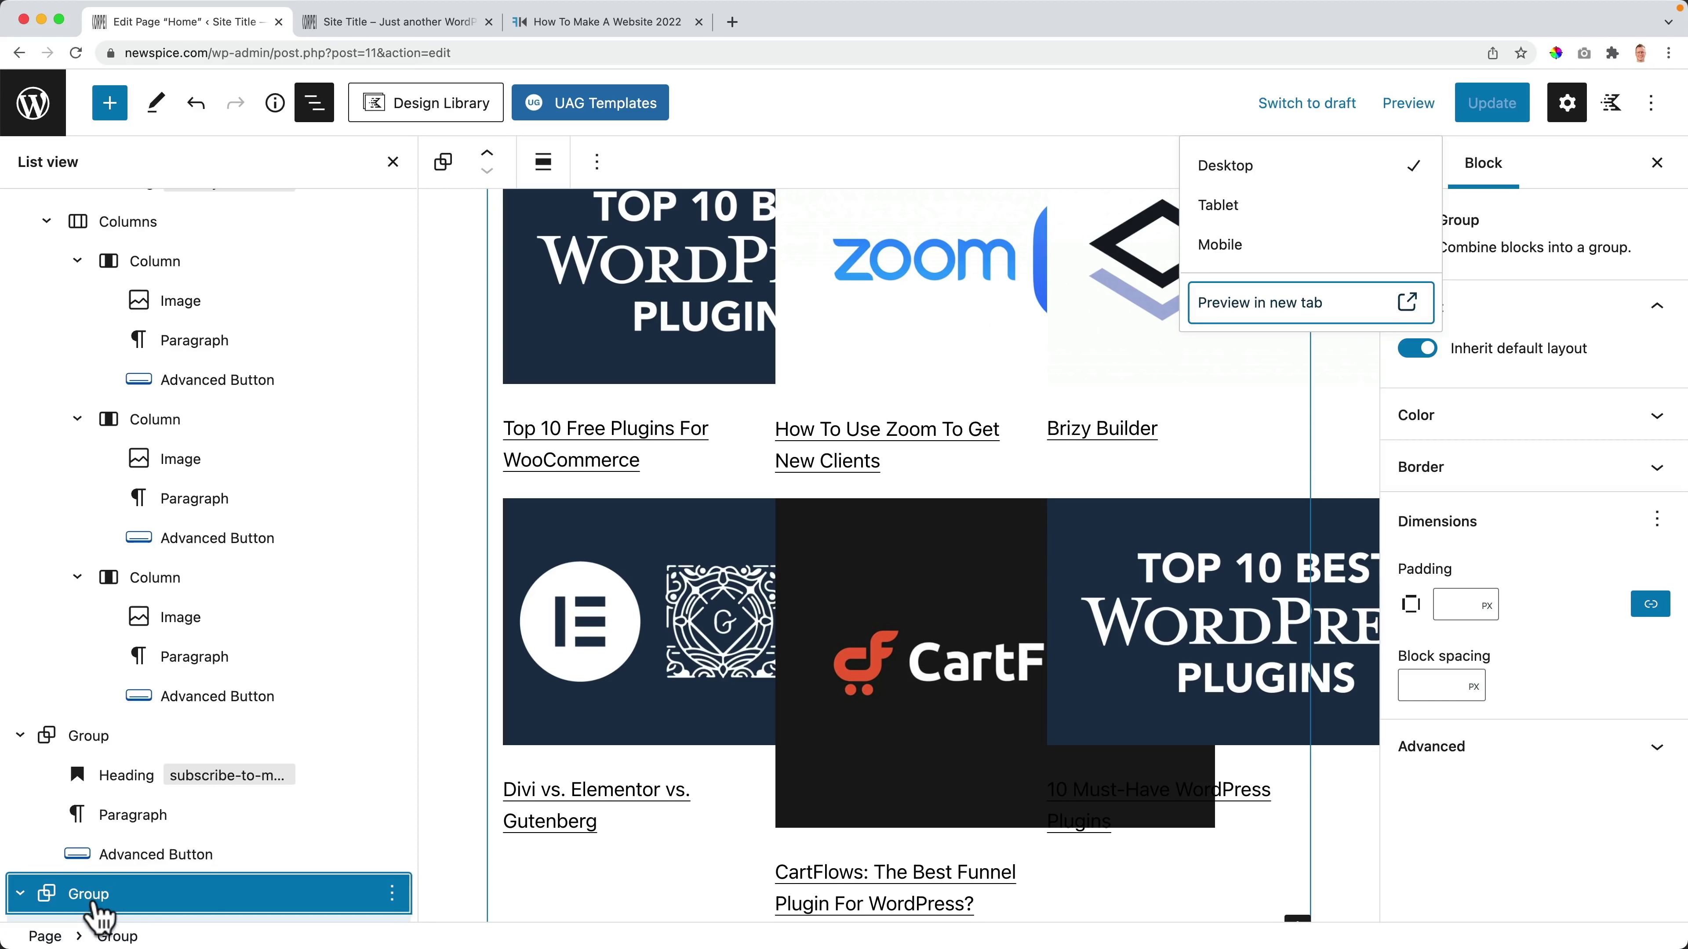
left_click(99, 906)
left_click(544, 163)
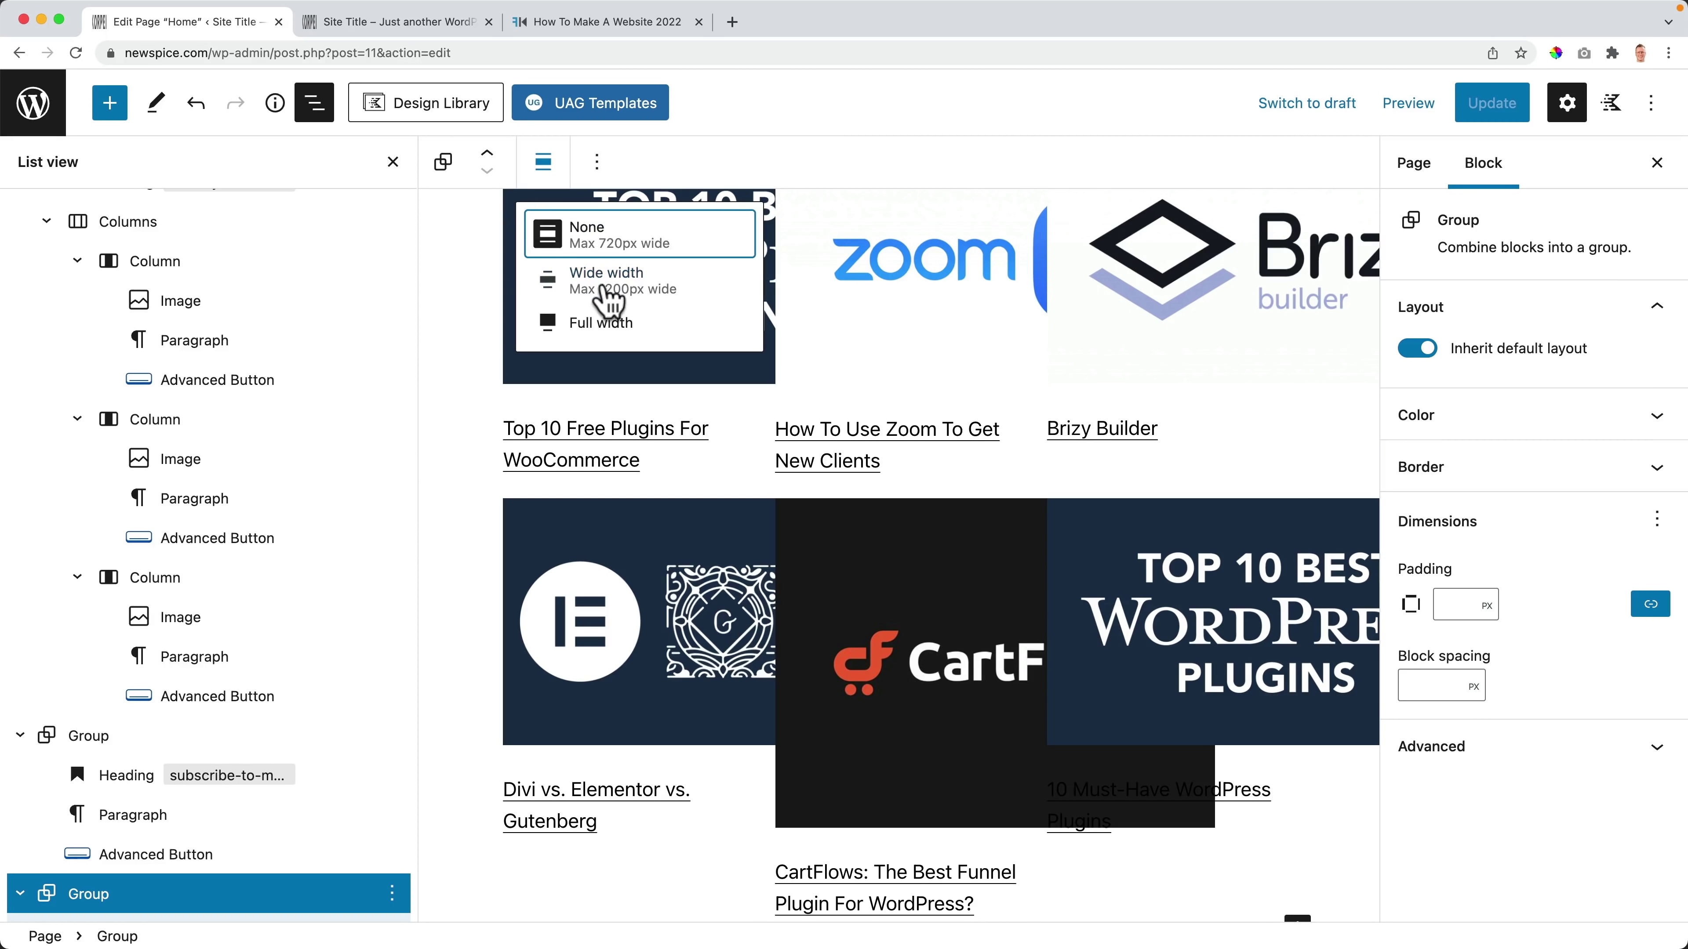
left_click(608, 299)
scroll(222, 608, "down", 1)
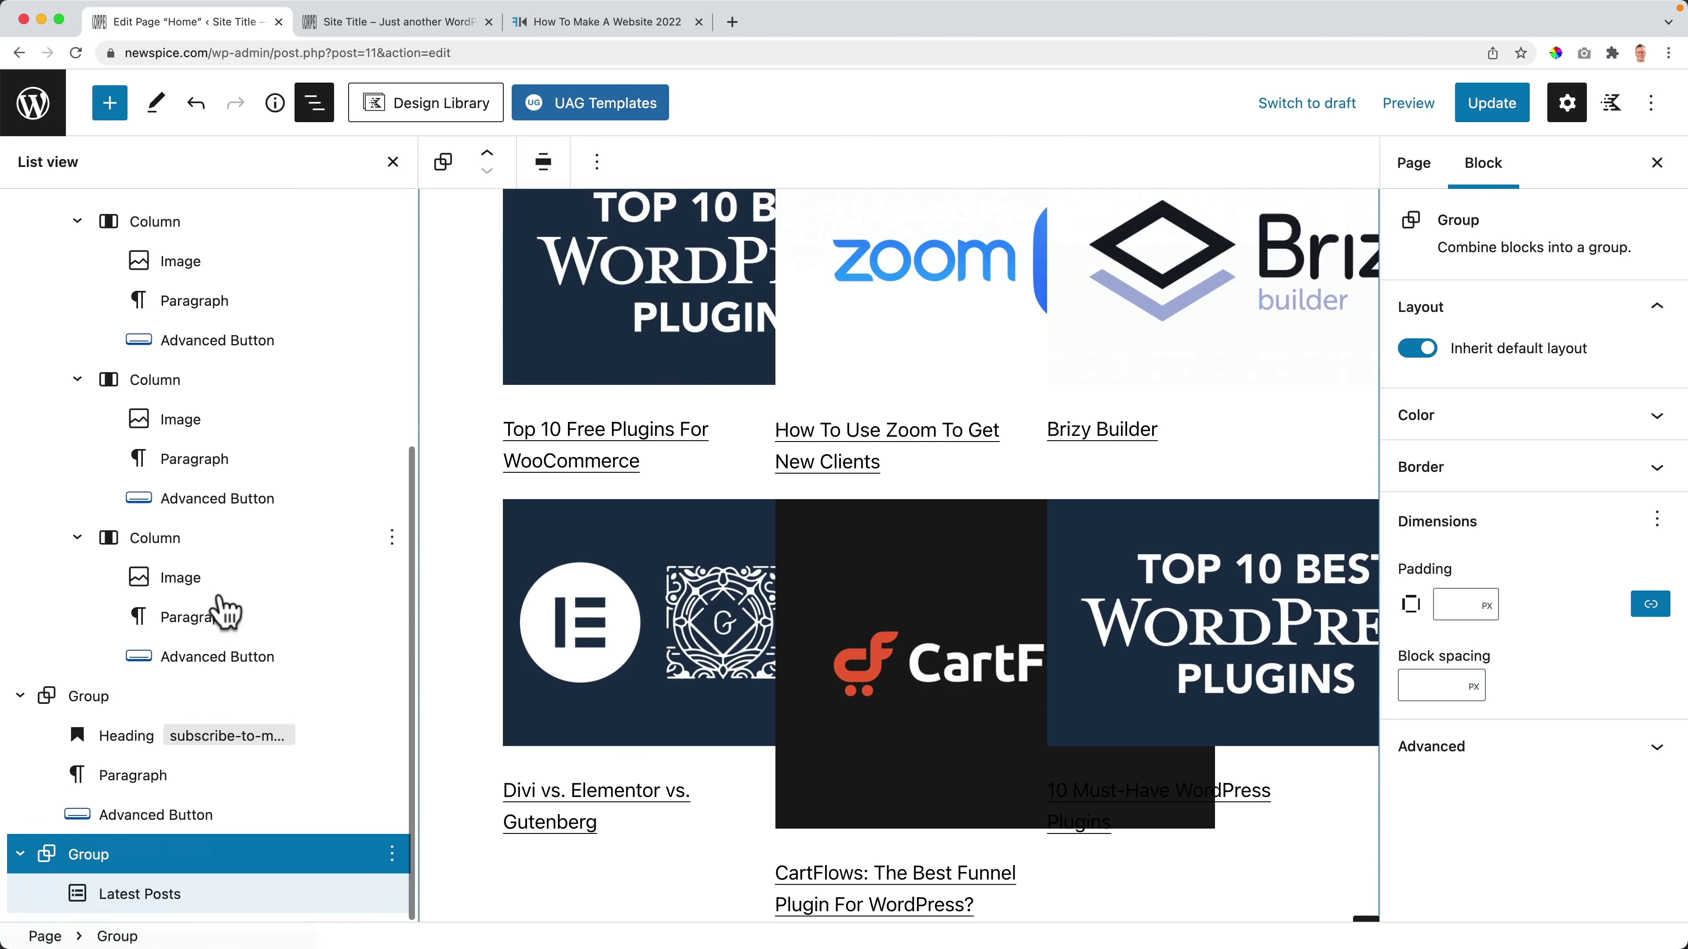
left_click(106, 897)
left_click(544, 163)
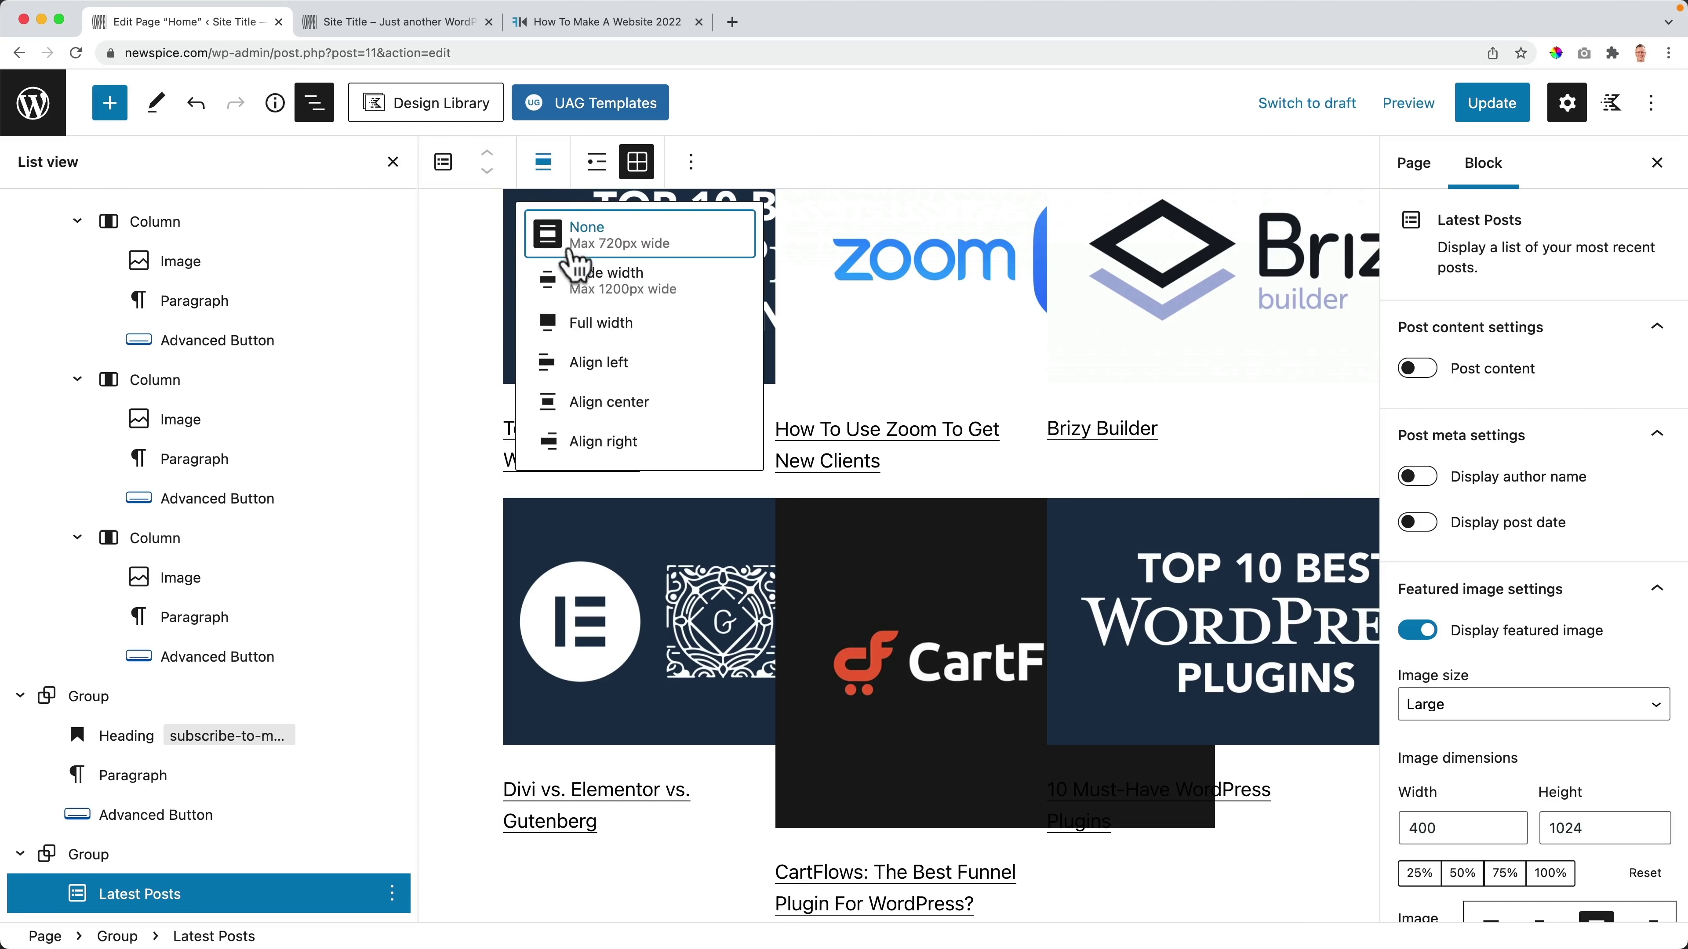
left_click(590, 283)
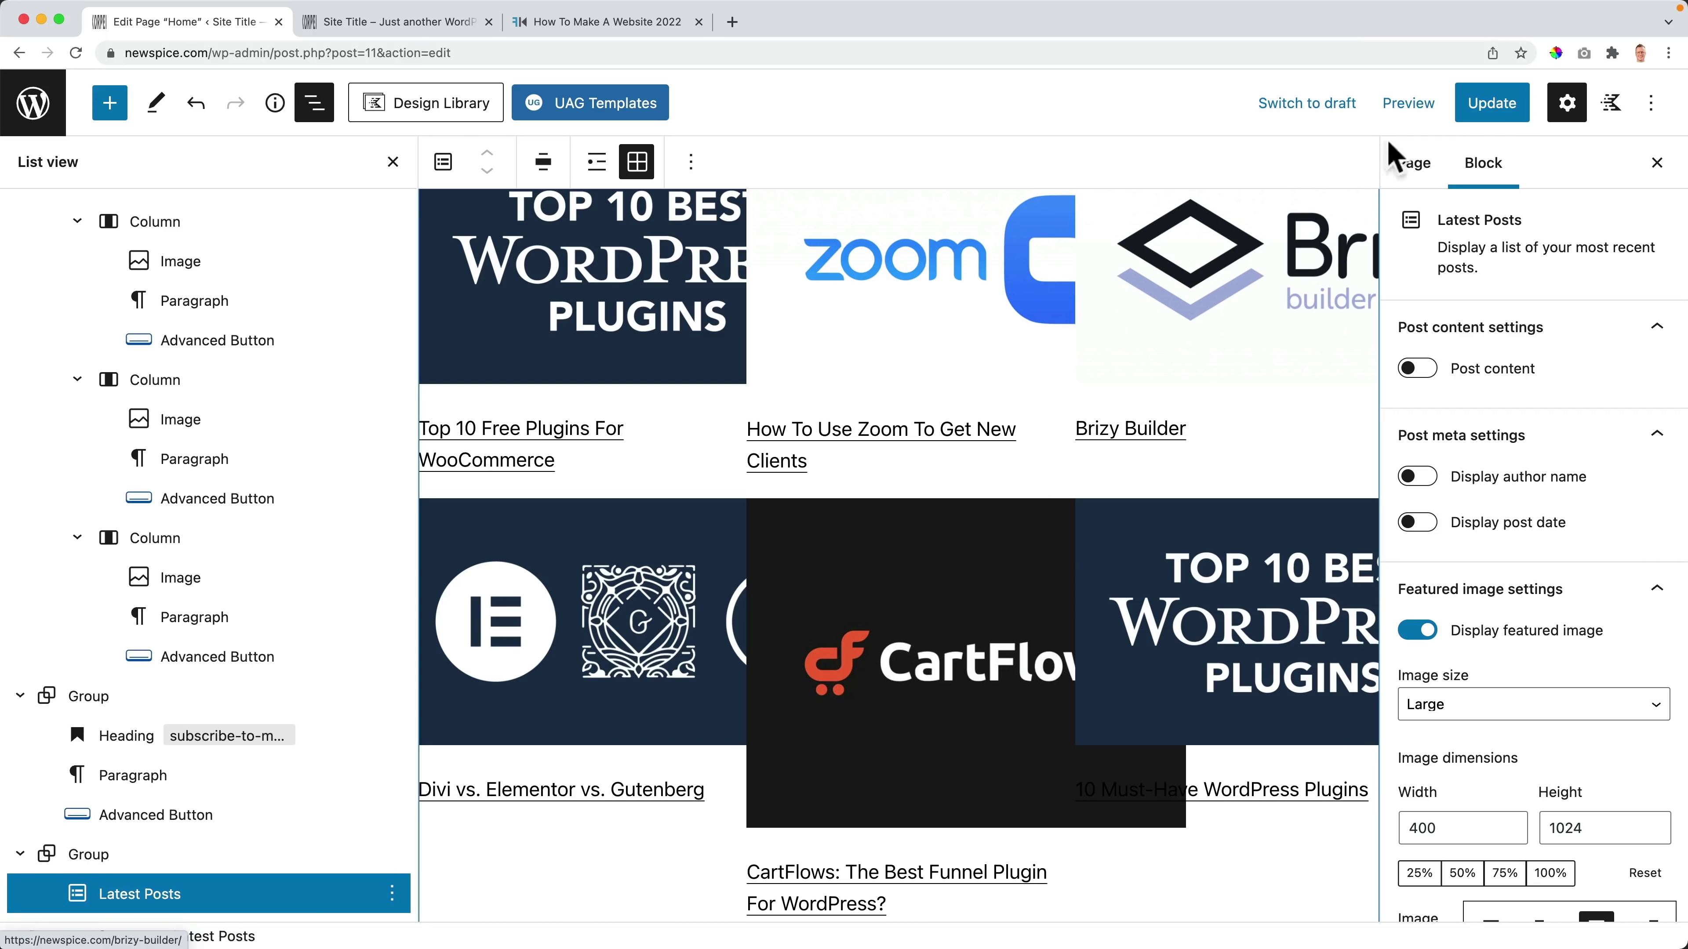
Step: Update the page and preview the wide-width latest posts grid in a new tab, comparing its featured images
left_click(1520, 110)
left_click(1392, 103)
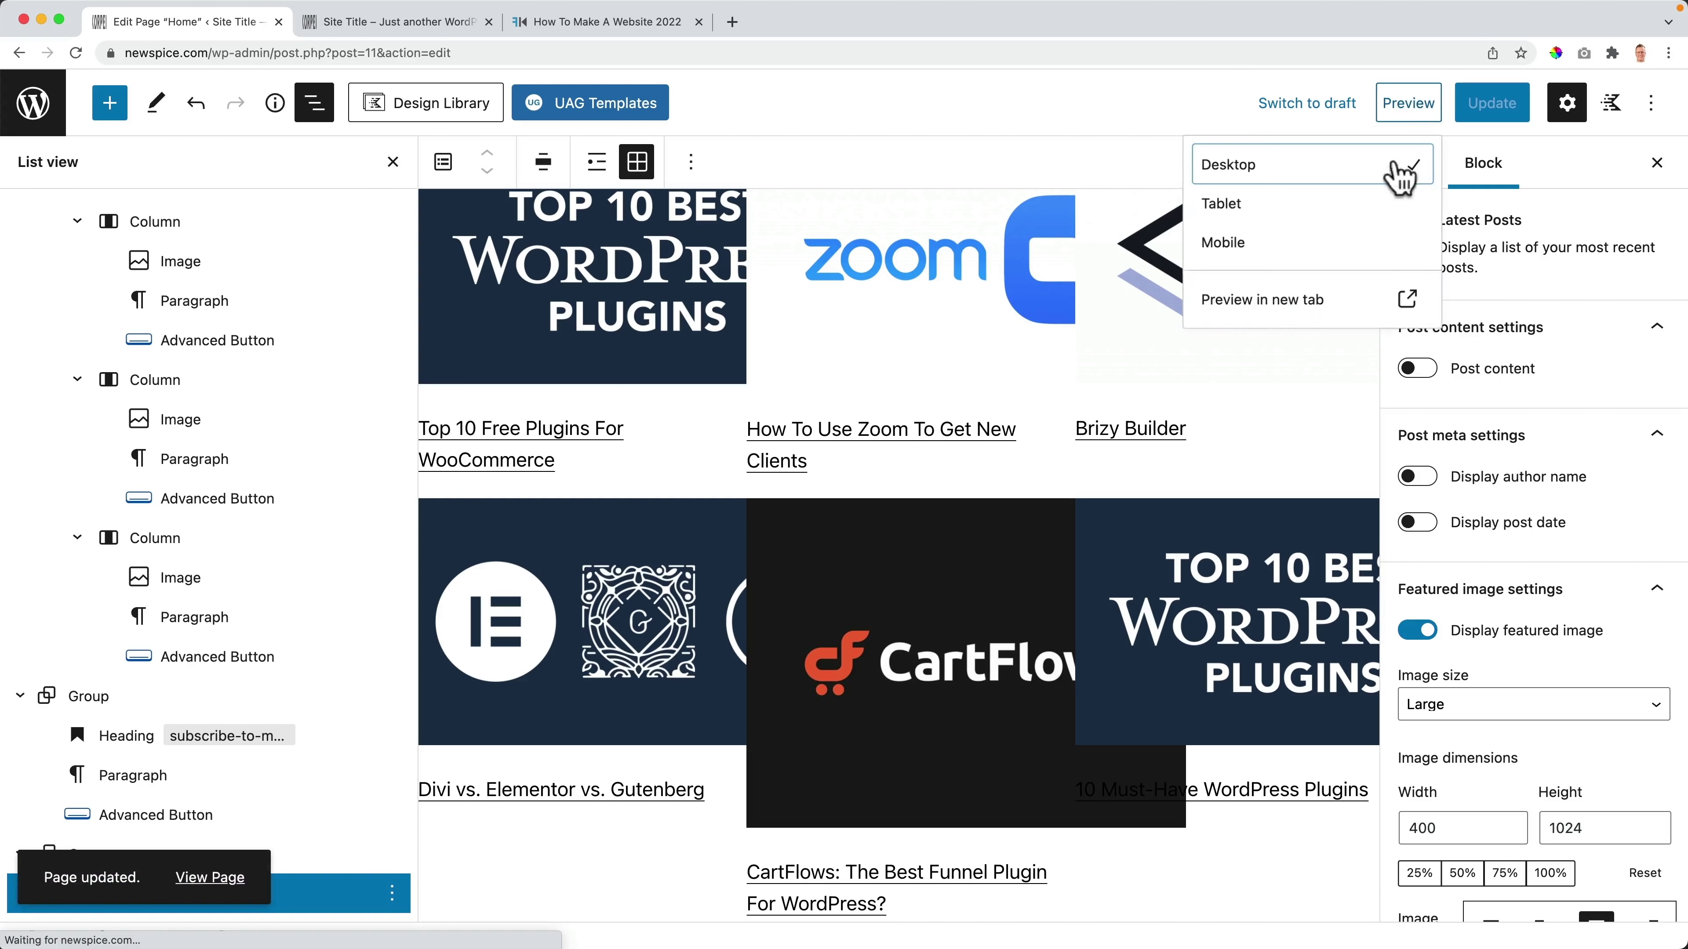
left_click(1309, 307)
scroll(861, 378, "down", 20)
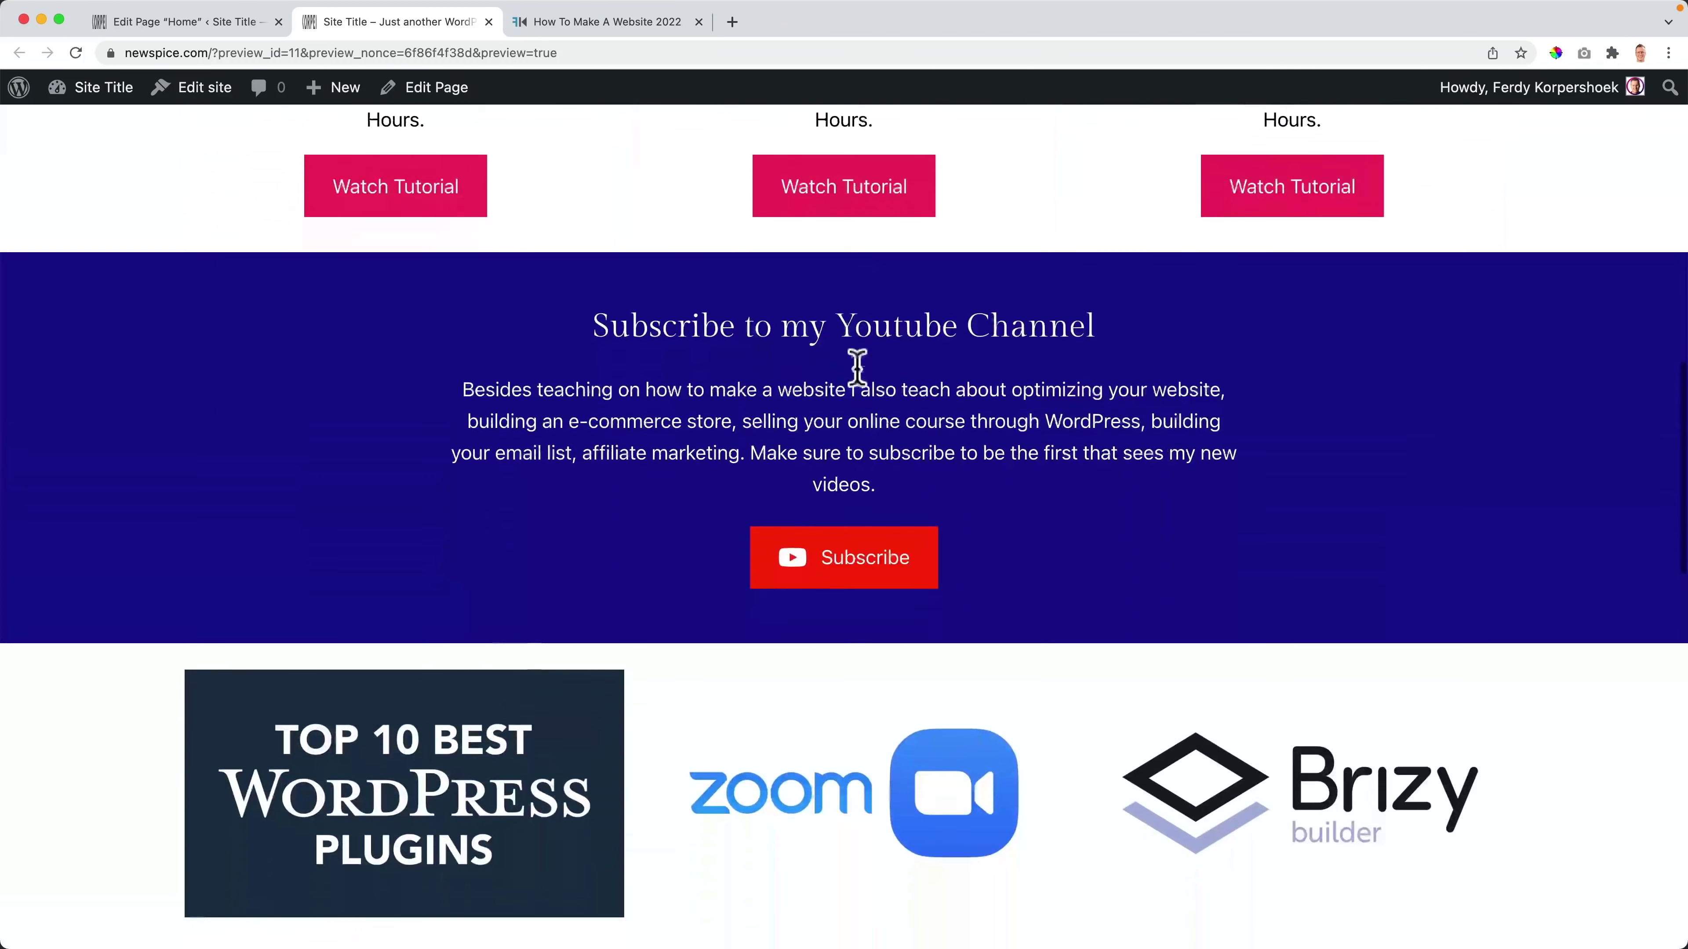
scroll(862, 382, "down", 5)
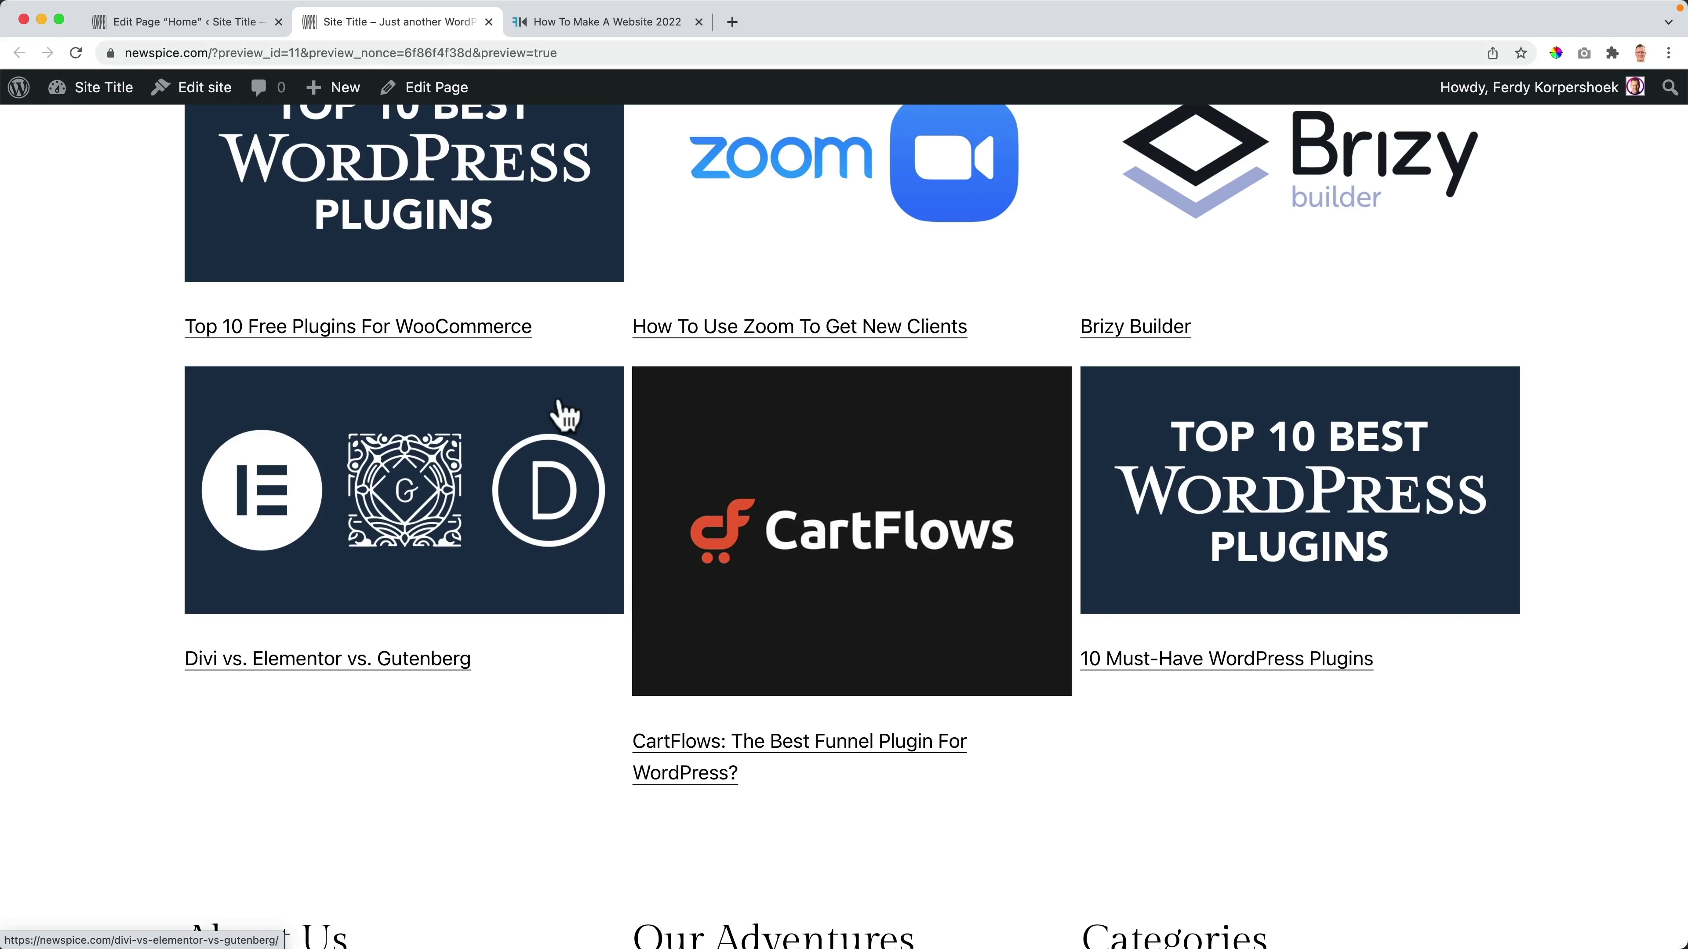
scroll(859, 501, "up", 3)
scroll(857, 504, "down", 5)
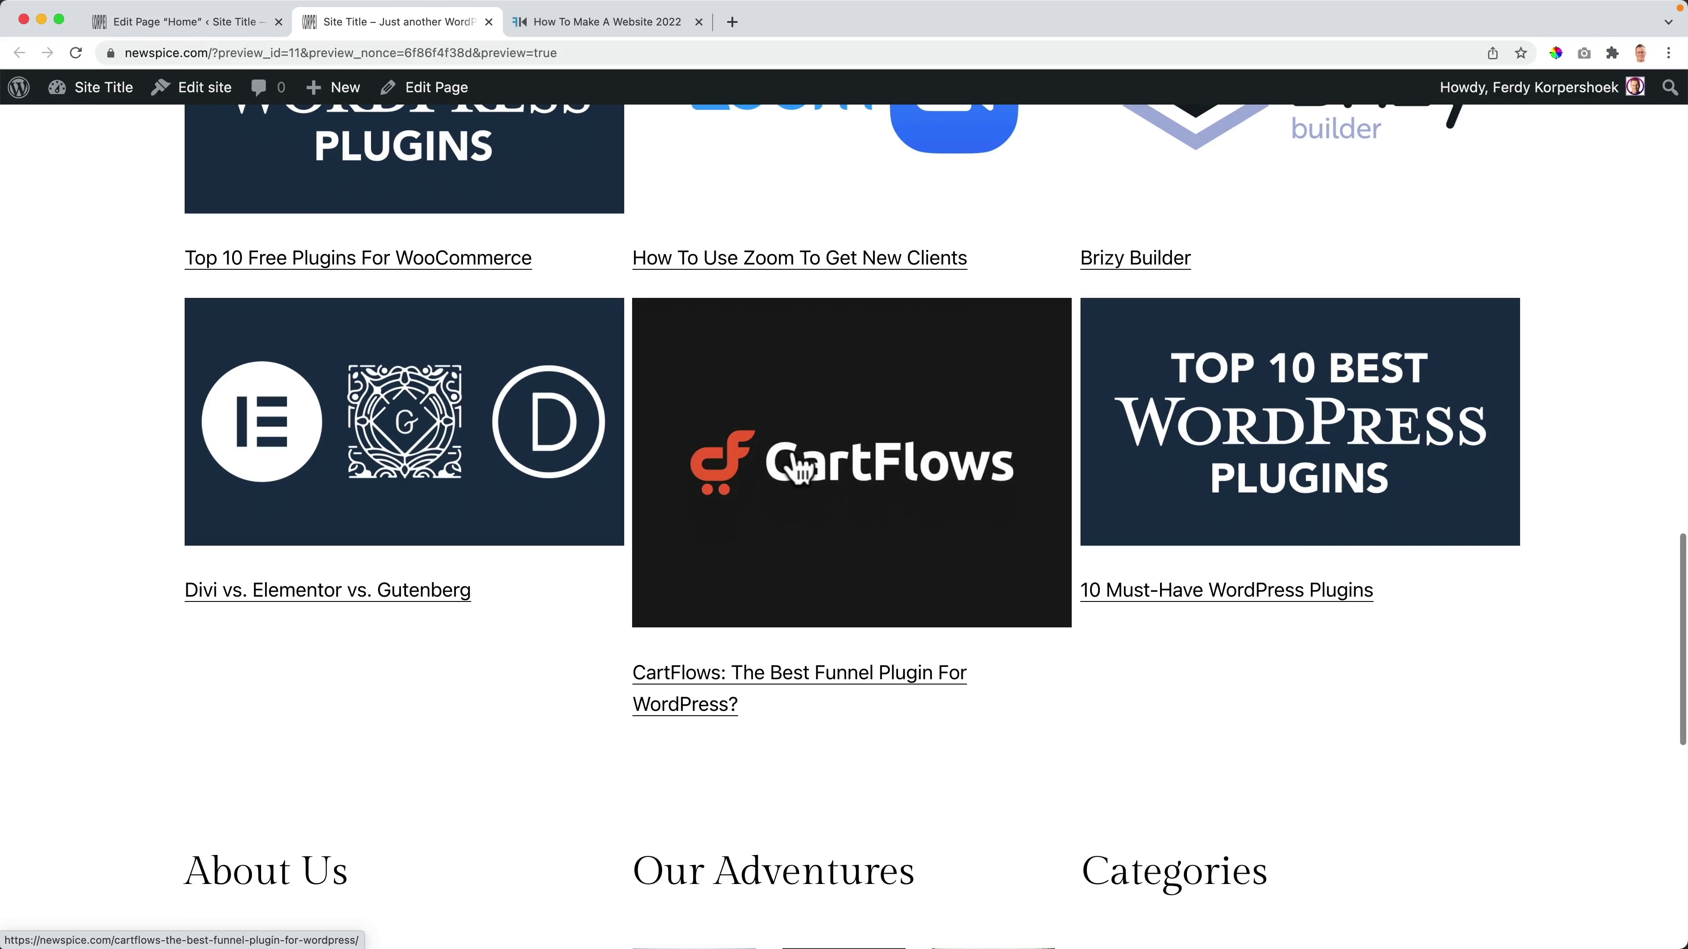
Step: Return to the dashboard, close the page editor tab and open the Cartflows image's details in the Media Library
left_click(93, 120)
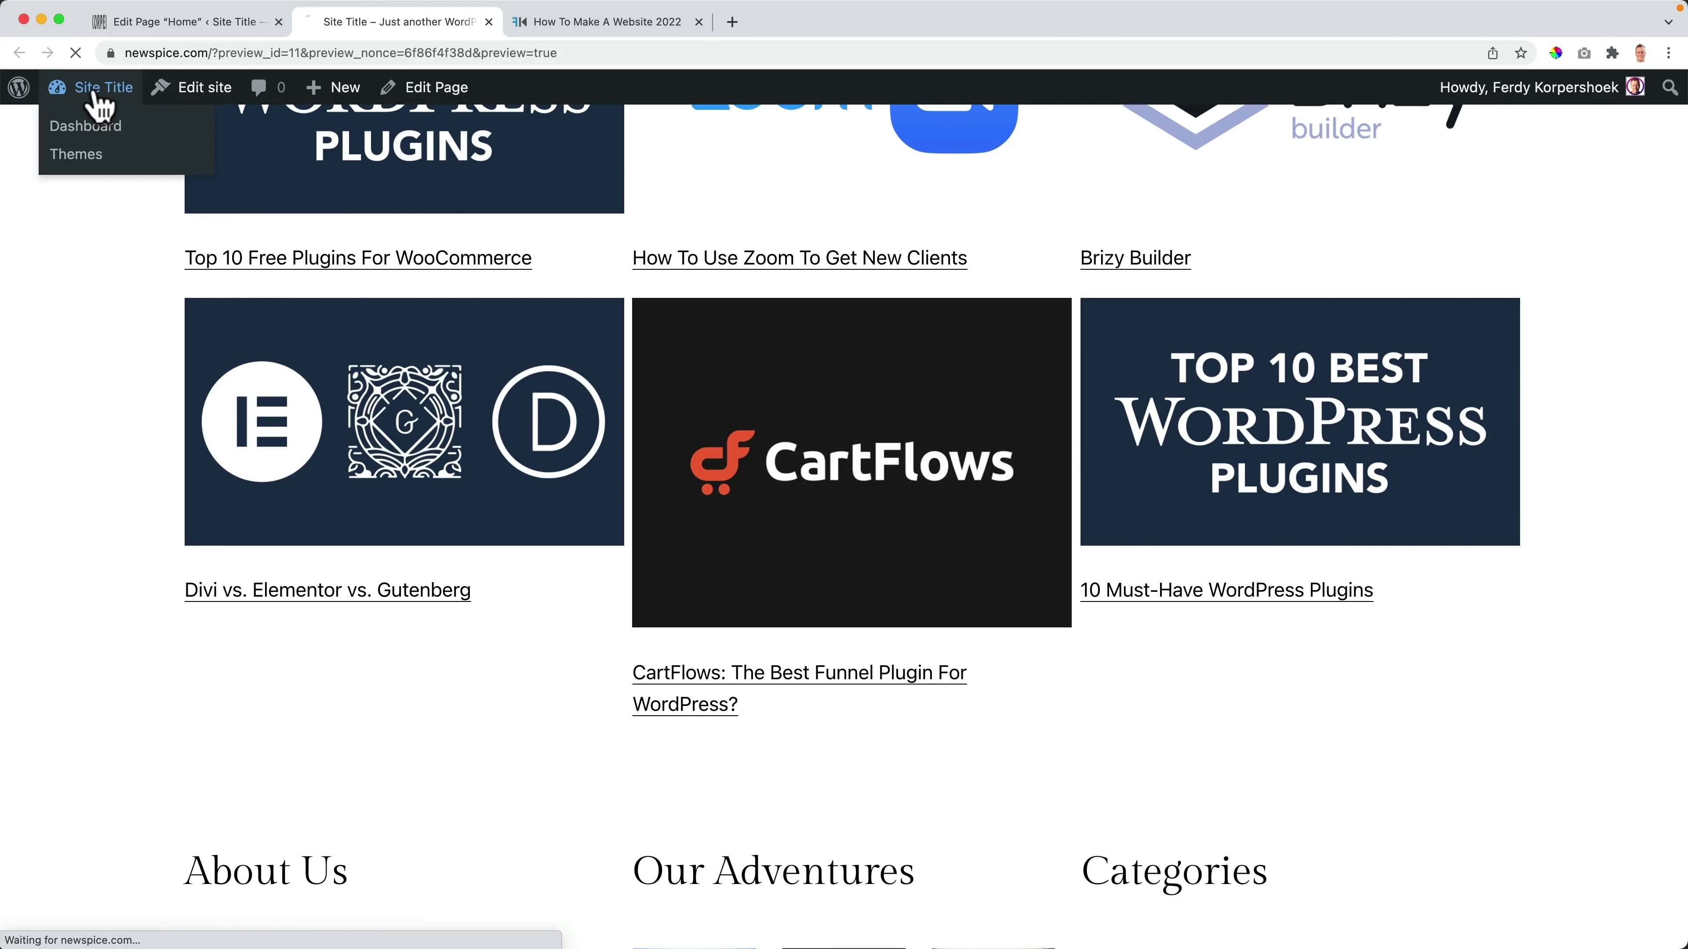
left_click(278, 22)
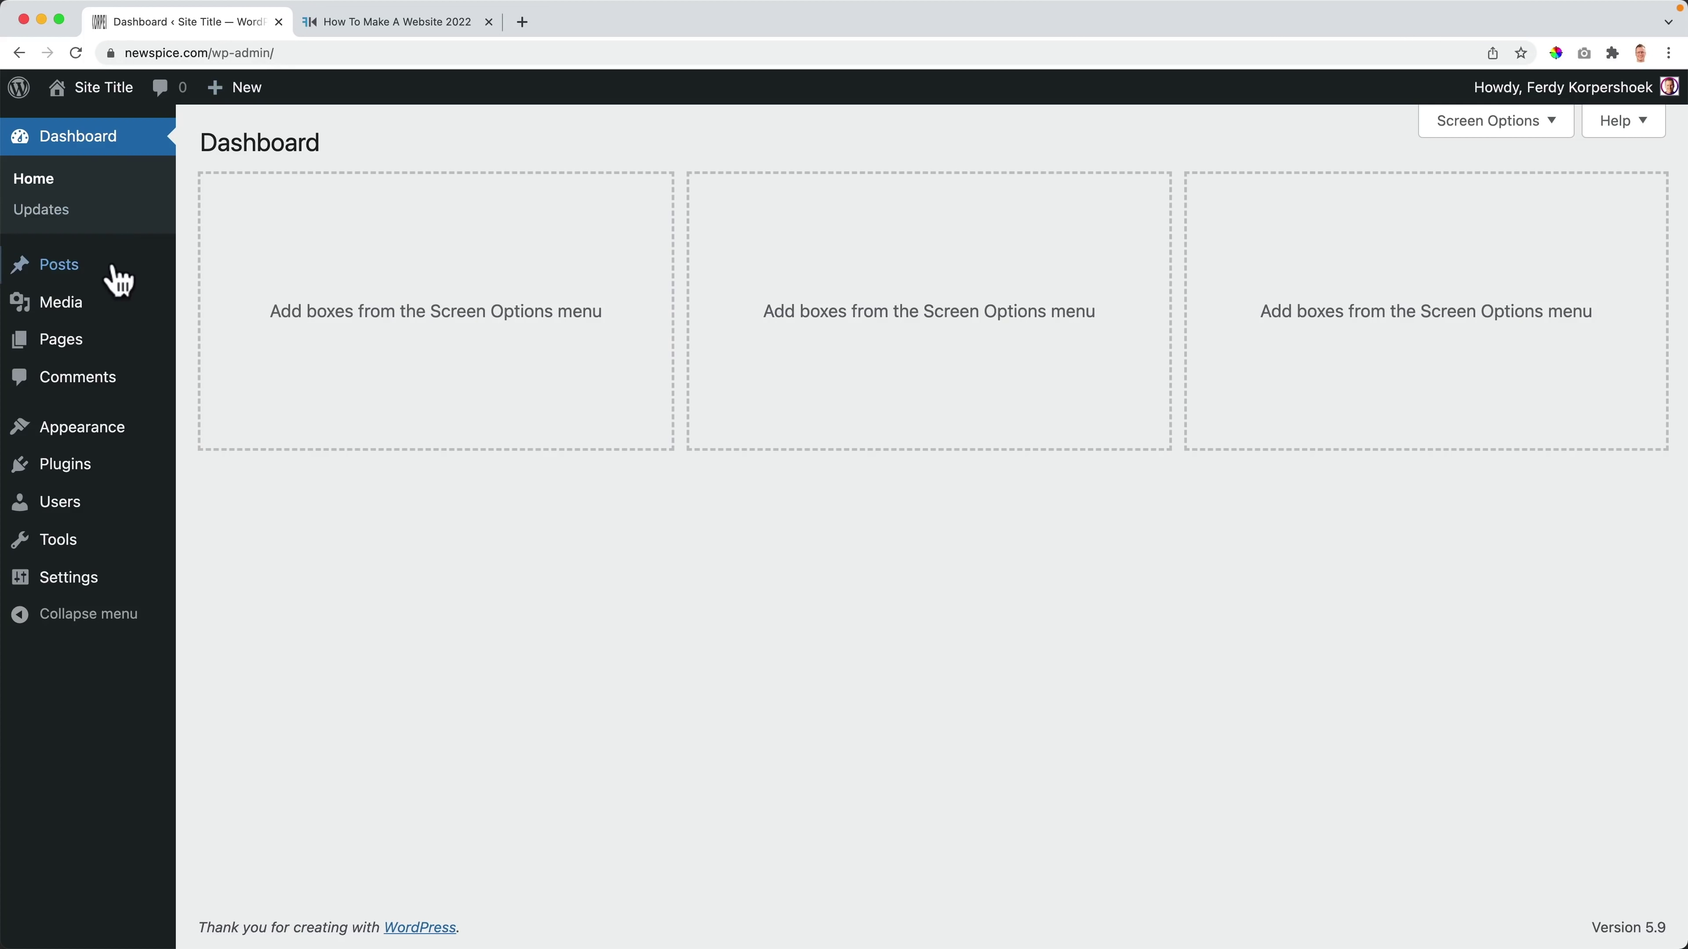
left_click(100, 309)
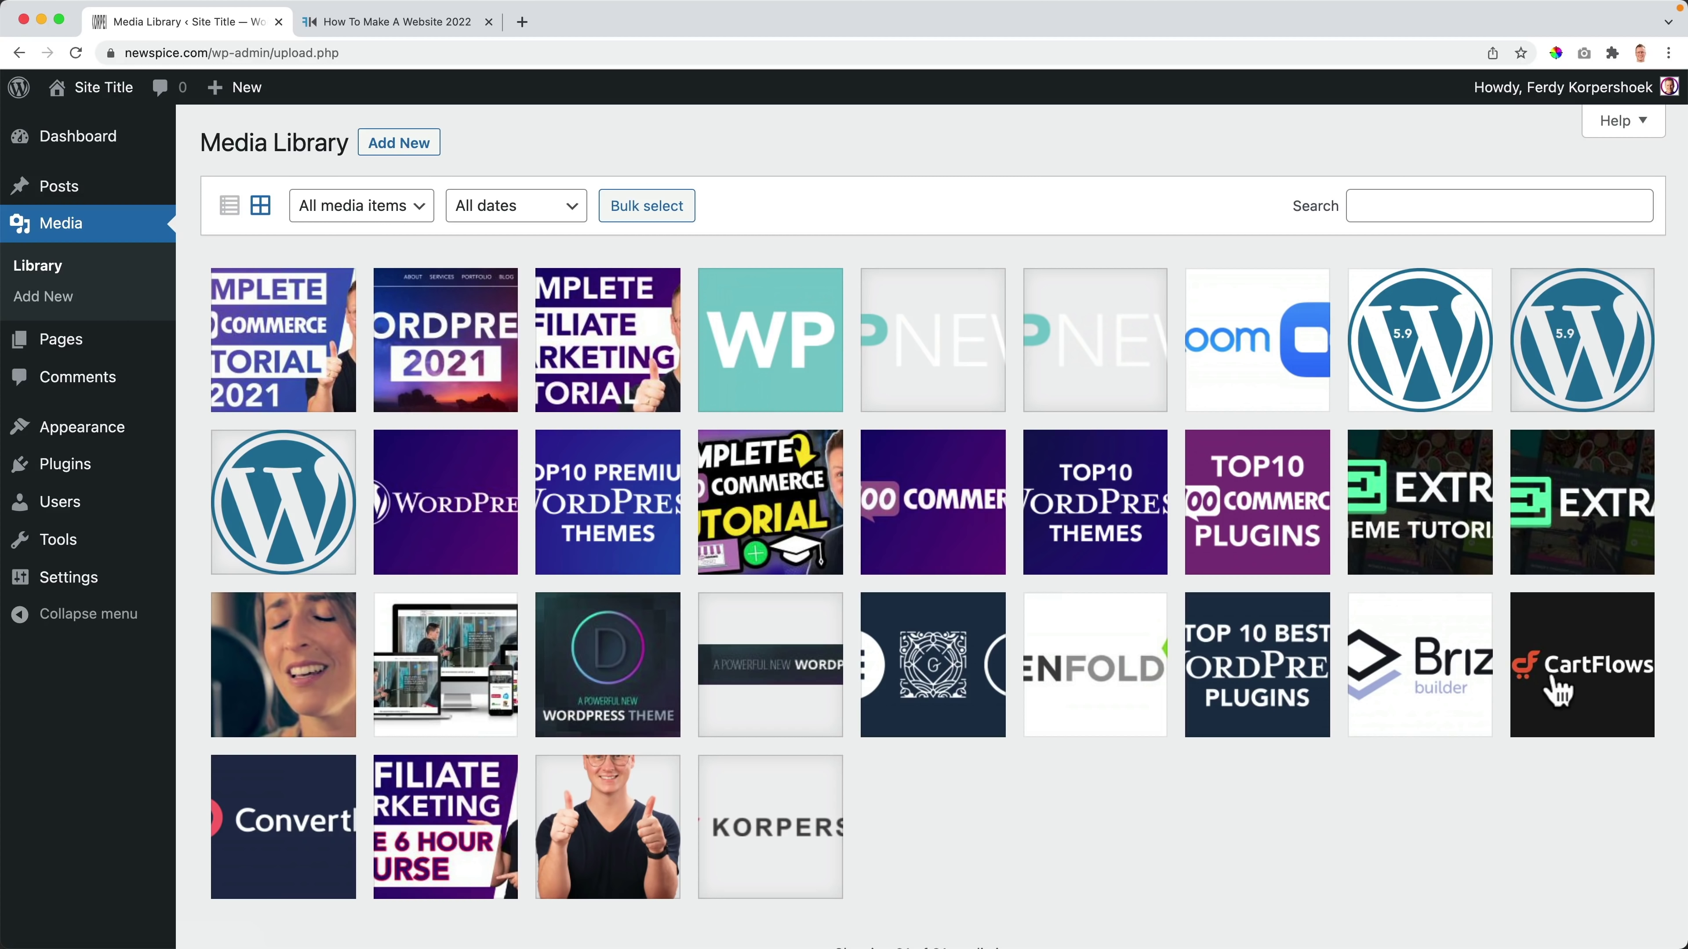
left_click(1557, 690)
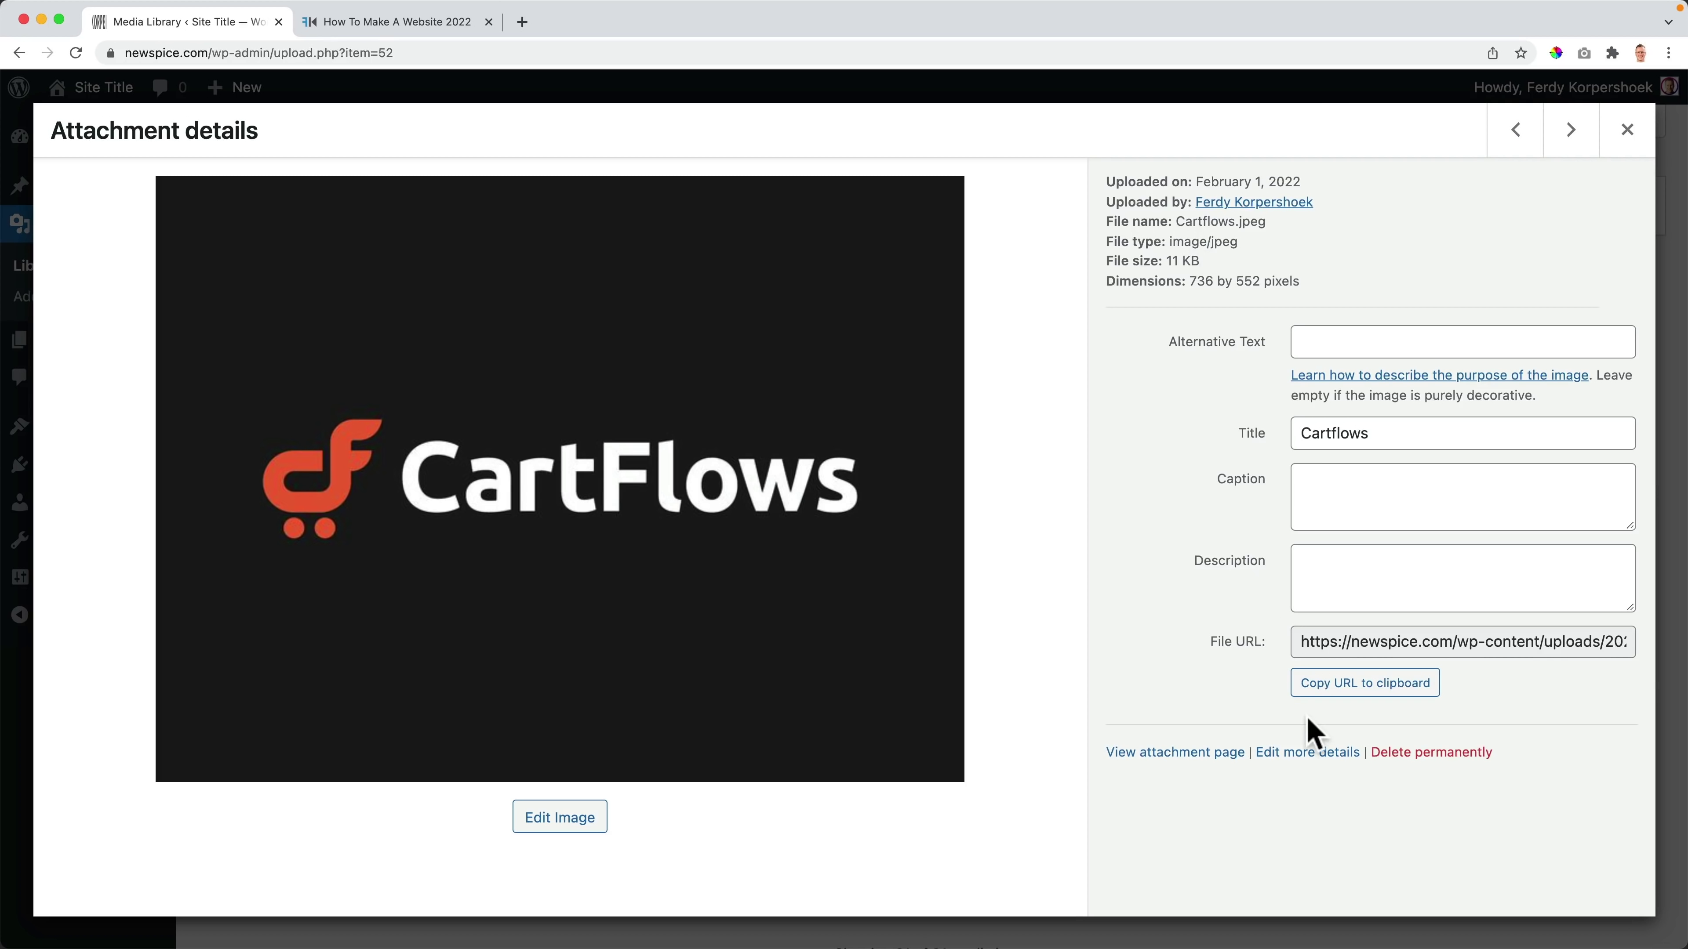
Step: Crop the Cartflows image to a 16:9 aspect ratio with a 736 × 414 selection centered vertically around the logo
left_click(560, 820)
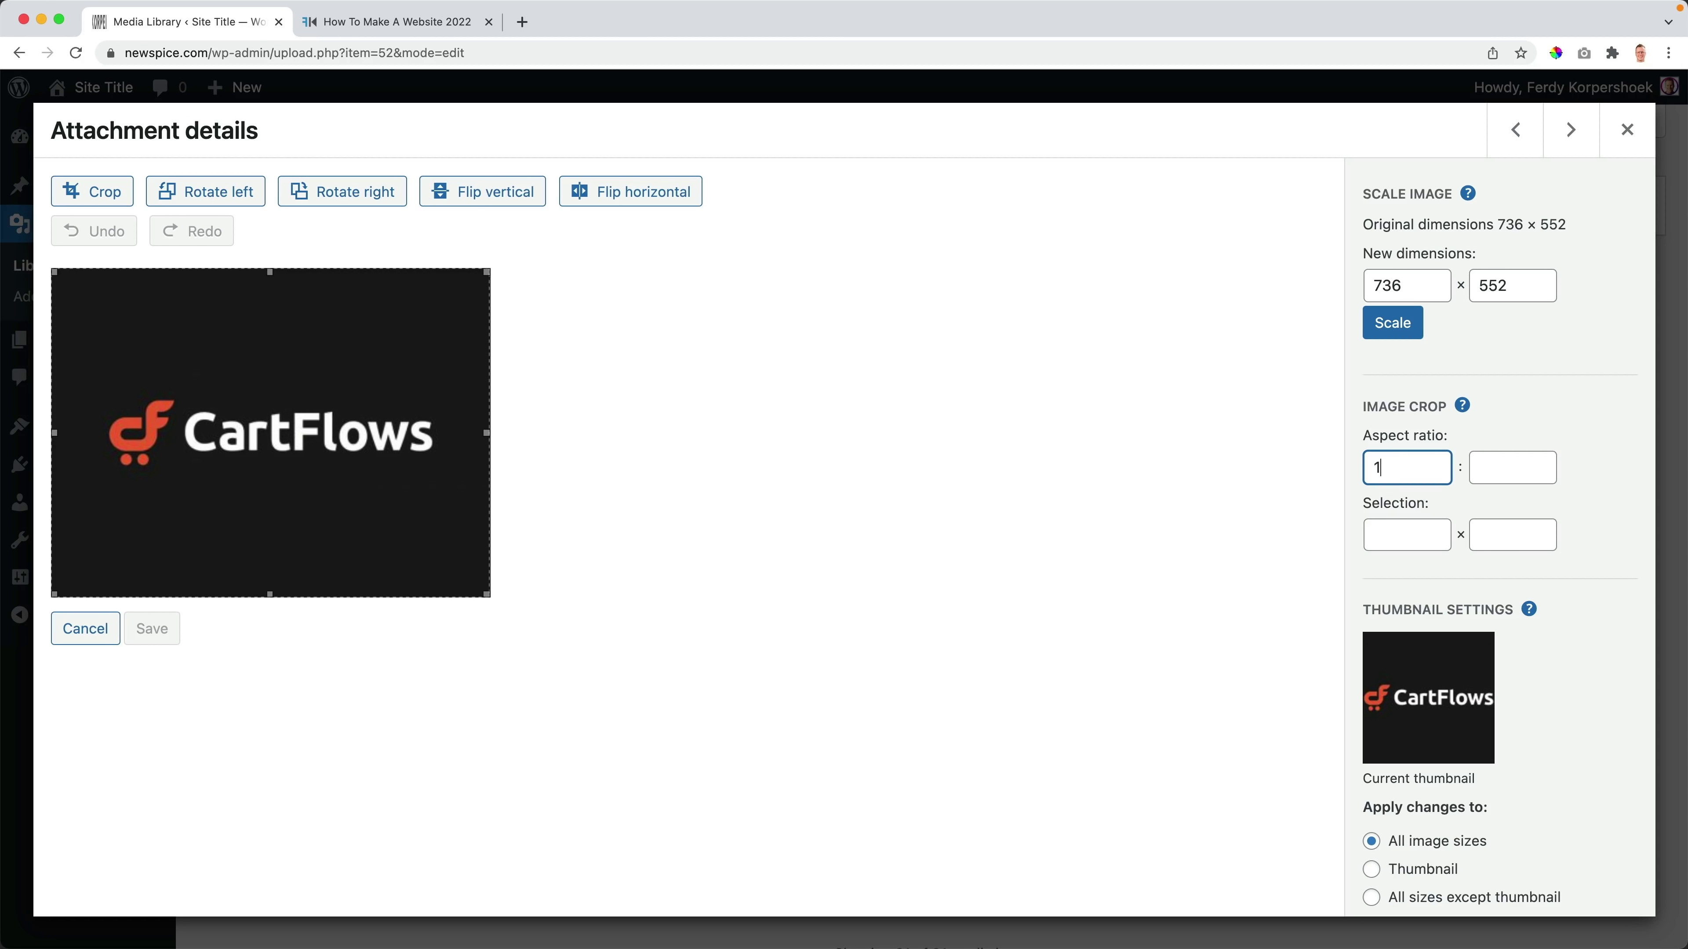
type("9")
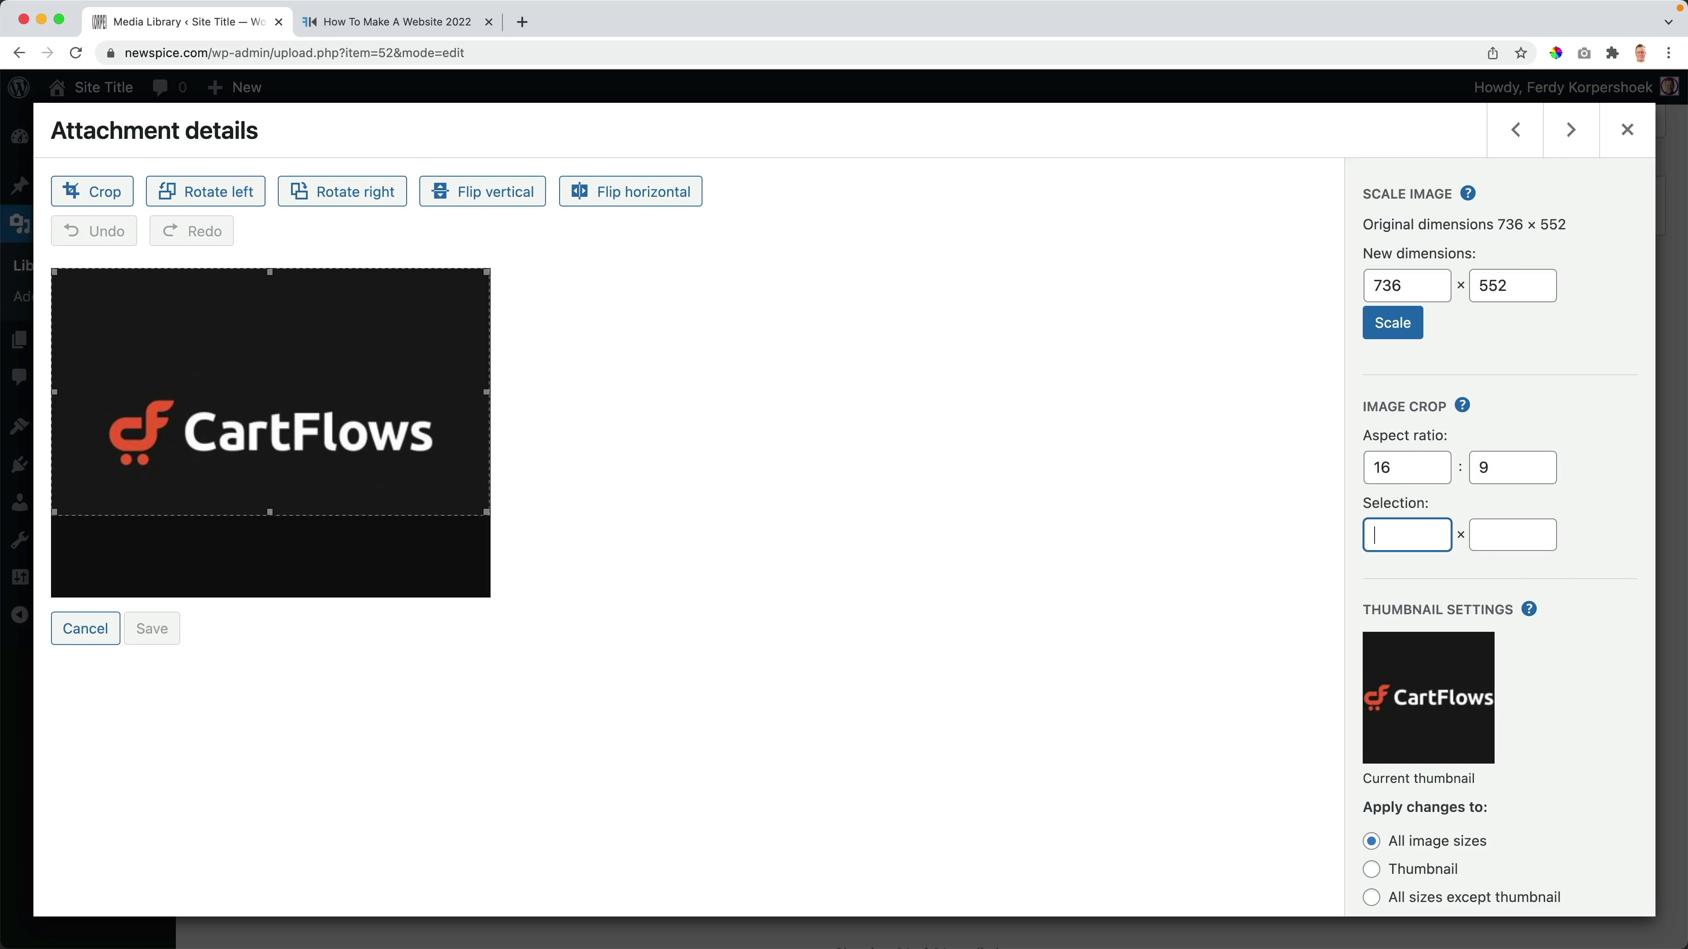
left_click_drag(255, 342, 250, 387)
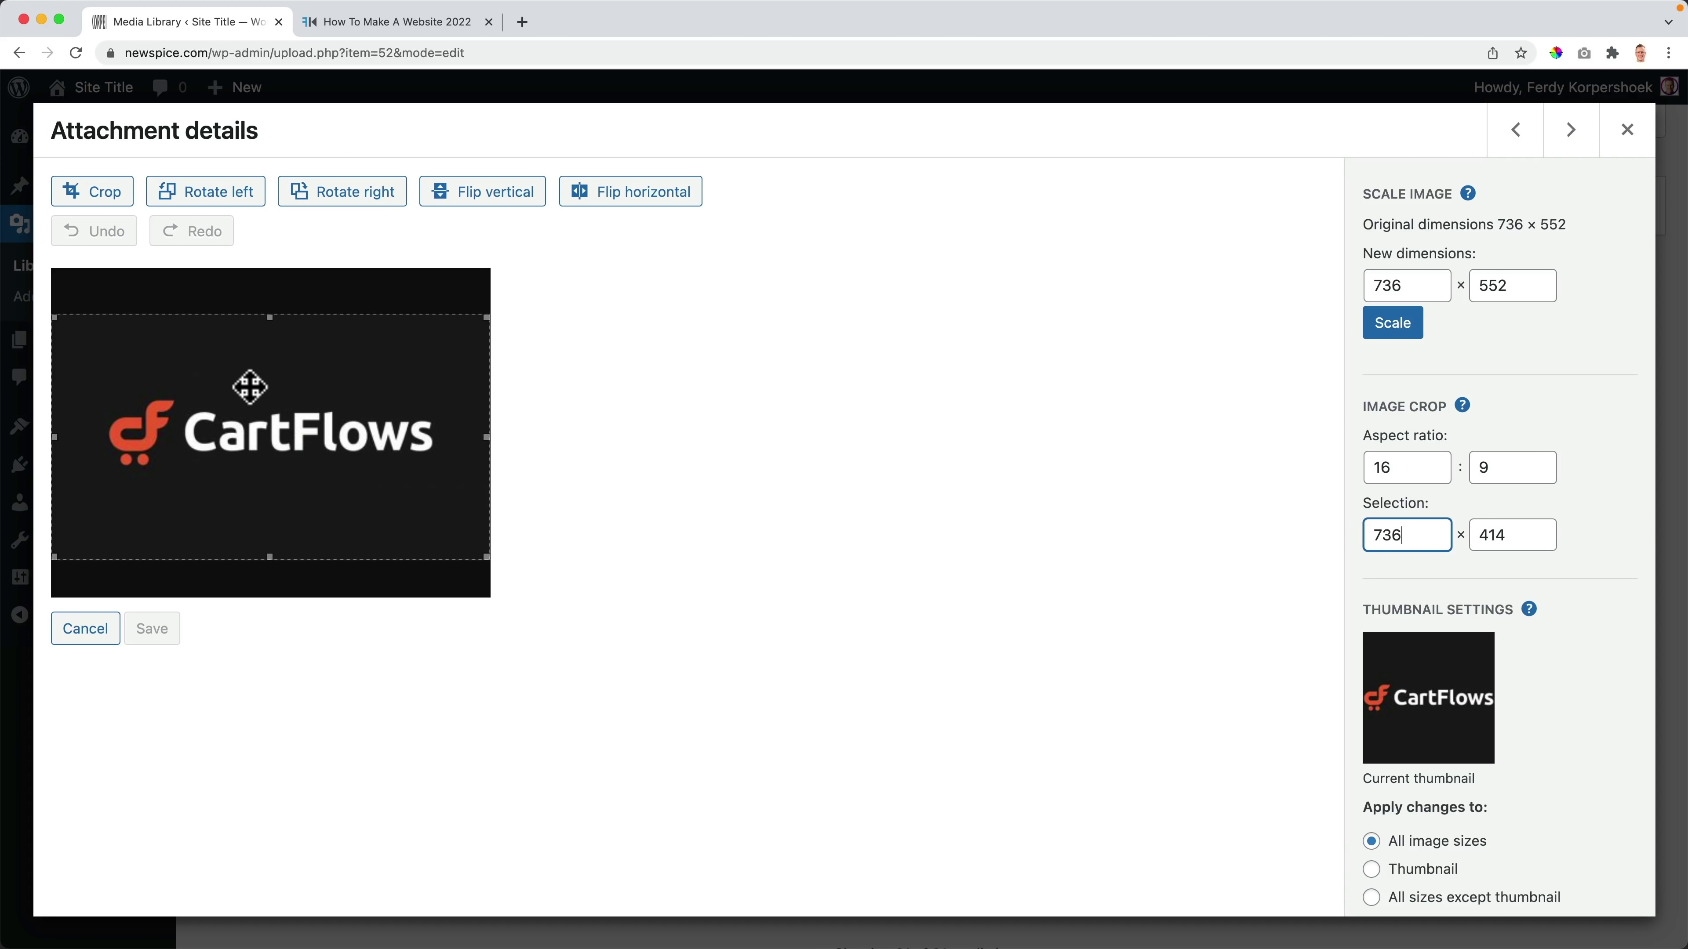
left_click(99, 202)
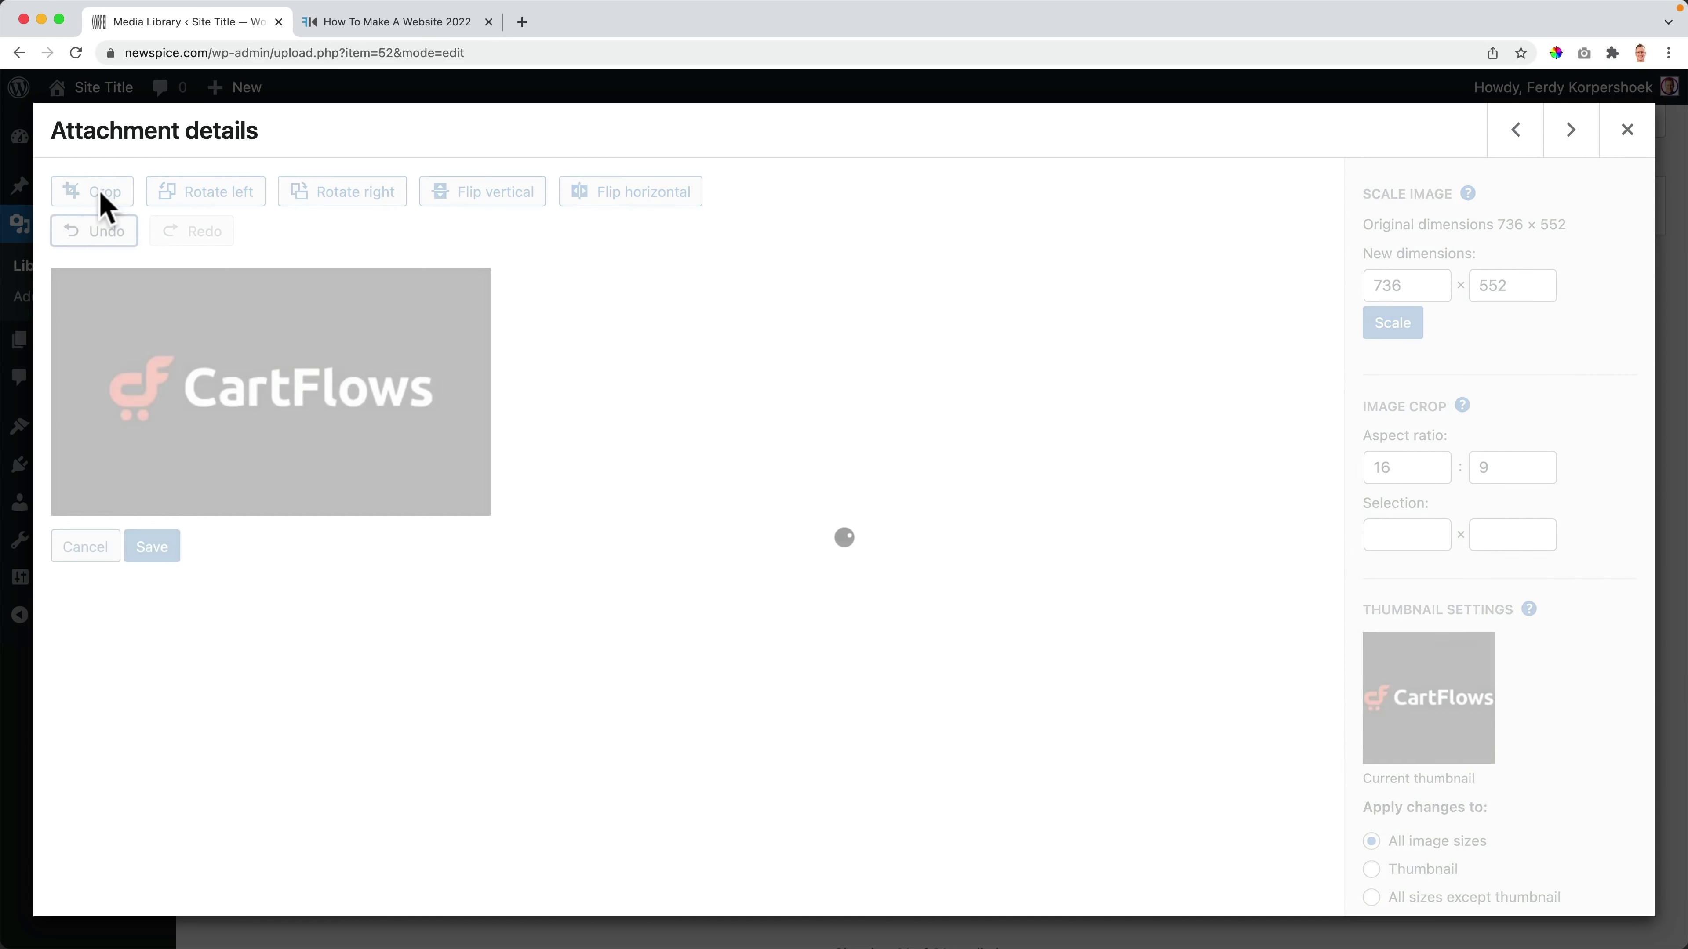
Step: Save the cropped Cartflows image and check the latest posts grid on the live homepage
left_click(154, 557)
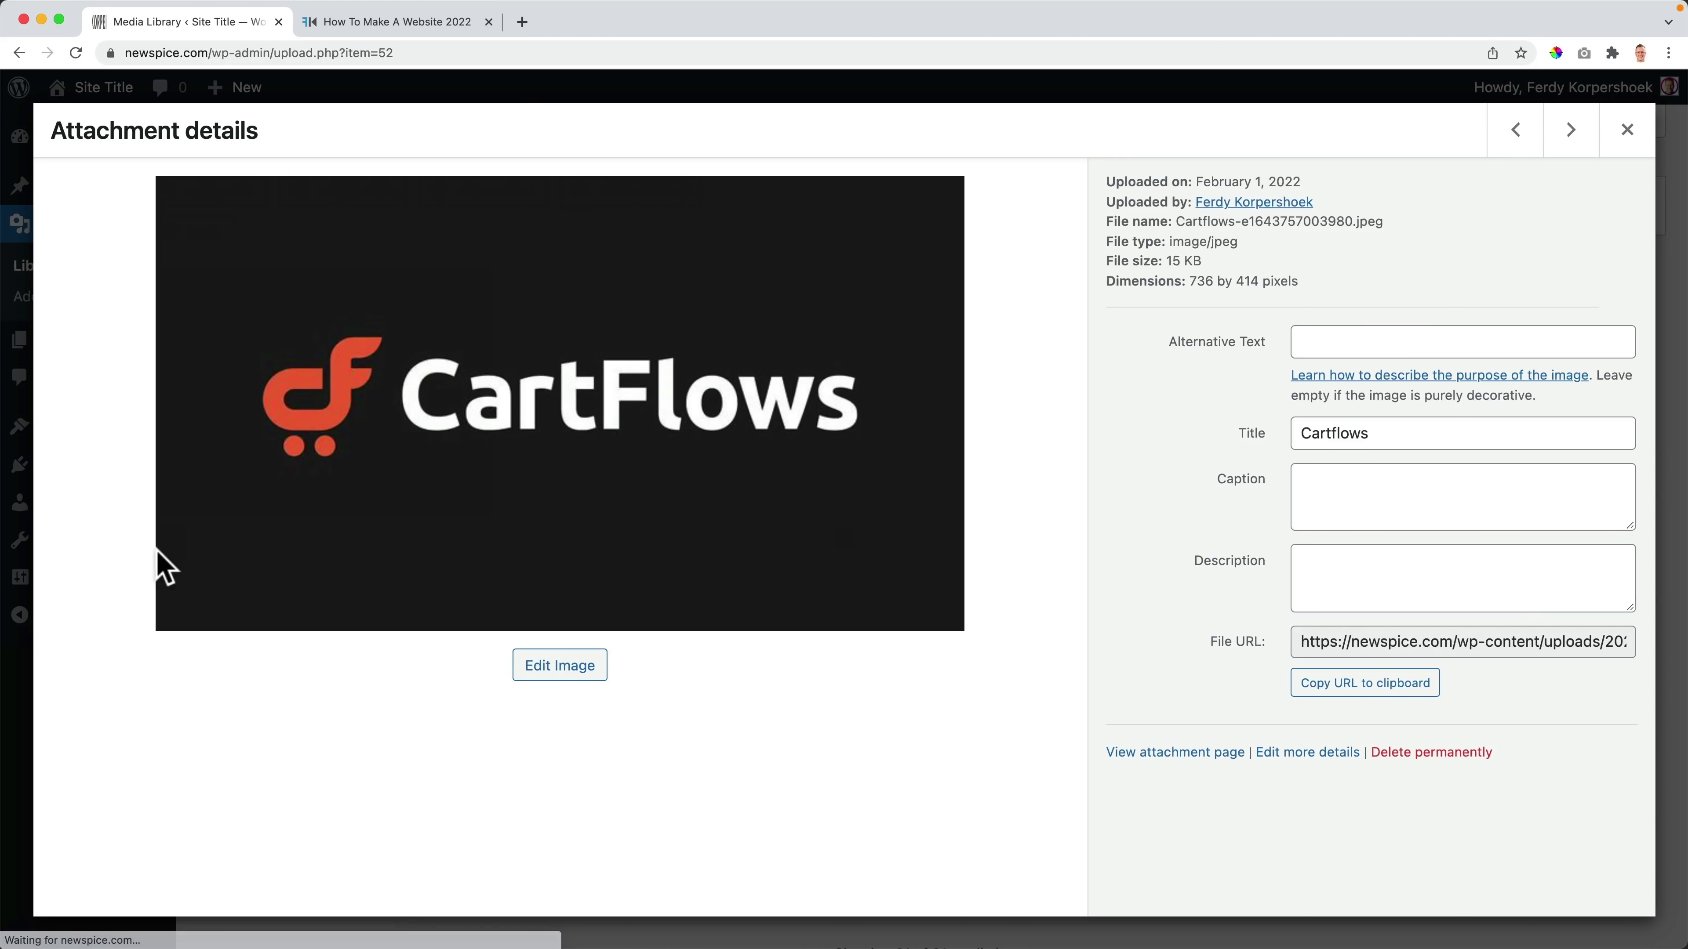
left_click(1628, 130)
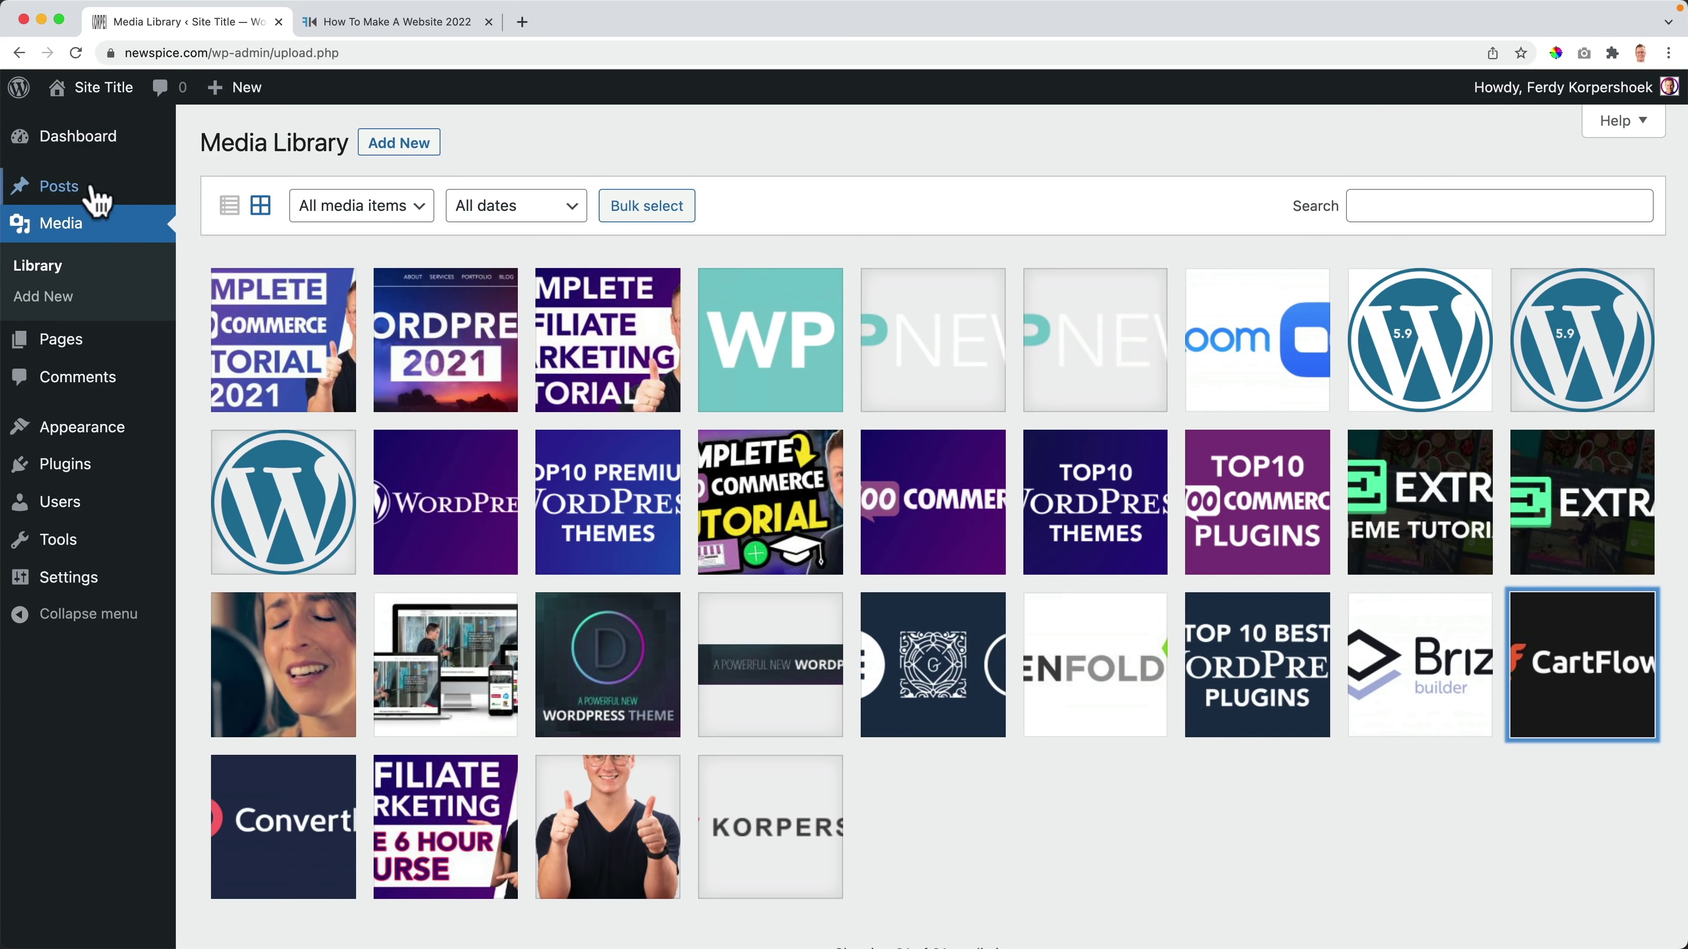
left_click(106, 113)
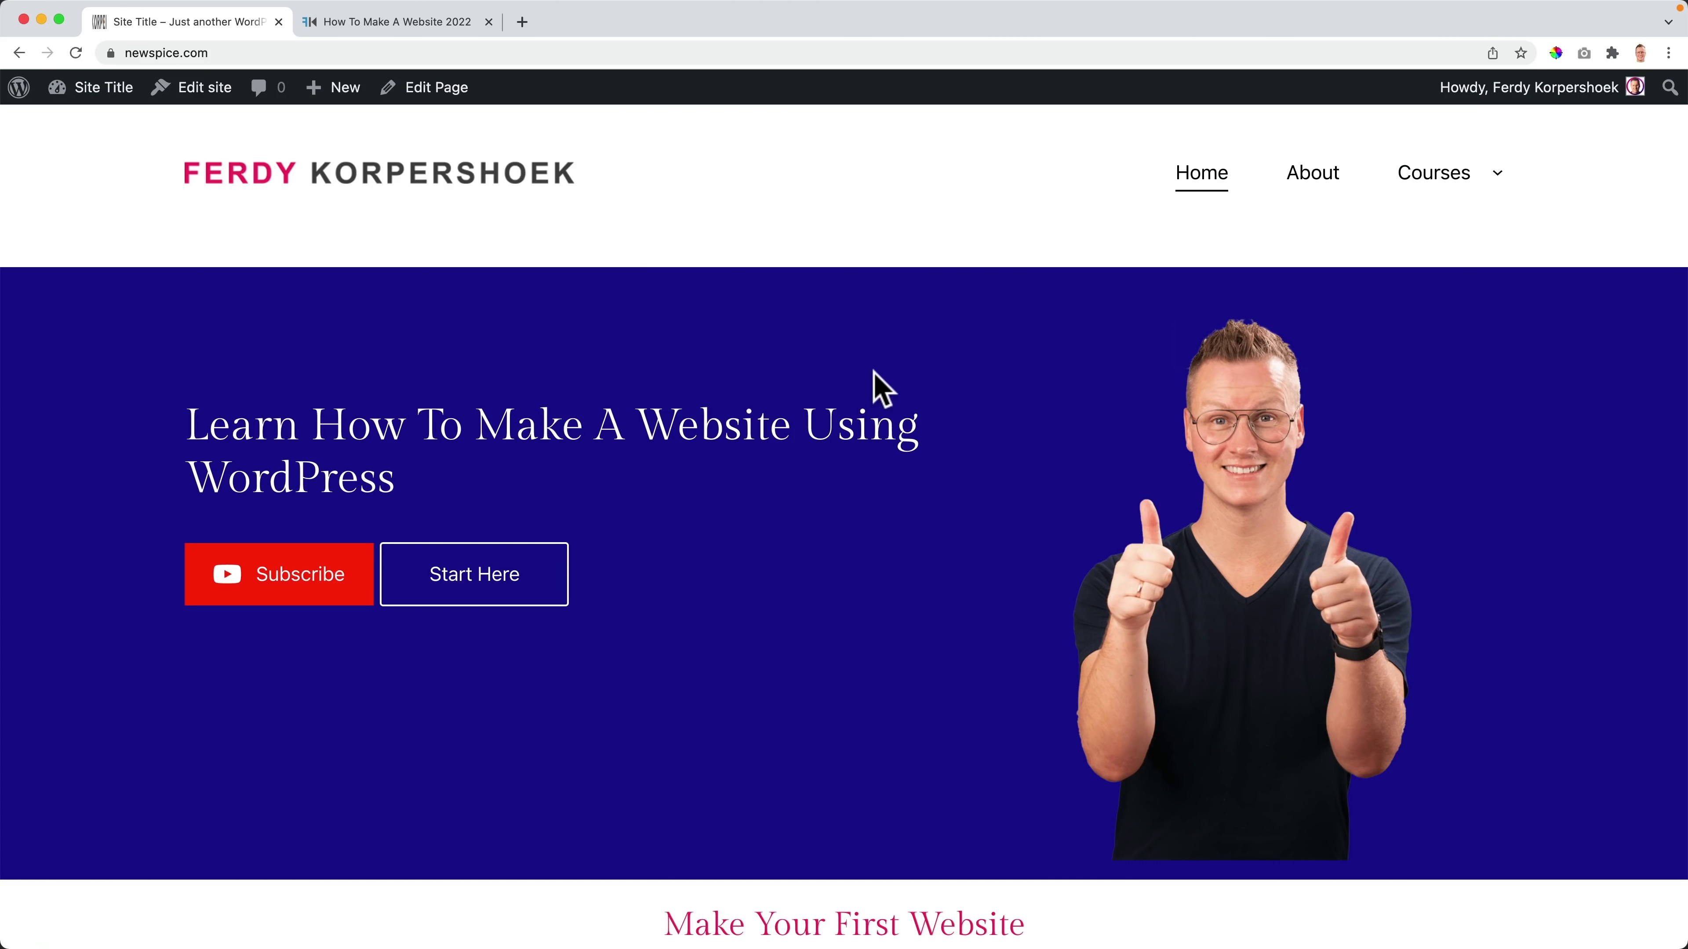
scroll(877, 386, "down", 20)
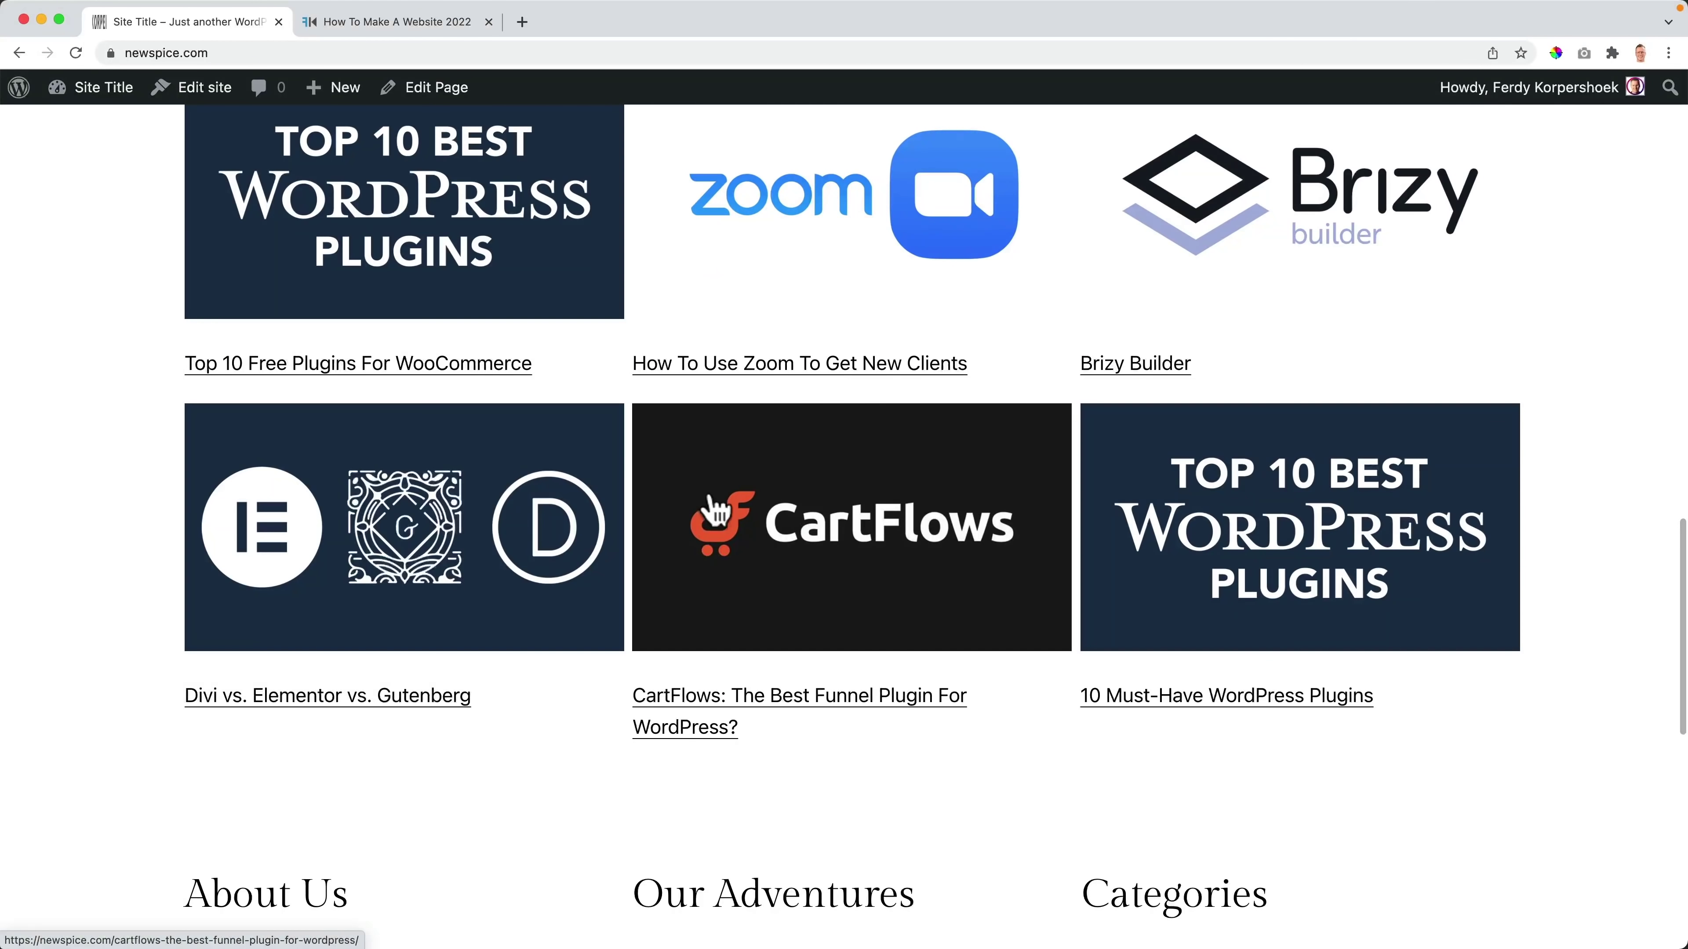
scroll(592, 528, "up", 3)
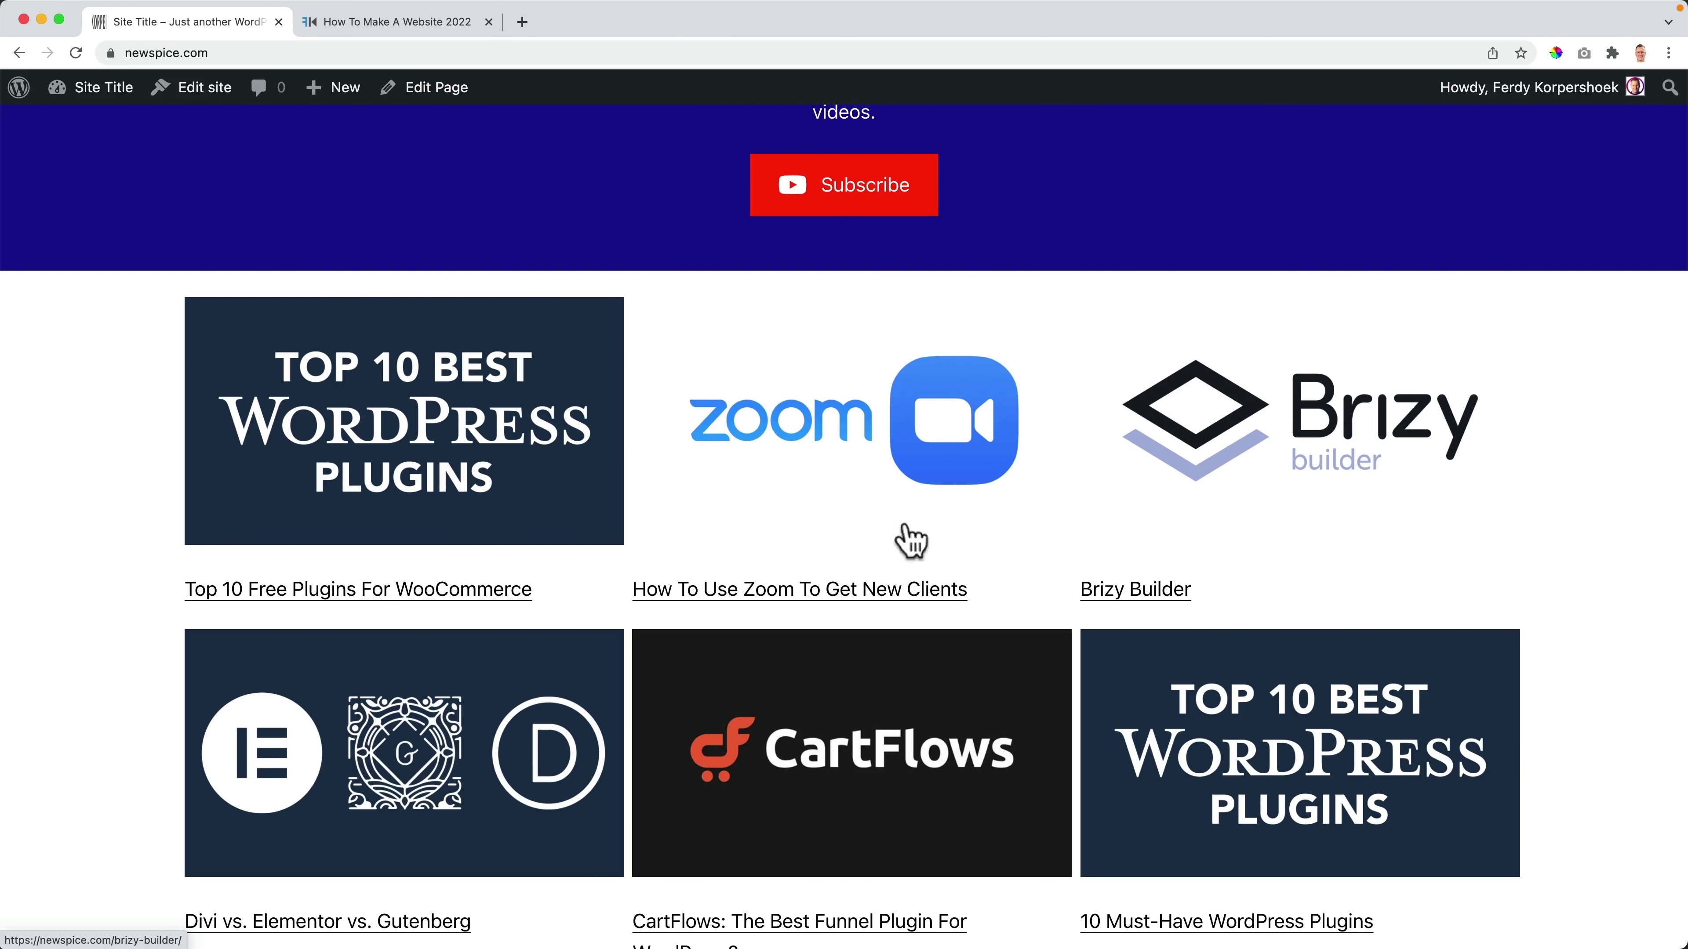
scroll(665, 439, "down", 2)
Step: View the Top 10 Free Plugins For WooCommerce post from the latest posts grid and return to the homepage
left_click(426, 339)
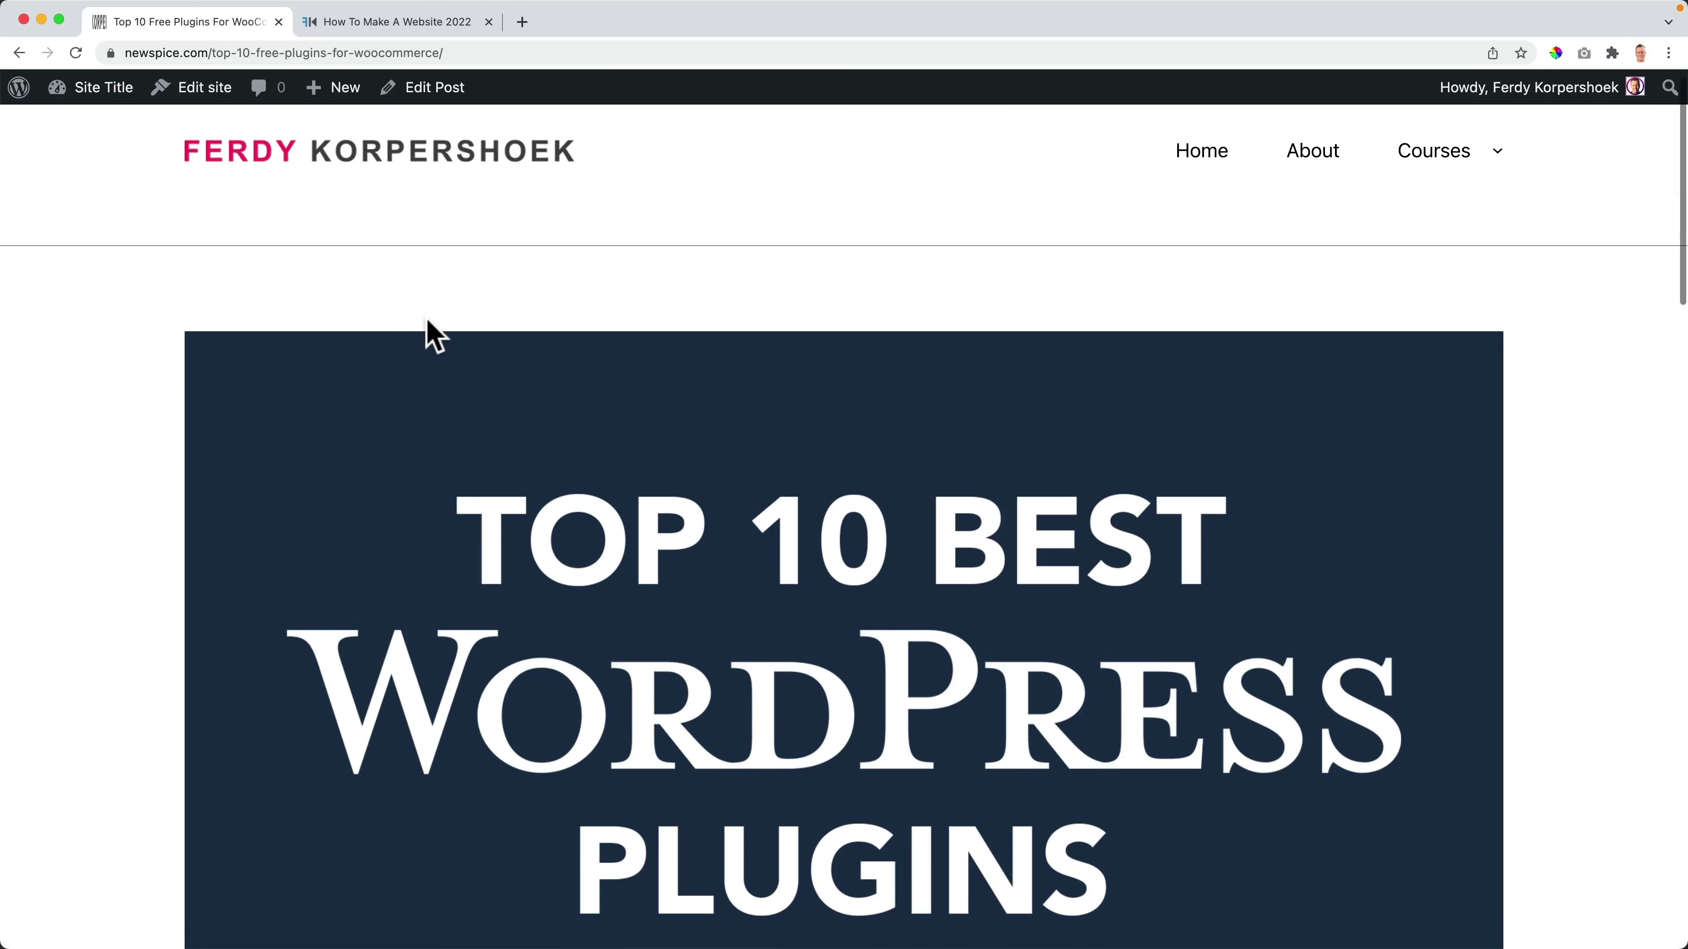
scroll(426, 329, "down", 7)
scroll(365, 294, "up", 8)
left_click(18, 53)
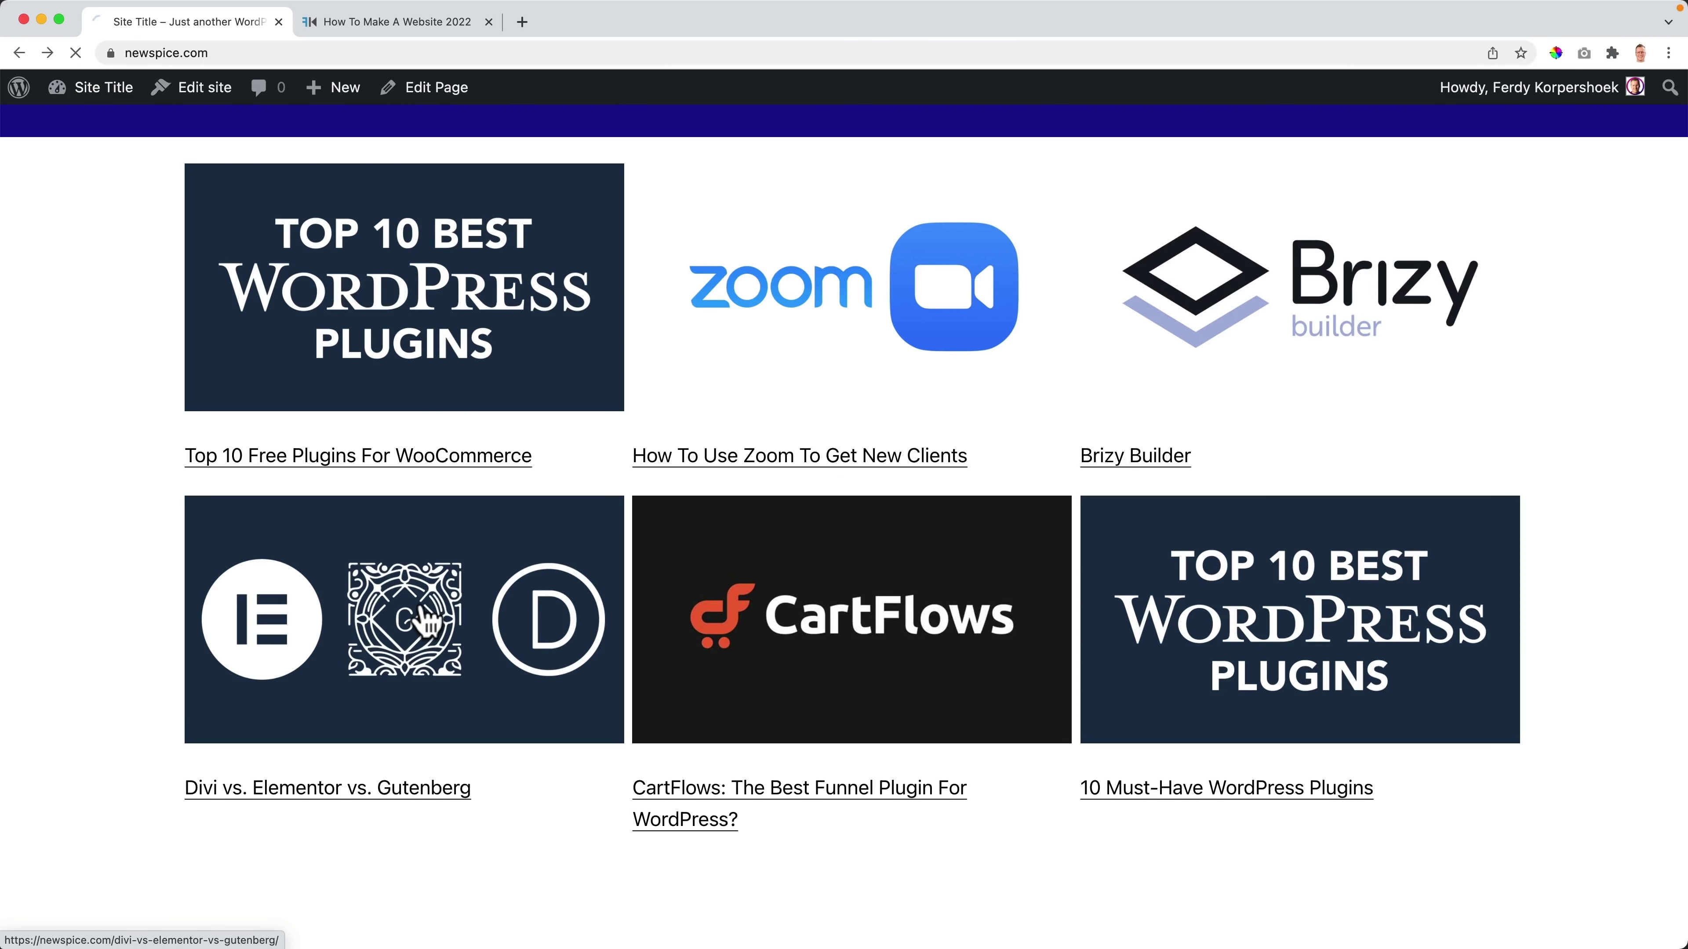
Step: View the Divi vs. Elementor vs. Gutenberg post's featured image, title and metadata, and return to the homepage
left_click(425, 621)
scroll(648, 520, "down", 5)
scroll(648, 522, "up", 6)
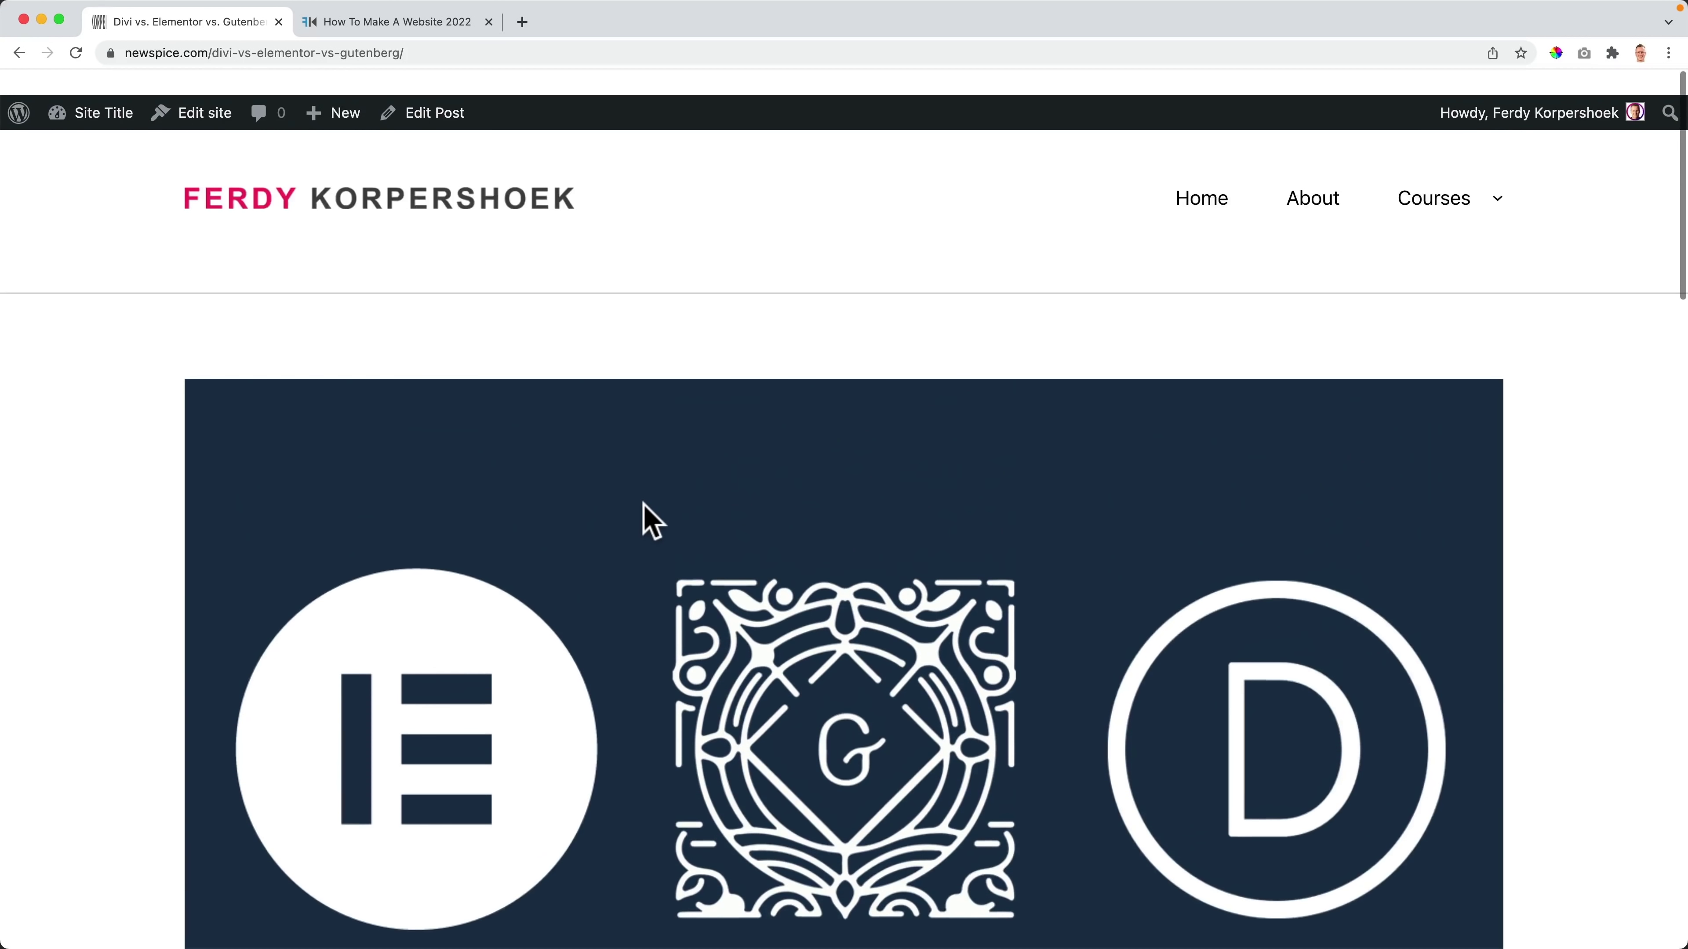
scroll(648, 520, "down", 10)
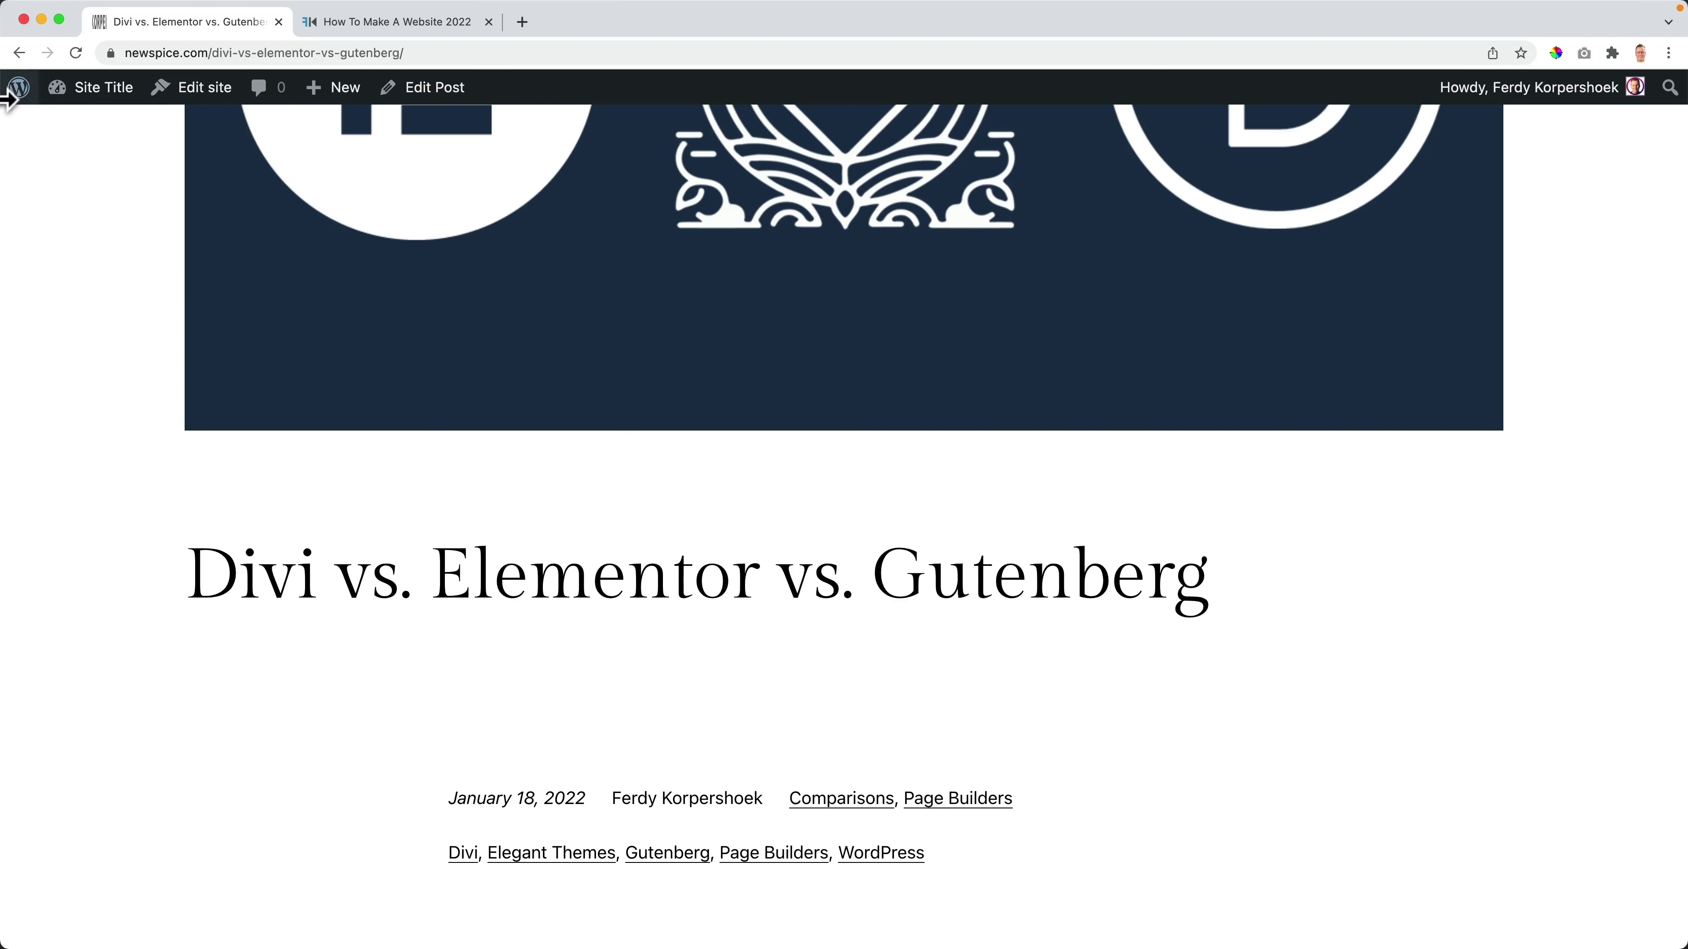
scroll(369, 389, "left", 5)
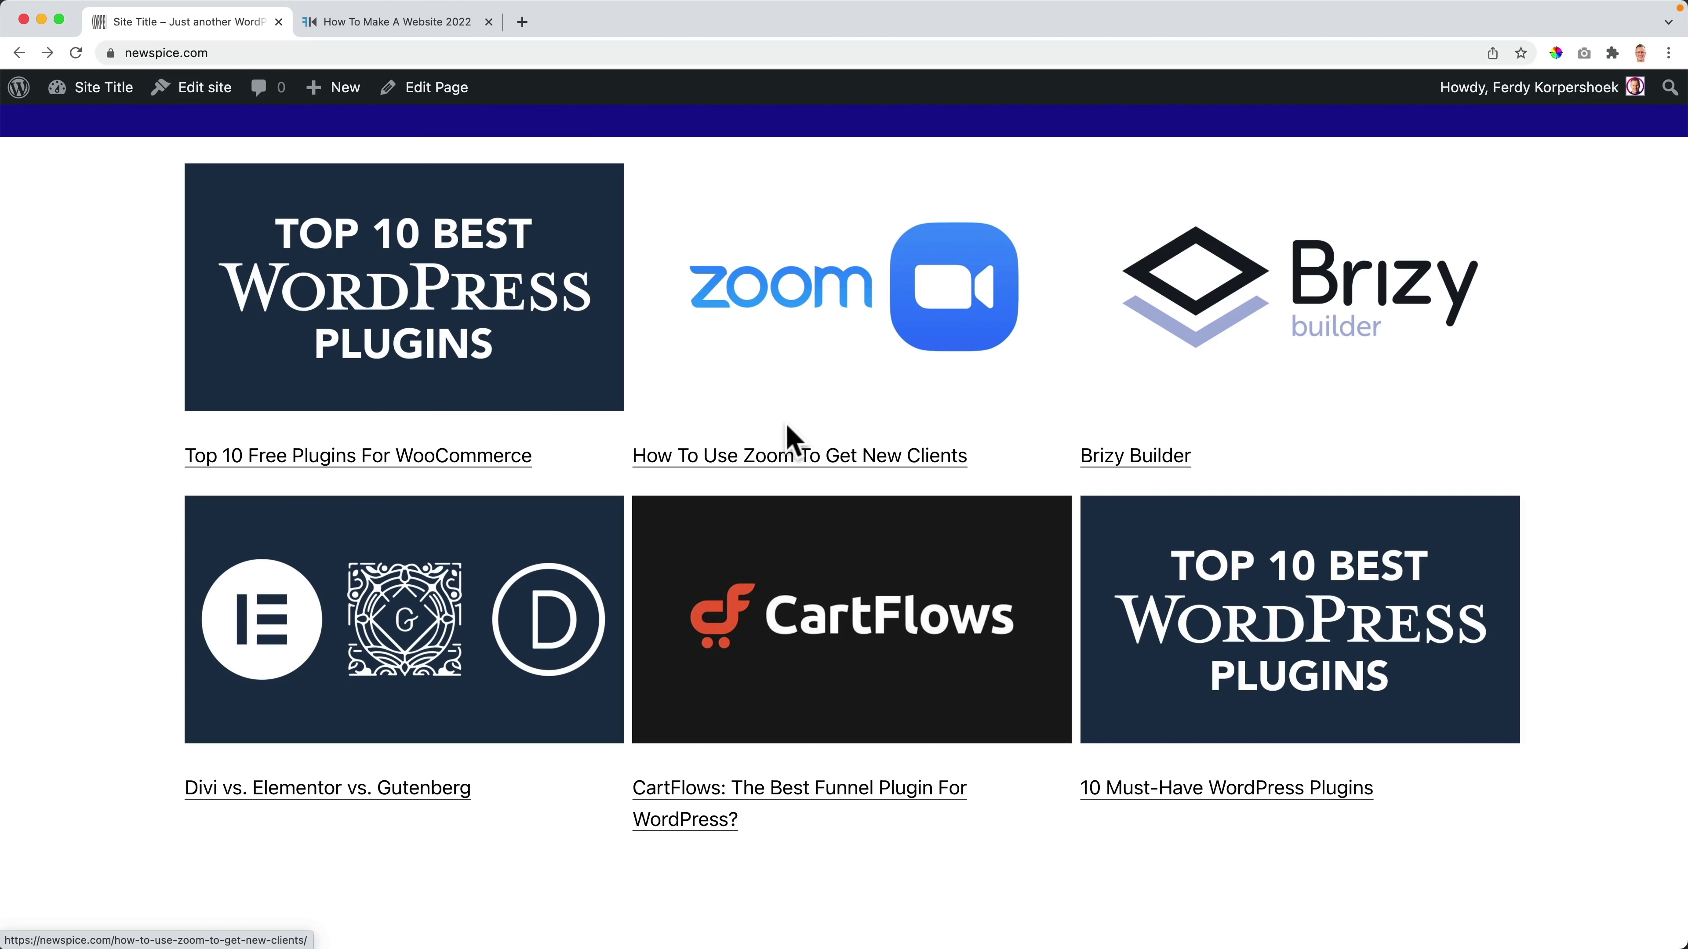
scroll(870, 658, "up", 15)
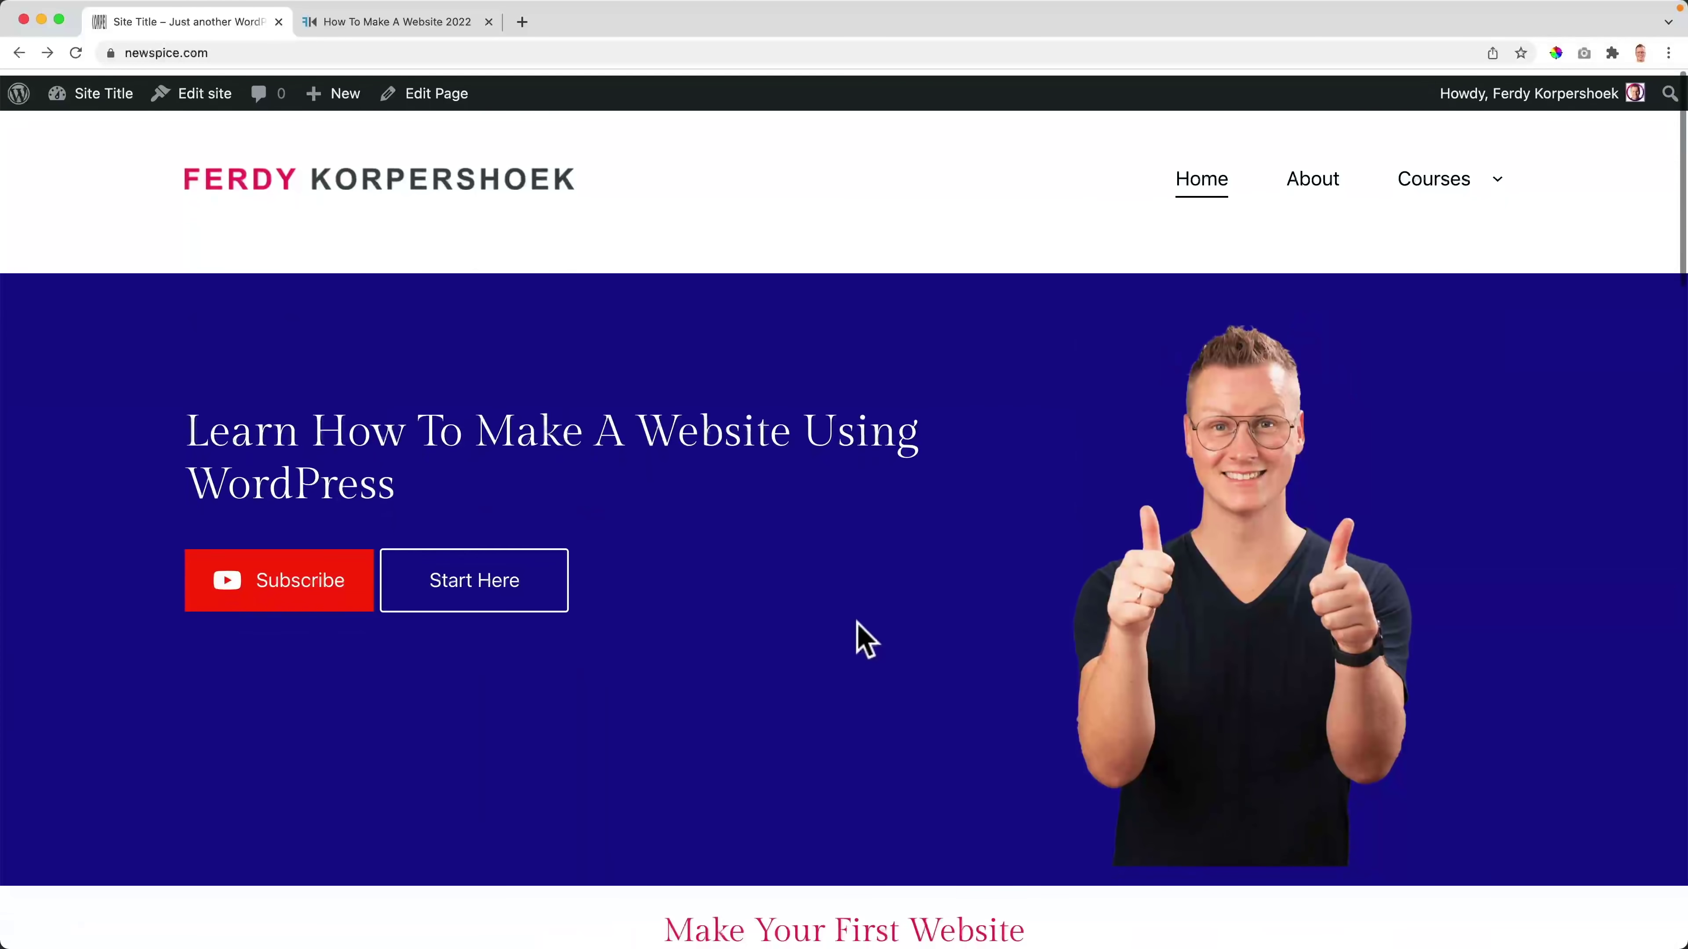
Step: Go to the dashboard's list of posts and search it for "convertkit"
left_click(80, 113)
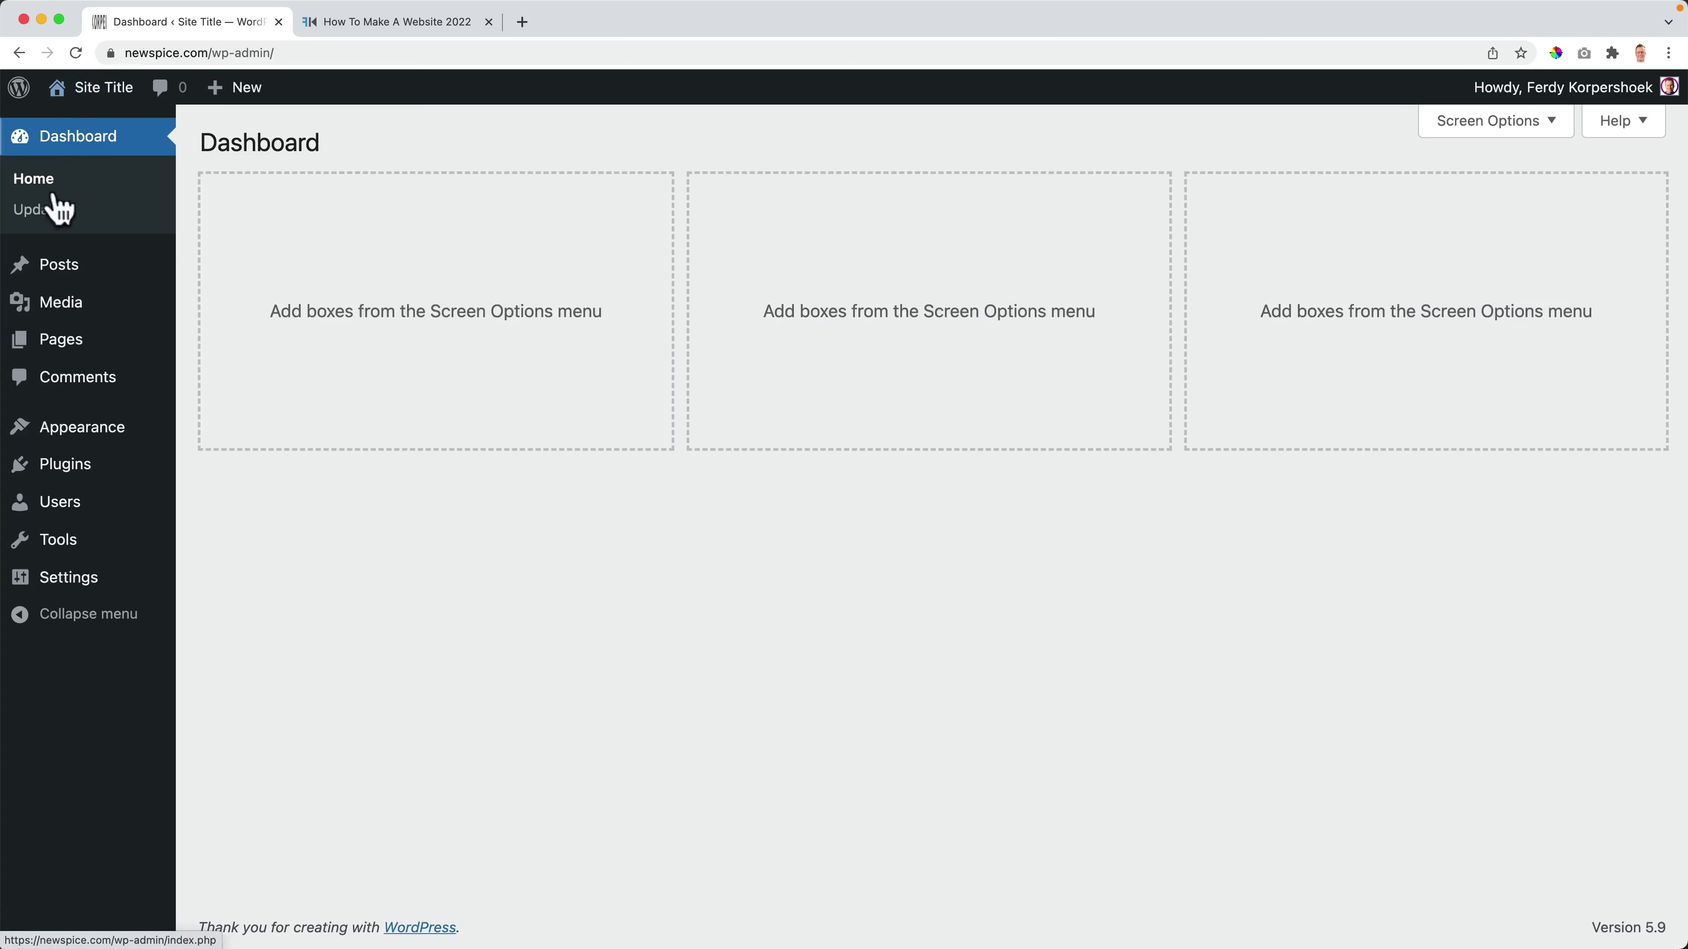
left_click(57, 275)
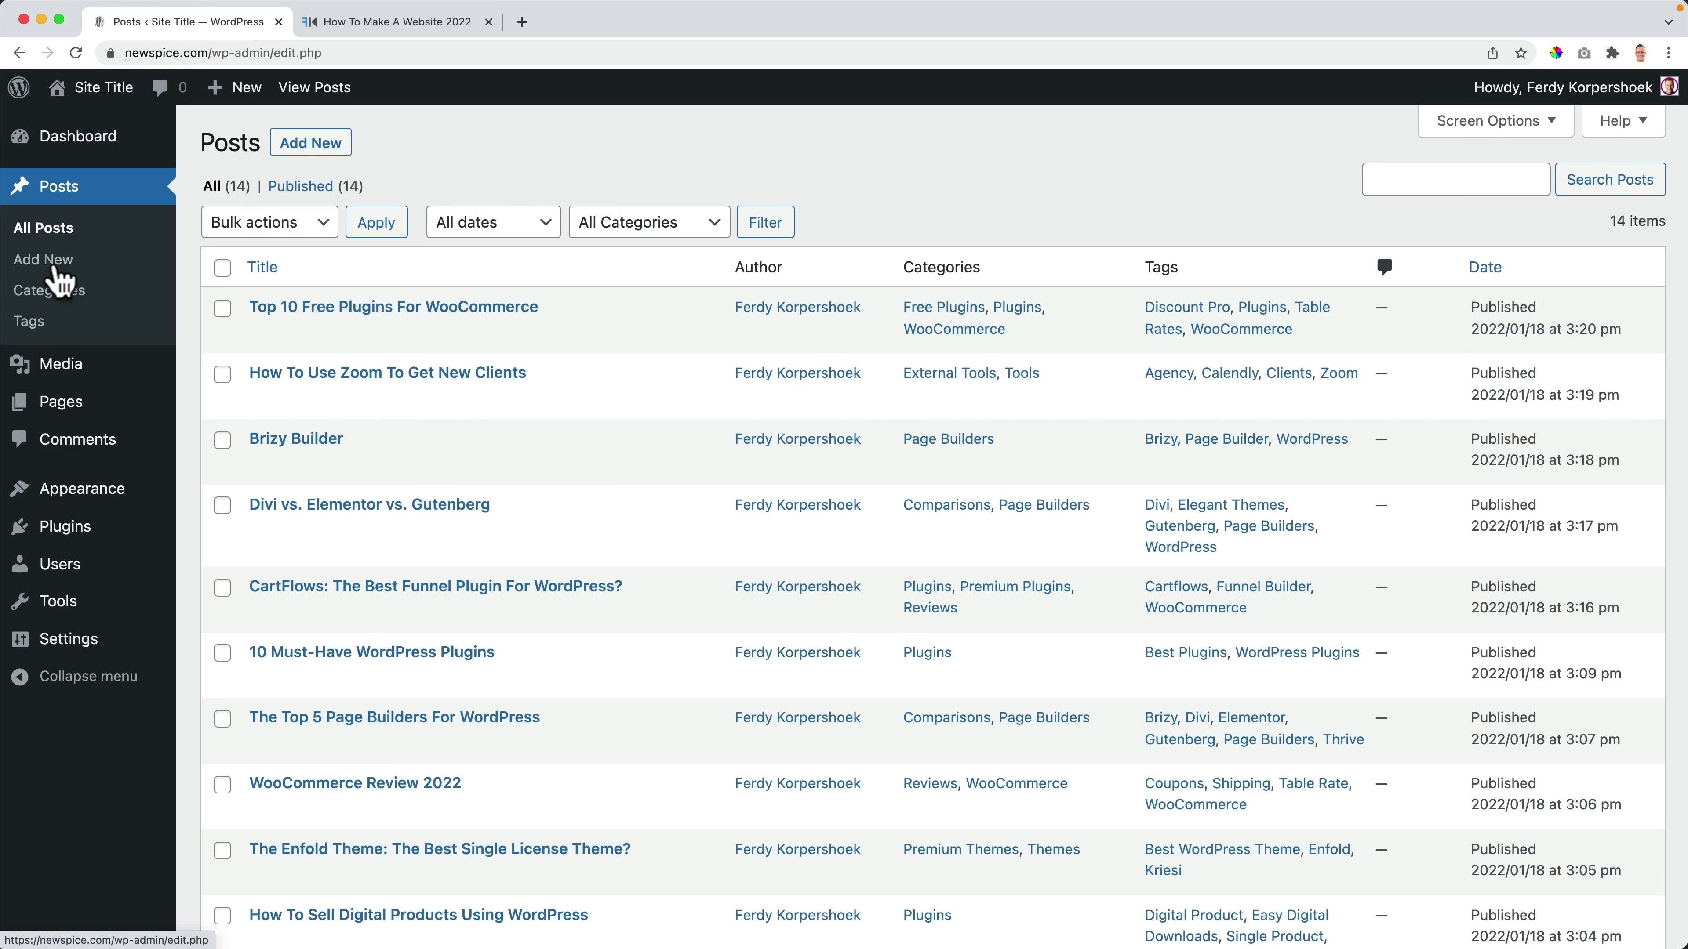
left_click(1394, 176)
type("convertkit")
key("Return")
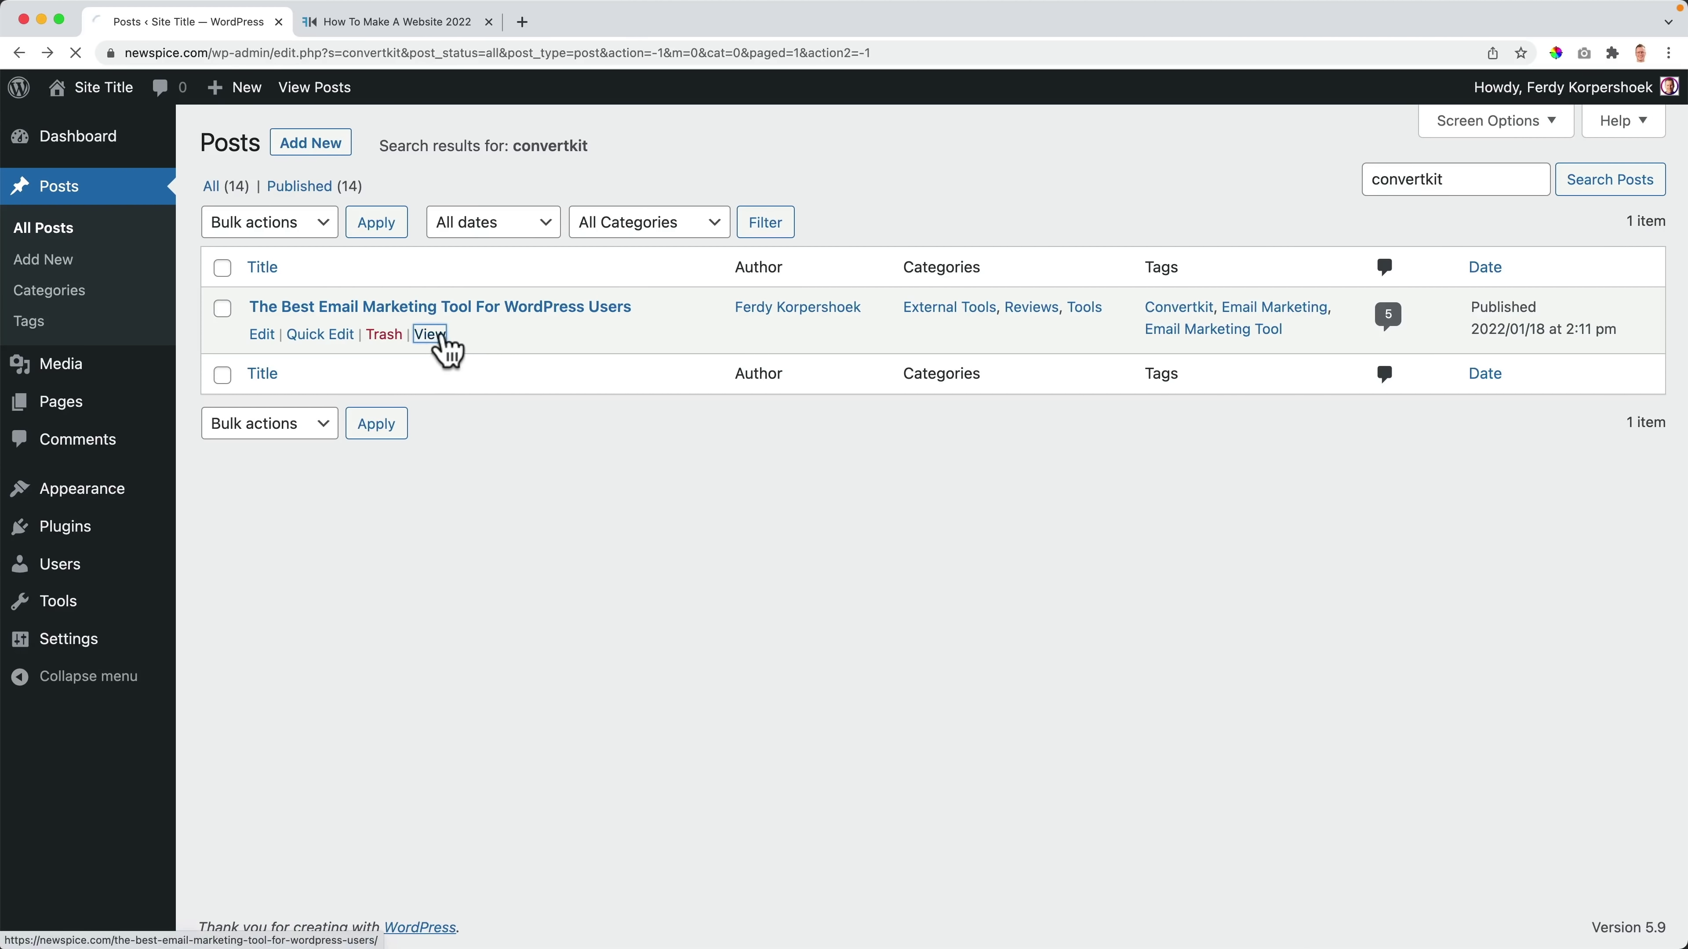
Step: View the post The Best Email Marketing Tool For WordPress Users and examine its content, video, comments and featured image
left_click(440, 340)
scroll(468, 346, "down", 5)
scroll(482, 332, "down", 15)
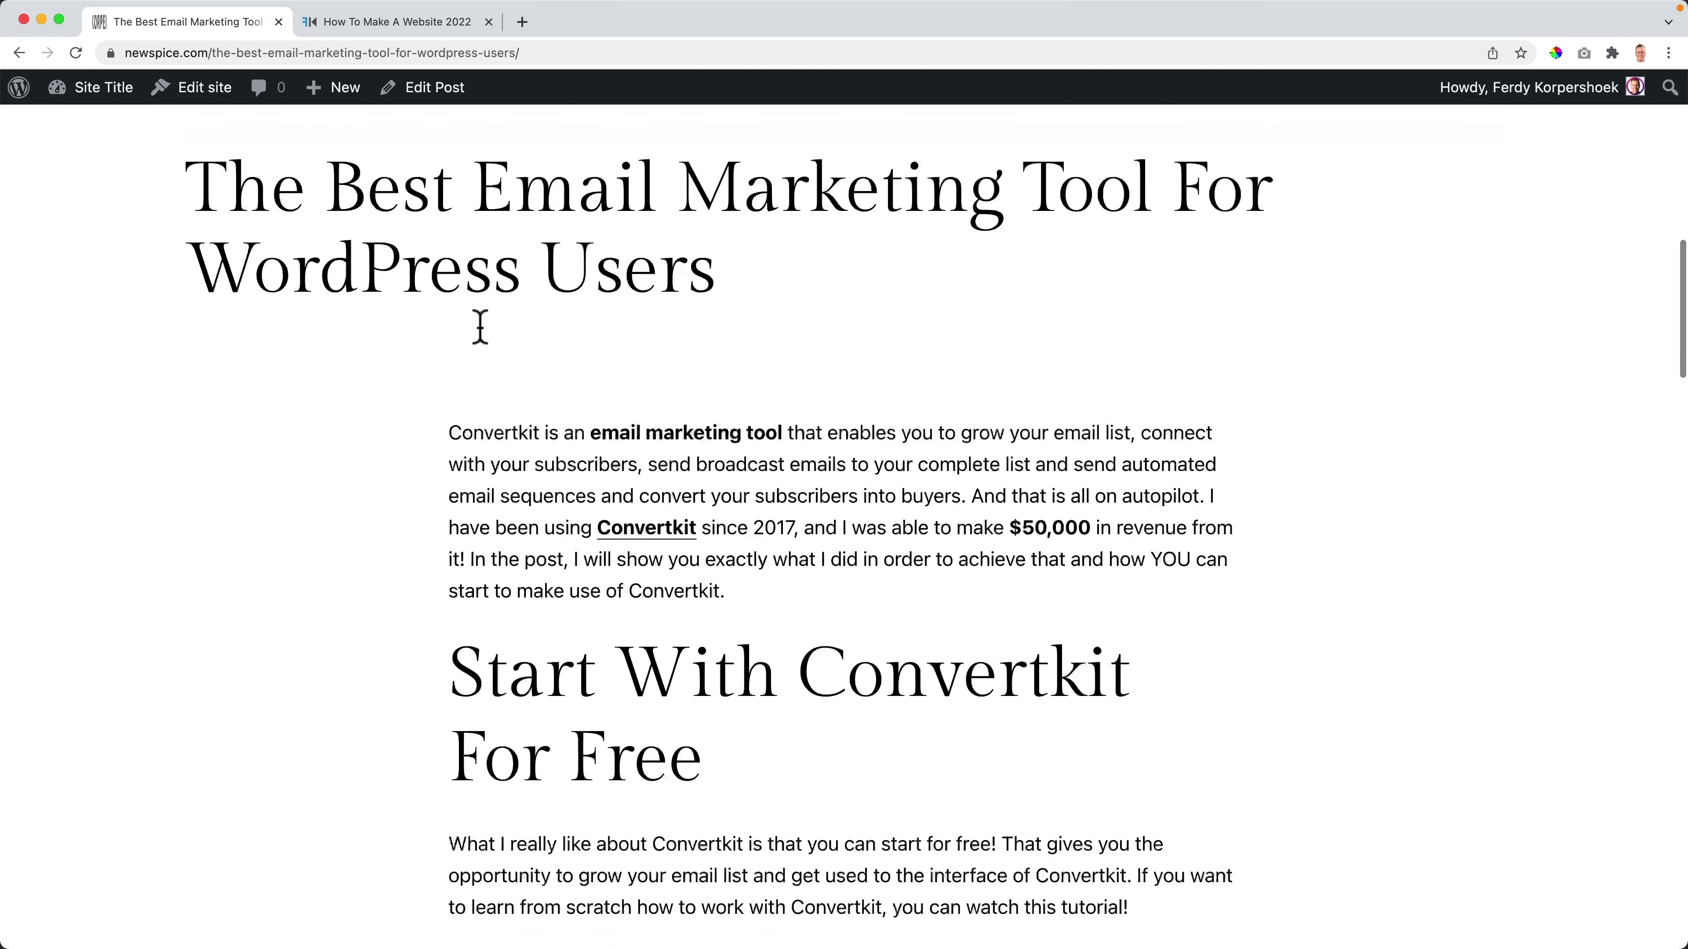
scroll(480, 326, "up", 15)
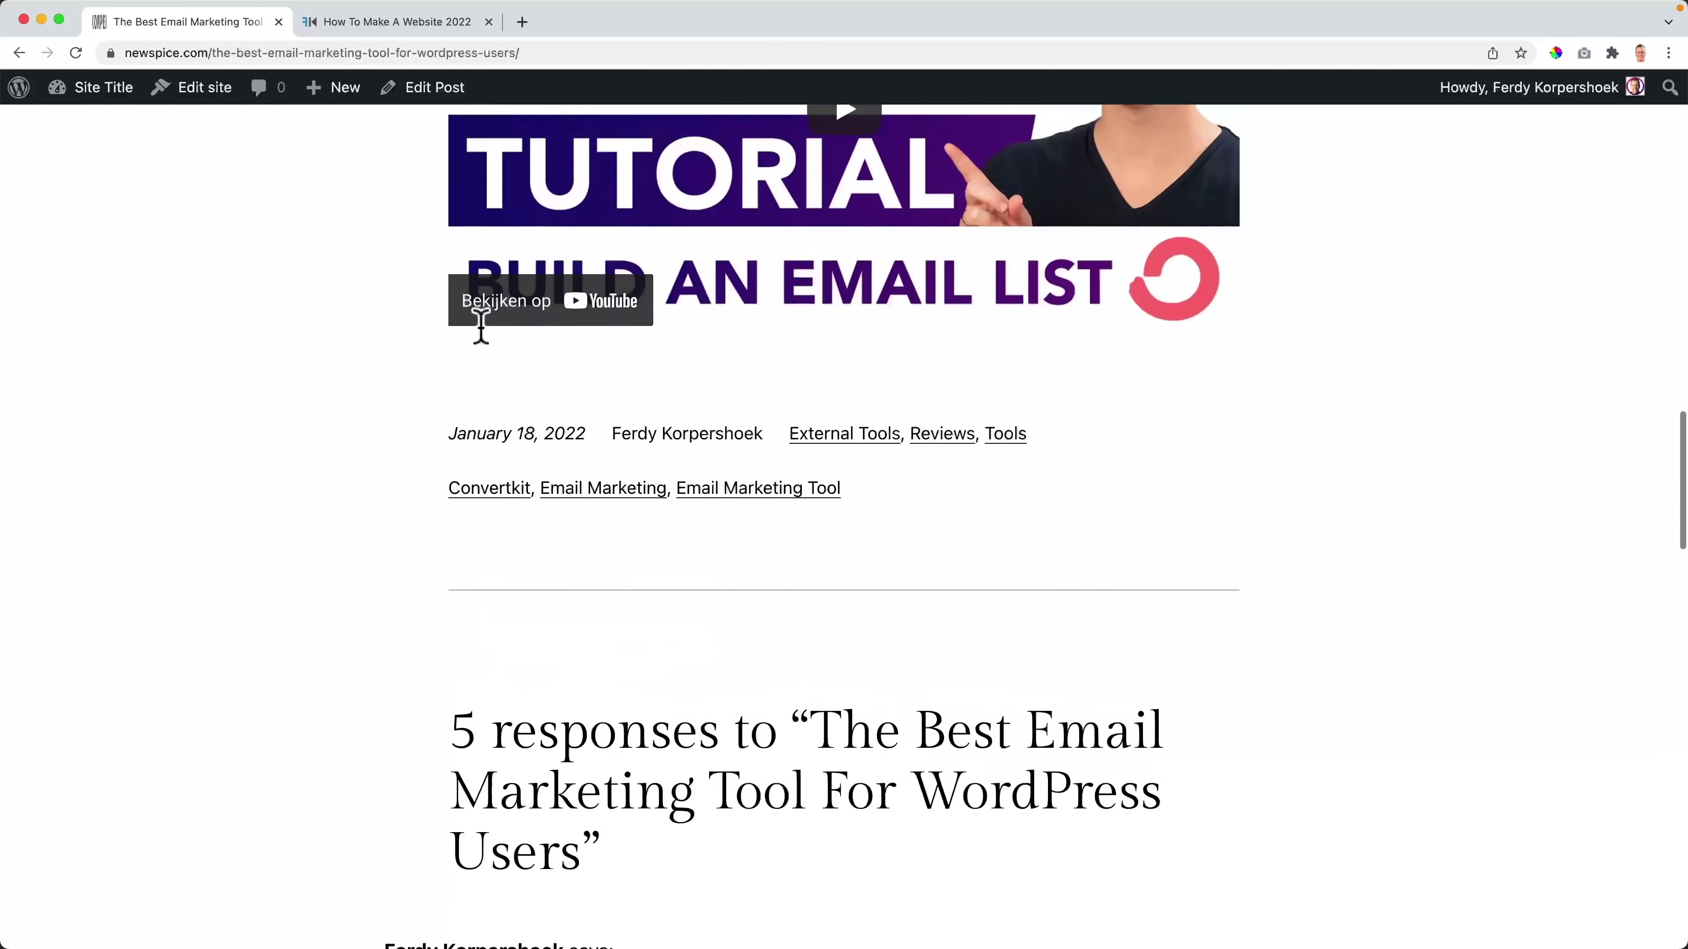
scroll(480, 325, "up", 10)
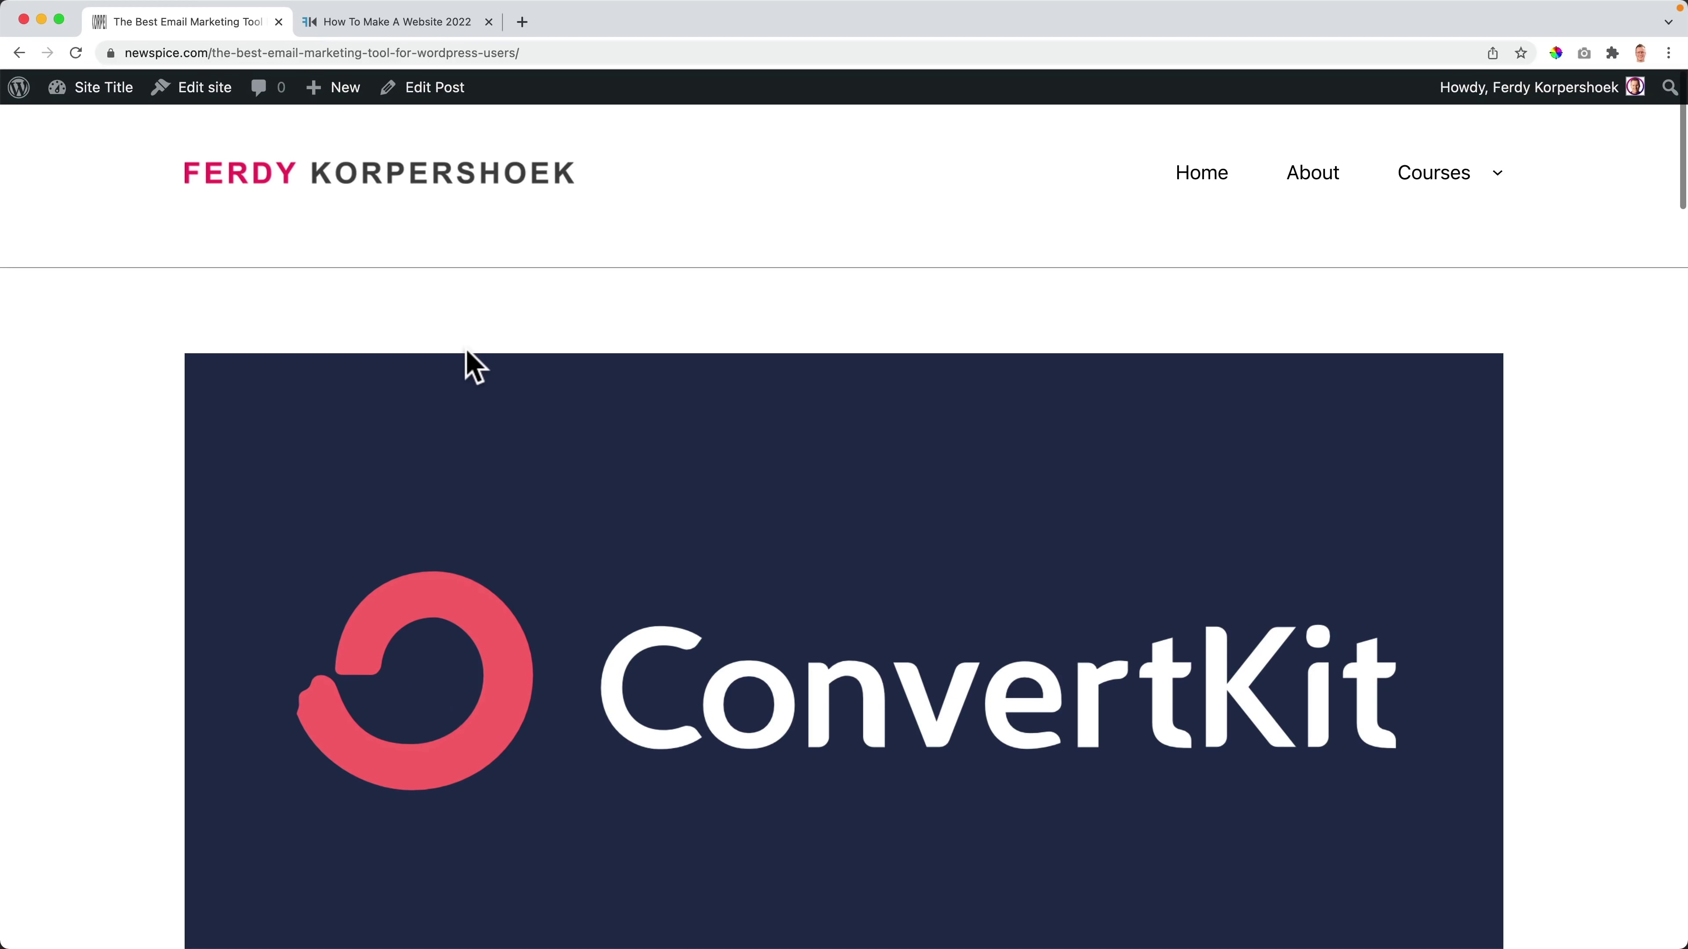
Step: Return to the homepage through the site logo and review its sections at full desktop width
left_click(389, 180)
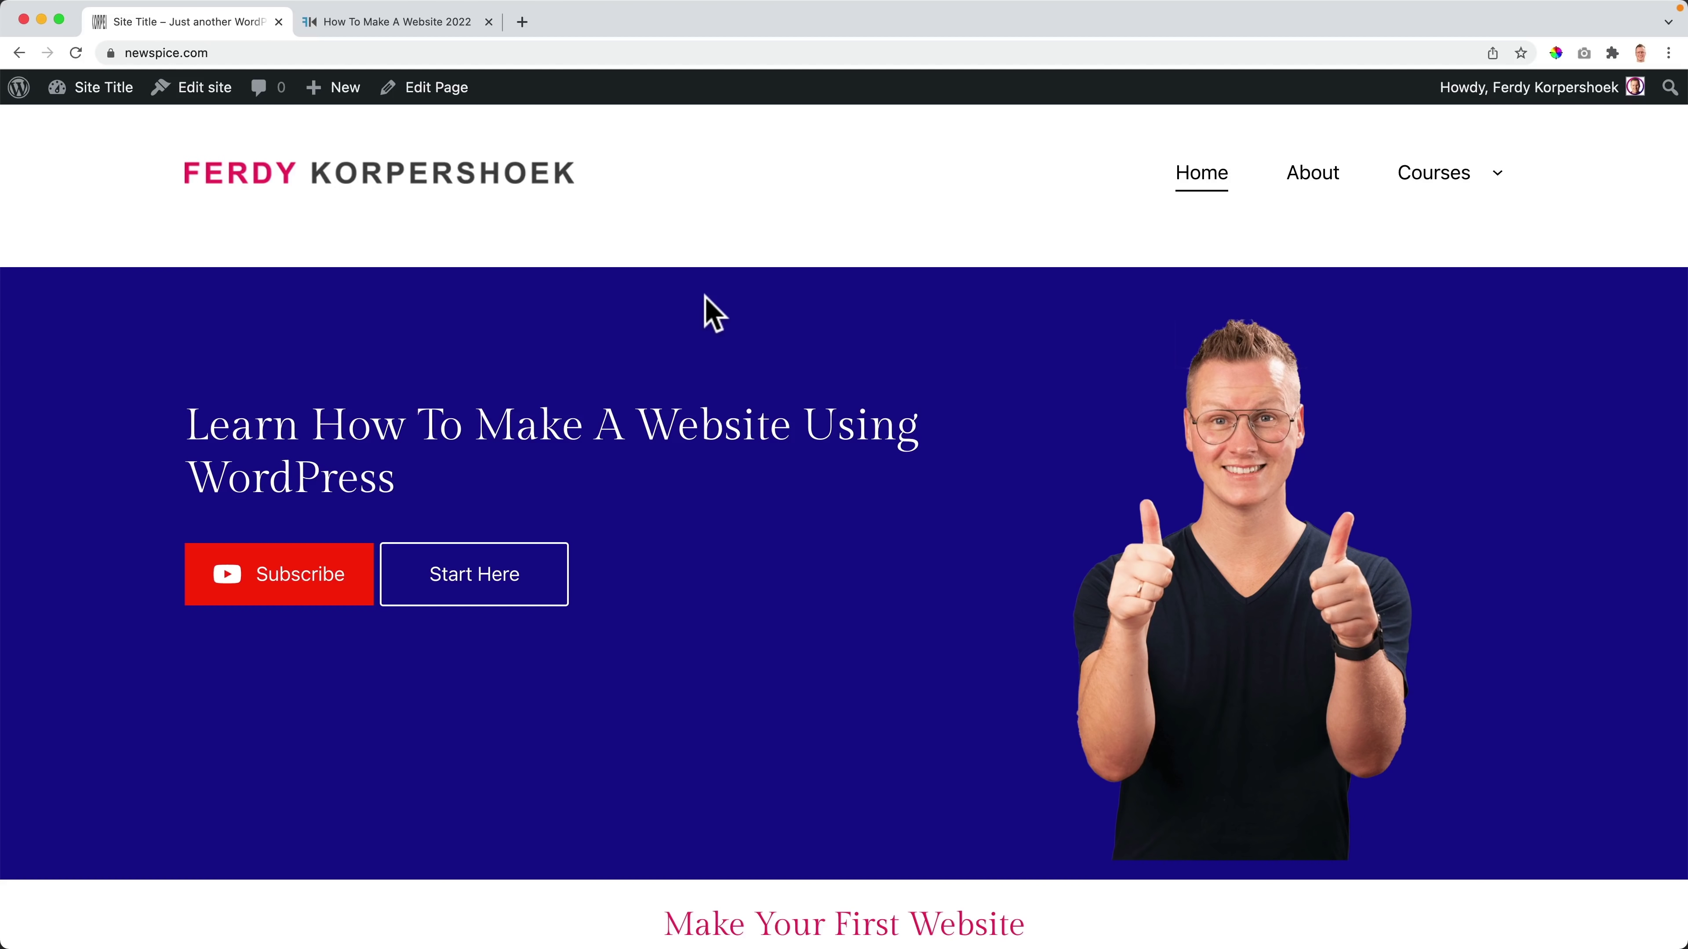
scroll(706, 311, "down", 8)
scroll(708, 312, "down", 5)
scroll(708, 313, "up", 15)
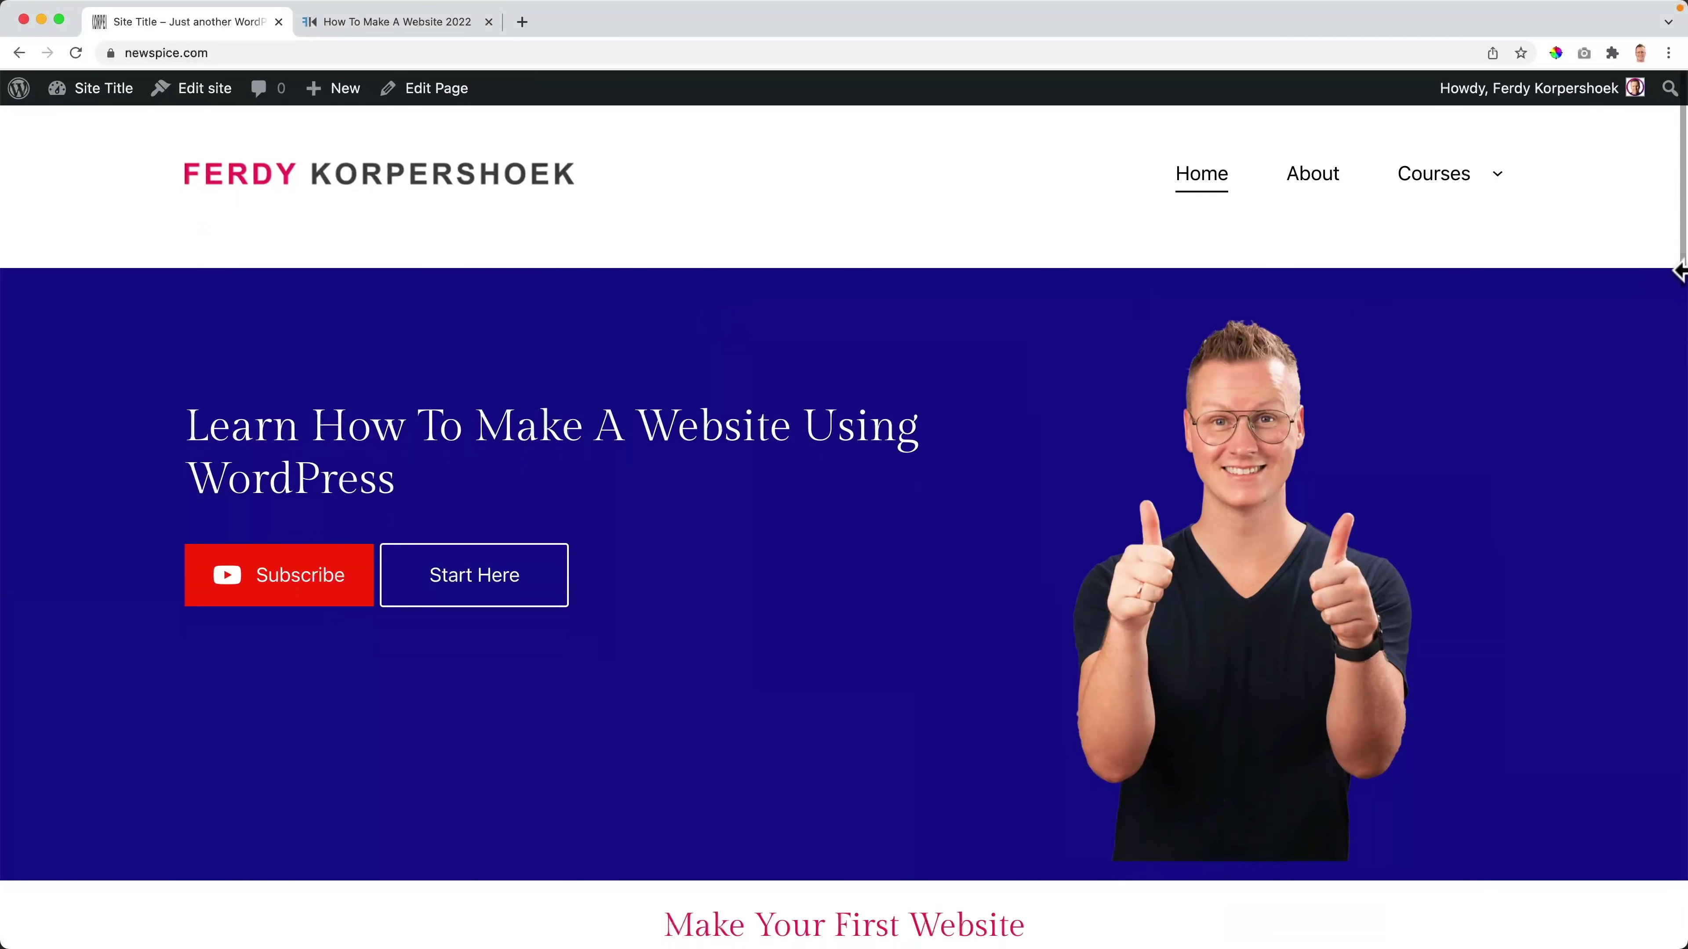
Step: Narrow the browser window to about tablet width and examine how the homepage sections and footer adapt
left_click_drag(1535, 284, 972, 302)
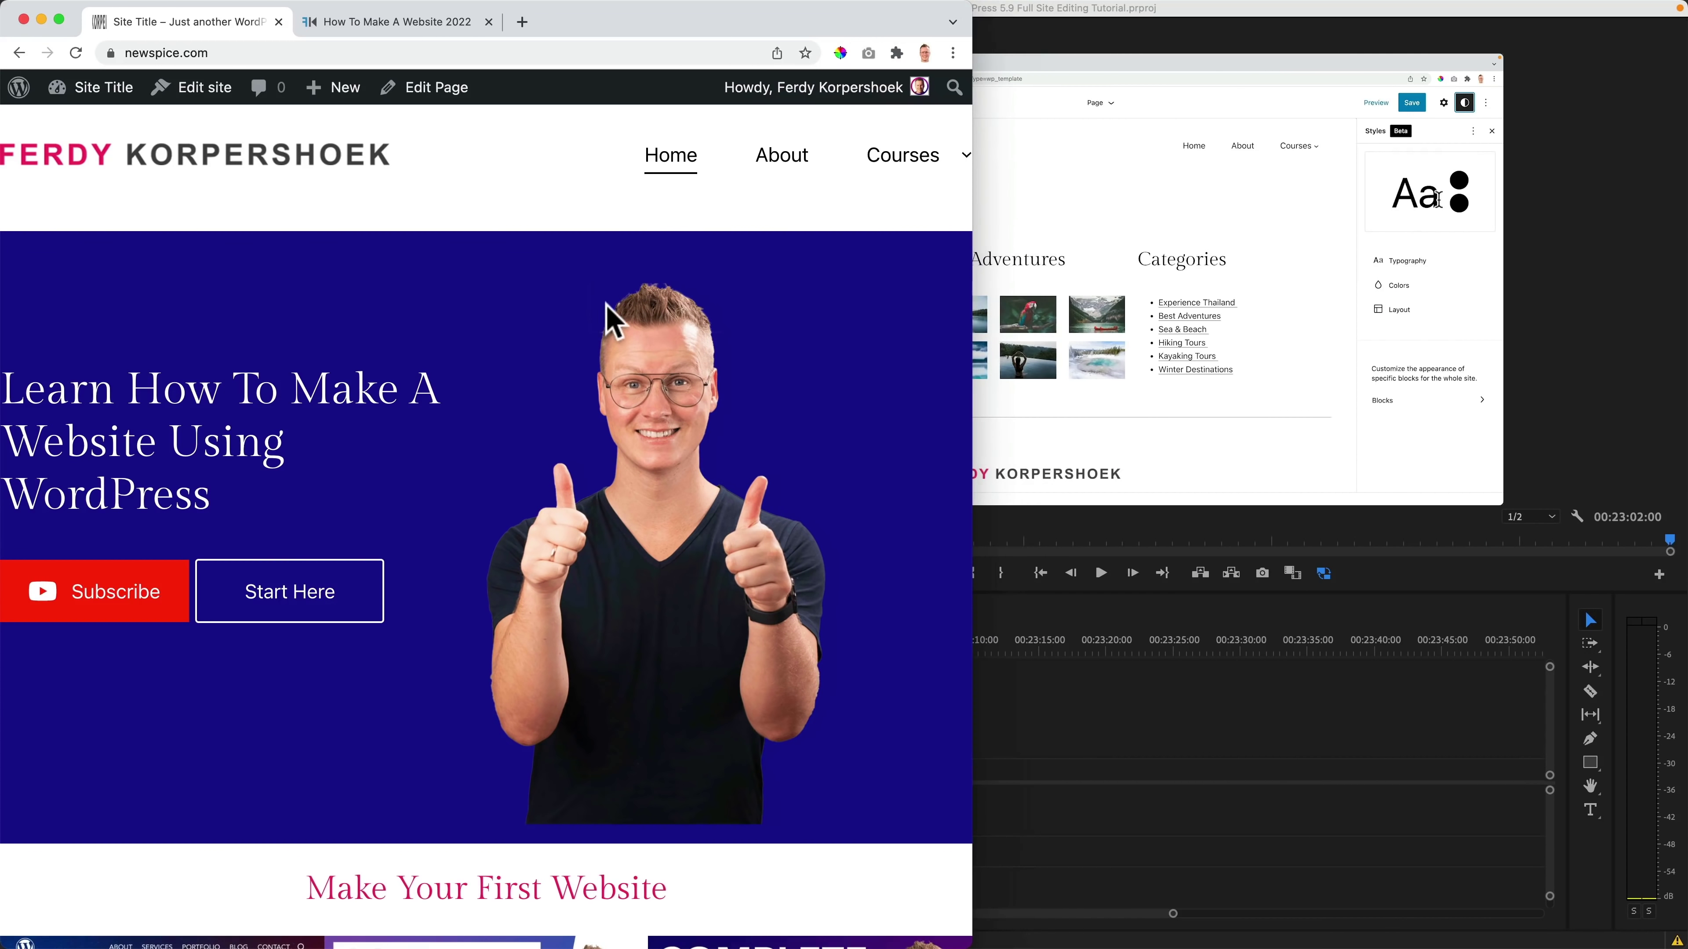
scroll(615, 312, "down", 14)
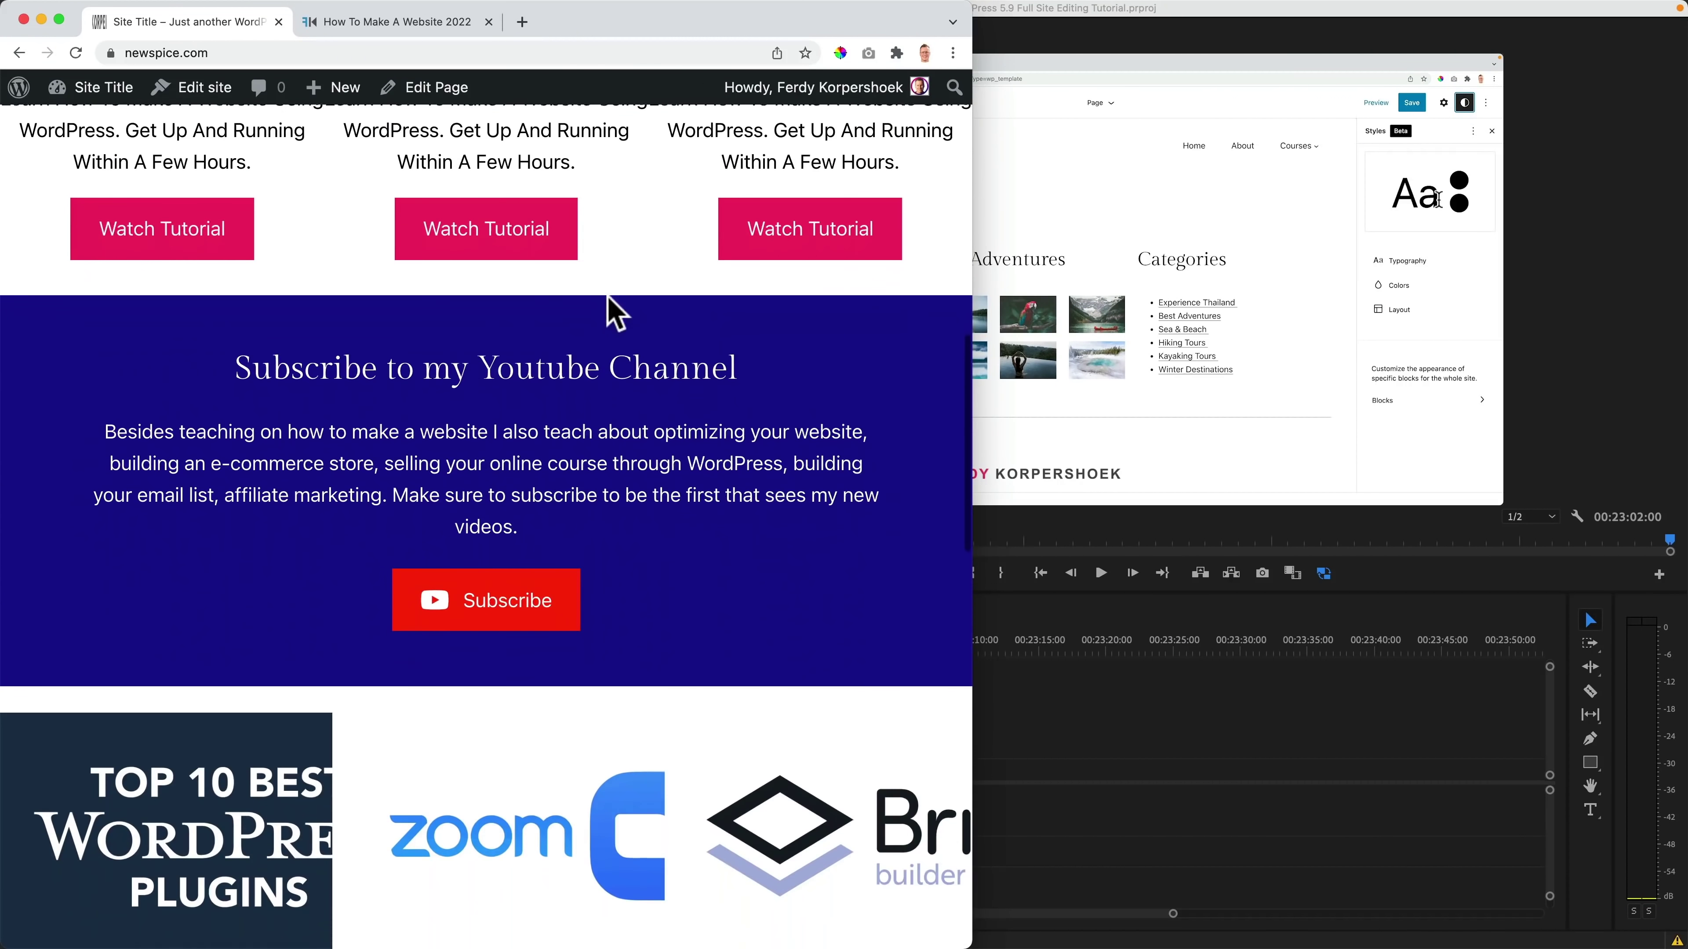
scroll(615, 312, "down", 15)
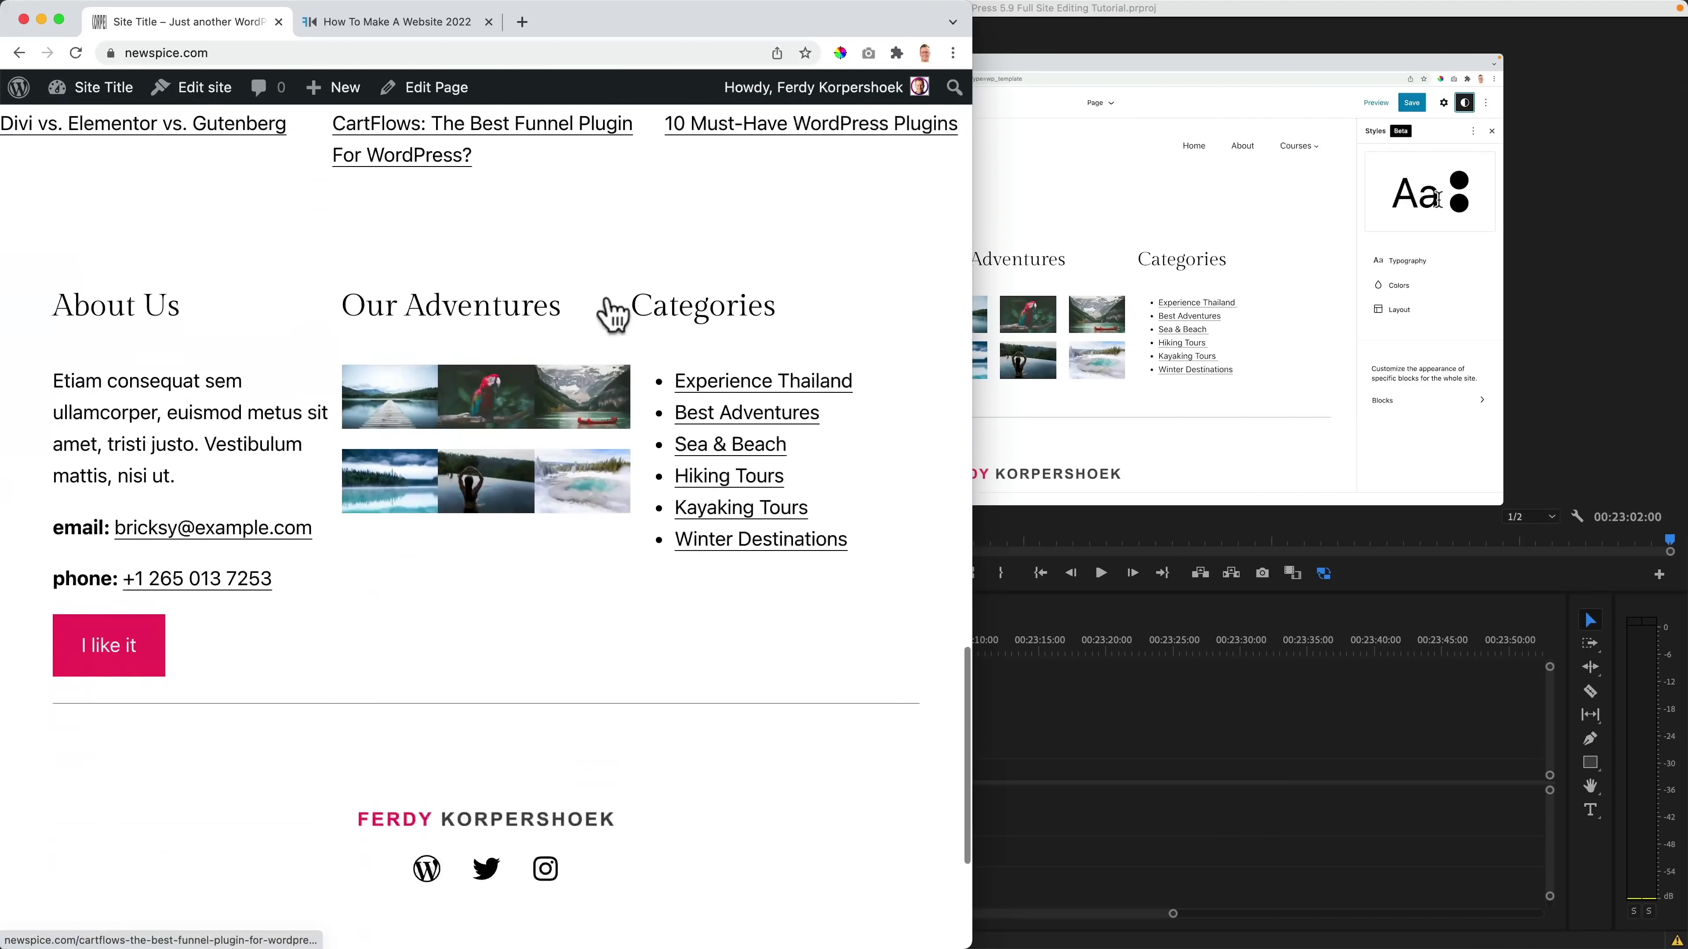
scroll(610, 313, "down", 2)
scroll(614, 305, "up", 20)
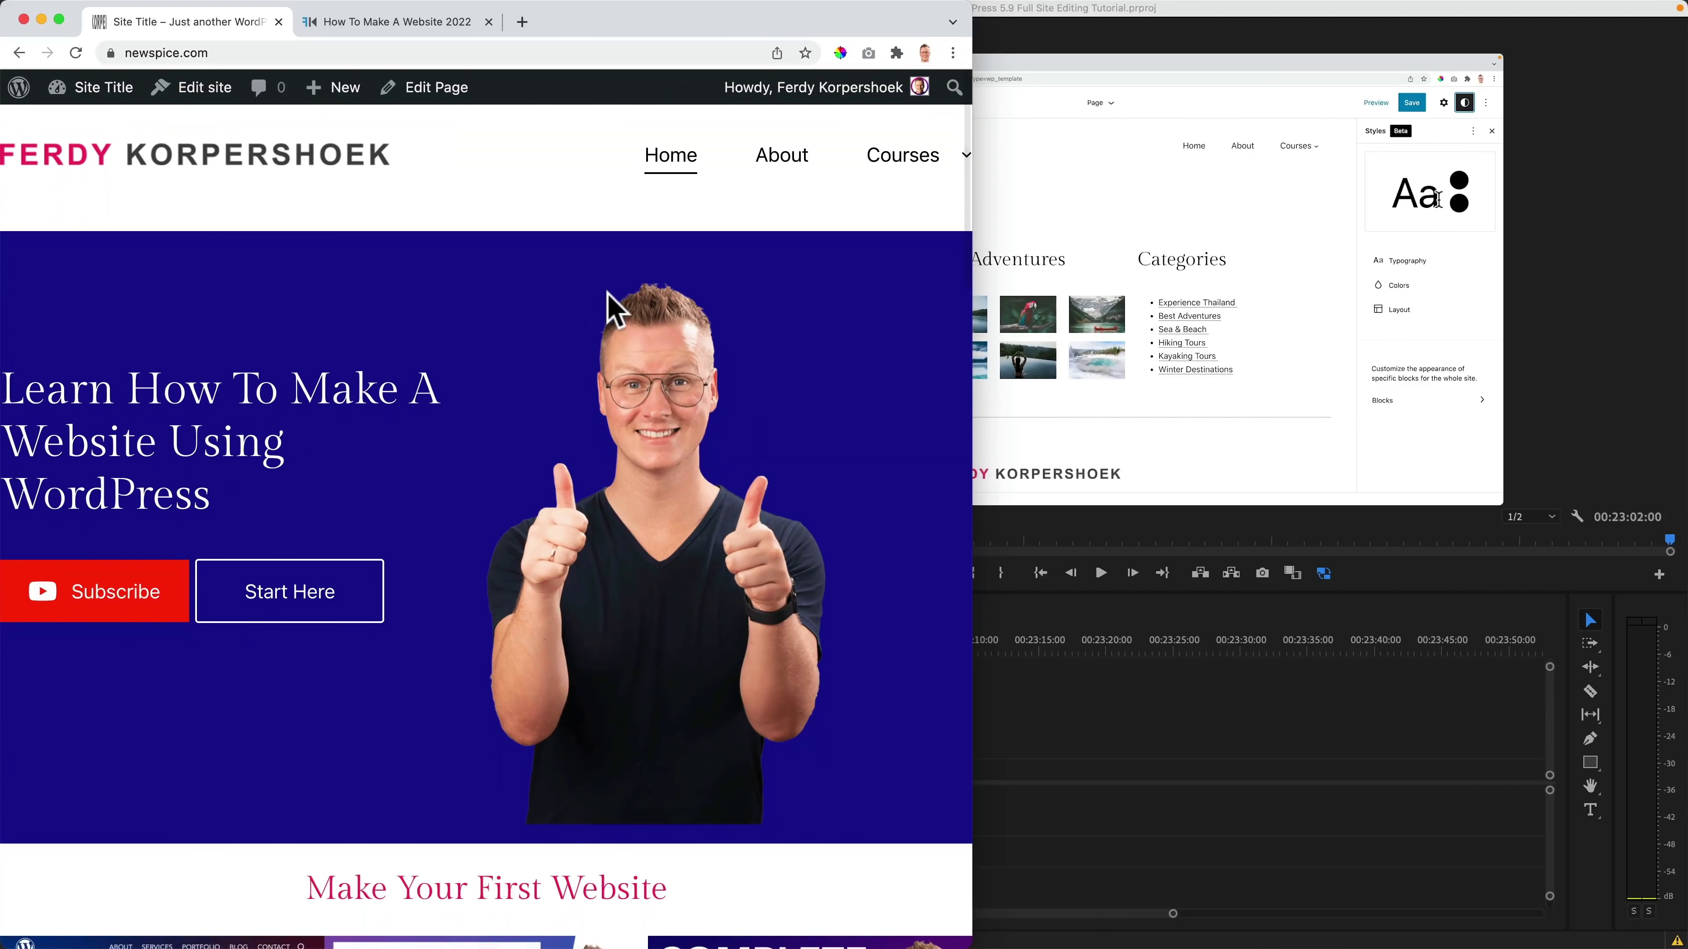
Step: Narrow the browser window to phone width and examine the stacked mobile layout of the homepage
left_click_drag(893, 290, 358, 295)
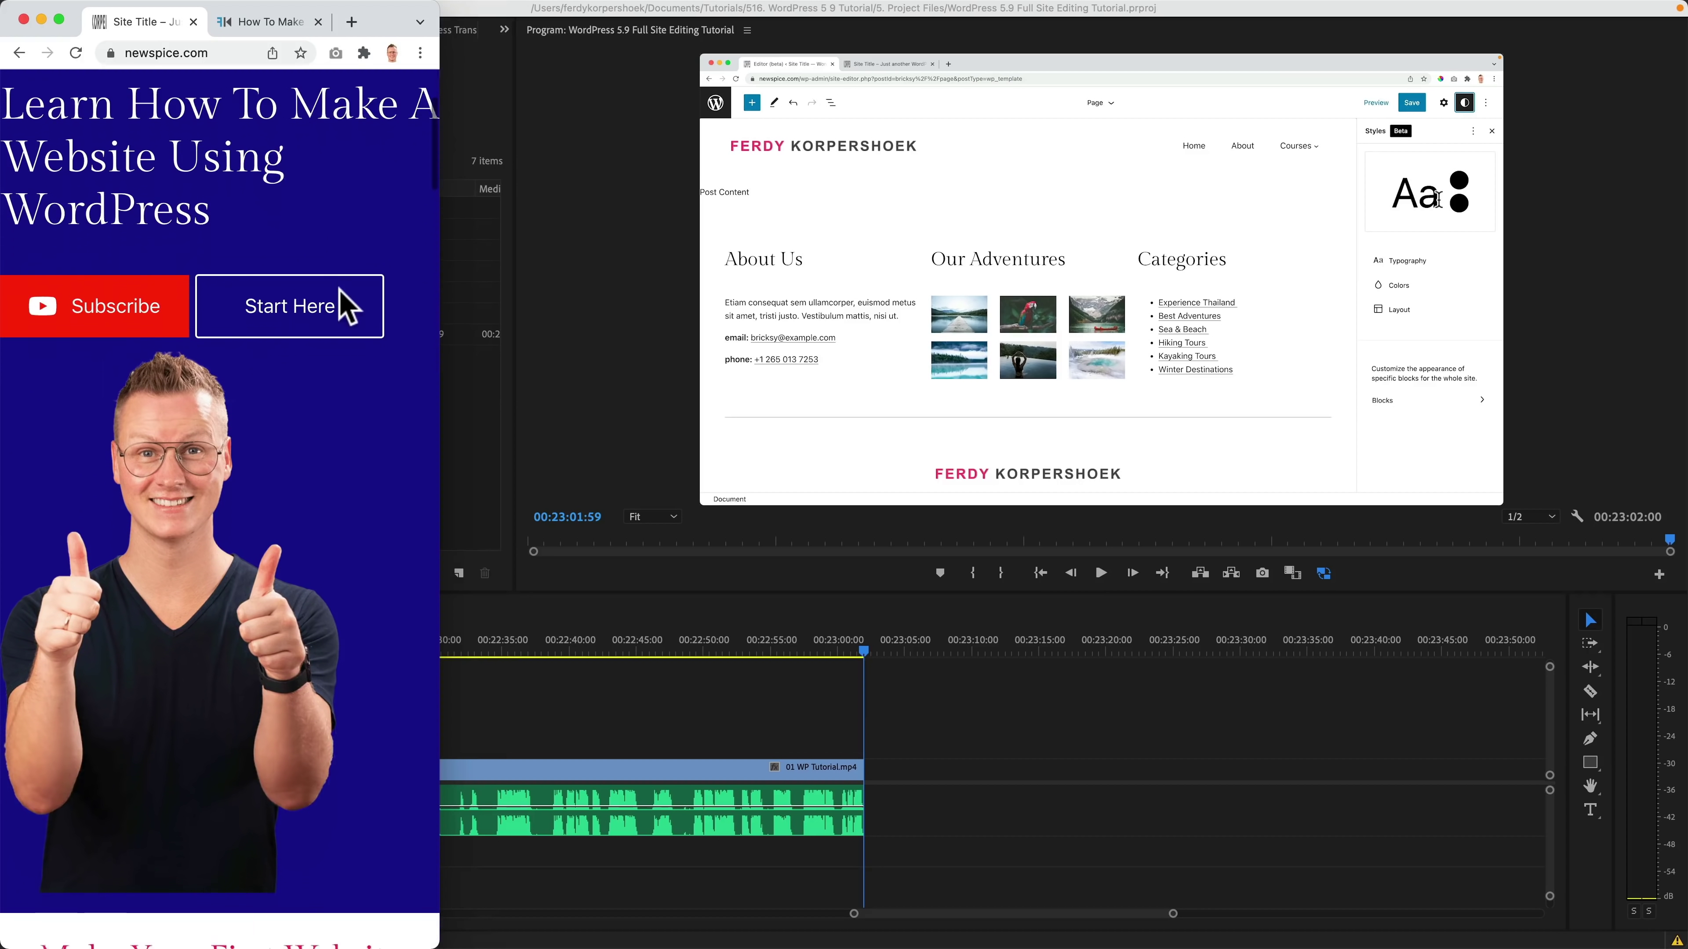
scroll(345, 307, "down", 15)
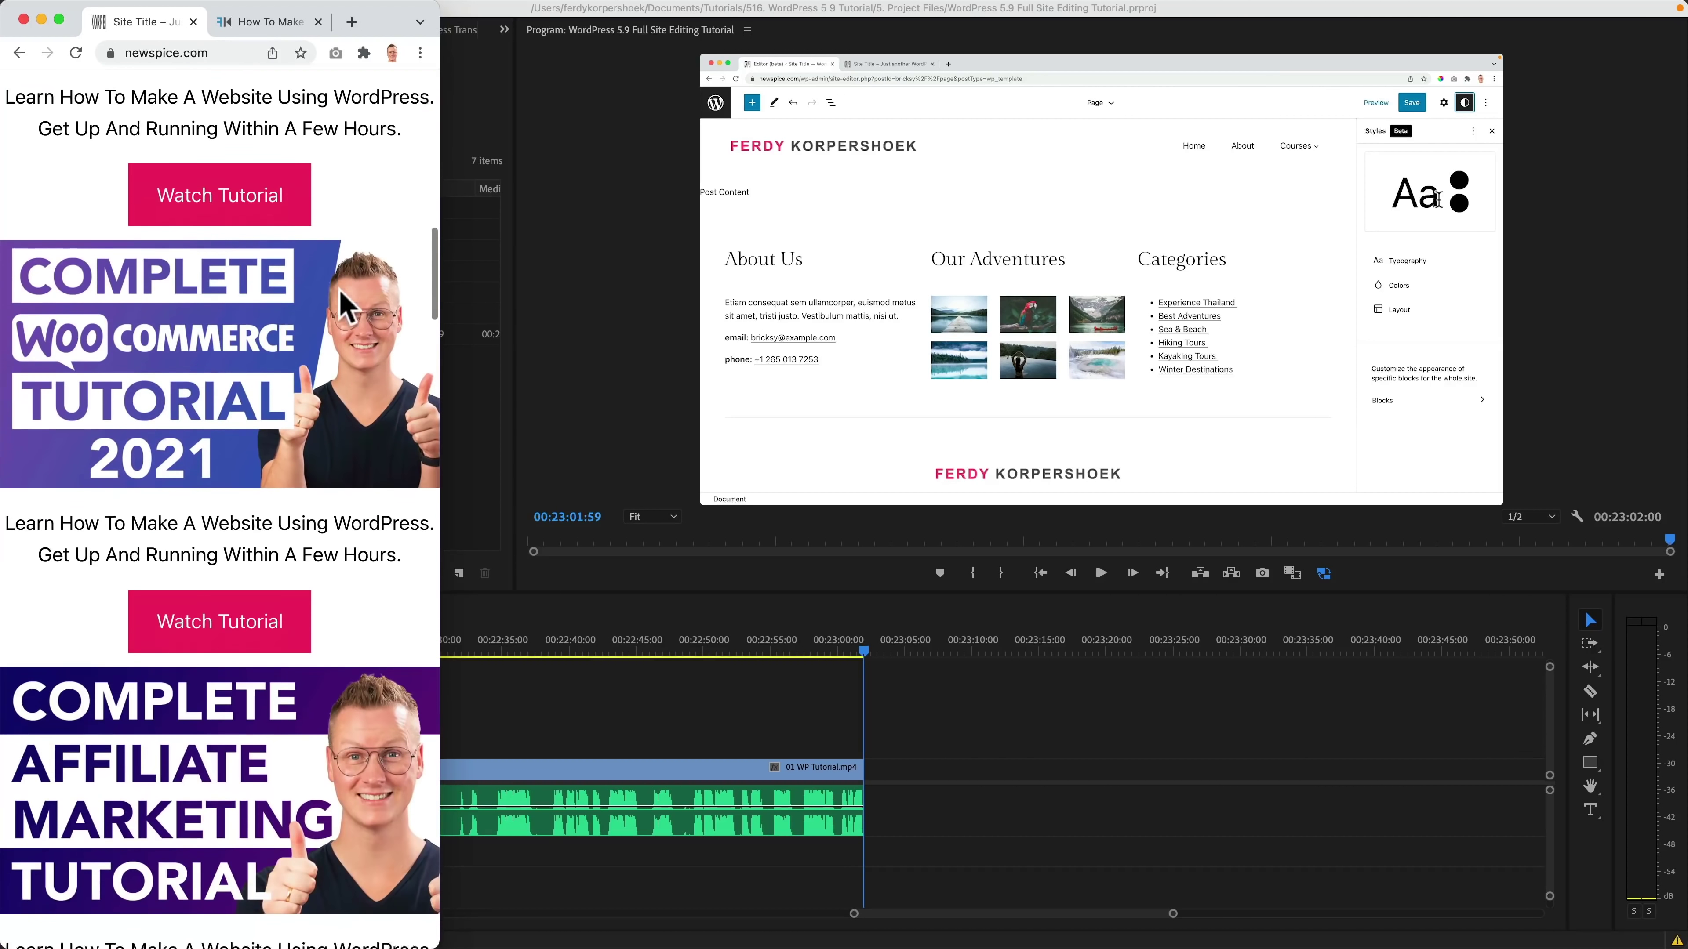
scroll(344, 300, "down", 20)
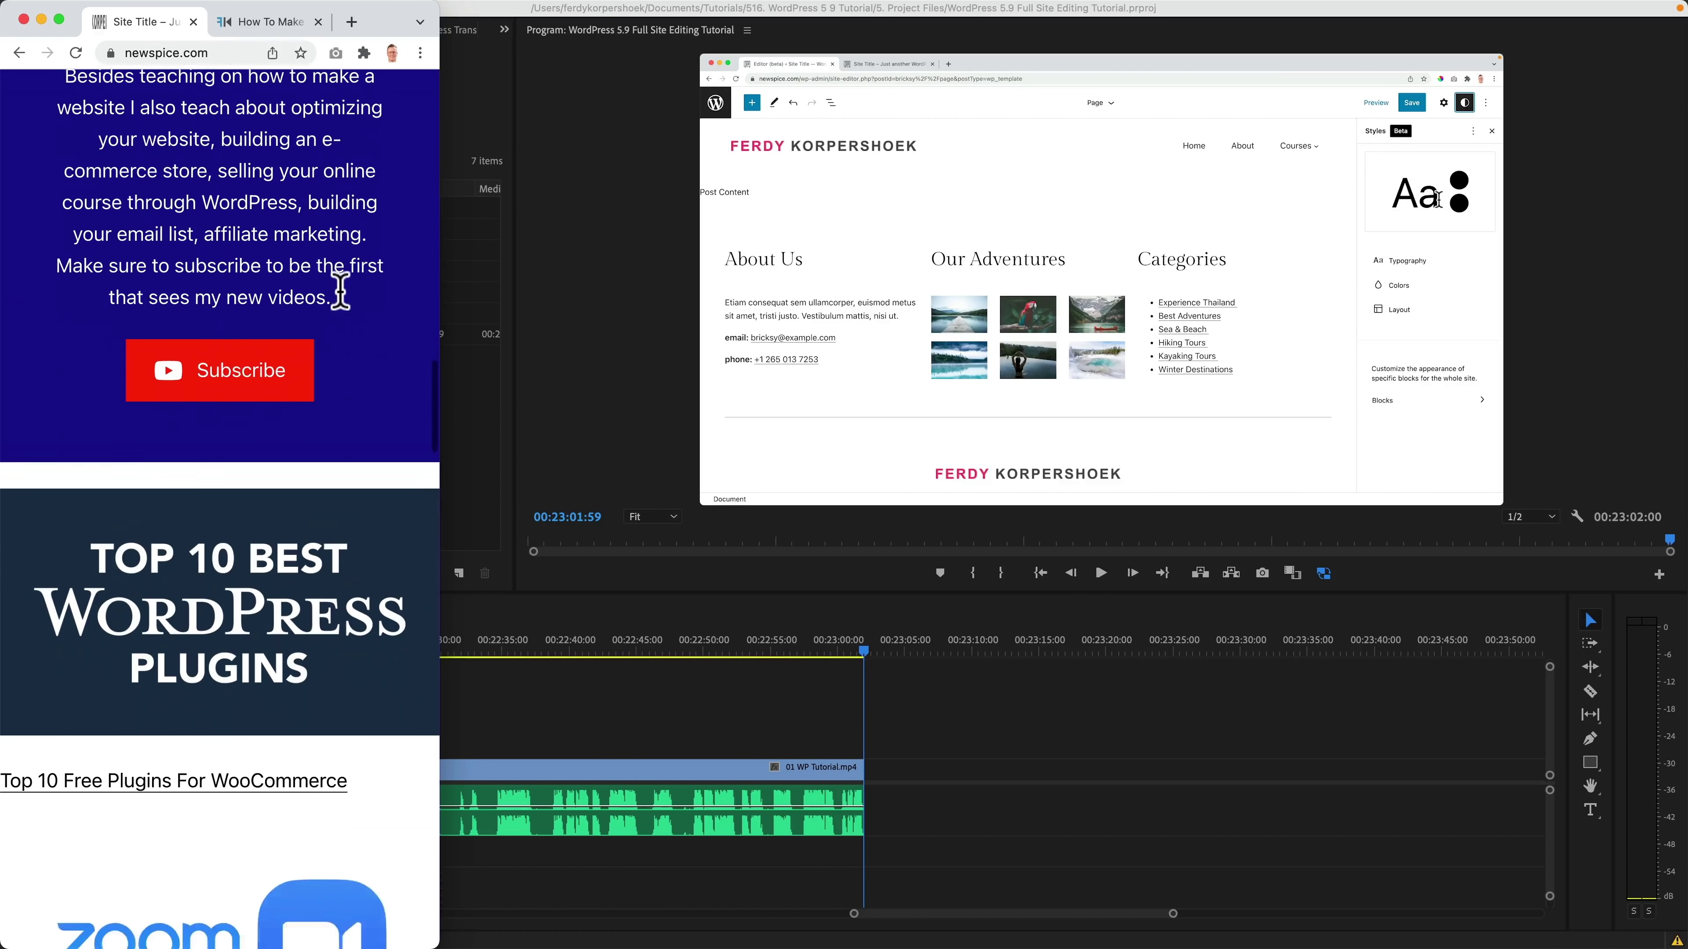
scroll(341, 290, "down", 20)
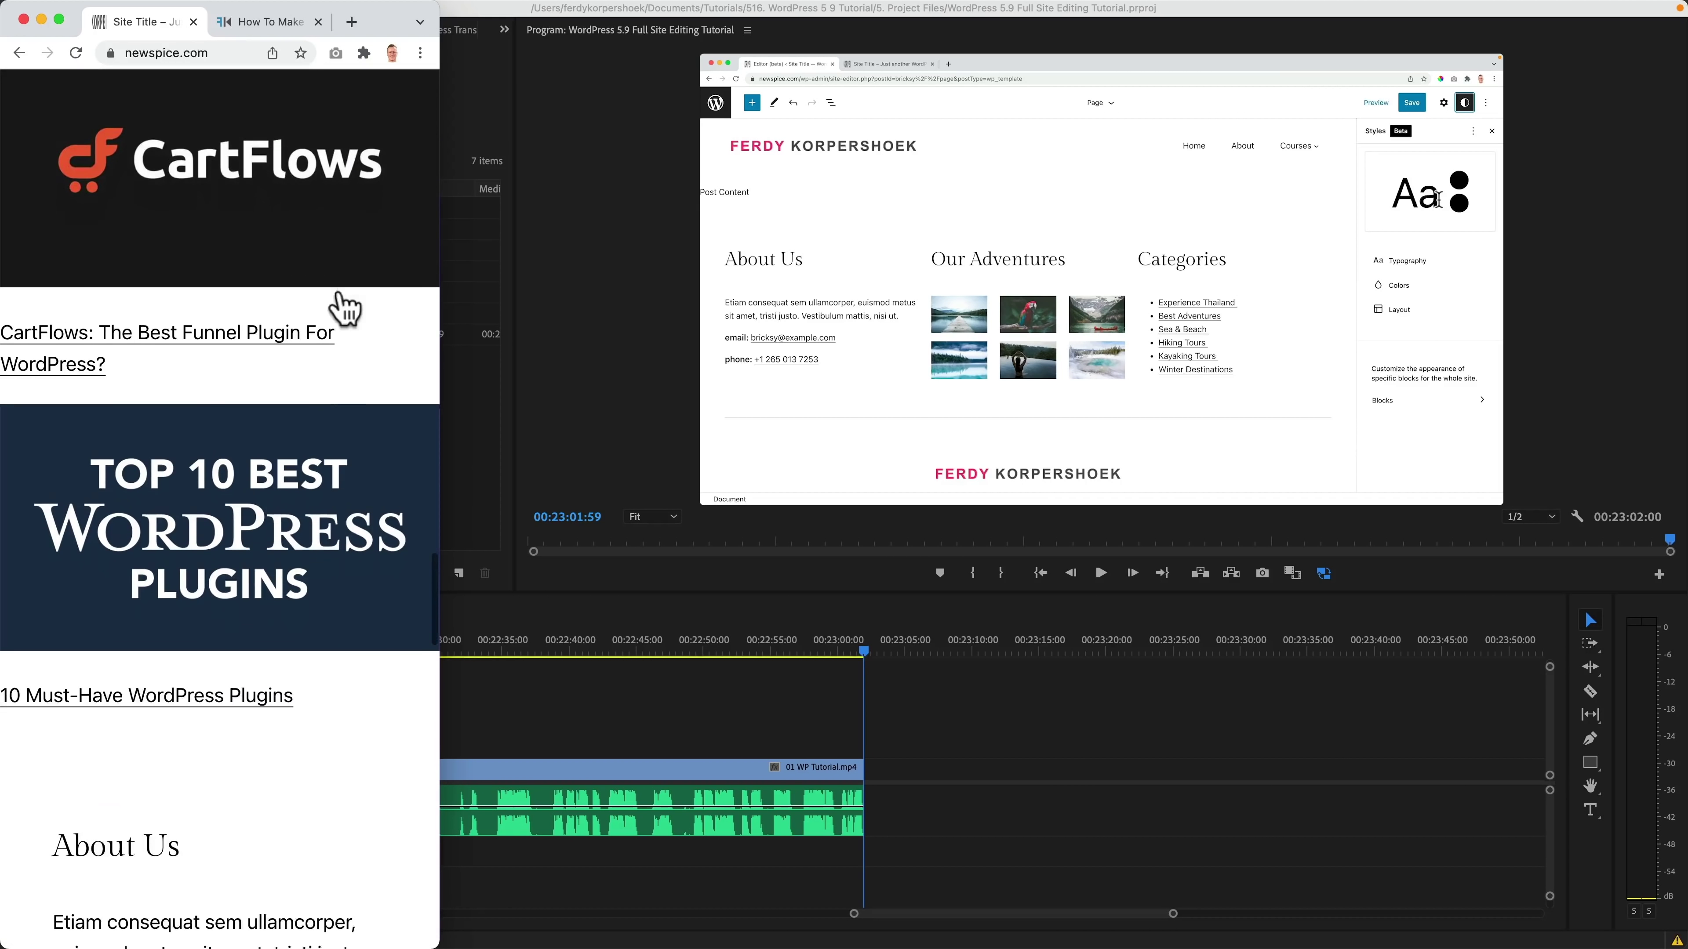
scroll(343, 305, "down", 3)
scroll(340, 303, "up", 20)
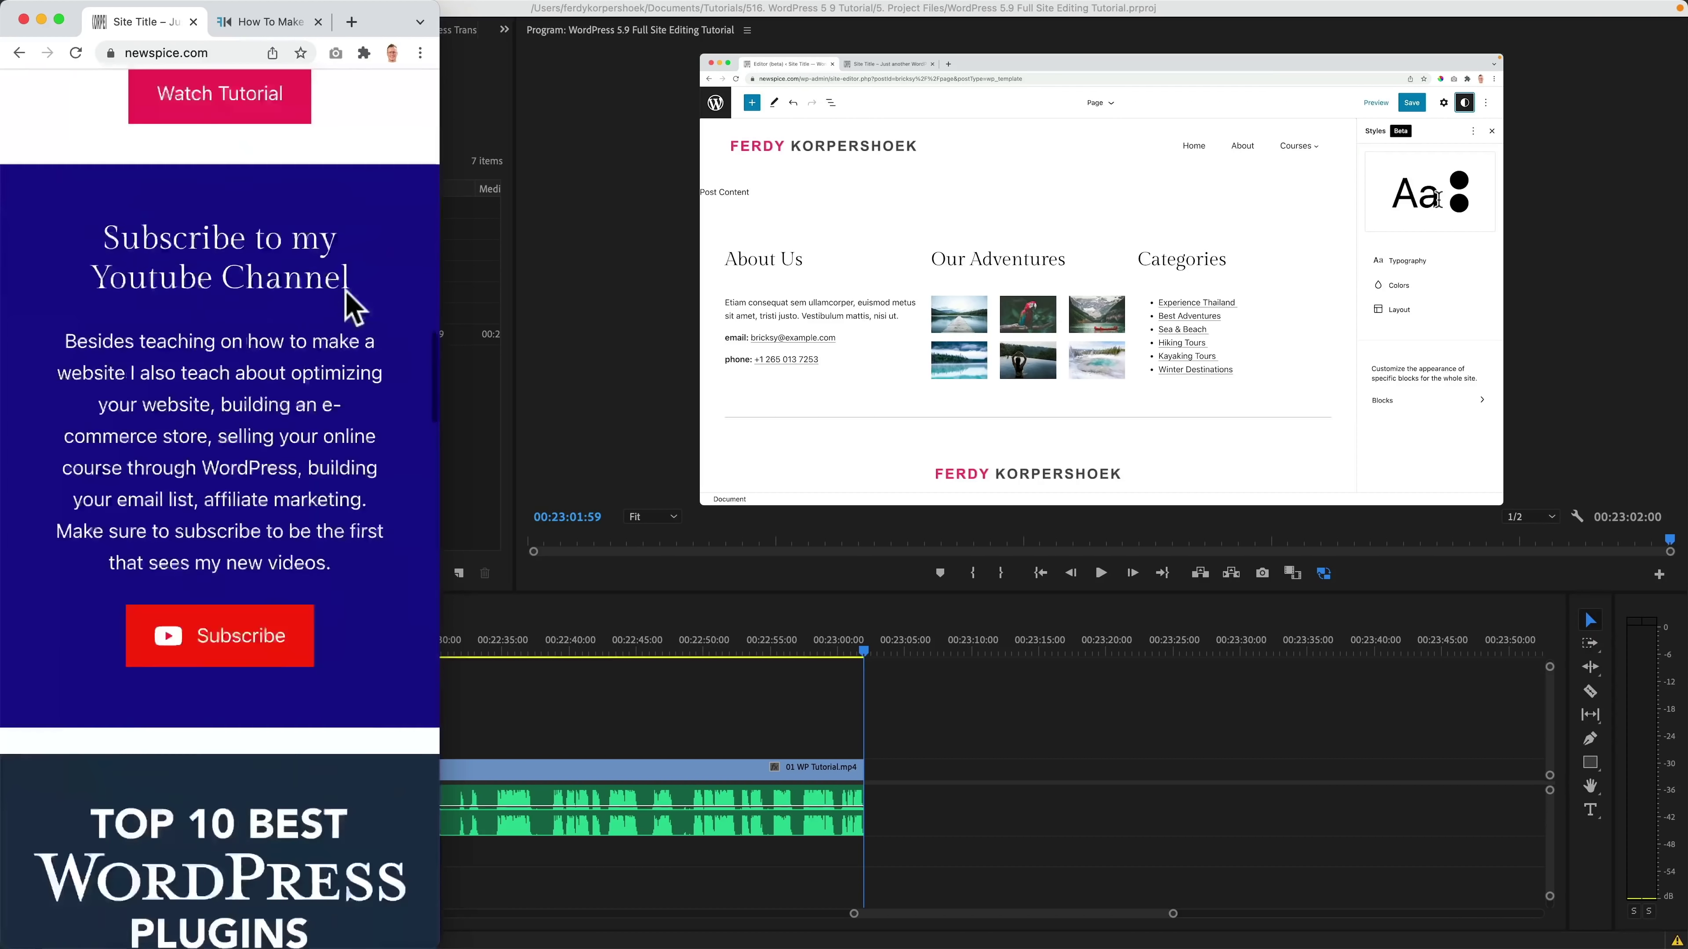
Step: Widen the browser window to full screen width, open the Home page for editing and dismiss the autosave notice
scroll(356, 305, "up", 10)
scroll(399, 299, "down", 1)
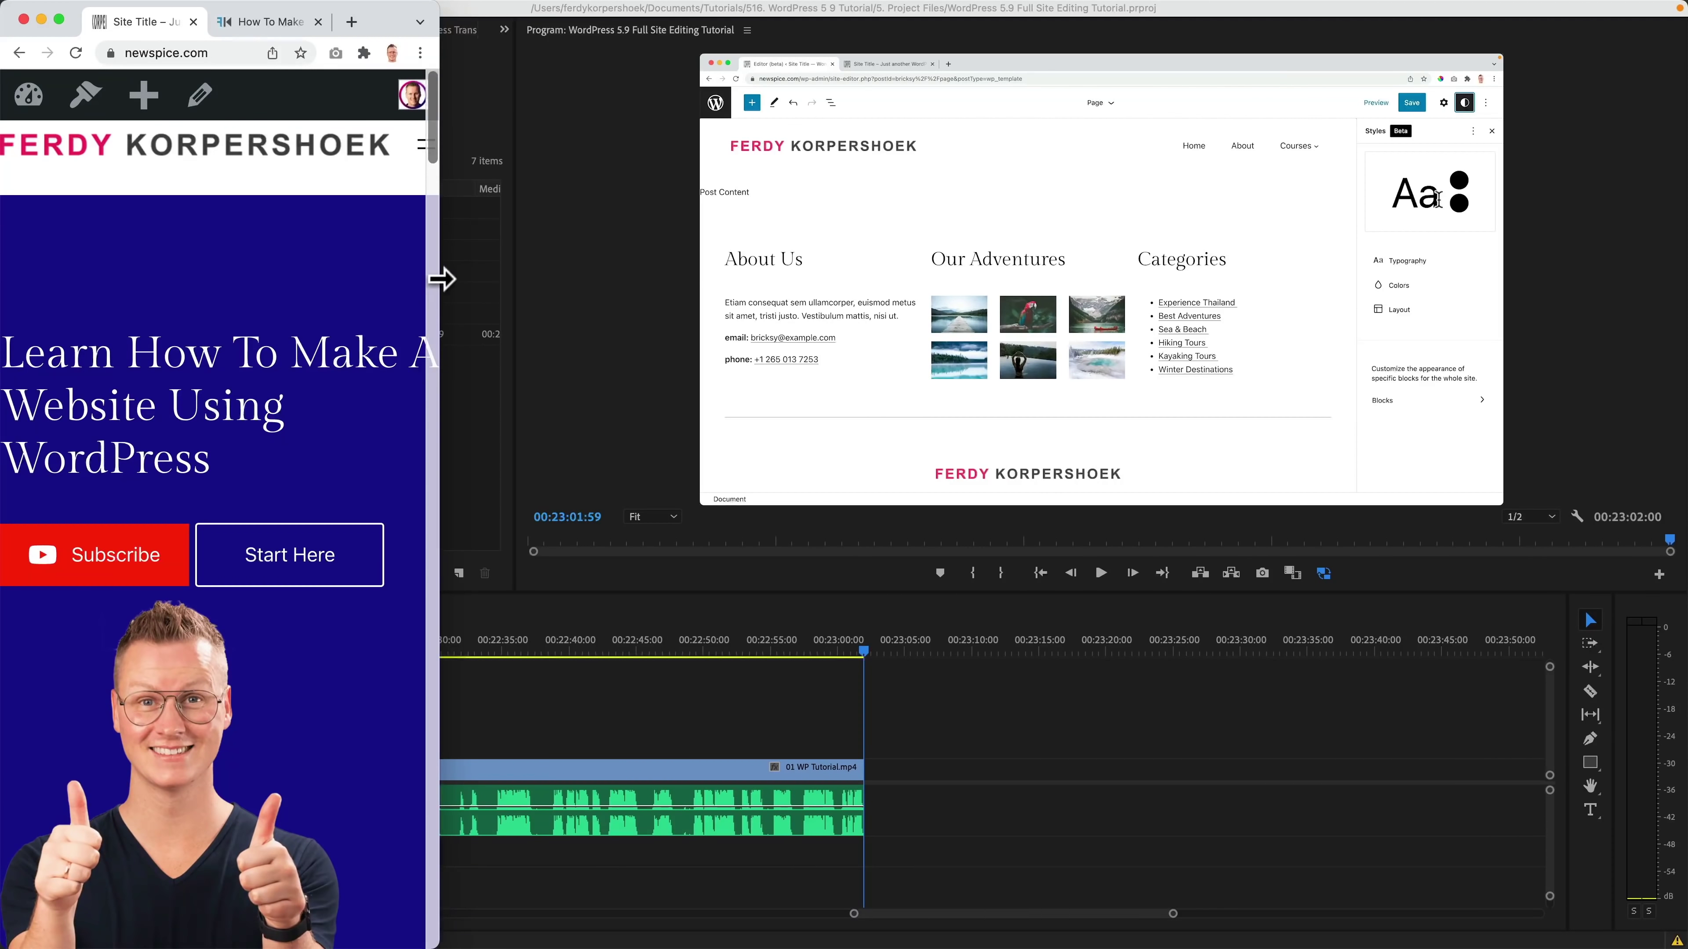
left_click_drag(440, 275, 1681, 306)
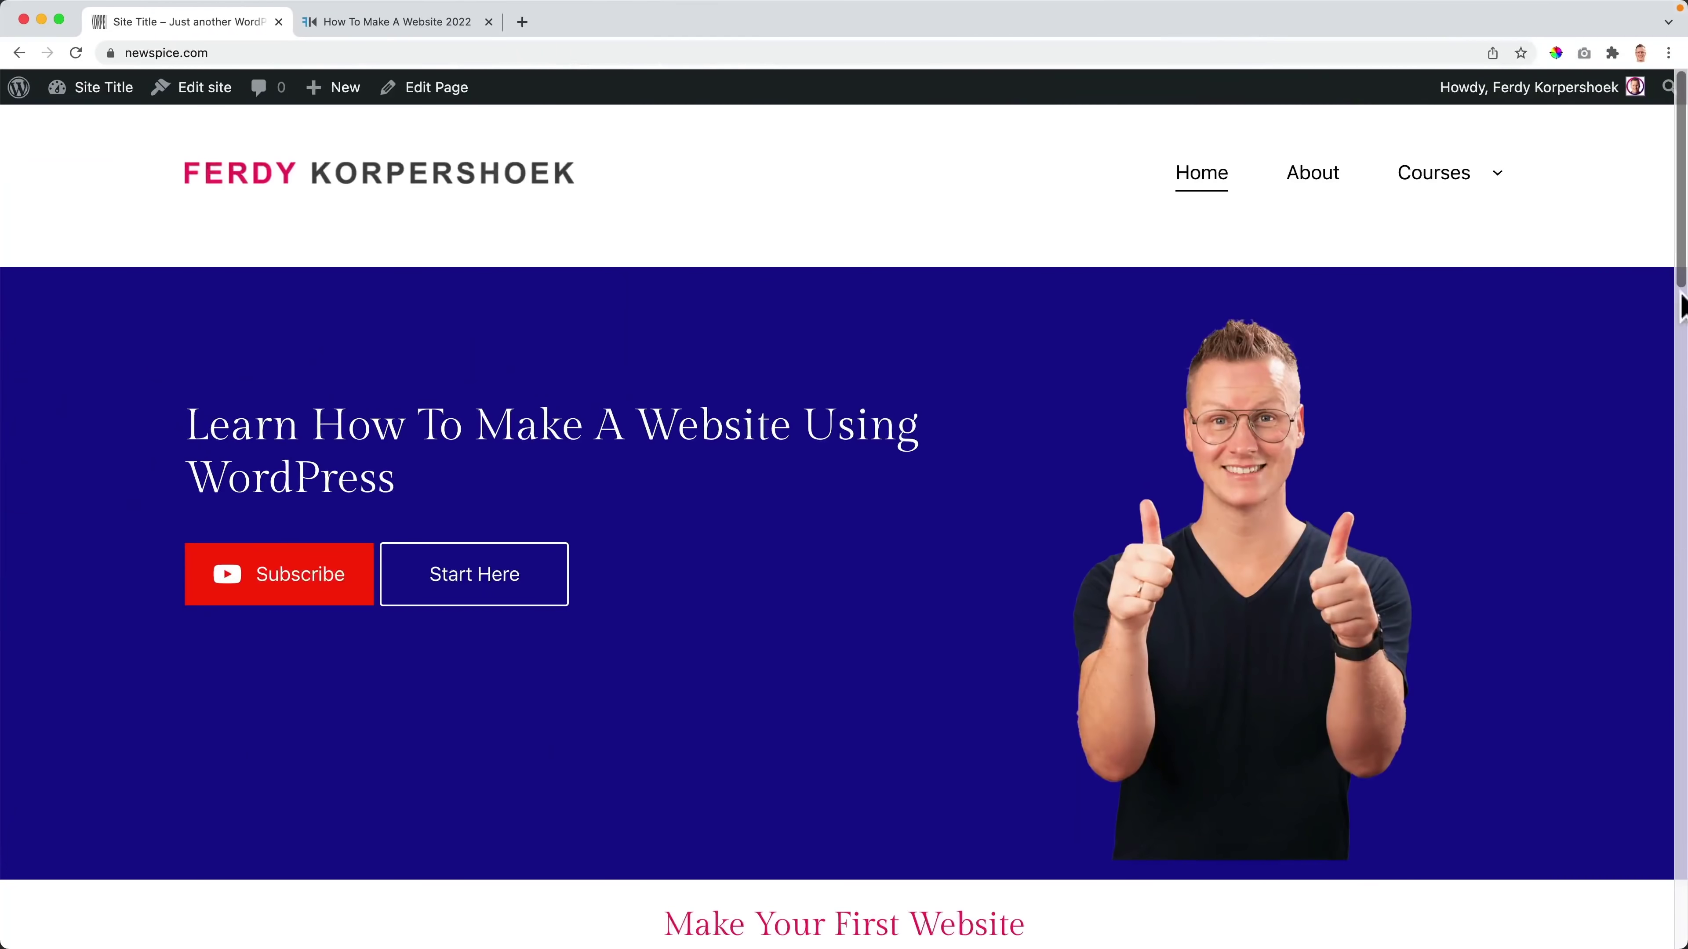
left_click(433, 87)
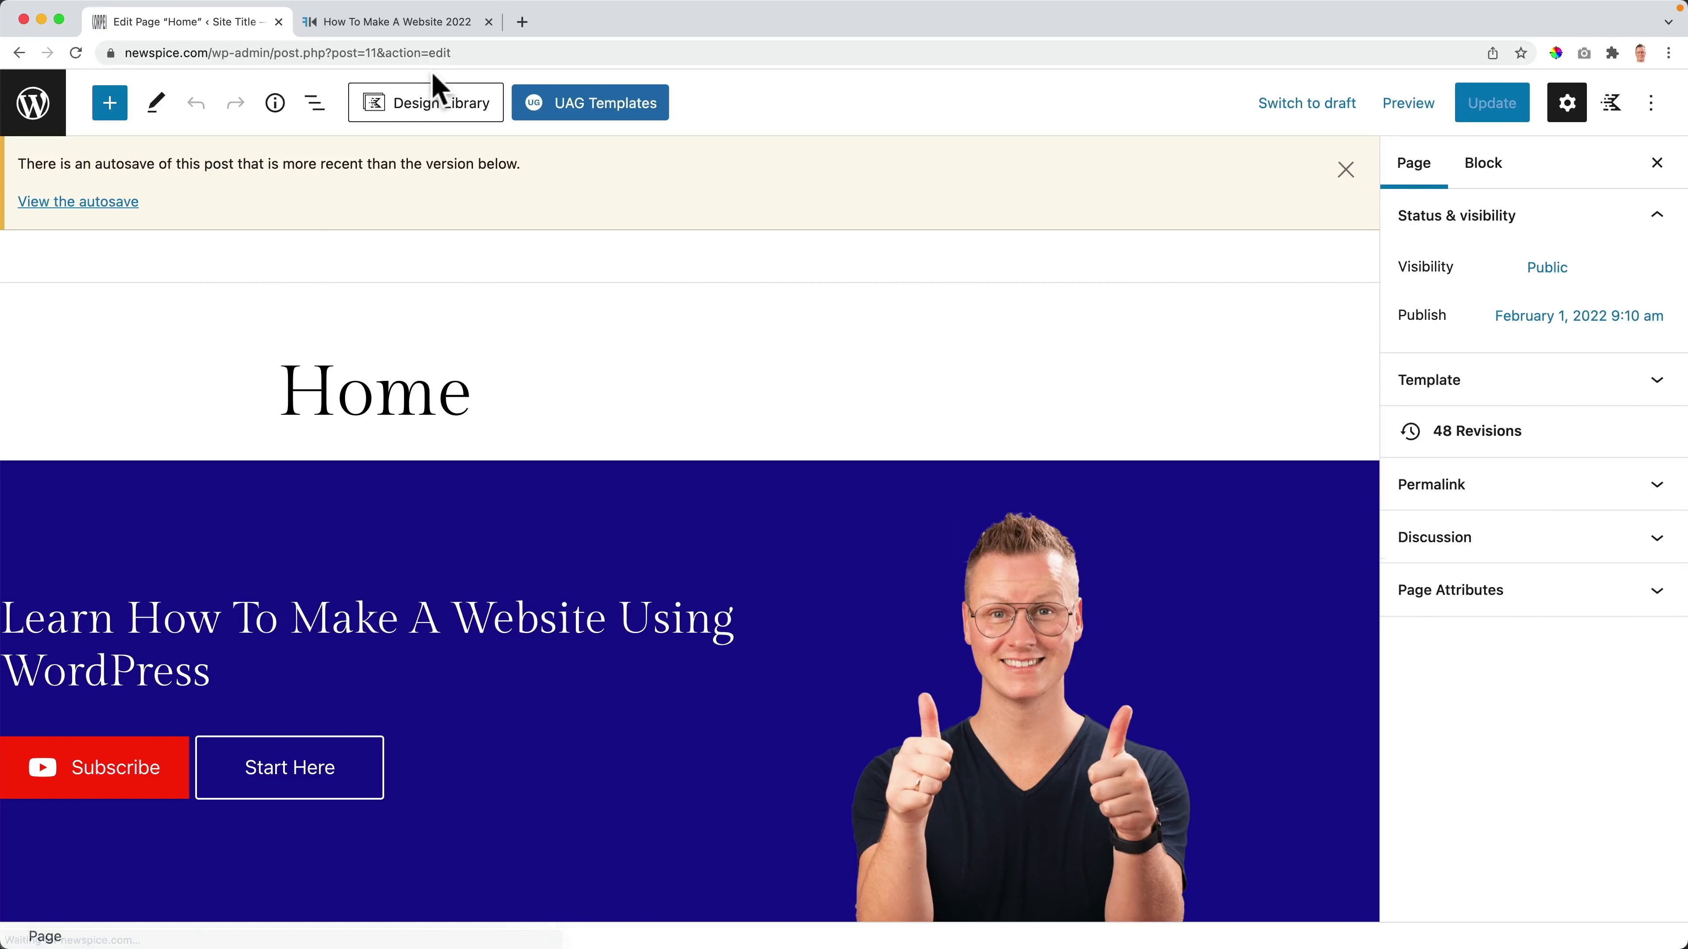
left_click(1348, 171)
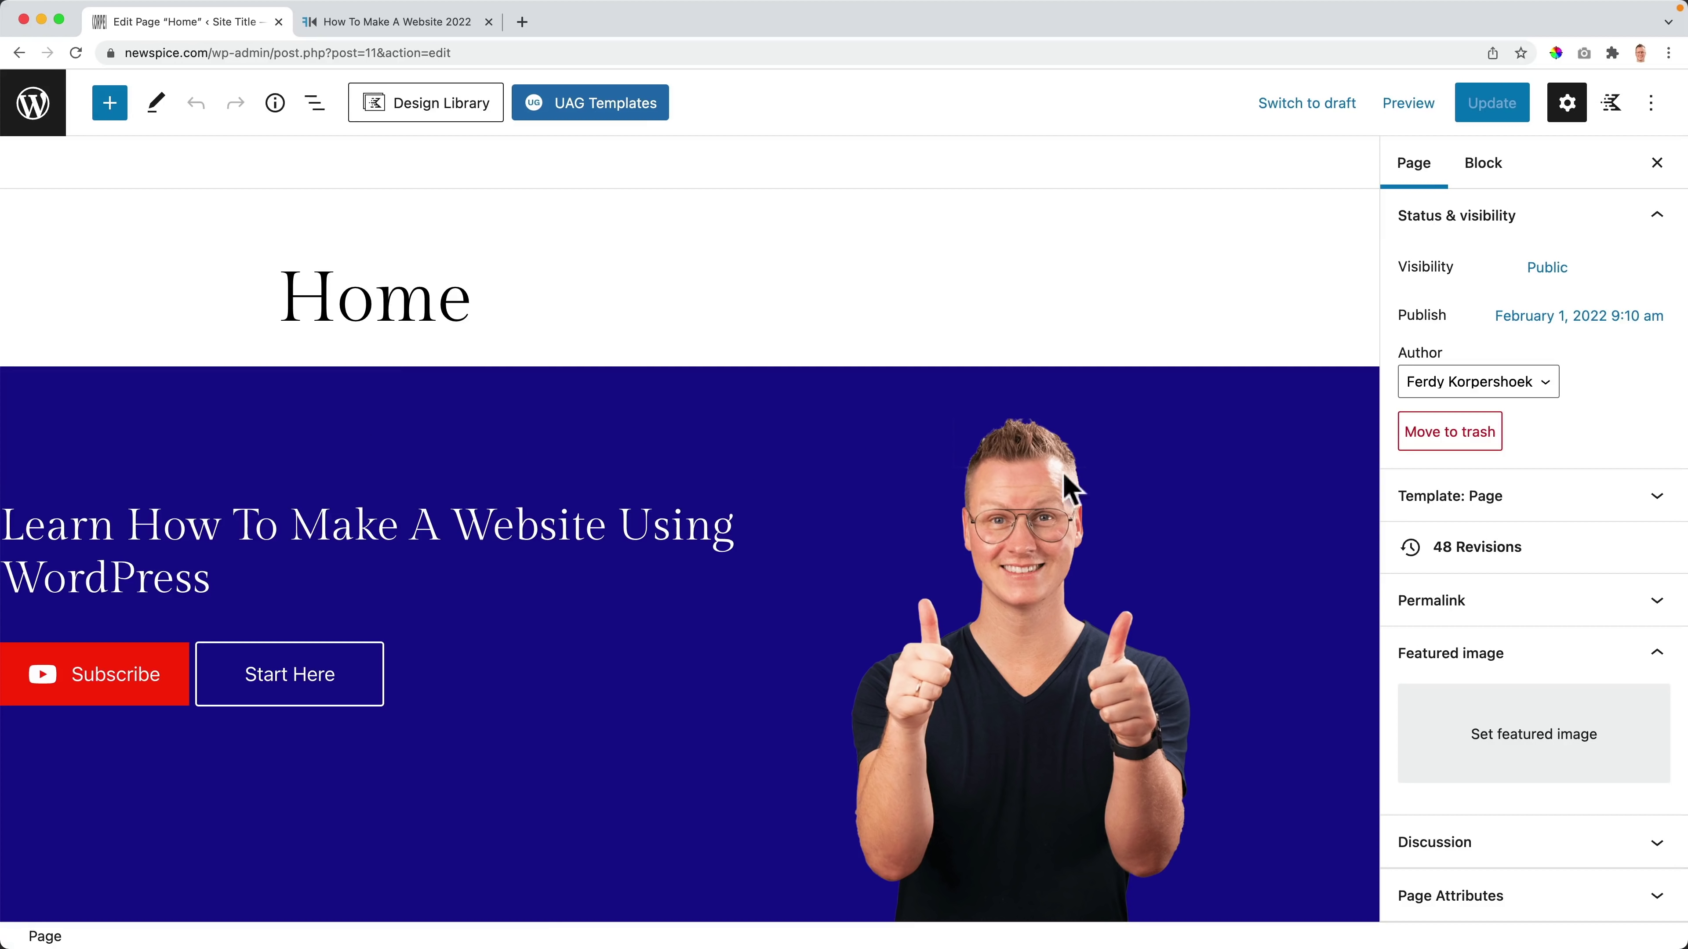
Step: Show the block list view and collapse all four top-level groups
left_click(314, 103)
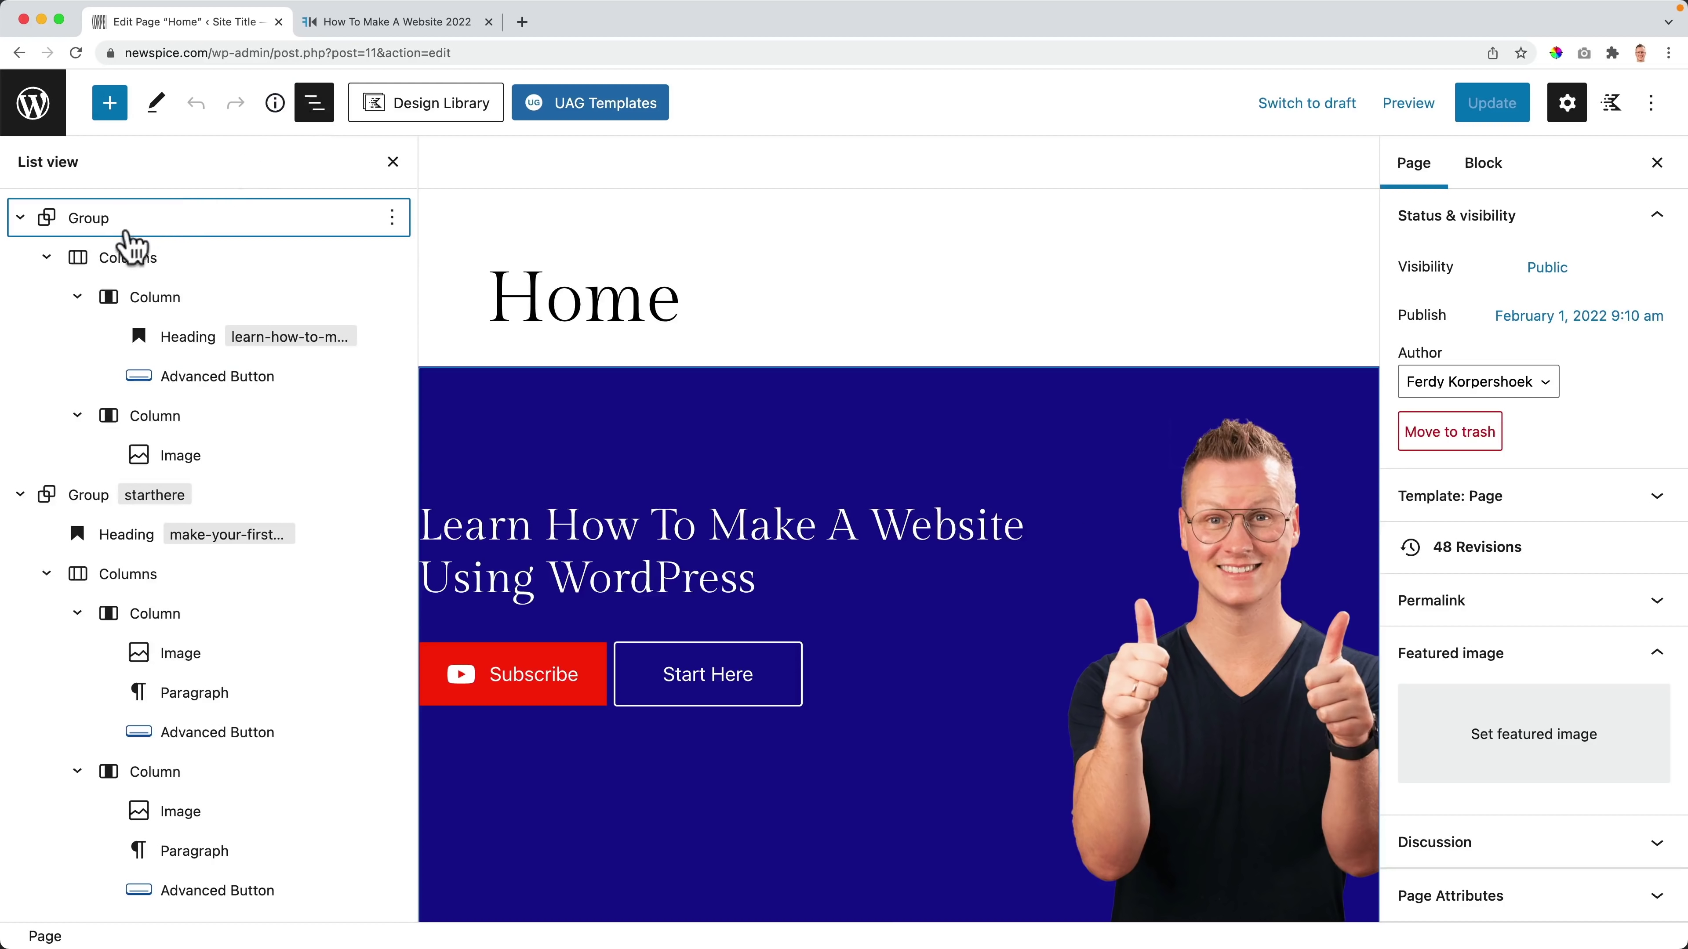
left_click(19, 219)
left_click(20, 258)
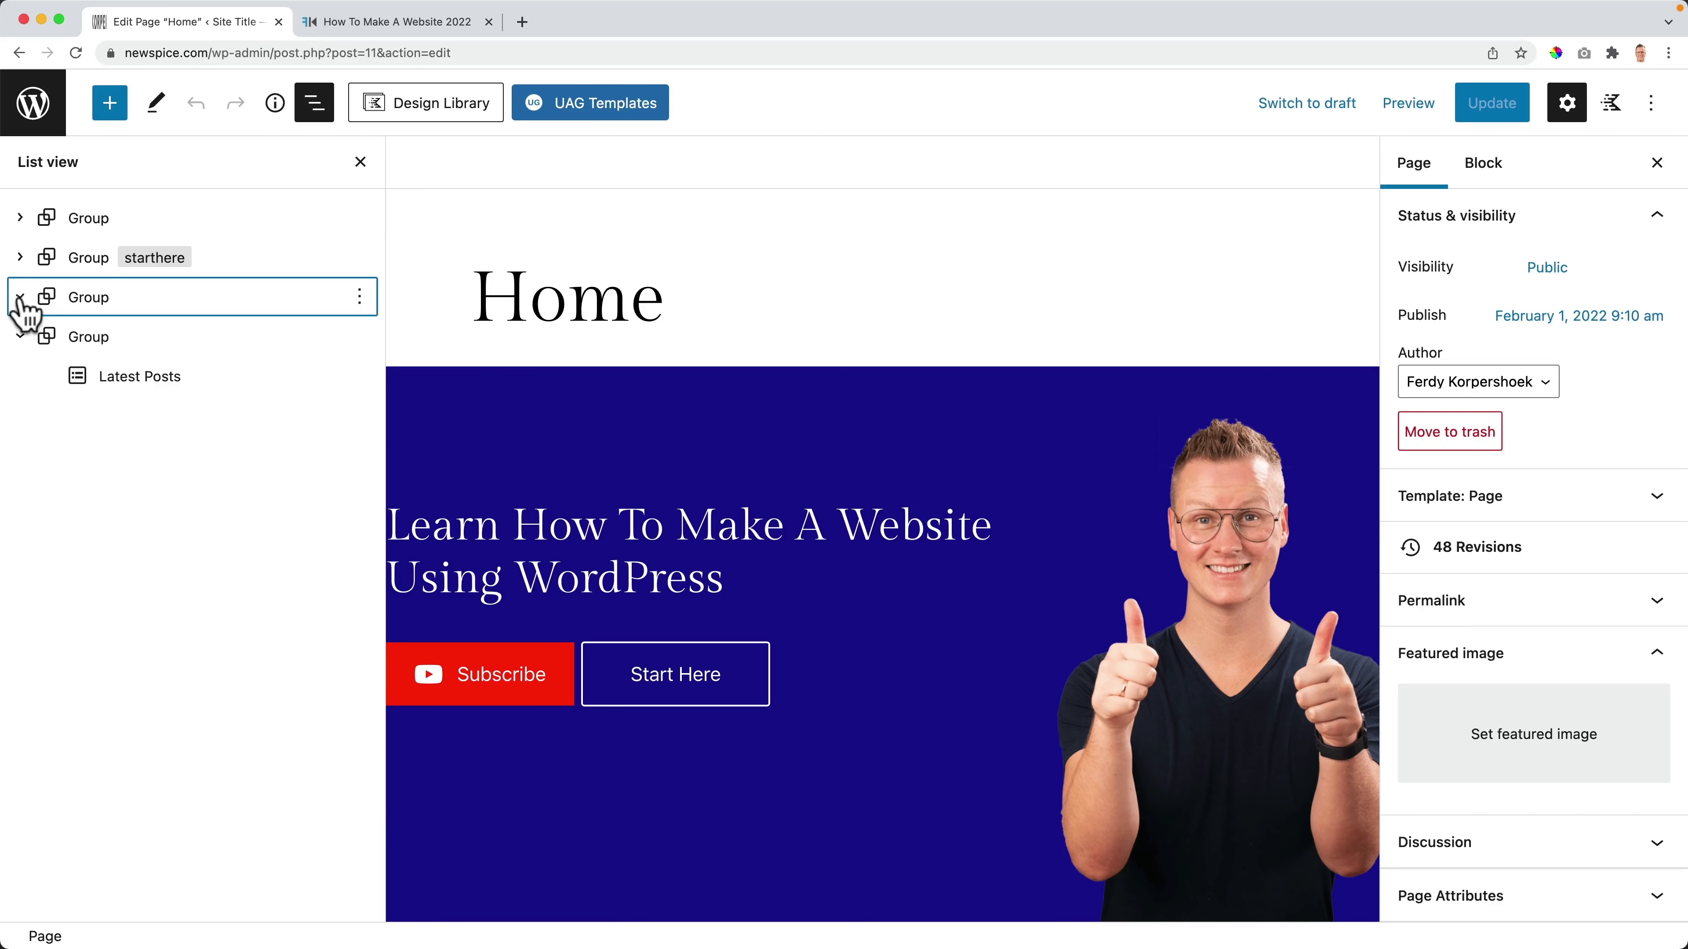
left_click(20, 337)
Step: Set the hero group's right, bottom and left padding to 20 px each and its block spacing to 20 px
left_click(100, 222)
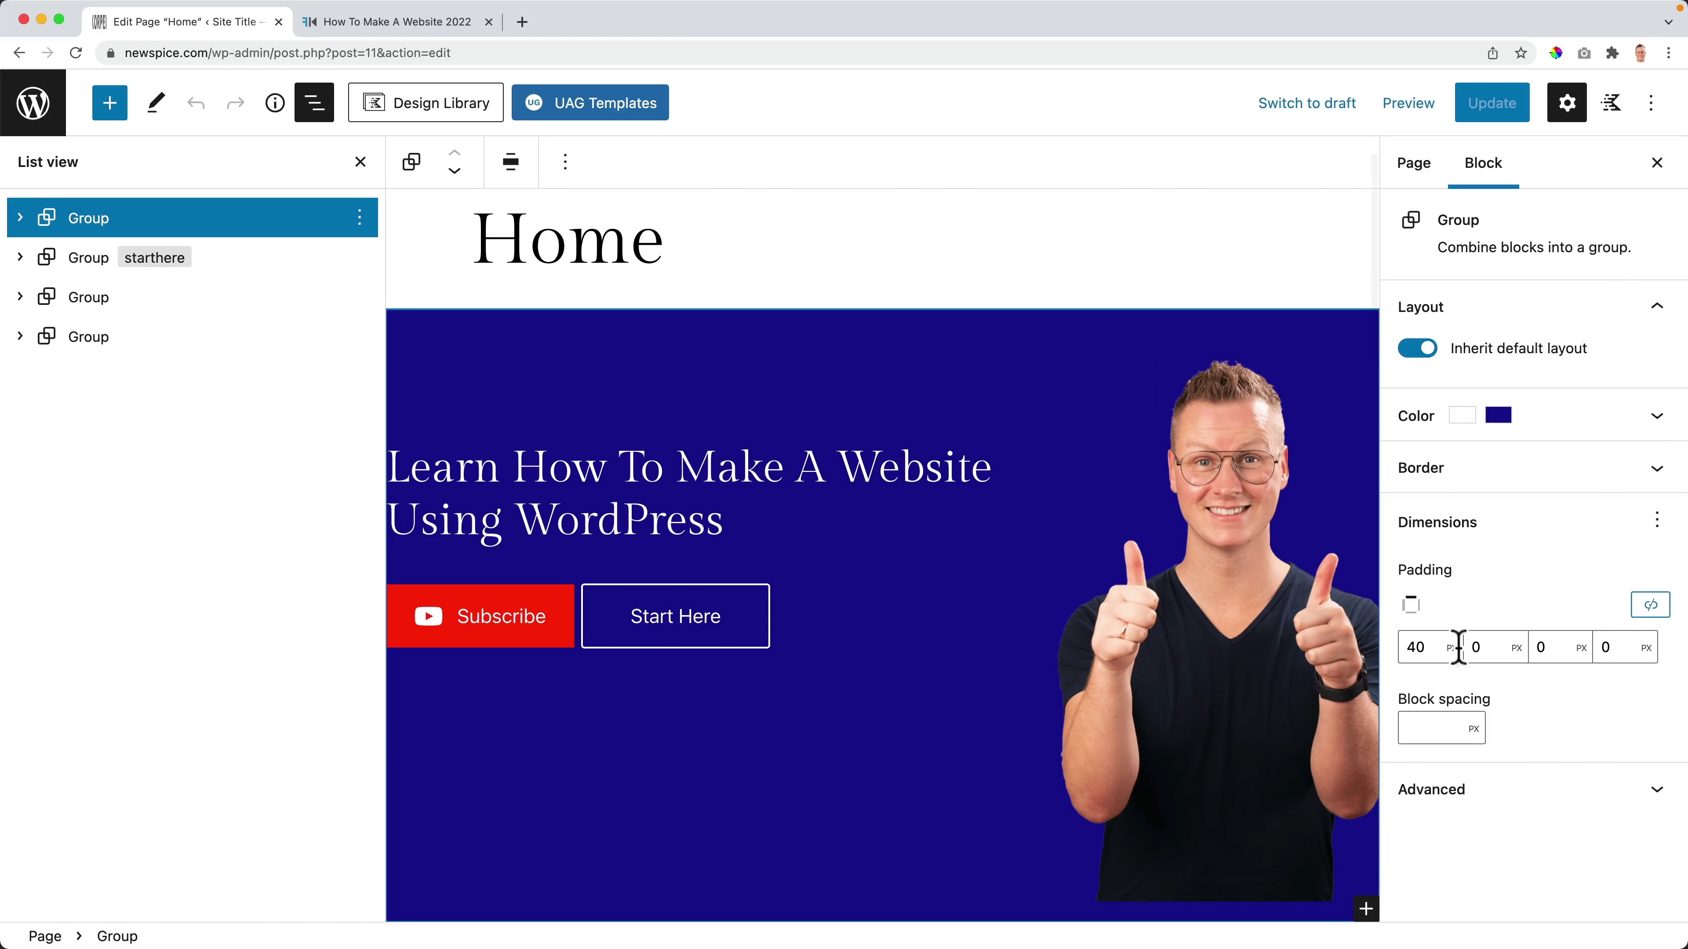
left_click(1651, 605)
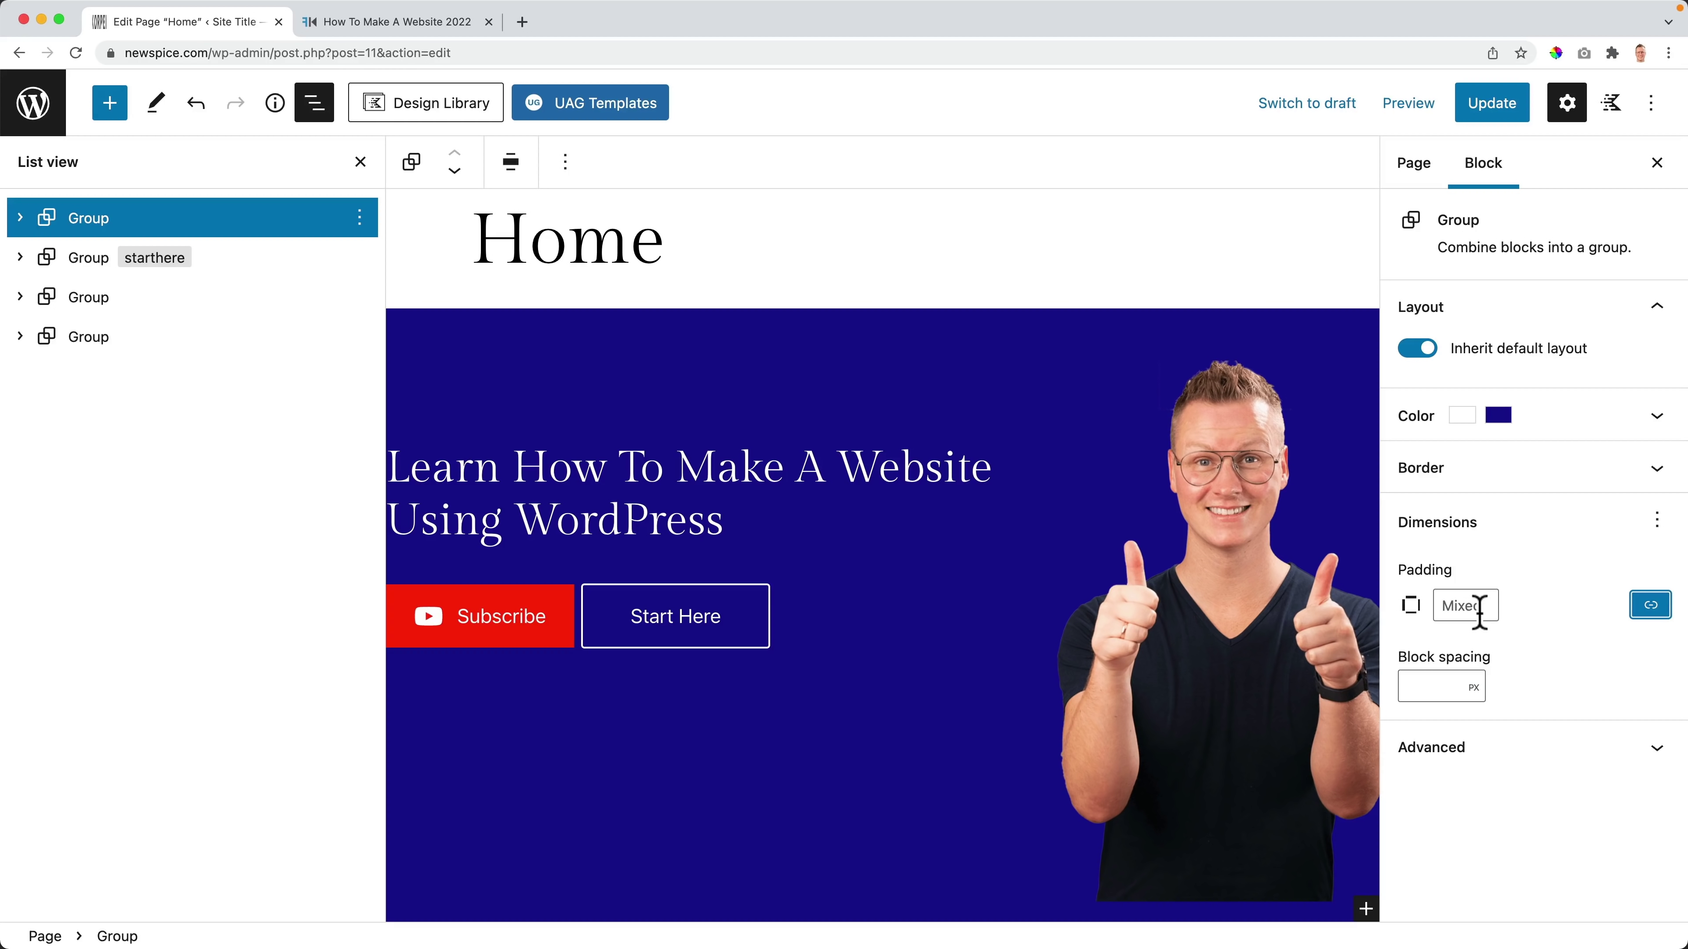
left_click(1651, 605)
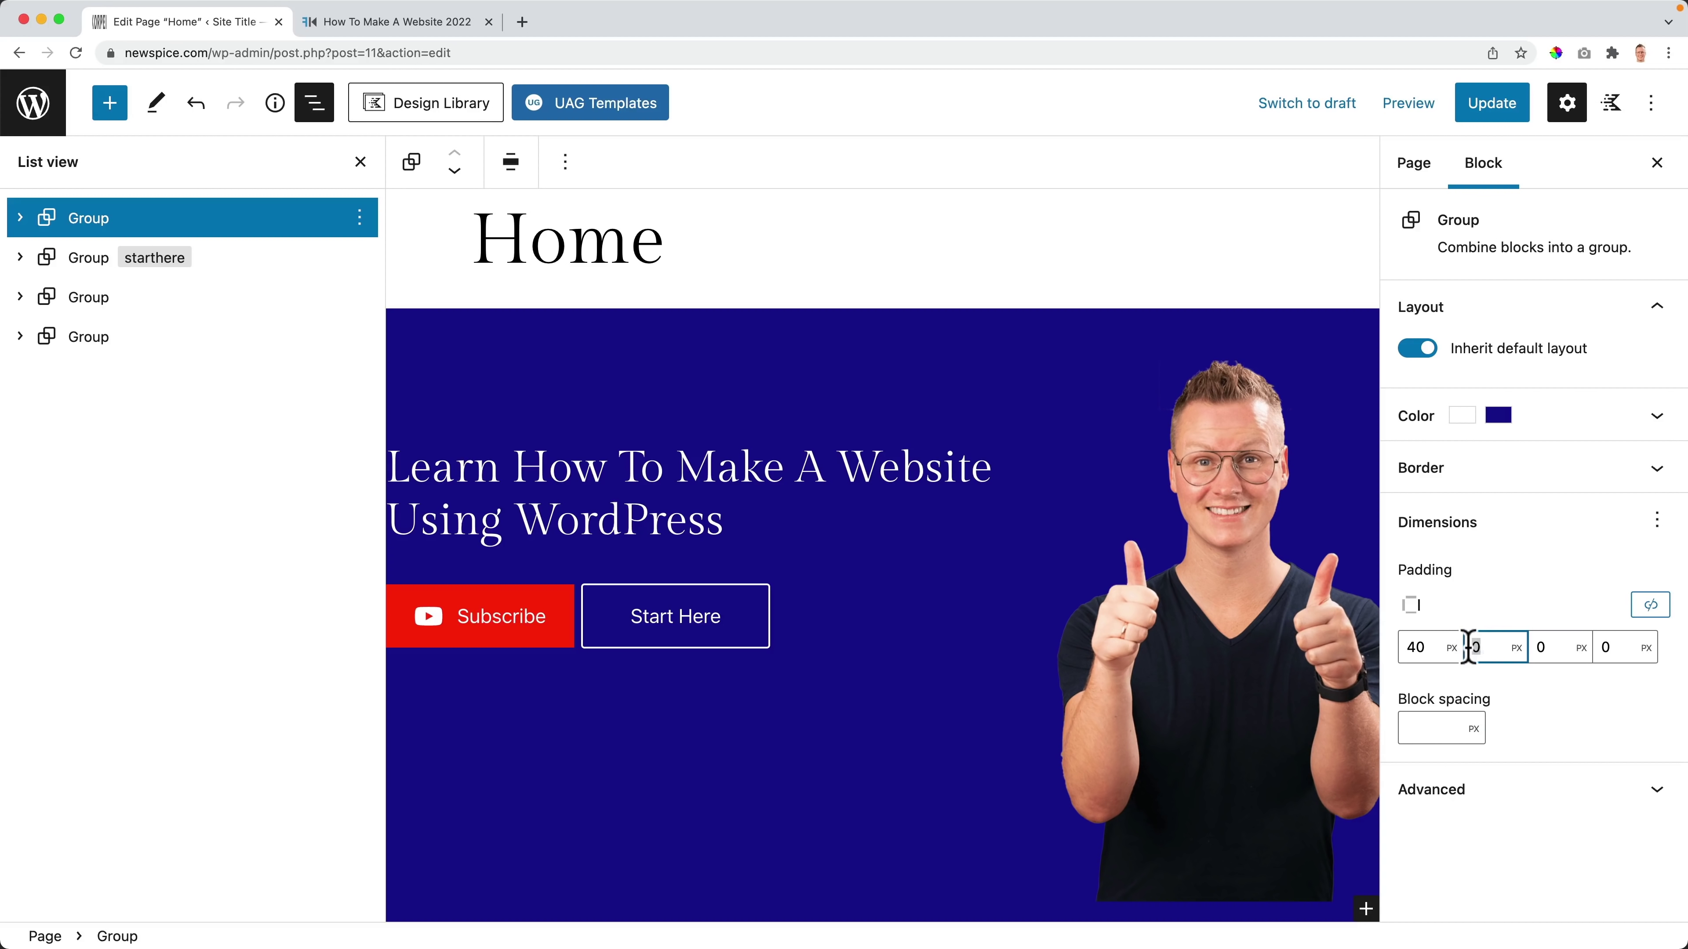
key("Tab")
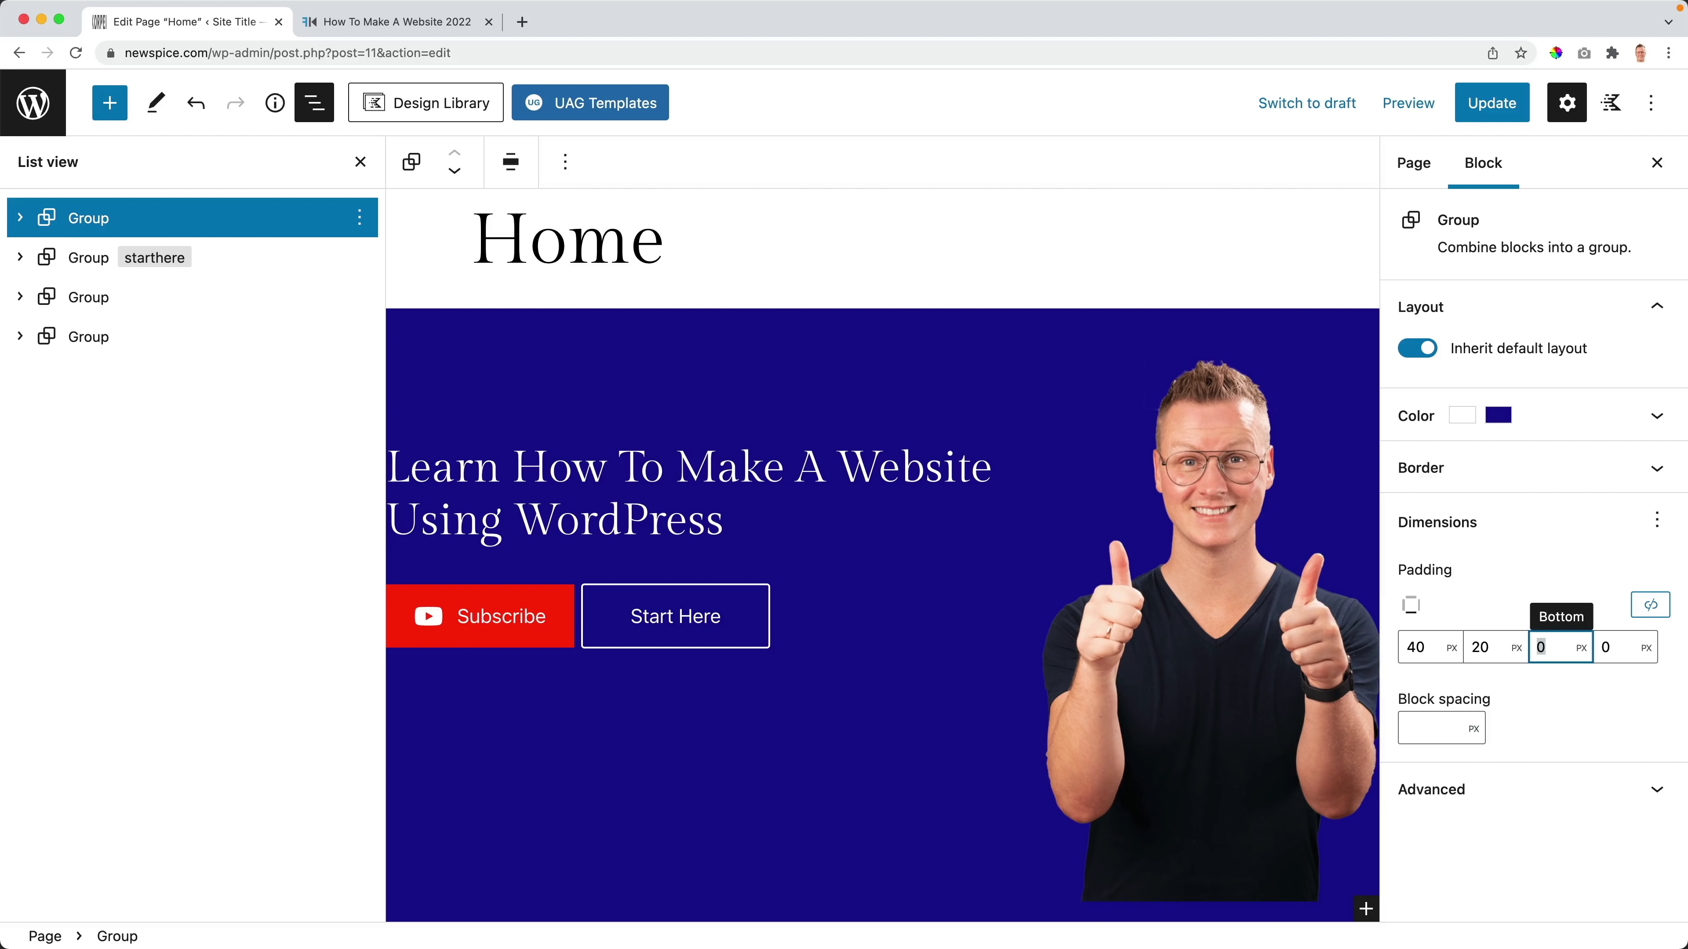
key("Tab")
type("20")
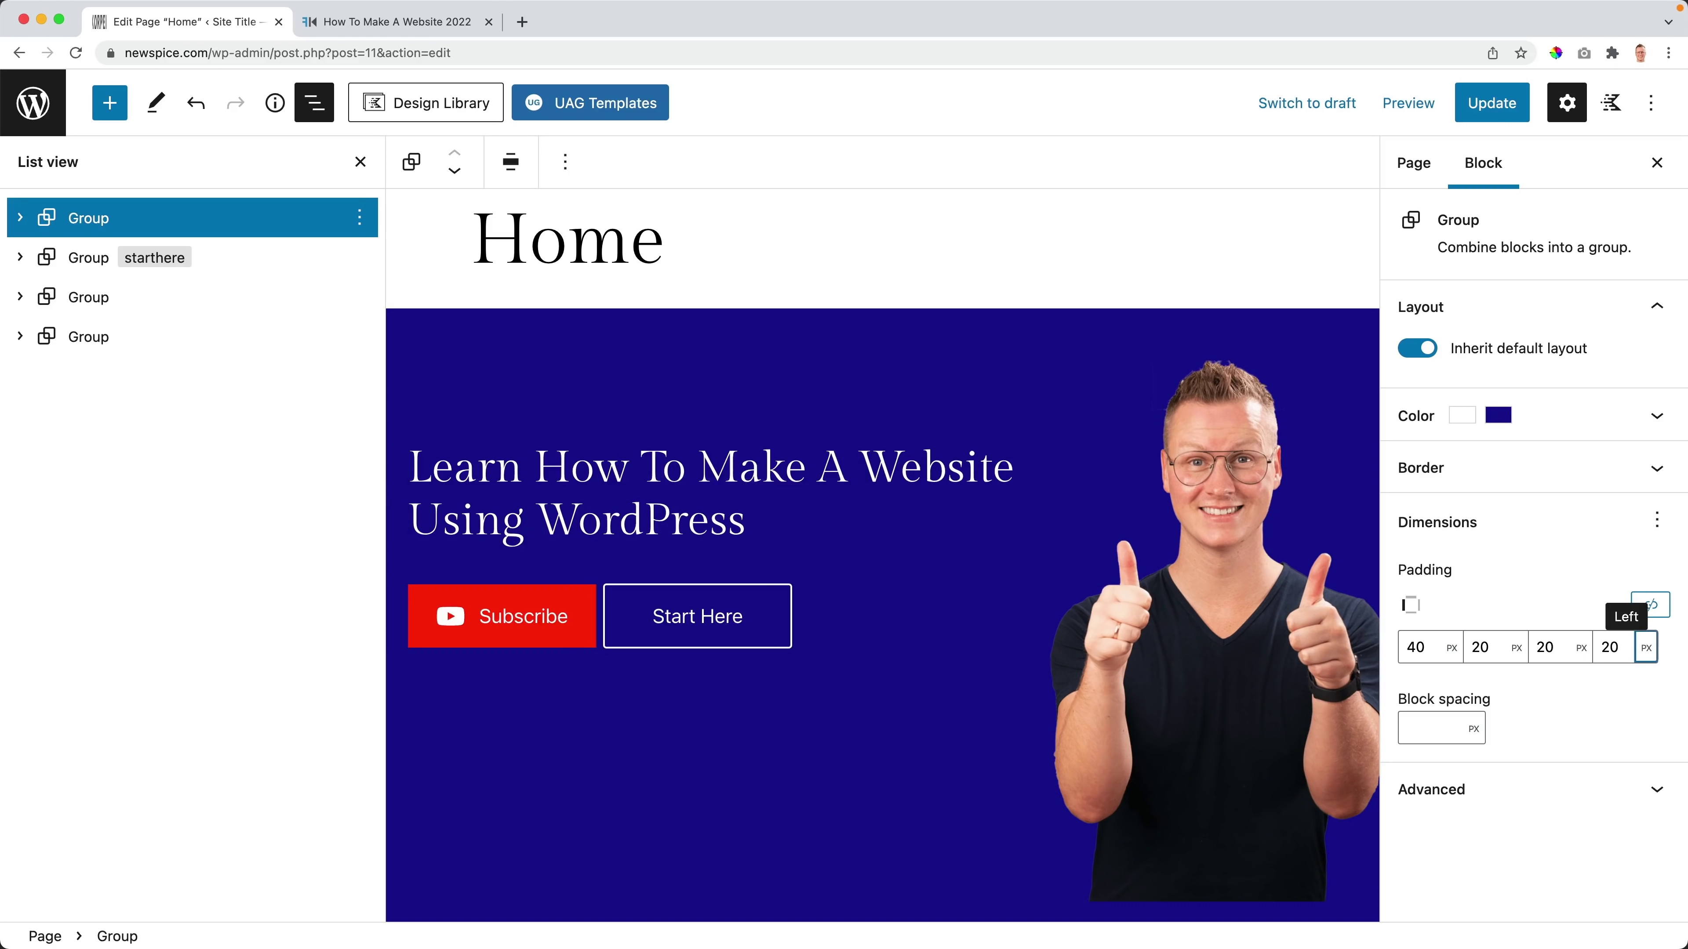
key("Tab")
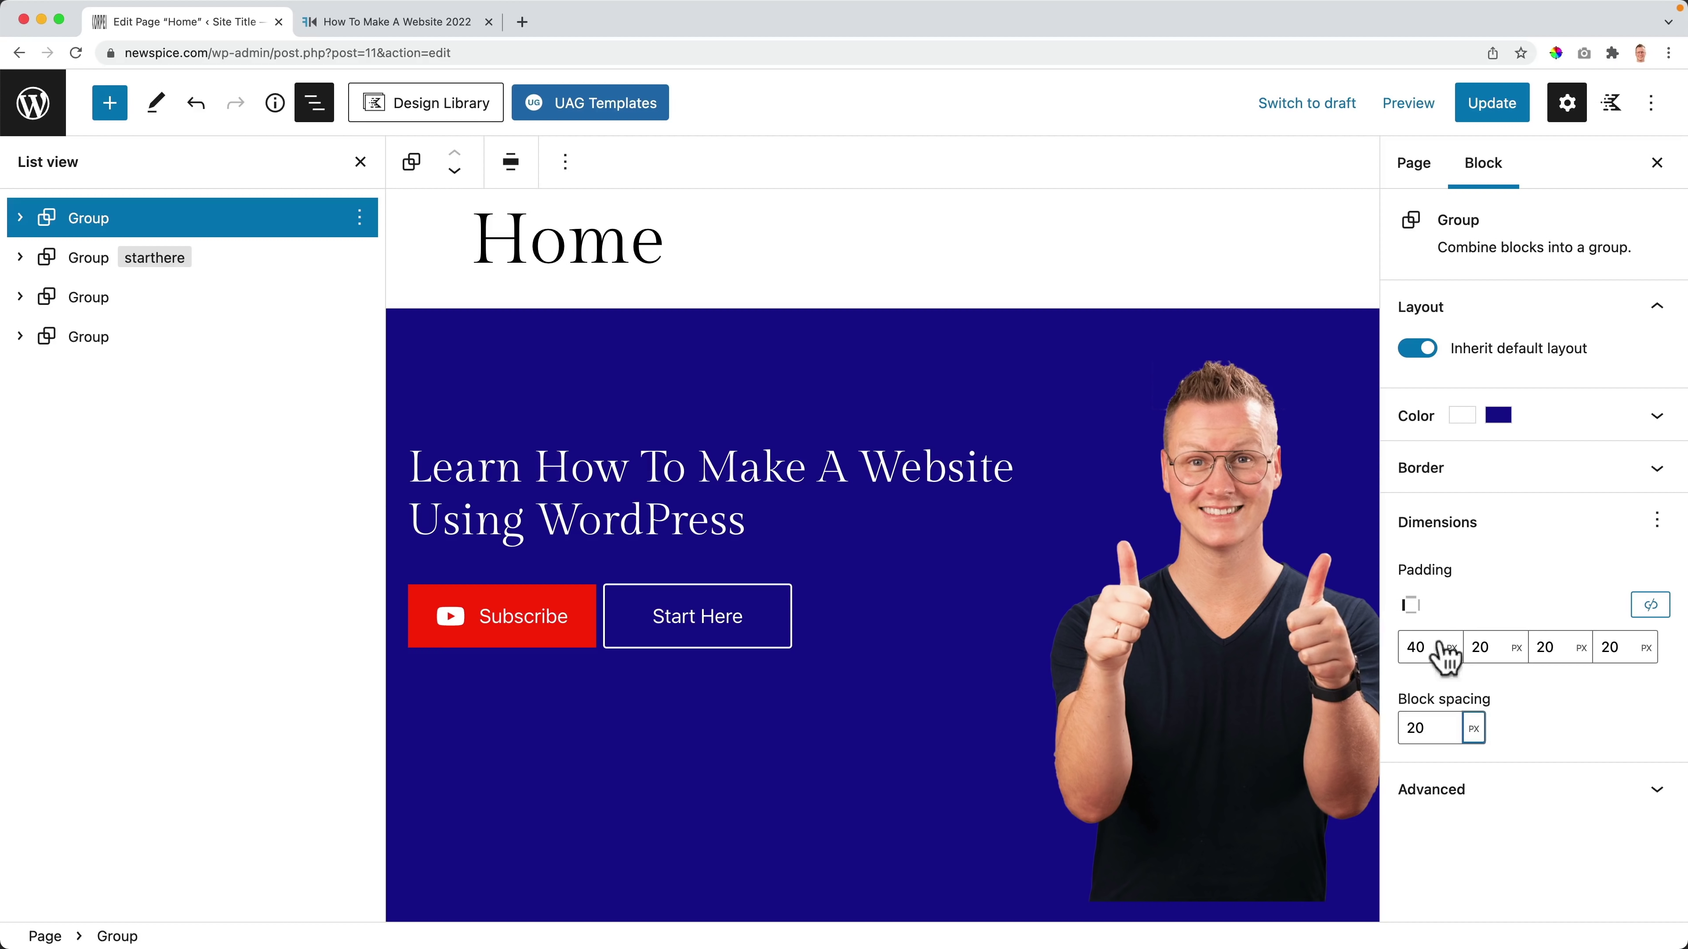
Step: Set the starthere group's padding to 20 px on all sides and its block spacing to 20 px
left_click(88, 260)
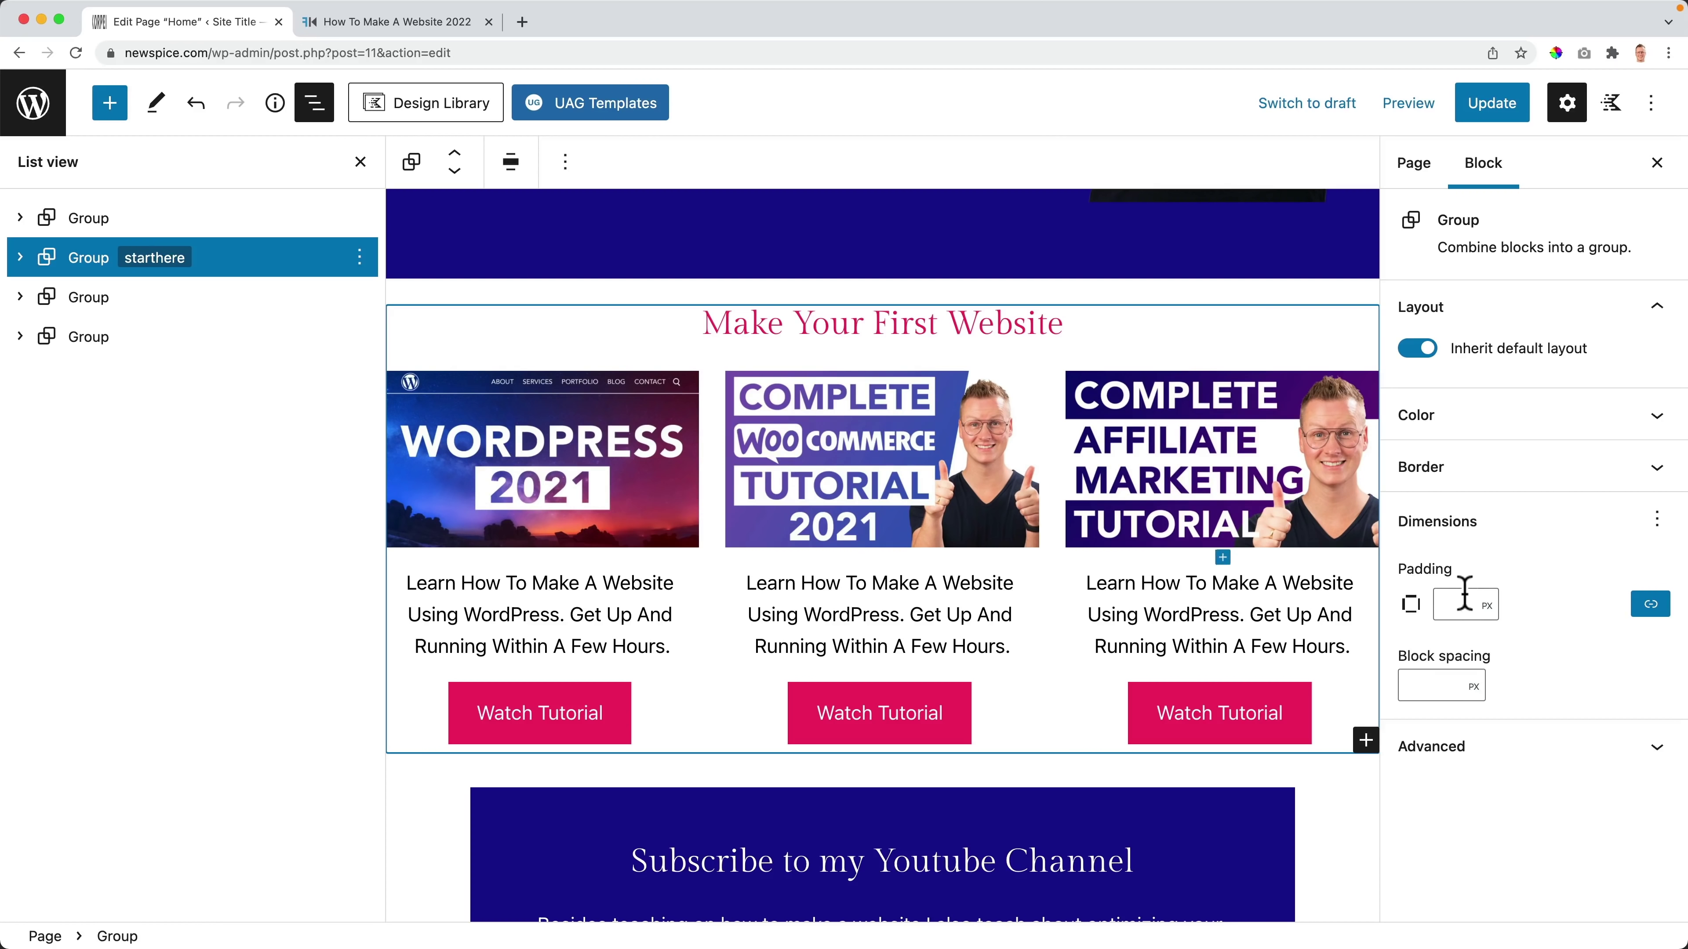
left_click(1455, 603)
type("29")
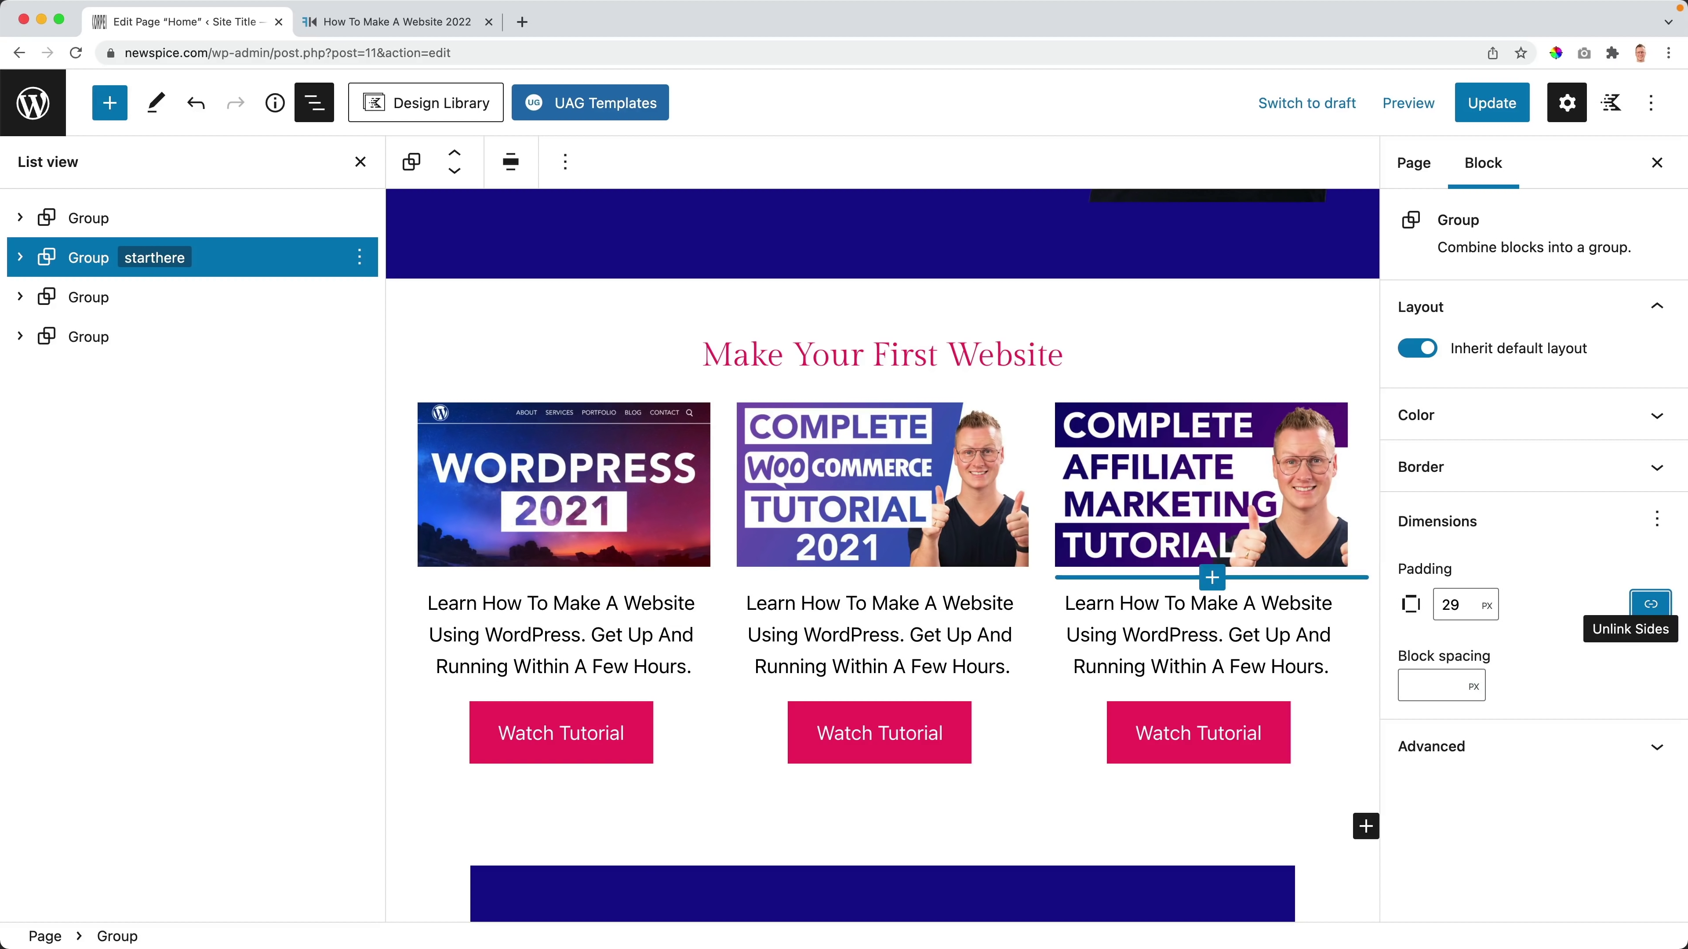
double_click(1487, 604)
type("20")
left_click(1429, 685)
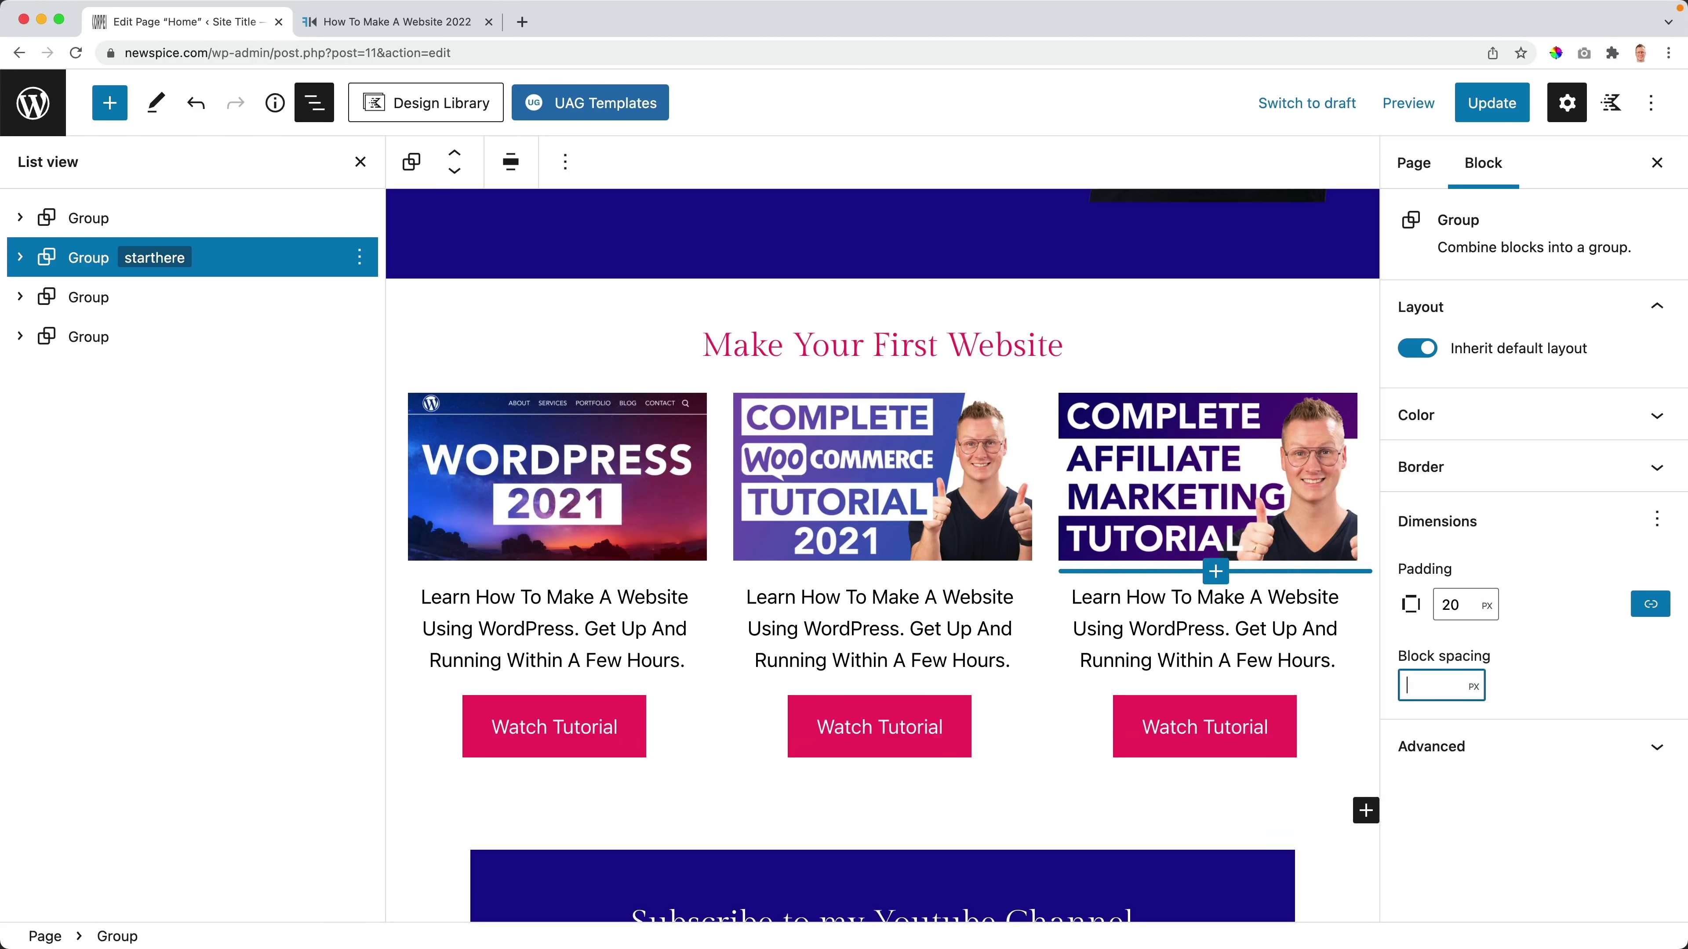
type("20")
Step: Set the block spacing of the Subscribe to my Youtube Channel group to 20 px
left_click(126, 298)
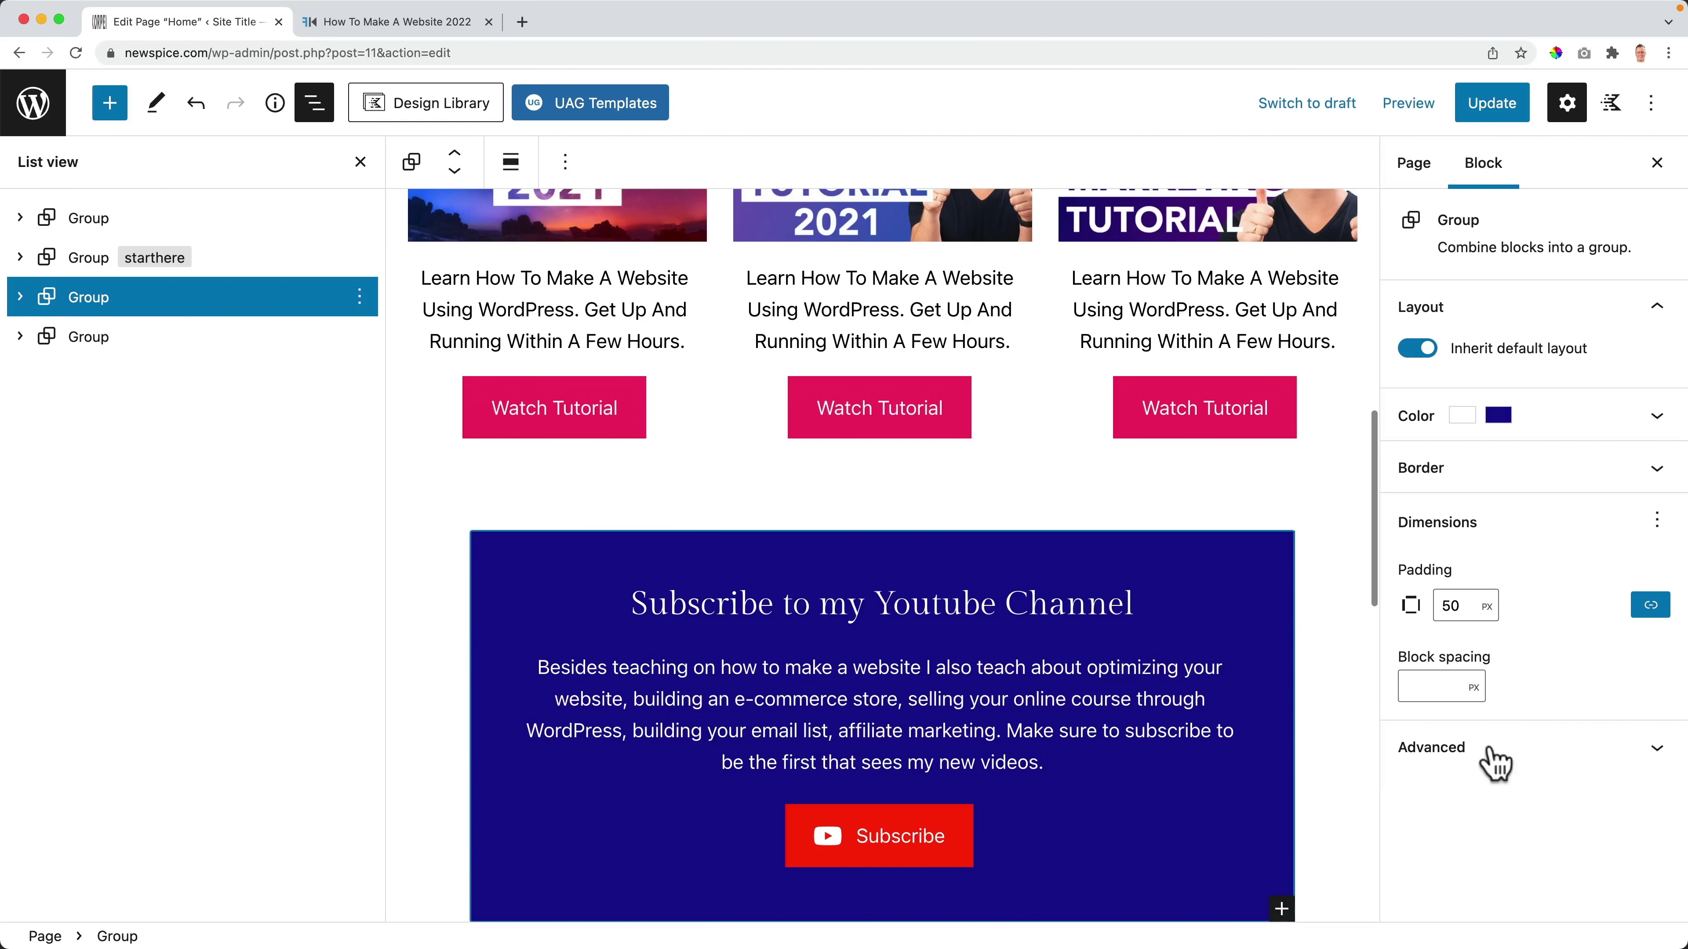
left_click_drag(1463, 605, 1426, 606)
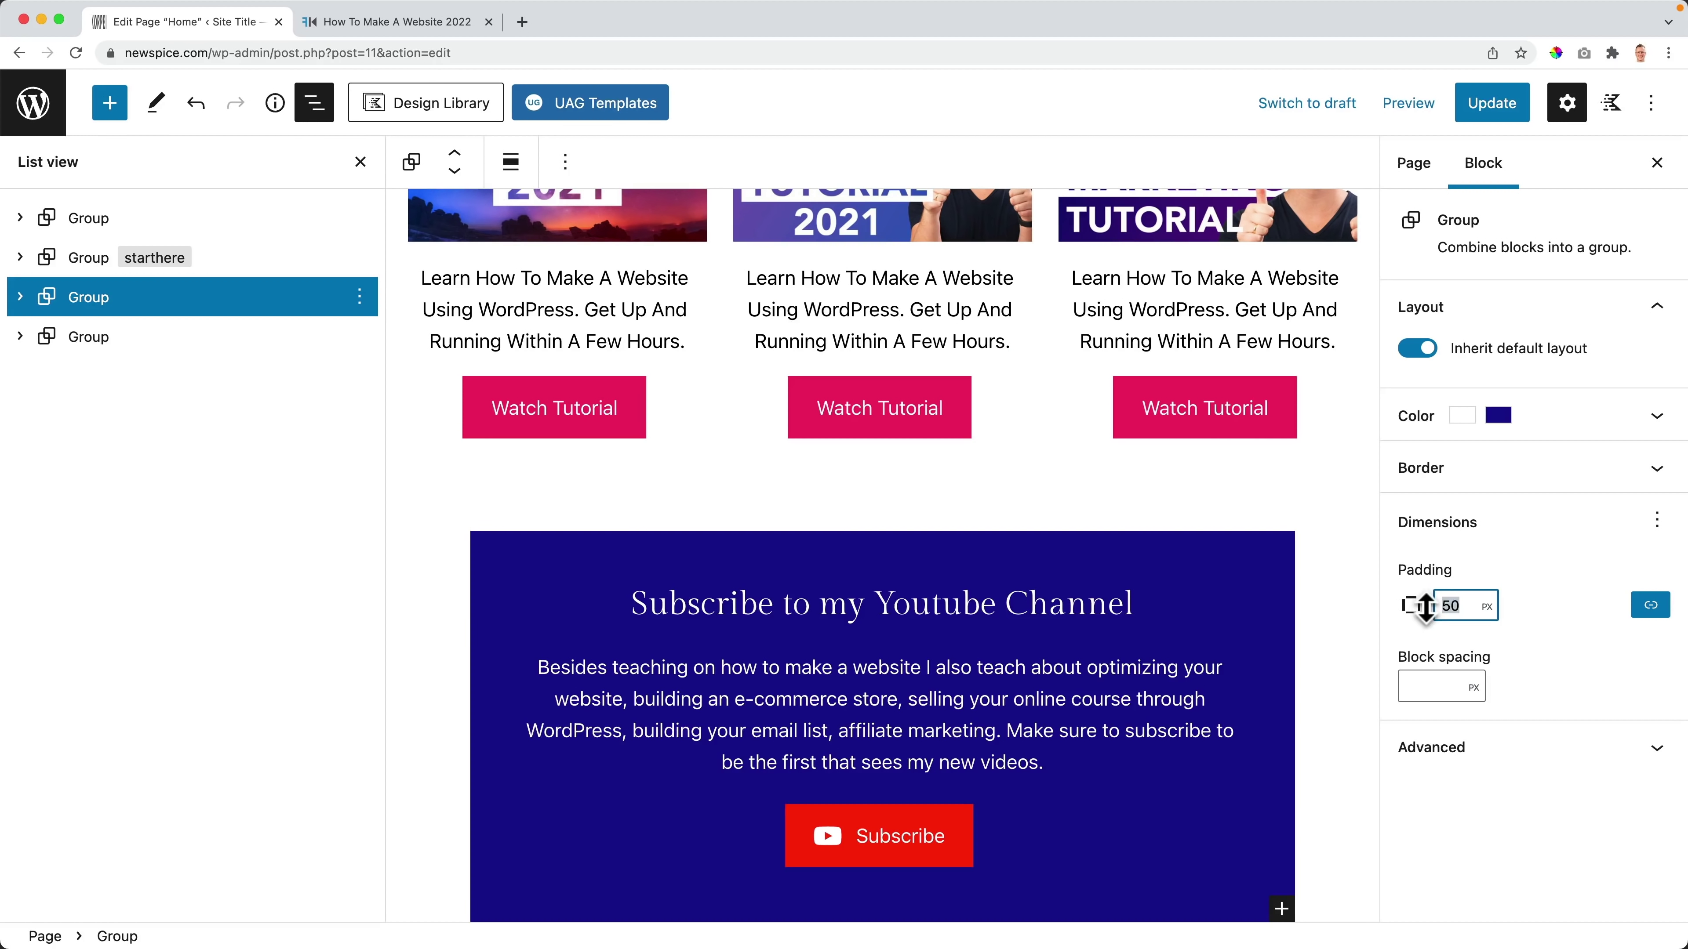
left_click(1420, 679)
type("20")
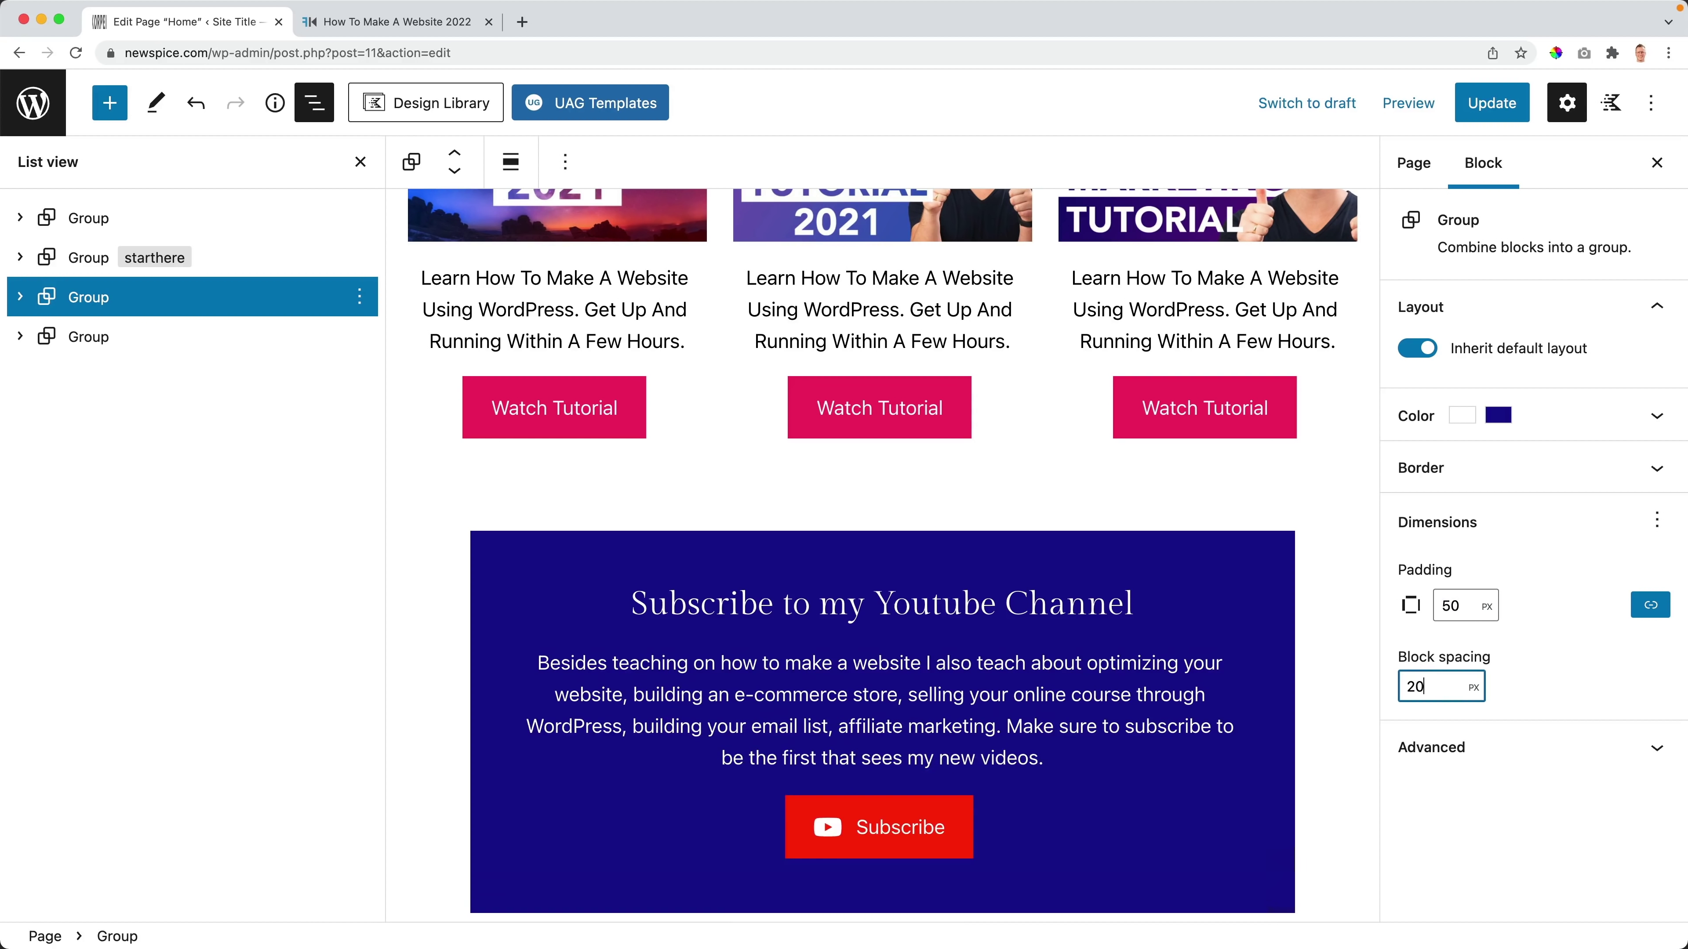
Step: Set the latest-posts group's padding and block spacing to 20 px each, and save the page update
left_click(121, 337)
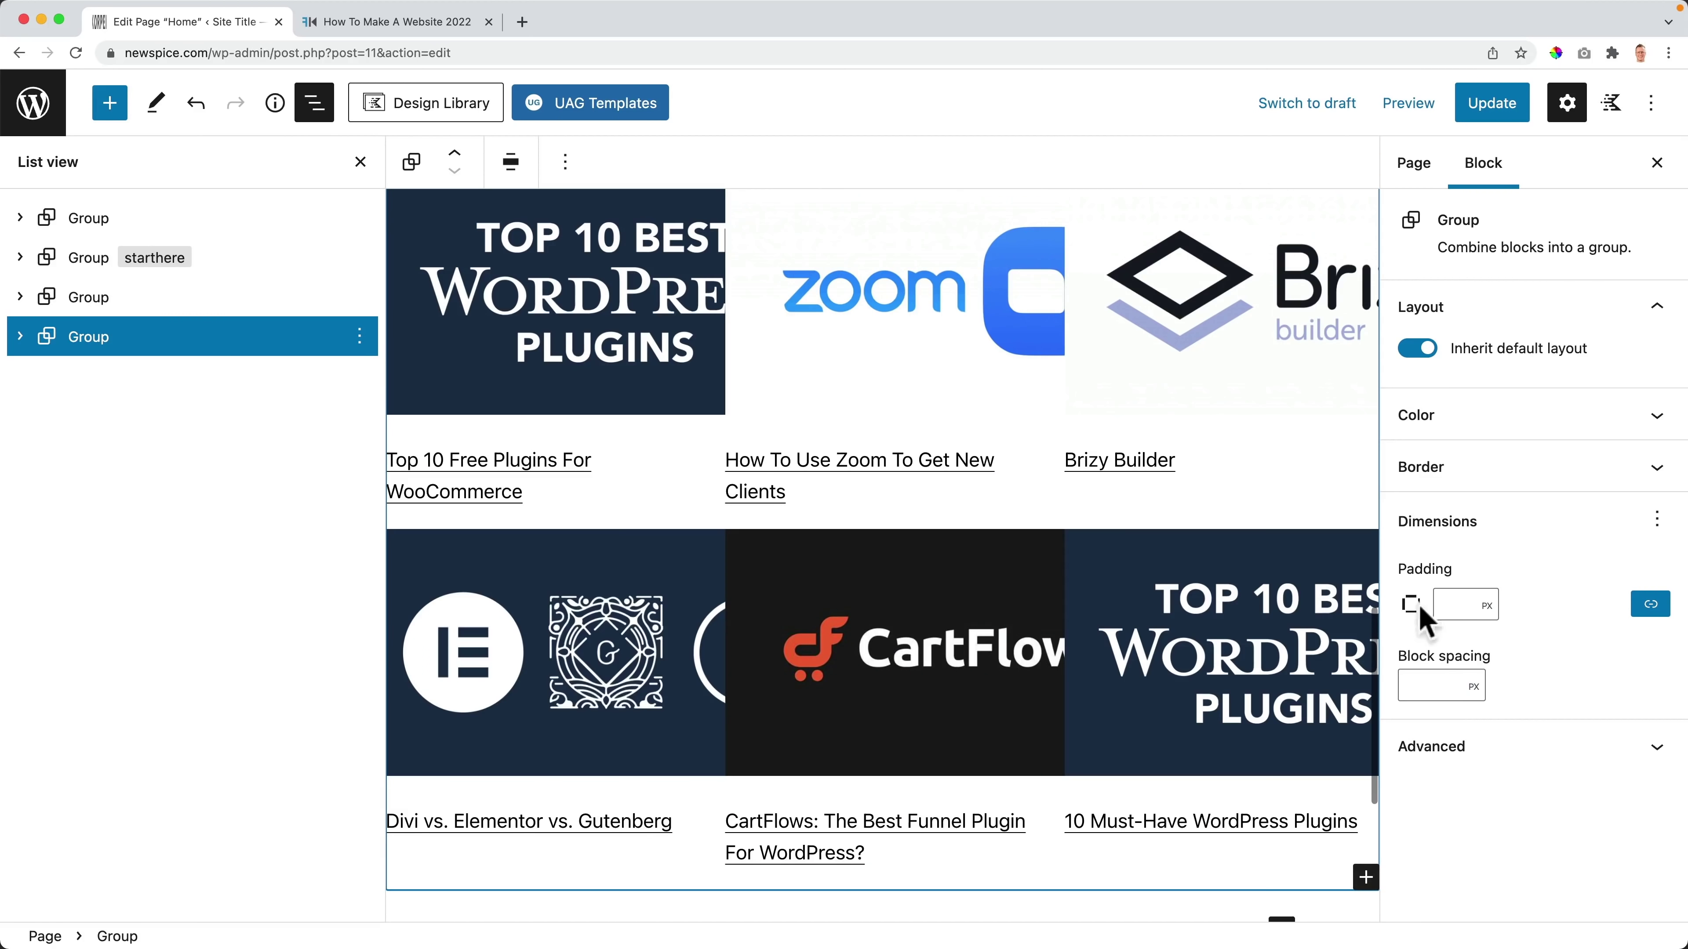
left_click(1456, 605)
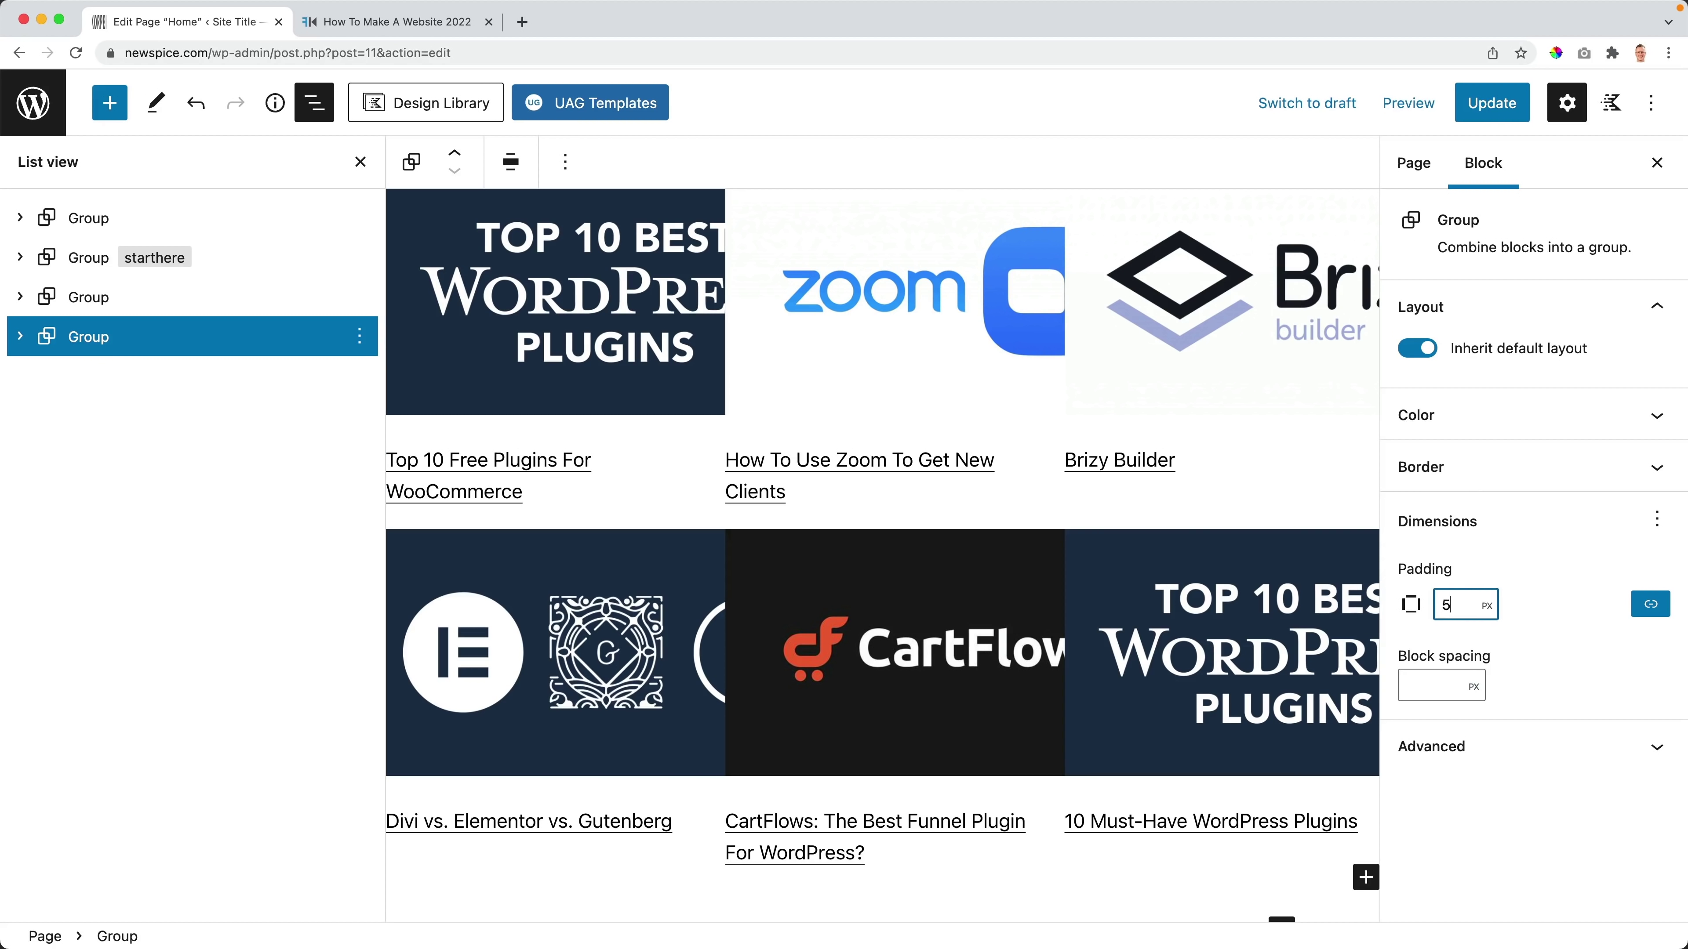
type("20")
left_click(1429, 685)
type("2")
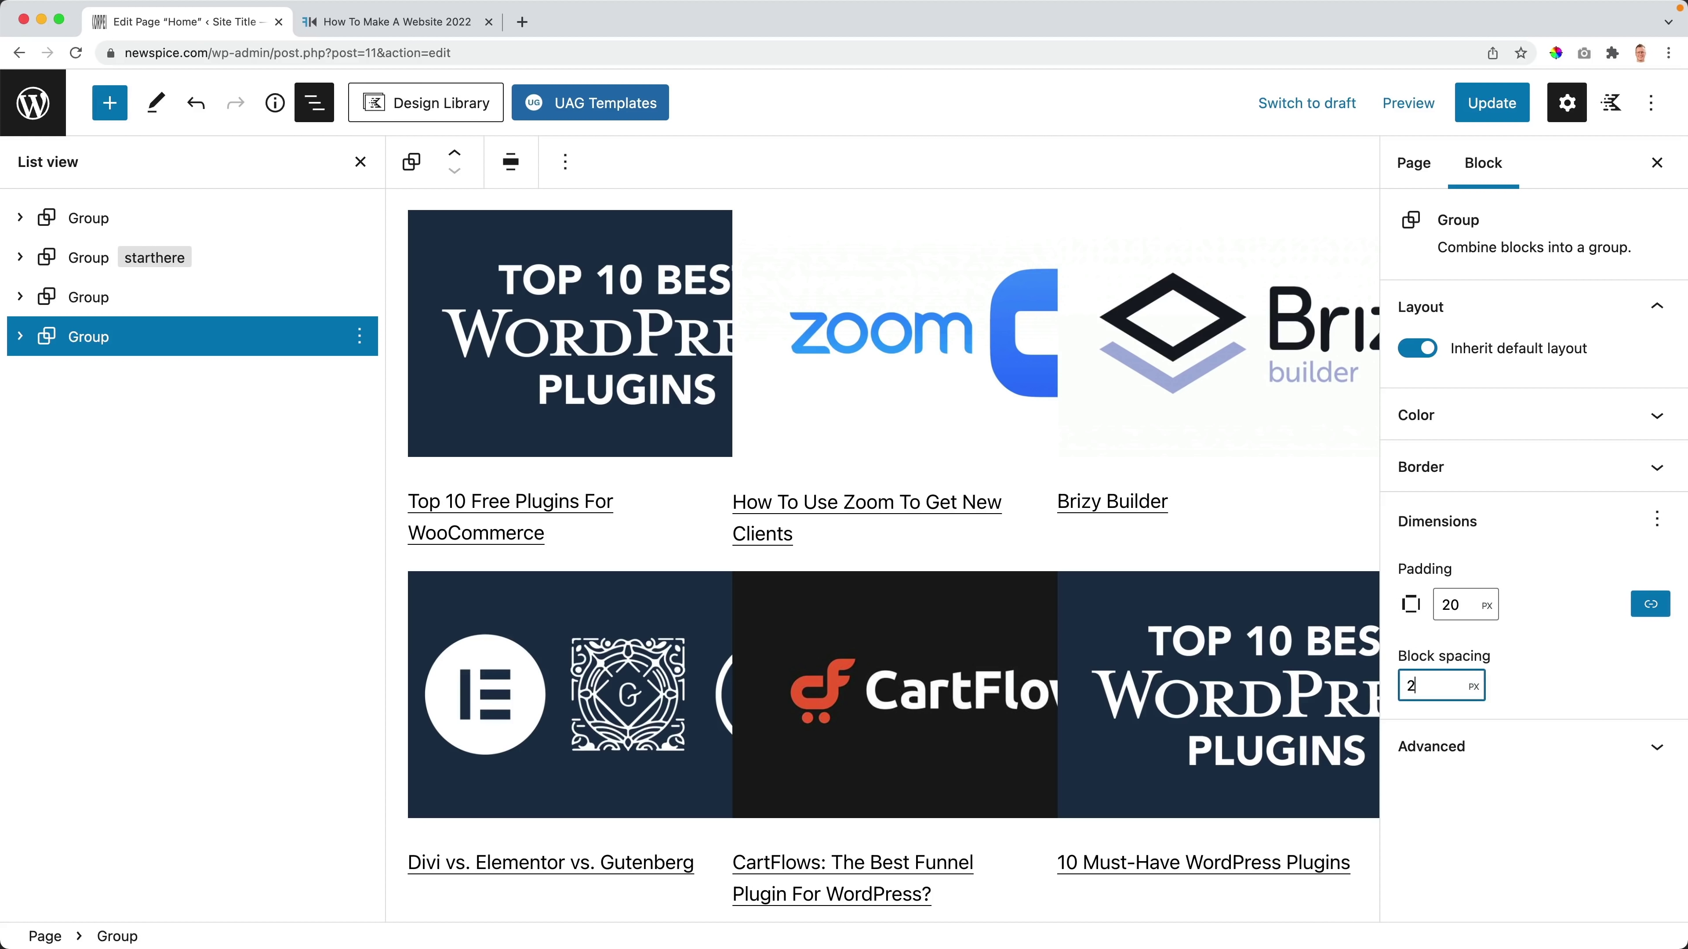
left_click(1492, 106)
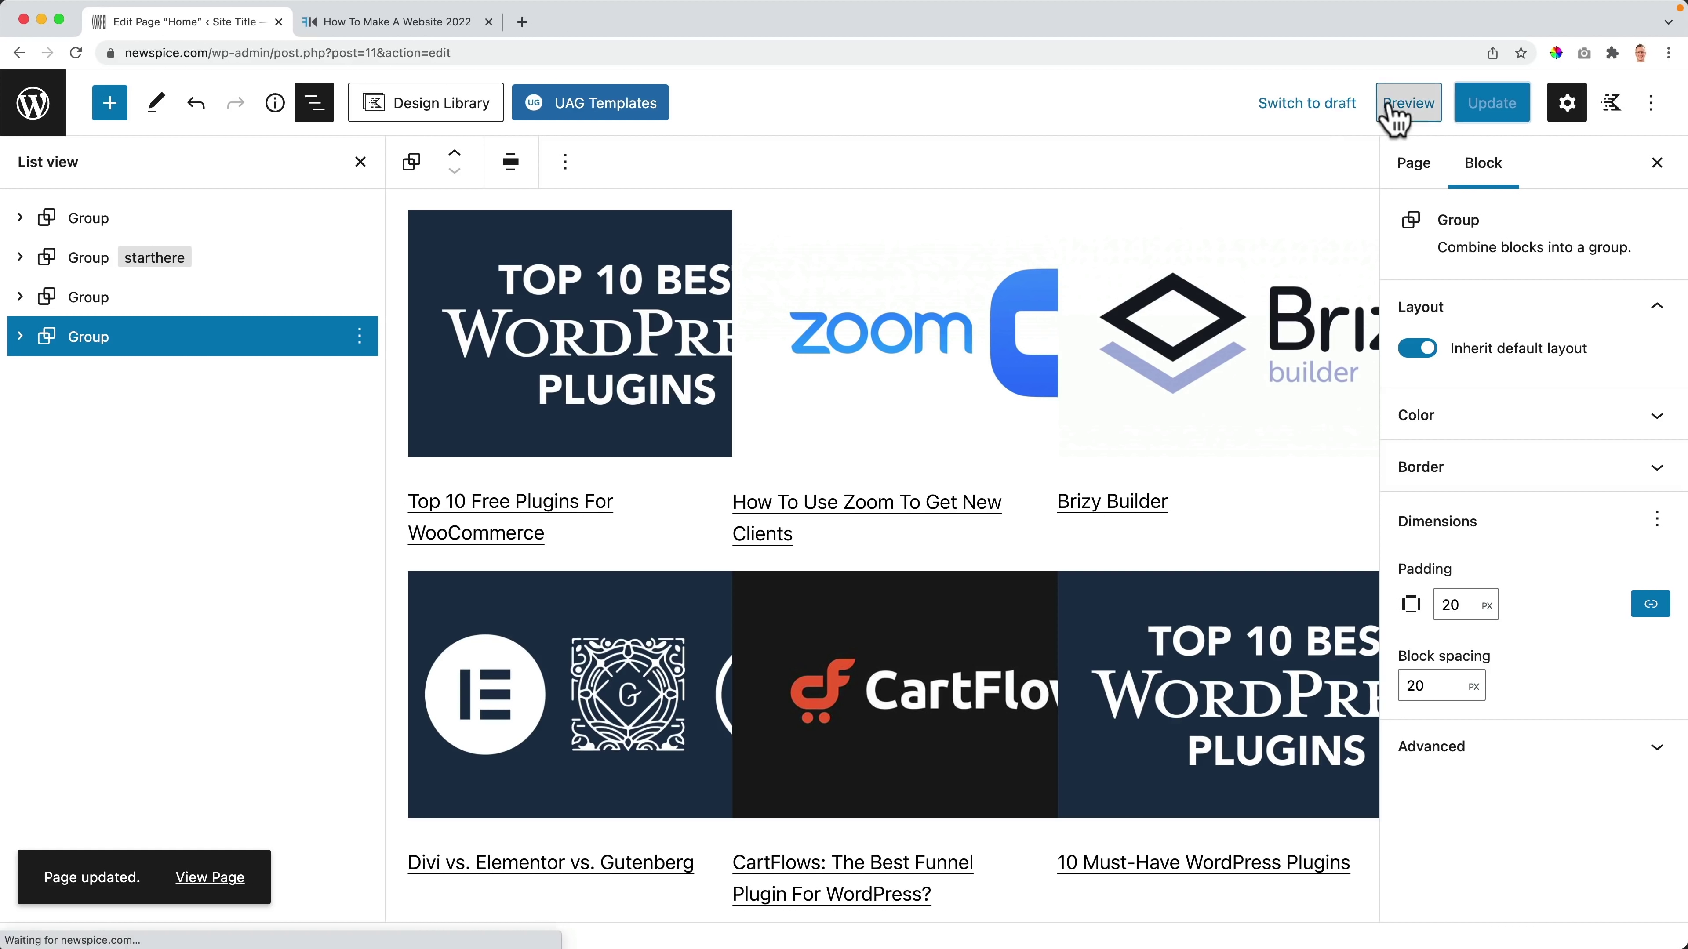
Step: Preview the page in a new tab, narrow the browser to phone width and examine the spacing of each section
left_click(1409, 103)
left_click(1299, 311)
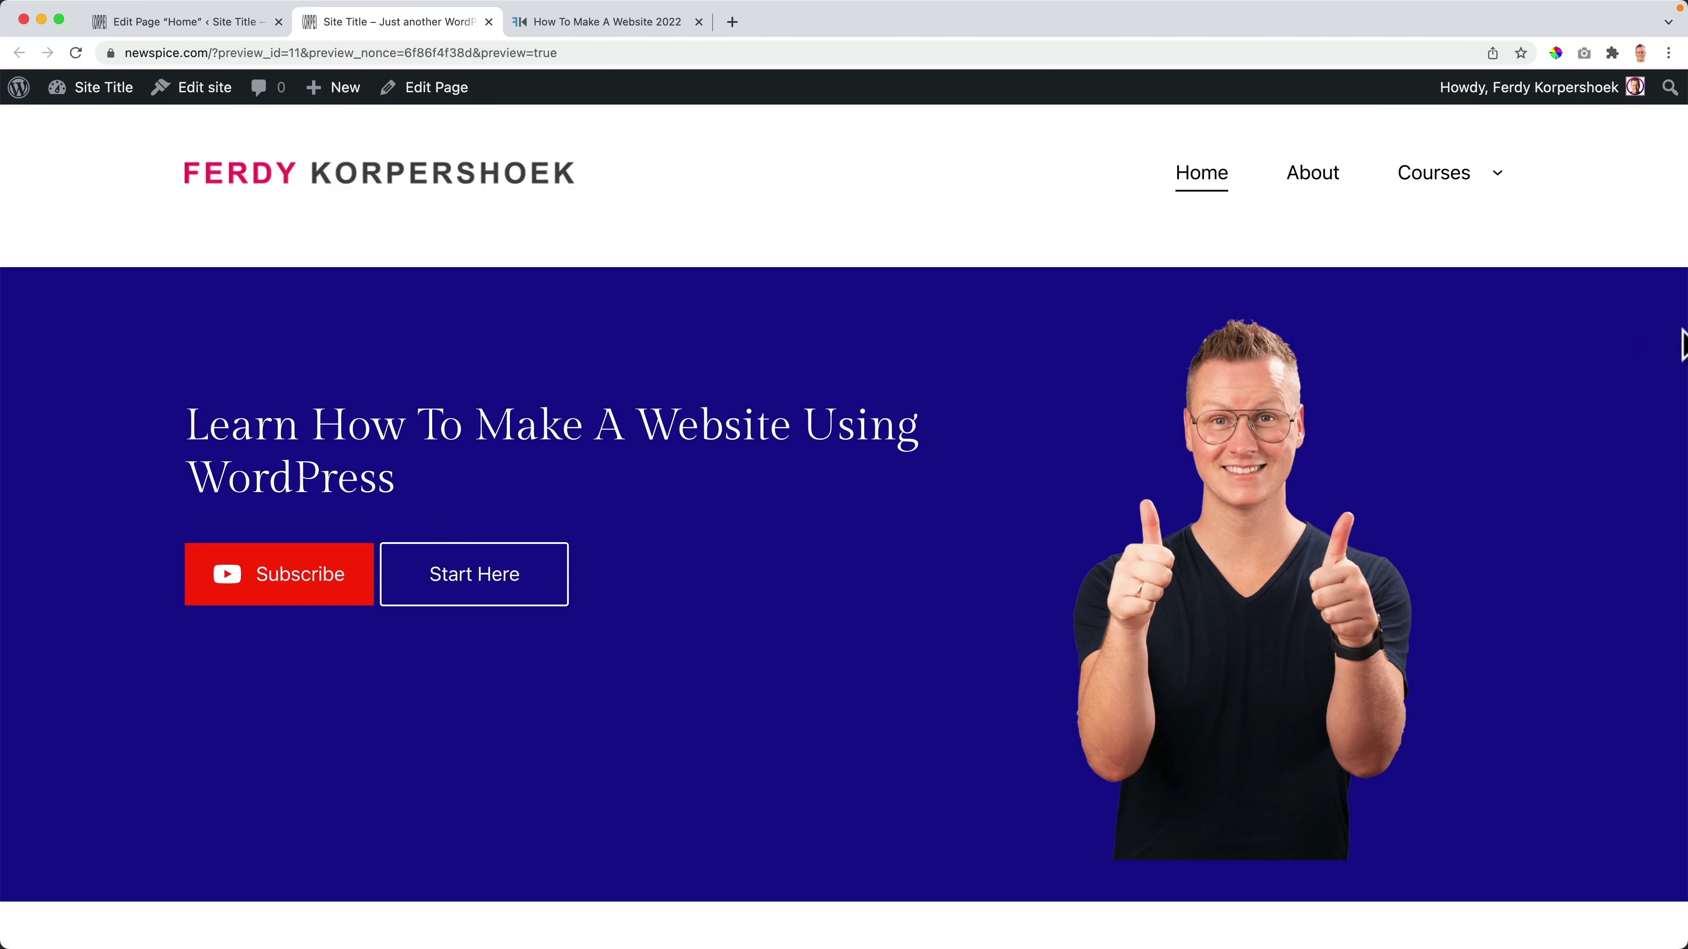
left_click_drag(1683, 338, 439, 360)
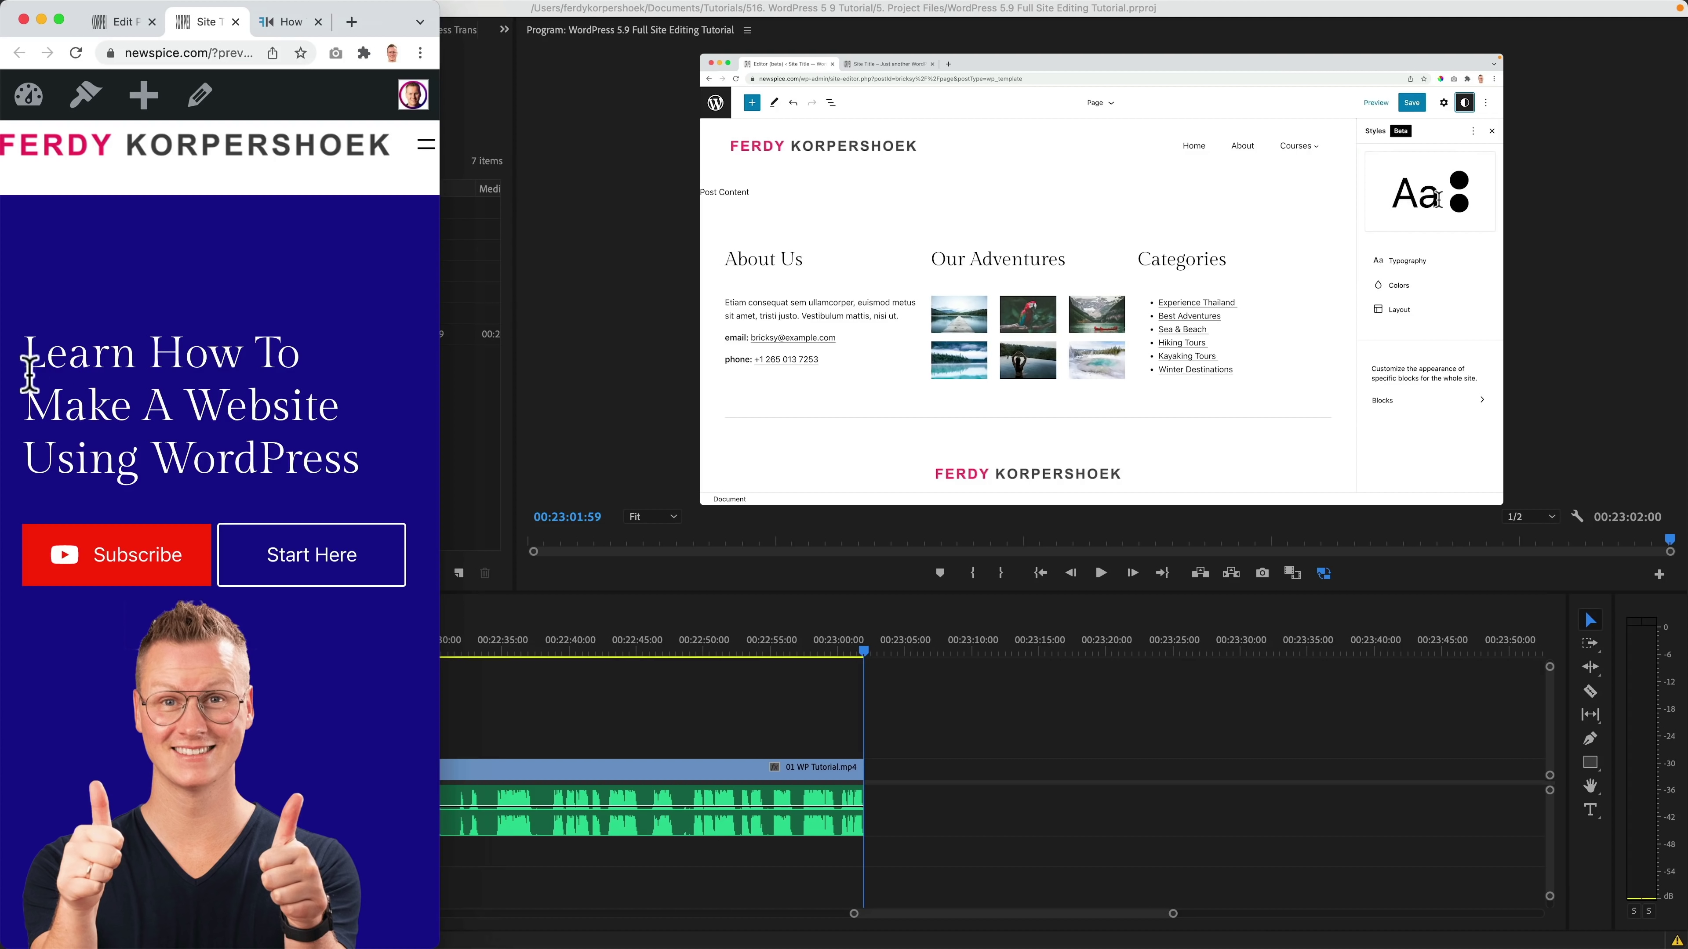
left_click_drag(29, 373, 222, 464)
left_click(222, 463)
scroll(222, 472, "down", 10)
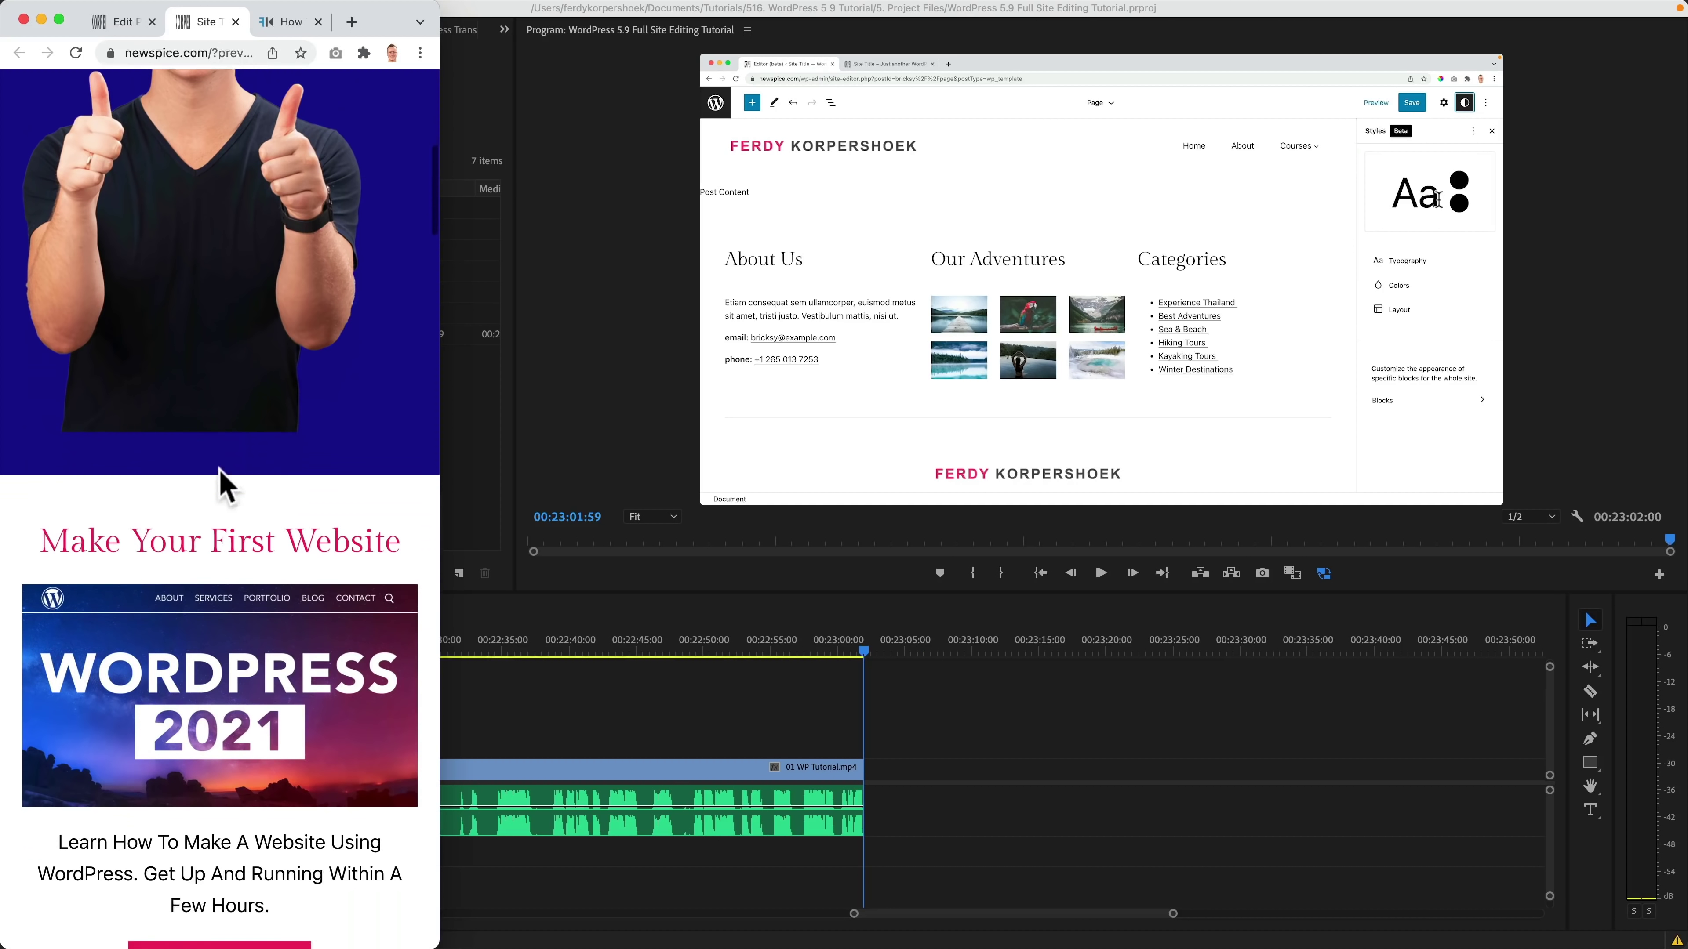
scroll(222, 485, "down", 15)
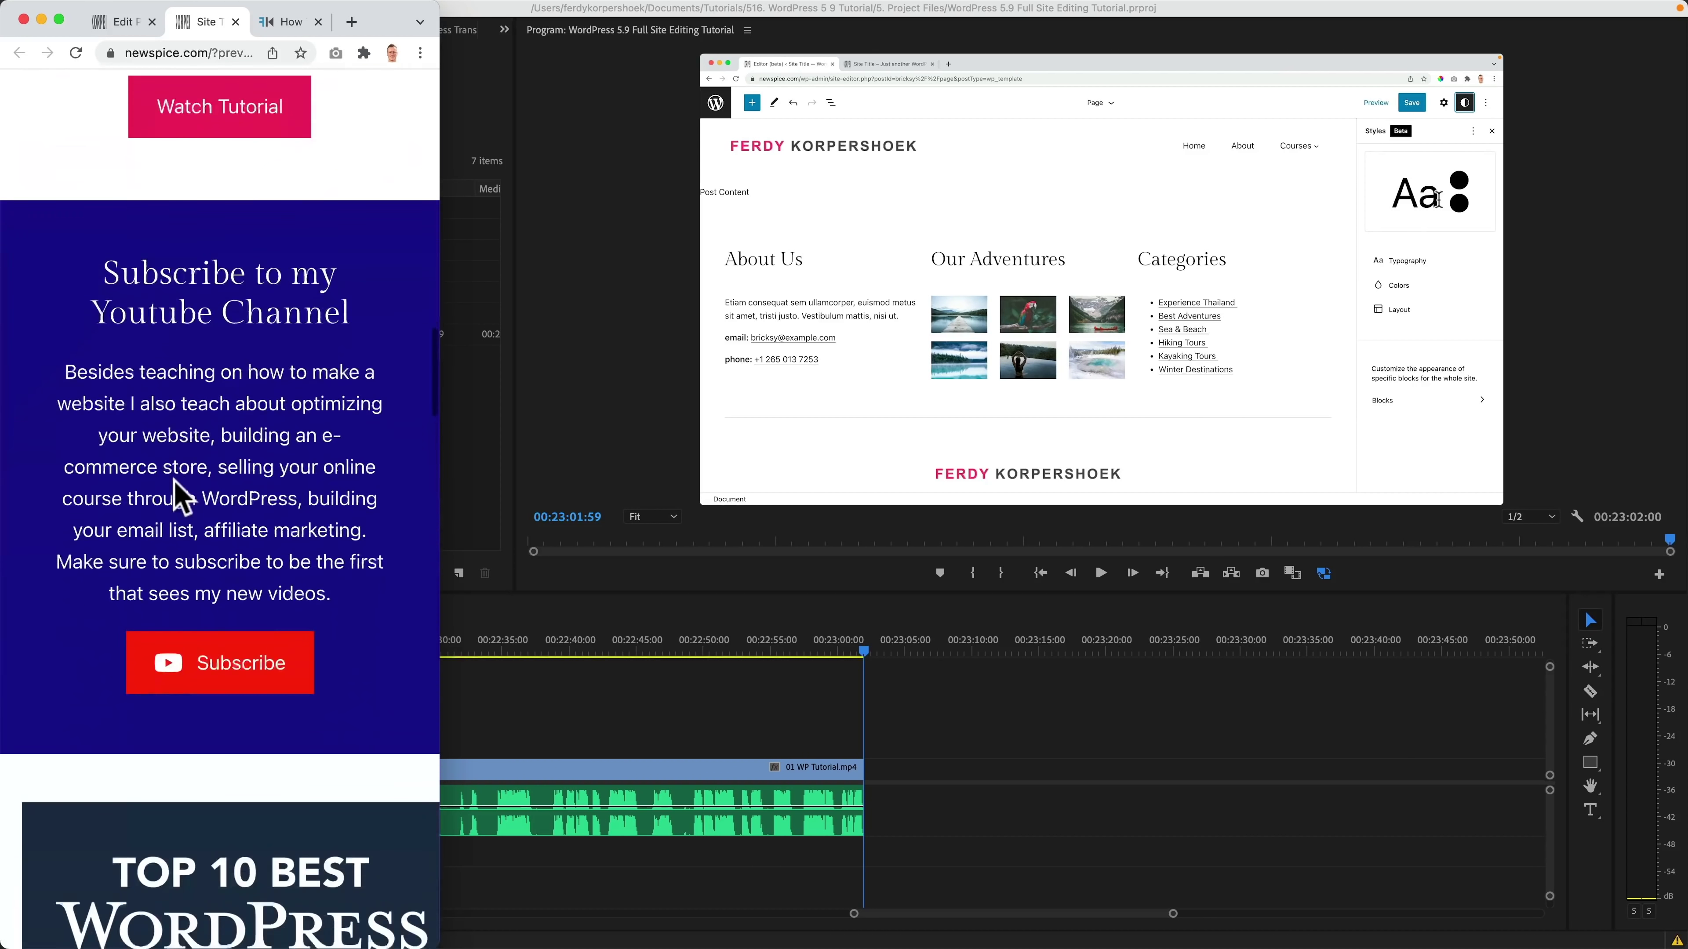
scroll(183, 497, "down", 15)
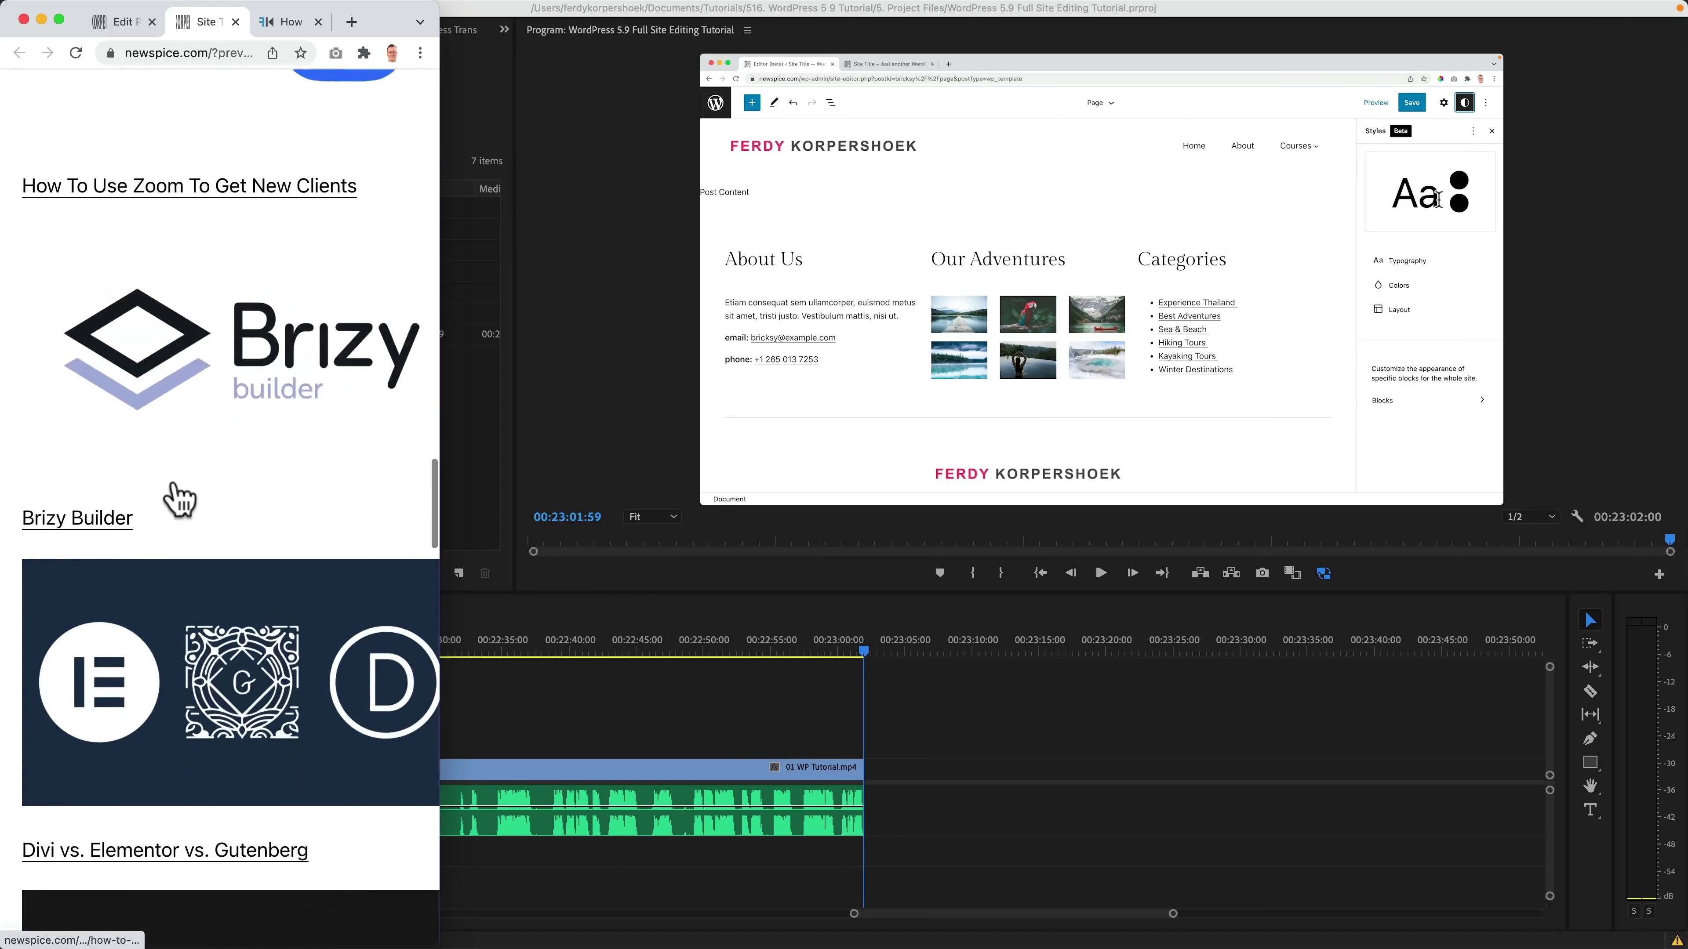
scroll(180, 500, "down", 15)
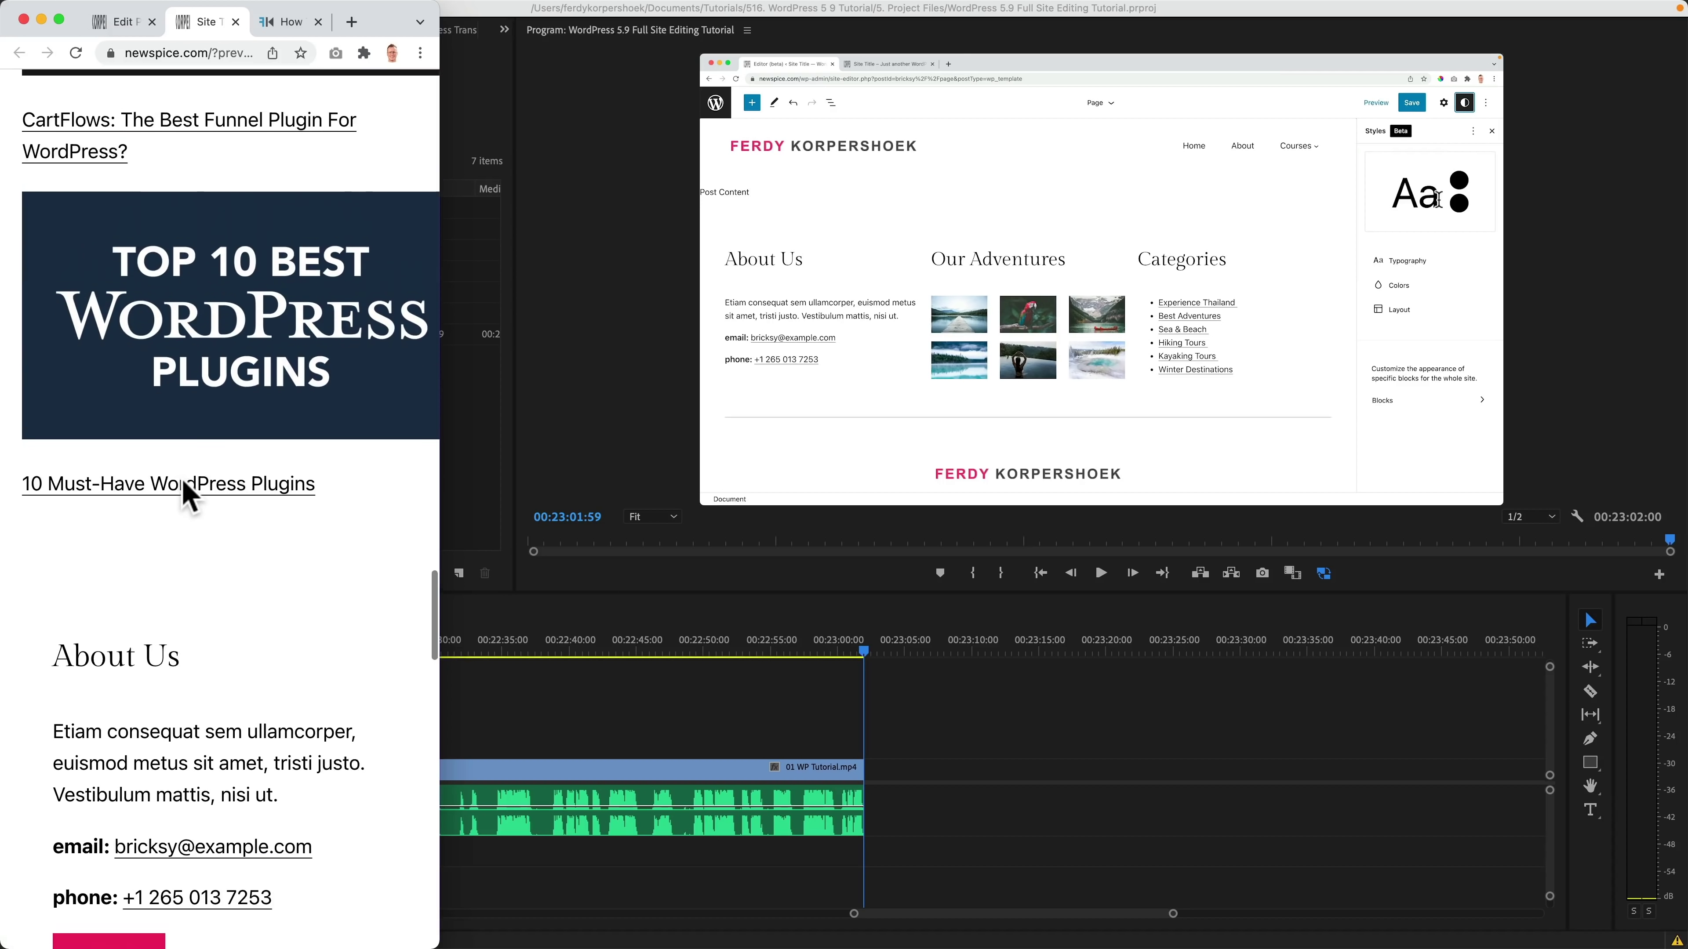
scroll(189, 498, "up", 1)
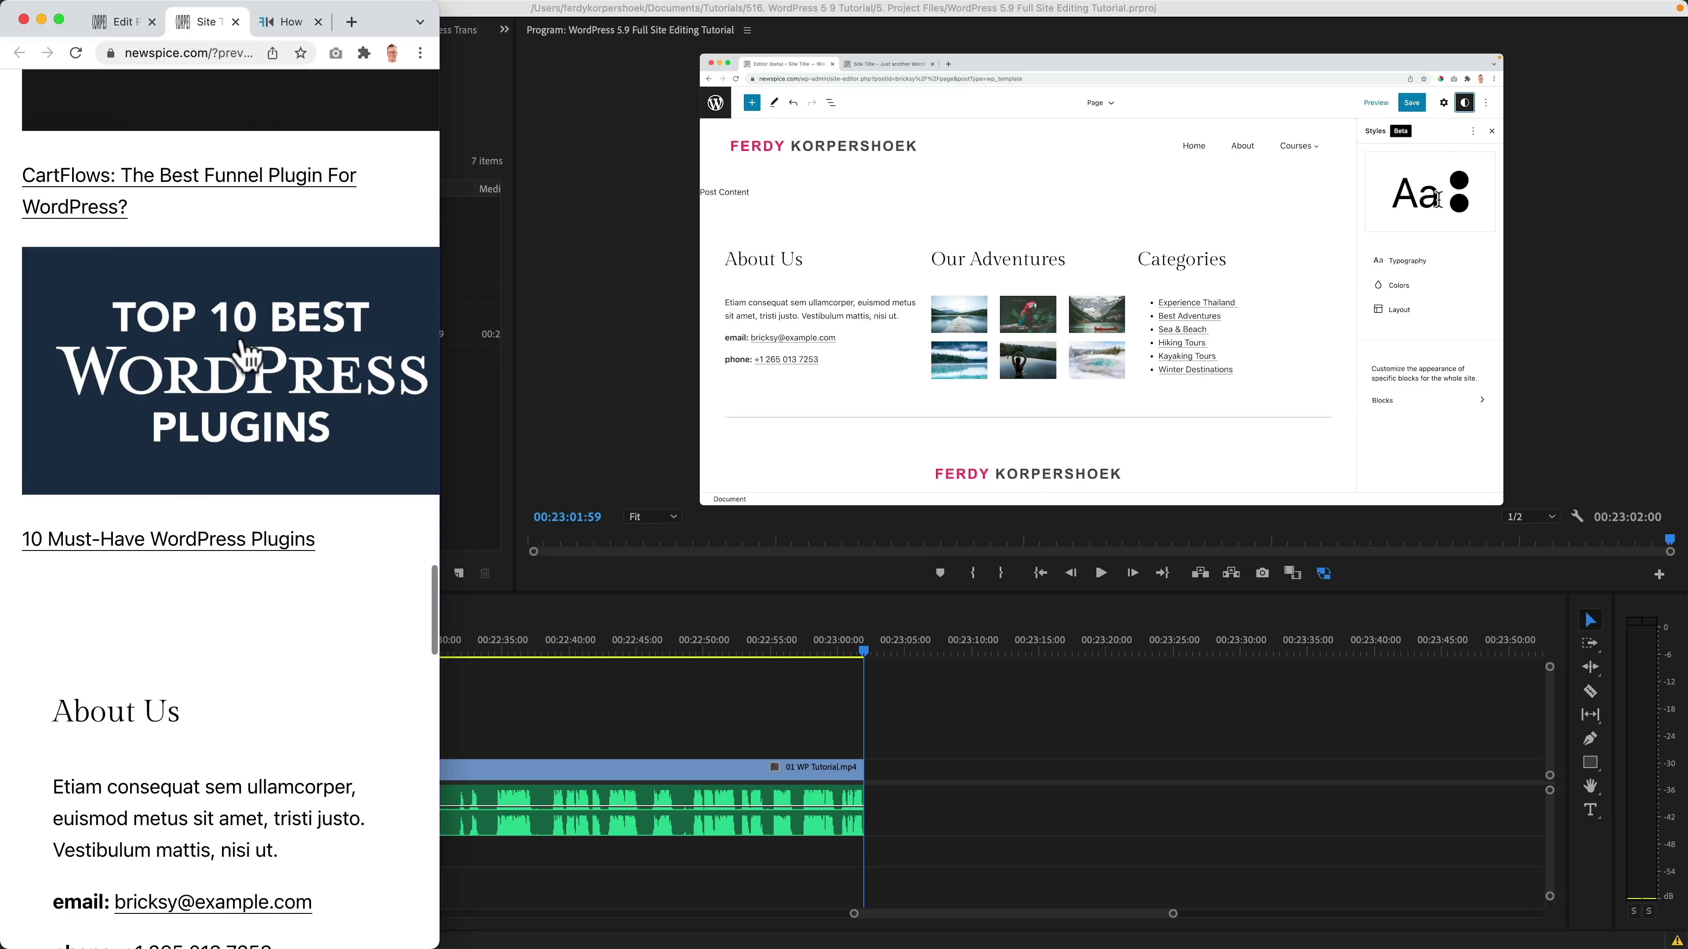
Step: Back in the full-width page editor, set the Latest Posts featured image width to 300 and save the page update
left_click(132, 24)
left_click_drag(444, 211, 477, 213)
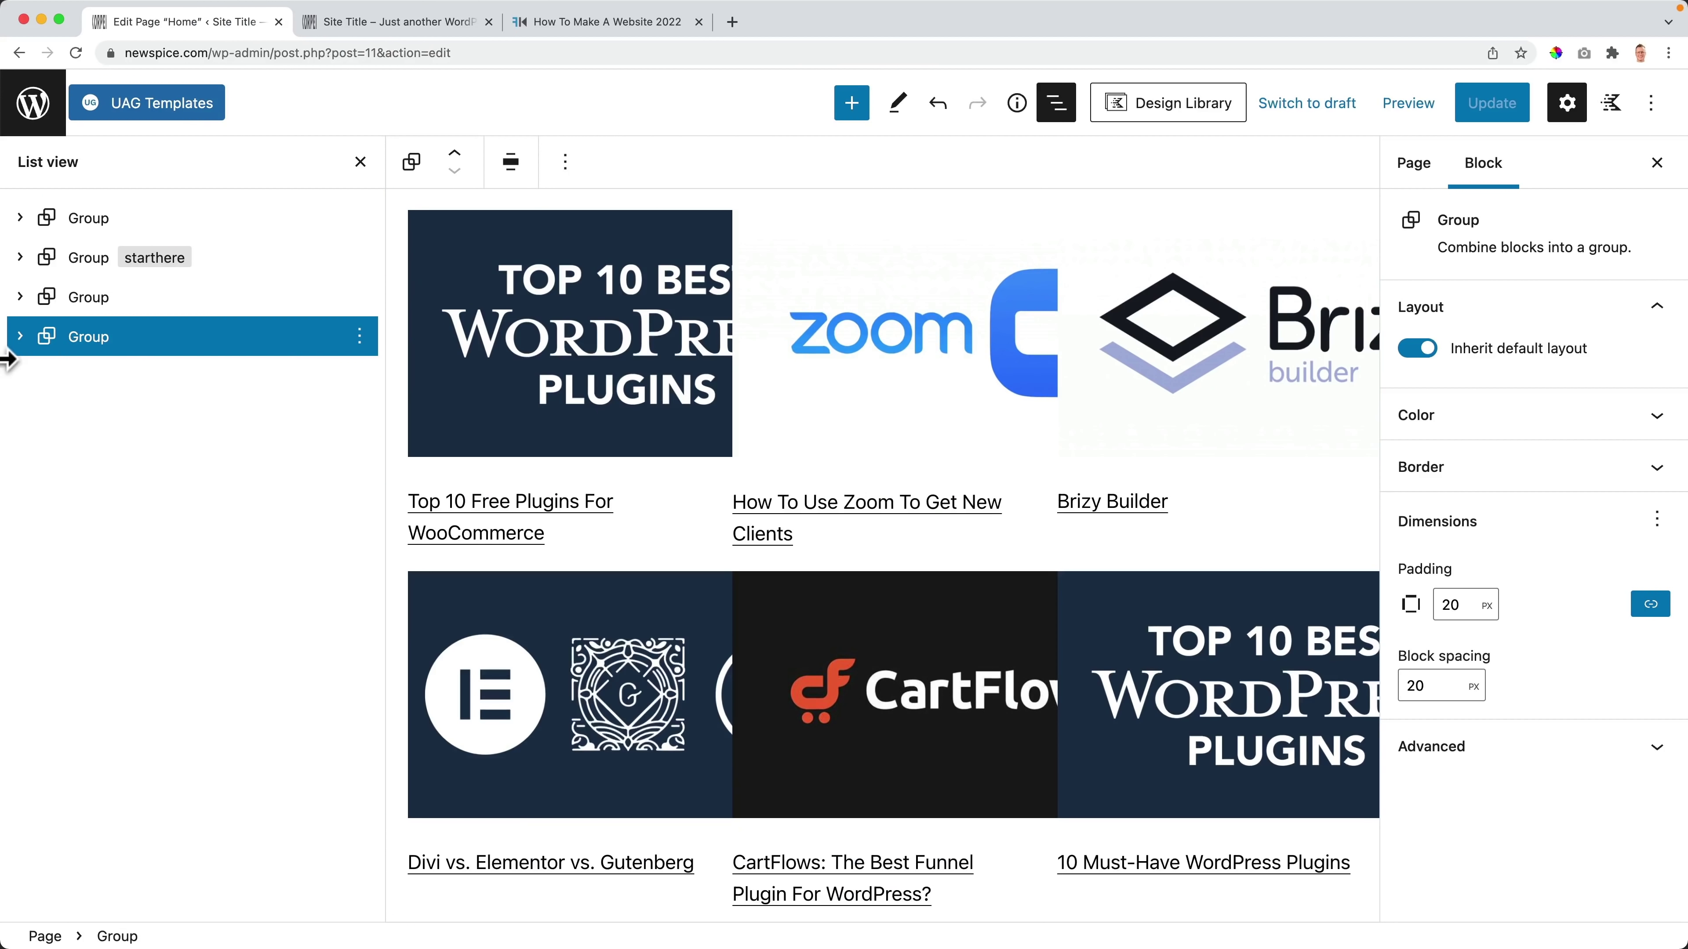
left_click(20, 336)
left_click(126, 392)
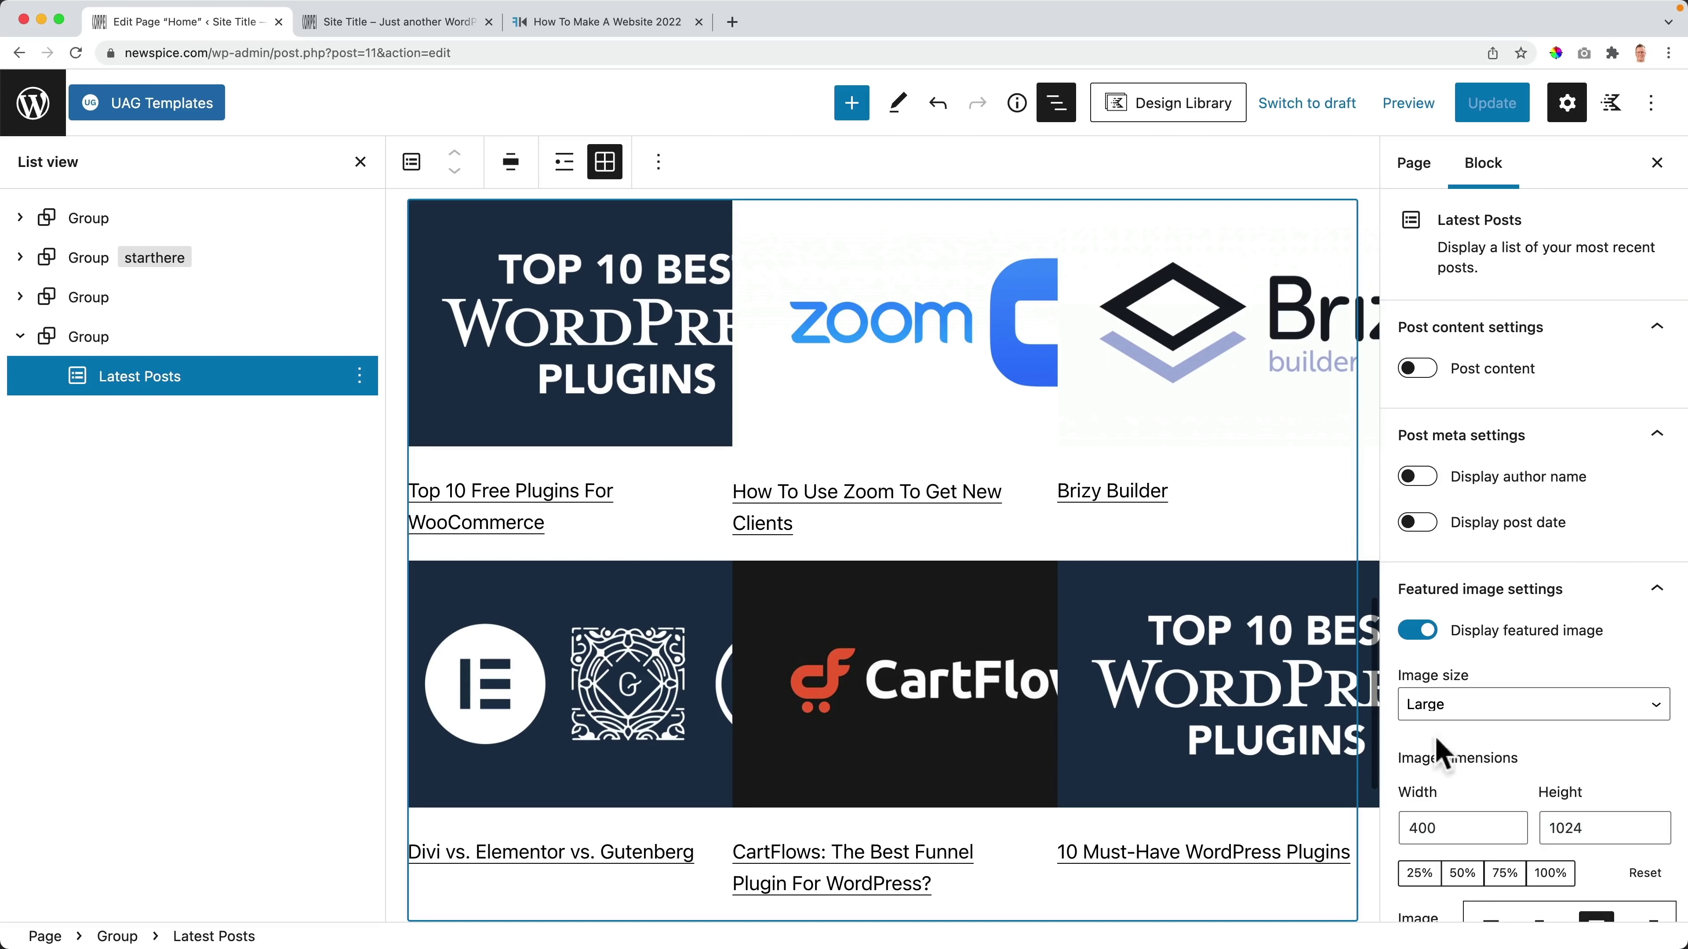
scroll(1462, 732, "down", 3)
double_click(1472, 698)
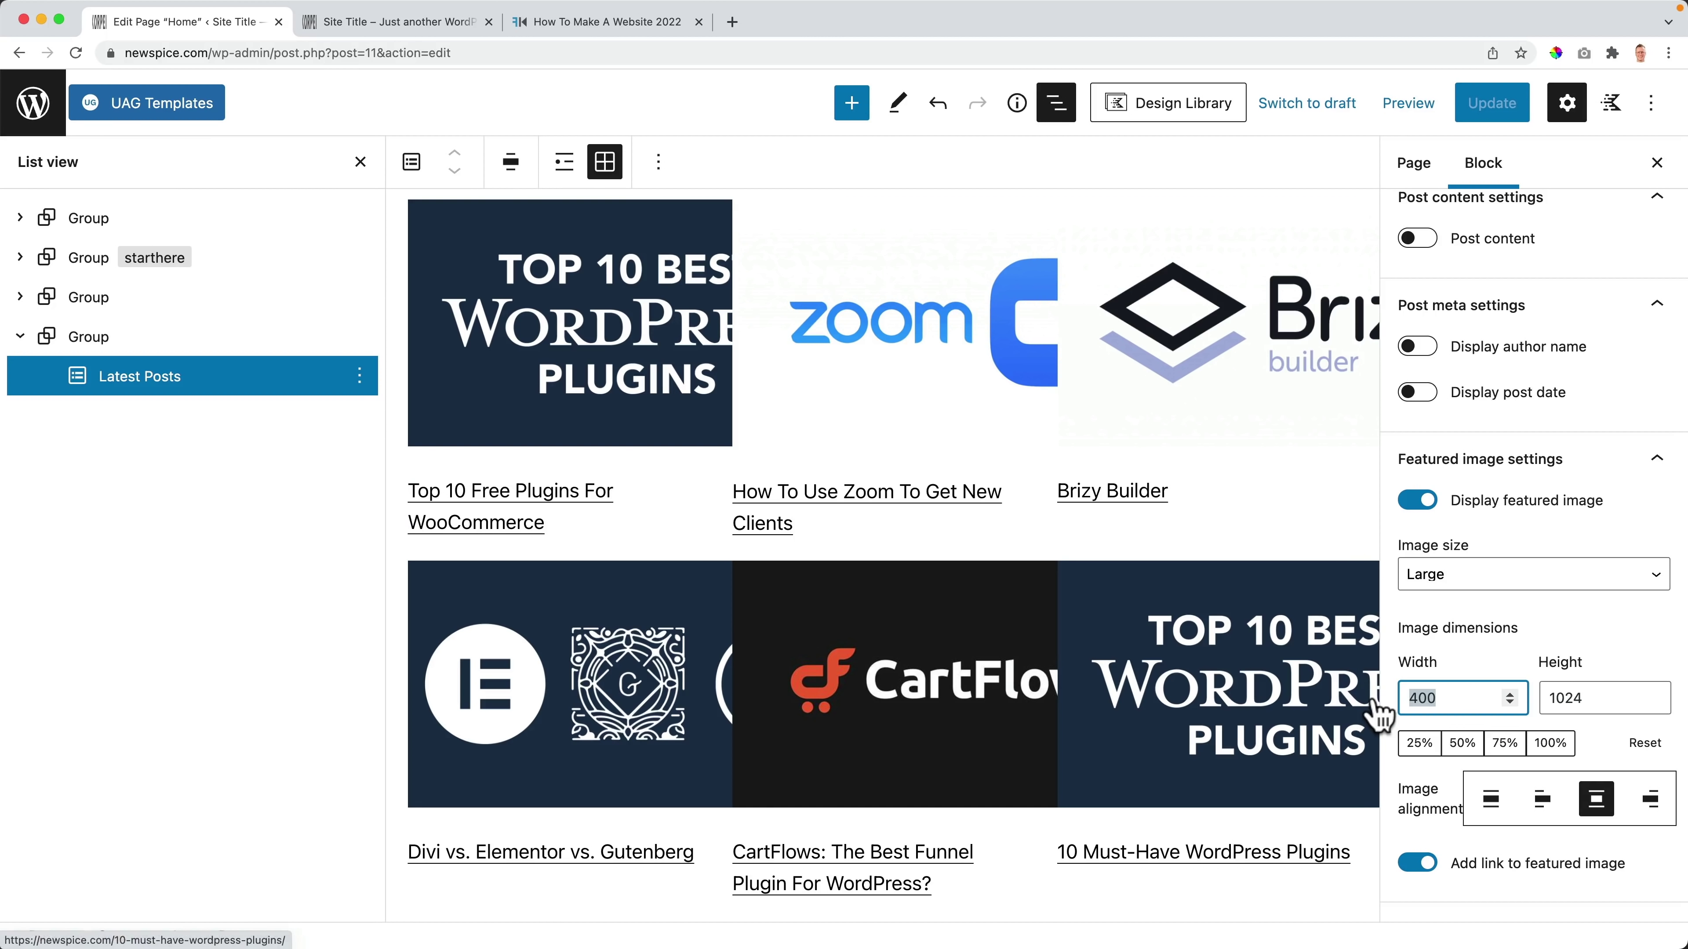
type("300")
key("Tab")
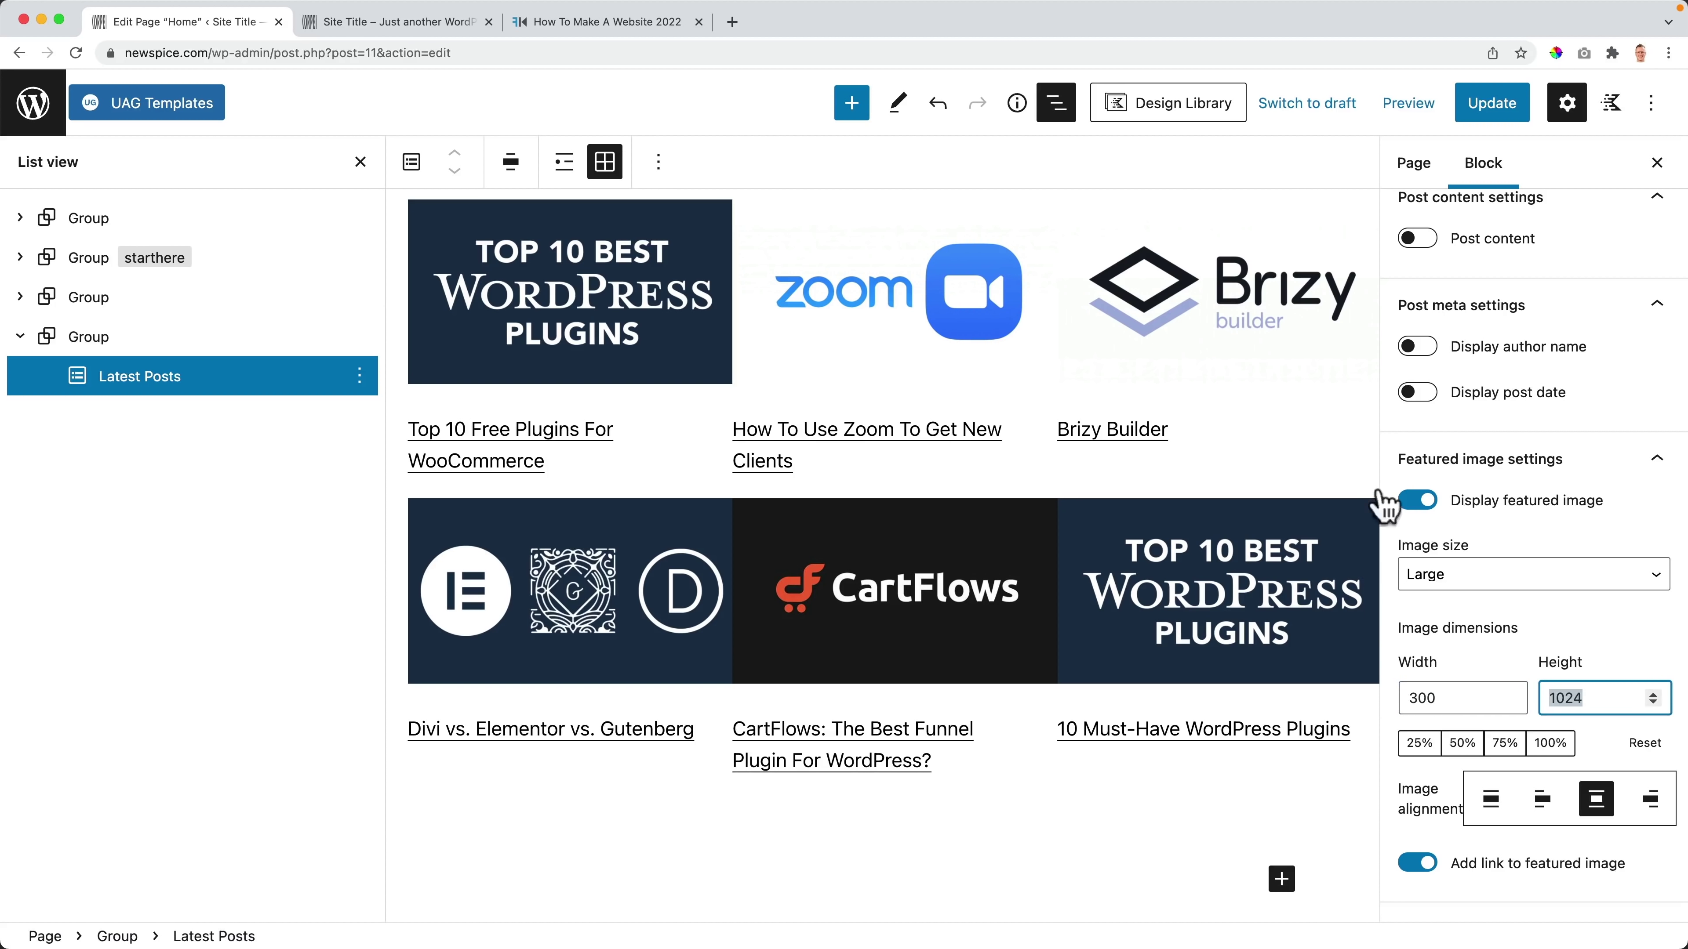
left_click(1491, 110)
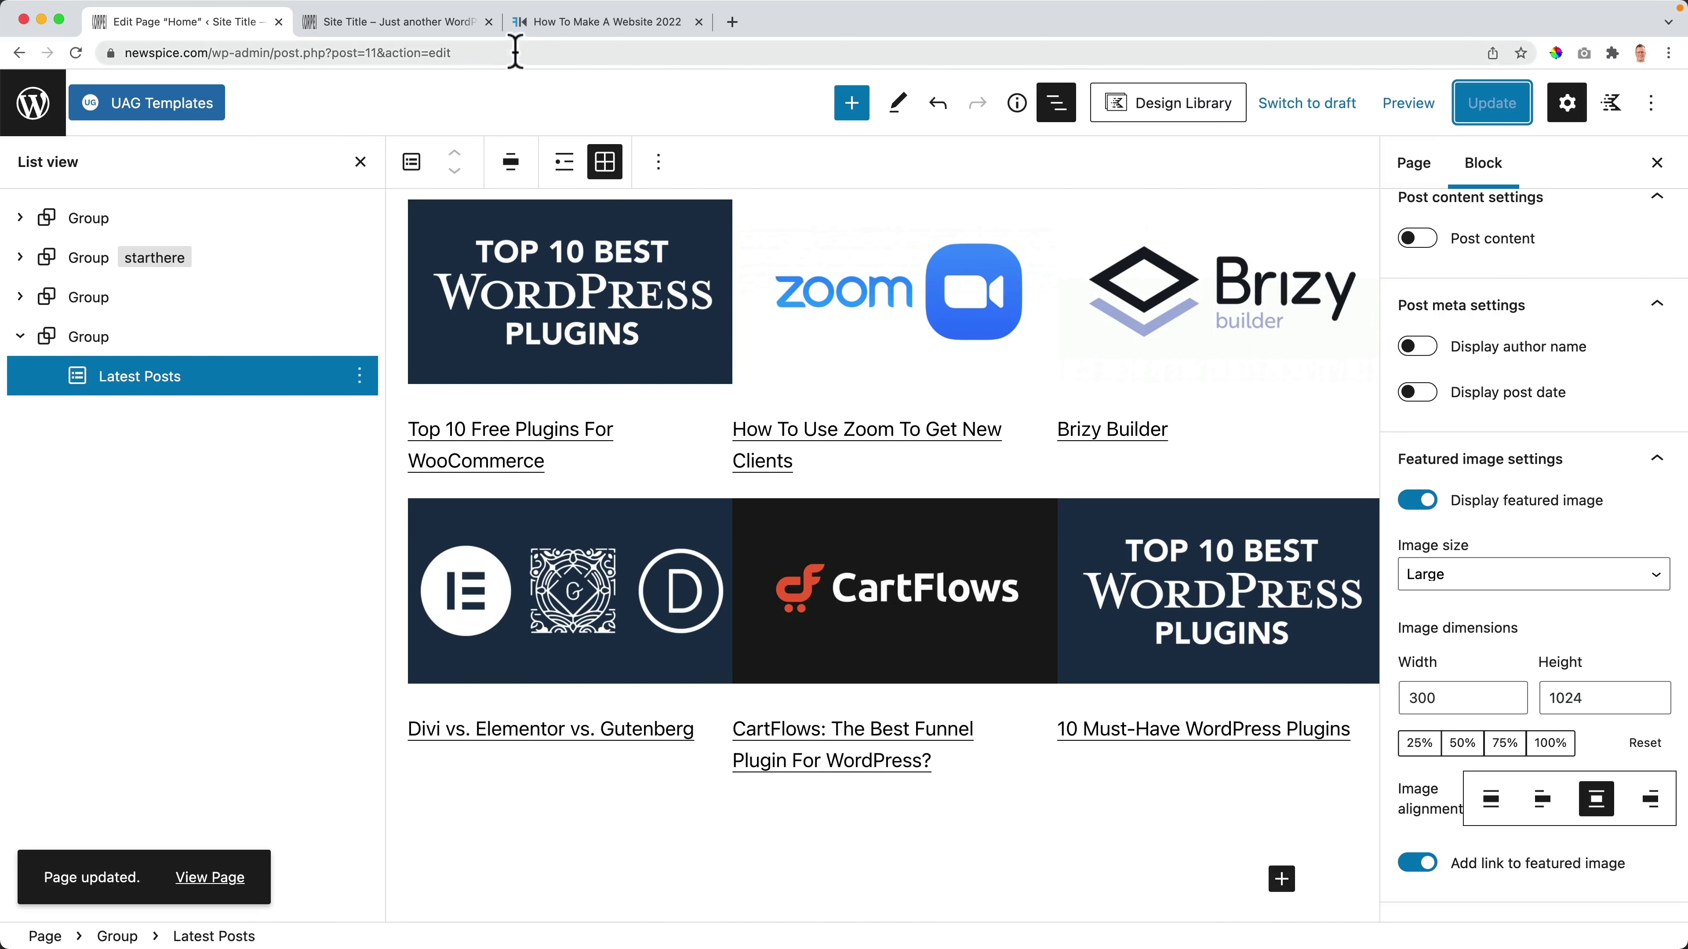
Step: From the page preview, go to the dashboard's Reading settings and check which pages are available as the posts page
left_click(370, 23)
scroll(479, 286, "up", 20)
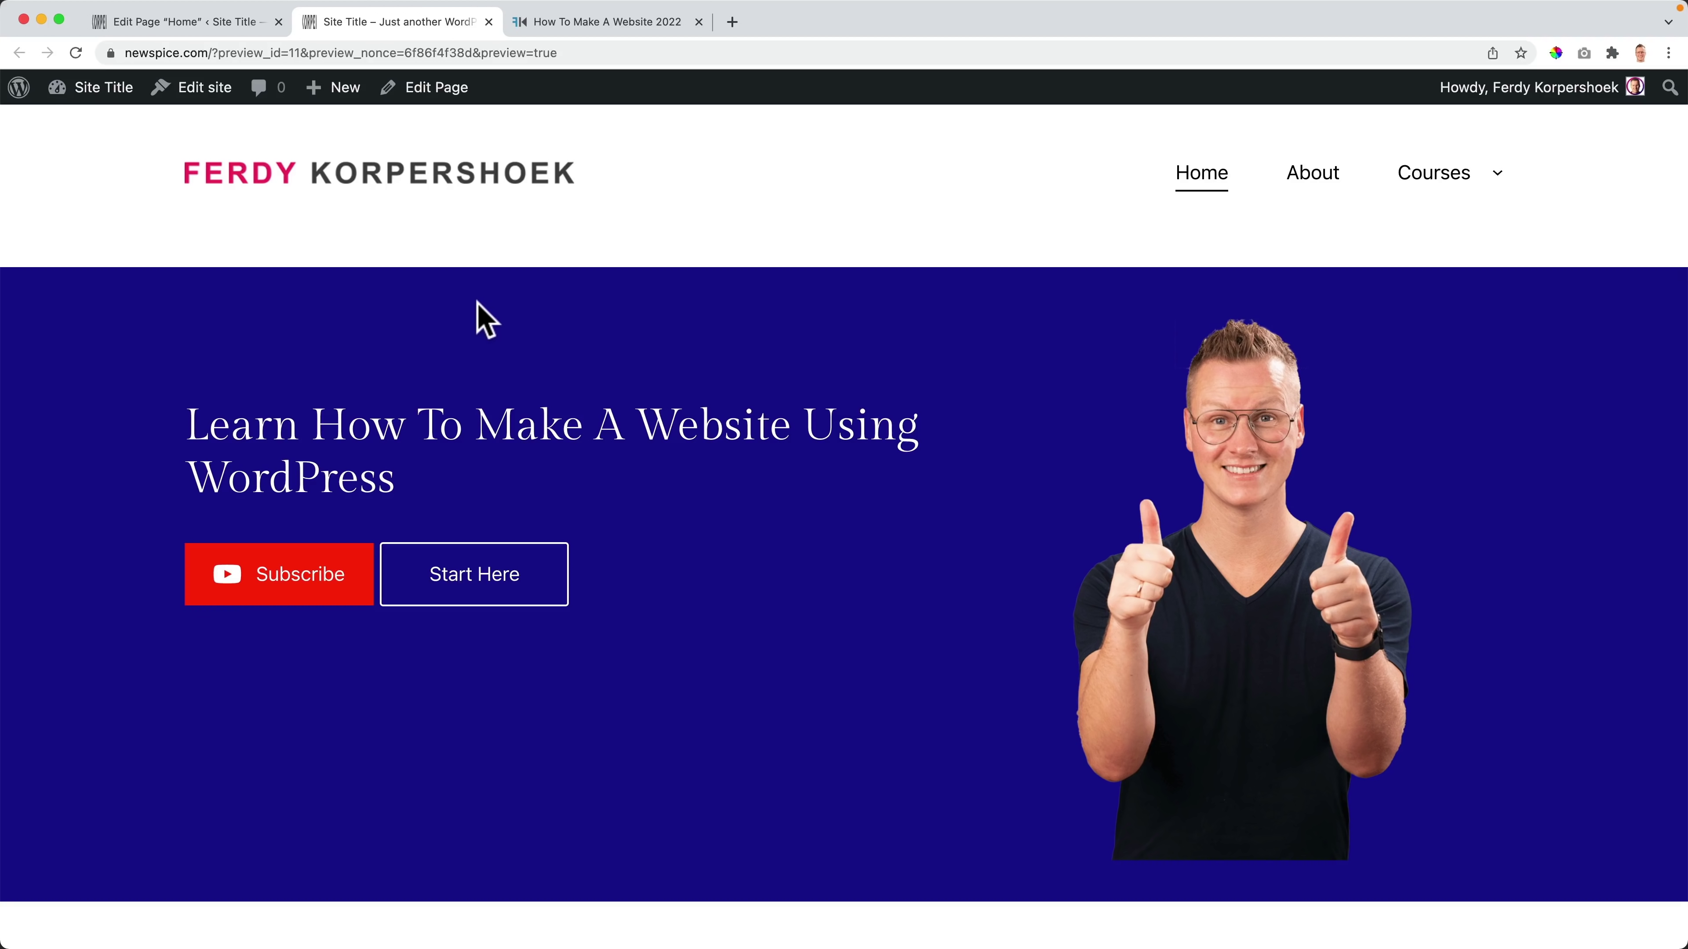
left_click(87, 99)
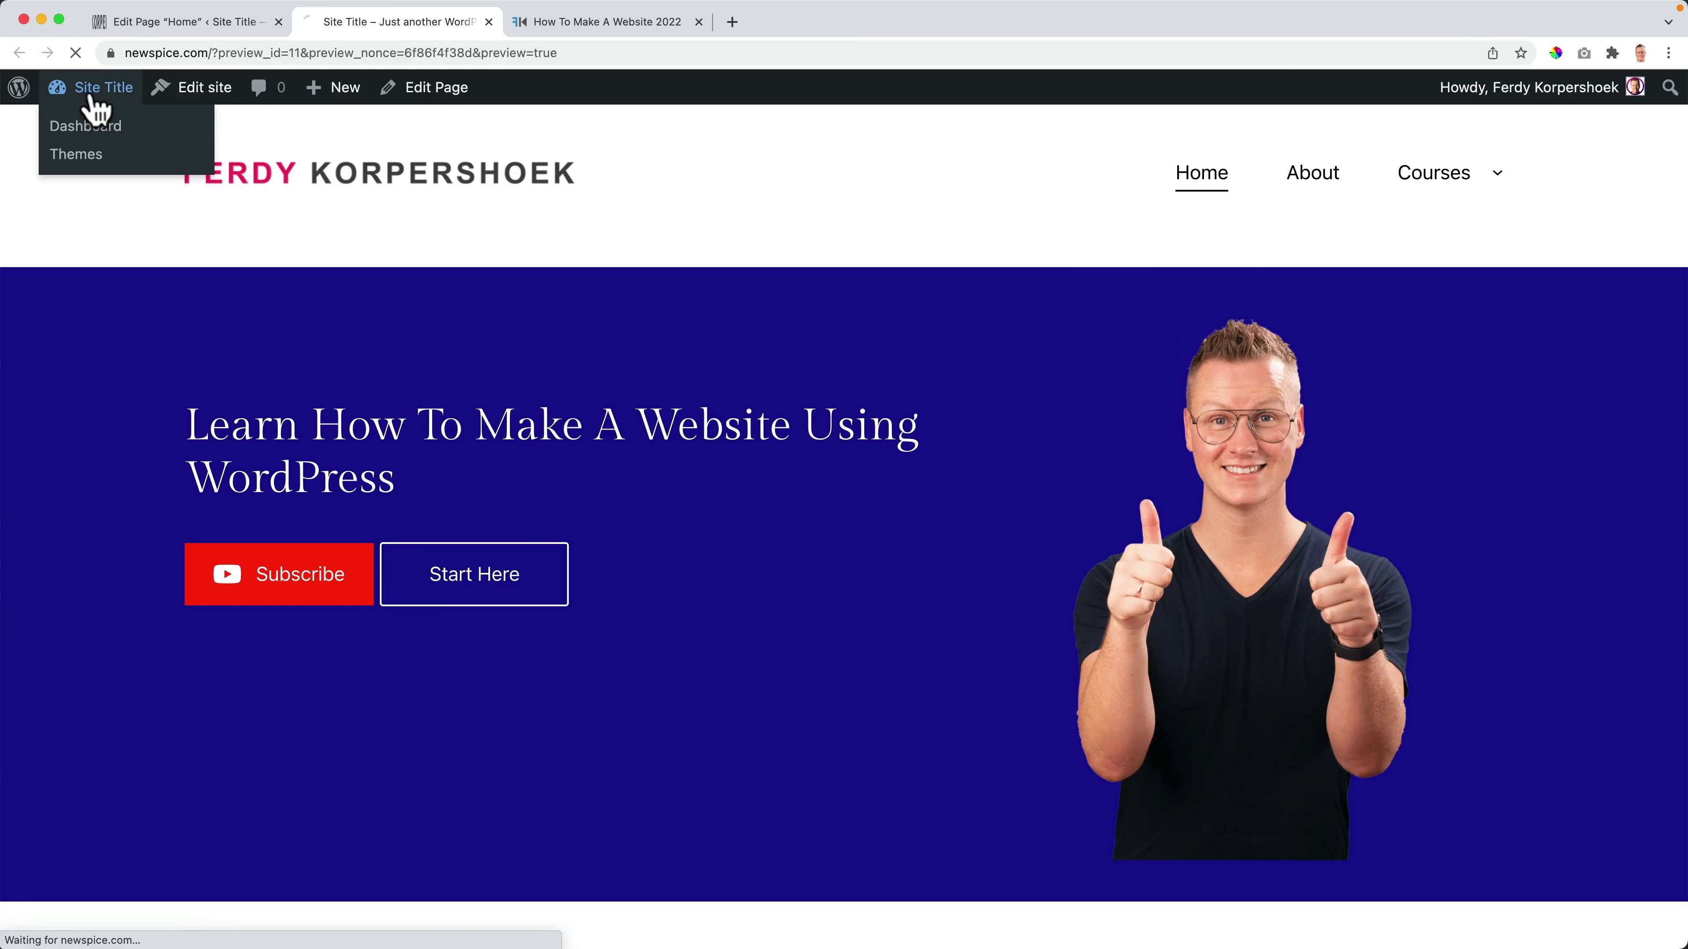
mouse_move(86, 594)
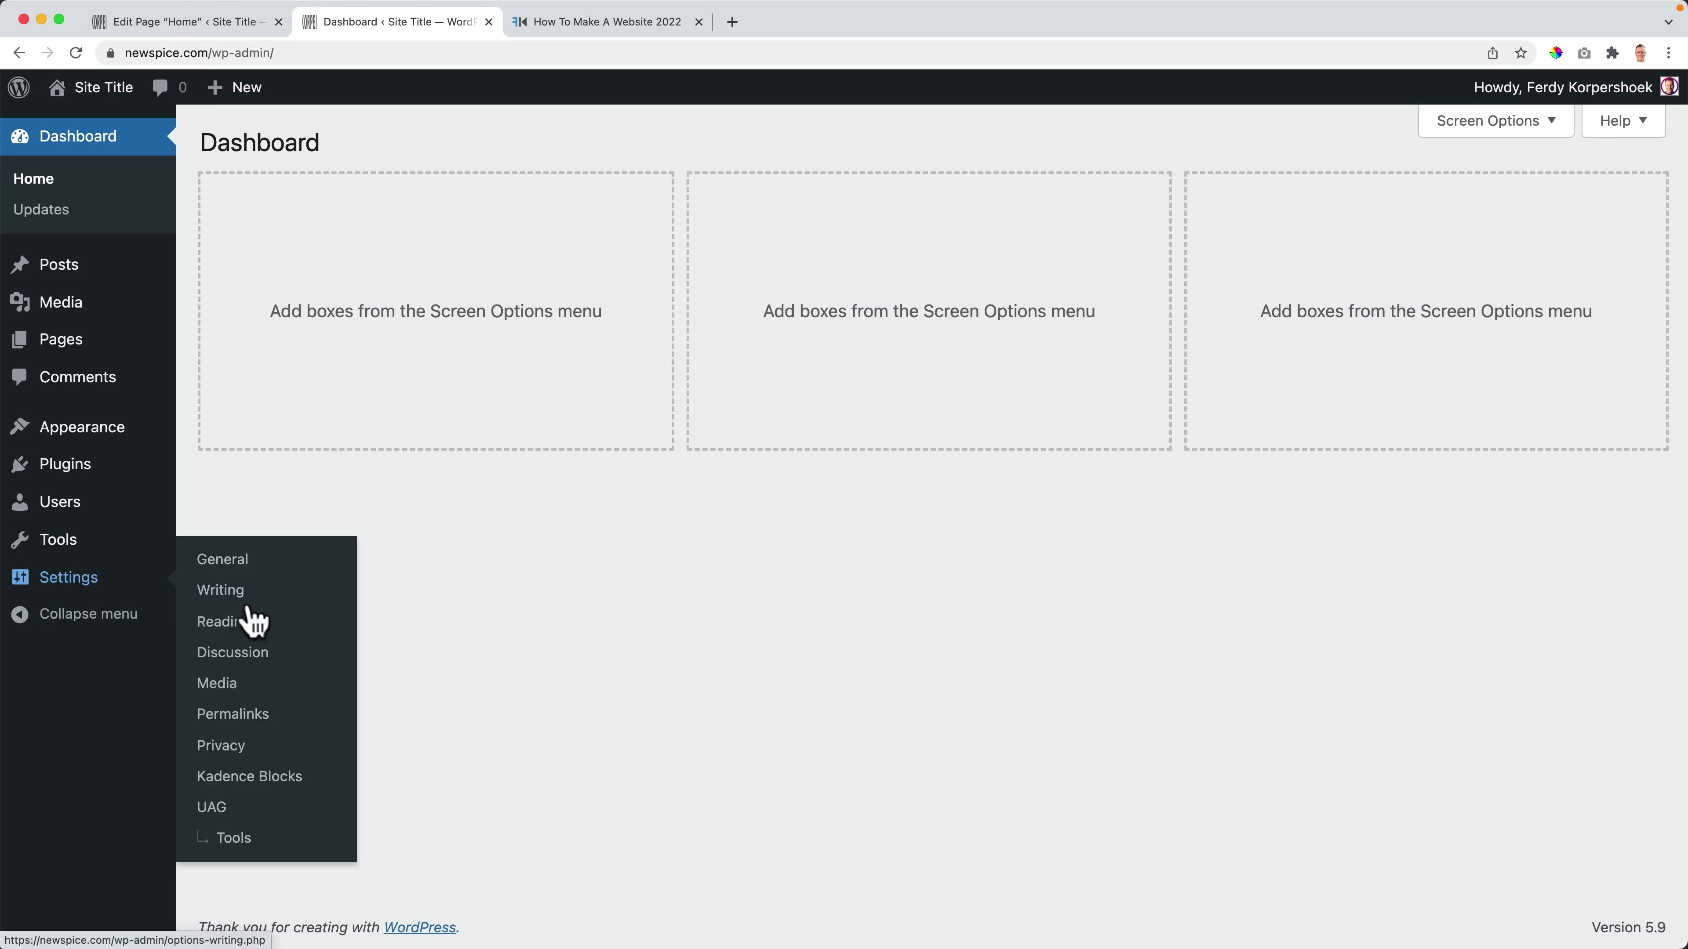
left_click(226, 623)
left_click(593, 344)
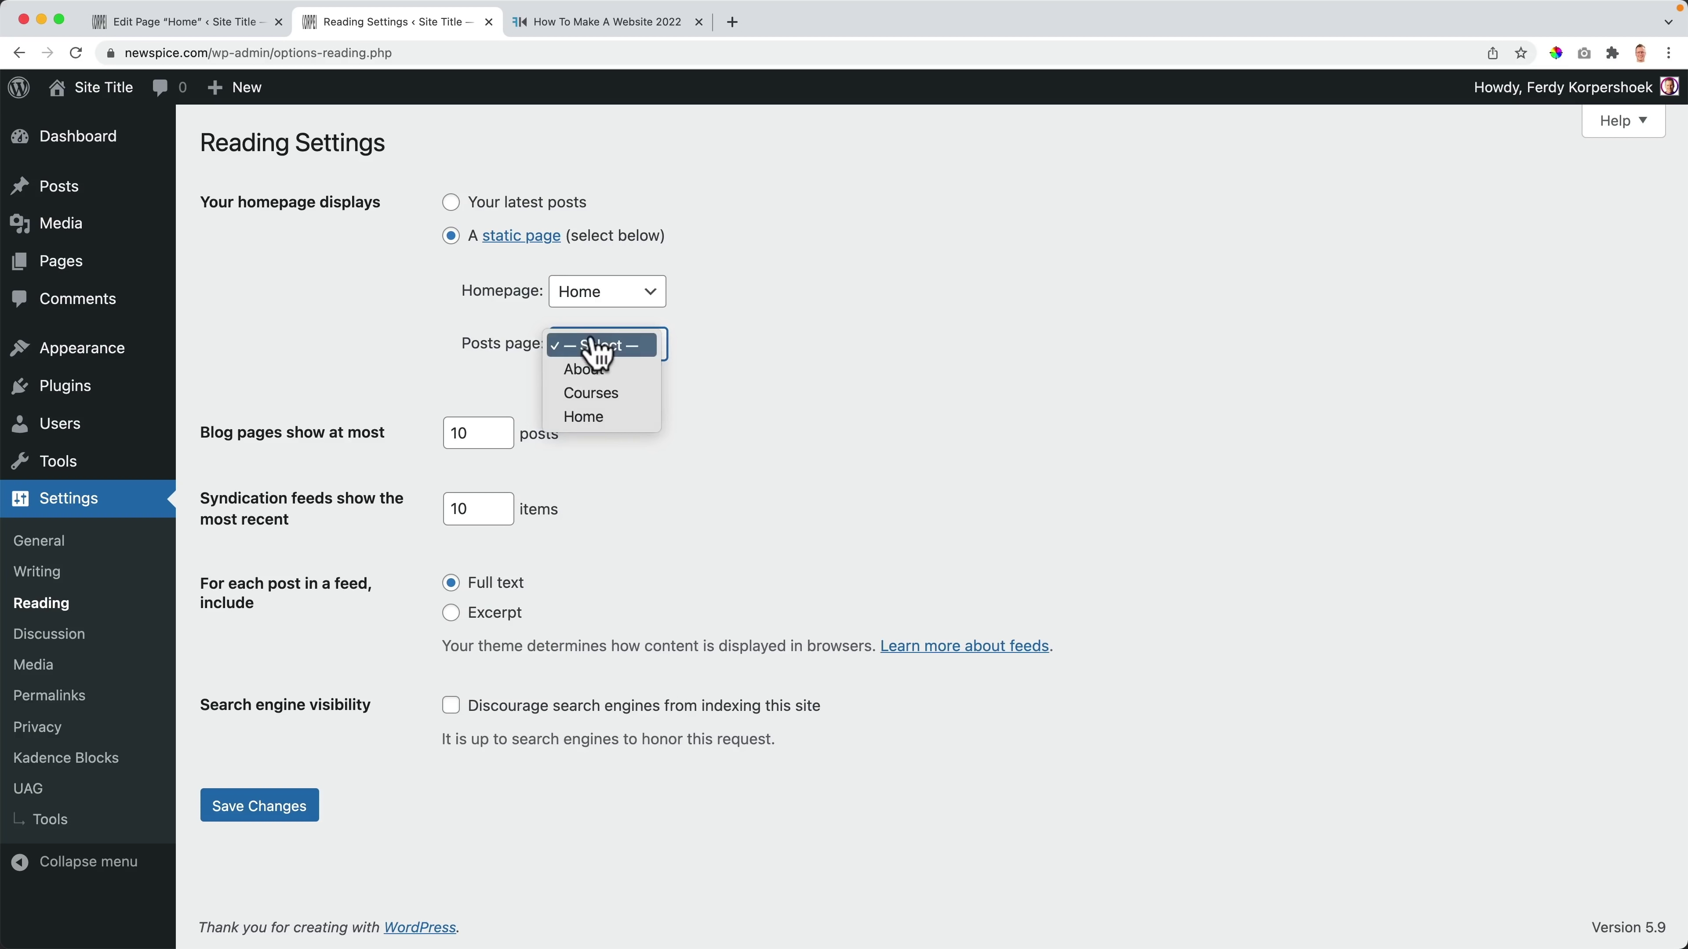
left_click(751, 391)
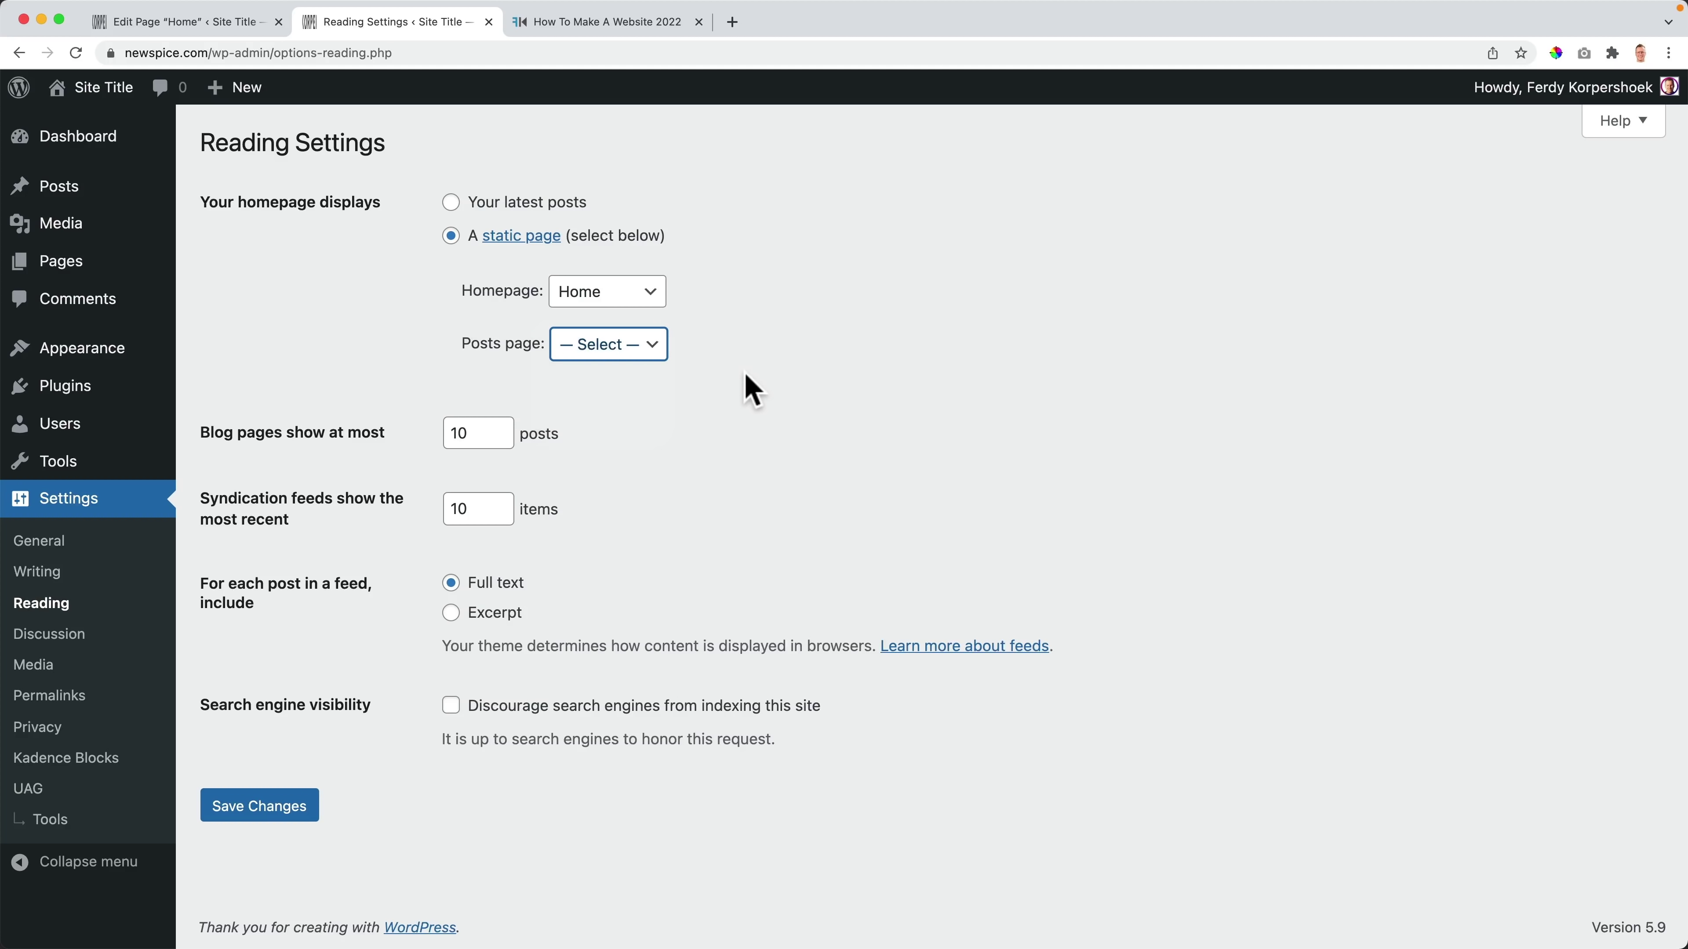
Step: Create a new page titled Tutorials and publish it
mouse_move(238, 101)
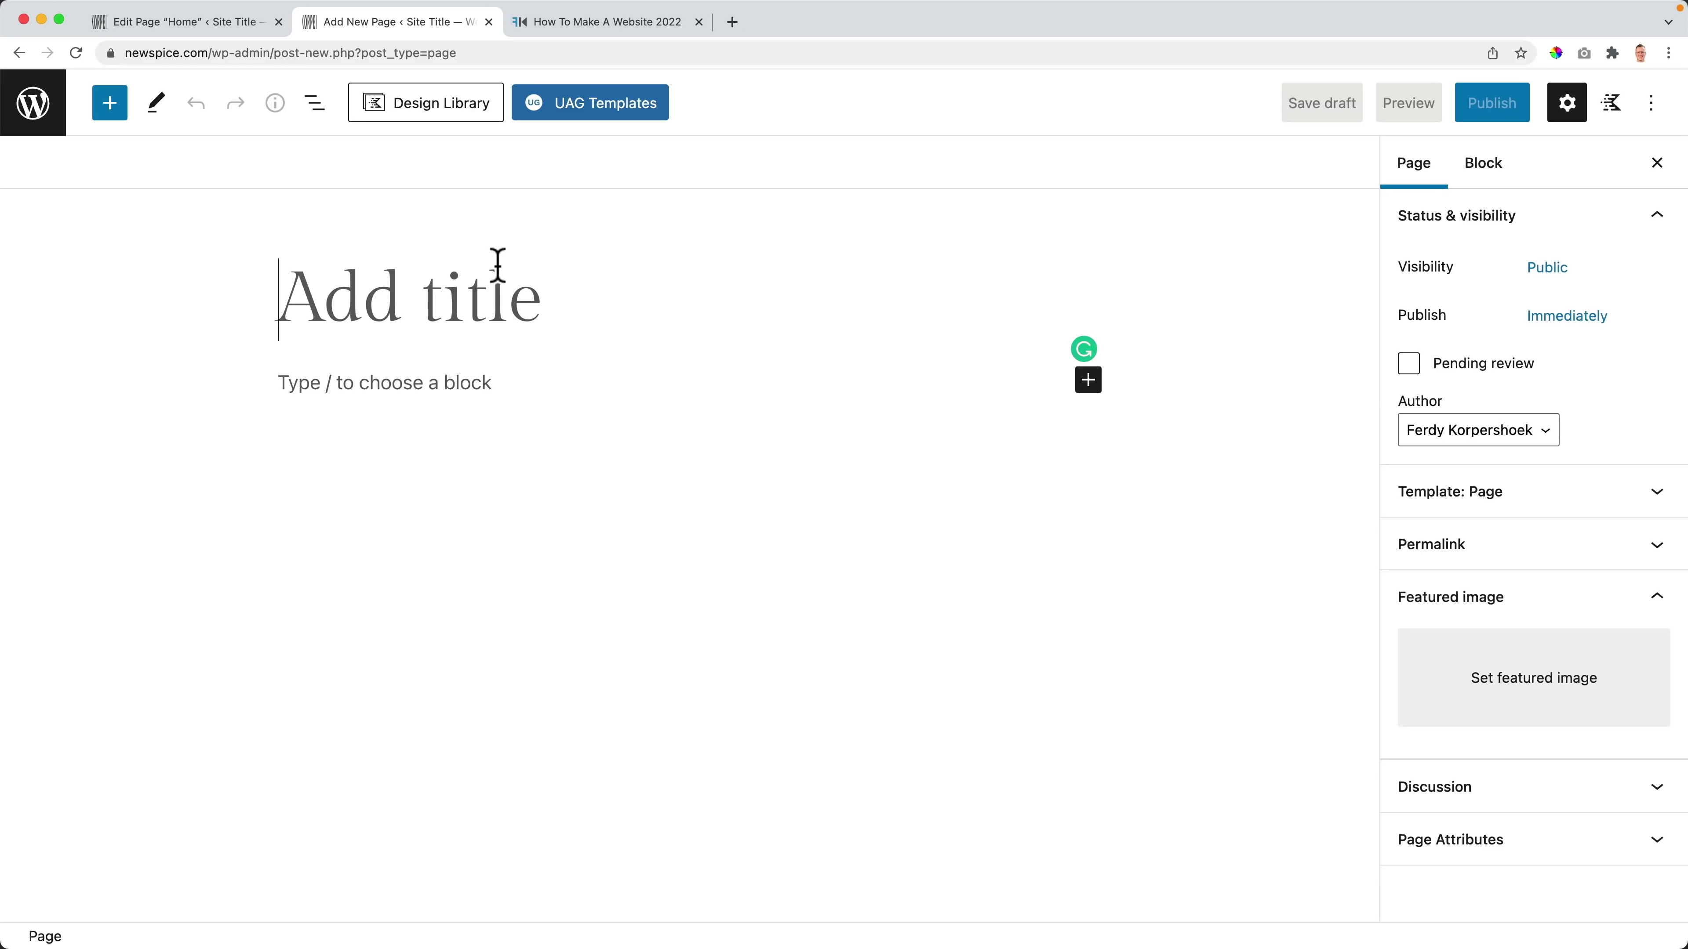
type("Blog")
key("super+a")
type("Tut")
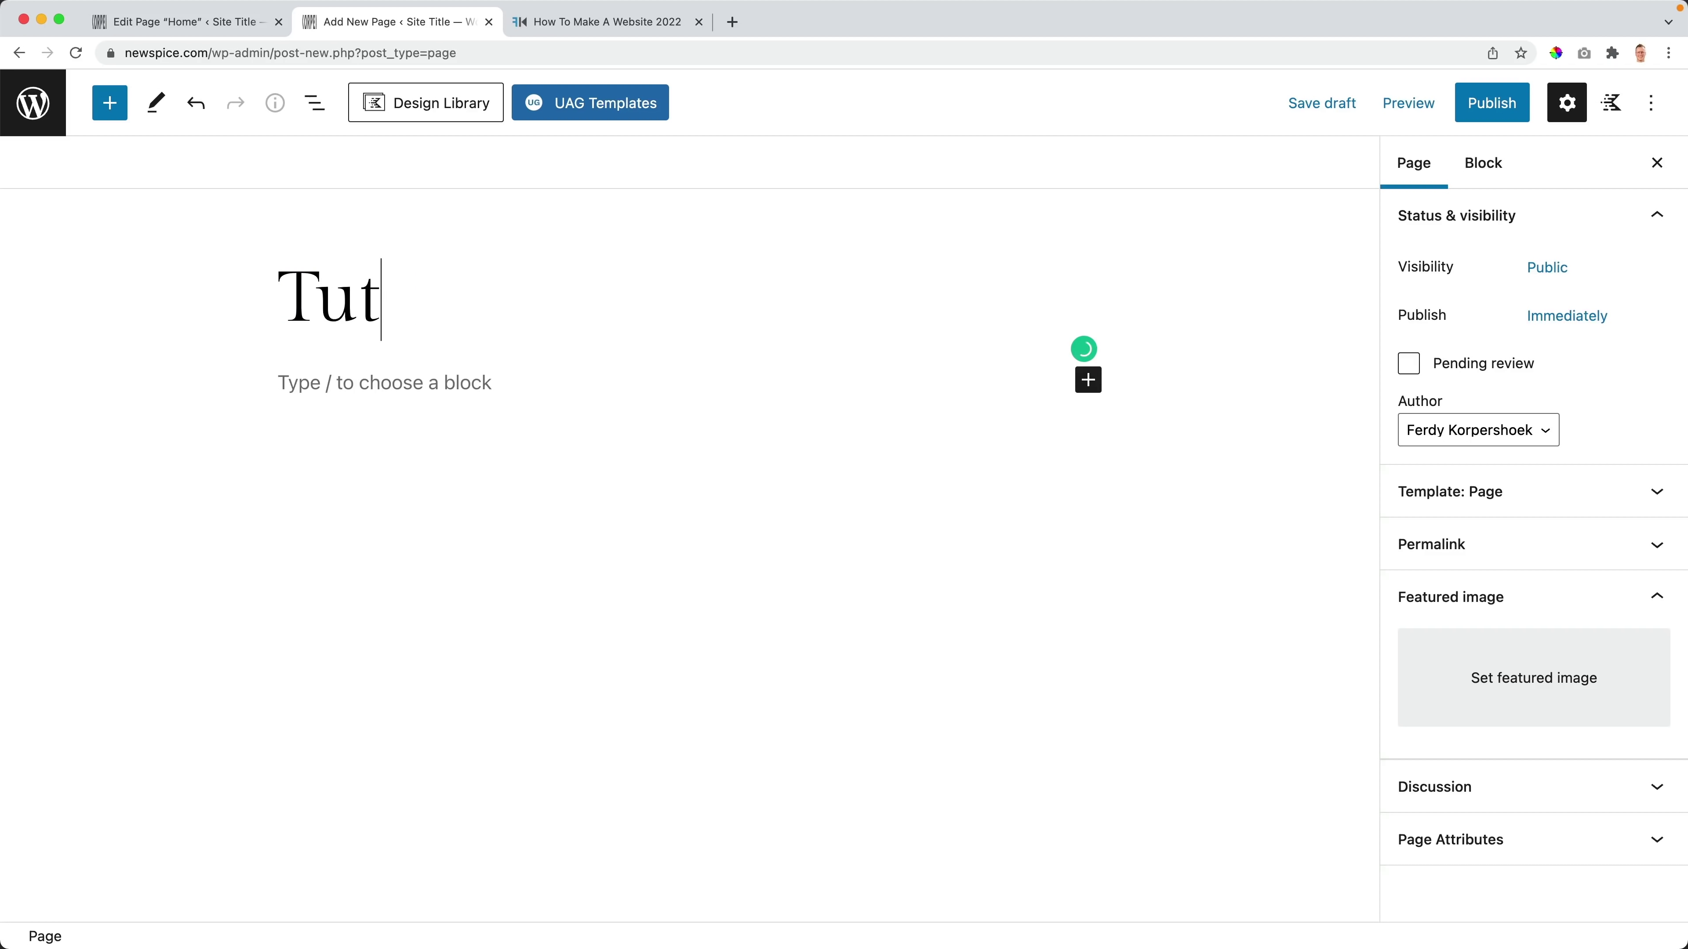
left_click(1491, 102)
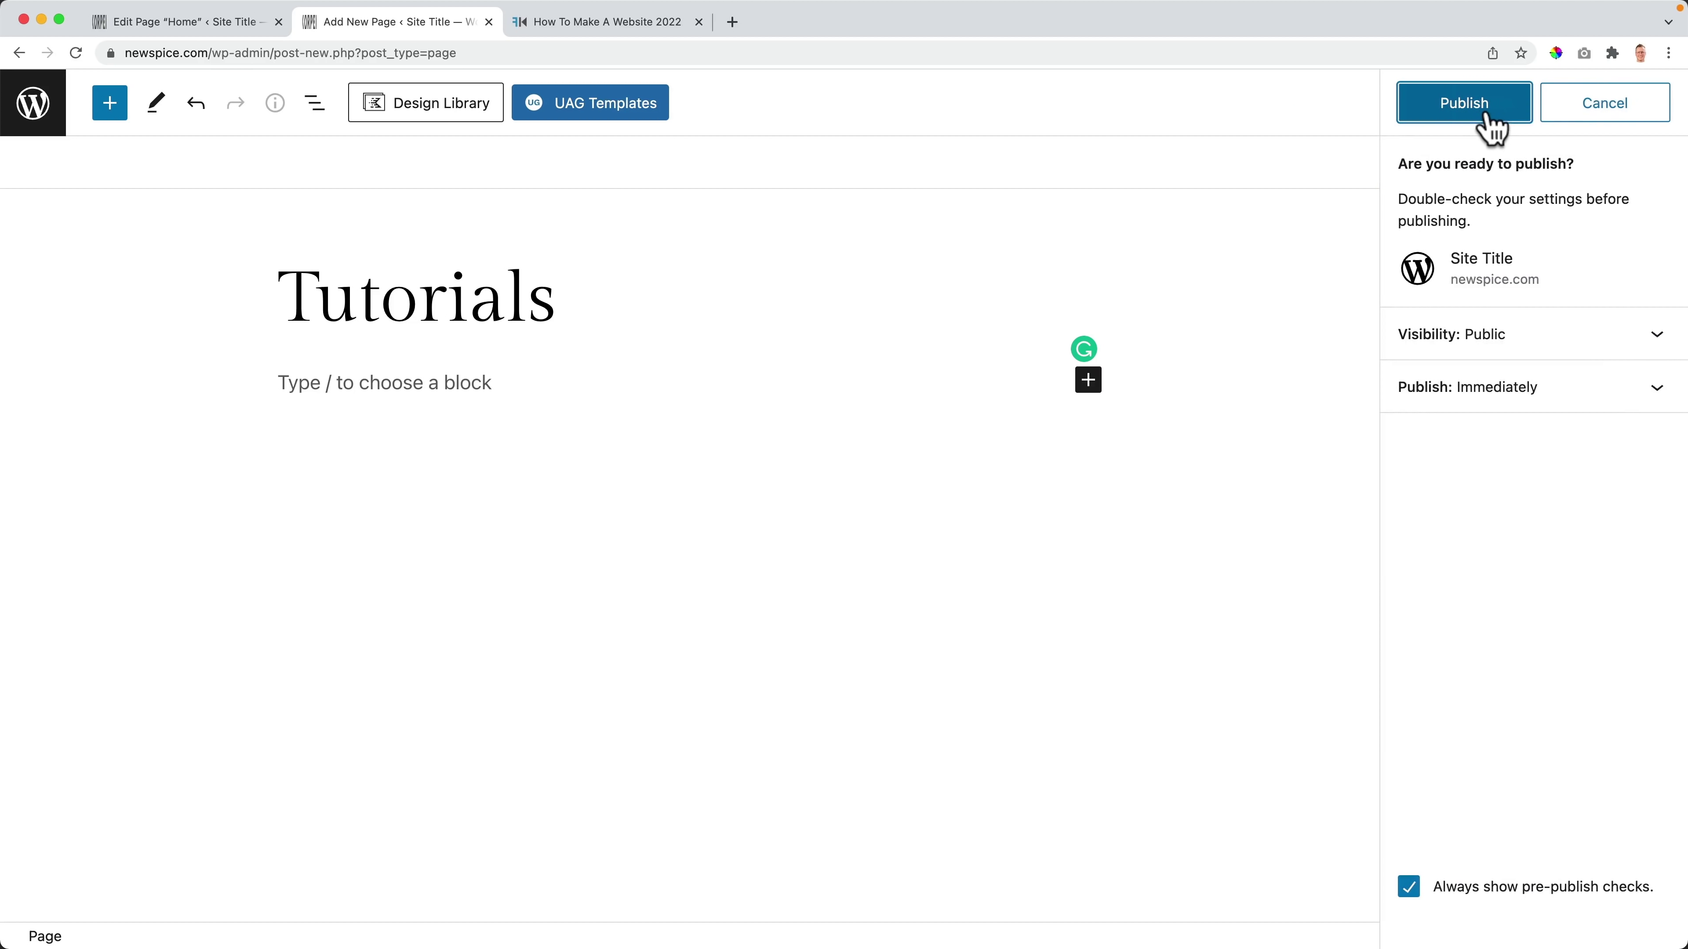
left_click(1491, 114)
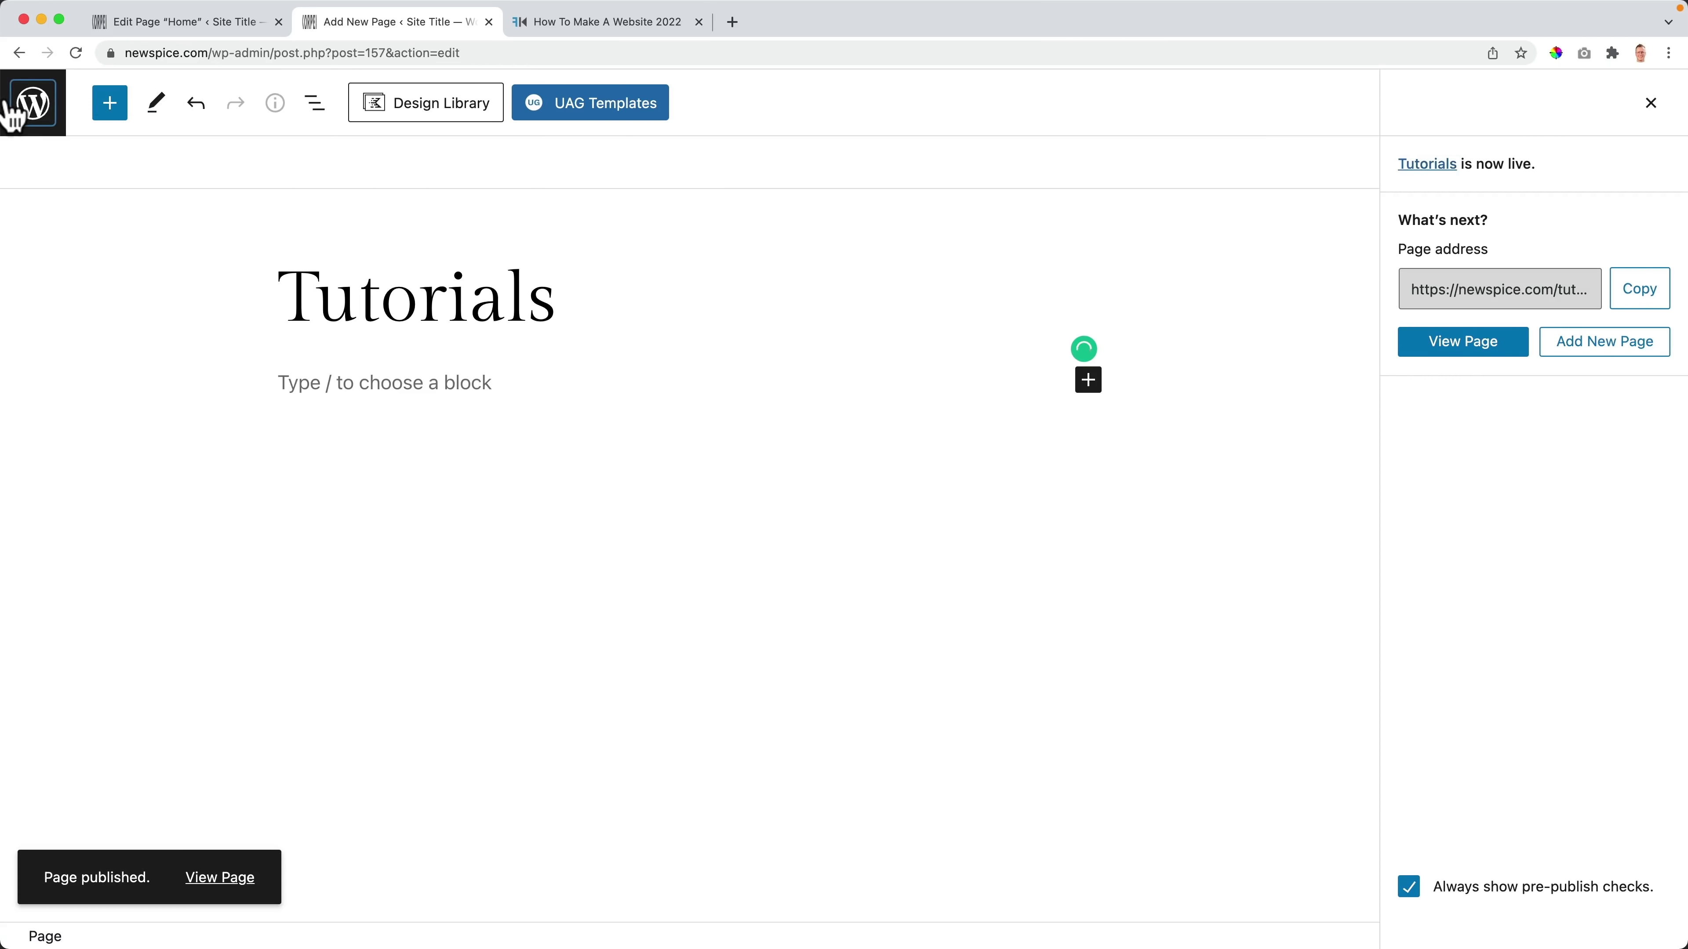
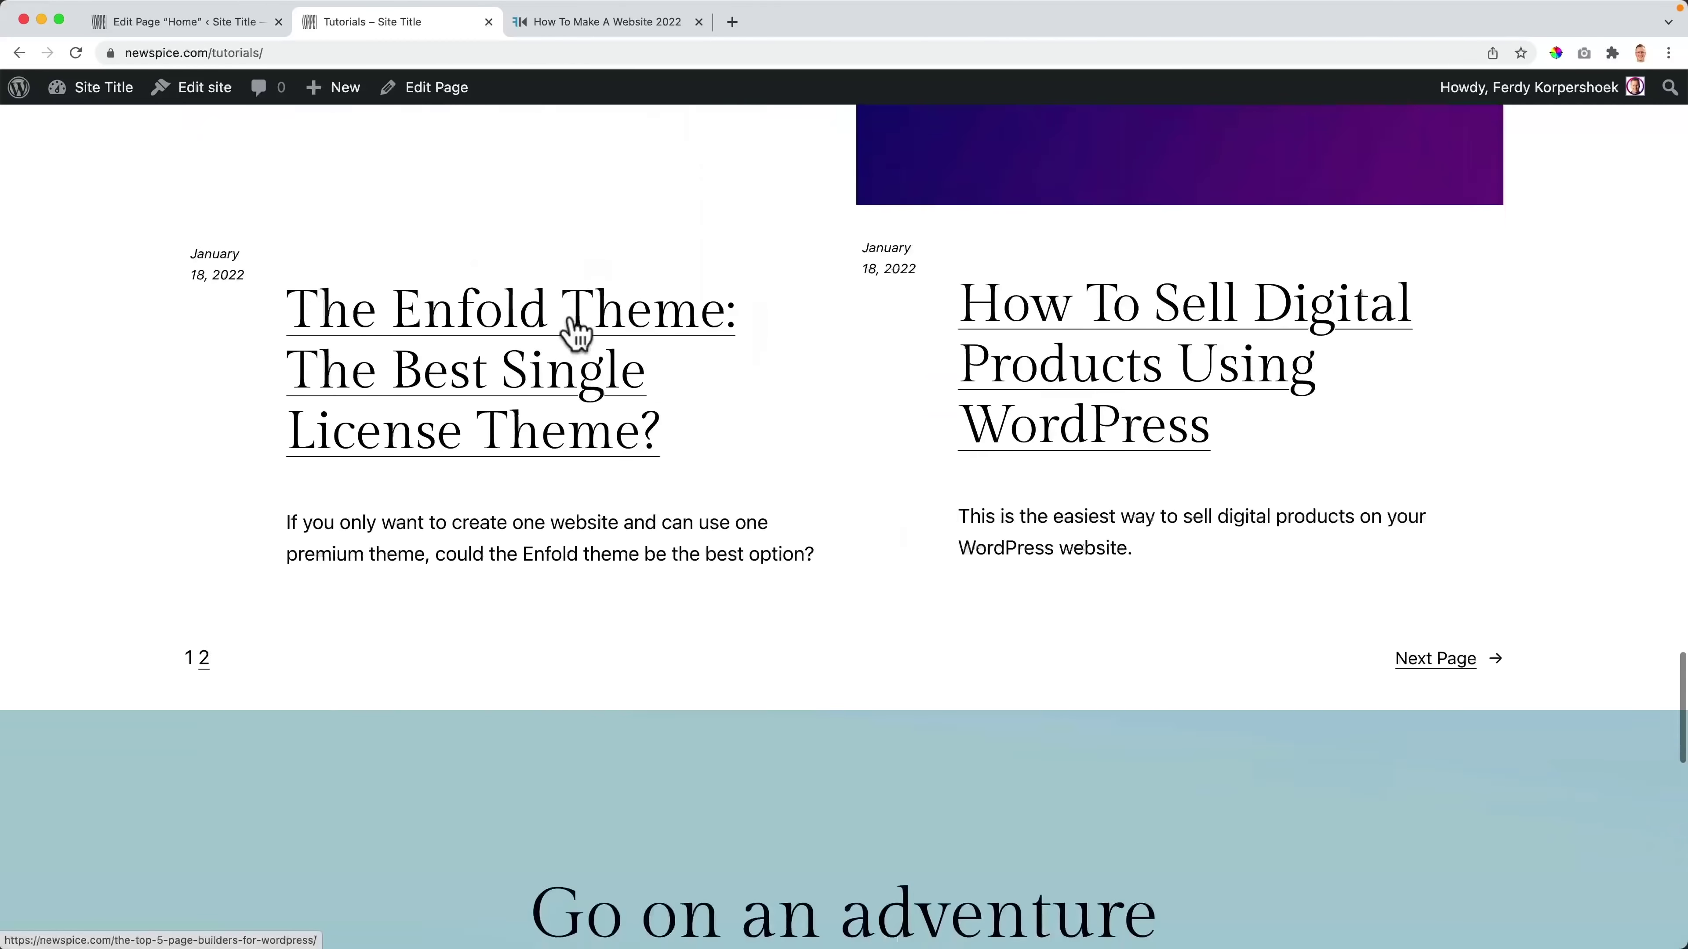
Step: Look over the live Tutorials page, open it in the page editor and return to the live page
scroll(575, 335, "up", 15)
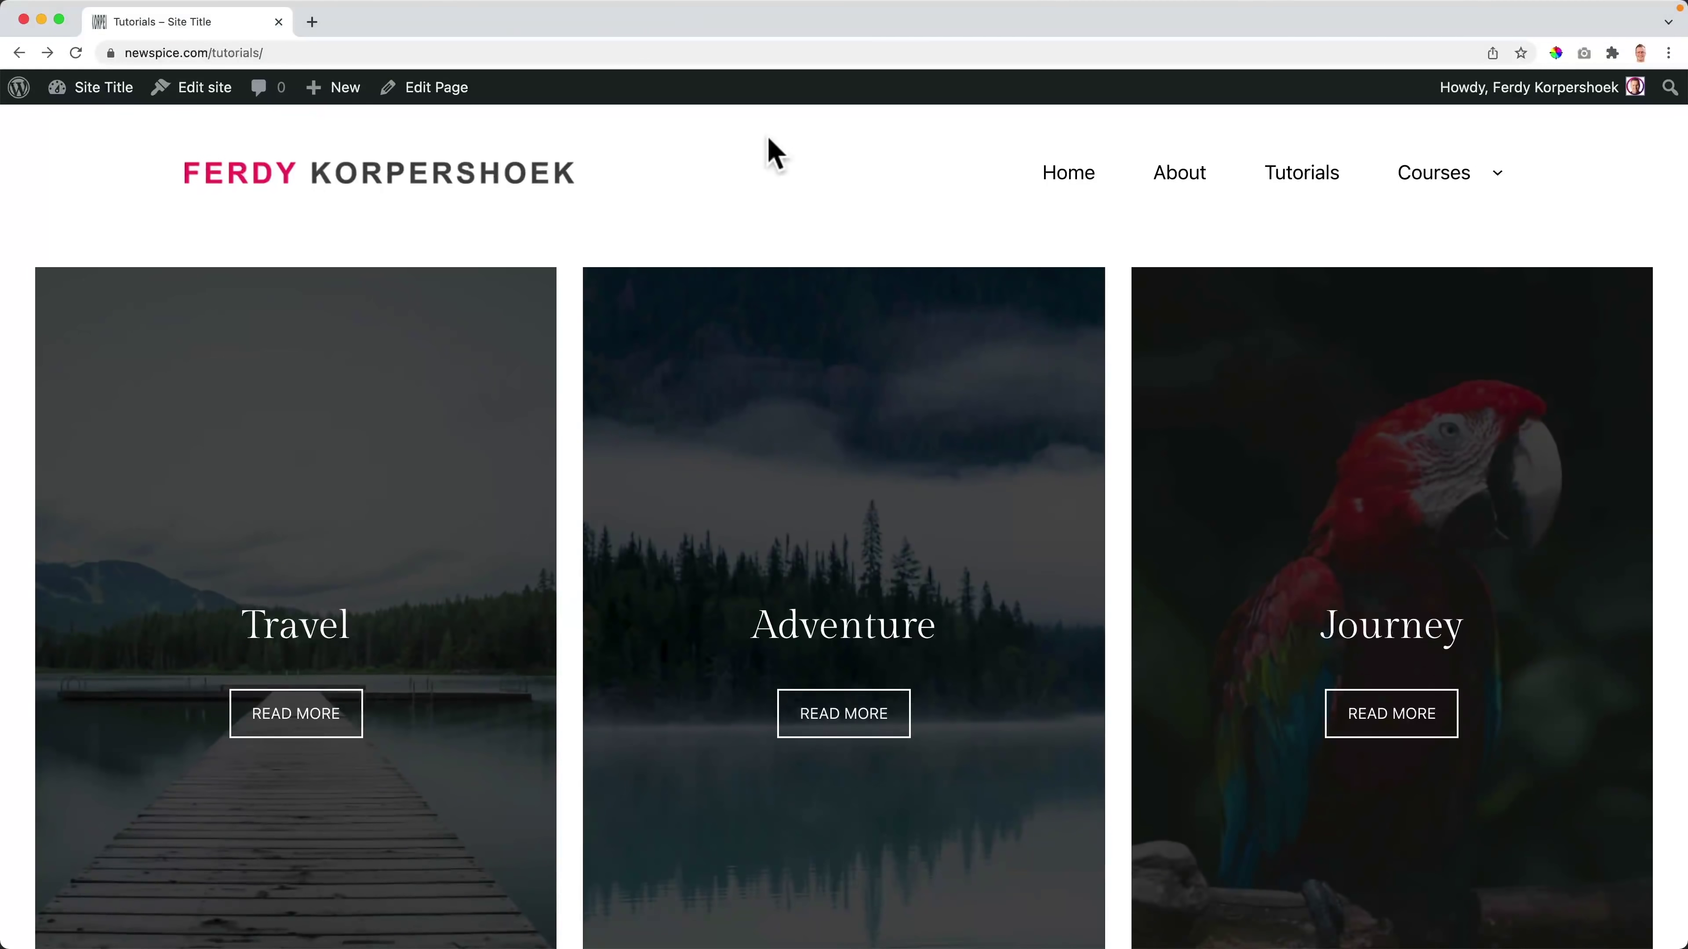
scroll(768, 150, "down", 5)
scroll(452, 483, "up", 4)
scroll(339, 325, "up", 3)
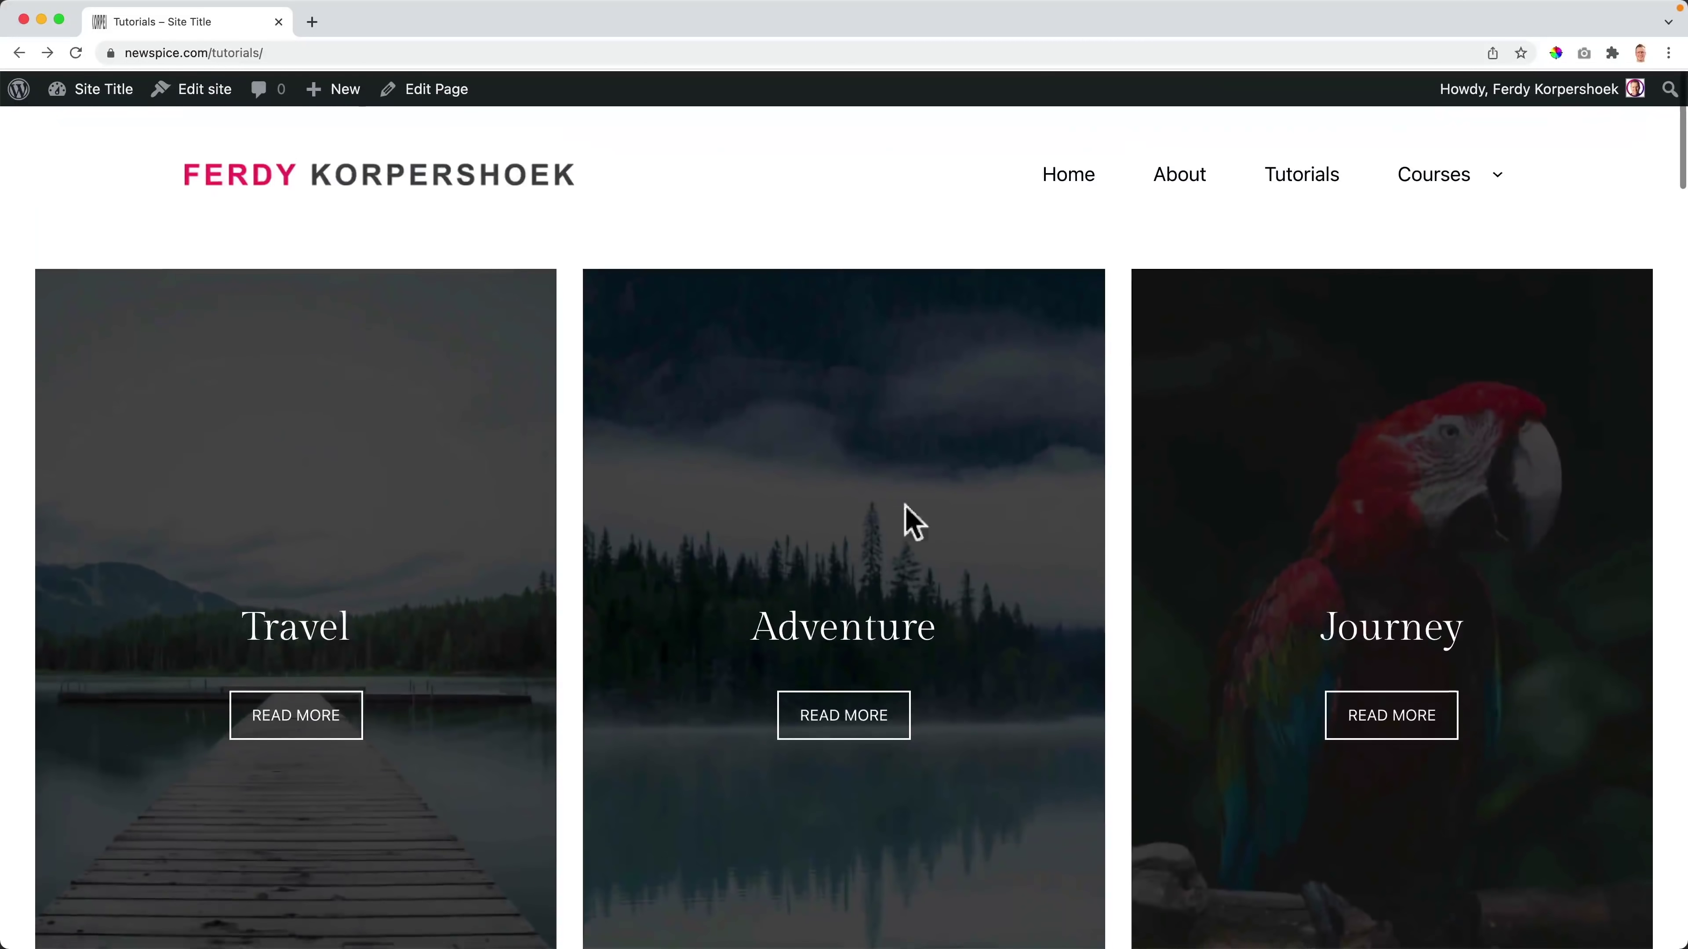
left_click(436, 89)
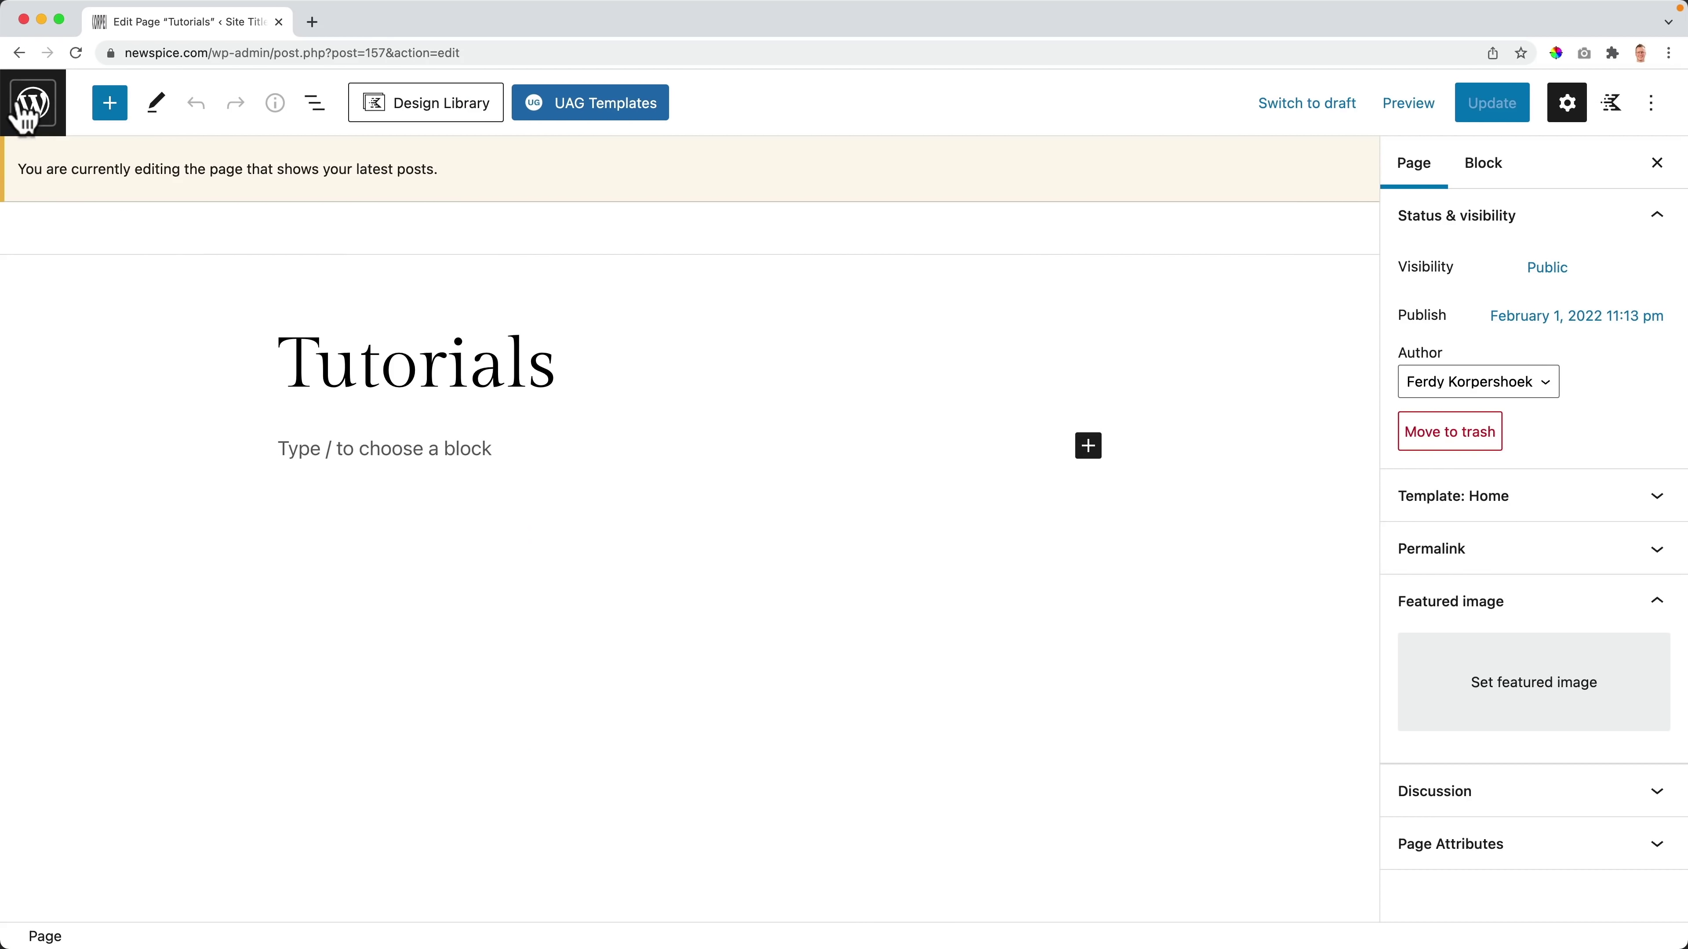
left_click(19, 53)
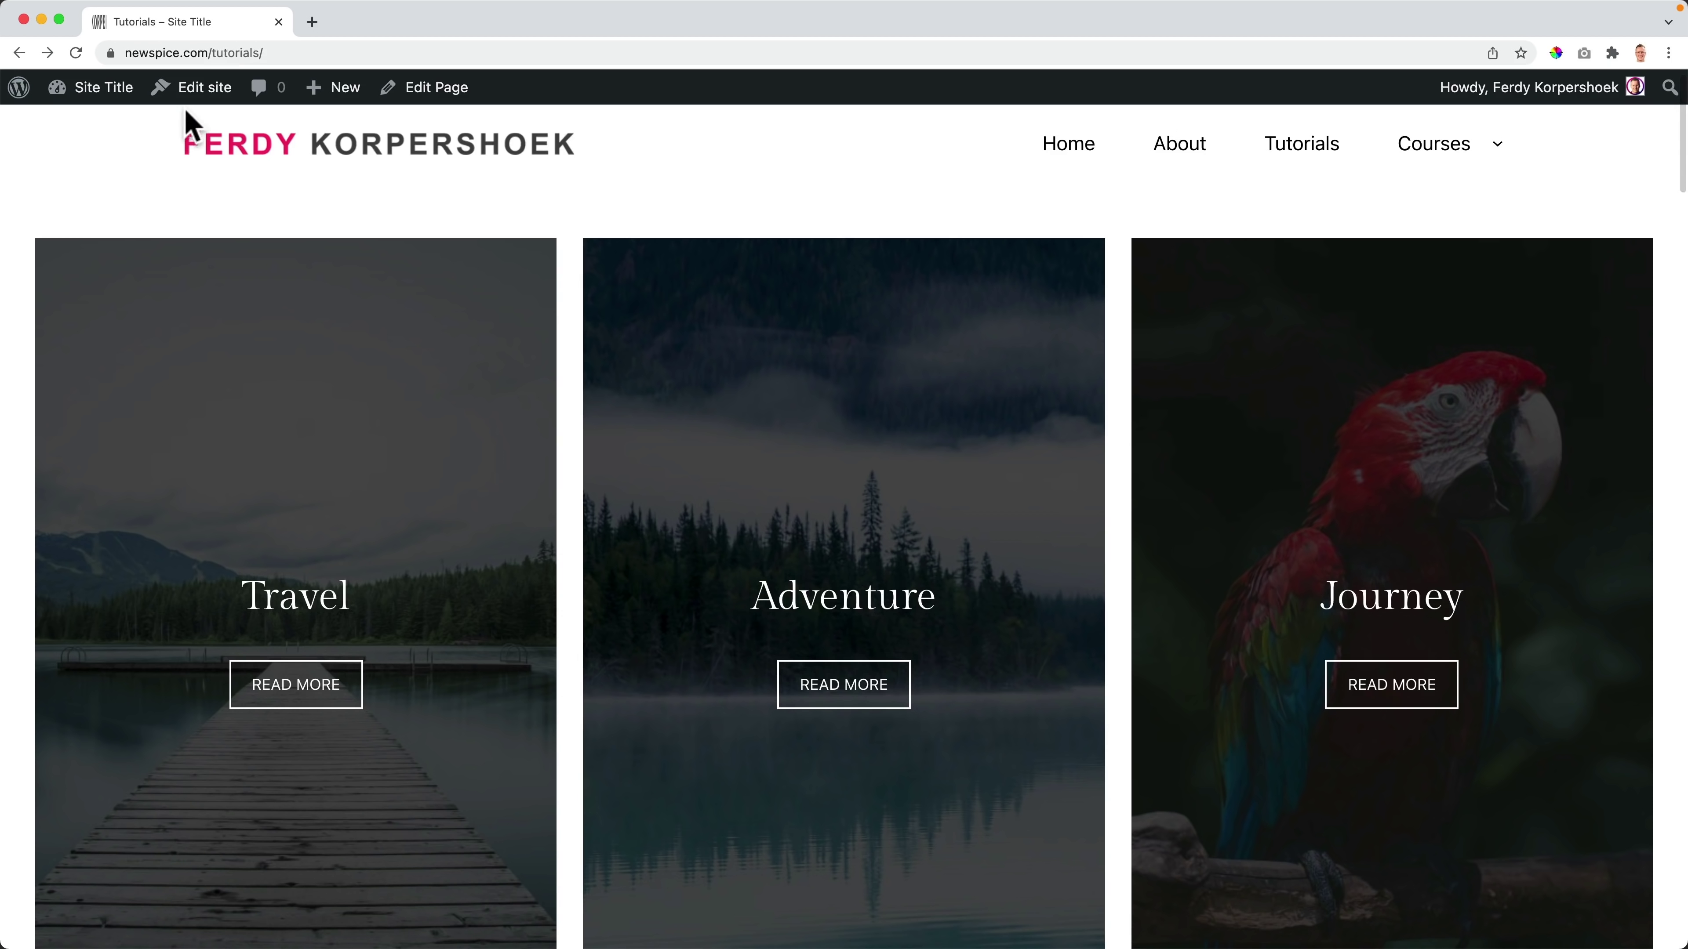
Step: Open the site editor from the Tutorials page, examine the Page template and go back to the dashboard
left_click(193, 96)
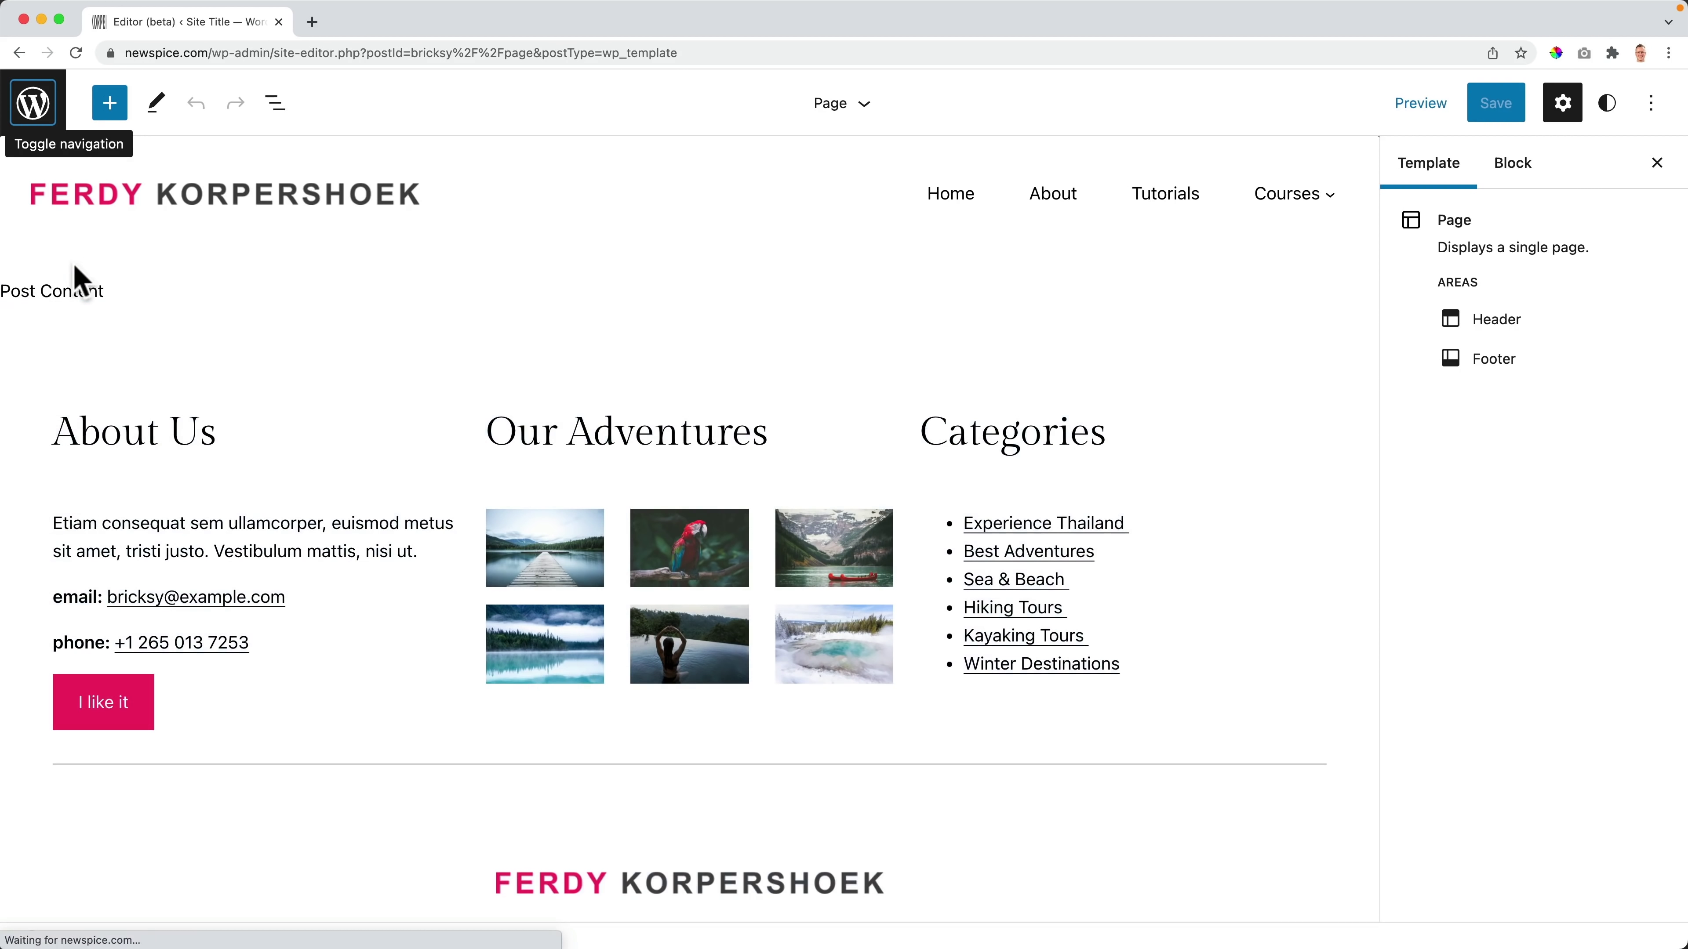
scroll(716, 379, "down", 5)
scroll(731, 389, "up", 5)
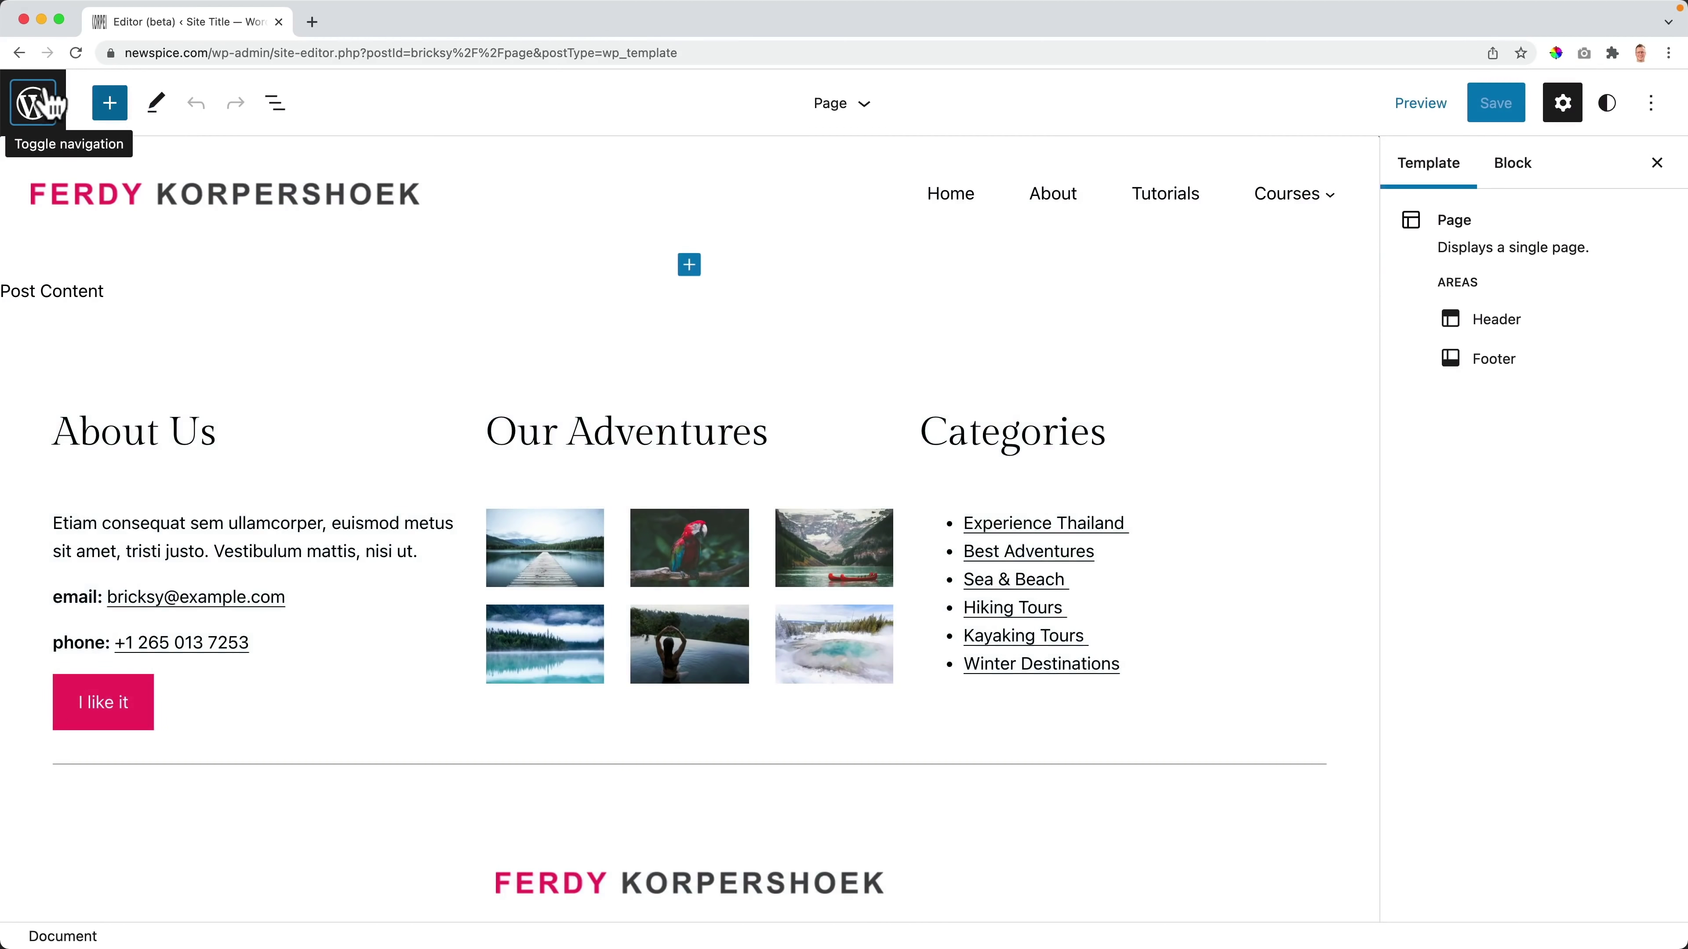
left_click(34, 103)
left_click(99, 200)
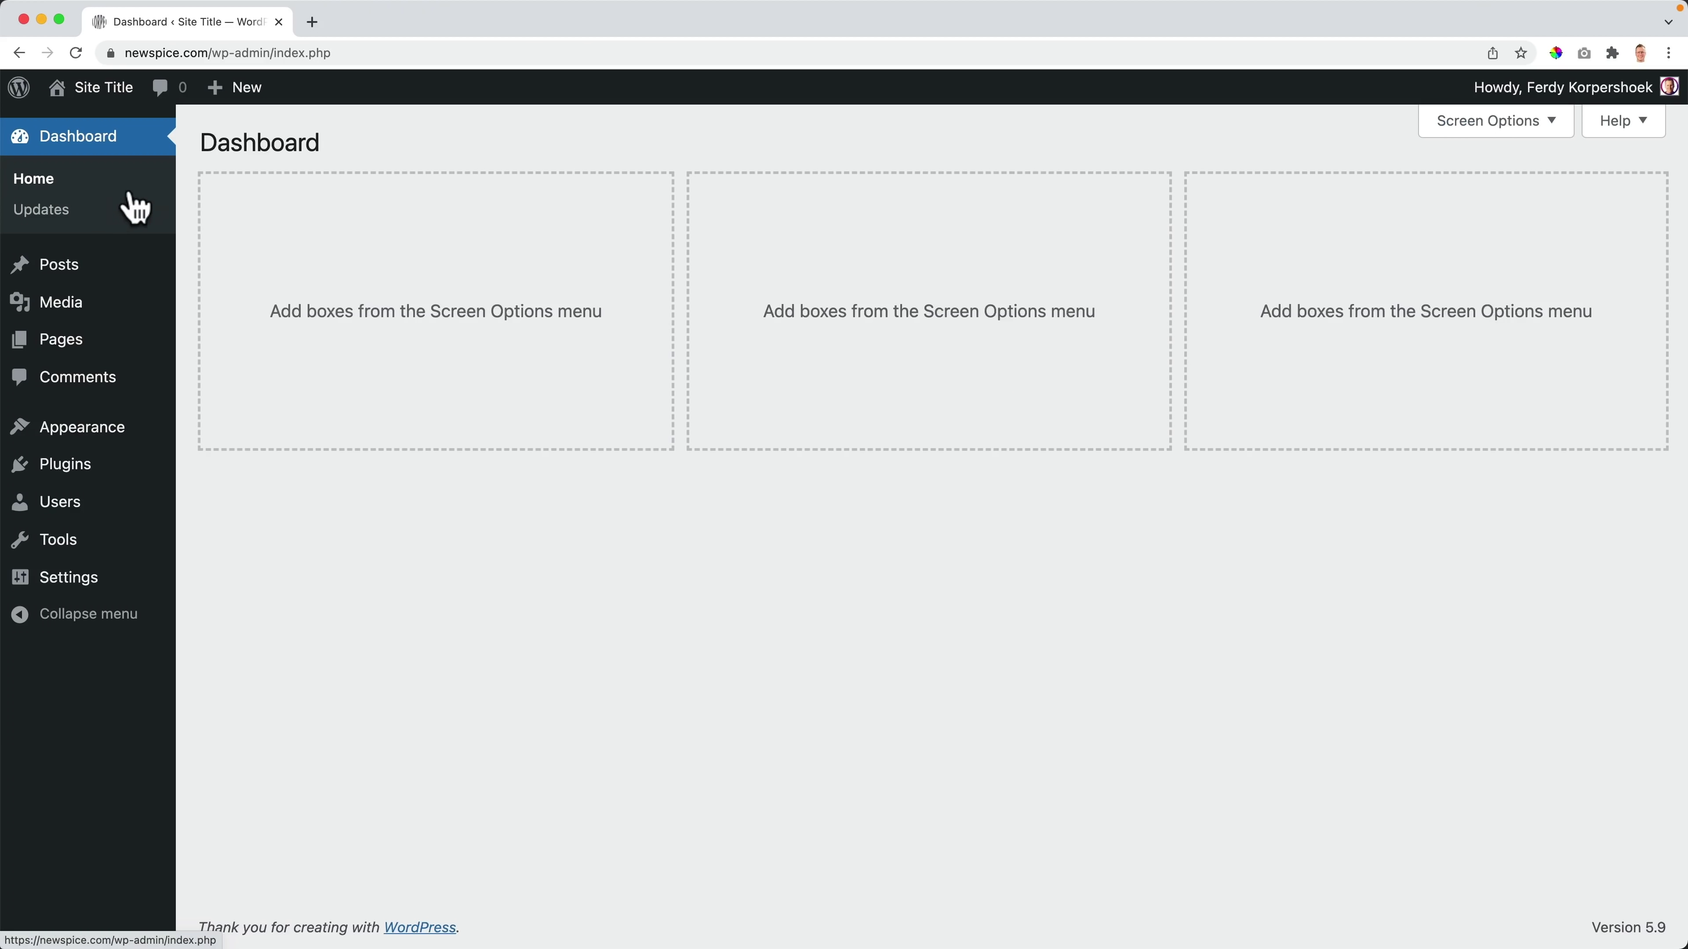
Step: Open the Index template from the site editor's template list and examine its post layout
mouse_move(66, 439)
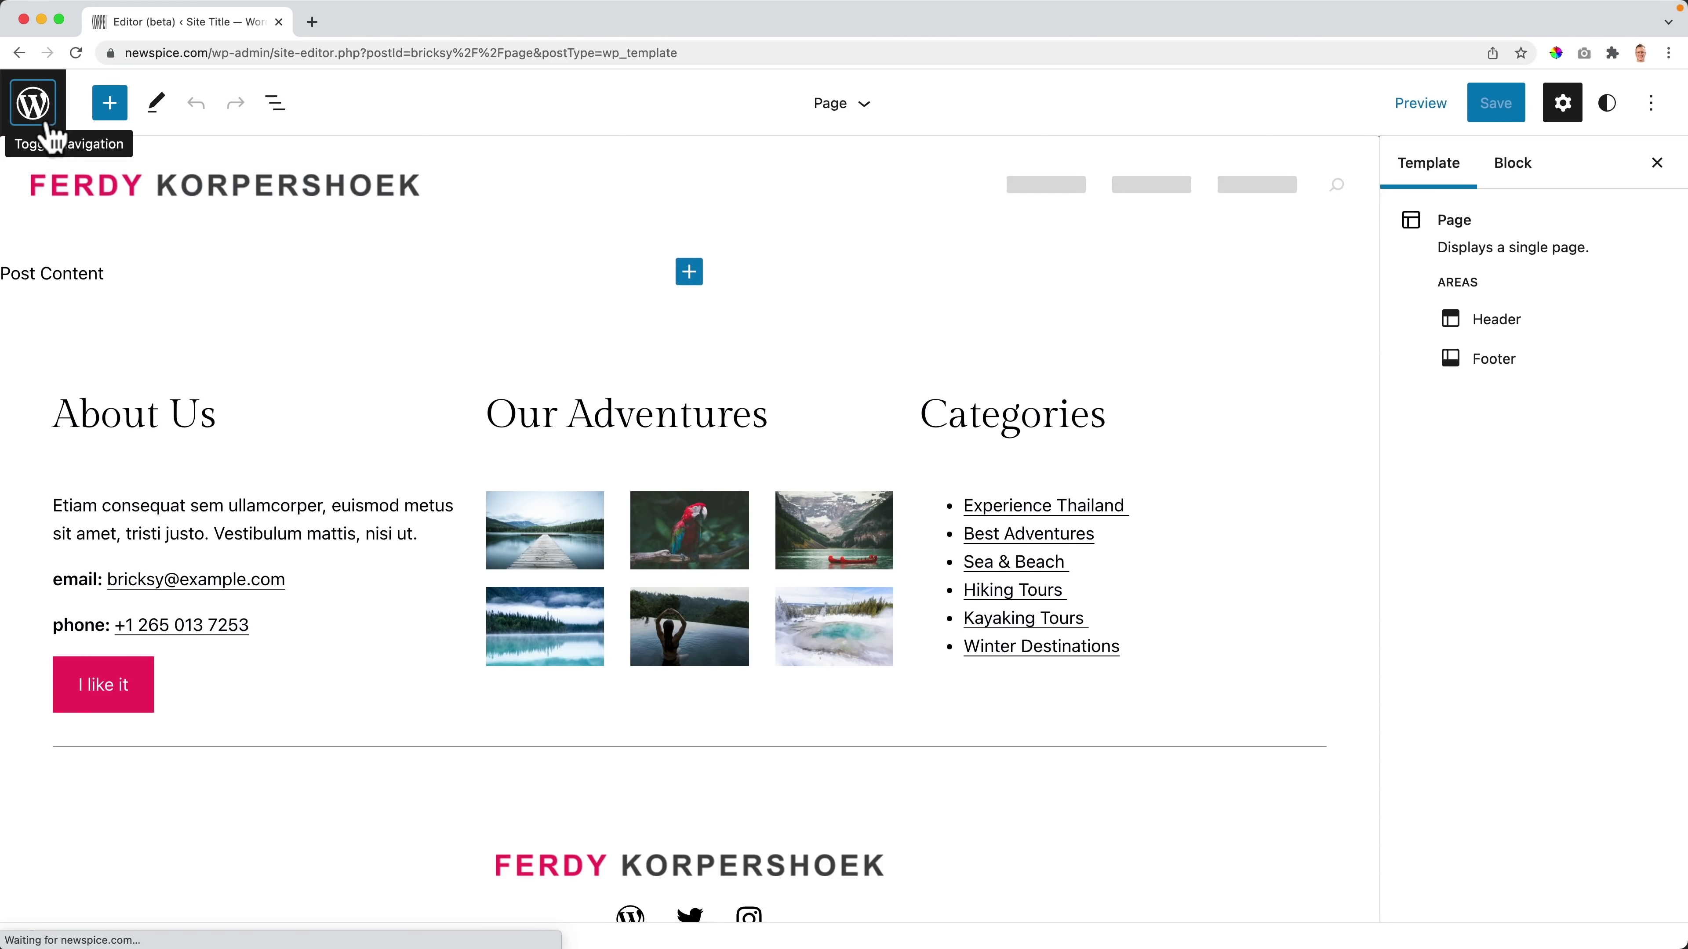
left_click(48, 129)
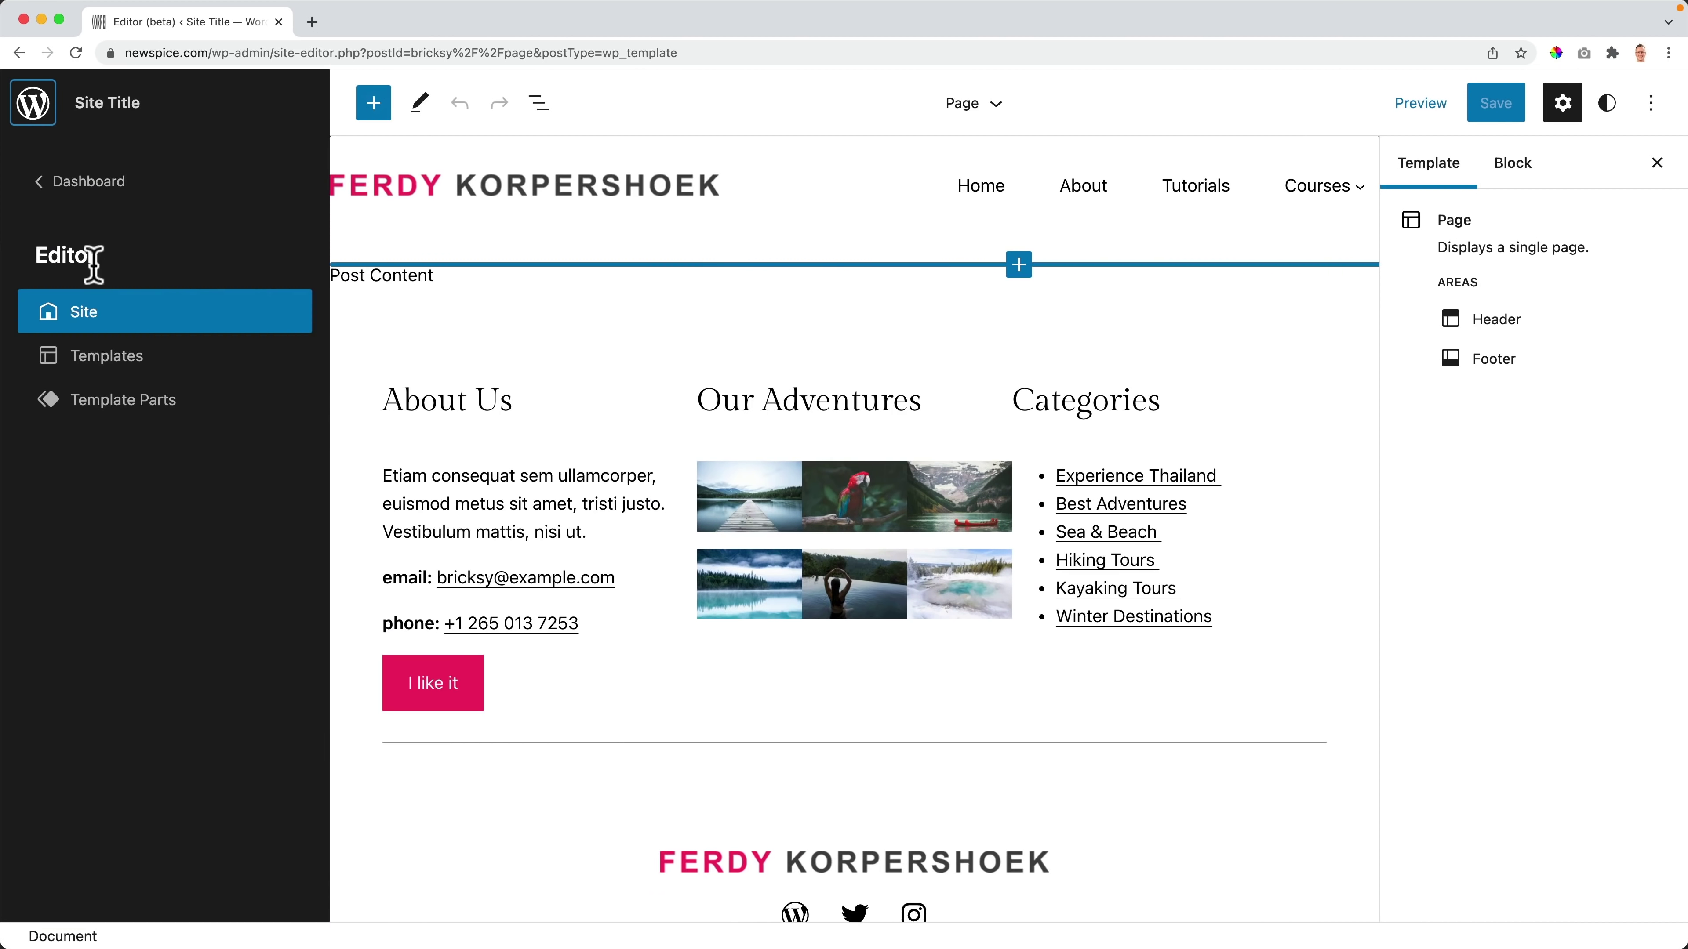
left_click(122, 373)
scroll(738, 498, "down", 5)
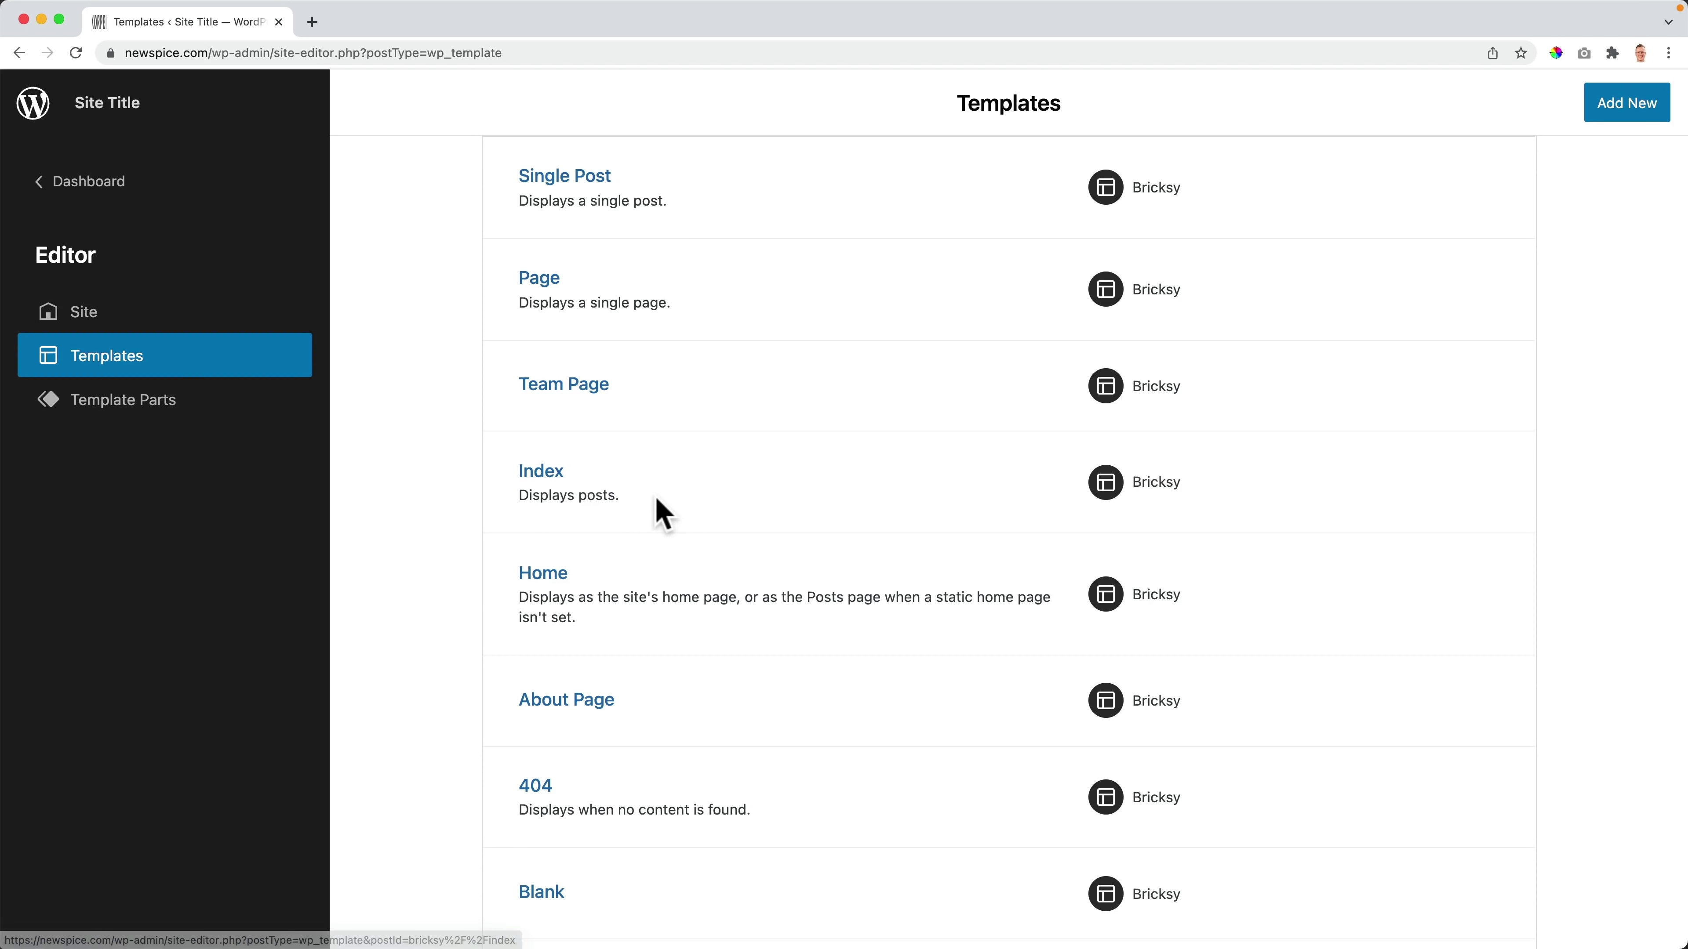
left_click(548, 476)
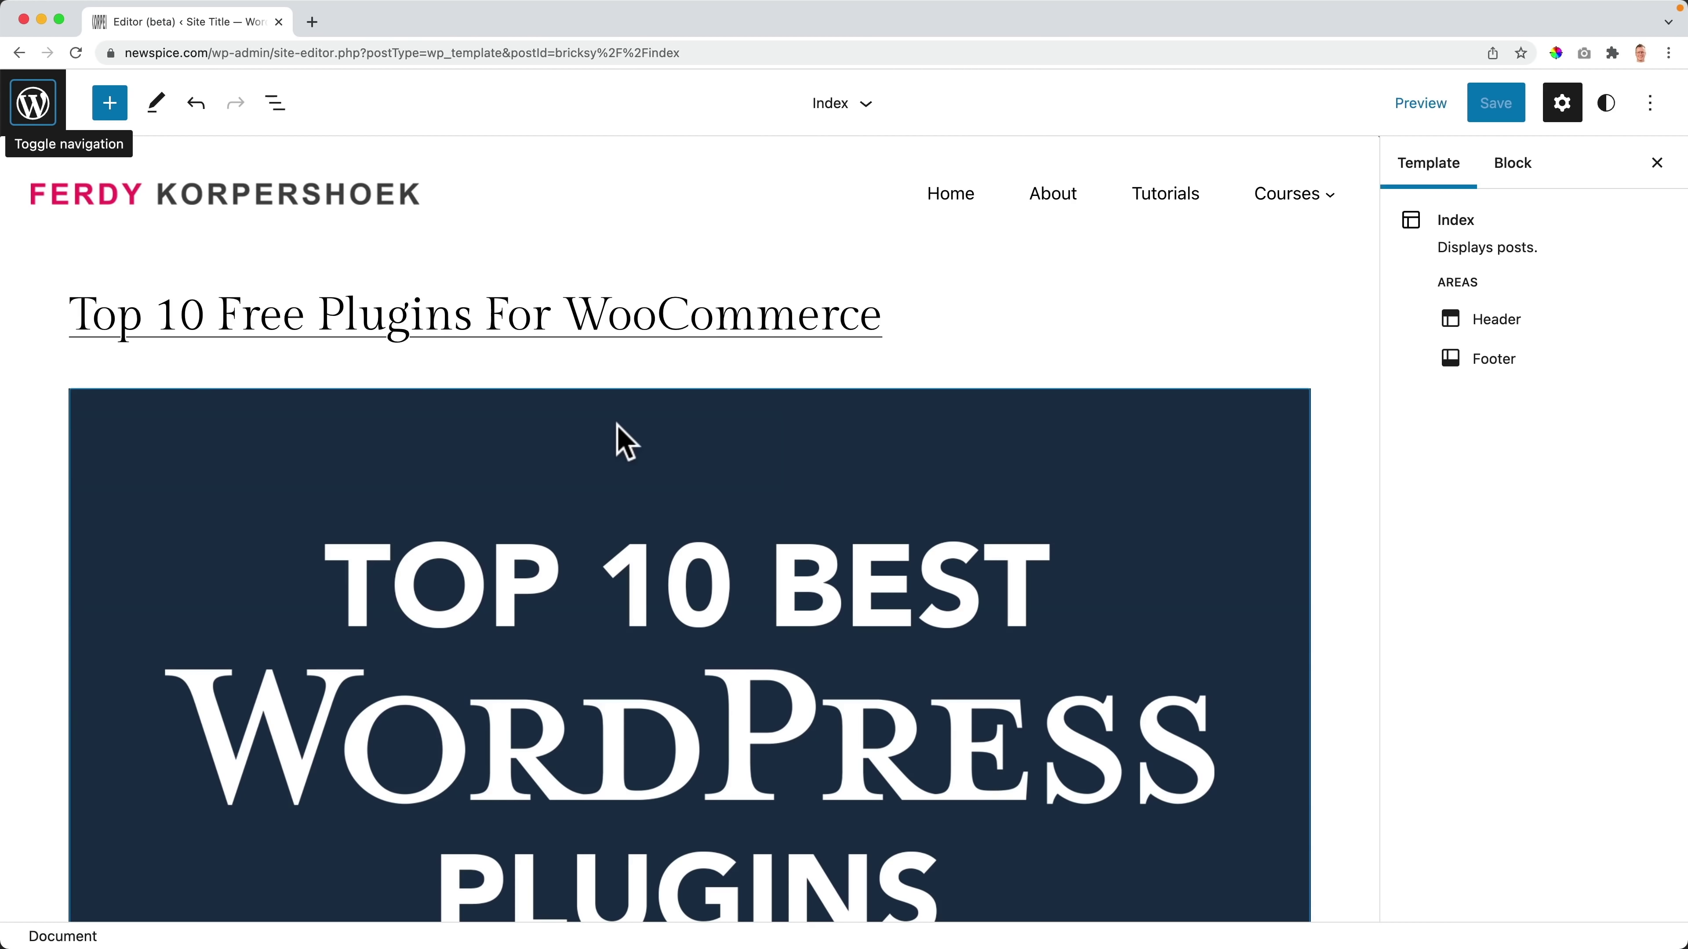
scroll(624, 442, "down", 20)
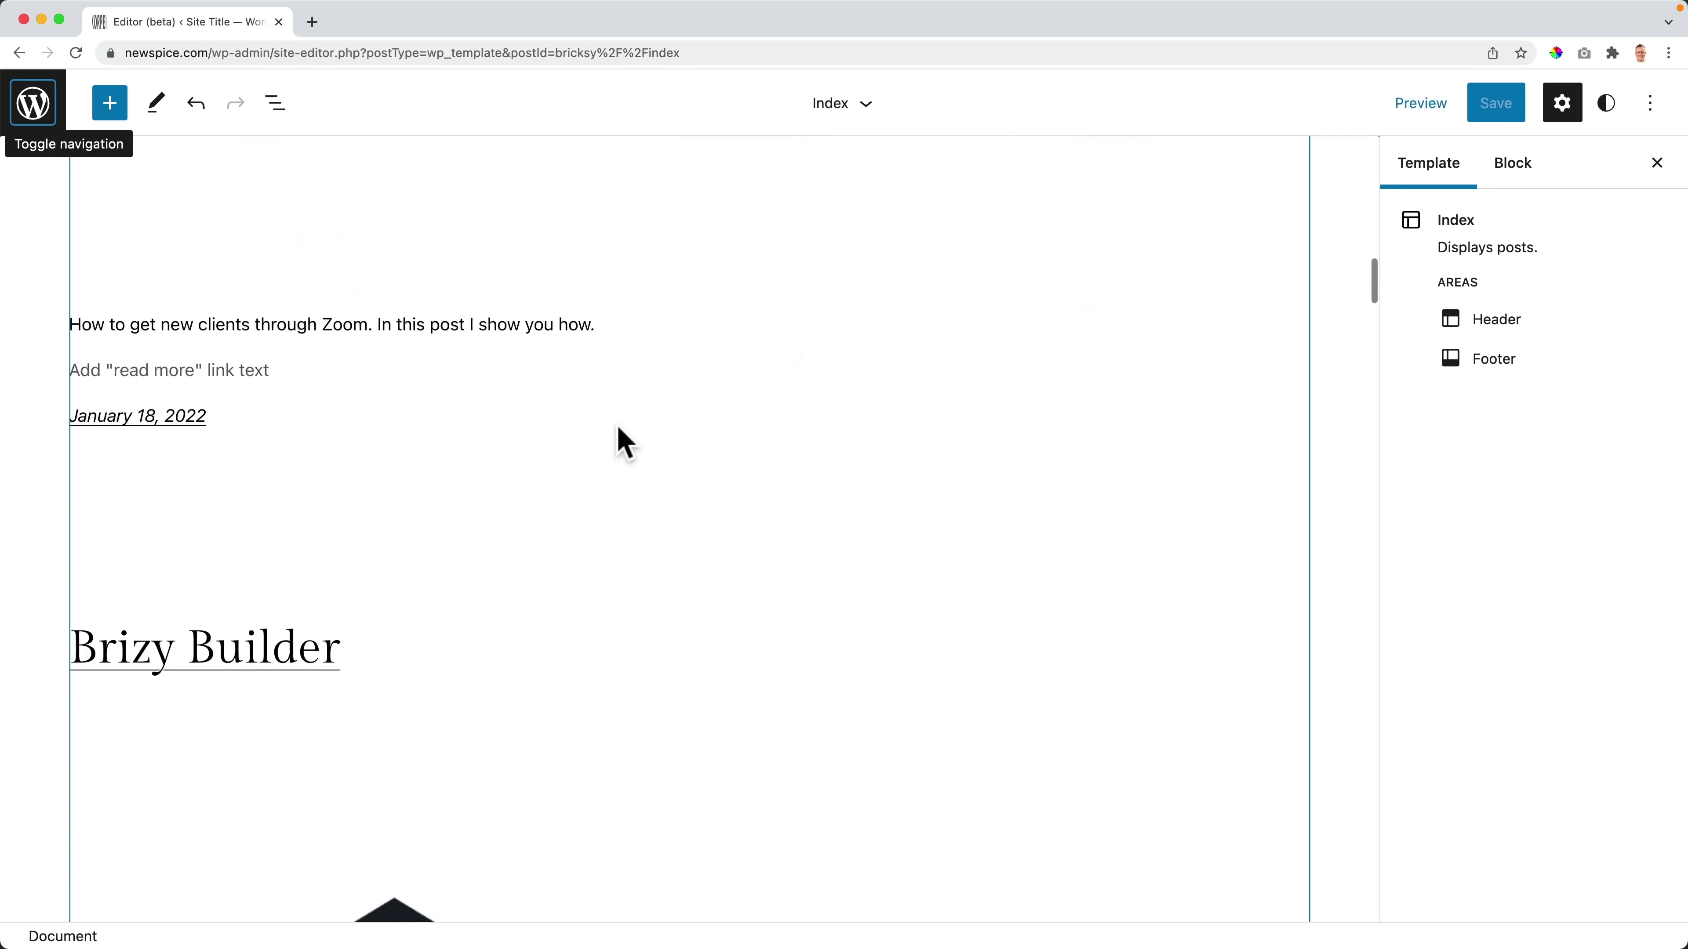
Step: Return to the dashboard, set the homepage to display the latest posts in the Reading settings and save the changes
left_click(33, 103)
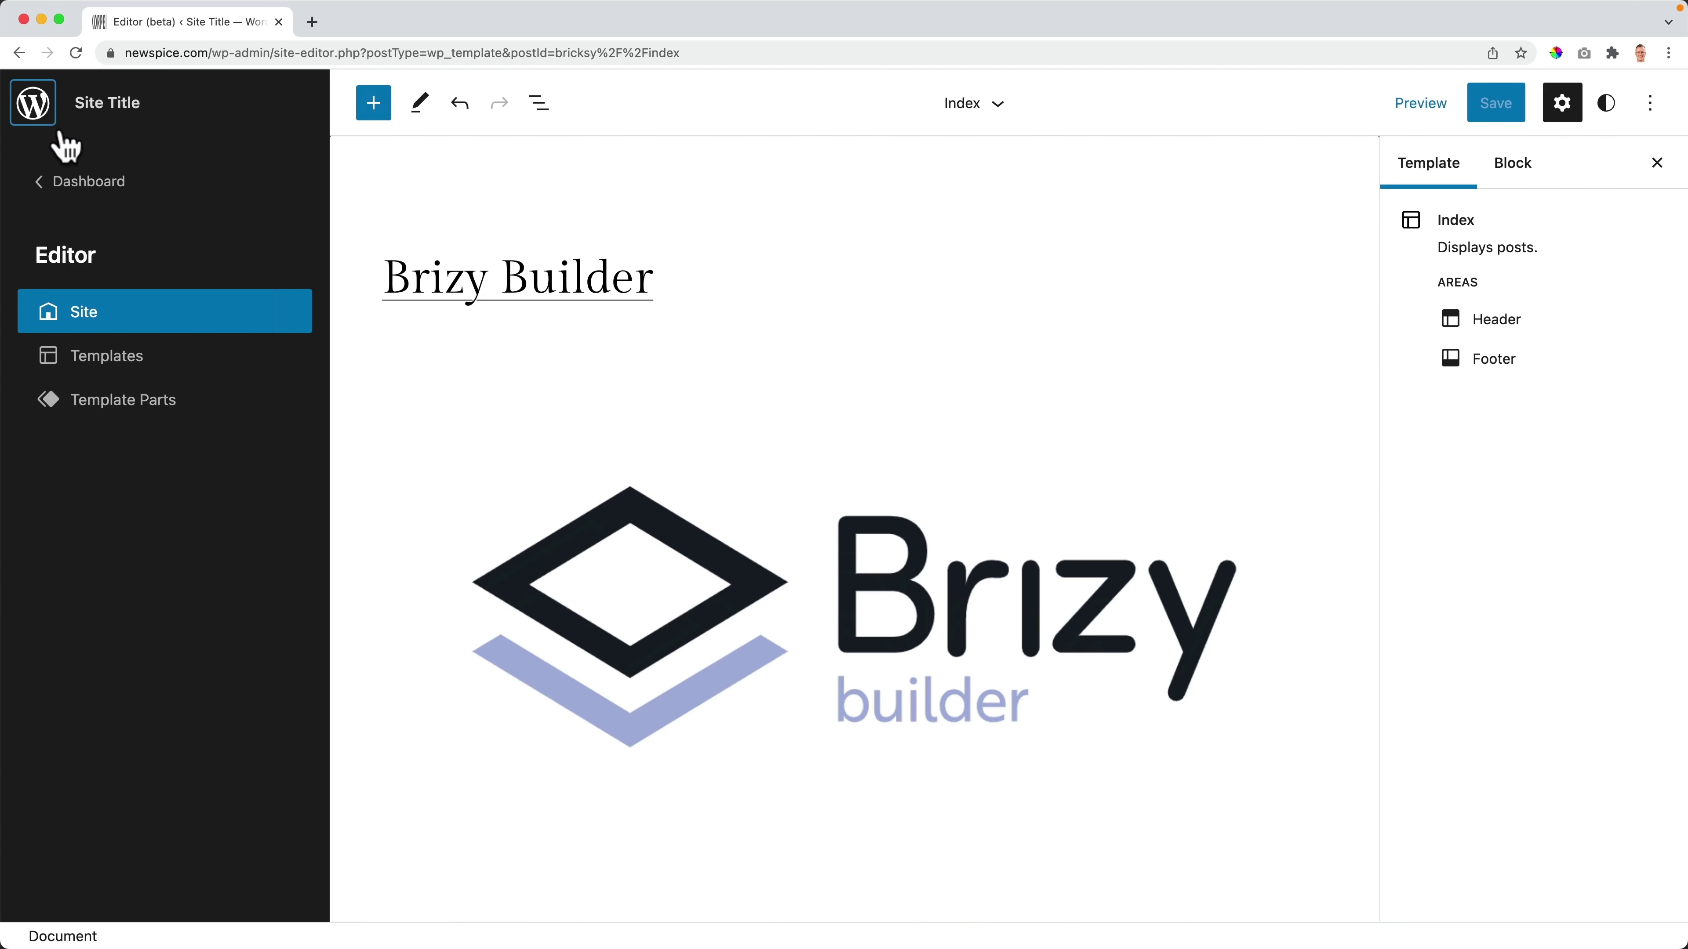
left_click(83, 183)
mouse_move(68, 552)
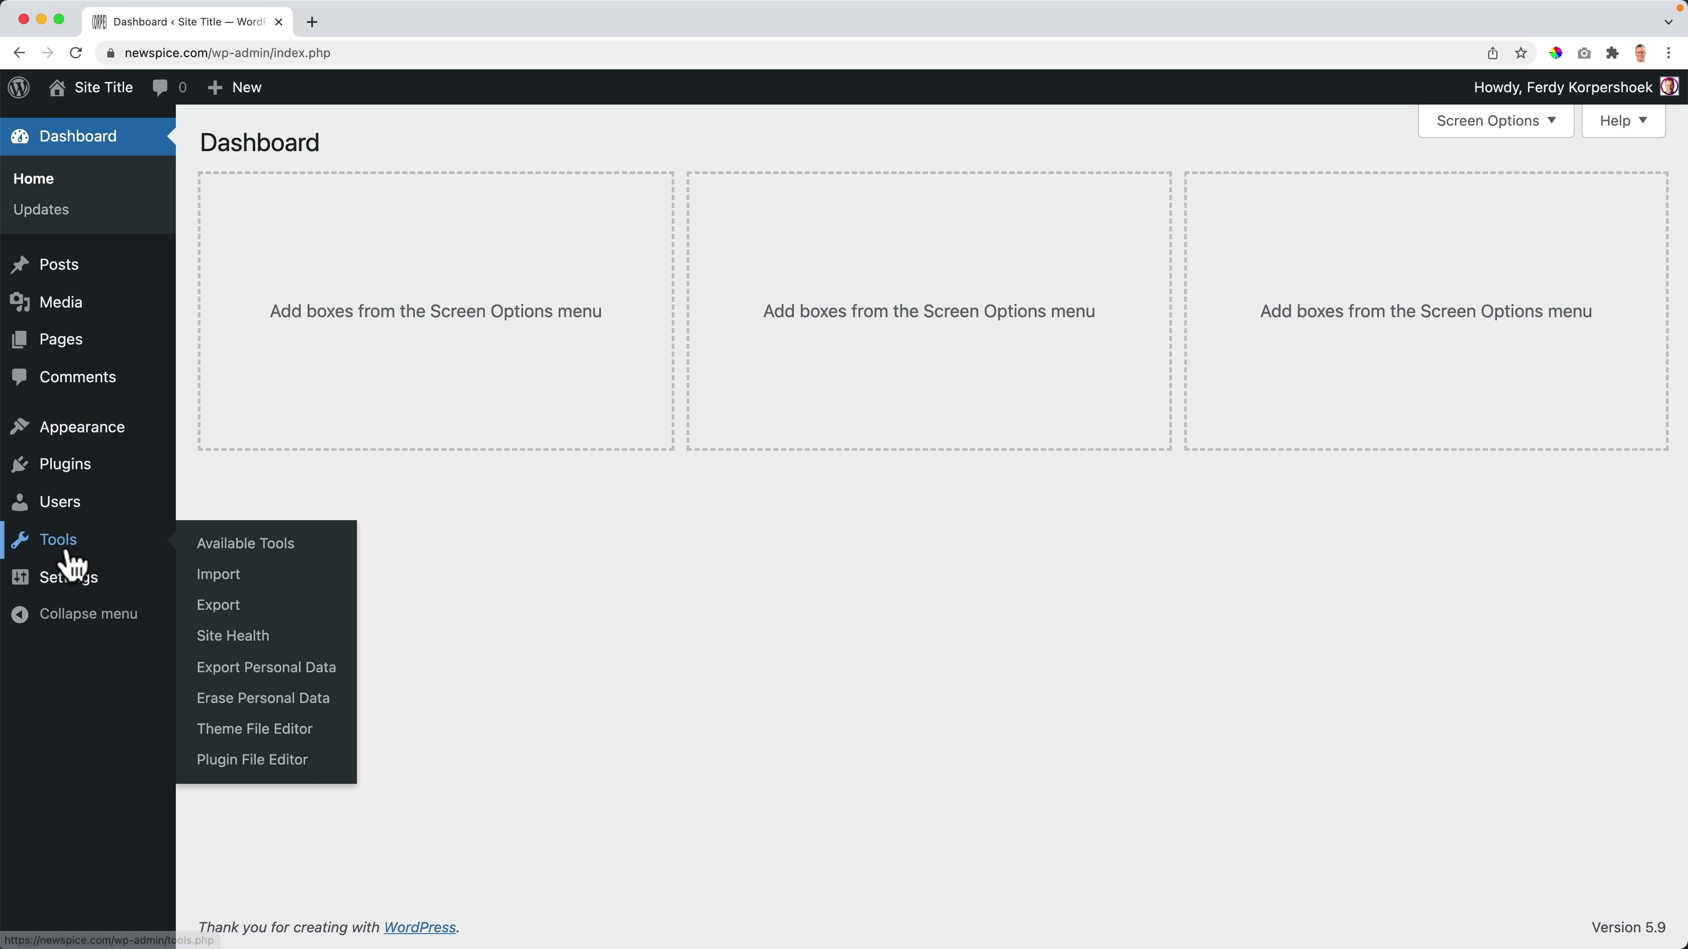
mouse_move(74, 589)
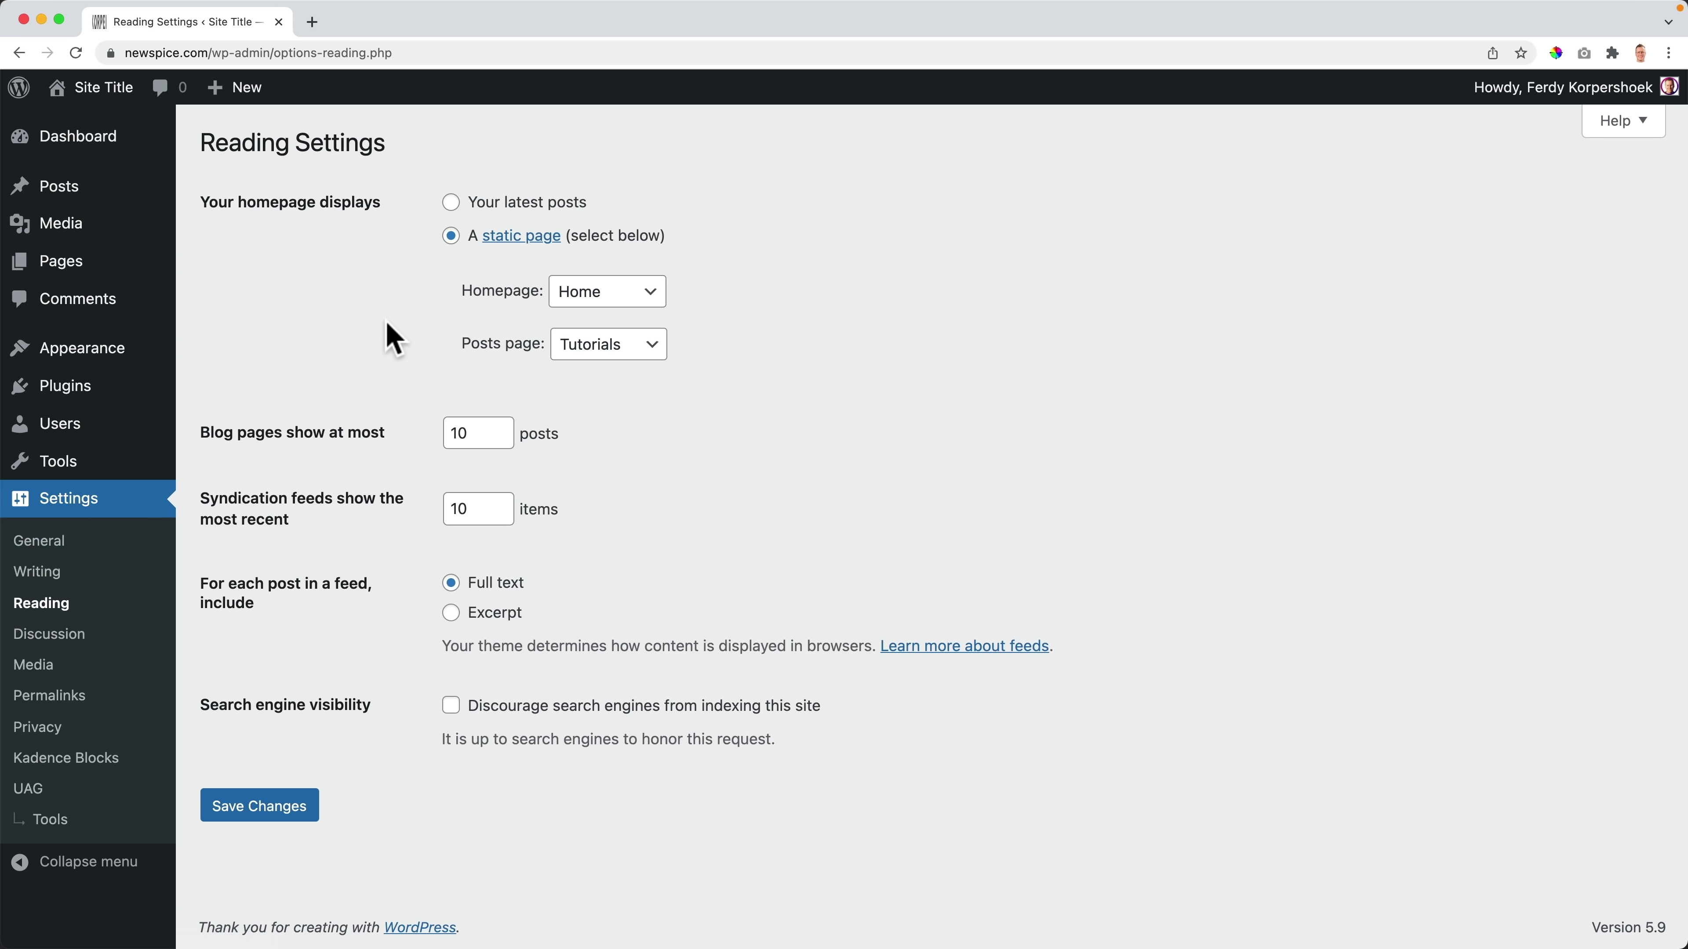
left_click(449, 203)
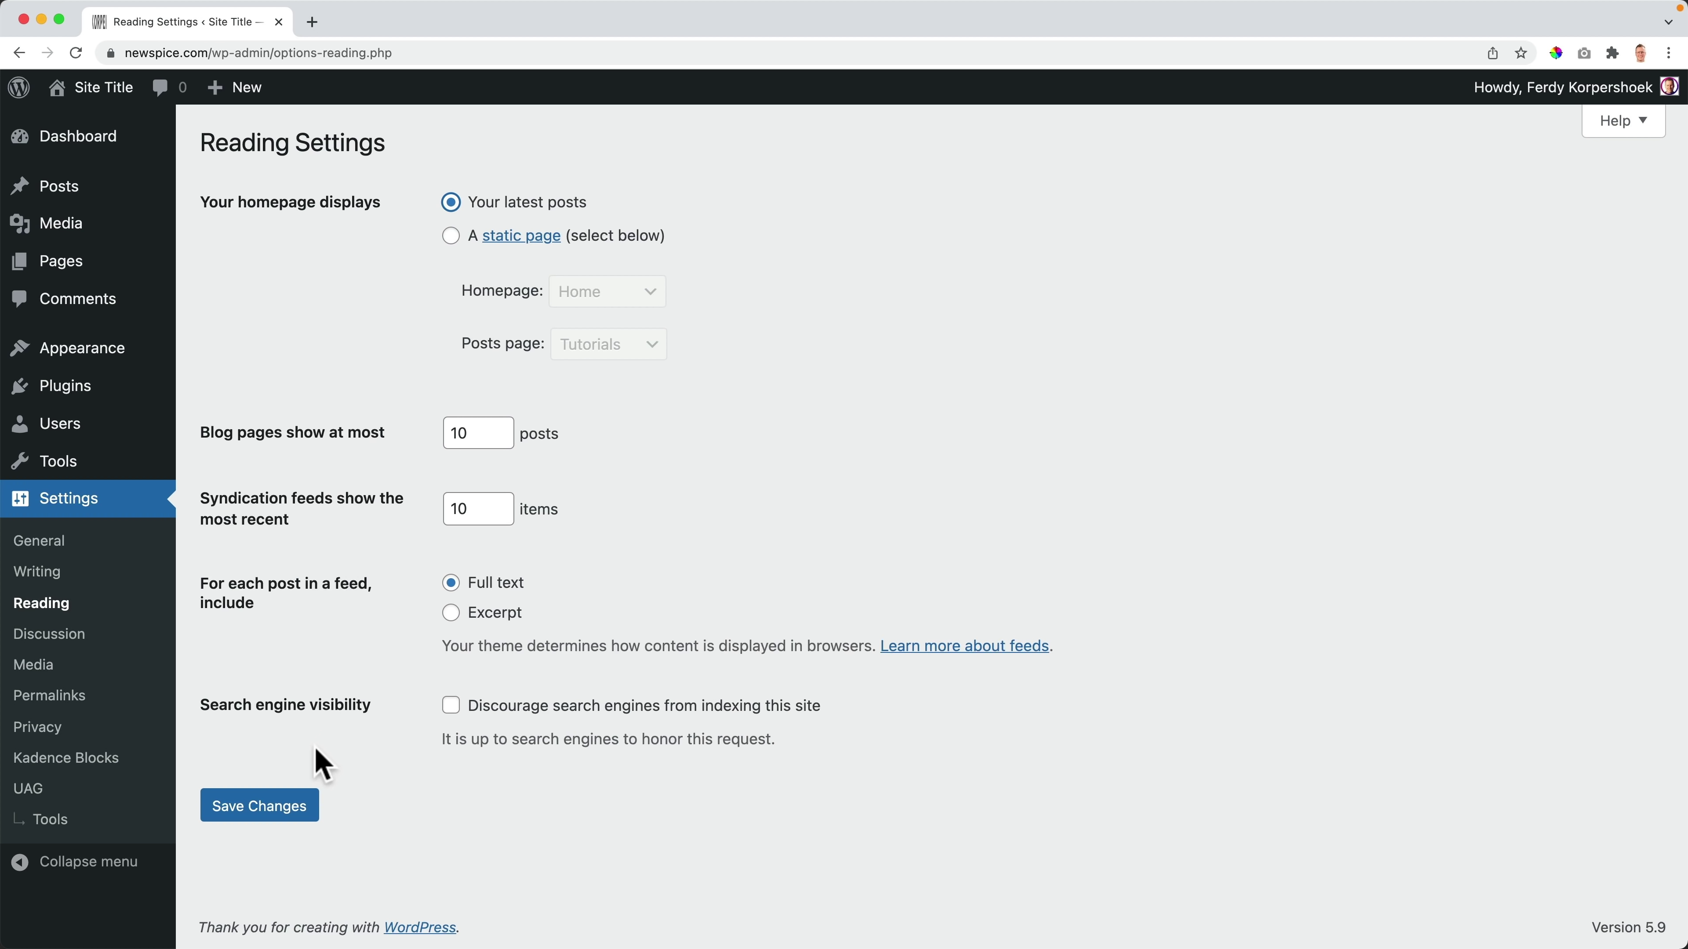
left_click(260, 813)
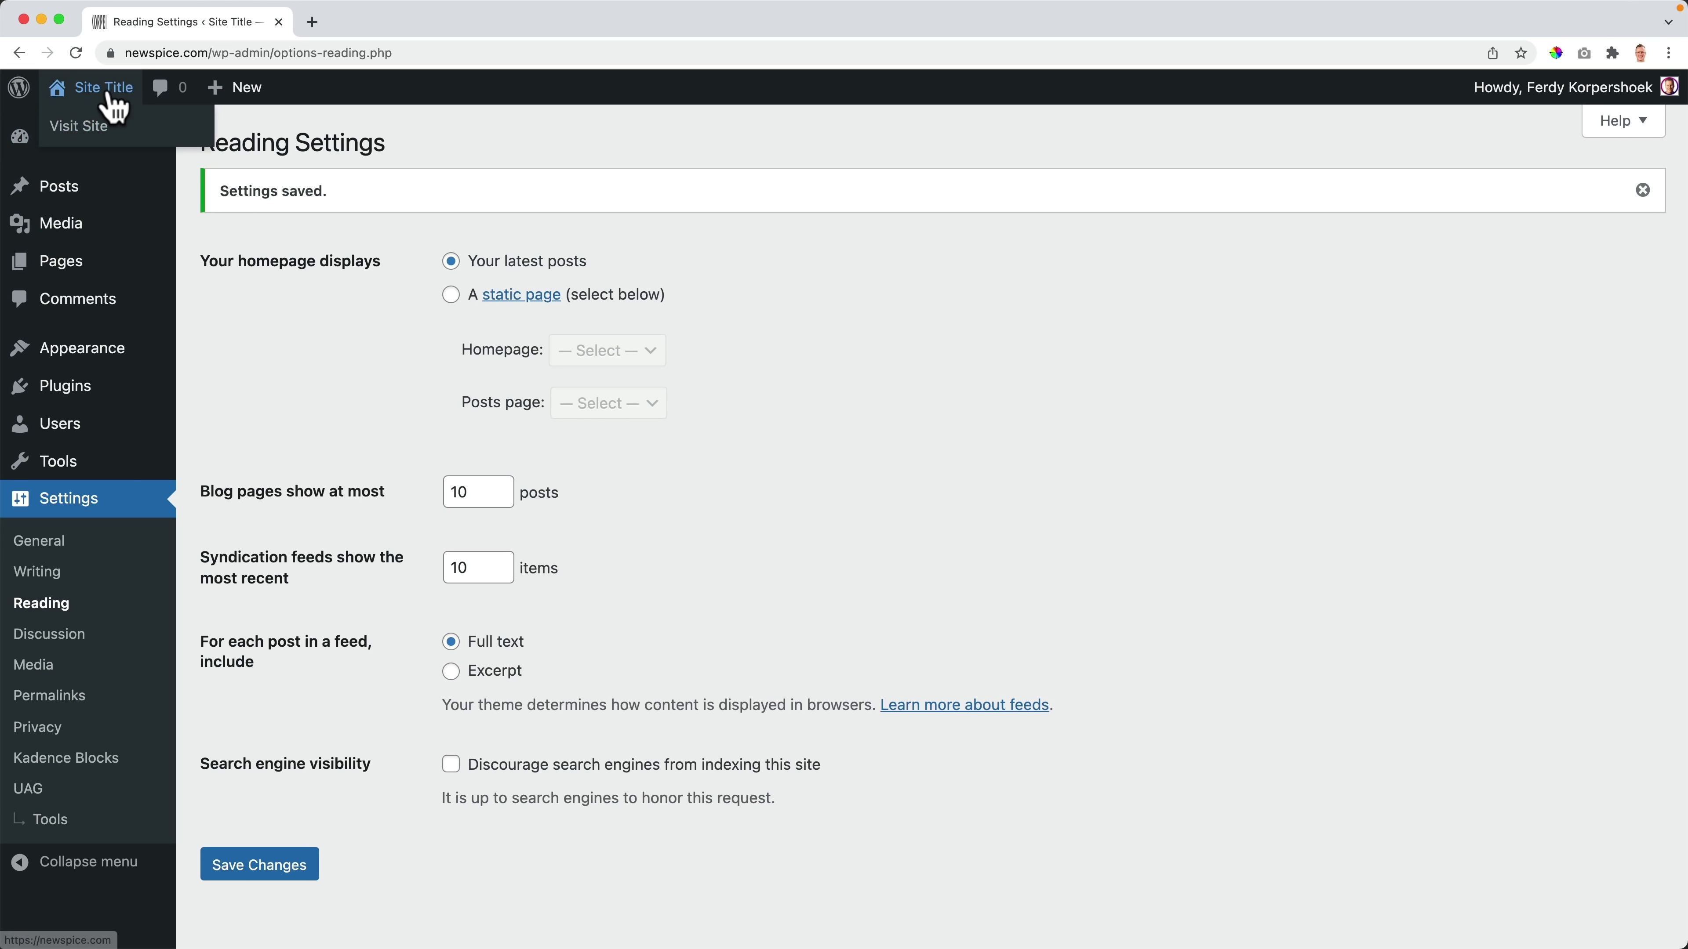
Step: Visit the site's home page and examine its layout of cover images and posts
left_click(113, 100)
scroll(575, 349, "down", 10)
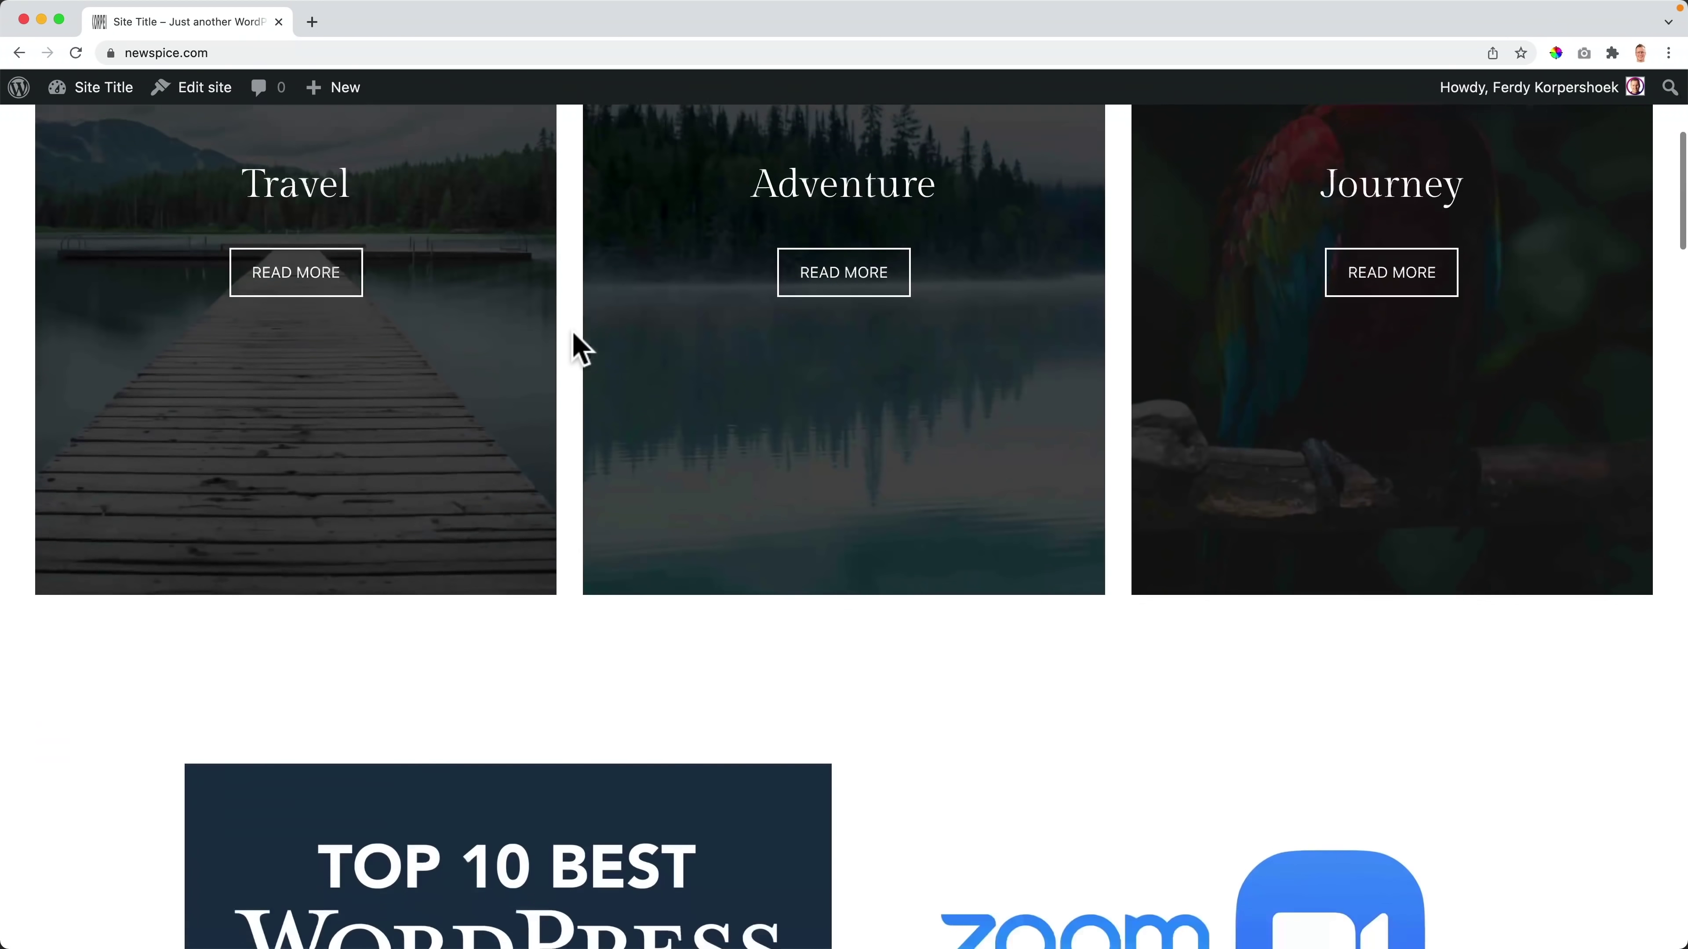
scroll(576, 350, "down", 5)
scroll(576, 350, "up", 15)
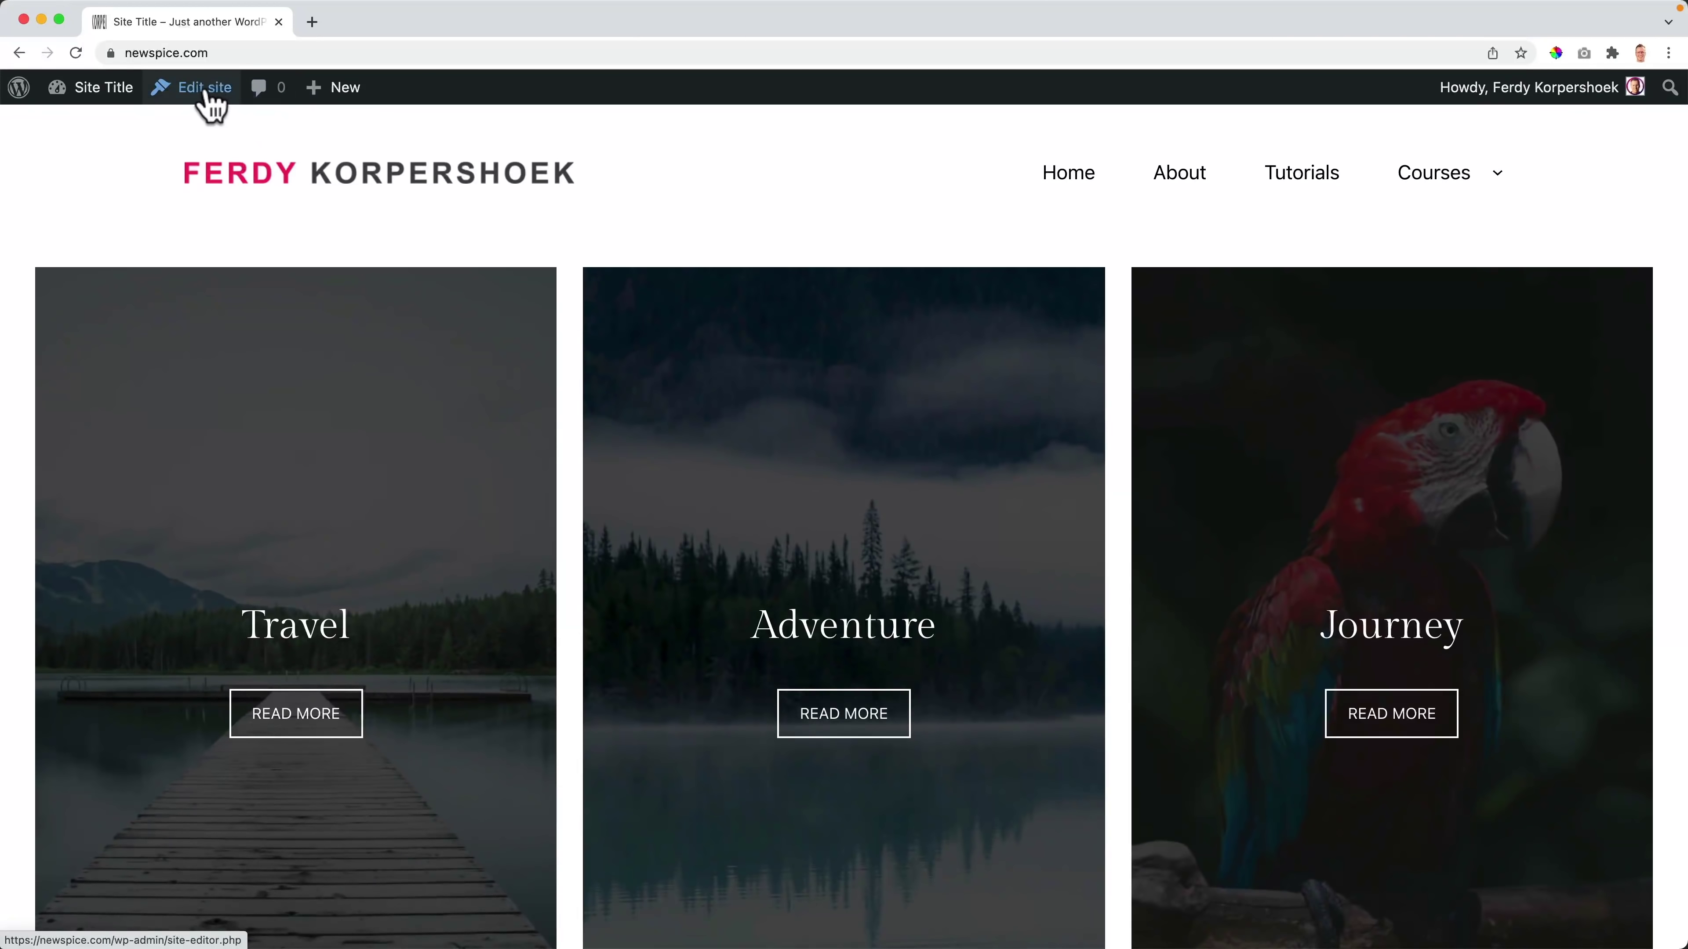
Step: Open the Home template in the site editor and show its block structure in the List view
left_click(206, 93)
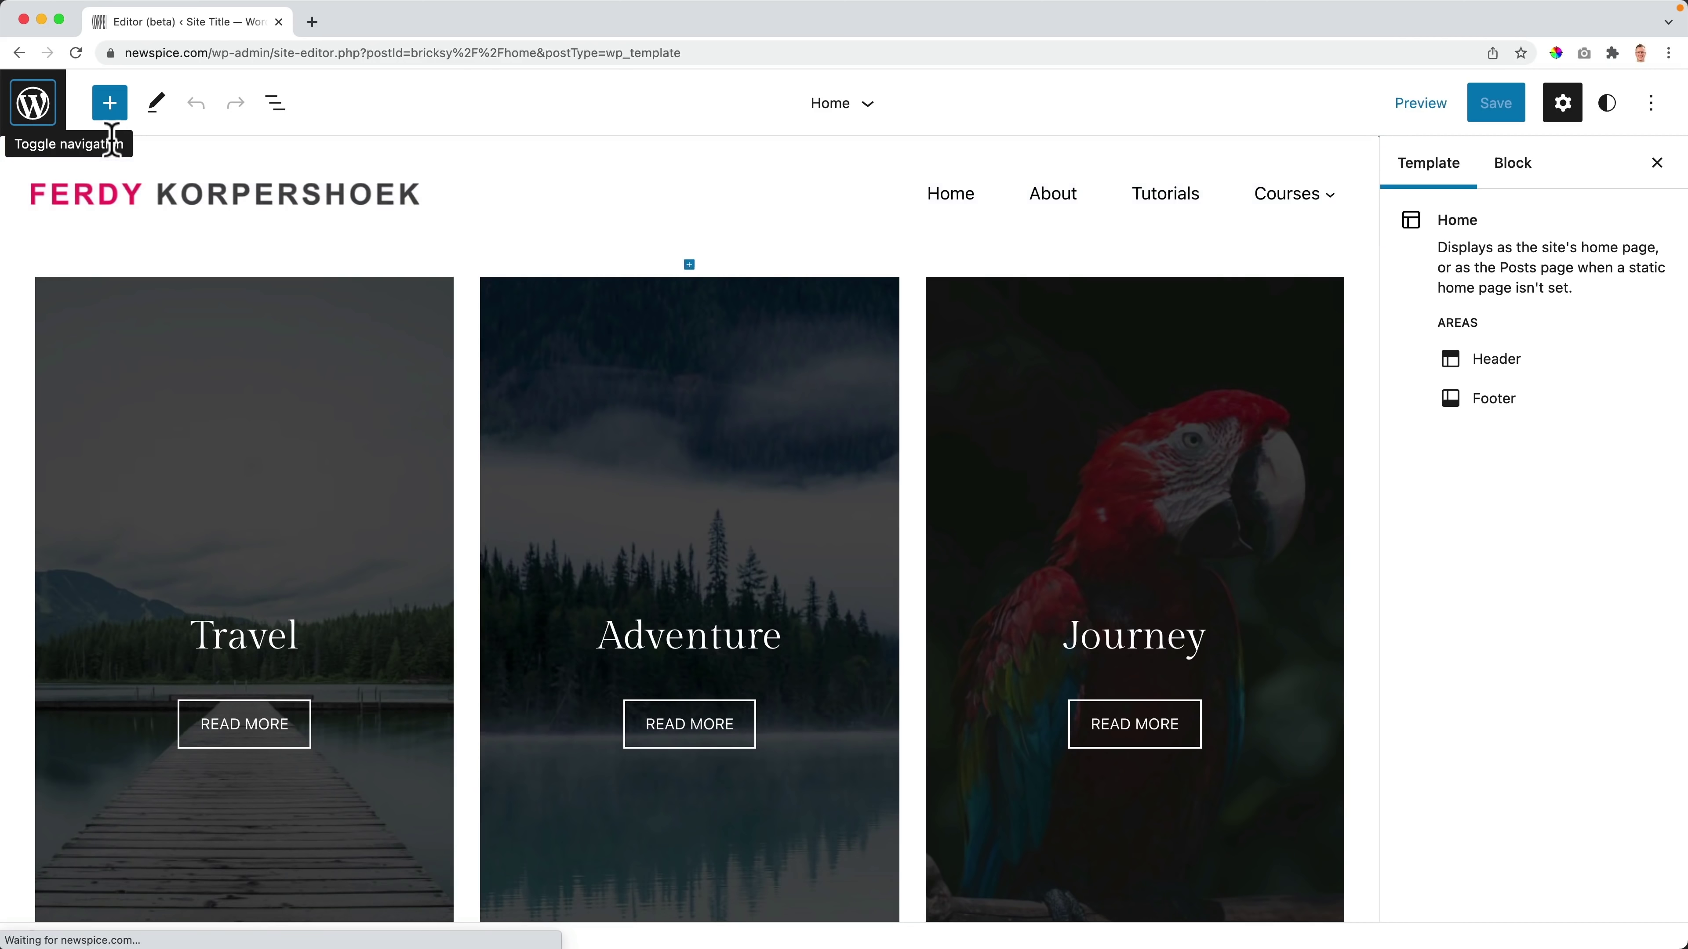
left_click(466, 368)
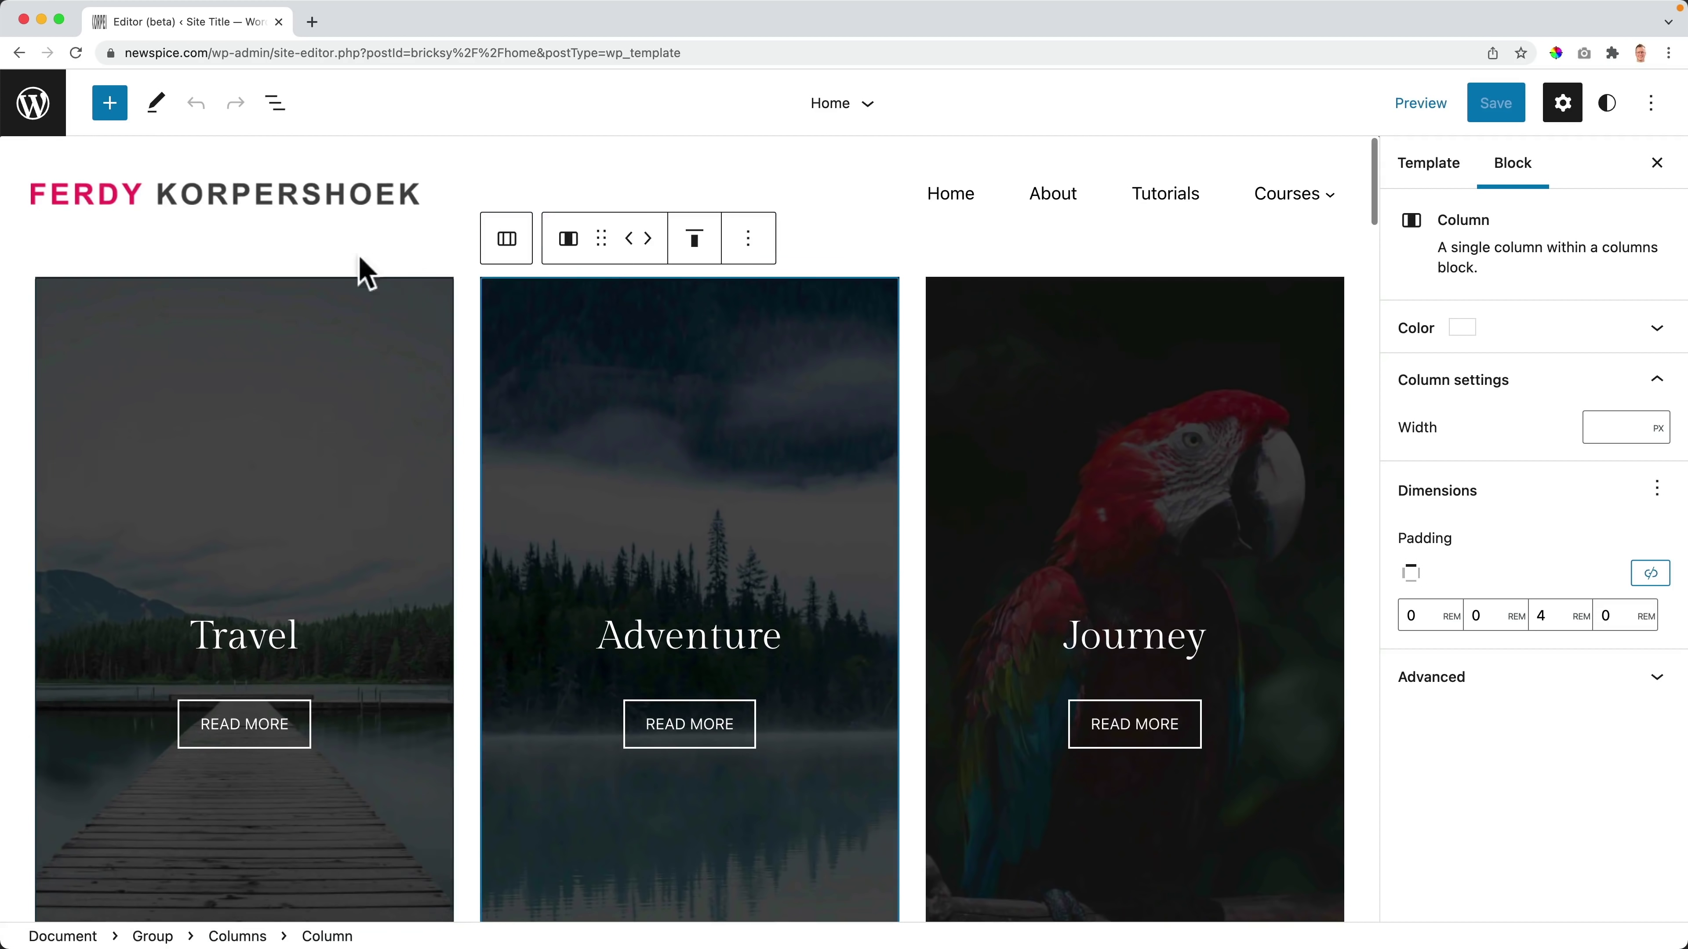
left_click(275, 102)
scroll(200, 253, "up", 10)
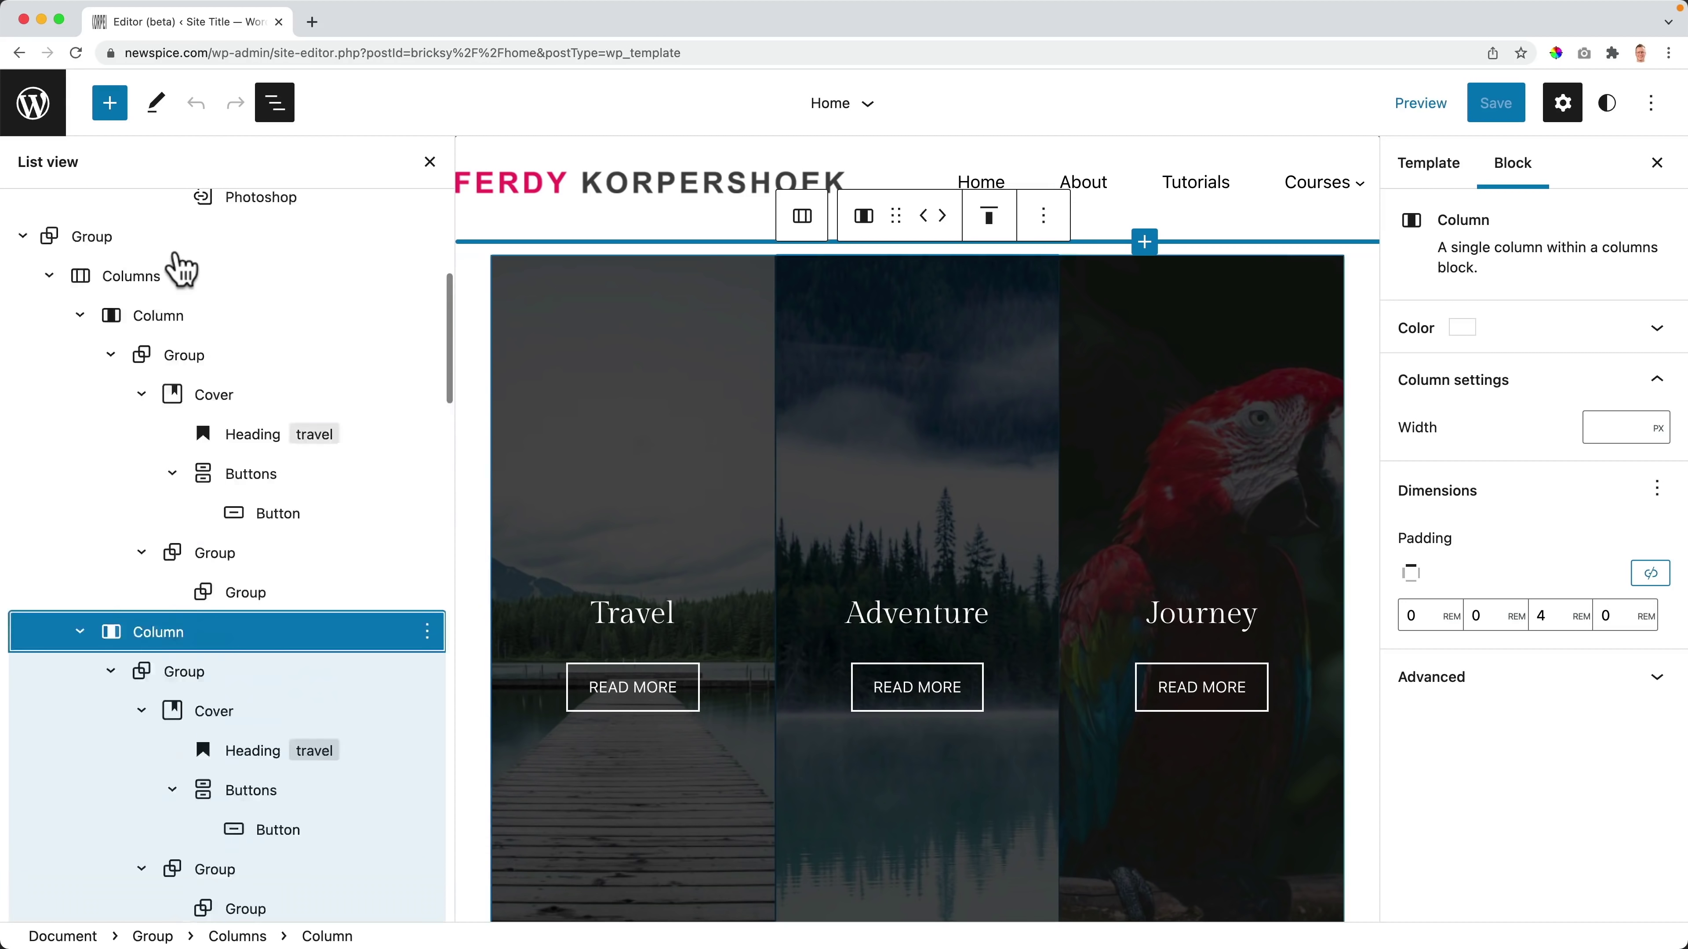
Step: Remove the group holding the Travel, Adventure and Journey covers from the Home template
left_click(24, 219)
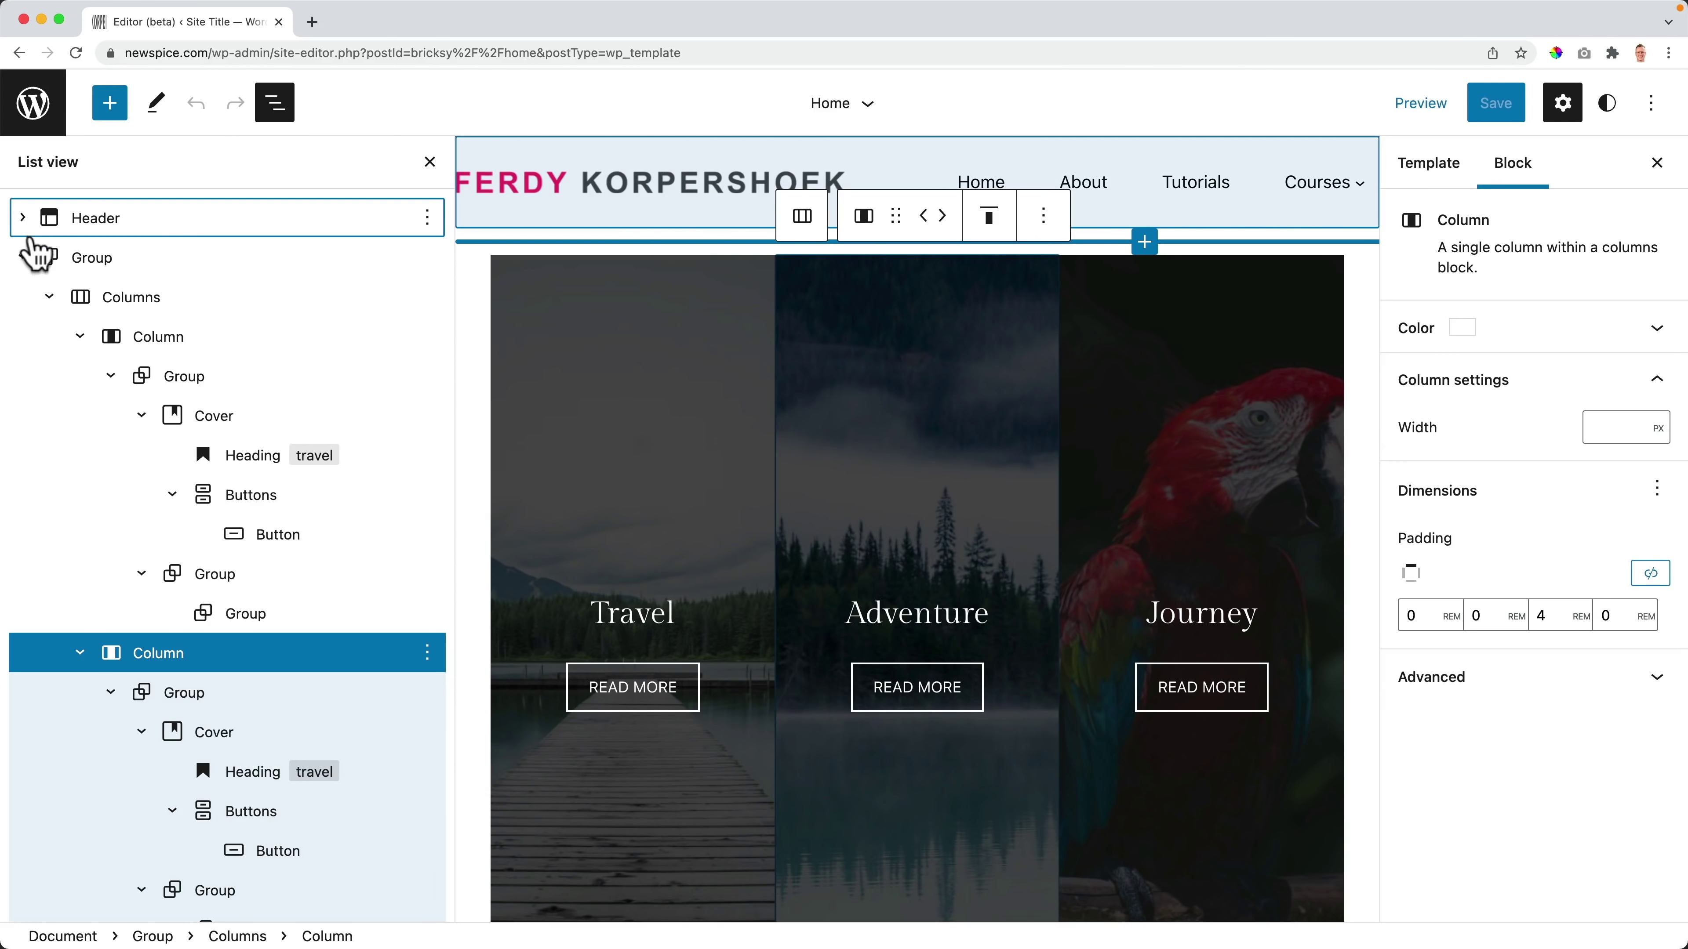
left_click(24, 258)
left_click(94, 259)
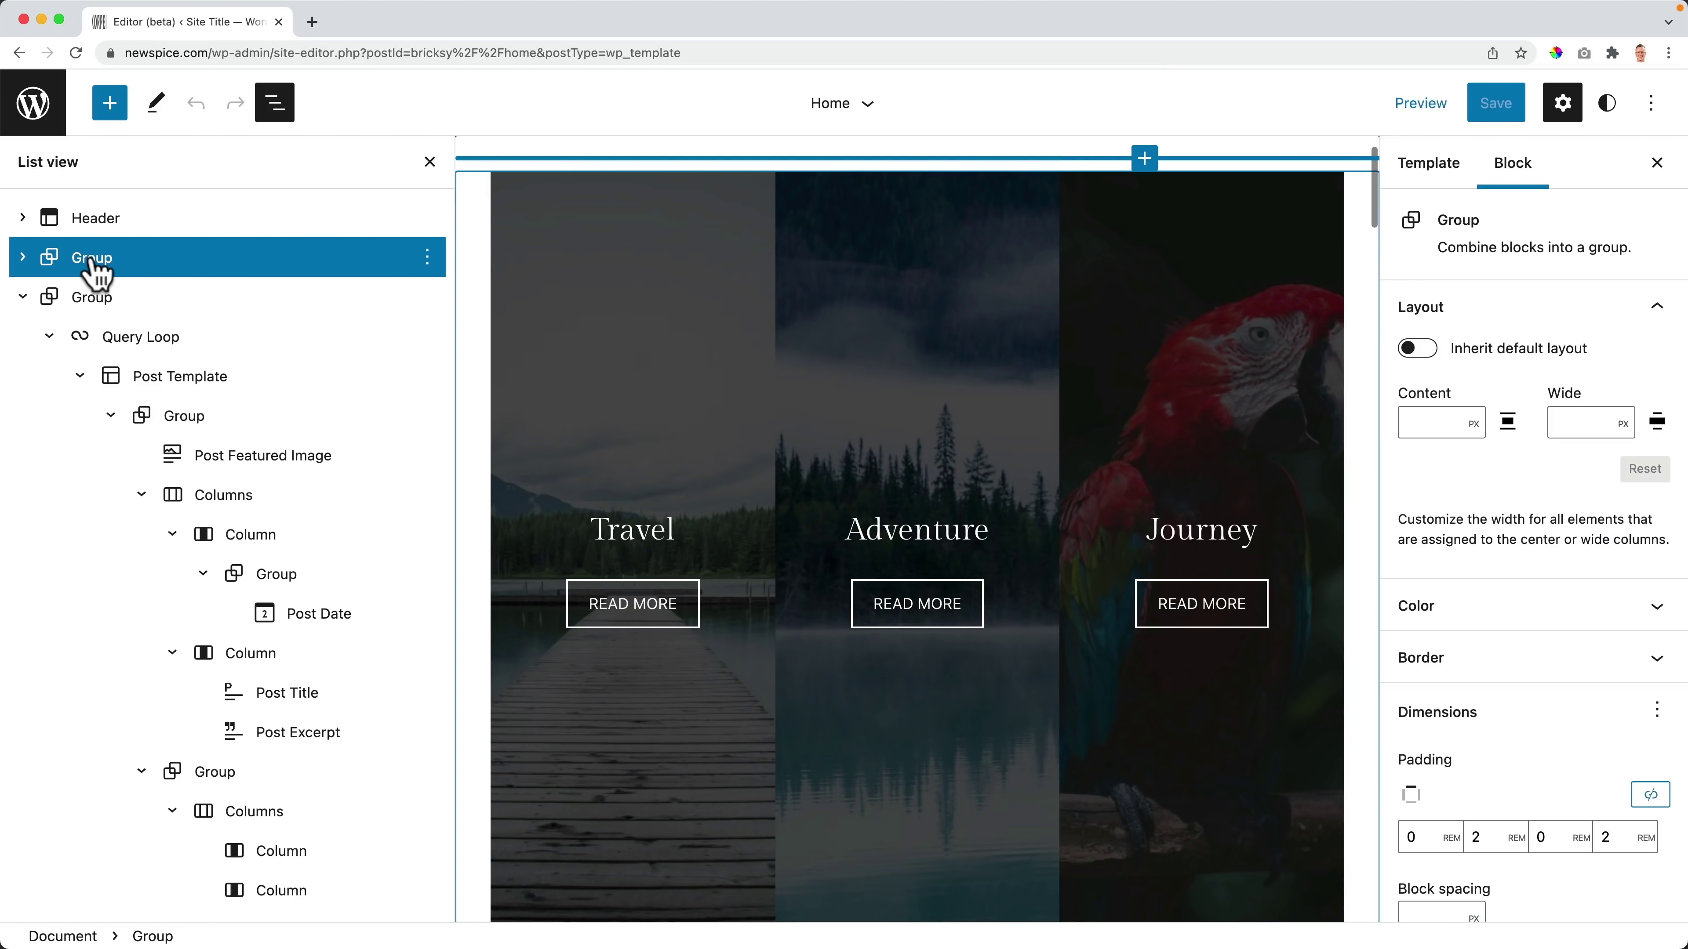
left_click(427, 257)
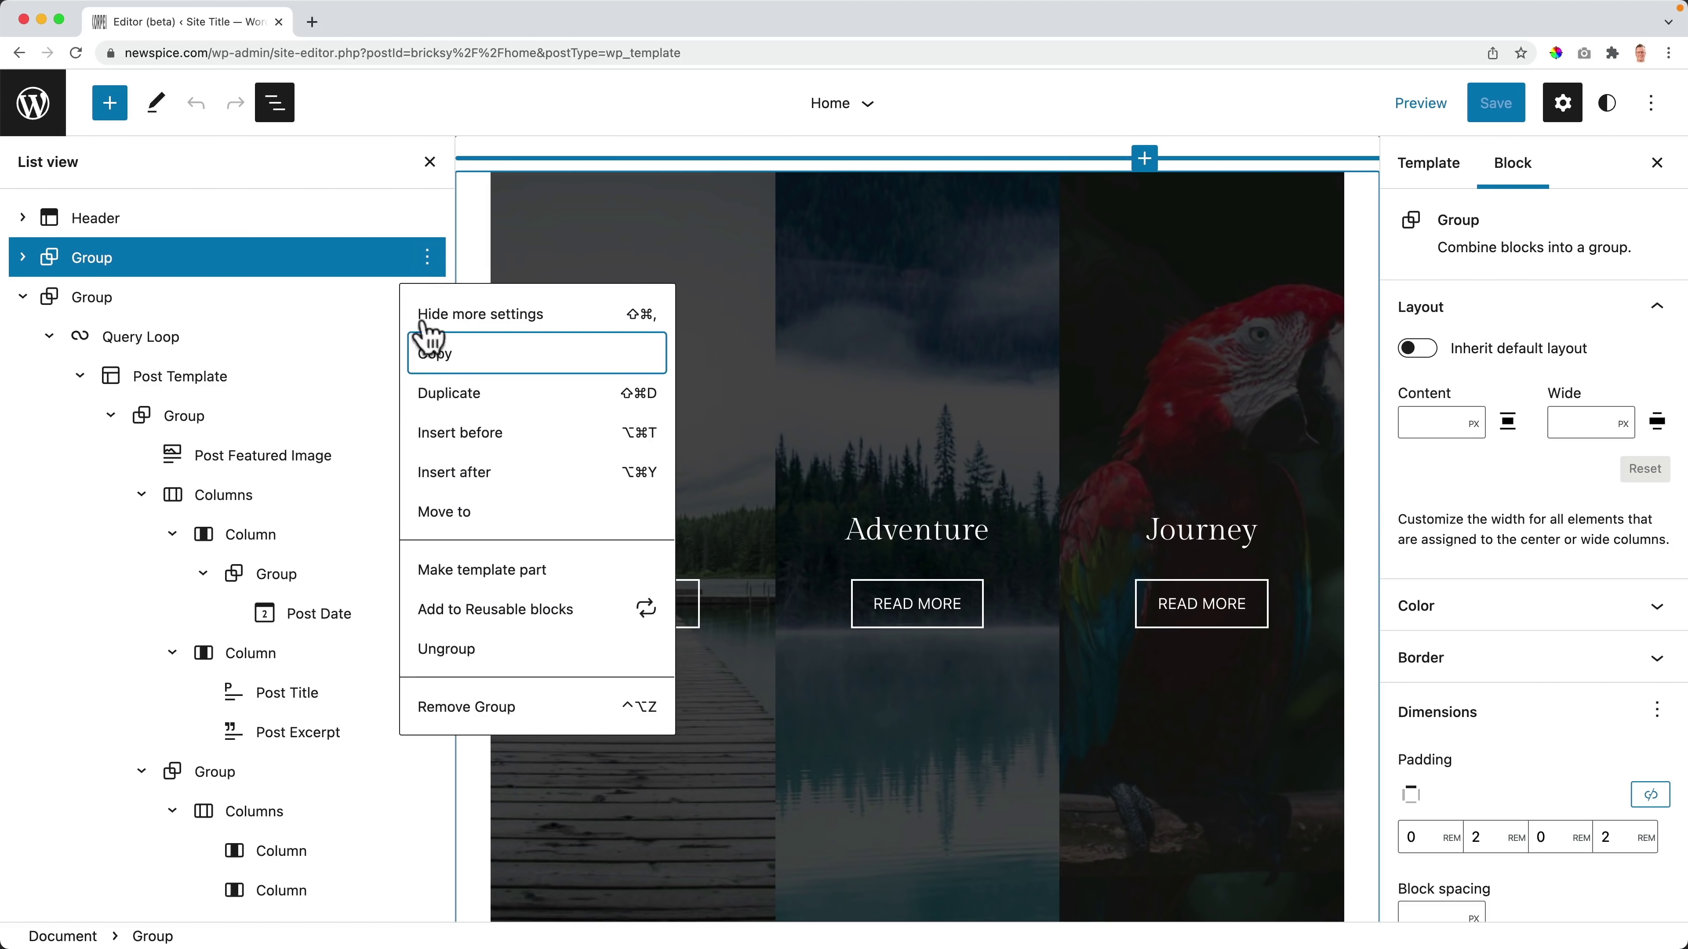
left_click(451, 707)
Step: Remove the "Go on an adventure from your inbox" mailing list group below the post pagination
scroll(1003, 434, "down", 10)
scroll(995, 439, "down", 15)
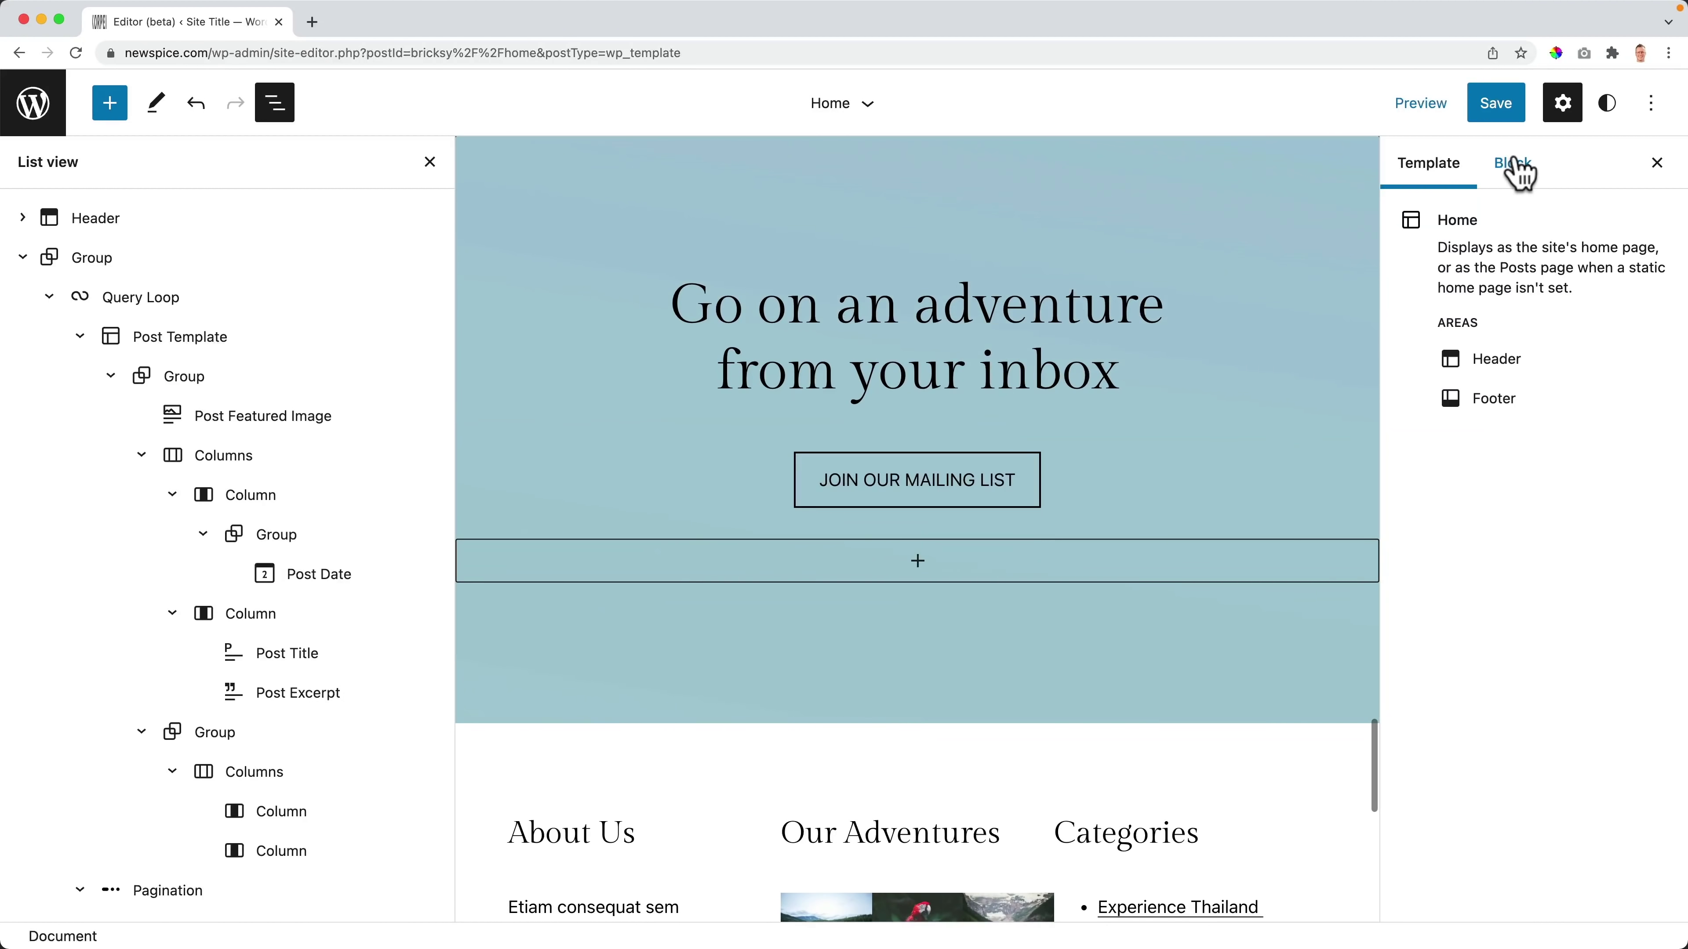
left_click(1562, 103)
scroll(1177, 344, "up", 5)
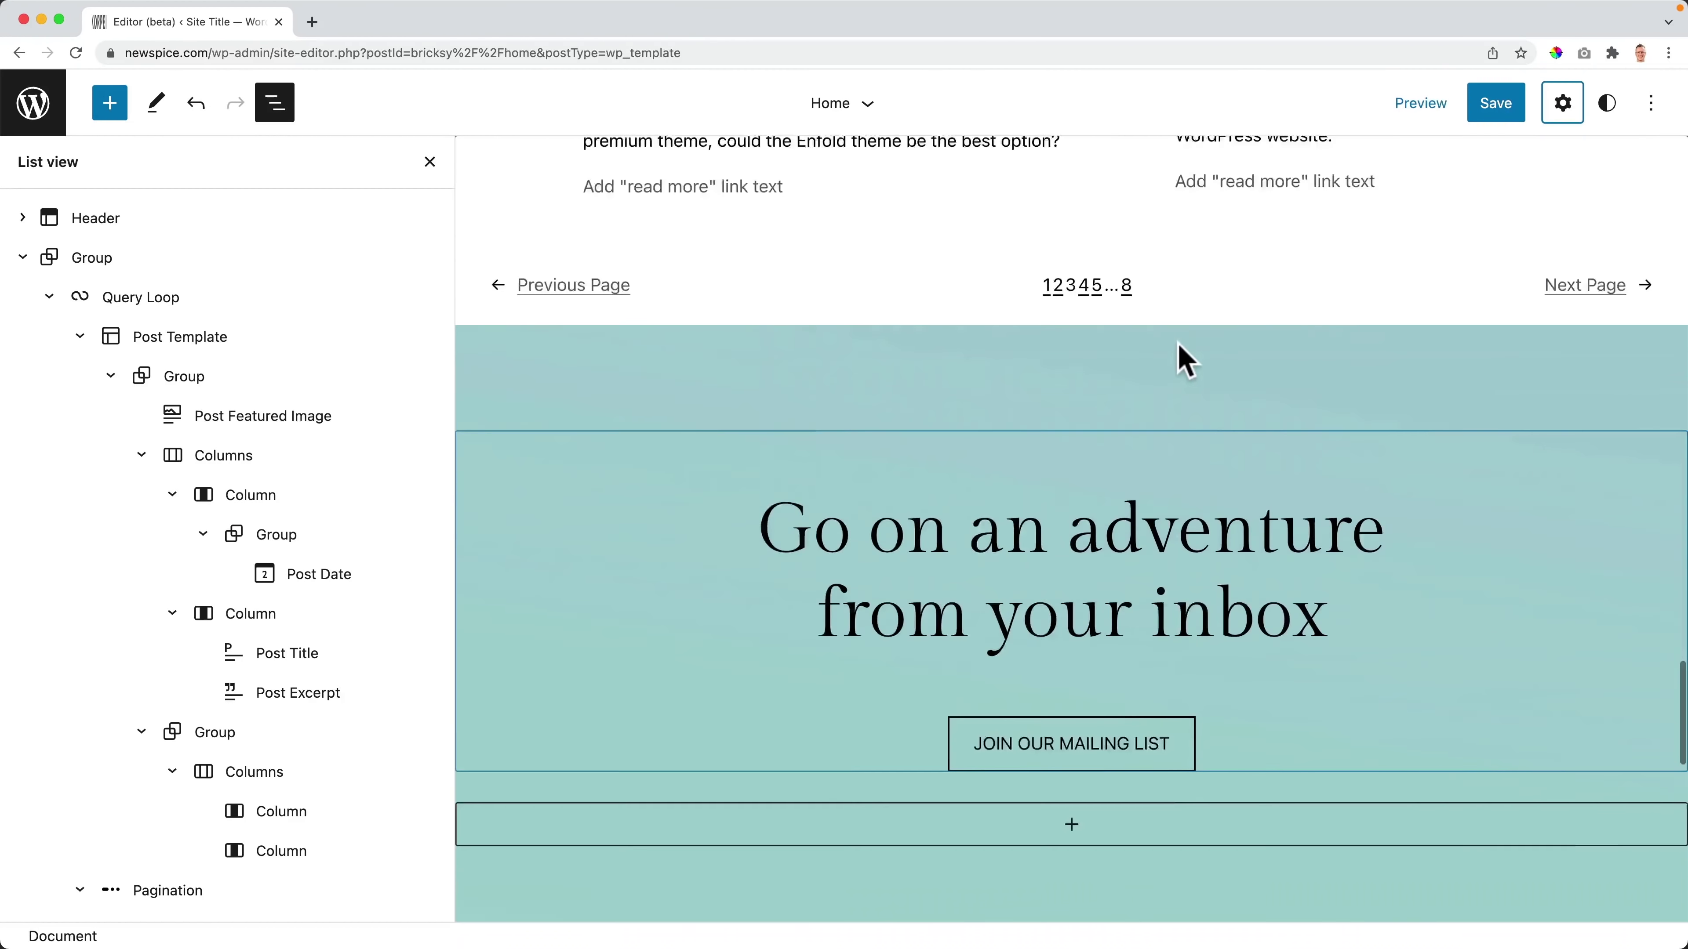
scroll(963, 529, "down", 2)
left_click(558, 433)
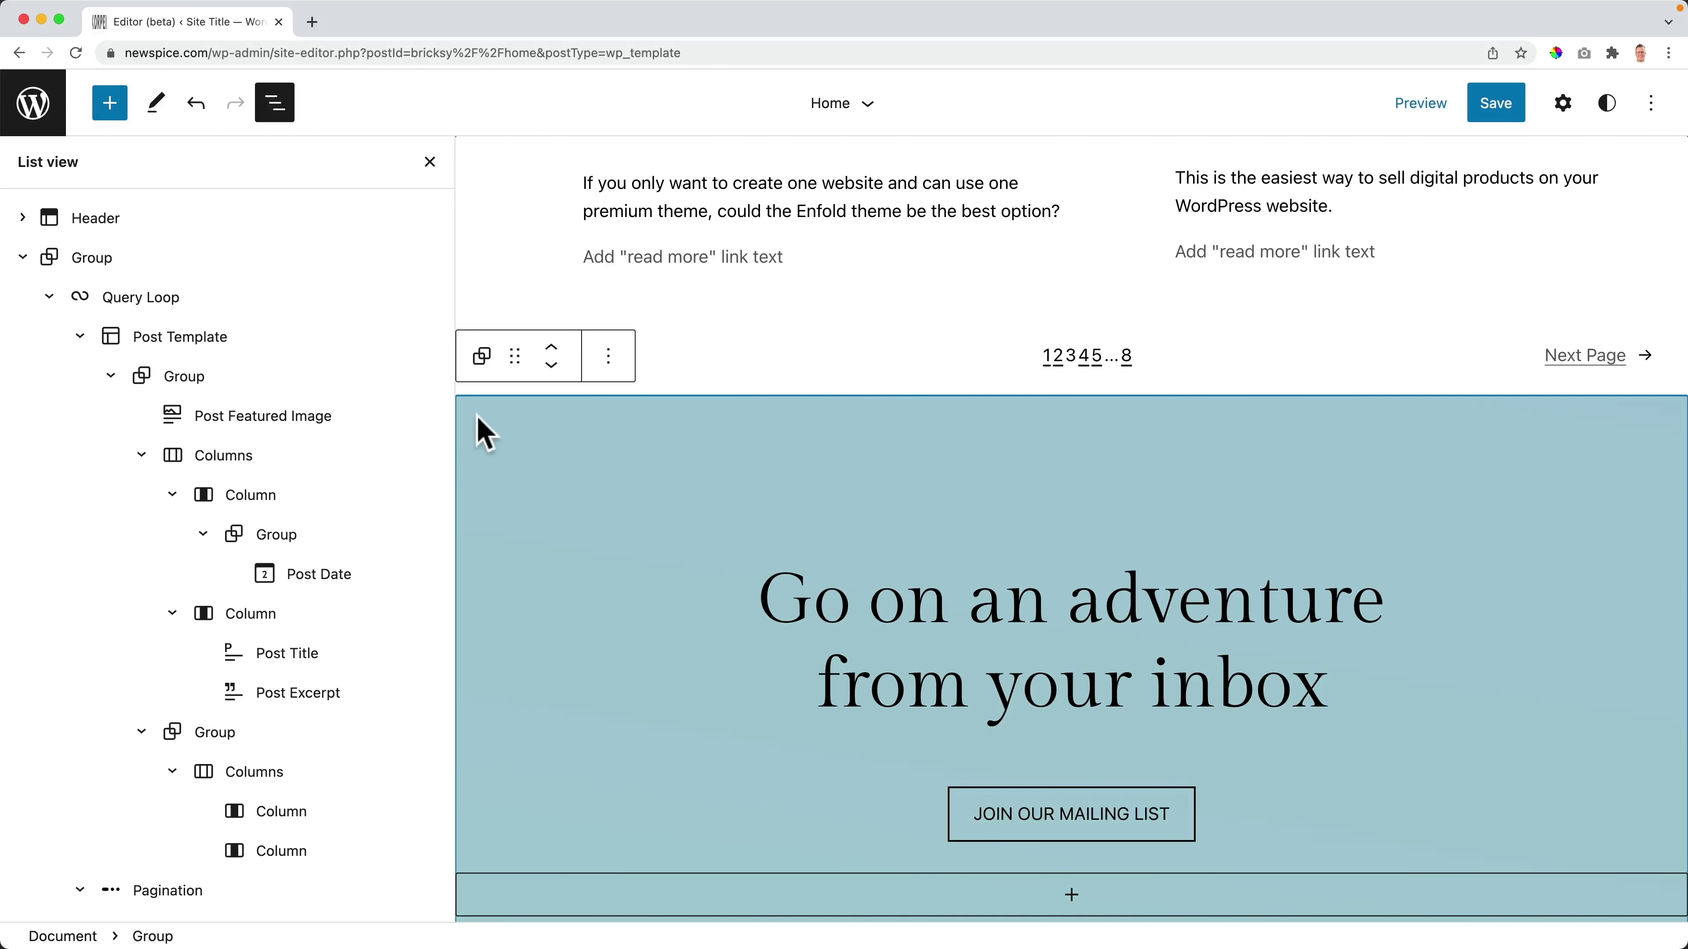
scroll(346, 456, "down", 2)
scroll(342, 455, "down", 8)
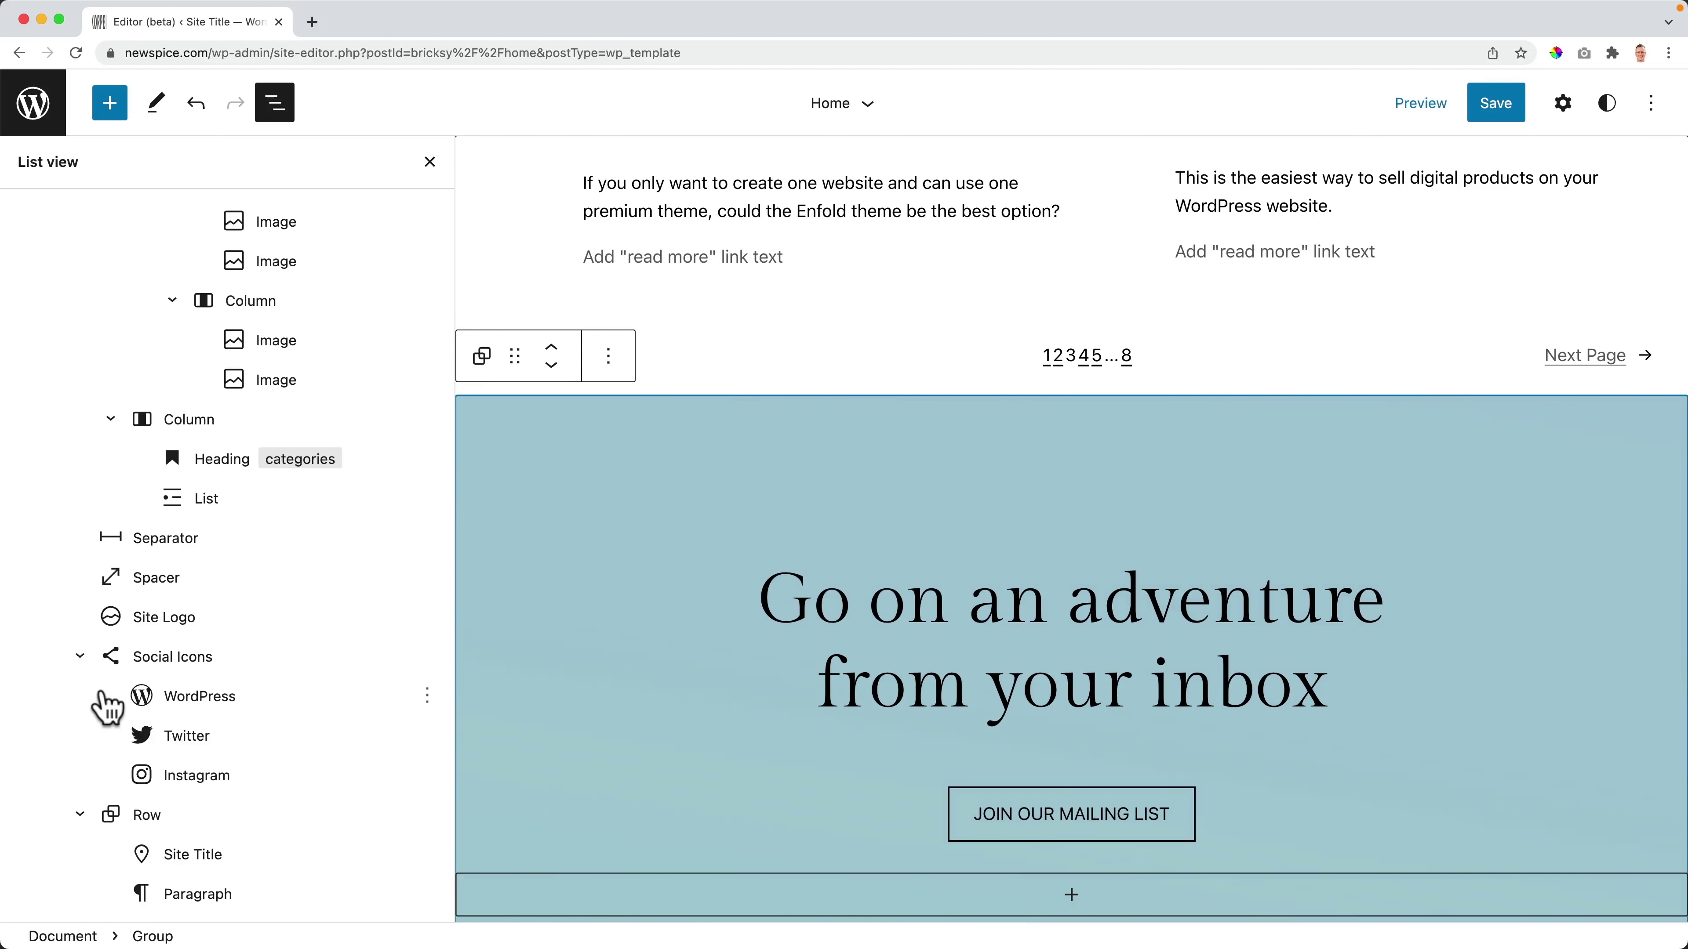
scroll(105, 706, "up", 10)
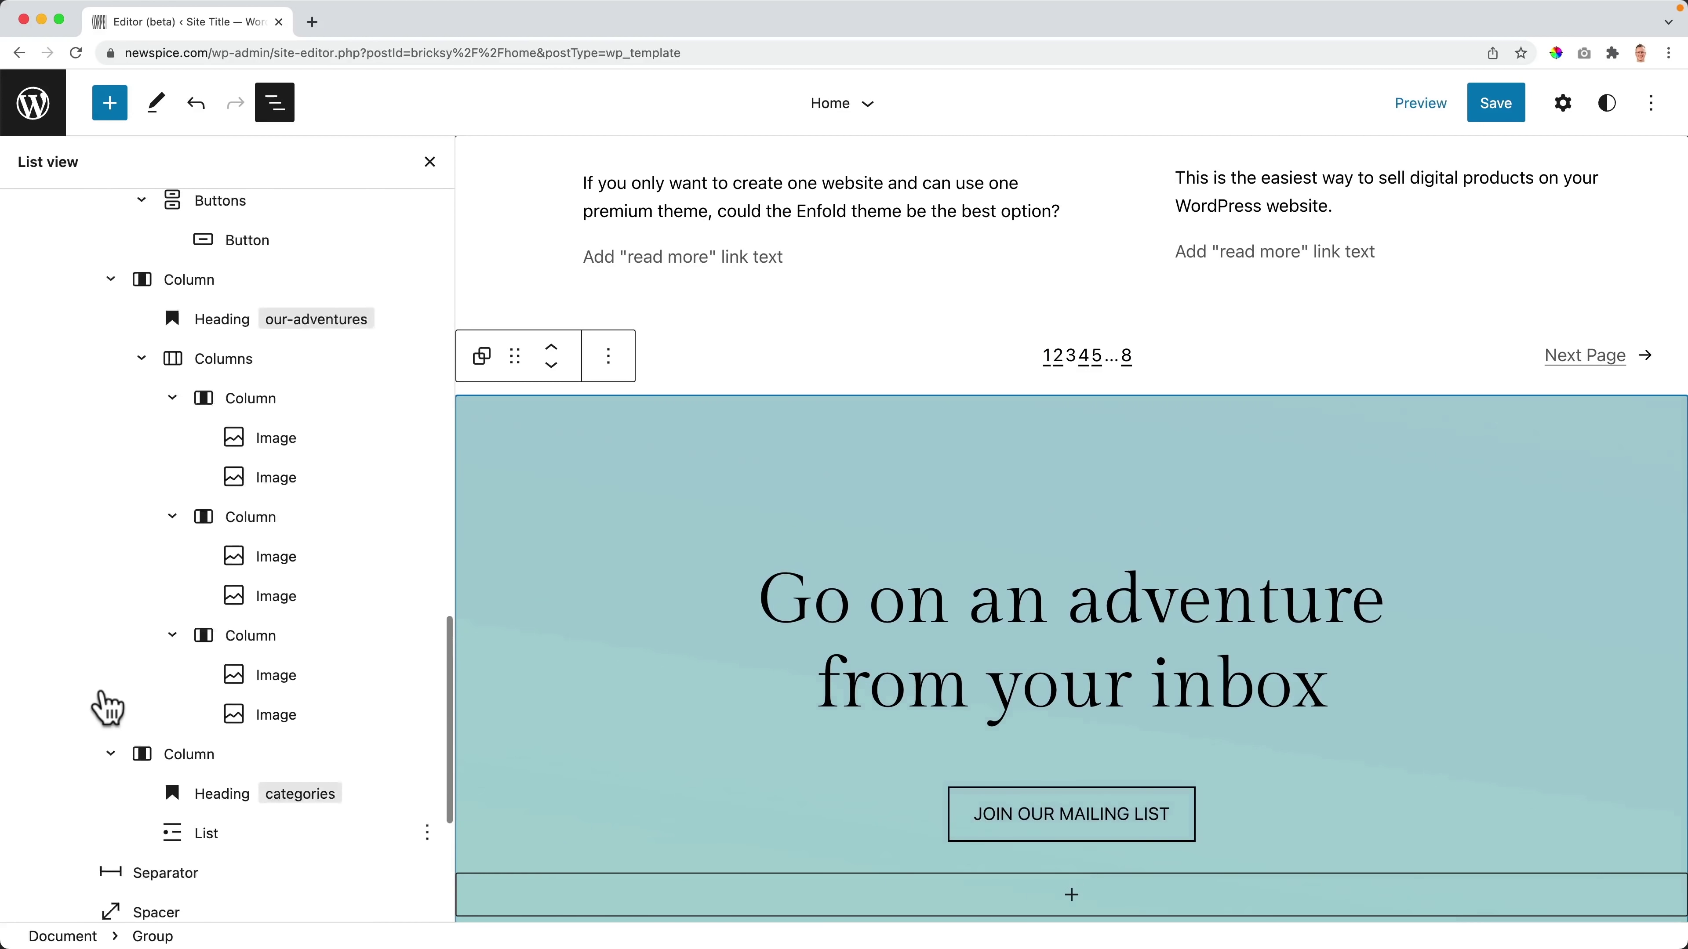
left_click(608, 360)
left_click(648, 819)
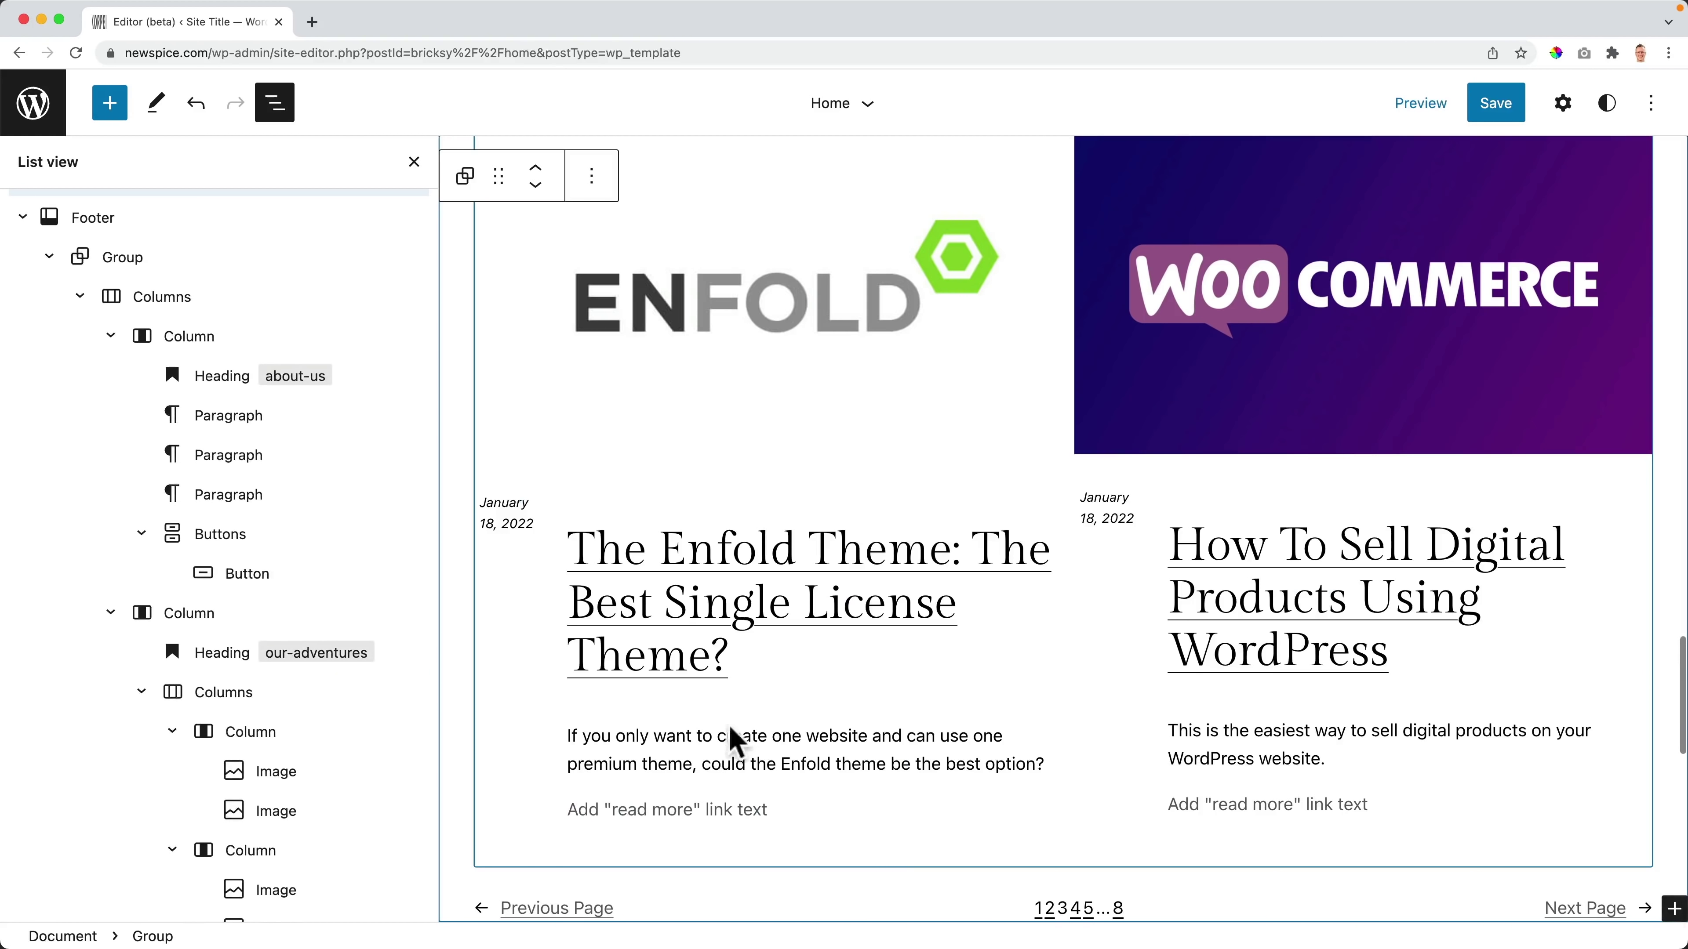
Step: Examine the post layout, showing the settings of the Post Featured Image and of its parent group in the Post Template
scroll(739, 746, "down", 10)
scroll(851, 668, "up", 15)
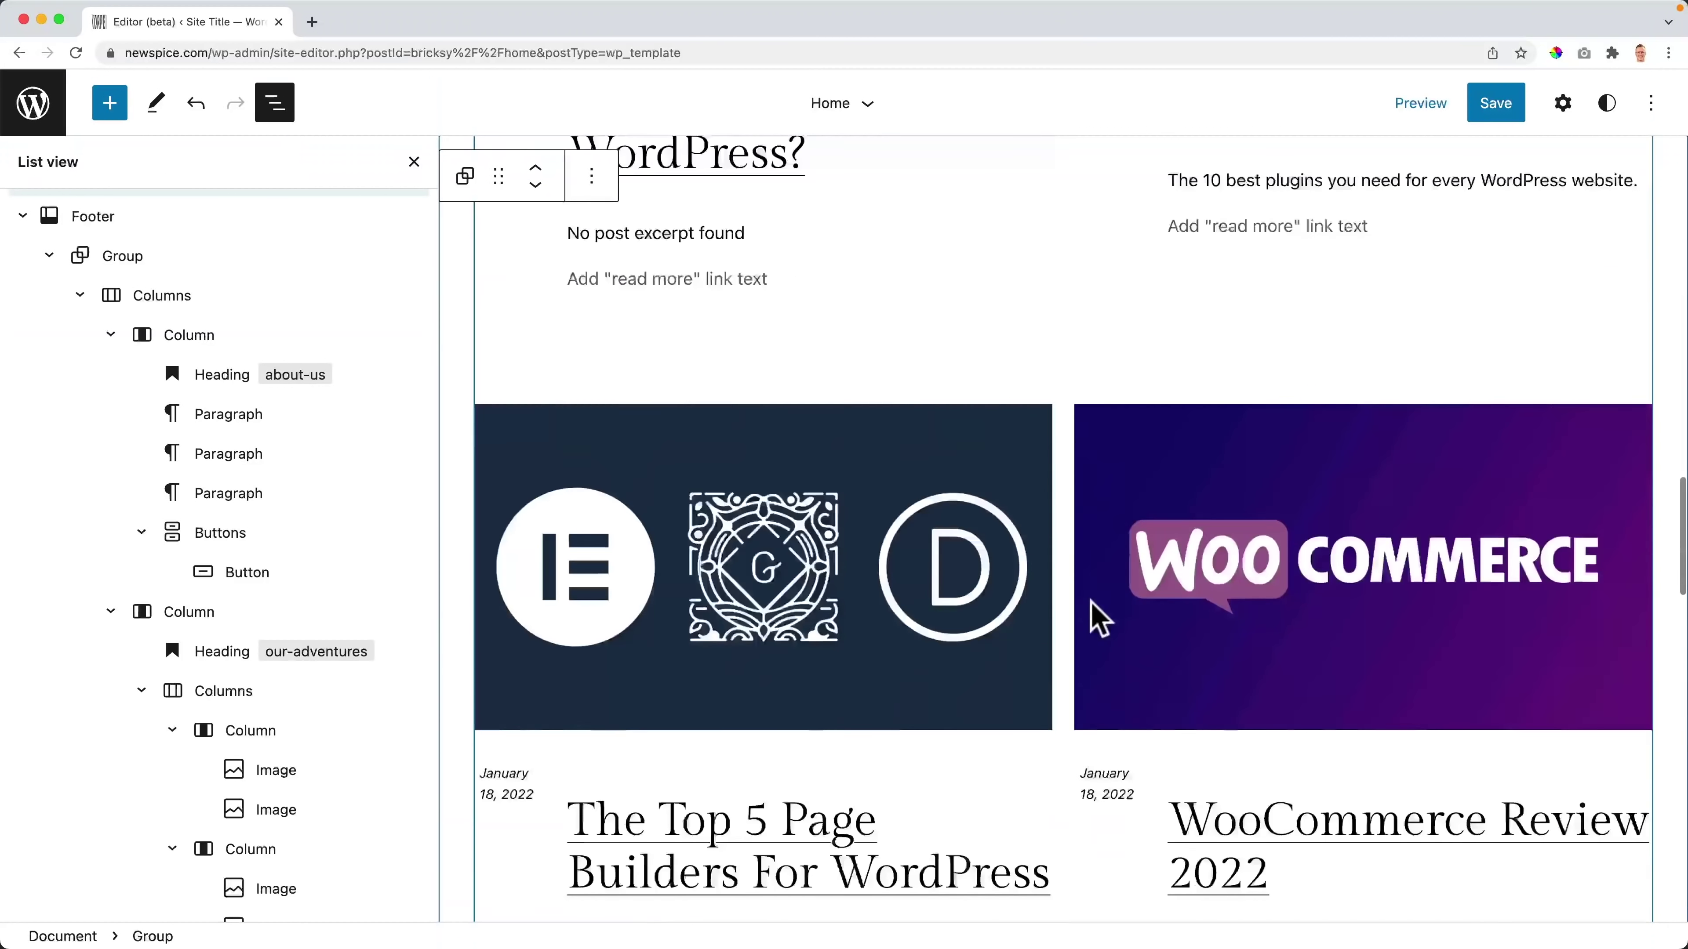
scroll(892, 572, "down", 3)
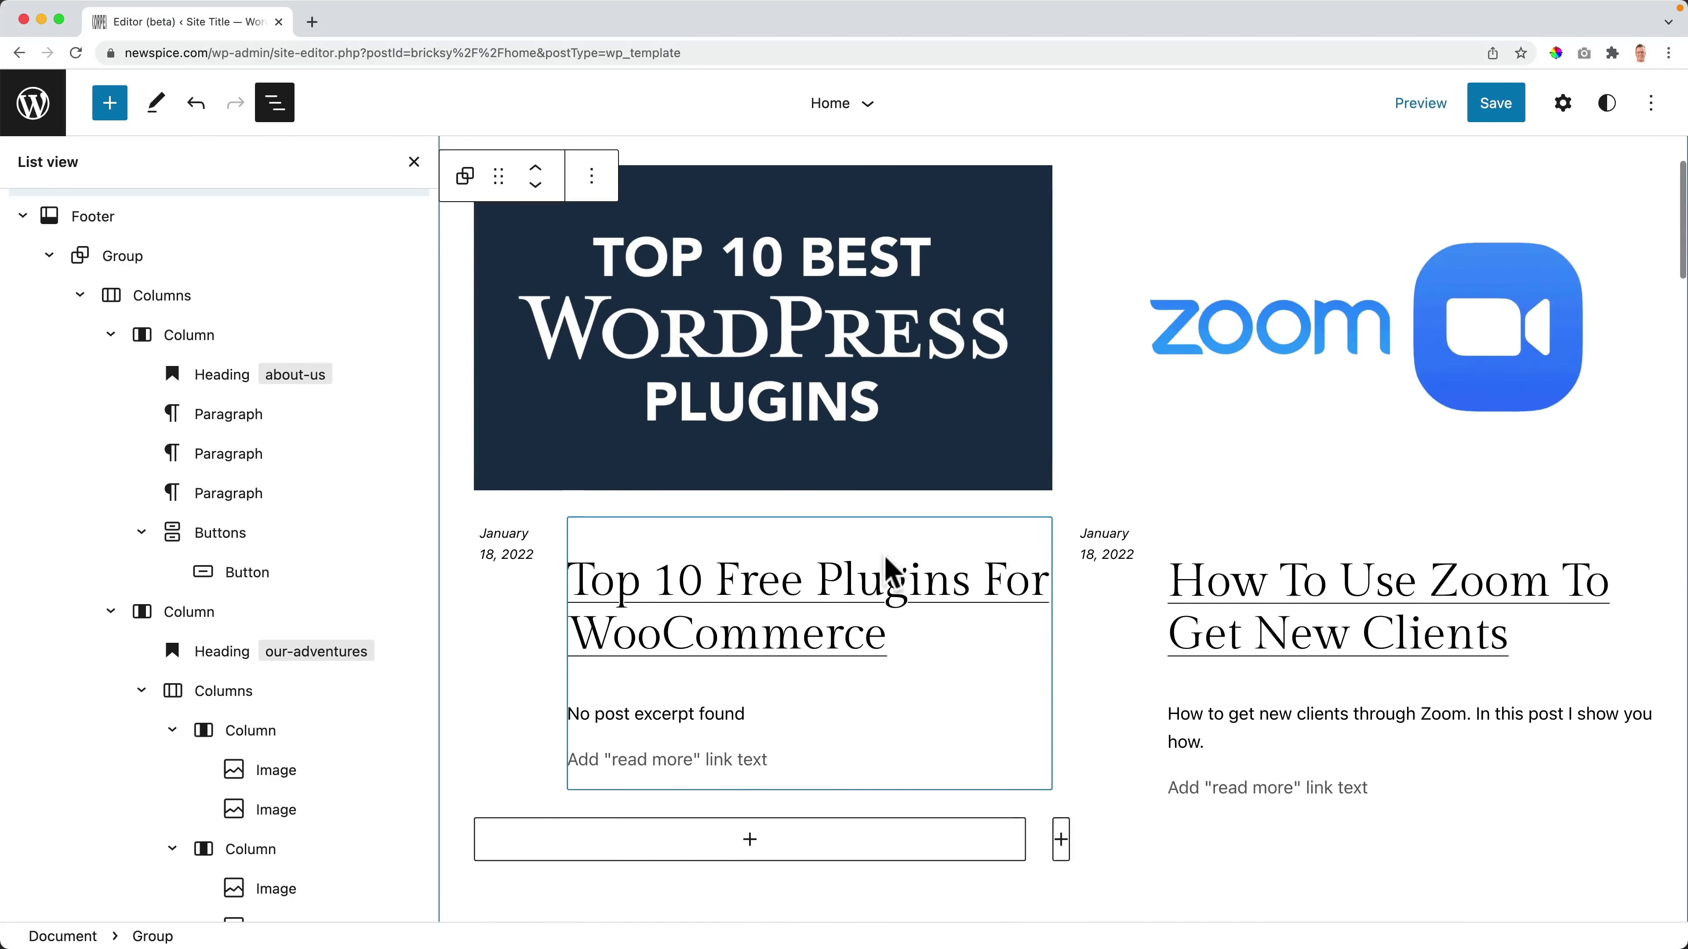
left_click(648, 369)
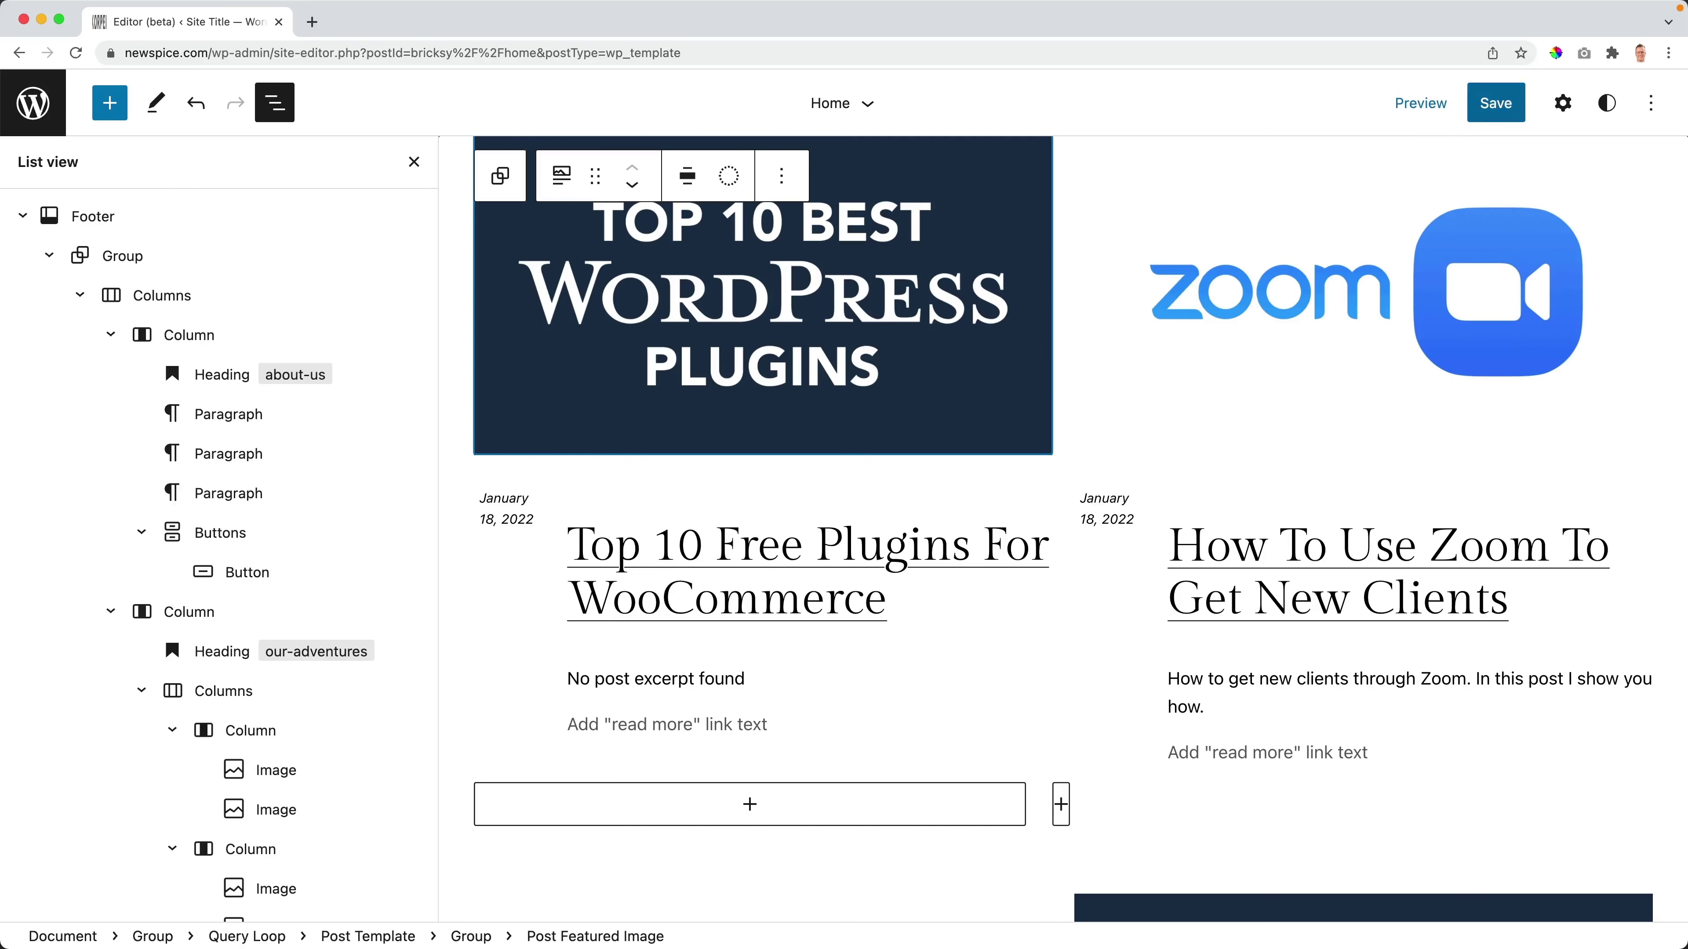
left_click(1563, 103)
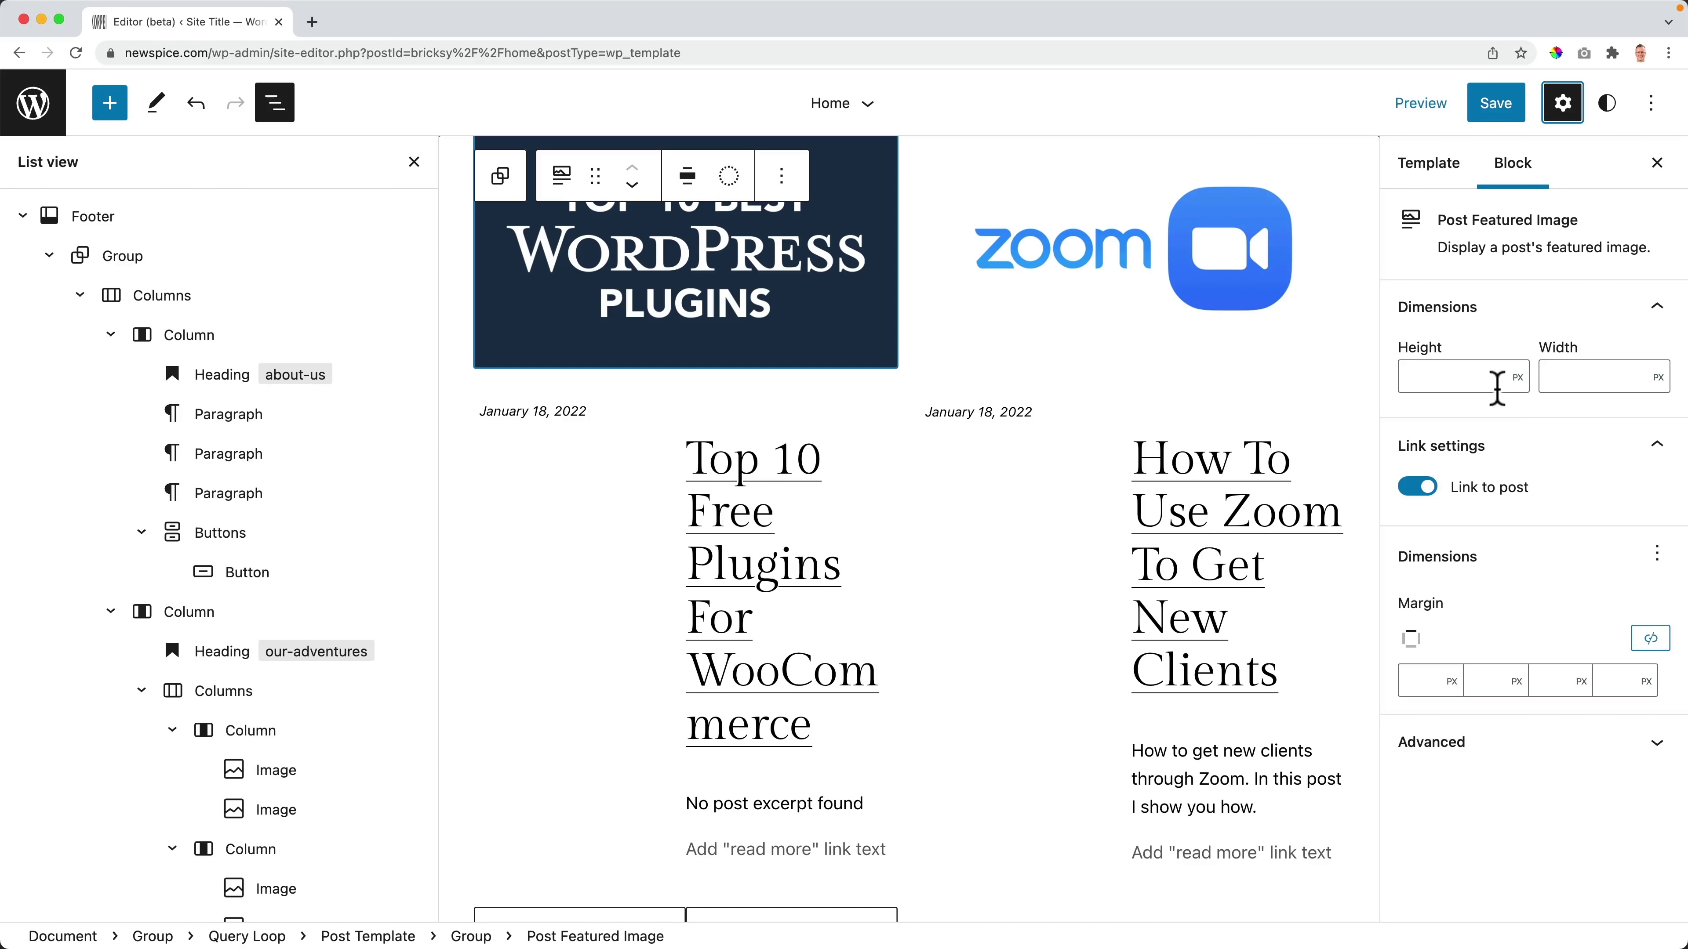
left_click(25, 218)
scroll(97, 407, "up", 2)
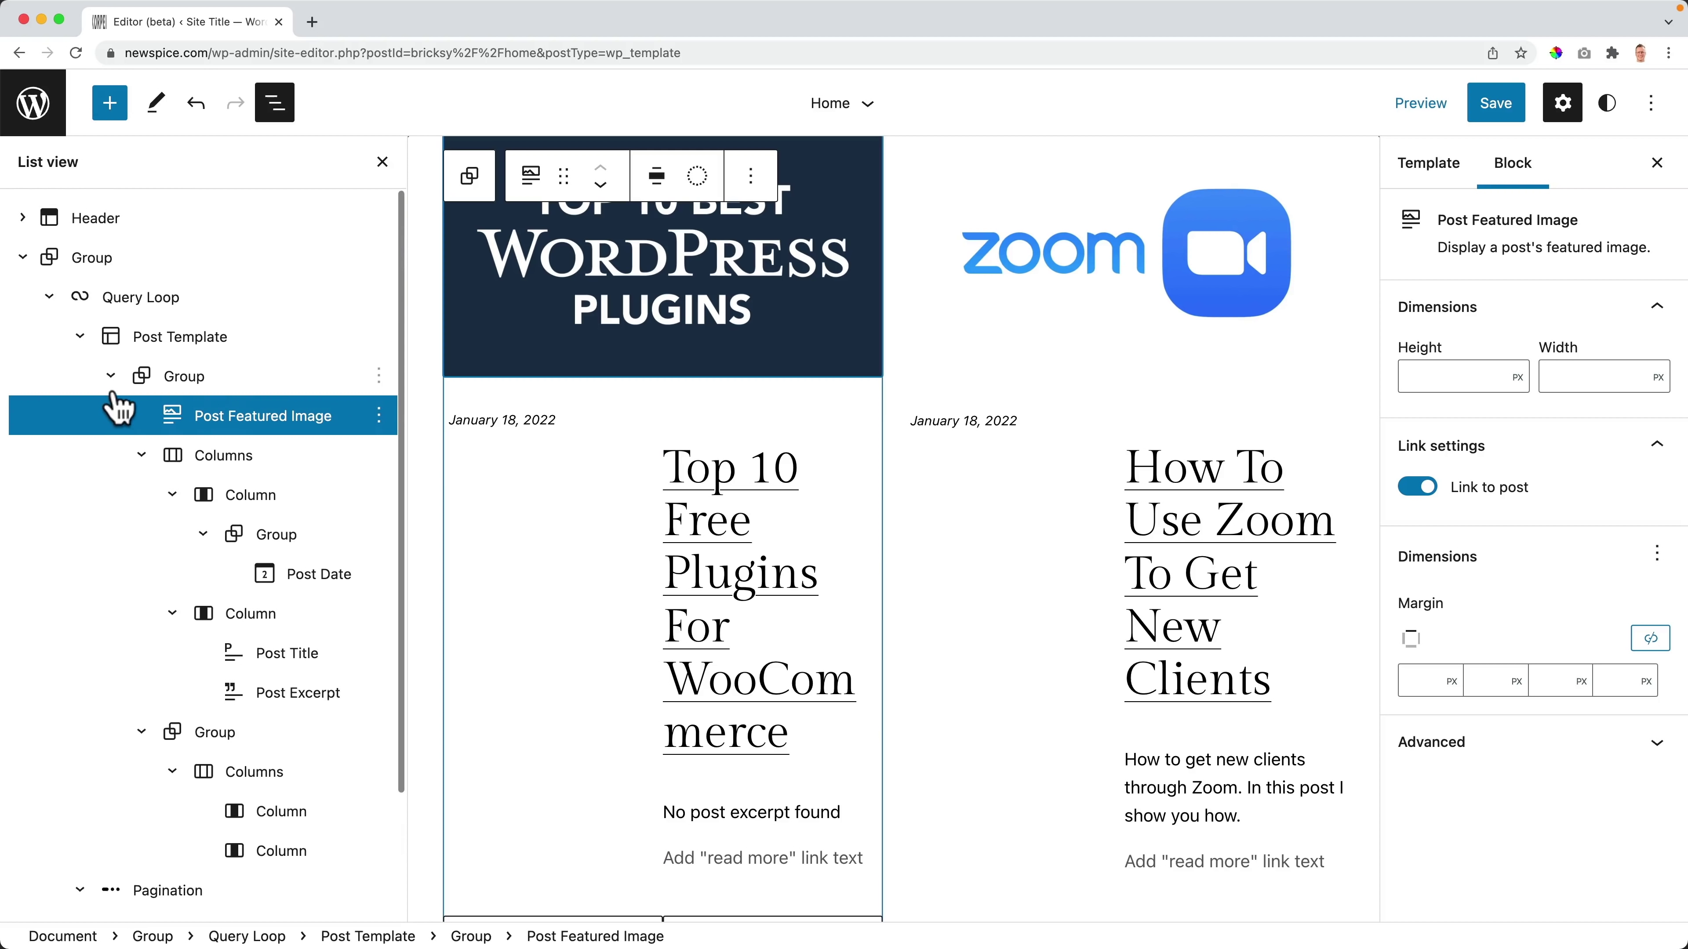
left_click(185, 385)
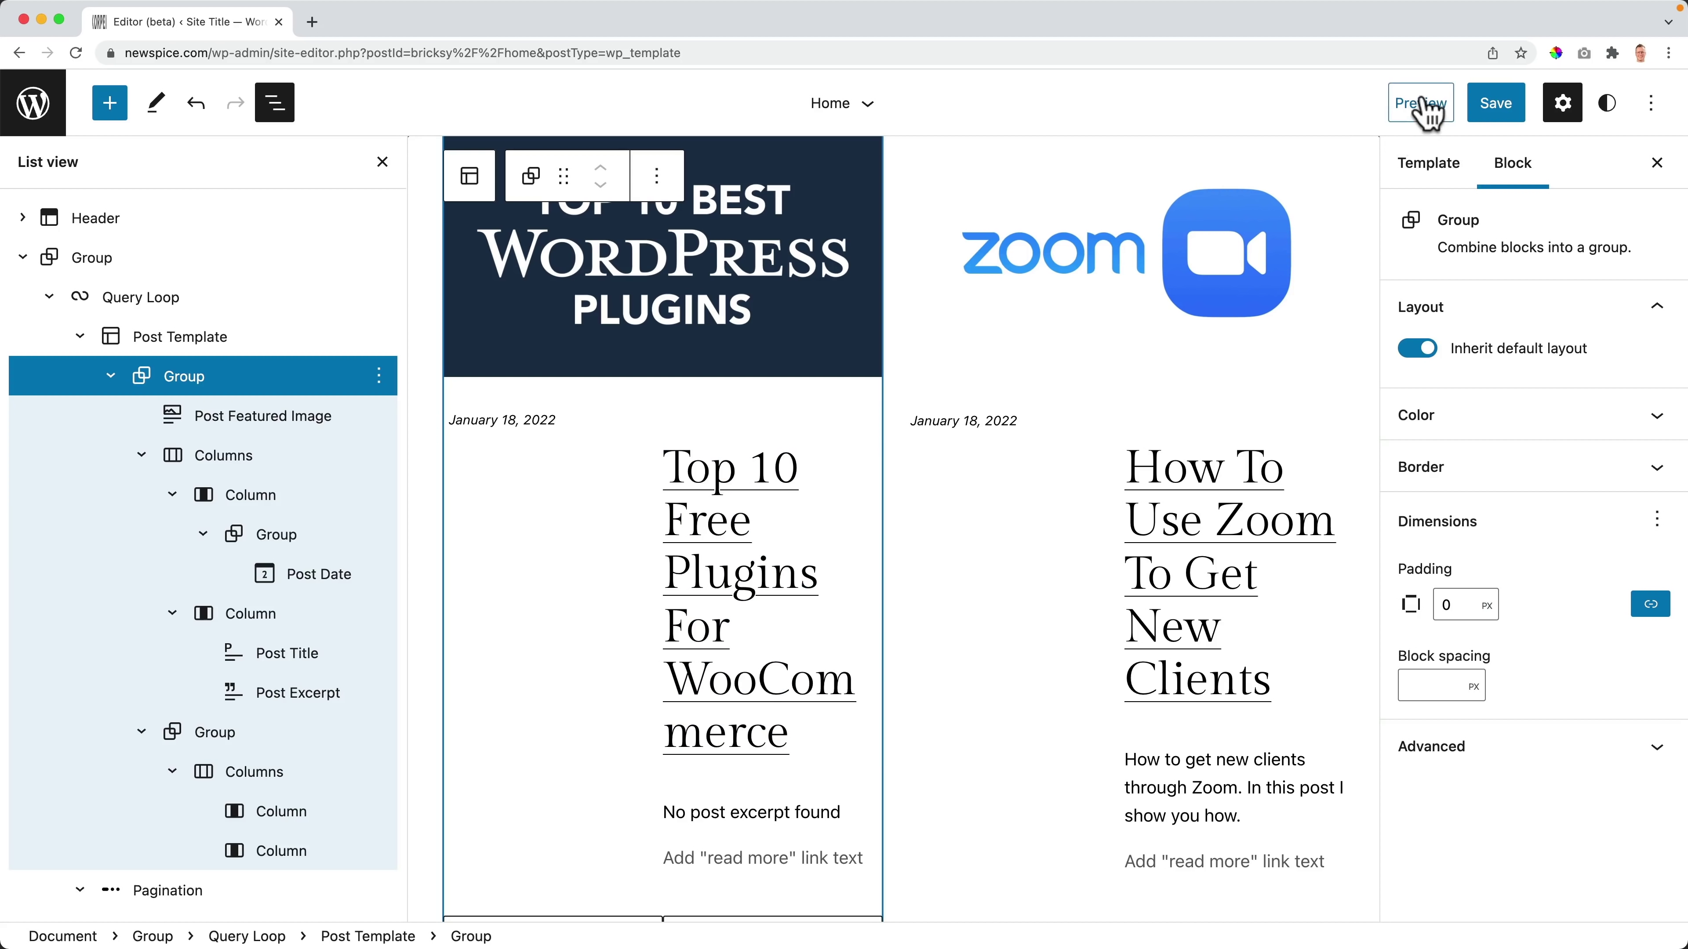
Step: Save the Home template changes and open the live home page in a separate browser tab
left_click(1495, 106)
left_click(1540, 106)
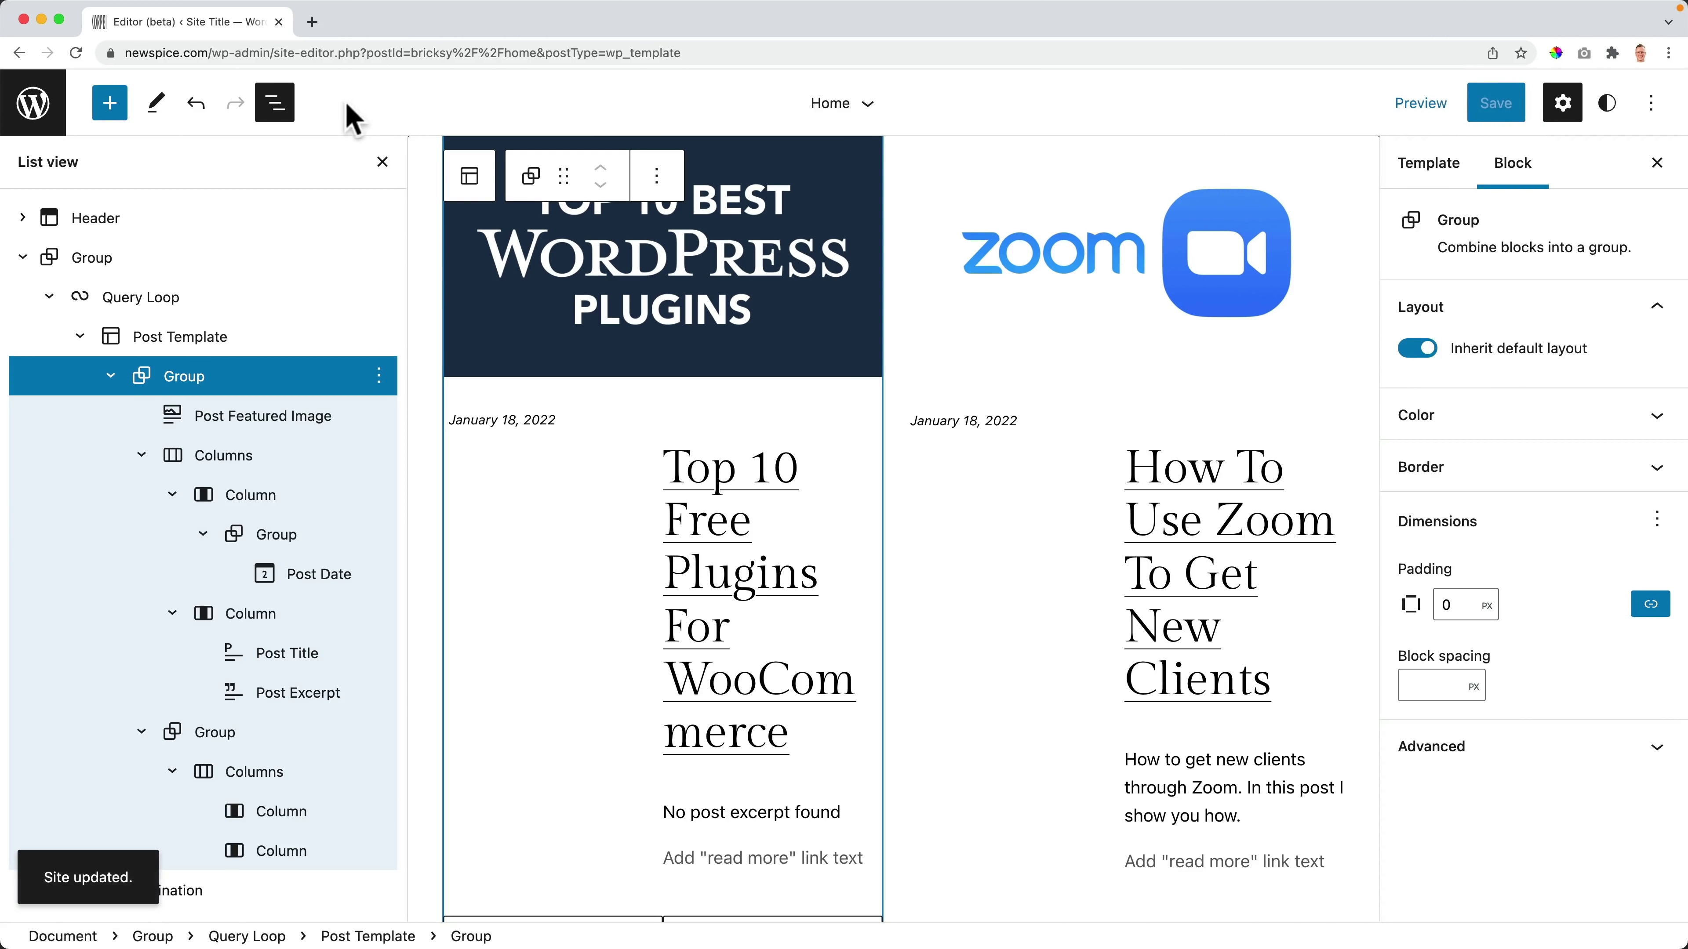
left_click(1423, 105)
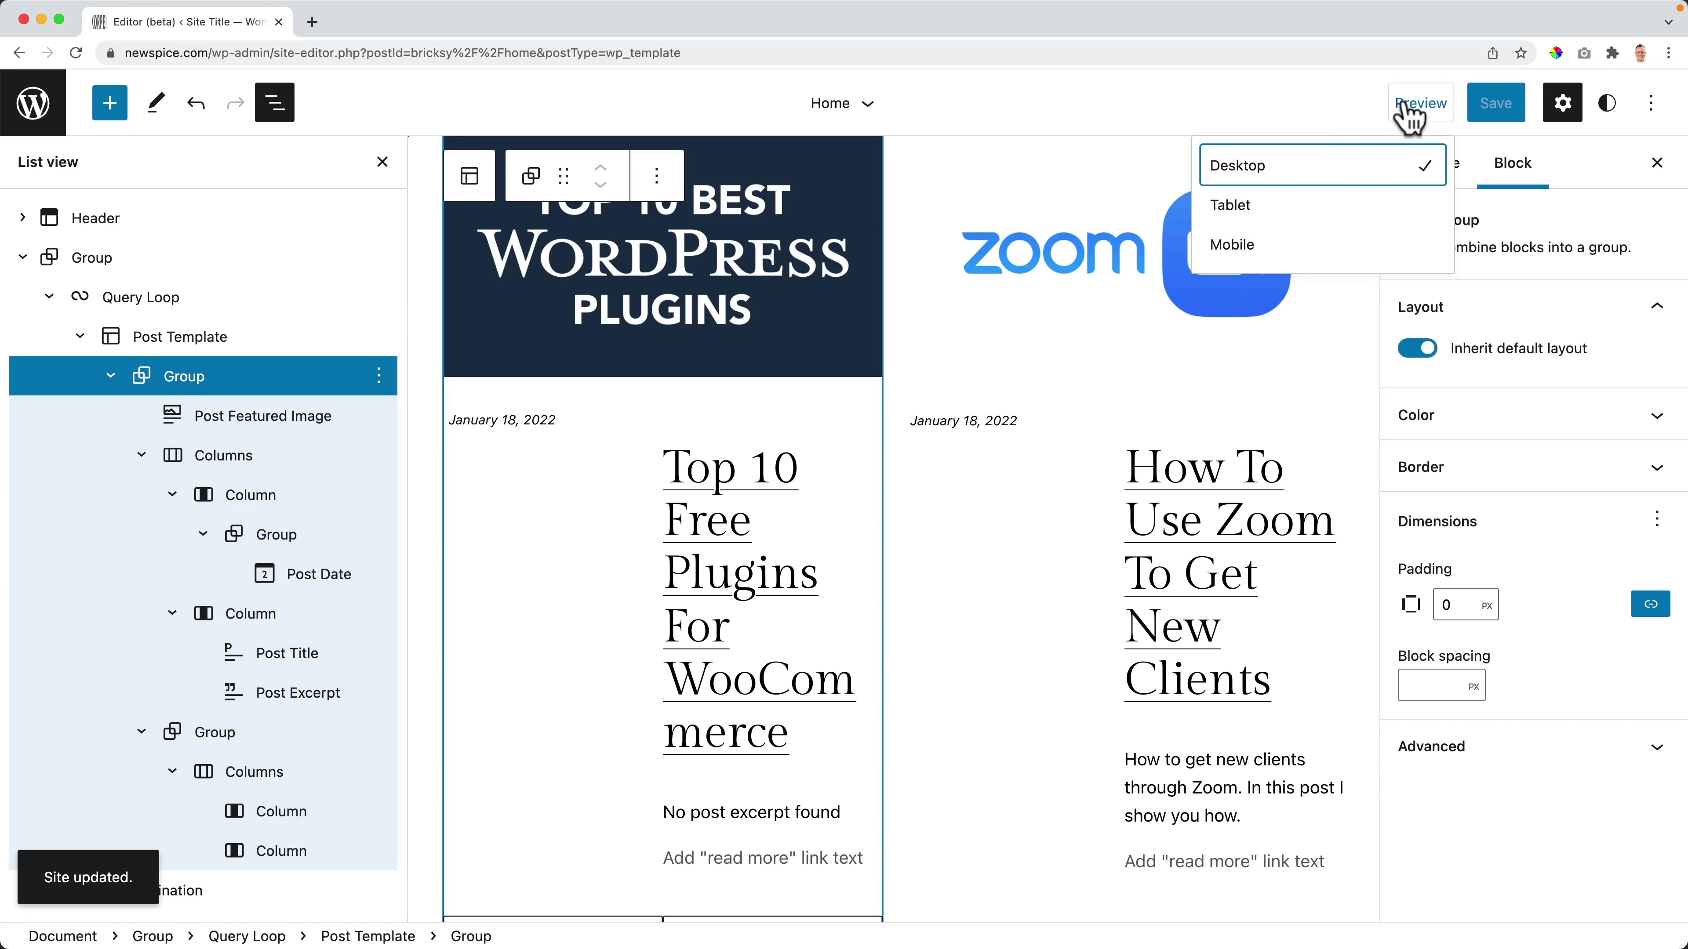
left_click(1412, 105)
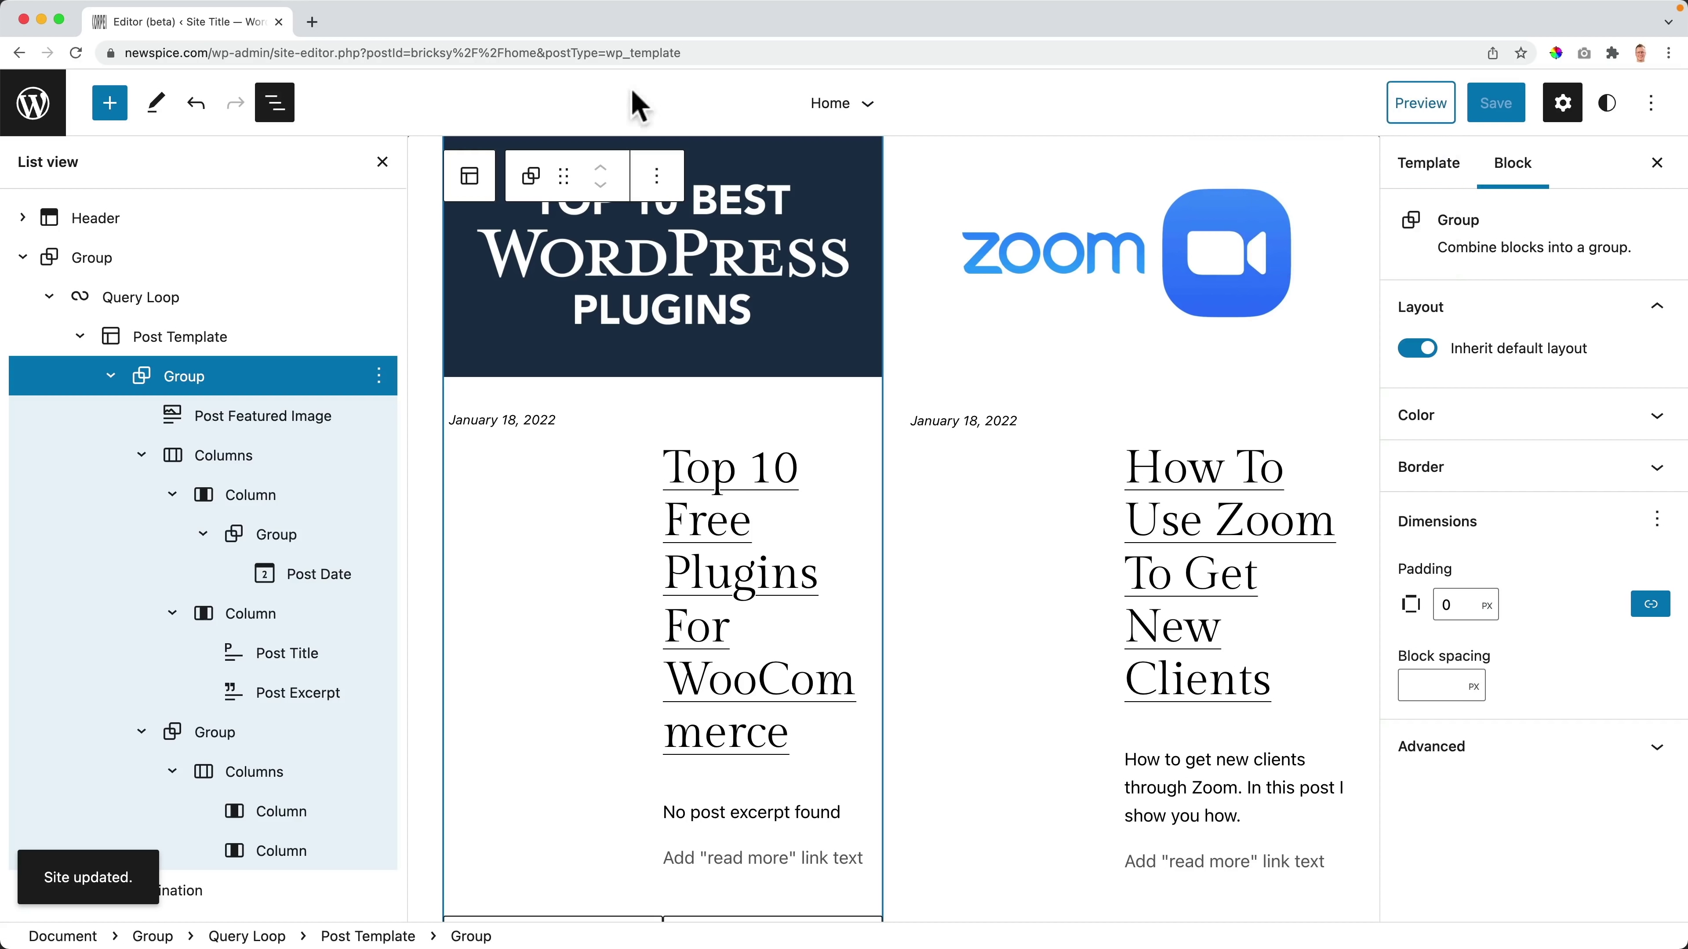
left_click(44, 119)
left_click(93, 182, "super")
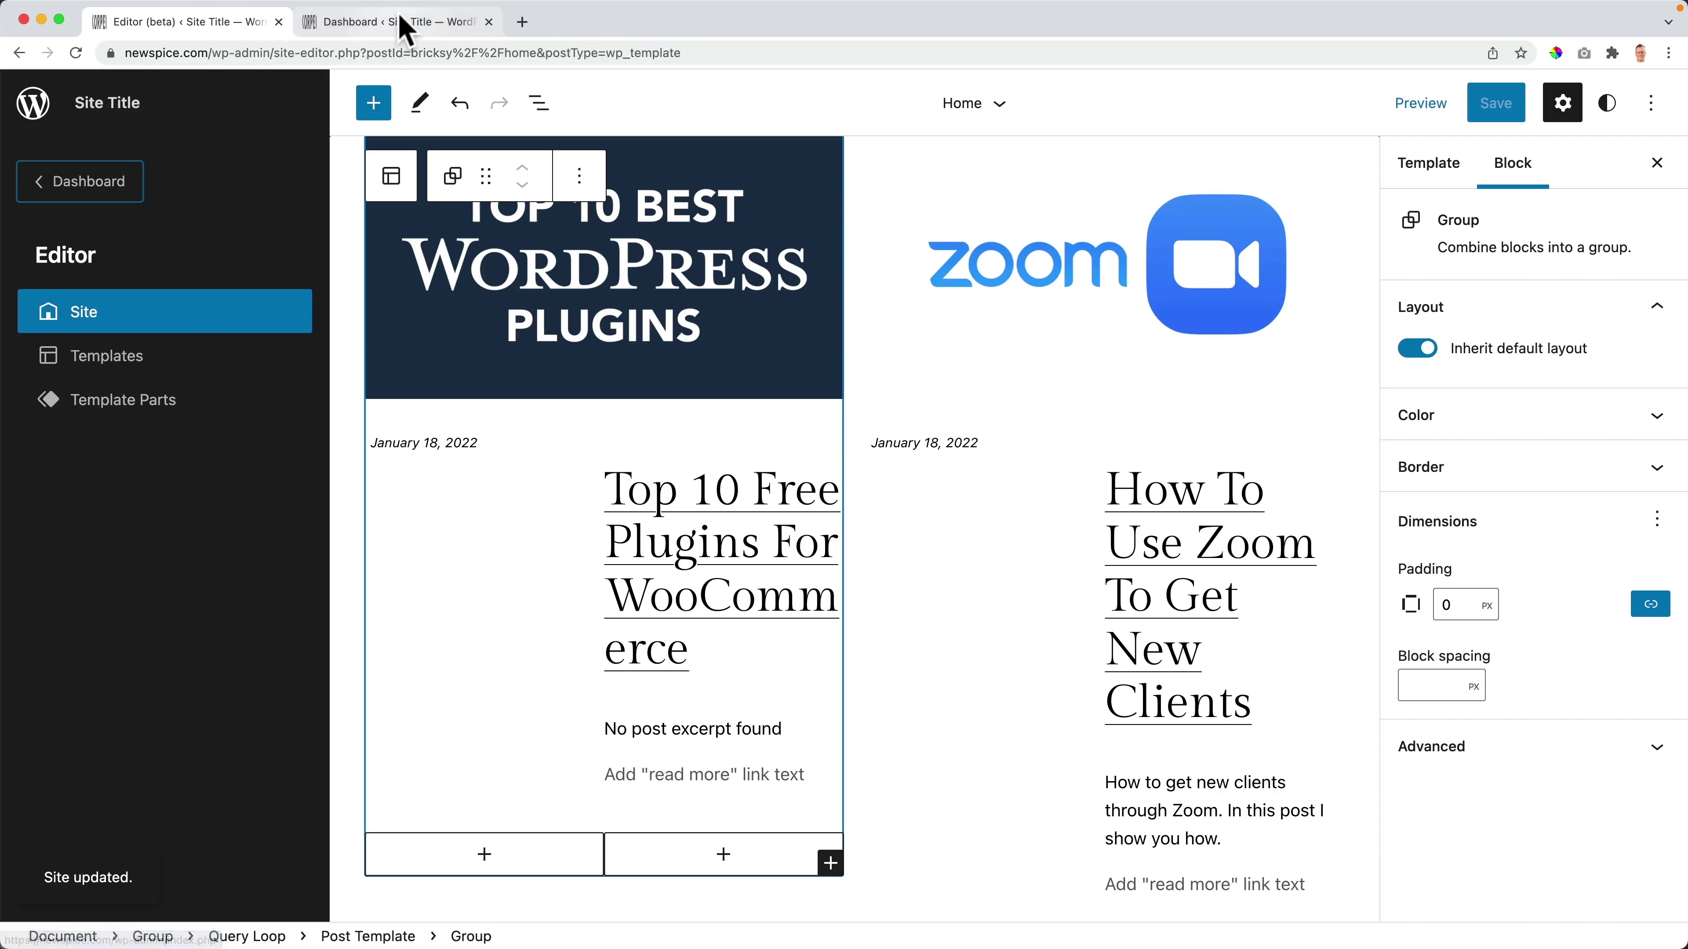
left_click(399, 21)
mouse_move(114, 99)
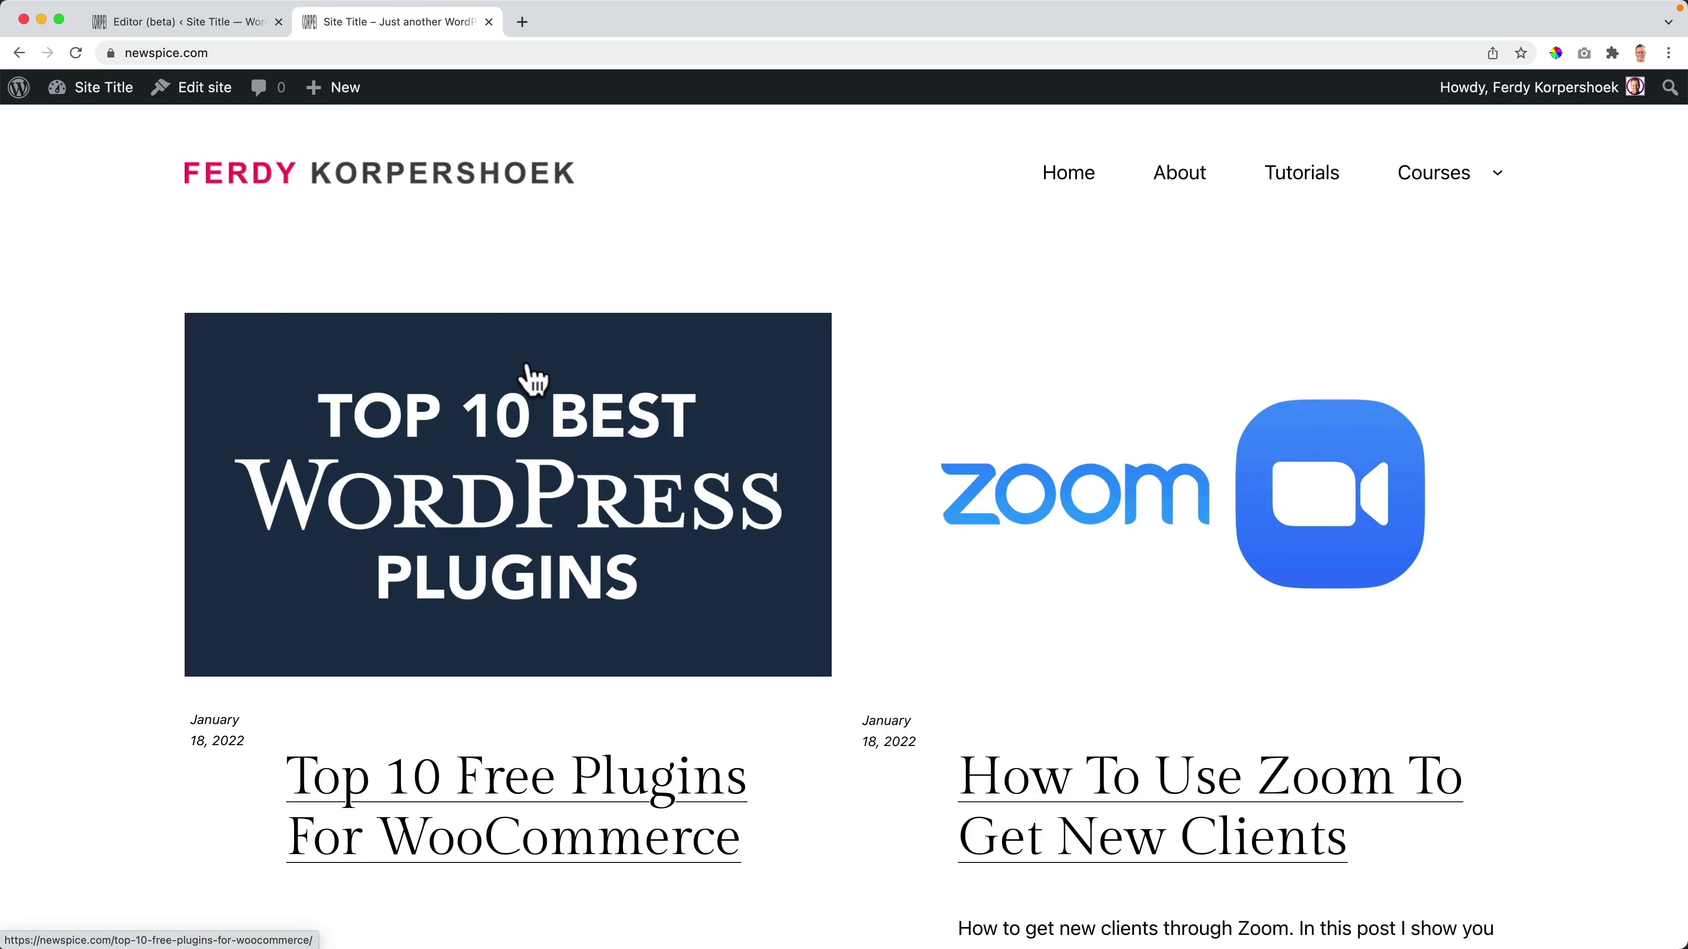
Step: Examine the date, title and excerpt layout of the posts on the live home page
scroll(526, 367, "down", 8)
scroll(531, 372, "up", 2)
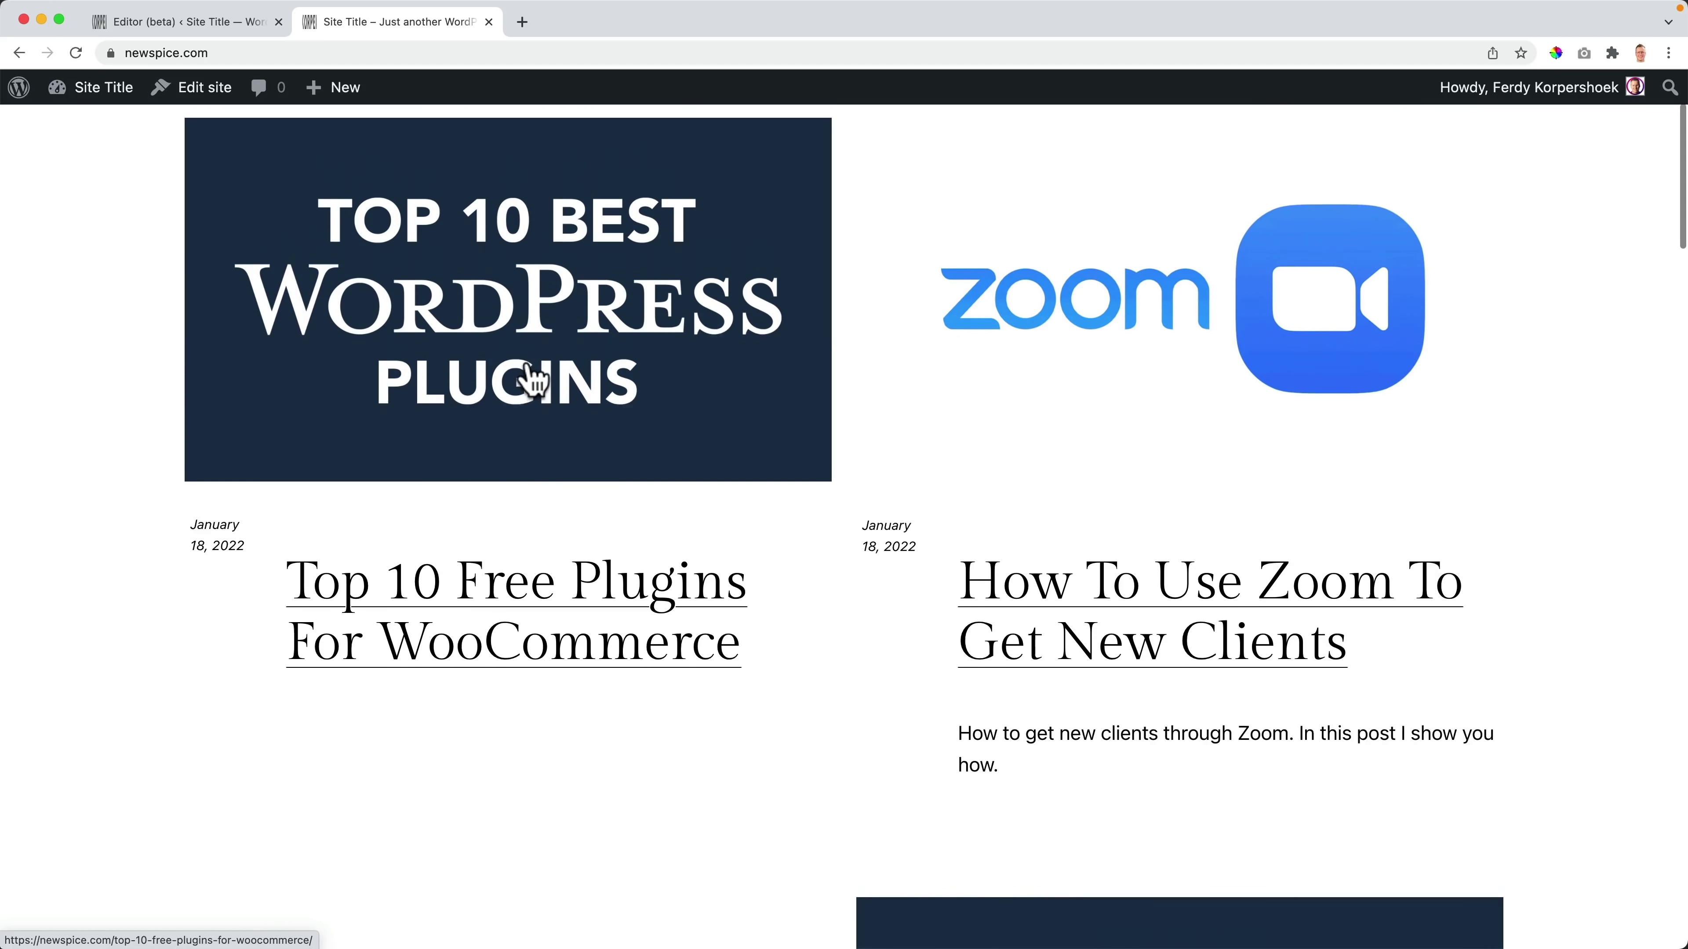
scroll(519, 371, "down", 1)
scroll(517, 536, "down", 3)
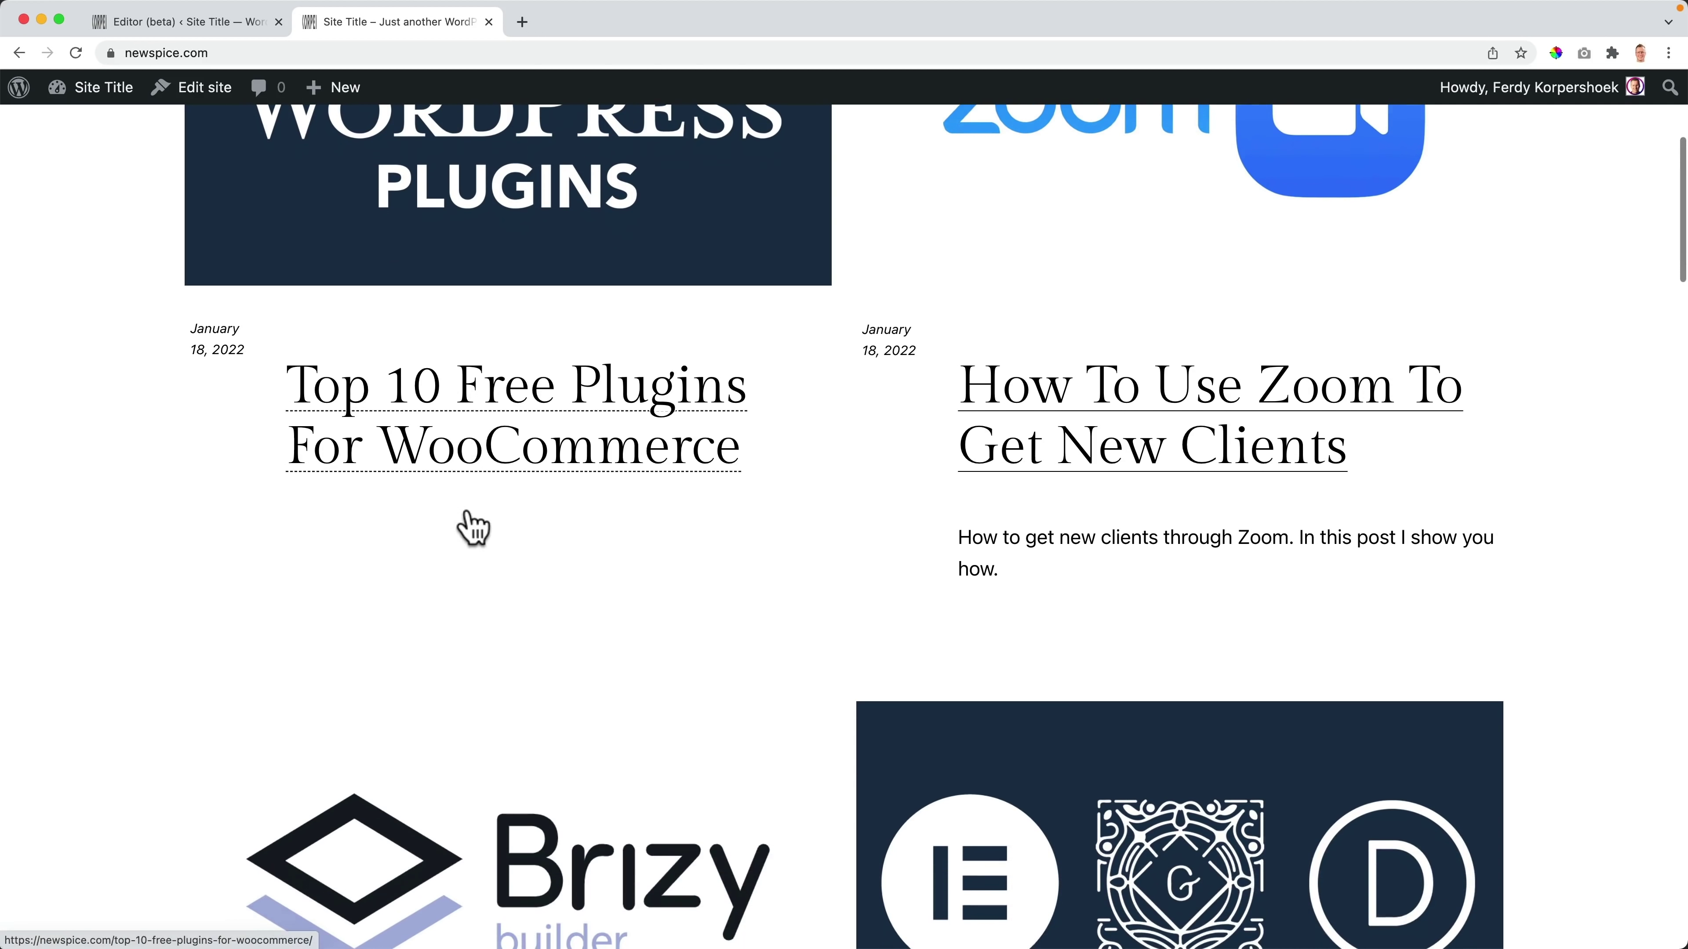
left_click_drag(972, 535, 1141, 573)
left_click(1141, 573)
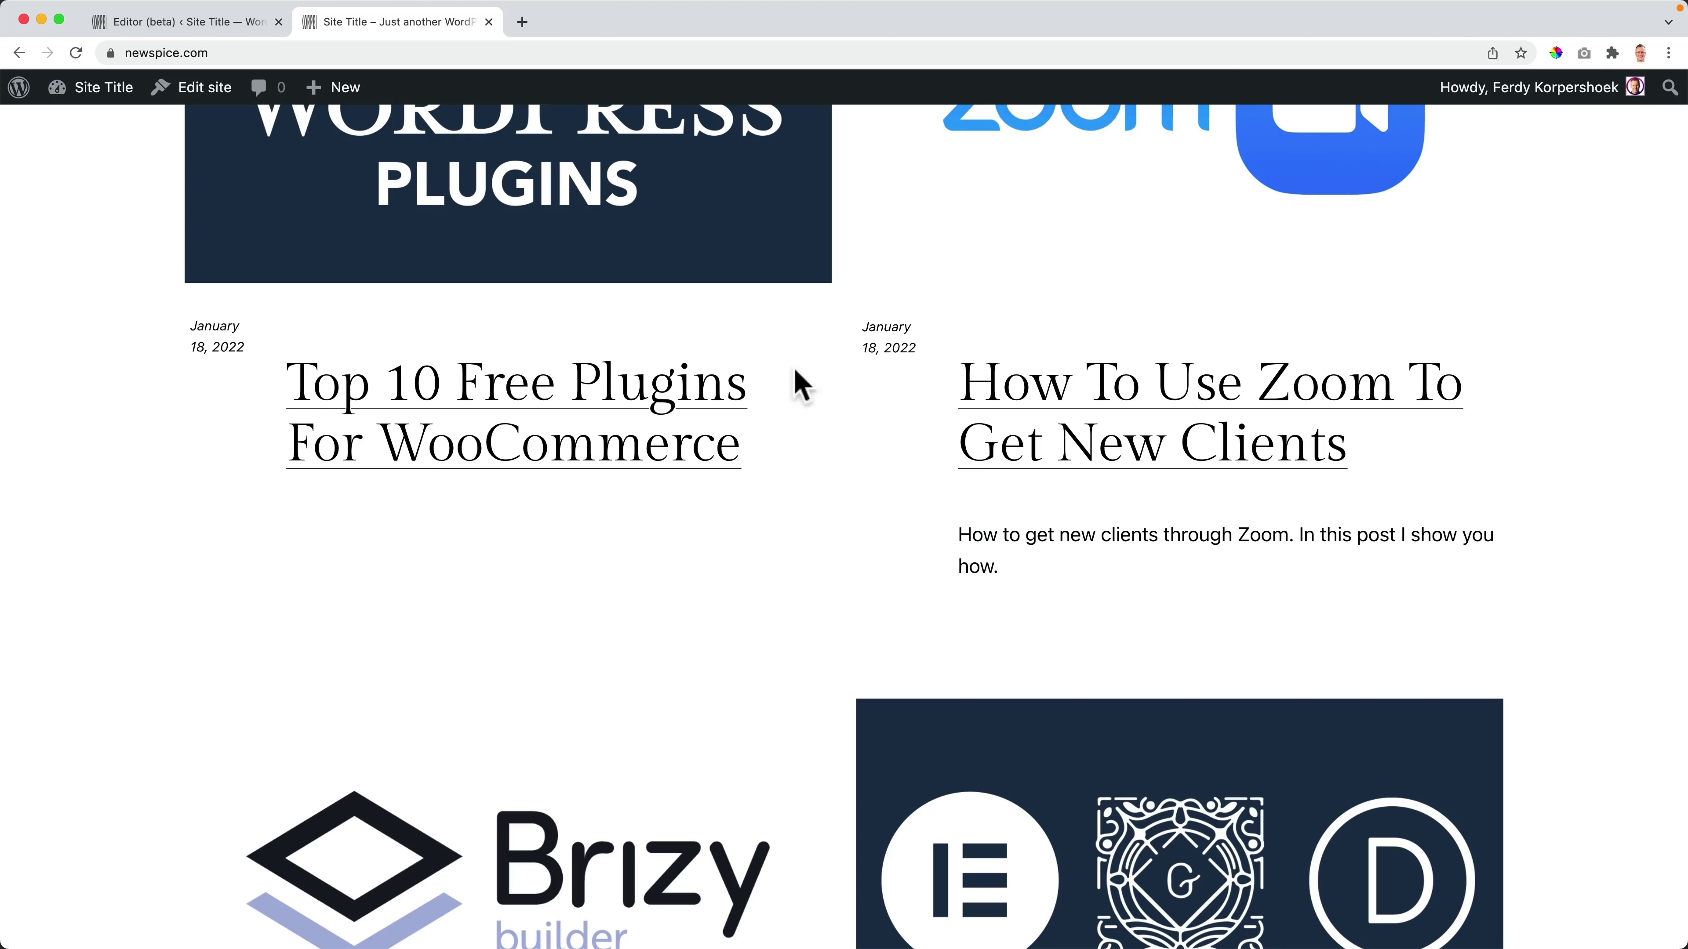
Step: Return to the template editor and move the Post Date into the second column, directly above the Post Title
left_click(218, 24)
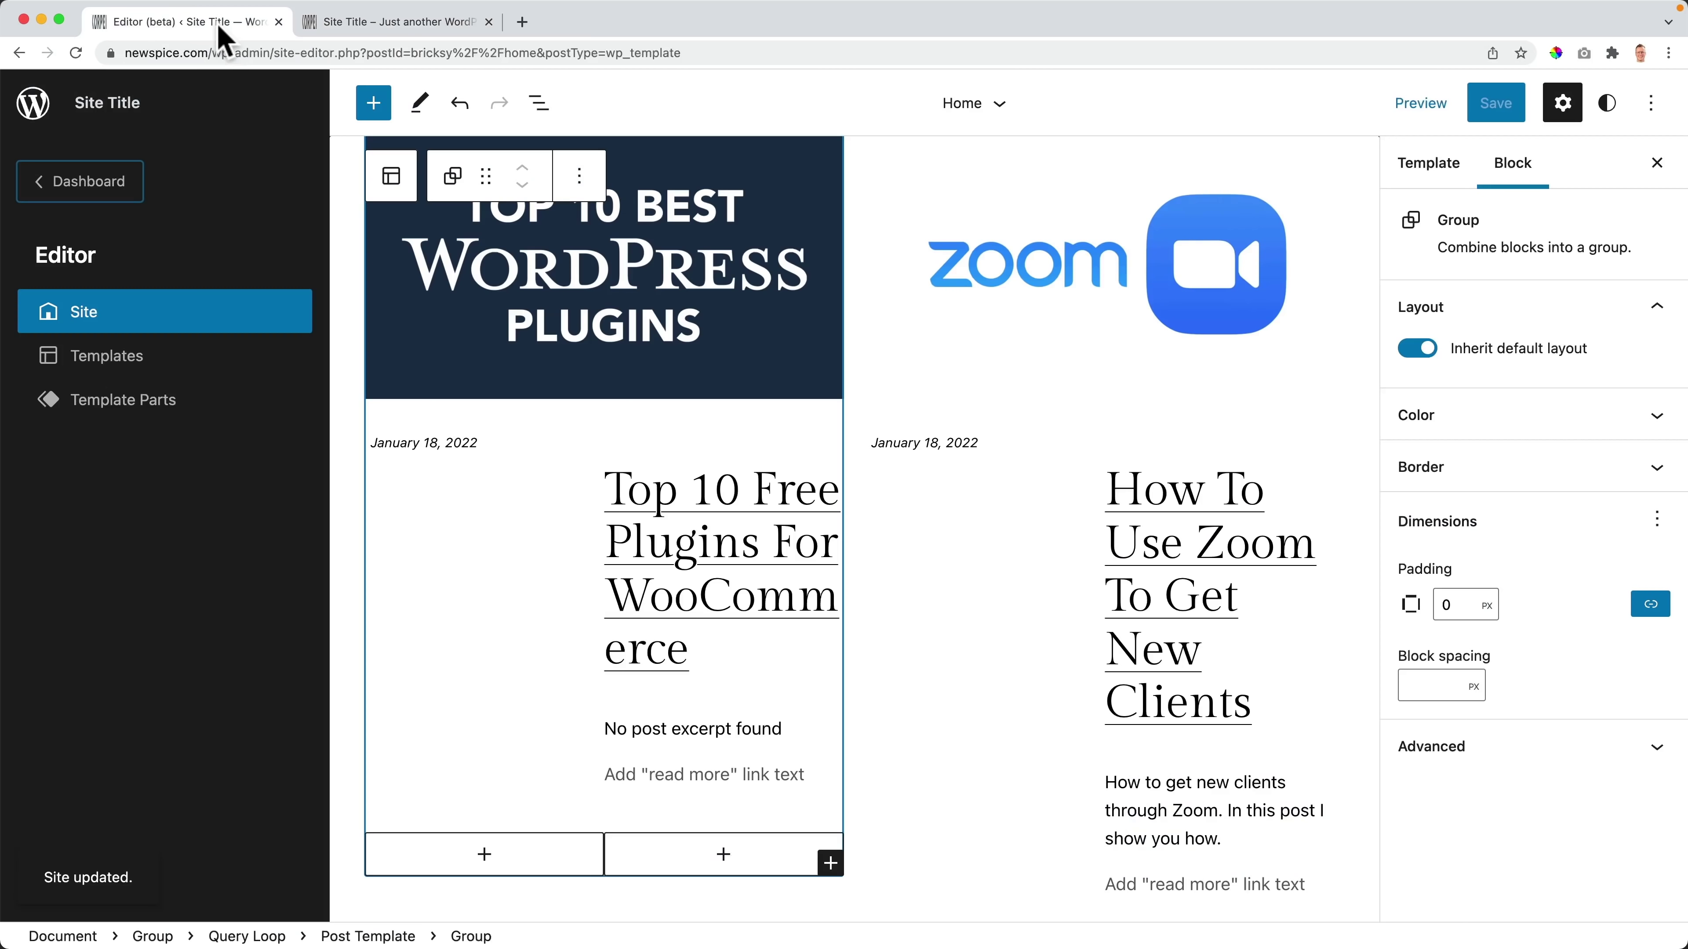
left_click(465, 443)
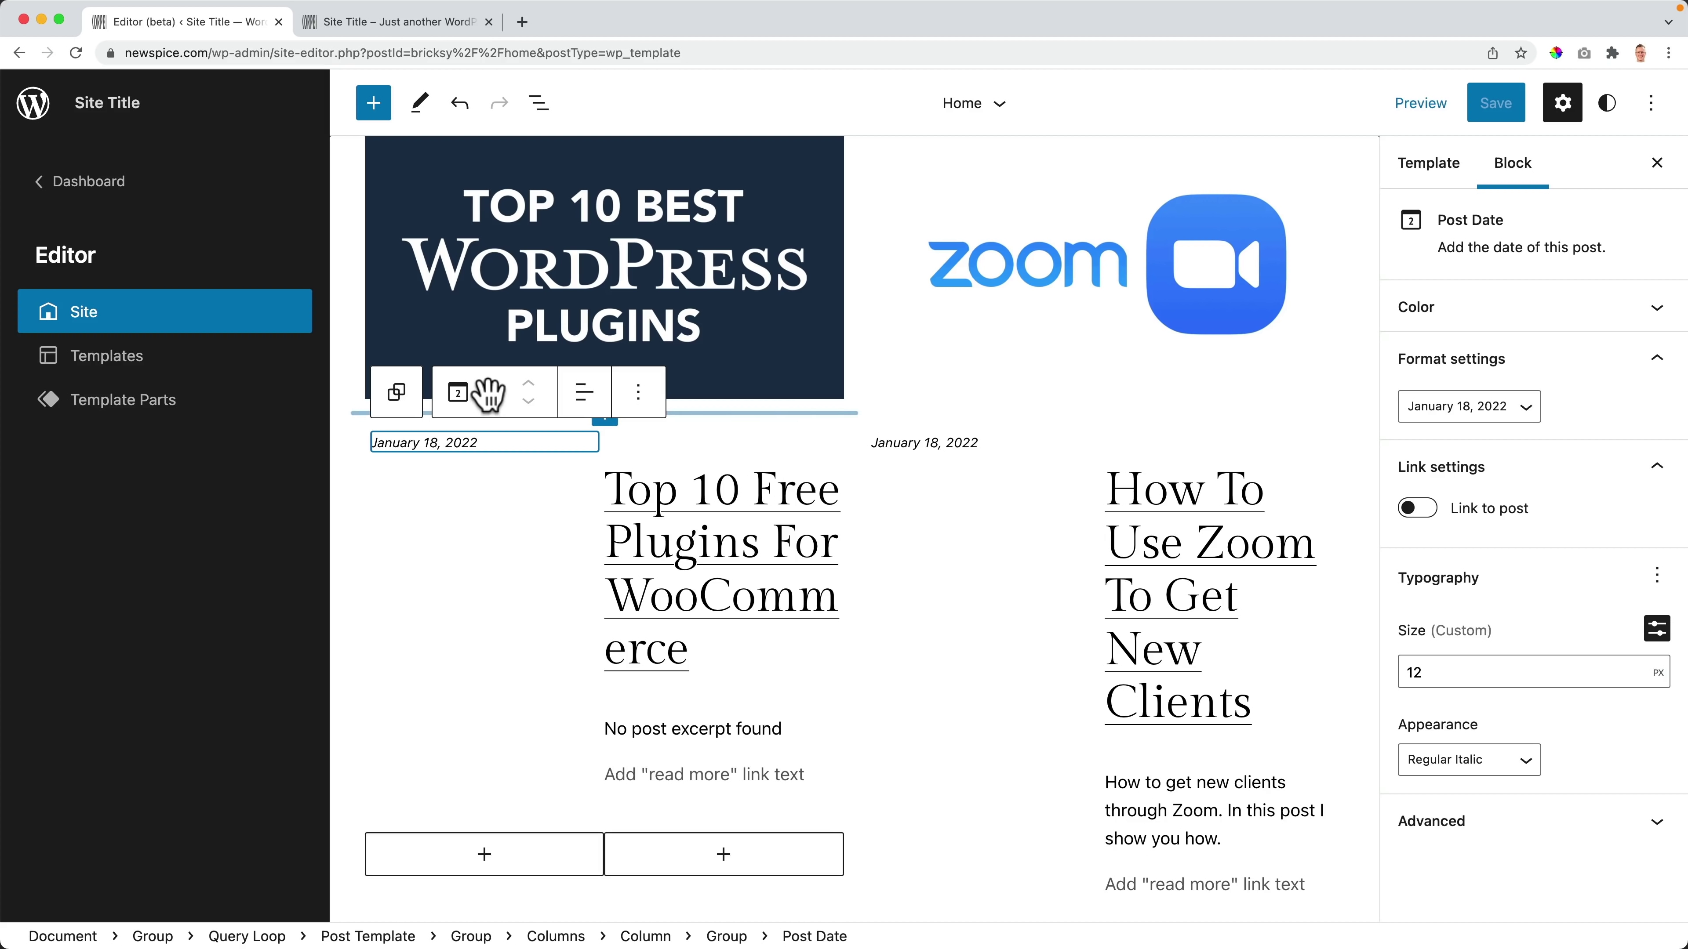
left_click_drag(489, 394, 694, 459)
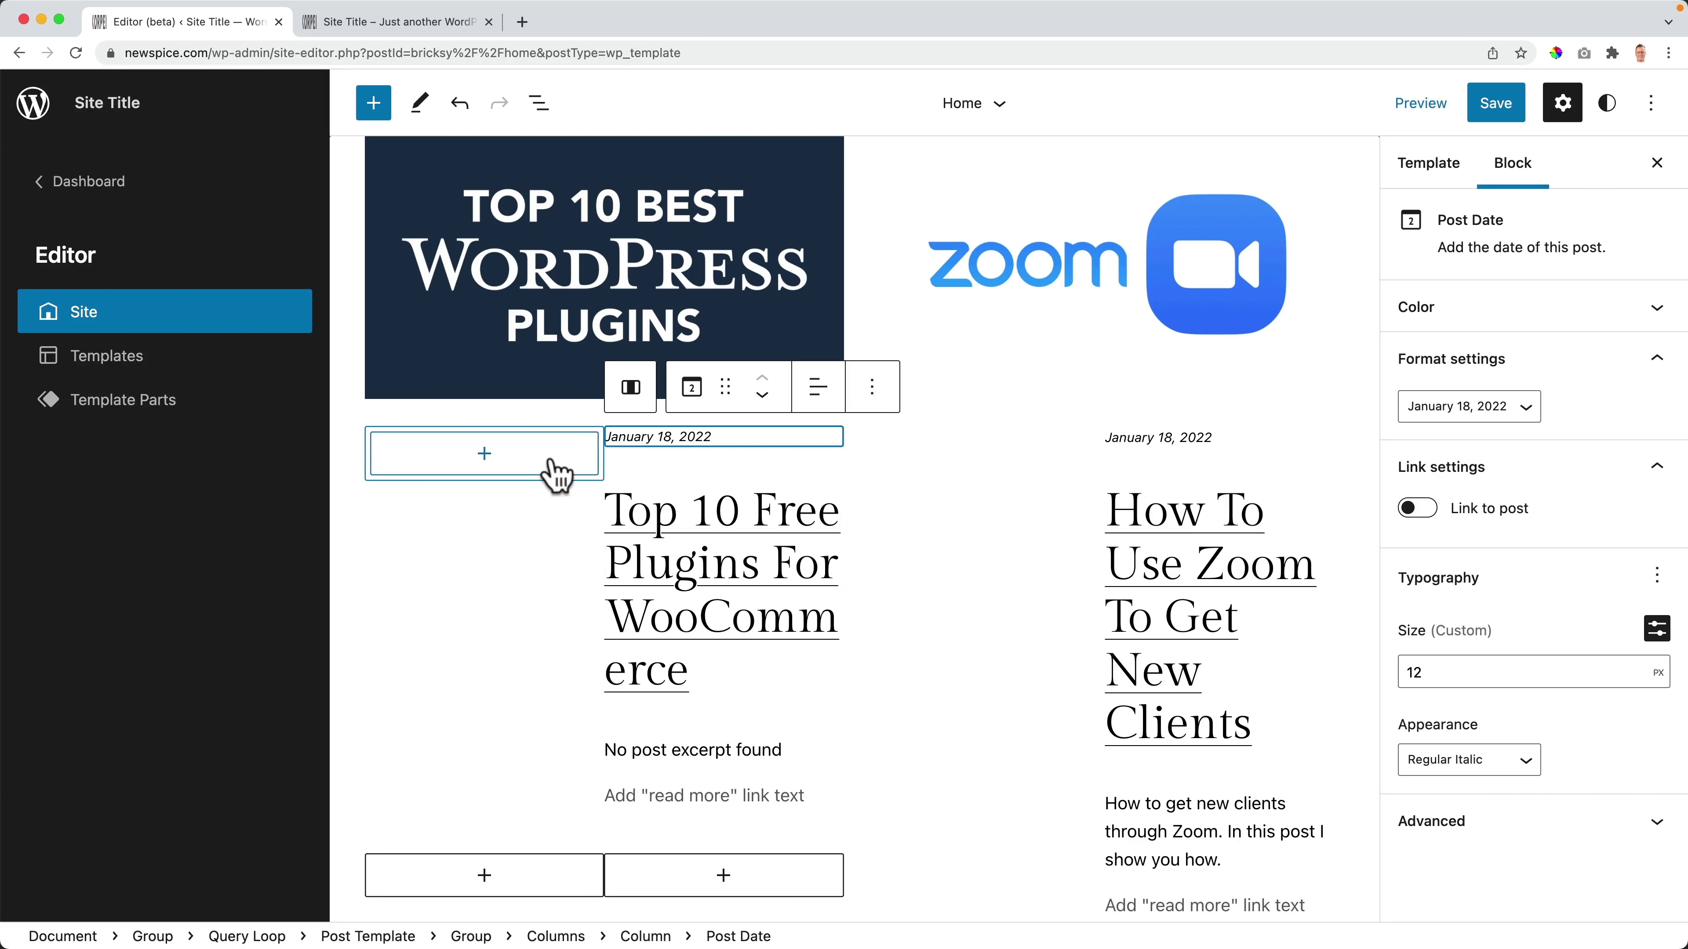
Step: Remove the empty column beside the post date and title
left_click(555, 480)
left_click(588, 546)
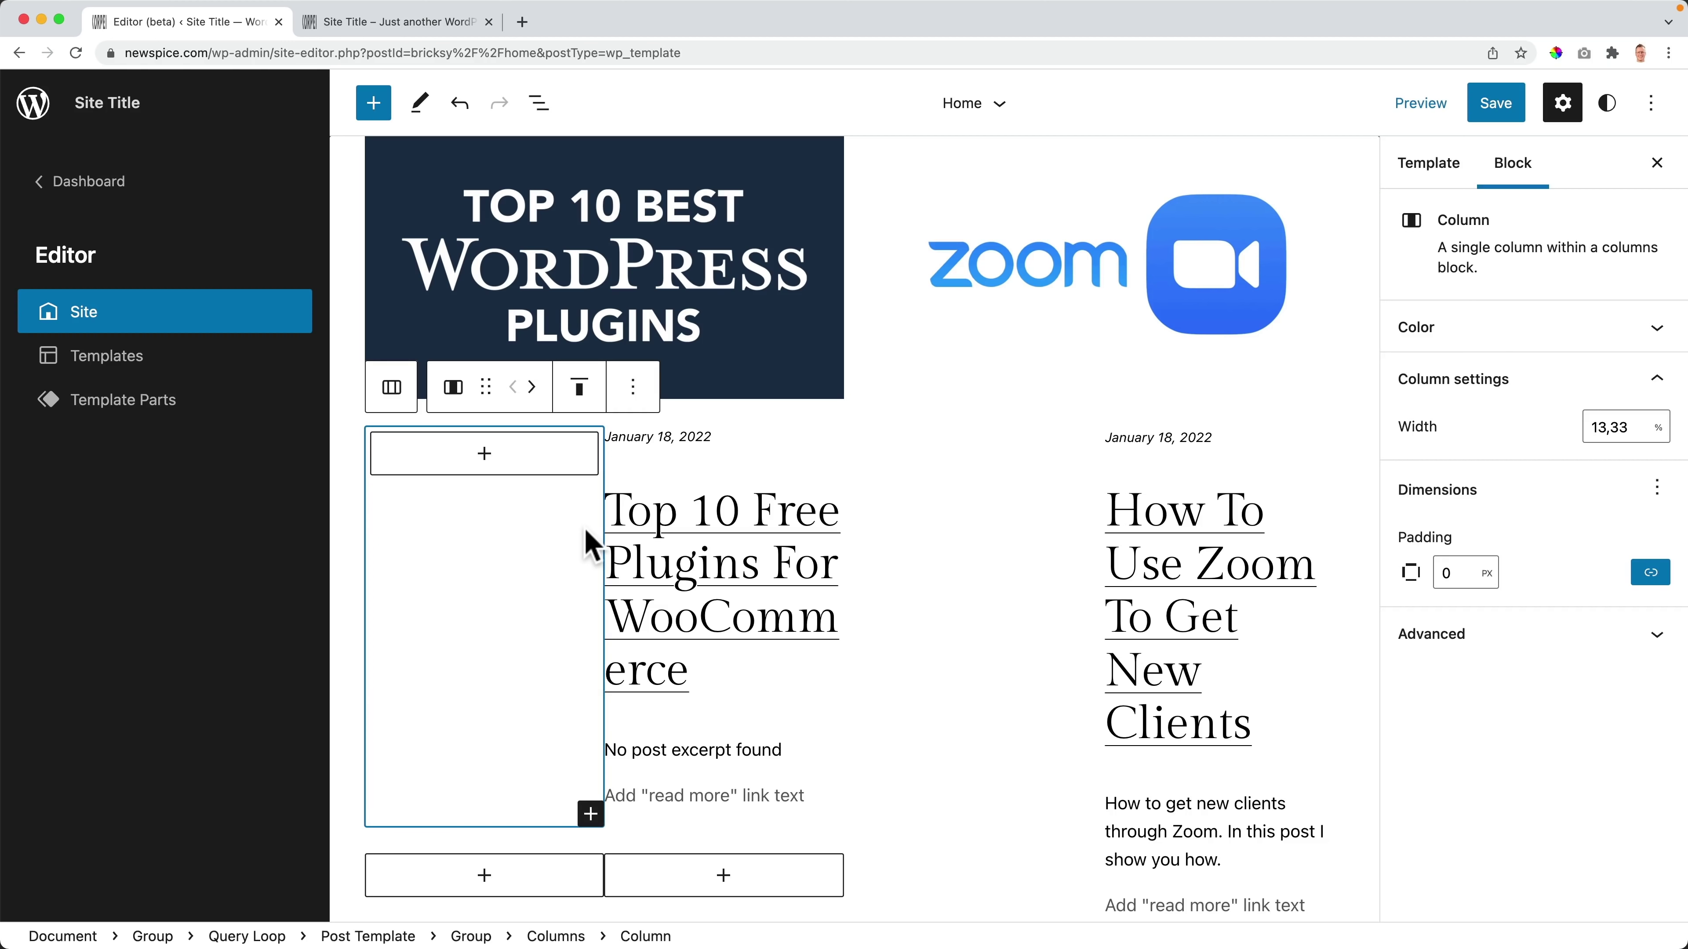
left_click(633, 407)
left_click(698, 702)
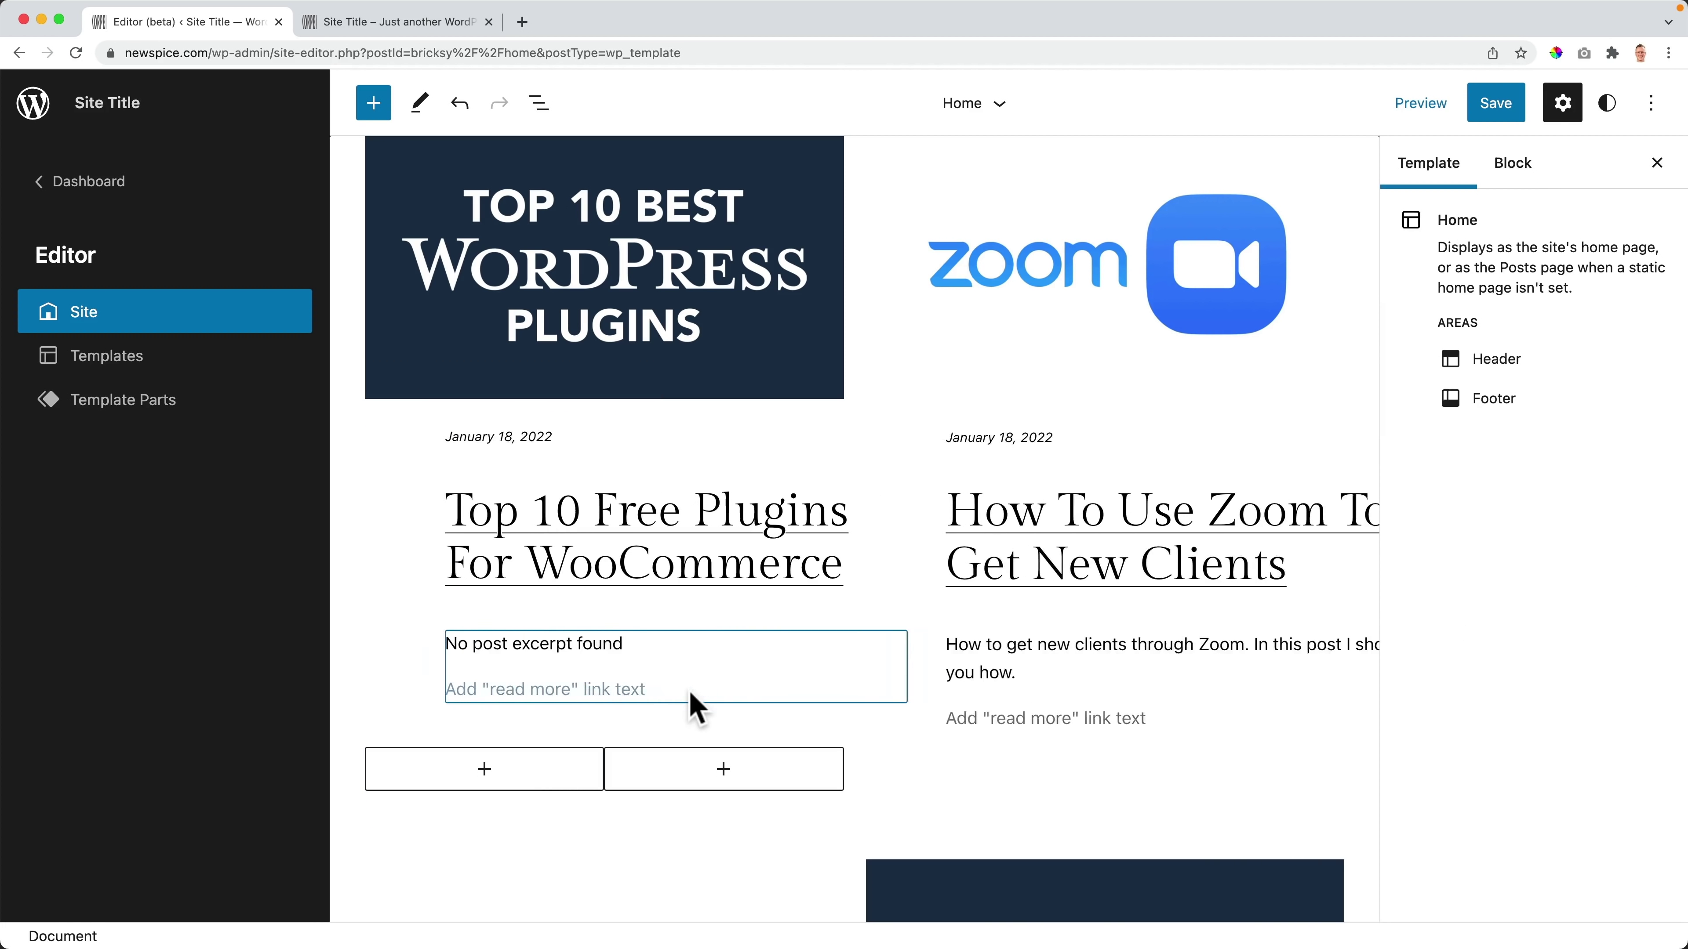
Step: Save the Home template and reload the live home page to check the new post layout
left_click(1499, 111)
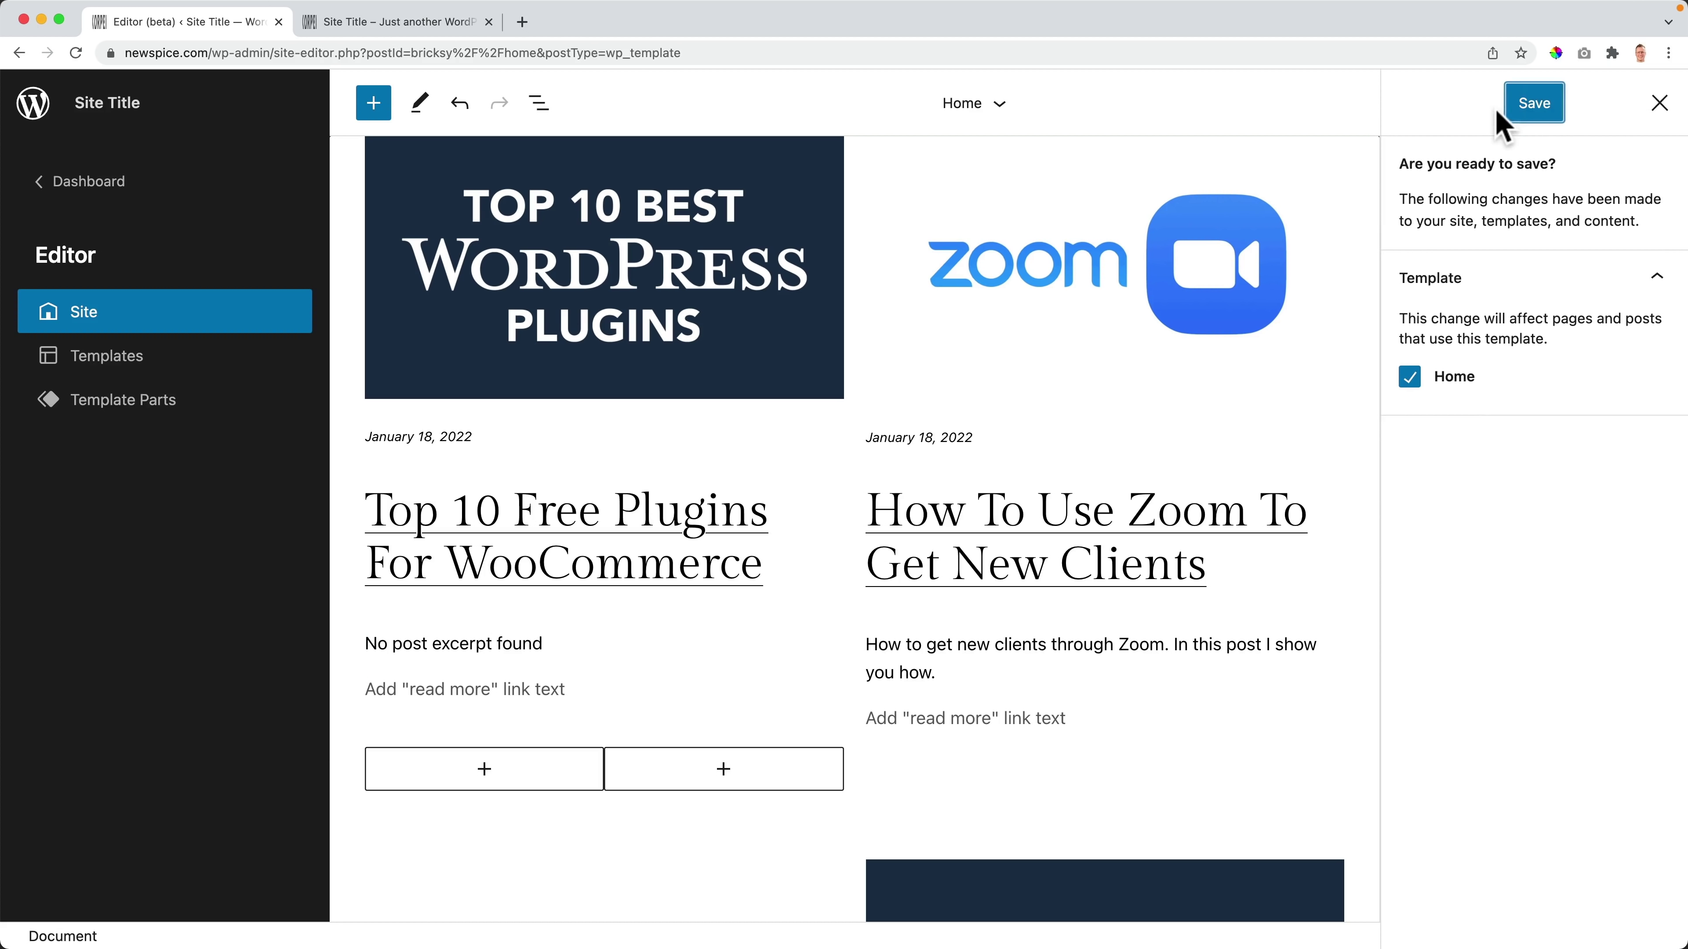
left_click(1522, 107)
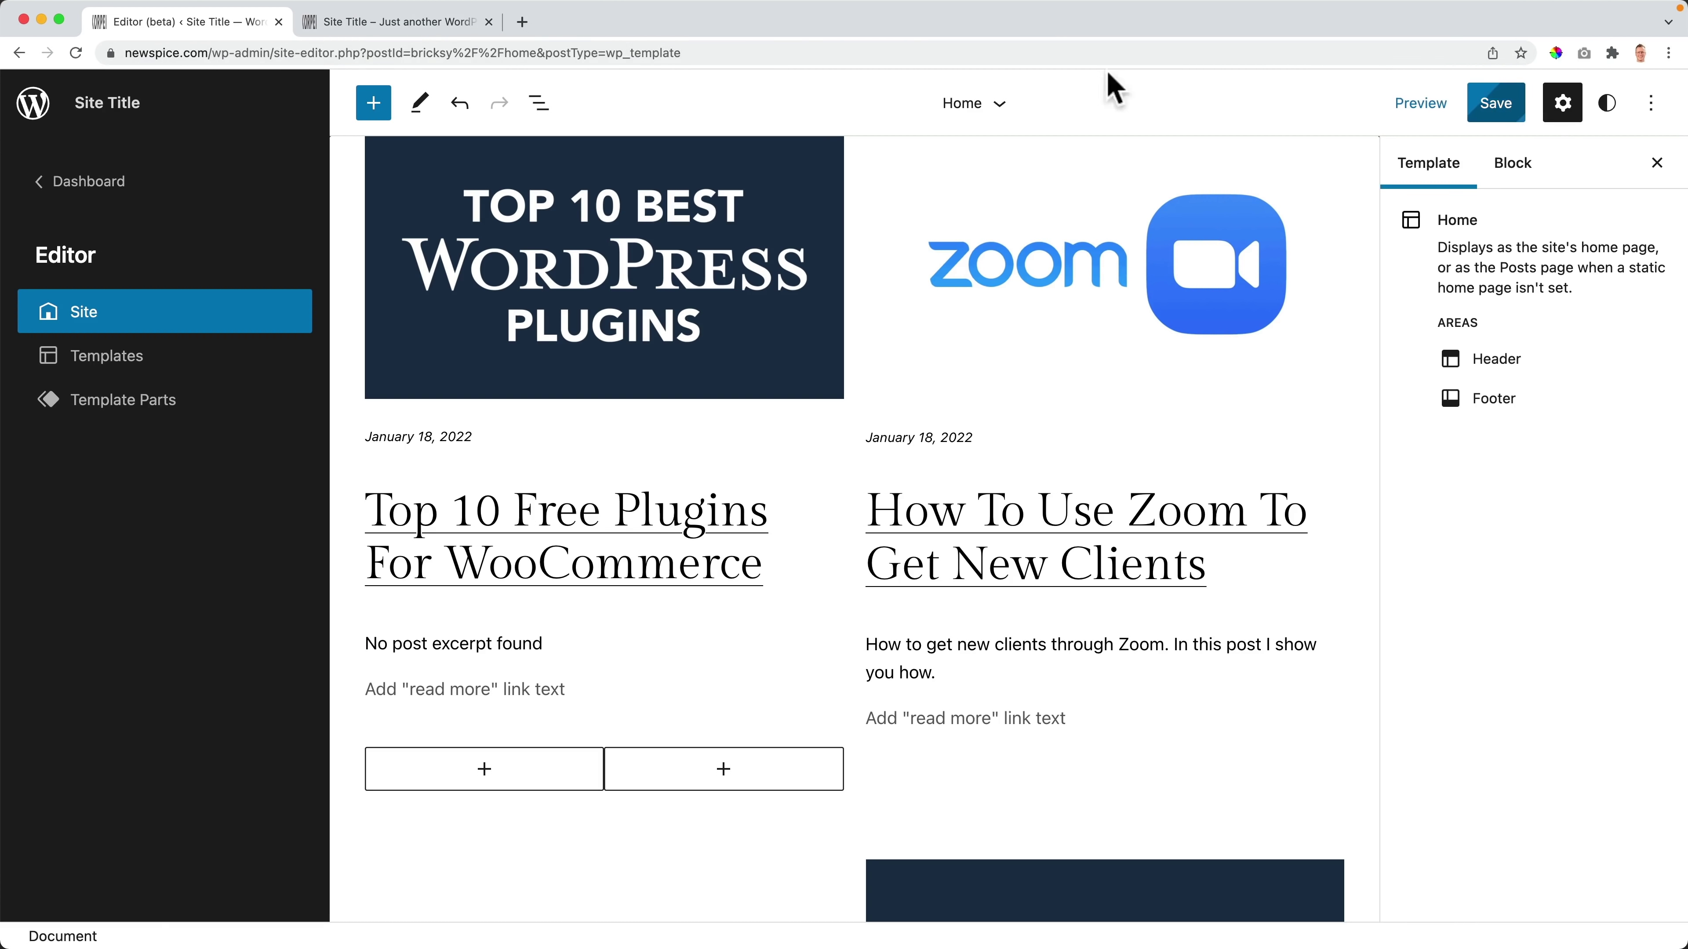
left_click(447, 25)
scroll(795, 391, "up", 3)
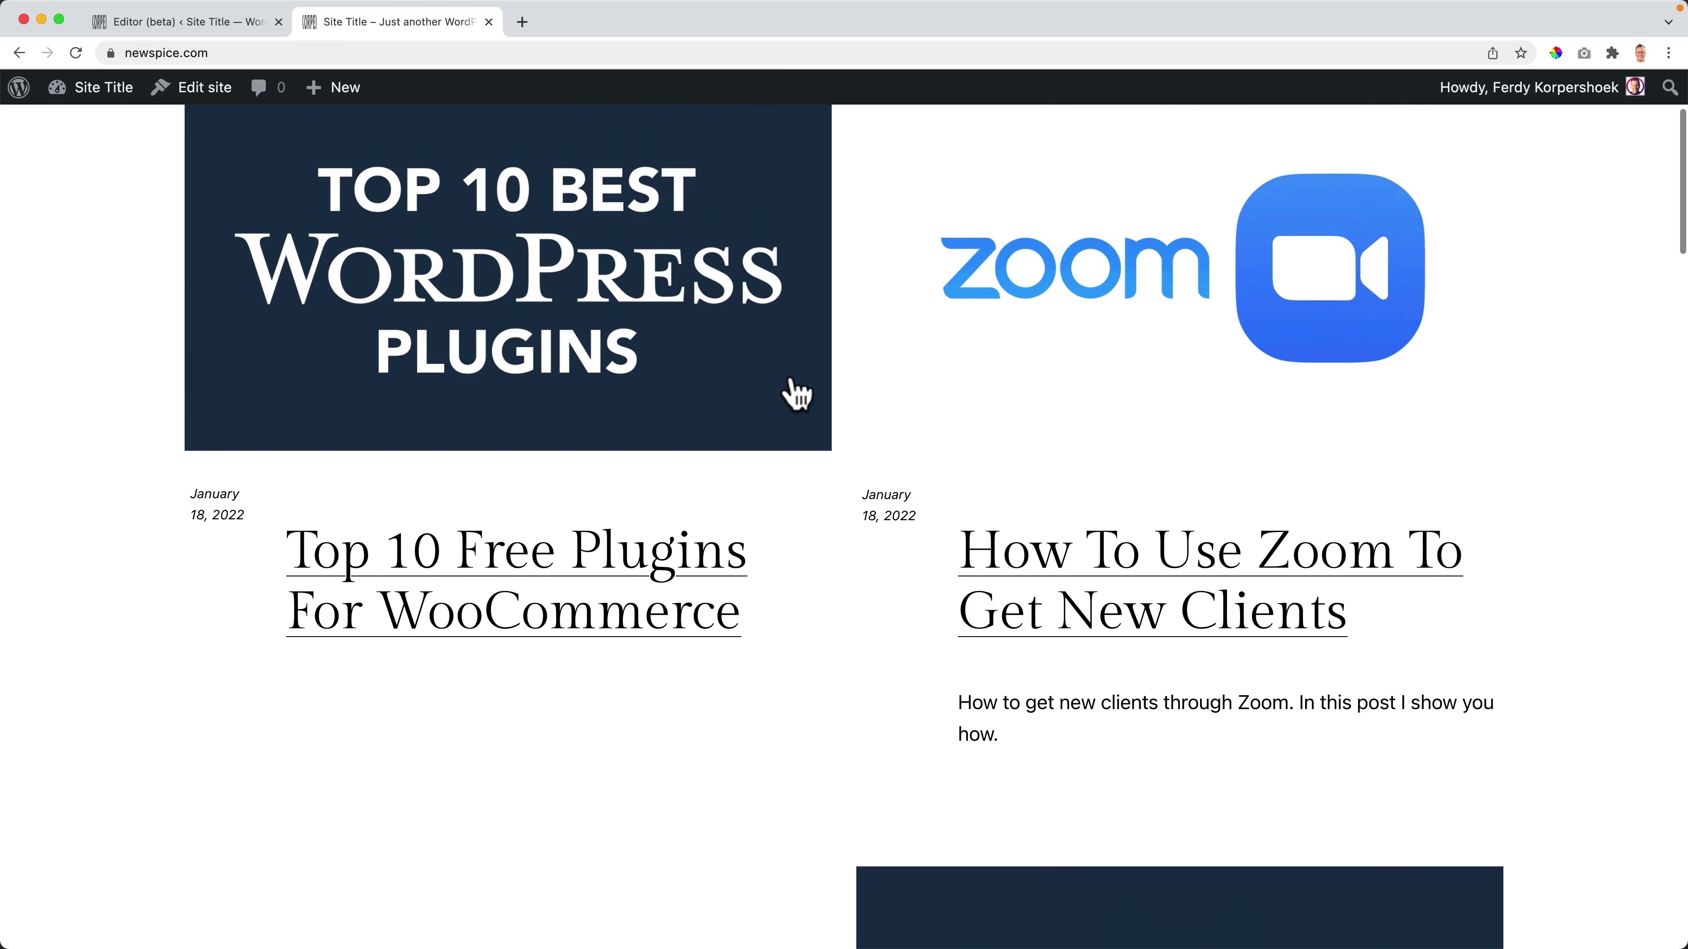
key("super+r")
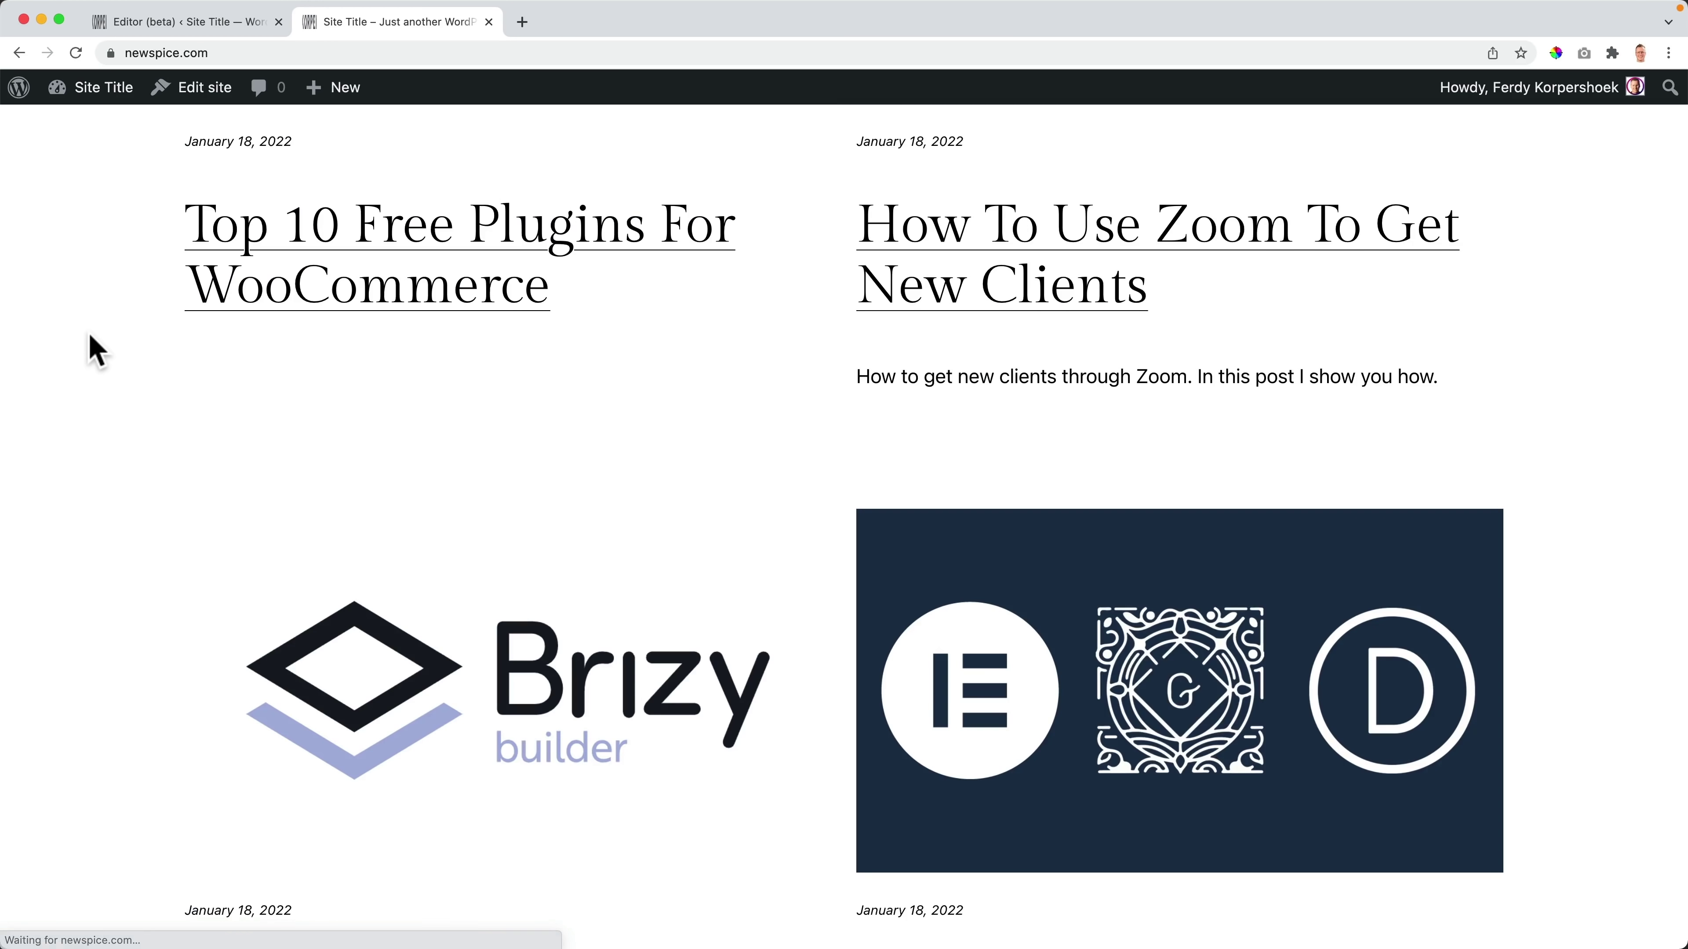
scroll(123, 352, "up", 5)
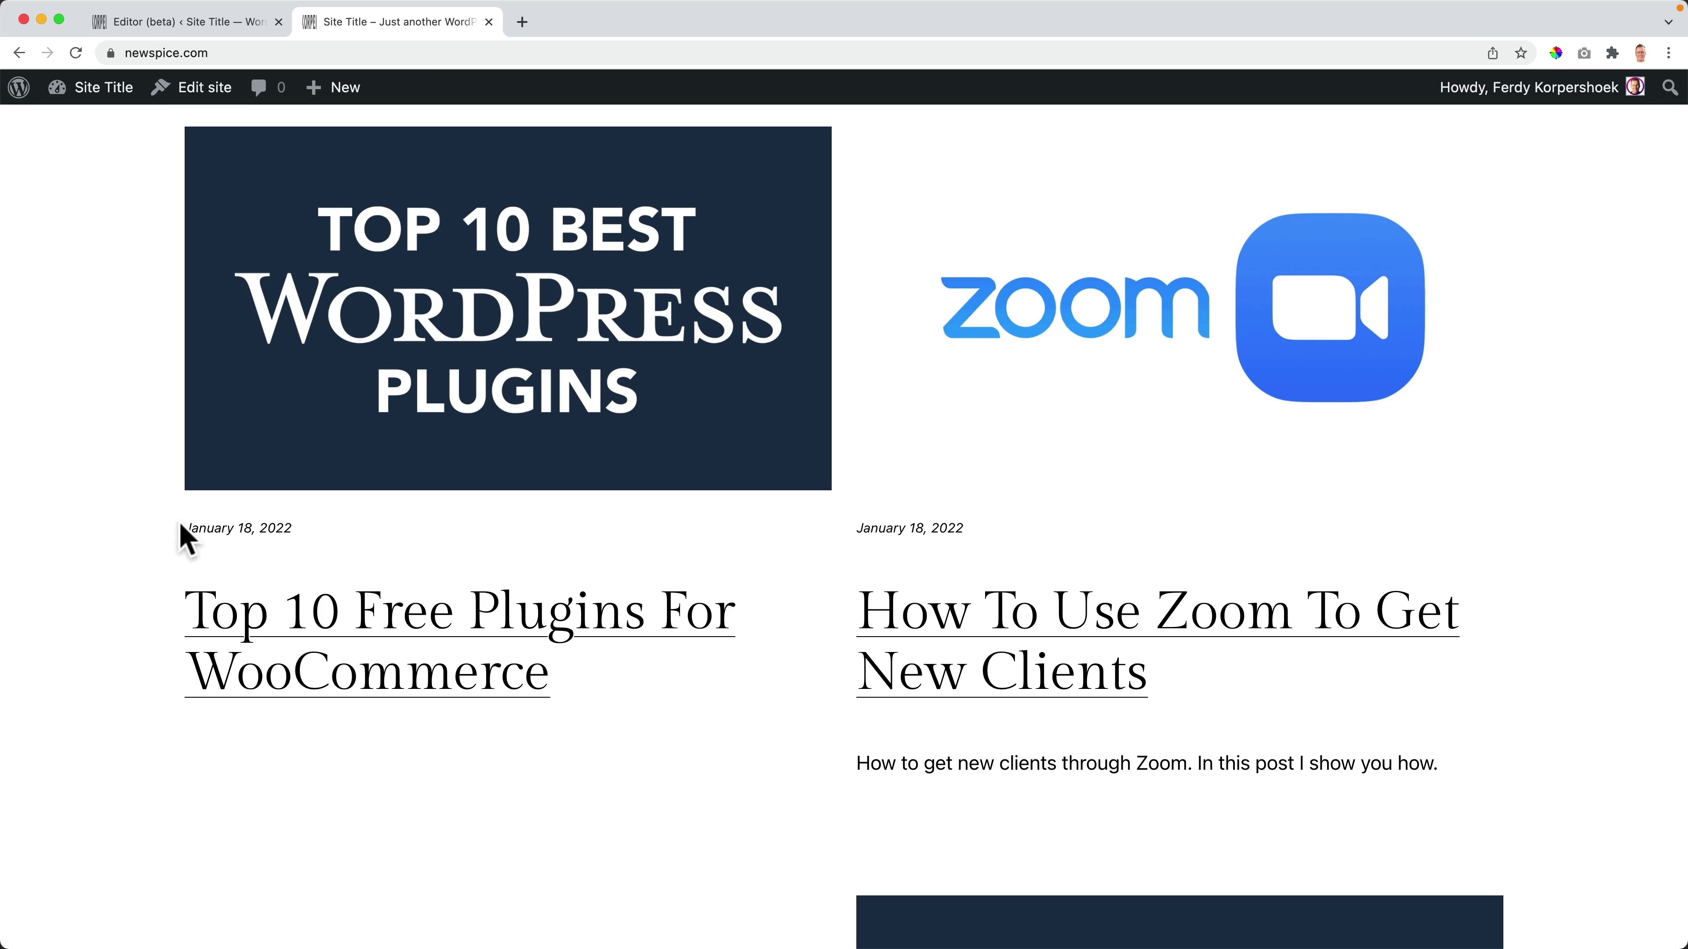
Step: Return to the template editor and give the Group inside the Post Template a solid #f9f9ff background color
left_click(200, 25)
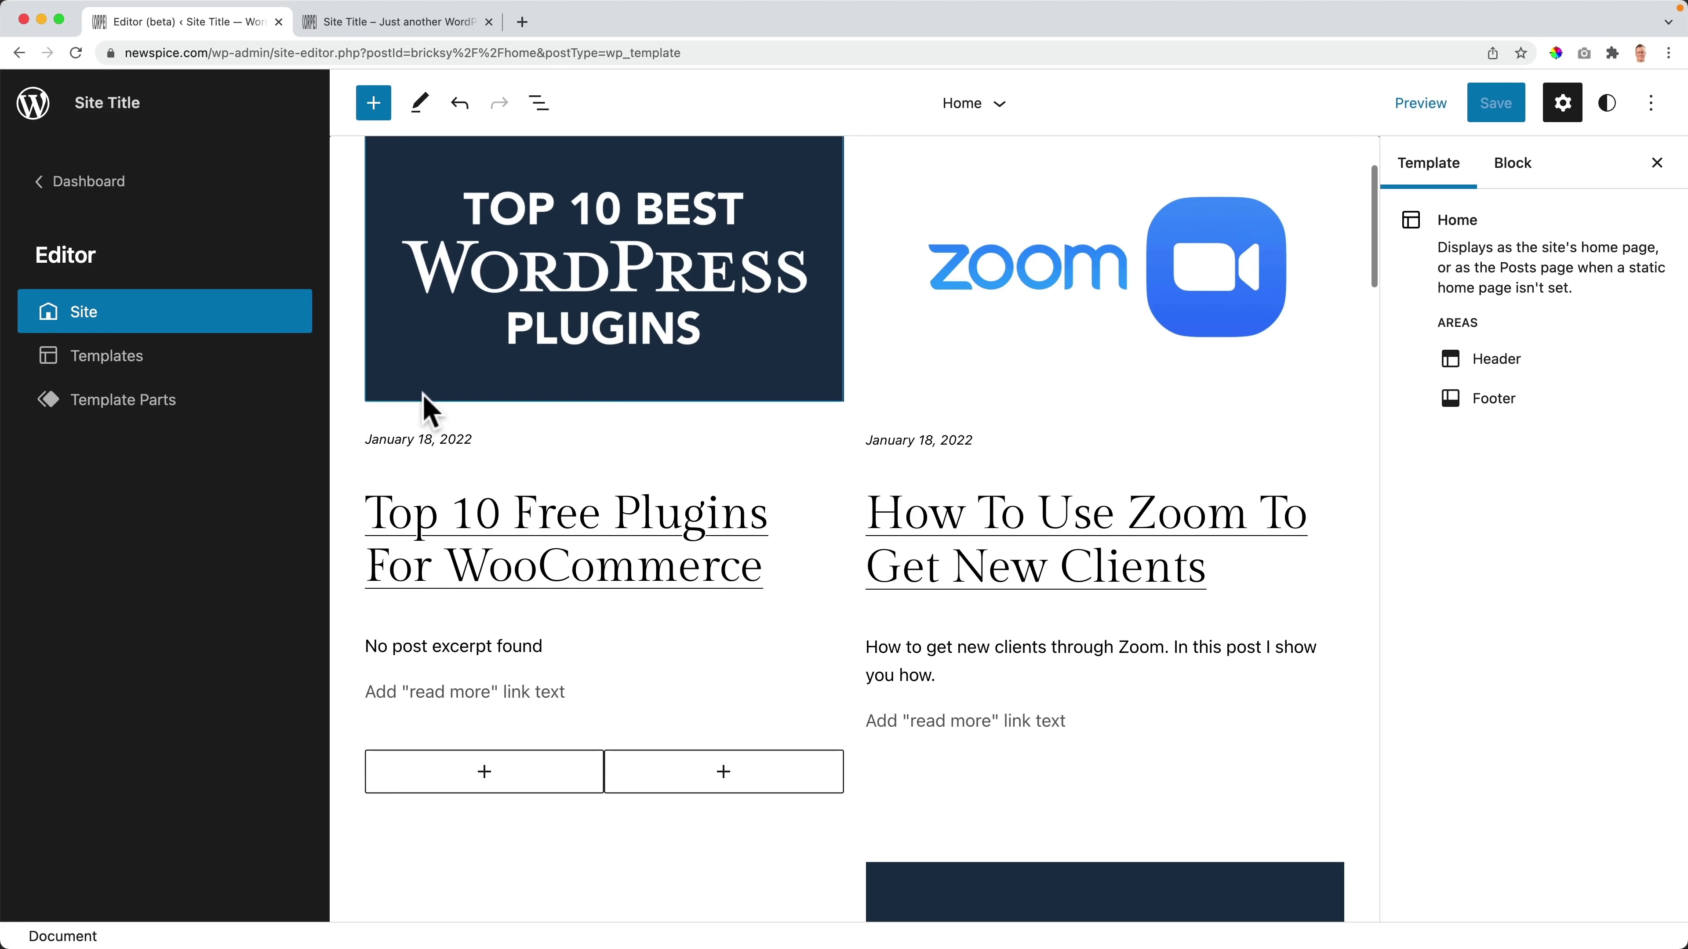
scroll(425, 403, "up", 1)
left_click(544, 105)
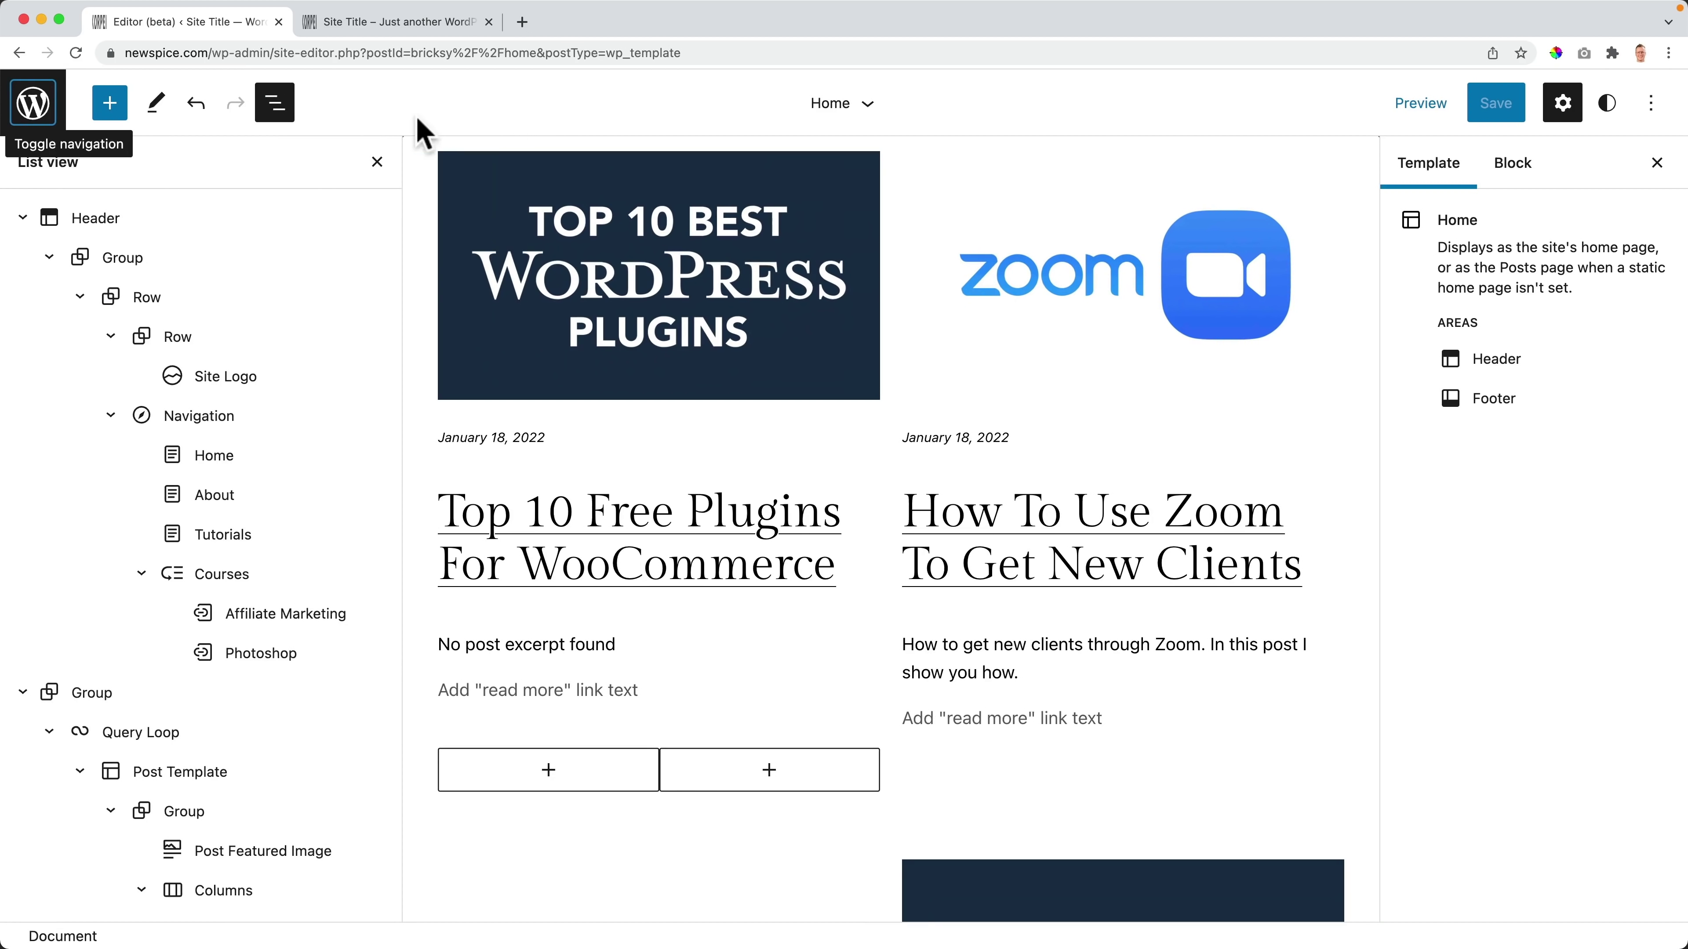
left_click(612, 301)
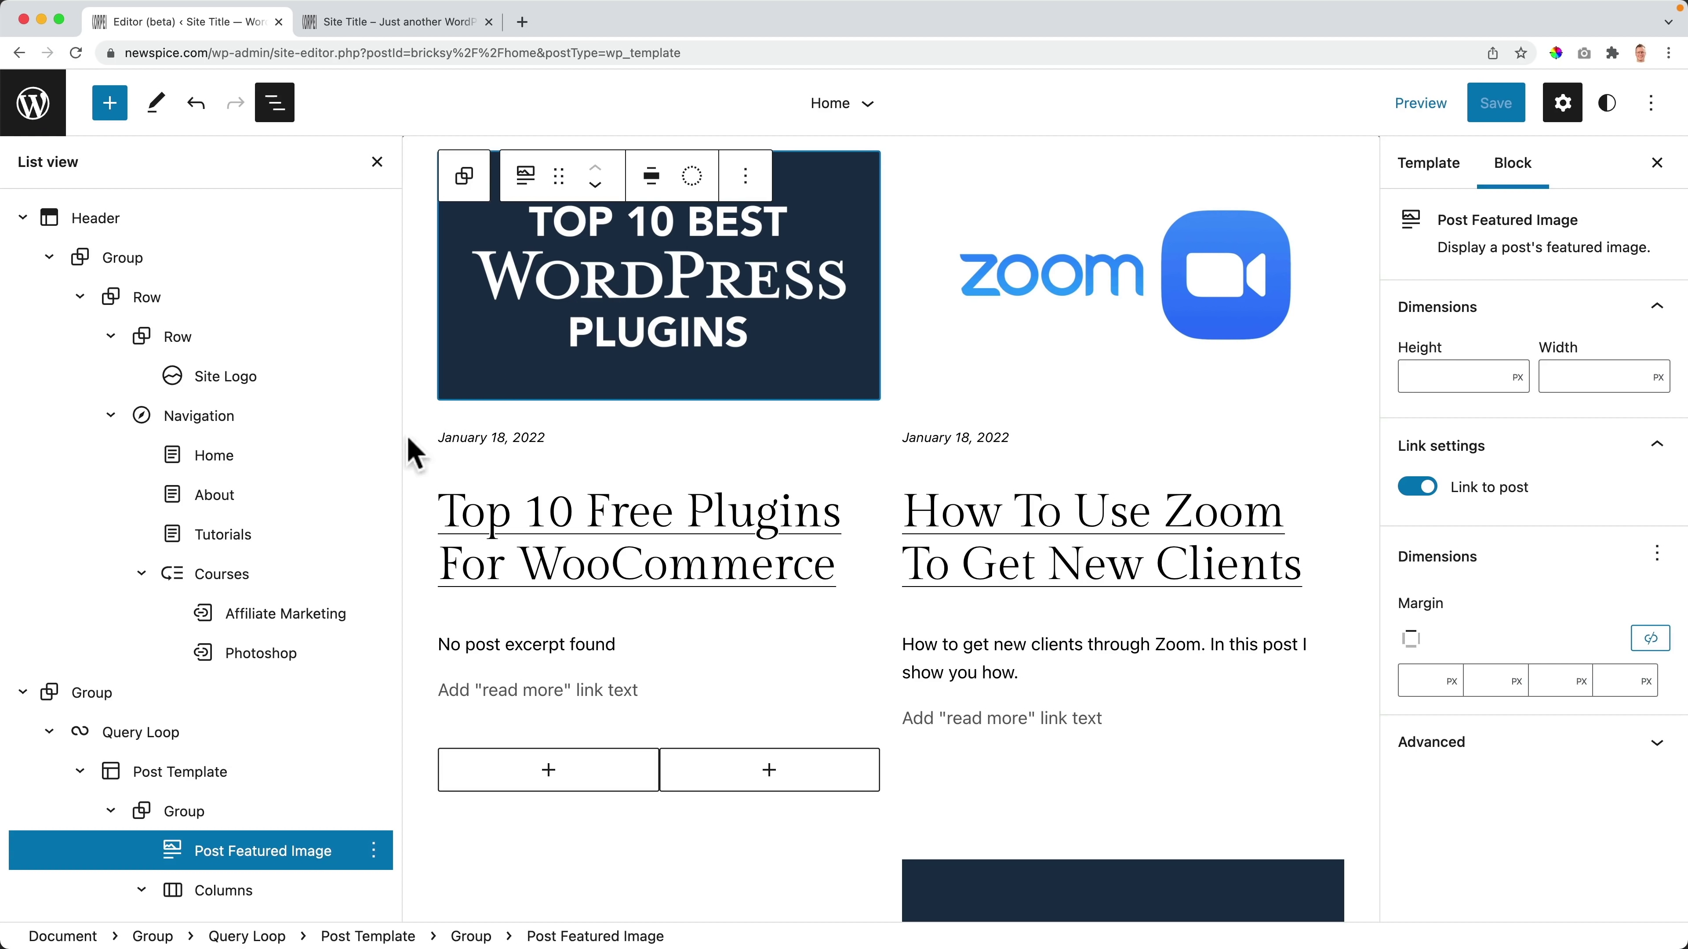
left_click(176, 812)
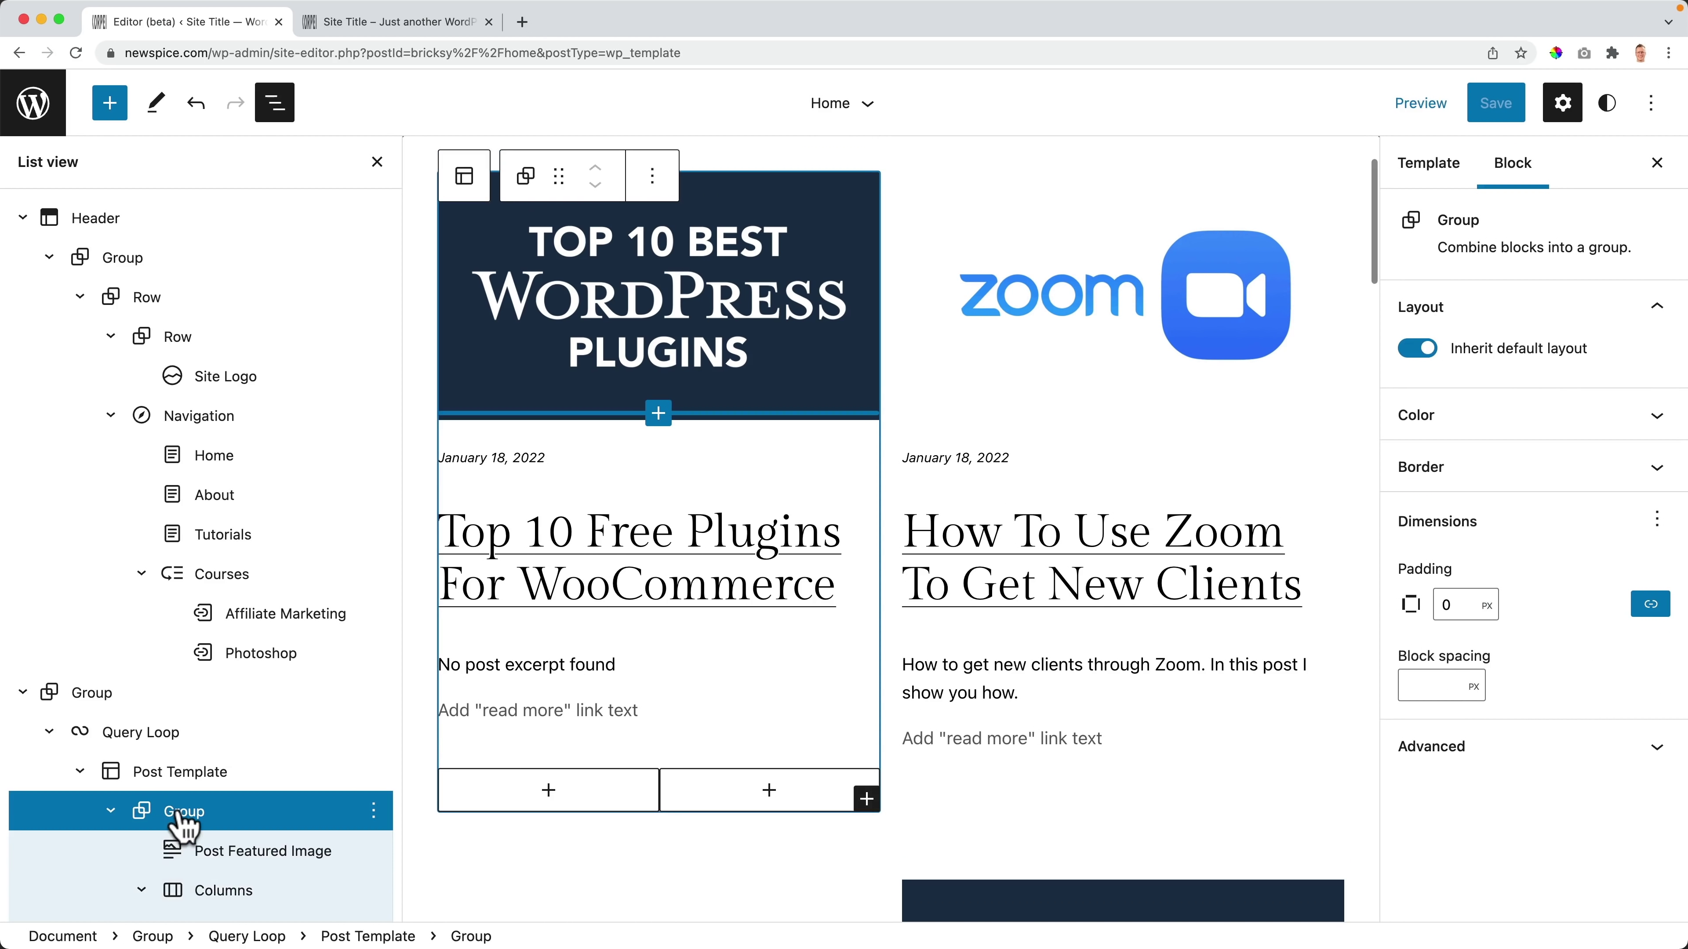
left_click(1476, 427)
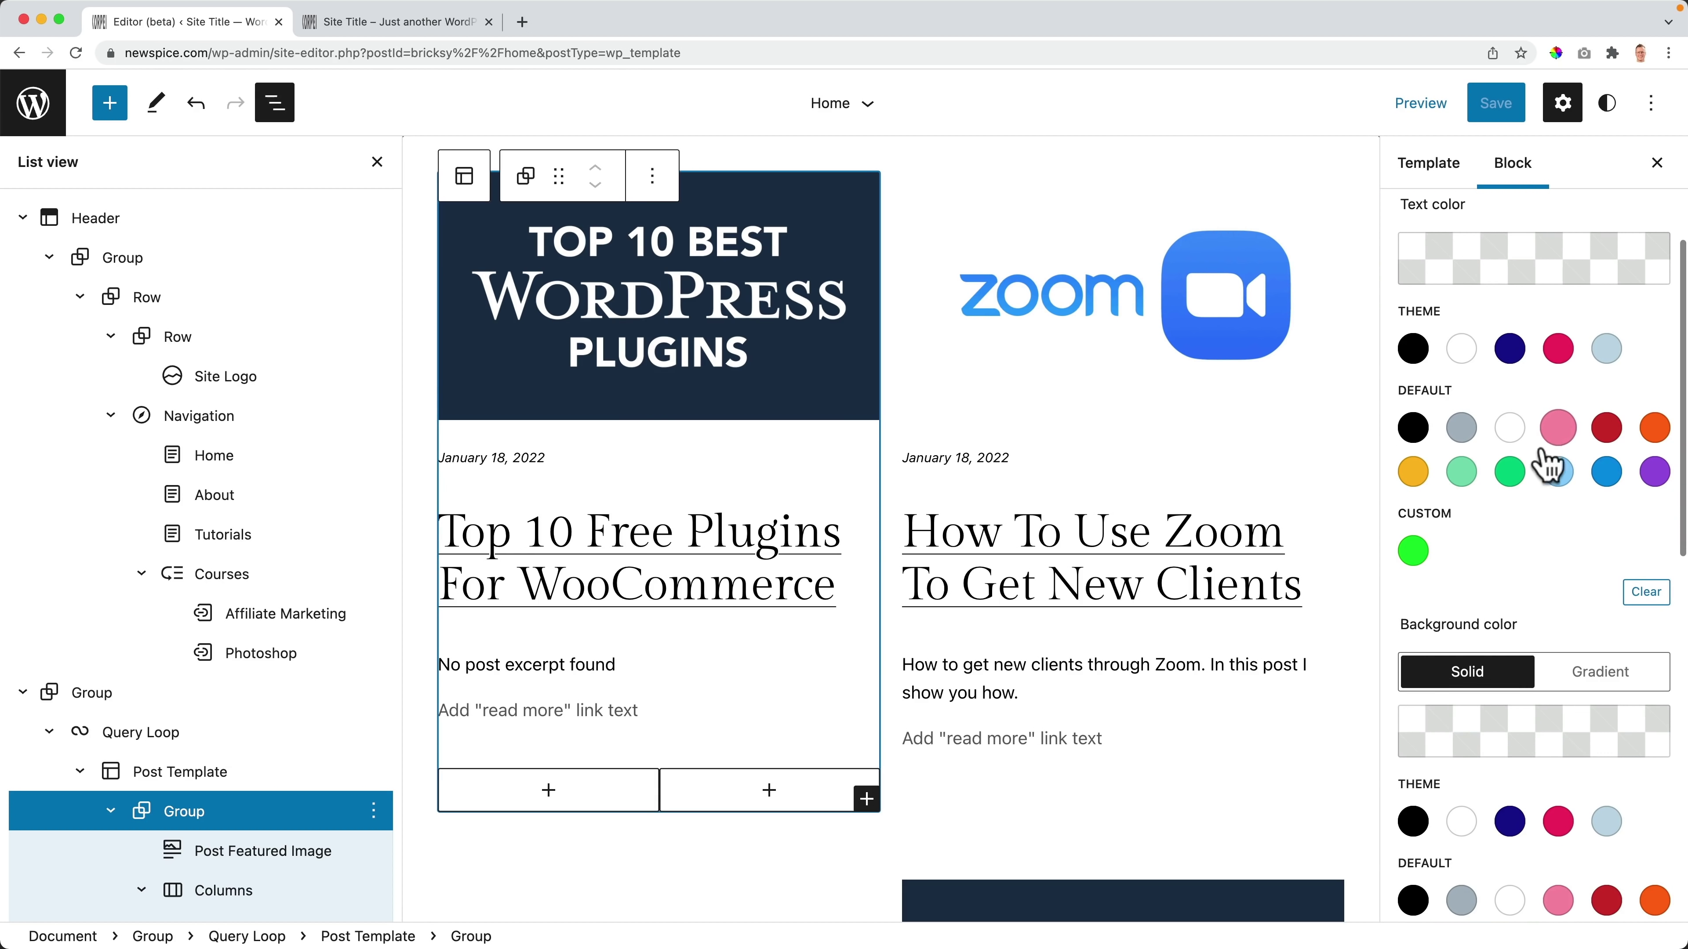
left_click(1512, 822)
scroll(1514, 717, "down", 5)
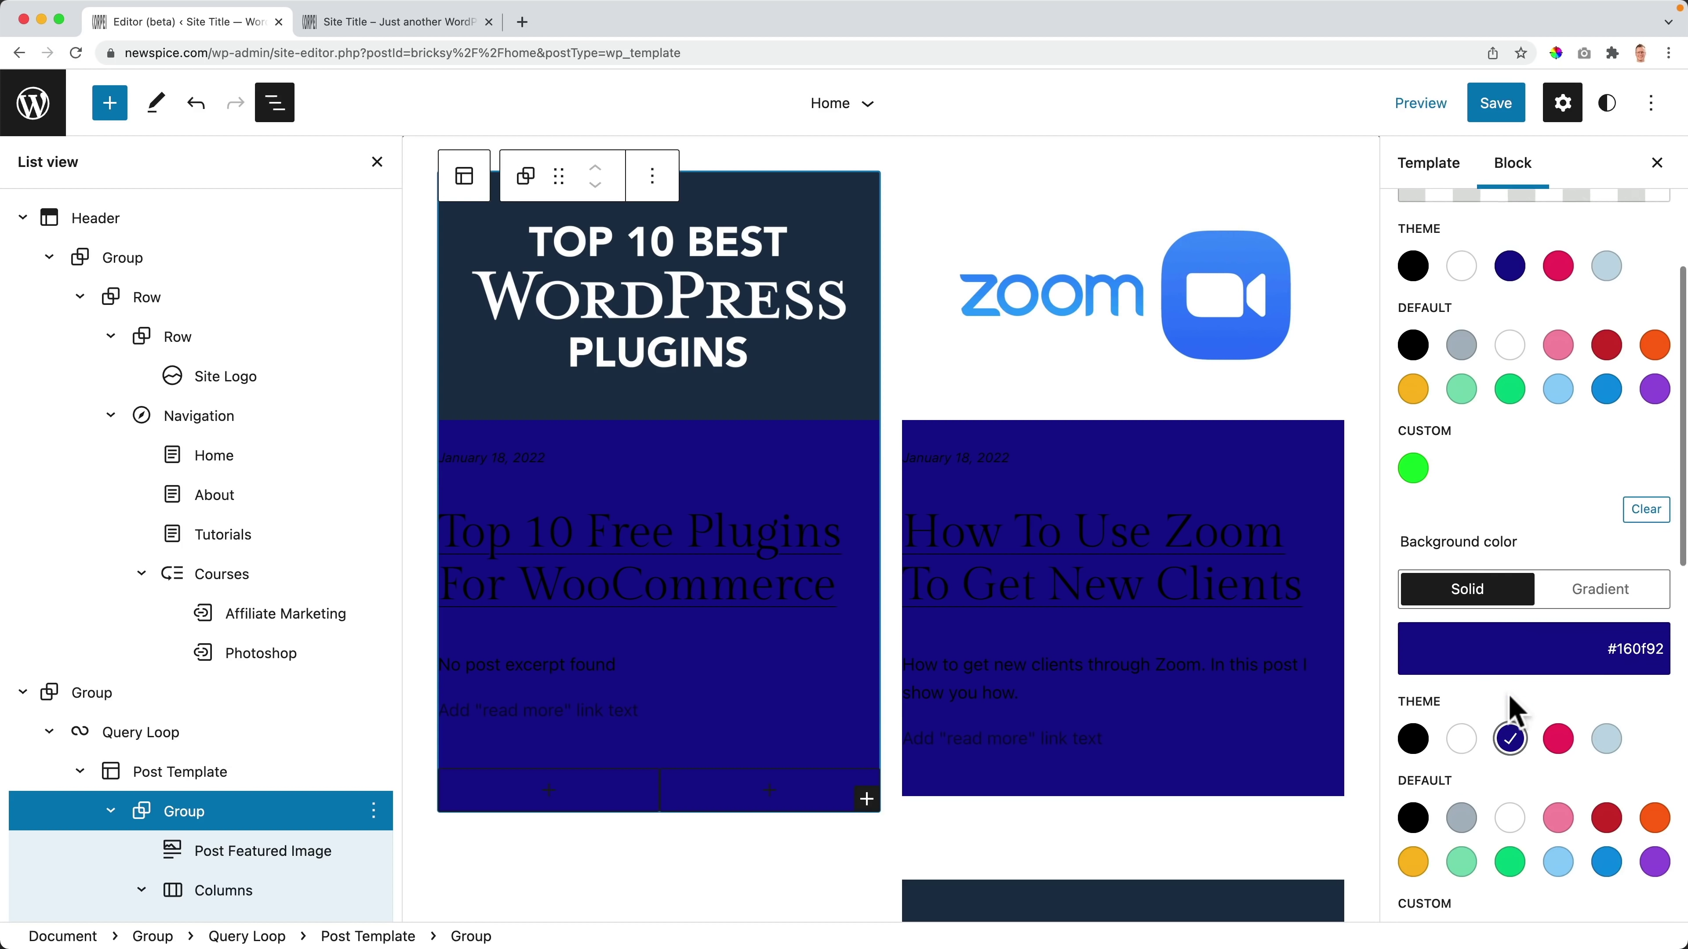
left_click(1607, 578)
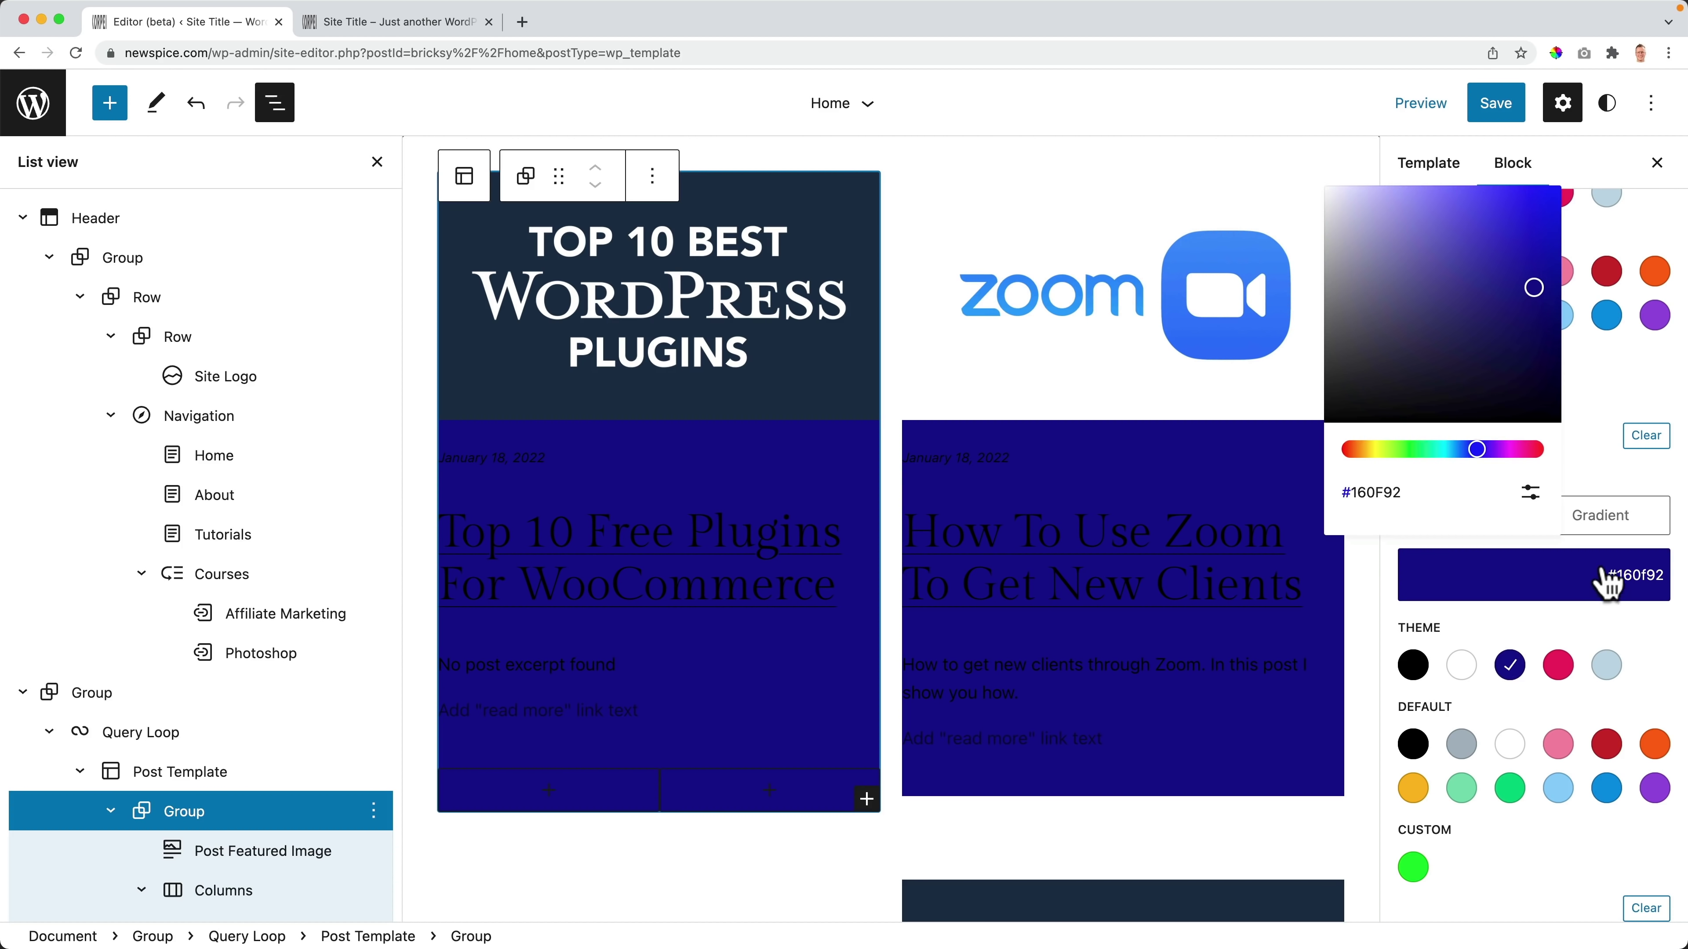
left_click_drag(1492, 286, 1359, 199)
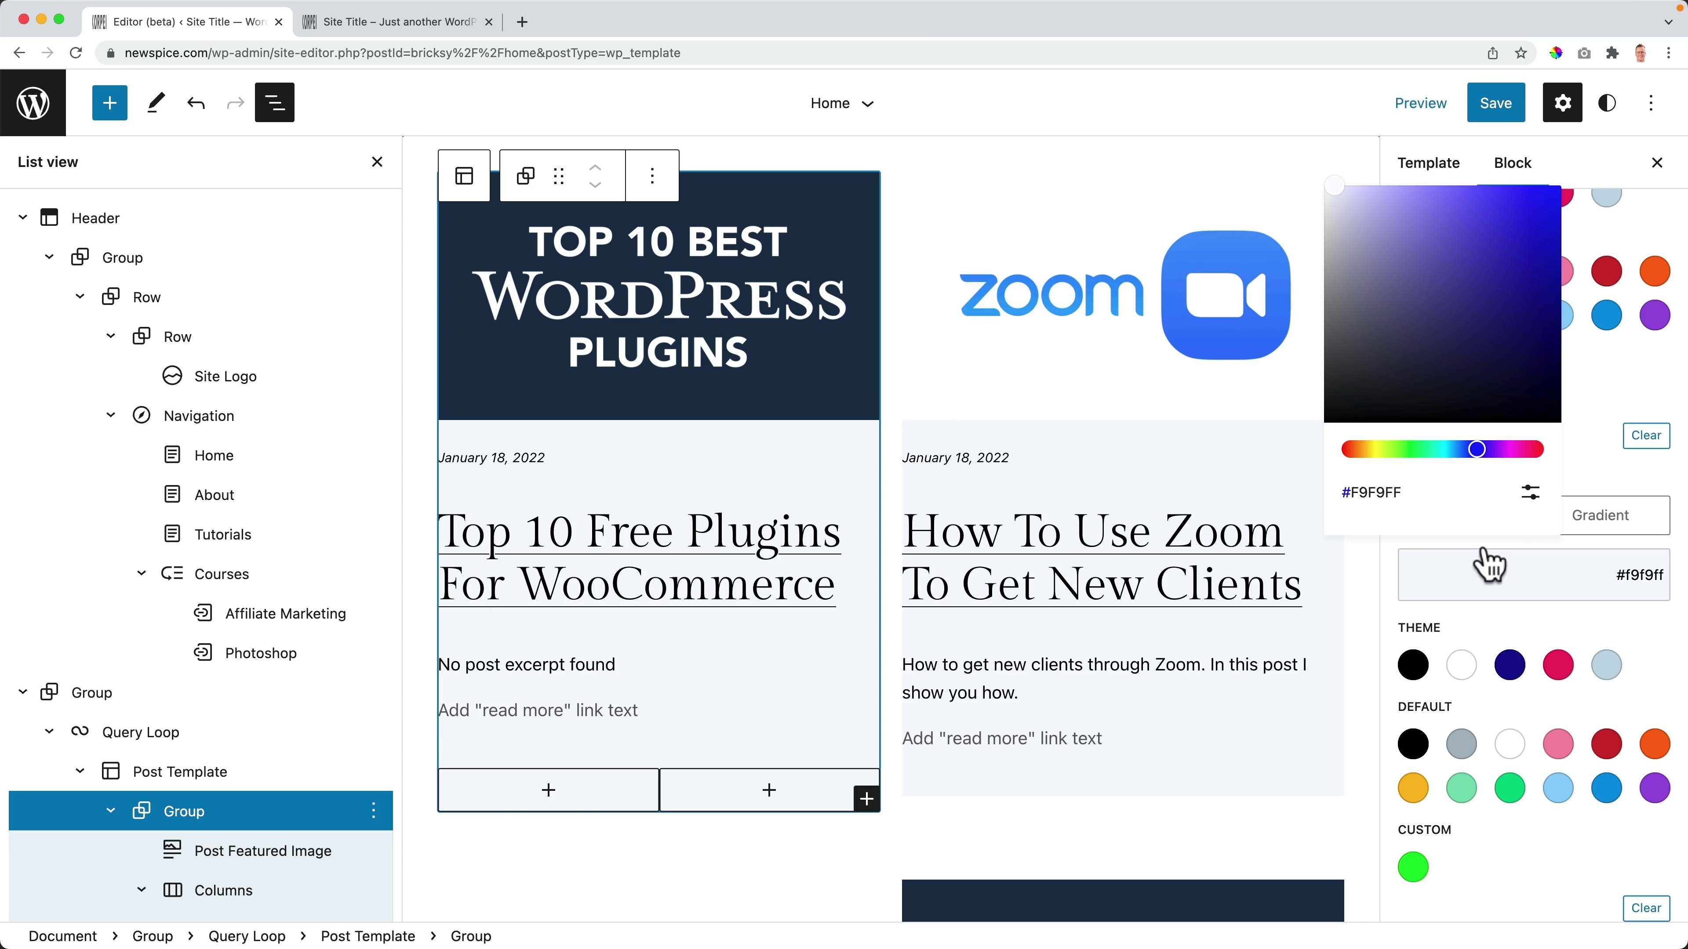
left_click(1480, 562)
scroll(1569, 642, "down", 1)
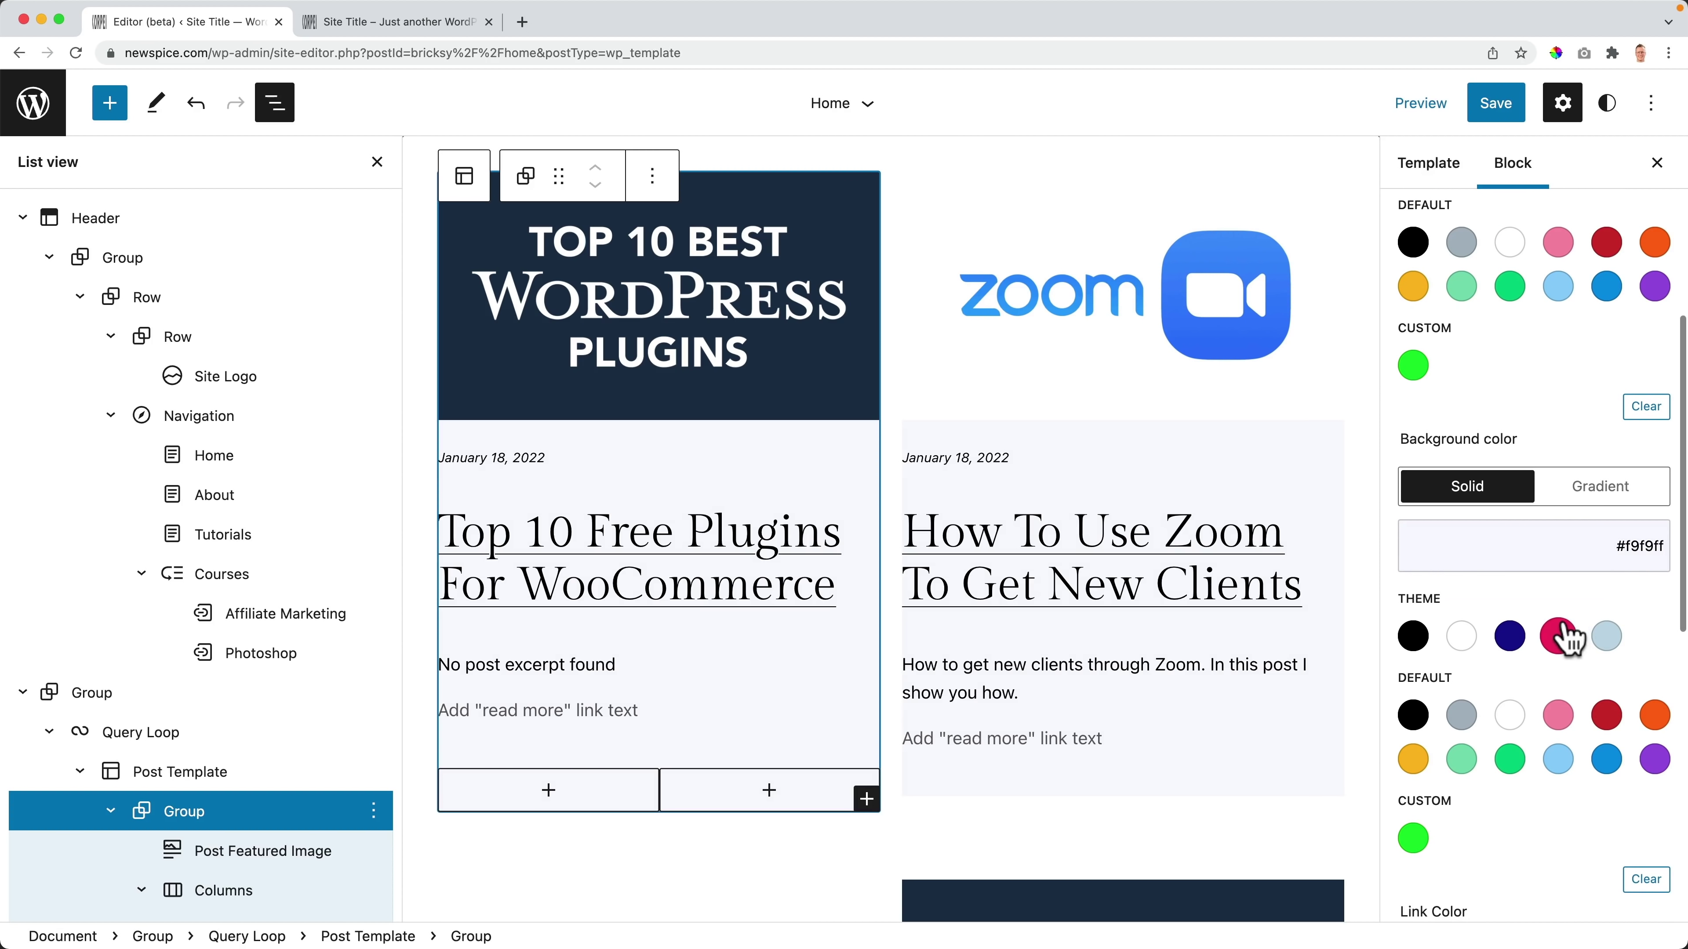
Step: Set the padding of the Group inside the Post Template to 10 px
scroll(1500, 479, "down", 6)
scroll(1503, 482, "down", 5)
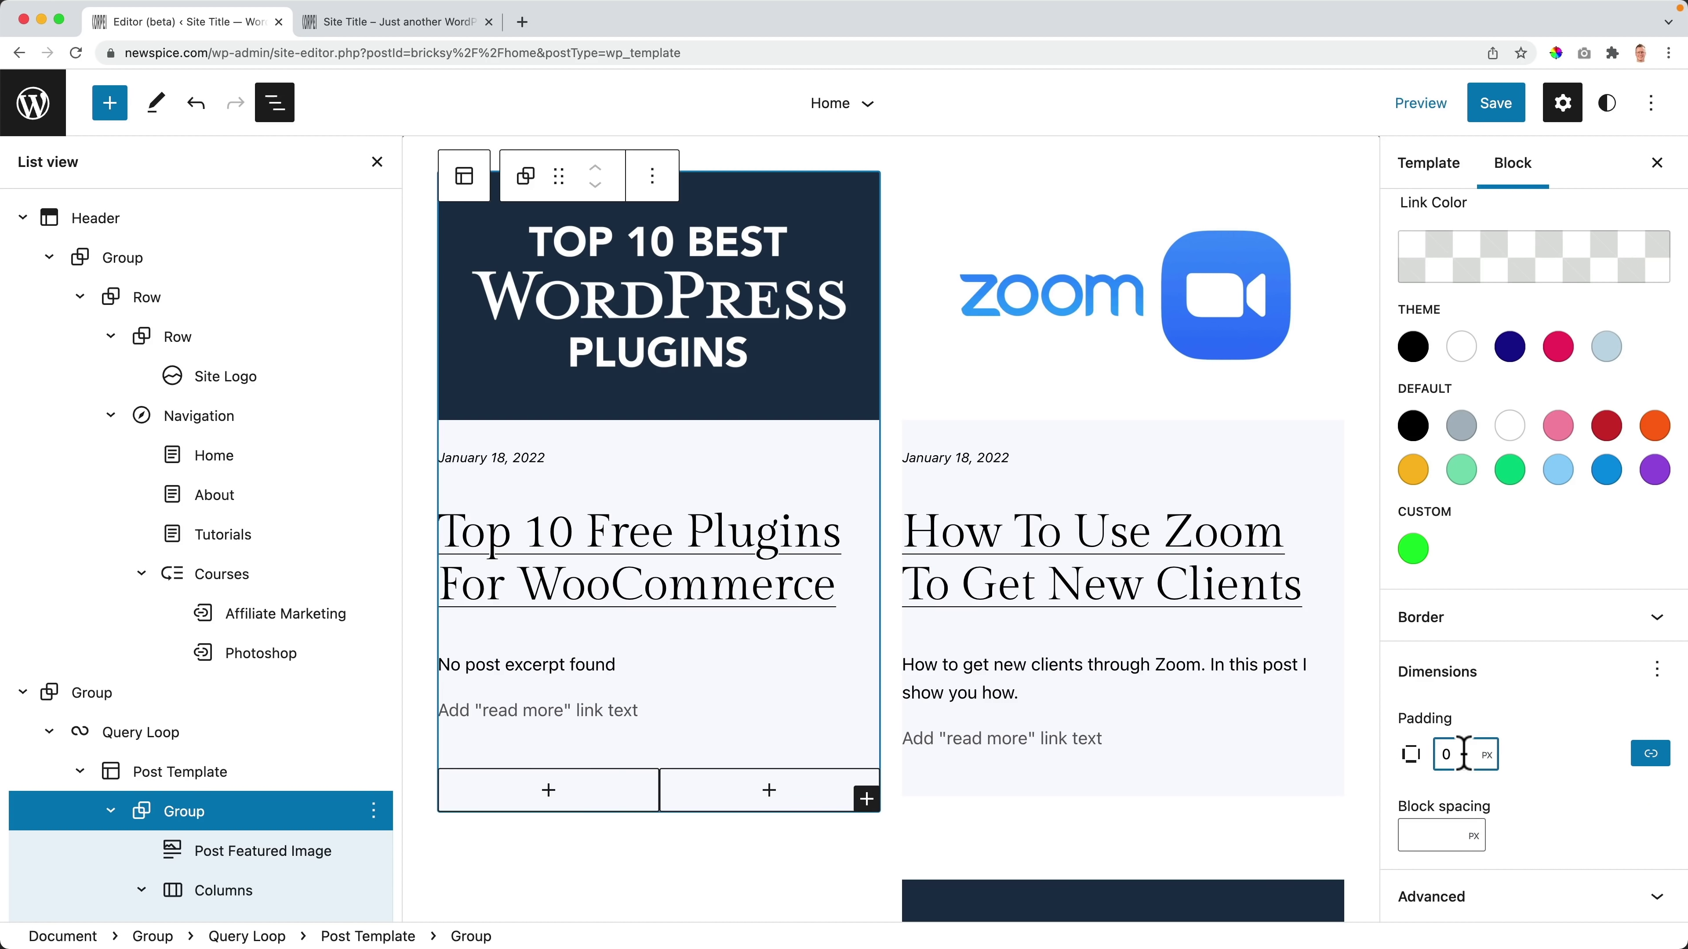
key("BackSpace")
type("7")
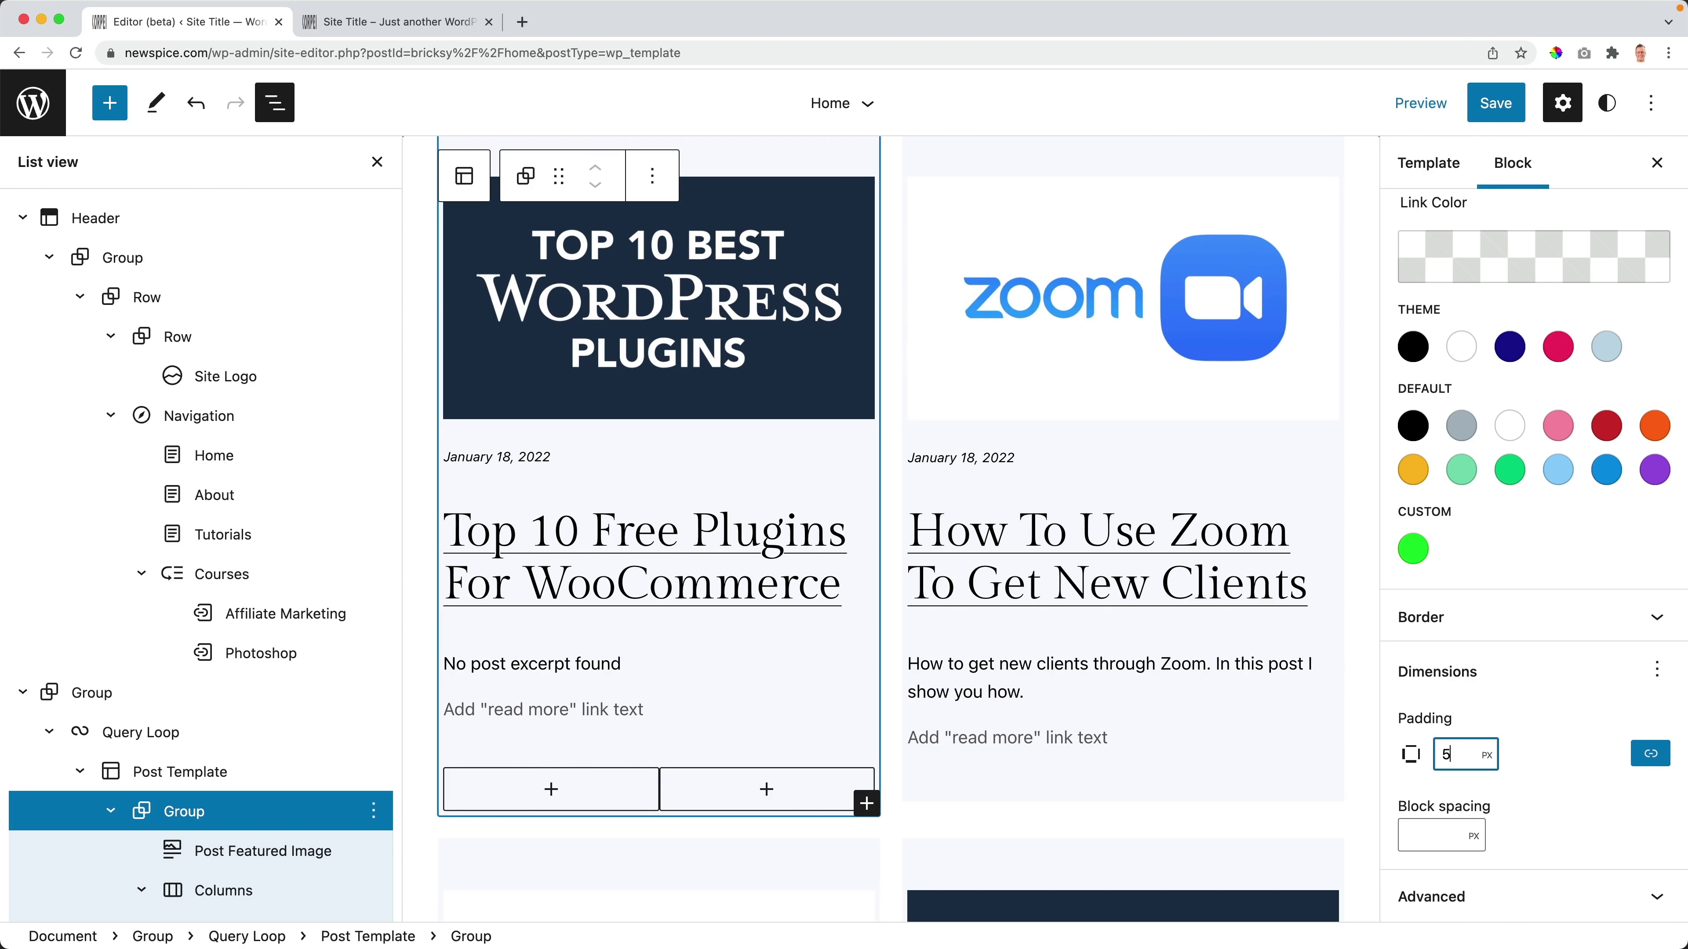
key("Up")
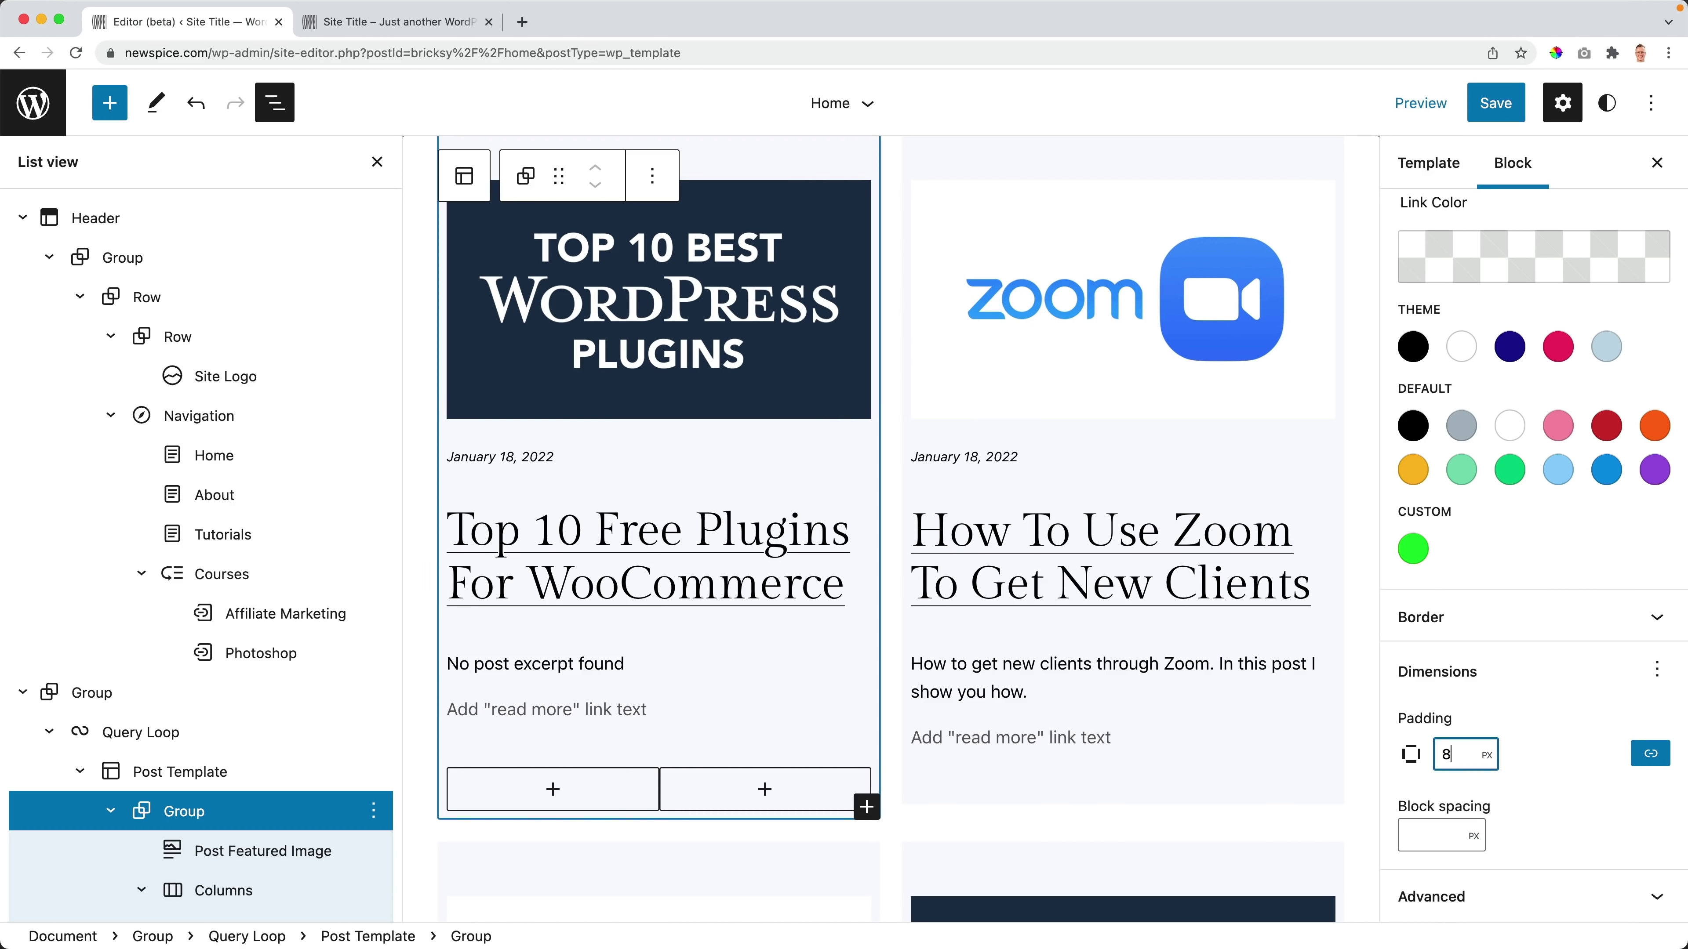
key("Up")
key("Up")
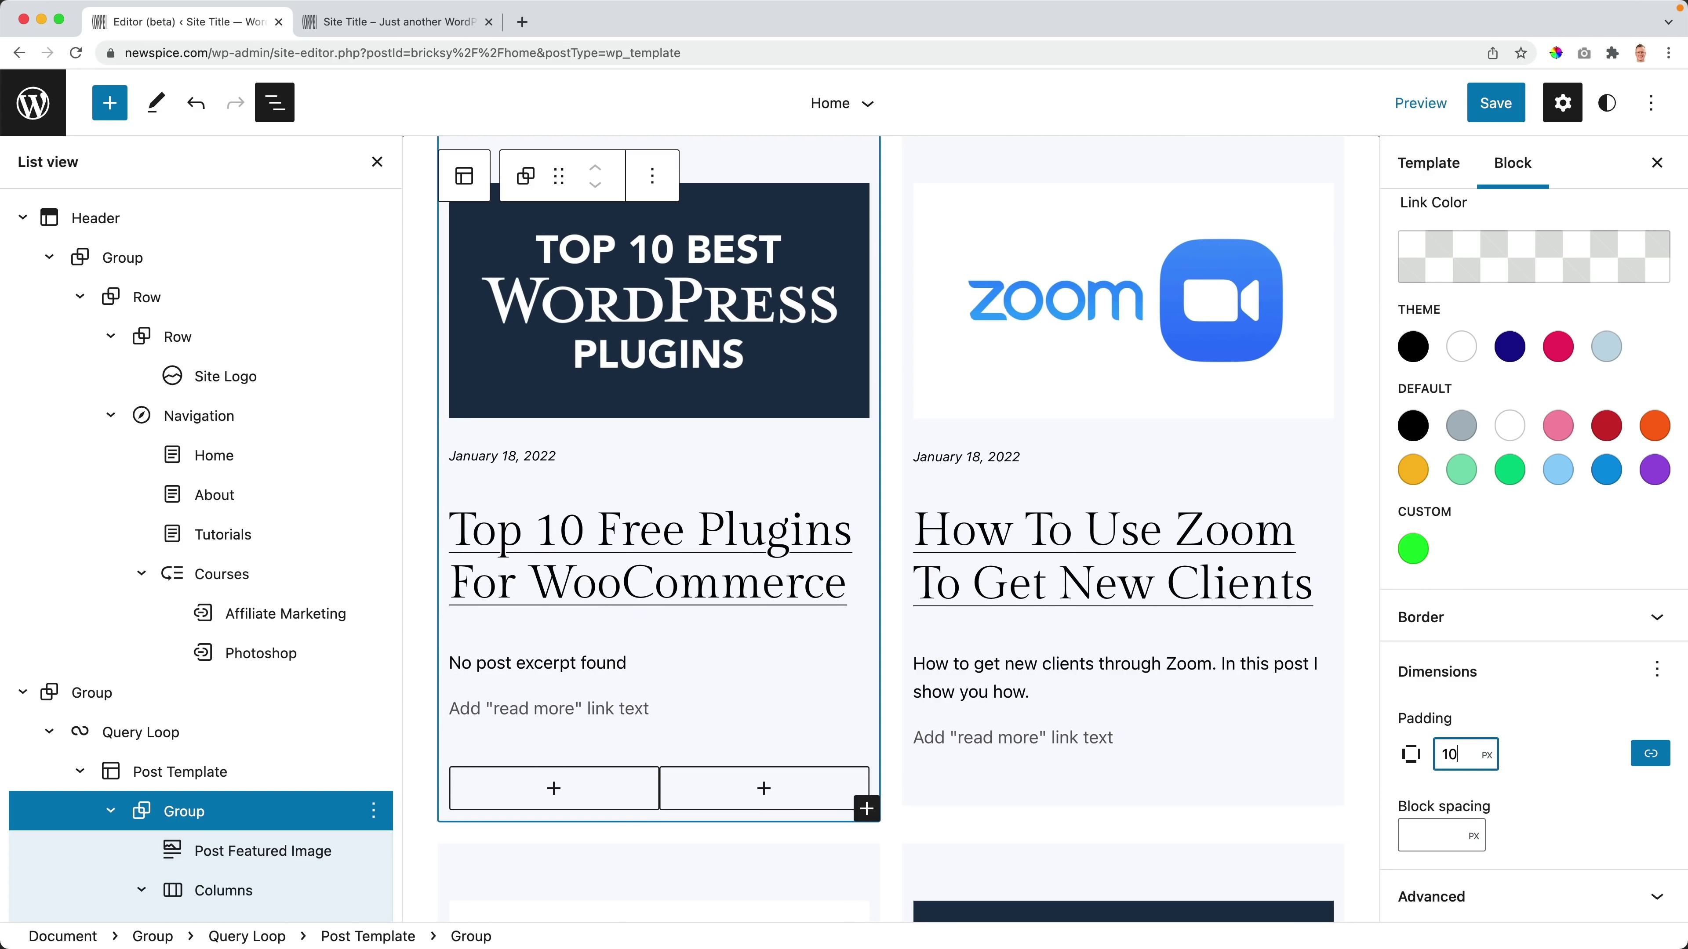
Step: Save the Home template and reload the live home page to check the background and padding of the posts
left_click(1495, 105)
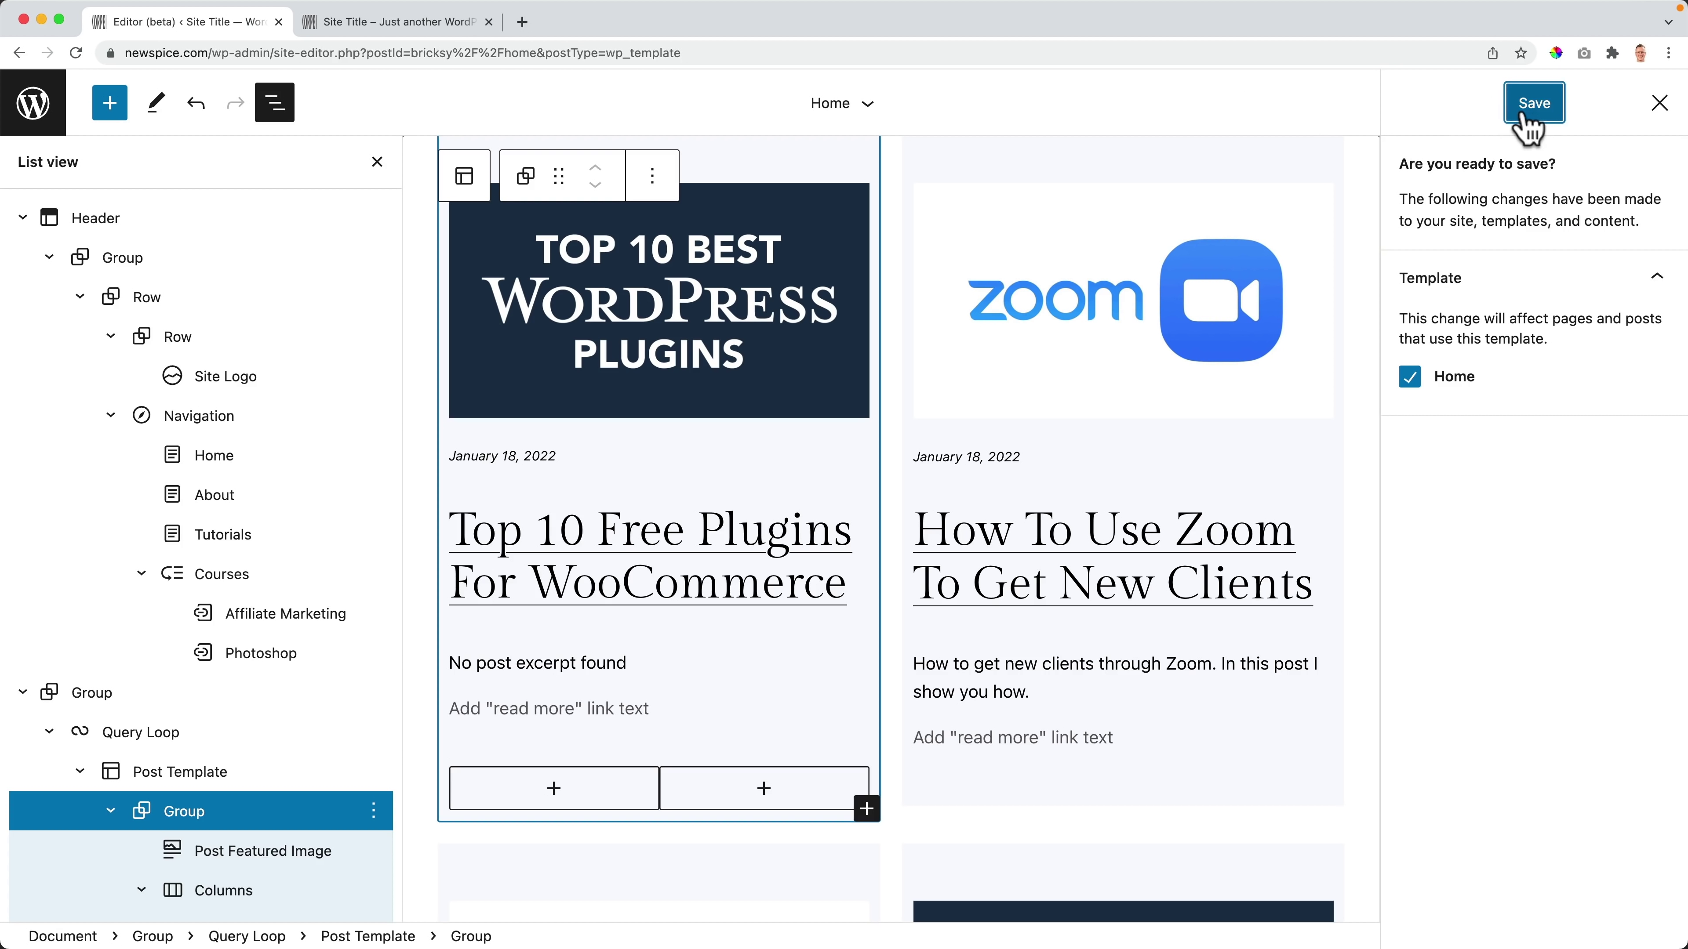
left_click(1526, 104)
left_click(392, 22)
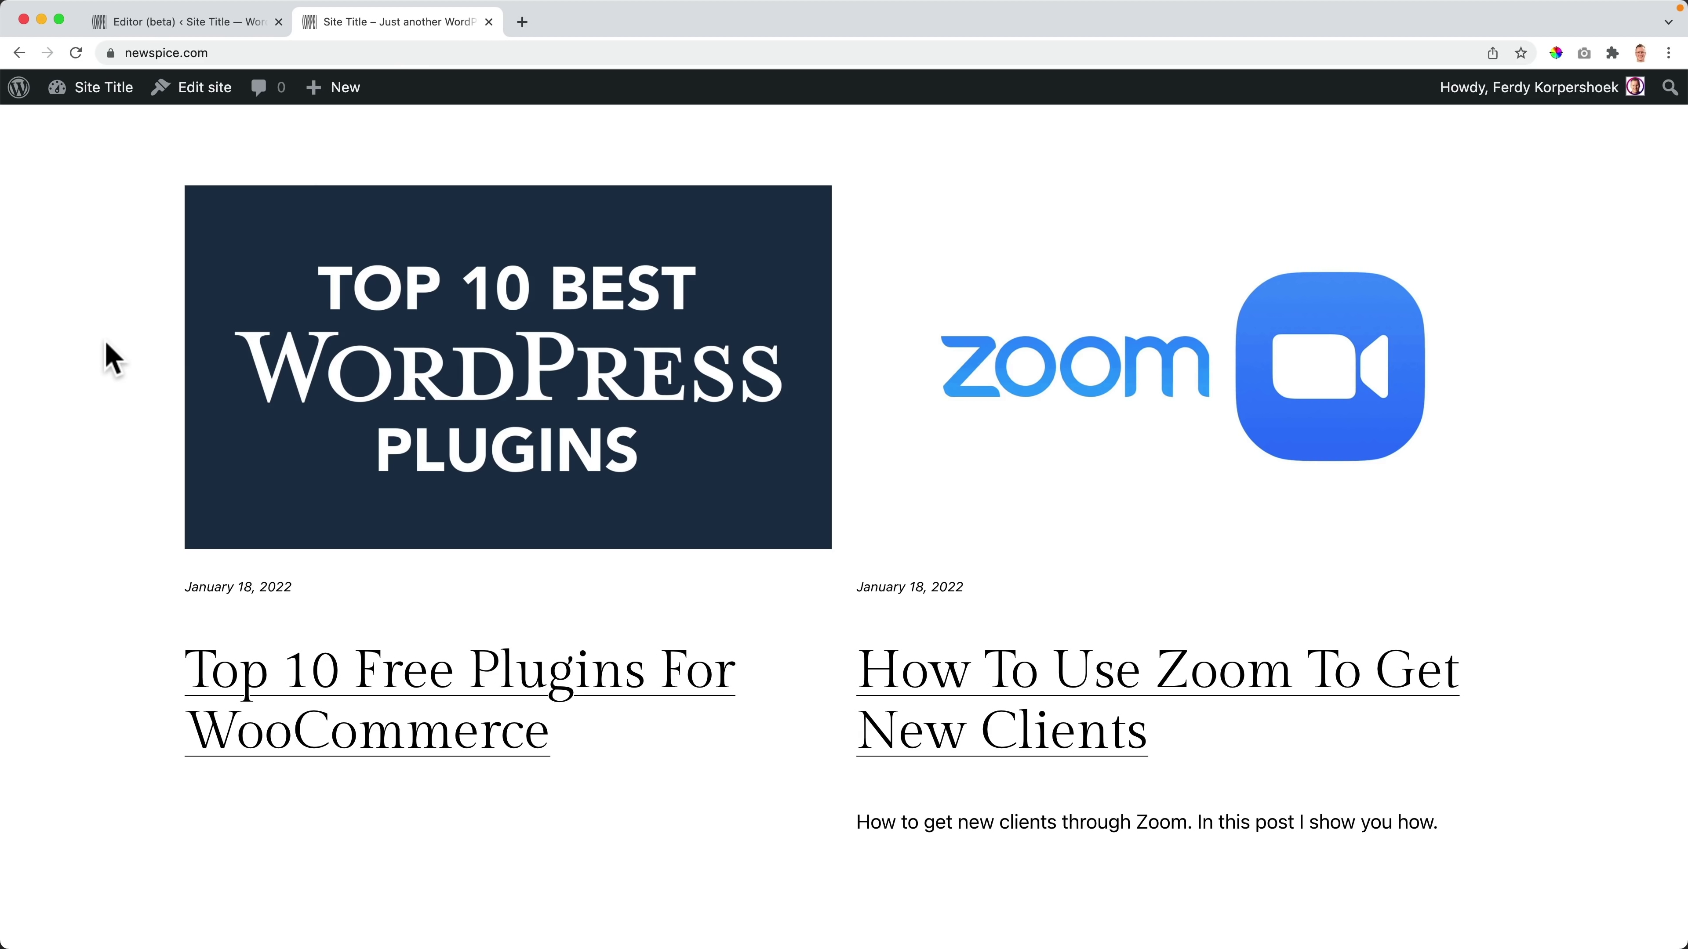
key("super+r")
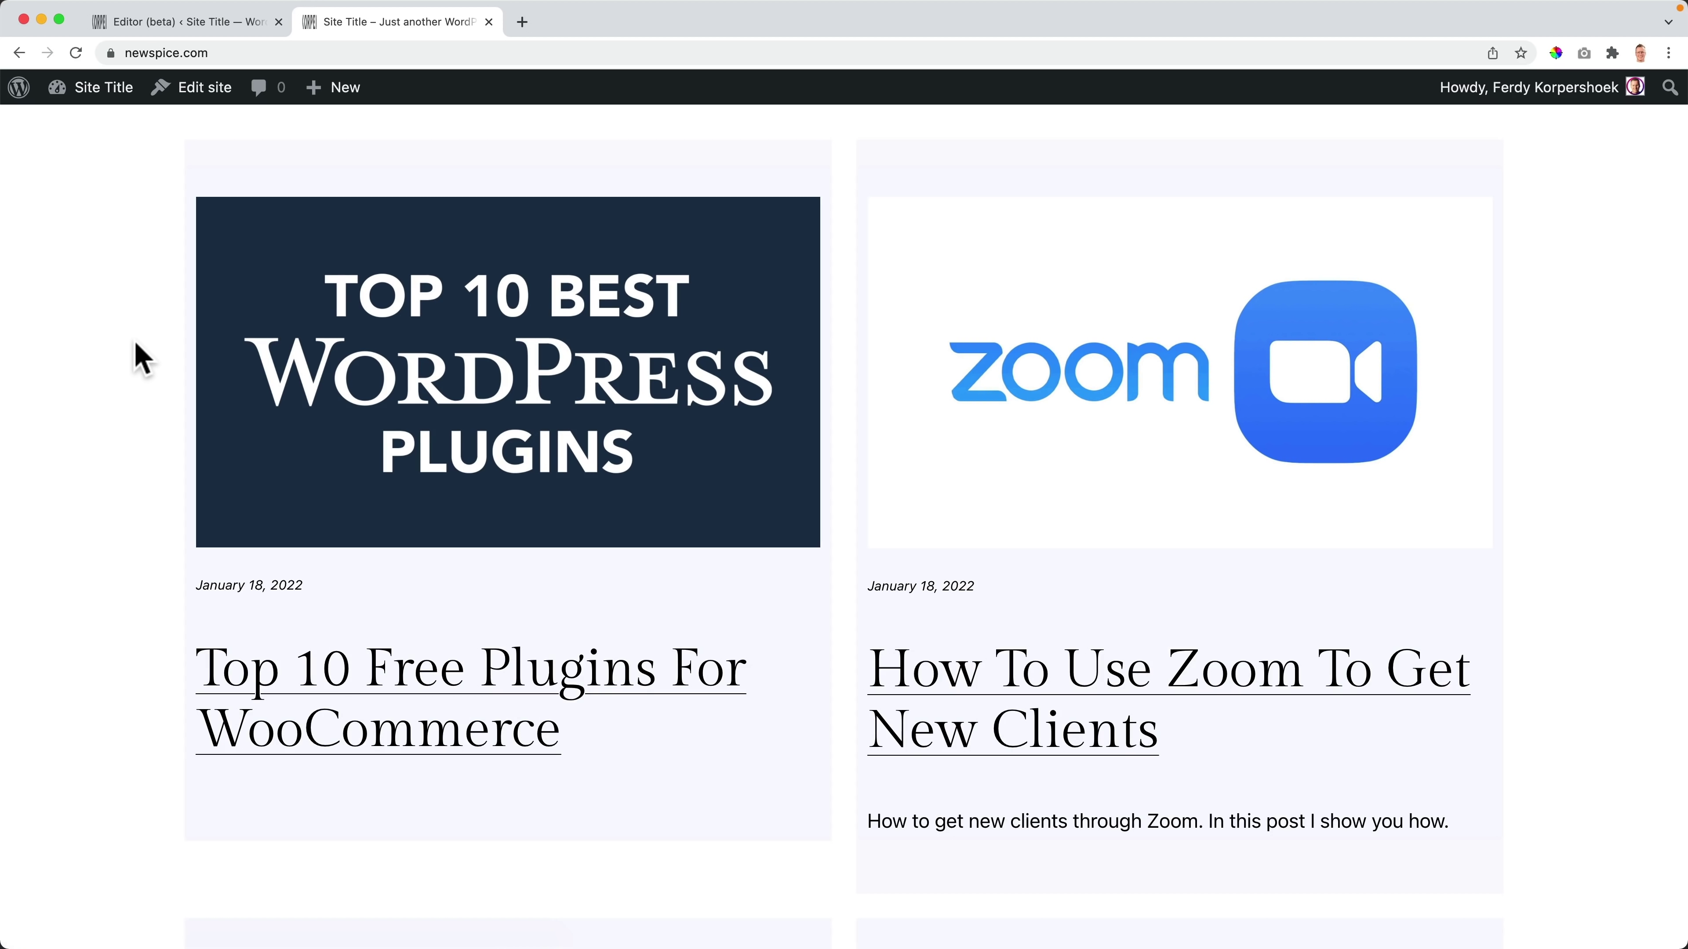
scroll(141, 362, "up", 2)
scroll(133, 362, "down", 3)
scroll(137, 363, "up", 2)
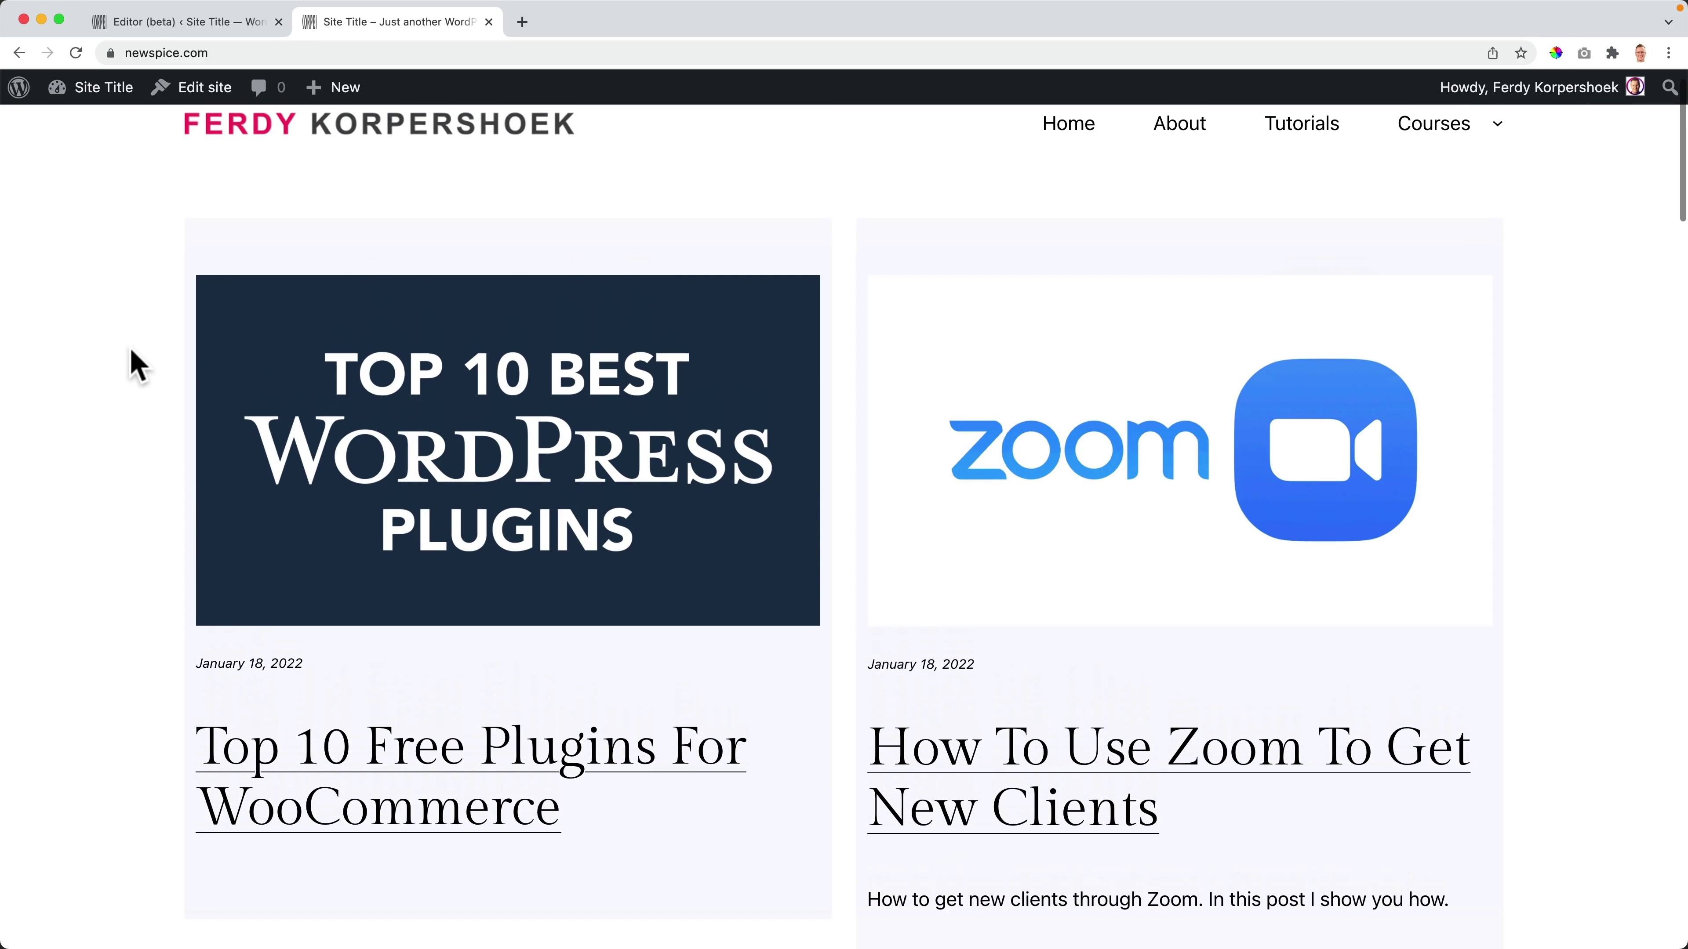
Step: Leave the template editor for the dashboard, close that browser tab and reload the live home page
left_click(220, 23)
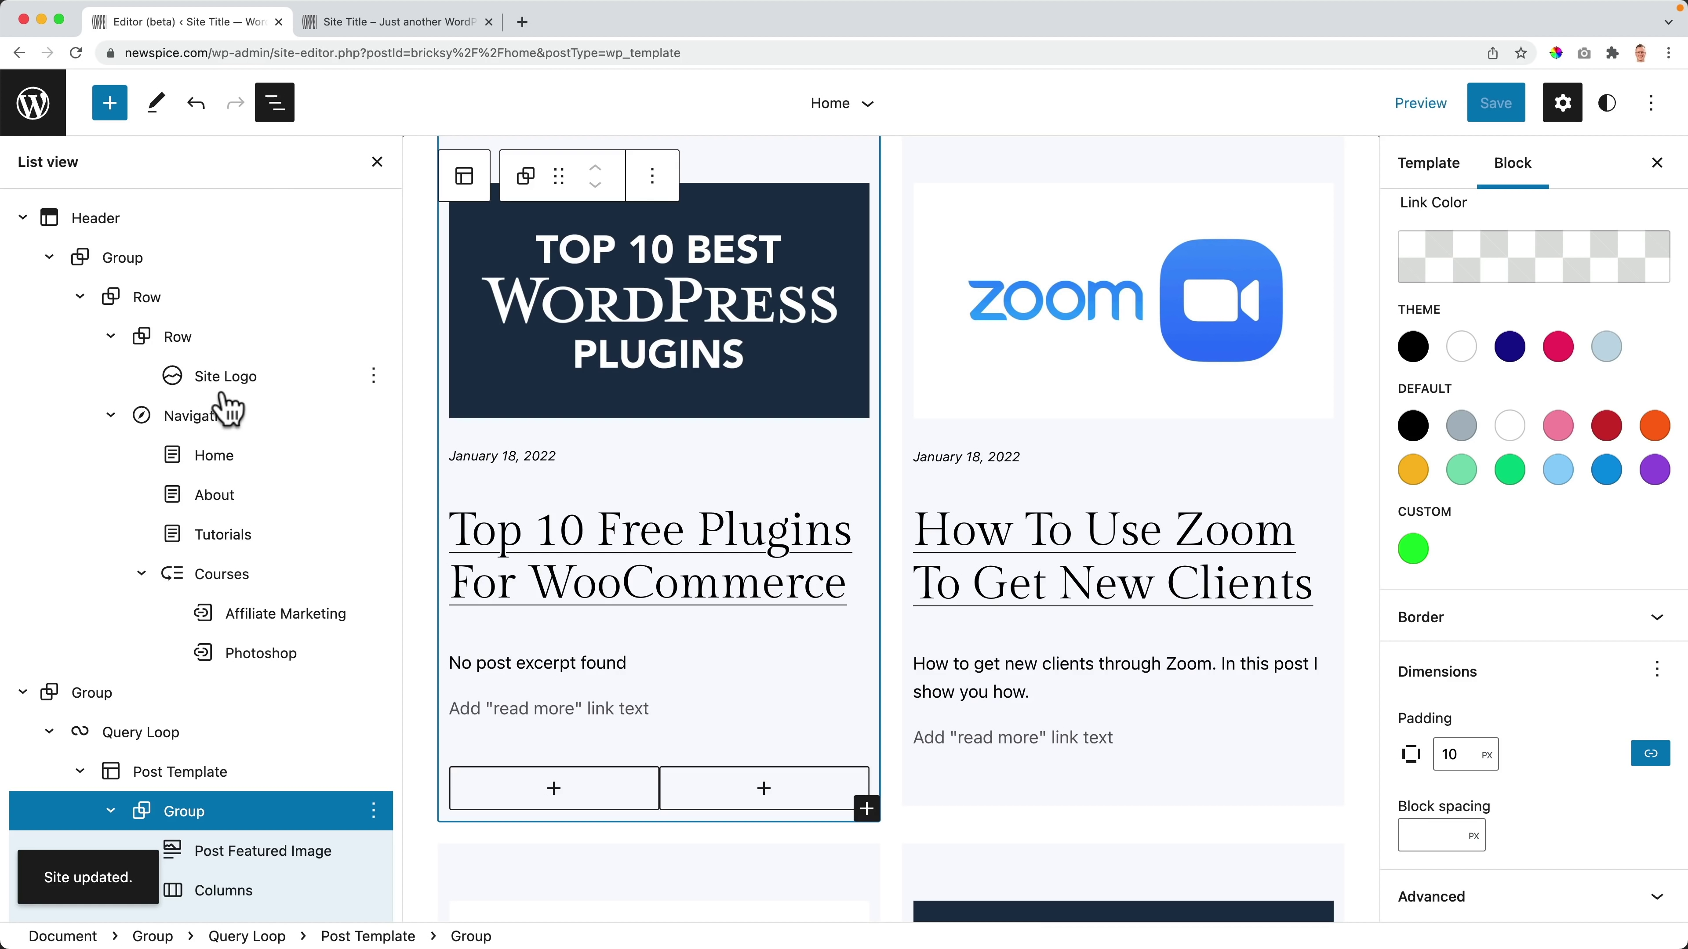
scroll(664, 419, "up", 2)
left_click(663, 326)
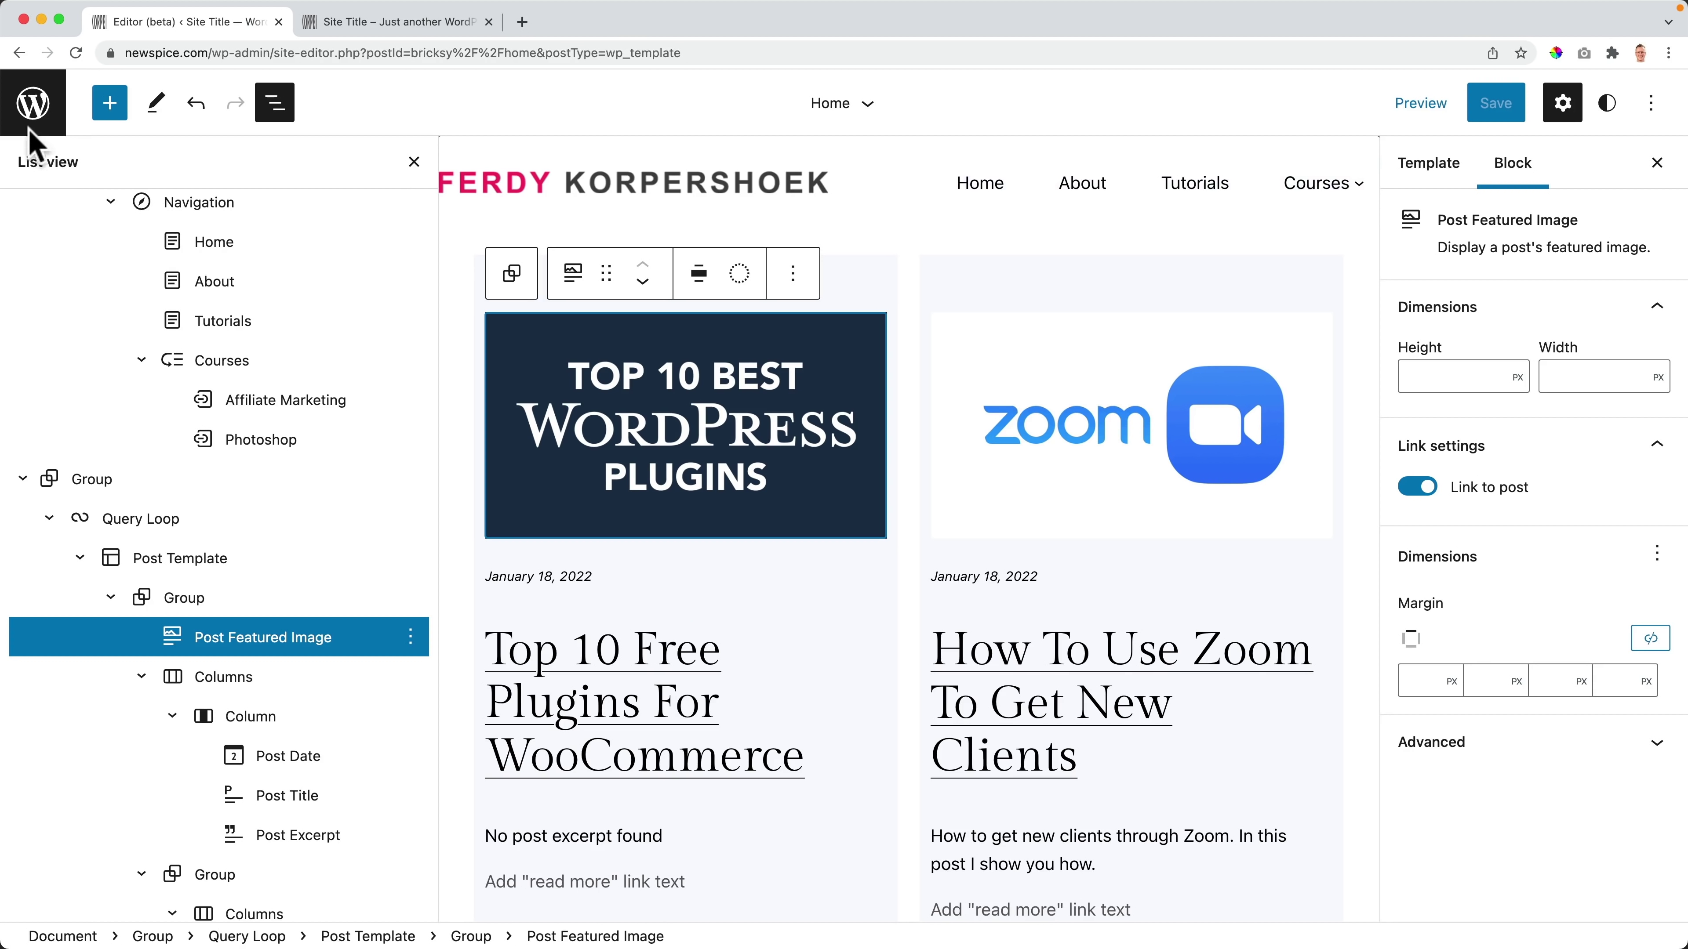
left_click(30, 110)
left_click(75, 181)
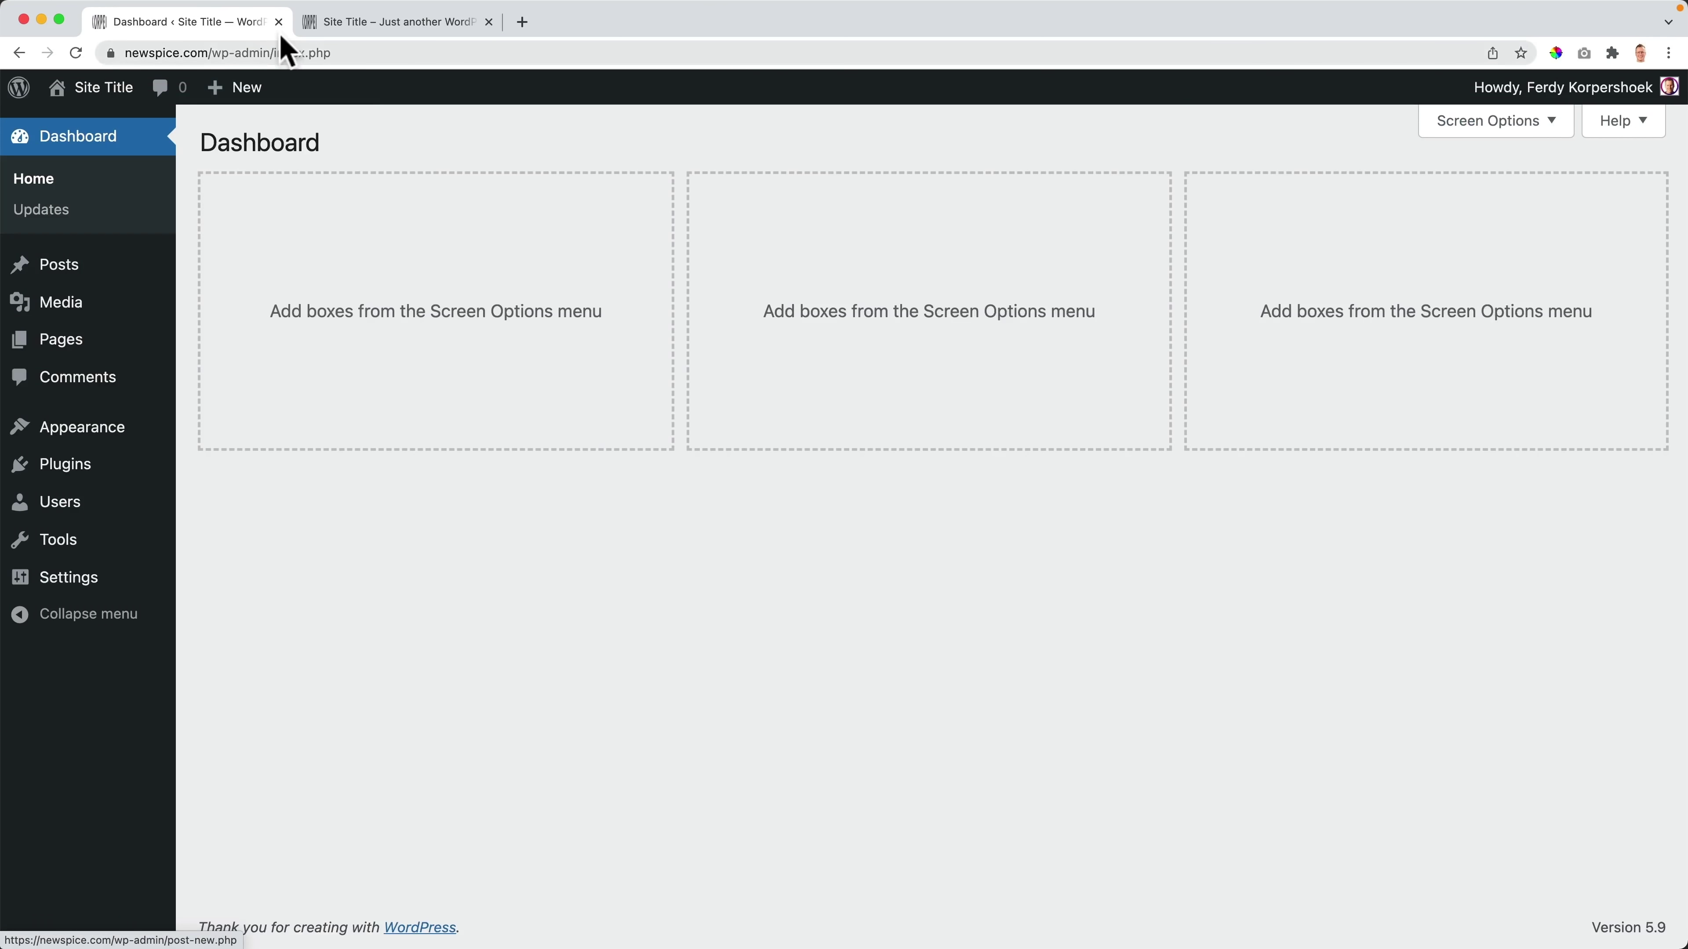
left_click(279, 22)
key("super+r")
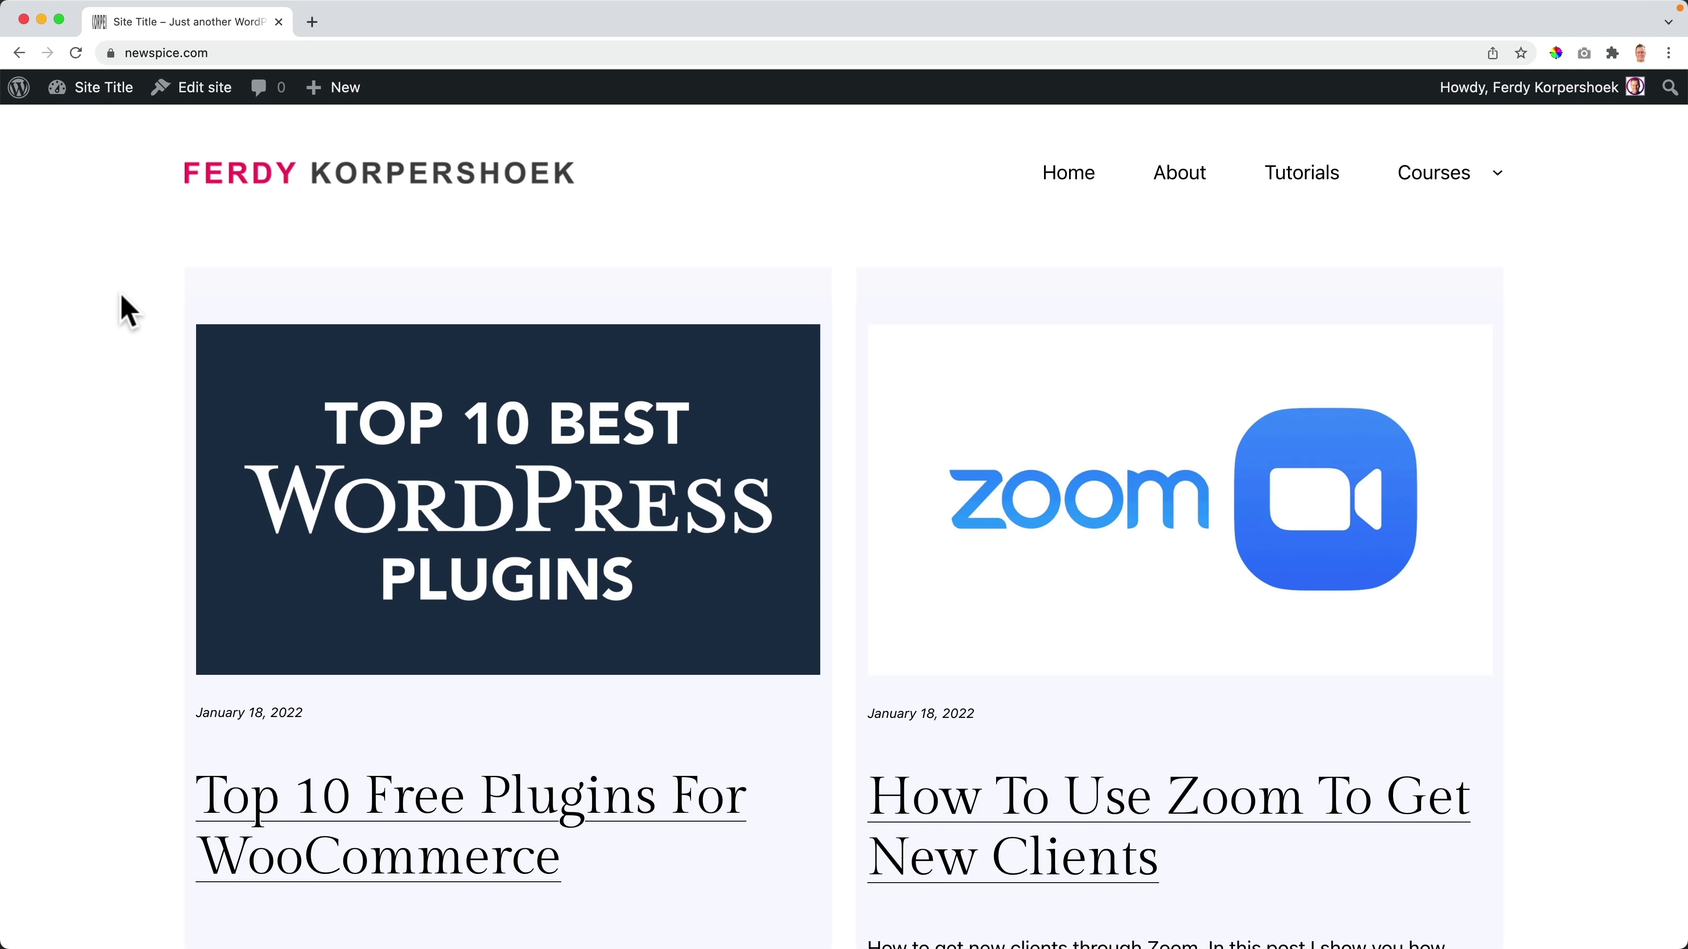
Step: In the Reading settings, make the homepage a static page with Home as homepage and Tutorials as posts page, and save the changes
left_click(97, 92)
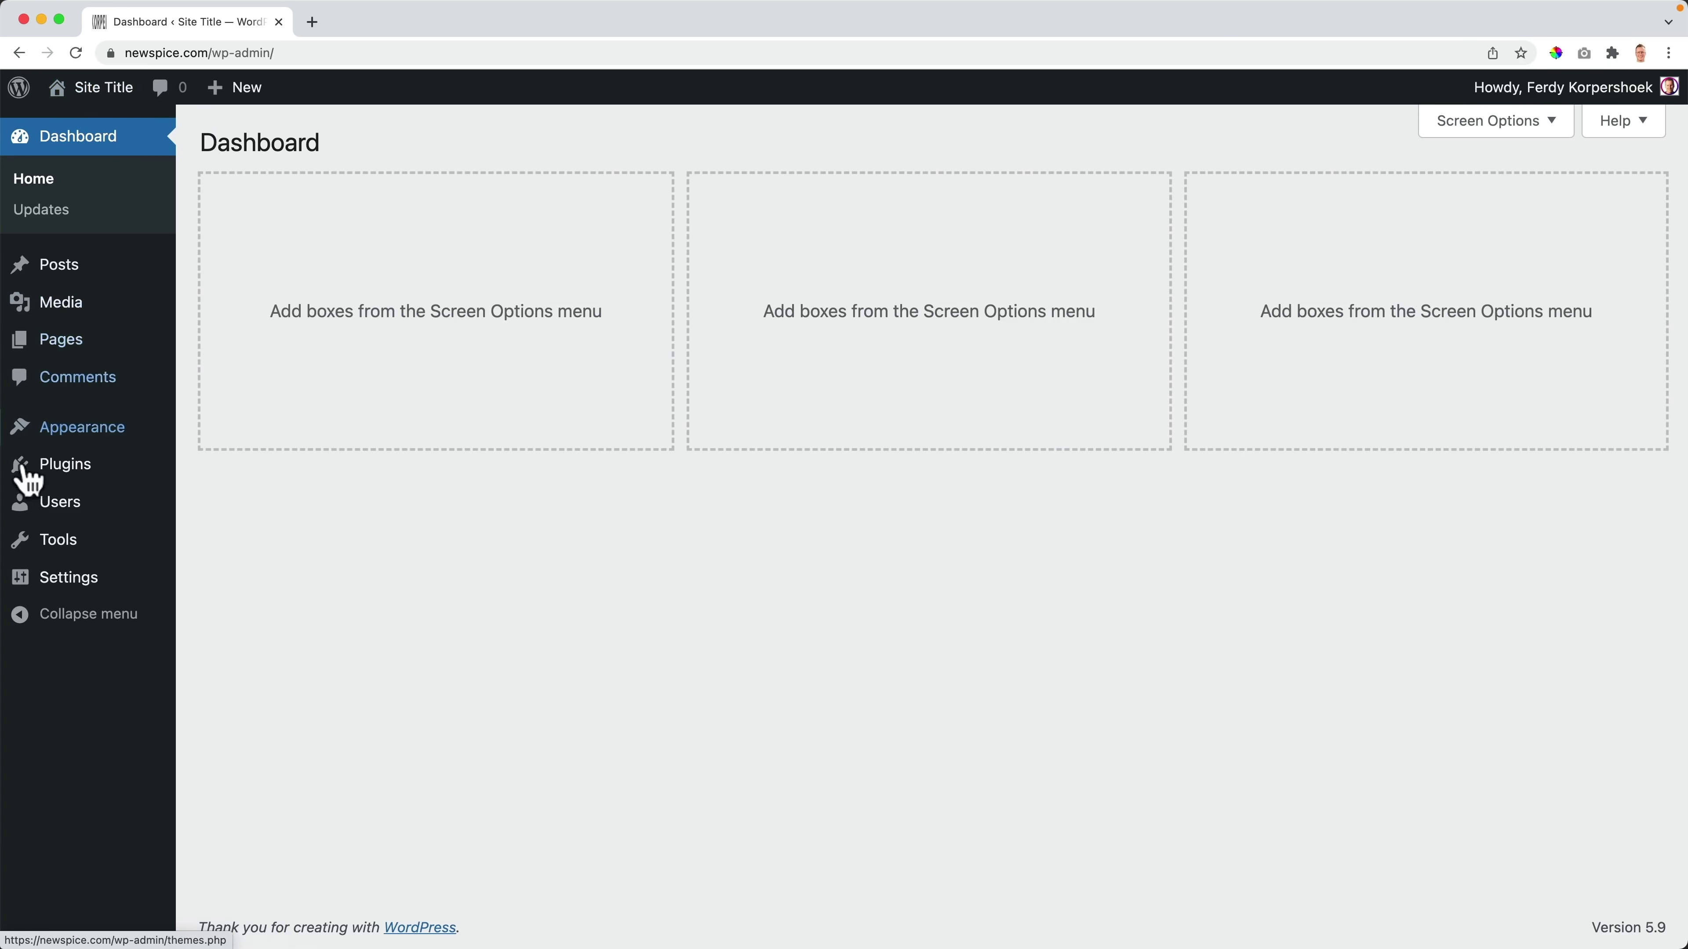
mouse_move(74, 589)
left_click(234, 624)
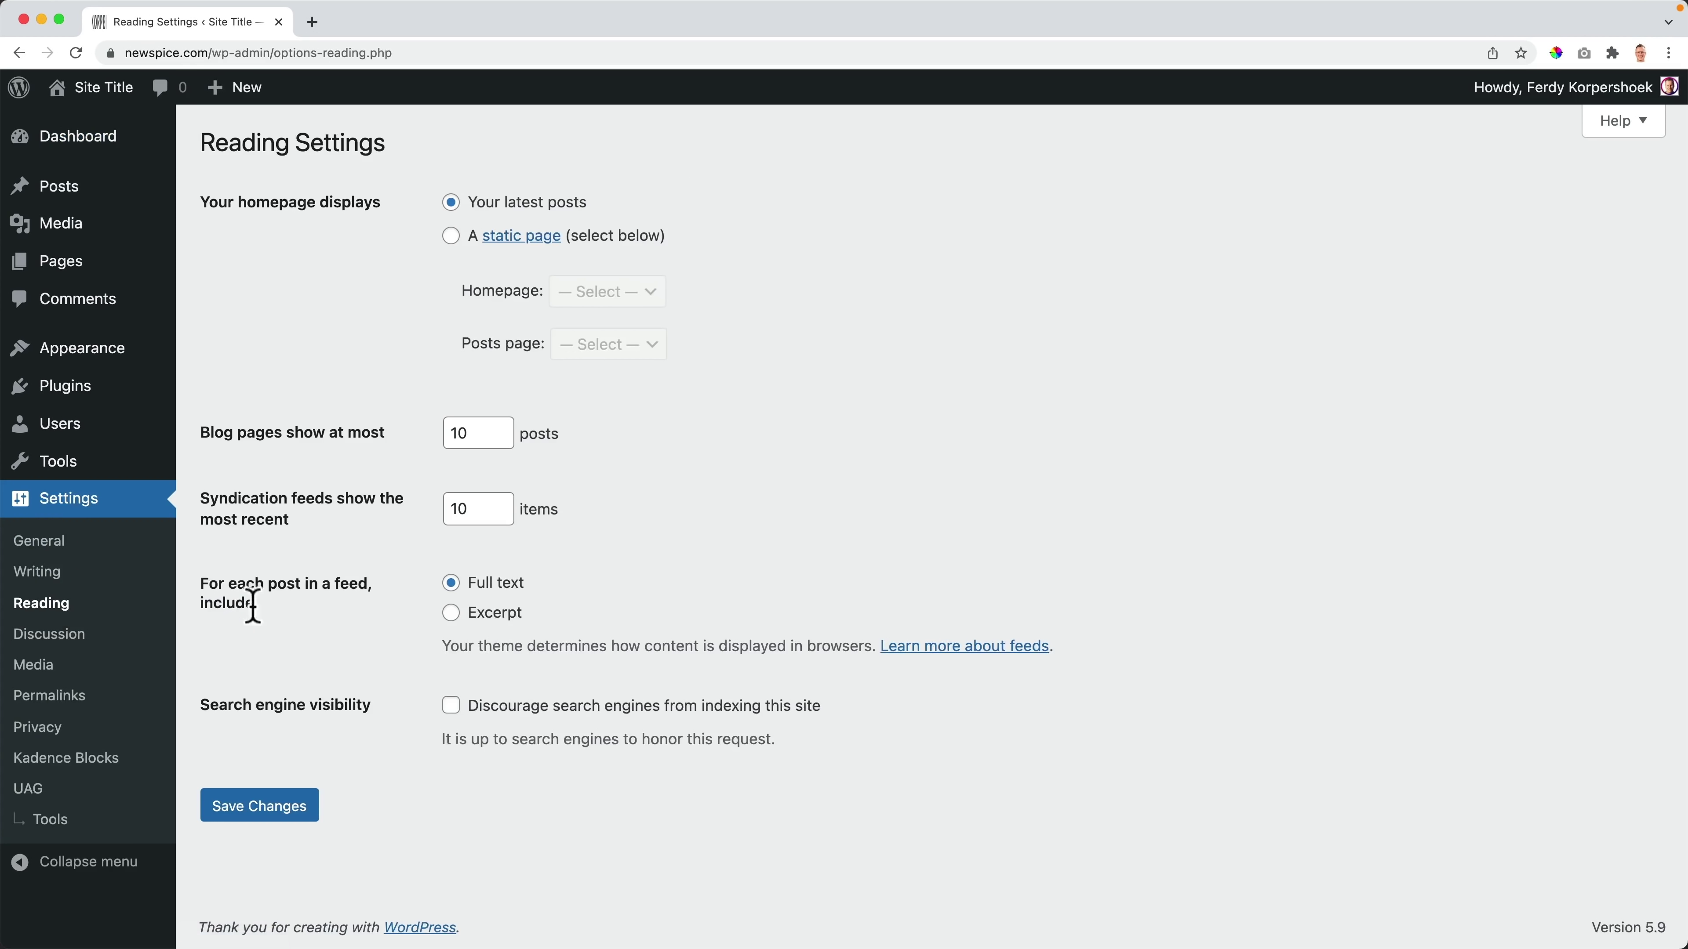
left_click(451, 237)
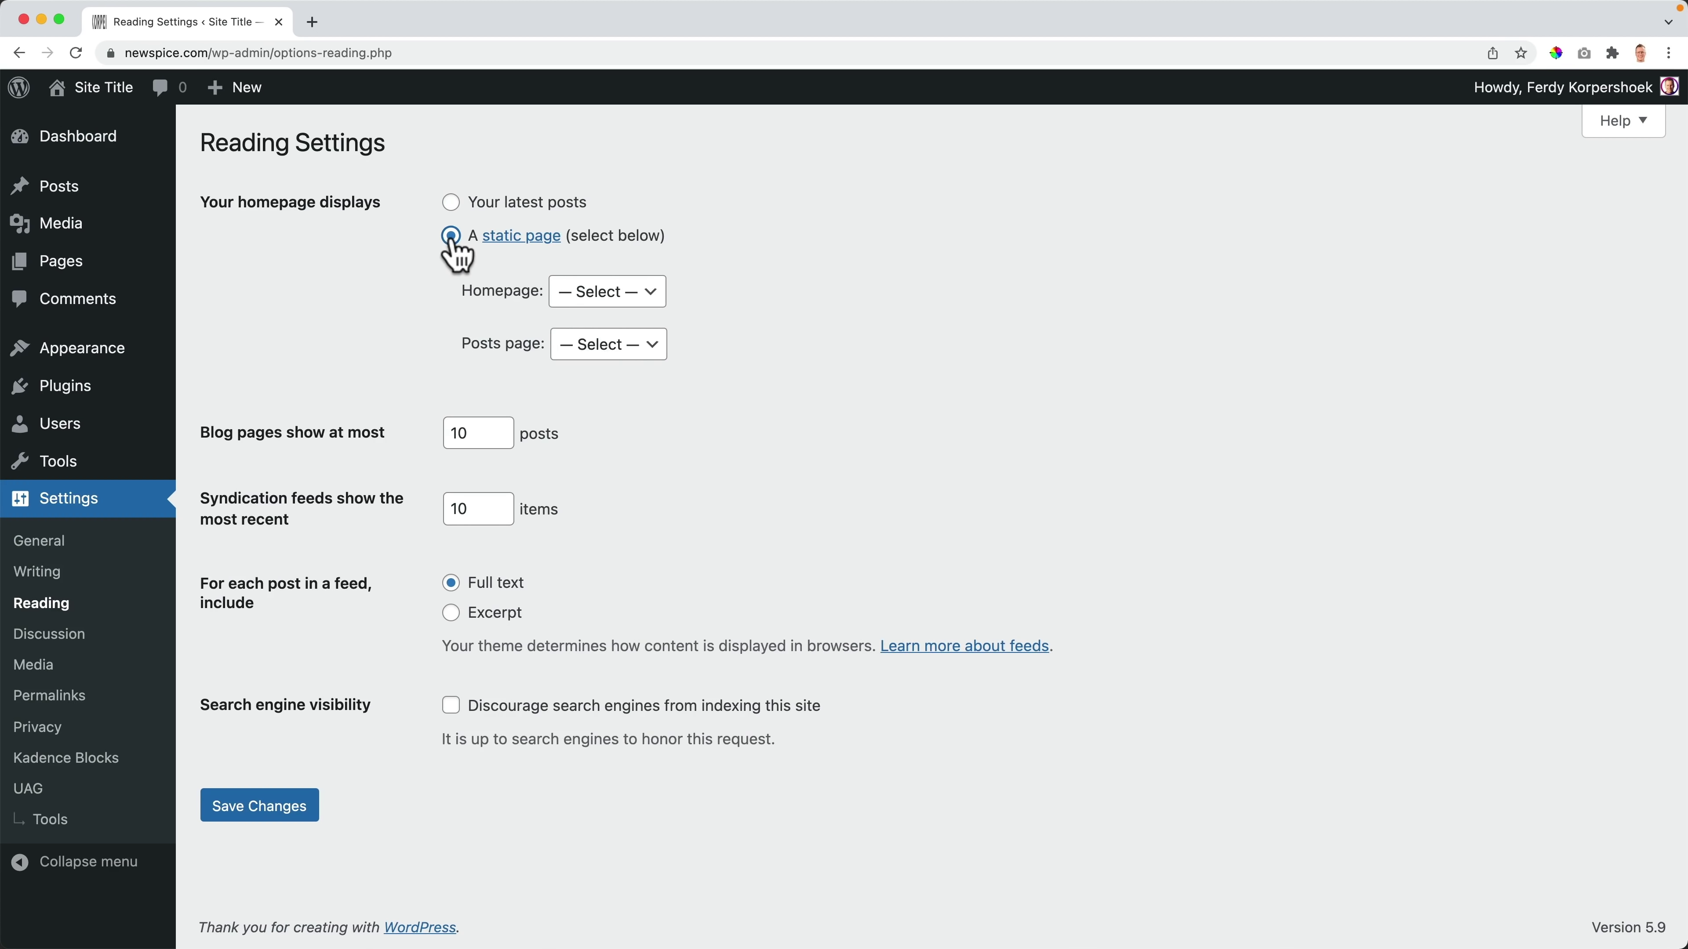
left_click(603, 294)
left_click(588, 365)
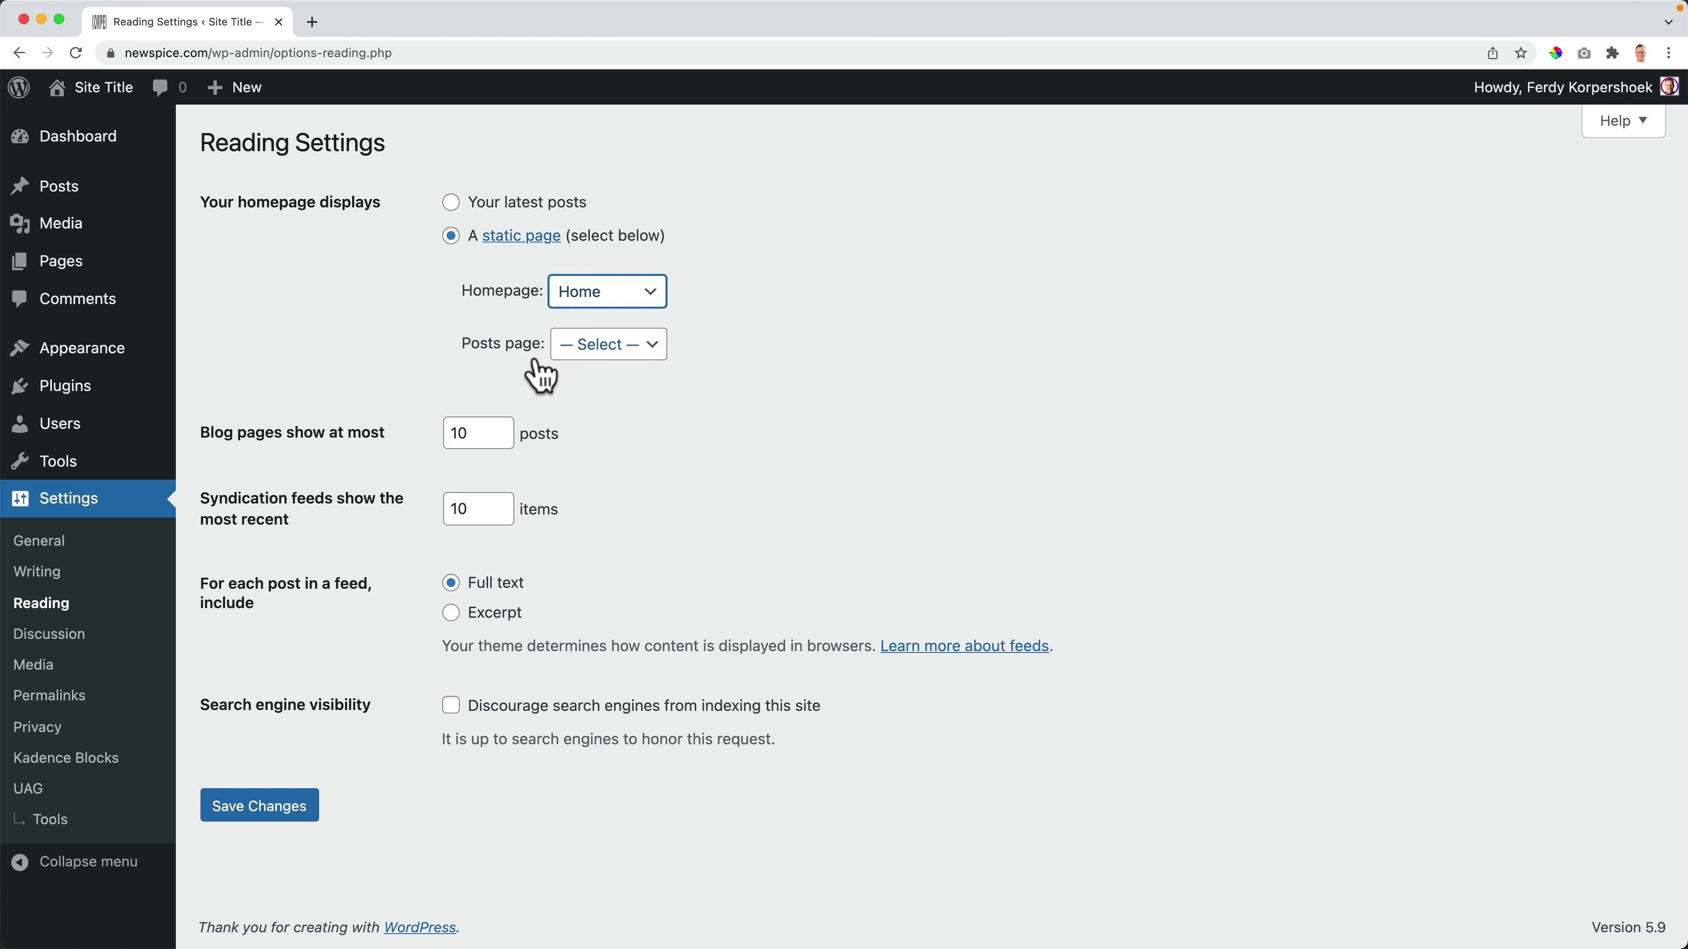
left_click(601, 346)
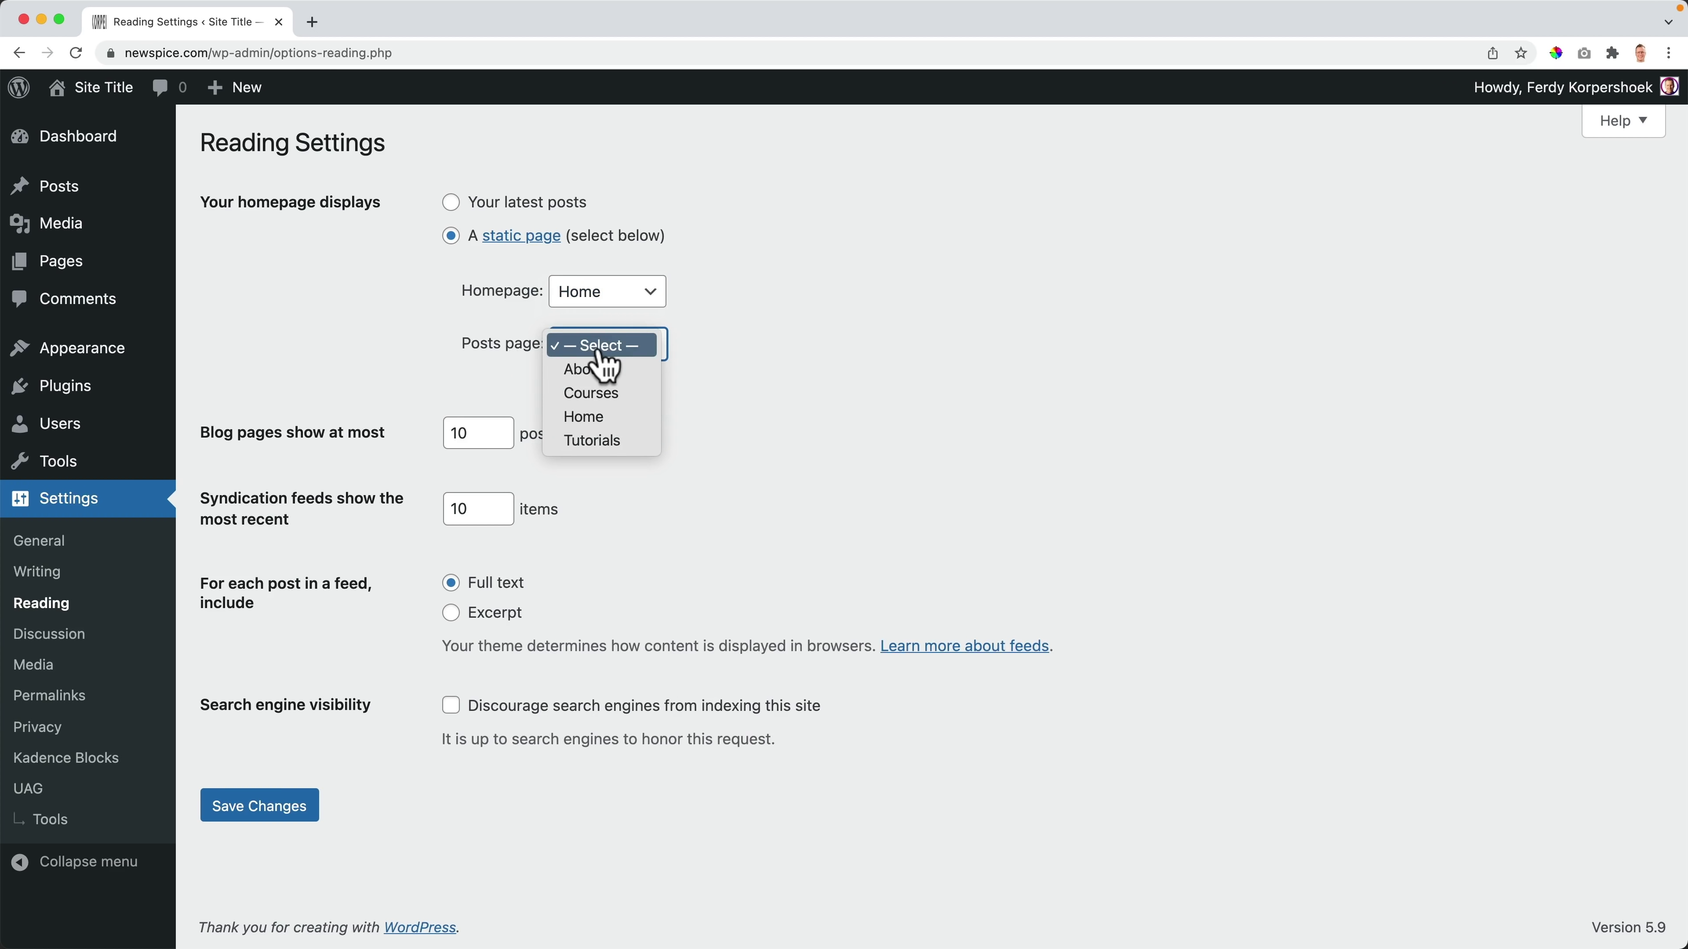
left_click(602, 443)
left_click(277, 809)
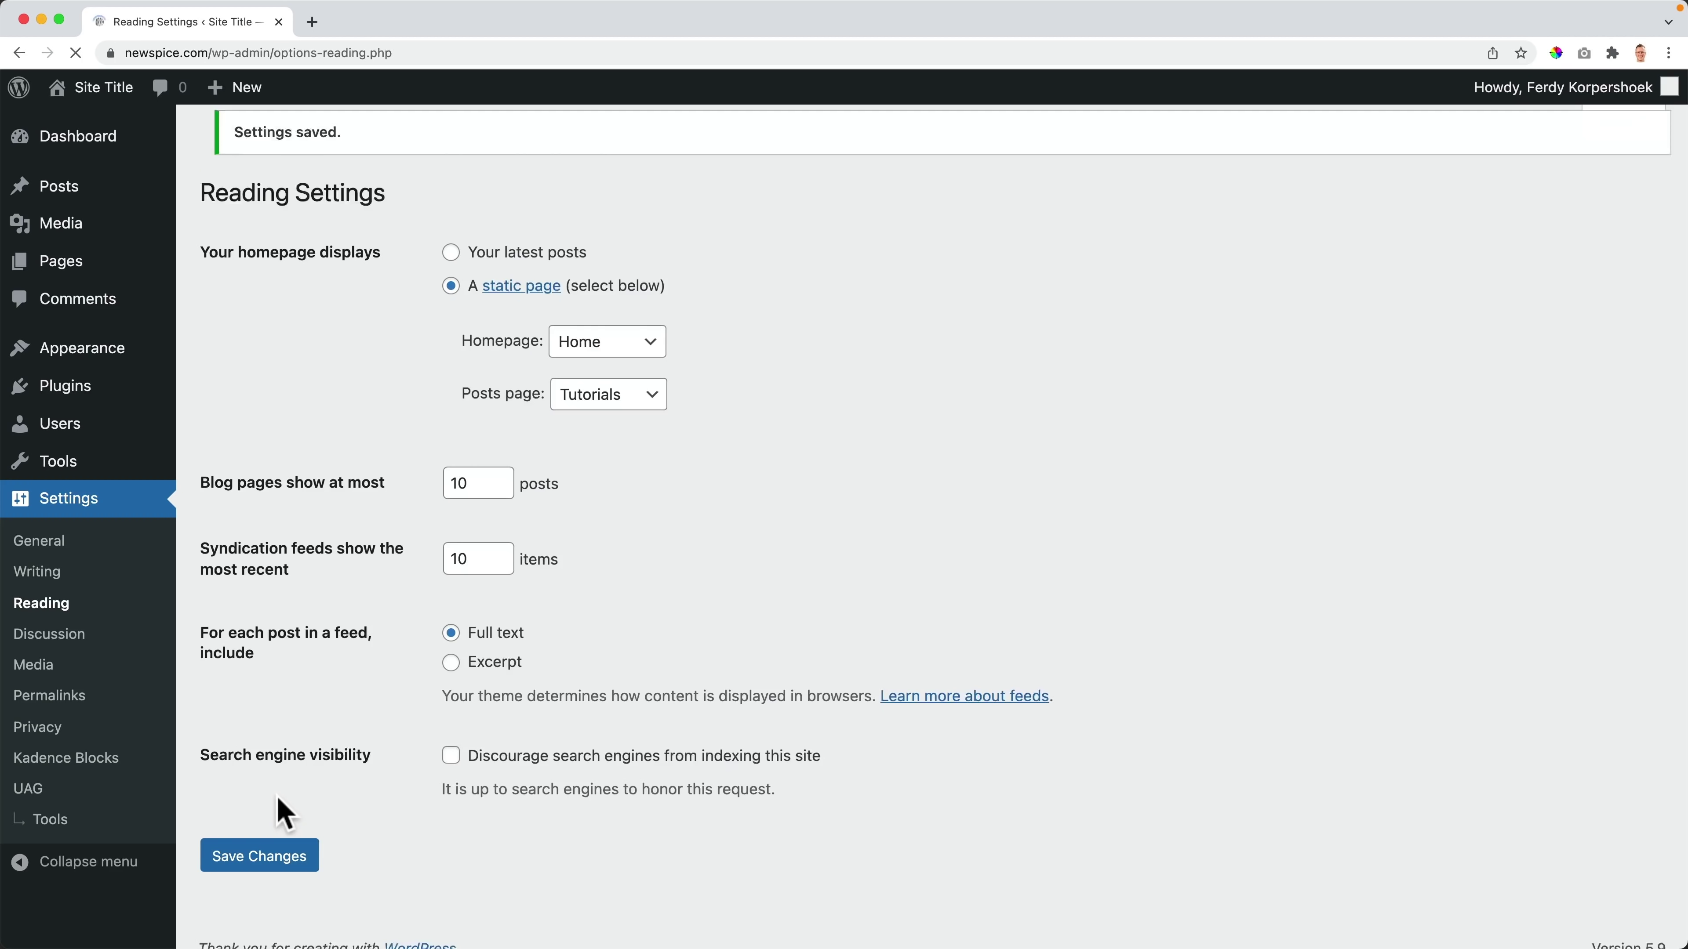
Step: Visit the live site and examine the blog post overview on the Tutorials page
left_click(103, 100)
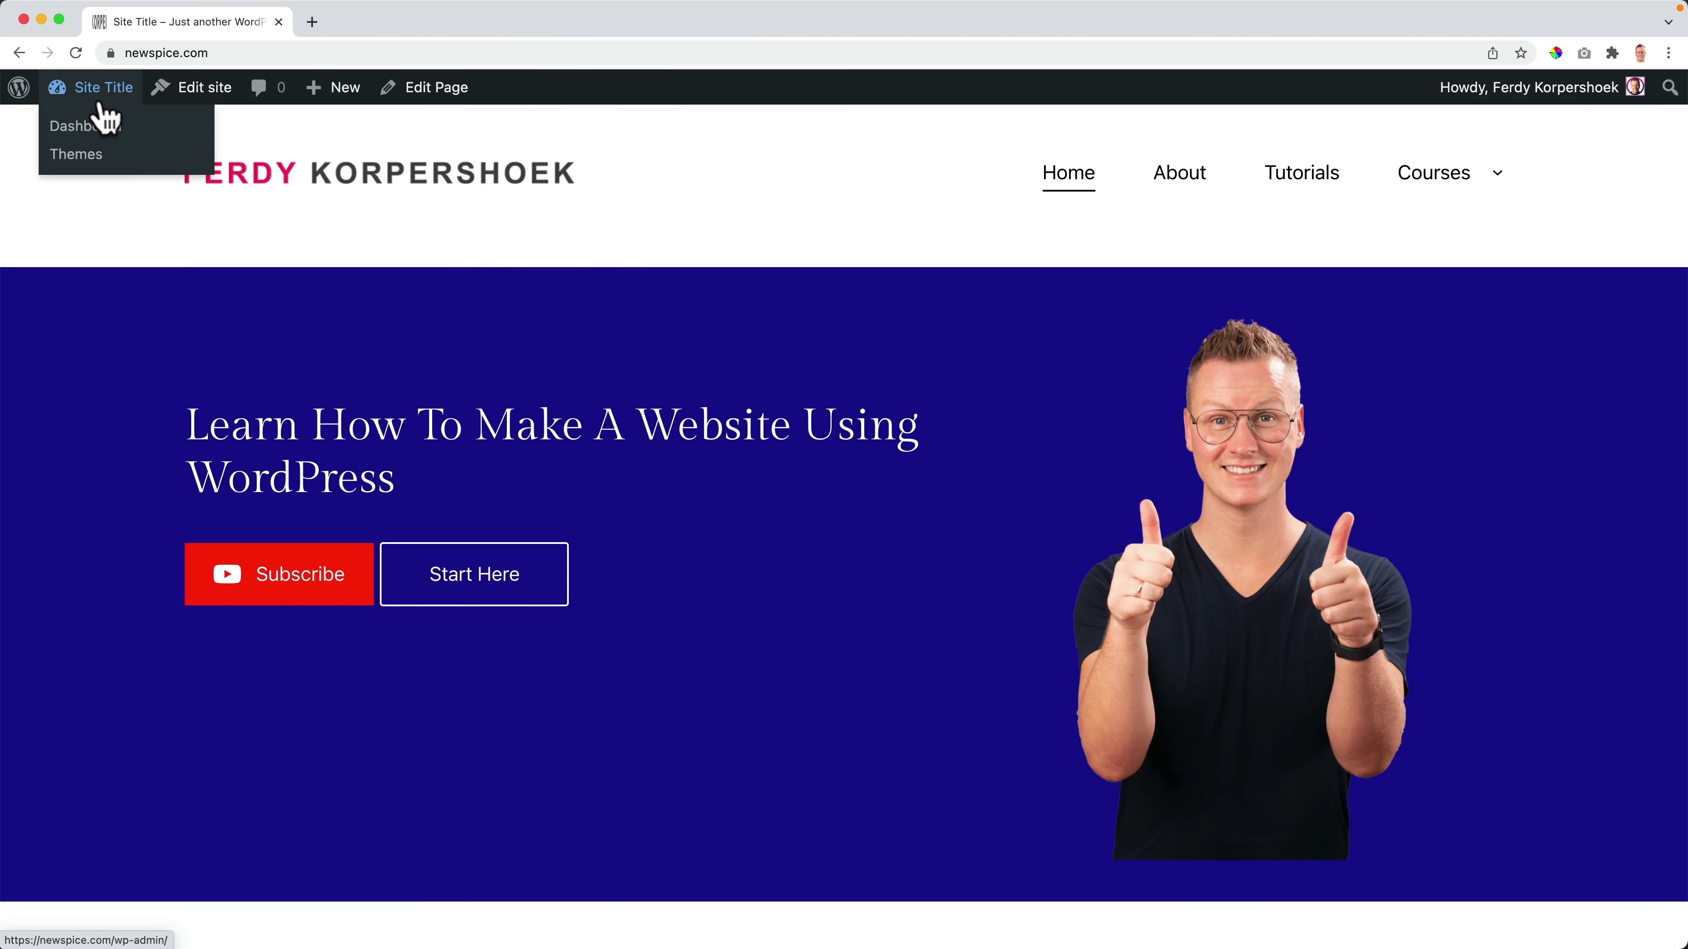
left_click(1305, 174)
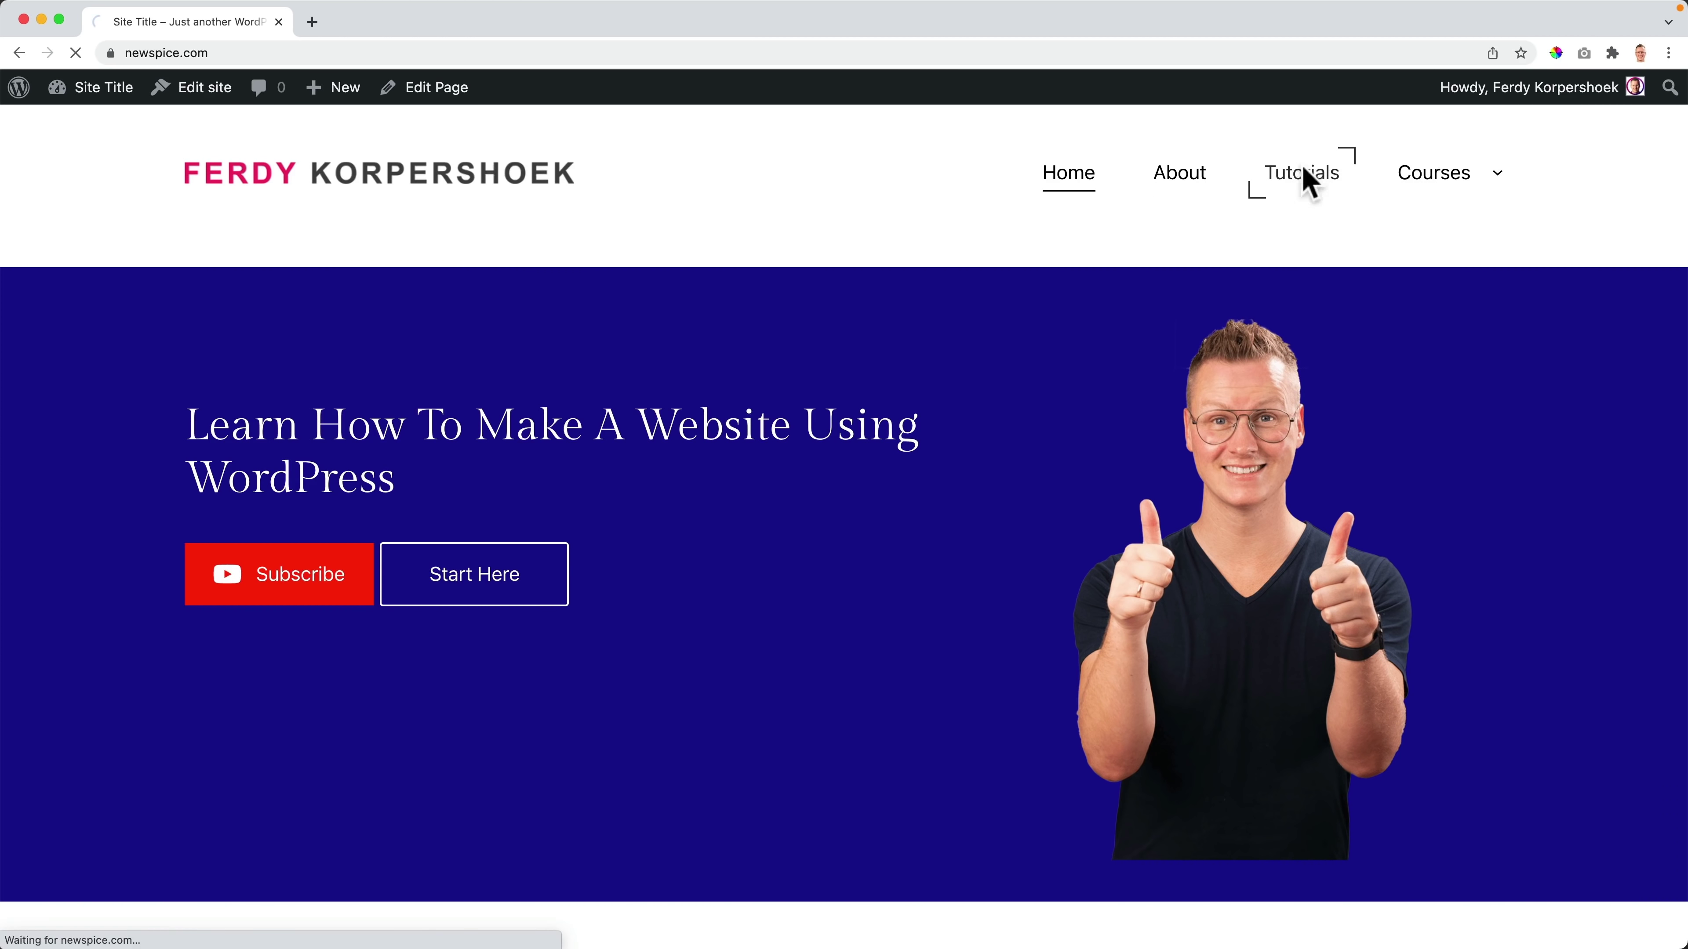
scroll(440, 400, "down", 10)
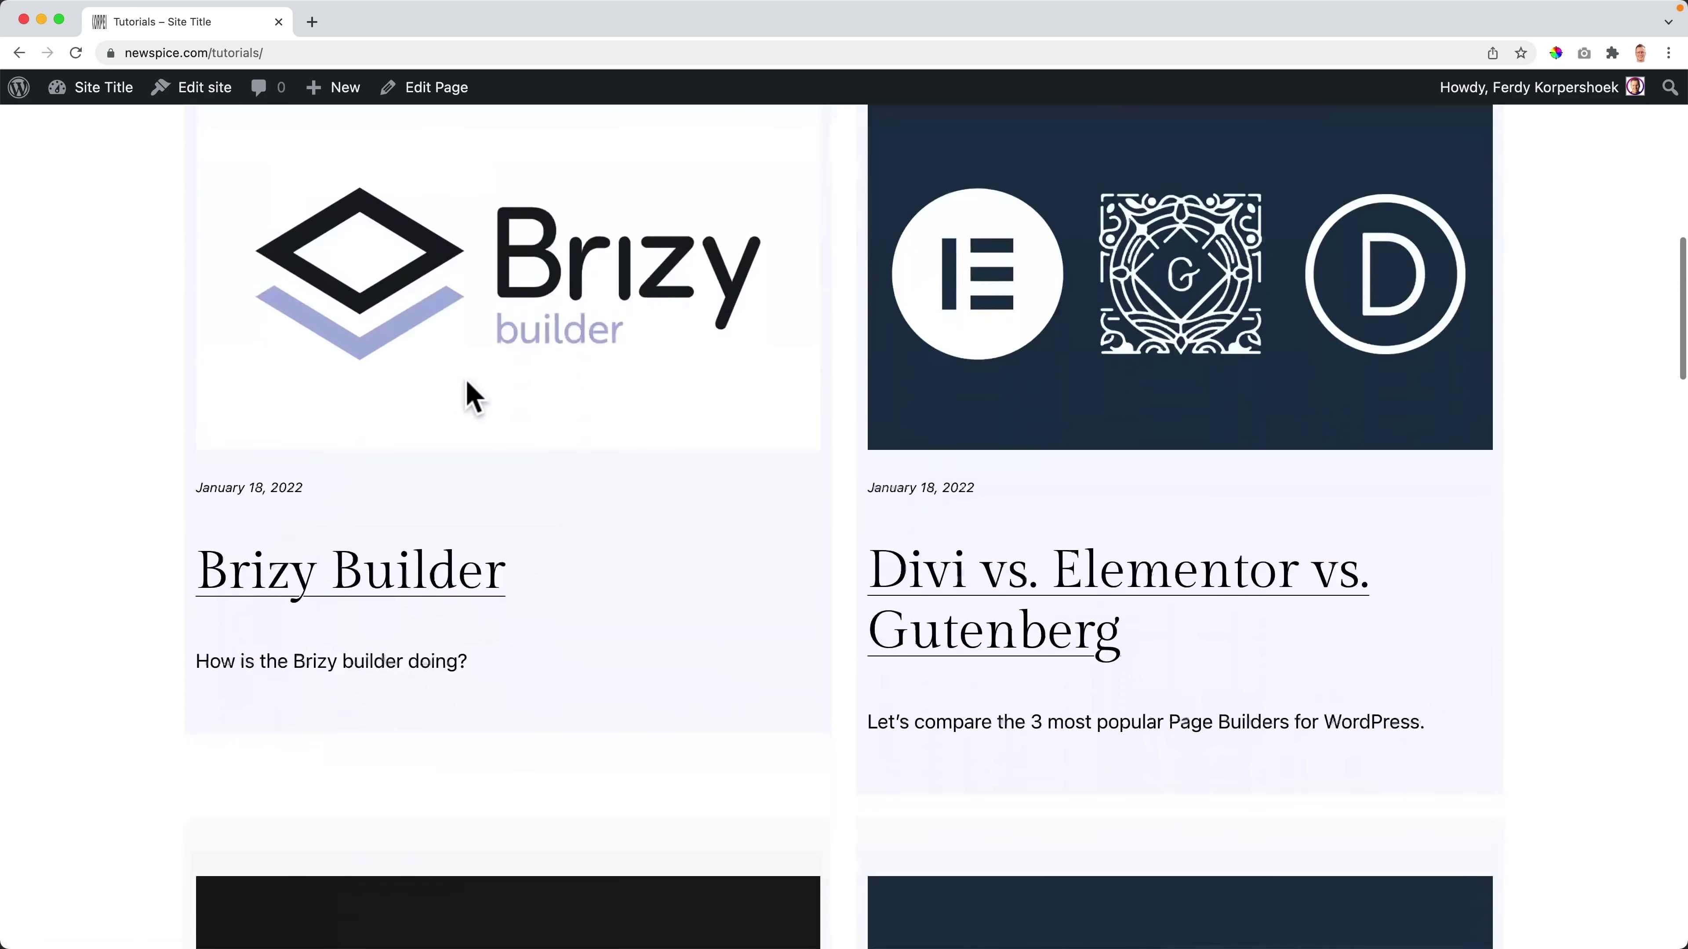
scroll(473, 398, "down", 20)
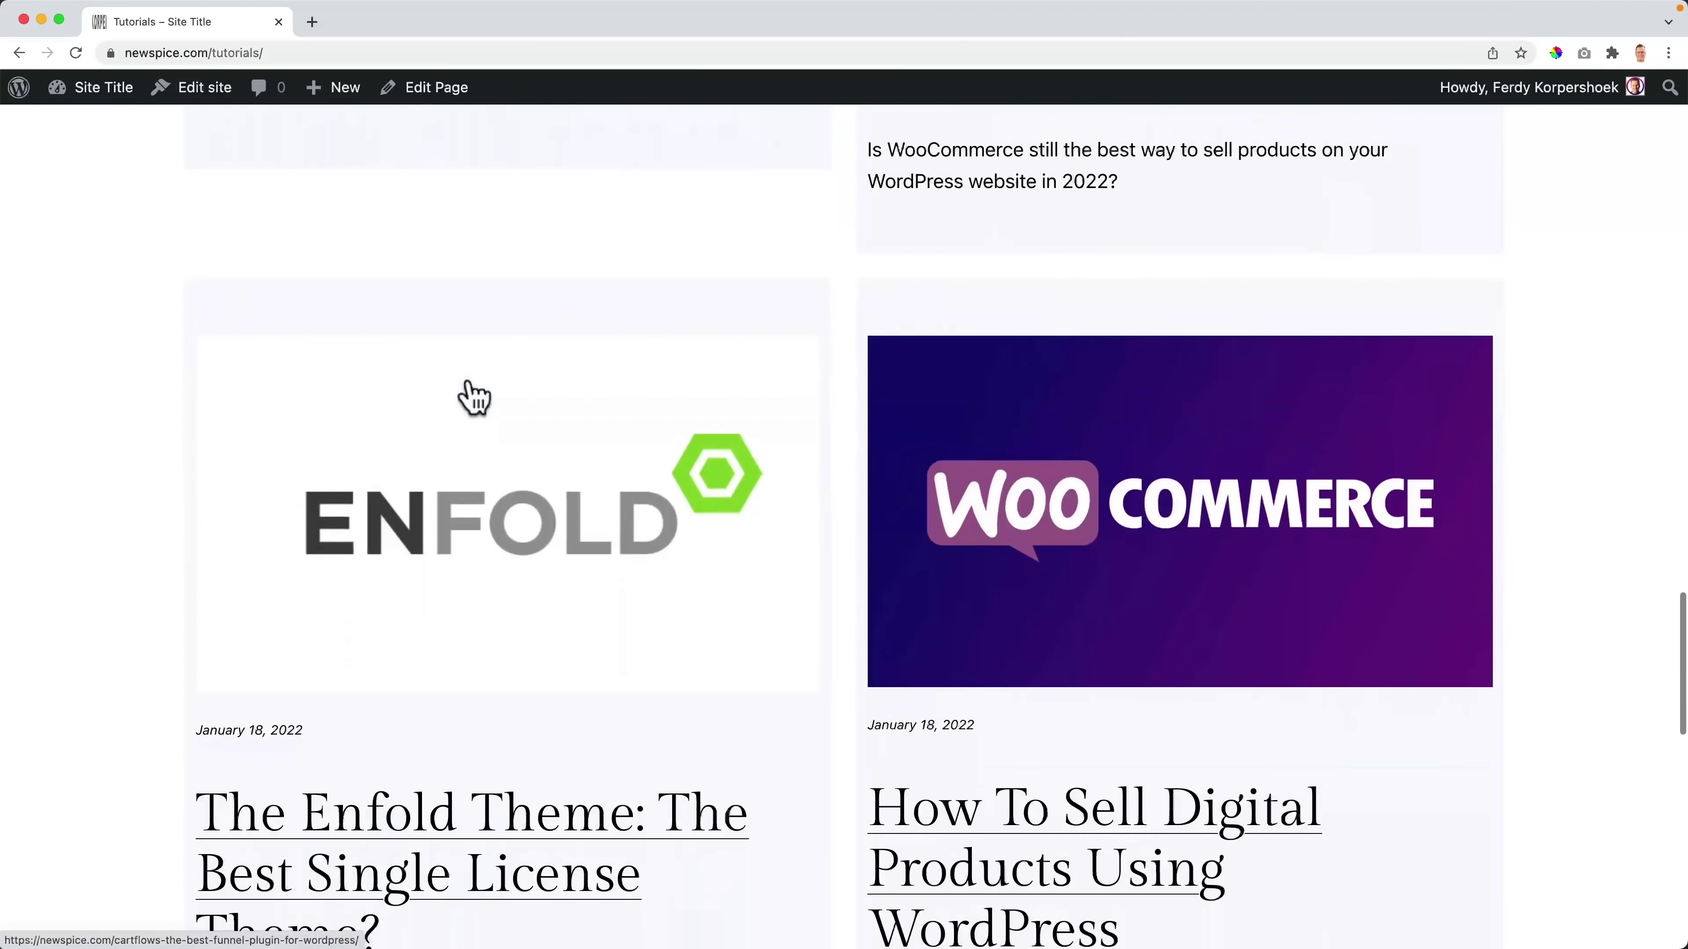
scroll(473, 398, "down", 10)
scroll(471, 395, "up", 15)
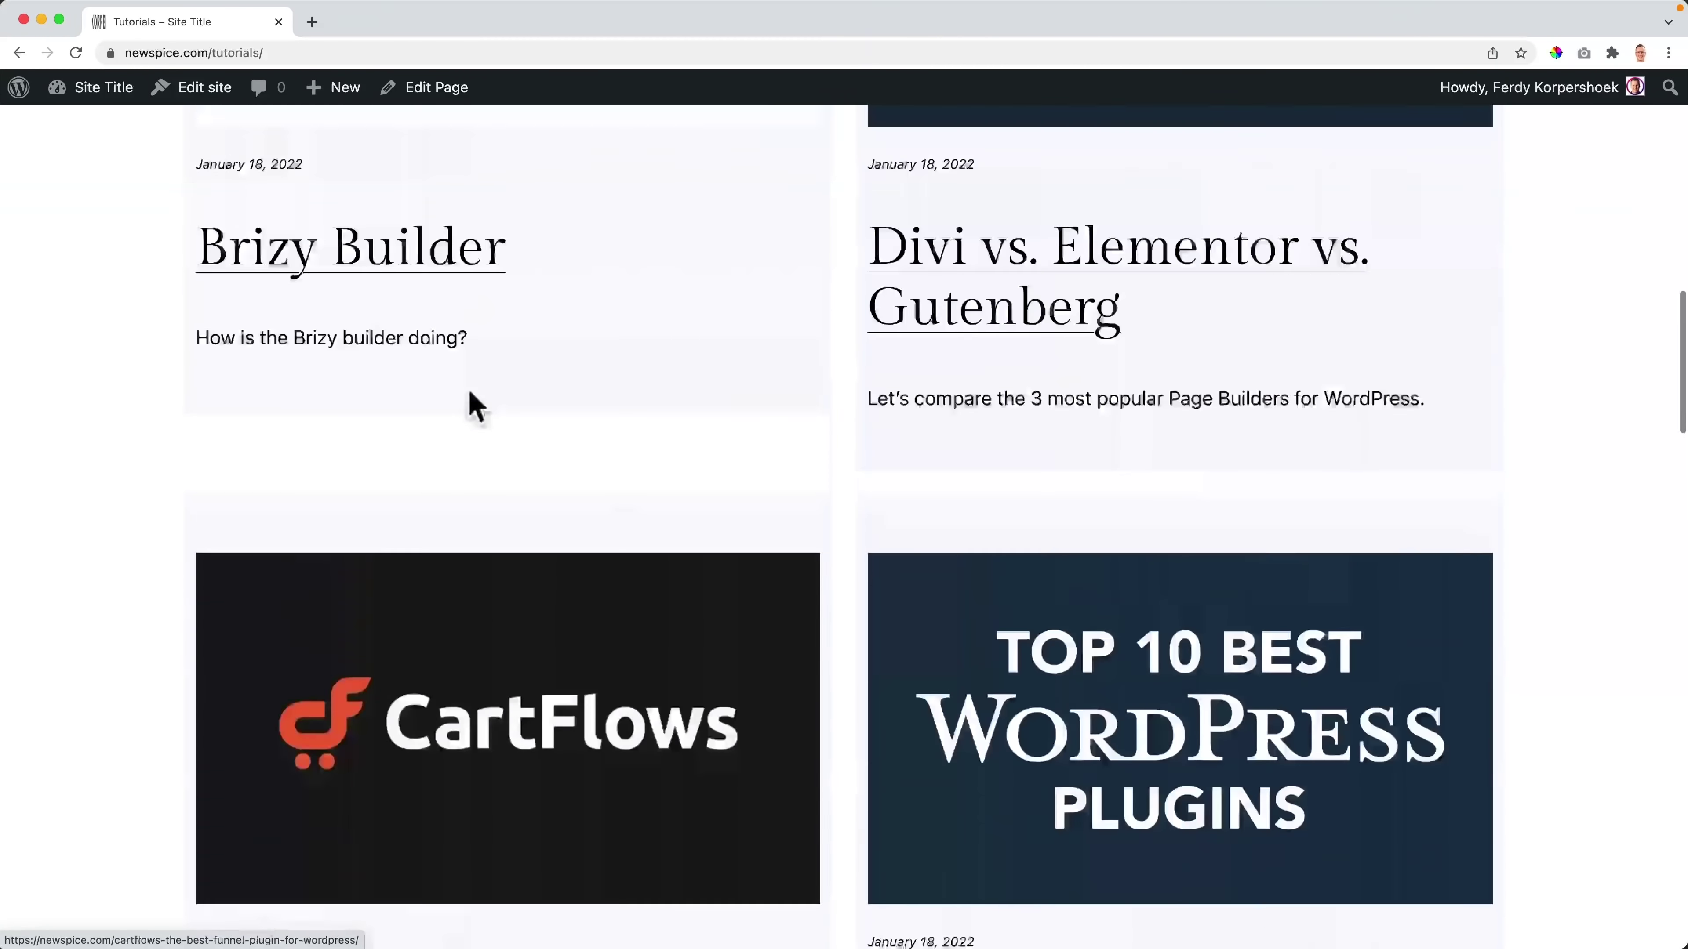
scroll(468, 392, "up", 10)
scroll(458, 396, "down", 15)
scroll(463, 392, "up", 20)
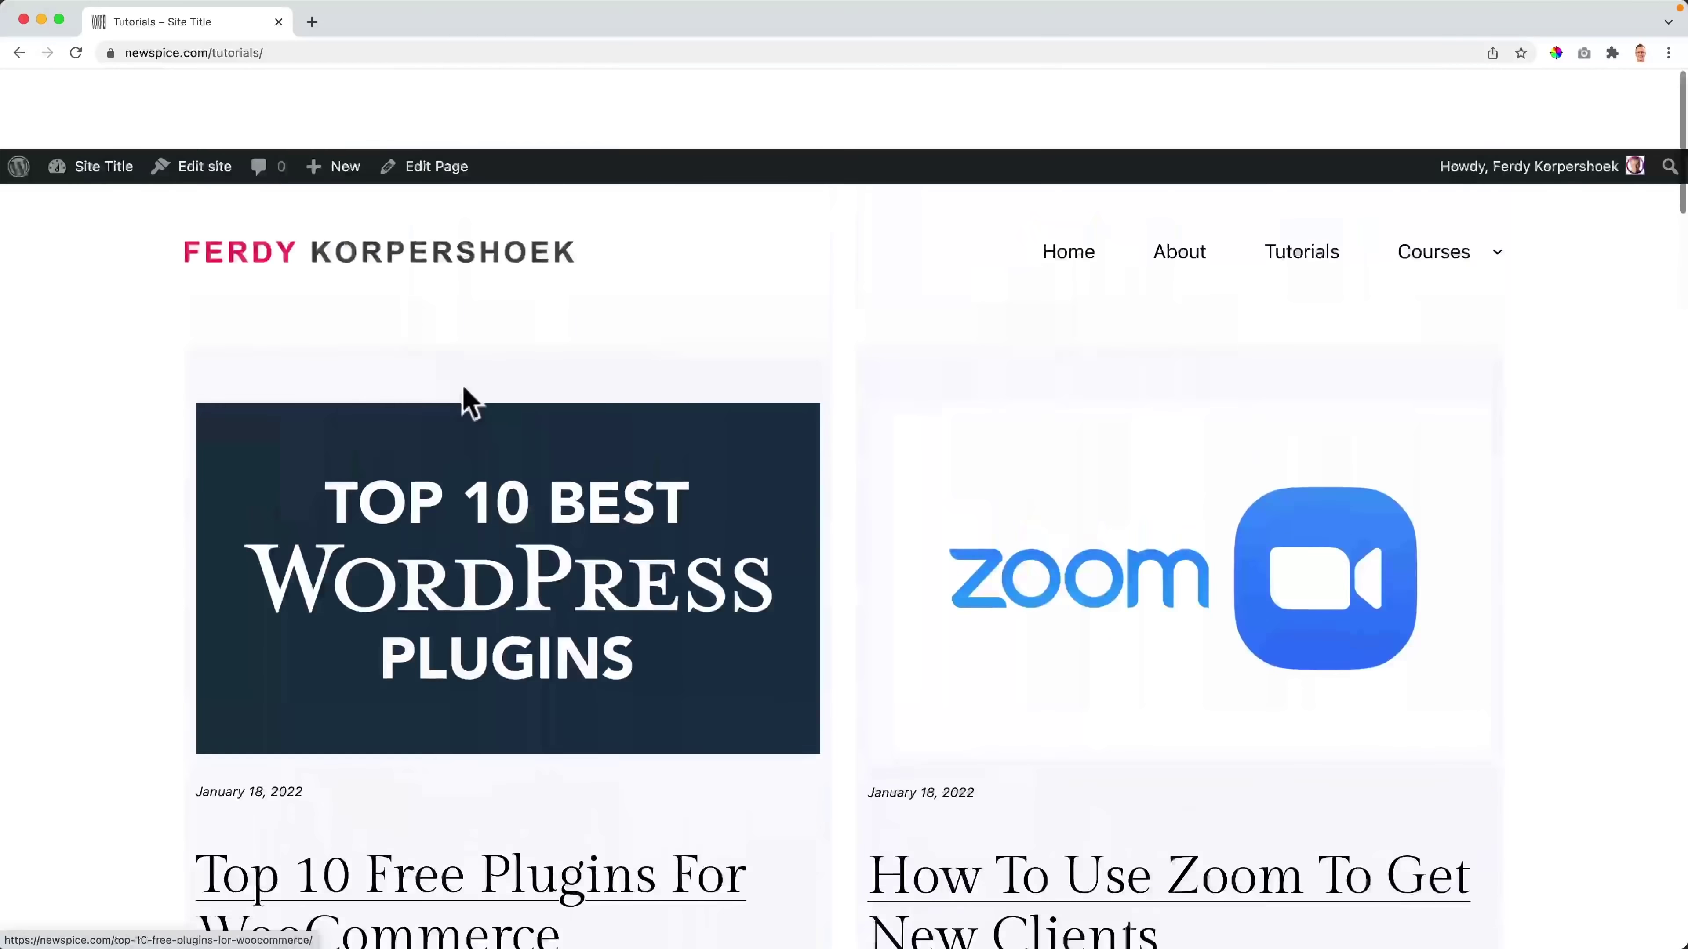
left_click(1178, 189)
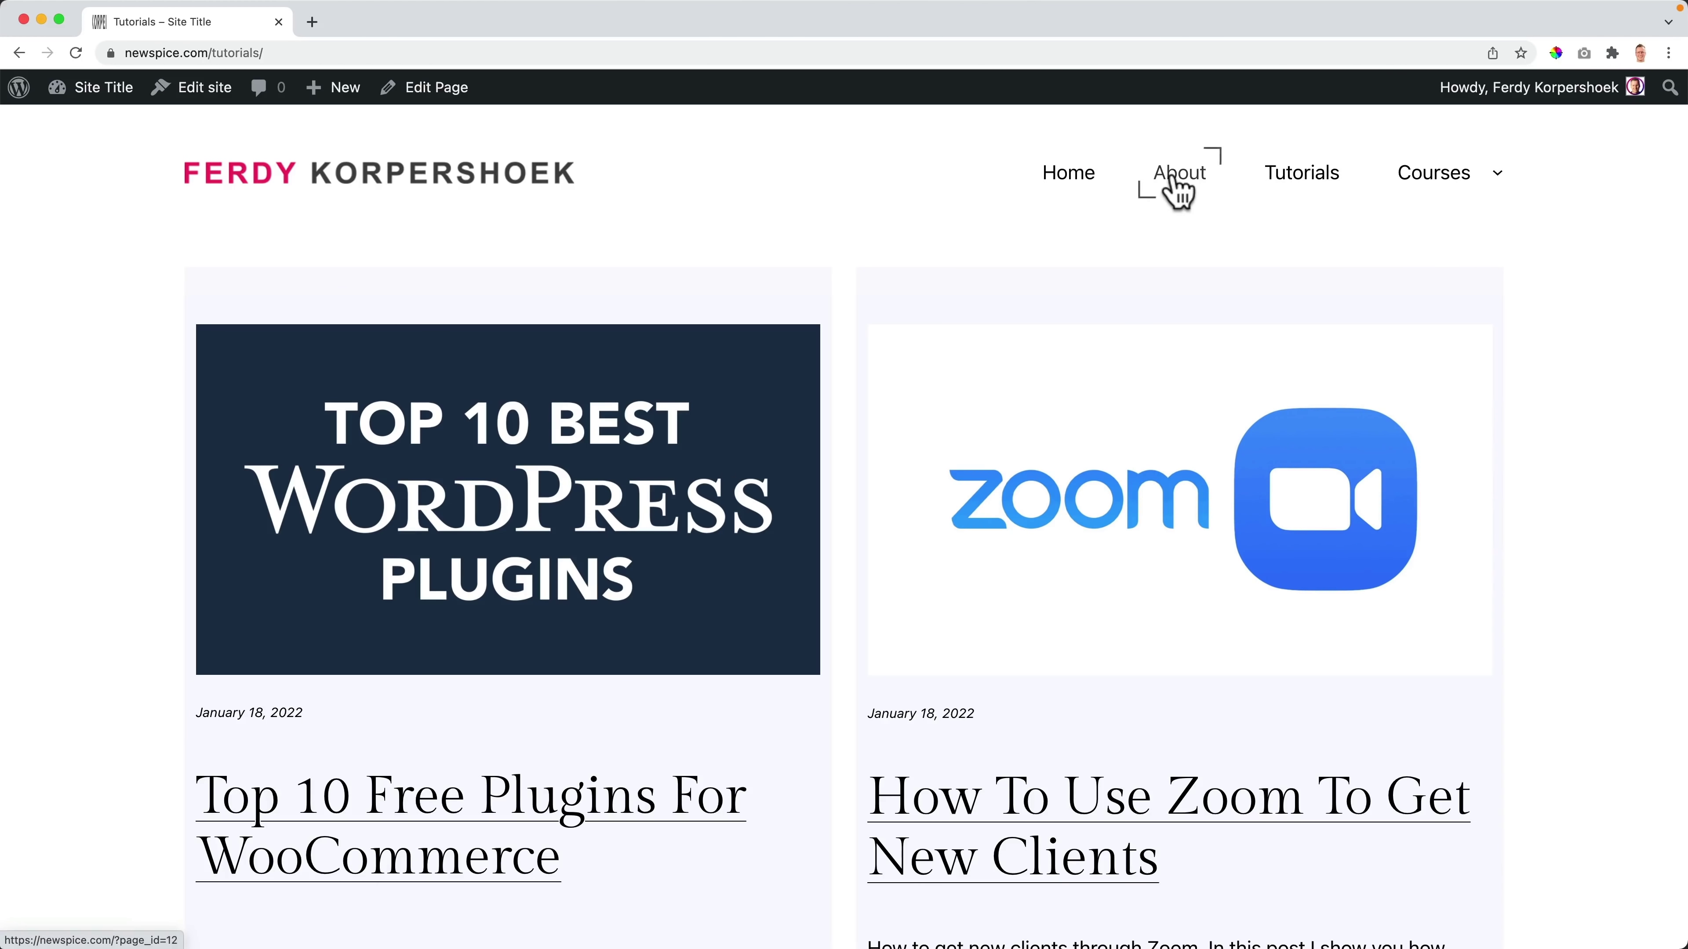
scroll(778, 288, "down", 7)
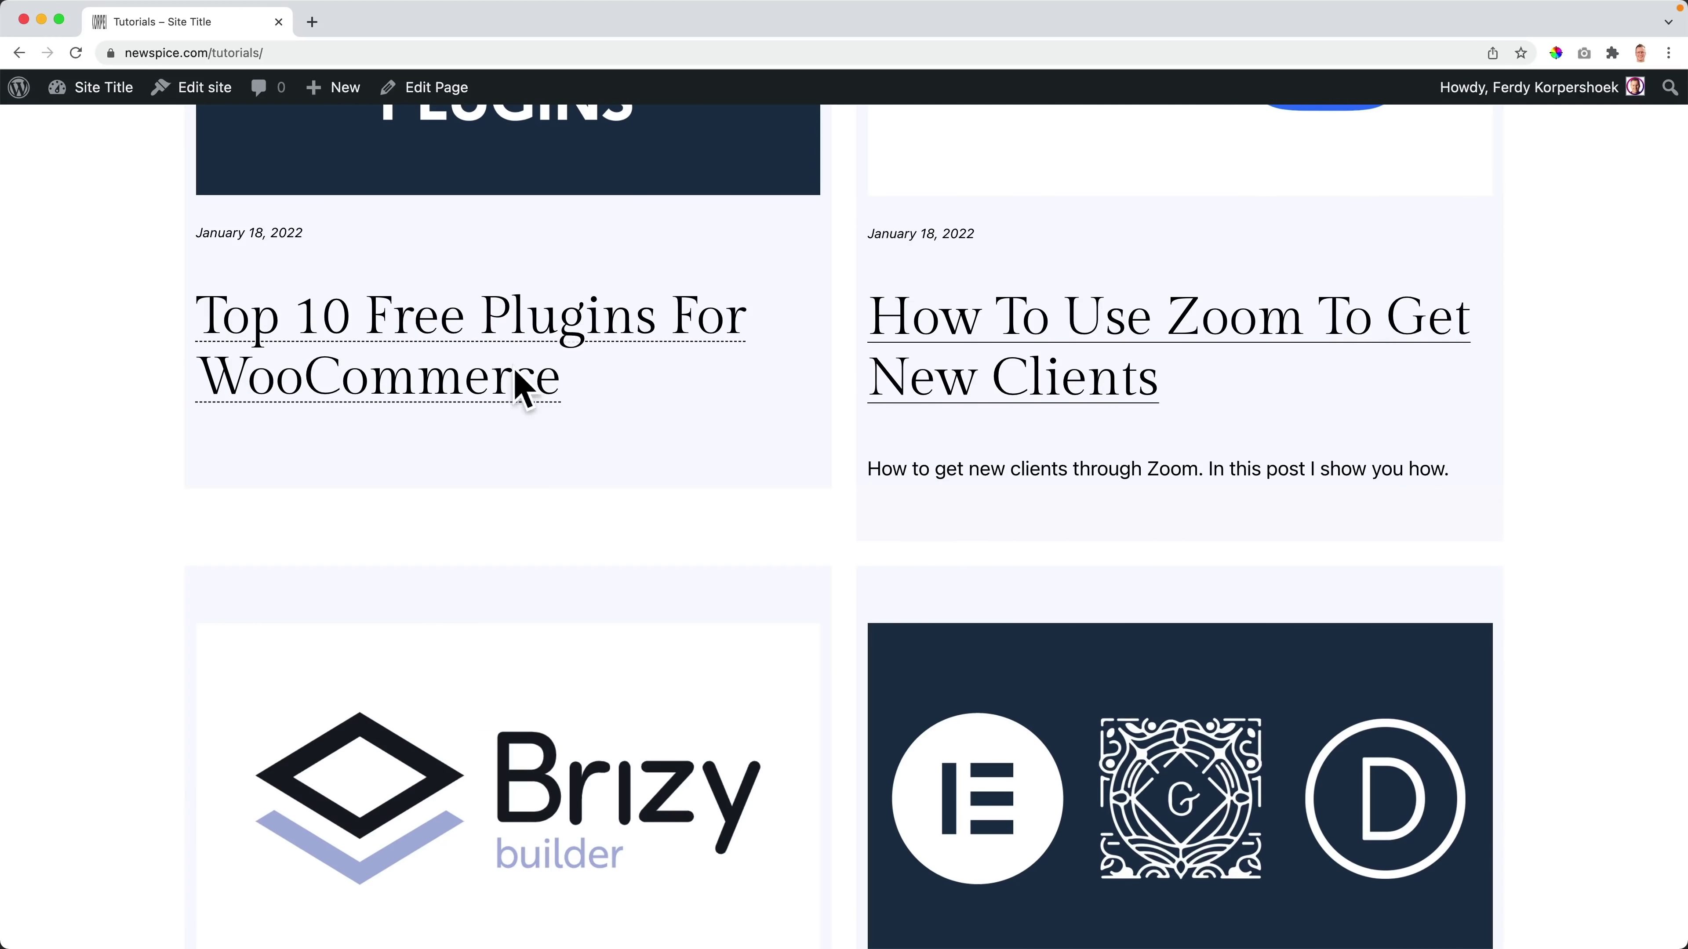
Step: Check the footer on the live Tutorials page, open the Page template in the site editor and select its Footer area
scroll(518, 382, "down", 20)
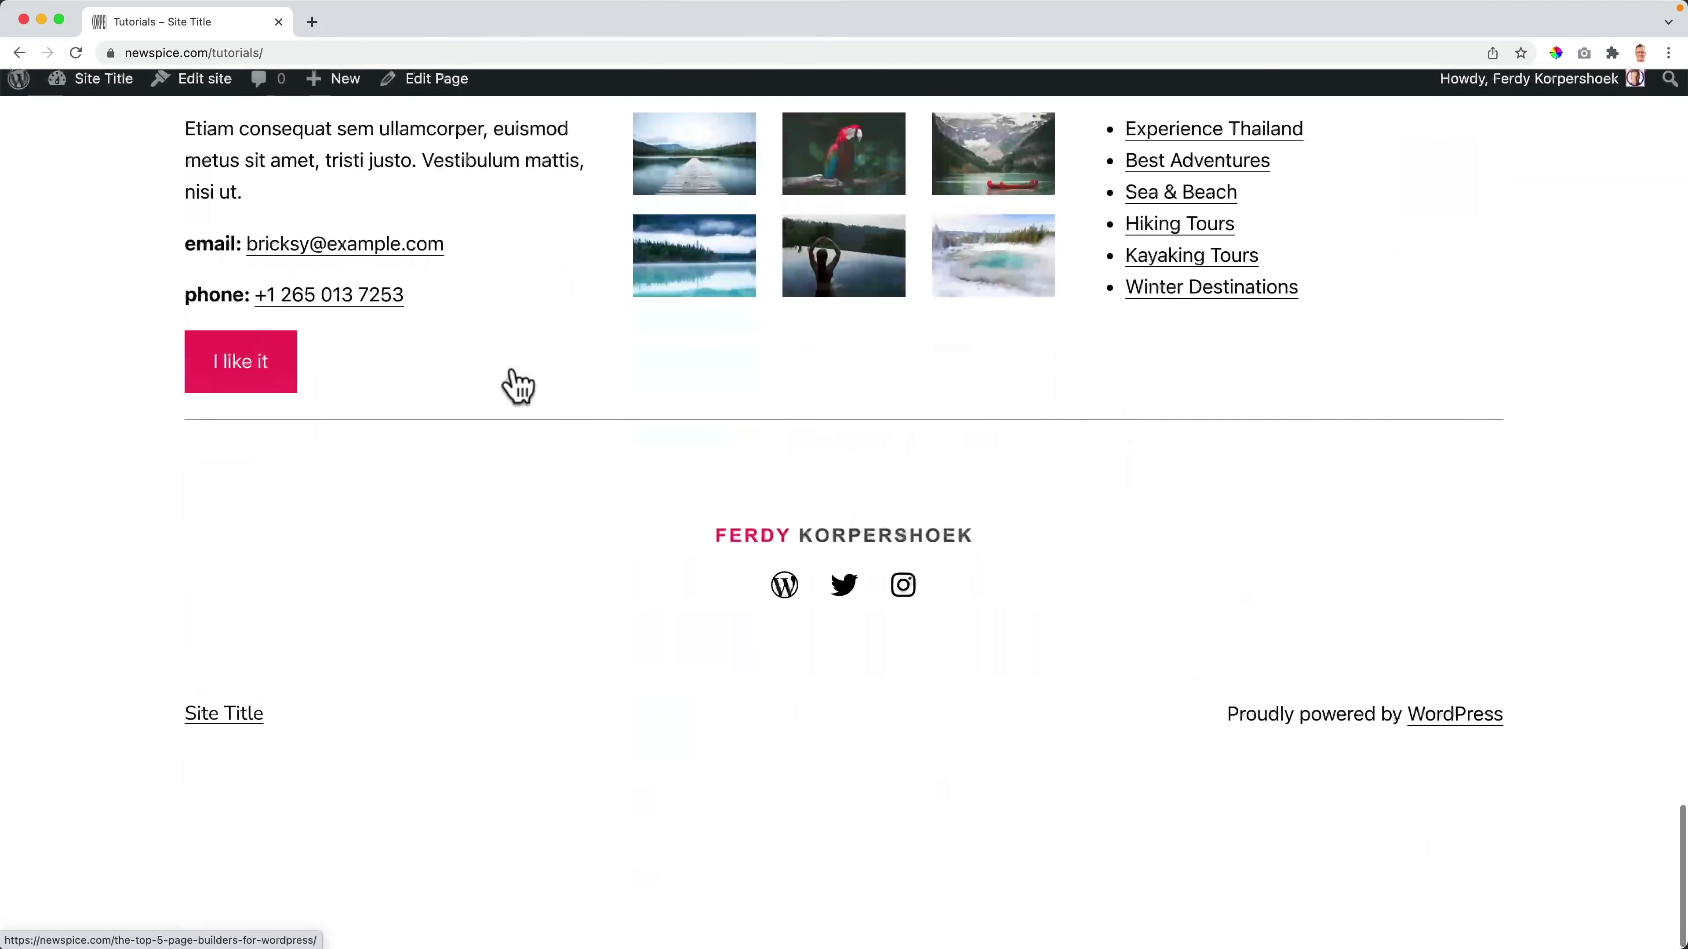
left_click(104, 94)
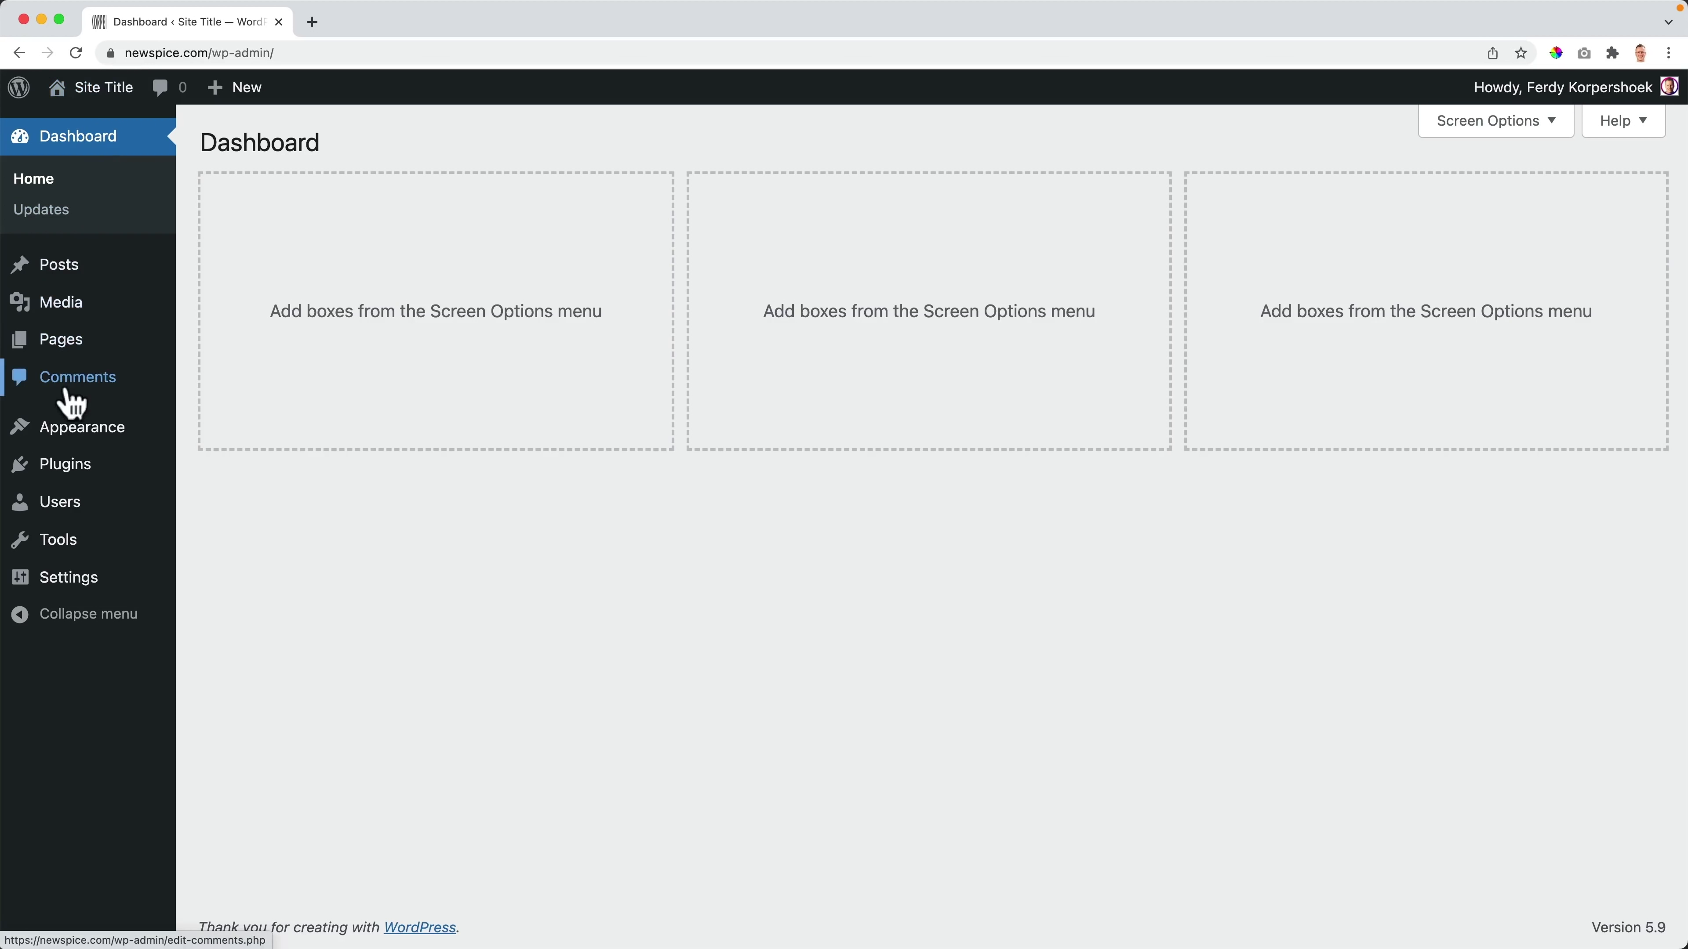
mouse_move(113, 443)
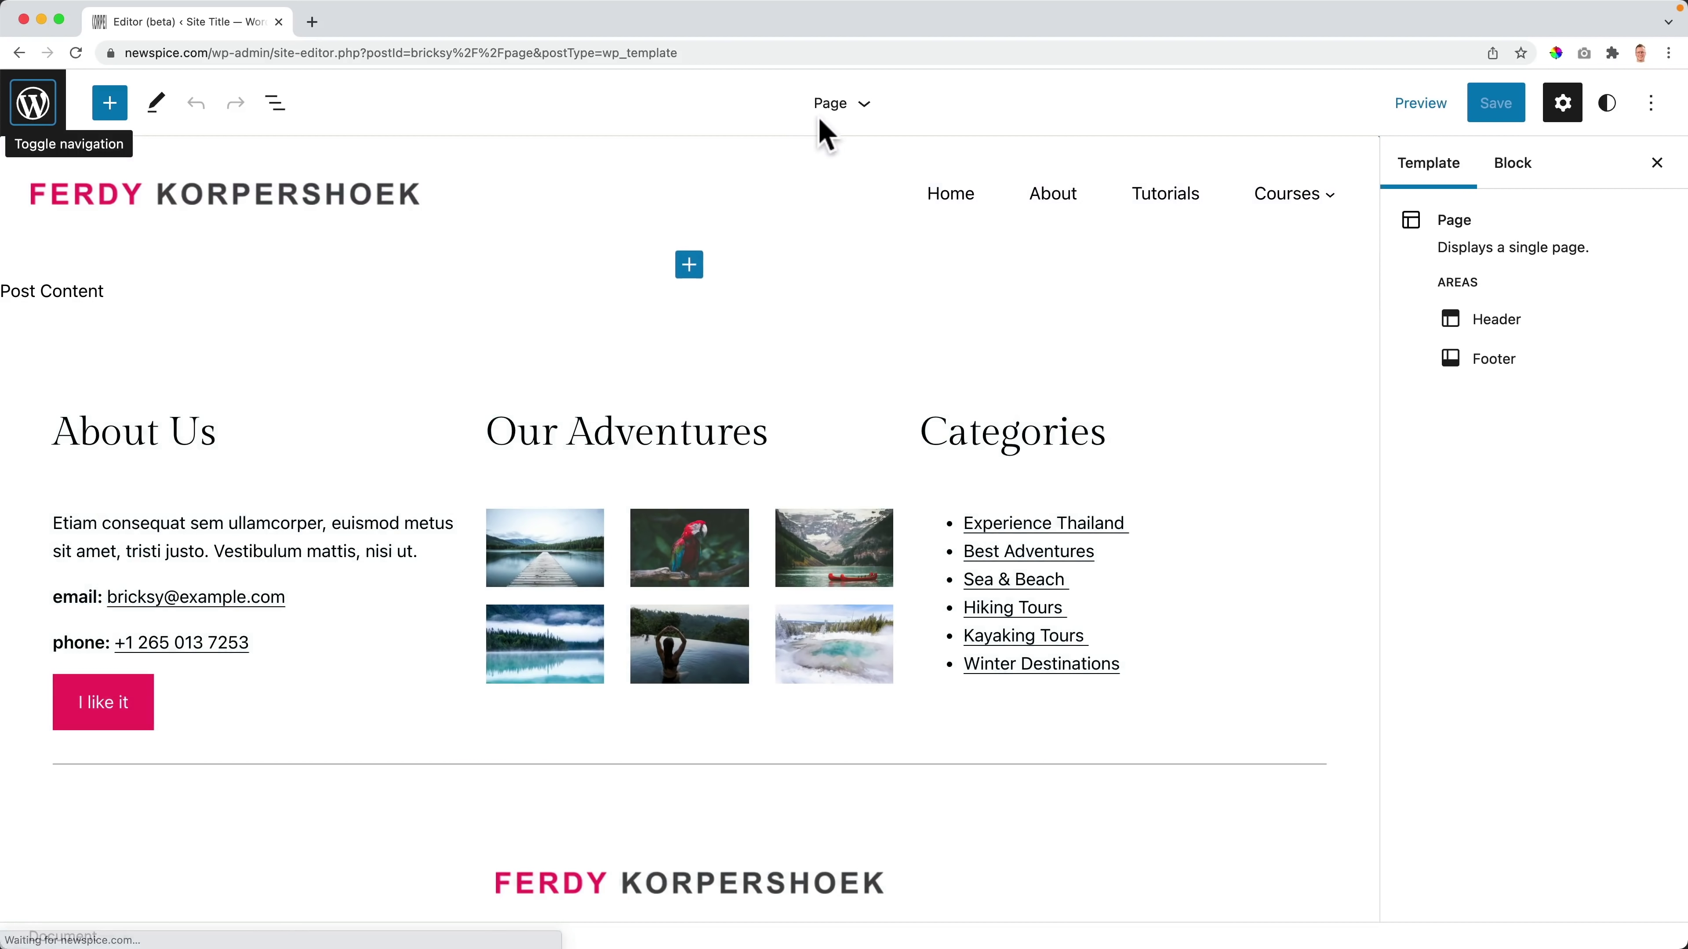
left_click(833, 104)
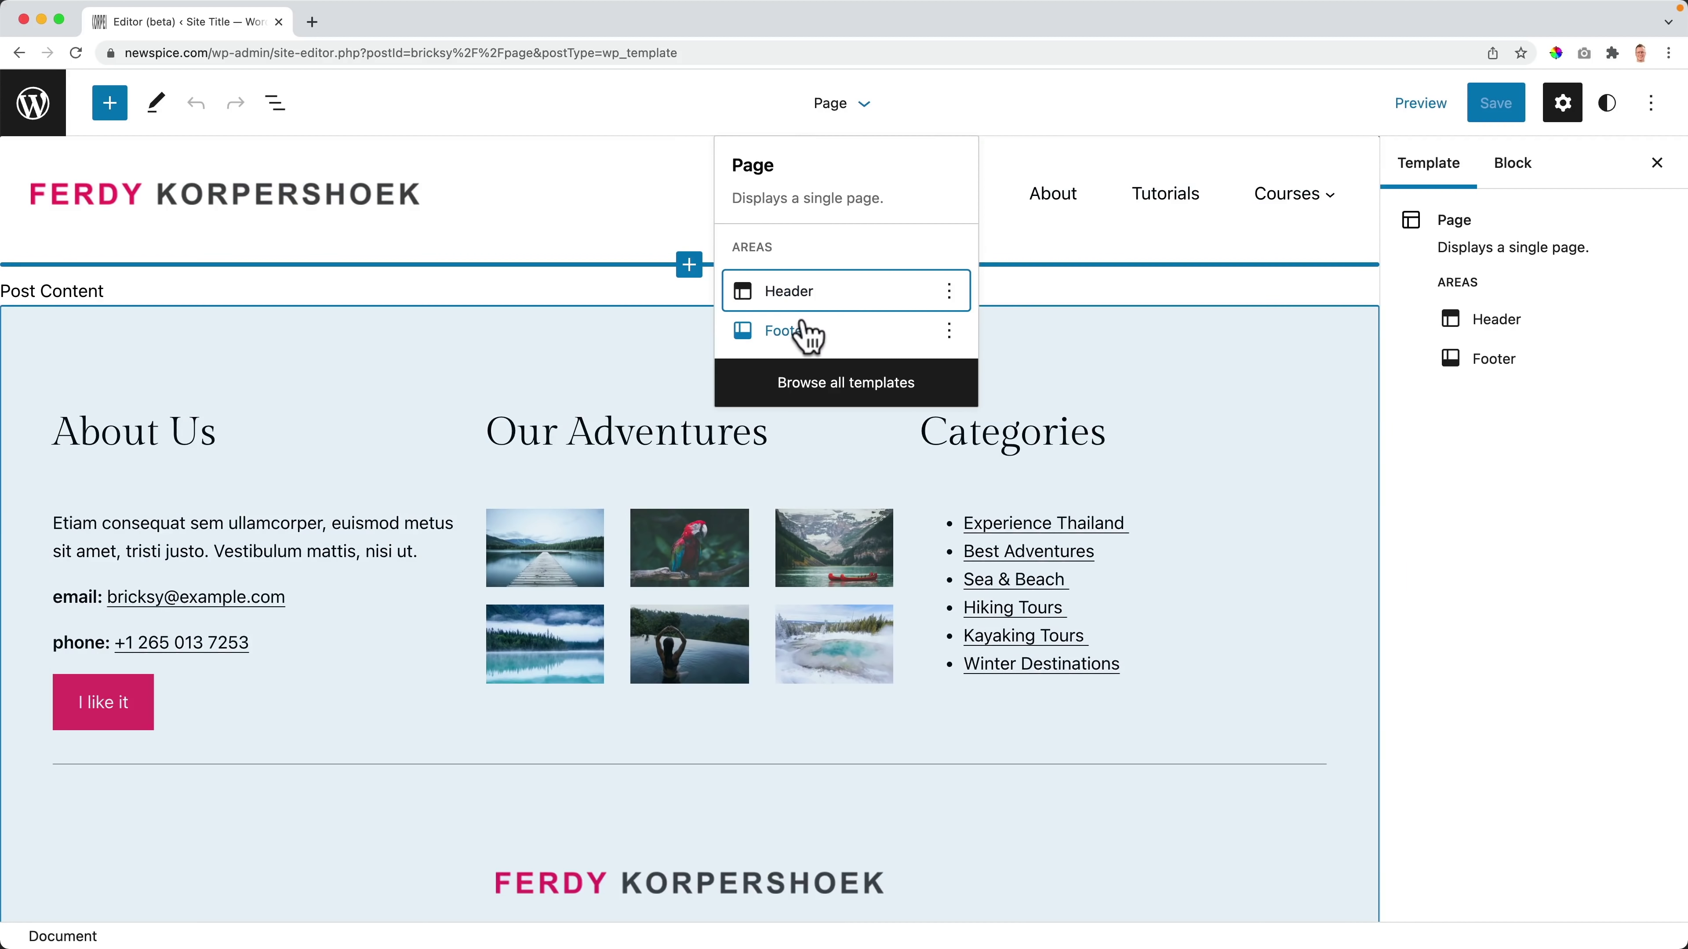
left_click(808, 336)
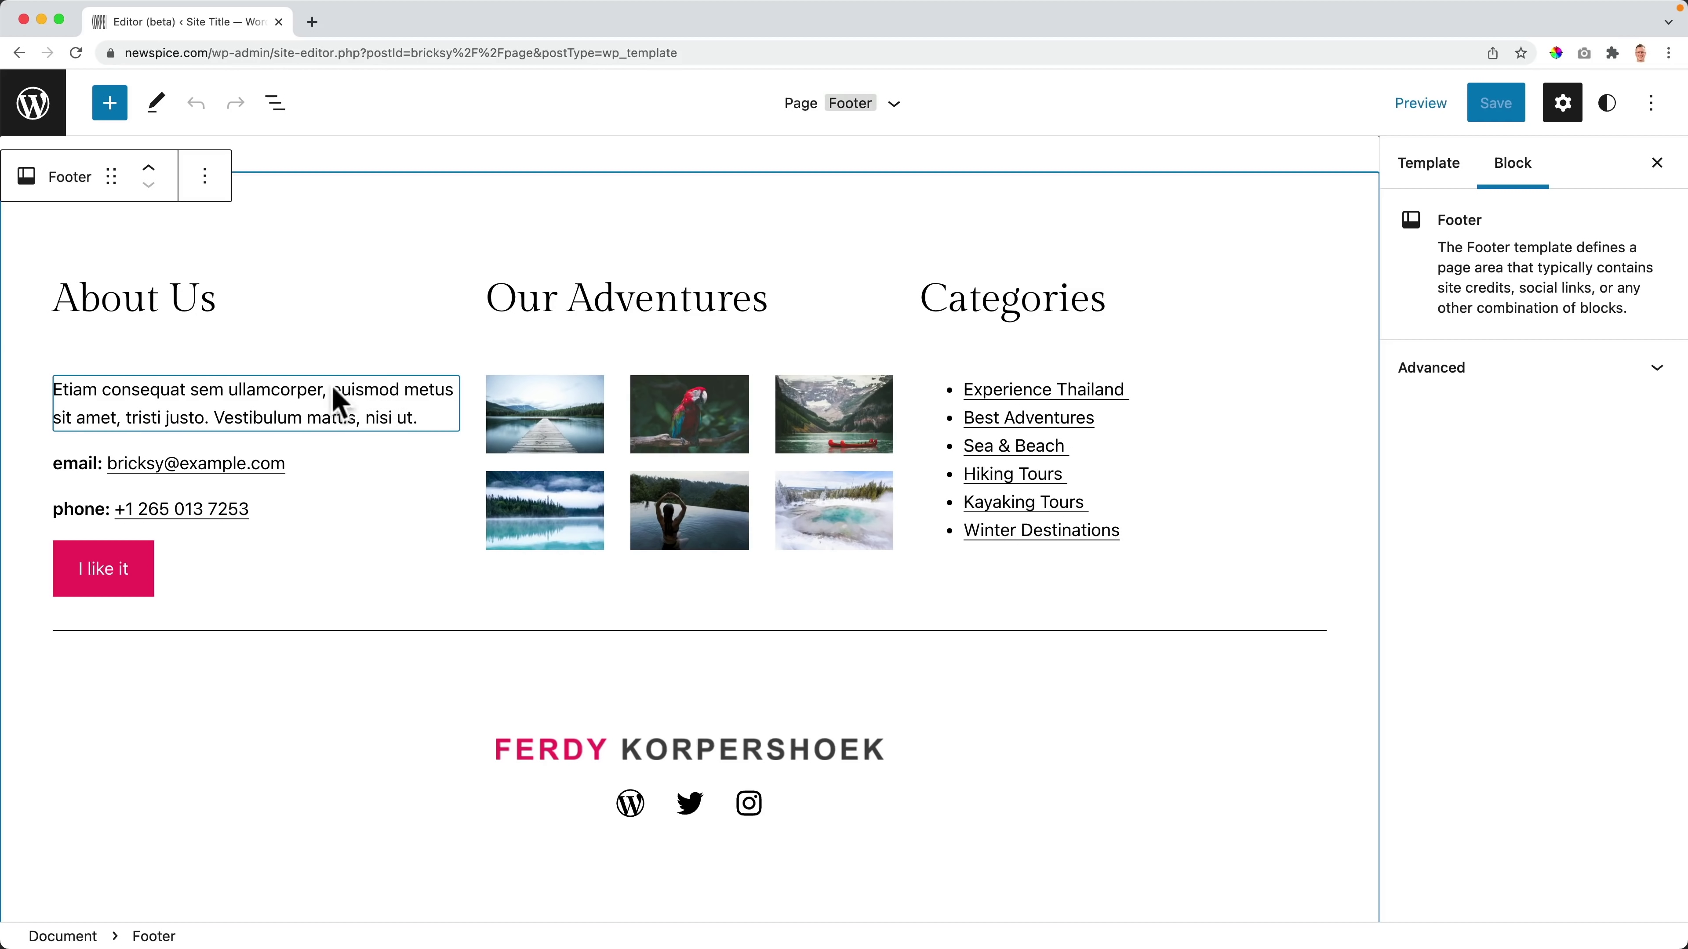
Step: Look through the Bricksy Footers block patterns available for the footer and return to the block list
left_click(112, 108)
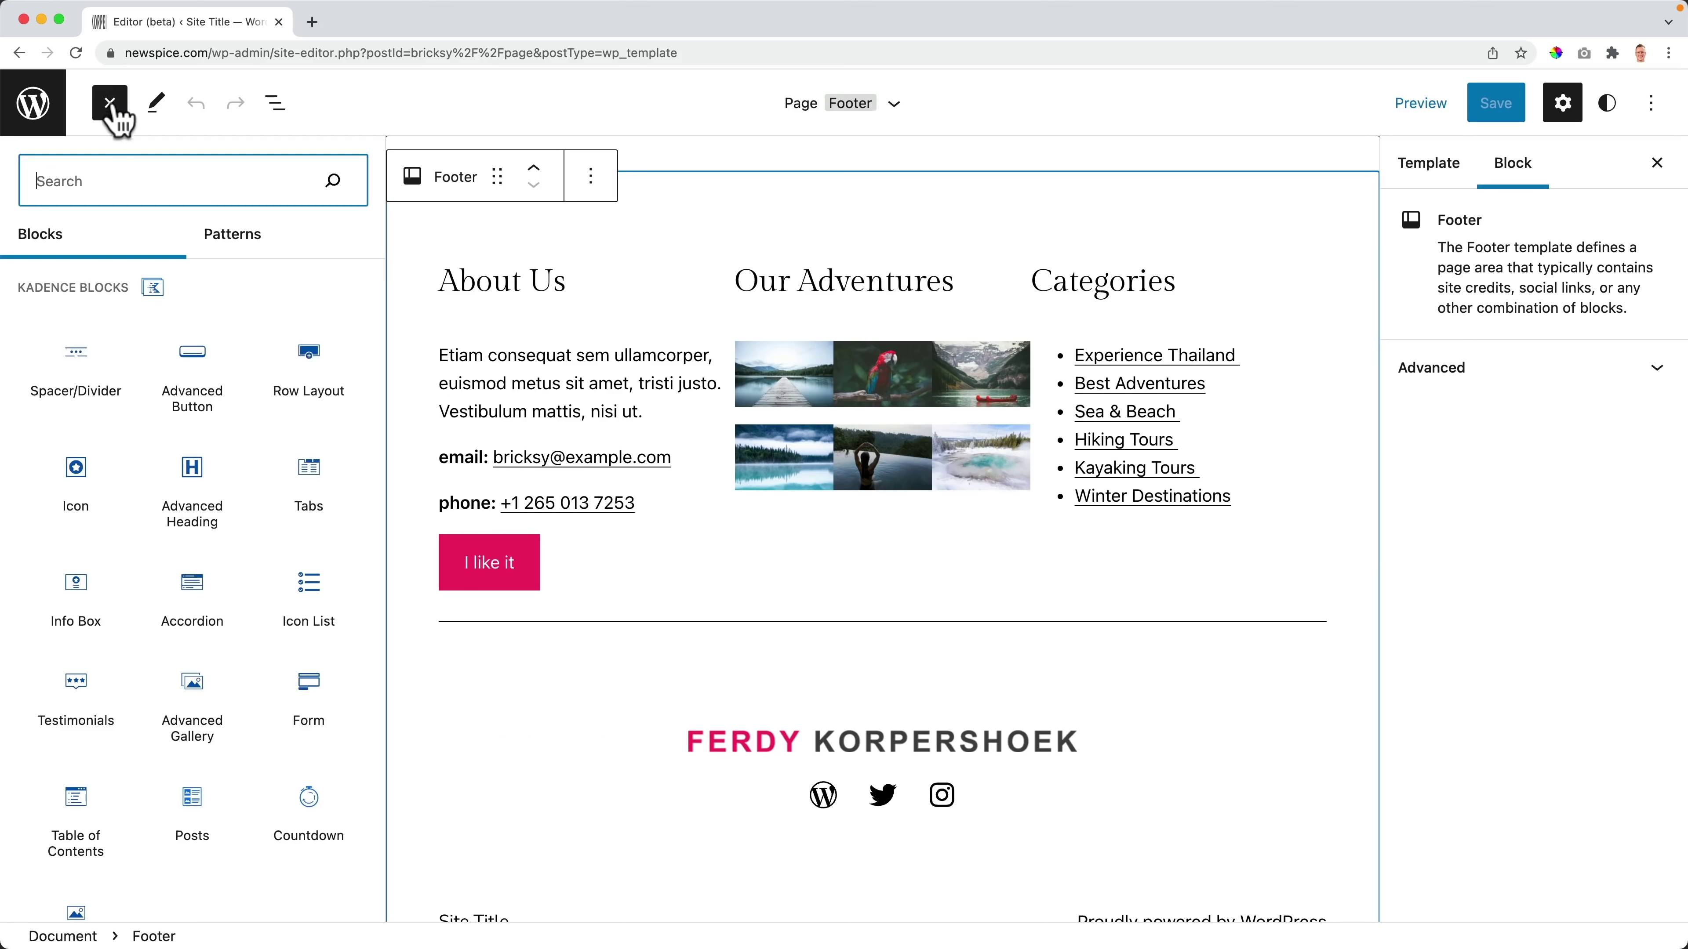
left_click(226, 236)
left_click(115, 301)
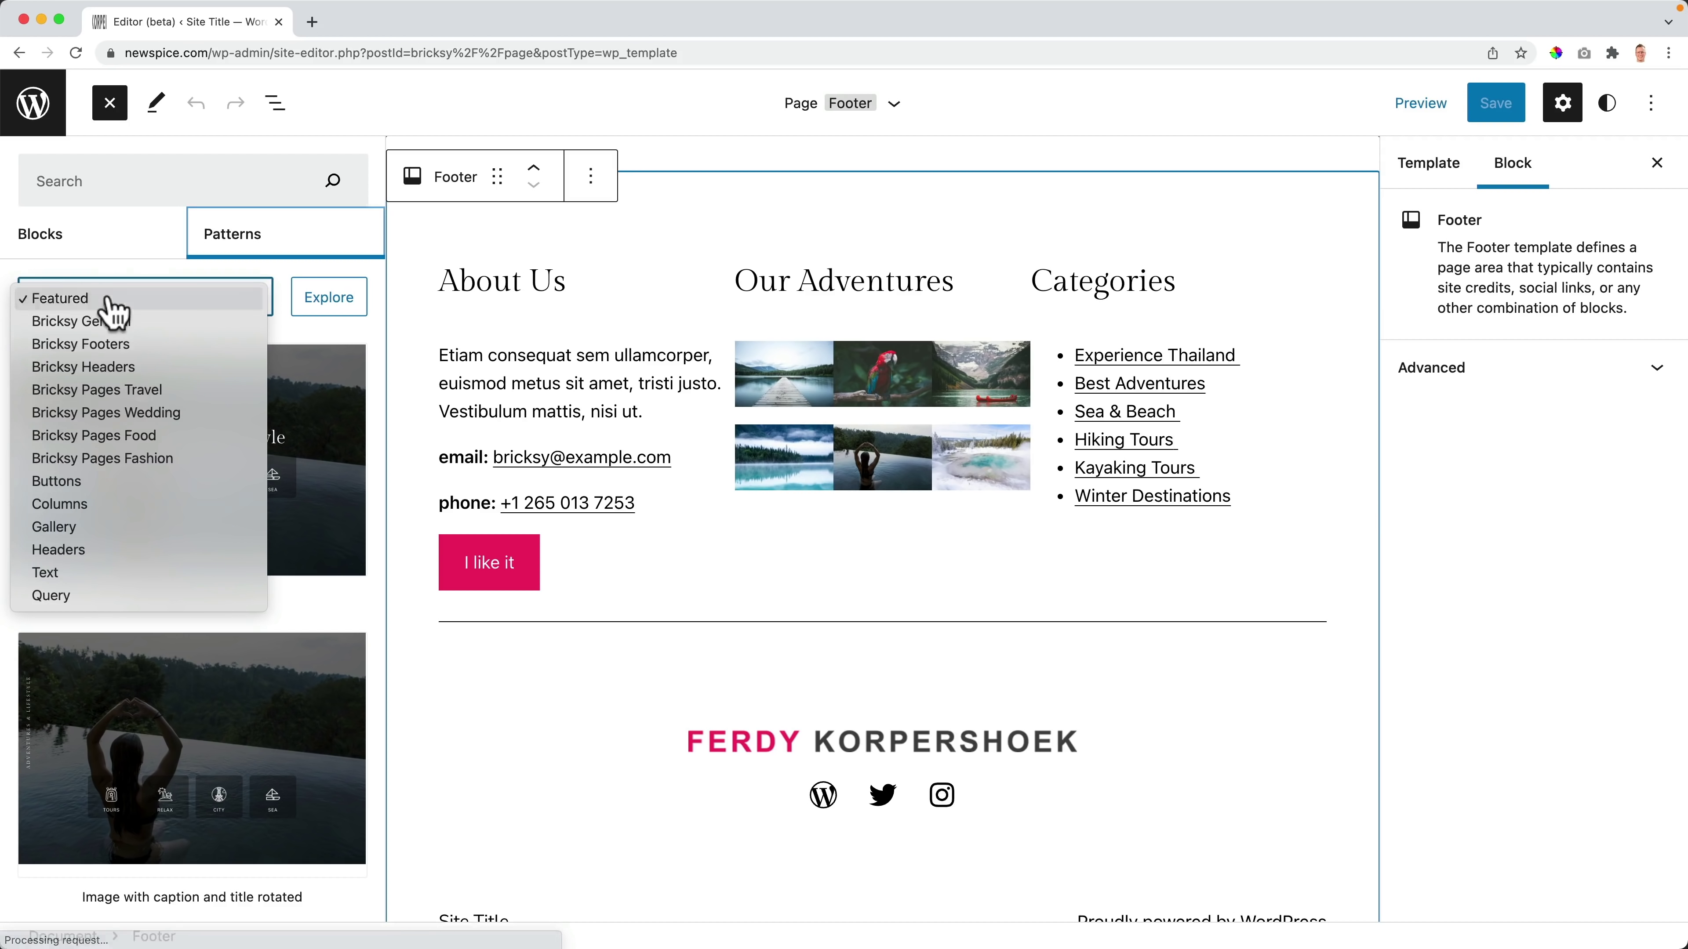
left_click(136, 346)
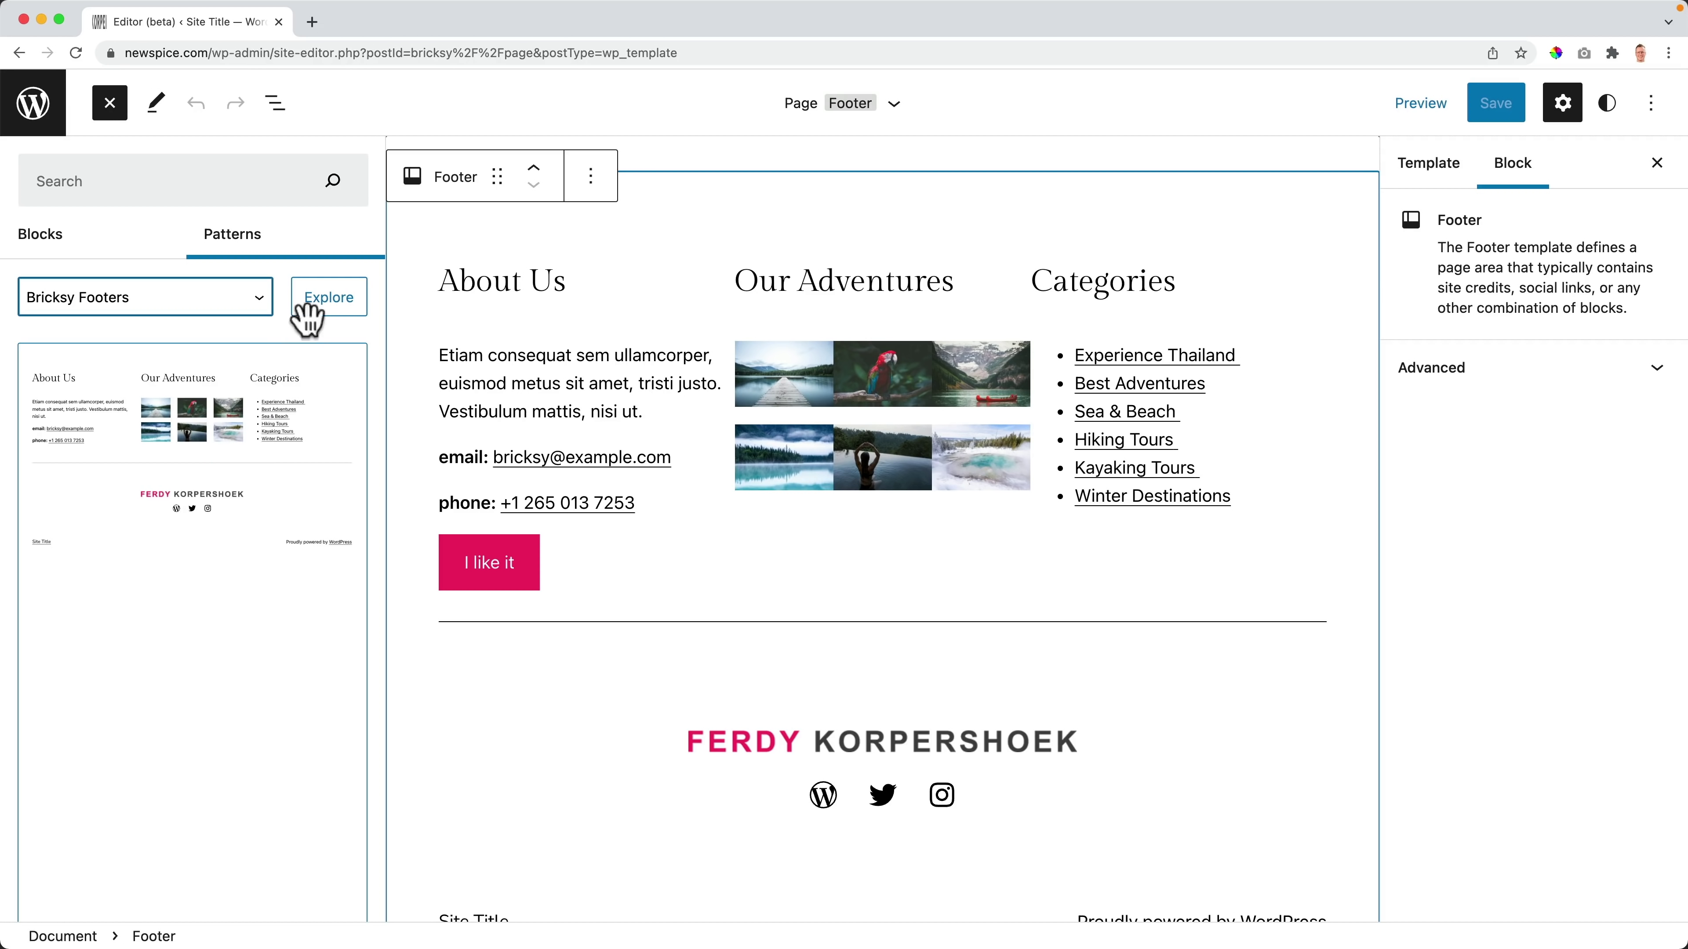
left_click(80, 247)
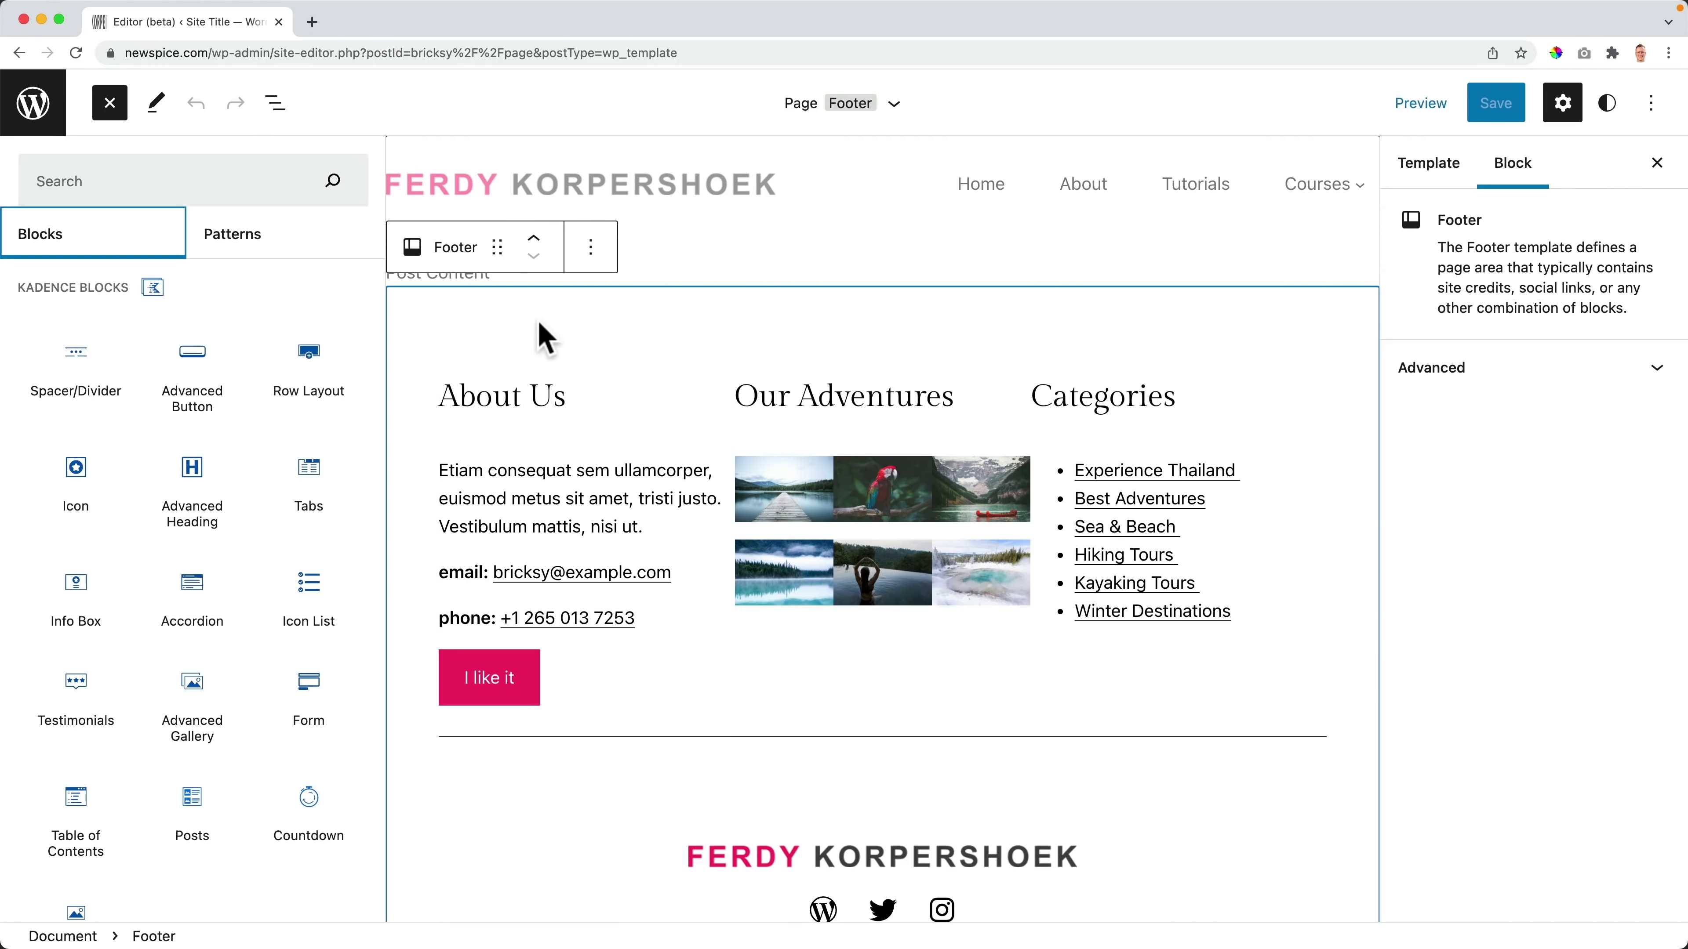
Step: Give the main Group block inside the Footer the dark blue theme background #160f92 and white #ffffff text
left_click(541, 333)
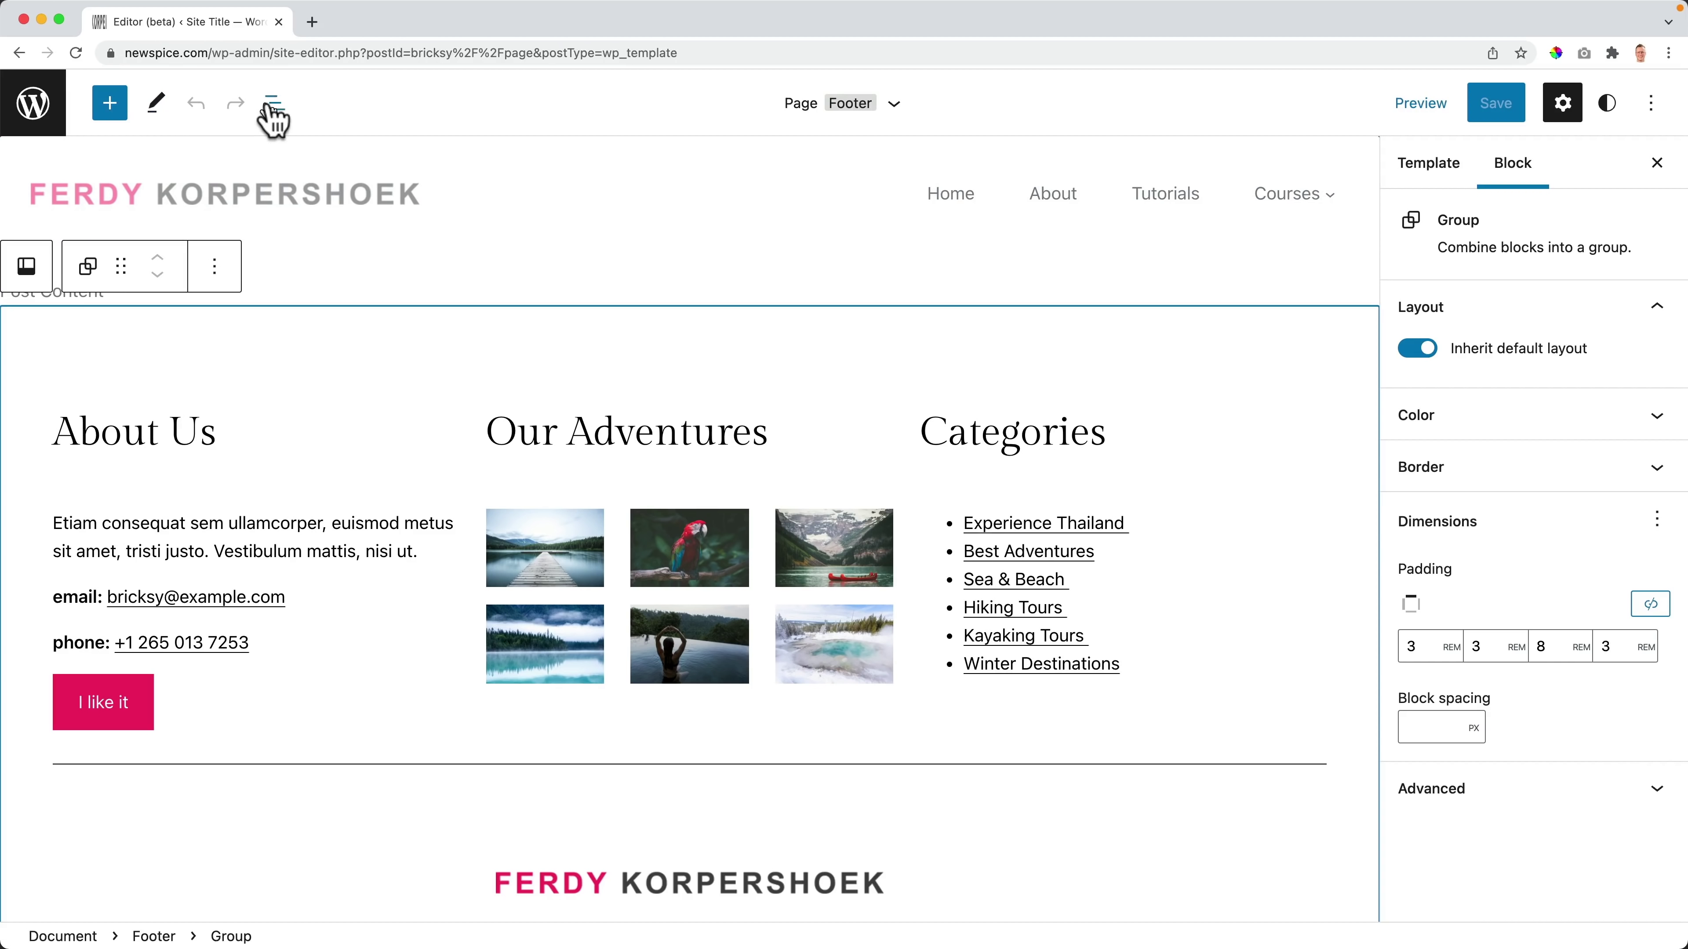
left_click(275, 103)
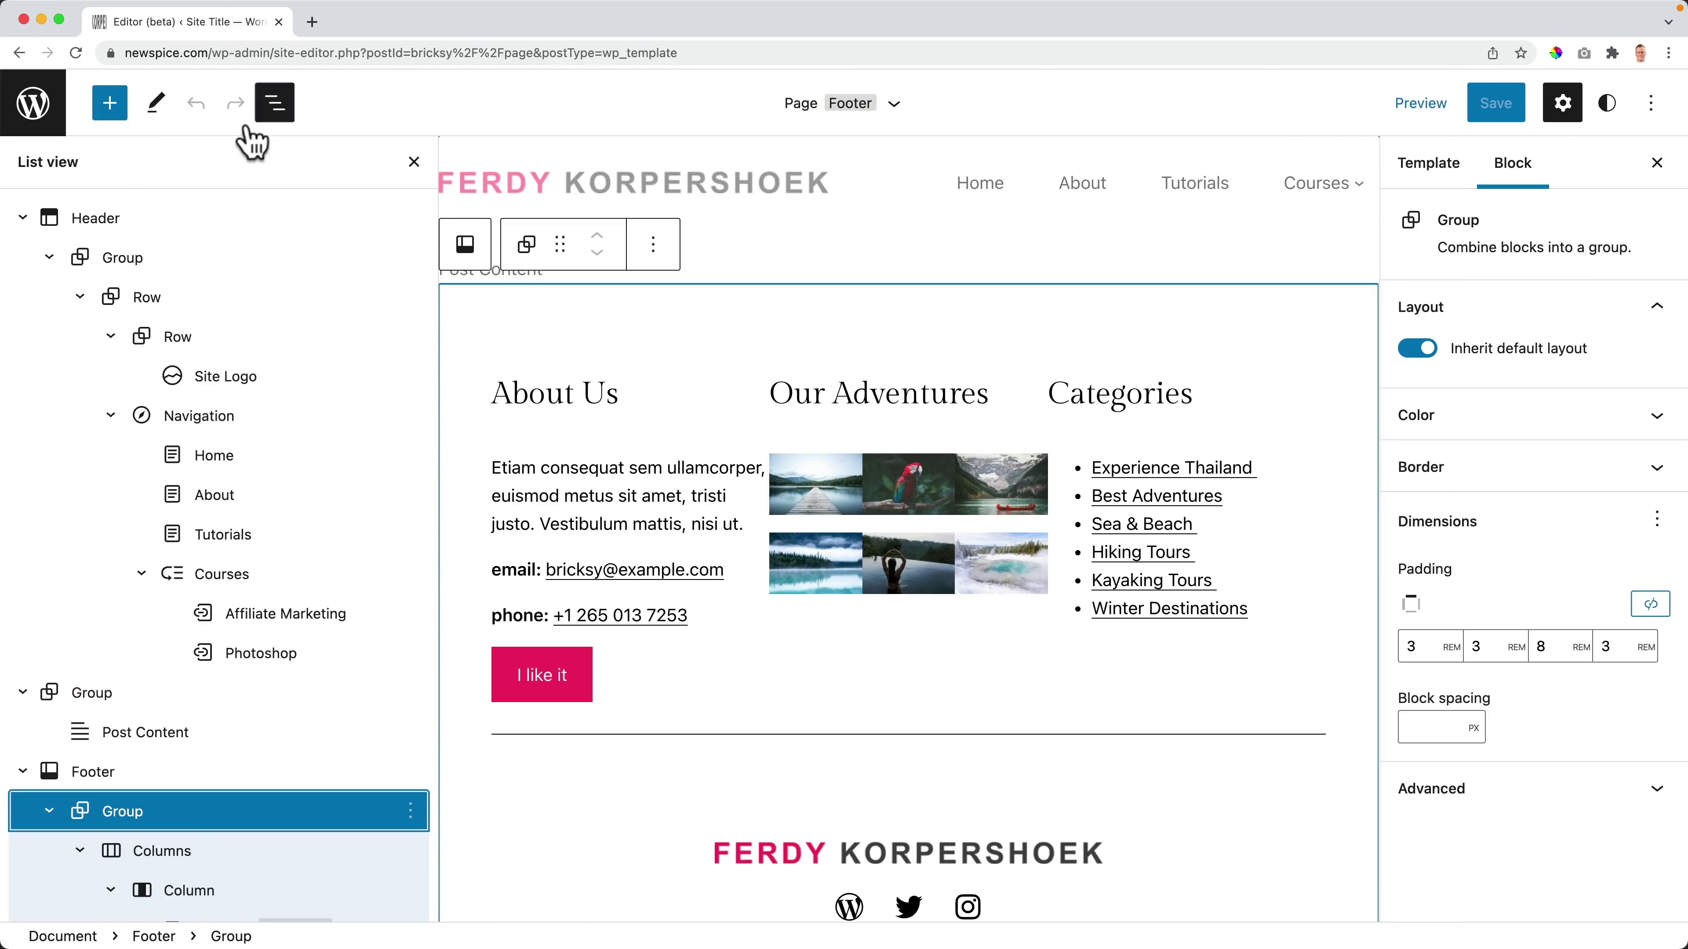
left_click(22, 218)
left_click(22, 257)
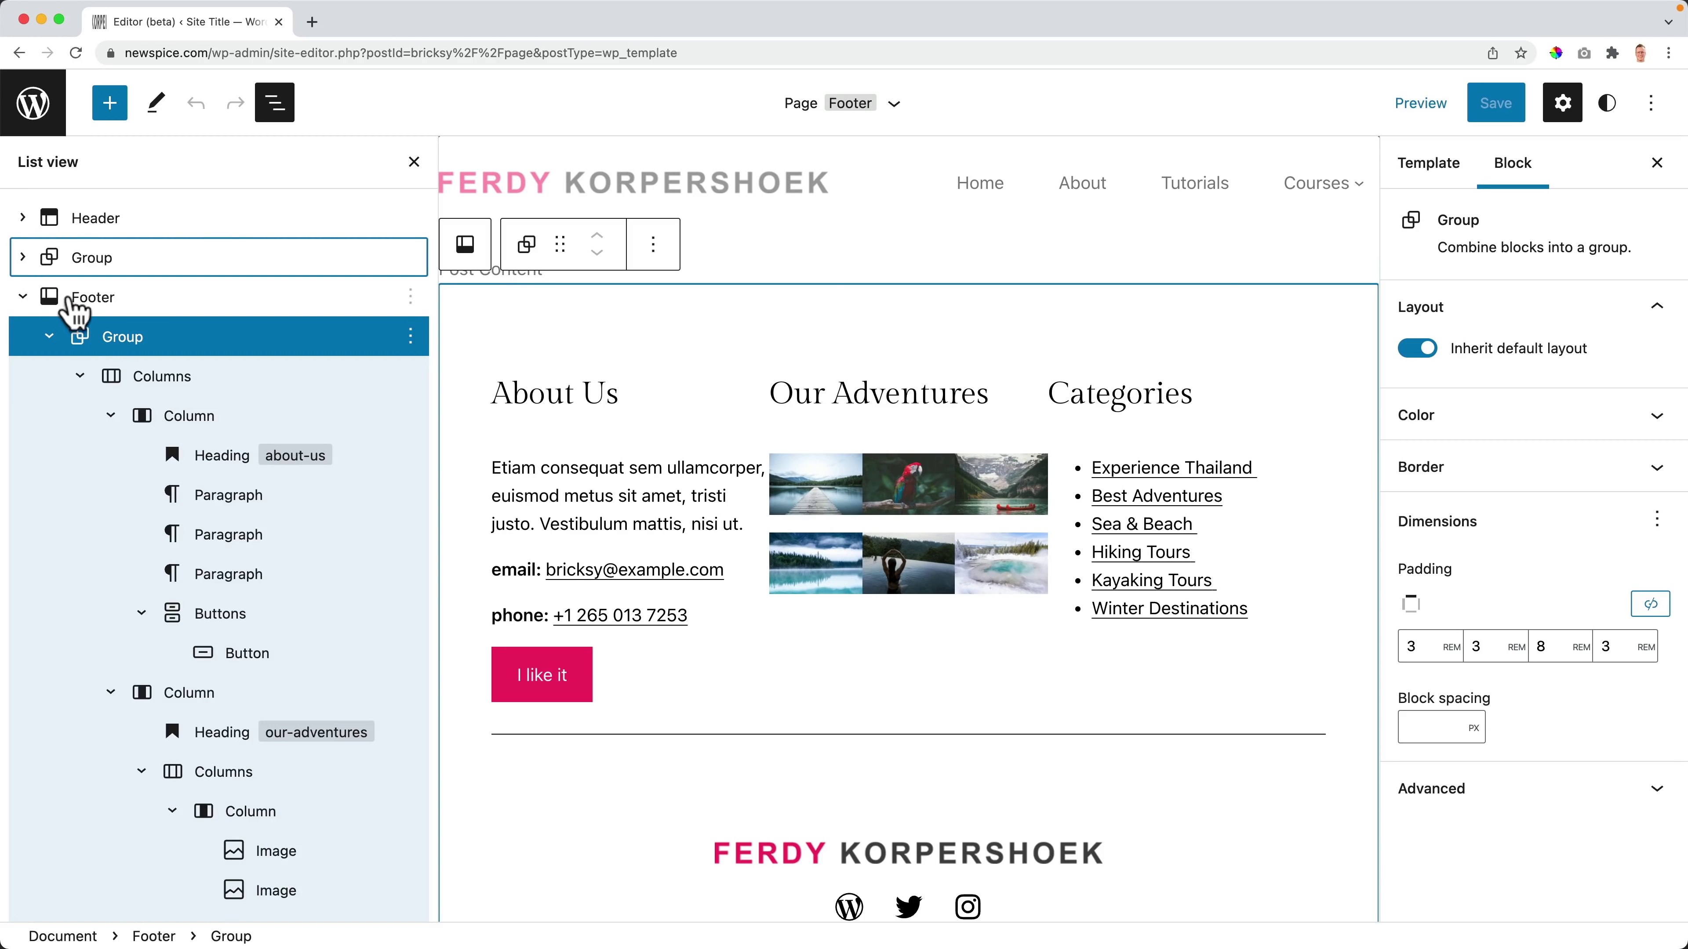
left_click(92, 301)
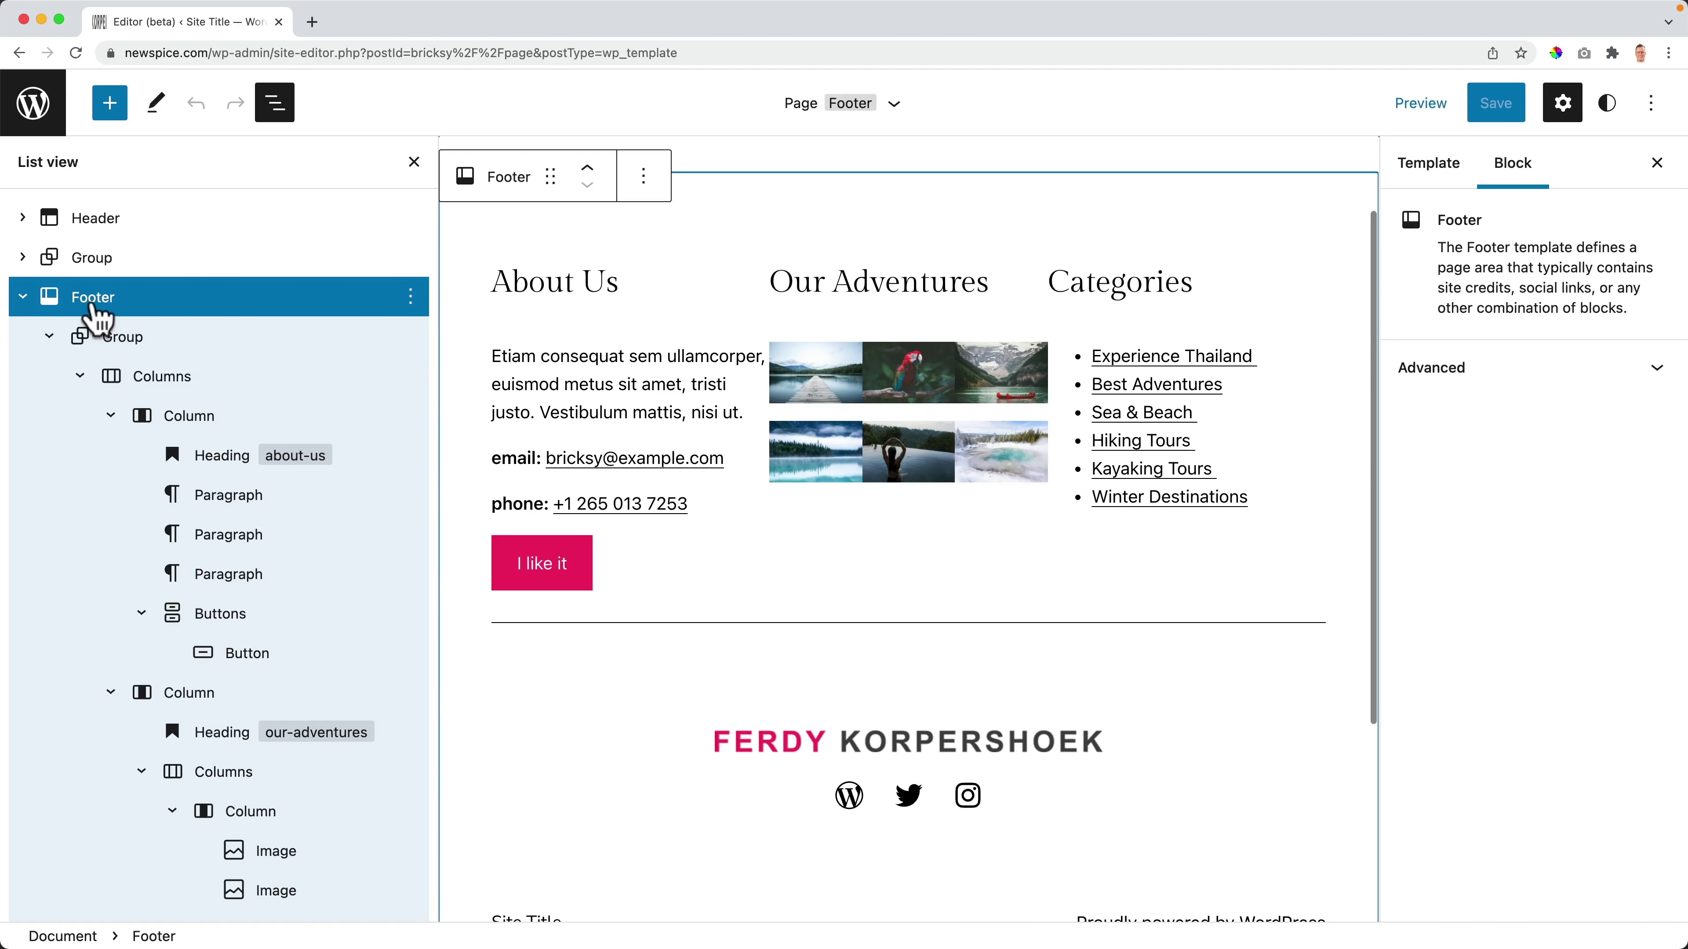
left_click(113, 347)
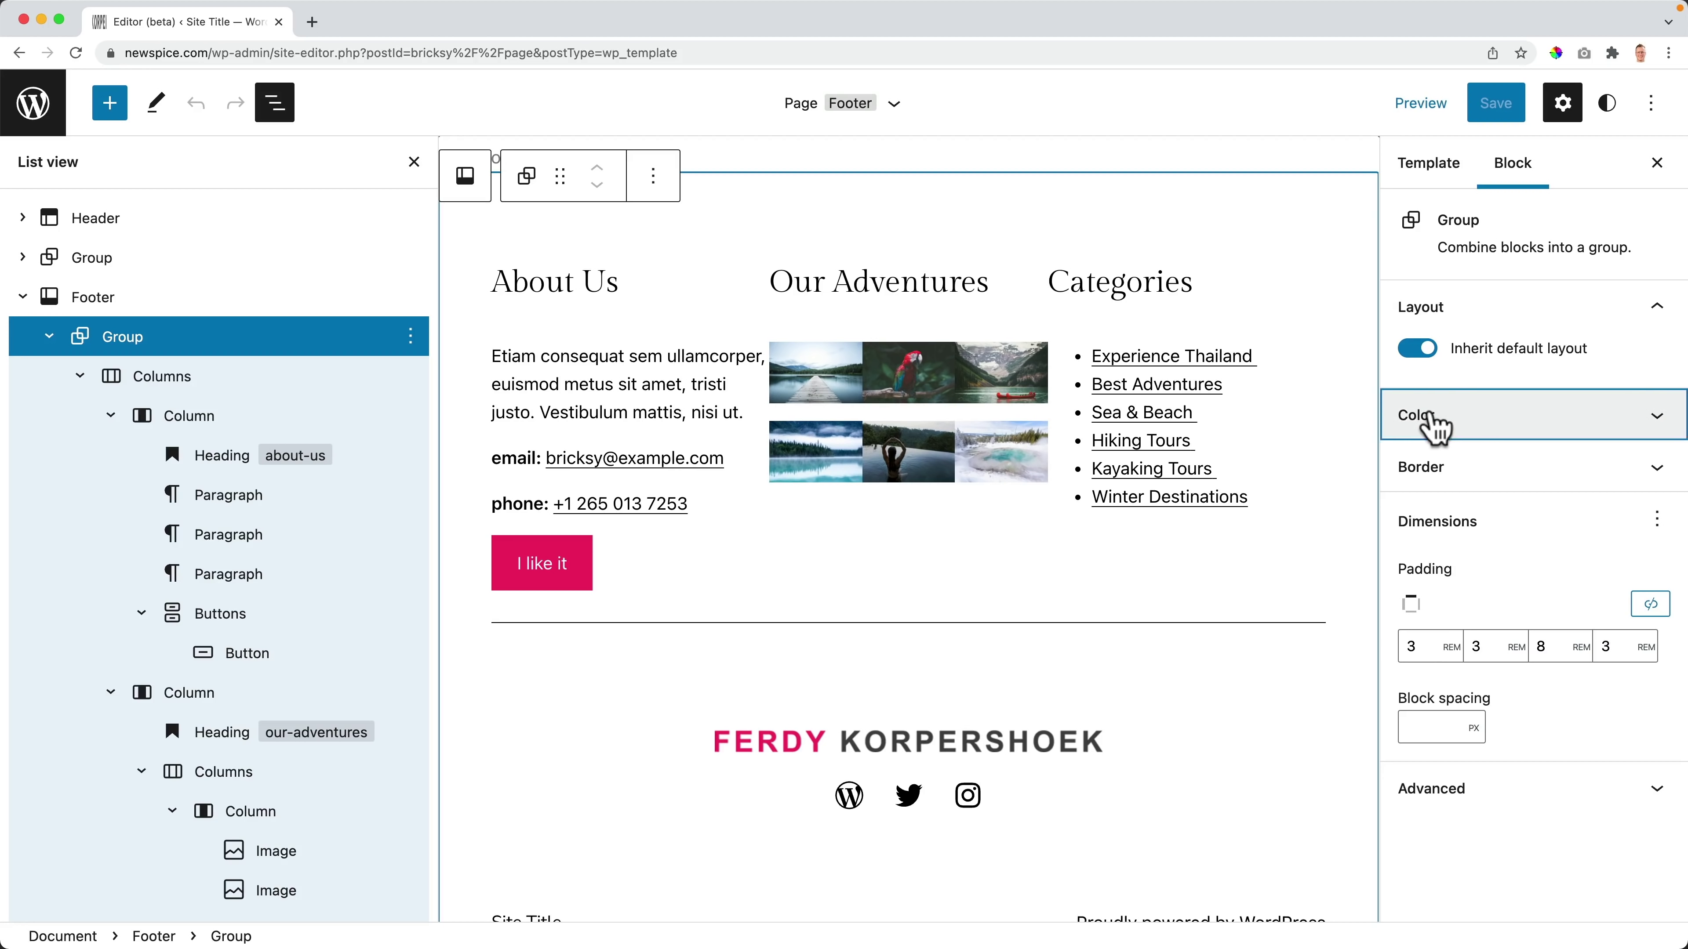
left_click(1435, 426)
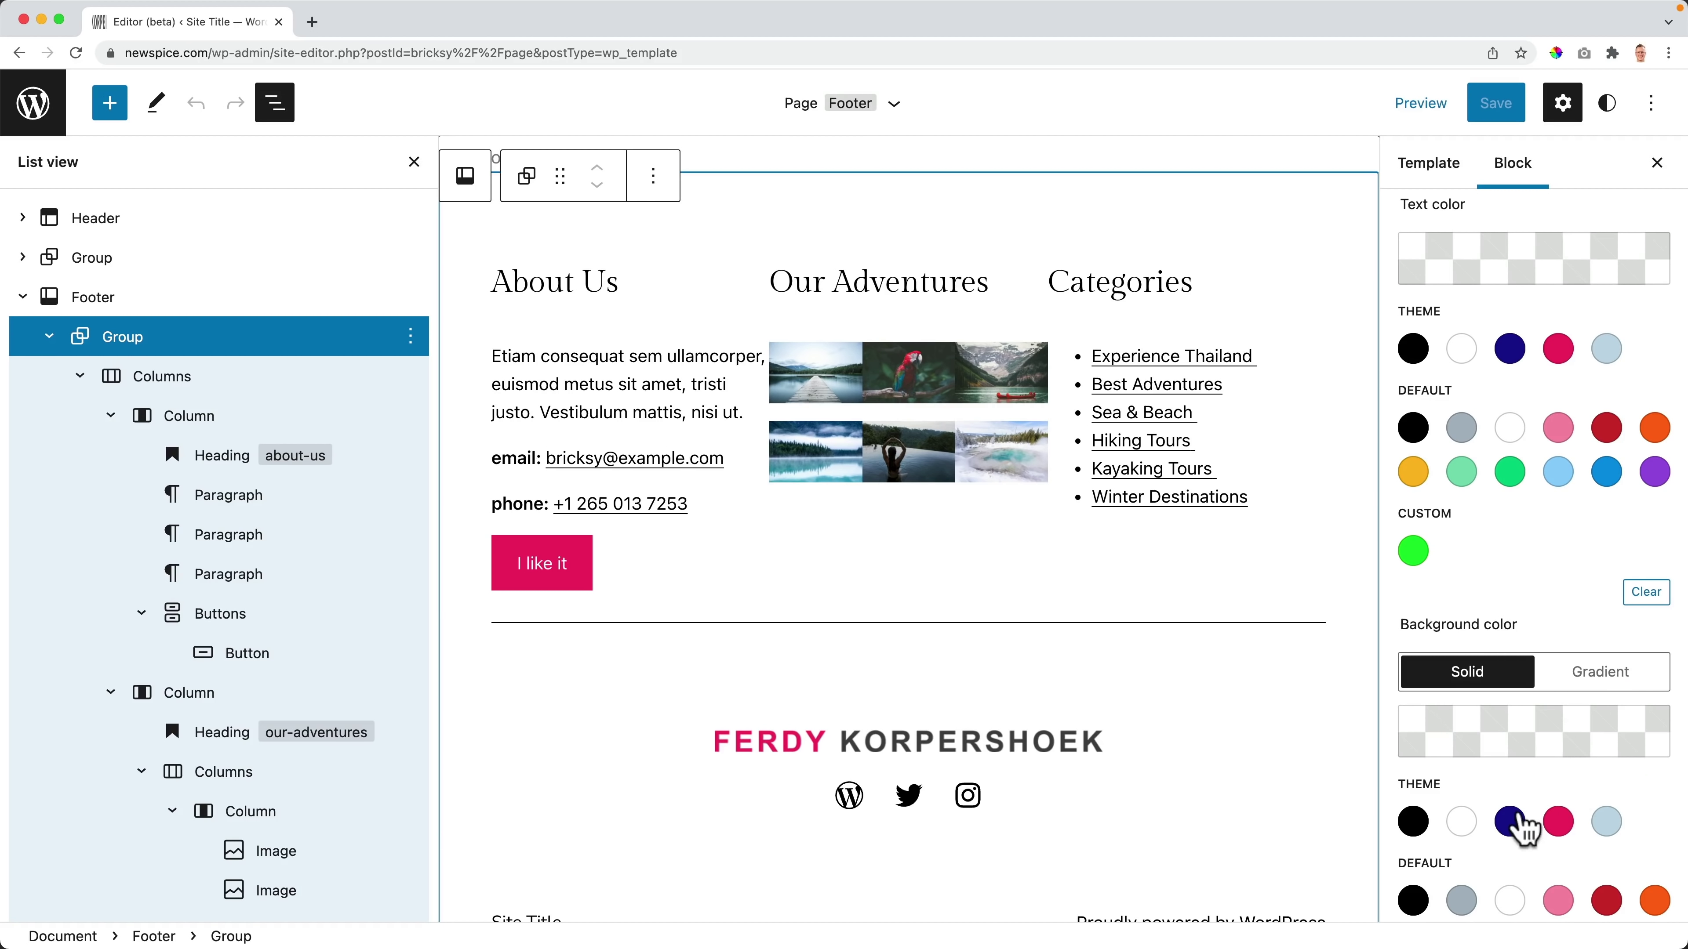
left_click(1511, 825)
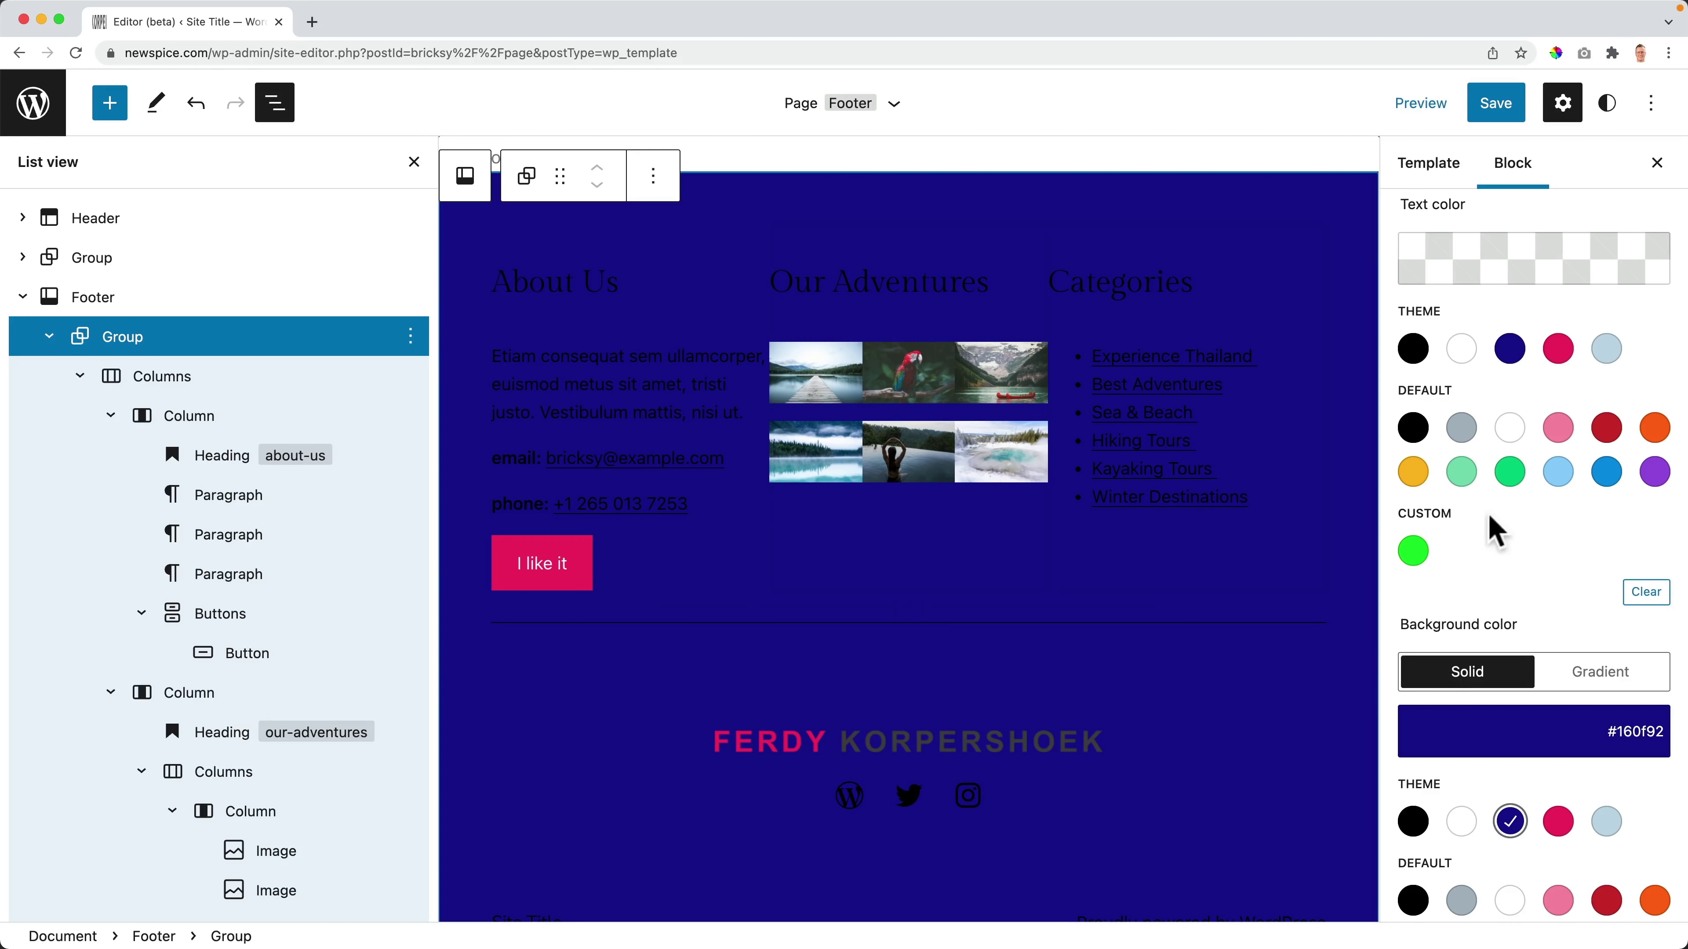
left_click(1465, 353)
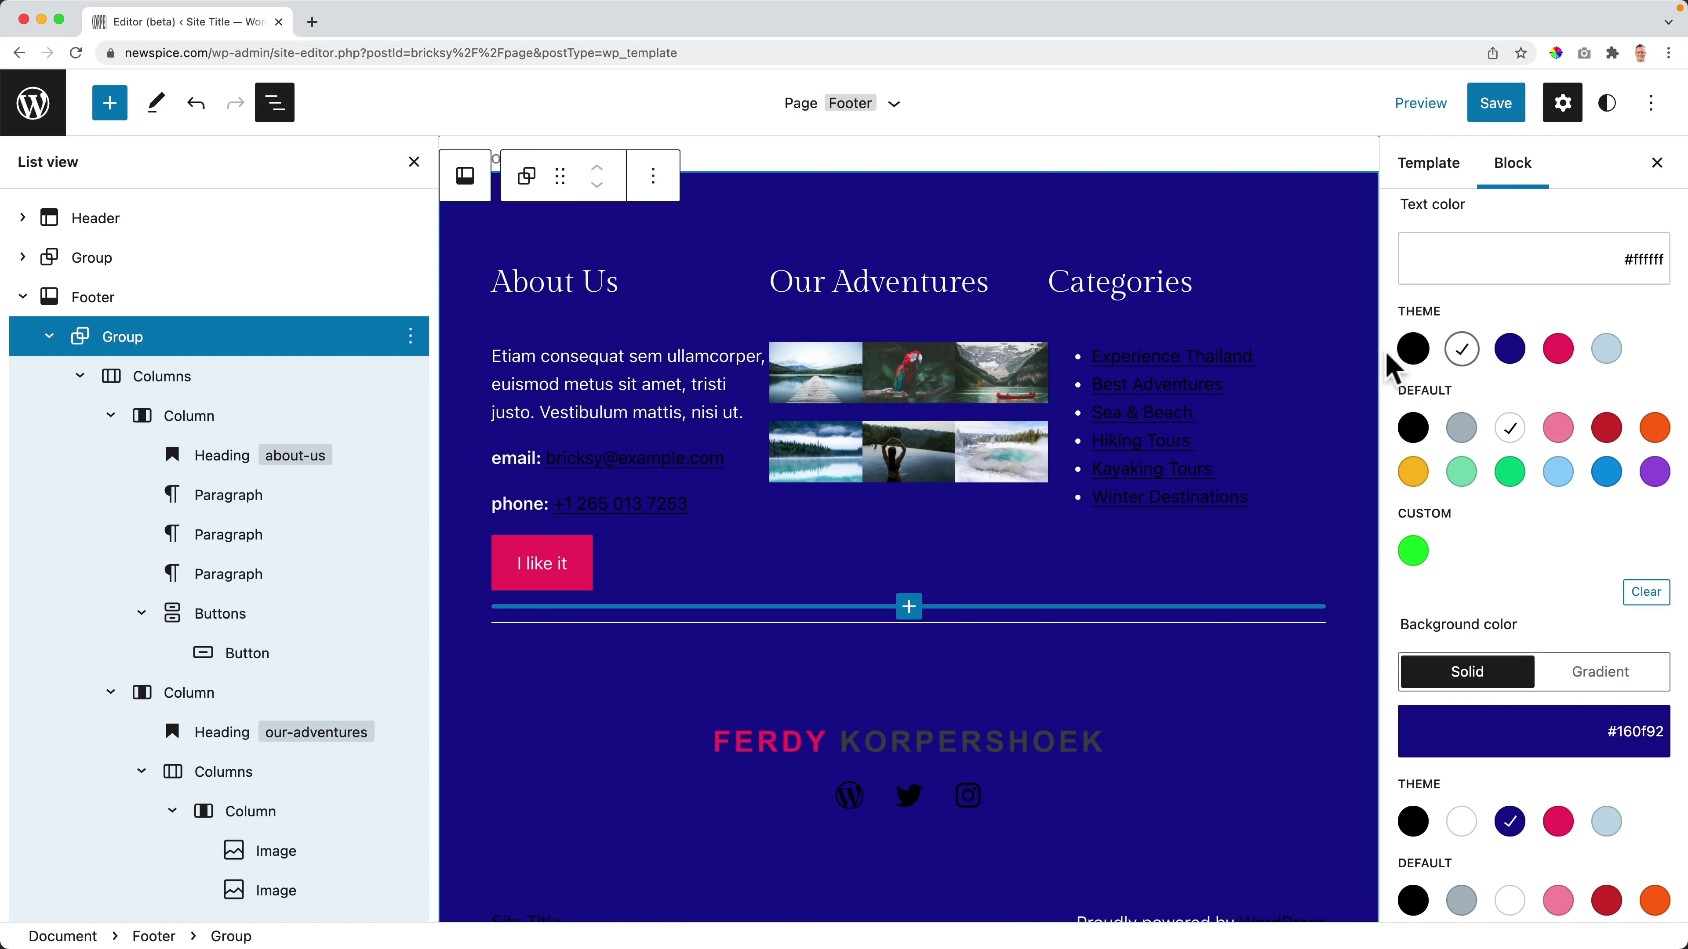
Step: Set the link color of the footer's About Us column to the theme's pink, after trying white
left_click(634, 460)
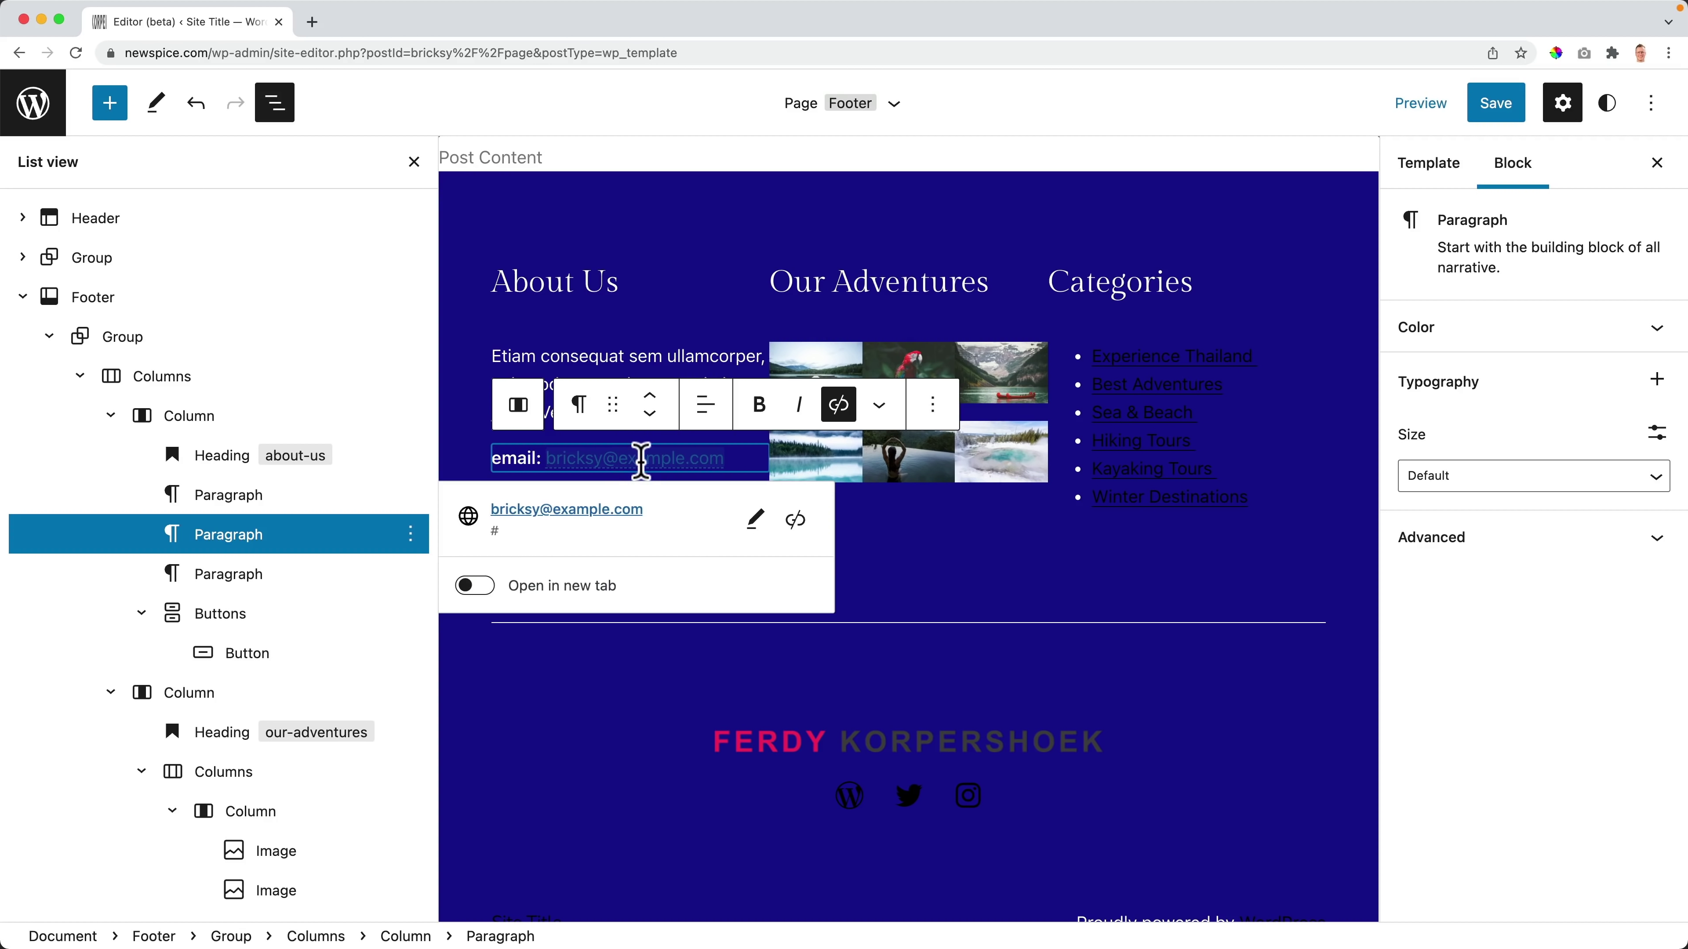
left_click(202, 423)
left_click(1462, 327)
scroll(1528, 552, "down", 10)
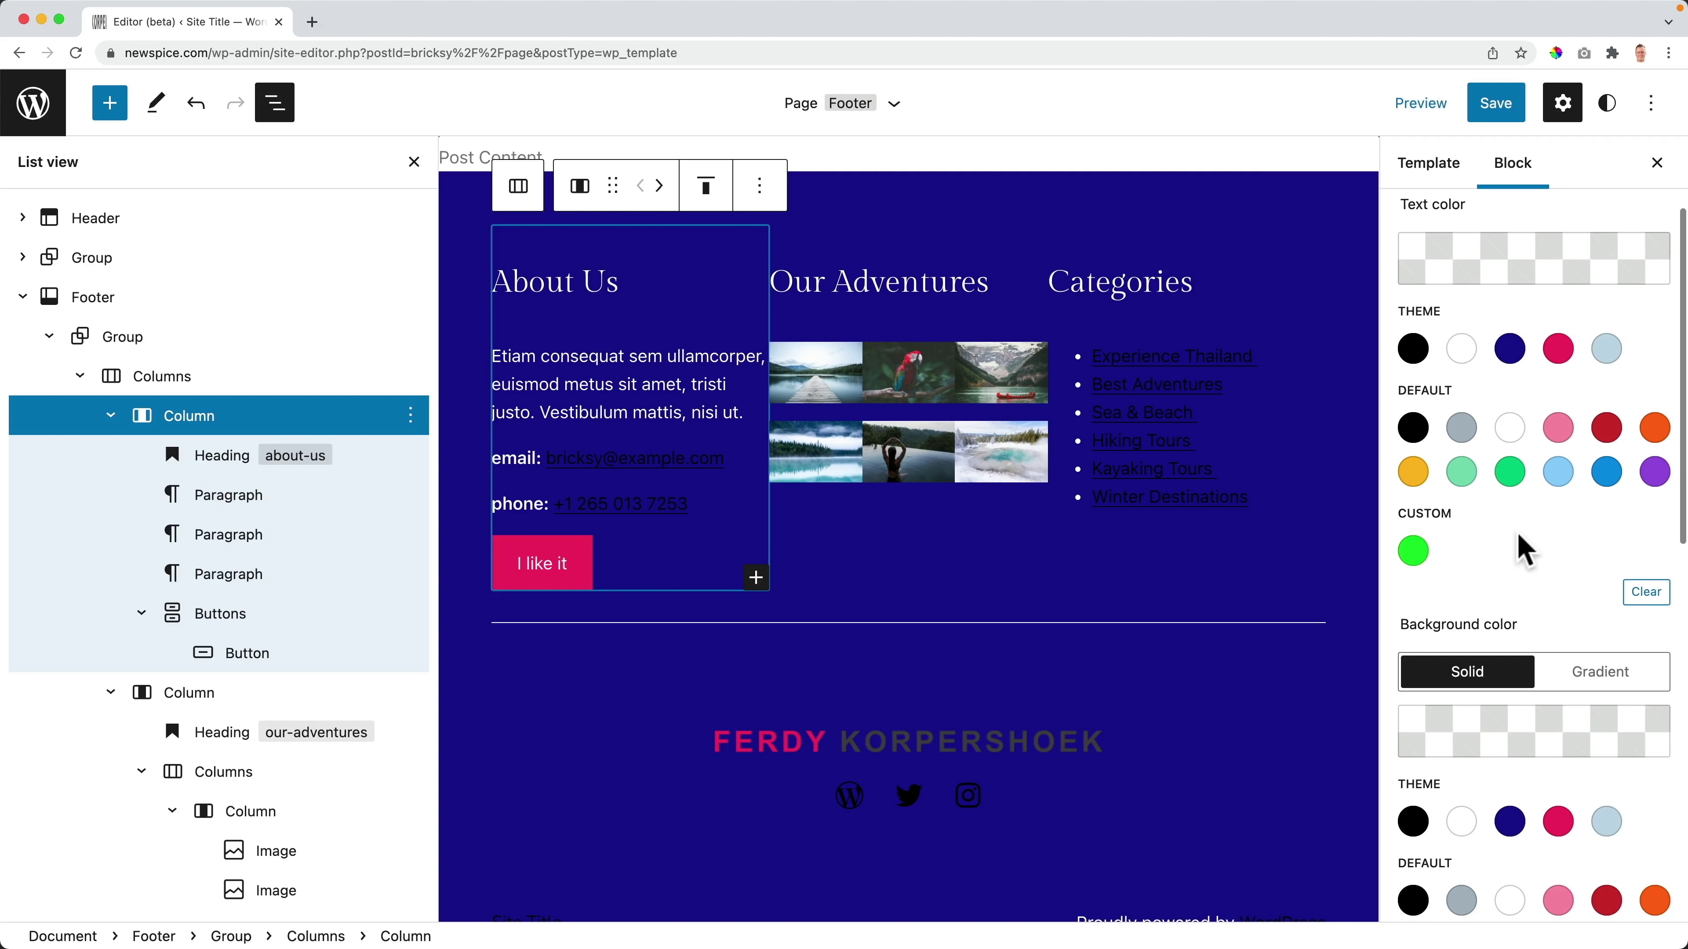
scroll(1566, 633, "down", 5)
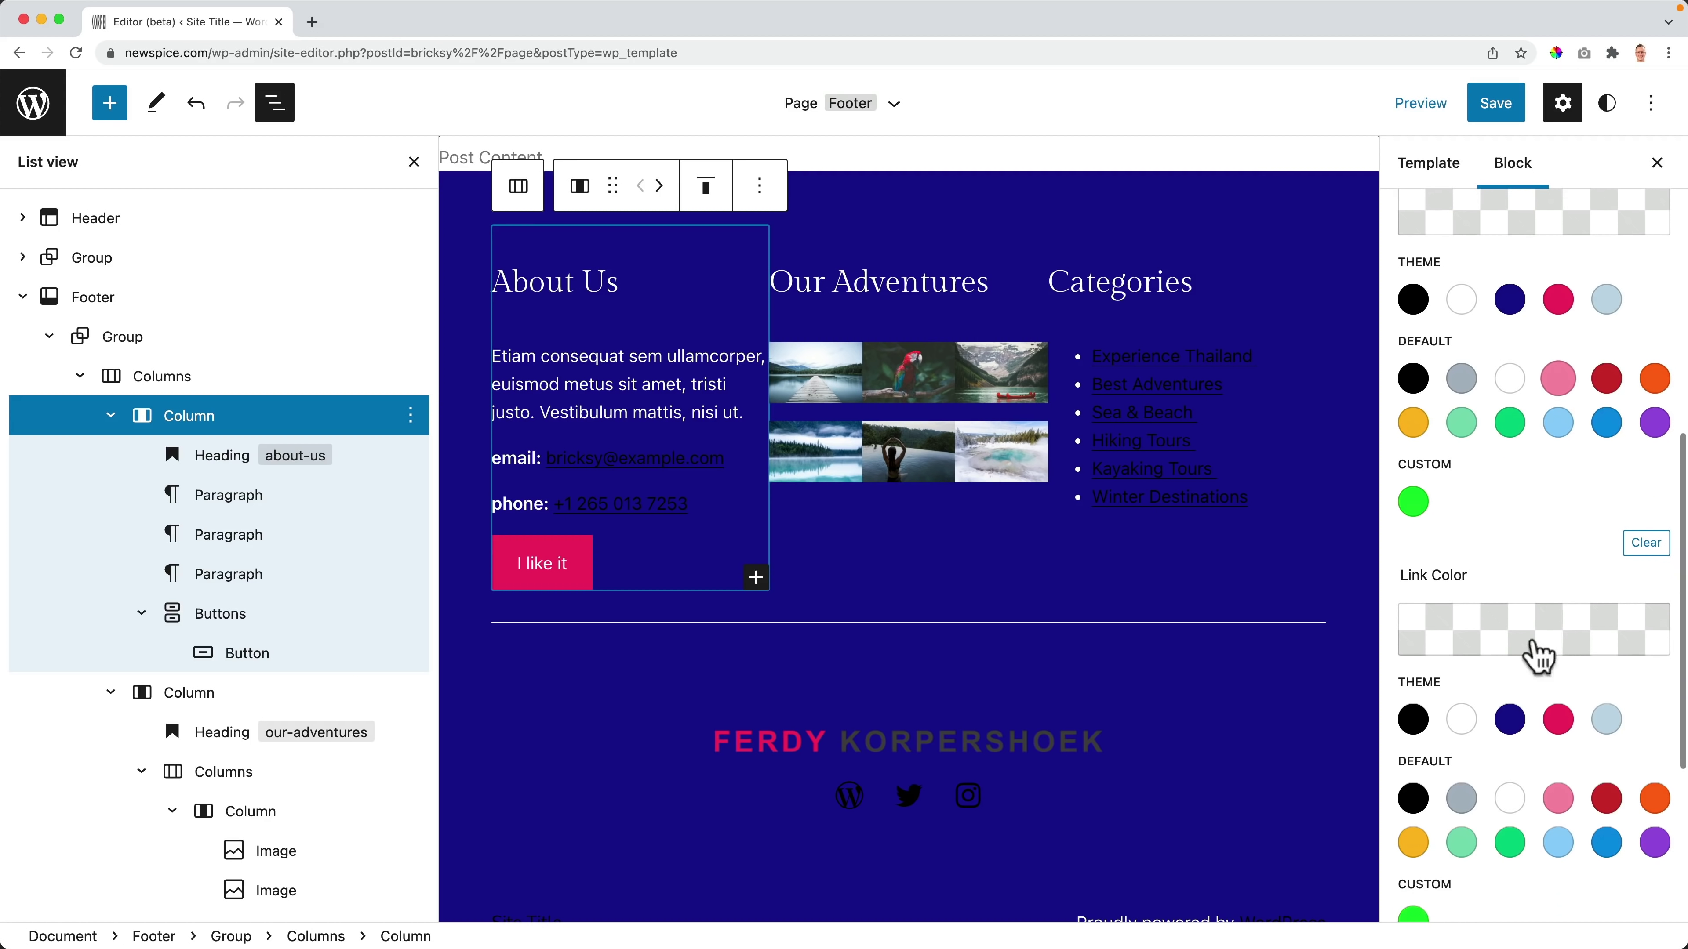
left_click(1462, 708)
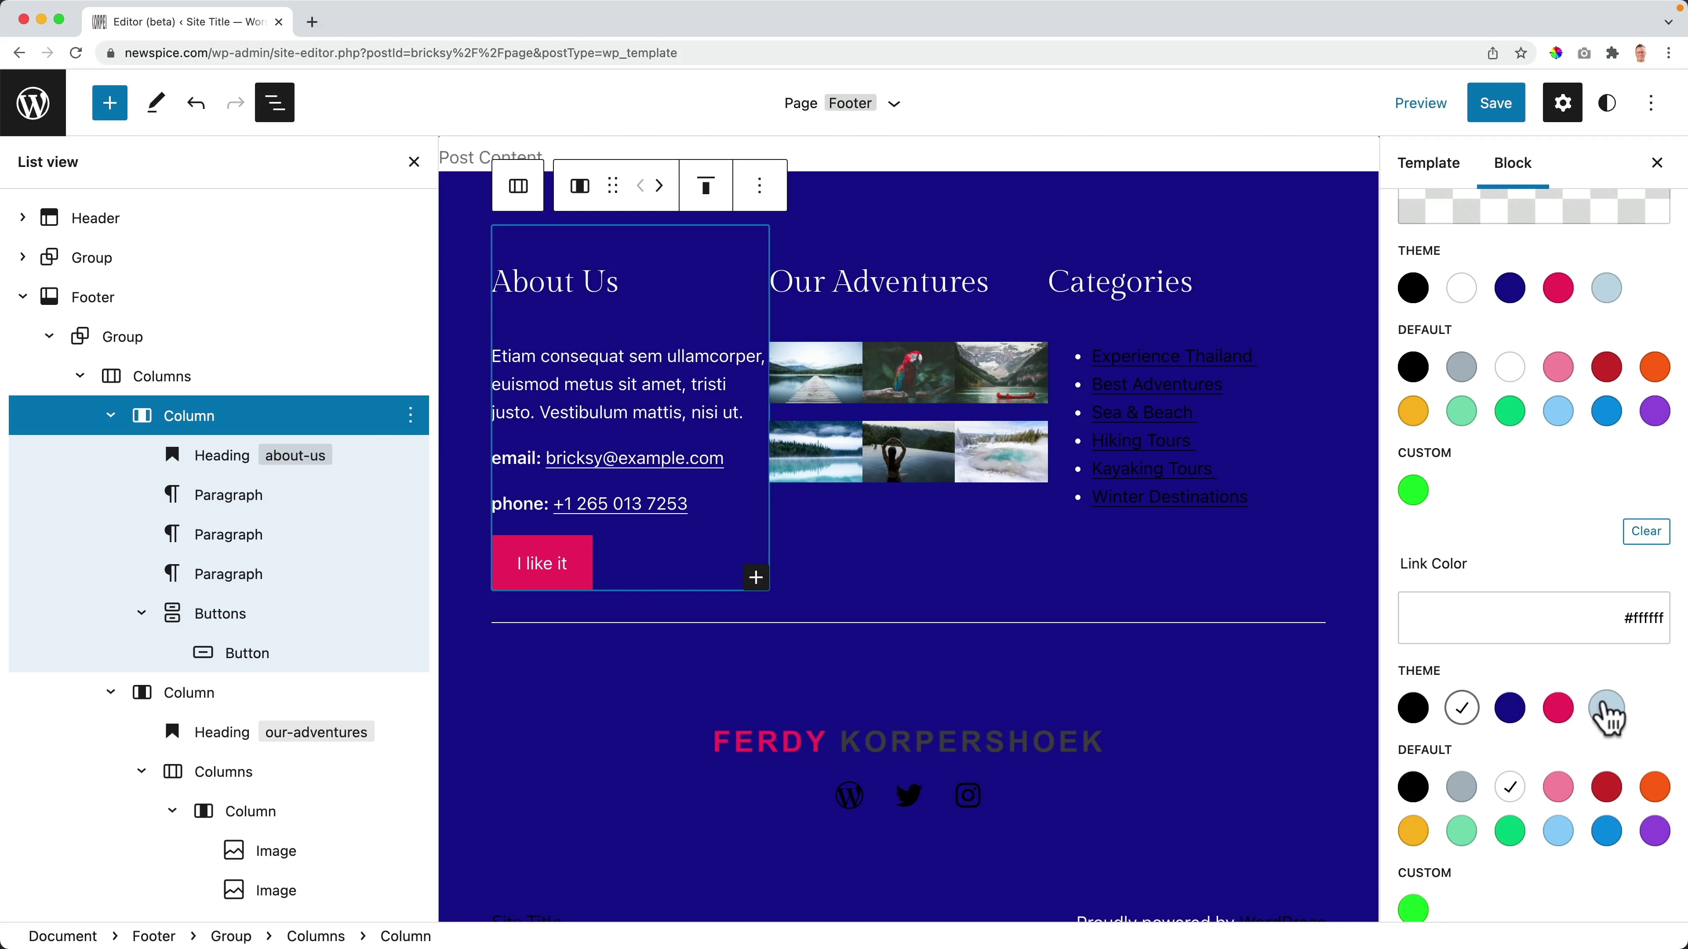
left_click(1558, 711)
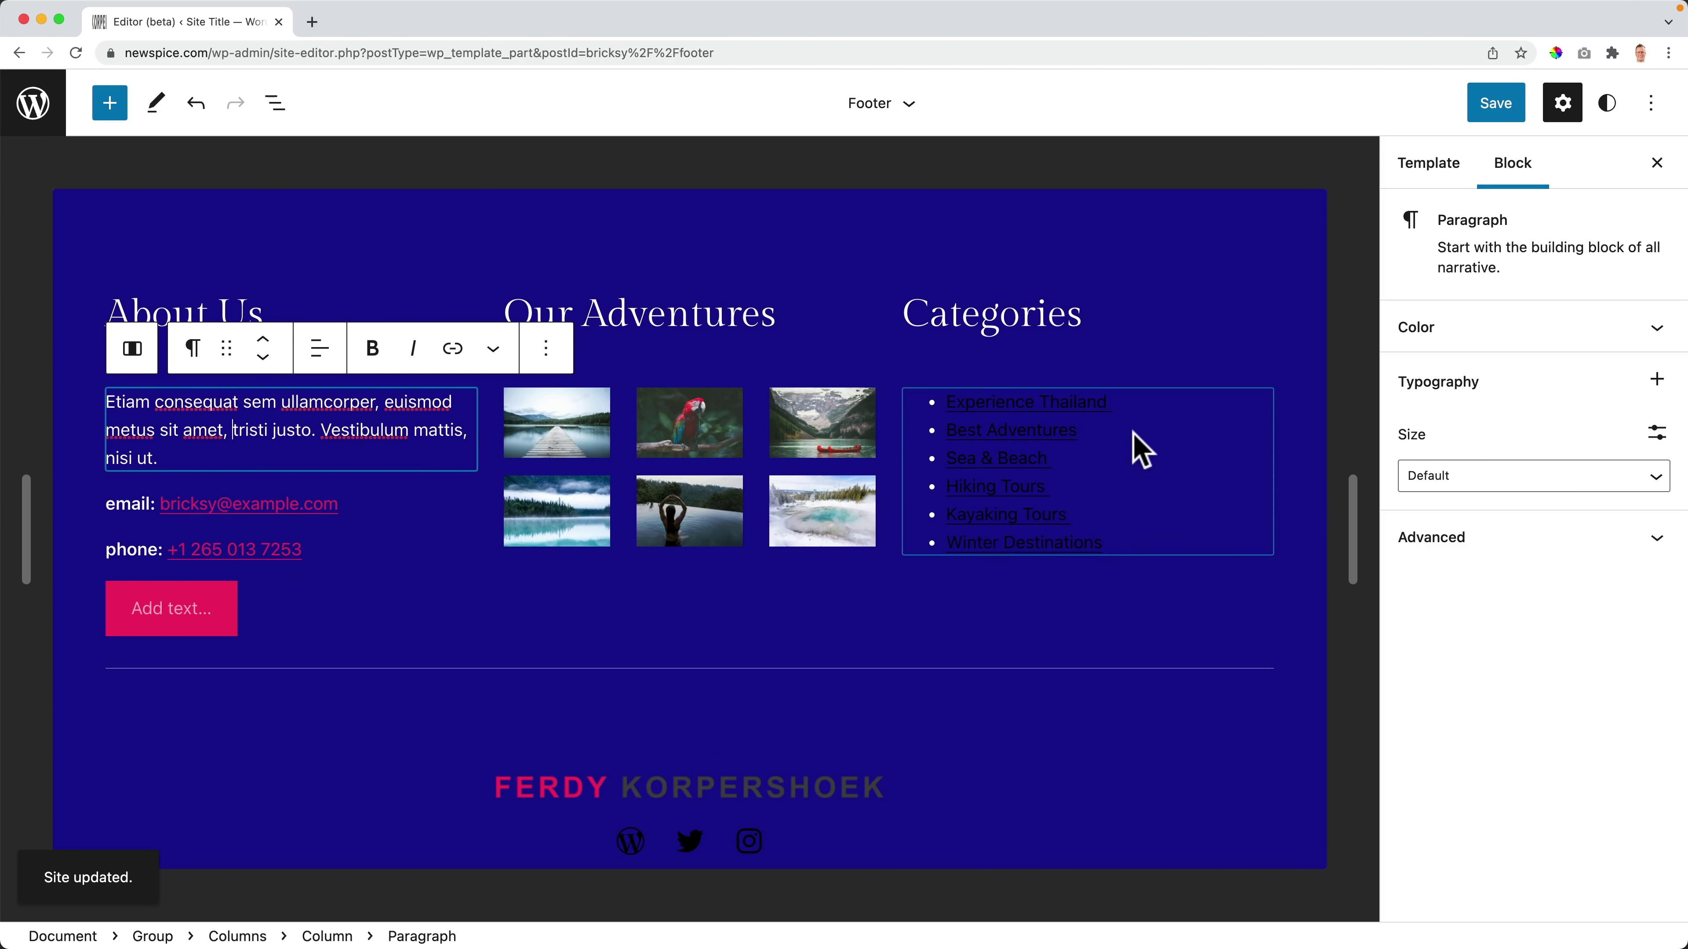
Step: Set the link color of the footer's Categories list to white #ffffff, after trying the theme's pink
left_click(1138, 435)
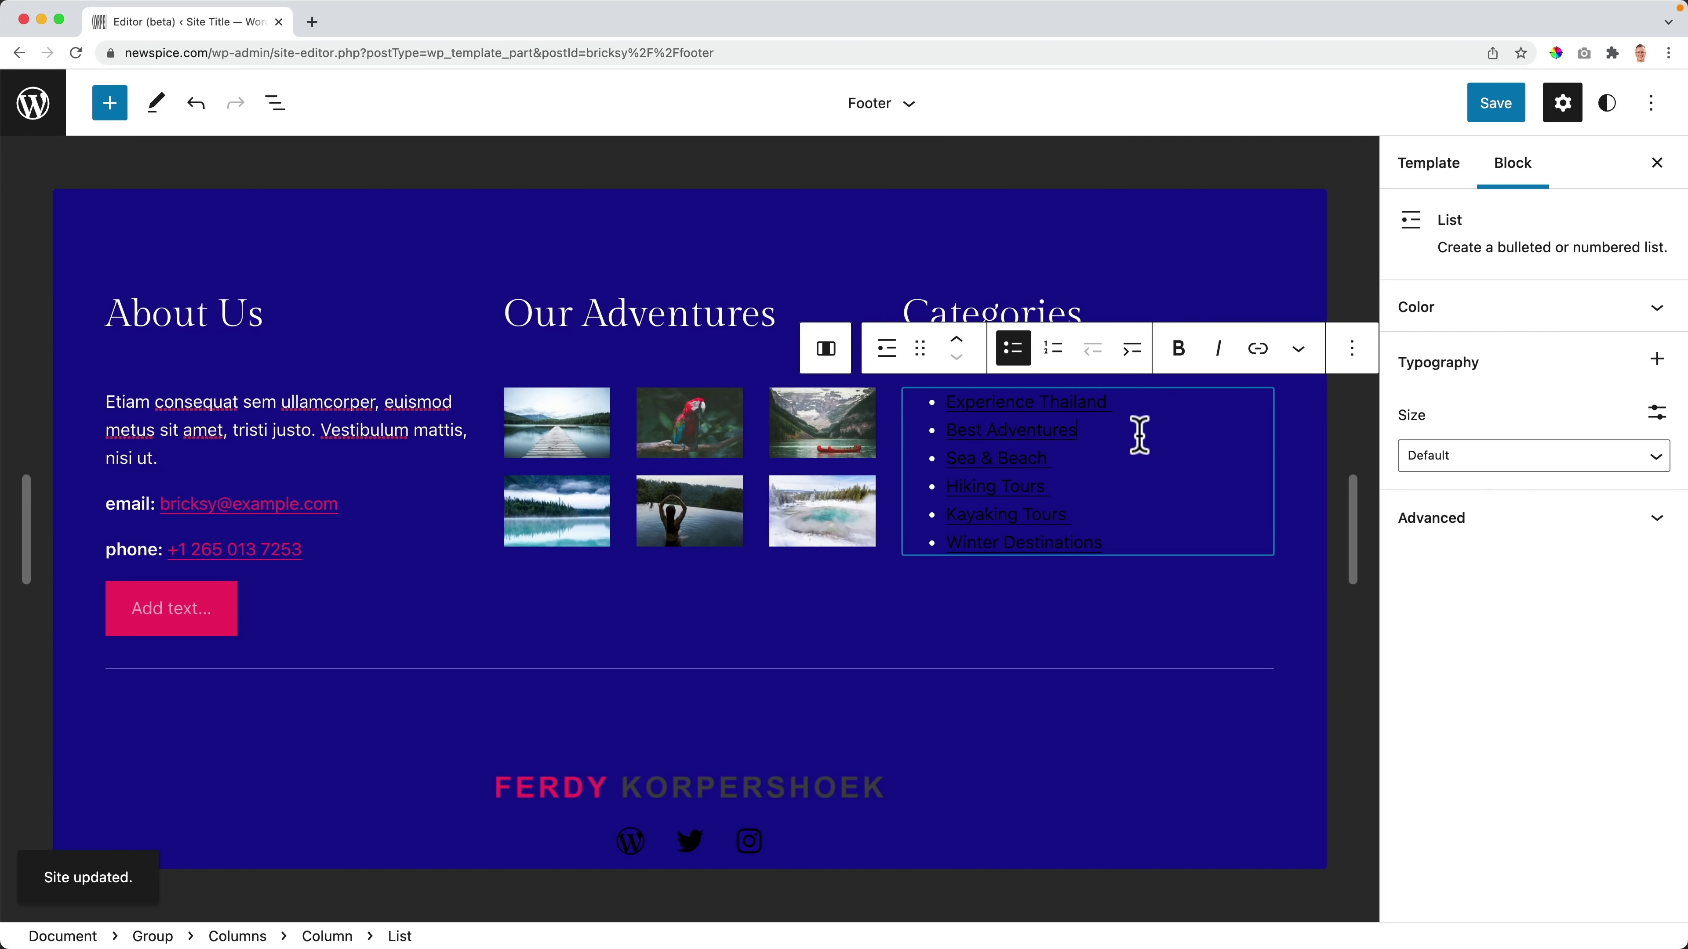
left_click(1456, 309)
scroll(1529, 598, "down", 10)
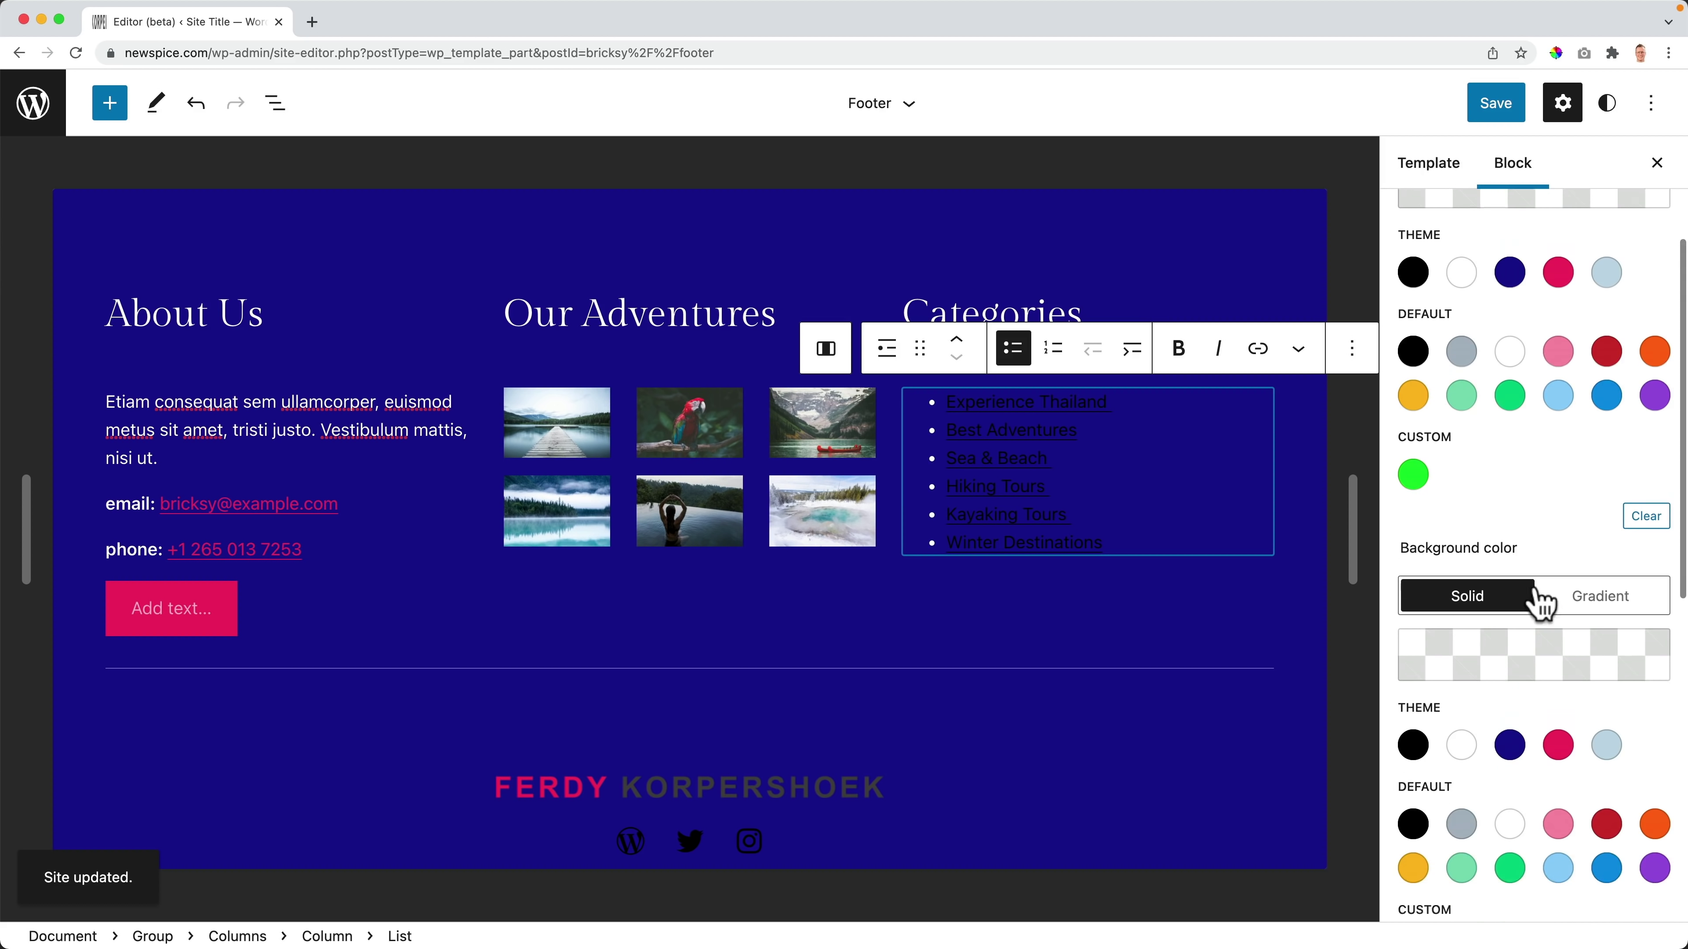
left_click(1465, 607)
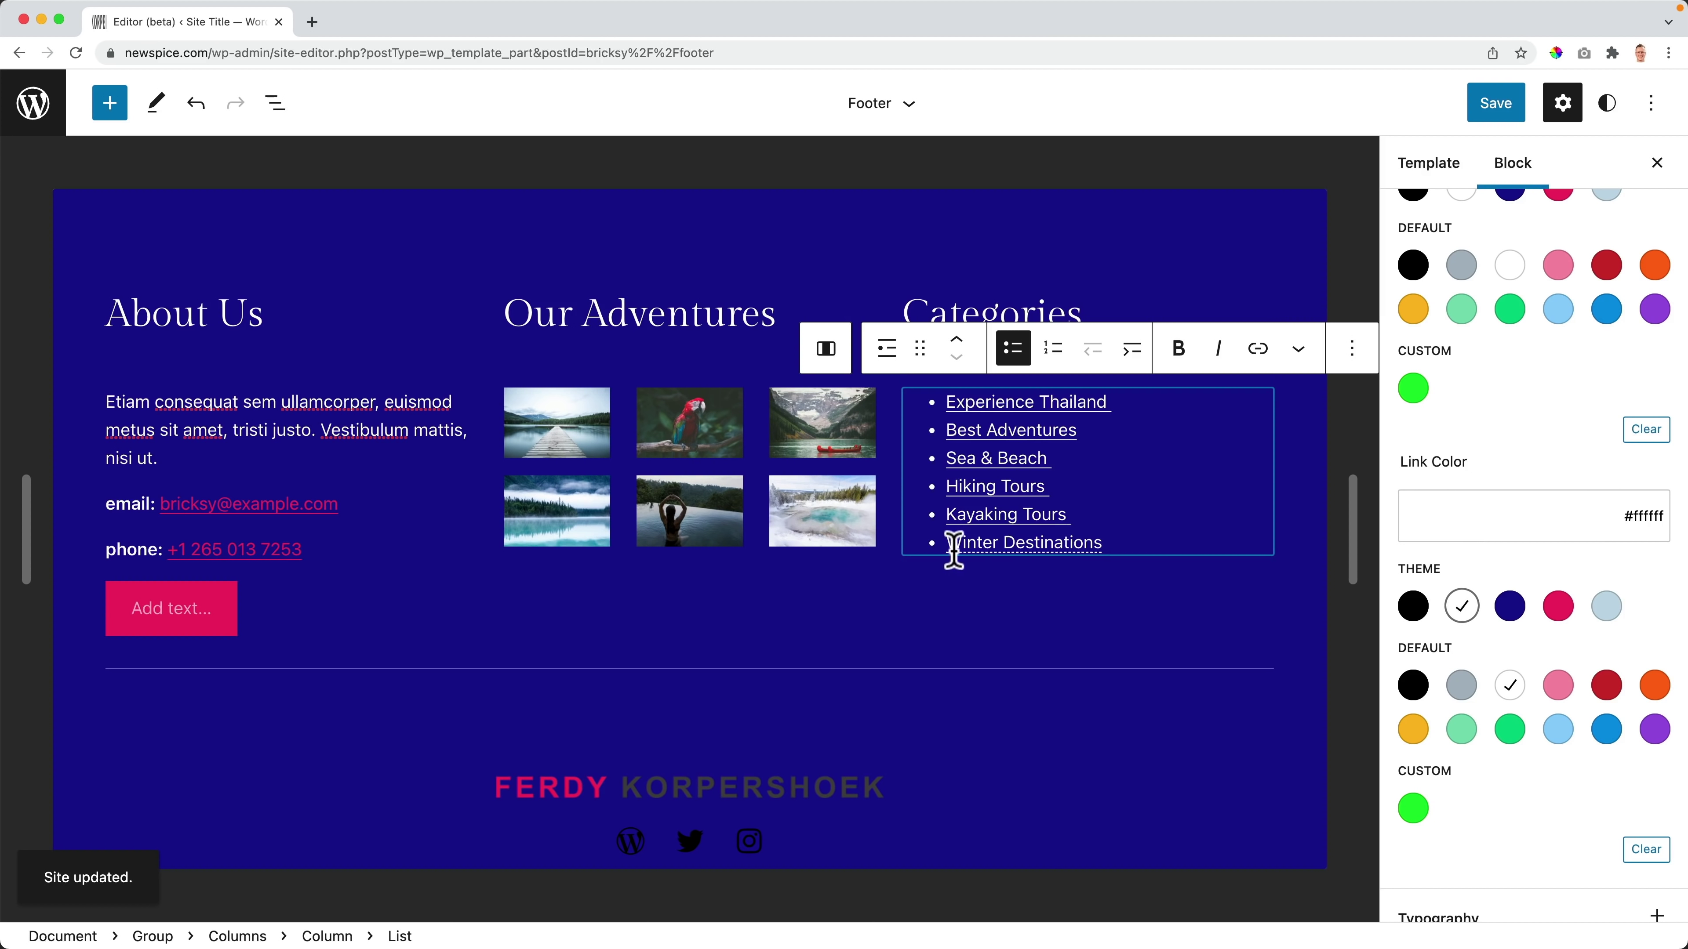
left_click(1560, 609)
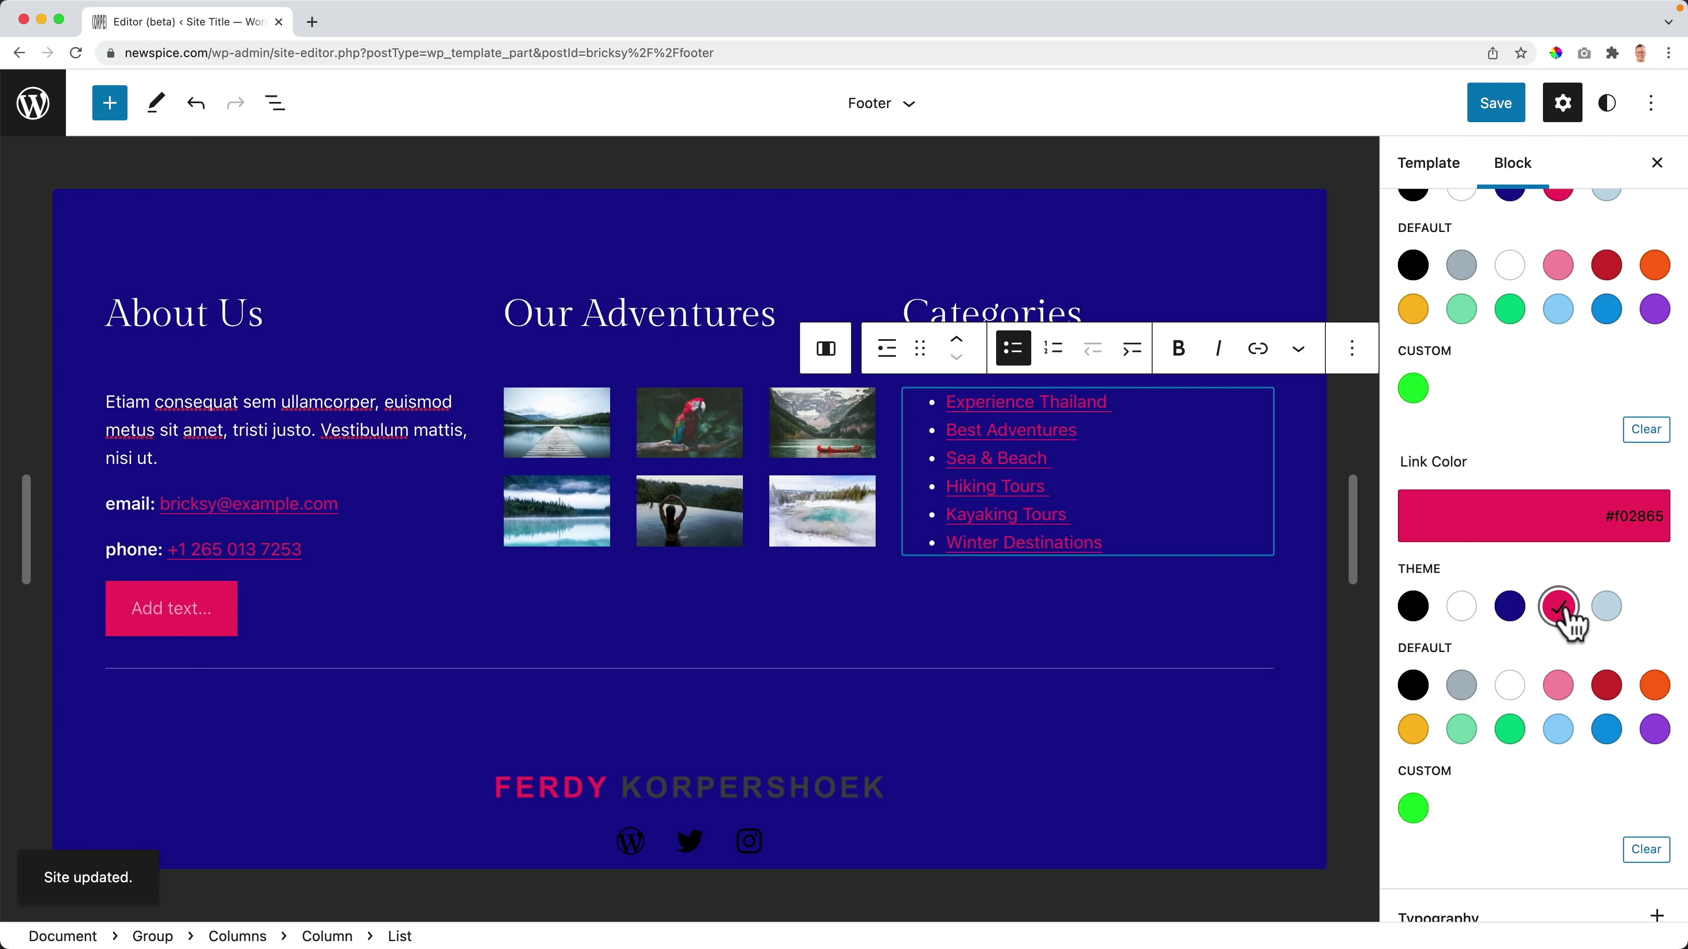
left_click(1464, 607)
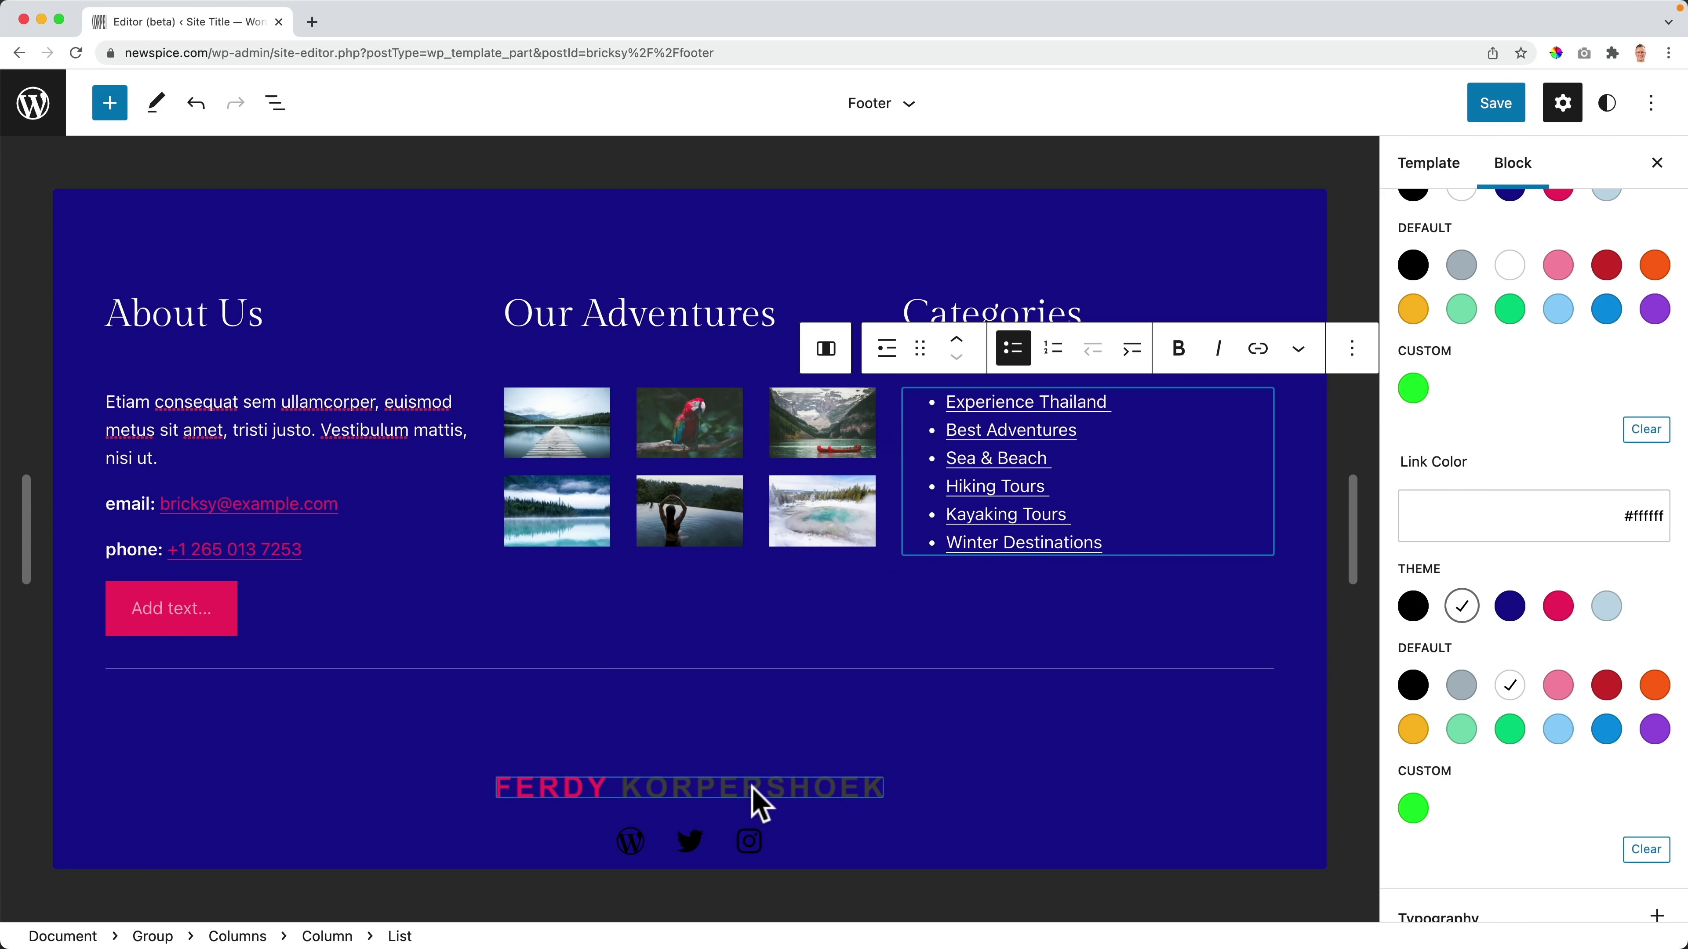
Step: Remove the Site Logo block and the 50 px Spacer block beneath the footer's separator line
left_click(759, 802)
left_click(925, 738)
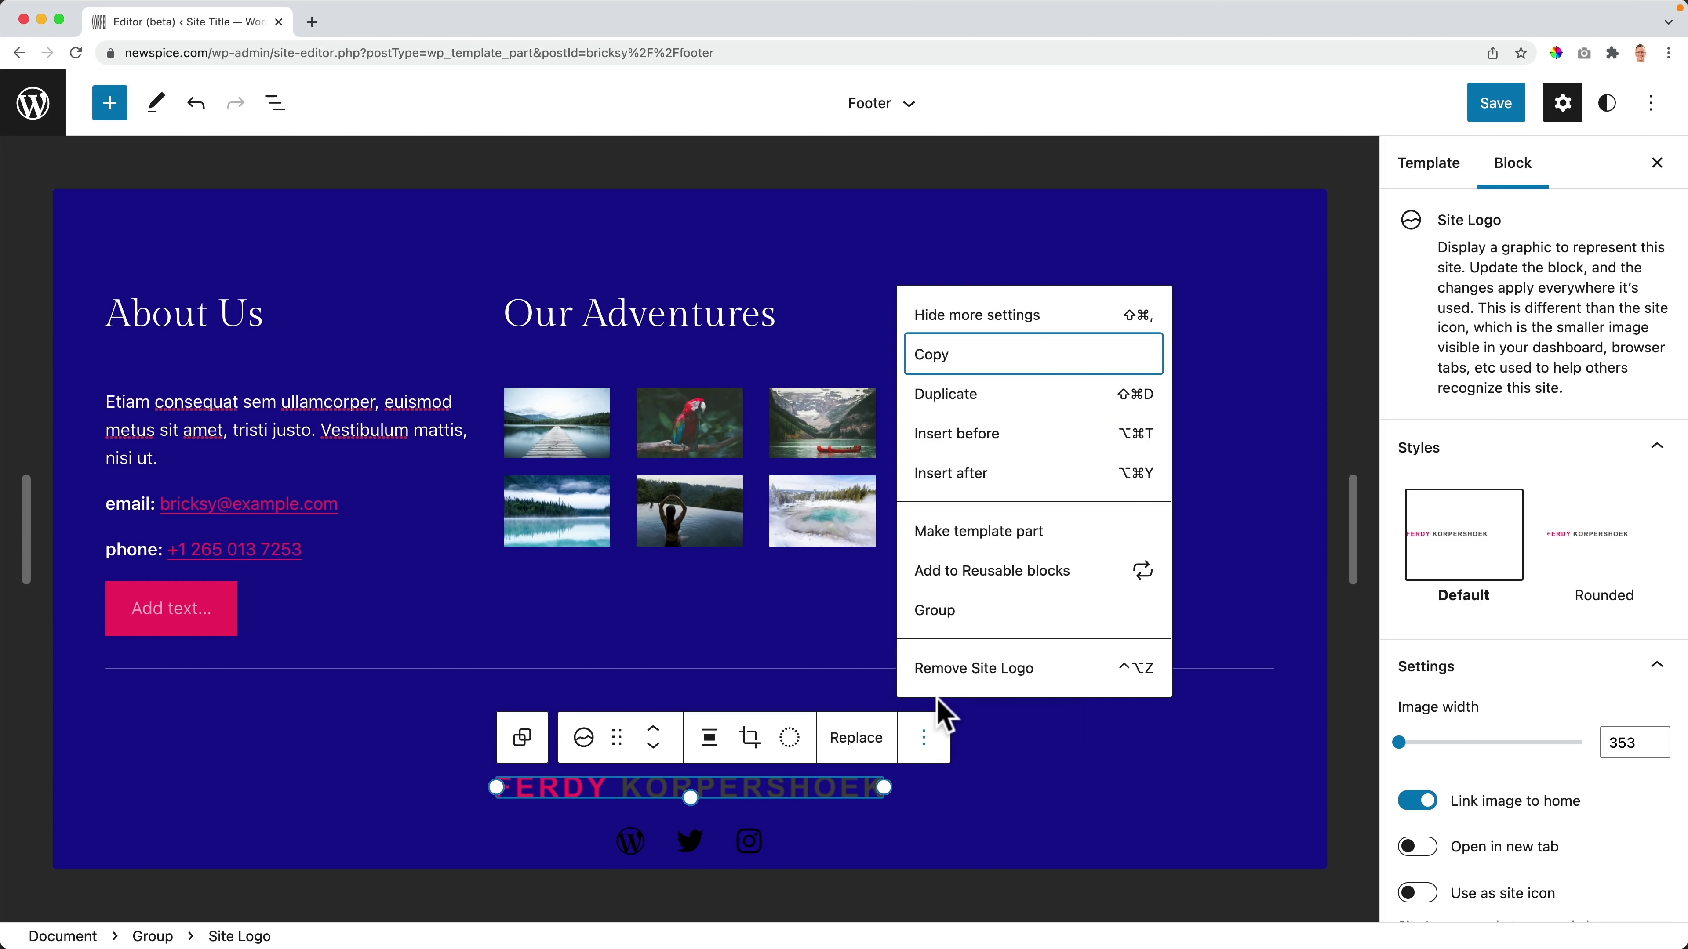
left_click(944, 672)
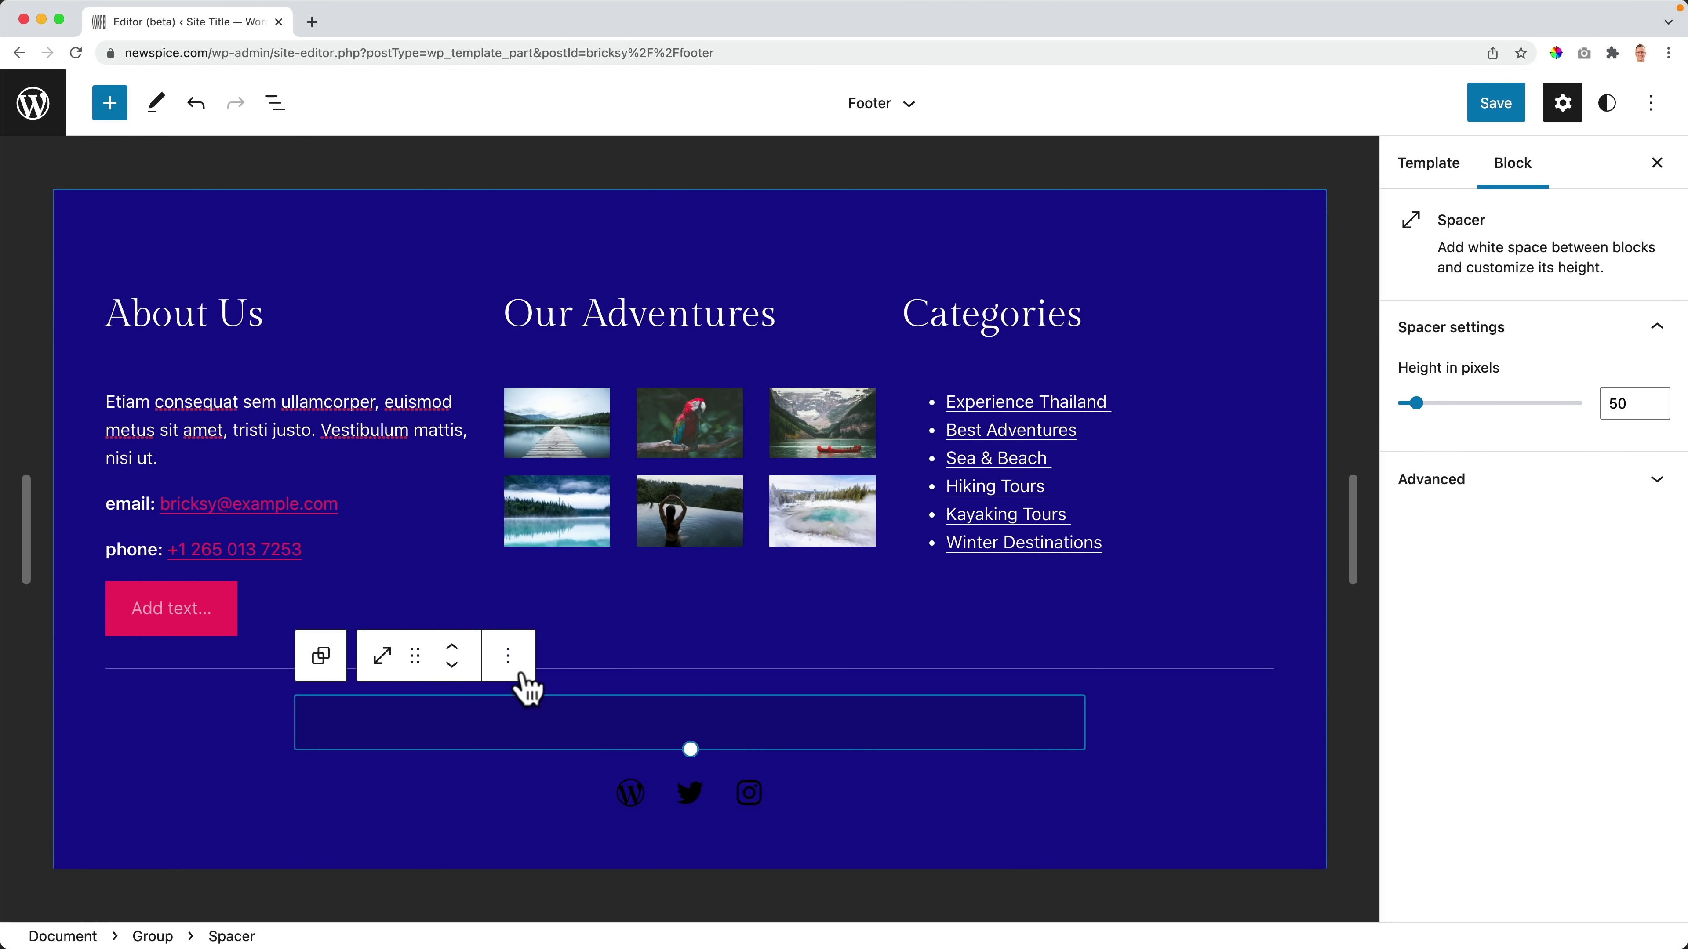
left_click(509, 660)
left_click(572, 588)
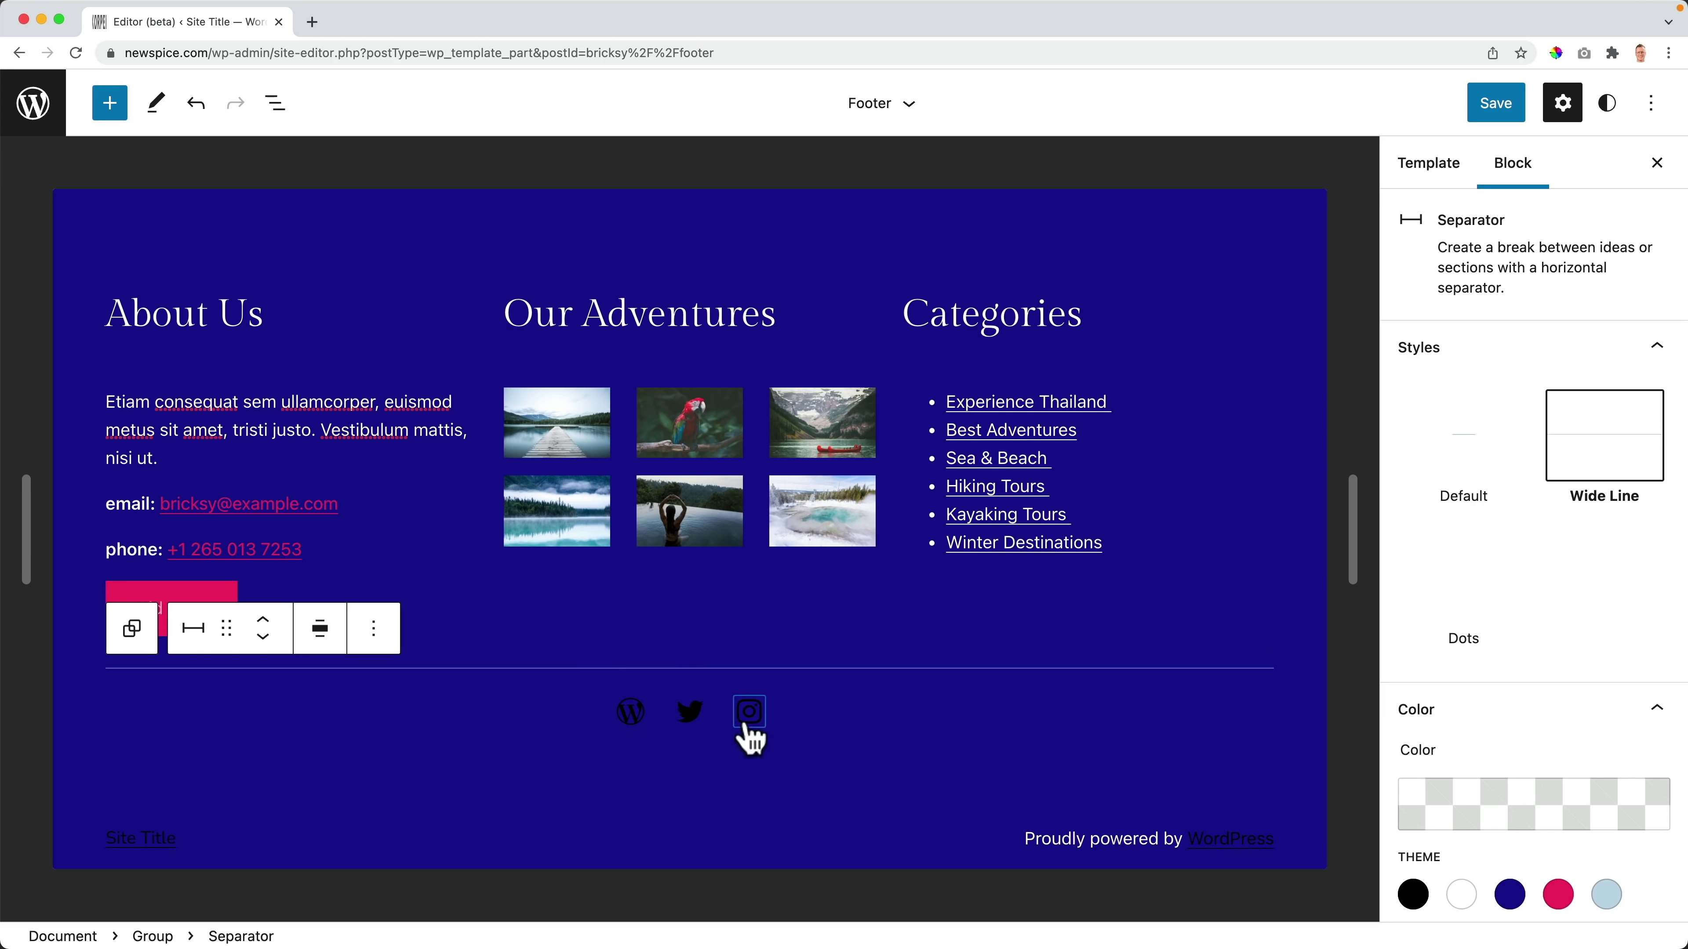
Step: Set the icon color of the footer's Social Icons block to white #ffffff
left_click(796, 725)
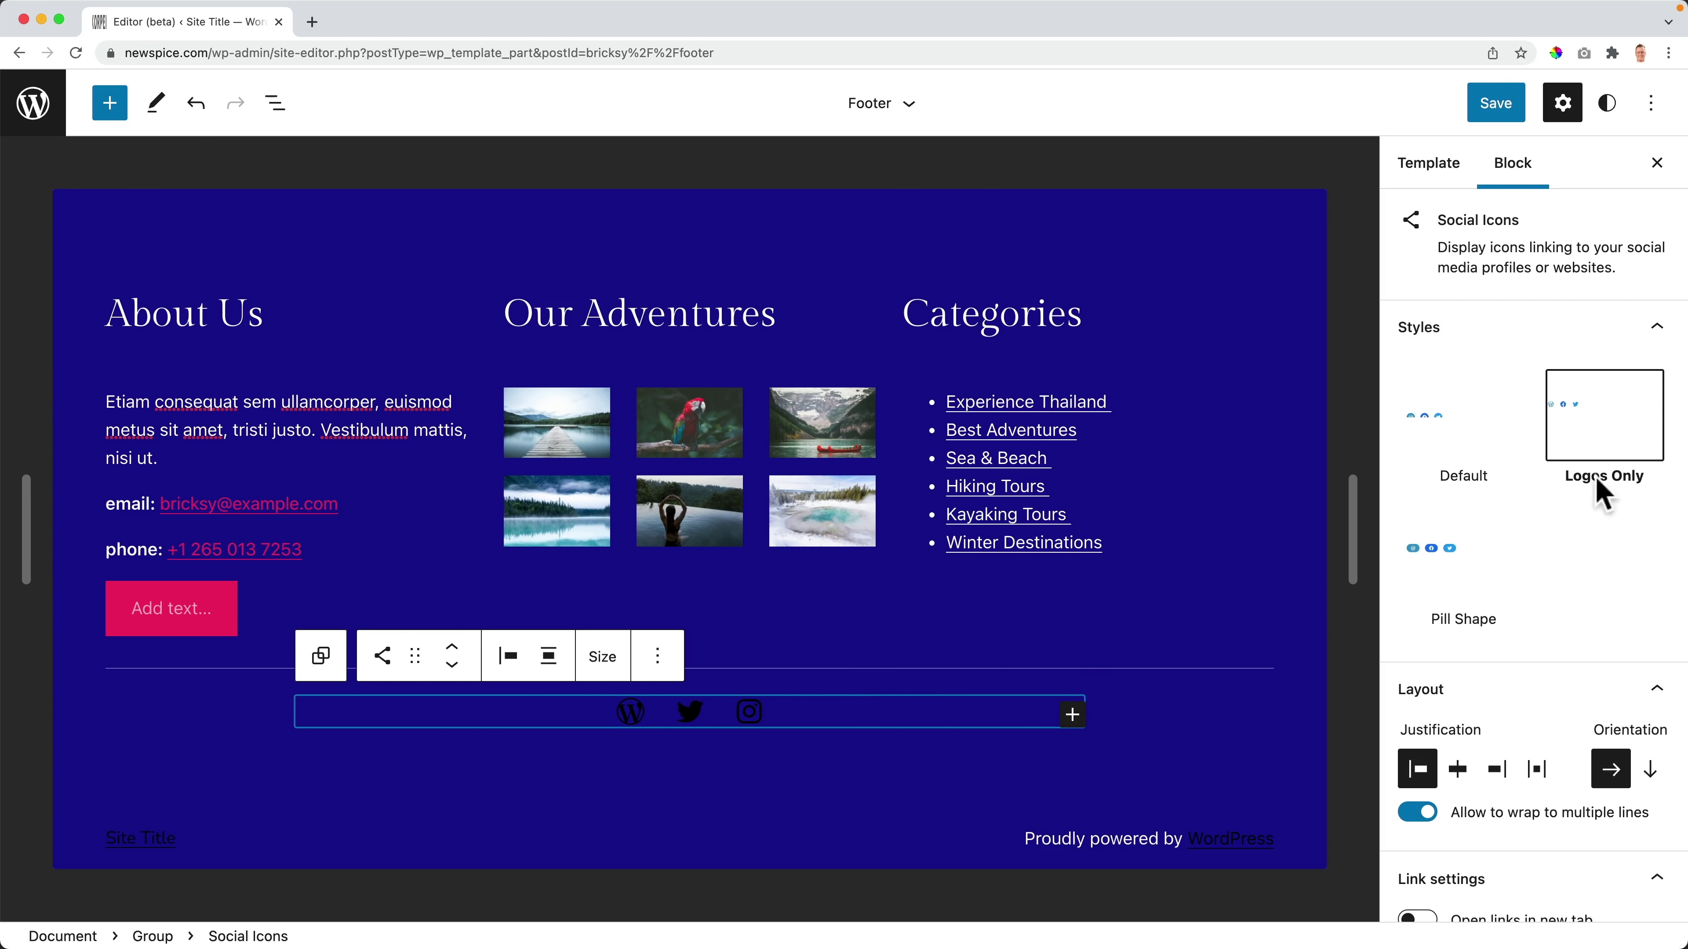
scroll(1505, 499, "down", 10)
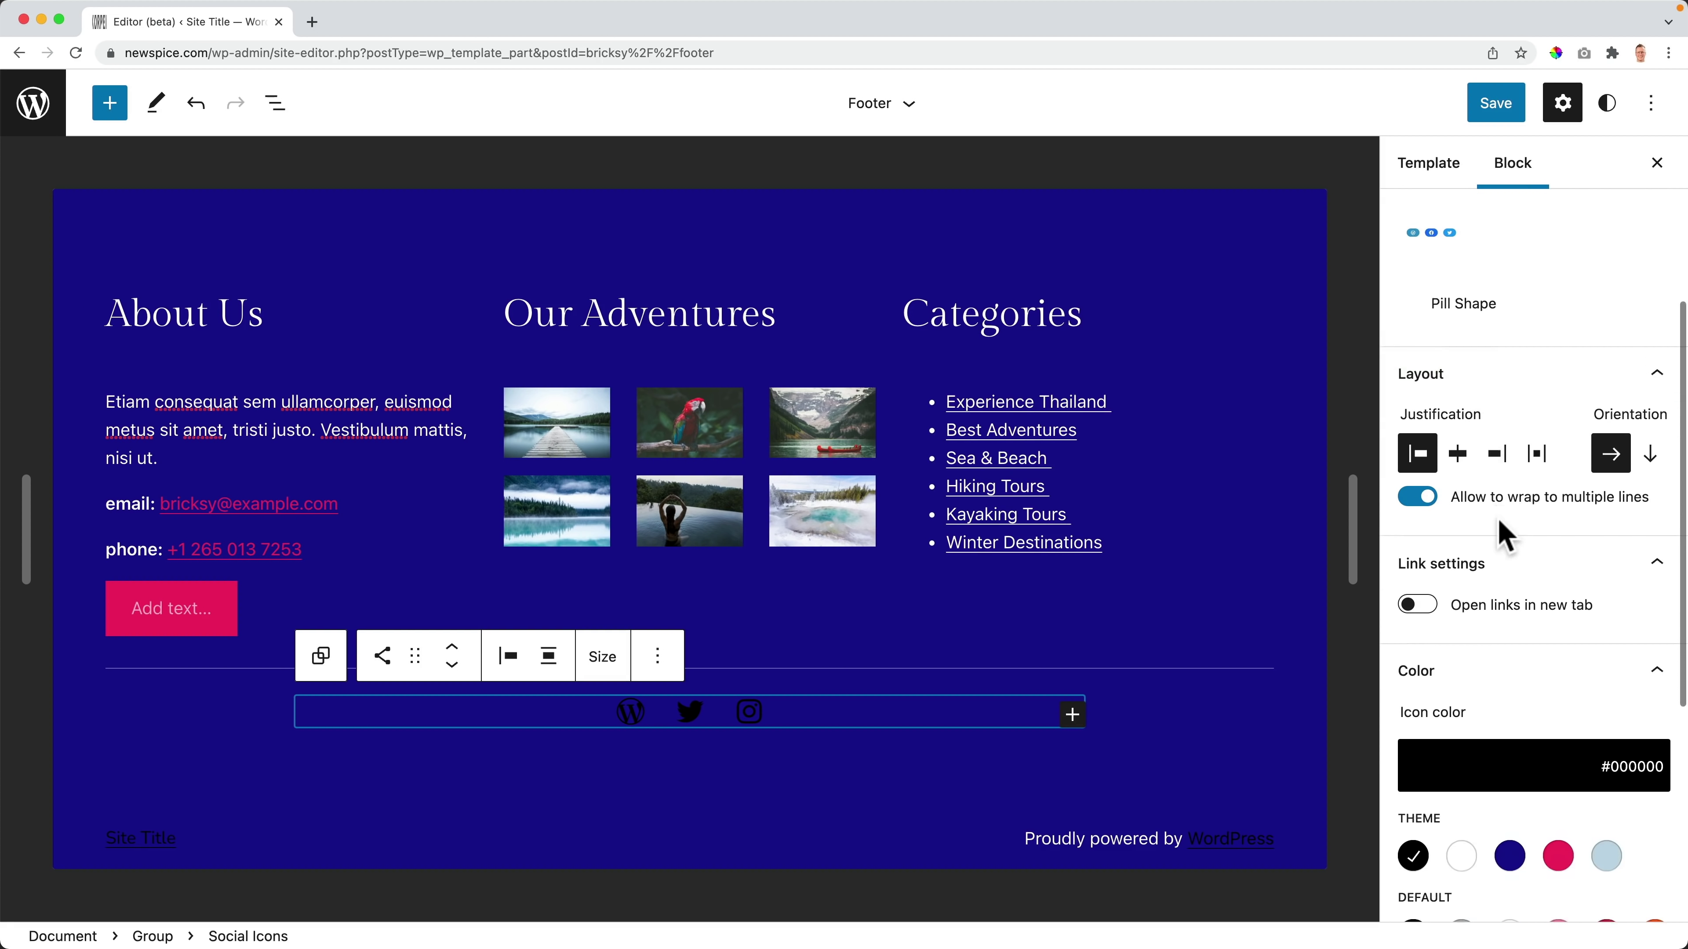
scroll(1503, 662, "down", 2)
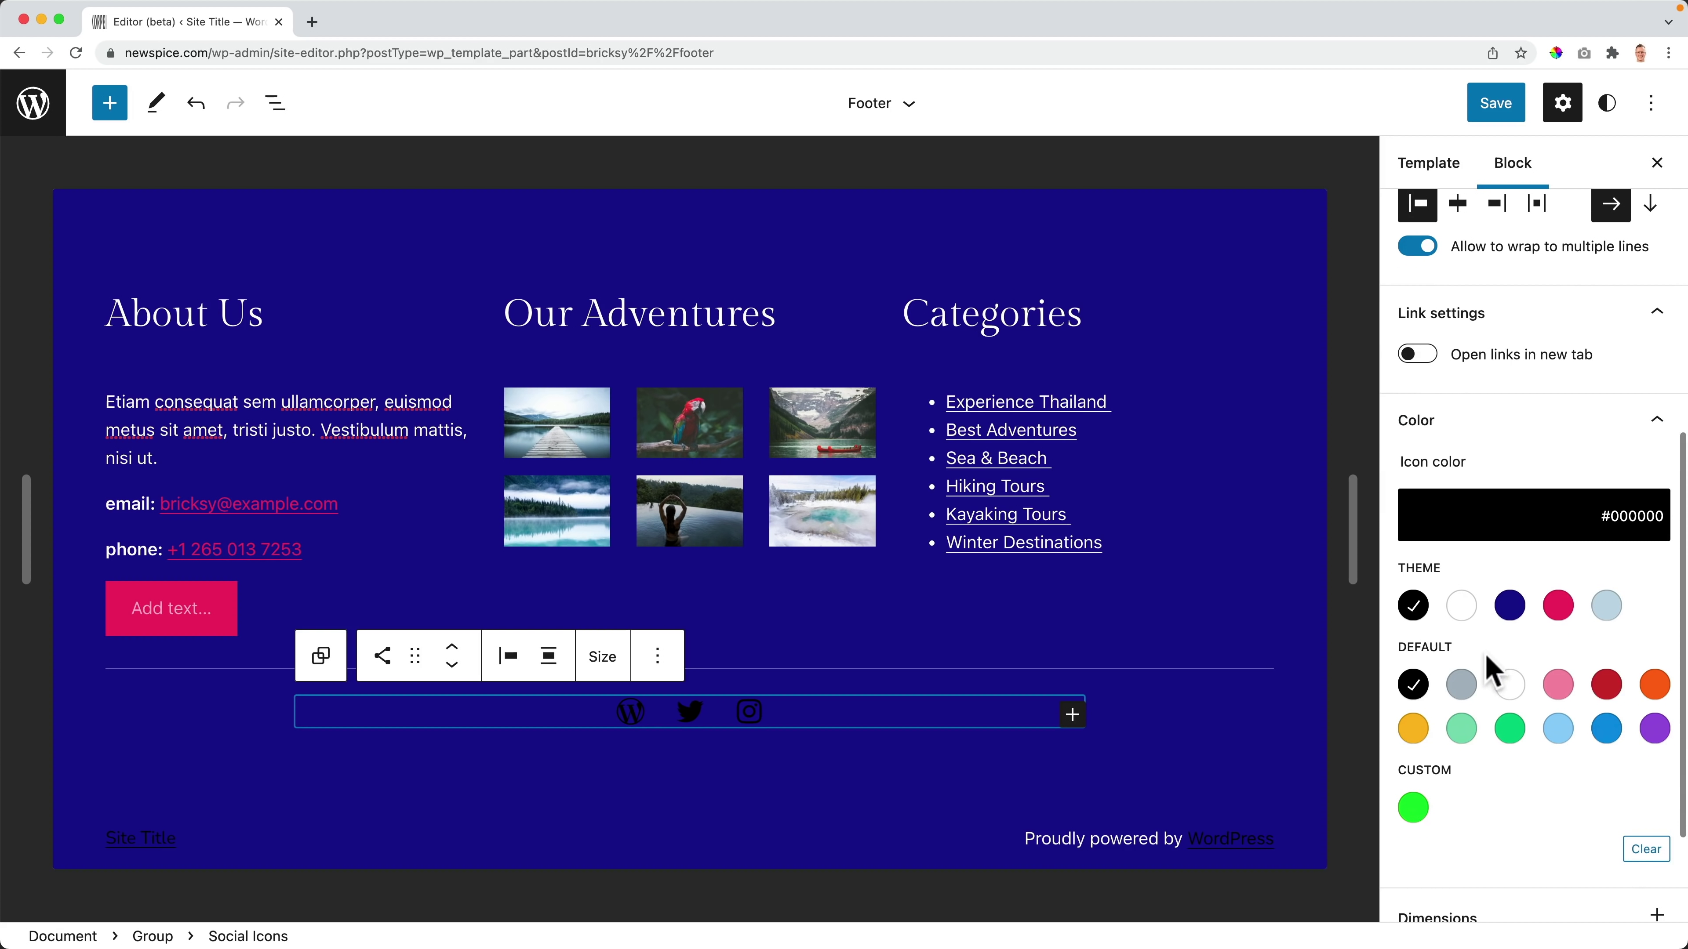
left_click(1462, 607)
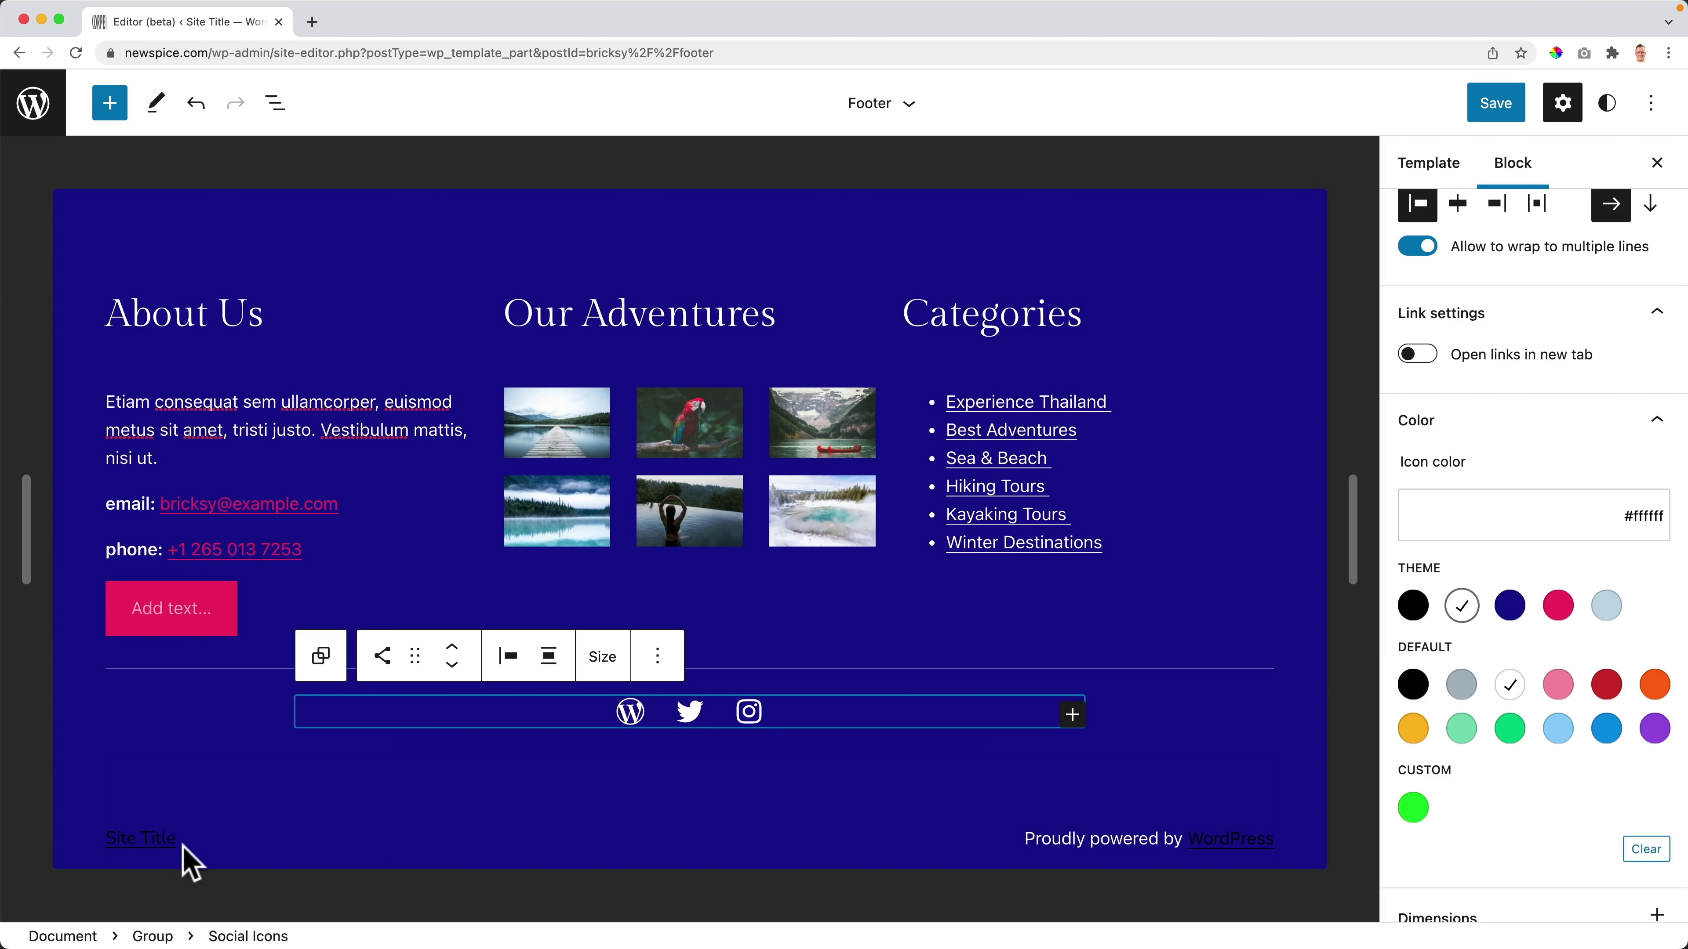
Step: Remove the Site Title block from the row at the bottom of the footer
left_click(162, 839)
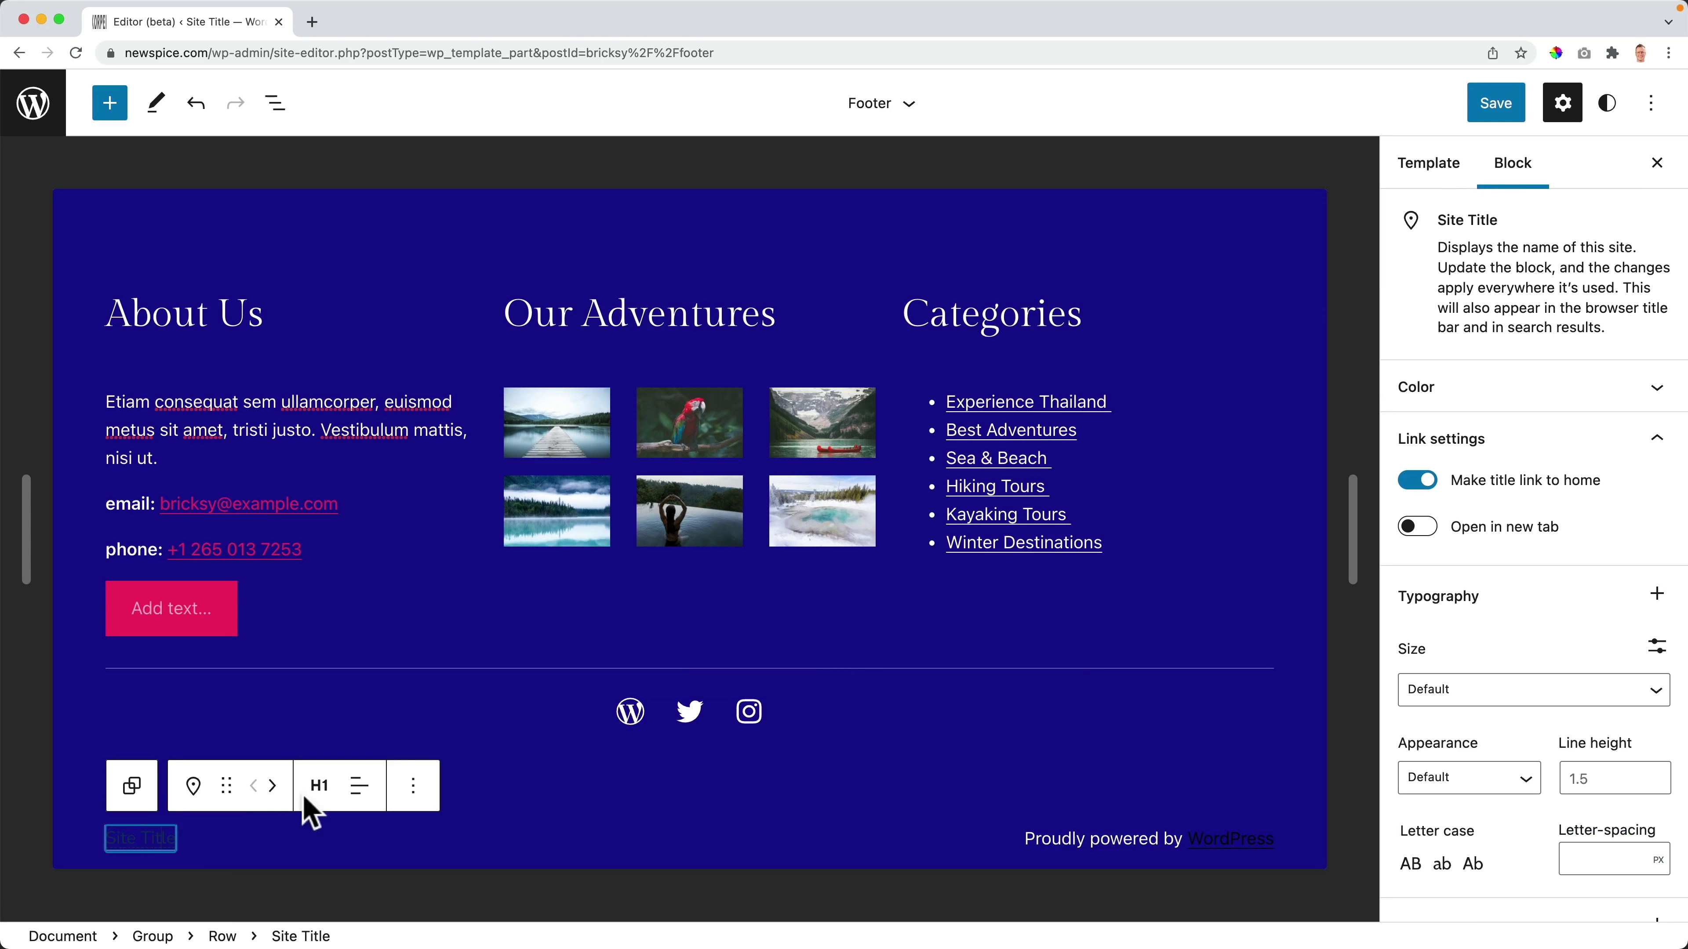
left_click(414, 786)
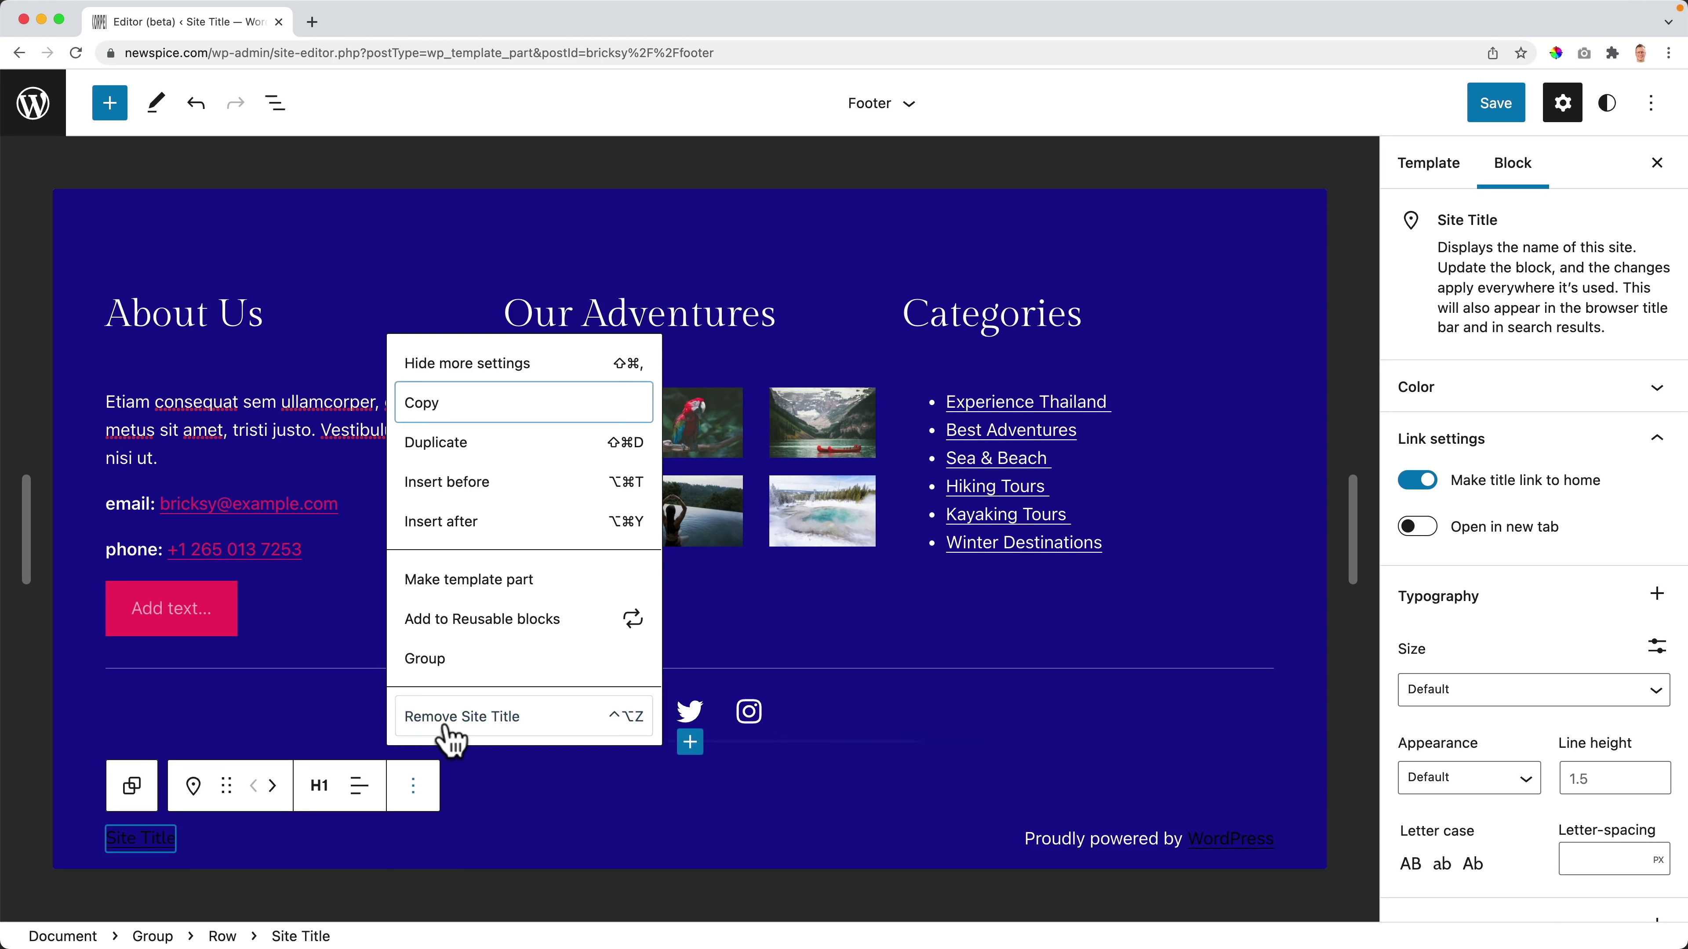
left_click(445, 731)
Step: Copy the copyright line with its Disclaimer, Terms Of Service and Privacy Policy links from the footer of the owner's existing website
left_click(340, 841)
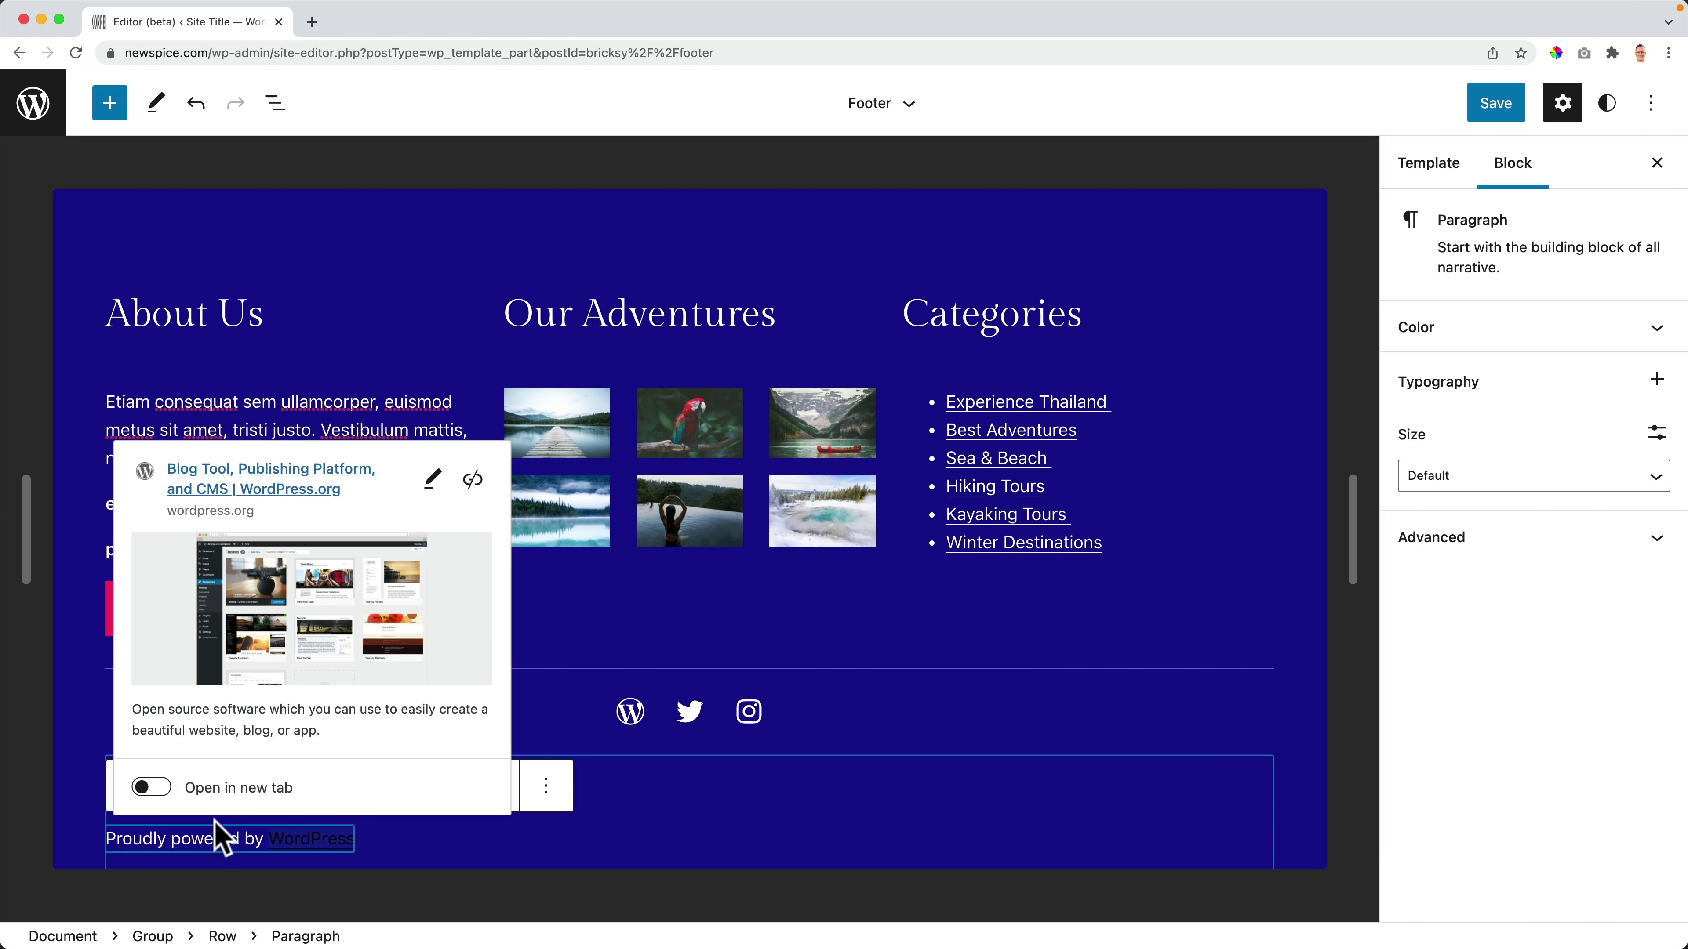
left_click(212, 835)
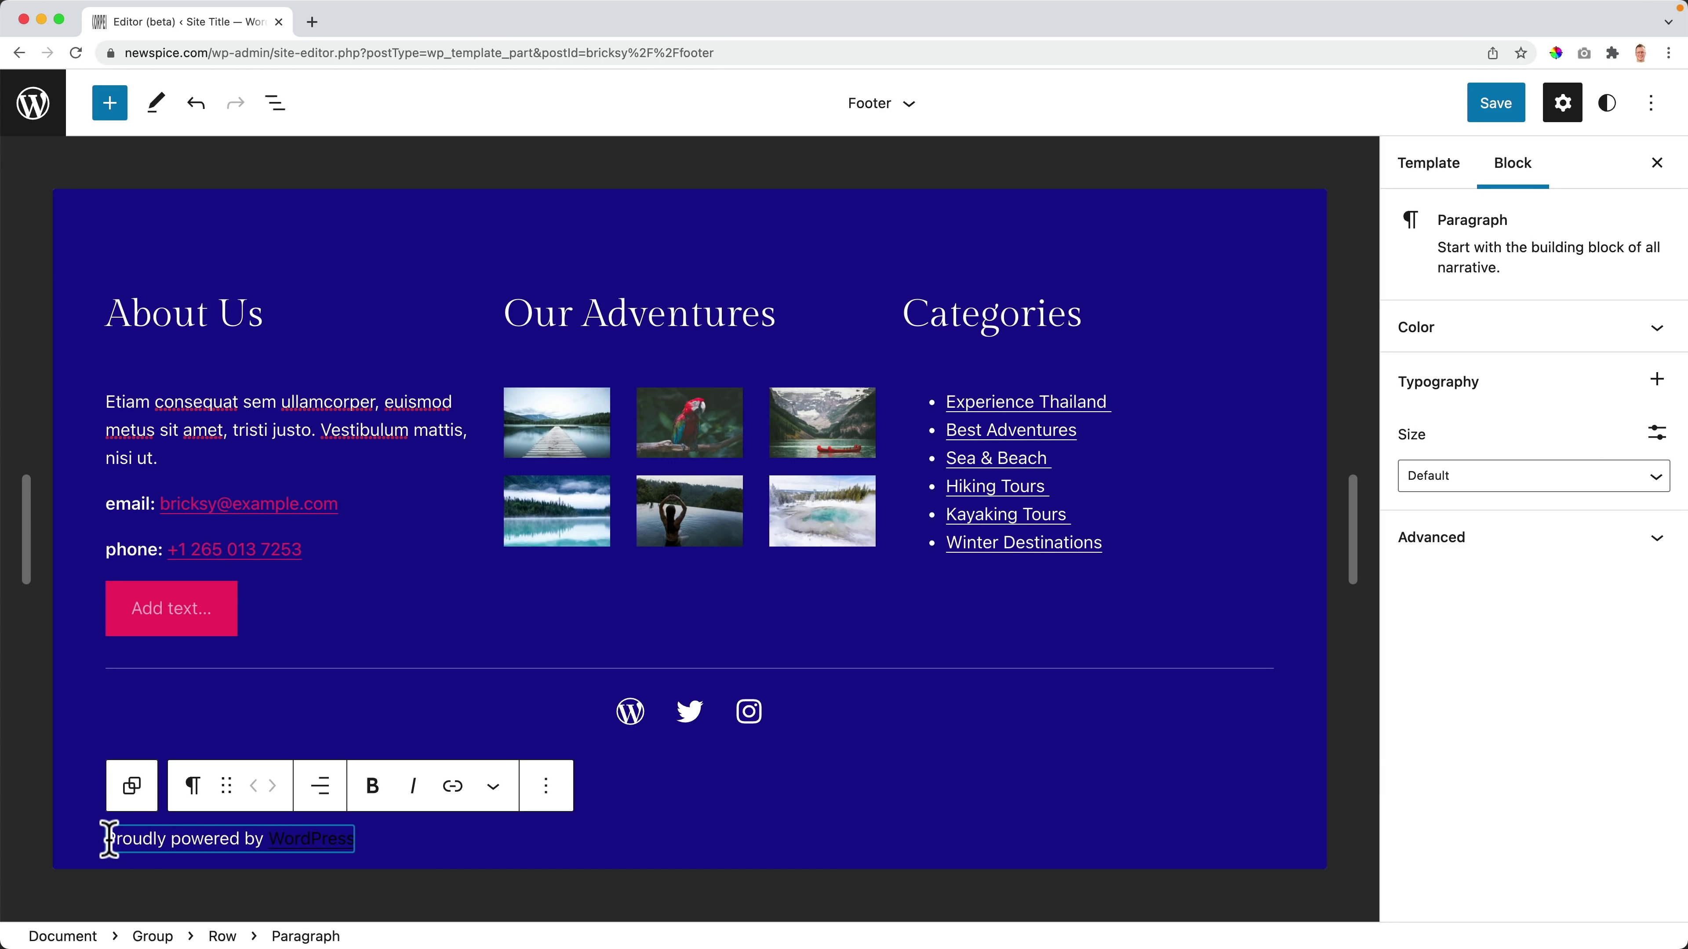
left_click(312, 22)
type("ferdy")
key("Return")
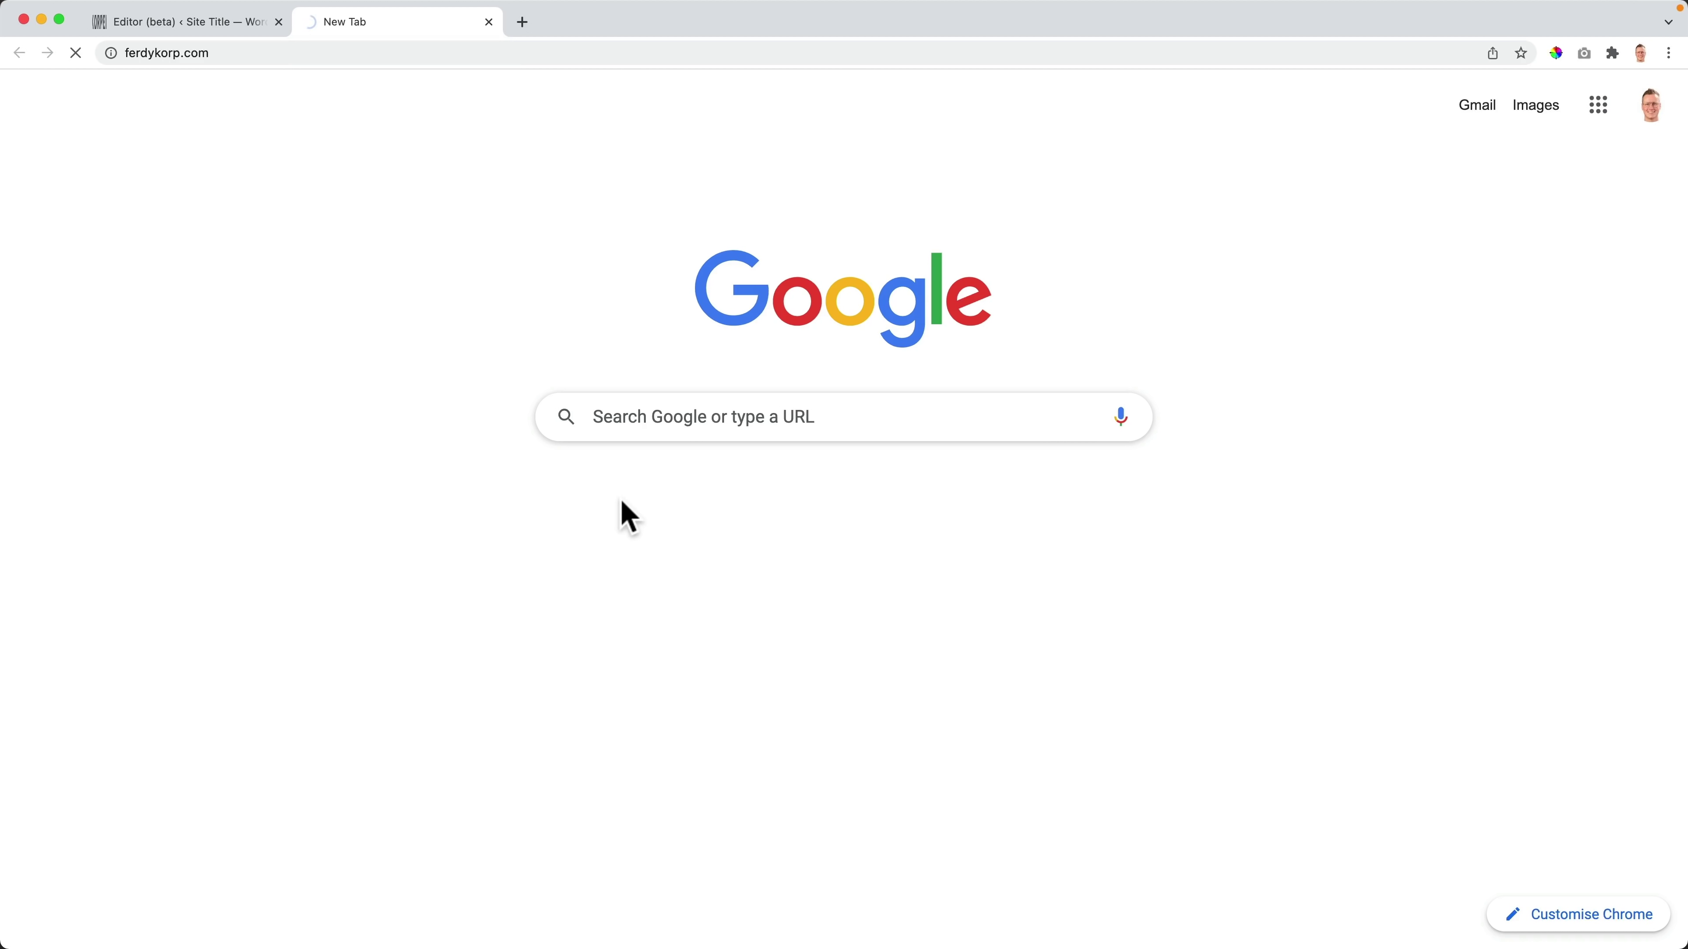
scroll(621, 515, "down", 20)
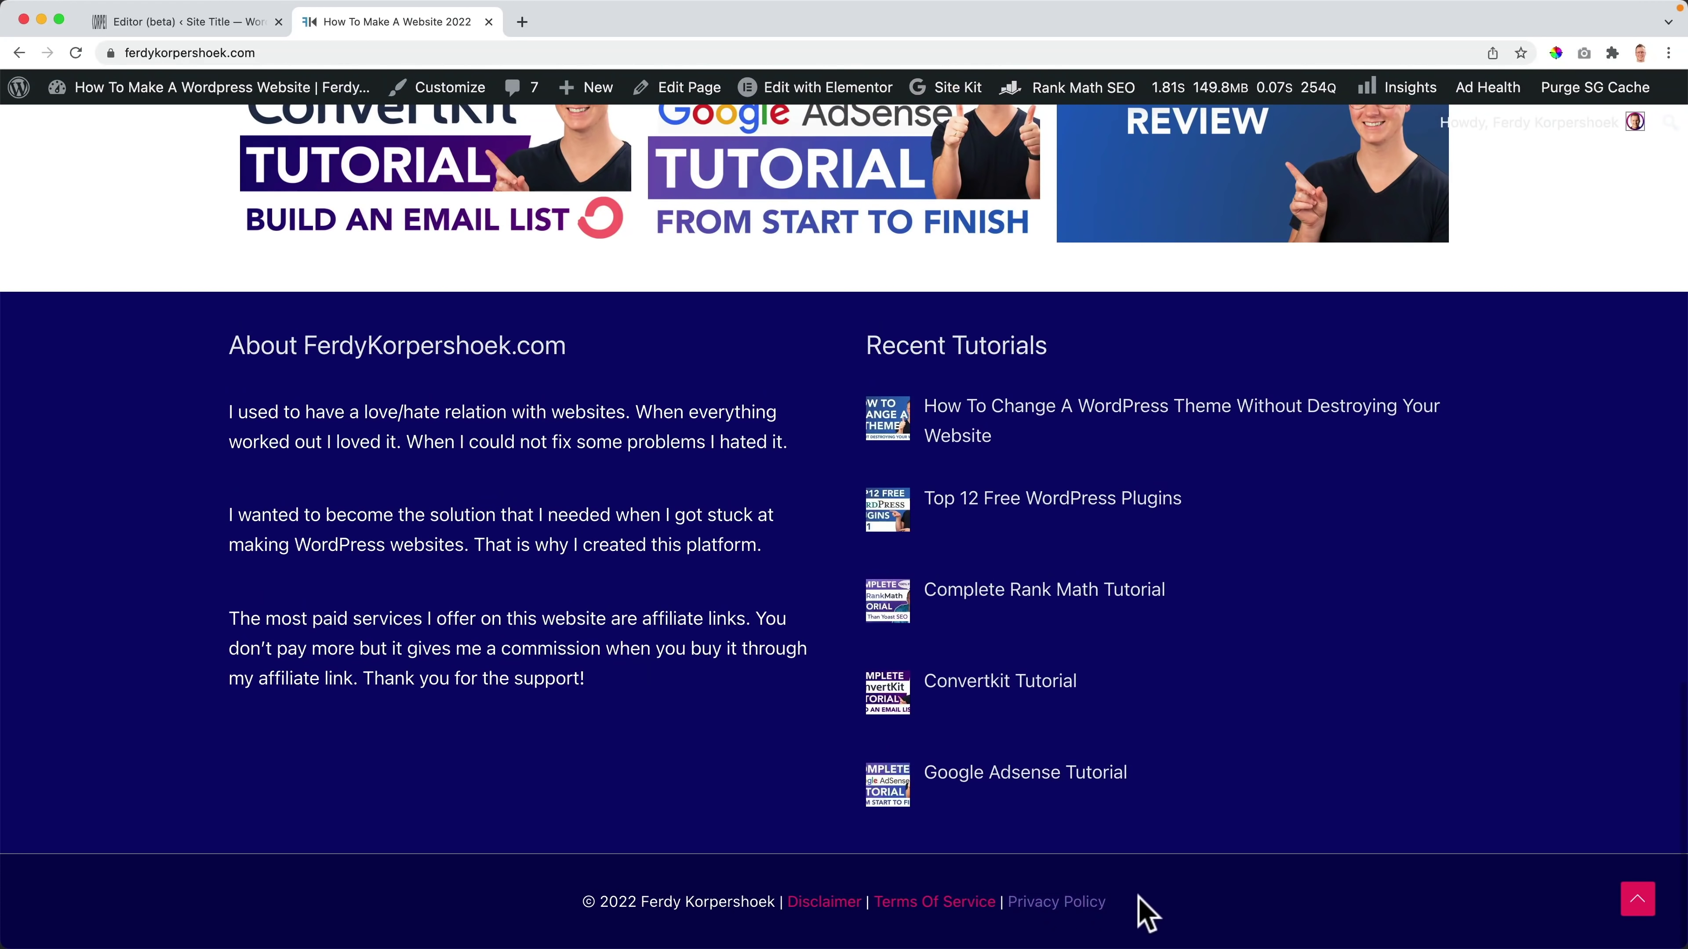
left_click_drag(1138, 899, 585, 902)
key("super+c")
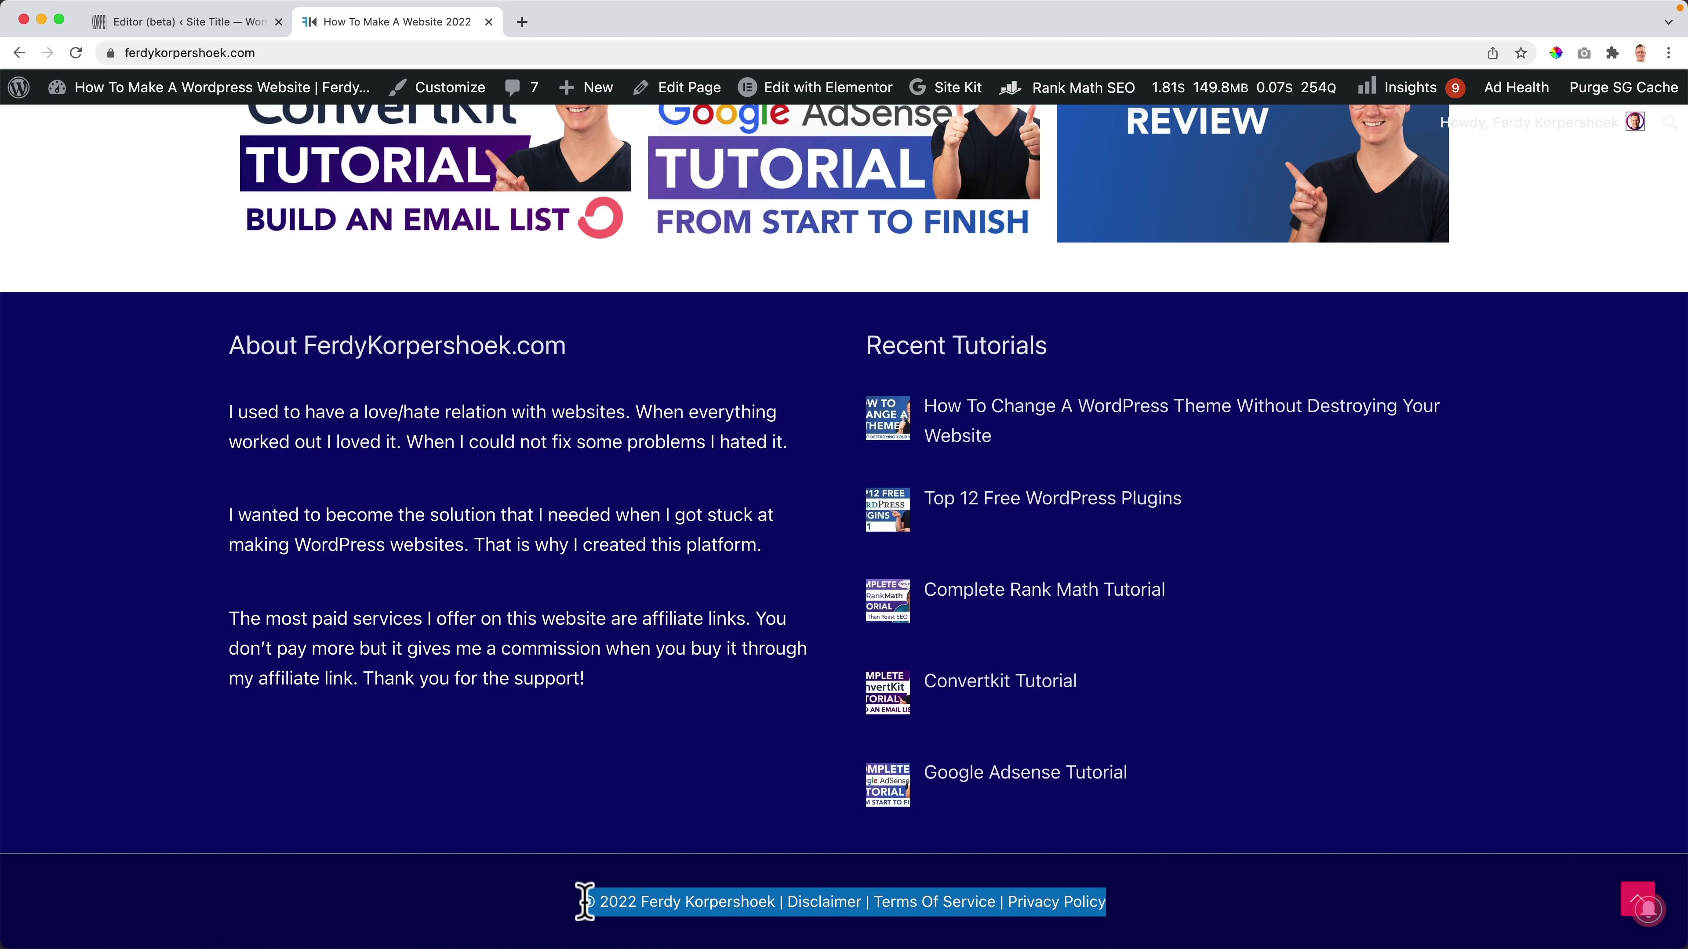
Step: Replace the footer's "Proudly powered by WordPress" text with the copied copyright line
left_click(200, 23)
triple_click(149, 841)
key("super+v")
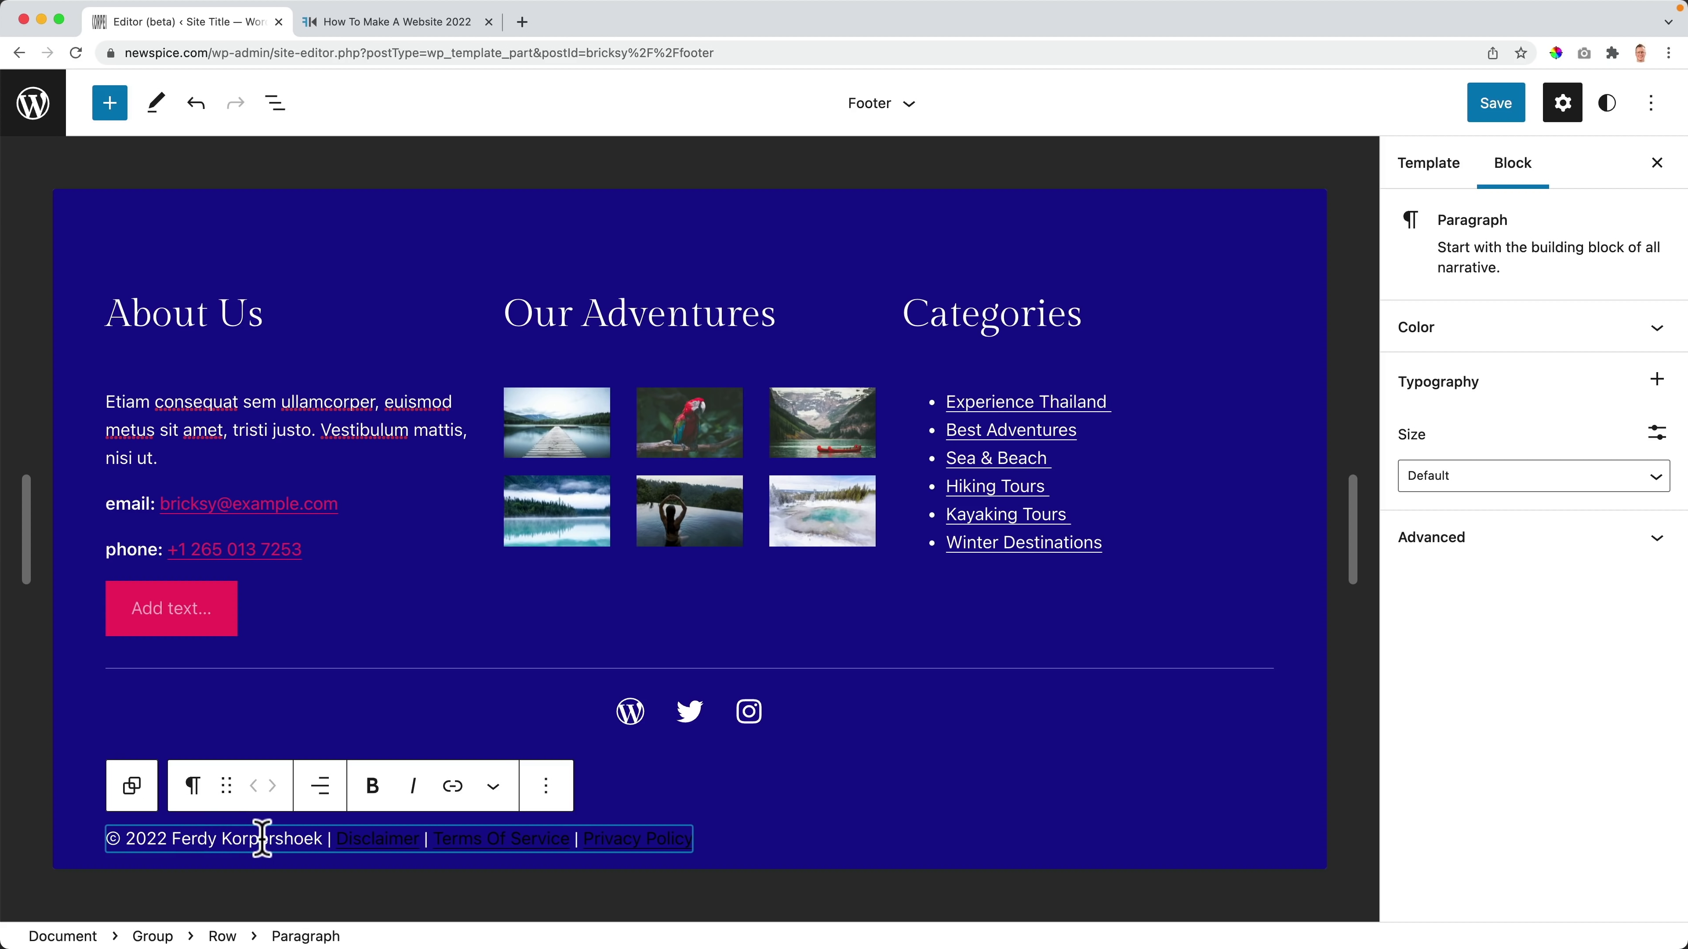
Step: Set the link color of the footer's copyright paragraph to the theme's pink #f02865
left_click(1522, 328)
scroll(1512, 551, "down", 10)
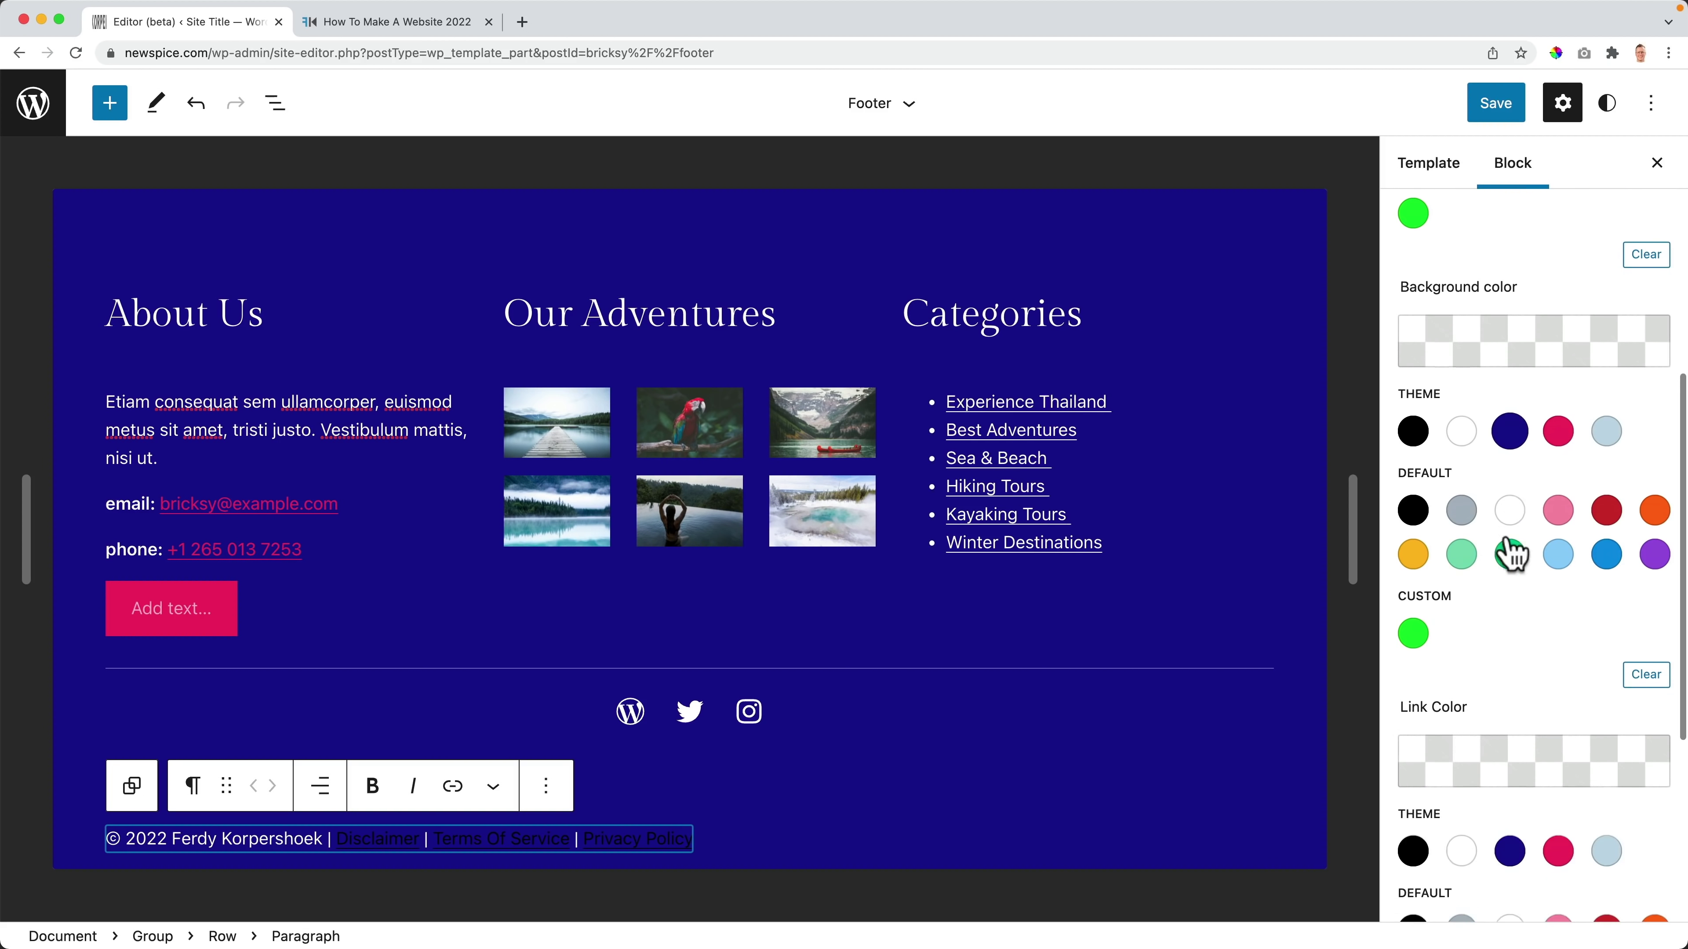
left_click(1558, 703)
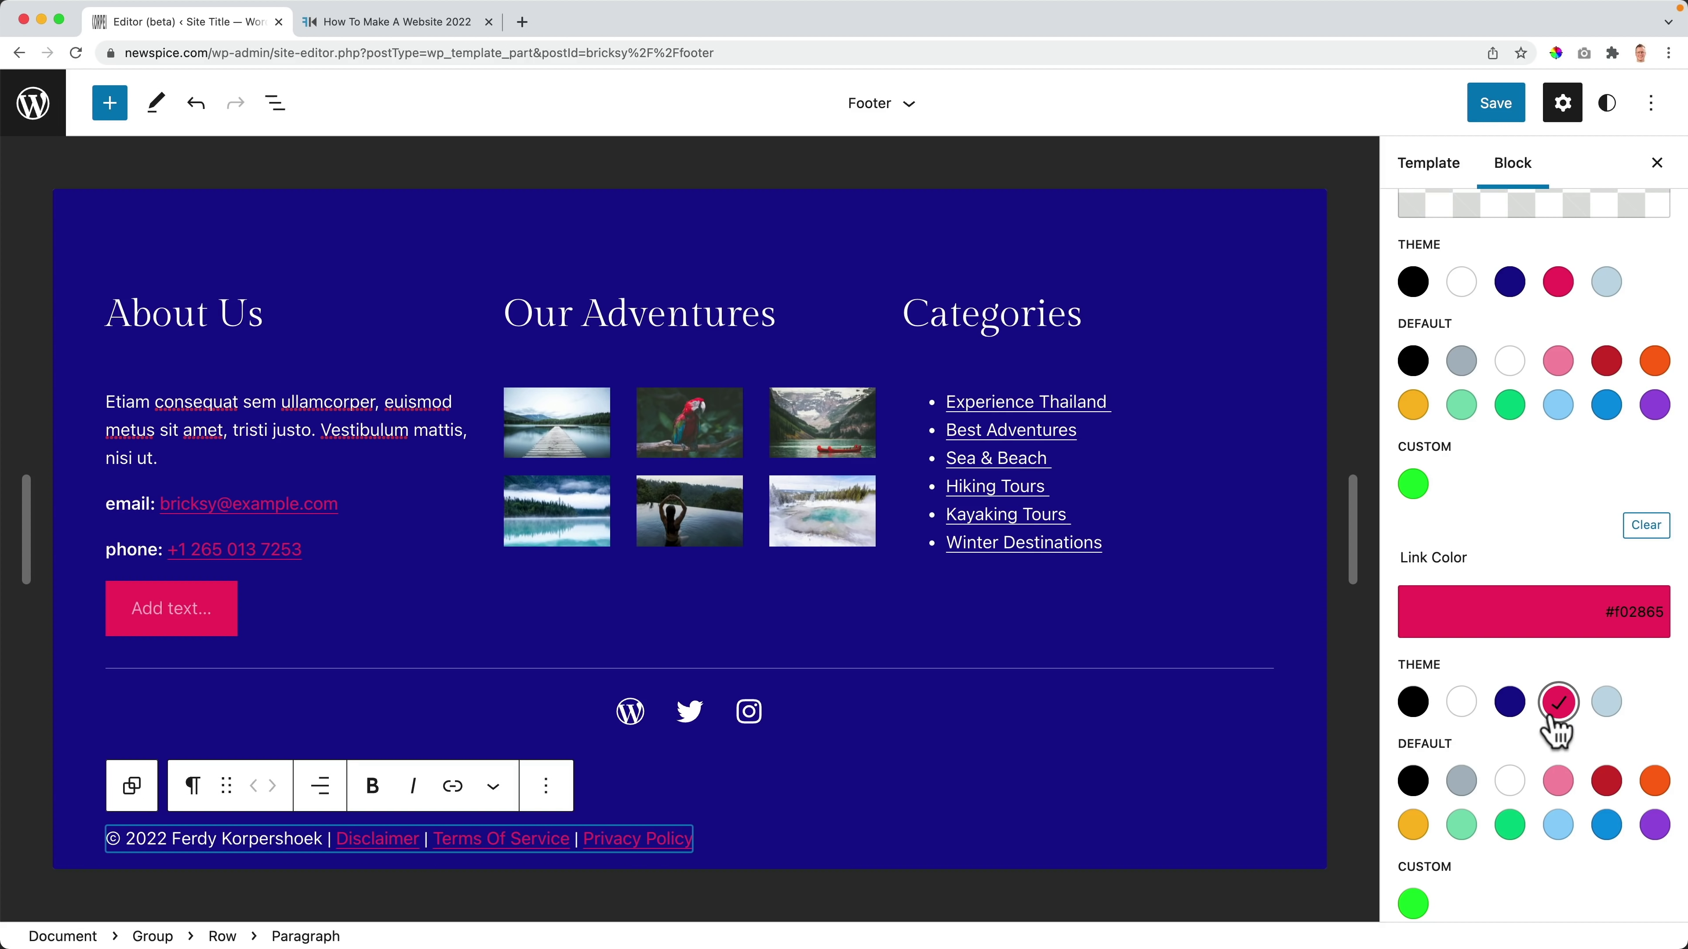
Step: Try to center the copyright line within the footer using the paragraph's text alignment
left_click(321, 791)
left_click(379, 676)
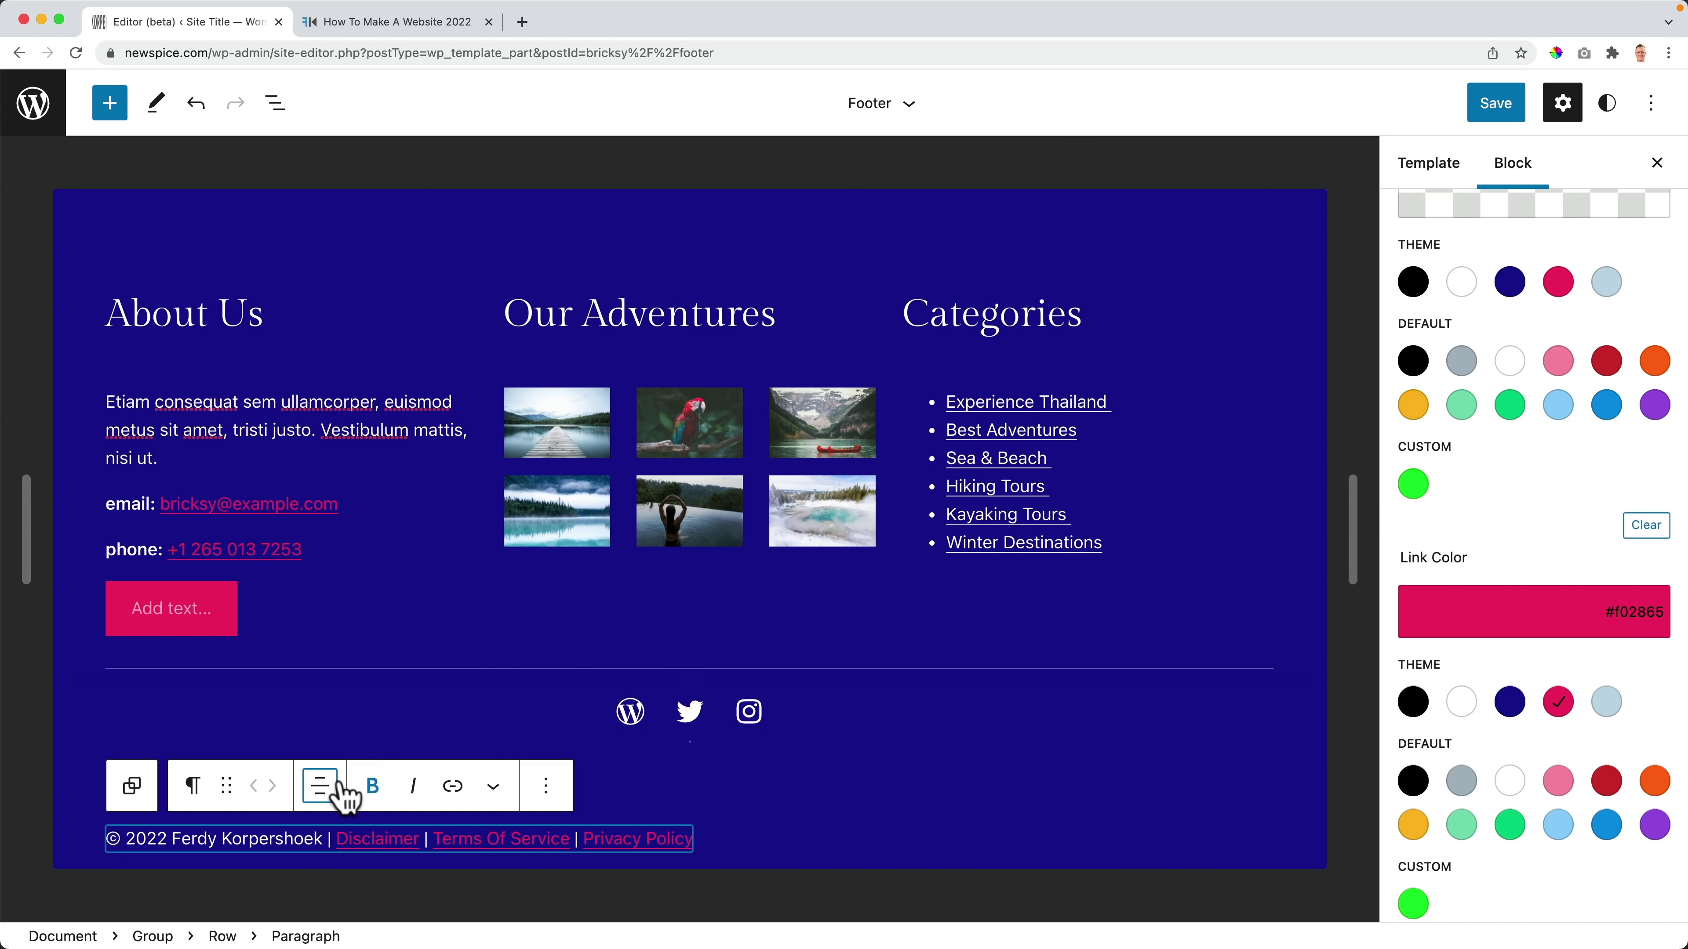
left_click(335, 790)
left_click(359, 681)
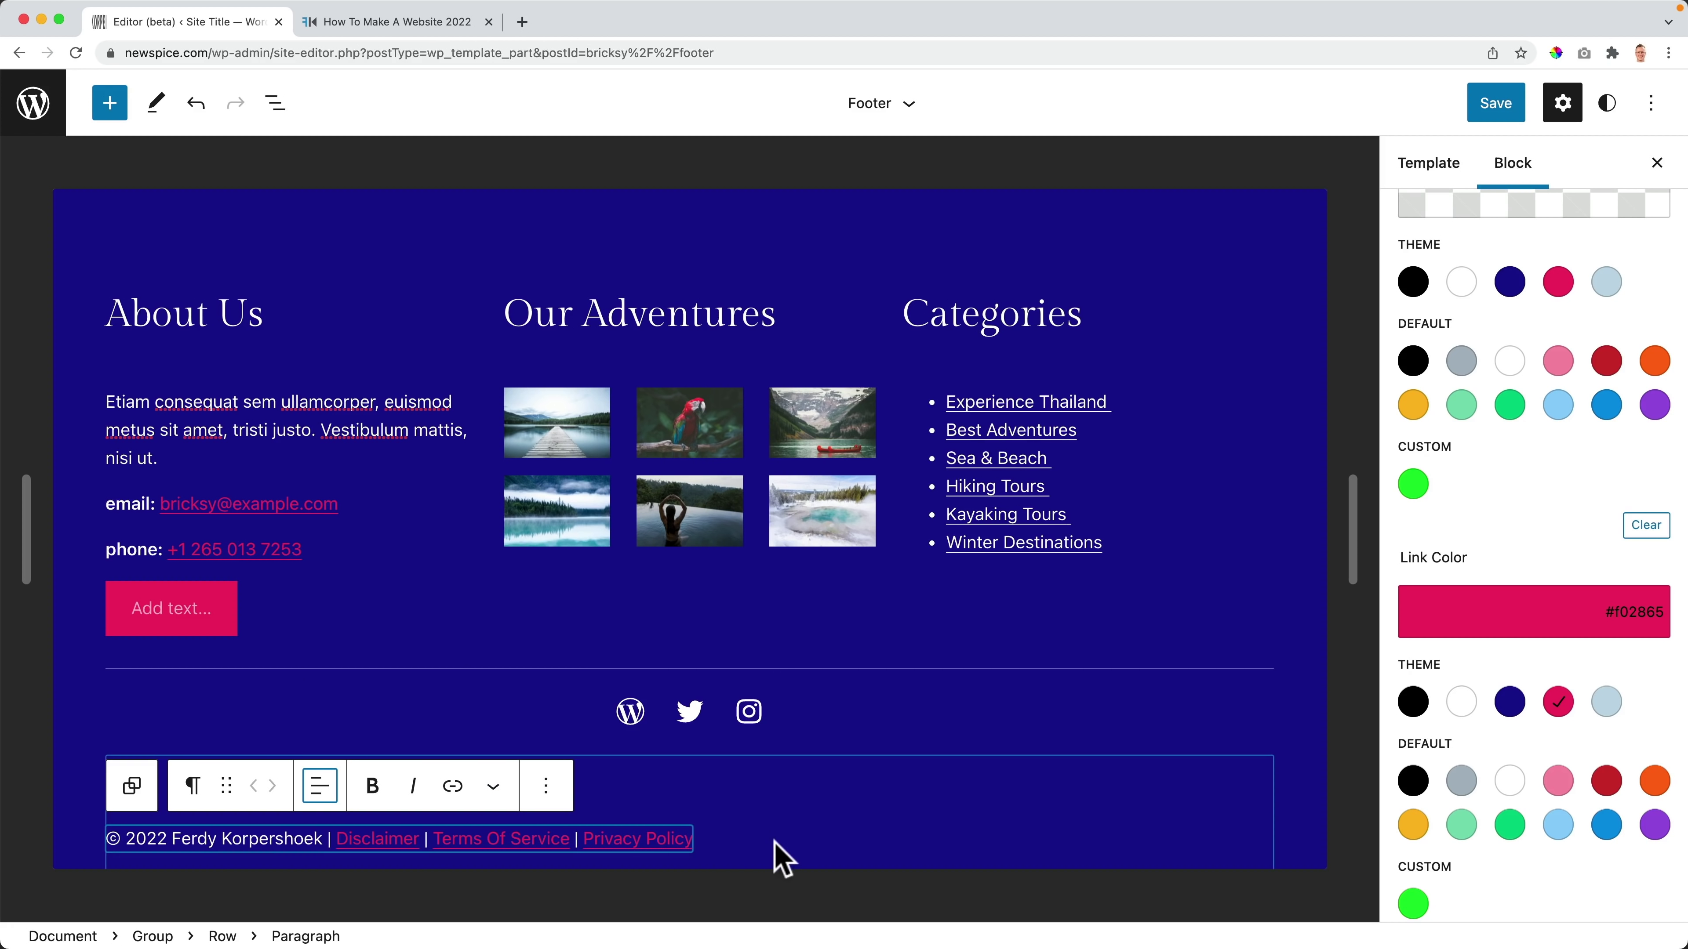
Step: Save the footer with its new copyright line and link color
left_click(489, 722)
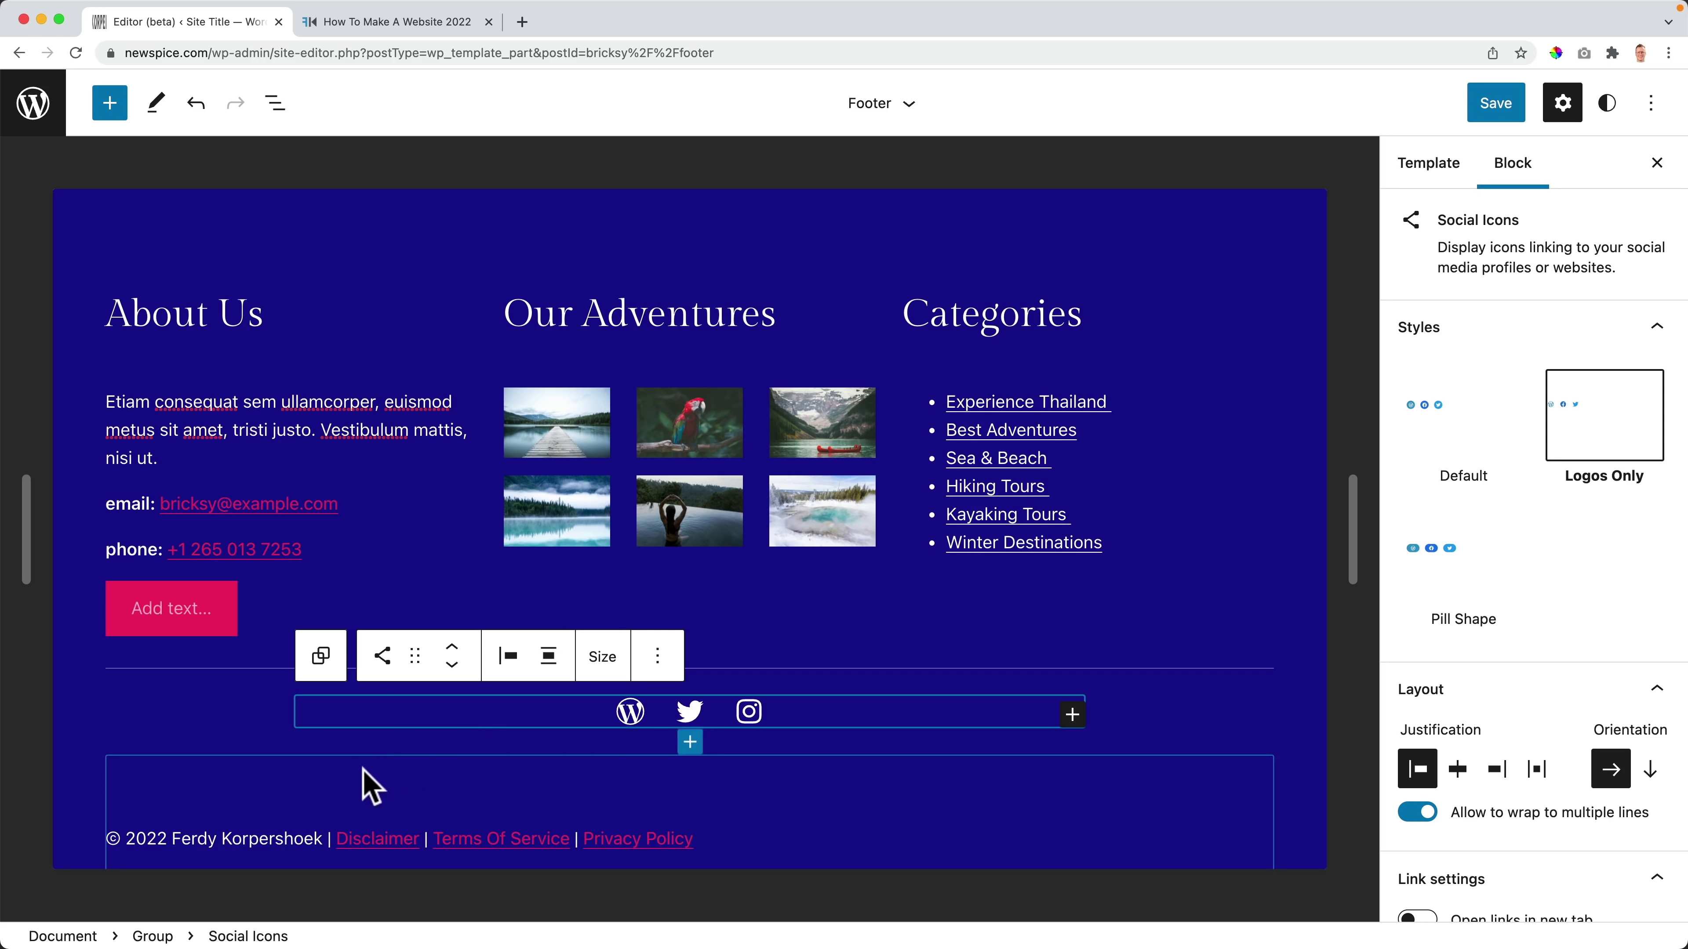
left_click(1483, 104)
left_click(1519, 103)
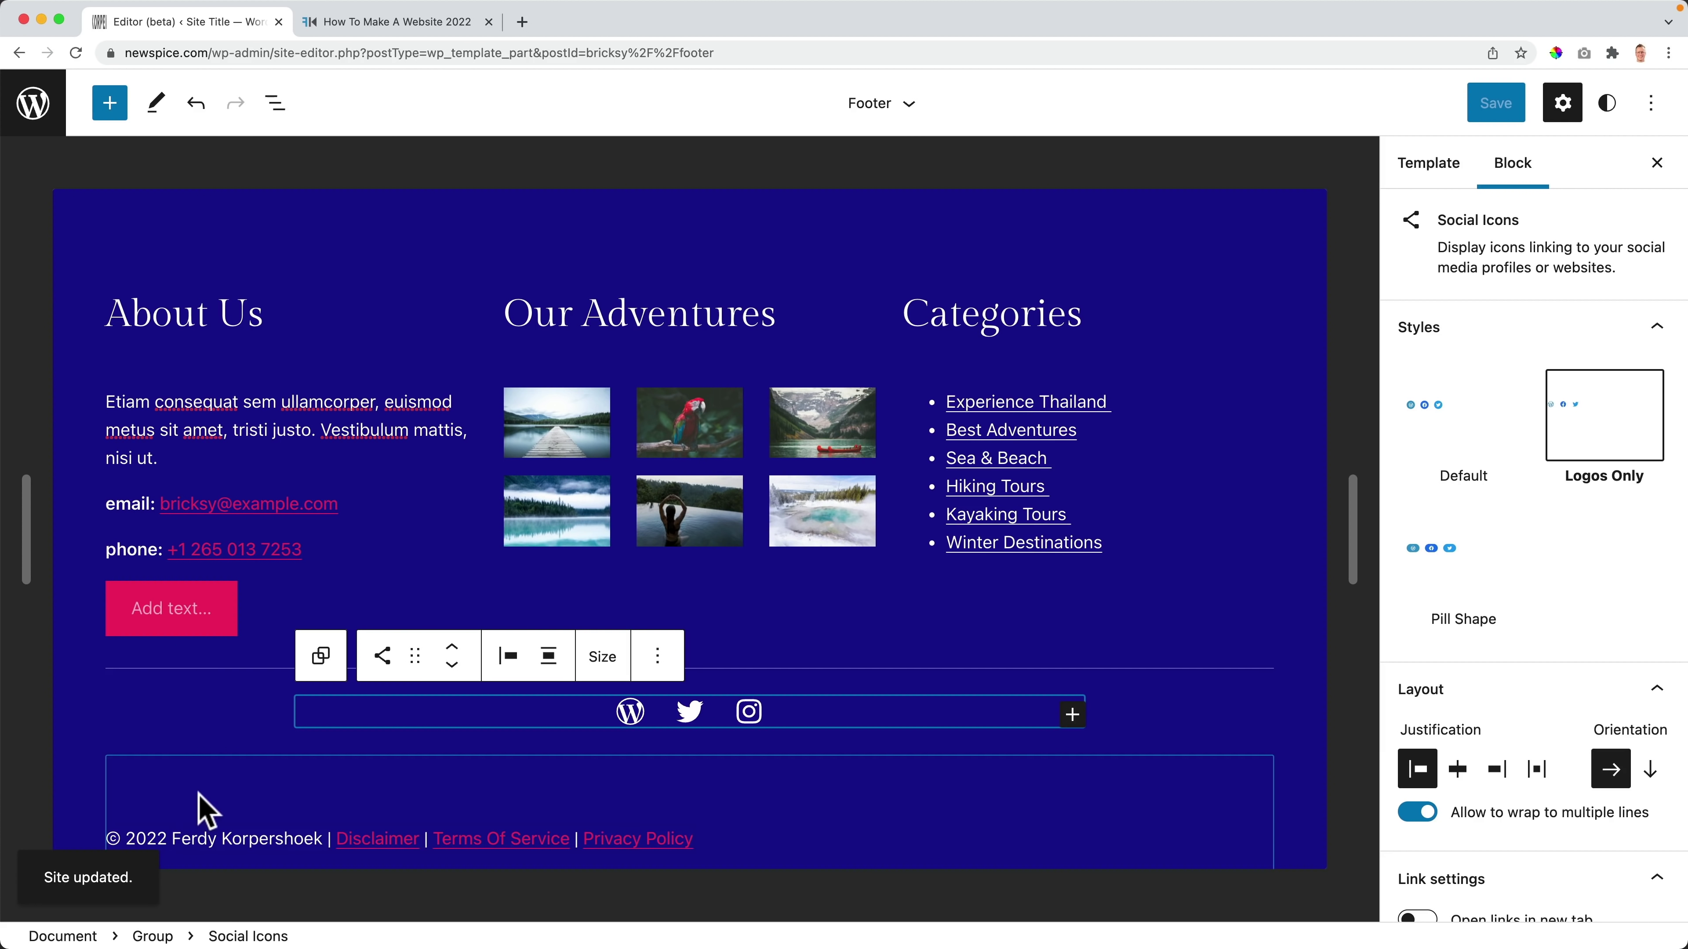
Step: Set the text alignment of the footer's copyright paragraph to center
left_click(198, 835)
left_click(320, 790)
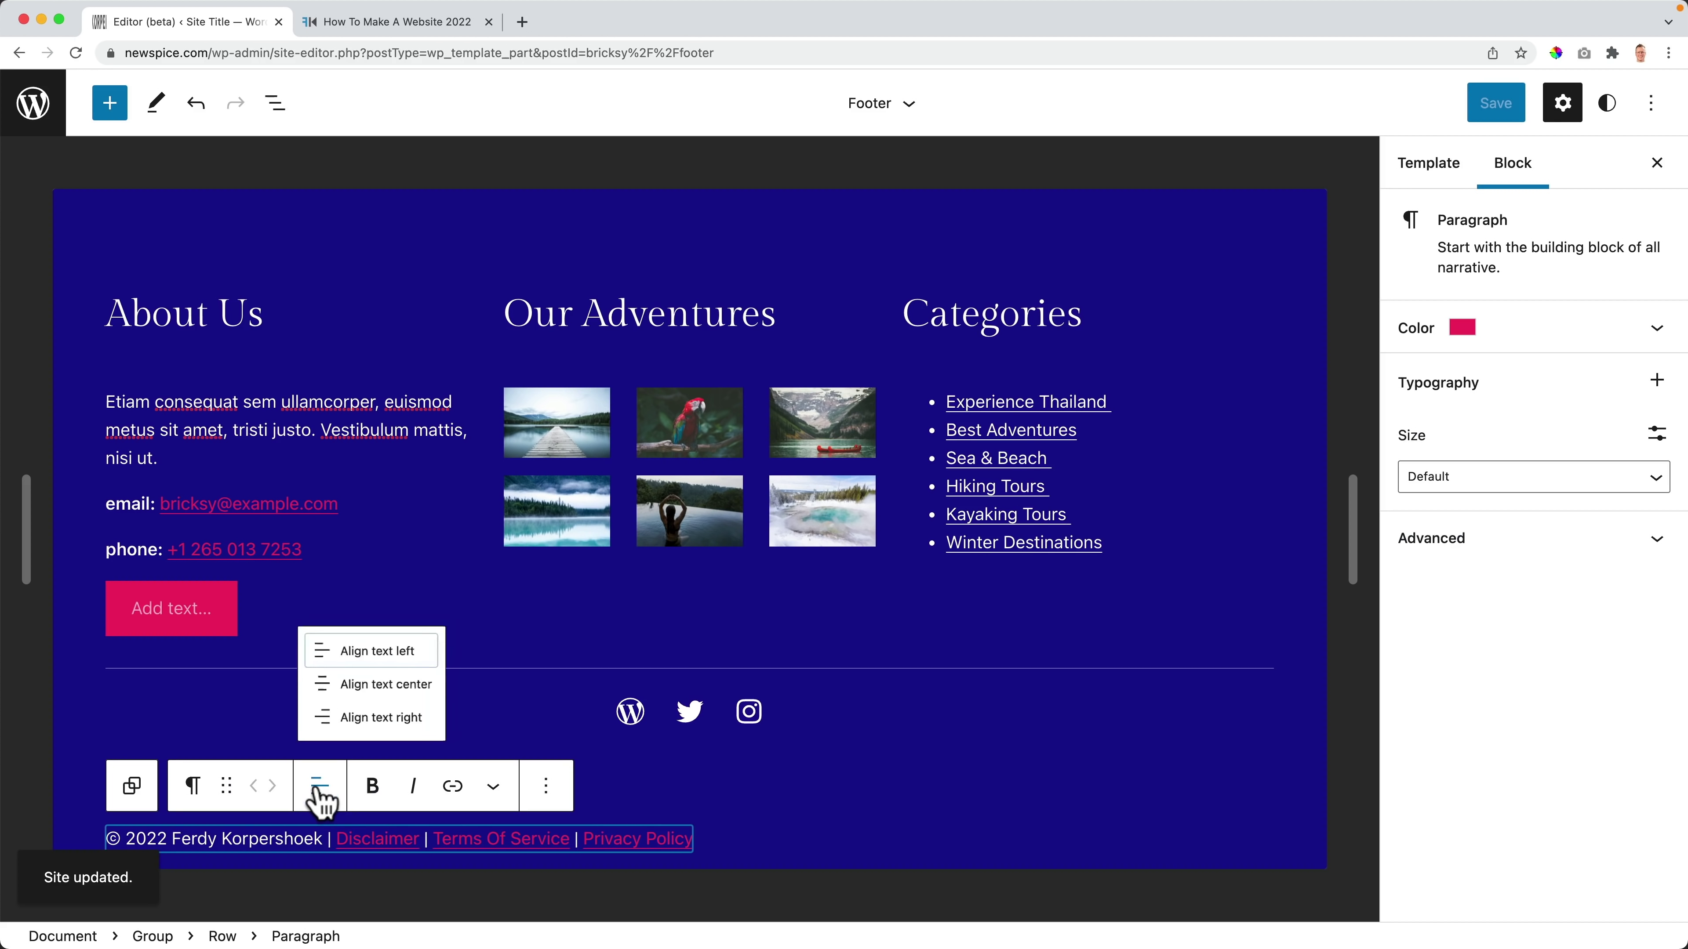
left_click(388, 686)
Step: Select the Row block that holds the copyright paragraph and justify its items to the center
left_click(238, 835)
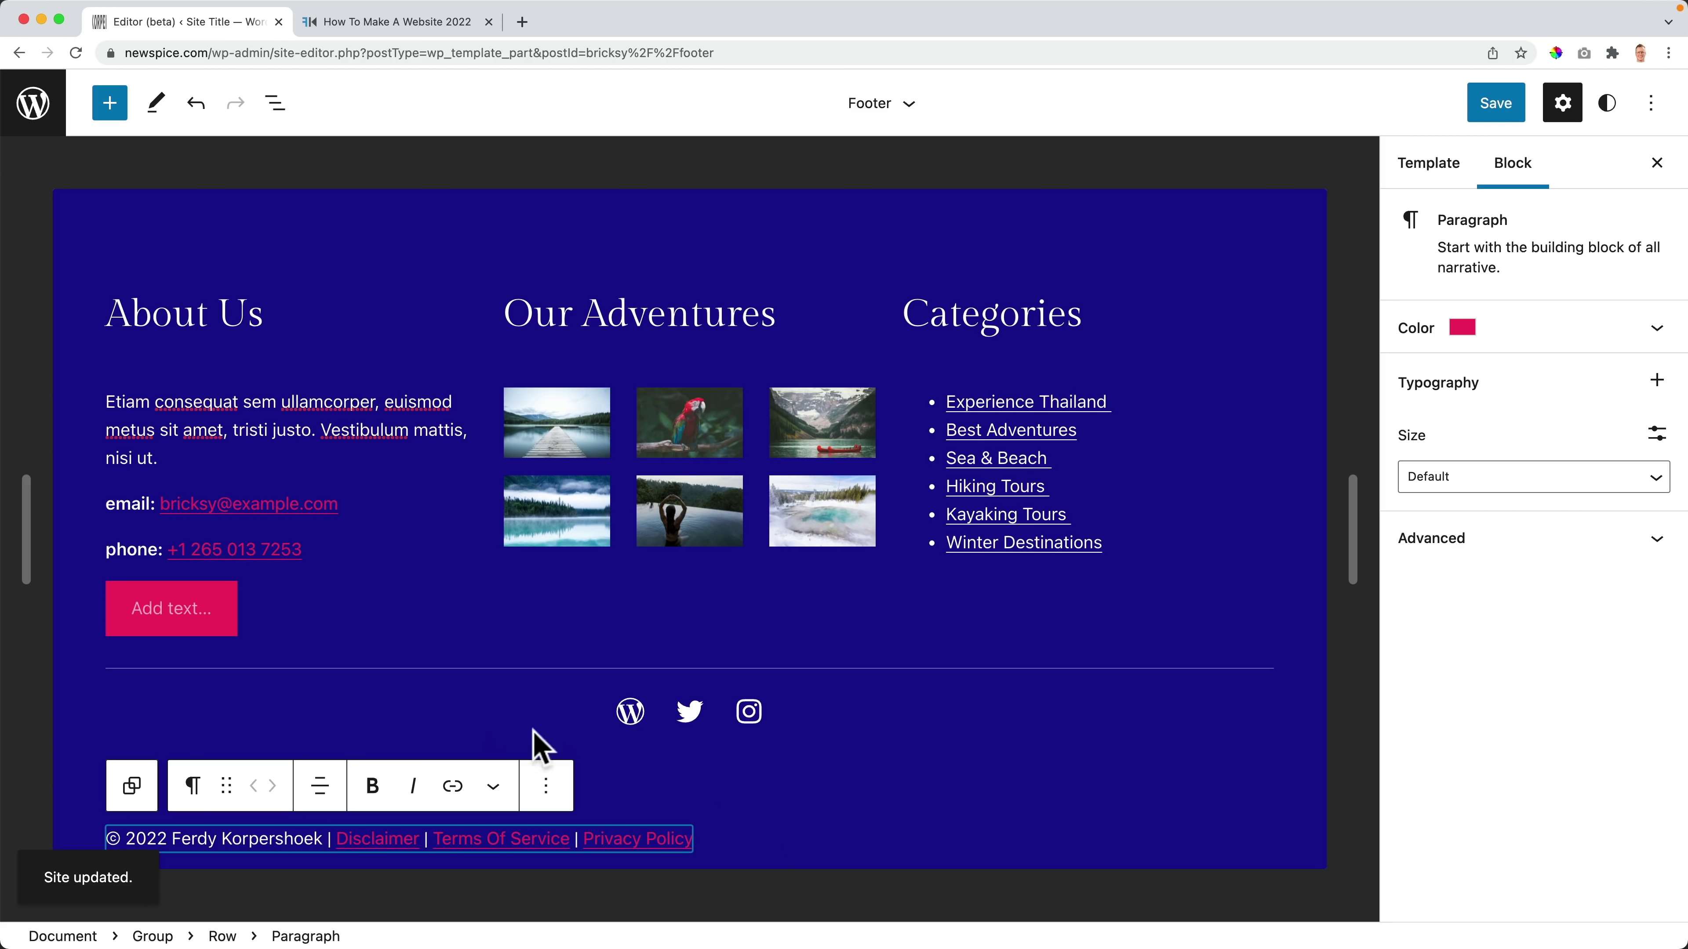
left_click(558, 739)
left_click(238, 742)
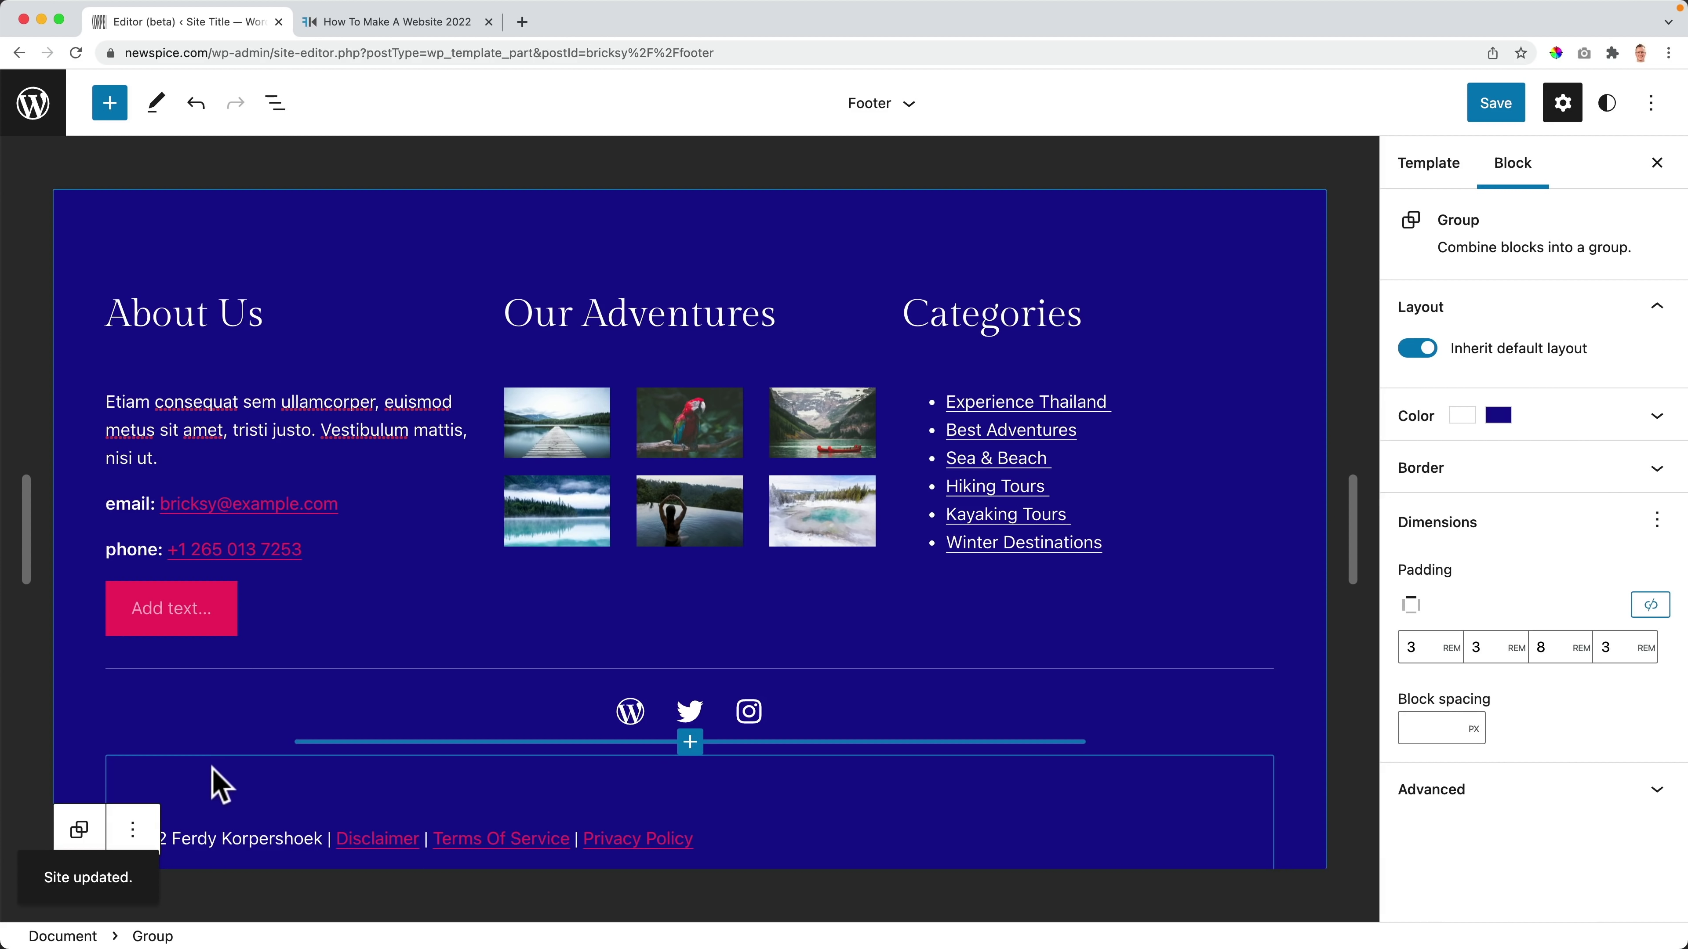
left_click(277, 105)
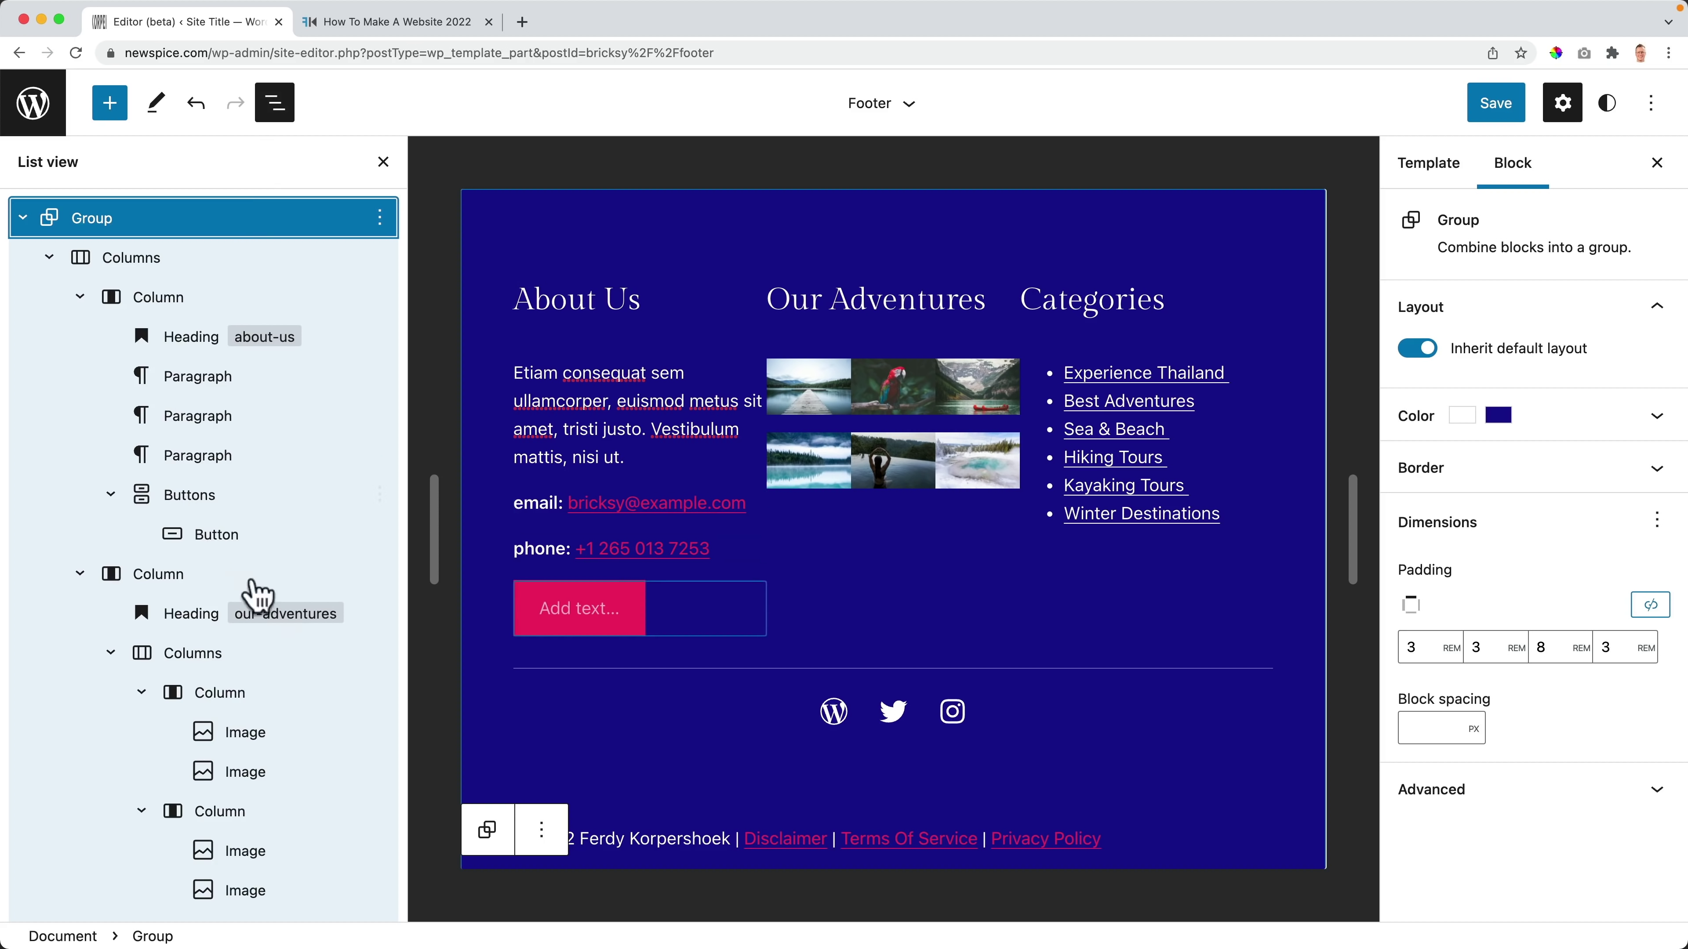
scroll(483, 678, "down", 3)
left_click(601, 674)
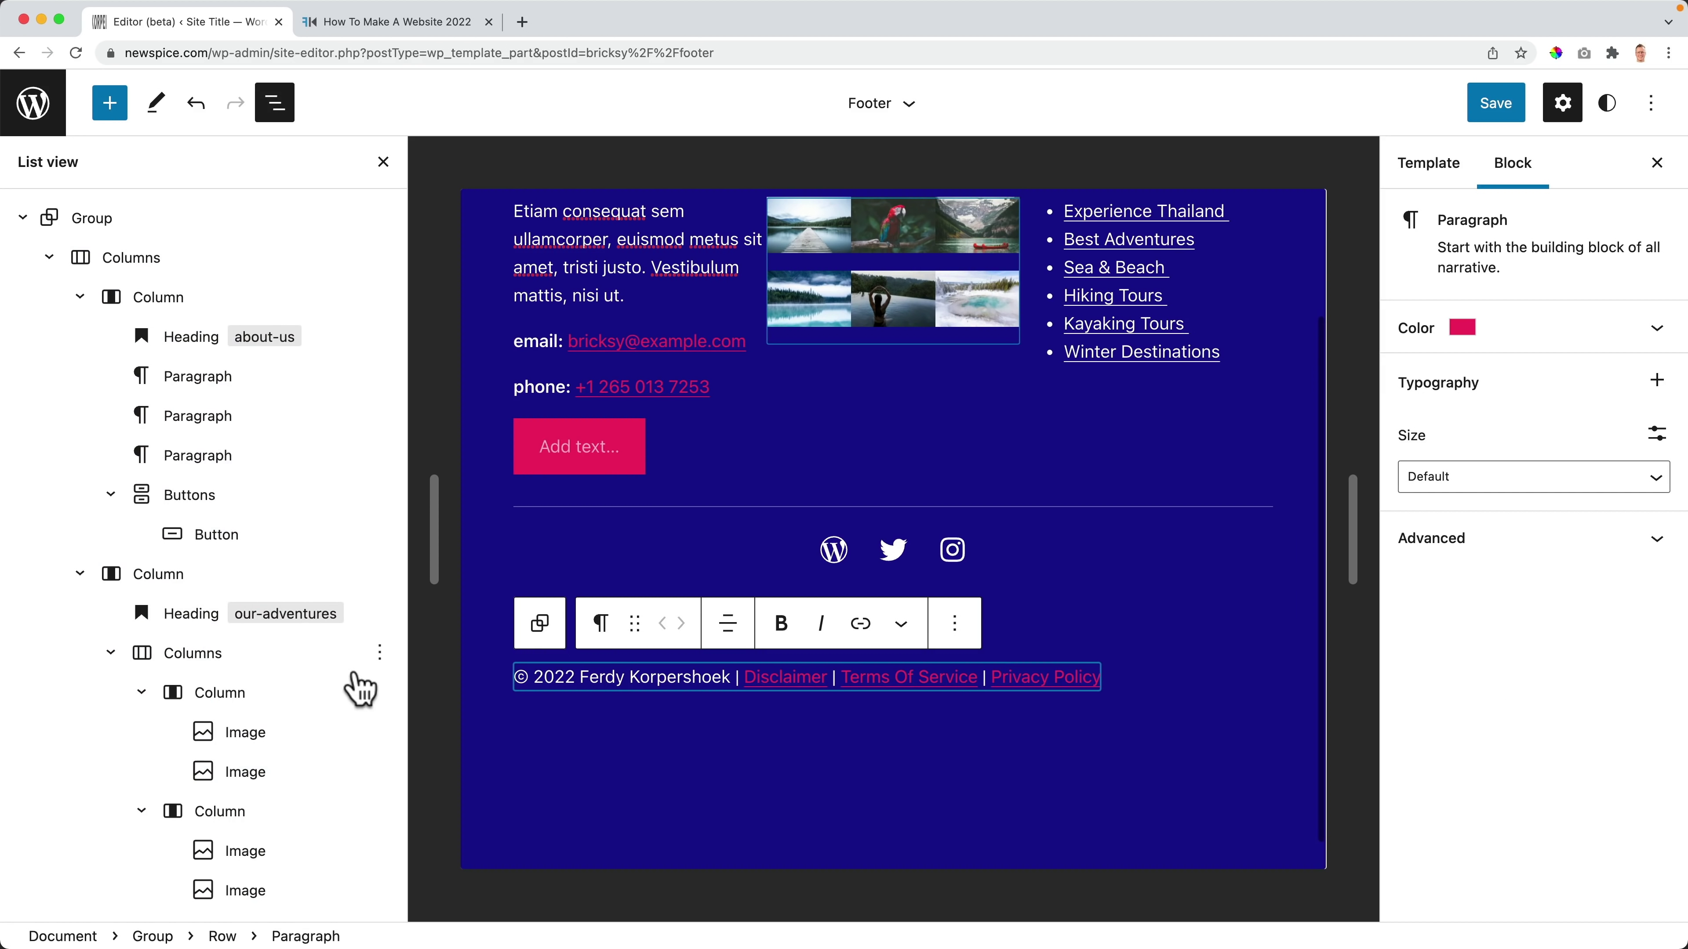
scroll(263, 697, "down", 10)
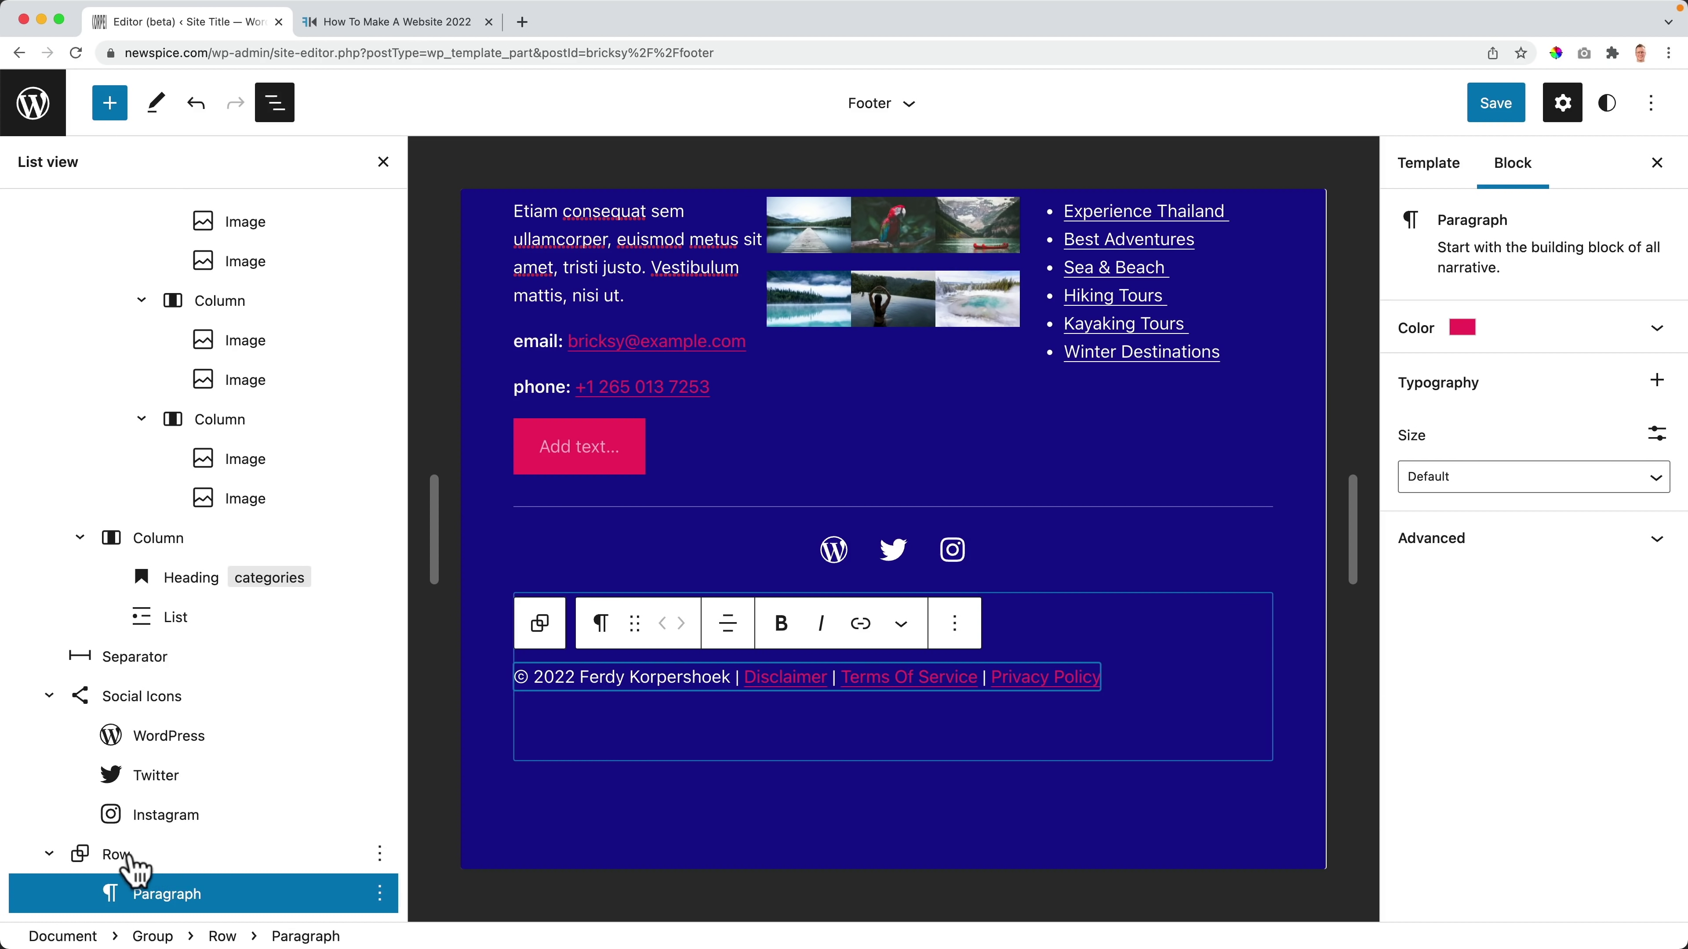
left_click(115, 857)
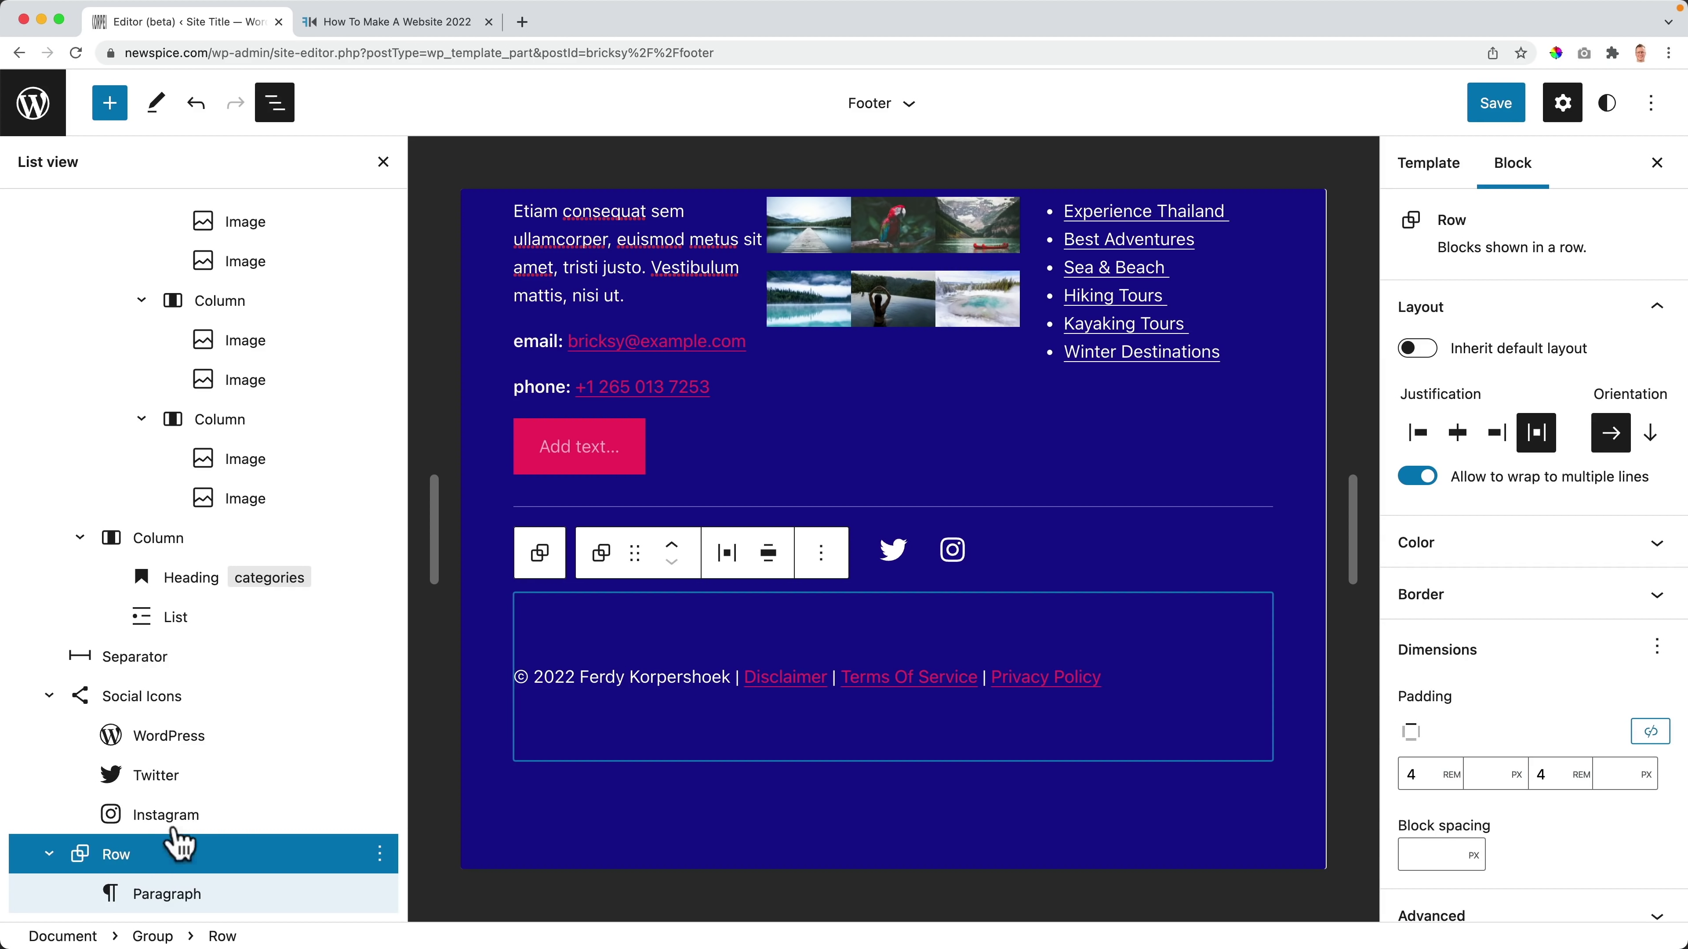
left_click(728, 558)
left_click(781, 665)
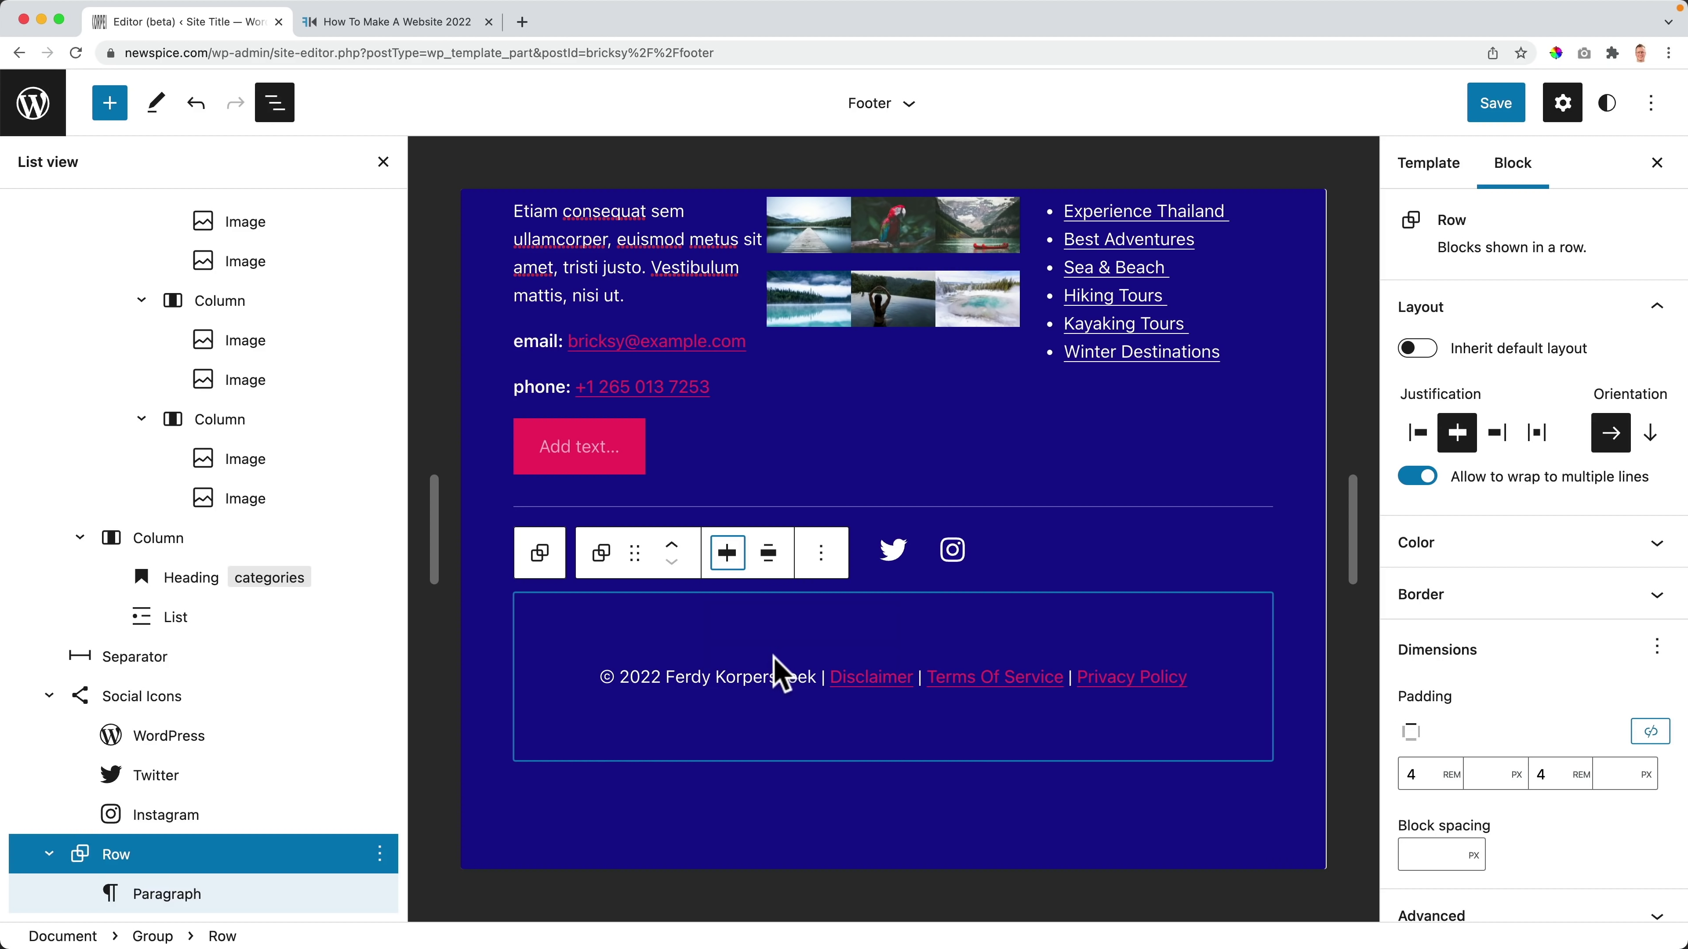
Step: Save the footer with the centered copyright row
scroll(1069, 545, "up", 3)
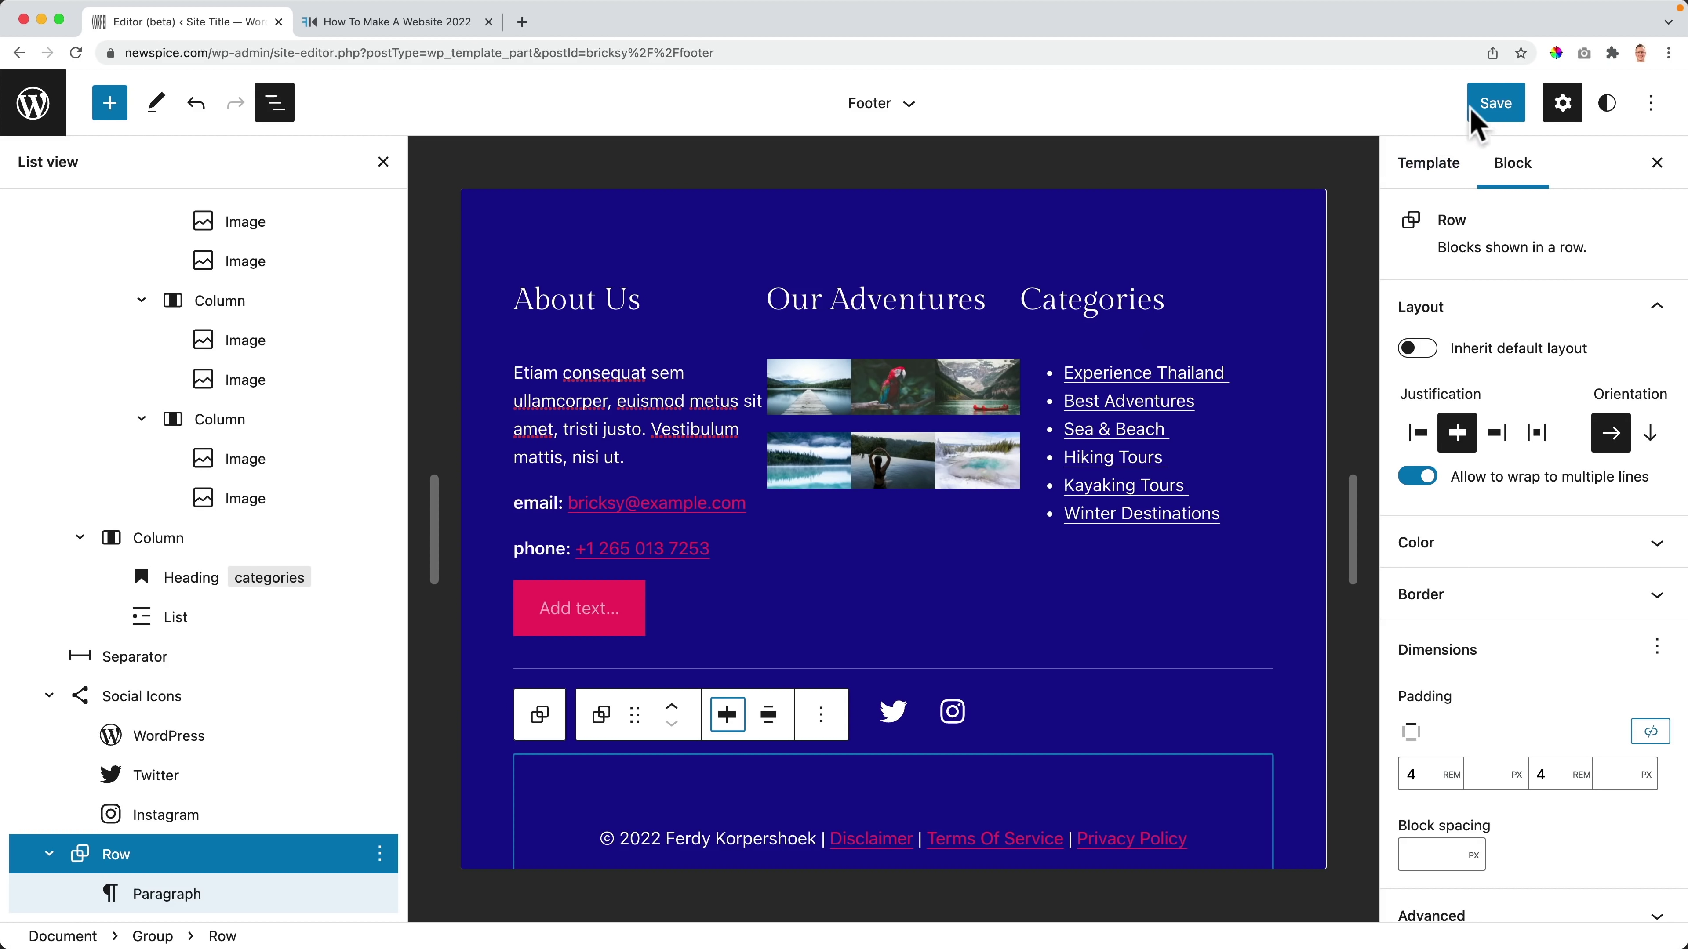
left_click(1488, 104)
left_click(1491, 105)
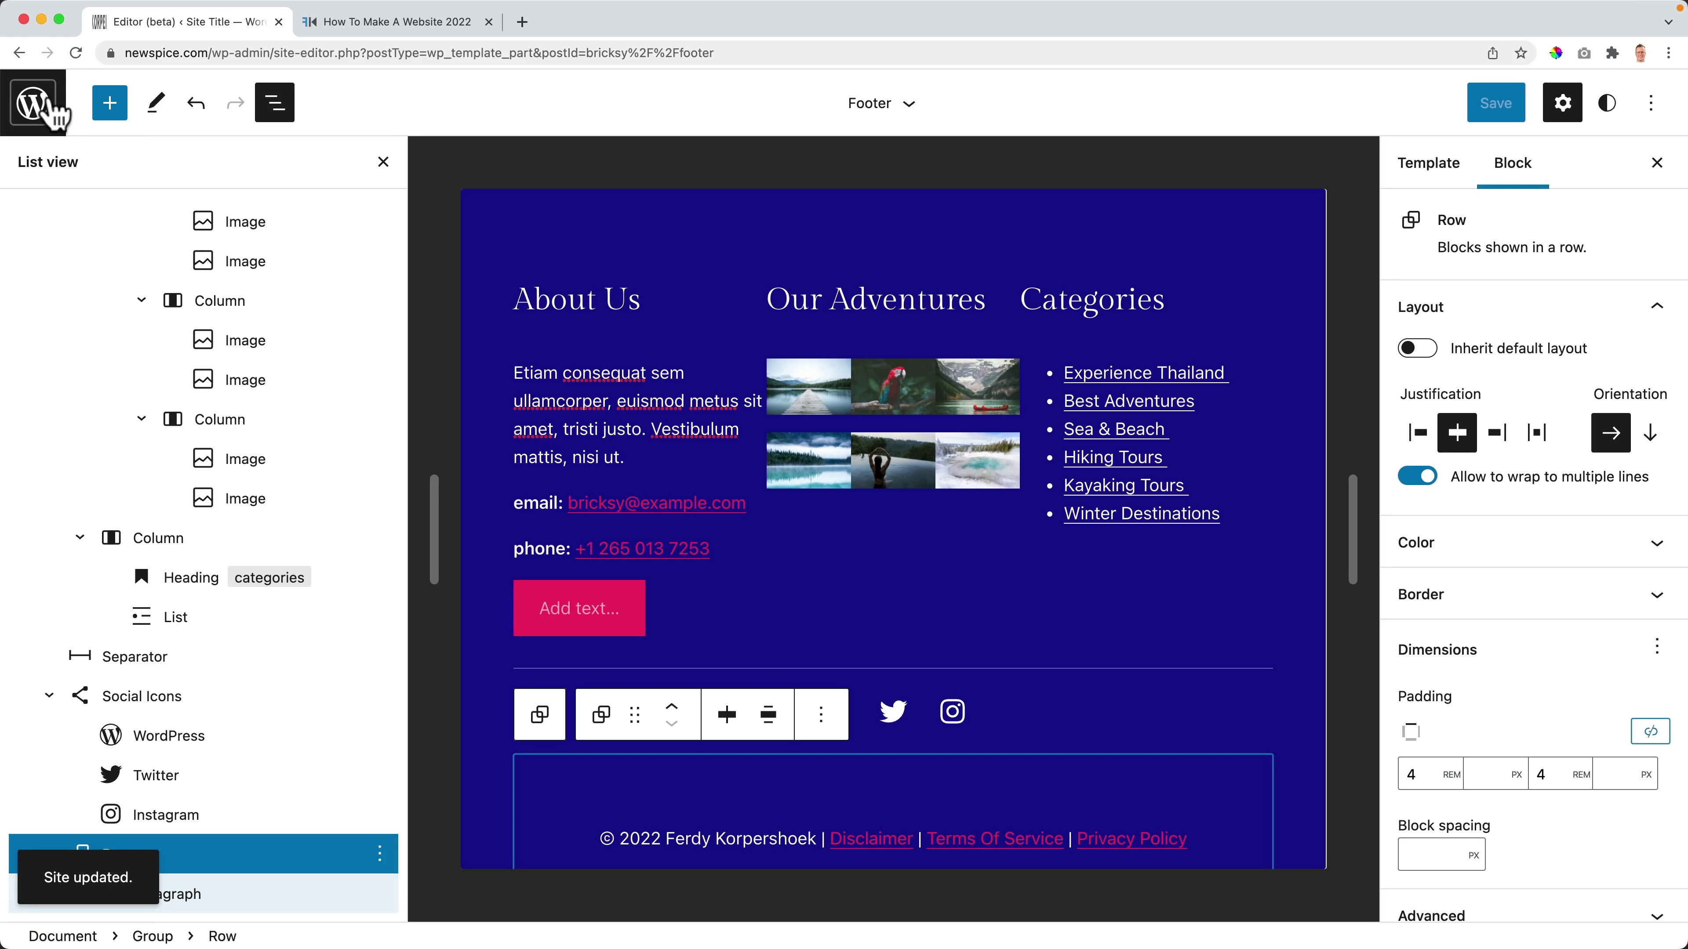
Step: Leave the site editor and examine the restyled footer on the live home page
left_click(16, 112)
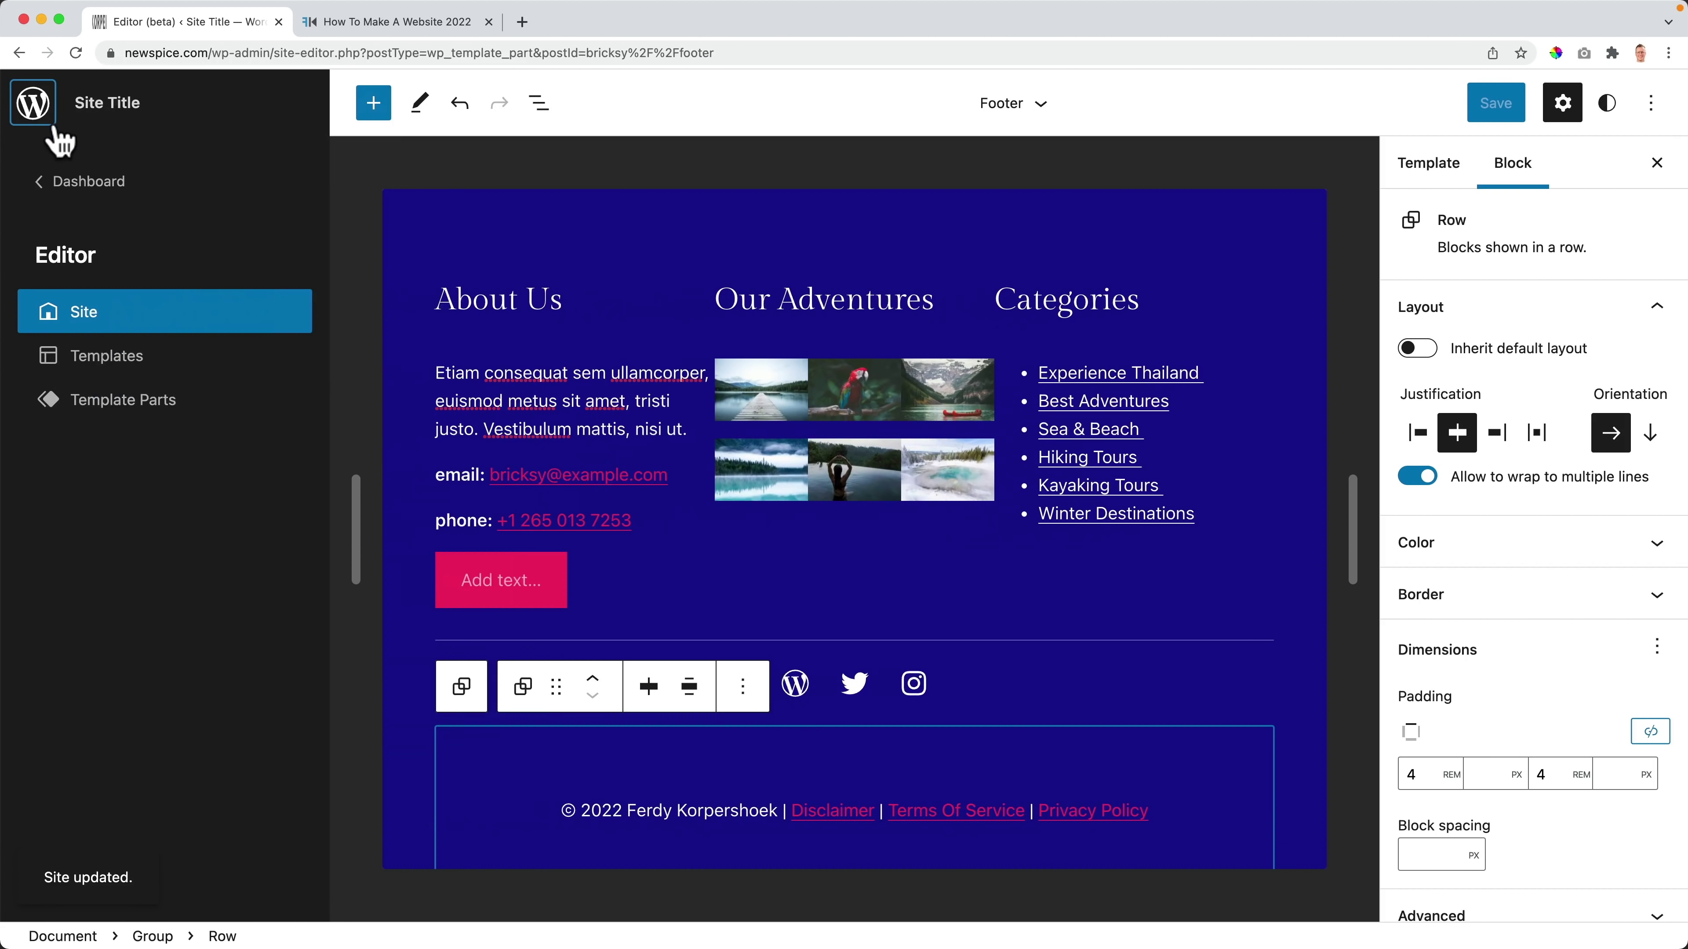
left_click(70, 181)
mouse_move(100, 108)
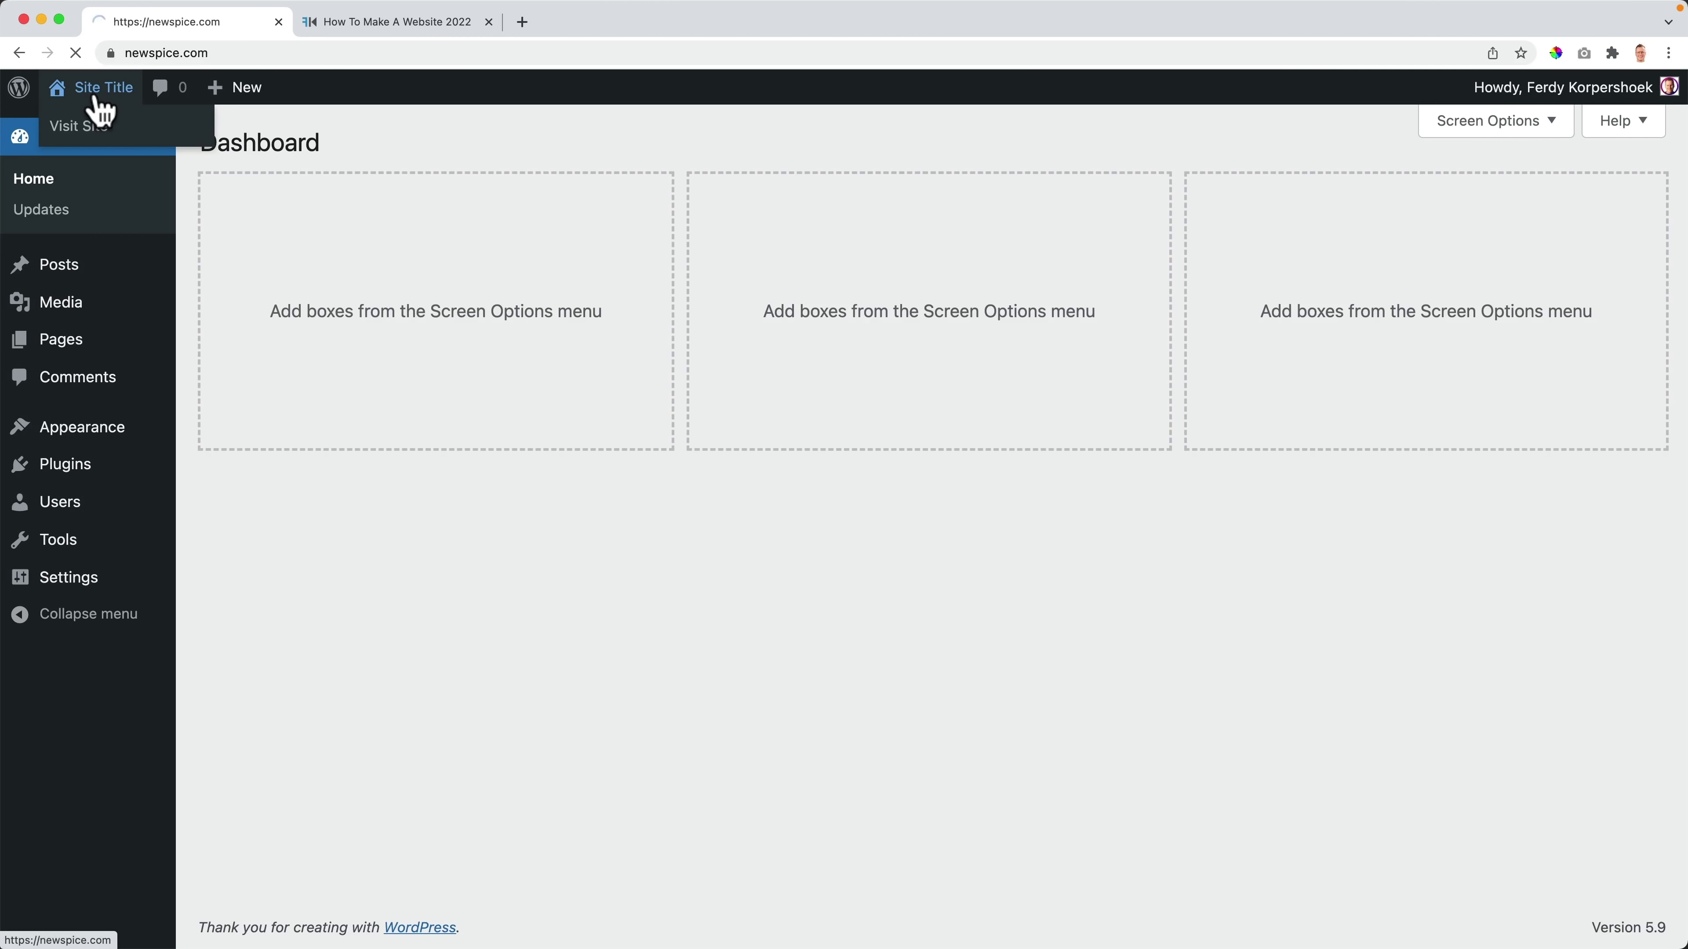
scroll(523, 351, "down", 20)
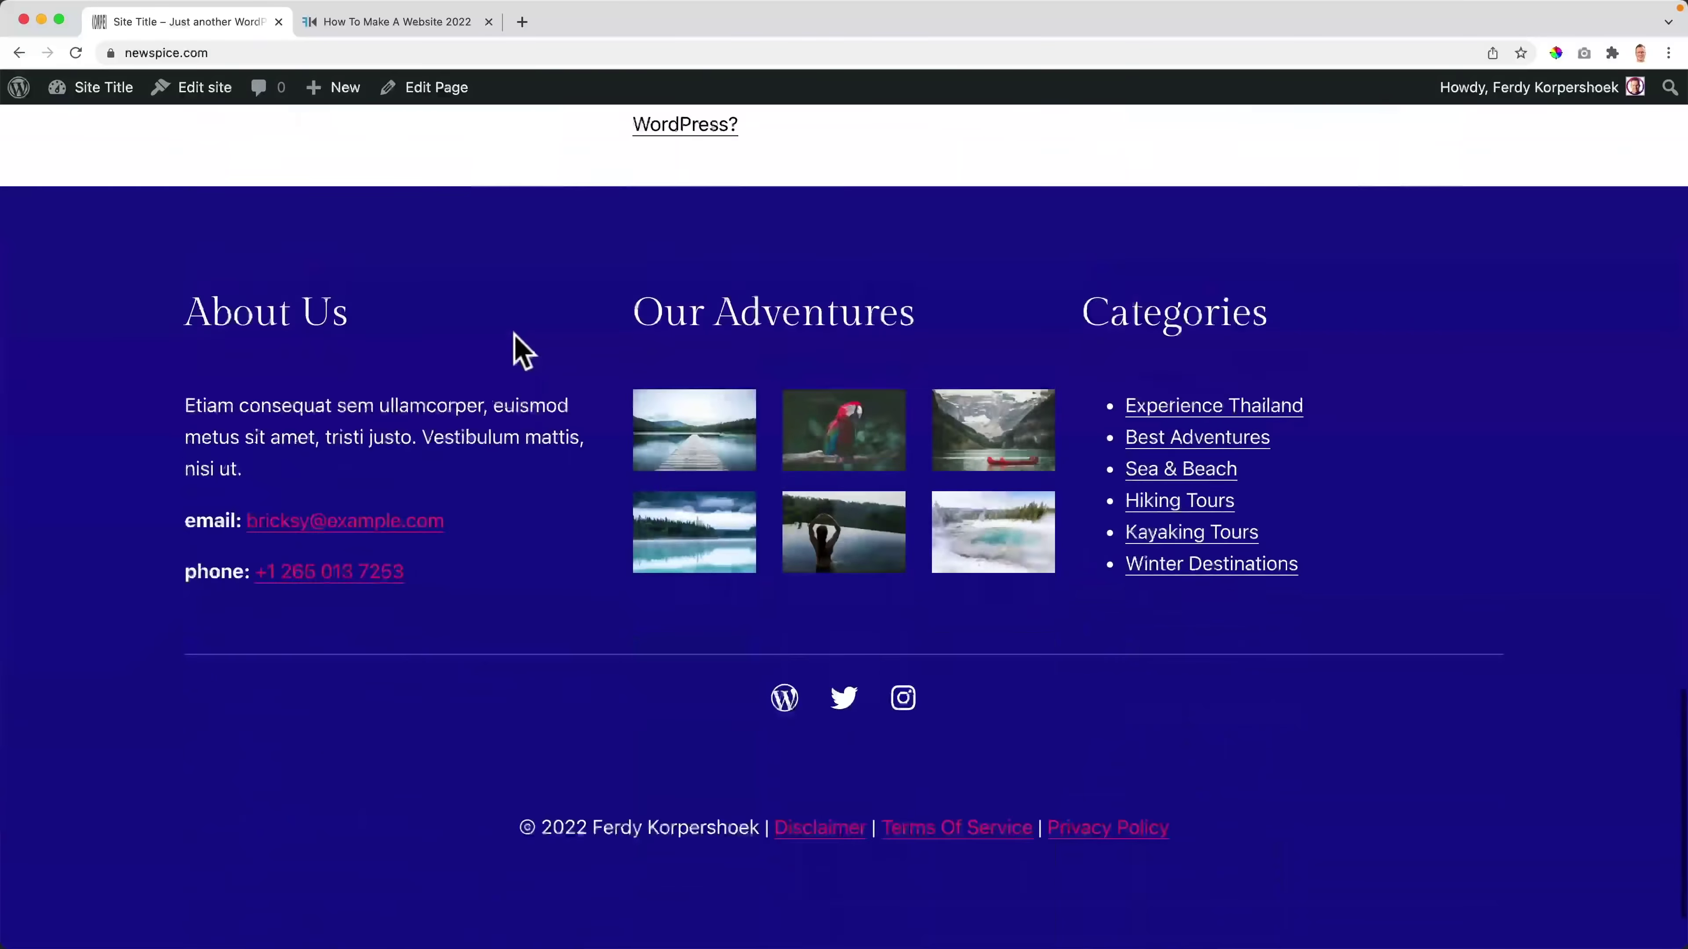
scroll(658, 425, "up", 20)
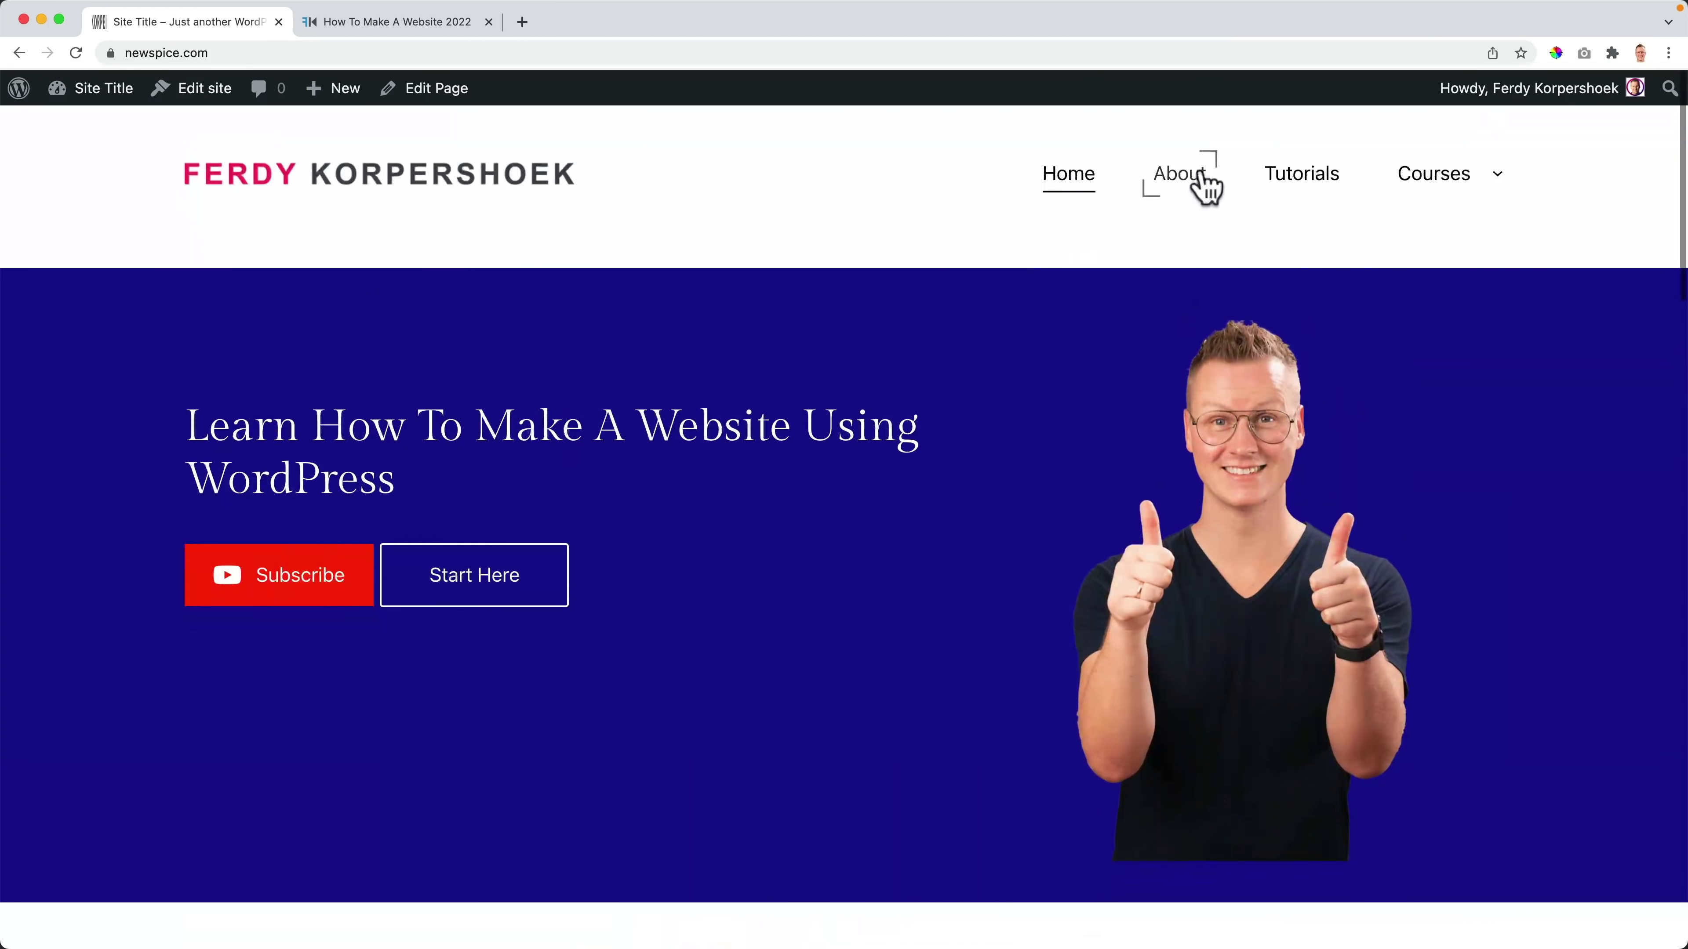
Step: Examine the footer on the live About and Tutorials pages
left_click(1203, 187)
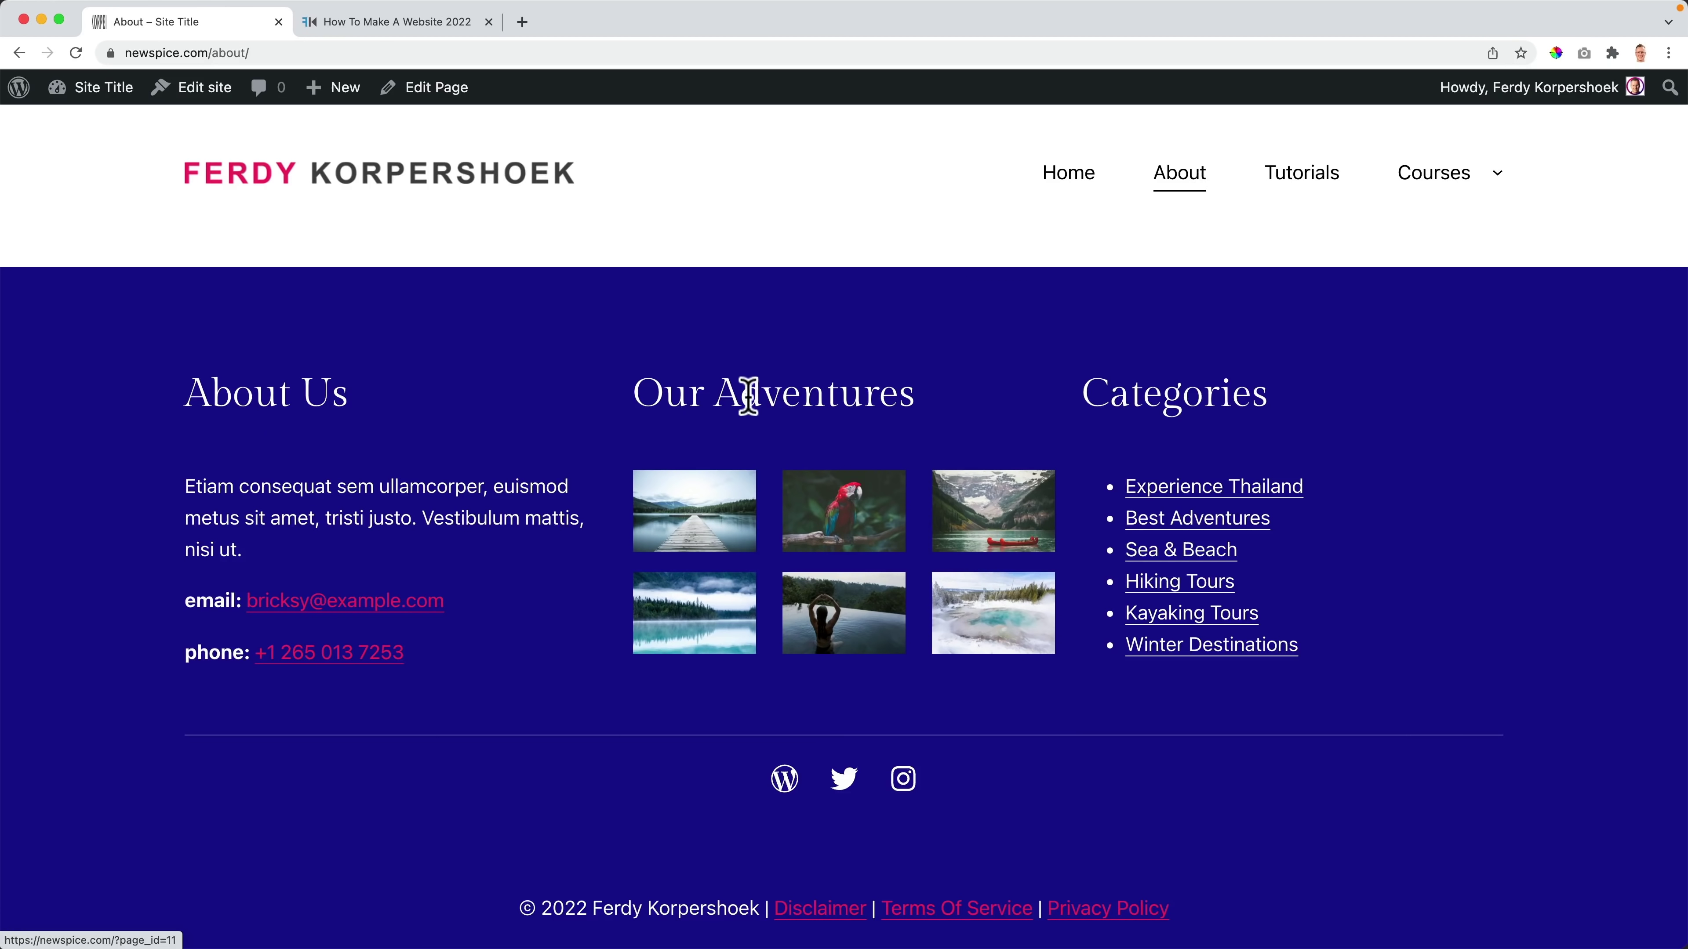
scroll(745, 392, "down", 3)
scroll(731, 402, "up", 3)
left_click(1295, 182)
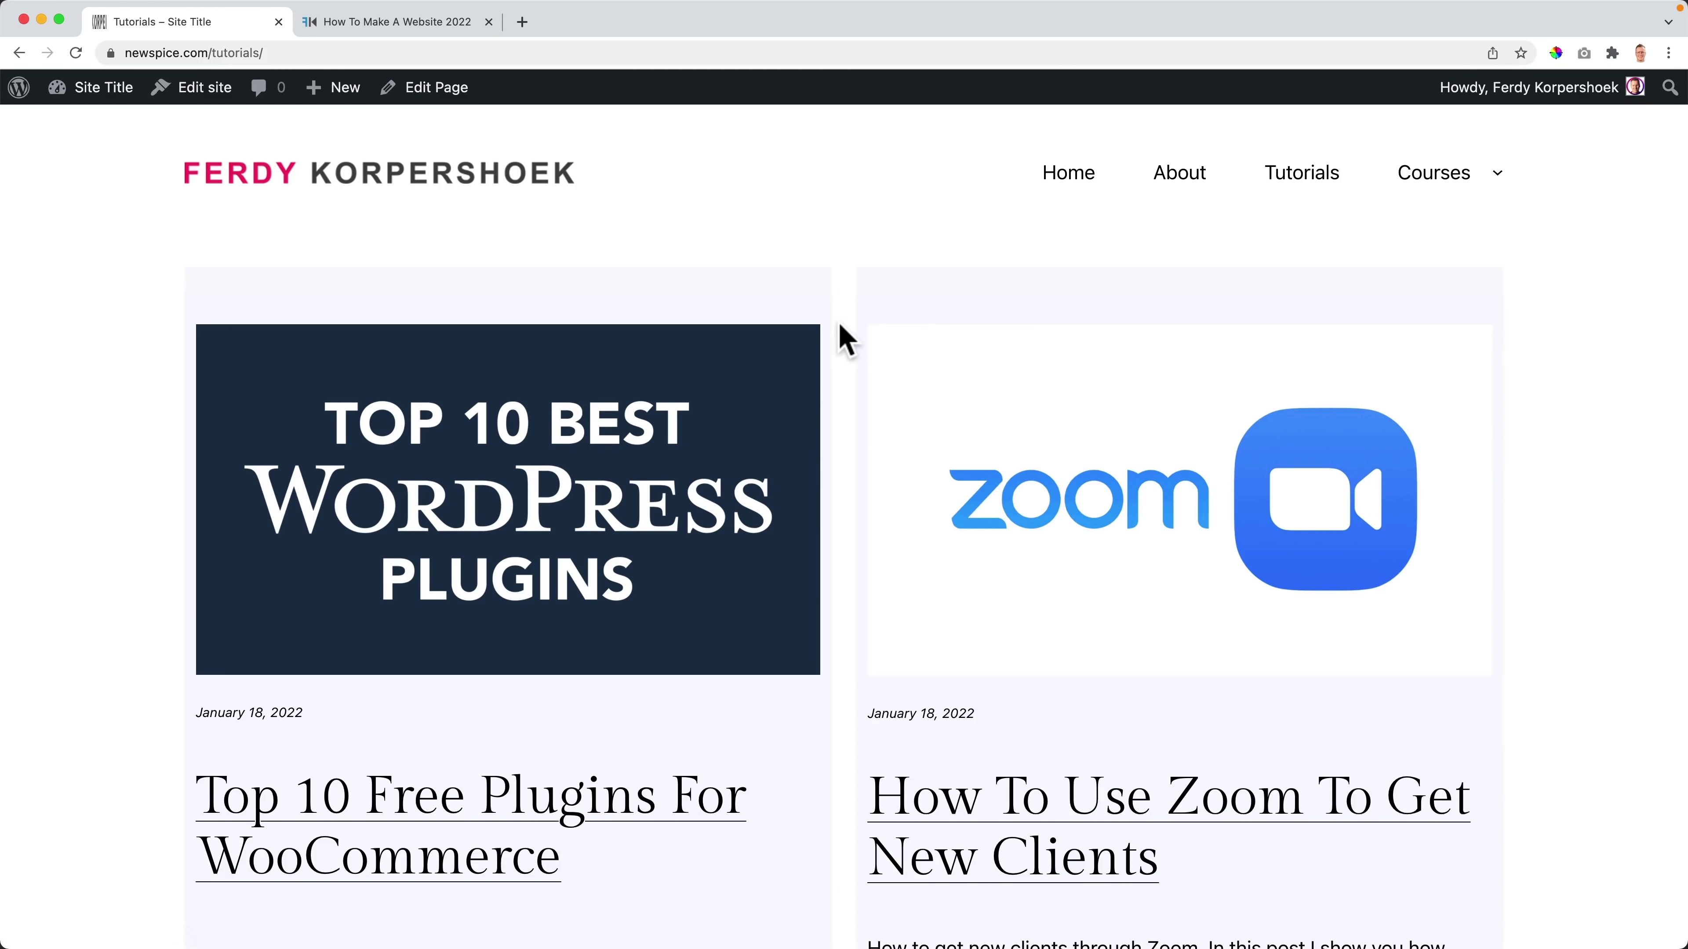
scroll(848, 339, "down", 15)
scroll(846, 338, "down", 10)
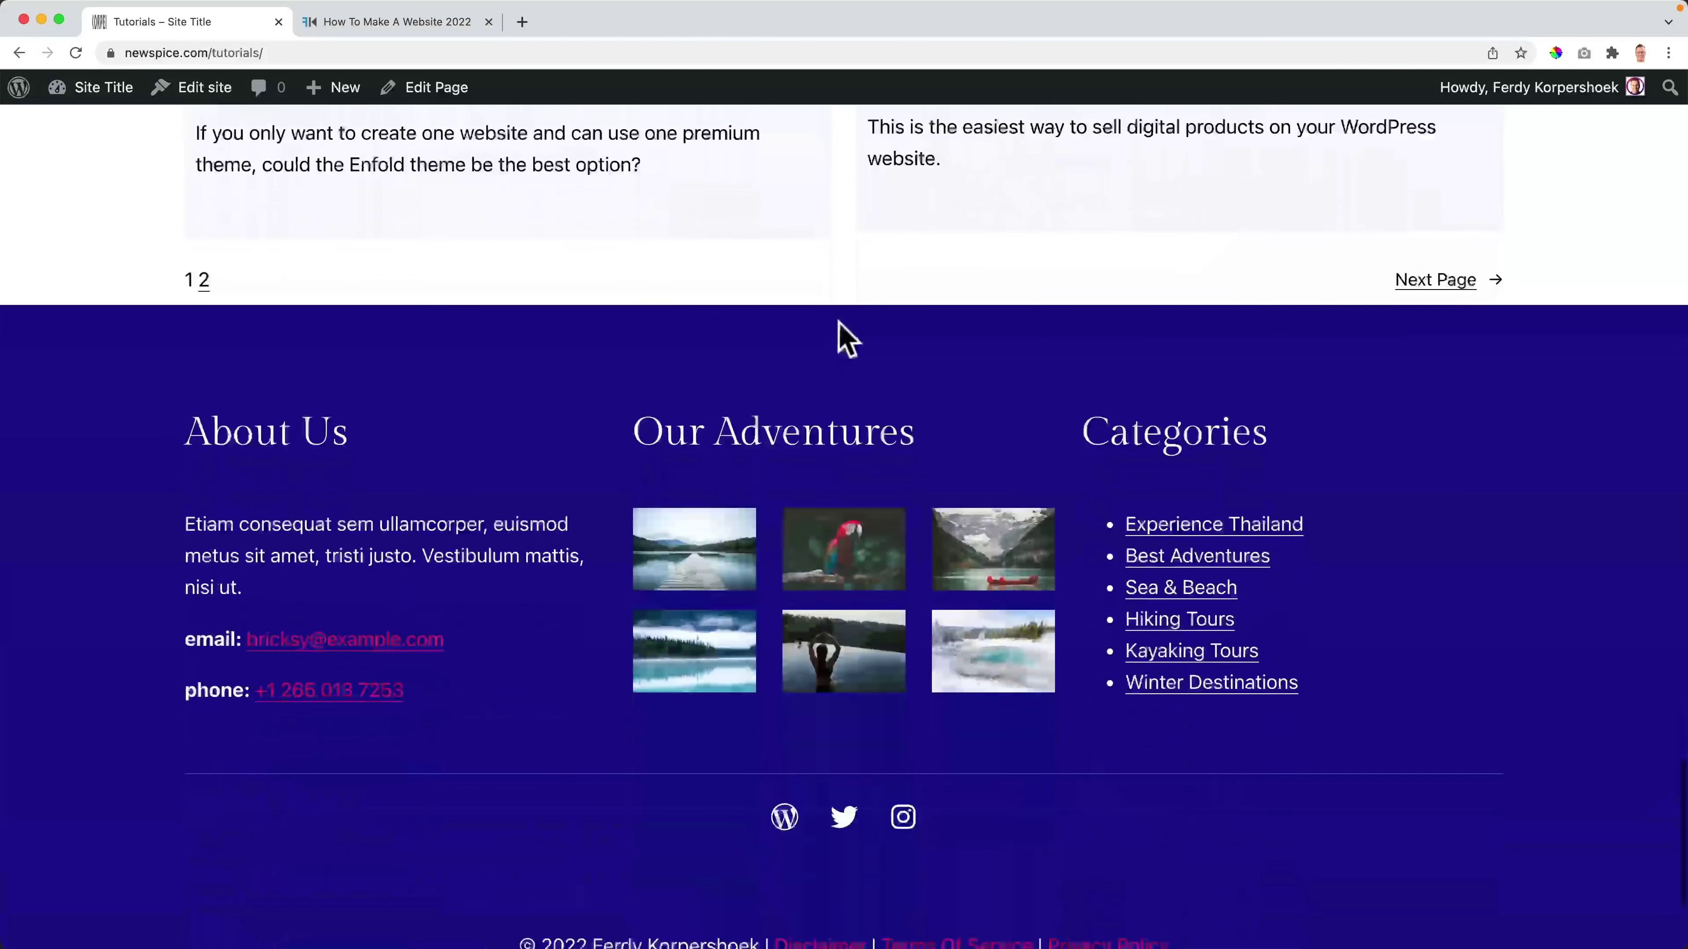
scroll(735, 356, "up", 5)
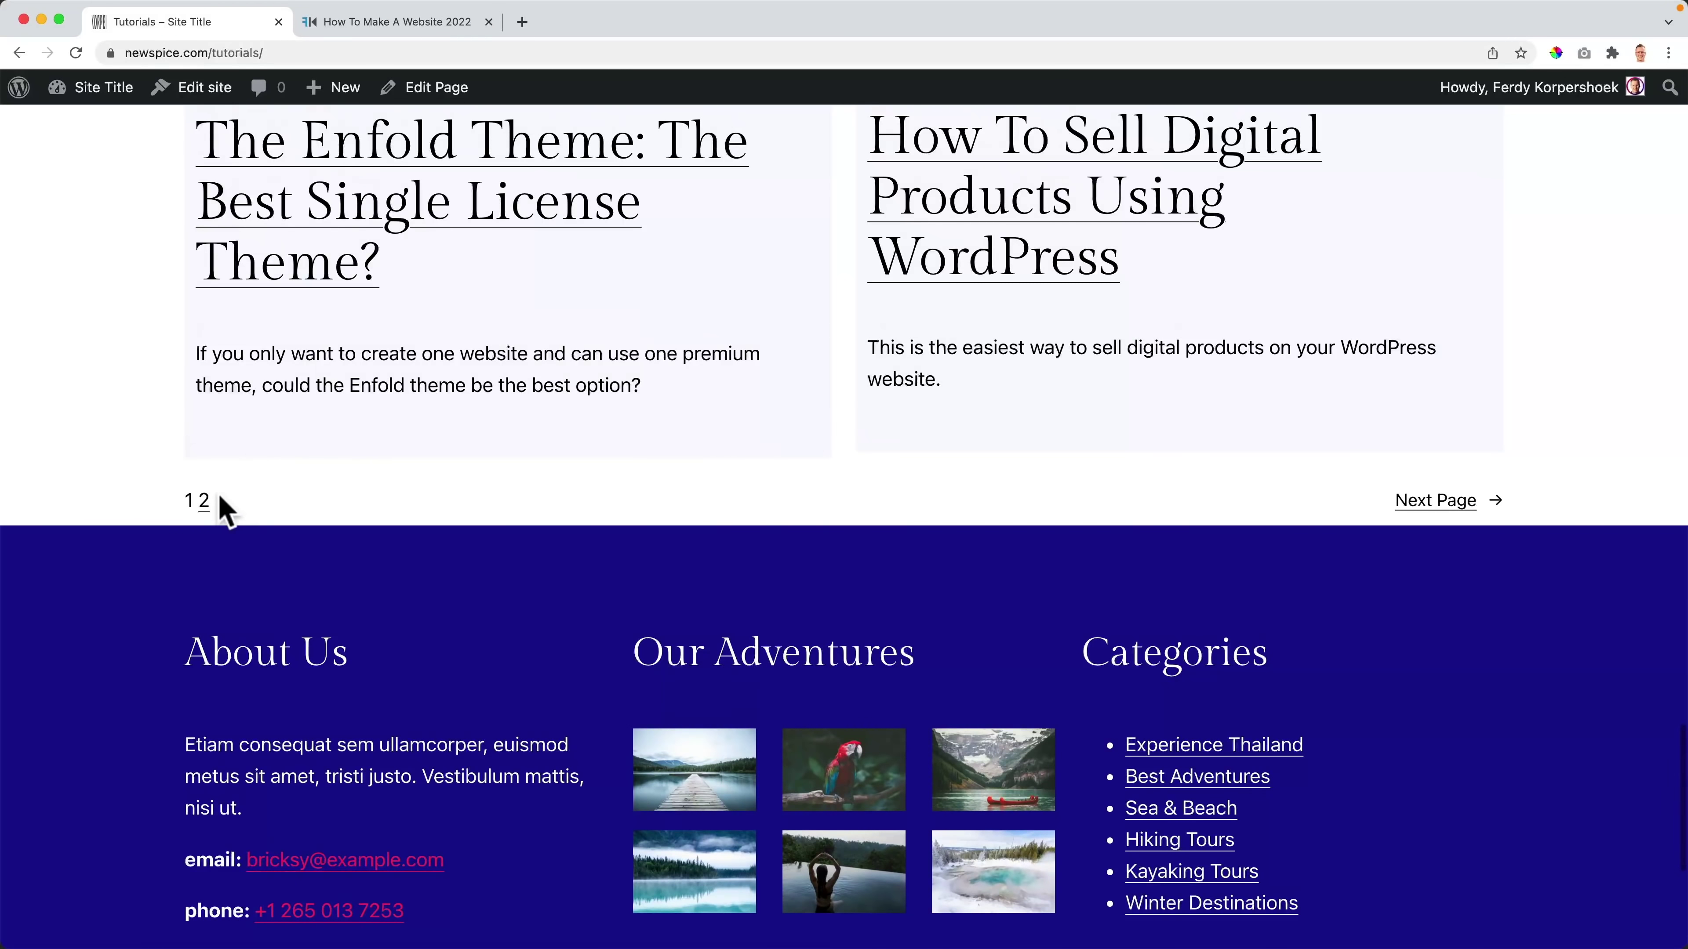
Step: Open the live ConvertKit post about the best email marketing tool and examine its layout down to the comments
left_click(205, 500)
scroll(960, 480, "down", 12)
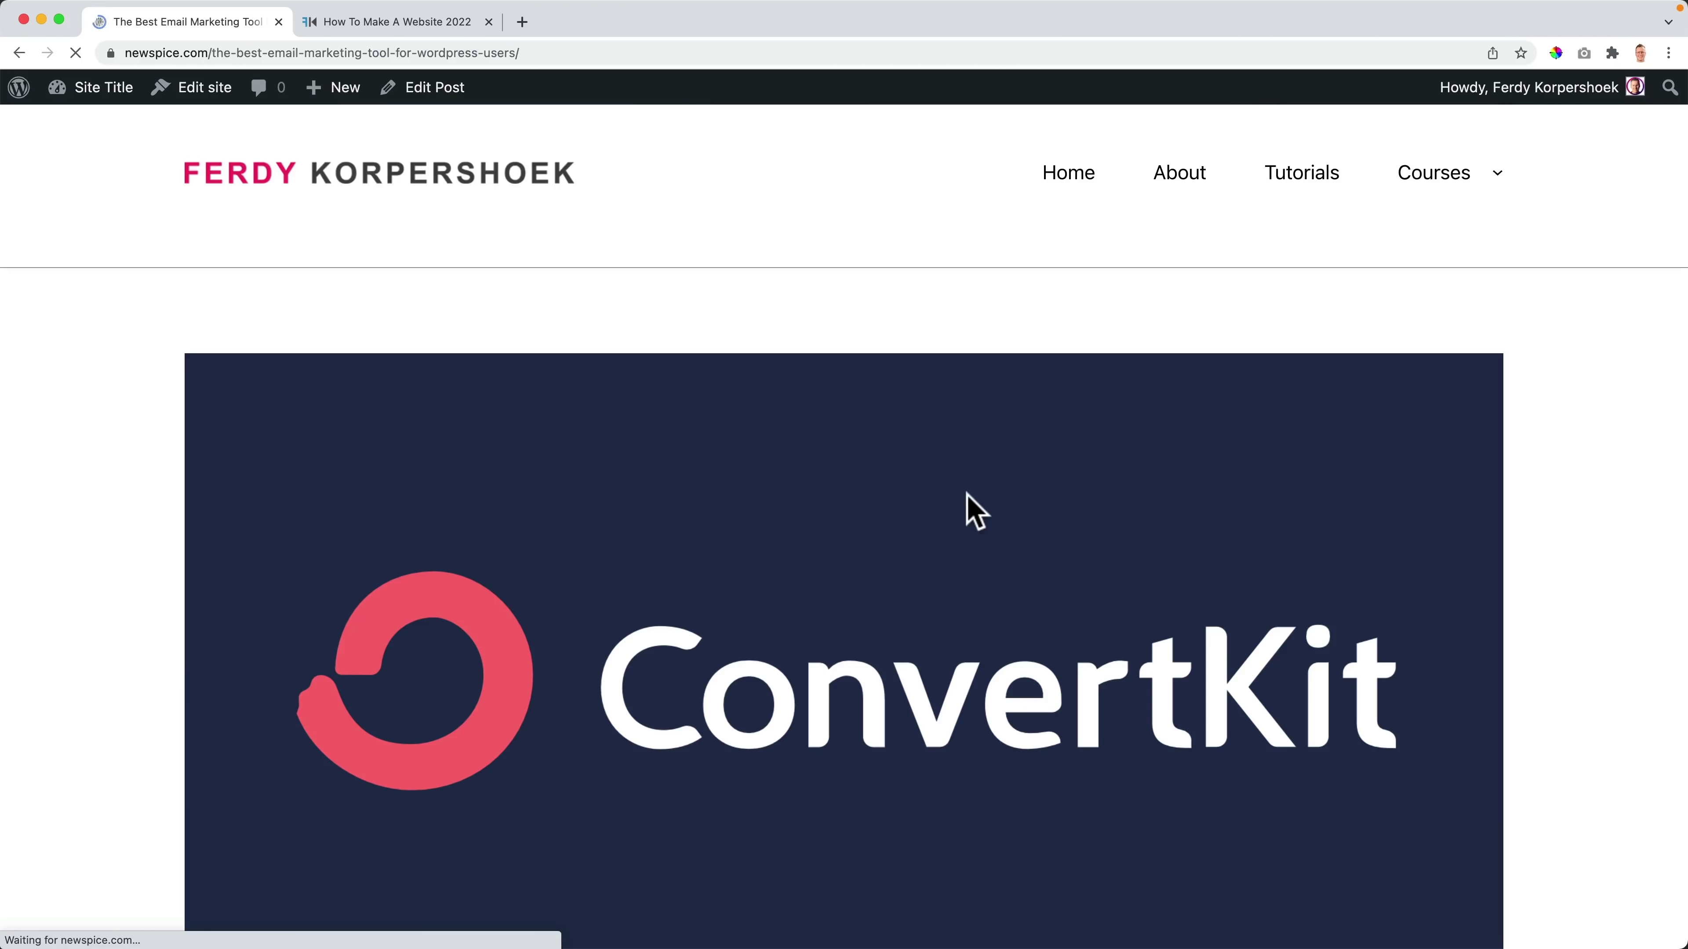
scroll(670, 490, "down", 15)
scroll(668, 476, "down", 20)
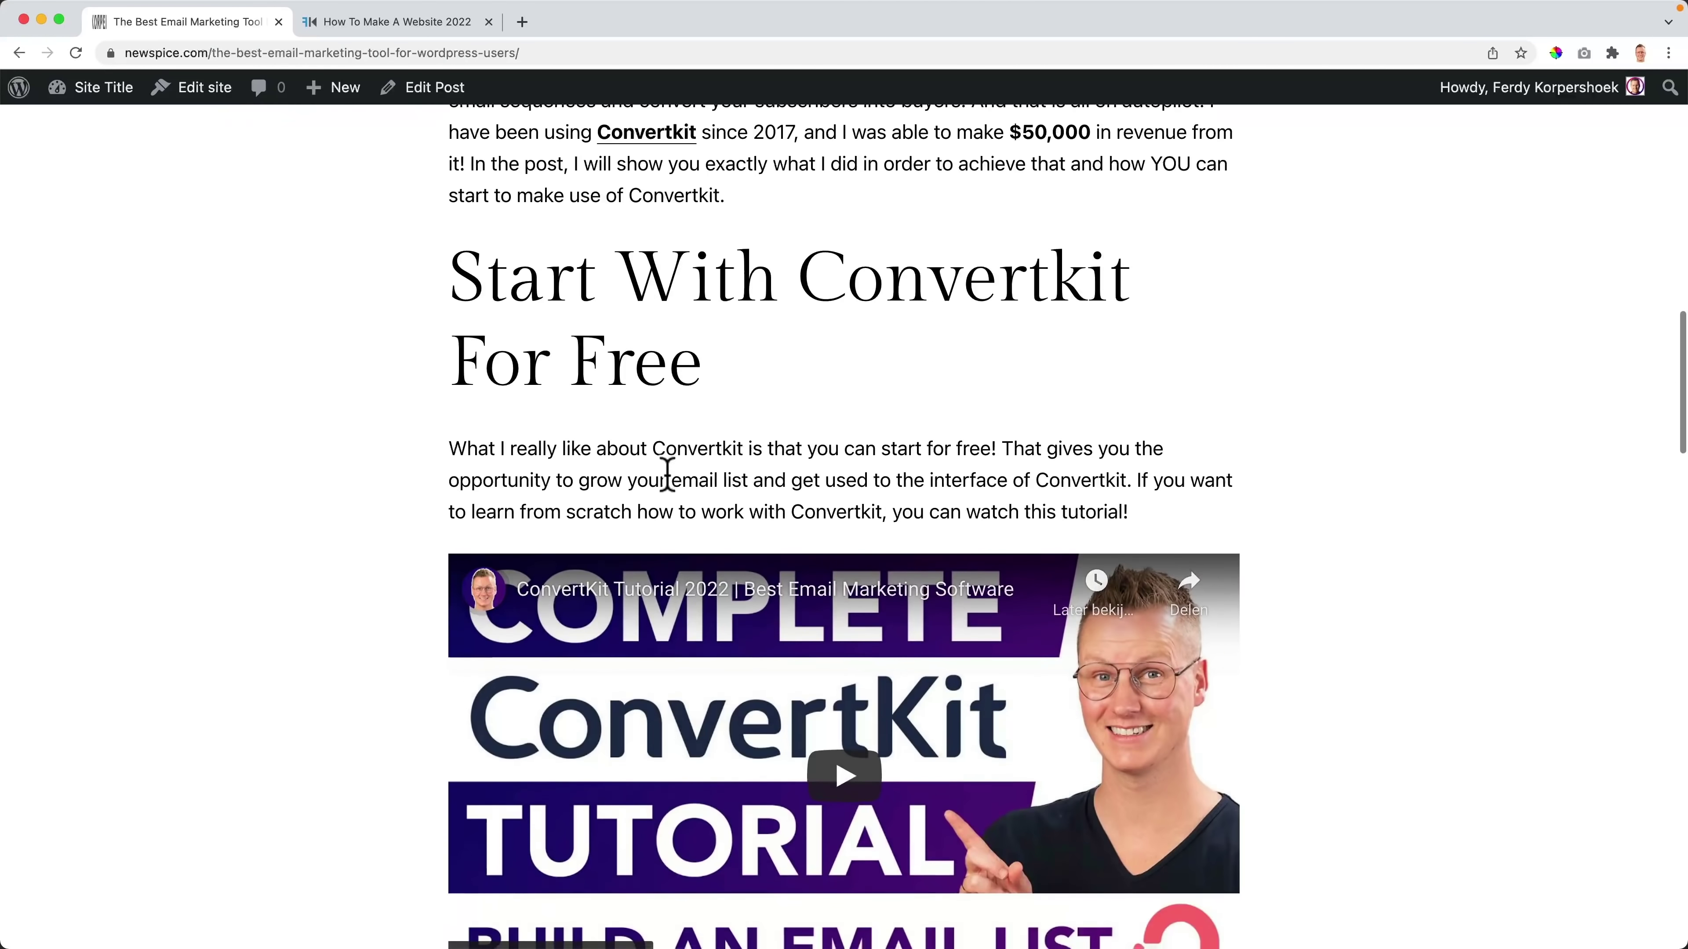
scroll(671, 474, "down", 10)
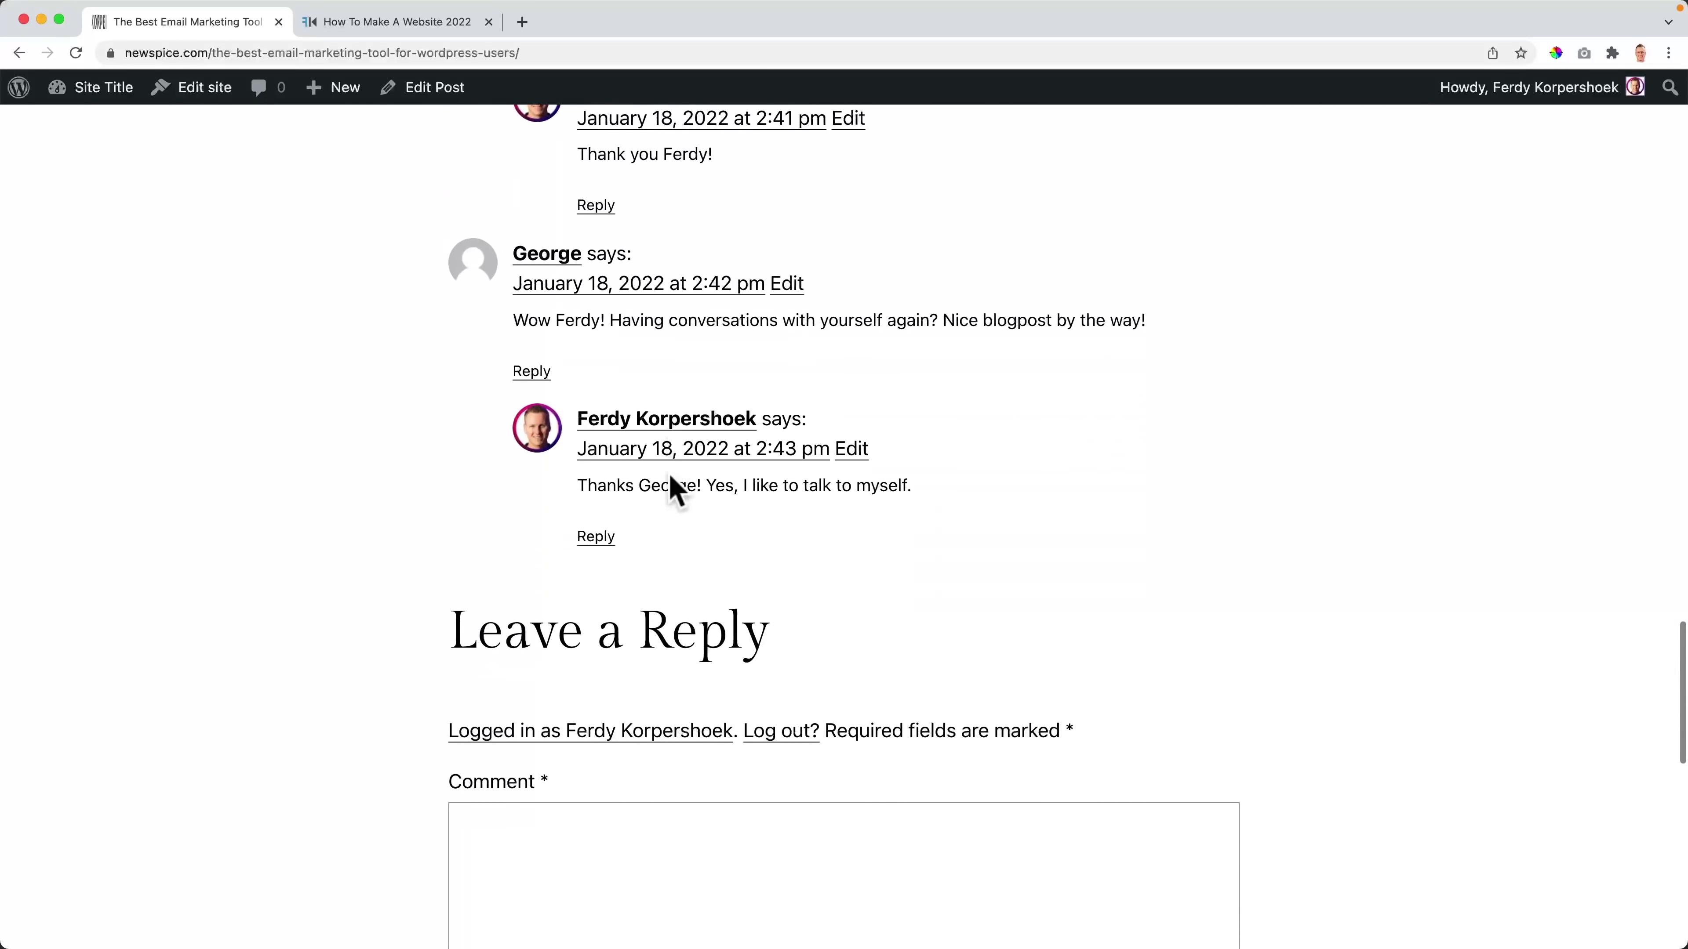
scroll(670, 479, "up", 20)
scroll(670, 490, "up", 5)
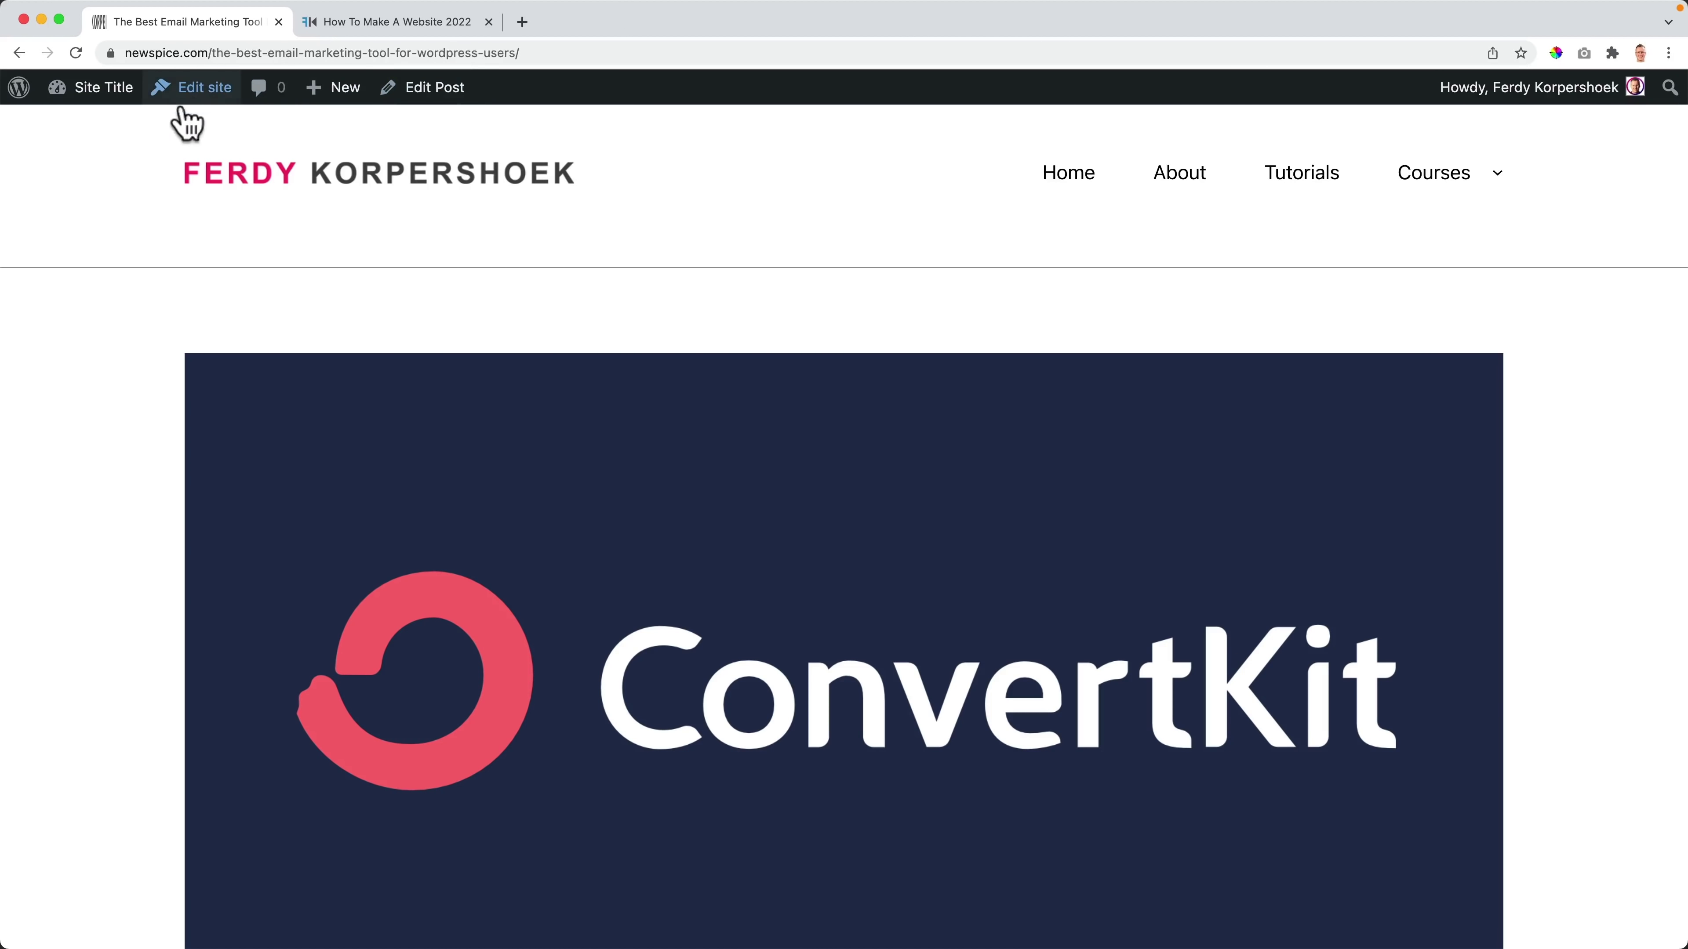
Step: Go back through the dashboard to the site editor and open the Single Post template for editing
mouse_move(101, 96)
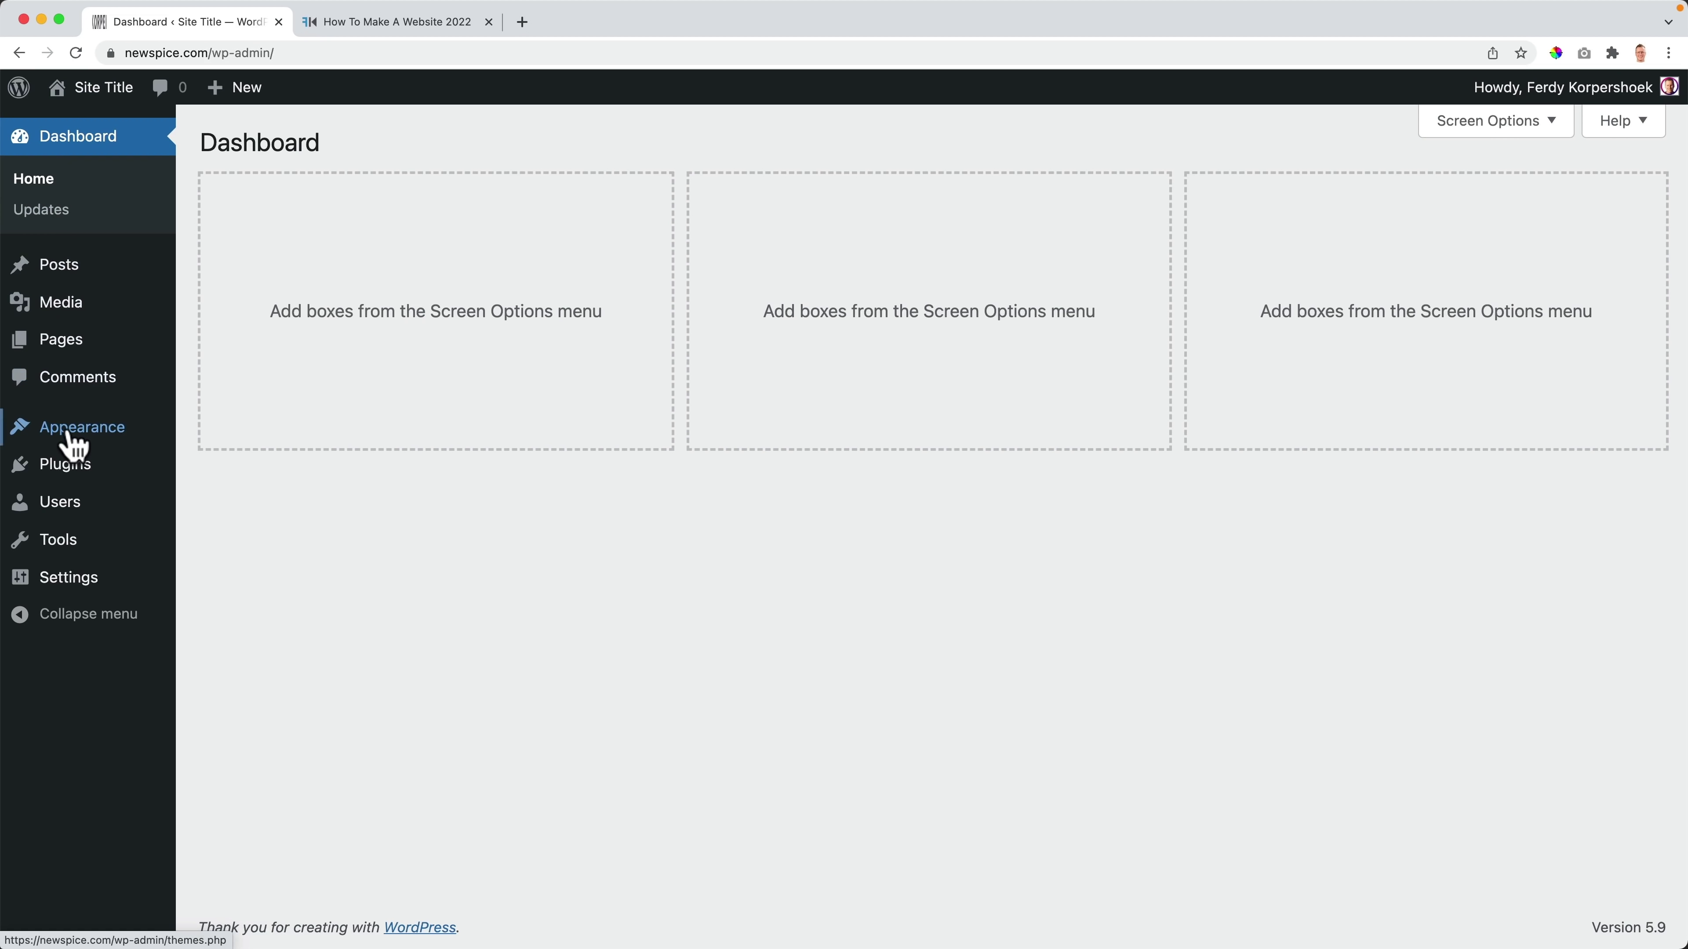
mouse_move(73, 429)
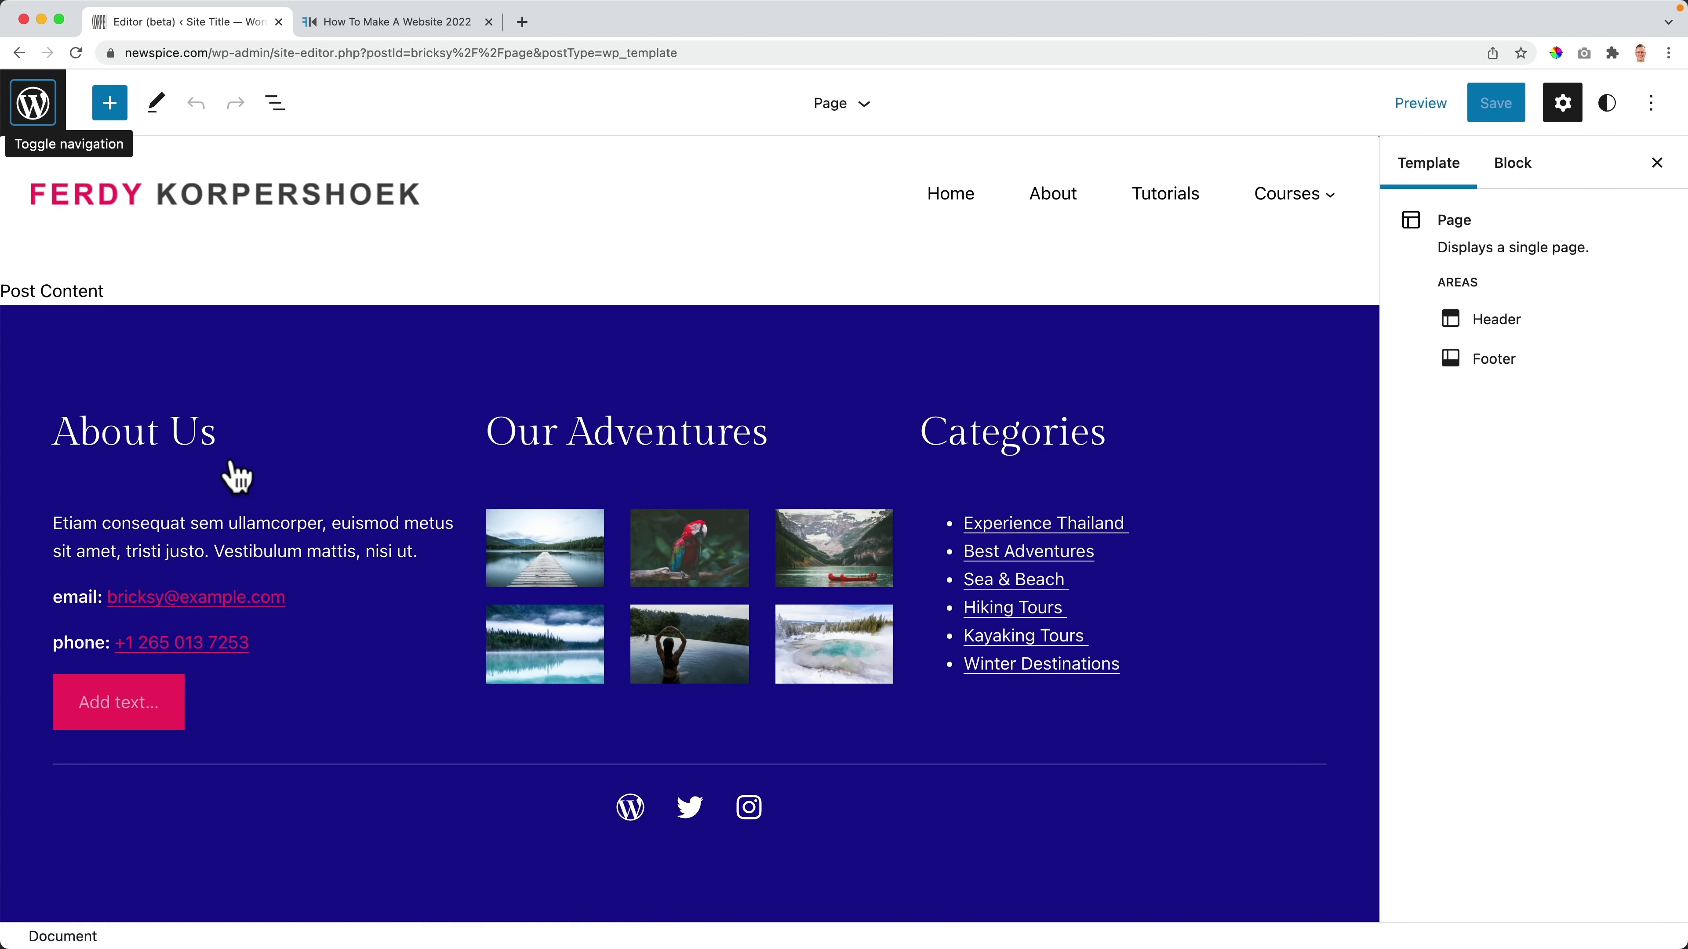
left_click(41, 107)
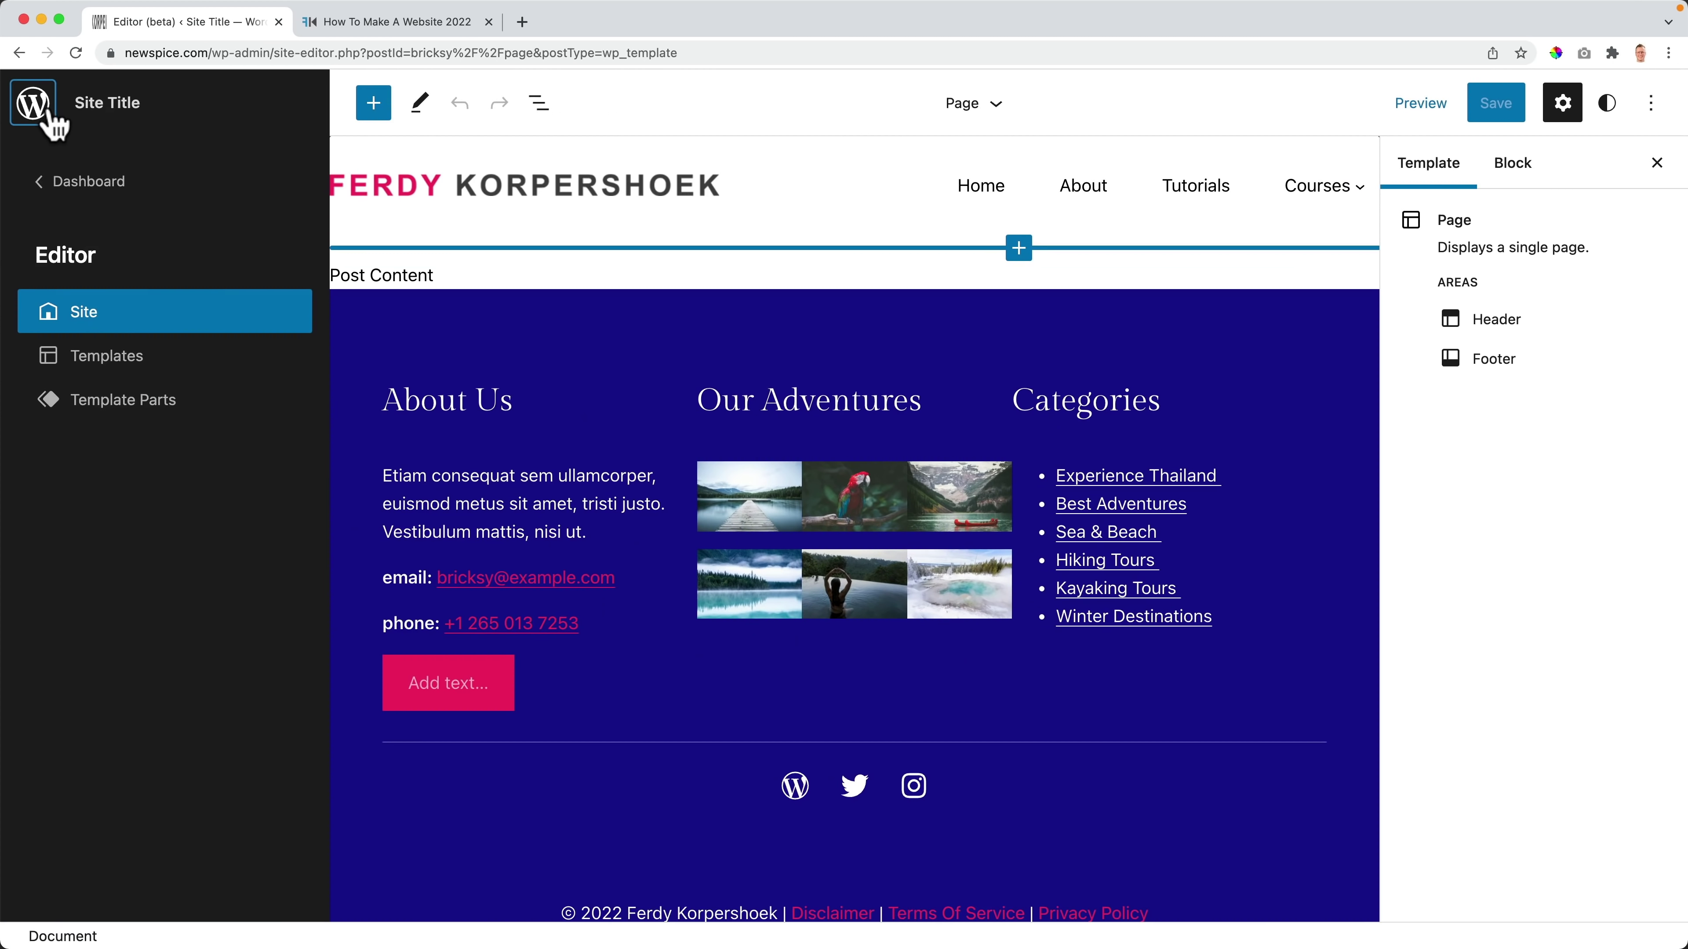
left_click(95, 362)
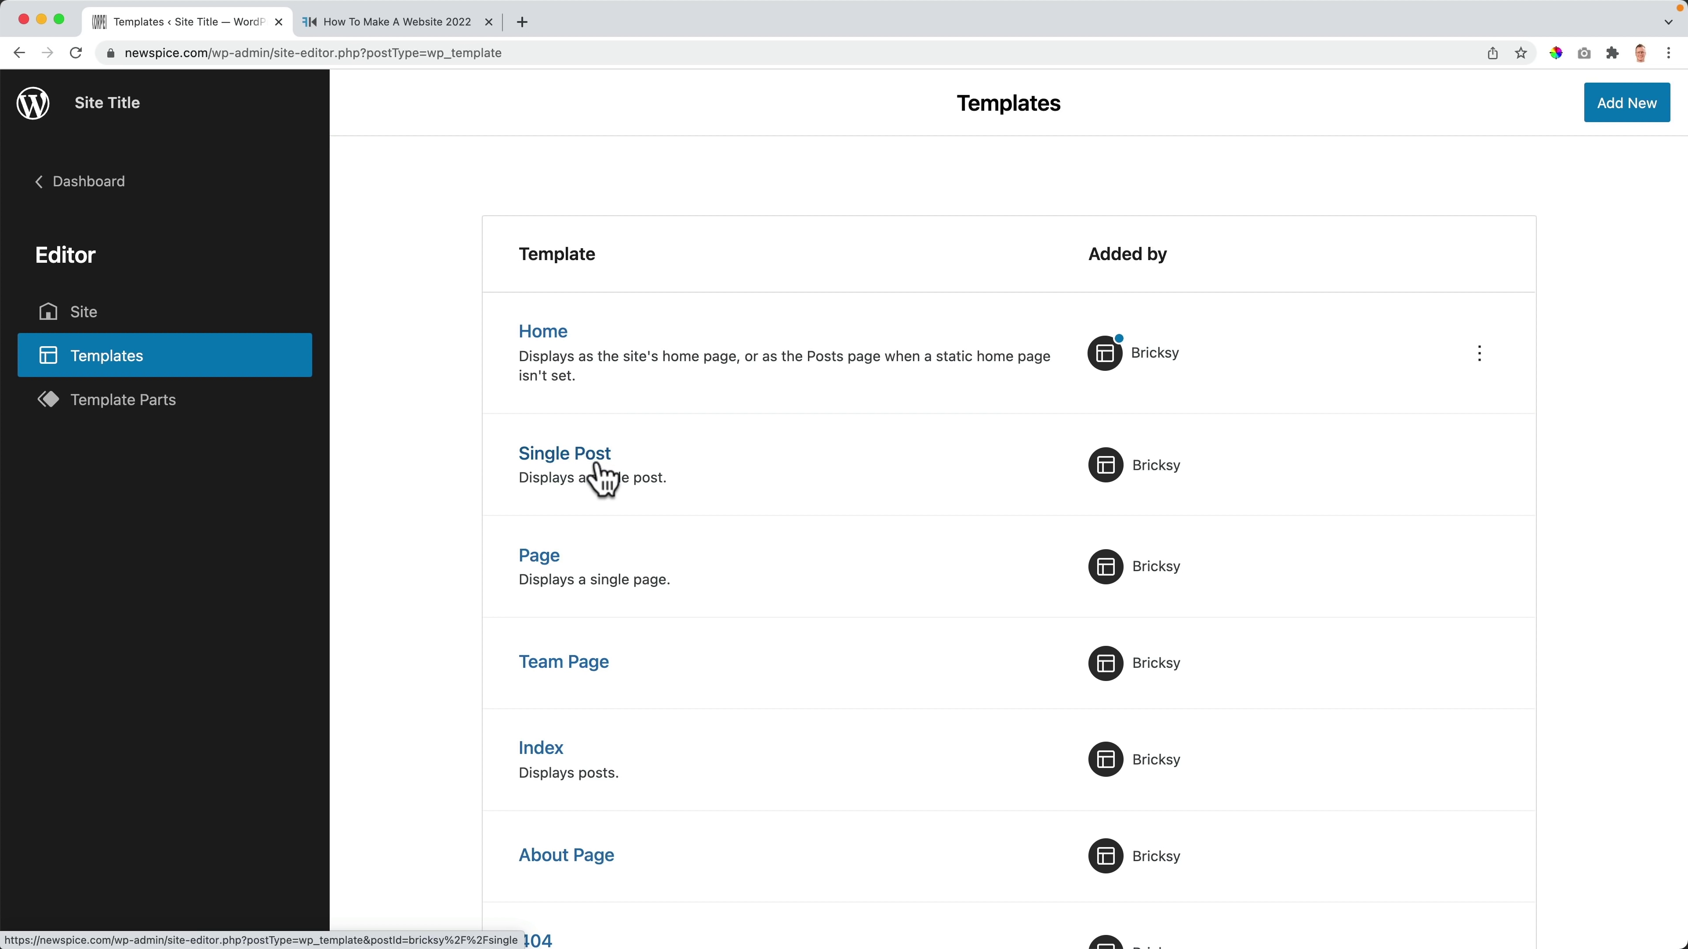
left_click(565, 455)
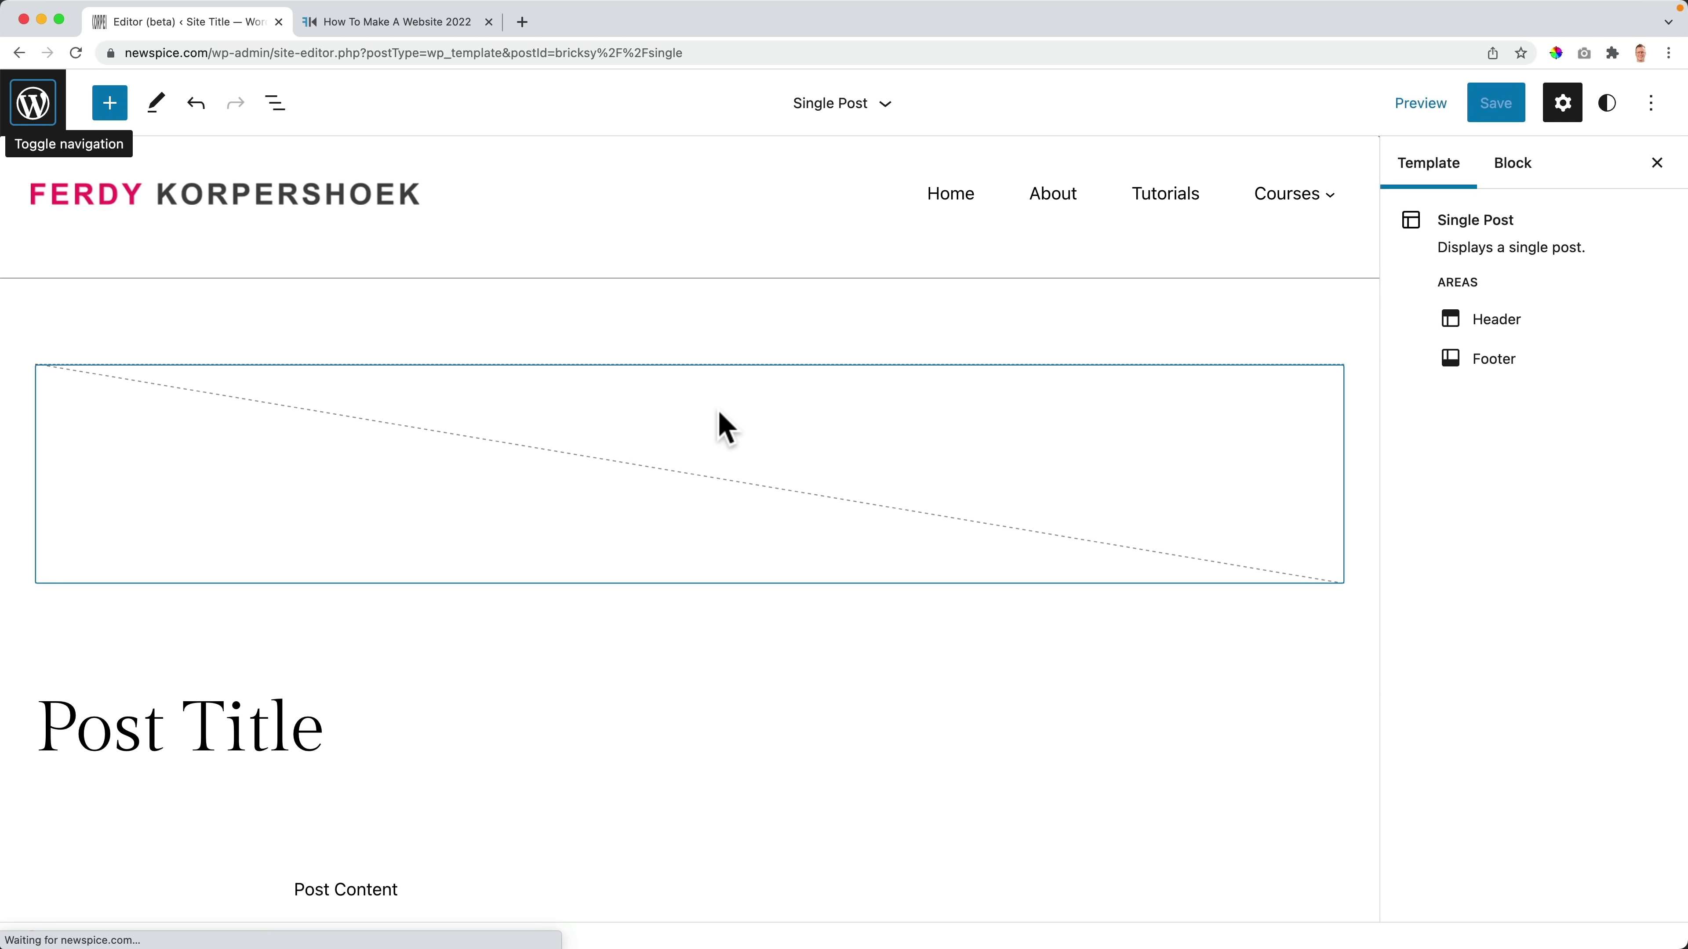
Step: Examine the Post Featured Image and Post Title blocks in the Single Post template
scroll(718, 429, "down", 3)
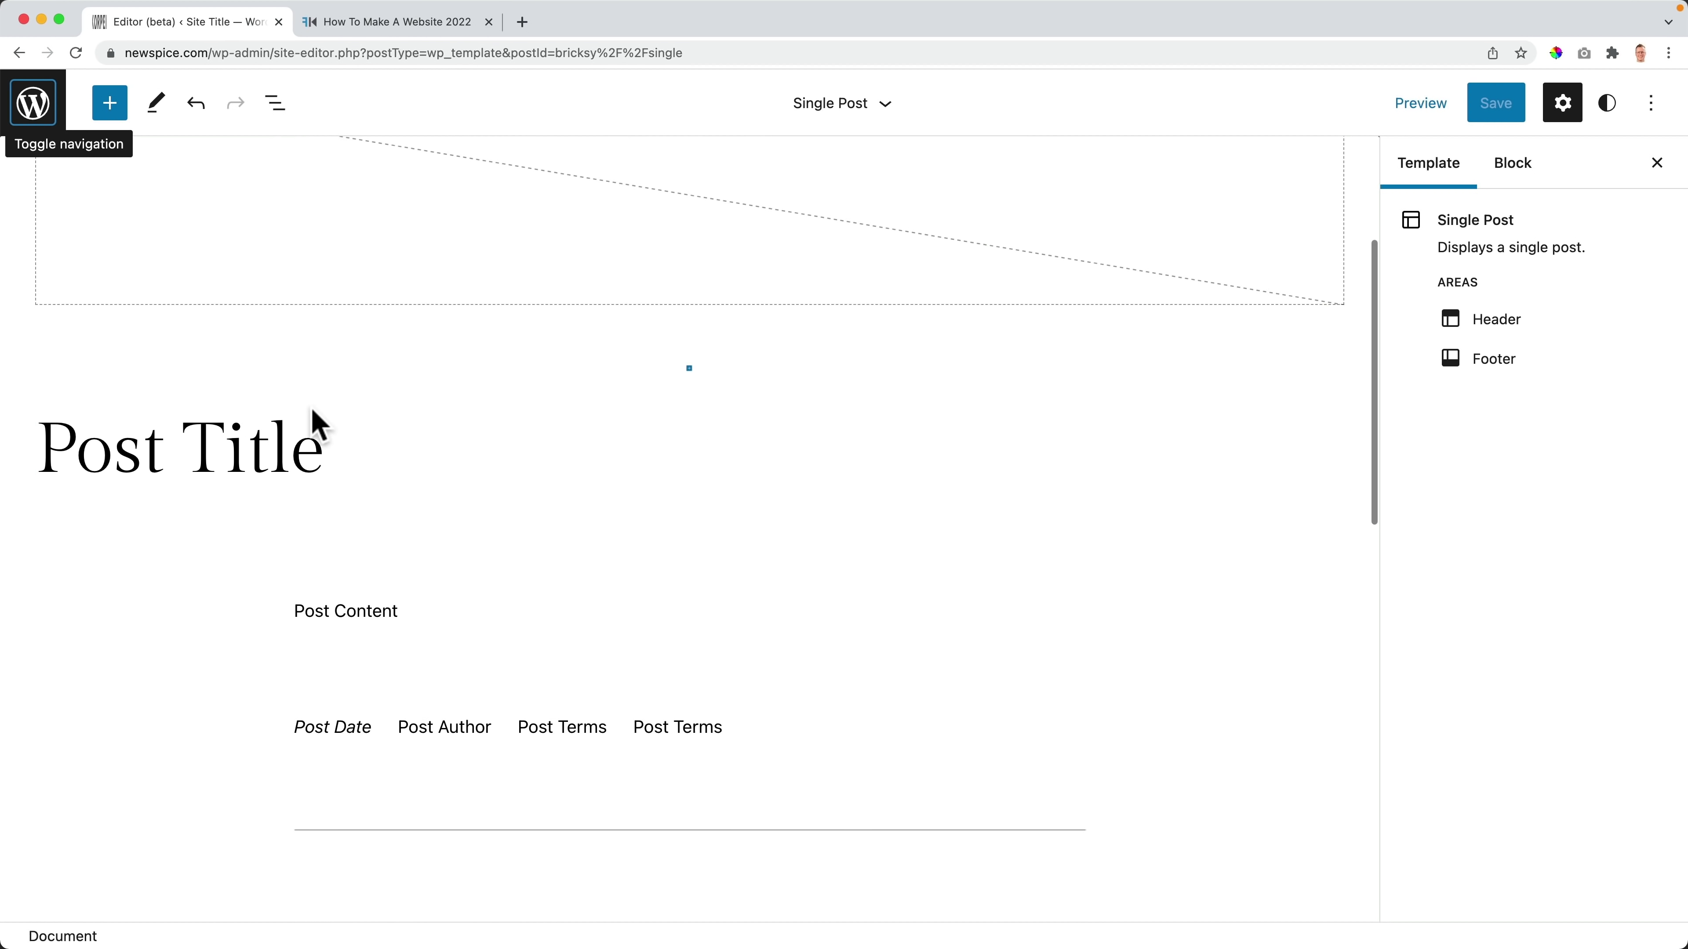
scroll(573, 388, "up", 3)
left_click(573, 388)
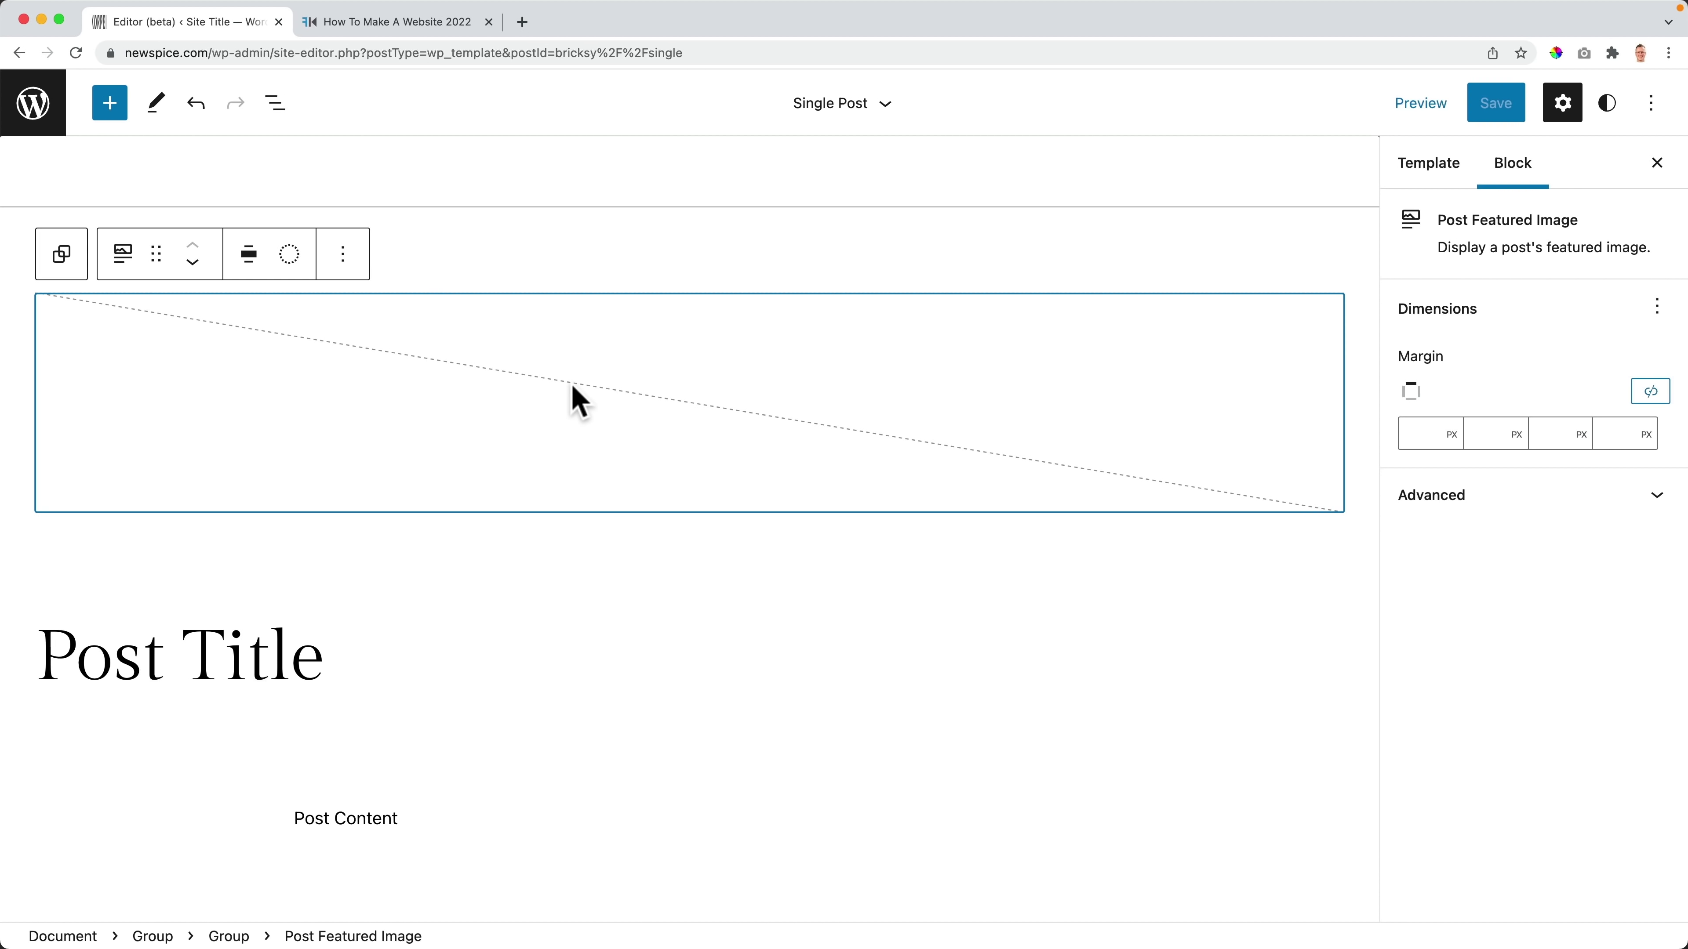
left_click(168, 653)
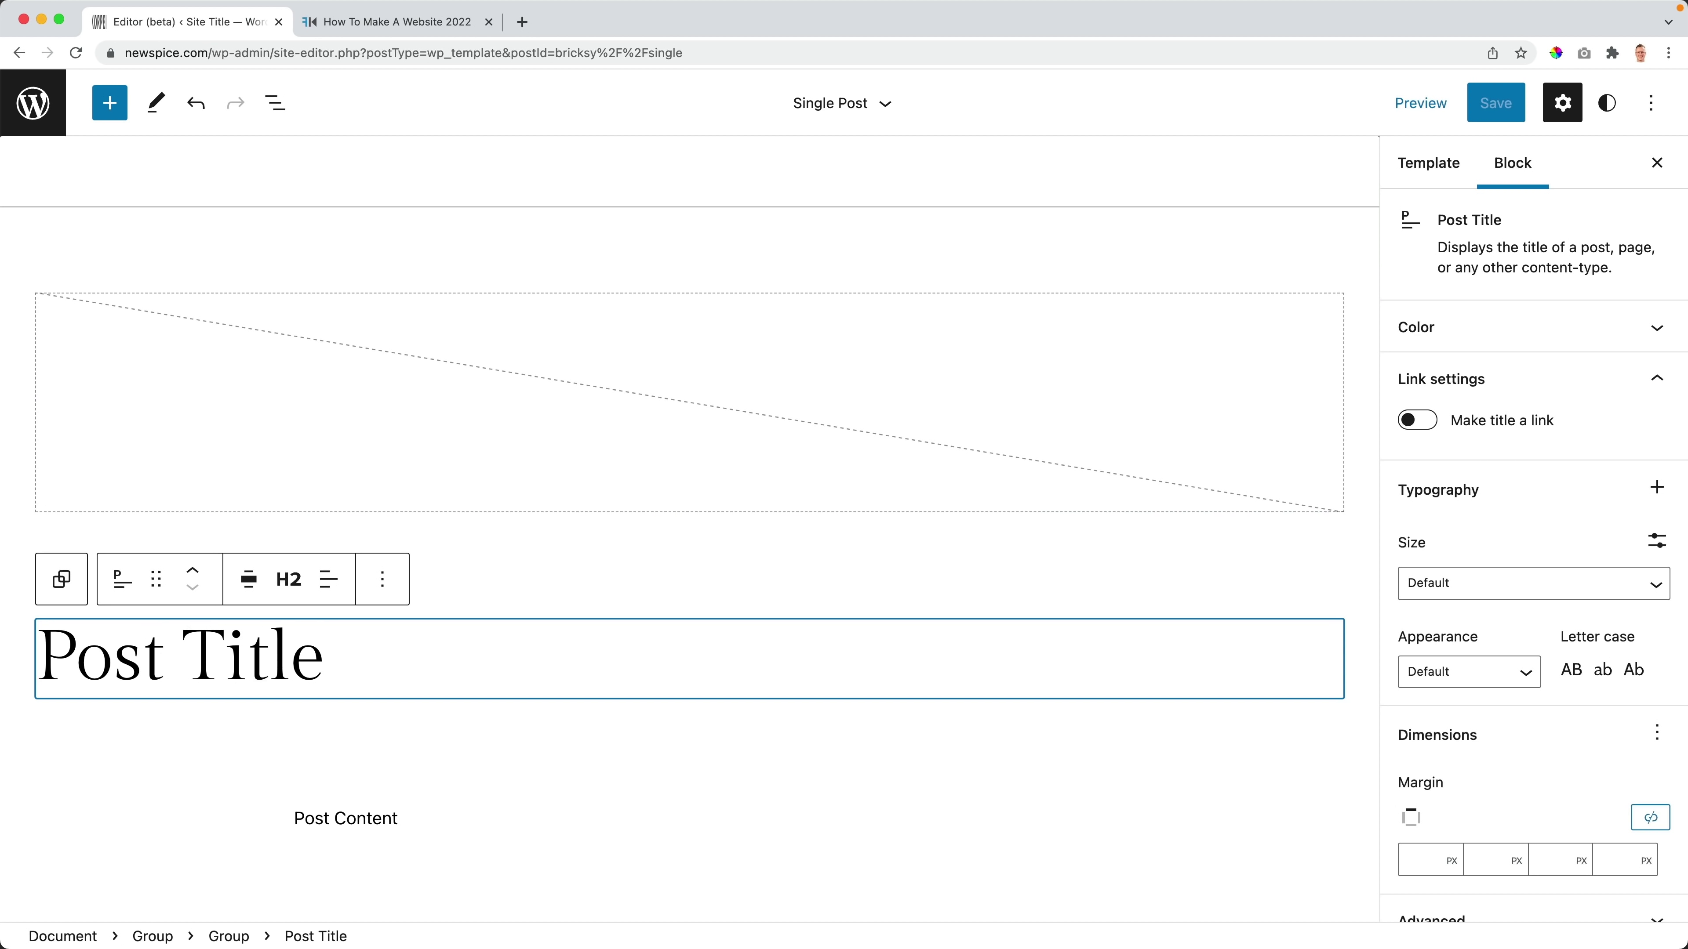
scroll(362, 658, "down", 2)
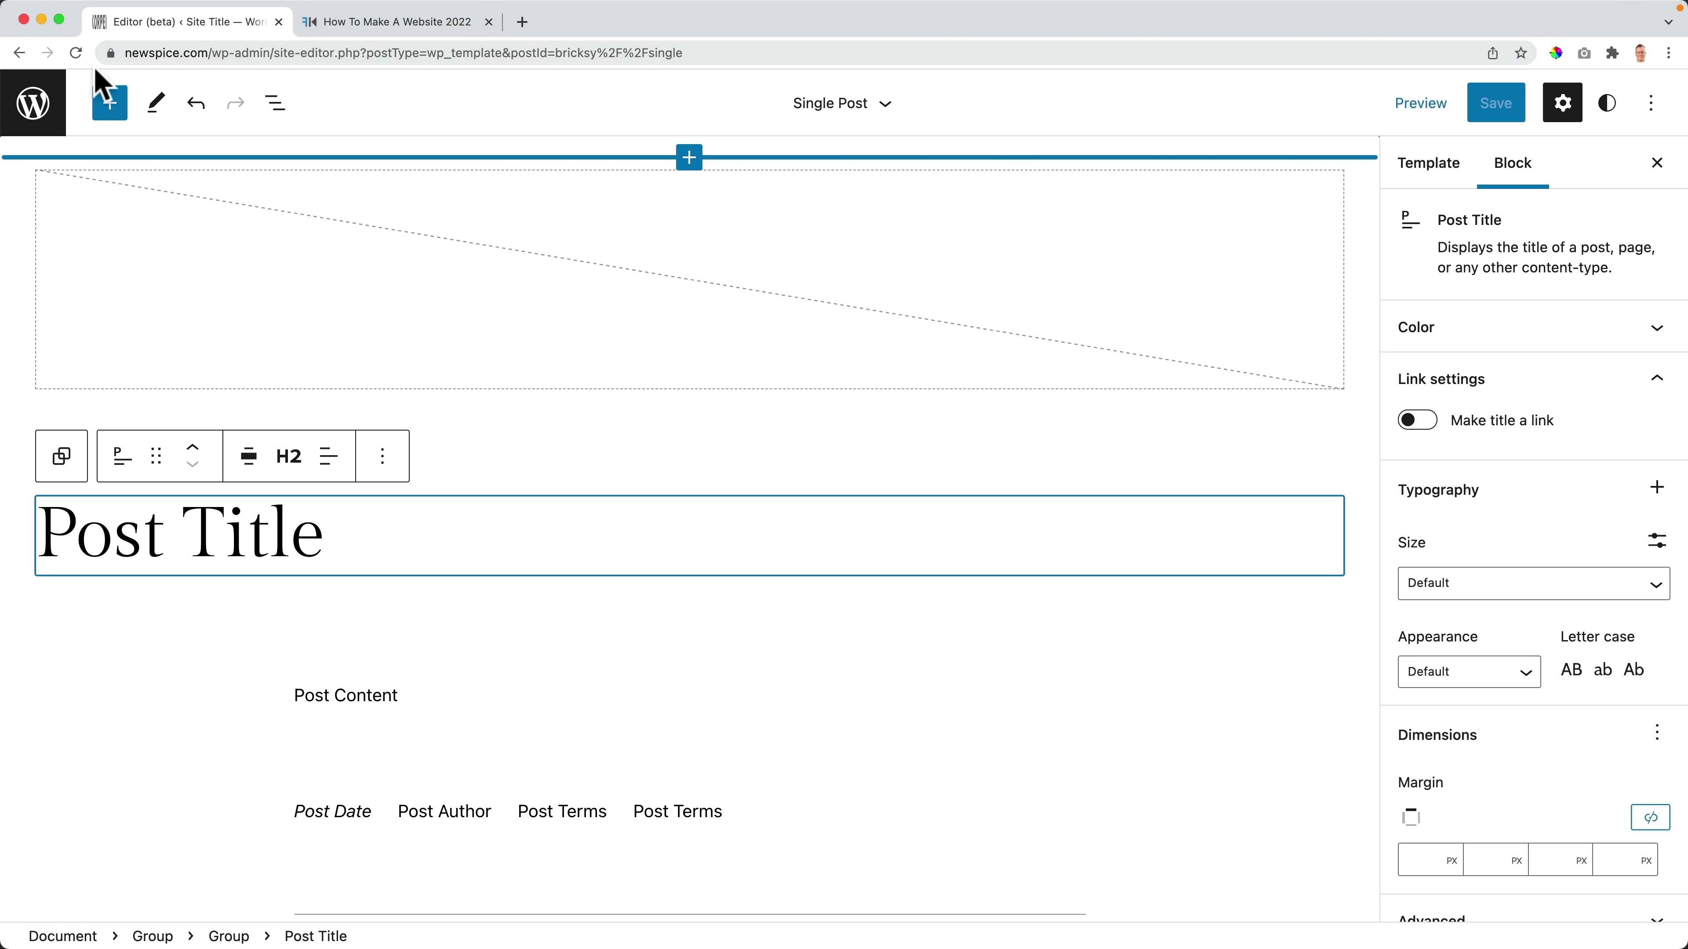
Step: Open the live email marketing tool post from the Tutorials page in a separate browser tab and examine its layout
left_click(32, 102)
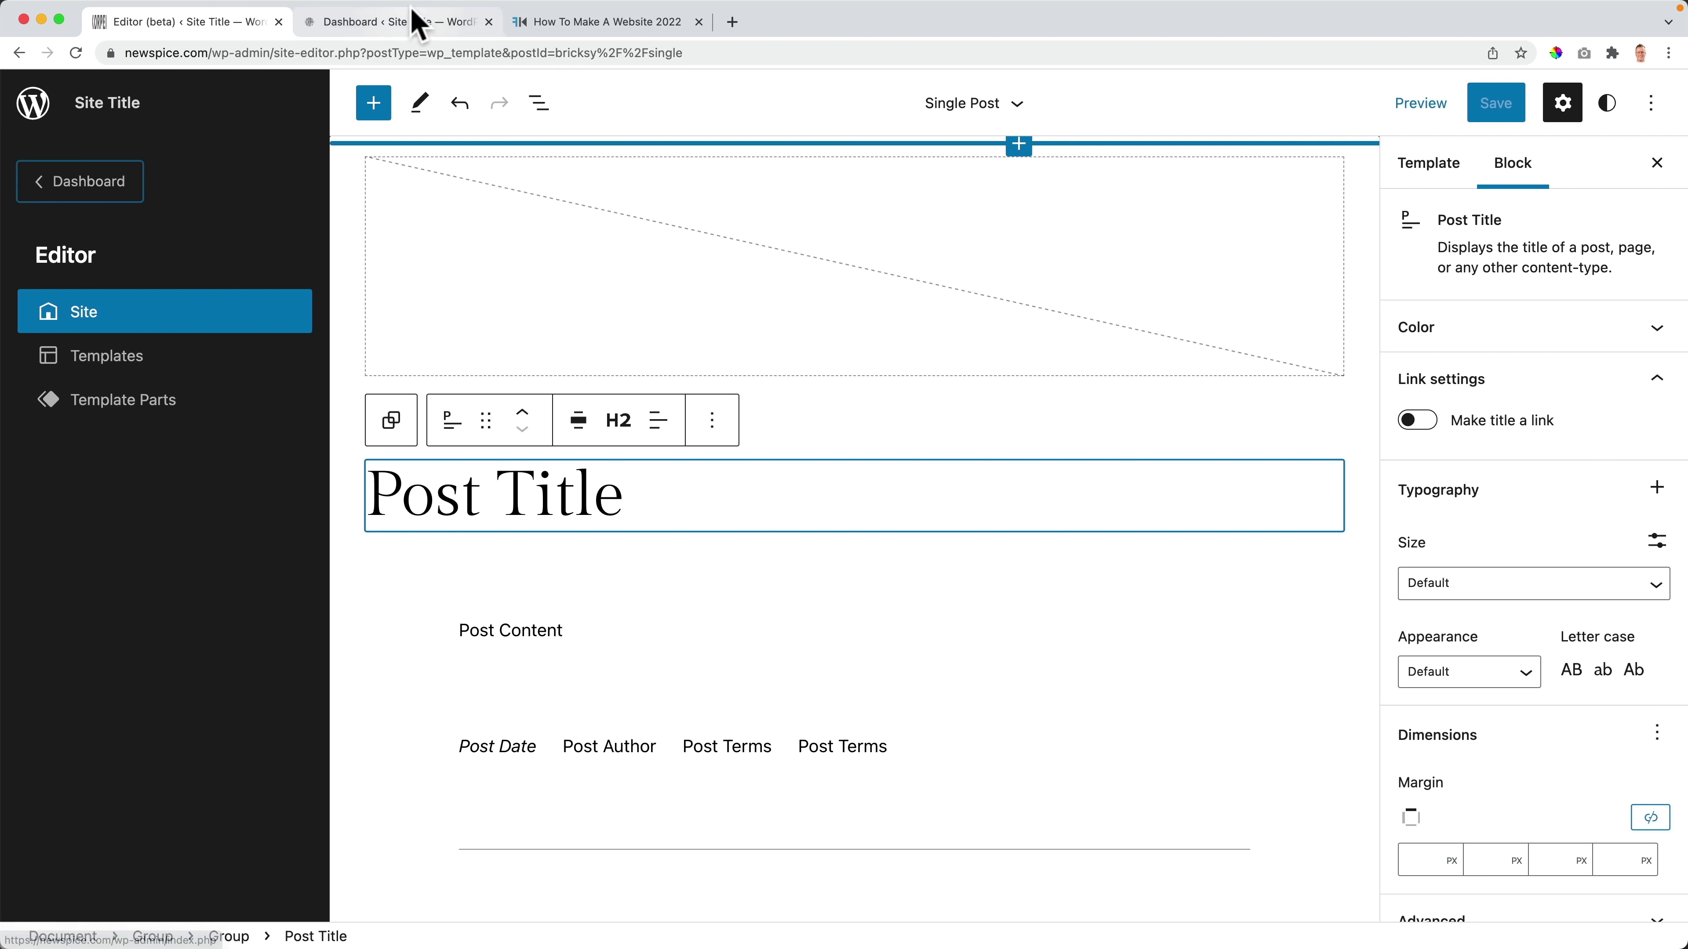
left_click(405, 21)
left_click(103, 96)
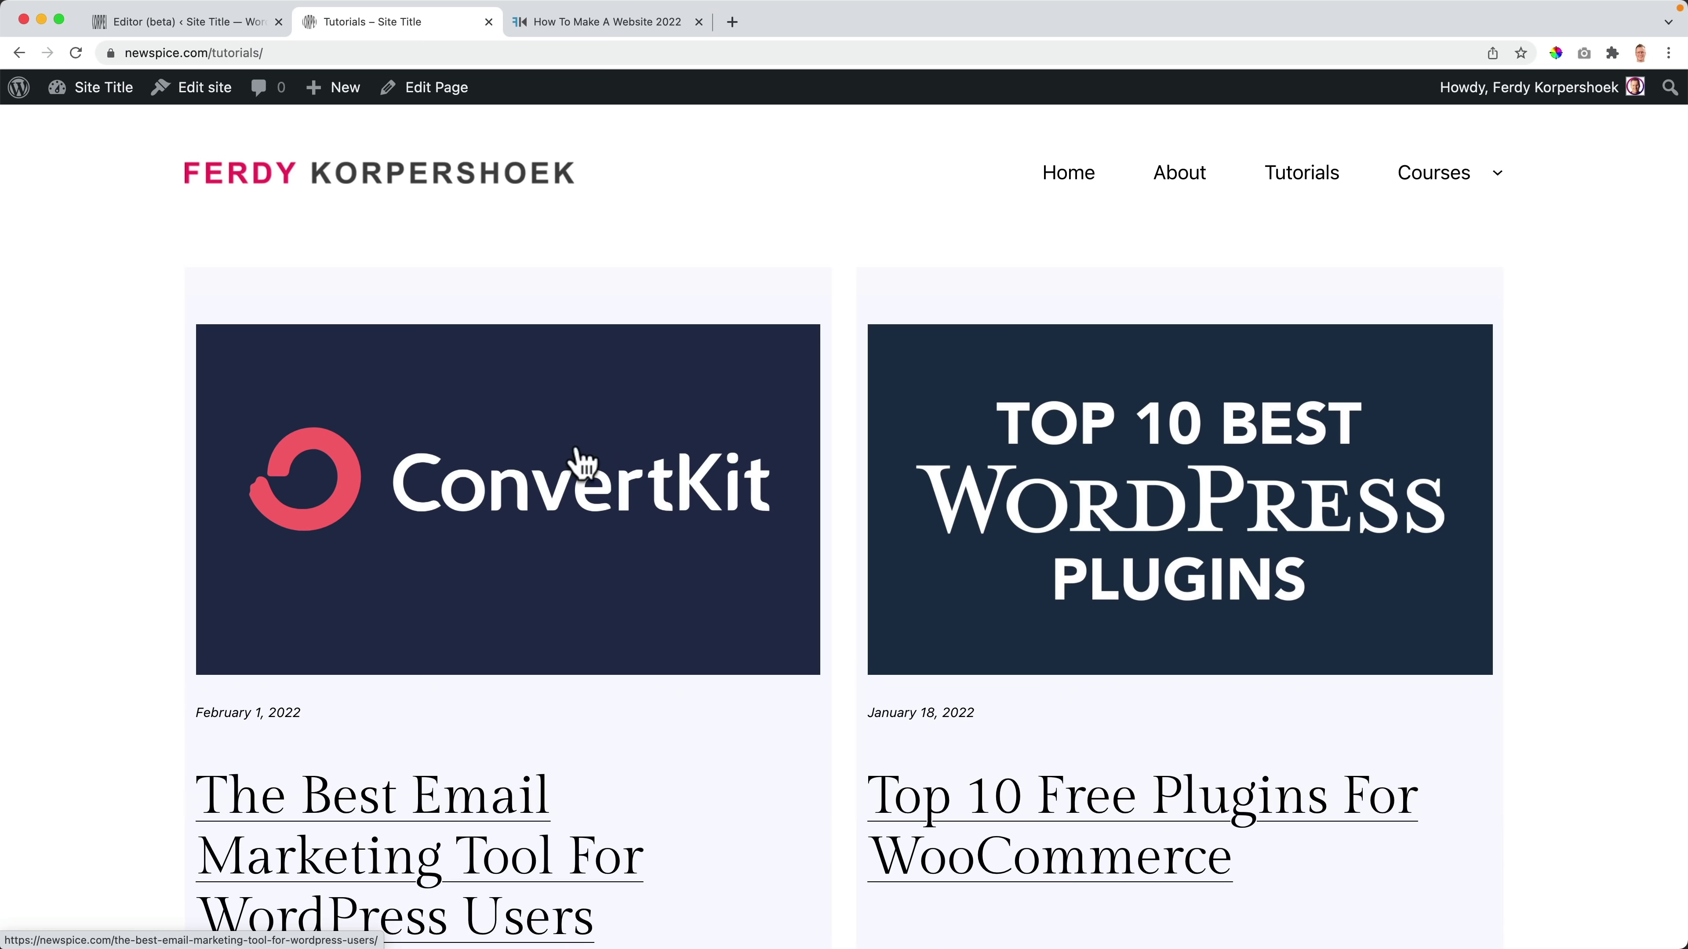
left_click(483, 490)
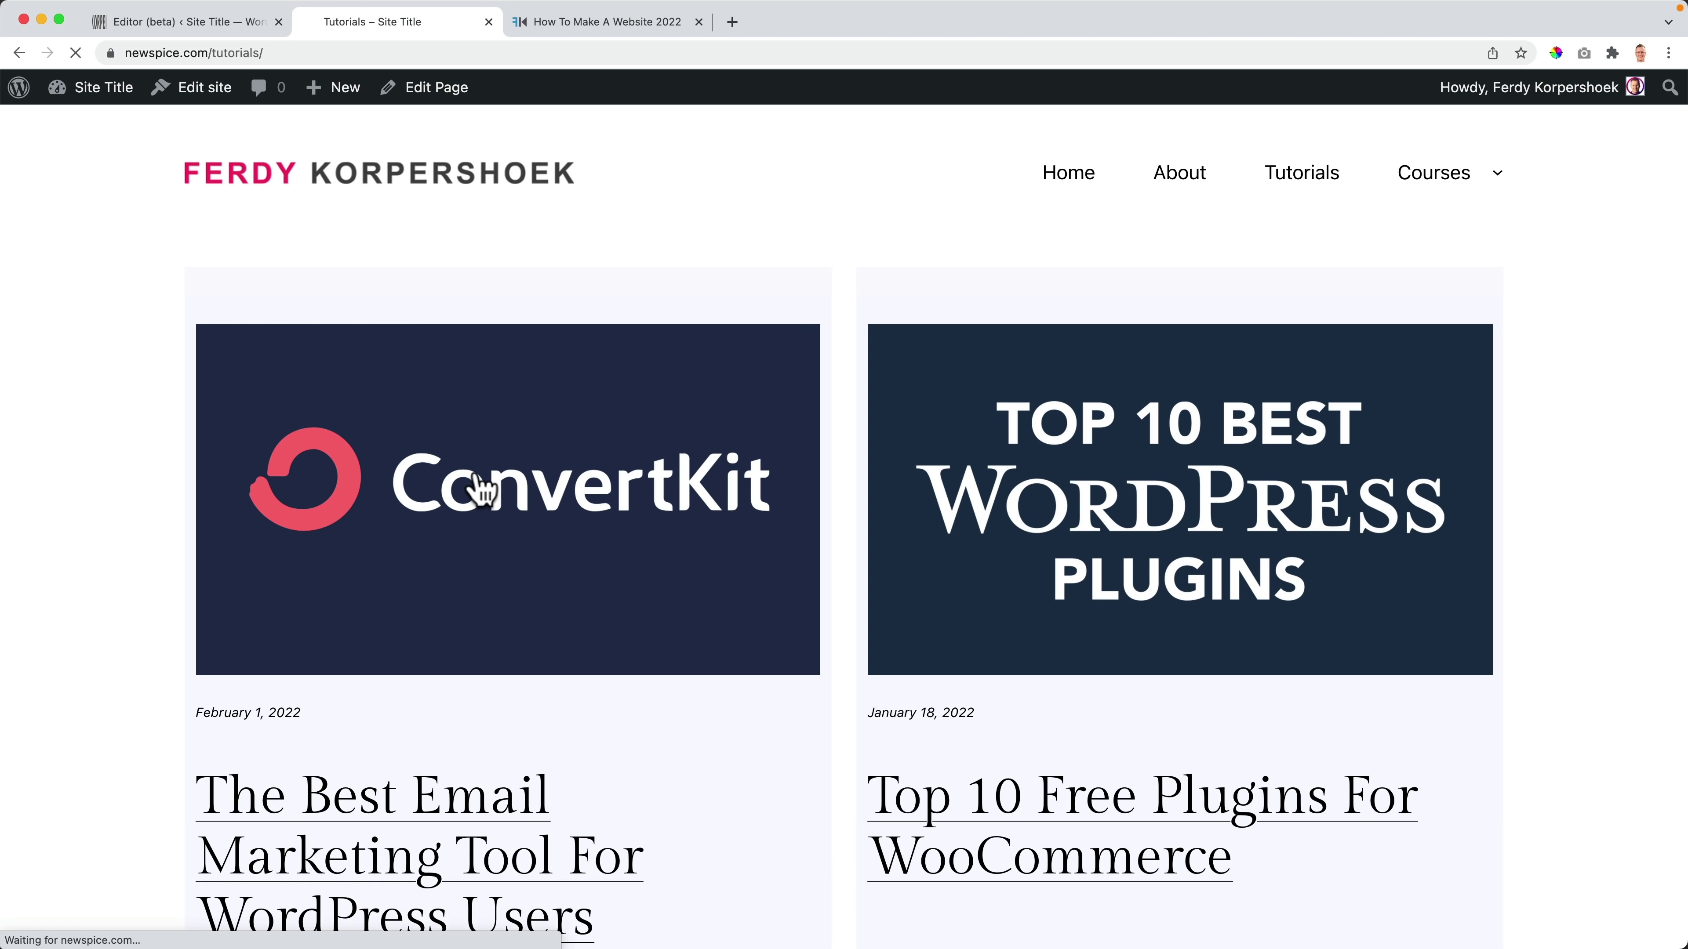
scroll(598, 515, "down", 12)
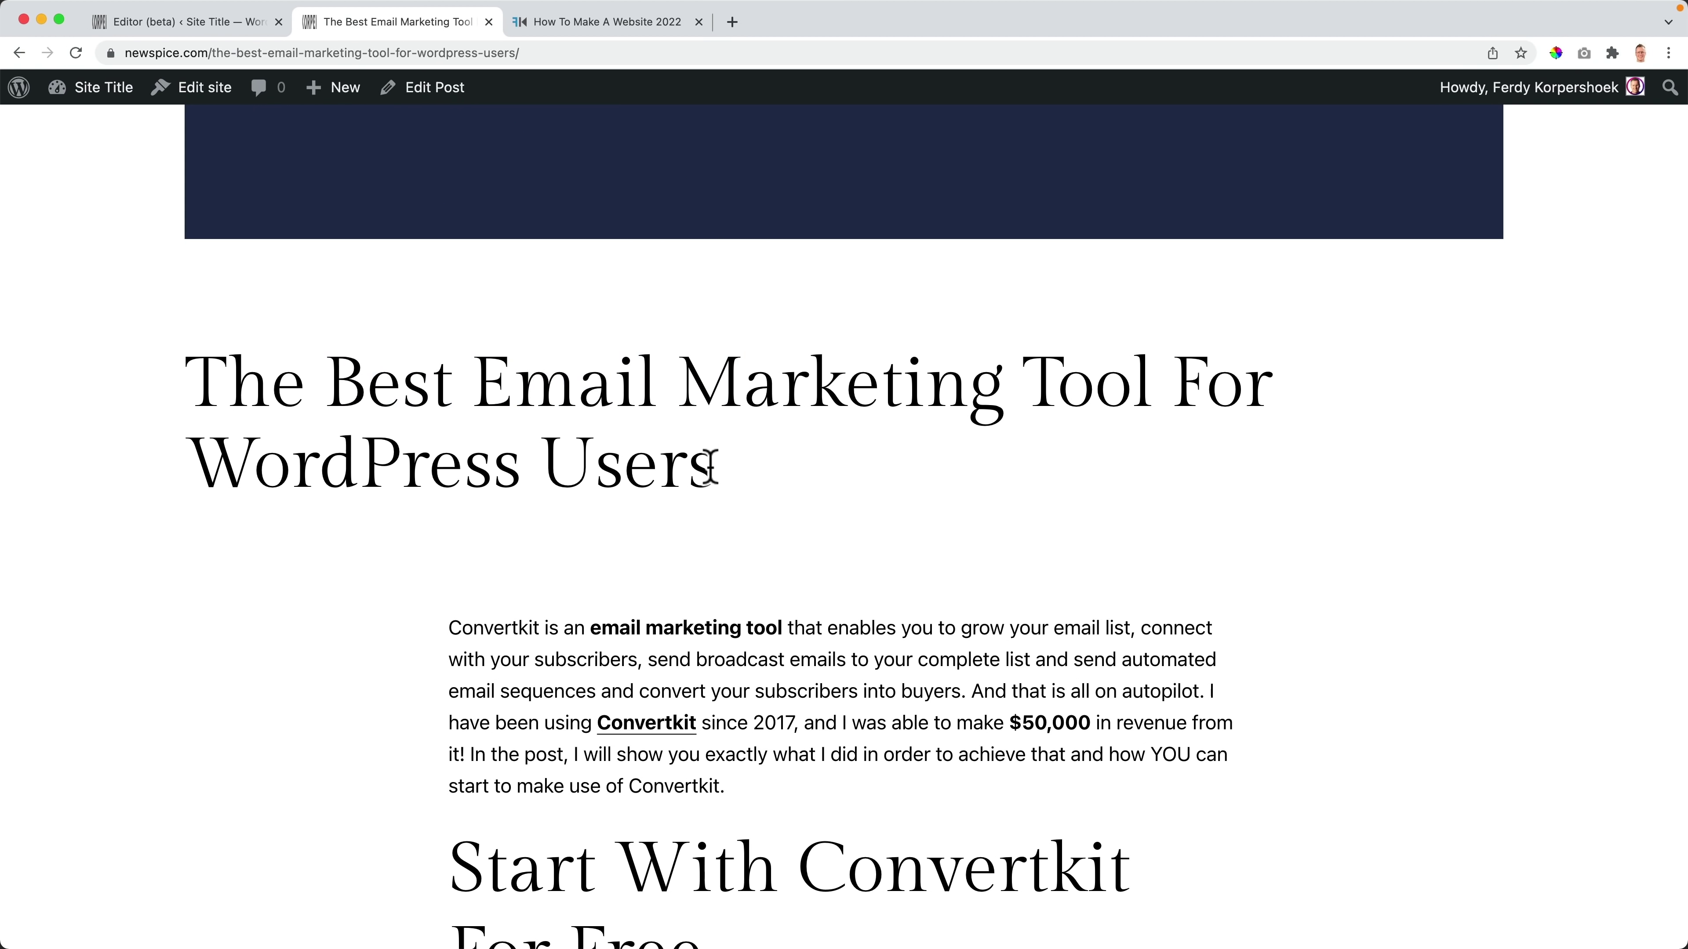
scroll(708, 472, "down", 6)
scroll(712, 482, "up", 15)
Step: Return to the Single Post template, show its block structure and collapse the Header, main Group and Footer blocks
left_click(222, 22)
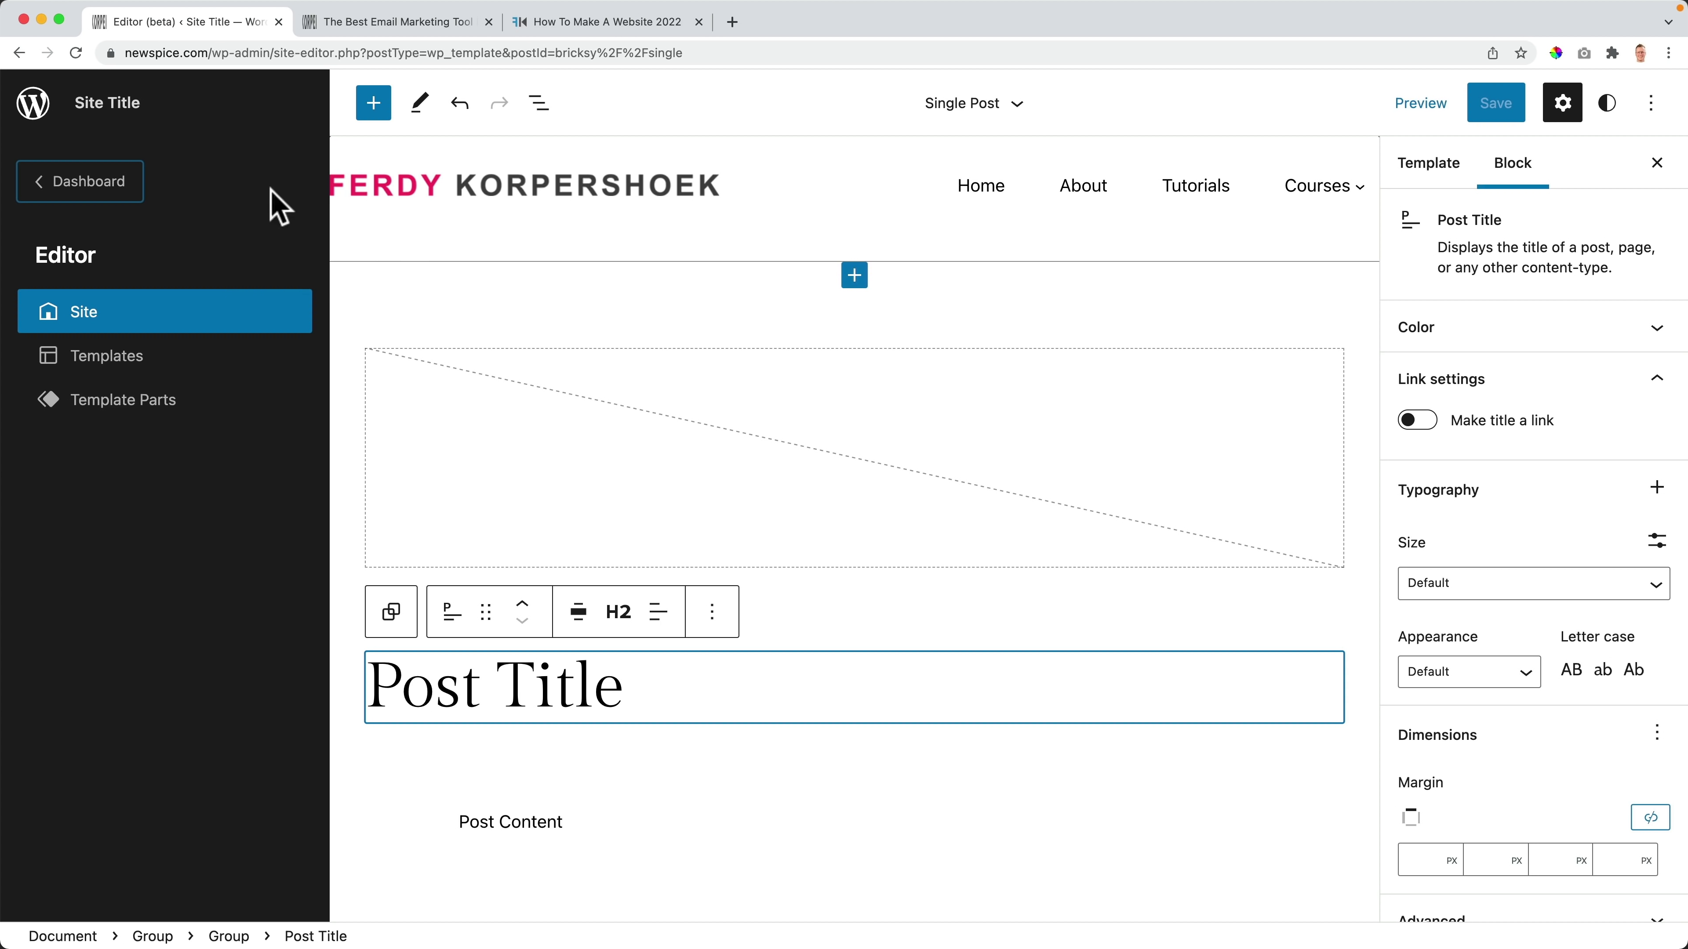
left_click(540, 102)
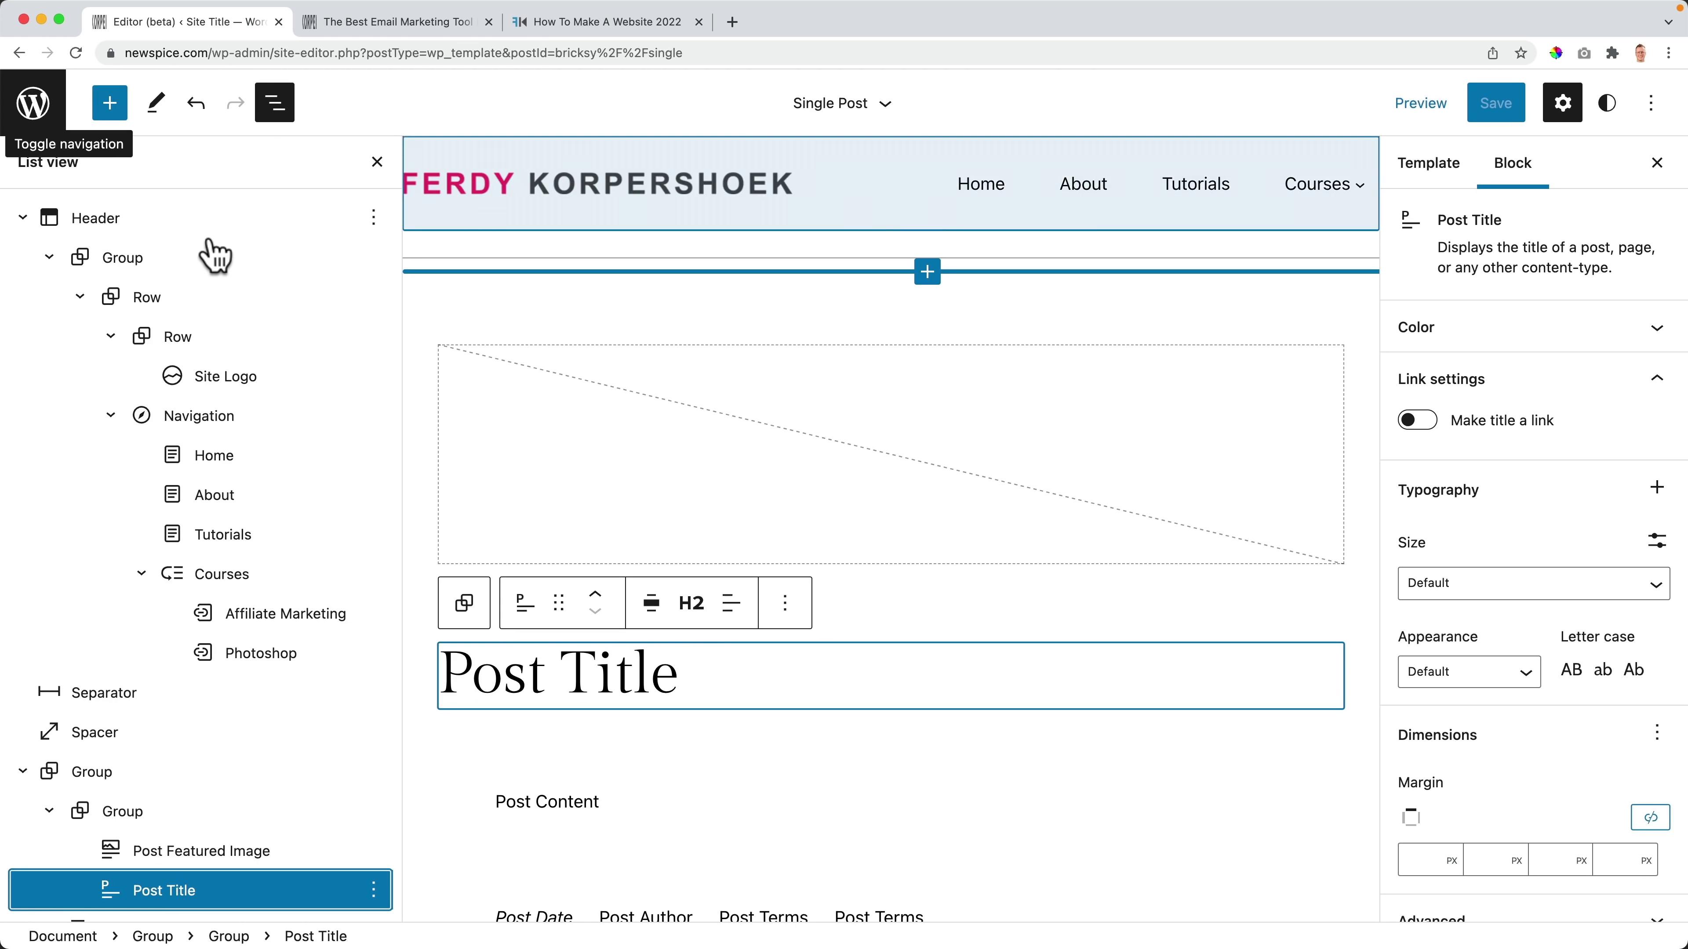
left_click(22, 219)
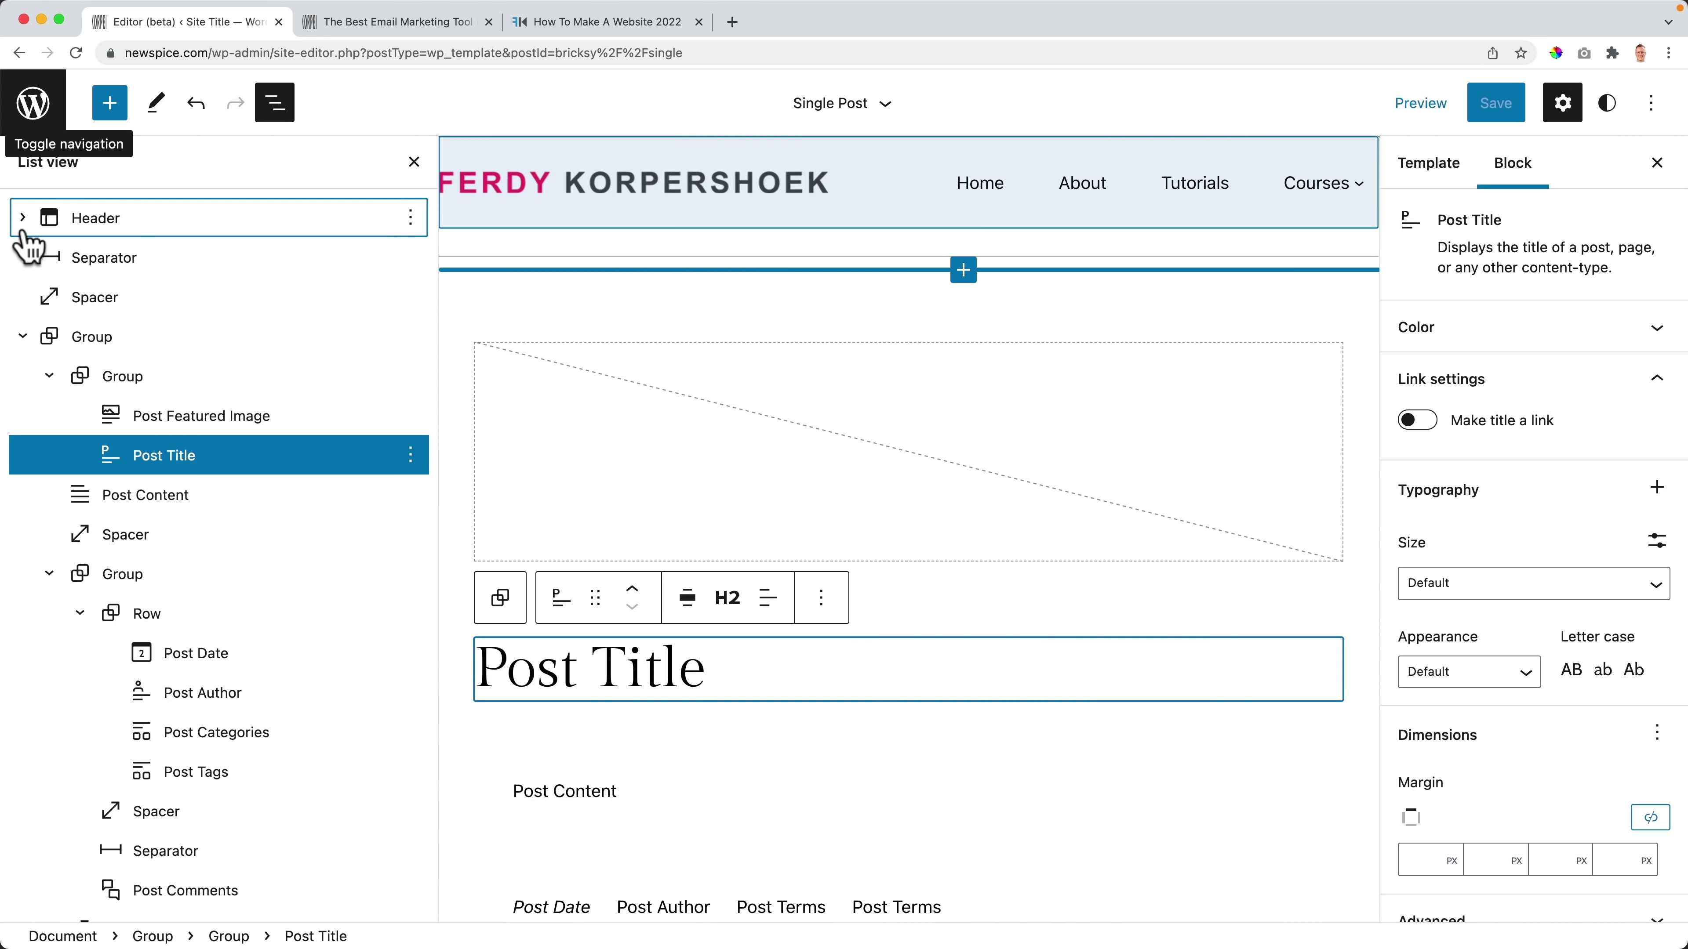
left_click(23, 336)
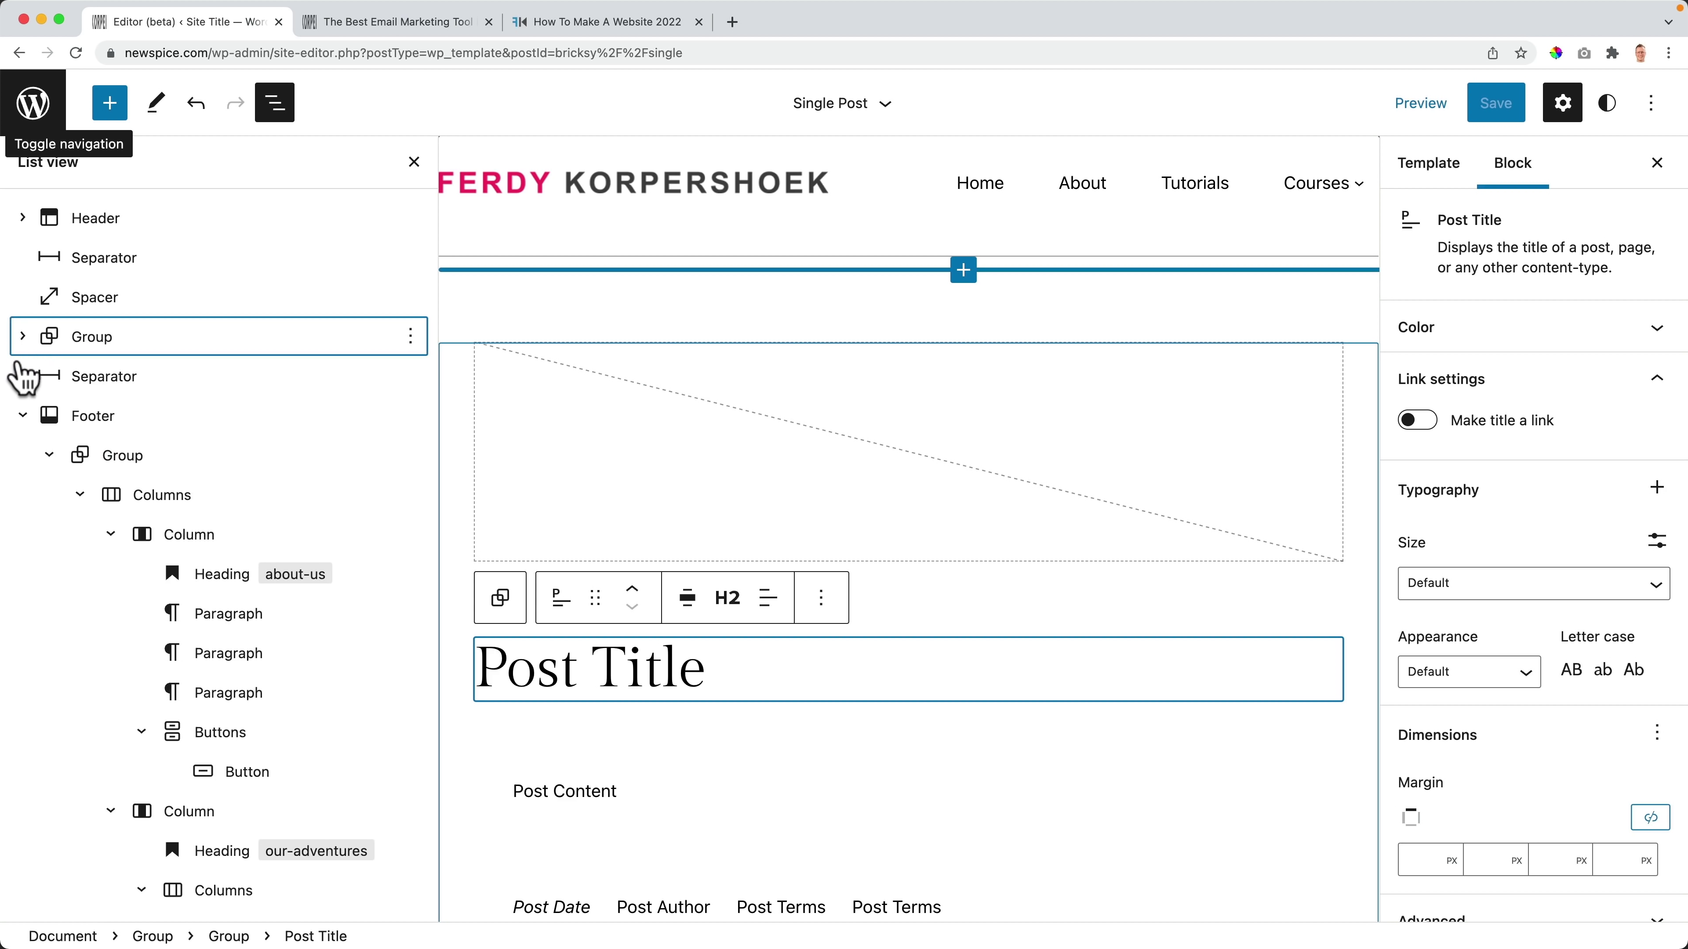
left_click(22, 415)
Step: Give the main Group block the pink theme background colour #f02865 and save the Single Post template
left_click(86, 340)
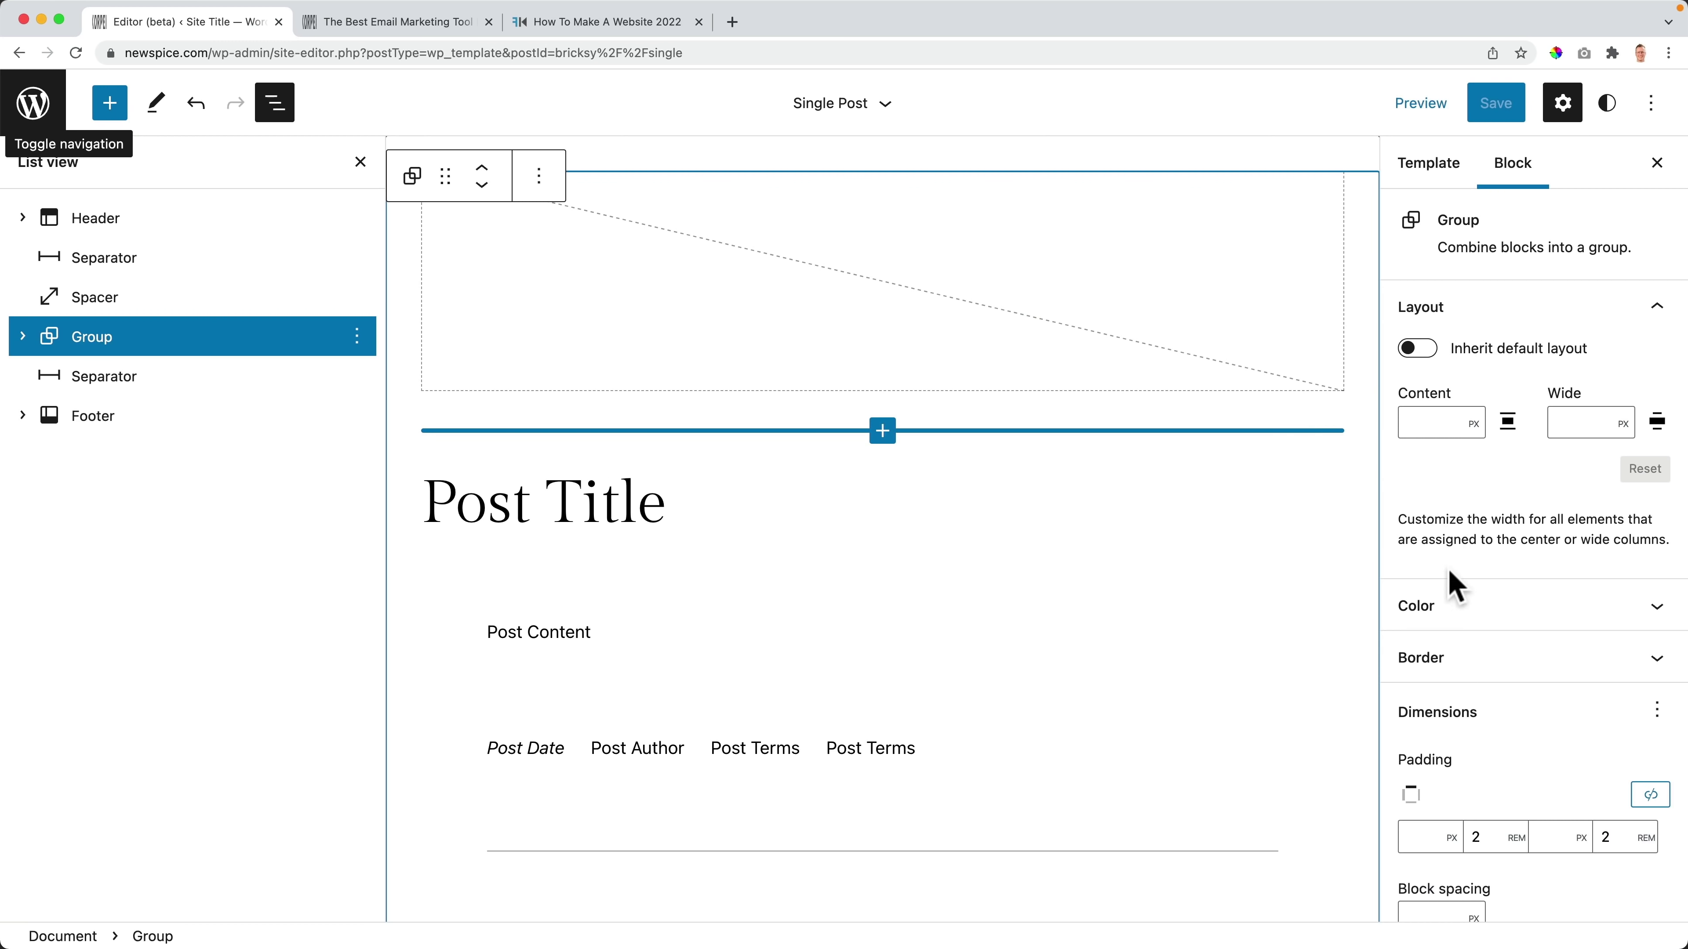
left_click(1454, 606)
scroll(1459, 565, "down", 5)
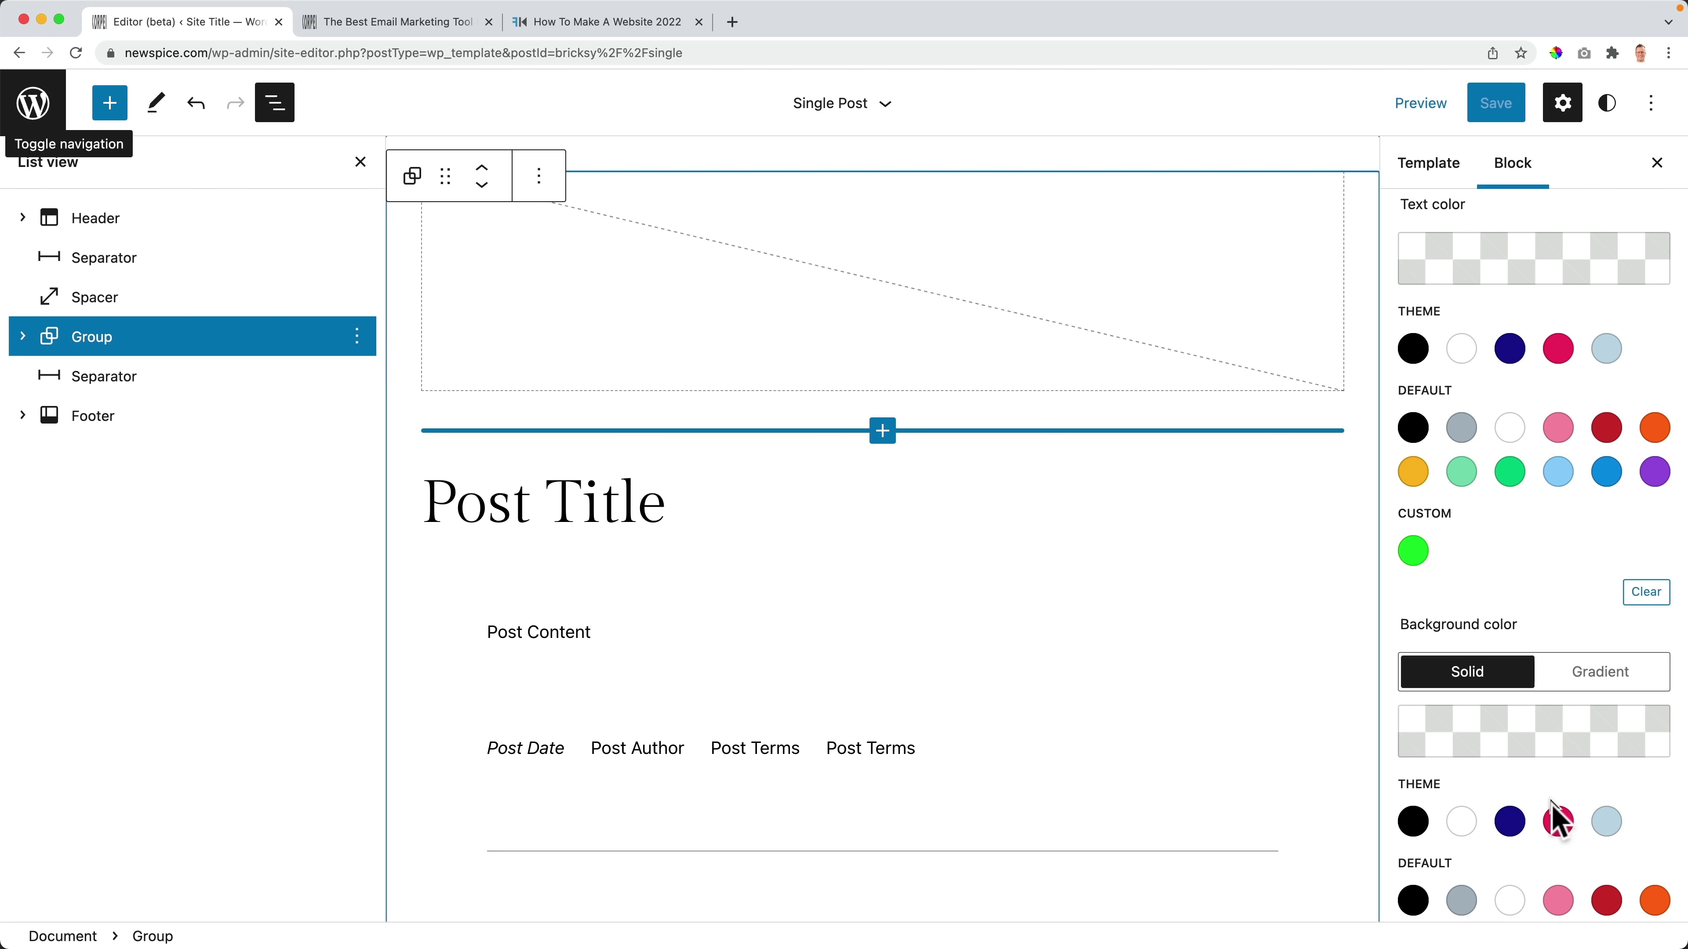
left_click(1558, 823)
left_click(1496, 105)
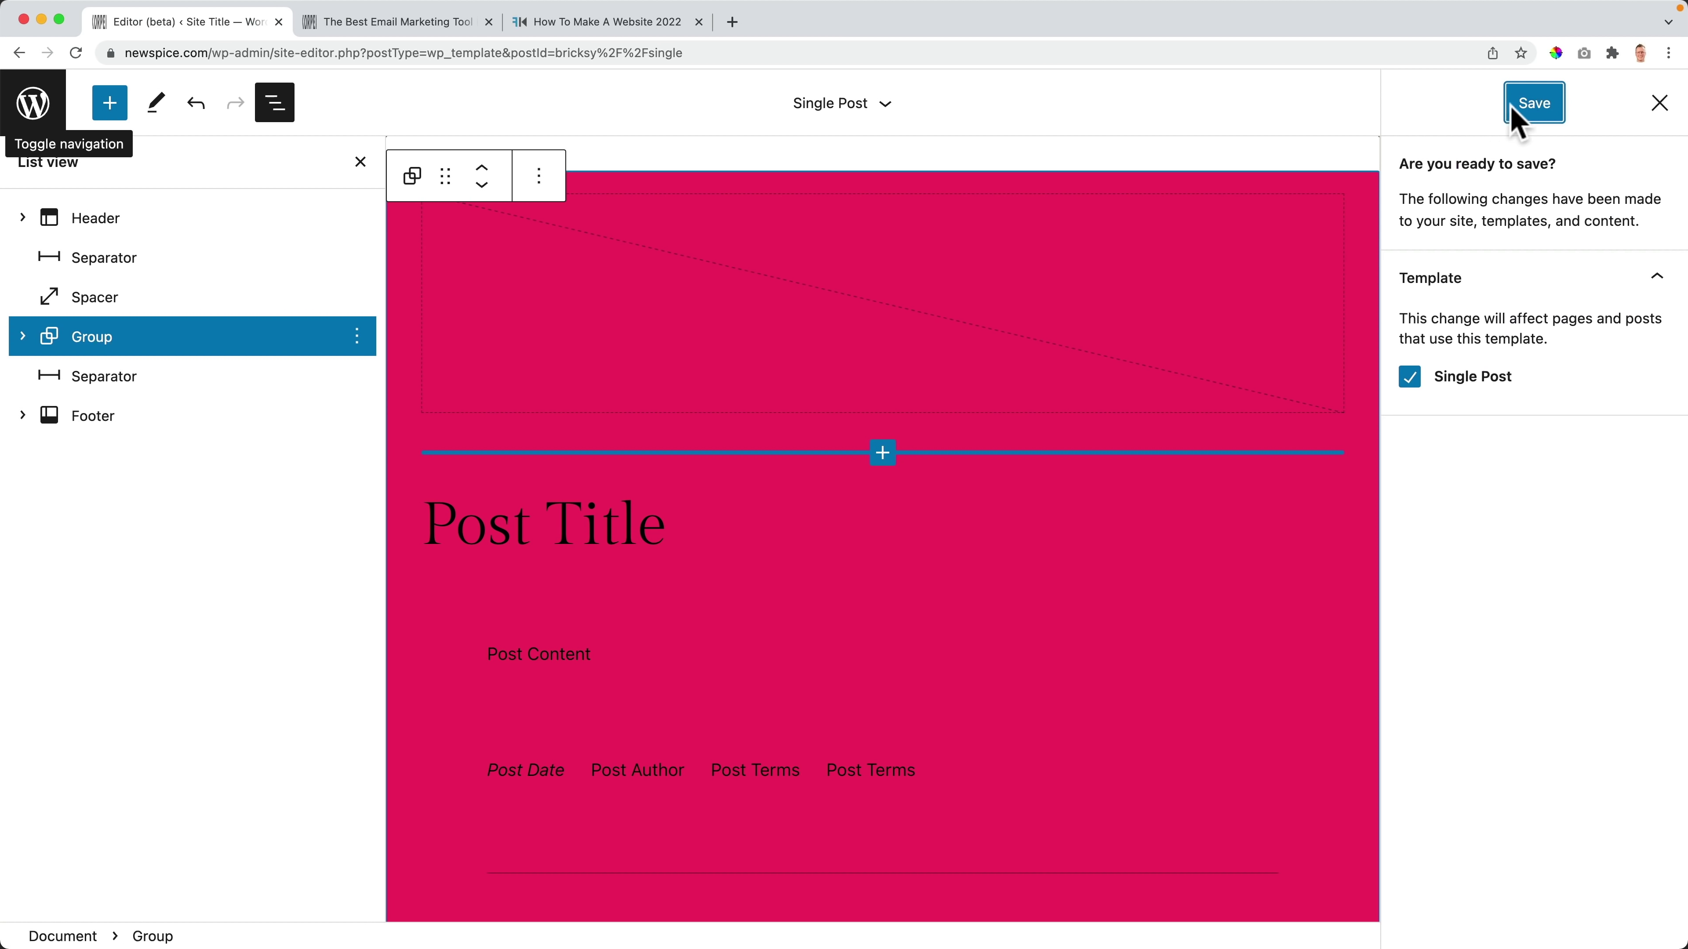
left_click(1518, 108)
Step: Reload the live email marketing tool post and examine the pink background from the header to the comments
left_click(379, 23)
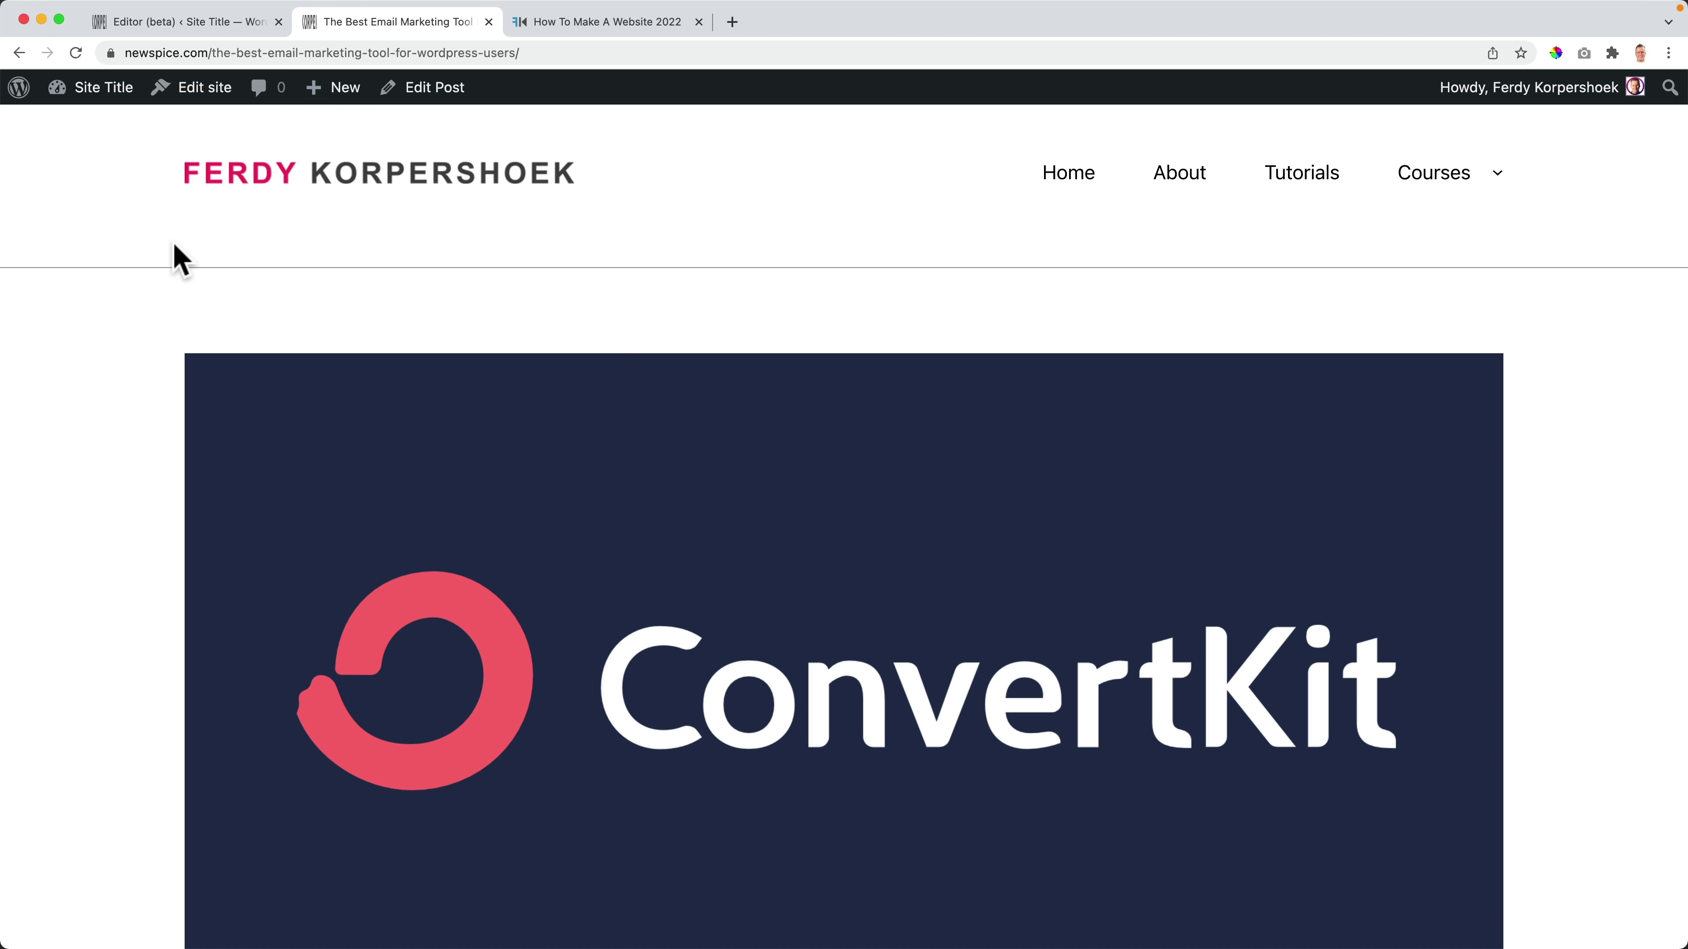
key("super+r")
scroll(179, 263, "down", 8)
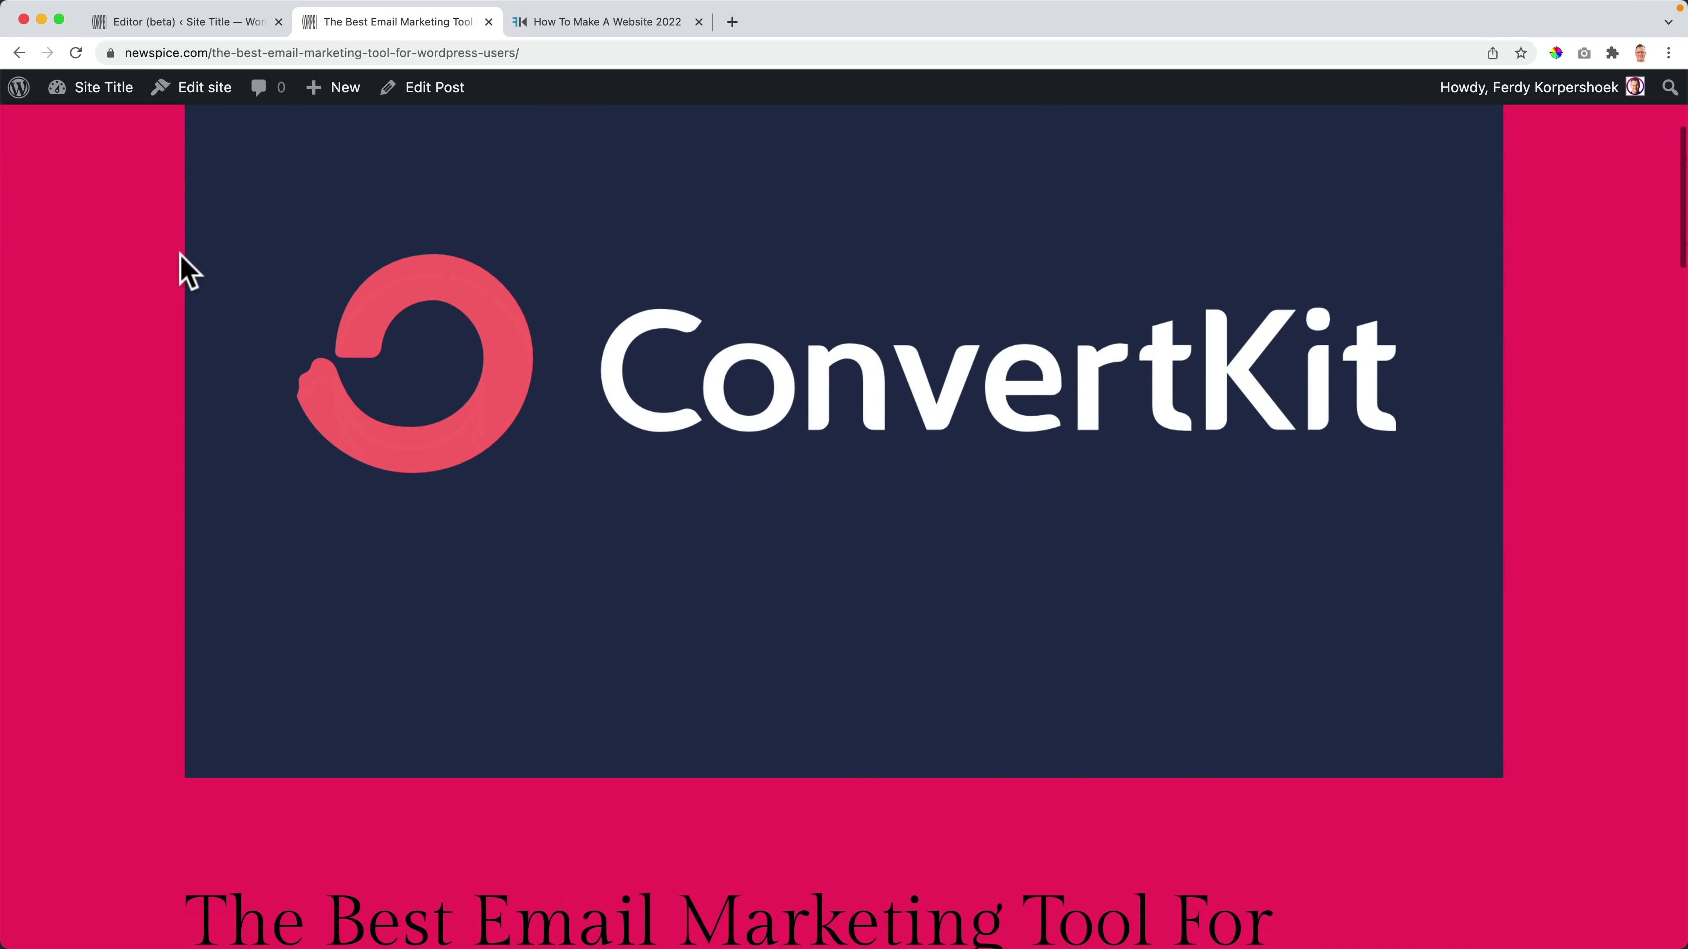
left_click(208, 22)
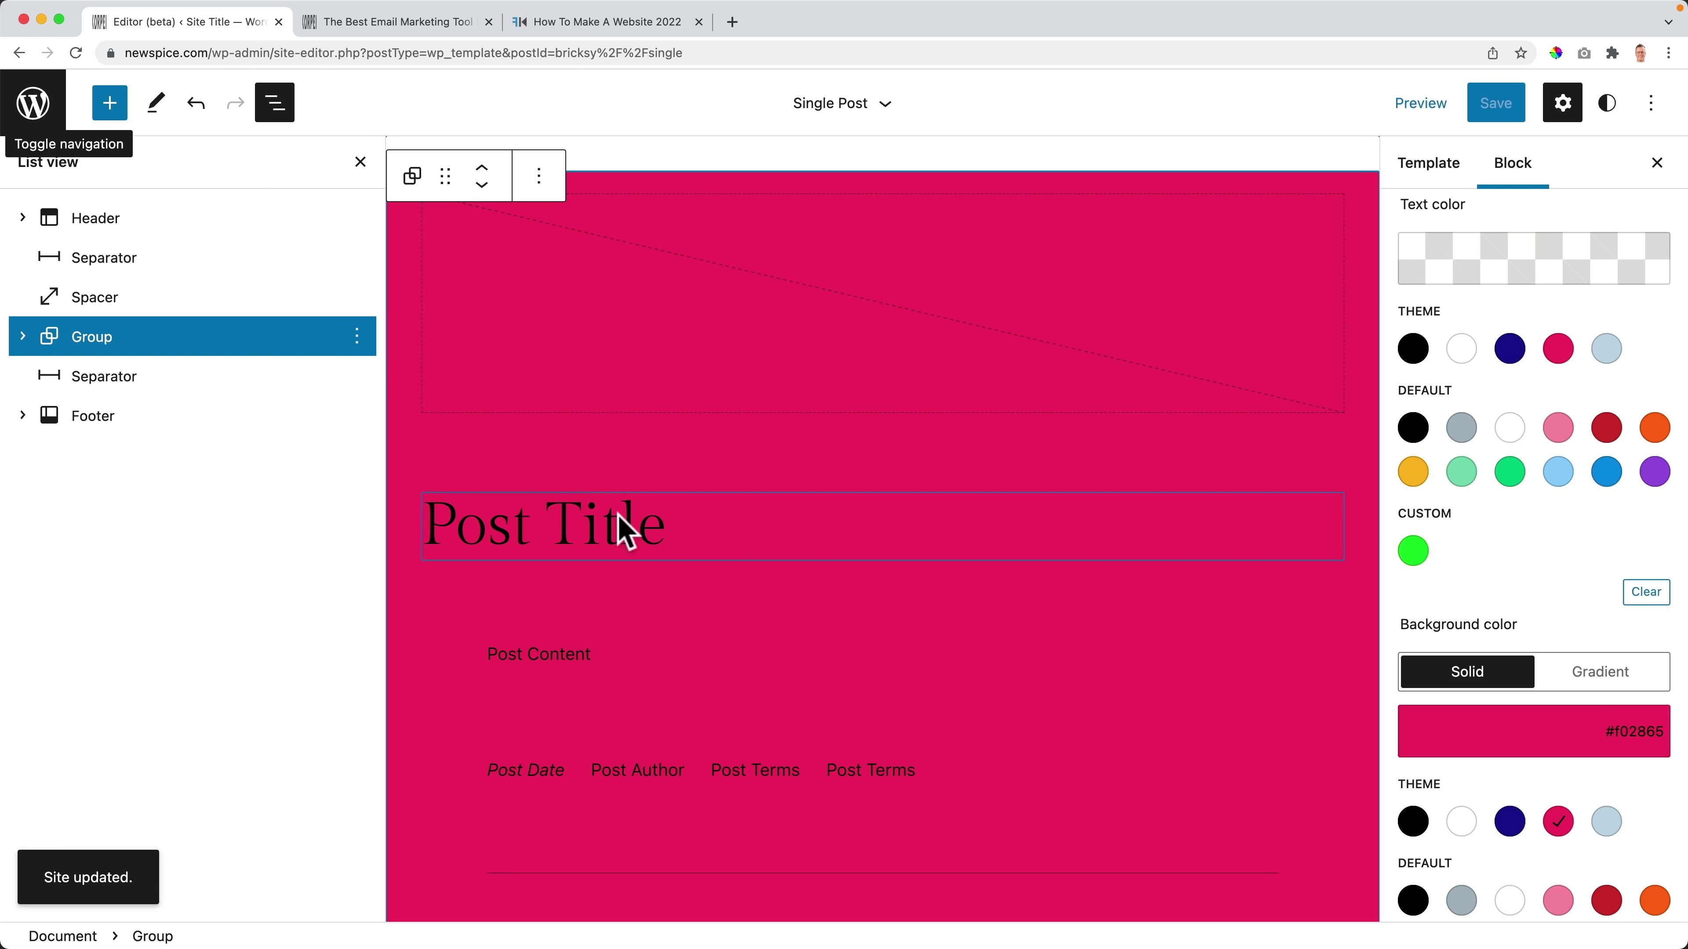
left_click(388, 22)
scroll(920, 532, "down", 15)
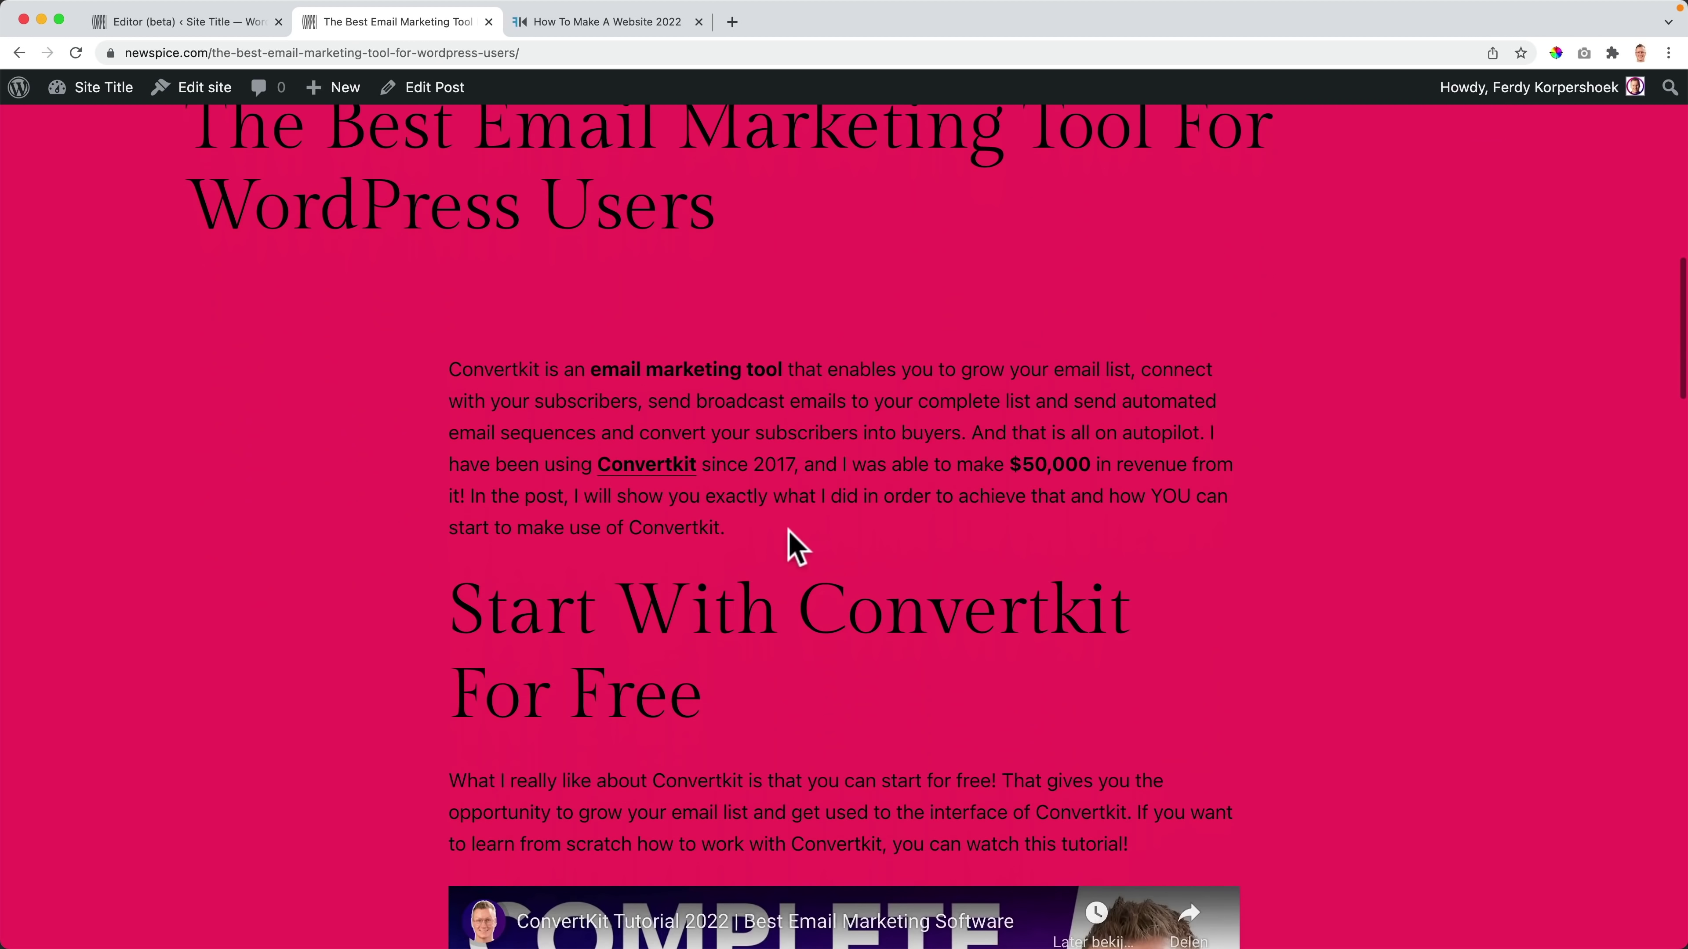
scroll(790, 532, "down", 10)
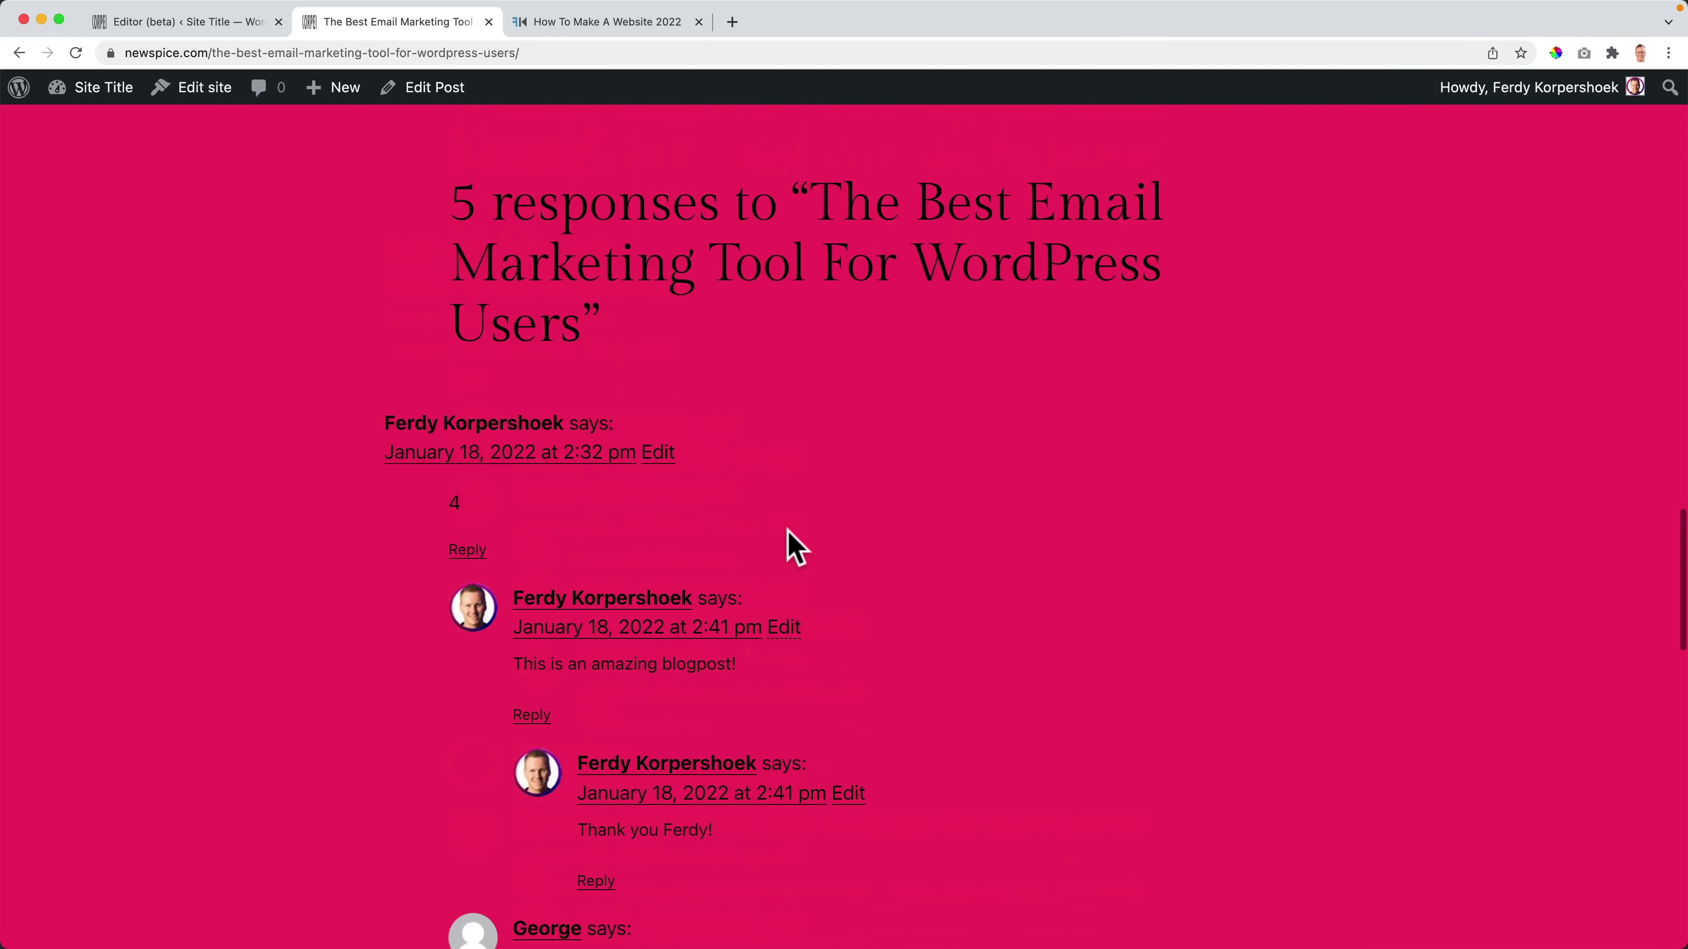
scroll(790, 532, "up", 20)
scroll(671, 472, "up", 15)
scroll(365, 282, "down", 2)
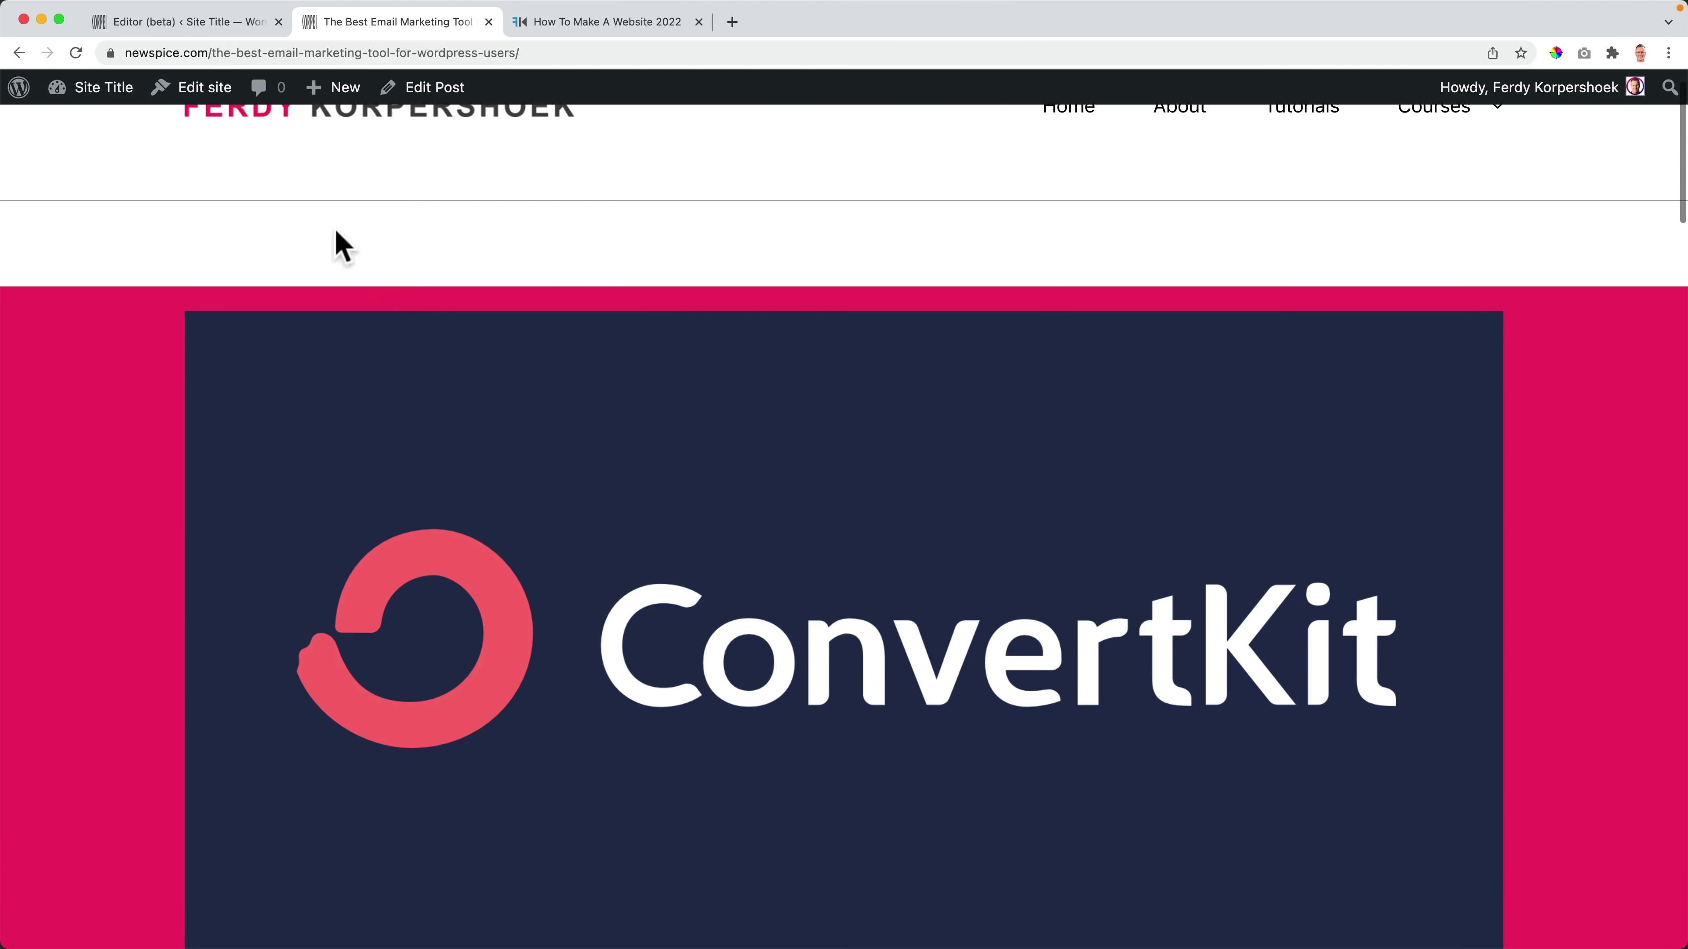
Step: Return to the Single Post template and remove the Separator block directly beneath the header
left_click(162, 27)
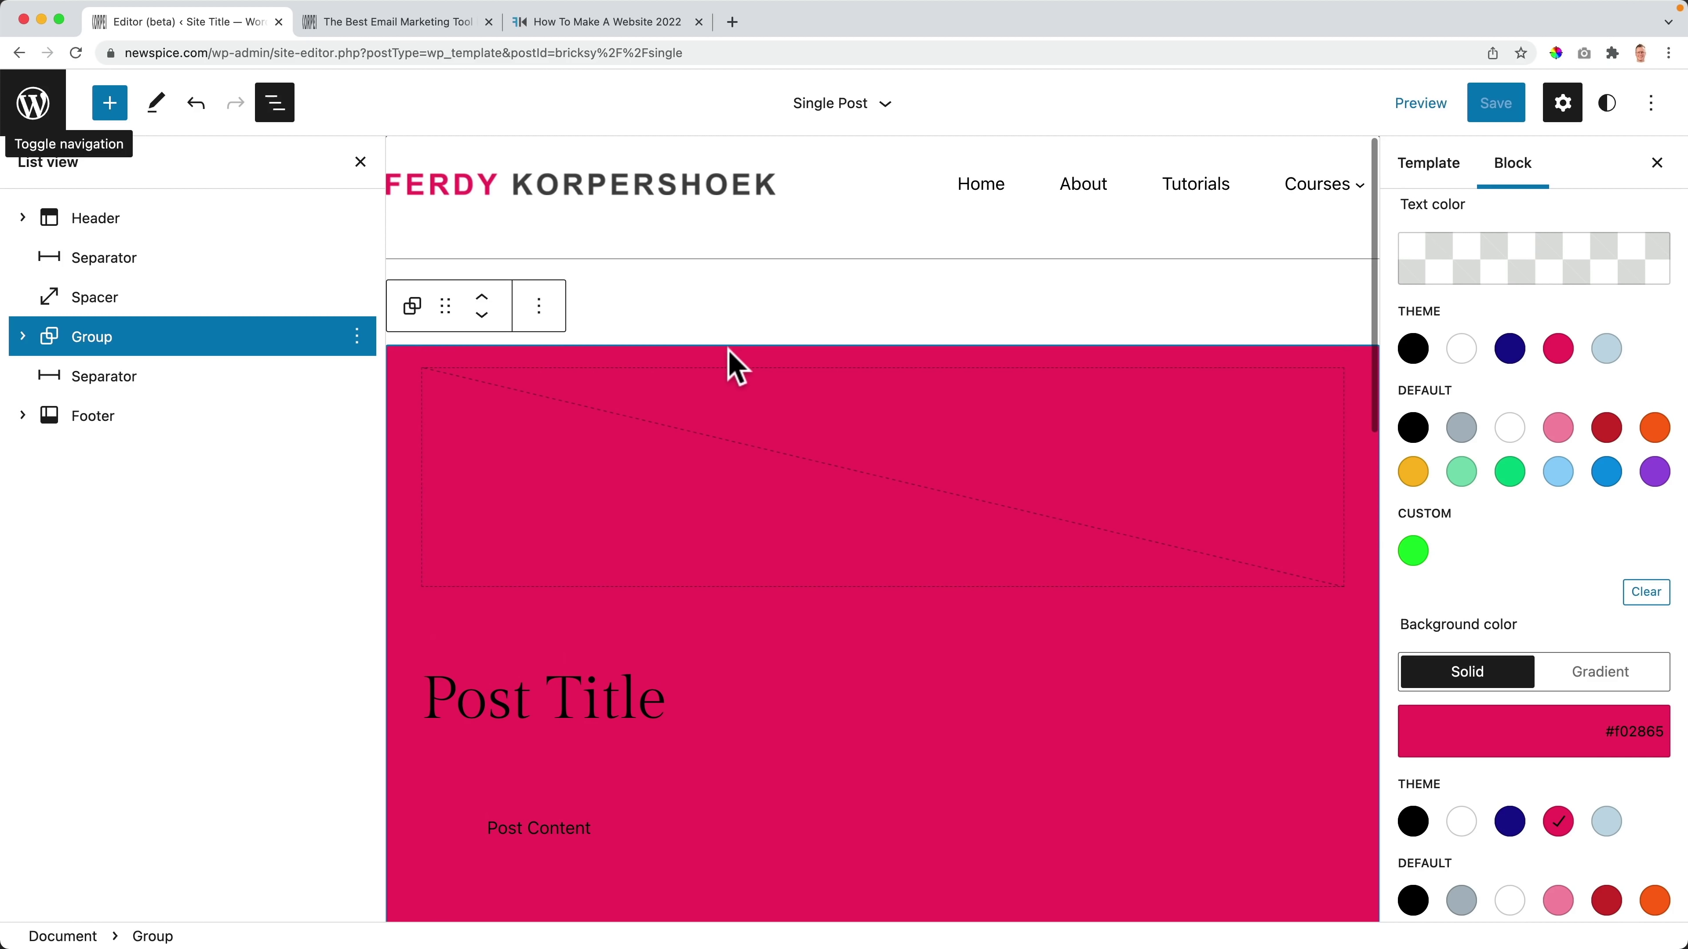
left_click(108, 265)
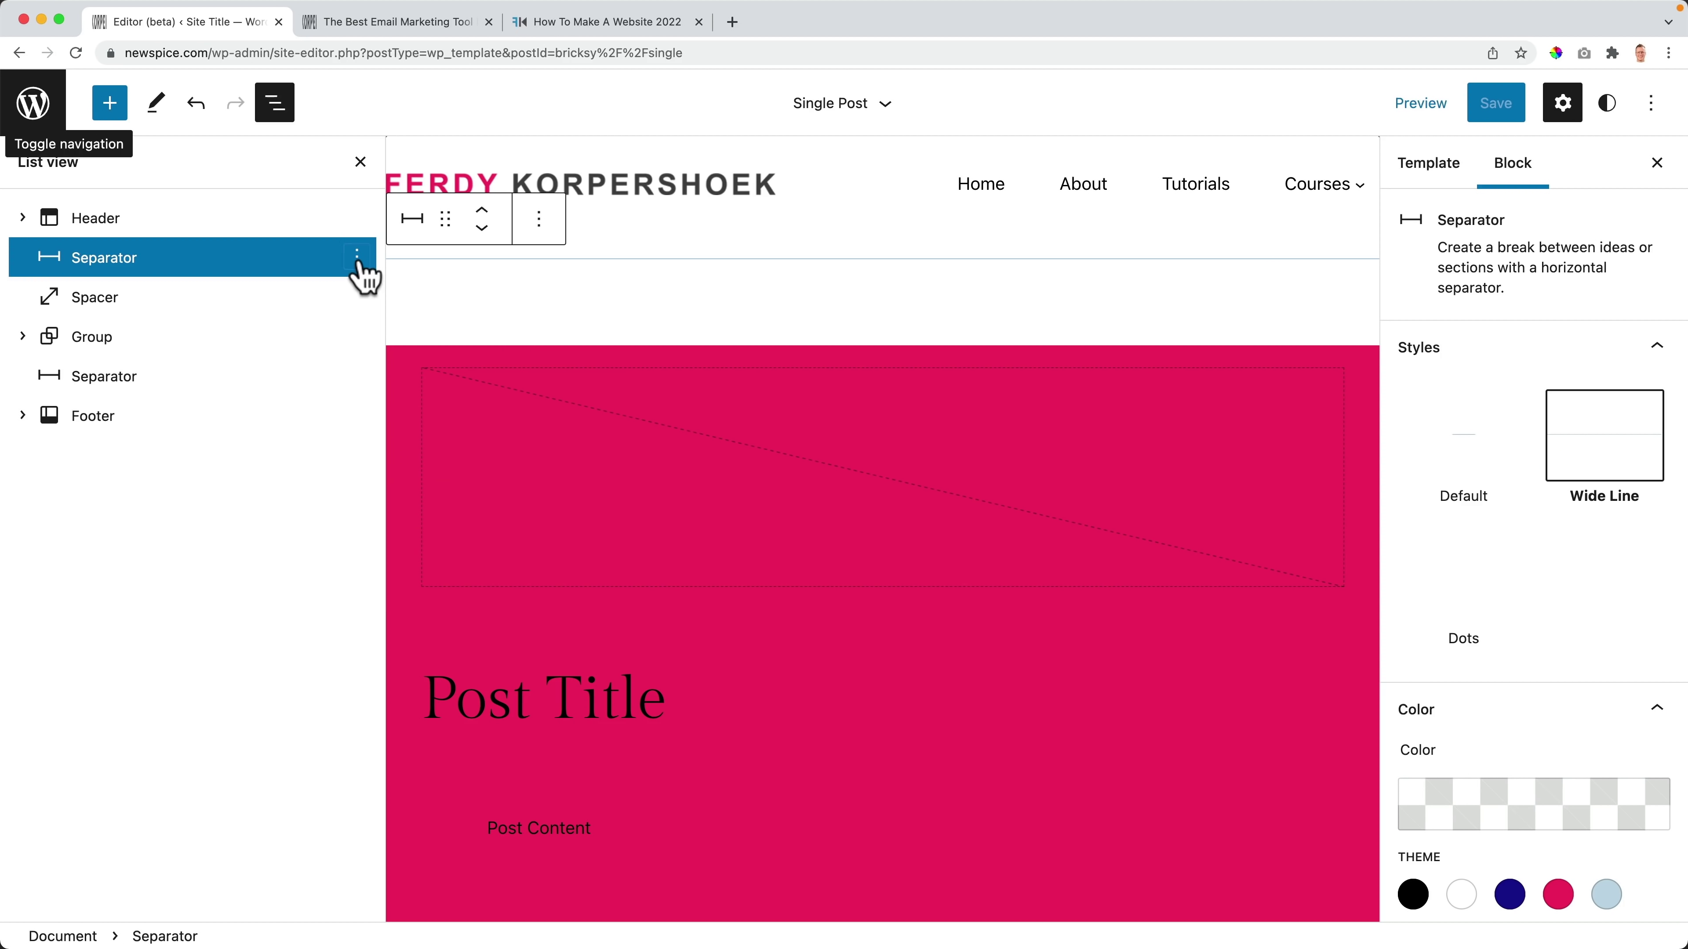
left_click(357, 257)
left_click(378, 748)
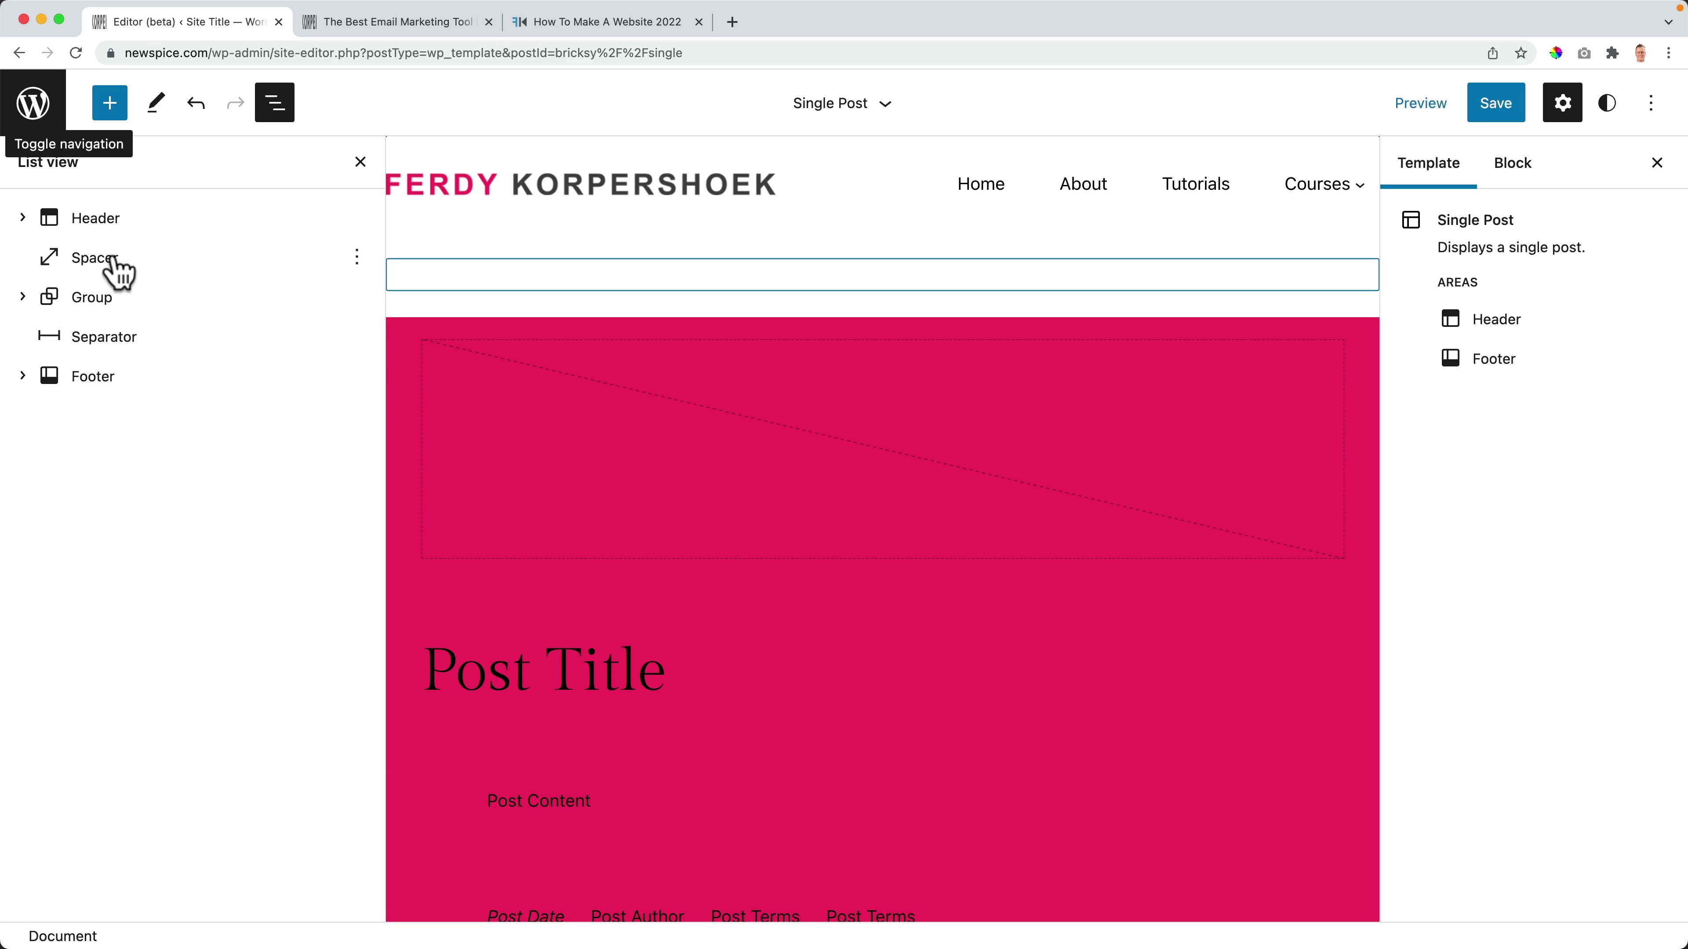
Step: Remove the Spacer block between the header and the main Group, and save the Single Post template
left_click(332, 271)
left_click(357, 257)
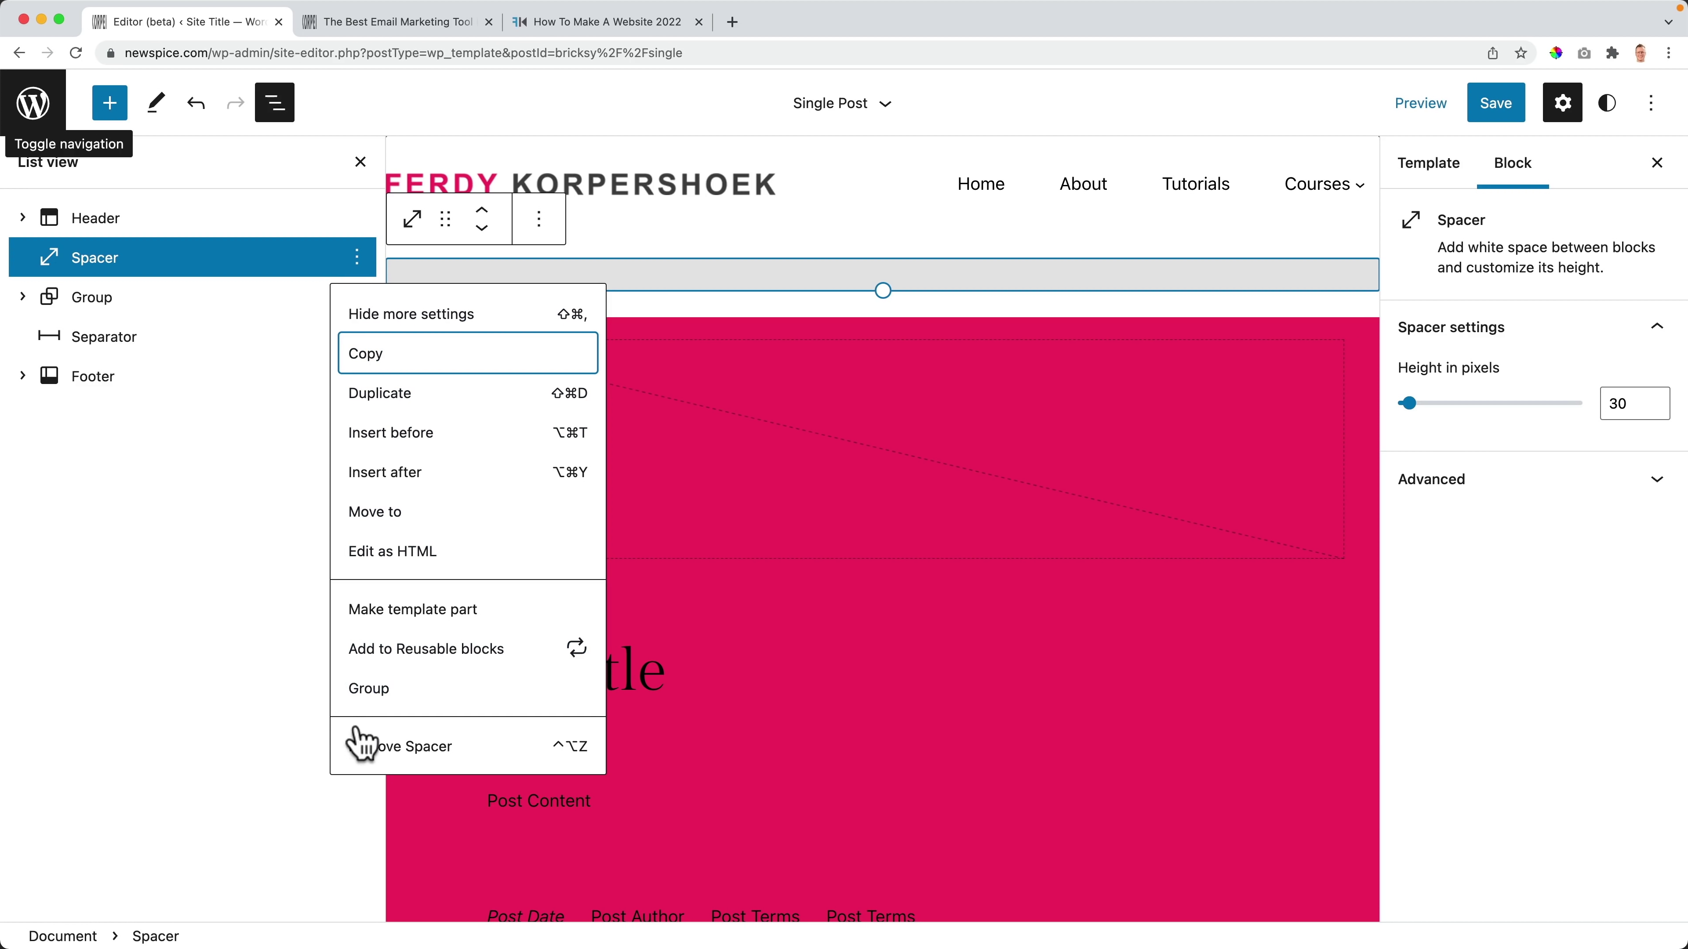
left_click(376, 748)
left_click(1495, 119)
left_click(1508, 110)
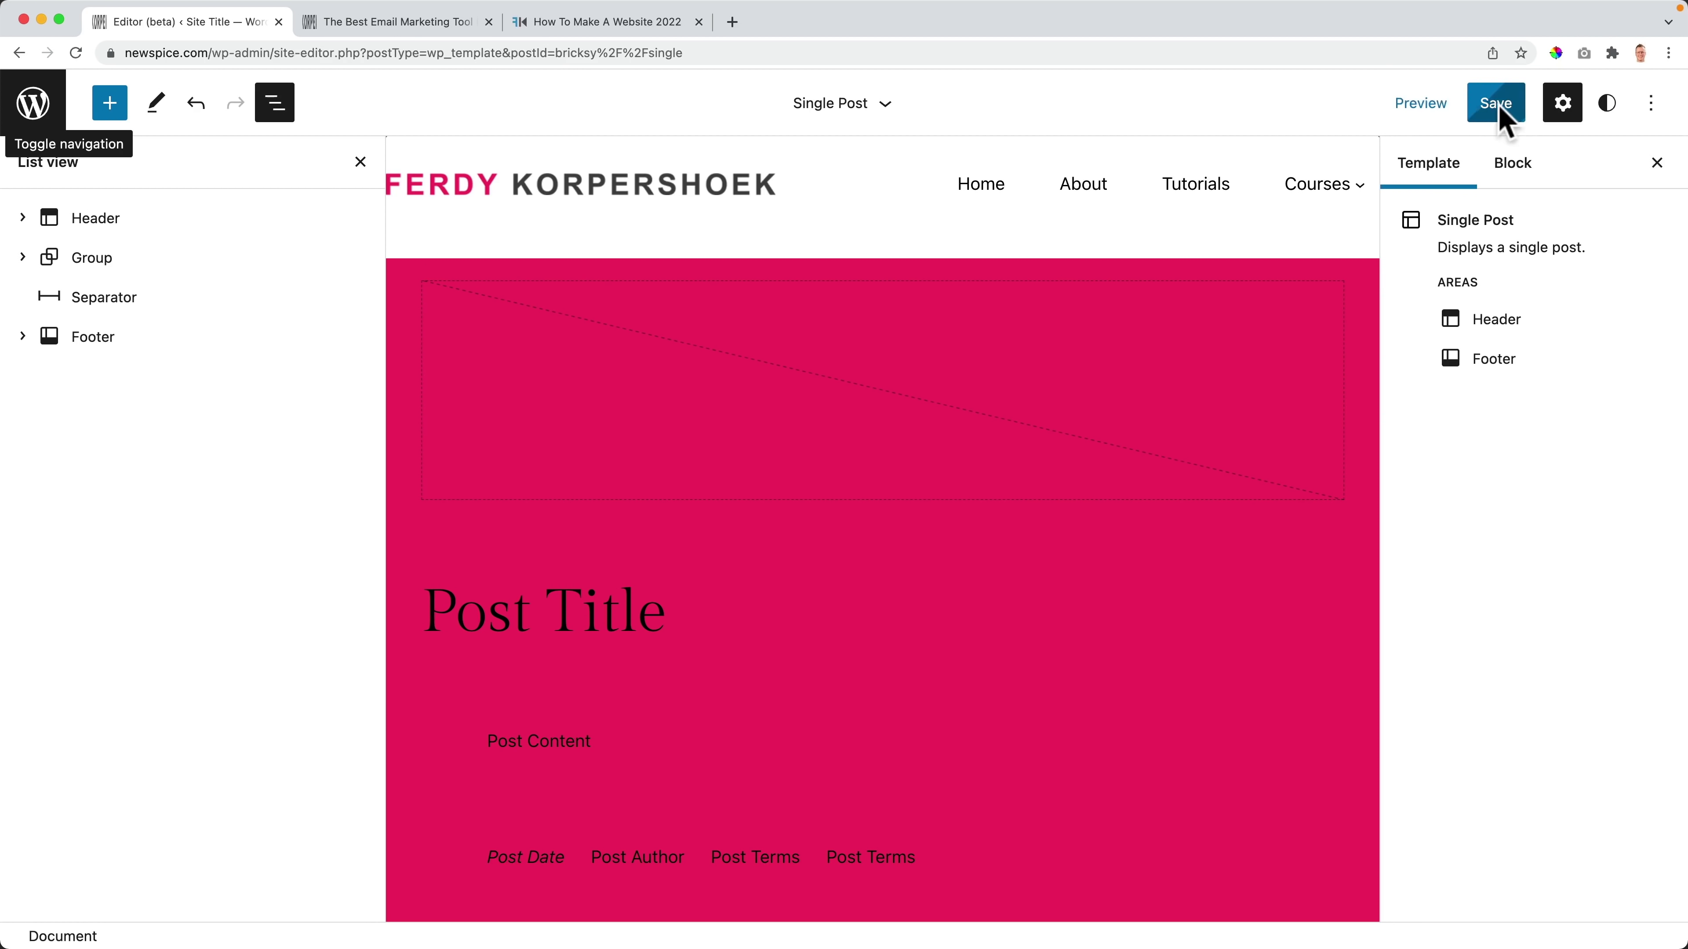
Step: Reload the live email marketing tool post, check the area beneath the header, and return to the Single Post template
left_click(429, 24)
key("super+r")
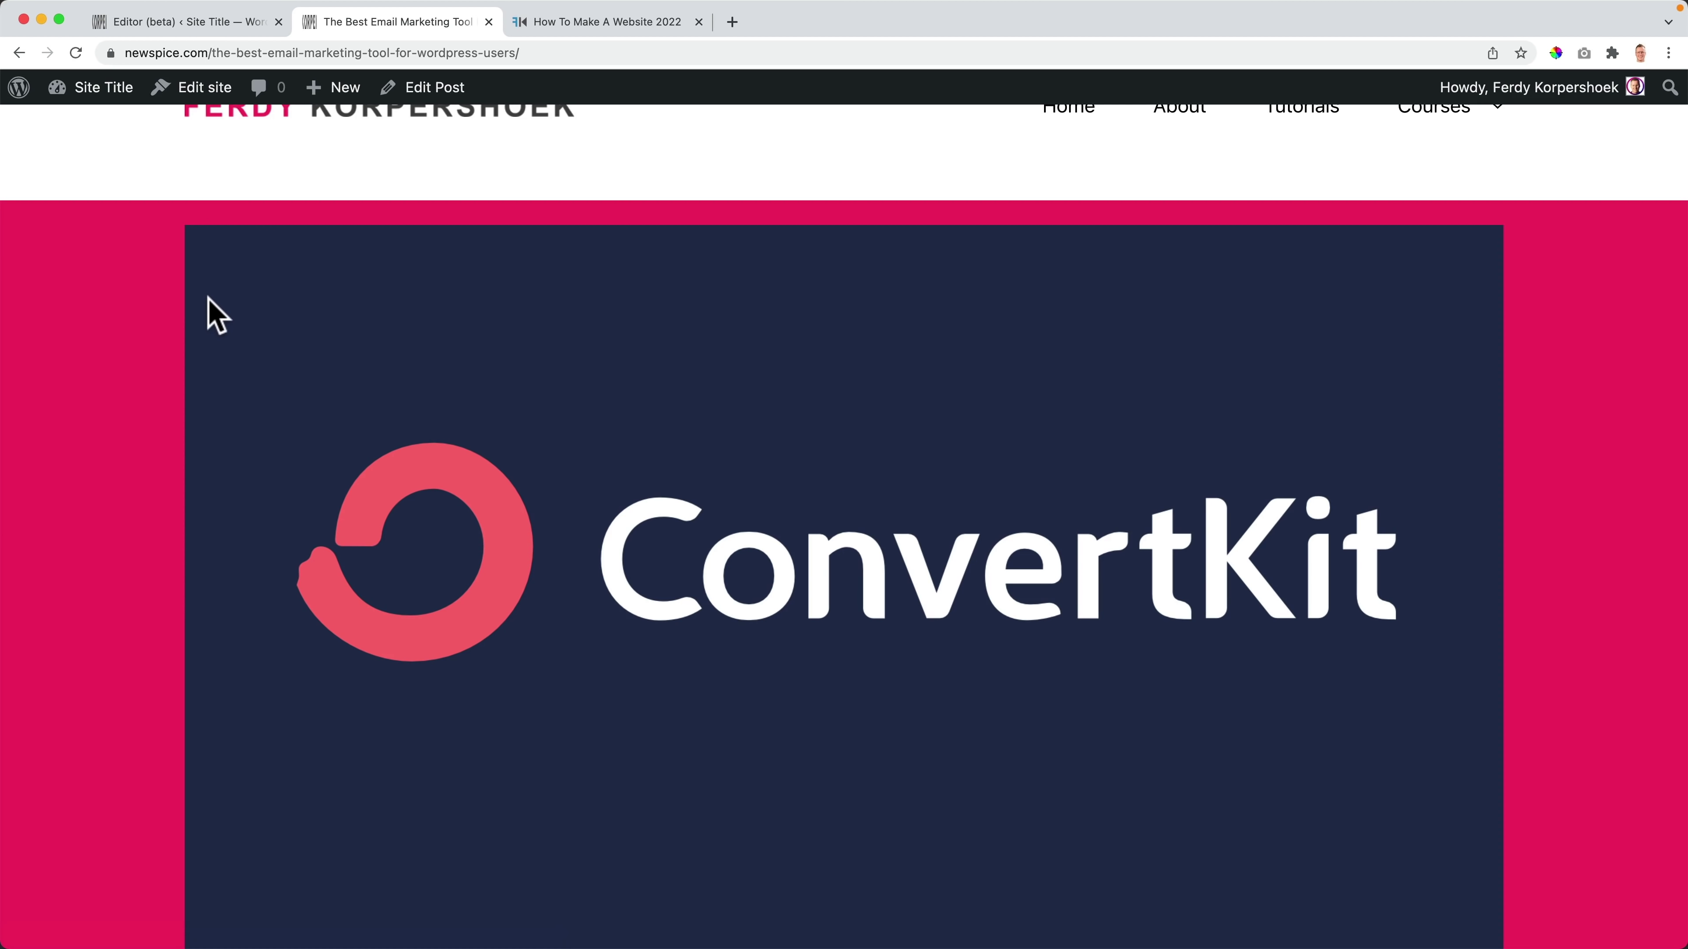
left_click(194, 23)
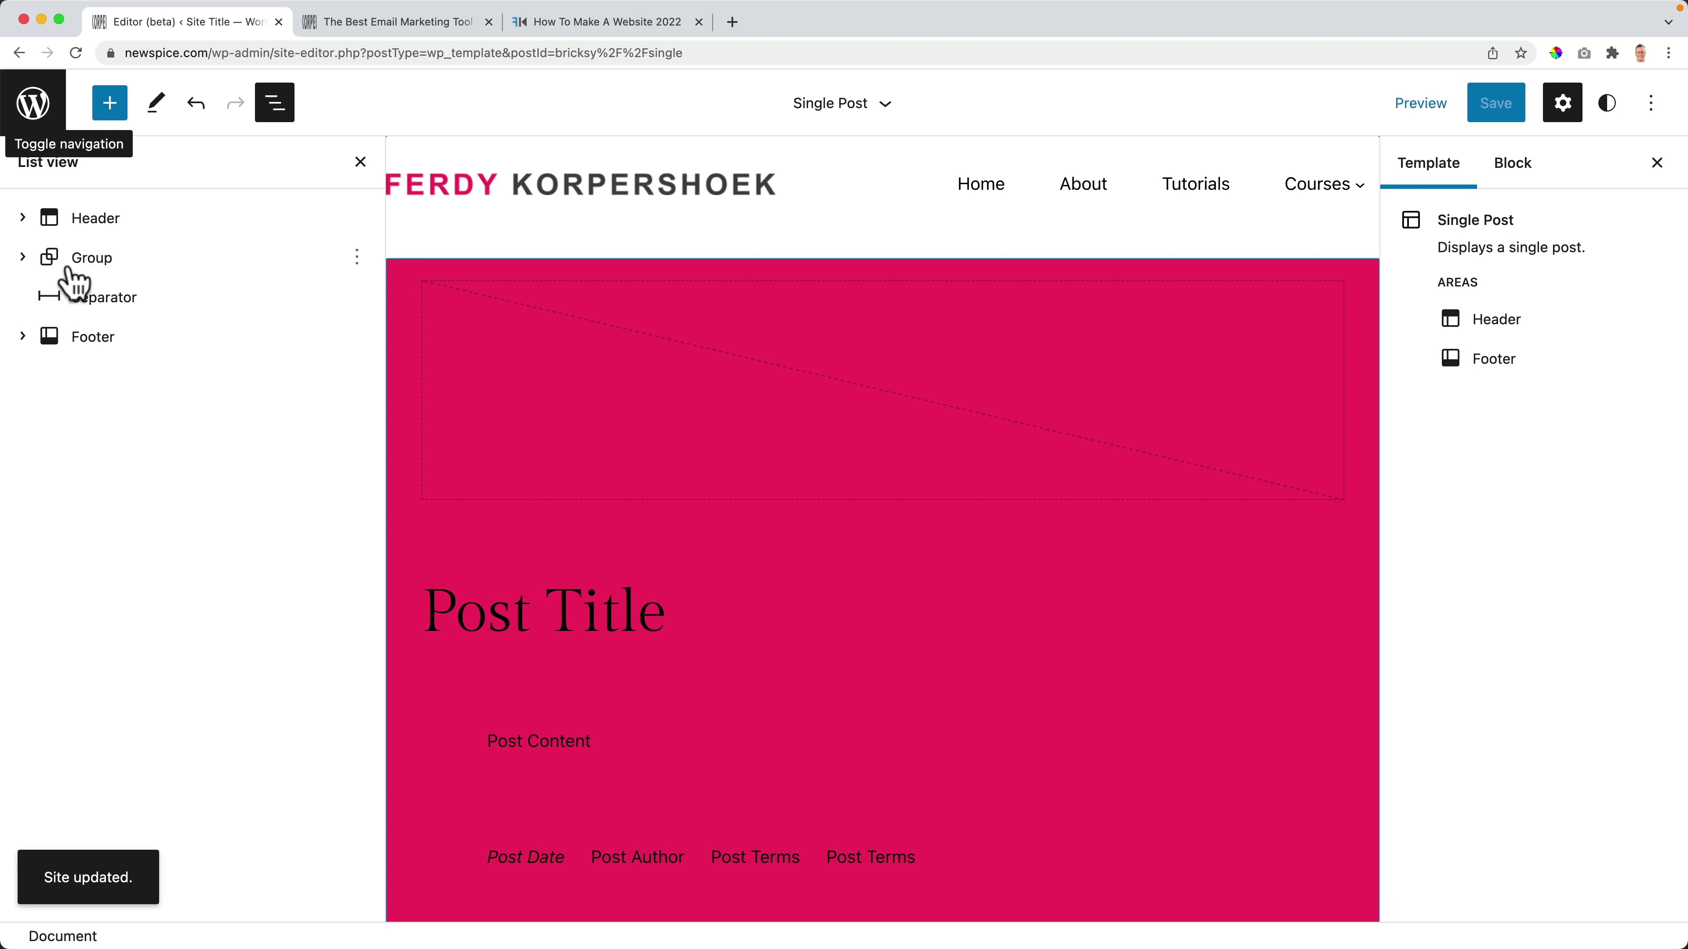
Step: Set the main Group block's background colour to light grey #fafafa and save the Single Post template
left_click(96, 282)
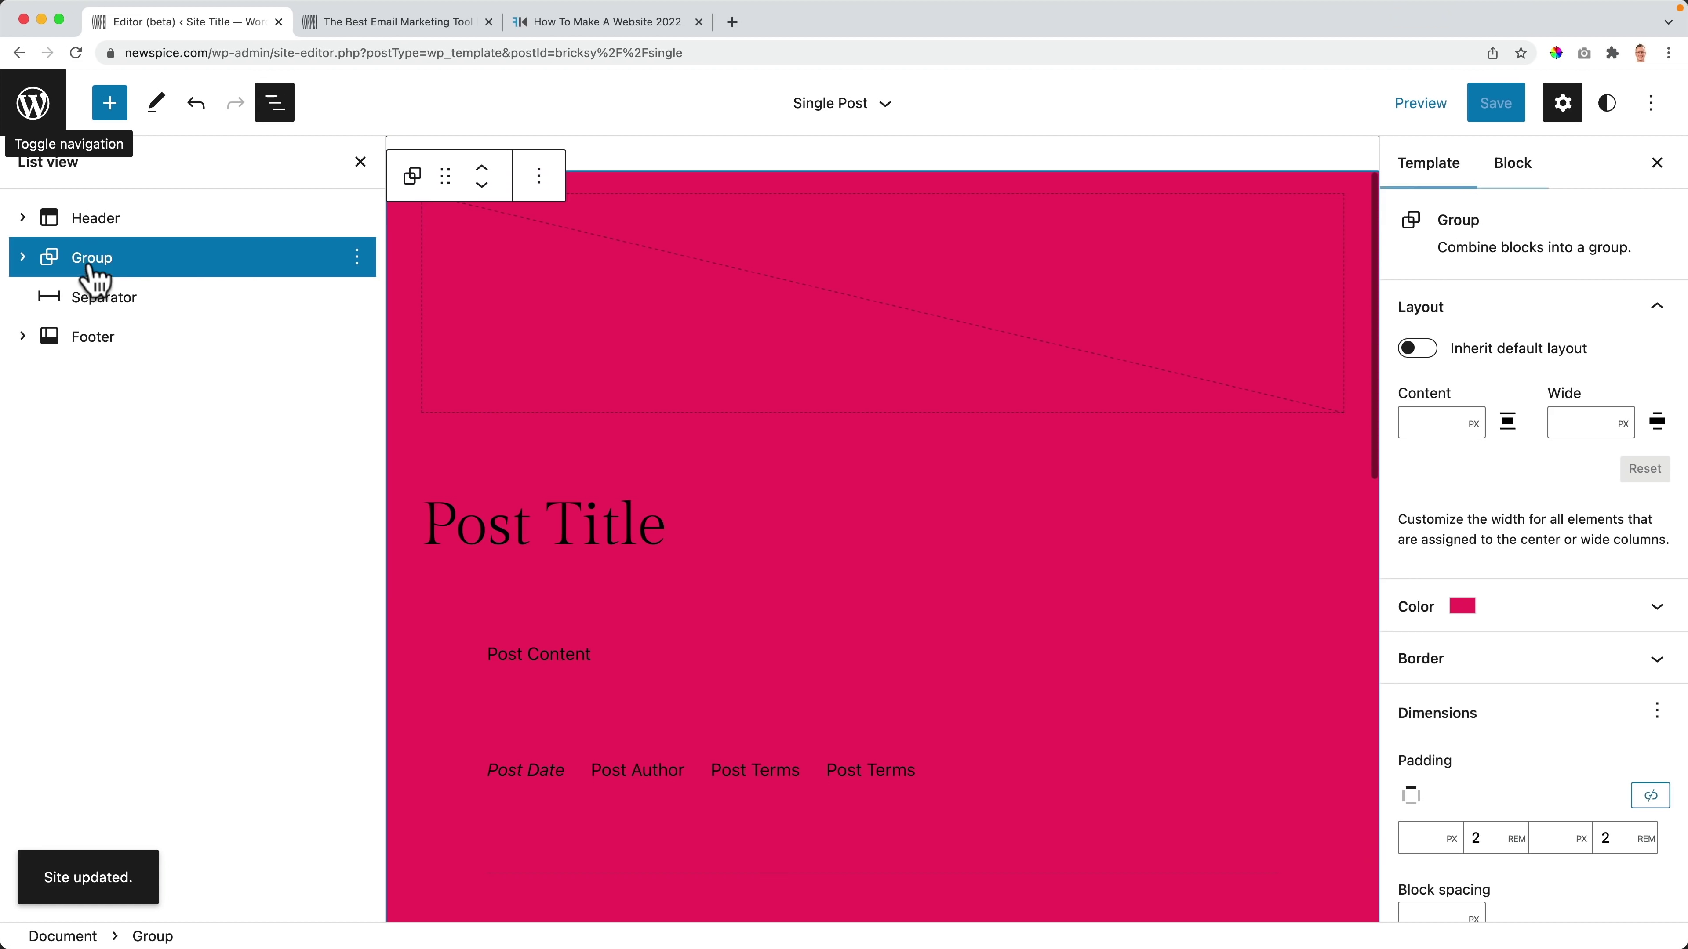
left_click(1467, 618)
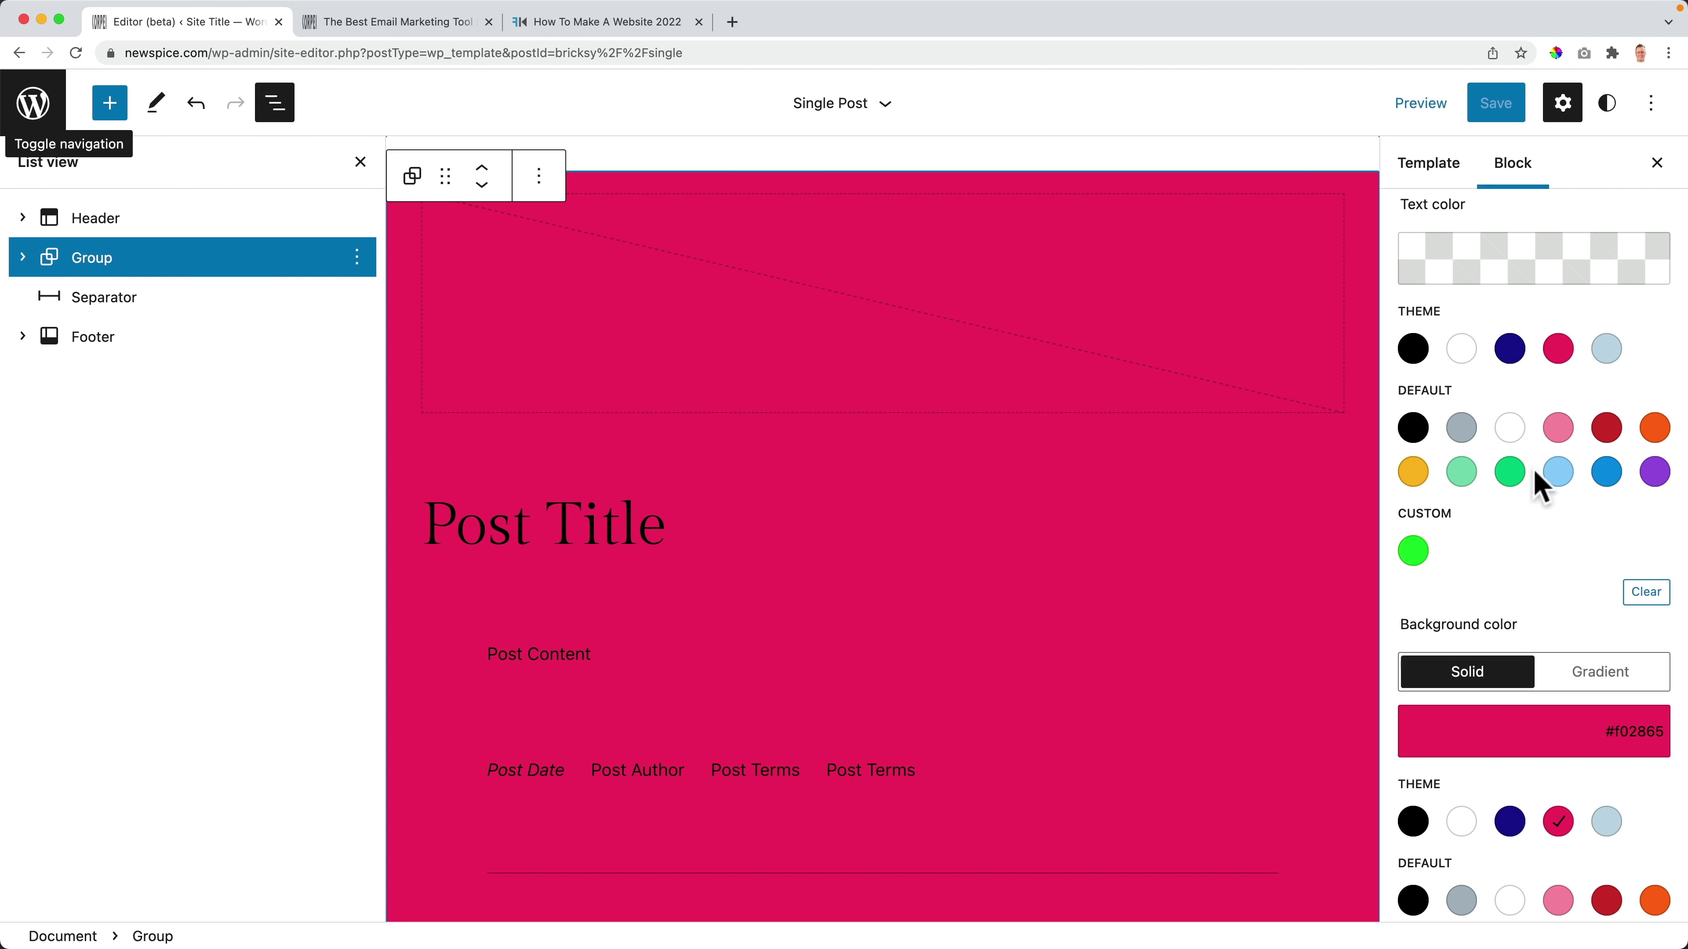
scroll(1568, 605, "down", 3)
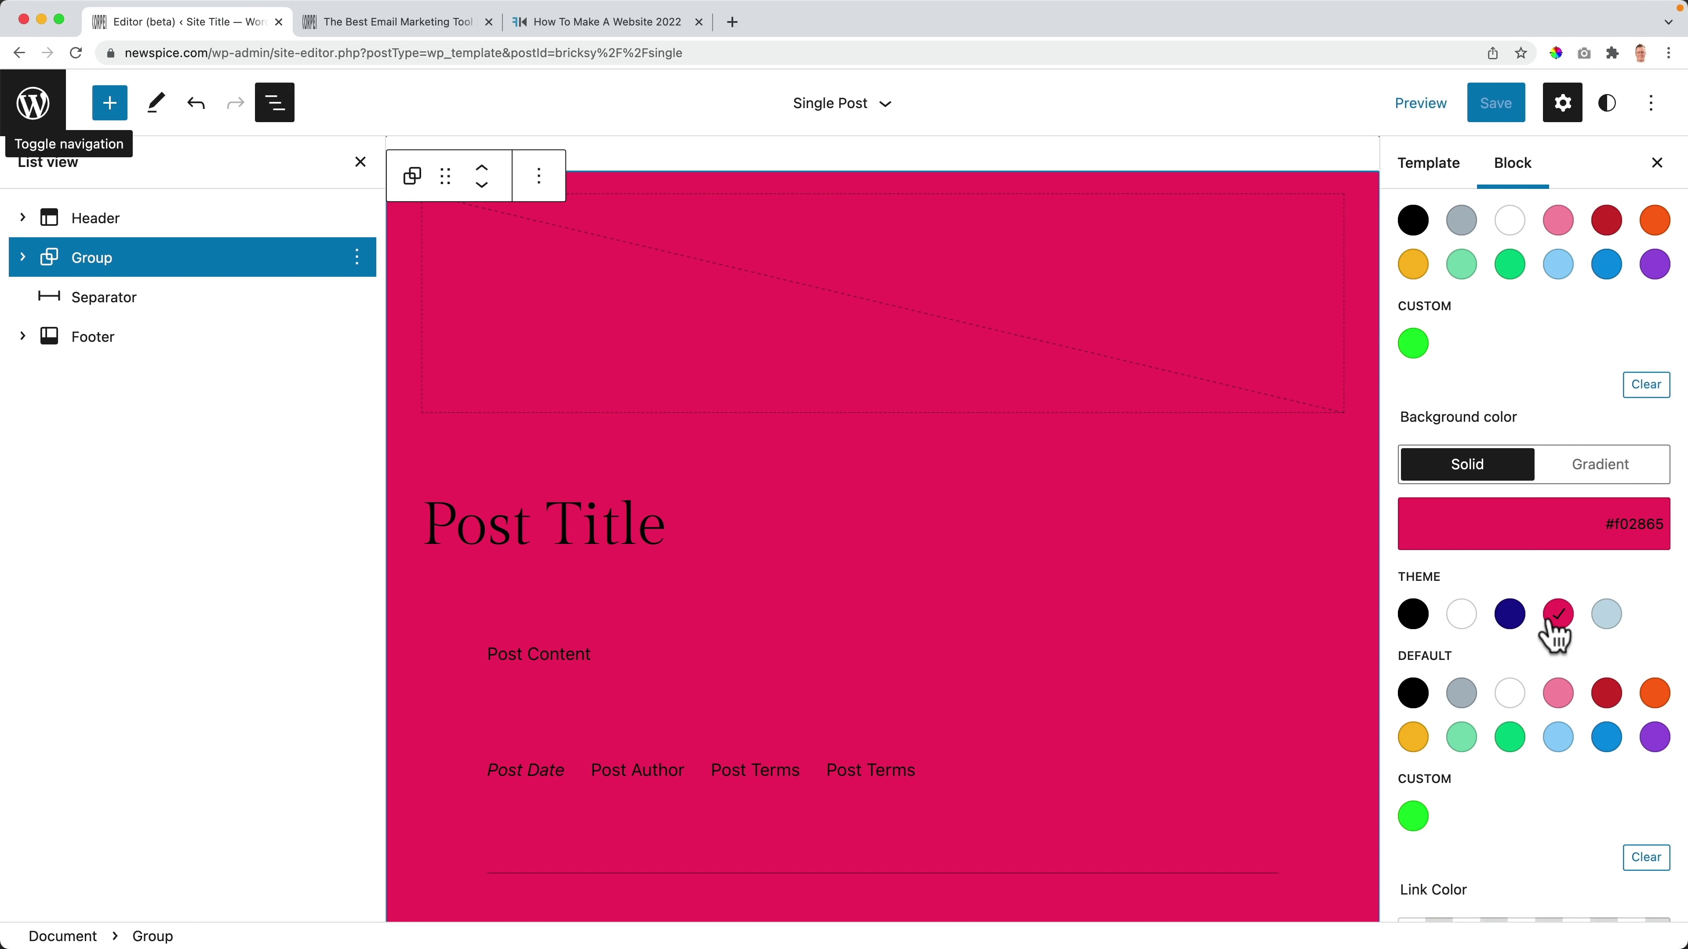
left_click(1514, 623)
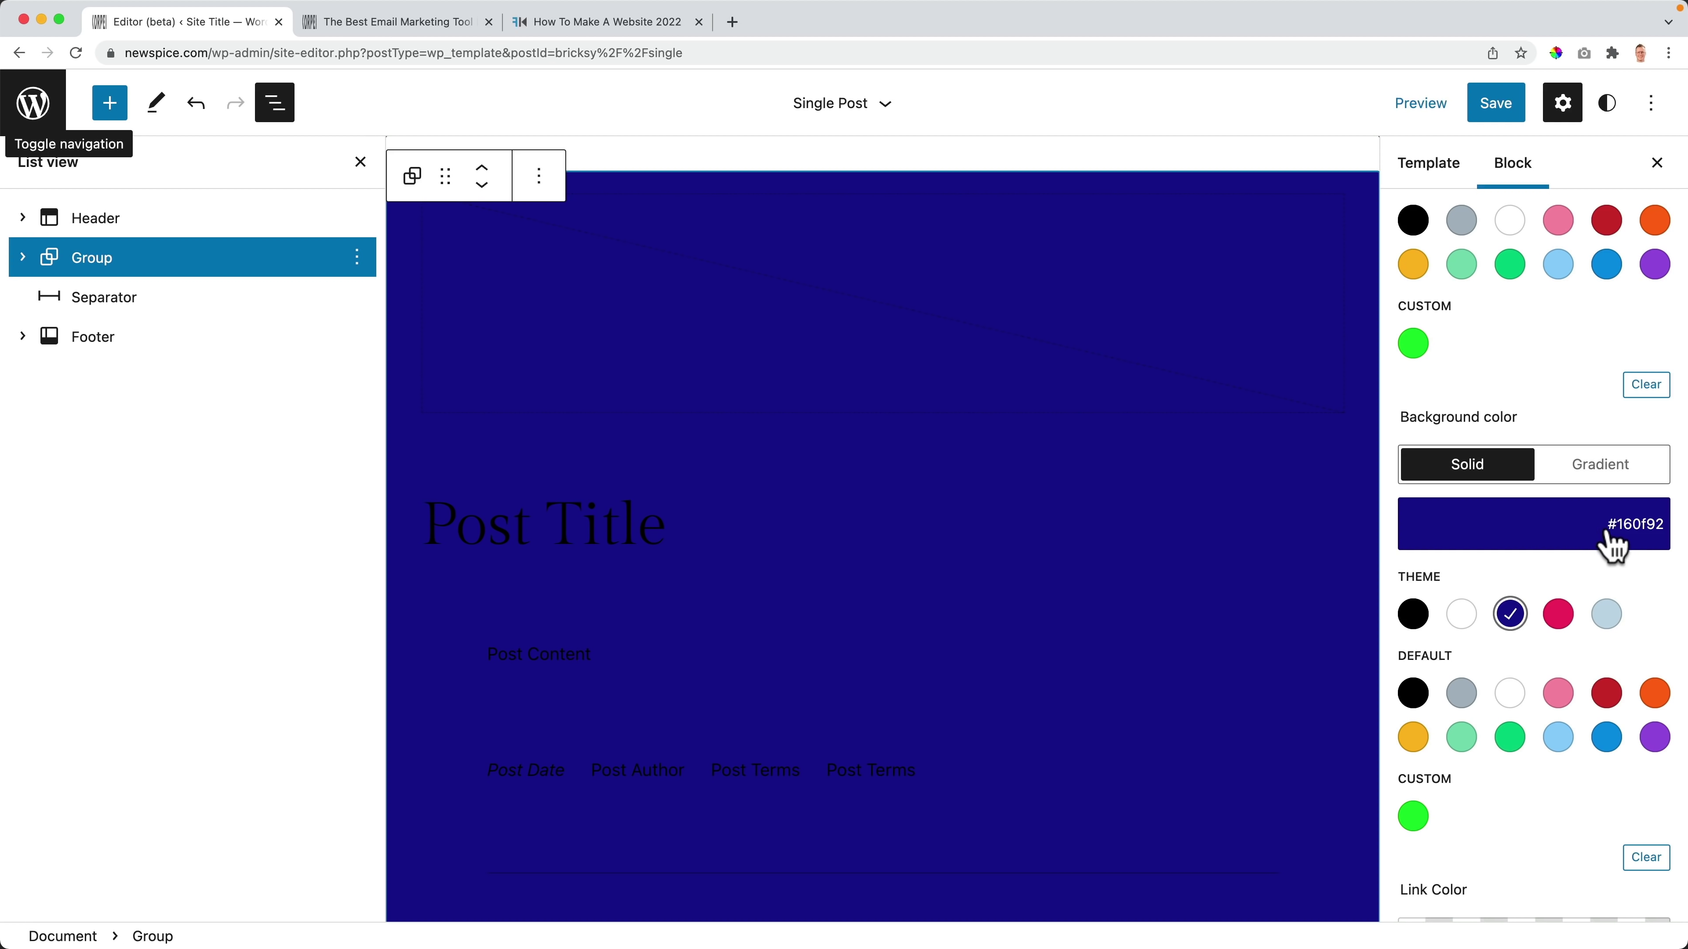
left_click(1631, 532)
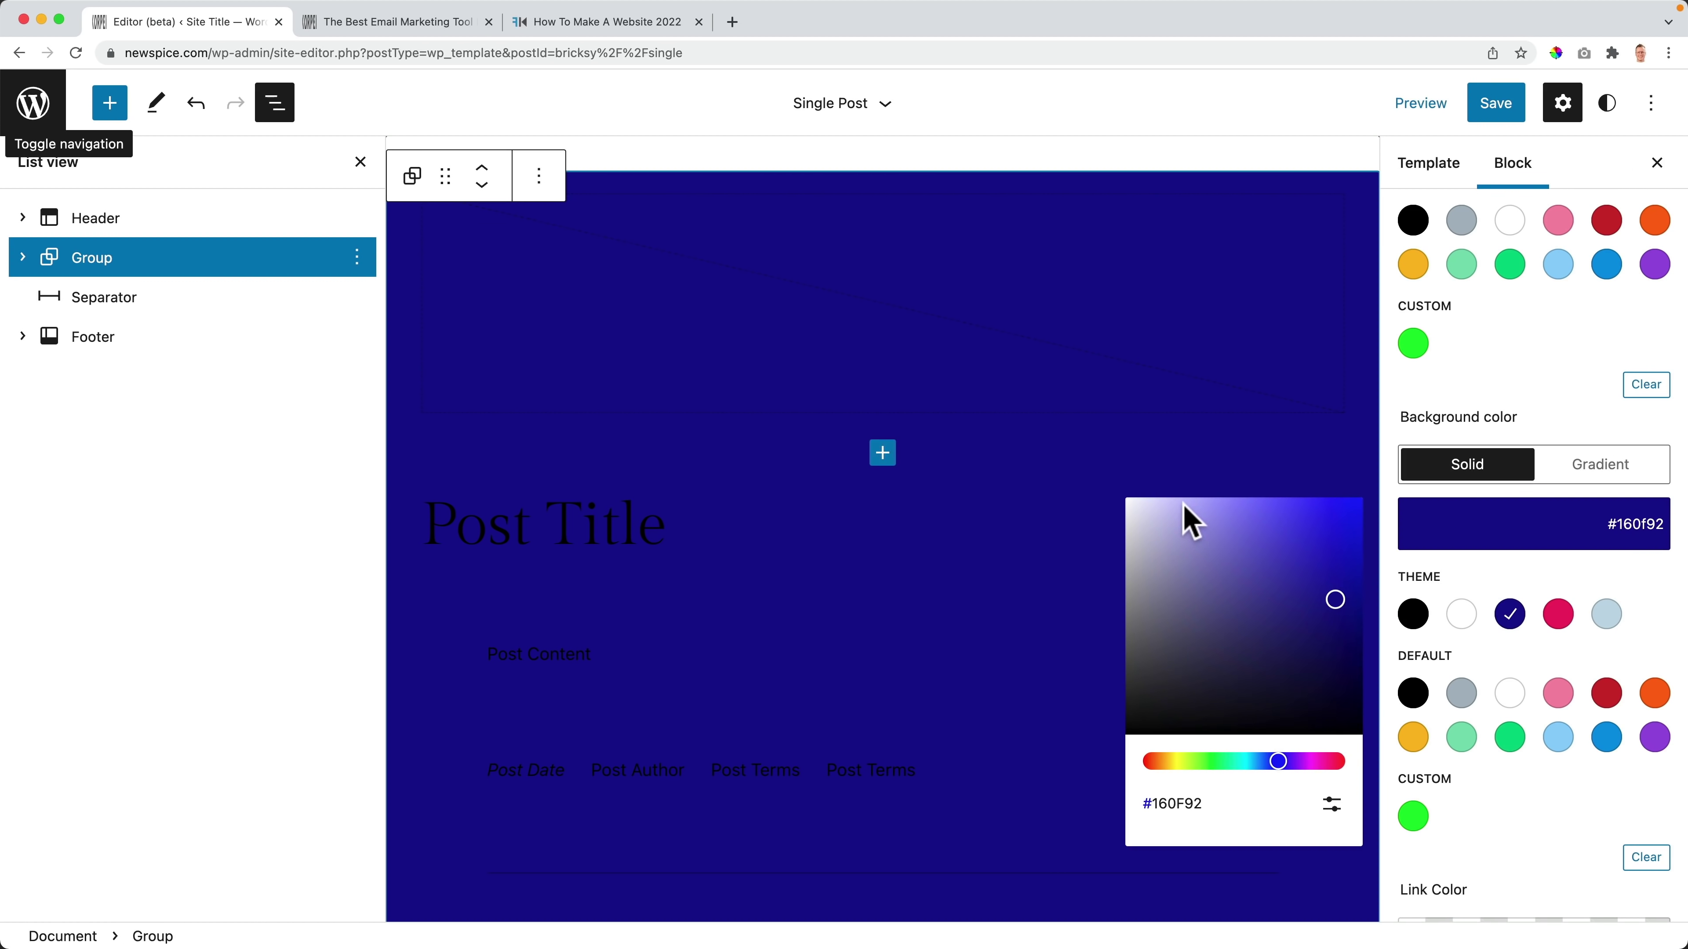
left_click_drag(1184, 506, 1148, 499)
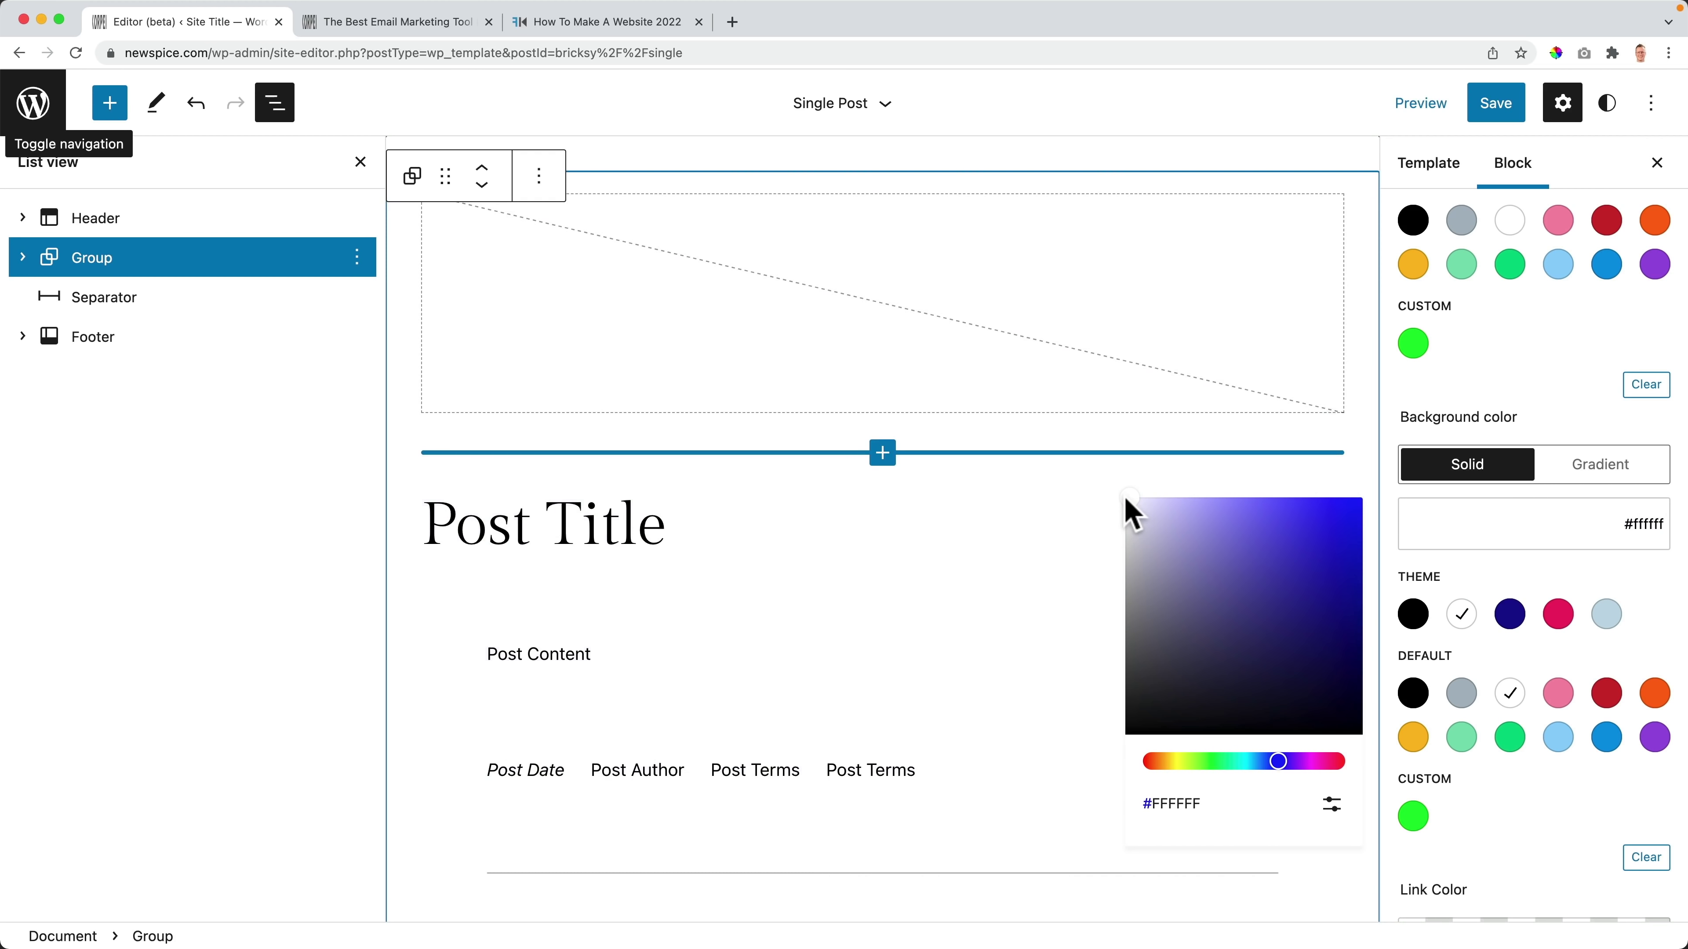
left_click_drag(1123, 500, 1123, 502)
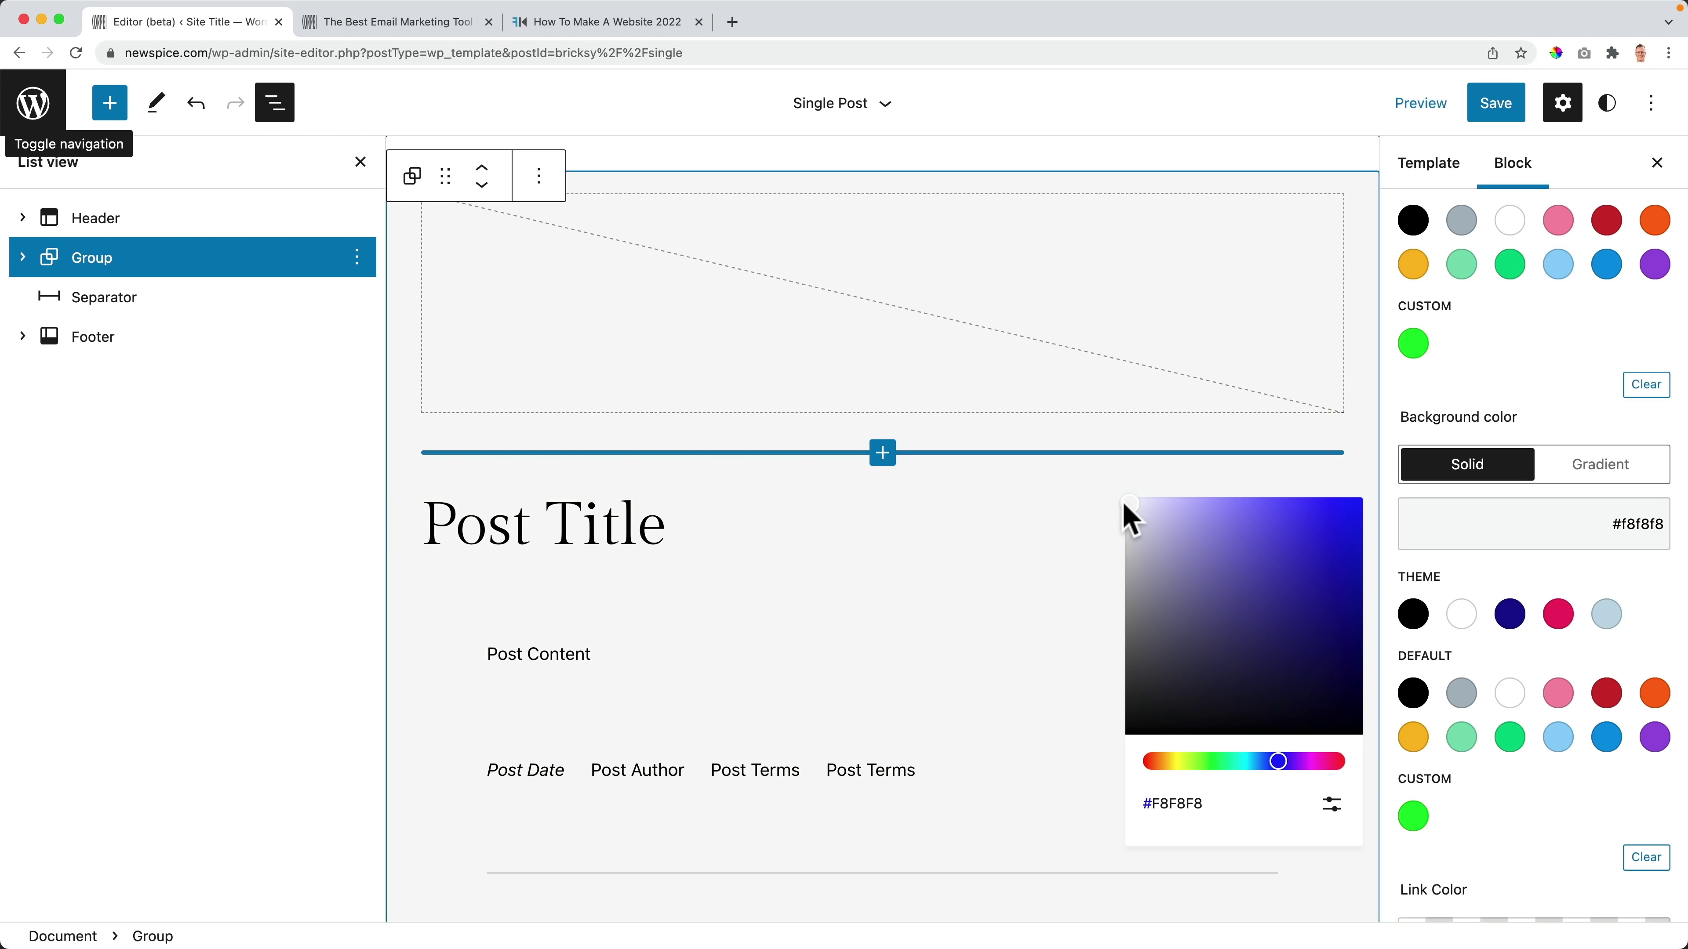
left_click(1492, 117)
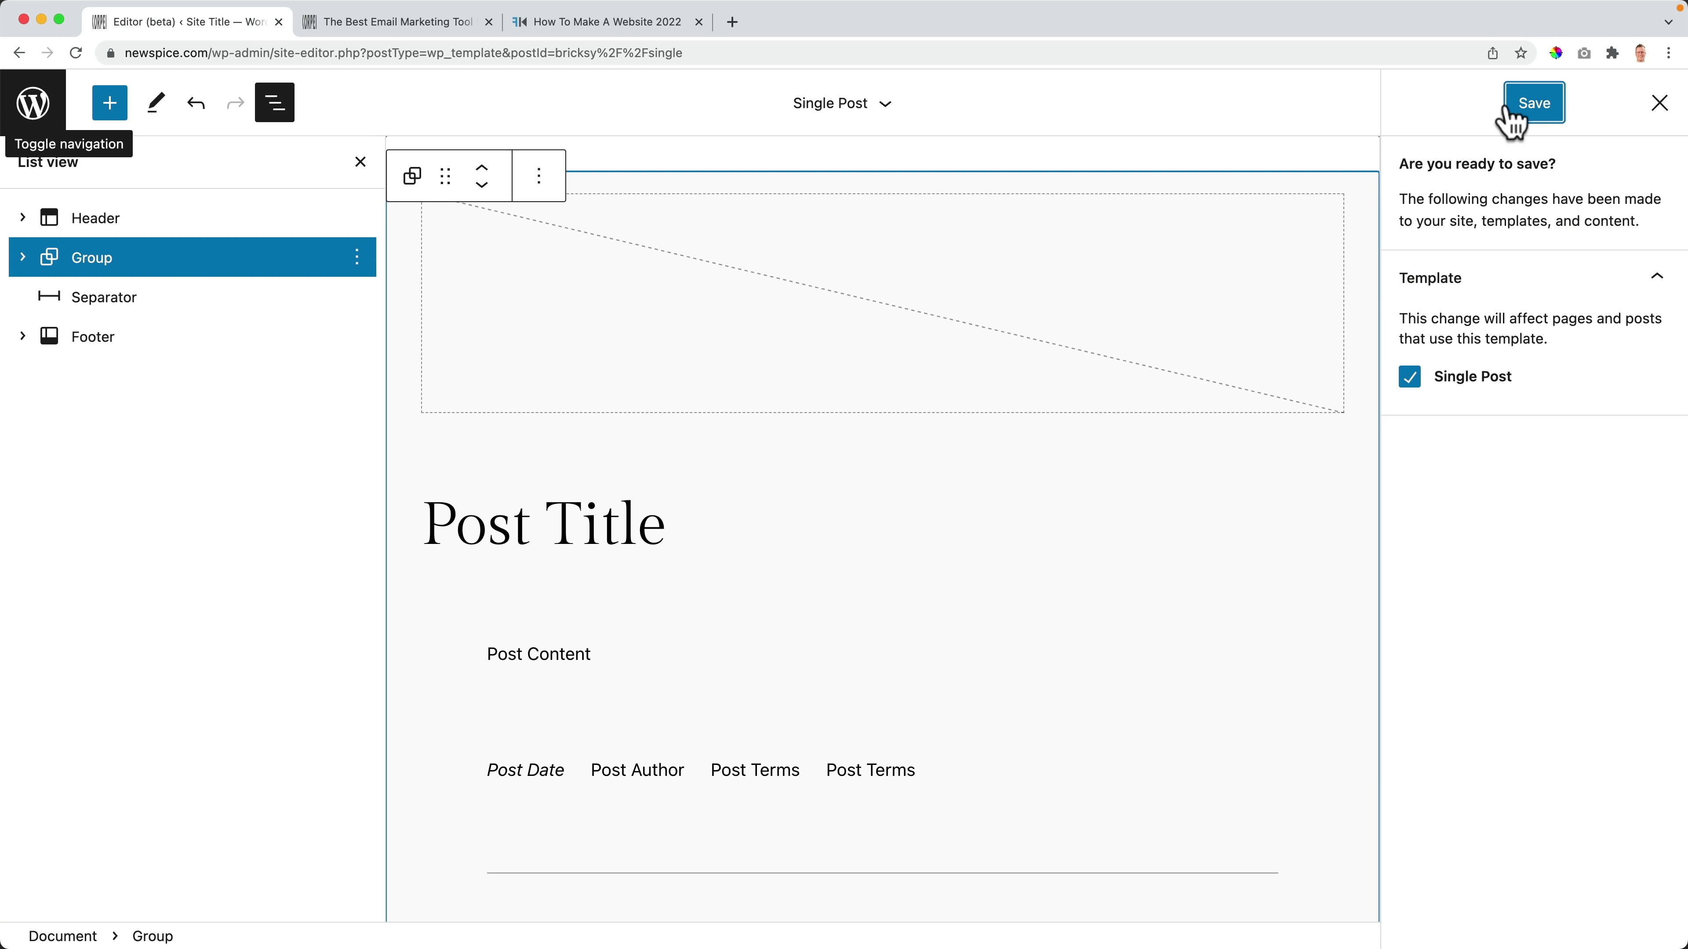
left_click(1496, 110)
Step: Reload the live email marketing tool post and examine the light grey background around the image, title and content
left_click(435, 27)
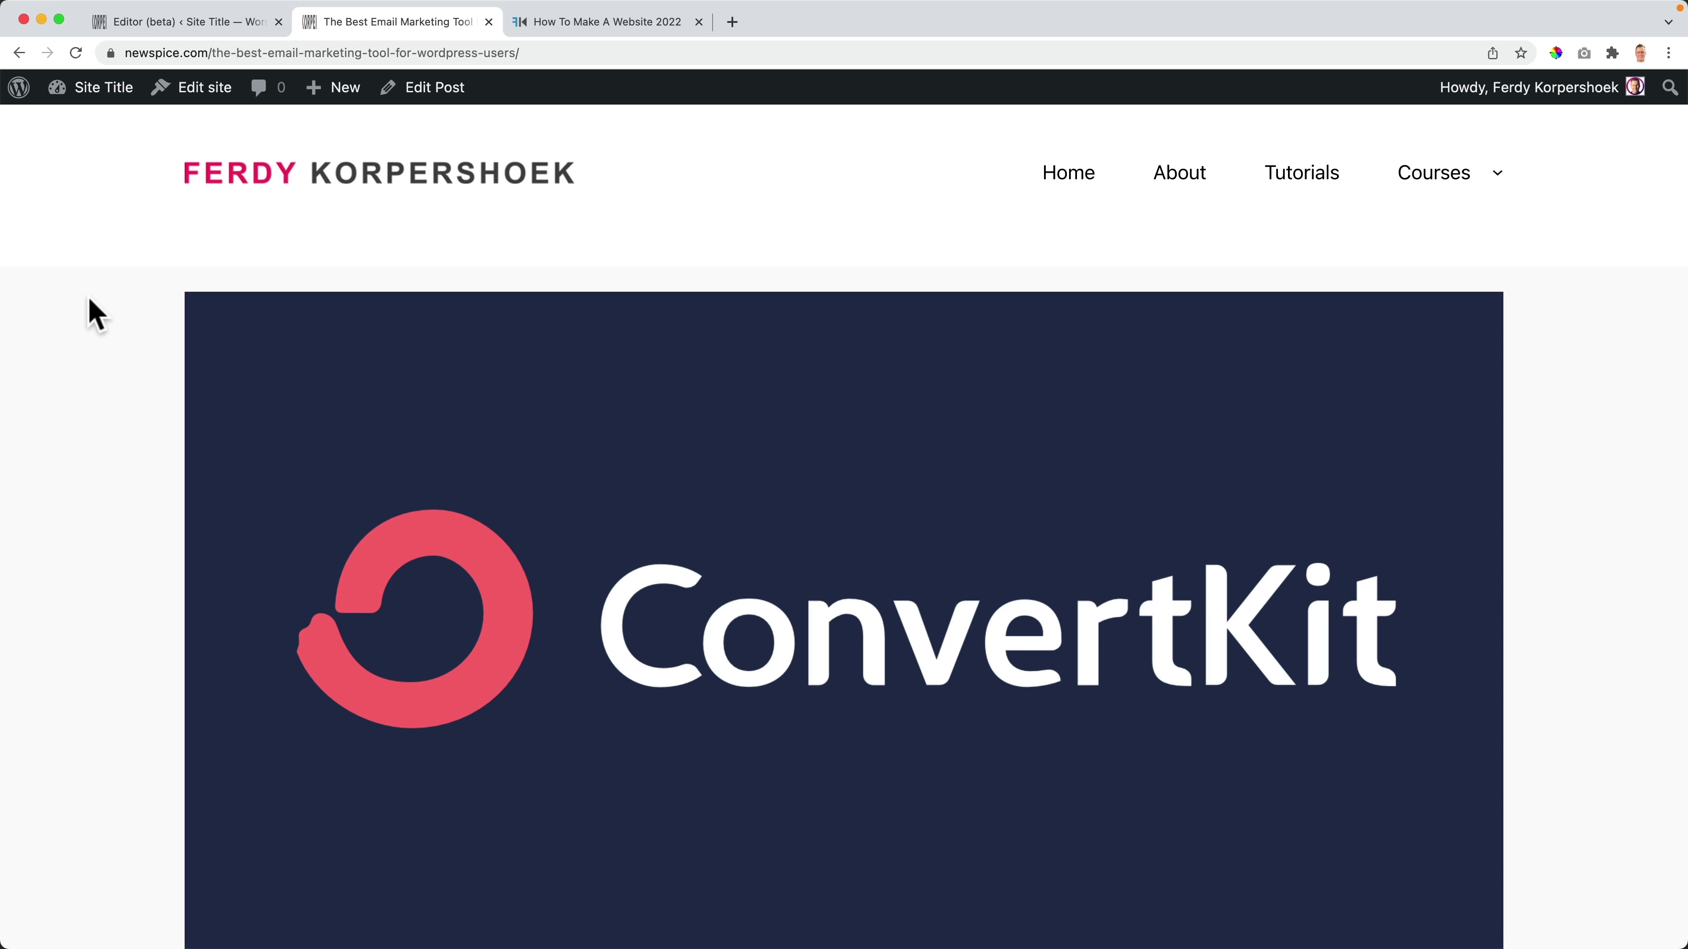
scroll(123, 325, "down", 10)
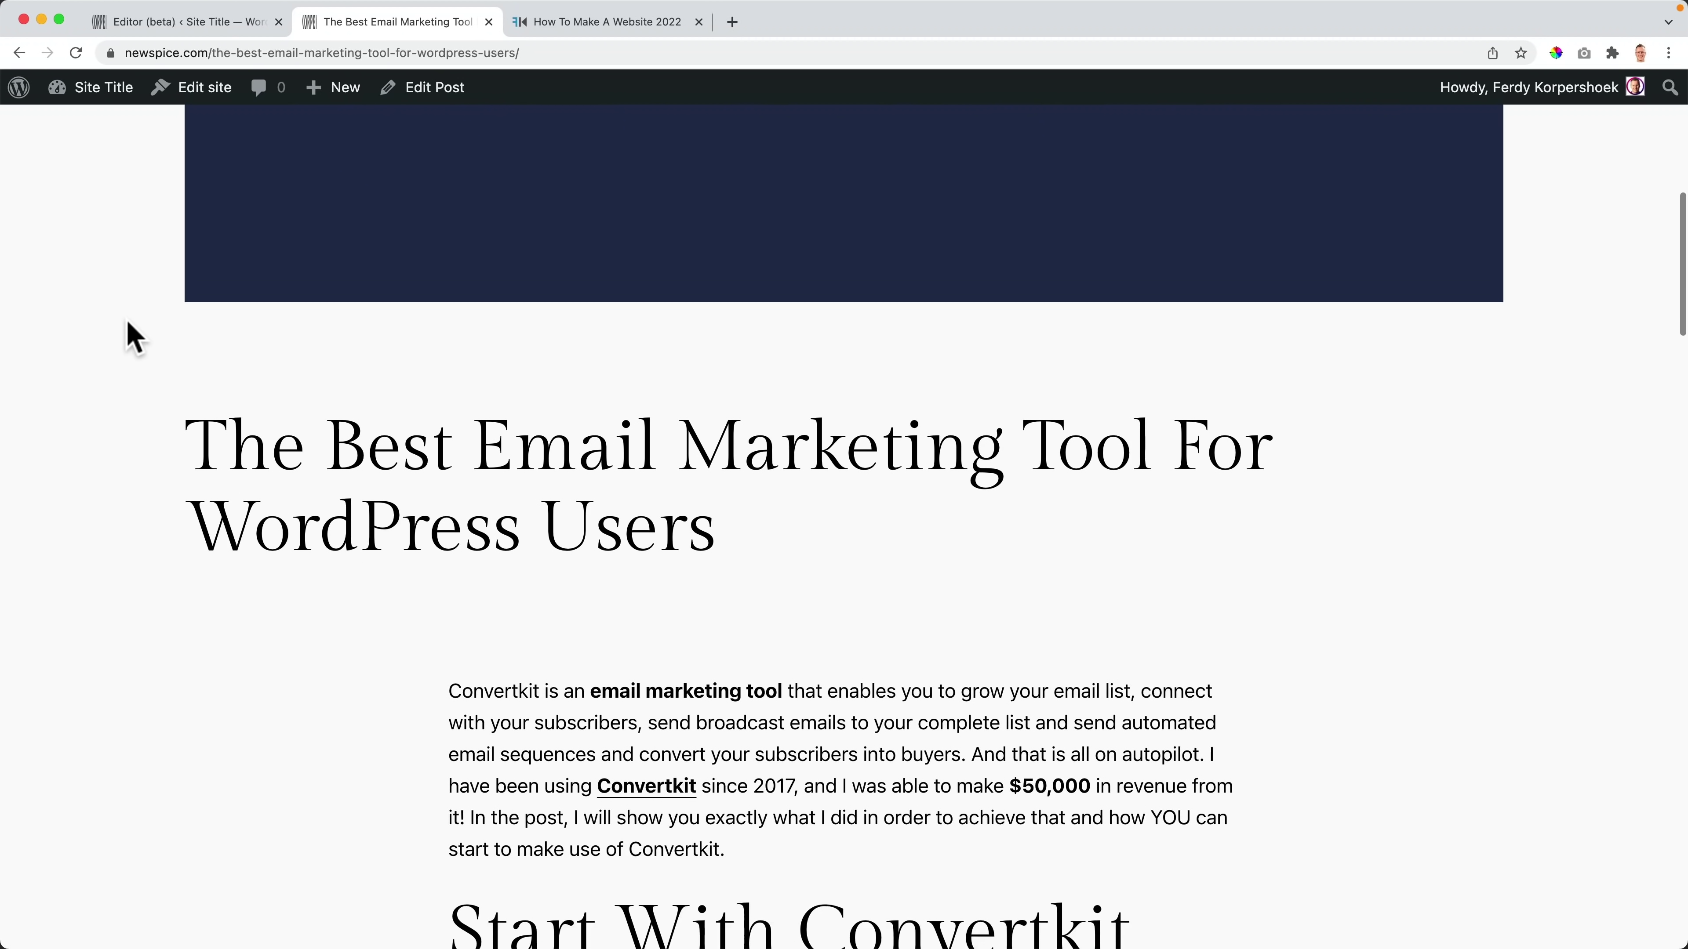
scroll(129, 336, "down", 7)
scroll(134, 333, "up", 13)
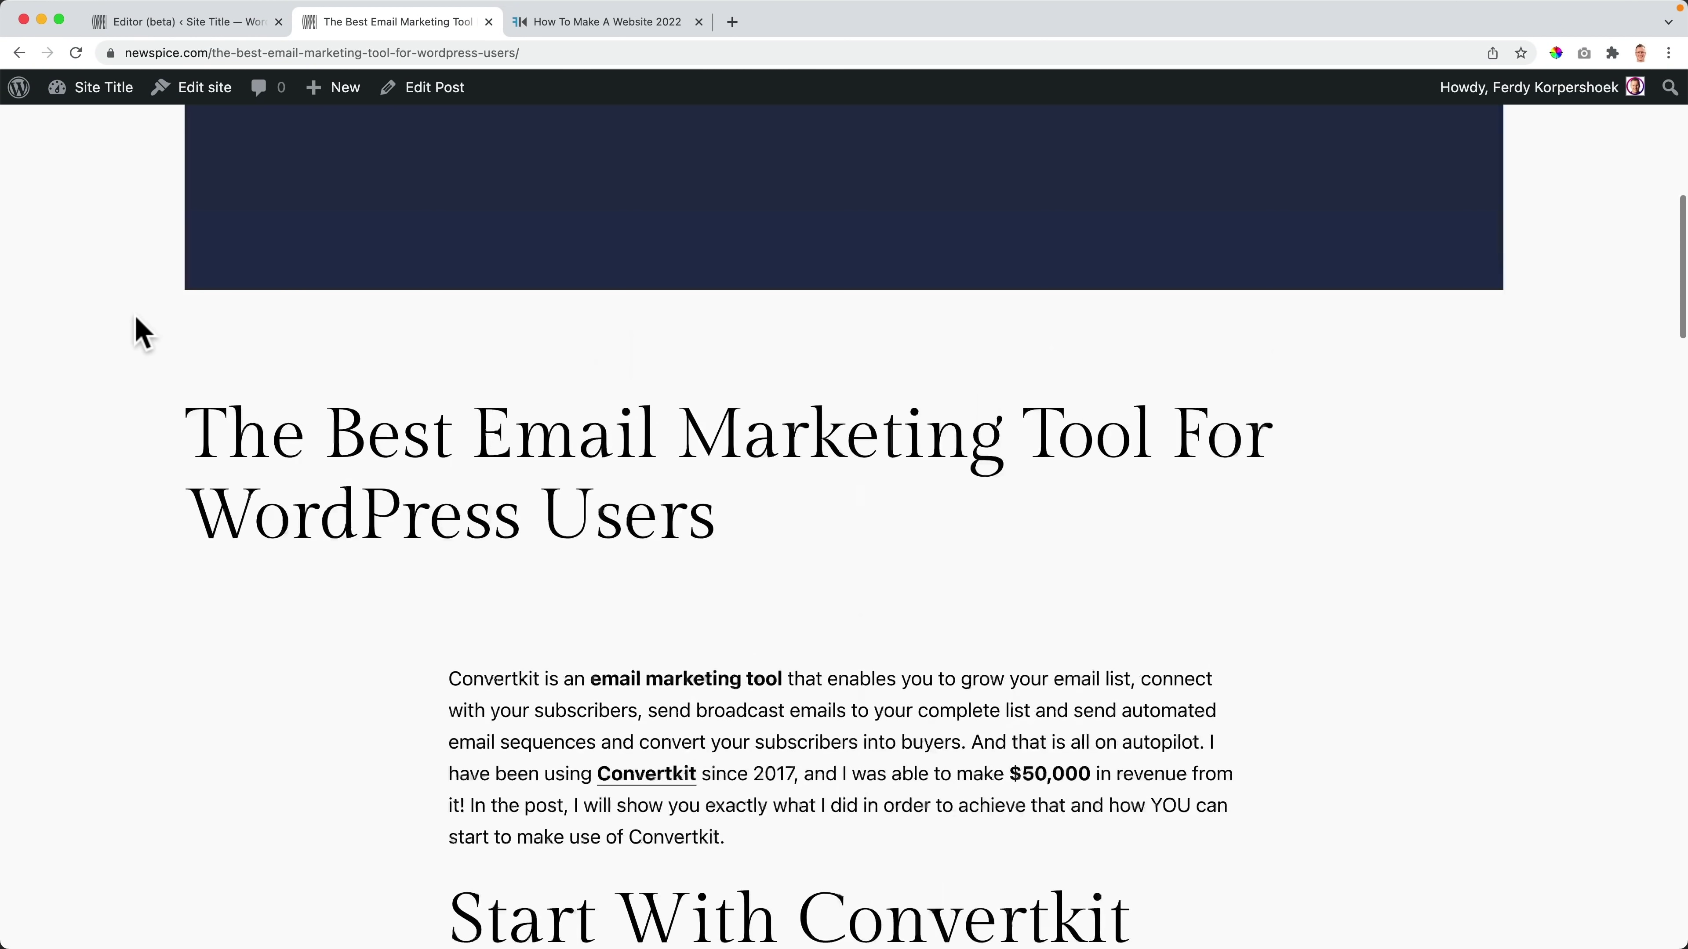
scroll(205, 425, "up", 5)
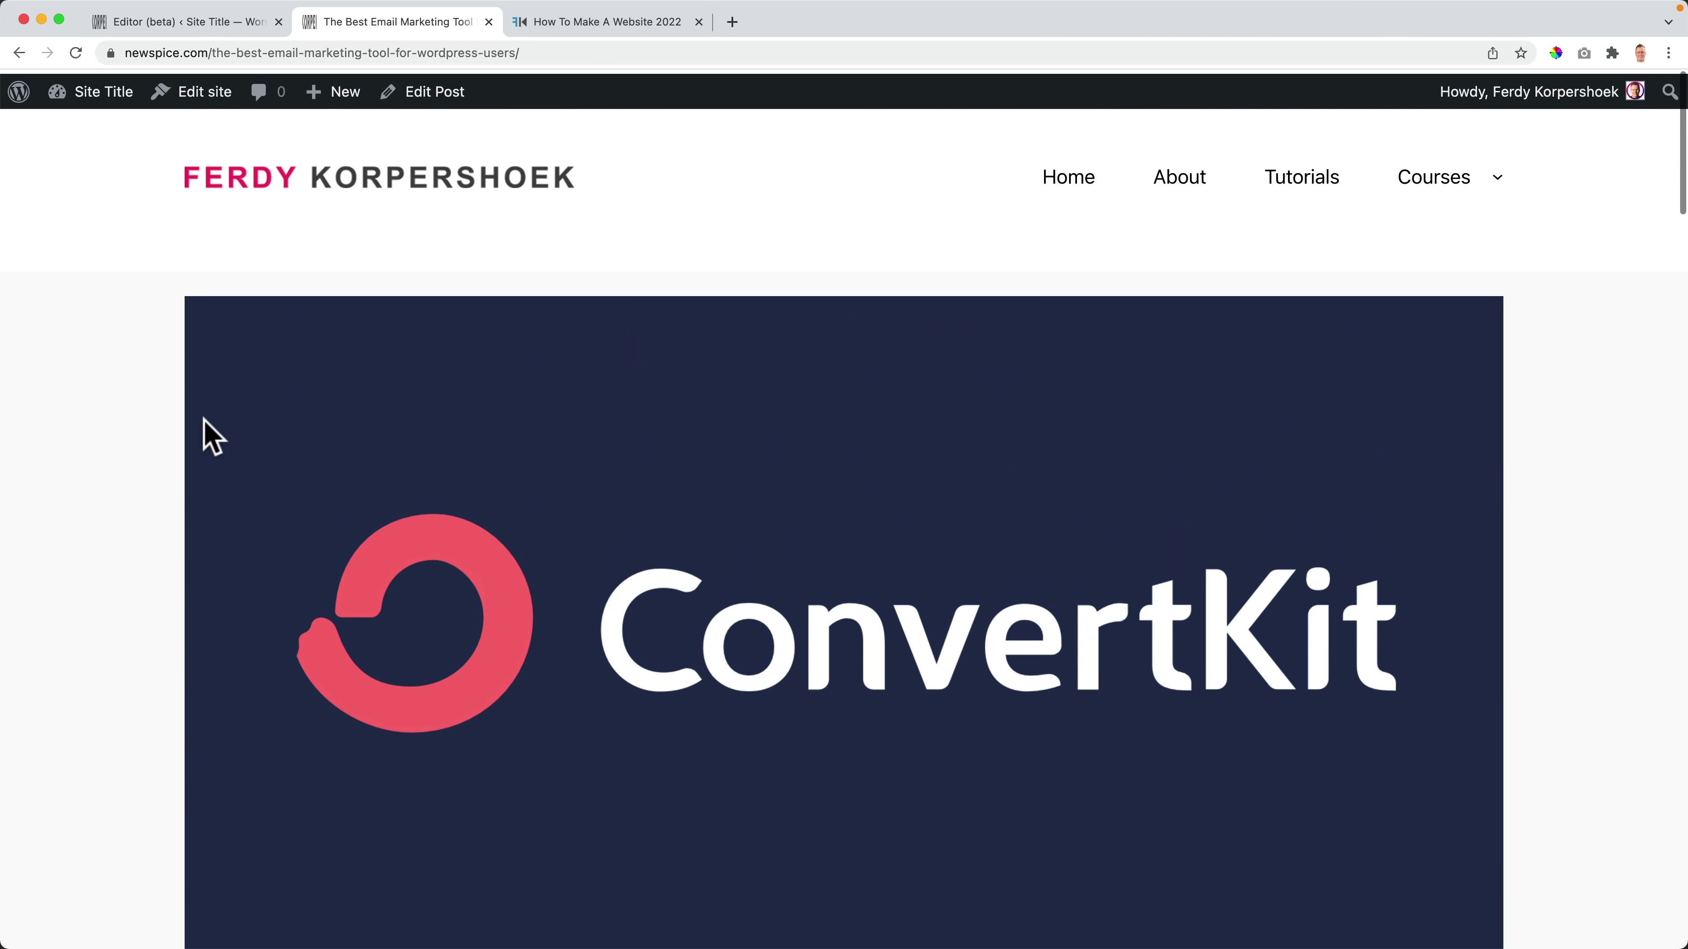
Step: Return to the Single Post template and insert an empty block before the nested Group that holds the featured image and title
left_click(220, 26)
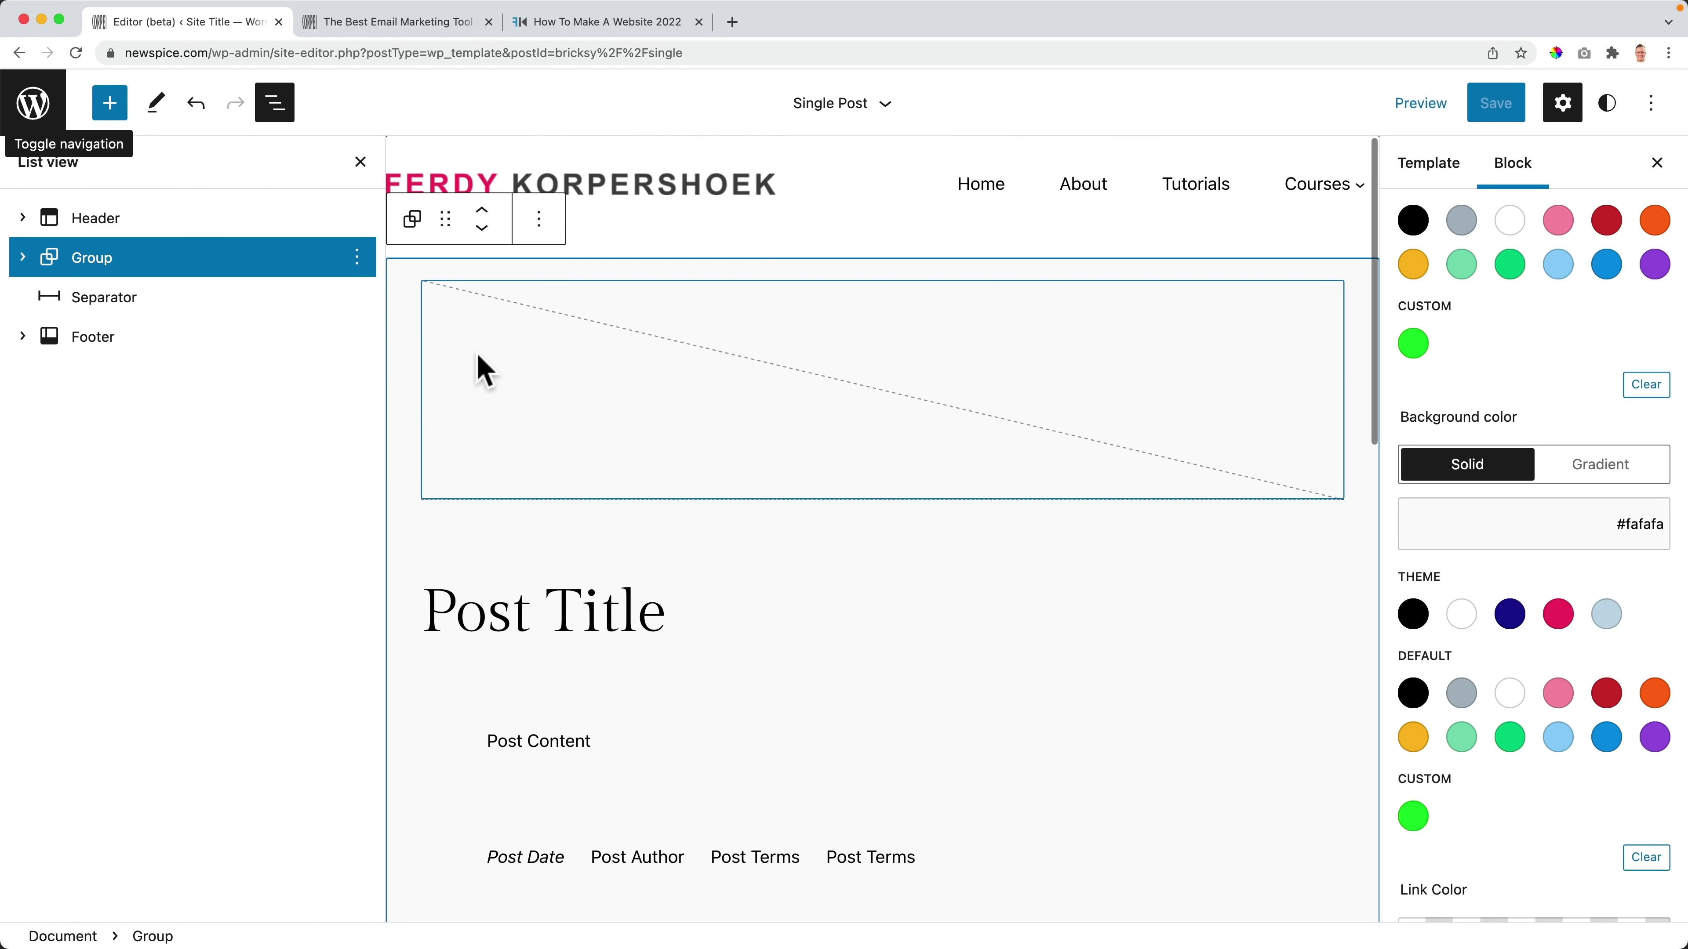
left_click(24, 258)
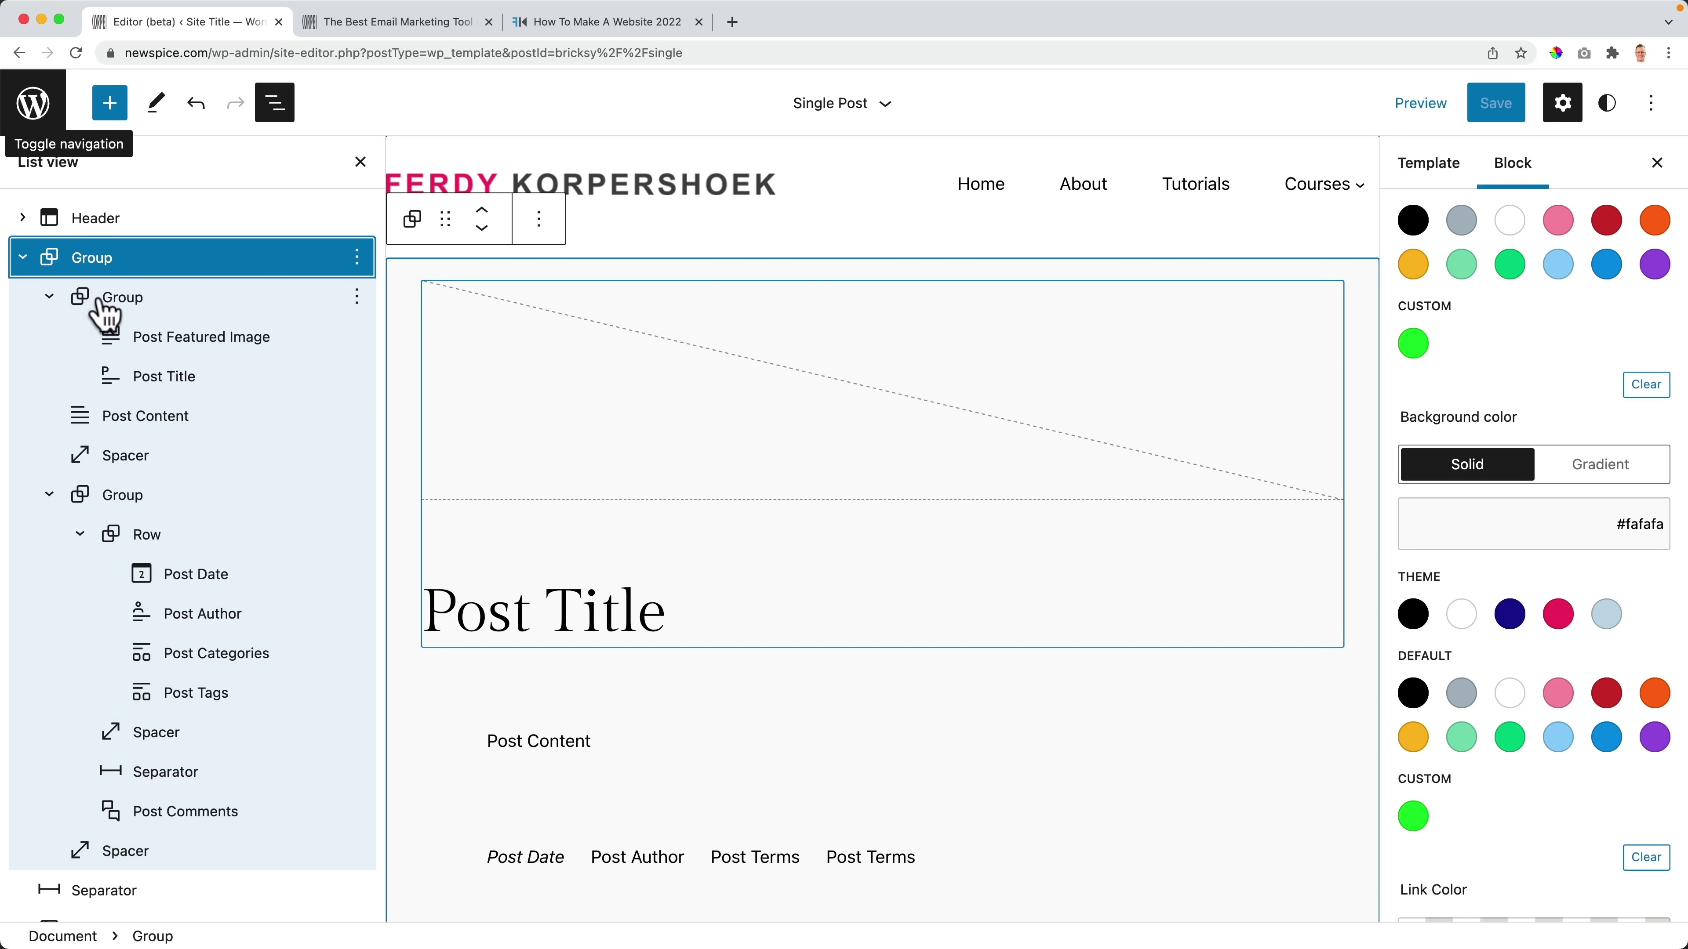
left_click(50, 297)
left_click(83, 304)
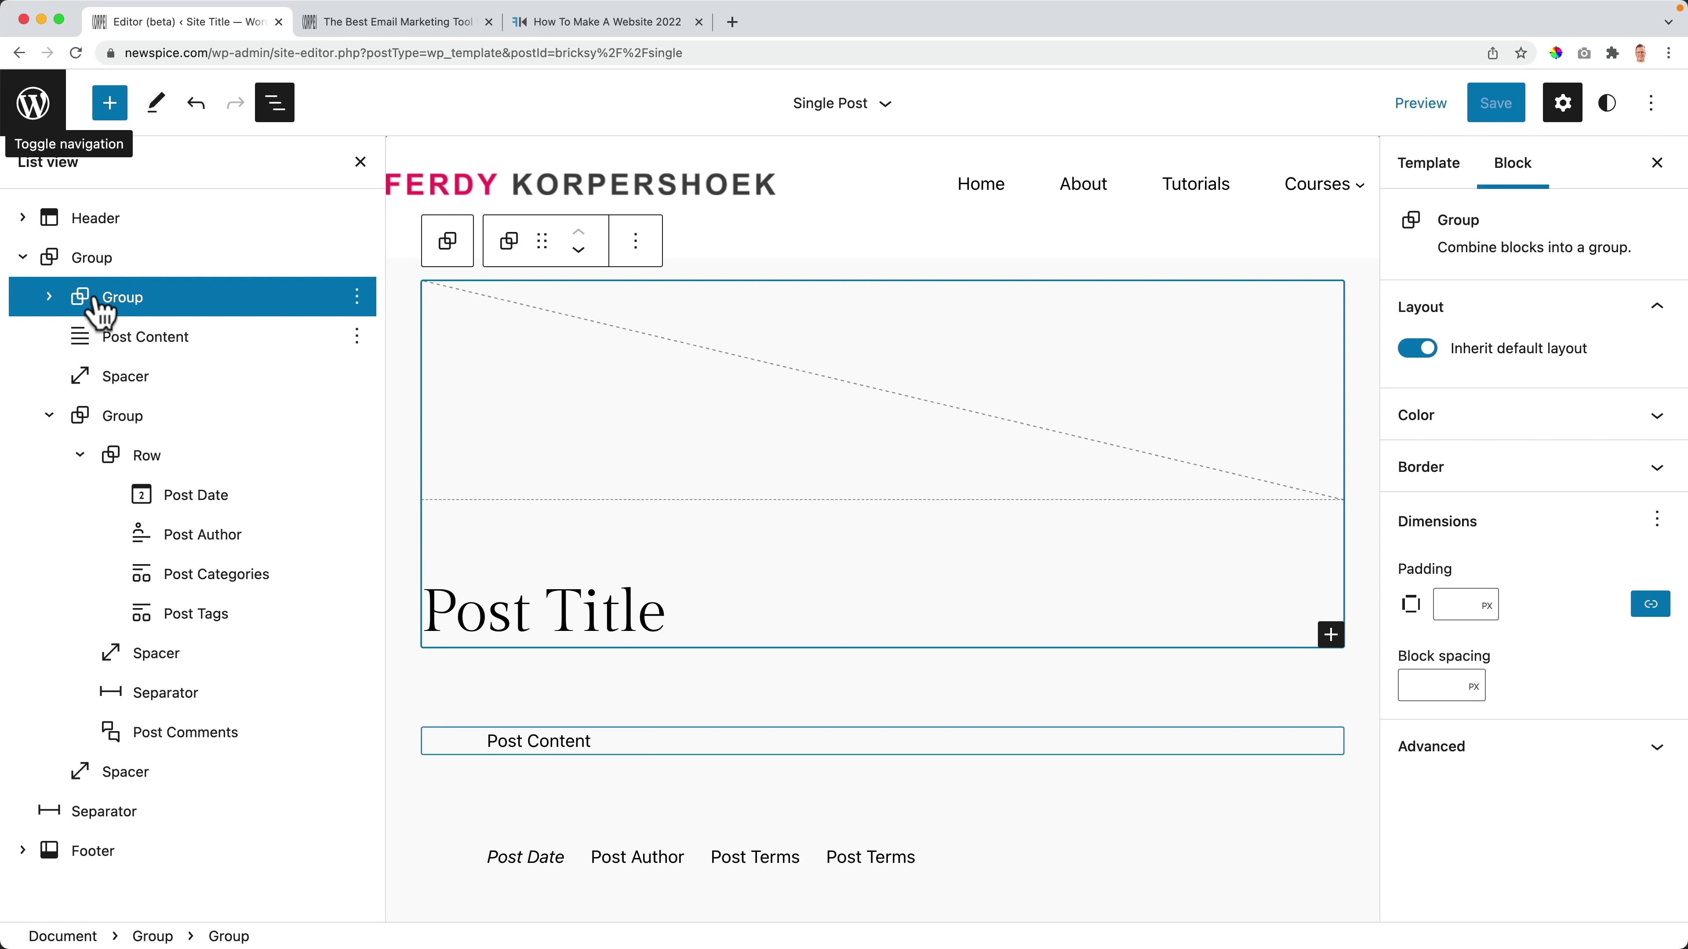
left_click(25, 260)
left_click(25, 259)
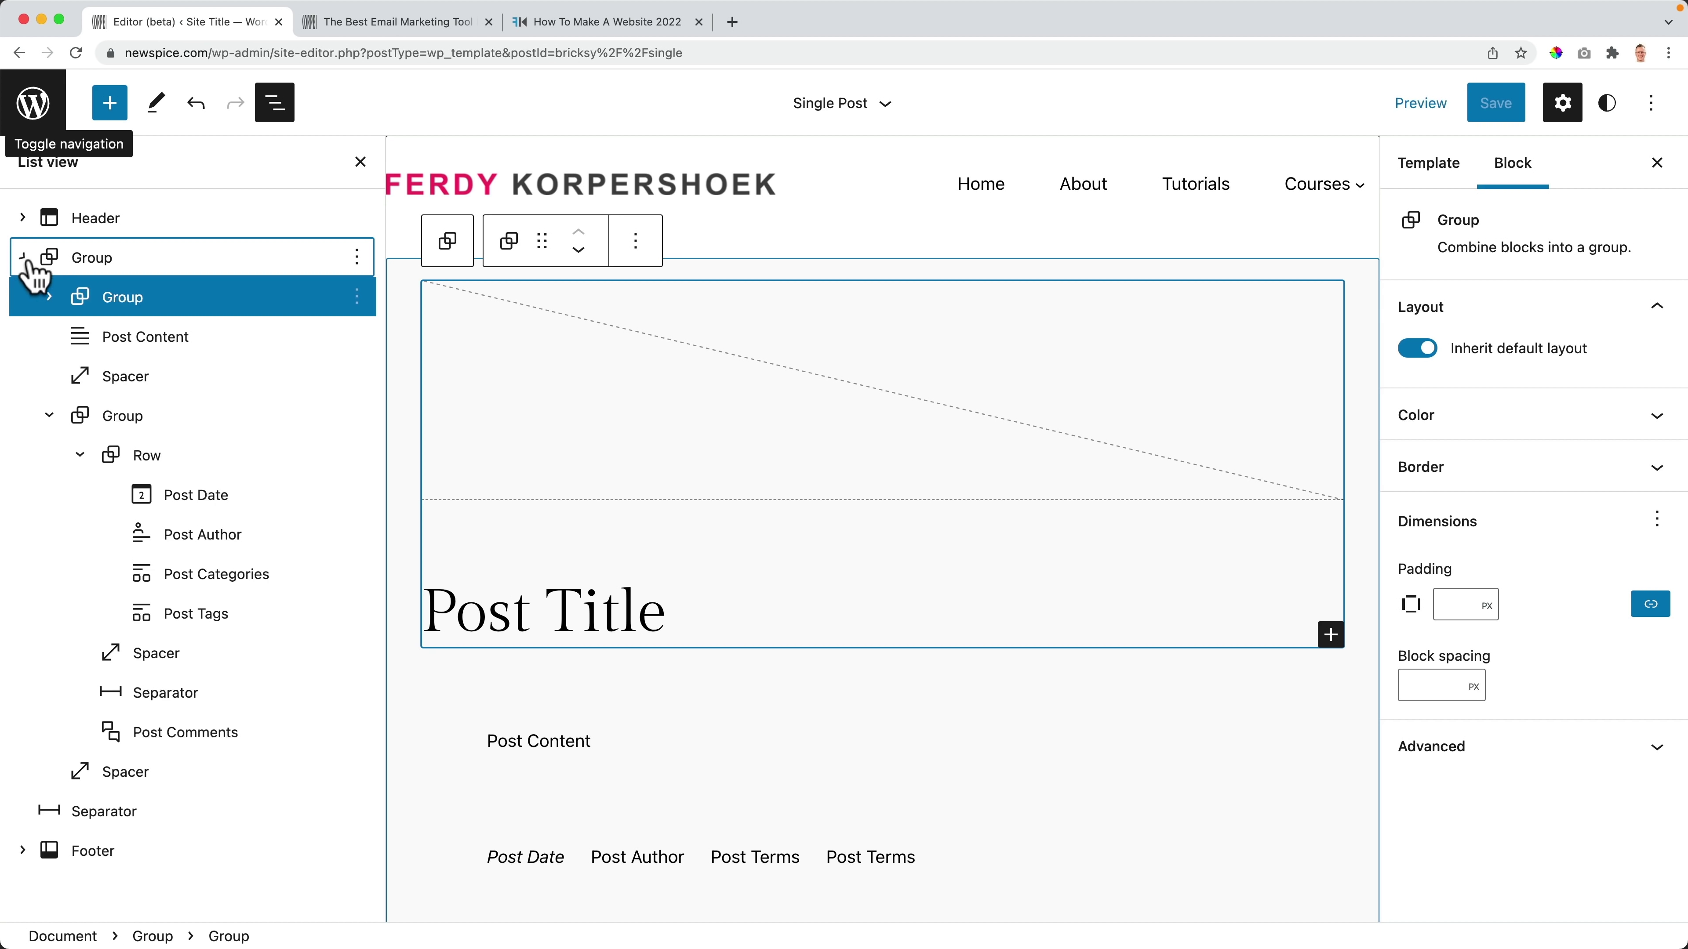
left_click(358, 295)
left_click(413, 489)
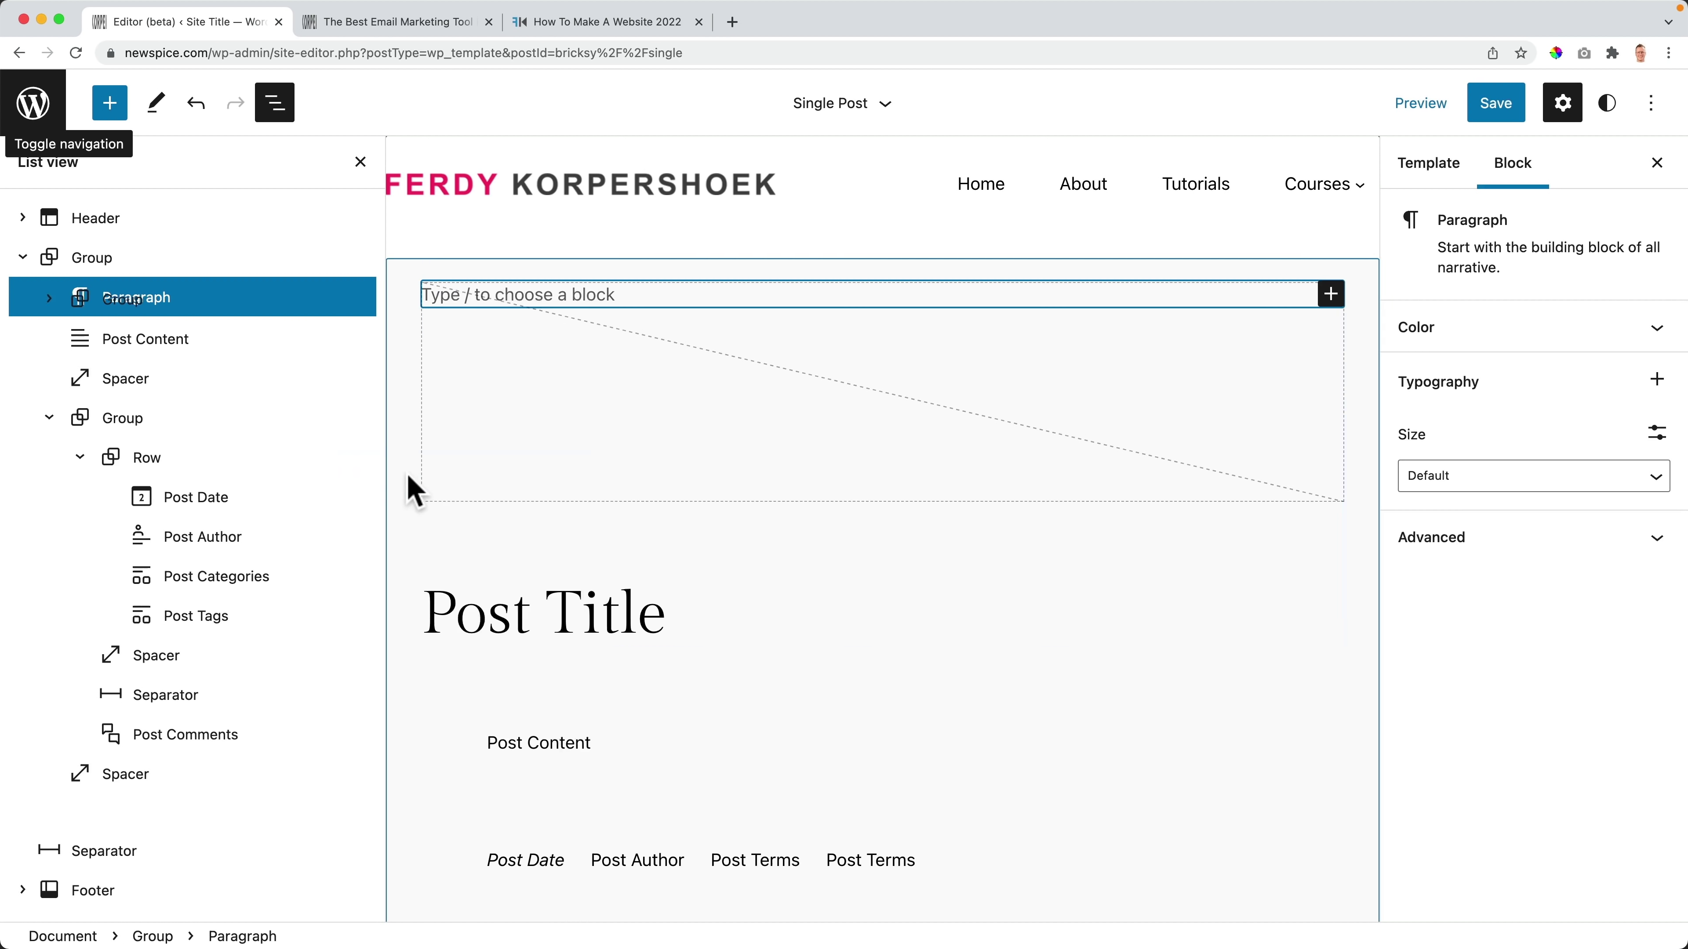
Step: Turn the empty block into a Columns block with the 70 / 30 variation
type("/v")
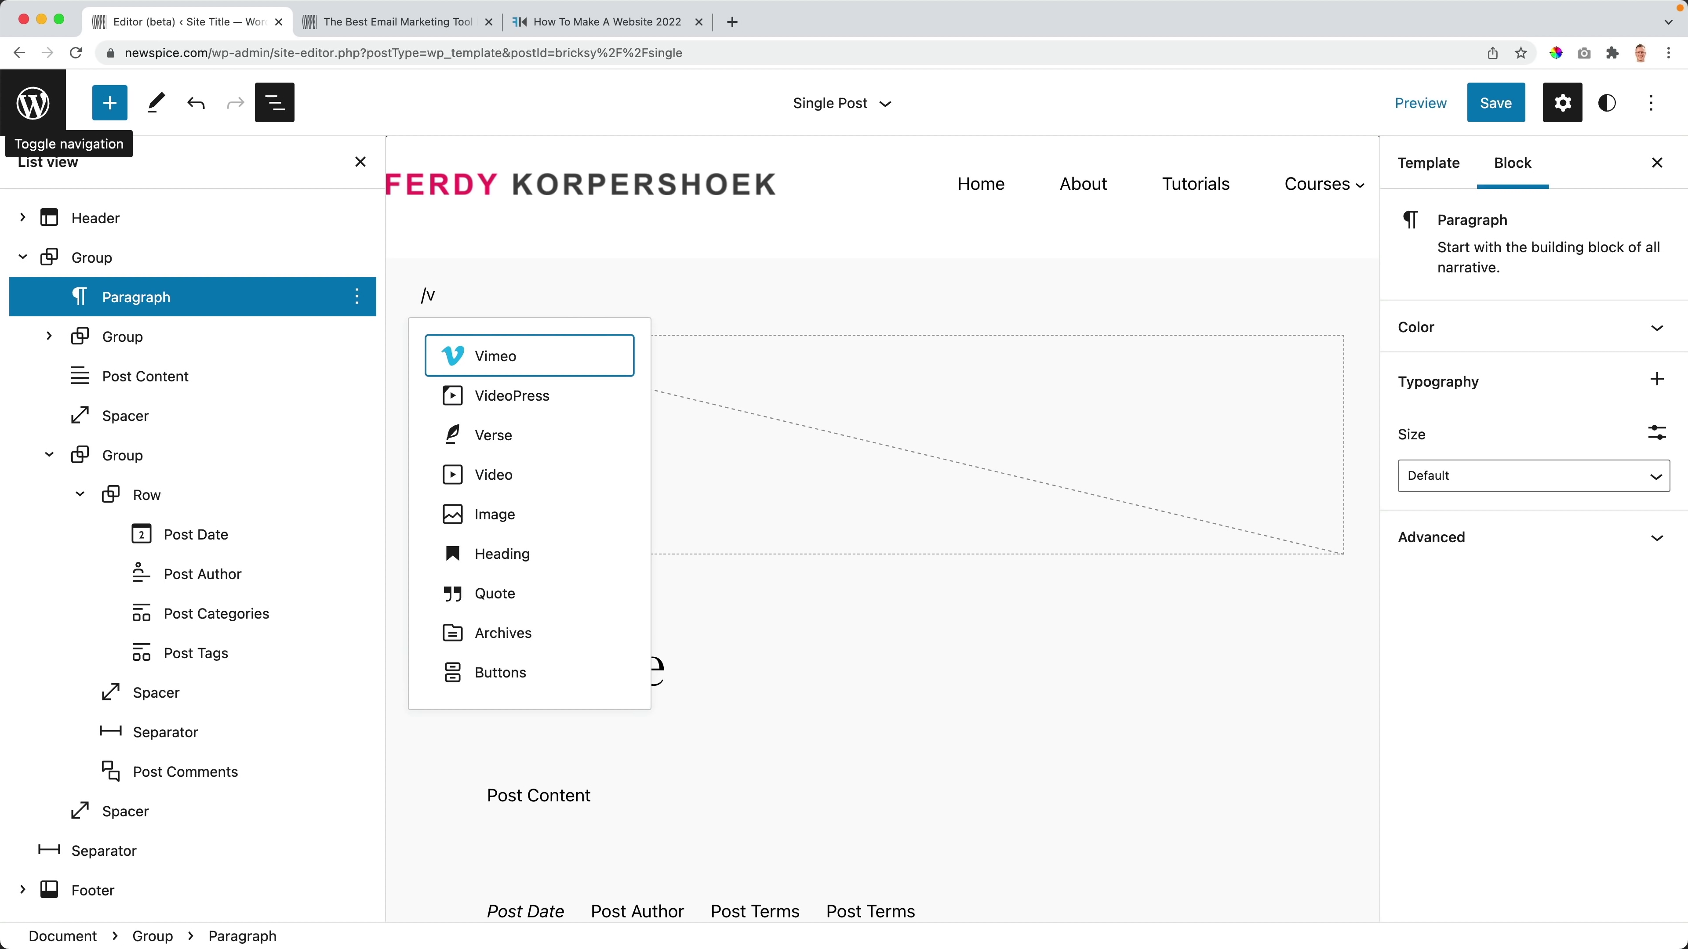
key("BackSpace")
type("col")
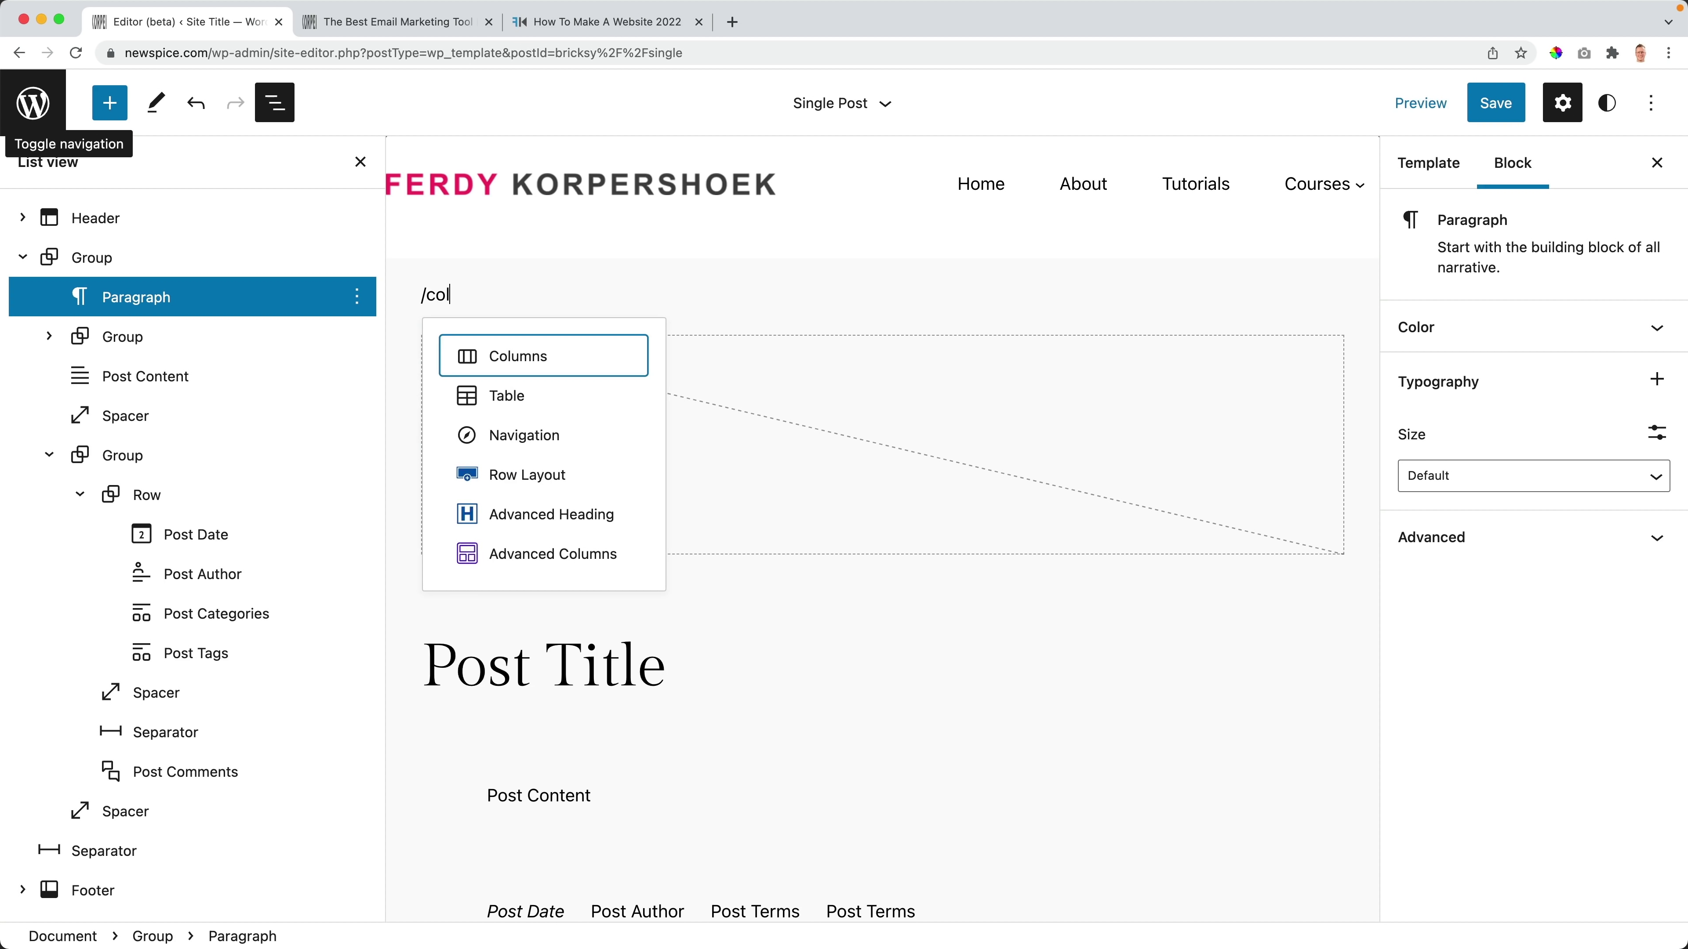
left_click(540, 359)
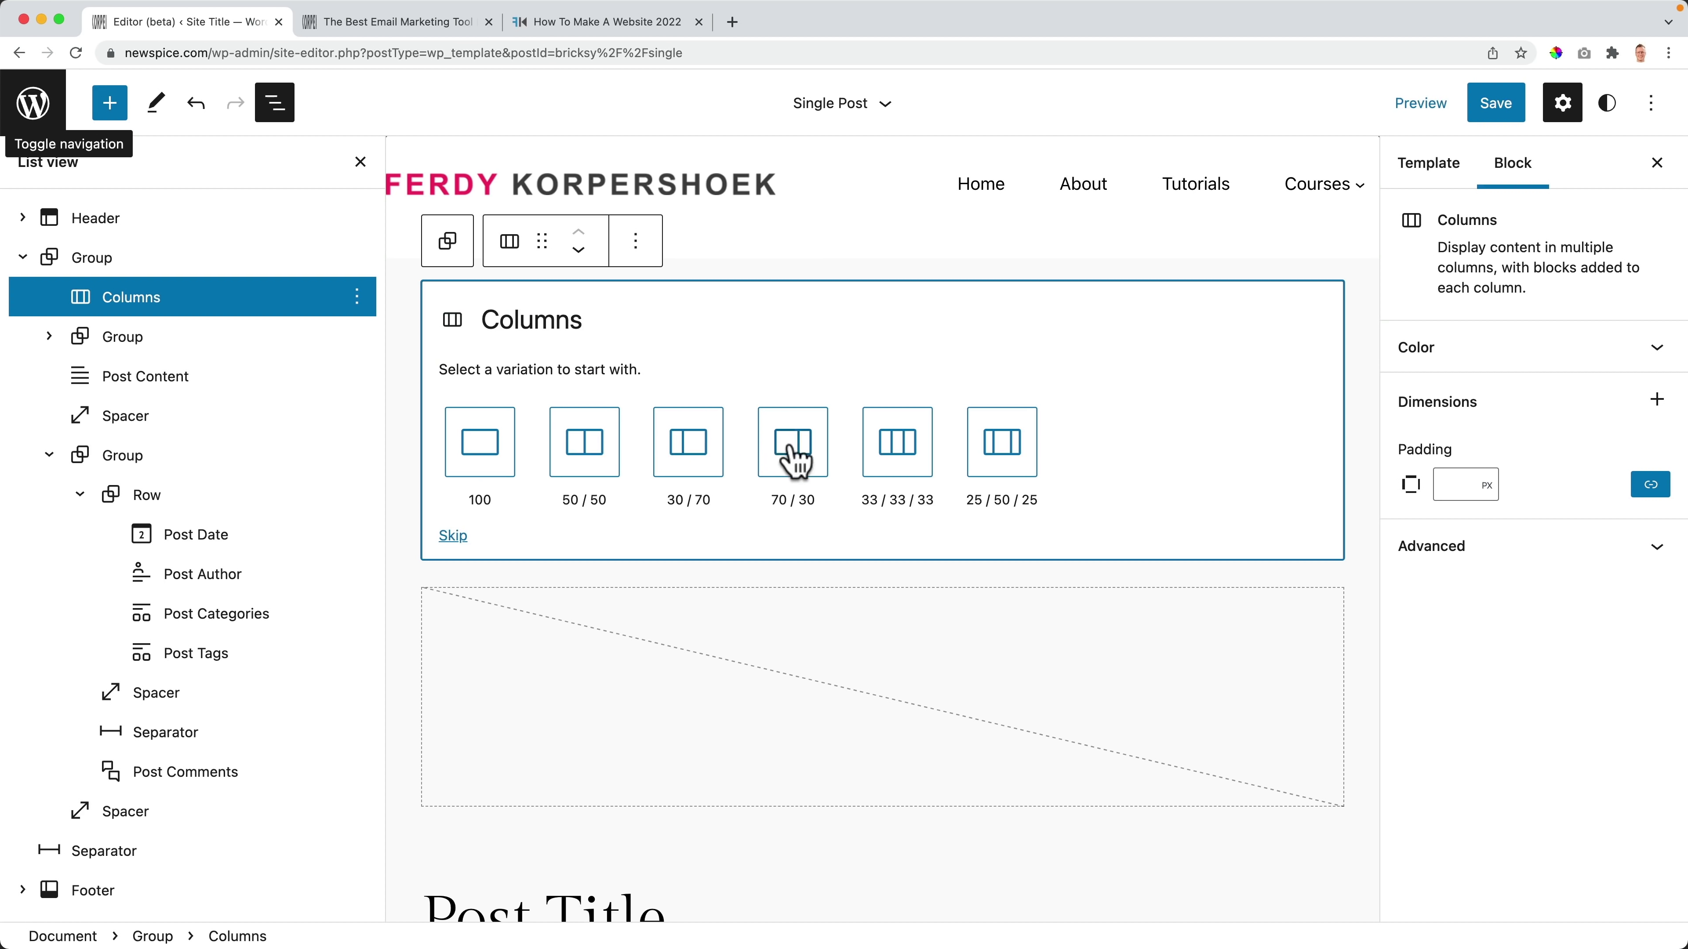
left_click(805, 457)
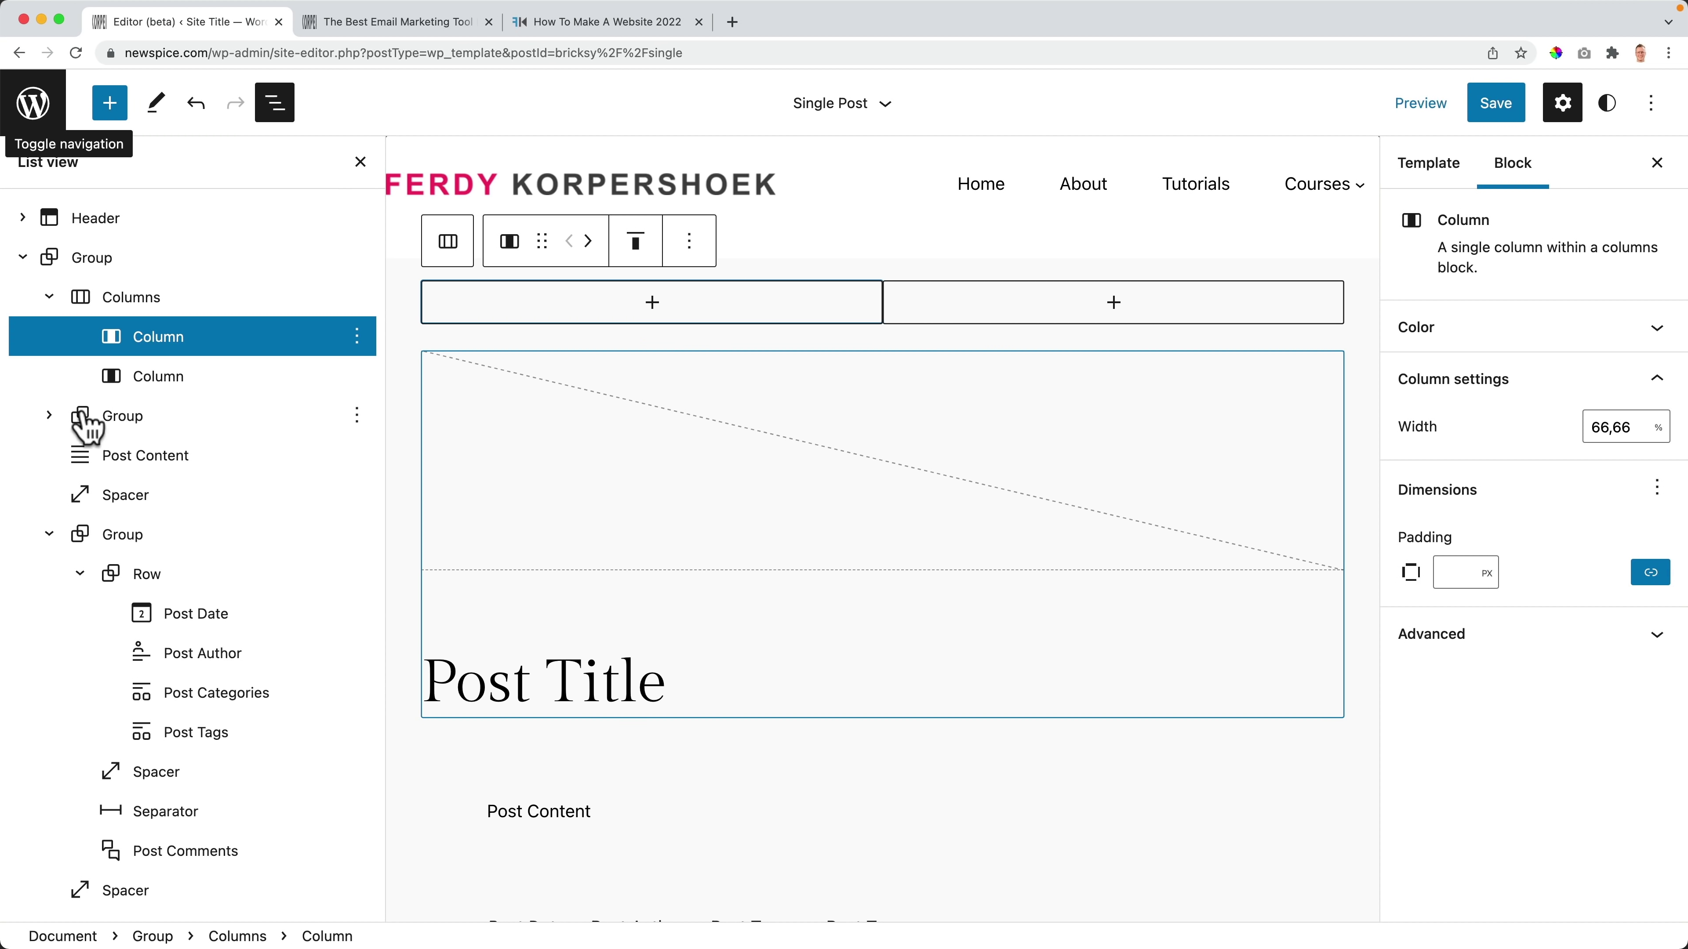
Step: Move the Post Featured Image, Post Title and Post Content blocks, in that order, into the first column
left_click(669, 419)
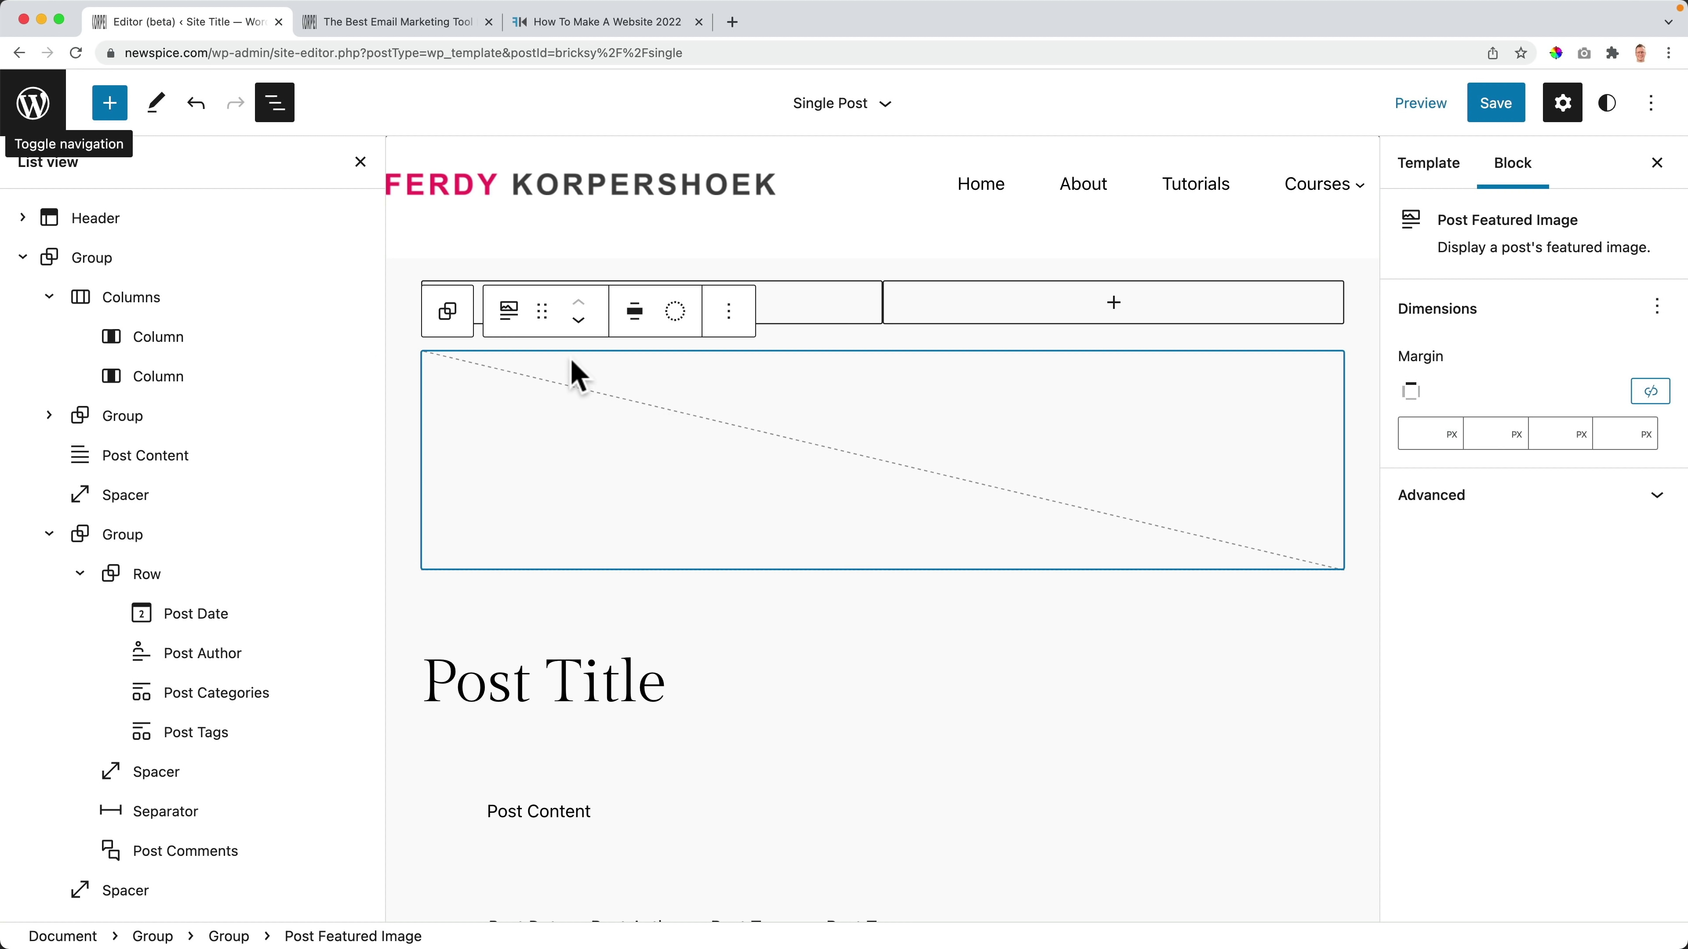
left_click_drag(534, 306, 600, 322)
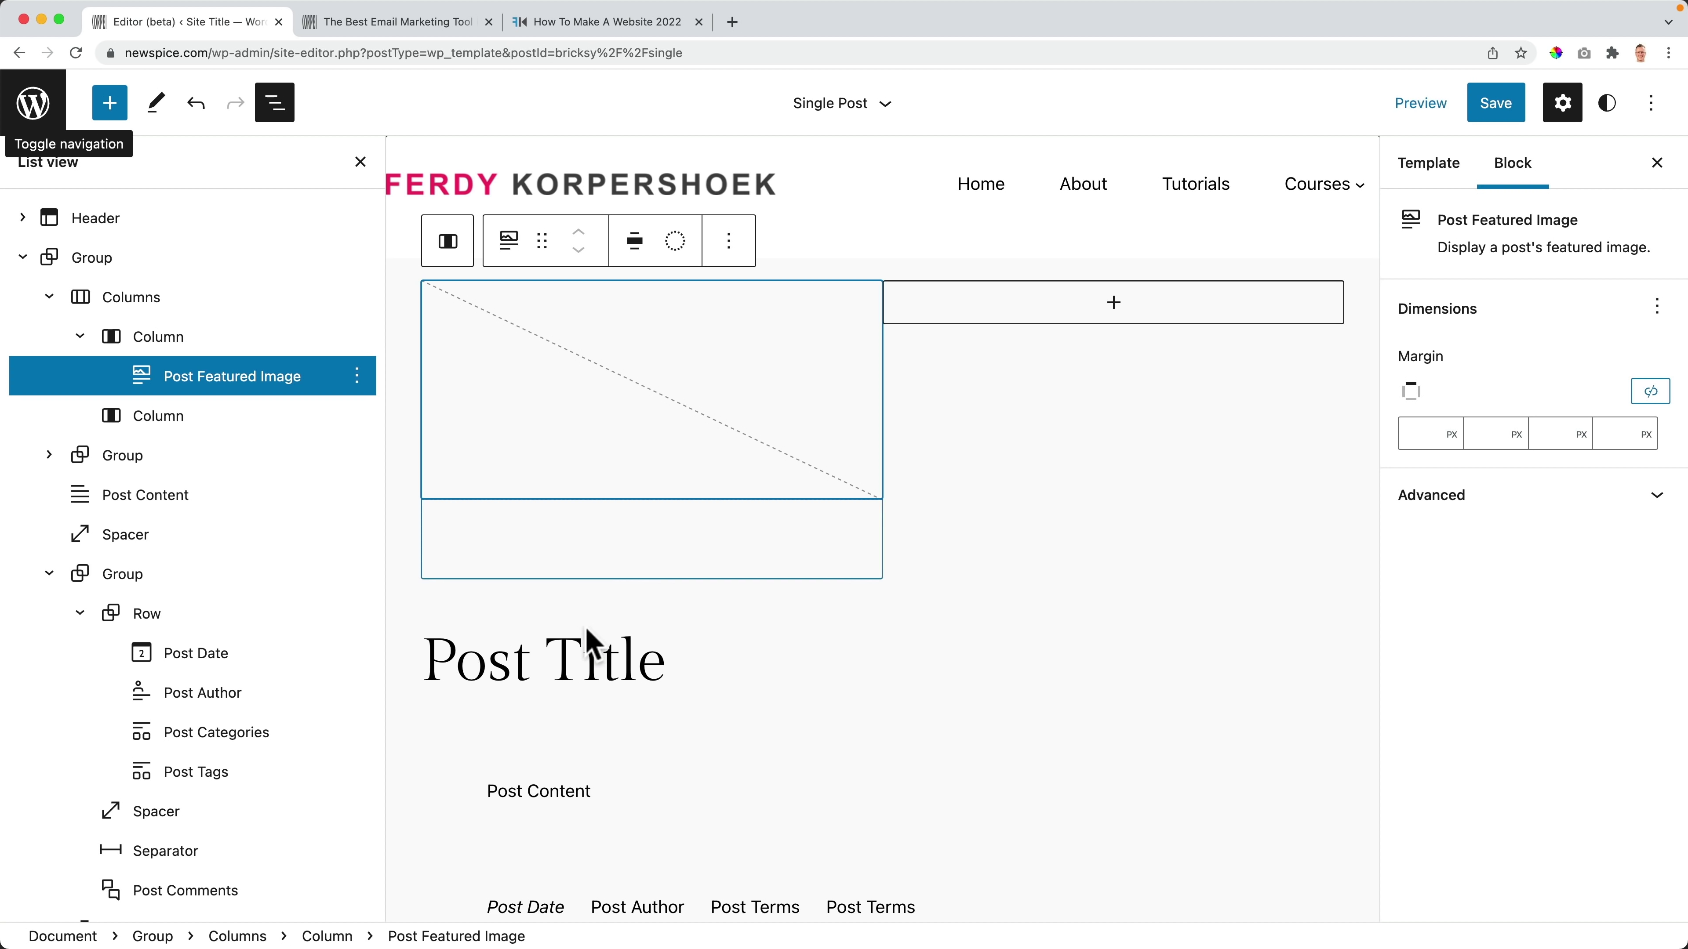
left_click(564, 688)
left_click_drag(549, 594, 558, 517)
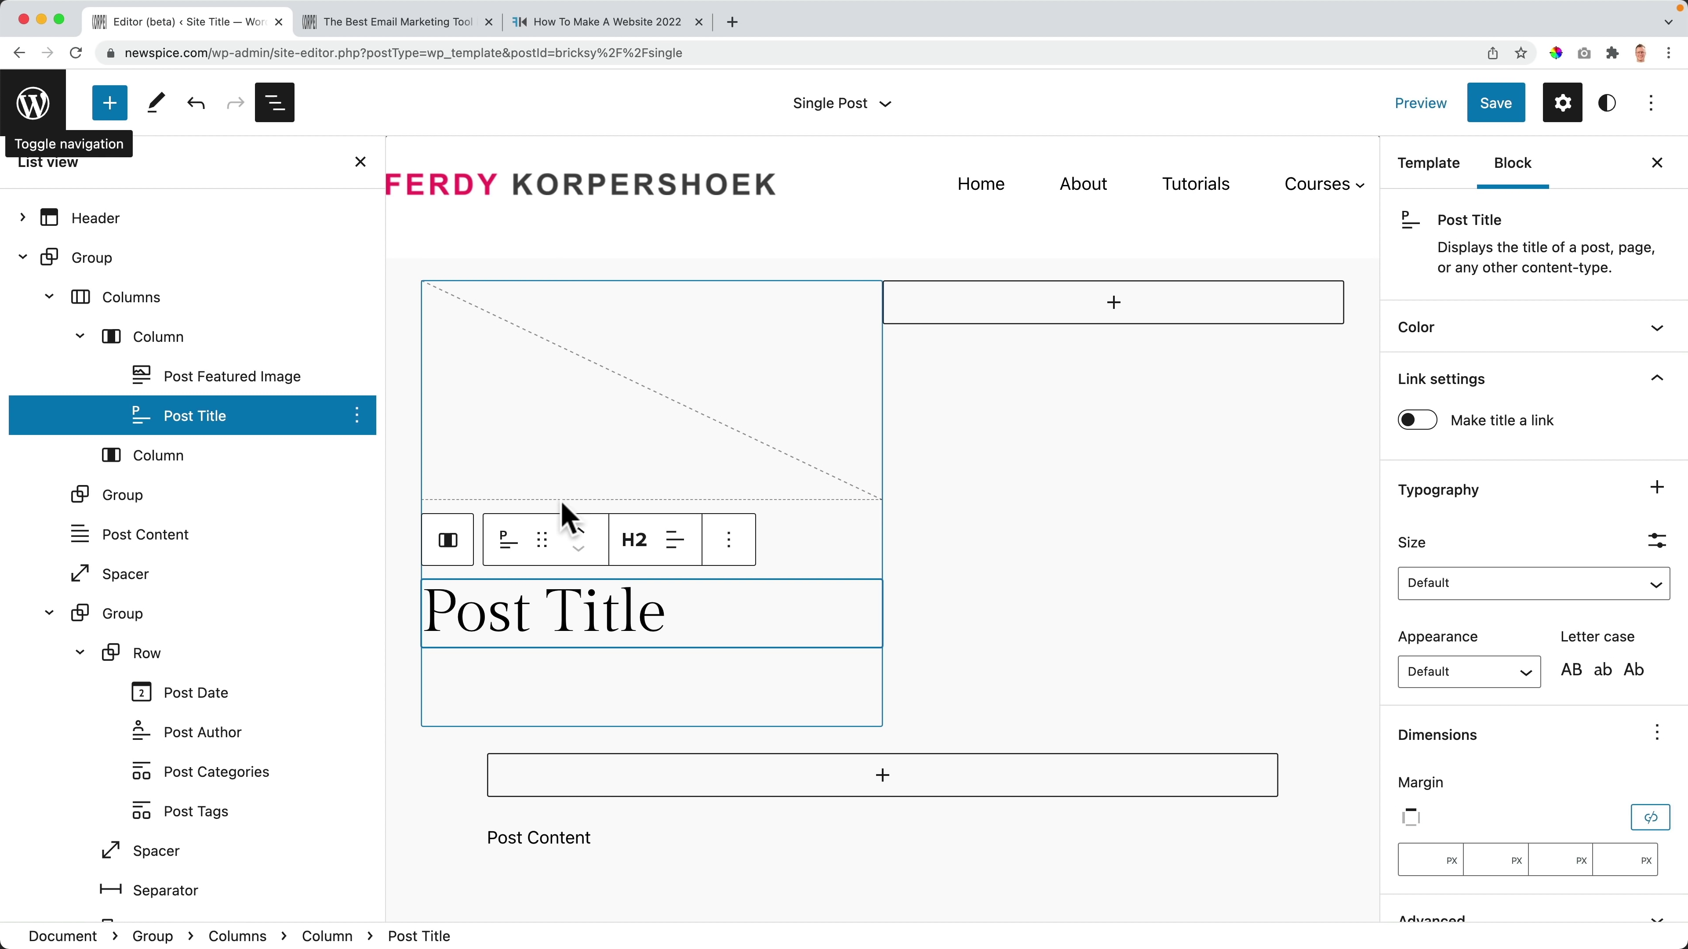
scroll(596, 554, "down", 5)
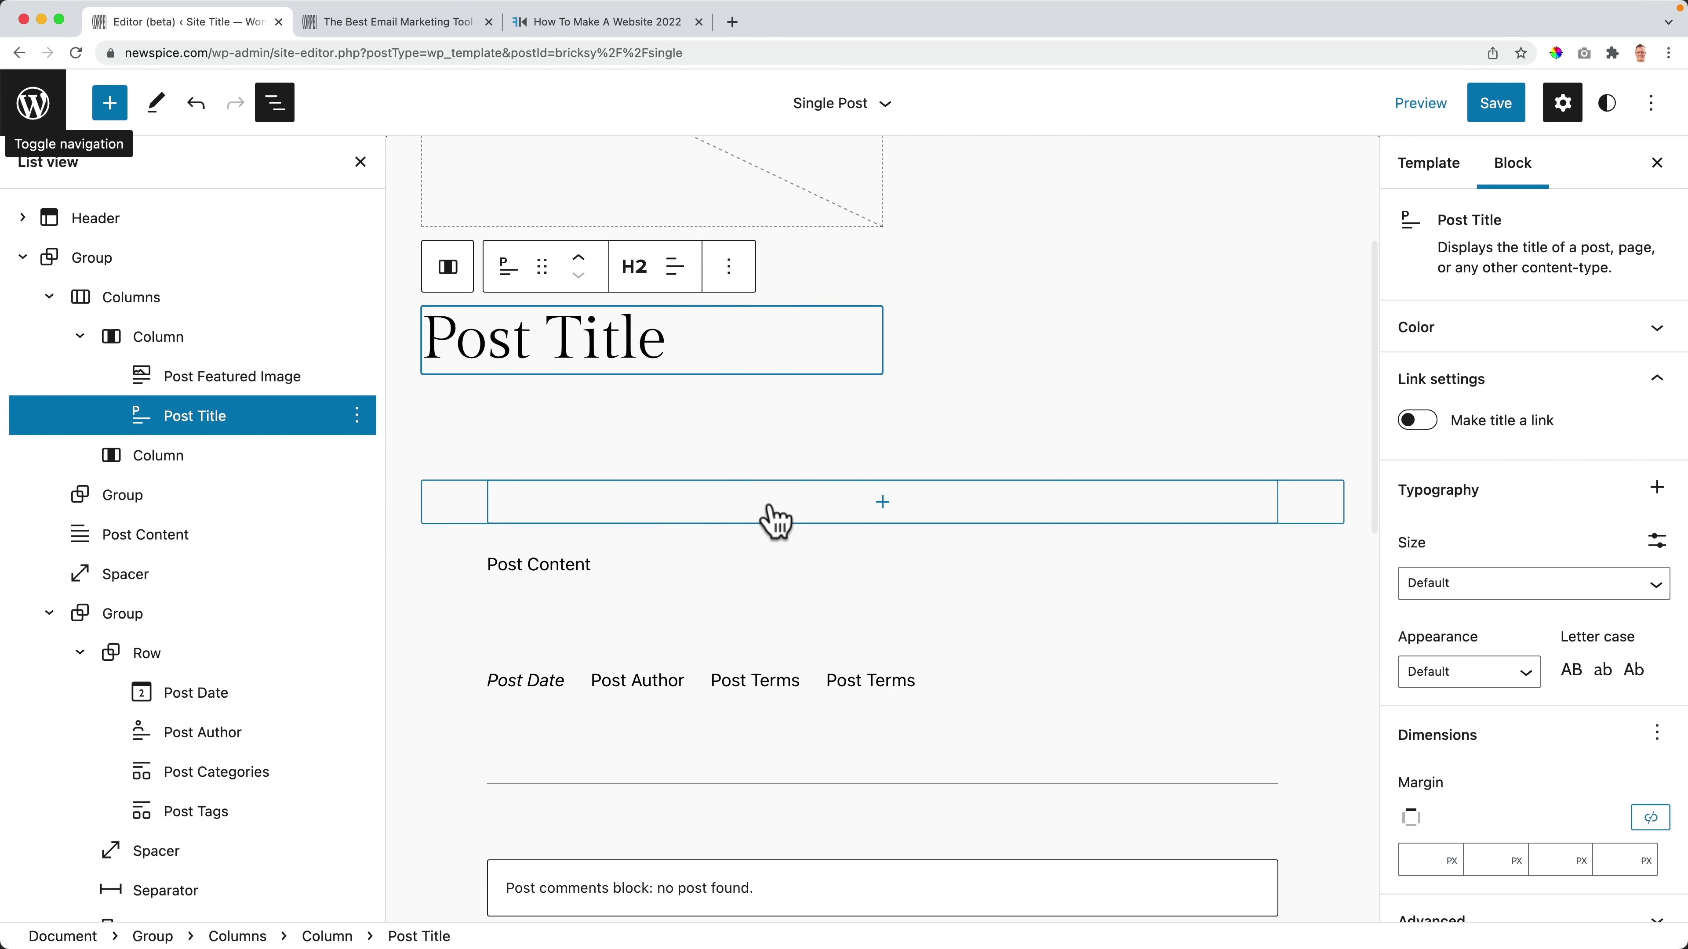
left_click(584, 570)
left_click_drag(539, 514, 535, 382)
scroll(550, 434, "up", 5)
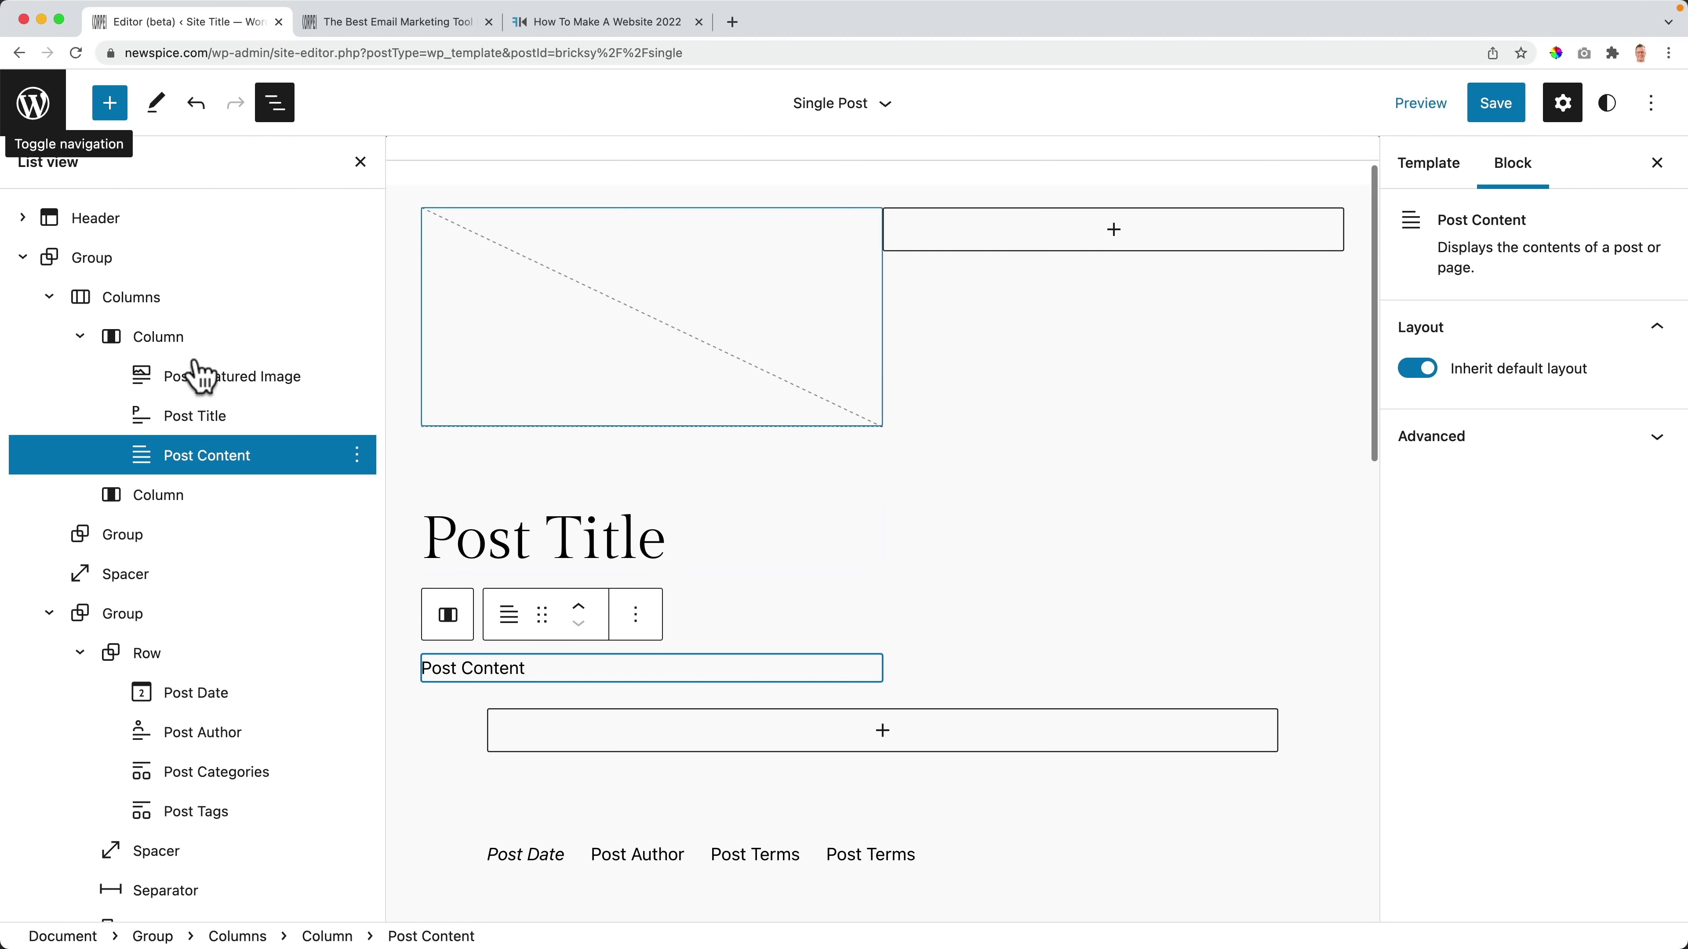
Step: Give the first column the white theme background colour #ffffff and save the Single Post template
left_click(167, 339)
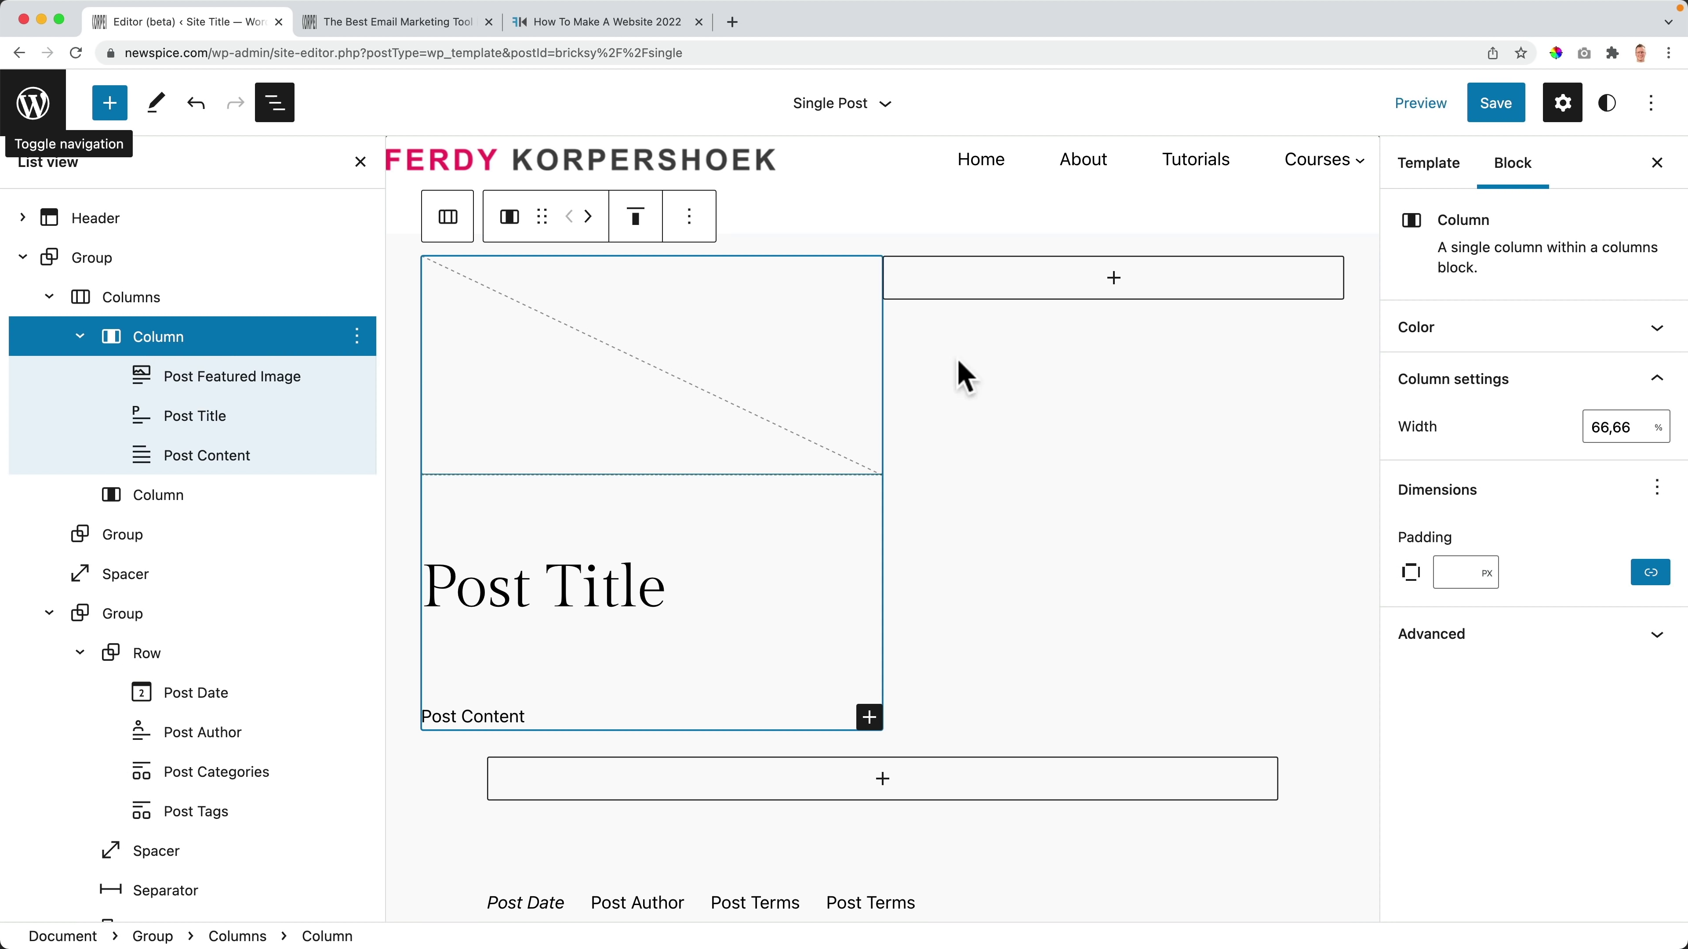
left_click(1469, 348)
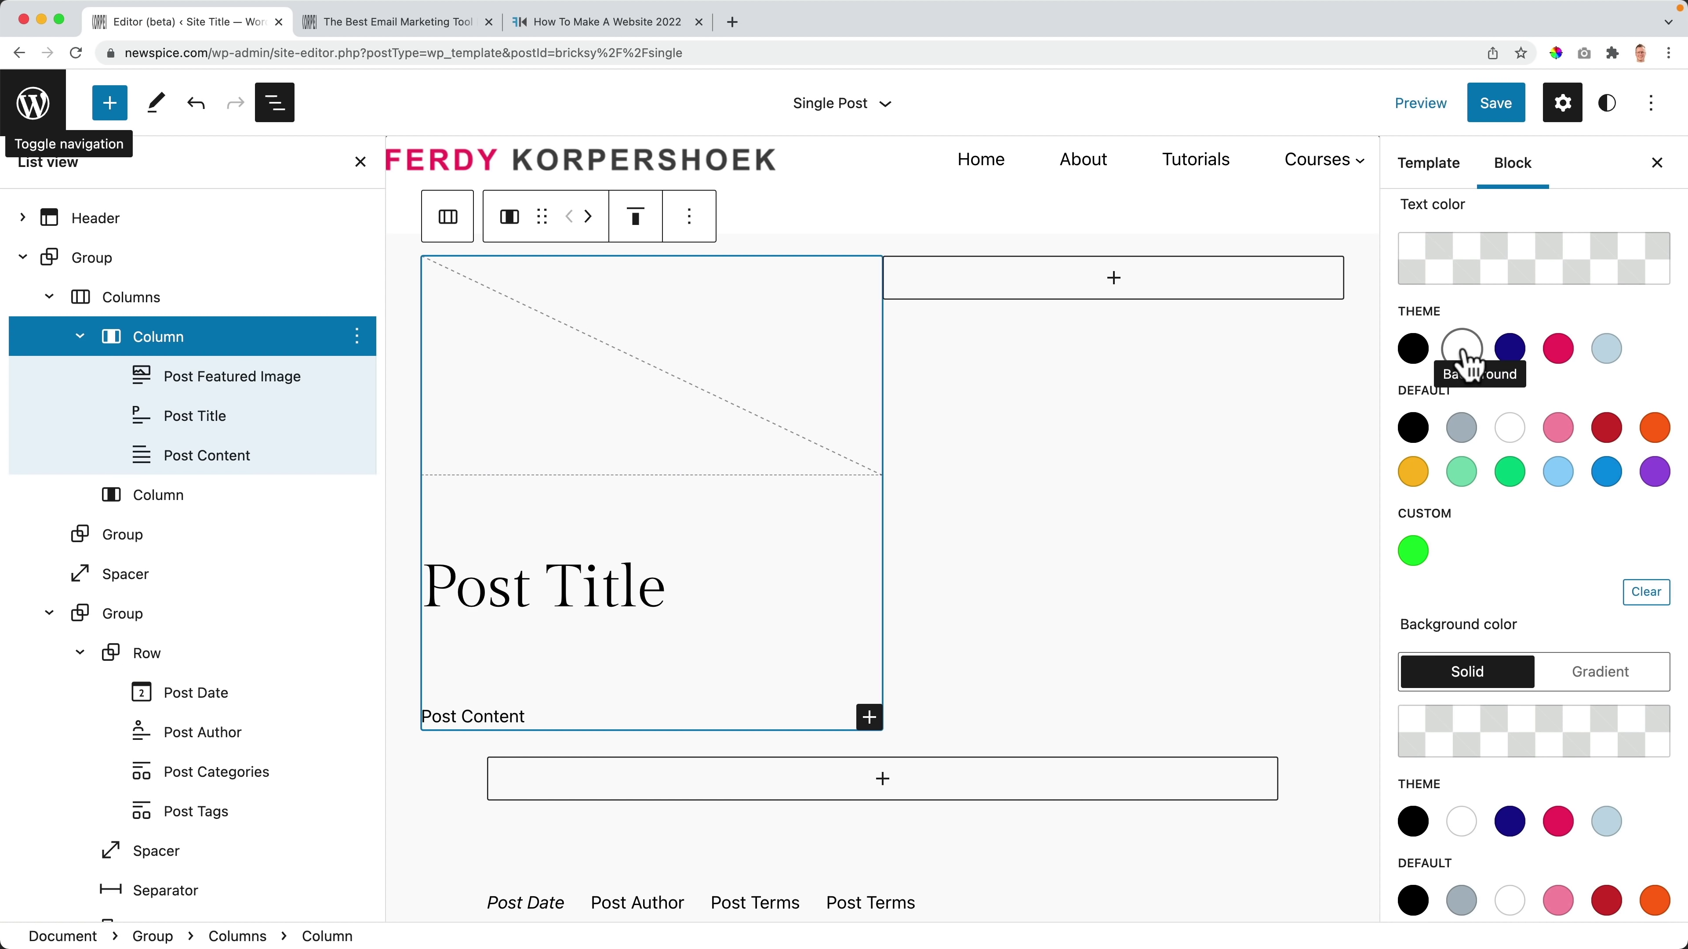
left_click(1466, 354)
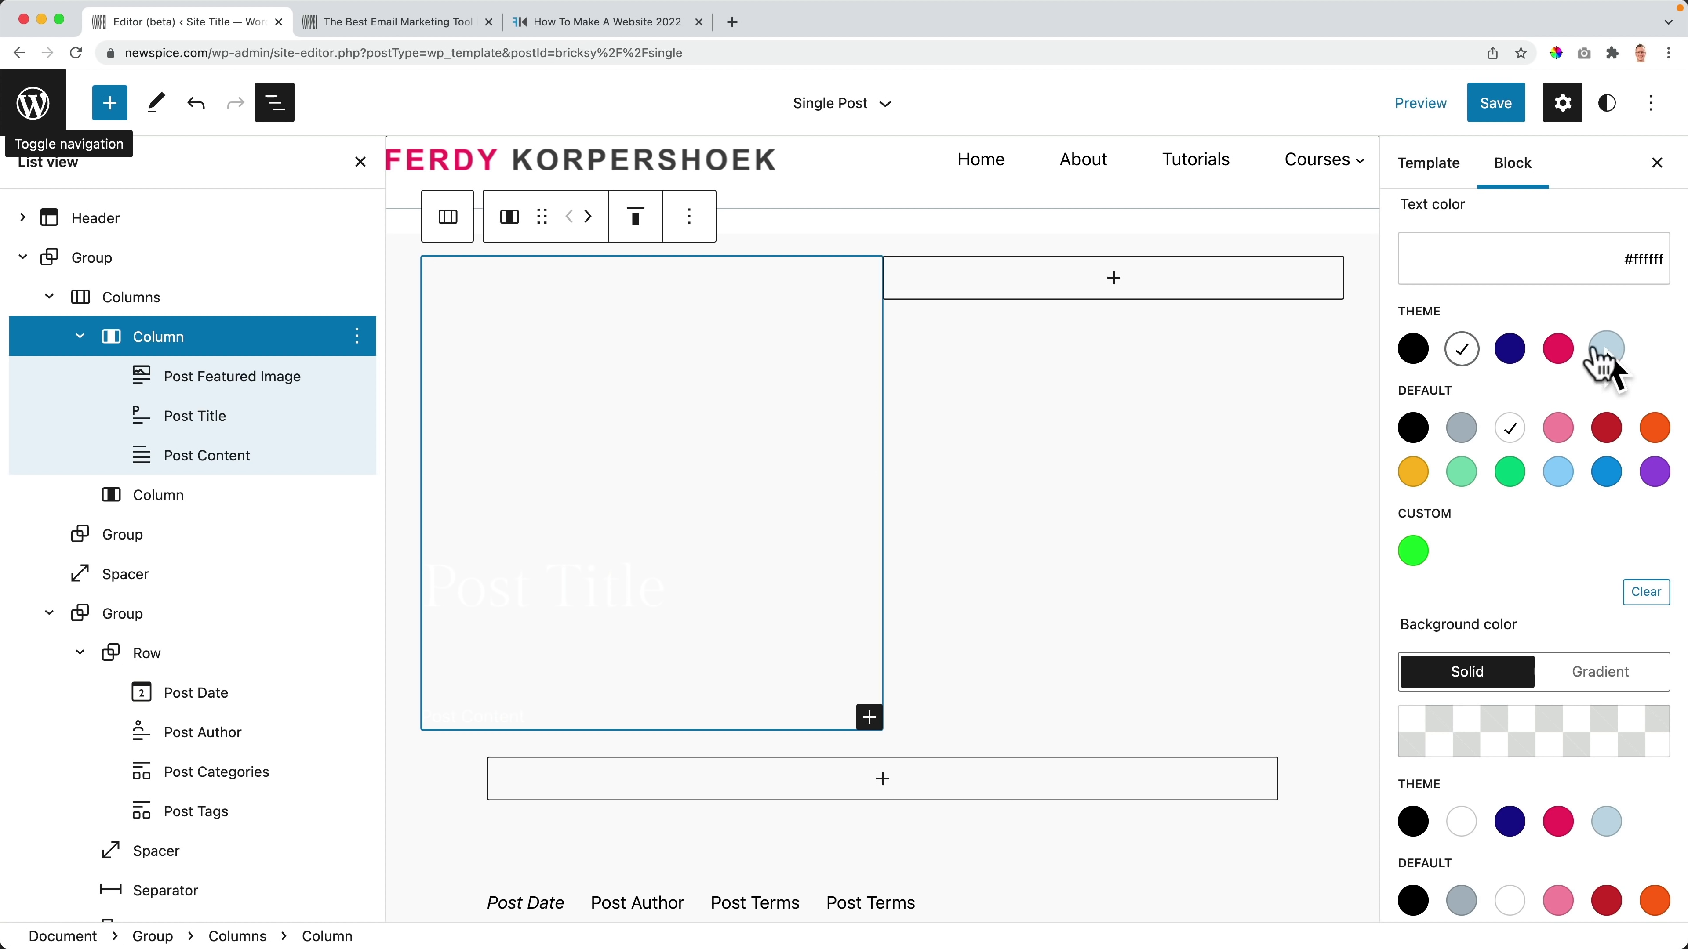
left_click(1466, 352)
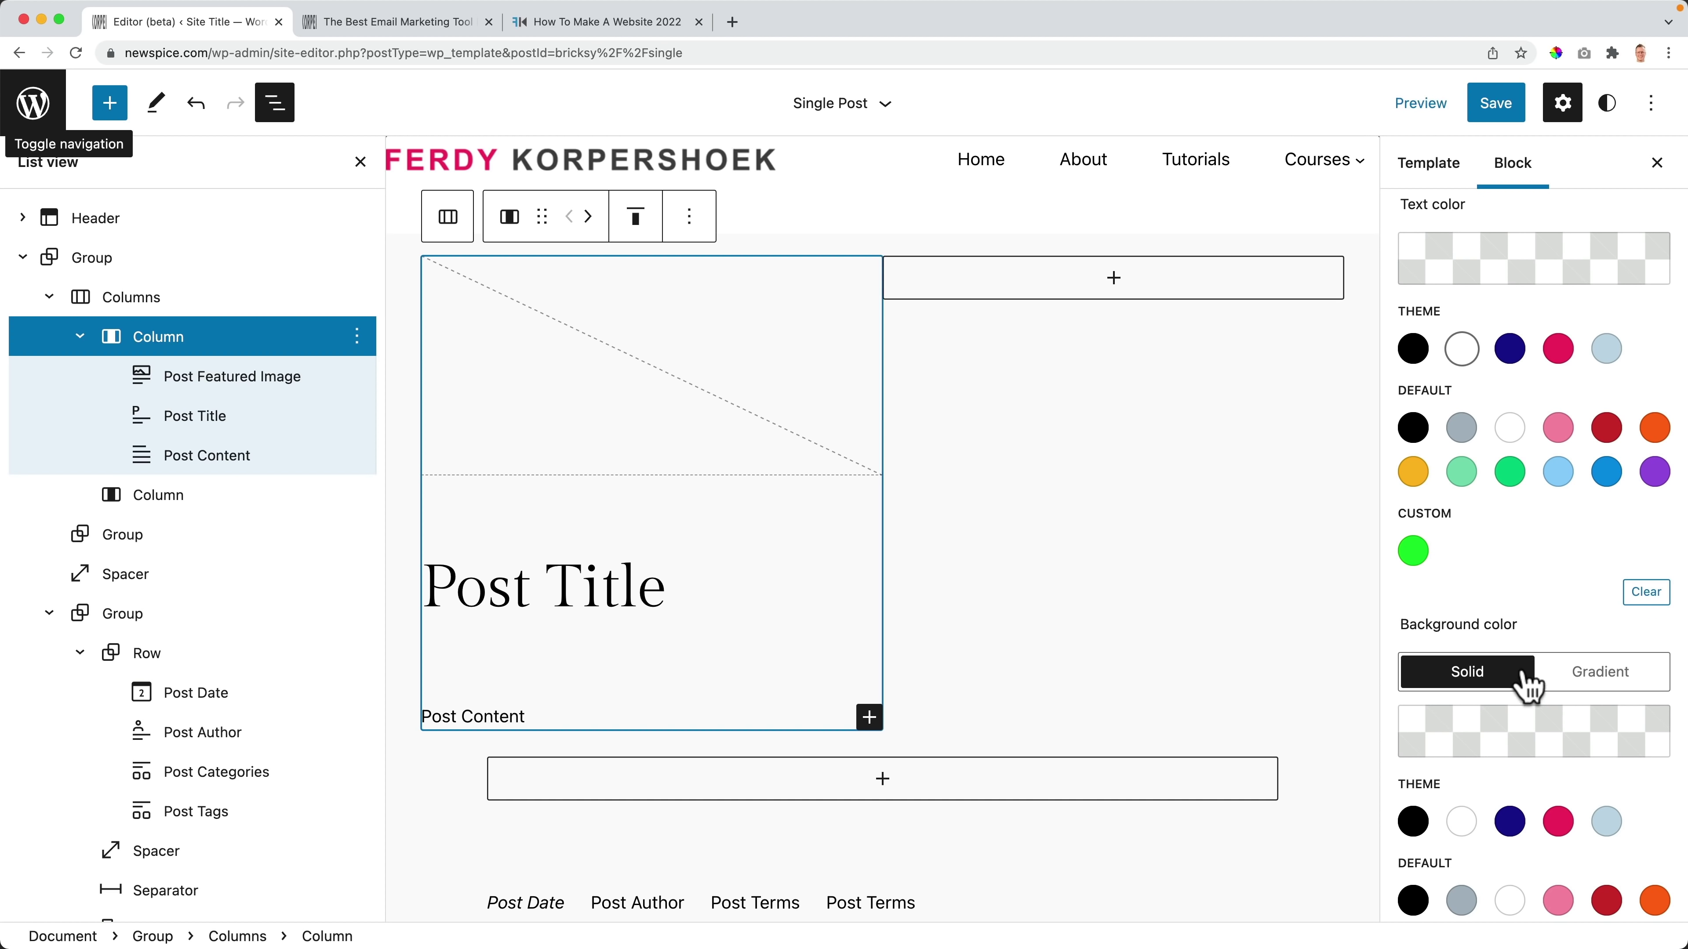
scroll(1522, 679, "down", 4)
left_click(1464, 595)
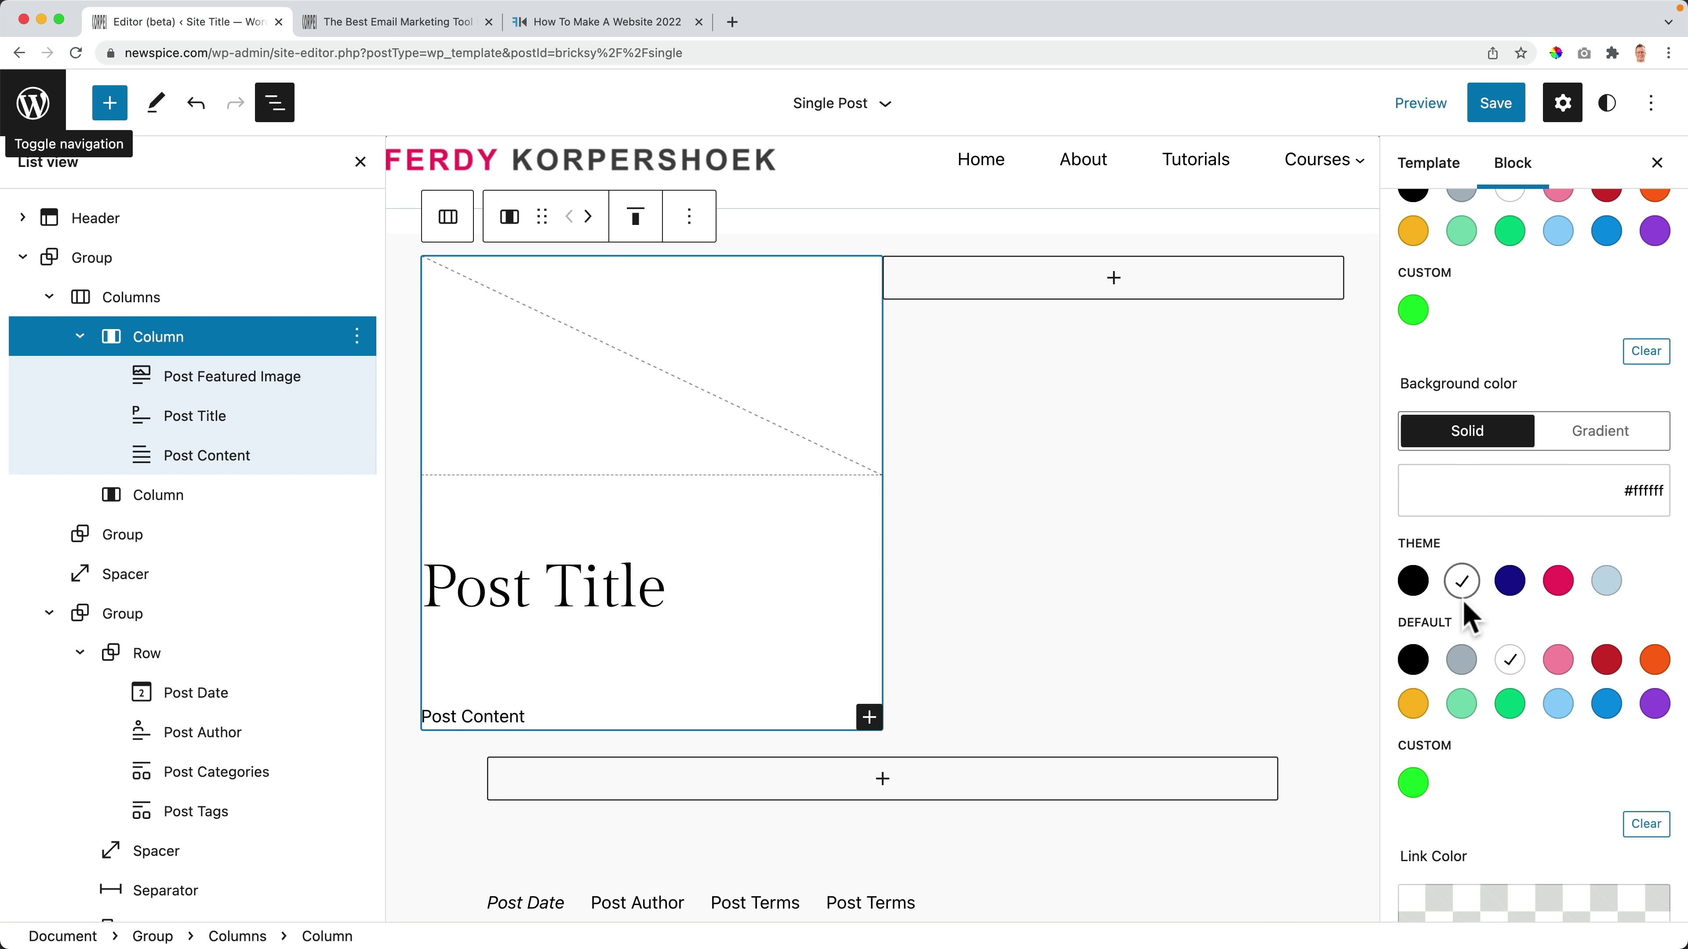
left_click(1496, 106)
left_click(1529, 103)
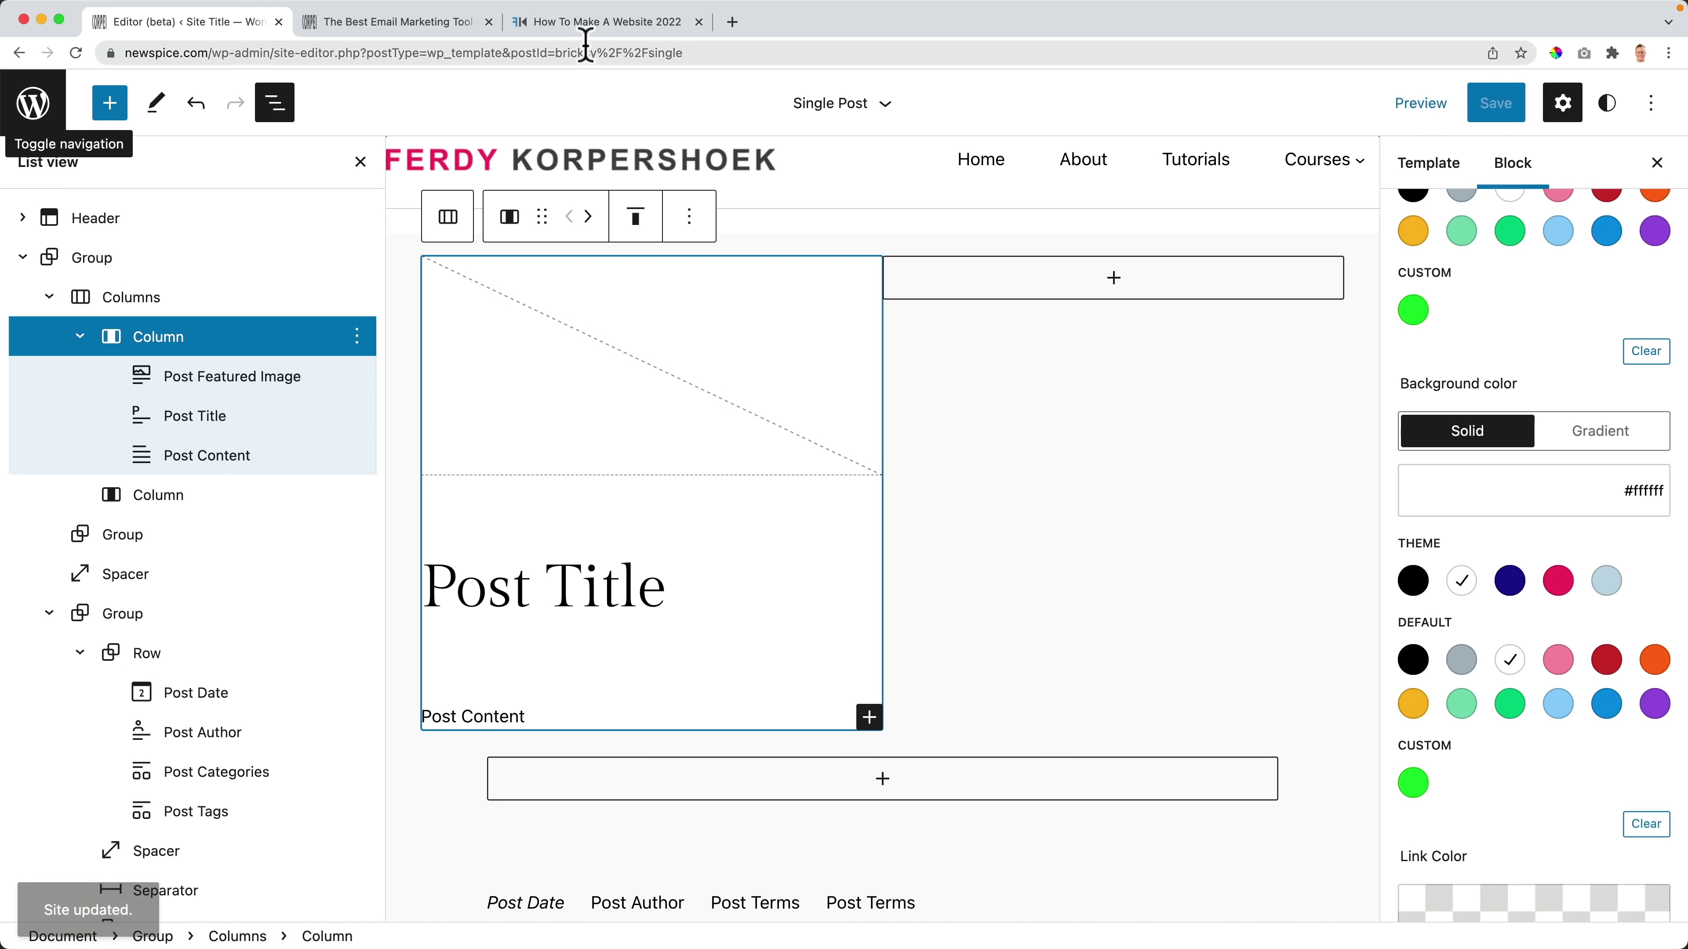
Step: Switch to the live email marketing post and examine the alignment of its featured image, title and content in the white column
left_click(437, 30)
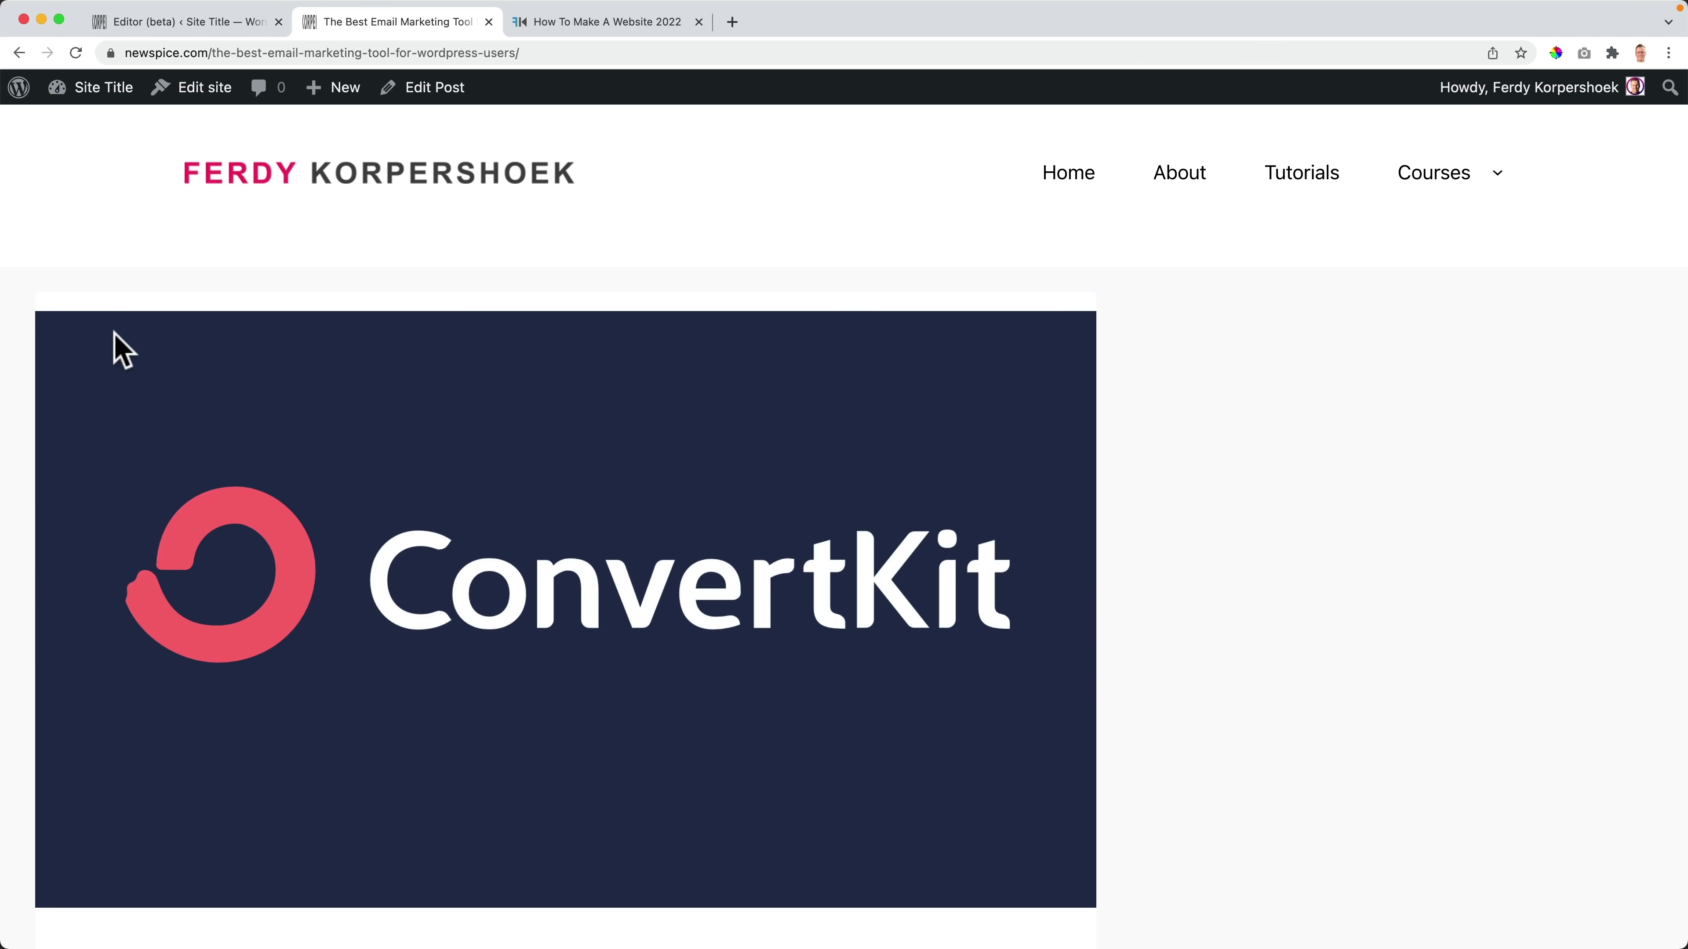
scroll(584, 459, "down", 8)
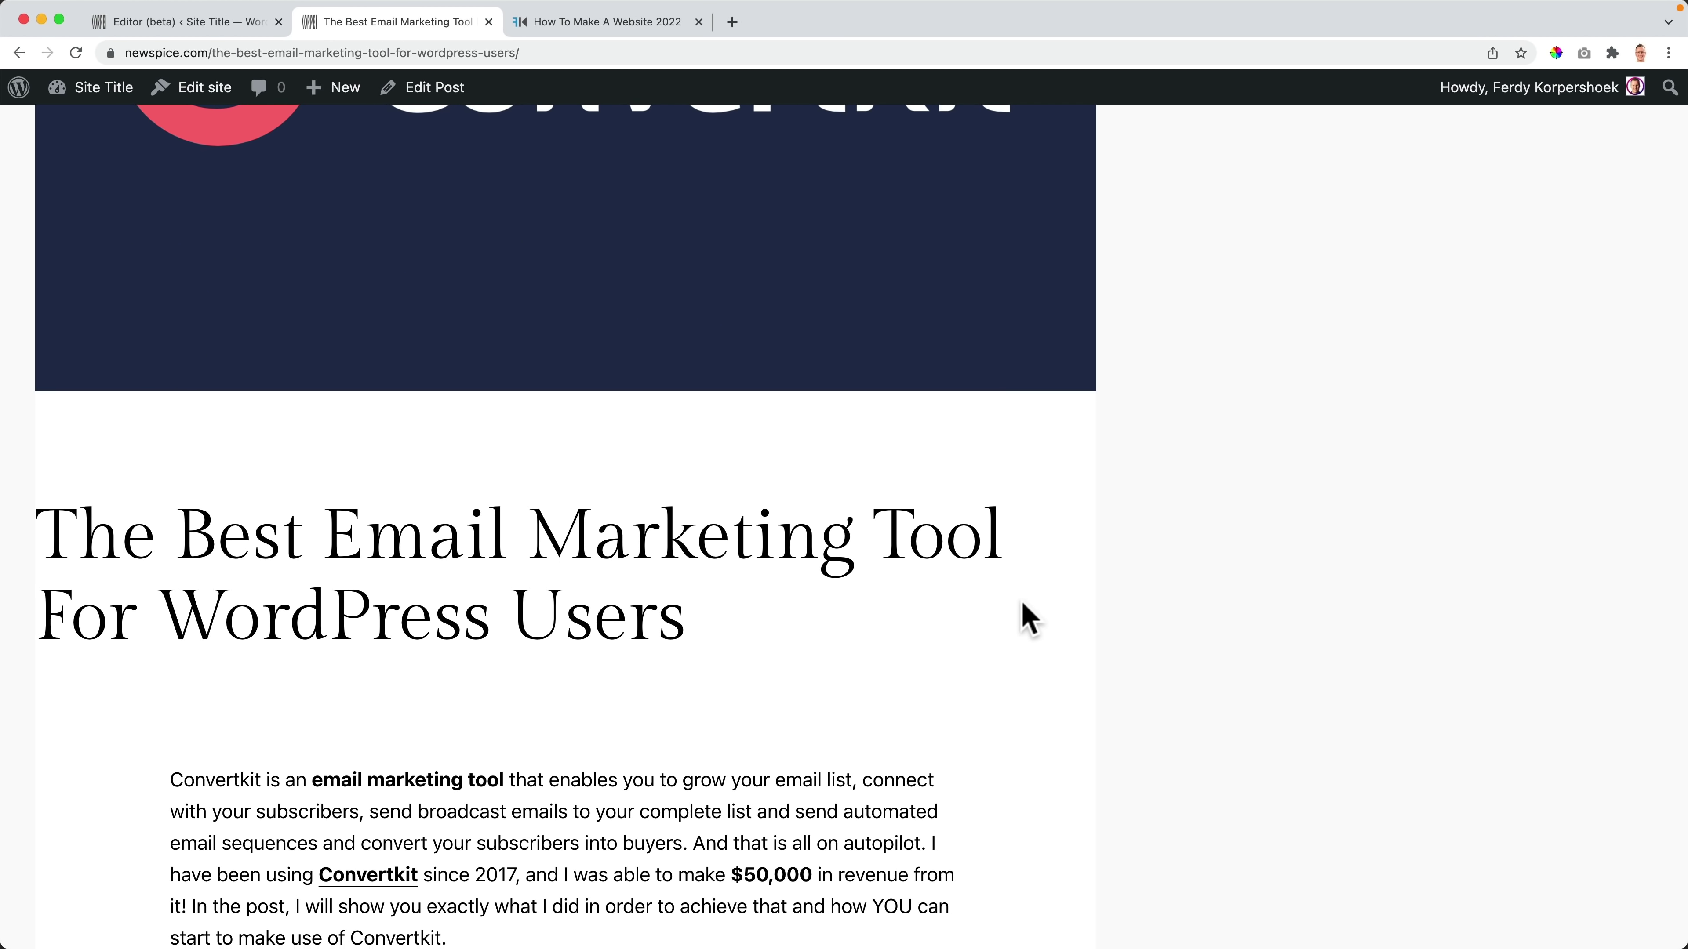
scroll(1025, 615, "down", 17)
scroll(1030, 618, "up", 10)
scroll(1029, 617, "up", 9)
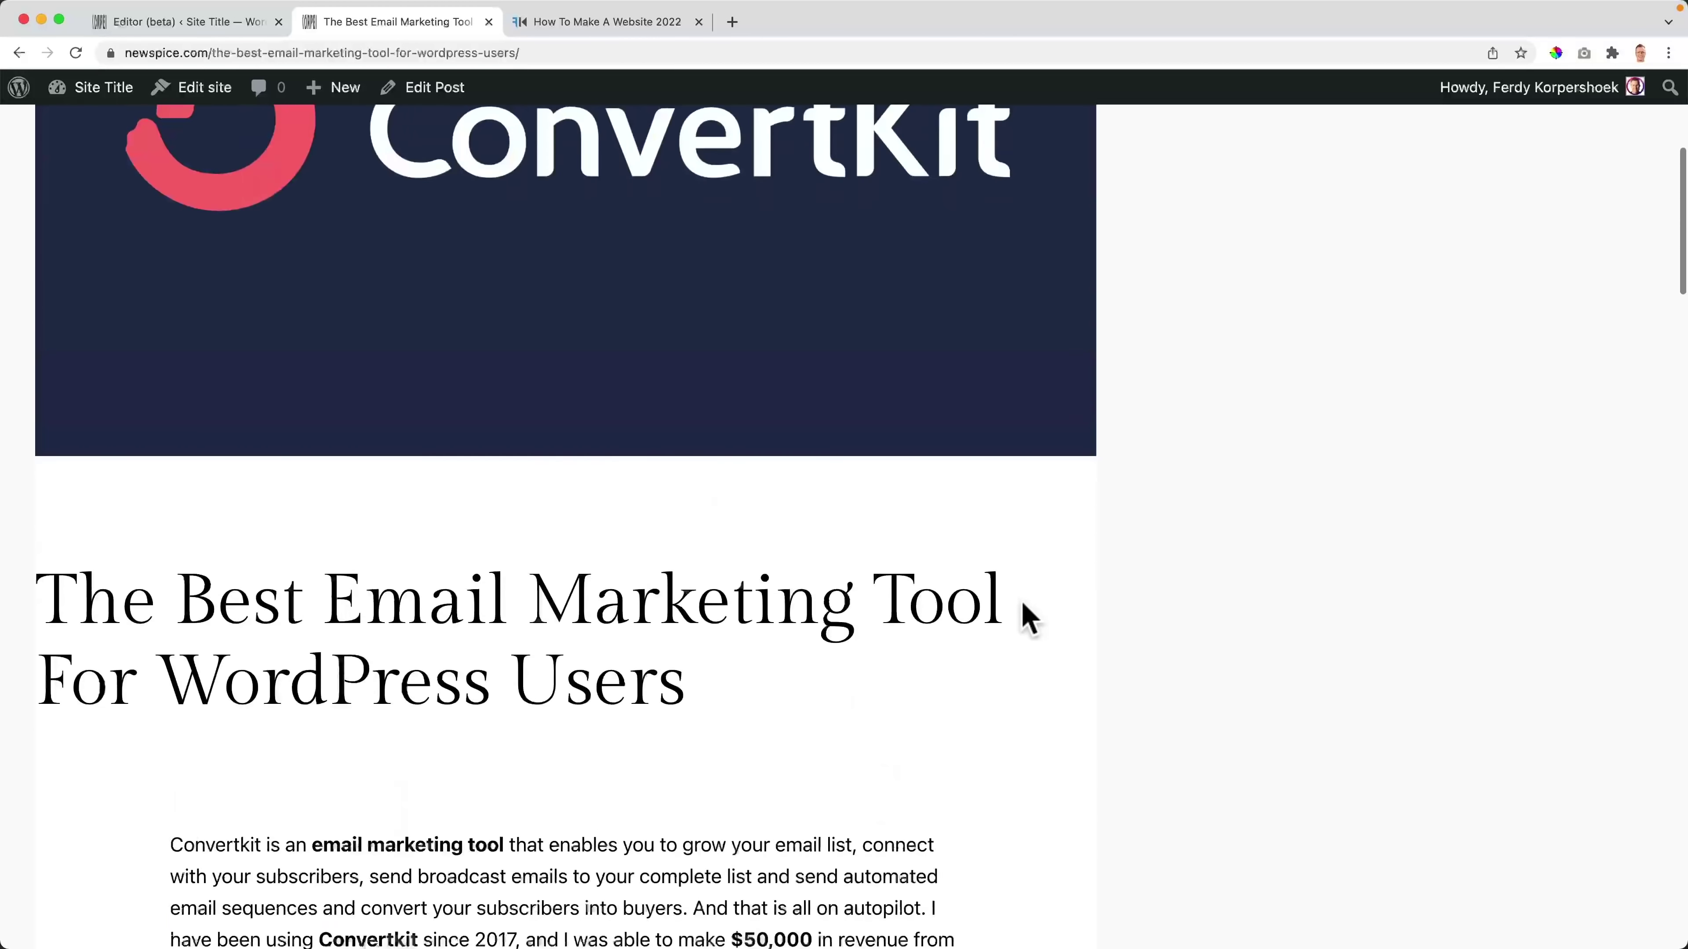
scroll(165, 648, "down", 3)
left_click_drag(53, 432, 598, 444)
left_click(703, 567)
Step: Give the Post Title block in the Single Post template a linked margin of 20 px on all sides and save the template
left_click(188, 24)
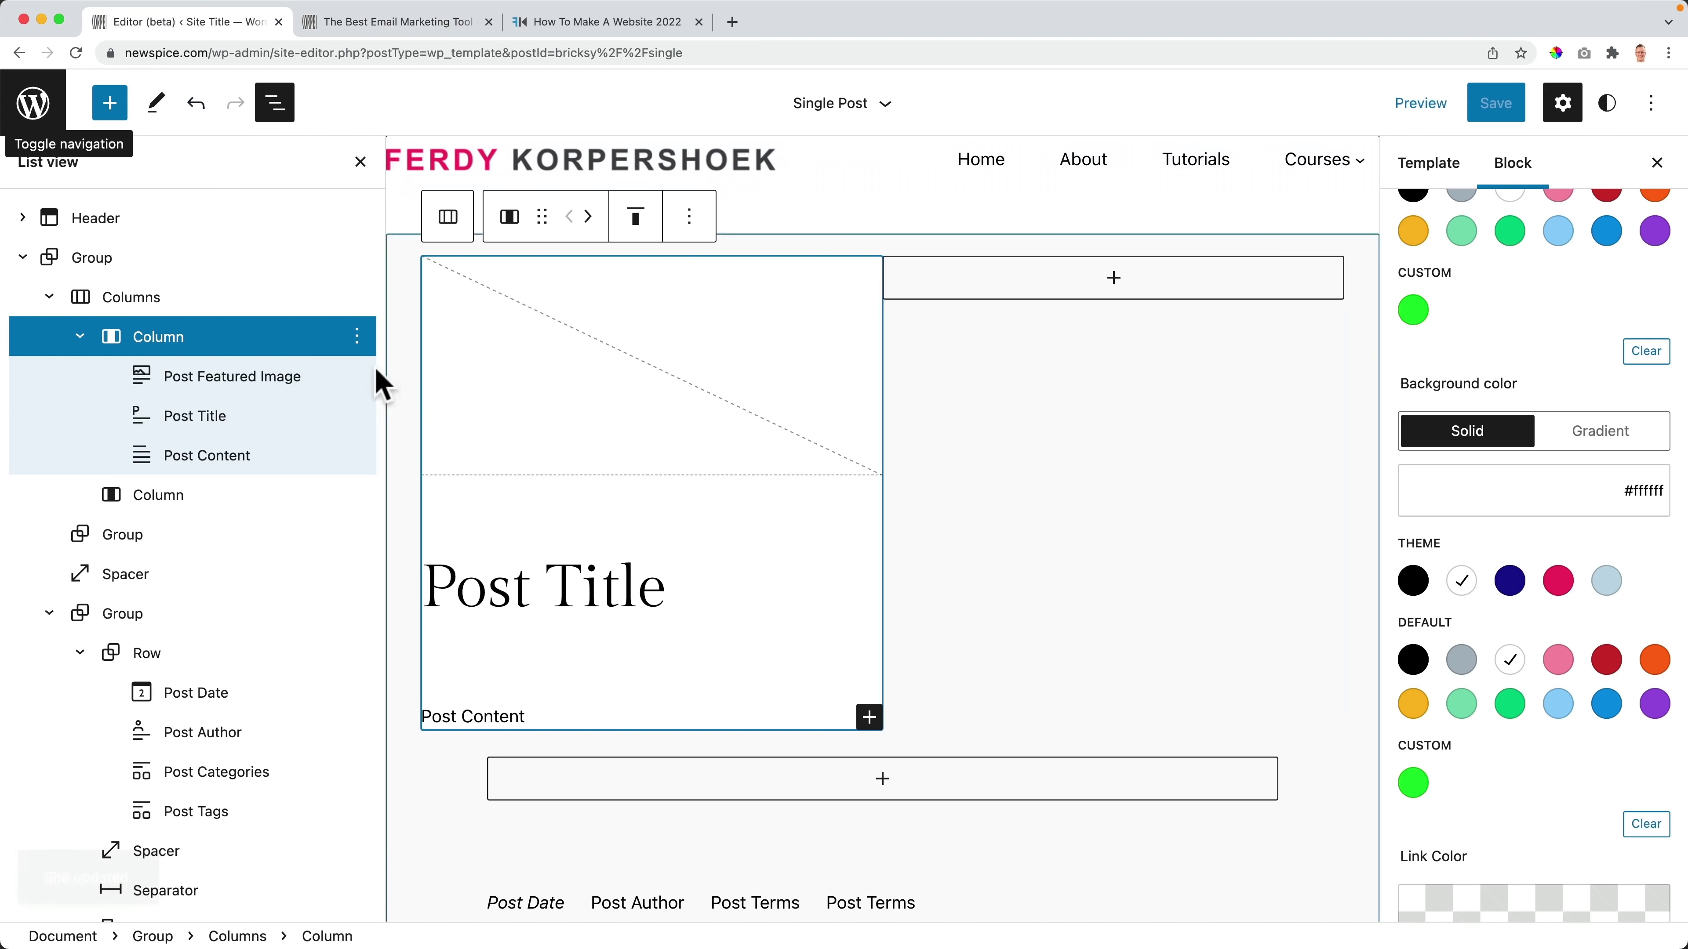
left_click(527, 585)
scroll(1445, 589, "down", 1)
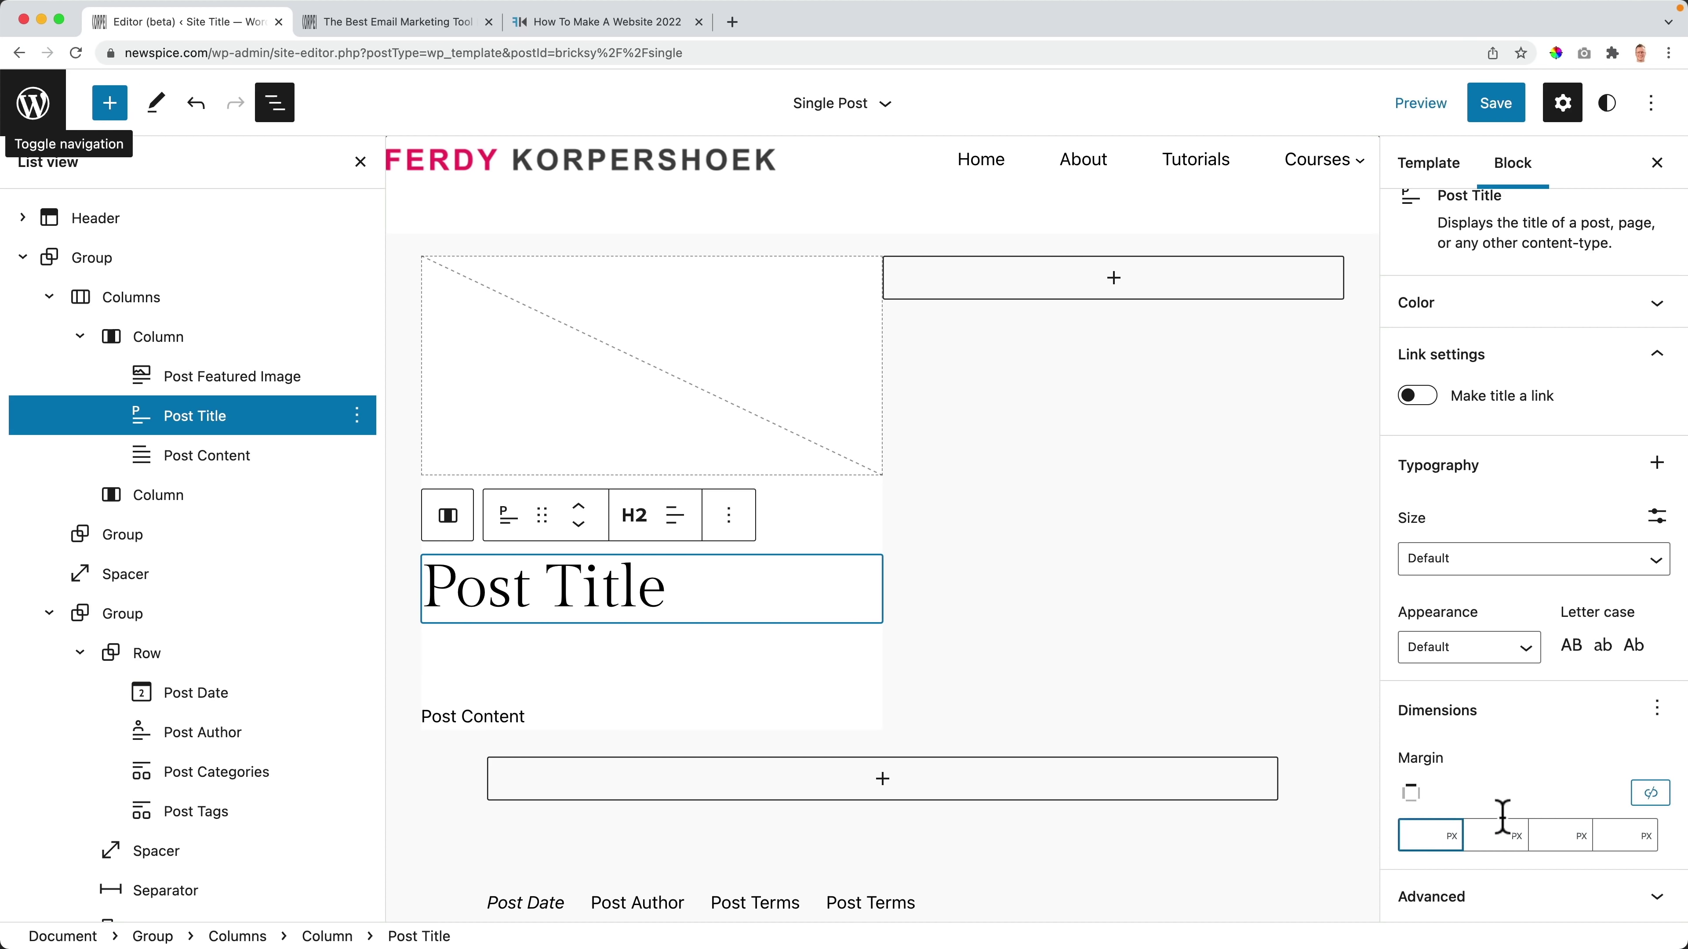
left_click(1648, 796)
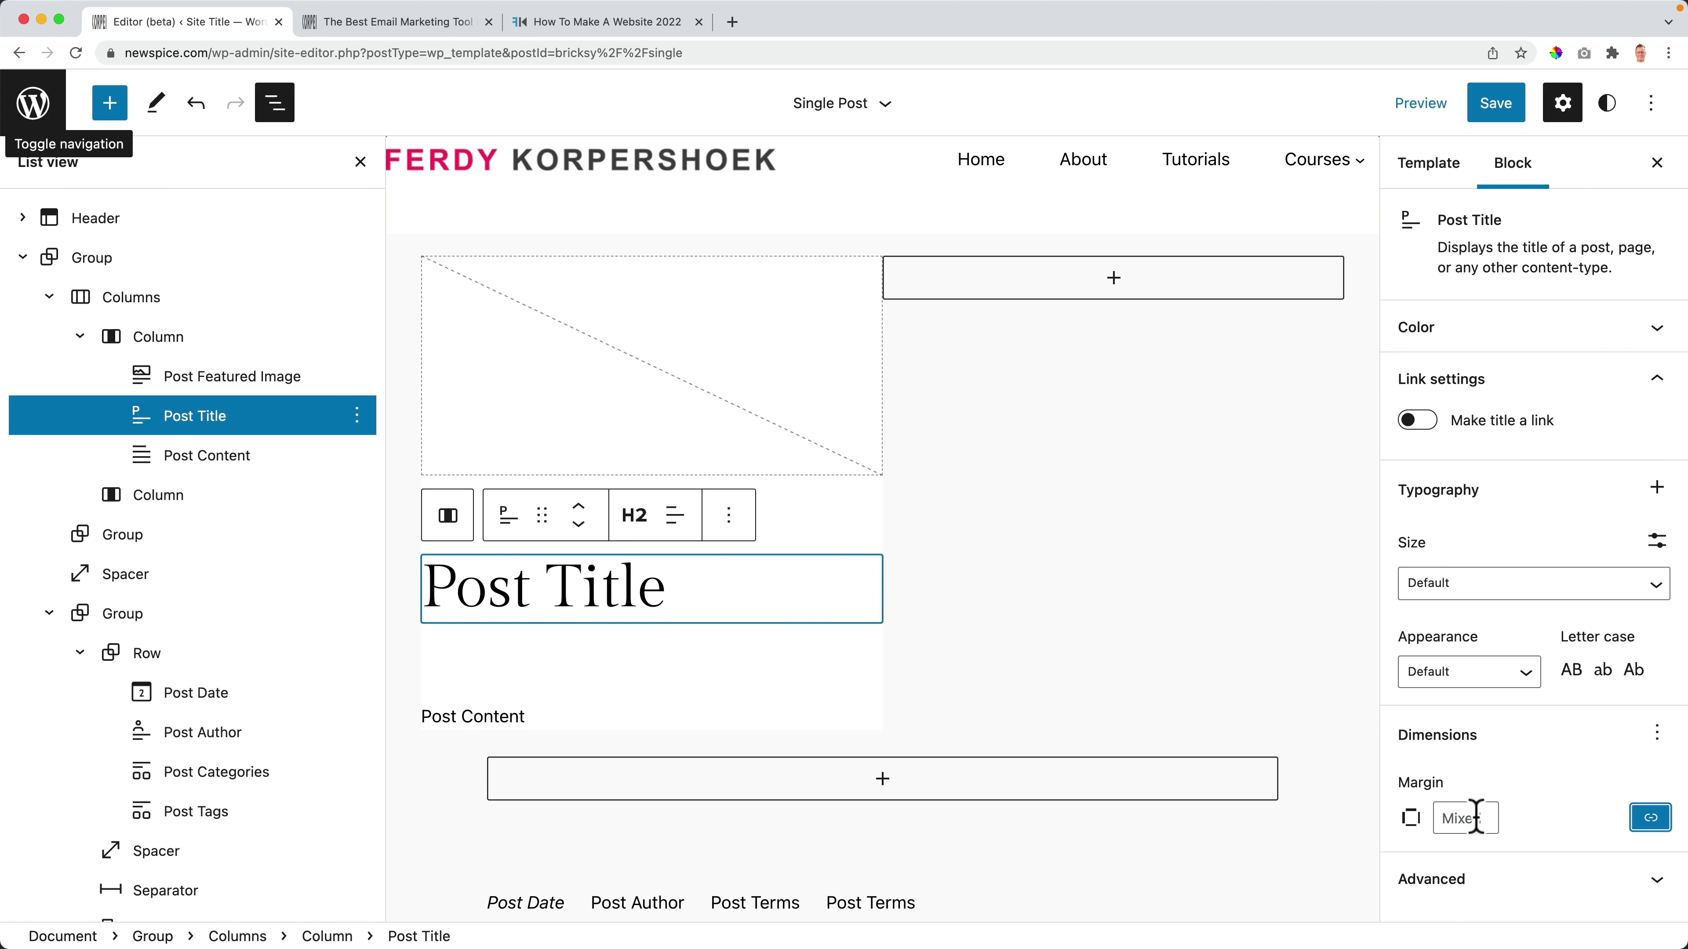
left_click(1476, 818)
key("Up")
key("Up")
key("Up")
key("Up")
key("Up")
key("Up")
key("Up")
key("Up")
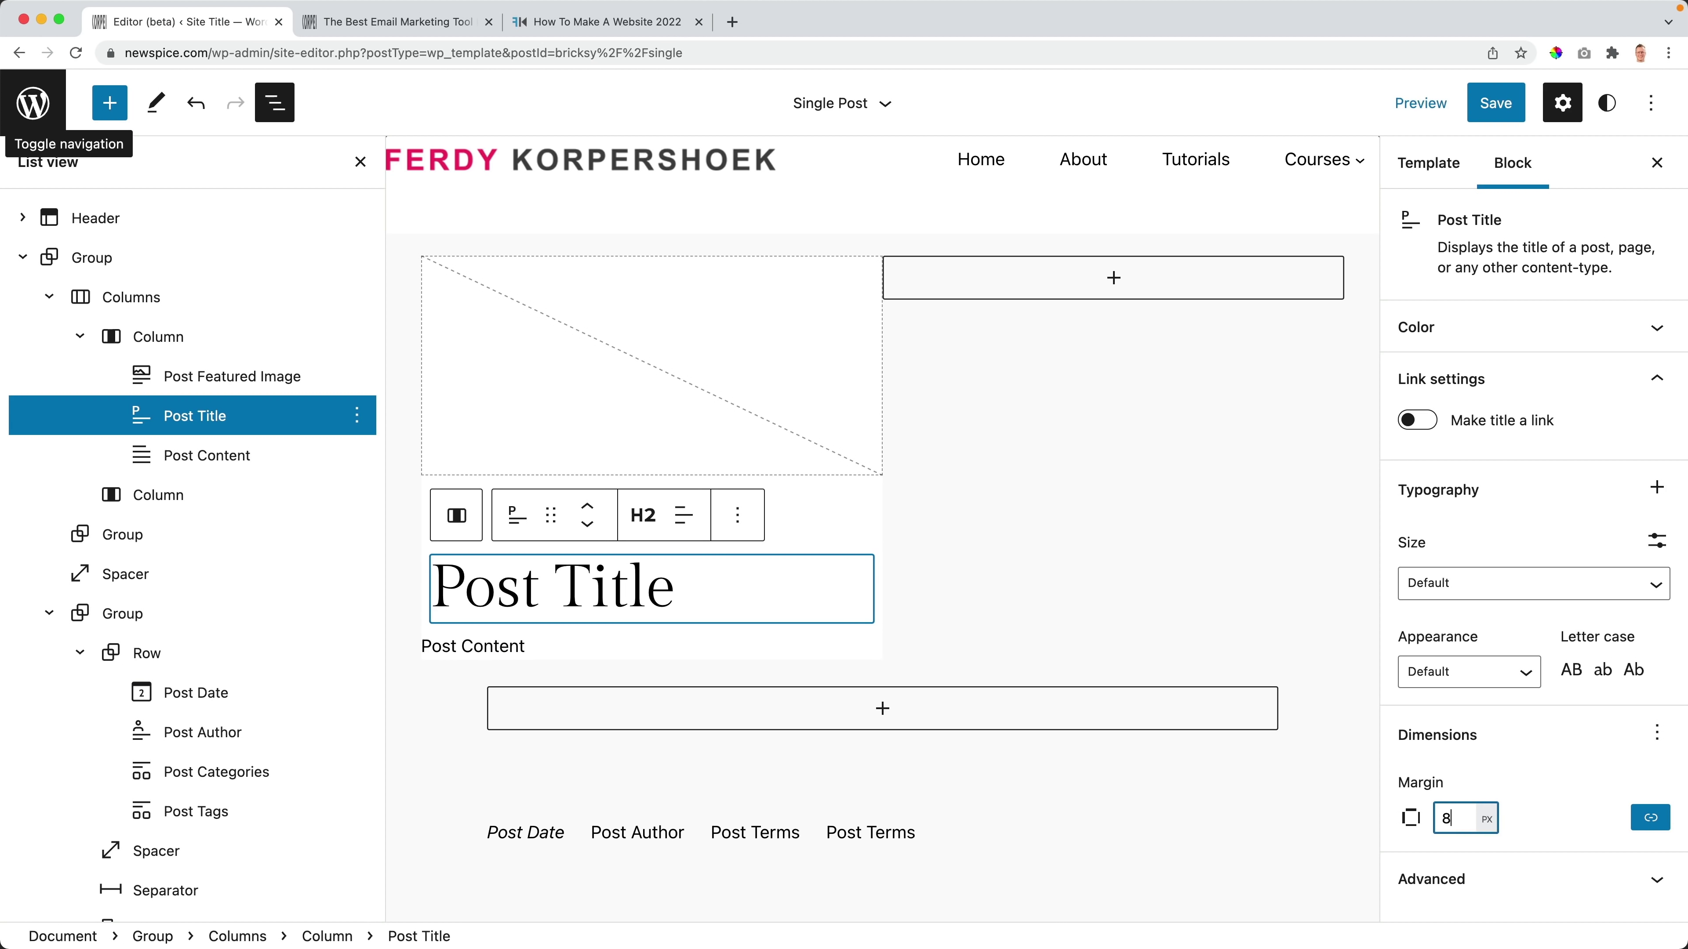
key("Up")
key("Up")
key("Up")
key("Up")
key("Up")
key("Up")
key("Up")
key("Up")
key("Up")
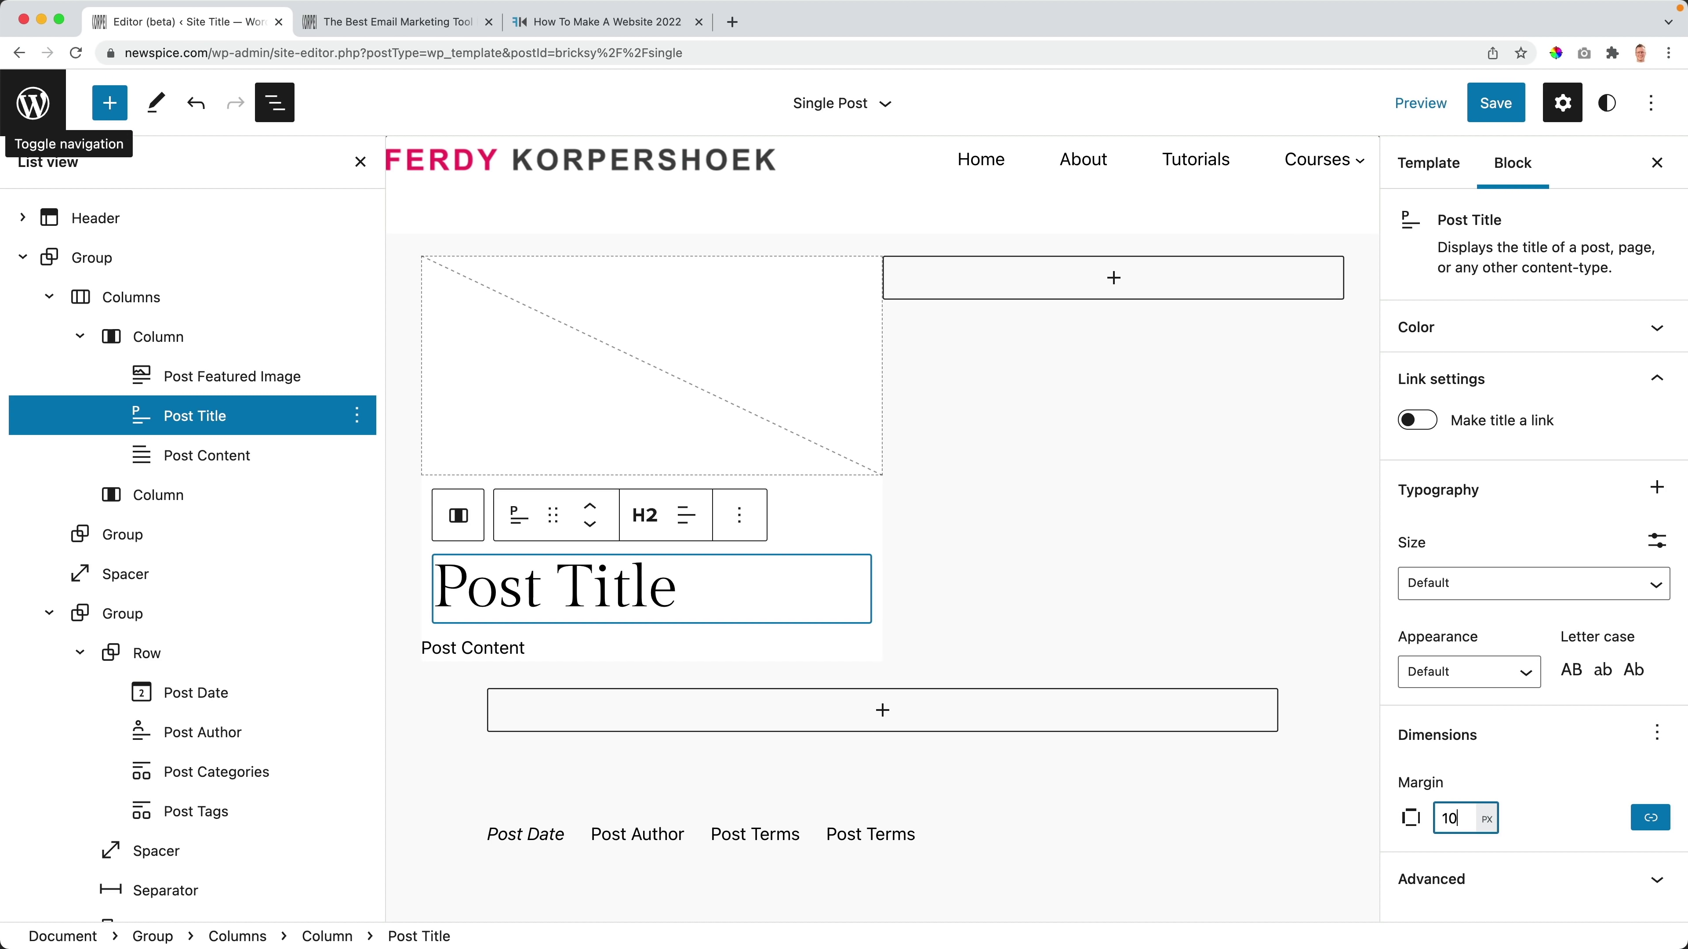
key("Up")
key("Up")
key("Up")
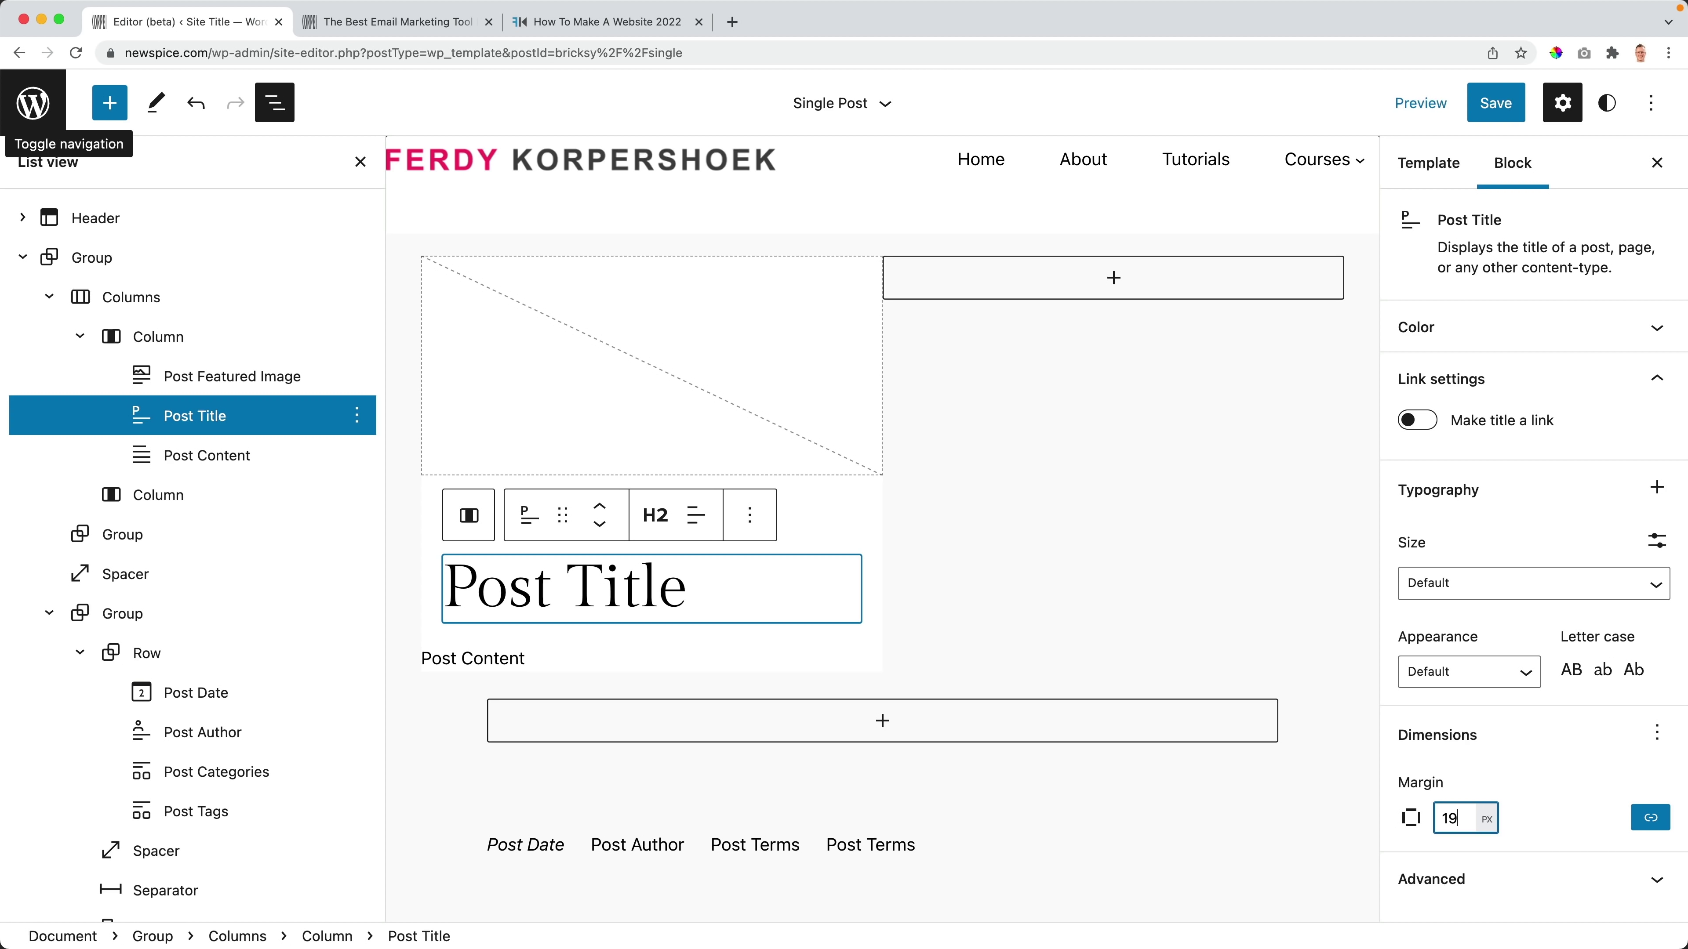
left_click(1493, 118)
left_click(1526, 107)
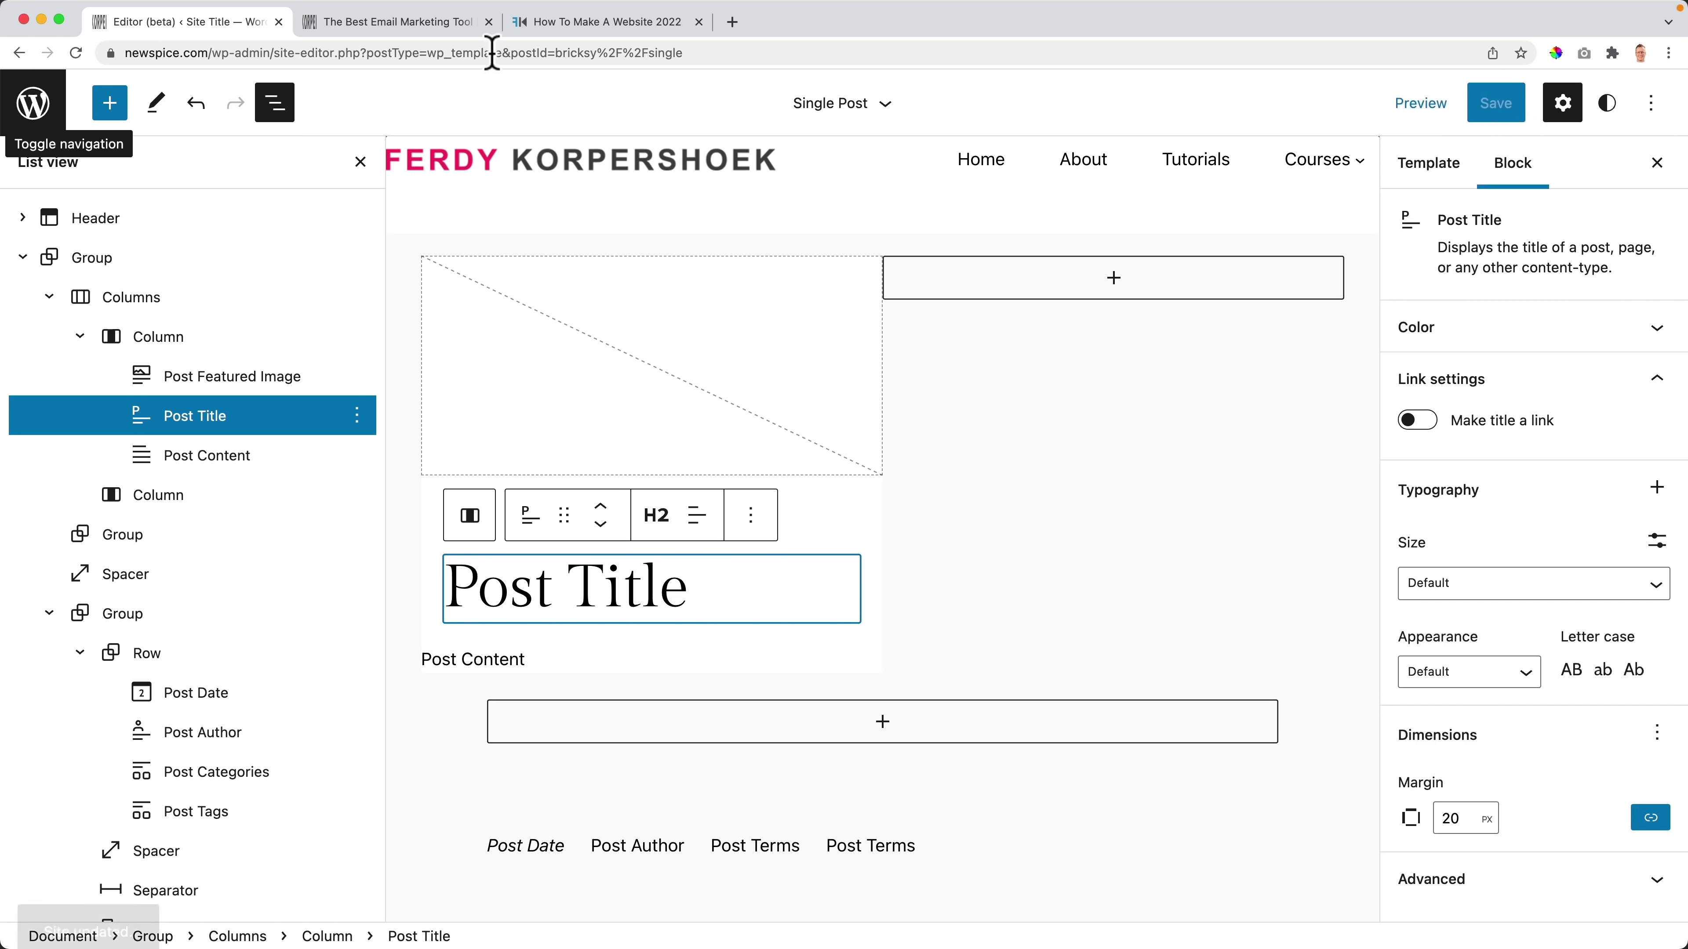
Step: Reload the live email marketing post and check the spacing around its title and content
left_click(332, 27)
key("super+r")
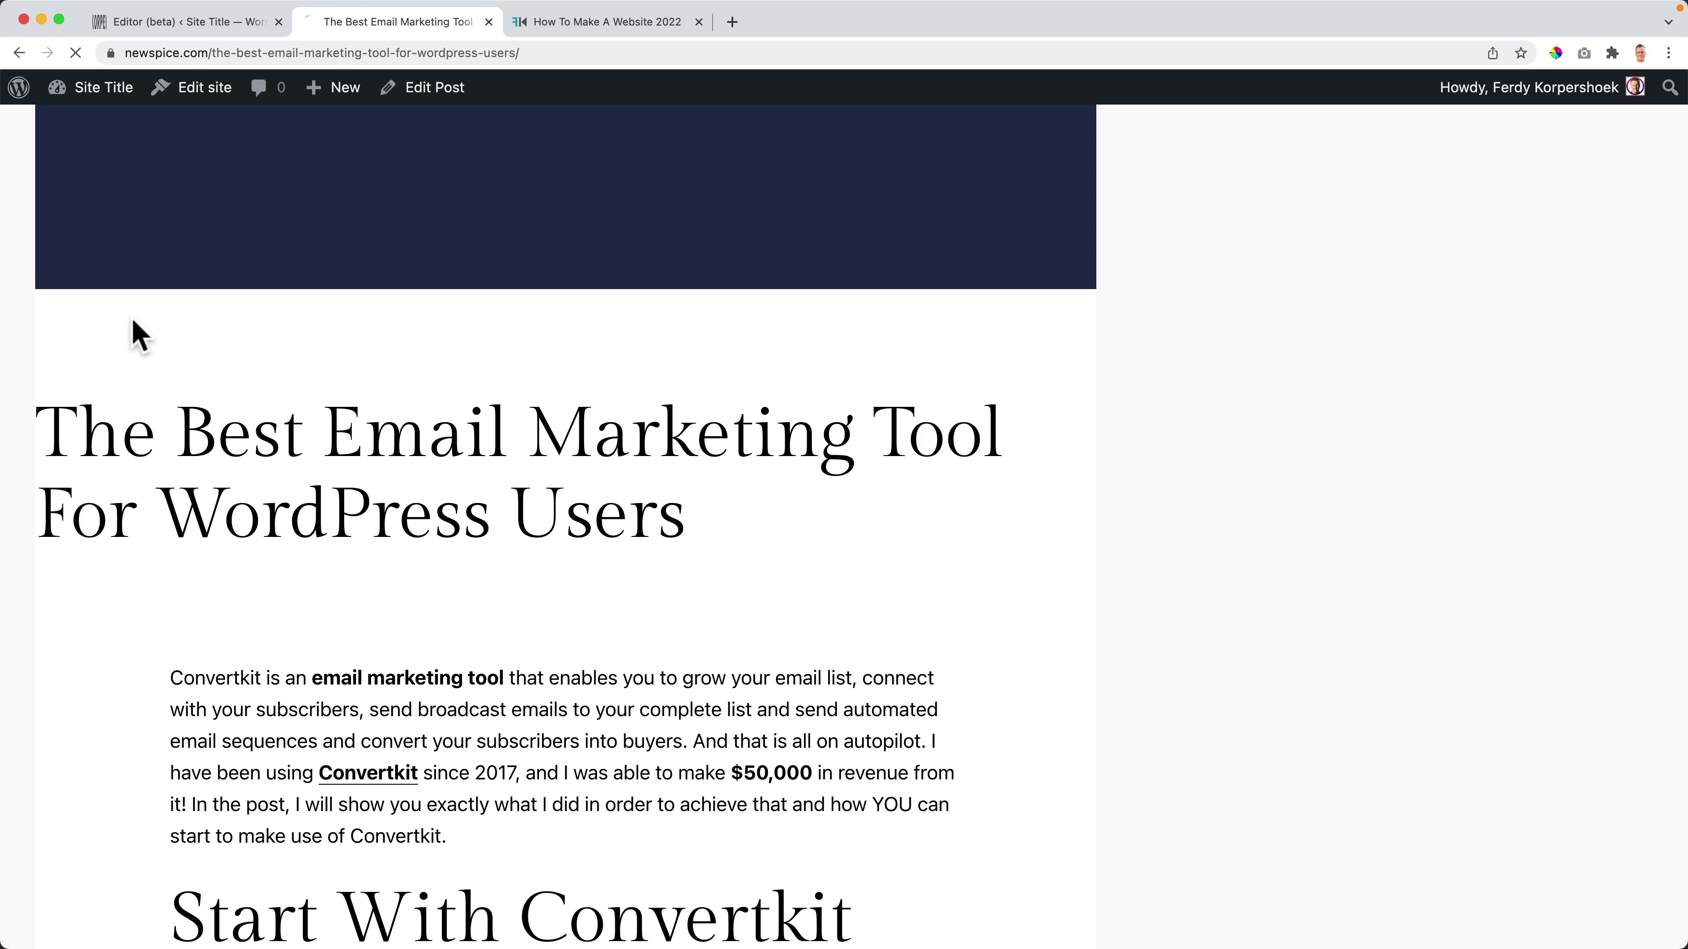
scroll(412, 452, "down", 3)
scroll(412, 452, "down", 12)
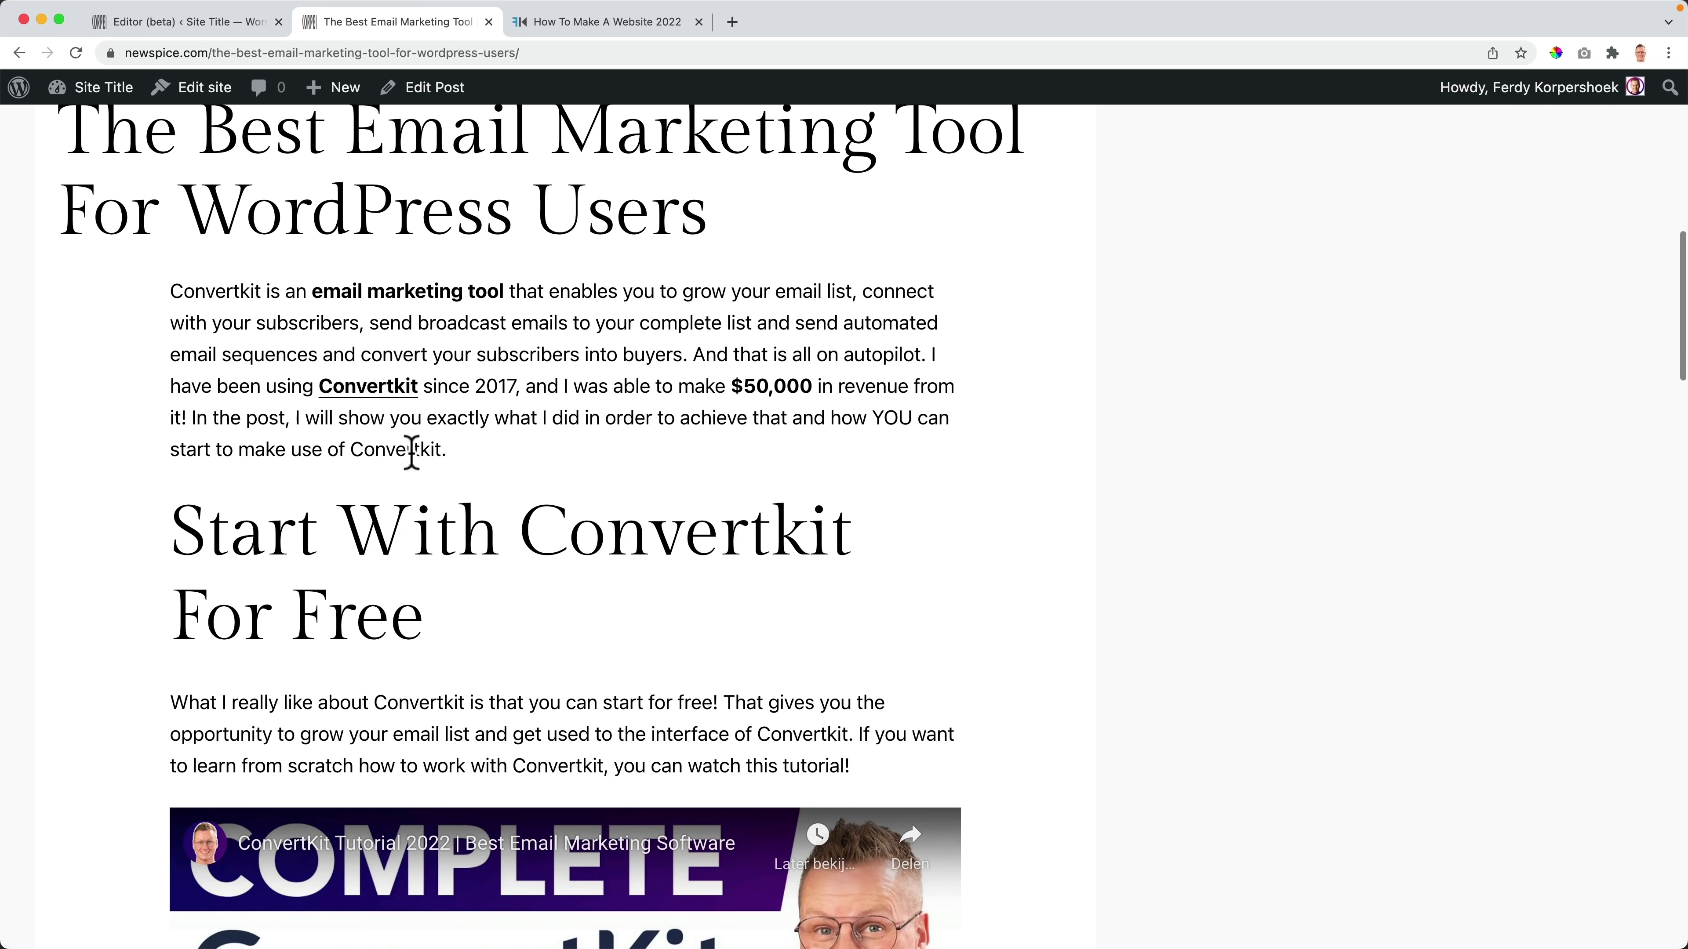
scroll(412, 454, "up", 10)
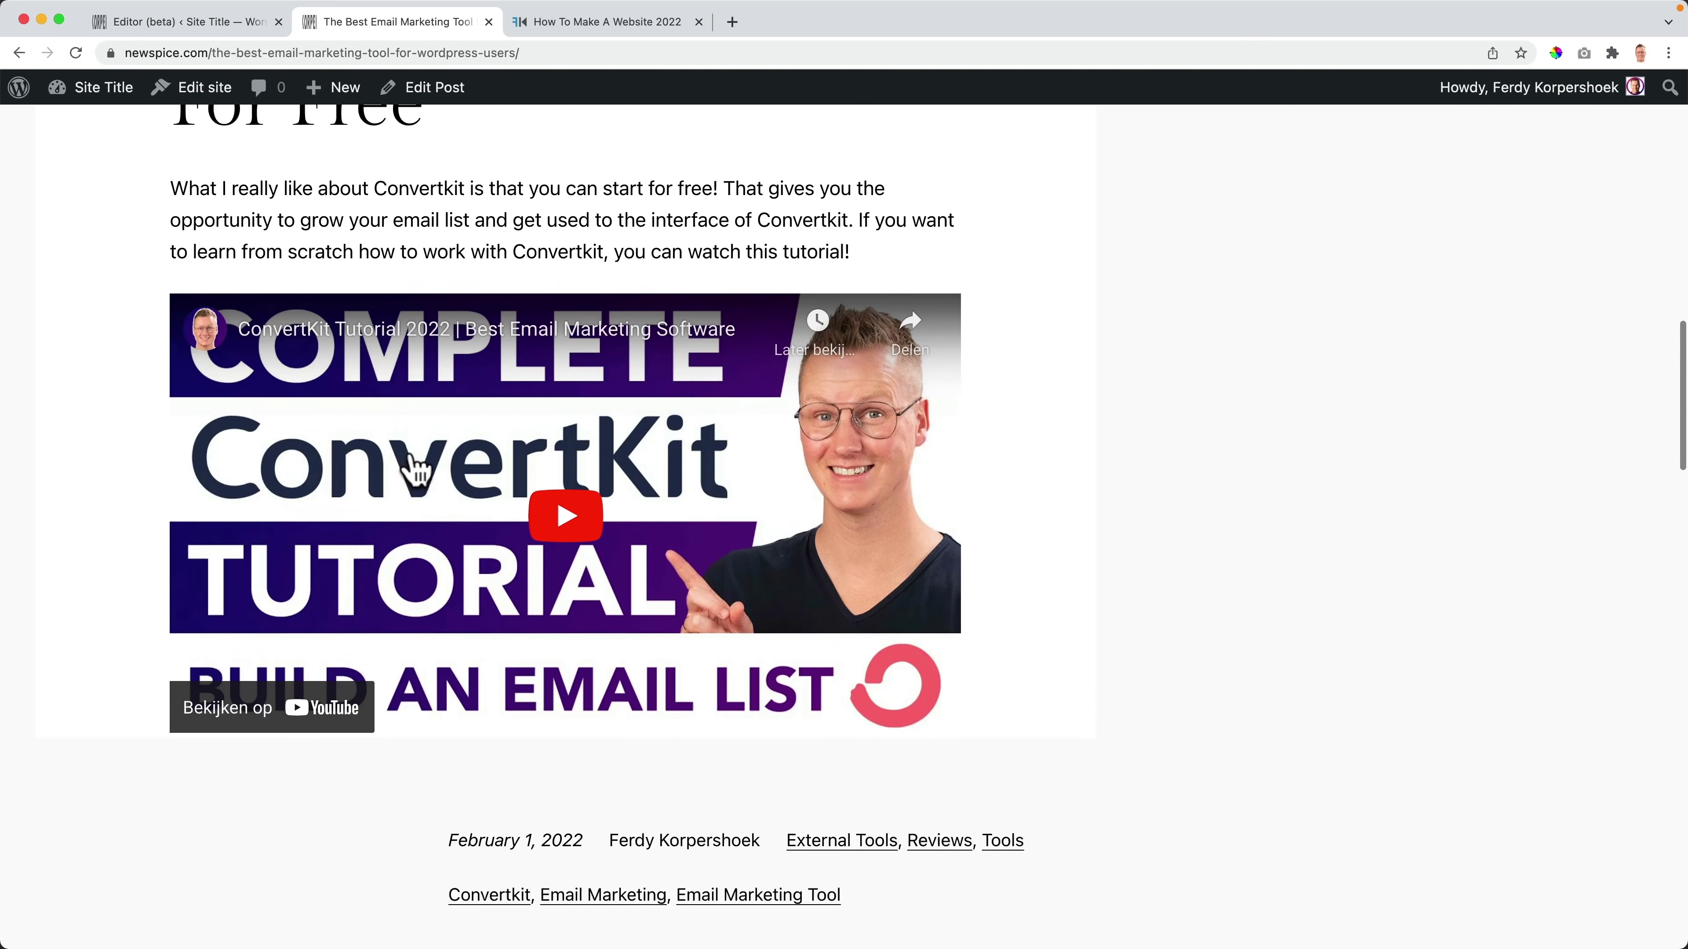
Step: Move the Post Title block above the Post Featured Image in the Single Post template and start saving the change
left_click(216, 26)
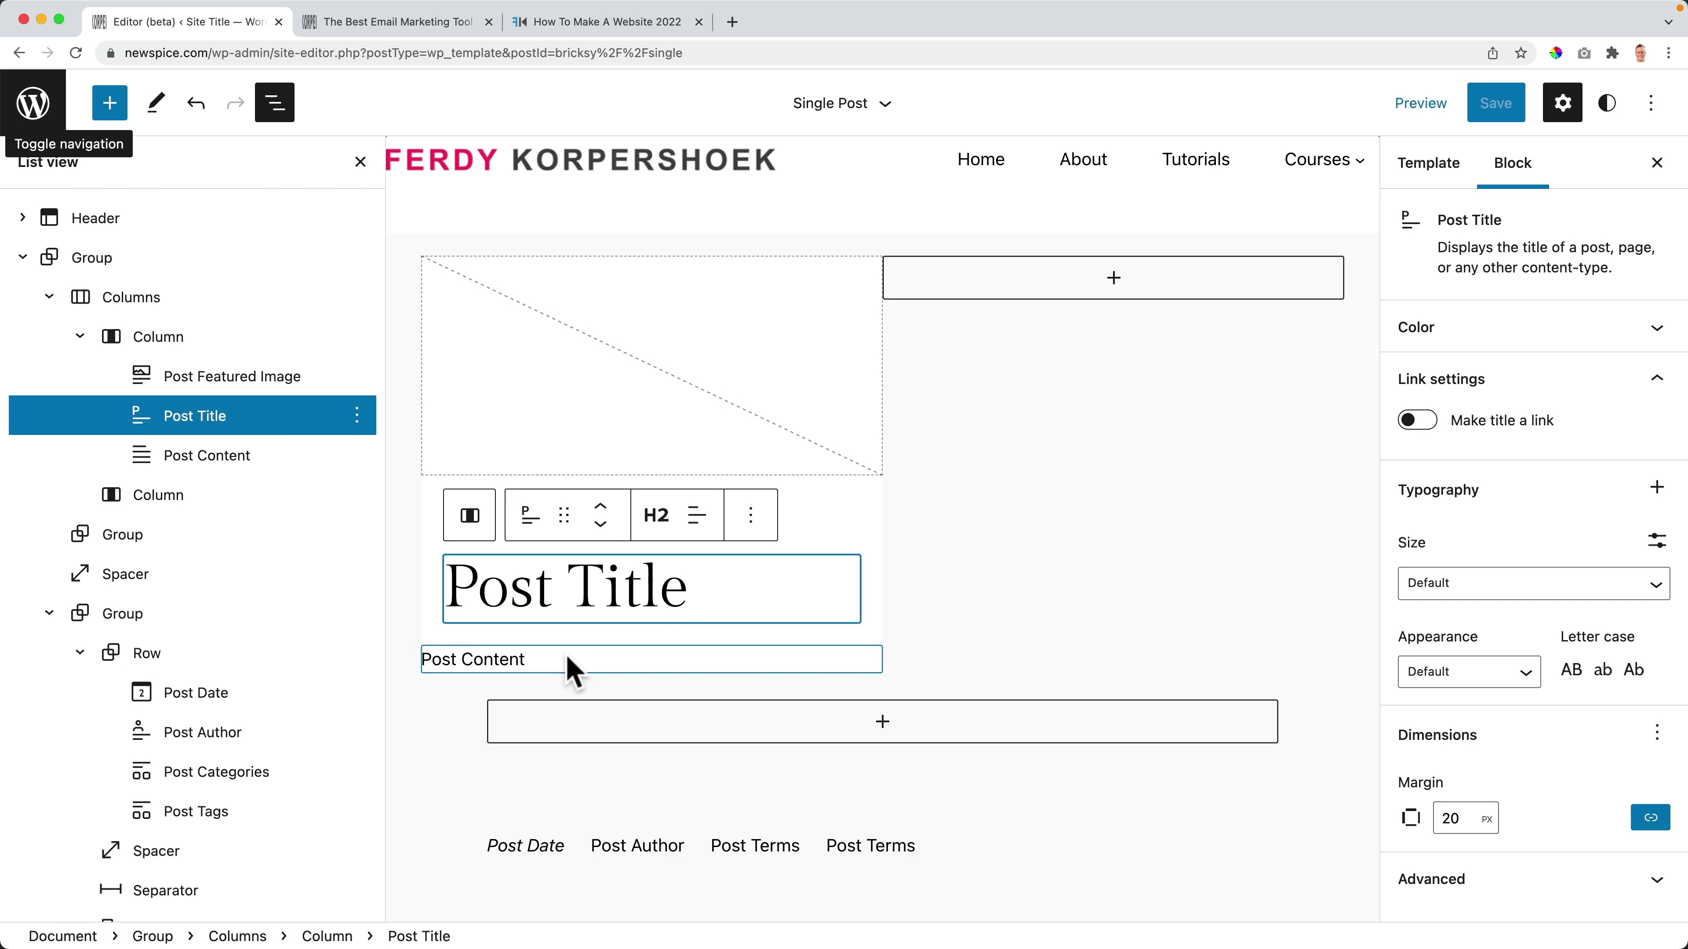
scroll(738, 598, "up", 1)
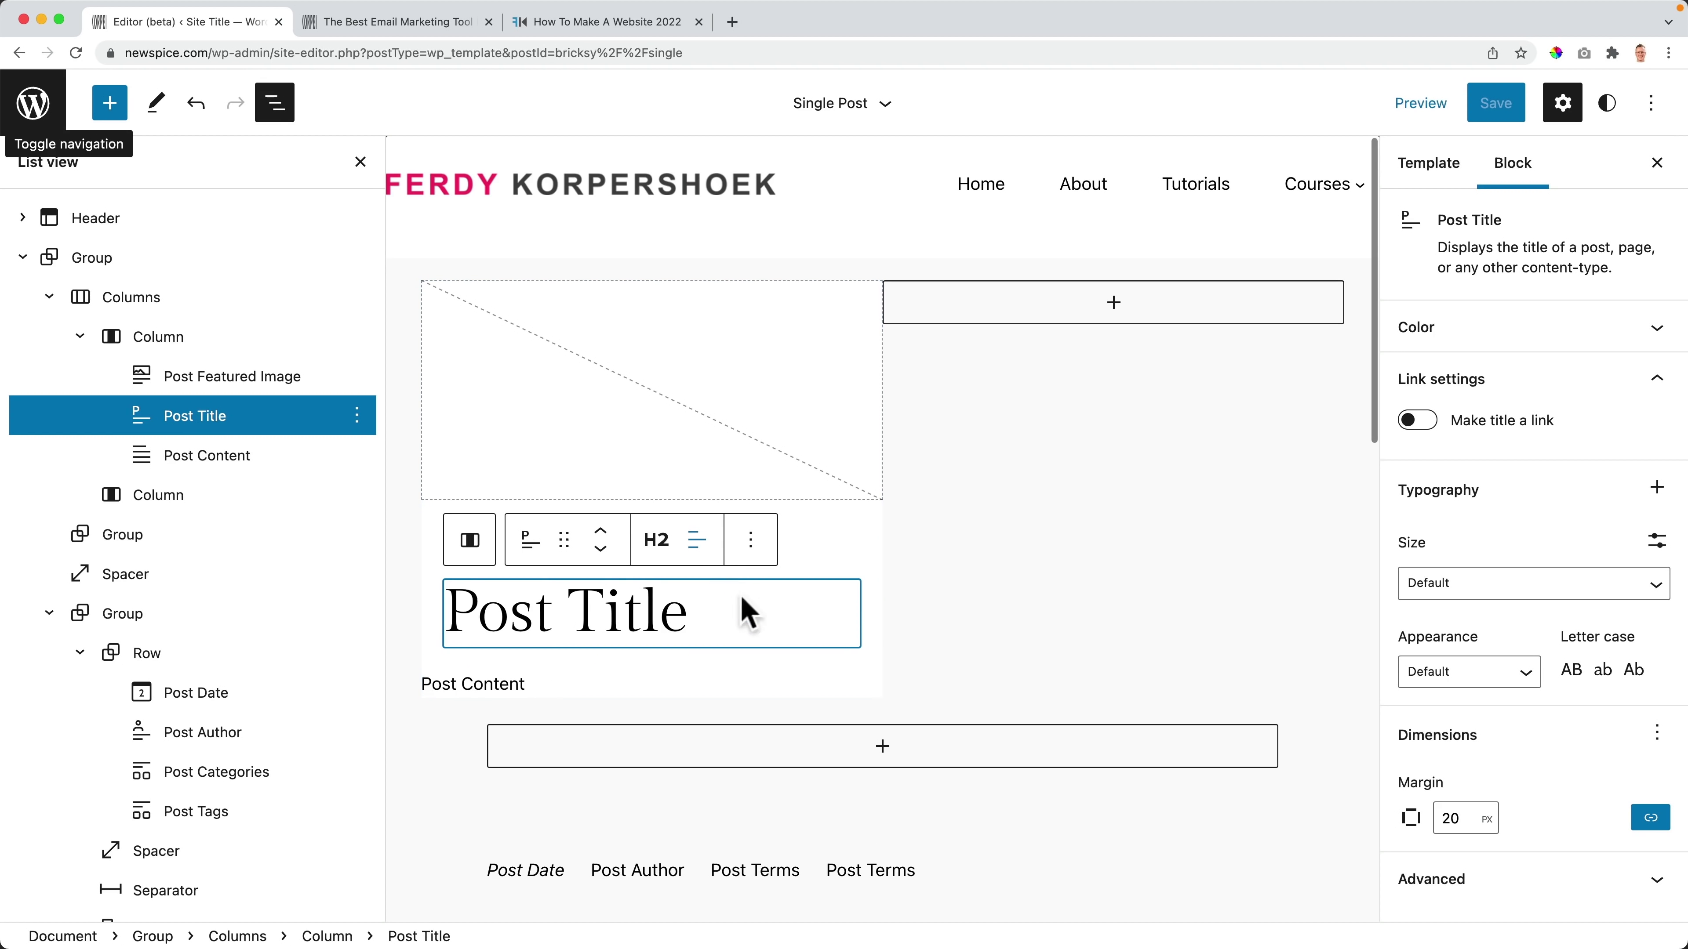
left_click(601, 532)
left_click(1480, 110)
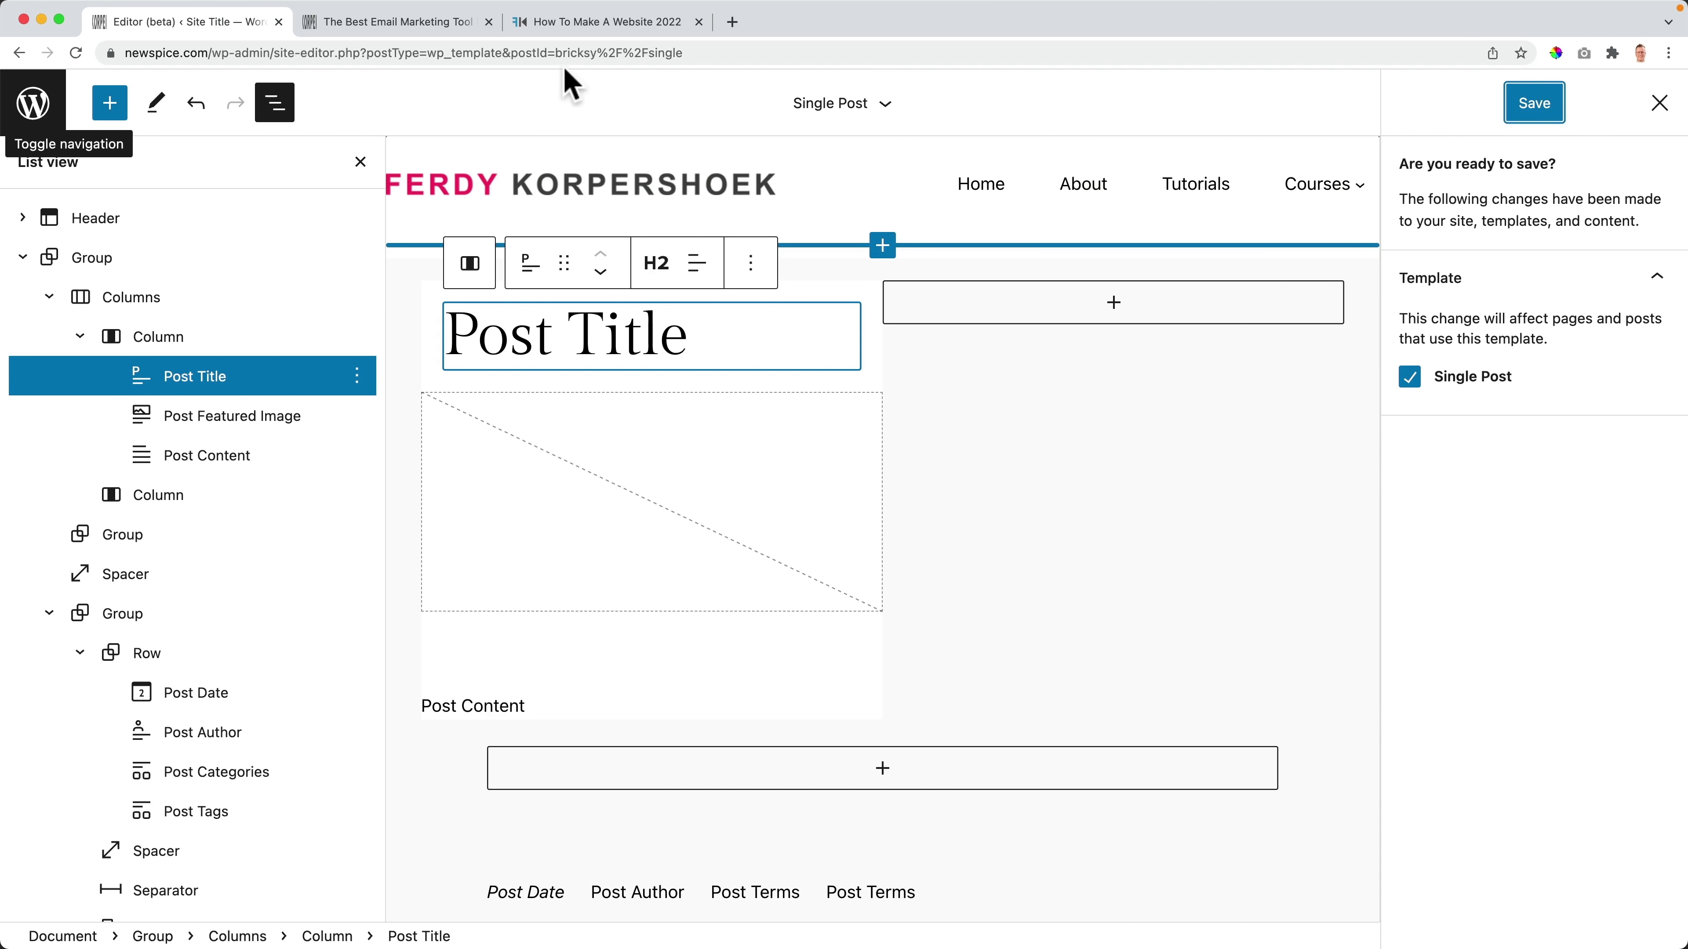
Step: Reload the live post to check the order of title and featured image, and close its browser tab
left_click(429, 27)
key("super+r")
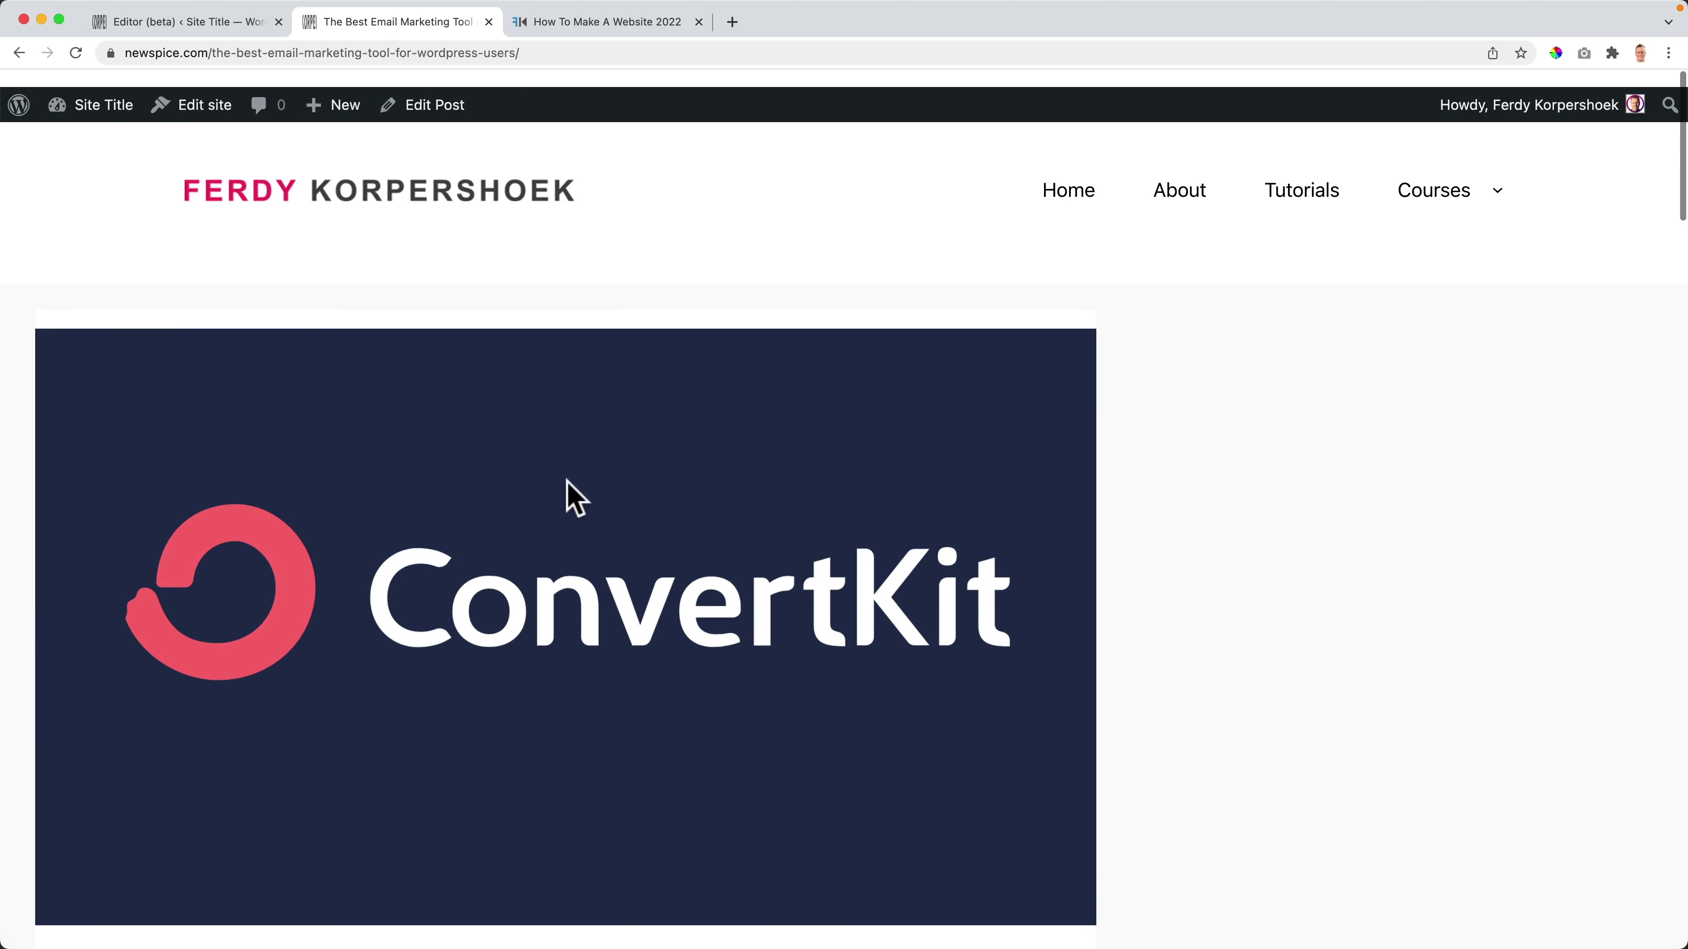
scroll(505, 380, "down", 7)
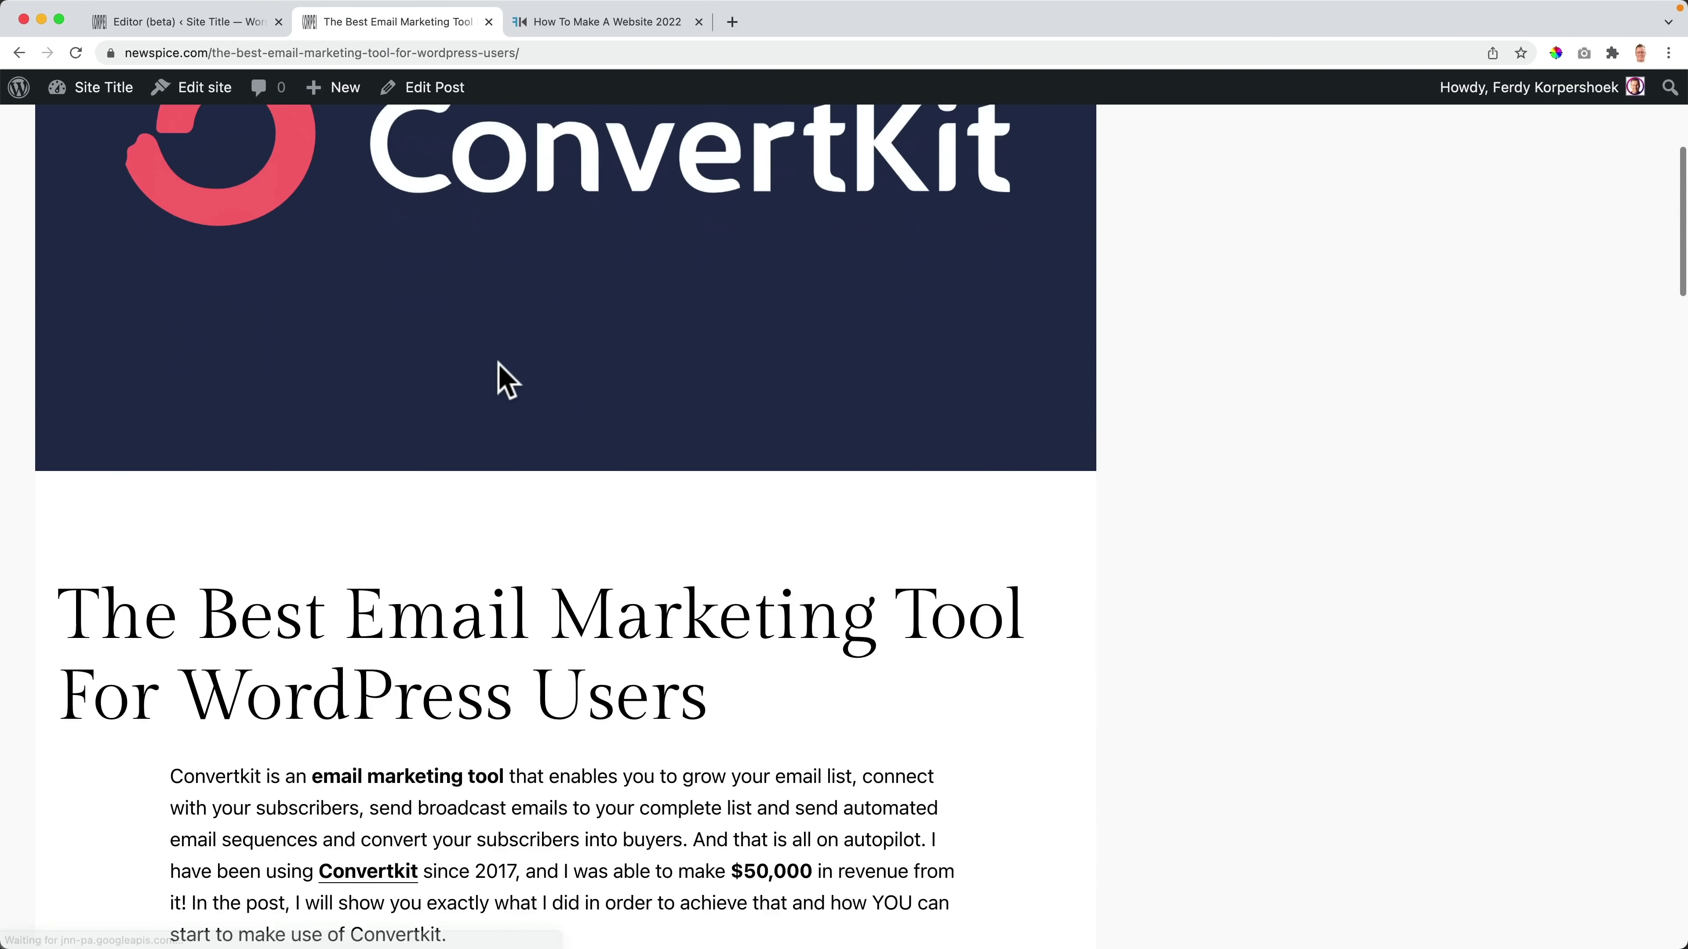
scroll(505, 380, "up", 7)
left_click(488, 22)
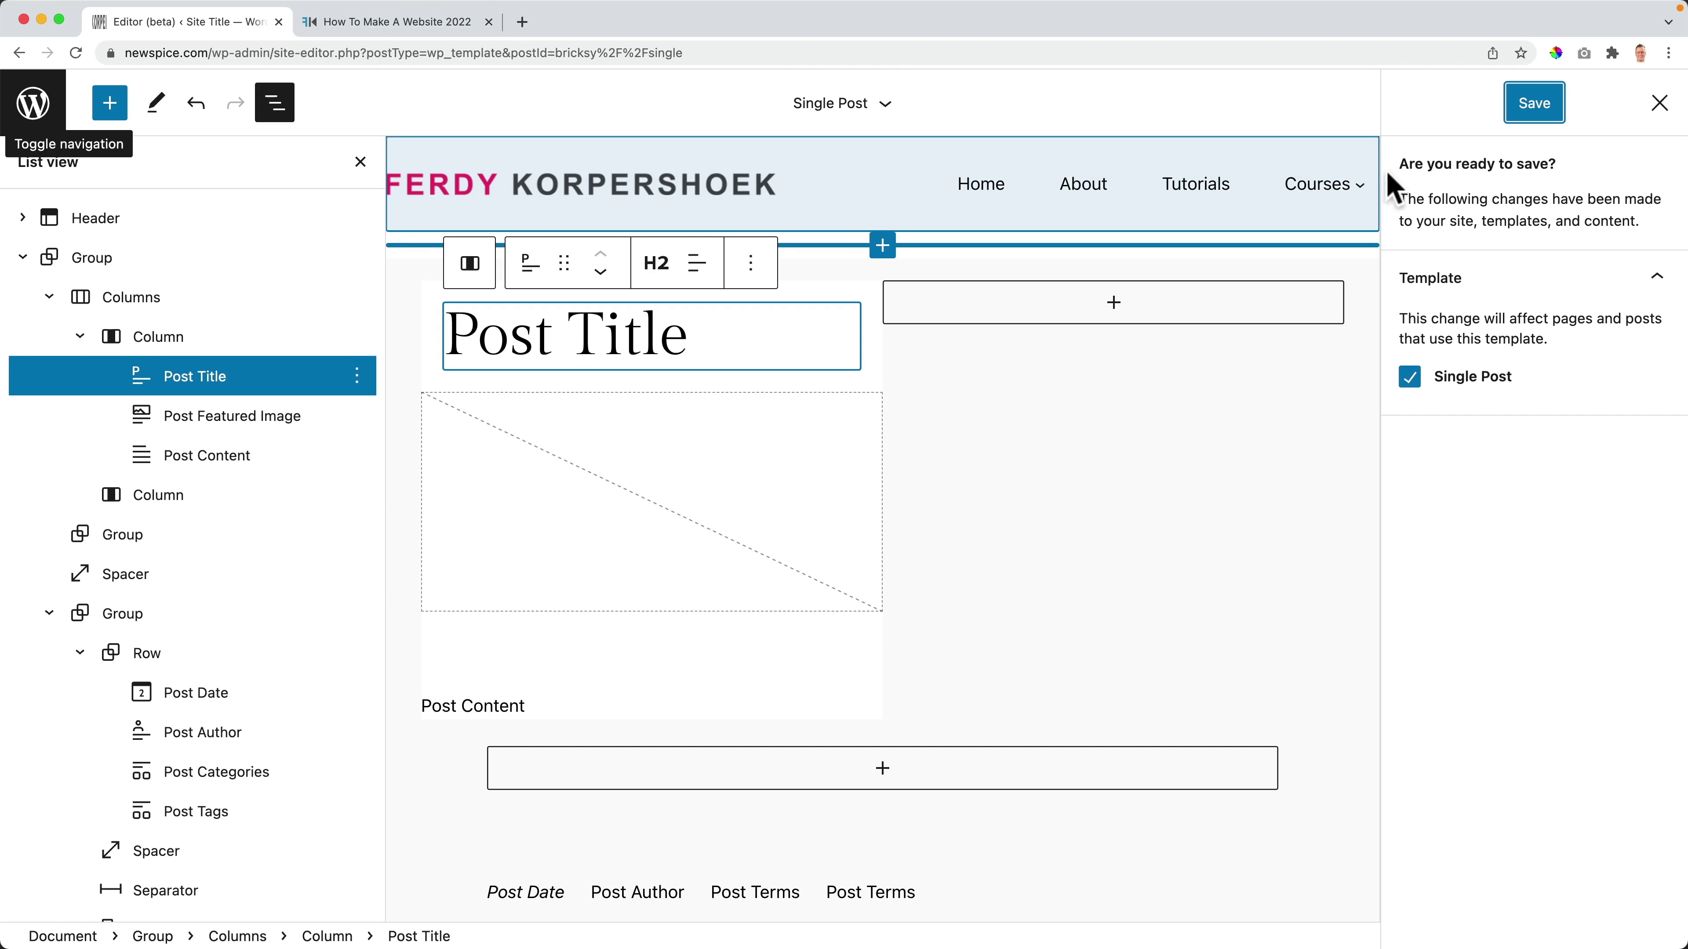
Step: Finish saving the Single Post template and open the WordPress dashboard in a new browser tab
left_click(1539, 113)
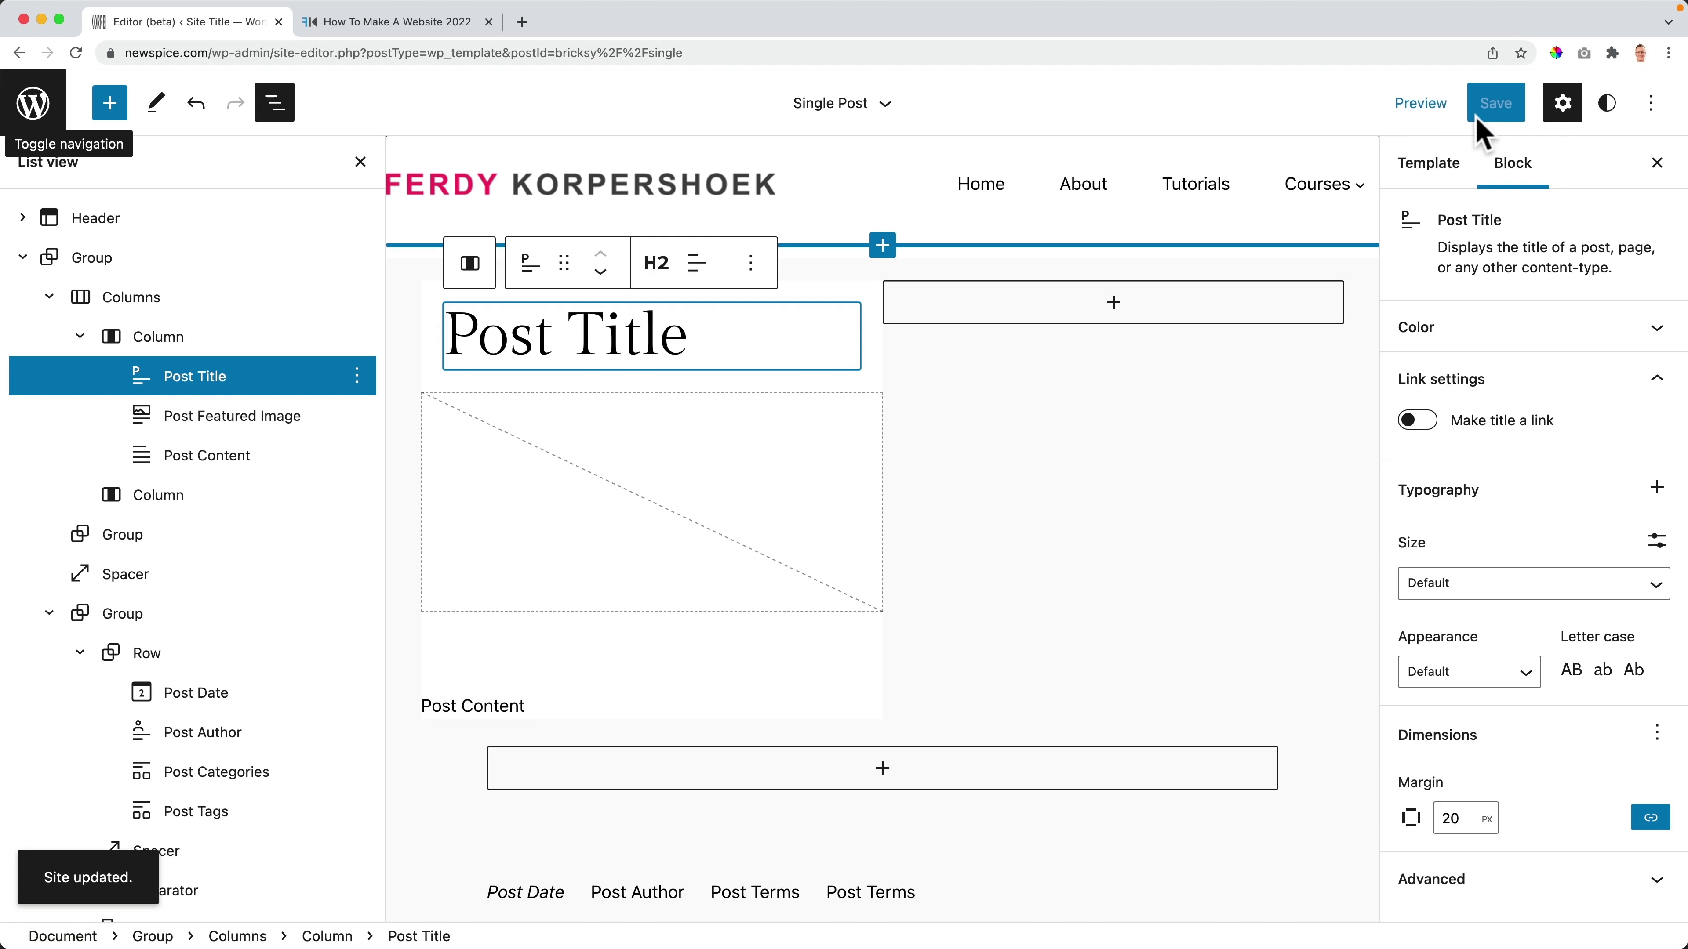
left_click(33, 103)
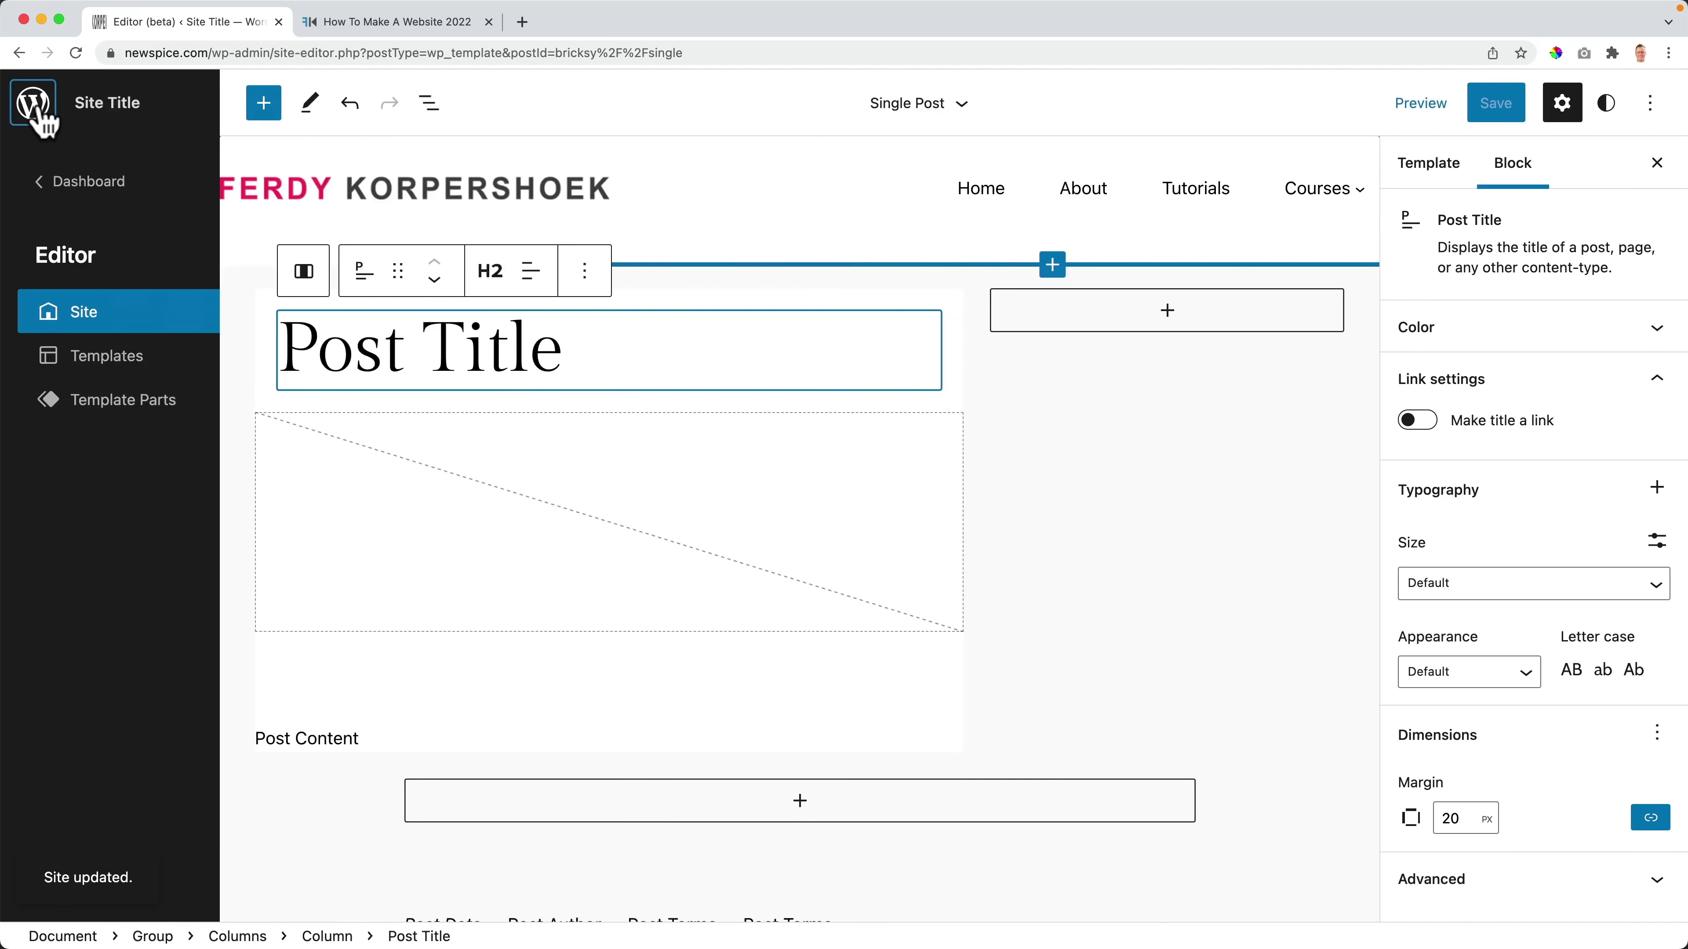
left_click(98, 186, "super")
left_click(370, 30)
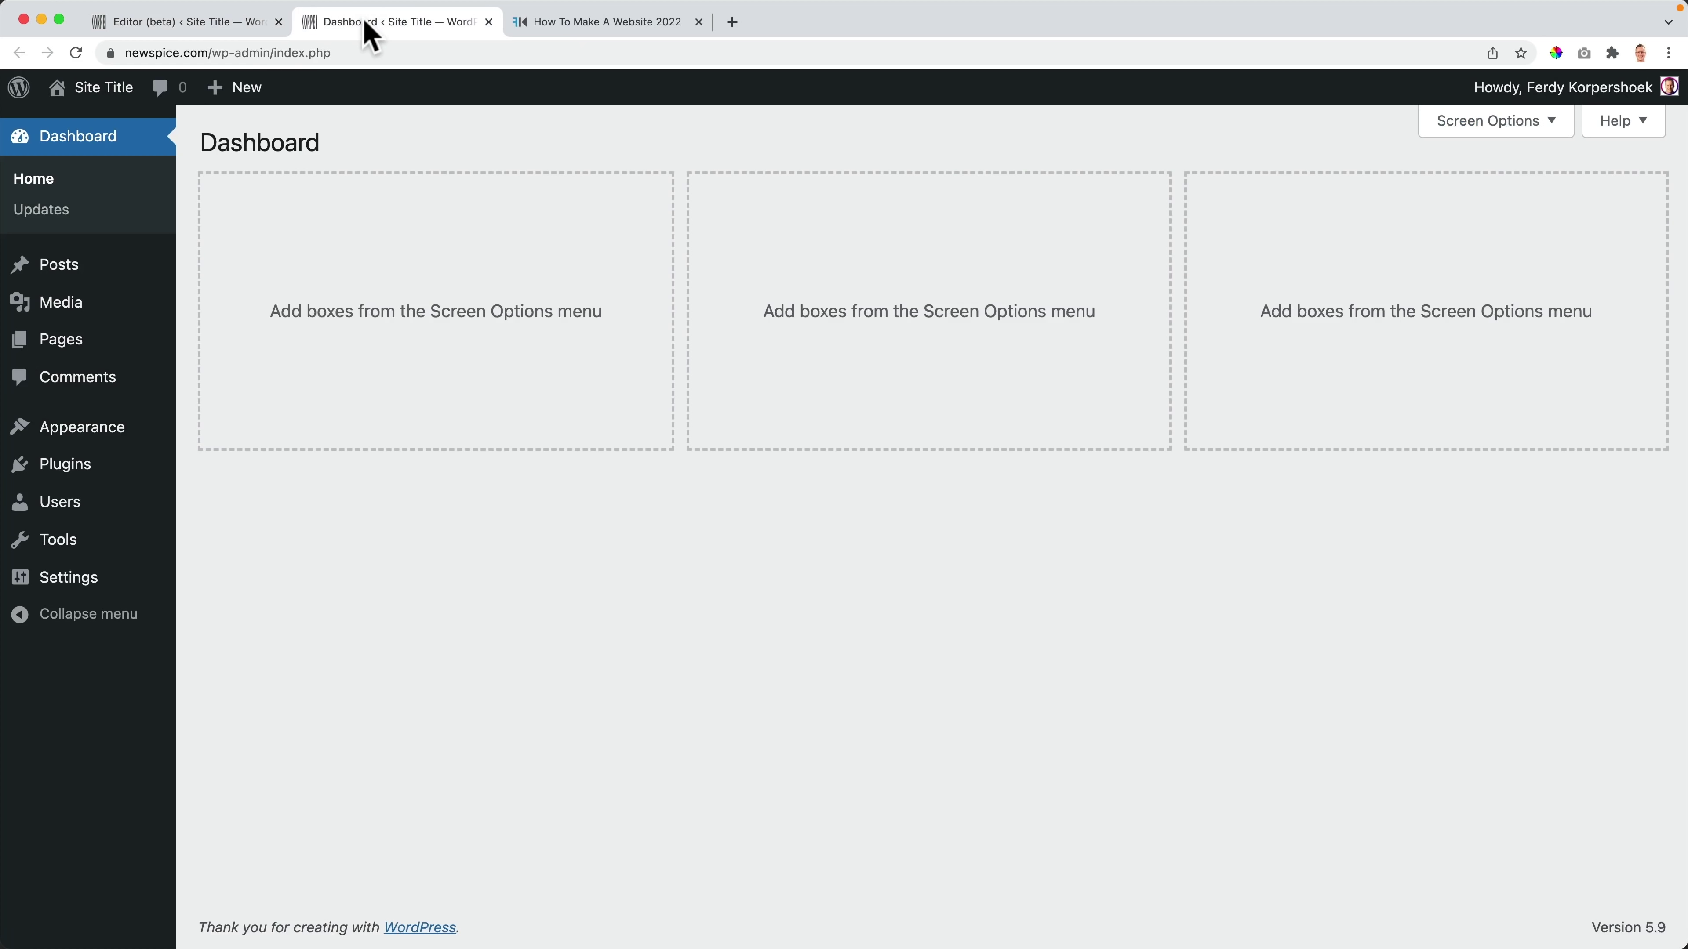
Step: Visit the live site and open the post The Best Email Marketing Tool For WordPress Users from the Tutorials page
left_click(125, 94)
left_click(1336, 174)
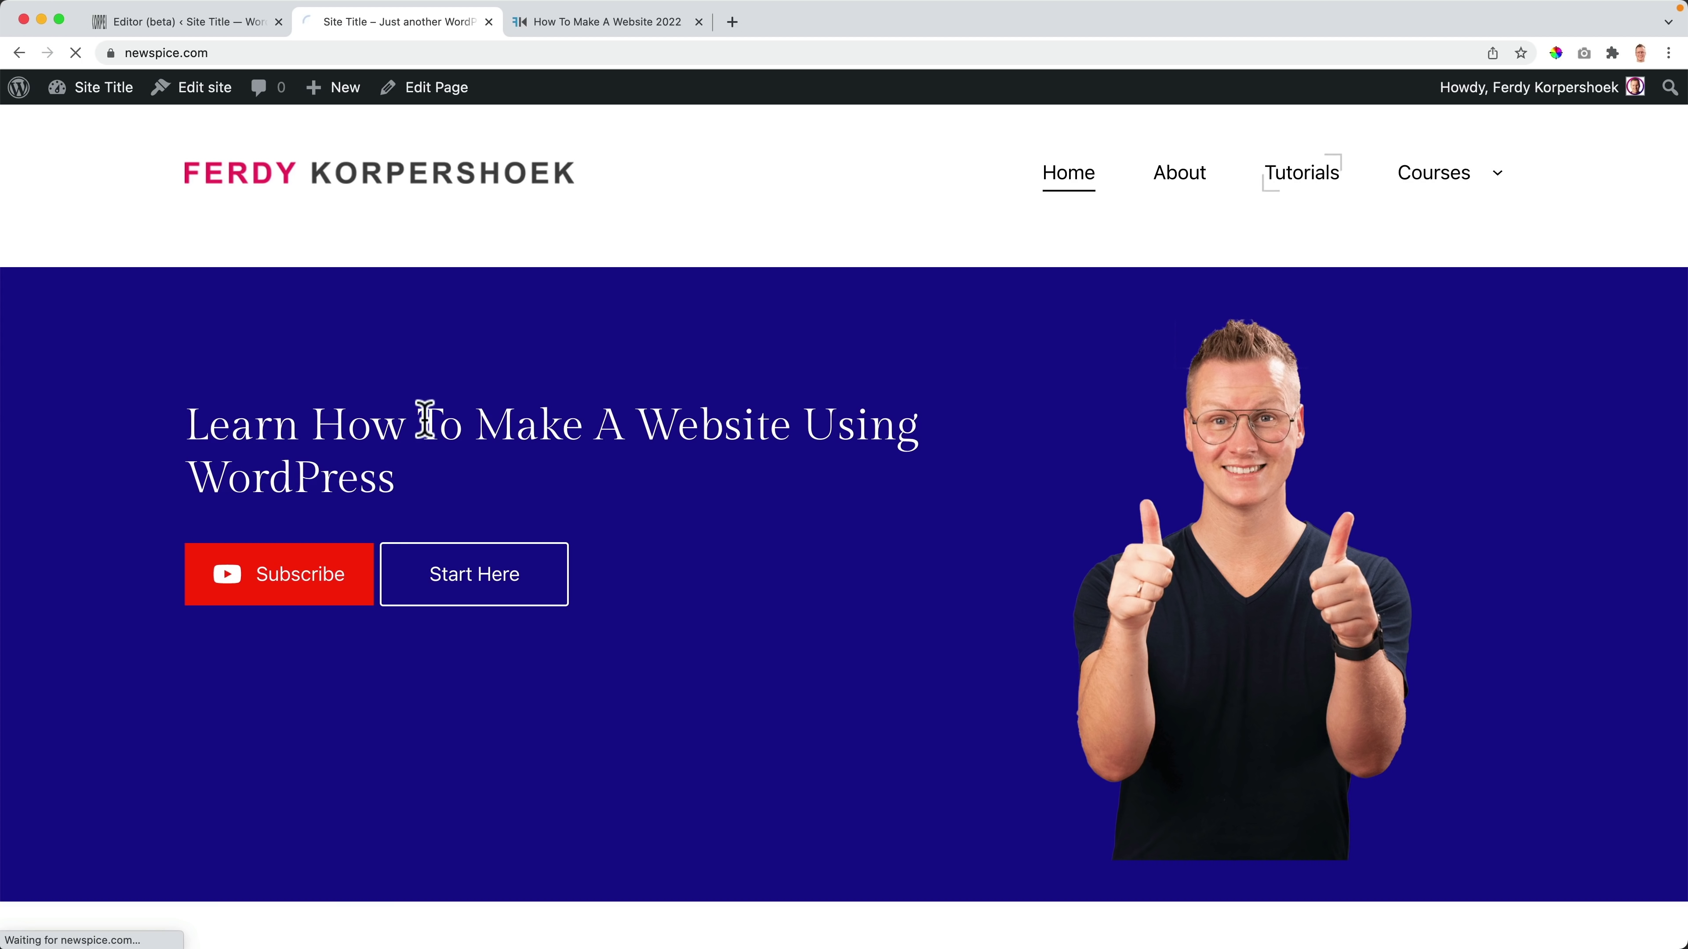
left_click(414, 463)
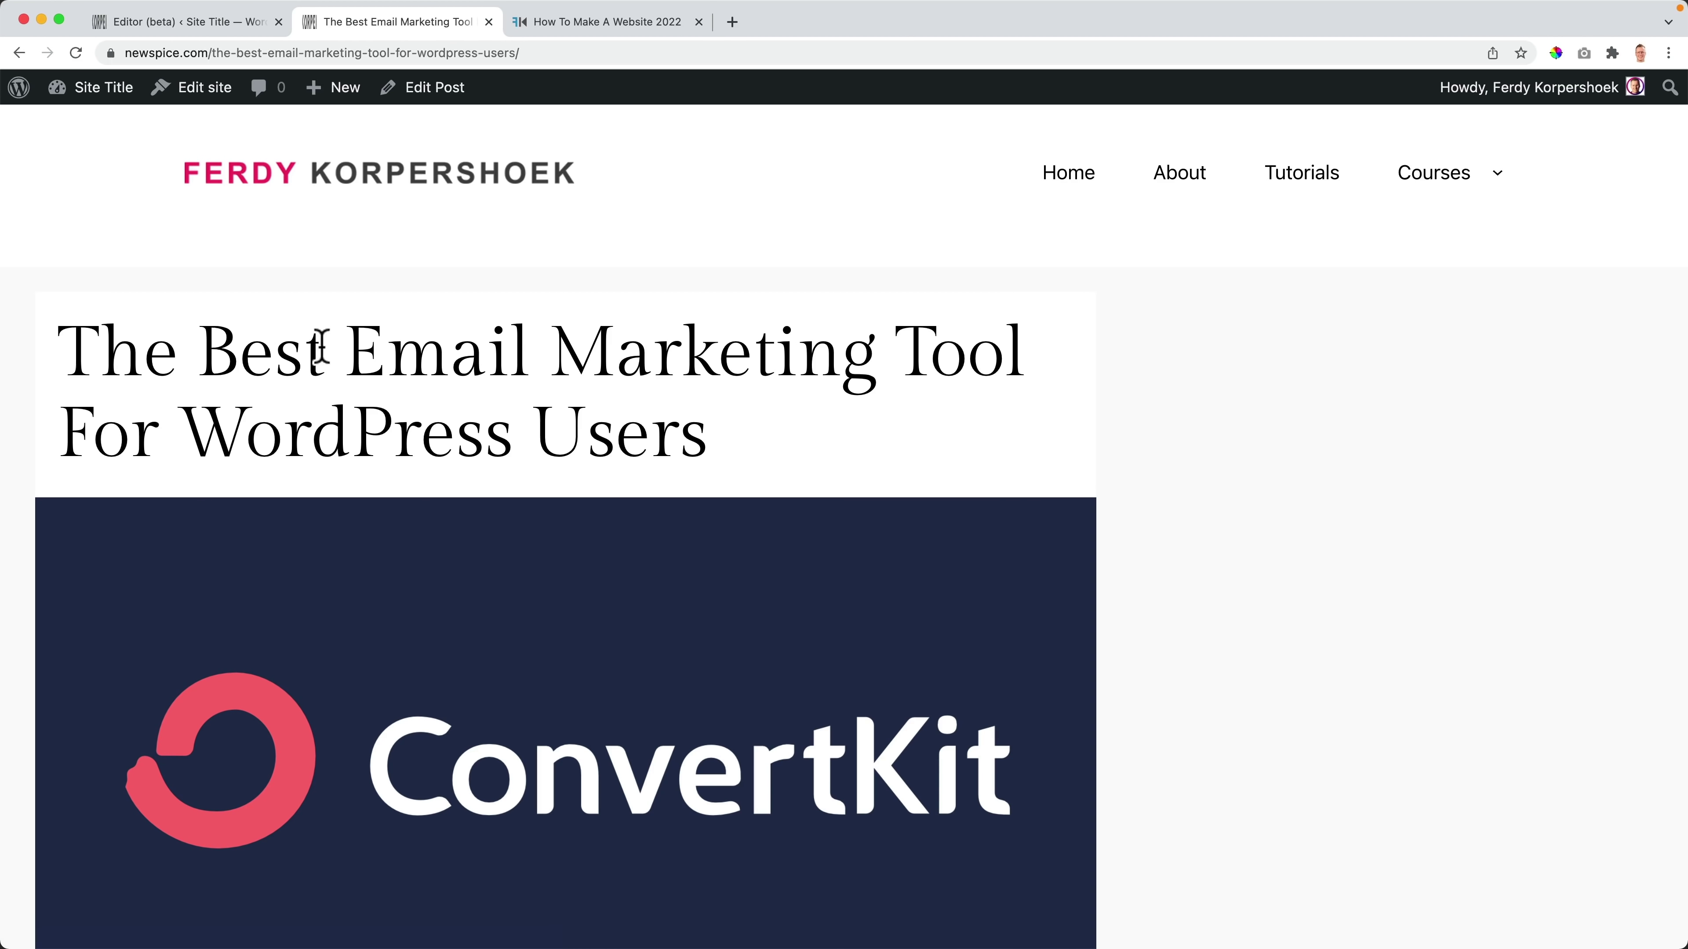
Step: Examine the live post's title, featured image, content, post details and comments, along with the empty space beside the column
scroll(321, 462, "down", 10)
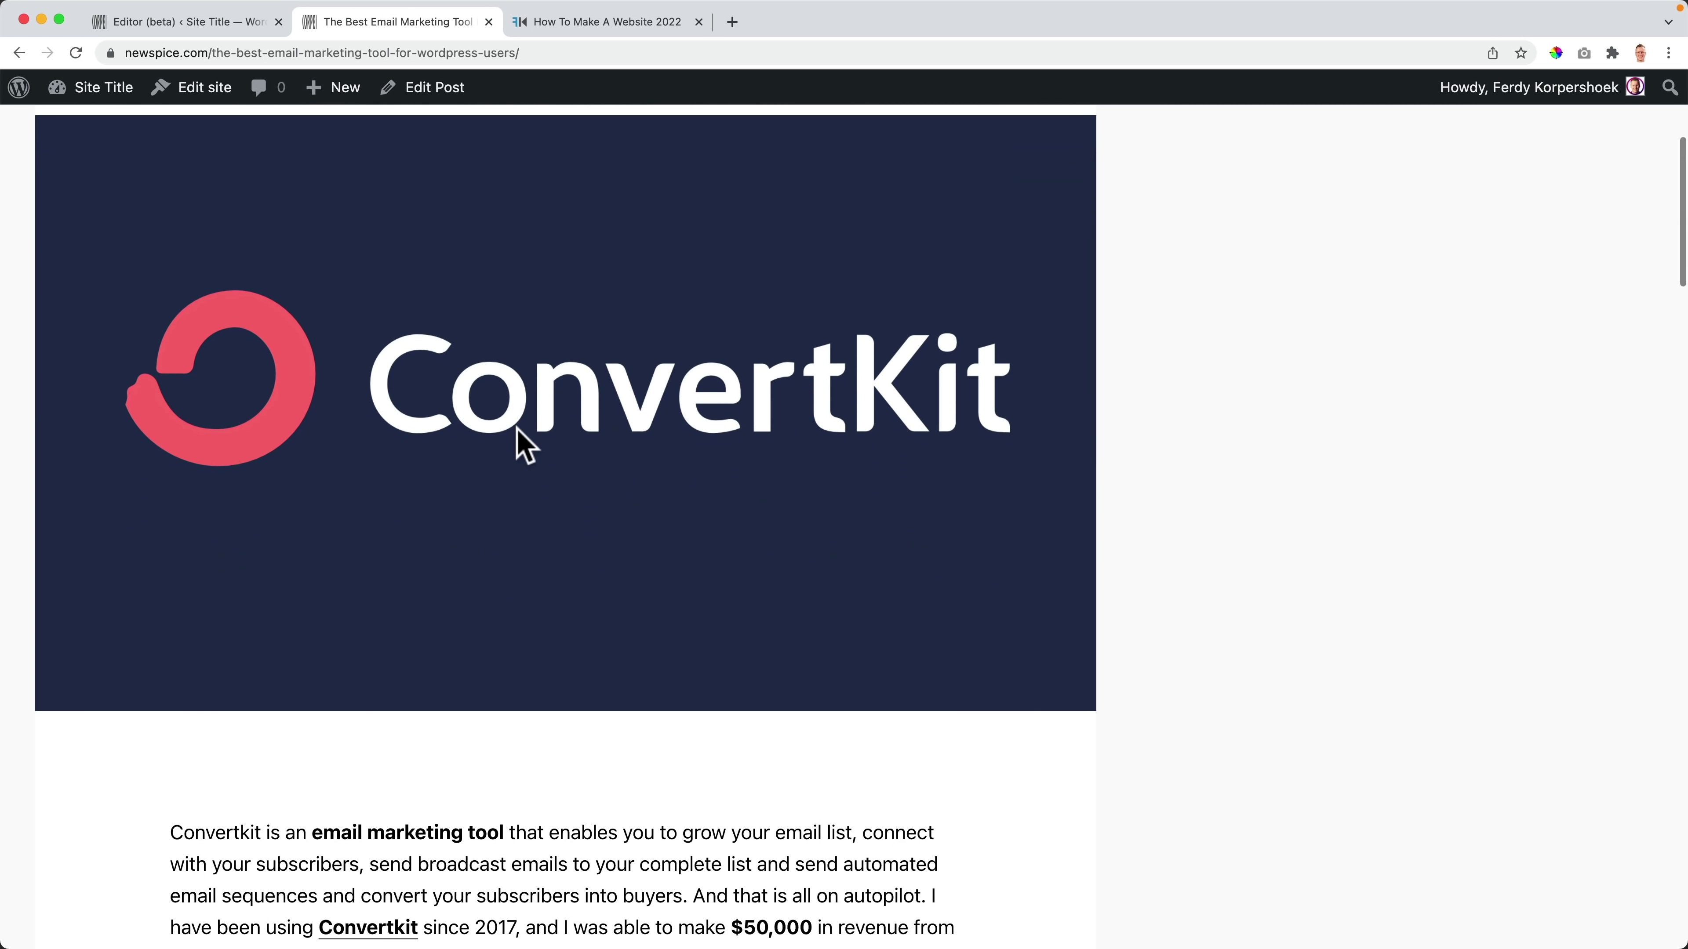
left_click_drag(253, 415, 594, 417)
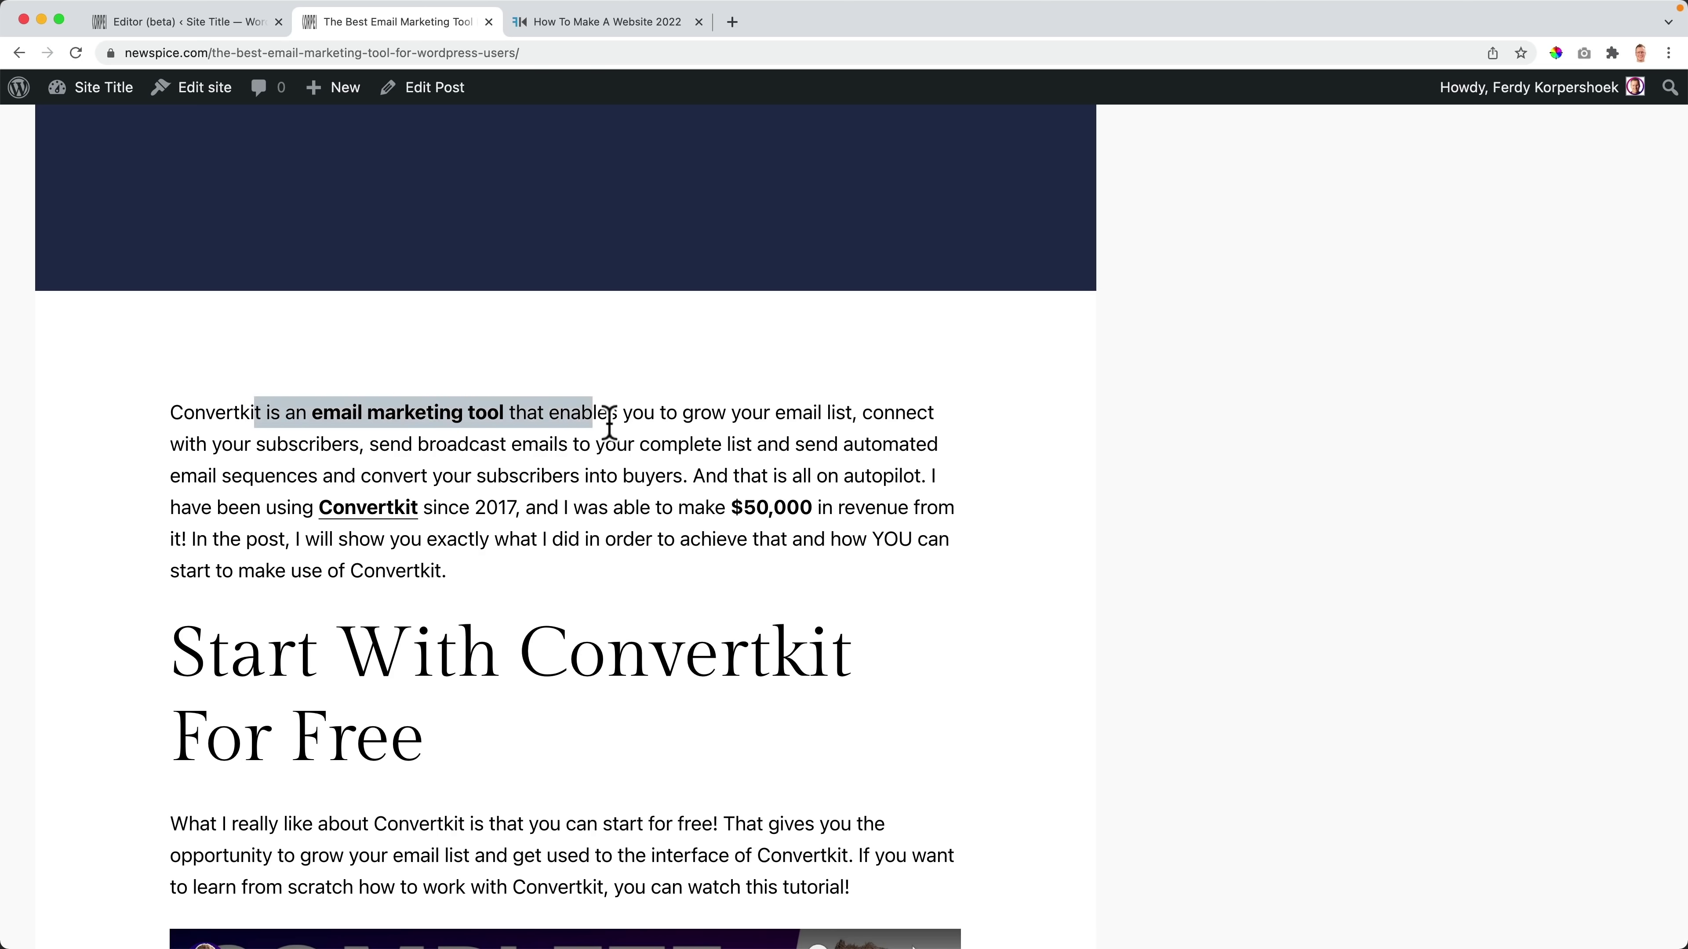
left_click(602, 433)
scroll(614, 453, "down", 7)
scroll(622, 466, "down", 9)
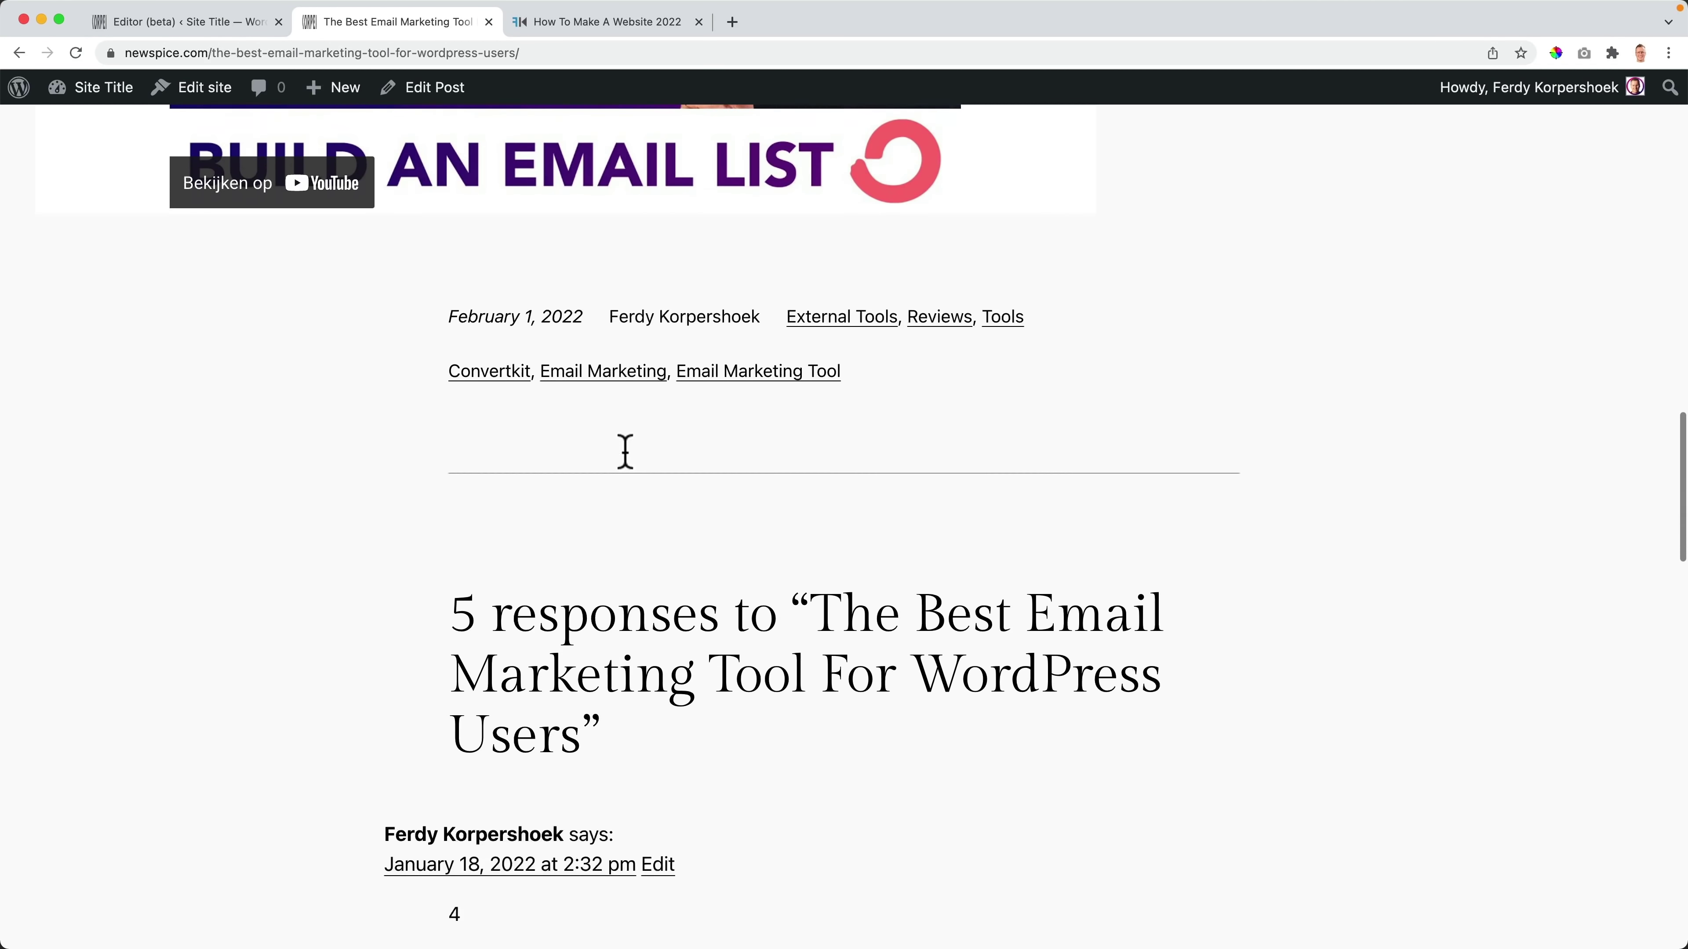
scroll(626, 453, "up", 15)
scroll(625, 465, "down", 12)
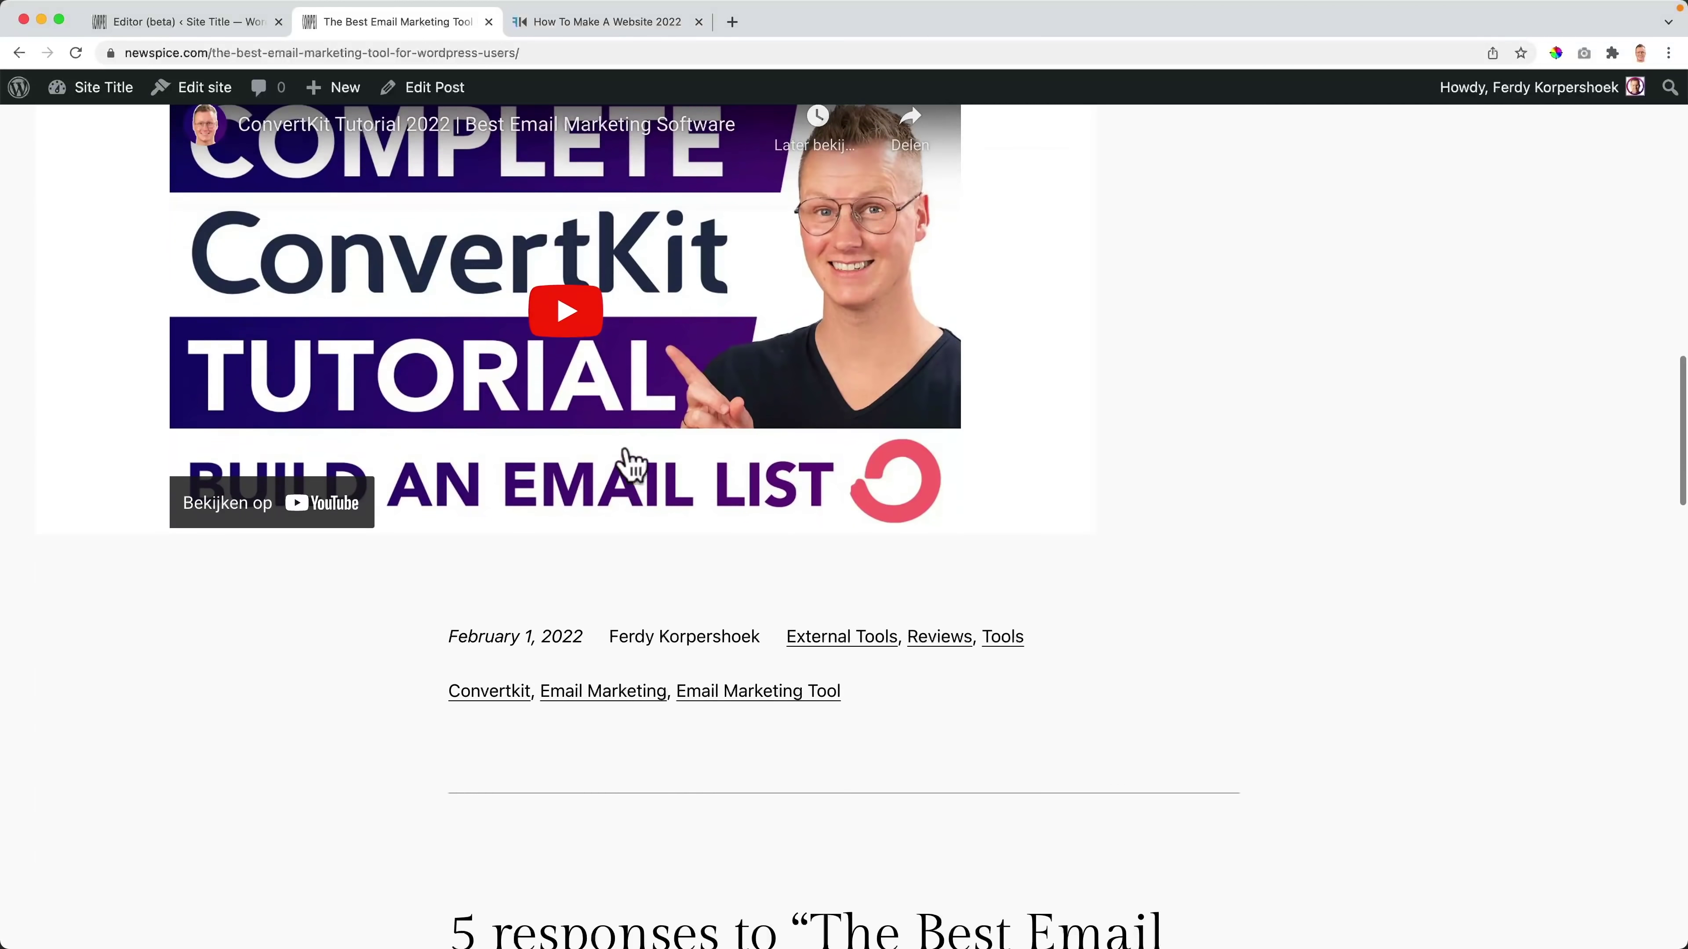
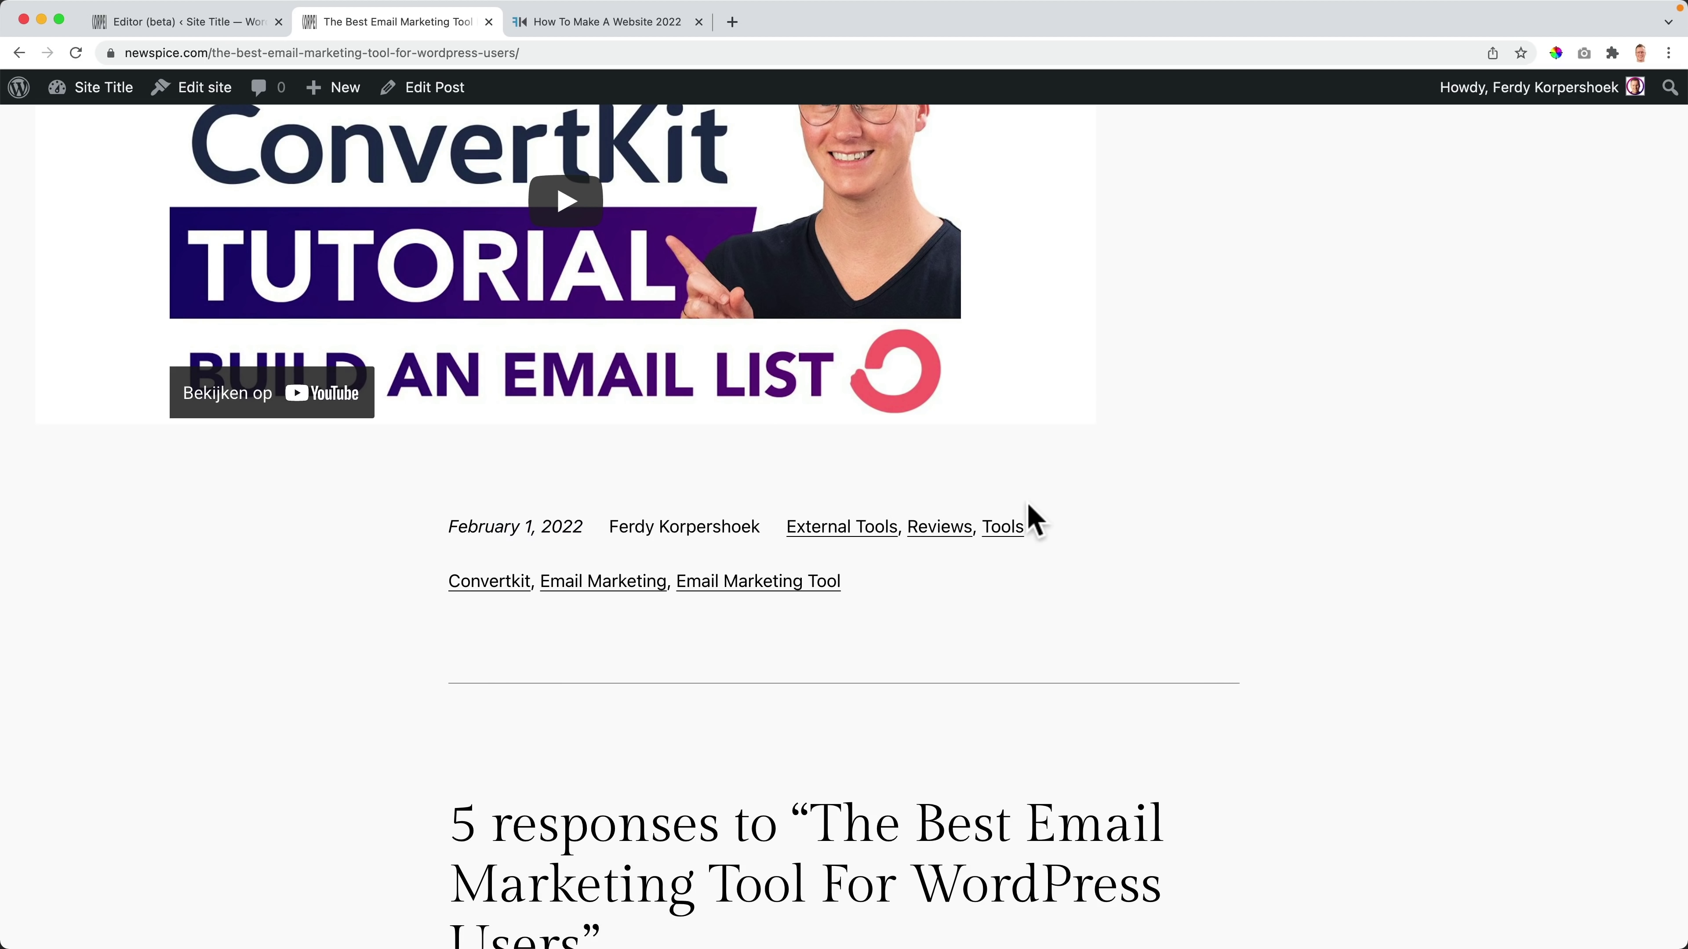
scroll(993, 505, "down", 10)
scroll(641, 479, "up", 12)
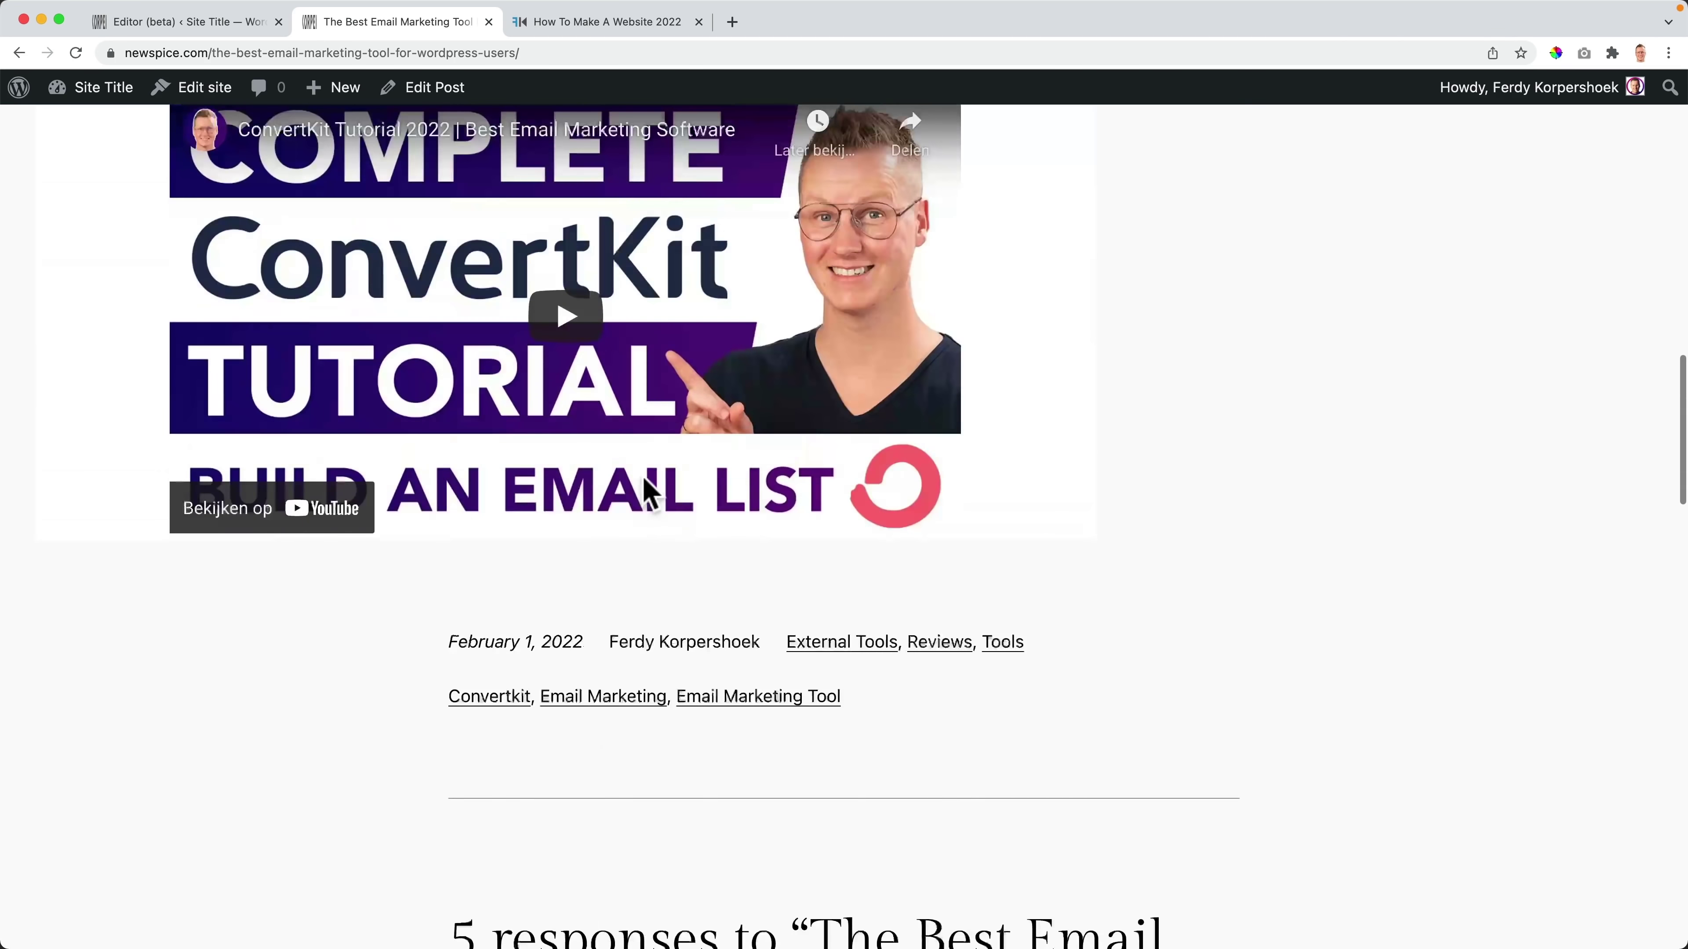
scroll(643, 489, "up", 15)
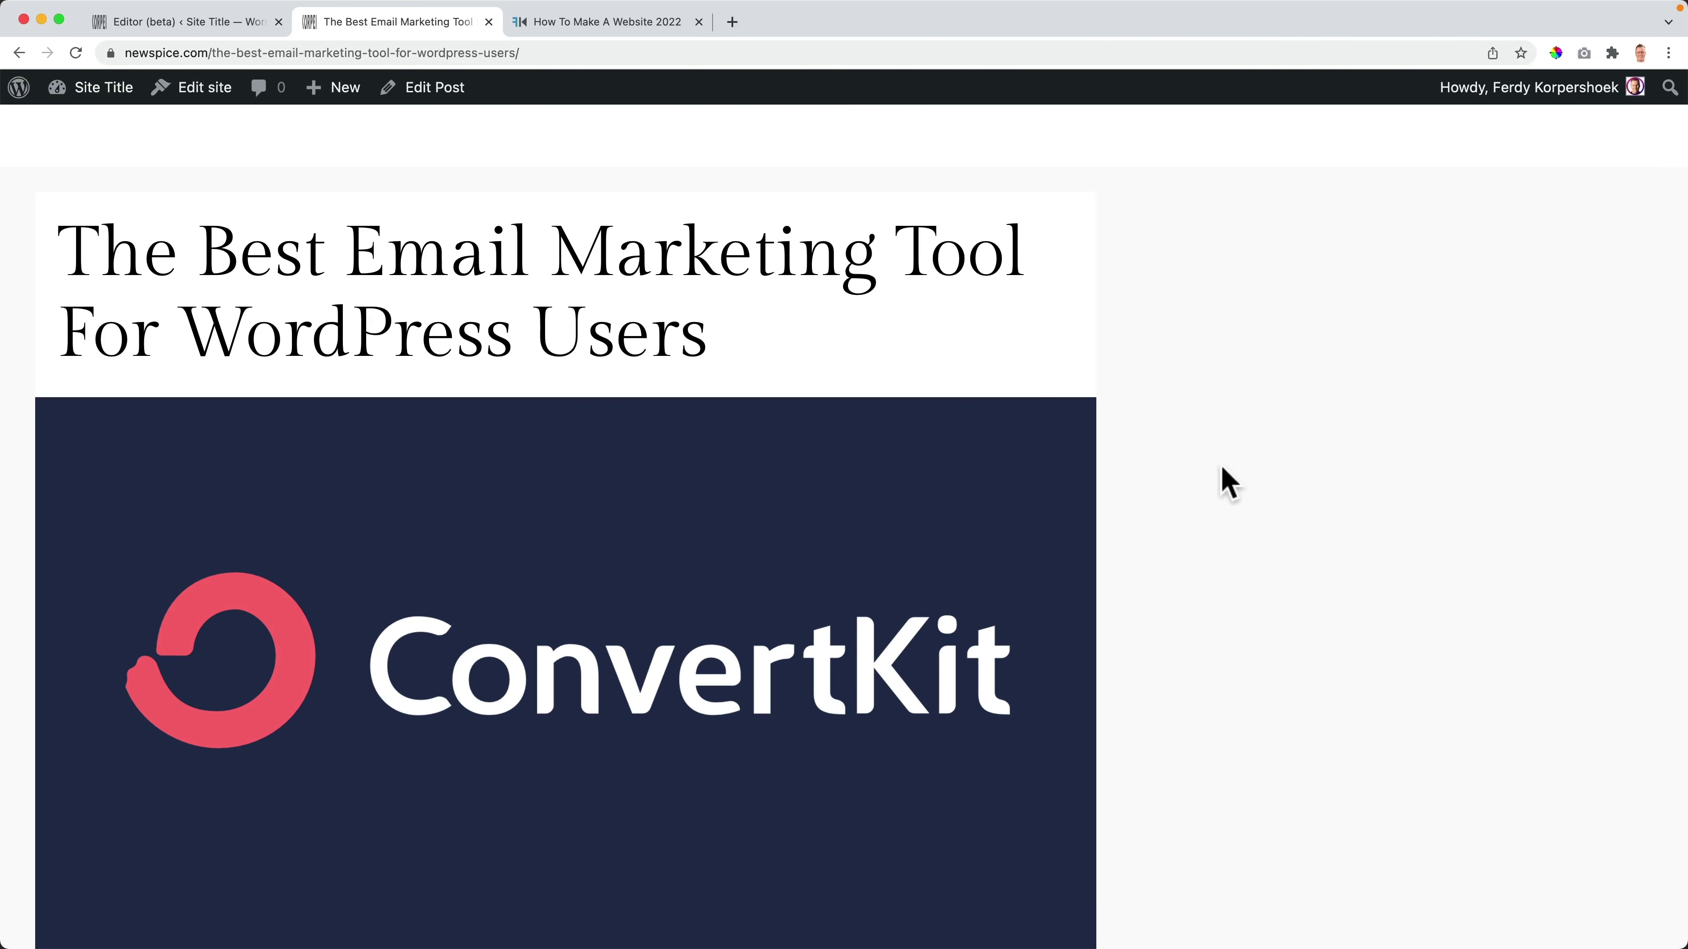
Step: Return to the Single Post template editor and insert a Posts block in the empty 33,33% column
left_click(207, 27)
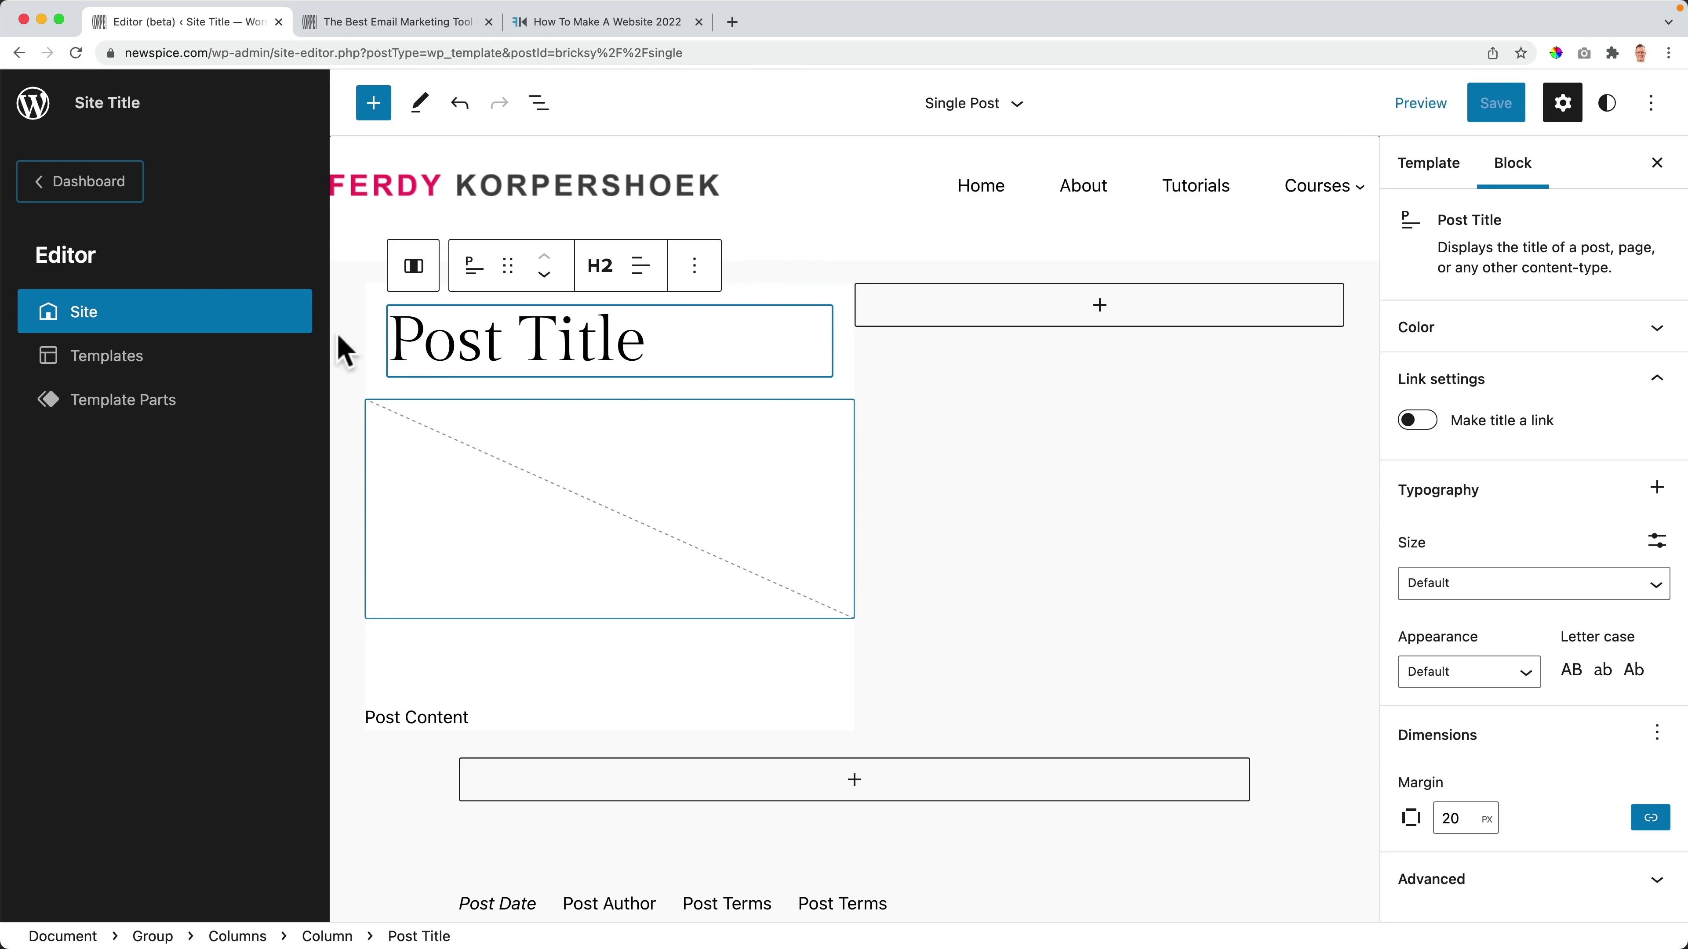
left_click(538, 106)
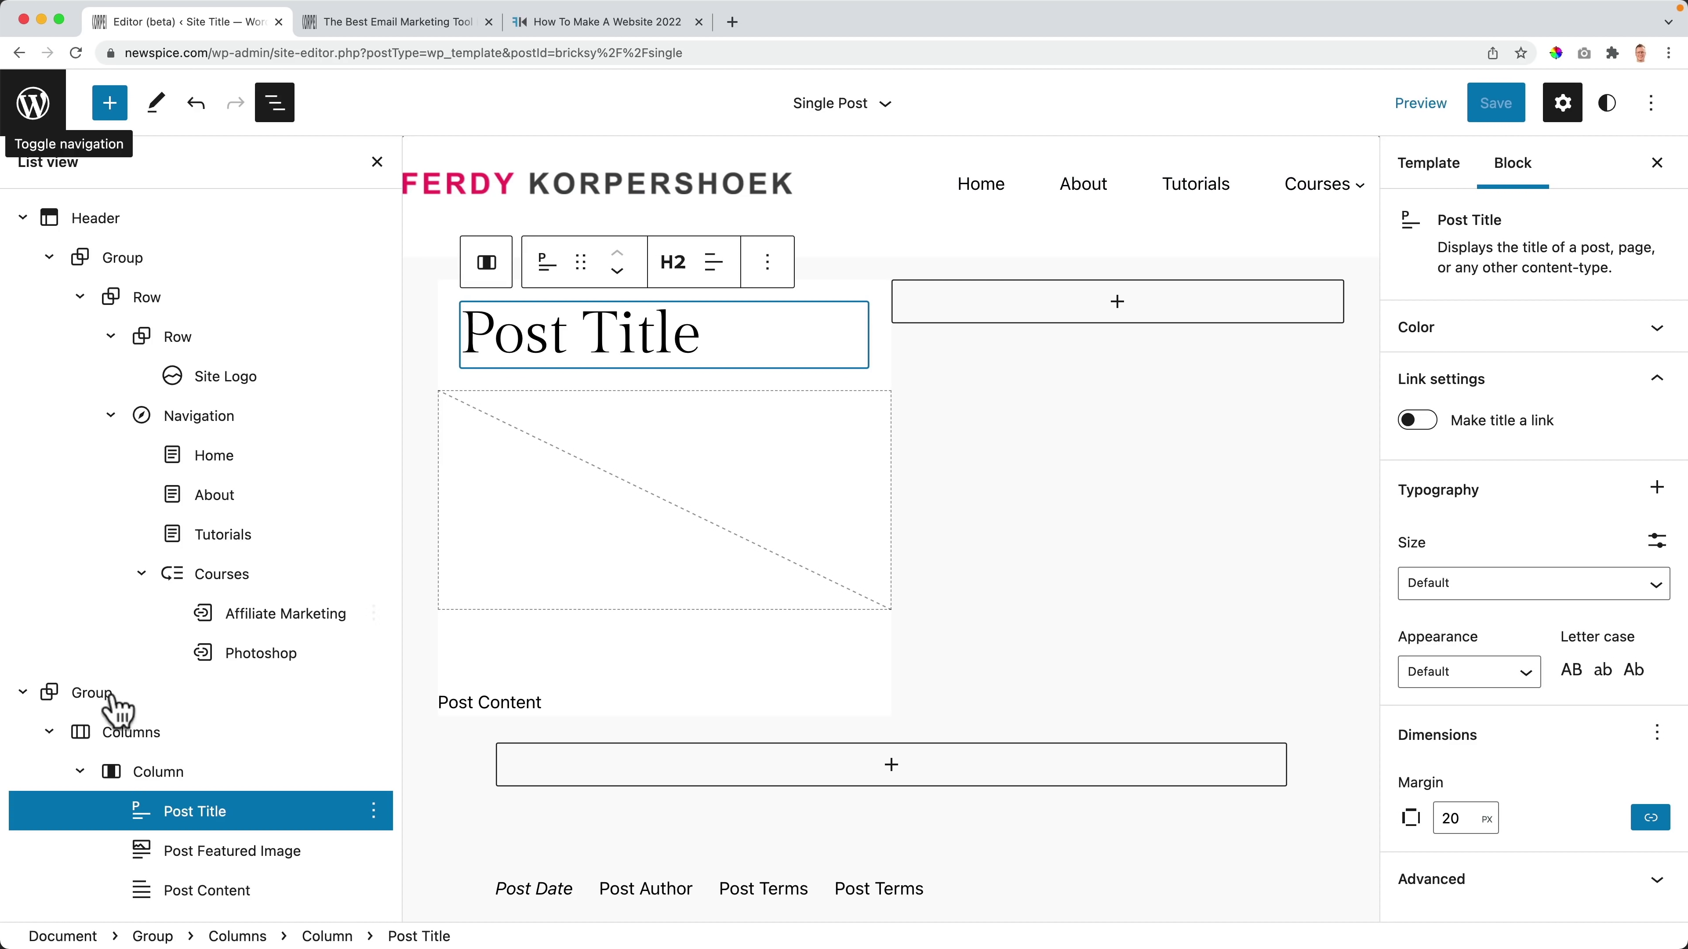
left_click(137, 773)
left_click(79, 771)
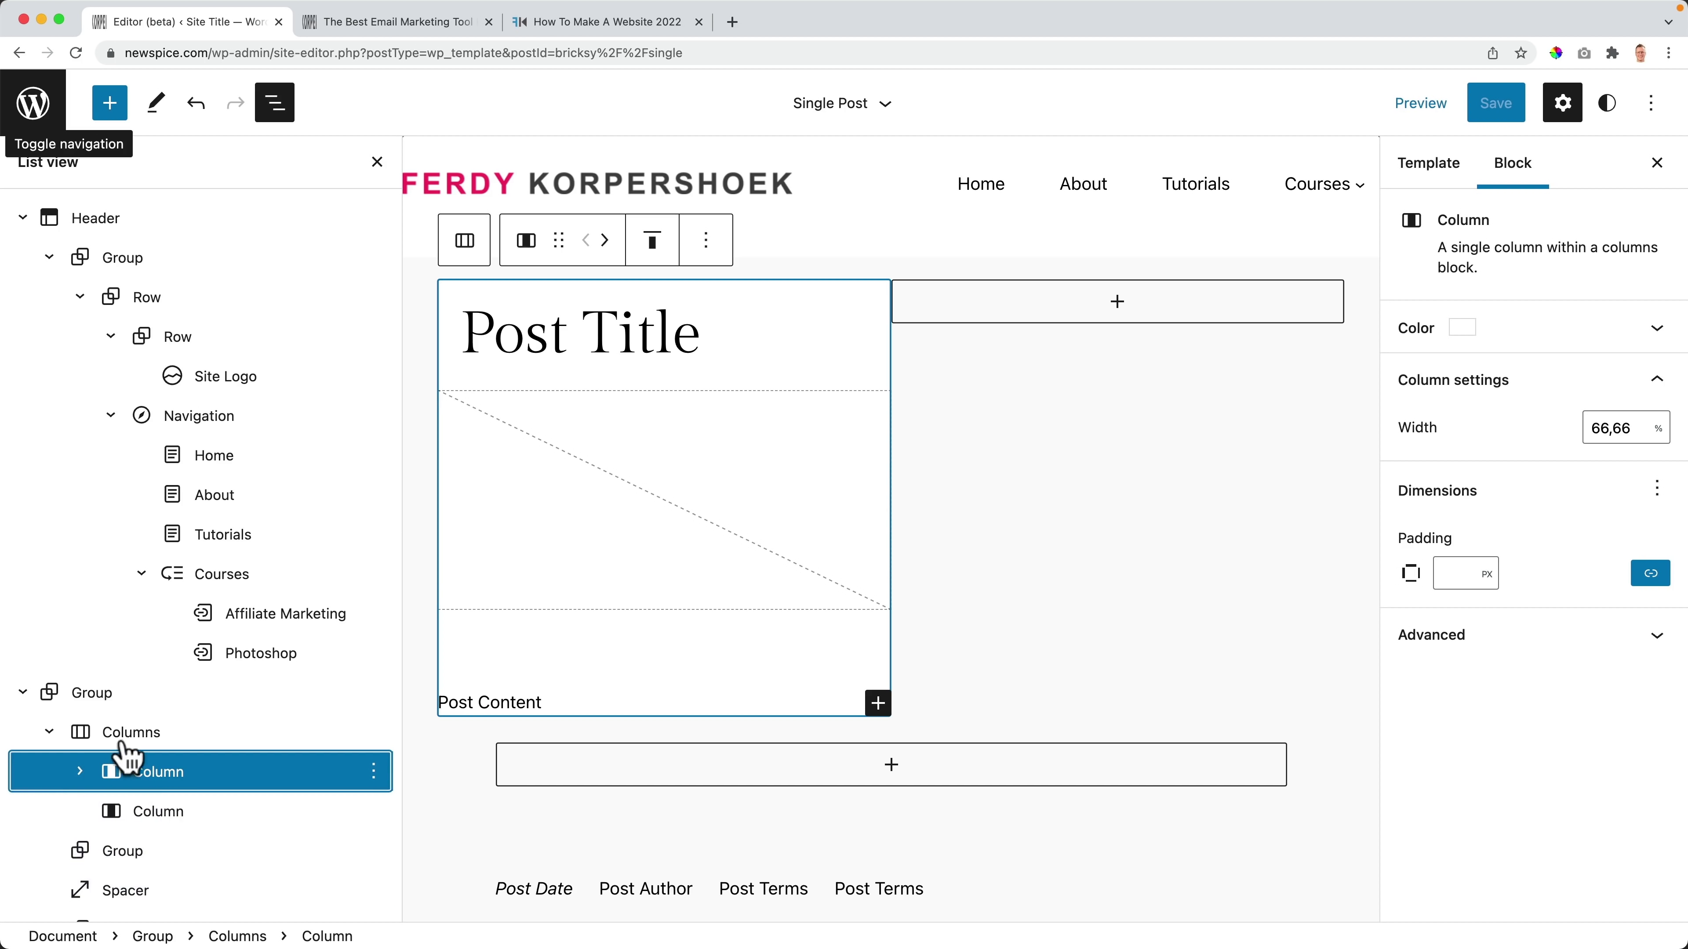
scroll(174, 698, "down", 3)
left_click(156, 615)
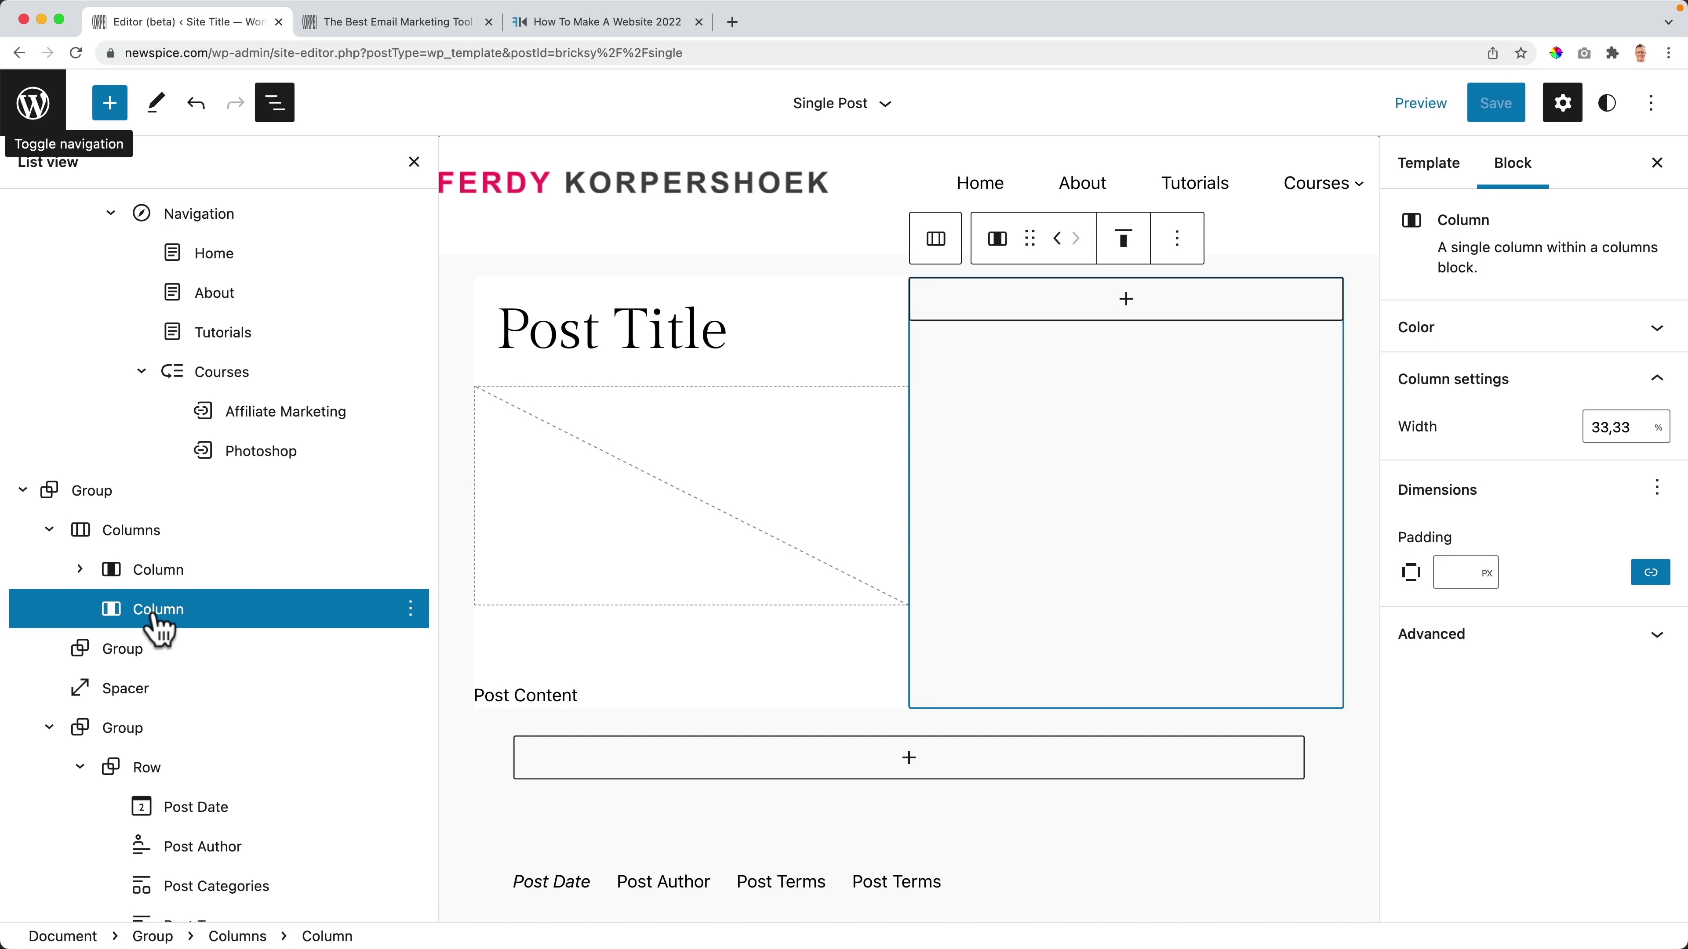
left_click(1126, 301)
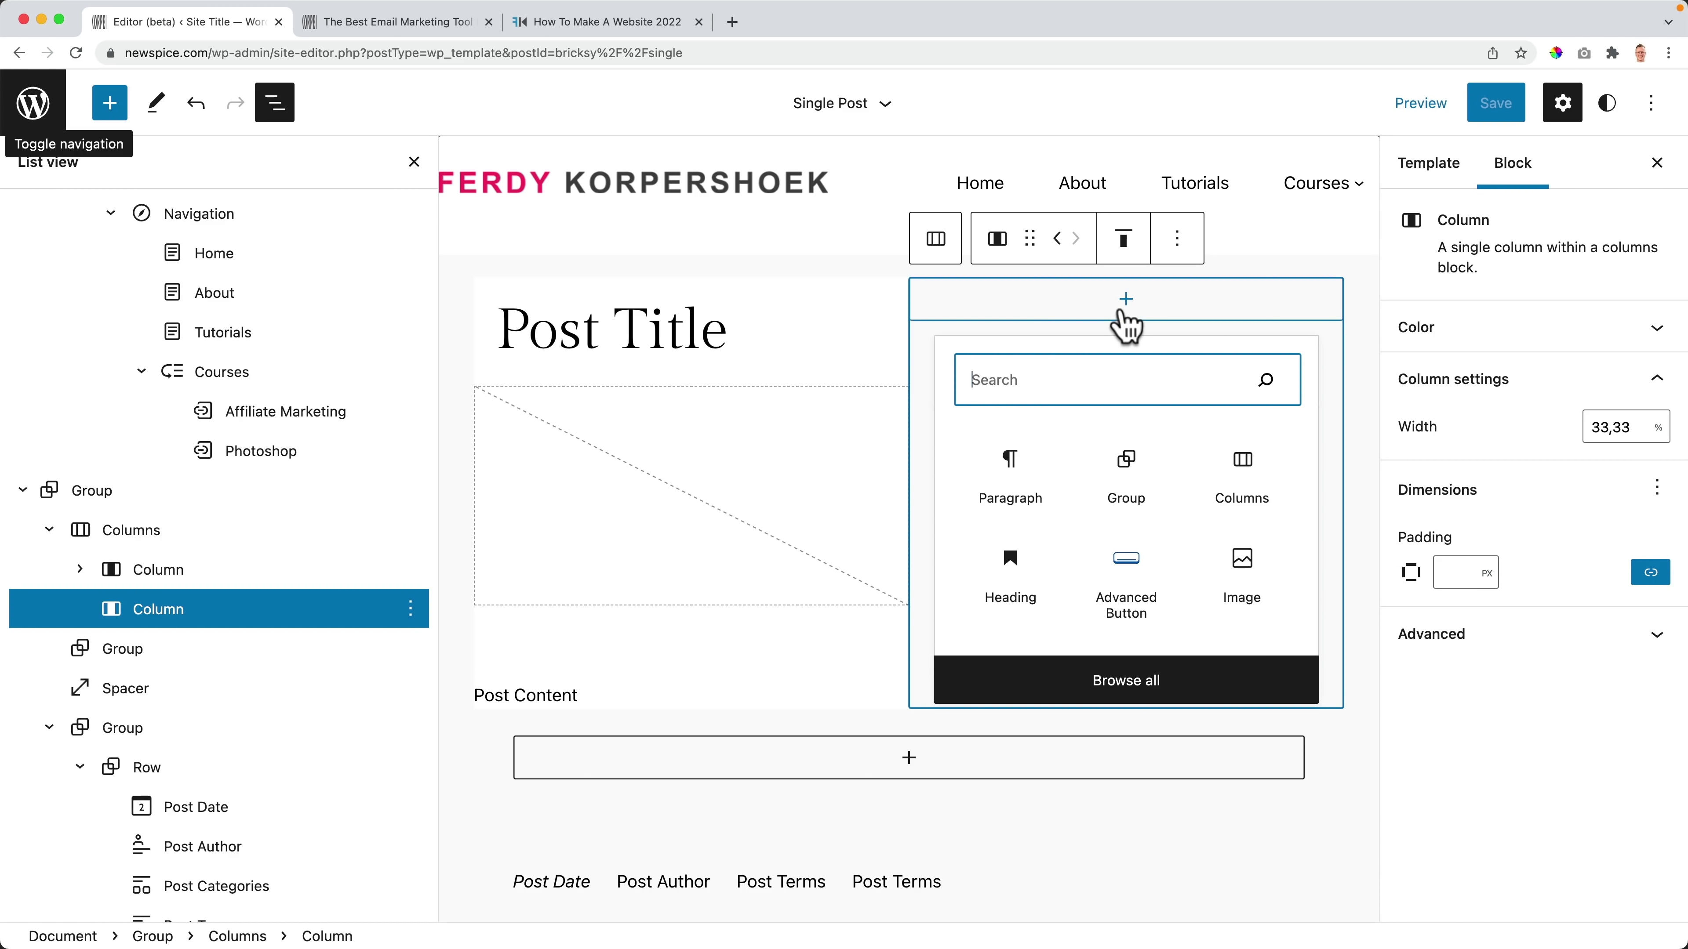
type("latest")
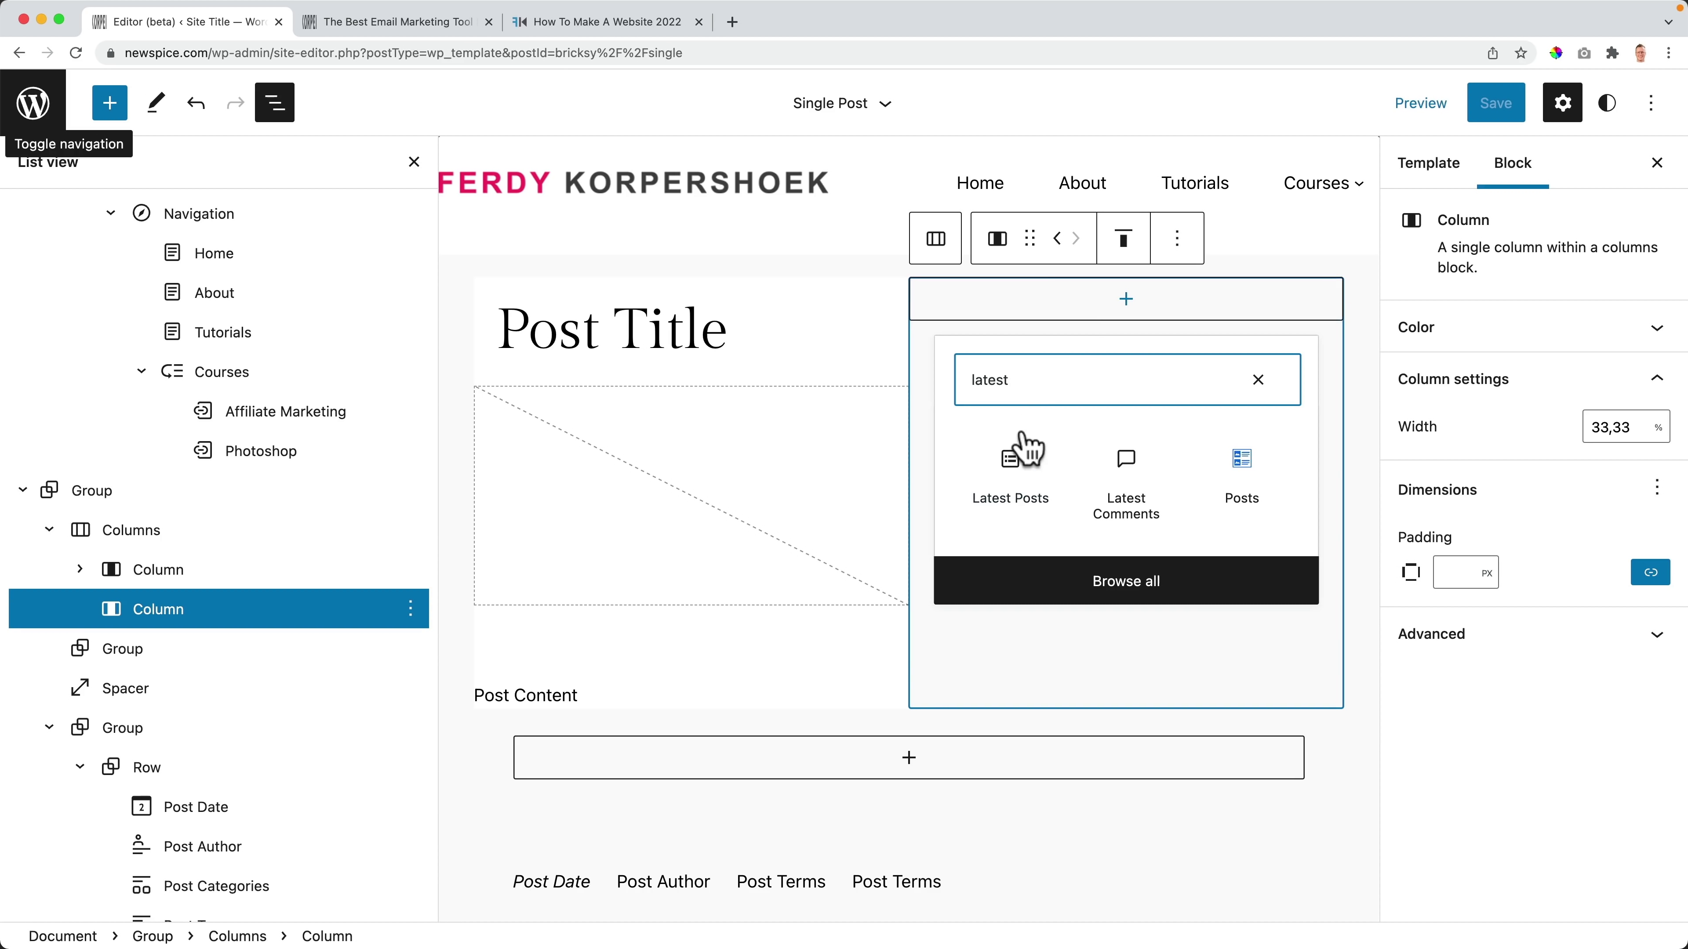
left_click(1244, 468)
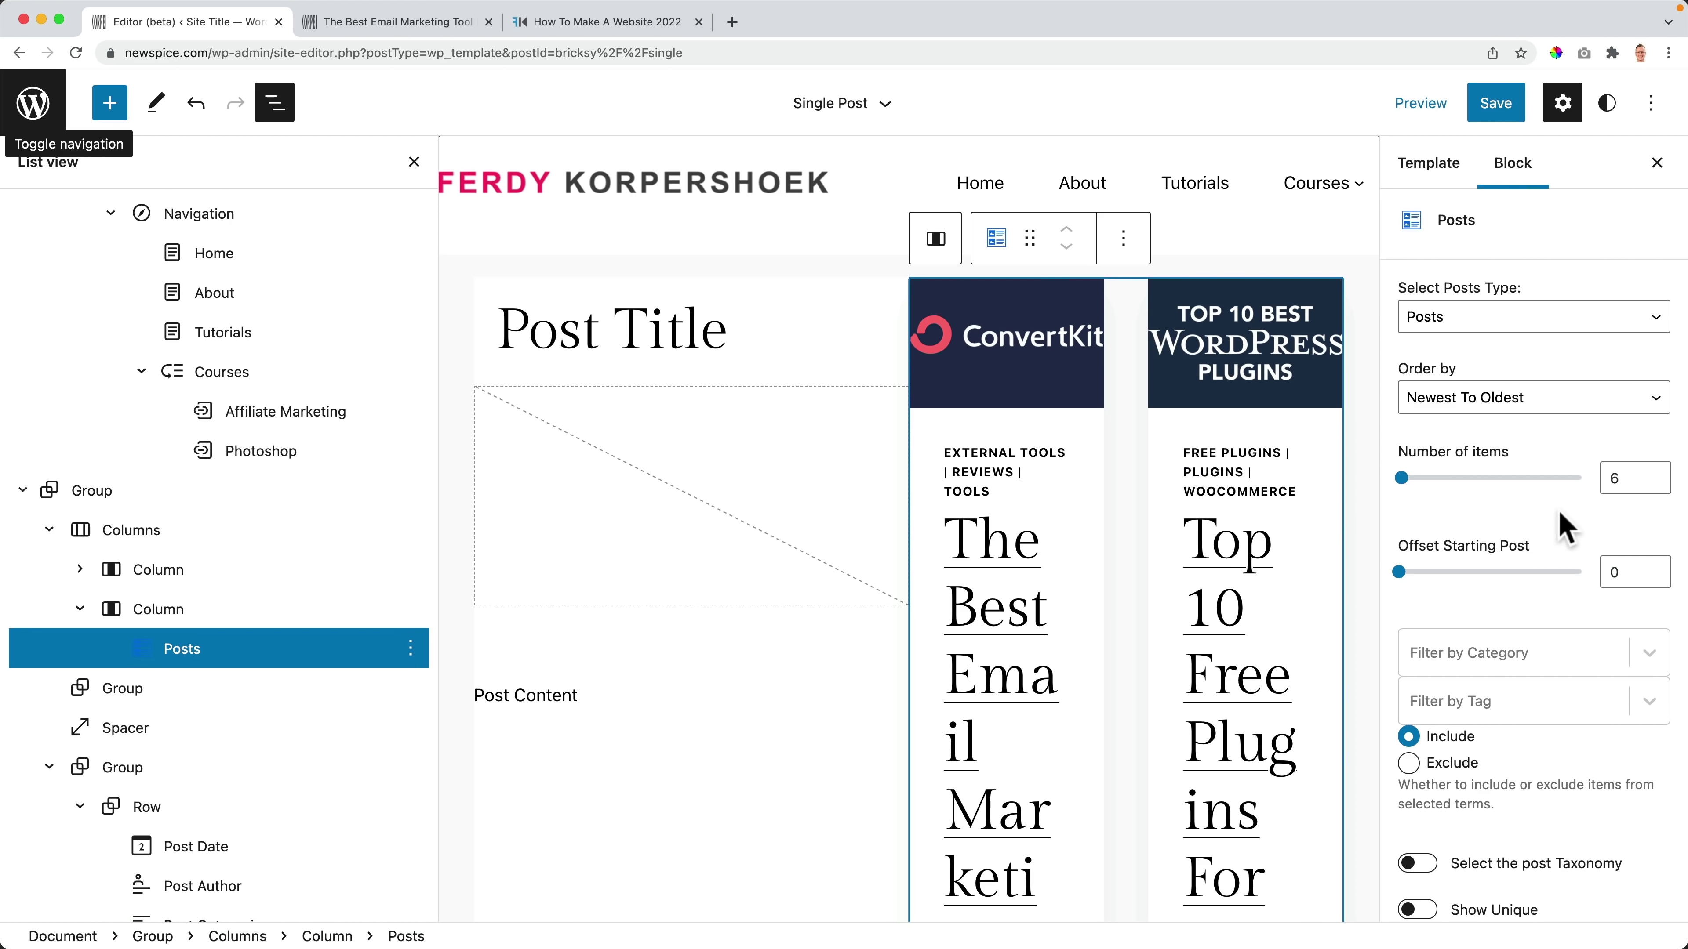
Step: Keep the block's type as Posts ordered Newest To Oldest, and set the number of items to 5
left_click(1483, 328)
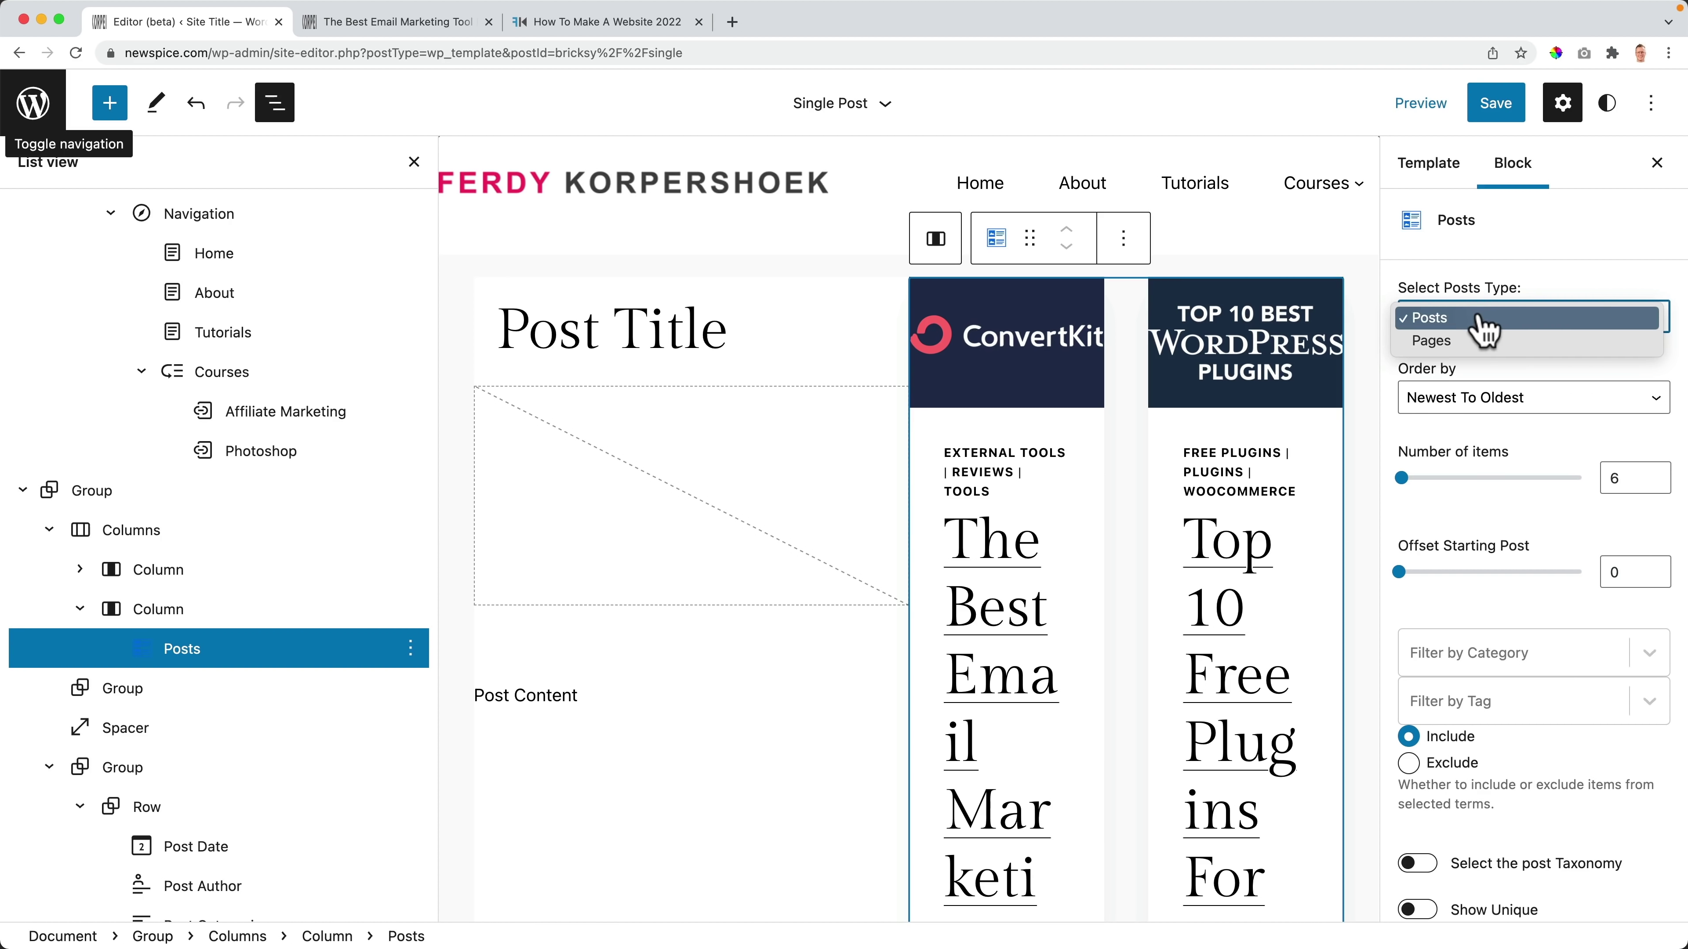
left_click(1470, 318)
left_click(1461, 322)
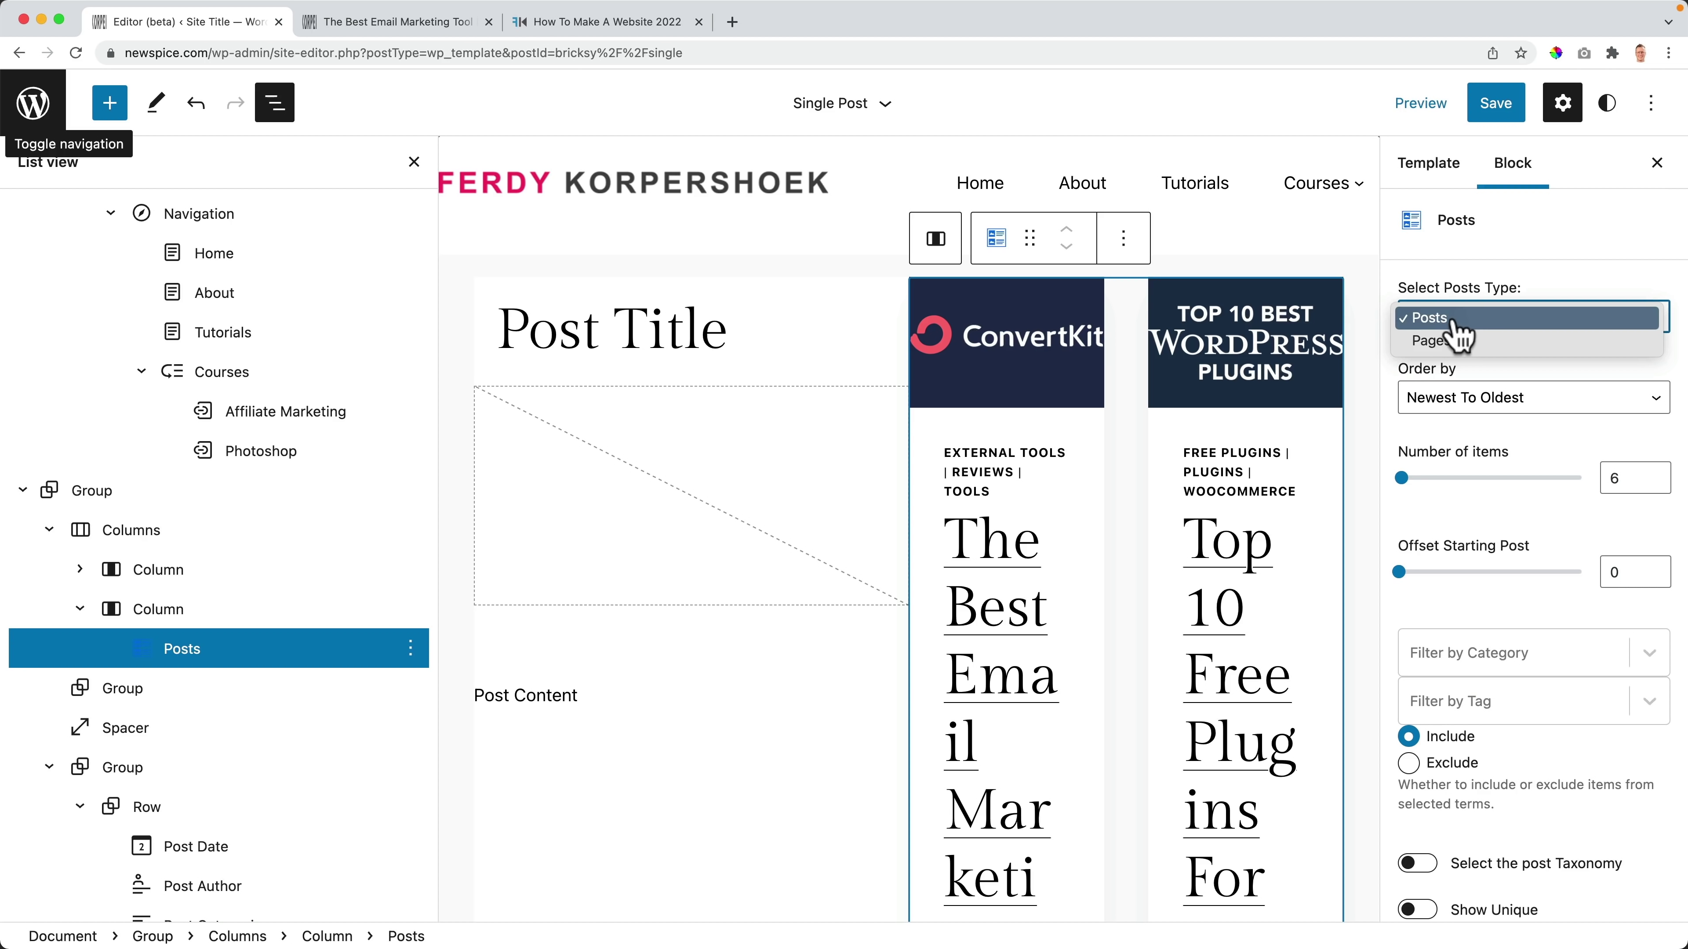
left_click(1462, 326)
left_click(1487, 401)
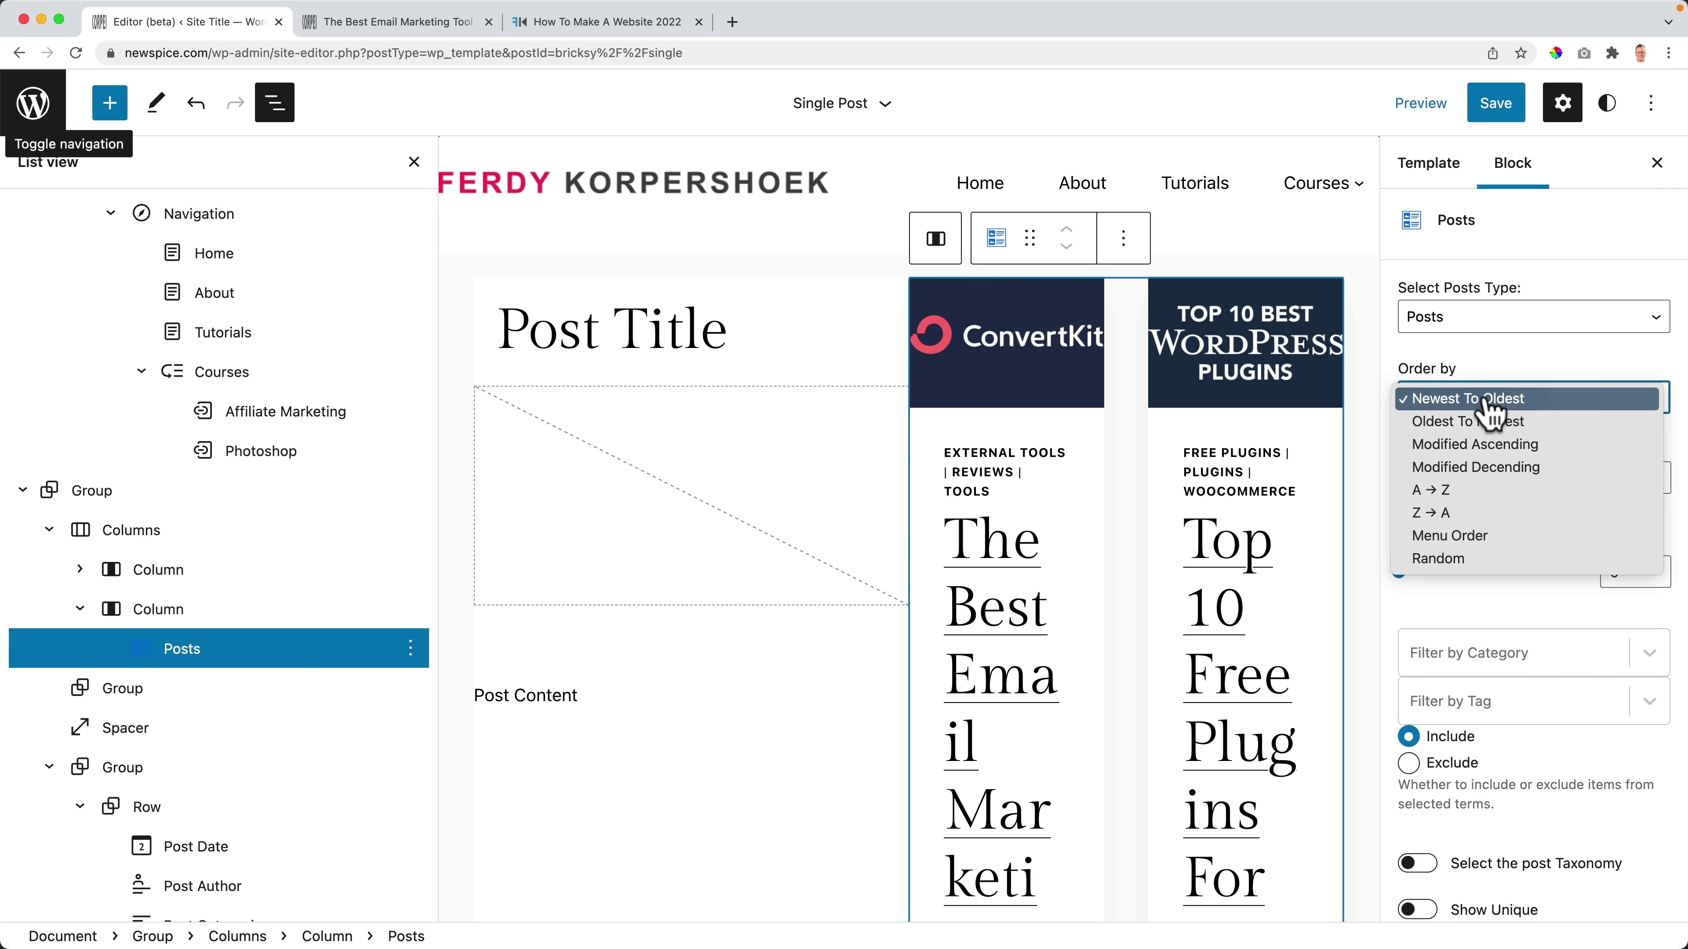
left_click(1483, 407)
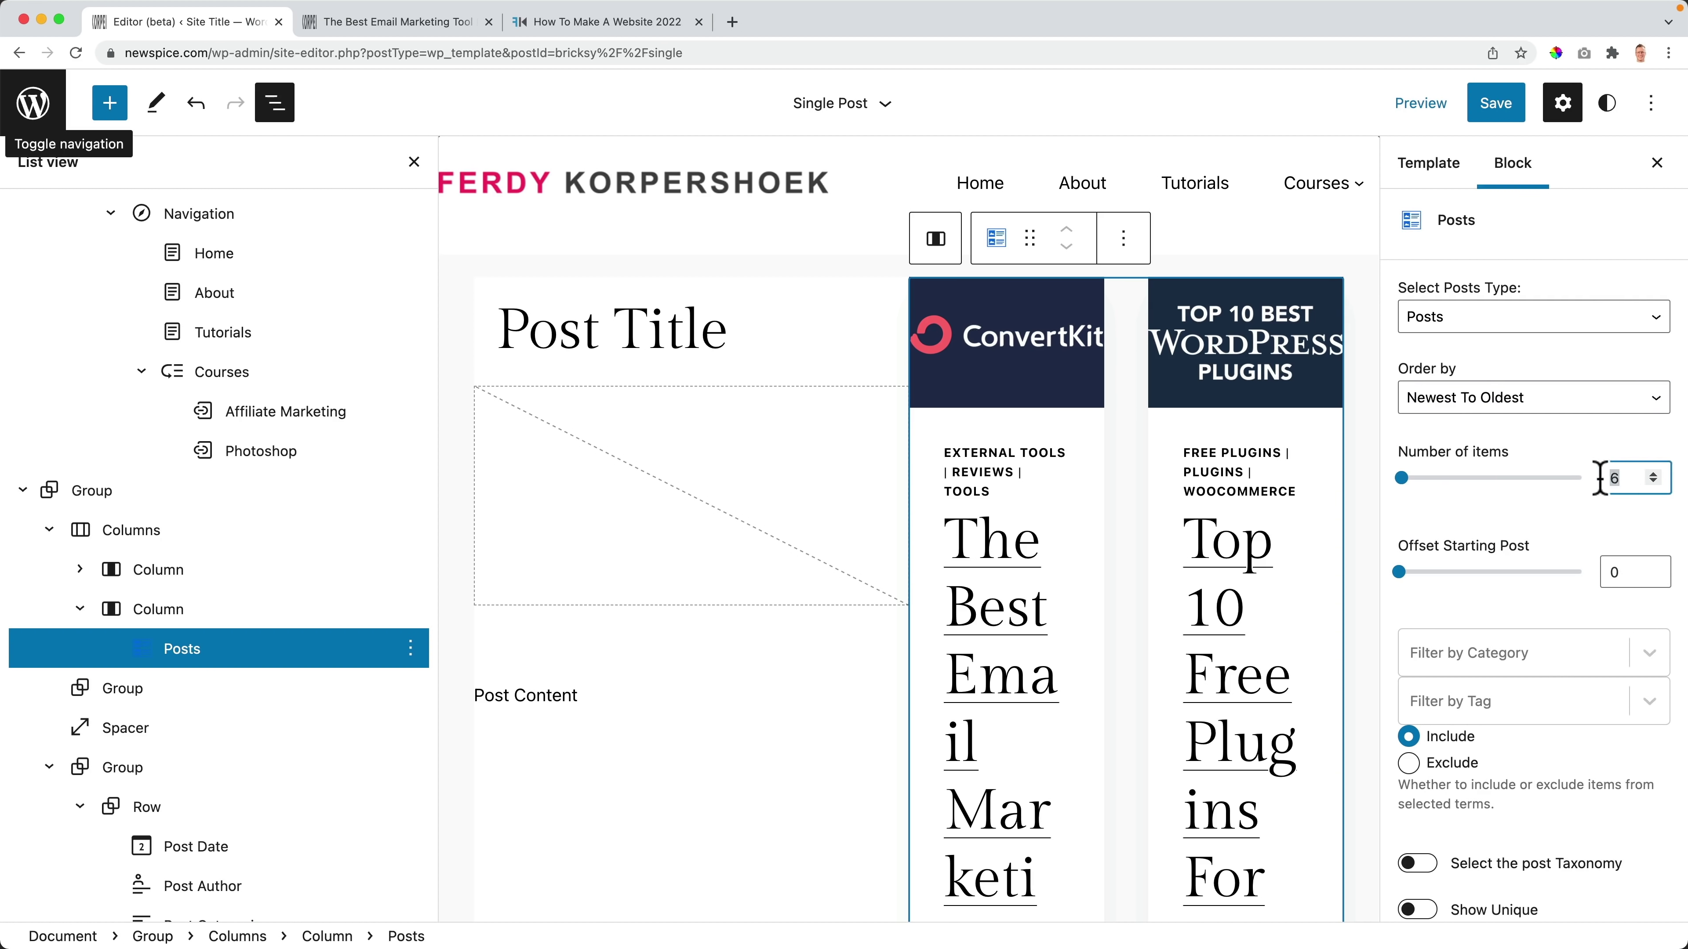
key("Down")
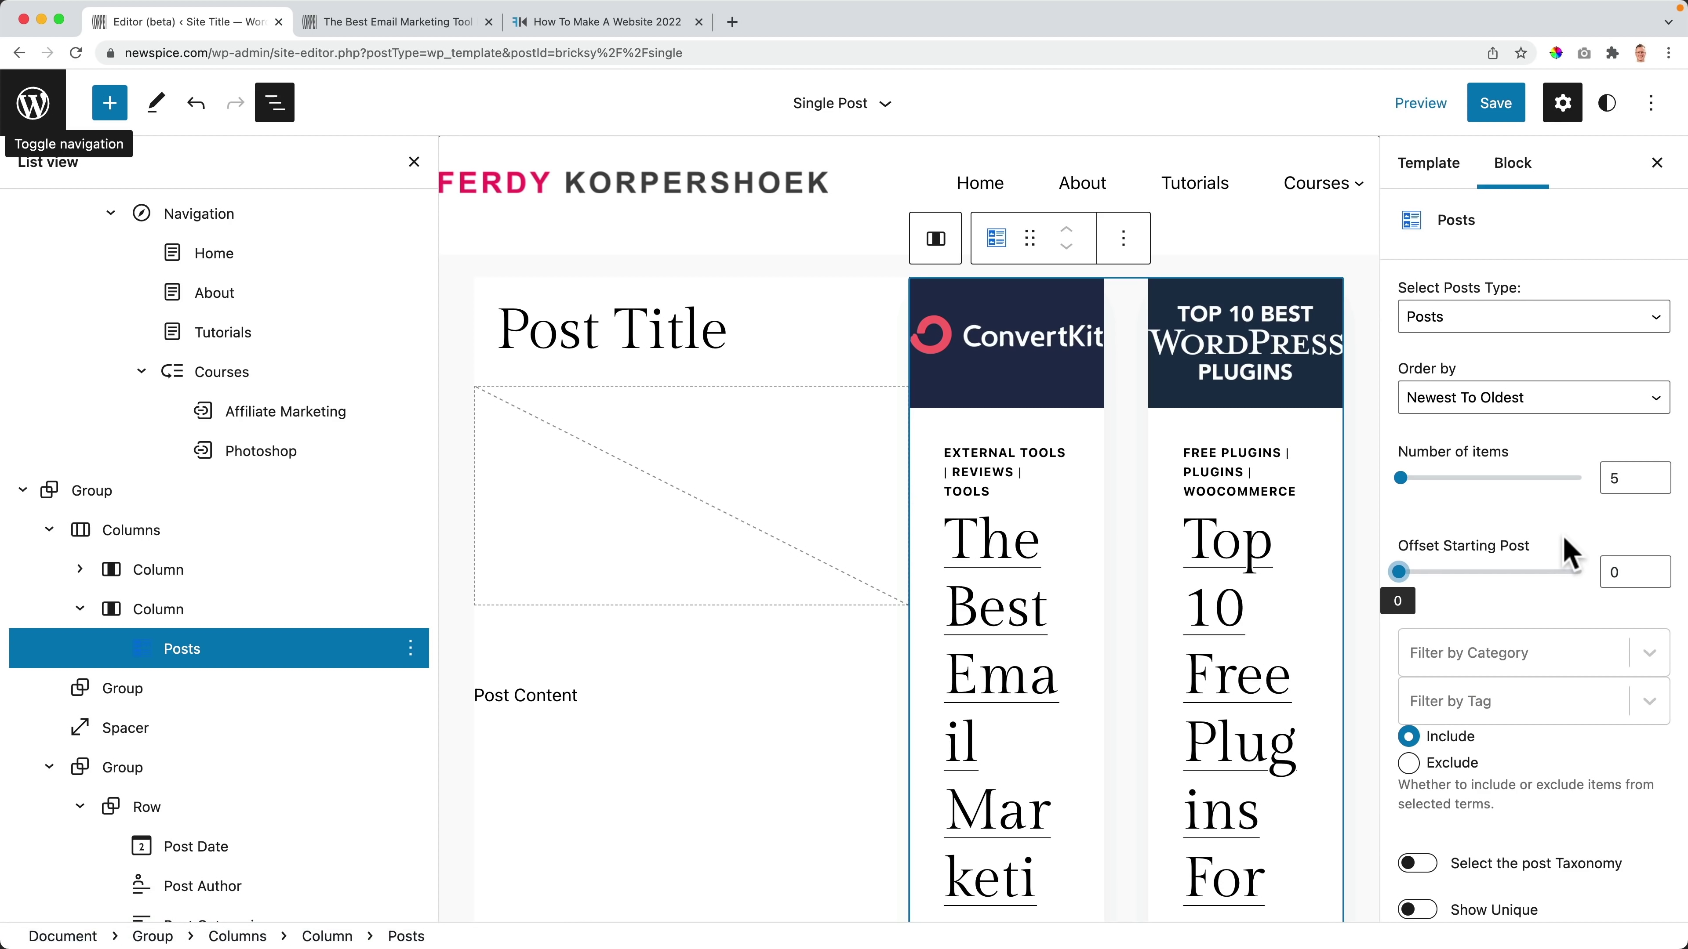
Step: Set the Posts block's layout to 1 column with the image aligned to Top
scroll(1566, 532, "down", 5)
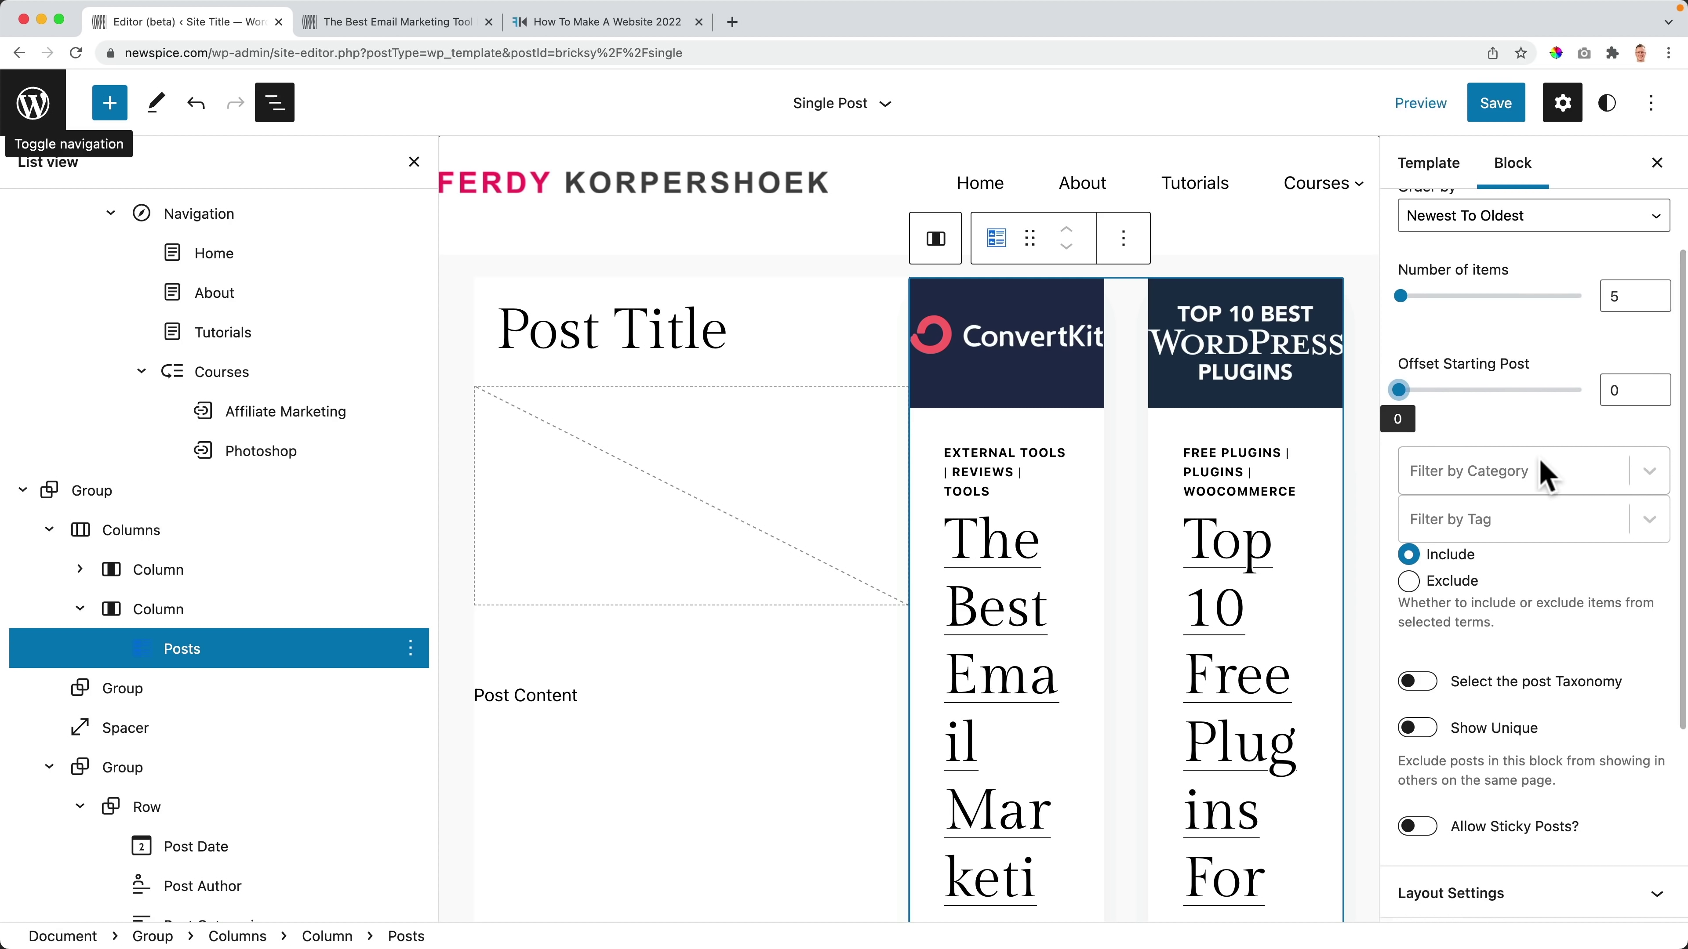
scroll(1546, 476, "down", 1)
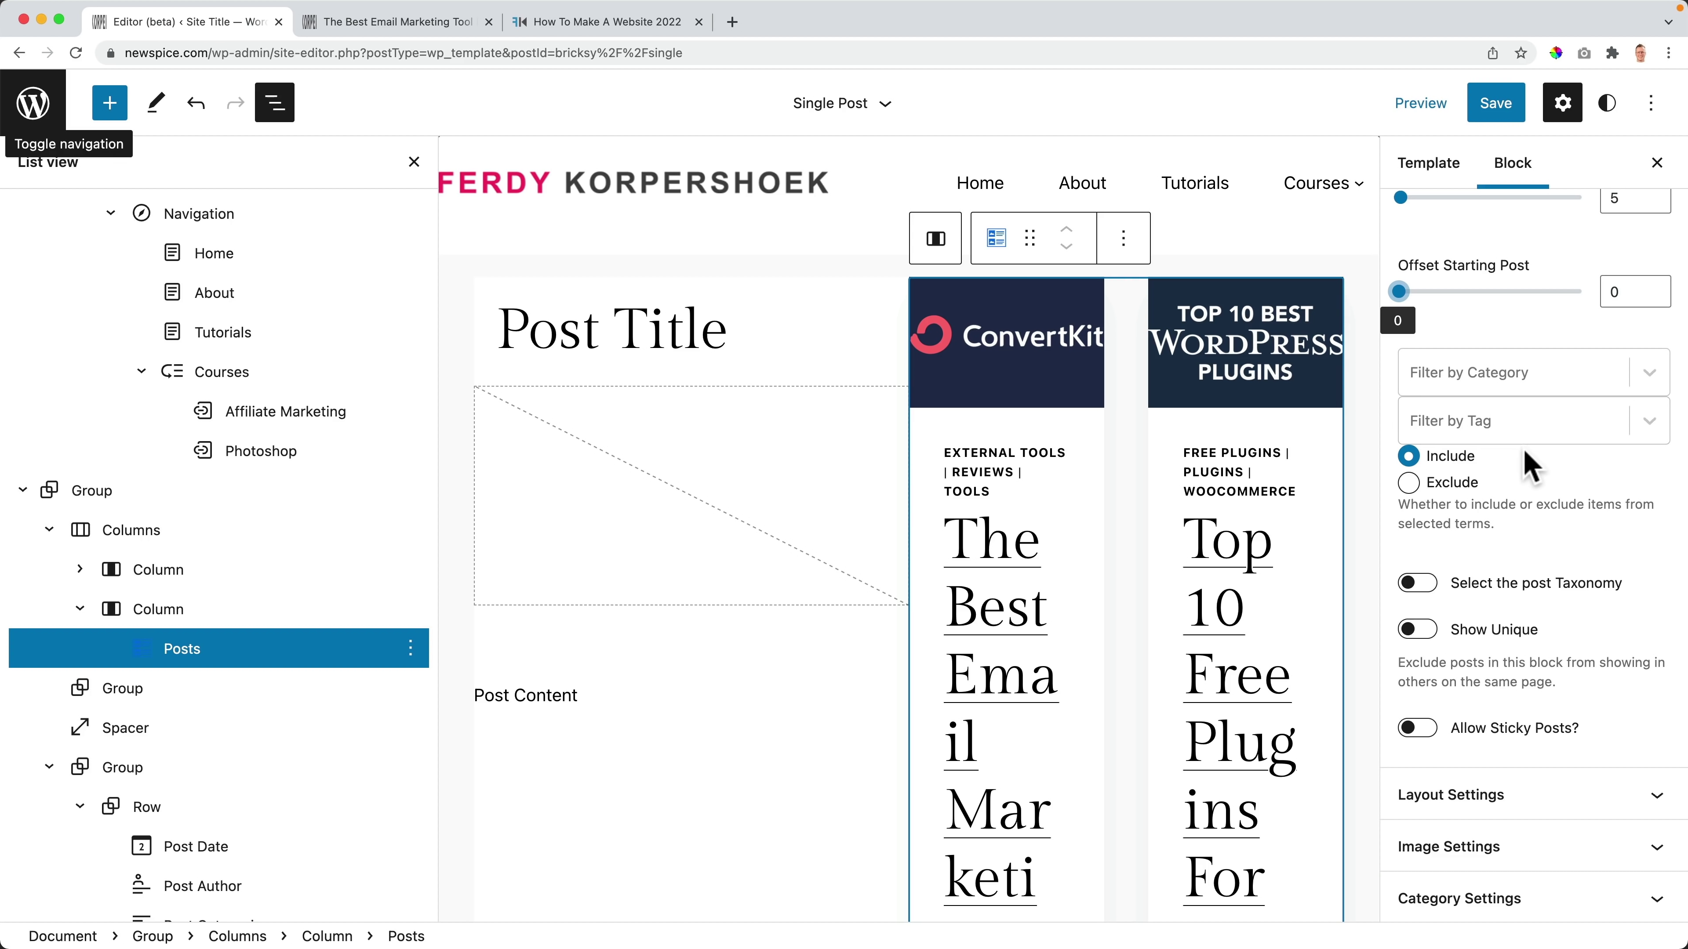
scroll(1561, 490, "down", 4)
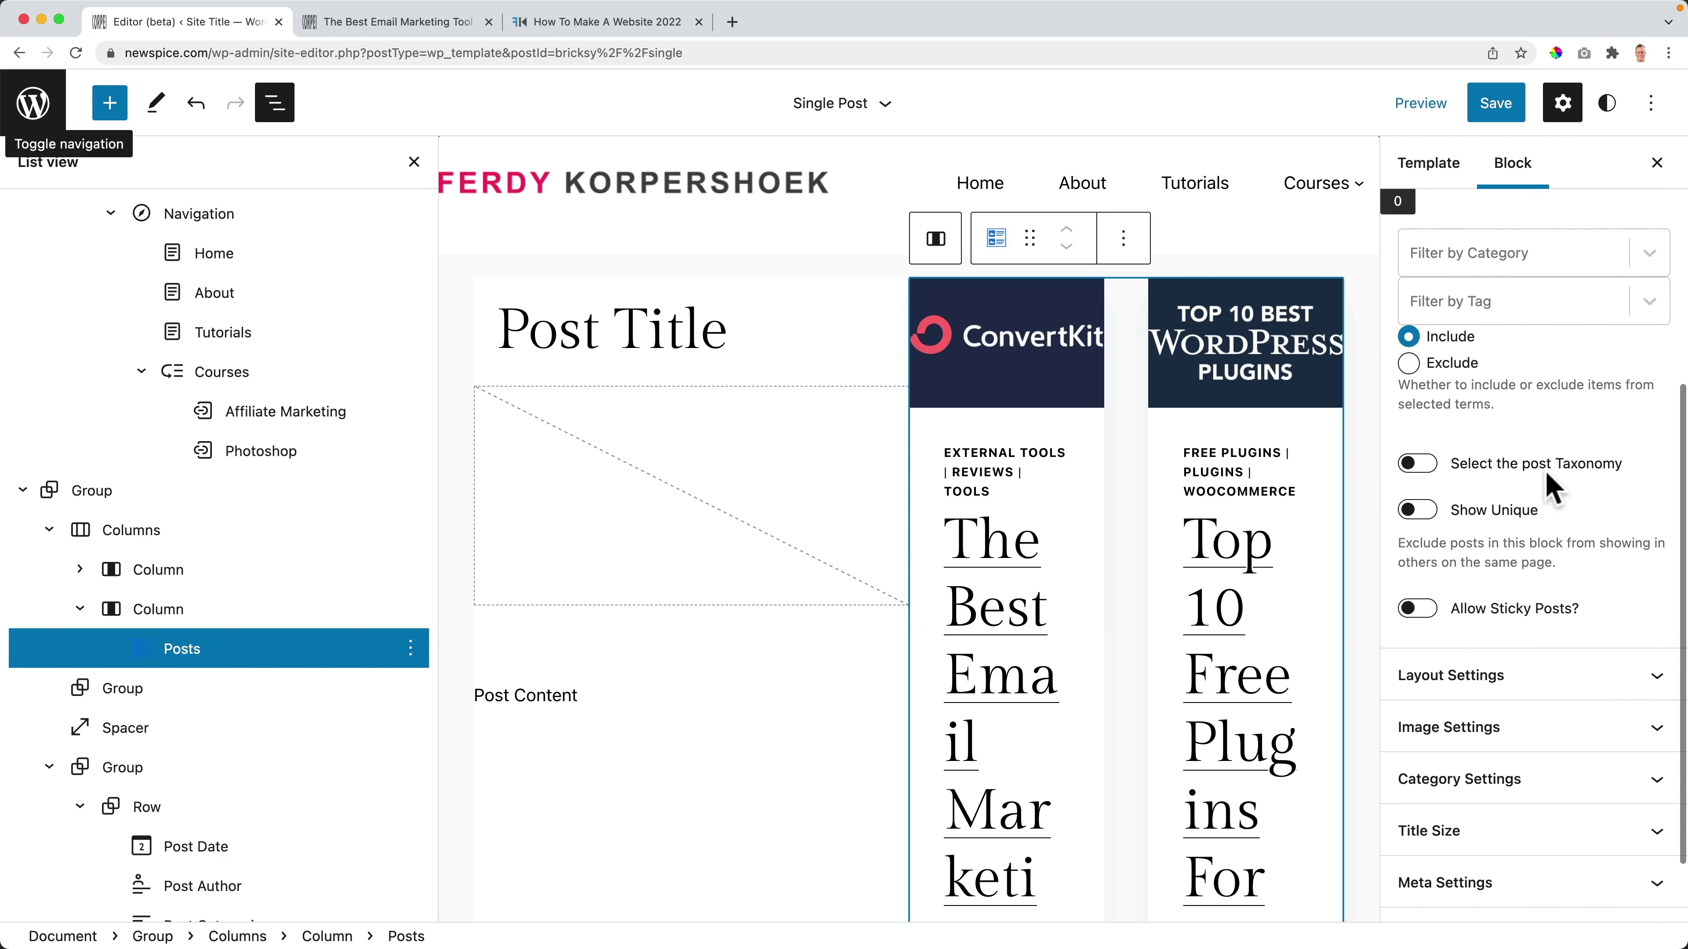
scroll(1548, 489, "down", 1)
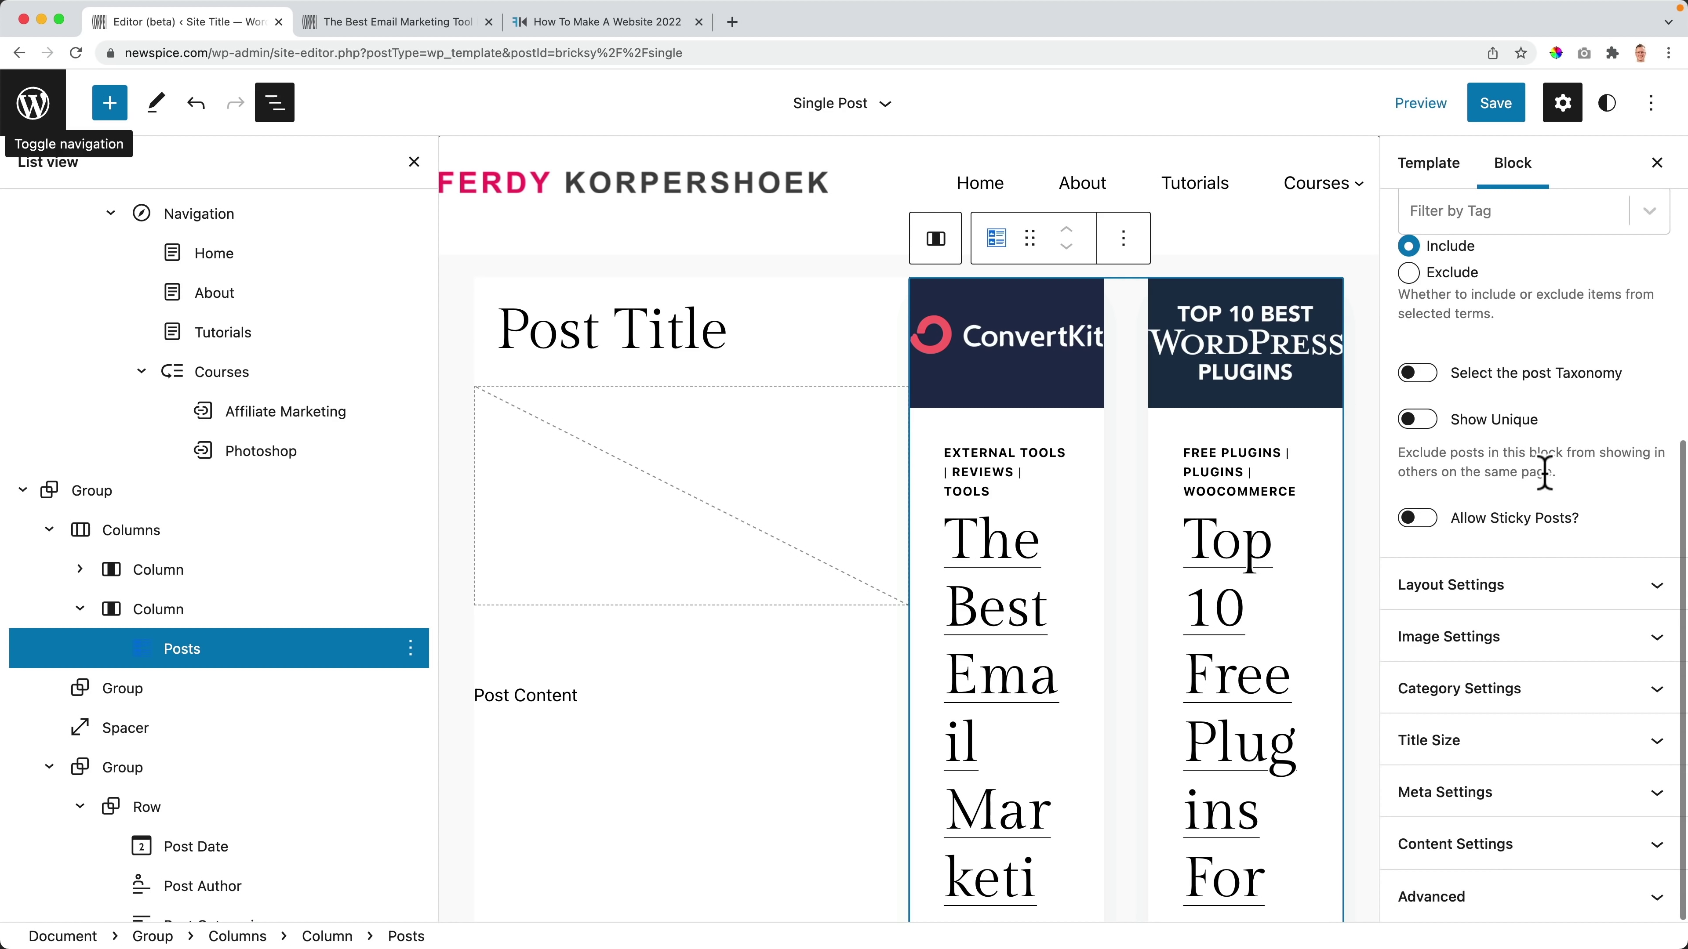
left_click(1527, 587)
scroll(1561, 531, "down", 2)
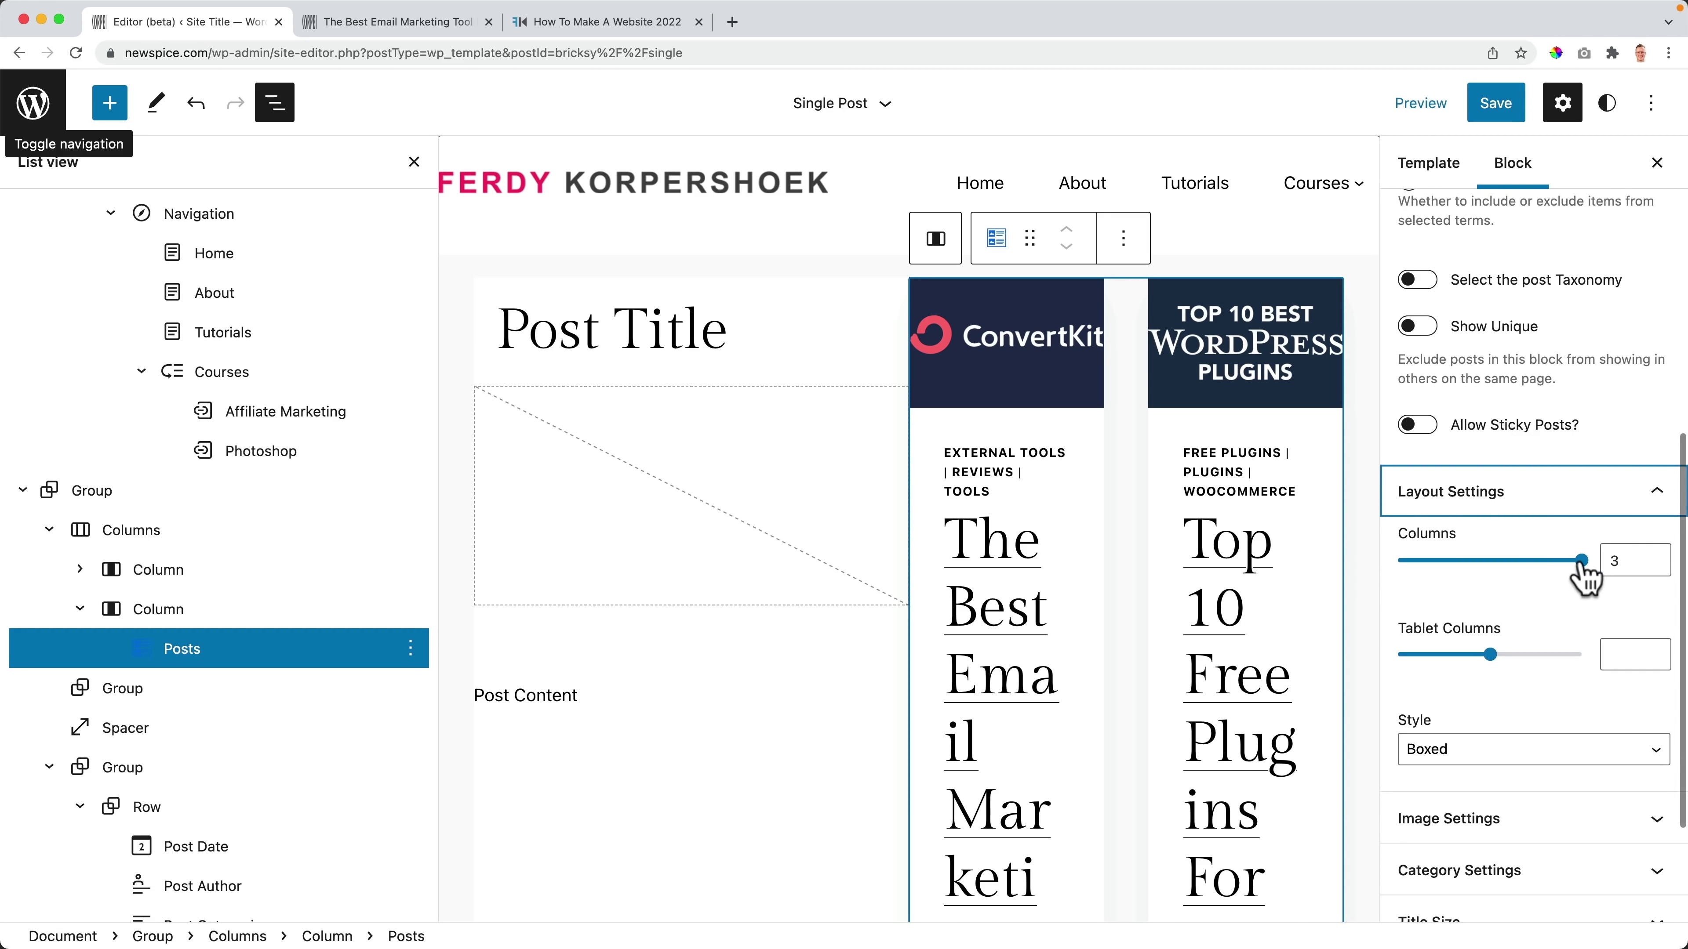
left_click_drag(1582, 564, 1430, 573)
scroll(1477, 570, "down", 3)
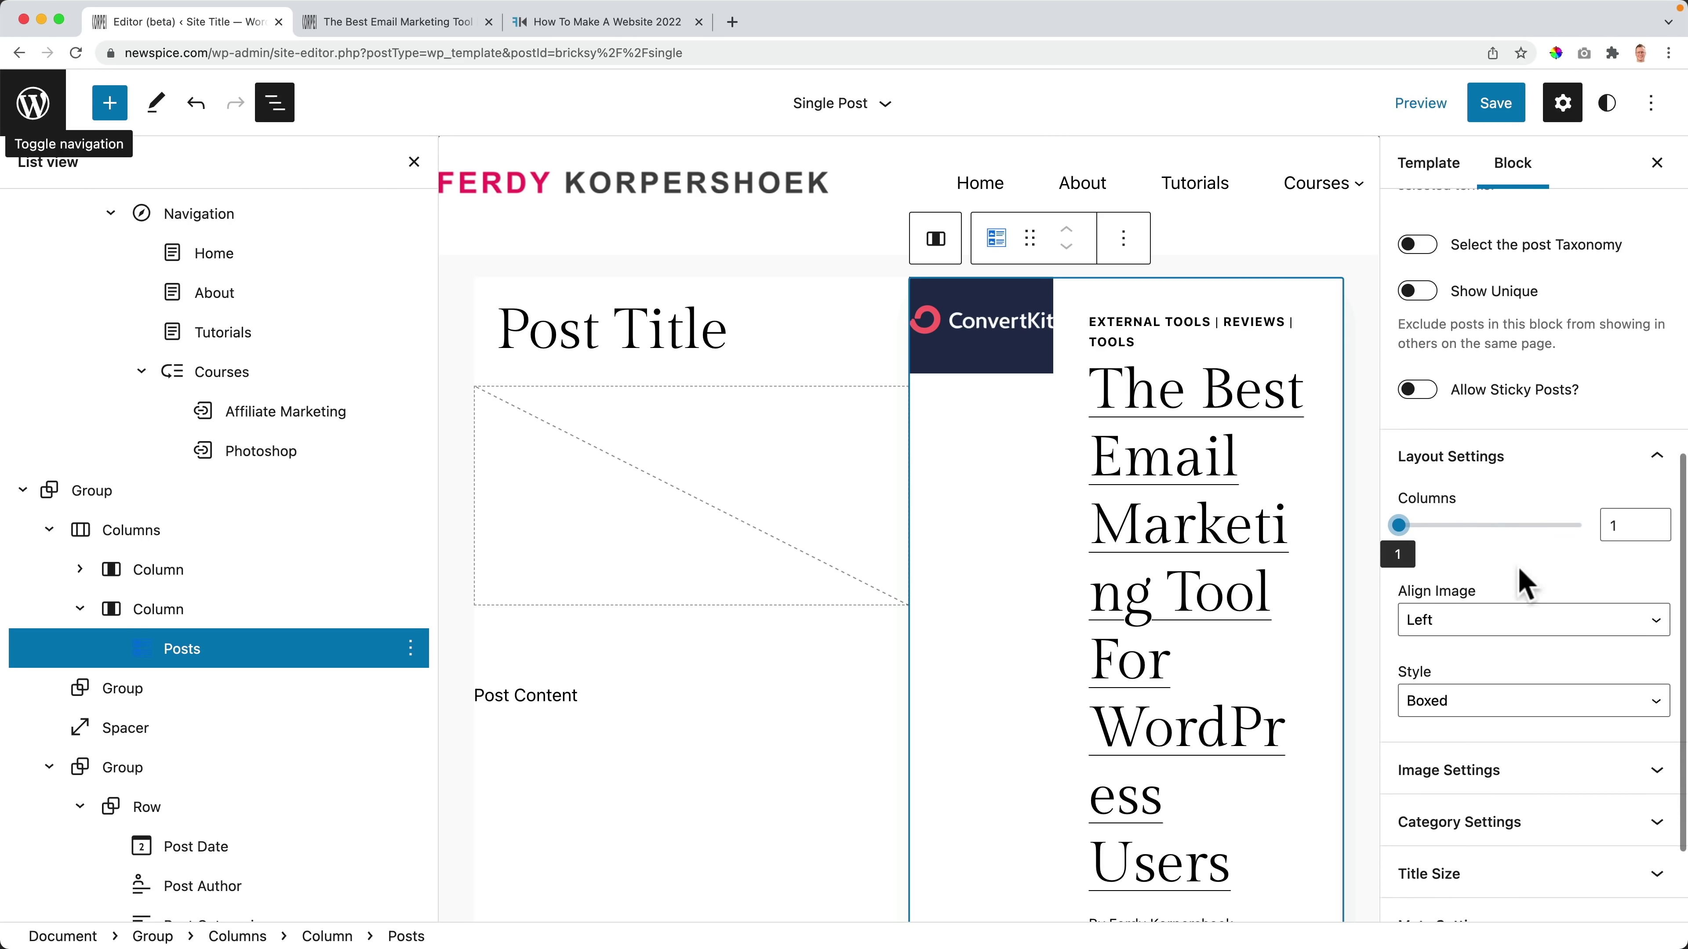
left_click(1481, 564)
left_click(1472, 543)
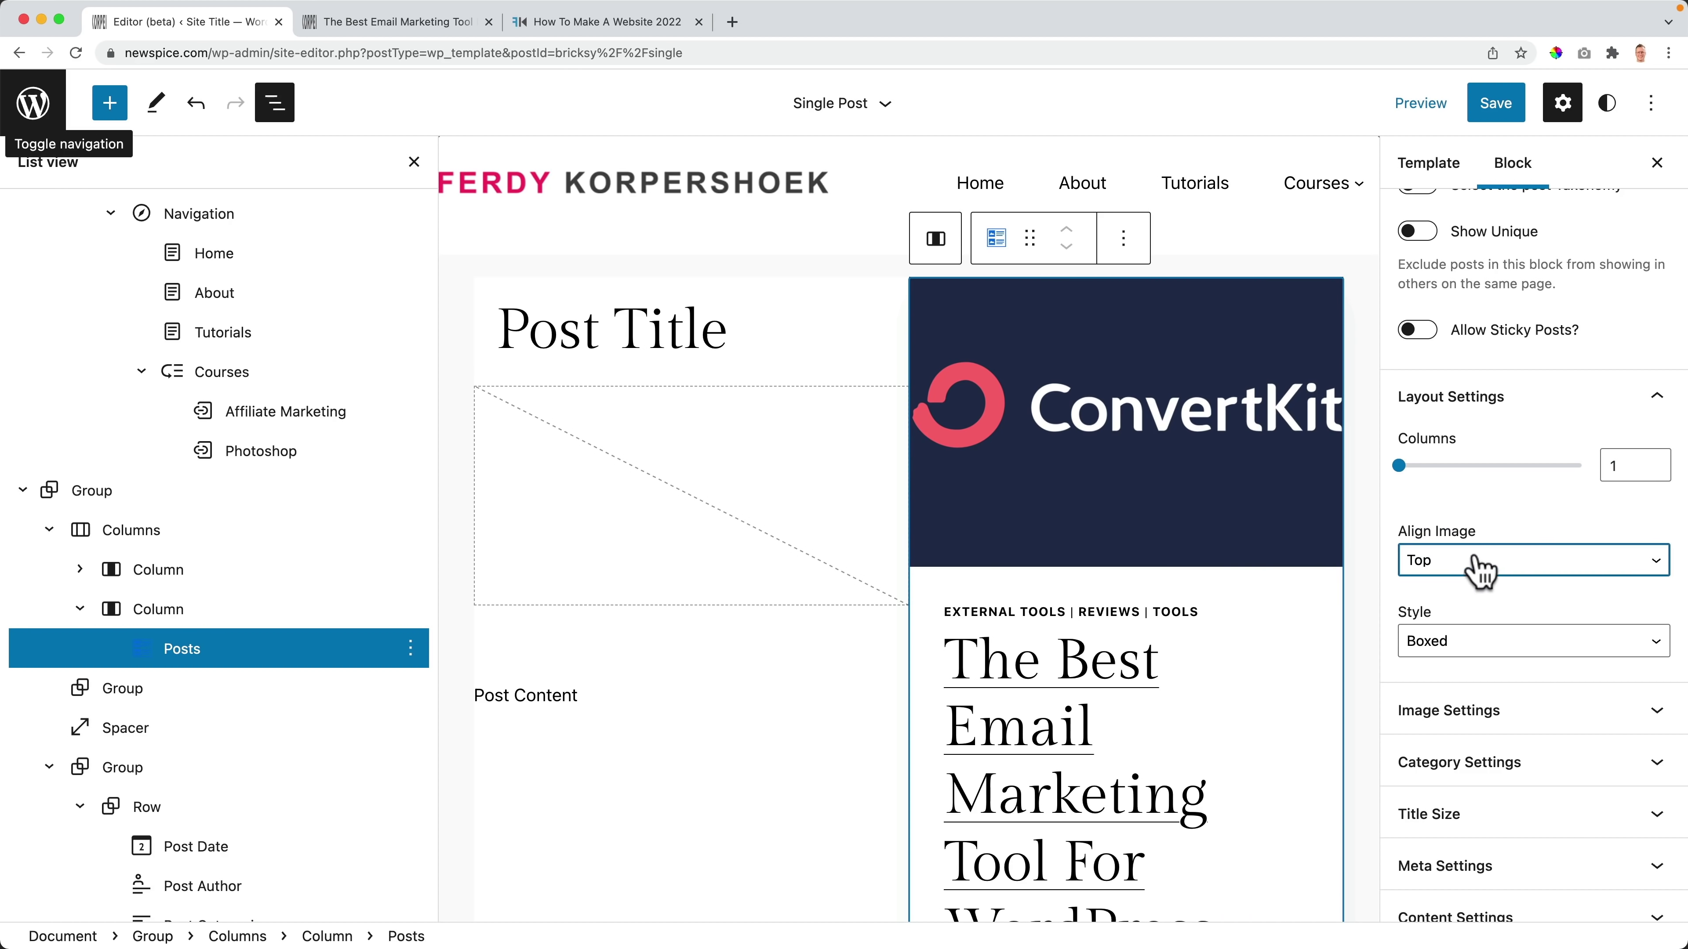
Step: Try the Unboxed style for the Posts block and switch back to Boxed
left_click(1489, 640)
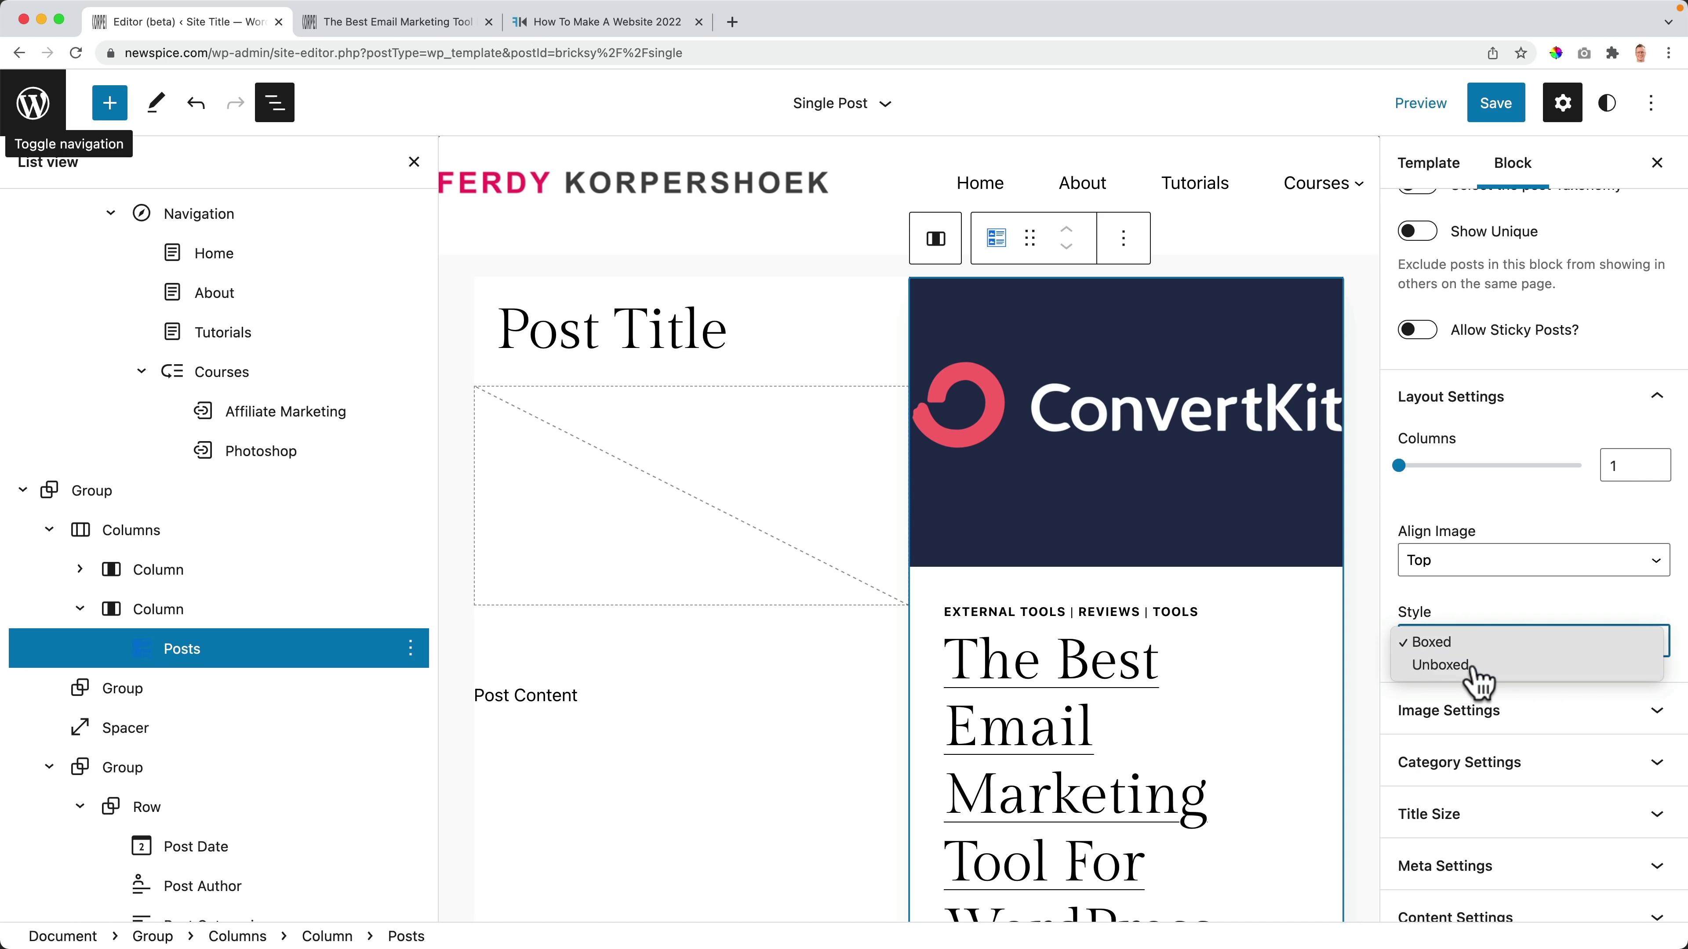
left_click(1477, 665)
left_click(1475, 652)
left_click(1483, 618)
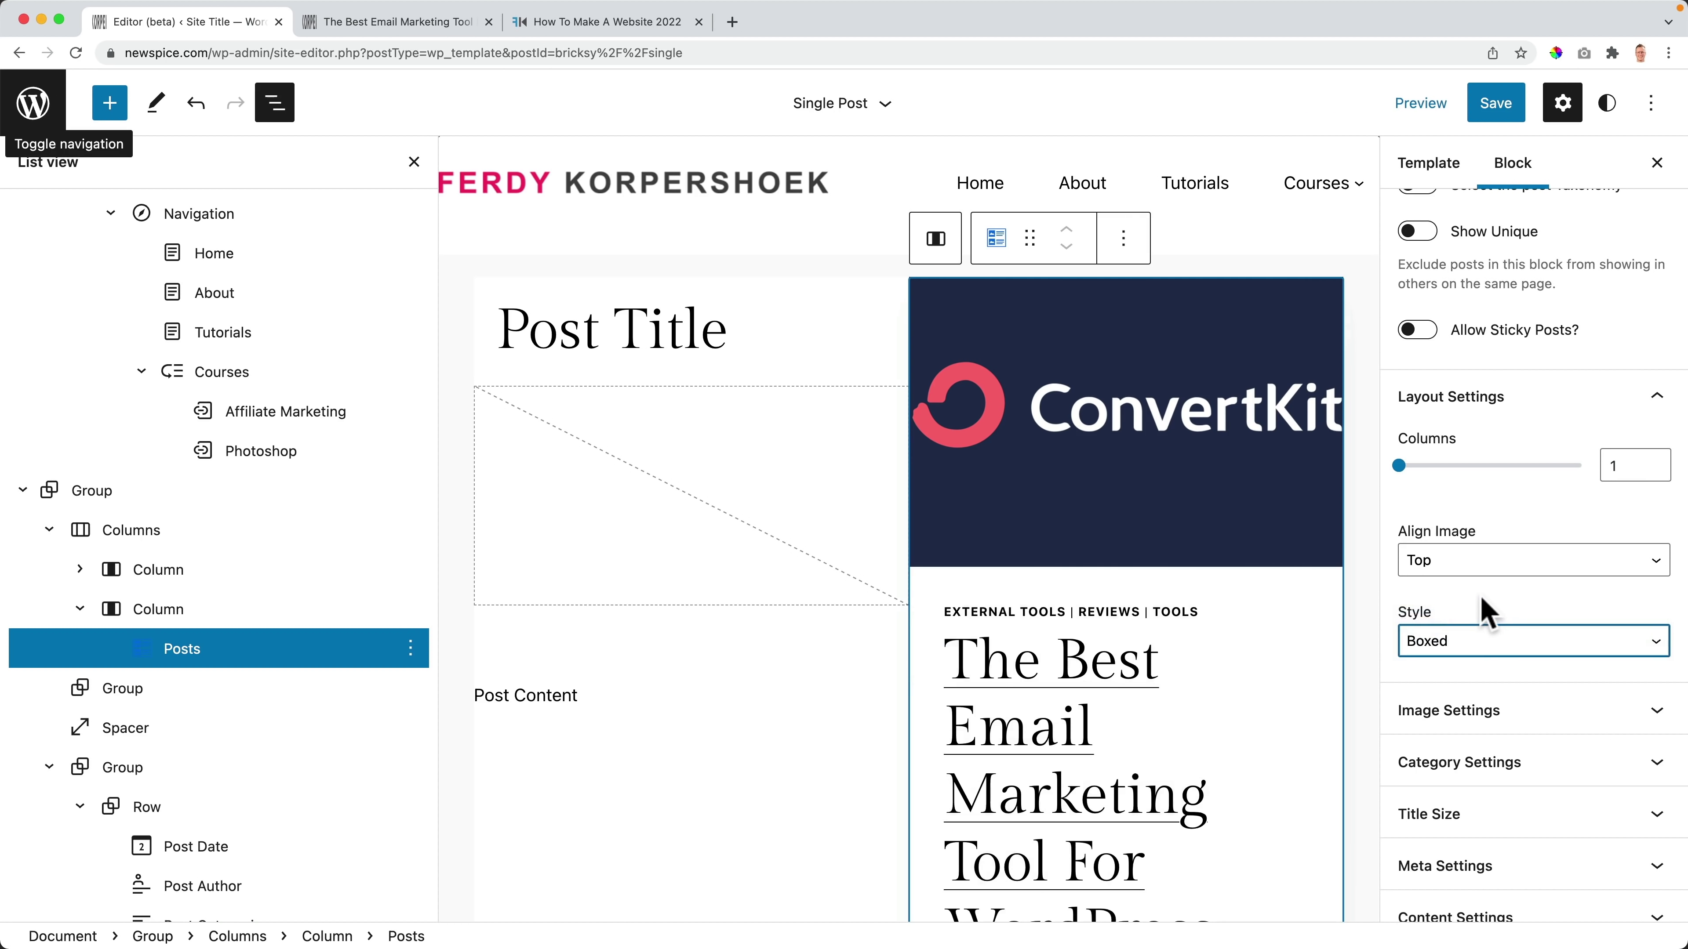
Step: Set the image ratio of the Posts block to 16:9
scroll(1492, 608, "down", 2)
left_click(1493, 637)
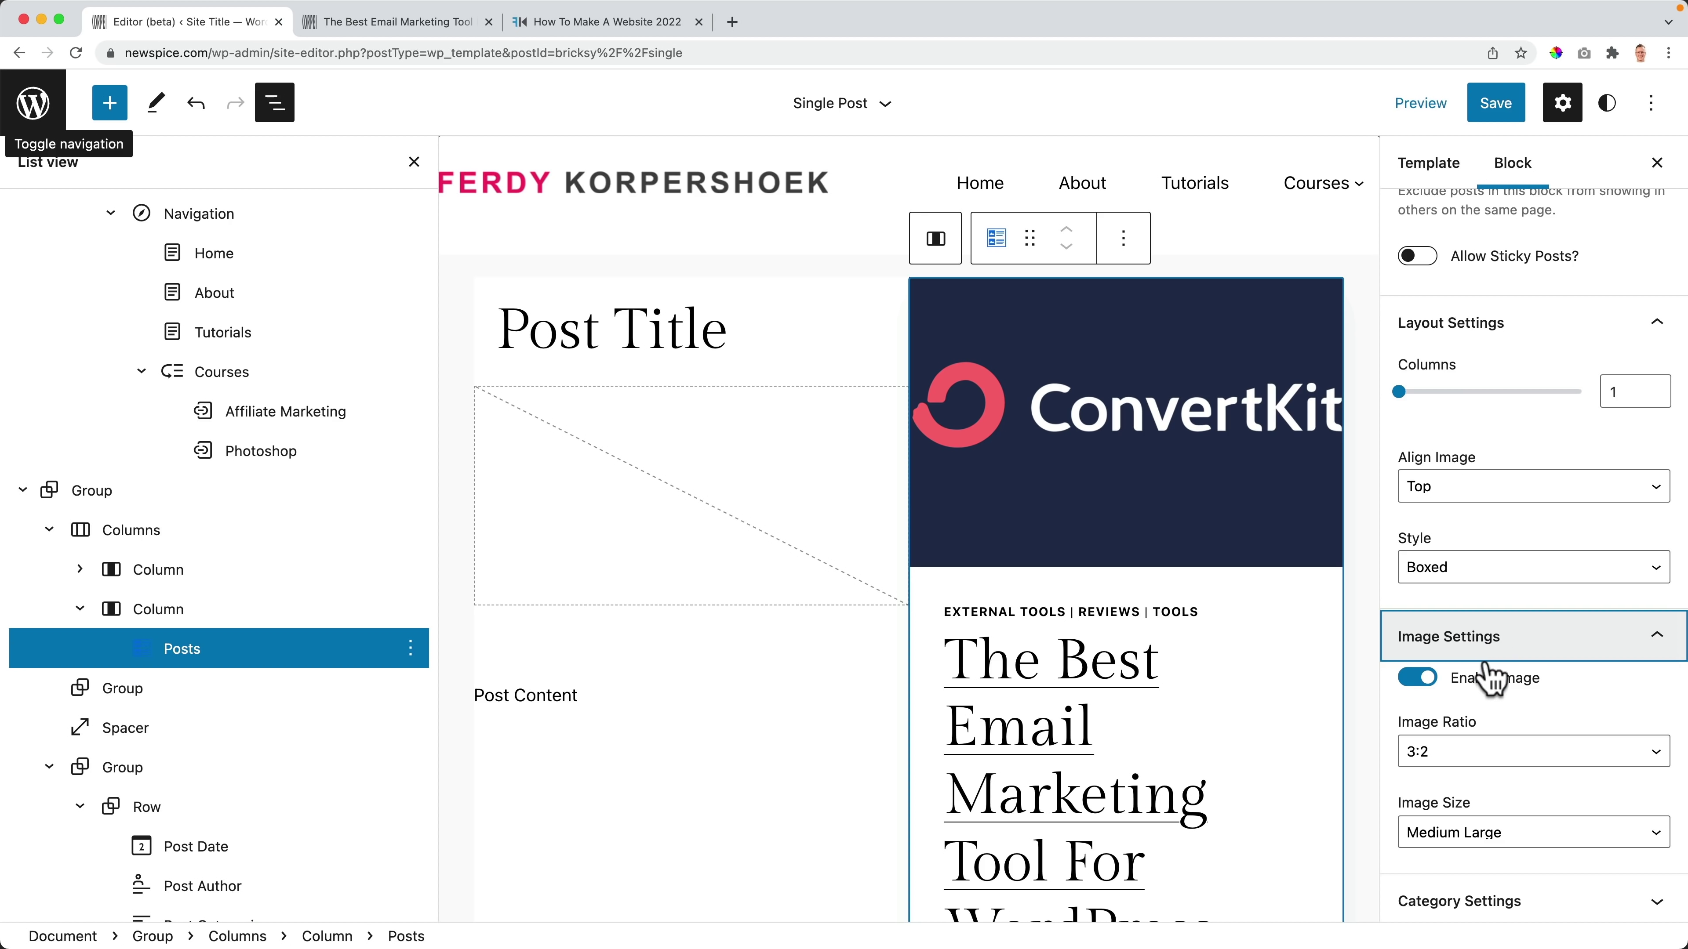
scroll(1492, 675, "down", 3)
left_click(1485, 619)
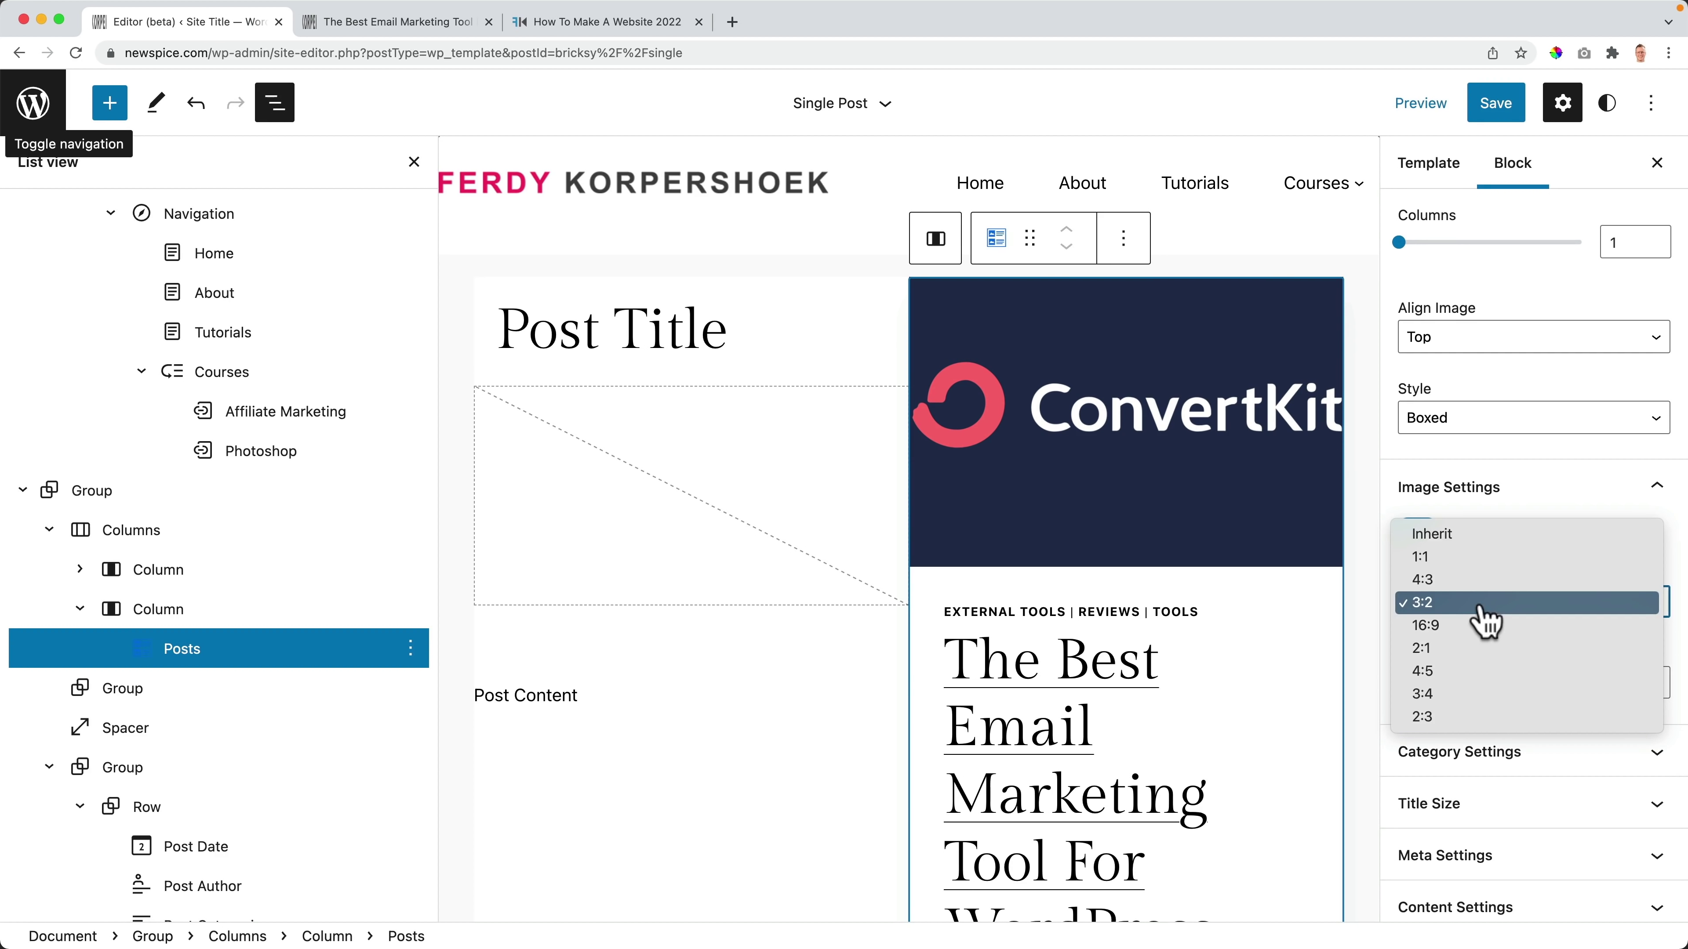
left_click(1472, 625)
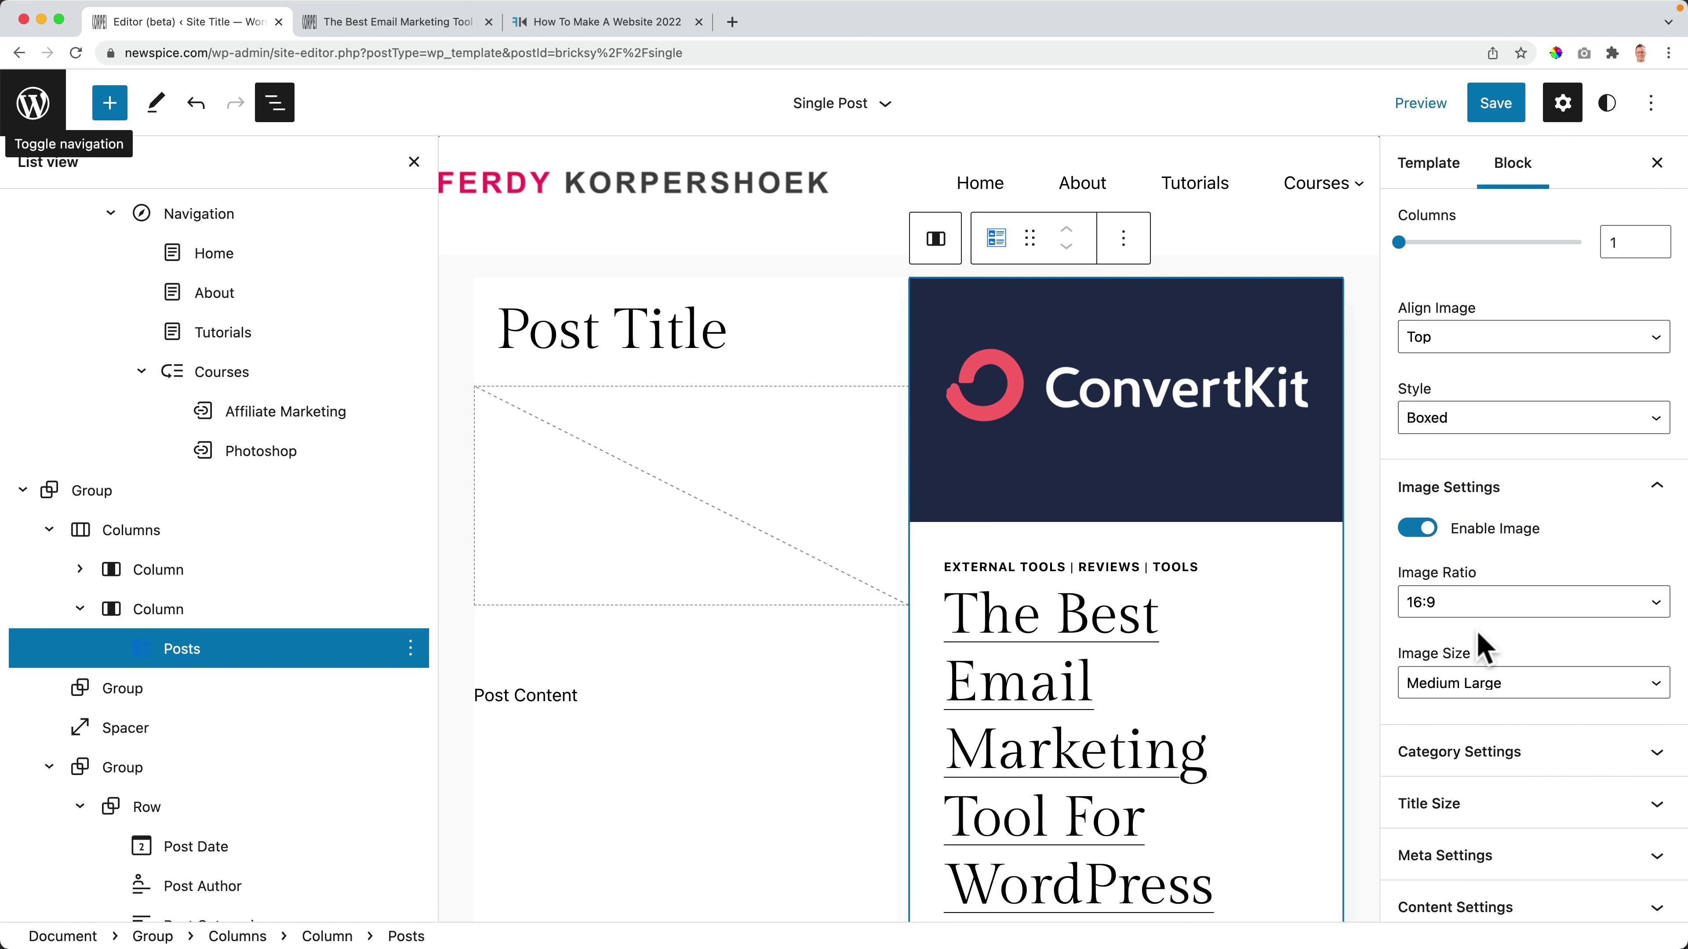
Step: Disable the category above the titles in the Posts block and set the title font size to 24 px
scroll(1485, 648, "down", 1)
left_click(1470, 692)
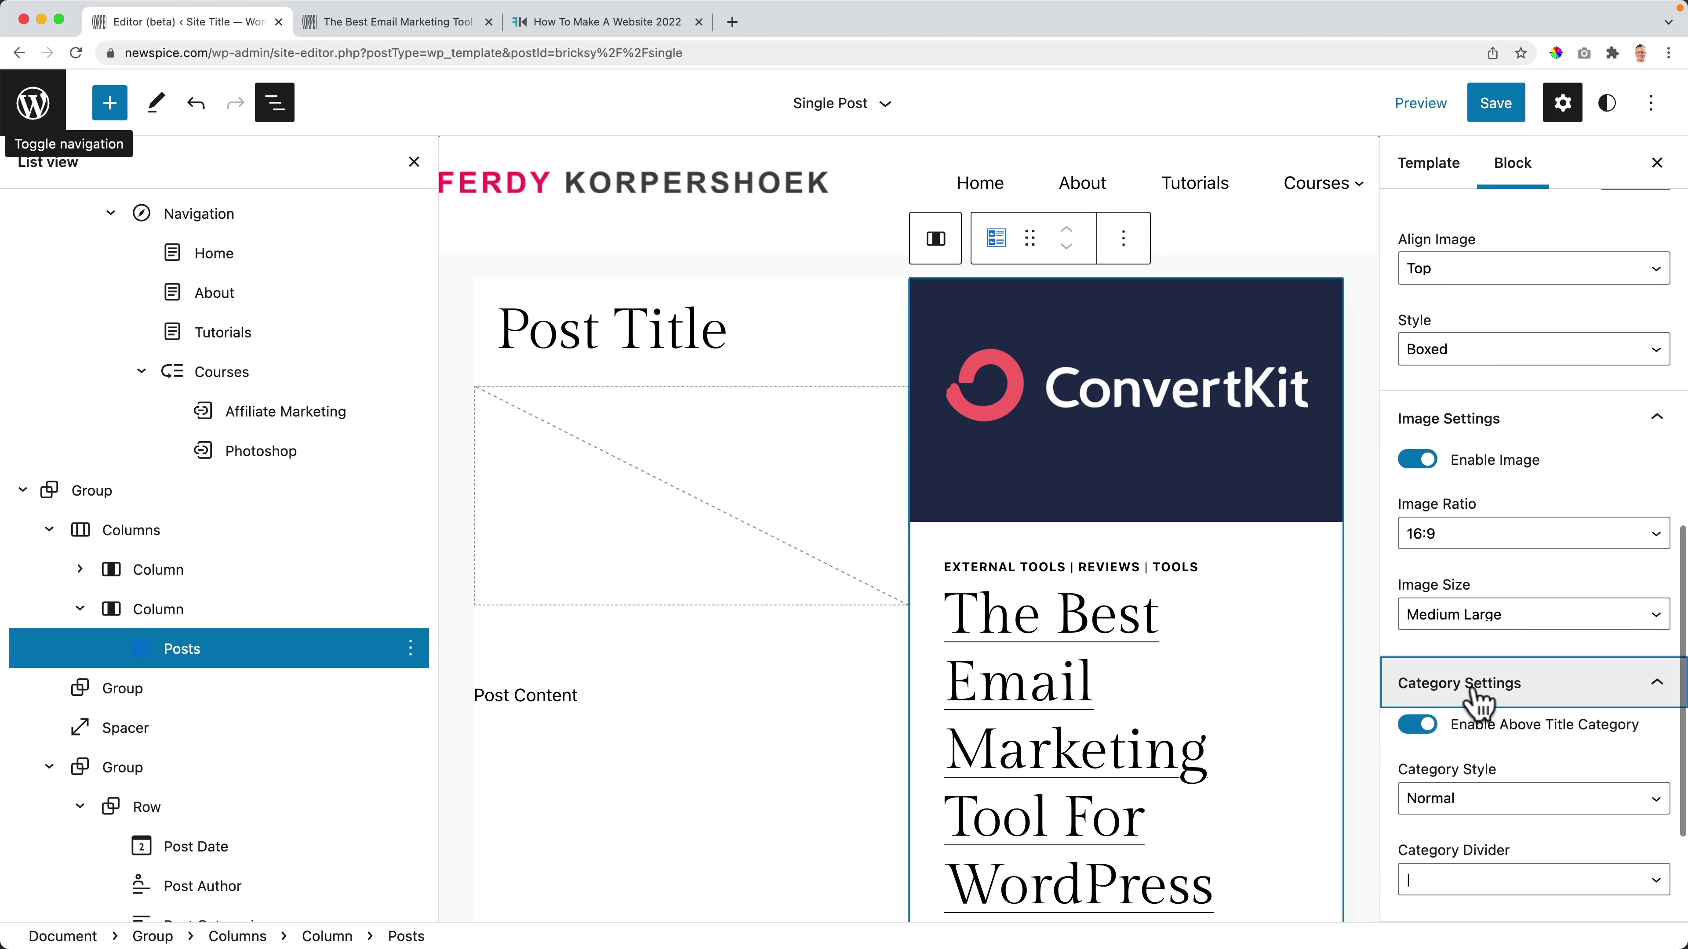
scroll(1487, 658, "down", 3)
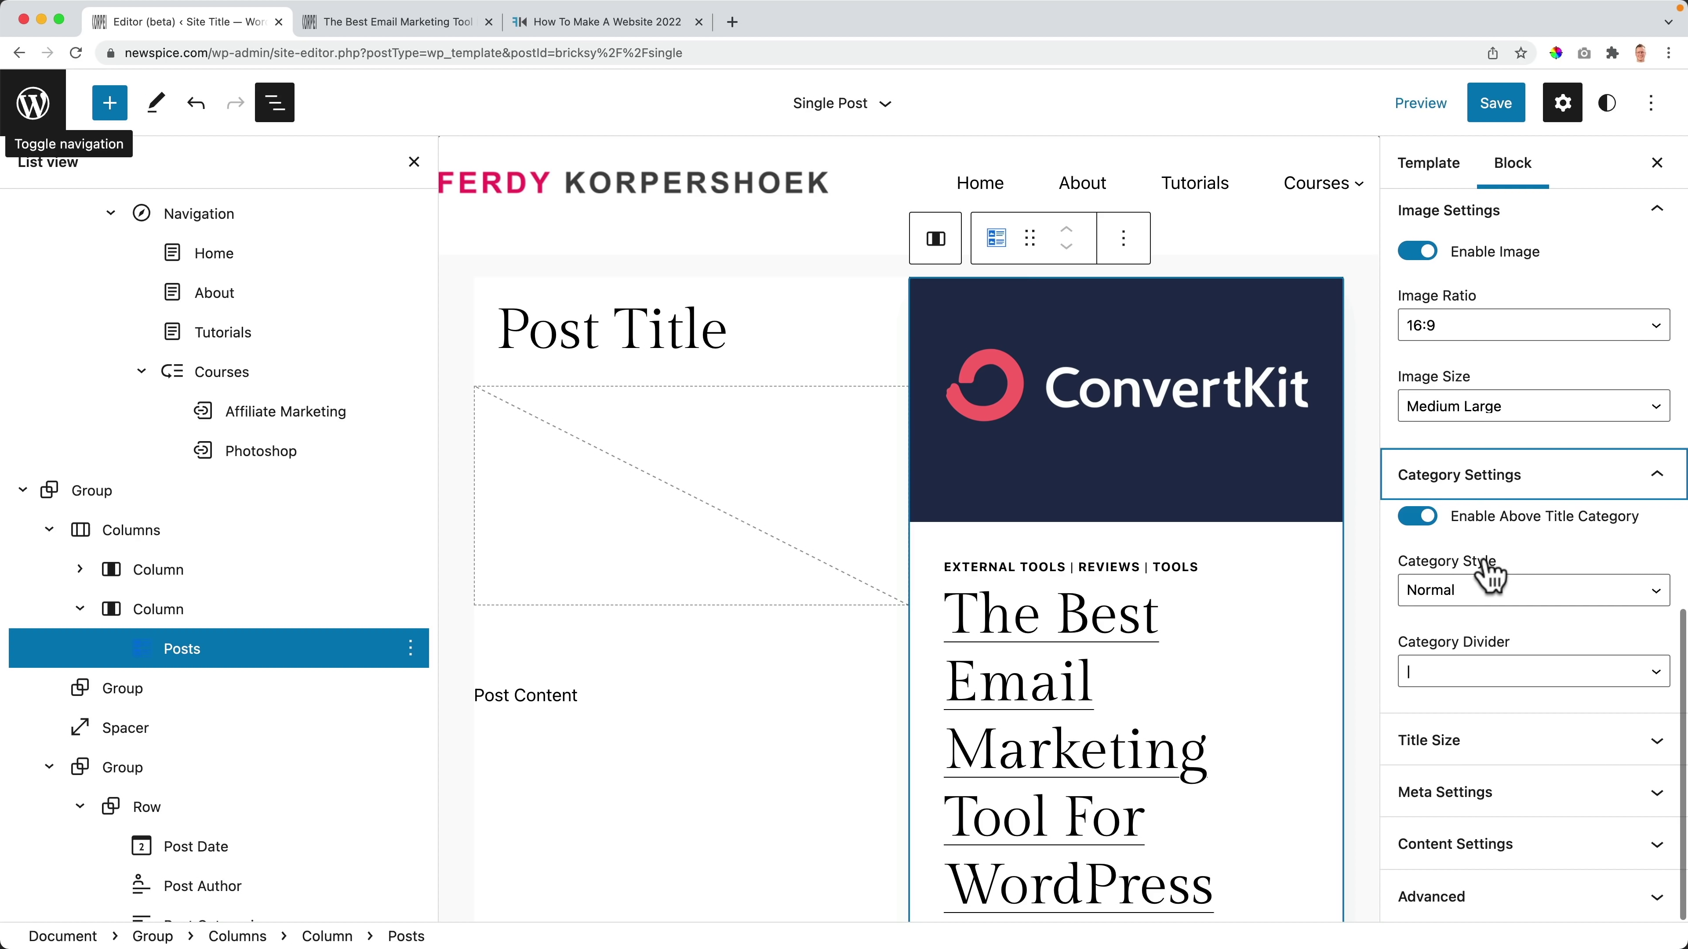
left_click(1423, 522)
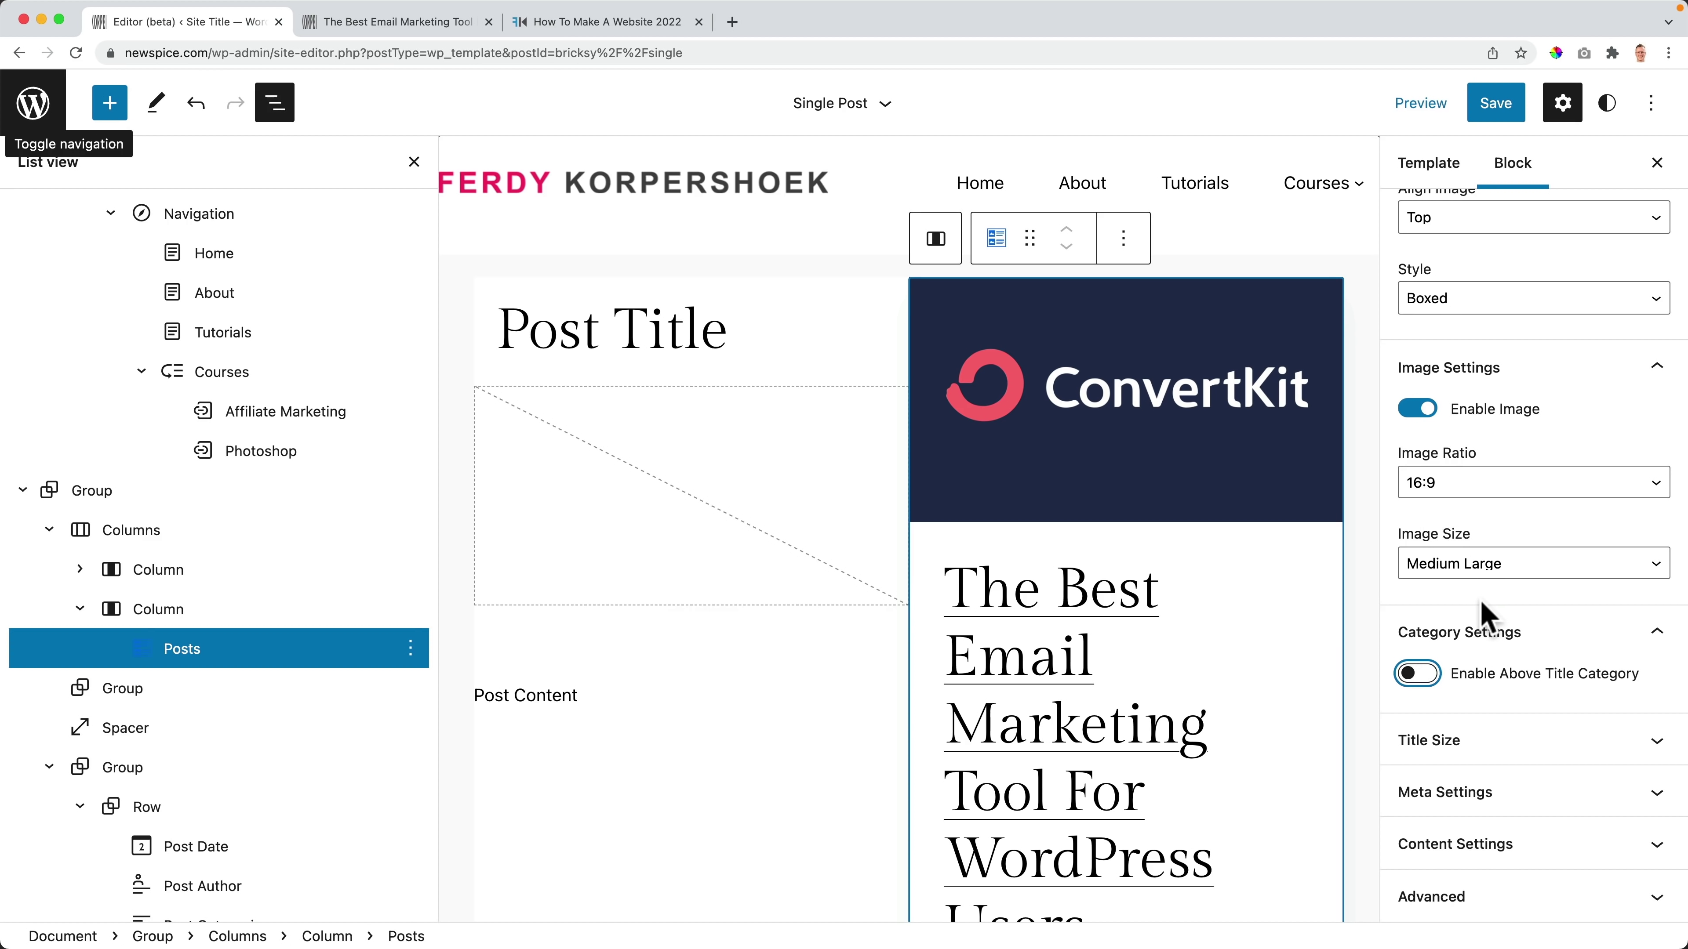
left_click(1485, 751)
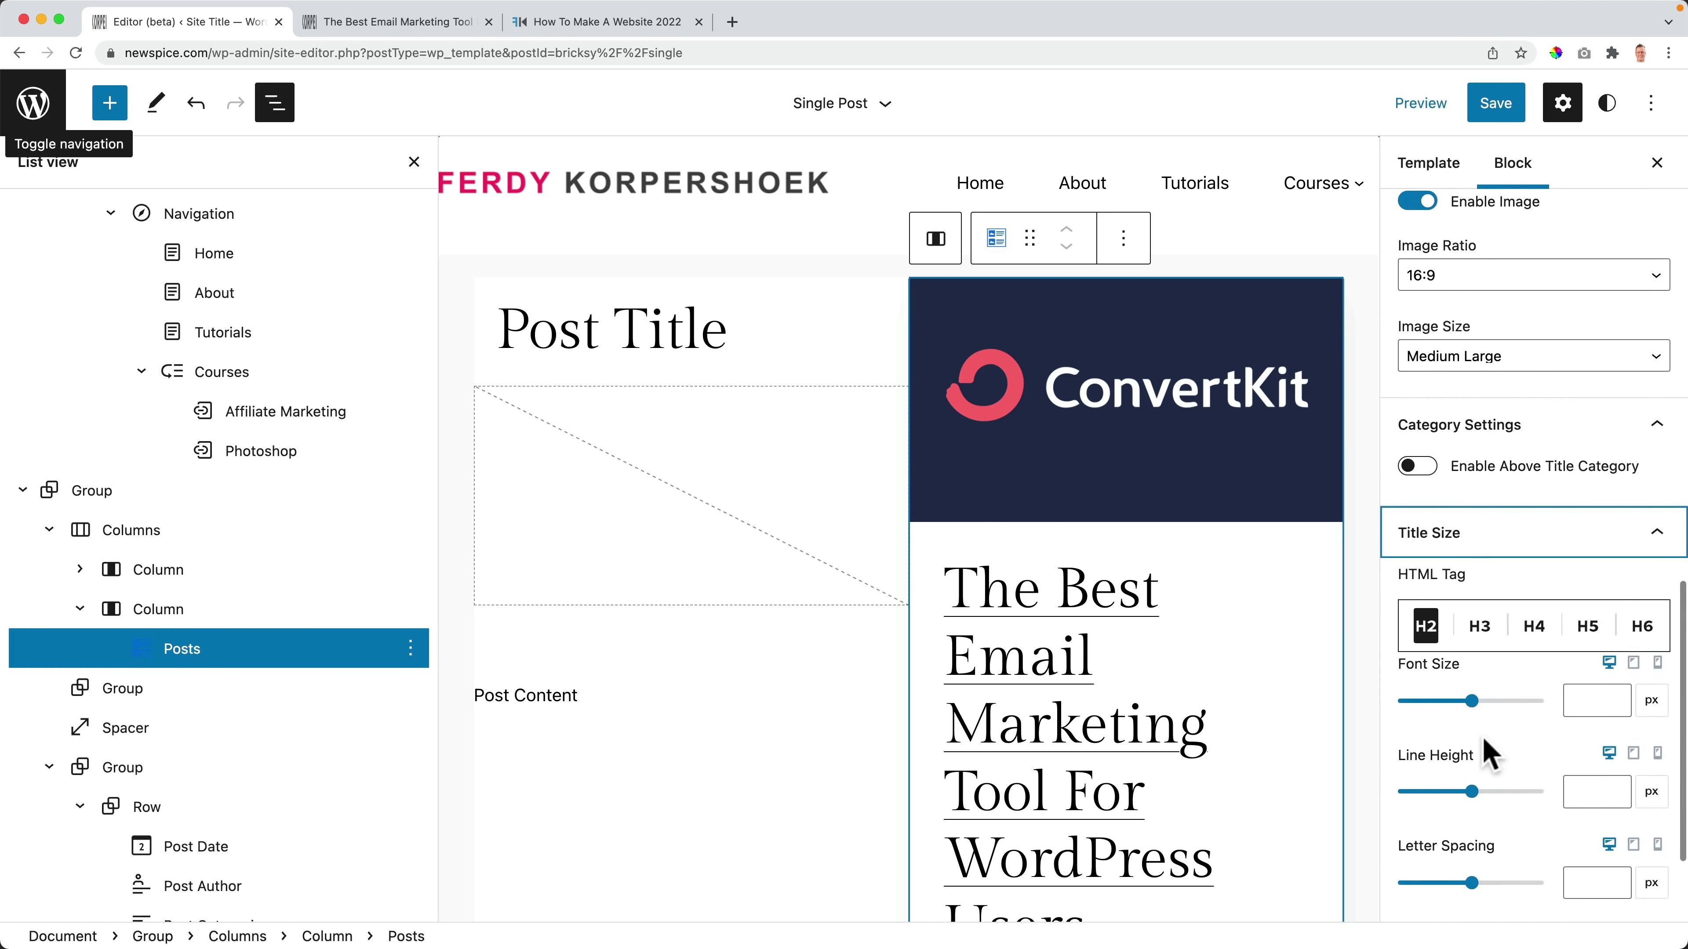
left_click_drag(1472, 697, 1413, 697)
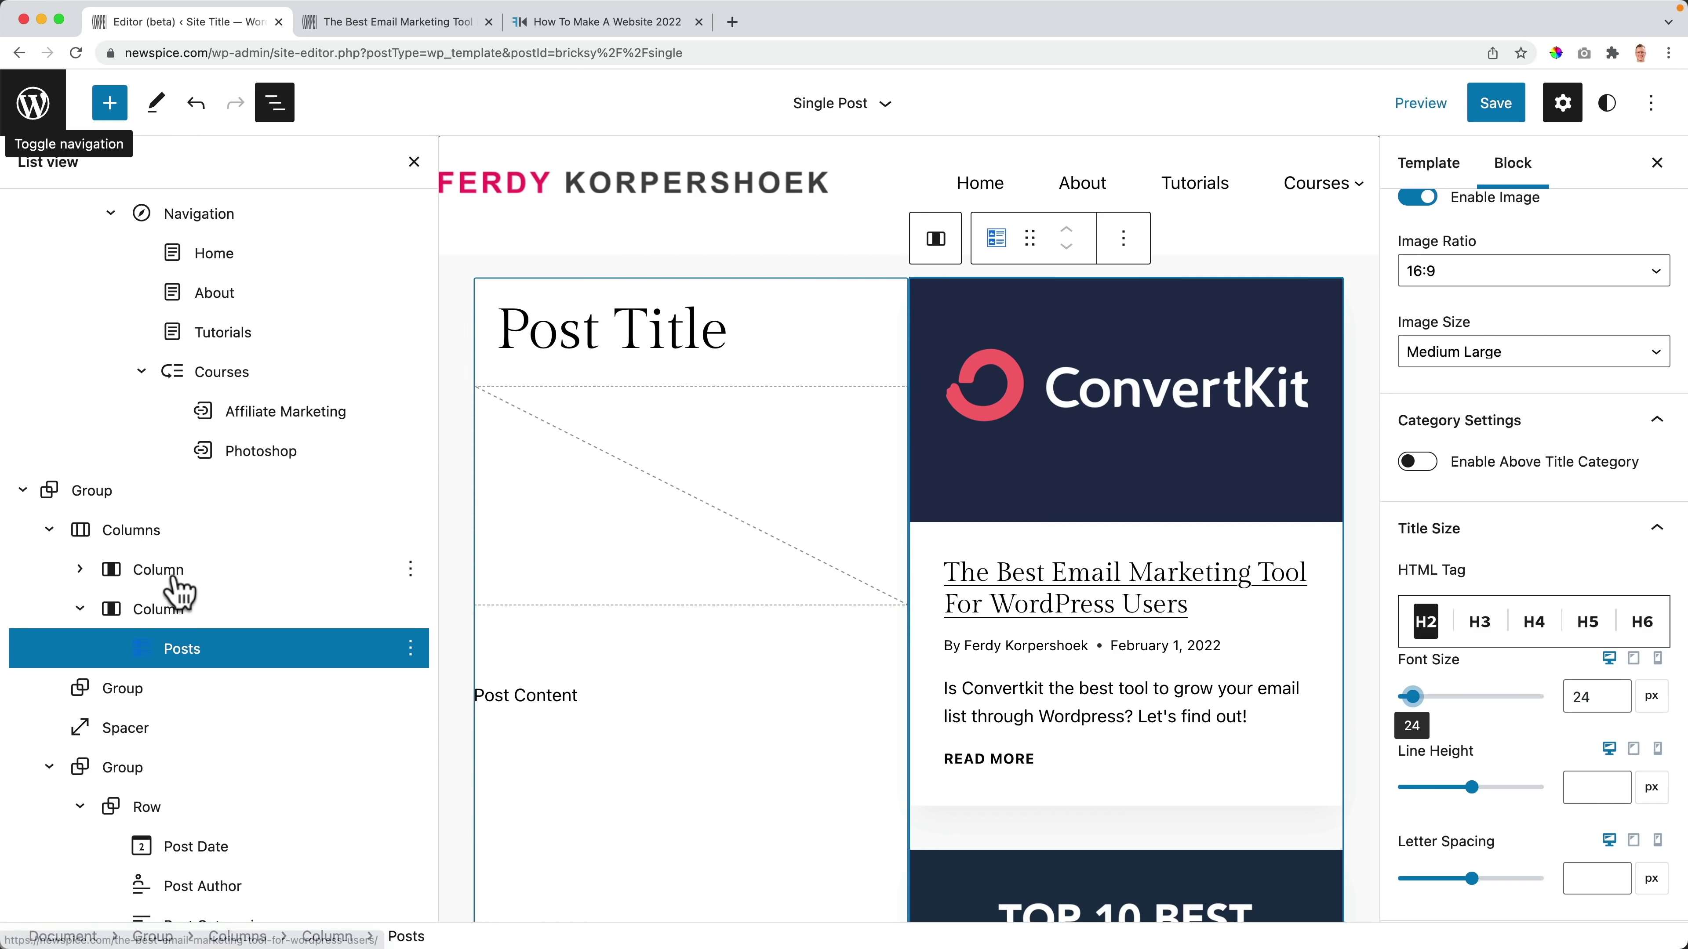
Step: Give the column containing the Posts block 20 px padding on all sides and save the Single Post template
left_click(203, 615)
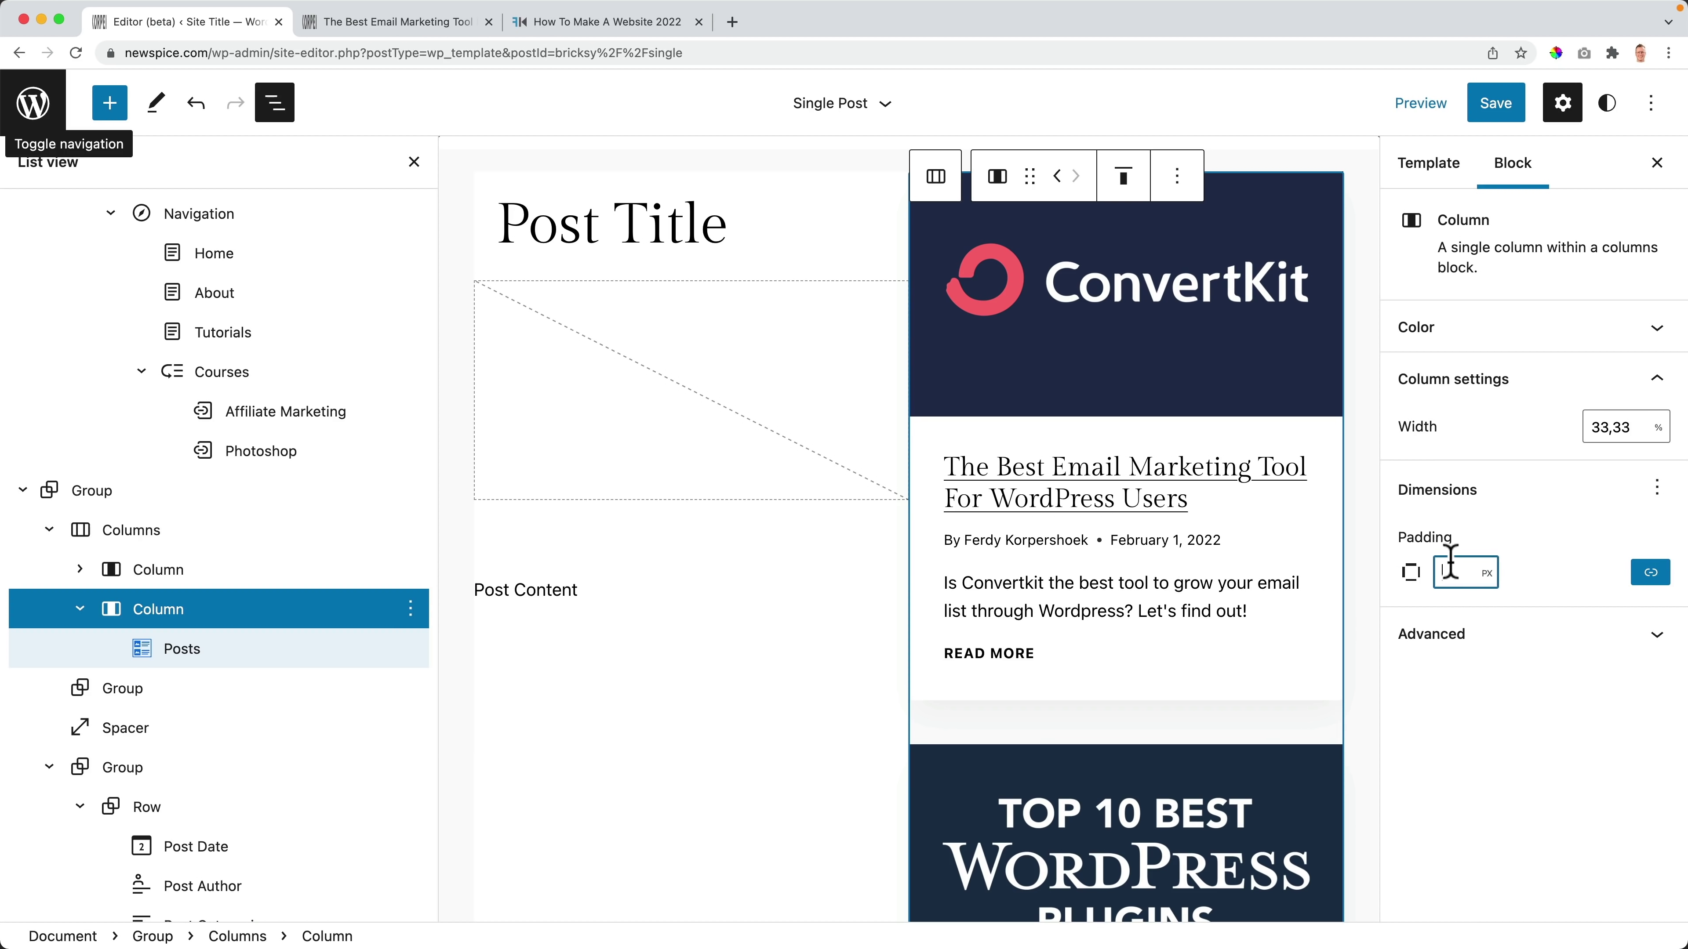
type("15")
key("BackSpace")
key("BackSpace")
type("20")
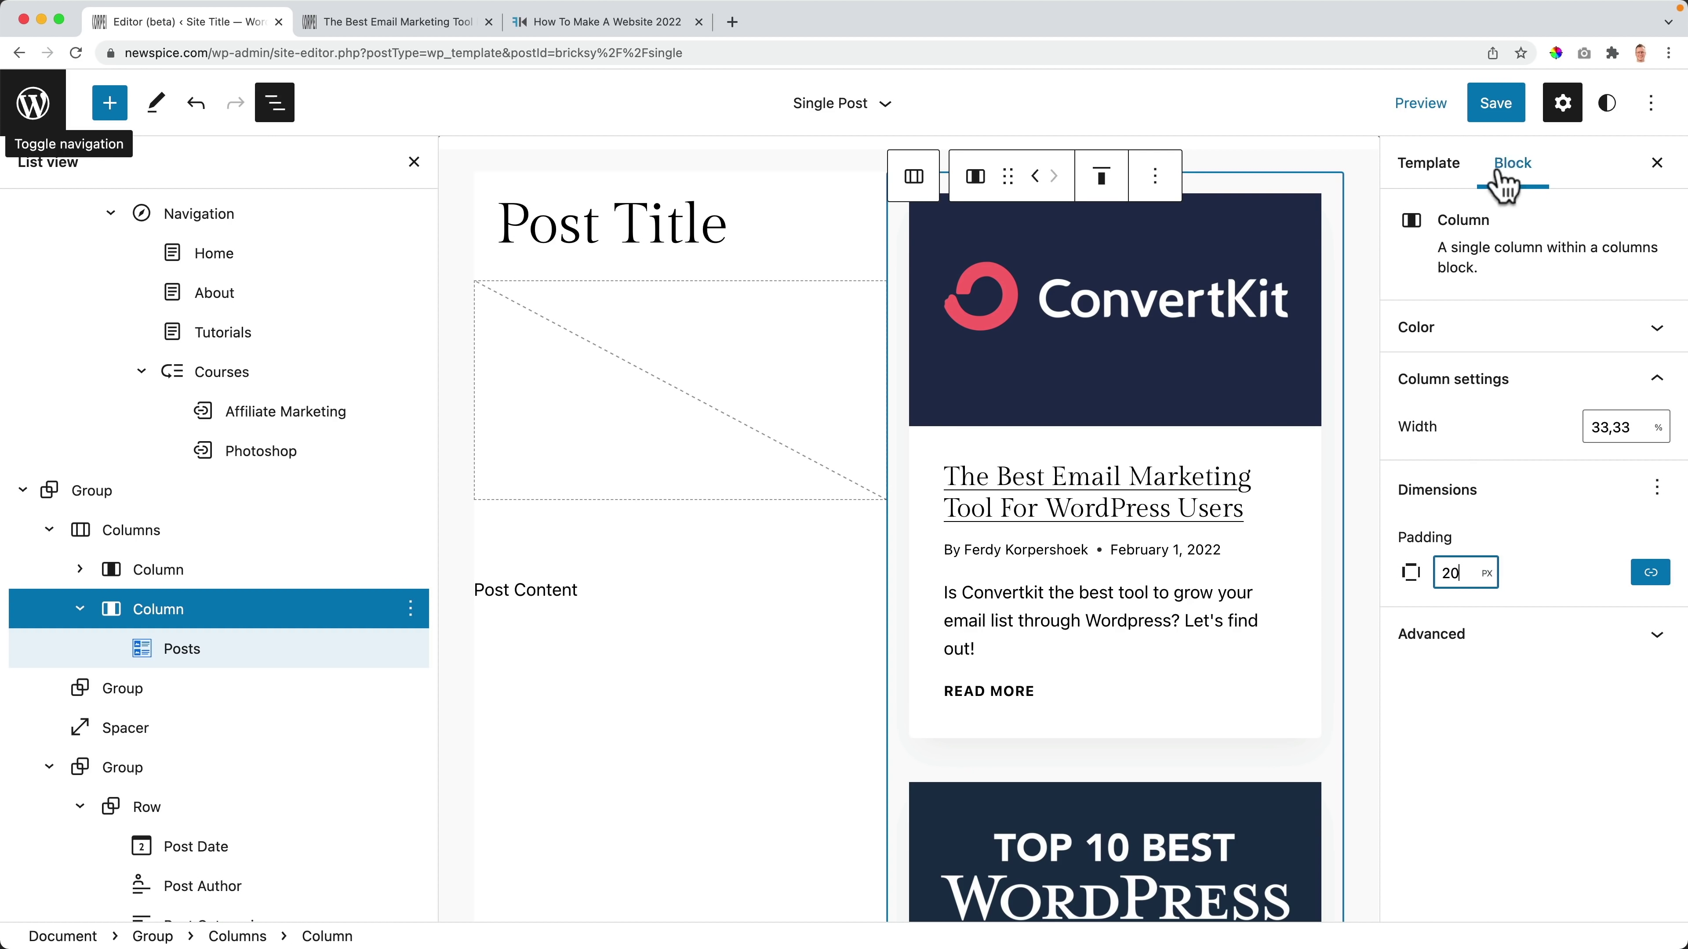
left_click(1502, 119)
left_click(1528, 103)
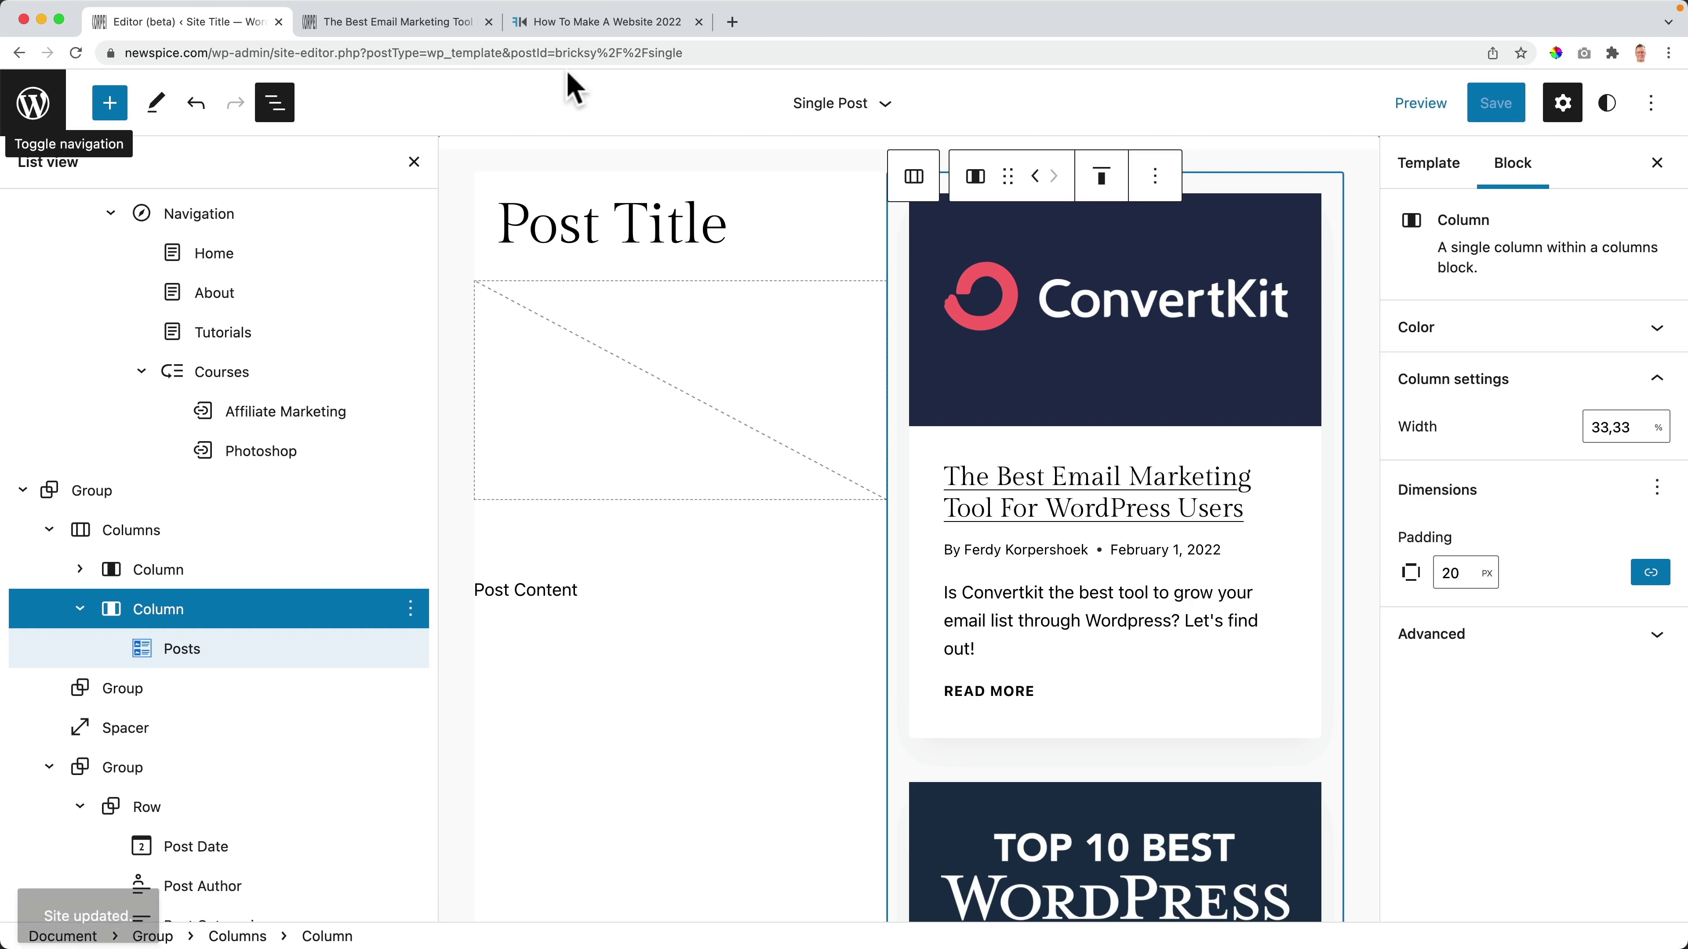
Step: Reload the live post and examine the list of posts beside its content
left_click(372, 22)
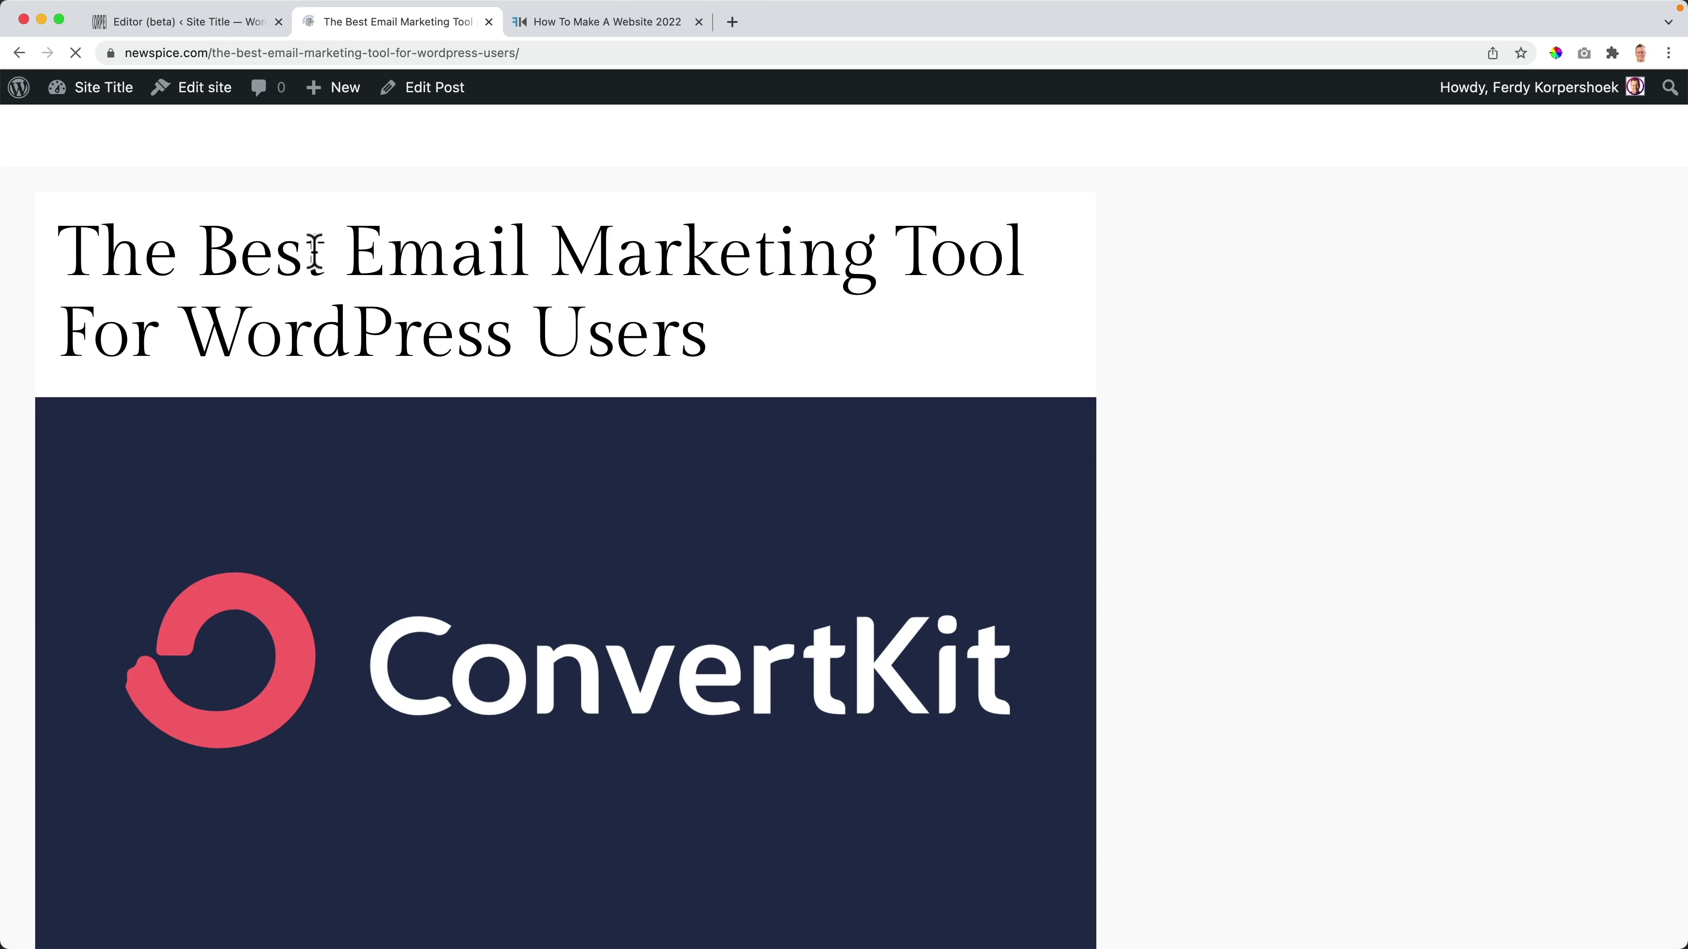
scroll(1247, 361, "down", 8)
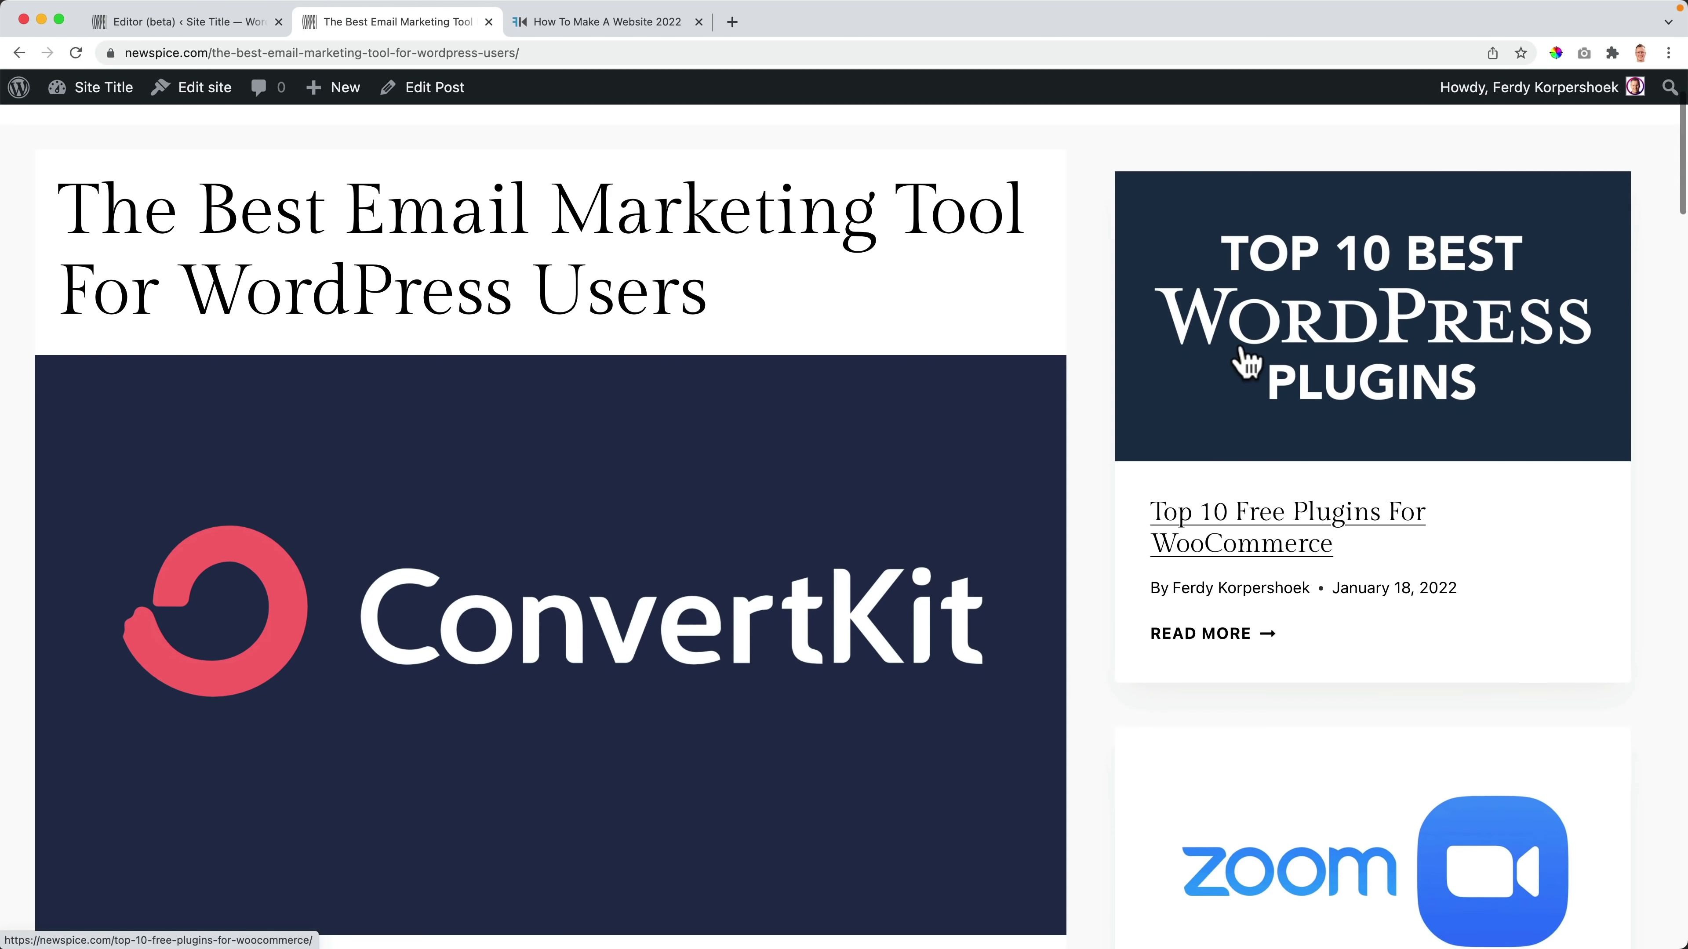
scroll(1247, 361, "down", 16)
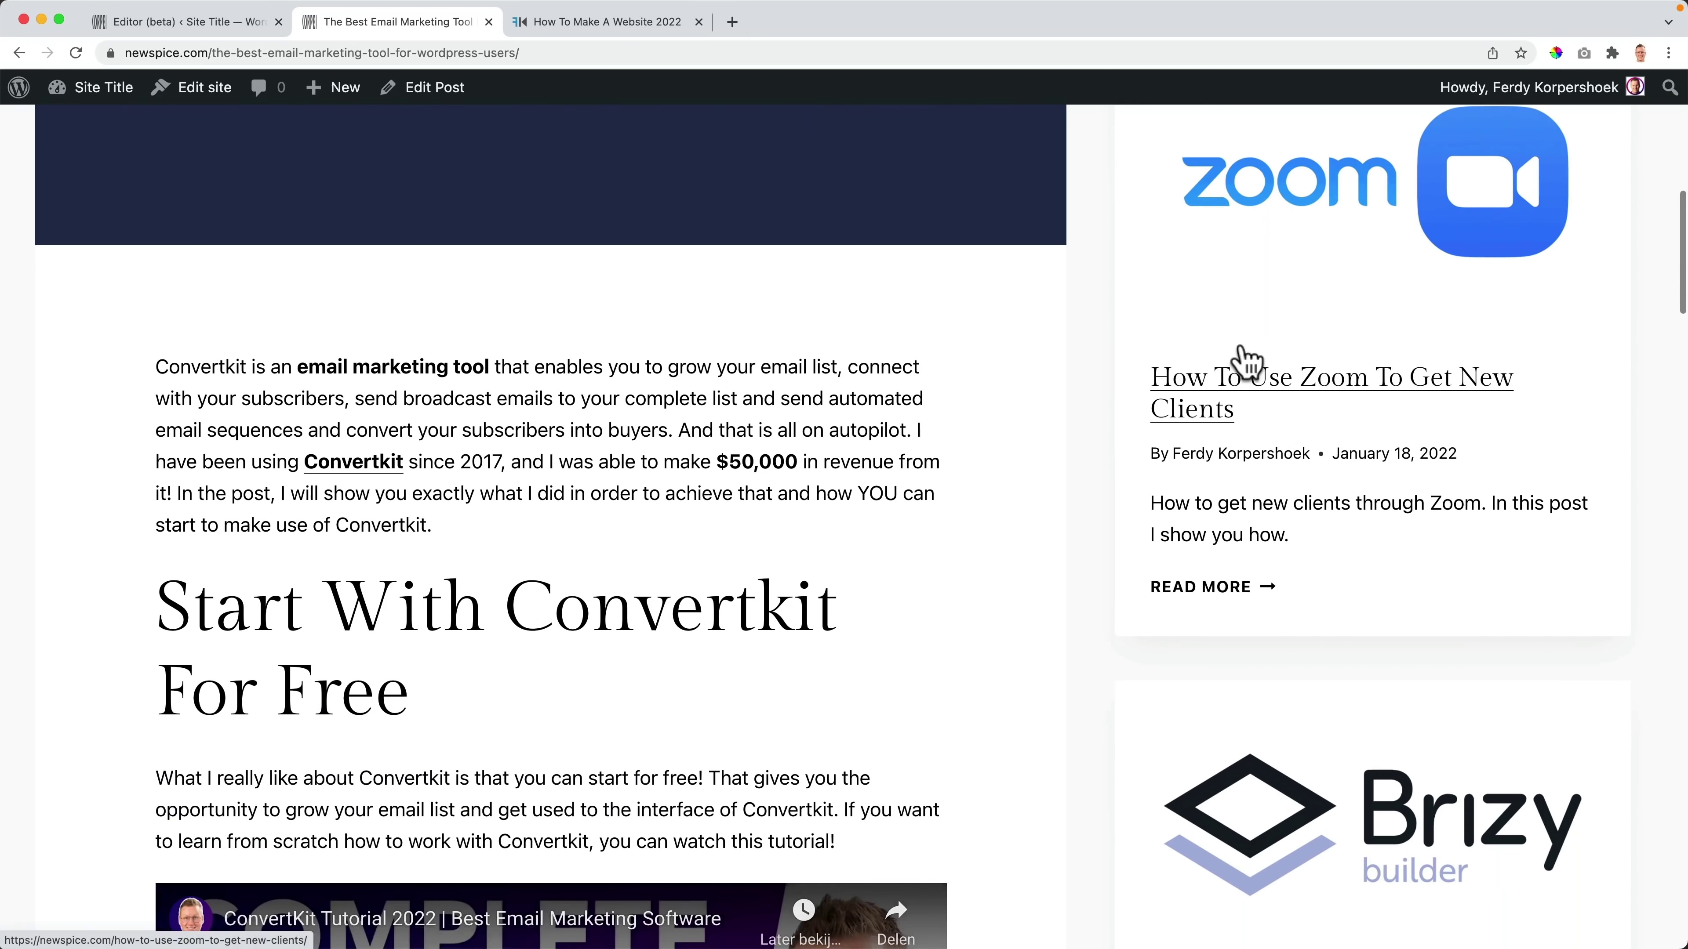
Step: Check how far the sidebar posts extend beside the live post's content
scroll(1247, 361, "down", 14)
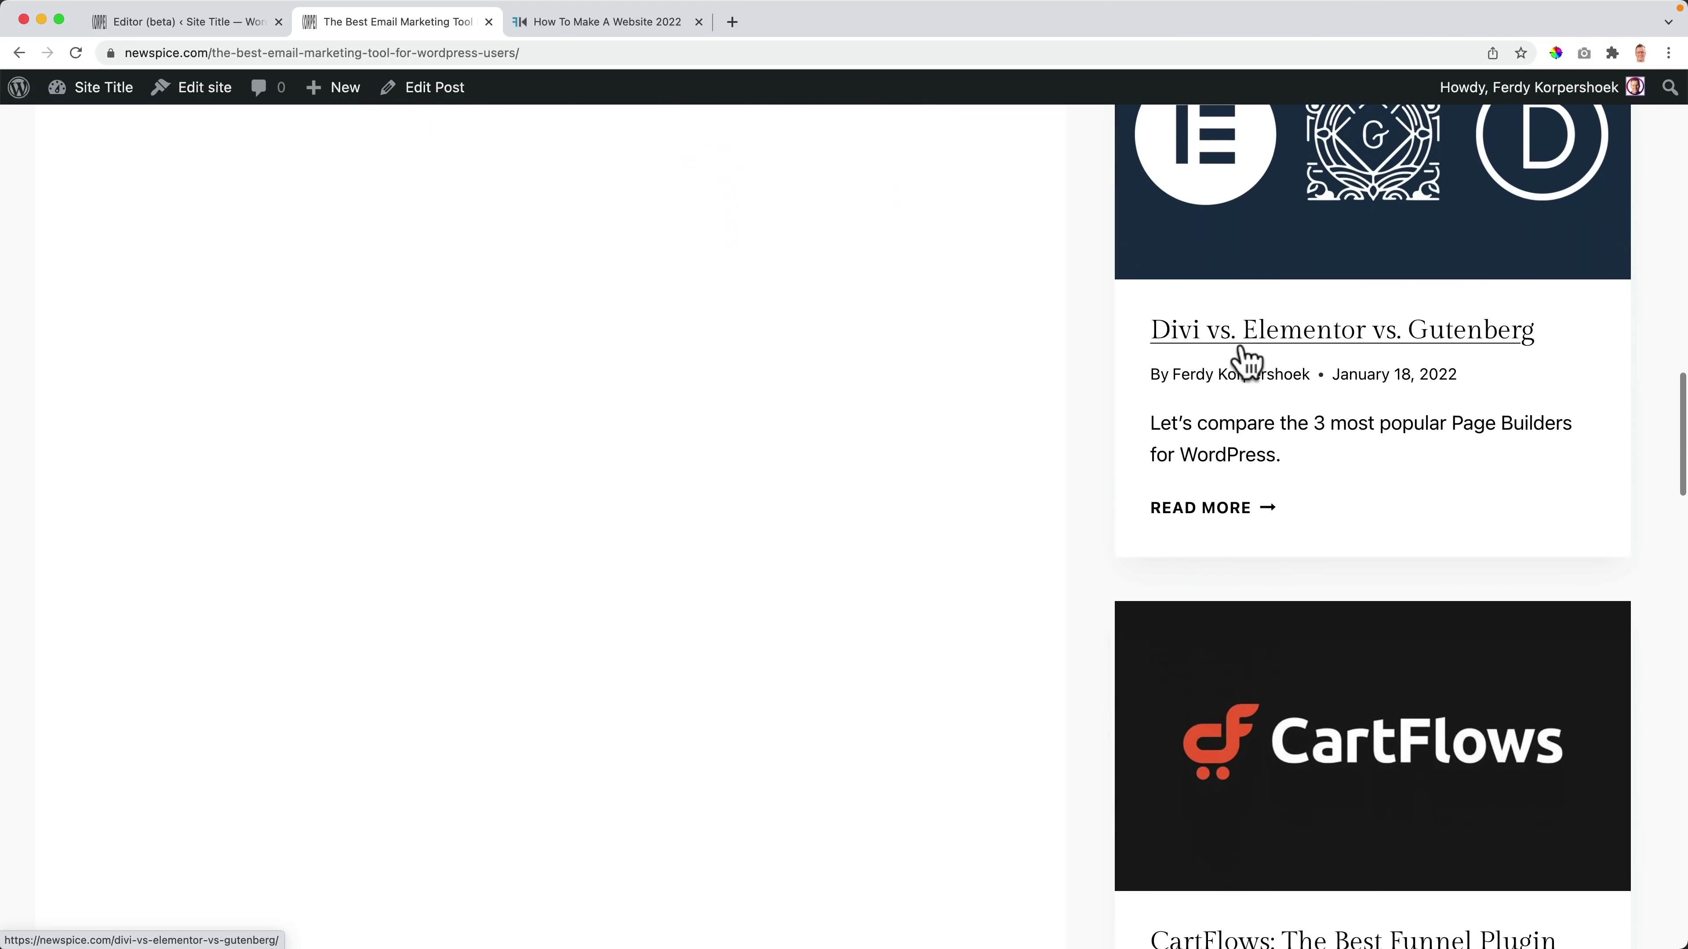
scroll(1247, 361, "up", 9)
scroll(1242, 353, "up", 20)
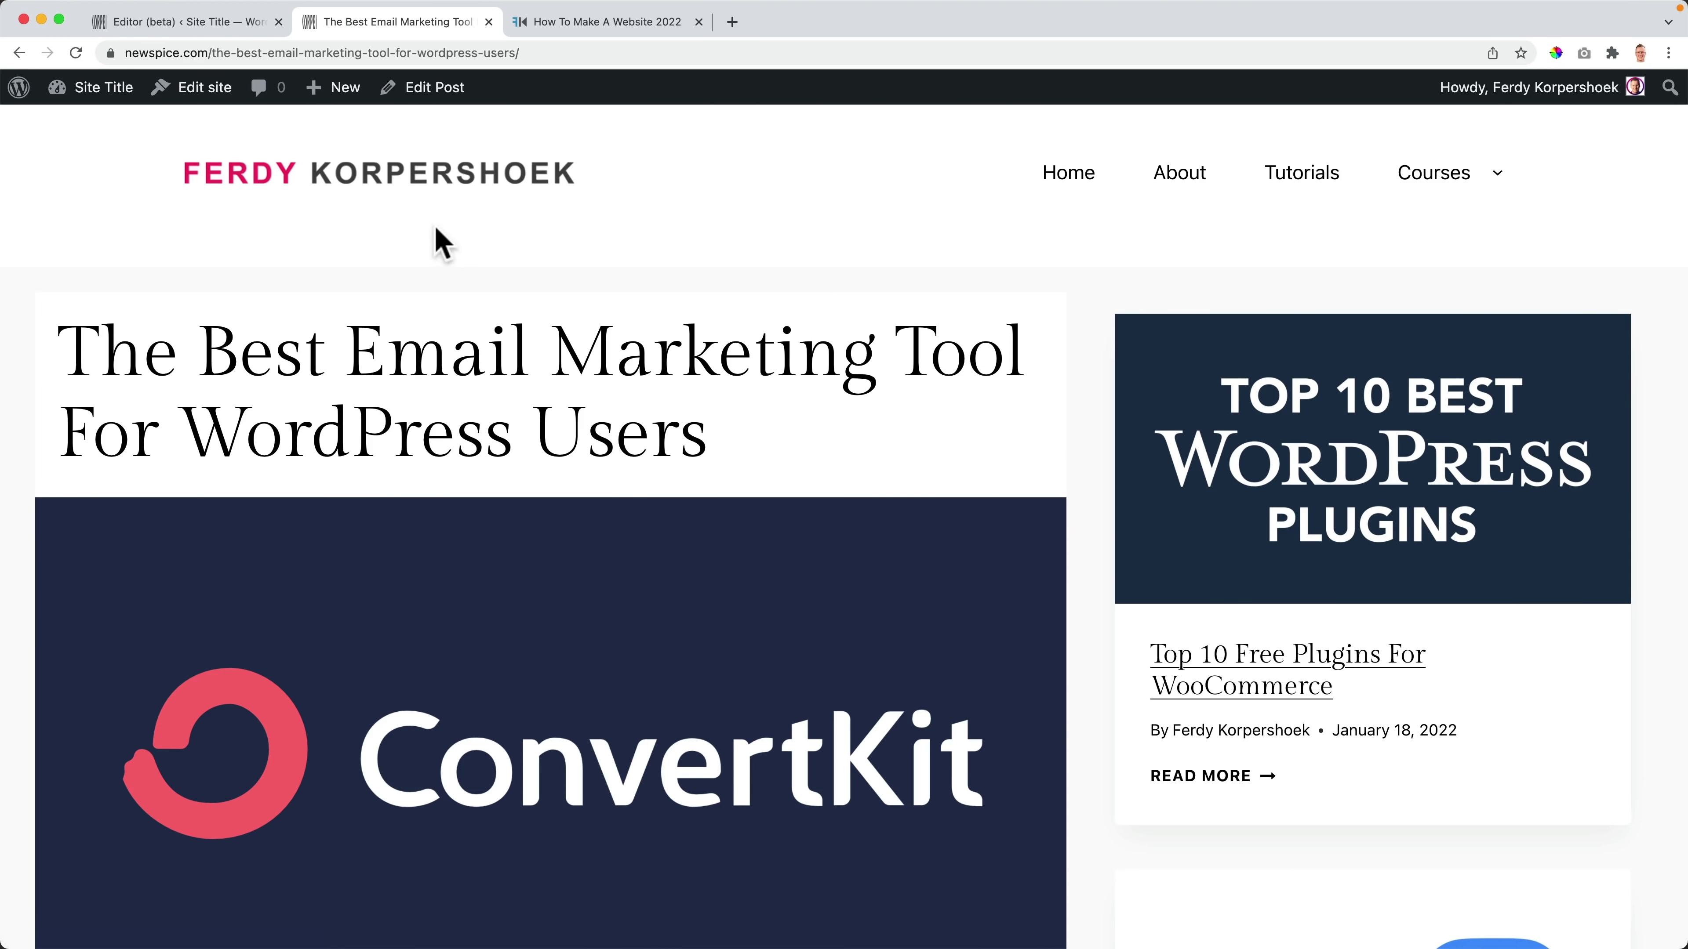
Step: Open the live home page and examine it from the header to the footer
left_click(376, 190)
left_click(279, 22)
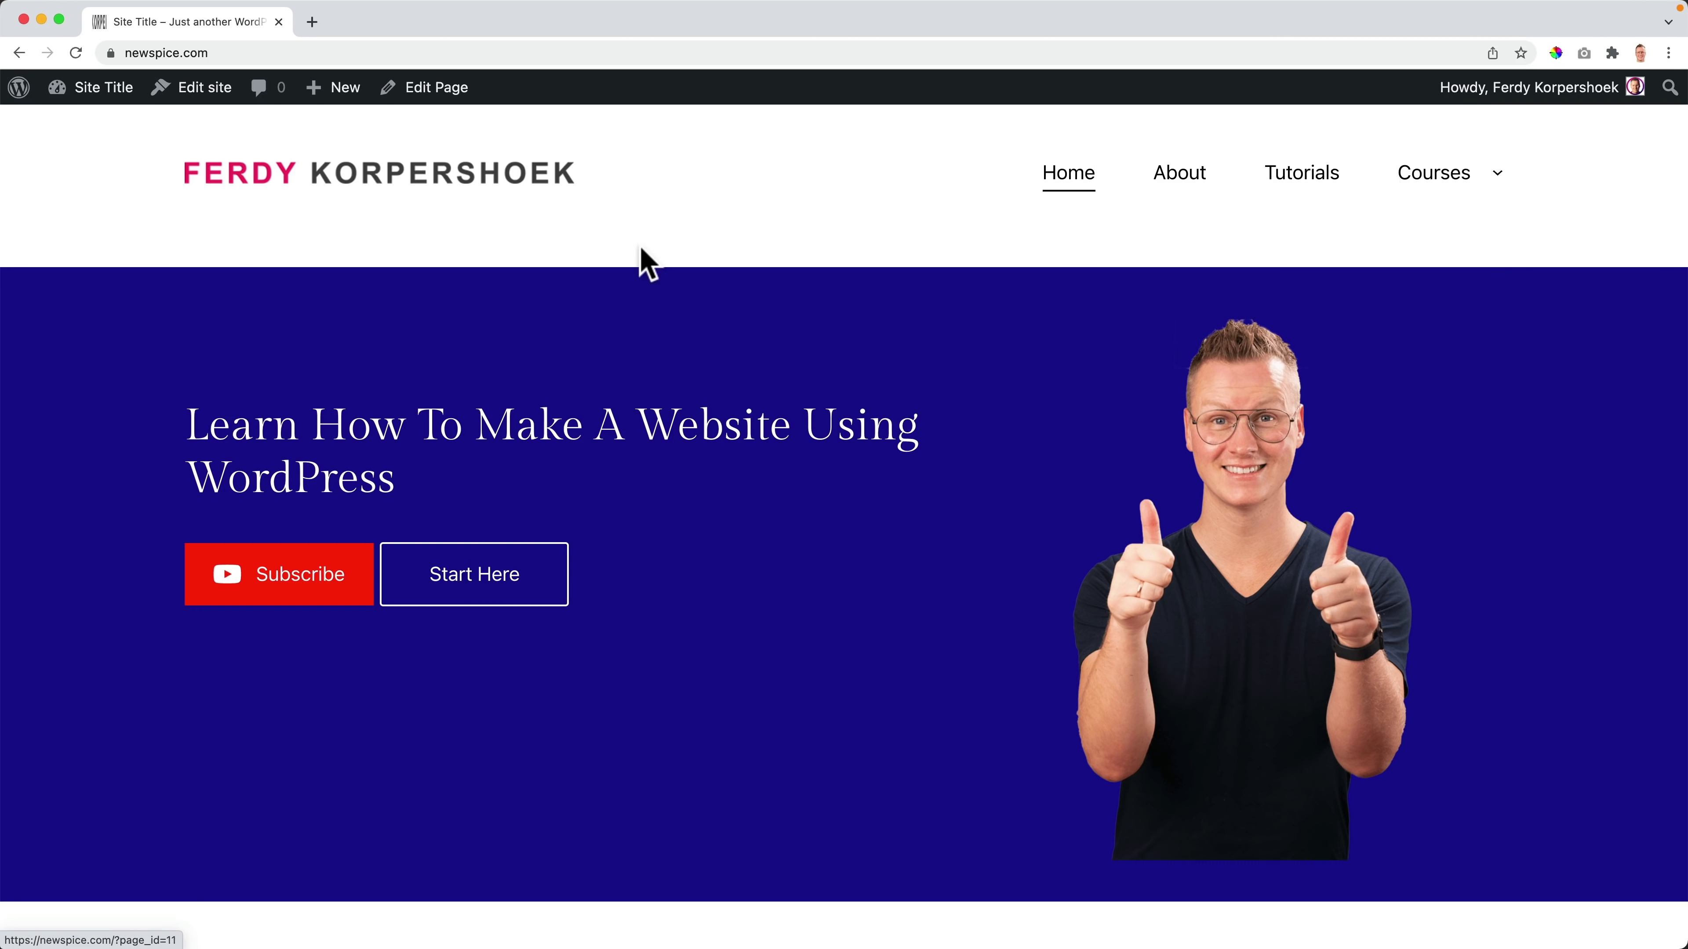
scroll(640, 248, "down", 20)
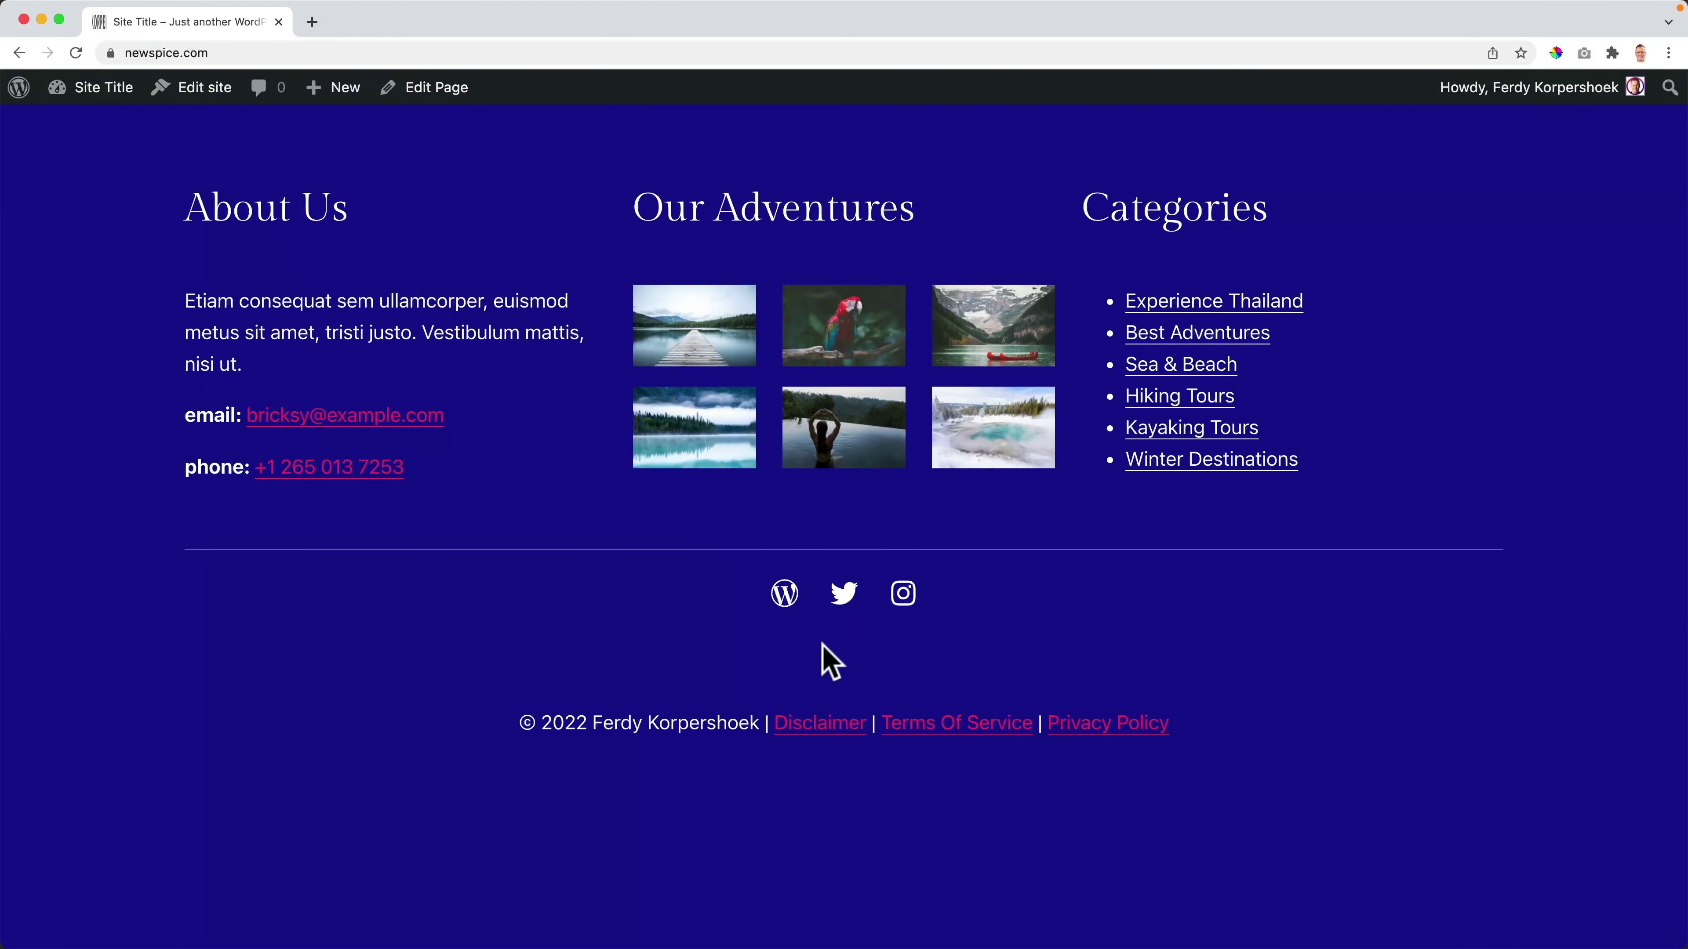
scroll(823, 644, "up", 20)
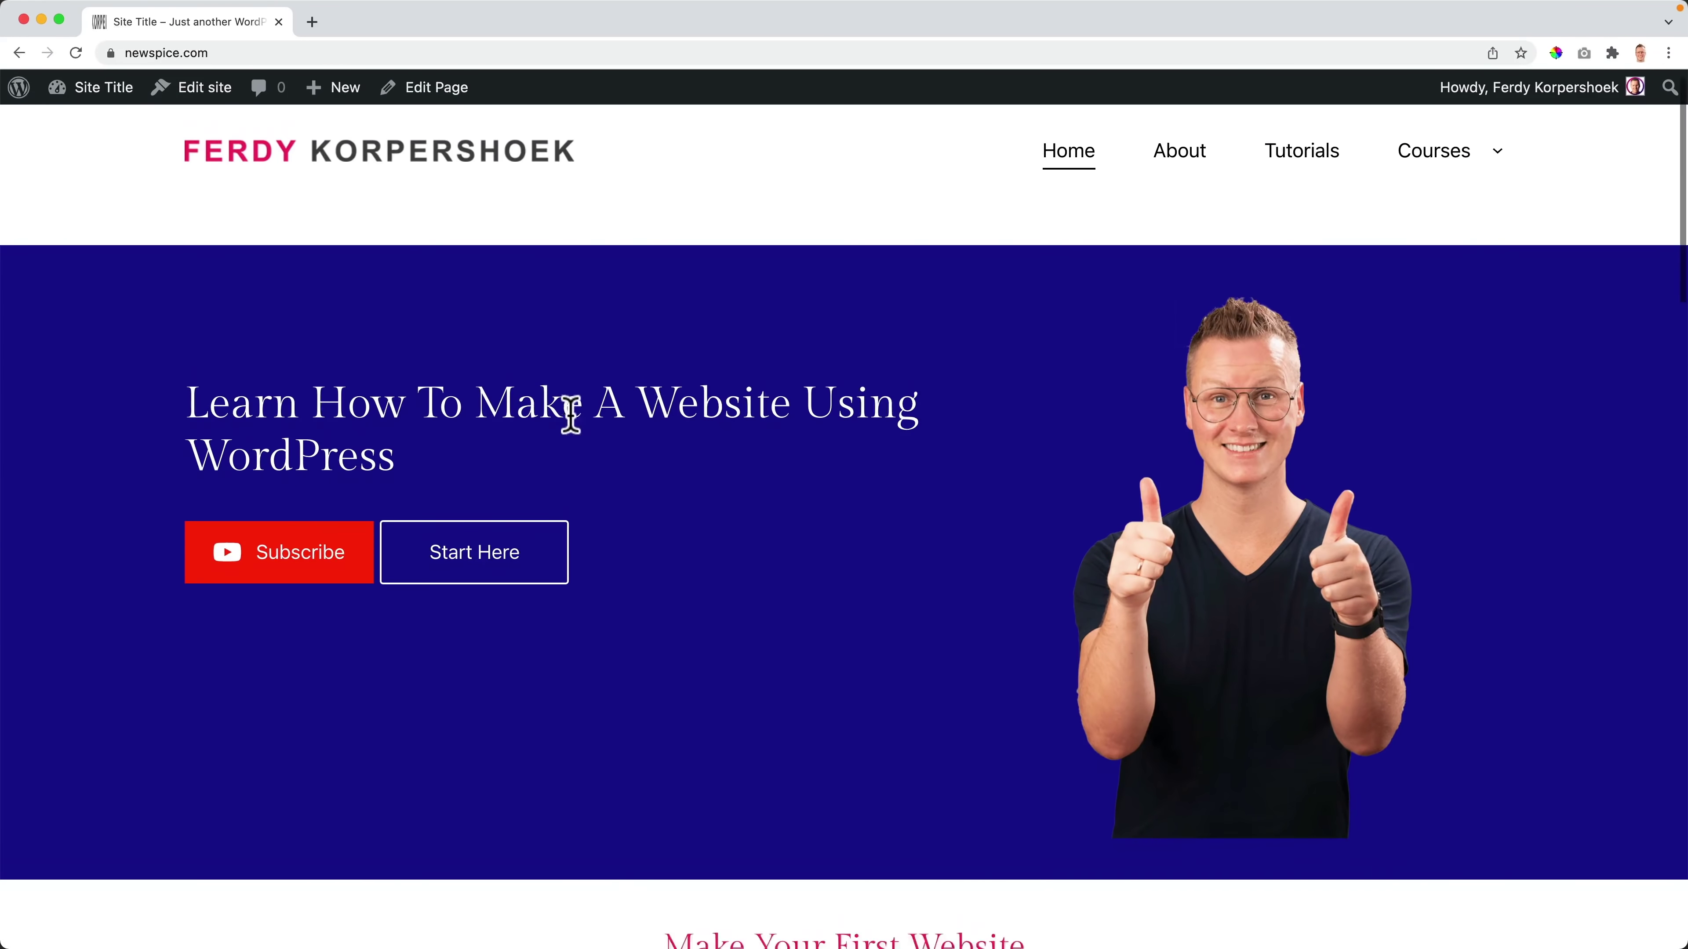
scroll(572, 415, "down", 15)
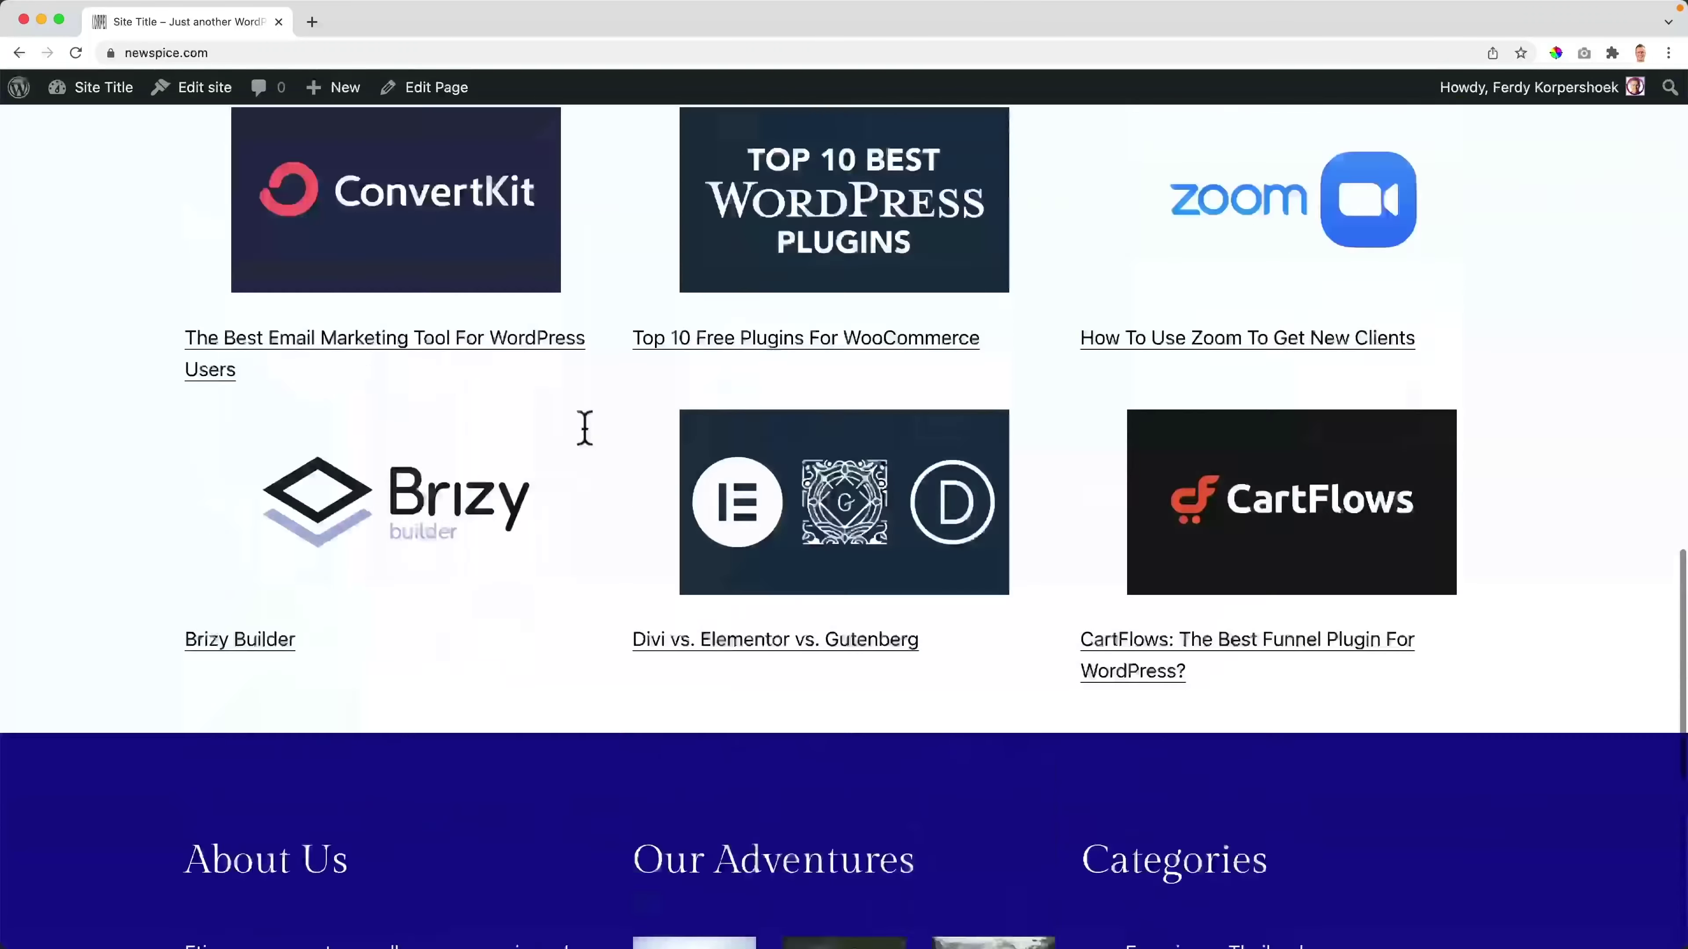
scroll(584, 428, "up", 20)
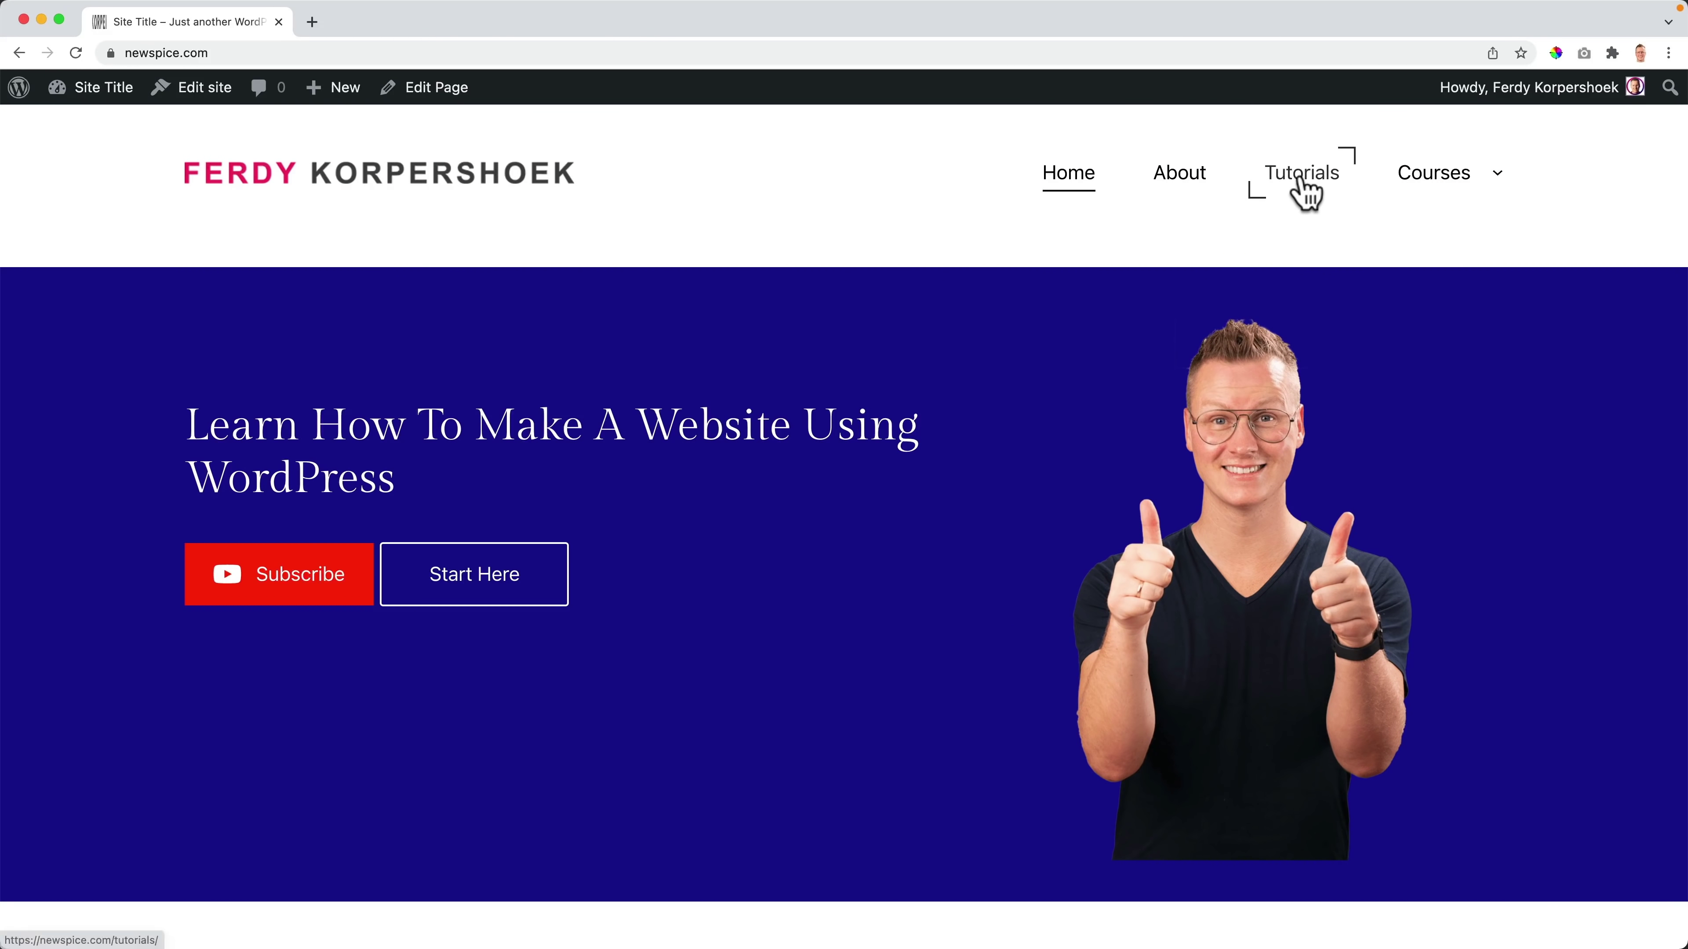
Step: Open the Tutorials page and its post about the best email marketing tool, and examine the layout of both
left_click(1304, 192)
scroll(824, 352, "down", 15)
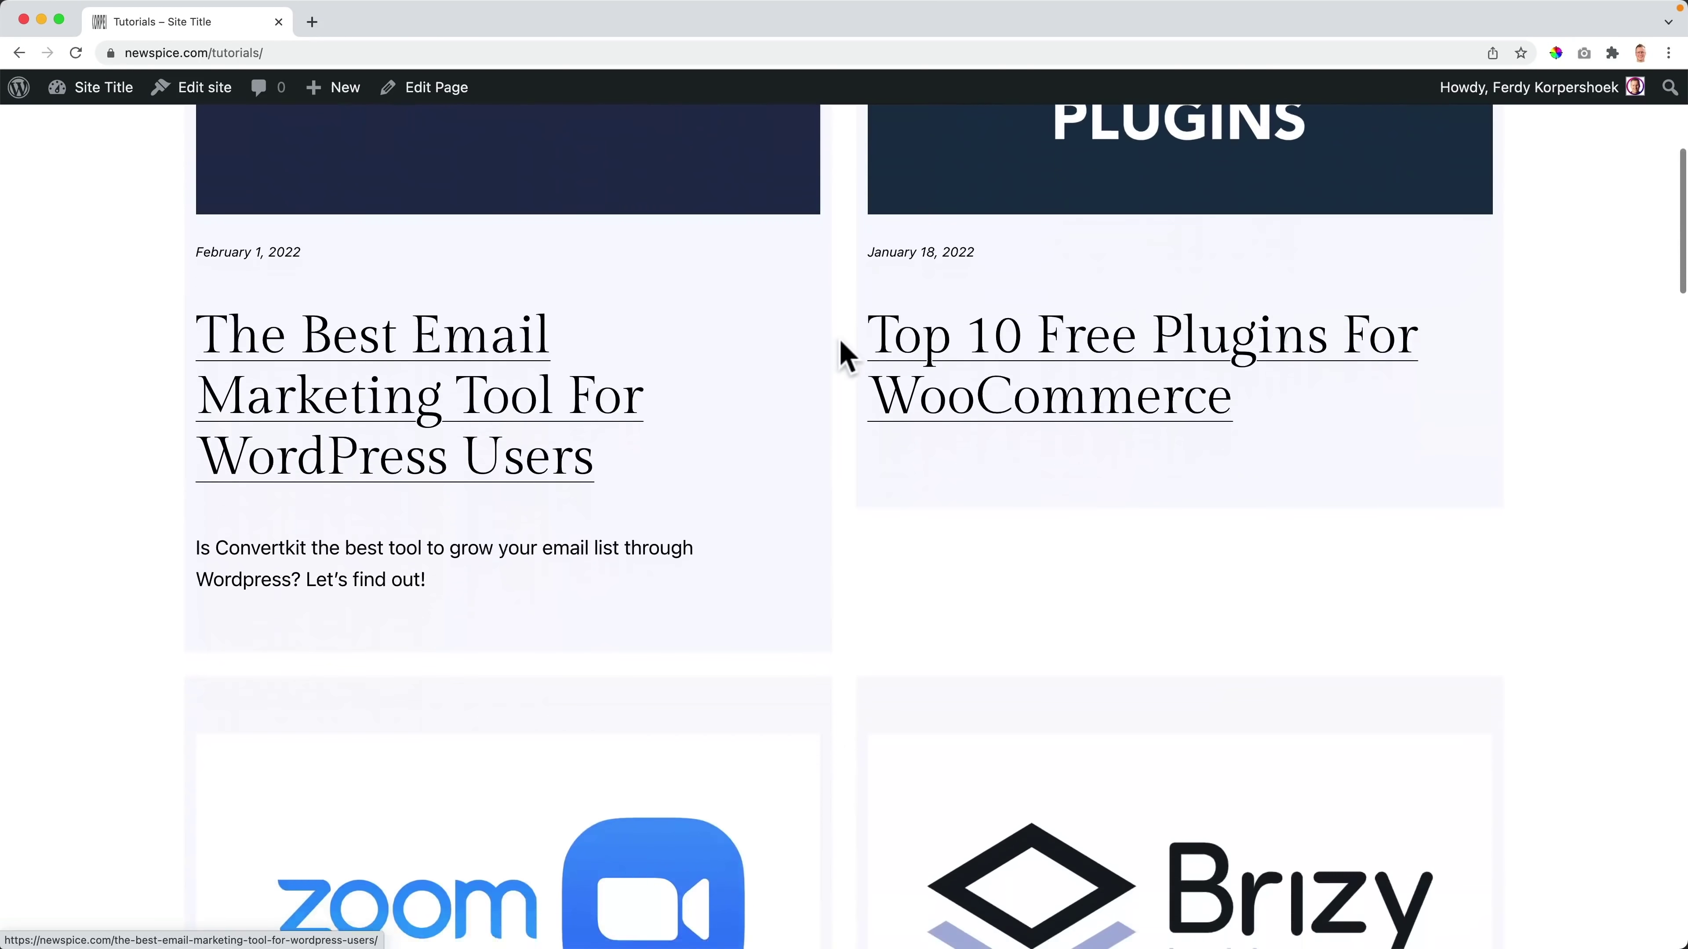
scroll(840, 351, "up", 15)
scroll(838, 356, "down", 6)
scroll(839, 359, "up", 3)
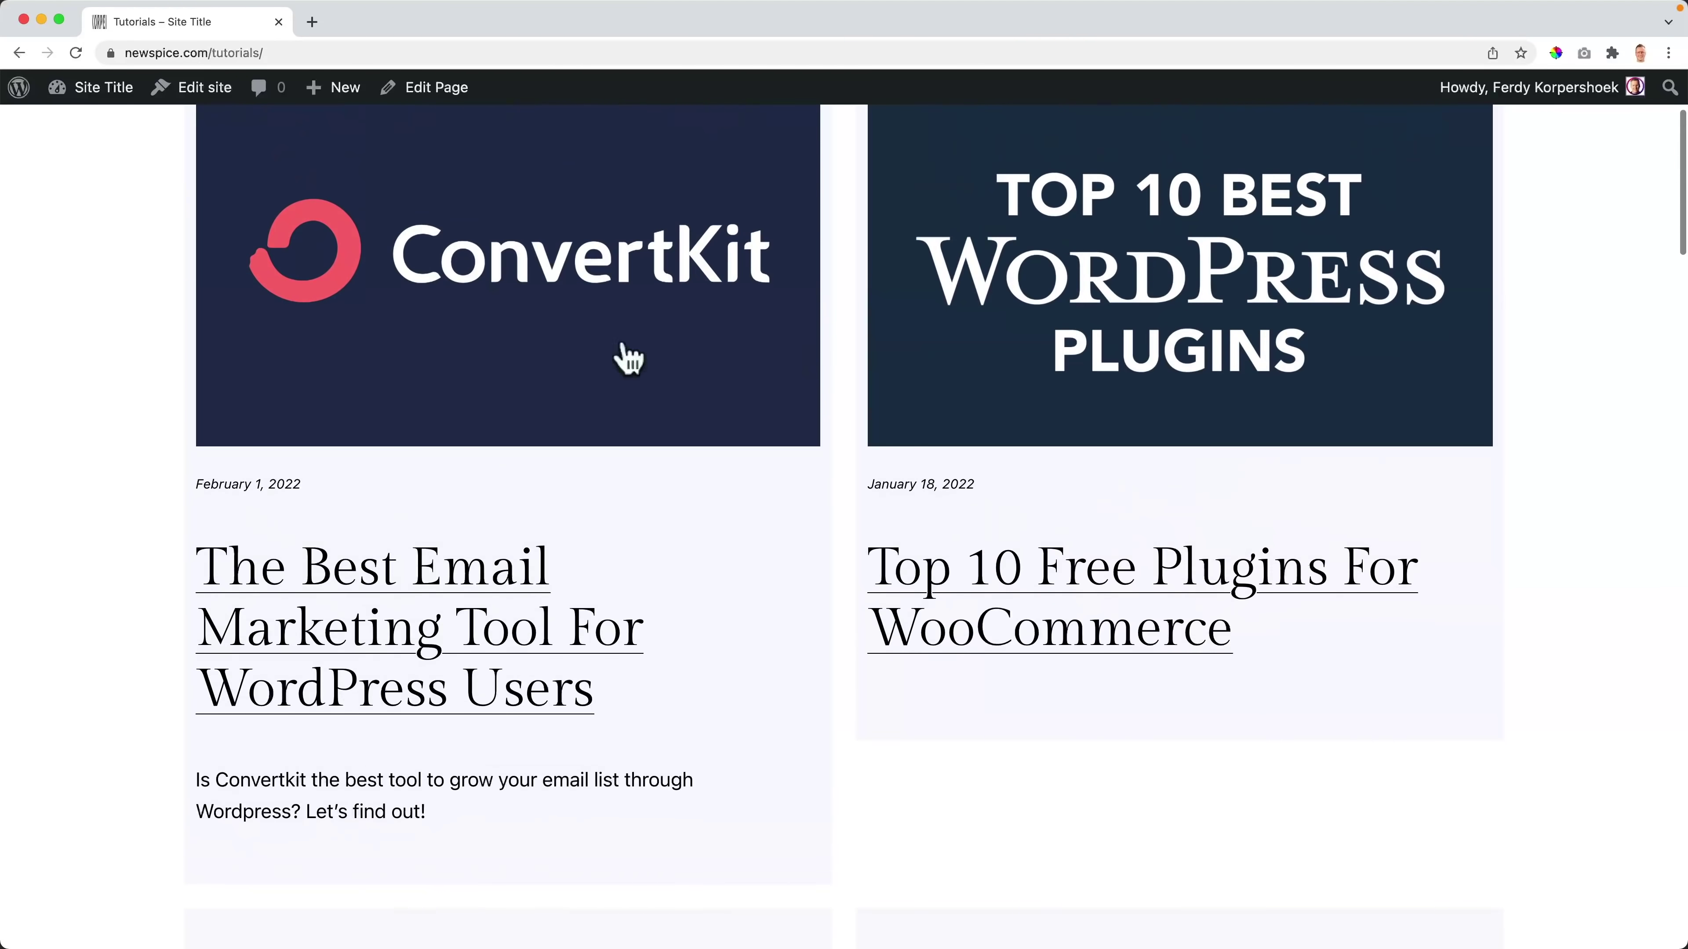
left_click(467, 339)
scroll(1083, 304, "down", 20)
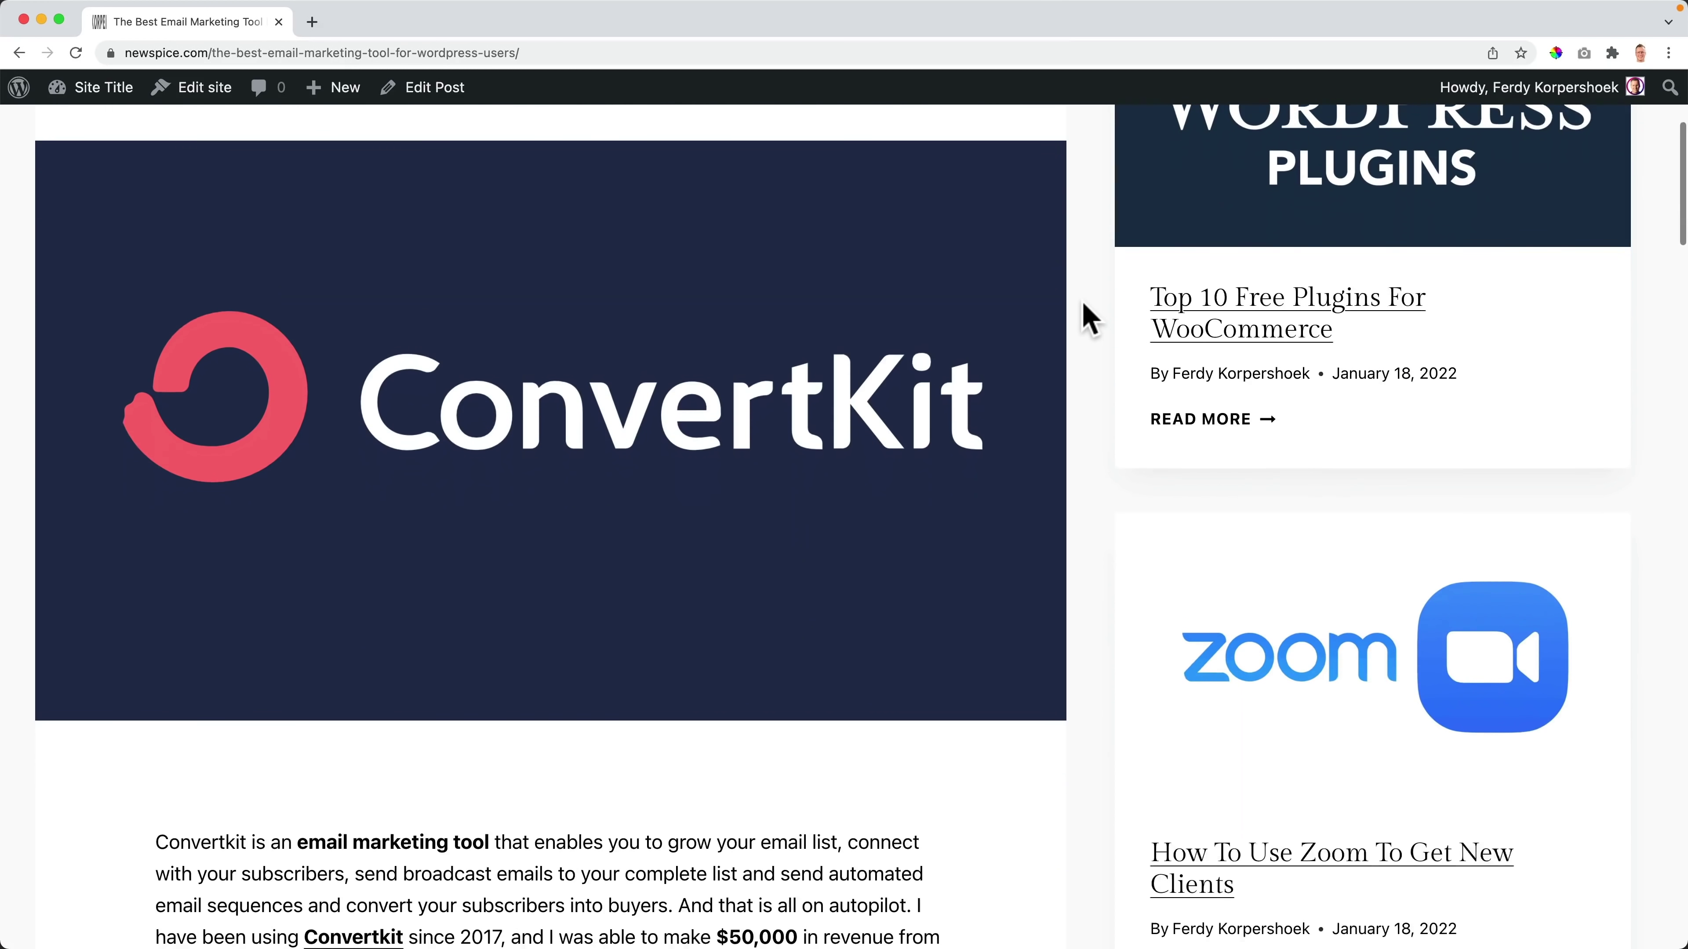
scroll(1091, 320, "up", 20)
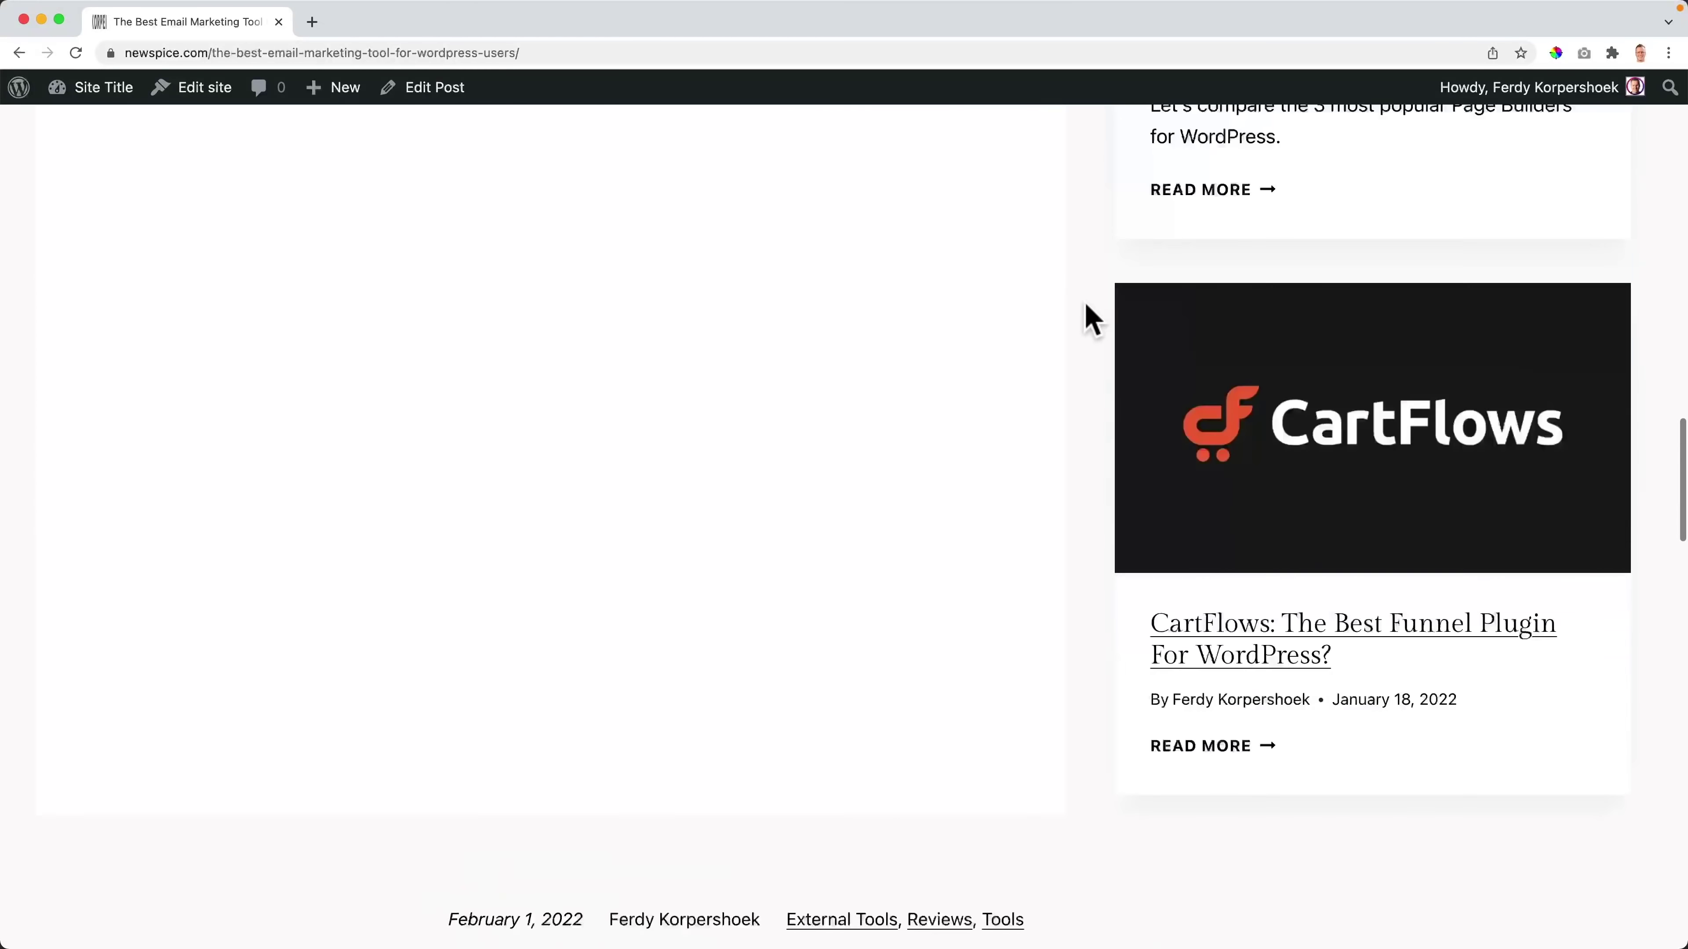
Step: Open ferdykorp.com in a new tab, examine its home page for comparison and close it again
left_click(312, 23)
type("fer")
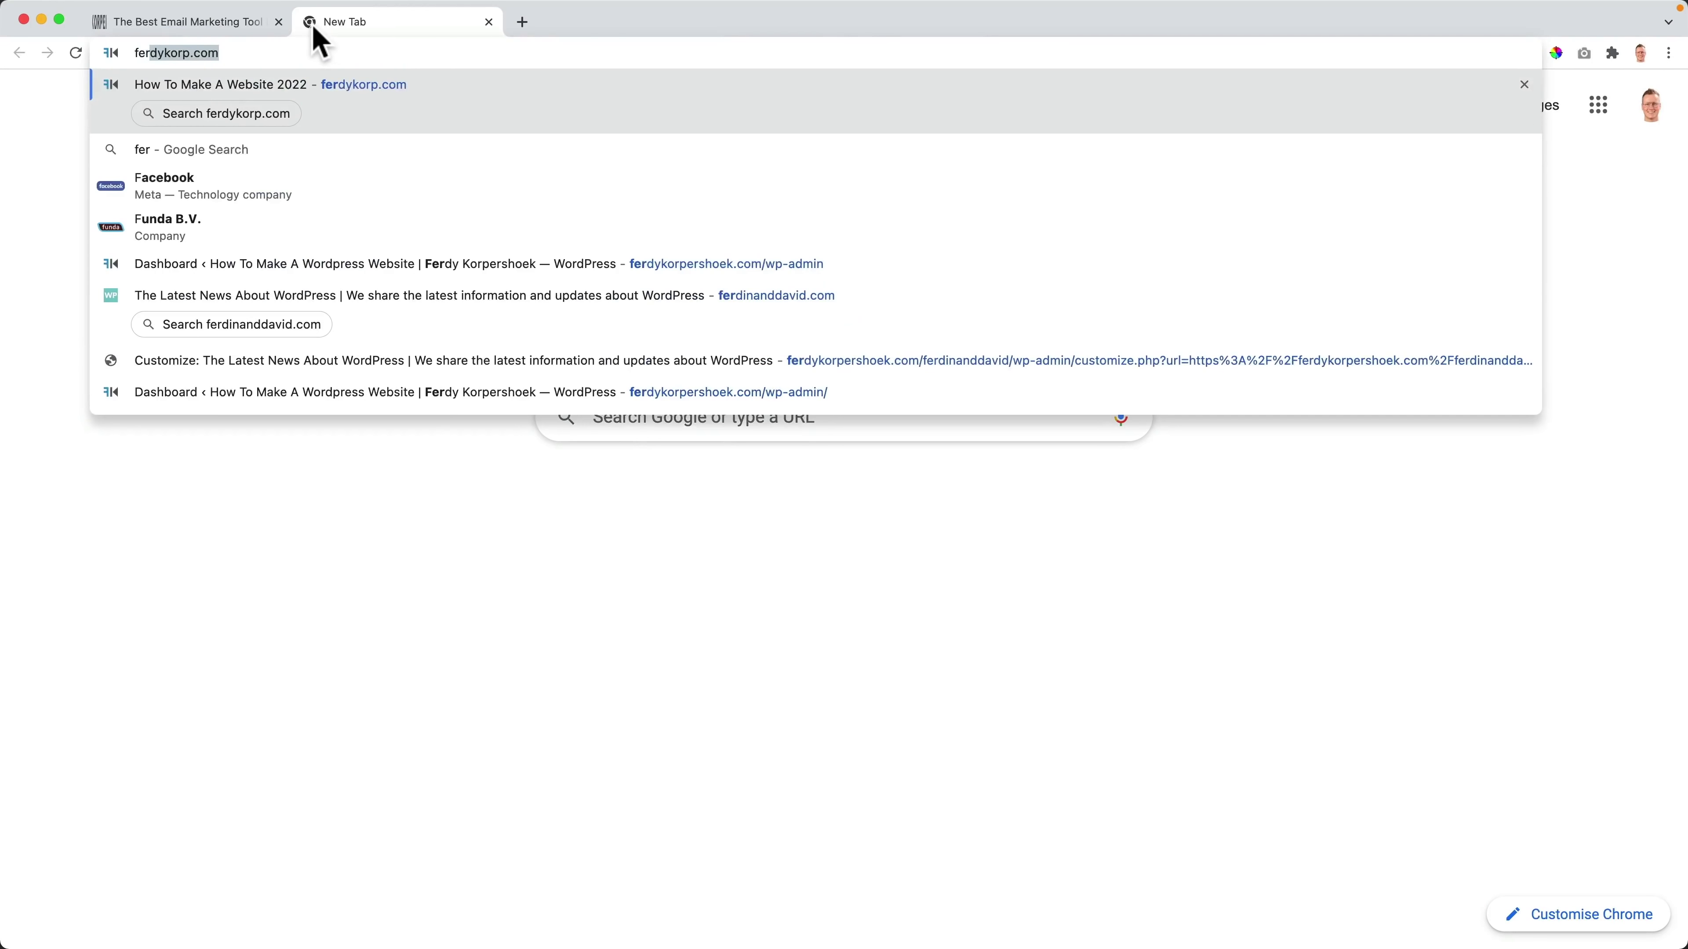
key("Return")
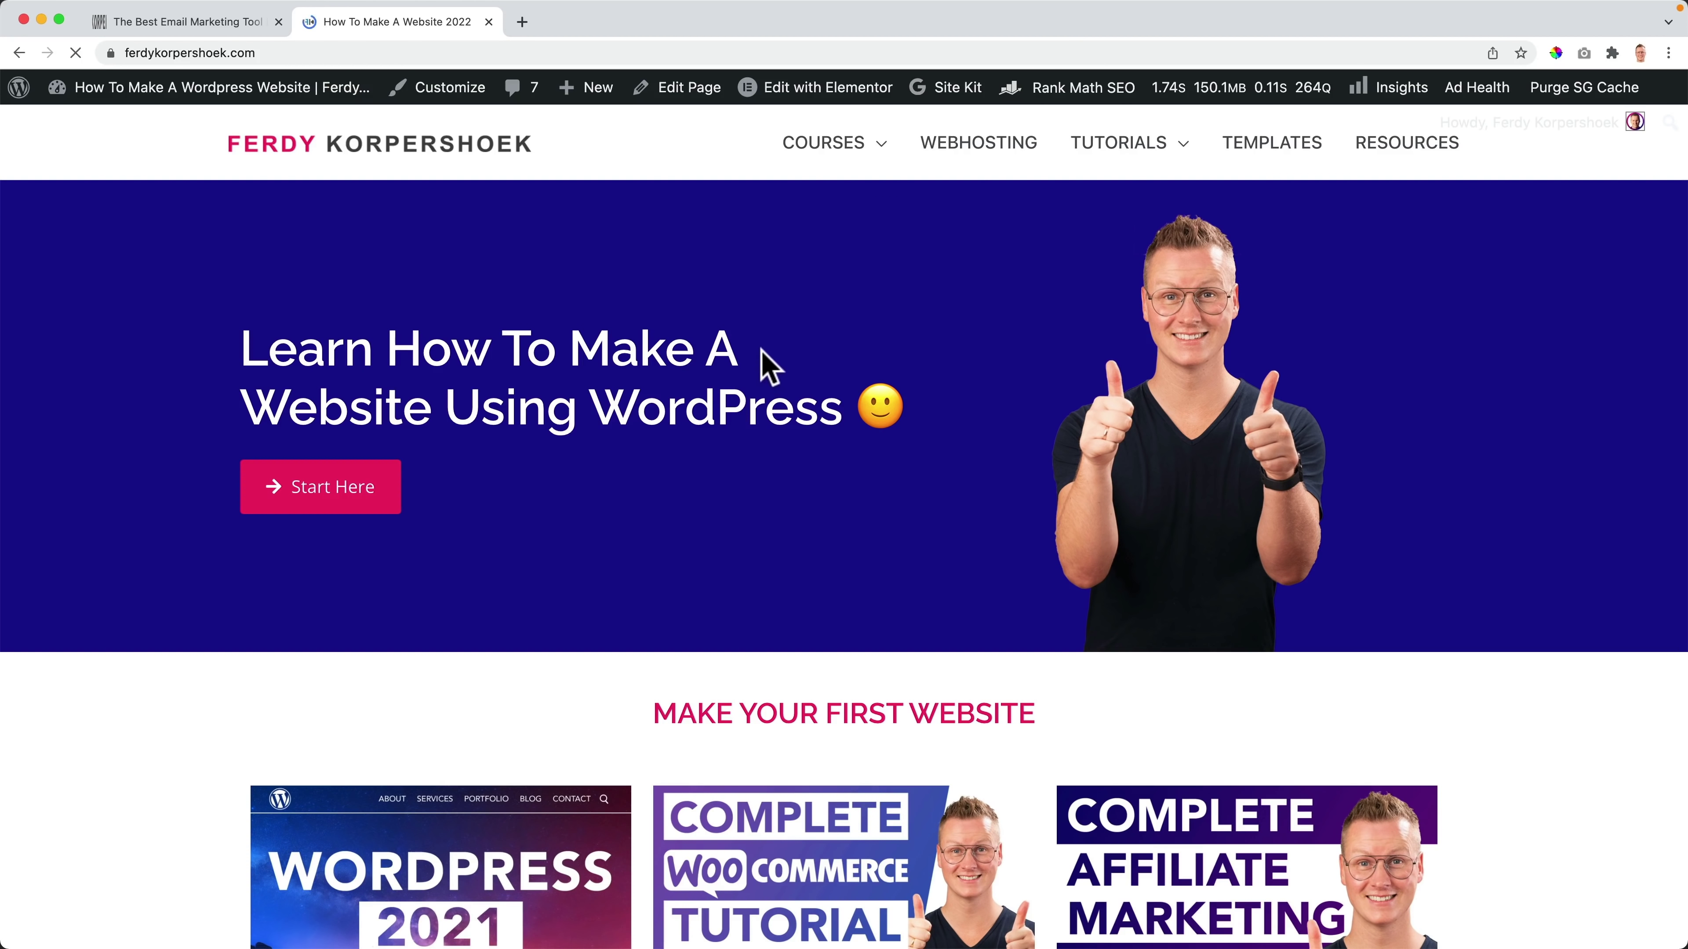
scroll(765, 366, "down", 15)
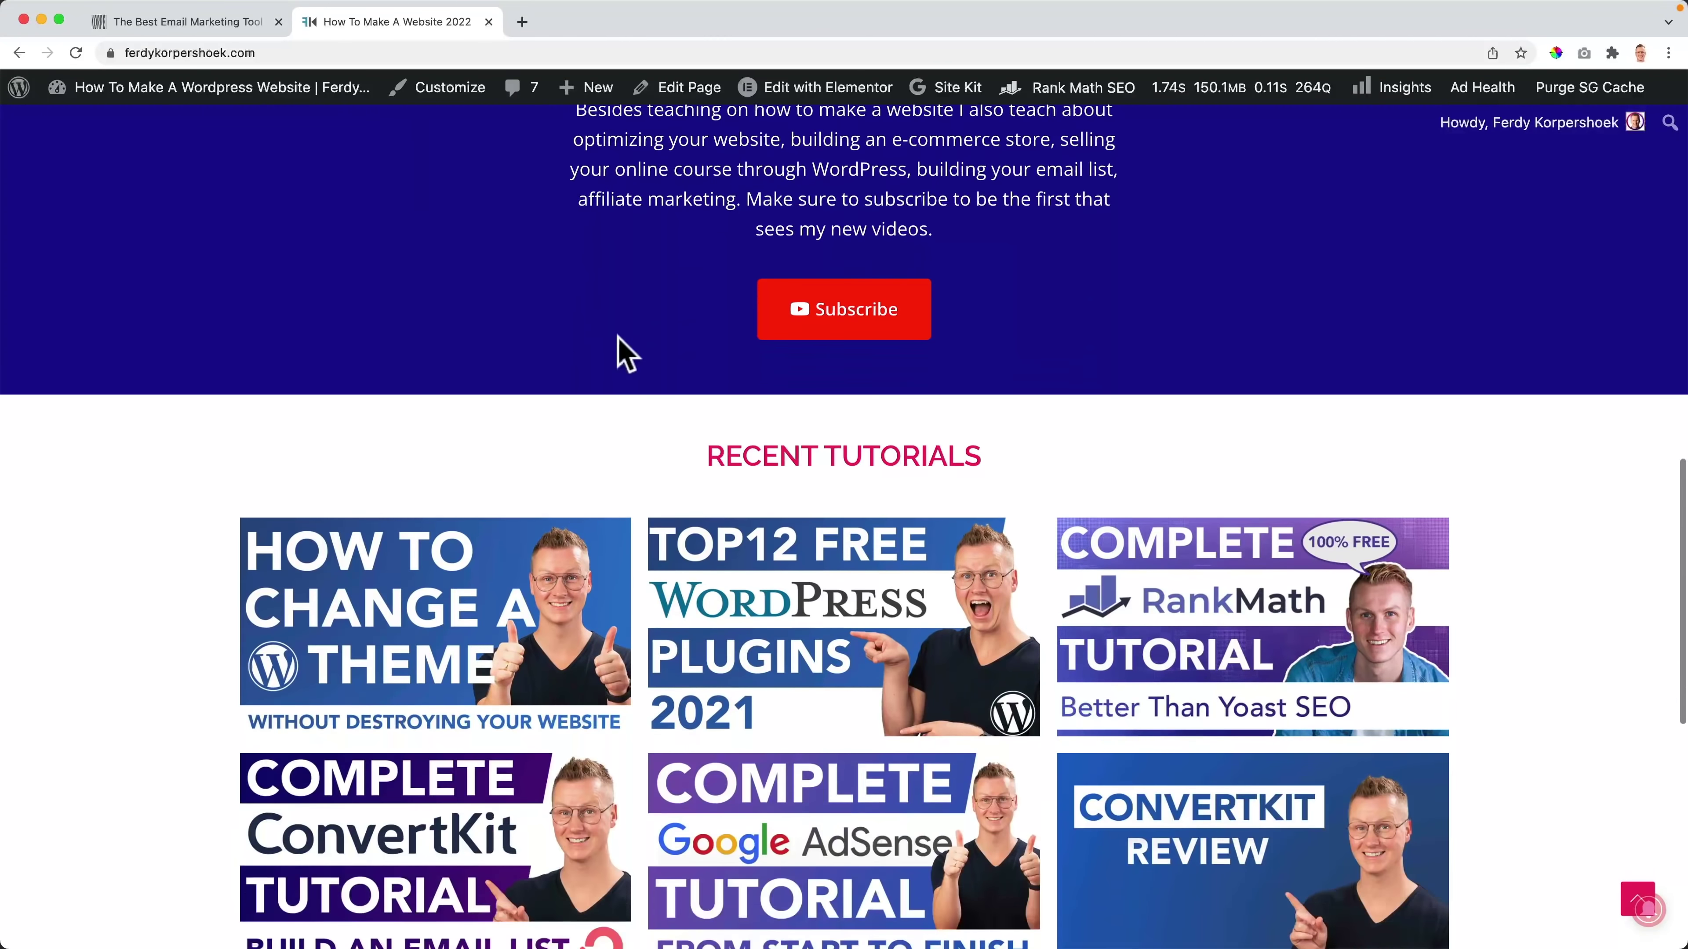
scroll(624, 353, "down", 10)
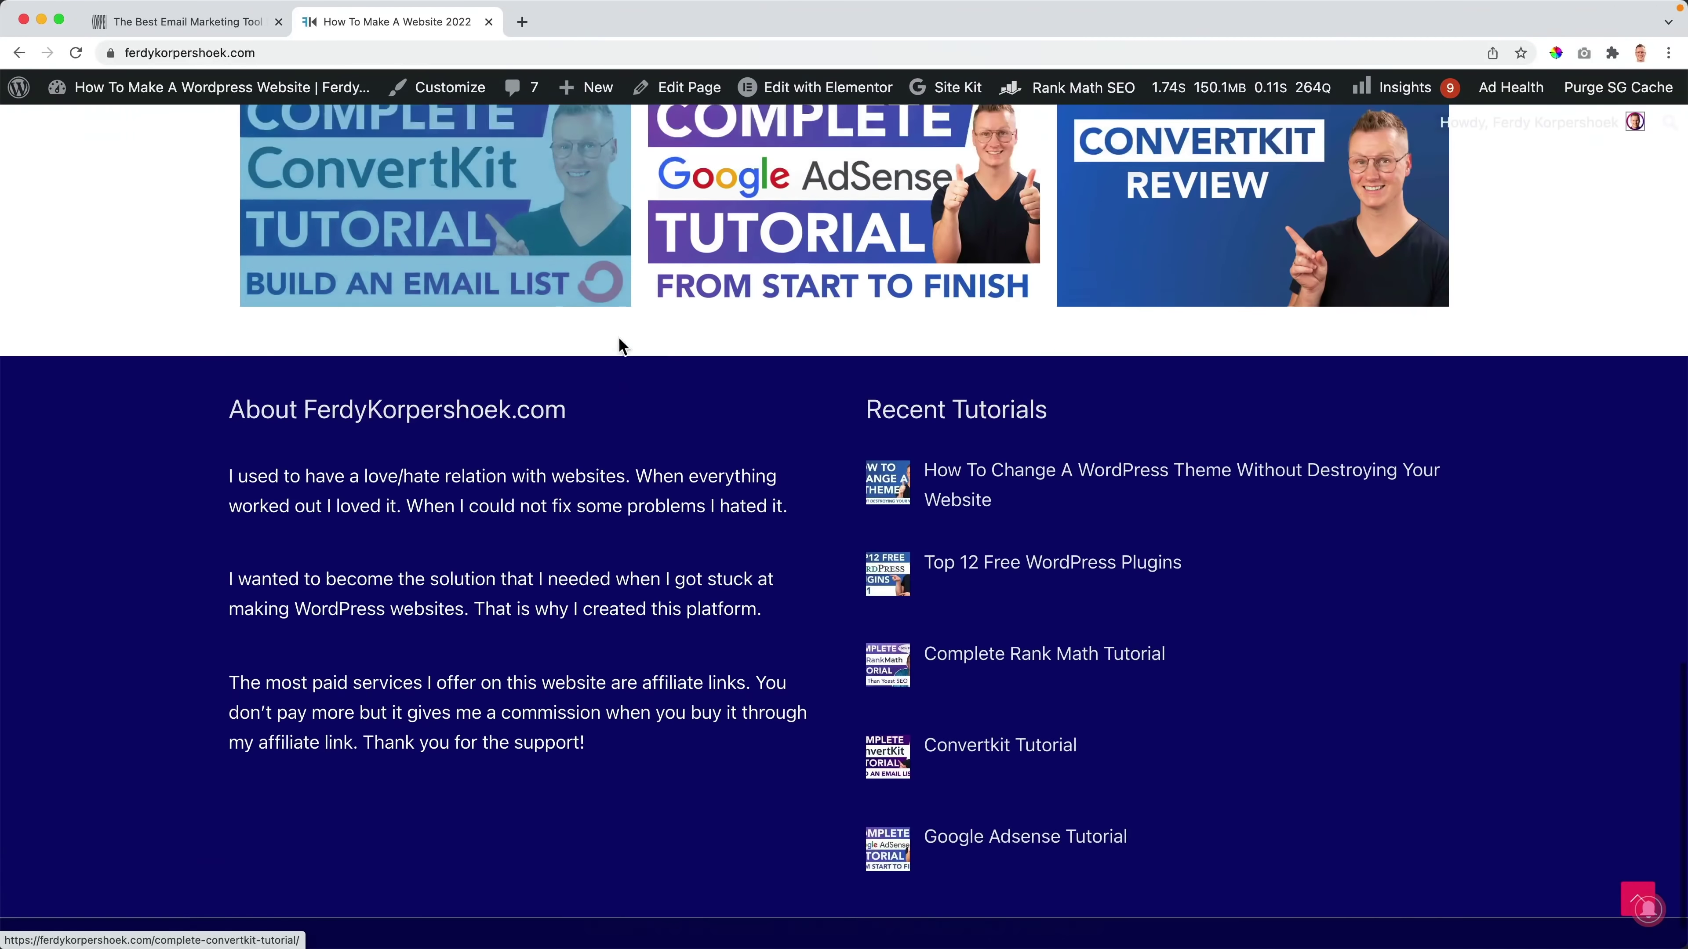
scroll(618, 346, "up", 20)
key("ctrl+shift+Tab")
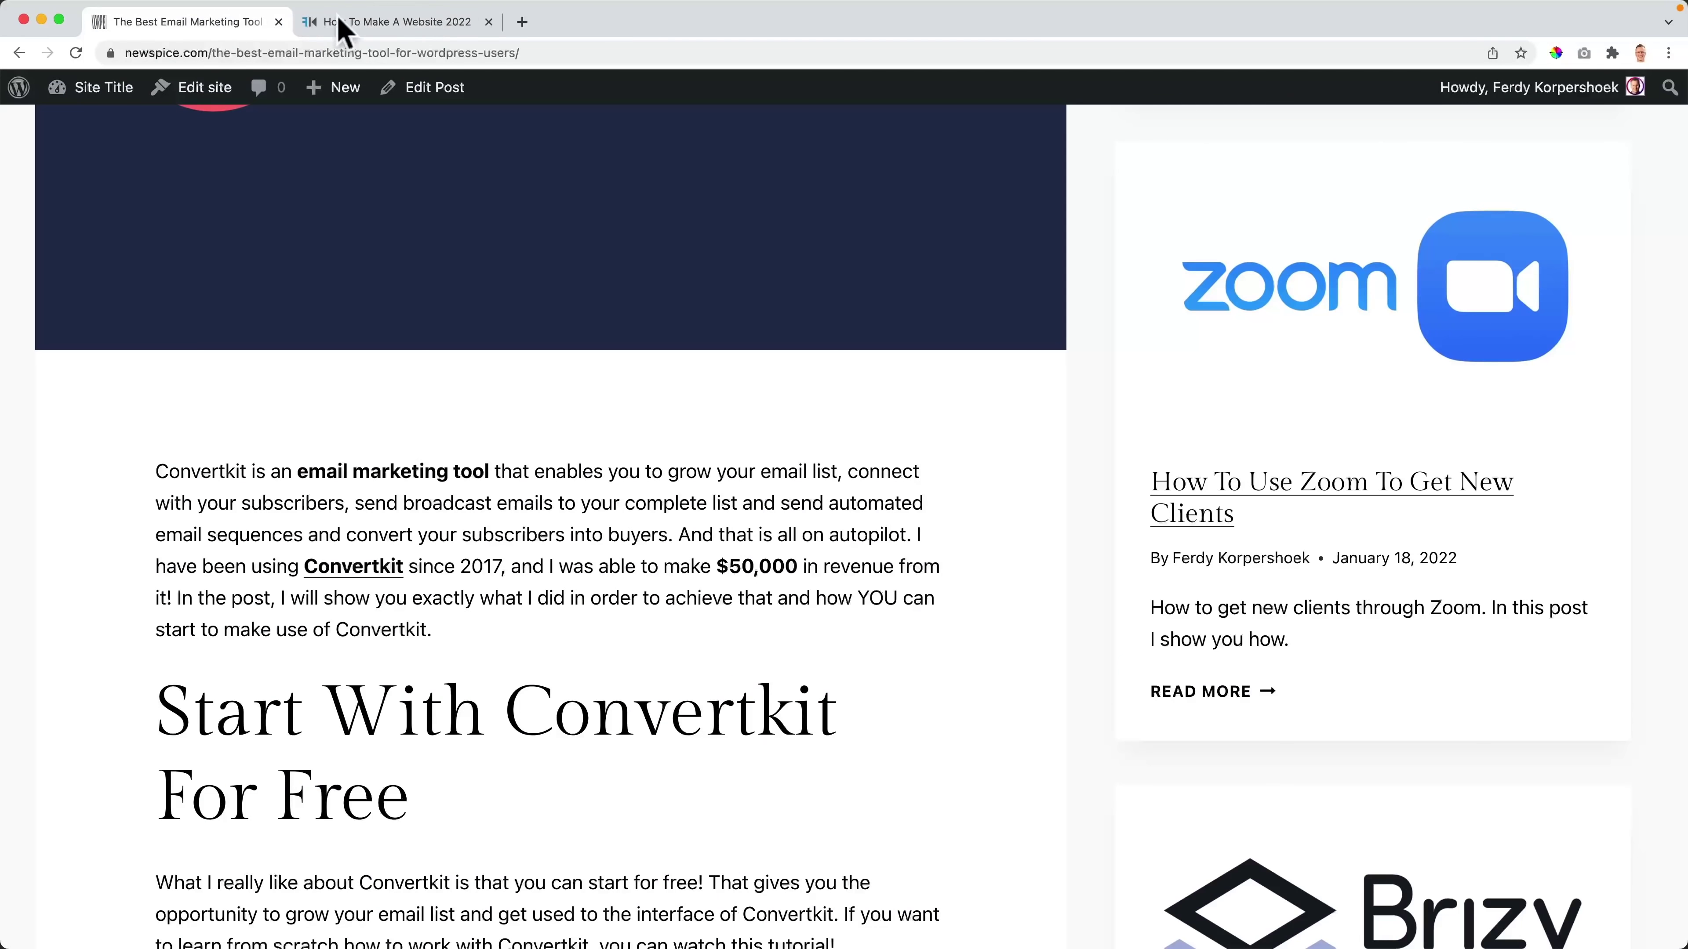
left_click(487, 22)
Step: Open the Single Post template in the site editor from the WordPress dashboard
scroll(642, 519, "up", 10)
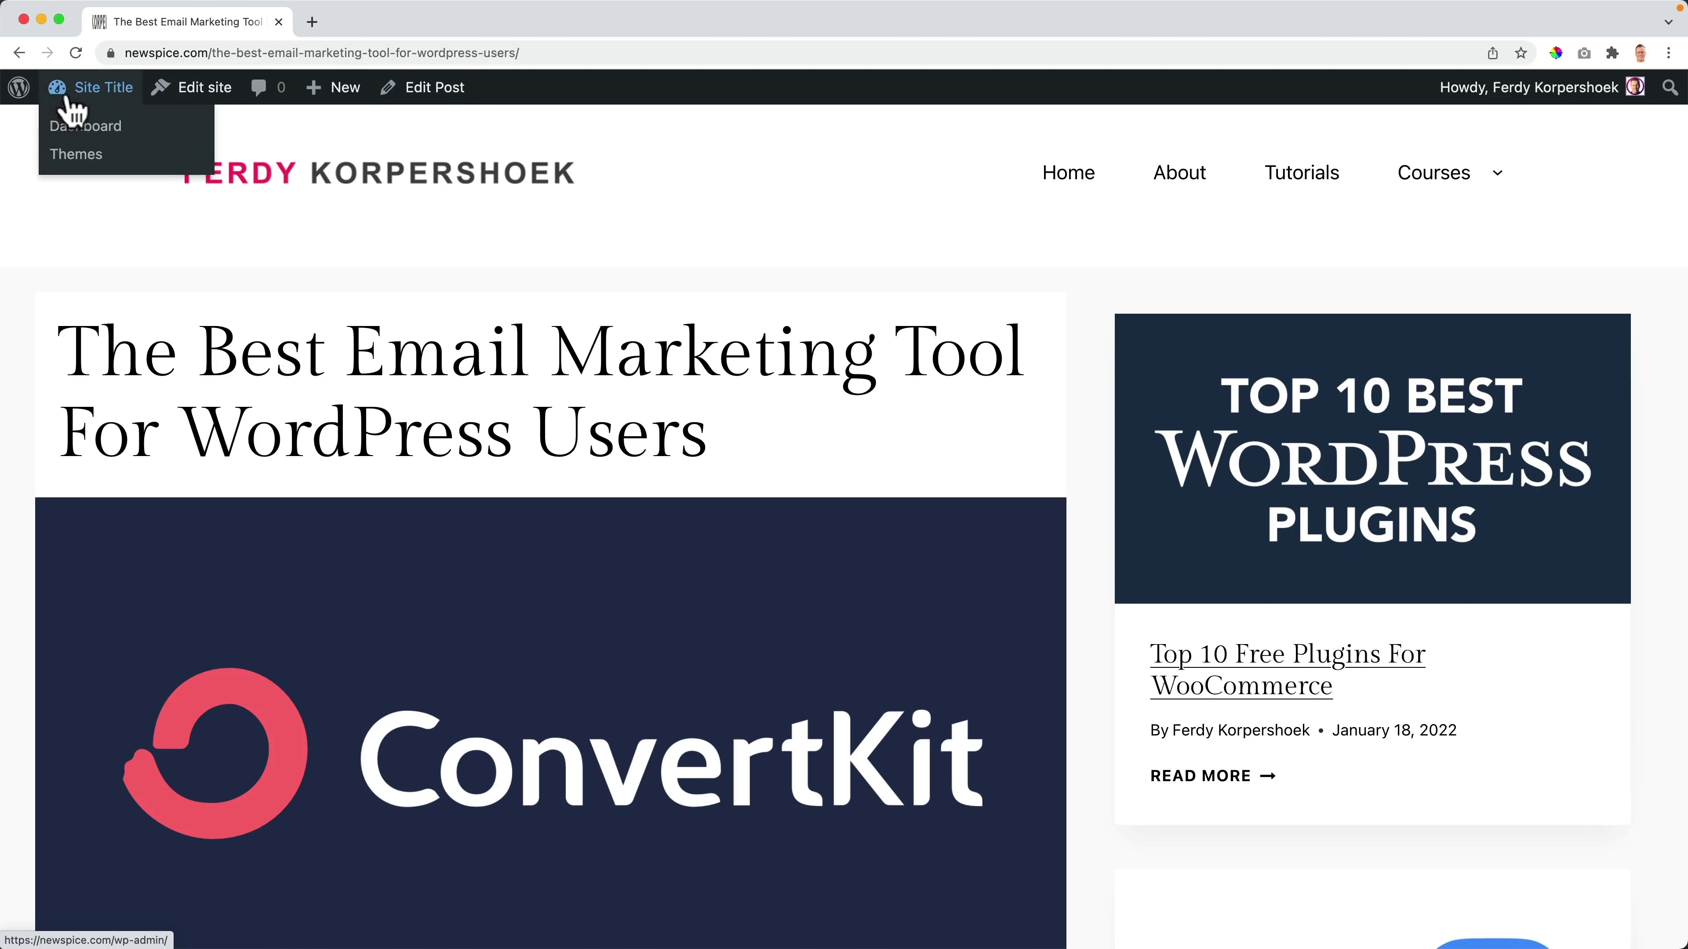
left_click(83, 126)
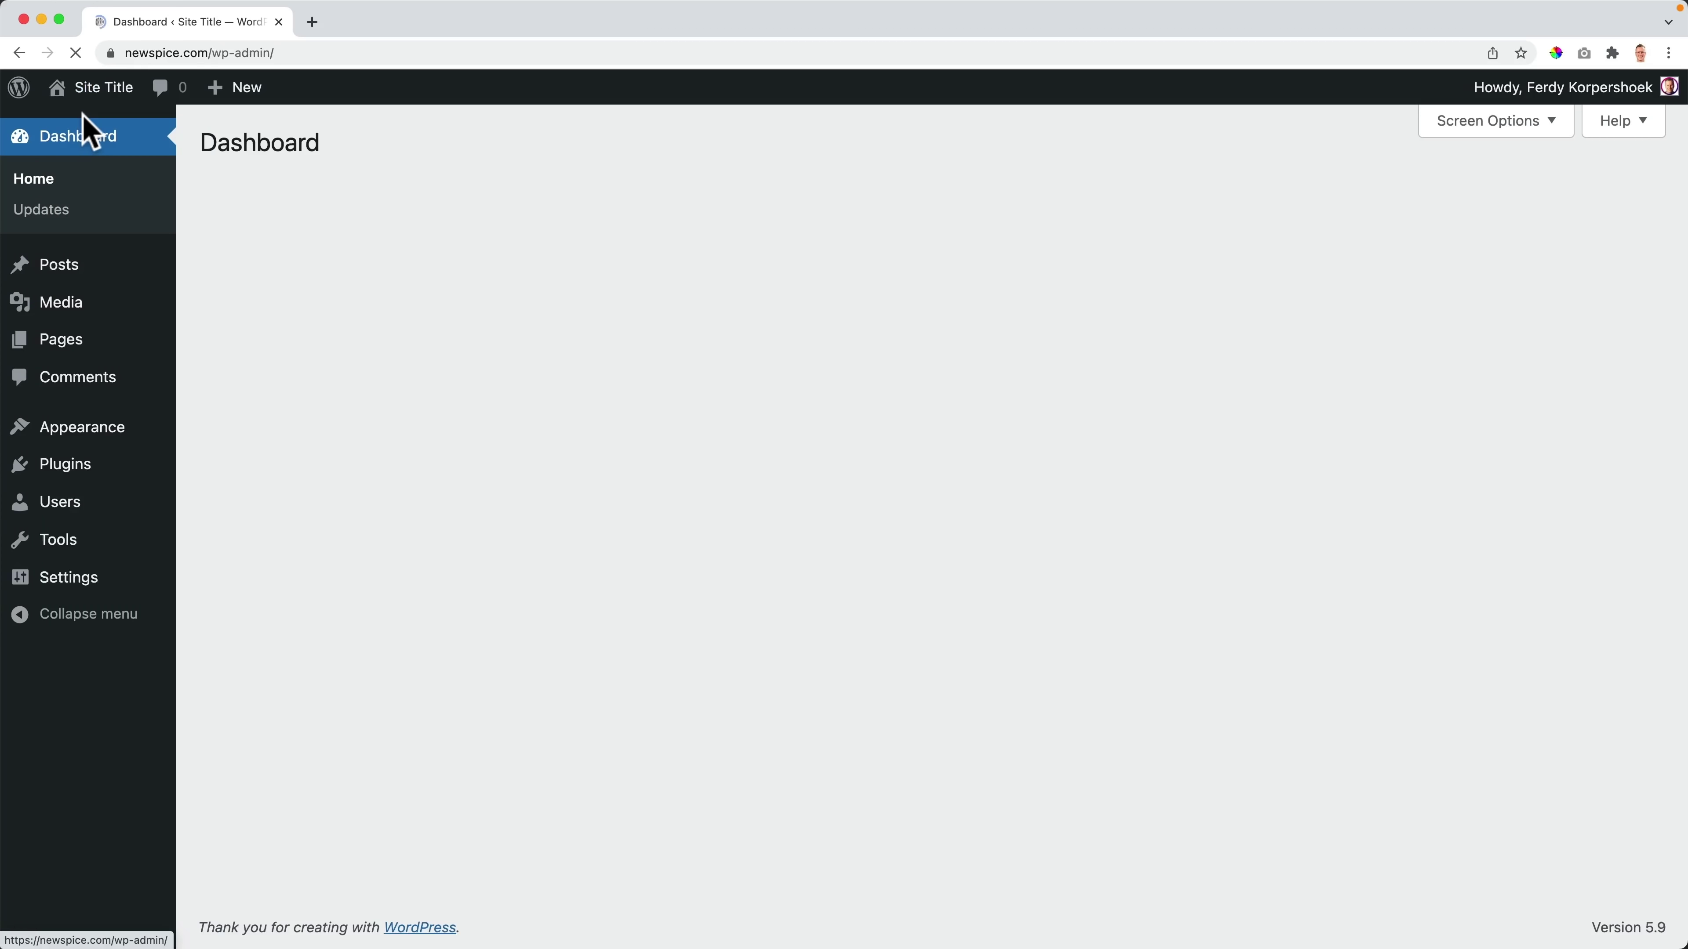
mouse_move(99, 442)
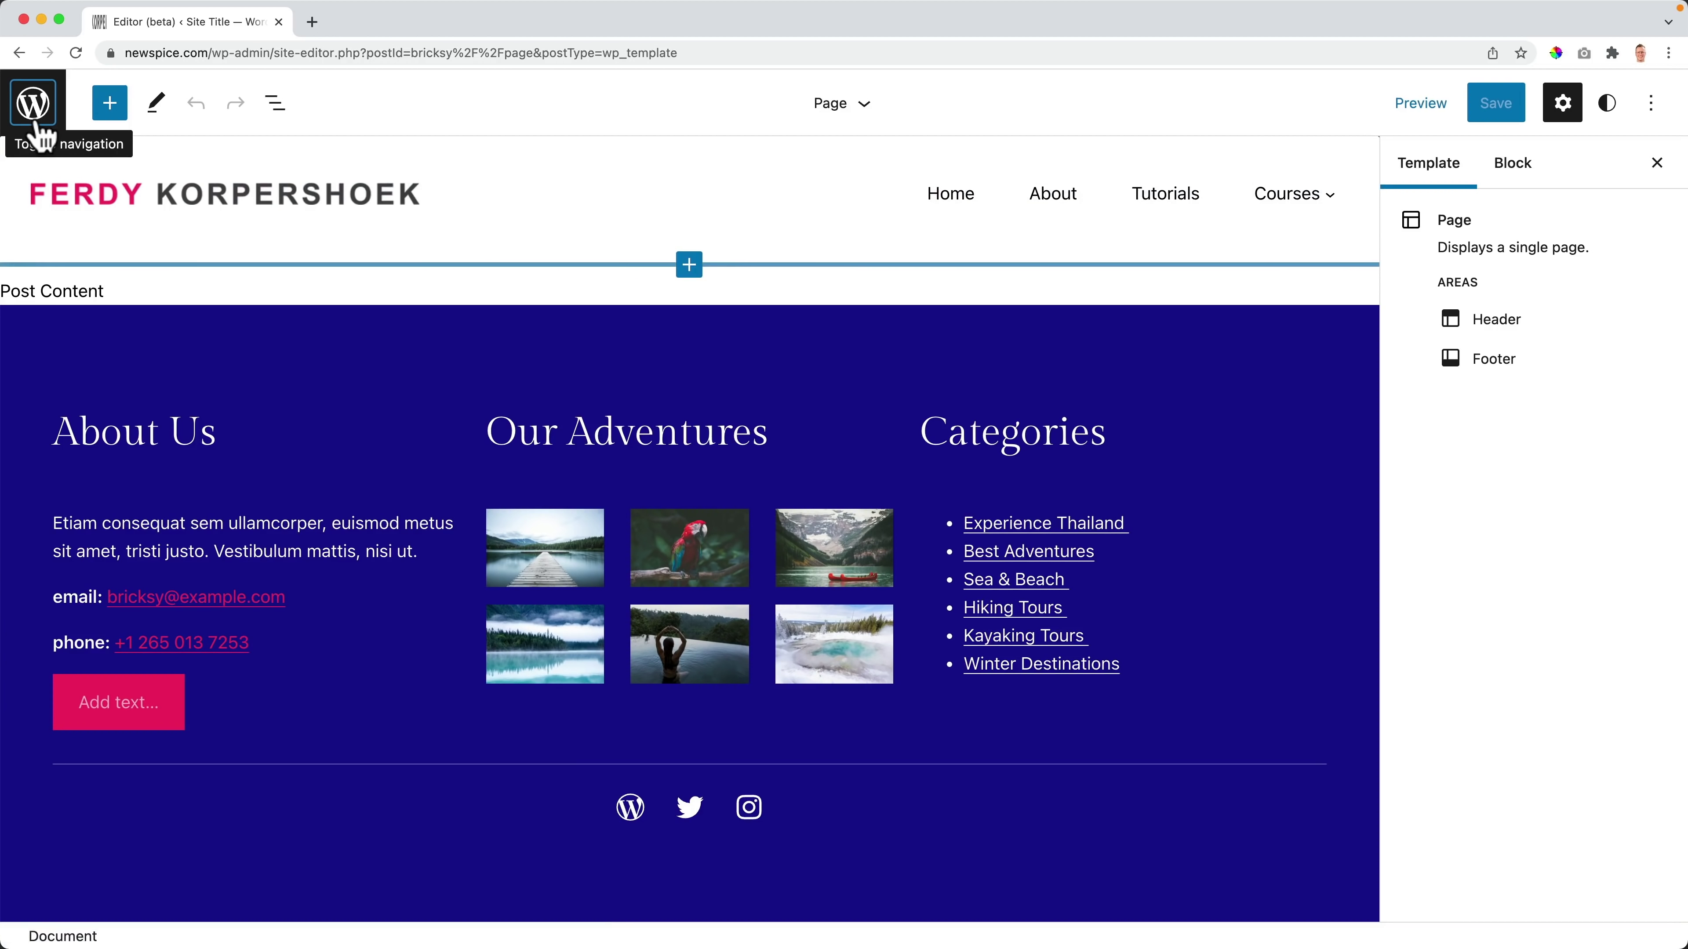
left_click(32, 103)
left_click(109, 360)
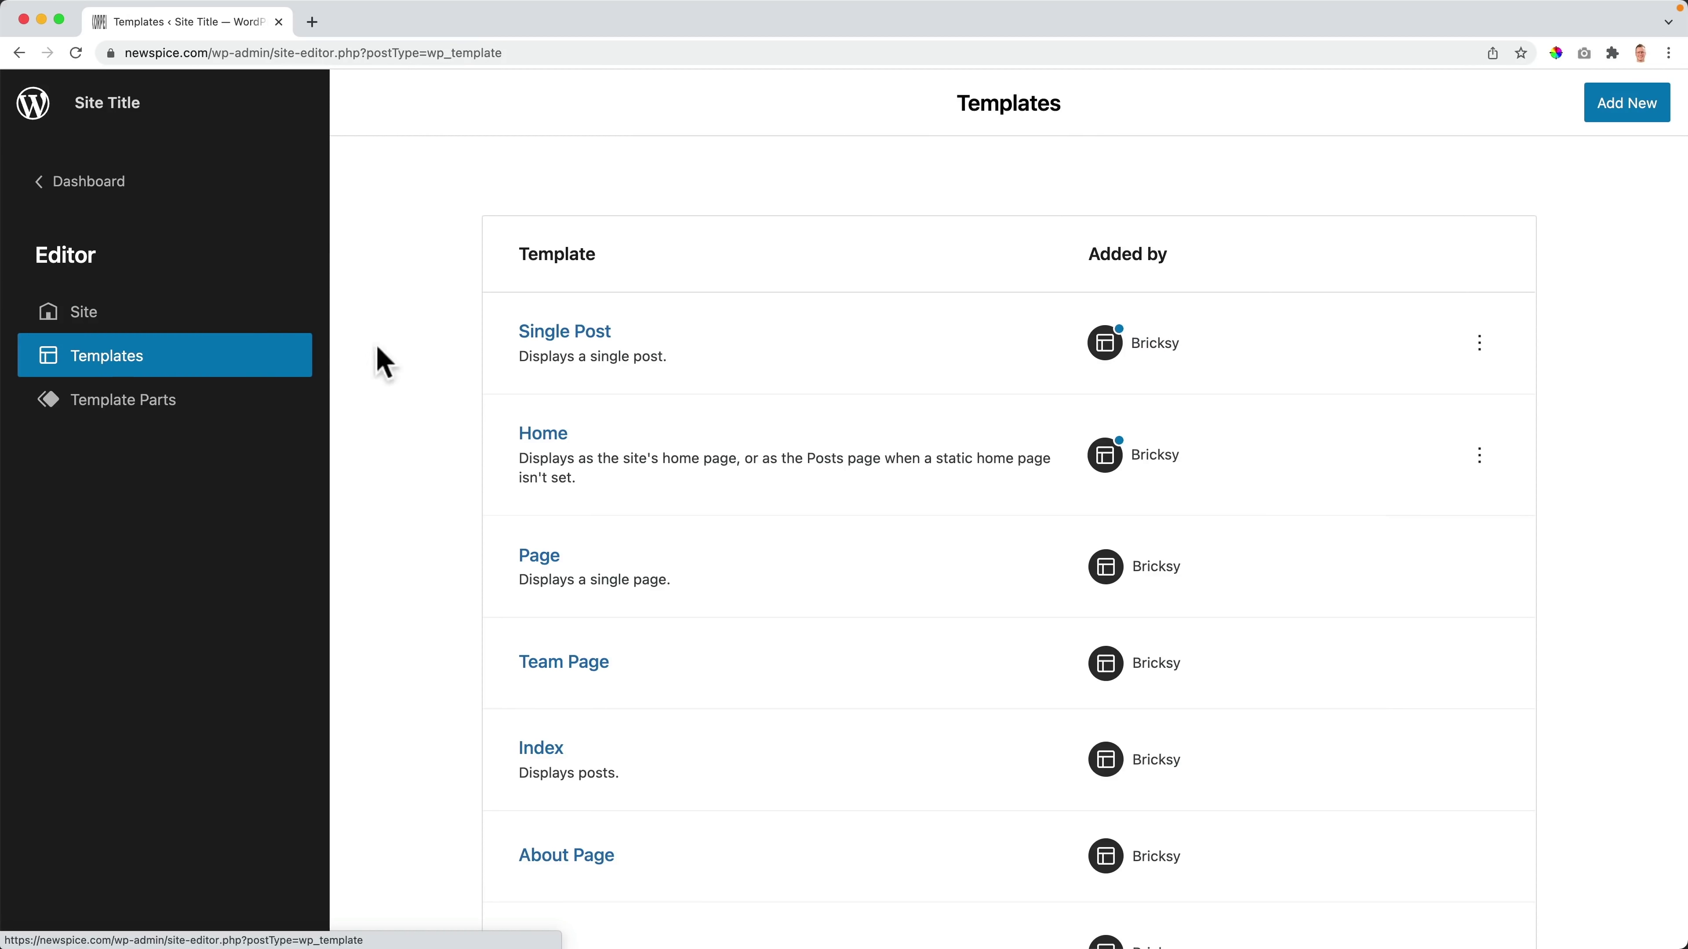
left_click(556, 335)
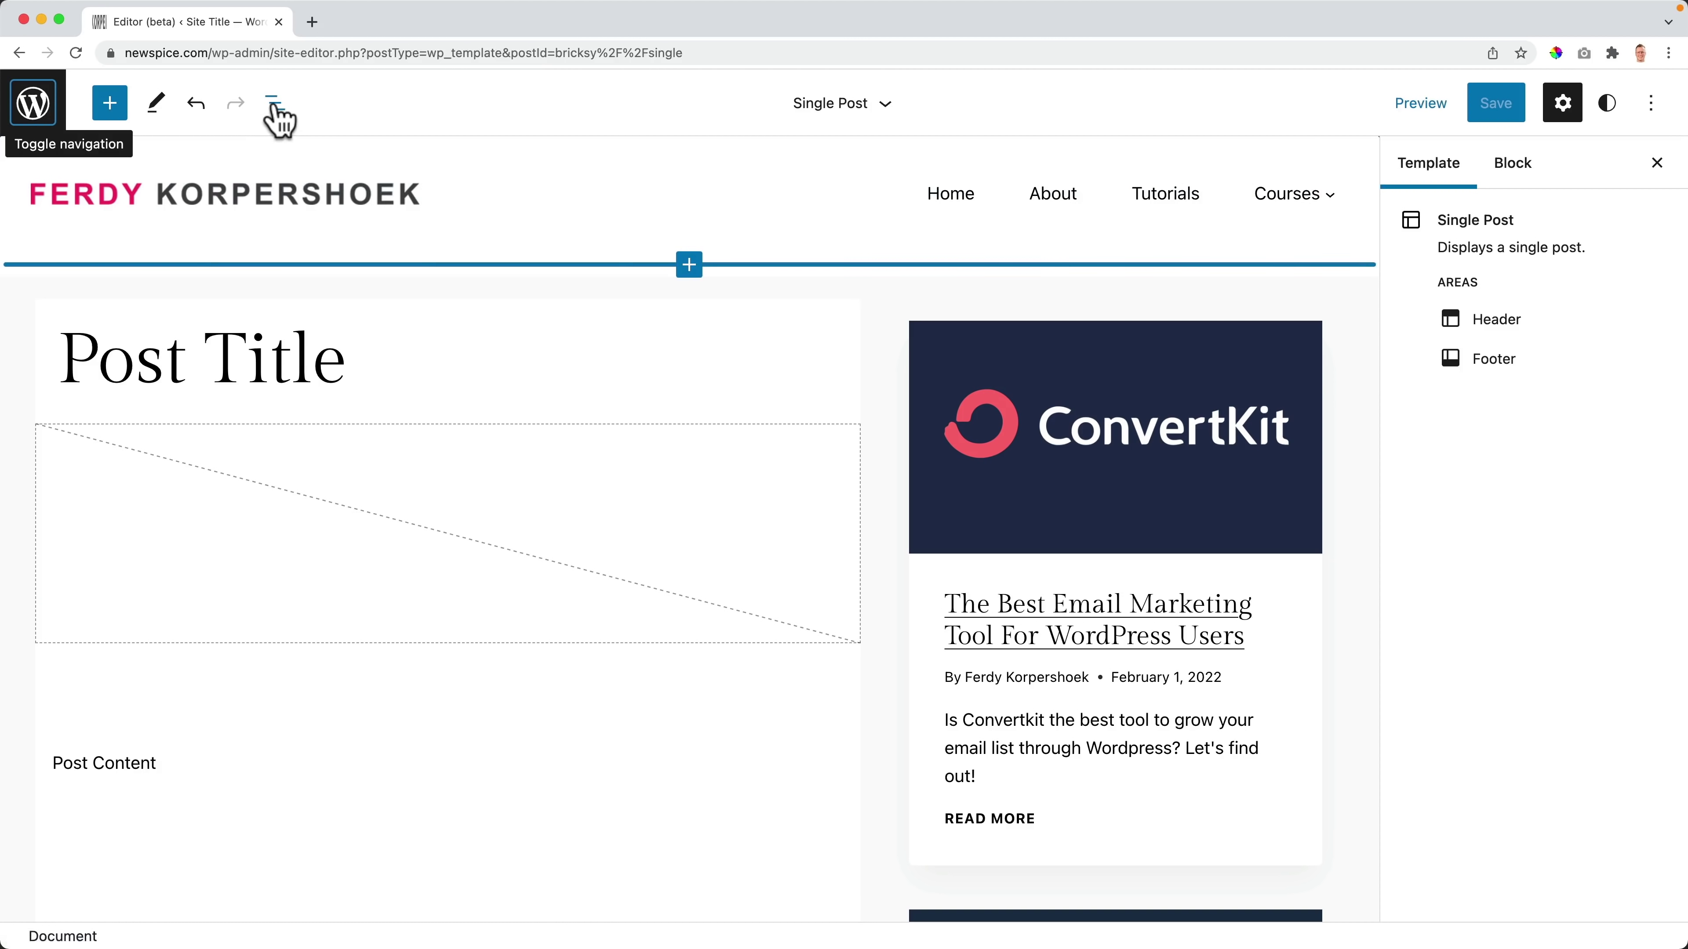
Step: Make the main Group block between the header and the separator inherit the default layout
left_click(272, 110)
left_click(22, 217)
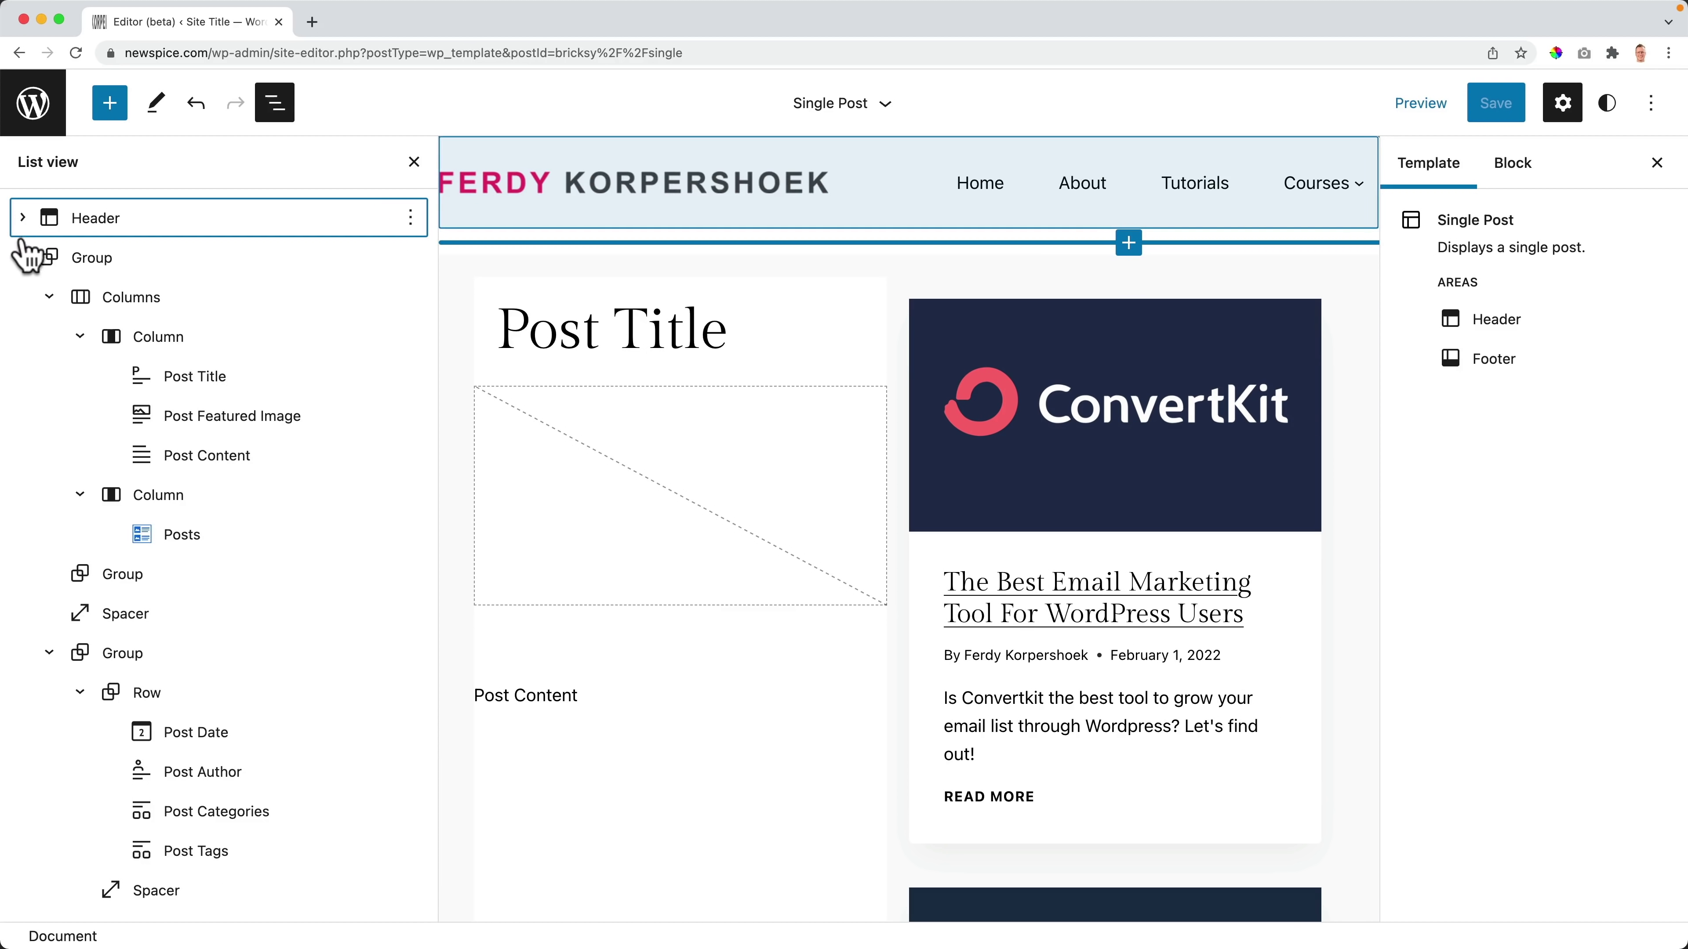
left_click(23, 257)
left_click(23, 337)
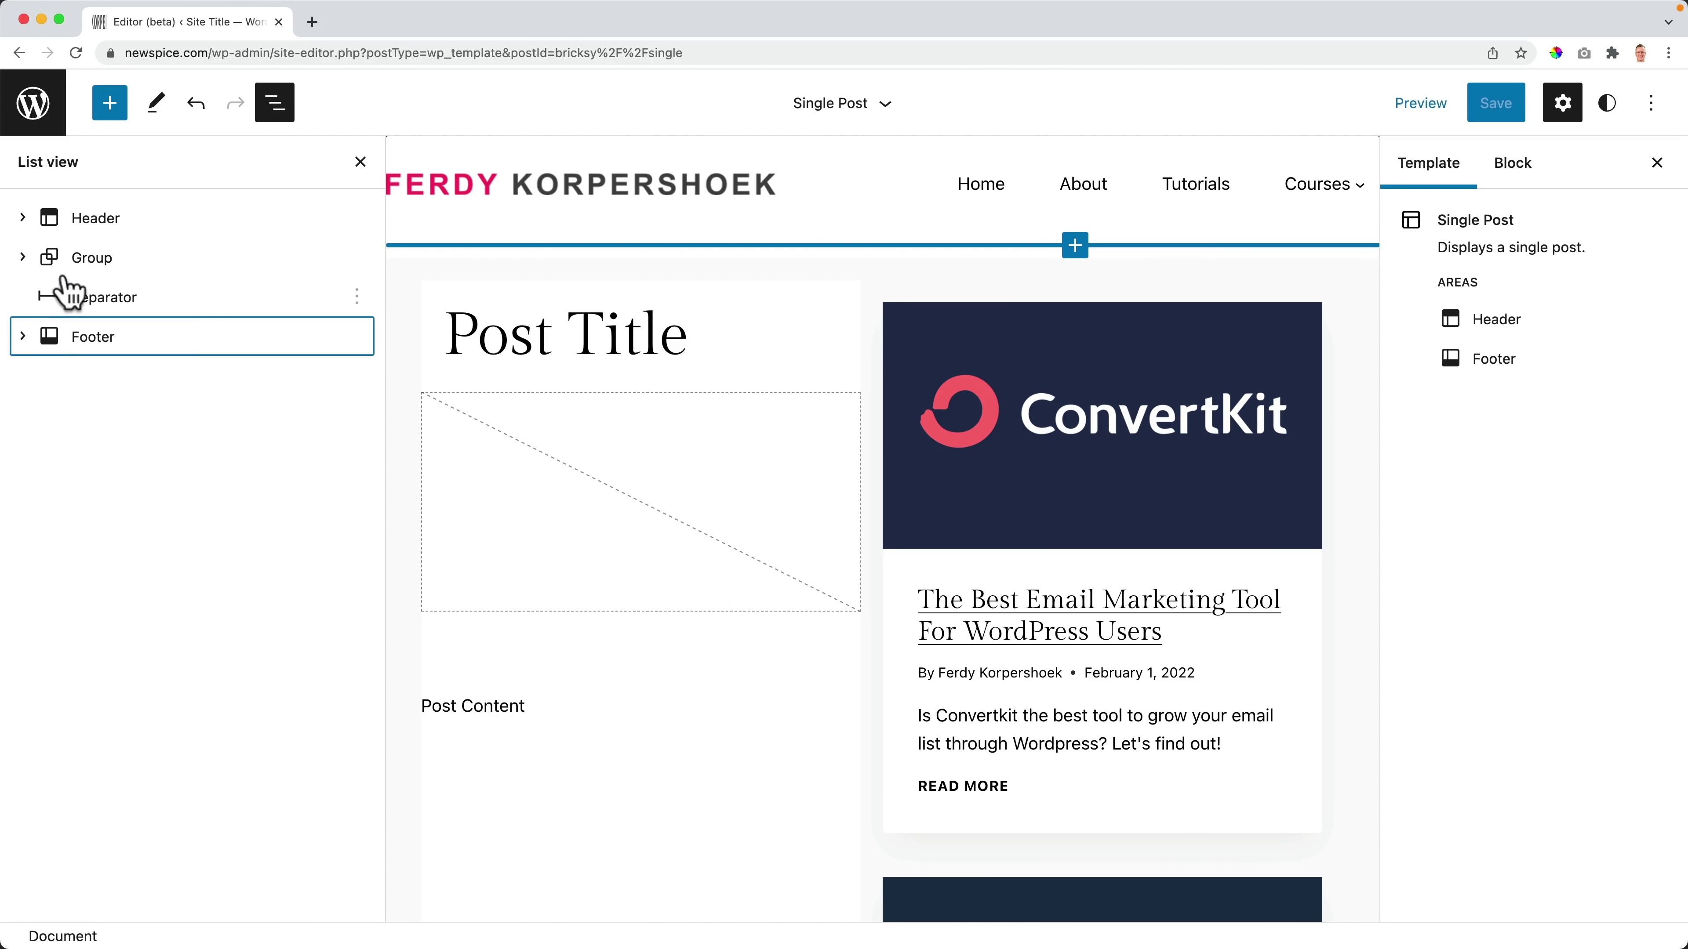
left_click(78, 264)
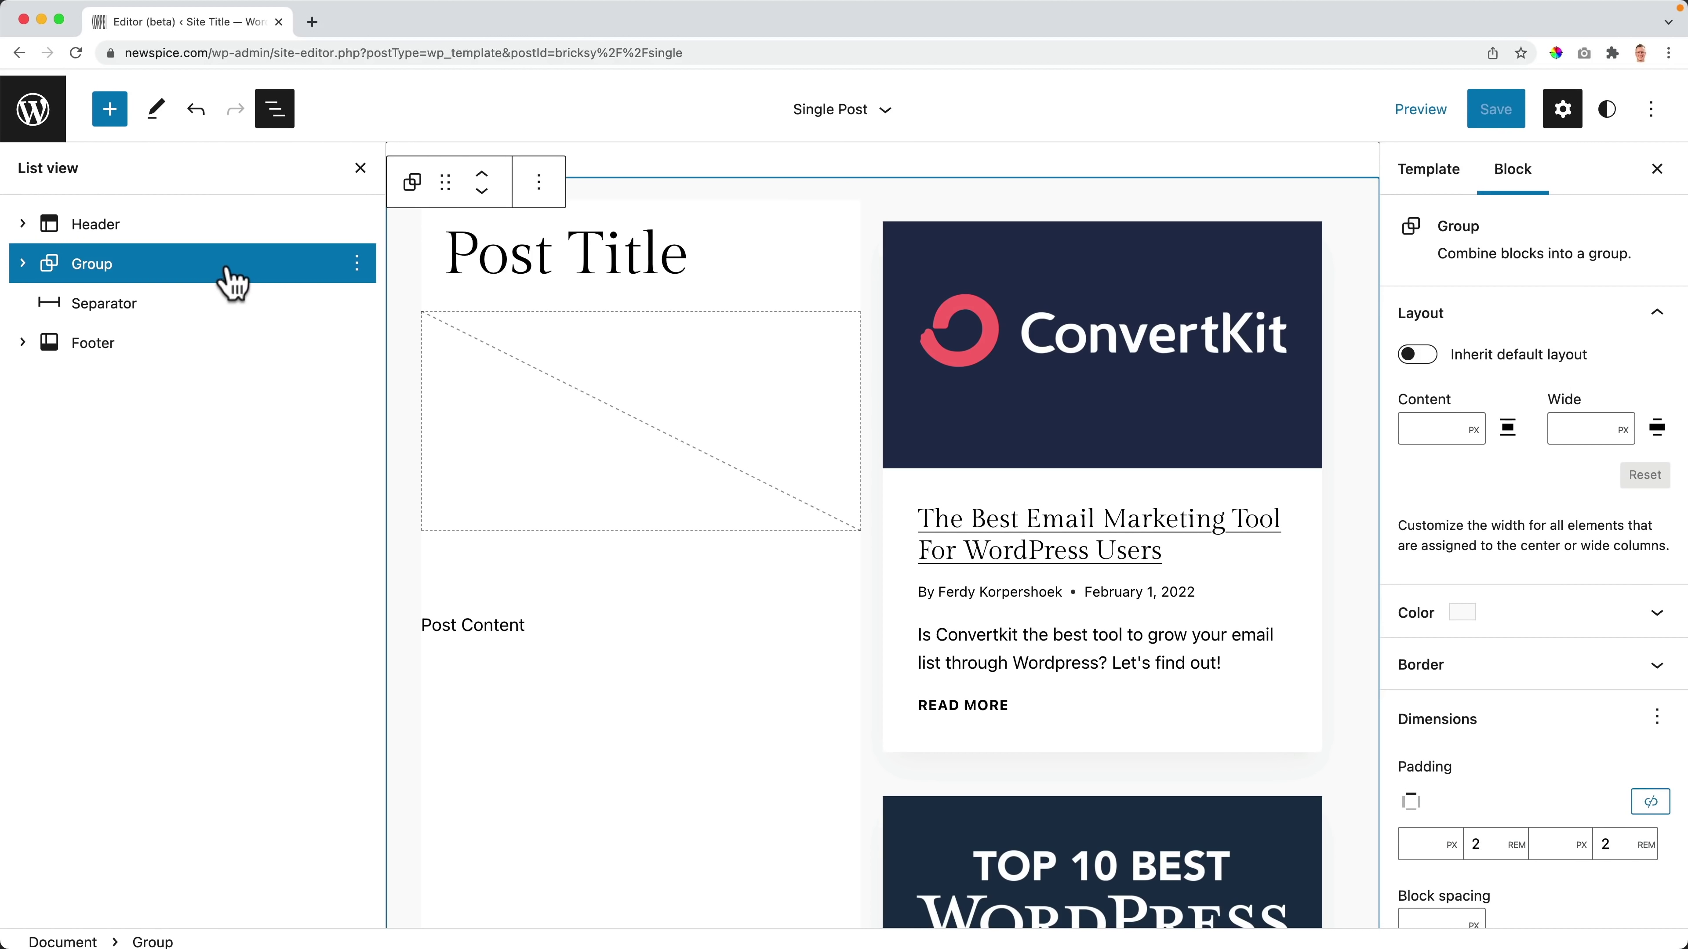
left_click(1416, 350)
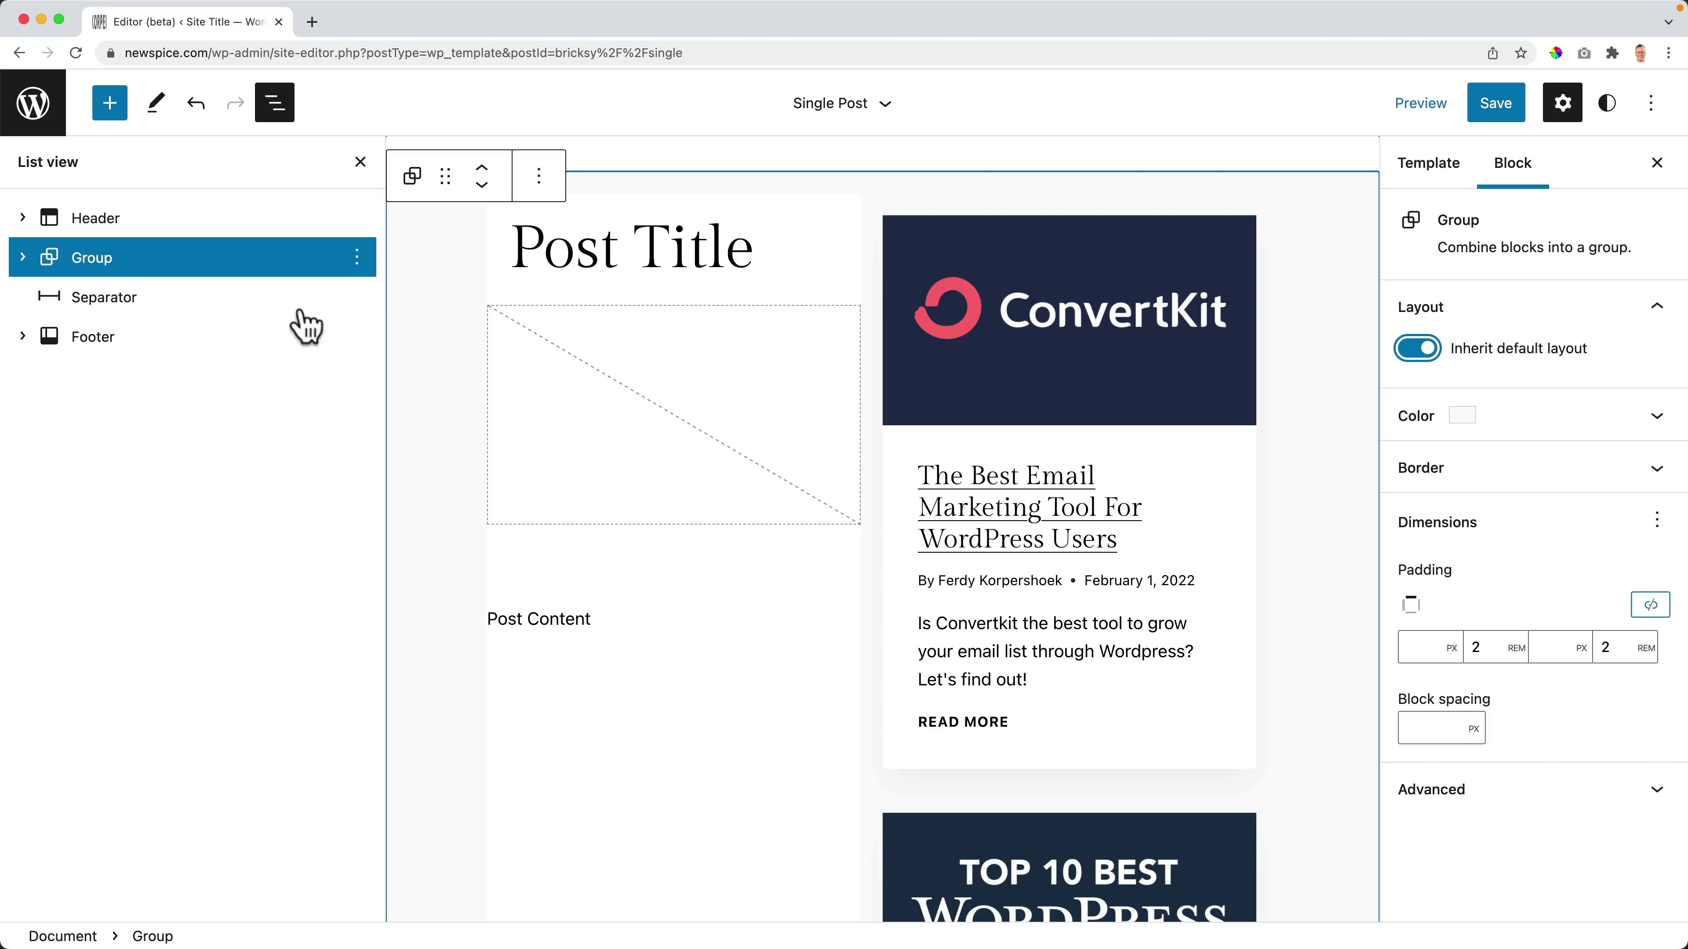
Step: Set the Columns block inside the main Group to Wide width and save the Single Post template
left_click(24, 260)
left_click(120, 304)
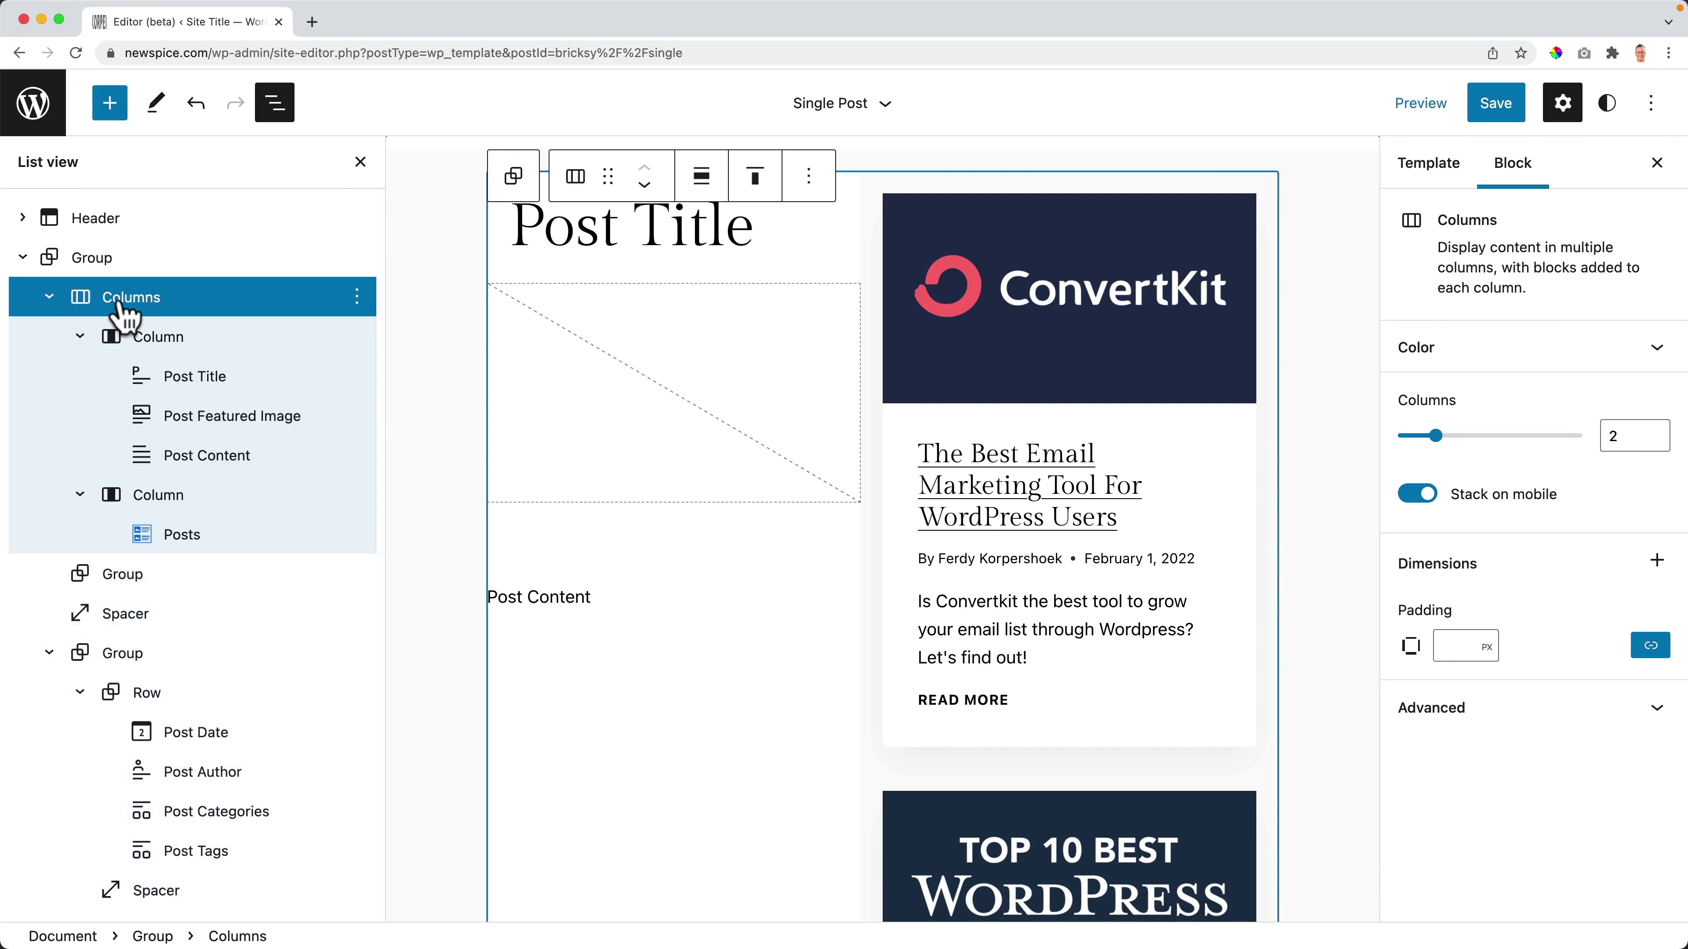
left_click(703, 178)
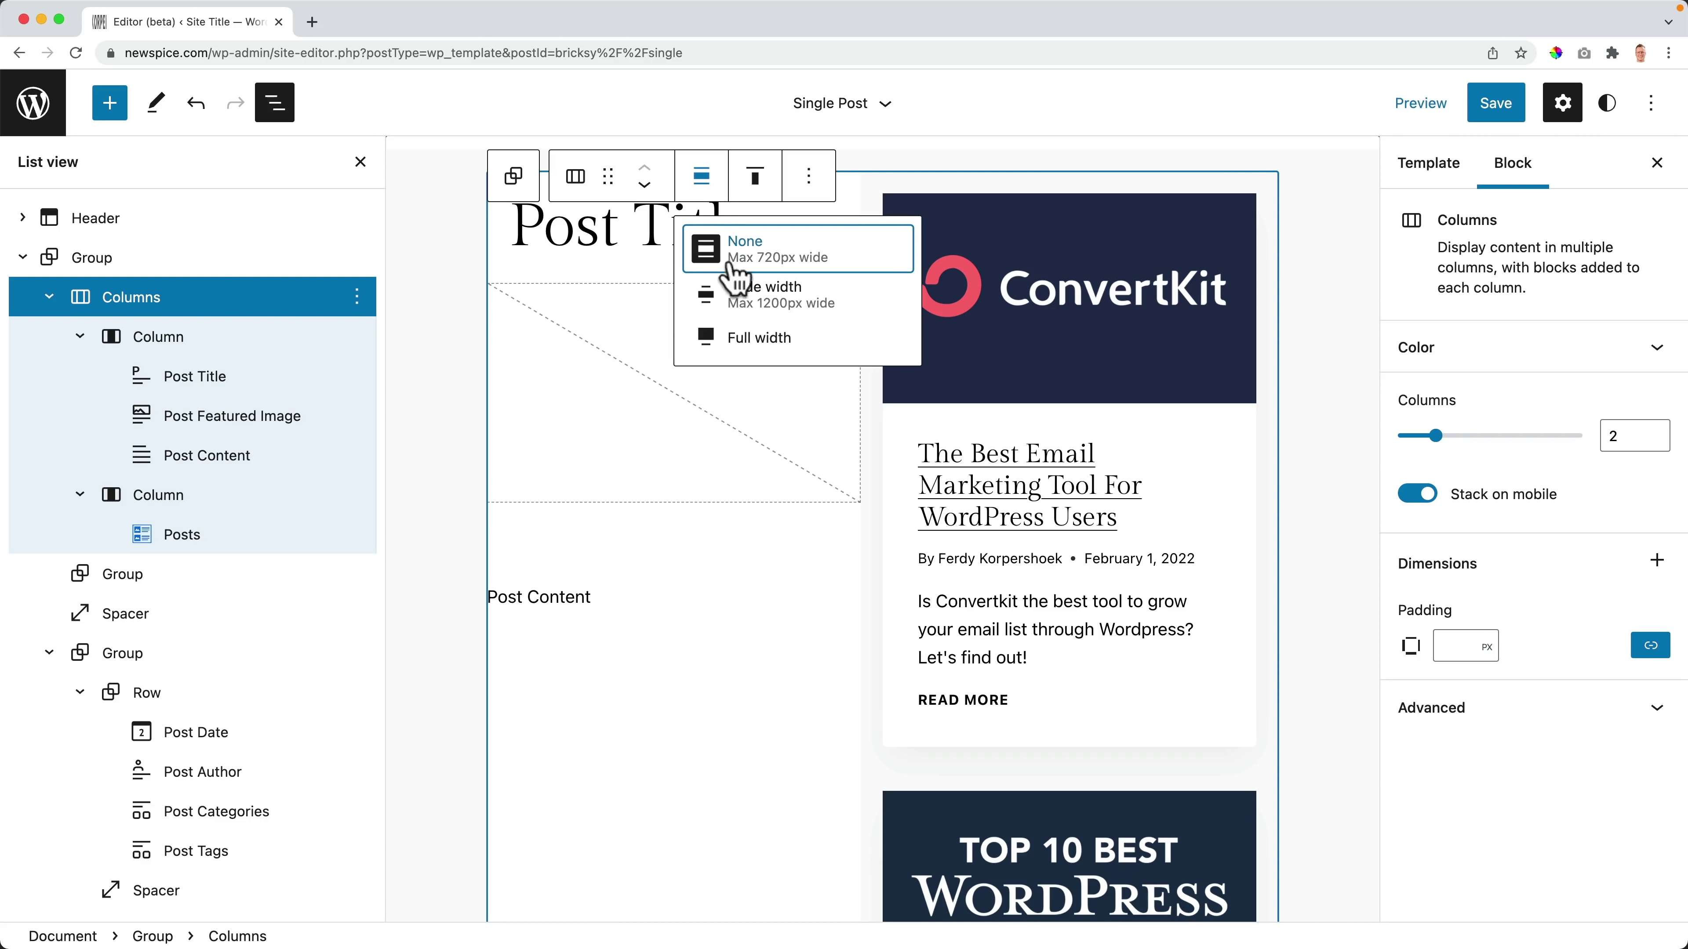
left_click(748, 302)
left_click(86, 266)
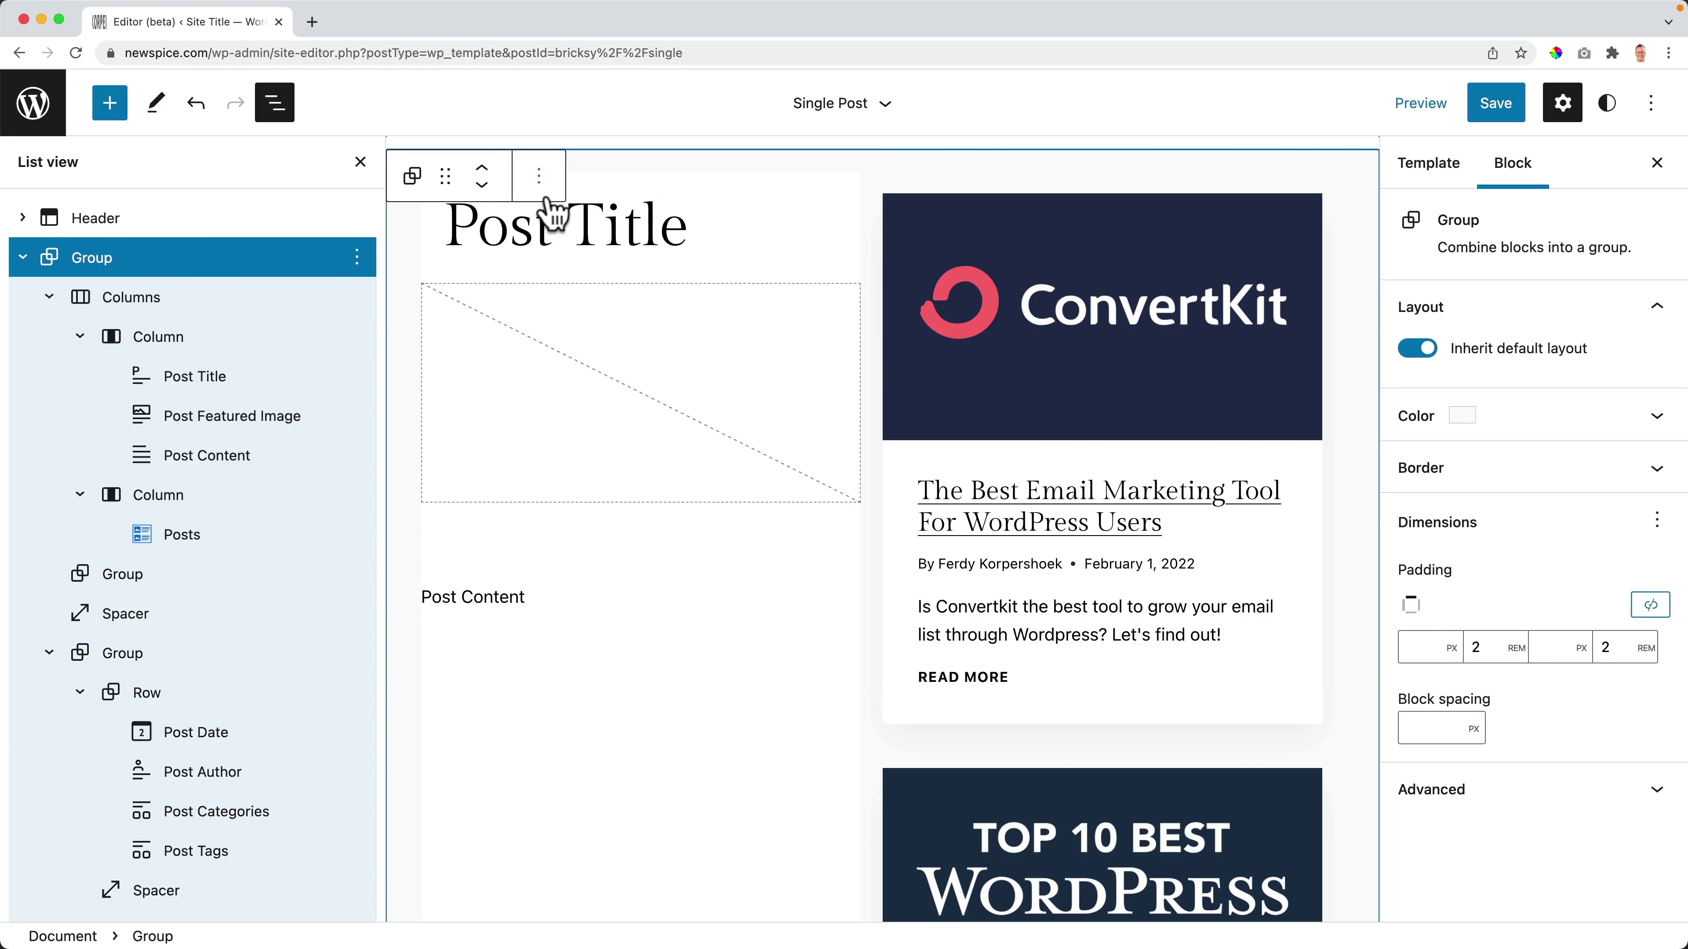
left_click(1496, 105)
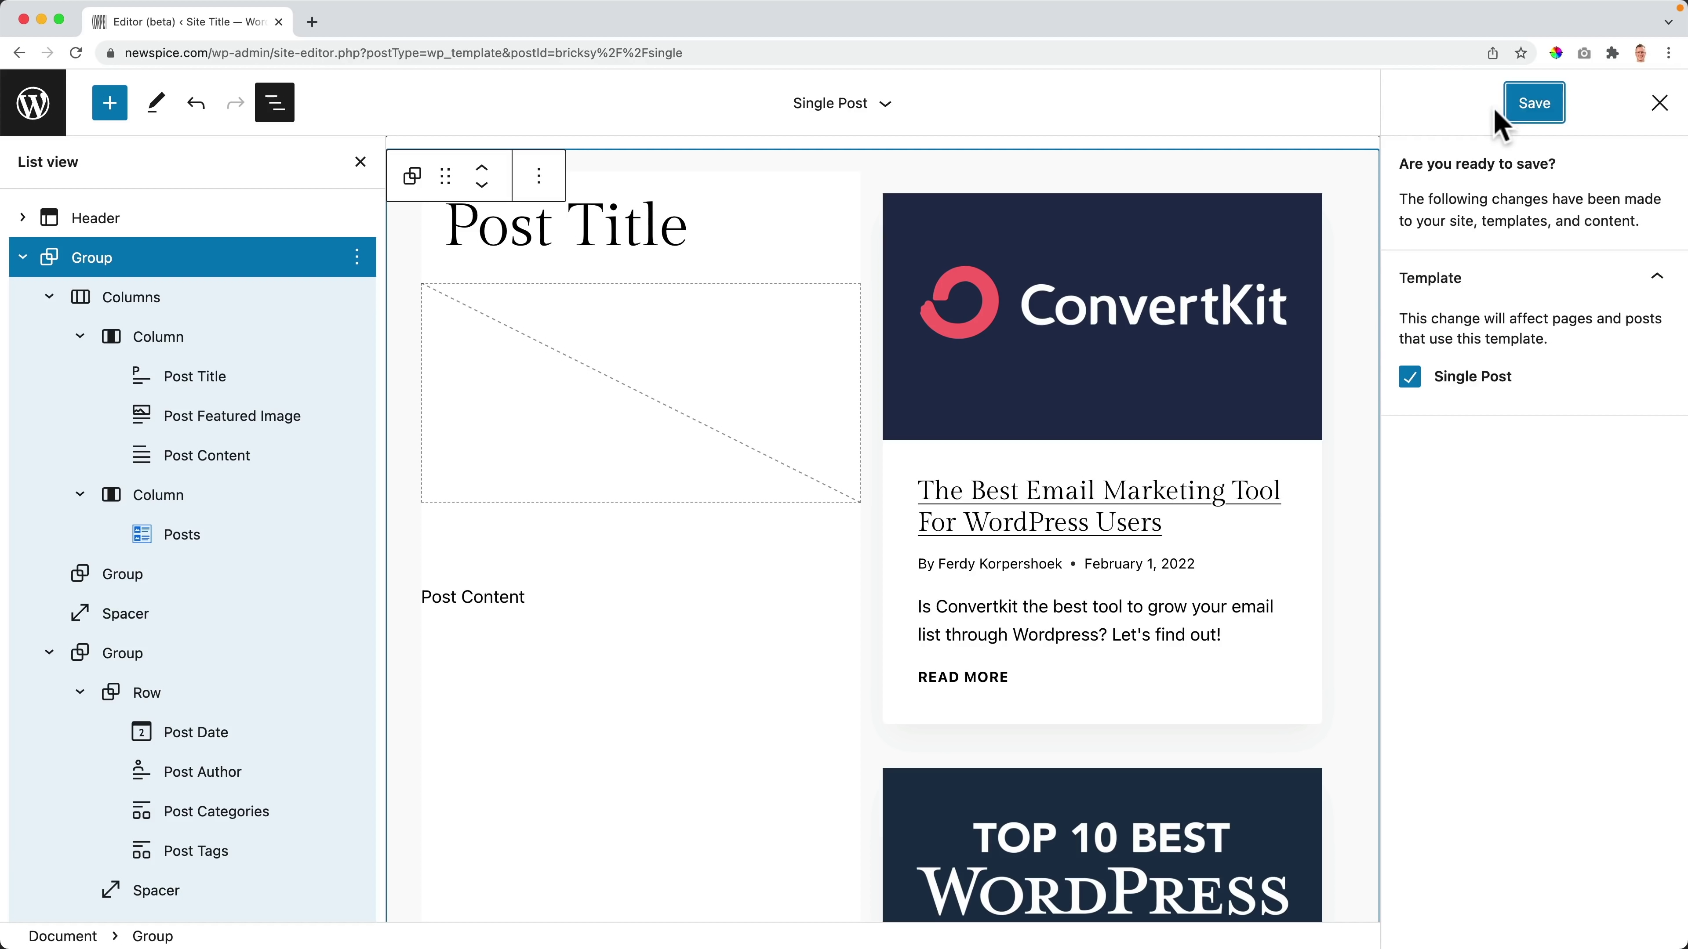
left_click(1535, 103)
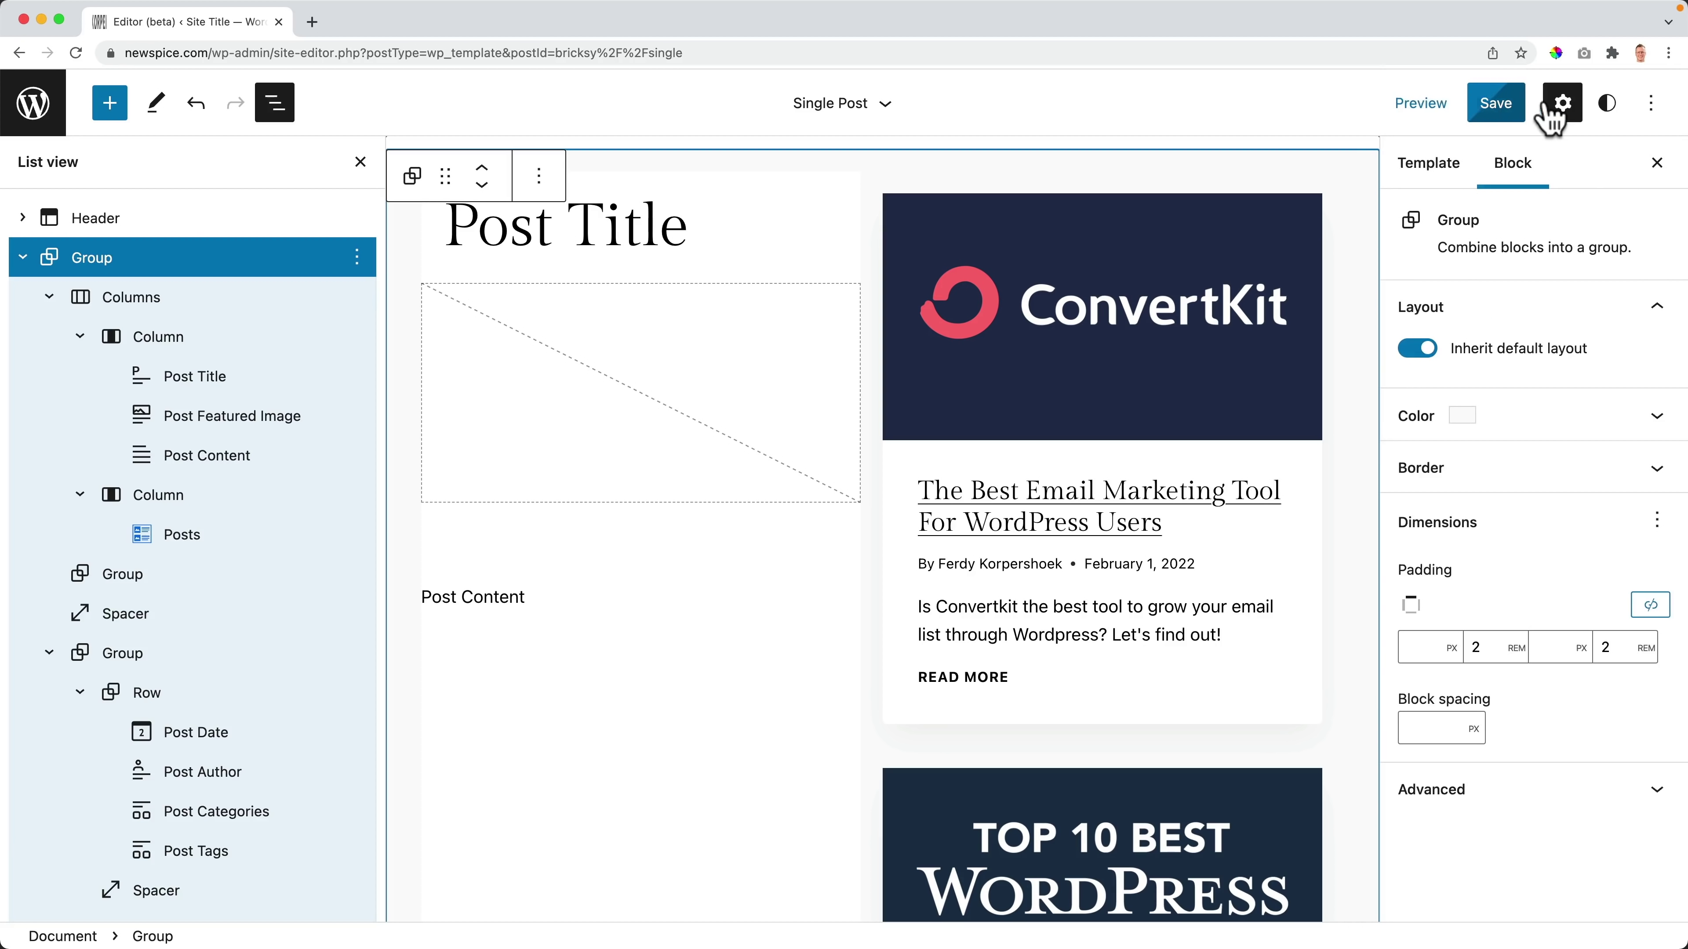
Step: Open the live site in a new tab and go to the ConvertKit post through the Tutorials page
left_click(35, 104)
left_click(367, 23)
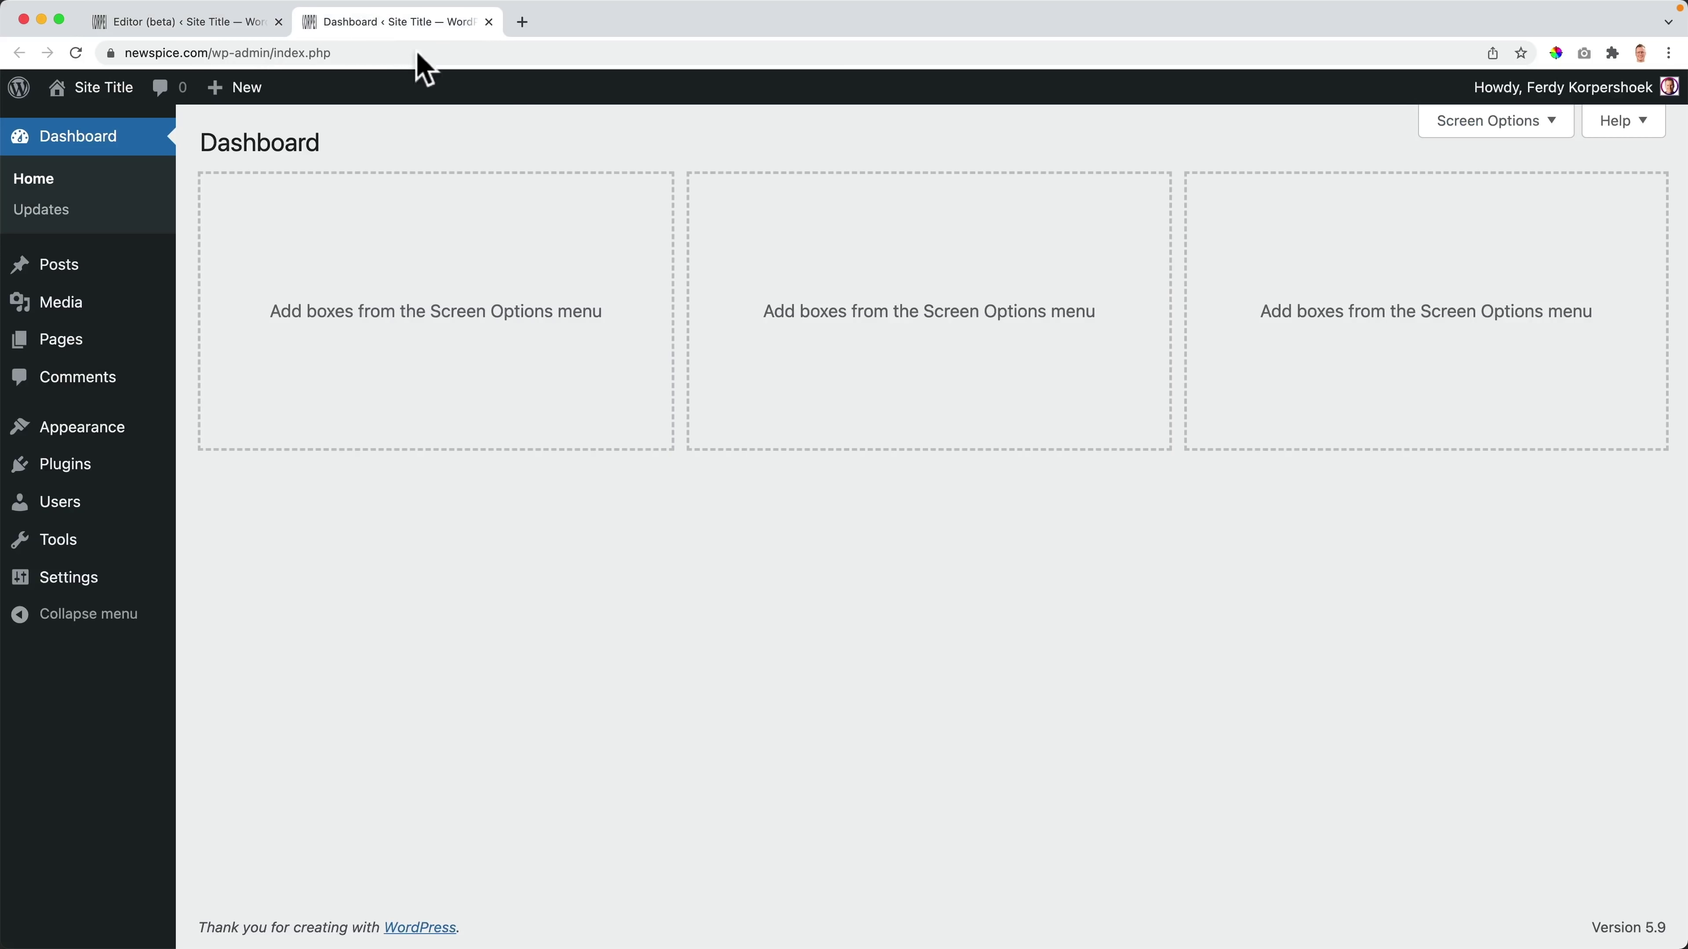
left_click(96, 100)
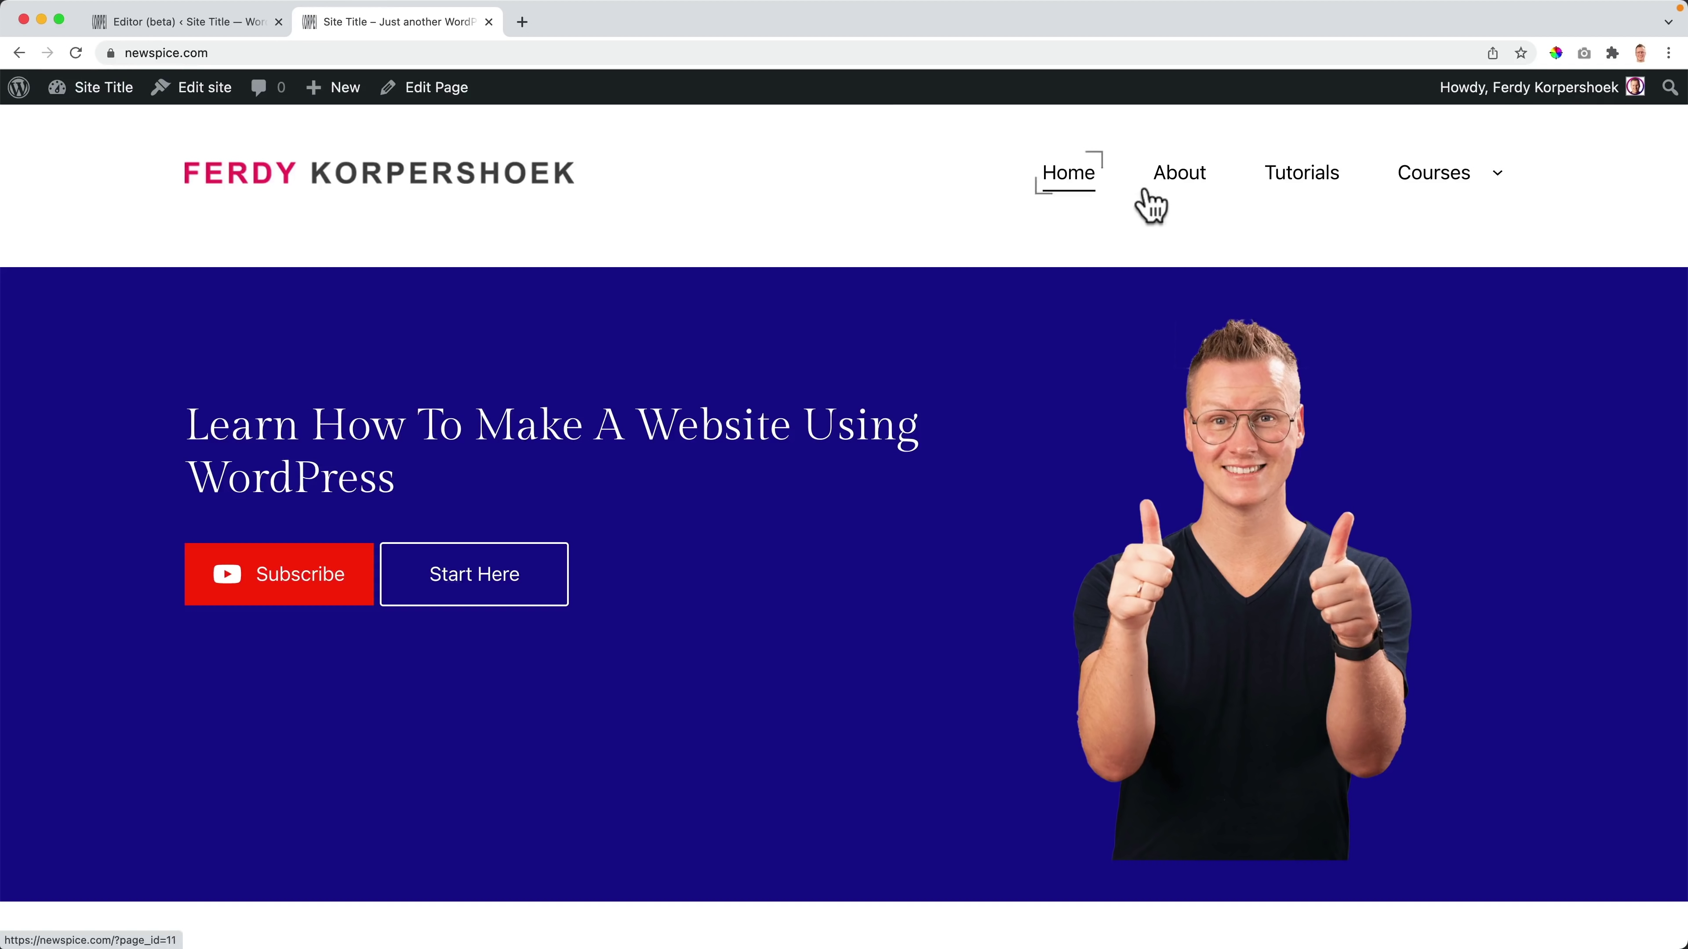
left_click(1295, 180)
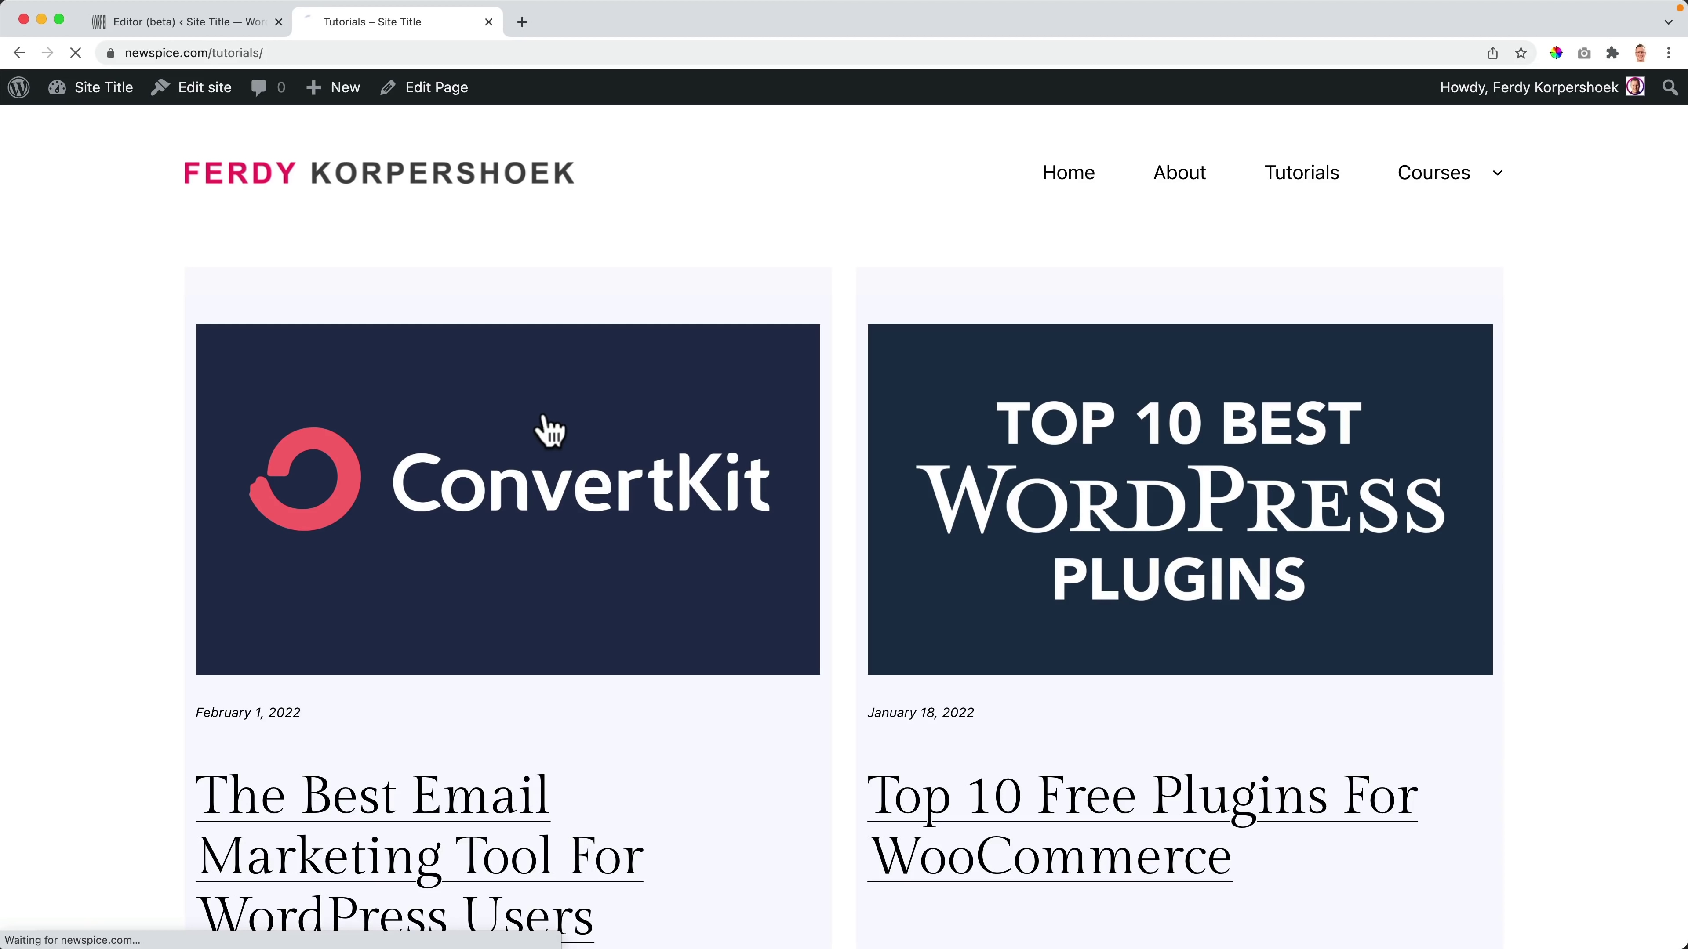
left_click(549, 430)
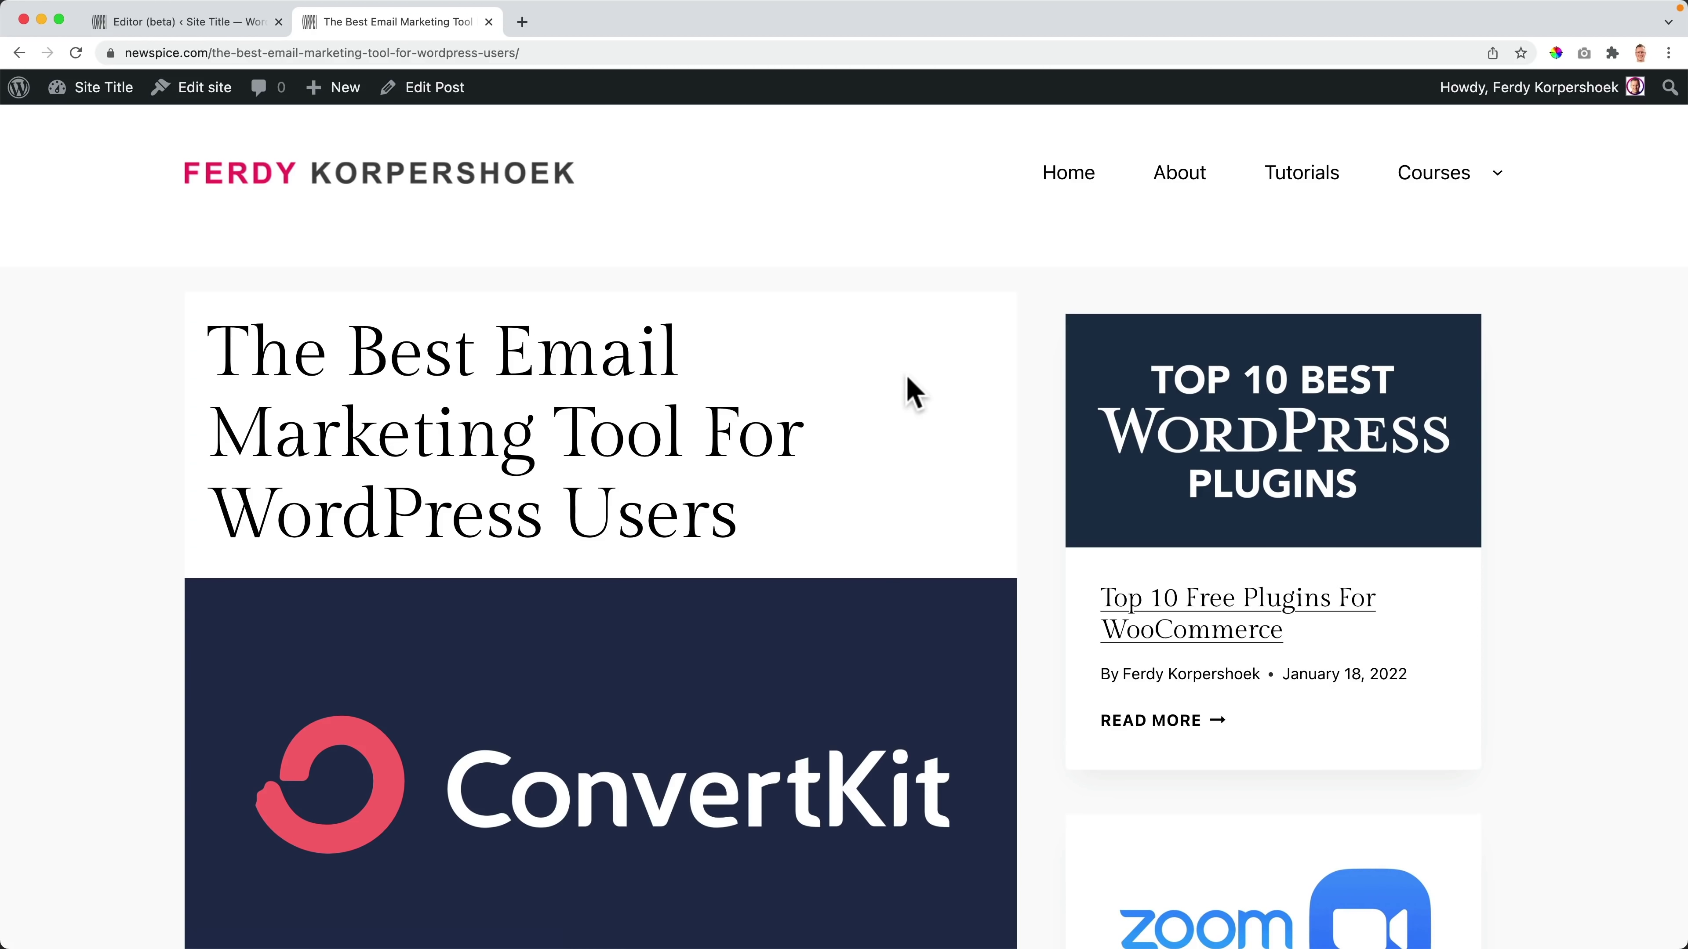
Step: Examine the live post's width, sidebar, comments and footer down the whole page
scroll(907, 377, "down", 10)
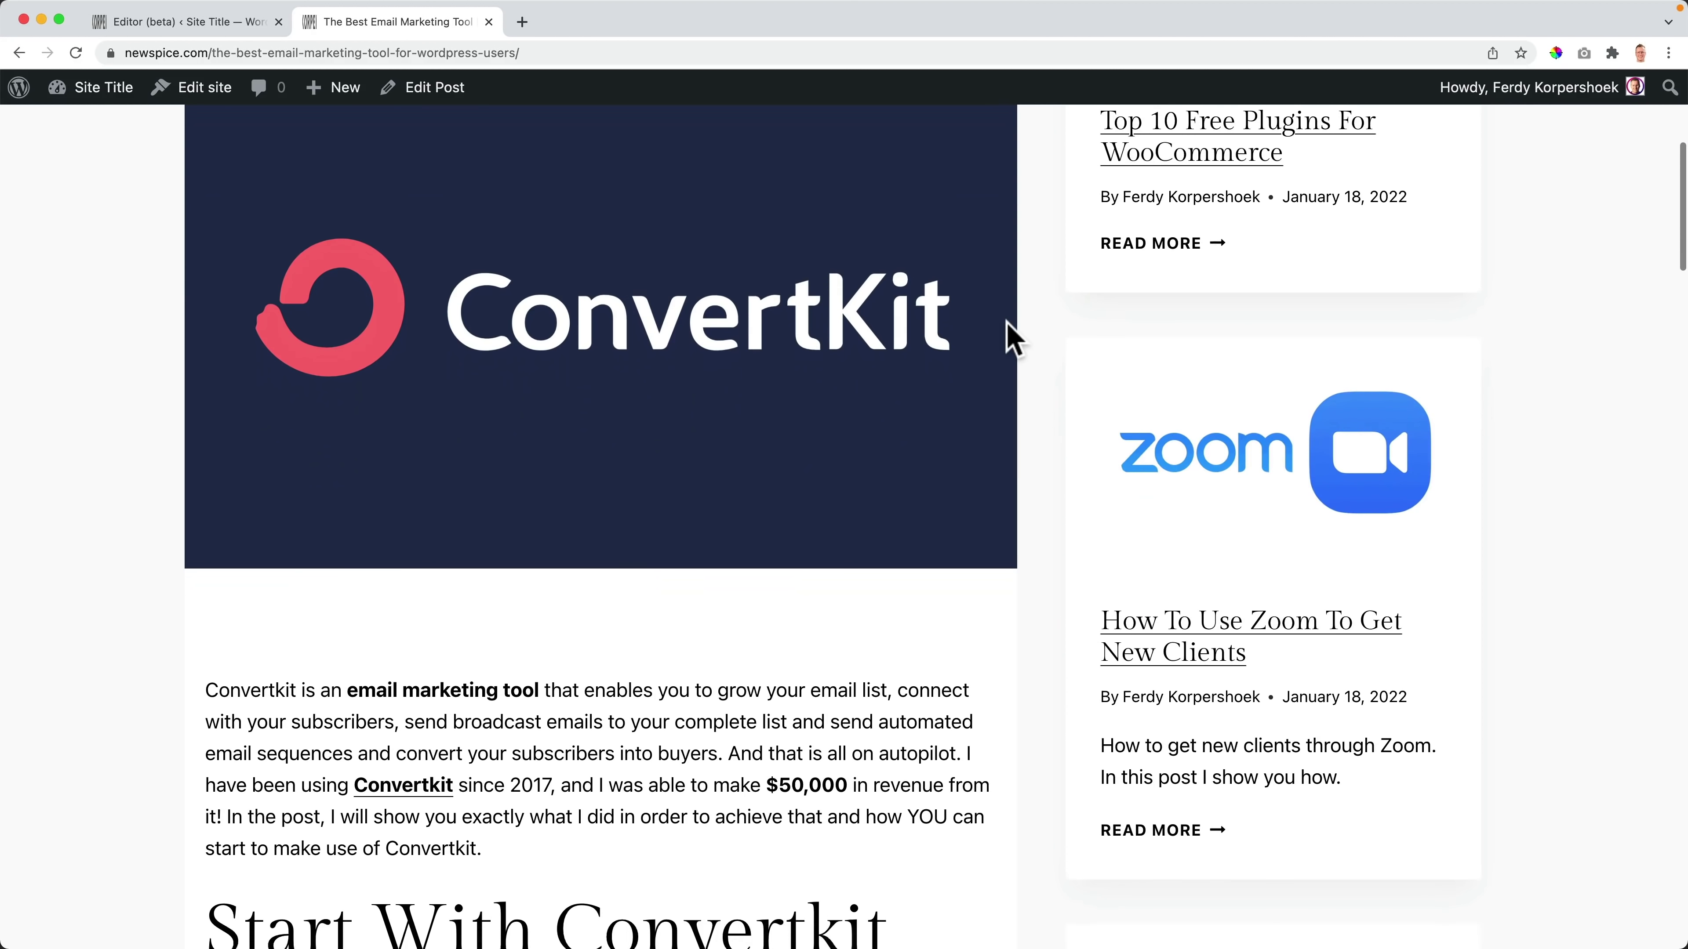
scroll(1006, 324, "down", 15)
scroll(1029, 365, "down", 20)
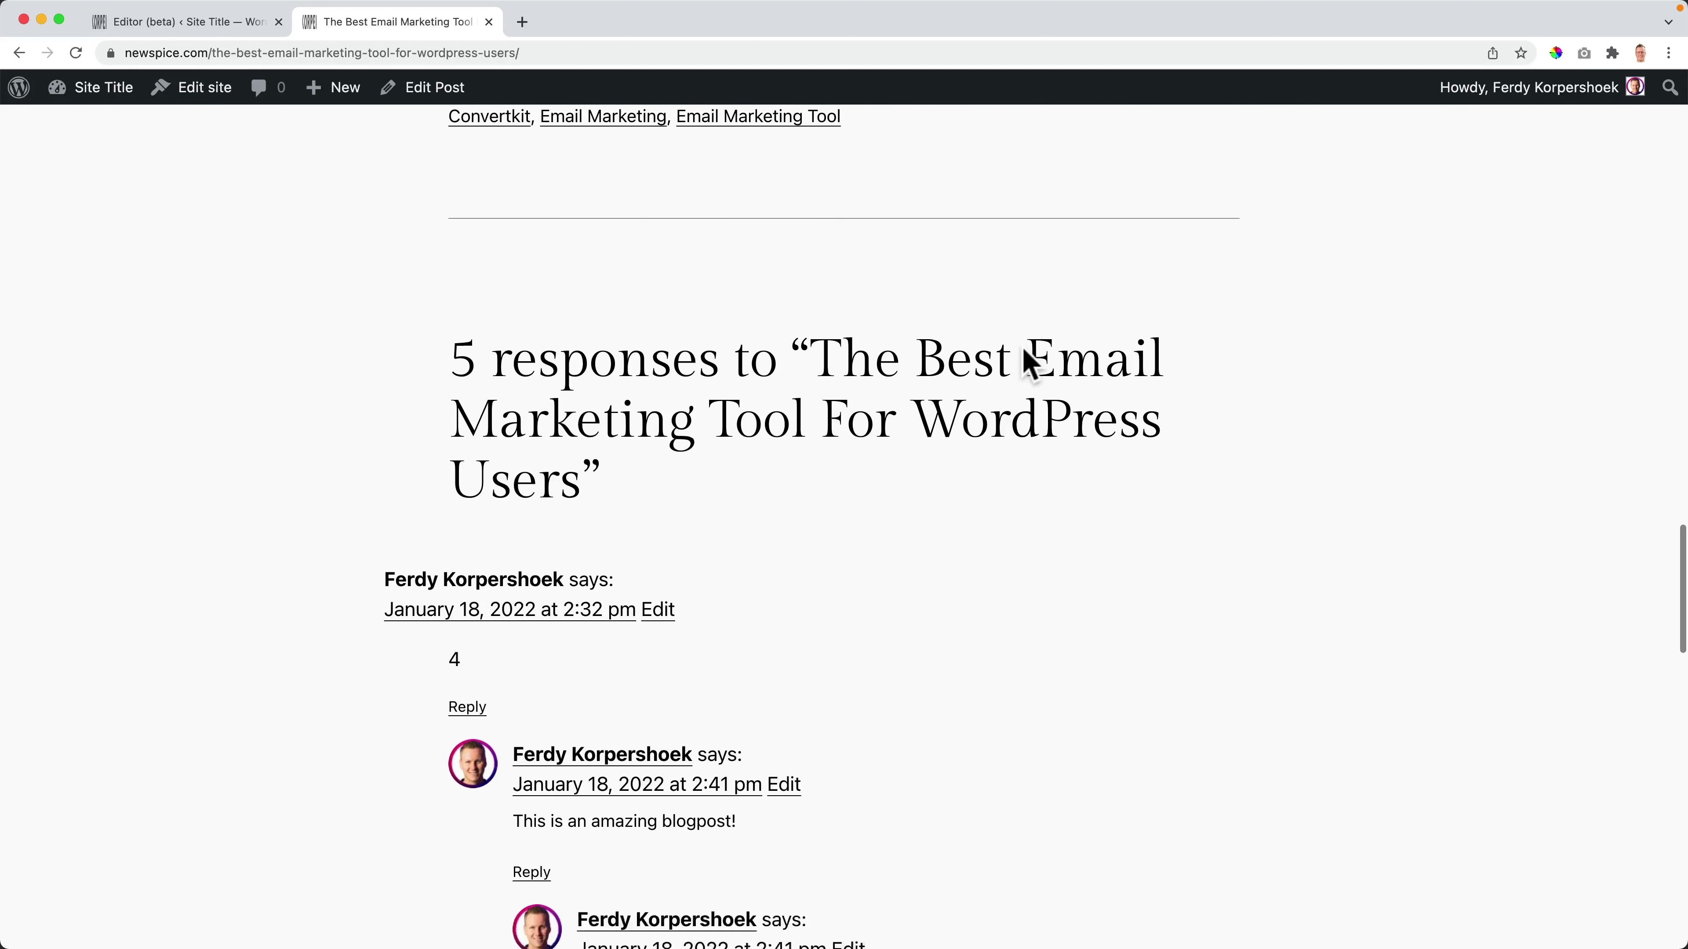
scroll(1028, 365, "down", 20)
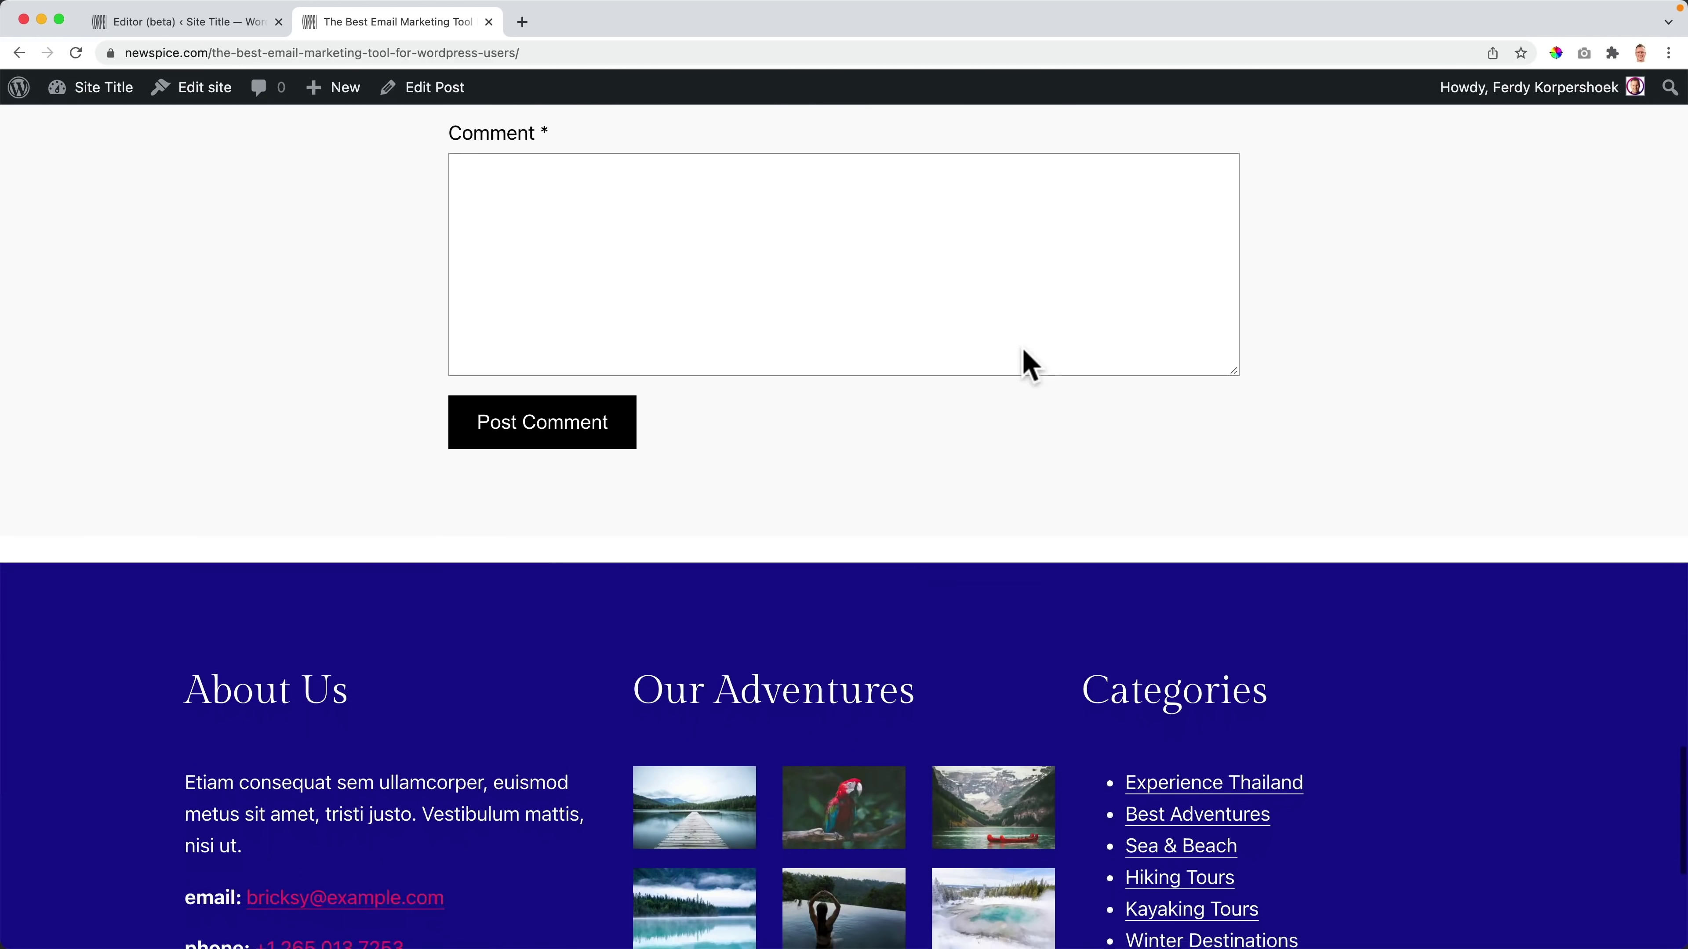
scroll(1029, 364, "down", 5)
scroll(1023, 359, "up", 20)
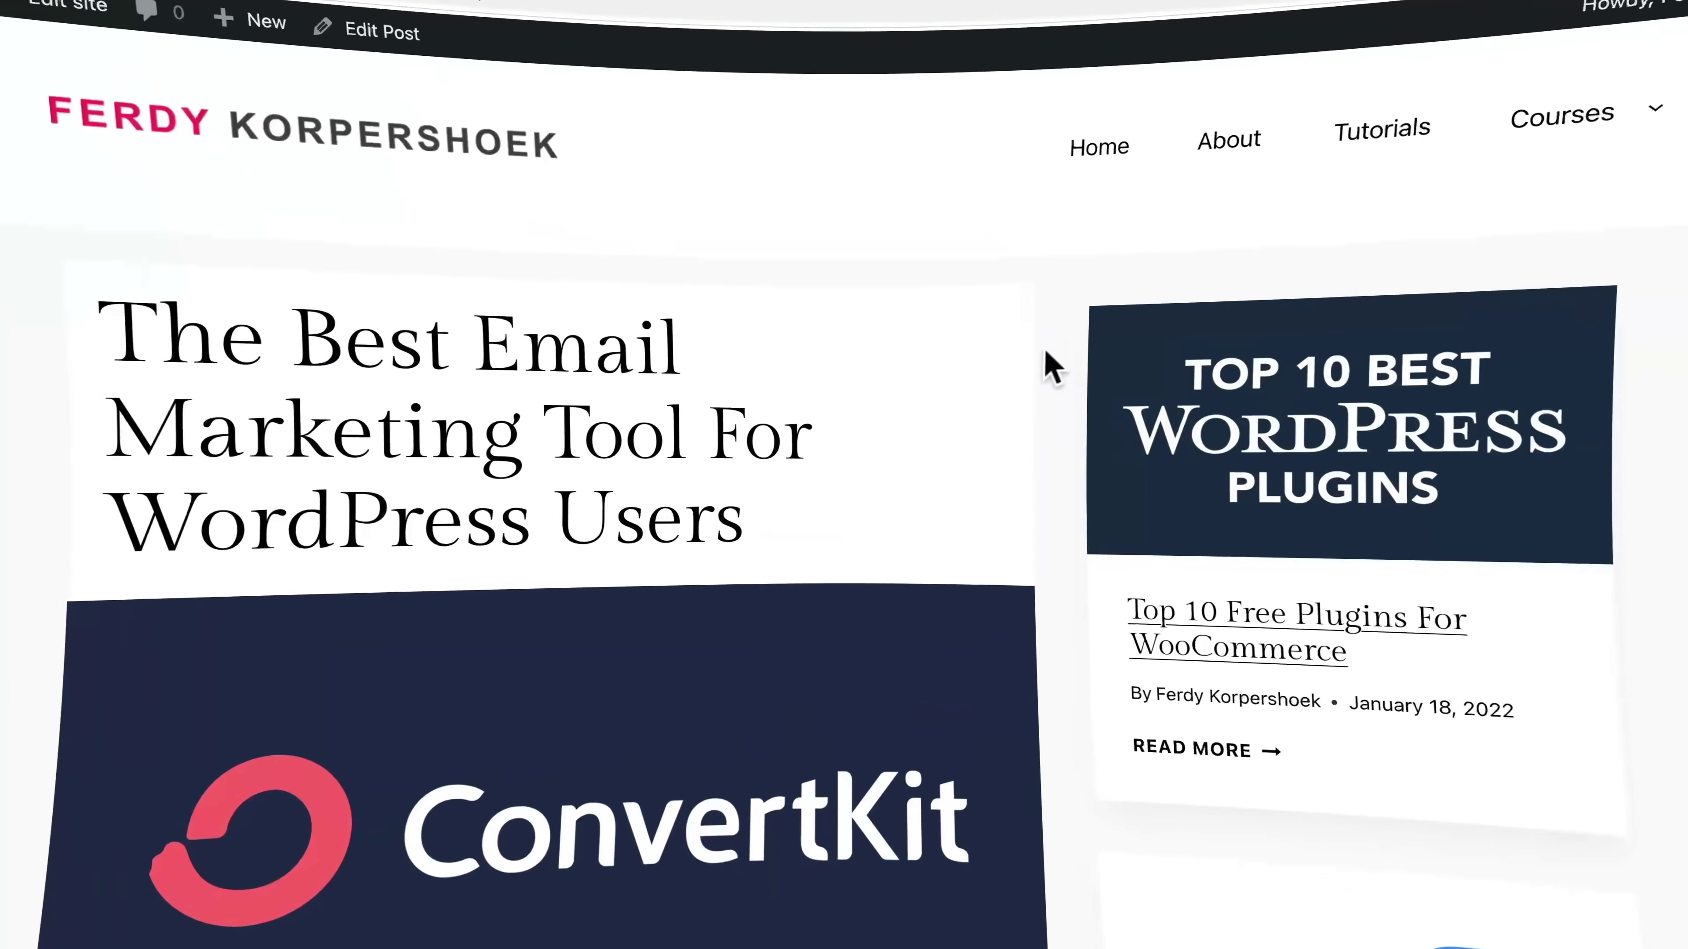